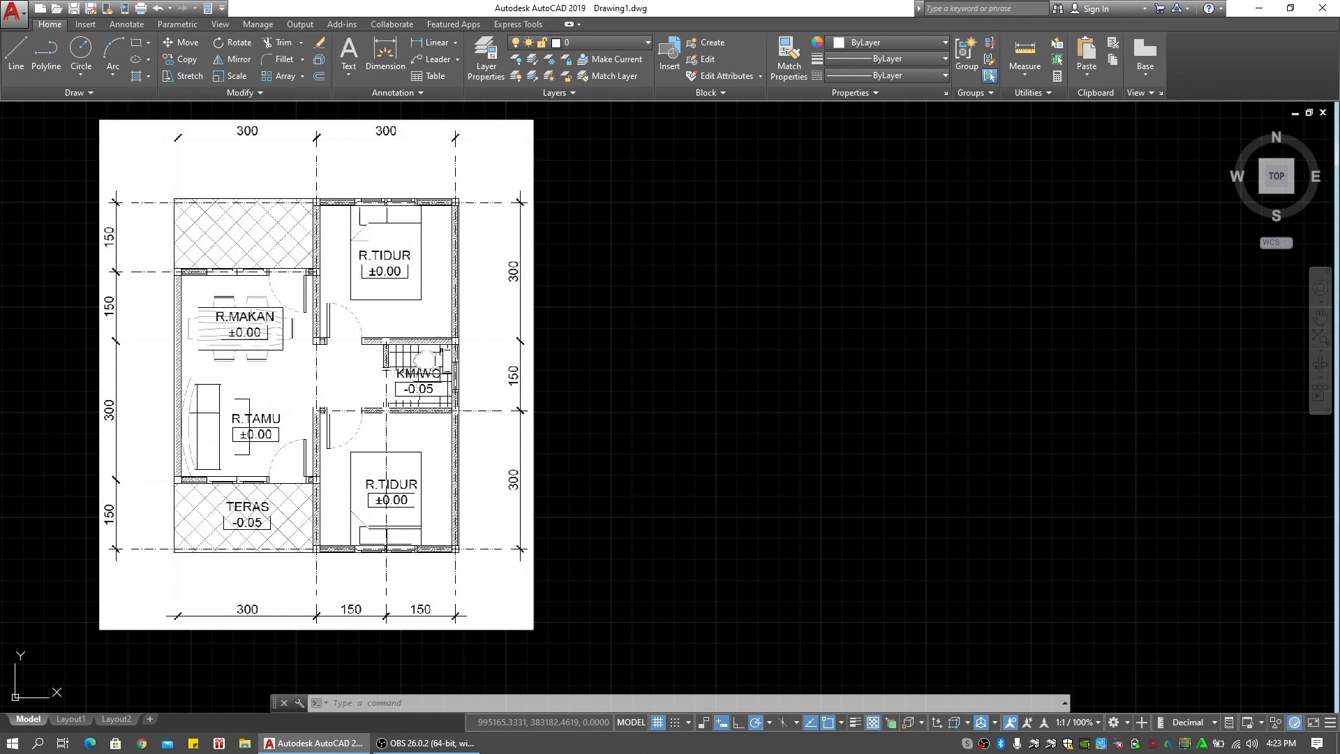
pyautogui.click(594, 167)
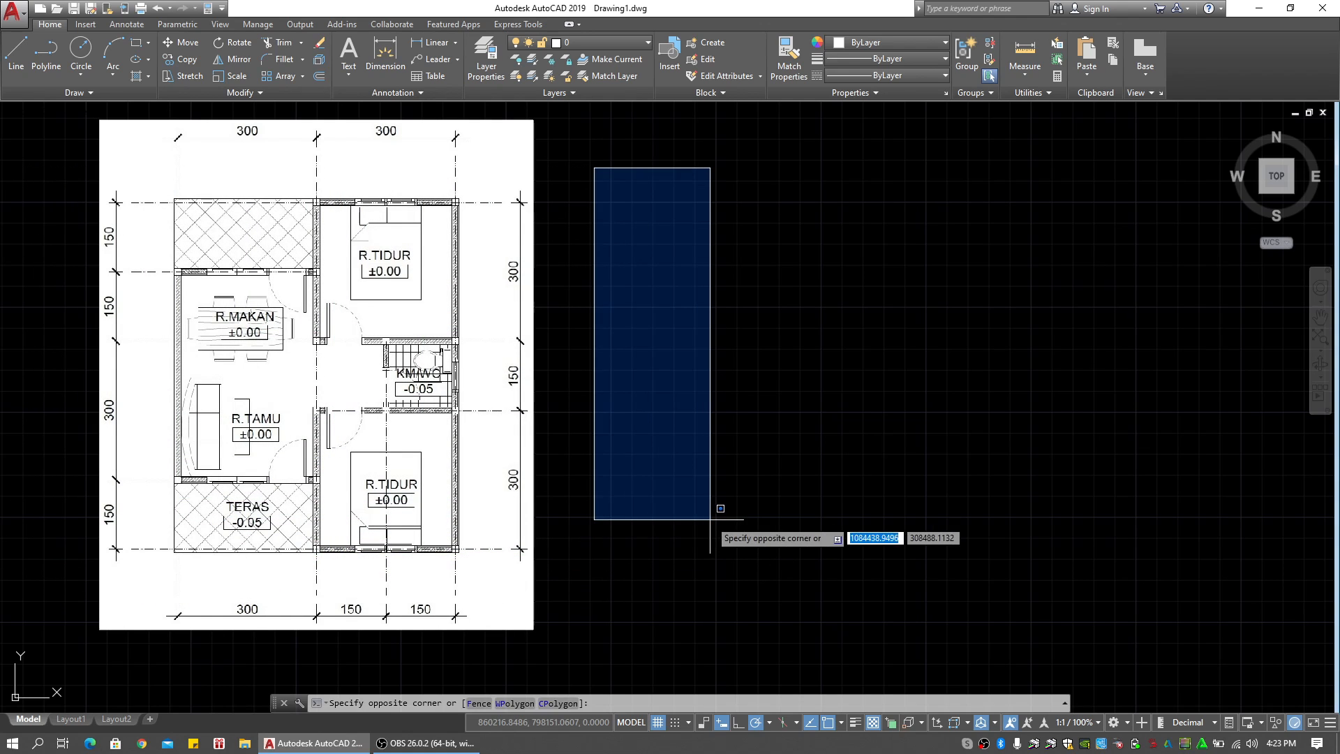
pyautogui.press('Escape')
pyautogui.press('Escape')
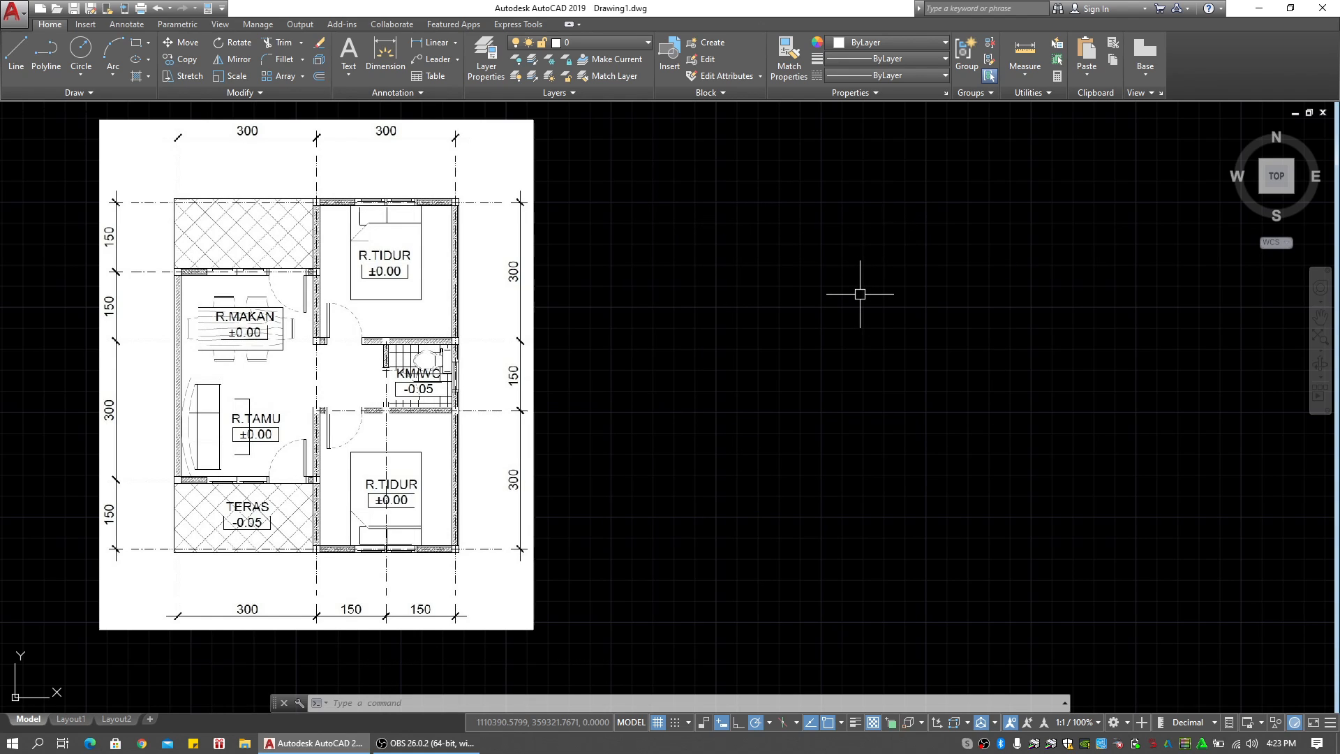
# Draw a horizontal polyline 3000 long in the empty space beside the floor plan image
pyautogui.press('Return')
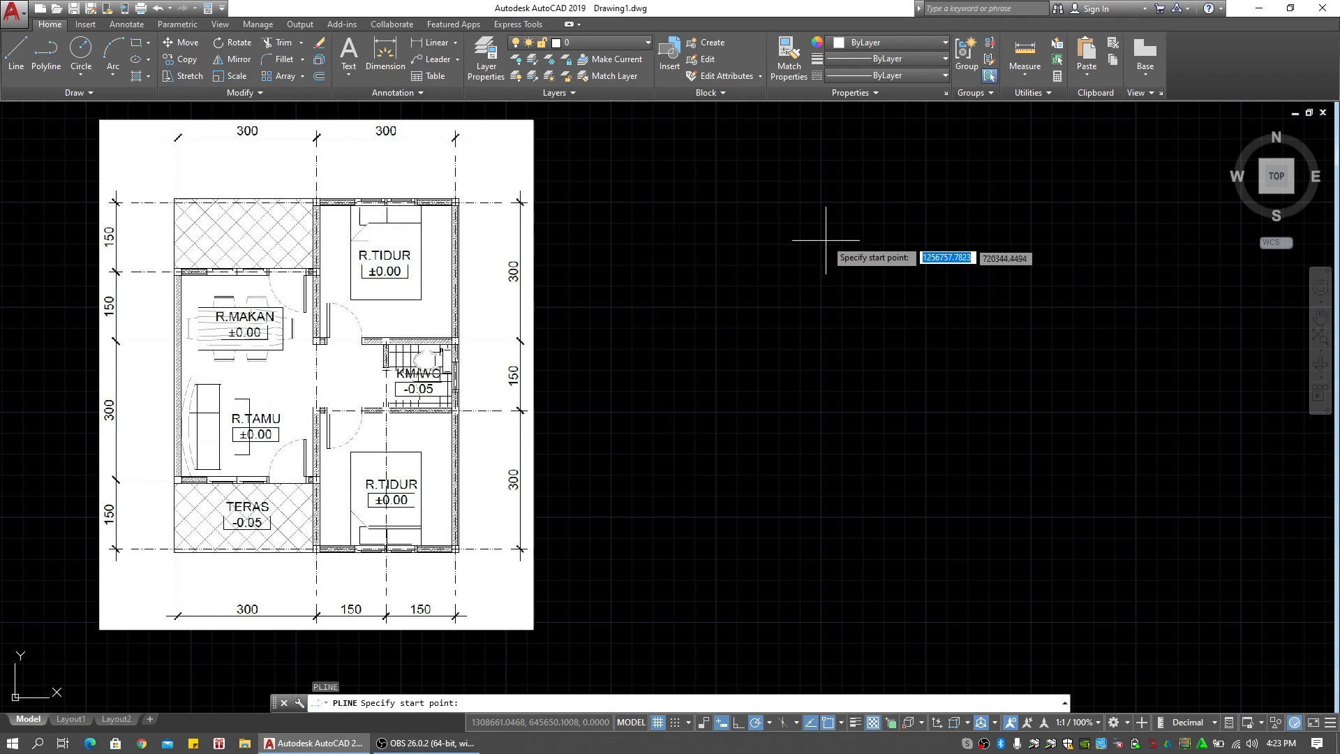
pyautogui.click(825, 194)
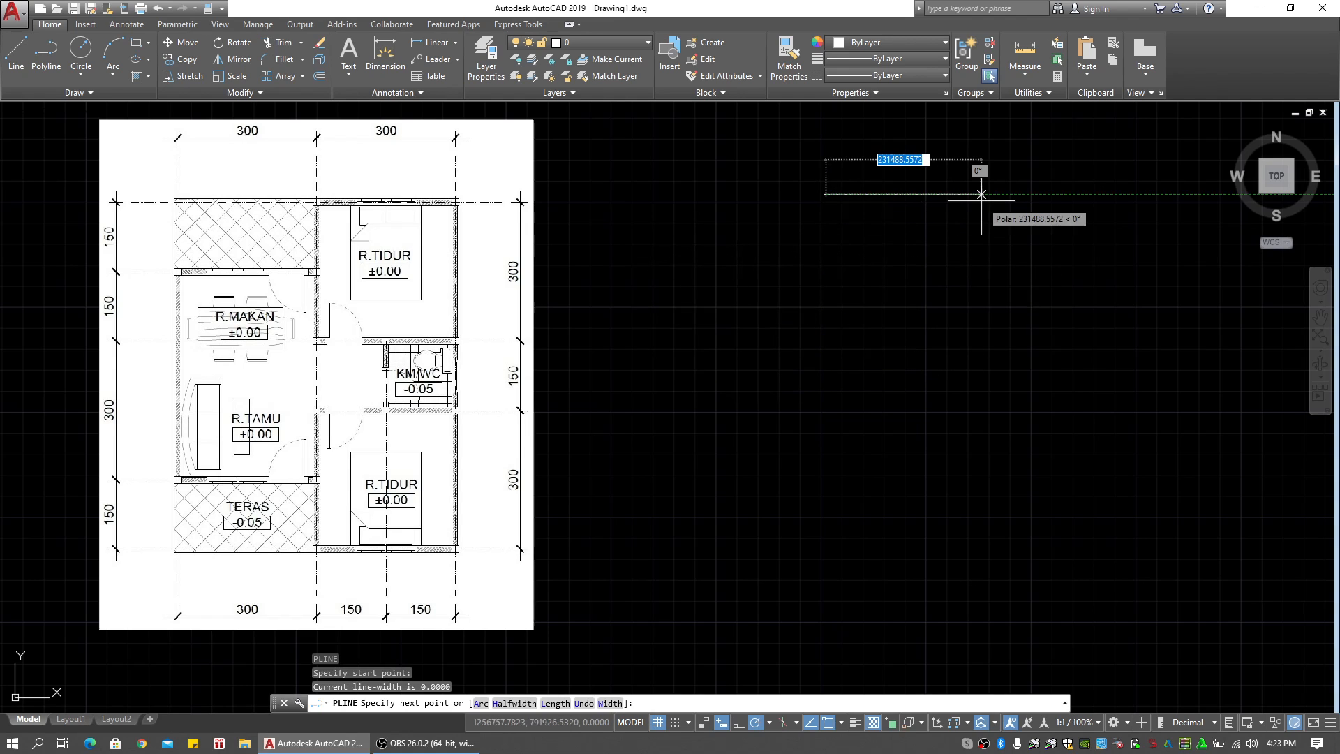
pyautogui.write('3000')
pyautogui.press('Return')
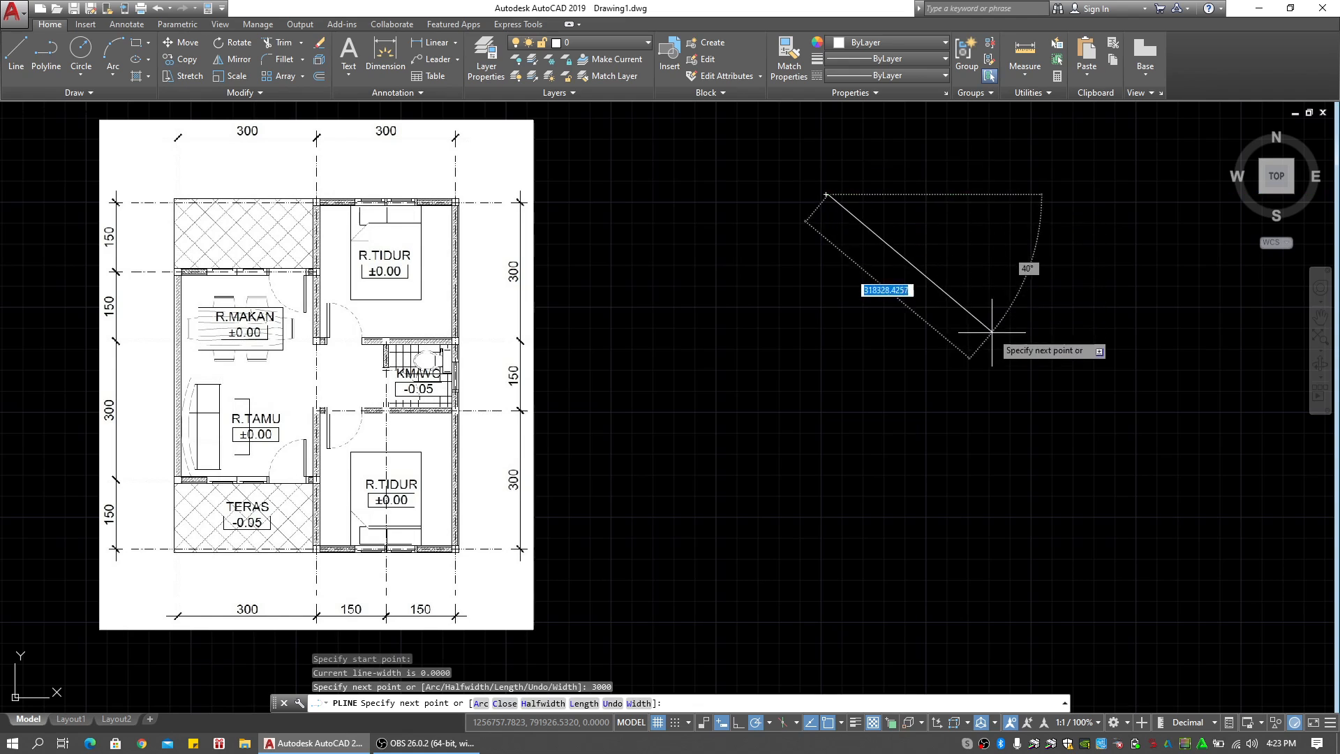
pyautogui.moveTo(898, 246); pyautogui.dragTo(904, 311, button='middle')
pyautogui.scroll(6, 858, 265)
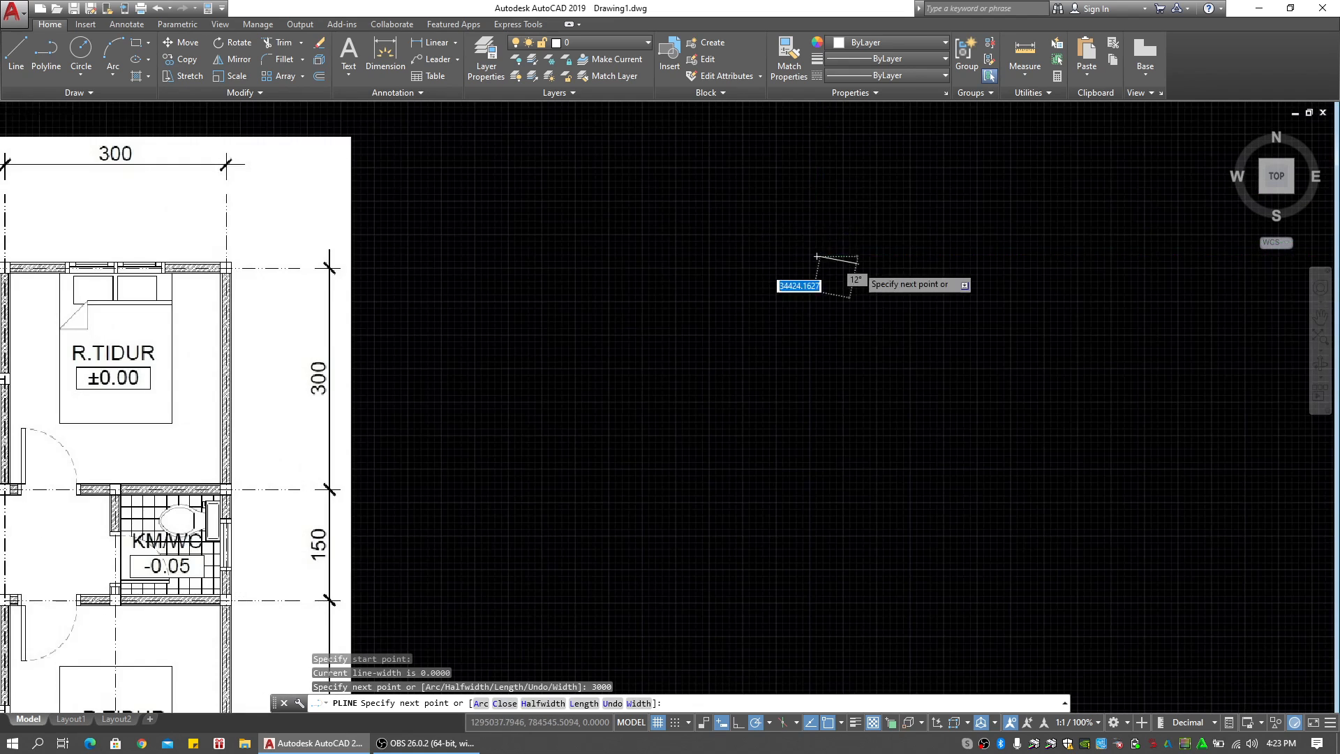
# End the polyline and erase the 3000-long segment beside the floor plan image
pyautogui.press('Escape')
pyautogui.scroll(2, 785, 234)
pyautogui.click(783, 226)
pyautogui.click(693, 295)
pyautogui.write('e')
pyautogui.press('Return')
pyautogui.press('Escape')
pyautogui.write('`')
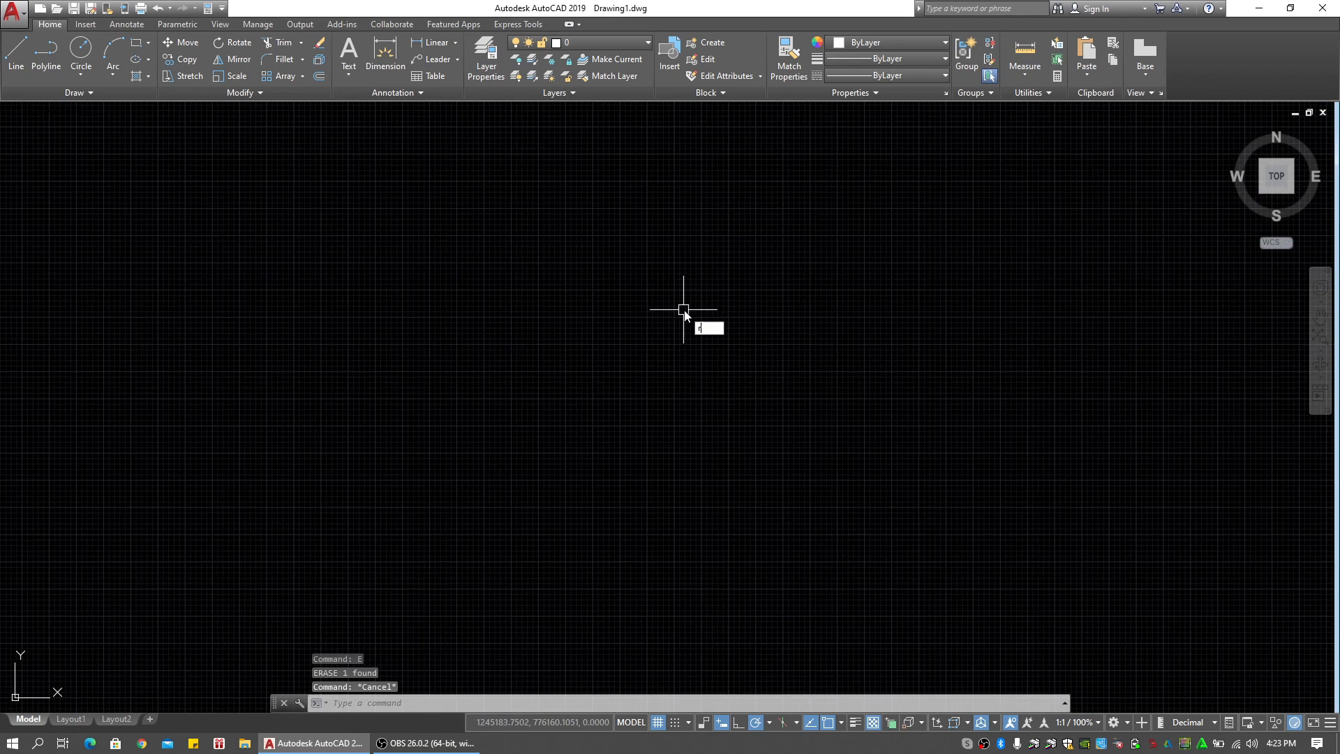
pyautogui.press('Escape')
pyautogui.press('Escape')
# Draw a reference line along the wall above R.MAKAN, between the two wall axes dimensioned 300 apart
pyautogui.scroll(-8, 684, 311)
pyautogui.moveTo(573, 350); pyautogui.dragTo(762, 269, button='middle')
pyautogui.scroll(-1, 761, 269)
pyautogui.scroll(2, 502, 271)
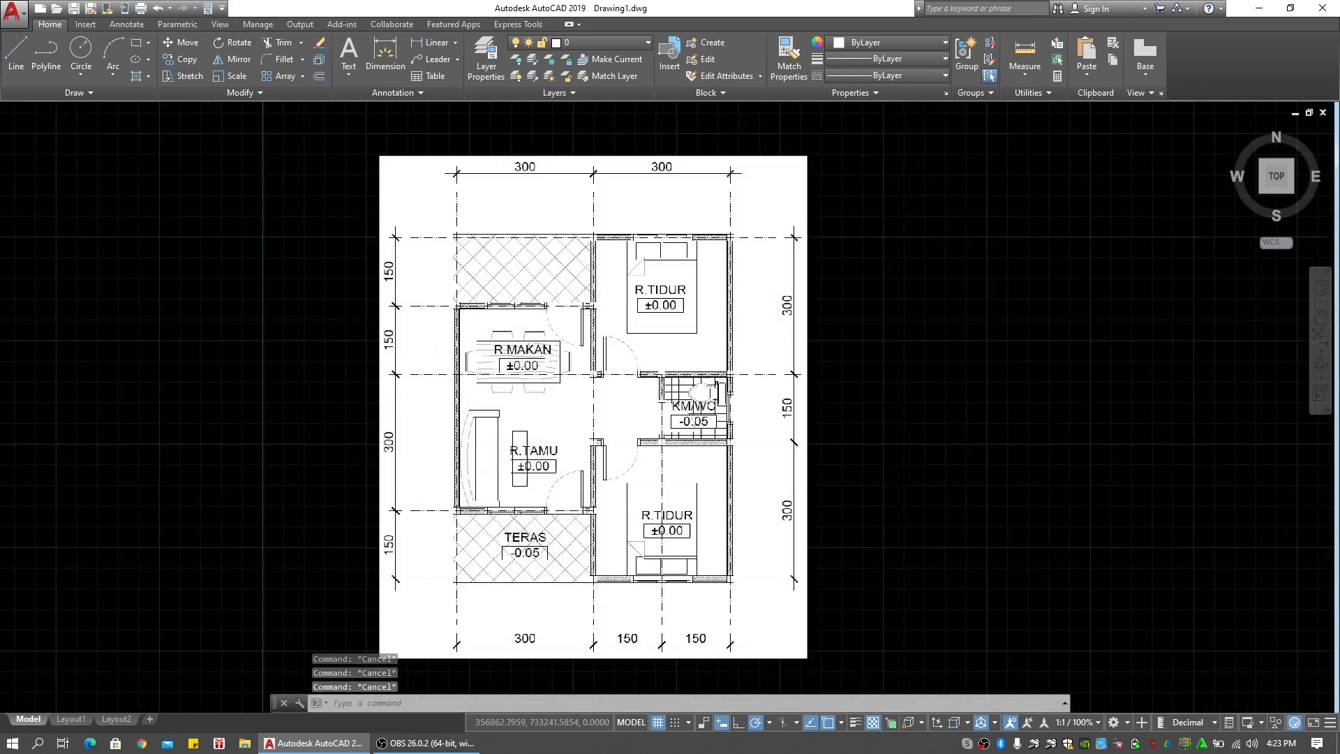
pyautogui.moveTo(492, 343); pyautogui.dragTo(439, 330, button='middle')
pyautogui.write('l')
pyautogui.press('Return')
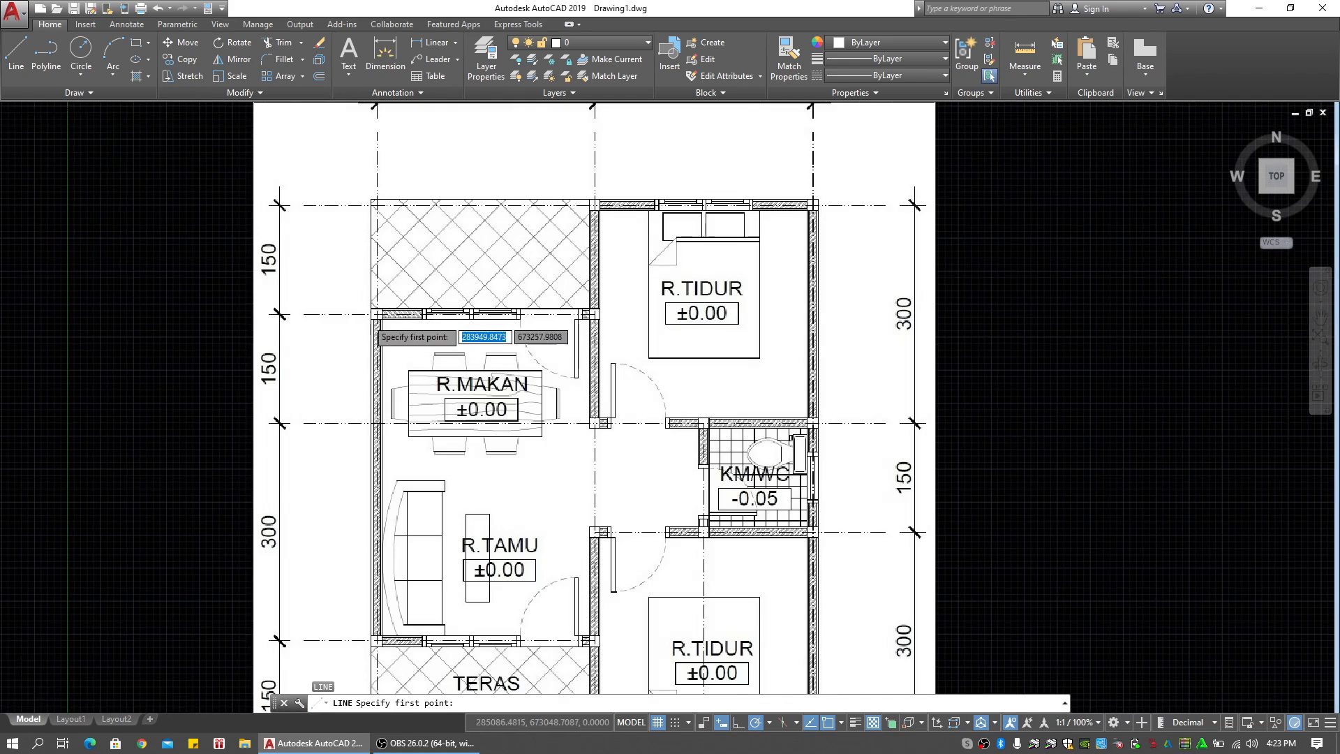
pyautogui.scroll(14, 370, 319)
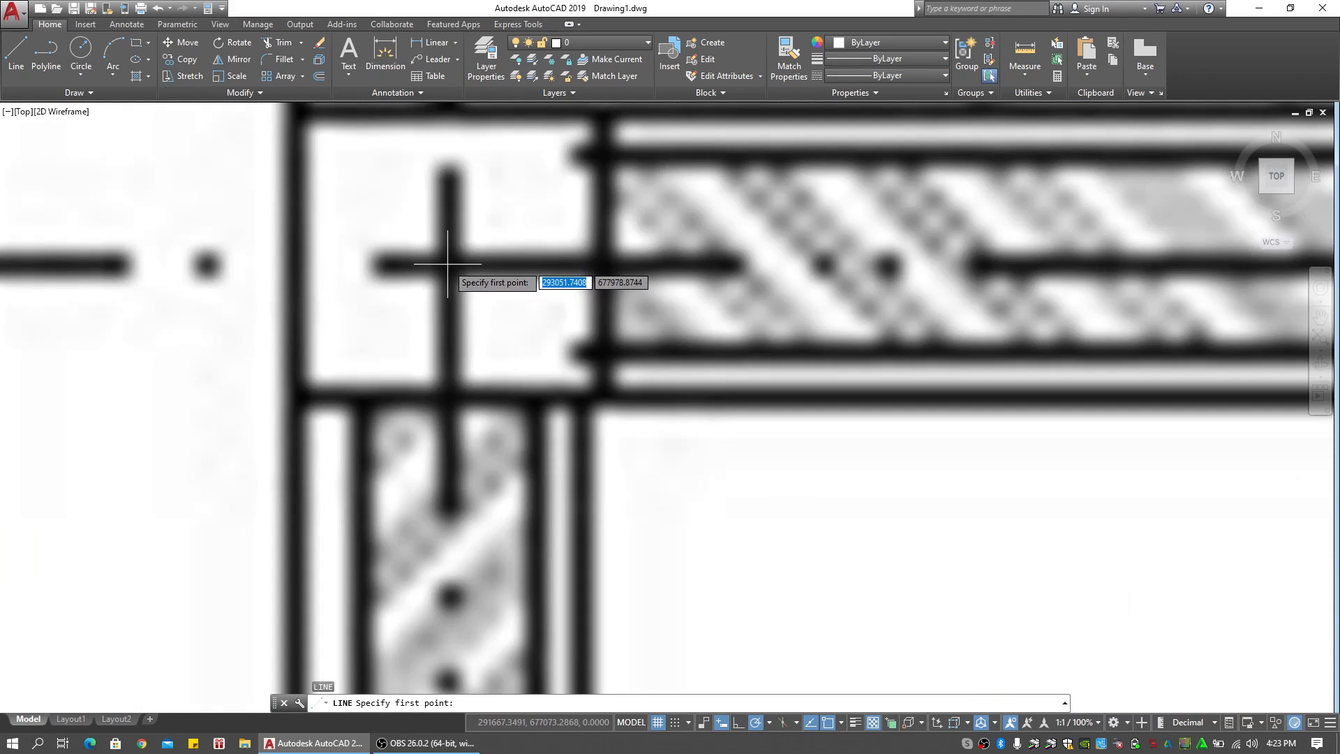
pyautogui.click(447, 264)
pyautogui.scroll(-8, 698, 321)
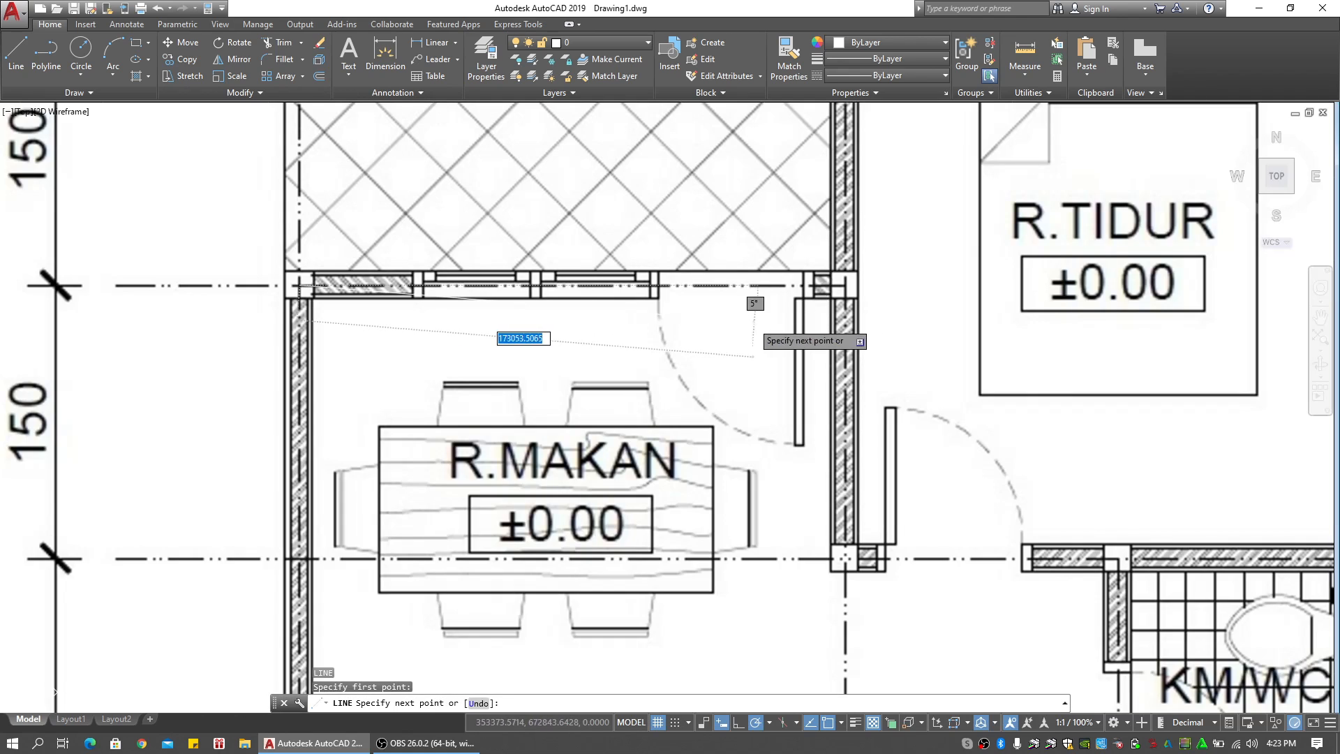
pyautogui.scroll(-2, 754, 356)
pyautogui.scroll(10, 767, 300)
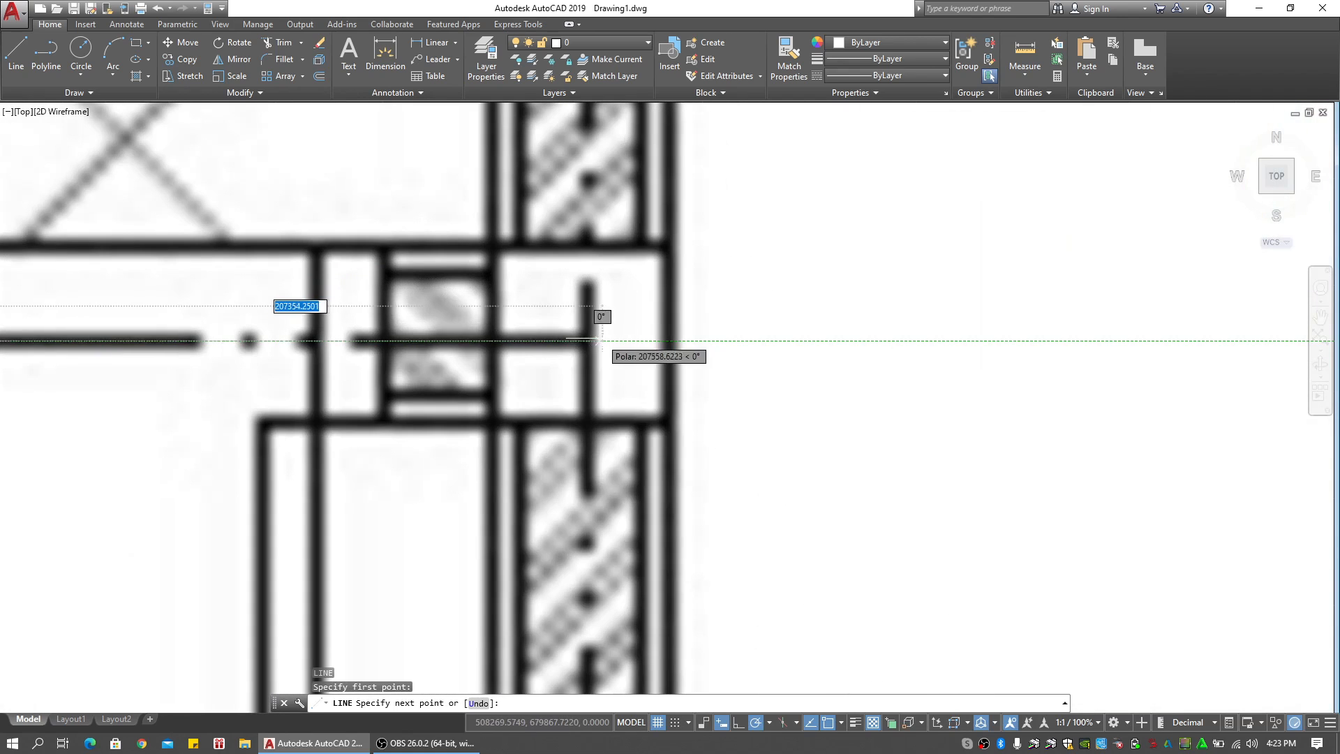
pyautogui.click(587, 341)
pyautogui.scroll(-4, 586, 347)
pyautogui.moveTo(583, 349); pyautogui.dragTo(646, 367, button='middle')
pyautogui.press('Return')
# Scale the floor plan image and the reference line from the line's outer-wall end, using the Reference option with a new length of 3000
pyautogui.scroll(-7, 605, 353)
pyautogui.scroll(-2, 570, 439)
pyautogui.scroll(2, 508, 395)
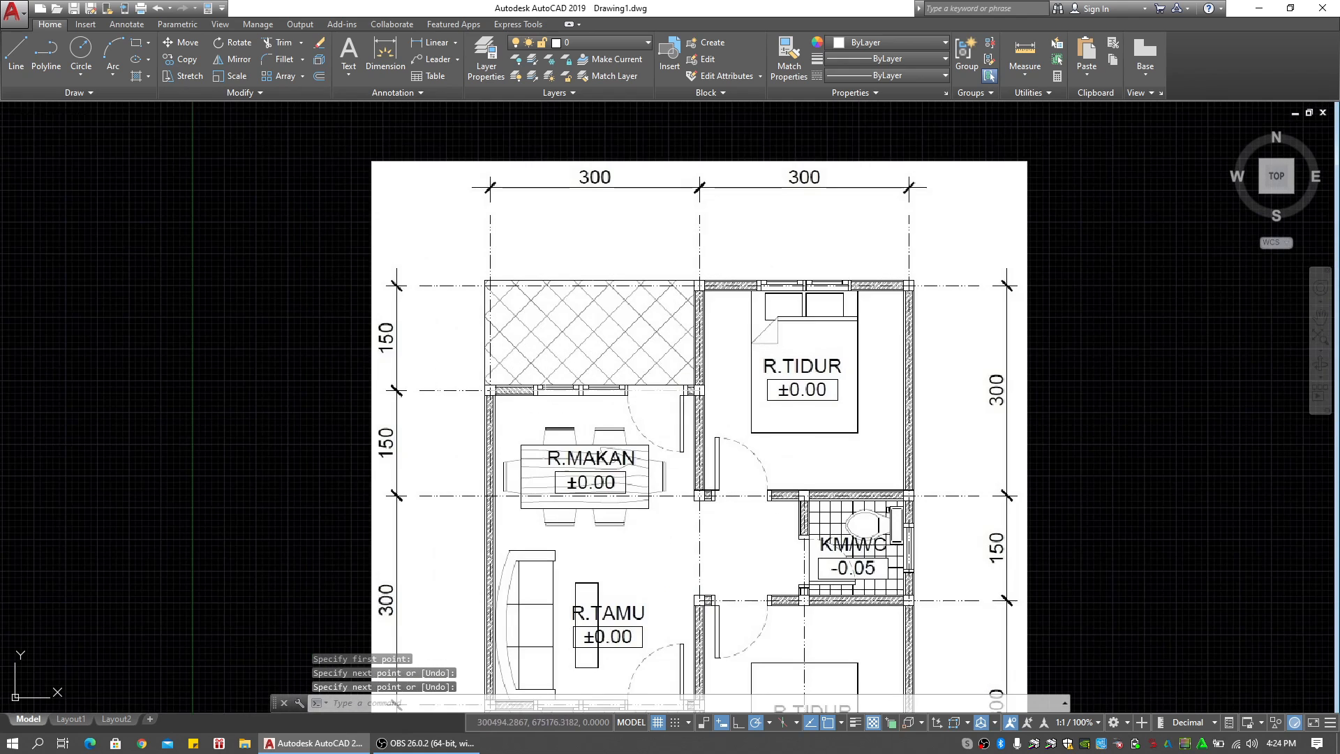
pyautogui.click(651, 128)
pyautogui.click(527, 395)
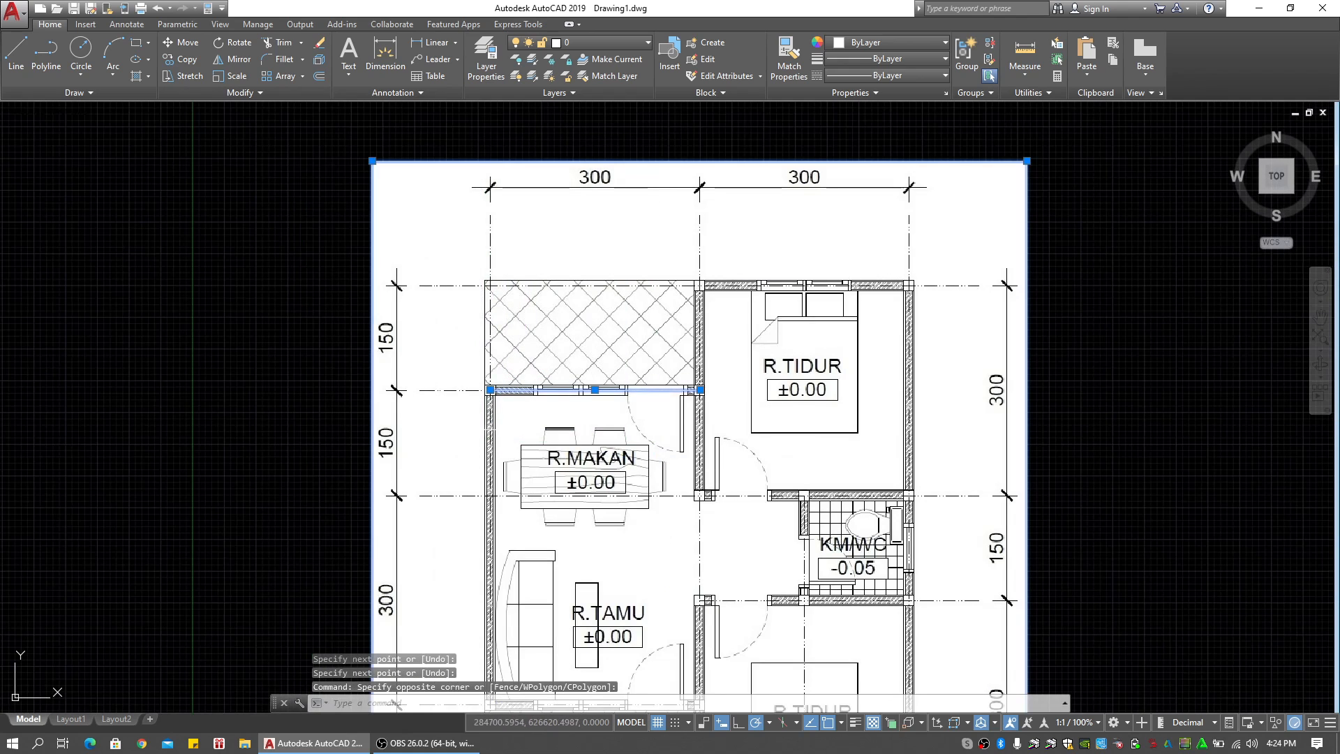
pyautogui.press('Return')
pyautogui.scroll(4, 502, 390)
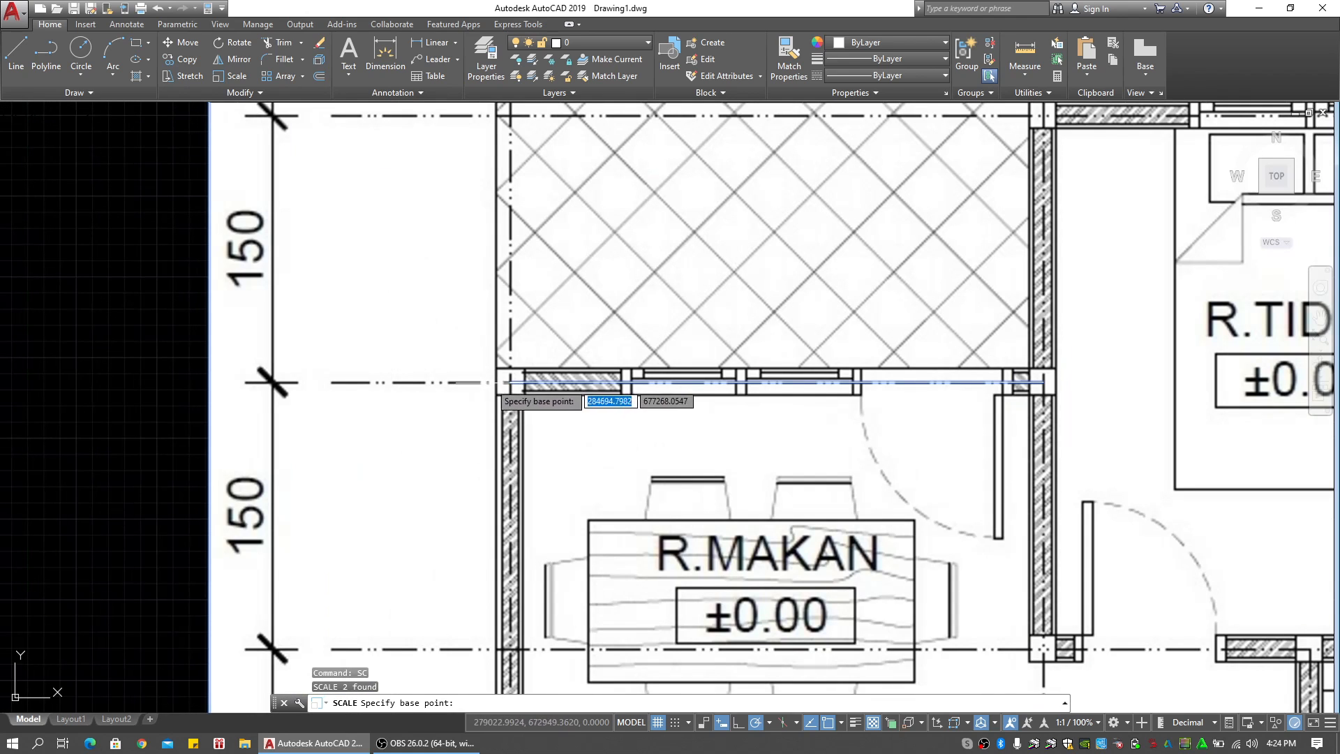
pyautogui.click(510, 381)
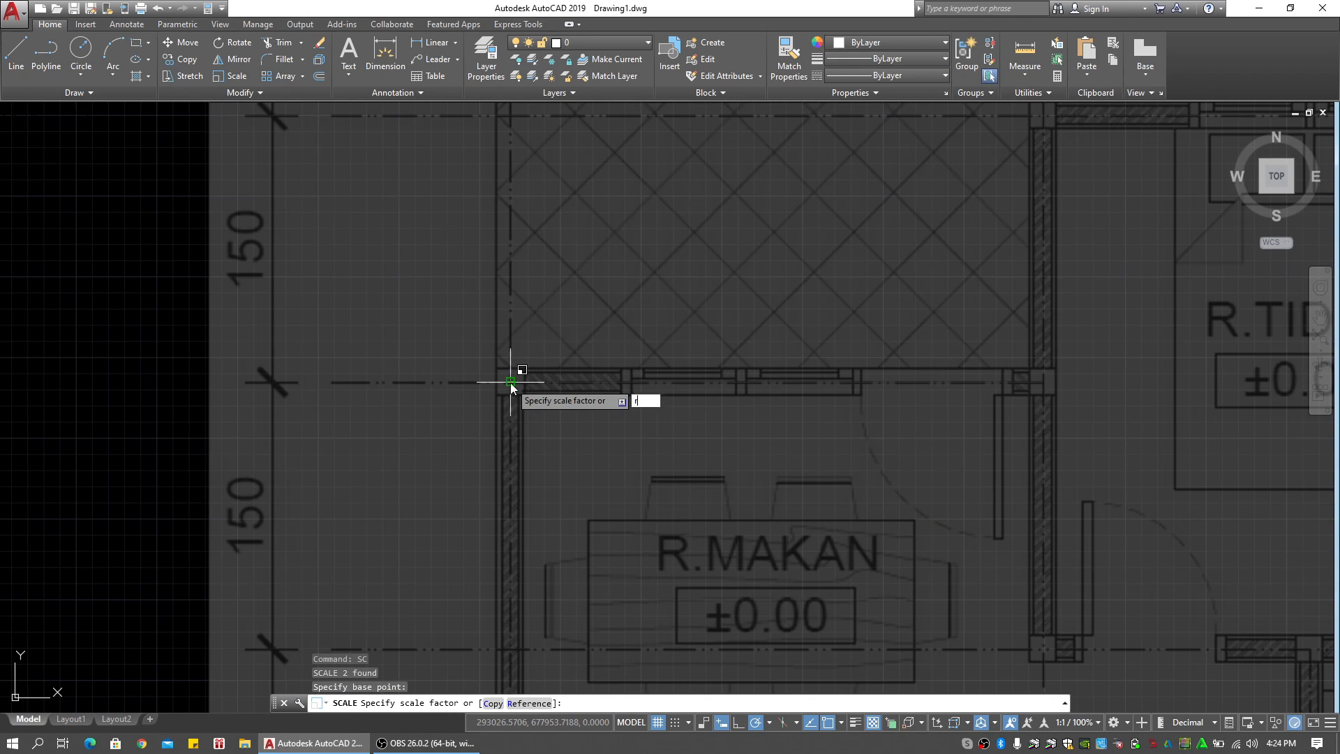
pyautogui.write('r')
pyautogui.press('Return')
pyautogui.click(510, 381)
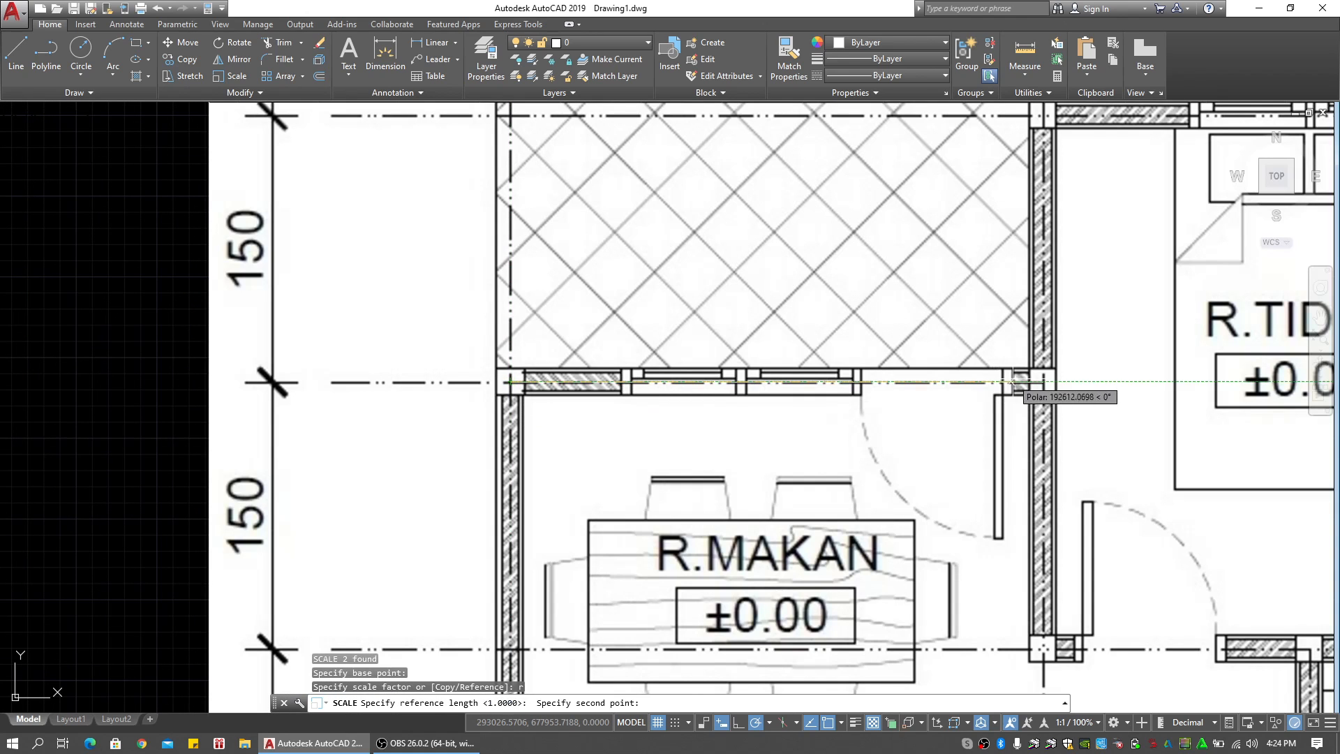
pyautogui.click(1090, 381)
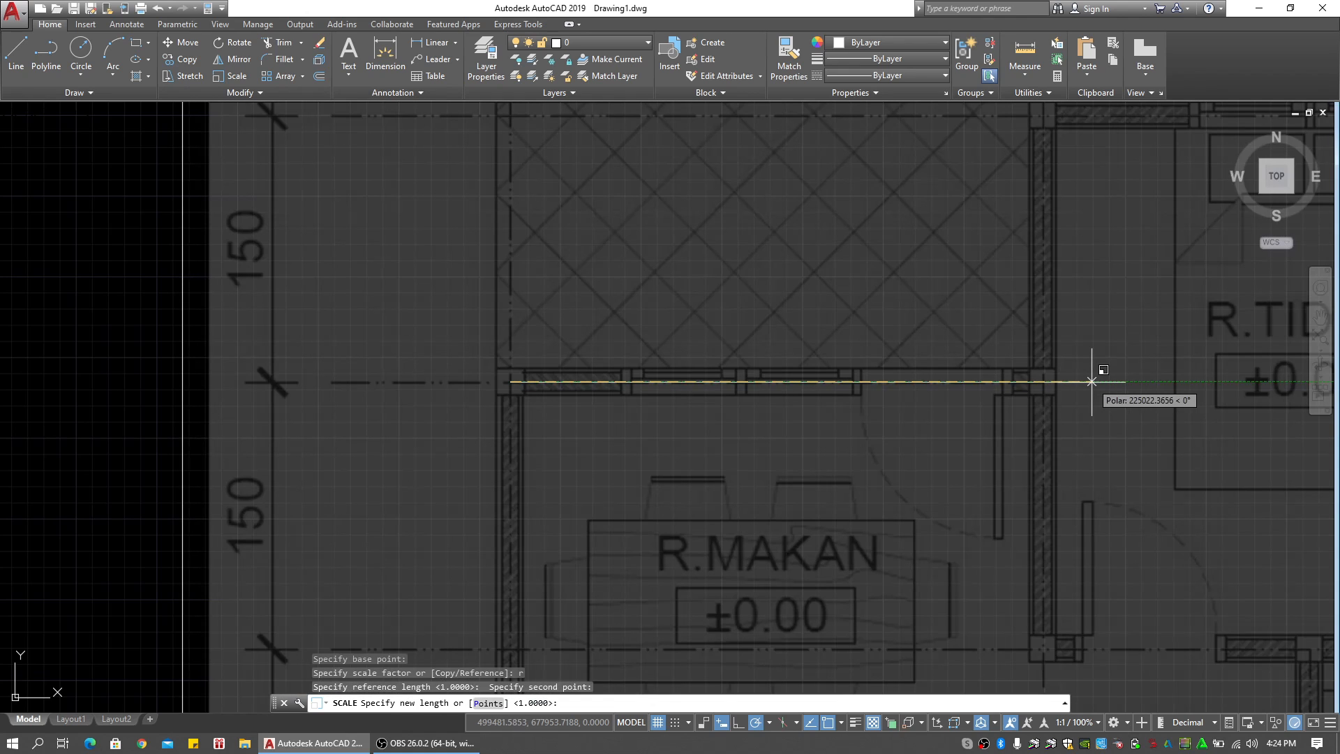
pyautogui.write('3000')
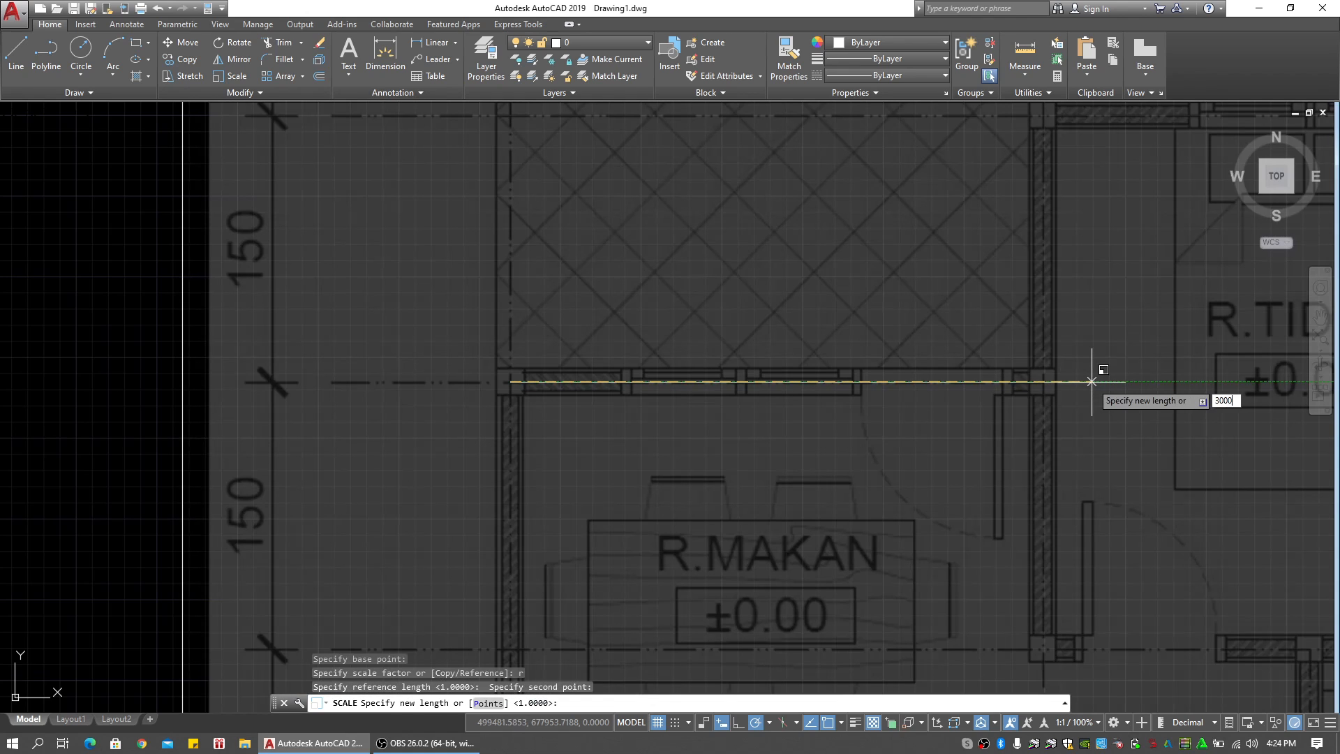
pyautogui.press('Return')
pyautogui.press('Escape')
pyautogui.press('Escape')
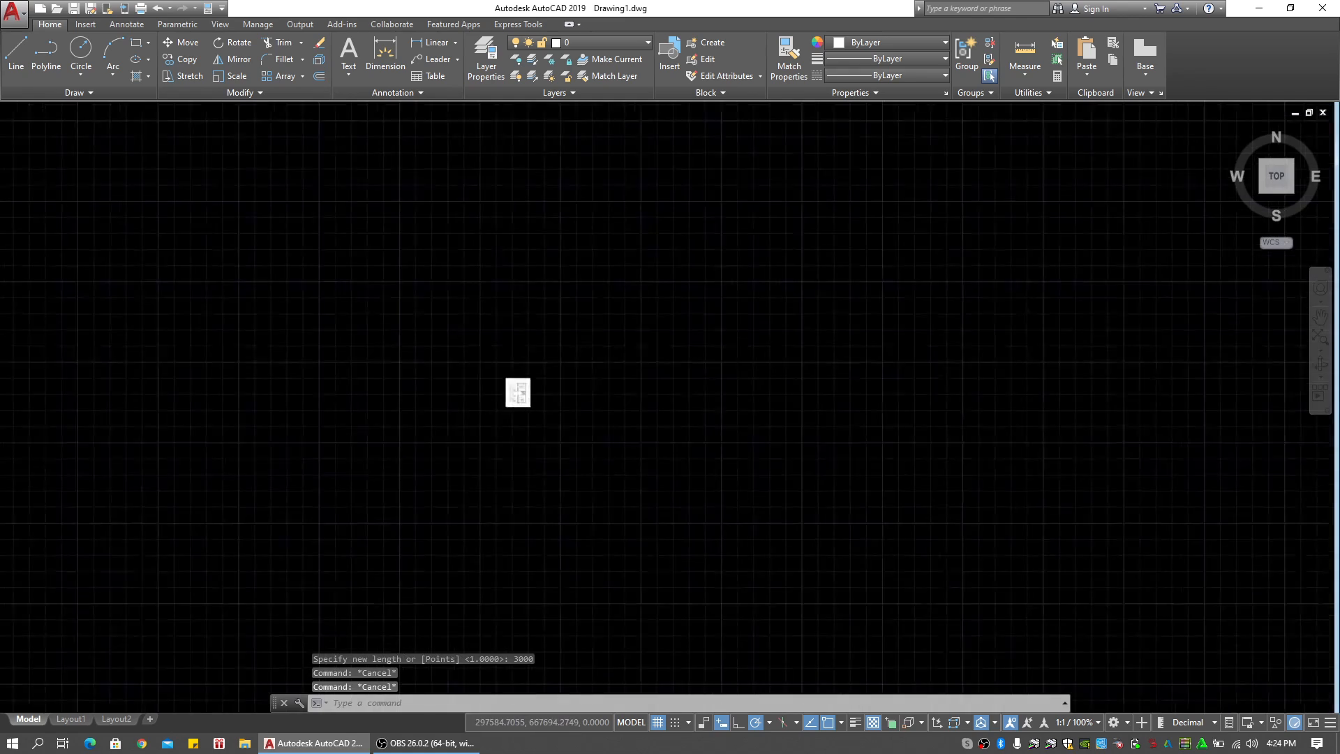
# Delete the reference line above R.MAKAN from the scaled floor plan
pyautogui.scroll(9, 509, 396)
pyautogui.click(323, 258)
pyautogui.click(551, 400)
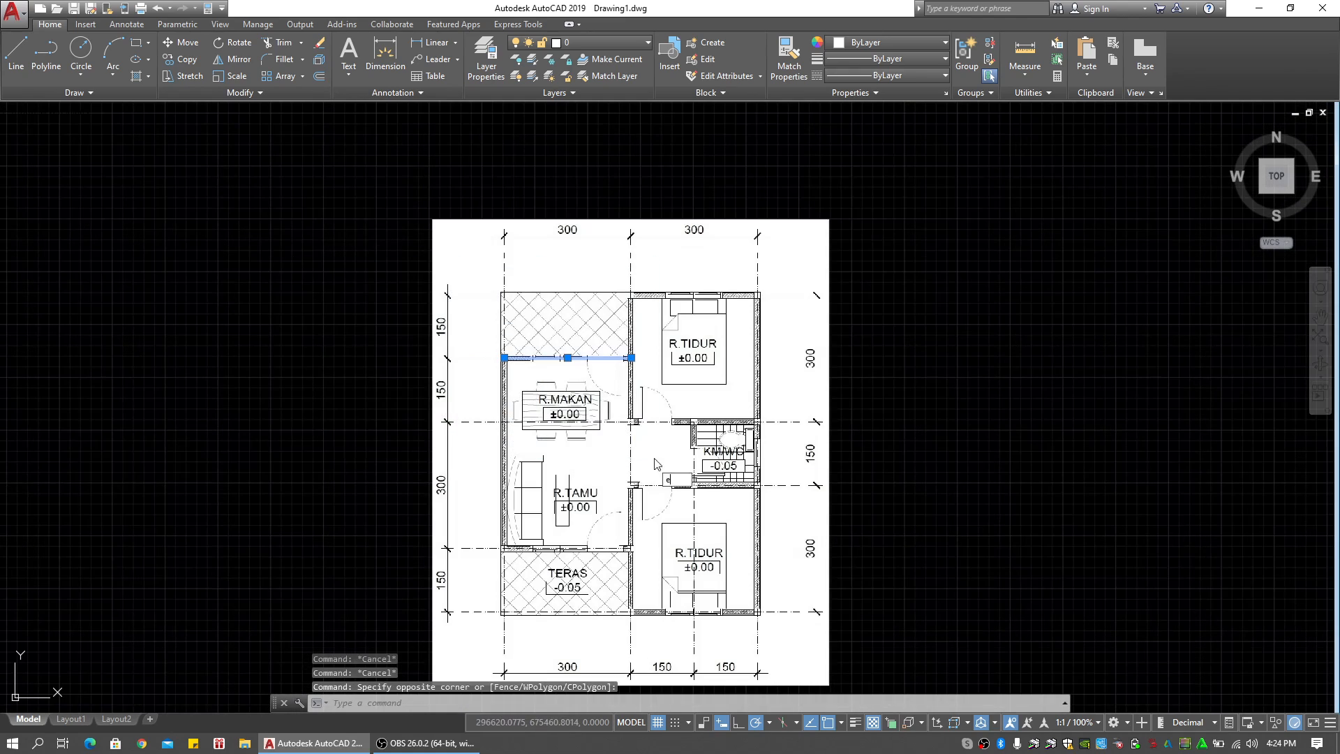
pyautogui.press('Delete')
# Draw a polyline beside the plan going 3000 horizontally, then 3000, 1500 and 3000 downward
pyautogui.scroll(-6, 596, 387)
pyautogui.scroll(6, 682, 361)
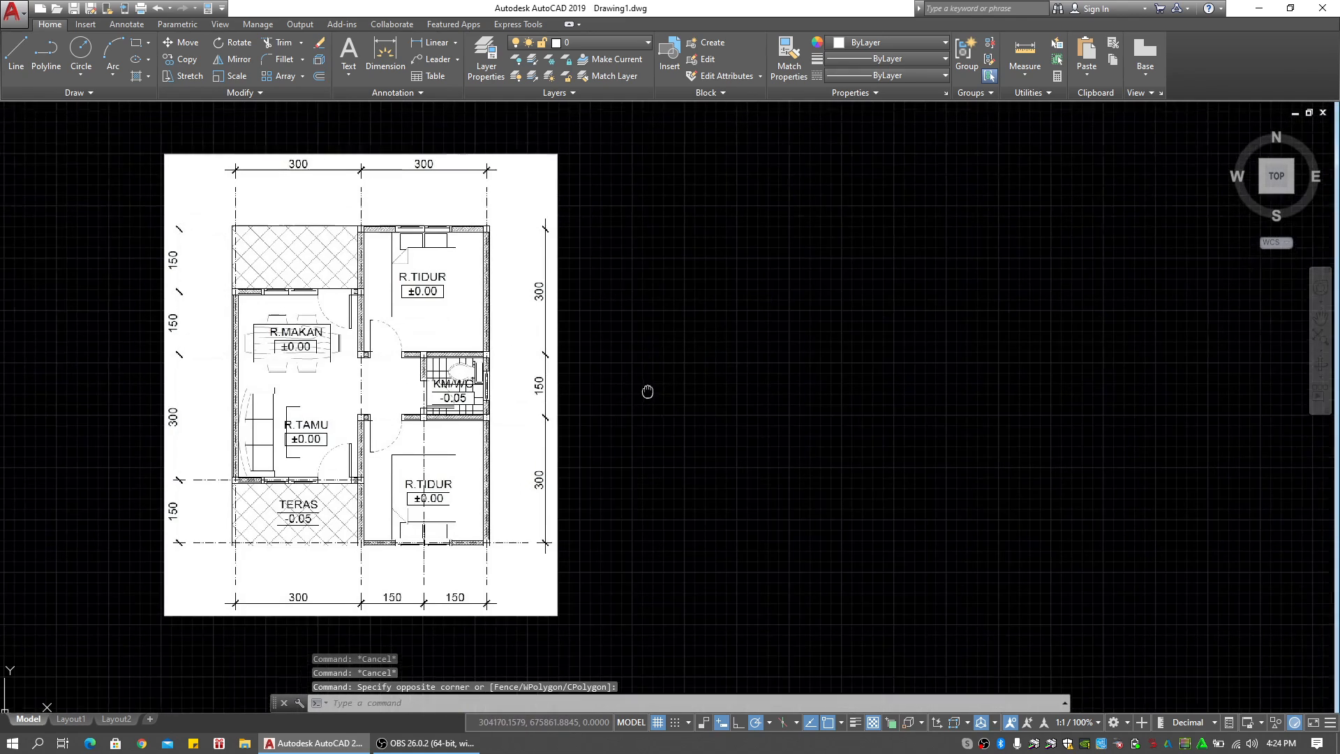
pyautogui.write('l')
pyautogui.press('Return')
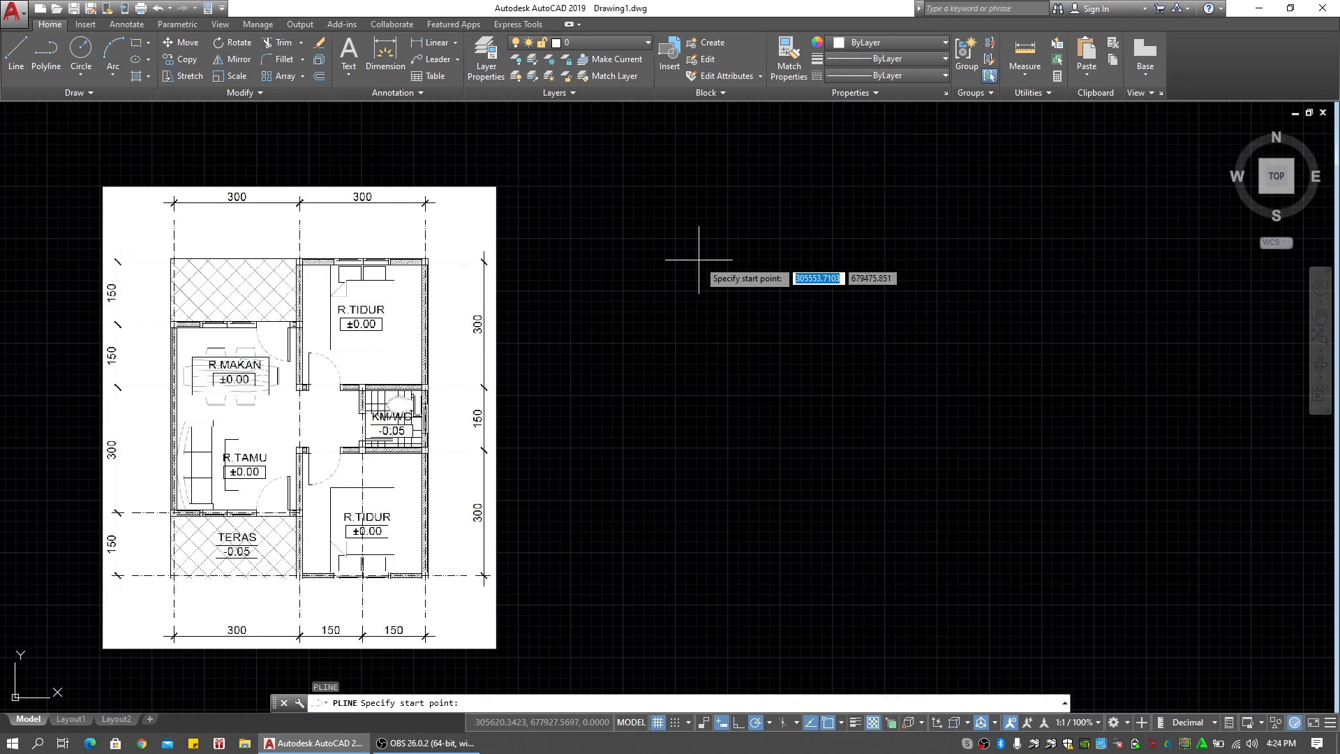
pyautogui.click(699, 263)
pyautogui.write('30')
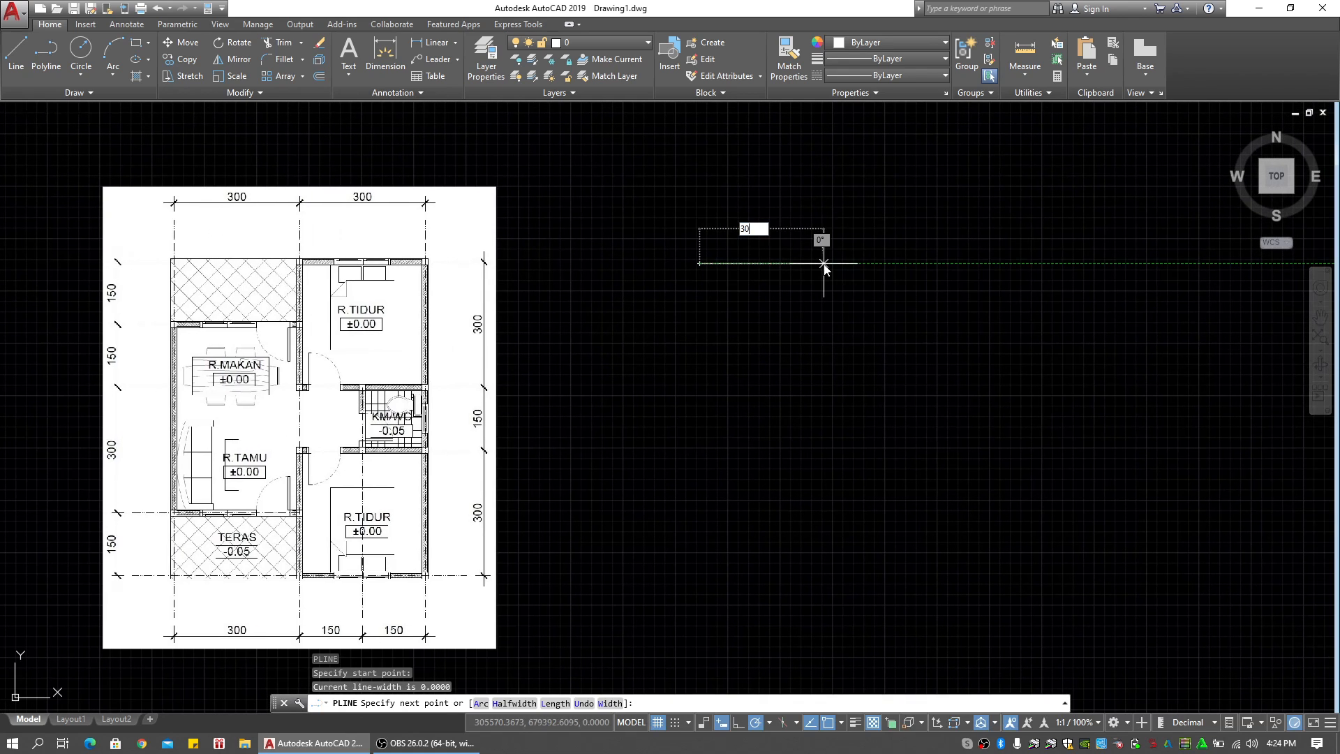
pyautogui.write('00')
pyautogui.press('Return')
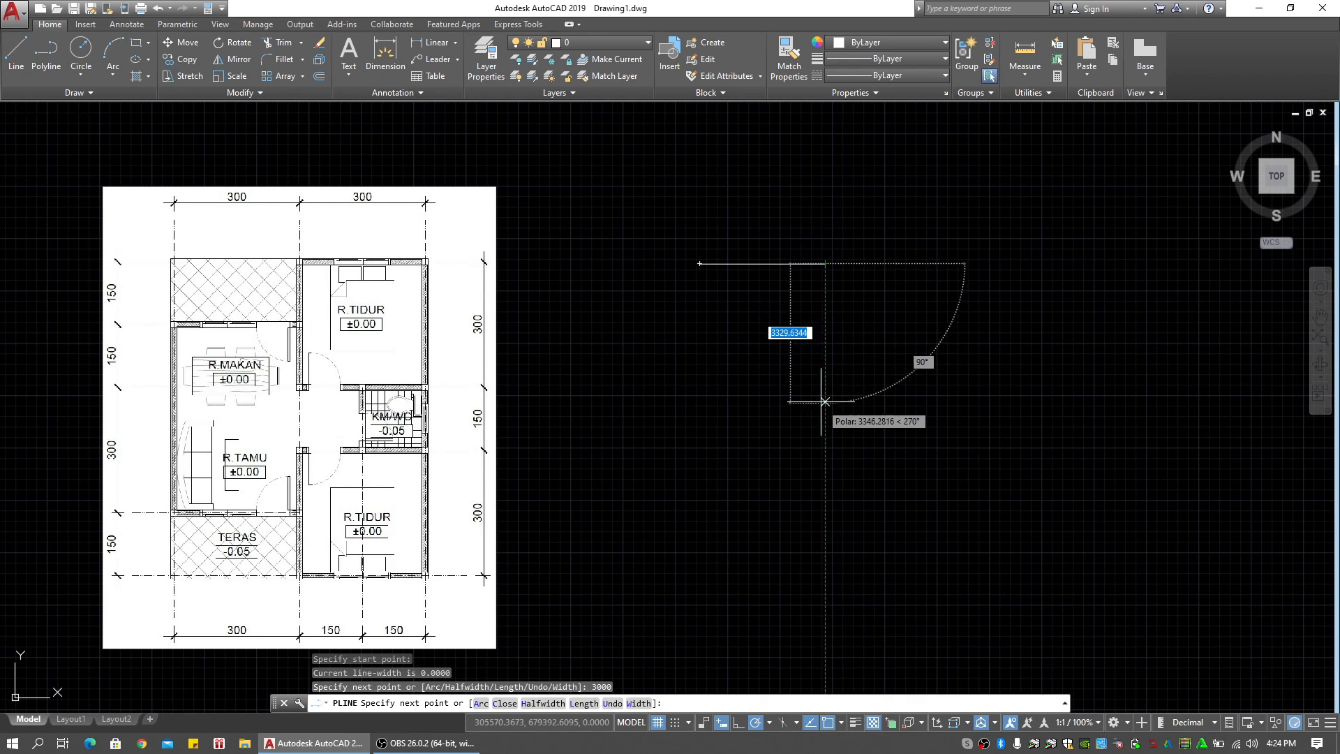
pyautogui.write('3000')
pyautogui.press('Return')
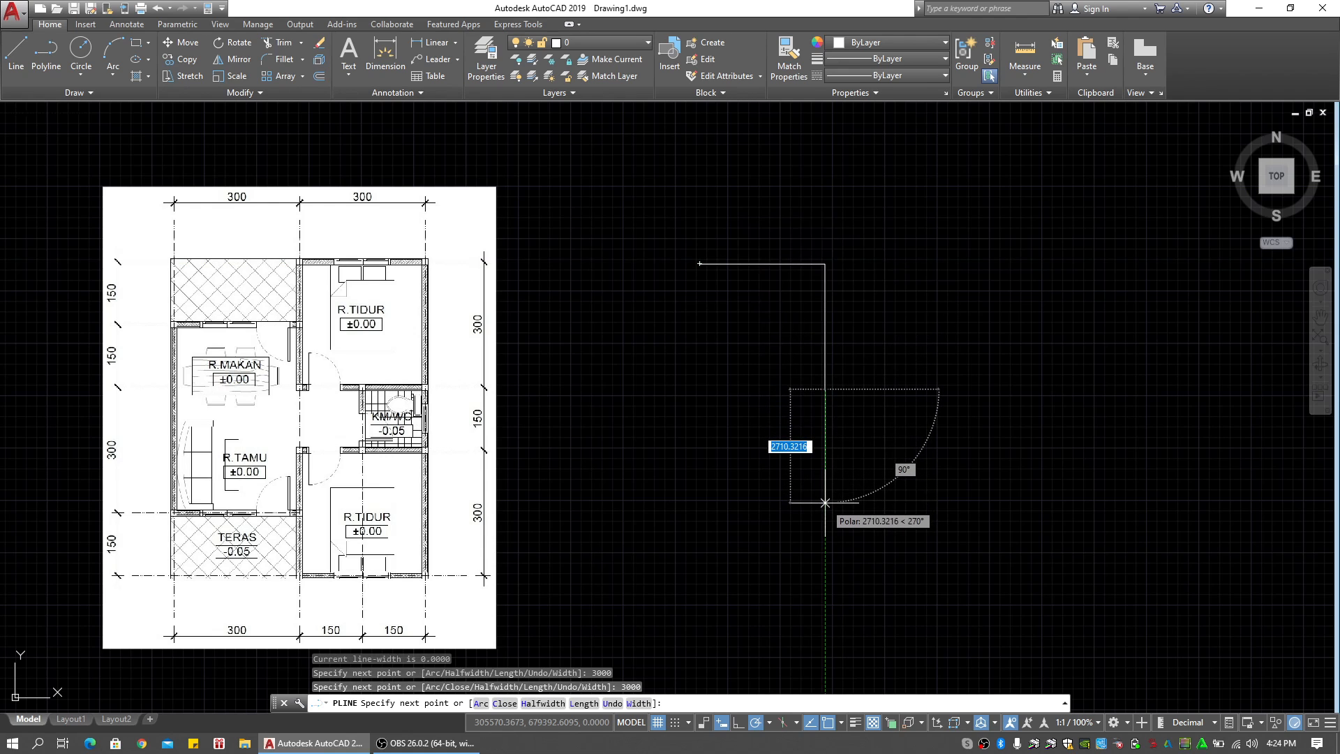
pyautogui.write('1500')
pyautogui.press('Return')
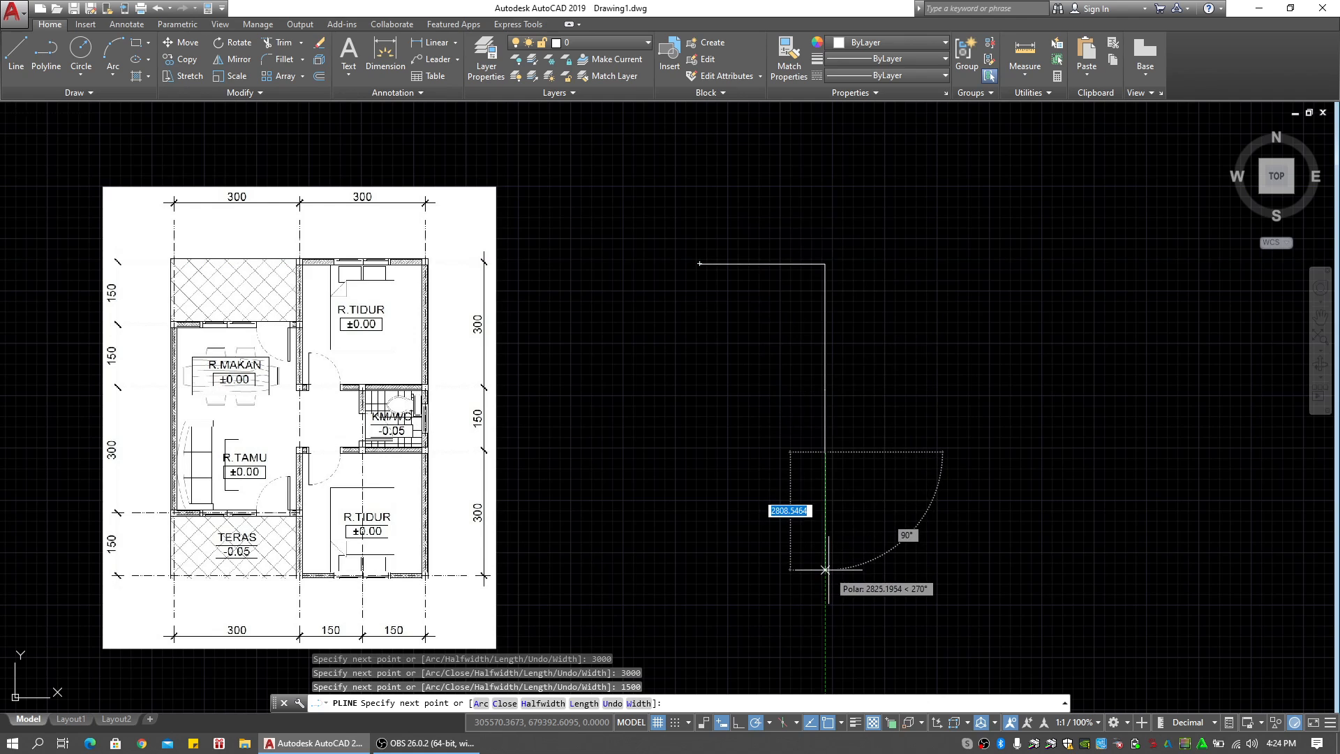
pyautogui.press('Return')
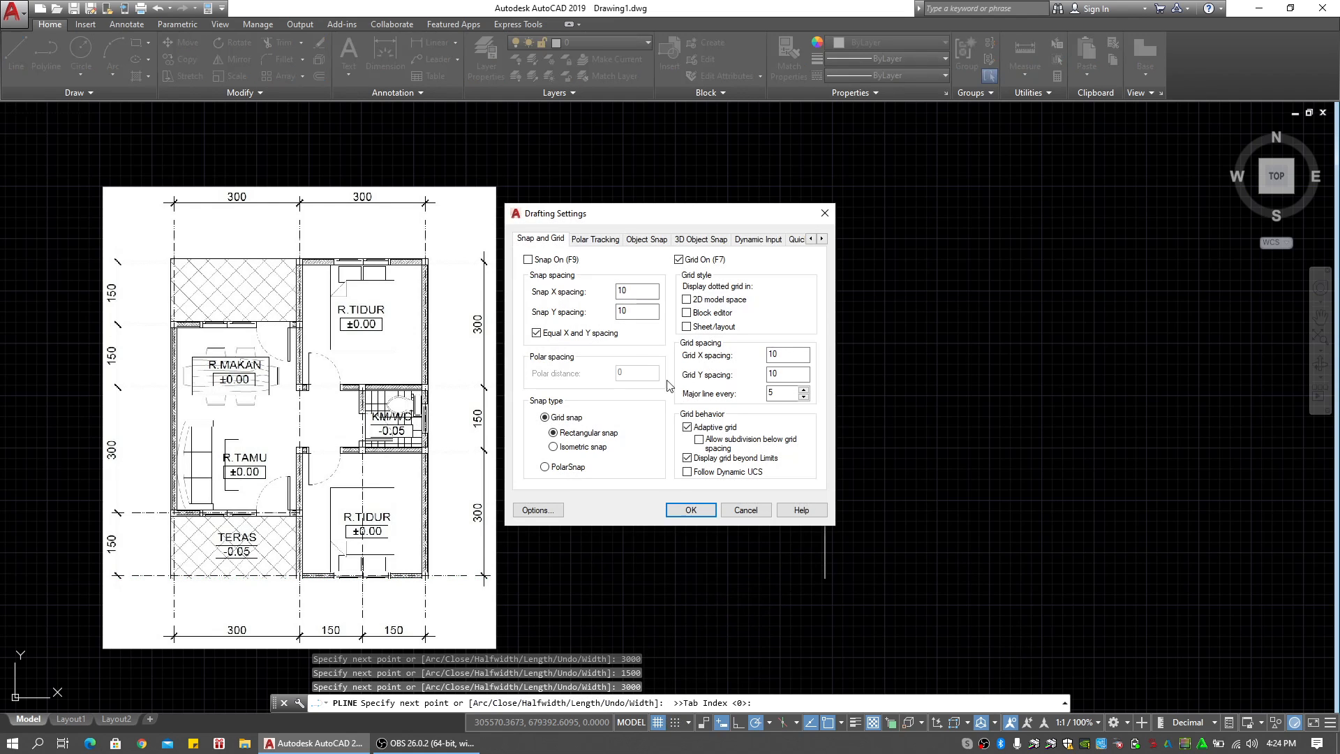
# Set the X and Y spacing of both grid and snap to 1000 in the drafting settings and turn snap on
pyautogui.click(599, 242)
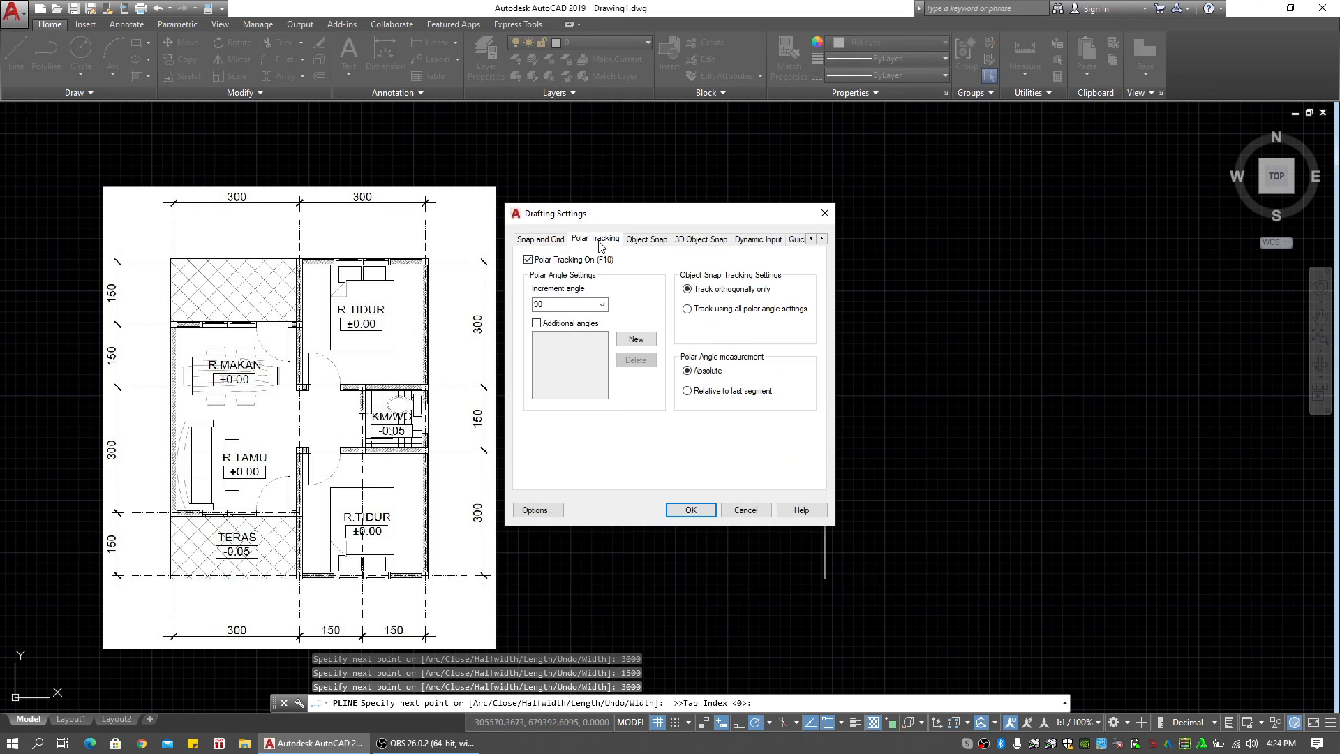
pyautogui.click(549, 242)
pyautogui.click(597, 242)
pyautogui.click(647, 242)
pyautogui.click(593, 239)
pyautogui.click(546, 239)
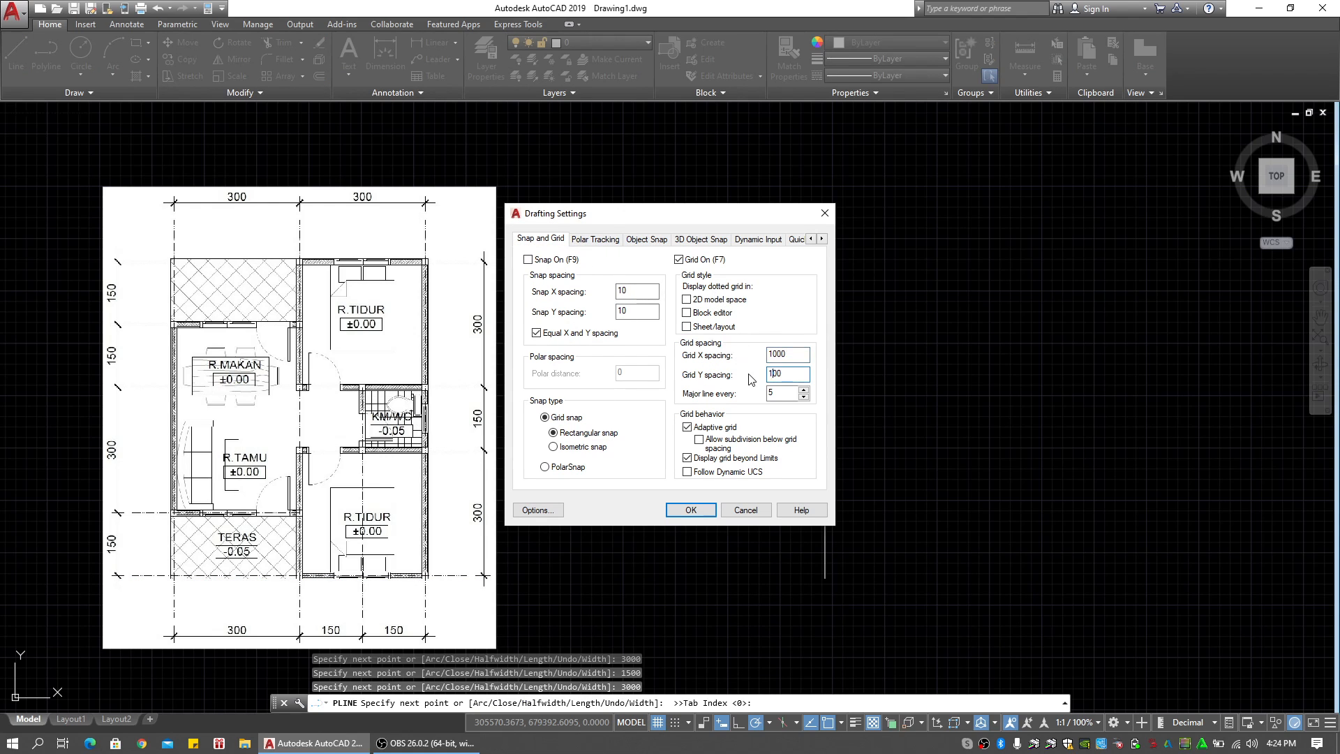
pyautogui.write('00')
pyautogui.click(625, 311)
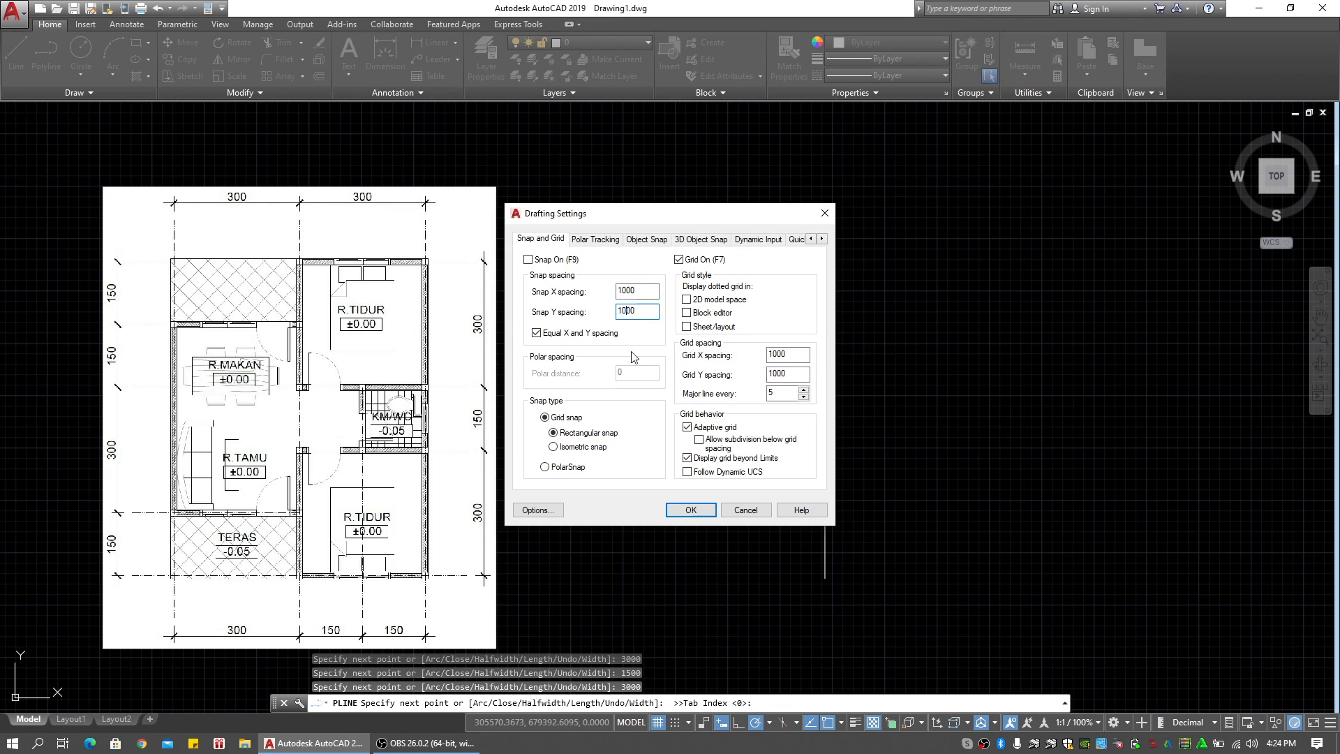
pyautogui.click(690, 510)
pyautogui.scroll(-2, 690, 562)
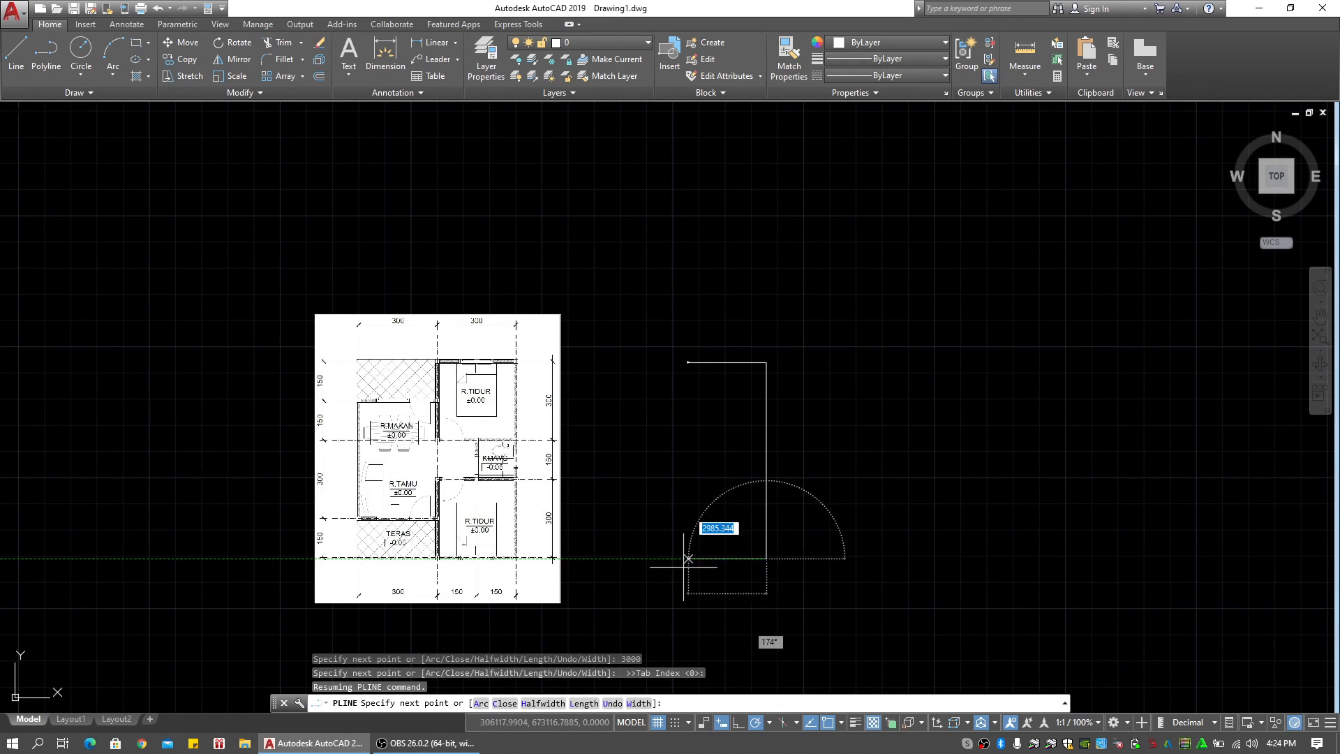
pyautogui.press('F9')
# Cancel the running polyline and erase its segments drawn beside the floor plan
pyautogui.press('Escape')
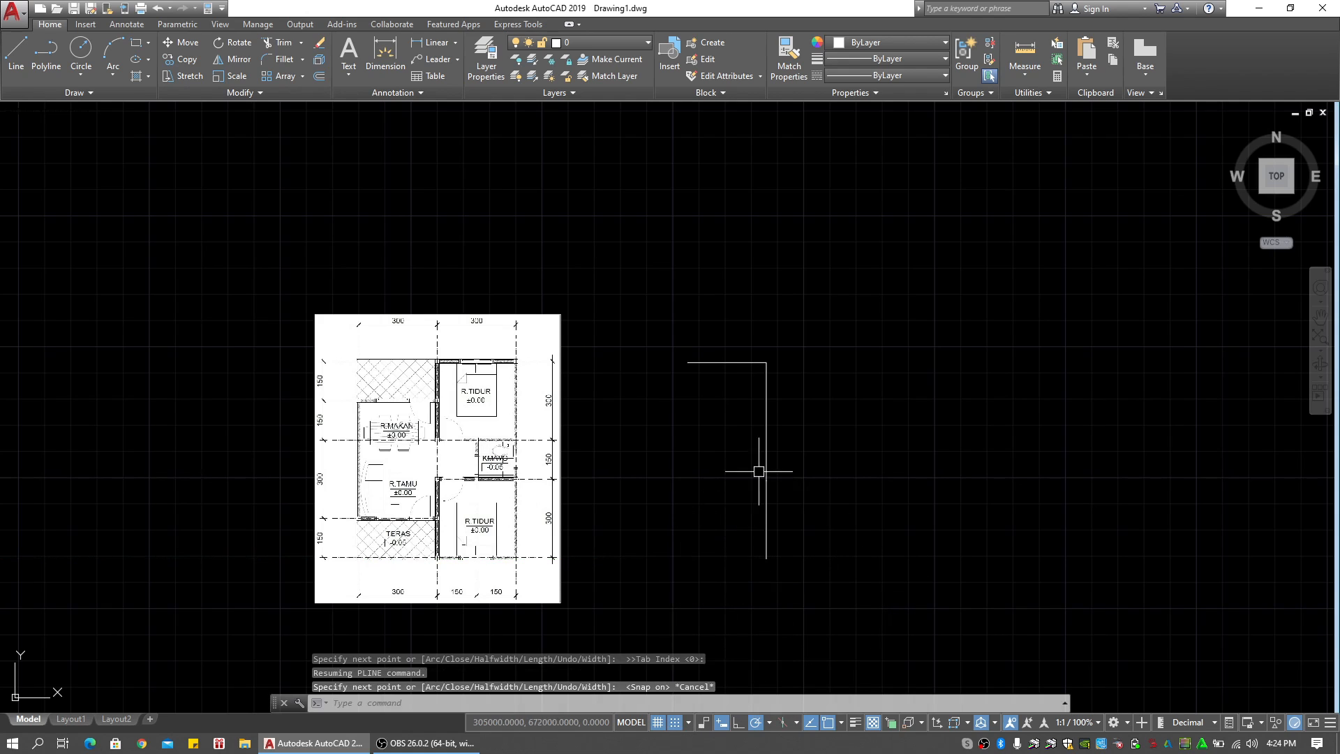
pyautogui.press('Escape')
pyautogui.click(805, 455)
pyautogui.click(700, 344)
pyautogui.write('e')
pyautogui.press('Return')
pyautogui.press('Escape')
pyautogui.press('Escape')
# Draw a closed 3000 by 3000 square polyline beside the floor plan for the upper R.TIDUR
pyautogui.moveTo(789, 462); pyautogui.dragTo(742, 464, button='middle')
pyautogui.write('pl')
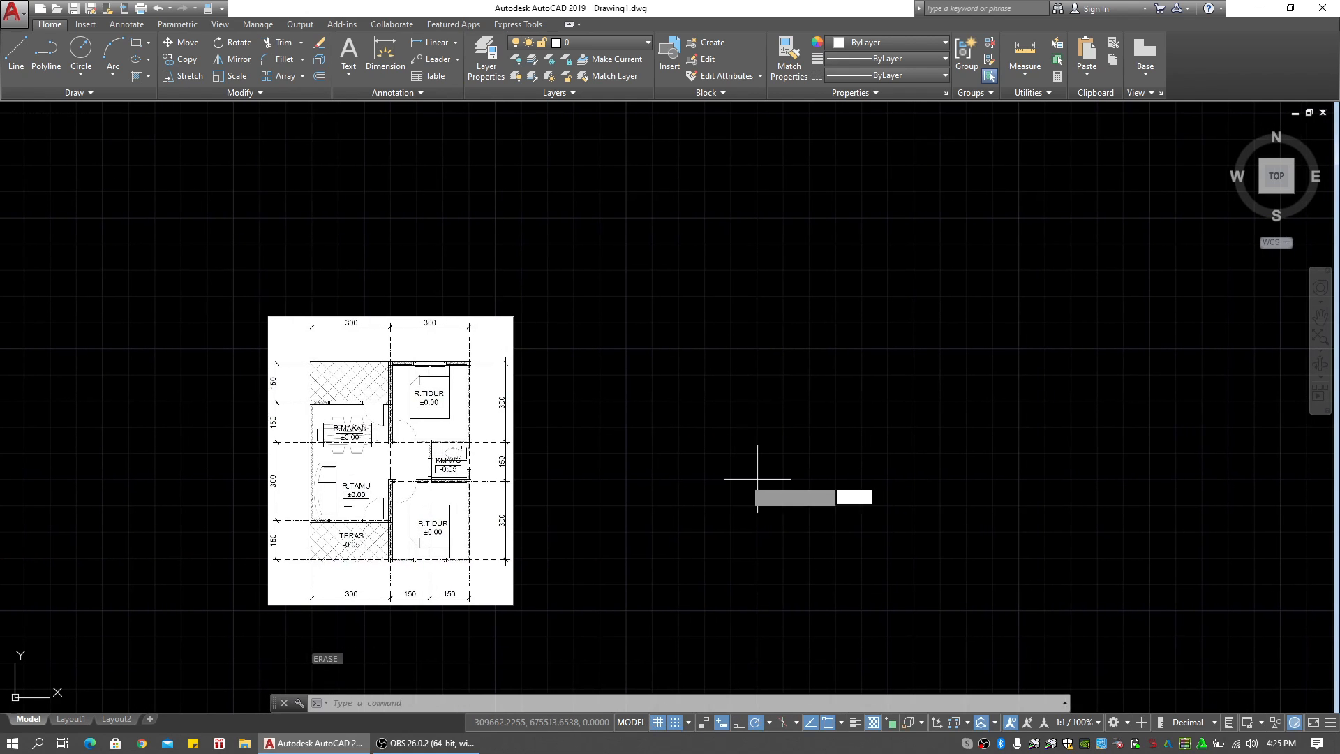
pyautogui.press('Return')
pyautogui.click(678, 348)
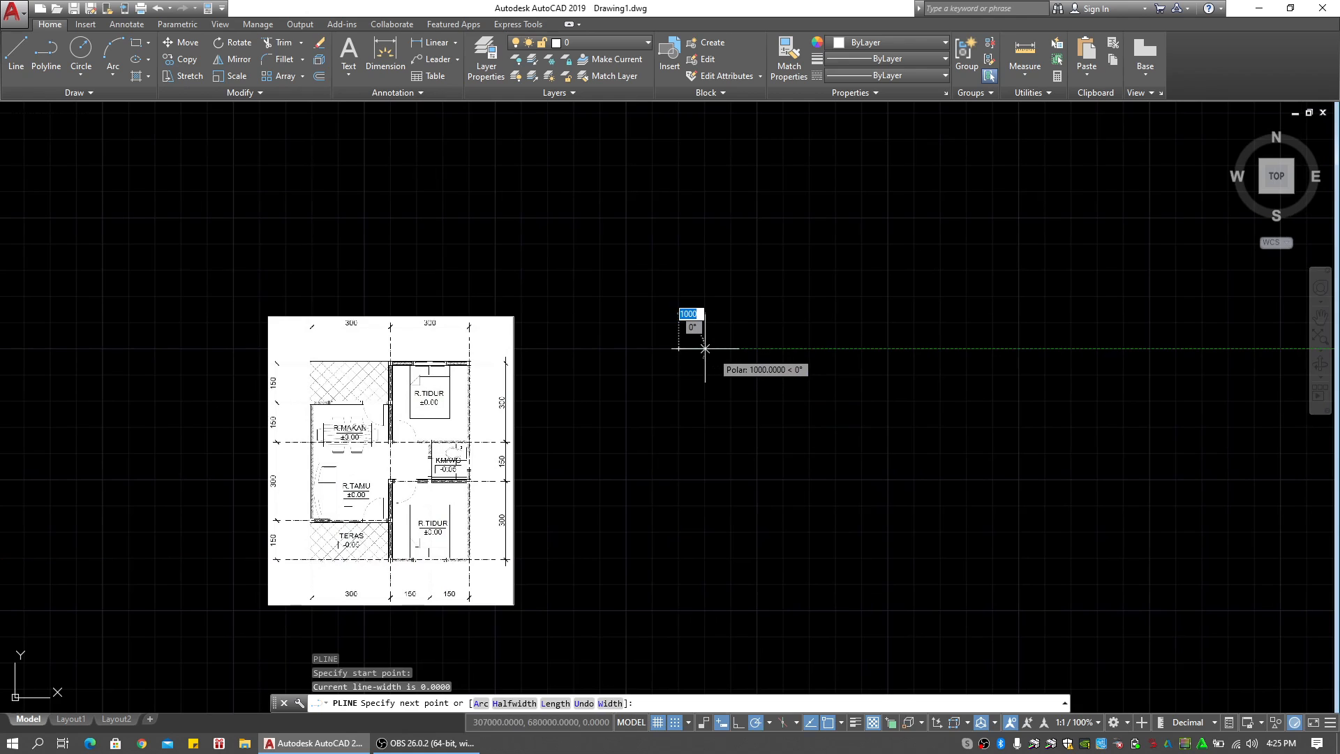
pyautogui.click(757, 348)
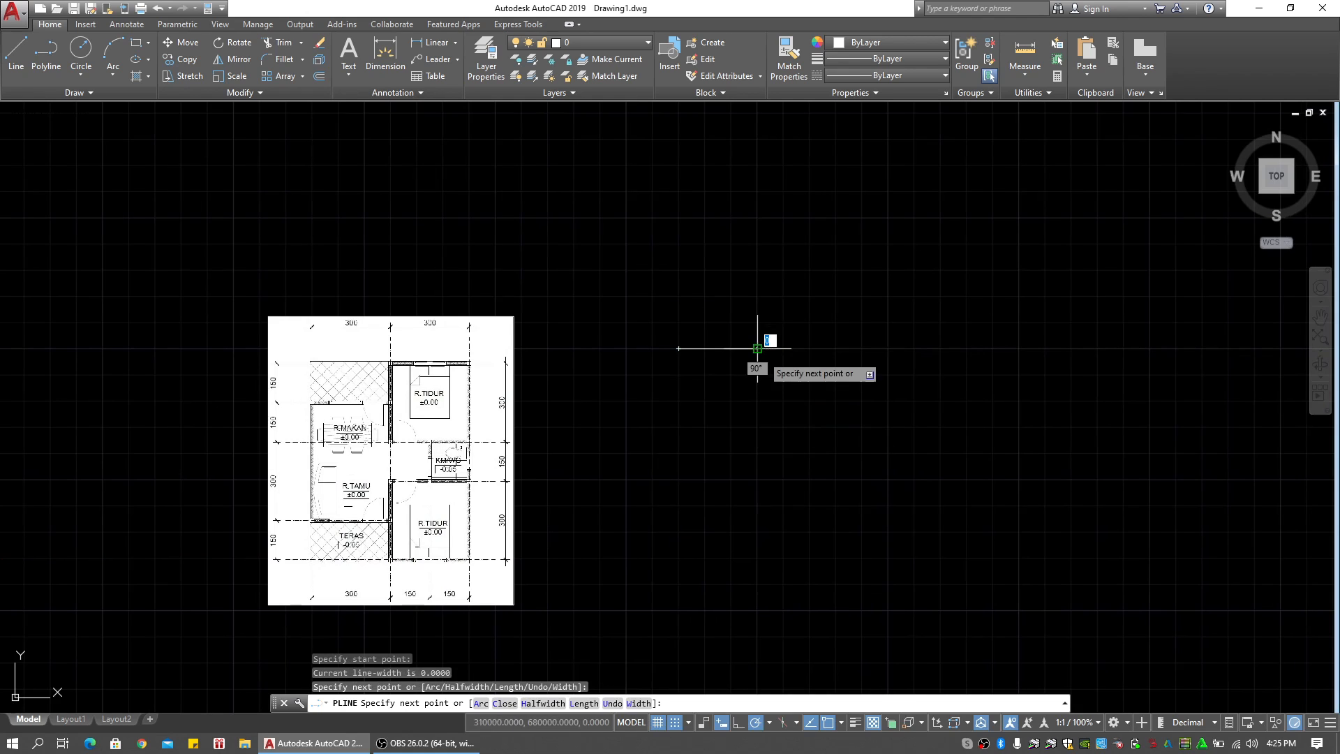
pyautogui.click(757, 426)
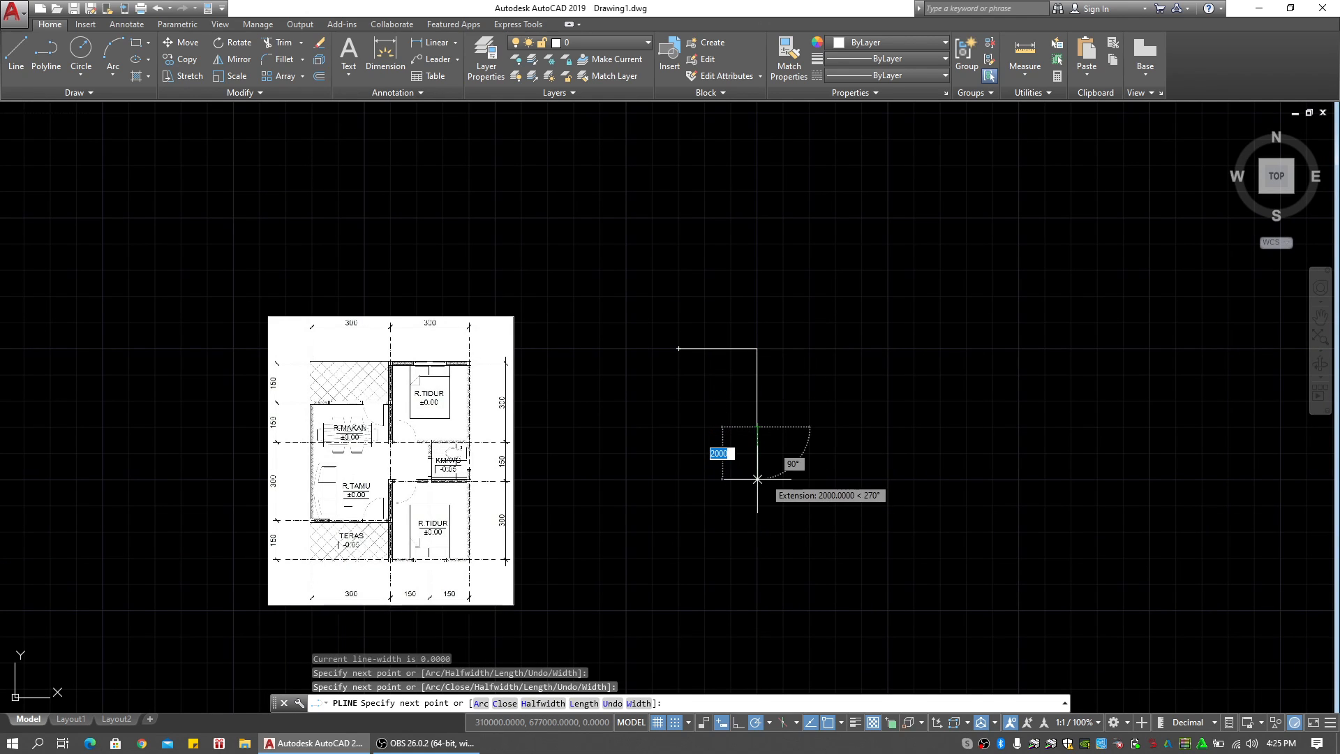
pyautogui.scroll(4, 757, 479)
pyautogui.click(678, 426)
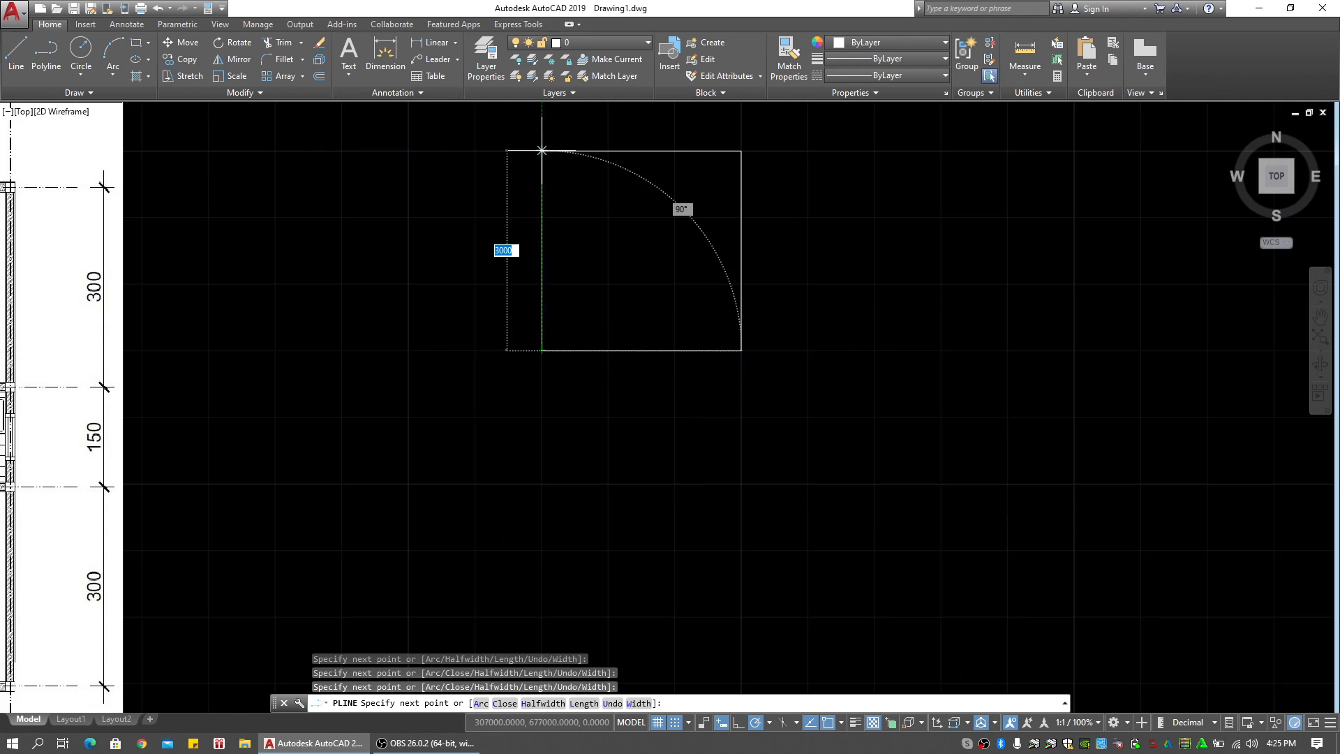
pyautogui.click(542, 150)
pyautogui.press('Return')
# Set the snap X and Y spacing to 500 in the drafting settings, leaving the grid spacing at 1000
pyautogui.scroll(-2, 523, 304)
pyautogui.moveTo(522, 304); pyautogui.dragTo(715, 297, button='middle')
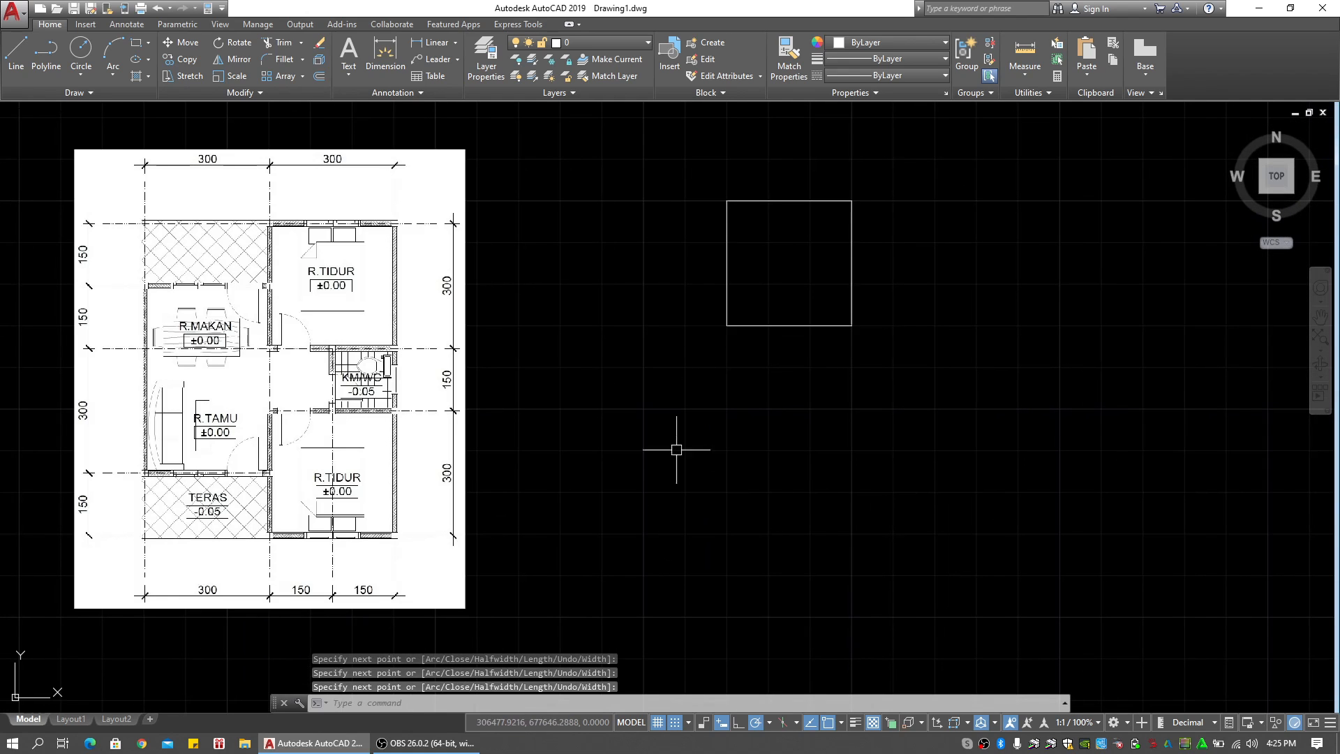
pyautogui.rightClick(674, 723)
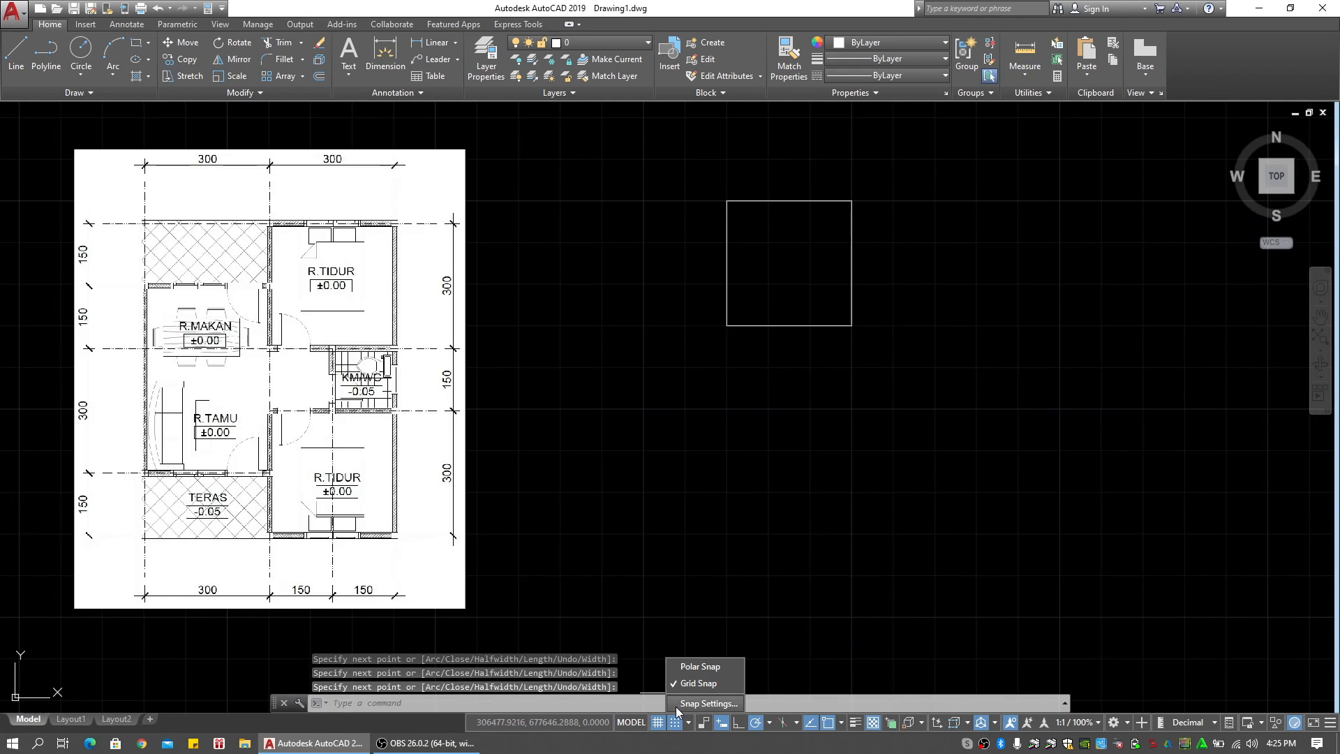
pyautogui.click(688, 702)
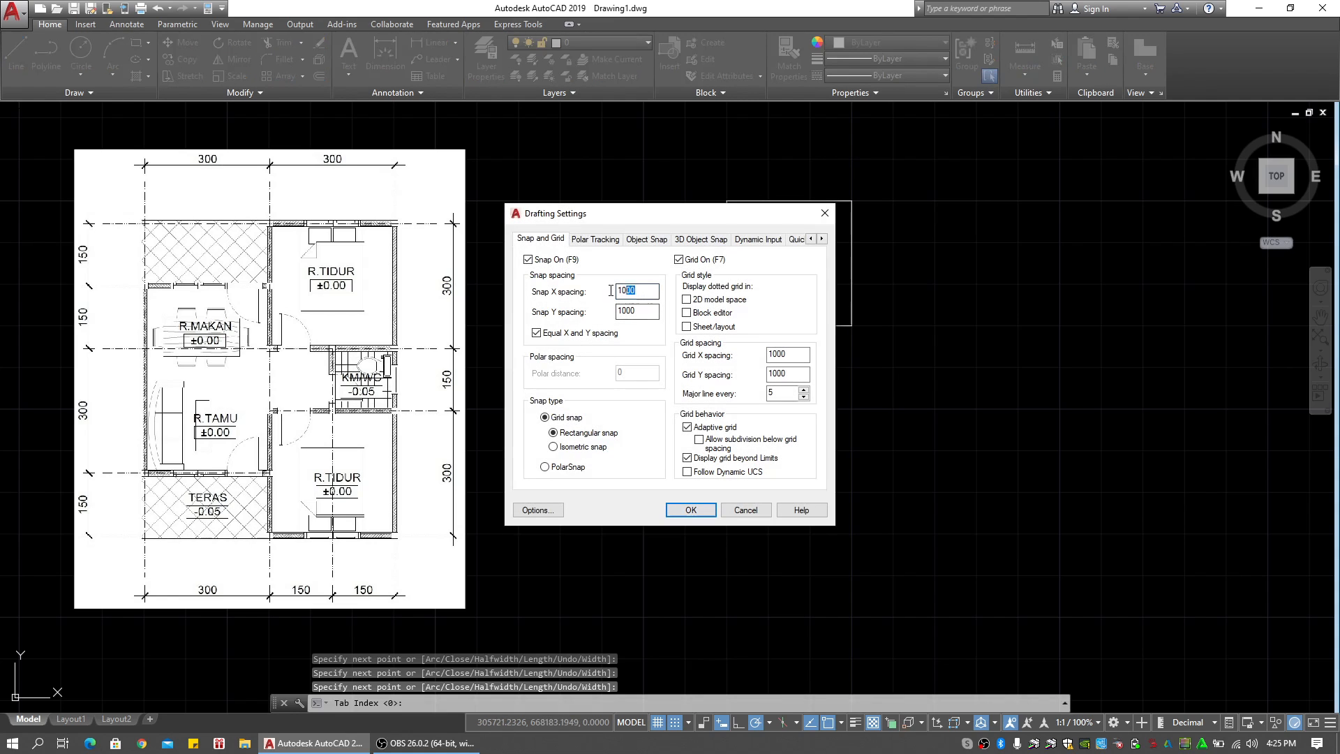
pyautogui.press('Tab')
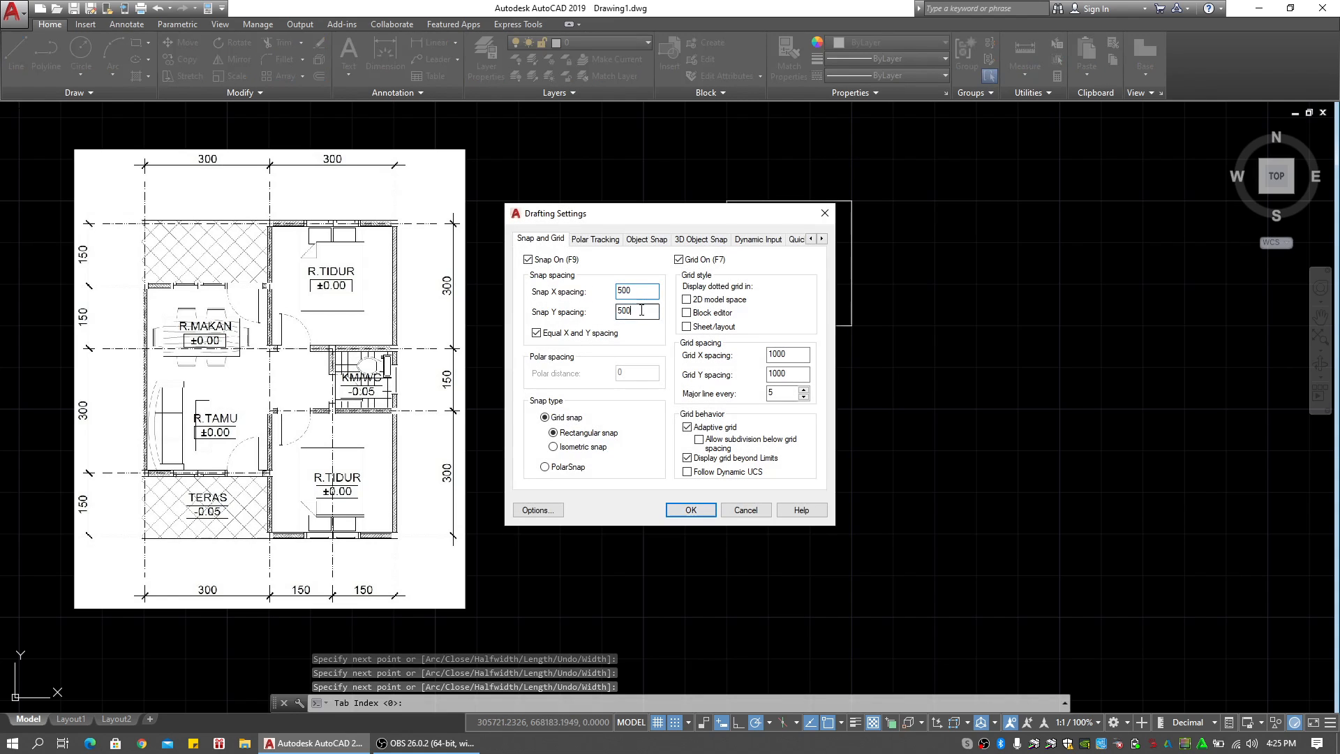
pyautogui.write('55')
pyautogui.press('BackSpace')
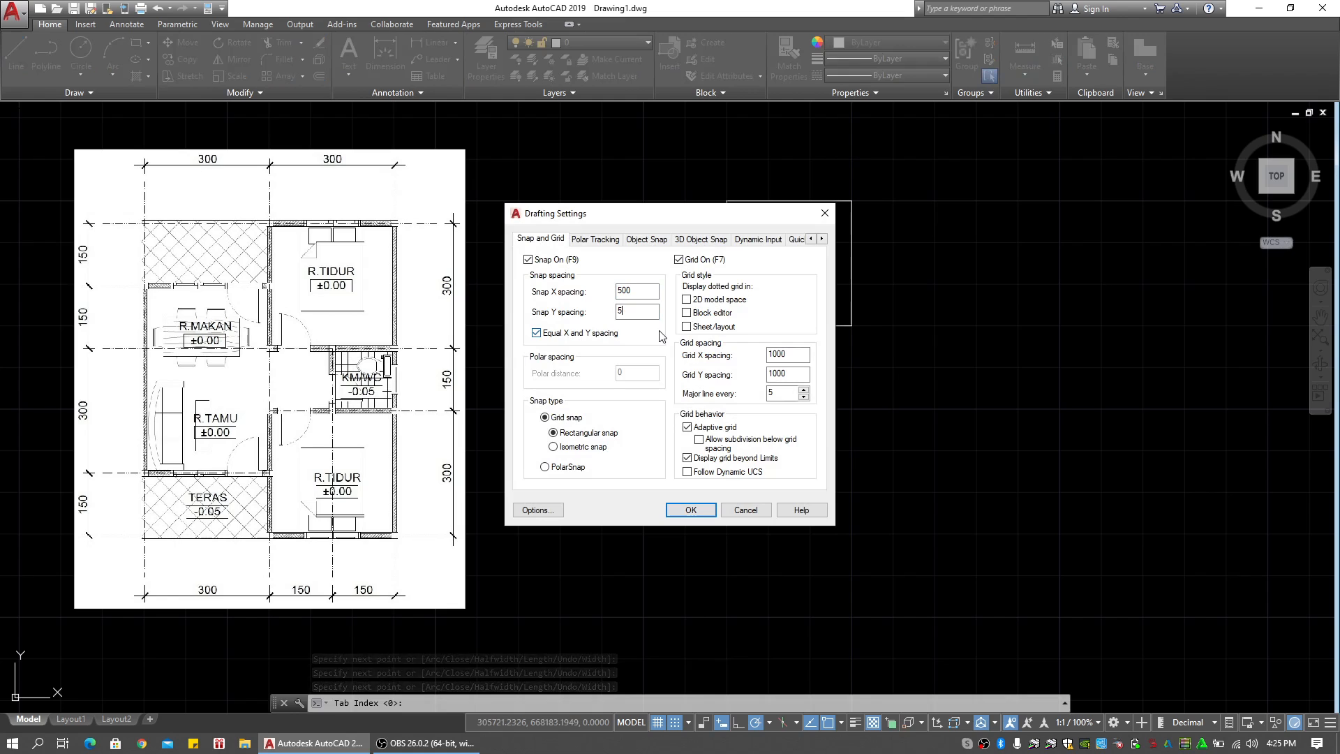
pyautogui.write('00')
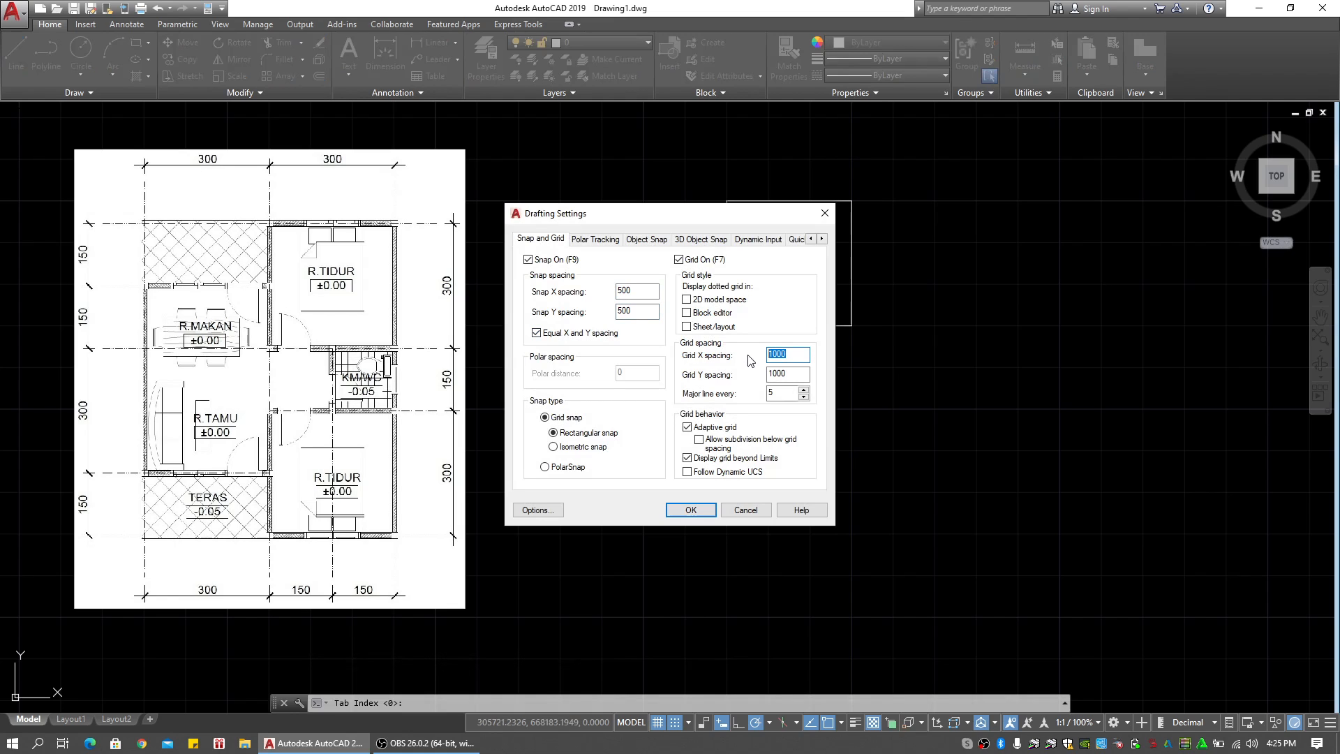
pyautogui.click(699, 517)
# Draw a polyline from the square's lower-right corner 1500 down, then around a 3000 by 3000 square for the lower R.TIDUR
pyautogui.moveTo(788, 381); pyautogui.dragTo(759, 397, button='middle')
pyautogui.click(718, 433)
pyautogui.press('Escape')
pyautogui.press('Escape')
pyautogui.moveTo(733, 462); pyautogui.dragTo(754, 429, button='middle')
pyautogui.write('pl')
pyautogui.press('Return')
pyautogui.click(847, 307)
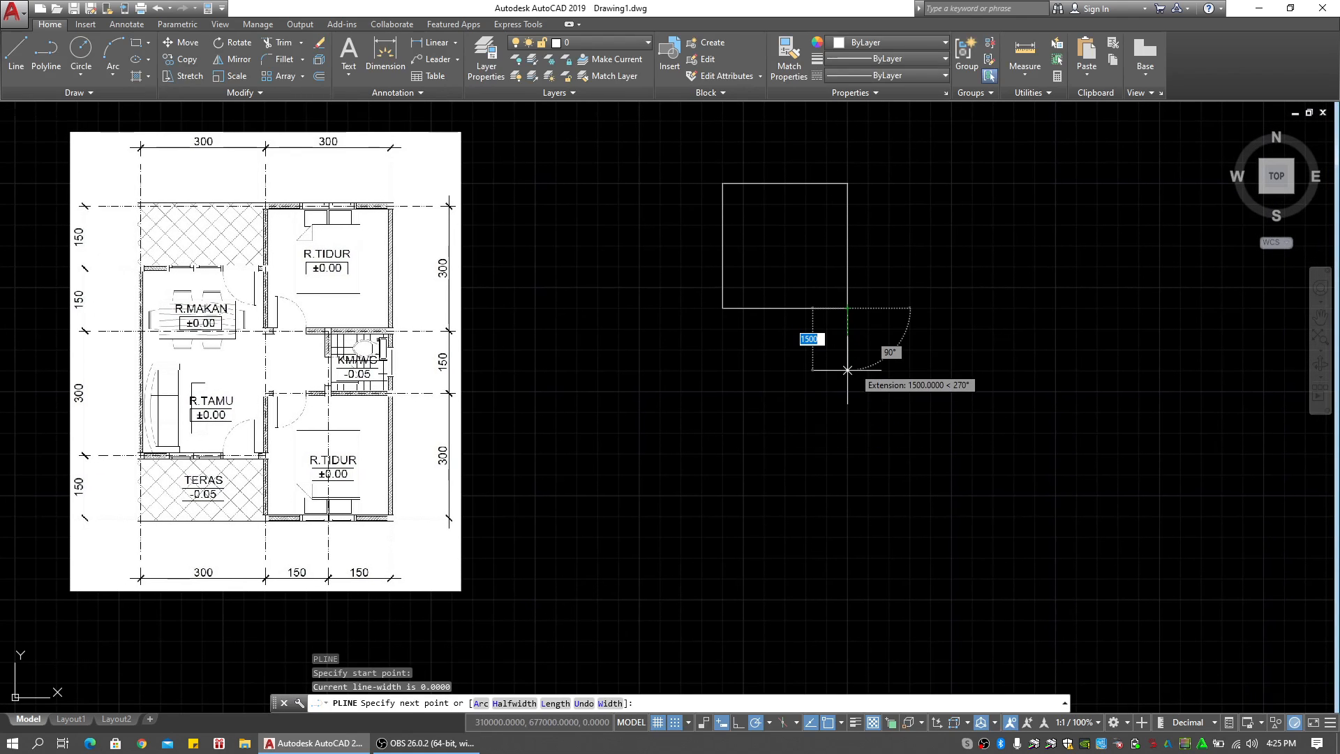
pyautogui.click(847, 370)
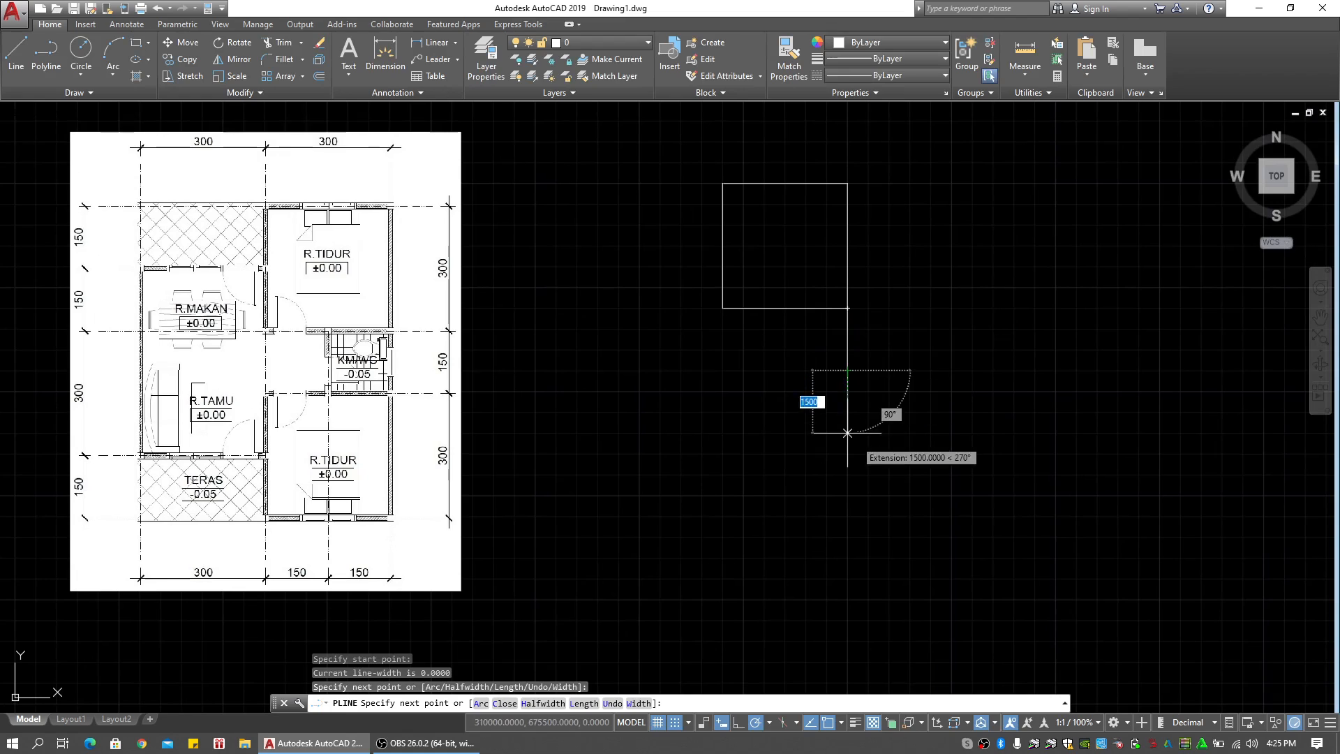
pyautogui.click(847, 494)
pyautogui.click(722, 494)
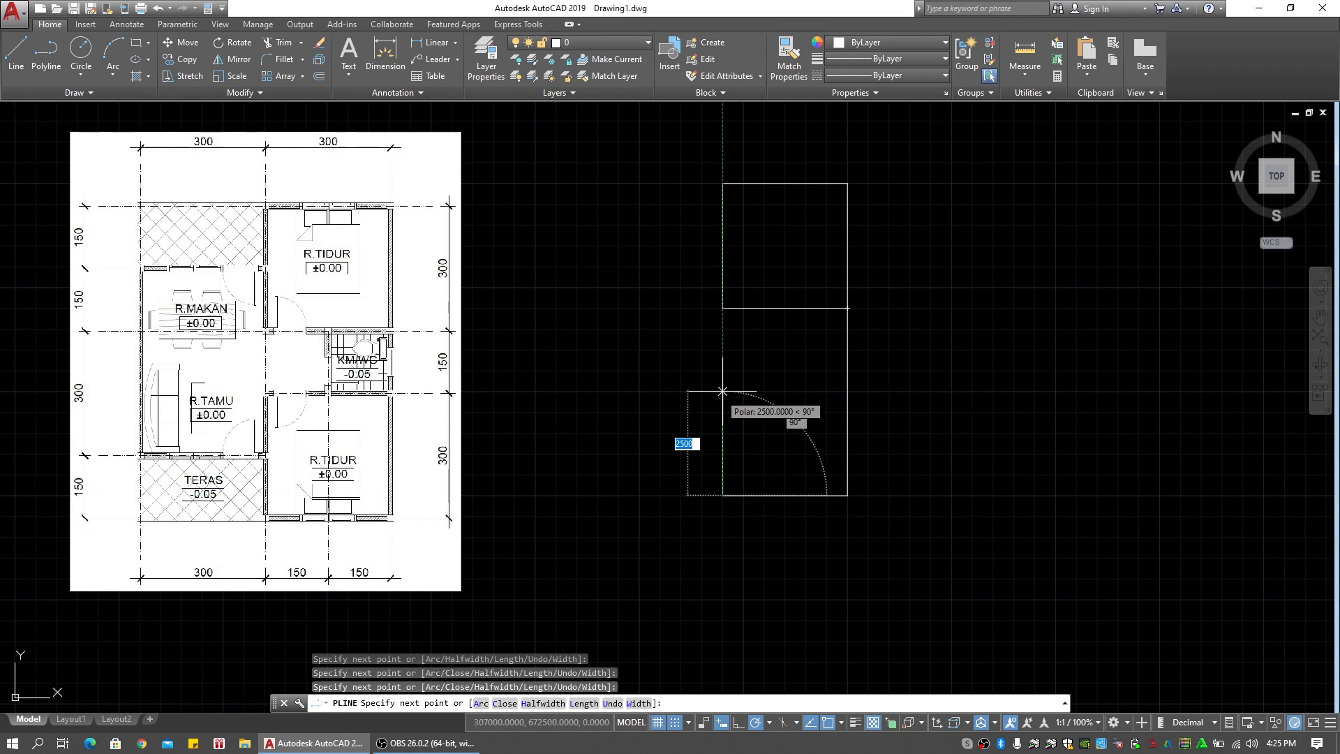
pyautogui.click(722, 370)
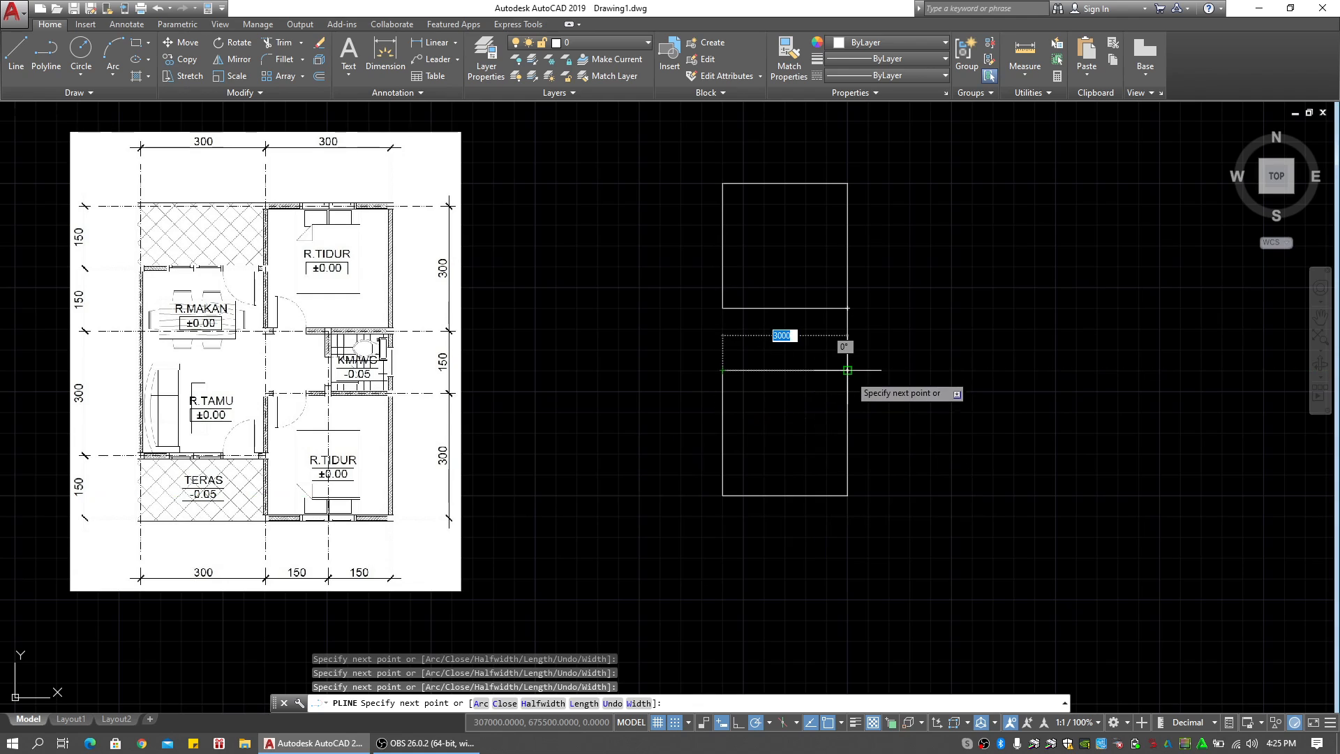
pyautogui.press('Return')
pyautogui.press('Return')
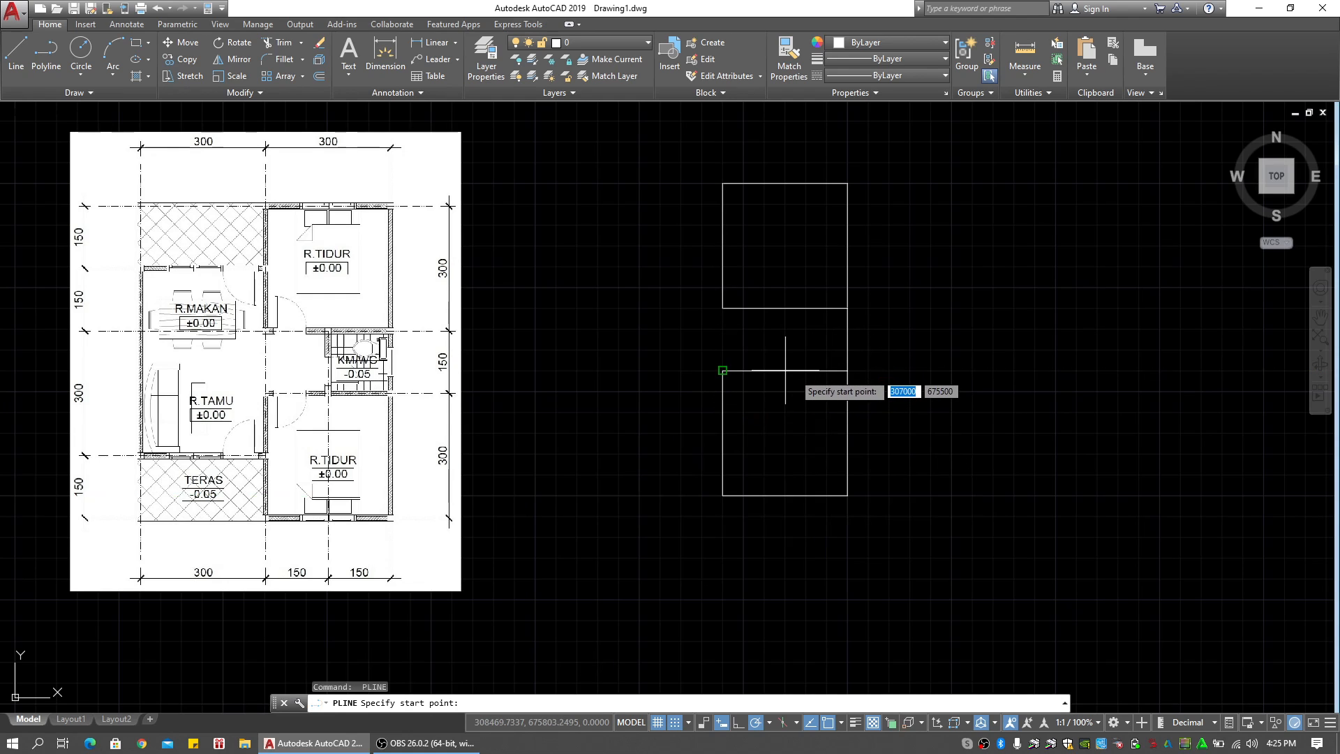
pyautogui.click(785, 308)
pyautogui.press('Escape')
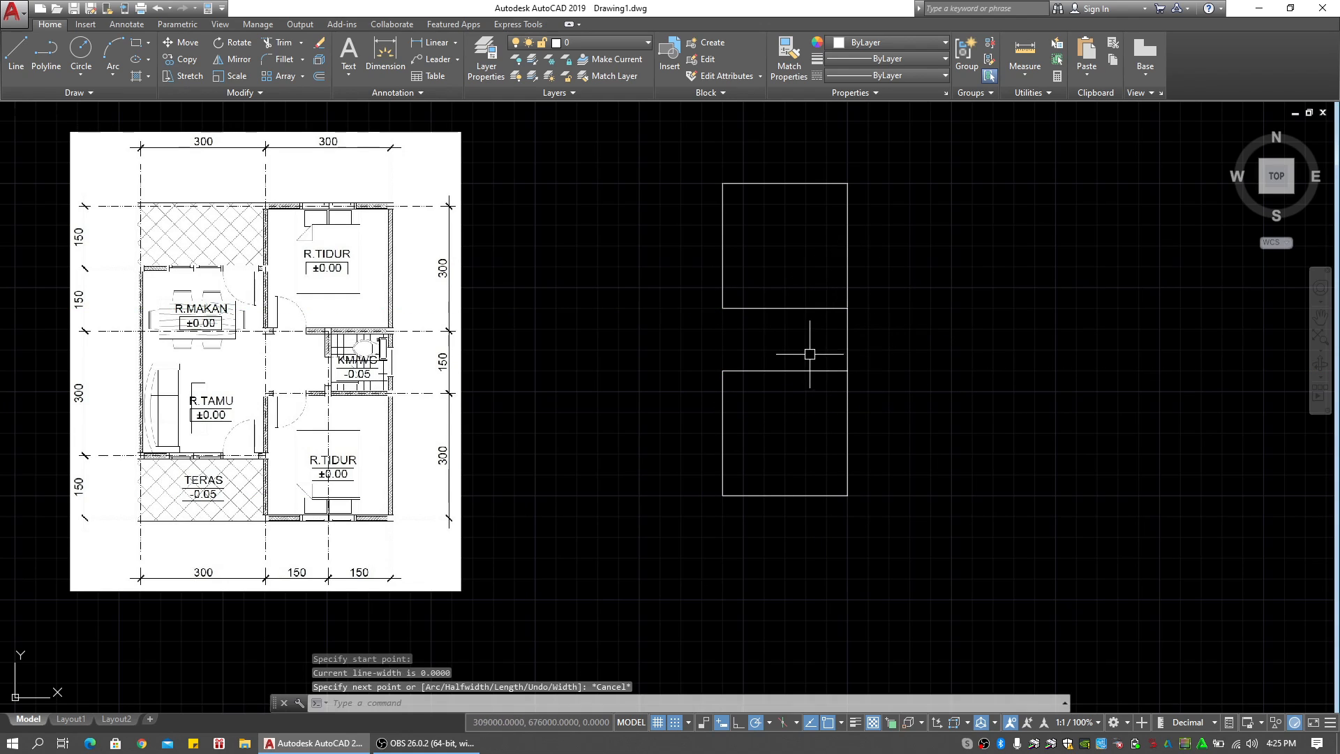
pyautogui.press('Escape')
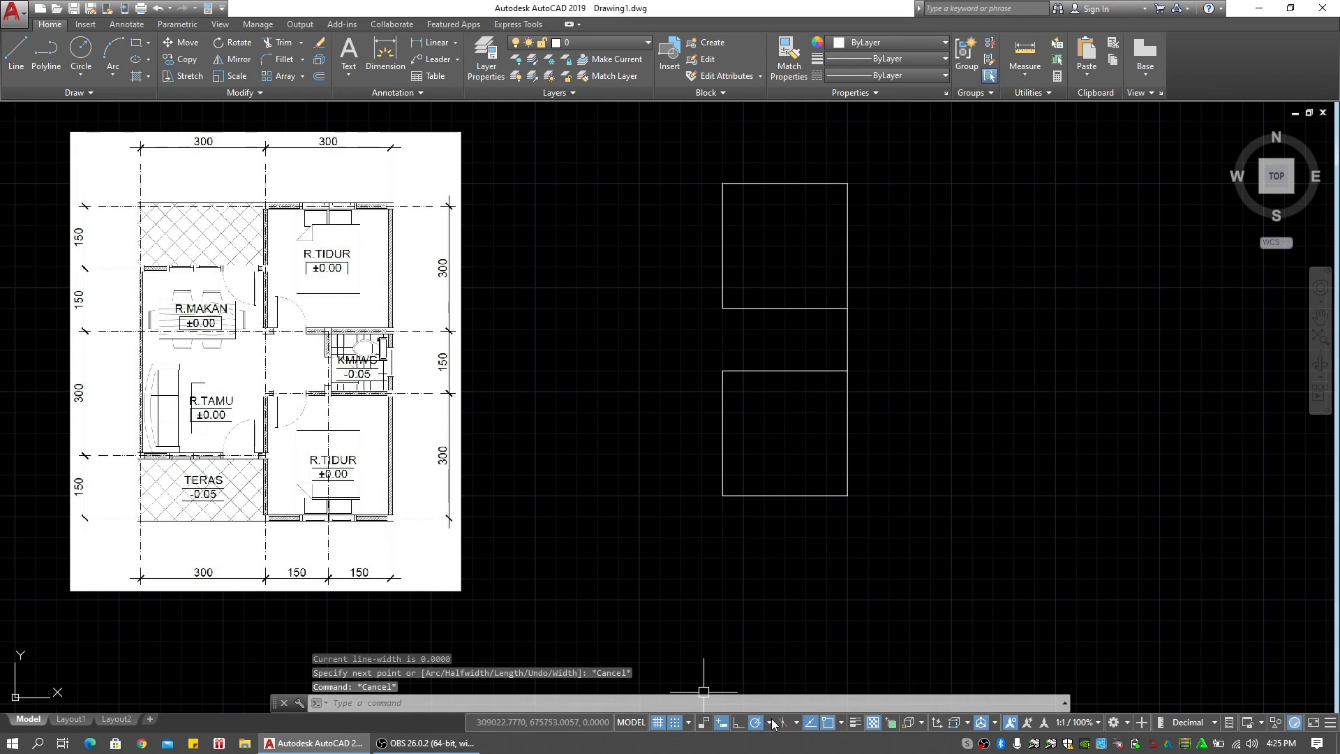
# Set polar tracking to a 15-degree increment using all polar angle settings, with angles measured relative to the last segment
pyautogui.click(769, 723)
pyautogui.click(781, 703)
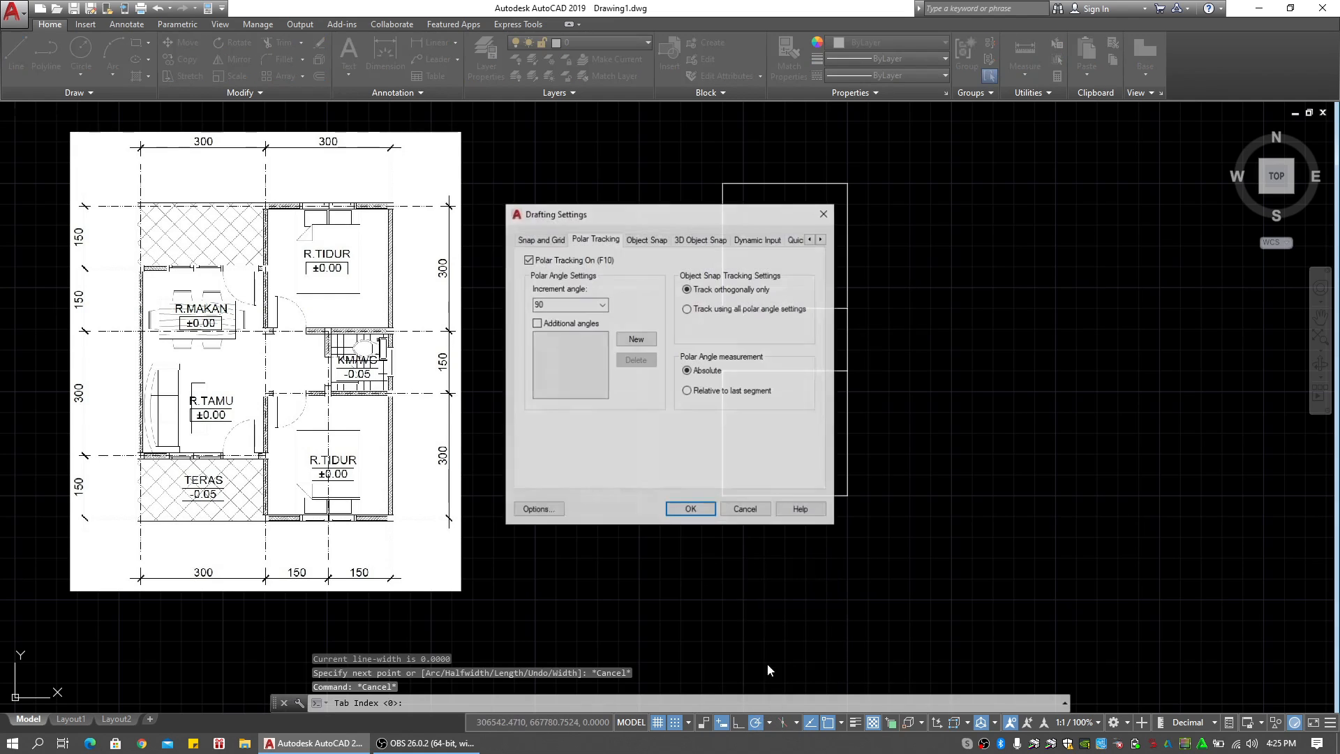
pyautogui.click(601, 304)
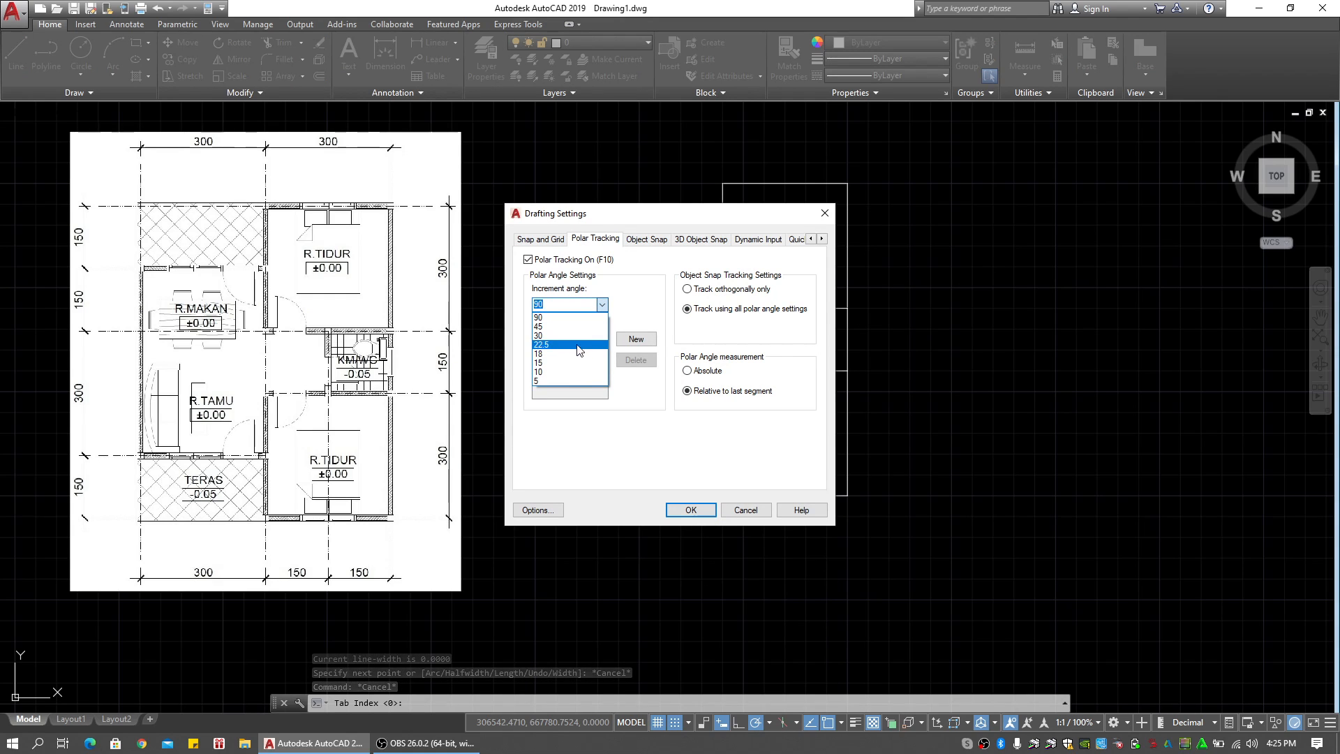
pyautogui.click(577, 362)
pyautogui.click(648, 240)
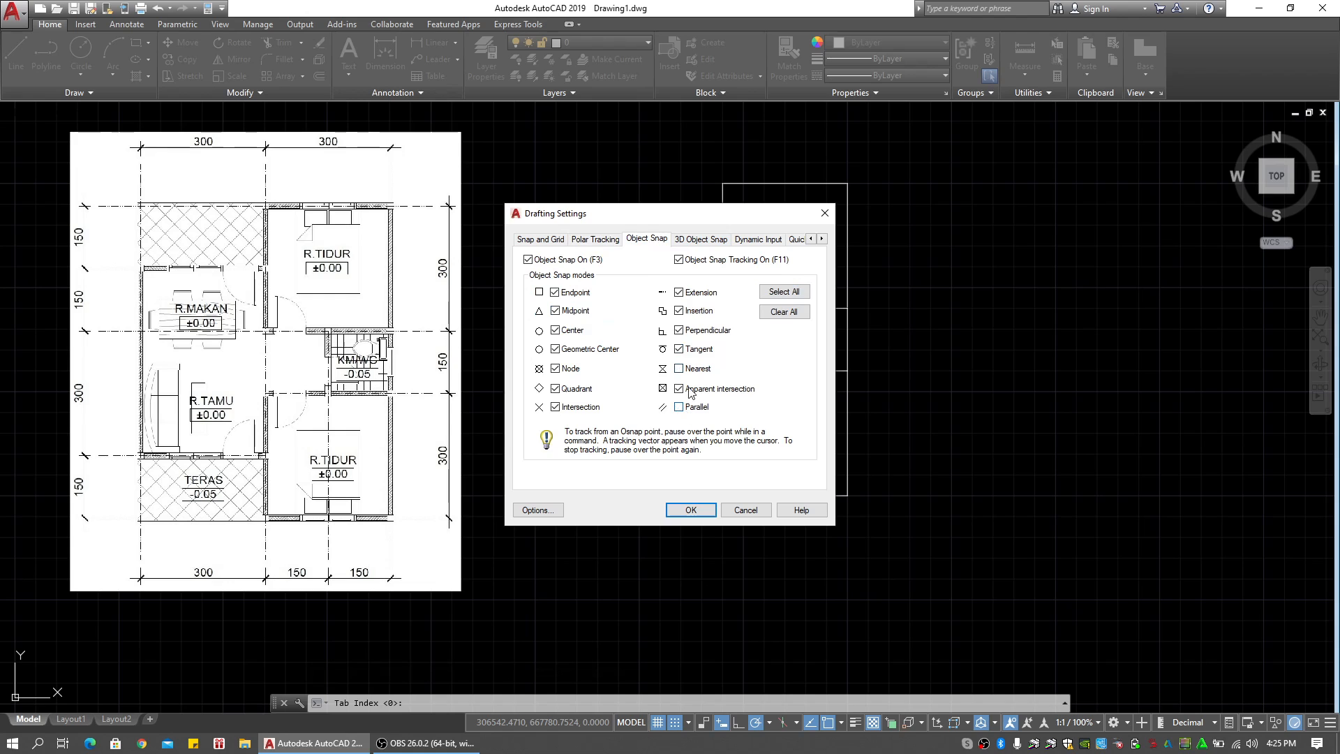
pyautogui.click(699, 240)
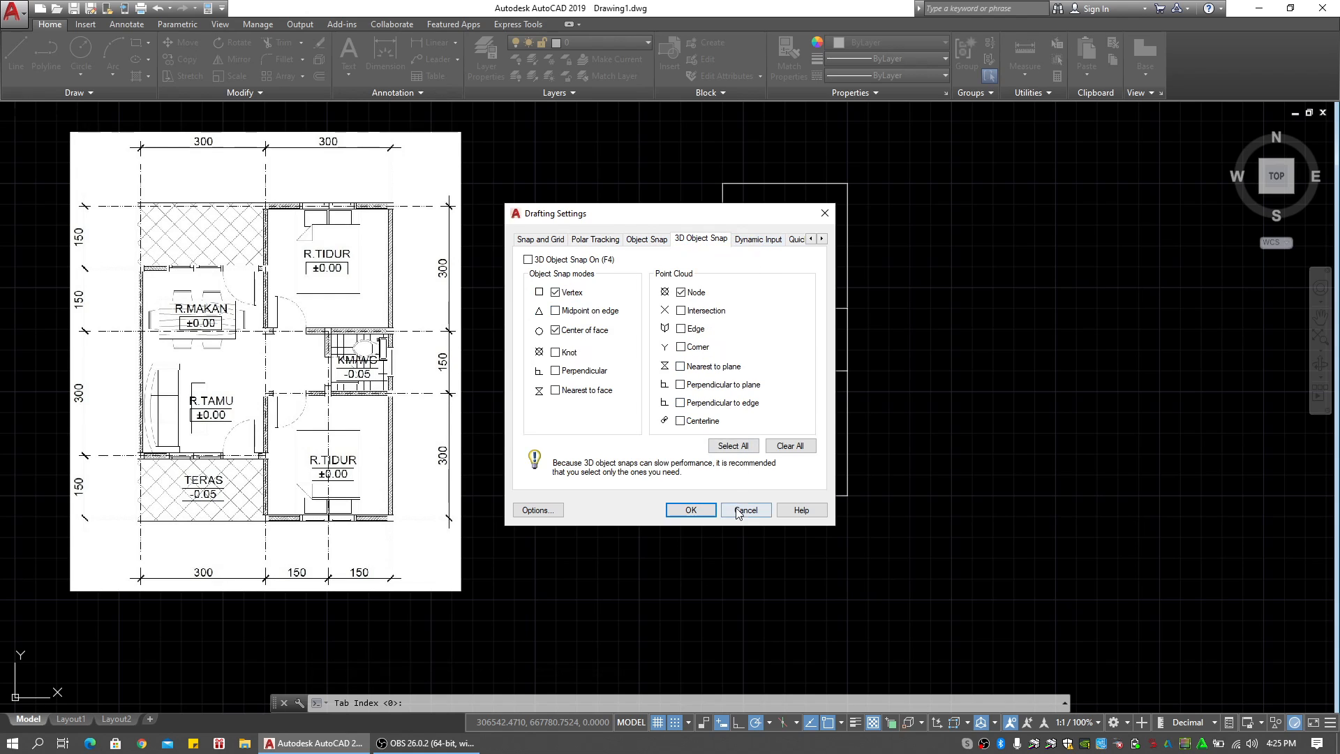
pyautogui.click(704, 514)
# Draw a vertical line between the facing midpoints of the two squares to form the KM/WC wall
pyautogui.moveTo(803, 411); pyautogui.dragTo(794, 419, button='middle')
pyautogui.write('l')
pyautogui.press('Return')
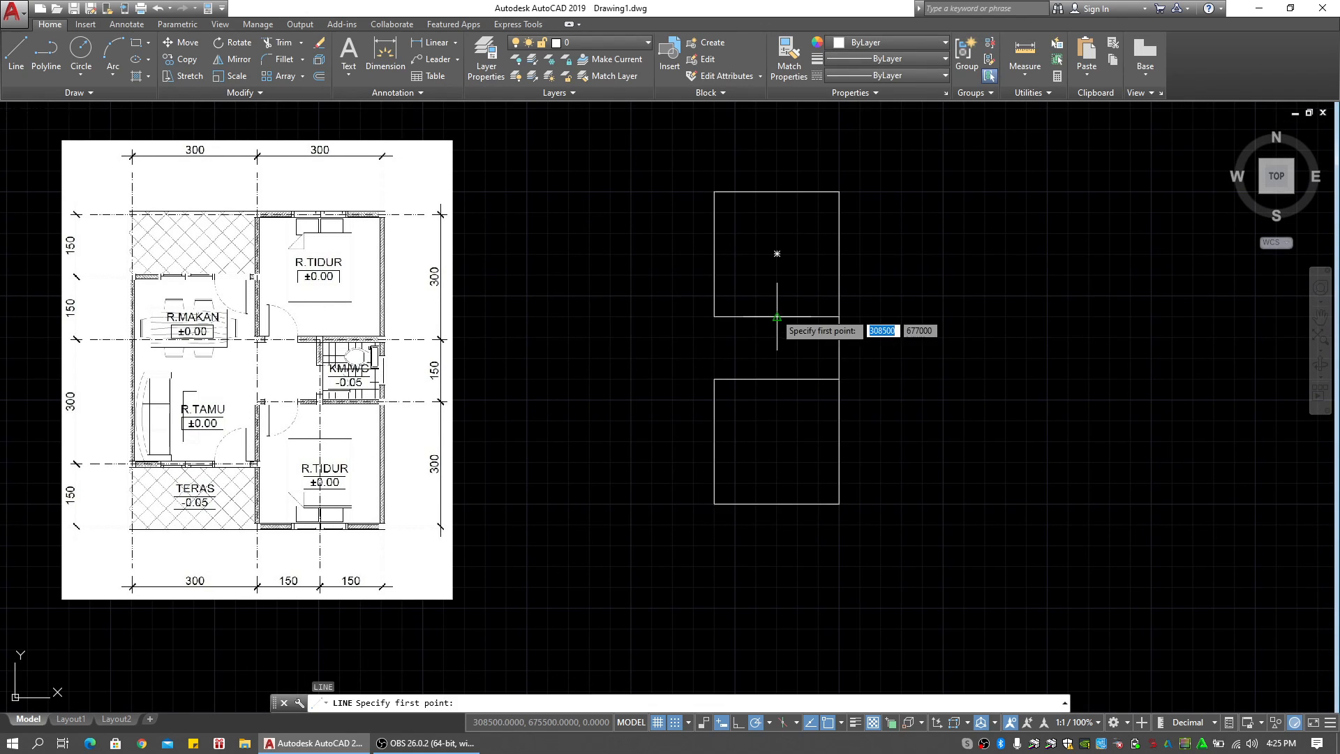
pyautogui.click(777, 317)
pyautogui.click(777, 379)
pyautogui.press('Return')
# Draw lines from the lower square's left midpoint 3000 left, 4500 up and across to the upper square's left midpoint
pyautogui.press('Return')
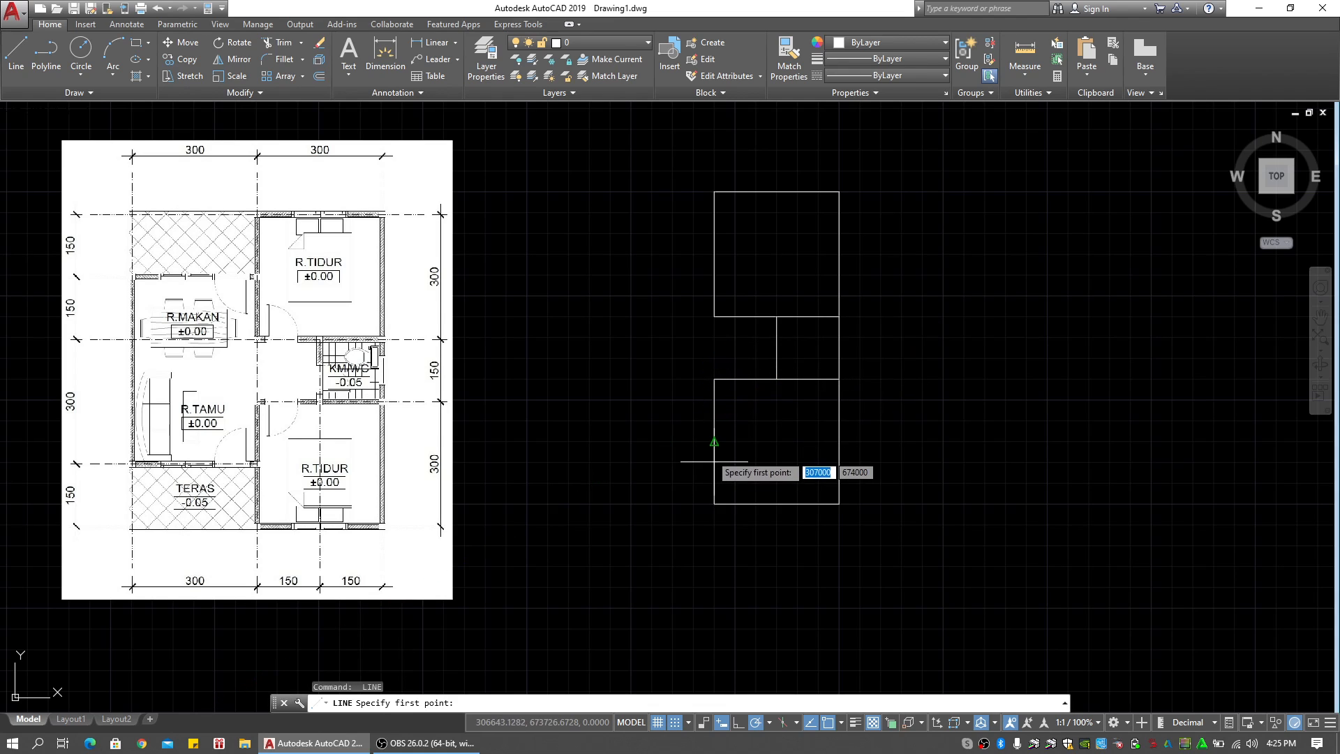
pyautogui.click(713, 444)
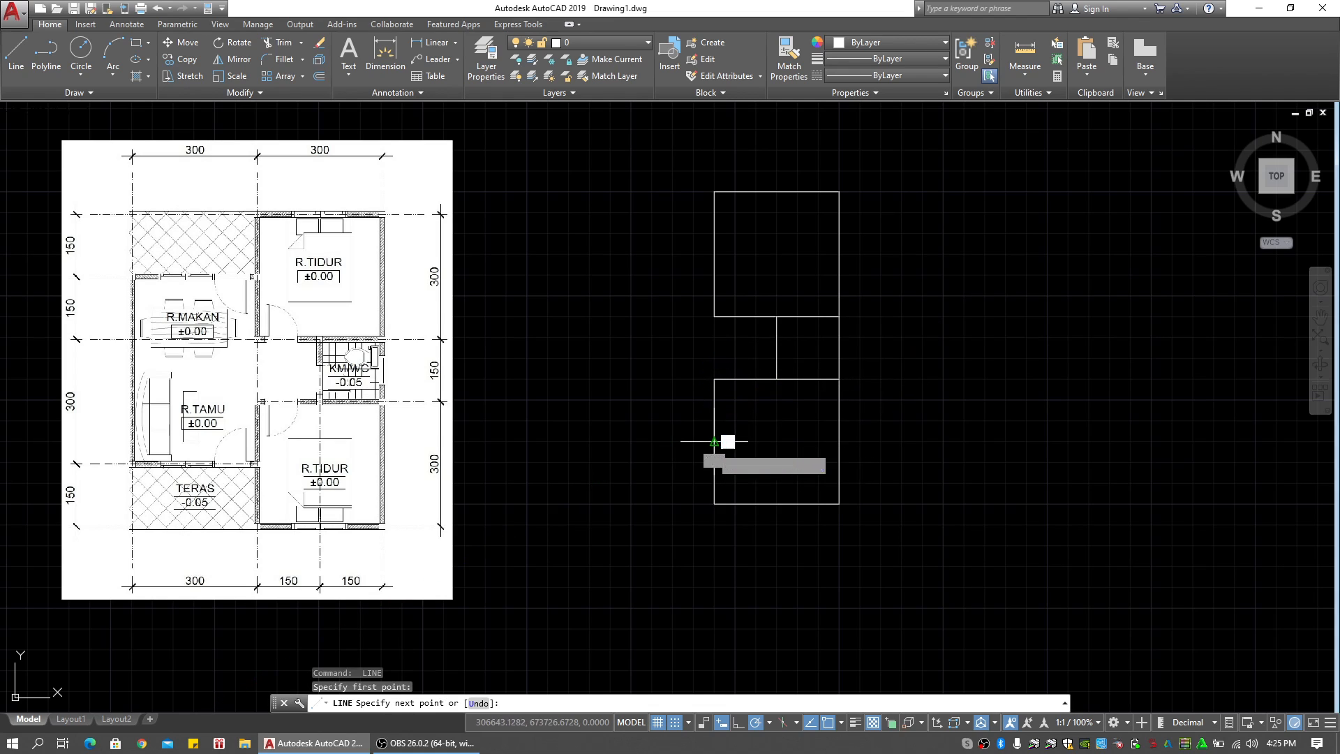
pyautogui.click(589, 441)
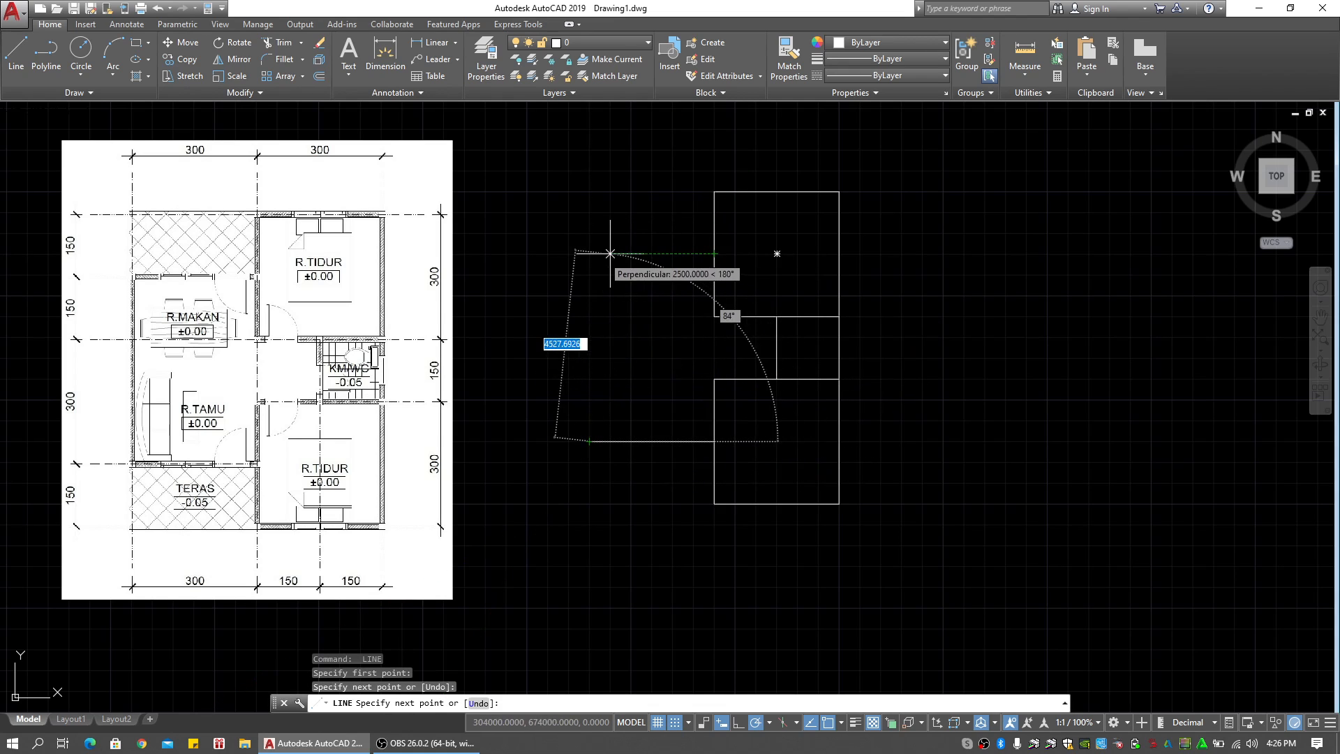
pyautogui.click(589, 253)
pyautogui.click(713, 253)
pyautogui.press('Return')
# Draw lines from the upper square's top-left corner 3000 left, then down to the living area's top-left corner
pyautogui.moveTo(654, 366); pyautogui.dragTo(747, 319, button='middle')
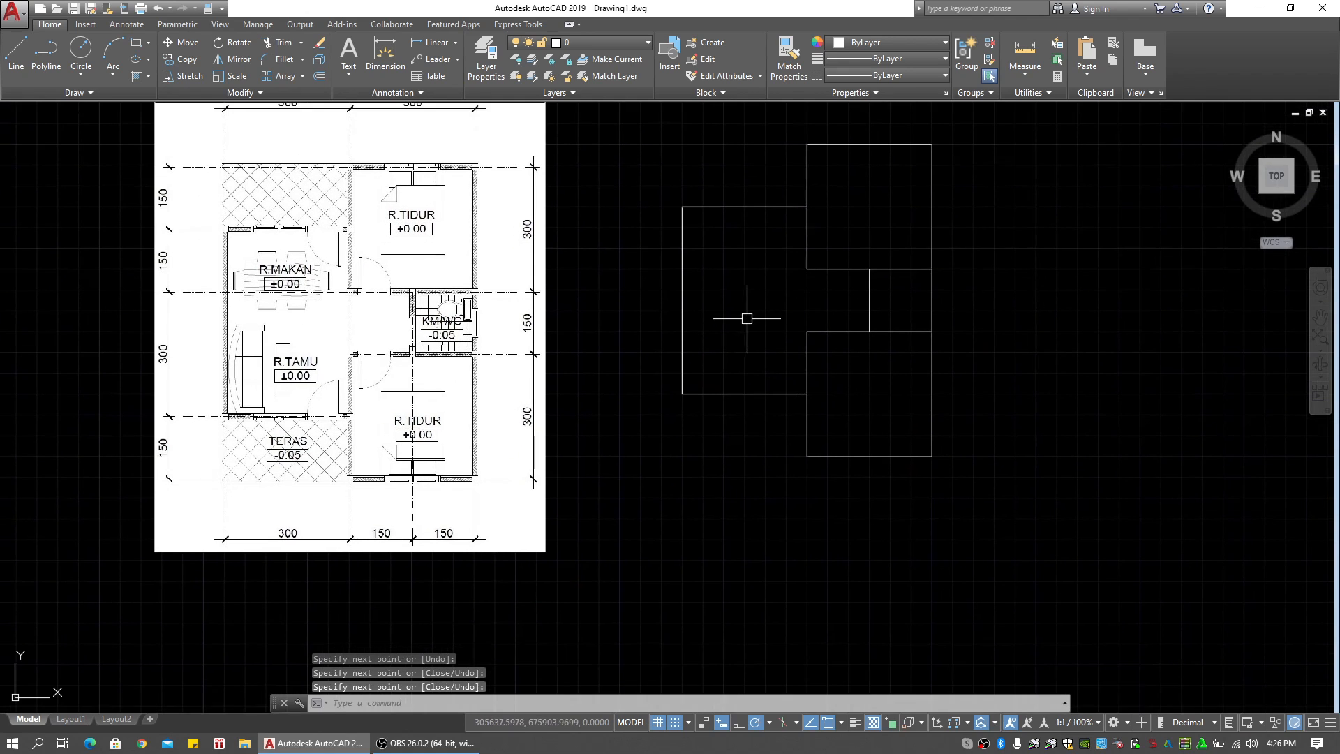
pyautogui.press('Return')
pyautogui.click(808, 167)
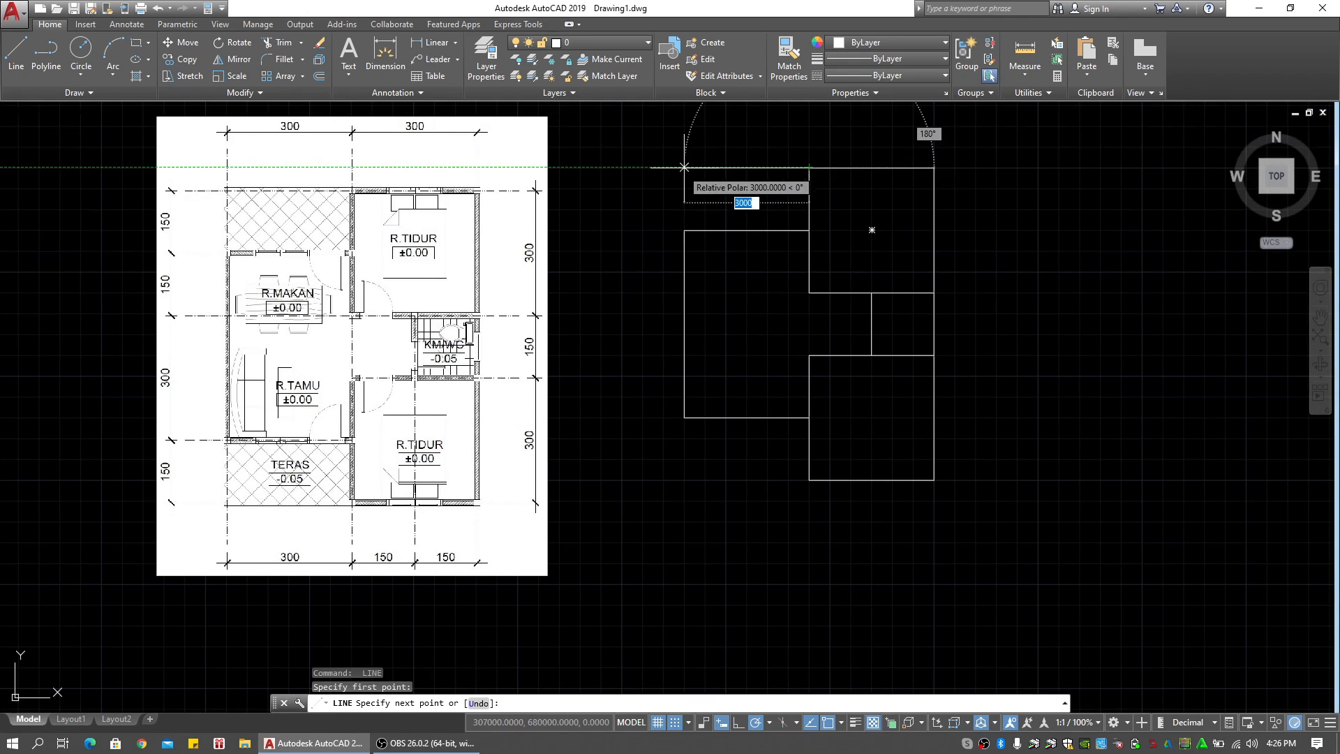
pyautogui.click(684, 168)
pyautogui.click(684, 230)
pyautogui.press('Return')
# Outline the TERAS with lines from the living area's bottom-left corner down and across to the lower square's bottom-left corner
pyautogui.press('Return')
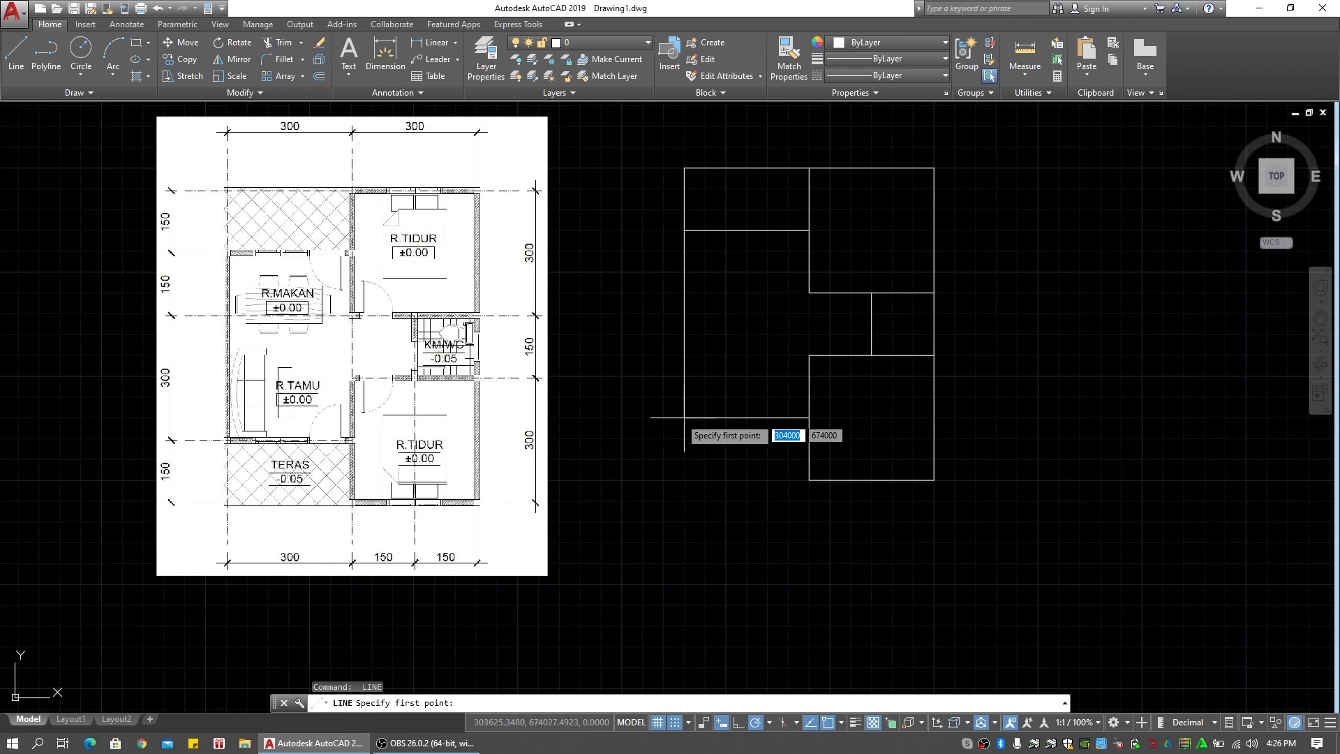
pyautogui.click(684, 417)
pyautogui.click(684, 480)
pyautogui.click(809, 480)
pyautogui.press('Escape')
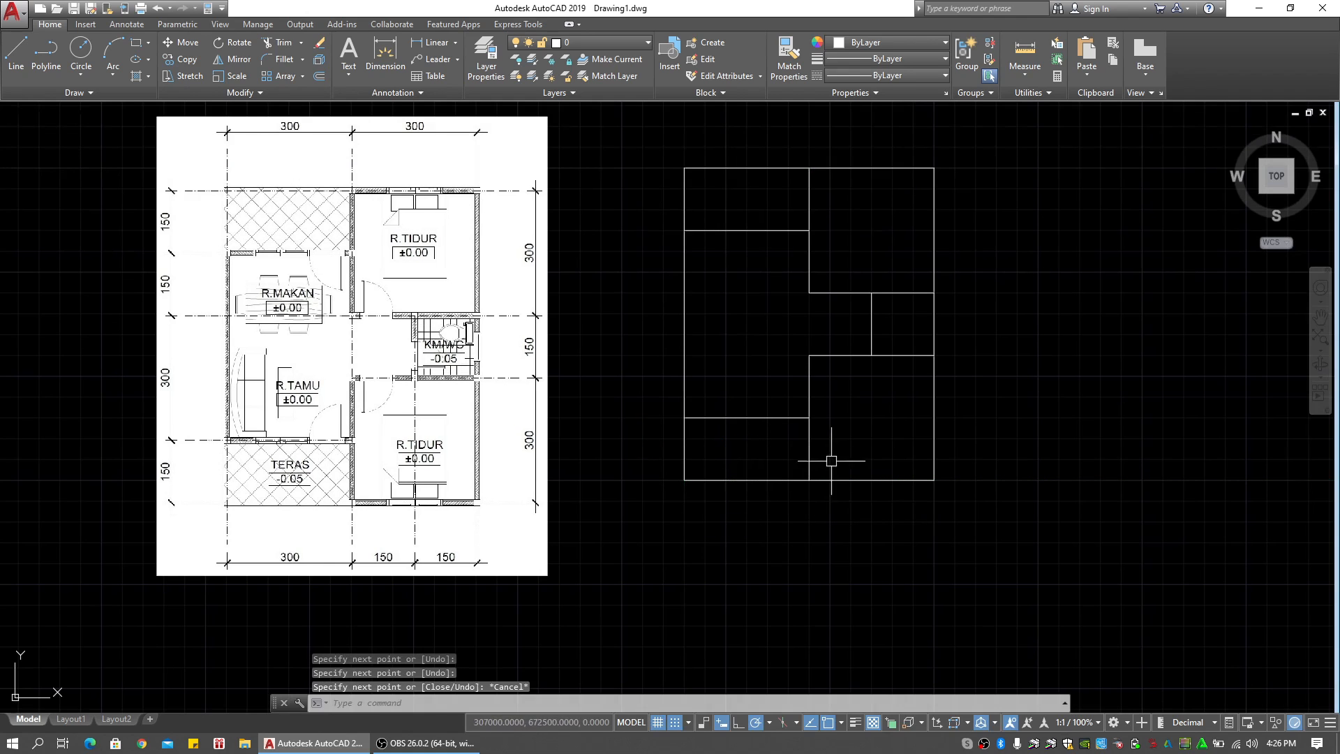
pyautogui.press('Escape')
pyautogui.moveTo(871, 415); pyautogui.dragTo(867, 433, button='middle')
pyautogui.moveTo(760, 332); pyautogui.dragTo(705, 335, button='middle')
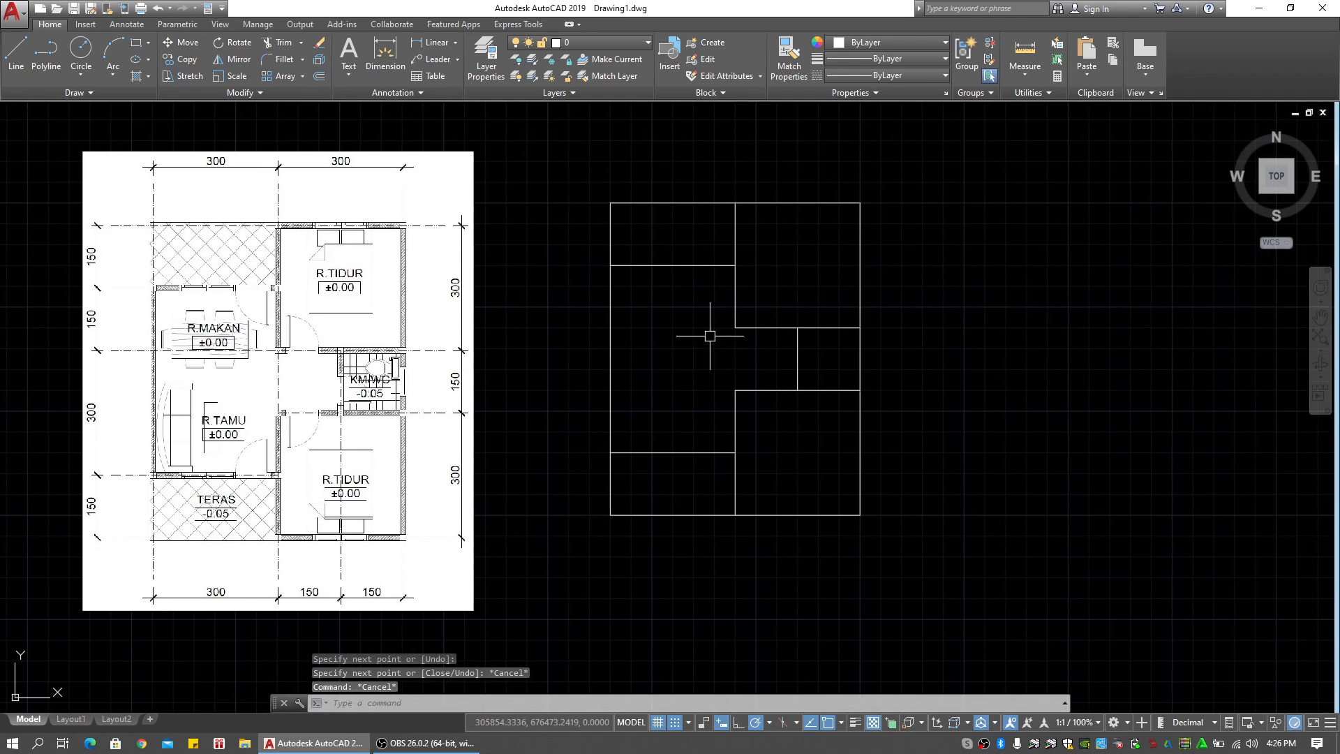
pyautogui.scroll(2, 781, 279)
pyautogui.moveTo(646, 293); pyautogui.dragTo(646, 278, button='middle')
pyautogui.scroll(-2, 664, 355)
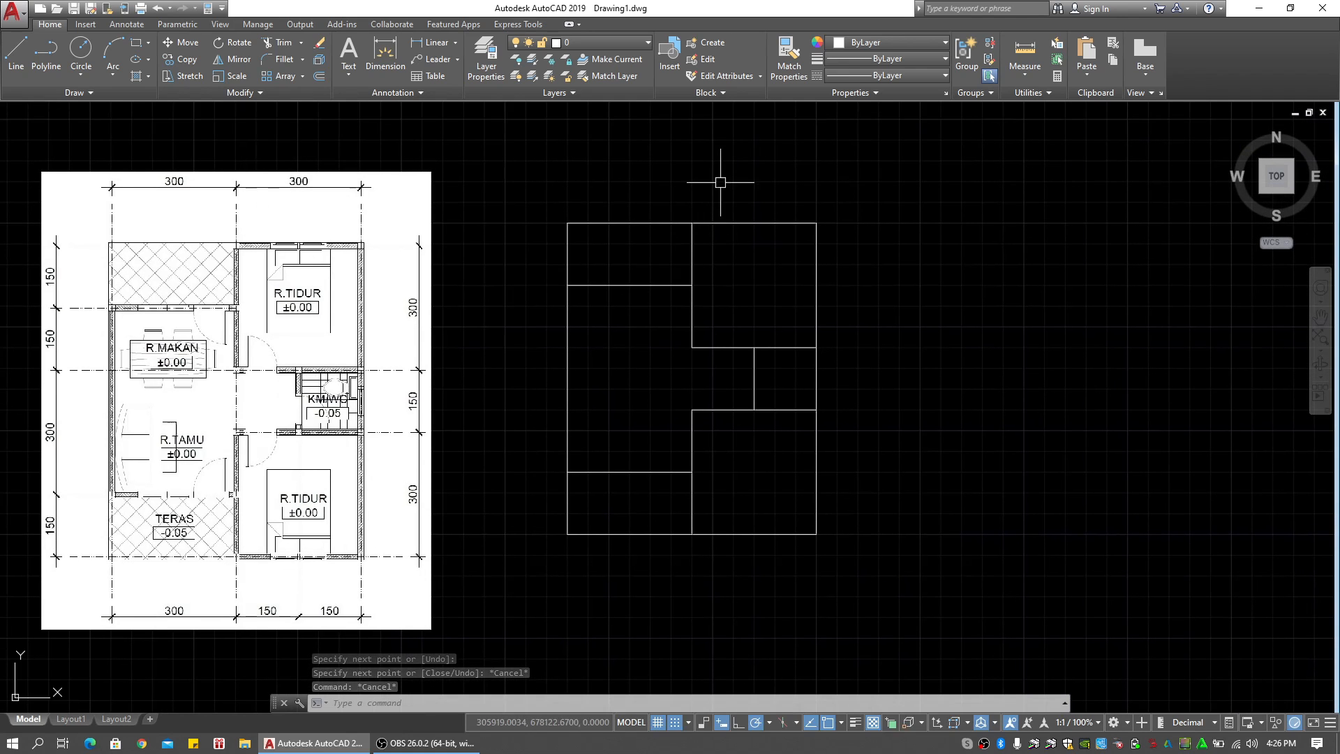
pyautogui.moveTo(679, 406)
pyautogui.mouseDown(button='middle')
pyautogui.moveTo(758, 401)
pyautogui.moveTo(747, 355)
pyautogui.moveTo(726, 355)
pyautogui.mouseUp(button='middle')
pyautogui.press('Escape')
pyautogui.press('Escape')
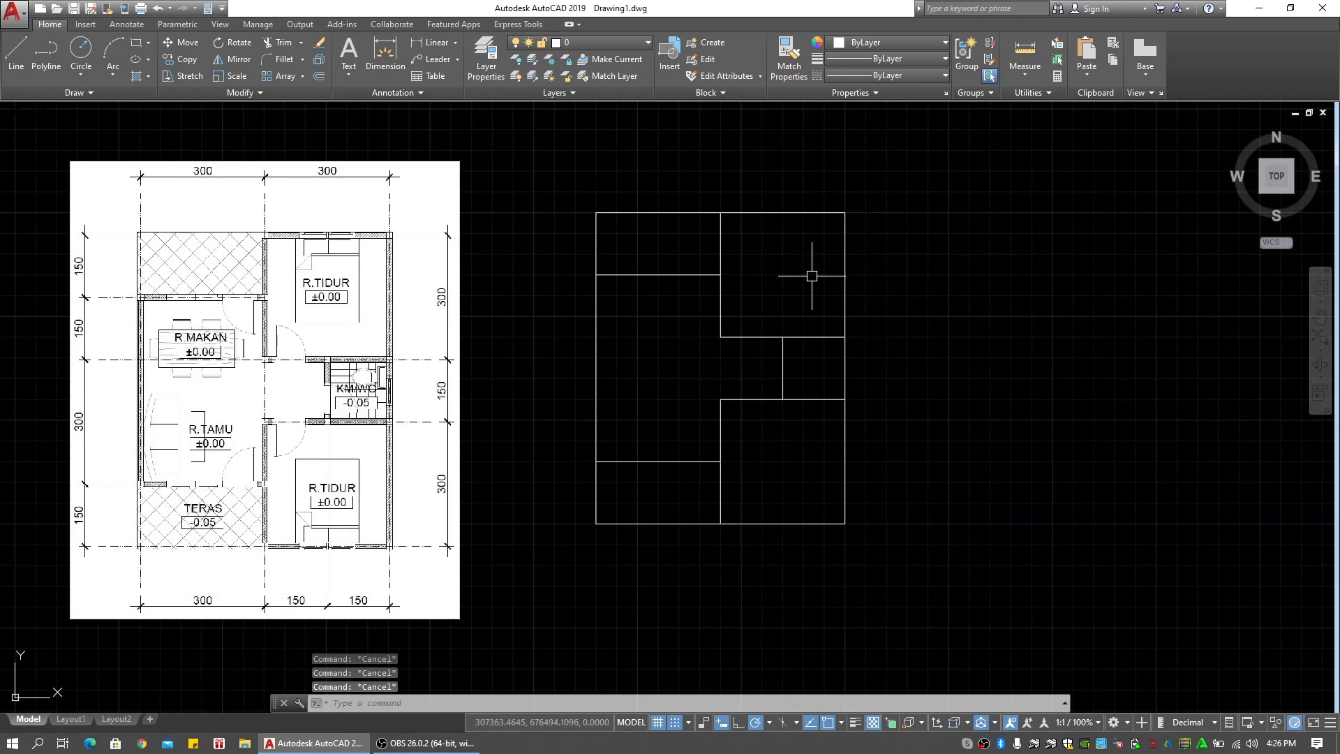
pyautogui.click(891, 195)
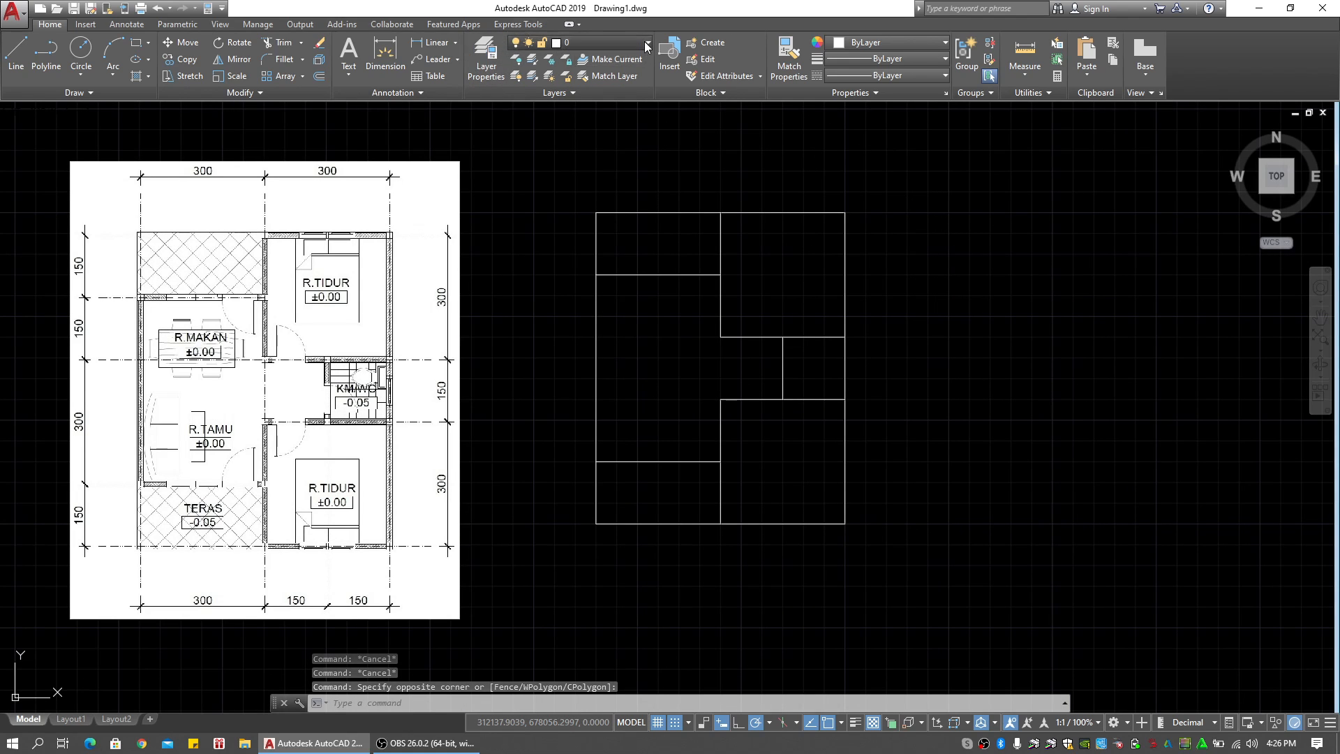
pyautogui.press('Escape')
pyautogui.press('Escape')
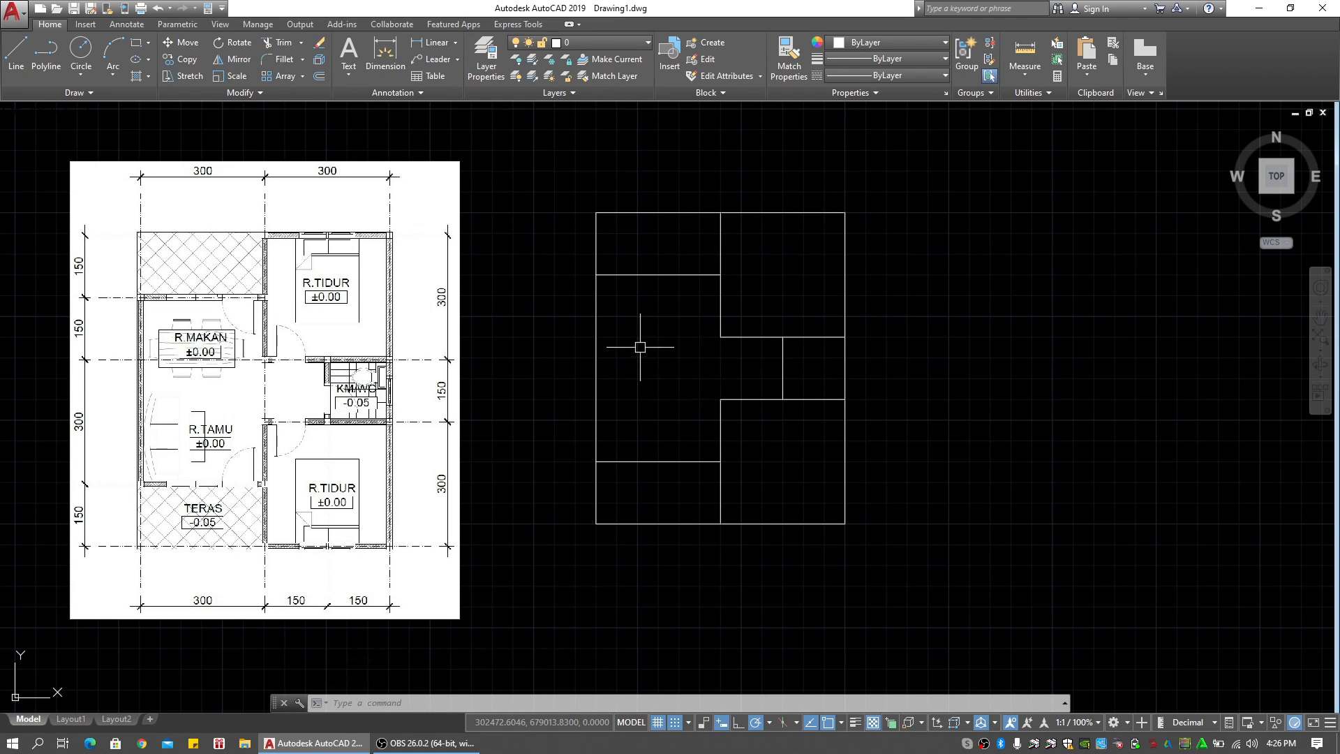
pyautogui.press('Escape')
pyautogui.press('Escape')
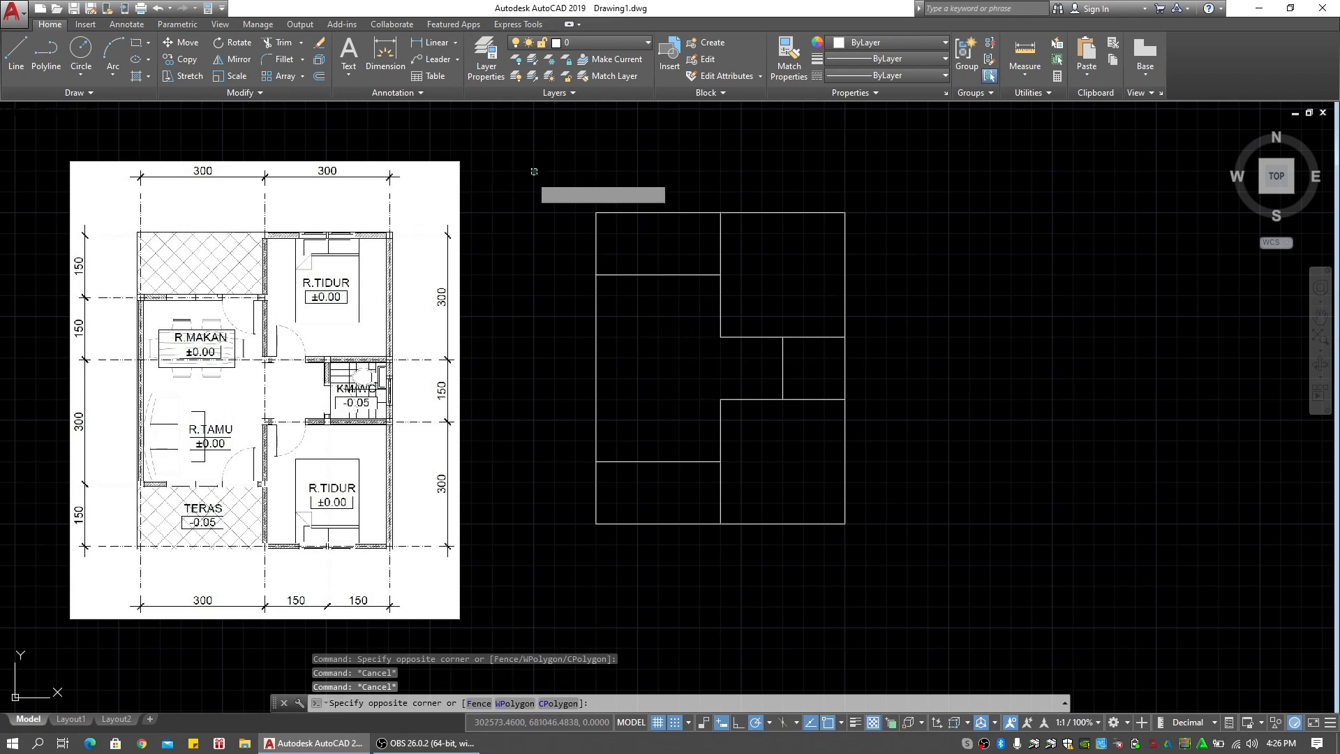
pyautogui.click(532, 170)
pyautogui.click(646, 43)
pyautogui.press('Escape')
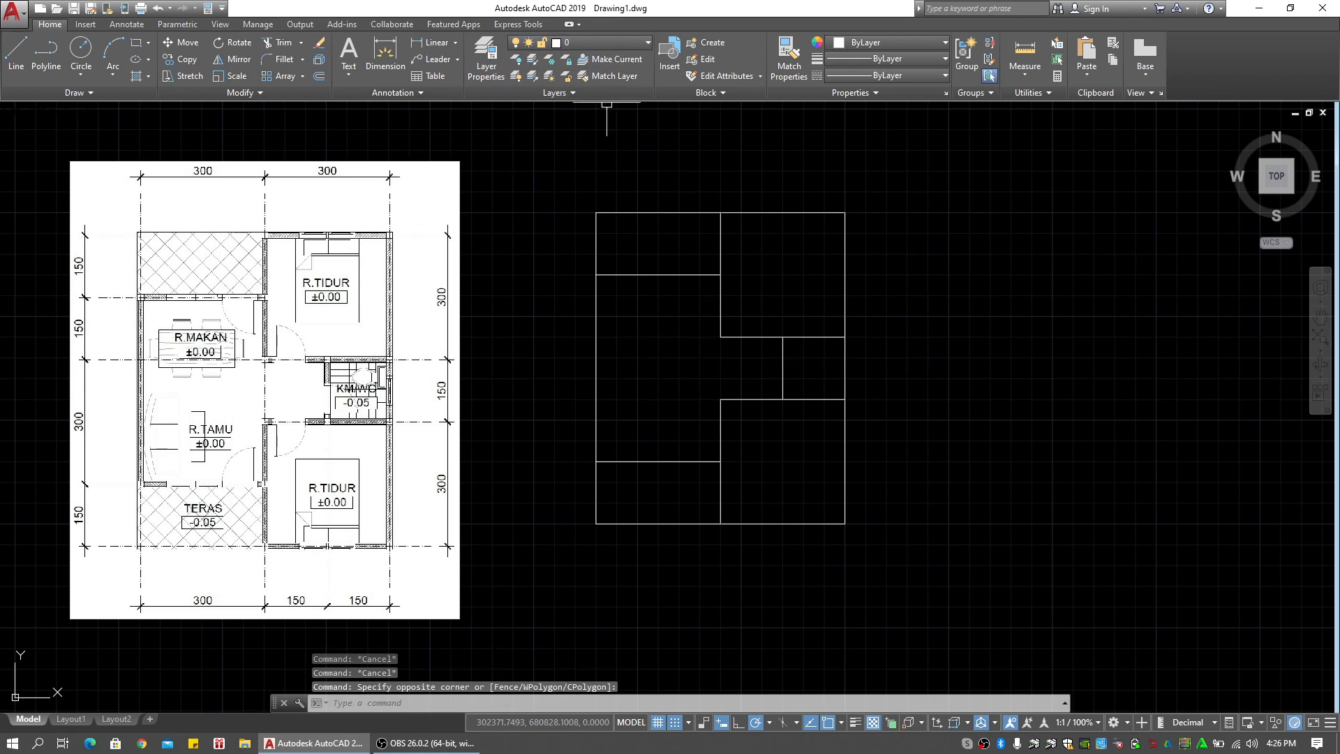
pyautogui.press('Escape')
pyautogui.press('Escape')
pyautogui.press('Escape')
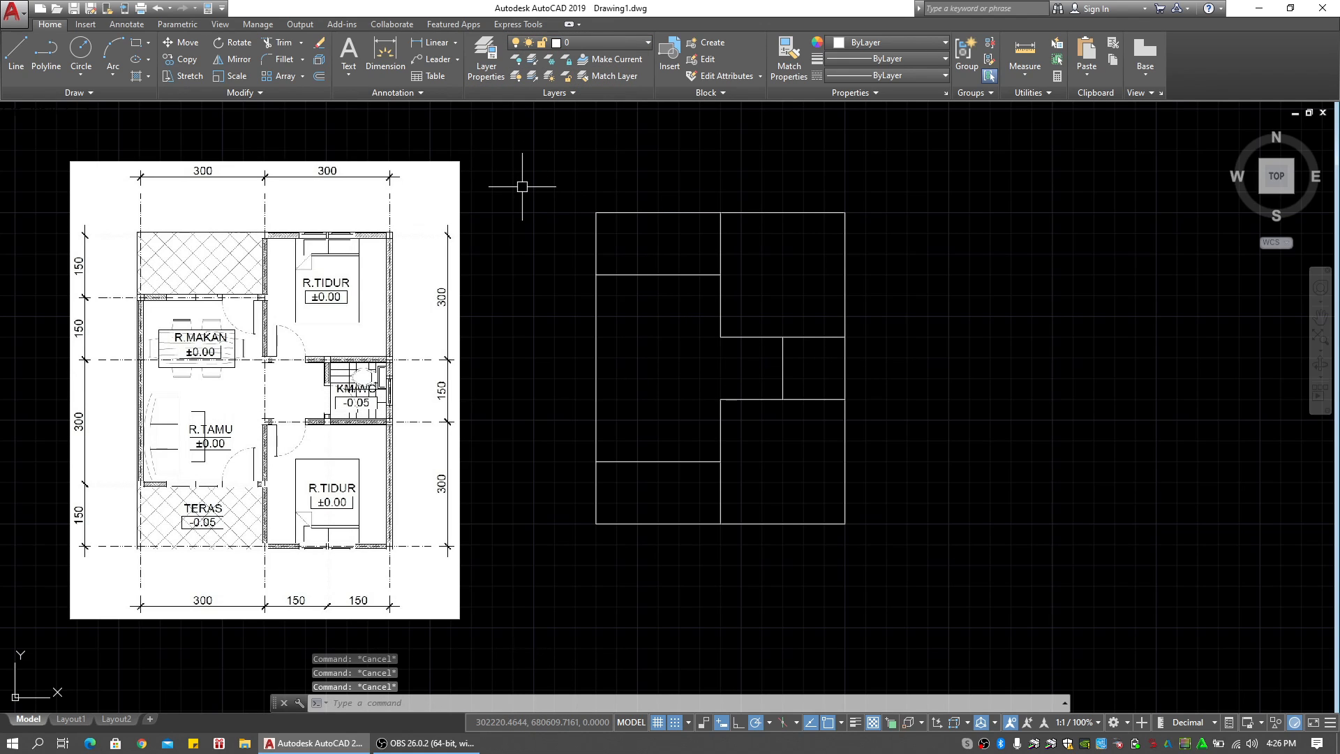
# Bring up the layer manager, place it over the redrawn plan and create a layer named Dinding
pyautogui.press('Return')
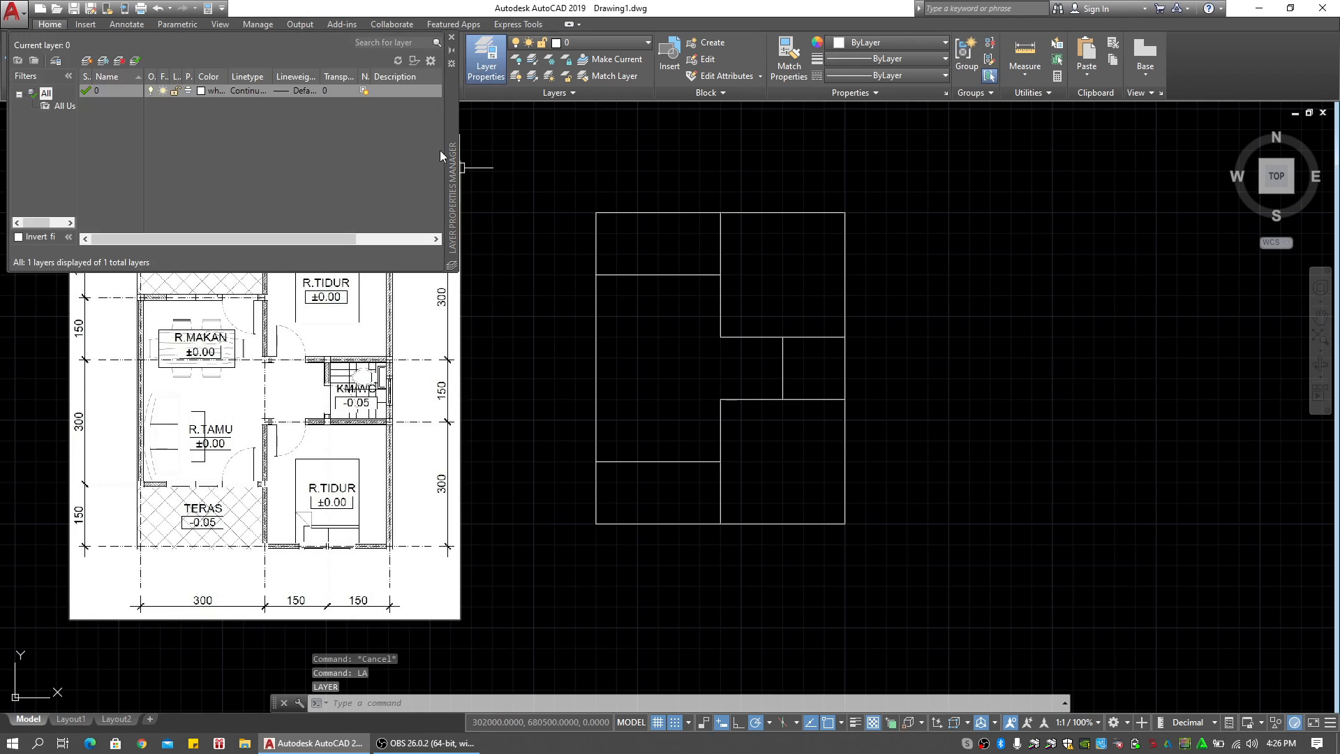
pyautogui.moveTo(454, 144); pyautogui.dragTo(955, 327)
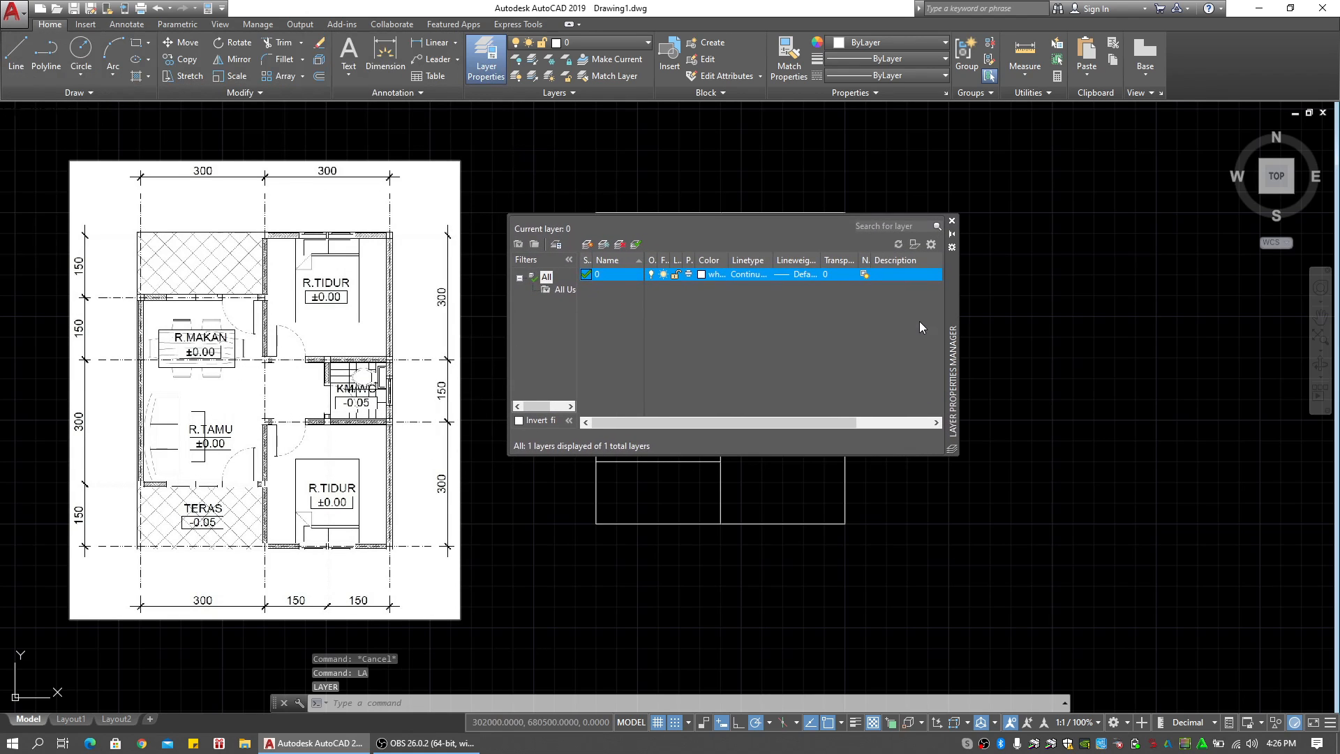
pyautogui.click(586, 245)
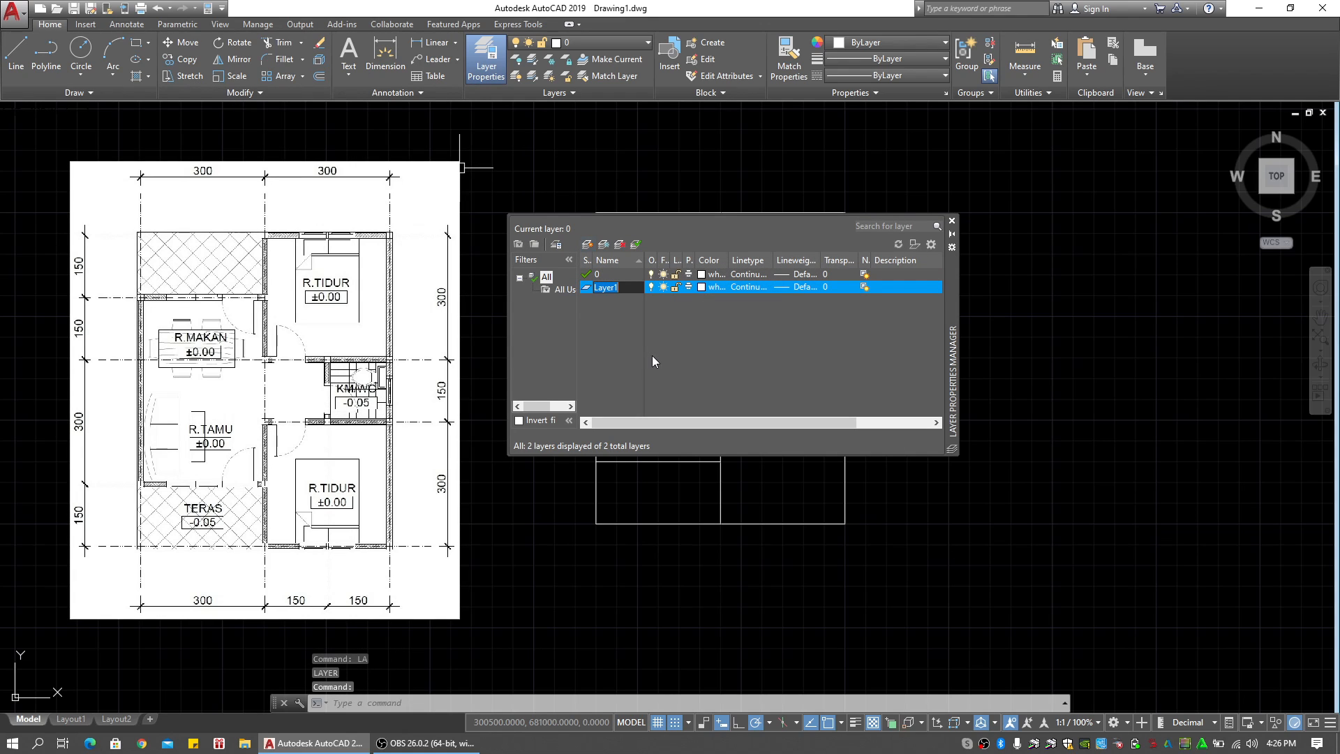
pyautogui.write('Dinding')
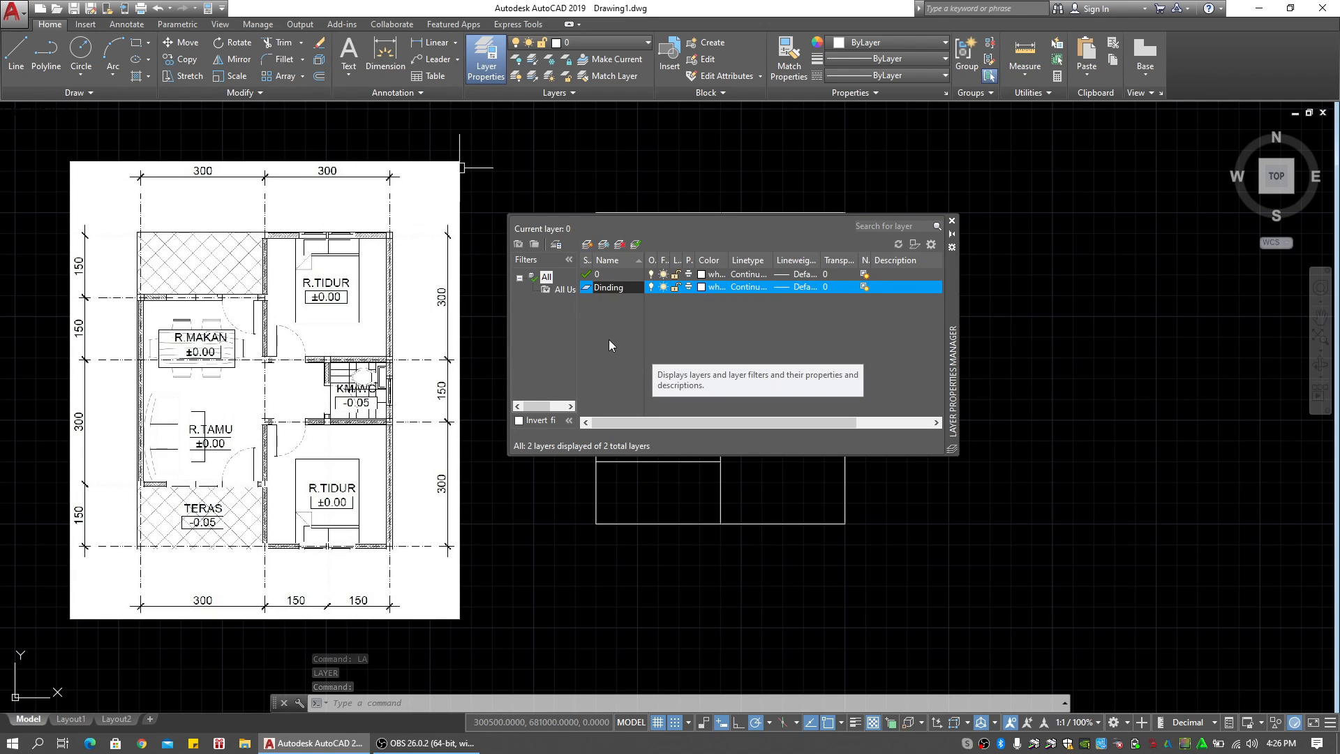
pyautogui.press('Return')
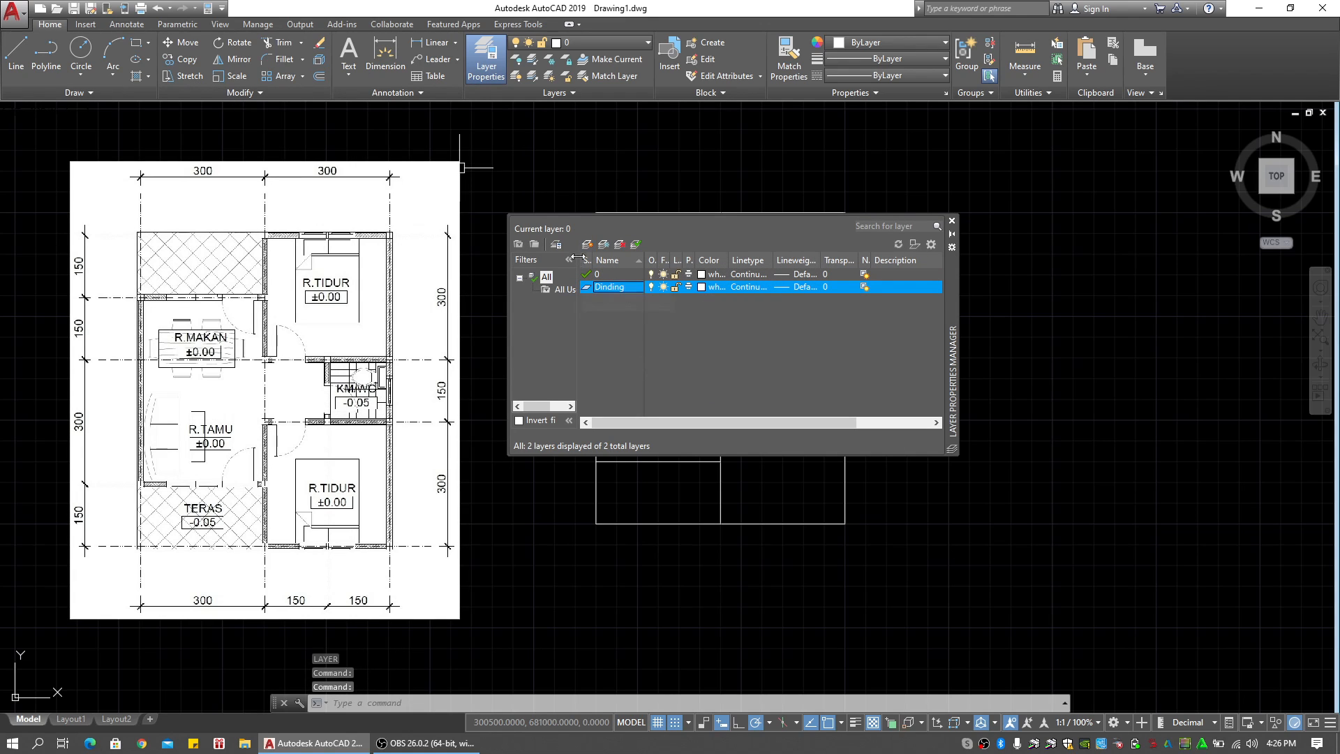
# Create two more layers named Garis As and Kolom
pyautogui.click(585, 244)
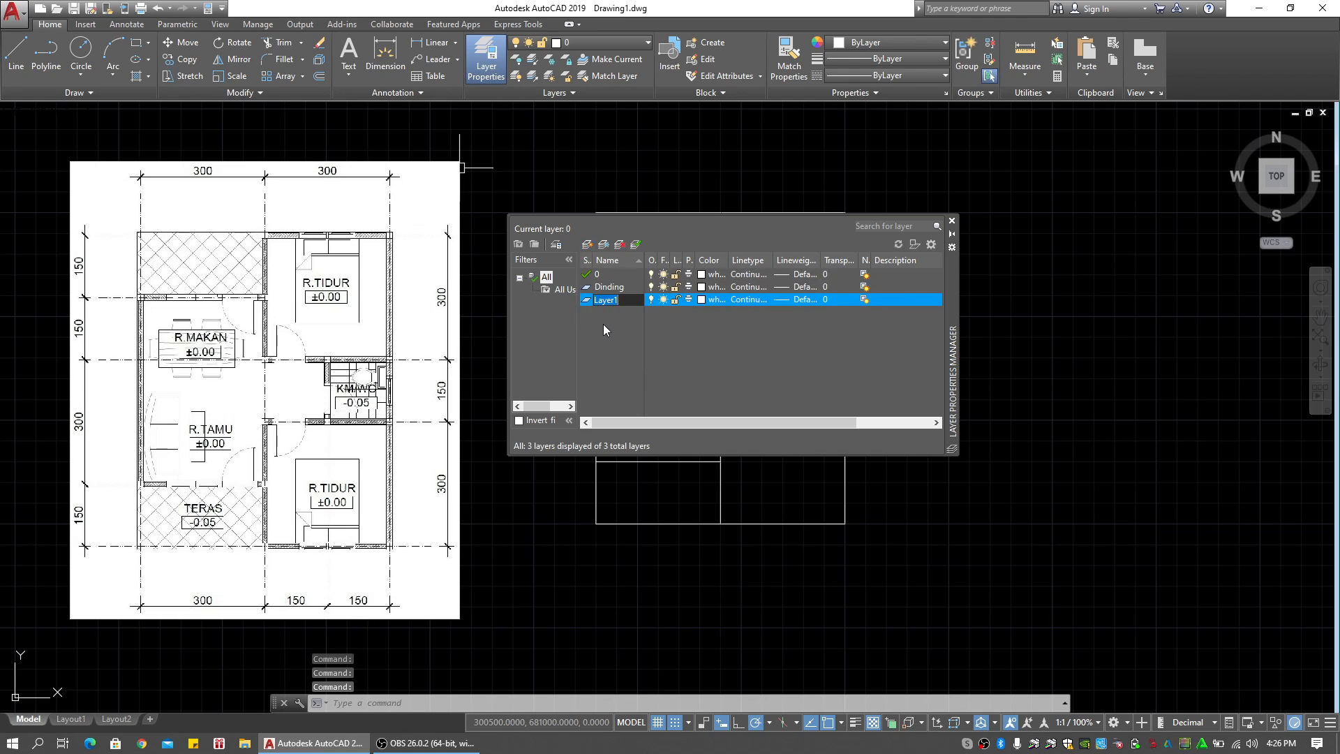
pyautogui.write('Gasris As')
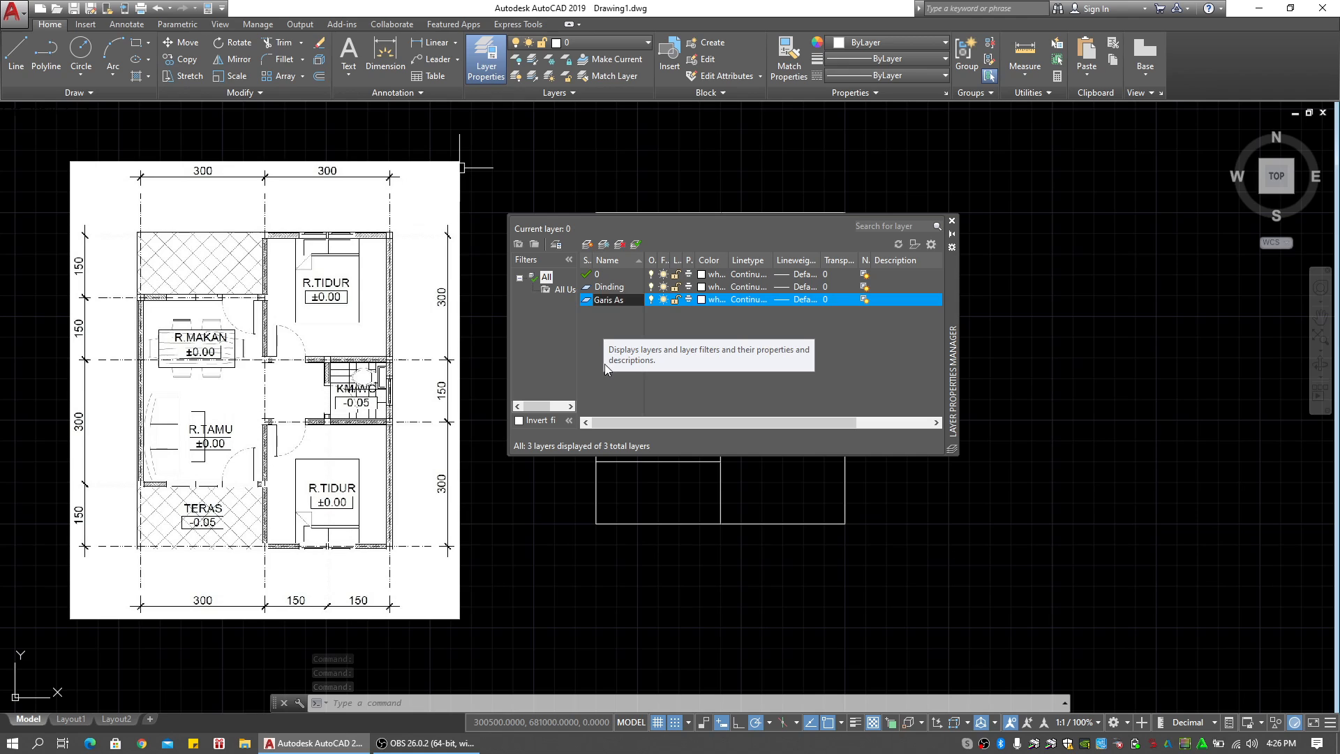
pyautogui.press('Return')
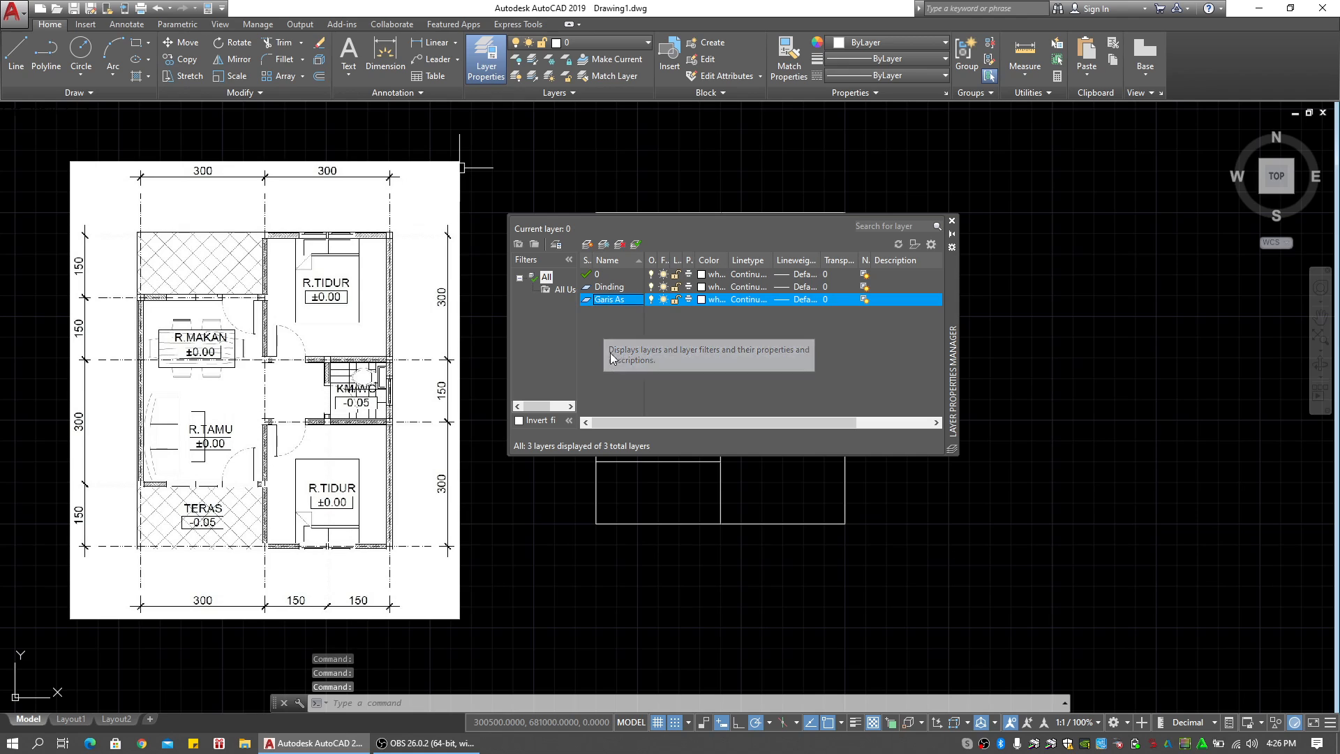
pyautogui.click(587, 245)
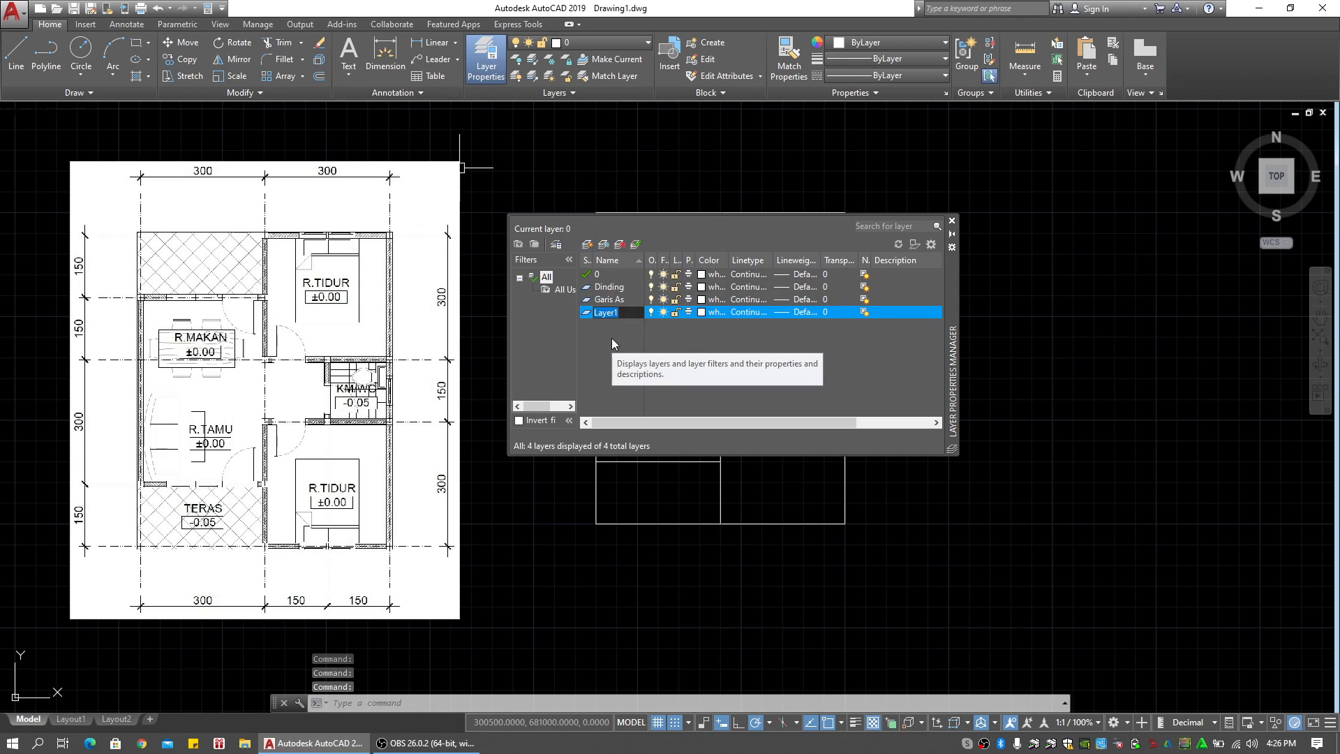
pyautogui.write('Kolom')
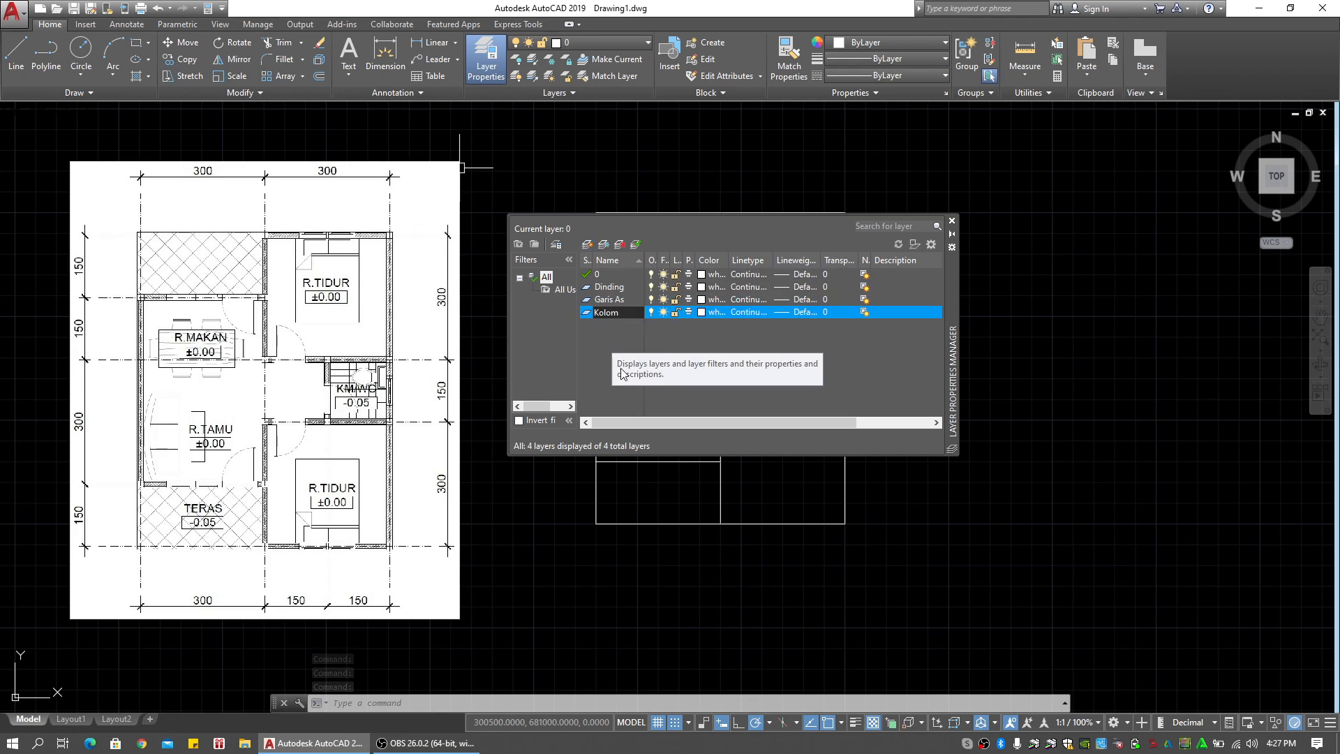
pyautogui.press('Return')
# Add layers named Arsiran and Garis Bantu to the layer list
pyautogui.hotkey('alt', 'n')
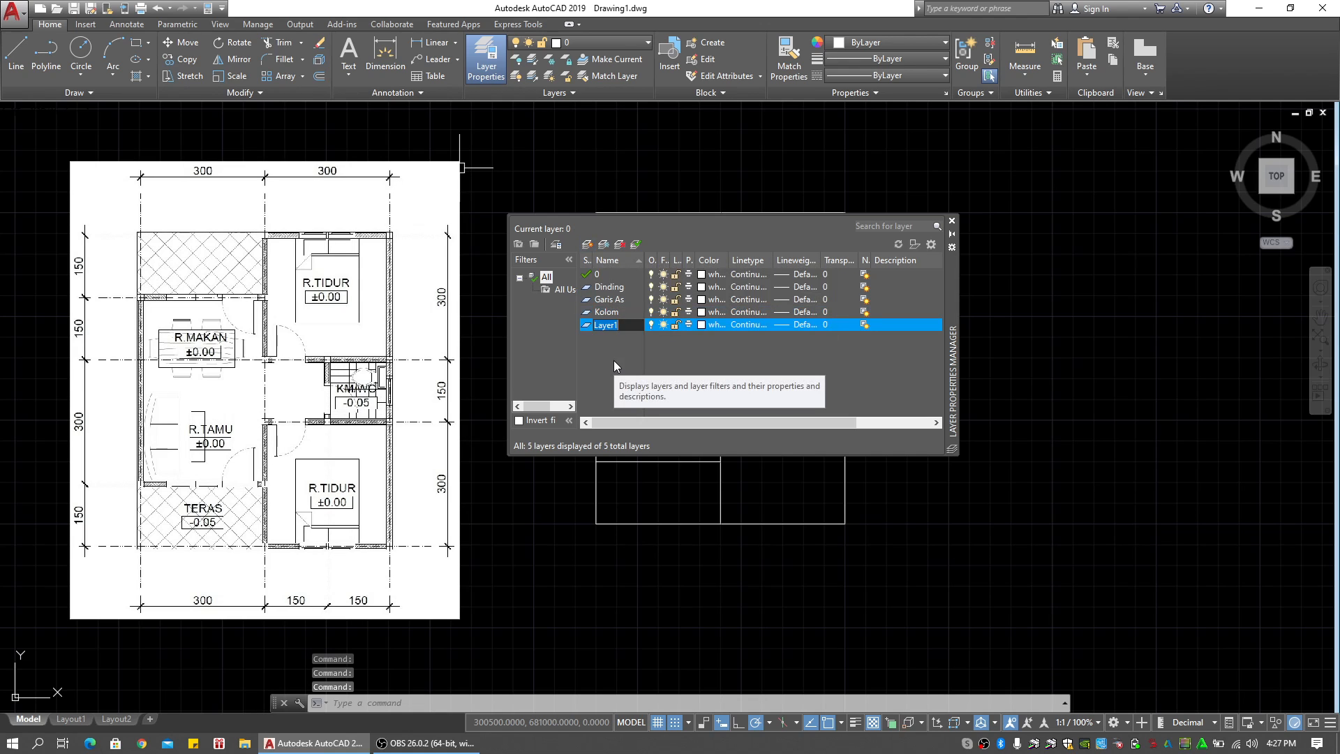
pyautogui.write('Arsiran')
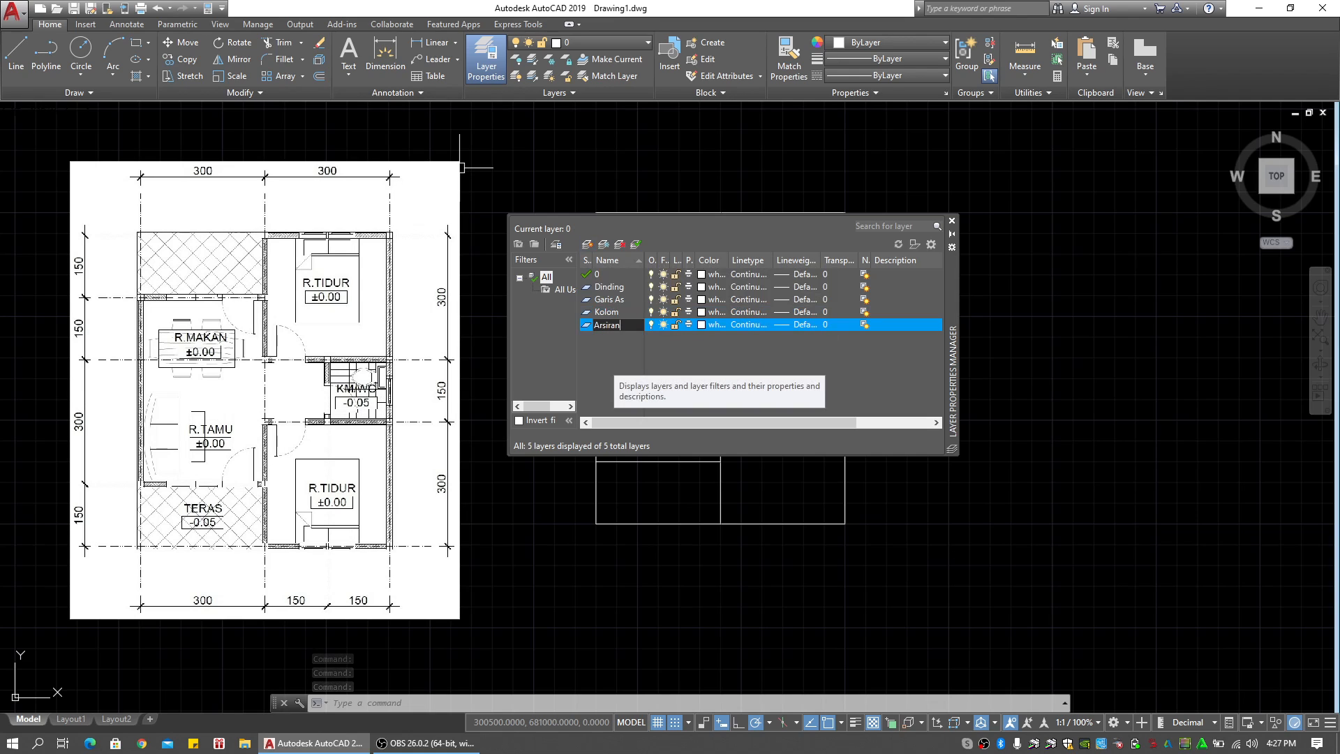
pyautogui.click(589, 244)
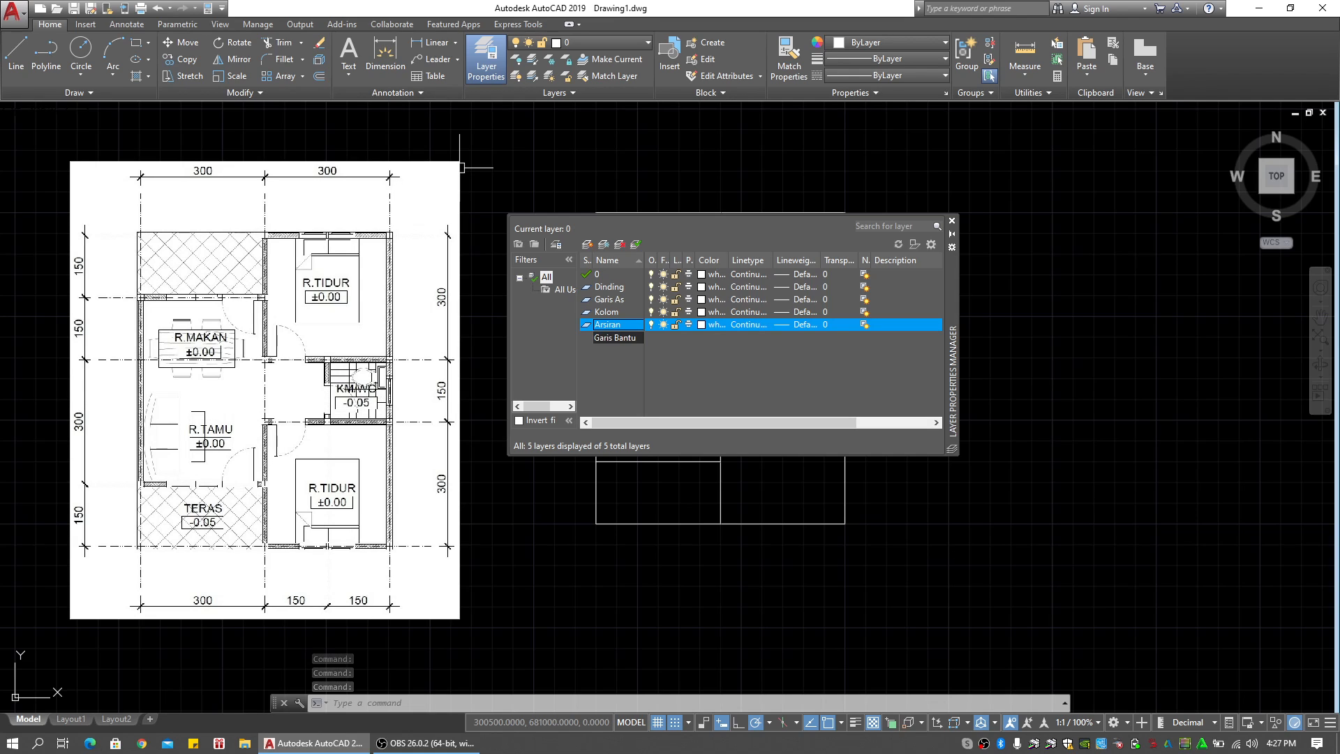
pyautogui.press('Return')
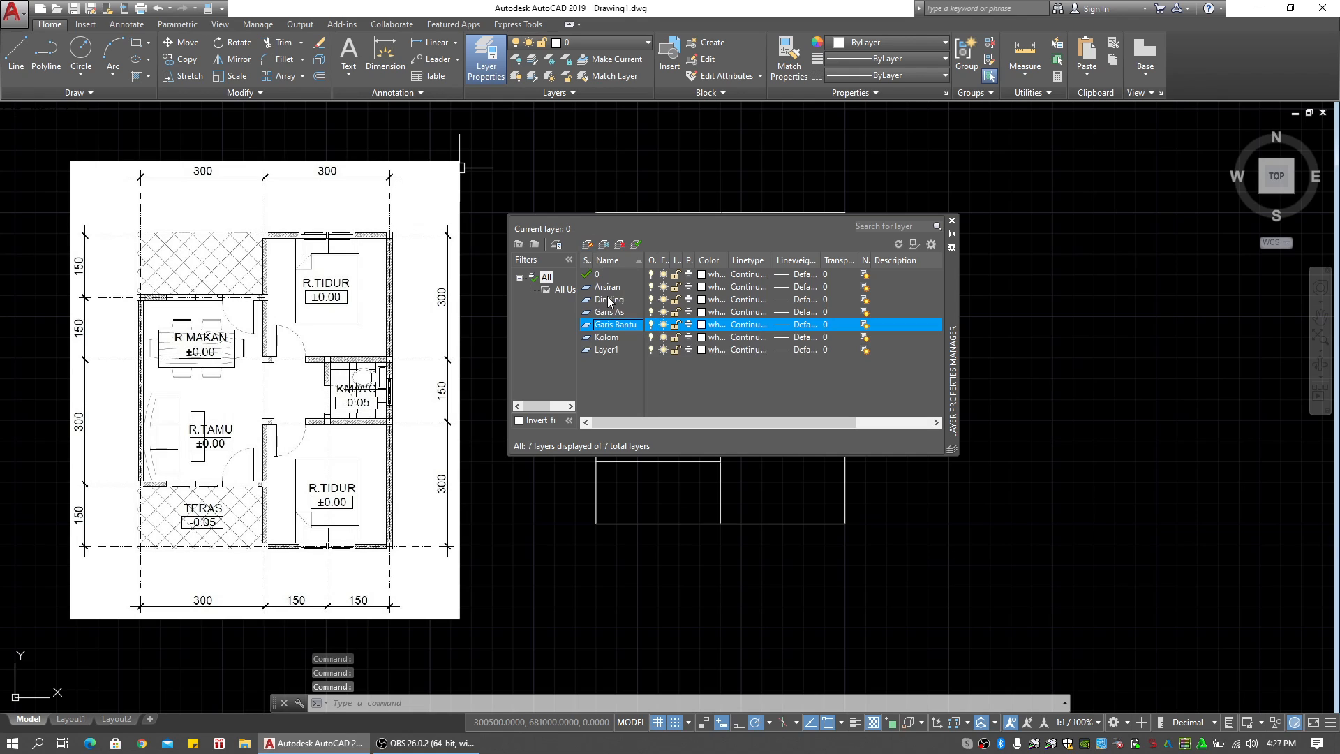
# Rename Layer1 as Dimensi and add a new layer named Kusen
pyautogui.click(611, 349)
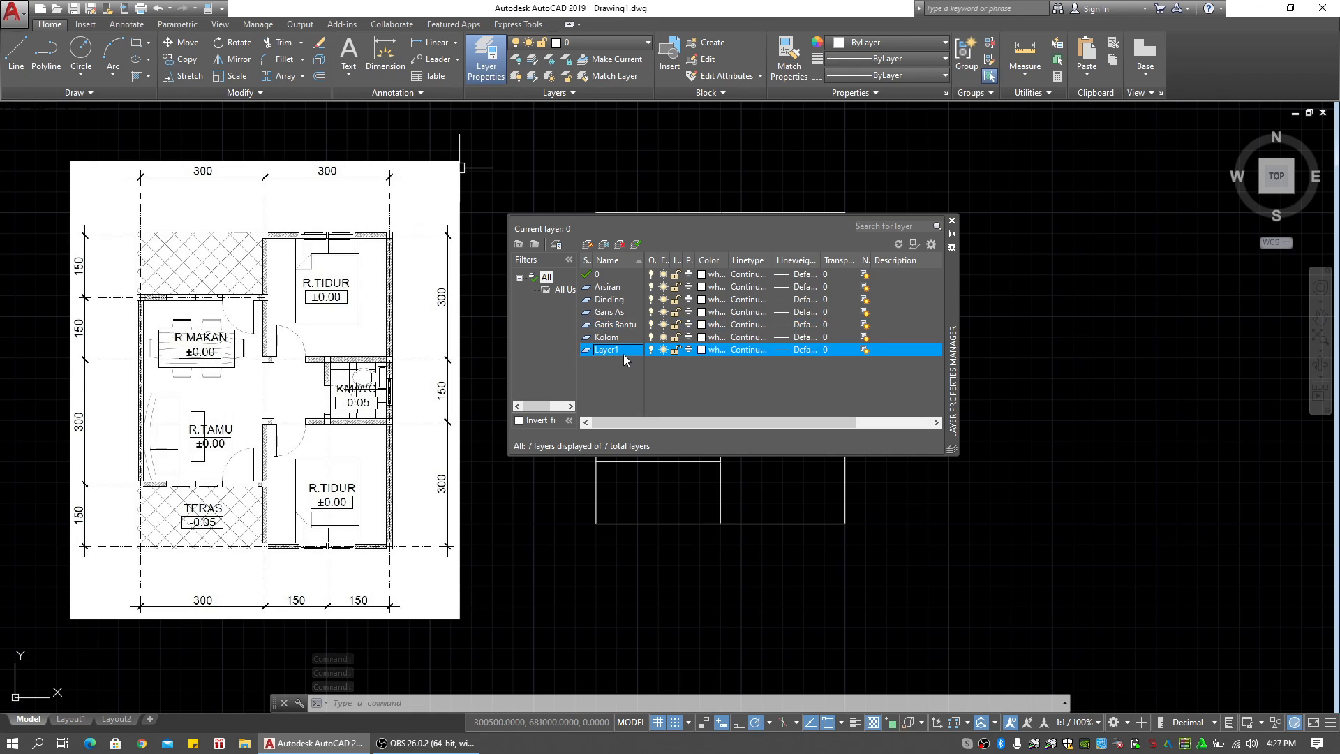
pyautogui.click(623, 351)
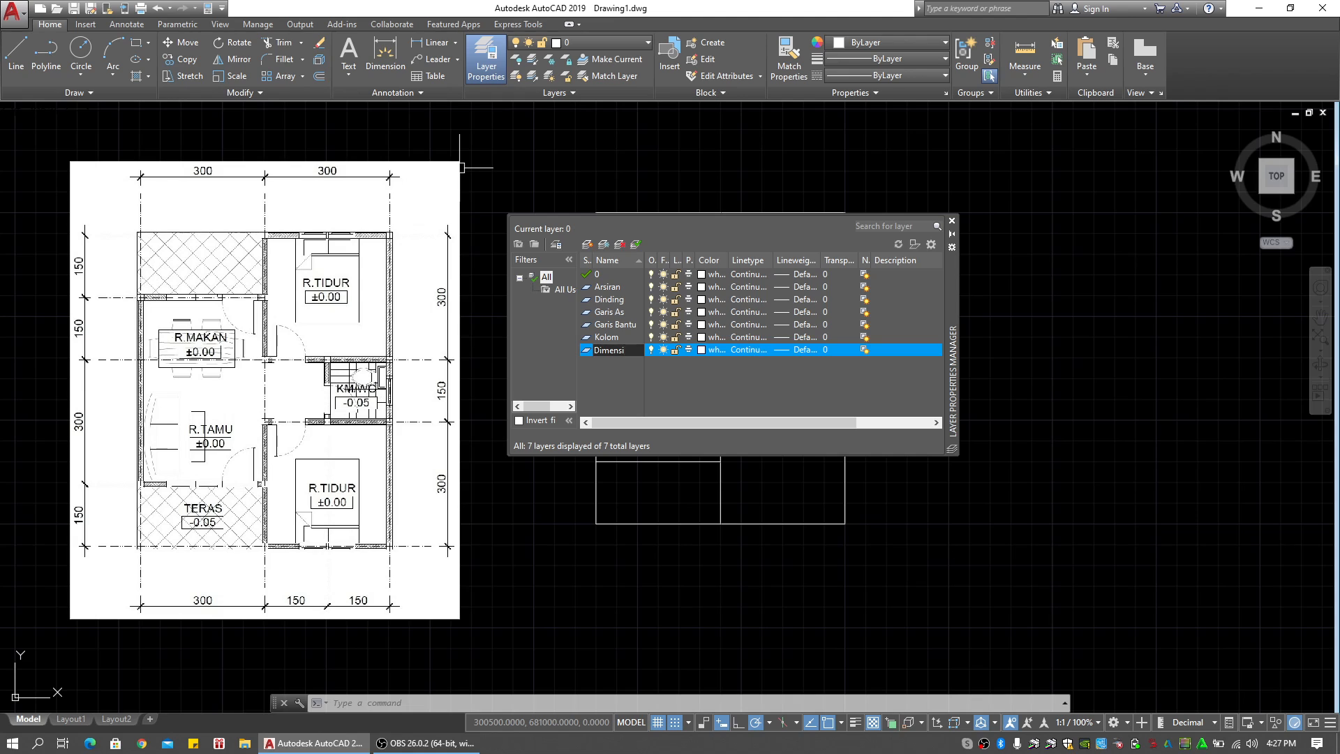
pyautogui.click(588, 245)
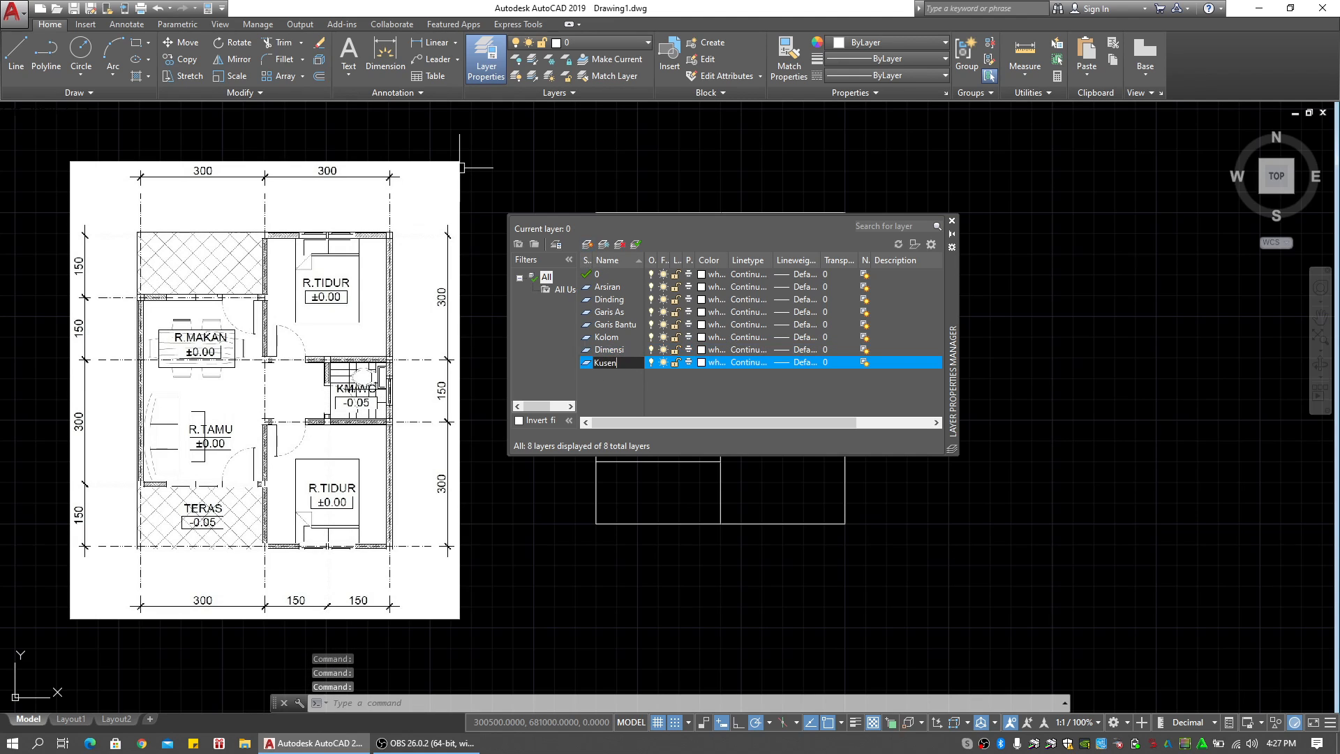
pyautogui.press('Return')
# Add the layers Kaca and Furniture to complete the layer list
pyautogui.hotkey('alt', 'n')
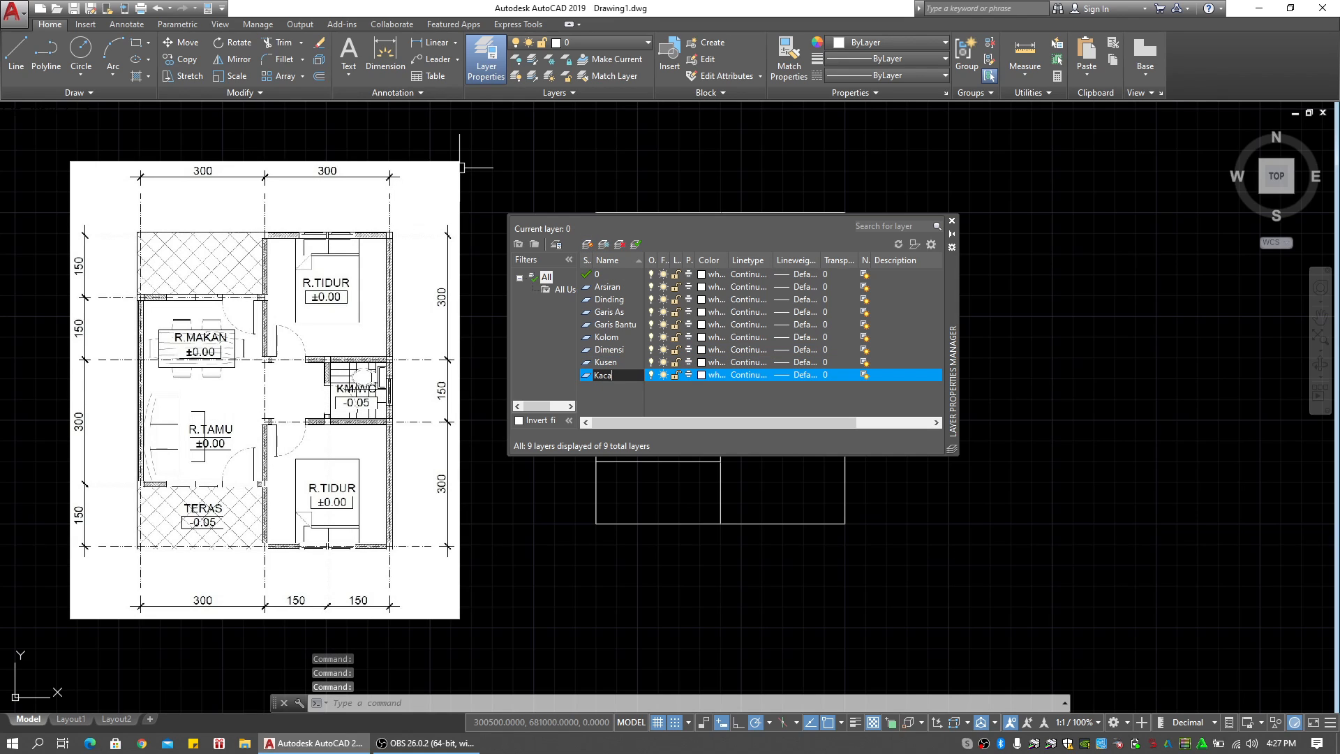
pyautogui.click(587, 244)
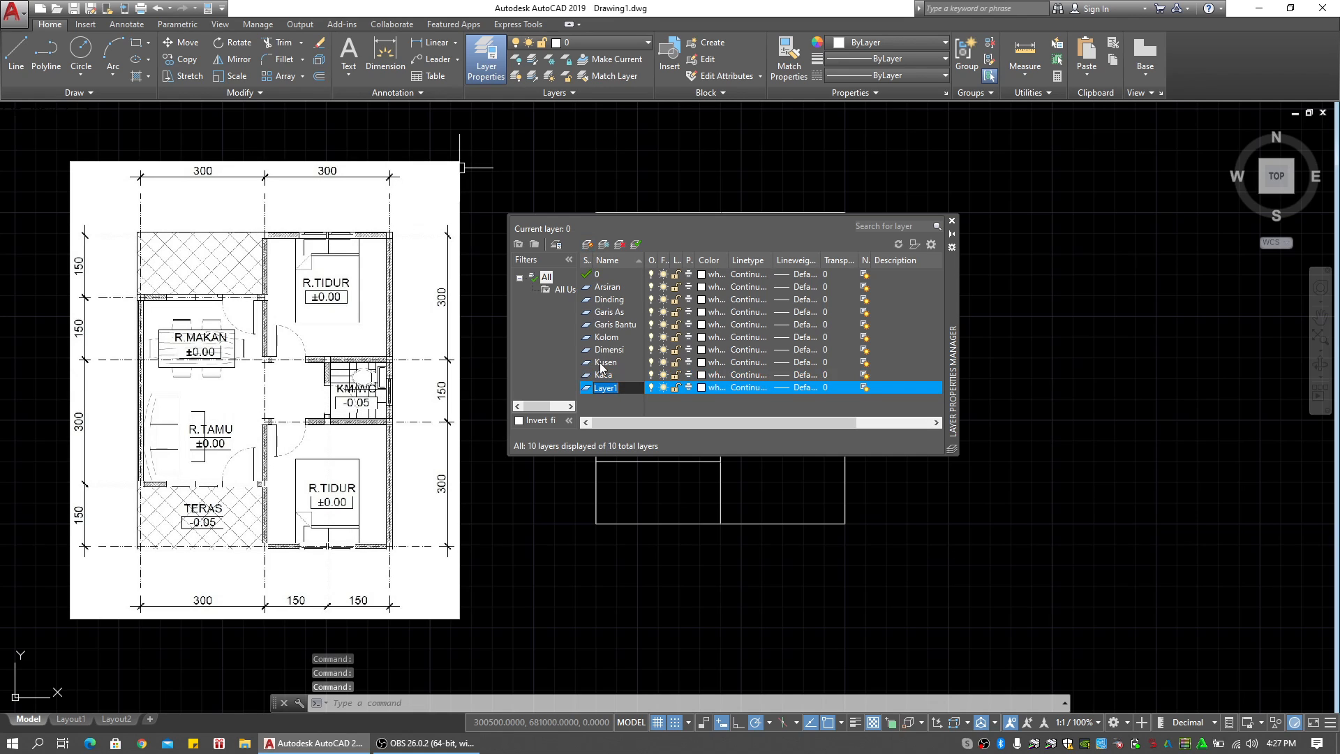
pyautogui.write('Furniture')
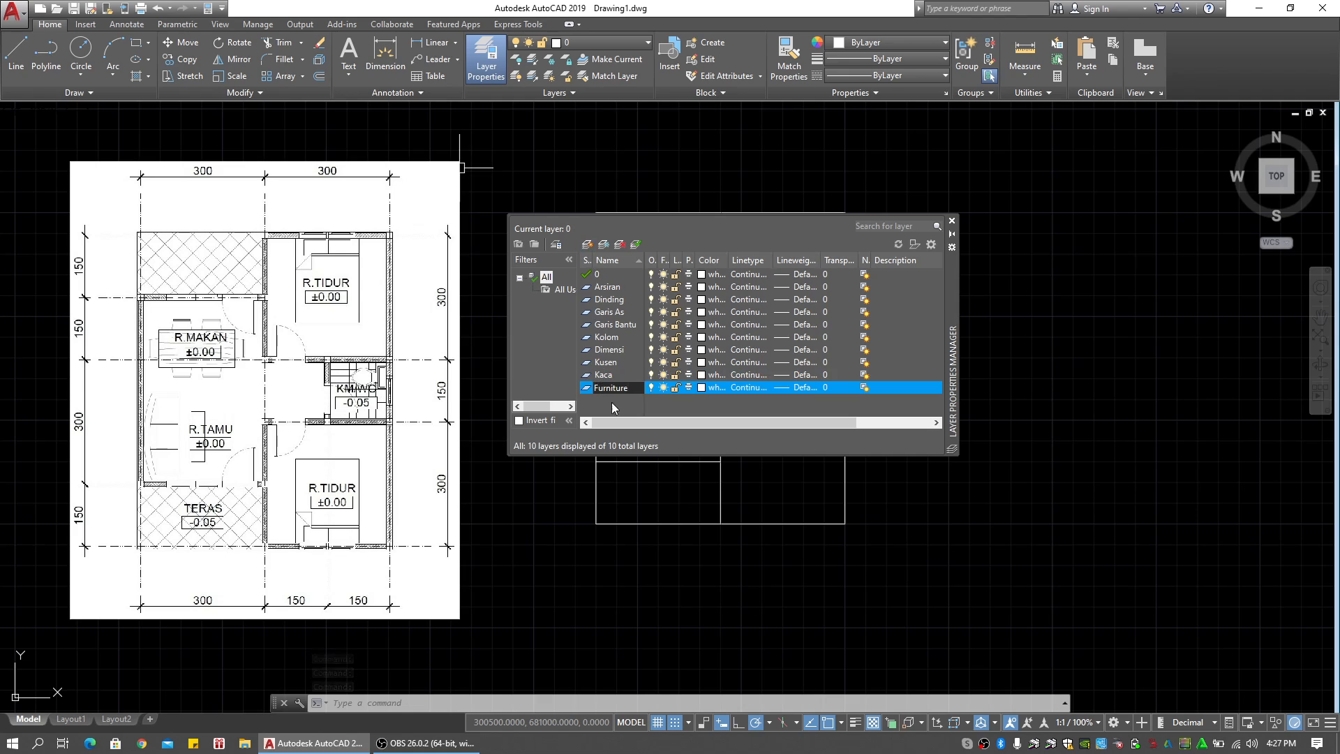
pyautogui.press('Return')
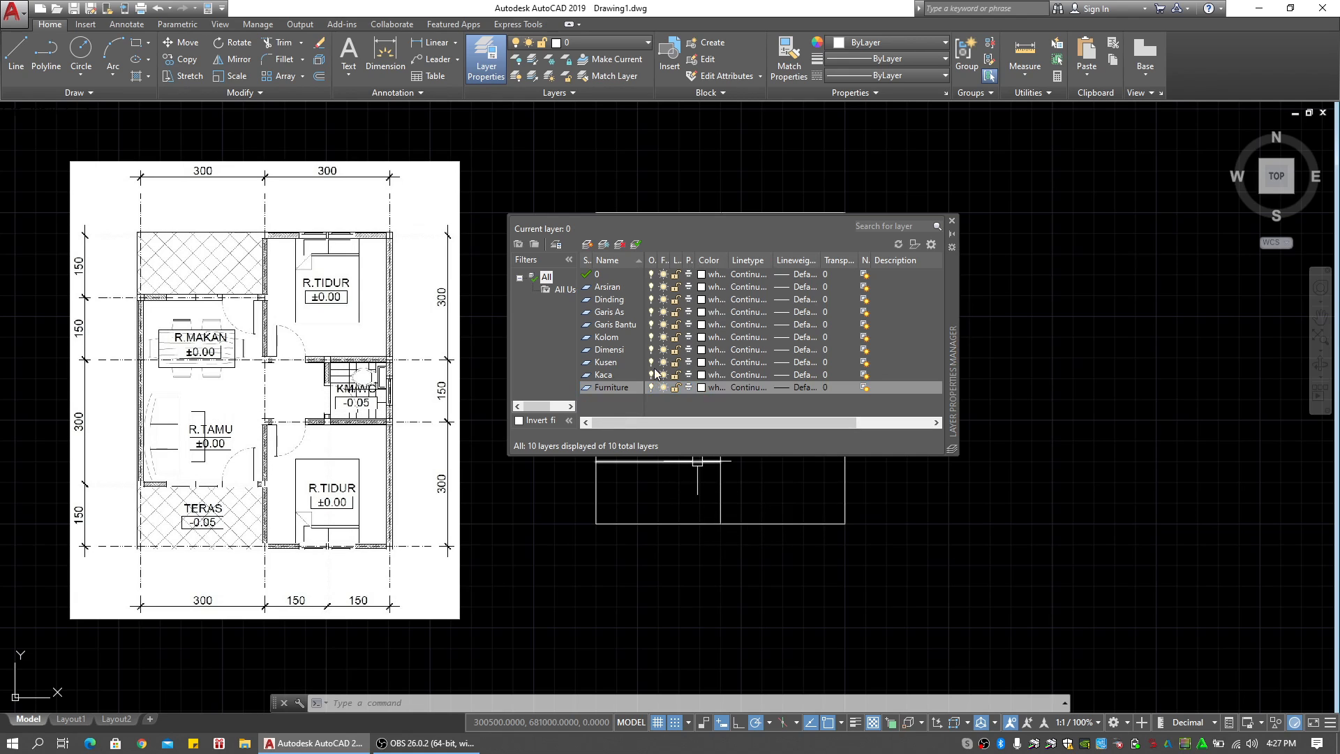
# Set the Arsiran layer's color to index 8 and the Dinding layer's color to green
pyautogui.click(701, 287)
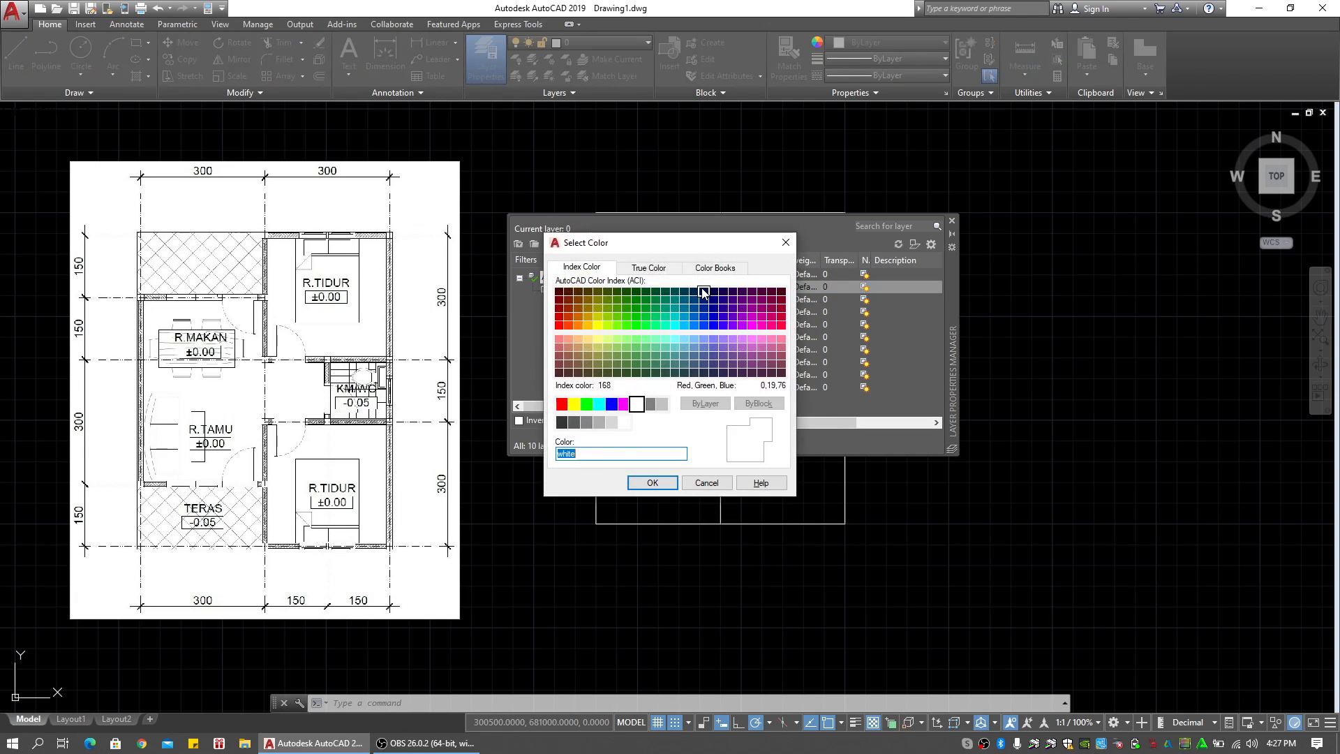
pyautogui.click(650, 403)
pyautogui.click(652, 482)
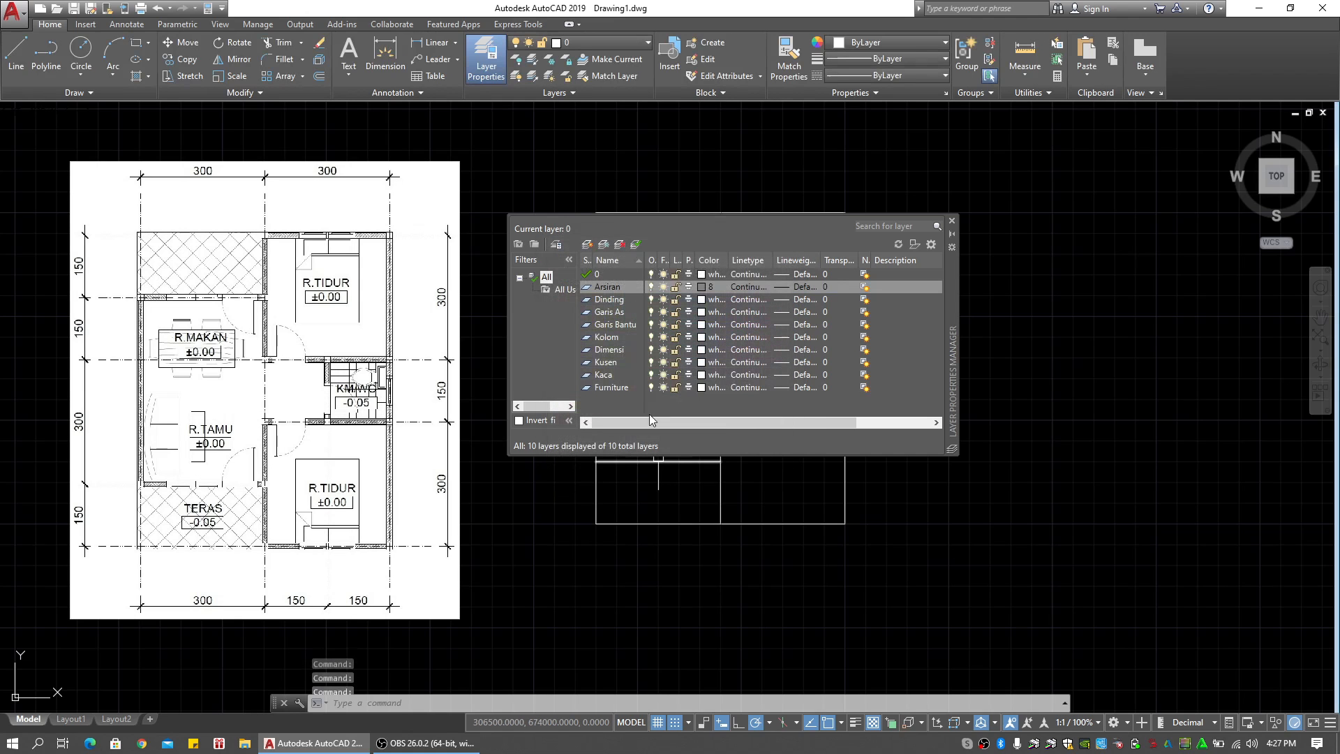
pyautogui.click(702, 300)
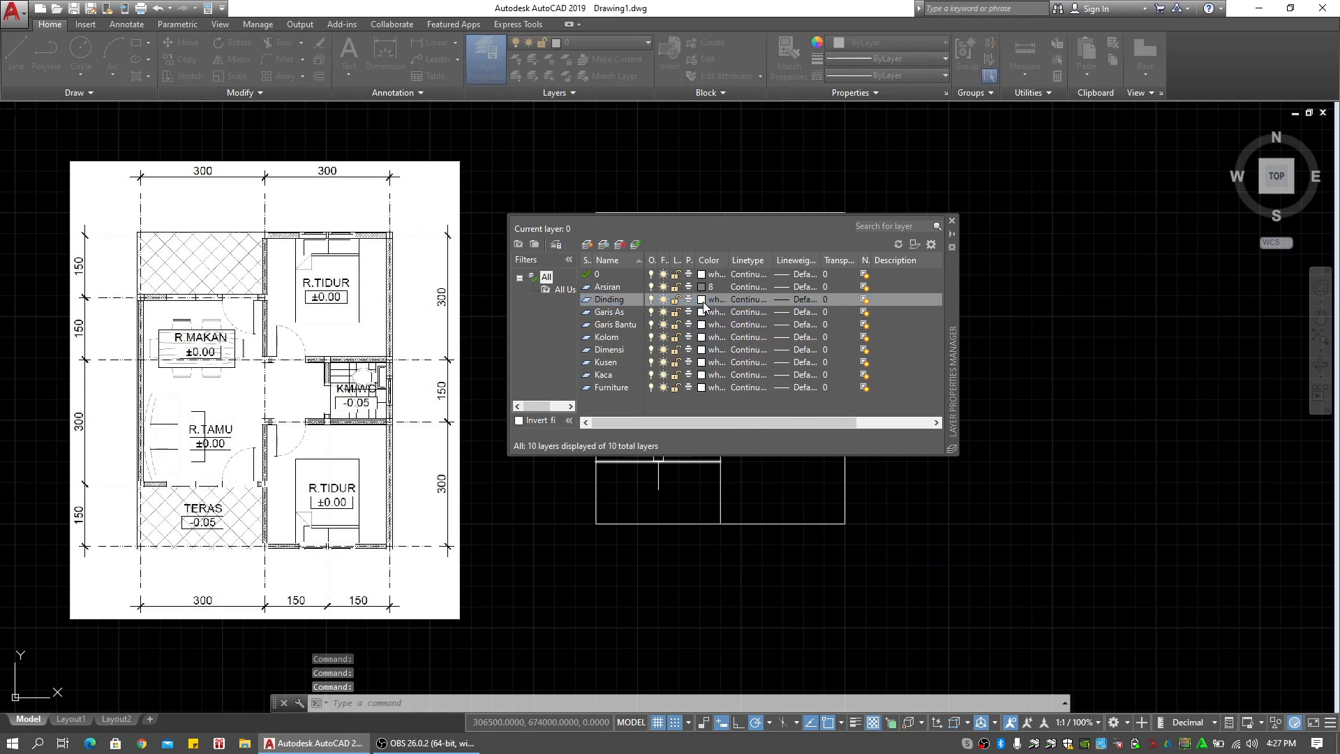
pyautogui.click(586, 403)
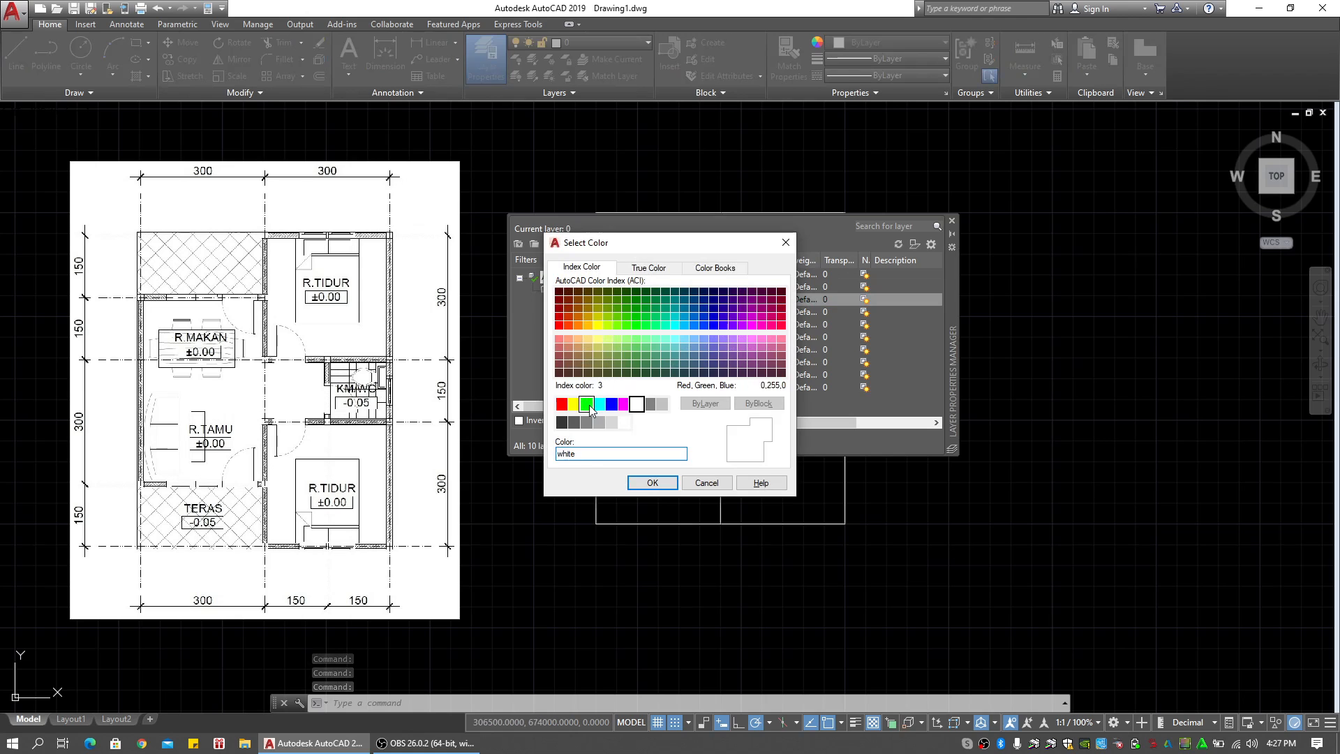
pyautogui.click(652, 482)
# Set the Garis As layer's color to yellow and the Garis Bantu layer's color to index 252
pyautogui.click(703, 311)
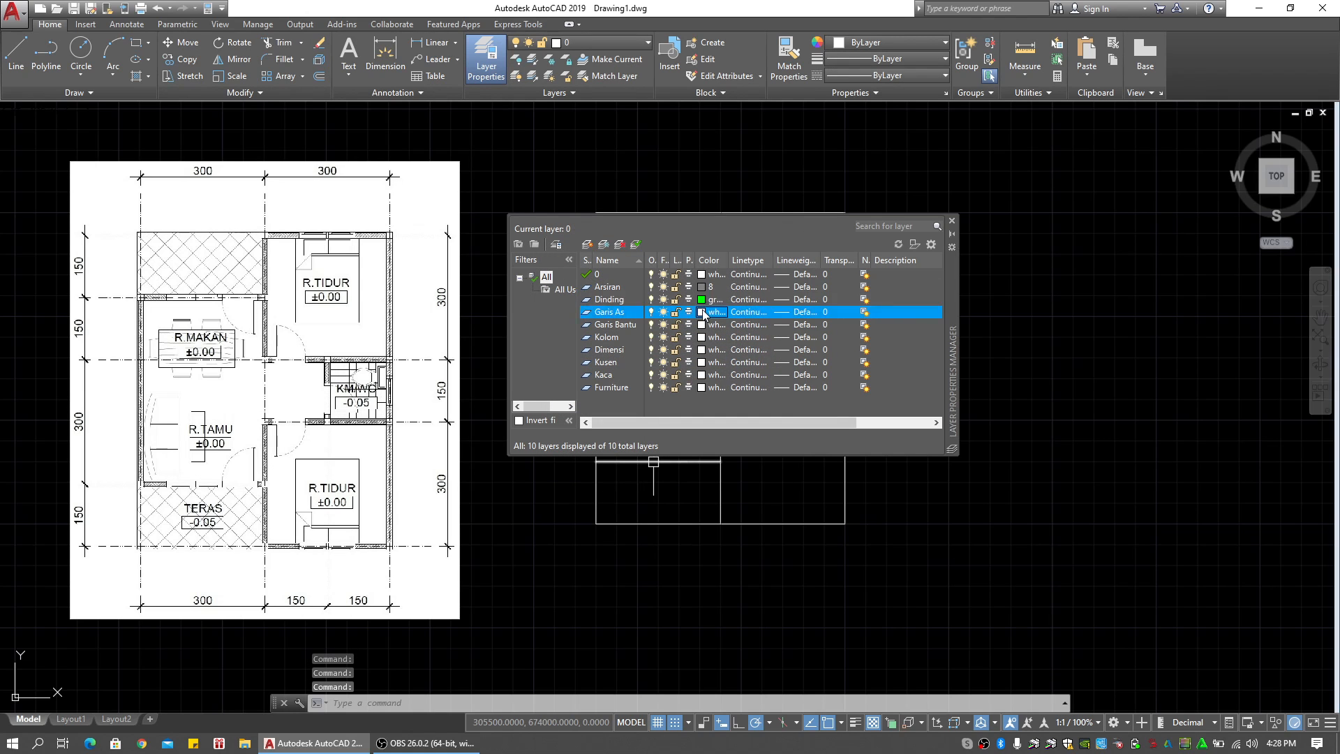
pyautogui.click(573, 403)
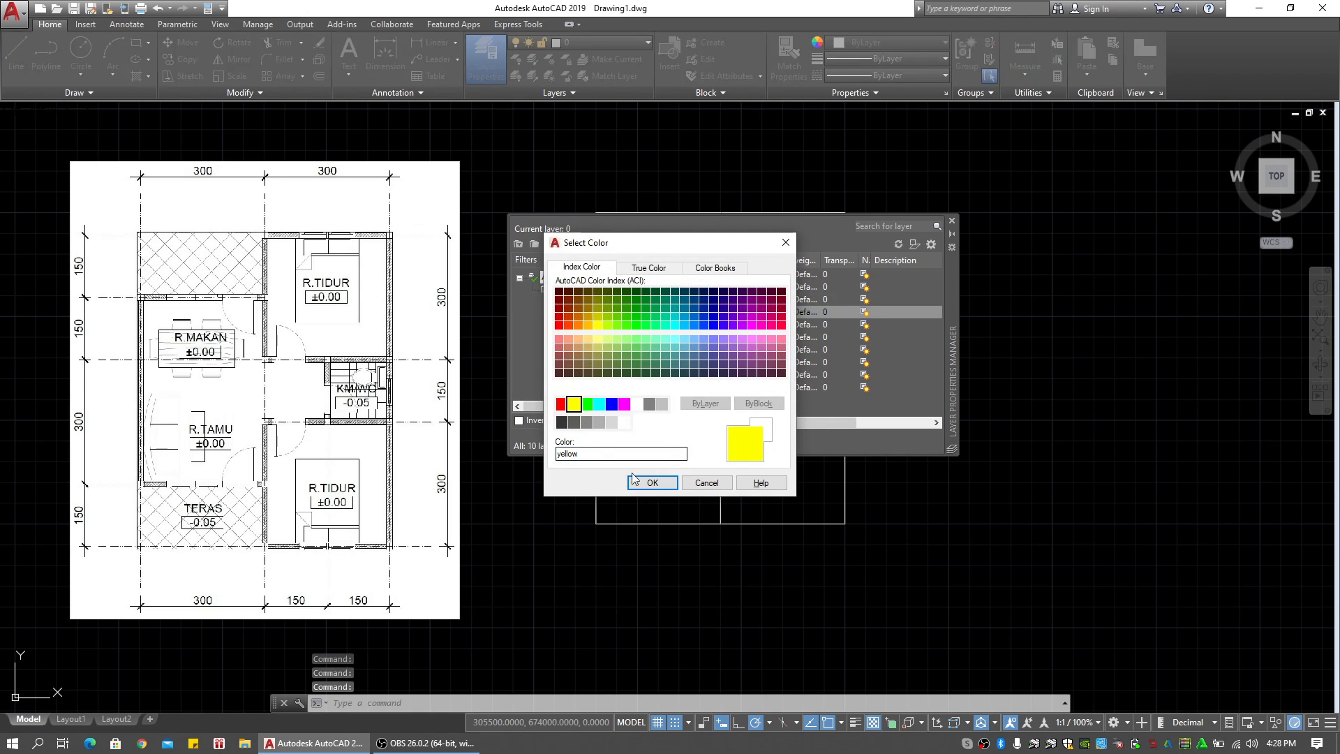
pyautogui.click(652, 483)
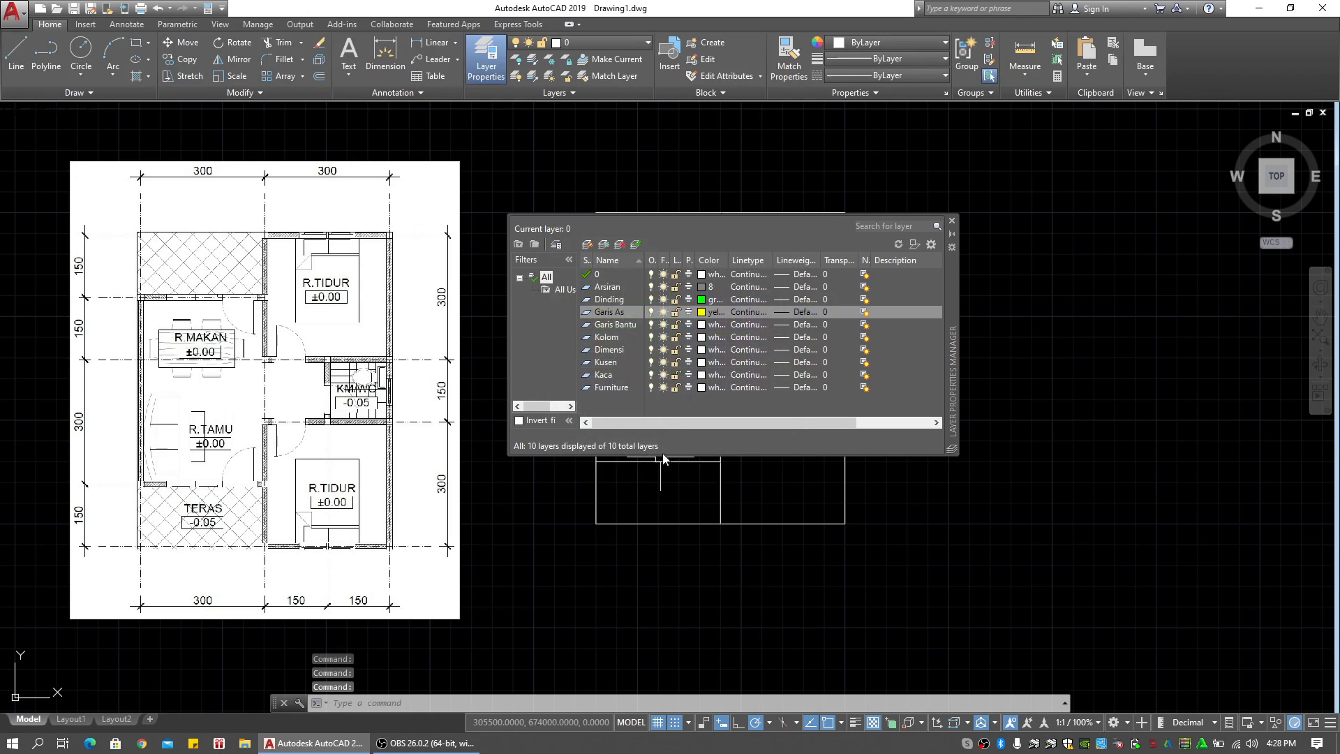
pyautogui.click(705, 326)
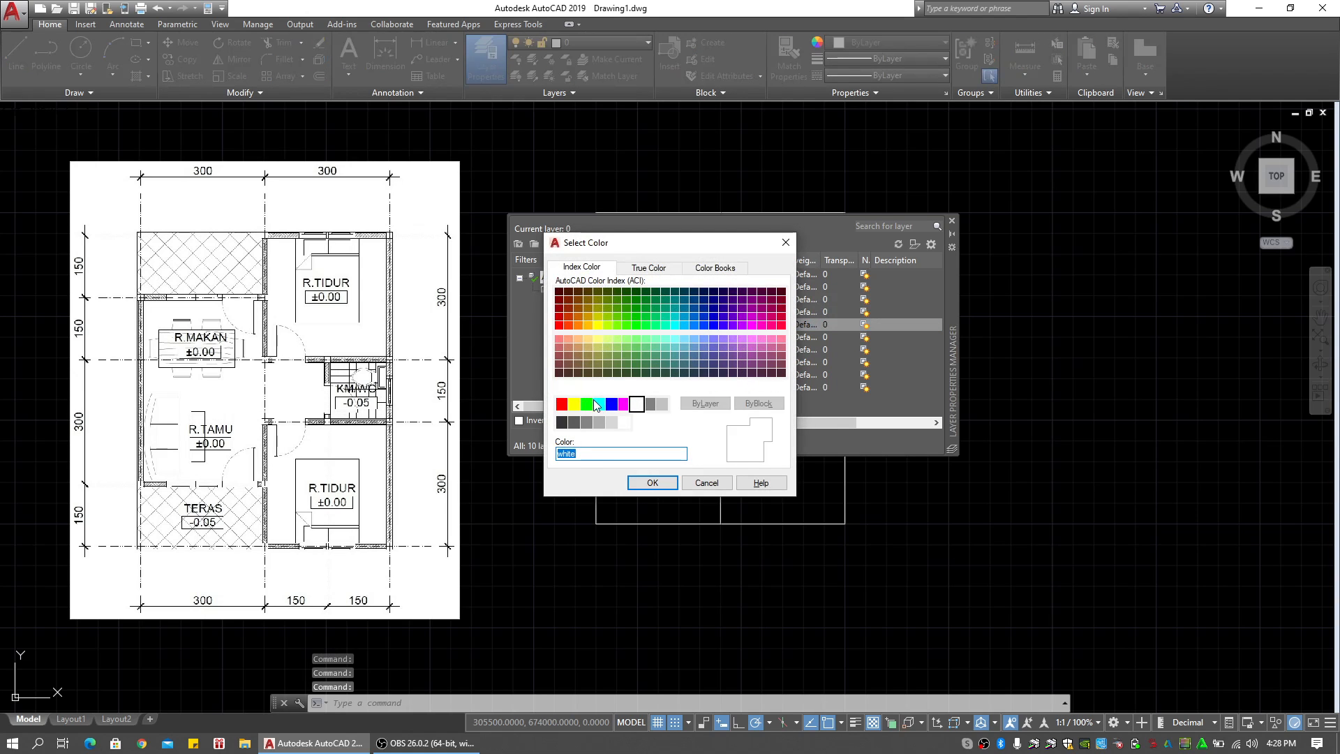
pyautogui.click(586, 421)
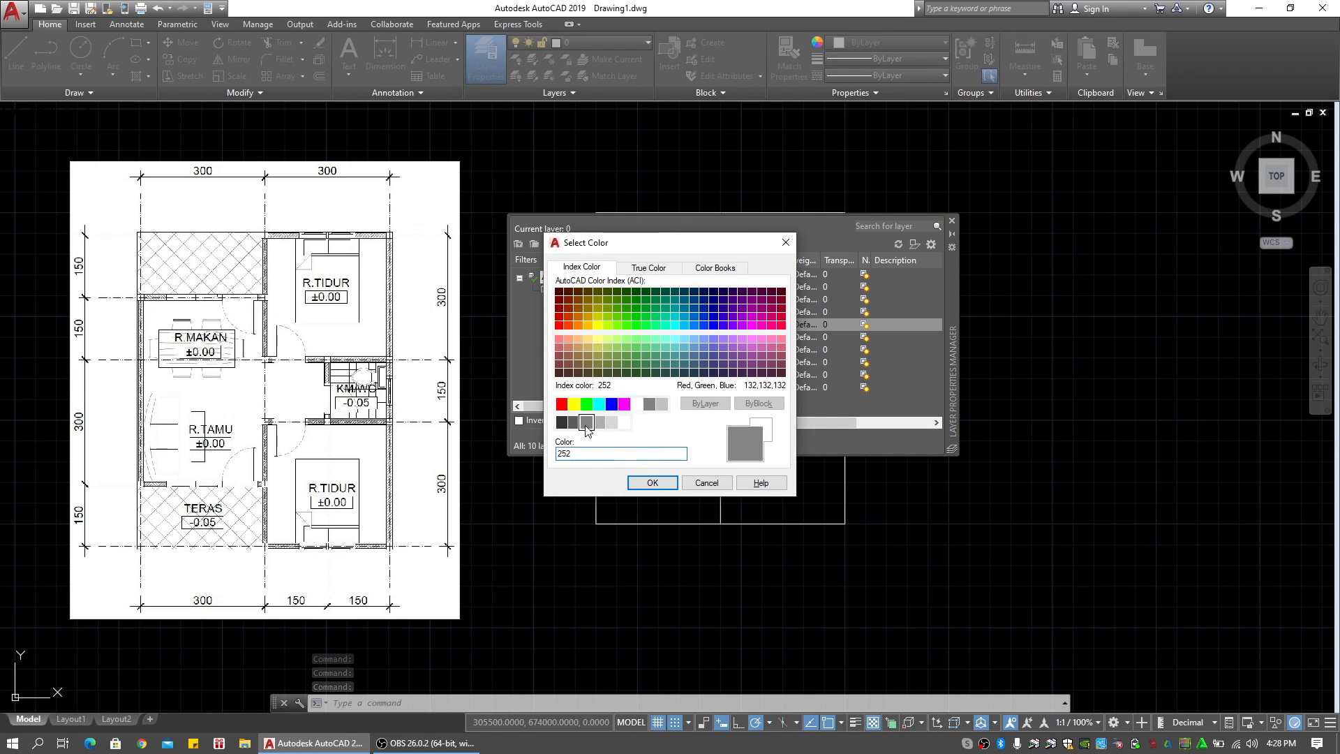
pyautogui.click(659, 489)
pyautogui.click(705, 337)
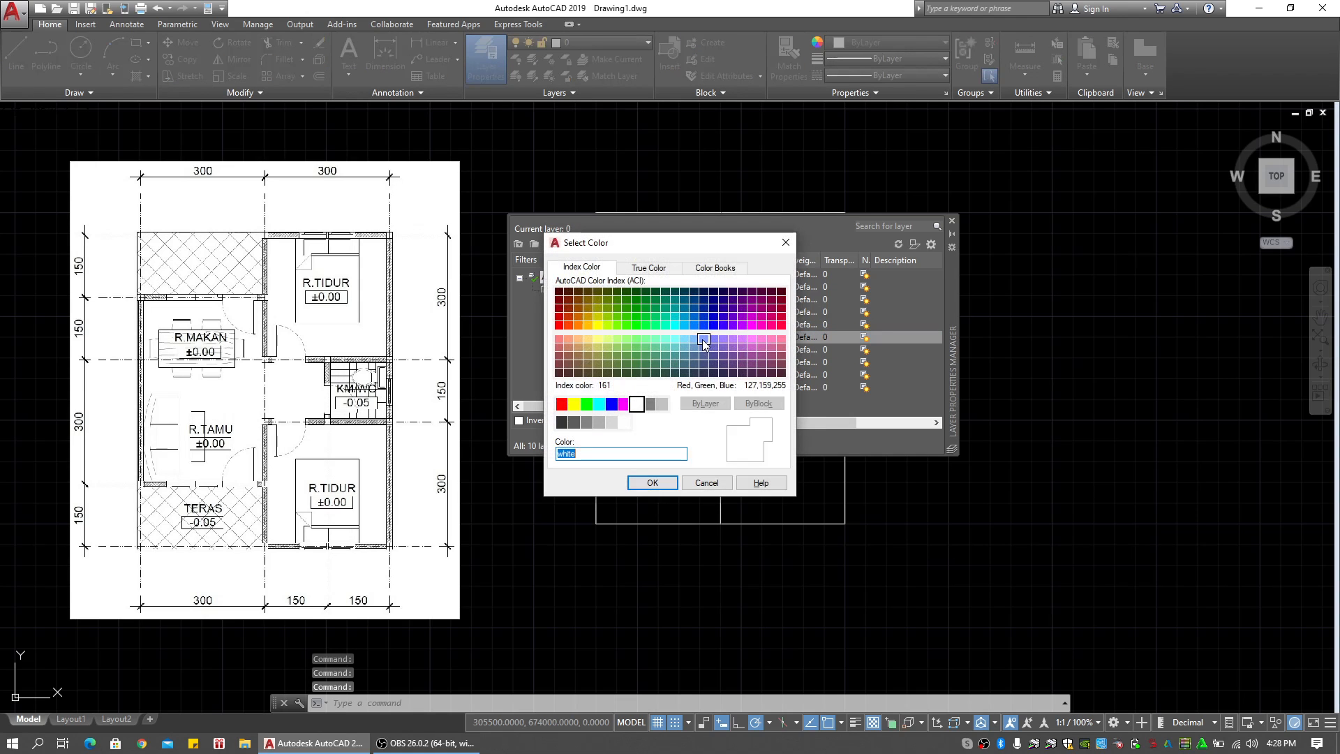
pyautogui.click(707, 483)
pyautogui.click(702, 346)
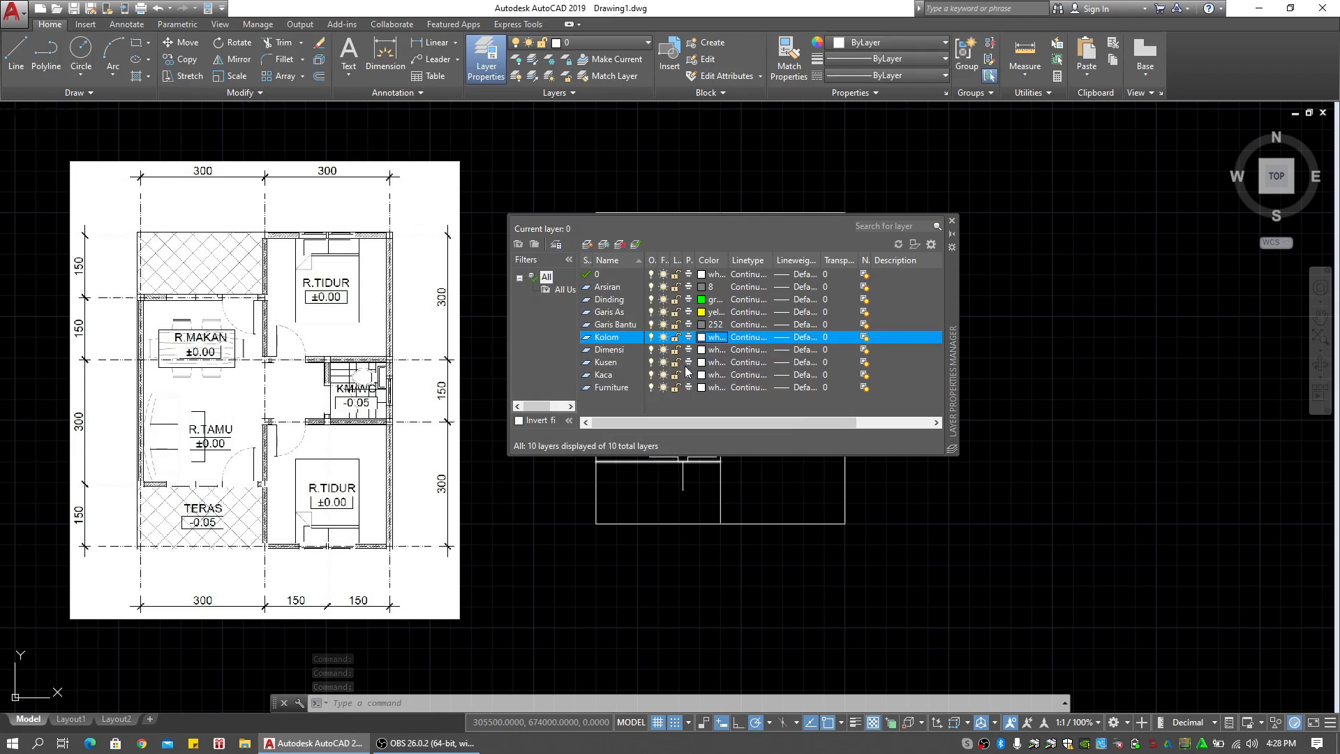
# Set the Kolom layer's color to red
pyautogui.click(561, 404)
pyautogui.click(652, 483)
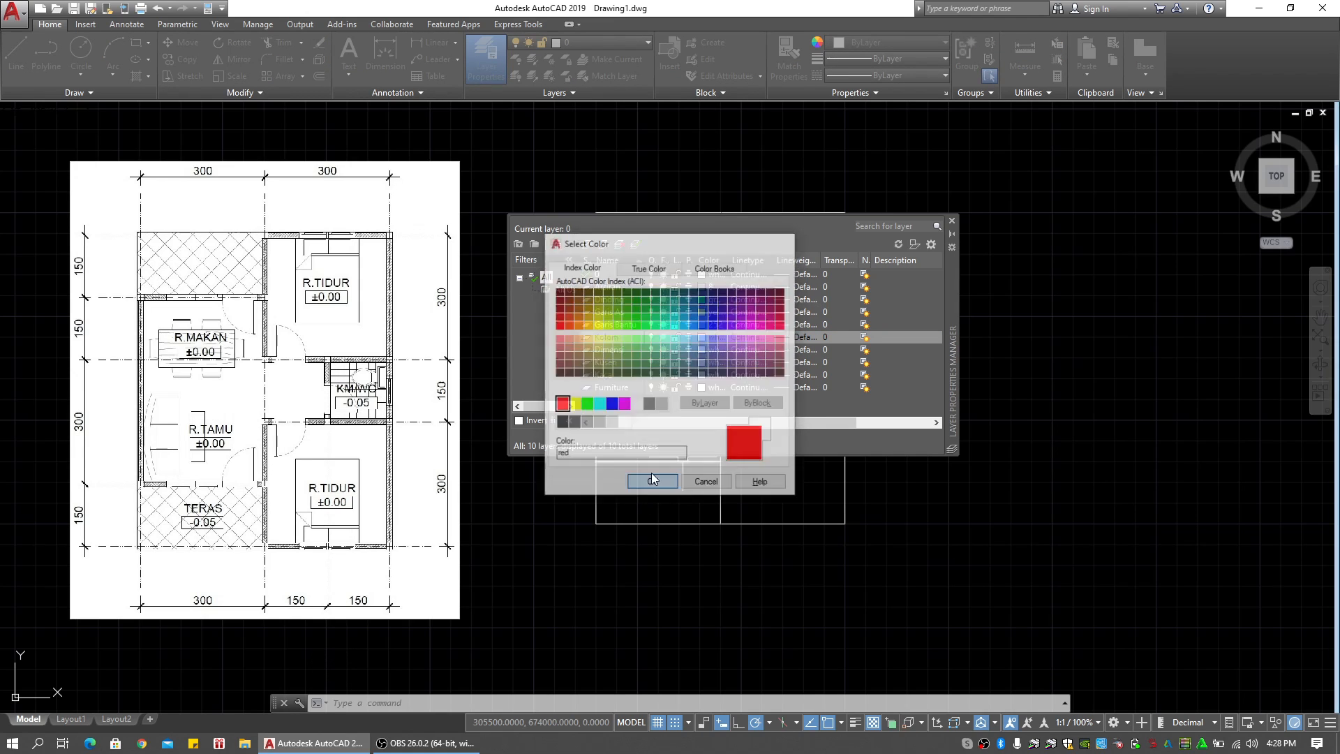
# Set the Dimensi layer's color to cyan
pyautogui.click(700, 350)
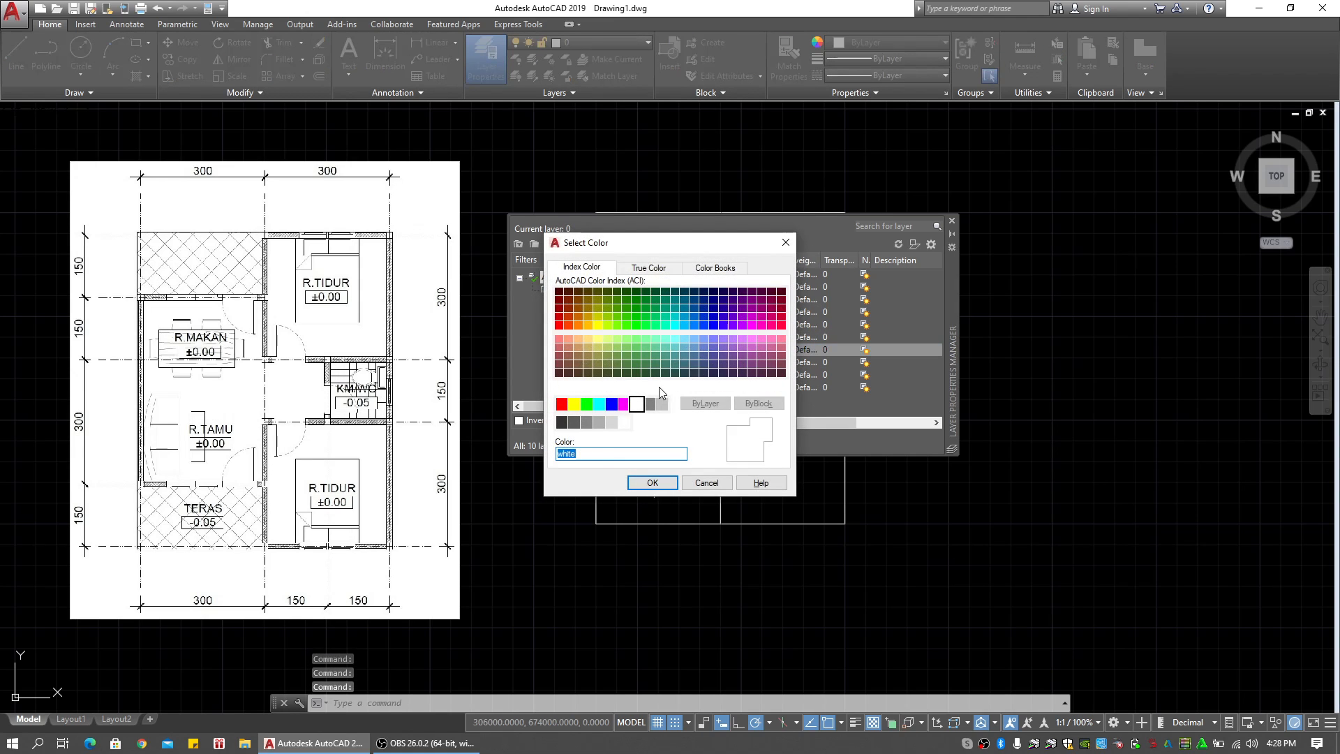
pyautogui.click(601, 406)
pyautogui.click(608, 406)
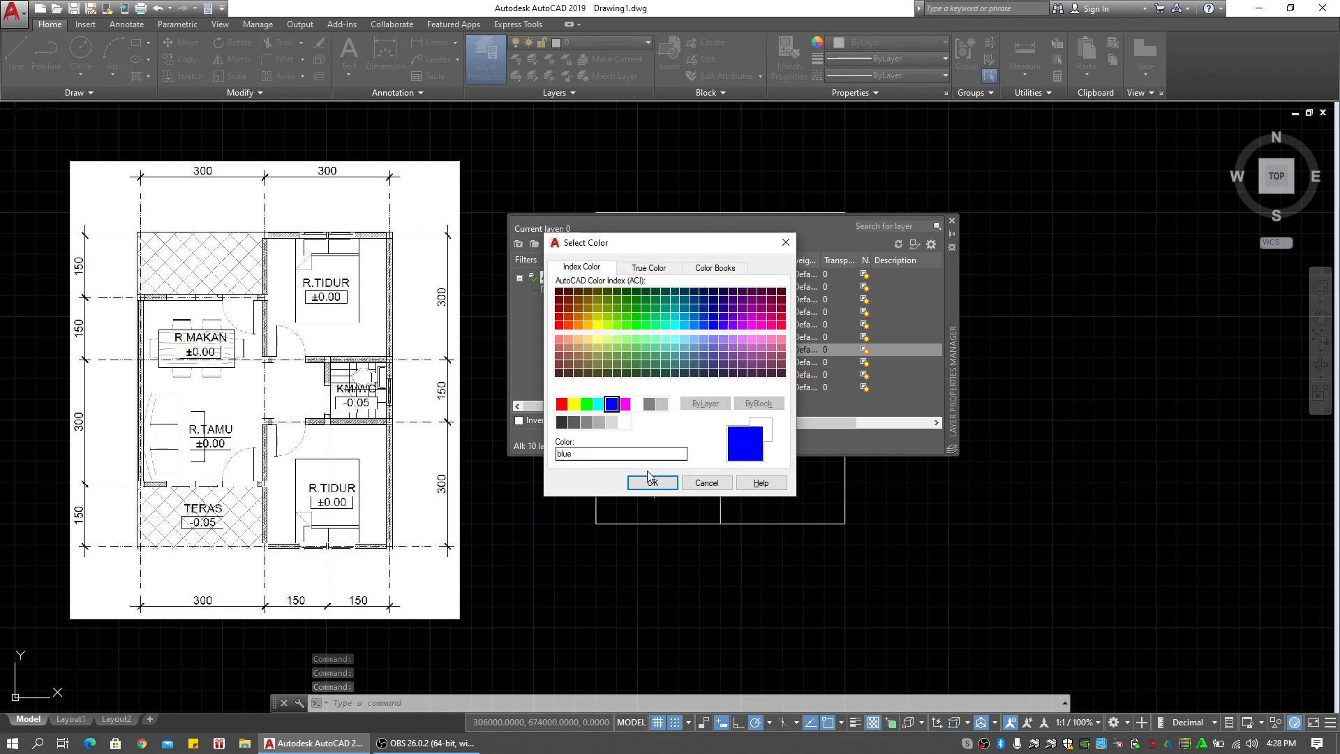
pyautogui.click(598, 404)
pyautogui.click(651, 483)
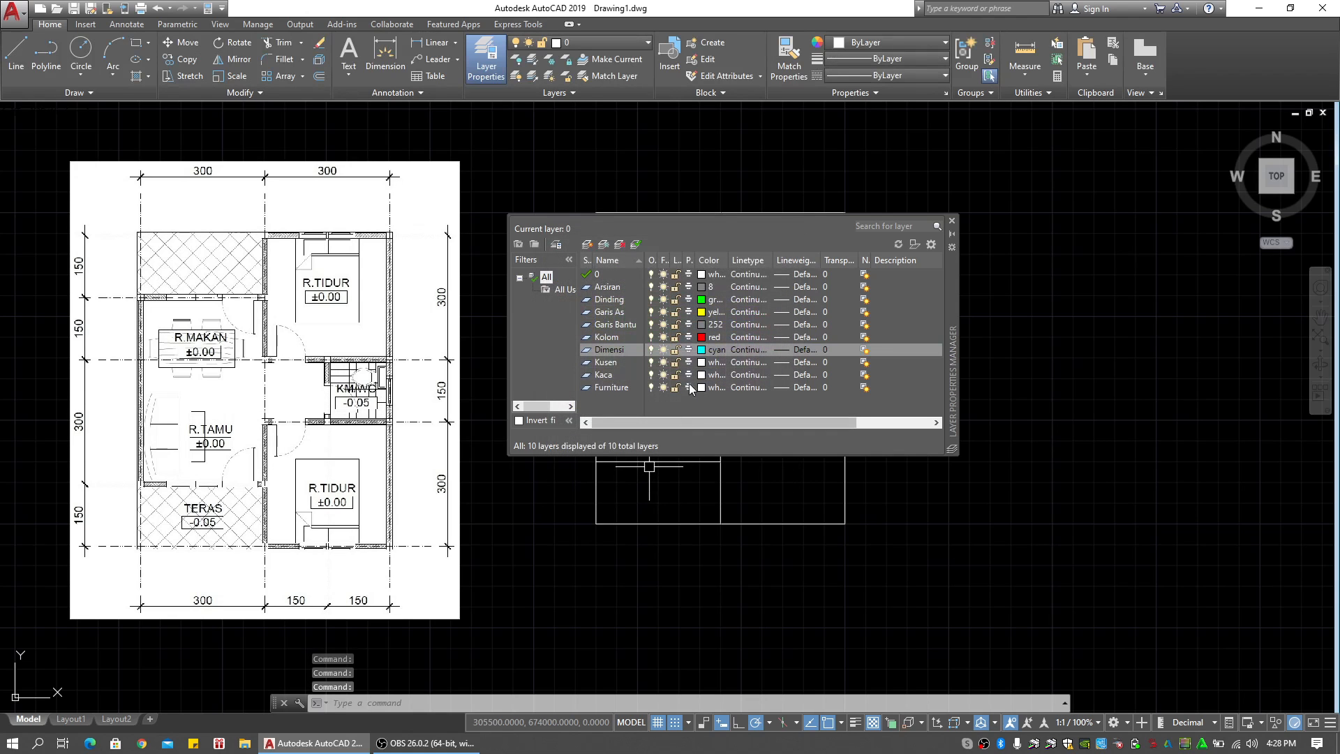
# Set the Kusen layer's color to index 32 and the Kaca layer's color to cyan
pyautogui.click(707, 366)
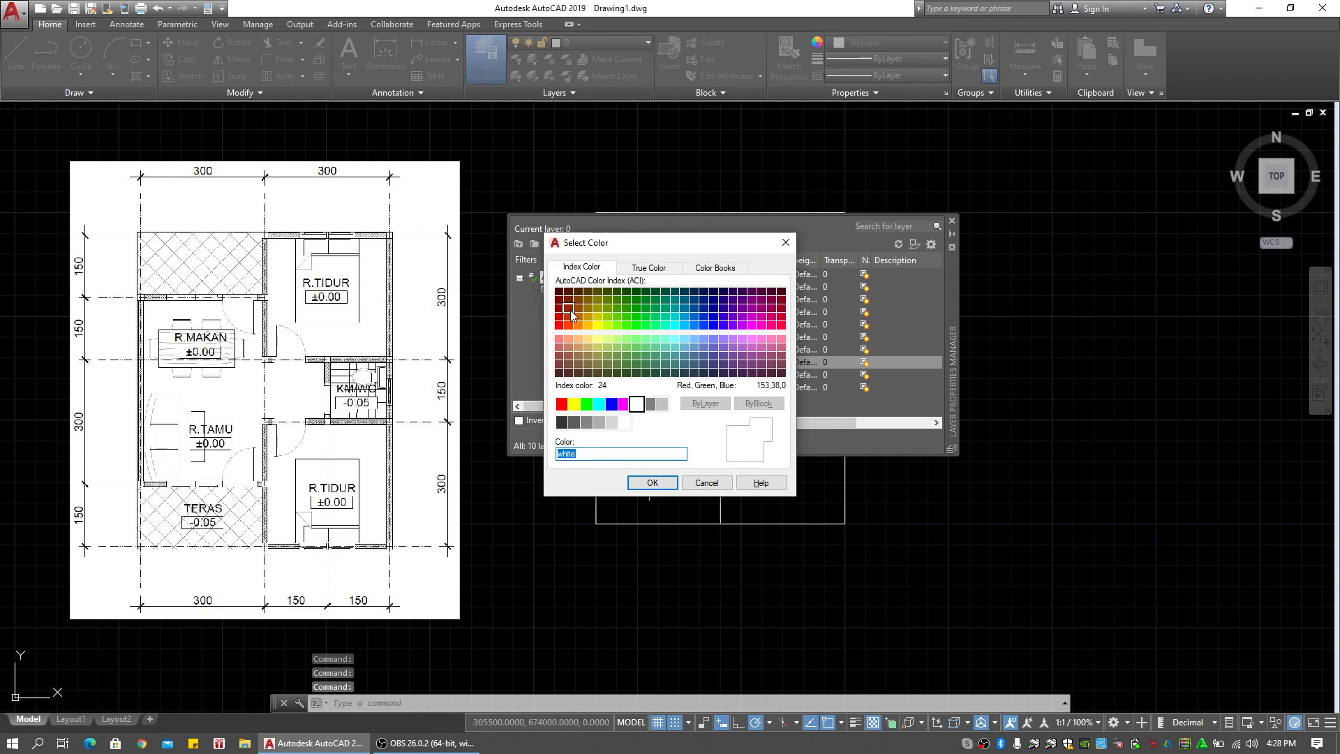
pyautogui.click(577, 316)
pyautogui.click(652, 482)
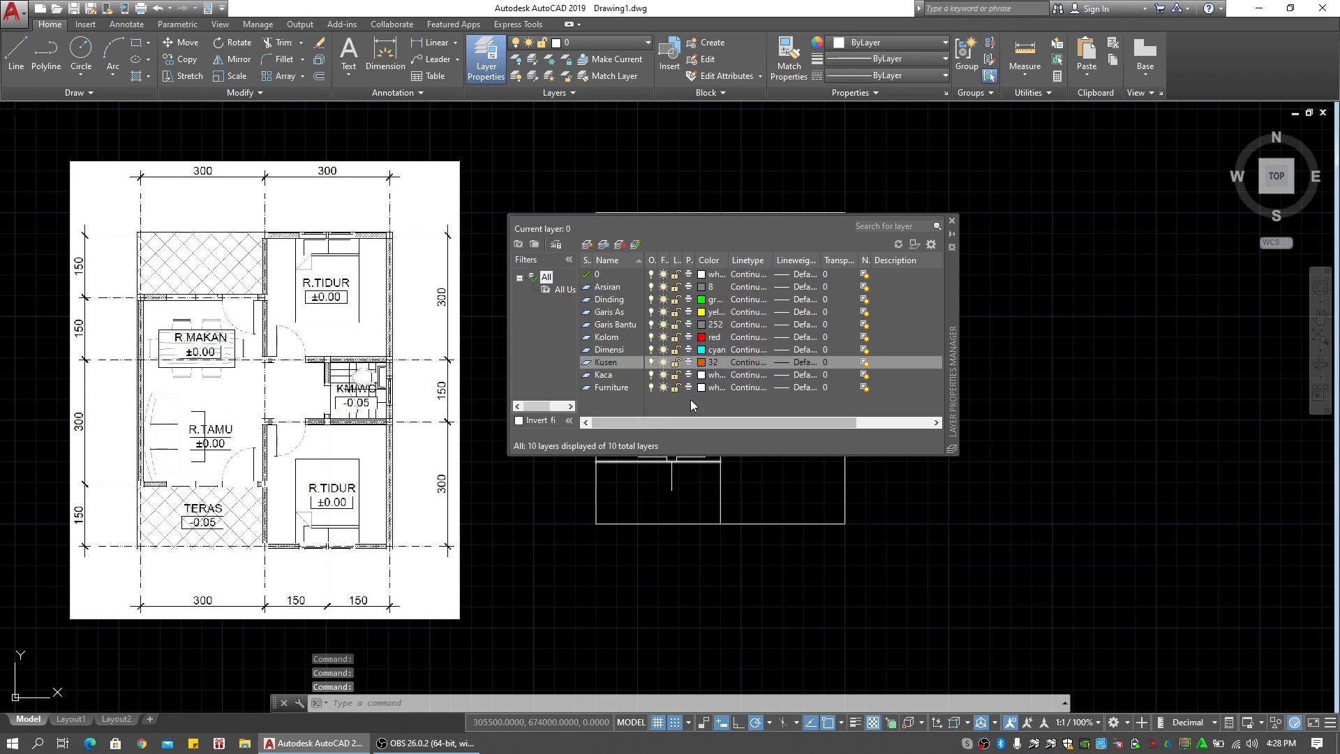
pyautogui.click(707, 375)
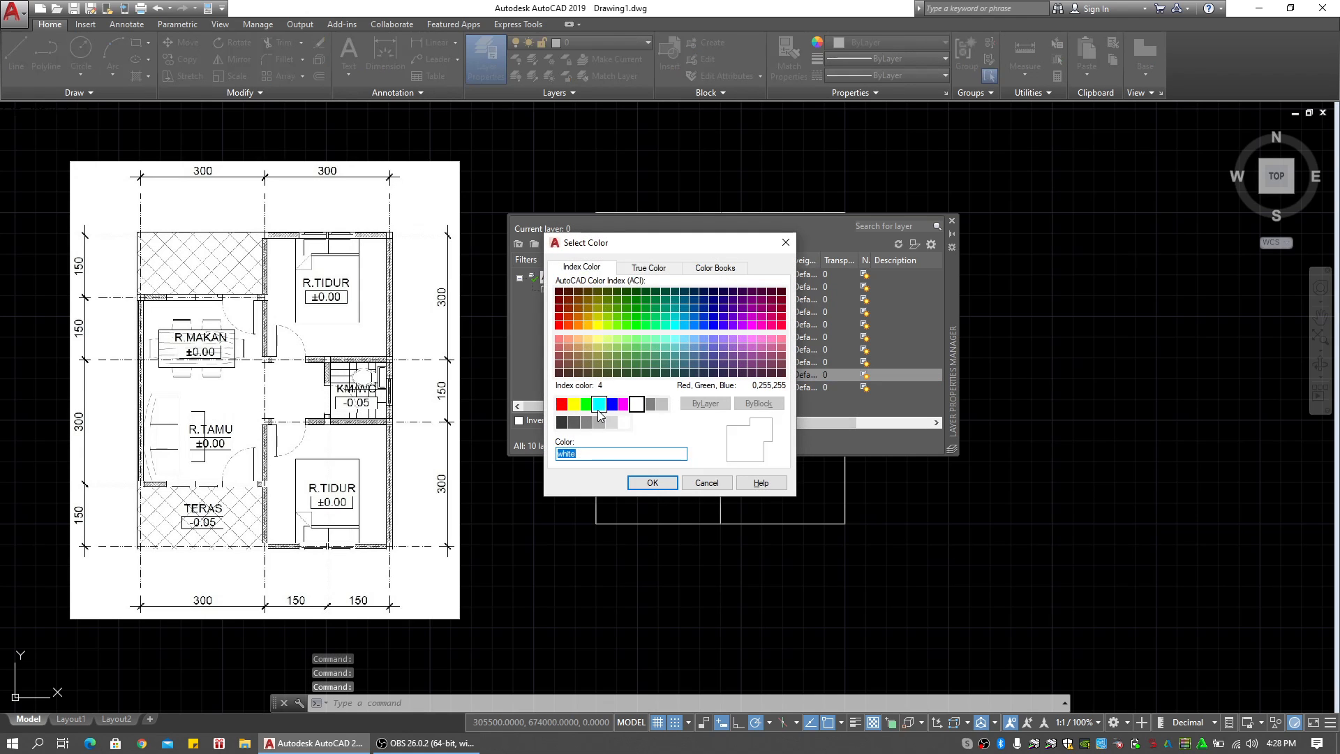
pyautogui.click(598, 409)
pyautogui.click(651, 482)
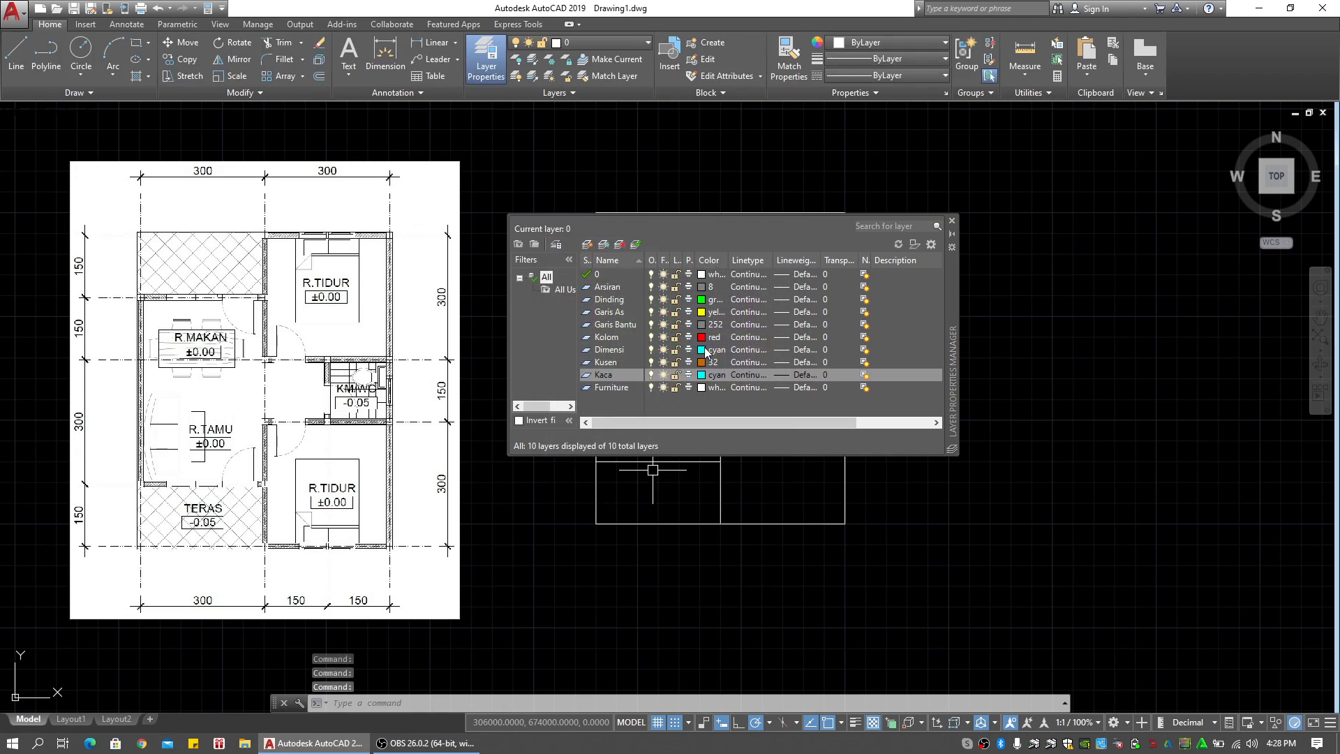
# Set the Dimensi layer's color to blue and the Furniture layer's color to magenta
pyautogui.click(706, 349)
pyautogui.click(612, 404)
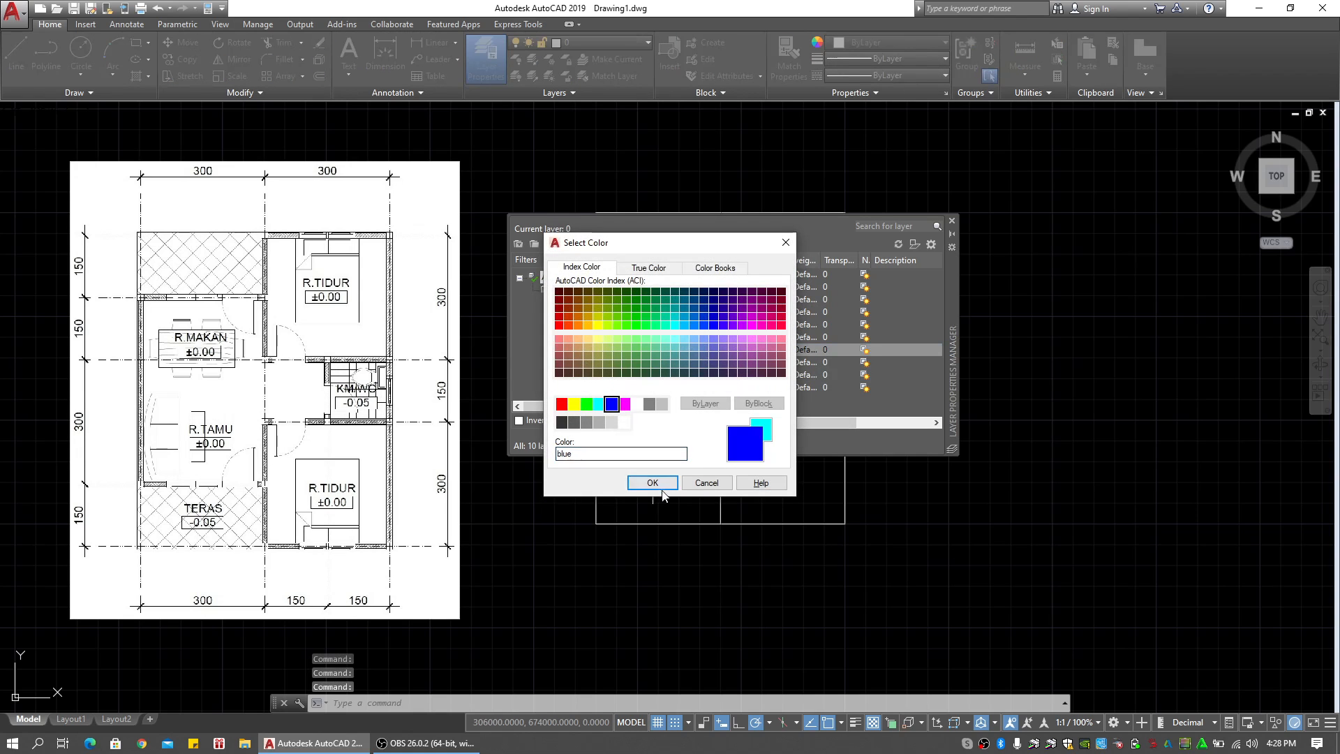
pyautogui.click(652, 482)
pyautogui.click(701, 385)
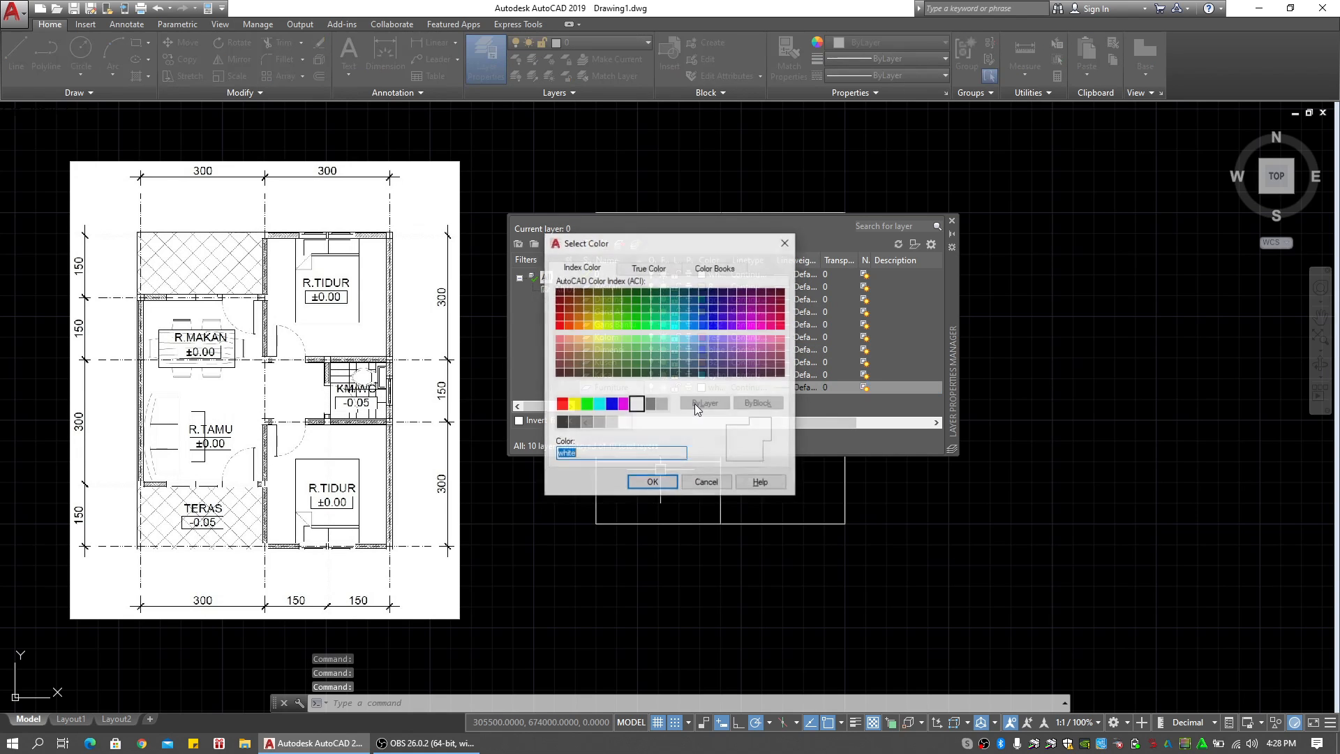
pyautogui.click(623, 403)
pyautogui.click(651, 481)
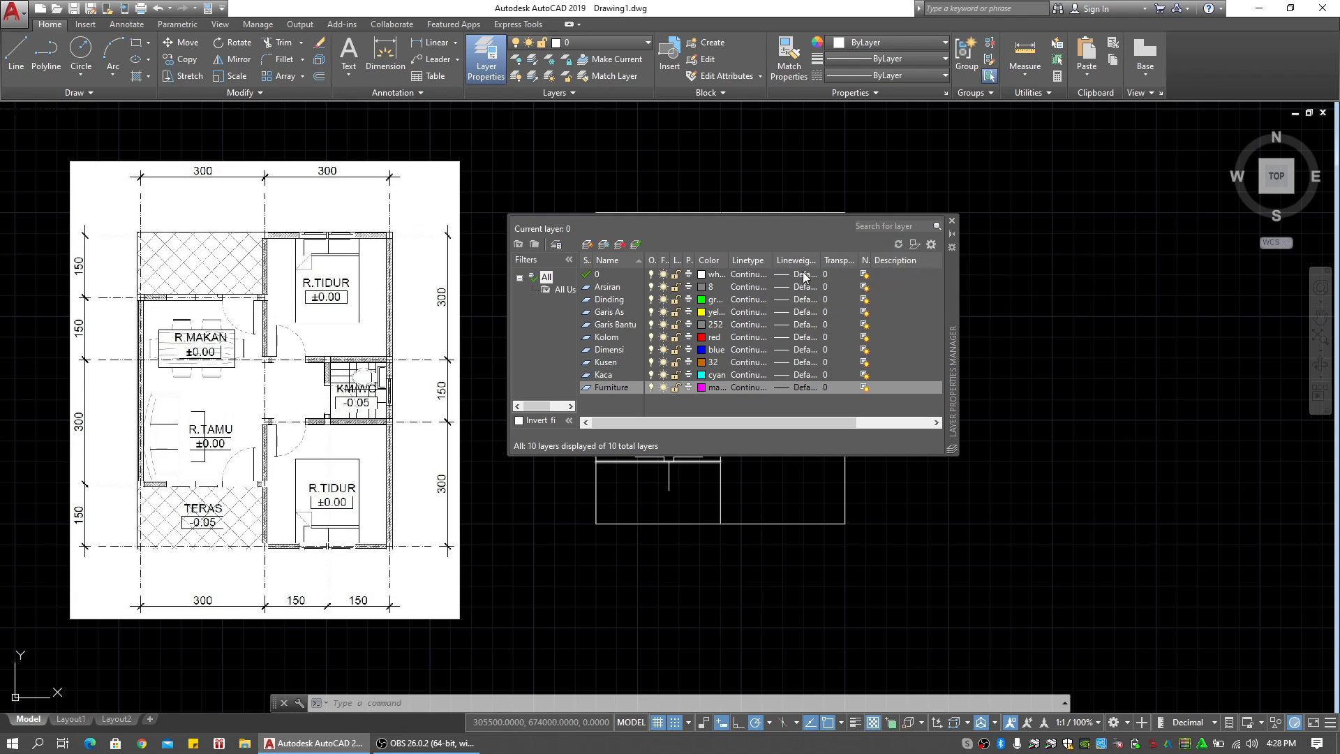
# Set the Arsiran layer's lineweight to 0.00 mm and the Dinding layer's lineweight to 0.05 mm
pyautogui.click(783, 288)
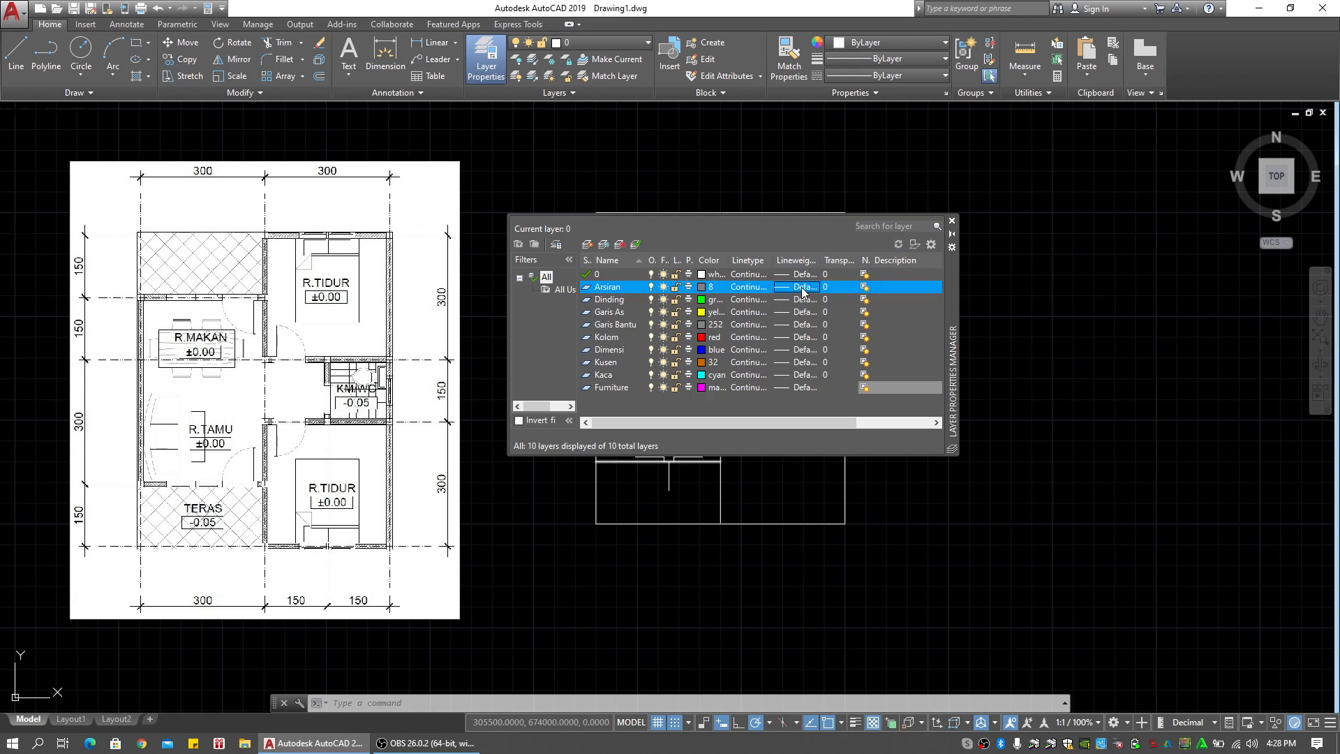
pyautogui.click(656, 302)
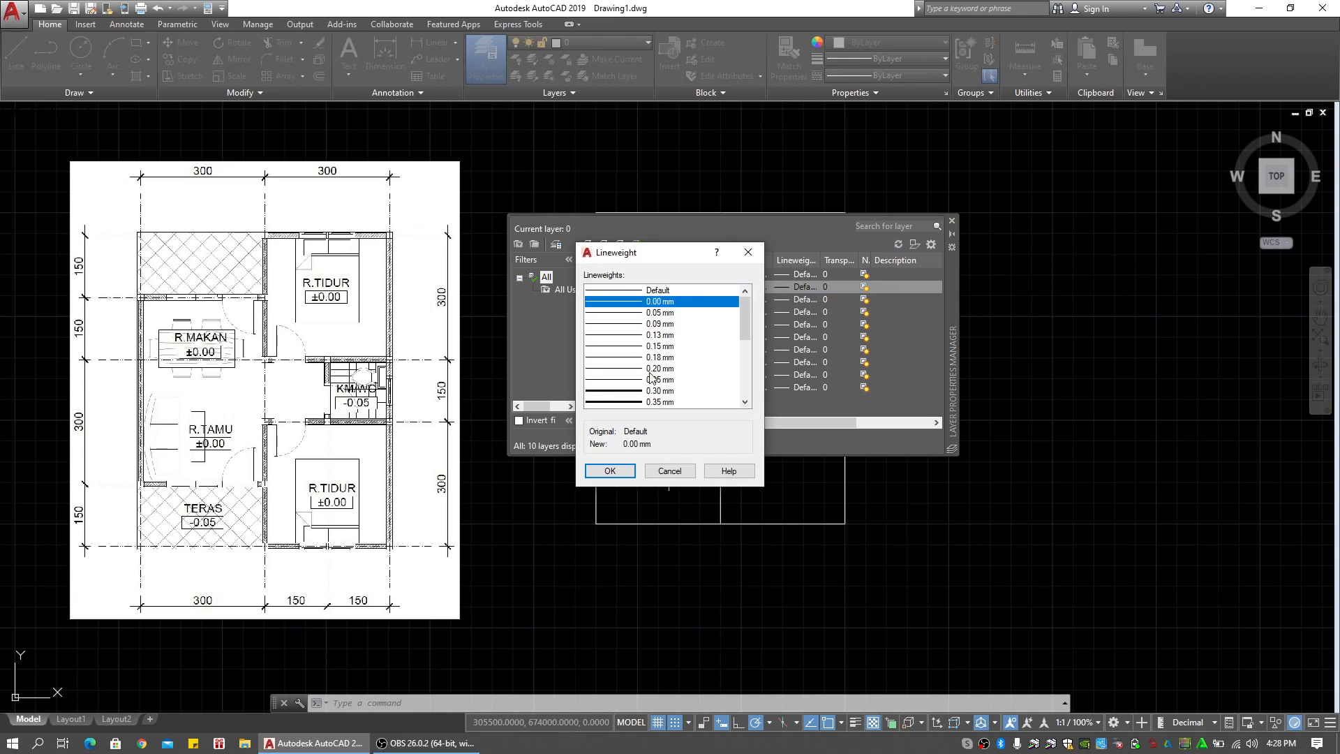
pyautogui.click(609, 471)
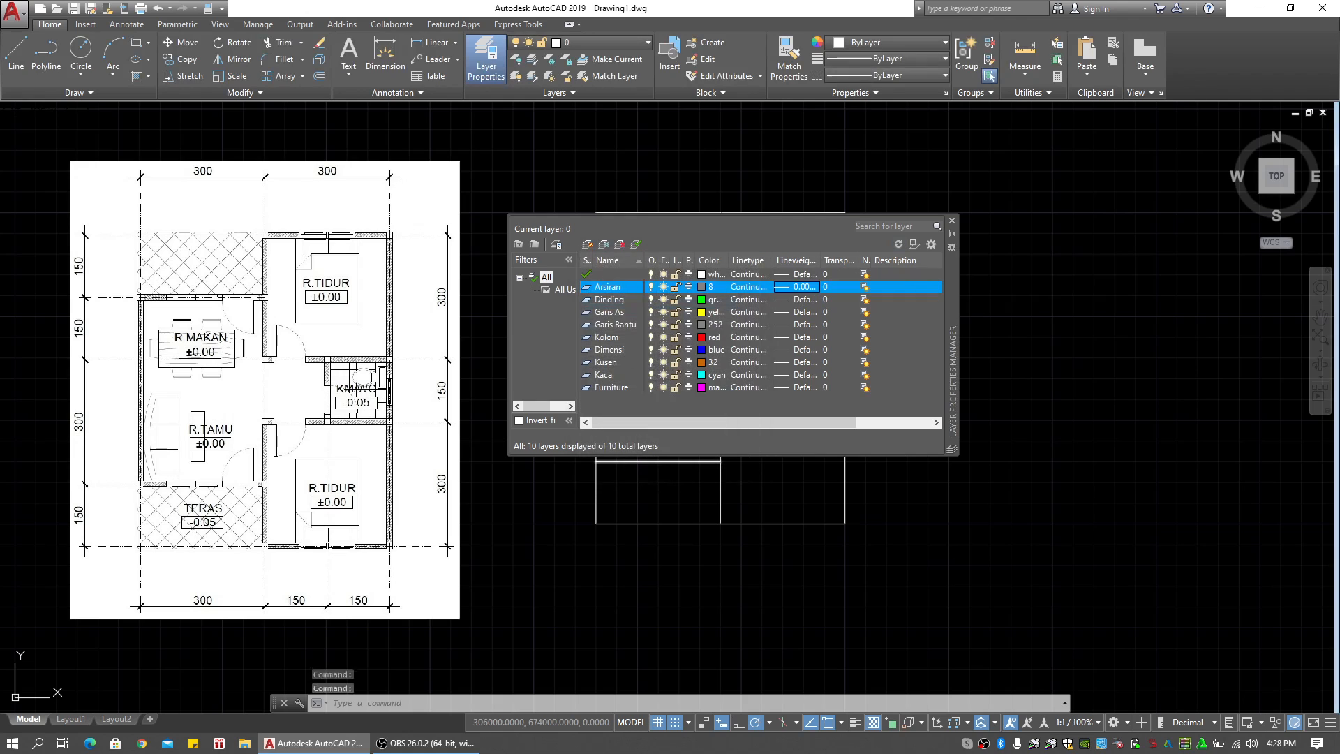
pyautogui.click(803, 298)
pyautogui.click(660, 313)
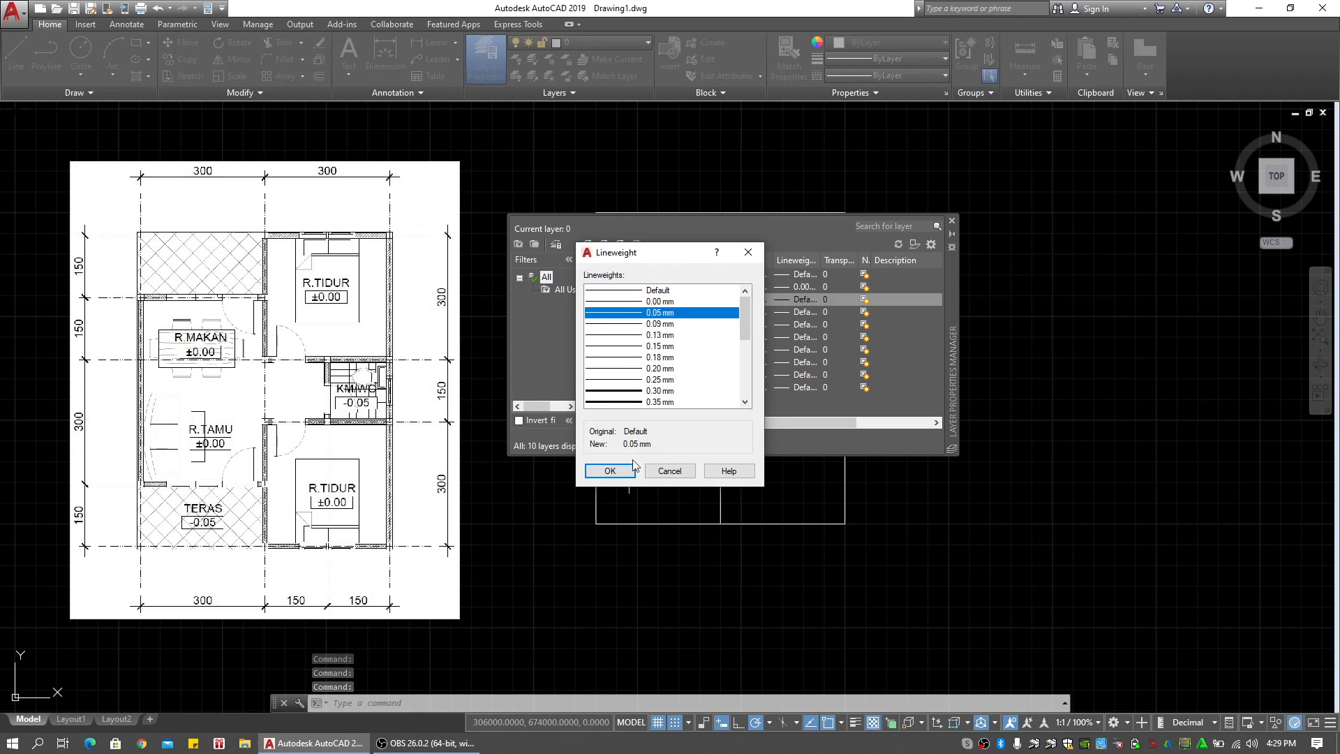
pyautogui.click(632, 468)
# Set the Garis Bantu layer's lineweight to 0.05 mm
pyautogui.click(793, 312)
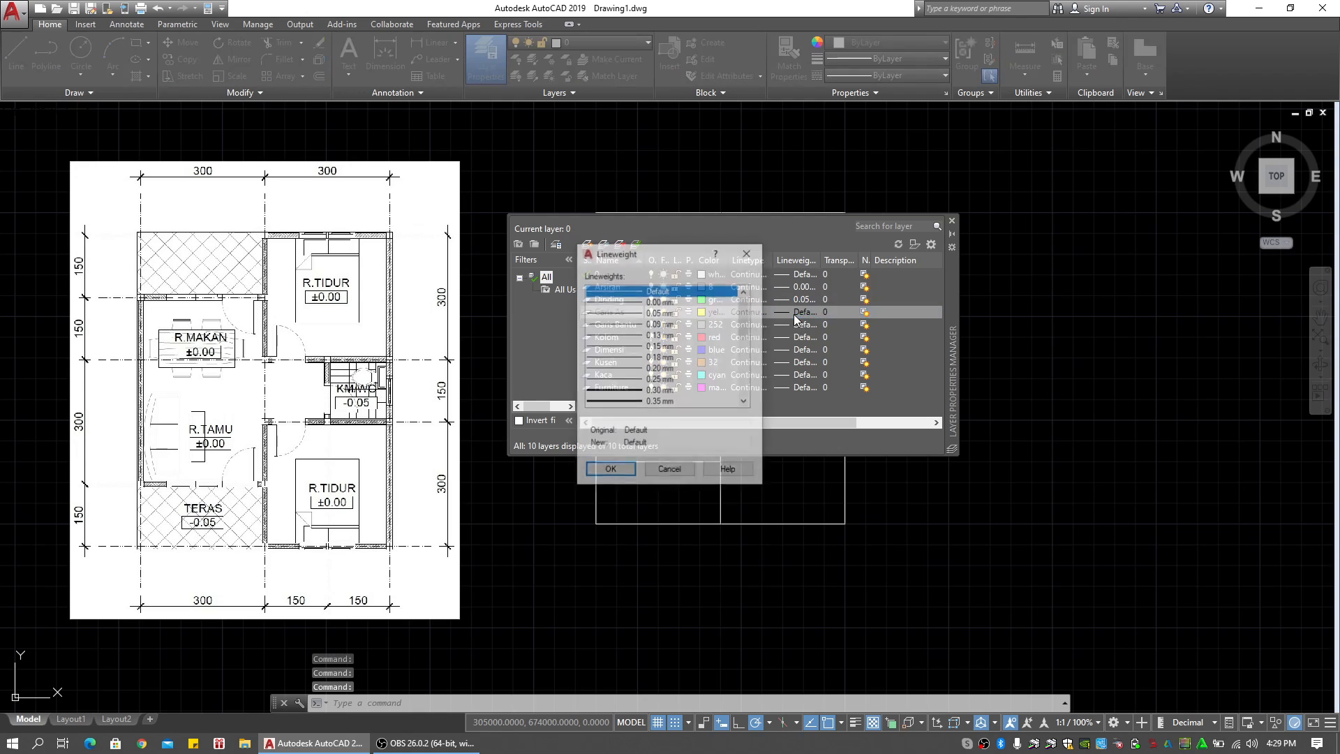
pyautogui.click(692, 472)
pyautogui.click(798, 323)
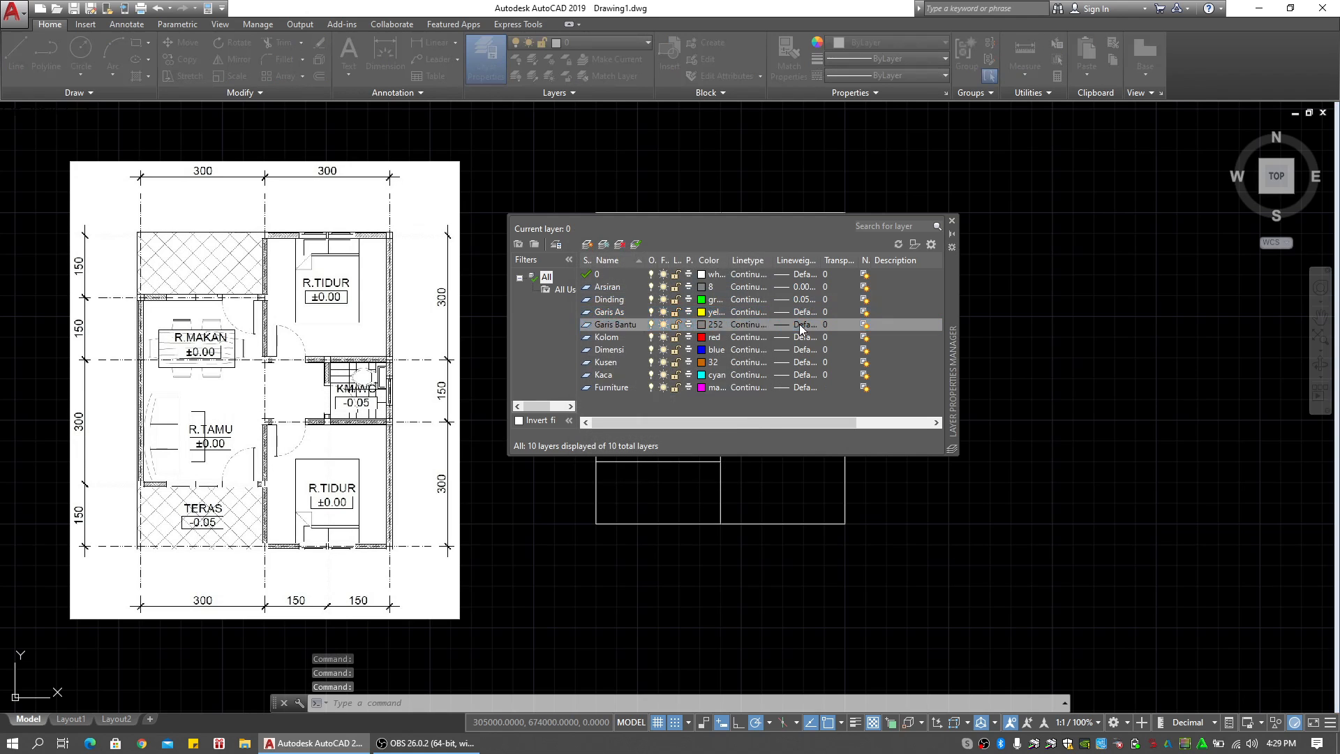
pyautogui.click(632, 313)
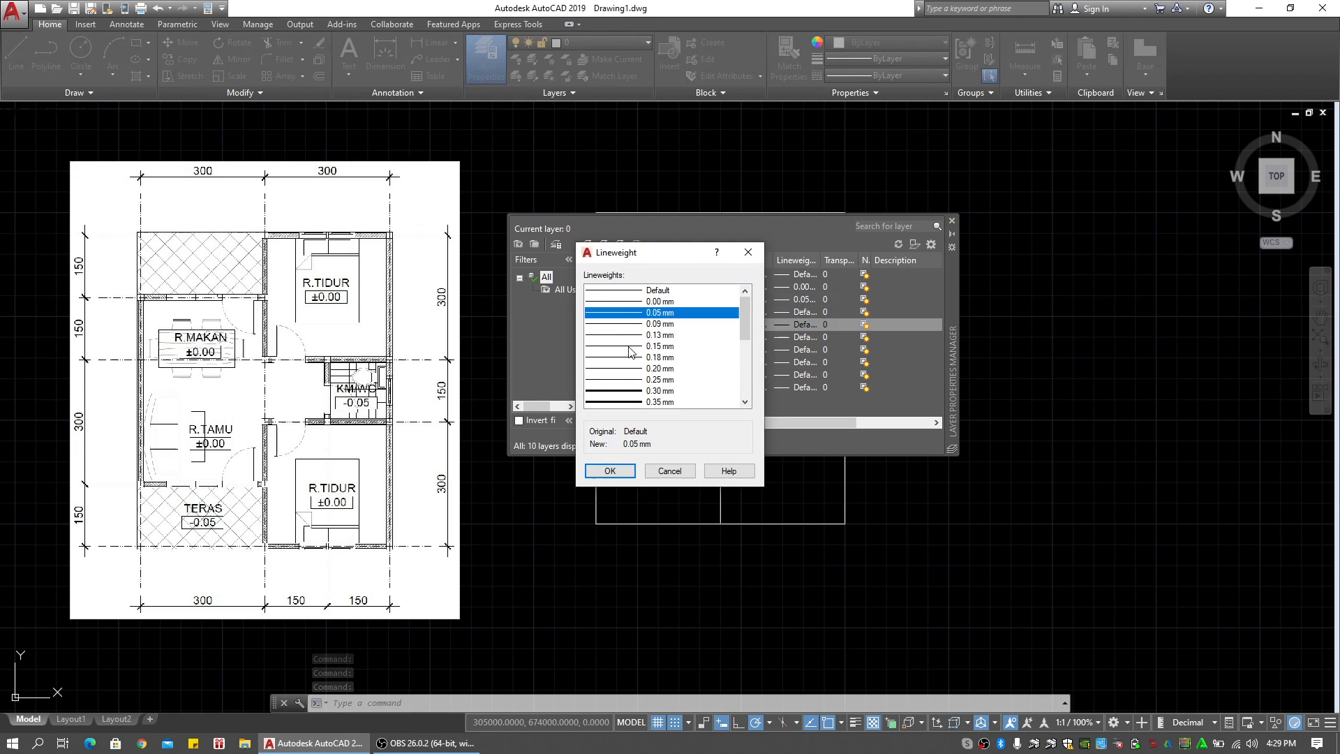
pyautogui.click(610, 471)
# Set the Kolom layer's lineweight to 0.25 mm and the Dimensi layer's lineweight to 0.09 mm
pyautogui.click(789, 341)
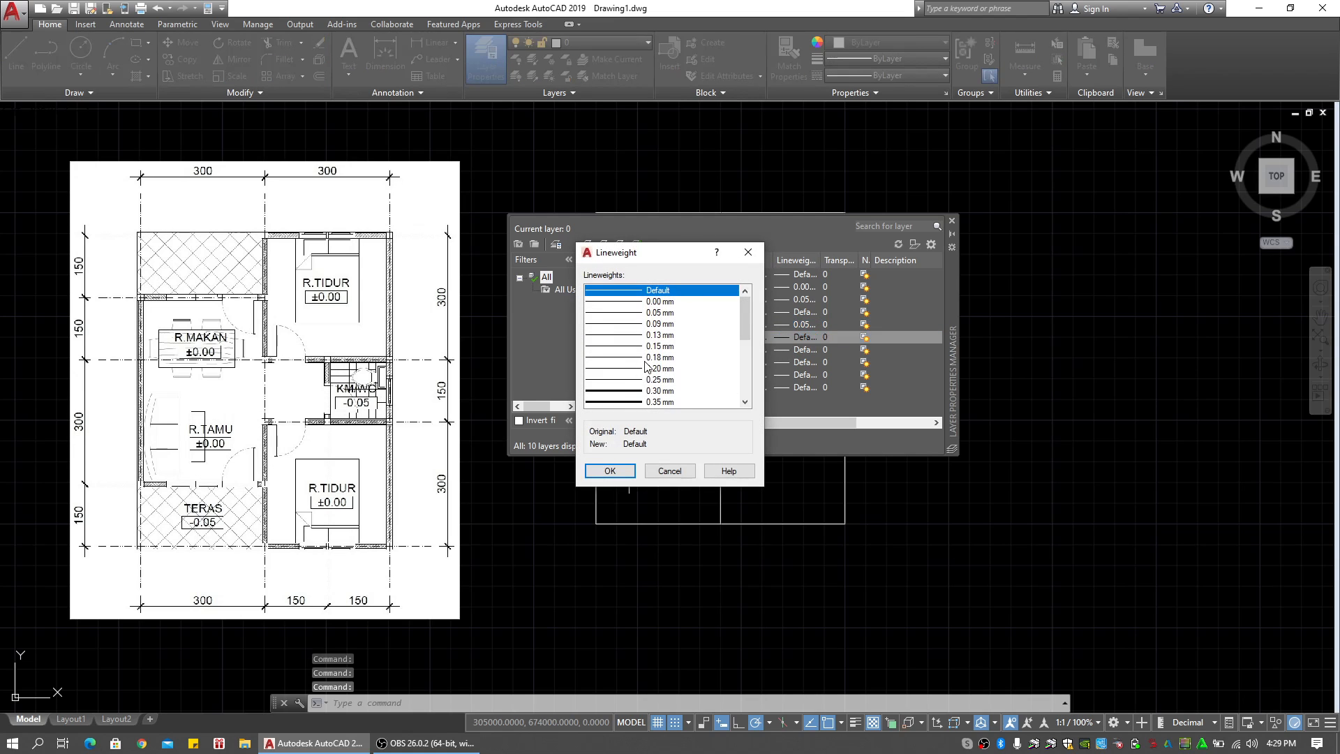
pyautogui.click(641, 380)
pyautogui.click(609, 471)
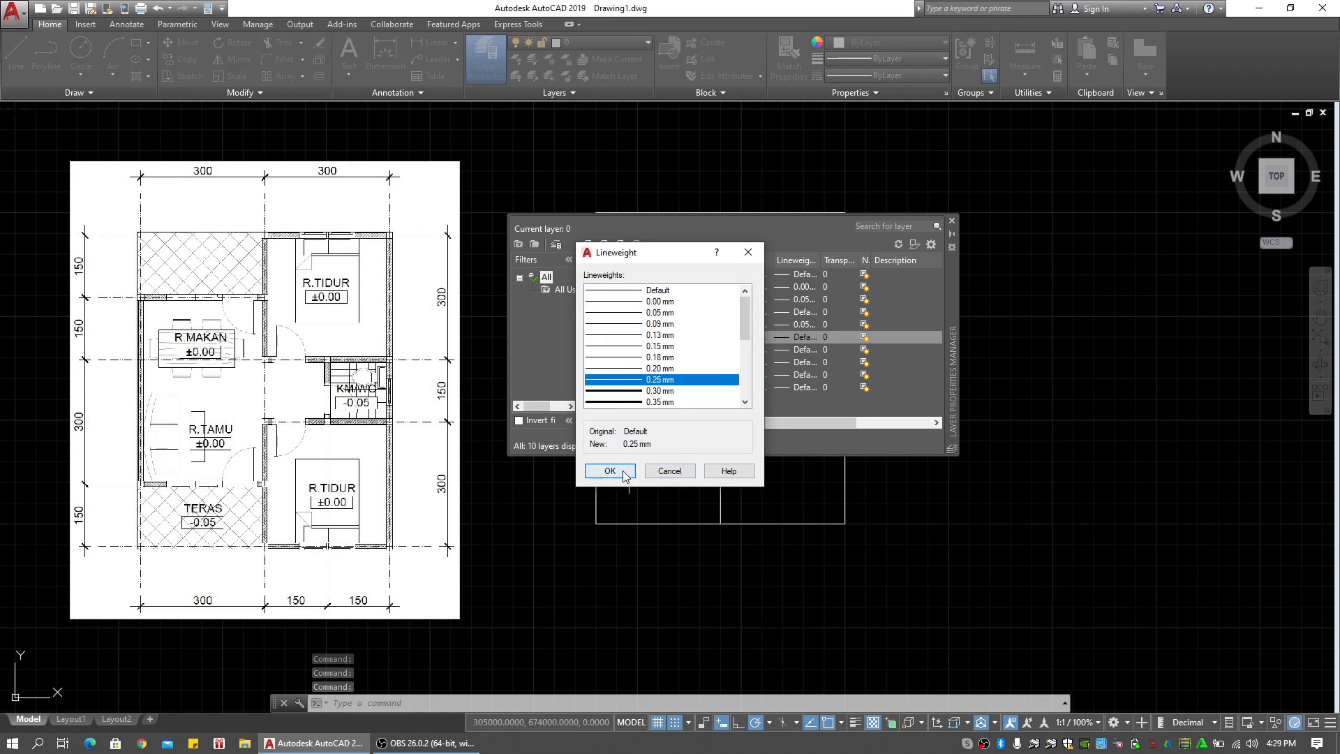
pyautogui.click(790, 350)
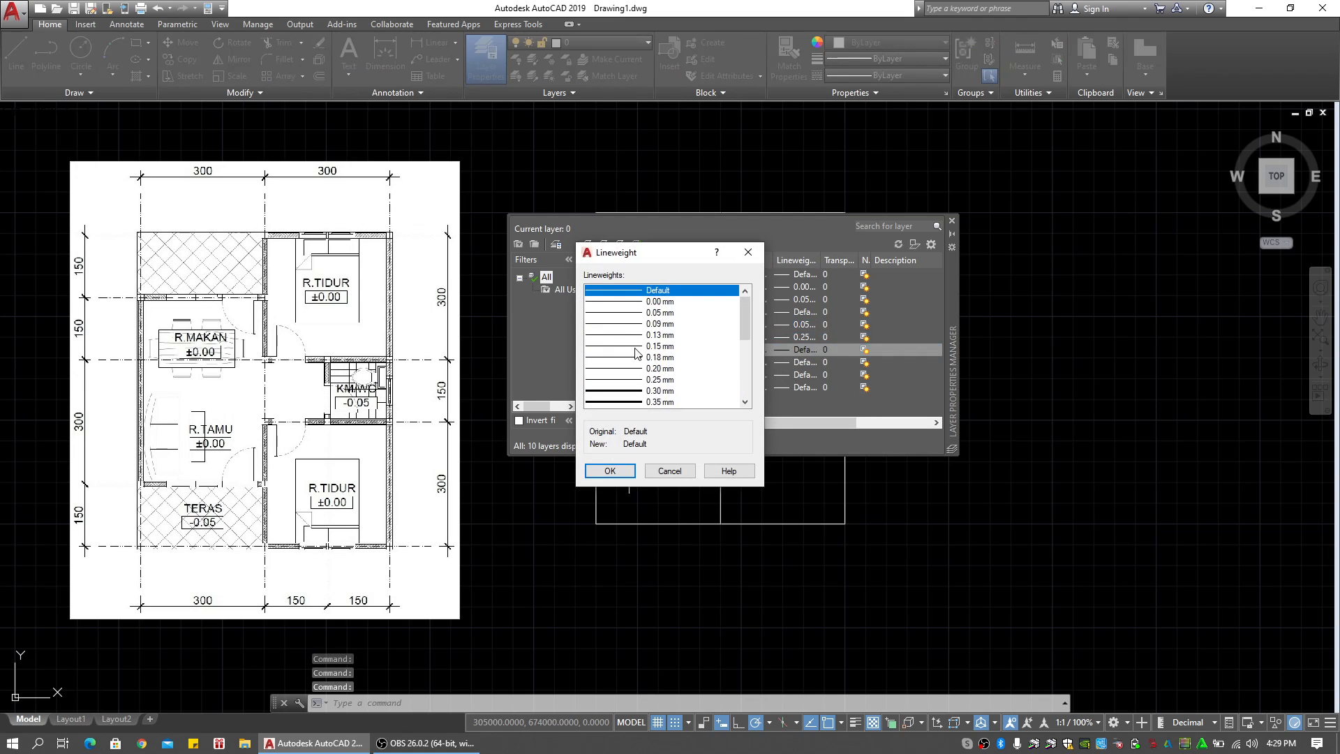
pyautogui.click(619, 325)
pyautogui.click(611, 471)
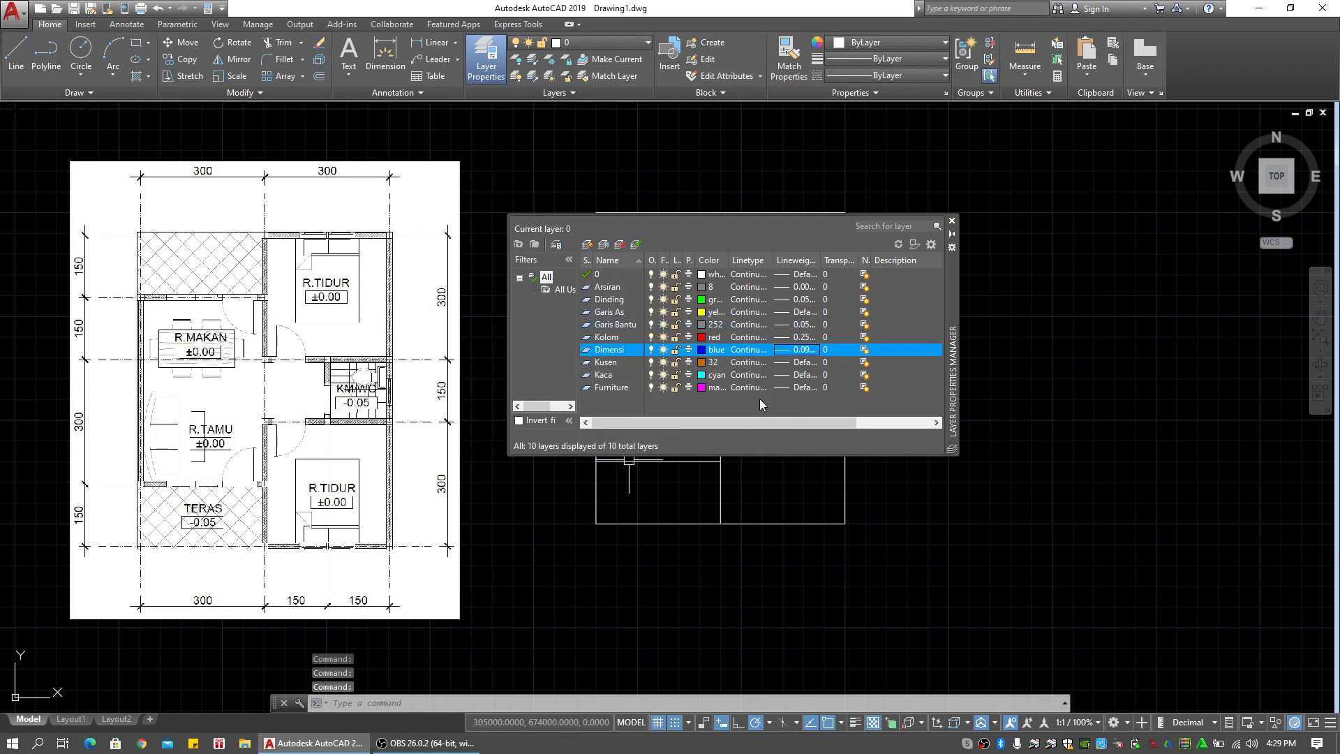
# Set the Kusen layer's lineweight to 0.18 mm and the Kaca layer's lineweight to 0.13 mm
pyautogui.click(796, 363)
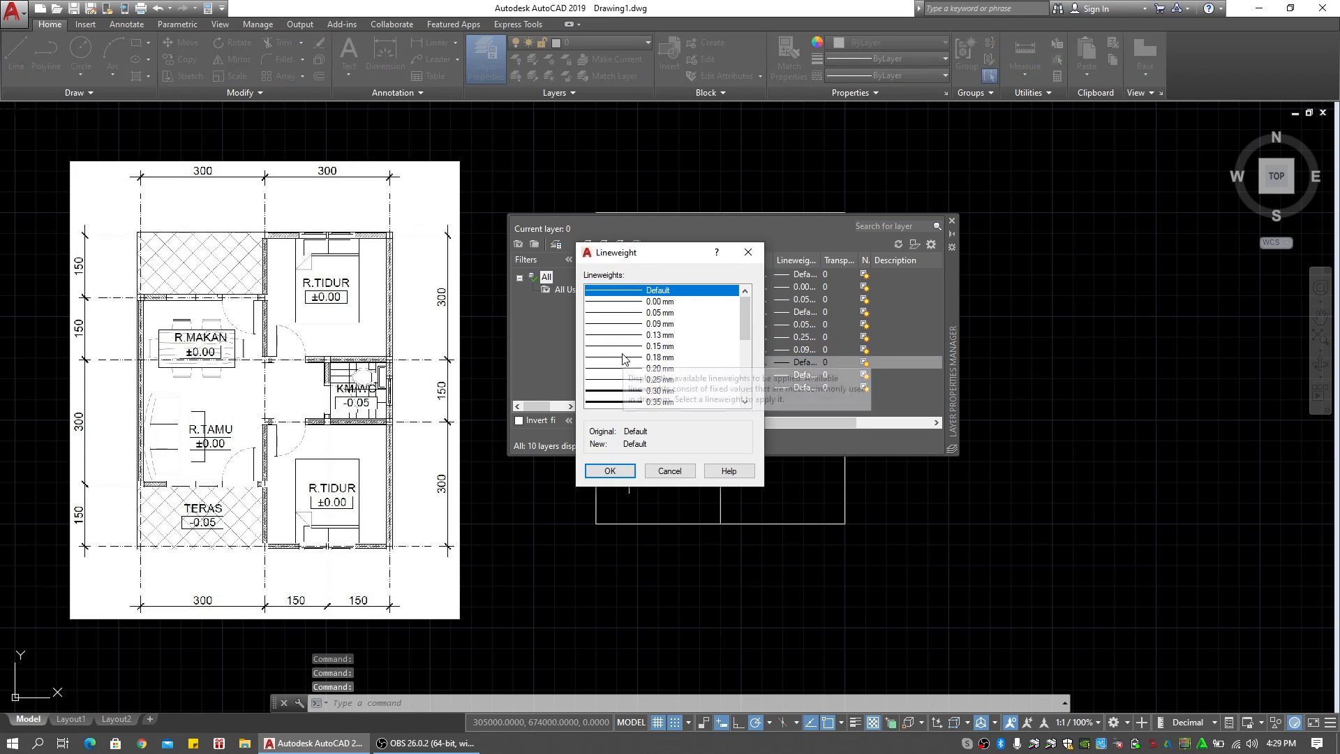
pyautogui.click(625, 358)
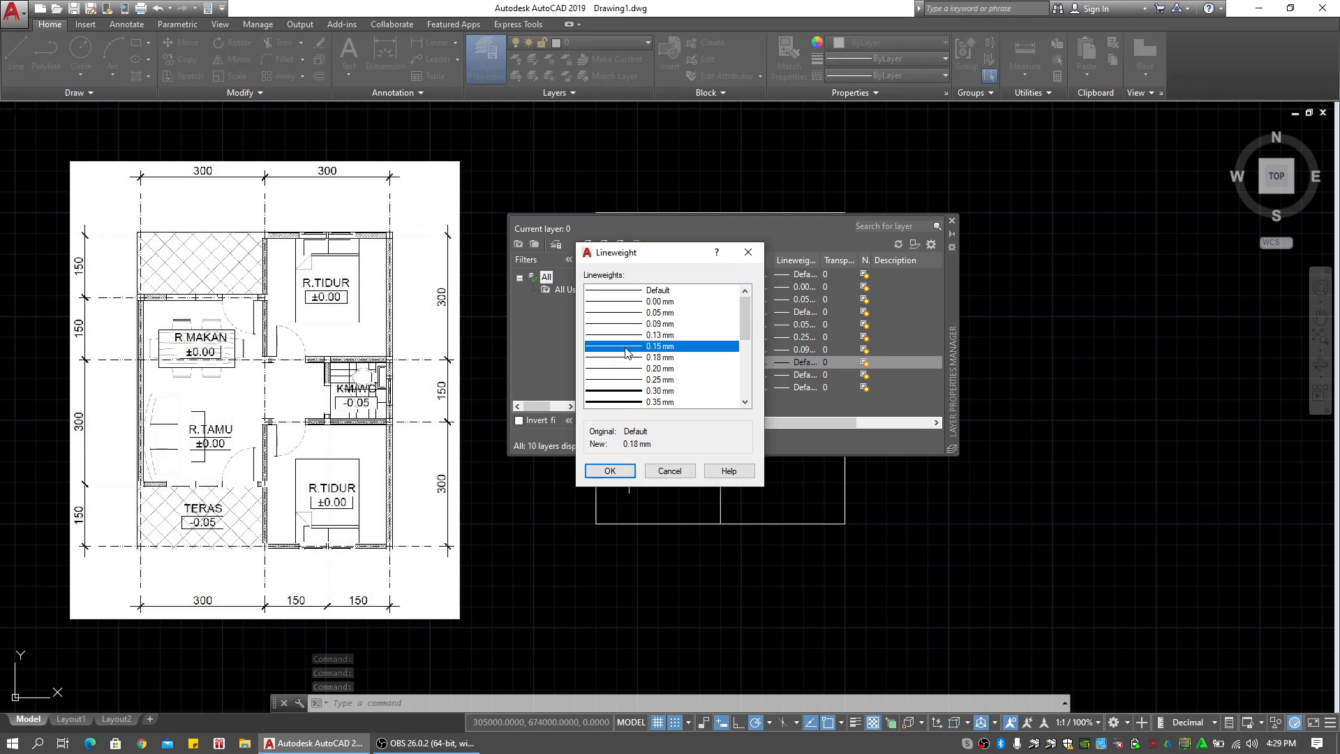
pyautogui.click(620, 477)
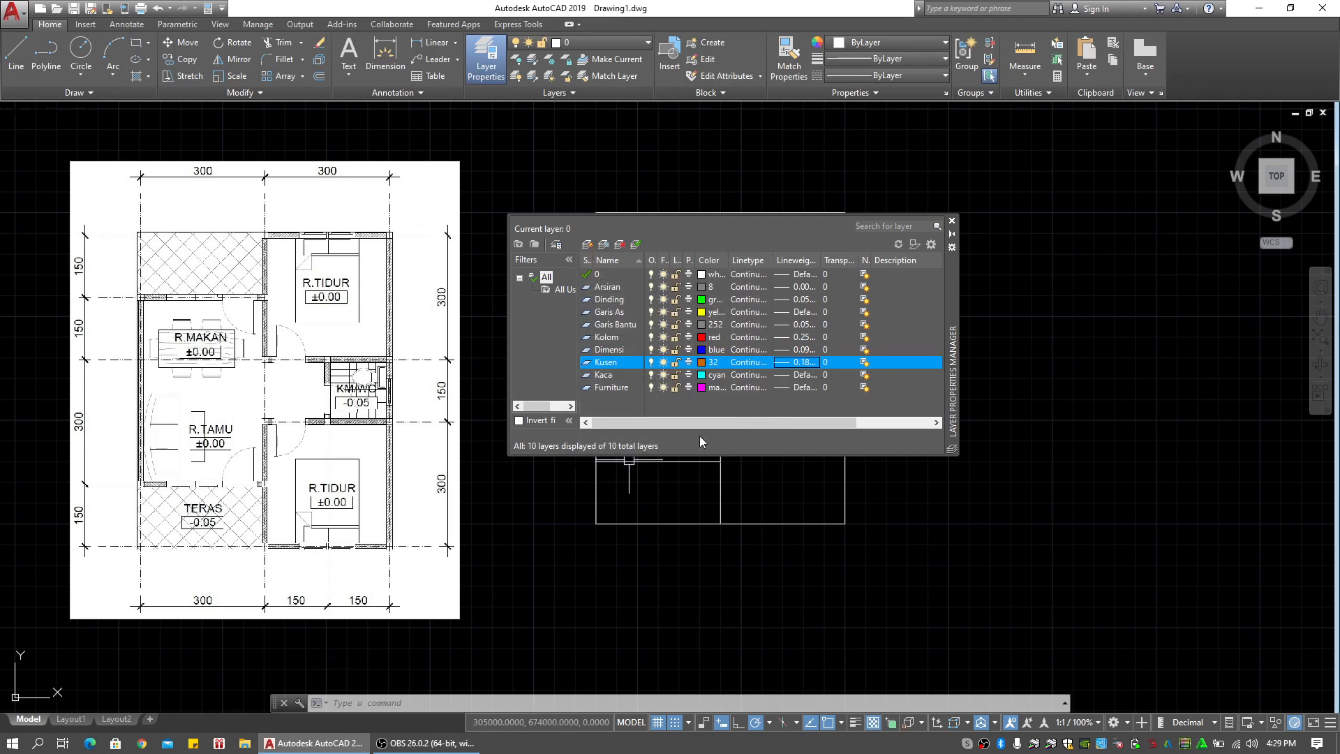
pyautogui.click(799, 374)
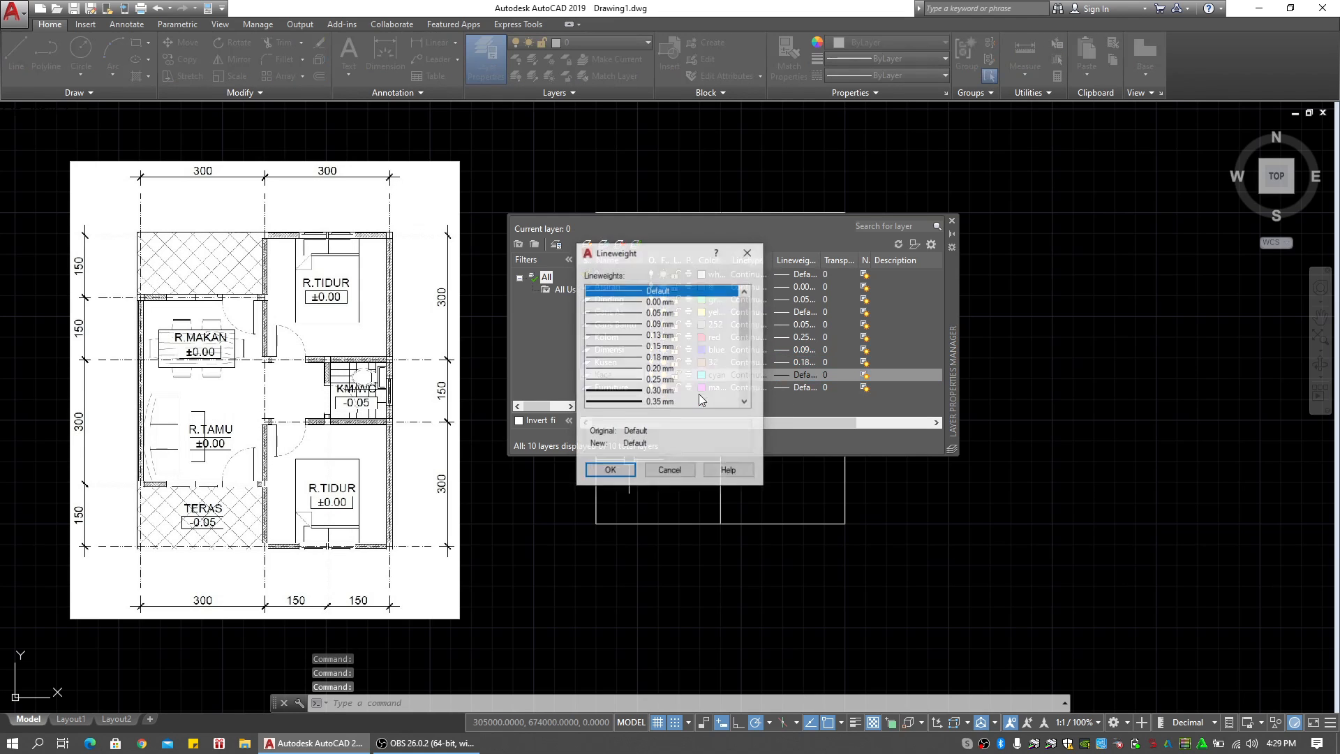
pyautogui.click(640, 336)
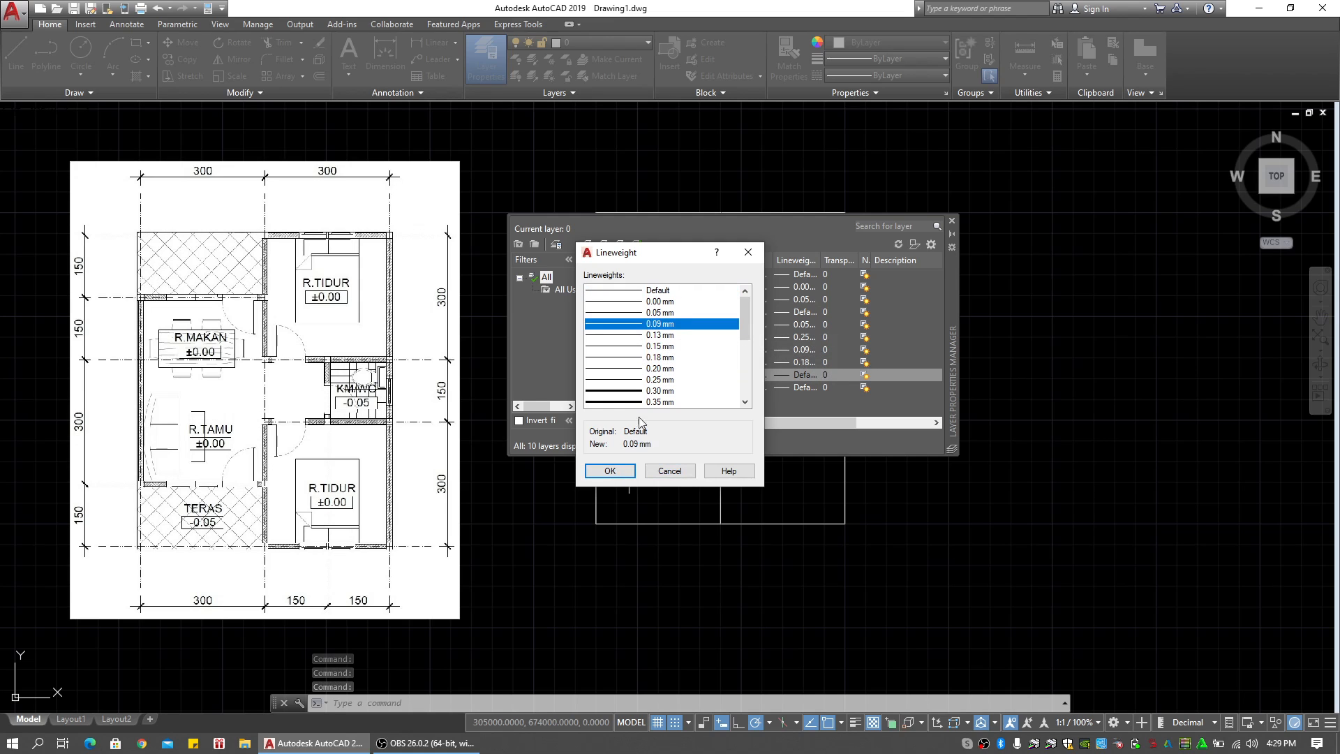
pyautogui.click(609, 471)
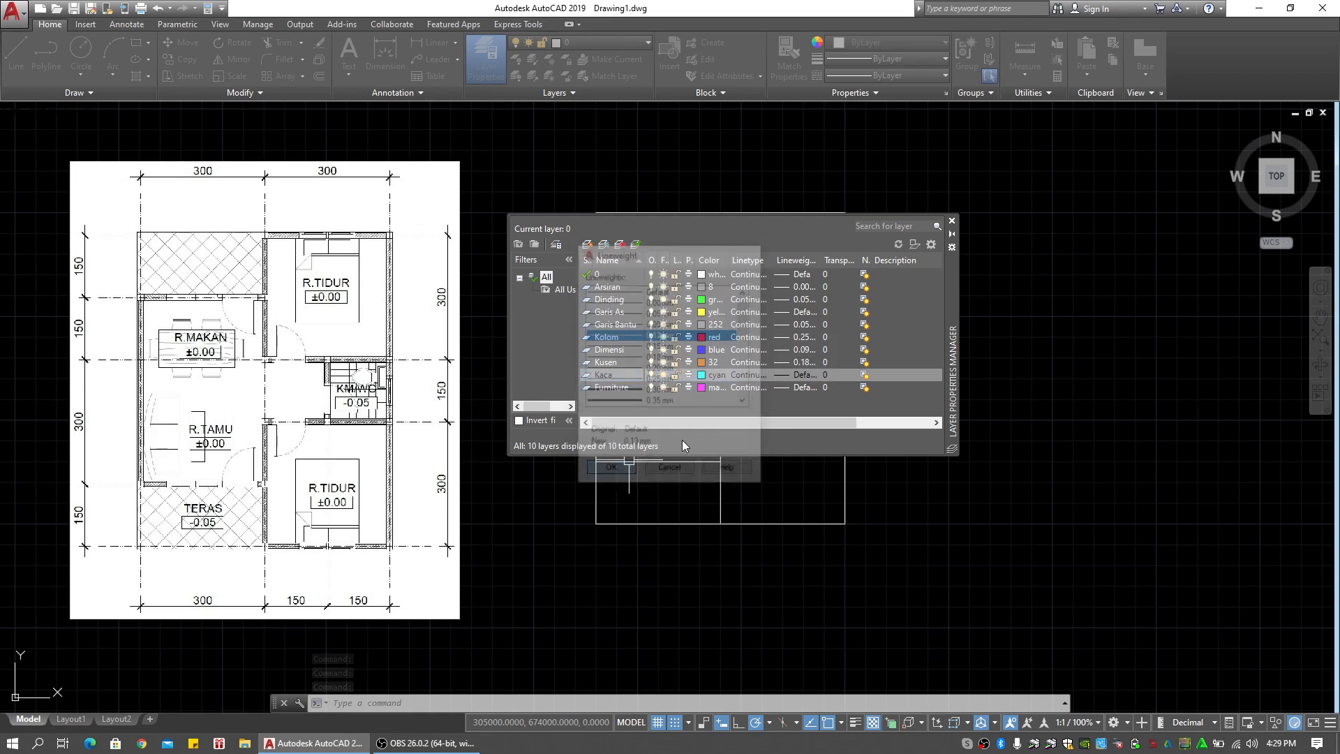
# Set the Furniture layer's lineweight to 0.05 mm
pyautogui.click(785, 388)
pyautogui.click(623, 312)
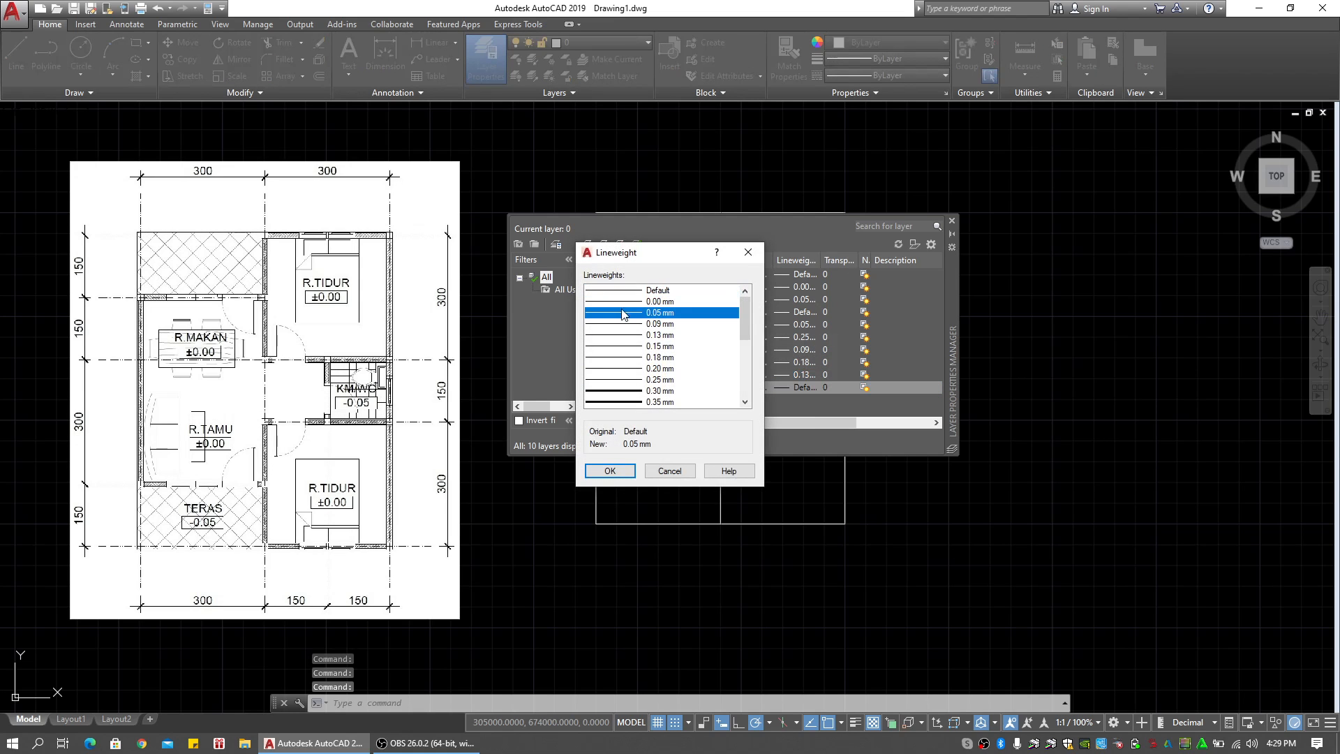
pyautogui.click(614, 470)
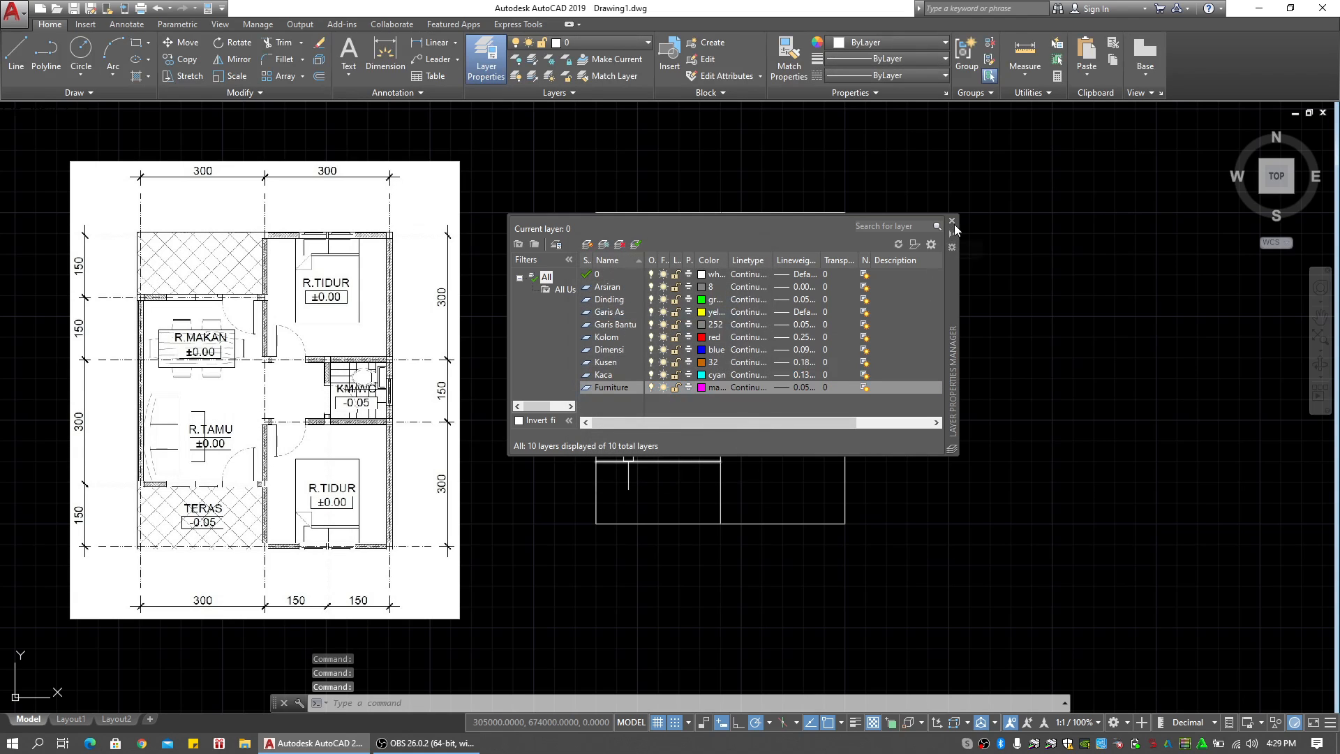
pyautogui.click(971, 248)
pyautogui.click(1000, 243)
pyautogui.press('Escape')
pyautogui.click(1040, 216)
pyautogui.click(981, 226)
pyautogui.press('Escape')
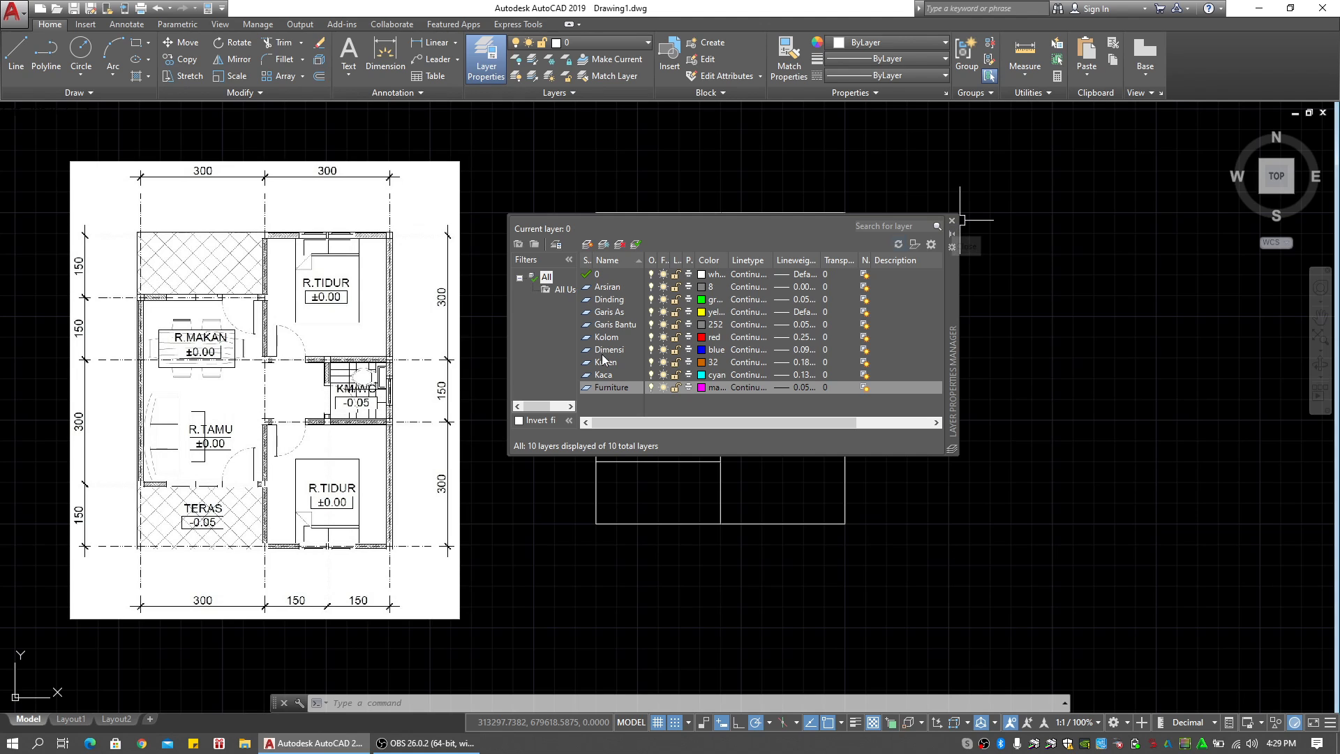
# Close the Layer Properties Manager and clear any selection started in the drawing
pyautogui.click(951, 221)
pyautogui.click(949, 215)
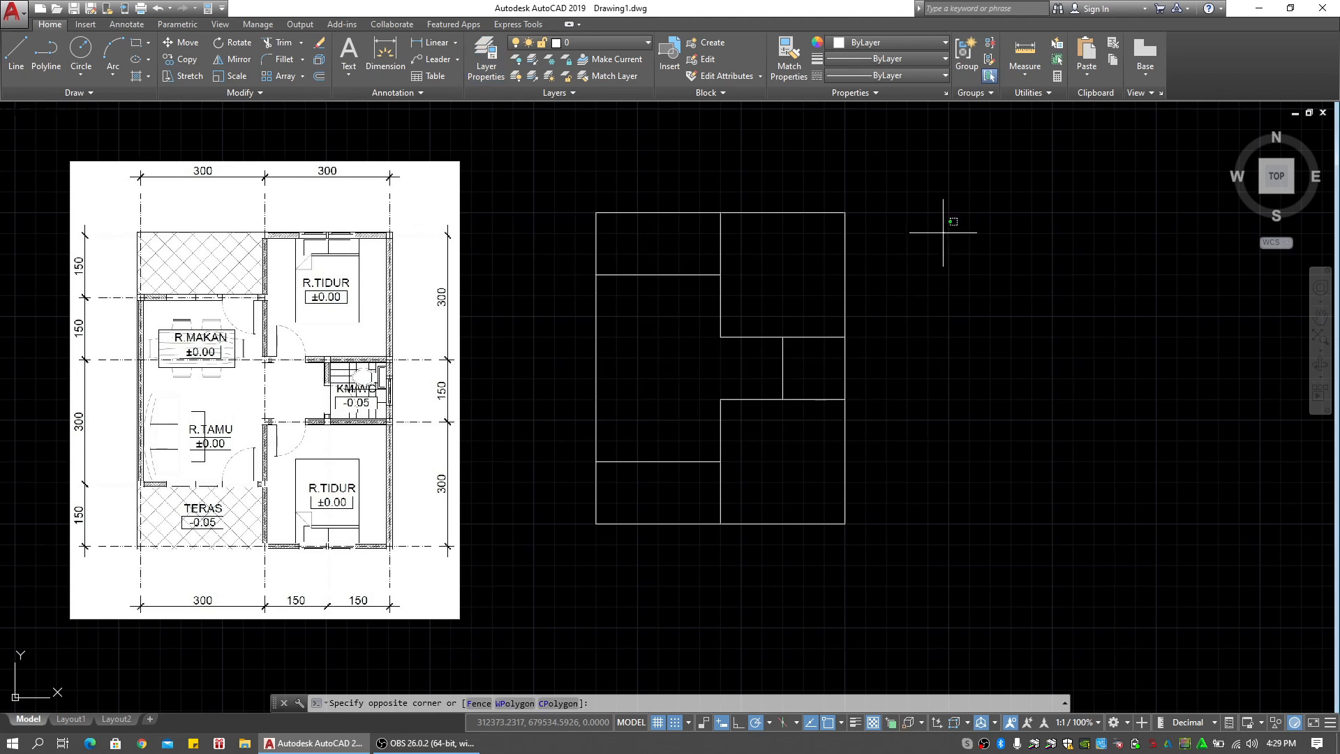
pyautogui.press('Escape')
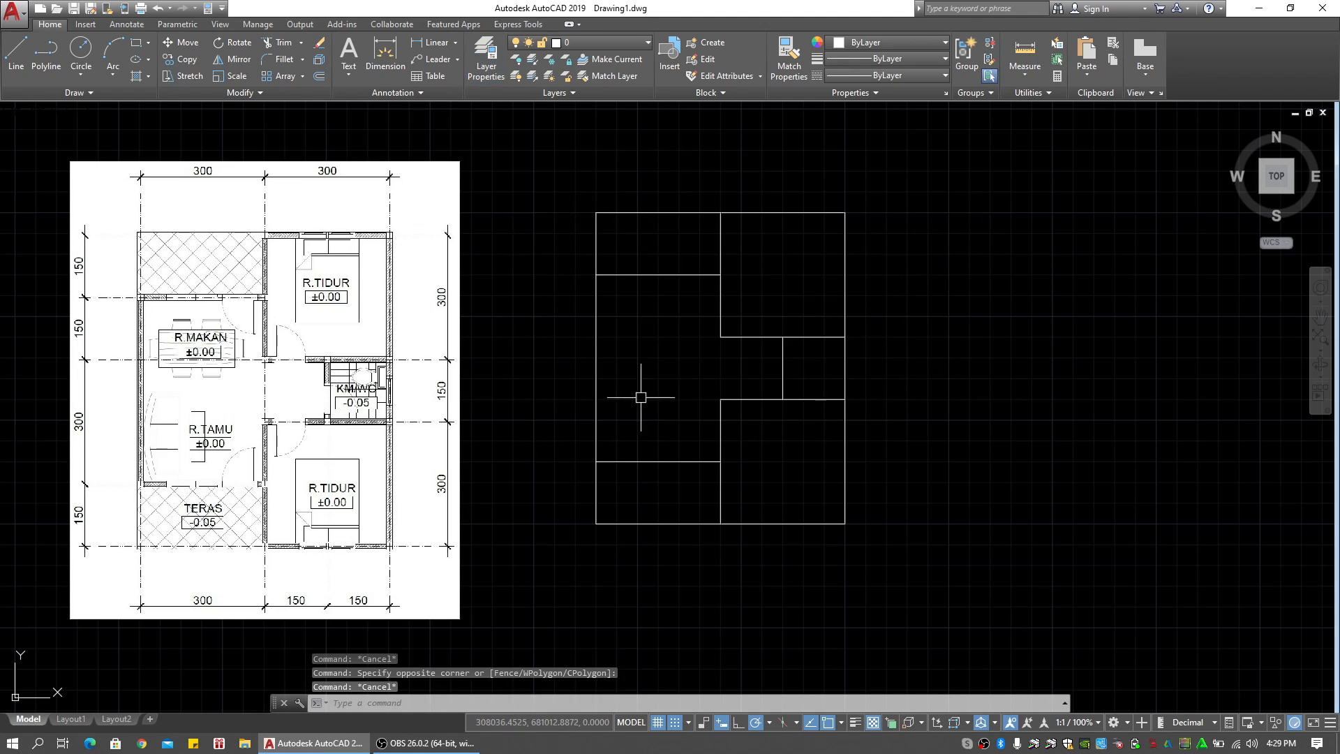
# Assign all the lines of the redrawn plan outline to the Garis As layer
pyautogui.click(647, 41)
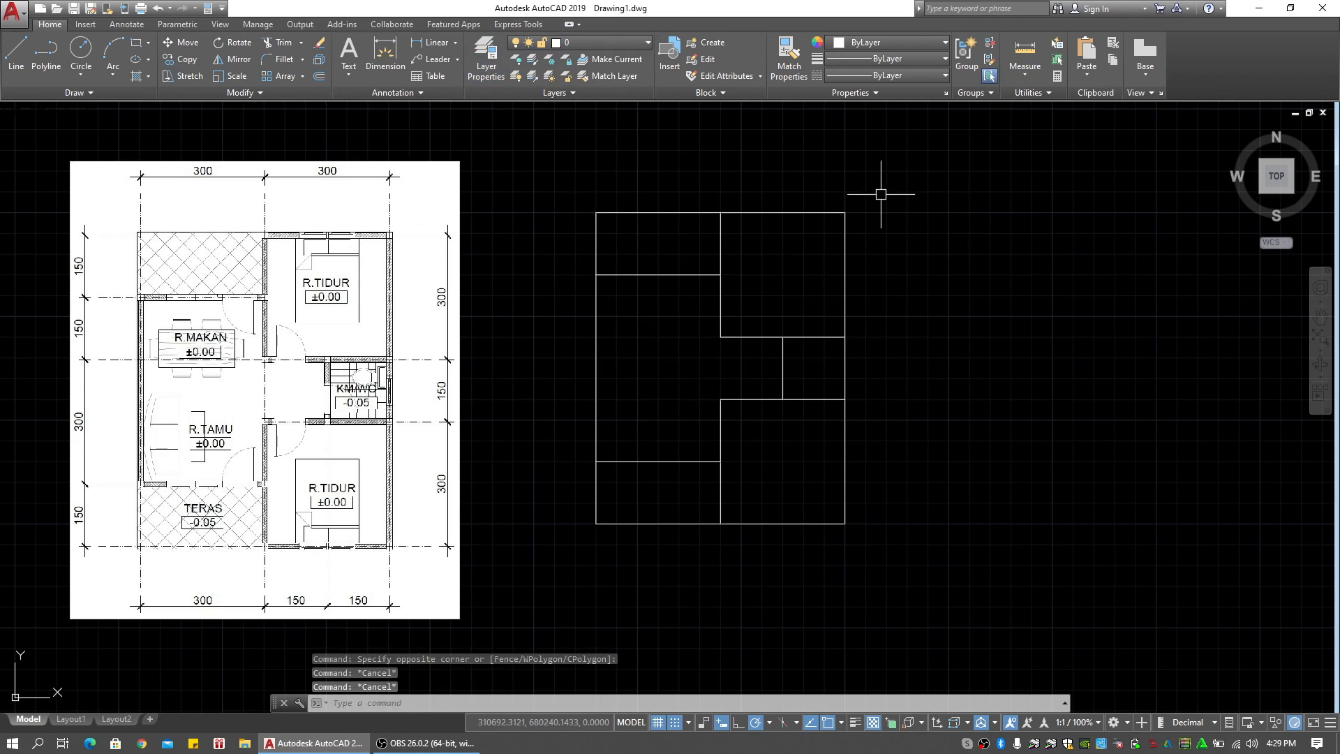
pyautogui.click(914, 170)
pyautogui.press('Escape')
pyautogui.press('Escape')
pyautogui.click(922, 188)
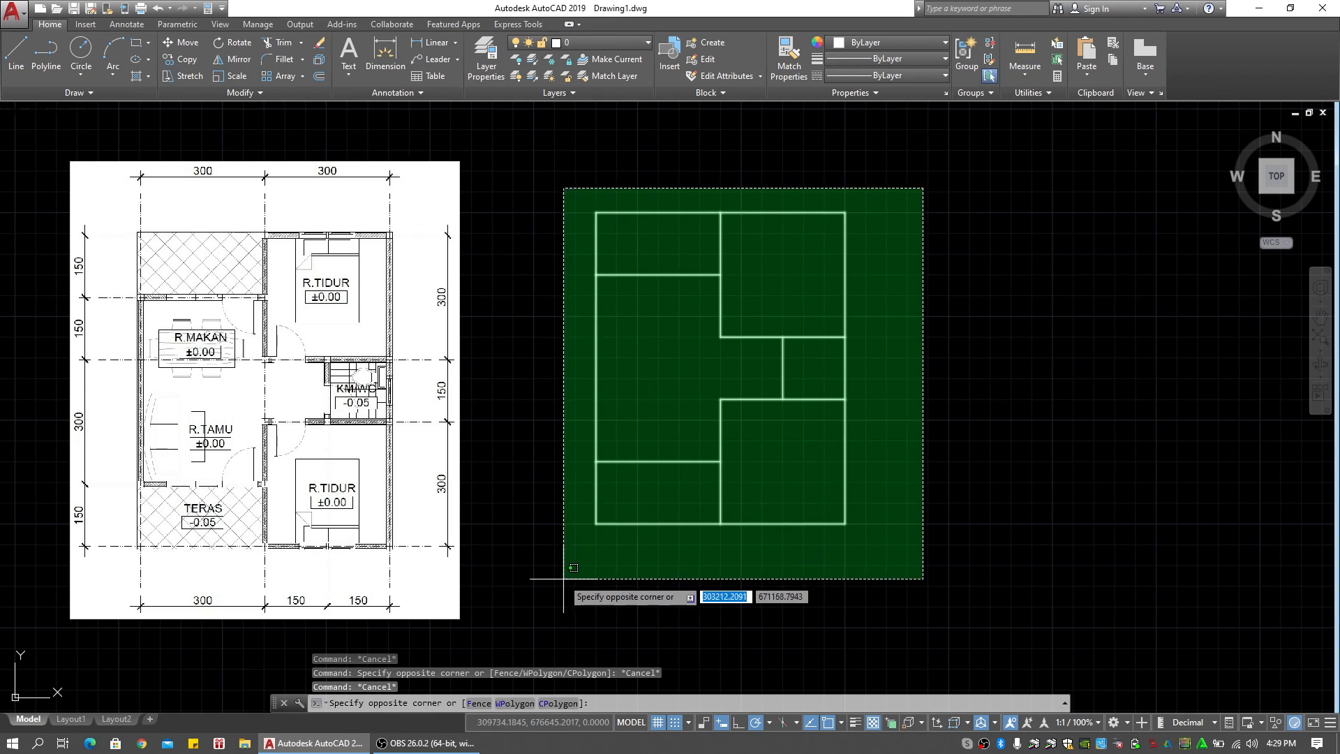
pyautogui.click(562, 575)
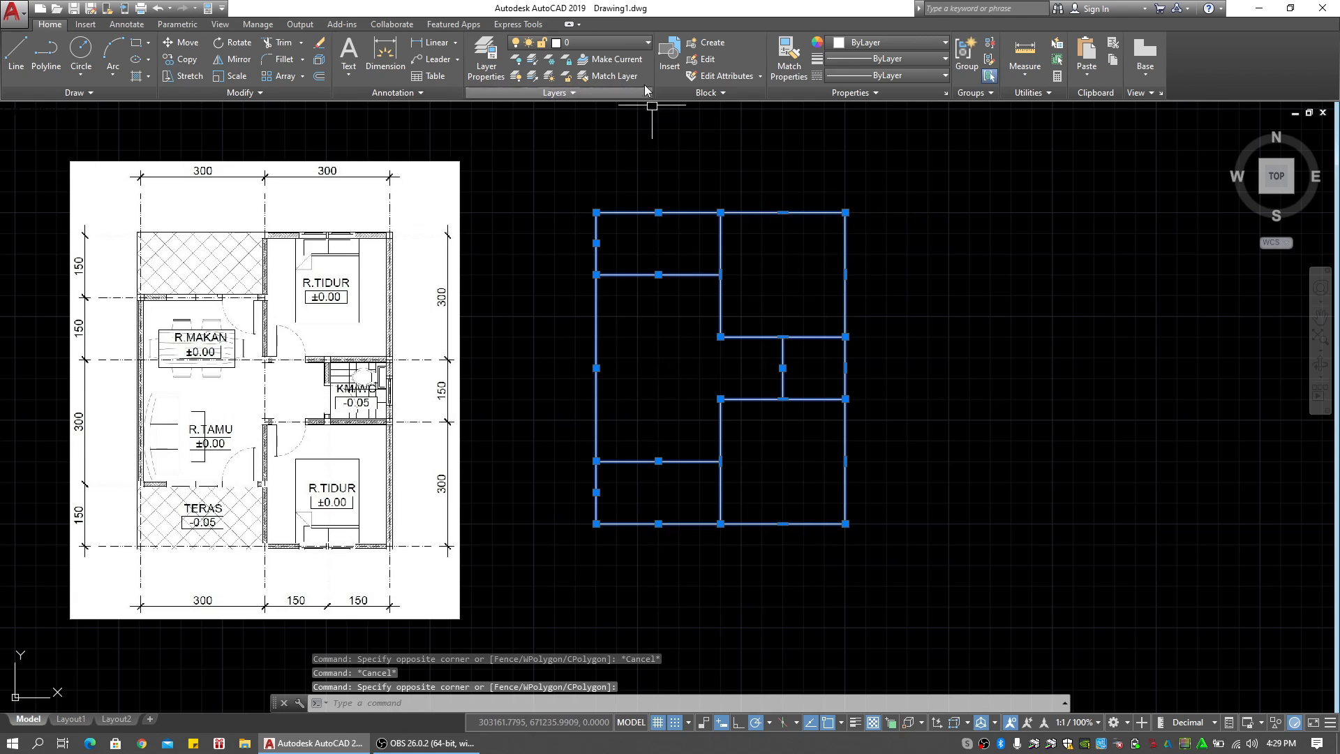
pyautogui.click(625, 42)
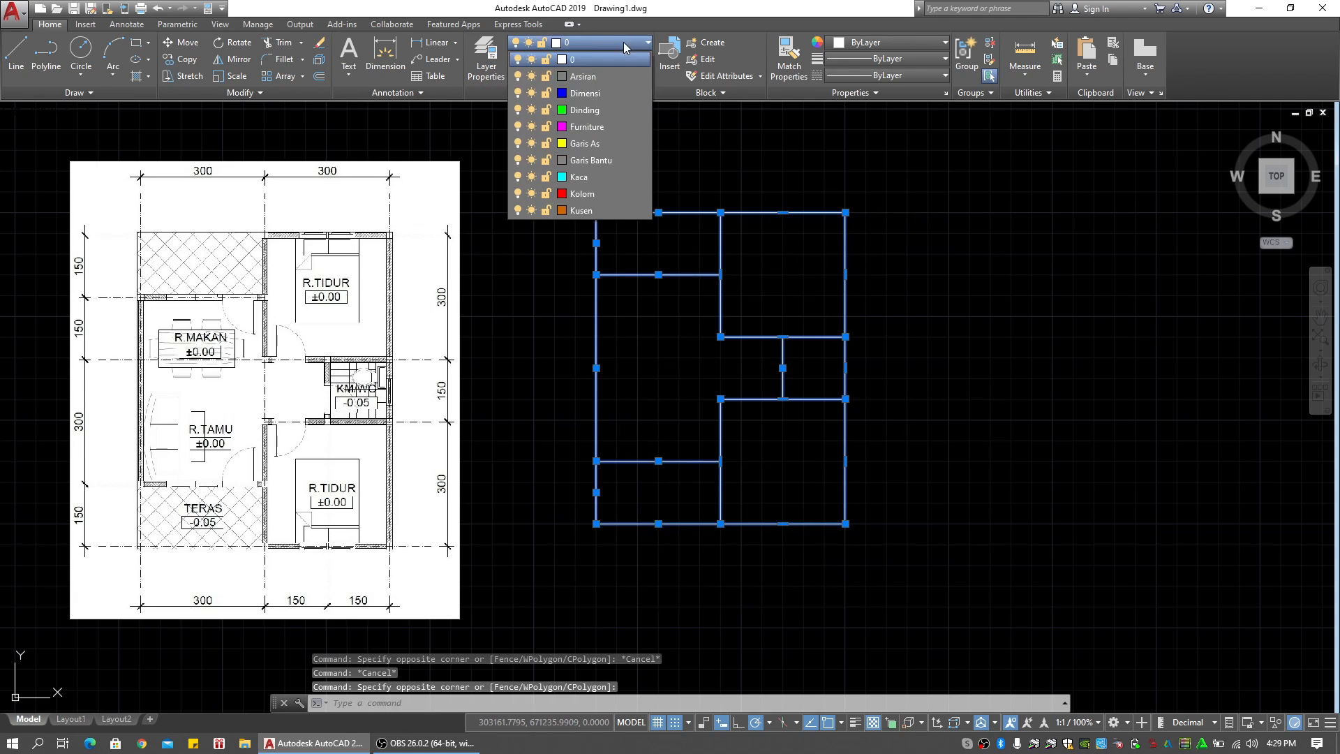
pyautogui.click(596, 144)
pyautogui.press('Escape')
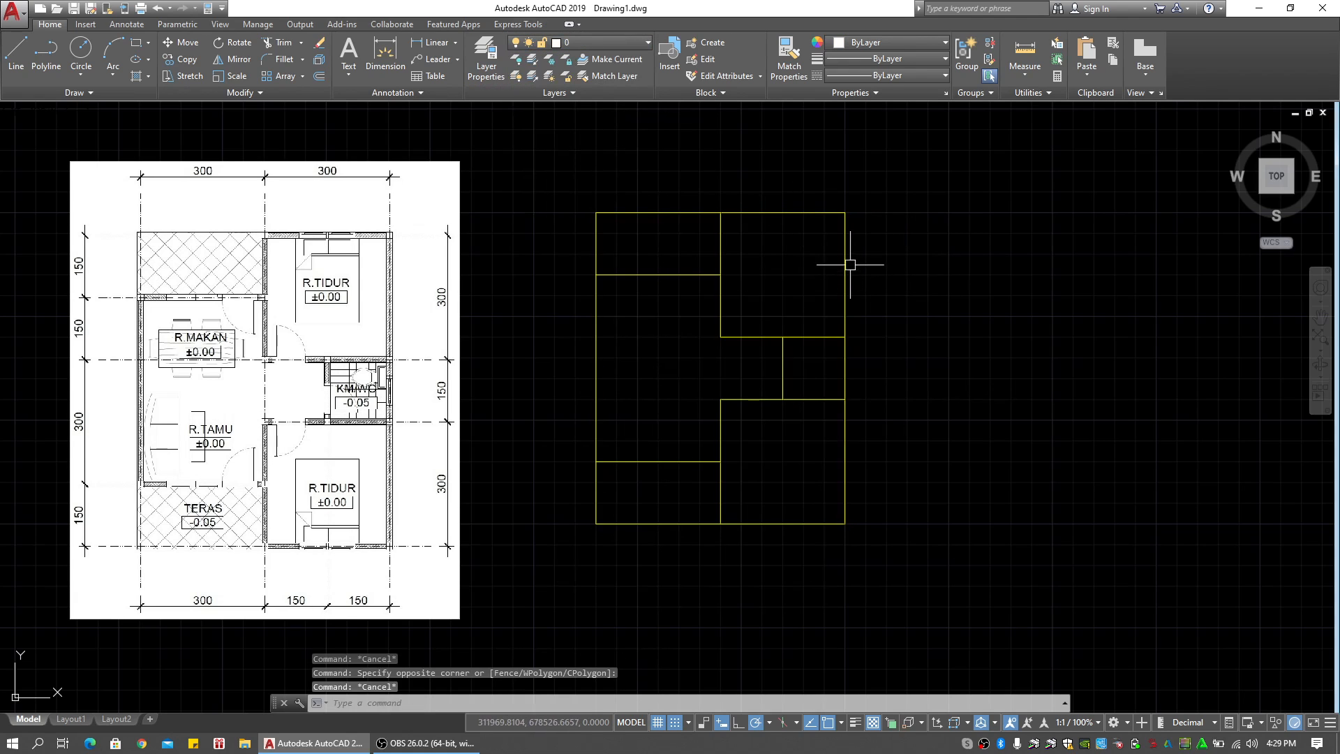
# Check which layer the upper bedroom's rectangle in the redrawn plan belongs to
pyautogui.click(842, 264)
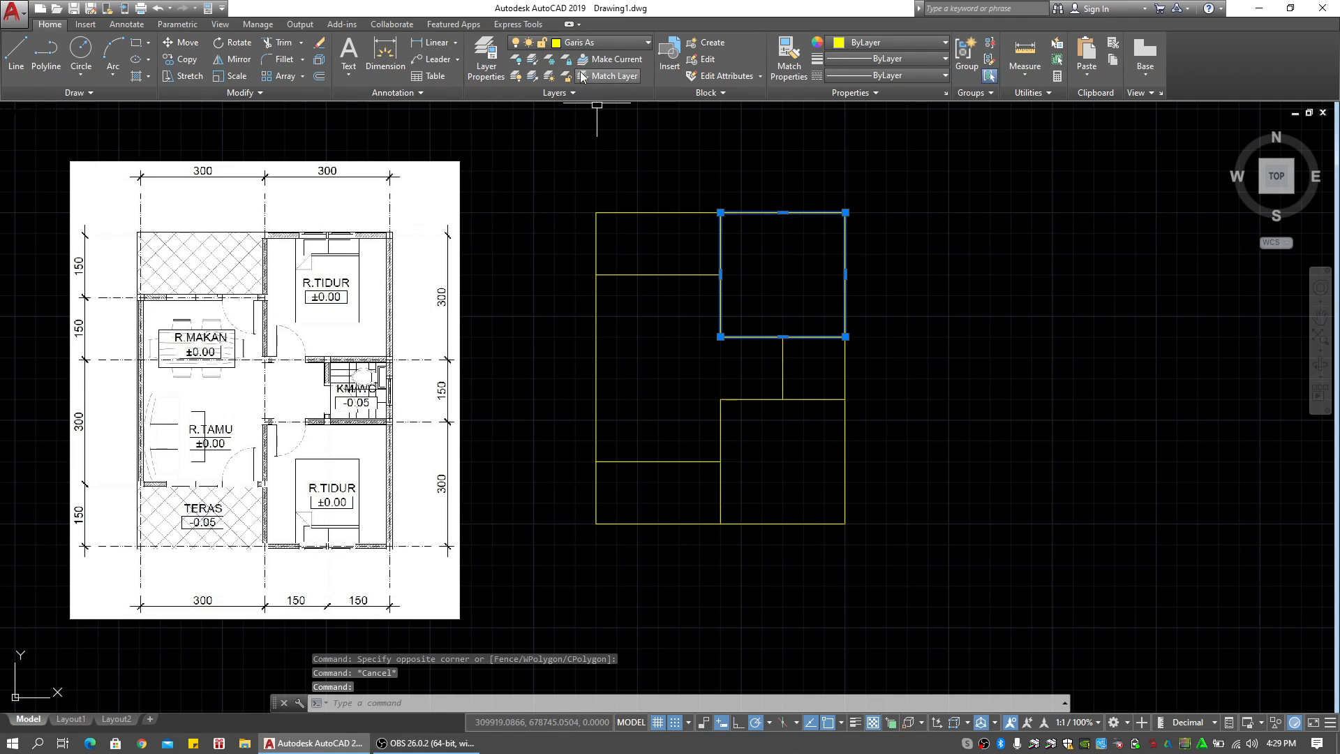
pyautogui.press('Escape')
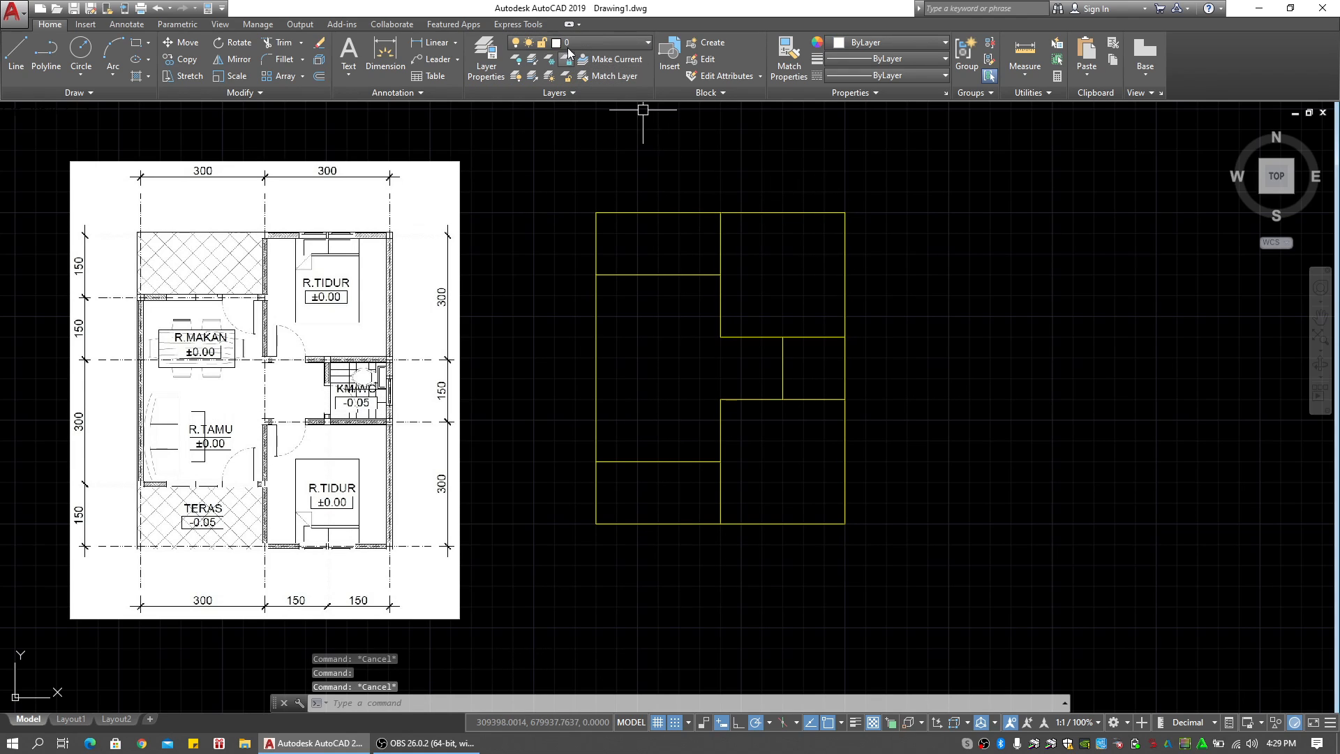
pyautogui.click(739, 208)
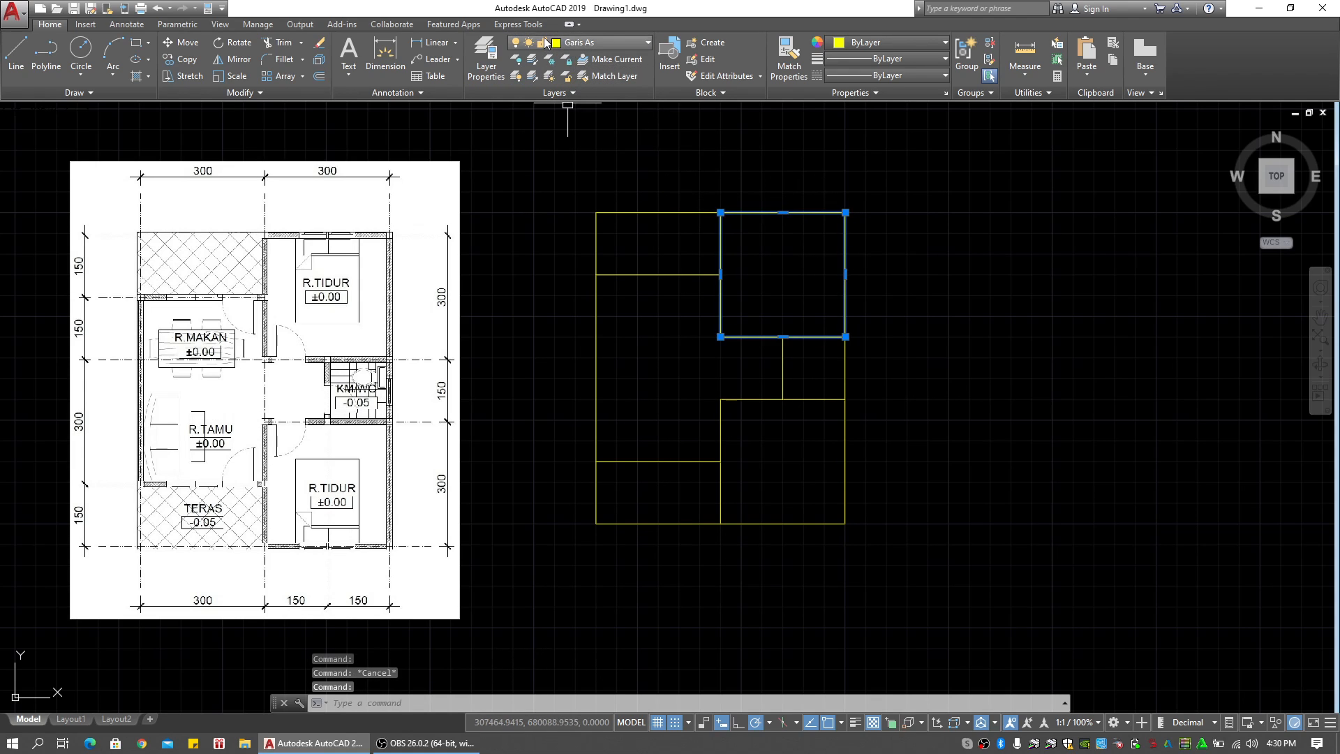
pyautogui.press('Escape')
pyautogui.click(605, 153)
pyautogui.click(592, 161)
pyautogui.press('Escape')
pyautogui.press('Escape')
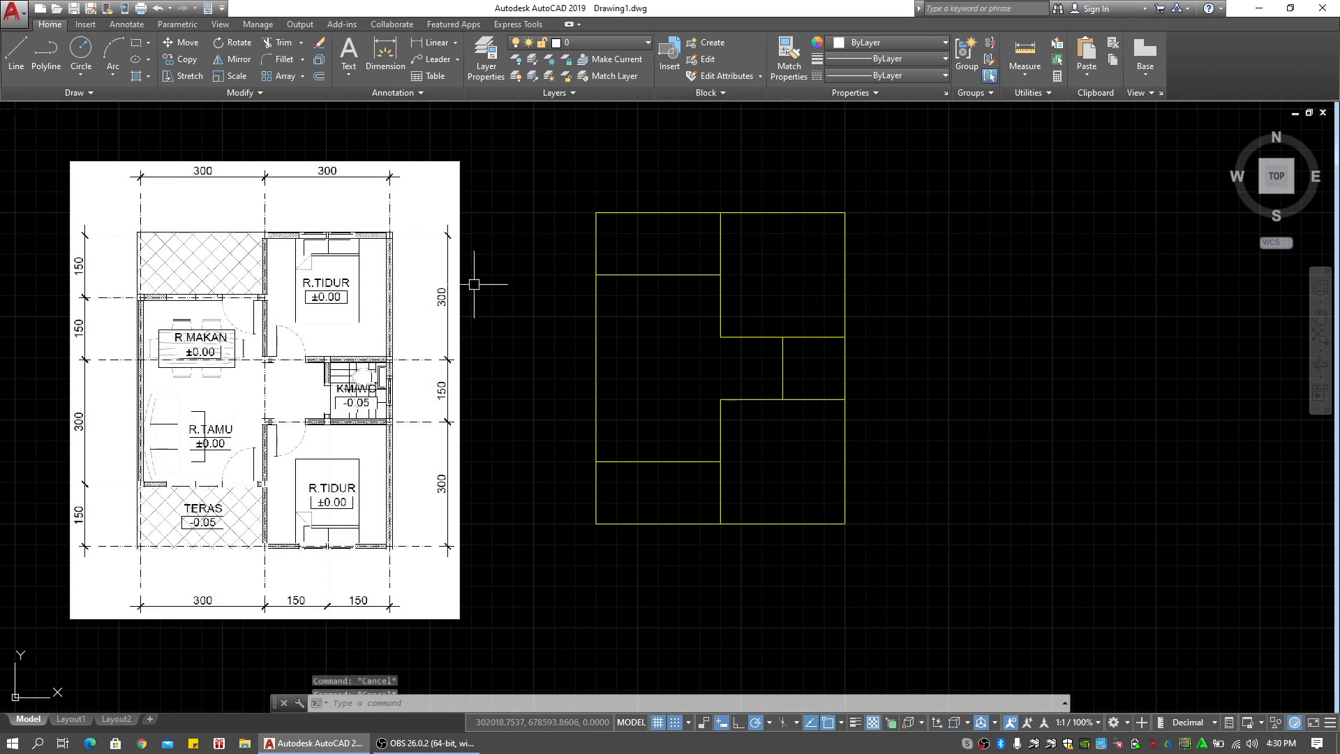
pyautogui.press('Escape')
# Turn off grid and snap, and draw a 150 by 150 square just below the plan's lower-right corner
pyautogui.moveTo(506, 303); pyautogui.dragTo(457, 304, button='middle')
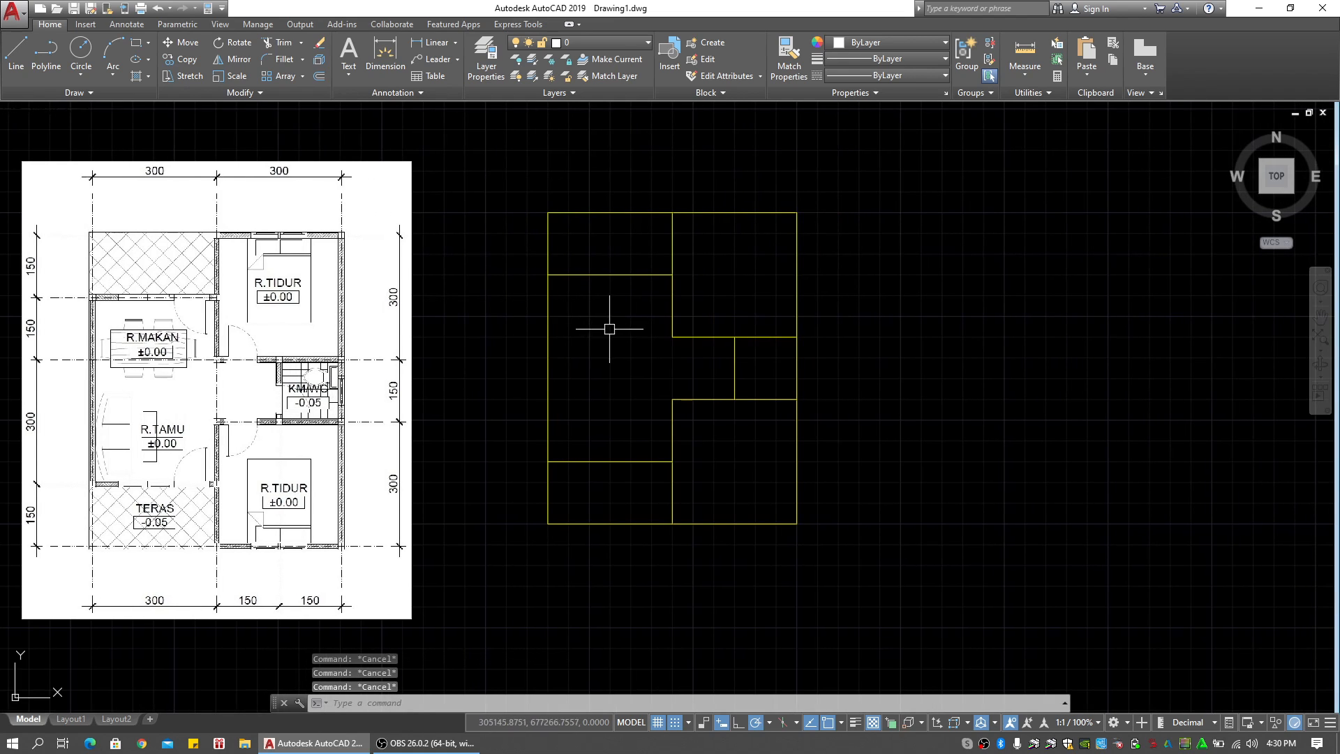
pyautogui.click(586, 318)
pyautogui.moveTo(610, 329)
pyautogui.mouseDown(button='middle')
pyautogui.moveTo(586, 322)
pyautogui.moveTo(607, 362)
pyautogui.moveTo(642, 353)
pyautogui.mouseUp(button='middle')
pyautogui.click(576, 331)
pyautogui.press('space')
pyautogui.moveTo(717, 381)
pyautogui.mouseDown(button='middle')
pyautogui.moveTo(607, 377)
pyautogui.moveTo(678, 392)
pyautogui.mouseUp(button='middle')
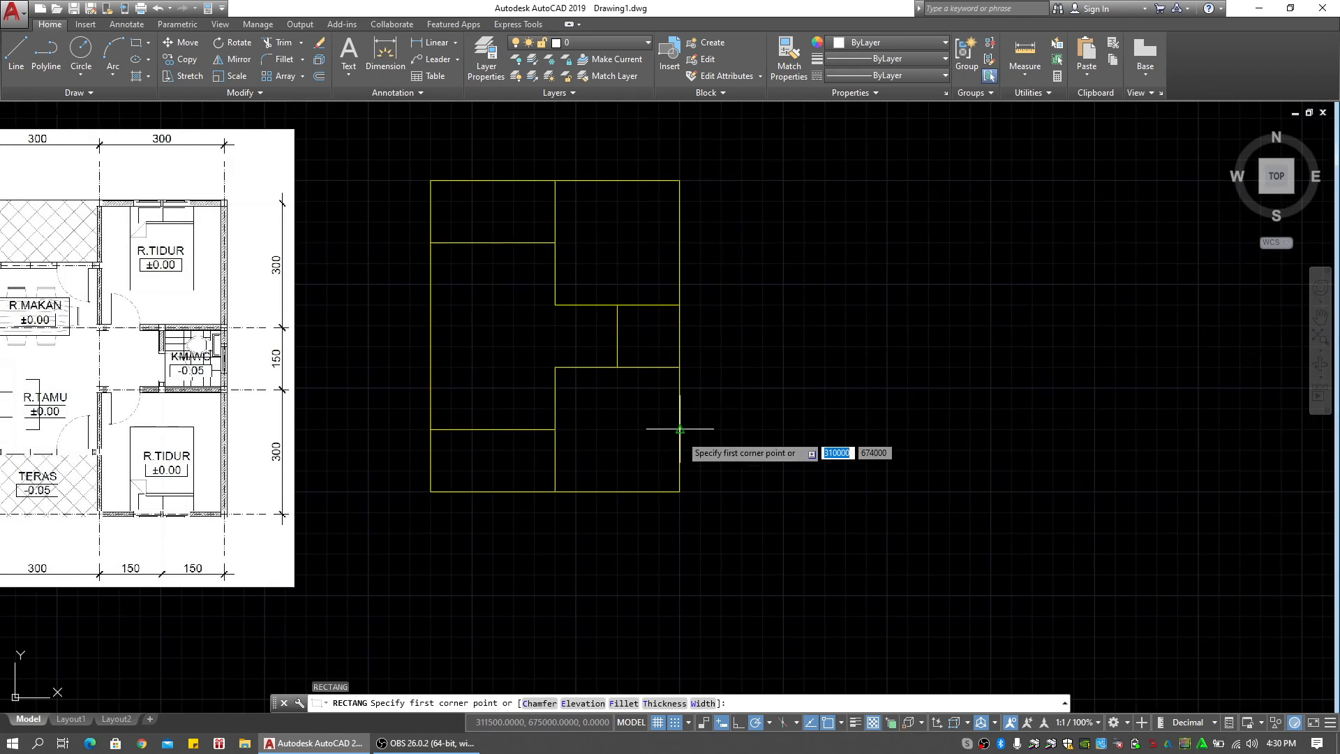
pyautogui.click(658, 724)
pyautogui.scroll(2, 680, 559)
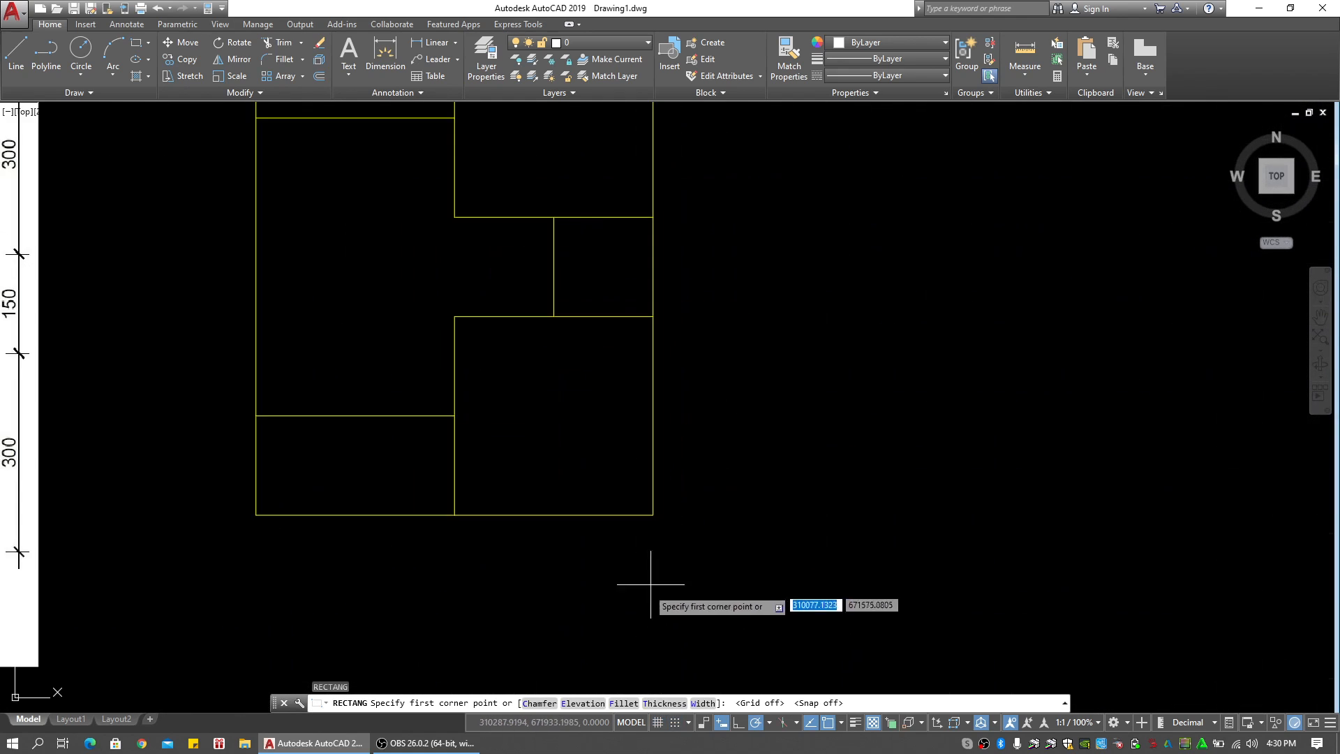
pyautogui.click(639, 591)
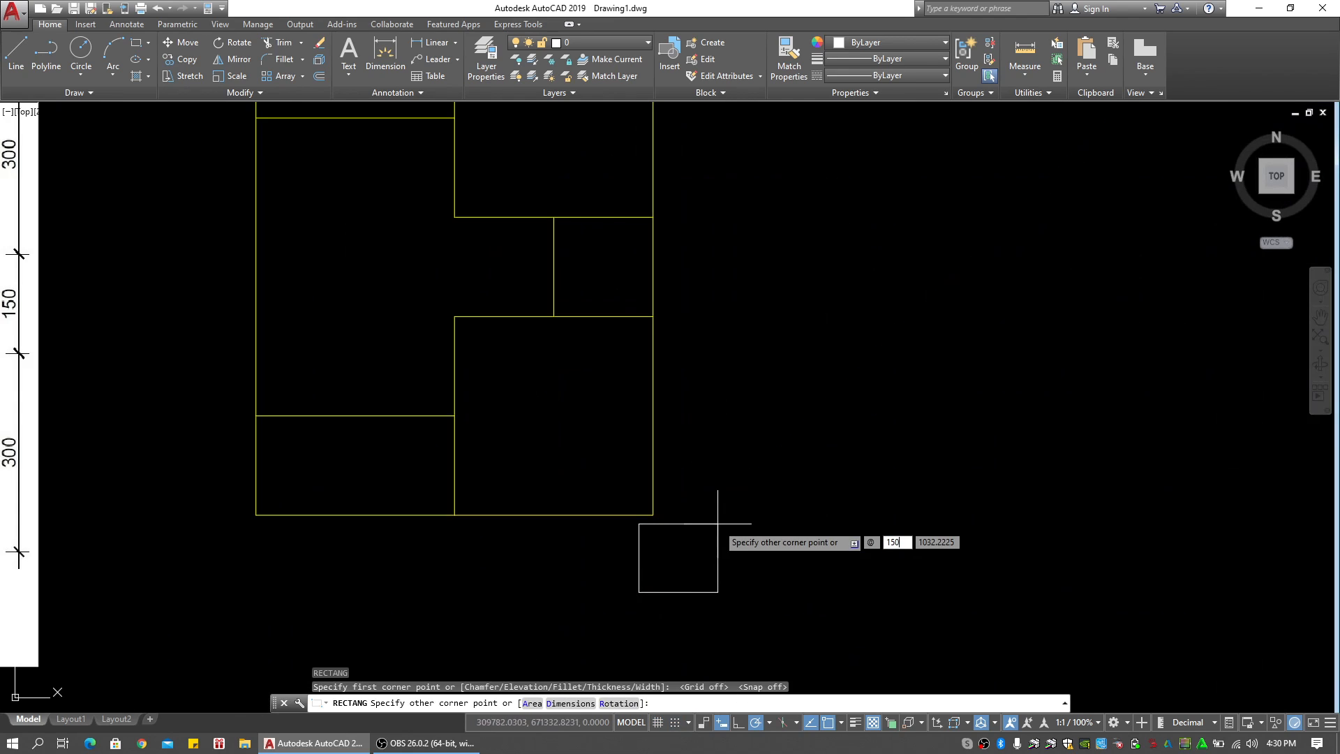
pyautogui.write('150')
pyautogui.press('Tab')
pyautogui.press('Return')
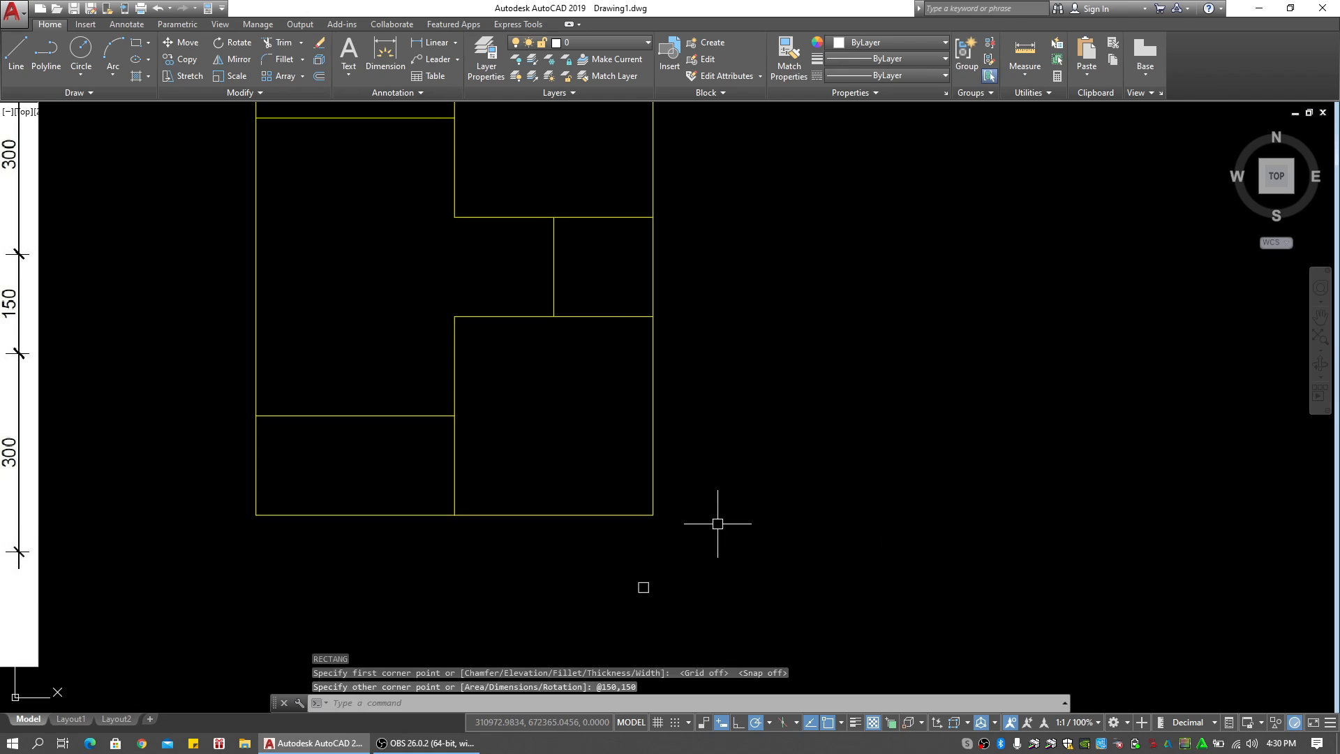
pyautogui.press('Escape')
# Assign the small square below the plan to the Kolom layer
pyautogui.moveTo(676, 573); pyautogui.dragTo(695, 530, button='middle')
pyautogui.click(695, 529)
pyautogui.click(613, 565)
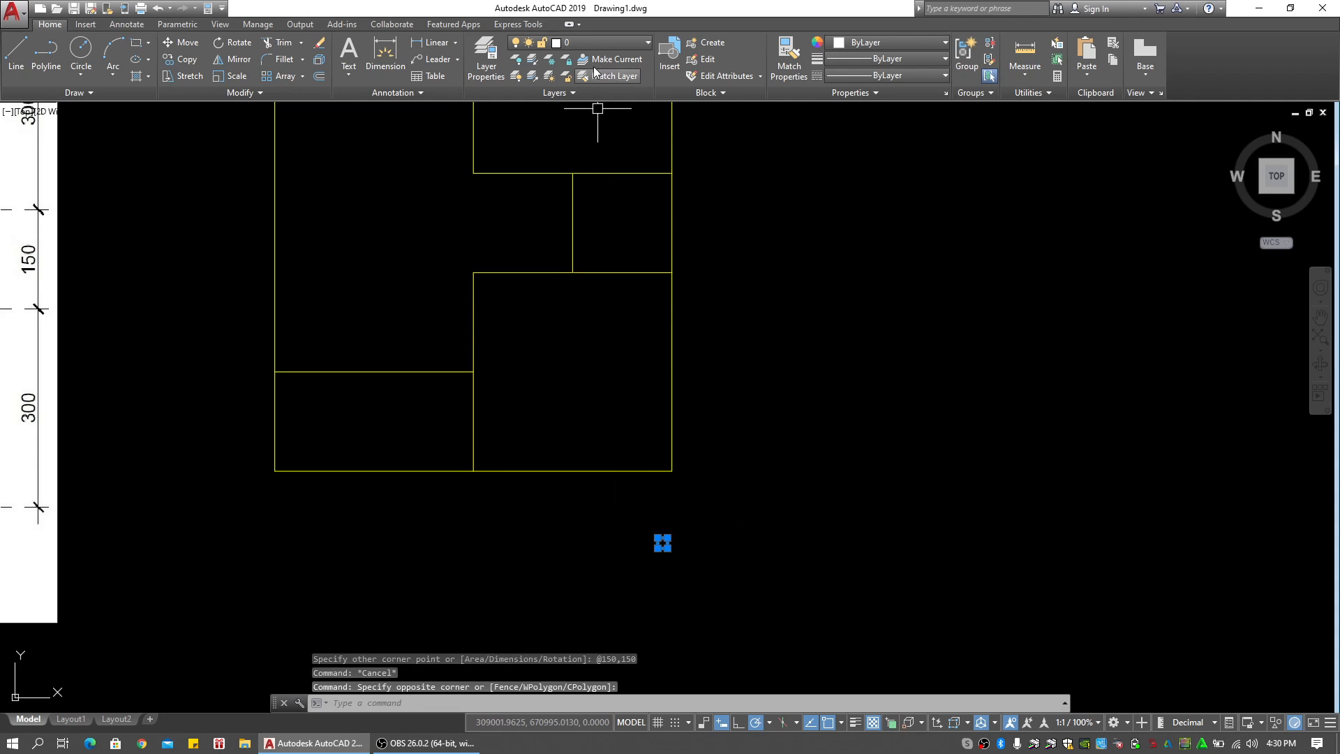
pyautogui.click(601, 42)
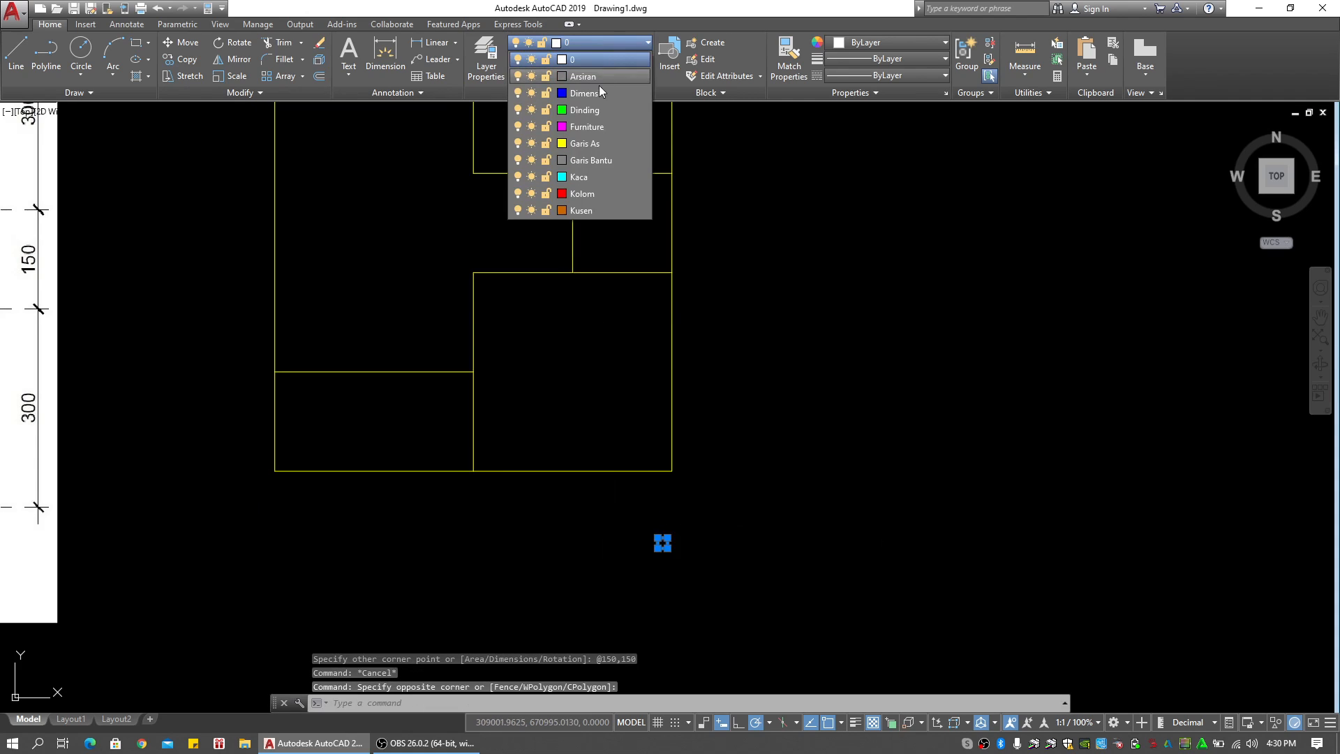
pyautogui.click(591, 196)
pyautogui.press('Escape')
# Move the column square by its center onto the plan's lower-right corner
pyautogui.moveTo(674, 534); pyautogui.dragTo(677, 525, button='middle')
pyautogui.scroll(2, 676, 525)
pyautogui.click(679, 522)
pyautogui.click(641, 574)
pyautogui.moveTo(641, 574); pyautogui.dragTo(619, 547, button='middle')
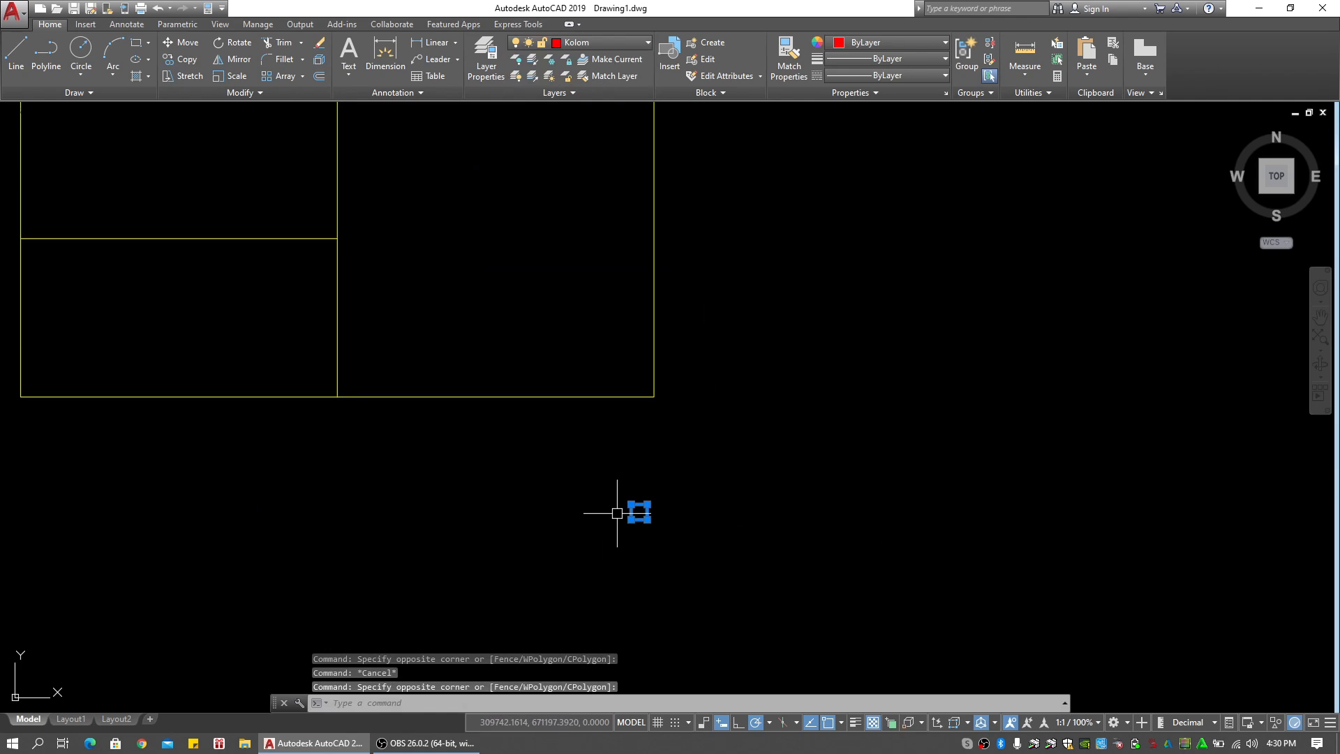
pyautogui.write('m')
pyautogui.press('Return')
pyautogui.scroll(4, 621, 511)
pyautogui.click(658, 519)
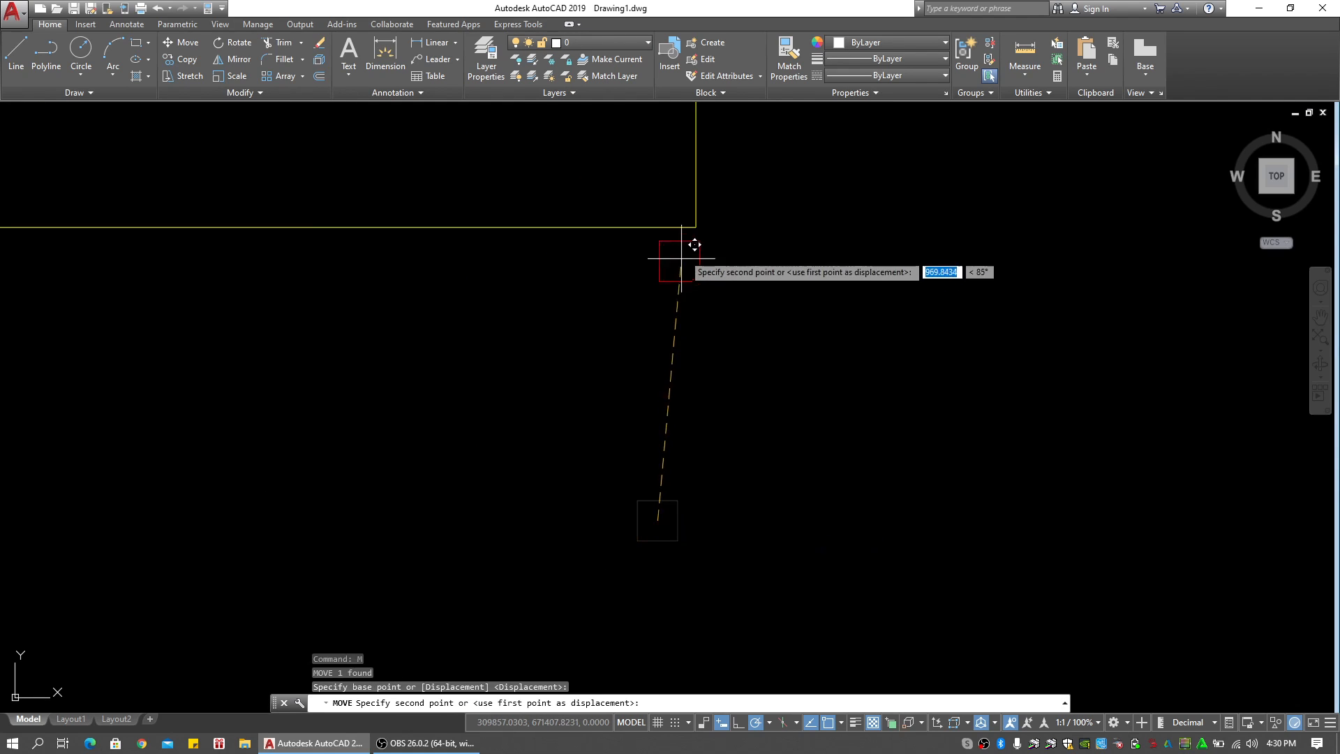
pyautogui.click(693, 224)
pyautogui.moveTo(699, 287); pyautogui.dragTo(786, 401, button='middle')
pyautogui.scroll(-6, 787, 401)
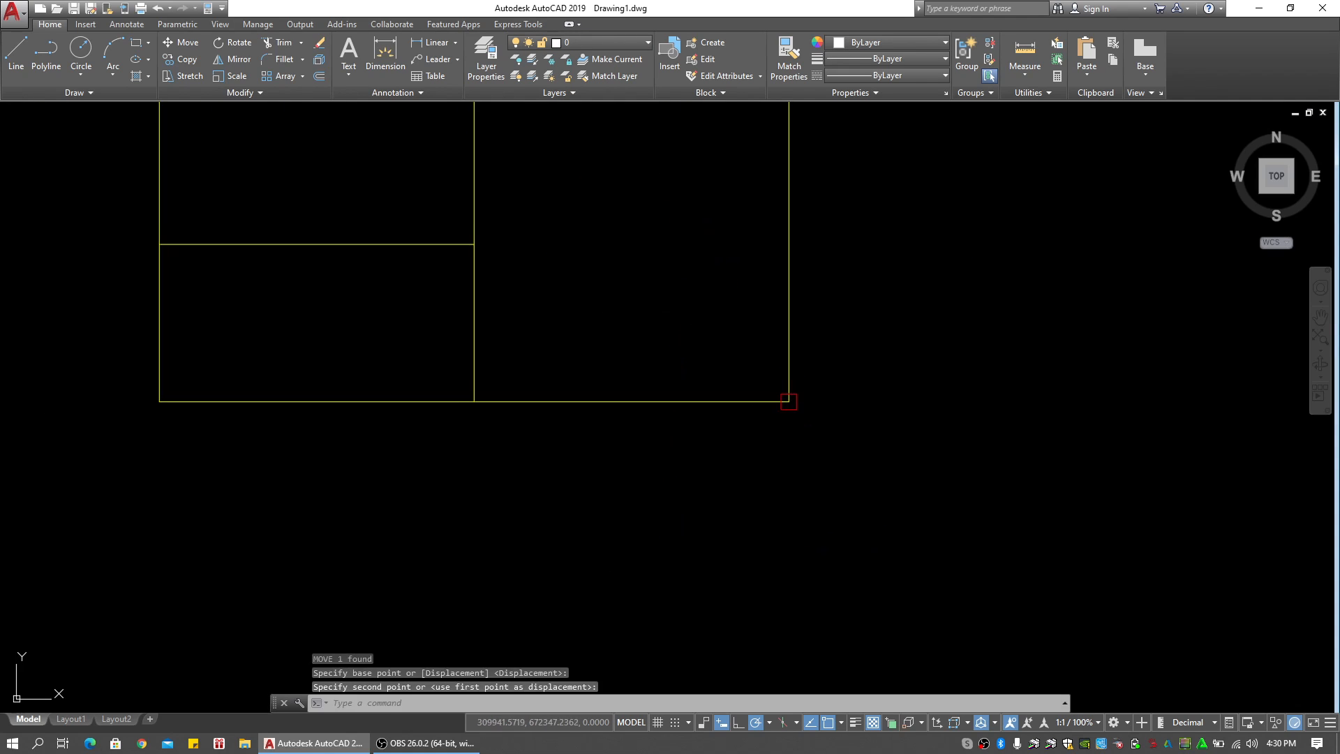
pyautogui.scroll(2, 771, 458)
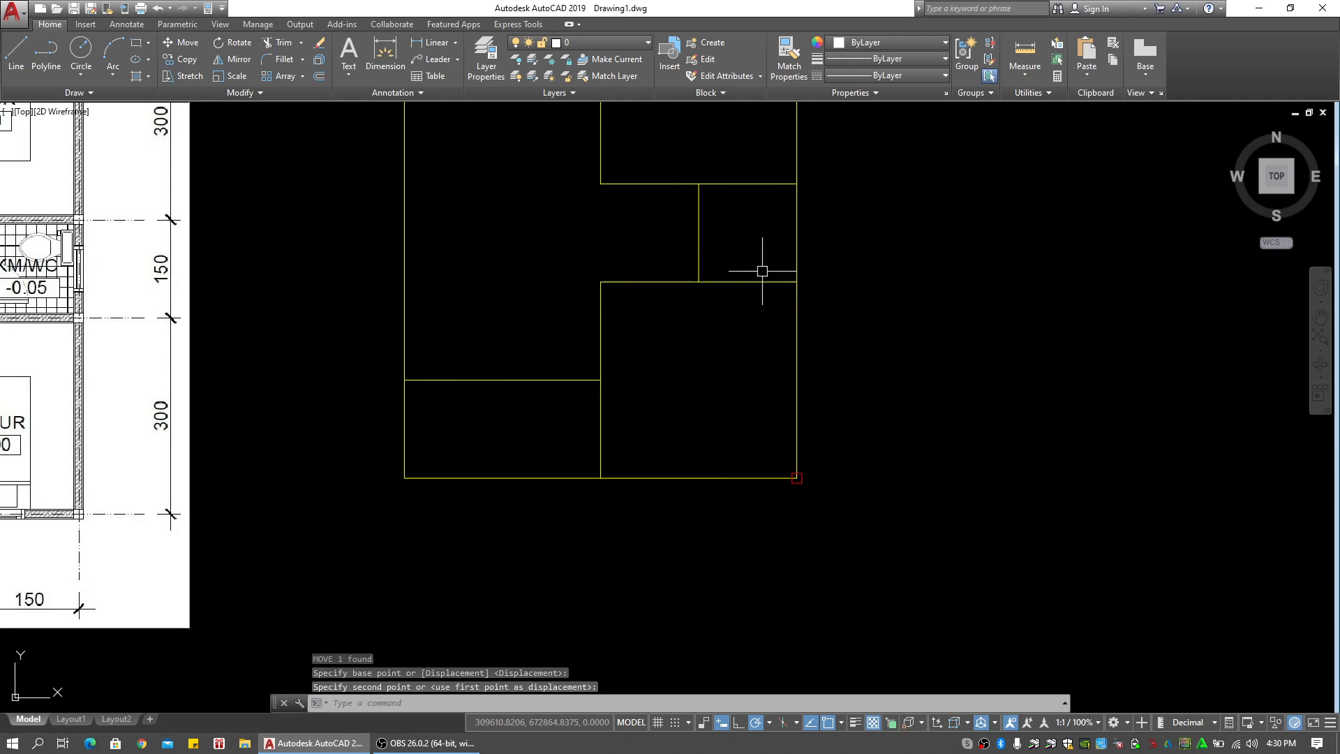
pyautogui.scroll(-2, 690, 351)
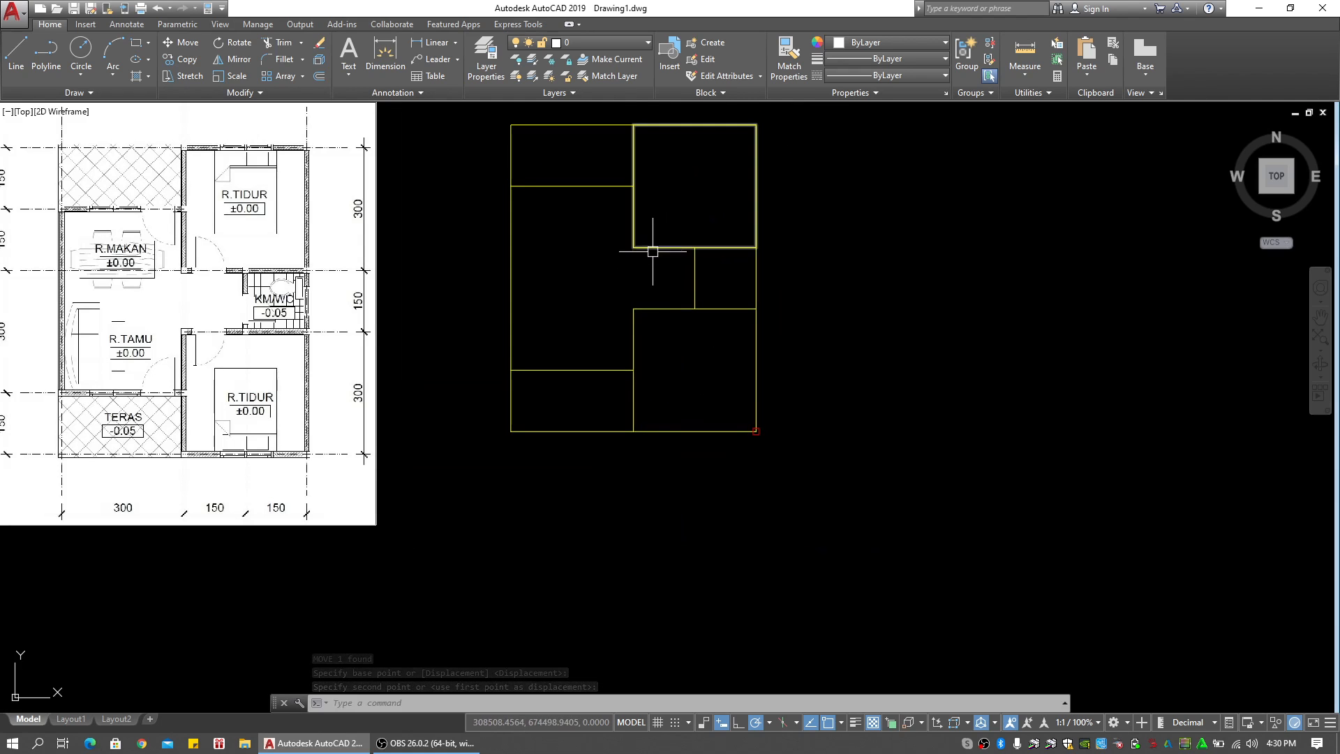
pyautogui.moveTo(735, 412)
pyautogui.mouseDown(button='middle')
pyautogui.moveTo(745, 404)
pyautogui.moveTo(780, 431)
pyautogui.moveTo(754, 395)
pyautogui.moveTo(734, 399)
pyautogui.moveTo(772, 414)
pyautogui.mouseUp(button='middle')
pyautogui.press('Escape')
pyautogui.press('Escape')
# Copy the corner column by its center to the point where the middle wall line meets the plan's bottom edge
pyautogui.scroll(2, 771, 415)
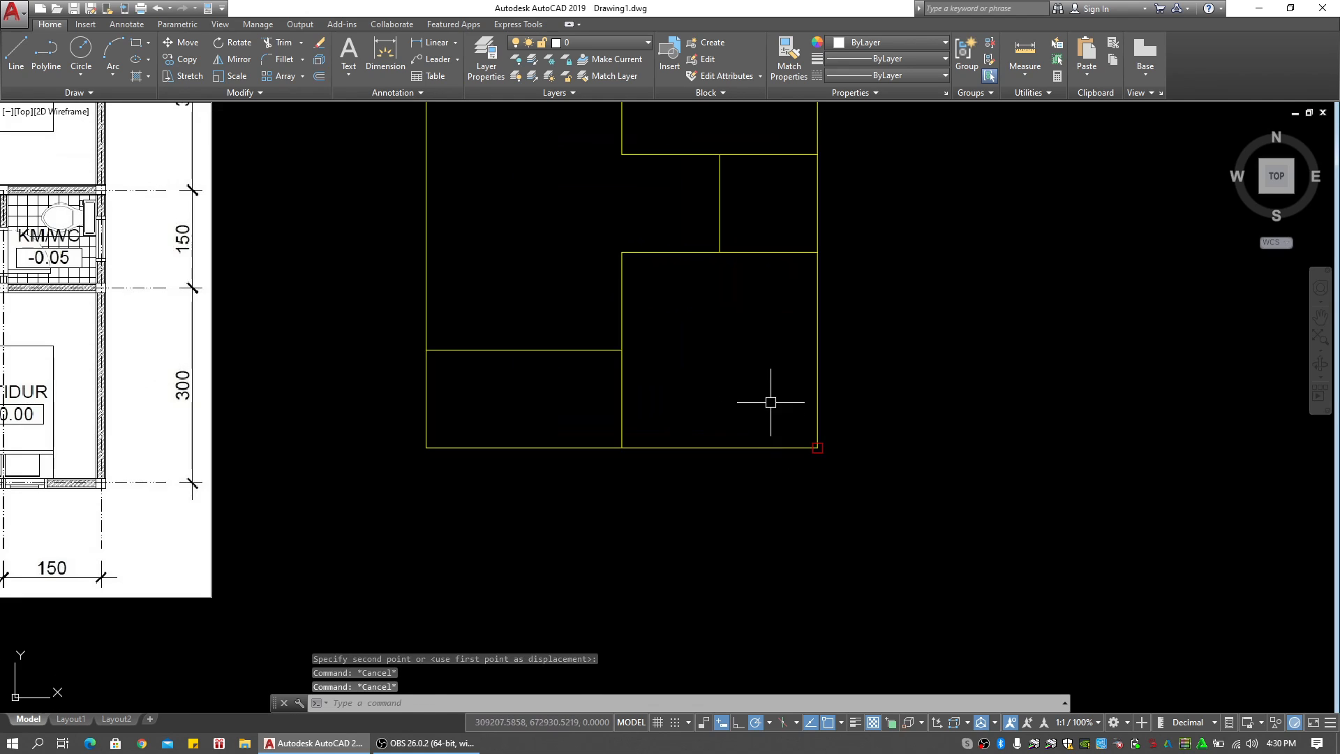
pyautogui.click(770, 402)
pyautogui.click(872, 483)
pyautogui.moveTo(777, 467); pyautogui.dragTo(849, 468, button='middle')
pyautogui.scroll(2, 841, 430)
pyautogui.write('co')
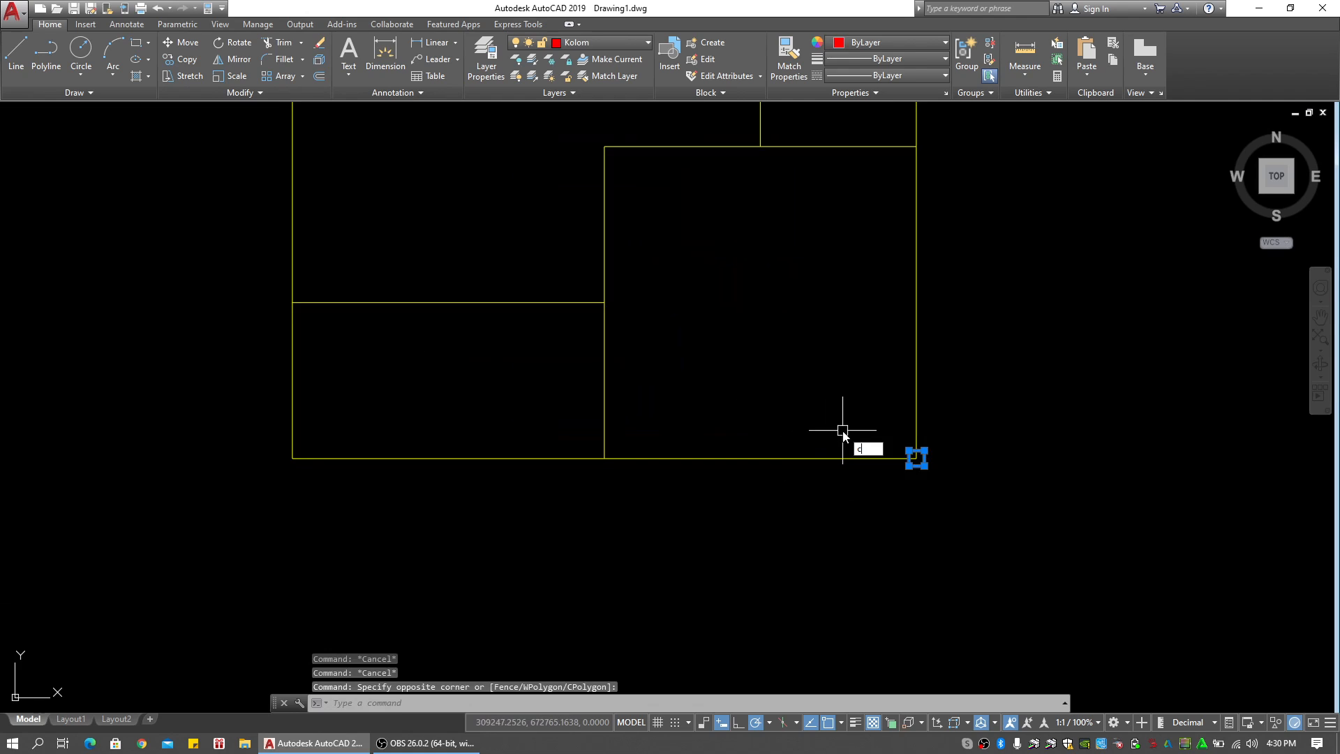
pyautogui.press('Return')
pyautogui.scroll(4, 896, 457)
pyautogui.click(944, 458)
pyautogui.moveTo(595, 461); pyautogui.dragTo(843, 460, button='middle')
pyautogui.click(402, 455)
pyautogui.scroll(-3, 407, 418)
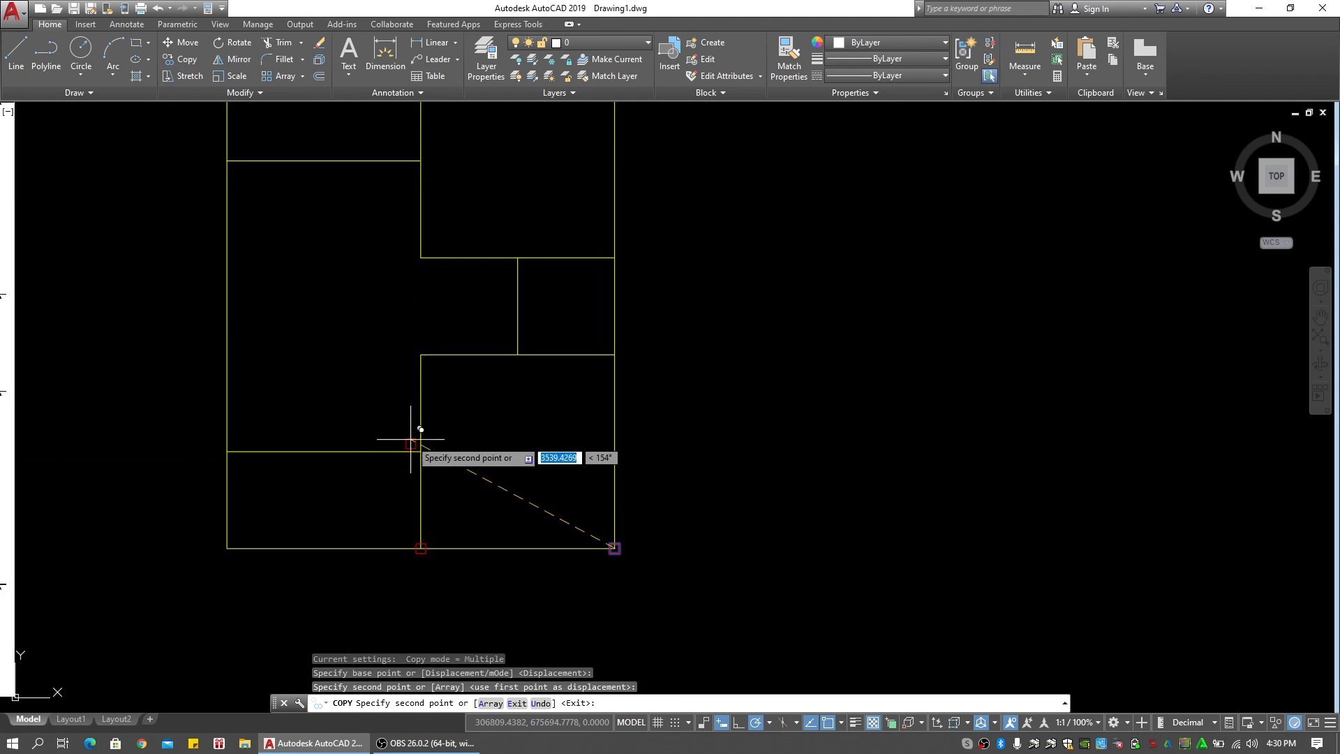
pyautogui.press('Escape')
# Copy the two bottom-edge columns as a pair to both bathroom wall lines, the bedroom's top edge and the ends of the two left-side horizontal lines
pyautogui.moveTo(407, 440); pyautogui.dragTo(425, 441, button='middle')
pyautogui.click(412, 517)
pyautogui.click(691, 568)
pyautogui.scroll(3, 600, 555)
pyautogui.write('co')
pyautogui.press('Return')
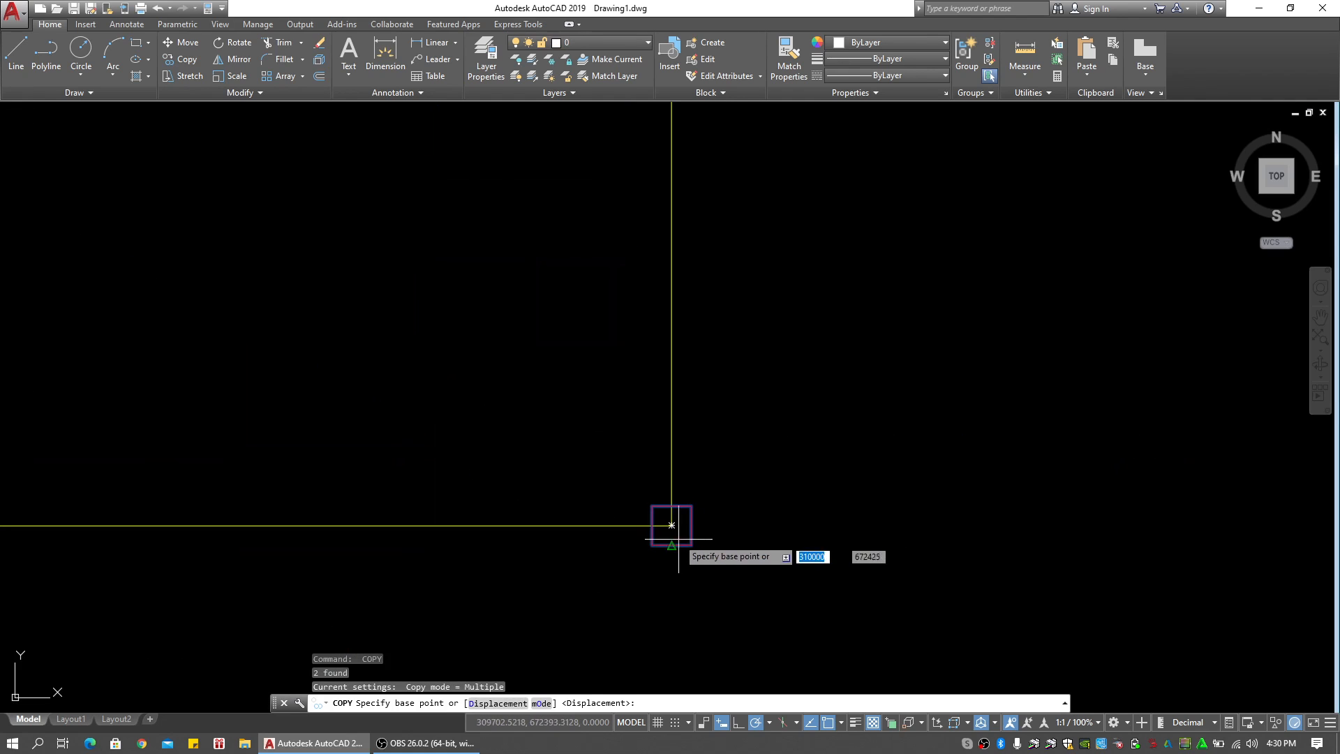
pyautogui.click(671, 525)
pyautogui.scroll(-3, 673, 524)
pyautogui.click(659, 377)
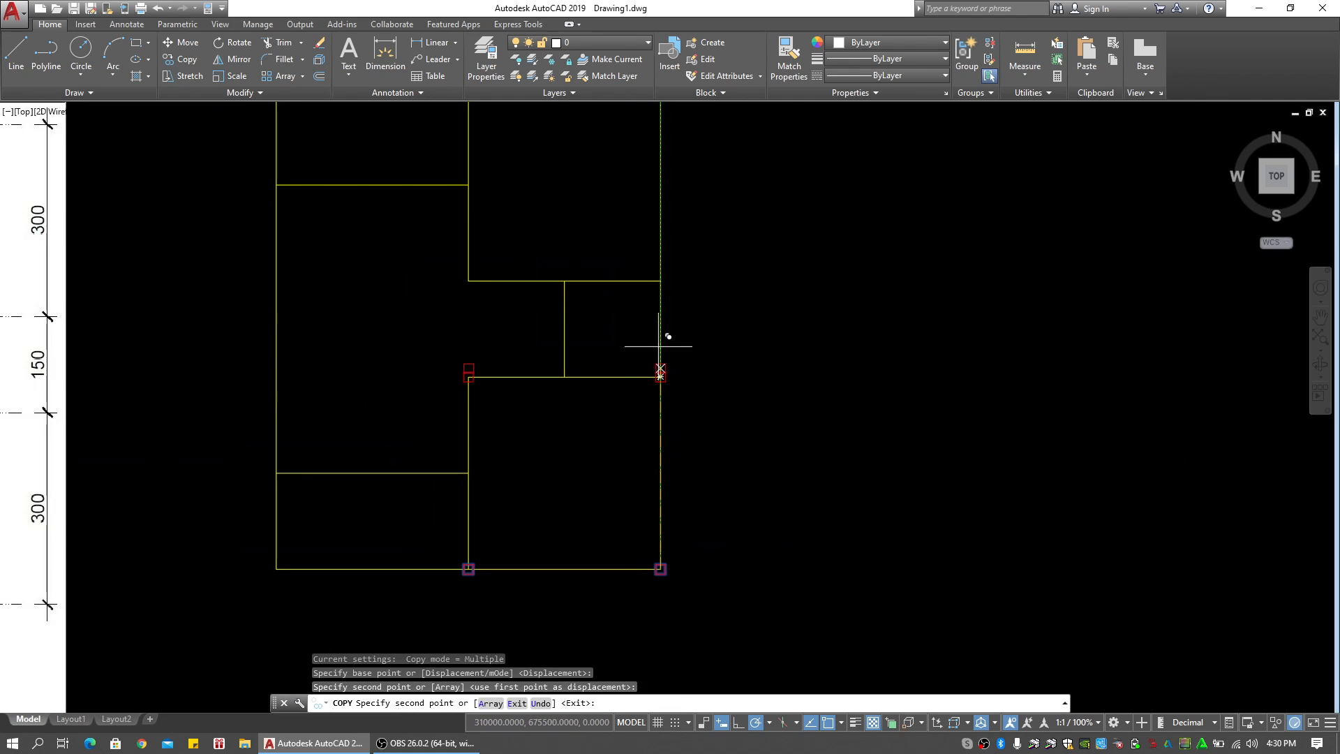
pyautogui.click(660, 281)
pyautogui.moveTo(664, 270); pyautogui.dragTo(652, 453, button='middle')
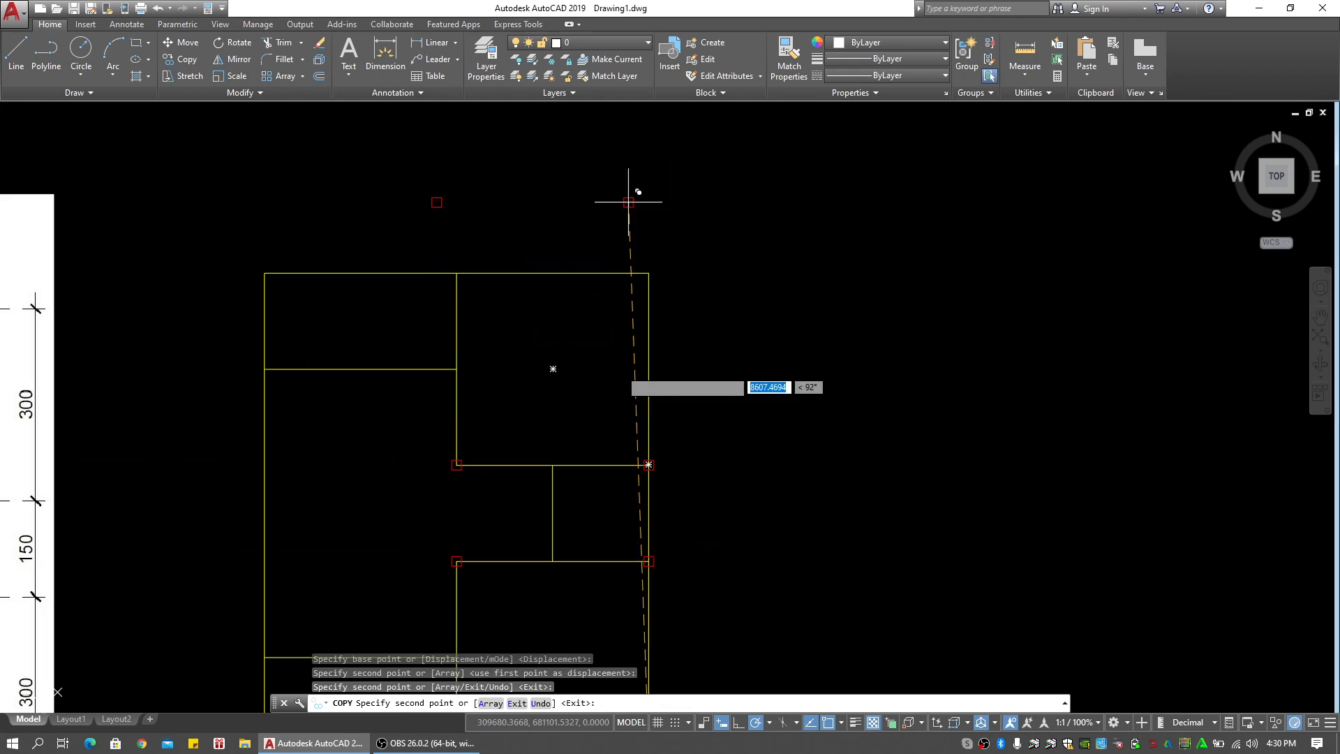
pyautogui.click(648, 274)
pyautogui.moveTo(457, 364); pyautogui.dragTo(516, 166, button='middle')
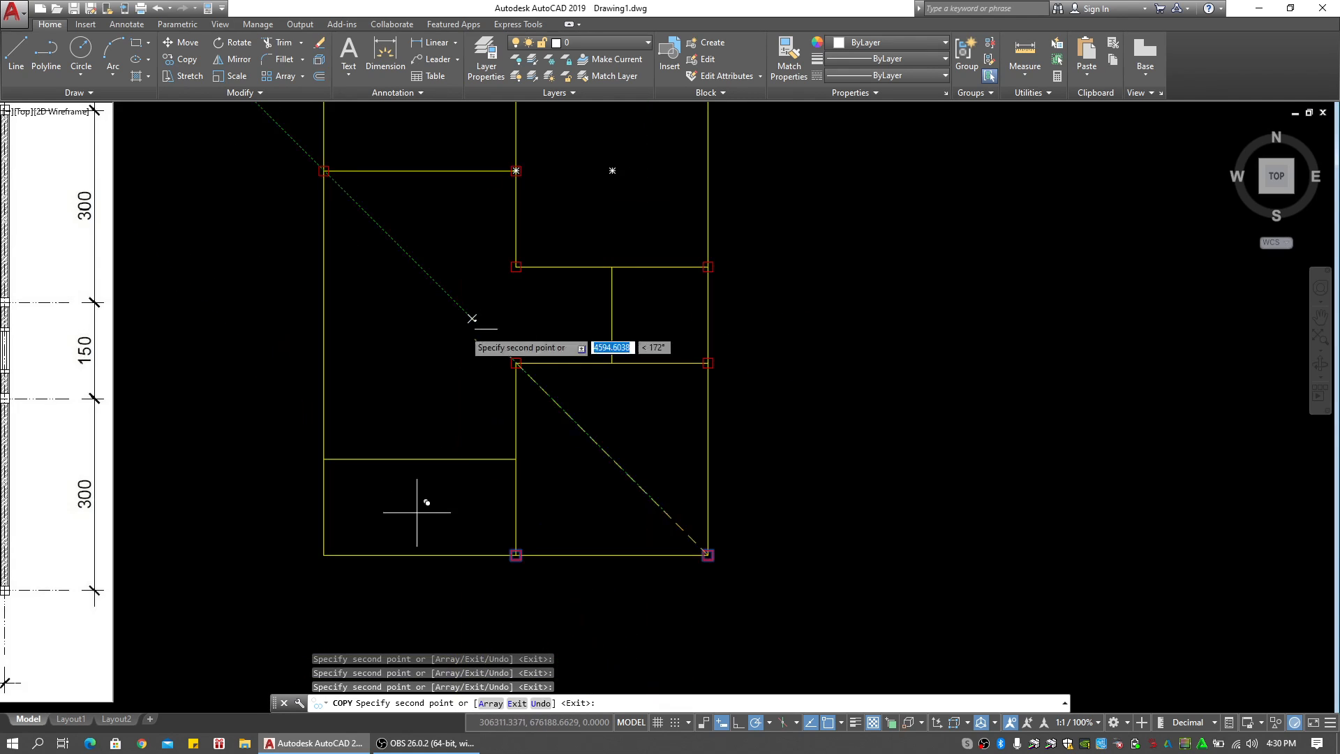
pyautogui.press('Escape')
pyautogui.press('Escape')
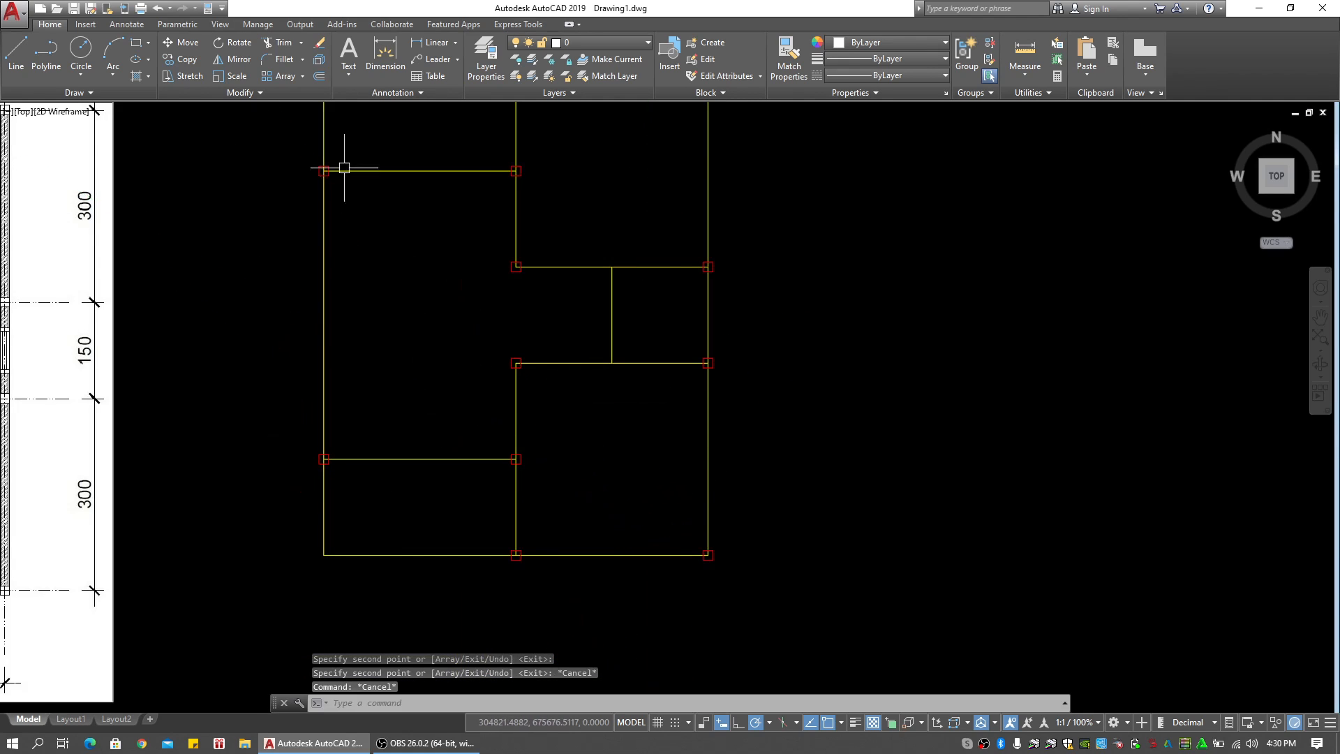
# Add a linear dimension for the vertical distance between the two columns on the plan's left edge
pyautogui.moveTo(347, 329); pyautogui.dragTo(509, 380, button='middle')
pyautogui.press('Escape')
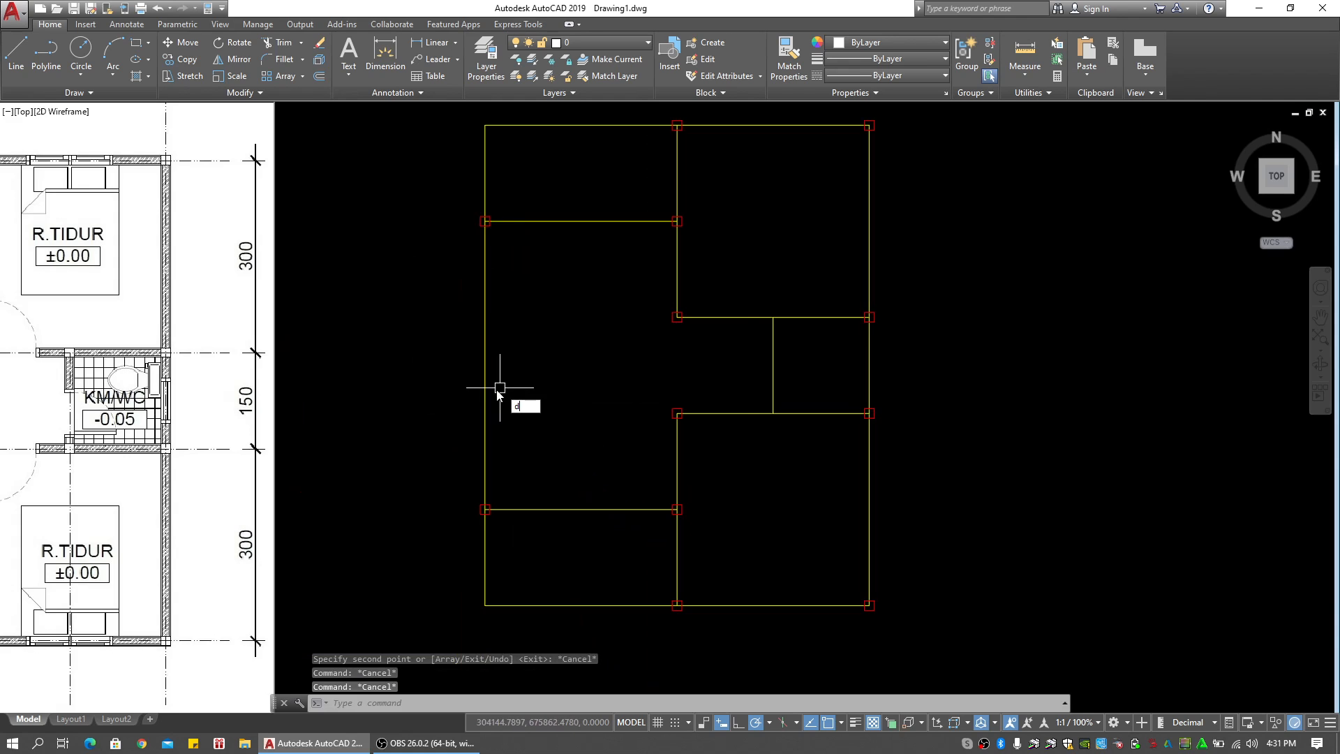
pyautogui.write('li')
pyautogui.press('Return')
pyautogui.scroll(5, 481, 223)
pyautogui.click(485, 221)
pyautogui.scroll(-5, 460, 349)
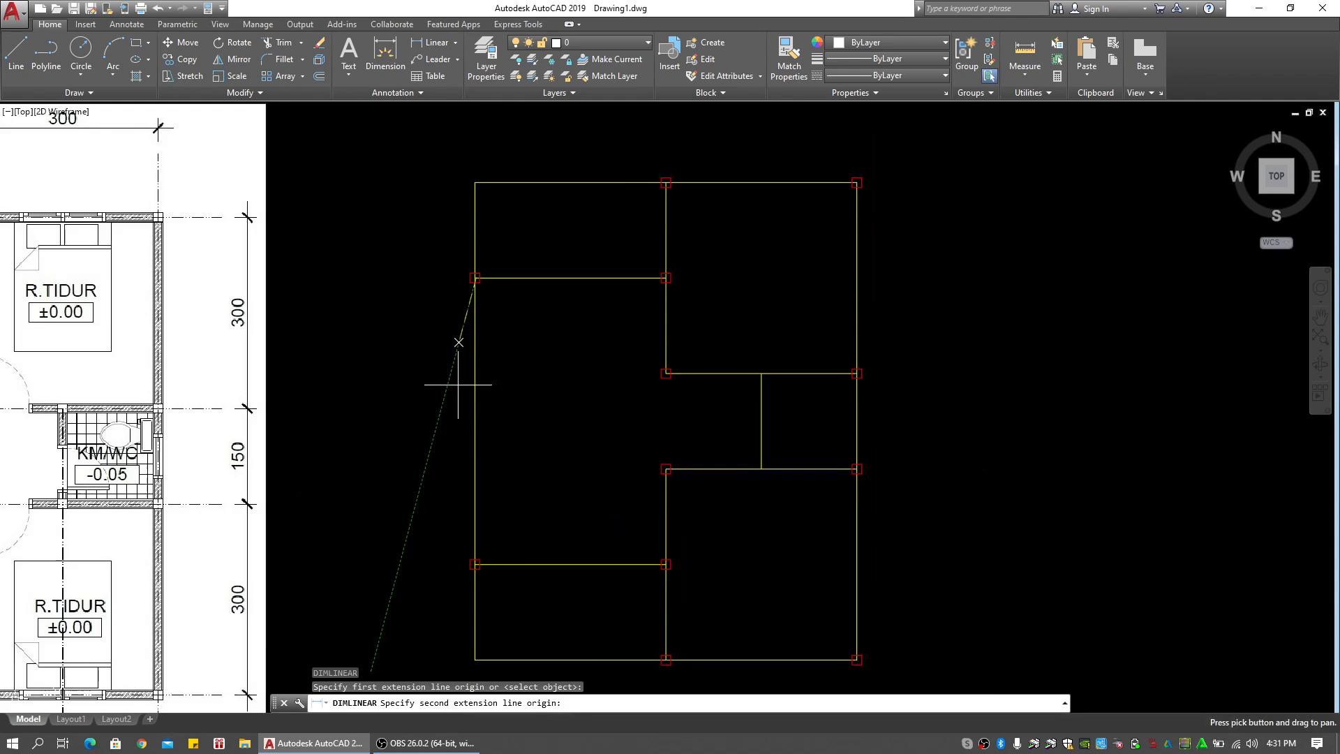
pyautogui.scroll(3, 479, 271)
pyautogui.scroll(-3, 572, 215)
pyautogui.scroll(2, 557, 522)
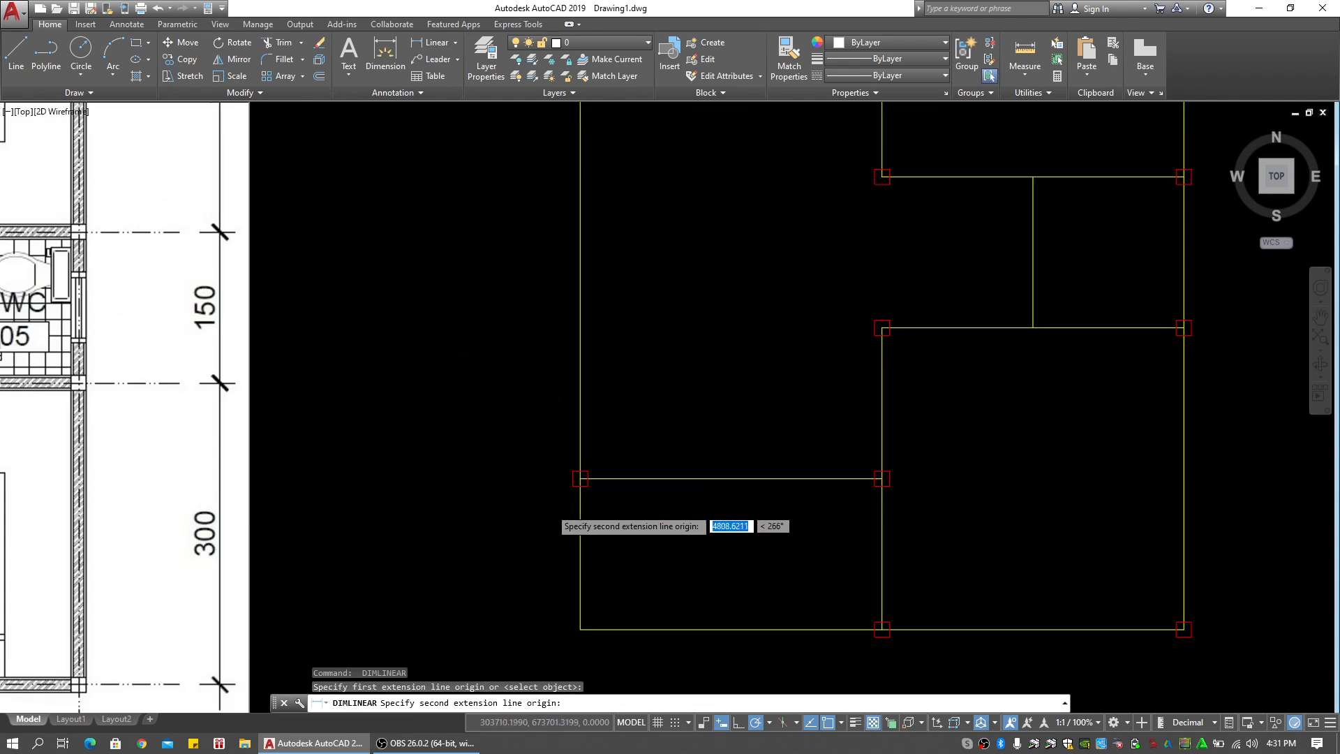
pyautogui.scroll(3, 569, 506)
pyautogui.click(619, 434)
pyautogui.click(391, 450)
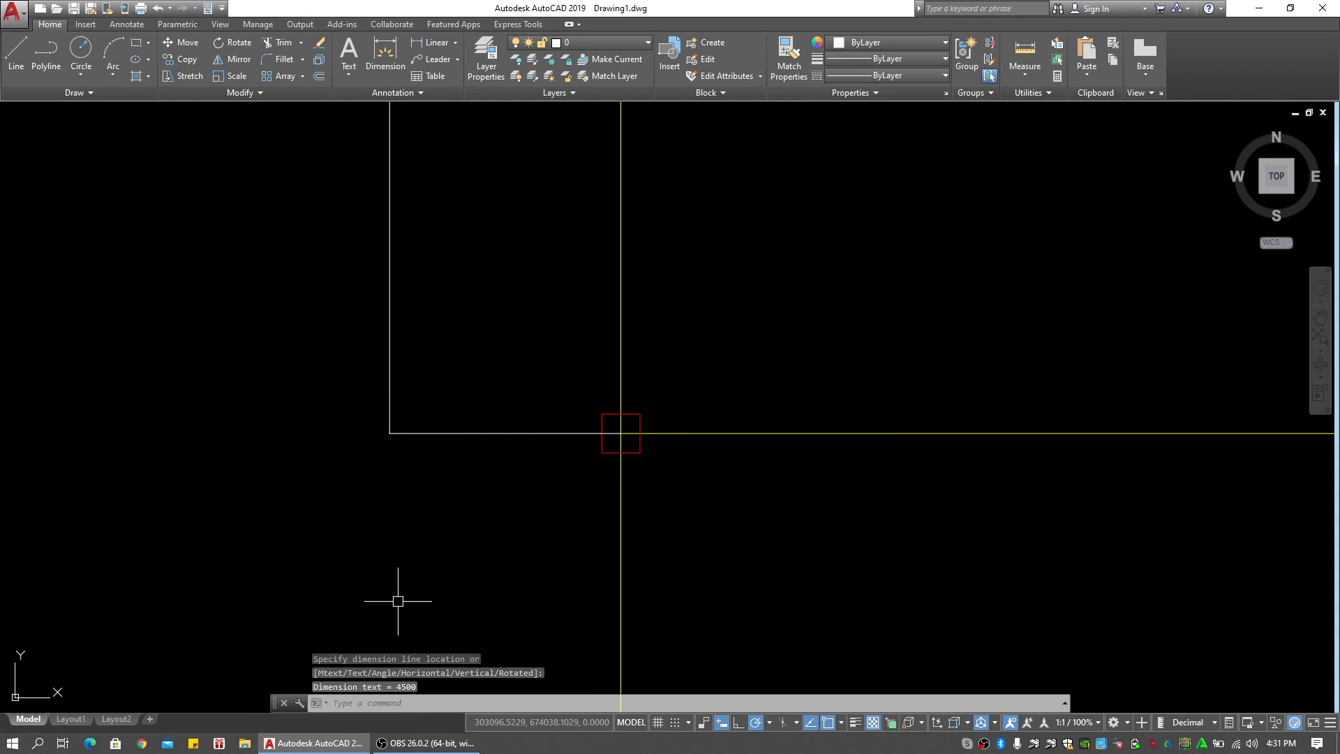
# Erase the linear dimension beside the plan's left edge
pyautogui.press('Escape')
pyautogui.click(421, 376)
pyautogui.click(371, 449)
pyautogui.write('e')
pyautogui.press('Return')
pyautogui.press('Escape')
# Copy the column where the lower-left horizontal line meets the plan's left edge to the midpoint between the two left-edge columns
pyautogui.click(545, 359)
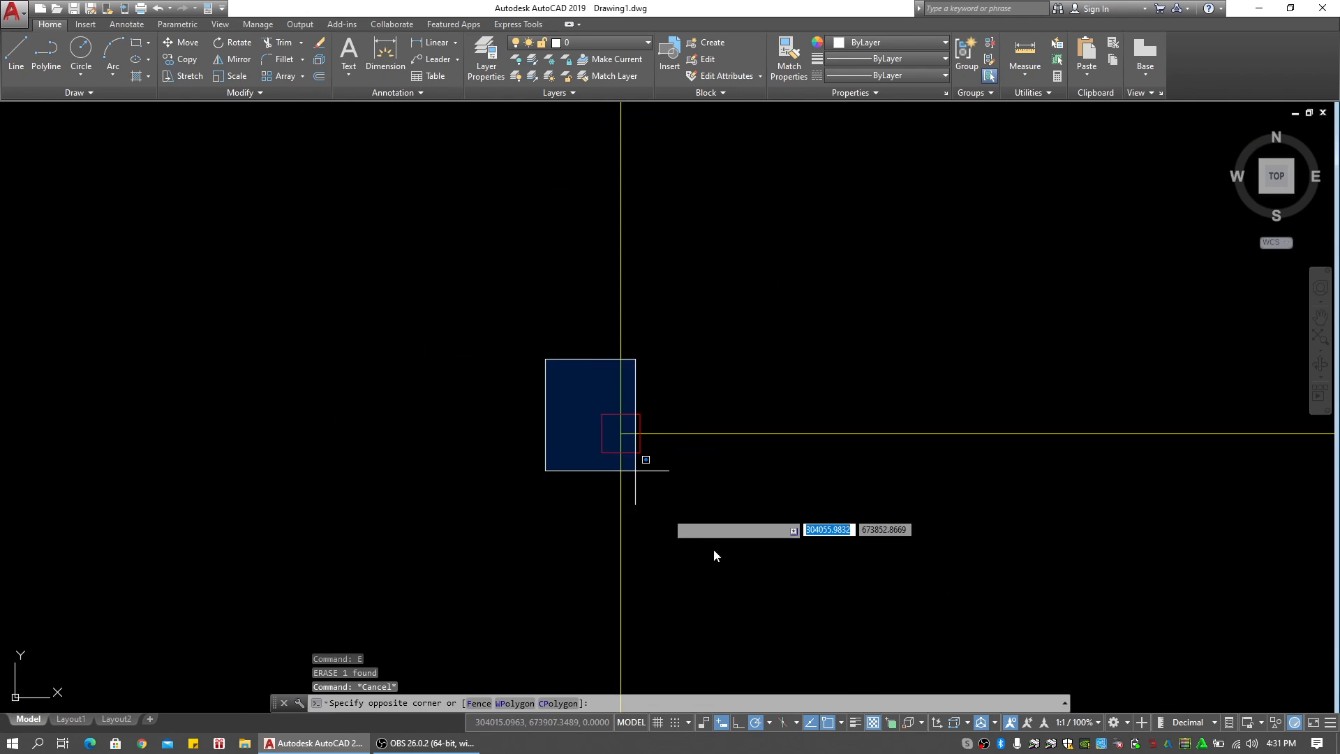
pyautogui.click(713, 559)
pyautogui.moveTo(729, 480); pyautogui.dragTo(709, 504, button='middle')
pyautogui.write('co')
pyautogui.press('Return')
pyautogui.click(600, 456)
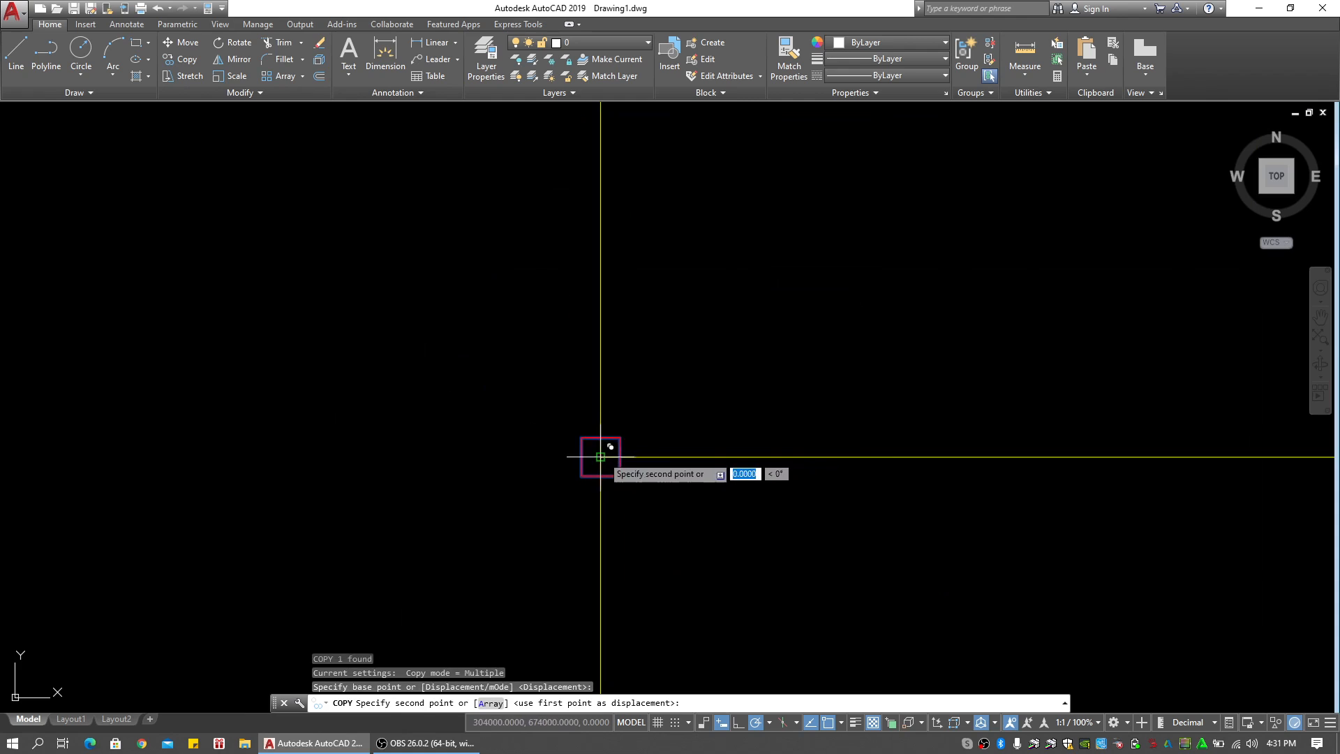
pyautogui.scroll(-5, 598, 449)
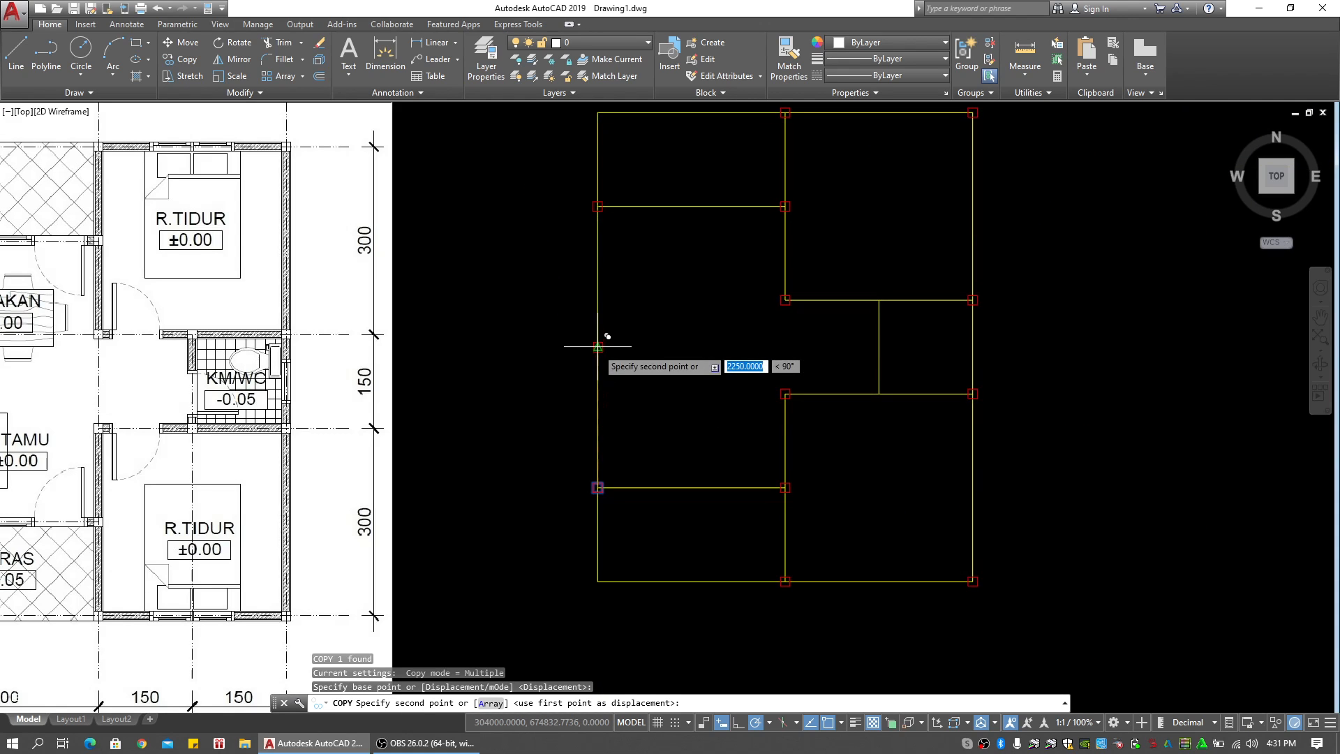
pyautogui.scroll(2, 597, 367)
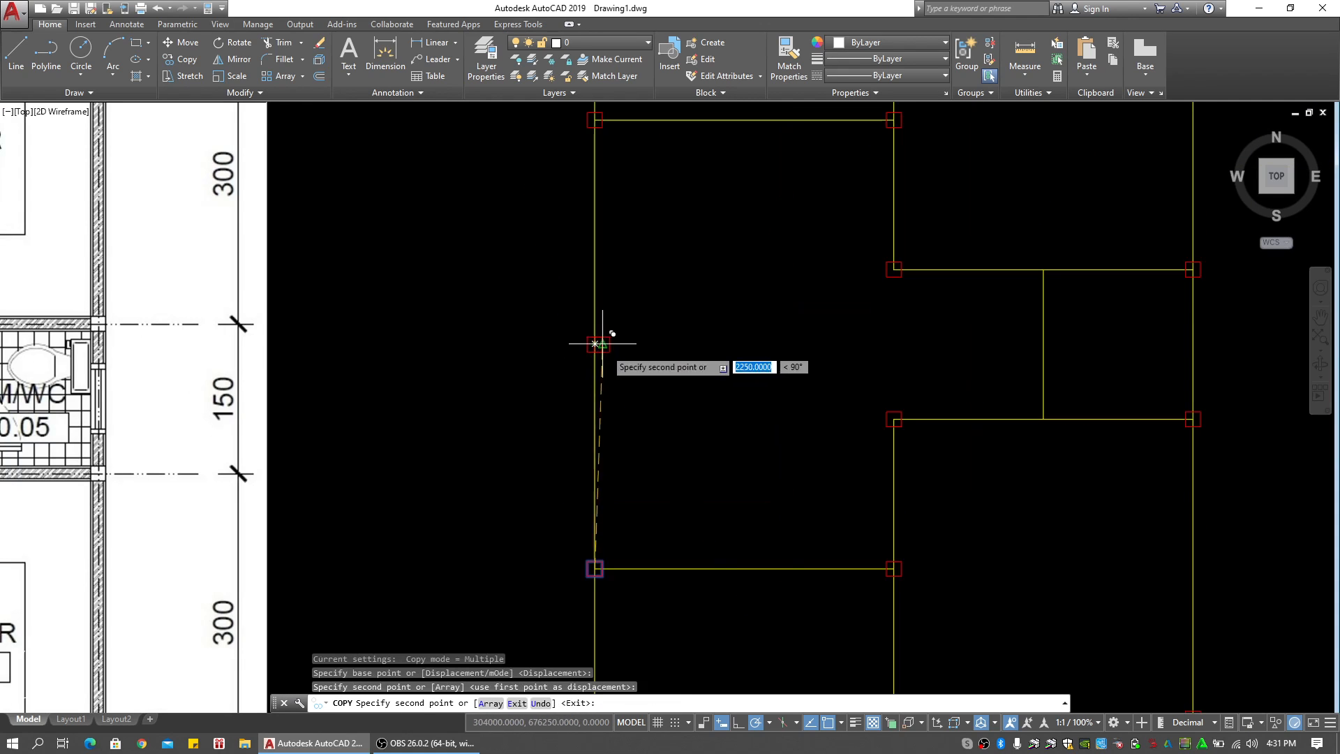
pyautogui.scroll(-3, 607, 342)
# Copy the same column by its center to both ends of the bathroom's vertical dividing line, and end the copying
pyautogui.scroll(3, 713, 339)
pyautogui.click(707, 318)
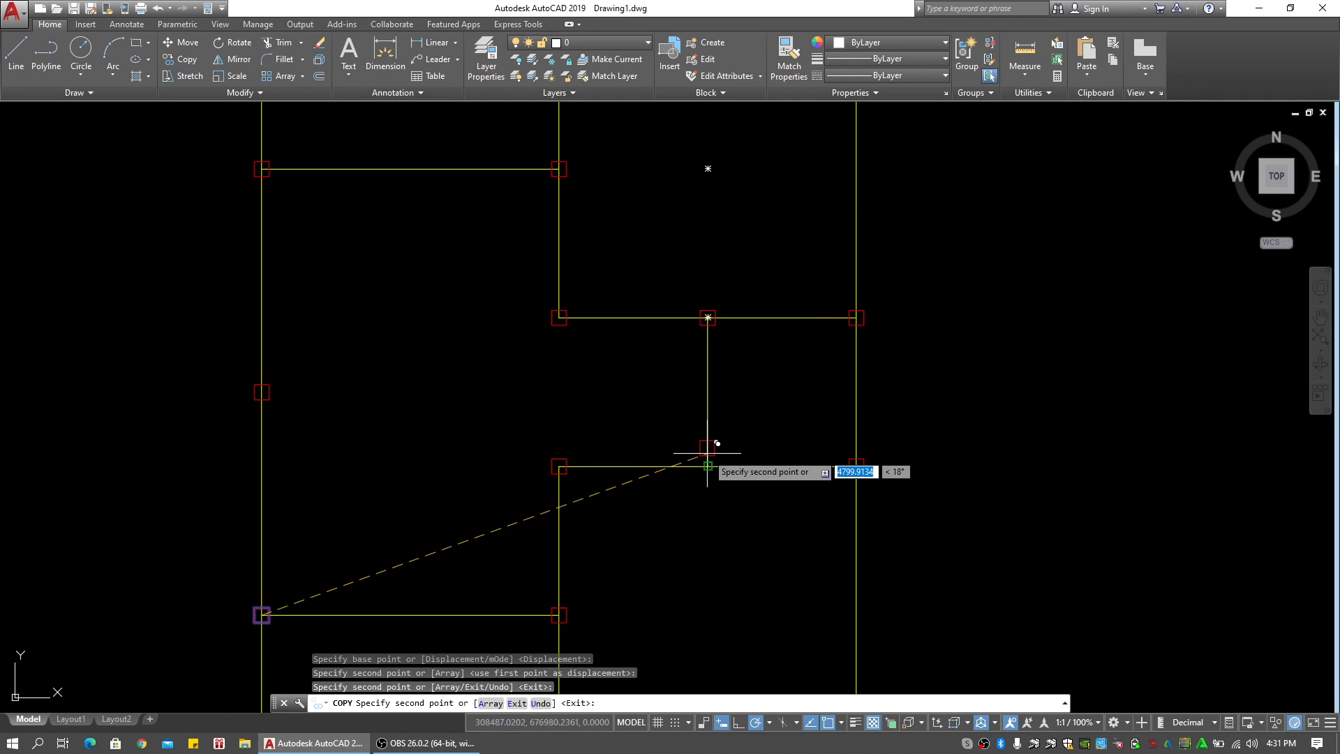
pyautogui.click(708, 466)
pyautogui.scroll(-3, 511, 429)
pyautogui.moveTo(513, 430); pyautogui.dragTo(553, 372, button='middle')
pyautogui.press('Escape')
pyautogui.press('Escape')
pyautogui.scroll(2, 510, 422)
pyautogui.click(504, 416)
pyautogui.click(481, 431)
pyautogui.press('Escape')
pyautogui.press('Escape')
pyautogui.press('Escape')
pyautogui.click(553, 375)
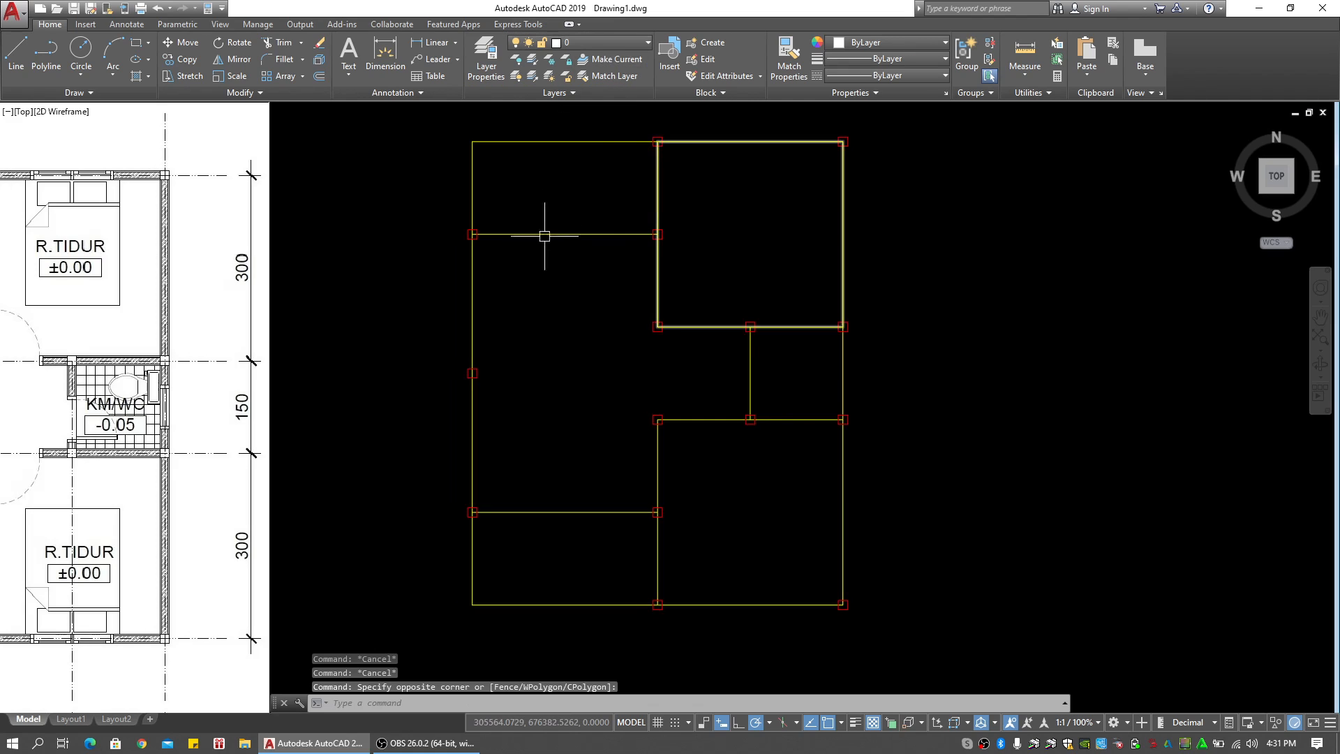
# Make Dinding the current layer
pyautogui.click(611, 43)
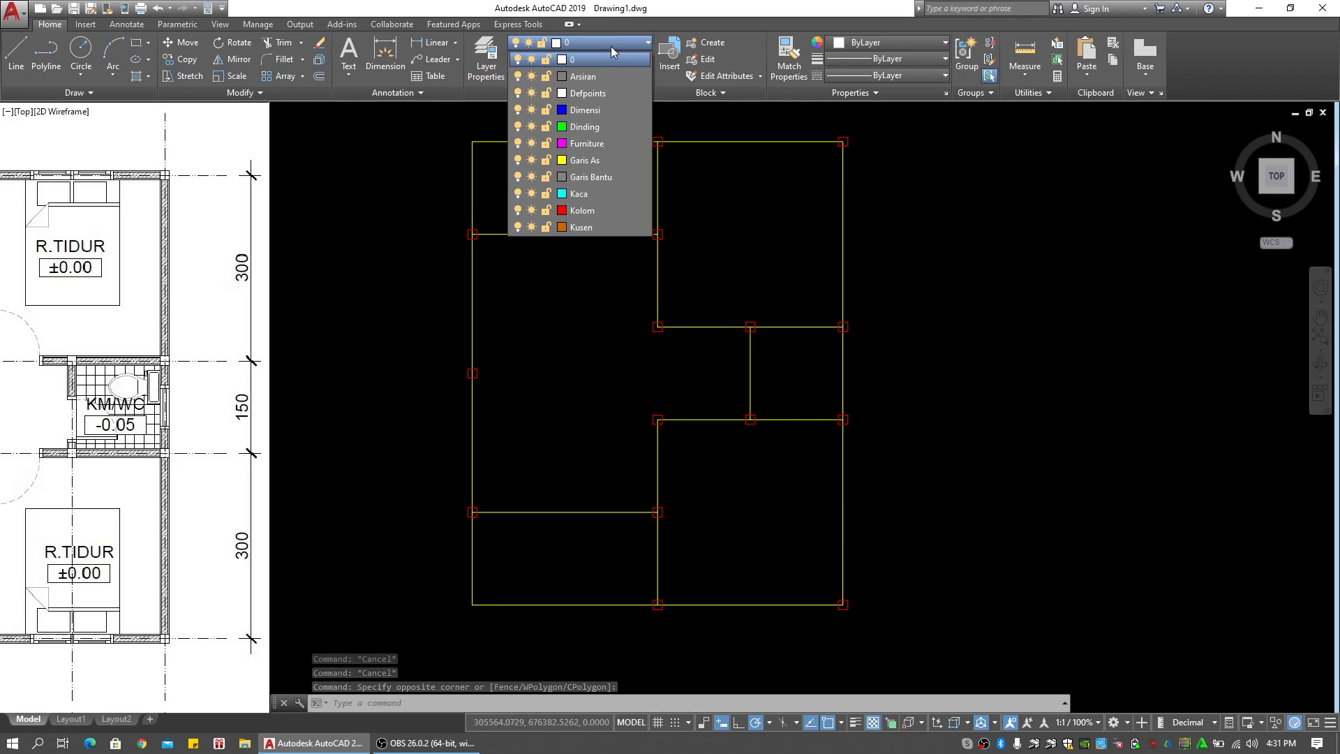
pyautogui.click(585, 148)
pyautogui.press('Escape')
pyautogui.press('Escape')
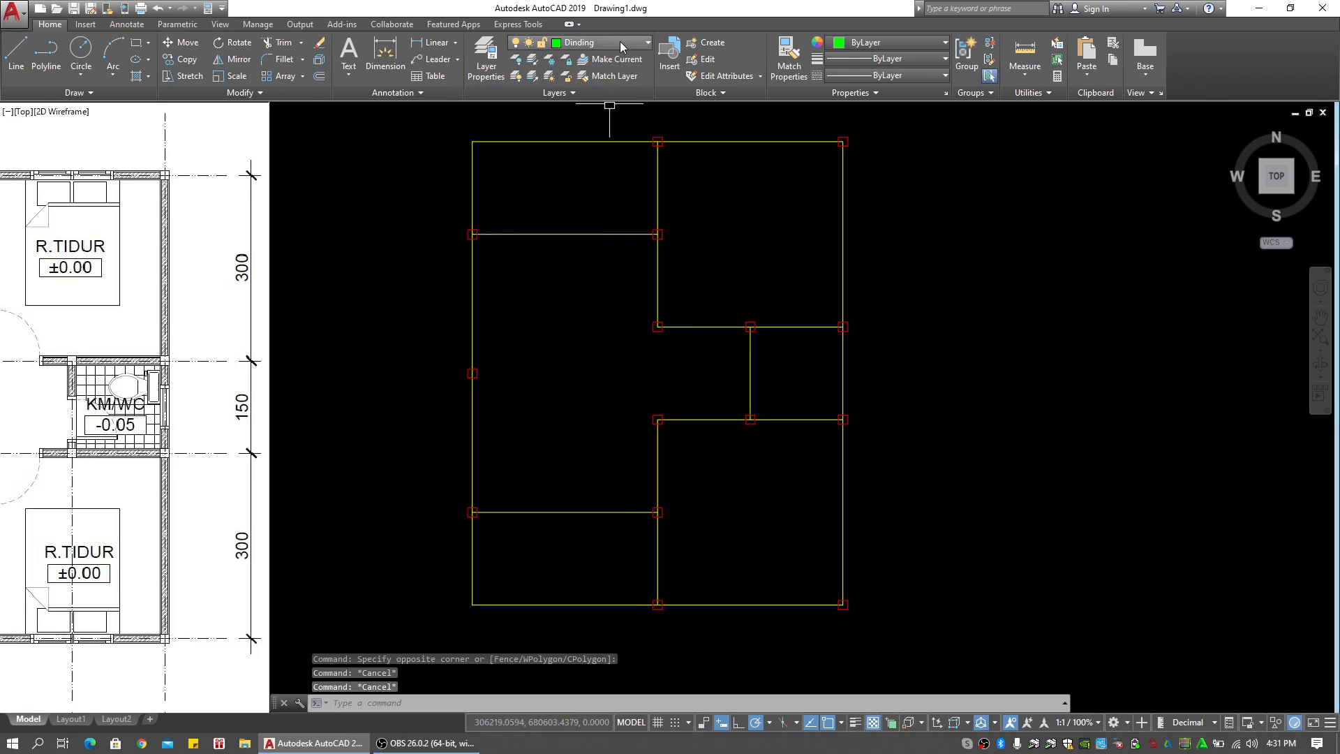
pyautogui.click(620, 44)
pyautogui.click(701, 214)
pyautogui.press('Escape')
pyautogui.scroll(-2, 725, 238)
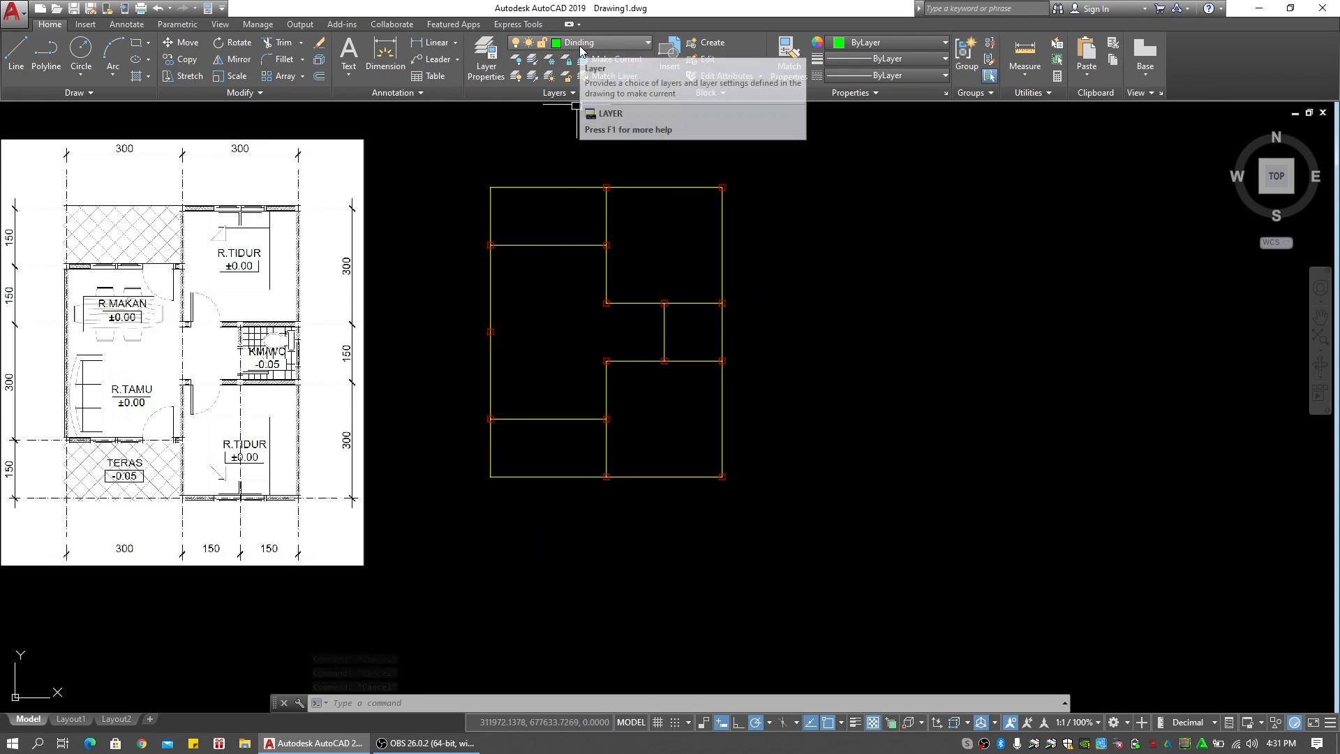
pyautogui.moveTo(551, 254); pyautogui.dragTo(571, 249, button='middle')
pyautogui.press('Escape')
pyautogui.press('Escape')
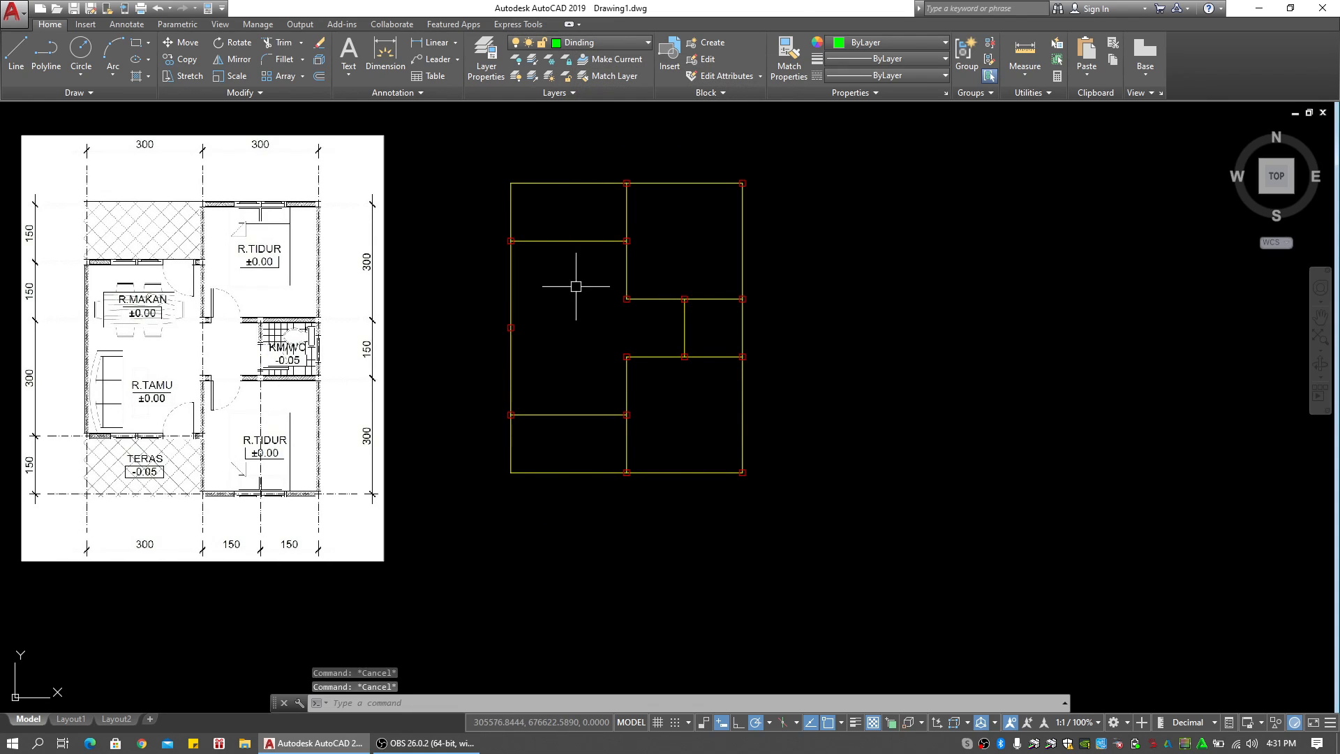
pyautogui.click(574, 288)
pyautogui.click(551, 349)
pyautogui.press('Escape')
pyautogui.press('Escape')
pyautogui.moveTo(552, 347); pyautogui.dragTo(591, 347, button='middle')
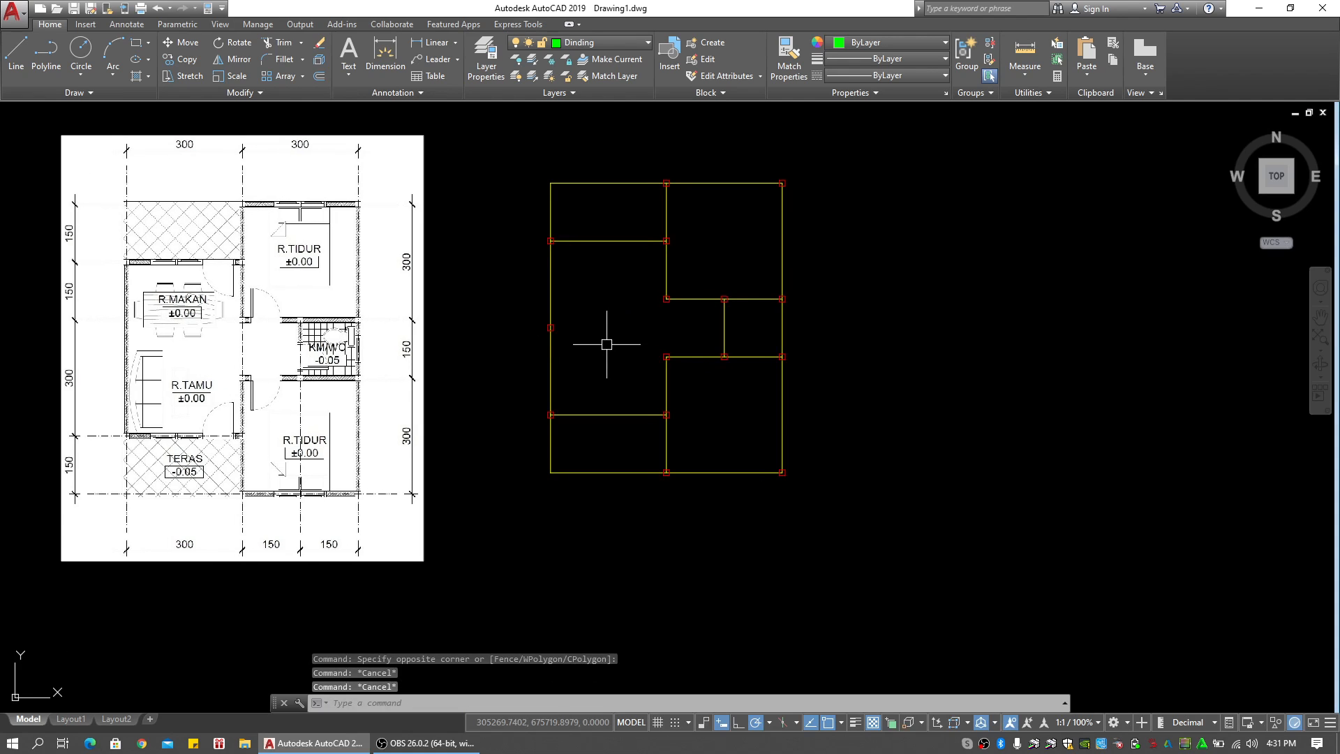
pyautogui.scroll(2, 605, 346)
pyautogui.moveTo(428, 357)
pyautogui.mouseDown(button='middle')
pyautogui.moveTo(710, 339)
pyautogui.moveTo(622, 350)
pyautogui.mouseUp(button='middle')
pyautogui.scroll(-2, 710, 338)
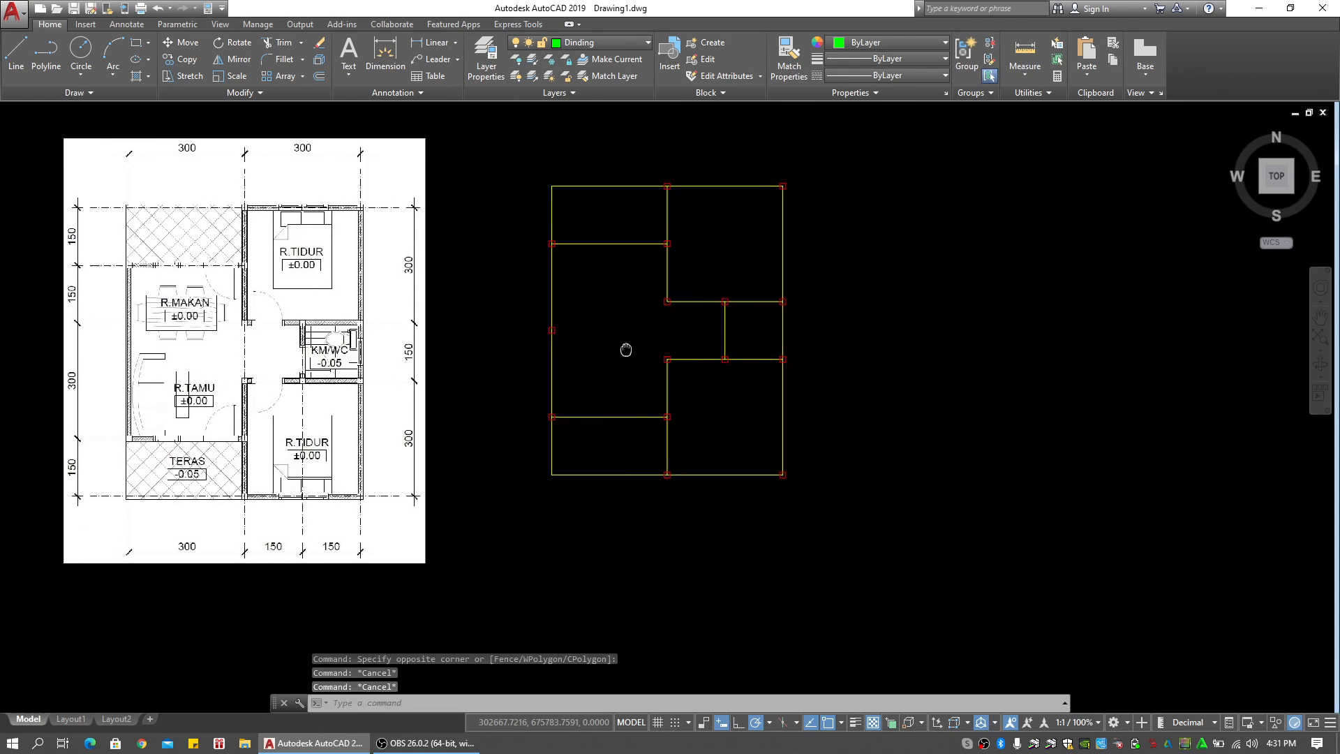
pyautogui.scroll(2, 589, 364)
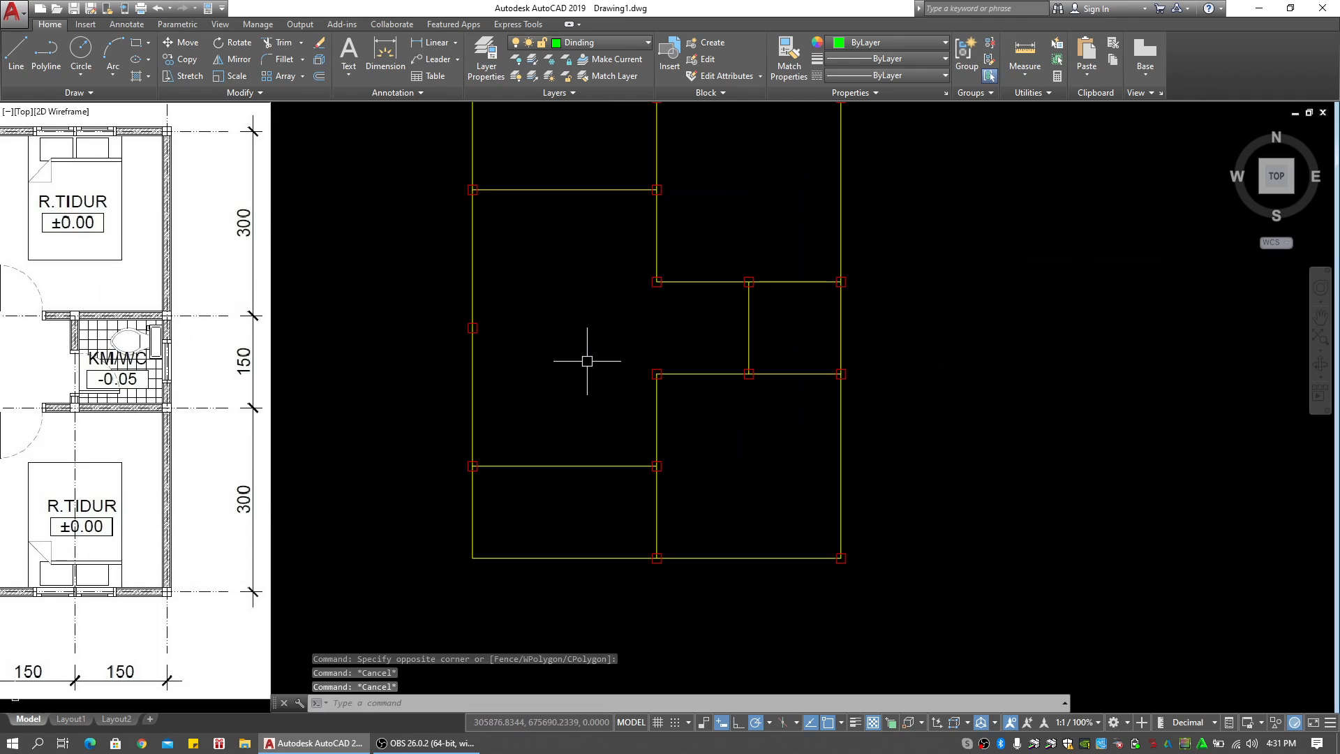
pyautogui.moveTo(581, 371); pyautogui.dragTo(568, 371, button='middle')
pyautogui.press('Escape')
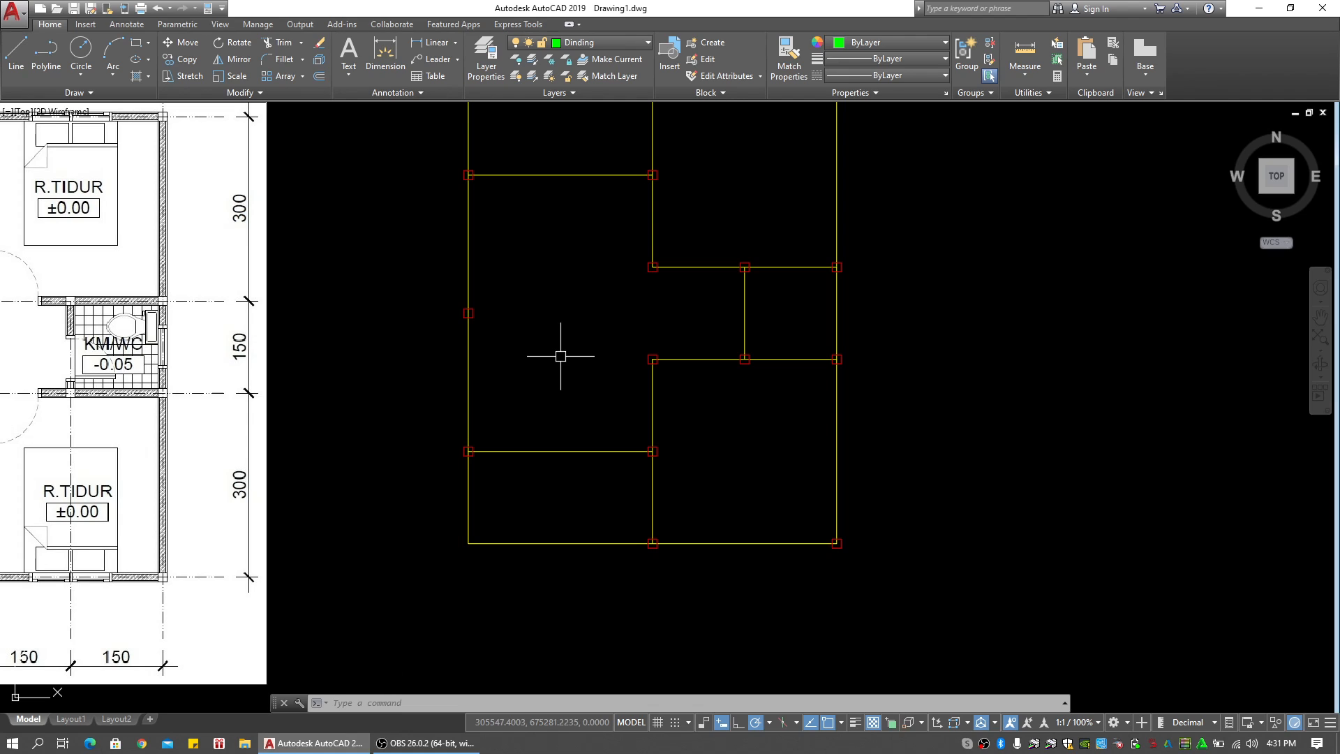
pyautogui.moveTo(561, 356); pyautogui.dragTo(607, 329, button='middle')
pyautogui.press('Escape')
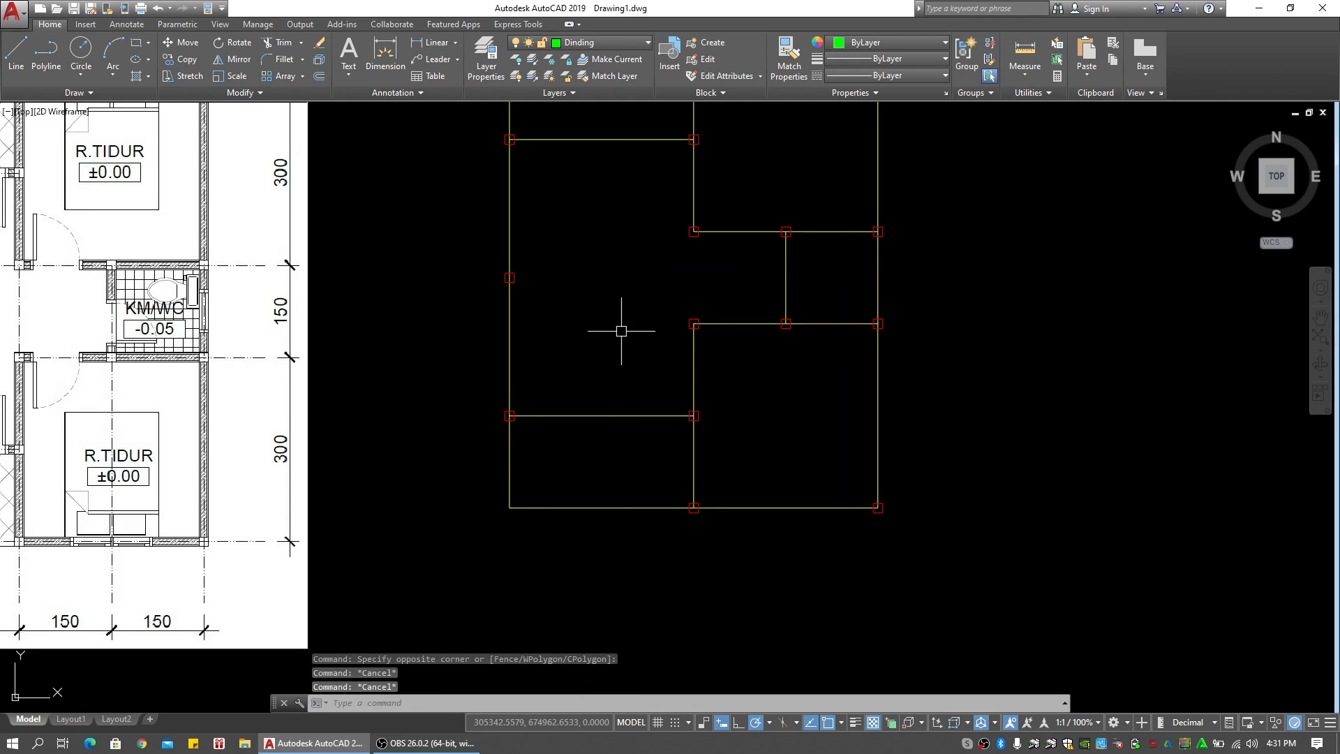
pyautogui.press('Escape')
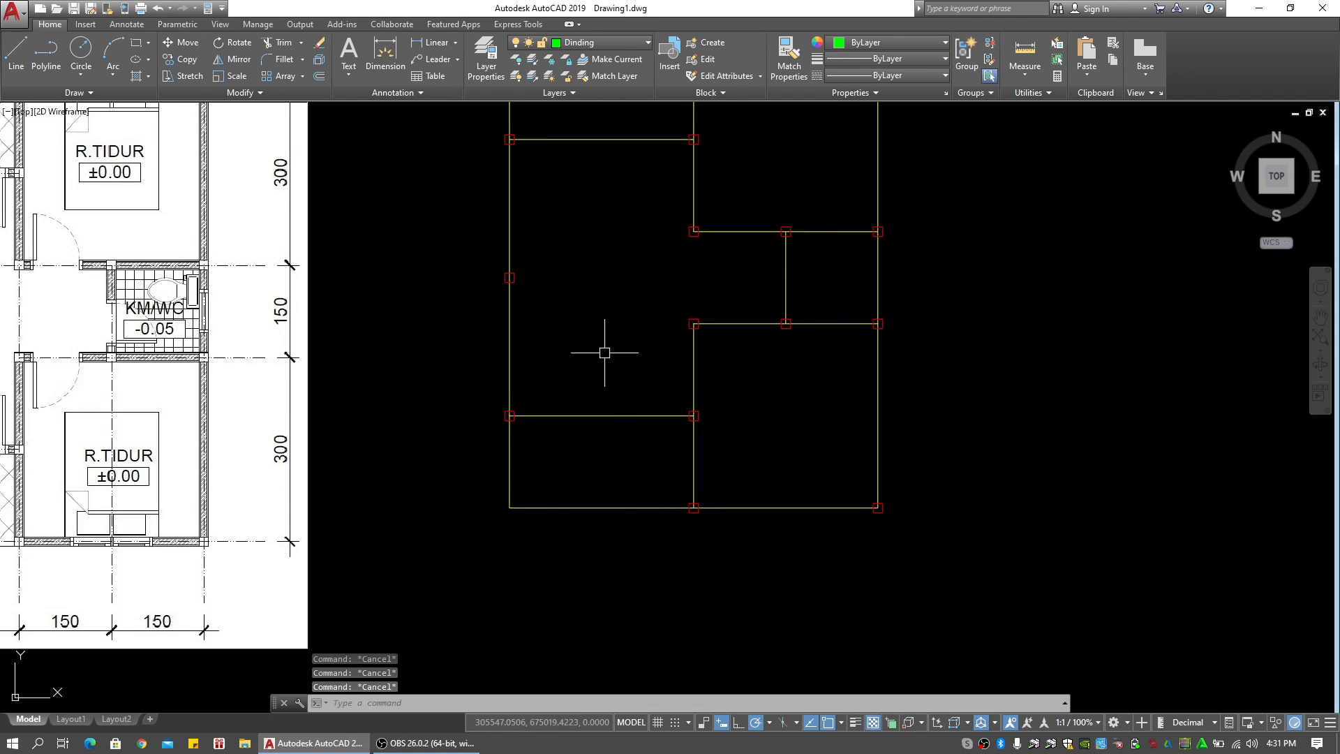
pyautogui.moveTo(614, 357); pyautogui.dragTo(609, 328, button='middle')
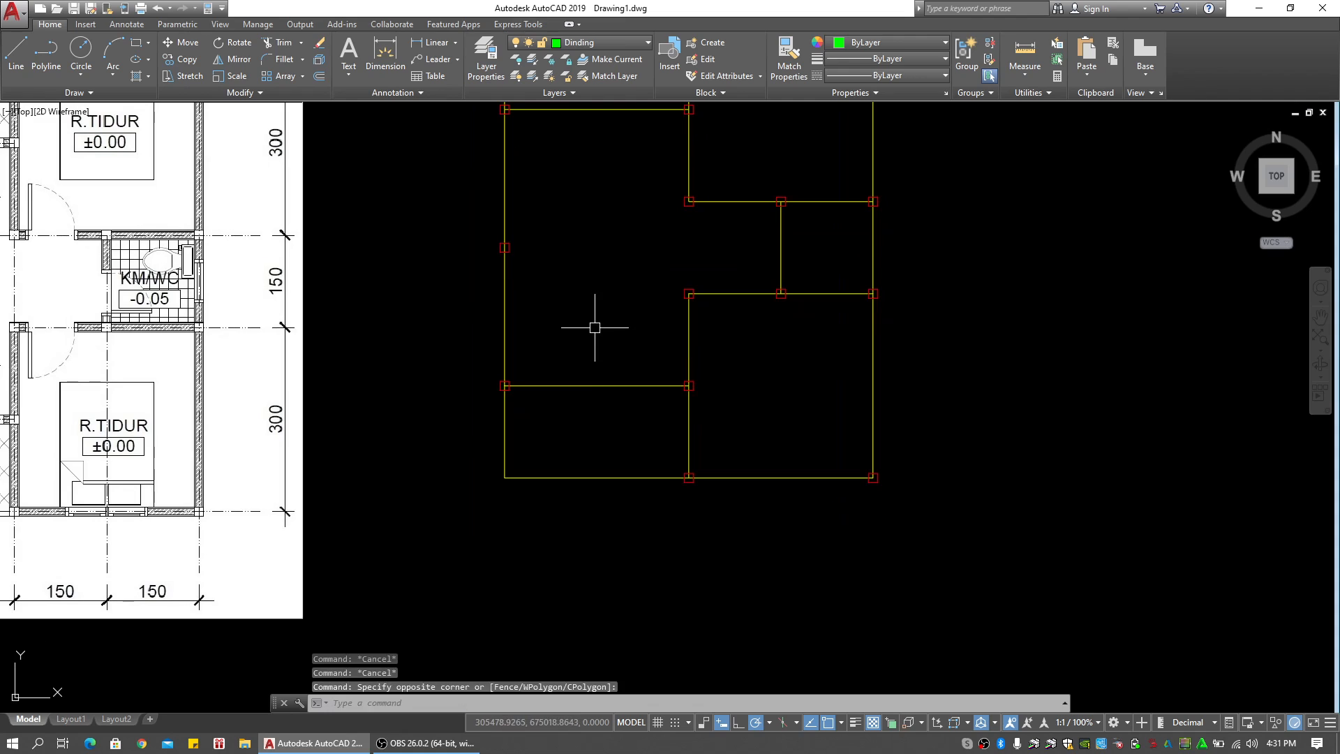
pyautogui.click(572, 337)
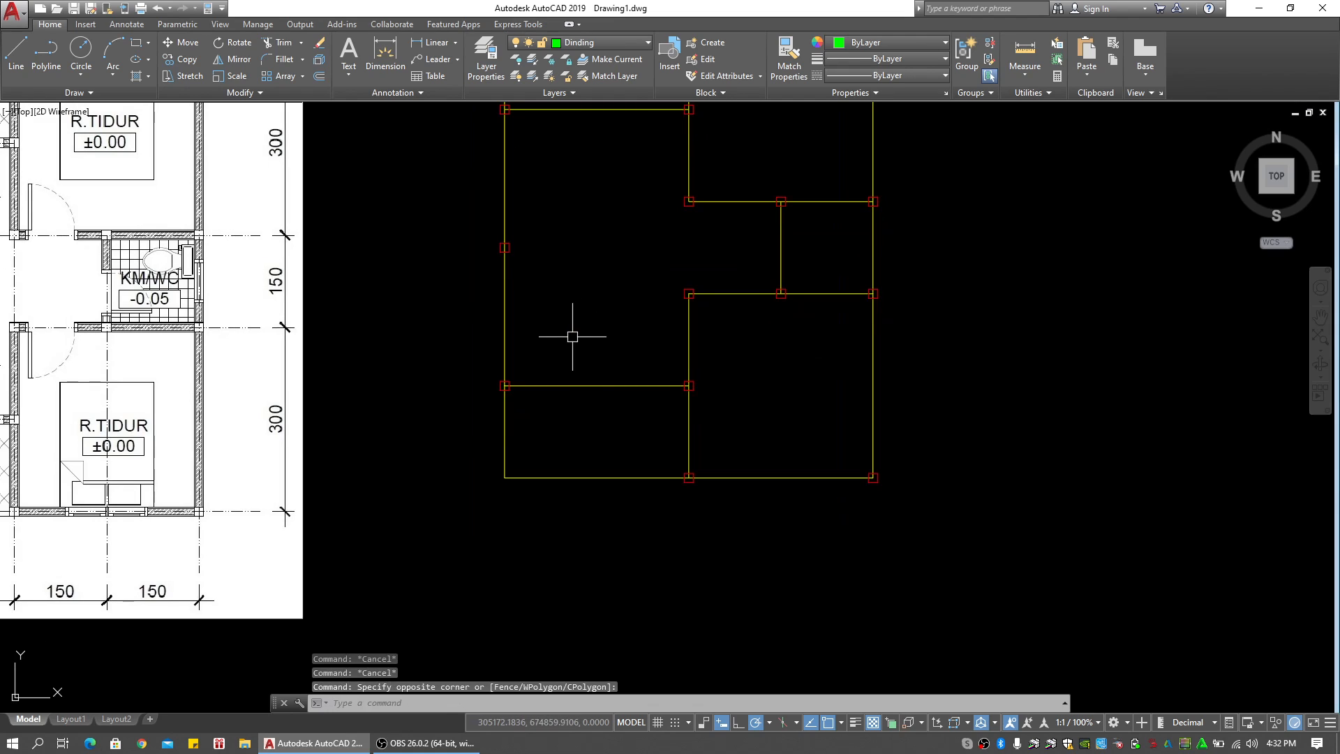
pyautogui.moveTo(574, 330); pyautogui.dragTo(564, 341, button='middle')
pyautogui.click(568, 335)
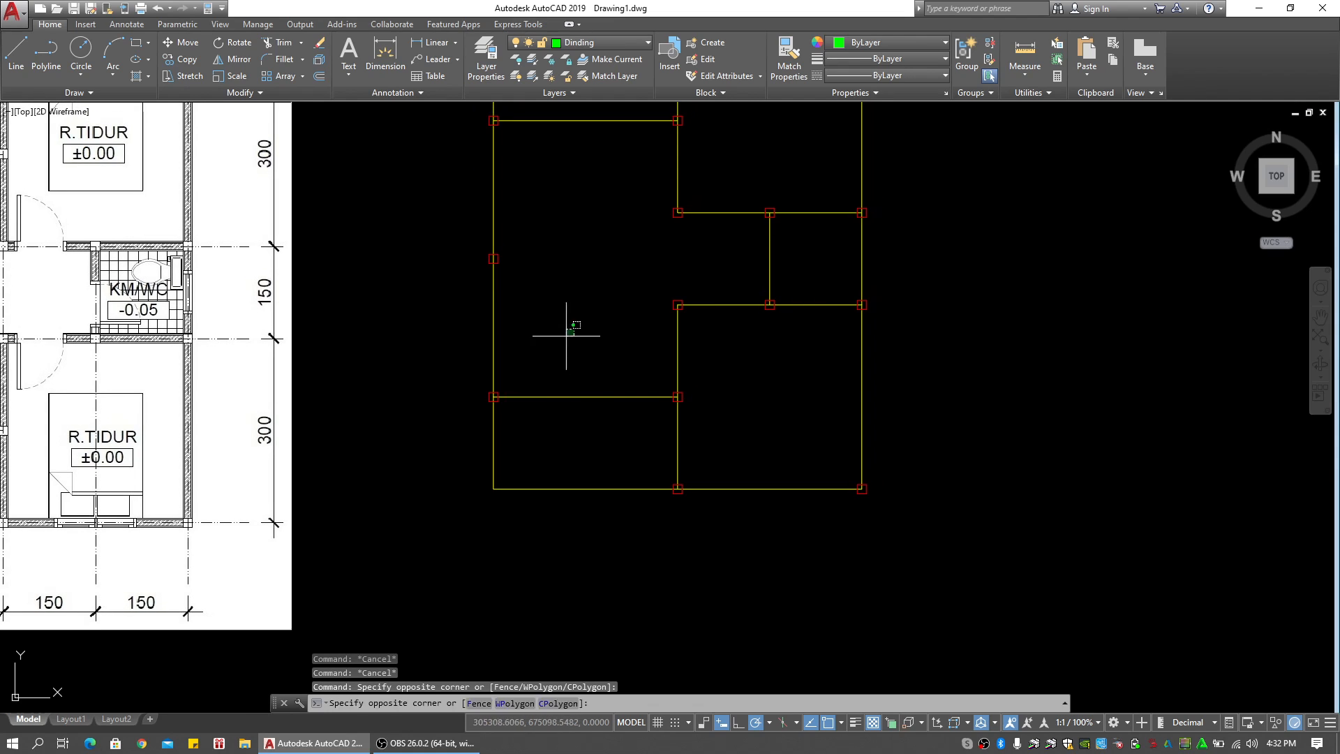
pyautogui.click(569, 344)
pyautogui.press('Escape')
pyautogui.scroll(2, 669, 351)
pyautogui.moveTo(754, 379); pyautogui.dragTo(617, 345, button='middle')
pyautogui.doubleClick(656, 369)
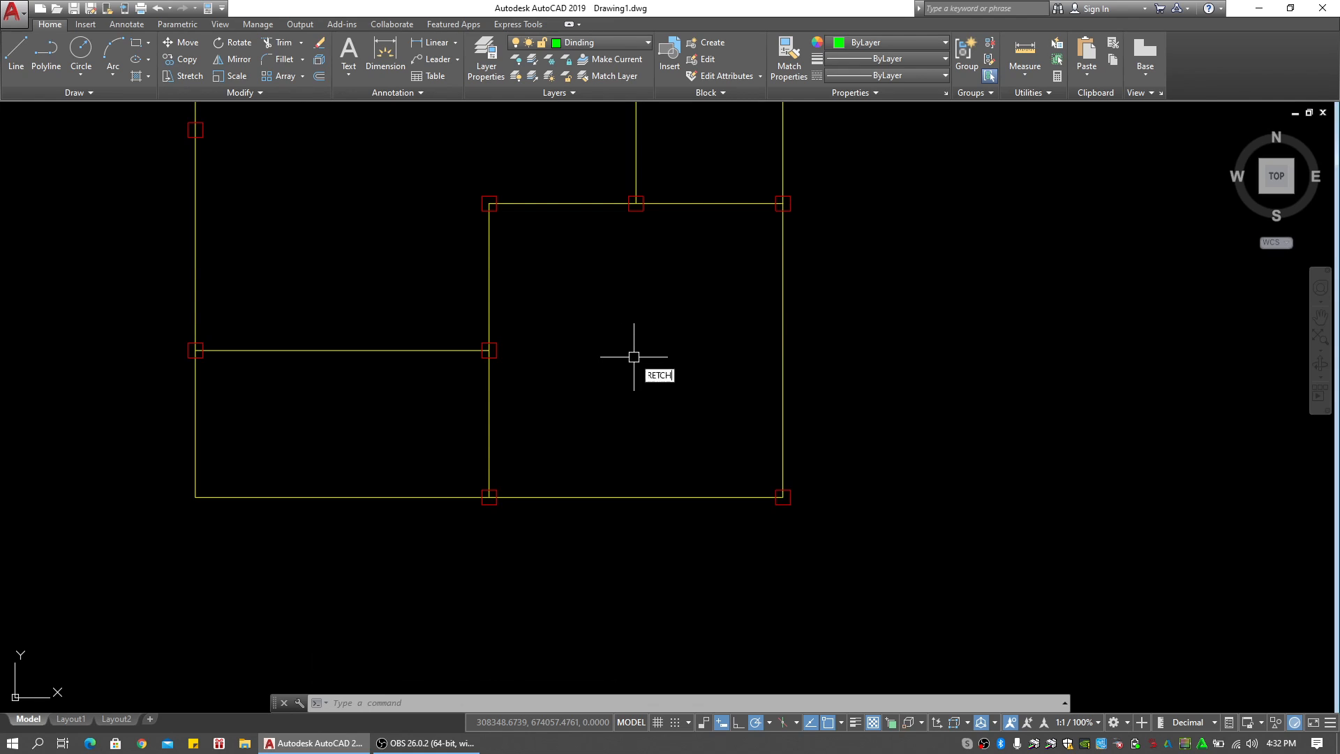
pyautogui.press('Return')
pyautogui.press('Escape')
pyautogui.press('Escape')
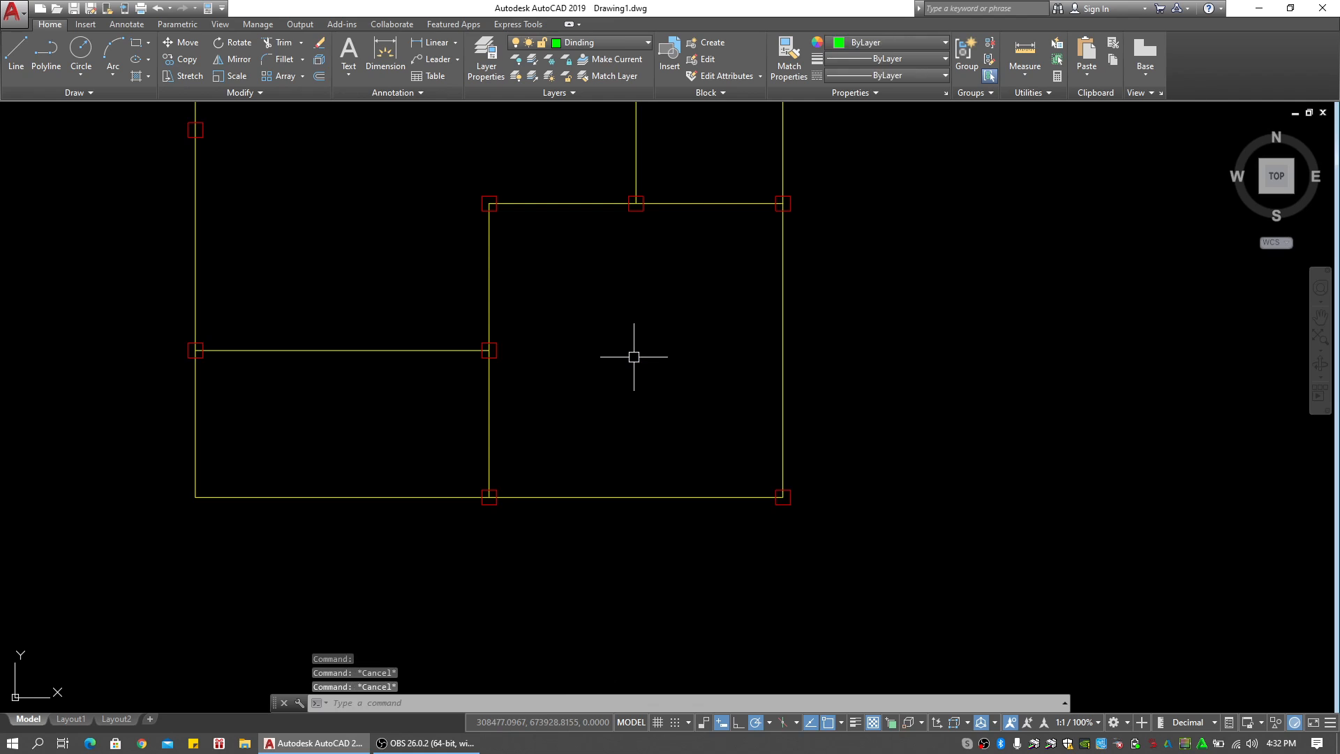
pyautogui.write('mst')
pyautogui.press('Return')
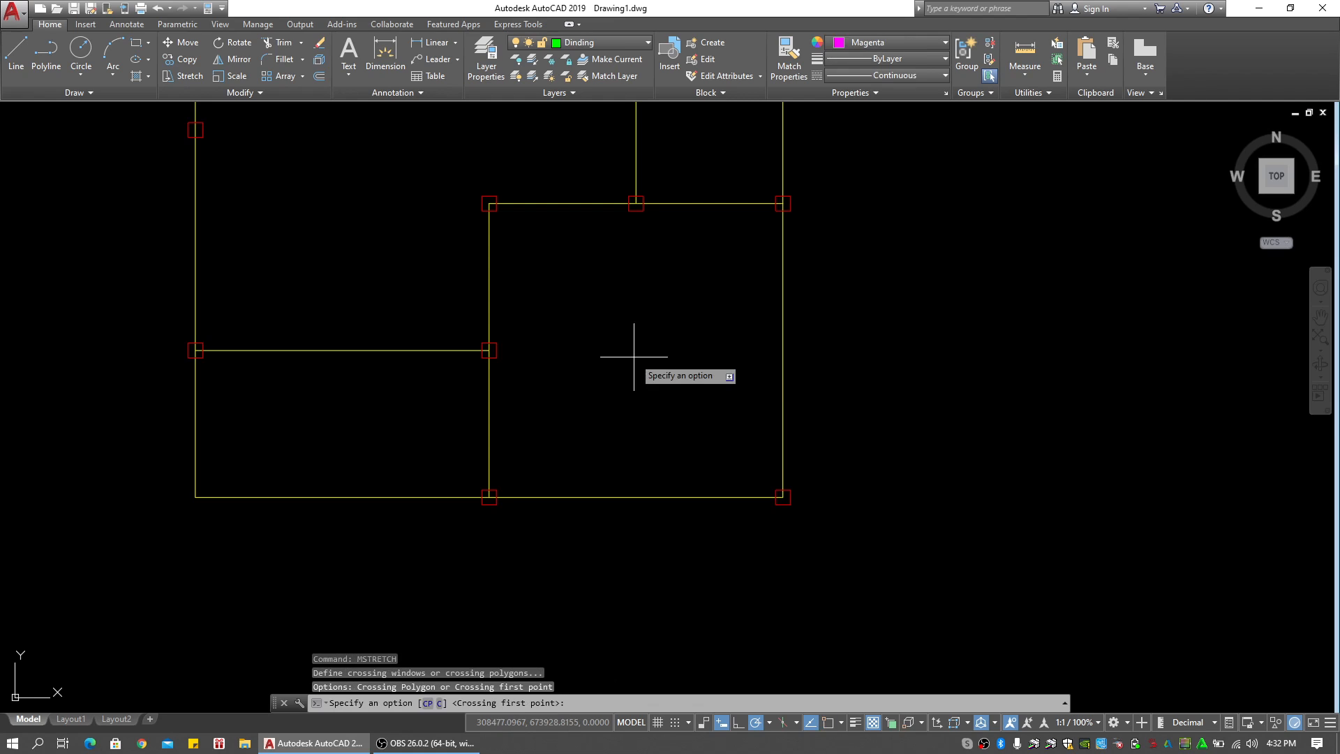
pyautogui.press('Escape')
pyautogui.press('Escape')
pyautogui.press('Escape')
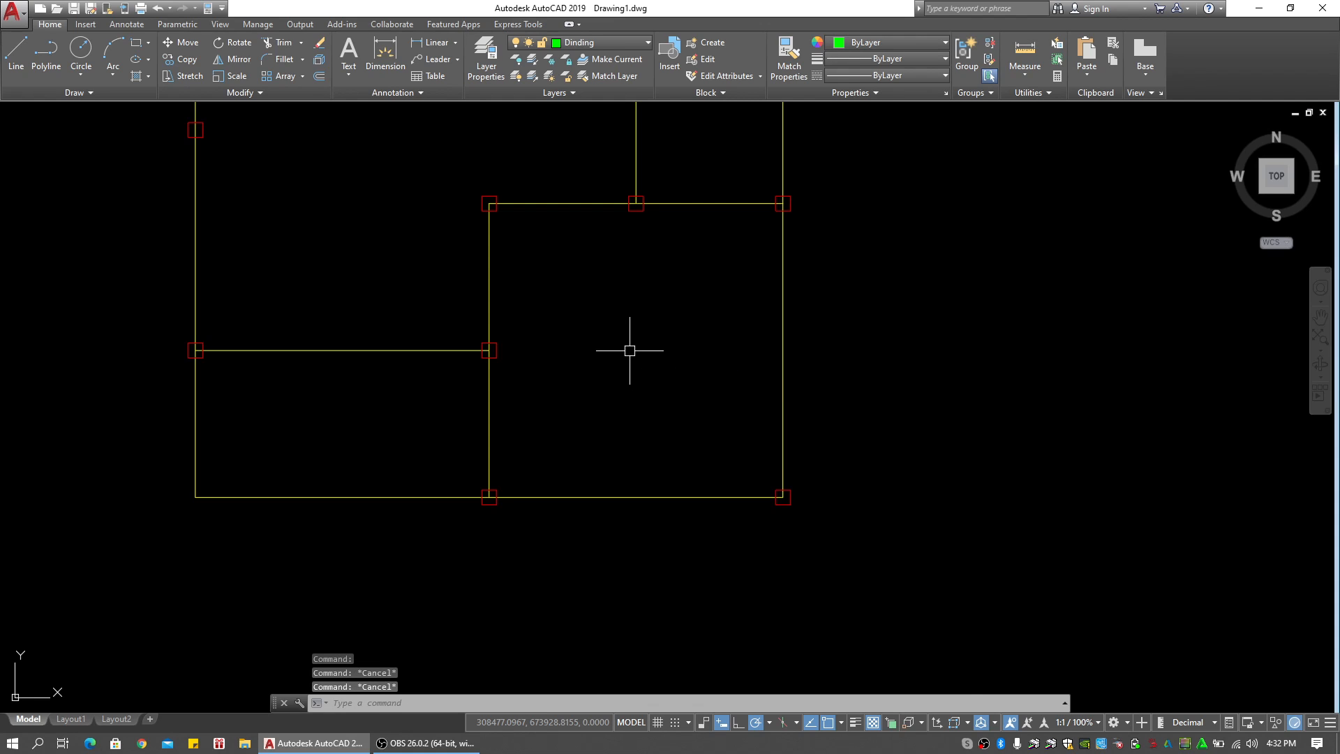
# Draw a trial horizontal multiline in the empty area east of the plan's lower-right corner column
pyautogui.write('ml')
pyautogui.press('Return')
pyautogui.scroll(2, 862, 526)
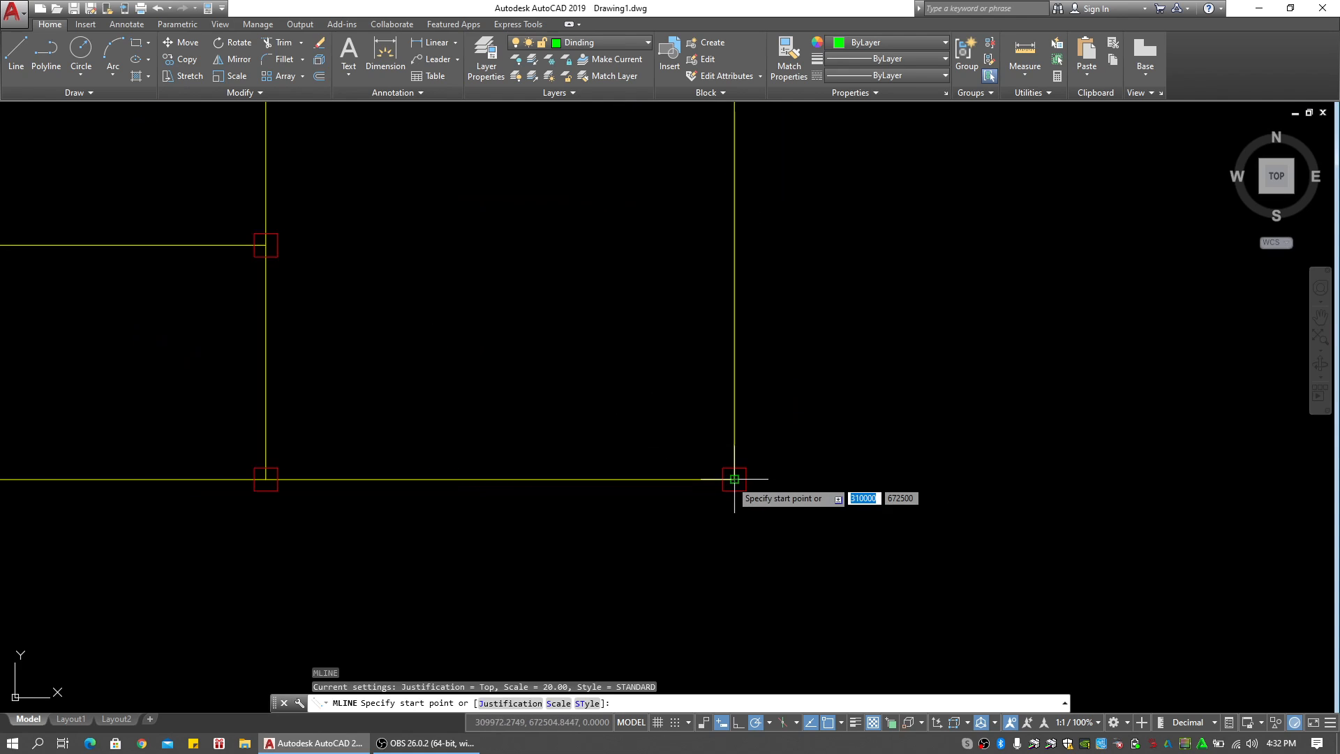
pyautogui.scroll(-6, 734, 478)
pyautogui.scroll(6, 730, 470)
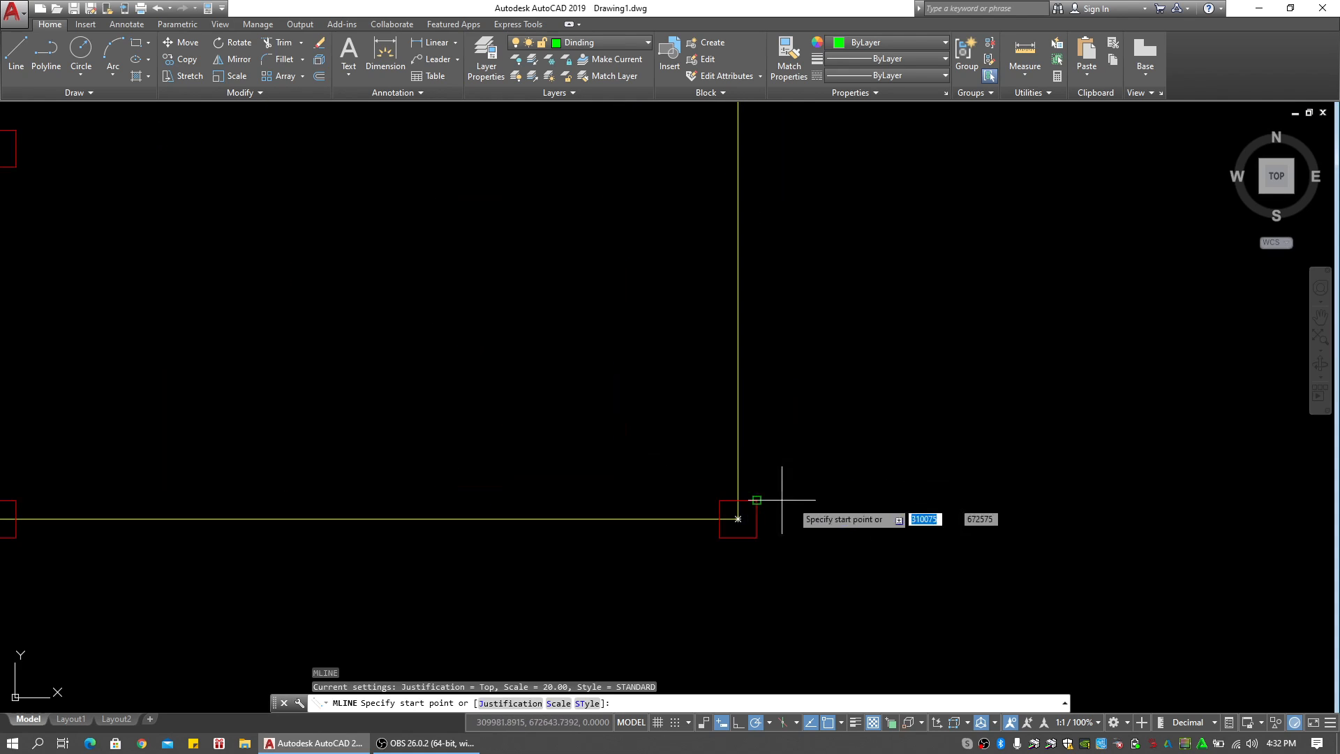
pyautogui.click(730, 472)
pyautogui.click(984, 464)
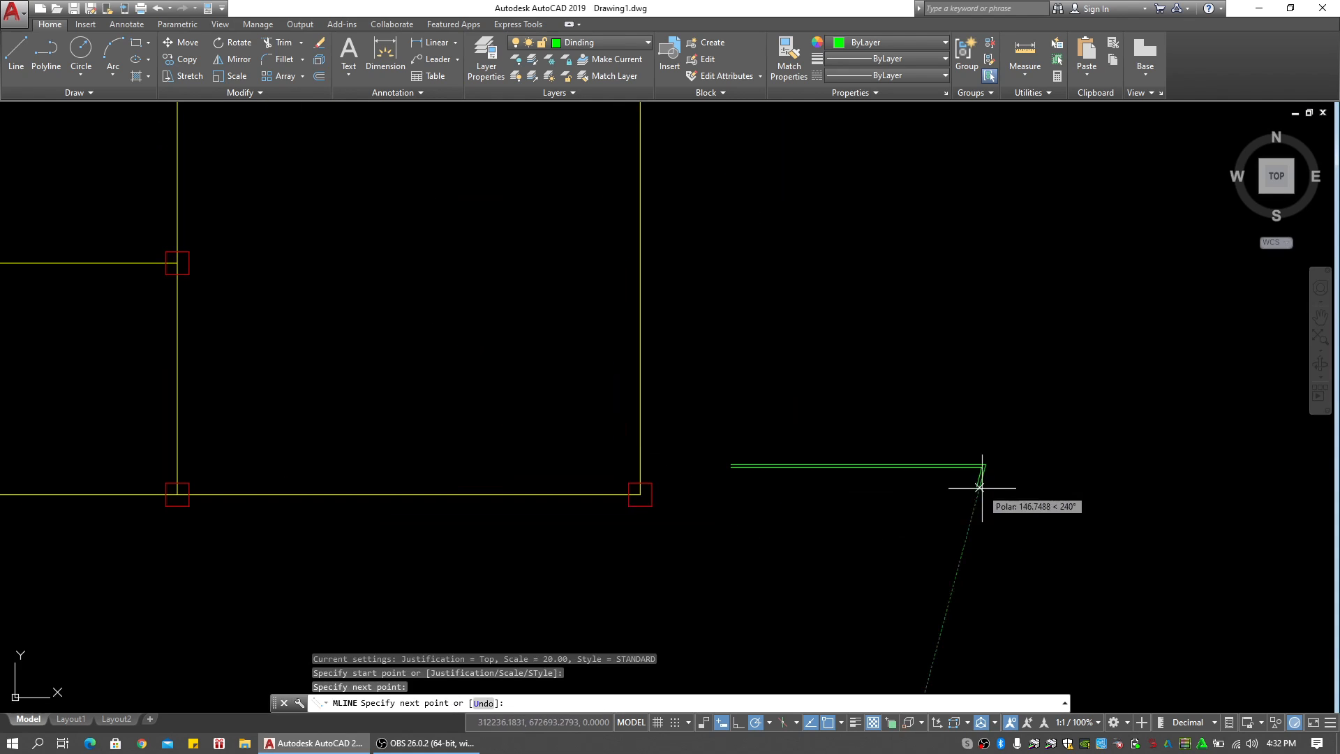
pyautogui.press('Escape')
pyautogui.scroll(4, 984, 487)
pyautogui.press('Escape')
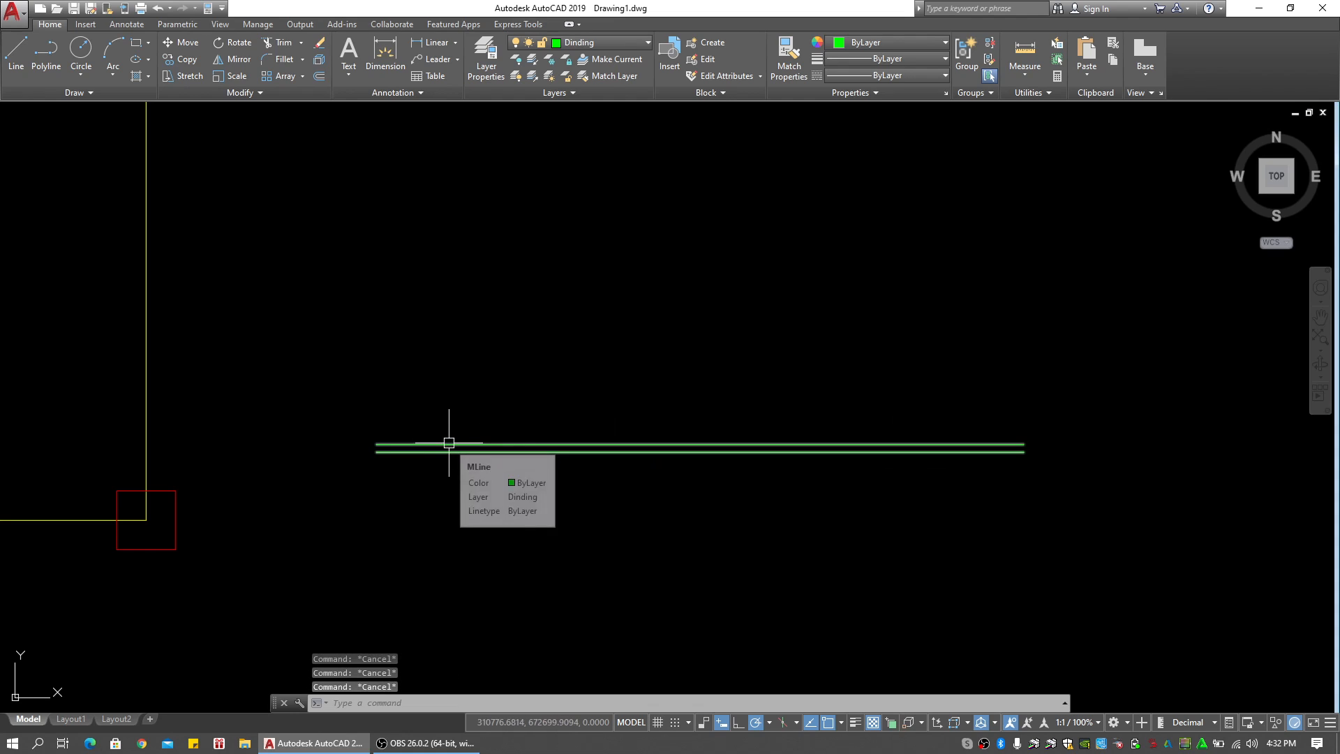
# Erase the trial multiline beside the plan
pyautogui.click(448, 444)
pyautogui.write('e')
pyautogui.press('Return')
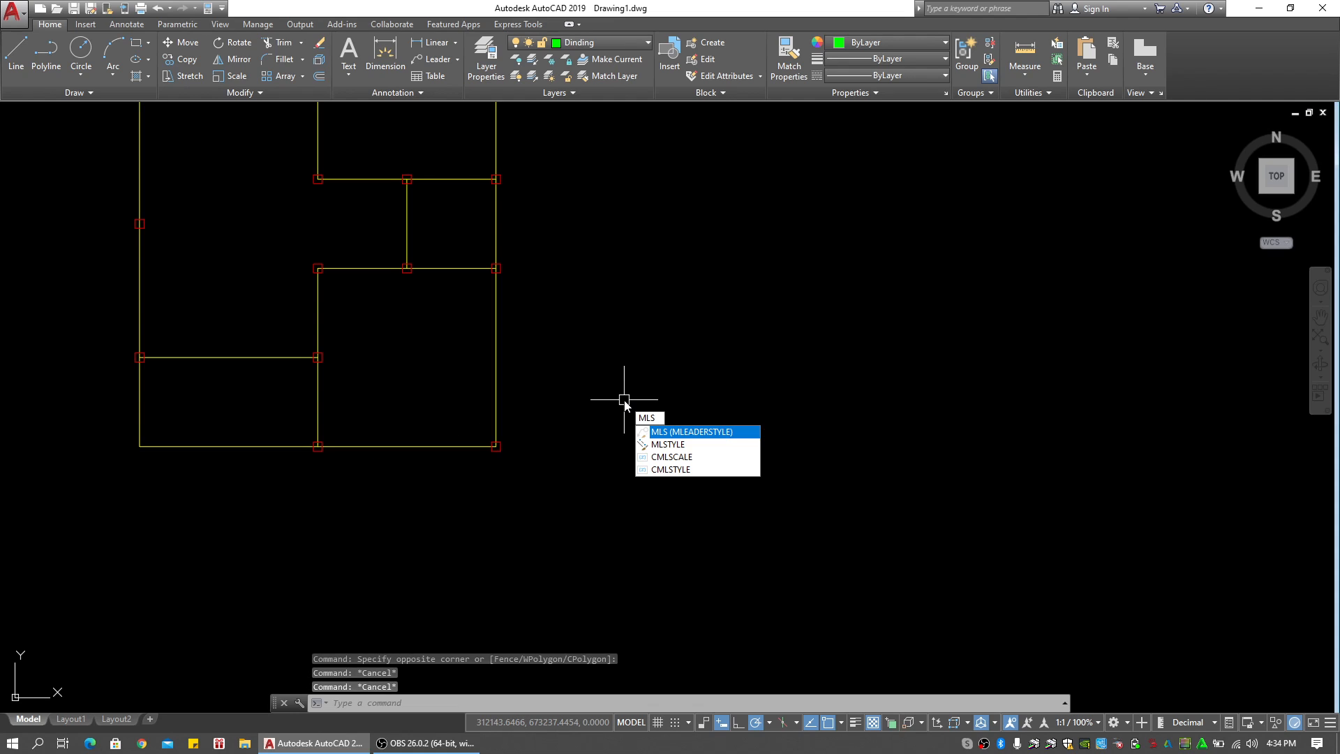
# Examine the STANDARD multiline style's caps, fill and element offsets with MLSTYLE, cancelling without any change
pyautogui.write('TYLE')
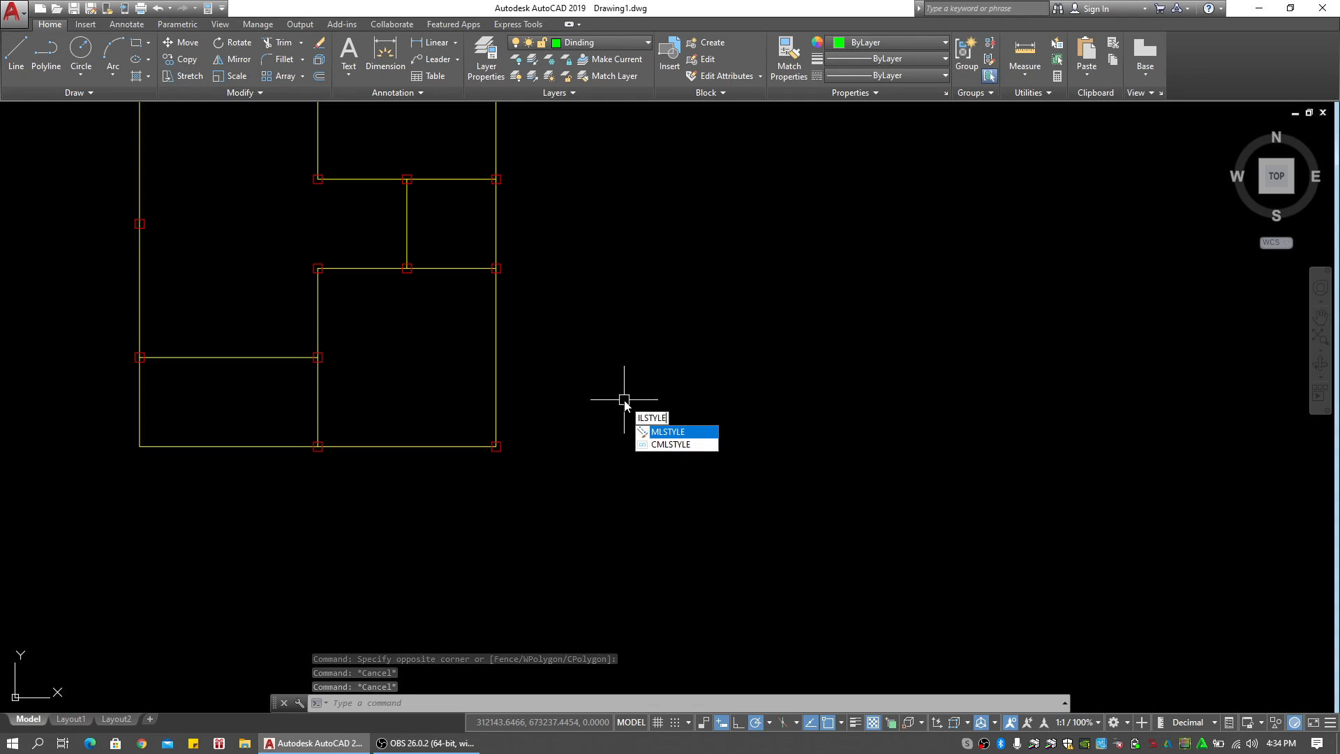
pyautogui.press('Down')
pyautogui.click(688, 431)
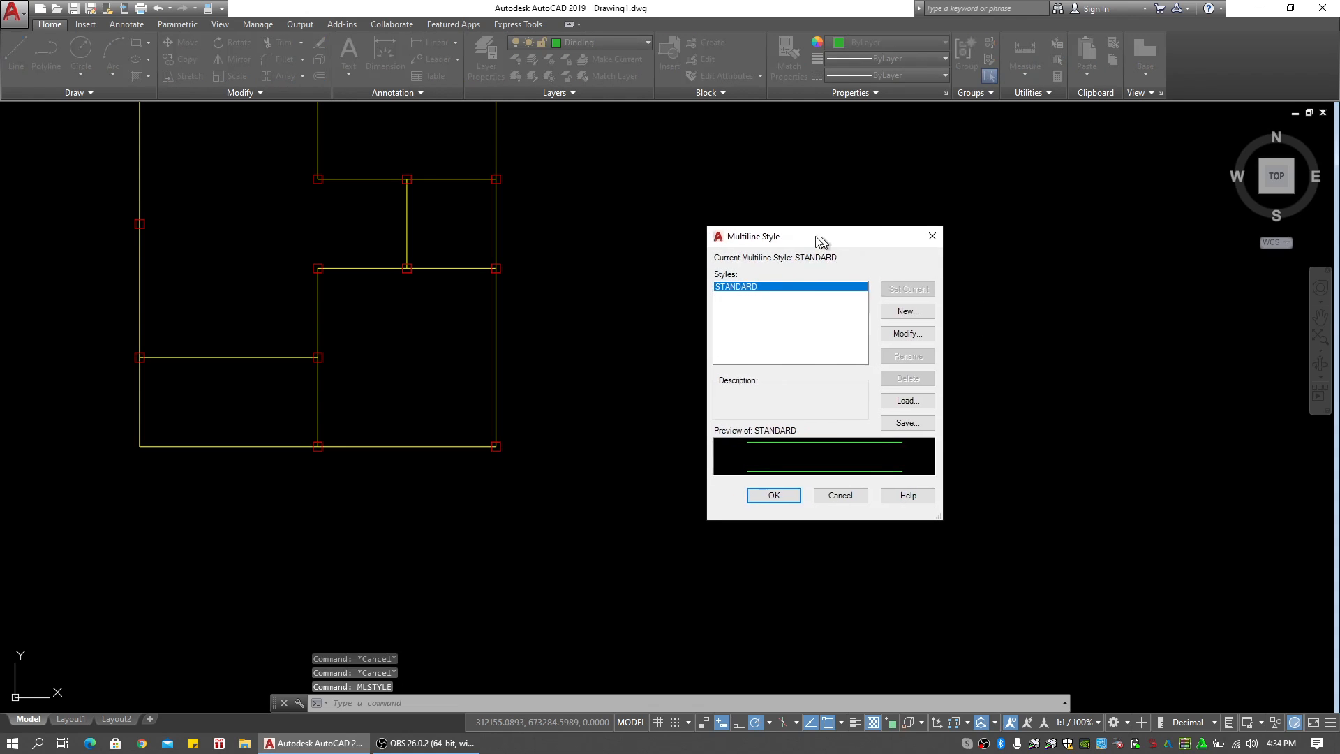
pyautogui.click(858, 324)
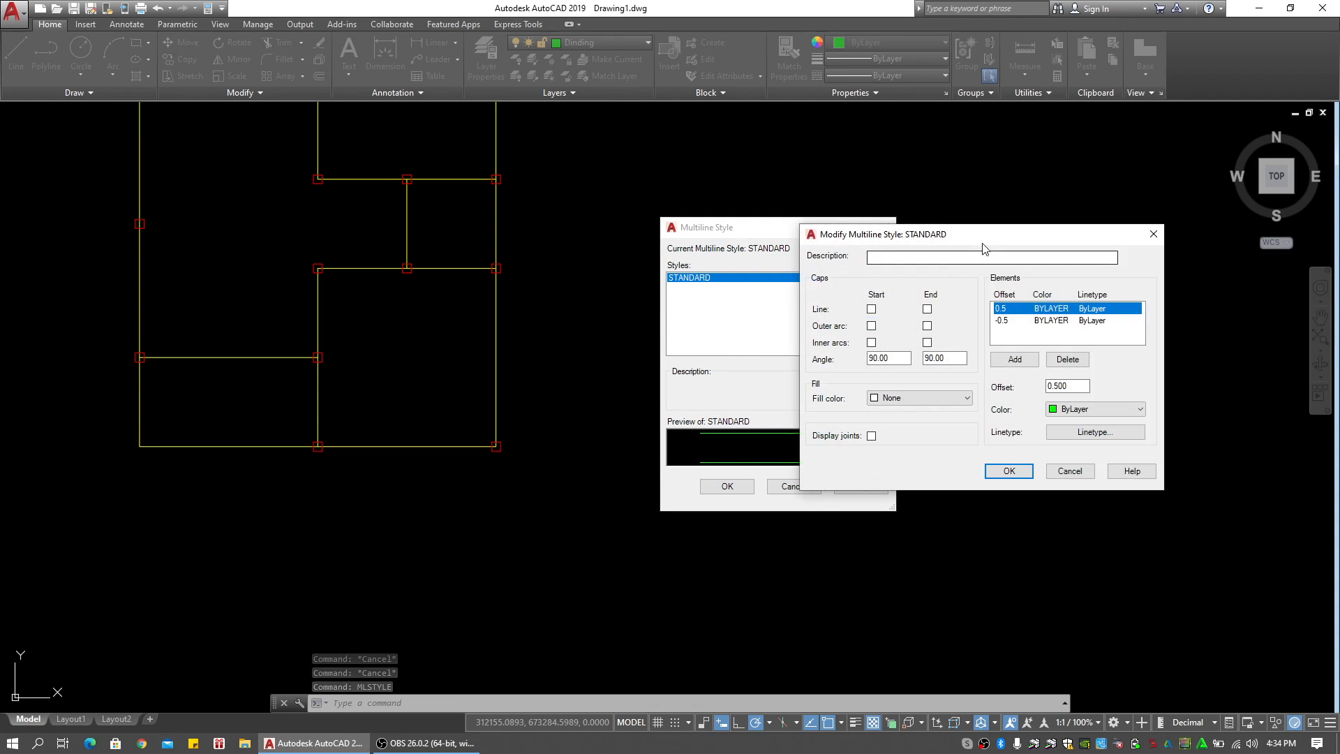
pyautogui.moveTo(985, 235); pyautogui.dragTo(797, 286)
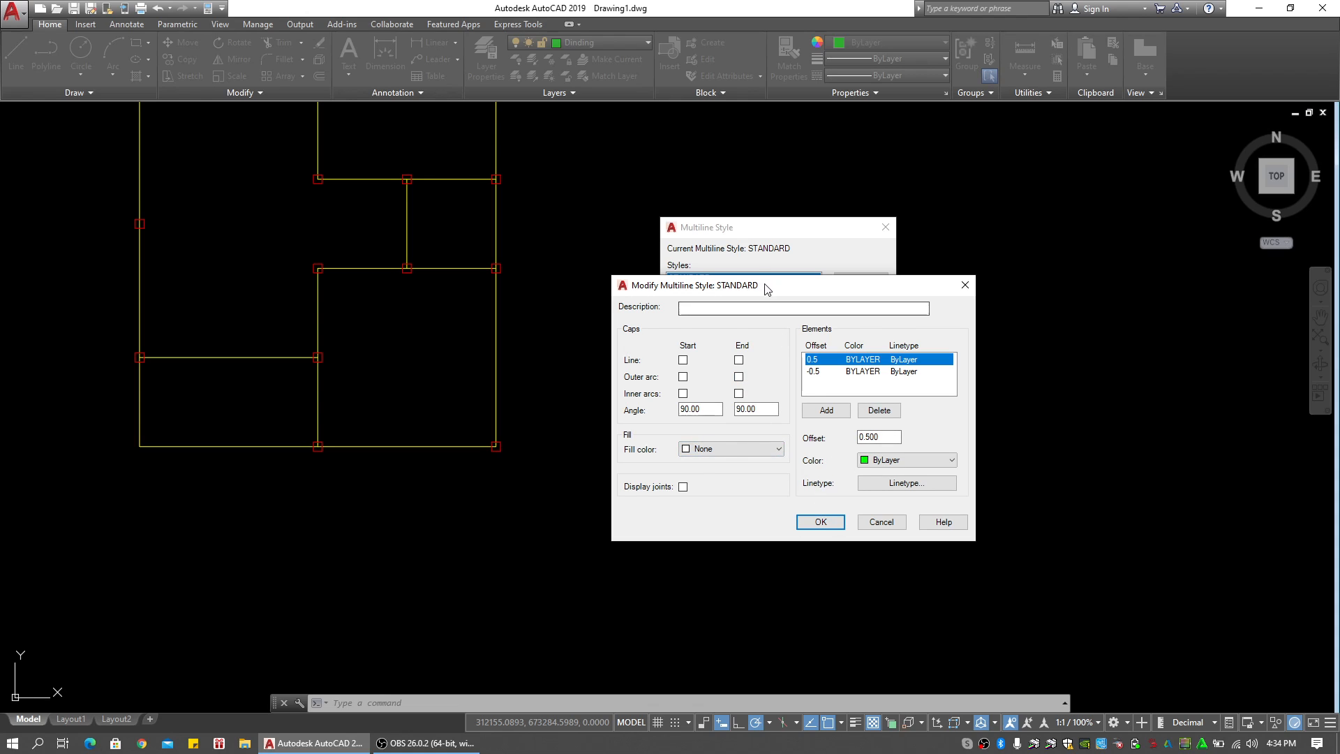
pyautogui.moveTo(768, 288); pyautogui.dragTo(909, 226)
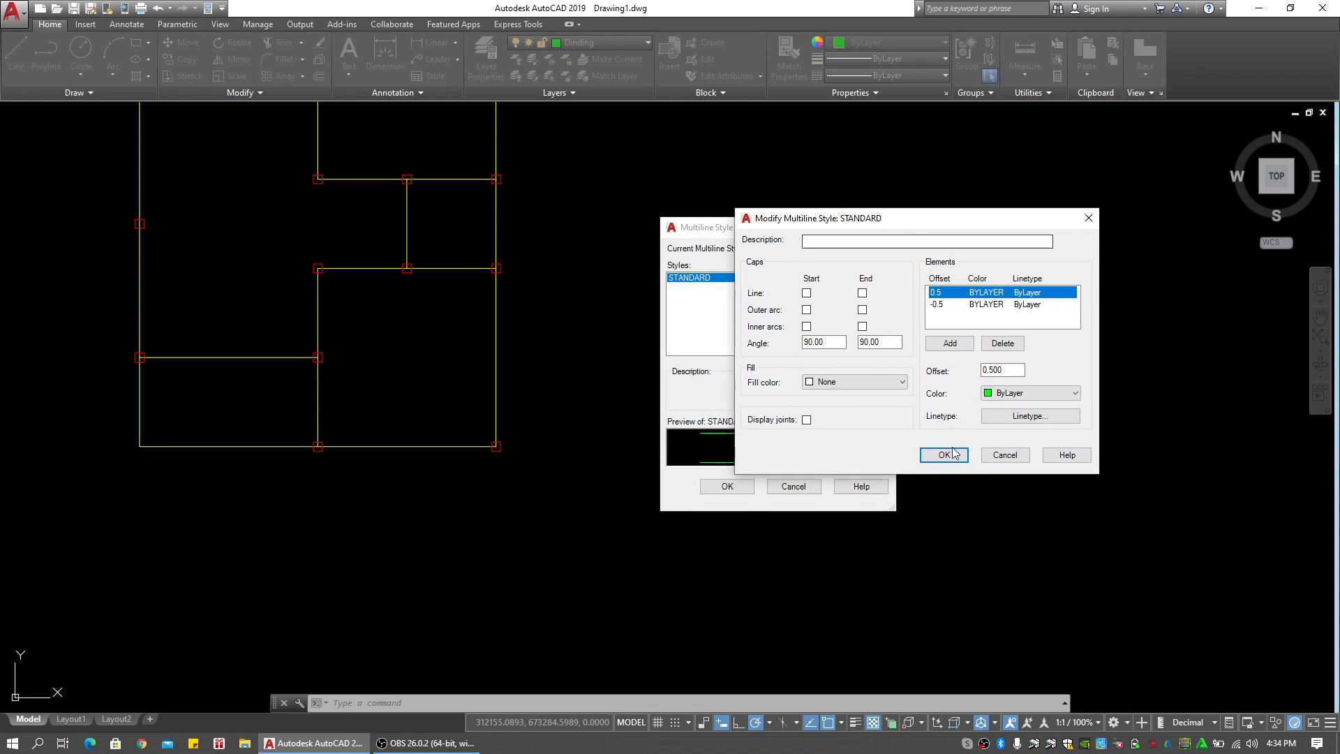
pyautogui.click(1008, 457)
pyautogui.click(810, 490)
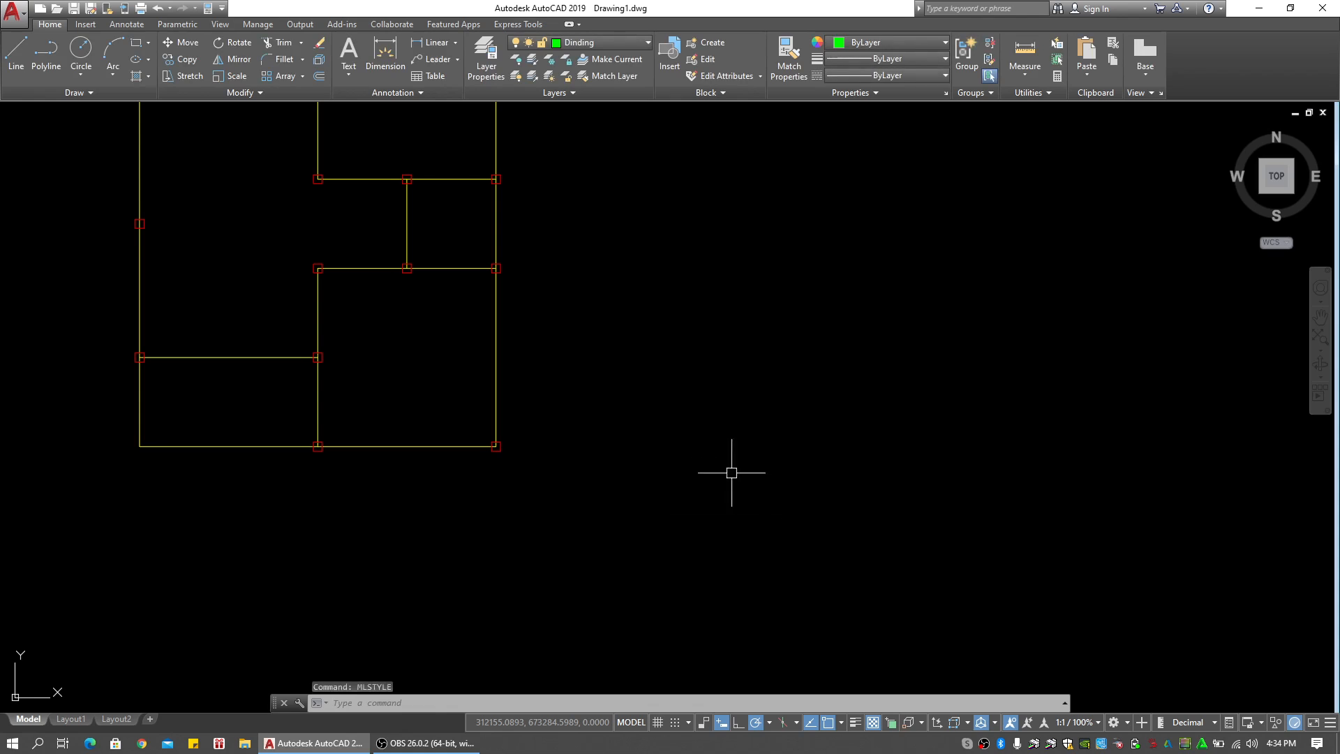
pyautogui.click(669, 453)
pyautogui.click(600, 438)
pyautogui.press('Escape')
pyautogui.press('Escape')
pyautogui.moveTo(506, 445); pyautogui.dragTo(573, 448, button='middle')
pyautogui.scroll(7, 573, 448)
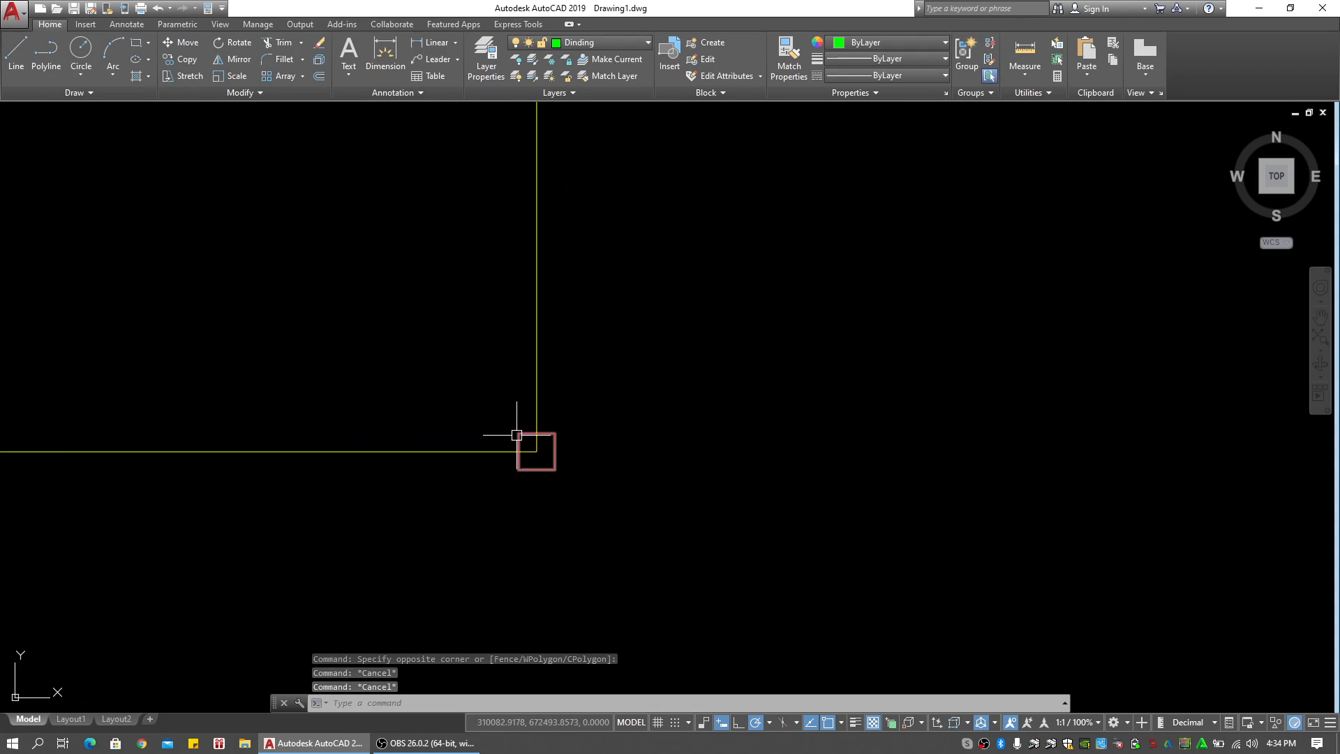
# Start a multiline in the STANDARD style, setting its justification to Zero and its scale to 150
pyautogui.scroll(-2, 517, 434)
pyautogui.moveTo(530, 435); pyautogui.dragTo(599, 453, button='middle')
pyautogui.moveTo(745, 455); pyautogui.dragTo(730, 459, button='middle')
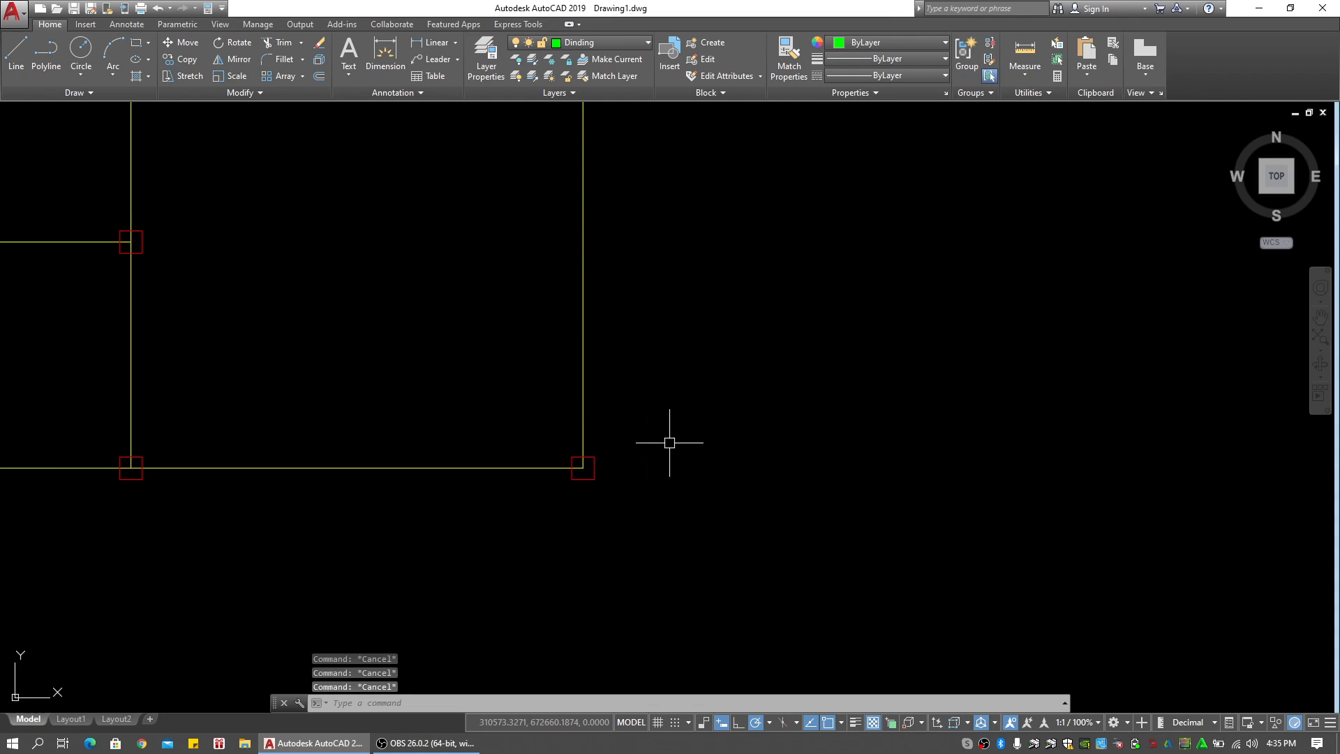
pyautogui.moveTo(717, 446); pyautogui.dragTo(827, 447, button='middle')
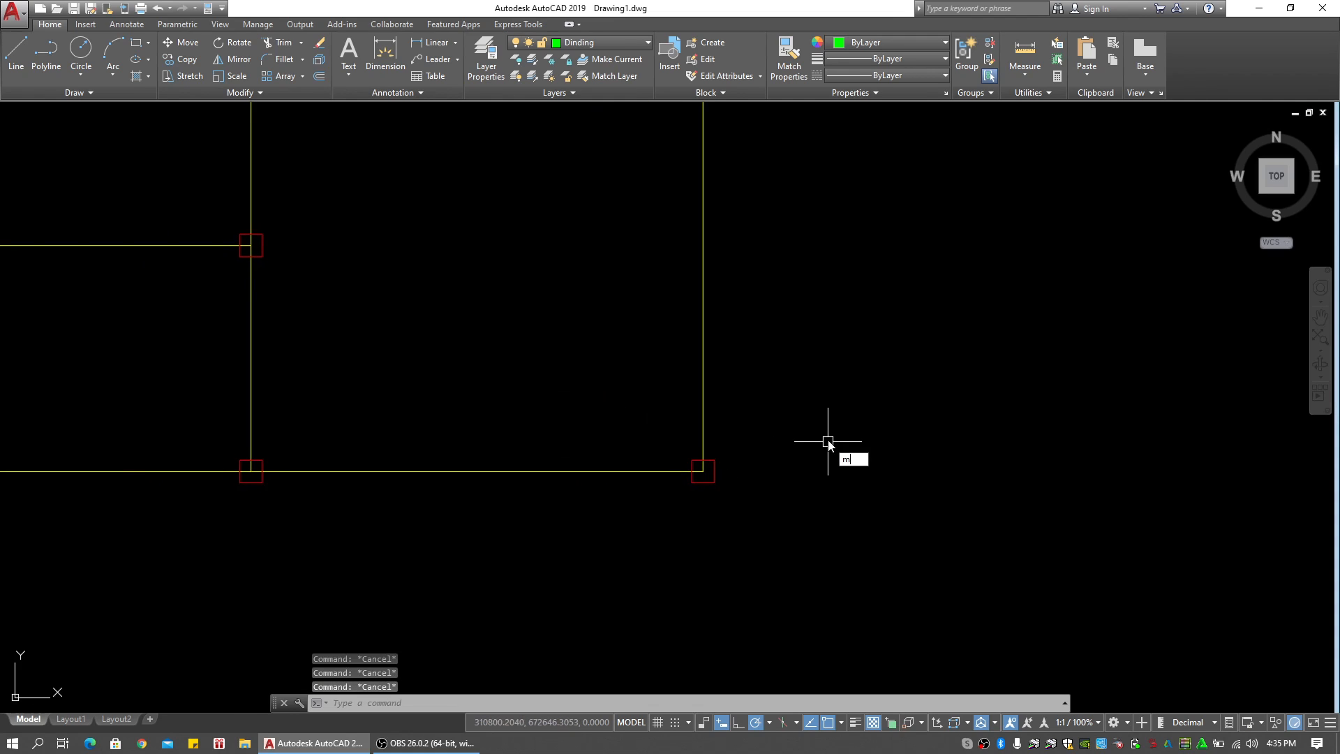
pyautogui.write('l')
pyautogui.press('Return')
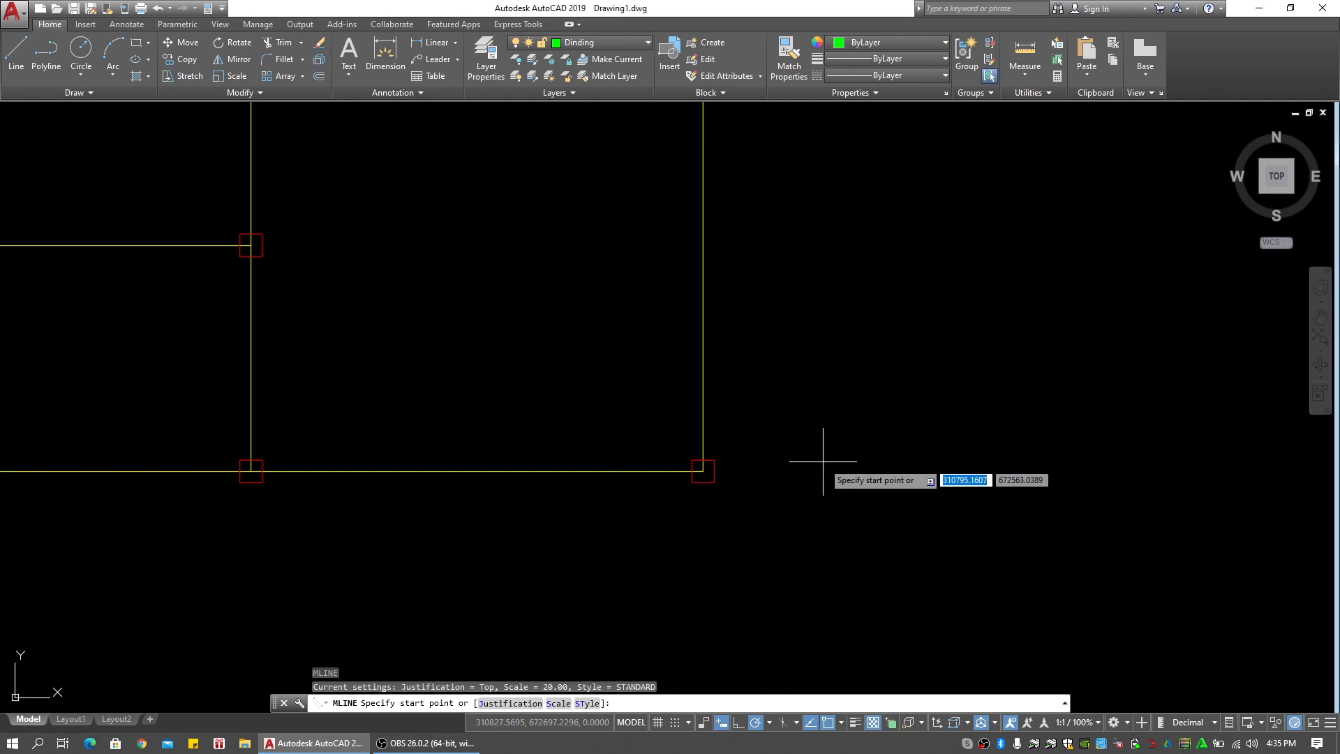
pyautogui.press('Return')
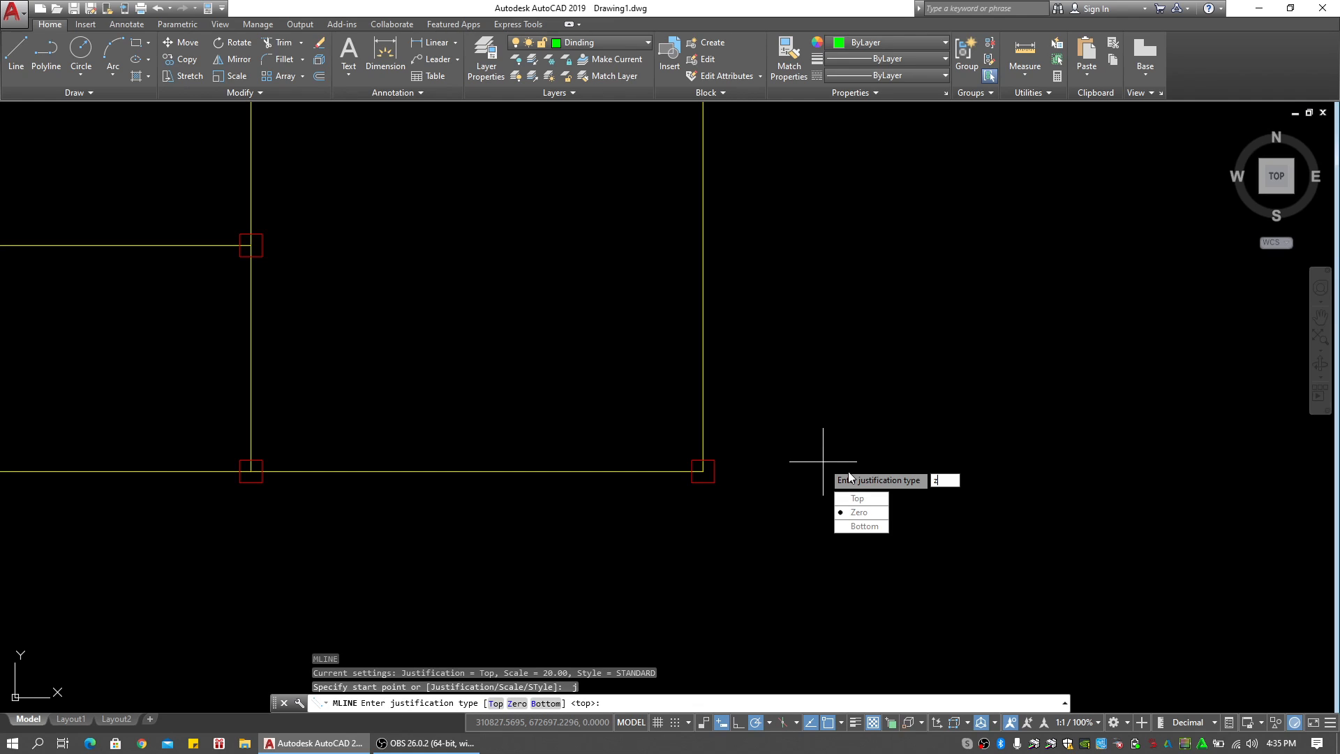
pyautogui.press('Return')
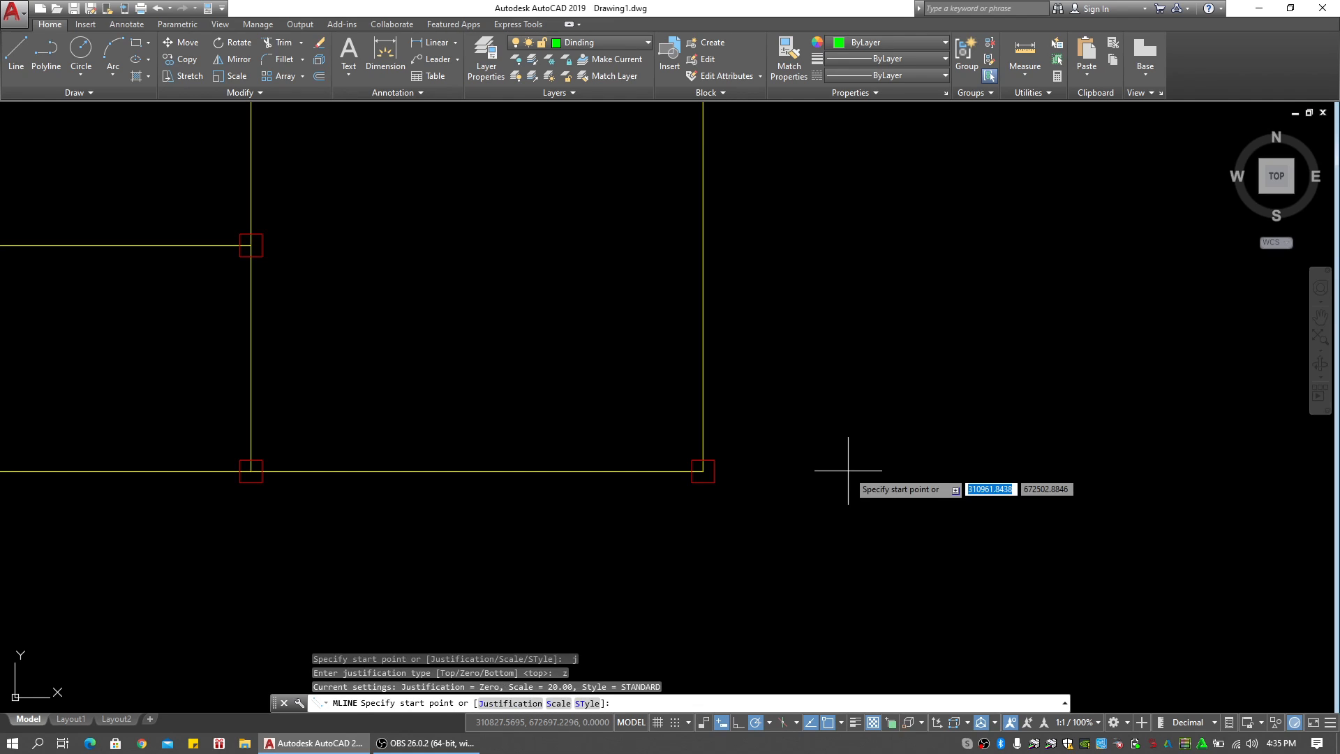
pyautogui.write('s')
pyautogui.press('Return')
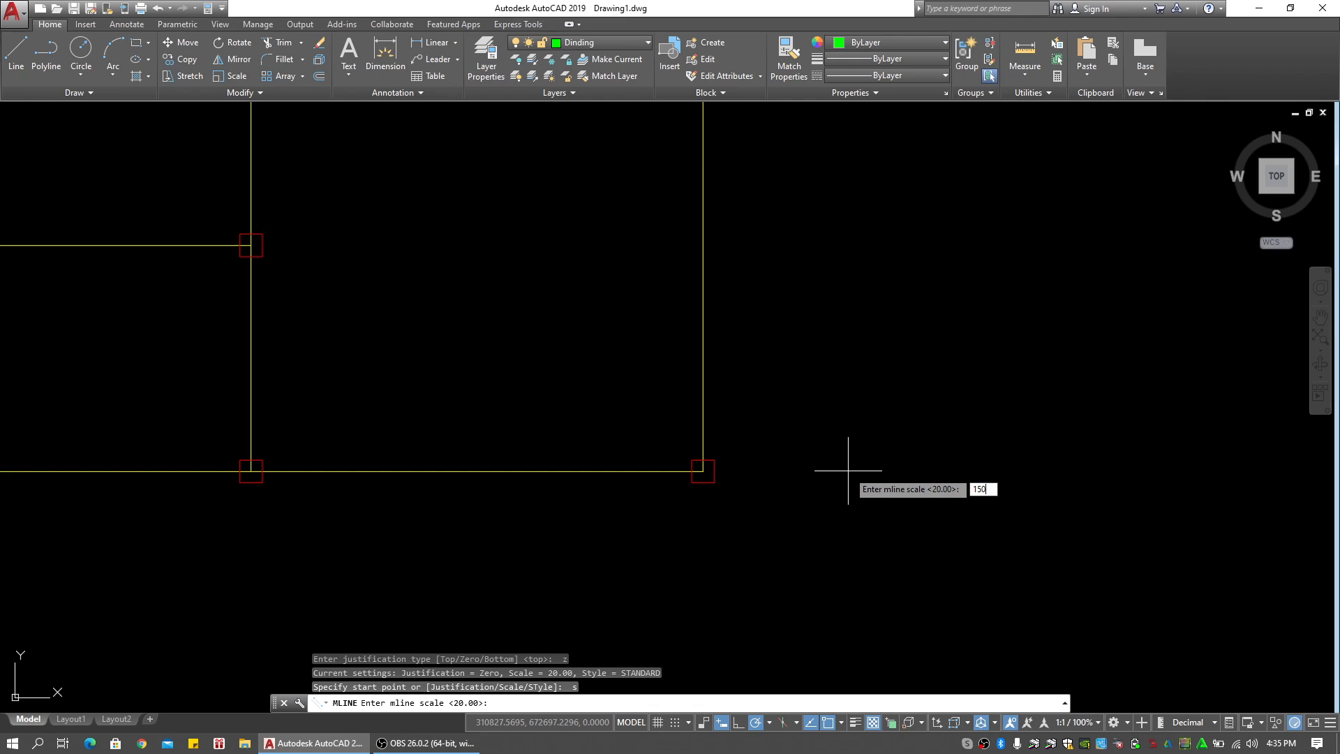
pyautogui.write('150')
pyautogui.press('Return')
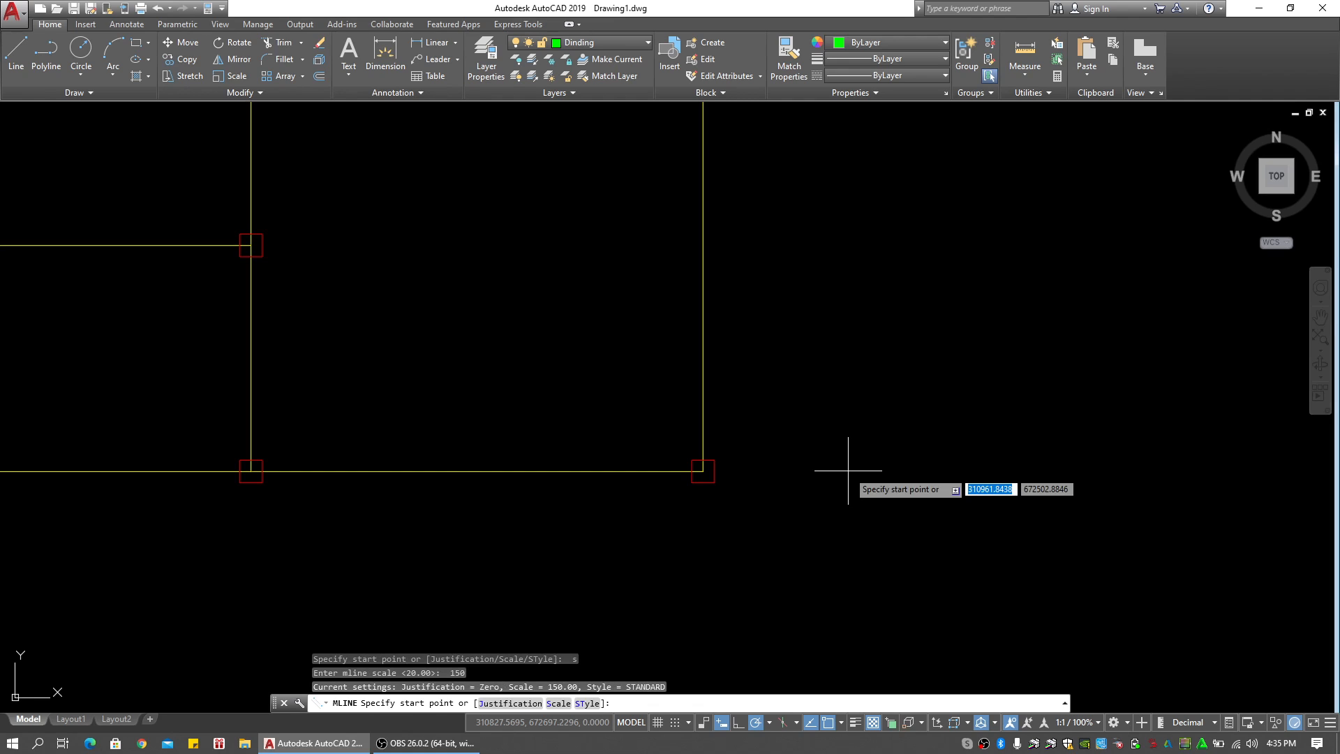
pyautogui.write('st')
pyautogui.press('Return')
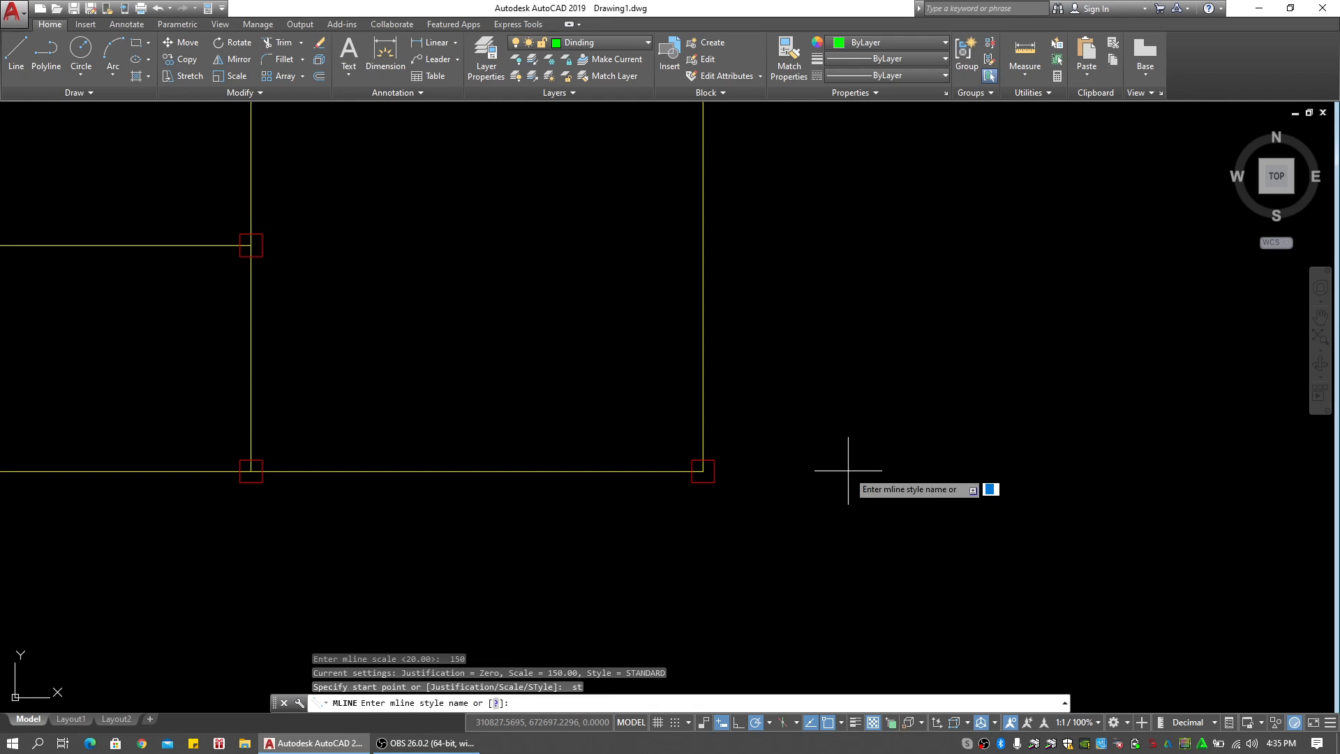
pyautogui.press('Escape')
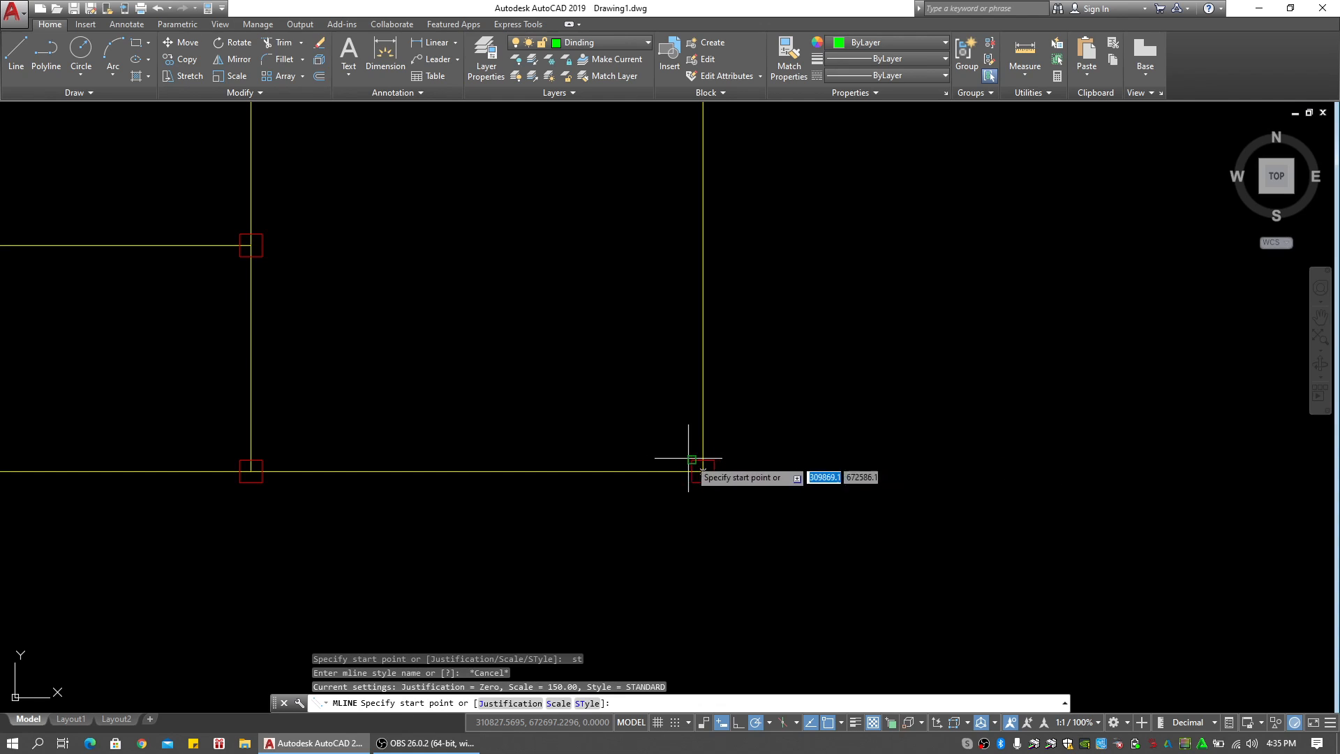
# Draw the multiline wall from the lower-right corner column up the plan's east side, then west along the upper bedroom's north edge
pyautogui.click(703, 471)
pyautogui.scroll(-3, 693, 245)
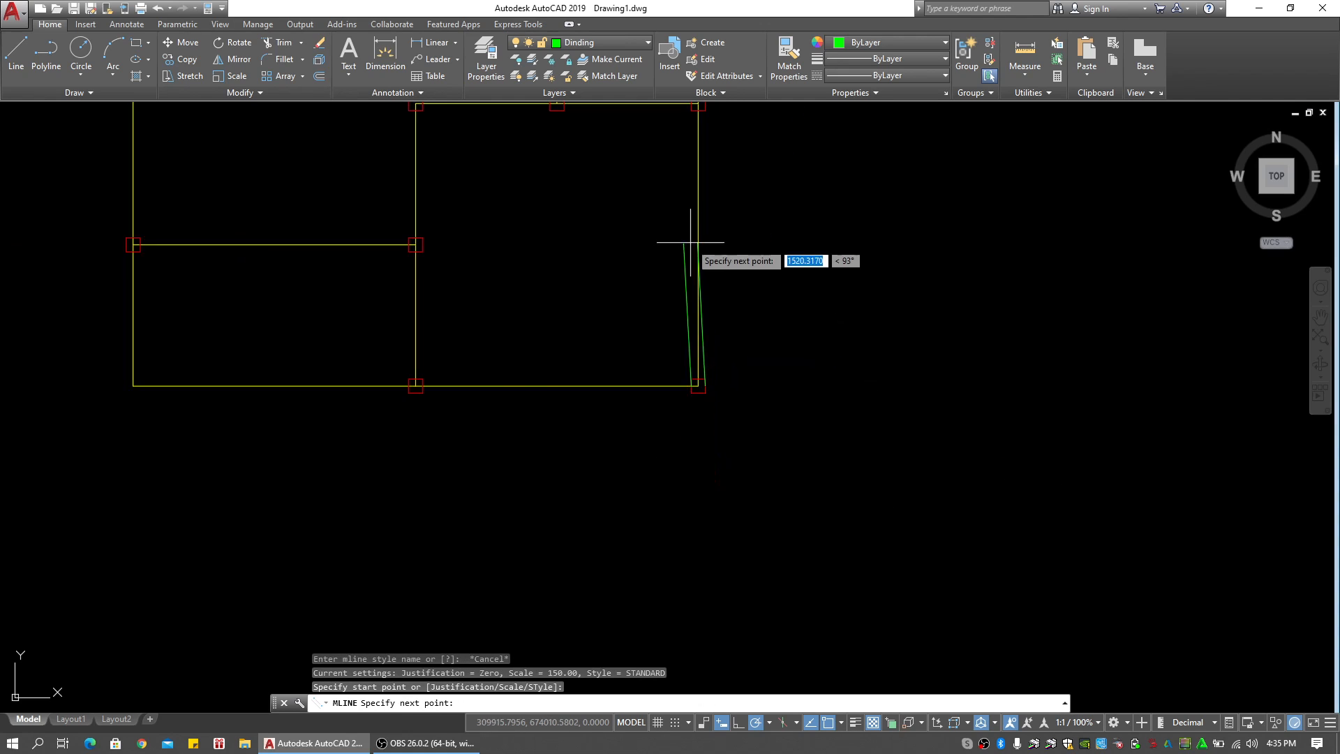
pyautogui.scroll(5, 719, 438)
pyautogui.scroll(-6, 718, 438)
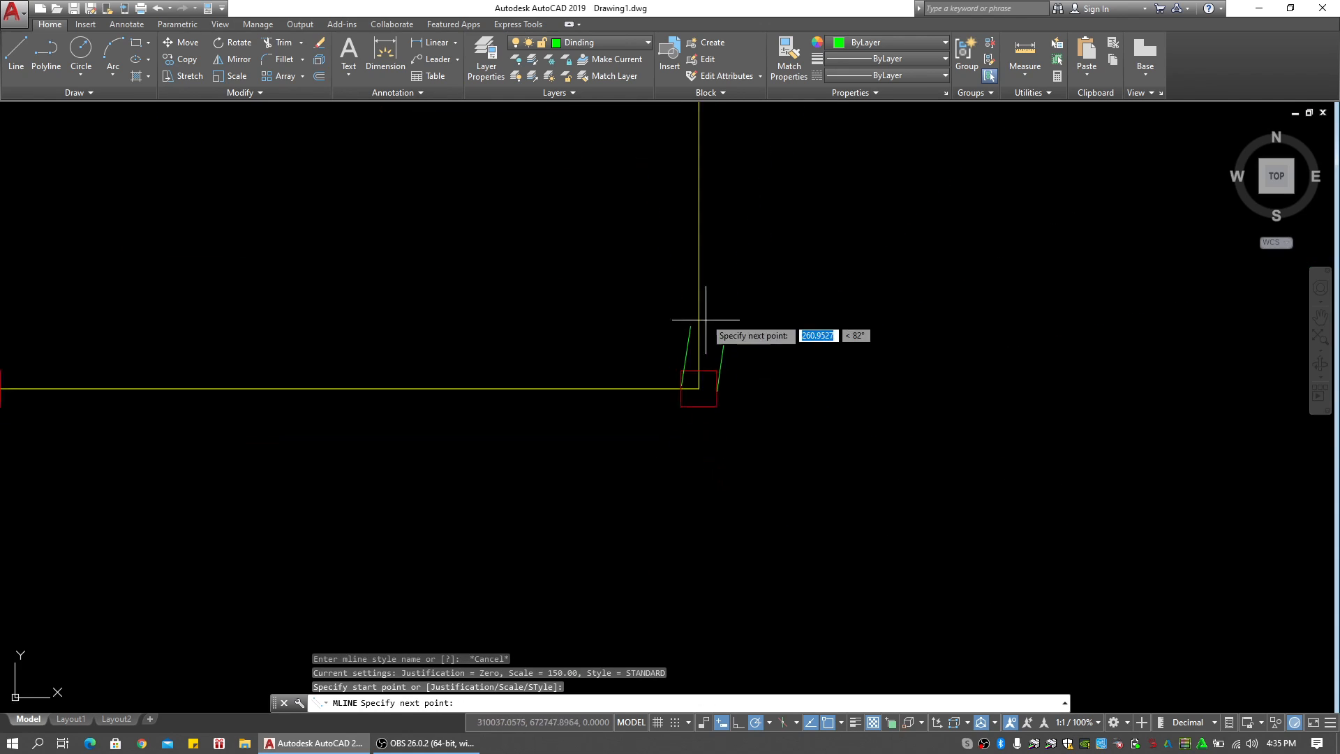
pyautogui.scroll(5, 713, 272)
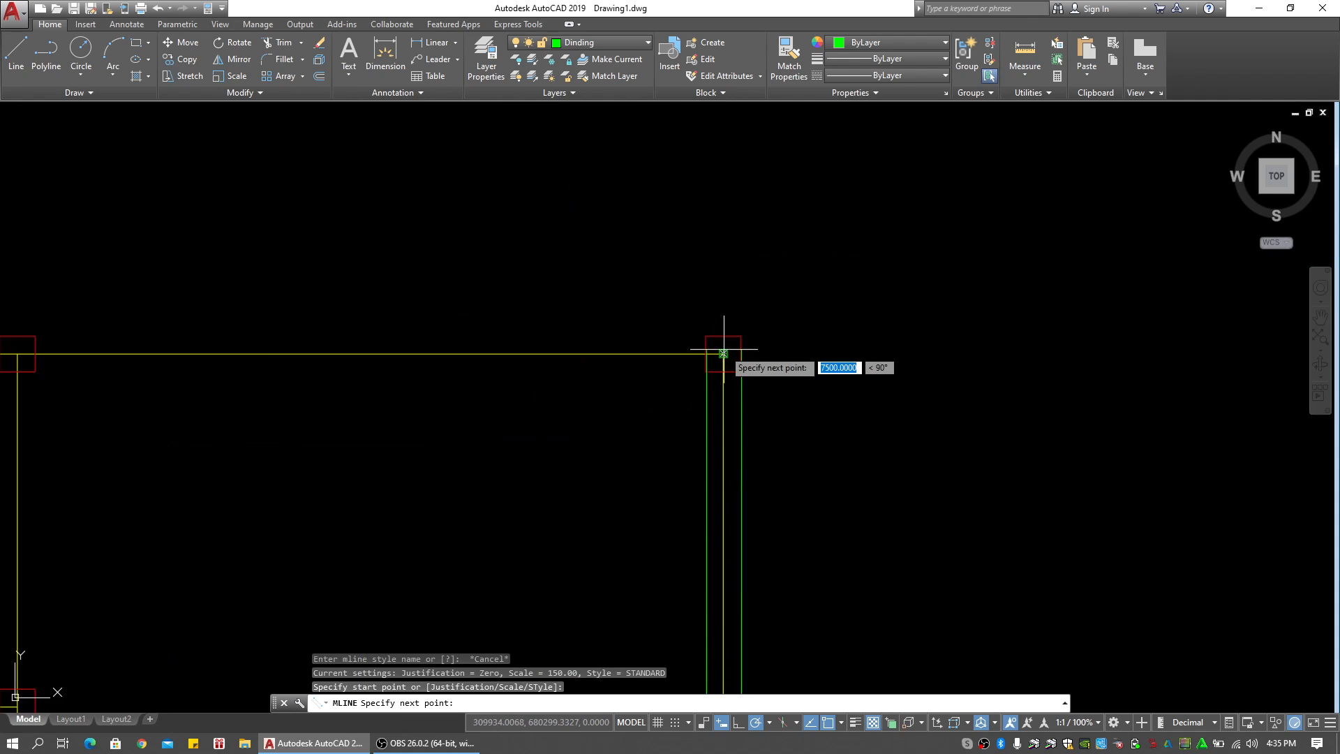
pyautogui.click(713, 272)
pyautogui.scroll(-3, 586, 342)
pyautogui.scroll(6, 577, 322)
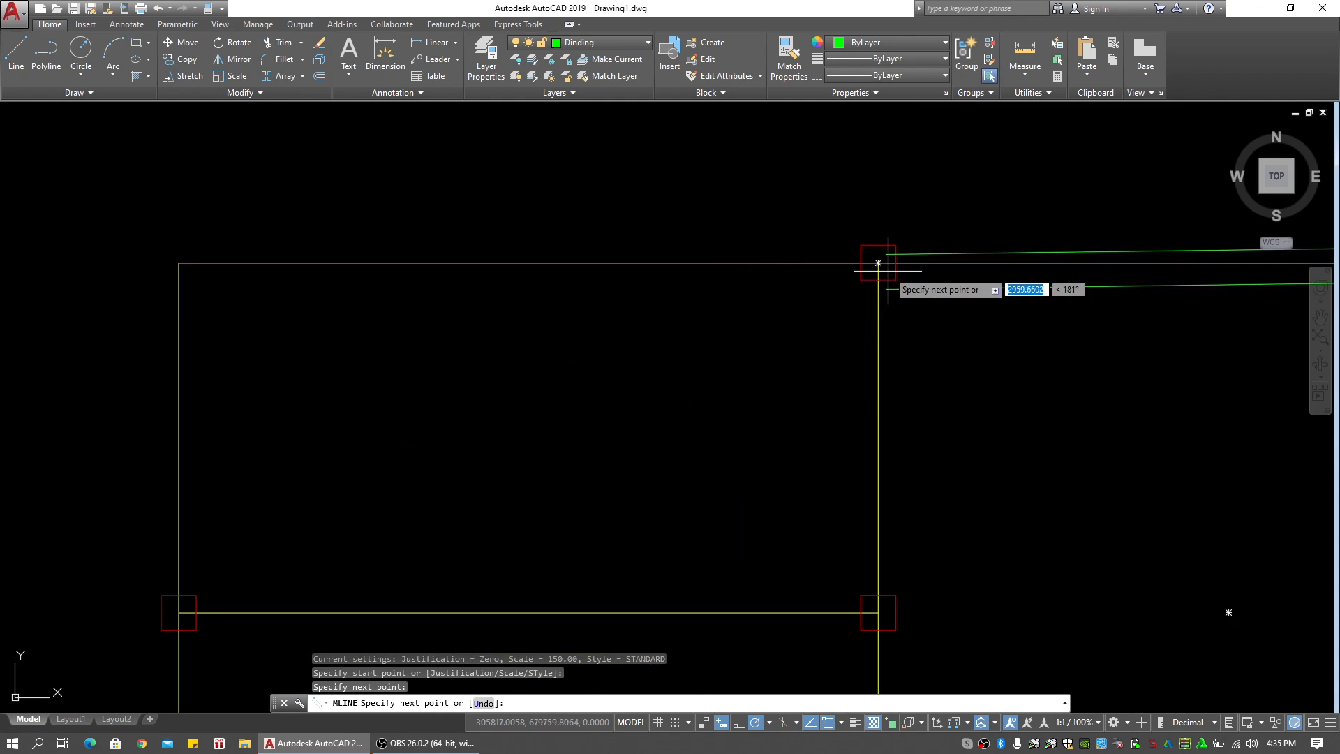
pyautogui.click(877, 263)
# Continue the multiline down the upper bedroom's west side and east along its south edge to the outer wall
pyautogui.scroll(-4, 845, 411)
pyautogui.moveTo(845, 411); pyautogui.dragTo(836, 258, button='middle')
pyautogui.scroll(4, 842, 368)
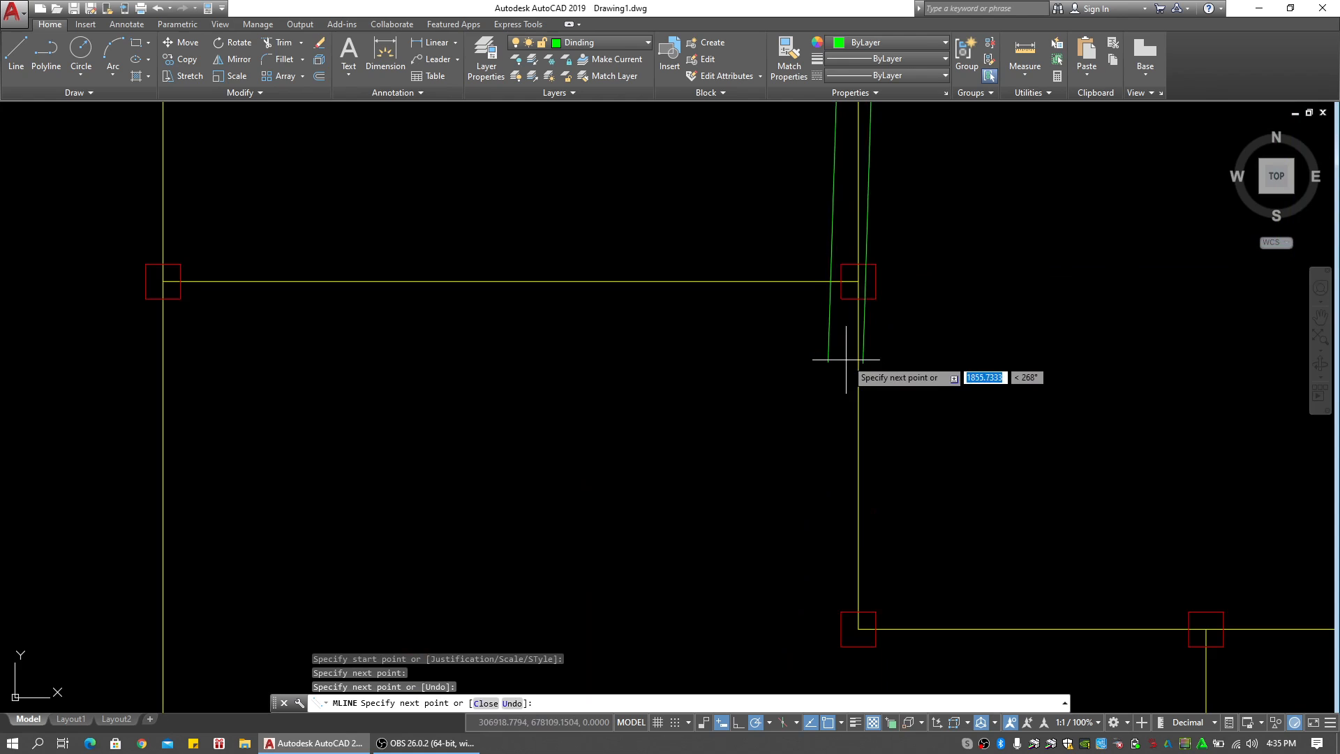
pyautogui.click(858, 282)
pyautogui.scroll(-4, 839, 318)
pyautogui.moveTo(840, 317); pyautogui.dragTo(750, 236, button='middle')
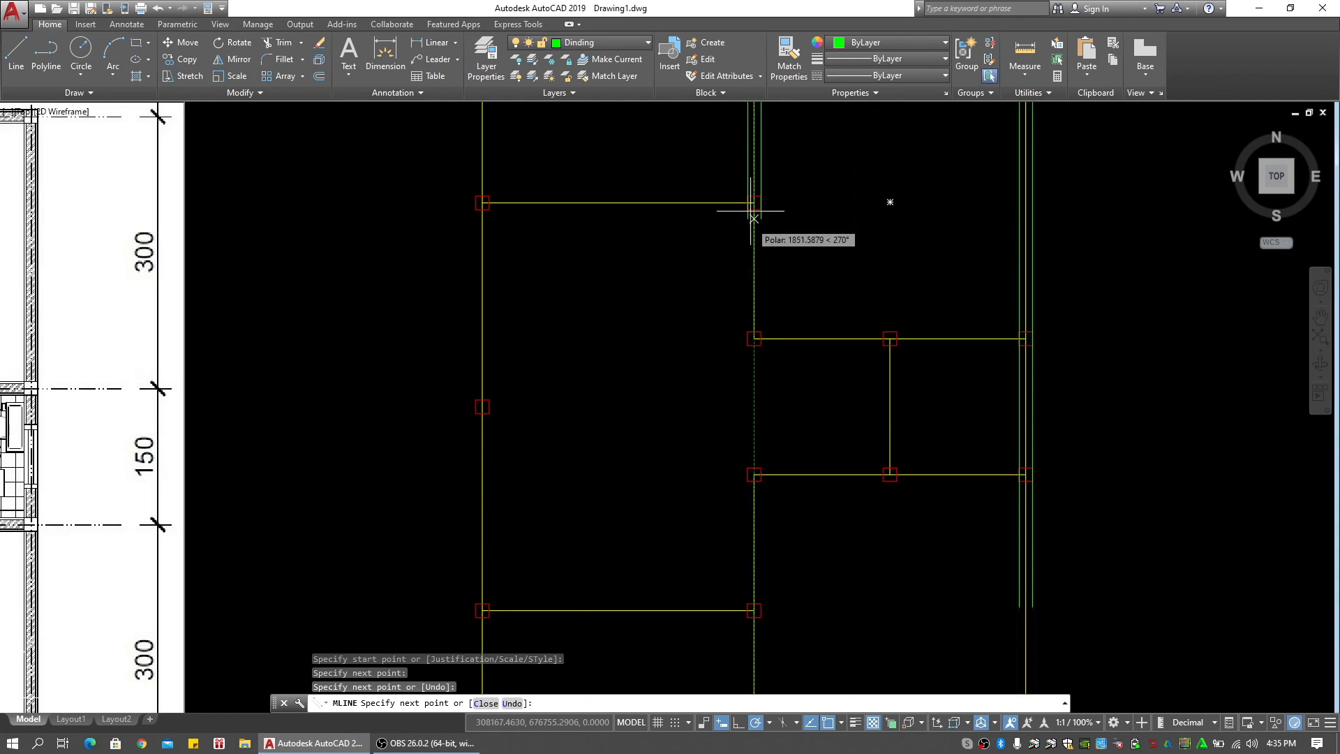
pyautogui.scroll(4, 750, 205)
pyautogui.moveTo(759, 503); pyautogui.dragTo(627, 283, button='middle')
pyautogui.scroll(-4, 725, 306)
pyautogui.scroll(4, 636, 323)
pyautogui.click(622, 324)
pyautogui.moveTo(1212, 322); pyautogui.dragTo(825, 297, button='middle')
pyautogui.click(947, 311)
pyautogui.scroll(-4, 938, 314)
pyautogui.press('Return')
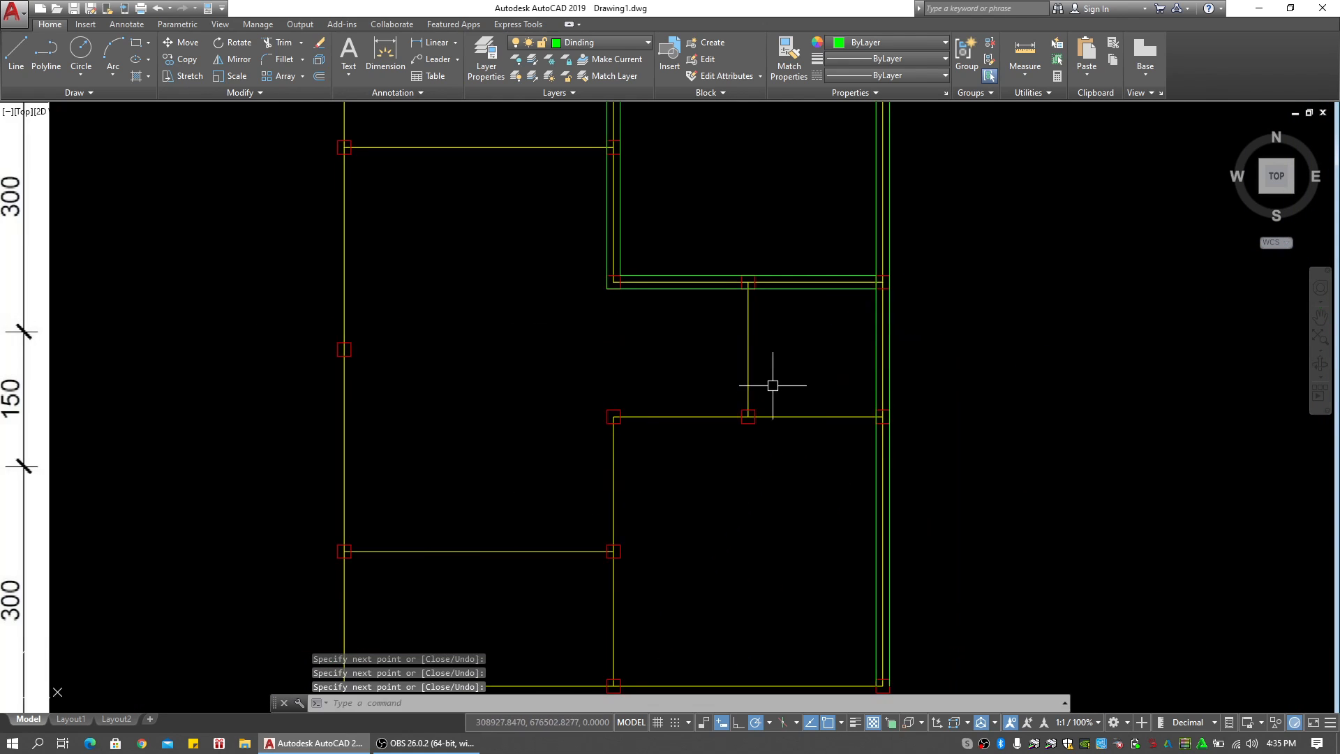
# Draw a multiline around the lower bedroom's north, west and south sides, from the east wall to the lower-right corner column
pyautogui.moveTo(771, 473); pyautogui.dragTo(881, 307, button='middle')
pyautogui.scroll(4, 971, 494)
pyautogui.scroll(-4, 891, 460)
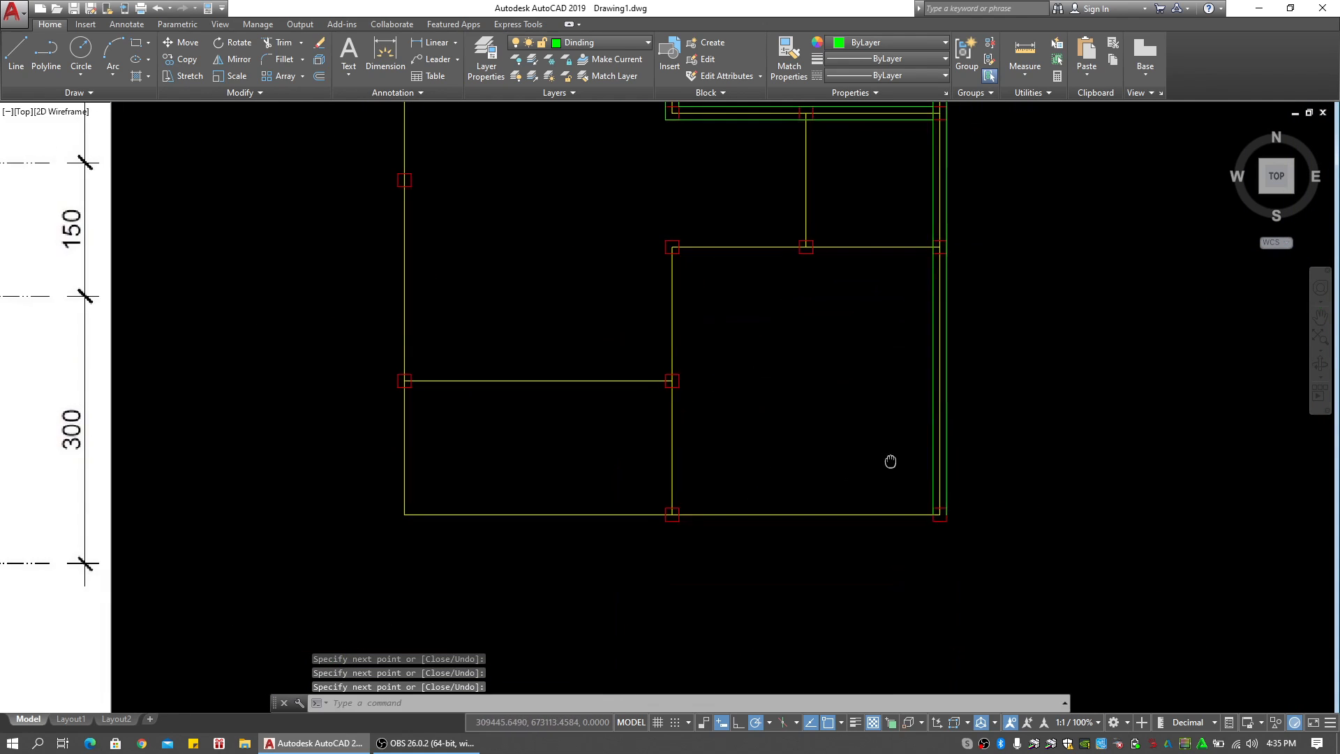
pyautogui.scroll(4, 937, 249)
pyautogui.press('Return')
pyautogui.click(931, 228)
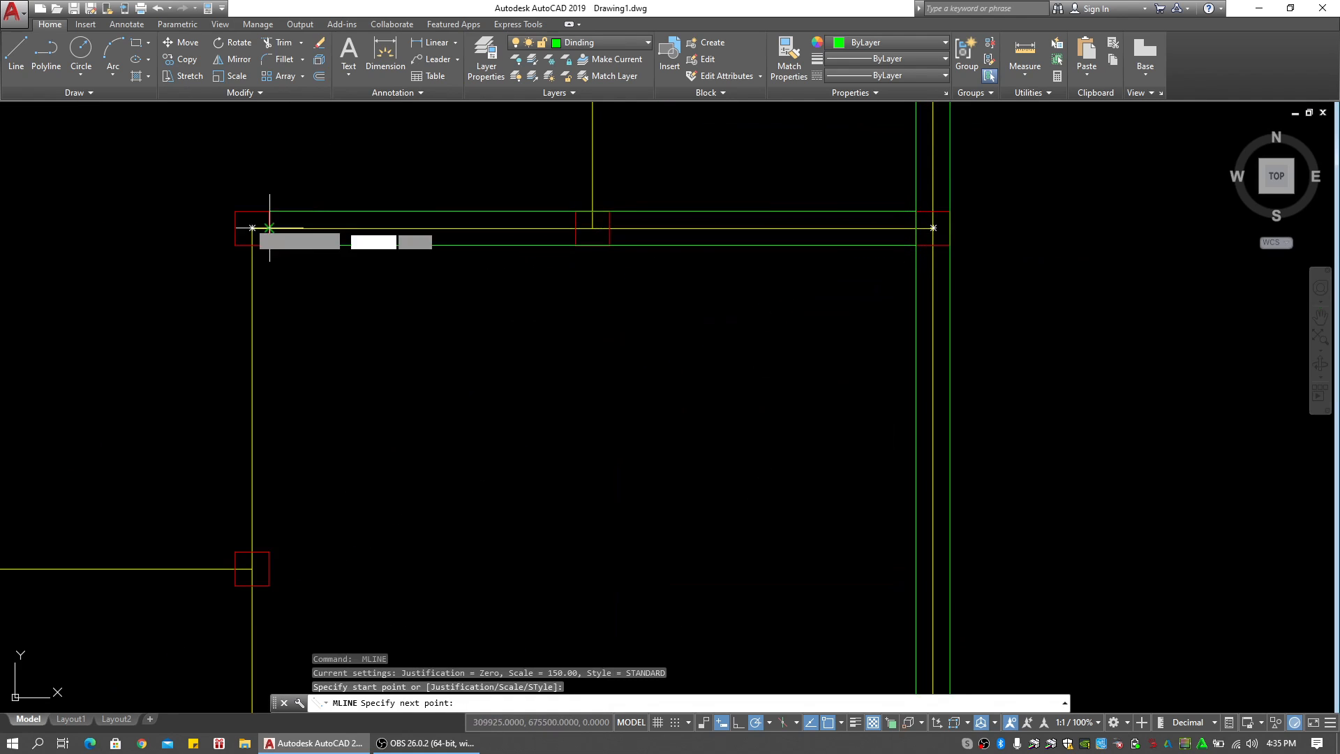
pyautogui.click(250, 229)
pyautogui.scroll(-4, 249, 229)
pyautogui.moveTo(268, 426); pyautogui.dragTo(379, 199, button='middle')
pyautogui.scroll(4, 379, 406)
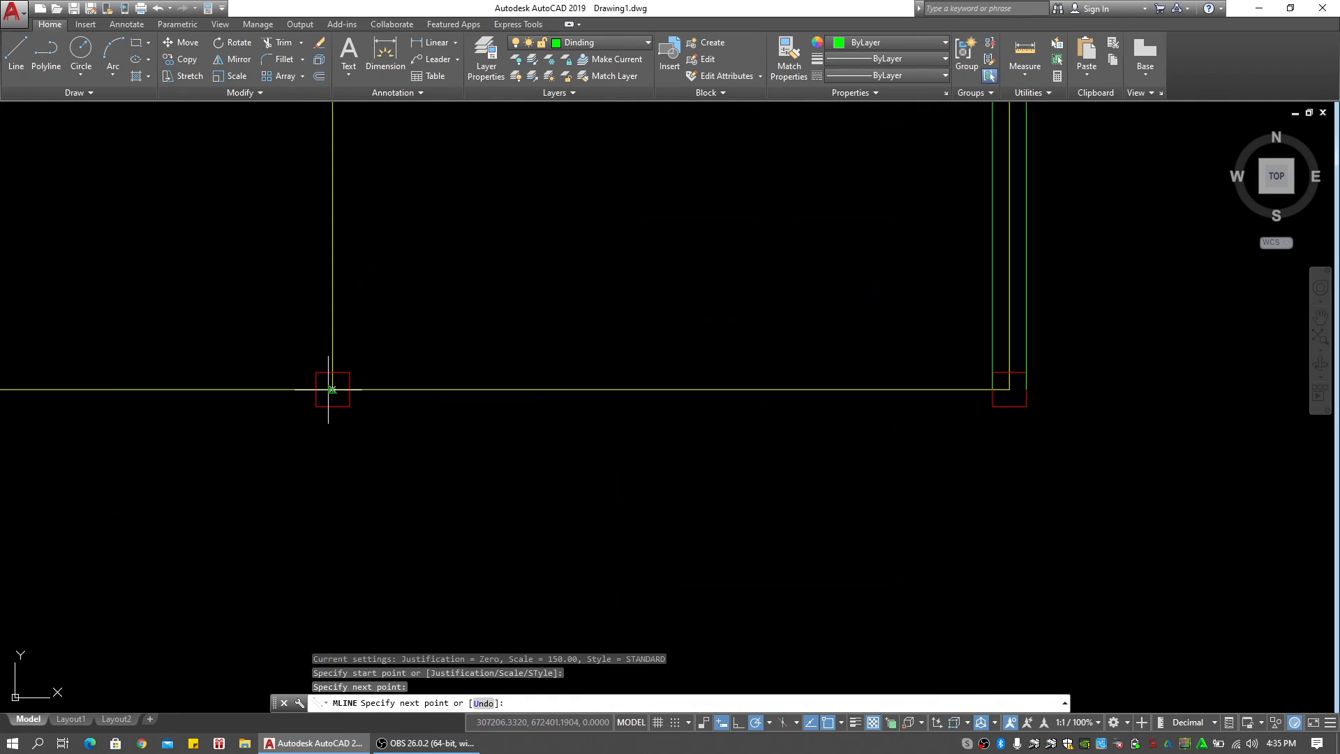
pyautogui.click(331, 388)
pyautogui.click(1002, 389)
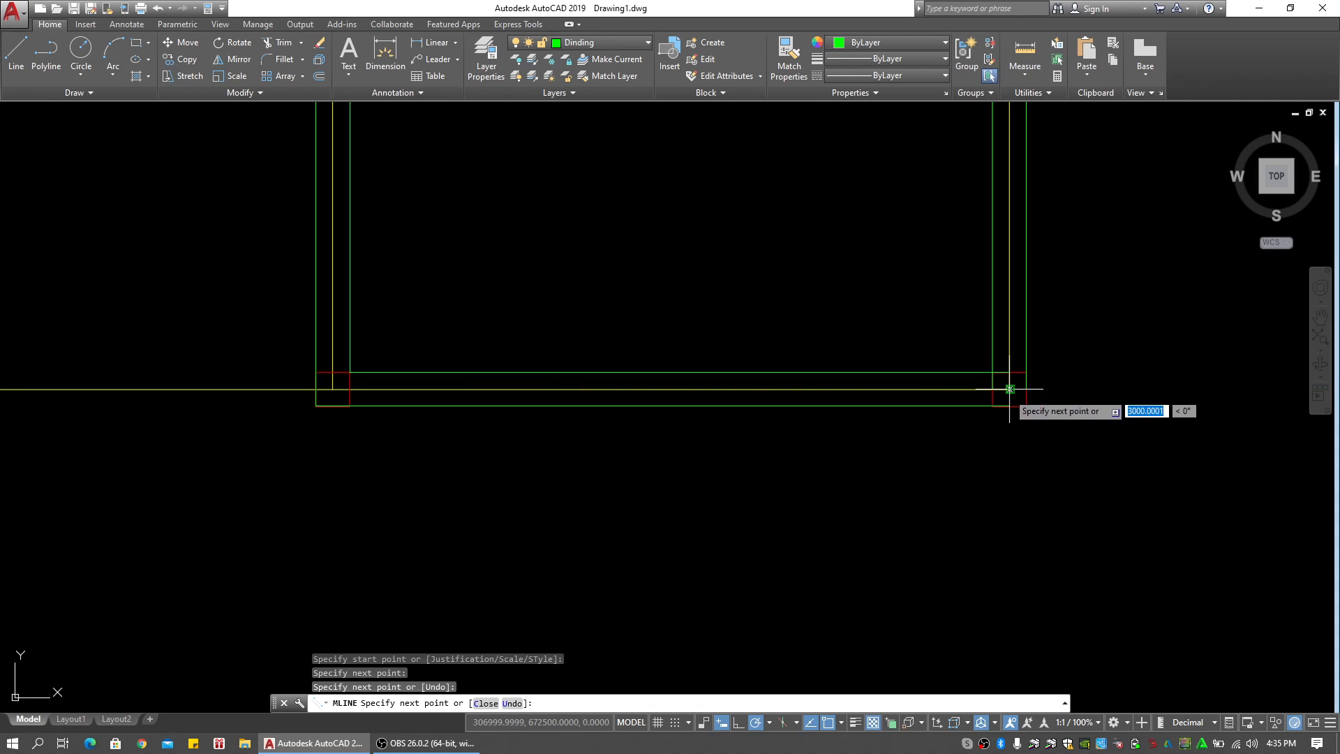
pyautogui.press('Return')
# Draw a multiline around the western room's south, west and north sides, ending at the upper bedroom's west wall column
pyautogui.scroll(-4, 658, 314)
pyautogui.scroll(4, 733, 365)
pyautogui.press('Return')
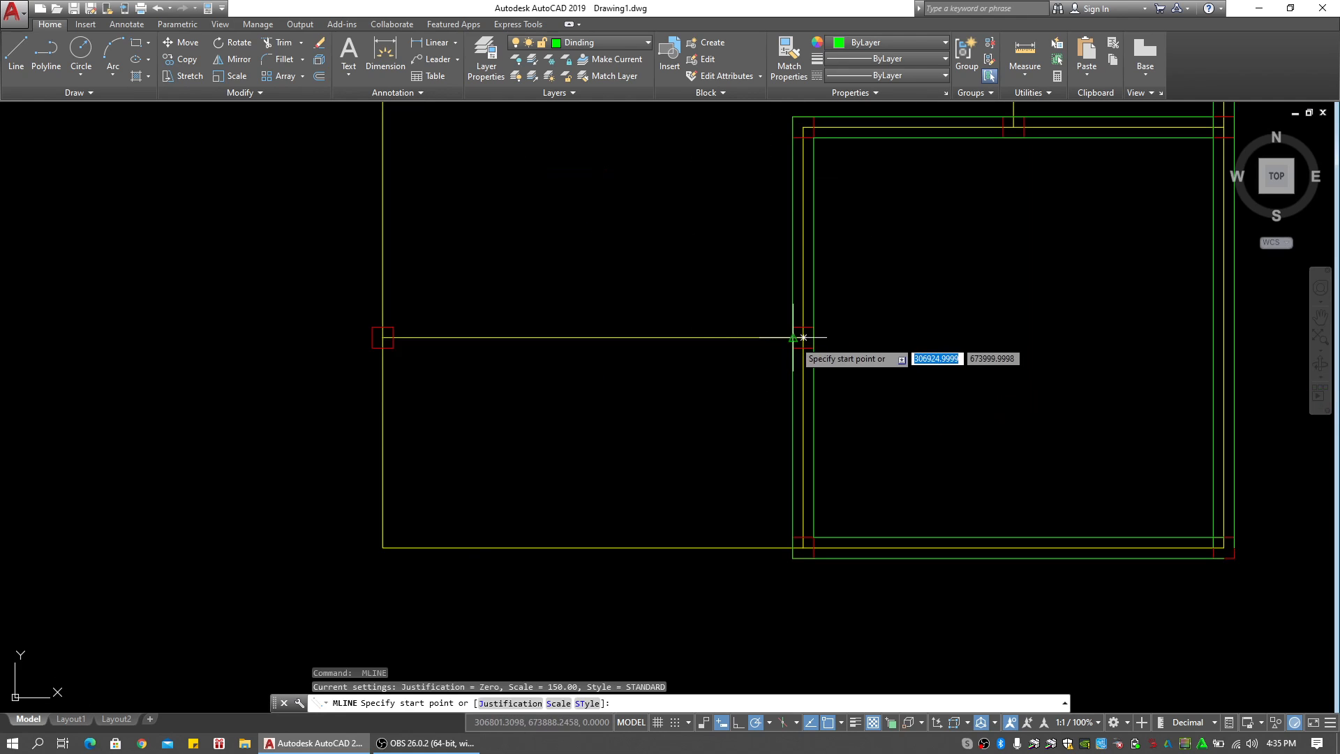
pyautogui.click(803, 337)
pyautogui.click(382, 337)
pyautogui.scroll(-5, 382, 337)
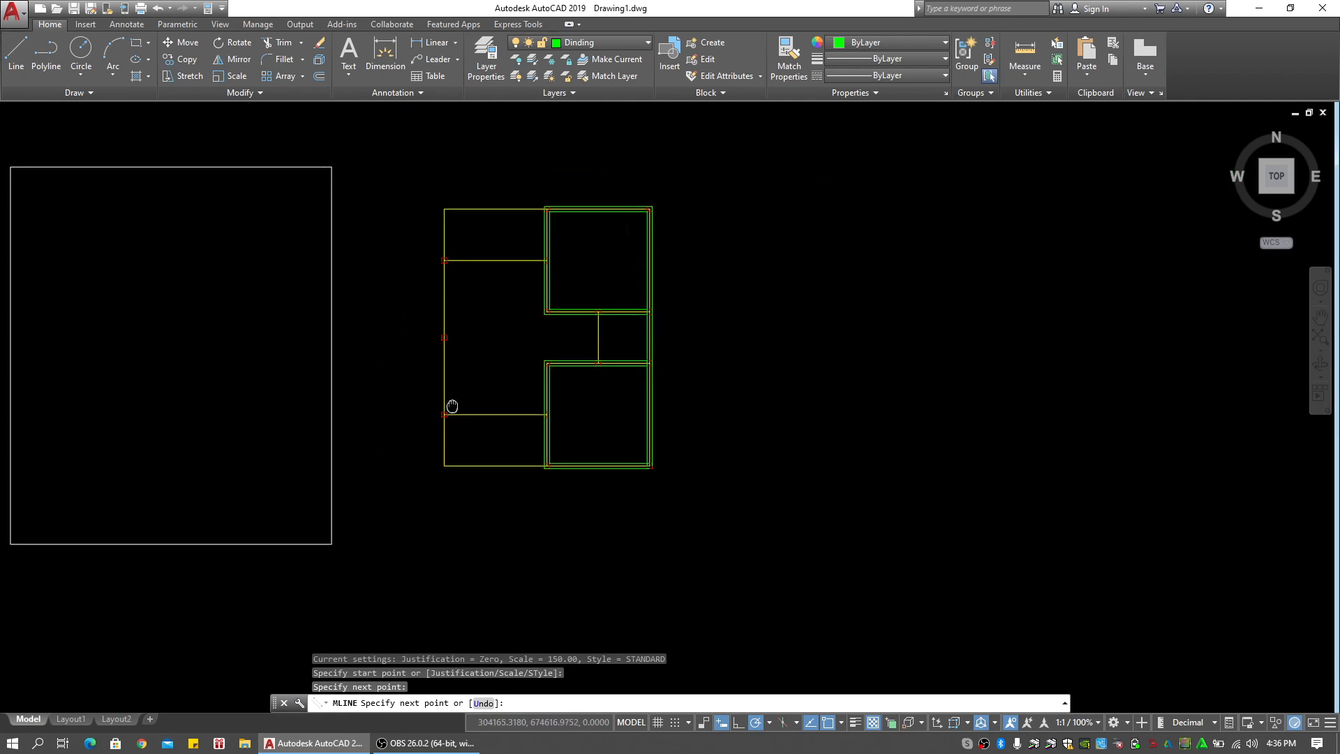
pyautogui.scroll(5, 455, 293)
pyautogui.click(466, 294)
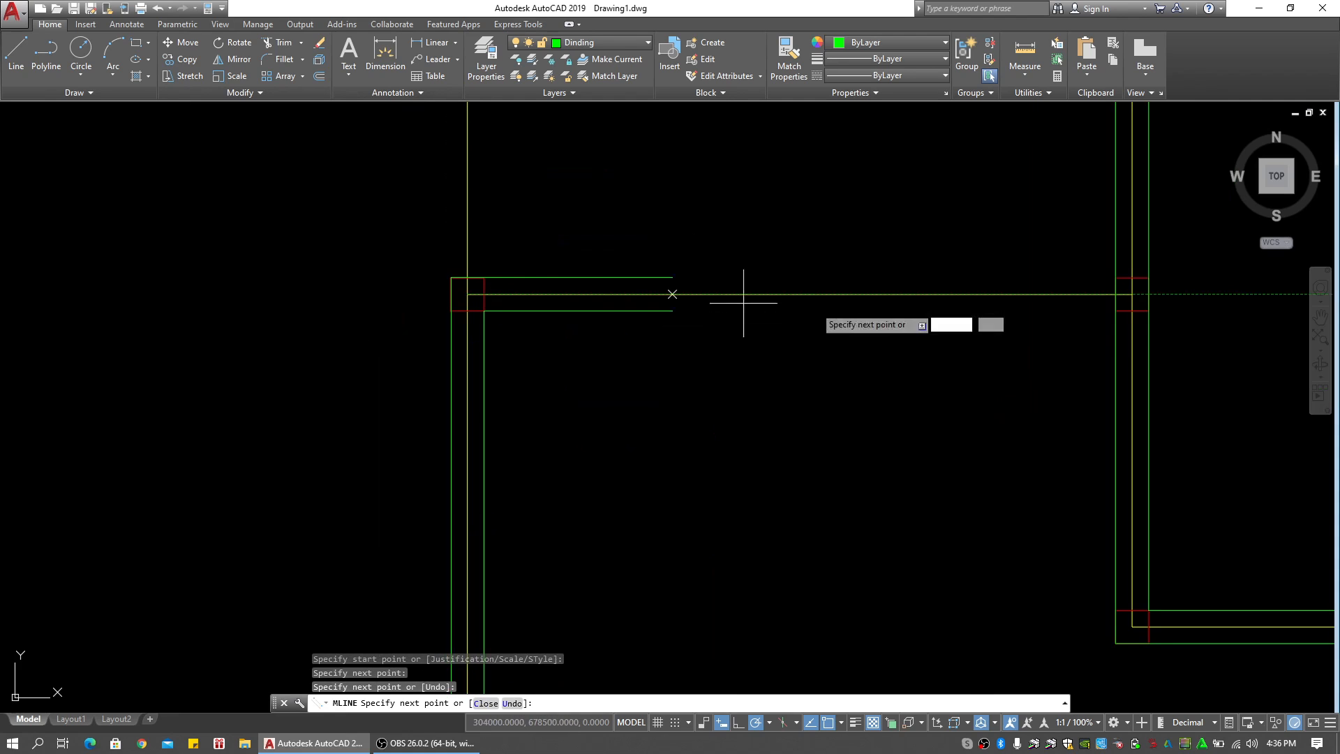
pyautogui.click(1131, 294)
pyautogui.press('Return')
# Draw the short vertical multiline wall between the two bedrooms, along the axis joining the two middle columns
pyautogui.scroll(-2, 637, 342)
pyautogui.scroll(-5, 614, 355)
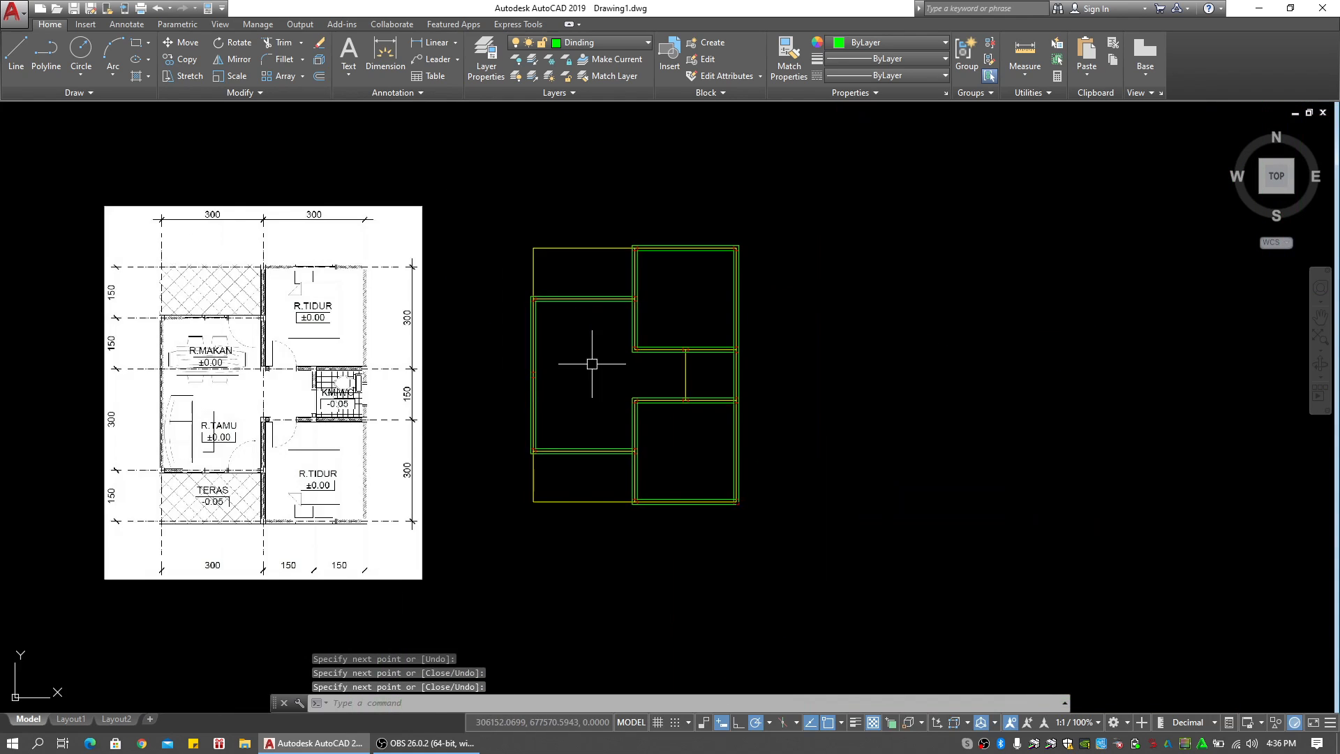
pyautogui.scroll(8, 607, 374)
pyautogui.press('Return')
pyautogui.click(686, 285)
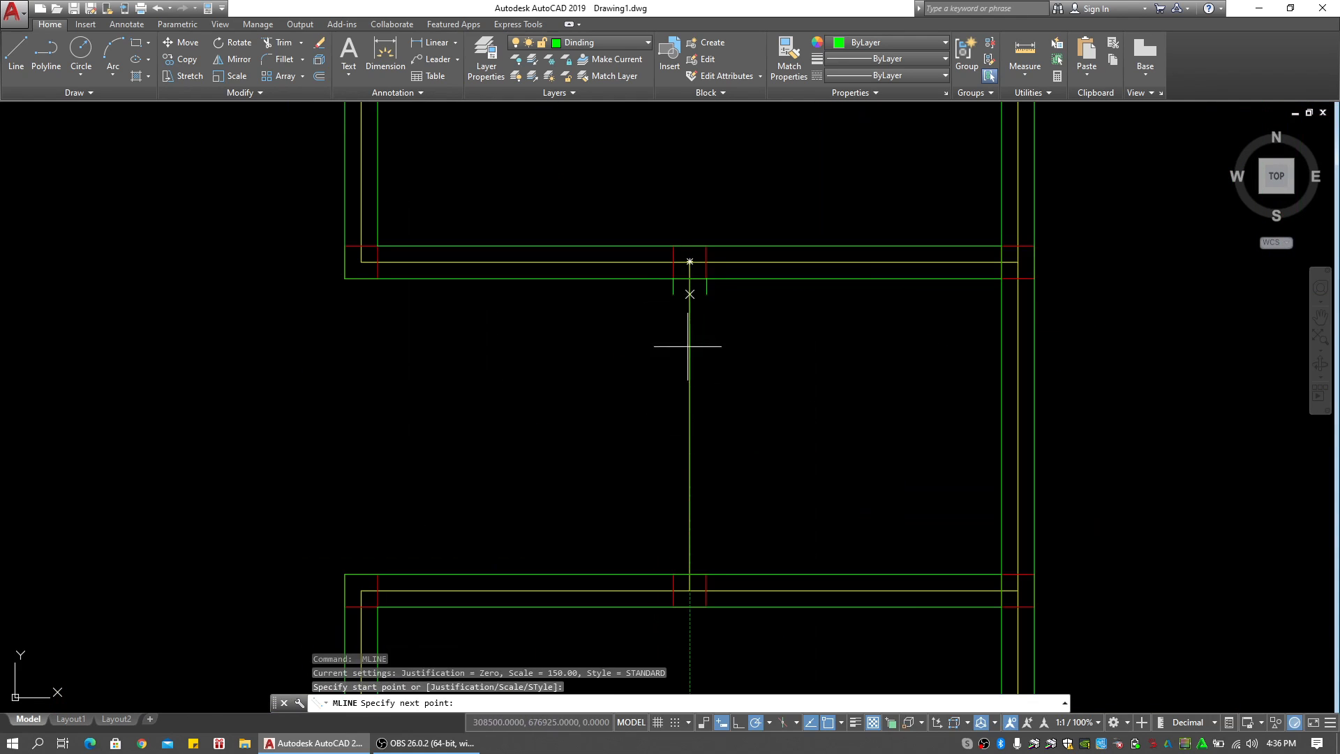
pyautogui.click(691, 588)
pyautogui.press('Return')
pyautogui.scroll(-5, 551, 453)
pyautogui.moveTo(552, 453); pyautogui.dragTo(690, 448, button='middle')
pyautogui.scroll(2, 621, 444)
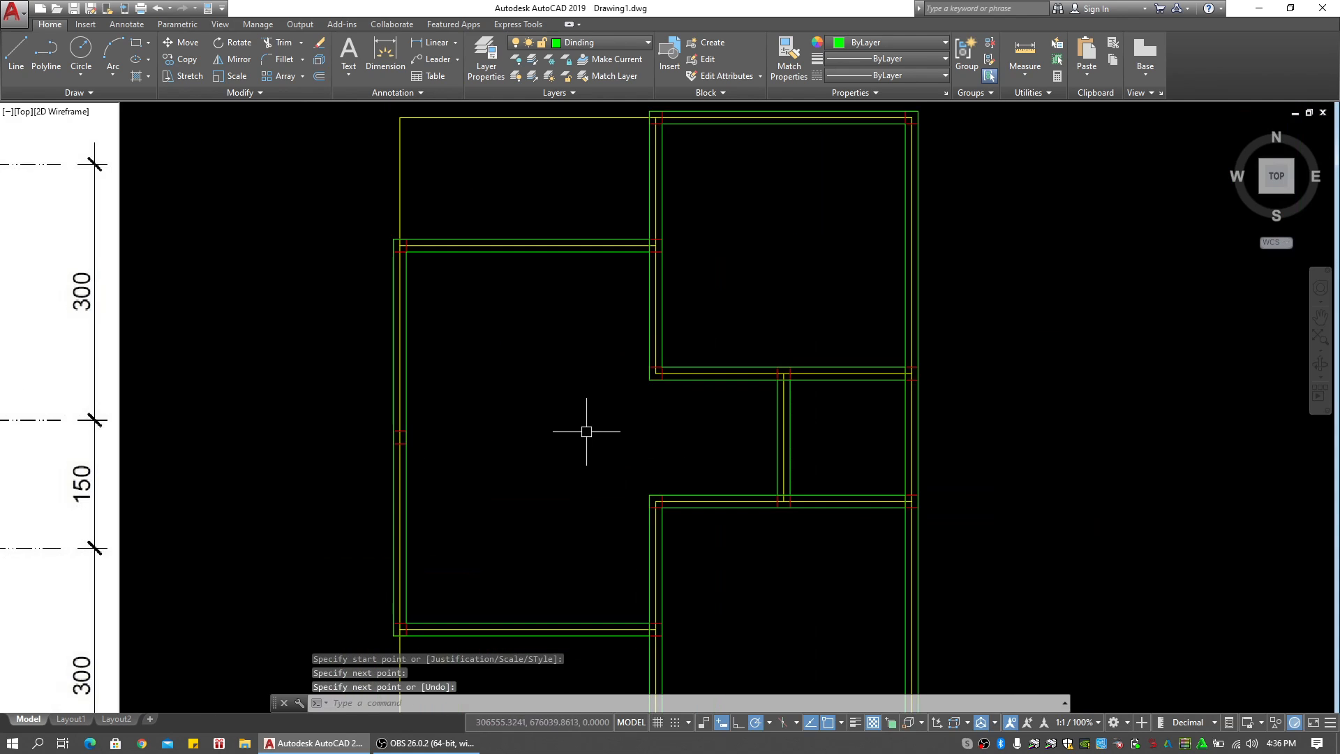
pyautogui.click(586, 430)
pyautogui.click(559, 443)
pyautogui.press('Escape')
pyautogui.moveTo(548, 426); pyautogui.dragTo(643, 342, button='middle')
pyautogui.press('Escape')
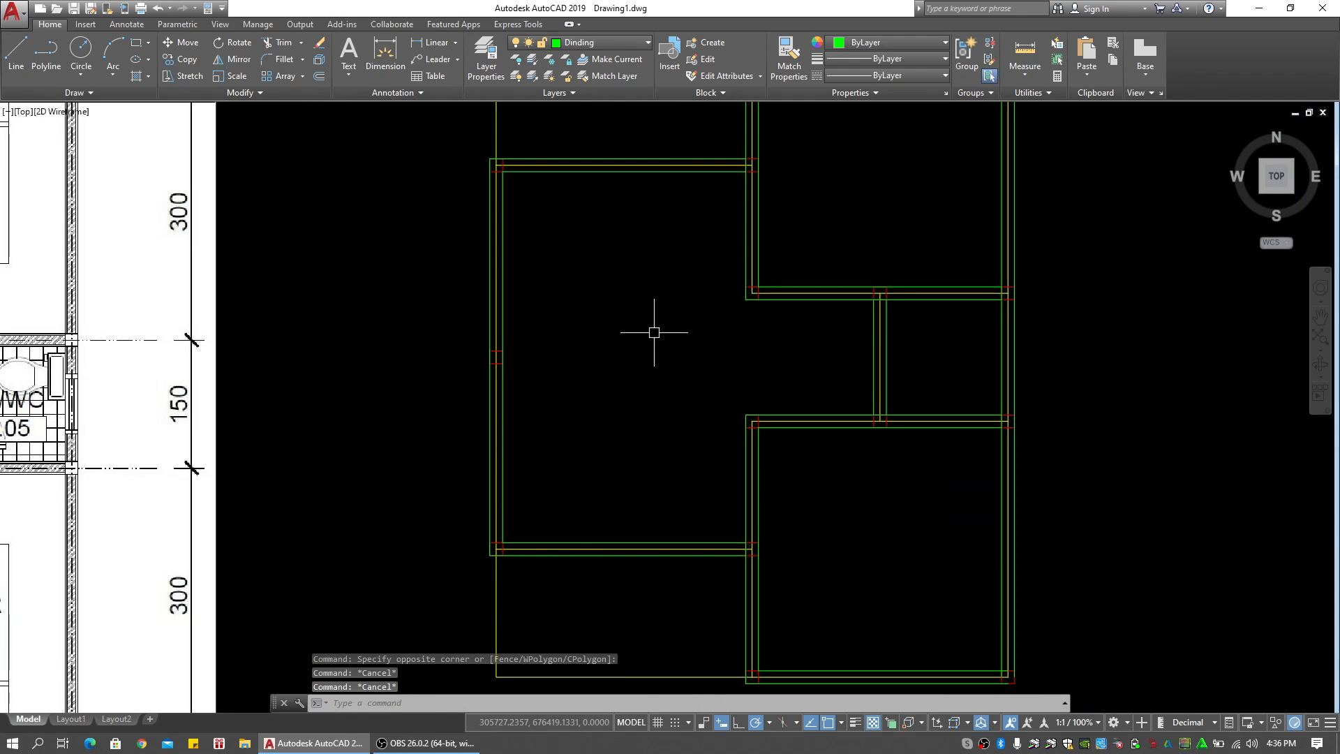
# Make layer 0 the current layer
pyautogui.click(602, 317)
pyautogui.click(609, 40)
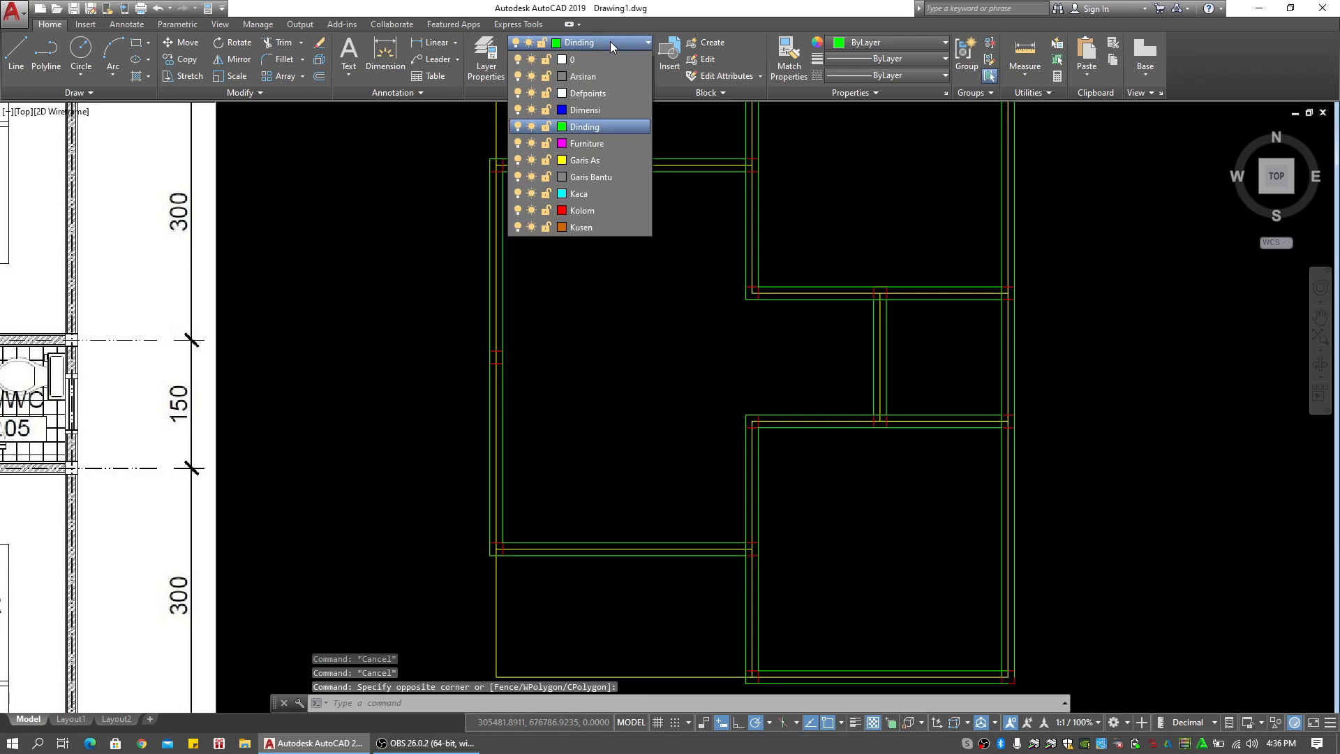
pyautogui.click(603, 57)
pyautogui.click(660, 268)
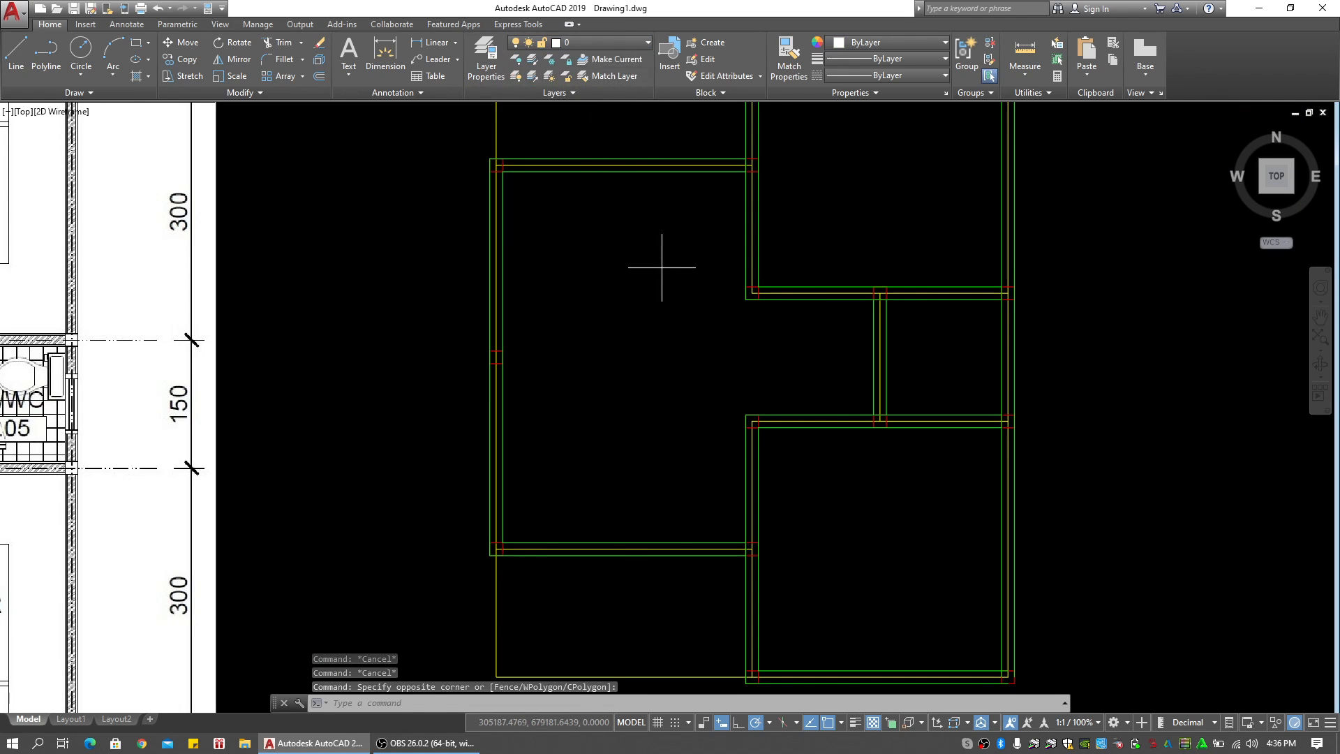
pyautogui.click(649, 291)
# Explode the four wall multilines of the plan into separate lines
pyautogui.scroll(-4, 616, 311)
pyautogui.scroll(4, 733, 404)
pyautogui.moveTo(764, 322); pyautogui.dragTo(744, 282, button='middle')
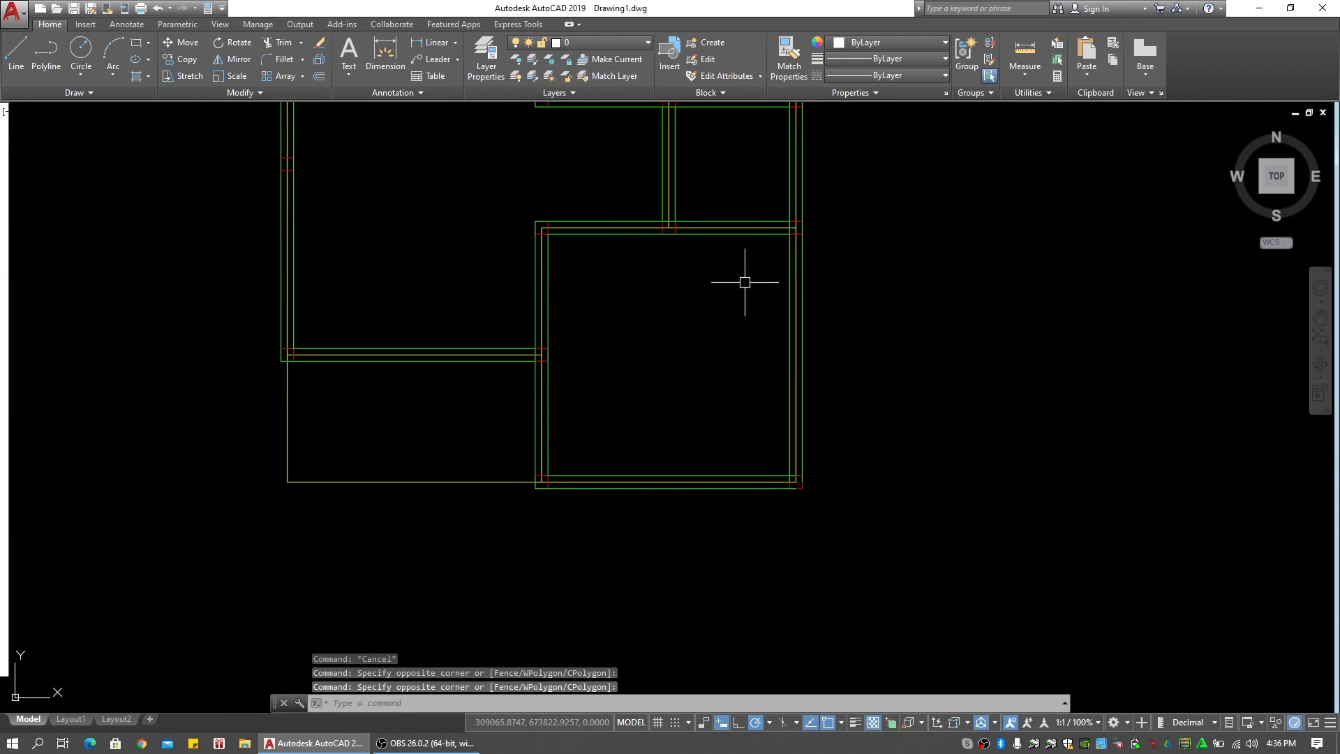
pyautogui.click(767, 229)
pyautogui.moveTo(672, 183); pyautogui.dragTo(677, 275, button='middle')
pyautogui.click(706, 199)
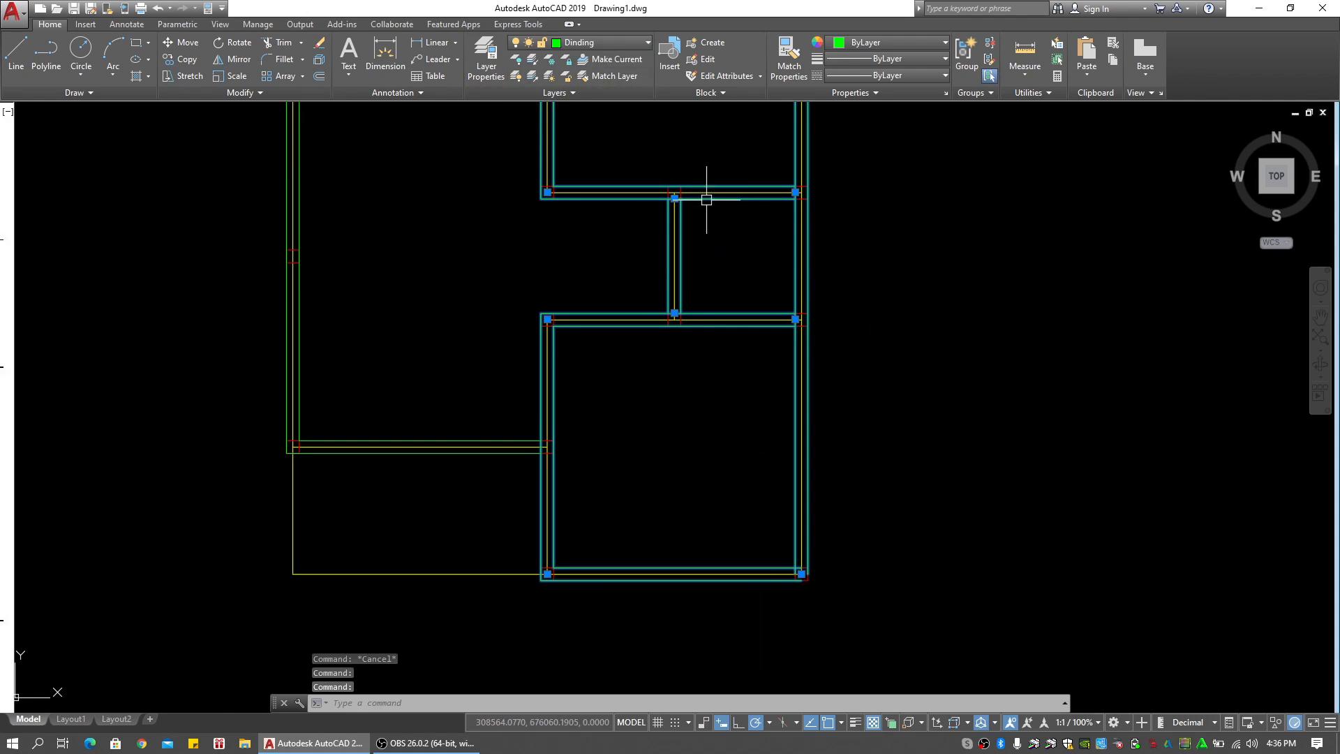
pyautogui.click(522, 441)
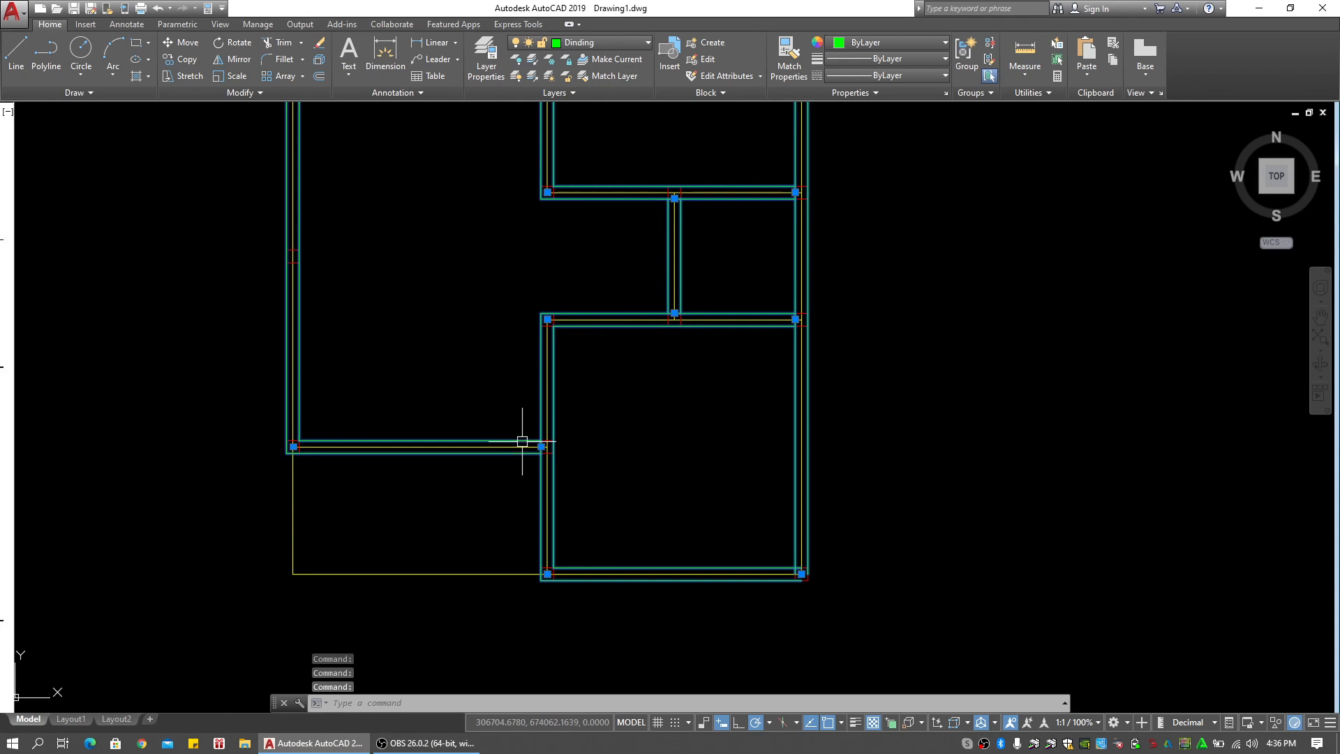
pyautogui.scroll(-2, 493, 375)
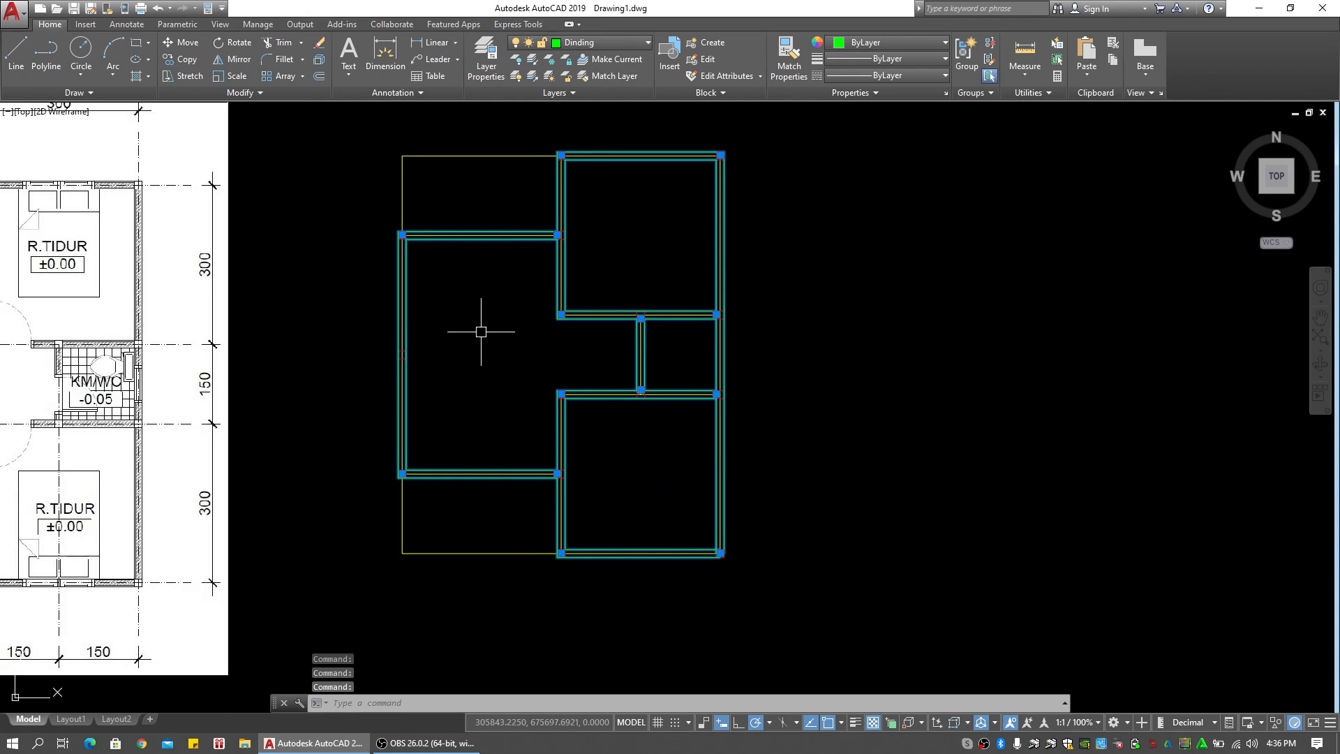
pyautogui.press('Return')
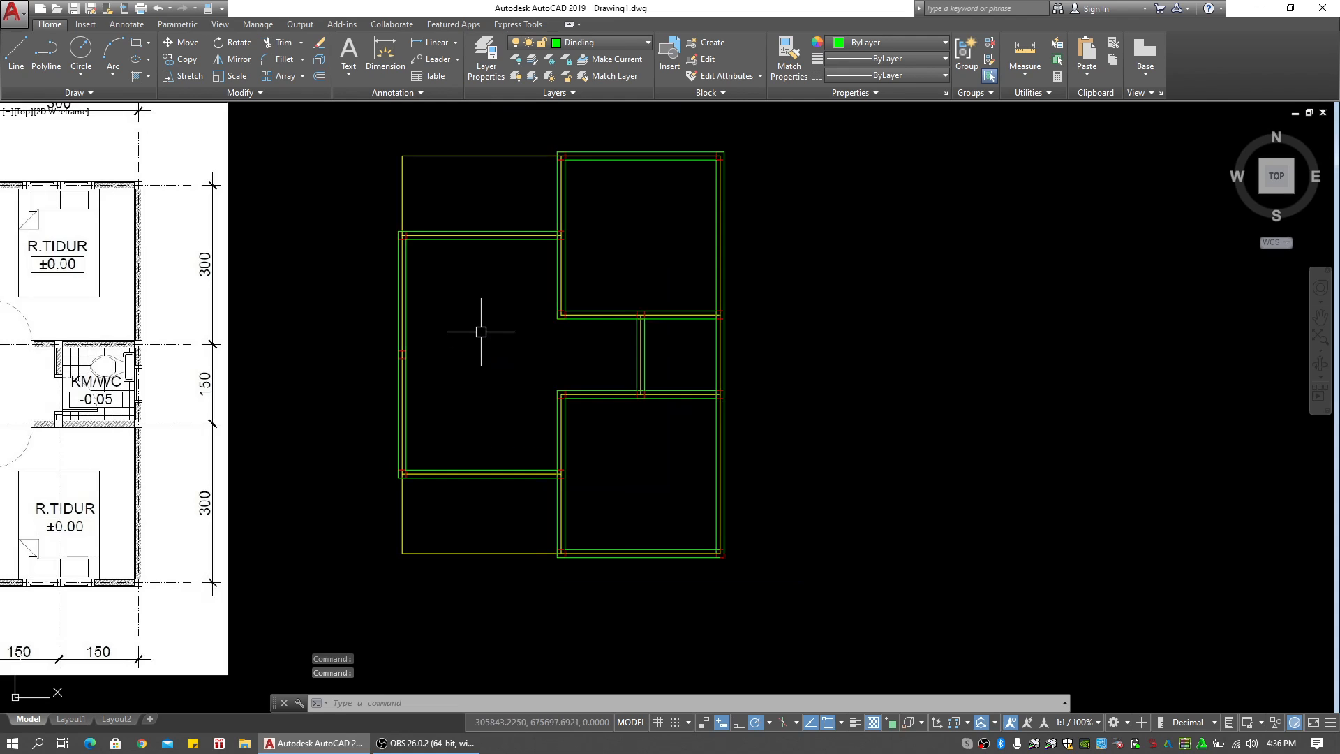
# Examine individual lines of the exploded walls around the small room between the two bedrooms
pyautogui.moveTo(687, 446); pyautogui.dragTo(671, 429, button='middle')
pyautogui.click(675, 380)
pyautogui.scroll(4, 675, 381)
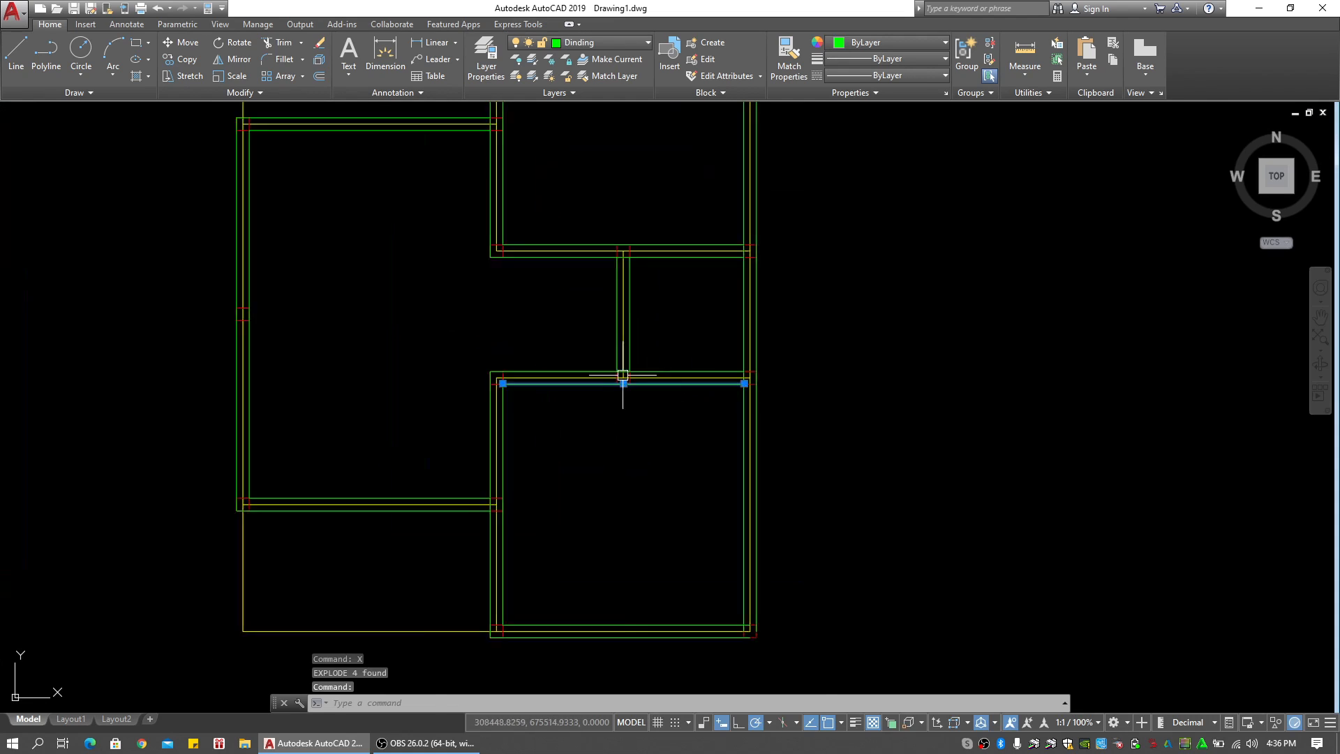
pyautogui.press('Escape')
pyautogui.press('Escape')
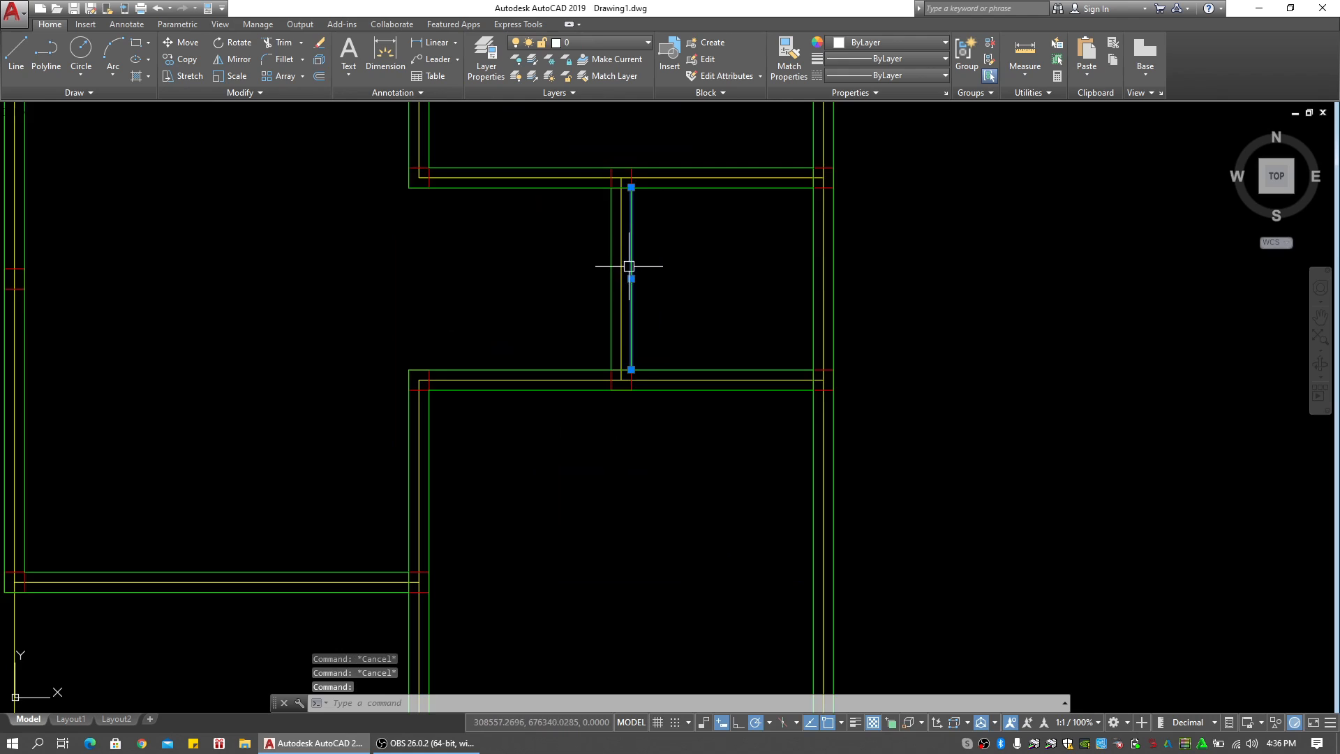
# Stretch the ends of the two inner wall lines at the southeast column so they meet at its inner corner
pyautogui.scroll(-5, 629, 266)
pyautogui.scroll(8, 707, 469)
pyautogui.click(618, 375)
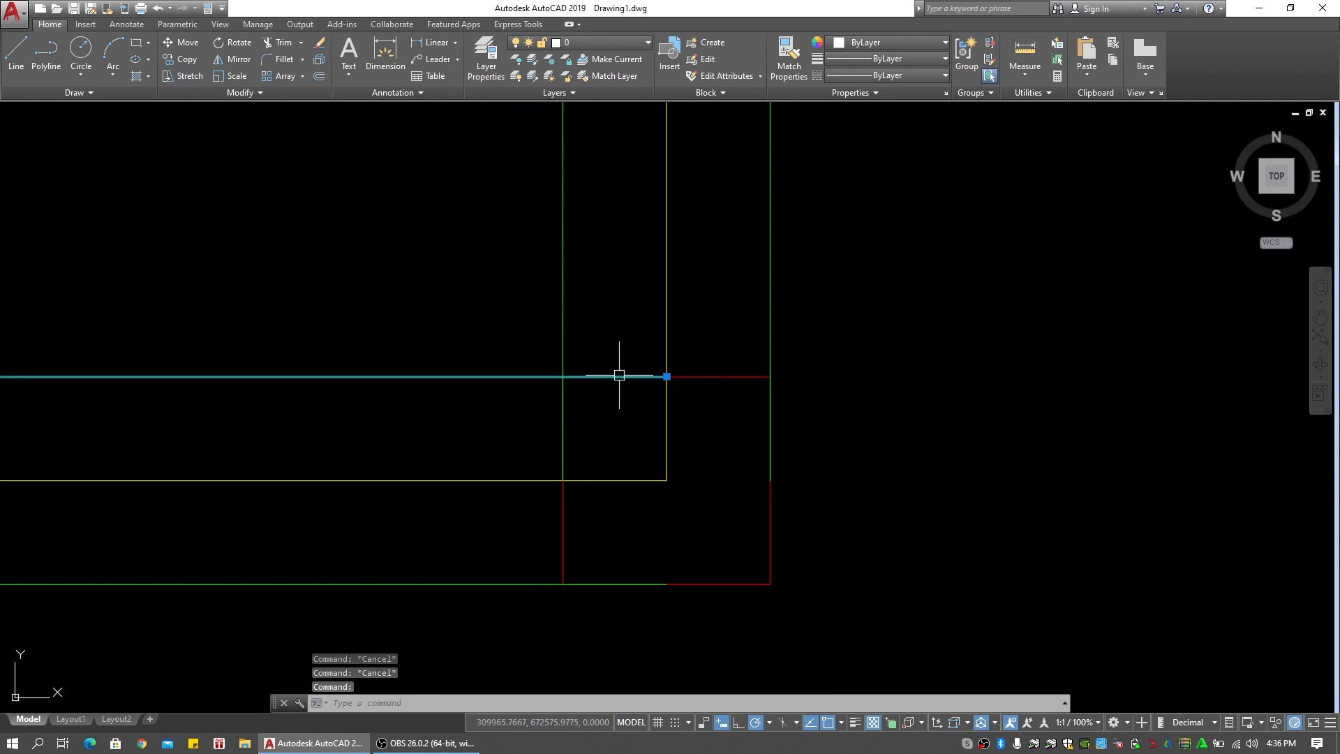
pyautogui.click(666, 377)
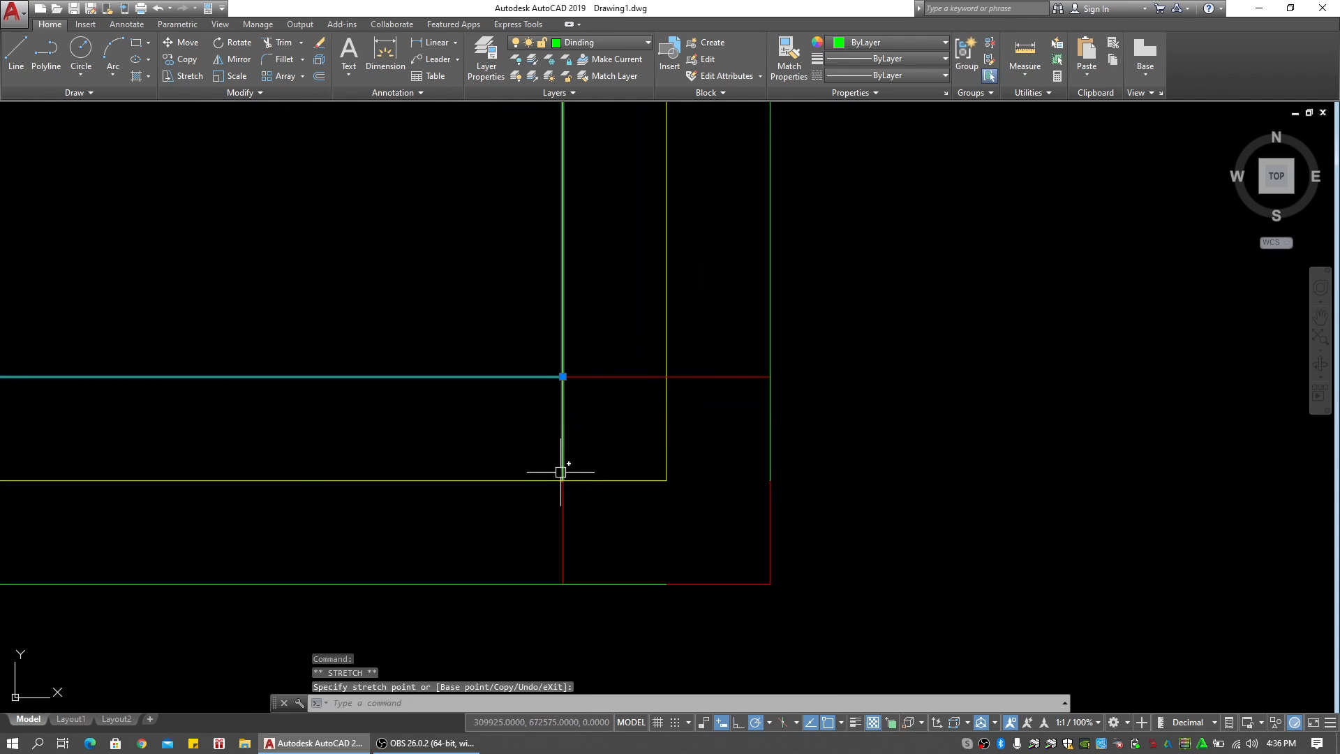
pyautogui.press('Escape')
pyautogui.click(562, 480)
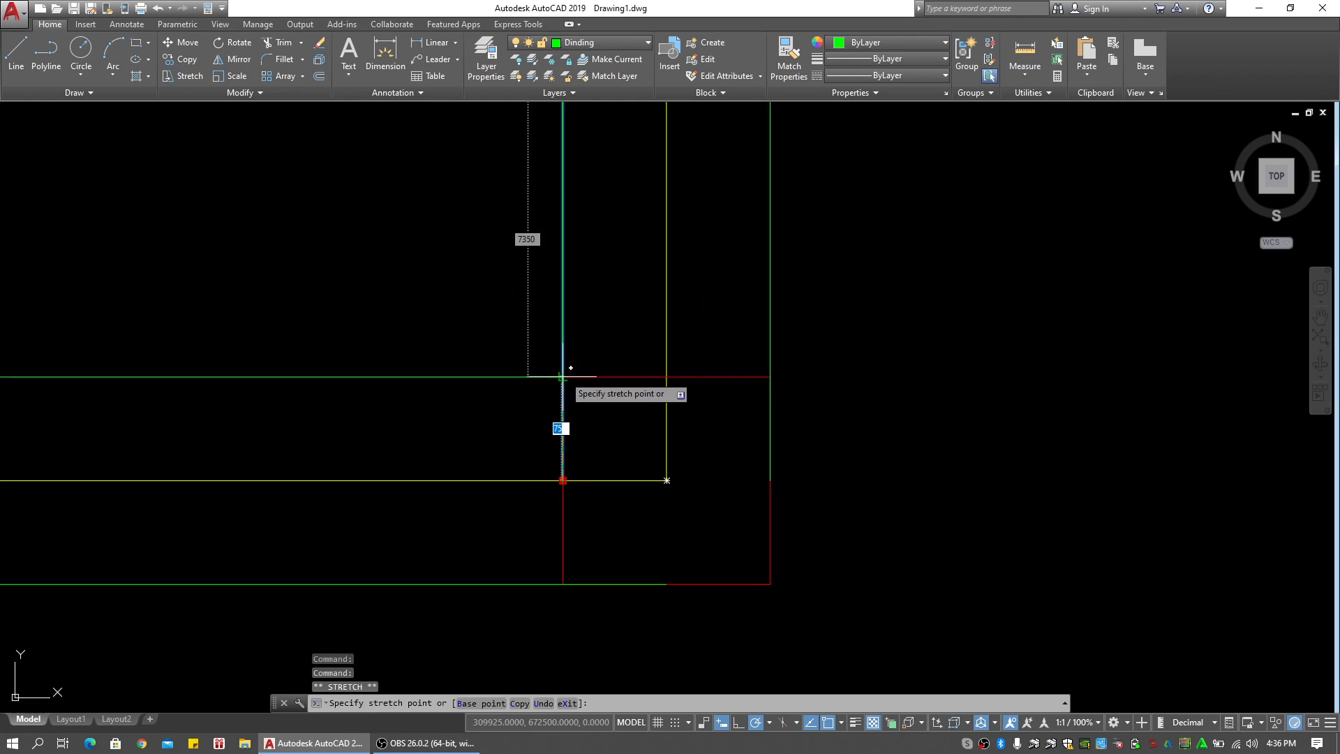
pyautogui.press('Escape')
pyautogui.scroll(-2, 622, 419)
# Stretch the ends of the two outer wall lines at the southeast column to its outer corner
pyautogui.click(699, 409)
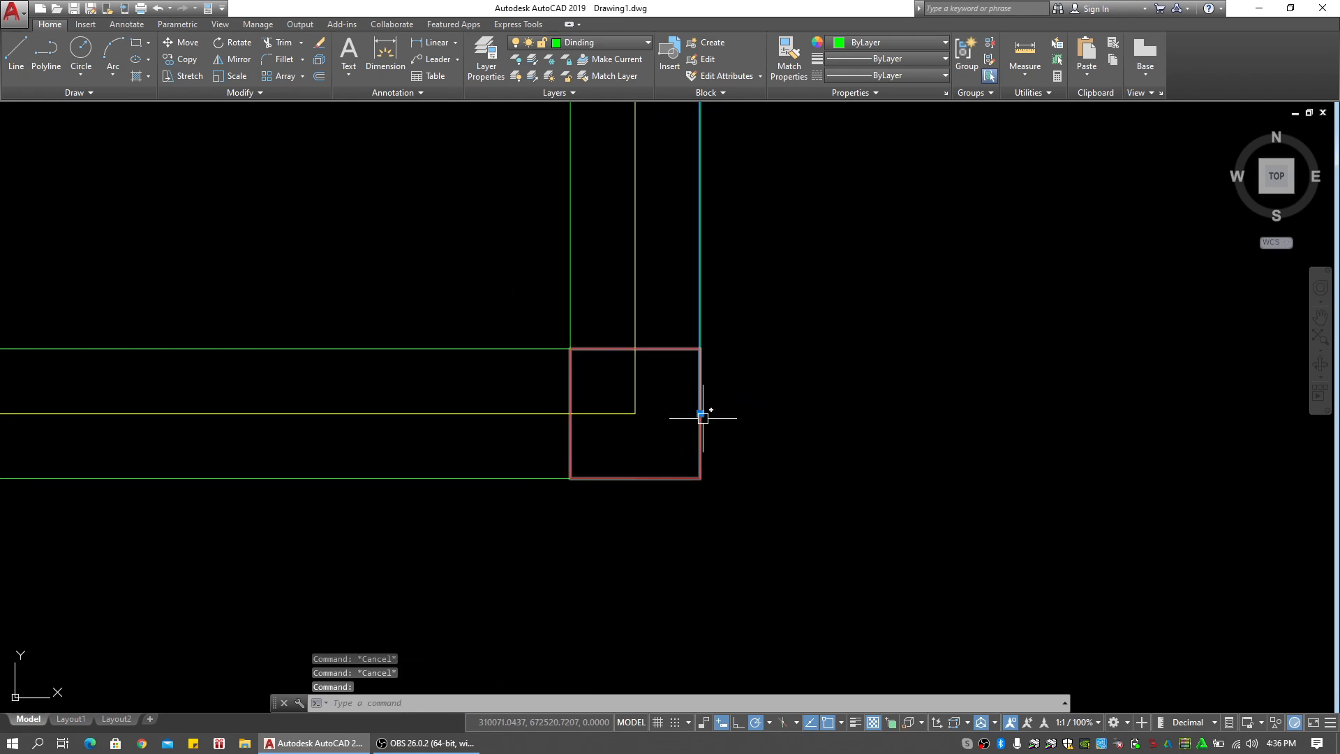
pyautogui.click(699, 478)
pyautogui.click(604, 480)
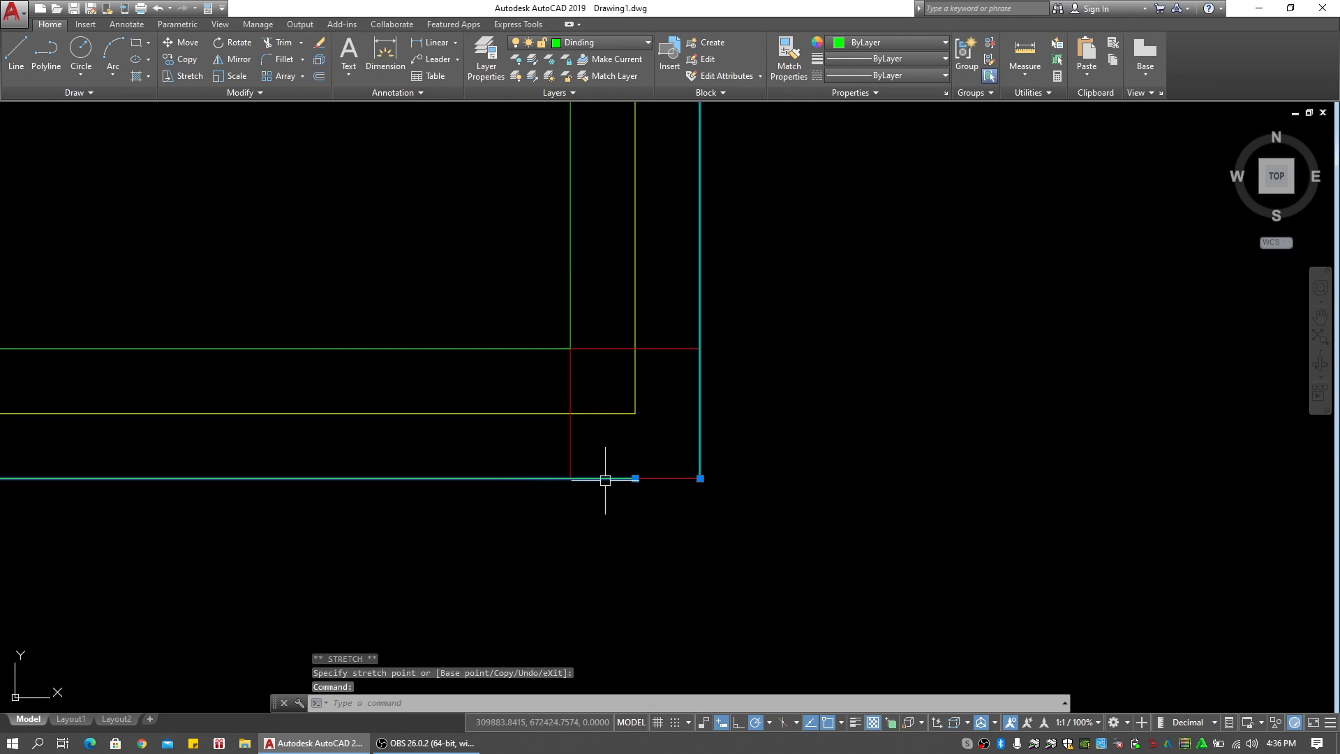
pyautogui.click(635, 478)
pyautogui.click(698, 478)
pyautogui.press('Escape')
pyautogui.press('Escape')
pyautogui.press('Escape')
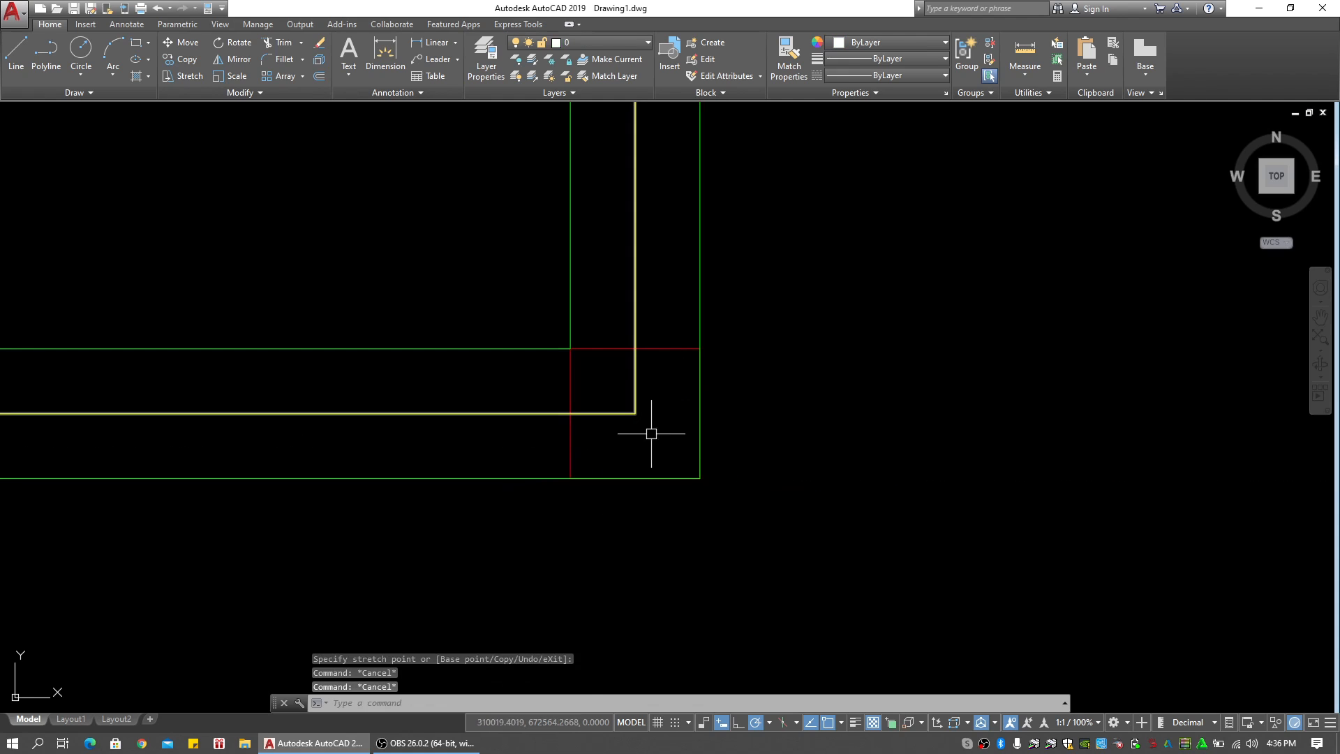
# Check how the inner and outer wall lines meet at the upper bedroom's northeast column
pyautogui.scroll(-8, 741, 461)
pyautogui.moveTo(733, 384); pyautogui.dragTo(721, 590, button='middle')
pyautogui.moveTo(701, 321); pyautogui.dragTo(689, 565, button='middle')
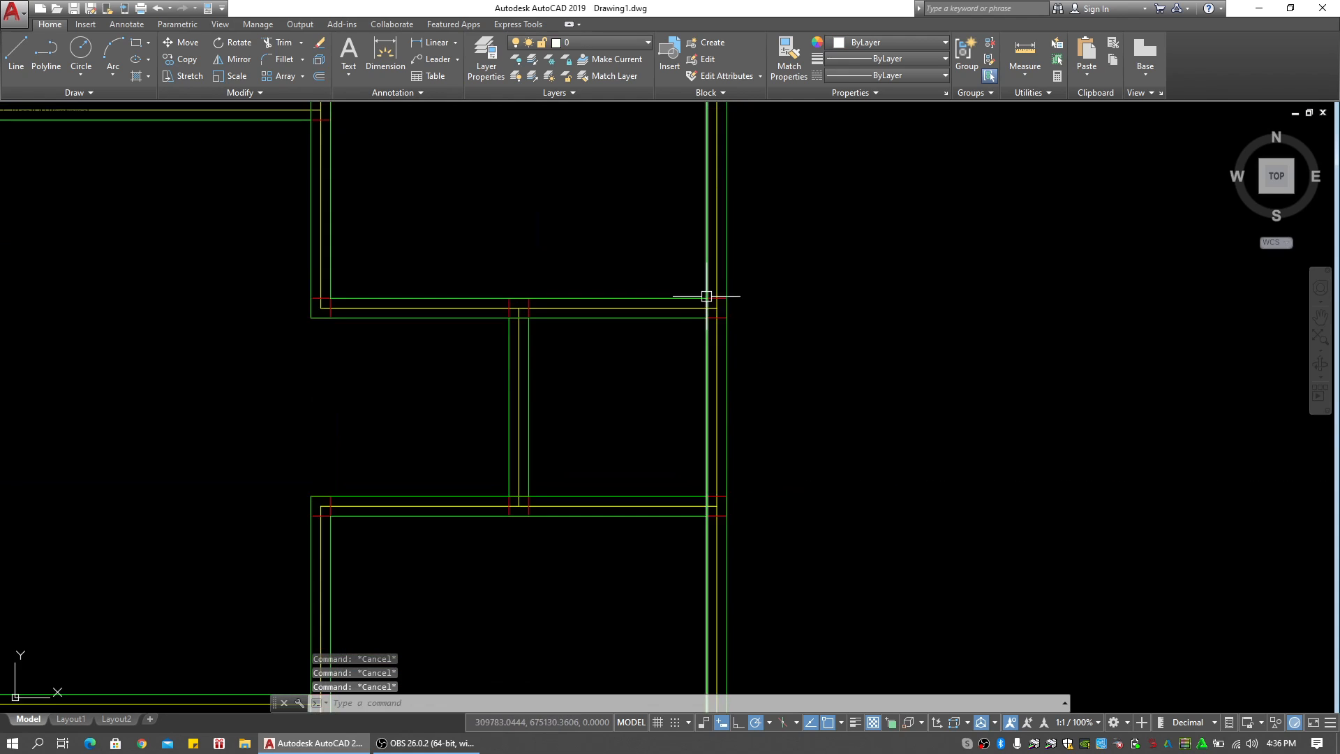
pyautogui.moveTo(705, 296); pyautogui.dragTo(691, 532, button='middle')
pyautogui.moveTo(685, 295); pyautogui.dragTo(681, 399, button='middle')
pyautogui.scroll(5, 707, 245)
pyautogui.click(679, 238)
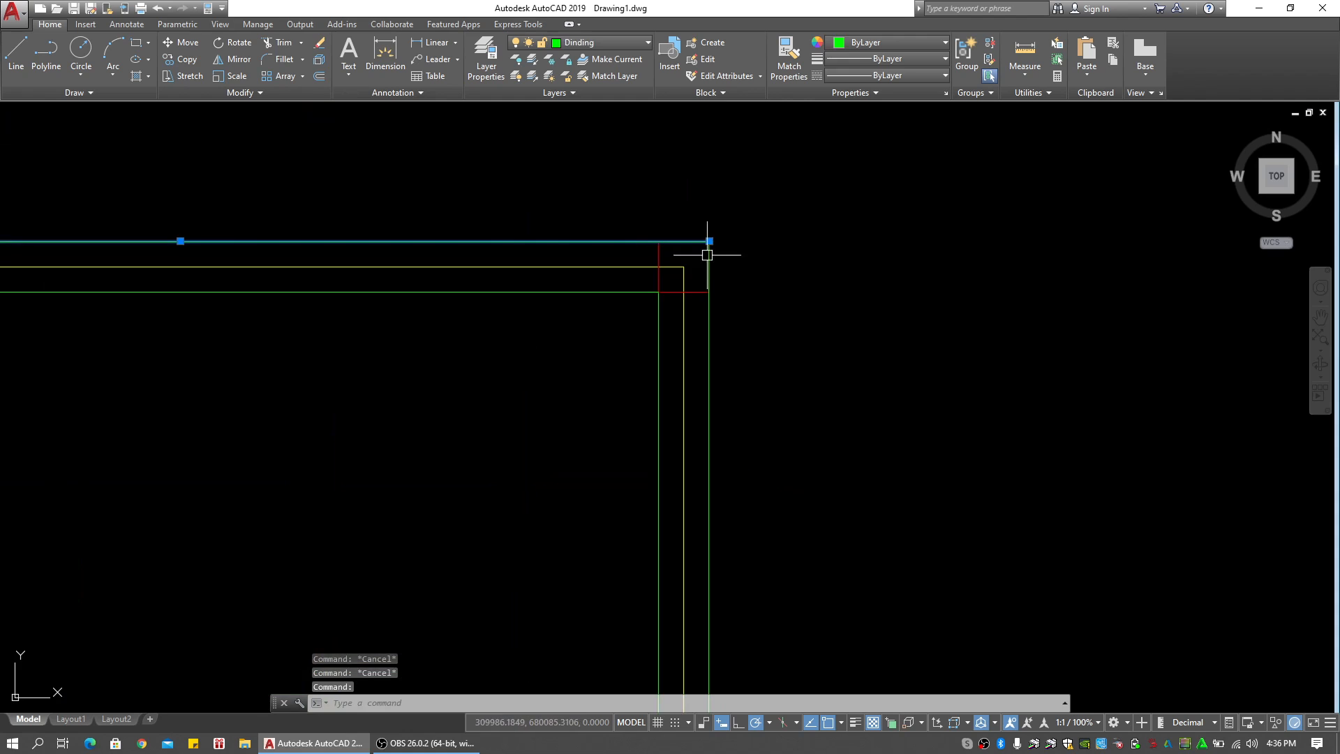
pyautogui.click(705, 286)
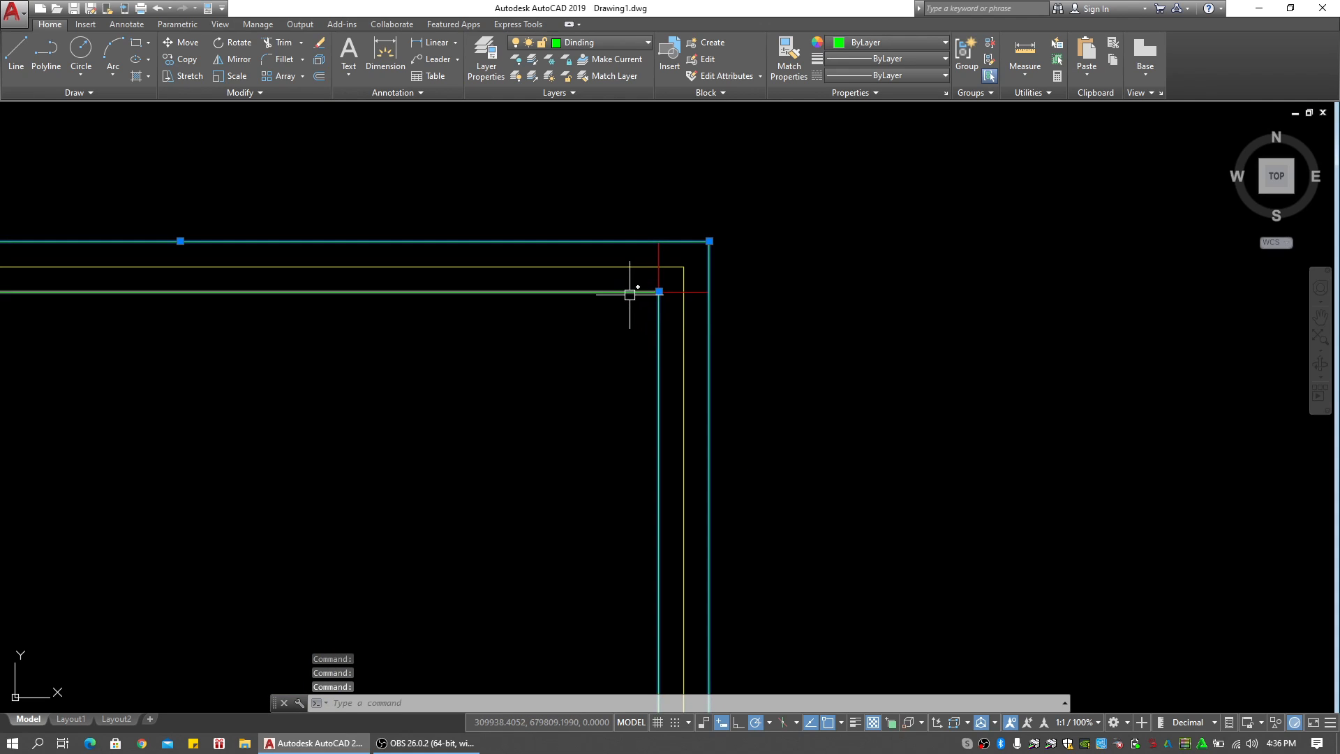
pyautogui.scroll(-2, 577, 341)
pyautogui.scroll(-2, 724, 290)
pyautogui.moveTo(562, 405); pyautogui.dragTo(570, 402, button='middle')
pyautogui.press('Escape')
pyautogui.press('Escape')
pyautogui.scroll(-6, 570, 402)
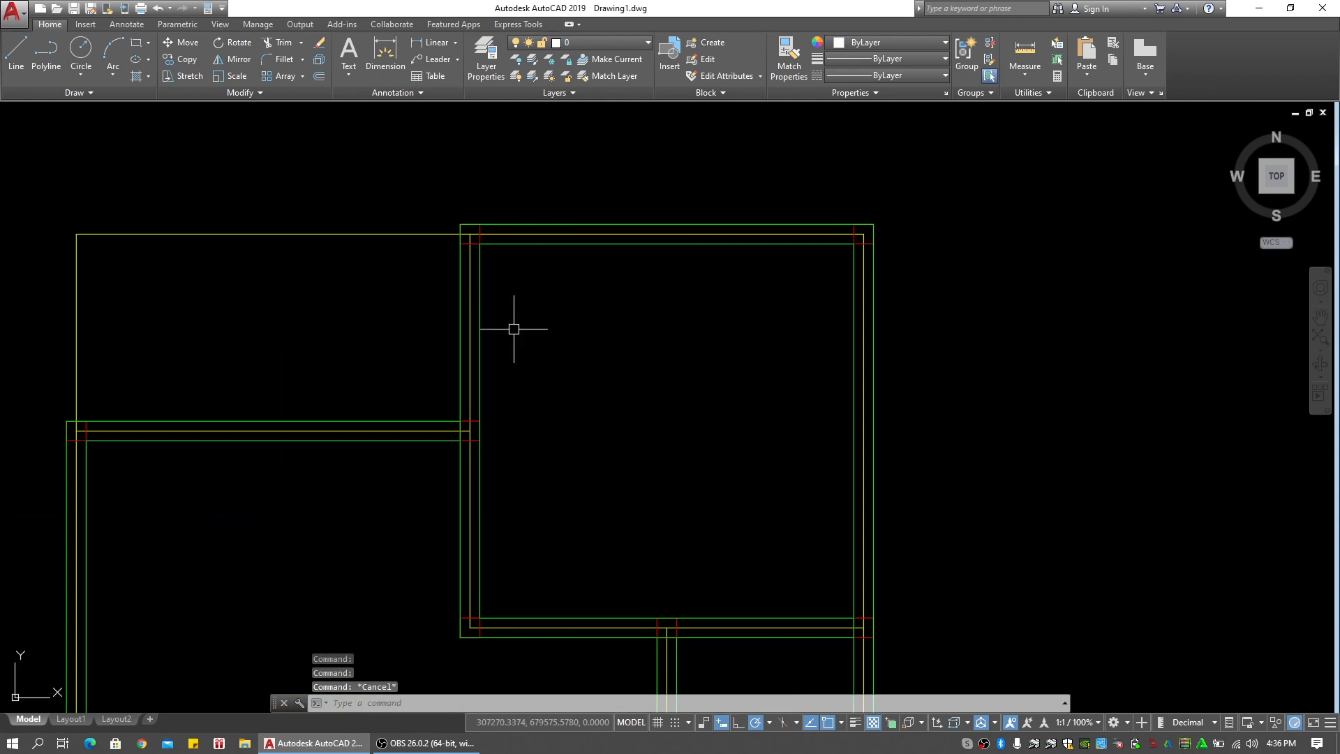
# Examine the door and window frames in the wall between R.TAMU and TERAS on the reference plan
pyautogui.scroll(2, 682, 349)
pyautogui.scroll(2, 341, 438)
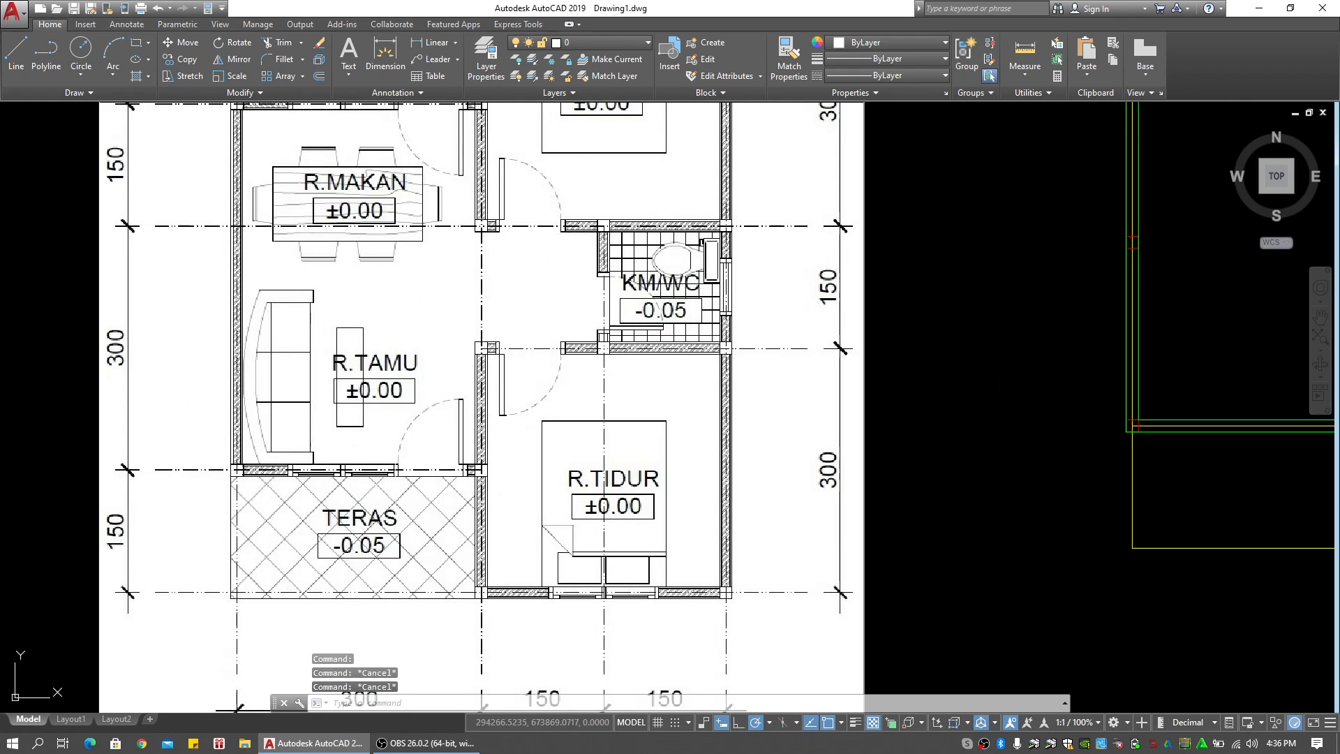
pyautogui.moveTo(550, 386); pyautogui.dragTo(332, 385, button='middle')
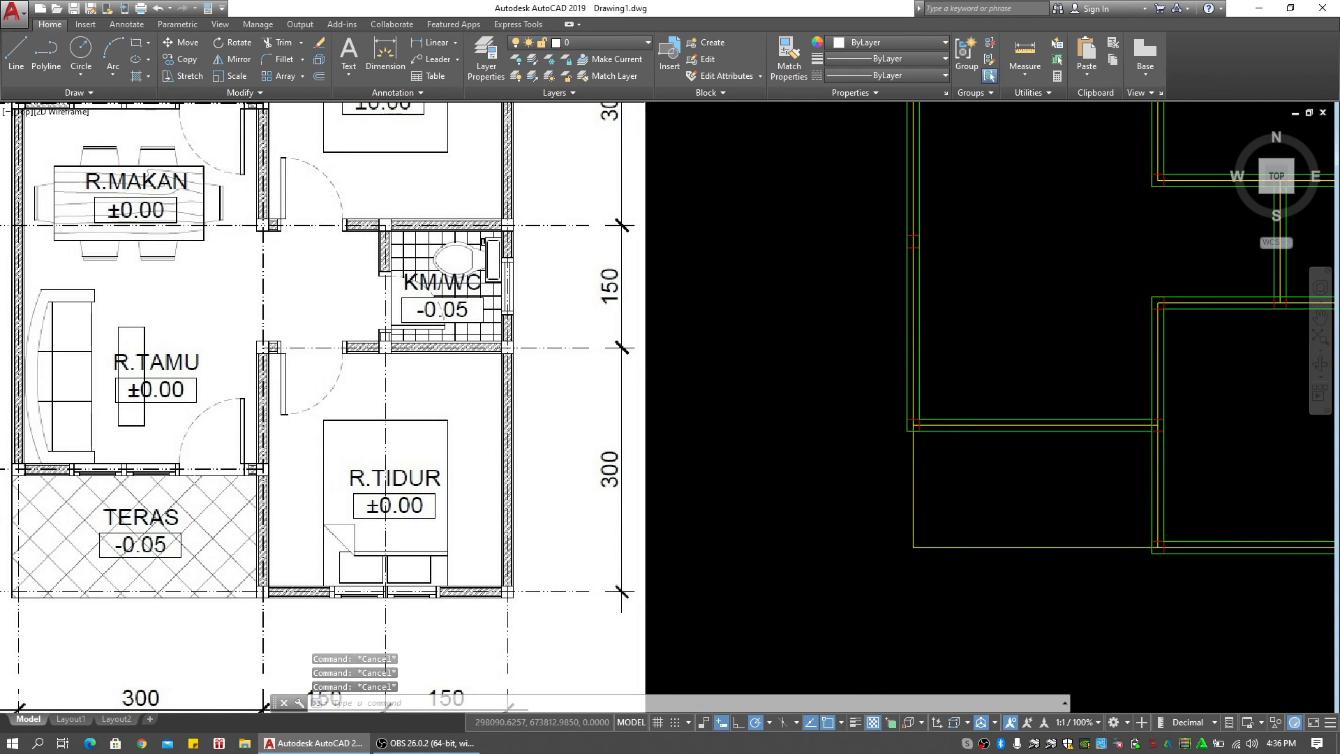
pyautogui.scroll(4, 346, 417)
pyautogui.moveTo(185, 462); pyautogui.dragTo(446, 394, button='middle')
pyautogui.scroll(-4, 562, 437)
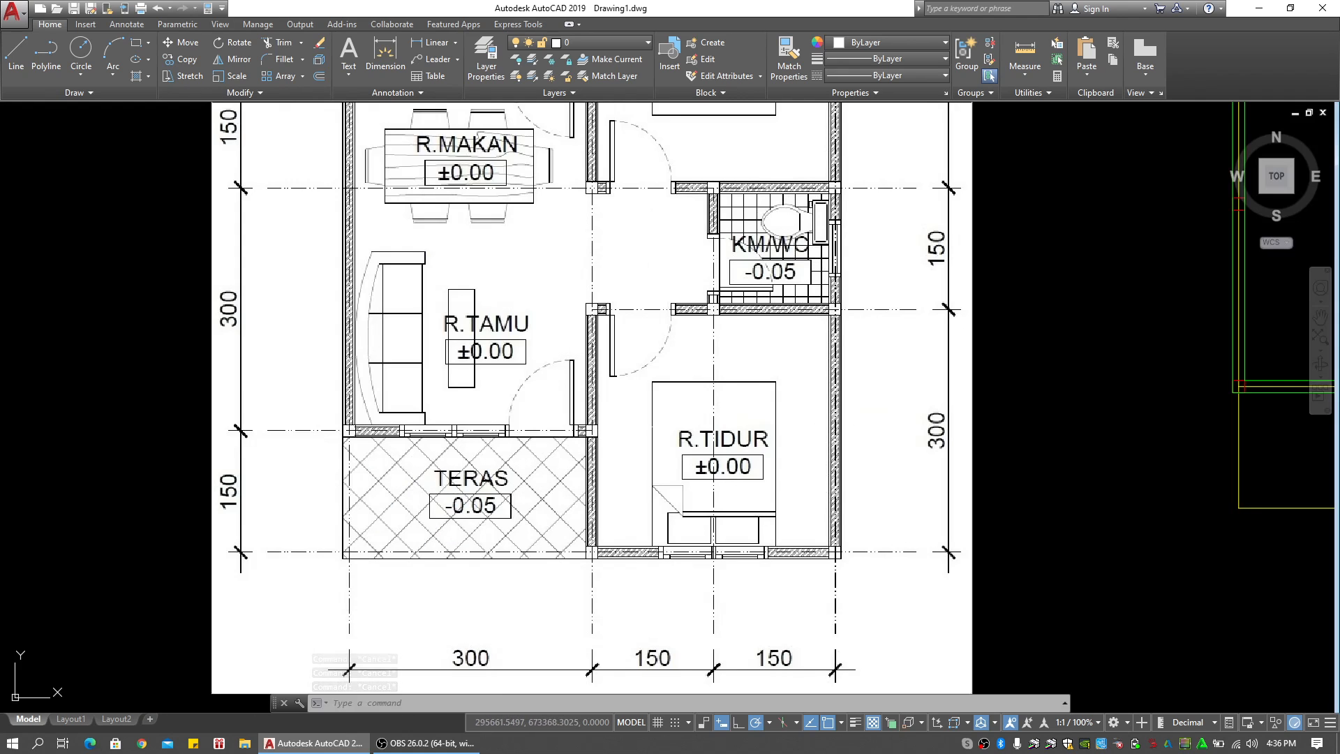
# Draw a rectangle 50 wide and 150 high inside the western room, above its south wall
pyautogui.moveTo(1026, 420); pyautogui.dragTo(640, 422, button='middle')
pyautogui.moveTo(988, 314); pyautogui.dragTo(589, 355, button='middle')
pyautogui.scroll(2, 688, 338)
pyautogui.doubleClick(657, 354)
pyautogui.press('Escape')
pyautogui.press('Escape')
pyautogui.write('rec')
pyautogui.press('Return')
pyautogui.scroll(2, 592, 353)
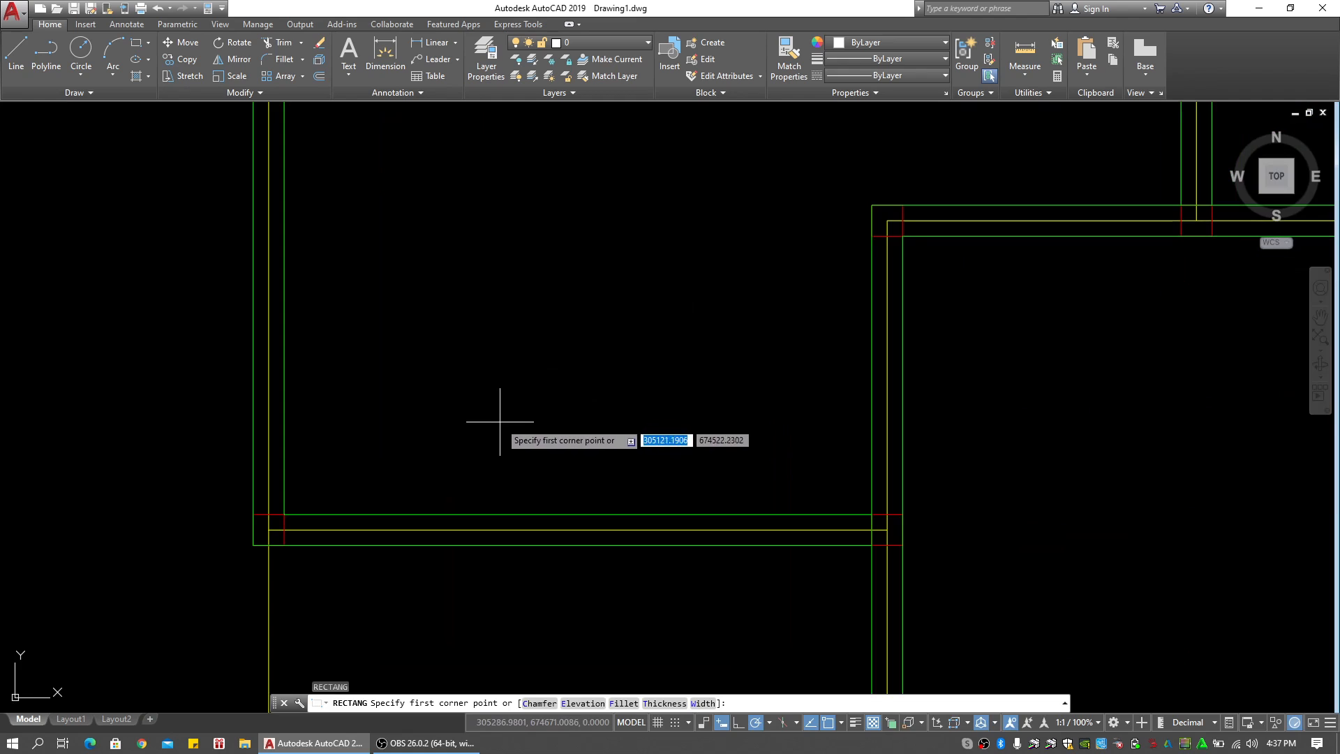
pyautogui.moveTo(499, 421); pyautogui.dragTo(496, 438, button='middle')
pyautogui.click(473, 444)
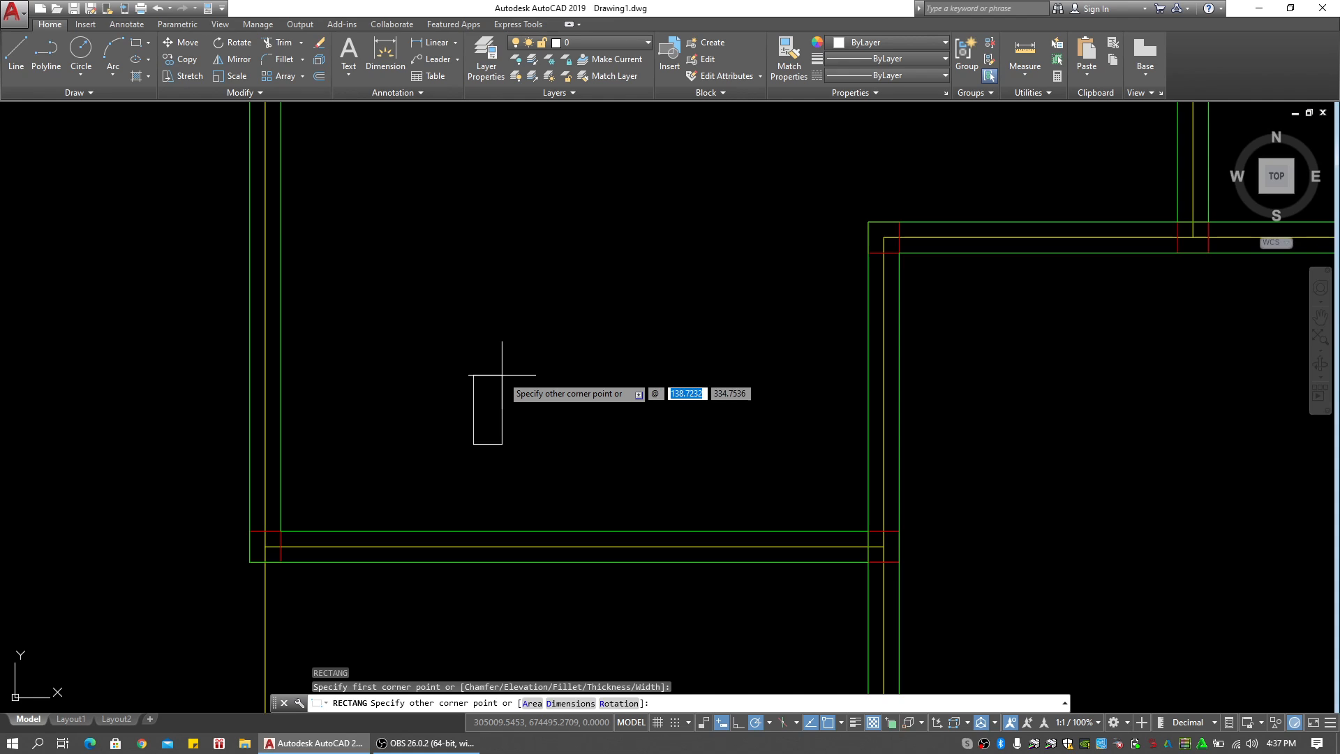
pyautogui.press('Tab')
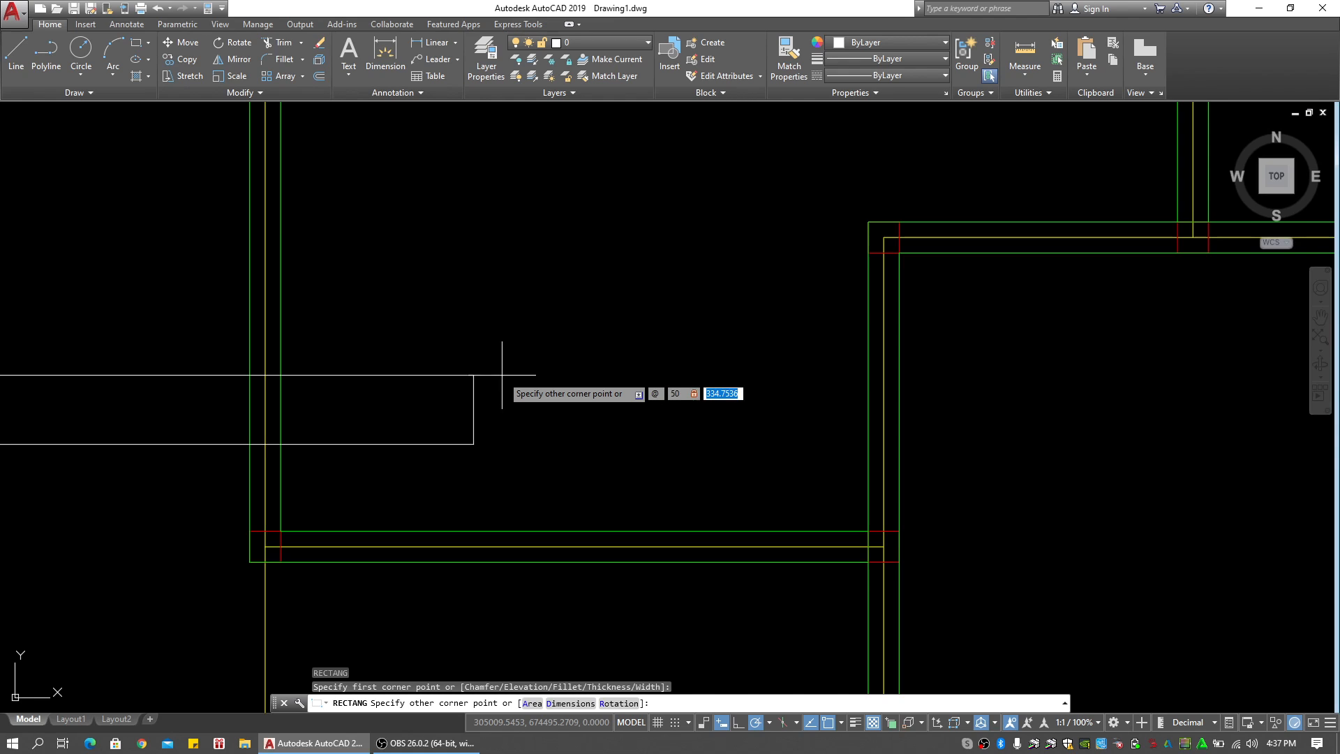
pyautogui.write('150')
pyautogui.press('Return')
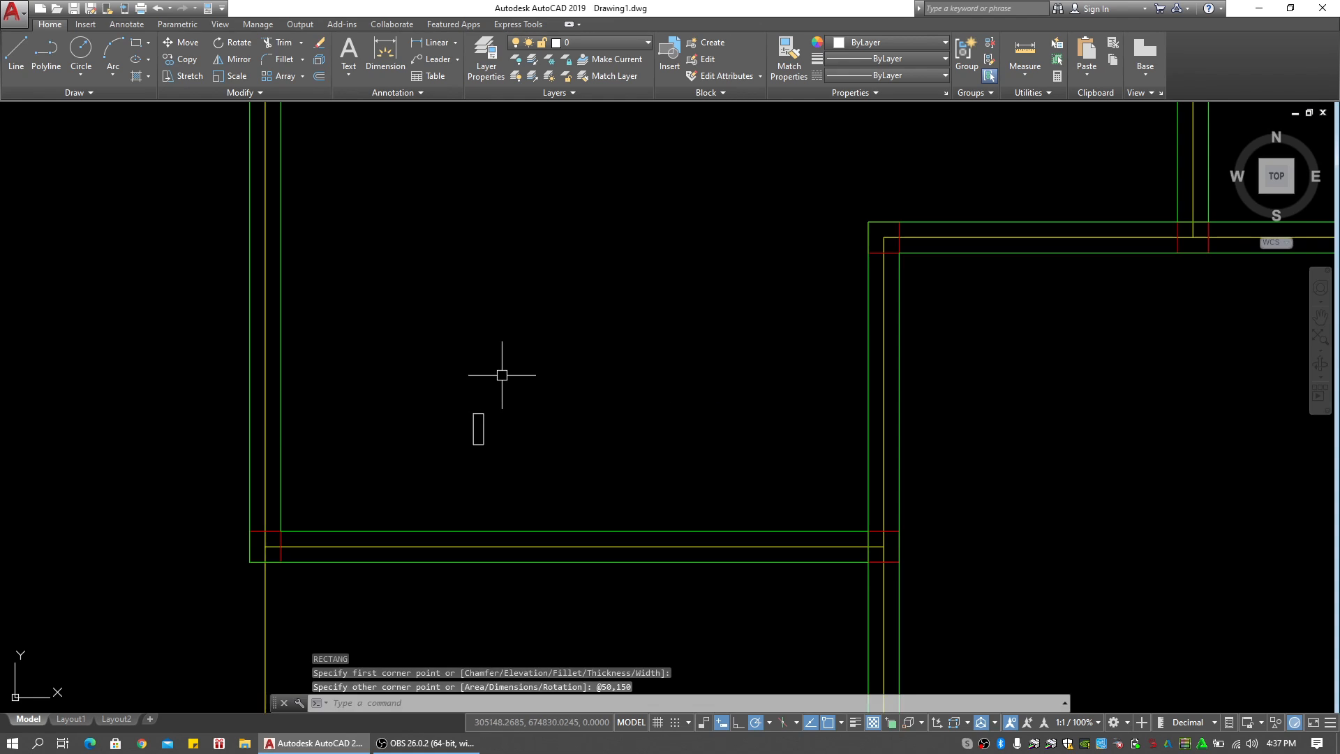
# Start a frame profile polyline east of the small rectangle with segments 10 right, 10 up and 30 right
pyautogui.scroll(6, 522, 411)
pyautogui.doubleClick(522, 447)
pyautogui.moveTo(496, 485); pyautogui.dragTo(484, 396, button='middle')
pyautogui.press('Escape')
pyautogui.press('Escape')
pyautogui.write('pl')
pyautogui.press('Return')
pyautogui.scroll(4, 358, 389)
pyautogui.click(509, 350)
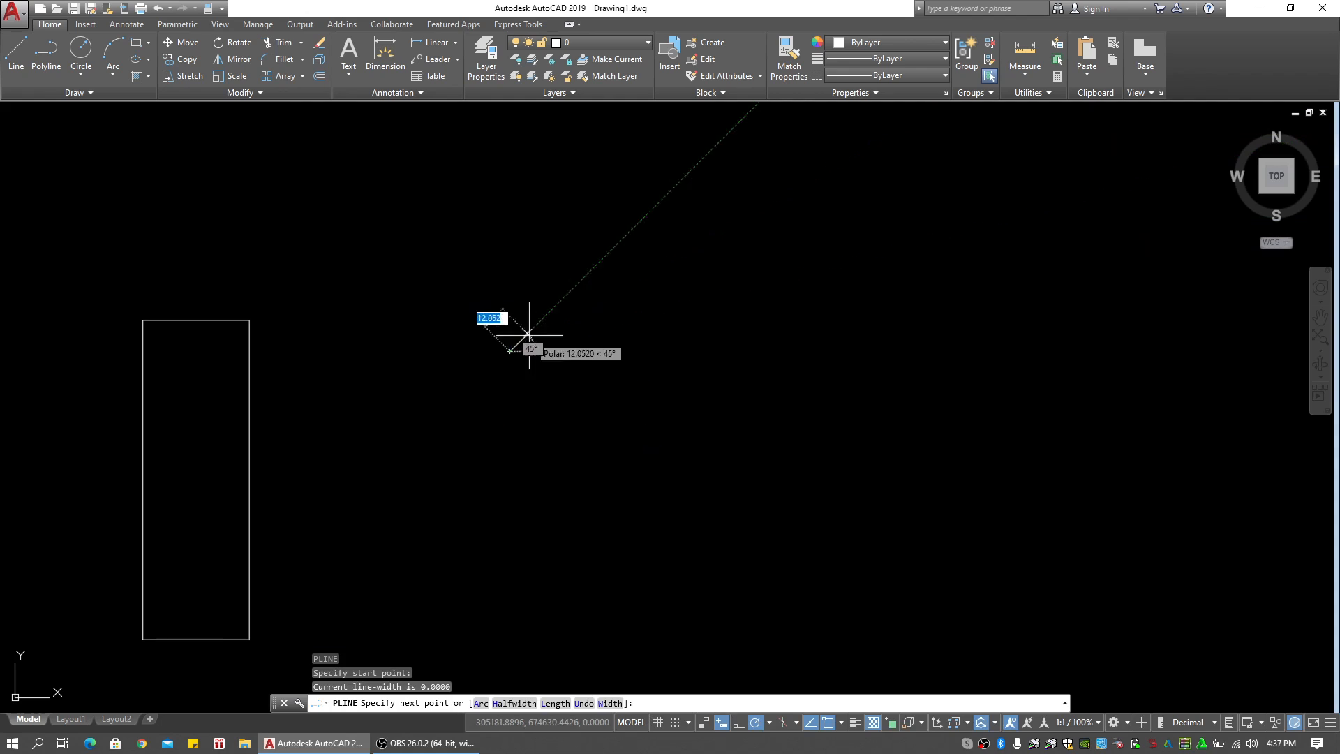
pyautogui.write('10')
pyautogui.press('Return')
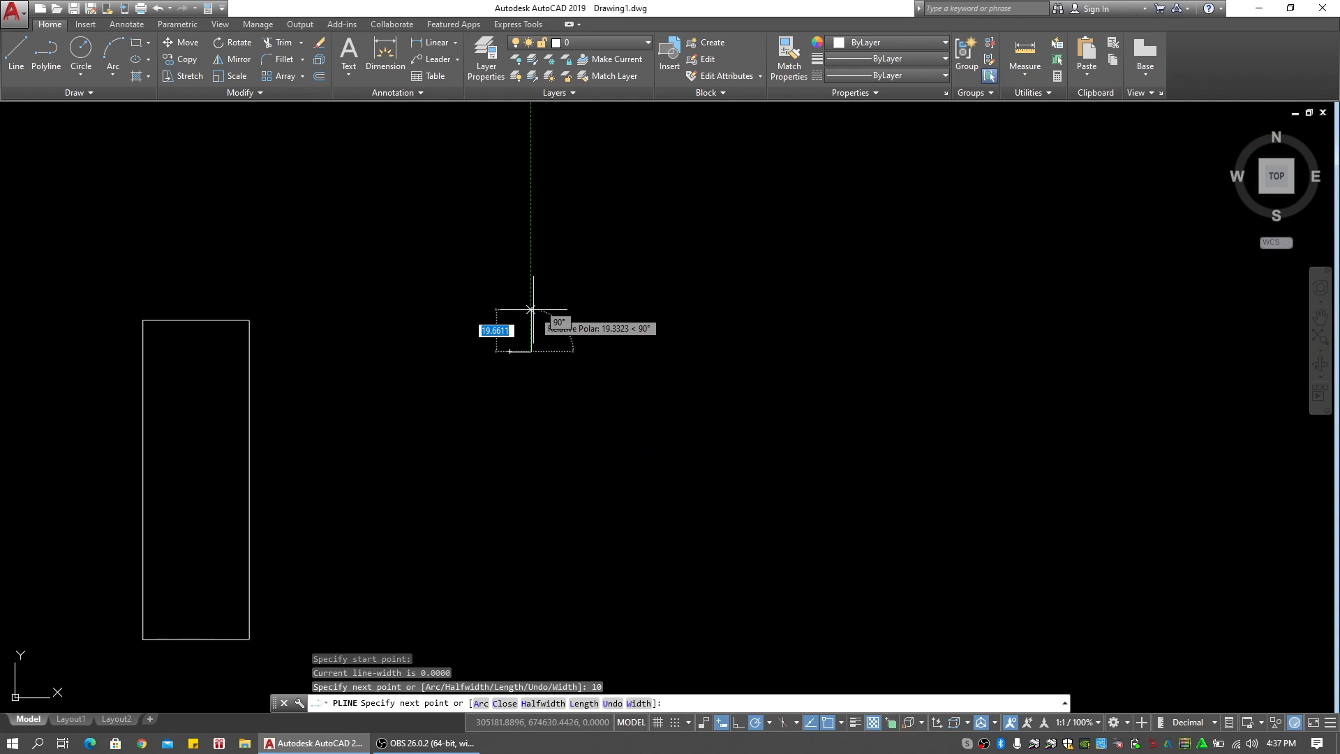
pyautogui.write('10')
pyautogui.press('Return')
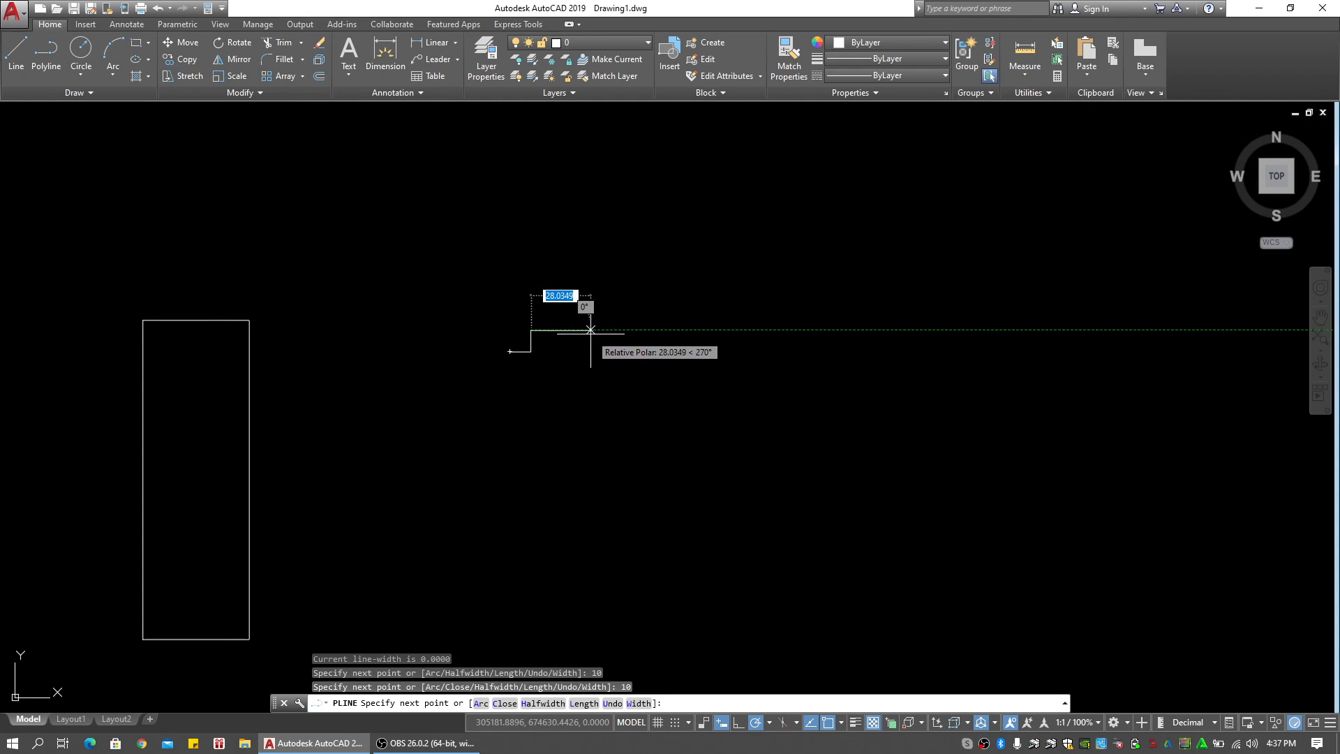
pyautogui.write('30')
pyautogui.press('Return')
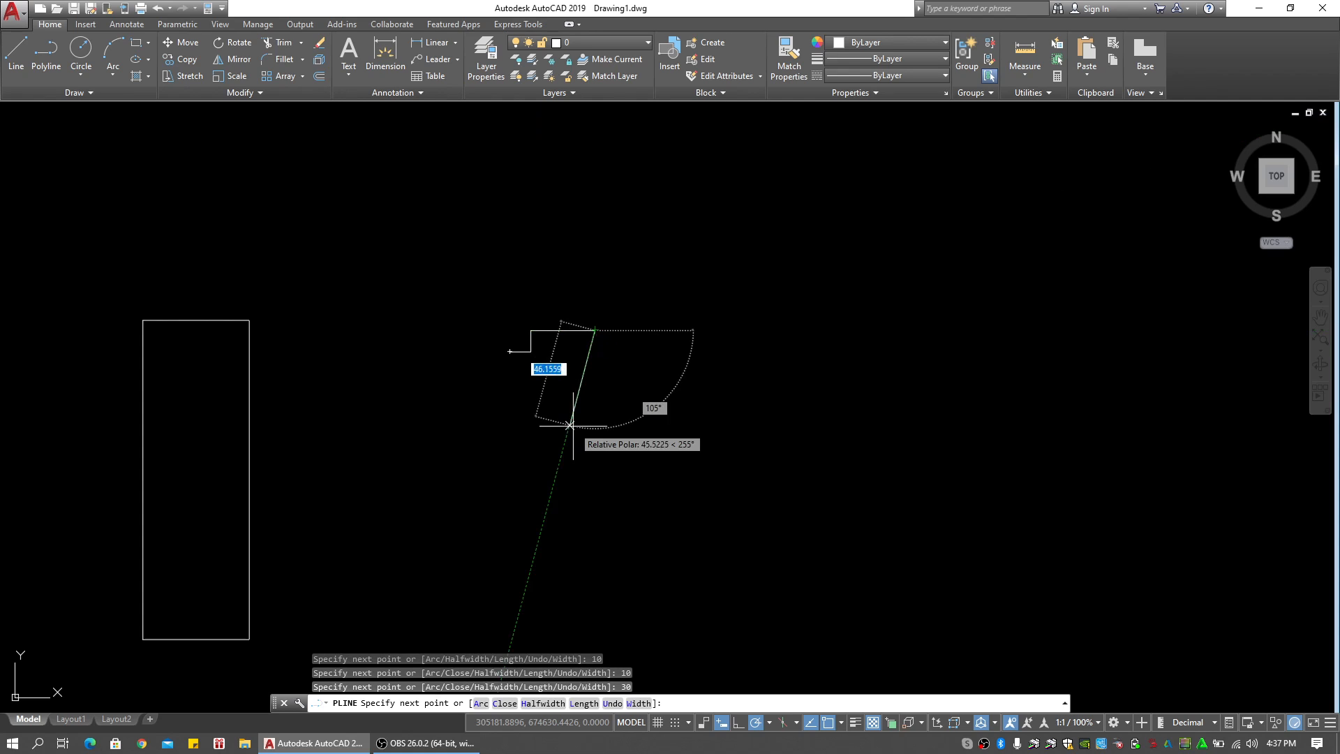
# Continue the profile polyline with segments 50 down, 10 right and 100 down
pyautogui.write('50')
pyautogui.press('Return')
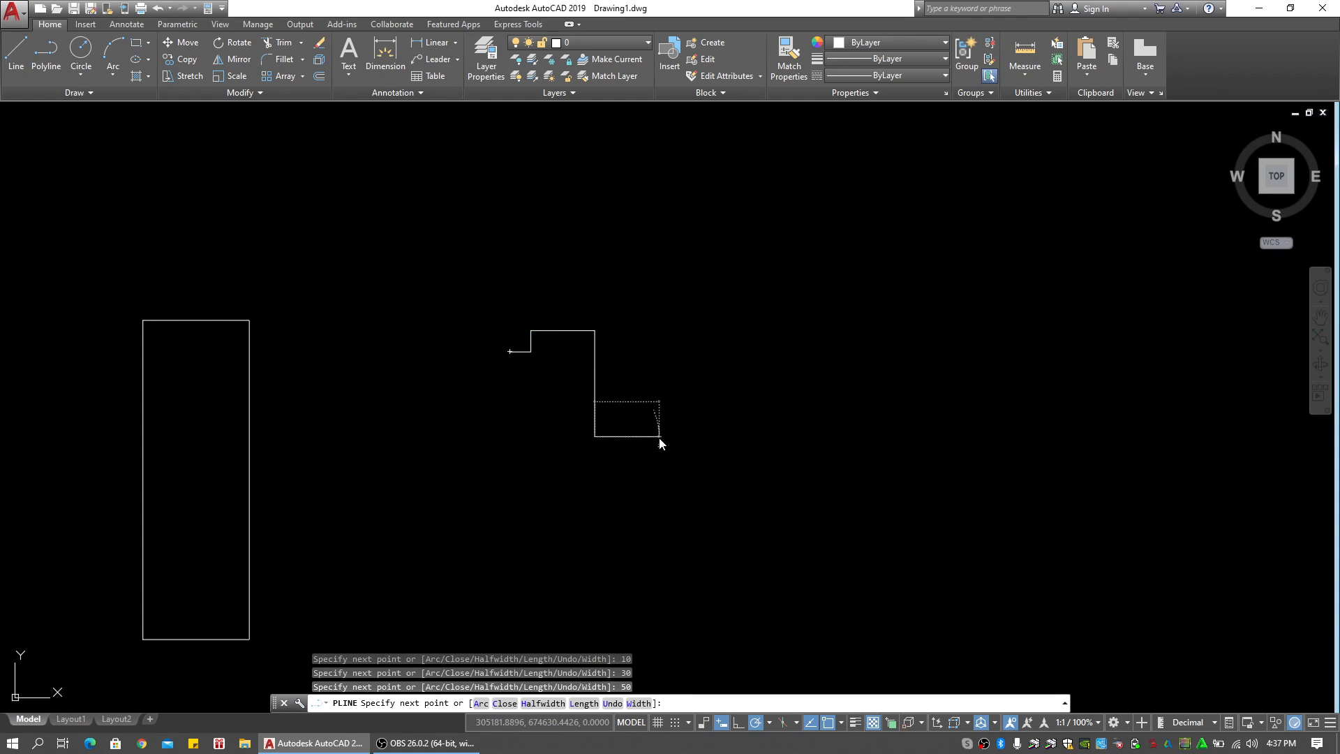
pyautogui.write('10')
pyautogui.press('Return')
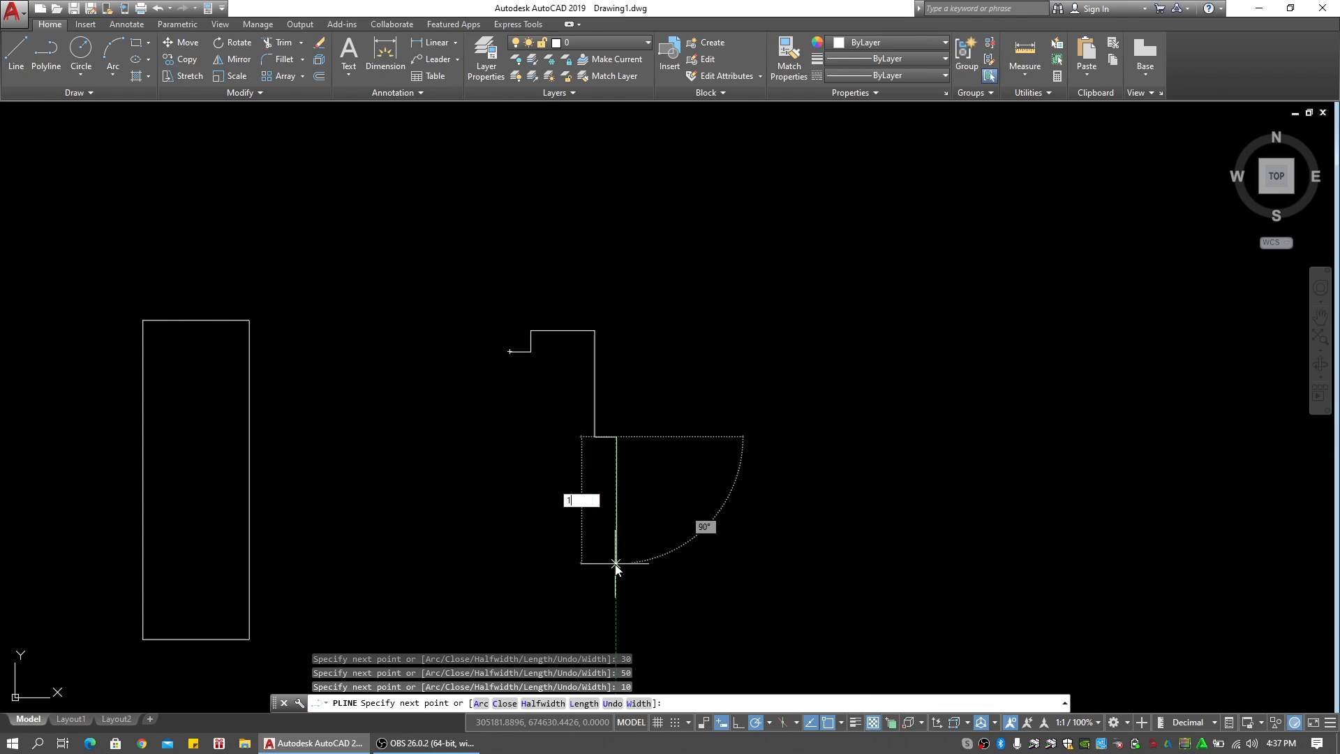
pyautogui.write('100')
pyautogui.press('Return')
# Continue the profile polyline 40 left, 10 up and 10 left, and finish it back at its start point
pyautogui.moveTo(509, 622); pyautogui.dragTo(525, 524, button='middle')
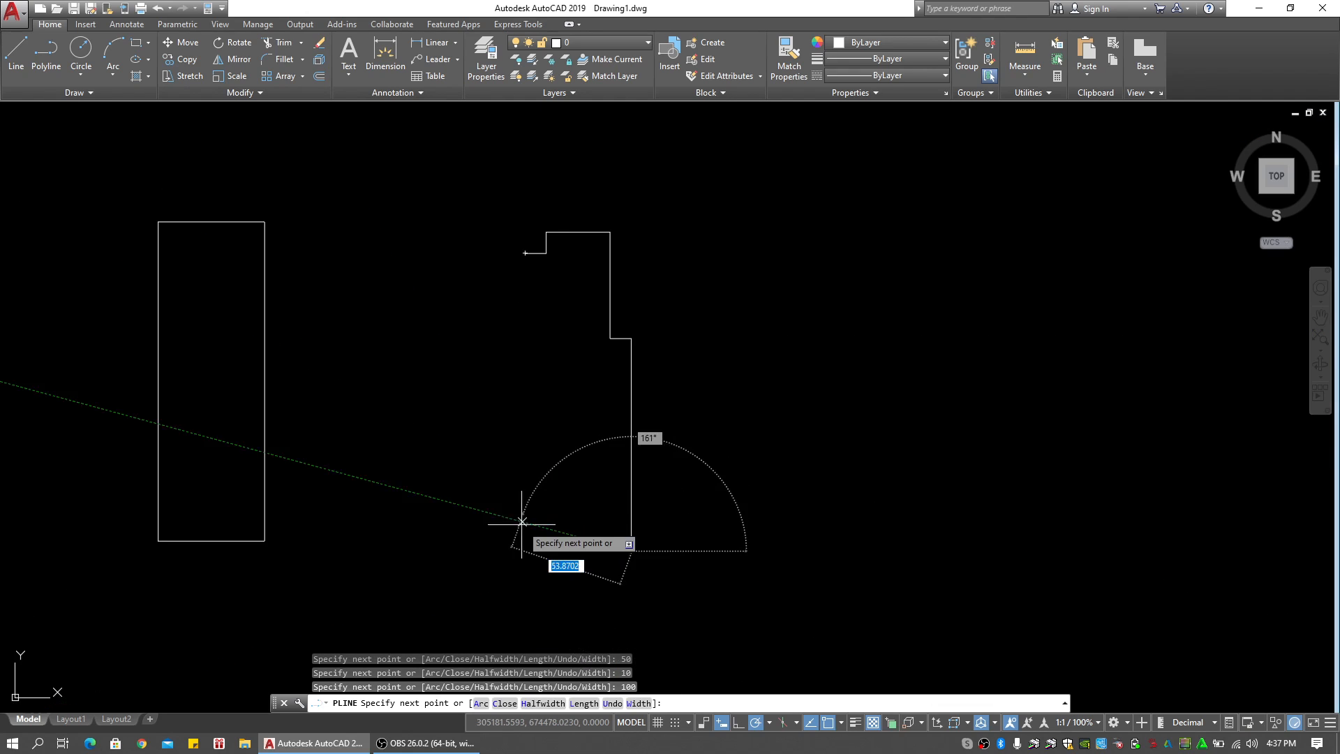
pyautogui.write('40')
pyautogui.press('Return')
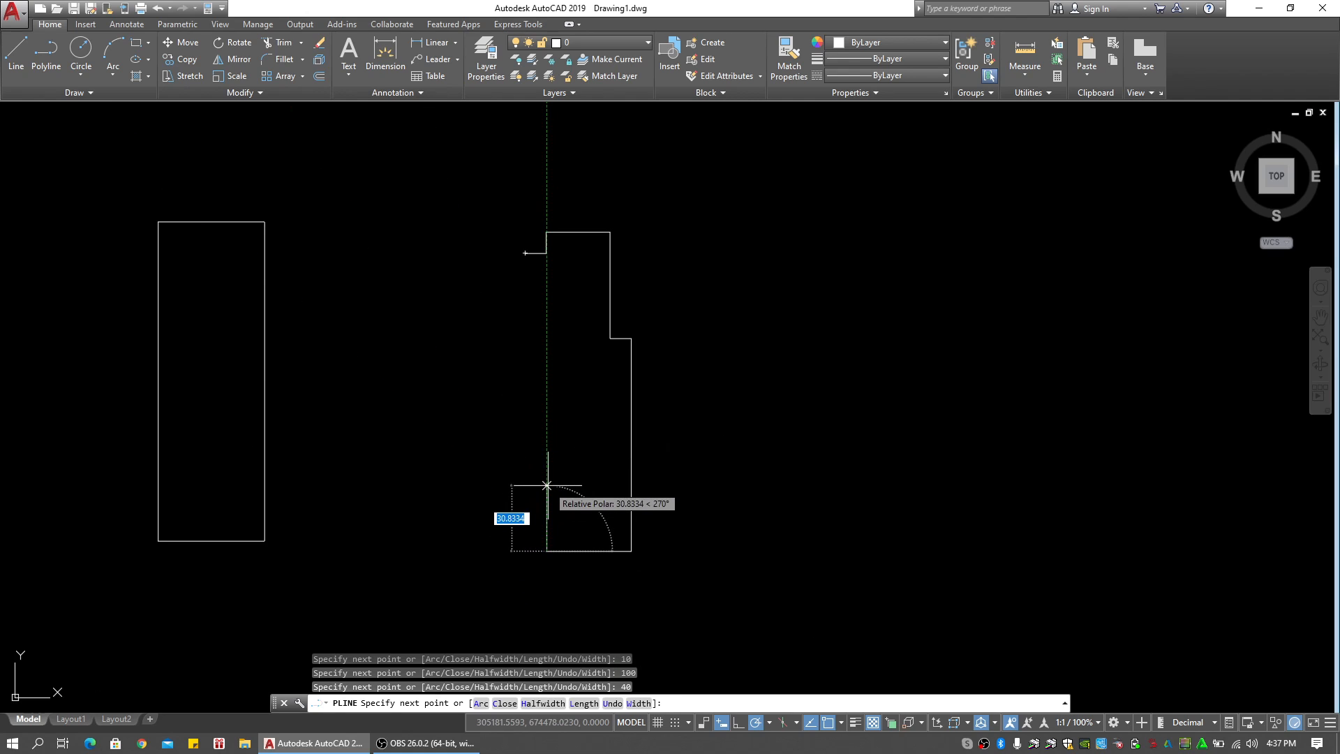
pyautogui.write('10')
pyautogui.press('Return')
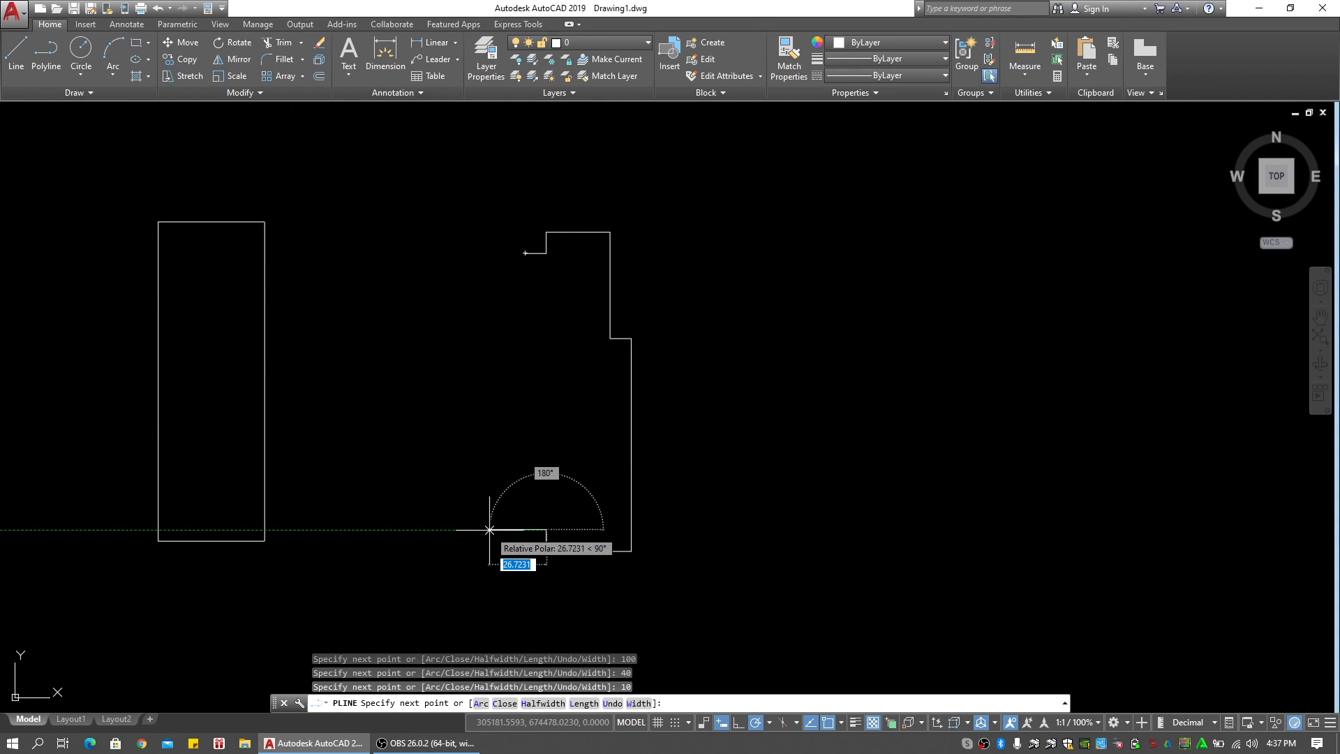
pyautogui.press('Return')
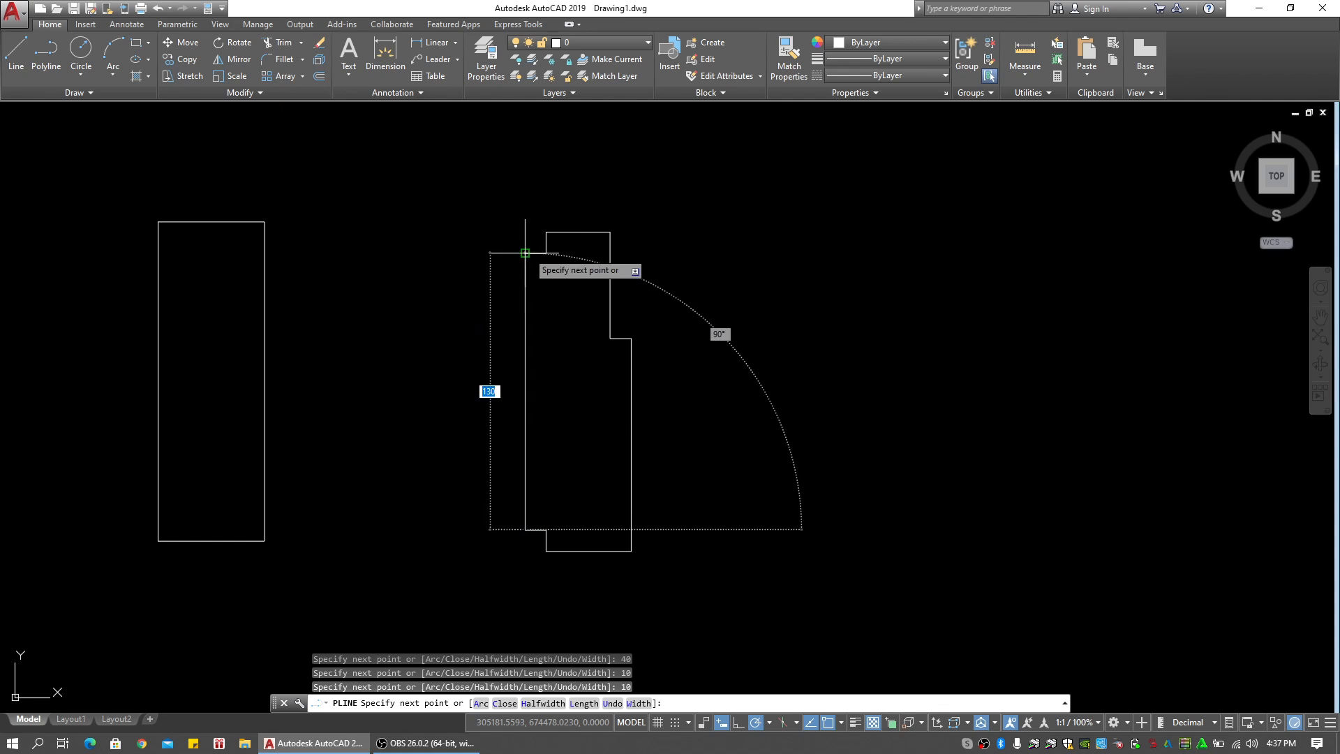
pyautogui.press('Return')
# Draw a polyline from the midpoint of the profile's west edge, 20 right and then 40 at 120° back to that edge
pyautogui.press('Return')
pyautogui.click(521, 391)
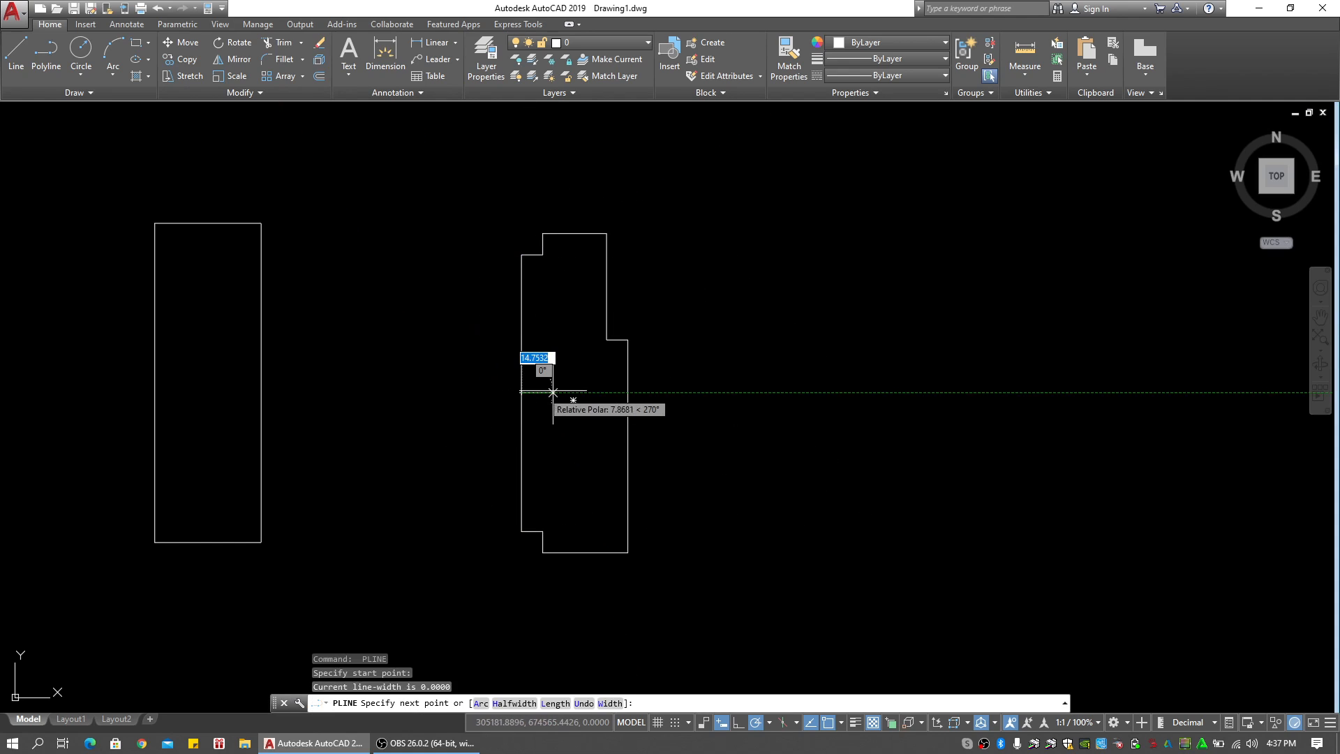
pyautogui.write('20')
pyautogui.press('Return')
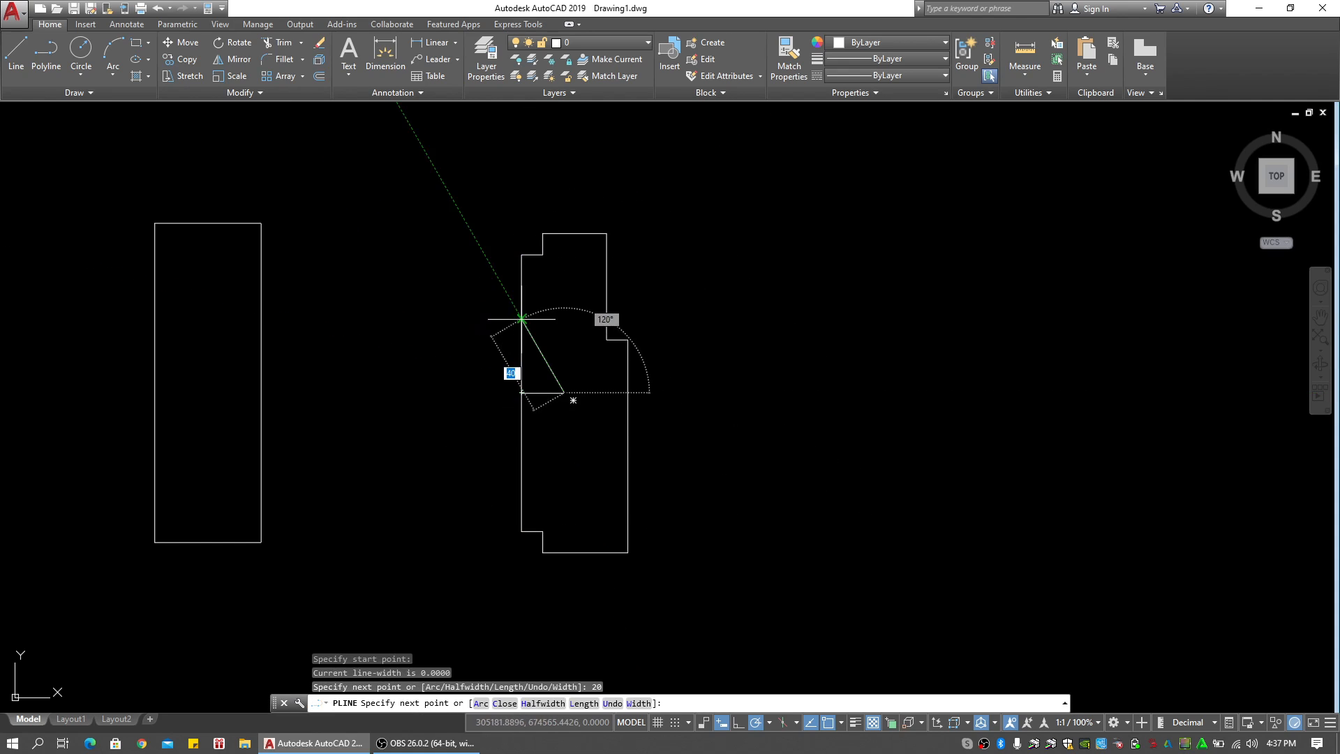
pyautogui.press('Escape')
pyautogui.press('Escape')
pyautogui.press('Escape')
# Stretch the triangular polyline's outer vertex to the midpoint of its horizontal segment
pyautogui.scroll(4, 555, 383)
pyautogui.click(575, 393)
pyautogui.click(551, 402)
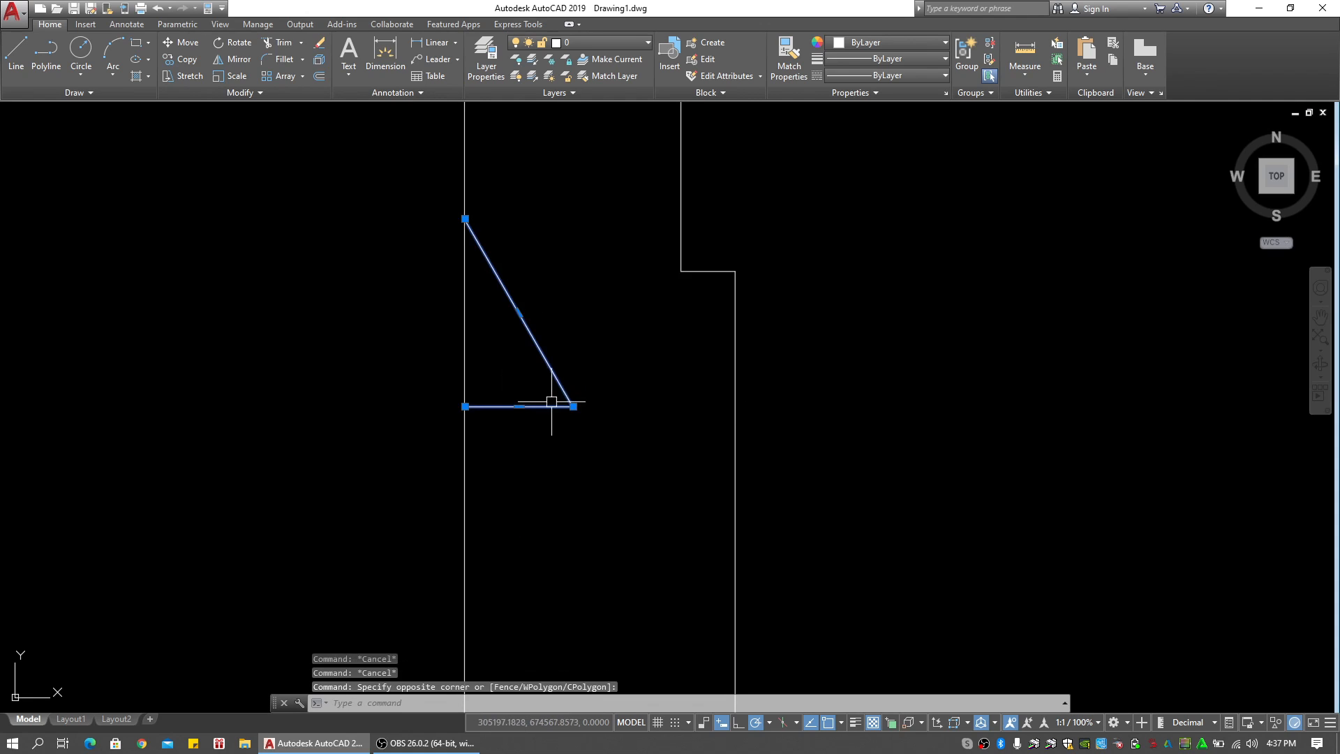
pyautogui.click(575, 405)
pyautogui.click(518, 405)
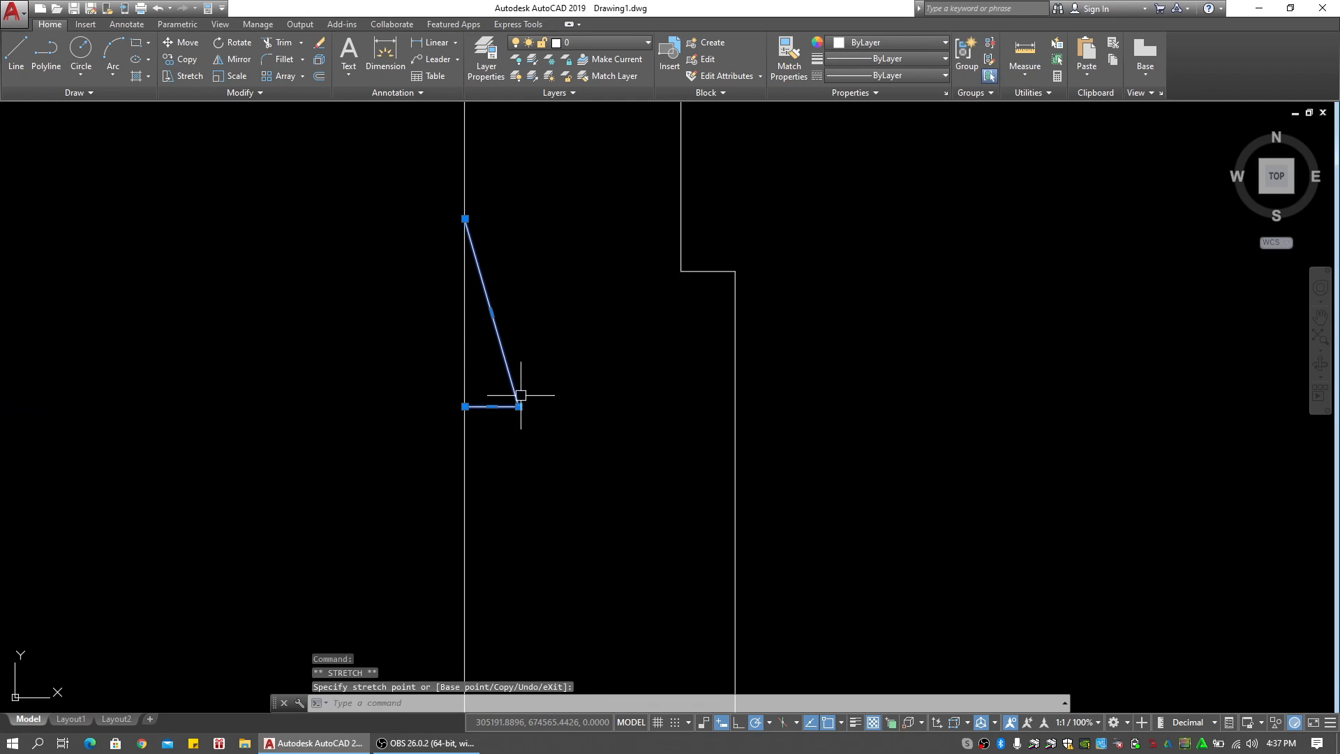
# Mirror the triangular polyline downward about its horizontal segment, keeping the original
pyautogui.write('mi')
pyautogui.moveTo(507, 437); pyautogui.dragTo(512, 364, button='middle')
pyautogui.press('Return')
pyautogui.click(537, 376)
pyautogui.click(545, 380)
pyautogui.press('Return')
pyautogui.press('Escape')
pyautogui.press('Escape')
# Trim the profile's west edge and the horizontal segment inside the triangles, leaving a V-shaped notch
pyautogui.write('tr')
pyautogui.press('space')
pyautogui.press('space')
pyautogui.click(524, 353)
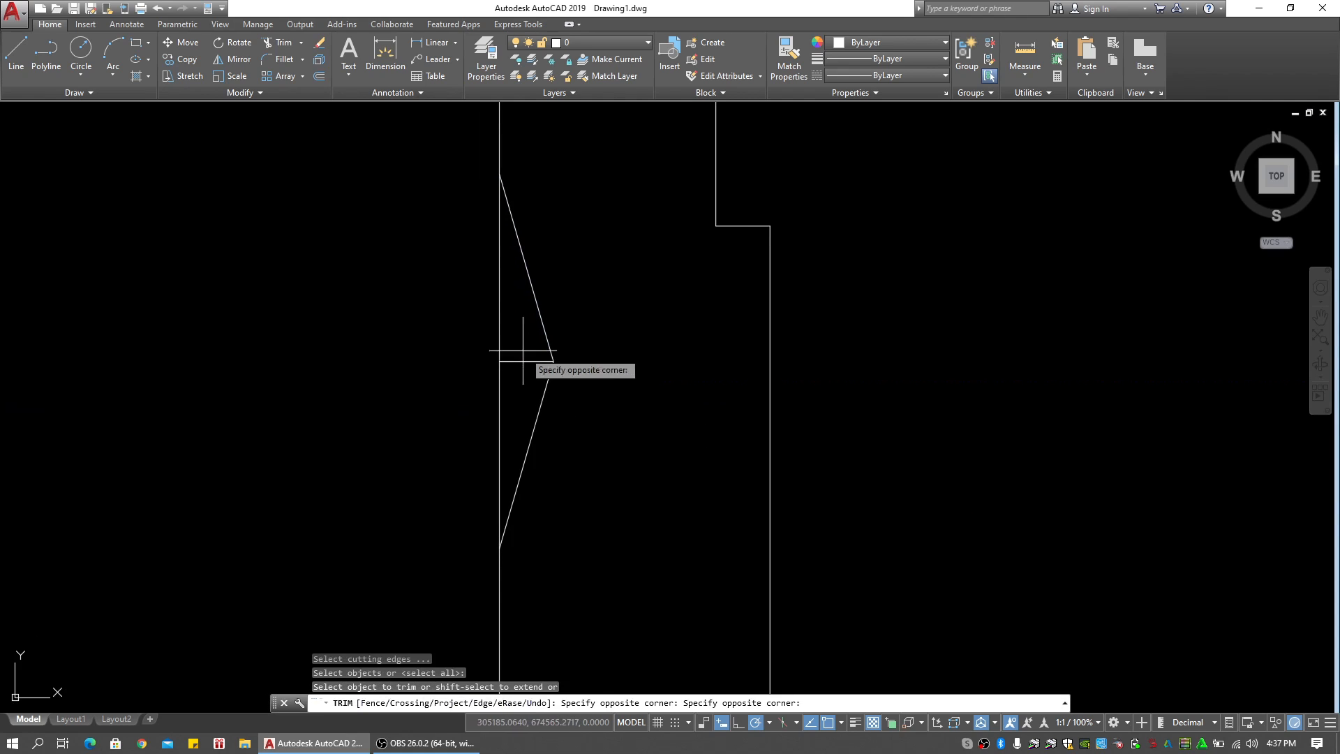
pyautogui.click(510, 385)
pyautogui.scroll(-5, 511, 364)
pyautogui.press('Escape')
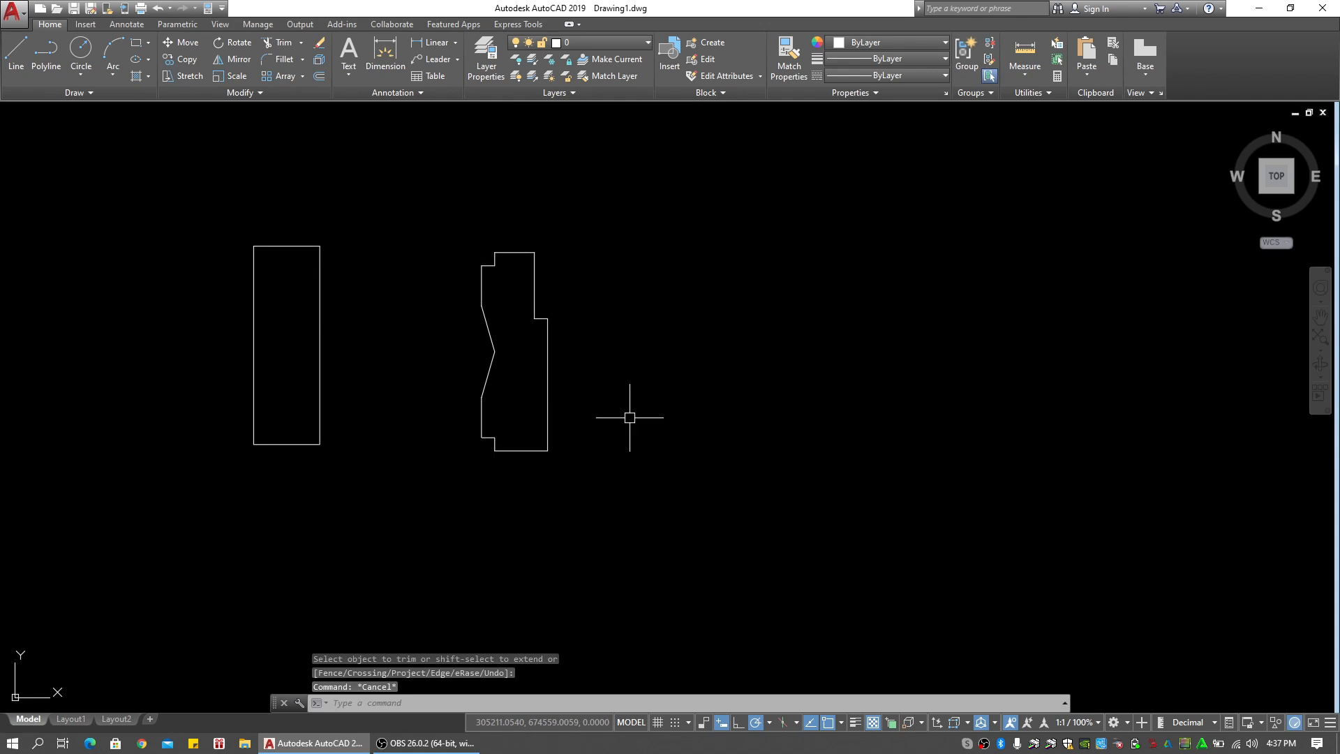
# Examine the stepped corners and V-shaped notch of the frame profile beside the plain rectangle
pyautogui.moveTo(481, 350); pyautogui.dragTo(509, 367, button='middle')
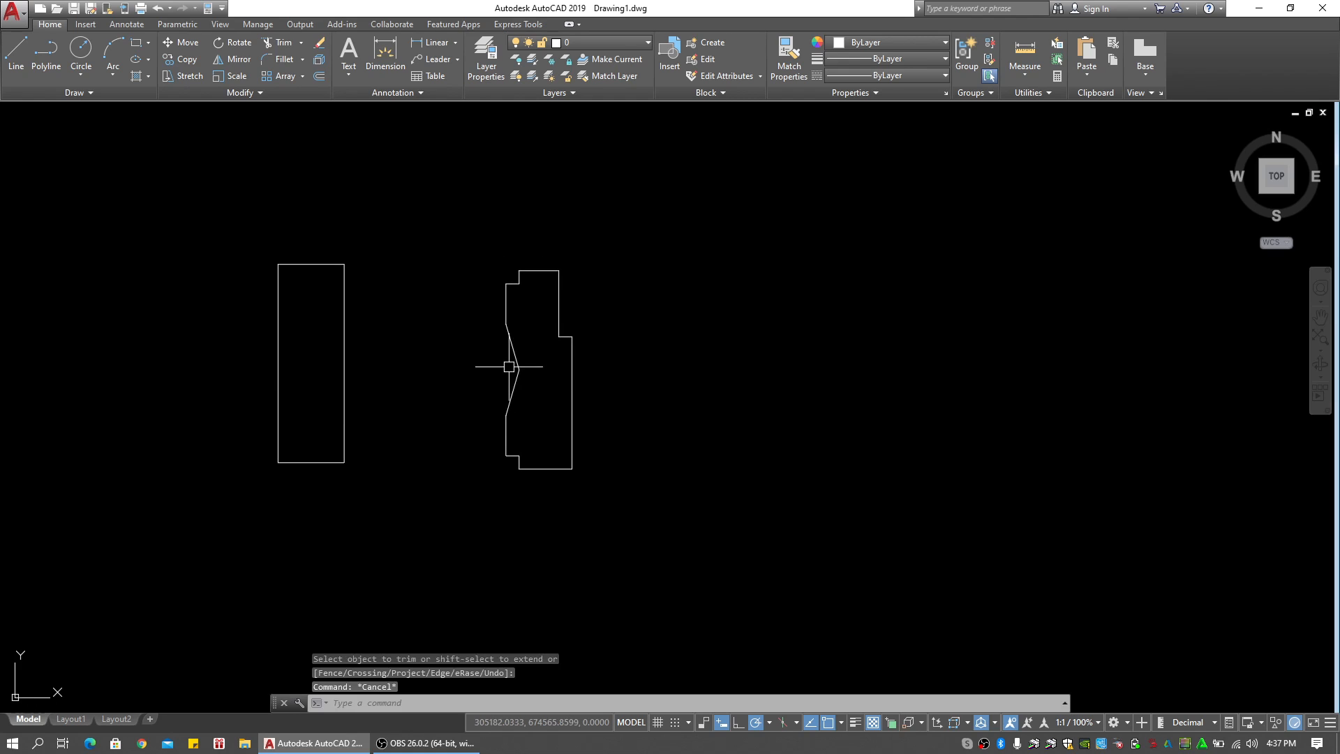
pyautogui.scroll(2, 509, 284)
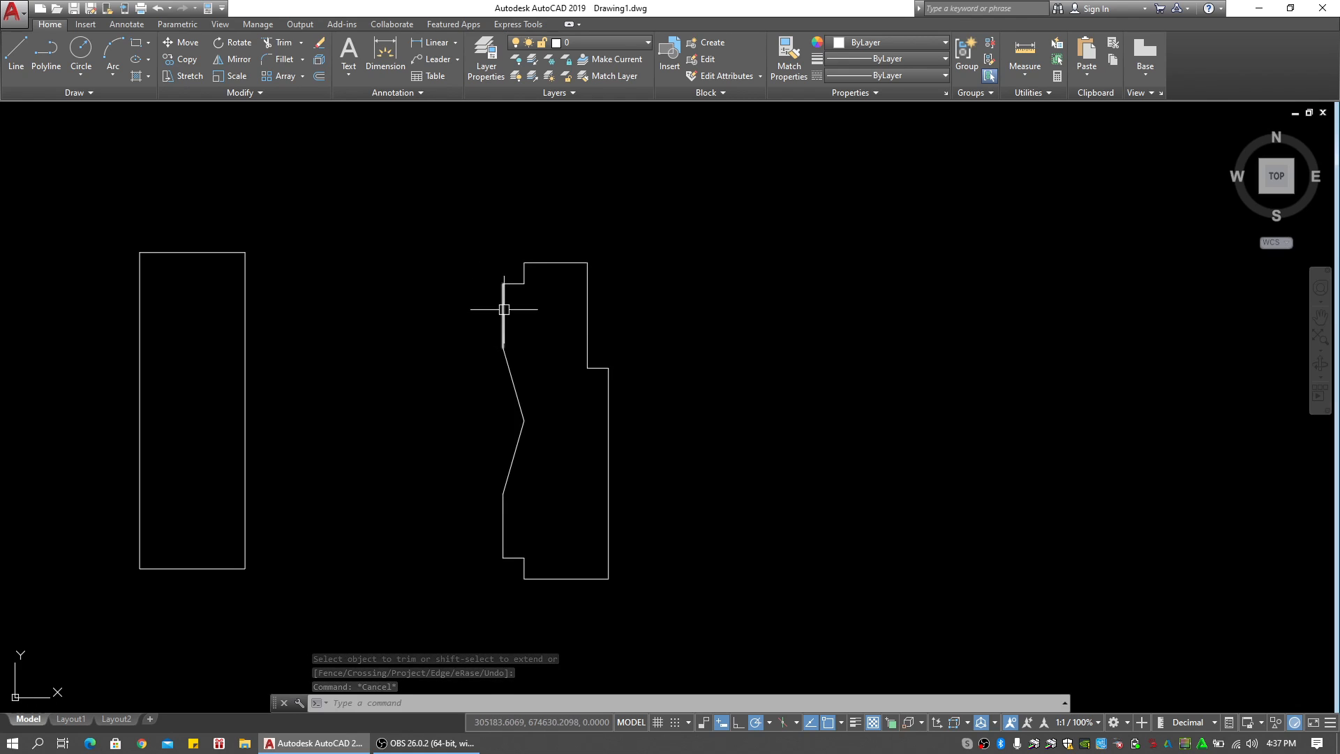
pyautogui.scroll(2, 520, 287)
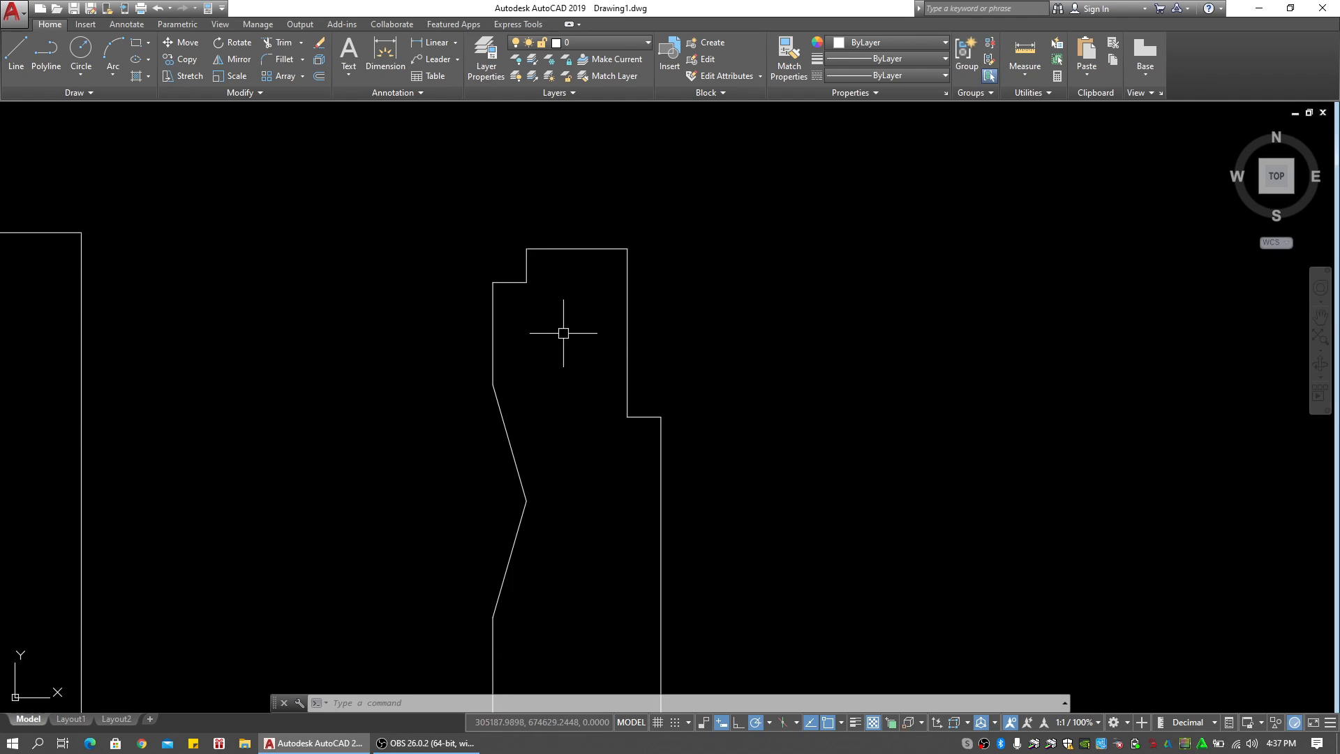
pyautogui.scroll(-2, 516, 293)
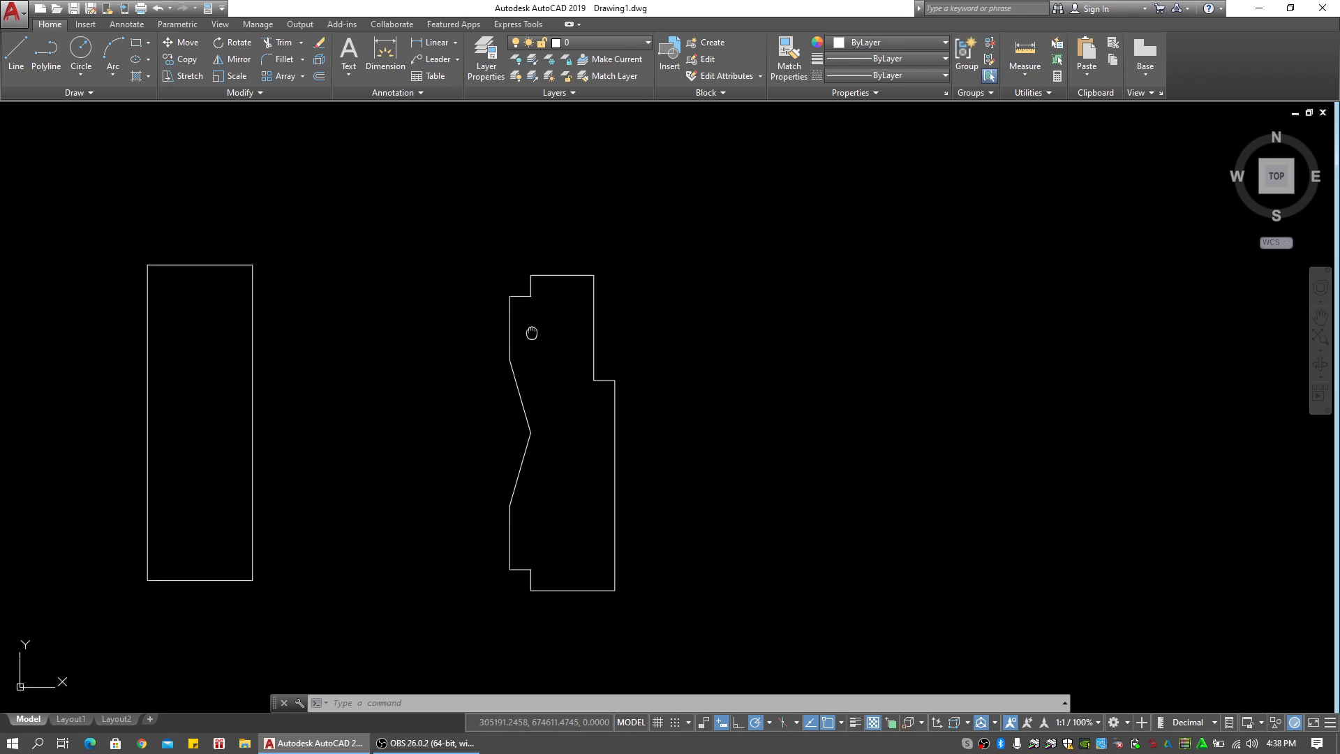
pyautogui.moveTo(526, 335); pyautogui.dragTo(545, 273, button='middle')
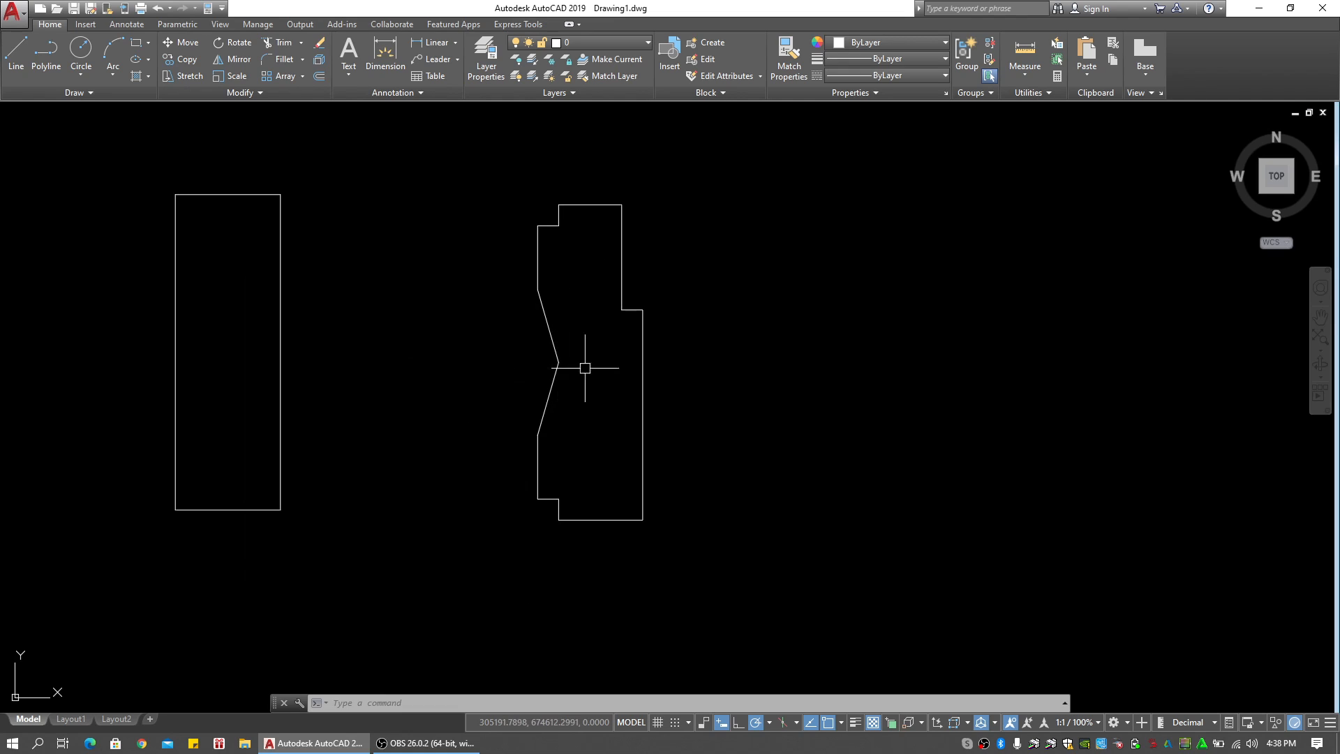
pyautogui.scroll(-2, 562, 370)
pyautogui.press('Escape')
pyautogui.press('Escape')
pyautogui.press('Escape')
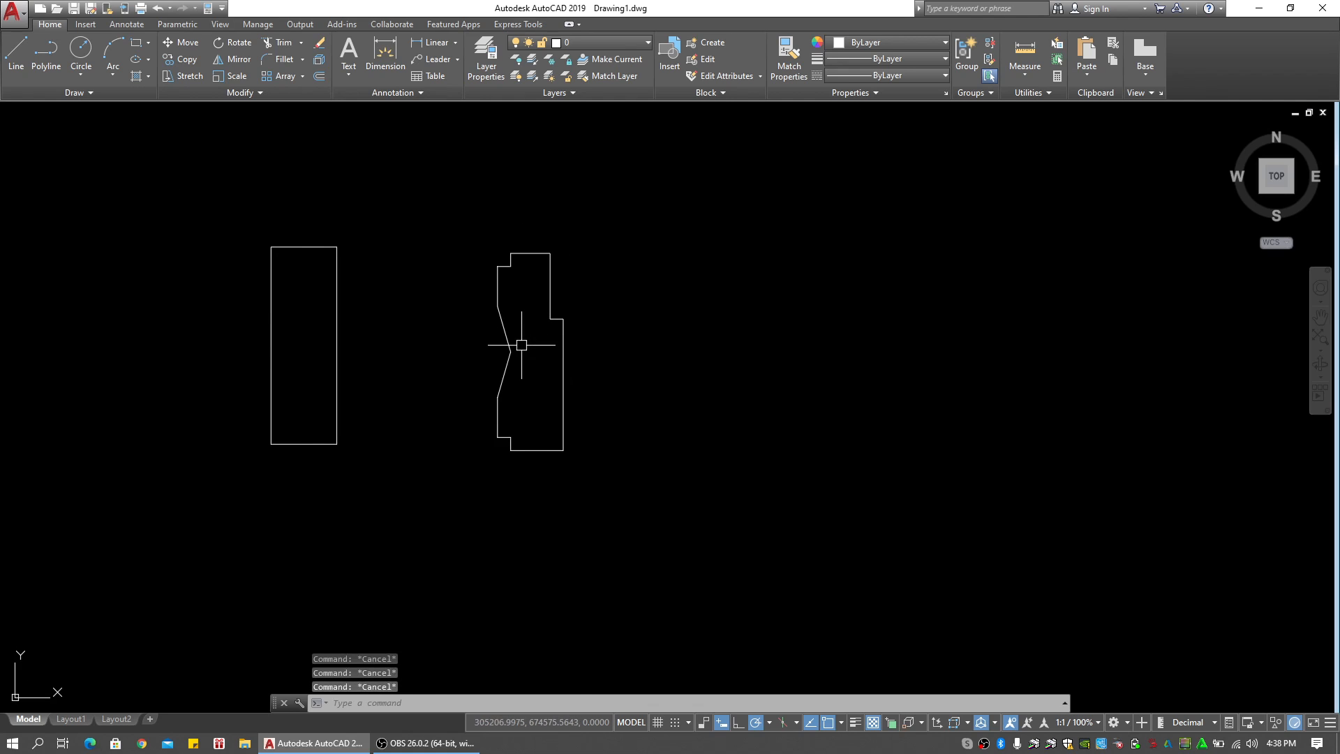
# Erase the notched frame profile, keeping the plain rectangle
pyautogui.click(627, 219)
pyautogui.click(497, 413)
pyautogui.scroll(-2, 412, 412)
pyautogui.moveTo(443, 410); pyautogui.dragTo(622, 395, button='middle')
pyautogui.write('e')
pyautogui.press('Escape')
# Examine the terrace door and window in the reference image and compare them with the redrawn plan
pyautogui.scroll(-8, 432, 397)
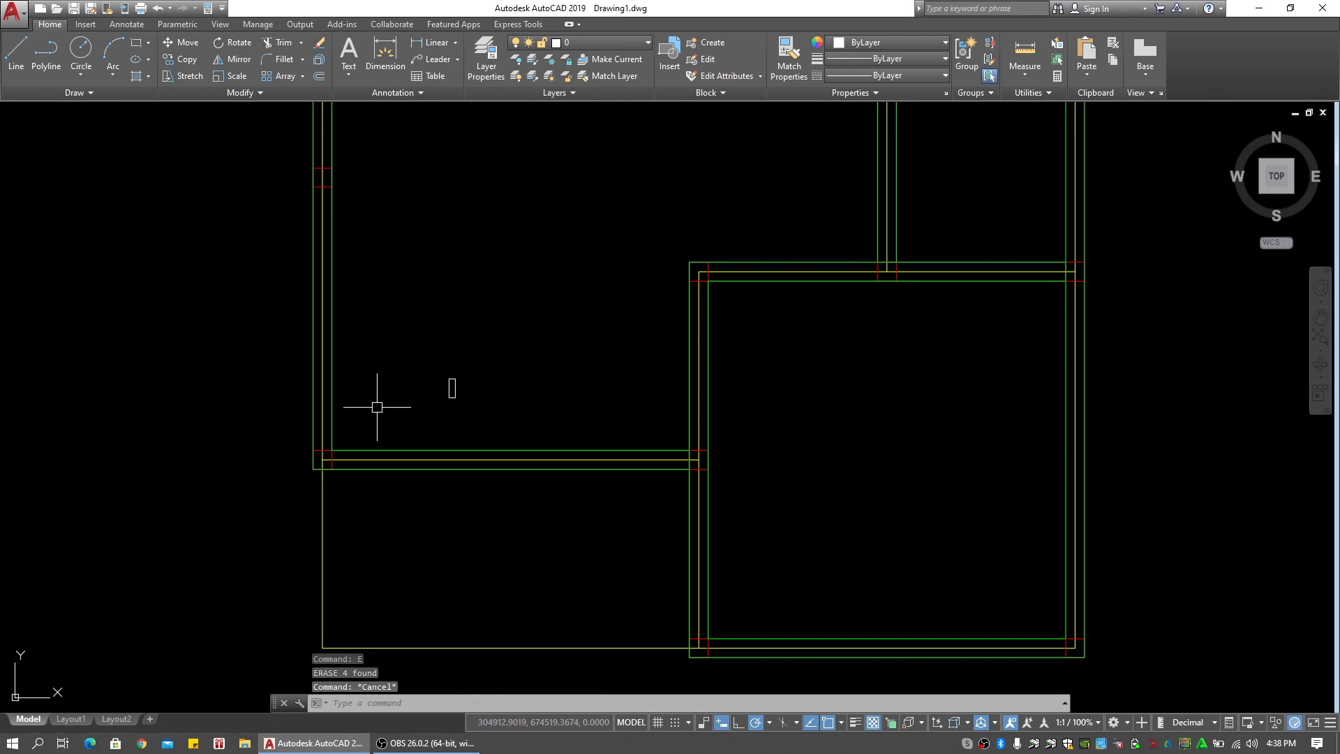
pyautogui.moveTo(377, 407); pyautogui.dragTo(532, 359, button='middle')
pyautogui.scroll(-6, 533, 358)
pyautogui.scroll(10, 272, 388)
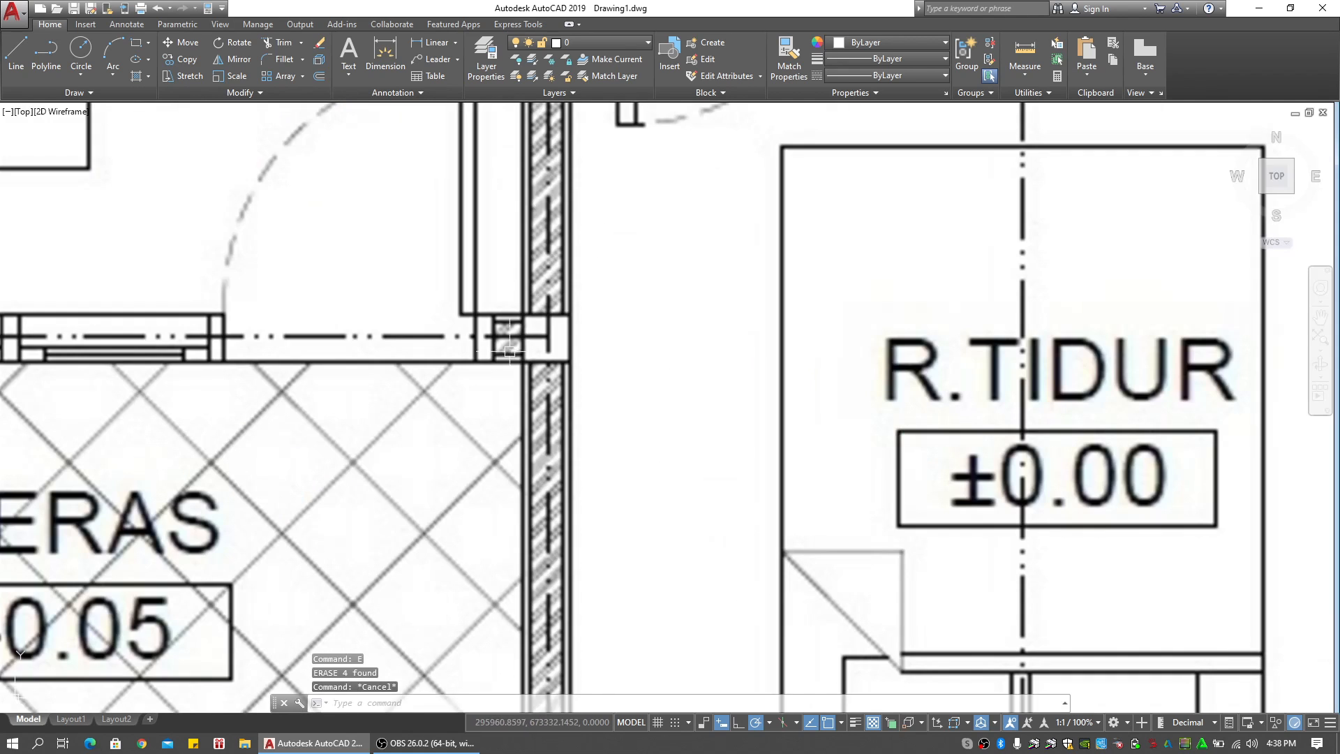
pyautogui.scroll(-13, 464, 326)
pyautogui.scroll(11, 718, 309)
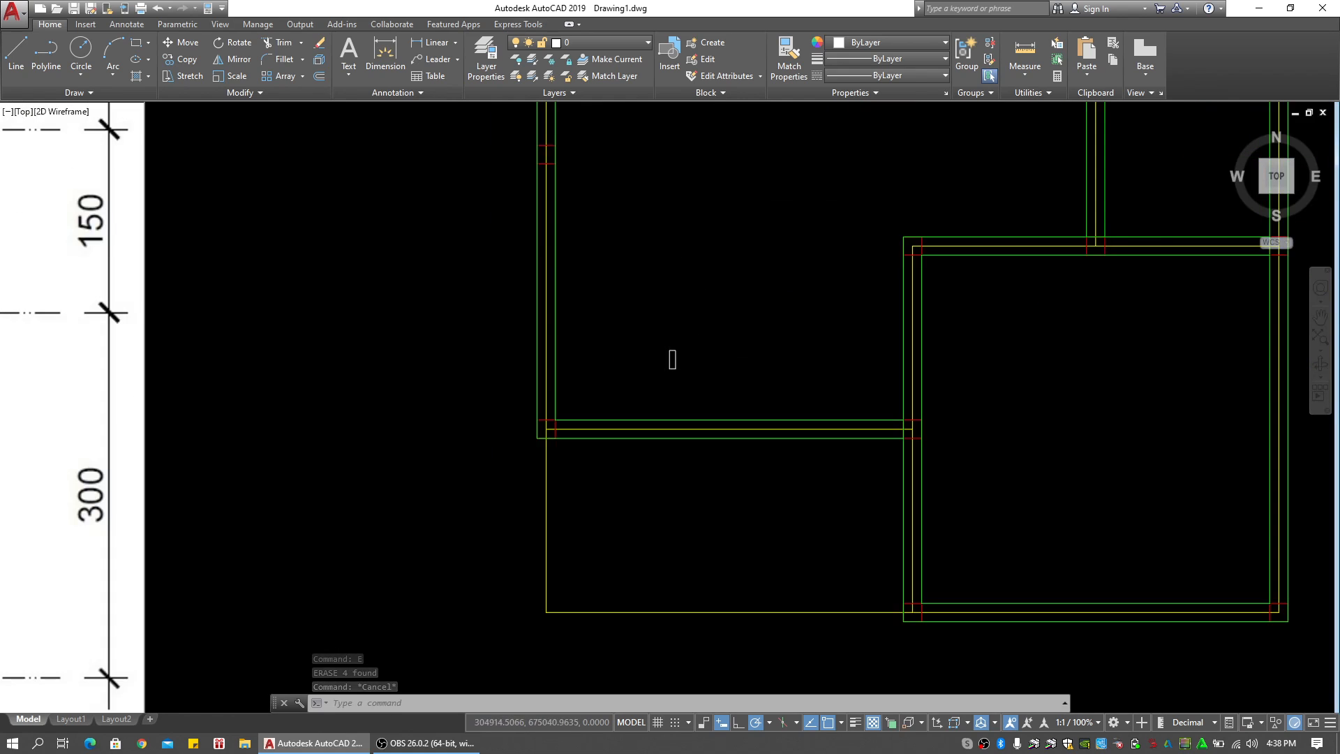
# Move the plain frame rectangle east, closer to the middle of the room above the terrace wall
pyautogui.moveTo(678, 346); pyautogui.dragTo(662, 345, button='middle')
pyautogui.click(671, 349)
pyautogui.click(484, 542)
pyautogui.moveTo(639, 494); pyautogui.dragTo(547, 398, button='middle')
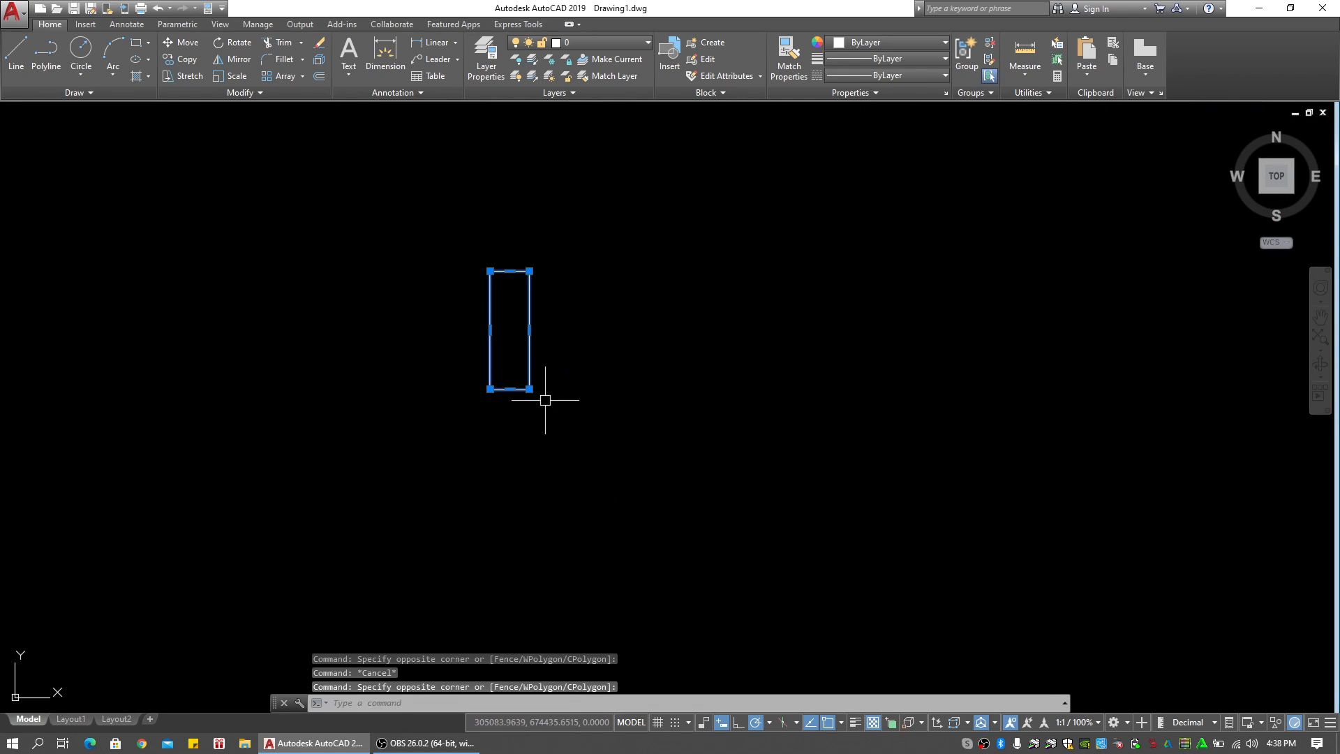
pyautogui.write('m')
pyautogui.moveTo(646, 449); pyautogui.dragTo(413, 338, button='middle')
pyautogui.click(329, 298)
pyautogui.press('Escape')
pyautogui.click(679, 349)
pyautogui.click(623, 359)
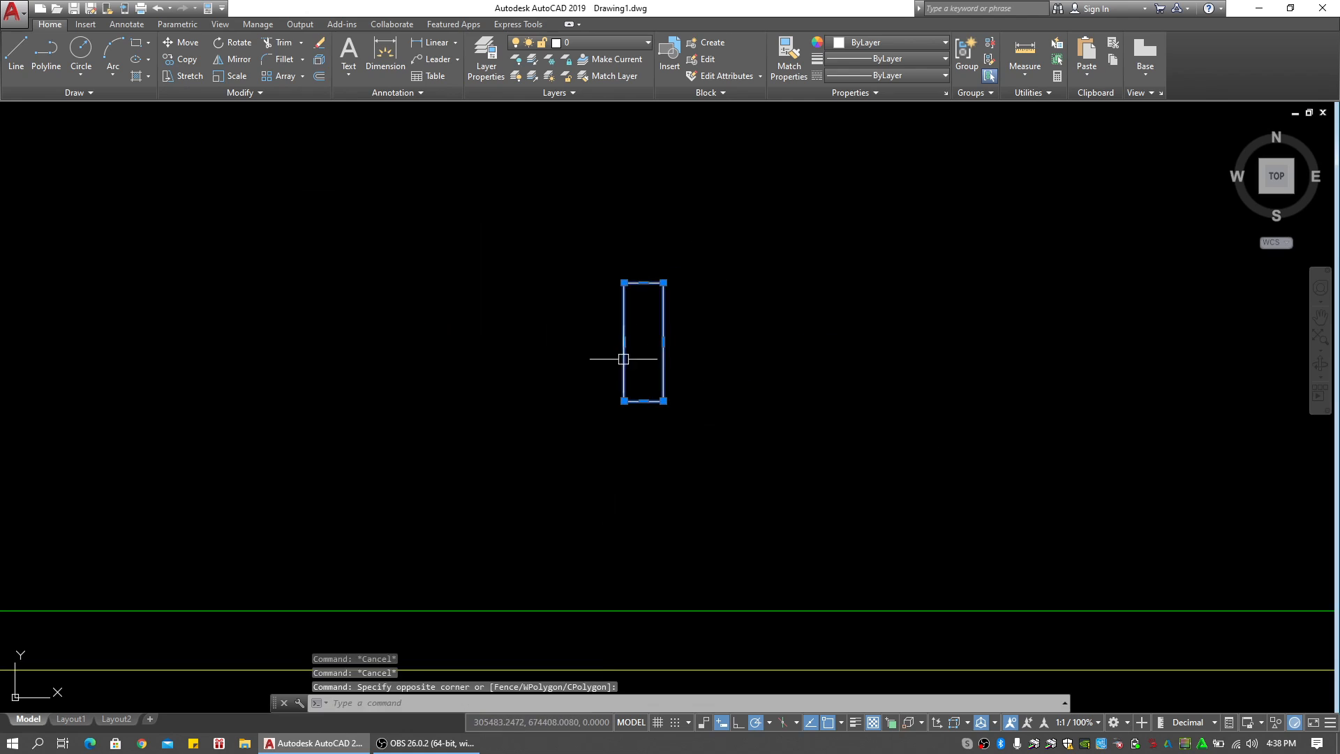
pyautogui.moveTo(722, 366); pyautogui.dragTo(567, 340, button='middle')
pyautogui.scroll(-3, 609, 361)
pyautogui.scroll(2, 570, 335)
pyautogui.press('Escape')
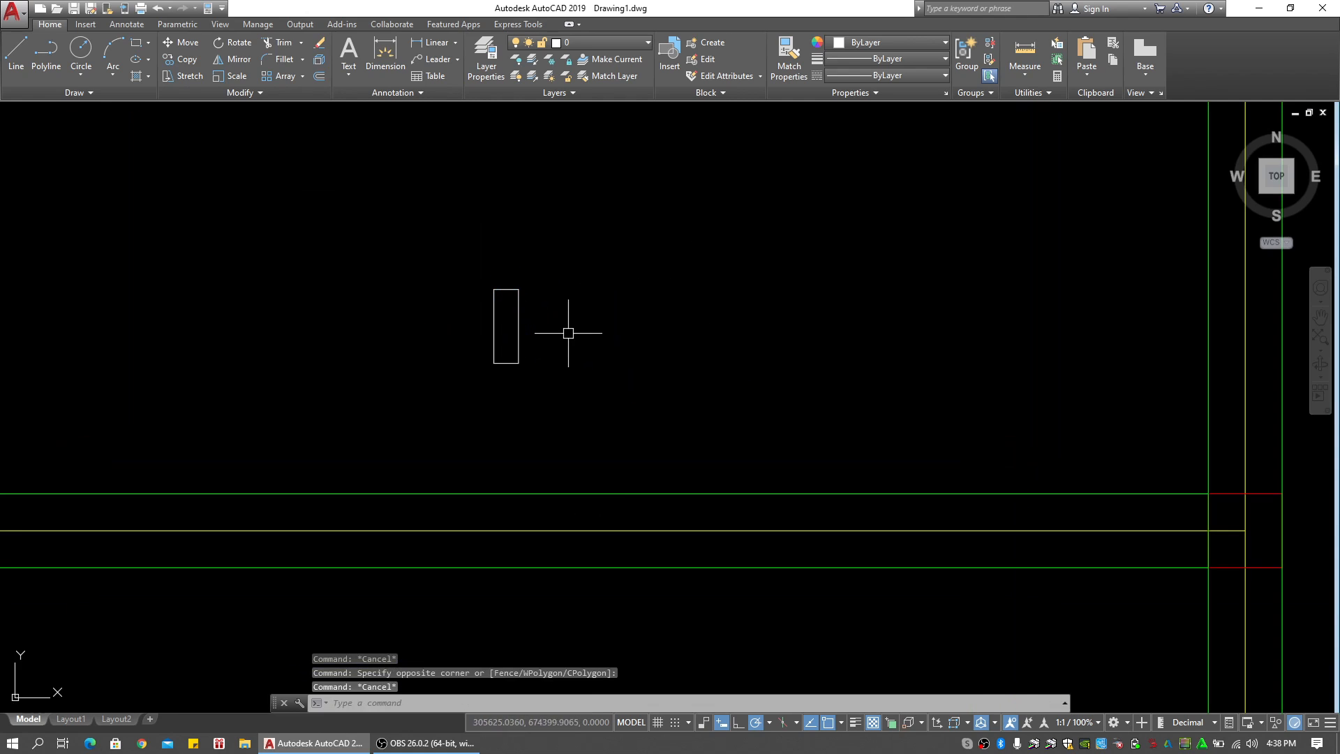
# Draw an 800 by 50 rectangle extending east from the frame rectangle's lower-right corner
pyautogui.press('Return')
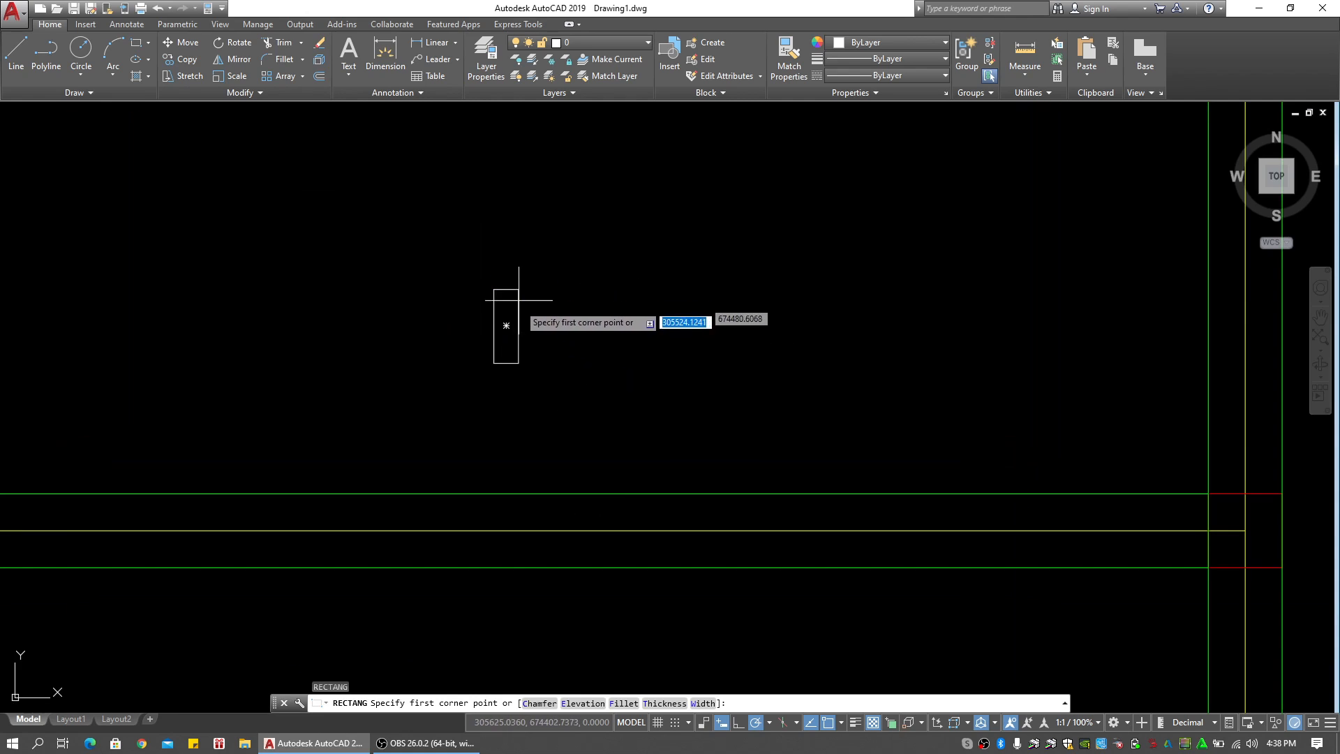
pyautogui.scroll(2, 520, 369)
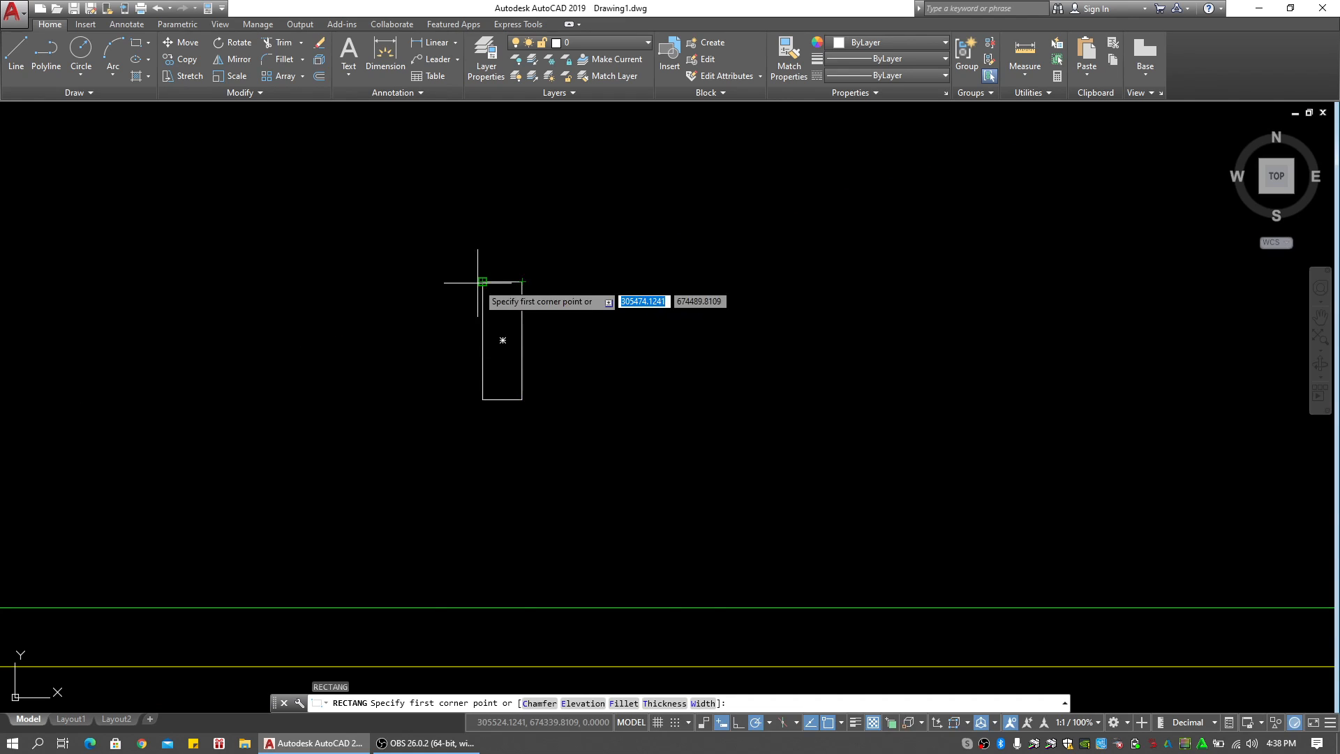
pyautogui.click(522, 399)
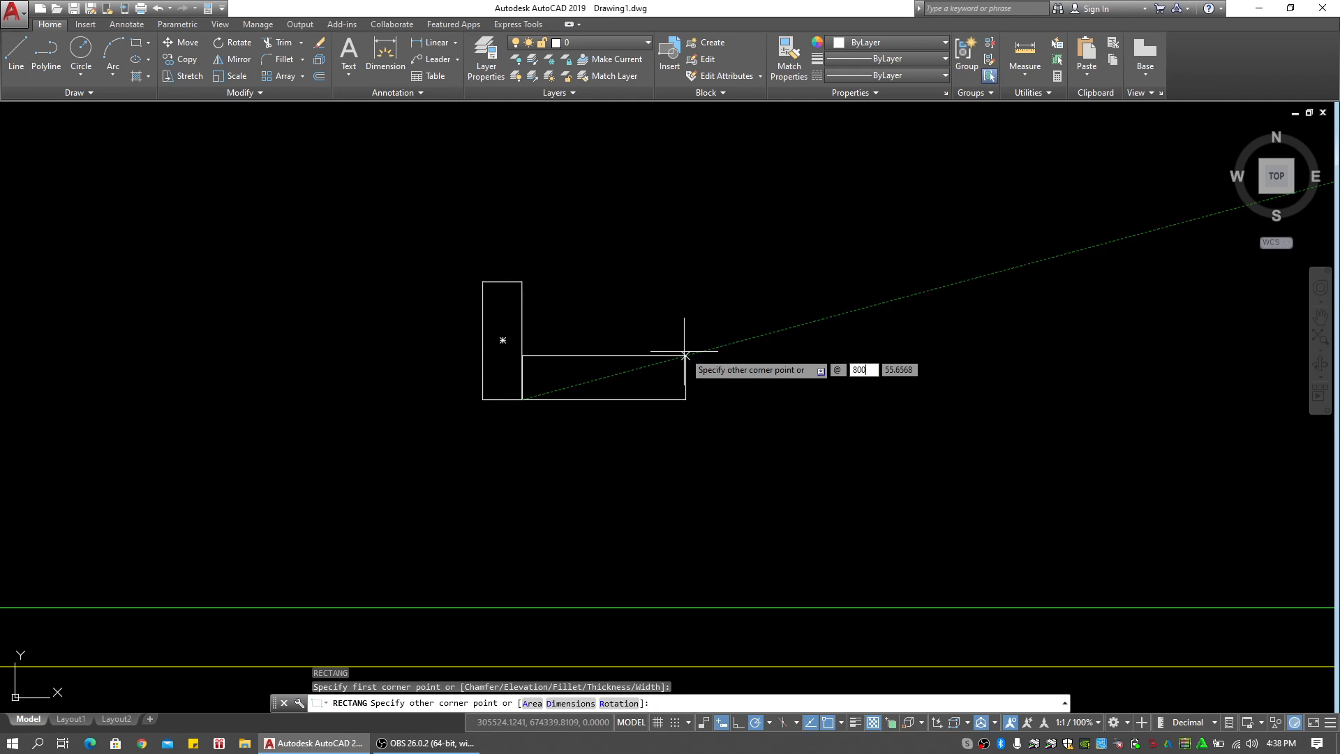
pyautogui.write('800,50')
pyautogui.press('Return')
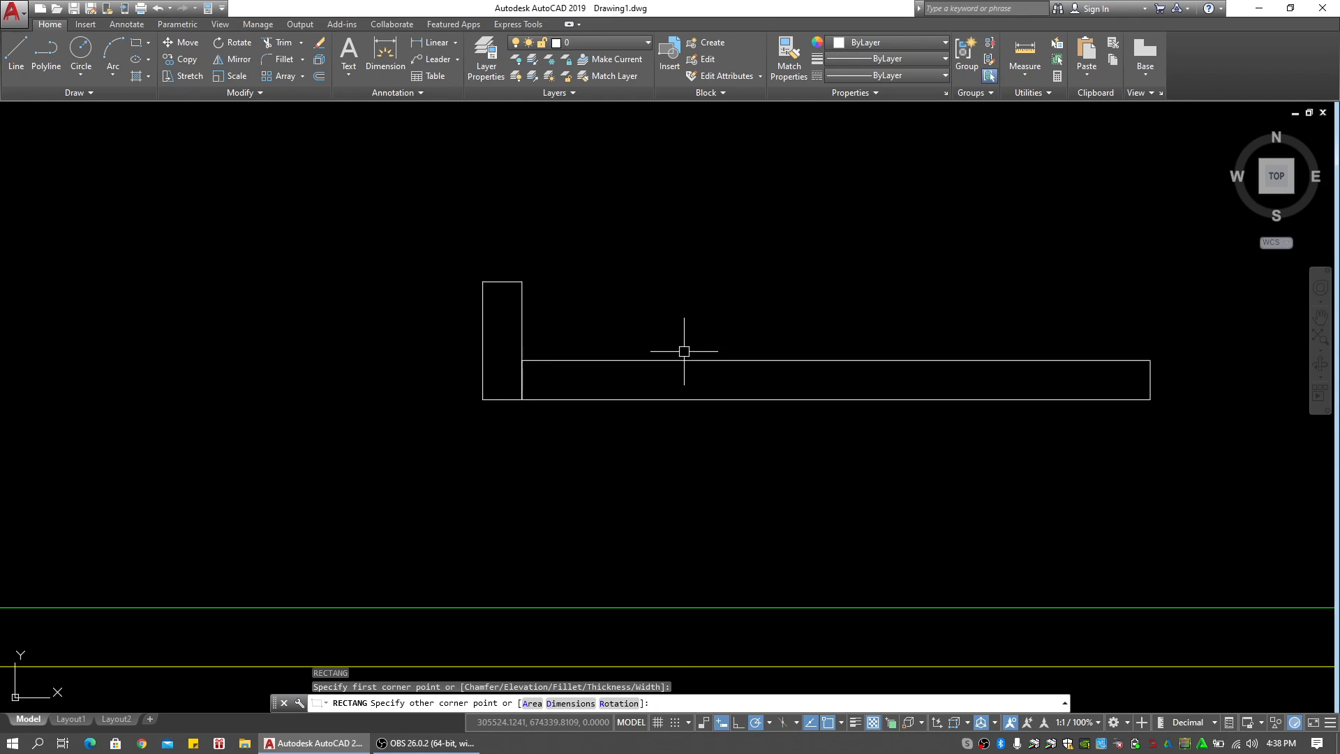
pyautogui.press('Escape')
pyautogui.press('Escape')
# Mirror the upright frame rectangle about the vertical line through the 800-long rectangle's midpoint, keeping the original
pyautogui.click(562, 330)
pyautogui.click(534, 392)
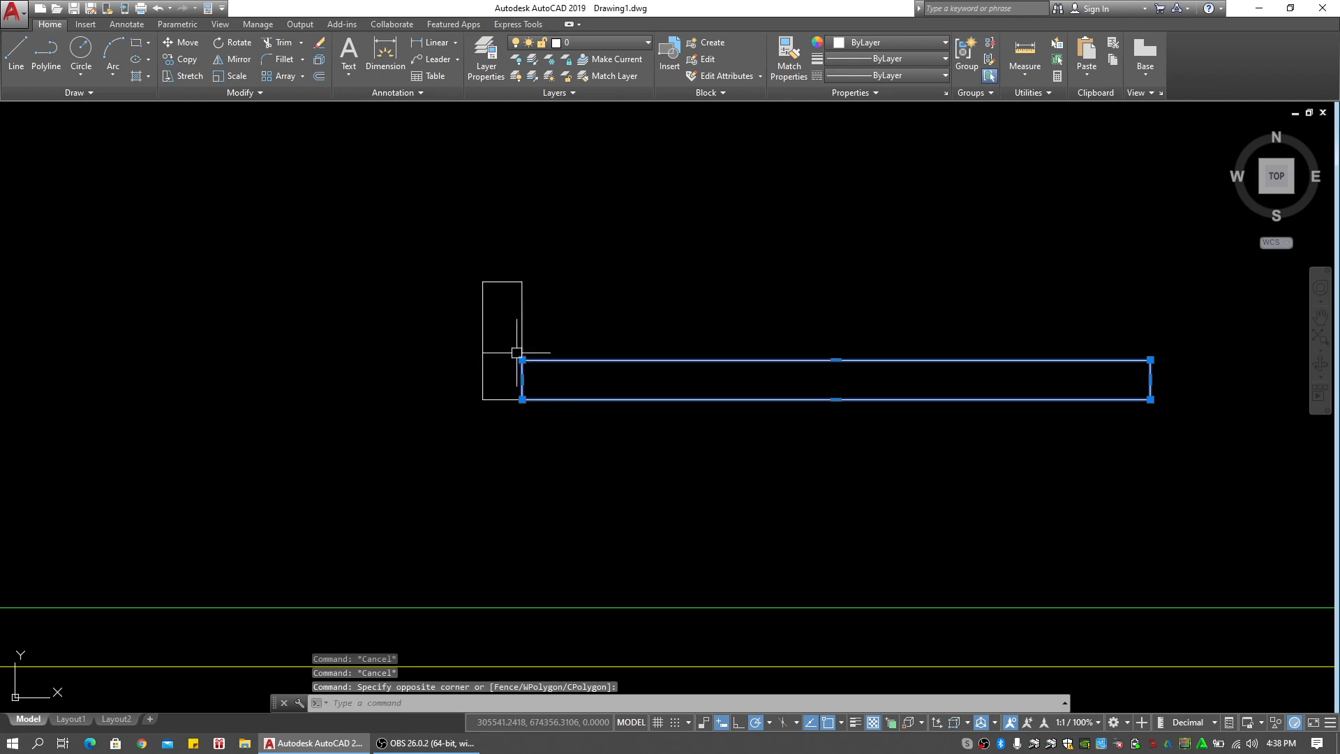
pyautogui.press('Escape')
pyautogui.click(515, 352)
pyautogui.click(478, 336)
pyautogui.moveTo(541, 352); pyautogui.dragTo(560, 347, button='middle')
pyautogui.moveTo(734, 361); pyautogui.dragTo(678, 357, button='middle')
pyautogui.write('mi')
pyautogui.press('Return')
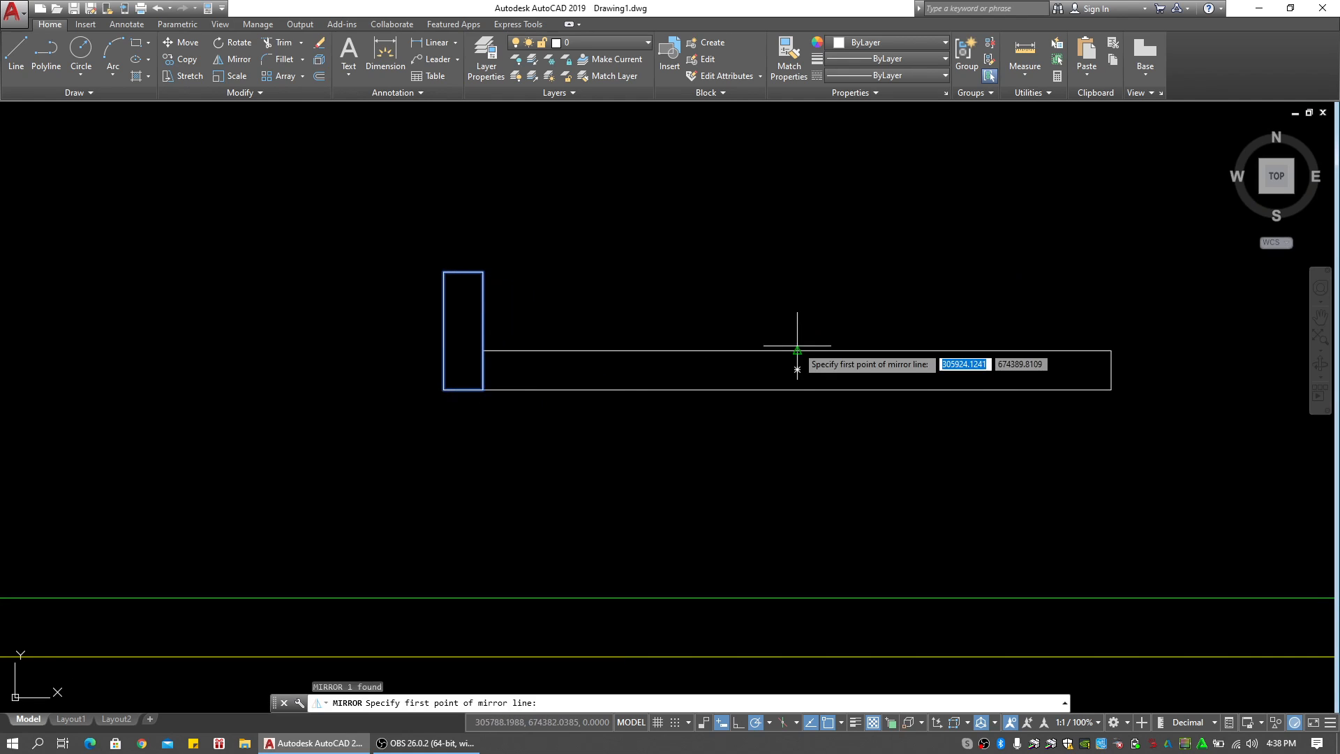
pyautogui.click(797, 350)
pyautogui.click(797, 294)
pyautogui.press('Return')
# Move the 800-long rectangle up between the two jambs so its top edge aligns with their top ends
pyautogui.click(872, 389)
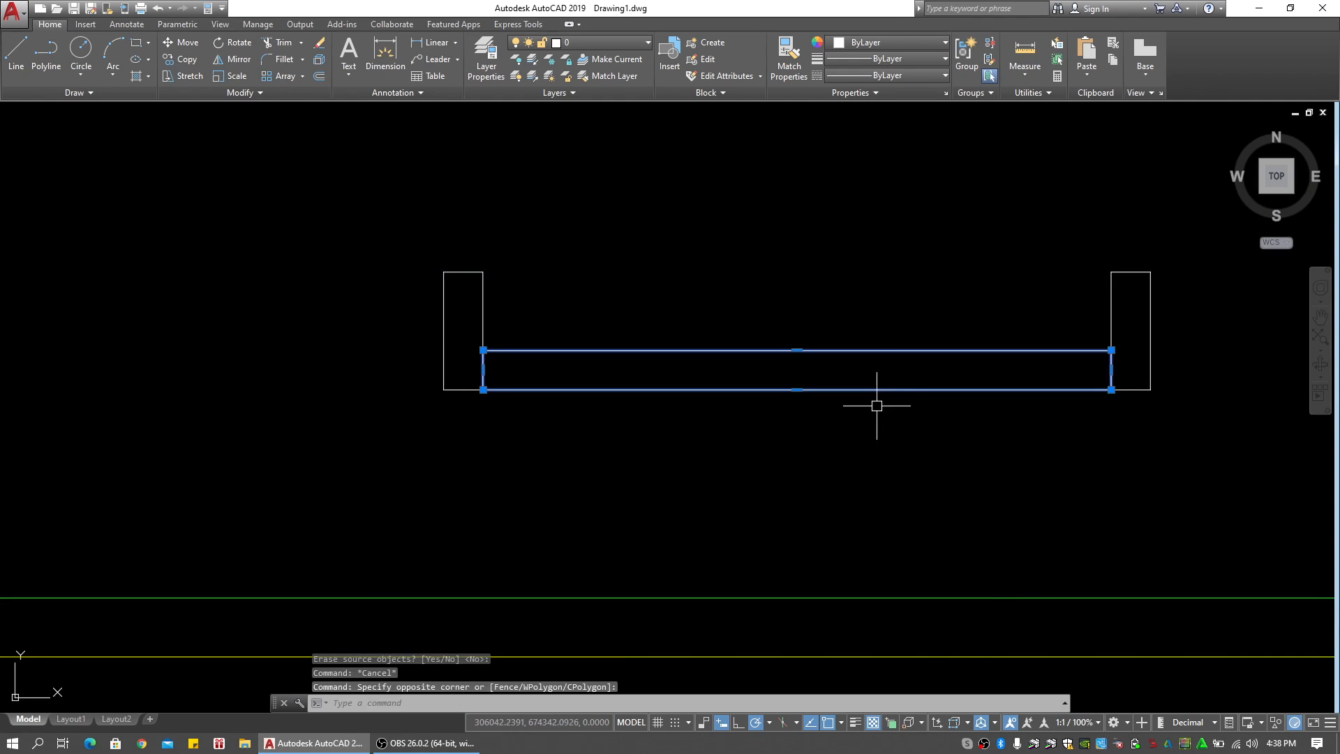
pyautogui.scroll(-5, 825, 389)
pyautogui.scroll(5, 890, 386)
pyautogui.write('m')
pyautogui.press('Return')
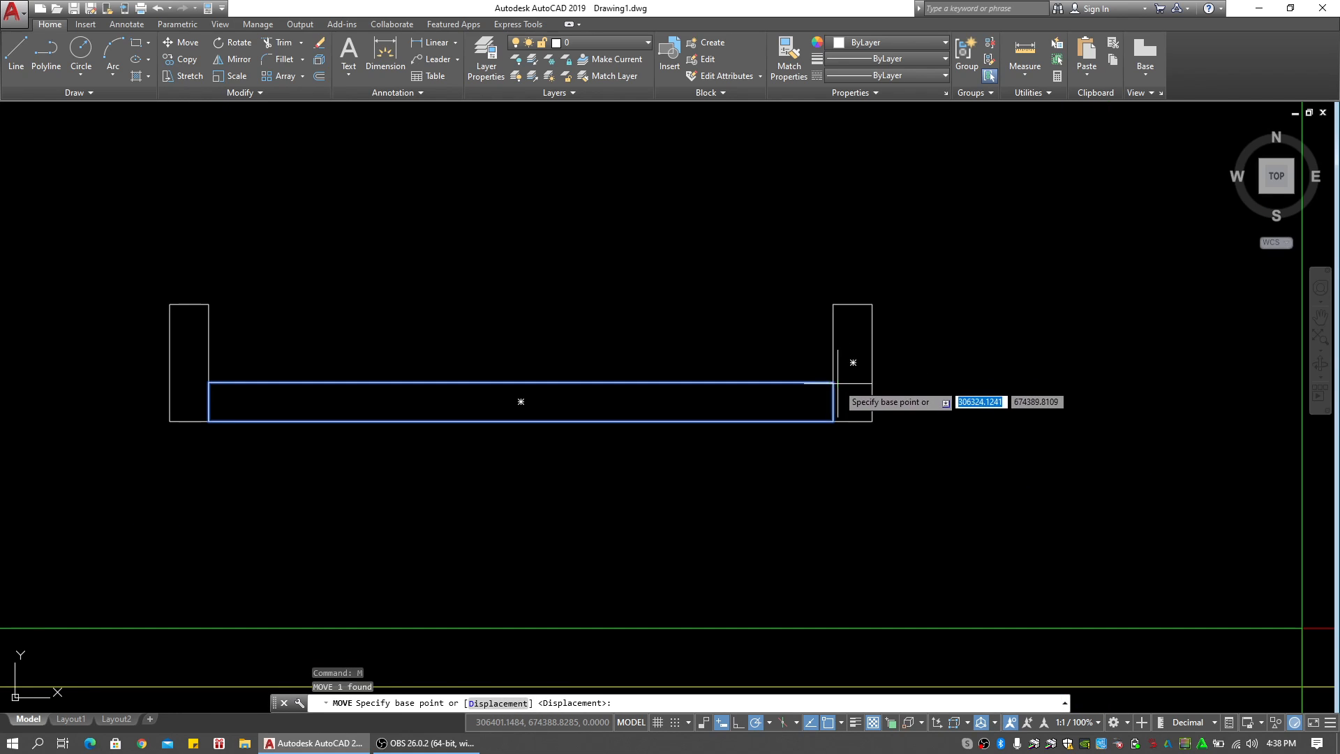
pyautogui.click(837, 387)
pyautogui.click(819, 323)
pyautogui.press('Return')
pyautogui.scroll(-4, 781, 342)
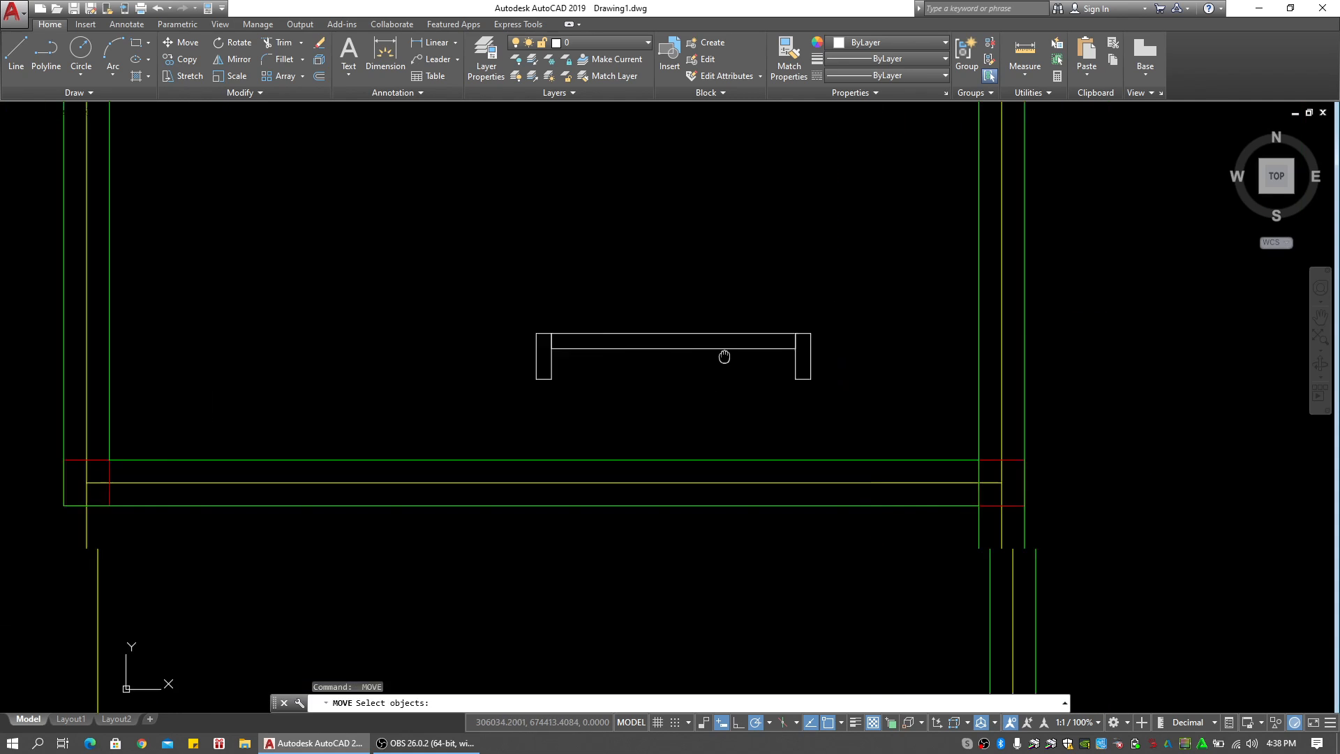
pyautogui.moveTo(723, 356); pyautogui.dragTo(792, 347, button='middle')
pyautogui.press('Escape')
pyautogui.press('Escape')
pyautogui.press('Escape')
# Compare the drawn door frame with the terrace door and window in the reference plan
pyautogui.scroll(-6, 574, 358)
pyautogui.moveTo(369, 374)
pyautogui.mouseDown(button='middle')
pyautogui.moveTo(589, 369)
pyautogui.moveTo(744, 345)
pyautogui.mouseUp(button='middle')
pyautogui.scroll(-2, 745, 345)
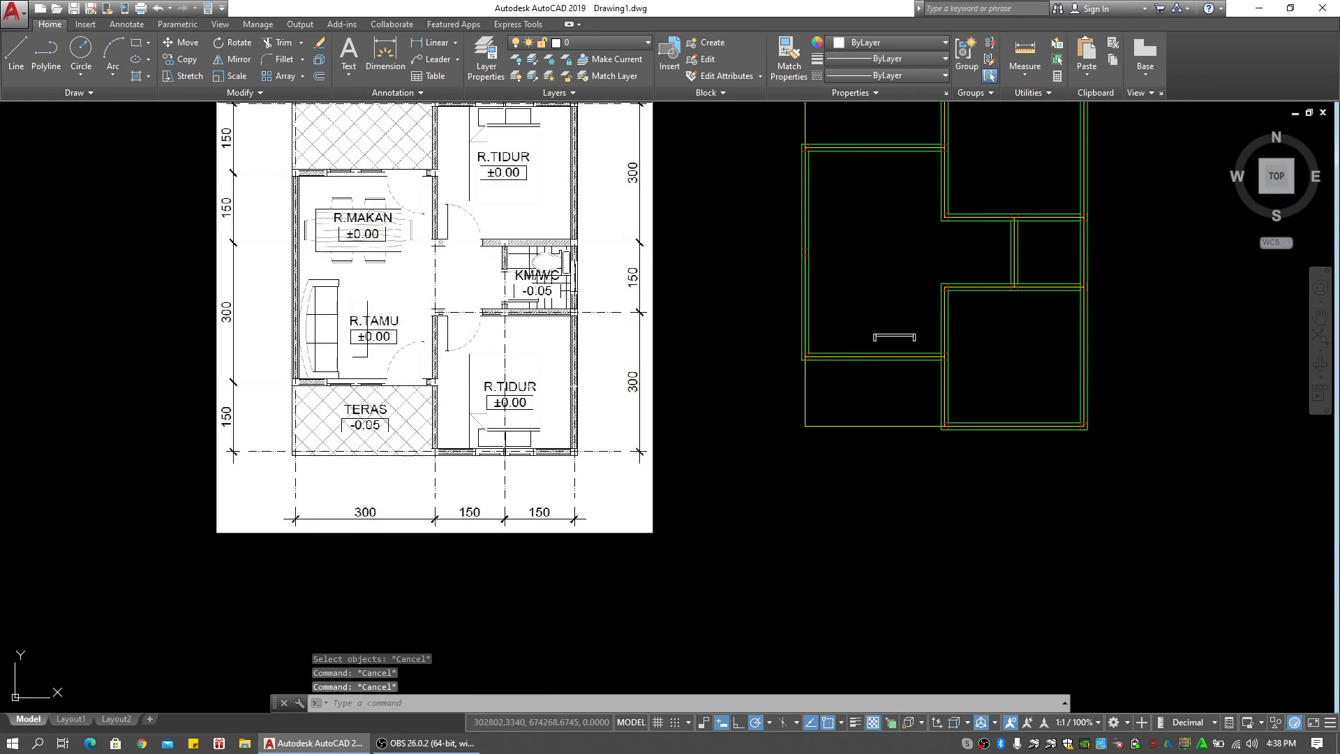
pyautogui.scroll(4, 366, 390)
pyautogui.scroll(-3, 413, 372)
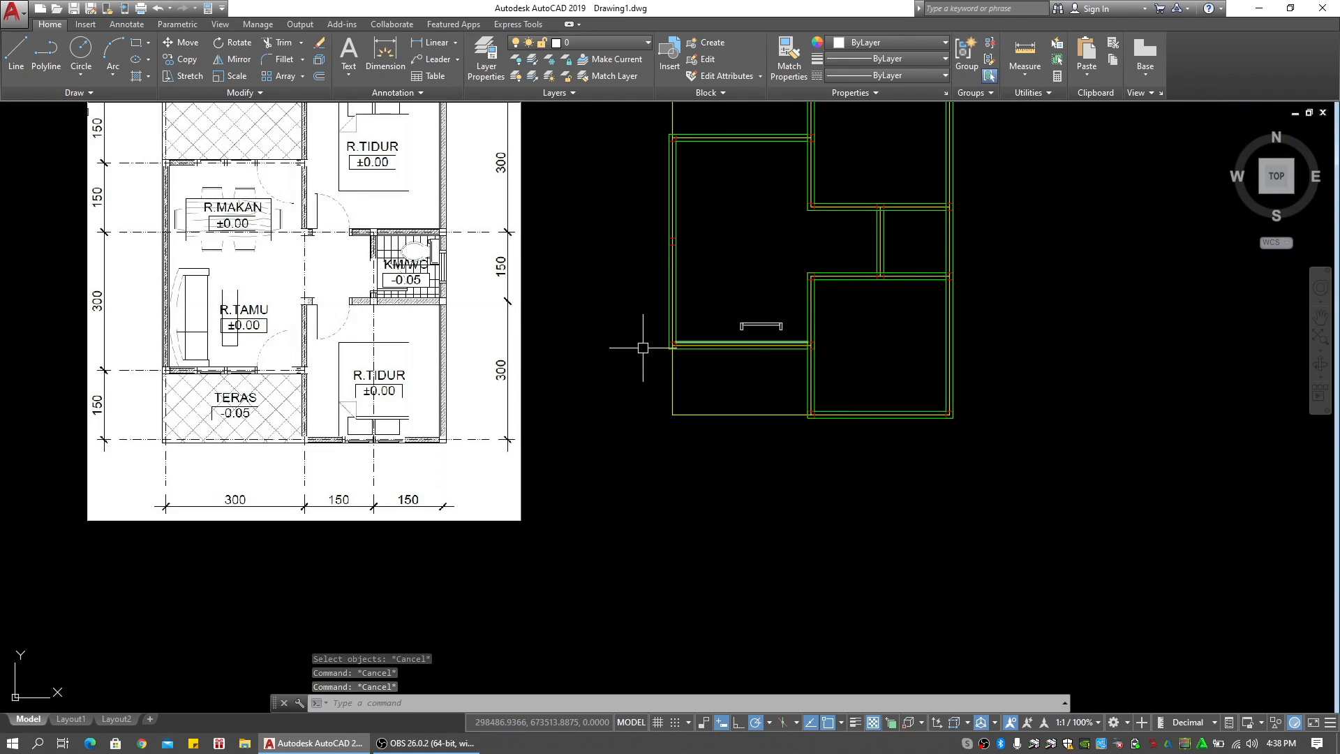
pyautogui.scroll(12, 775, 327)
pyautogui.press('Escape')
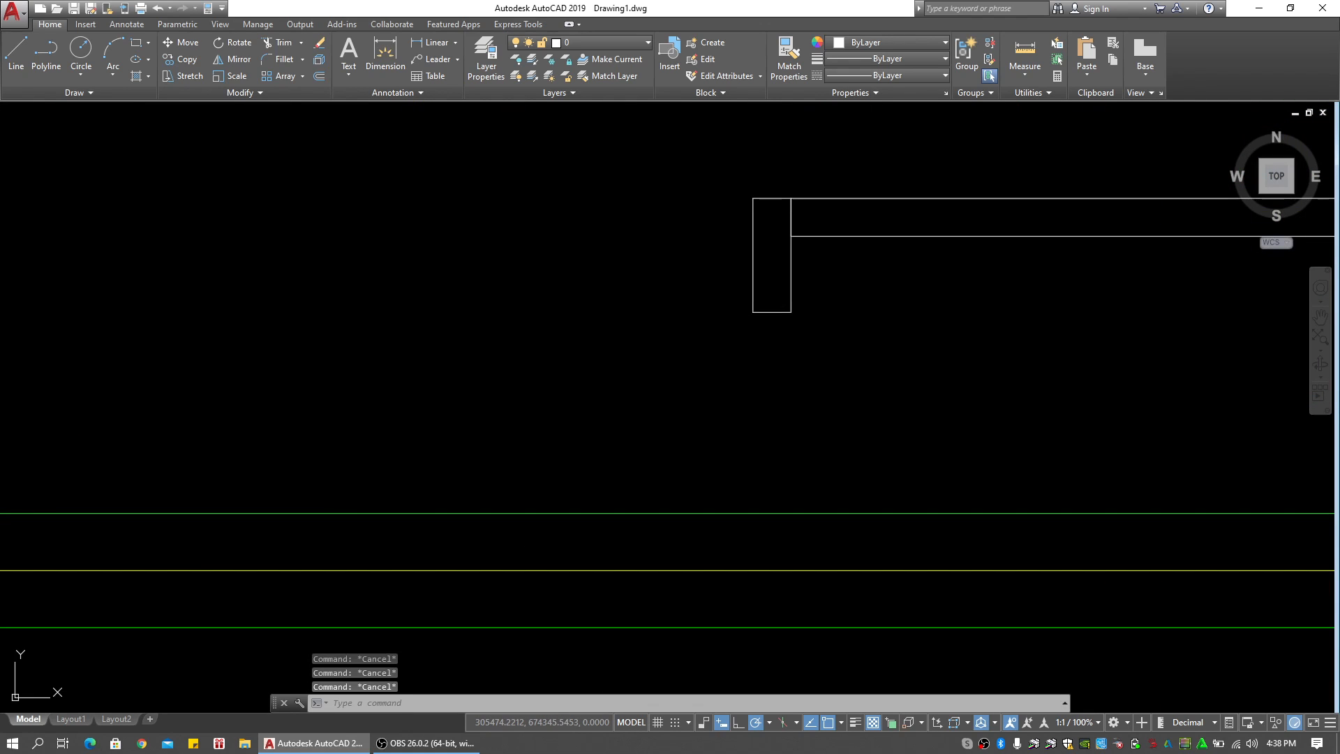
# Draw a 600 by 50 rectangle extending east from the west jamb's lower-right corner
pyautogui.moveTo(633, 307); pyautogui.dragTo(674, 337, button='middle')
pyautogui.write('rec')
pyautogui.press('Return')
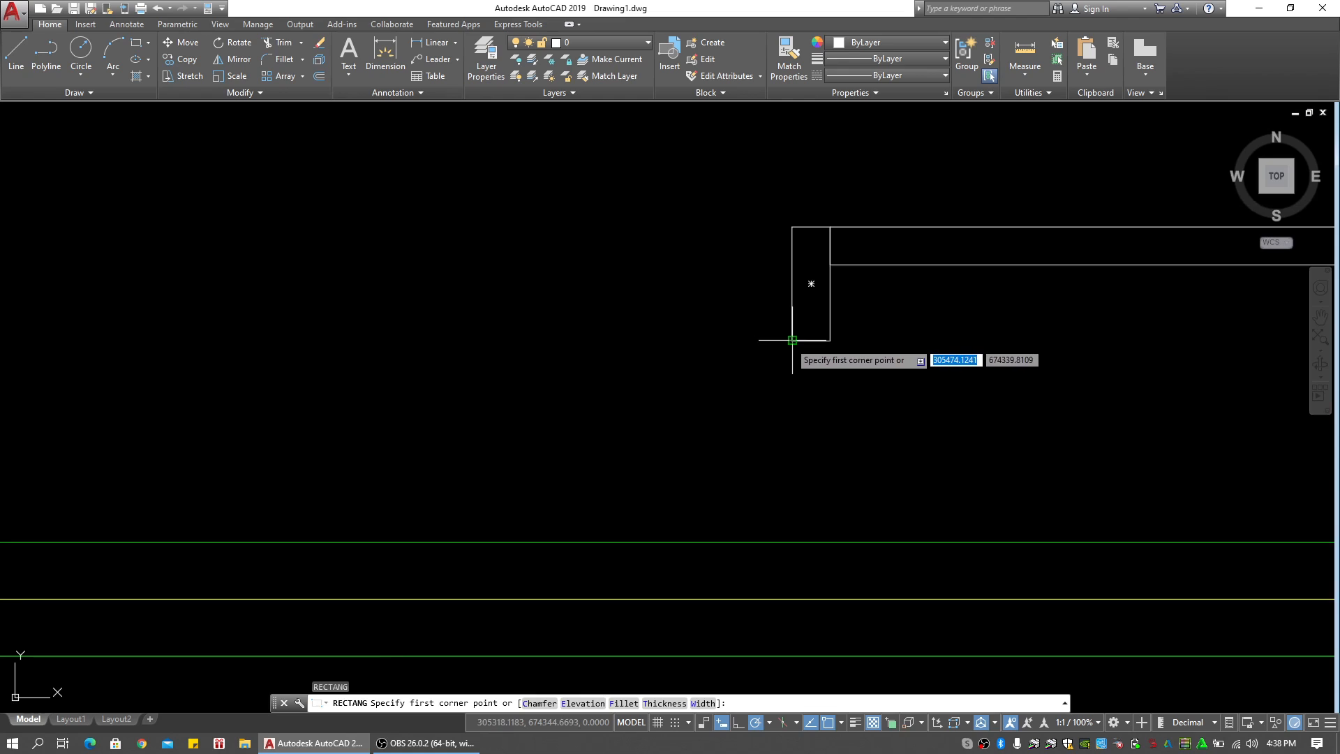
pyautogui.click(830, 340)
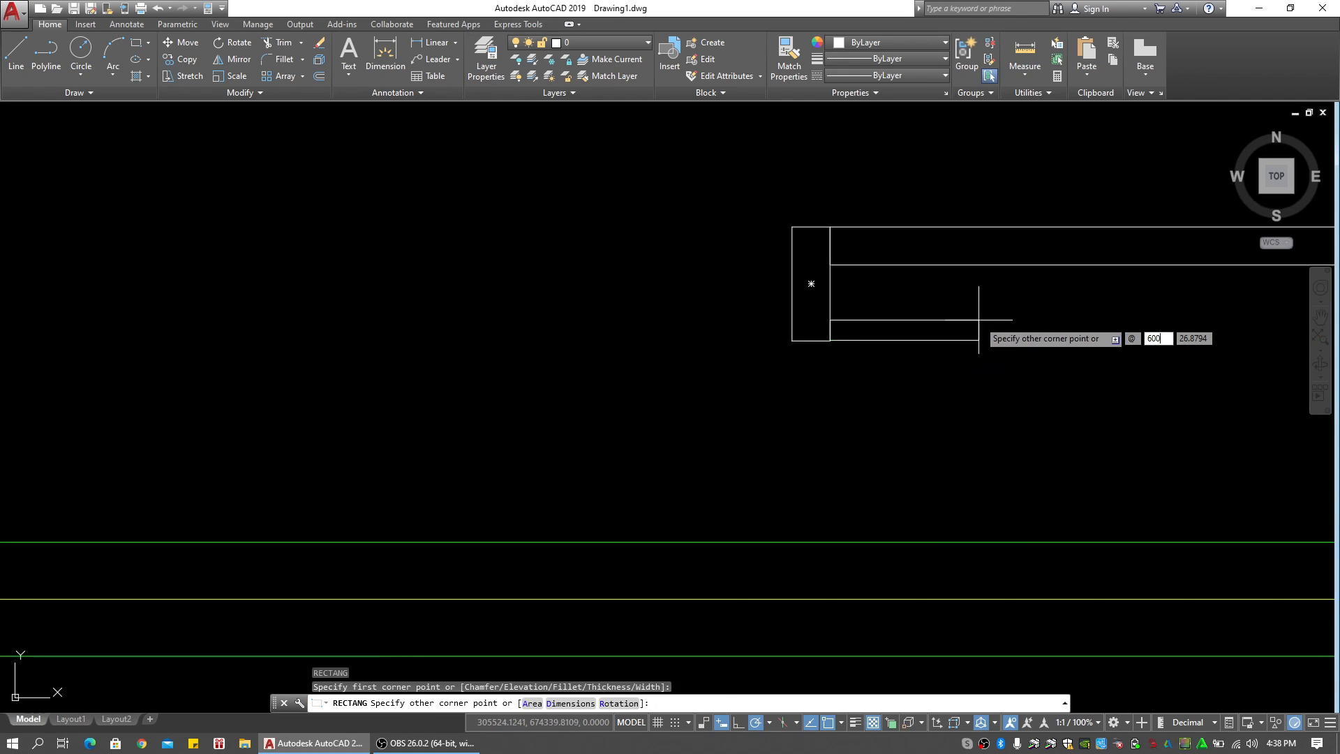
pyautogui.write('600')
pyautogui.press('Tab')
pyautogui.press('Return')
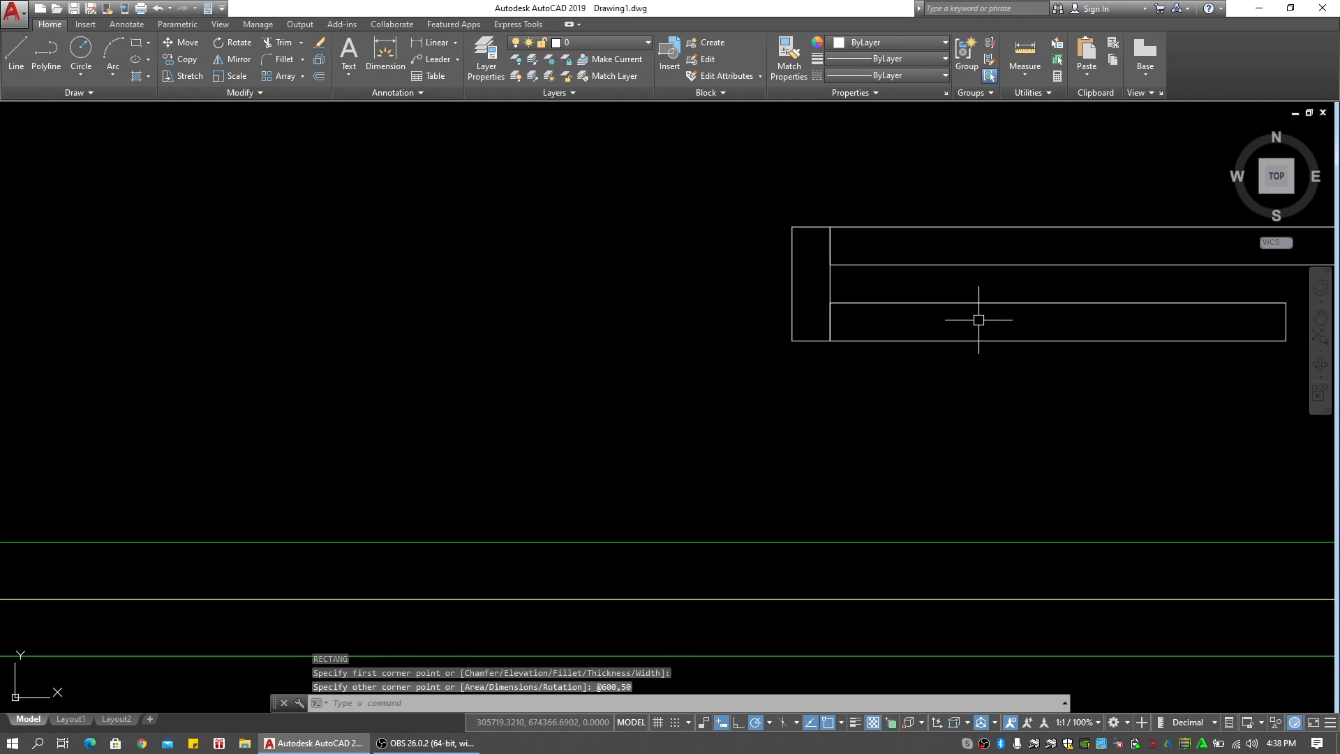
# Move the 600-long rectangle by its lower-right corner to the west jamb's lower-left corner
pyautogui.press('Escape')
pyautogui.press('Escape')
pyautogui.click(993, 291)
pyautogui.click(964, 319)
pyautogui.moveTo(1045, 344); pyautogui.dragTo(949, 358, button='middle')
pyautogui.write('m')
pyautogui.press('Return')
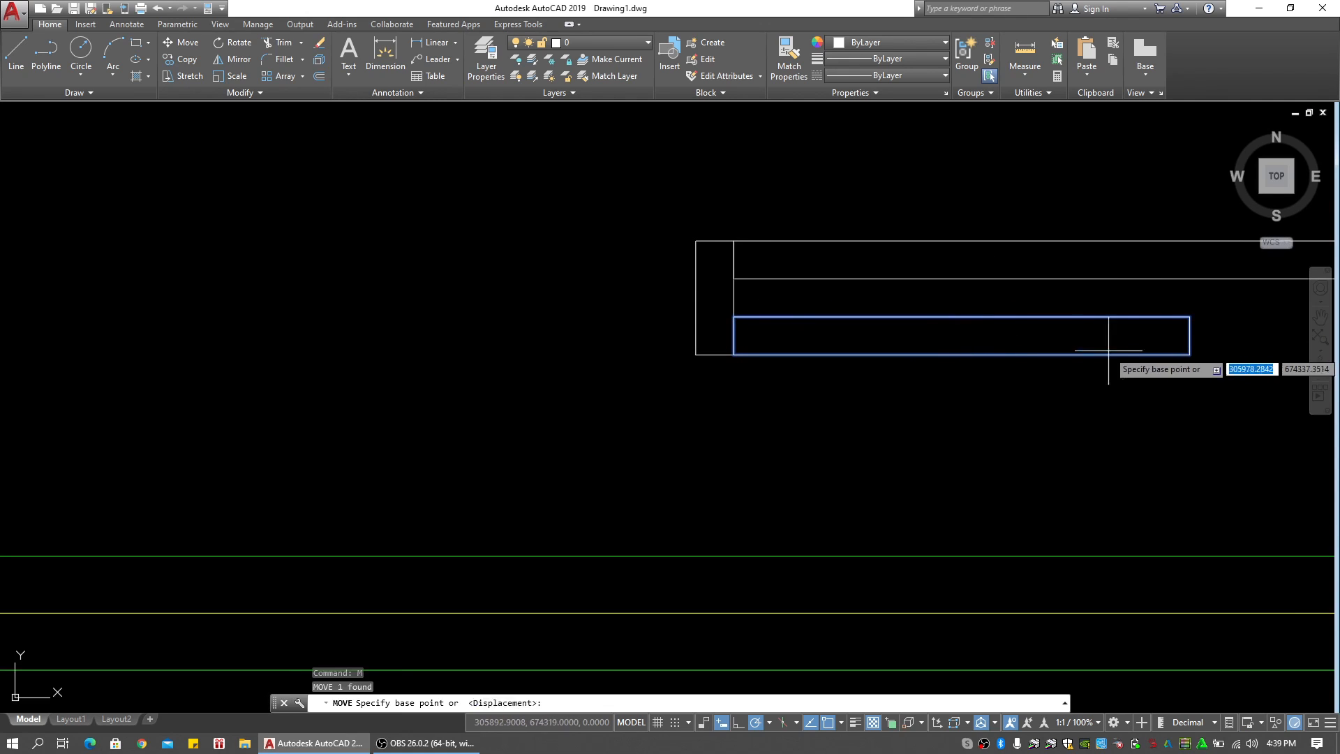
pyautogui.click(1189, 353)
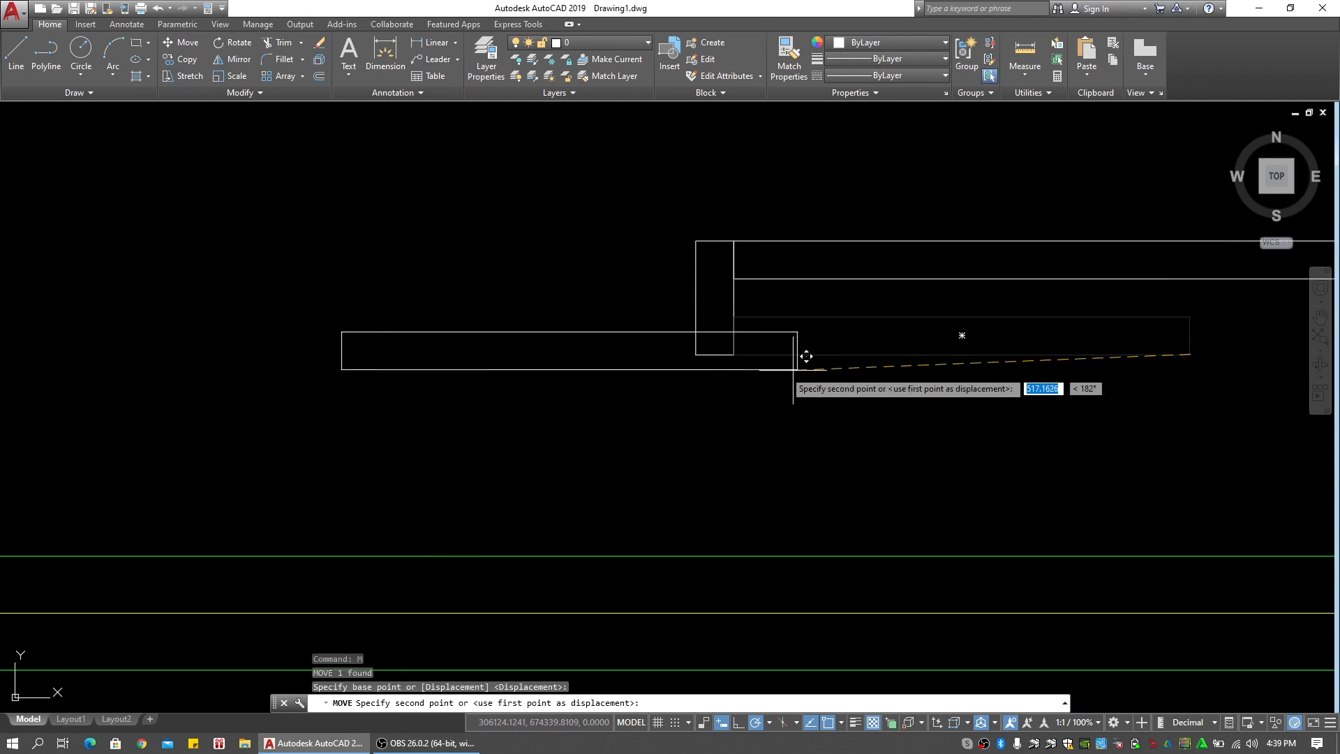
pyautogui.click(697, 354)
pyautogui.moveTo(696, 354); pyautogui.dragTo(810, 352, button='middle')
pyautogui.press('Escape')
pyautogui.press('Escape')
# Copy the upright jamb from its lower-right corner to the 600-long rectangle's lower-left corner
pyautogui.click(809, 277)
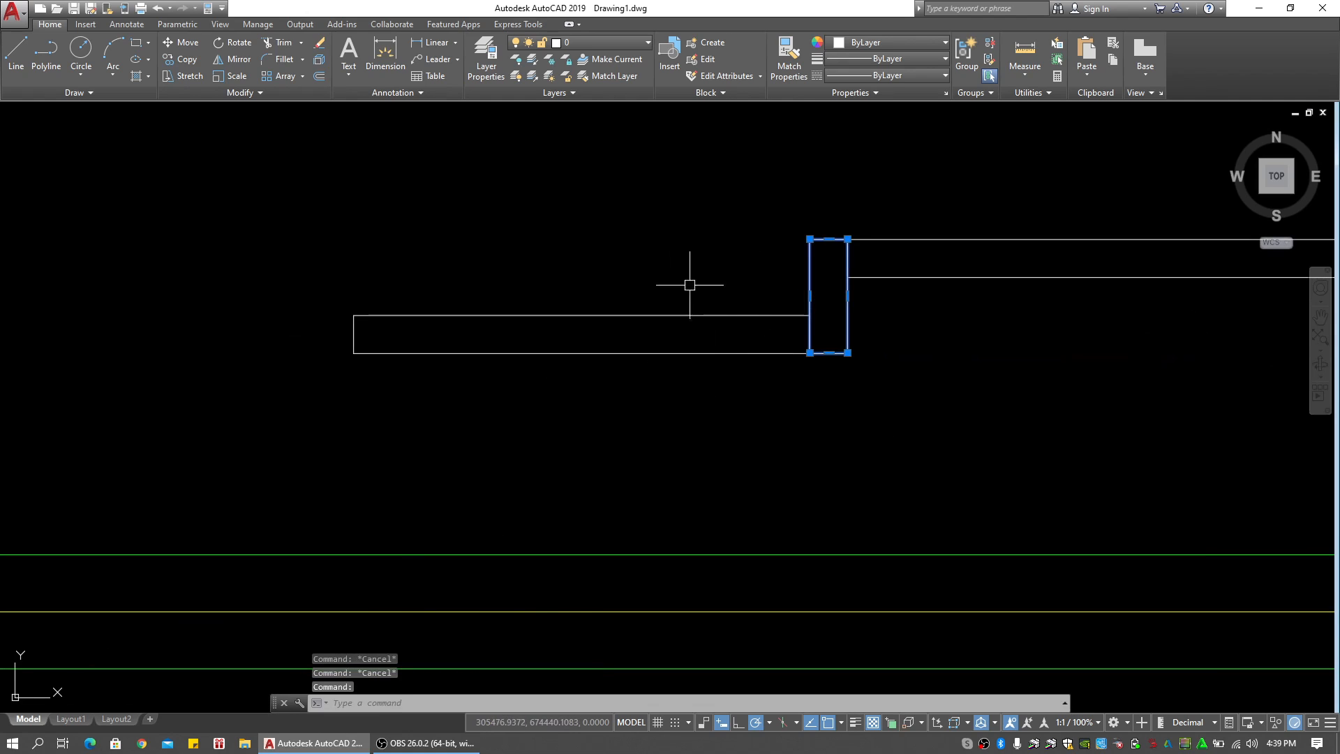
pyautogui.moveTo(697, 293); pyautogui.dragTo(819, 307, button='middle')
pyautogui.write('co')
pyautogui.press('Return')
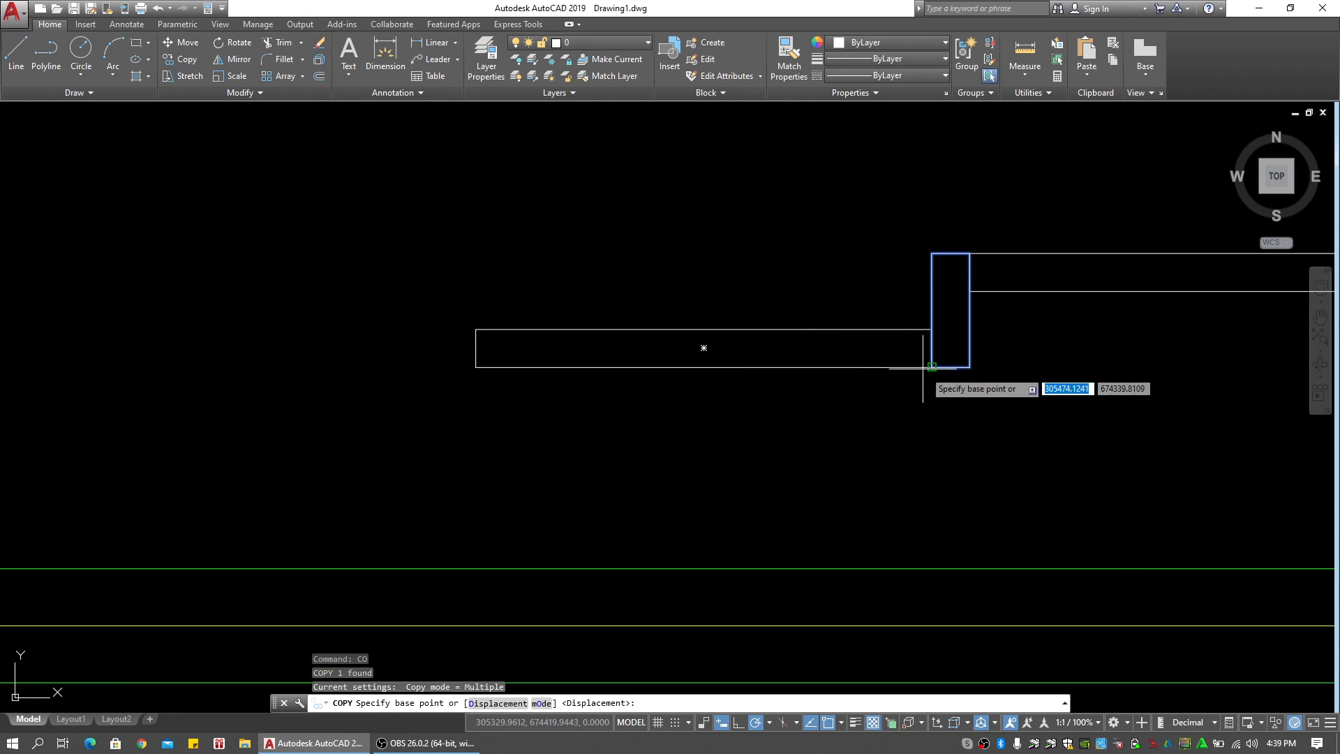
pyautogui.click(969, 367)
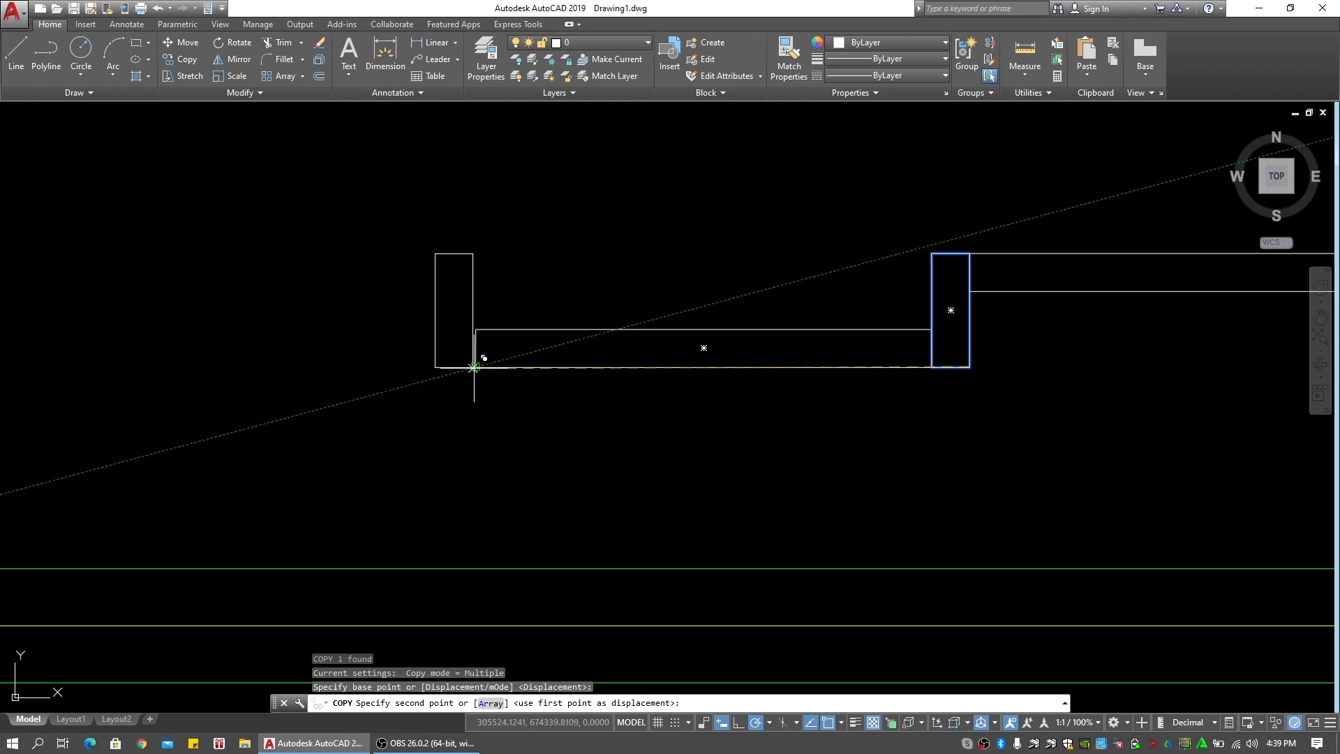
pyautogui.click(475, 366)
pyautogui.press('Escape')
pyautogui.scroll(-2, 701, 426)
pyautogui.press('Escape')
# Examine the combined door and window frame outline above the terrace wall
pyautogui.scroll(2, 732, 373)
pyautogui.click(806, 309)
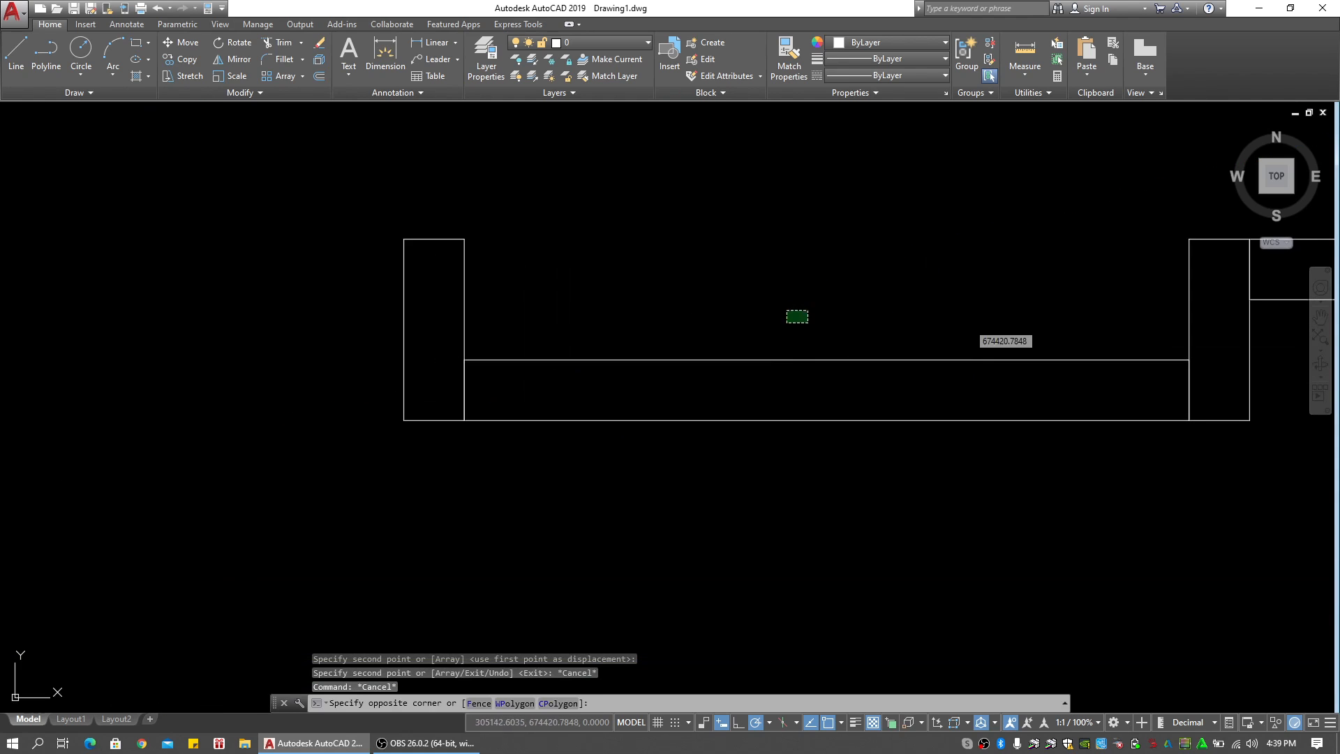
pyautogui.click(777, 330)
pyautogui.press('Escape')
pyautogui.scroll(-5, 779, 329)
pyautogui.moveTo(827, 329); pyautogui.dragTo(1037, 290, button='middle')
pyautogui.moveTo(544, 375); pyautogui.dragTo(756, 294, button='middle')
pyautogui.moveTo(1080, 275); pyautogui.dragTo(740, 321, button='middle')
pyautogui.scroll(10, 814, 272)
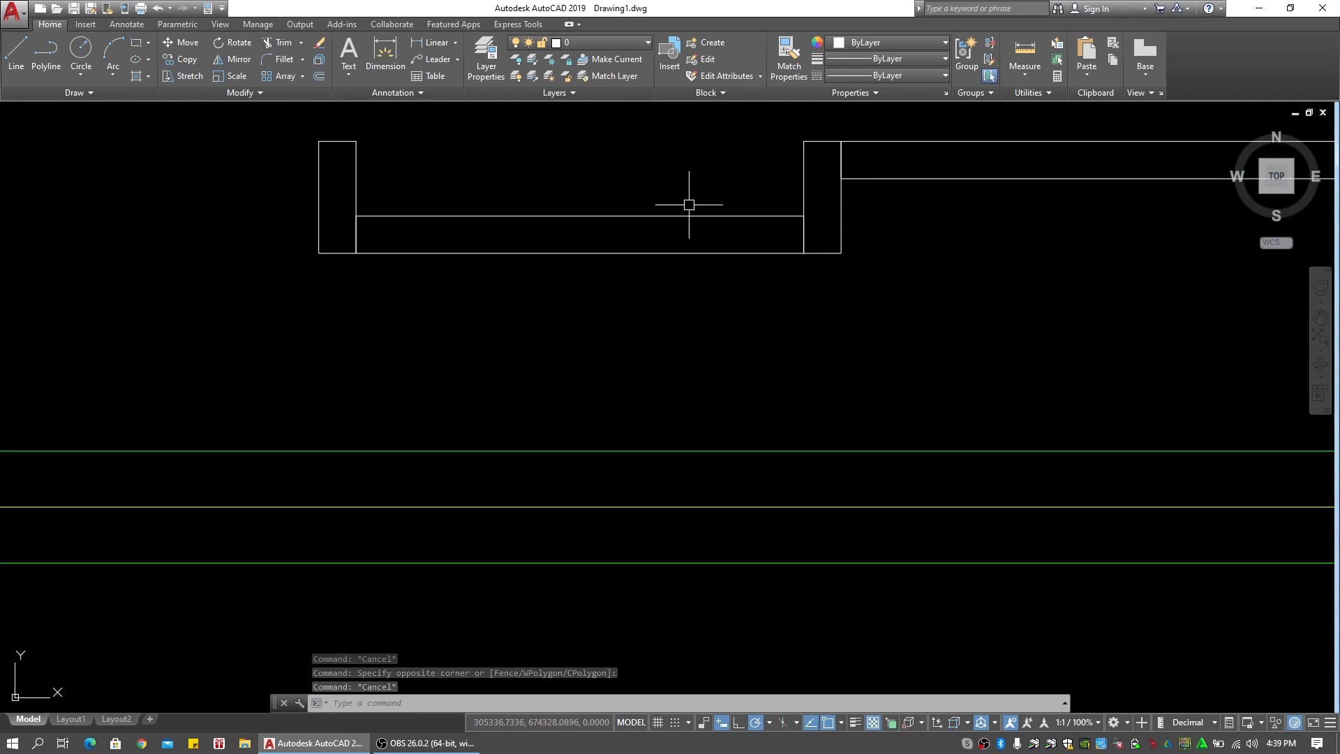
pyautogui.press('Escape')
pyautogui.scroll(-4, 840, 303)
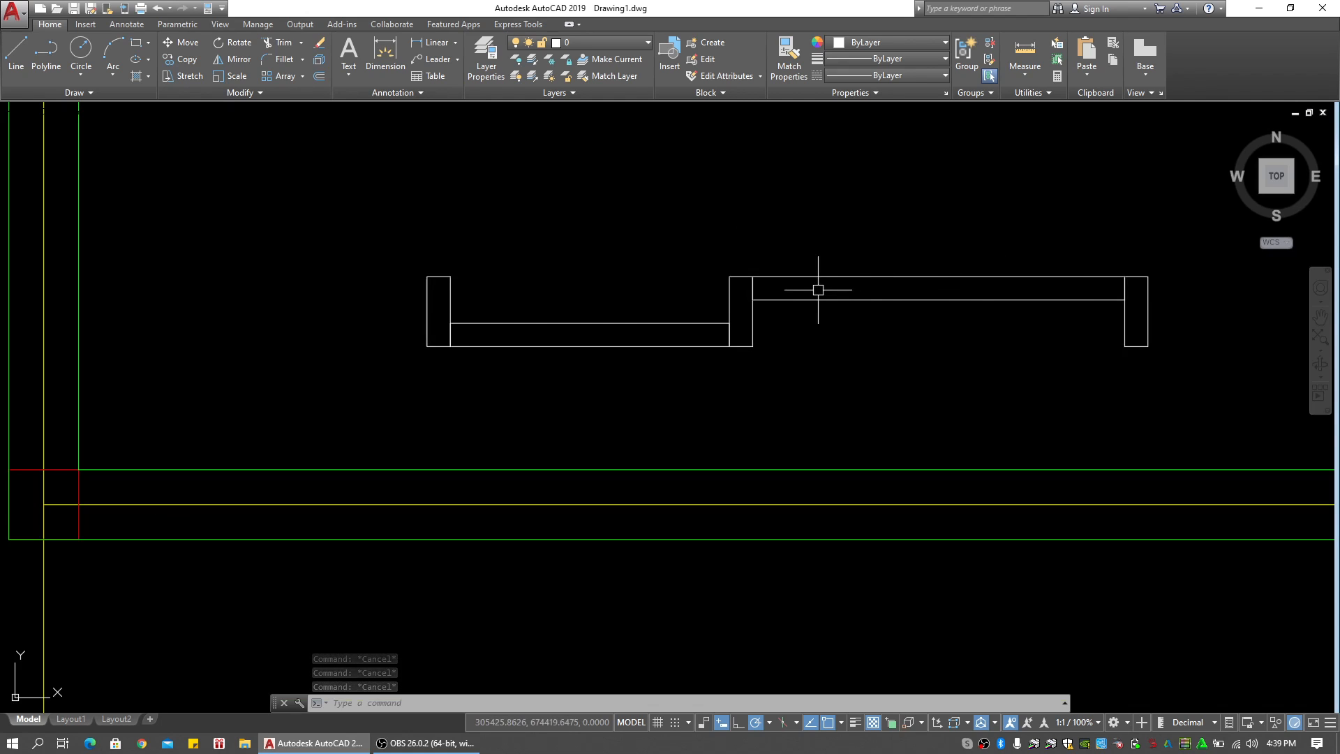
# Draw an 80 by 50 rectangle inside the 600-long rectangle, starting at the west jamb's lower-right corner
pyautogui.moveTo(511, 337); pyautogui.dragTo(610, 328, button='middle')
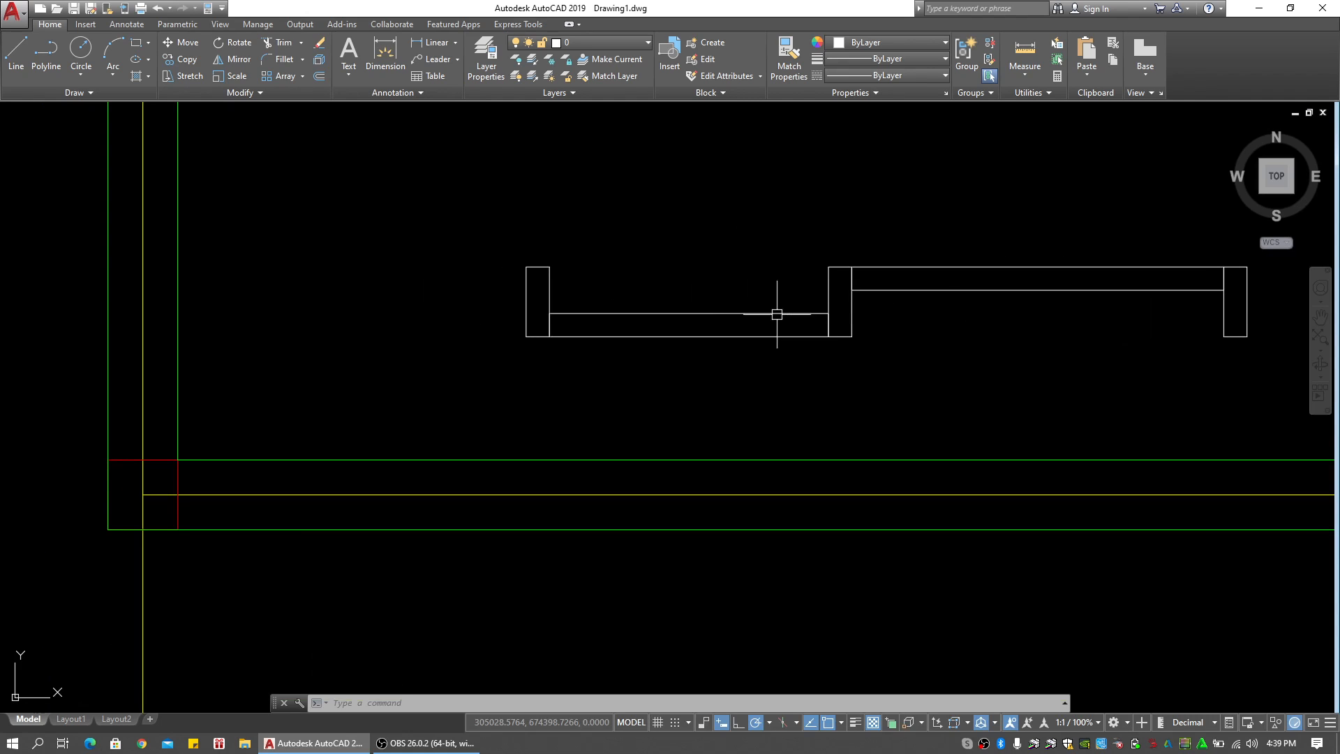
pyautogui.press('Escape')
pyautogui.scroll(3, 754, 310)
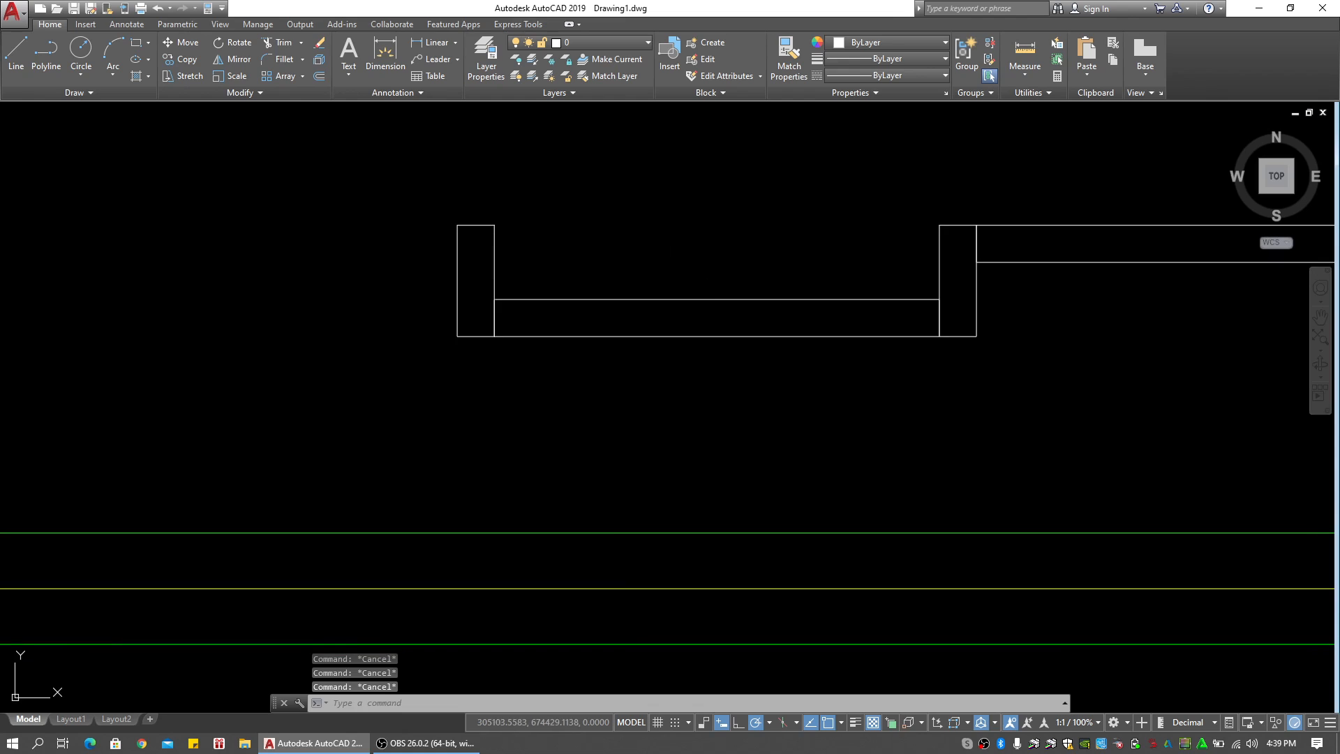
pyautogui.write('rec')
pyautogui.press('Return')
pyautogui.click(495, 335)
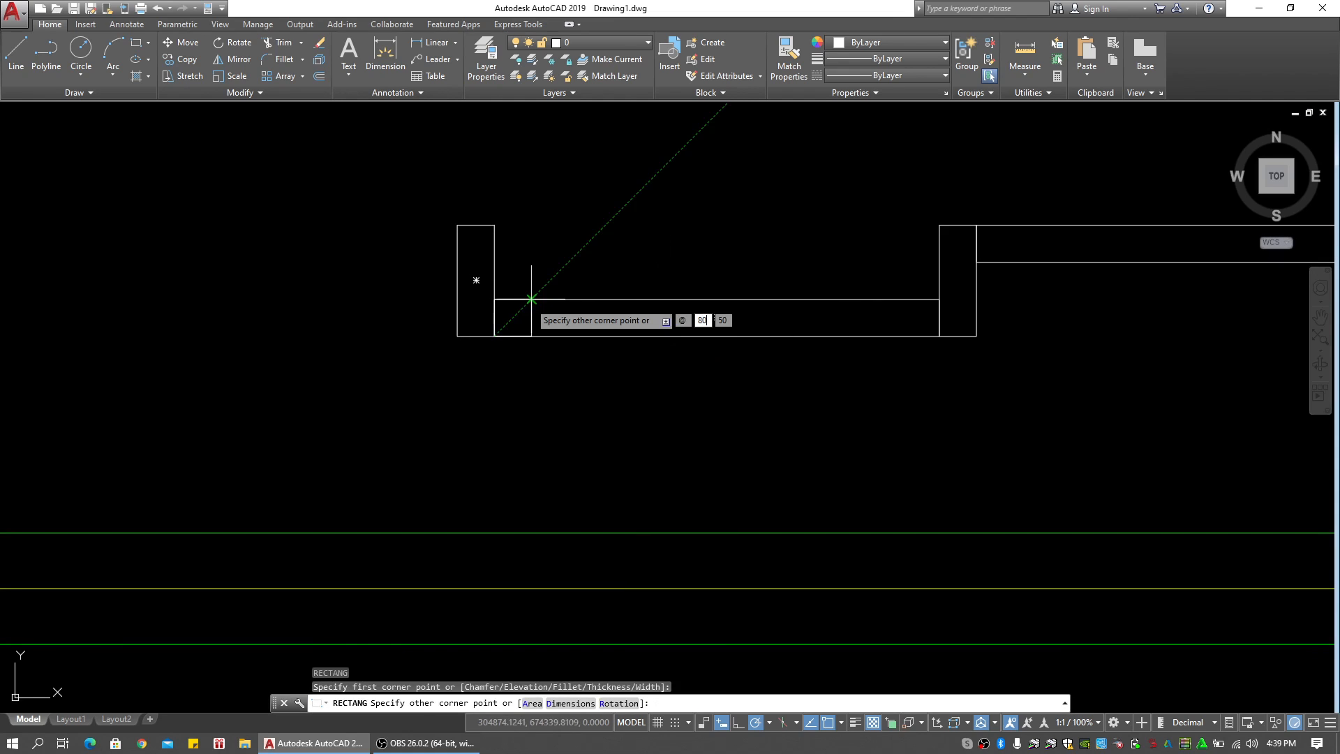
pyautogui.write('80,50')
pyautogui.press('Return')
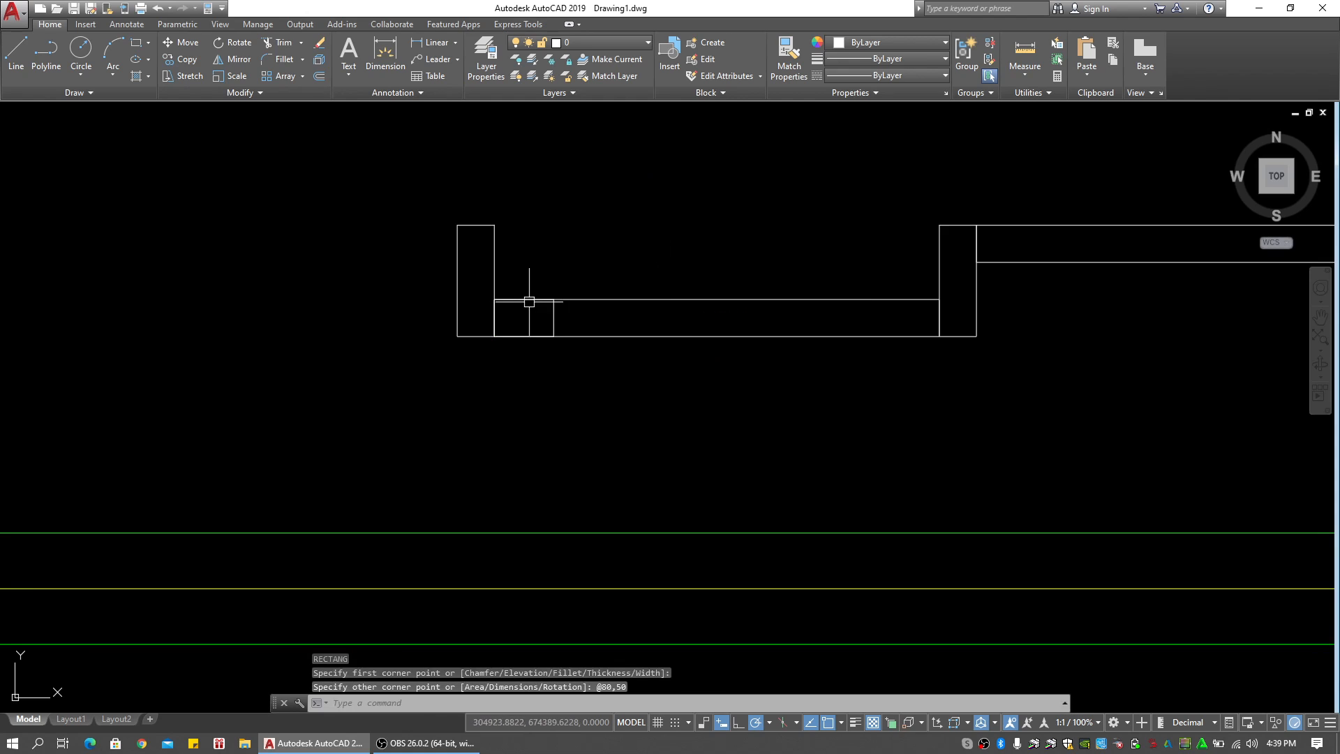
pyautogui.press('Escape')
pyautogui.press('Escape')
# Mirror the 80 by 50 rectangle across a vertical line through the 600-long rectangle's midpoint, keeping the original
pyautogui.scroll(2, 573, 328)
pyautogui.click(559, 311)
pyautogui.click(524, 321)
pyautogui.moveTo(710, 329); pyautogui.dragTo(621, 332, button='middle')
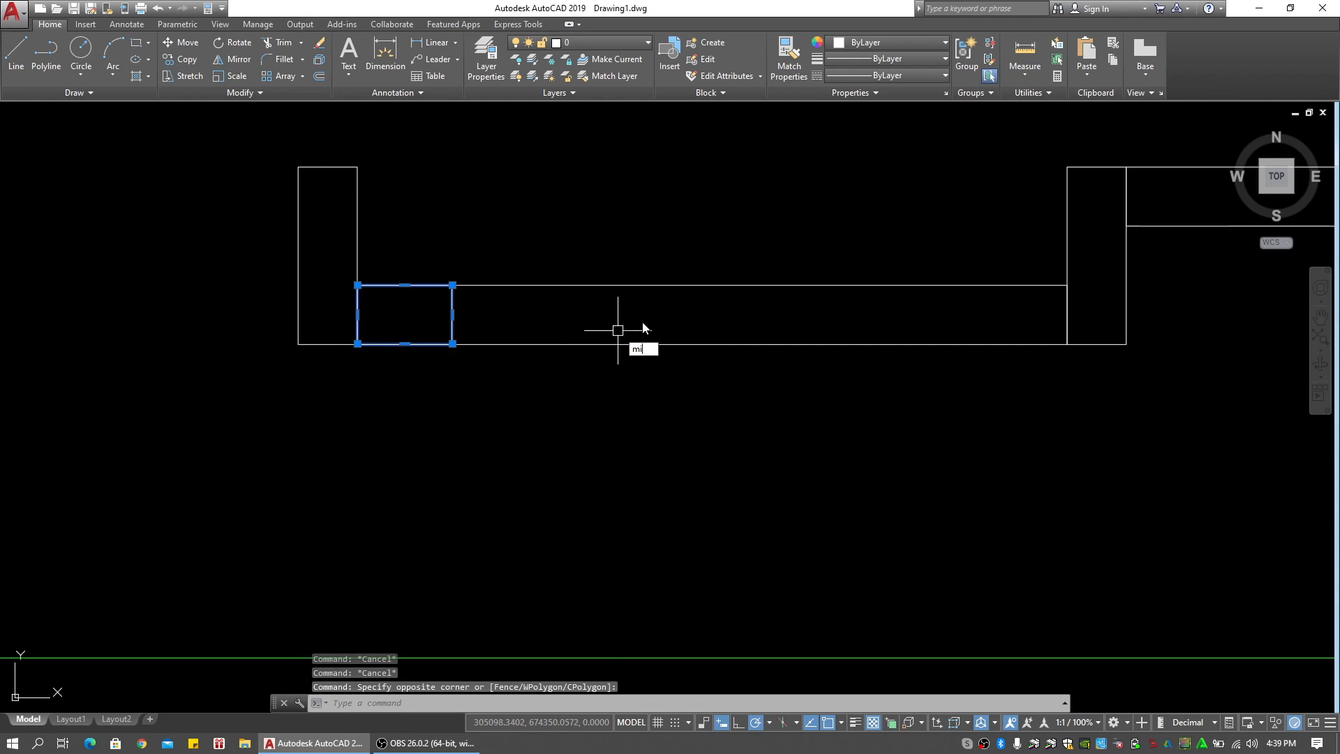
pyautogui.write('mi')
pyautogui.press('Return')
pyautogui.click(712, 284)
pyautogui.click(712, 218)
pyautogui.press('Return')
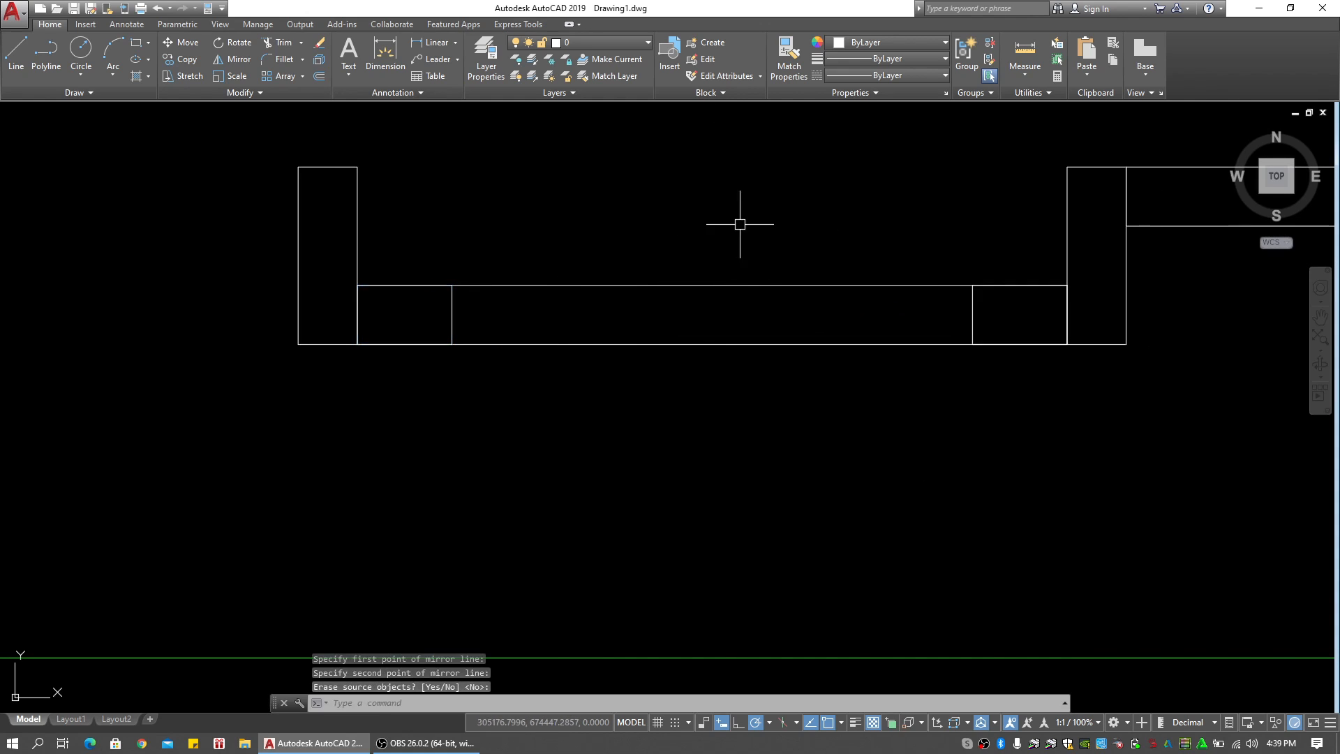
pyautogui.press('Escape')
pyautogui.press('Escape')
# Copy the west jamb, 600-long rectangle and both small rectangles west, from the 600-long rectangle's lower-right corner to the jamb's lower-left corner
pyautogui.scroll(-2, 782, 227)
pyautogui.click(876, 224)
pyautogui.click(331, 359)
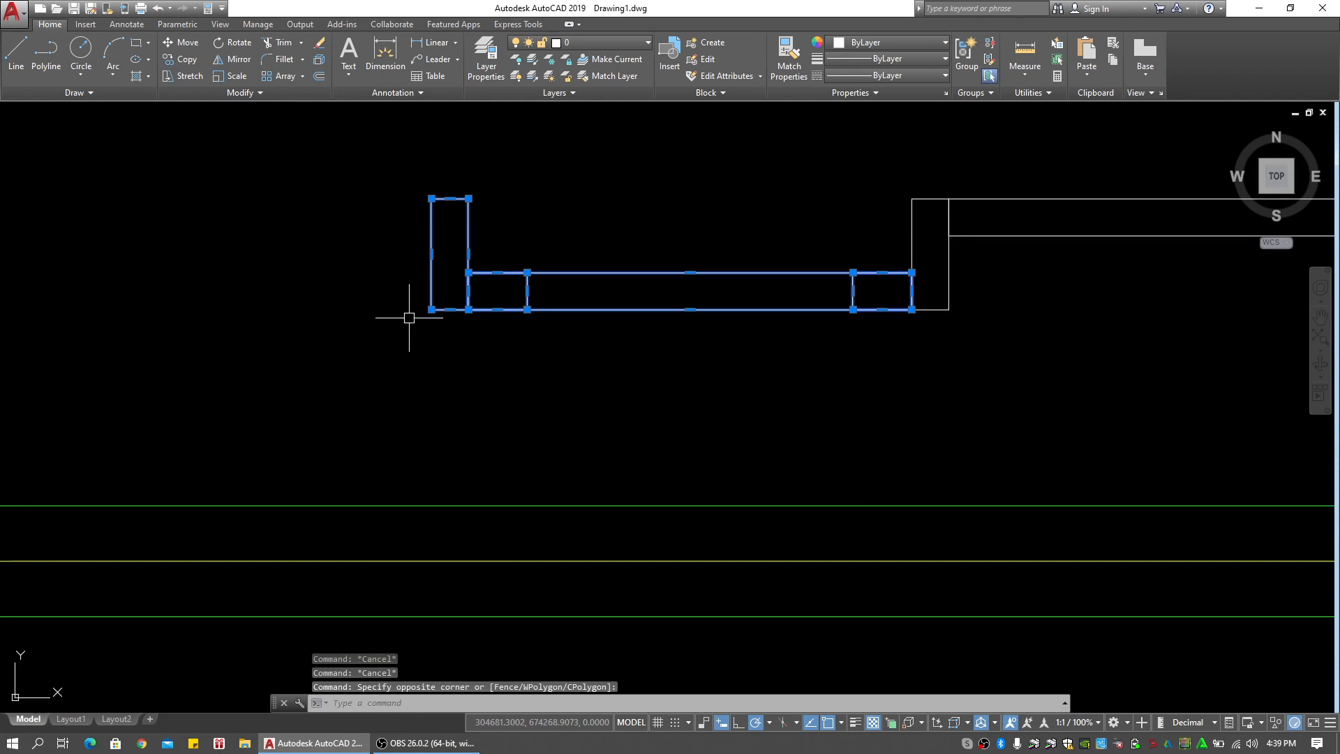
pyautogui.press('Return')
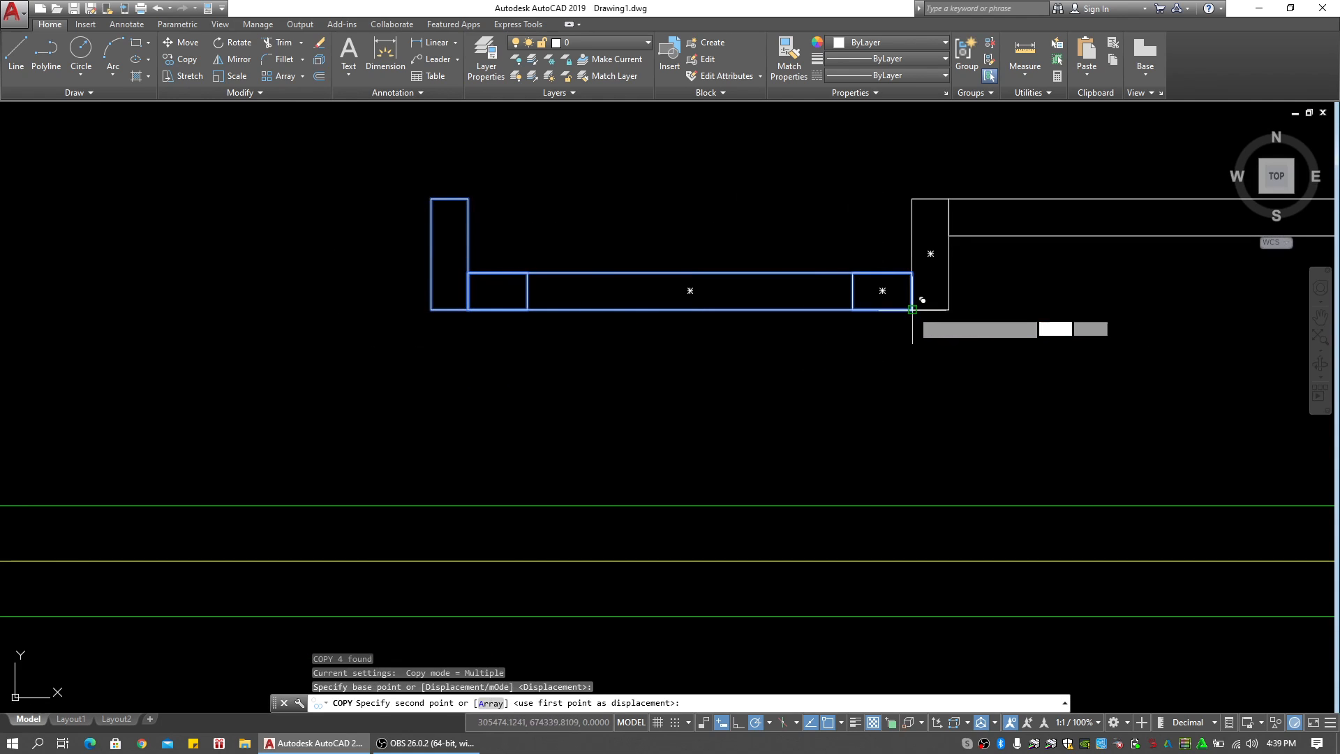
pyautogui.click(904, 309)
pyautogui.click(431, 310)
pyautogui.scroll(-6, 536, 345)
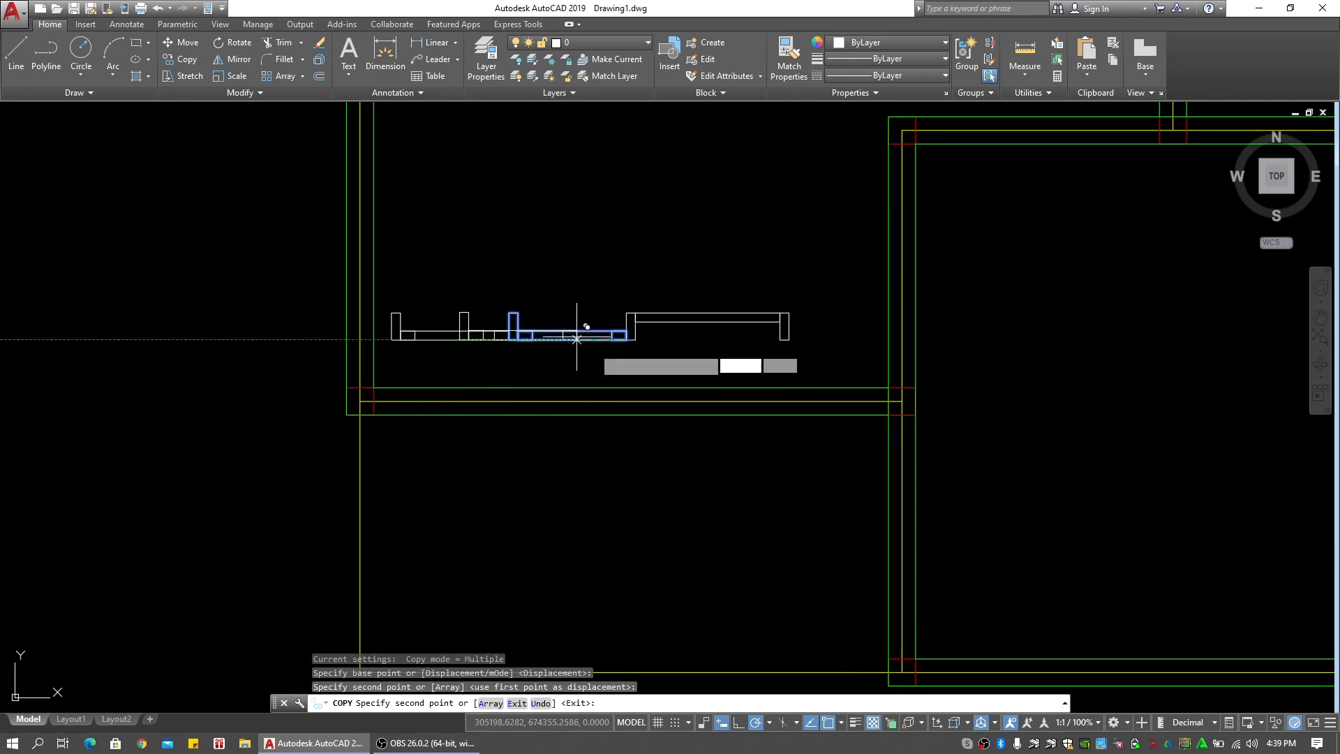
pyautogui.press('Return')
pyautogui.press('Escape')
pyautogui.press('Escape')
pyautogui.scroll(4, 694, 338)
pyautogui.click(692, 339)
pyautogui.press('Escape')
# Assign the whole door and window frame outline to the Kusen layer
pyautogui.scroll(-2, 742, 342)
pyautogui.click(927, 242)
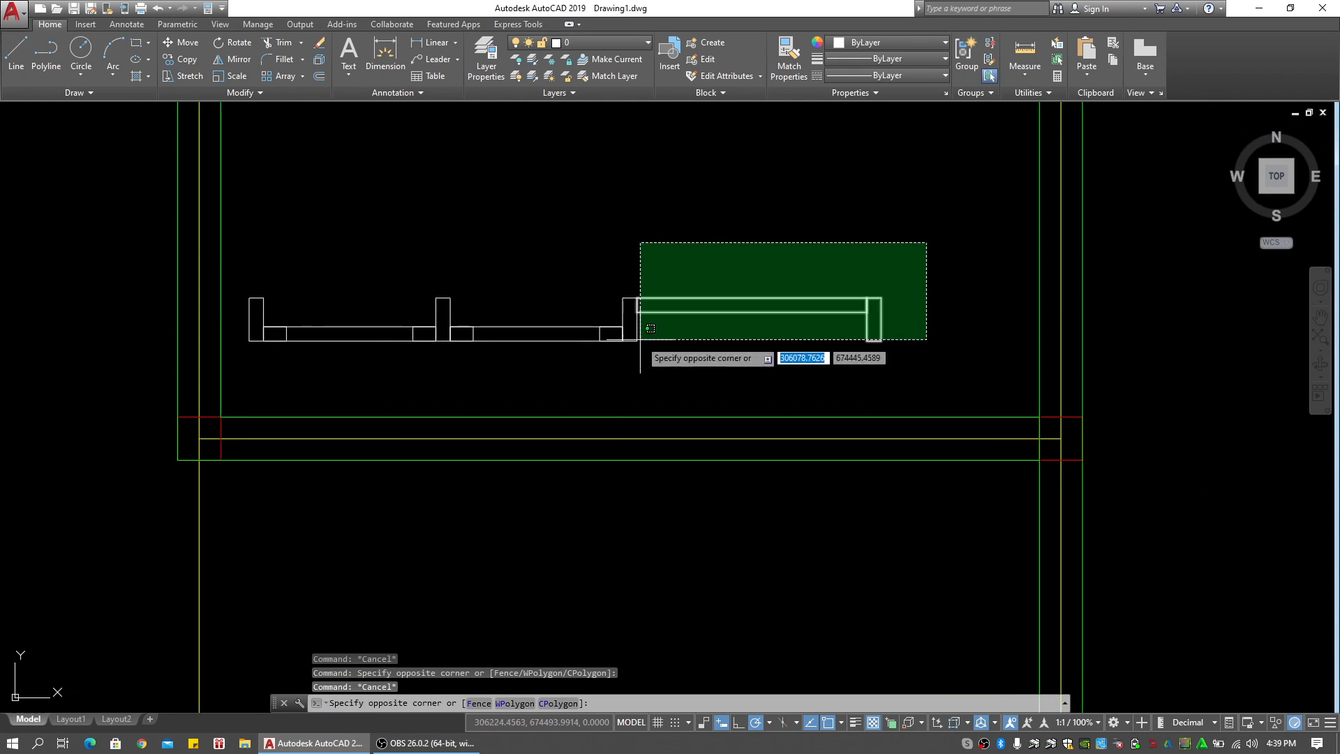
pyautogui.click(256, 363)
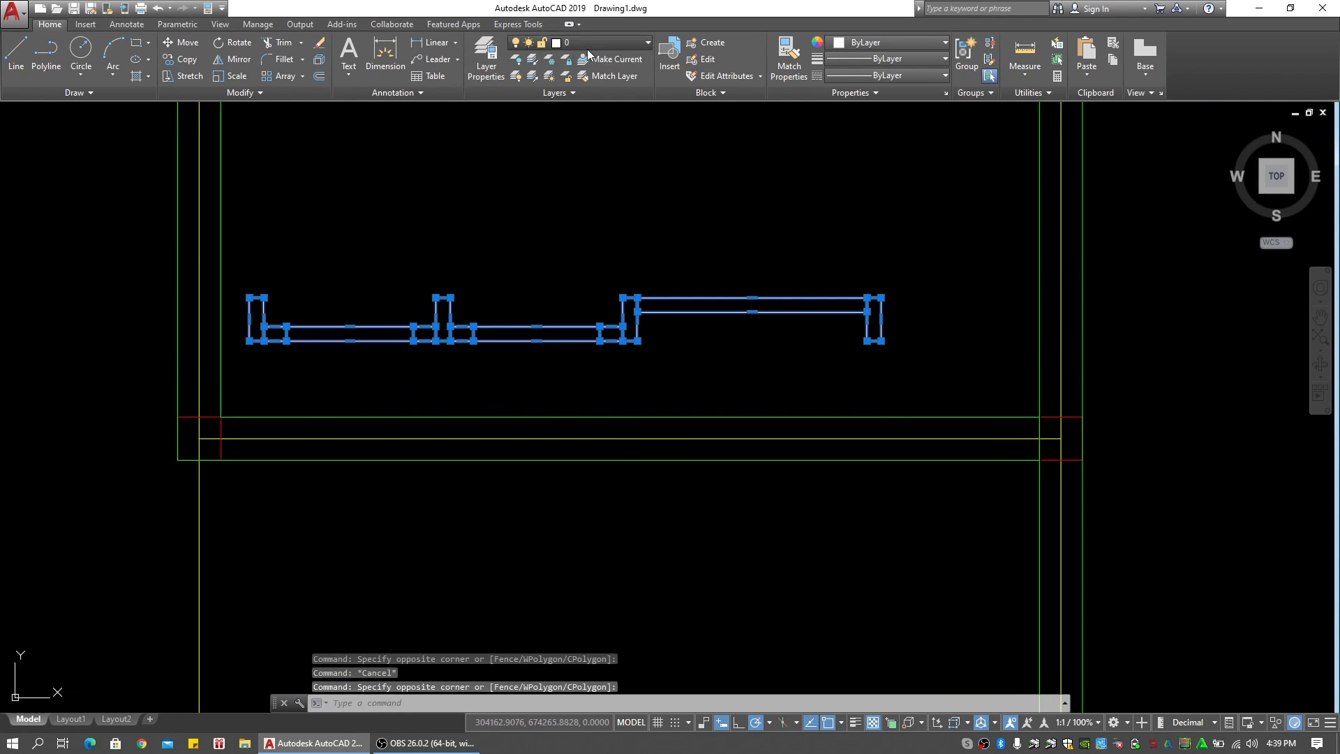
pyautogui.click(587, 43)
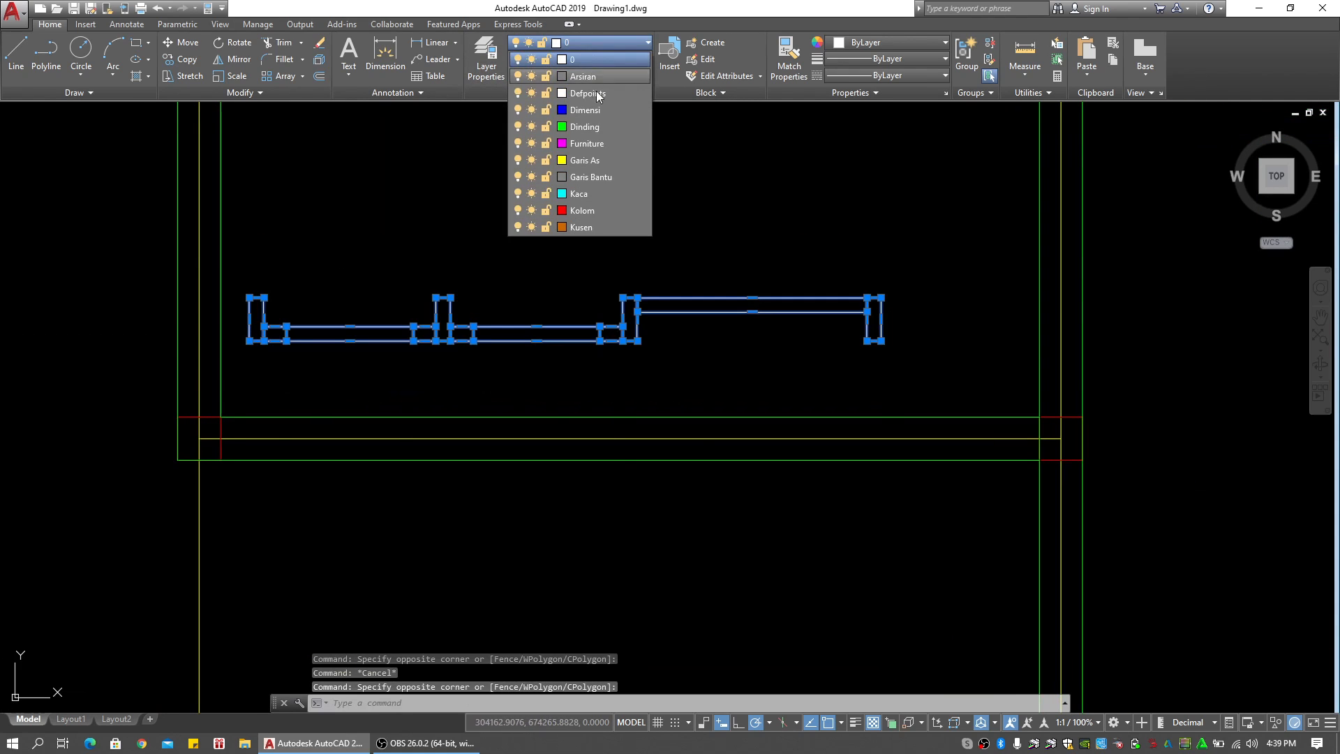
pyautogui.click(595, 225)
pyautogui.press('Escape')
# Rotate the door leaf rectangle about its upper-right corner so it stands upright, pointing north from the east jamb
pyautogui.click(761, 273)
pyautogui.click(745, 303)
pyautogui.moveTo(747, 331); pyautogui.dragTo(708, 350, button='middle')
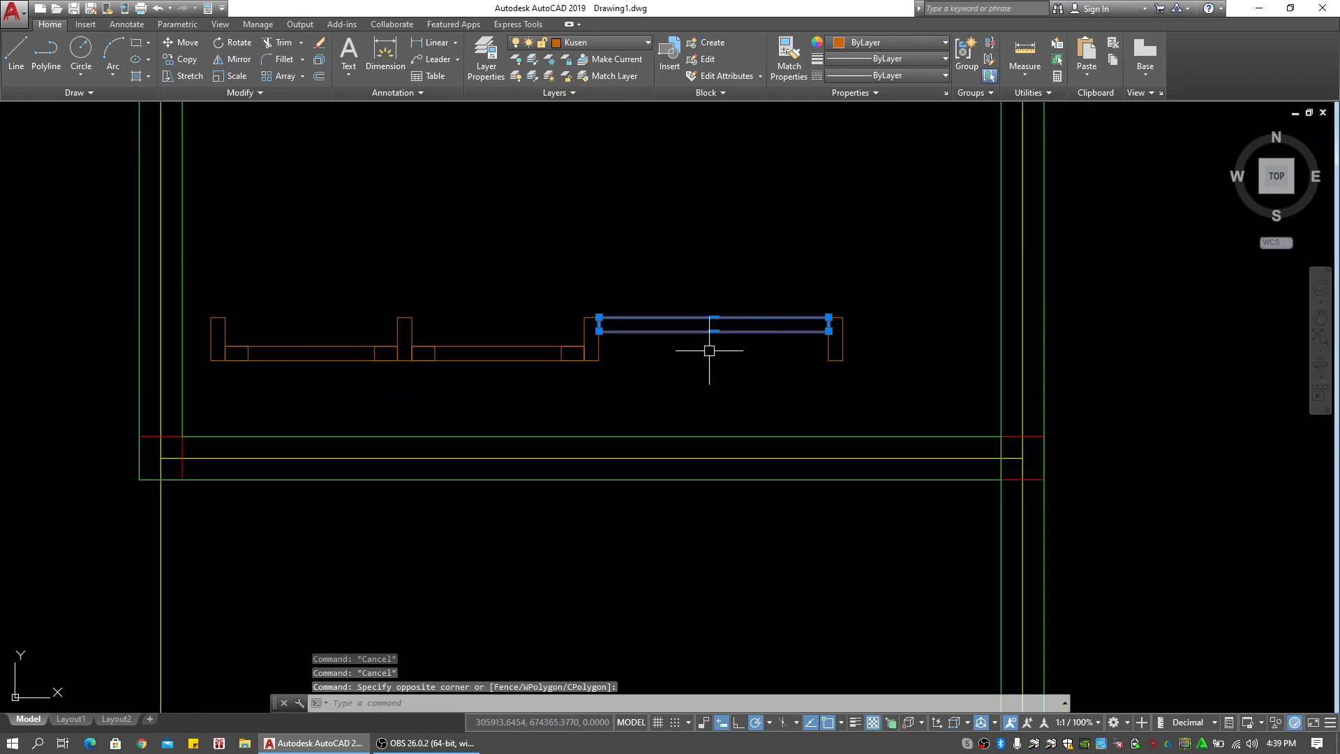
pyautogui.write('o')
pyautogui.press('Return')
pyautogui.scroll(2, 828, 314)
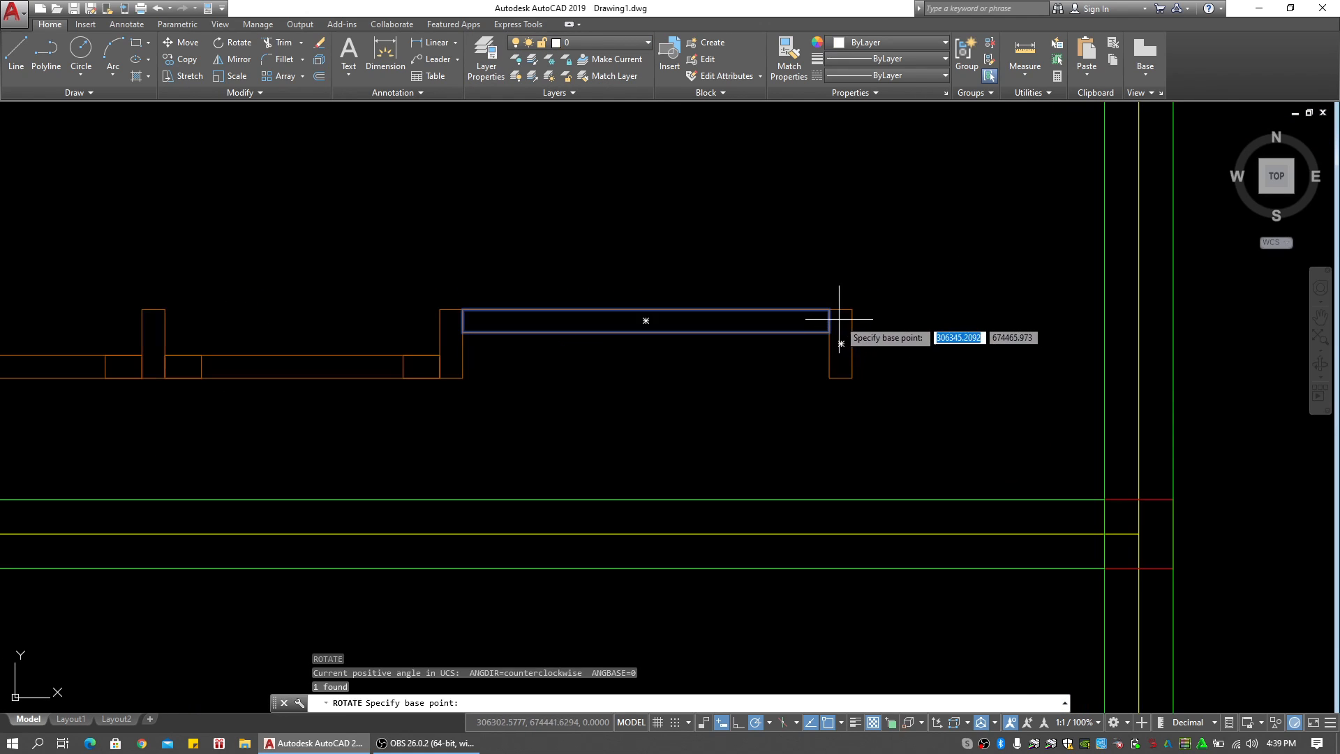
pyautogui.click(829, 309)
pyautogui.scroll(3, 830, 307)
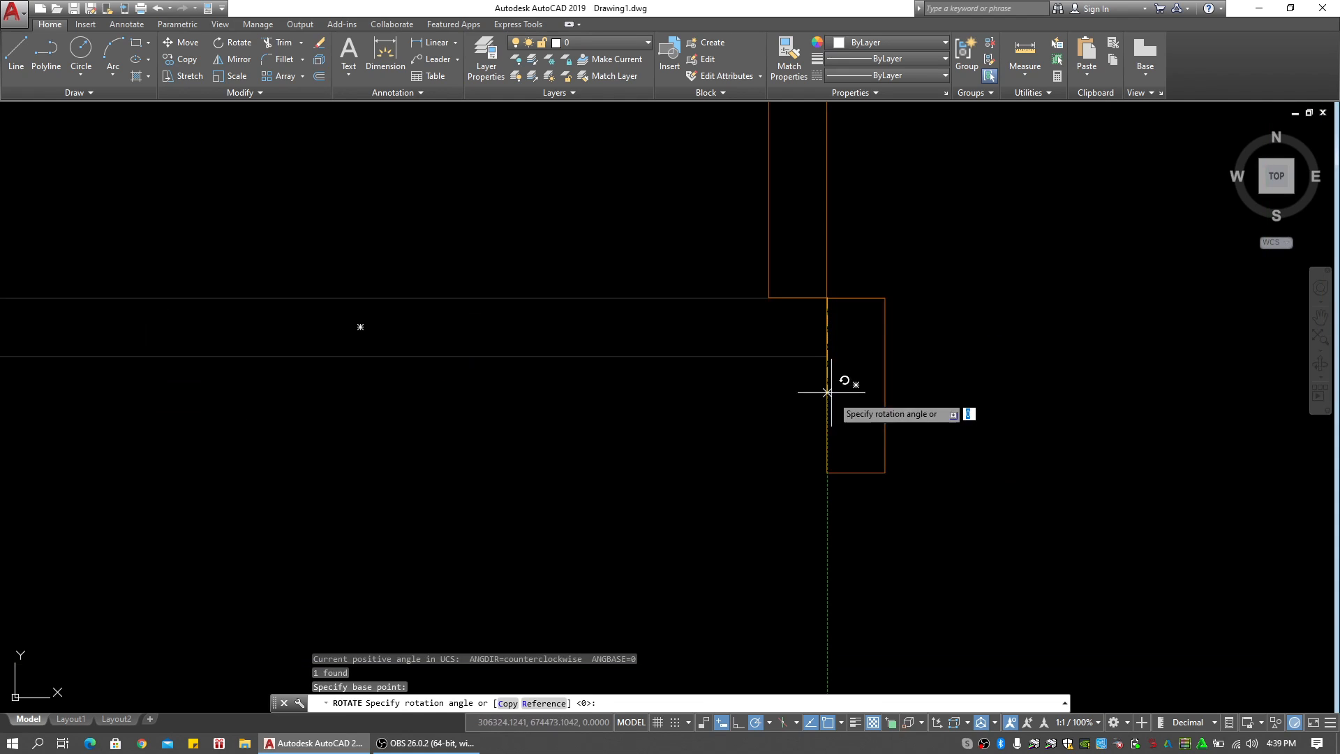
pyautogui.scroll(-5, 816, 537)
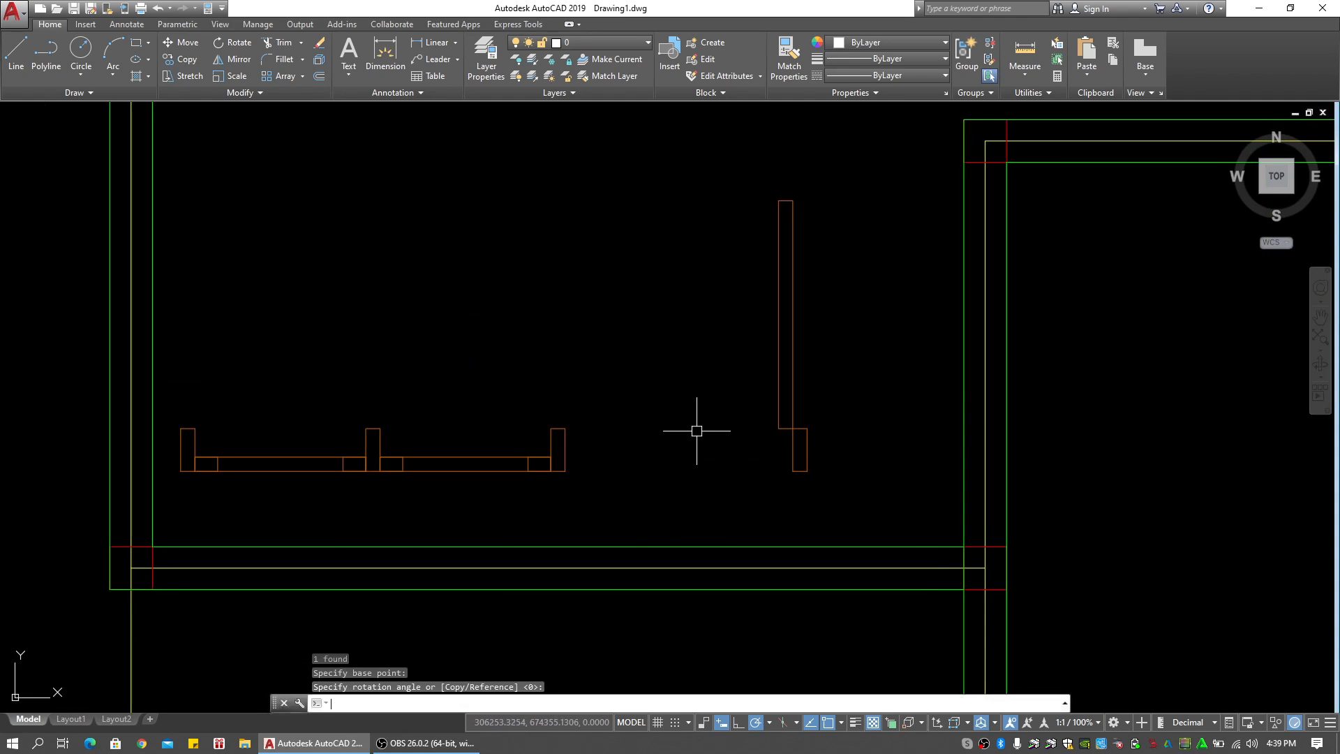
pyautogui.press('Escape')
pyautogui.press('Escape')
pyautogui.press('Escape')
pyautogui.click(611, 356)
pyautogui.click(610, 355)
pyautogui.press('Escape')
pyautogui.press('Escape')
# Draw a three-point door-swing arc from the door opening's west jamb upper-right corner through the leaf's top-left corner to its top-right corner
pyautogui.scroll(-2, 598, 338)
pyautogui.moveTo(598, 337); pyautogui.dragTo(610, 324, button='middle')
pyautogui.scroll(2, 610, 341)
pyautogui.write('arc')
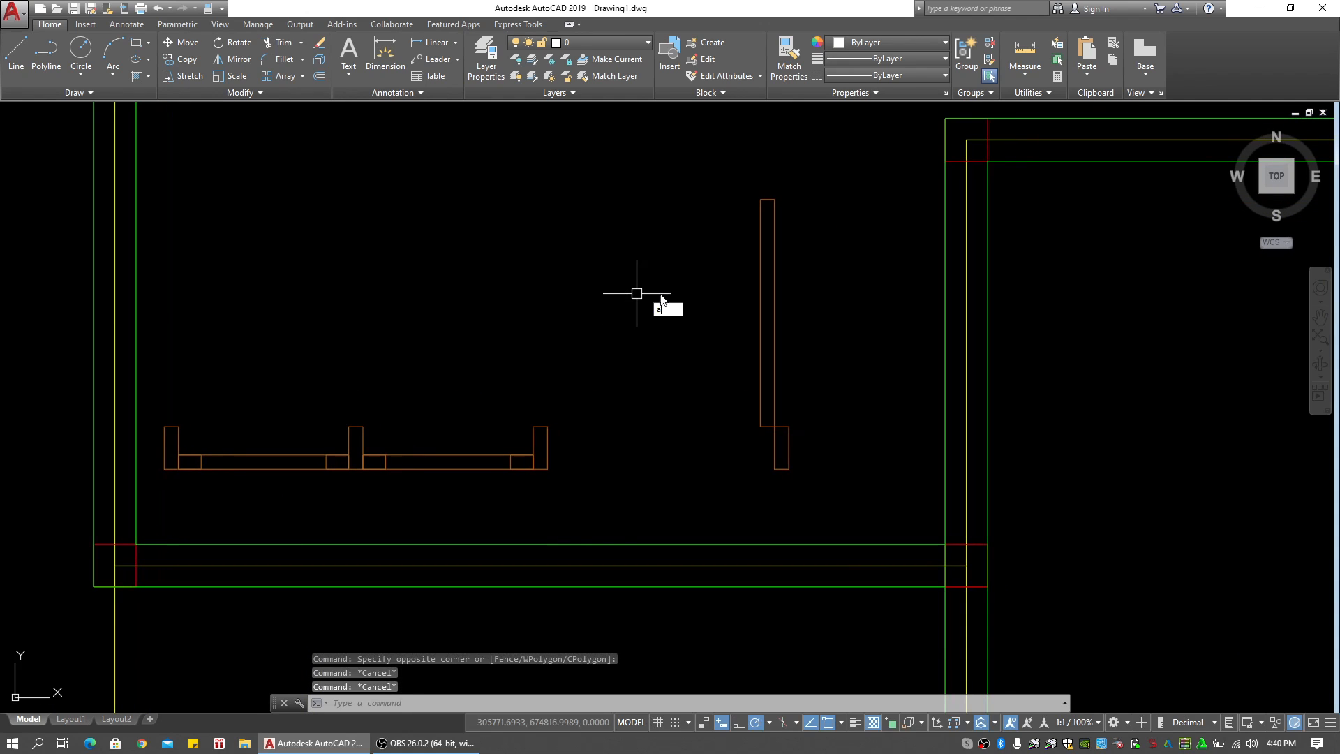
pyautogui.press('Return')
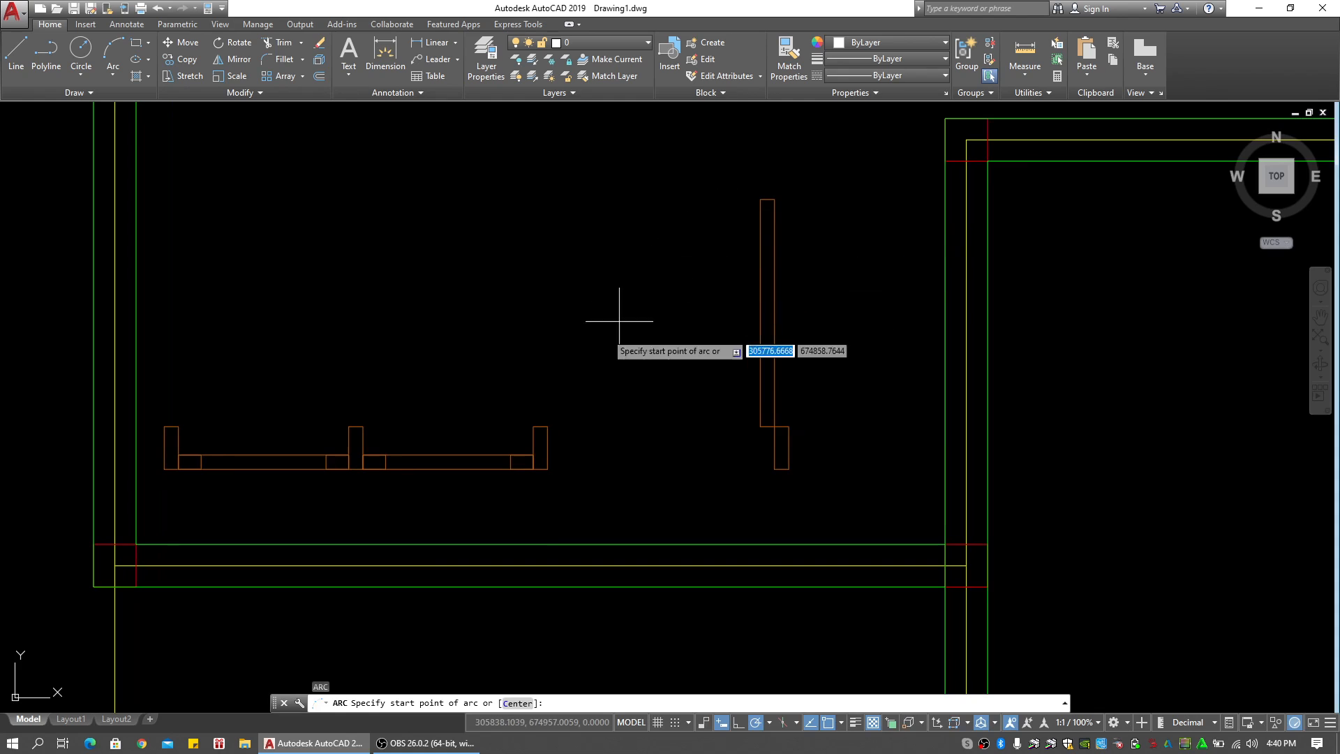
pyautogui.click(538, 441)
pyautogui.scroll(4, 754, 217)
pyautogui.click(770, 177)
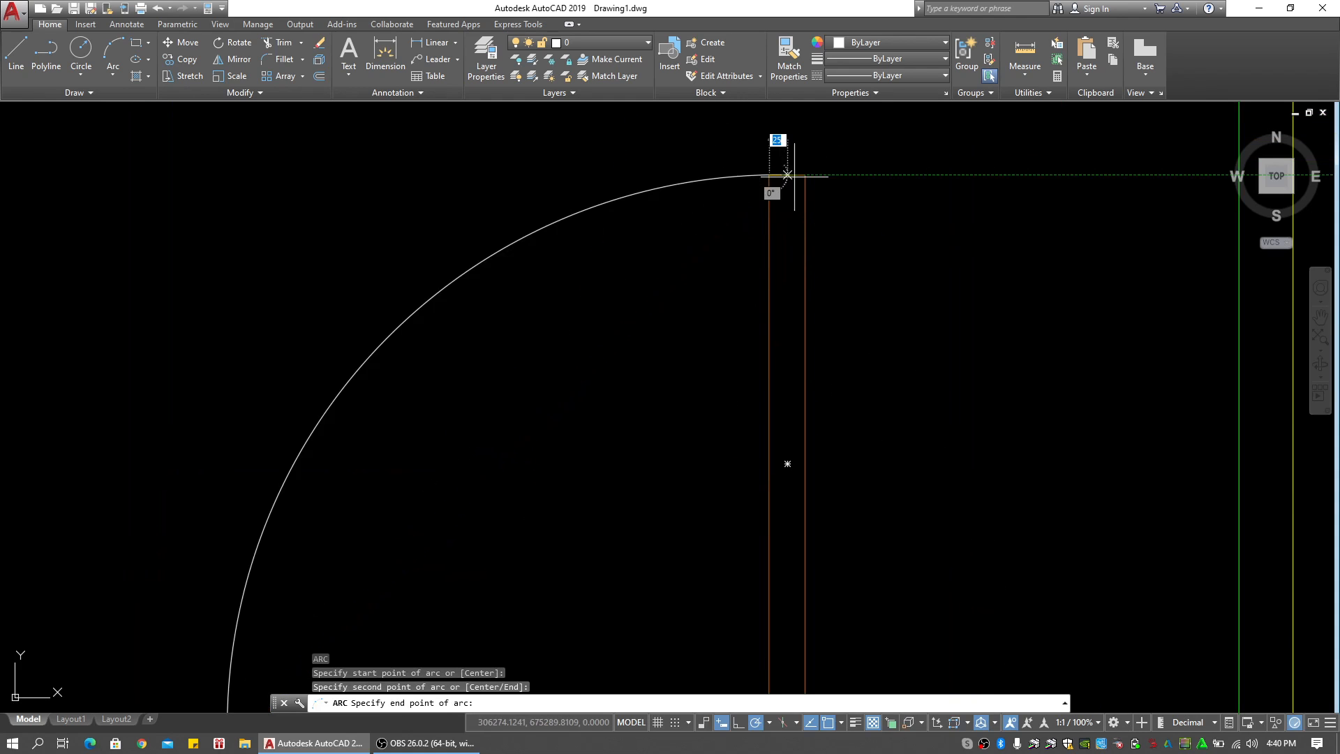
pyautogui.click(805, 175)
pyautogui.scroll(-6, 674, 335)
pyautogui.moveTo(560, 429); pyautogui.dragTo(672, 346, button='middle')
pyautogui.press('Escape')
pyautogui.press('Escape')
pyautogui.press('Escape')
pyautogui.scroll(2, 670, 344)
pyautogui.click(670, 344)
pyautogui.press('Escape')
pyautogui.scroll(-4, 659, 363)
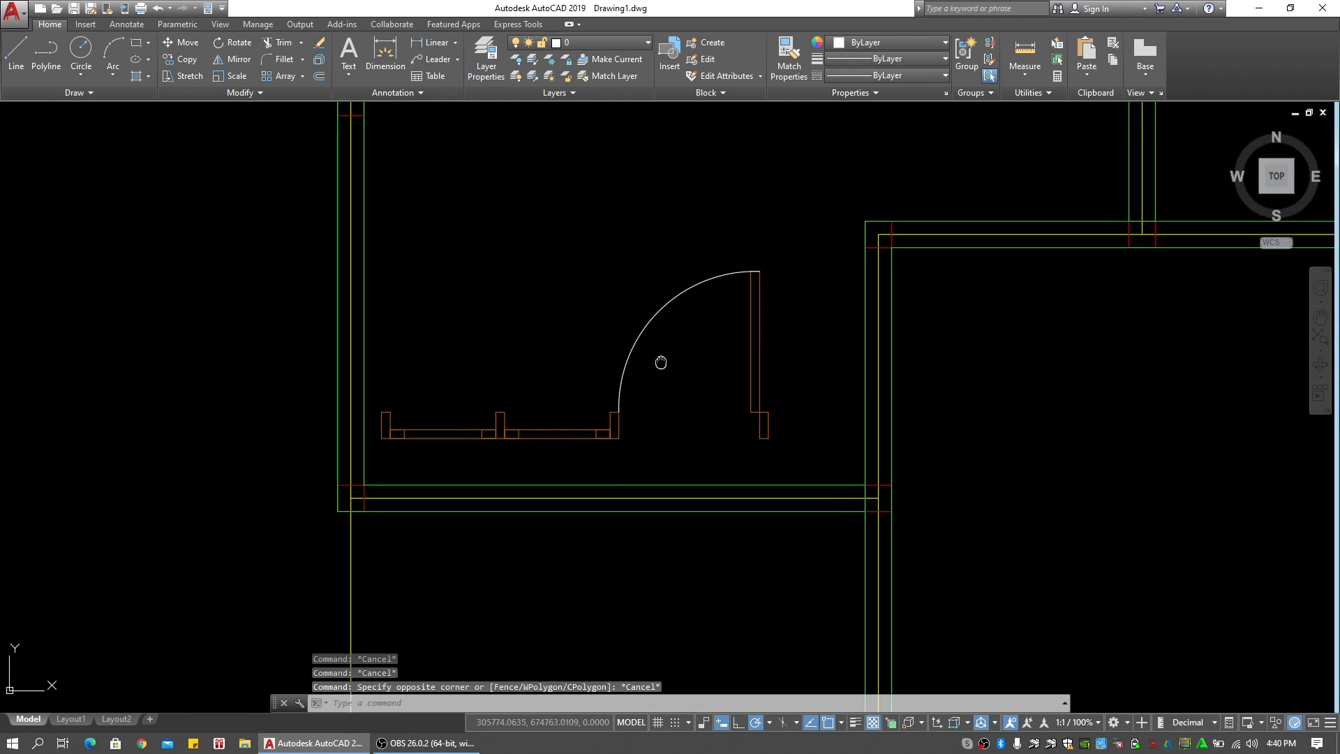
pyautogui.scroll(3, 654, 349)
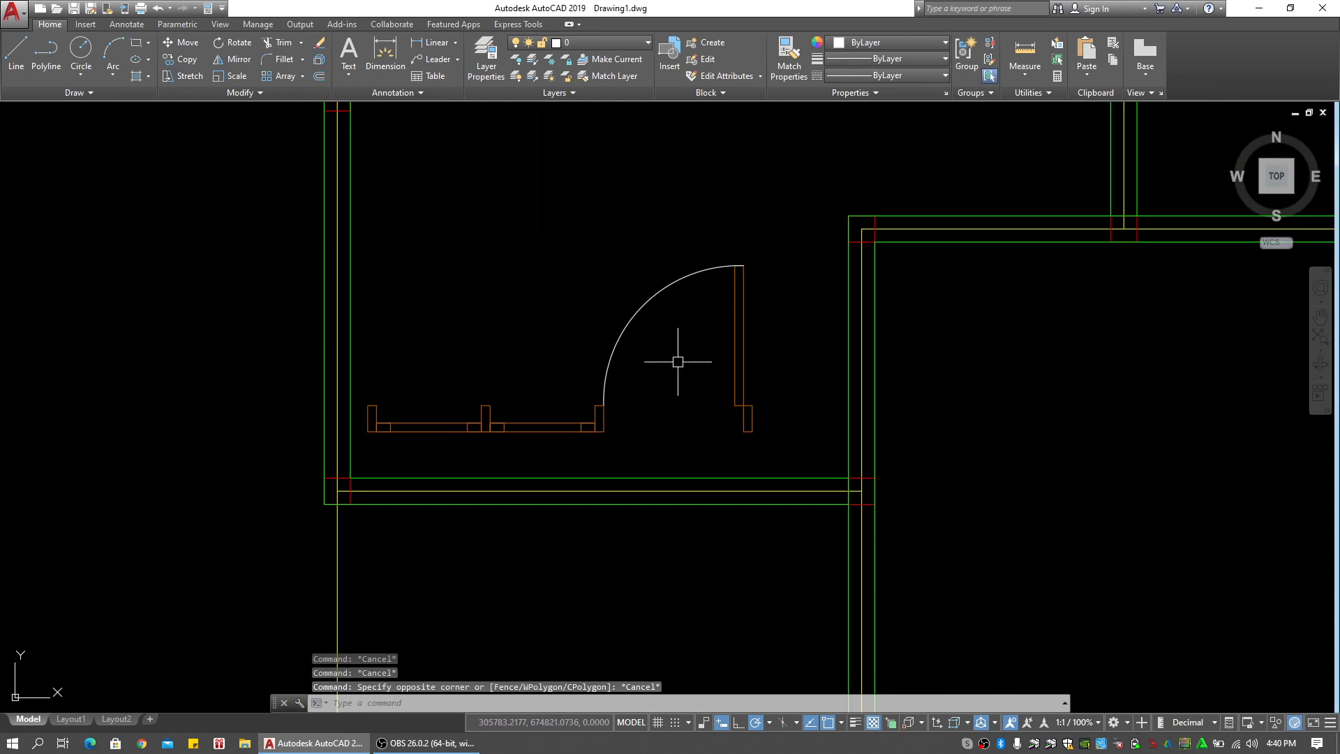
pyautogui.press('Escape')
pyautogui.scroll(2, 663, 345)
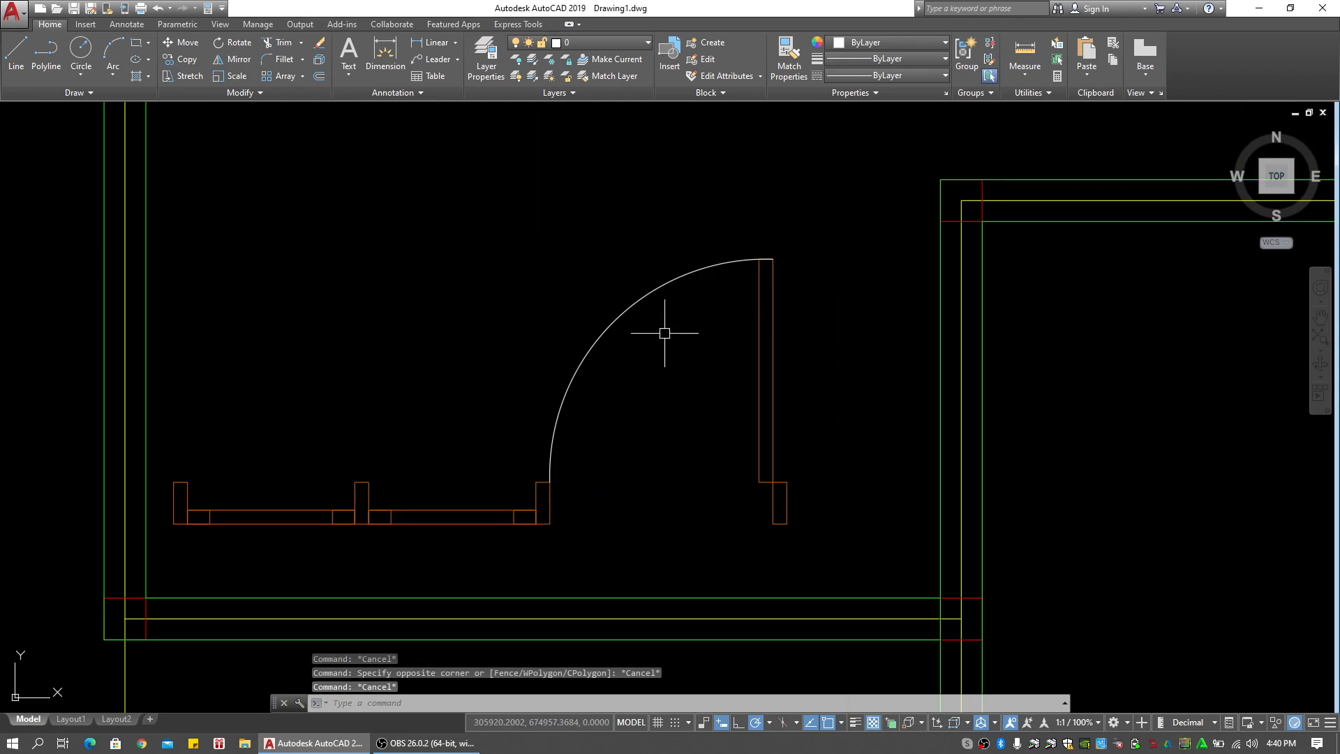
pyautogui.press('Escape')
# Load the DASHED linetype from acadiso.lin into the drawing, with the Linetype Manager details shown
pyautogui.click(657, 292)
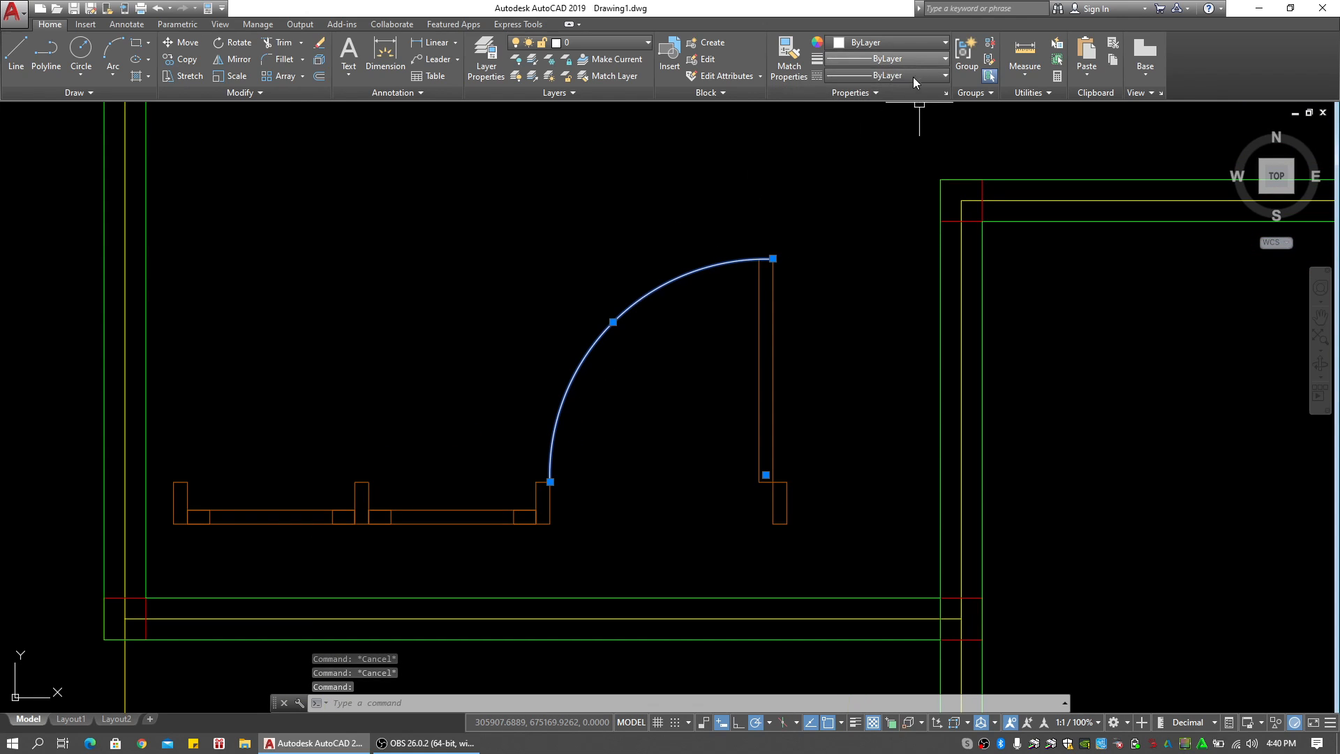
pyautogui.click(933, 74)
pyautogui.click(889, 182)
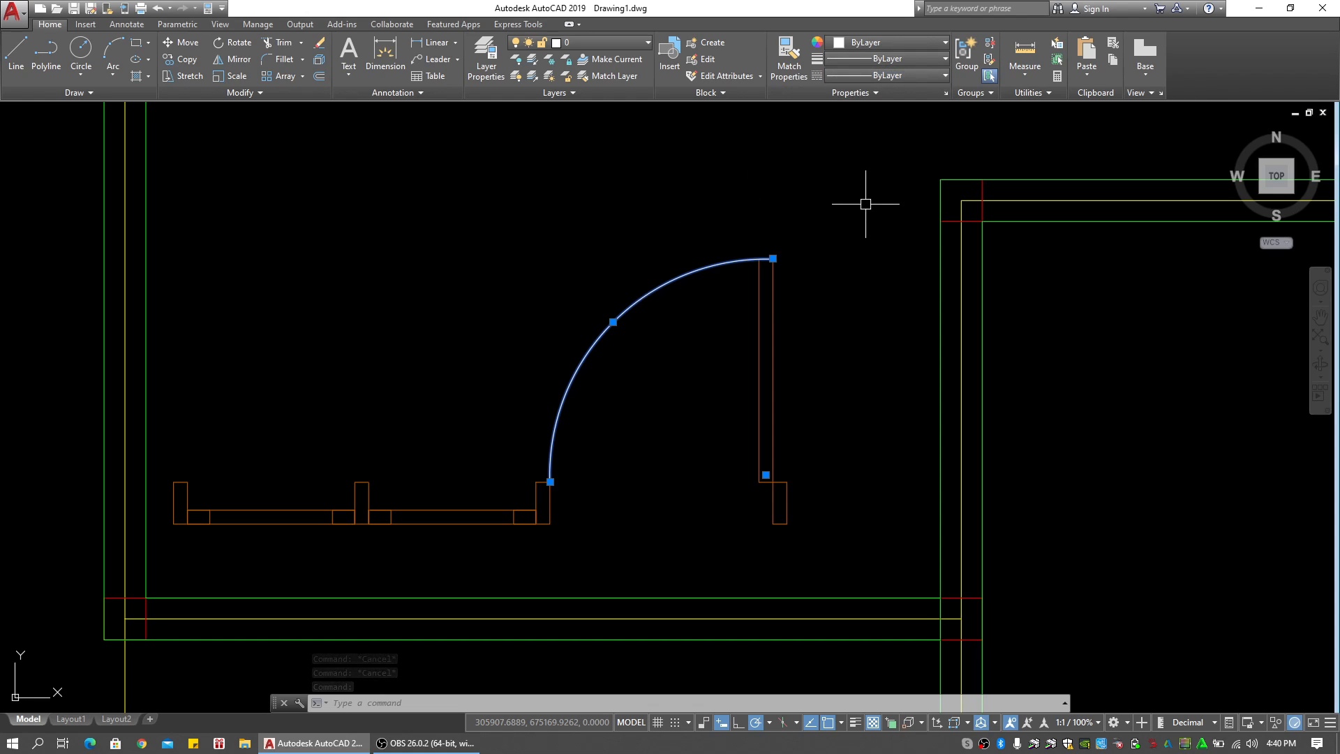
pyautogui.write('LT')
pyautogui.press('Return')
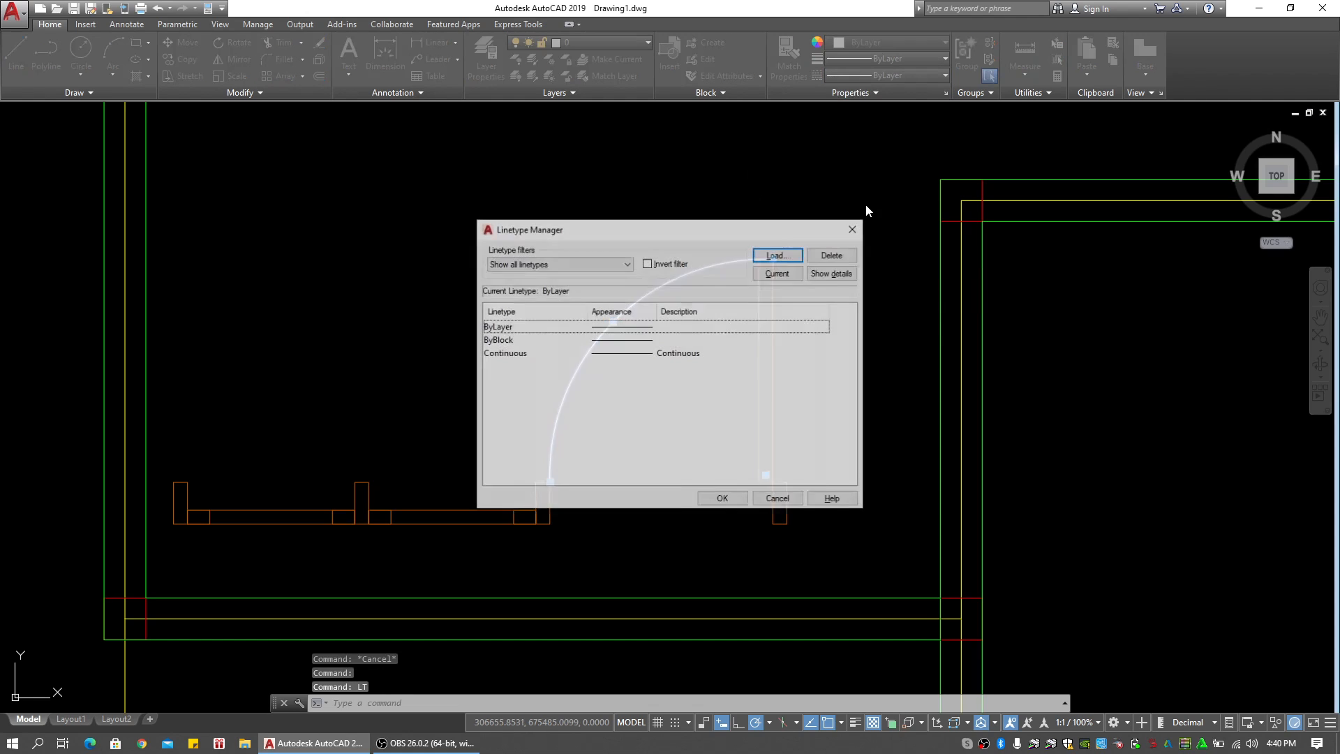
pyautogui.click(841, 274)
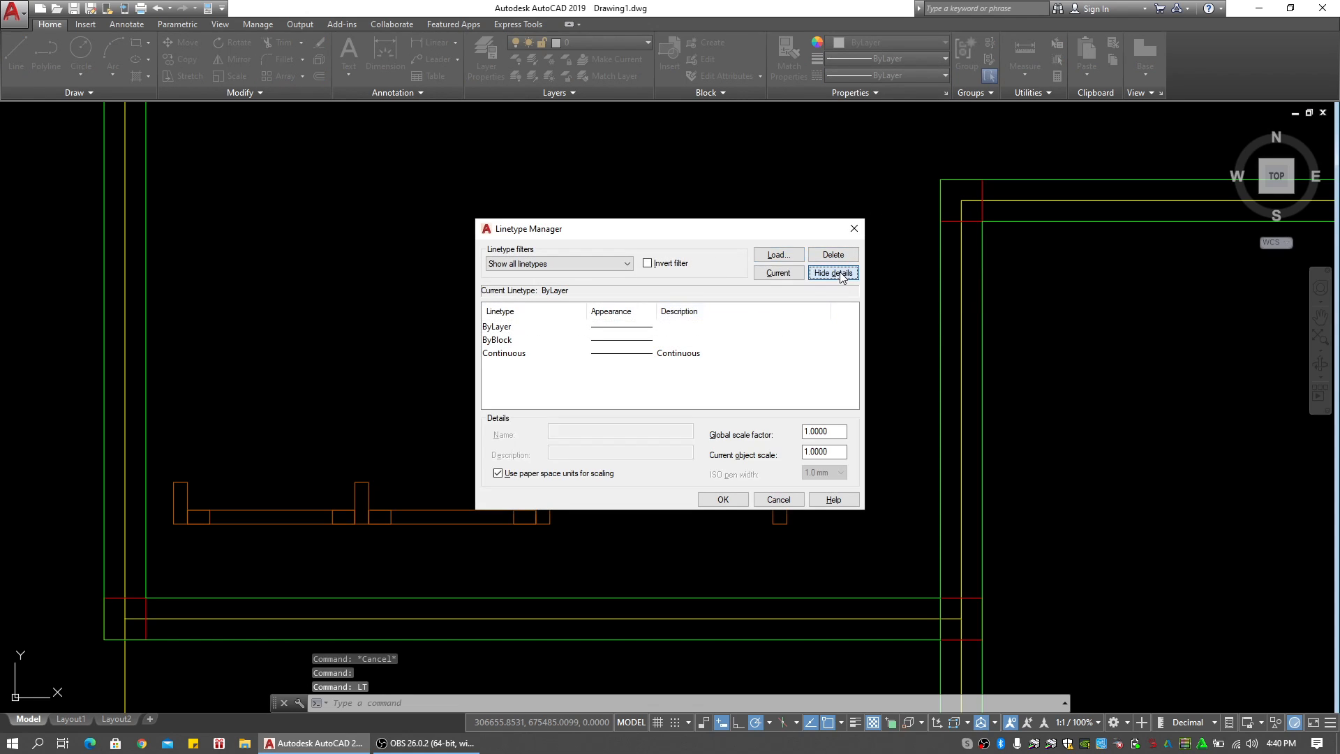
pyautogui.click(778, 254)
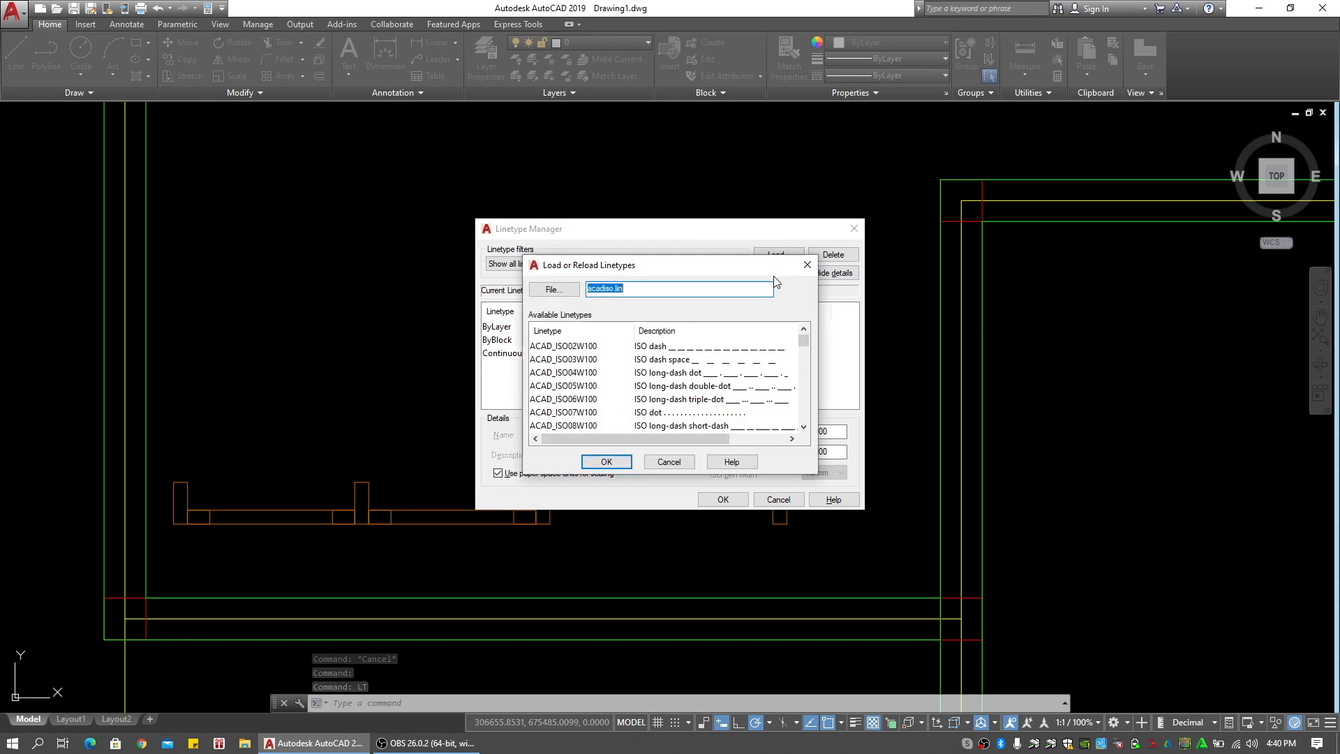
pyautogui.moveTo(804, 342); pyautogui.dragTo(807, 374)
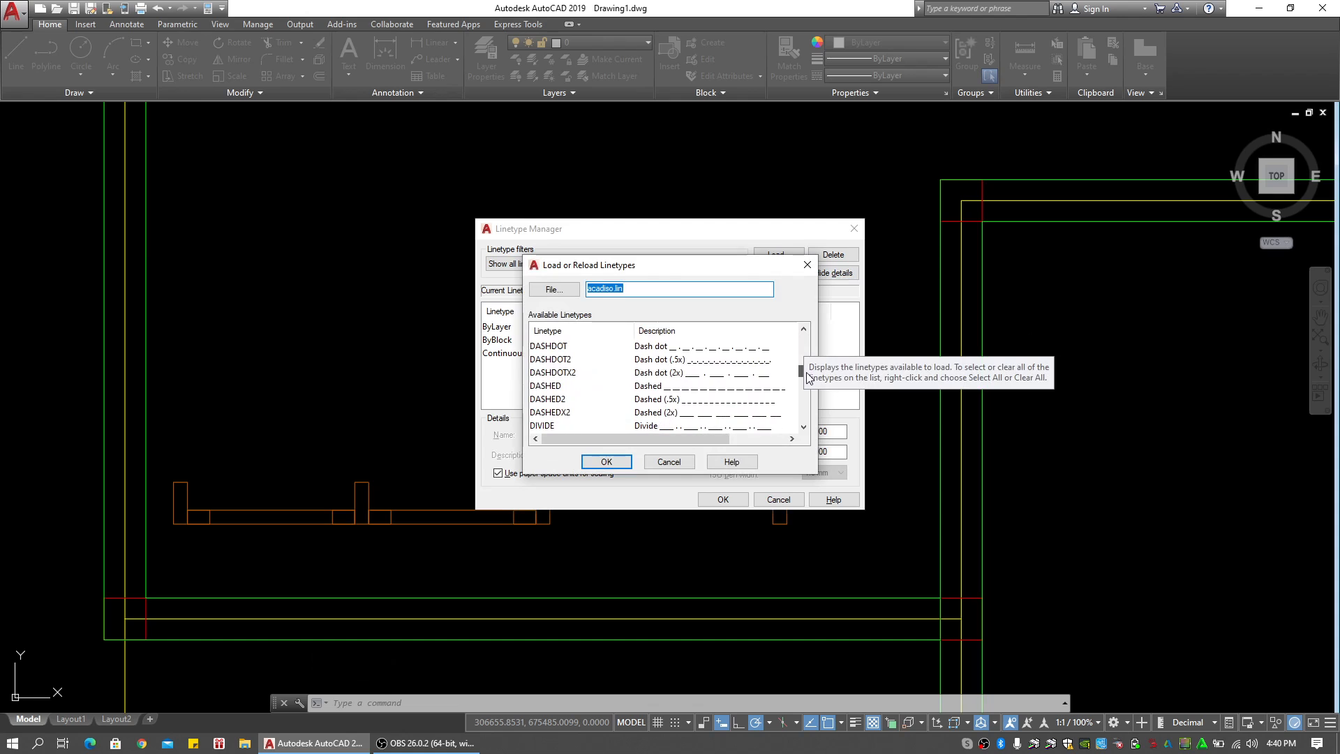
pyautogui.click(648, 387)
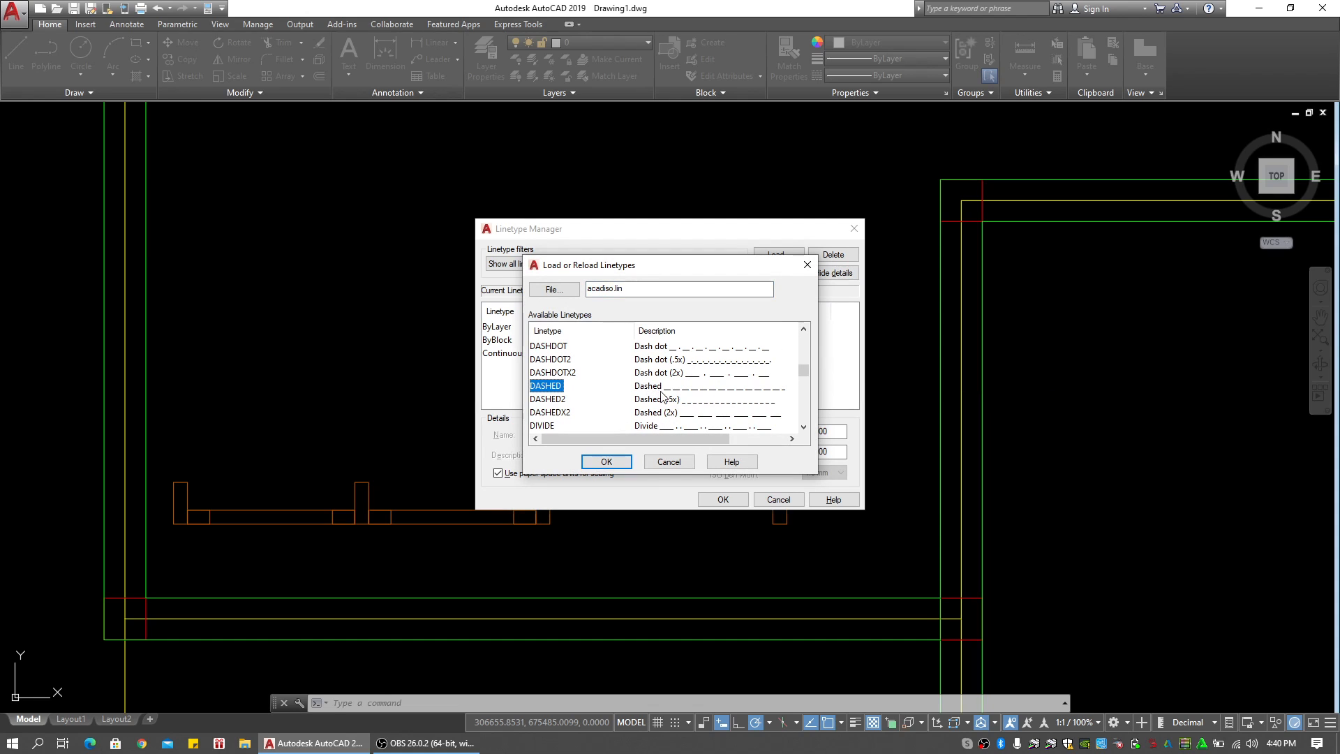
pyautogui.click(604, 462)
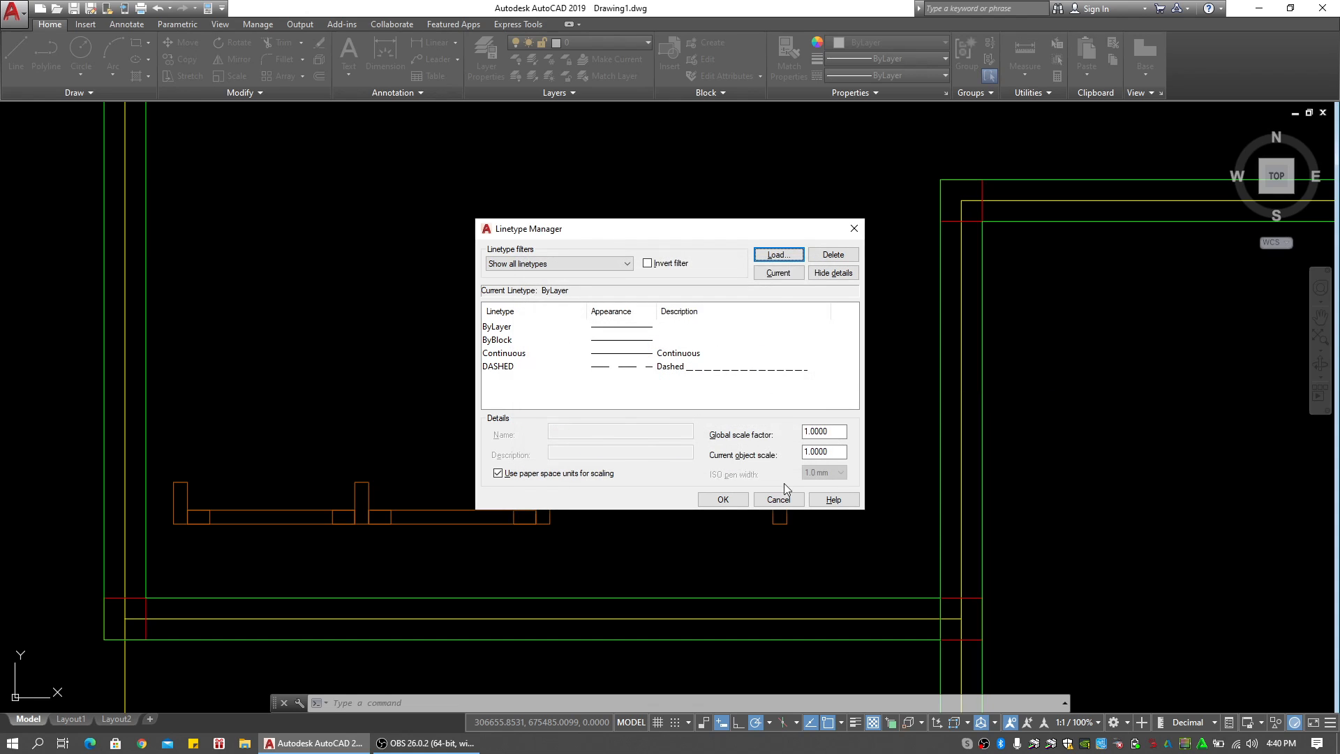
pyautogui.click(729, 501)
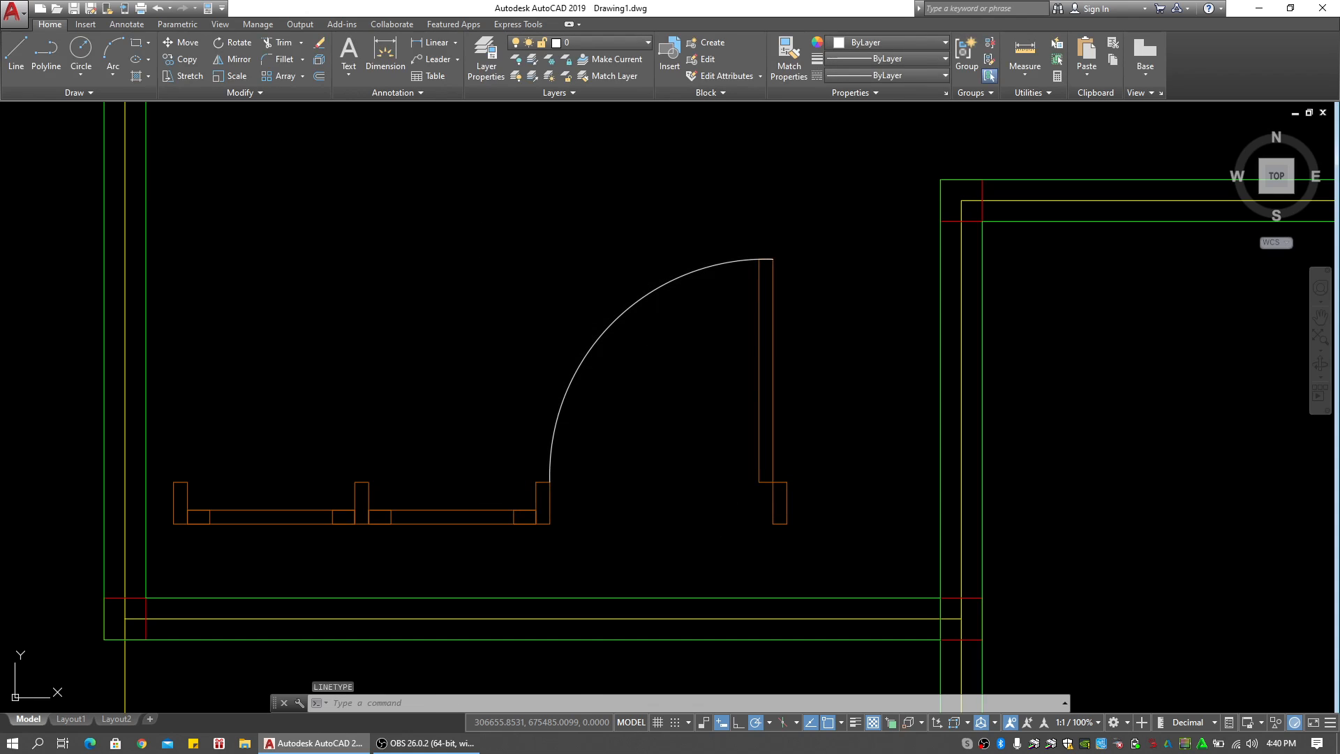
# Apply the DASHED linetype to the door-swing arc
pyautogui.click(631, 366)
pyautogui.click(581, 305)
pyautogui.click(903, 78)
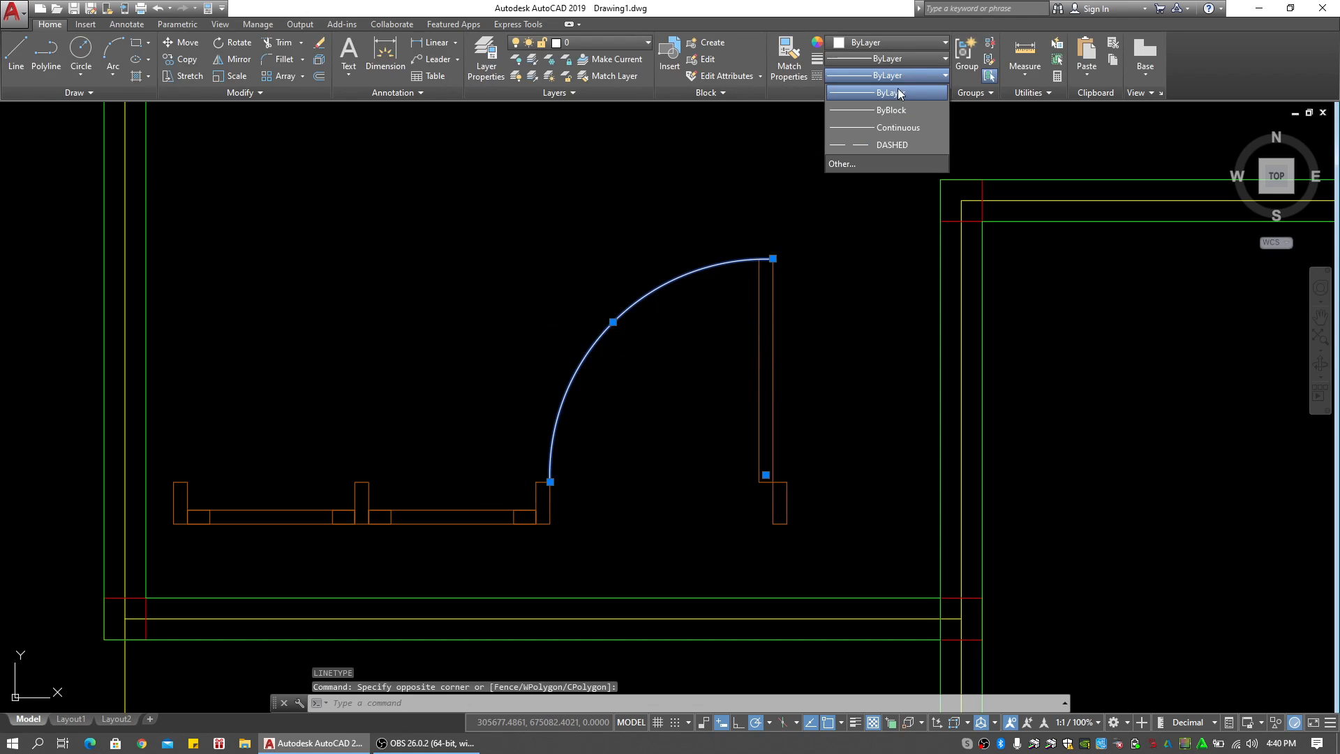
pyautogui.click(890, 144)
pyautogui.press('Escape')
pyautogui.press('Escape')
pyautogui.press('Escape')
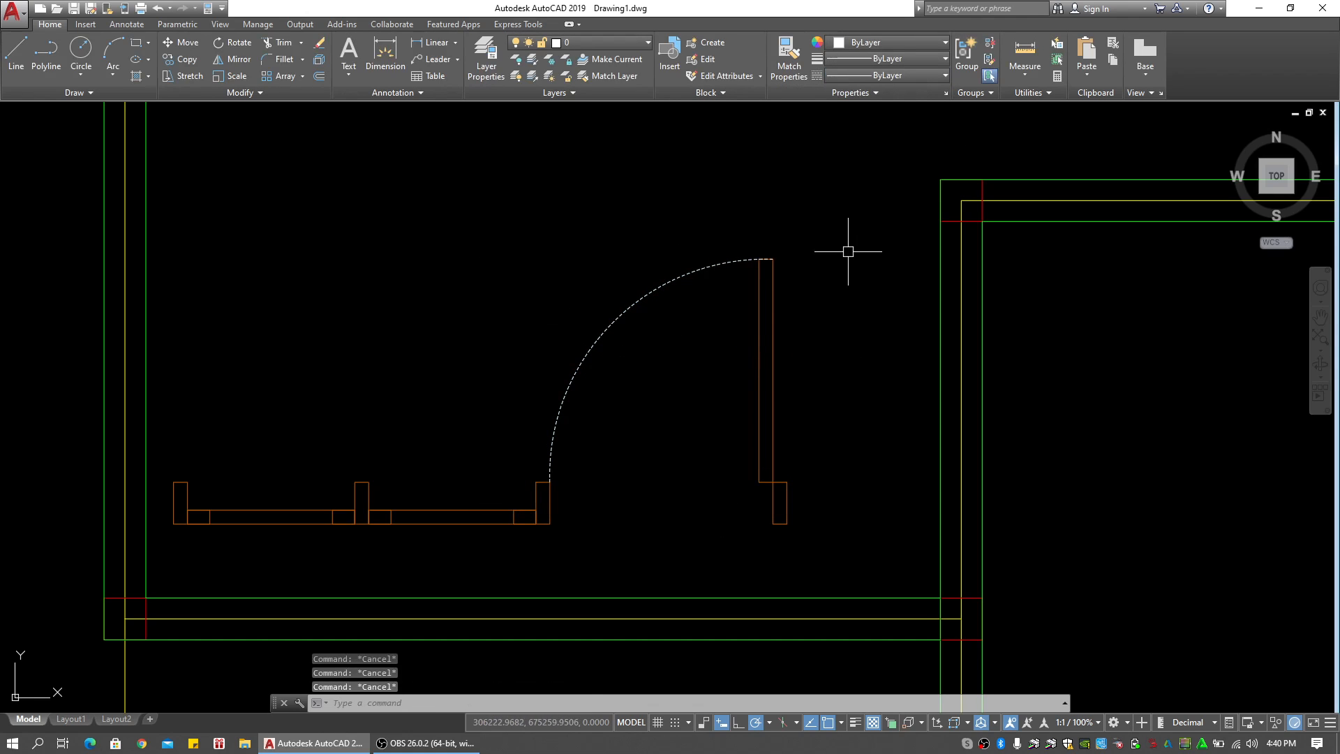
# Load the ACAD_ISO03W100 ISO dash space linetype from acadiso.lin into the drawing
pyautogui.moveTo(700, 277); pyautogui.dragTo(725, 261, button='middle')
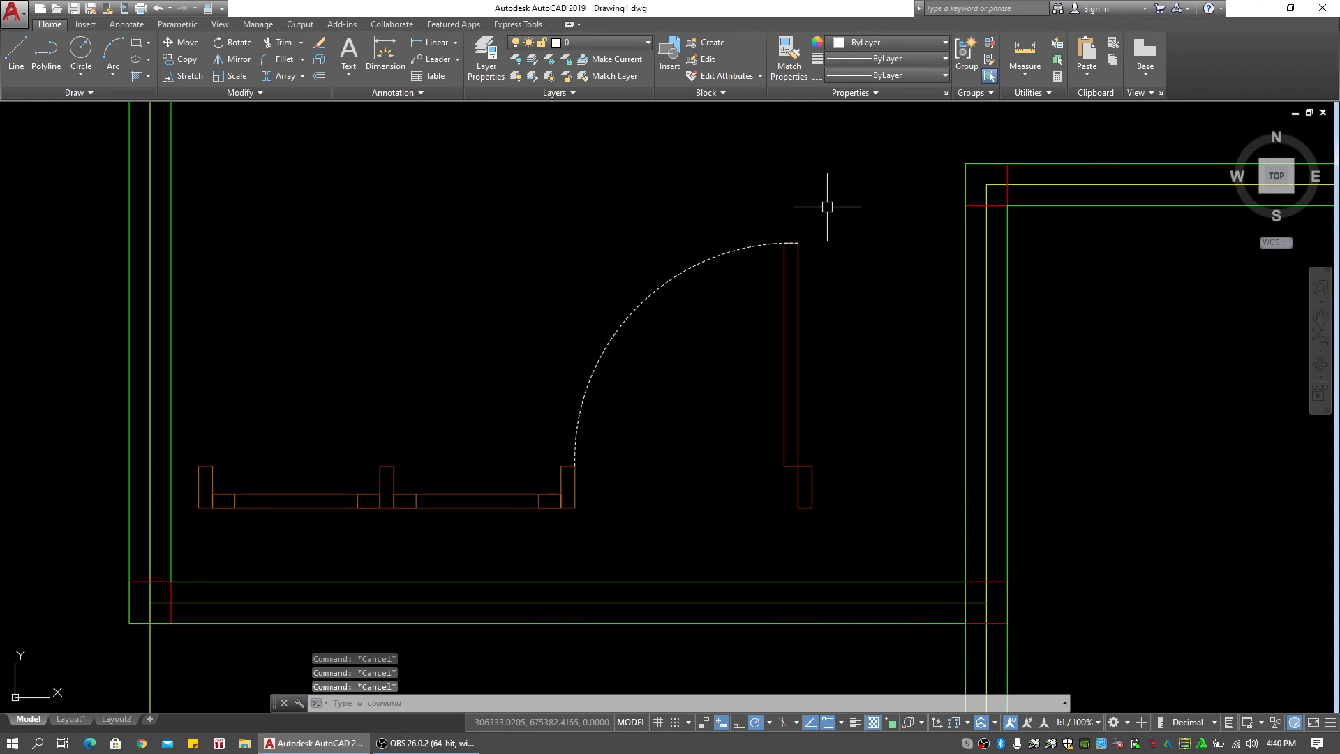
pyautogui.write('LT')
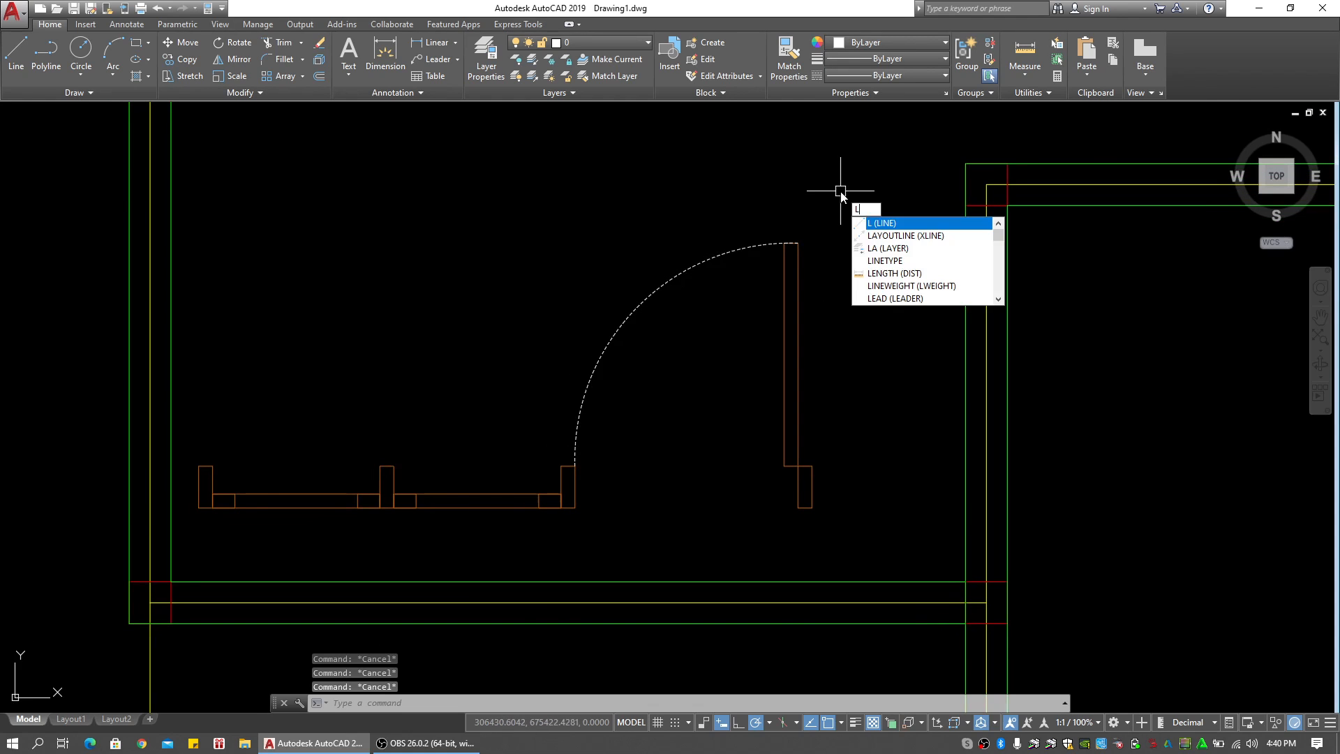
pyautogui.press('Return')
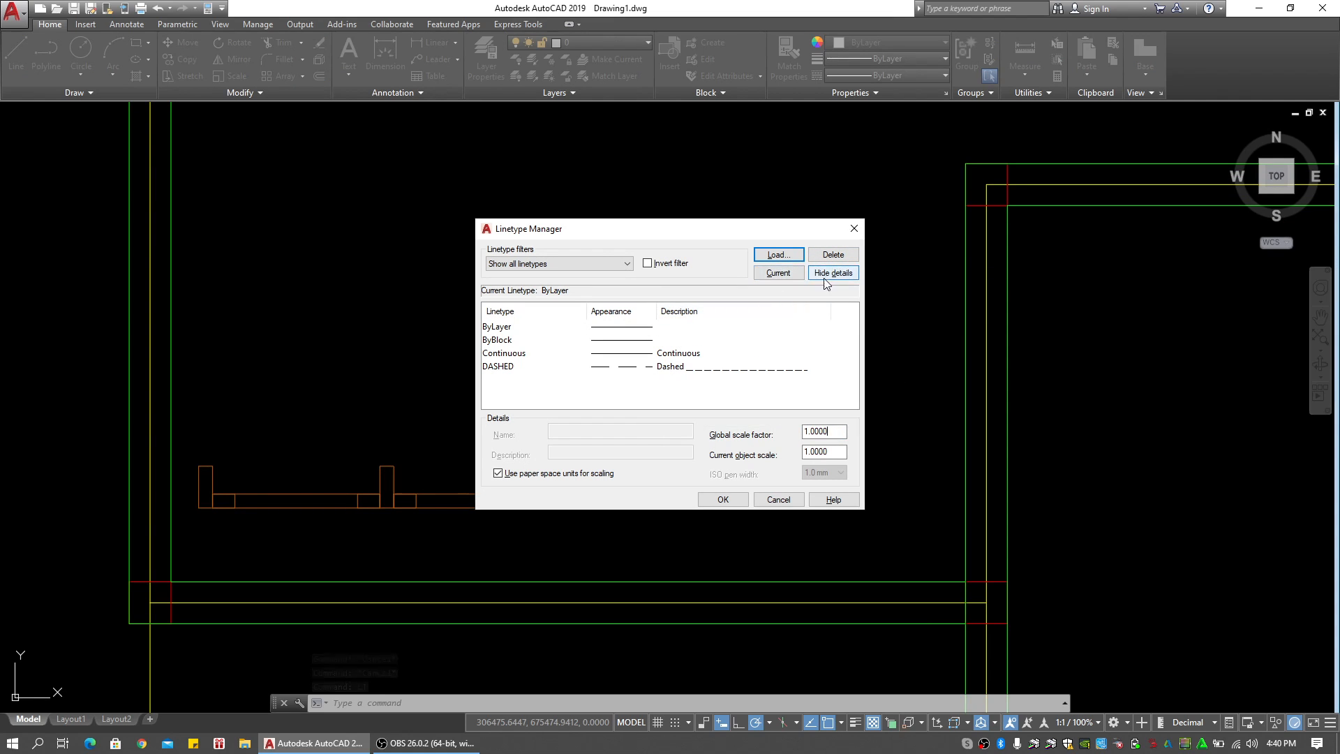
pyautogui.click(776, 255)
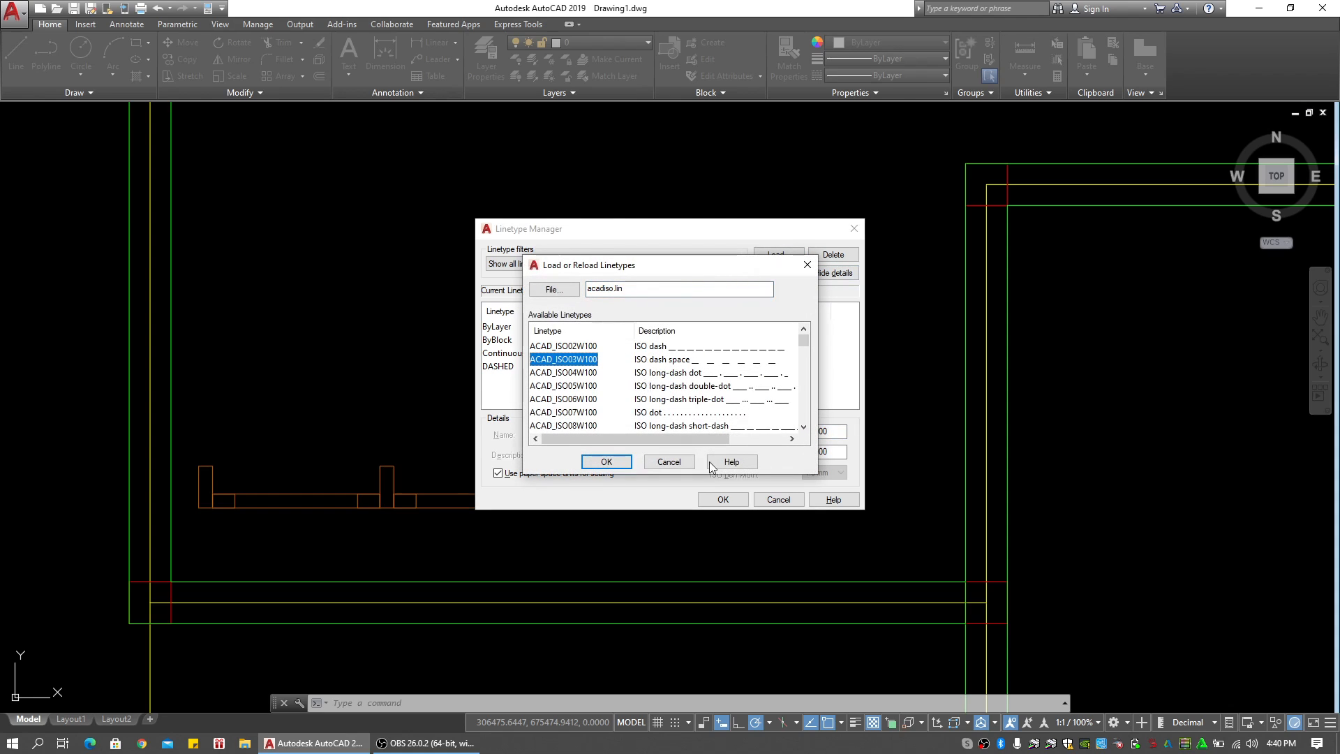
pyautogui.click(606, 463)
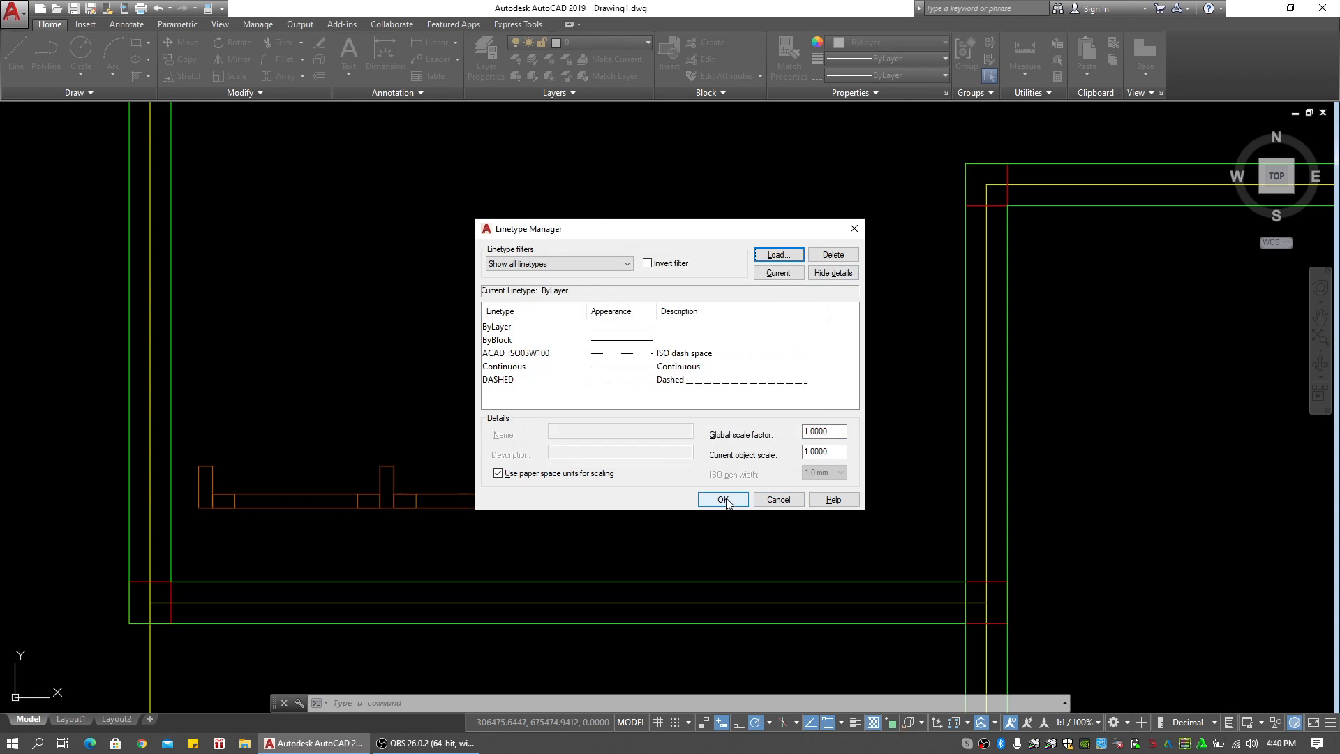
pyautogui.click(723, 500)
# Change the door-swing arc's linetype to ACAD_ISO03W100 and clear the selection
pyautogui.click(649, 362)
pyautogui.click(584, 323)
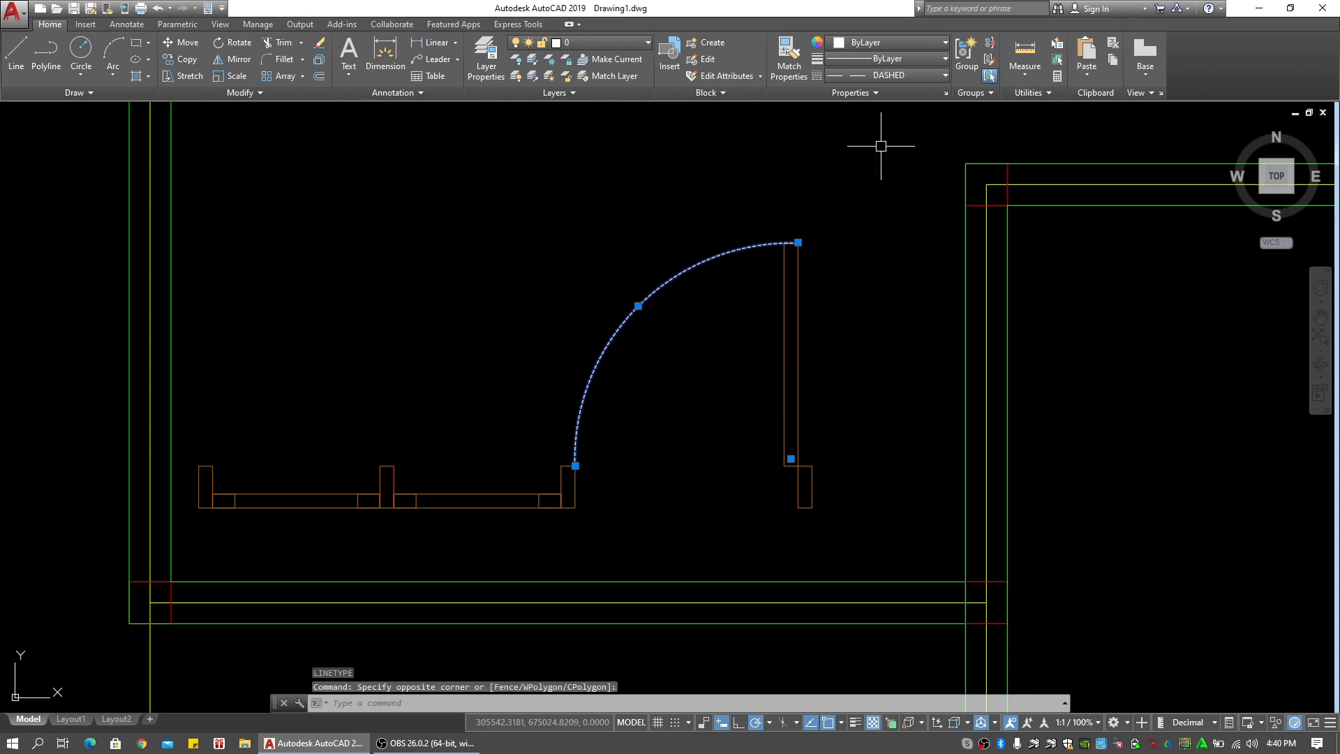
pyautogui.click(909, 78)
pyautogui.click(910, 136)
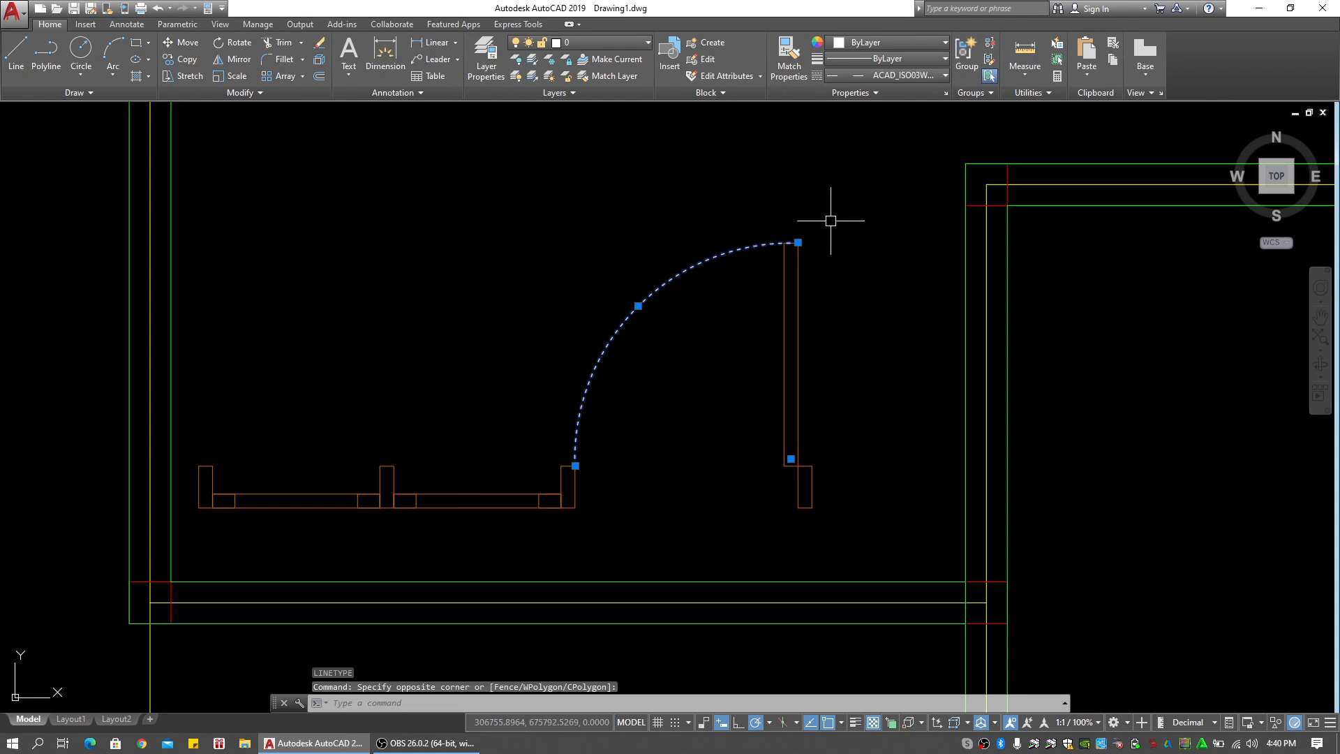
pyautogui.press('Escape')
pyautogui.press('Escape')
pyautogui.press('Escape')
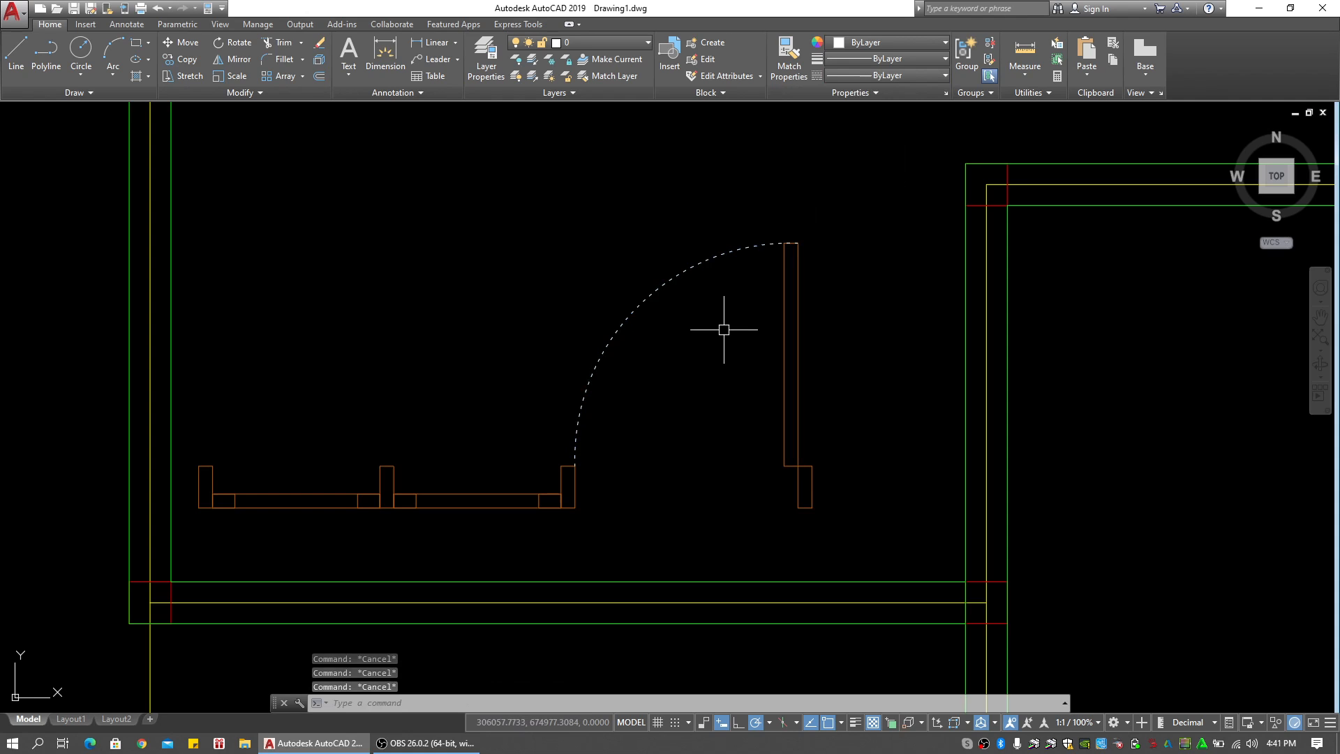
# Set the global linetype scale factor to 2 in the Linetype Manager
pyautogui.write('LT')
pyautogui.press('Return')
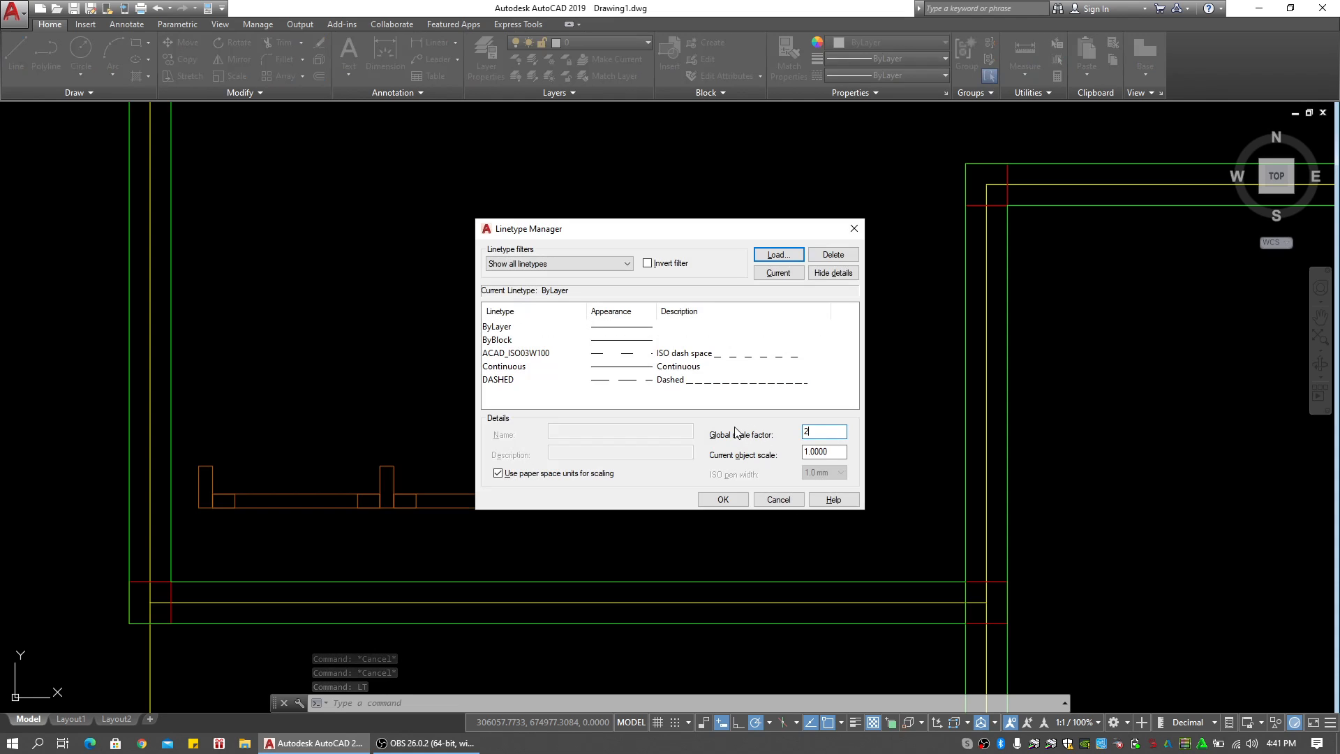
pyautogui.click(722, 500)
pyautogui.press('Escape')
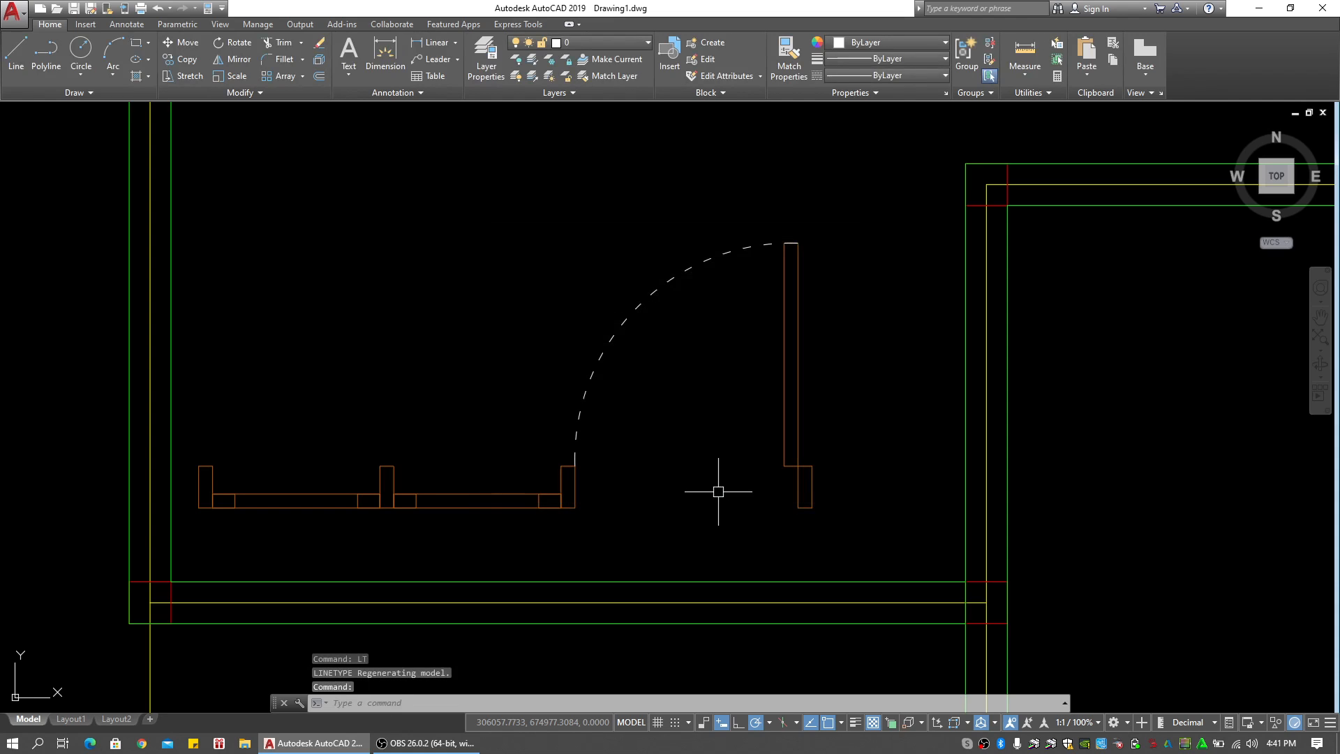
pyautogui.scroll(-2, 649, 362)
pyautogui.scroll(8, 716, 399)
pyautogui.press('Escape')
pyautogui.press('Escape')
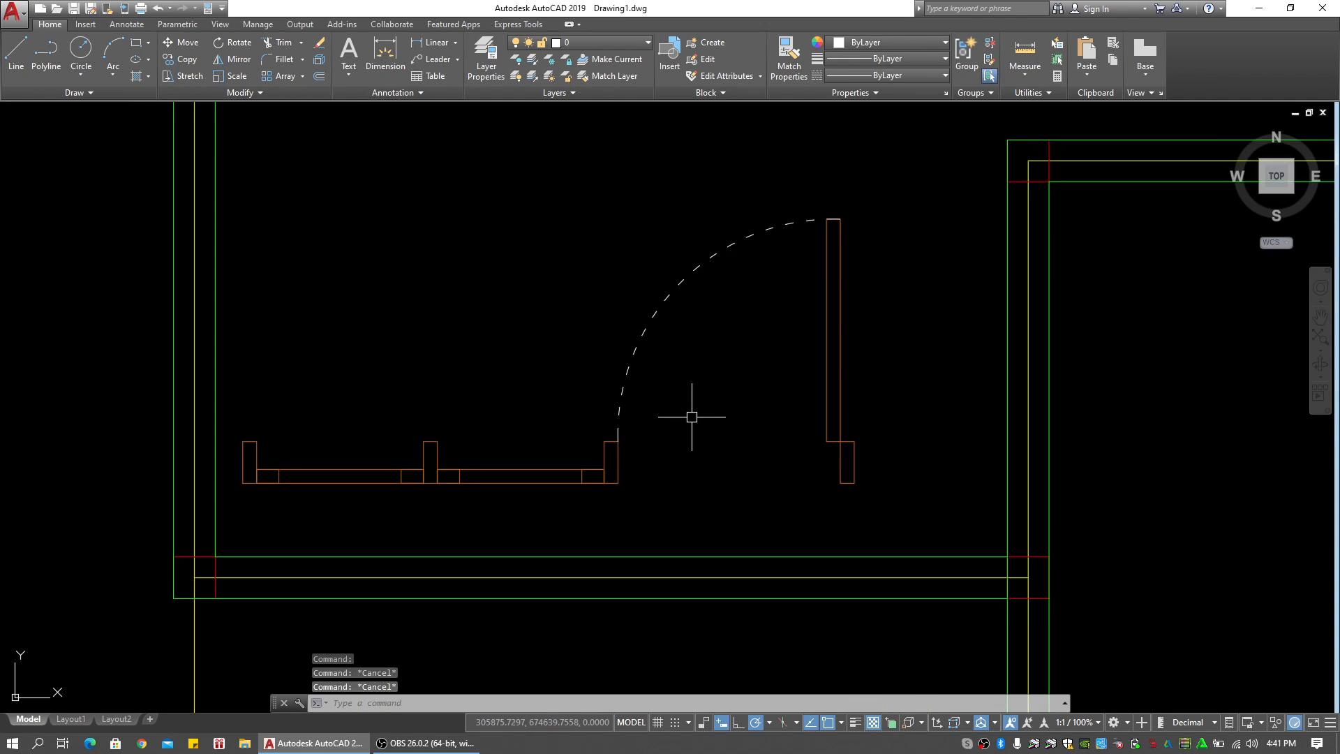
# Draw a horizontal glass line in the west window sash between the midpoints of its two stiles' inner edges
pyautogui.moveTo(583, 339); pyautogui.dragTo(518, 342, button='middle')
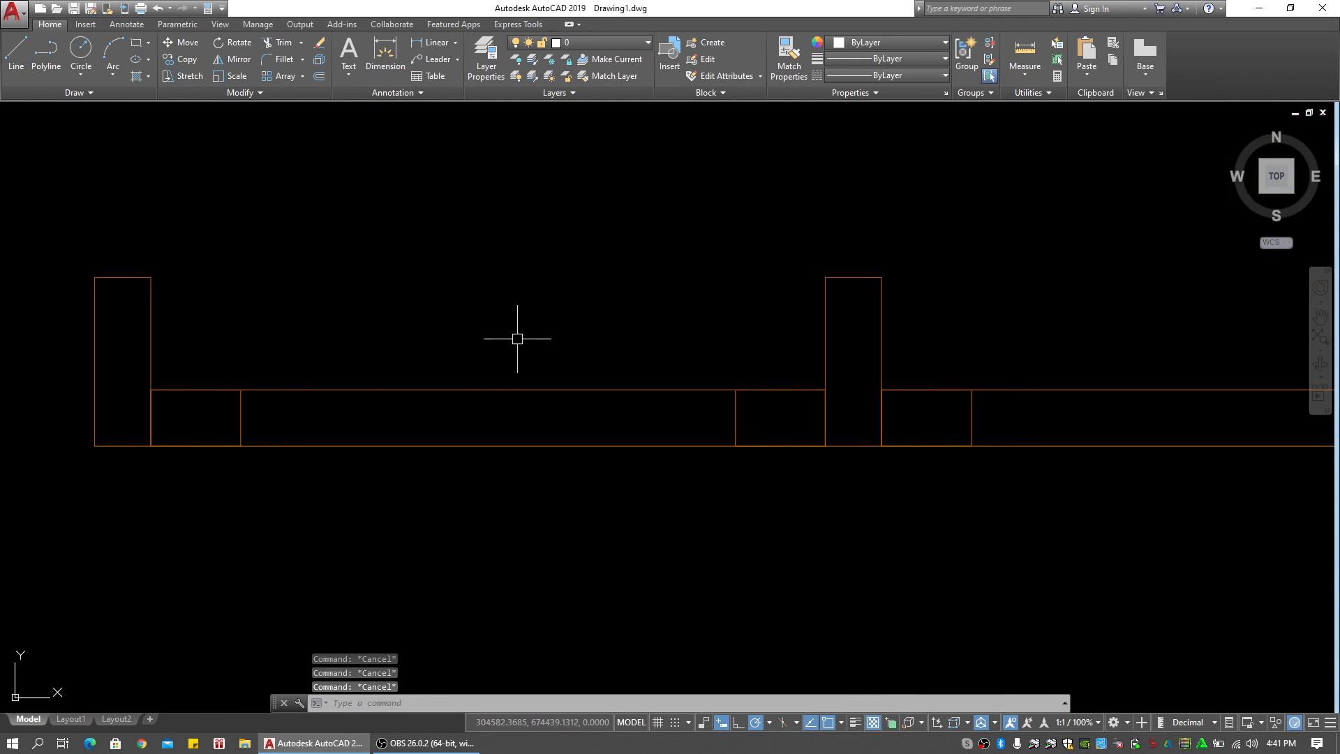
pyautogui.write('l')
pyautogui.press('Return')
pyautogui.click(240, 417)
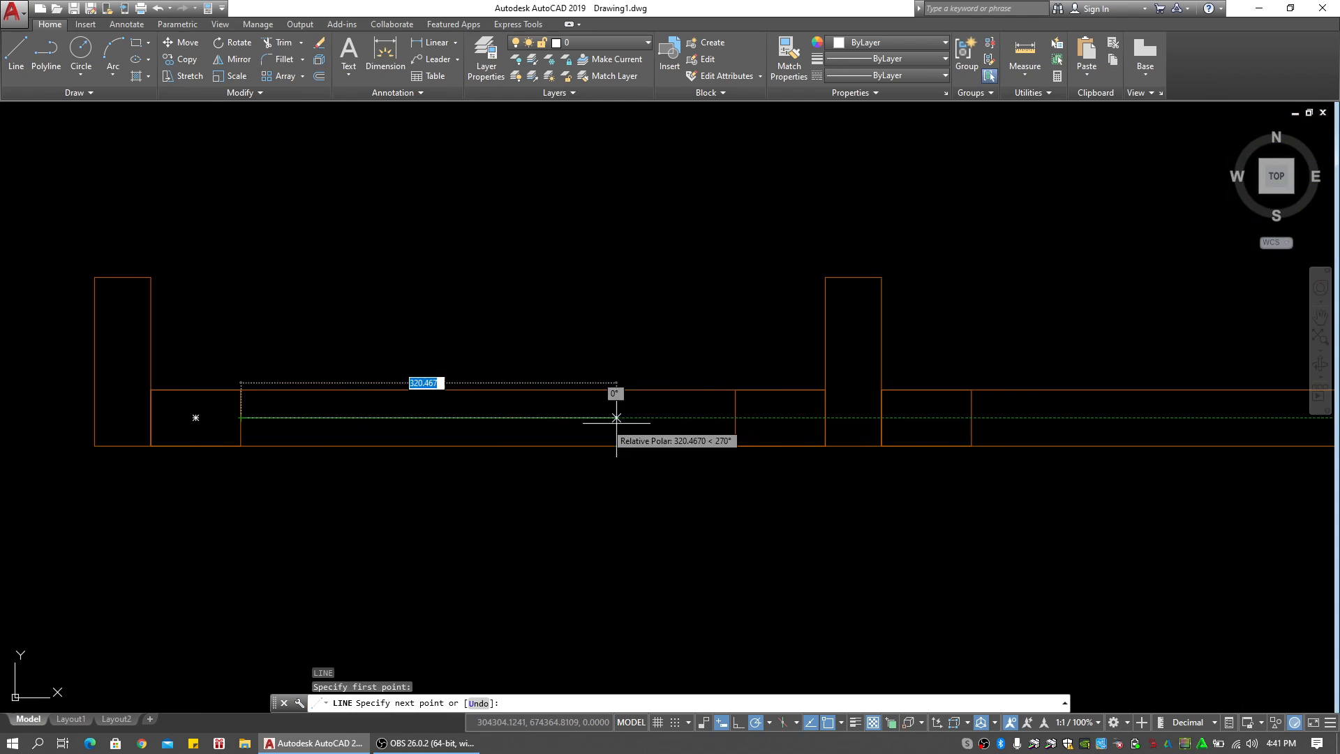
pyautogui.click(733, 421)
pyautogui.press('Return')
# Draw a matching horizontal glass line in the east window sash between the midpoints of its stiles' inner edges
pyautogui.moveTo(937, 421); pyautogui.dragTo(816, 422, button='middle')
pyautogui.press('Return')
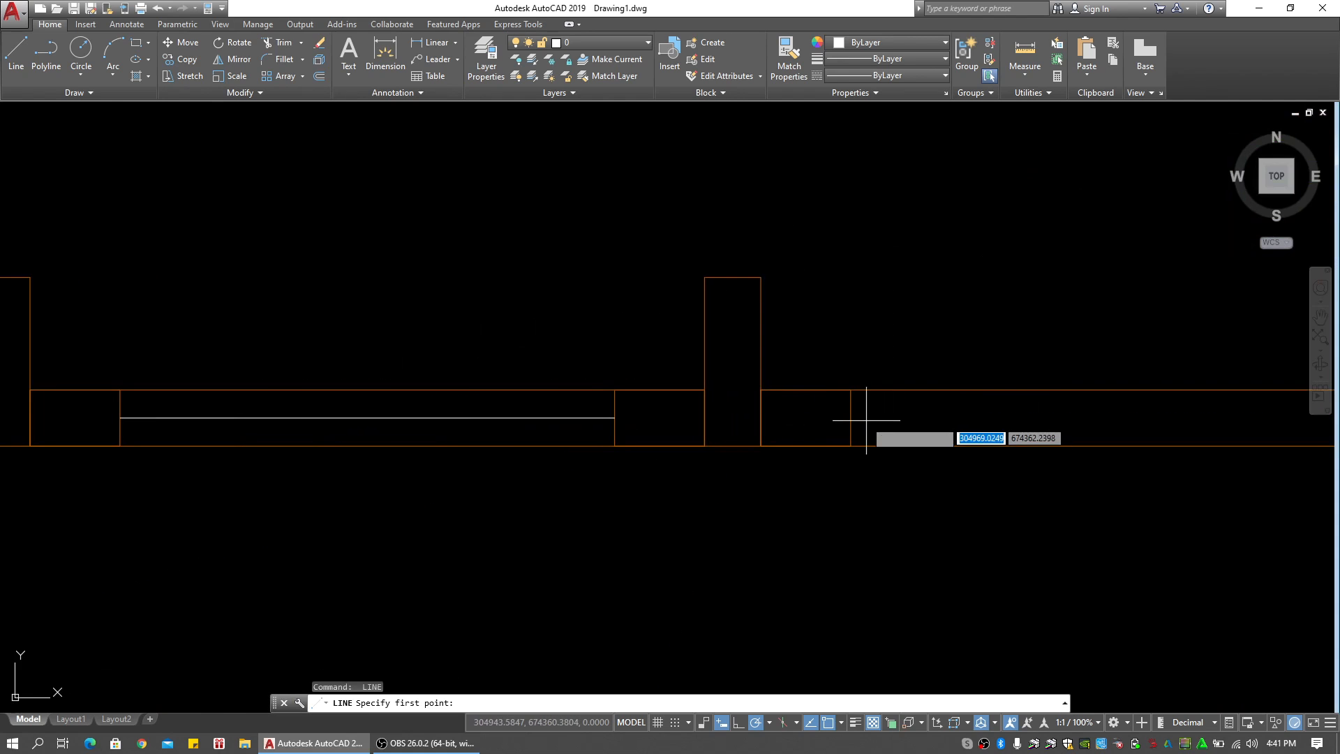
pyautogui.click(851, 417)
pyautogui.moveTo(1102, 419); pyautogui.dragTo(815, 417, button='middle')
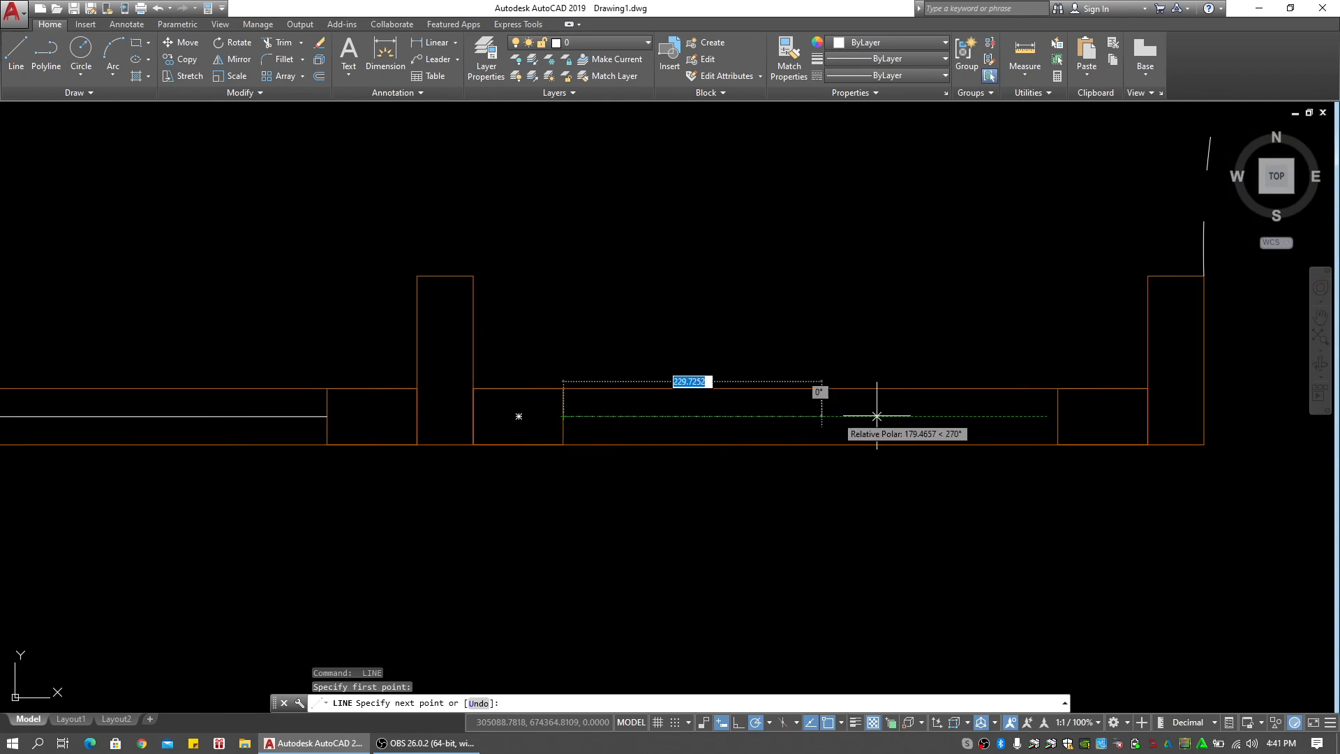
pyautogui.click(1058, 415)
pyautogui.press('Return')
# Move both window glass lines to the Kaca layer and clear the selection
pyautogui.click(867, 417)
pyautogui.click(277, 413)
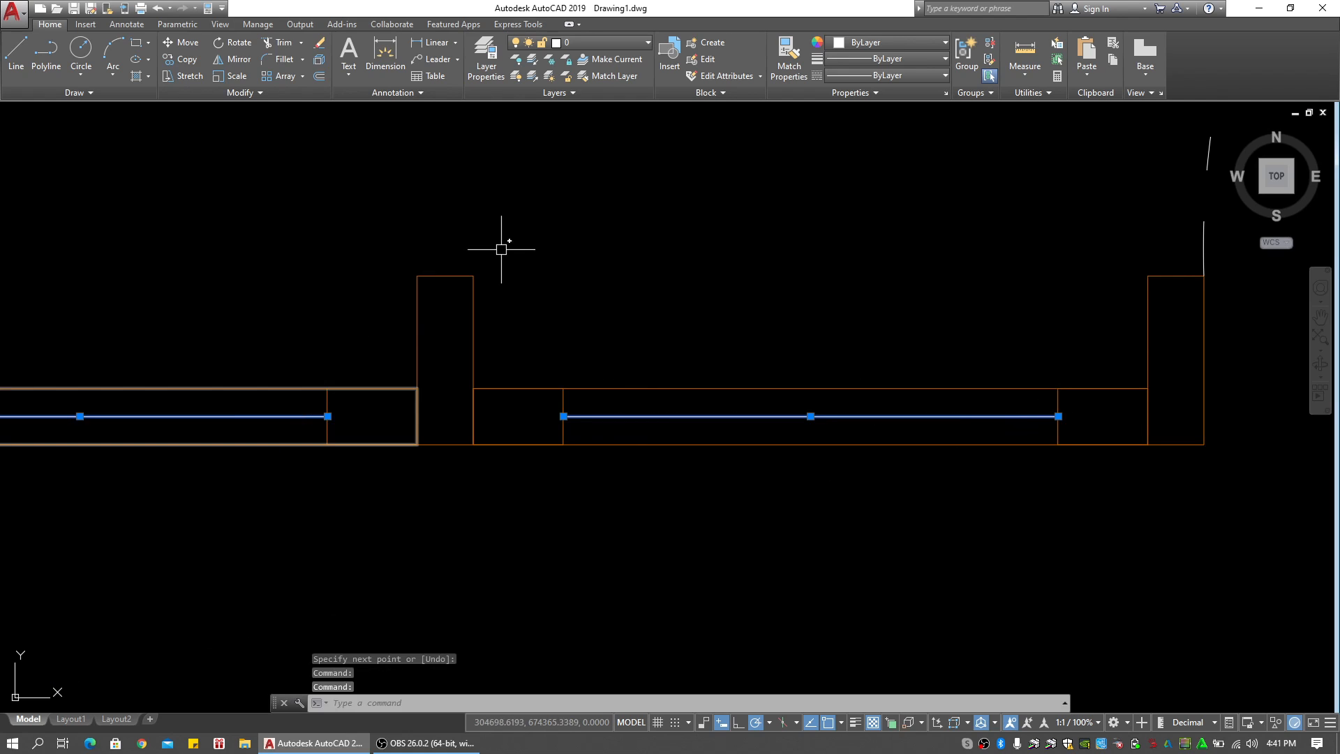
pyautogui.click(615, 46)
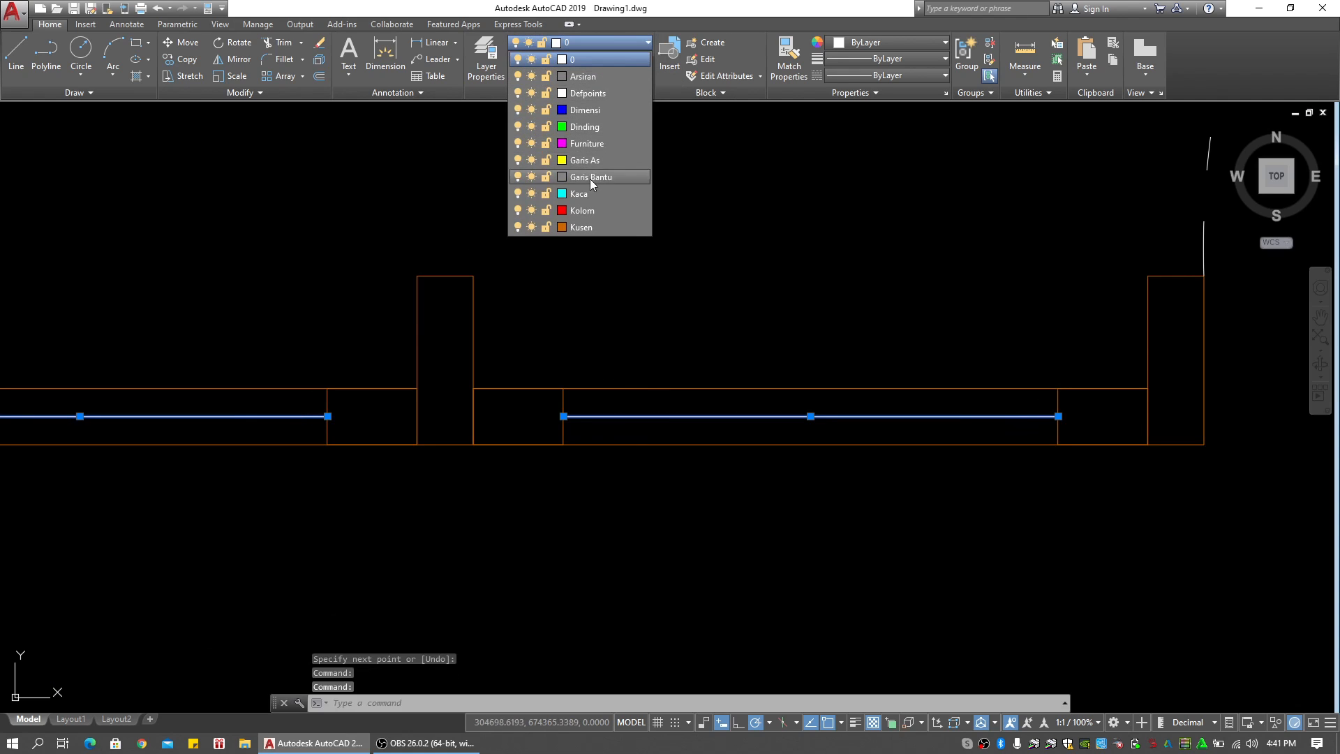
pyautogui.click(589, 194)
pyautogui.scroll(-6, 780, 247)
pyautogui.click(792, 245)
pyautogui.press('Escape')
pyautogui.press('Escape')
pyautogui.press('Escape')
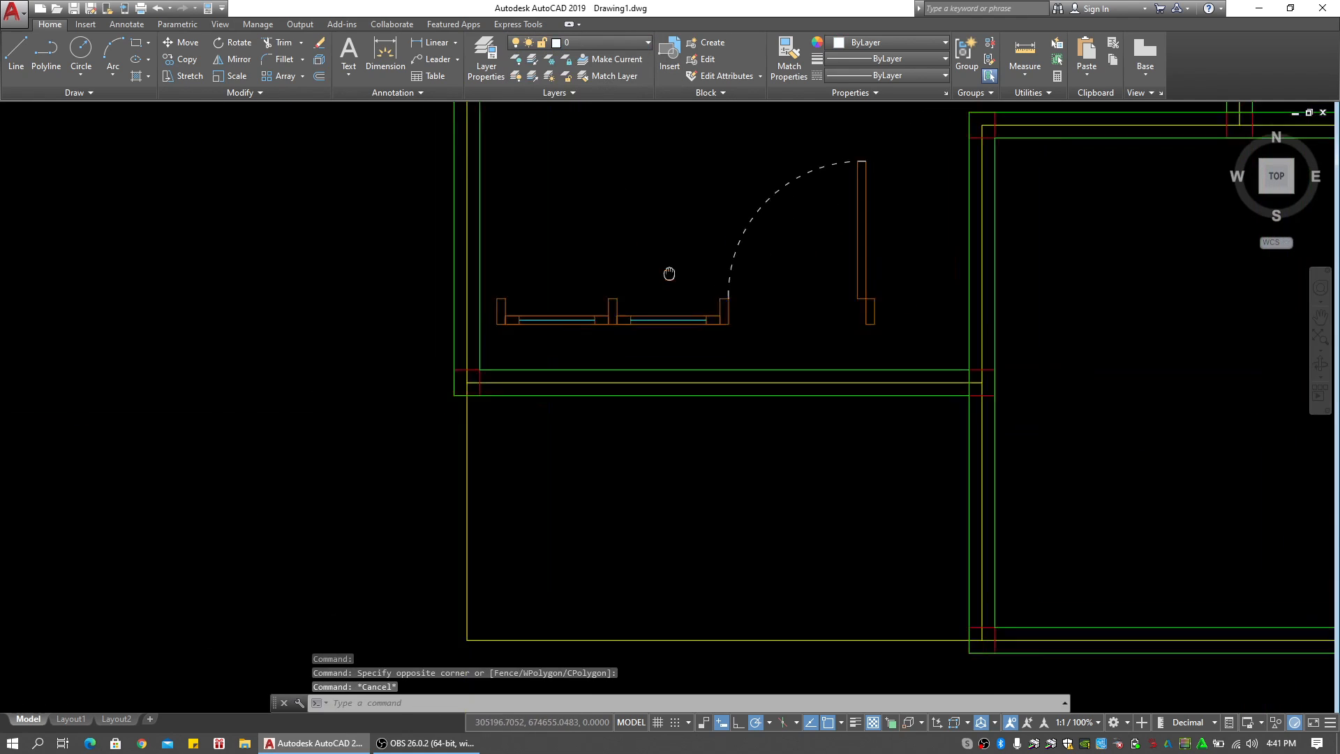
# Start a block definition with its base point at the upper-right corner of the door's east jamb
pyautogui.scroll(-2, 784, 255)
pyautogui.moveTo(795, 359); pyautogui.dragTo(798, 368, button='middle')
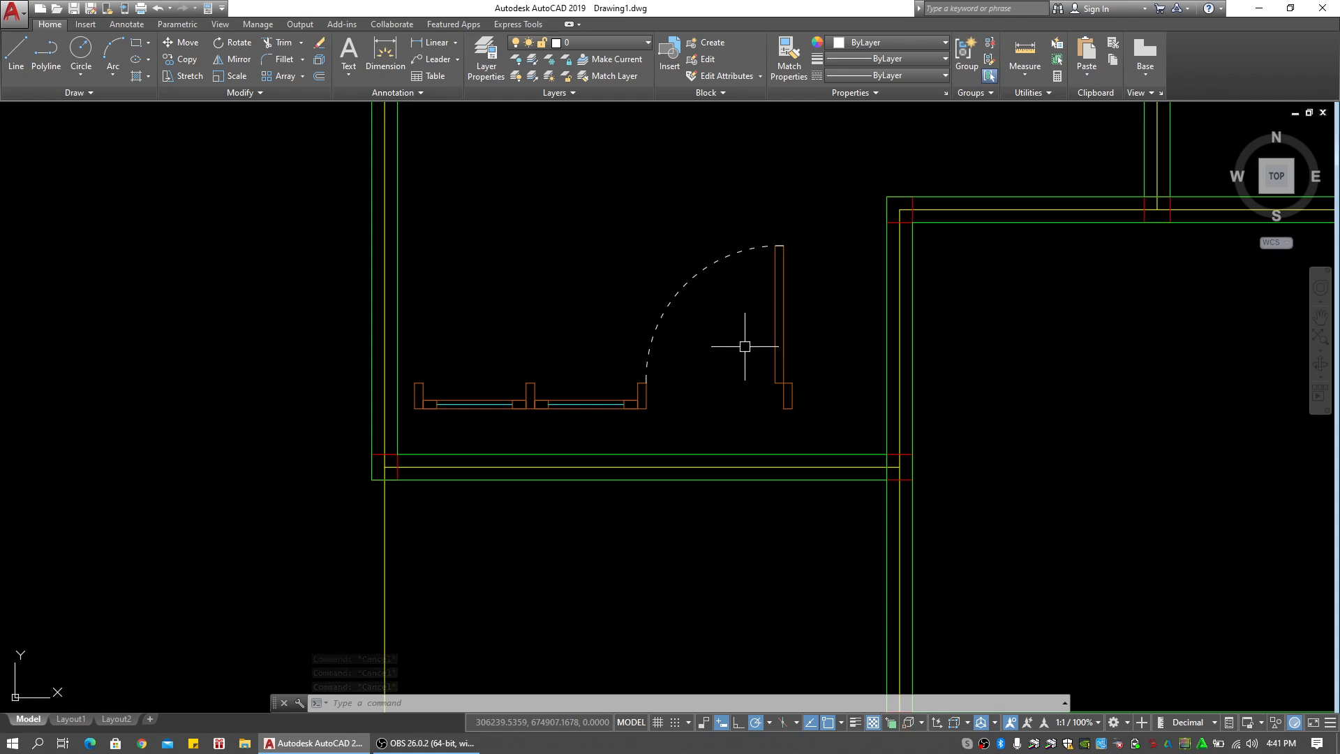
pyautogui.write('b')
pyautogui.press('Return')
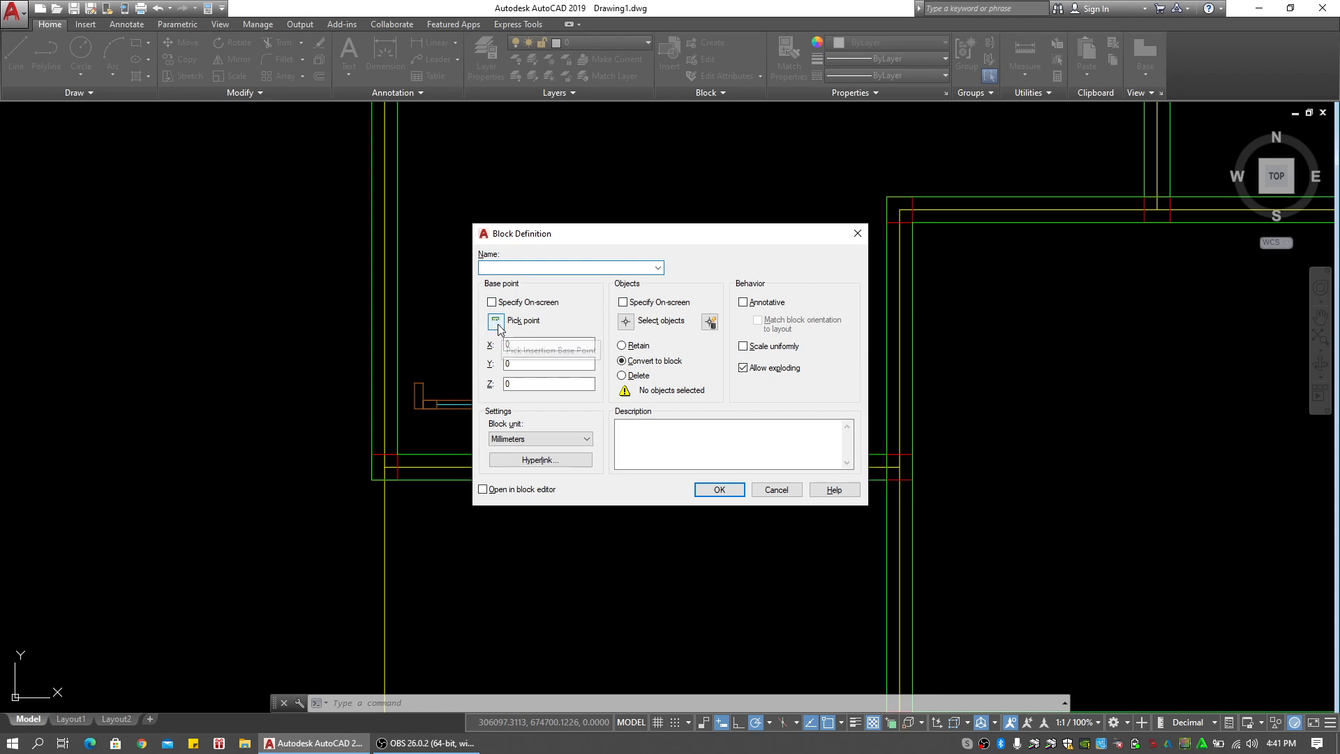
pyautogui.click(495, 321)
pyautogui.scroll(3, 789, 401)
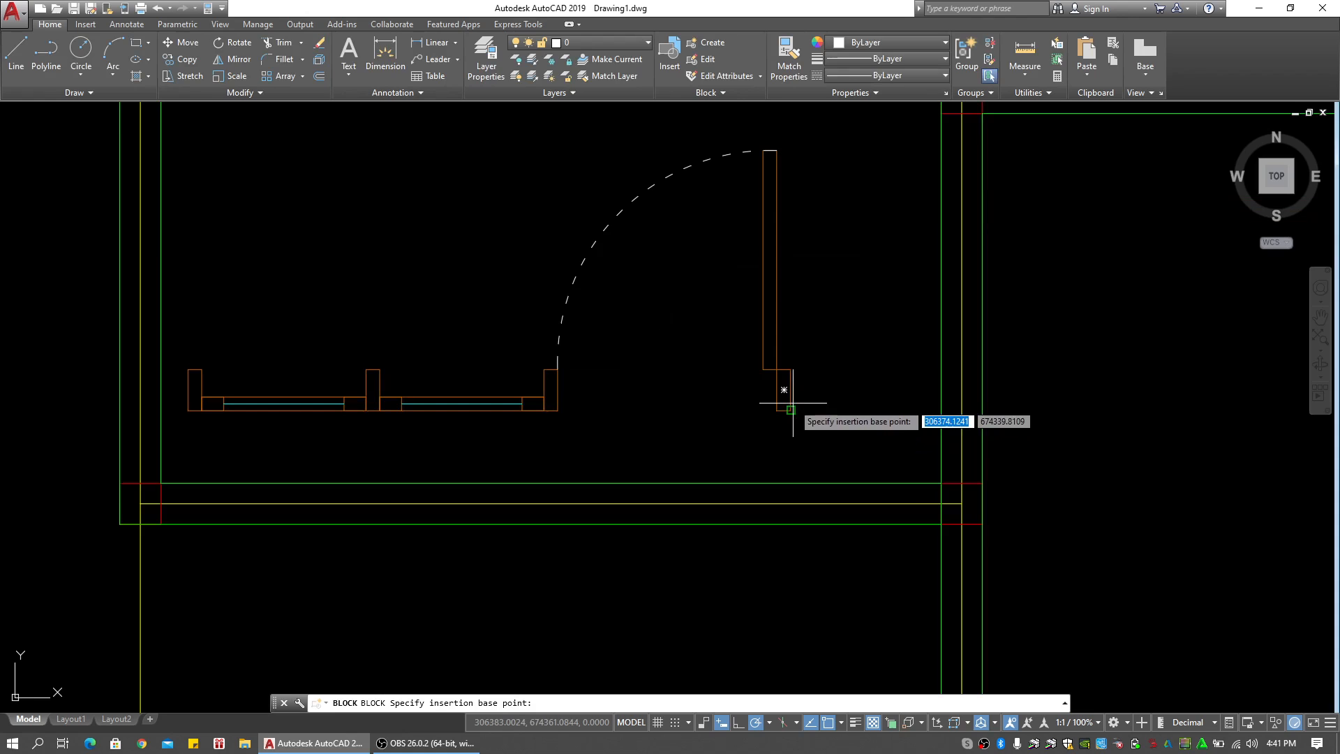
pyautogui.click(791, 368)
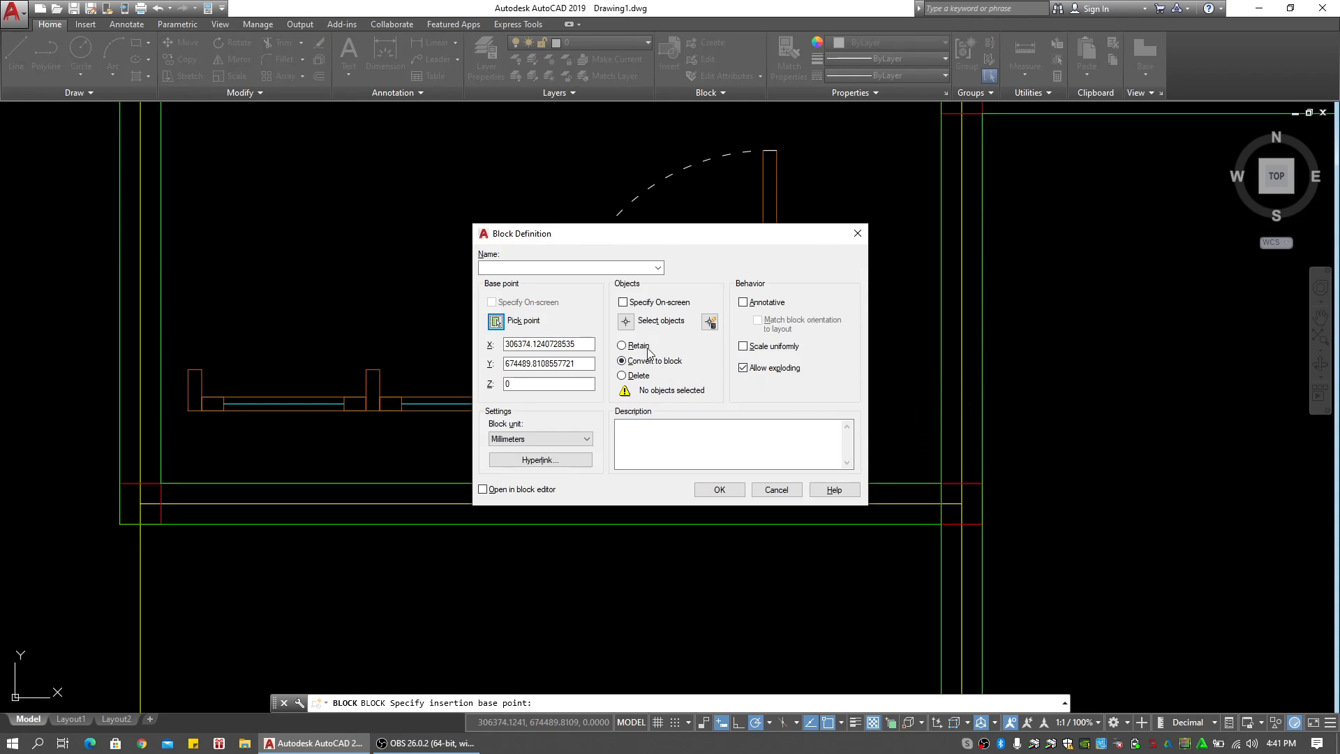
# Select the whole door and window assembly for the block, name it Pintu Jendela, and convert the objects to a block
pyautogui.click(625, 321)
pyautogui.click(850, 147)
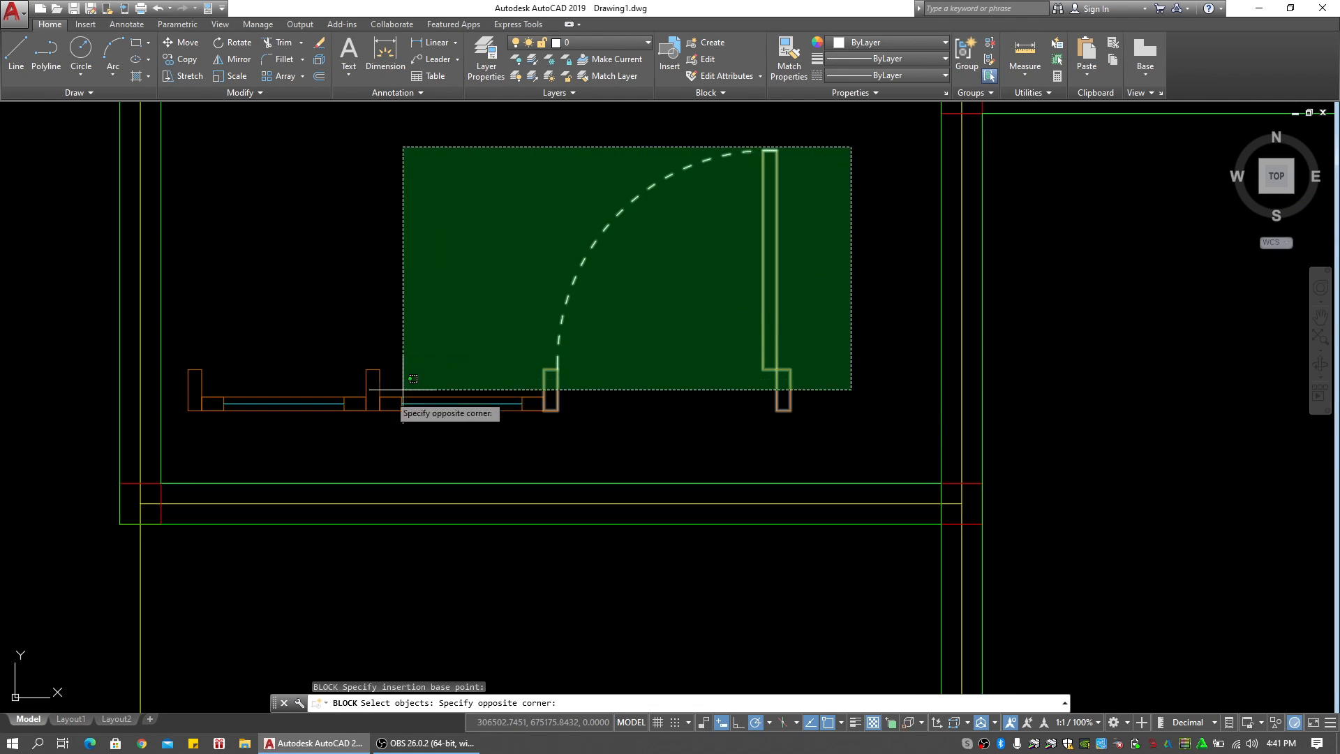
pyautogui.click(183, 446)
pyautogui.press('Return')
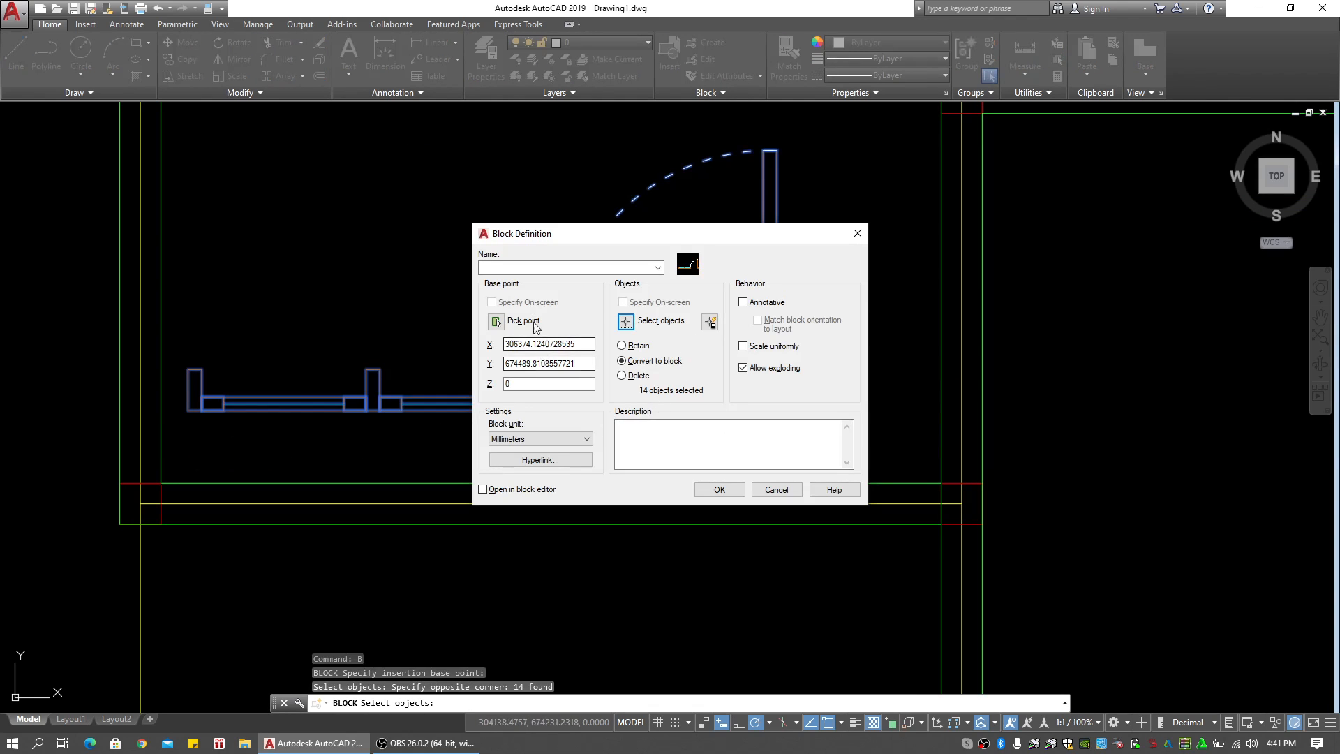
pyautogui.click(516, 268)
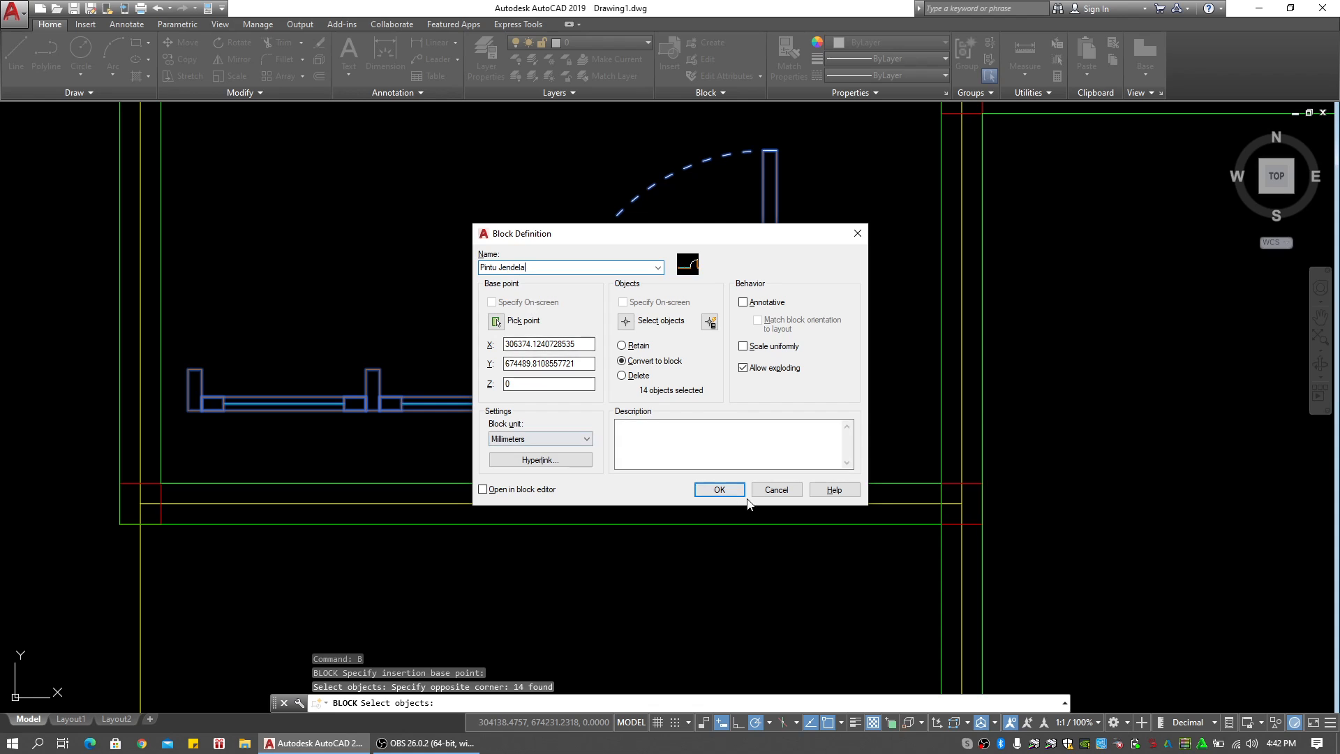
pyautogui.click(719, 490)
pyautogui.scroll(-1, 772, 419)
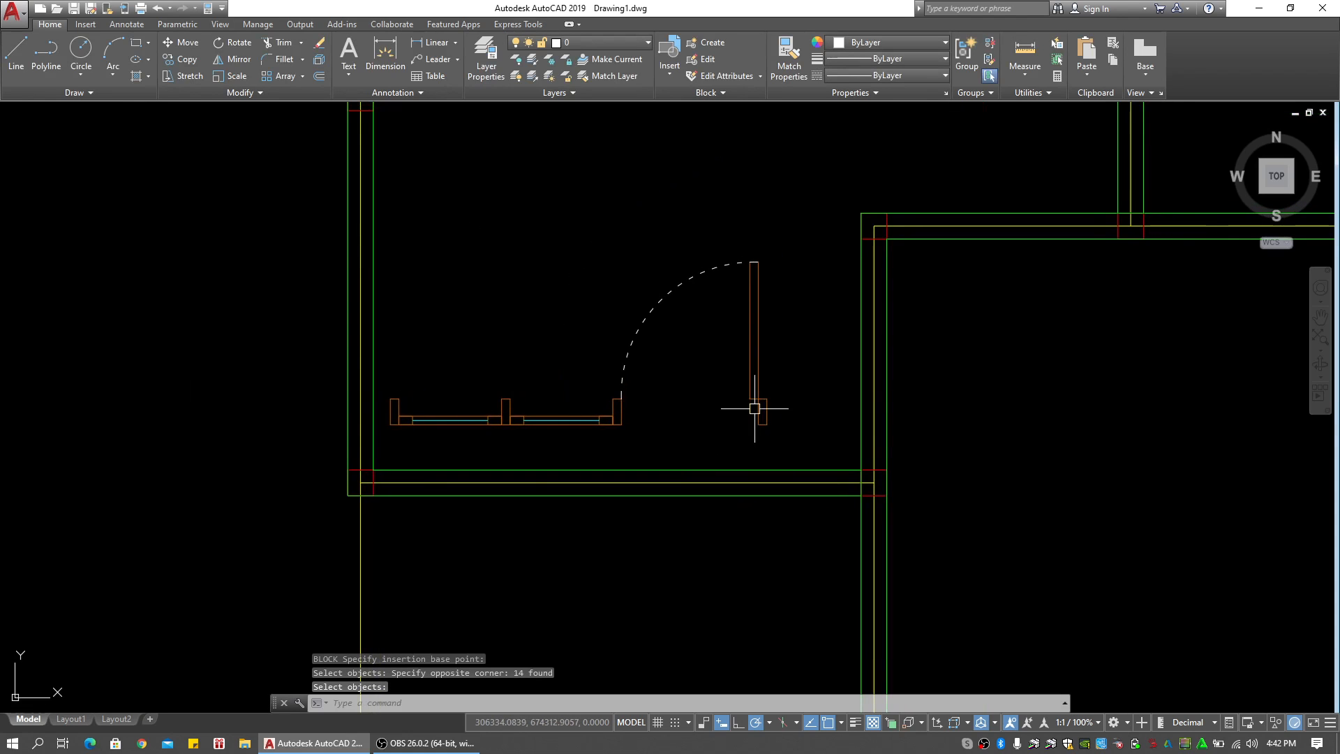
# Look up Pintu Jendela among the existing names in the block definition settings and leave without redefining it
pyautogui.moveTo(763, 409); pyautogui.dragTo(701, 391, button='middle')
pyautogui.scroll(-2, 709, 427)
pyautogui.press('Escape')
pyautogui.press('Escape')
pyautogui.press('Escape')
pyautogui.moveTo(623, 319); pyautogui.dragTo(664, 338, button='middle')
pyautogui.click(666, 316)
pyautogui.click(650, 327)
pyautogui.press('Return')
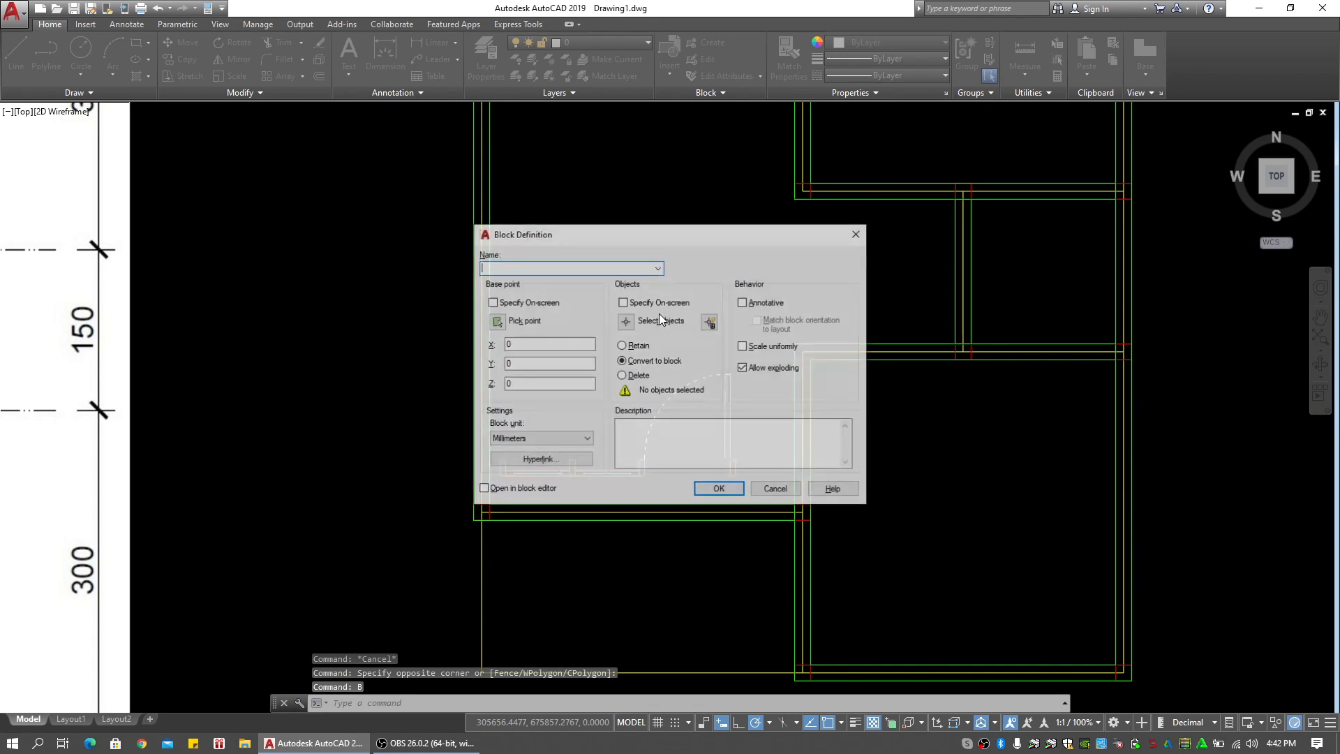
pyautogui.click(657, 268)
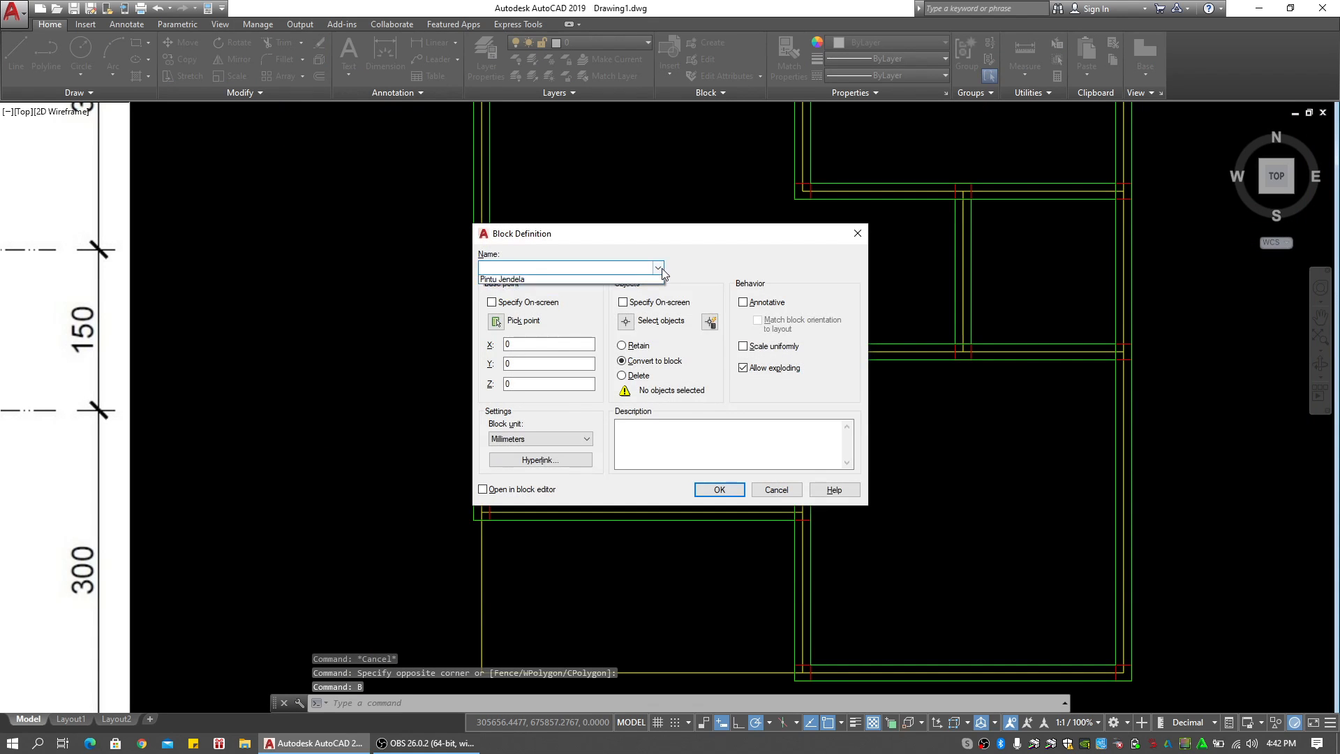
pyautogui.click(572, 280)
pyautogui.click(786, 492)
pyautogui.press('Escape')
pyautogui.press('Escape')
pyautogui.press('Escape')
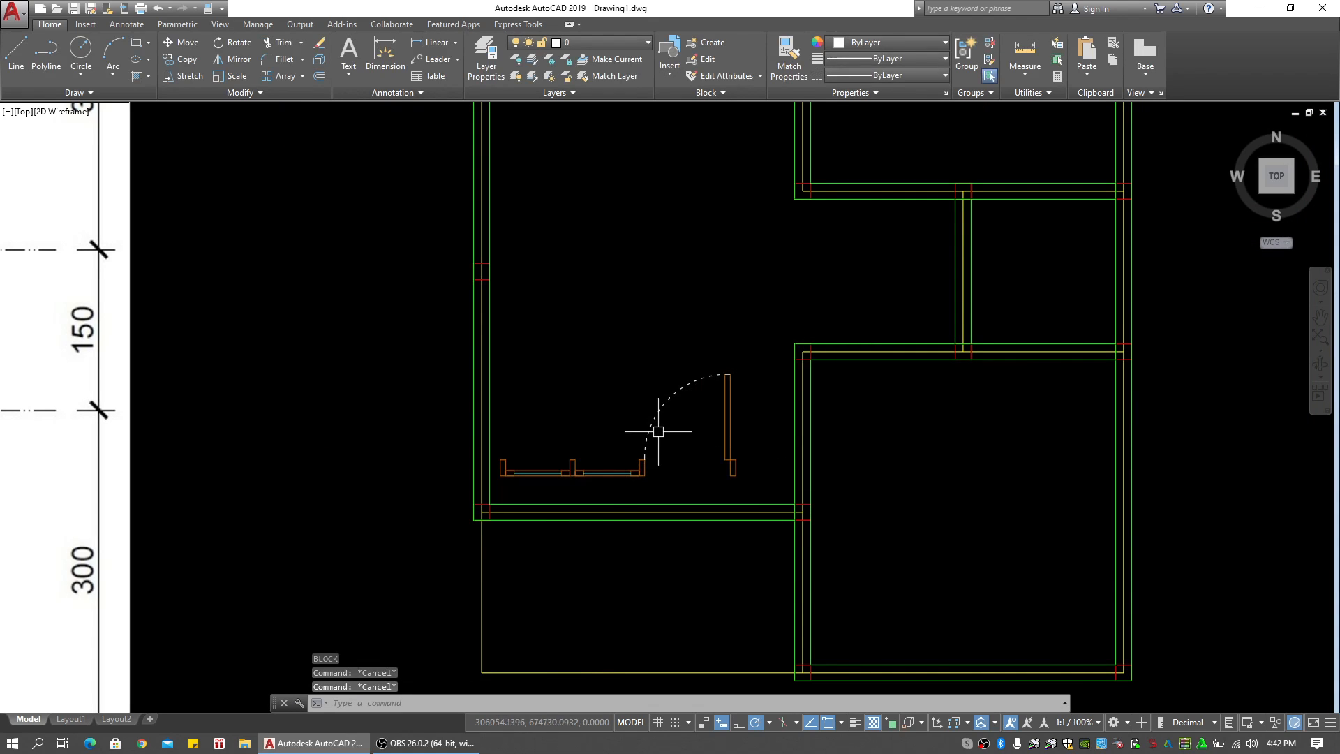
# Erase the Pintu Jendela block that stands above the terrace wall
pyautogui.click(669, 435)
pyautogui.click(627, 392)
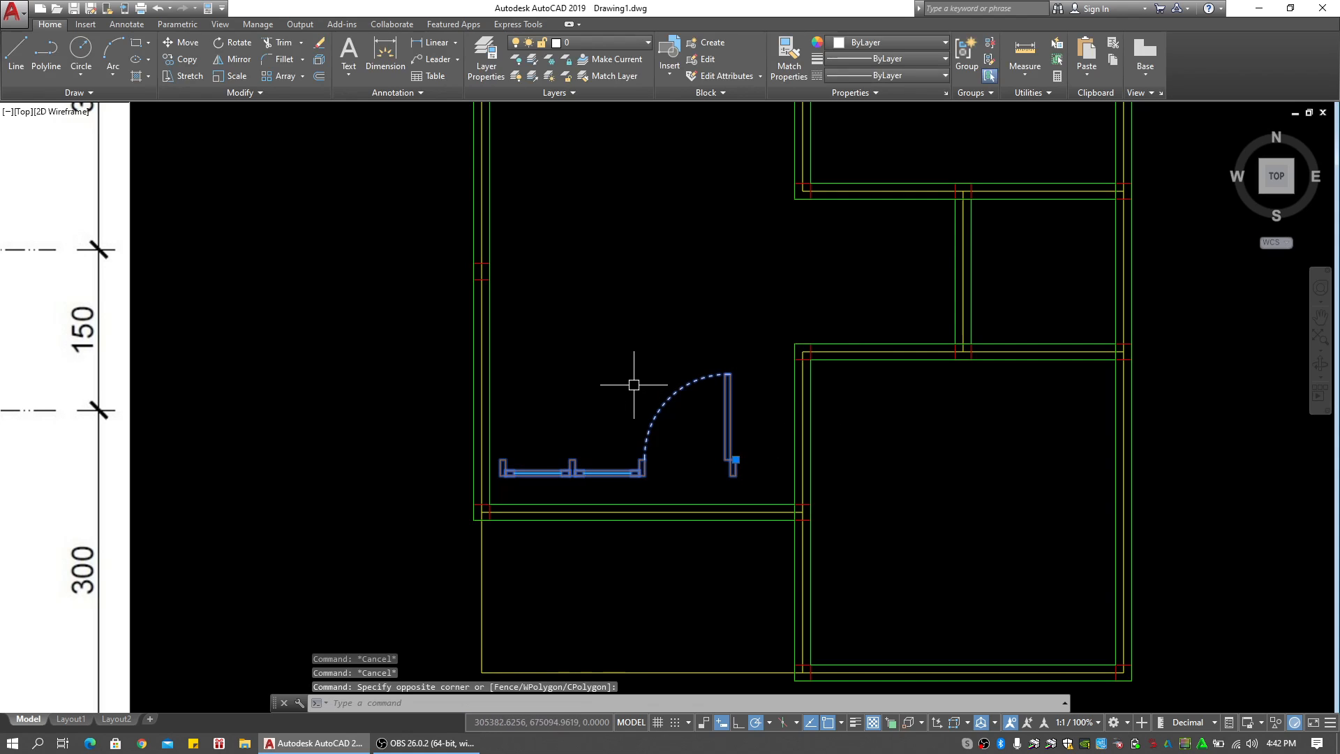
pyautogui.write('e')
pyautogui.press('Return')
pyautogui.moveTo(675, 381); pyautogui.dragTo(712, 326, button='middle')
pyautogui.click(714, 315)
pyautogui.click(697, 329)
pyautogui.press('Escape')
pyautogui.press('Escape')
pyautogui.press('Escape')
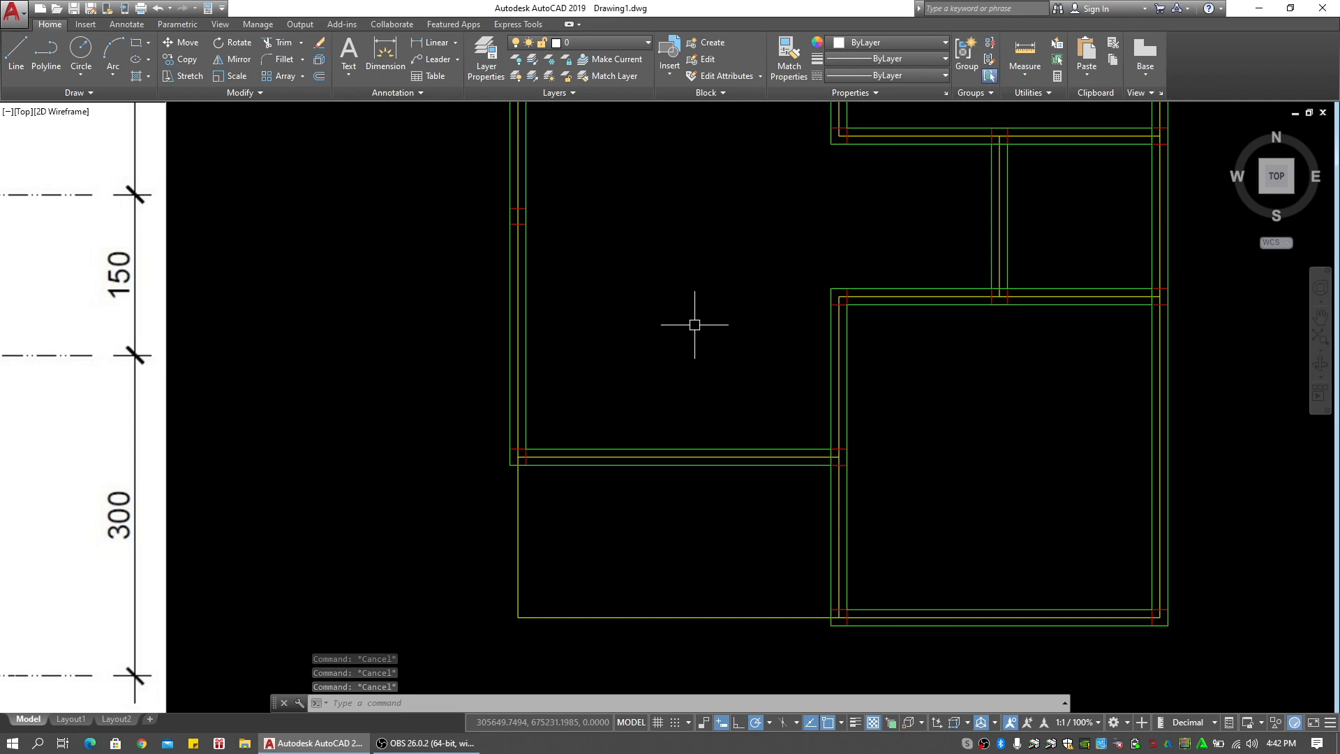
# Insert the Pintu Jendela block at scale 1 and rotation 0, placing it at the inner east corner of the terrace wall
pyautogui.write('i')
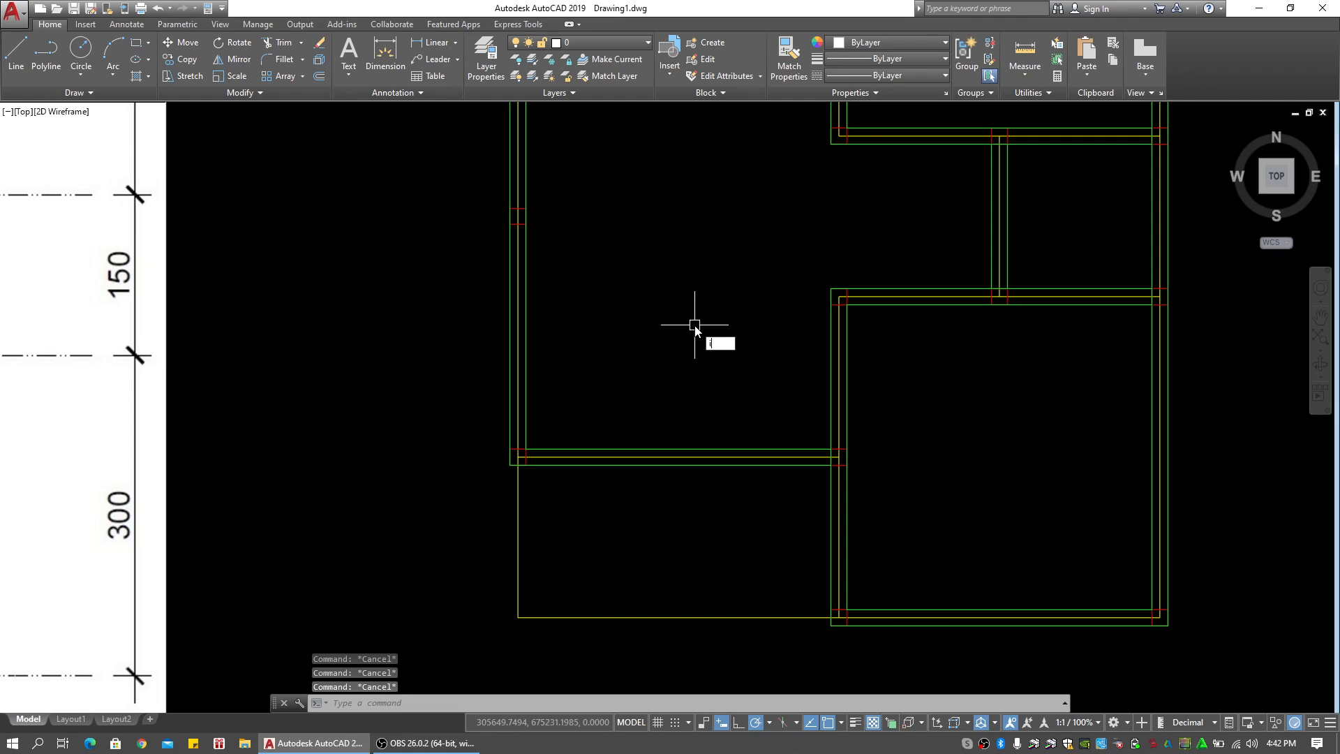
pyautogui.press('Return')
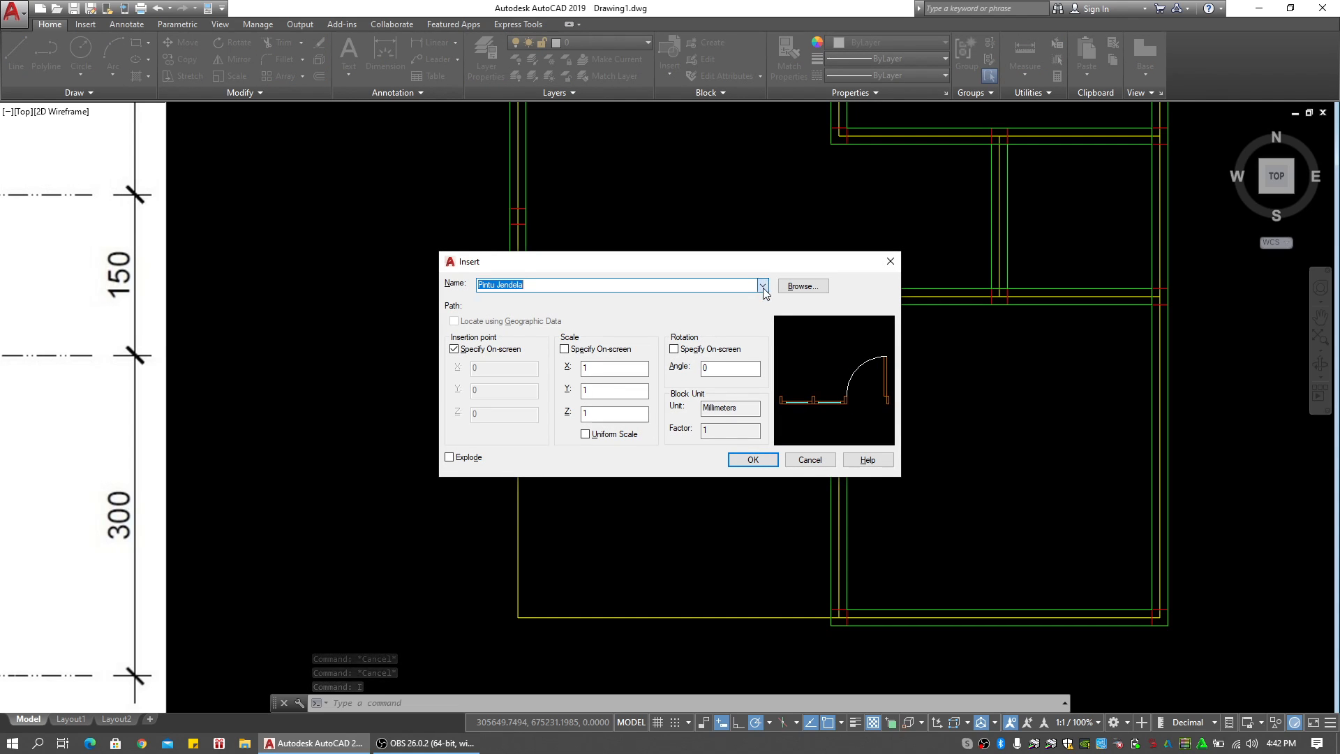
pyautogui.click(760, 461)
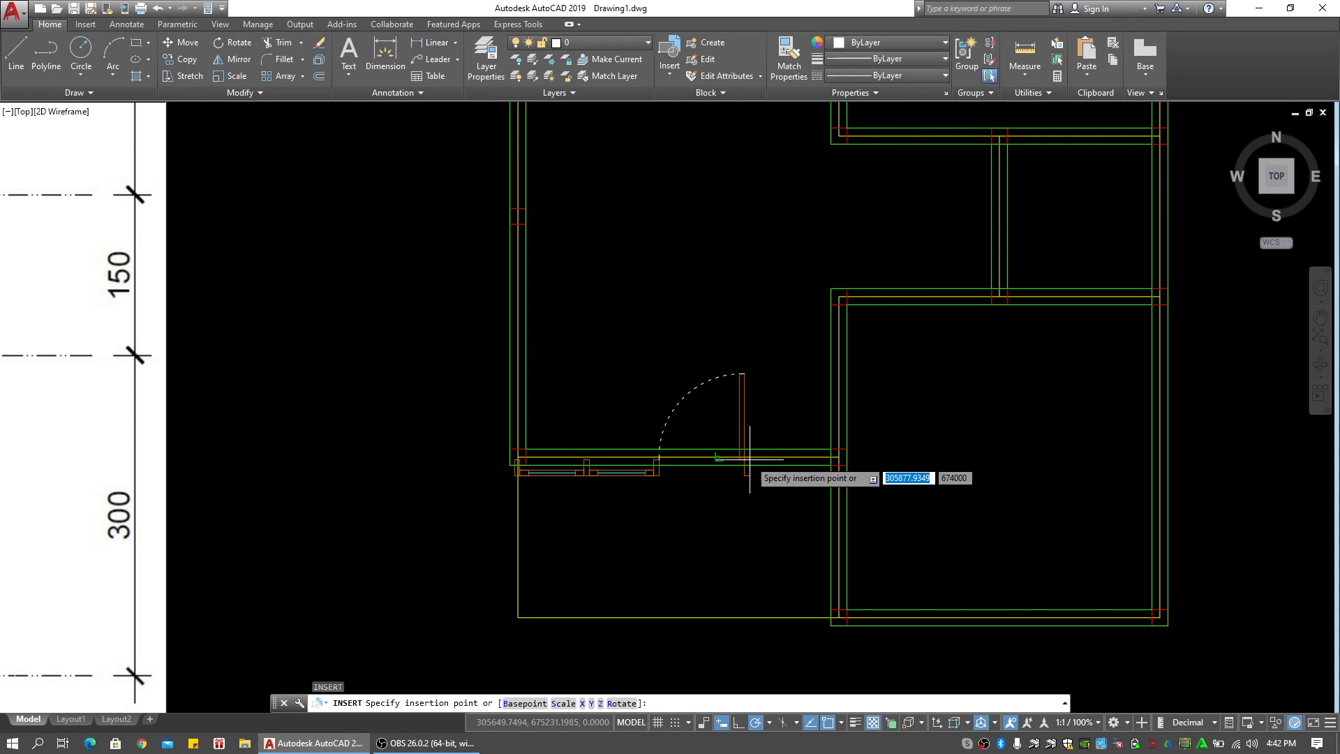
pyautogui.scroll(5, 848, 446)
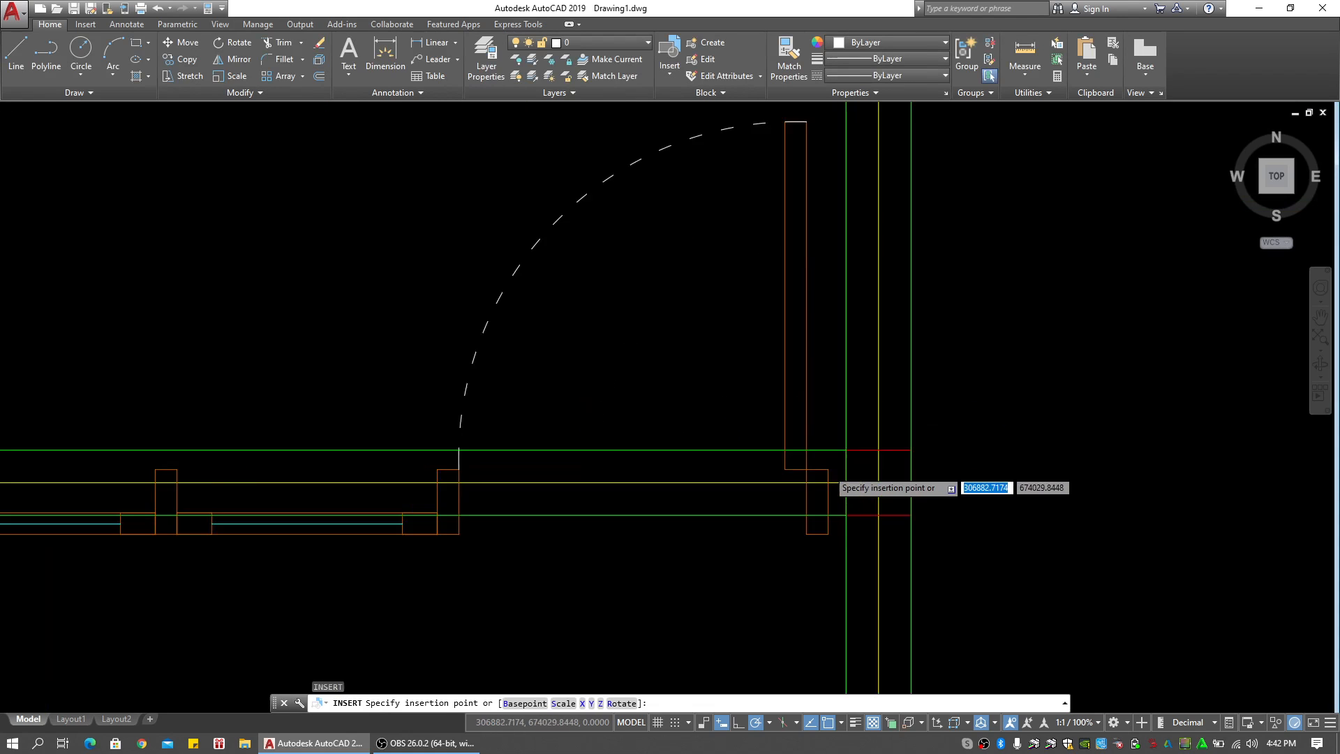
pyautogui.click(854, 439)
pyautogui.scroll(-4, 702, 424)
pyautogui.moveTo(651, 383); pyautogui.dragTo(720, 401, button='middle')
pyautogui.scroll(-4, 802, 427)
pyautogui.press('Escape')
pyautogui.press('Escape')
pyautogui.click(768, 422)
pyautogui.click(716, 390)
pyautogui.write('m')
pyautogui.press('space')
pyautogui.click(720, 399)
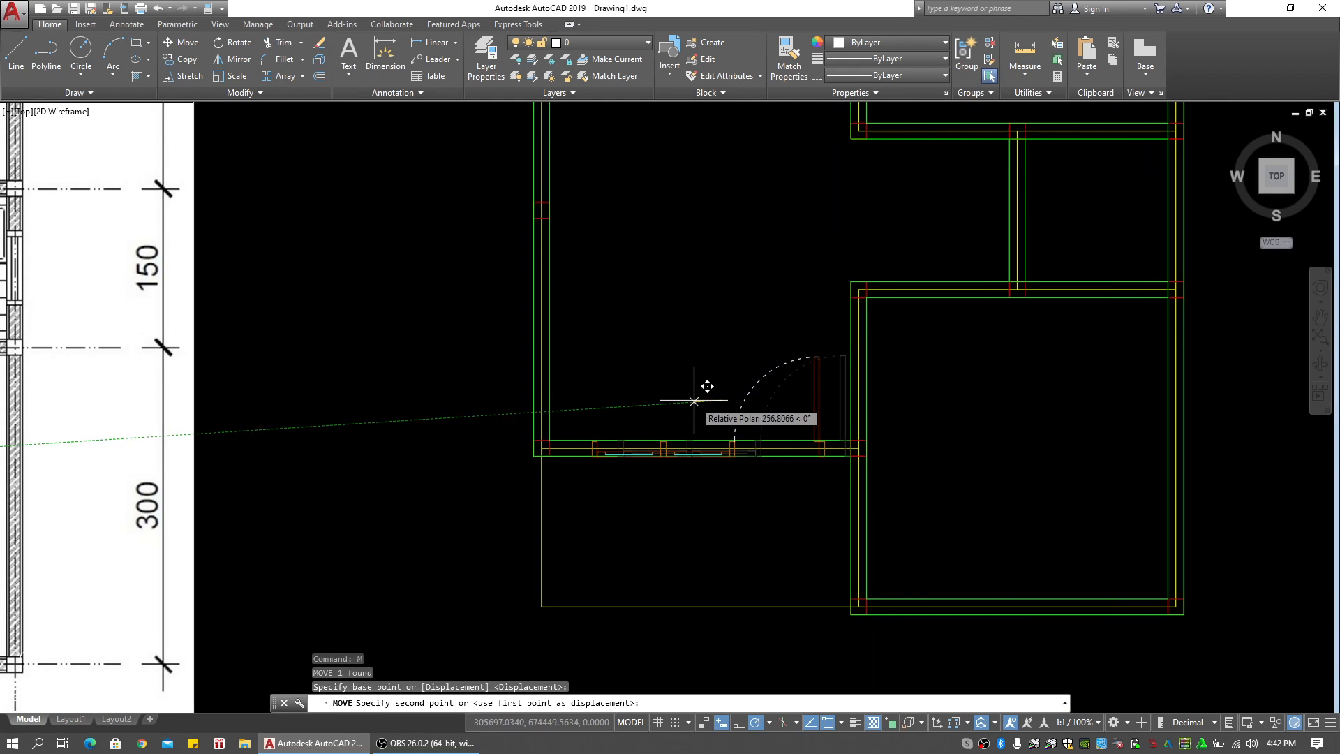
pyautogui.scroll(2, 693, 401)
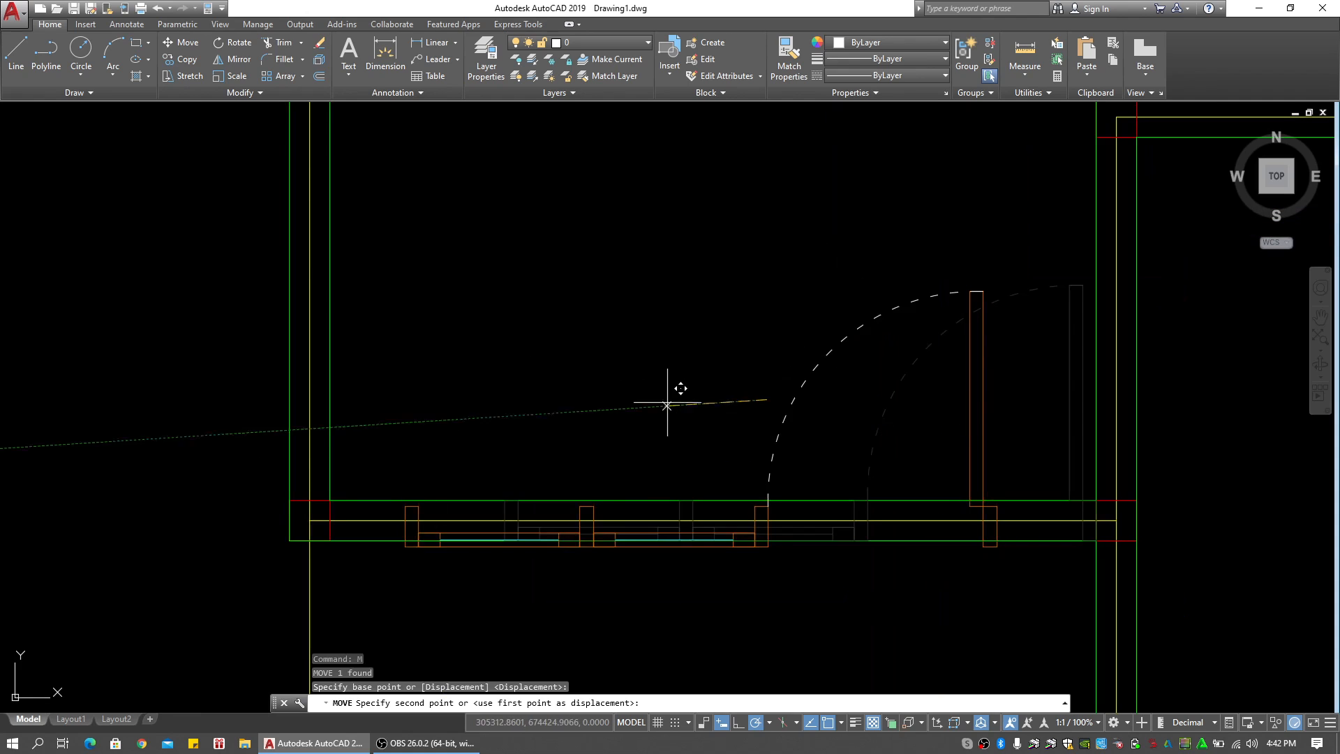
pyautogui.scroll(2, 674, 403)
pyautogui.press('Escape')
pyautogui.press('Escape')
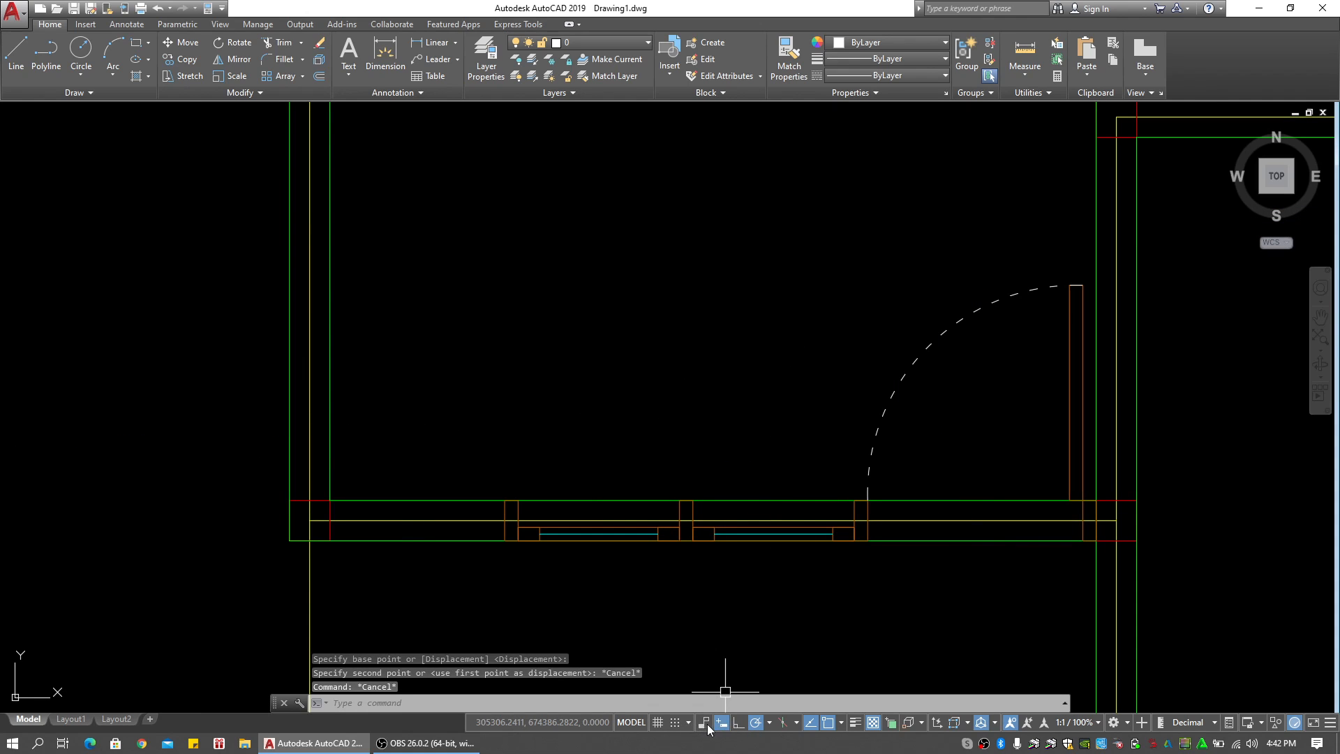
# Set object snap tracking to track orthogonally only and polar angle measurement to absolute in the drafting settings
pyautogui.click(684, 723)
pyautogui.click(685, 702)
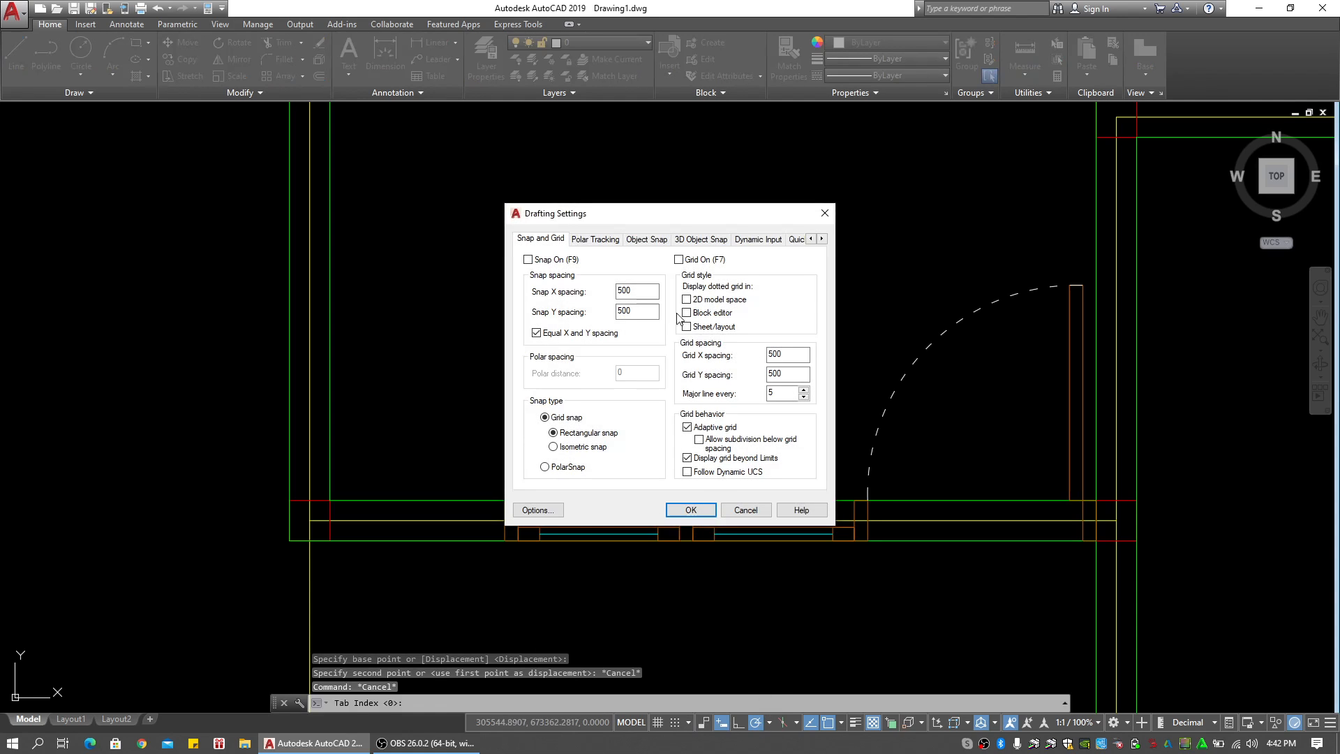
pyautogui.click(628, 241)
pyautogui.click(595, 239)
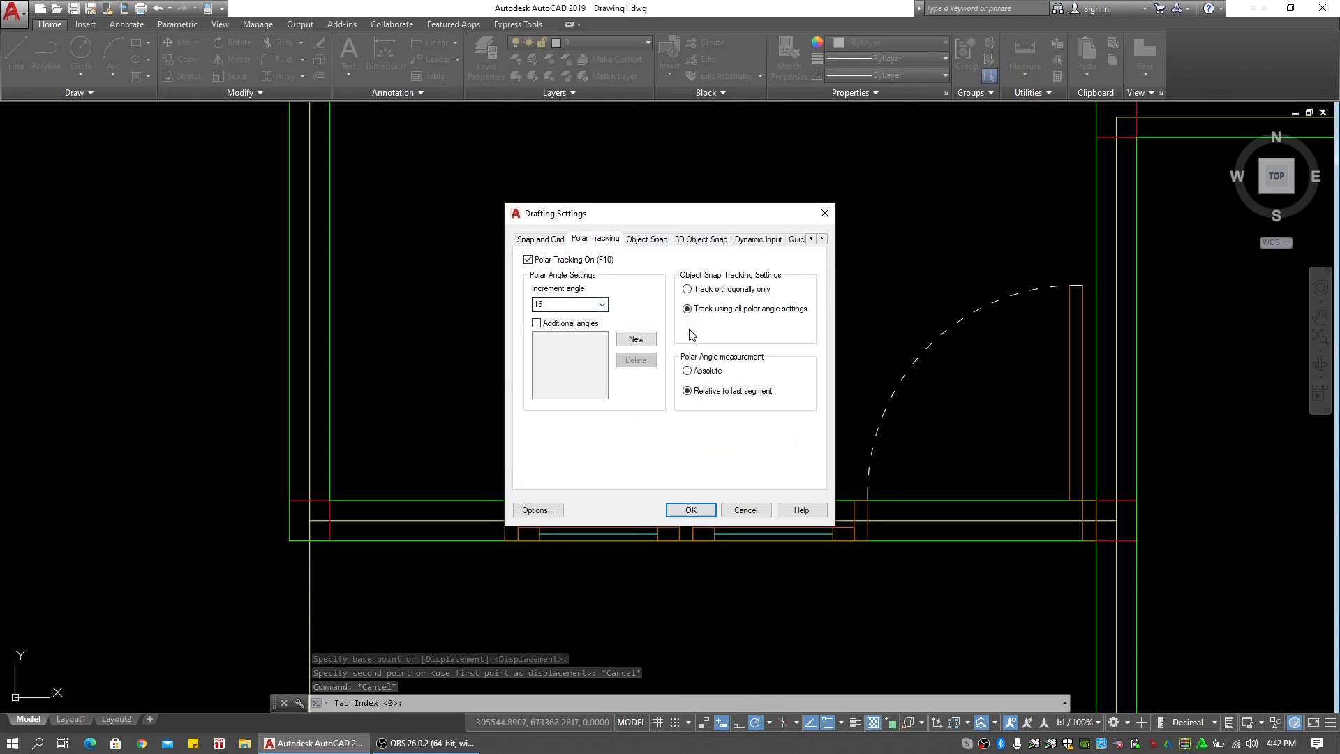
pyautogui.click(697, 292)
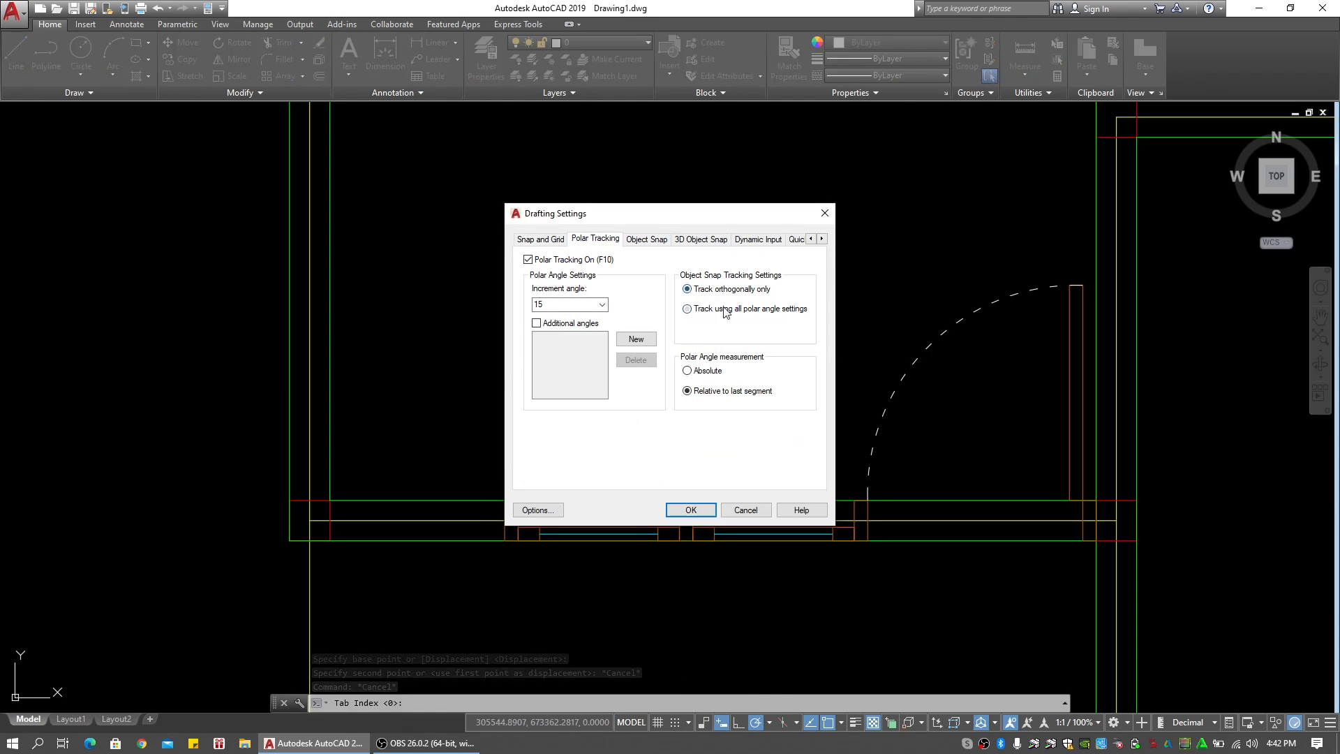
pyautogui.click(704, 374)
pyautogui.click(692, 515)
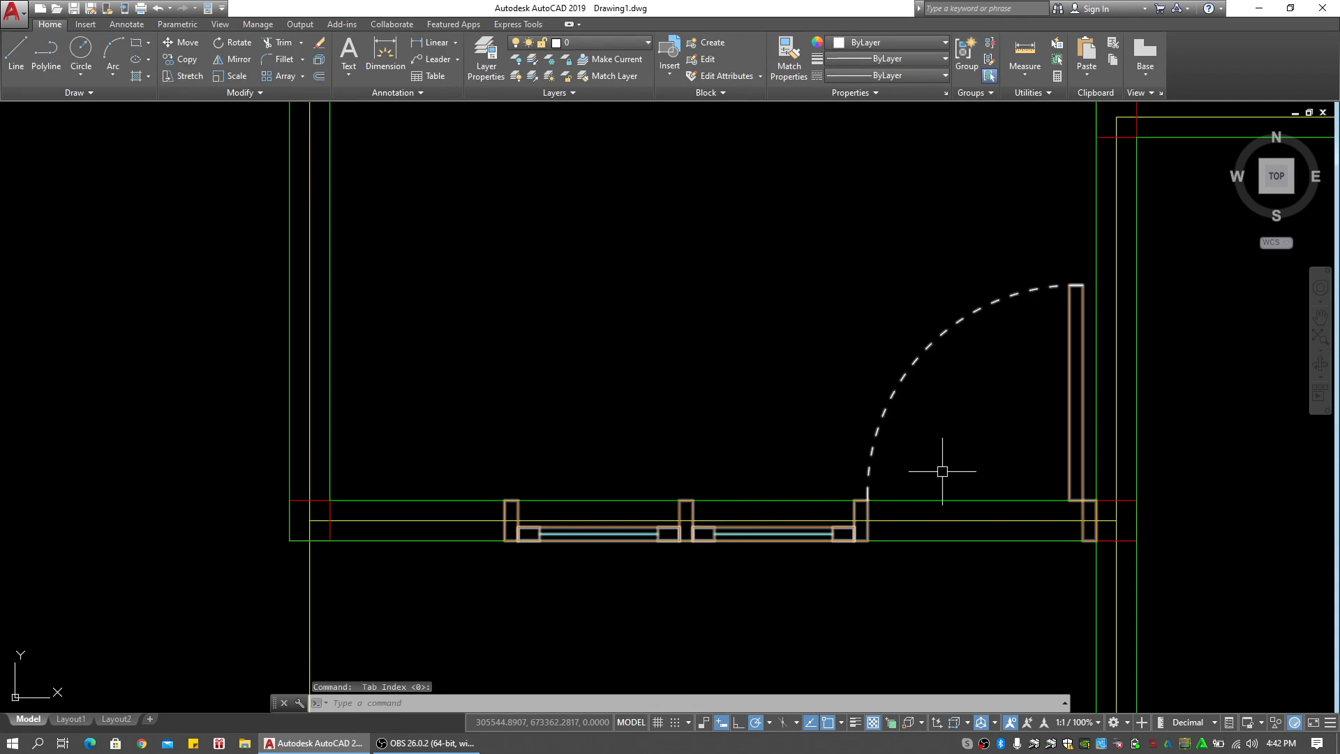
# Move the combined door and window block 100 mm to the left along the front wall
pyautogui.moveTo(942, 447); pyautogui.dragTo(765, 431, button='middle')
pyautogui.click(763, 424)
pyautogui.click(614, 429)
pyautogui.moveTo(612, 430); pyautogui.dragTo(673, 434, button='middle')
pyautogui.write('m')
pyautogui.press('Return')
pyautogui.click(676, 407)
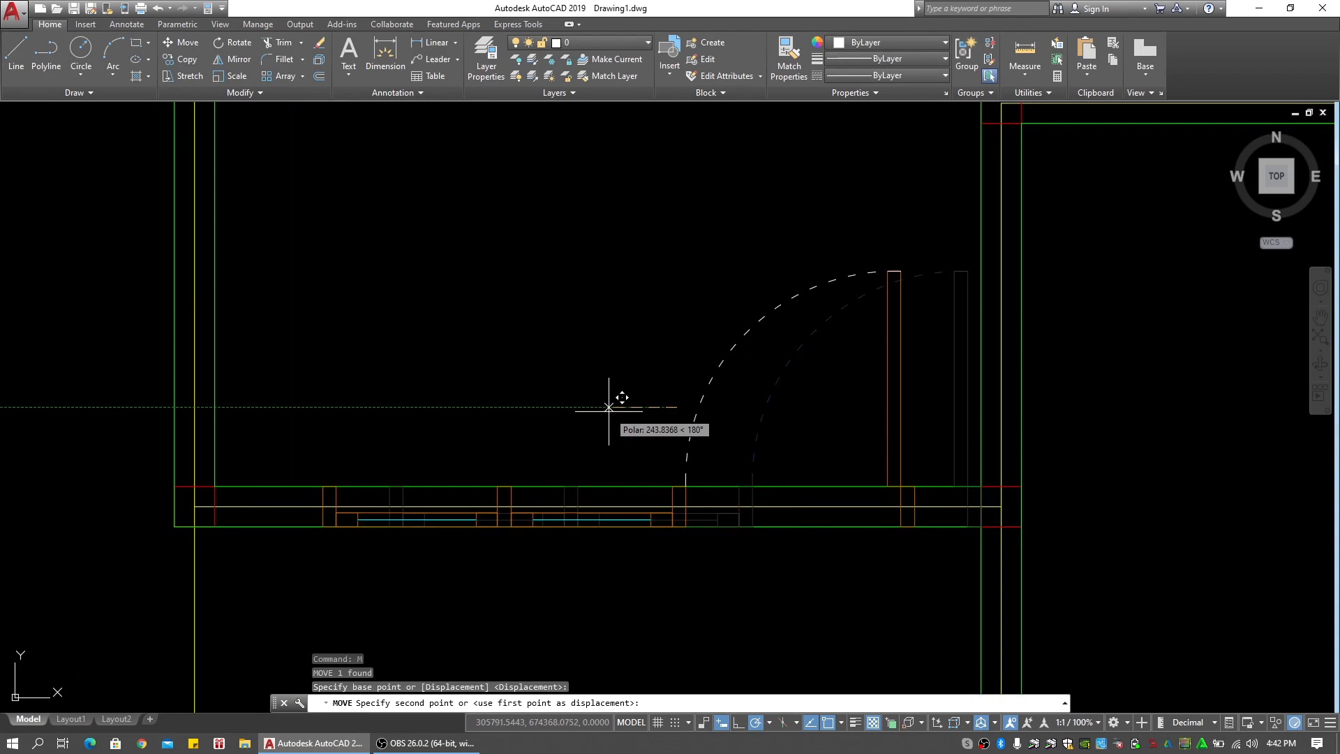
pyautogui.write('100')
pyautogui.press('Return')
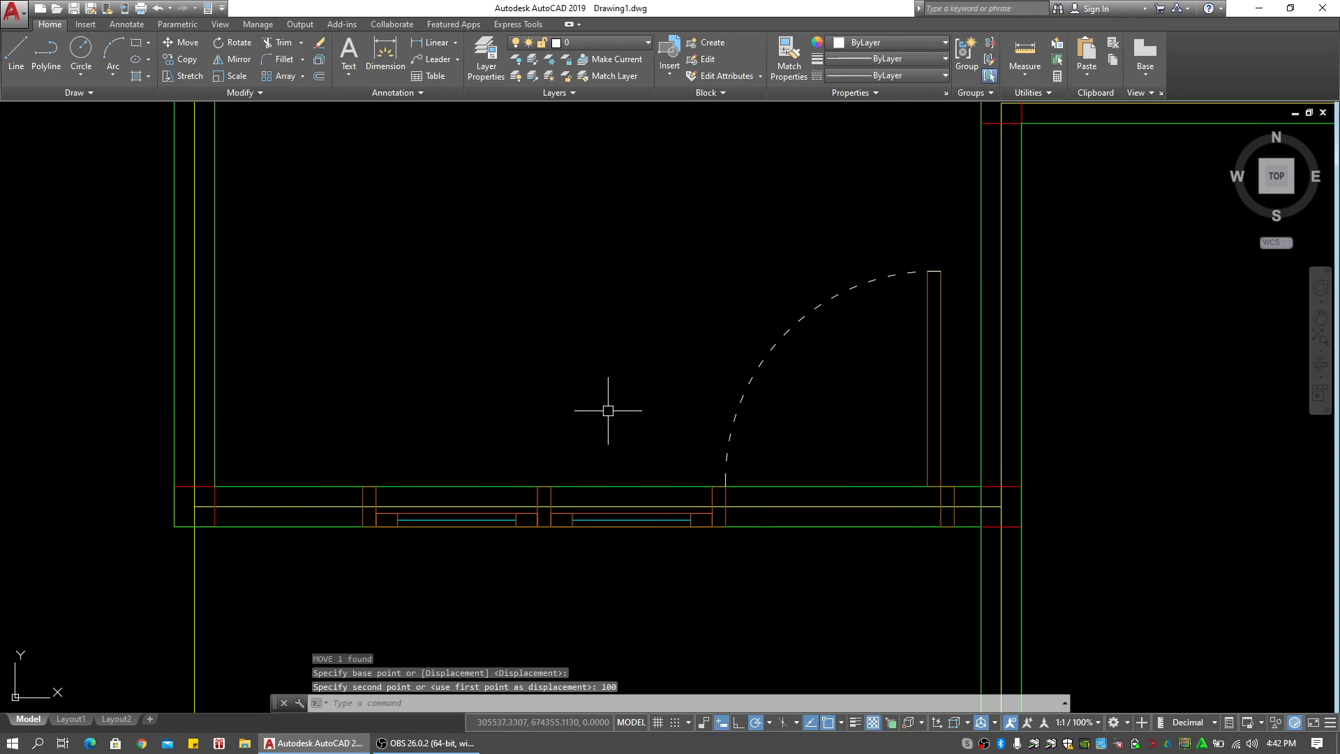
pyautogui.scroll(-5, 632, 393)
pyautogui.moveTo(631, 392); pyautogui.dragTo(655, 432, button='middle')
pyautogui.press('Escape')
pyautogui.press('Escape')
pyautogui.click(697, 439)
pyautogui.click(656, 403)
pyautogui.scroll(-5, 655, 399)
pyautogui.press('Escape')
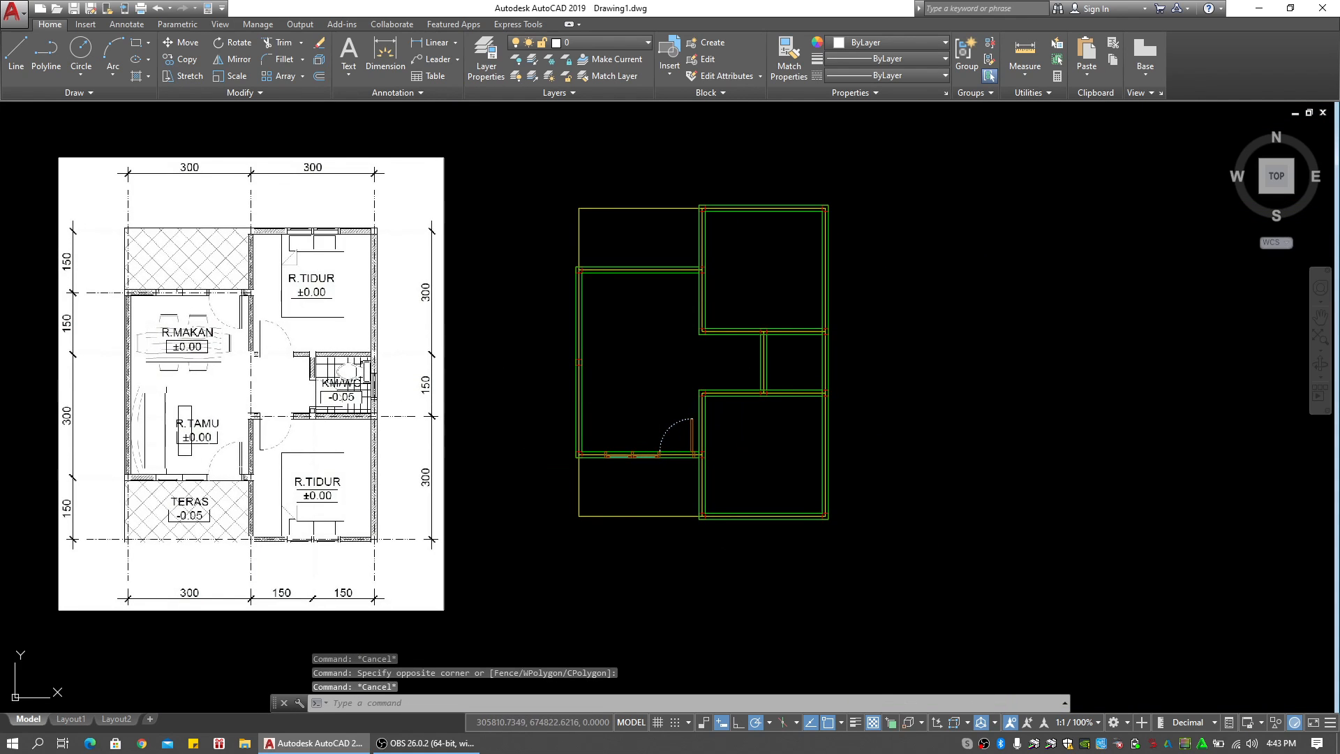
pyautogui.scroll(4, 684, 428)
pyautogui.click(681, 440)
pyautogui.click(630, 389)
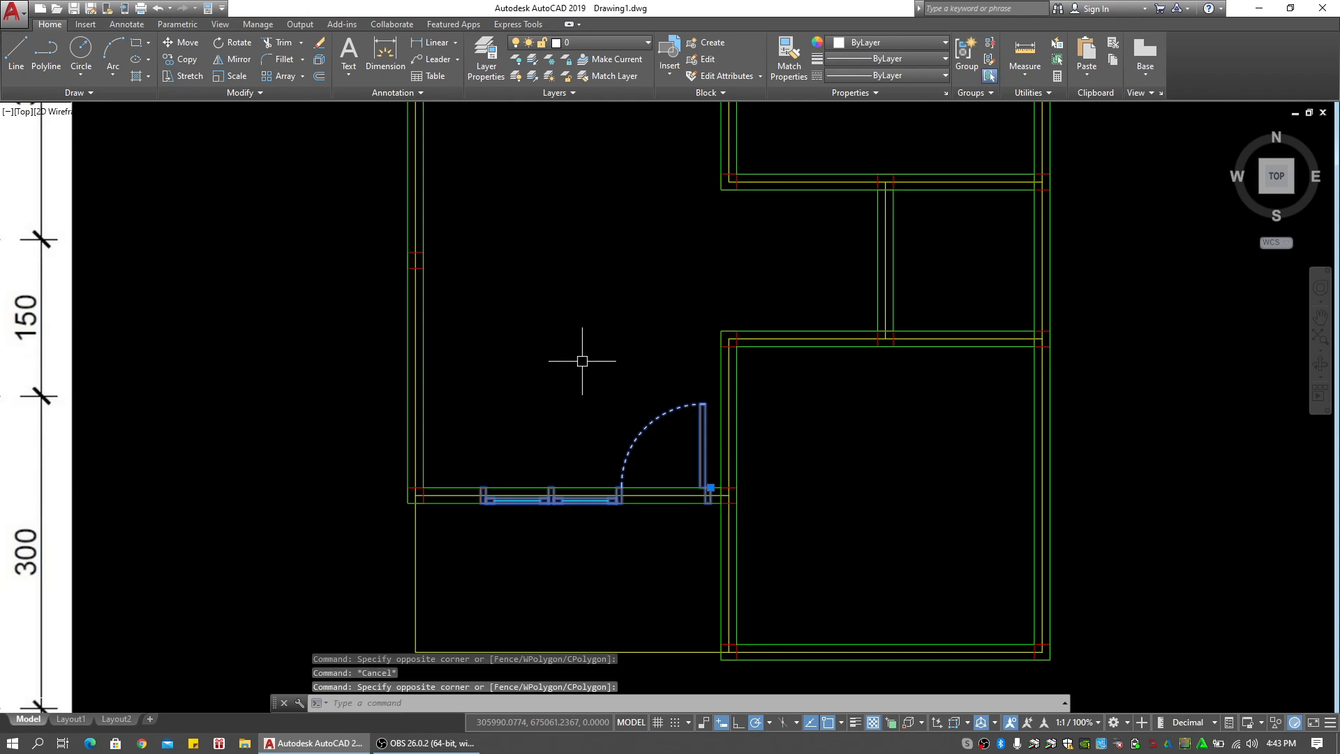
pyautogui.moveTo(591, 340); pyautogui.dragTo(650, 496, button='middle')
pyautogui.write('mi')
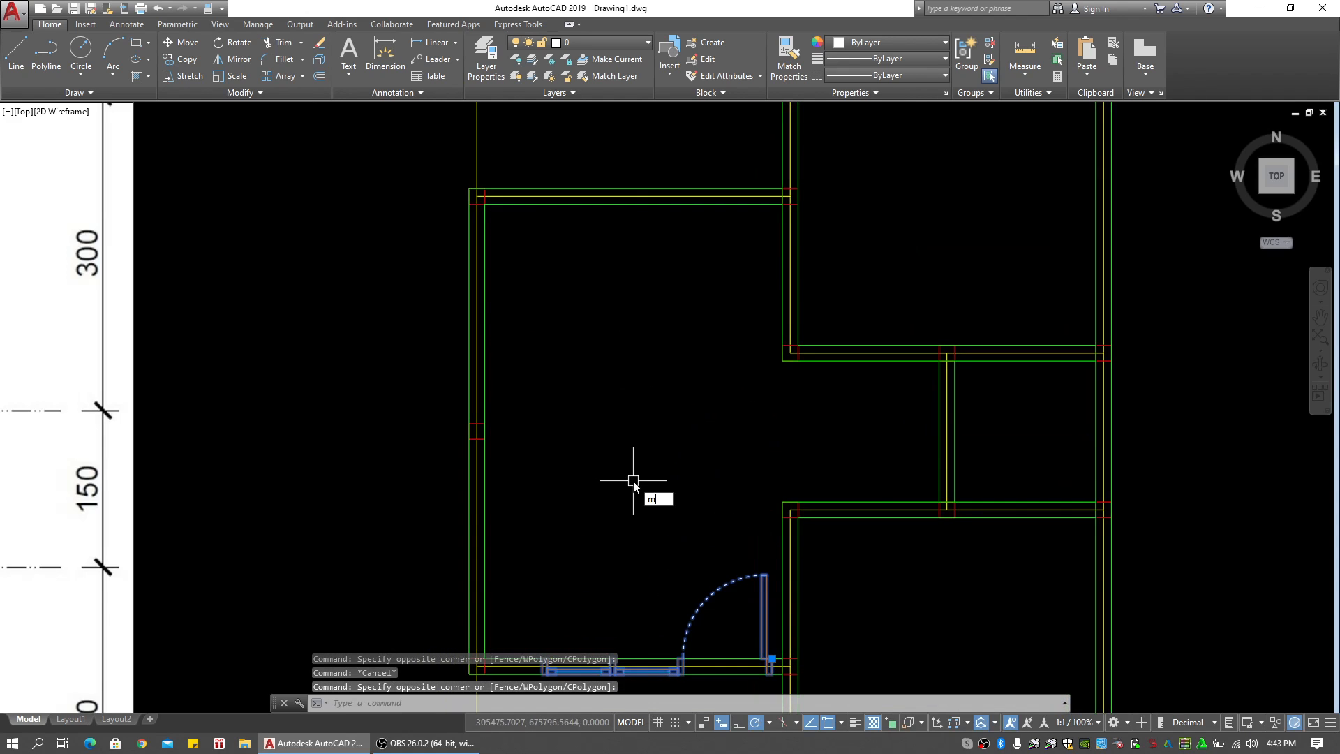
pyautogui.press('Return')
pyautogui.click(473, 433)
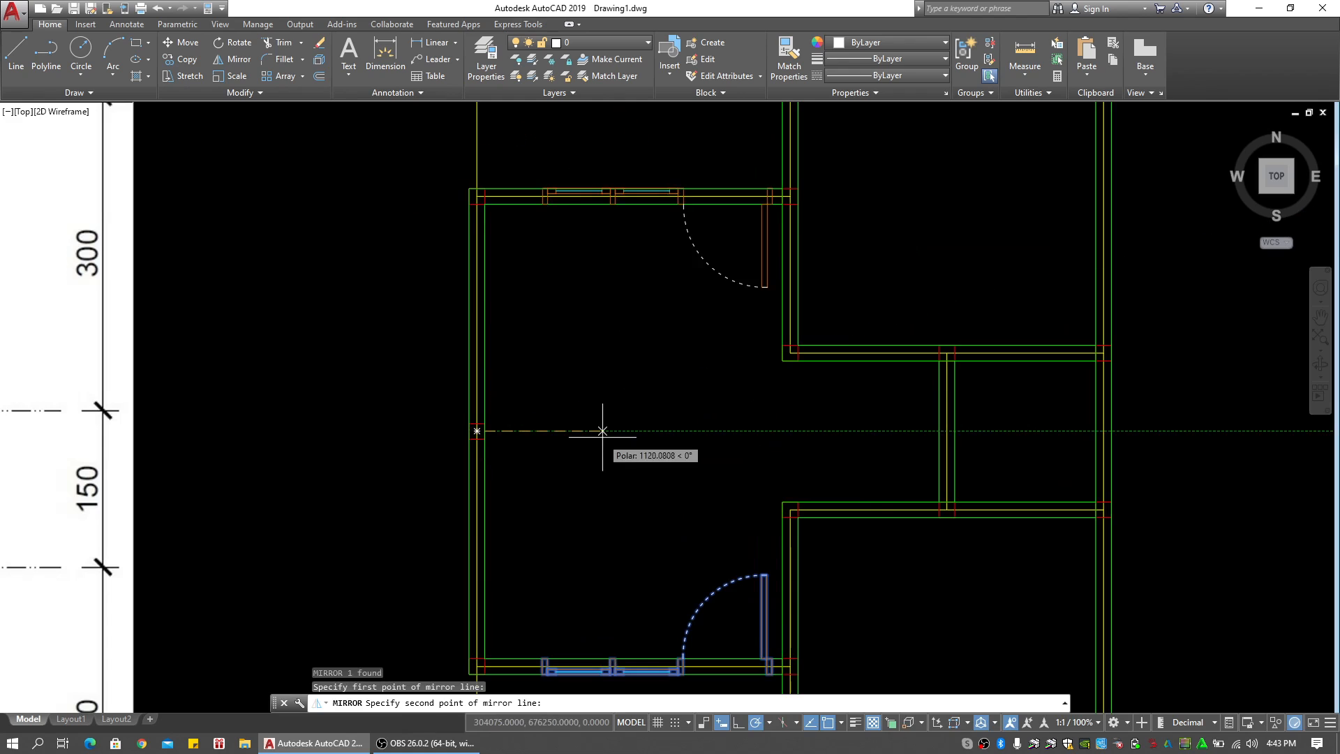
pyautogui.click(603, 437)
pyautogui.press('Escape')
pyautogui.press('Escape')
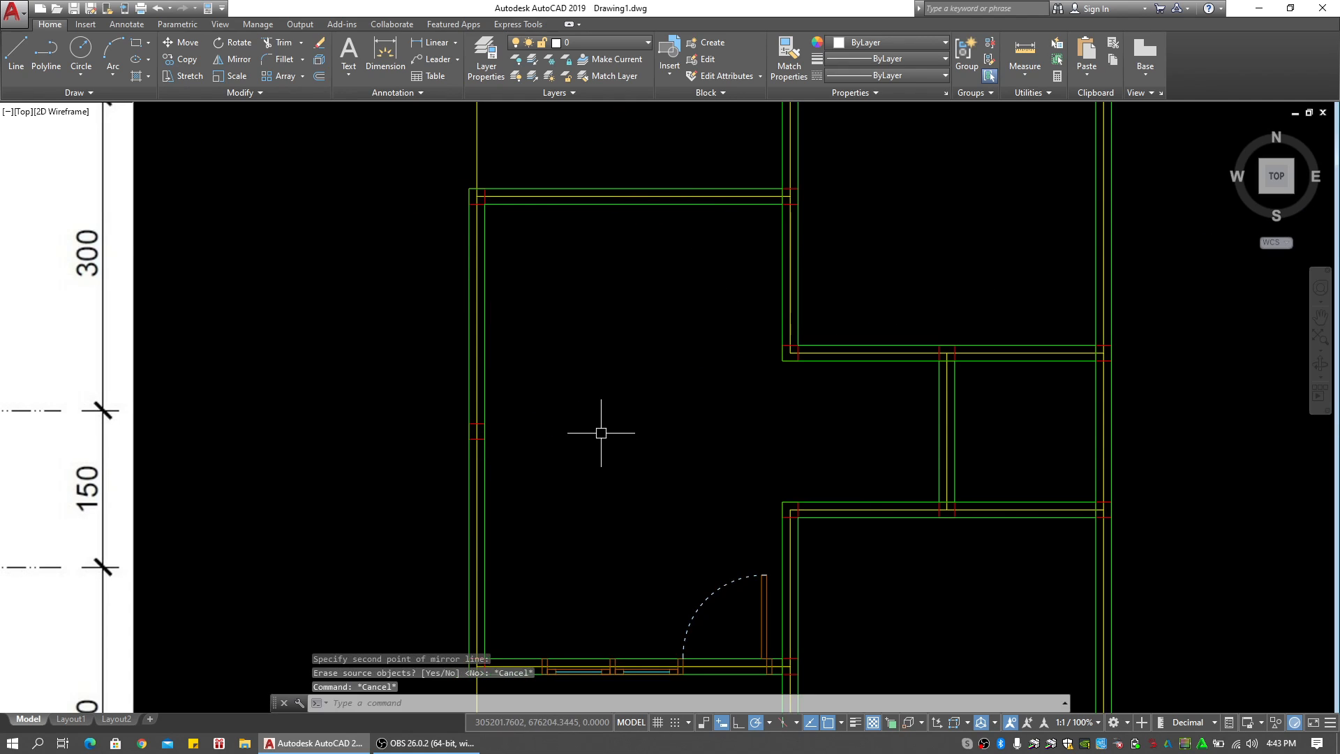
# Mirror the front door and window block onto the rear wall about the horizontal line through the left wall's midpoint, keeping the original
pyautogui.click(726, 613)
pyautogui.click(650, 542)
pyautogui.moveTo(641, 531); pyautogui.dragTo(658, 512, button='middle')
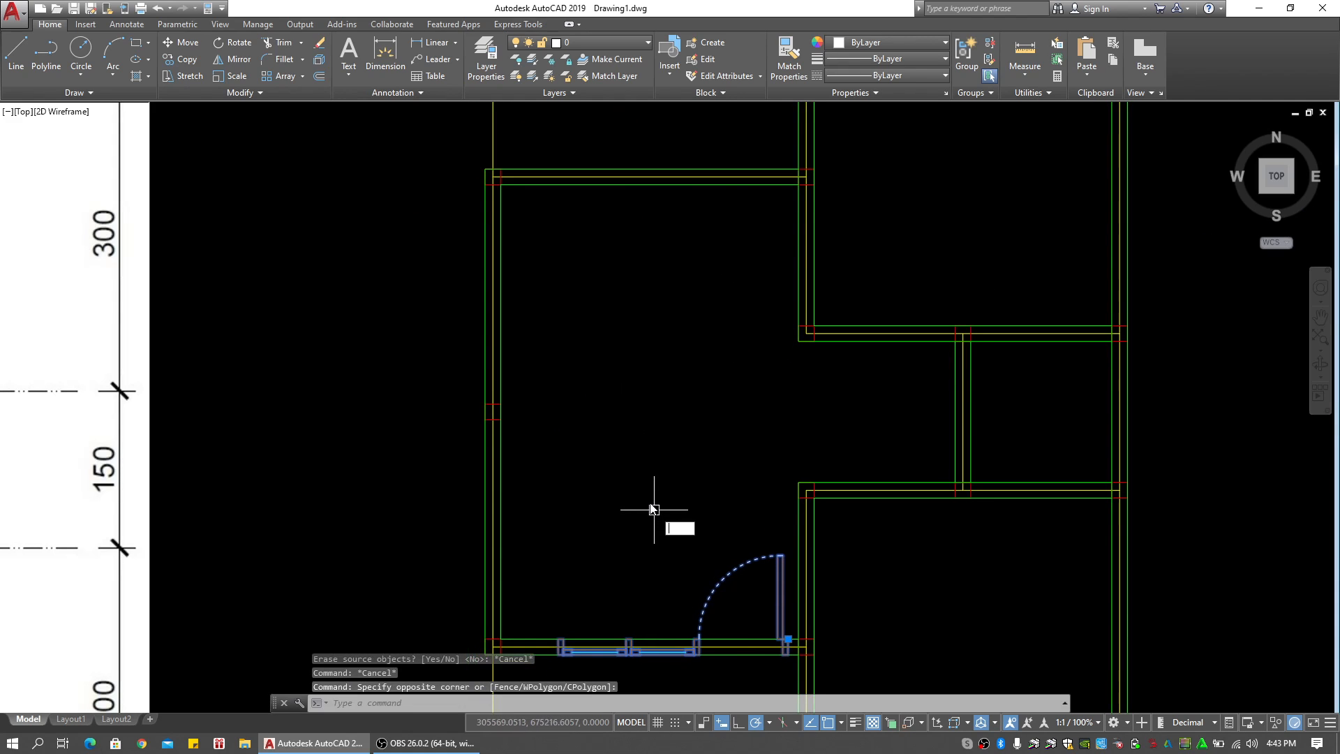
pyautogui.write('mi')
pyautogui.press('Return')
pyautogui.click(493, 411)
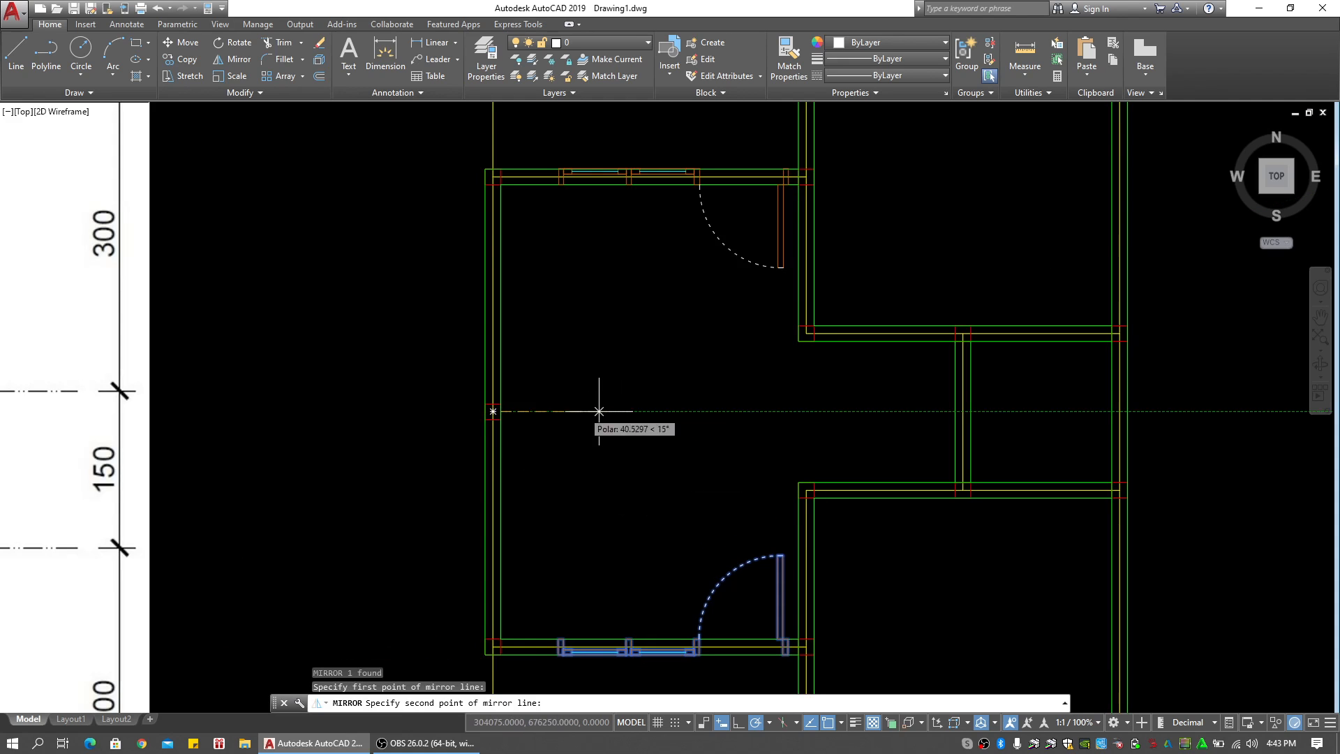
pyautogui.click(602, 413)
pyautogui.press('Return')
pyautogui.press('Escape')
pyautogui.press('Escape')
pyautogui.scroll(-3, 625, 419)
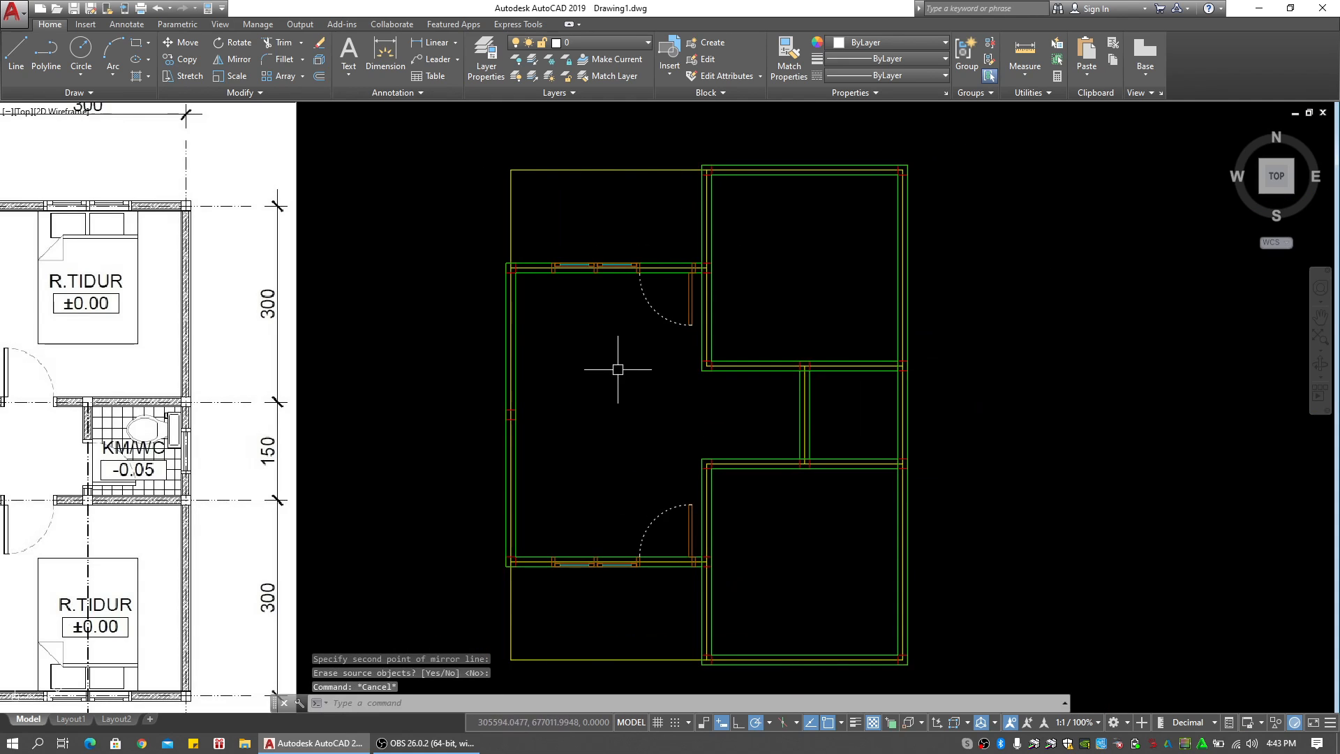
pyautogui.moveTo(635, 415); pyautogui.dragTo(592, 406, button='middle')
pyautogui.scroll(4, 577, 304)
pyautogui.click(572, 301)
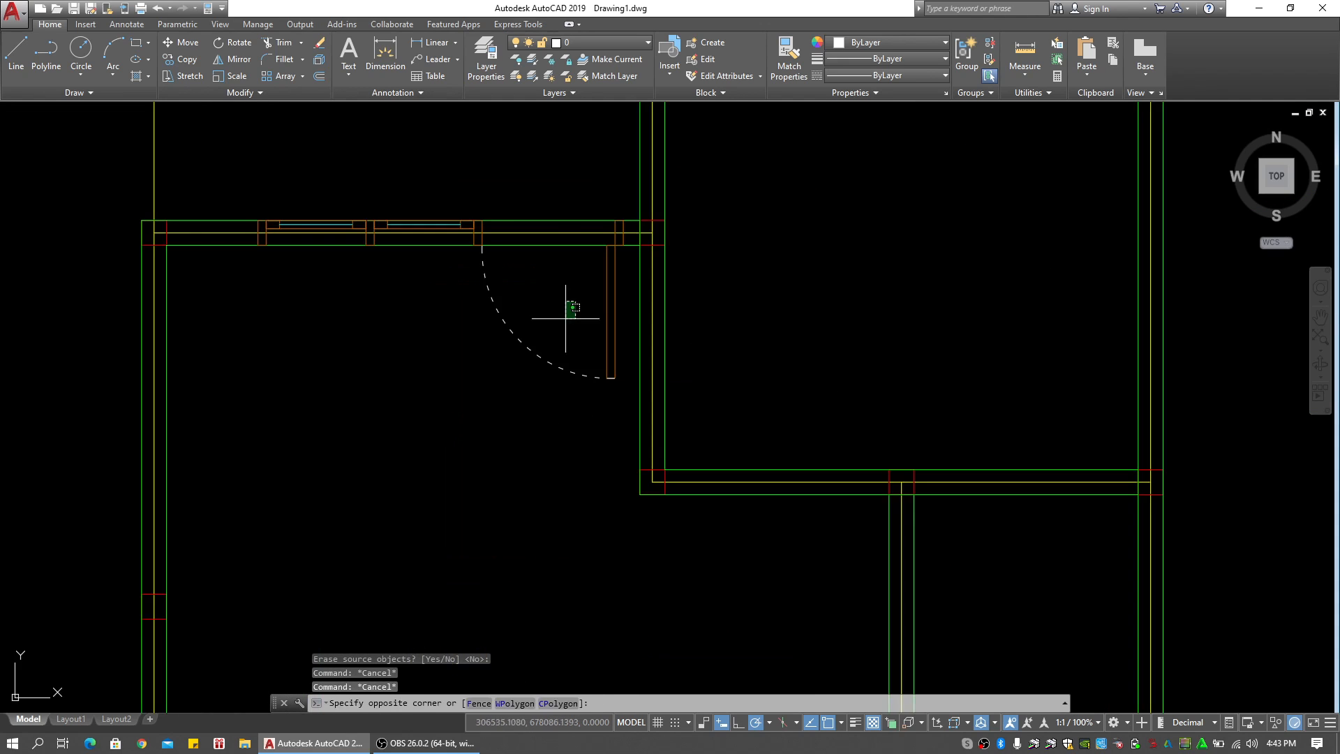
pyautogui.click(499, 413)
pyautogui.scroll(-2, 678, 468)
pyautogui.moveTo(667, 460); pyautogui.dragTo(605, 281, button='middle')
pyautogui.press('Escape')
pyautogui.press('Escape')
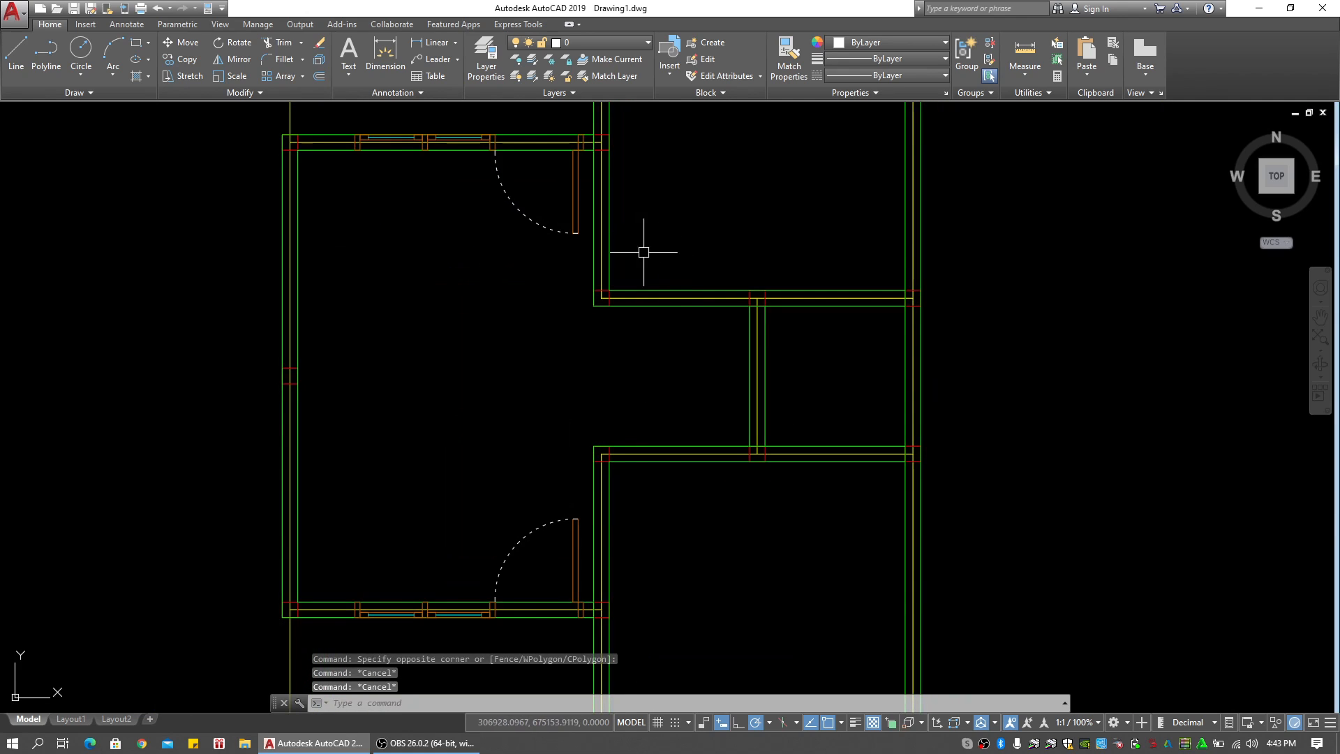
# Copy the front door and window block to the empty area right of the floor plan
pyautogui.click(550, 490)
pyautogui.click(508, 543)
pyautogui.moveTo(508, 543); pyautogui.dragTo(539, 477, button='middle')
pyautogui.write('c')
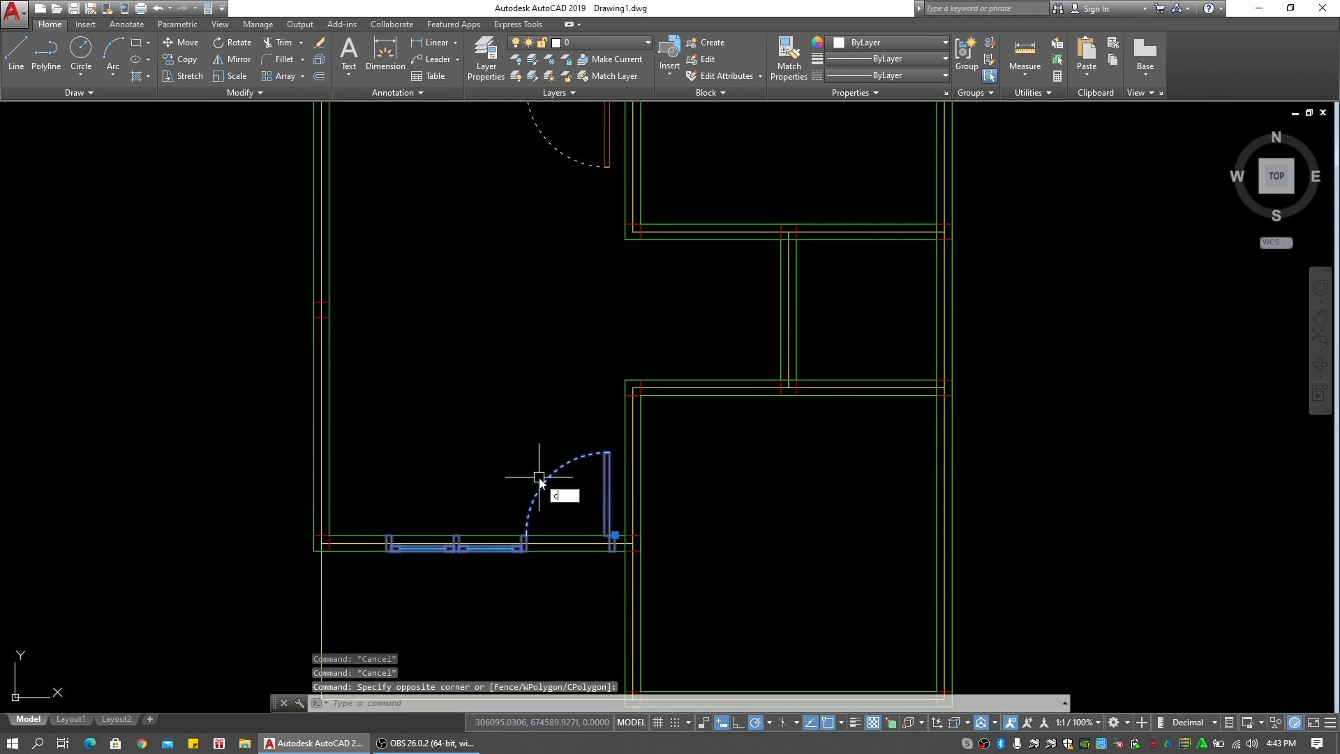
pyautogui.write('o')
pyautogui.press('space')
pyautogui.click(537, 464)
pyautogui.moveTo(750, 342); pyautogui.dragTo(445, 403, button='middle')
pyautogui.moveTo(888, 318); pyautogui.dragTo(792, 356, button='middle')
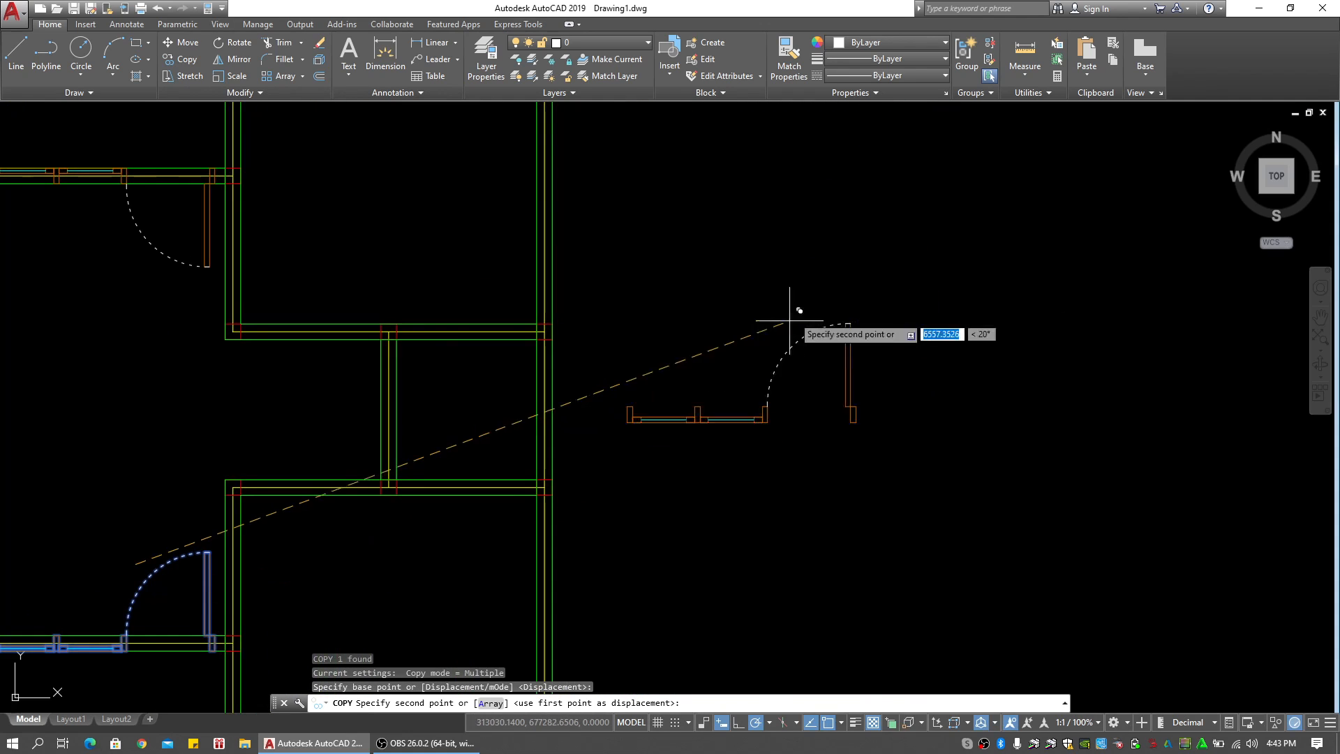
pyautogui.click(807, 293)
pyautogui.press('Escape')
pyautogui.press('Escape')
# Explode the copied door and window block outside the plan
pyautogui.scroll(-2, 806, 356)
pyautogui.click(733, 346)
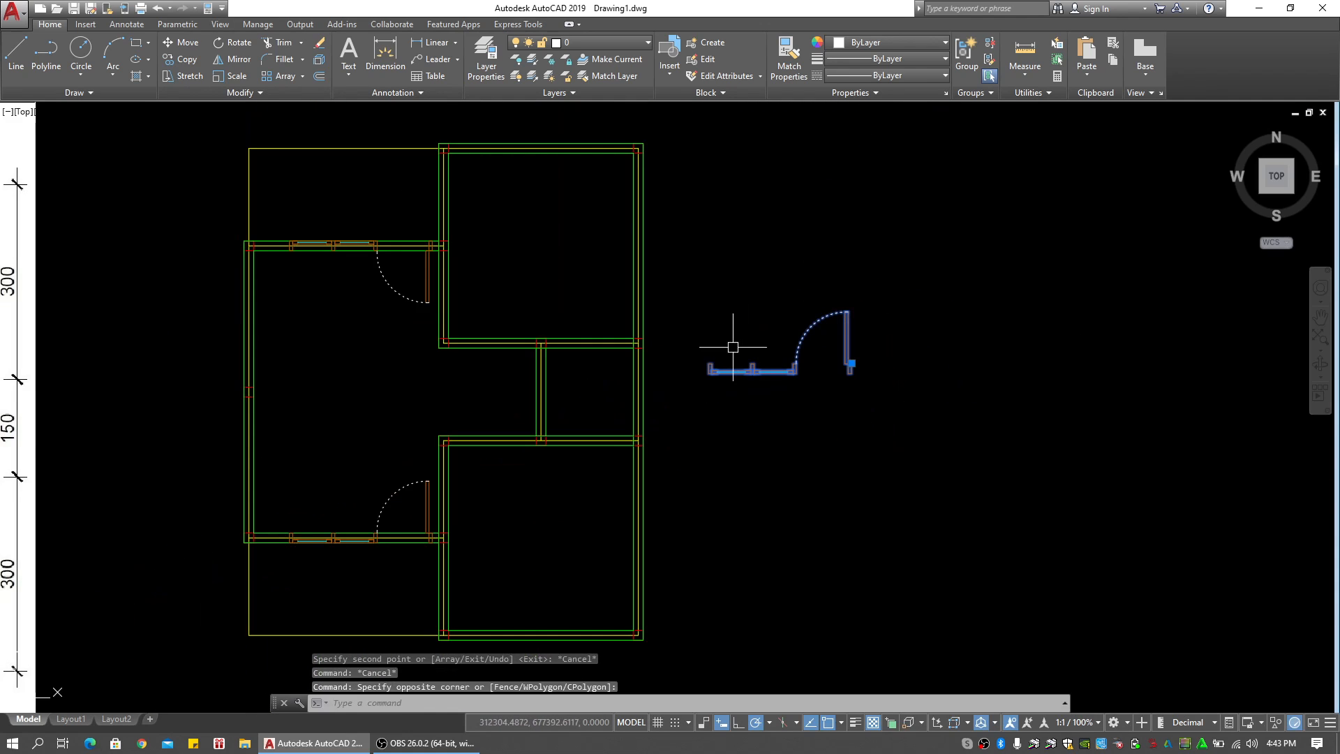
pyautogui.write('x')
pyautogui.press('space')
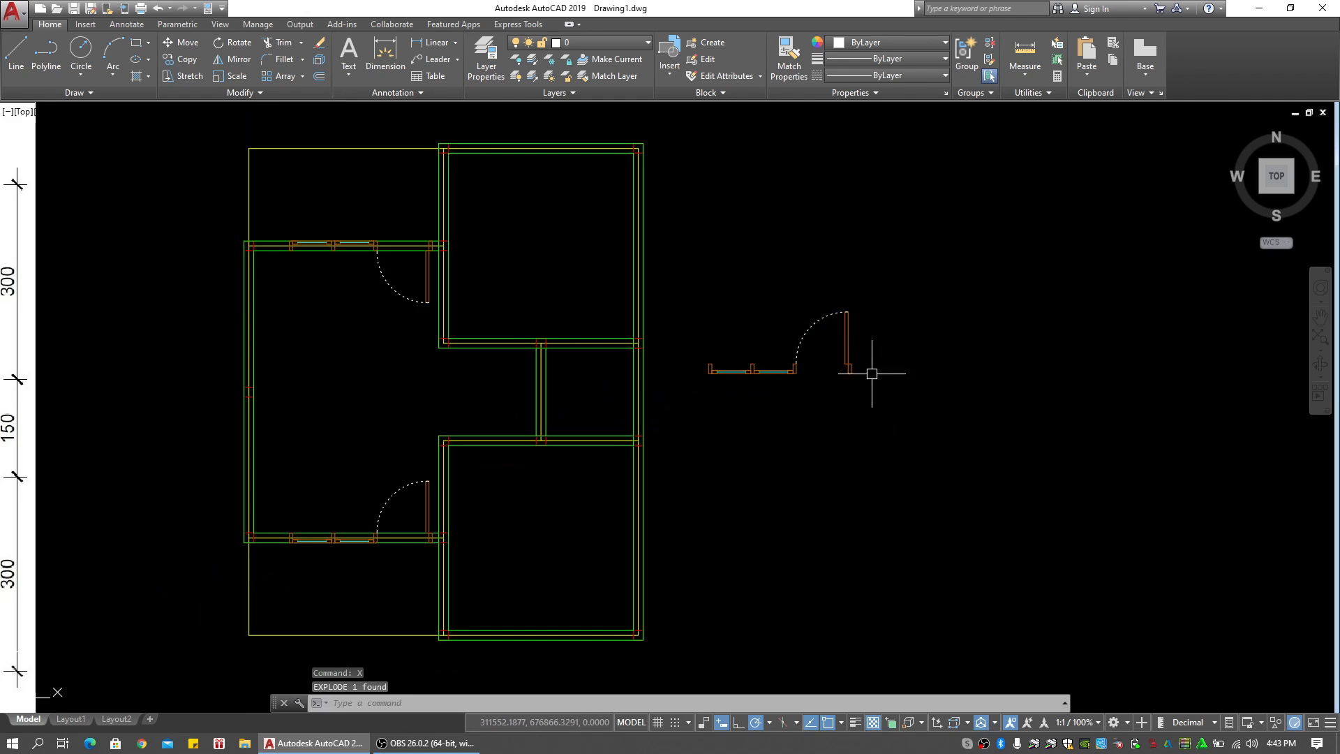
pyautogui.press('Escape')
pyautogui.press('Escape')
# Erase the window portion of the exploded copy, leaving only the door leaf, swing arc and two jambs
pyautogui.scroll(4, 759, 359)
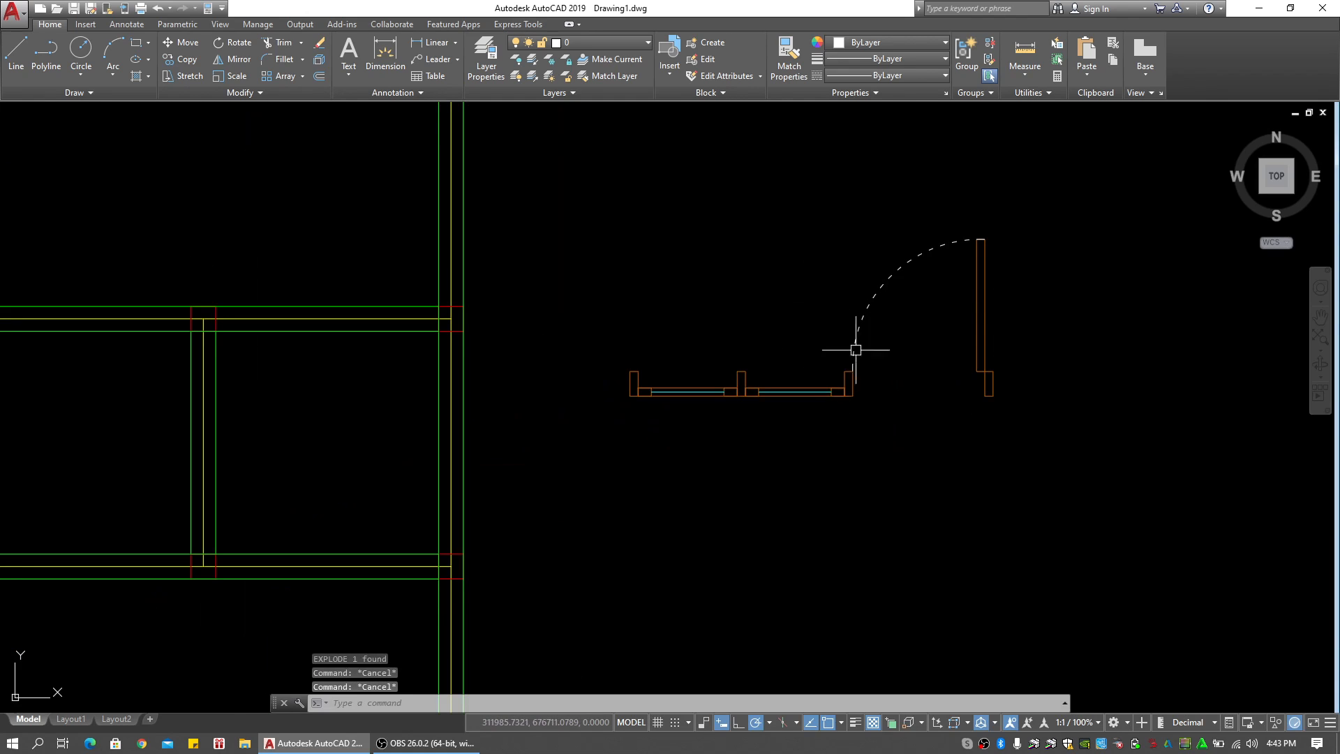
pyautogui.click(803, 317)
pyautogui.click(568, 421)
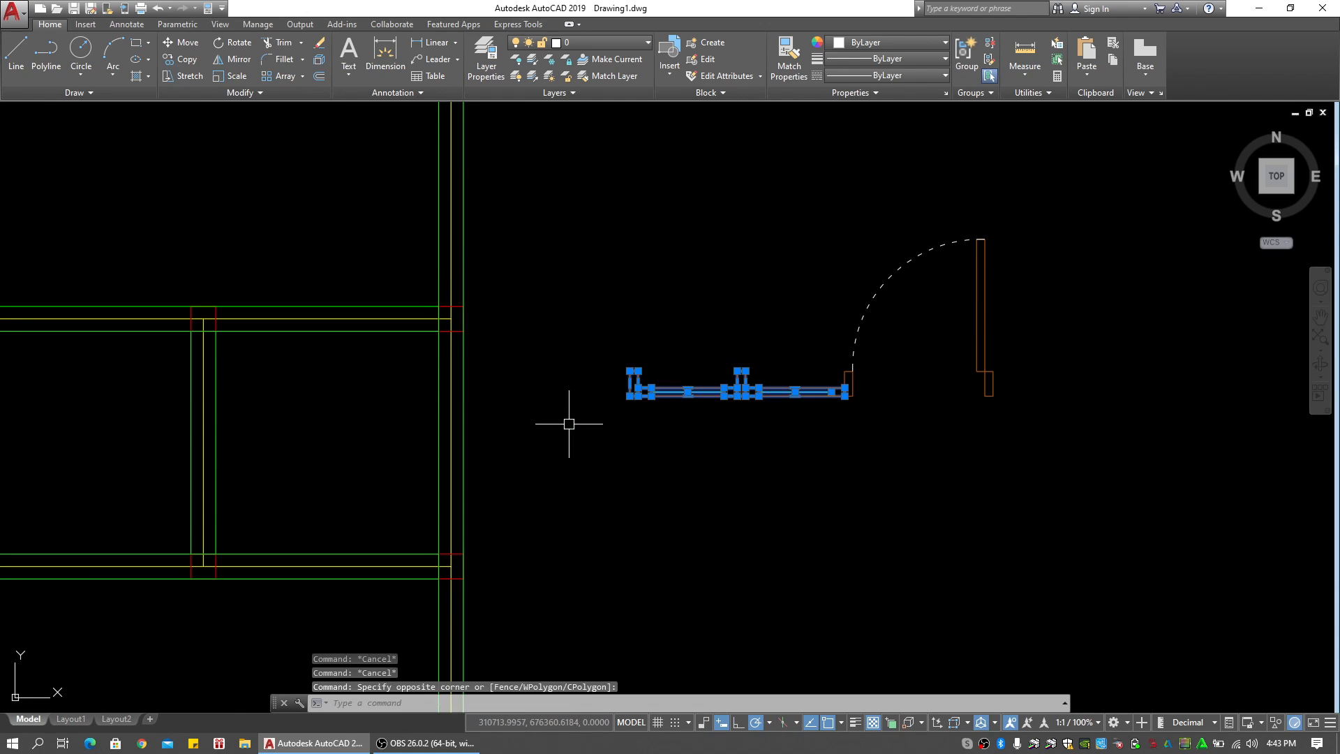
pyautogui.write('e')
pyautogui.press('space')
pyautogui.scroll(2, 838, 386)
pyautogui.click(835, 379)
pyautogui.click(794, 436)
pyautogui.write('e')
pyautogui.scroll(-4, 809, 447)
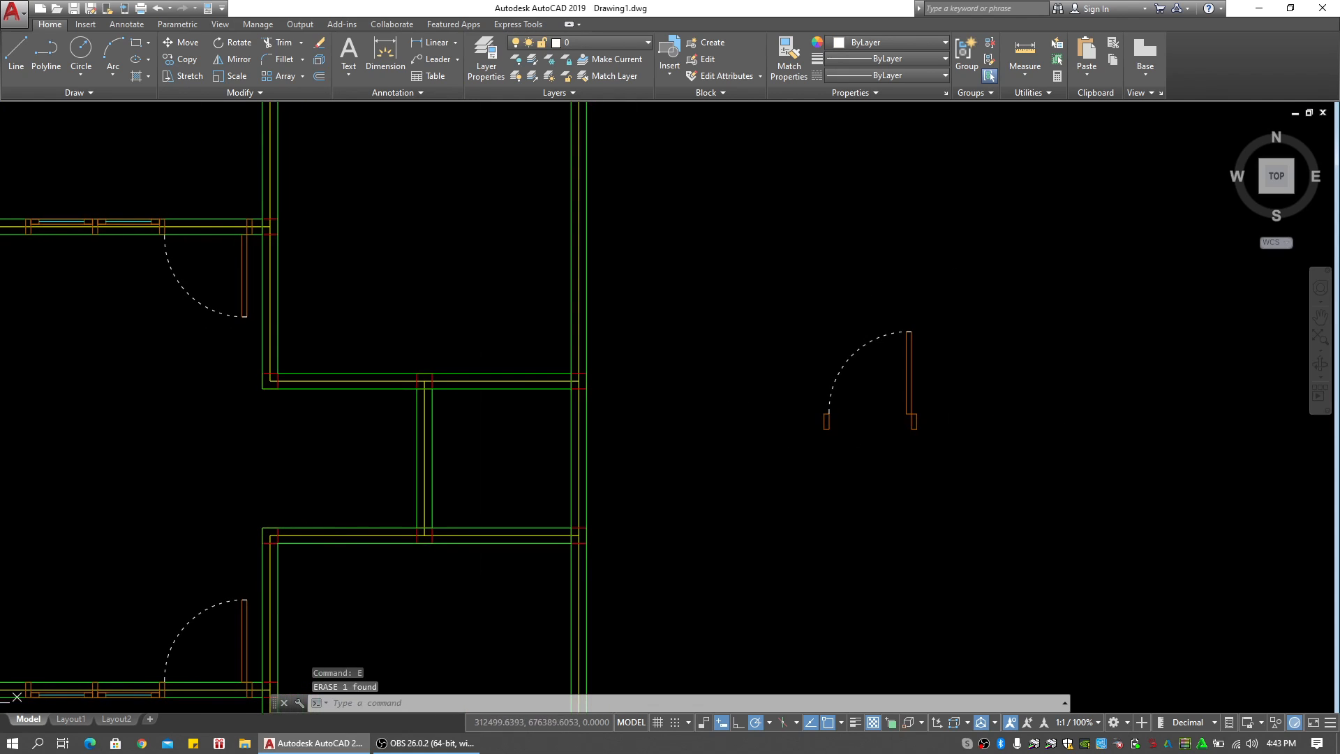
pyautogui.press('Escape')
# Mirror the remaining door about a vertical line beside it and erase the source objects
pyautogui.click(1016, 299)
pyautogui.click(814, 455)
pyautogui.moveTo(840, 450); pyautogui.dragTo(800, 458, button='middle')
pyautogui.write('mi')
pyautogui.press('space')
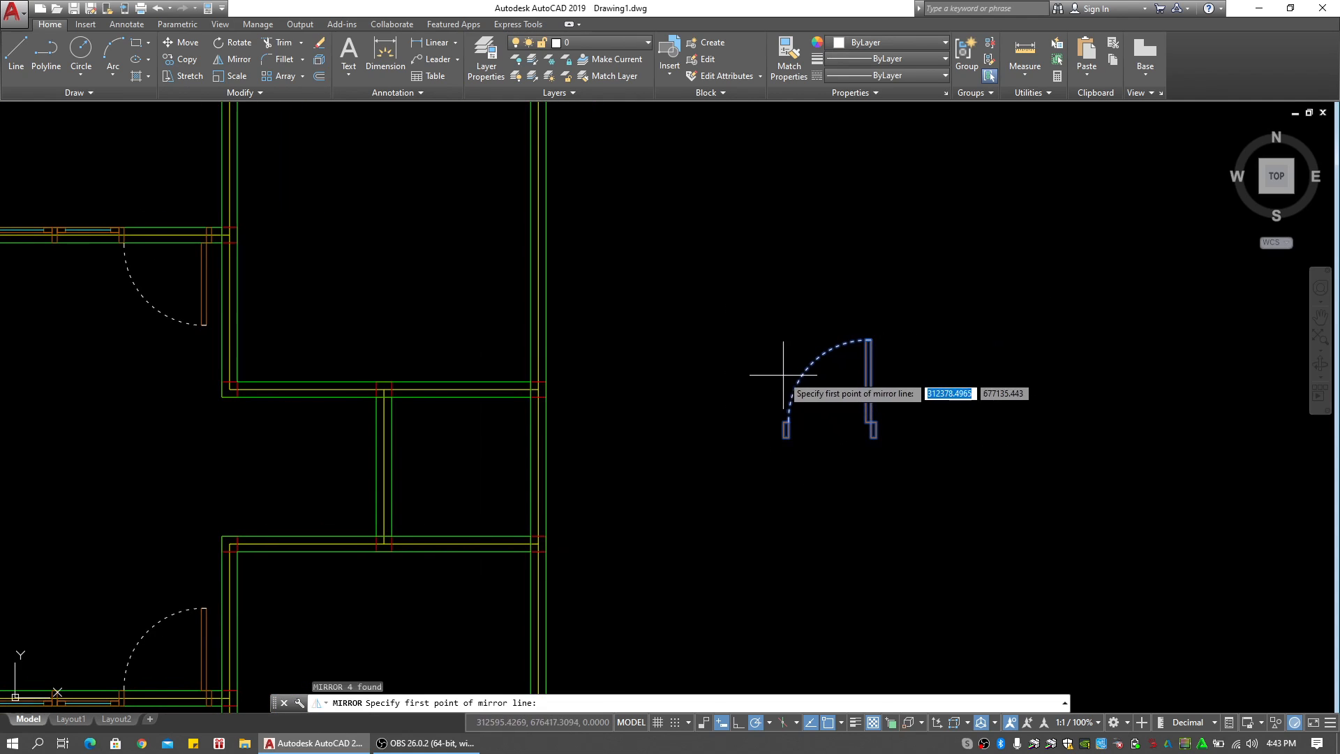
pyautogui.click(779, 391)
pyautogui.click(778, 308)
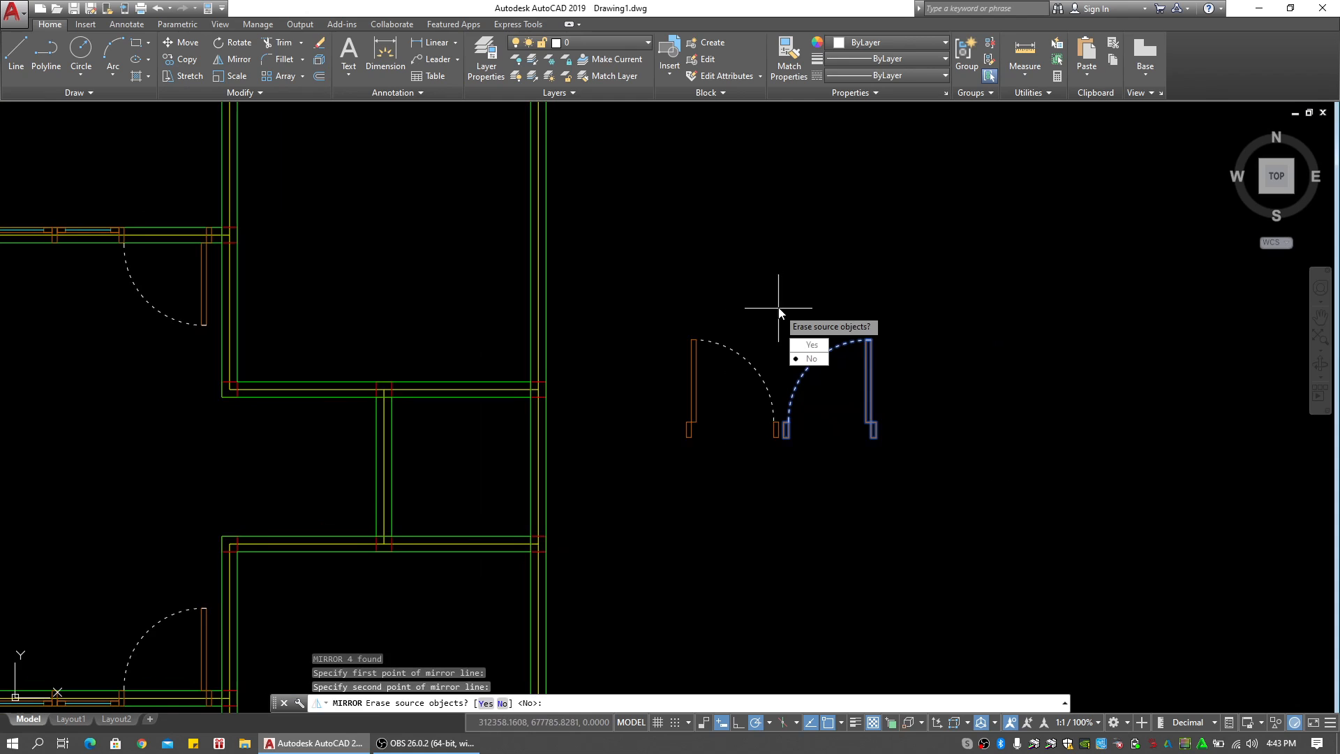
pyautogui.write('y')
pyautogui.press('space')
pyautogui.press('Escape')
pyautogui.scroll(2, 702, 389)
pyautogui.click(907, 304)
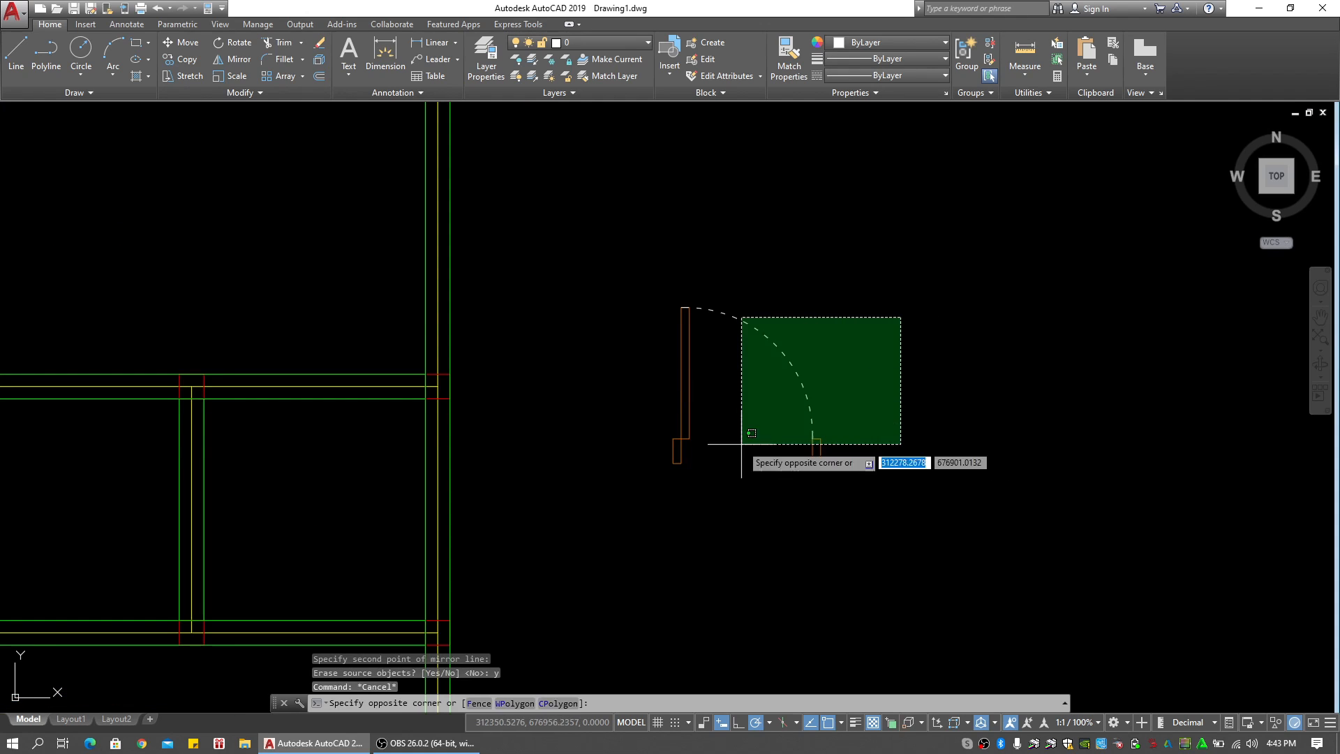
pyautogui.click(589, 512)
pyautogui.moveTo(608, 507); pyautogui.dragTo(824, 481, button='middle')
pyautogui.press('Escape')
pyautogui.press('Escape')
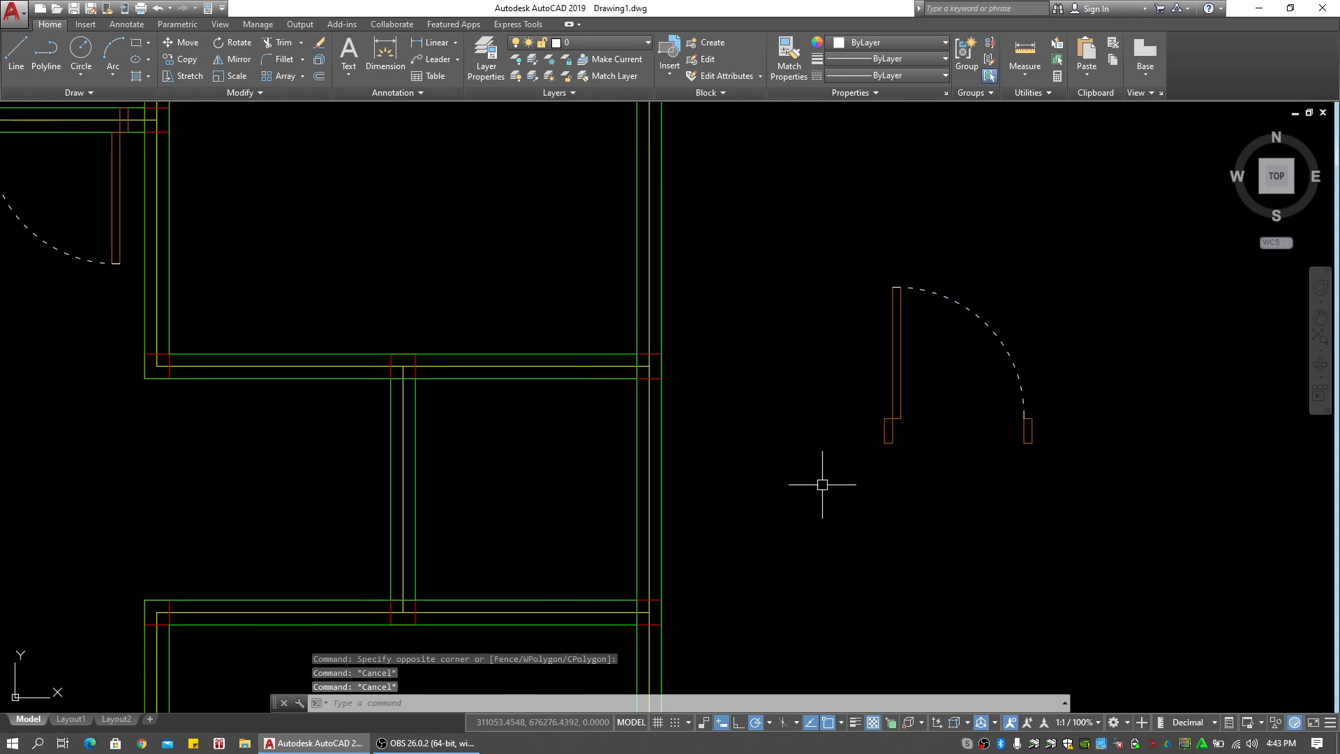
# Define the mirrored door as a block named Pintu Kamar, with its base point 100 mm left of the left jamb's top corner
pyautogui.press('space')
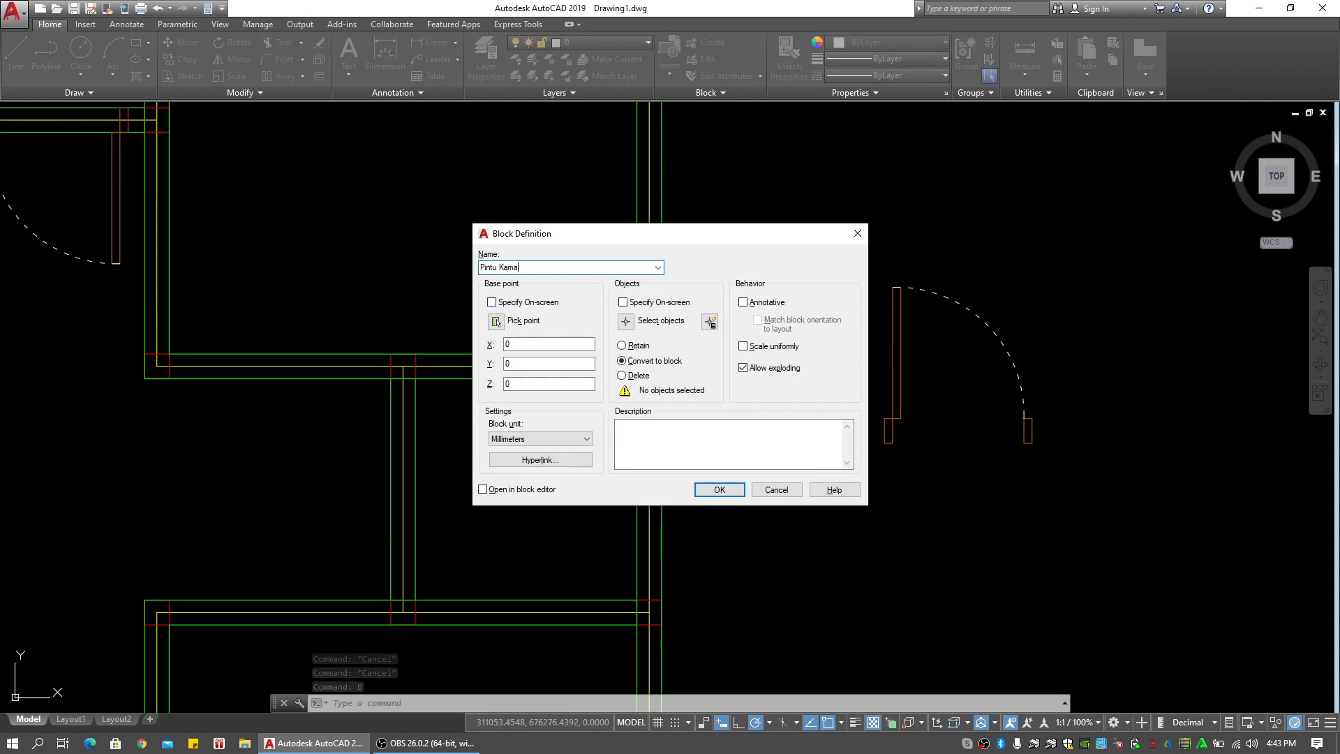
pyautogui.click(522, 321)
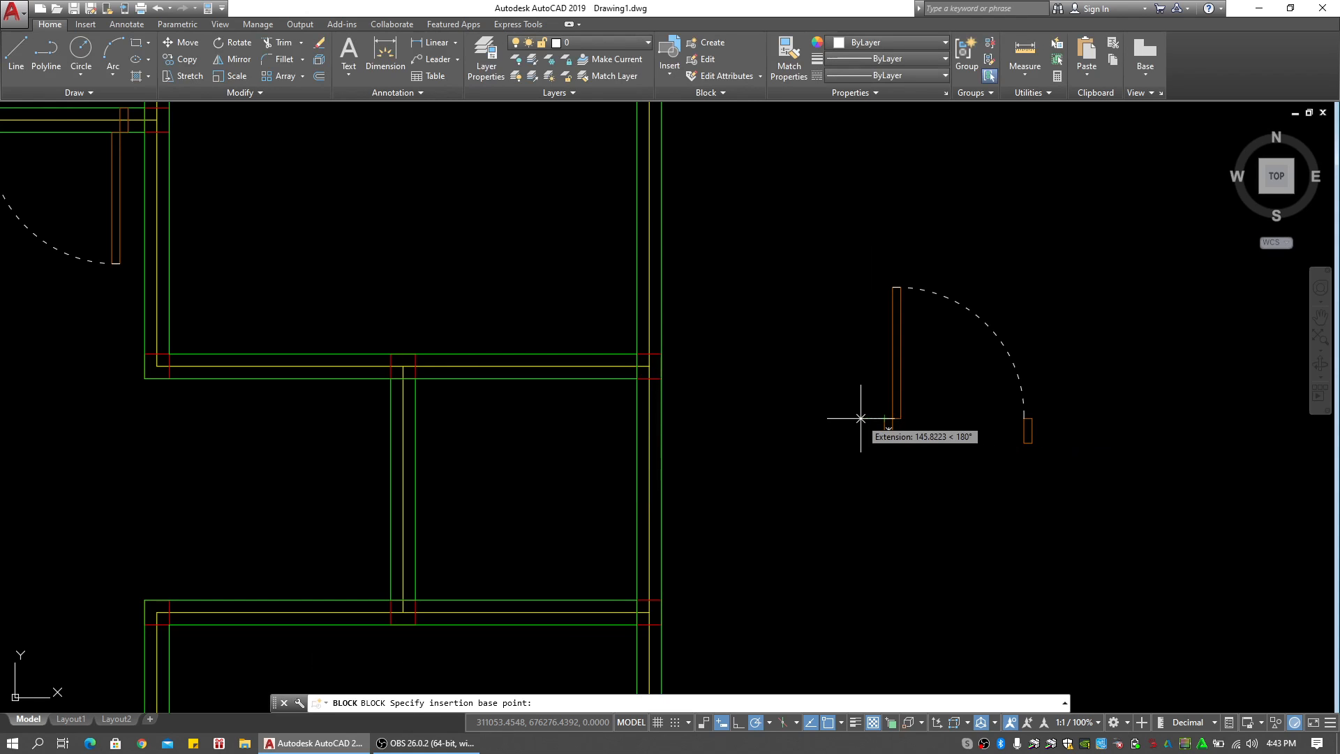
pyautogui.write('100')
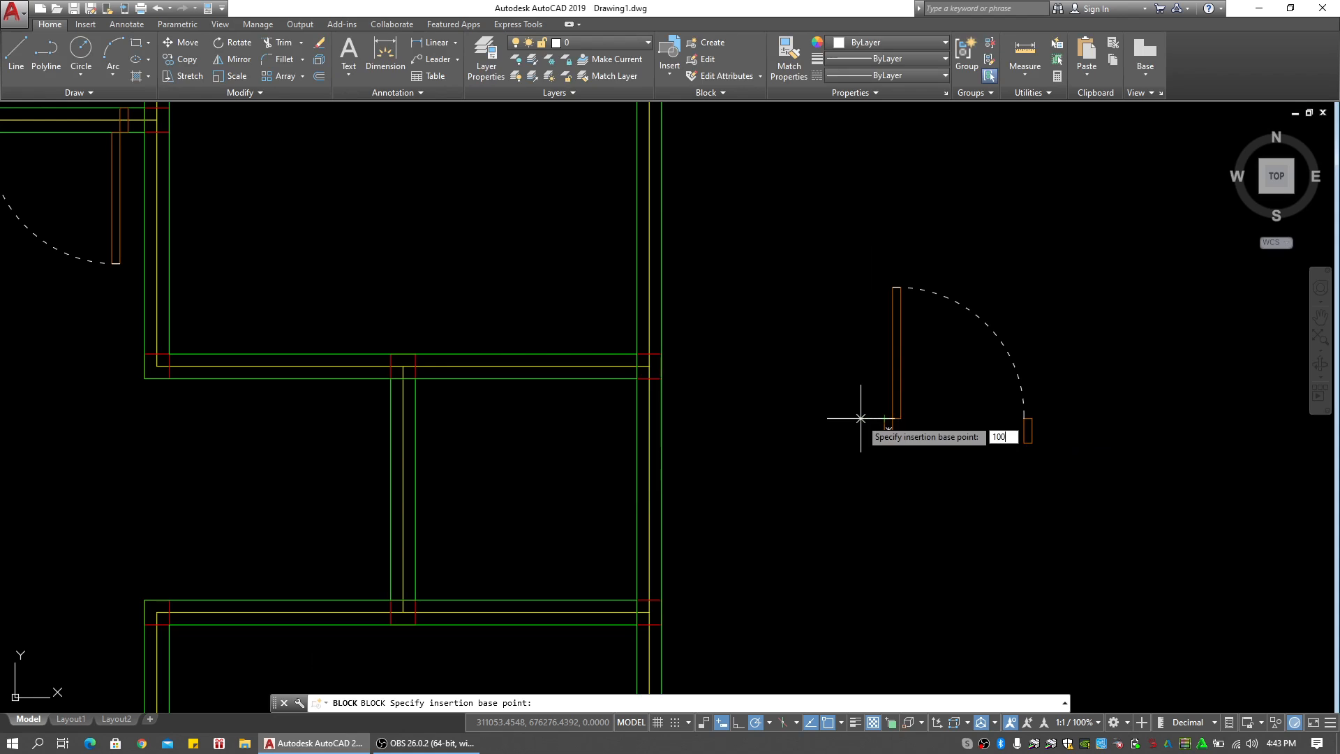
pyautogui.press('Return')
pyautogui.click(625, 320)
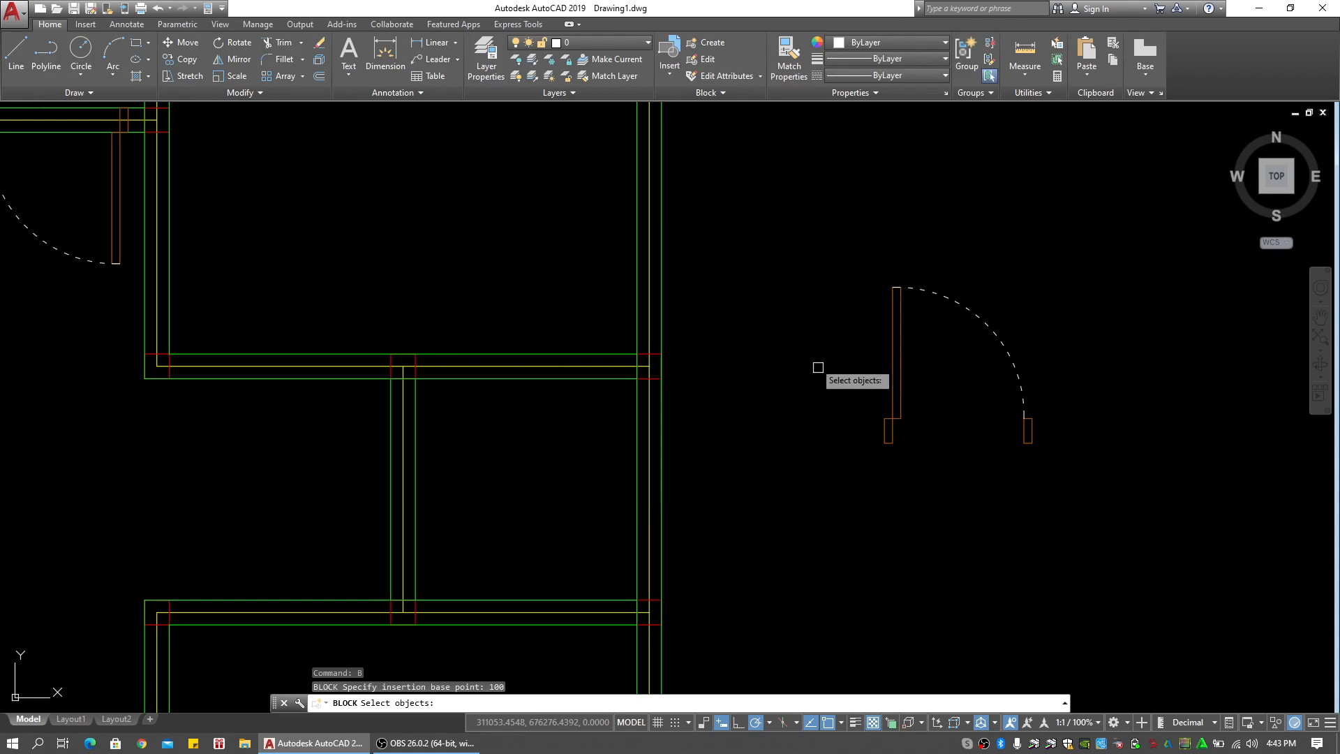
pyautogui.click(808, 254)
pyautogui.click(1091, 502)
pyautogui.press('Return')
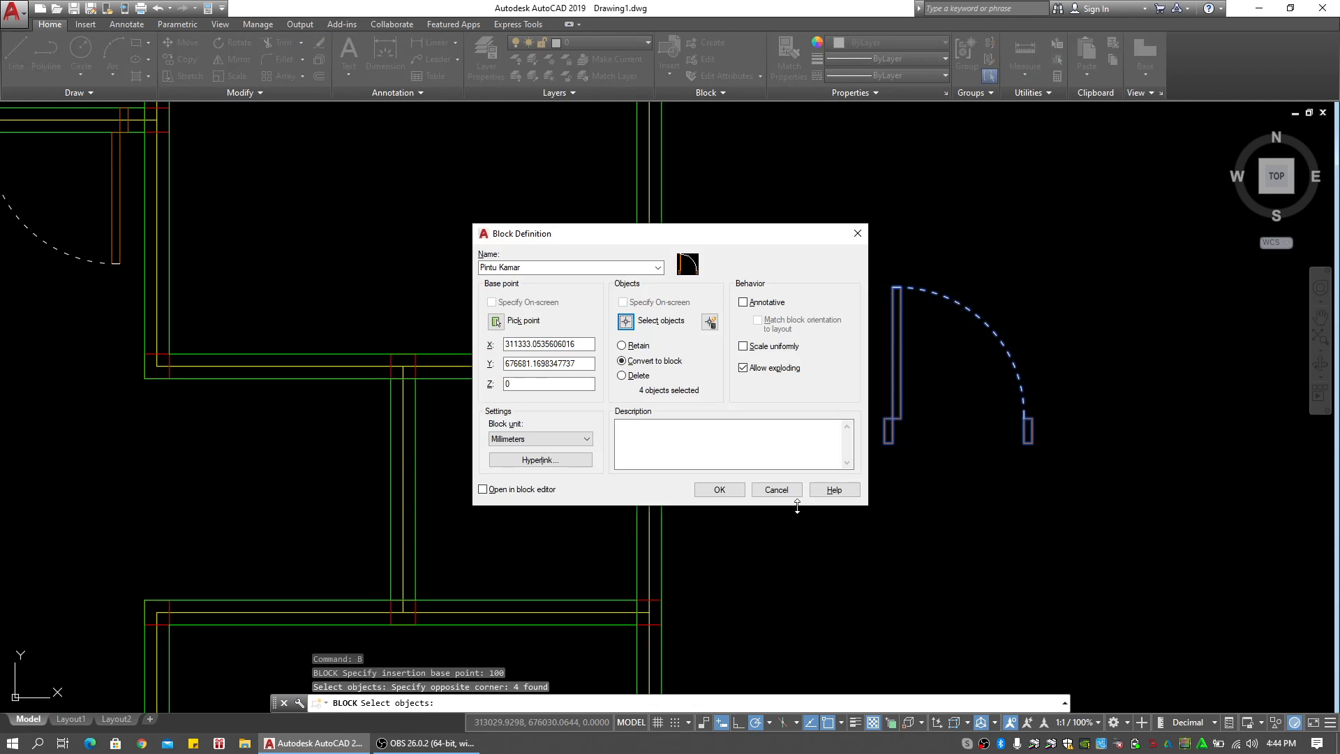
pyautogui.click(730, 489)
# Insert the Pintu Kamar block at the lower-left inner corner of the upper bedroom
pyautogui.moveTo(656, 396); pyautogui.dragTo(757, 422, button='middle')
pyautogui.moveTo(581, 384); pyautogui.dragTo(891, 383, button='middle')
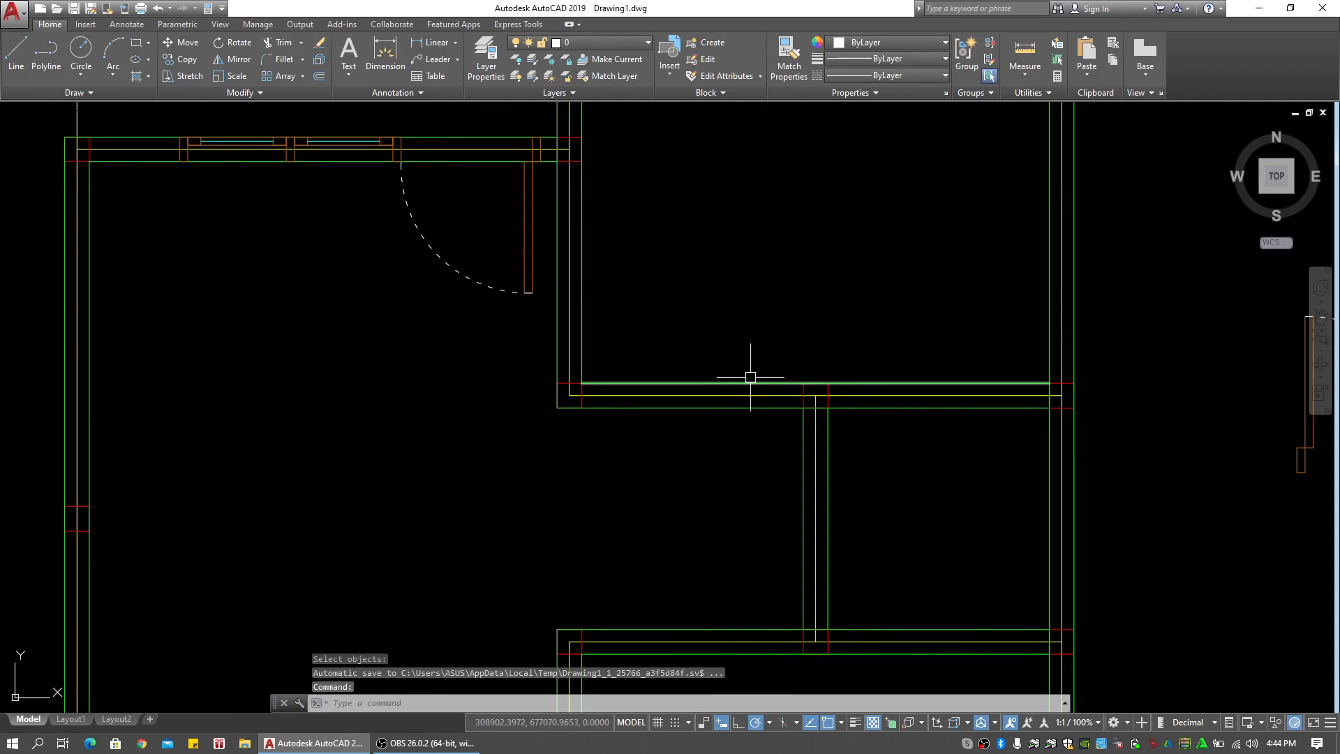
pyautogui.write('i')
pyautogui.press('Return')
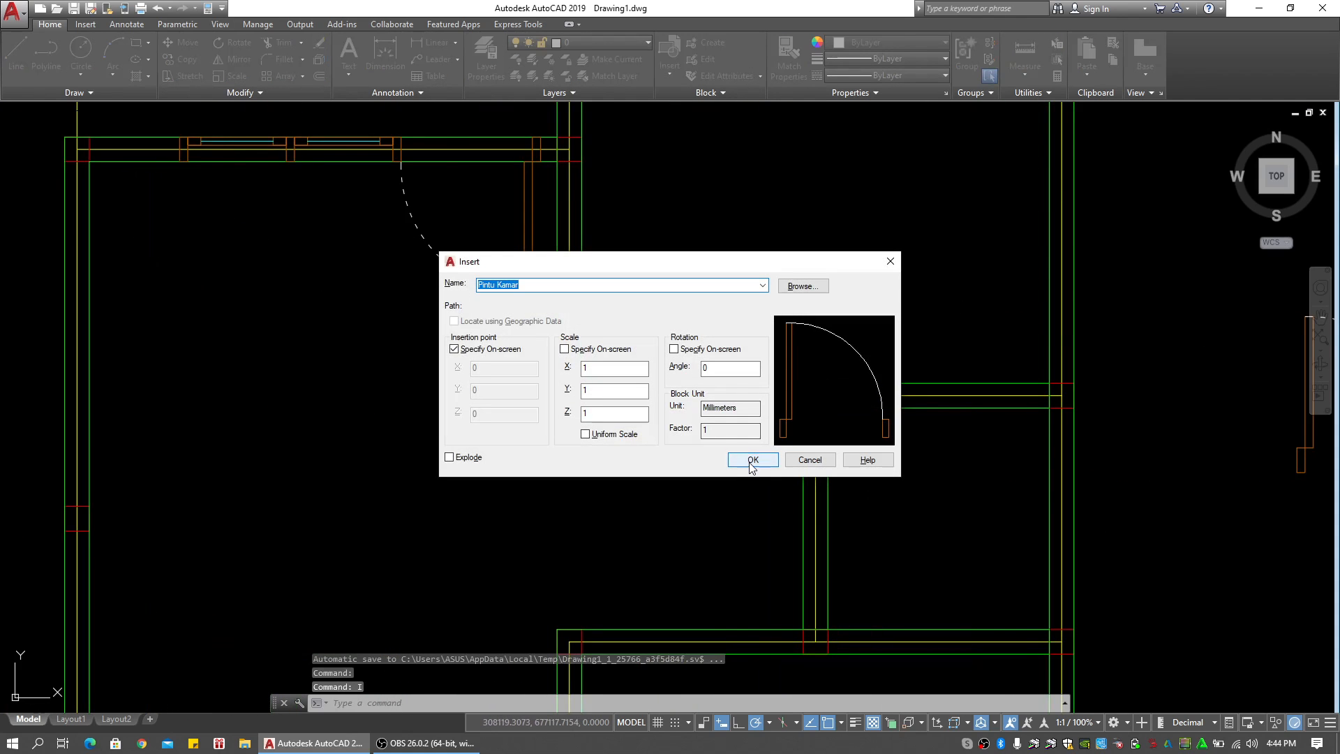
pyautogui.click(752, 460)
pyautogui.scroll(3, 684, 405)
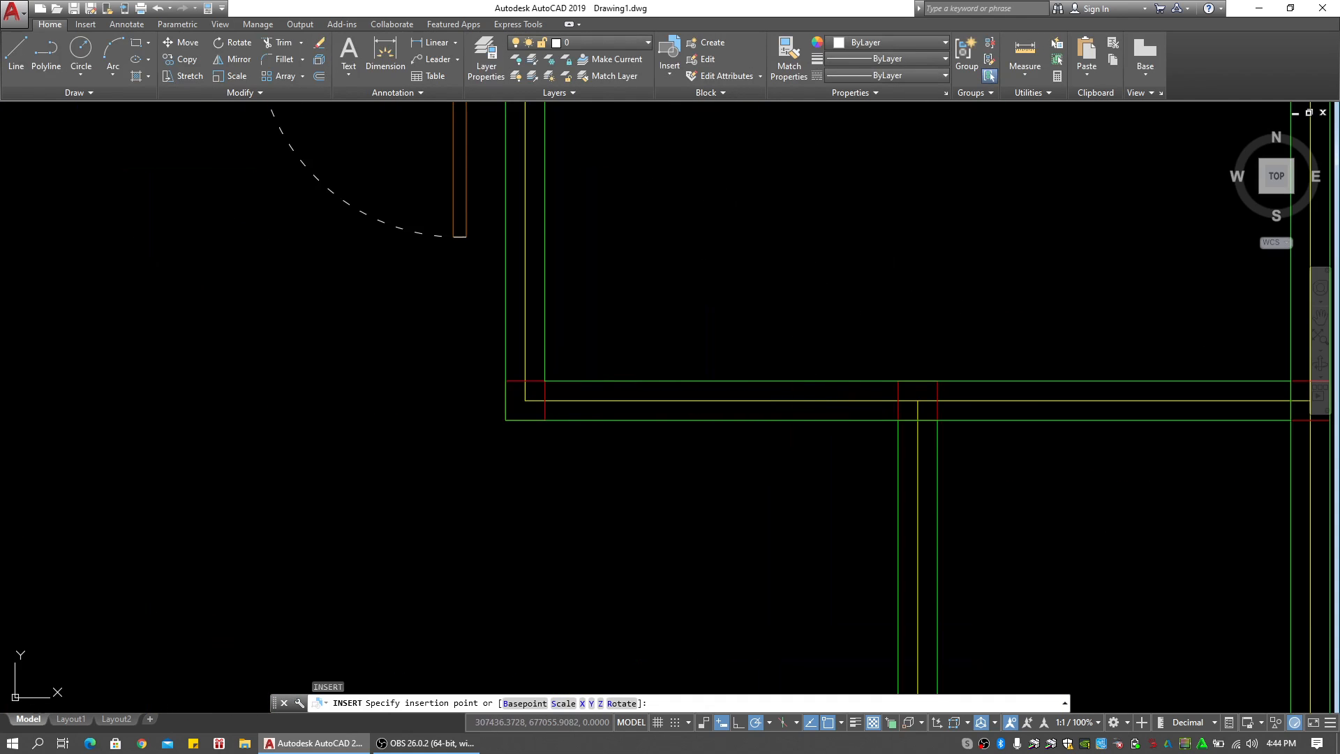
pyautogui.click(544, 381)
# Mirror the upper bedroom door onto the lower bedroom's wall about a horizontal line midway between the rooms, keeping the original
pyautogui.scroll(-3, 605, 411)
pyautogui.moveTo(602, 416); pyautogui.dragTo(600, 377, button='middle')
pyautogui.click(596, 347)
pyautogui.moveTo(651, 446); pyautogui.dragTo(654, 385, button='middle')
pyautogui.write('mi')
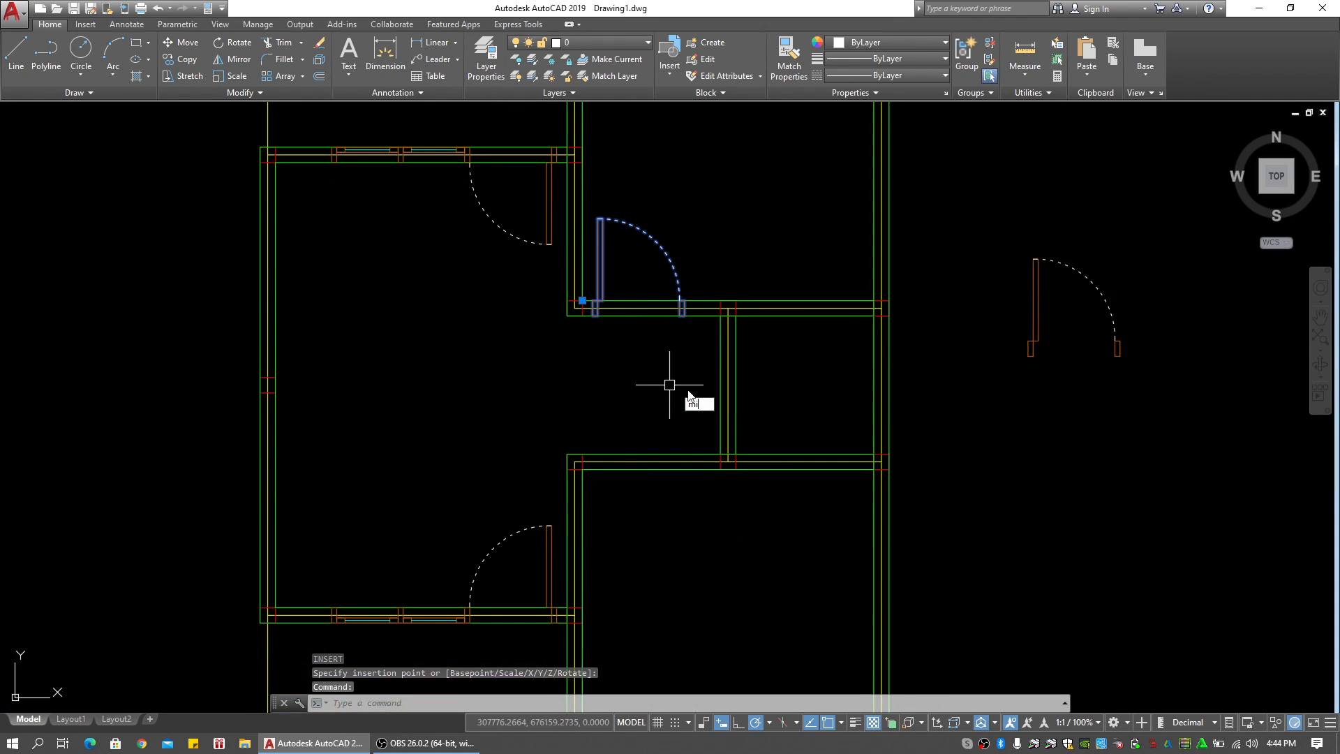
pyautogui.press('Return')
pyautogui.click(671, 384)
pyautogui.click(650, 383)
pyautogui.press('Return')
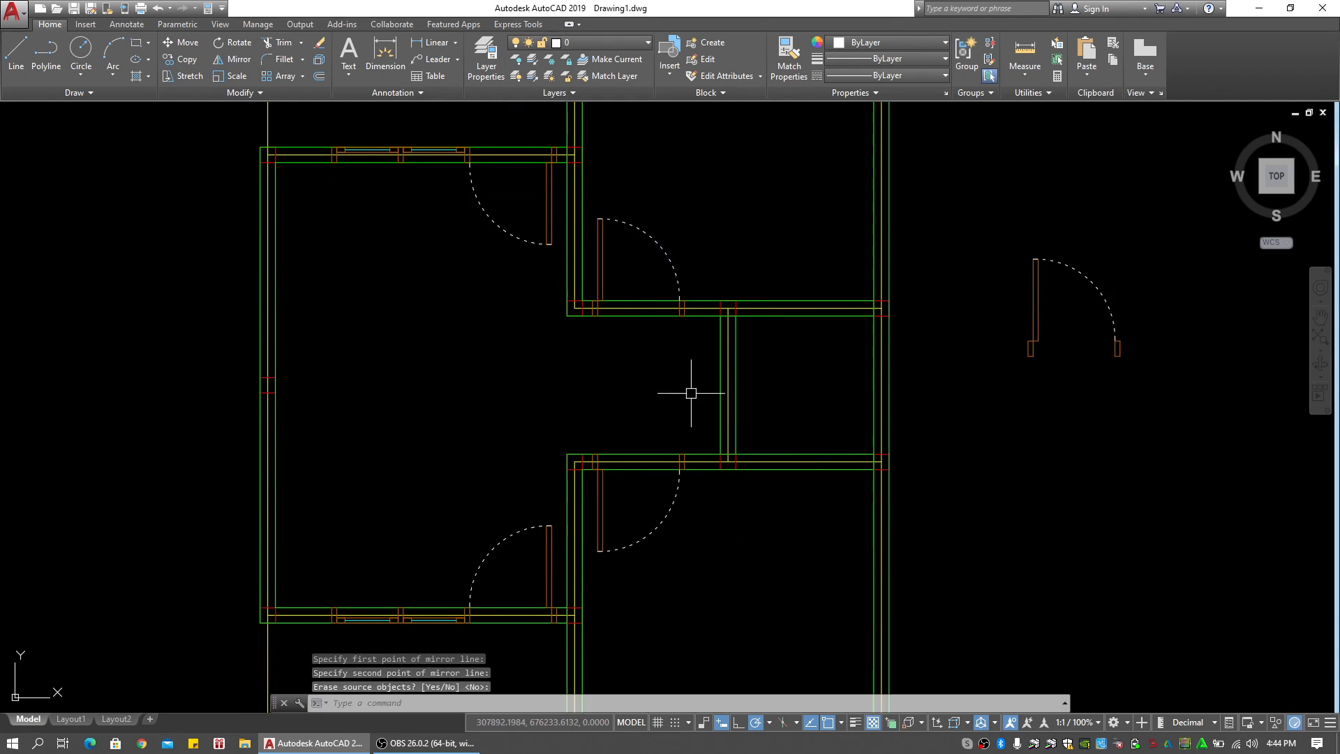
pyautogui.moveTo(822, 413); pyautogui.dragTo(637, 397, button='middle')
pyautogui.press('Escape')
pyautogui.press('Escape')
pyautogui.moveTo(937, 332); pyautogui.dragTo(900, 346, button='middle')
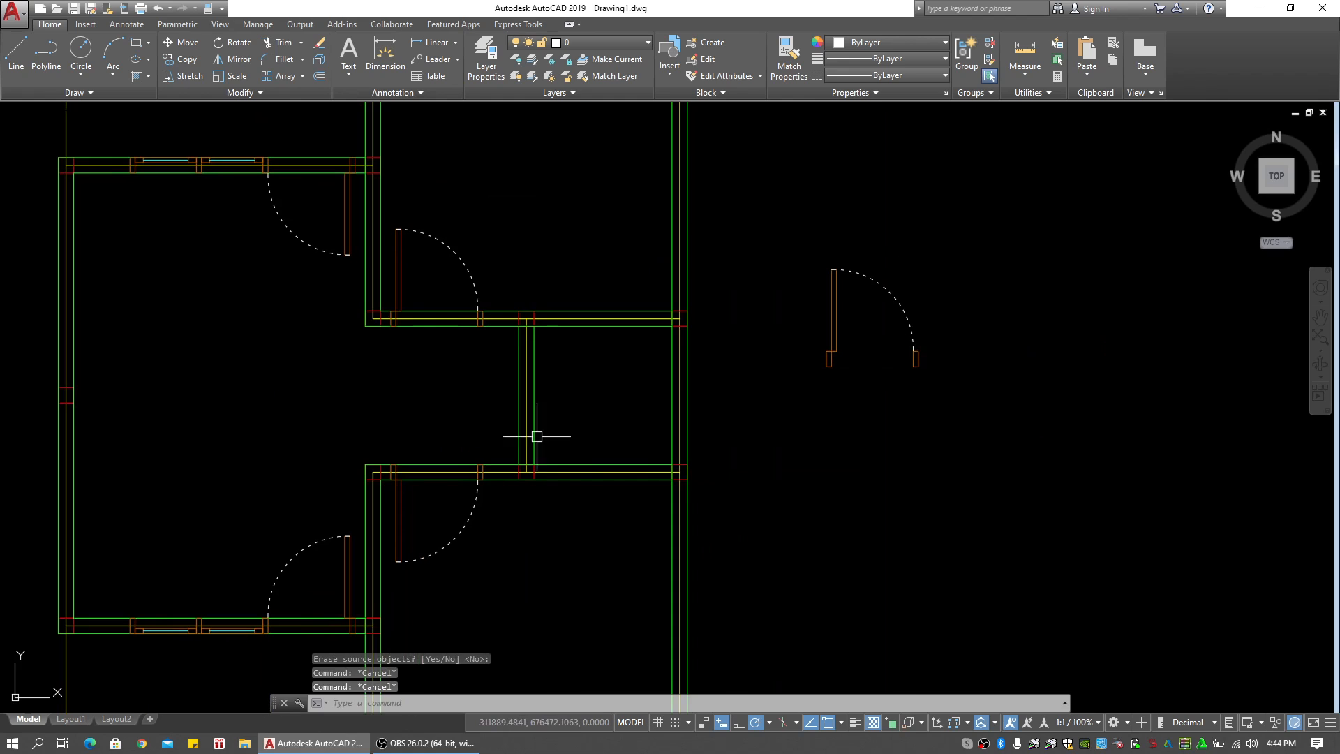
pyautogui.scroll(4, 537, 436)
pyautogui.scroll(-4, 535, 442)
pyautogui.scroll(2, 559, 349)
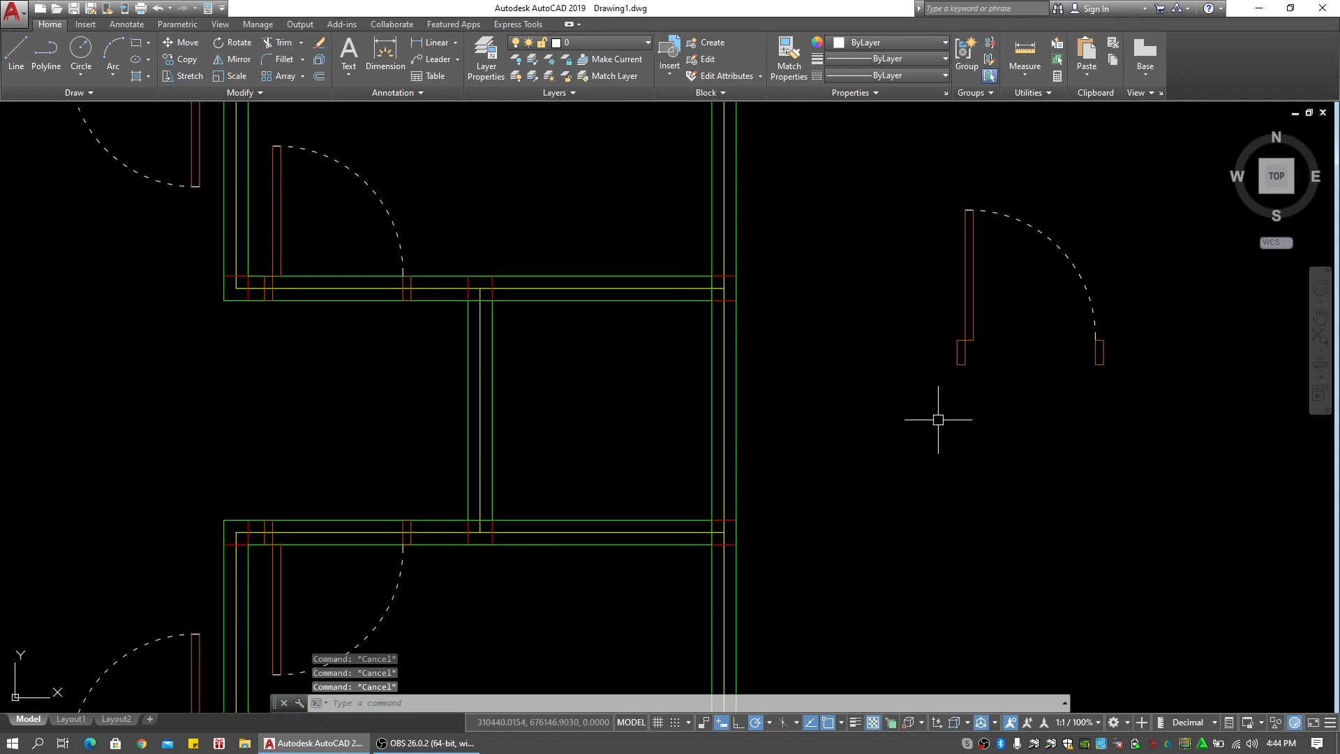
pyautogui.moveTo(938, 420); pyautogui.dragTo(607, 449, button='middle')
pyautogui.scroll(2, 729, 397)
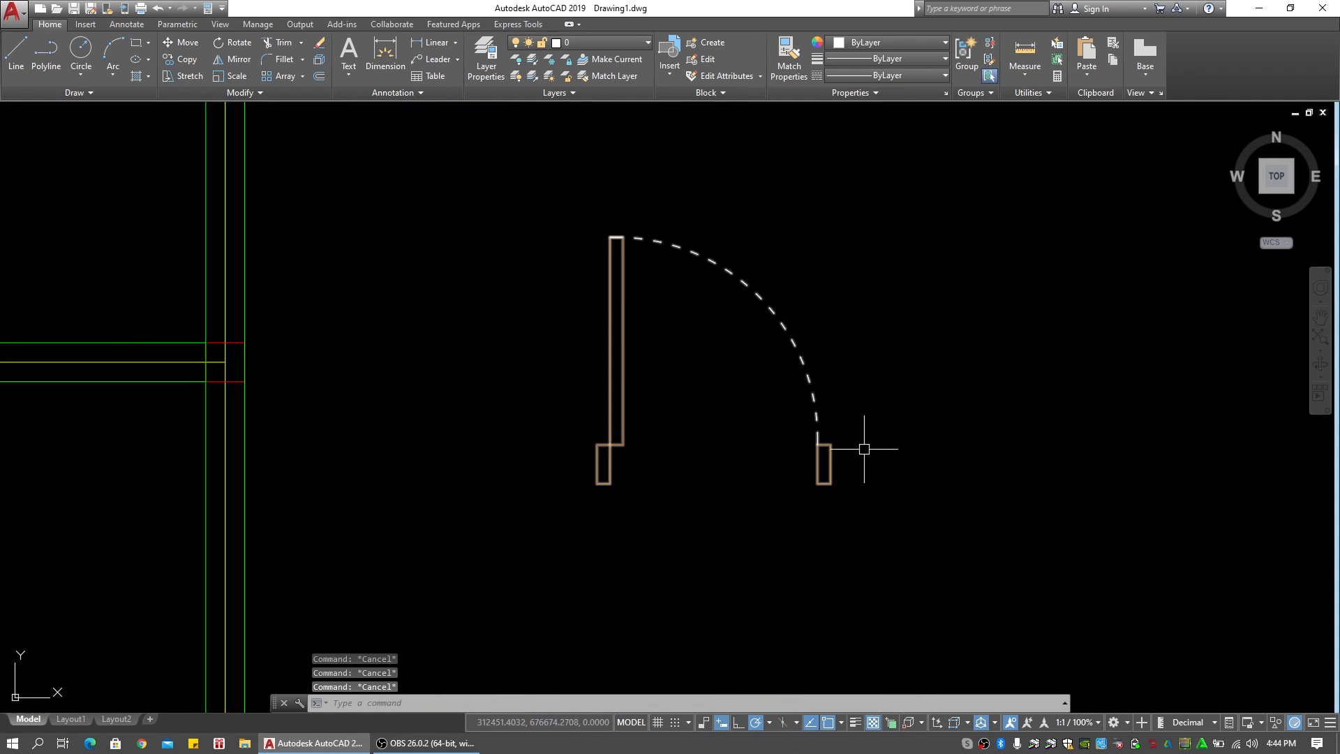
pyautogui.moveTo(864, 448); pyautogui.dragTo(869, 409, button='middle')
pyautogui.write('s')
pyautogui.press('space')
pyautogui.click(876, 505)
pyautogui.click(805, 405)
pyautogui.rightClick(773, 394)
pyautogui.rightClick(774, 393)
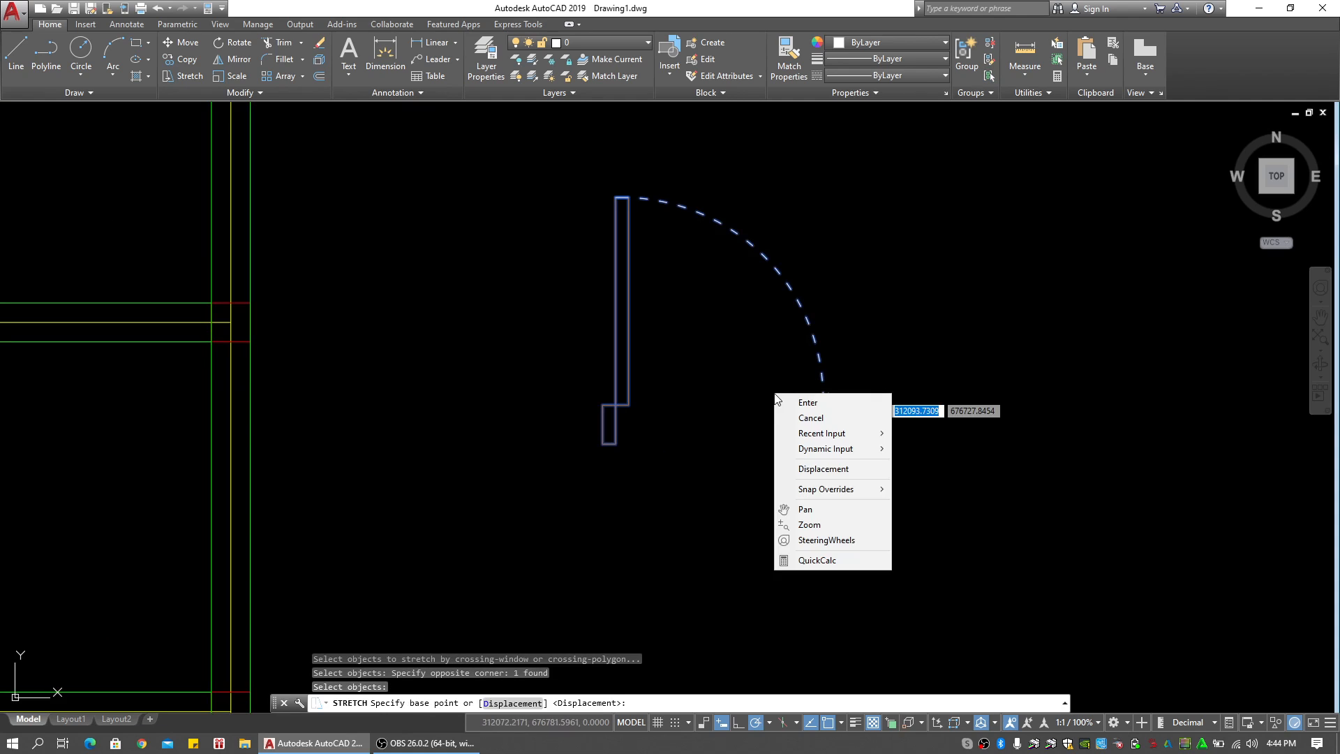
pyautogui.press('Escape')
pyautogui.press('Escape')
pyautogui.press('Escape')
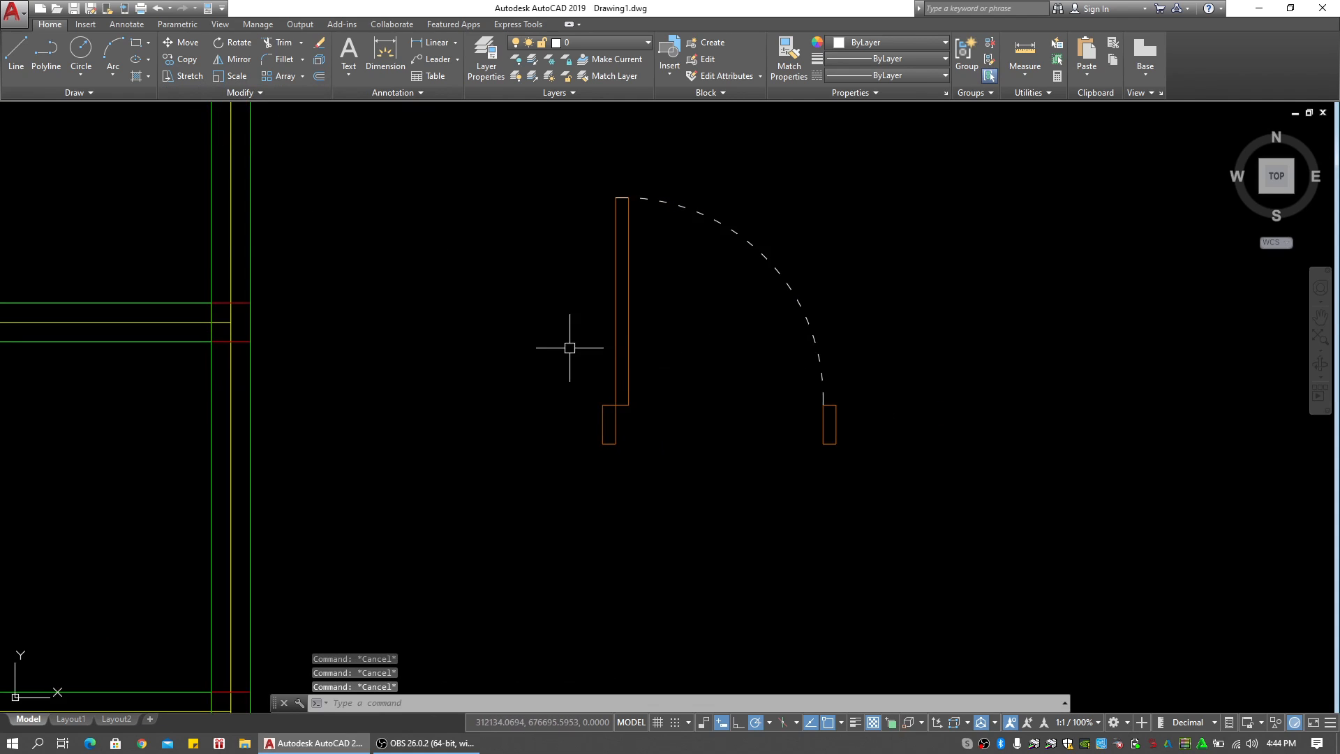
pyautogui.write('s')
pyautogui.press('space')
pyautogui.click(888, 387)
pyautogui.click(768, 481)
pyautogui.rightClick(831, 492)
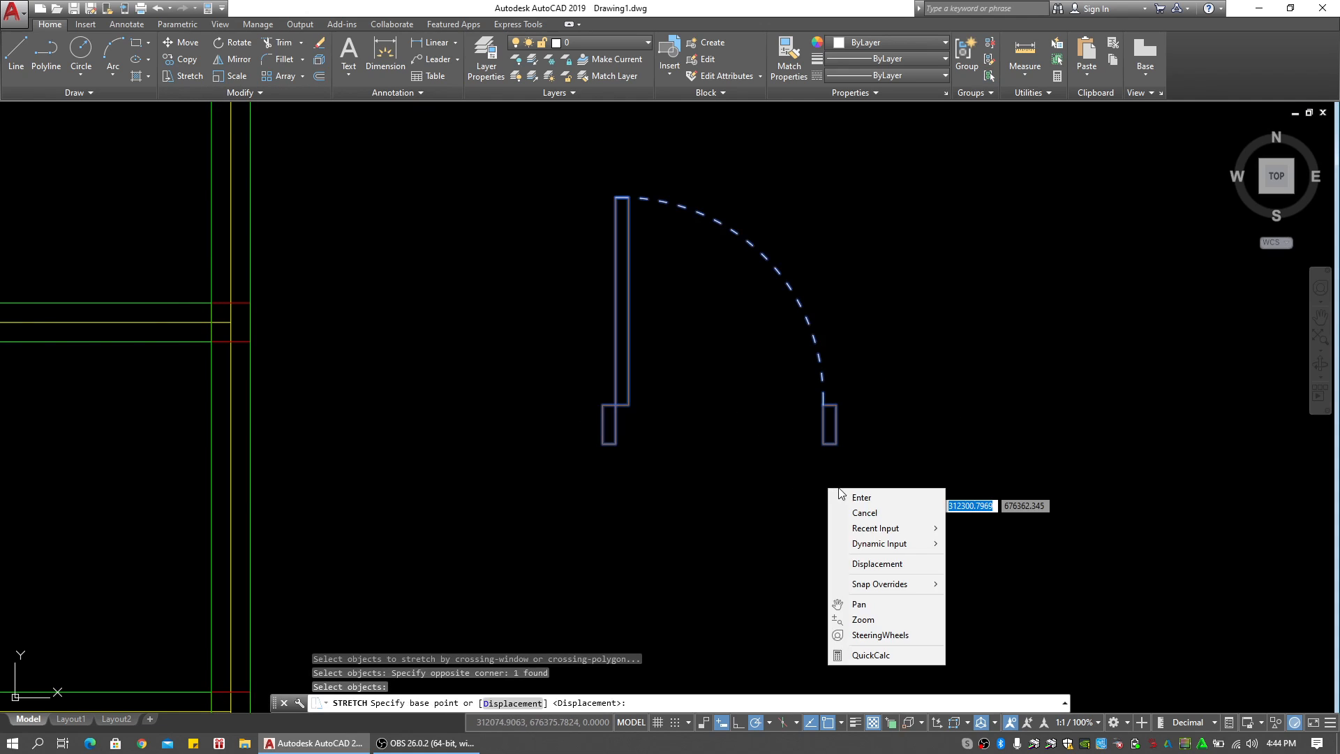
pyautogui.click(847, 500)
pyautogui.click(846, 484)
pyautogui.press('Escape')
pyautogui.press('Escape')
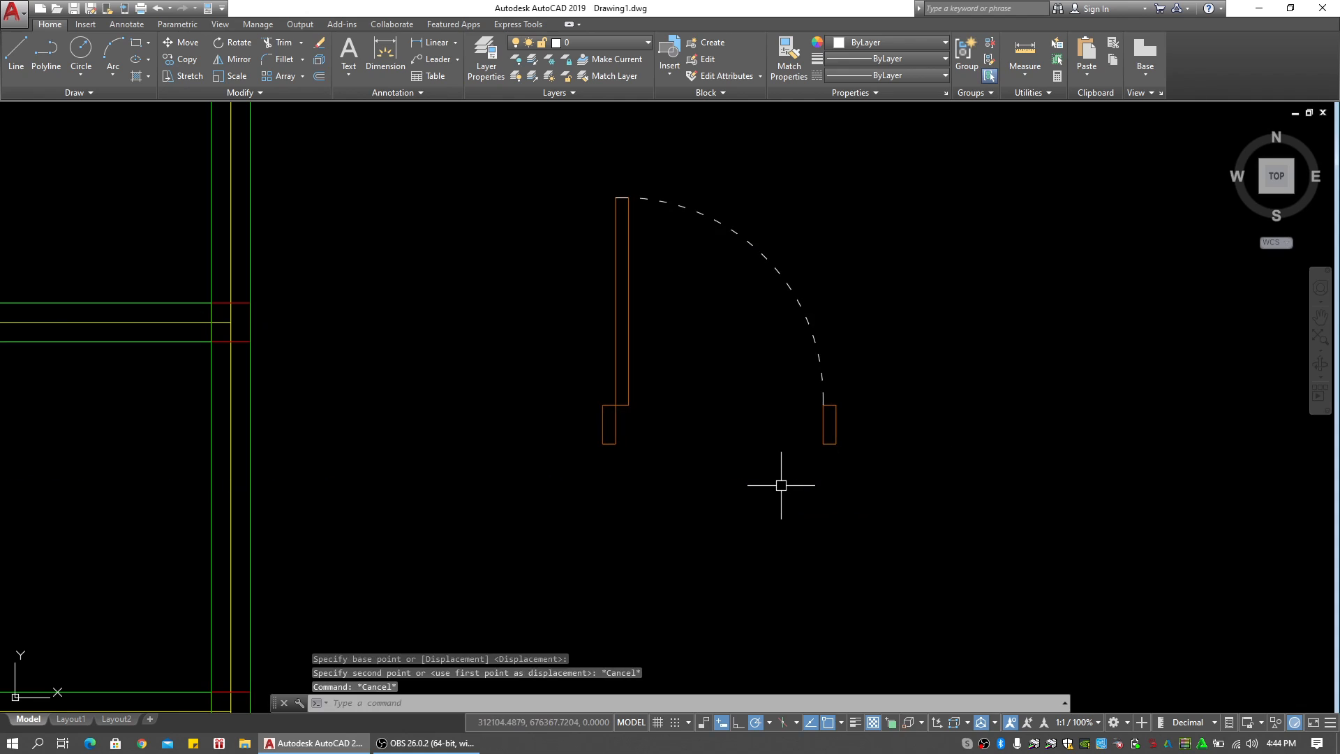
pyautogui.press('space')
pyautogui.click(882, 376)
pyautogui.click(770, 485)
pyautogui.press('space')
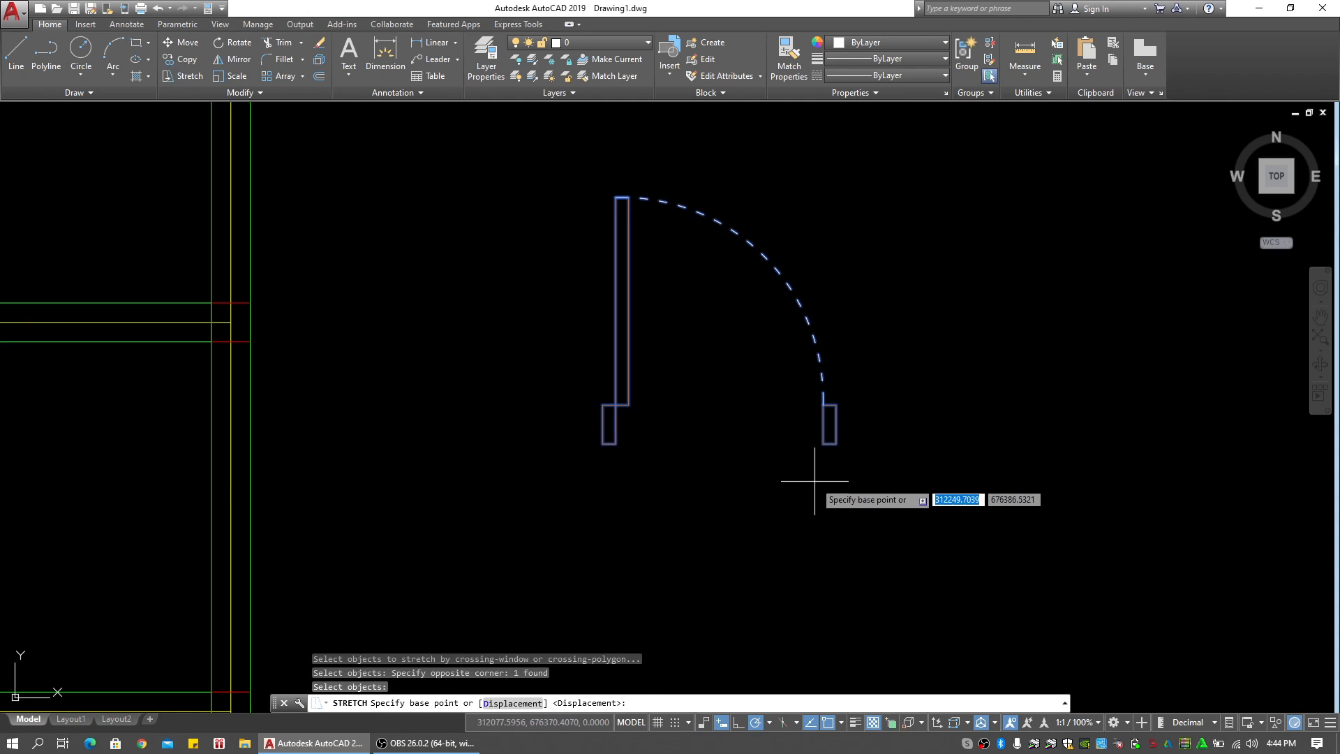
pyautogui.click(799, 478)
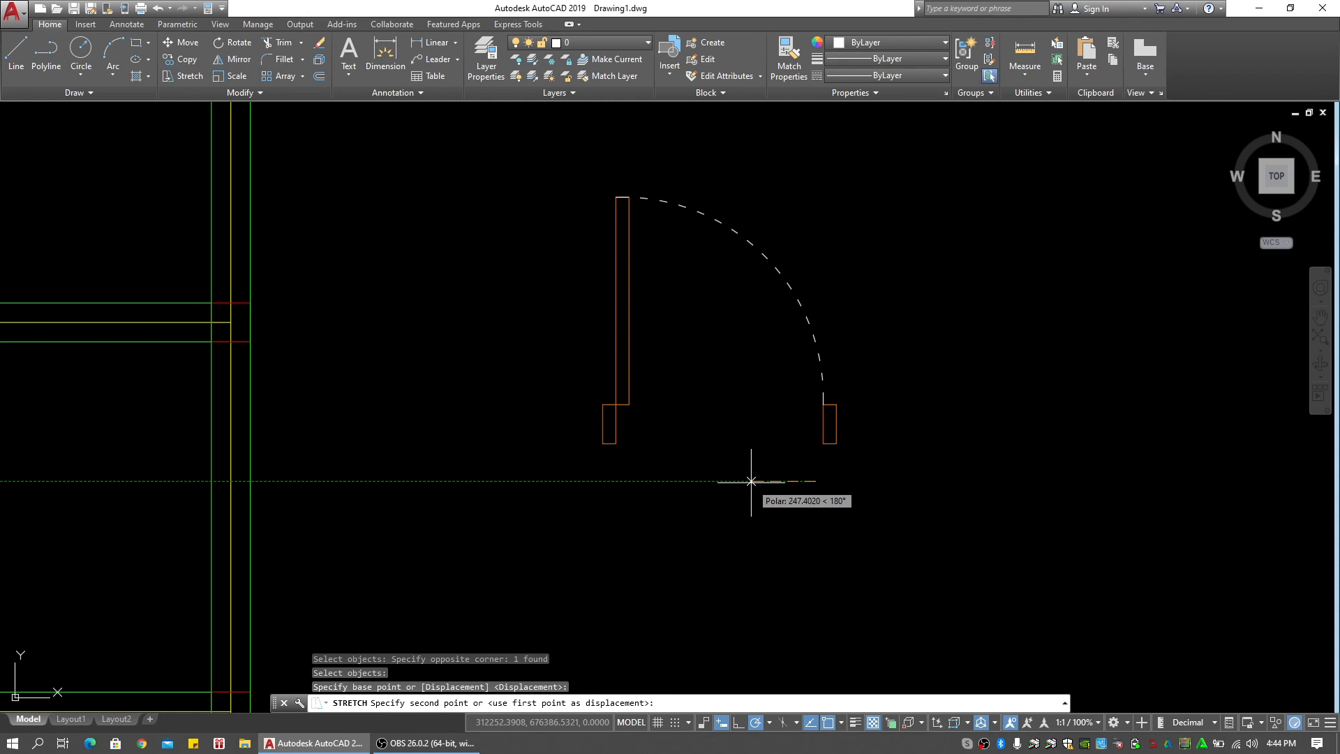
pyautogui.press('Escape')
# Explode the spare door block standing outside the floor plan into separate objects
pyautogui.click(824, 376)
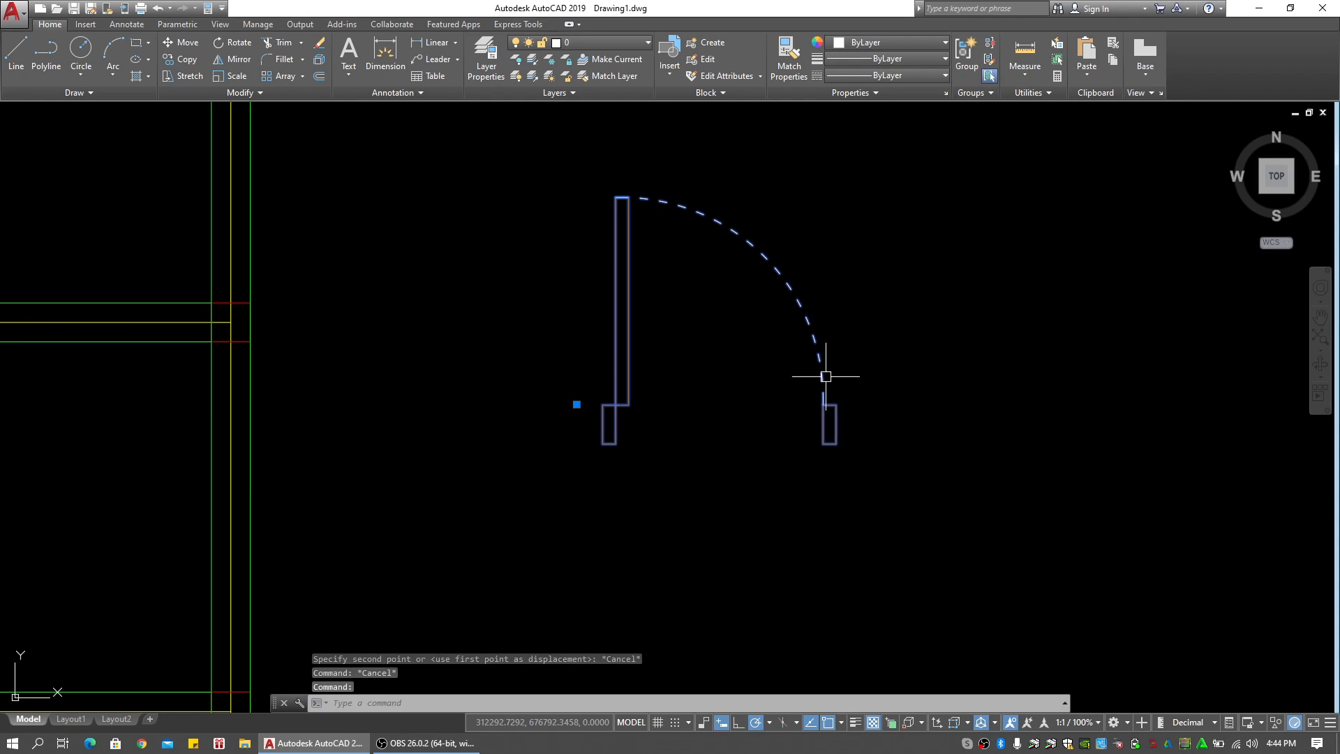
pyautogui.write('x')
pyautogui.press('space')
pyautogui.press('Escape')
pyautogui.press('Escape')
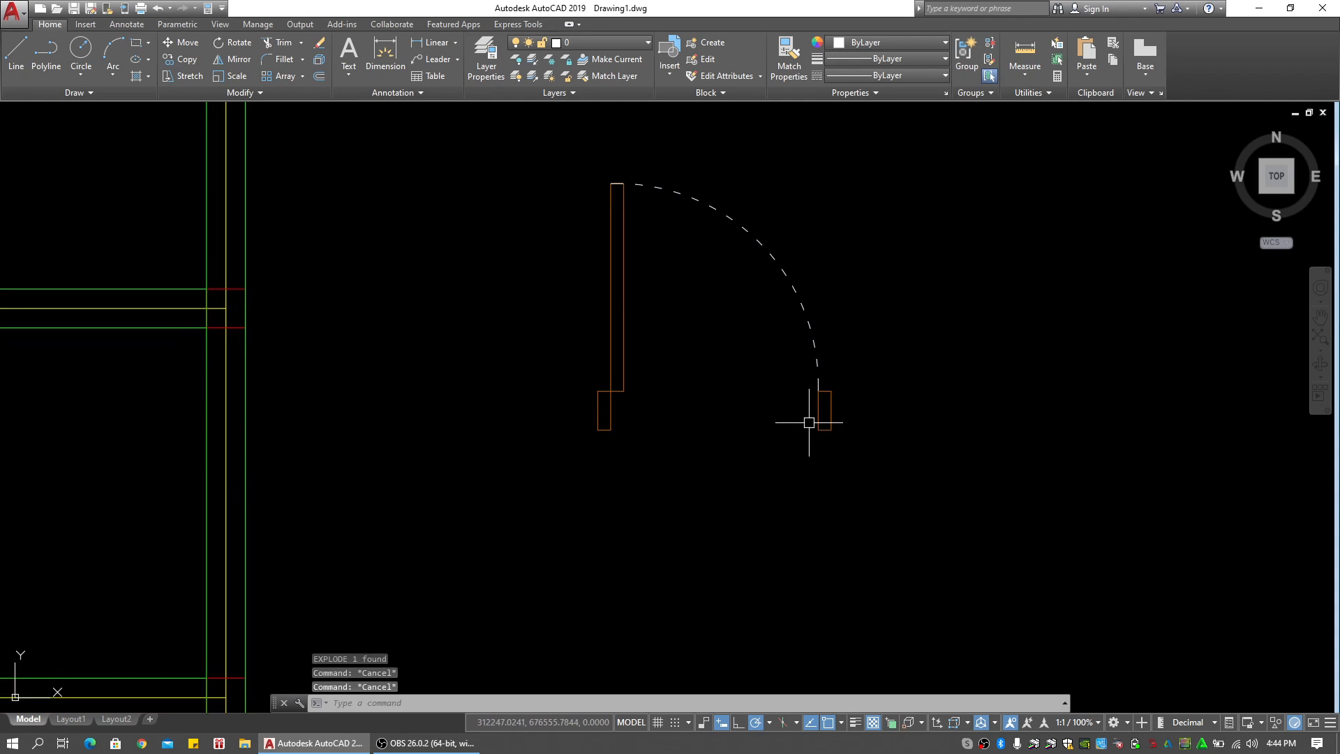
# Stretch the spare door's right jamb and the attached end of the swing arc 100 mm to the left
pyautogui.write('s')
pyautogui.press('space')
pyautogui.click(876, 374)
pyautogui.click(771, 480)
pyautogui.press('space')
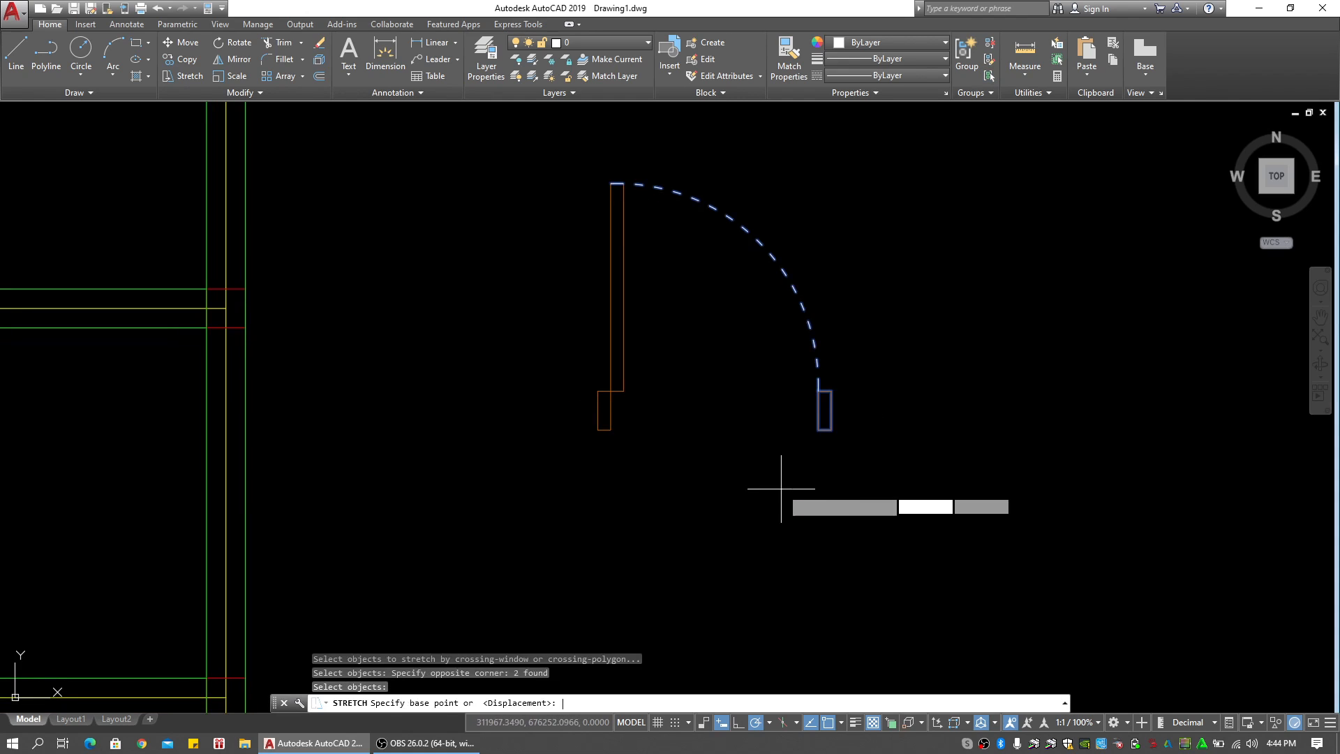
pyautogui.click(792, 478)
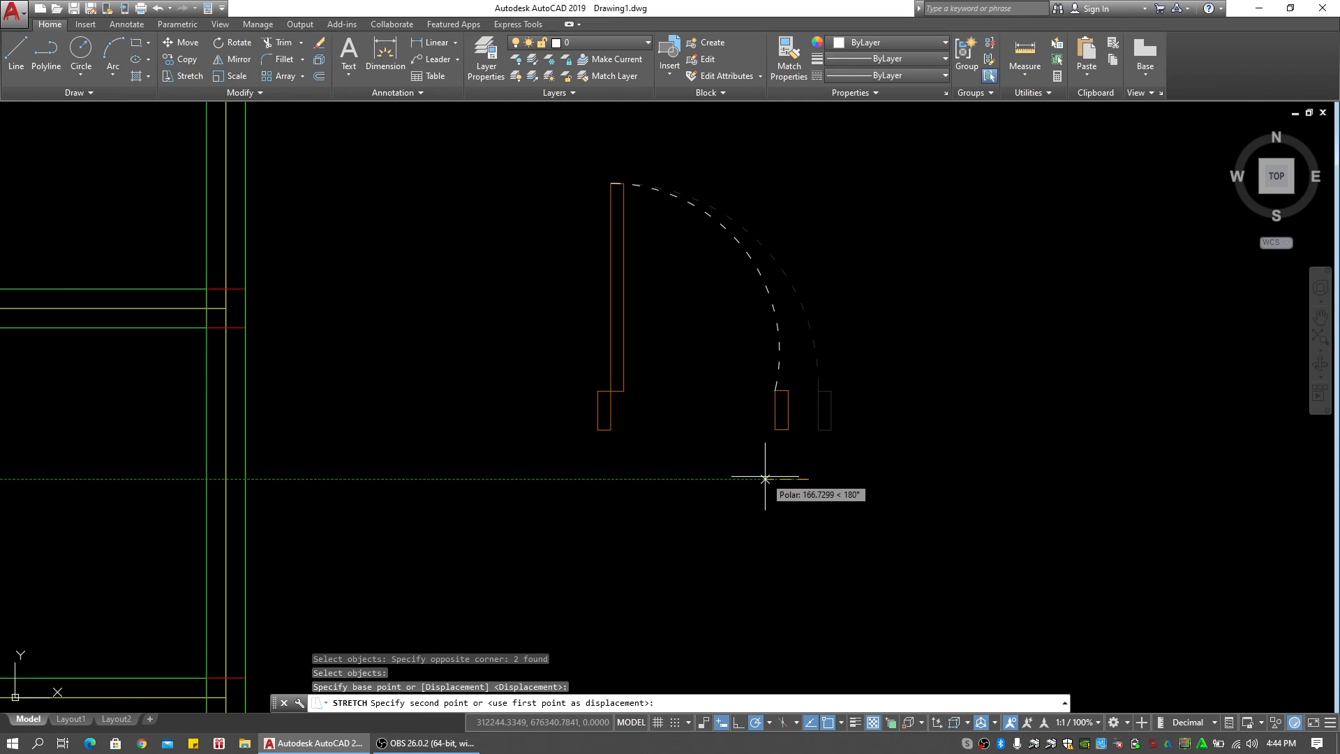
pyautogui.write('100')
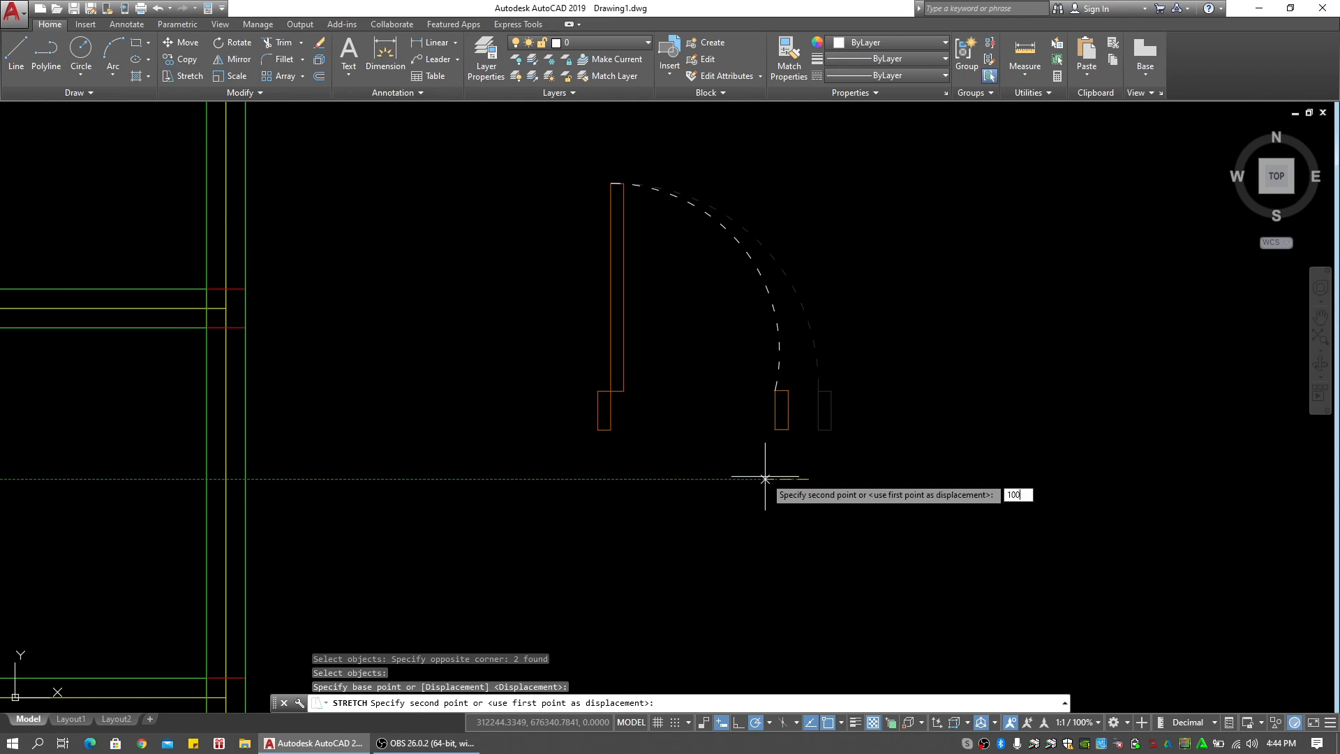
pyautogui.press('Return')
pyautogui.press('Return')
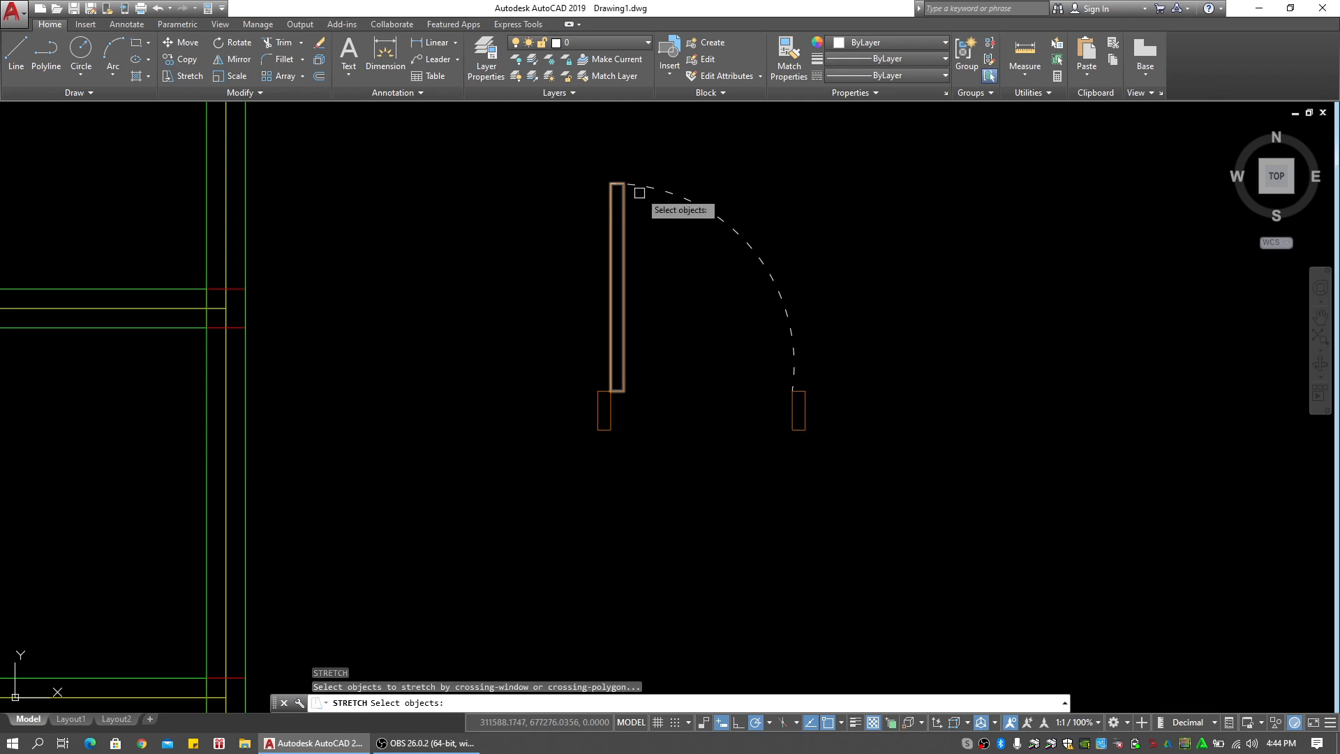
pyautogui.click(652, 164)
pyautogui.click(549, 207)
pyautogui.rightClick(558, 223)
pyautogui.click(559, 219)
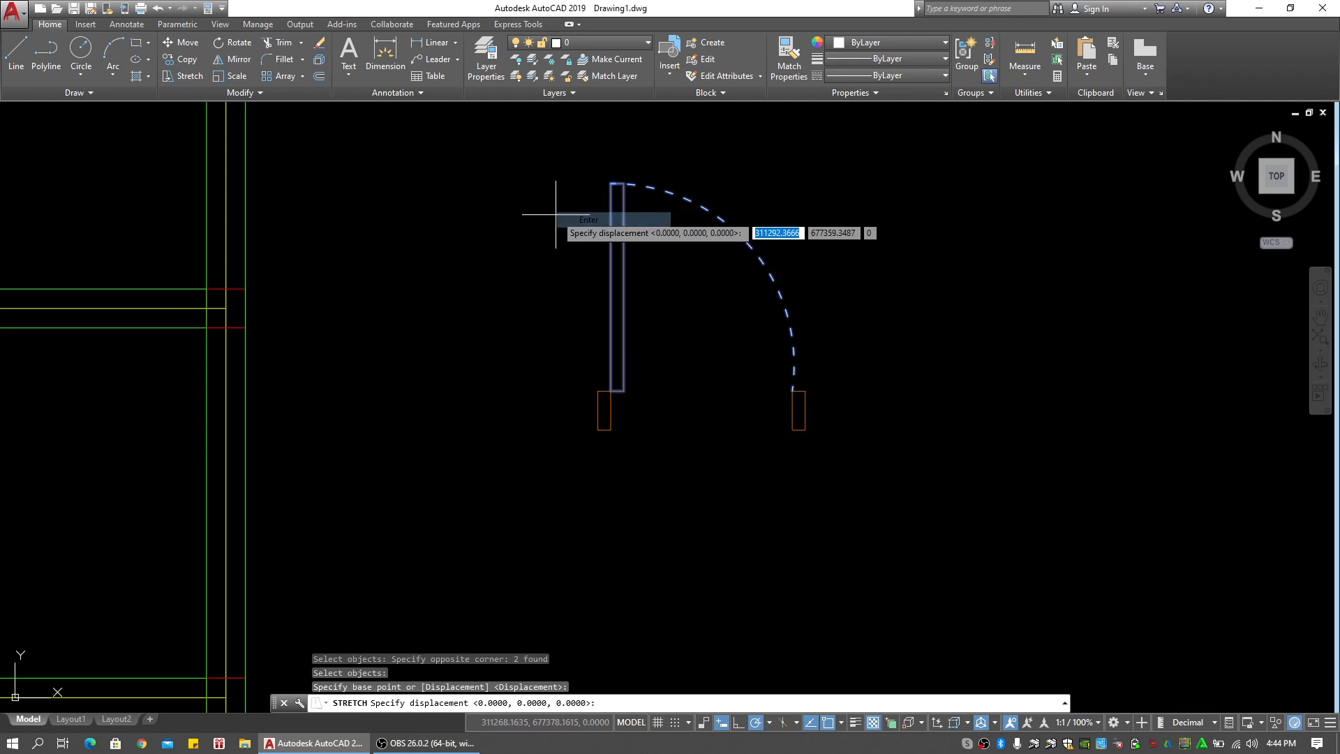
pyautogui.press('Return')
pyautogui.hotkey('ctrl', 'z')
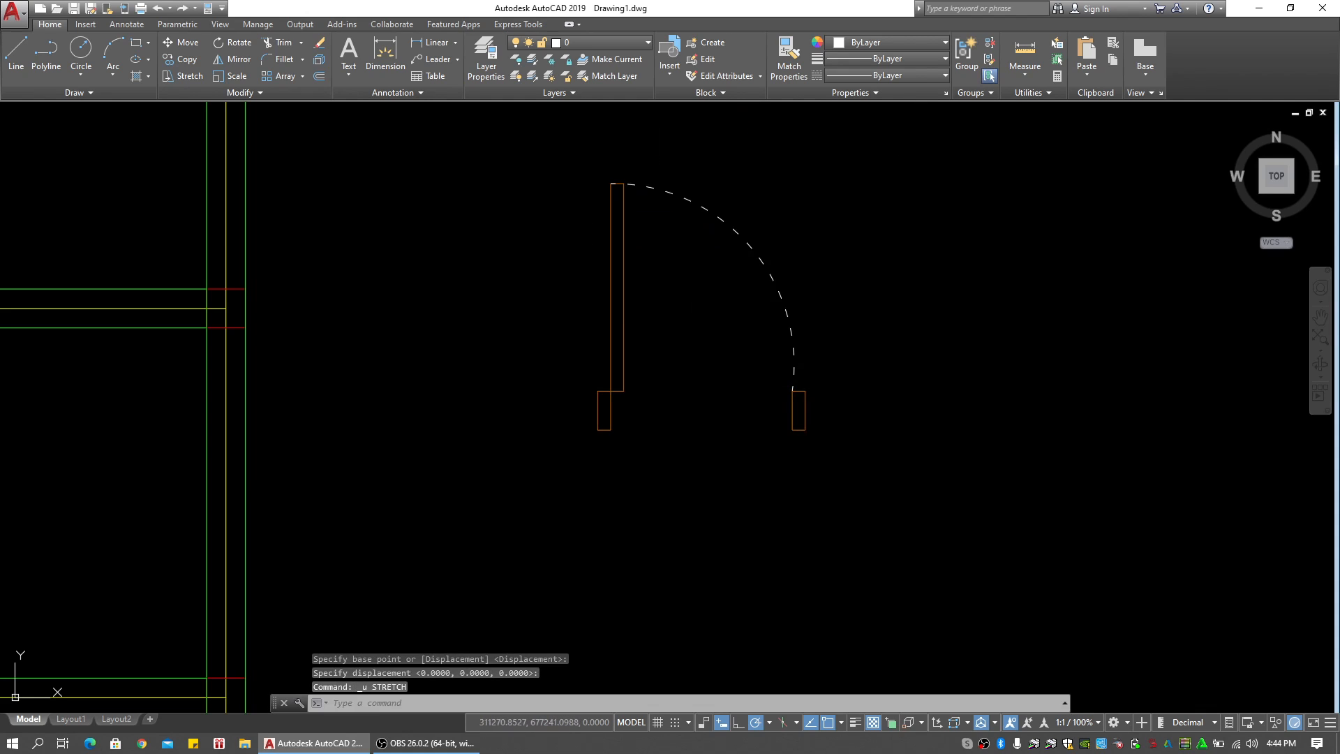
# Stretch the top of the spare door's leaf and the attached arc end 100 mm downward
pyautogui.press('Return')
pyautogui.click(672, 158)
pyautogui.click(577, 226)
pyautogui.press('Return')
pyautogui.click(561, 231)
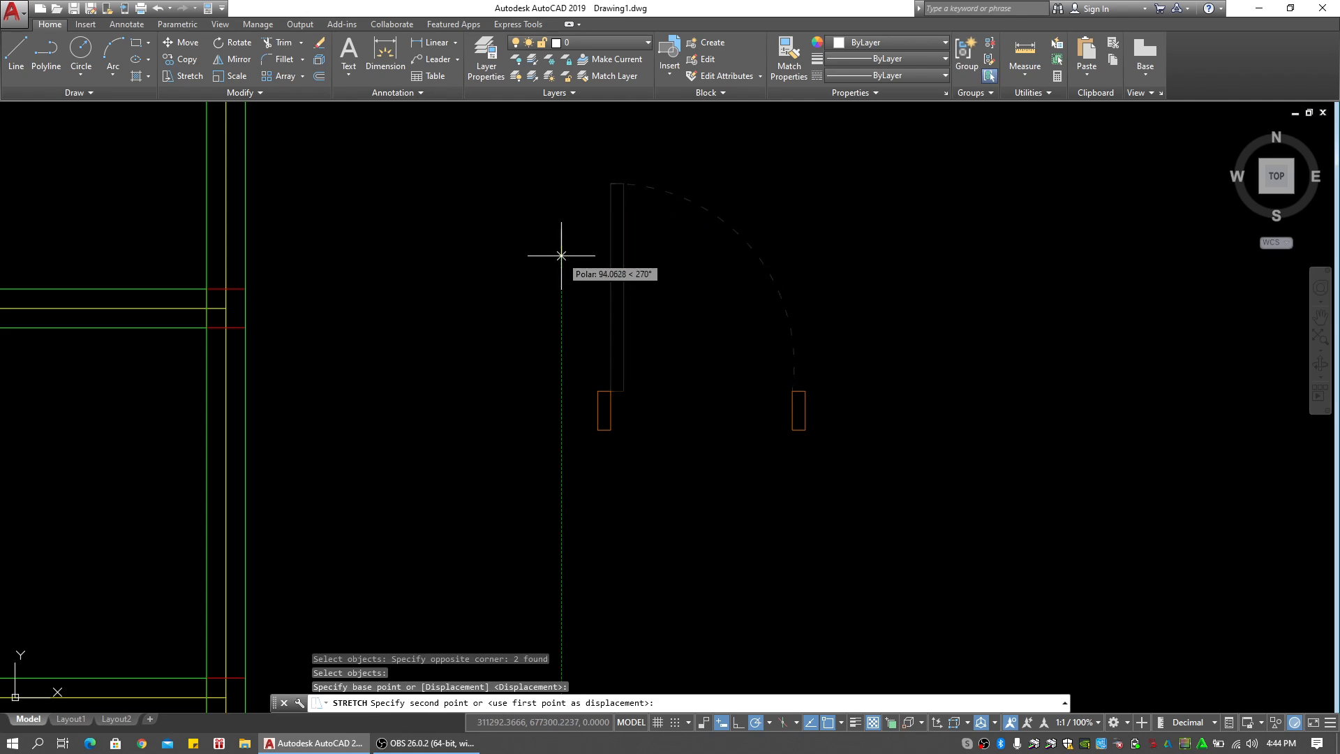
pyautogui.press('Escape')
pyautogui.press('Escape')
pyautogui.press('Escape')
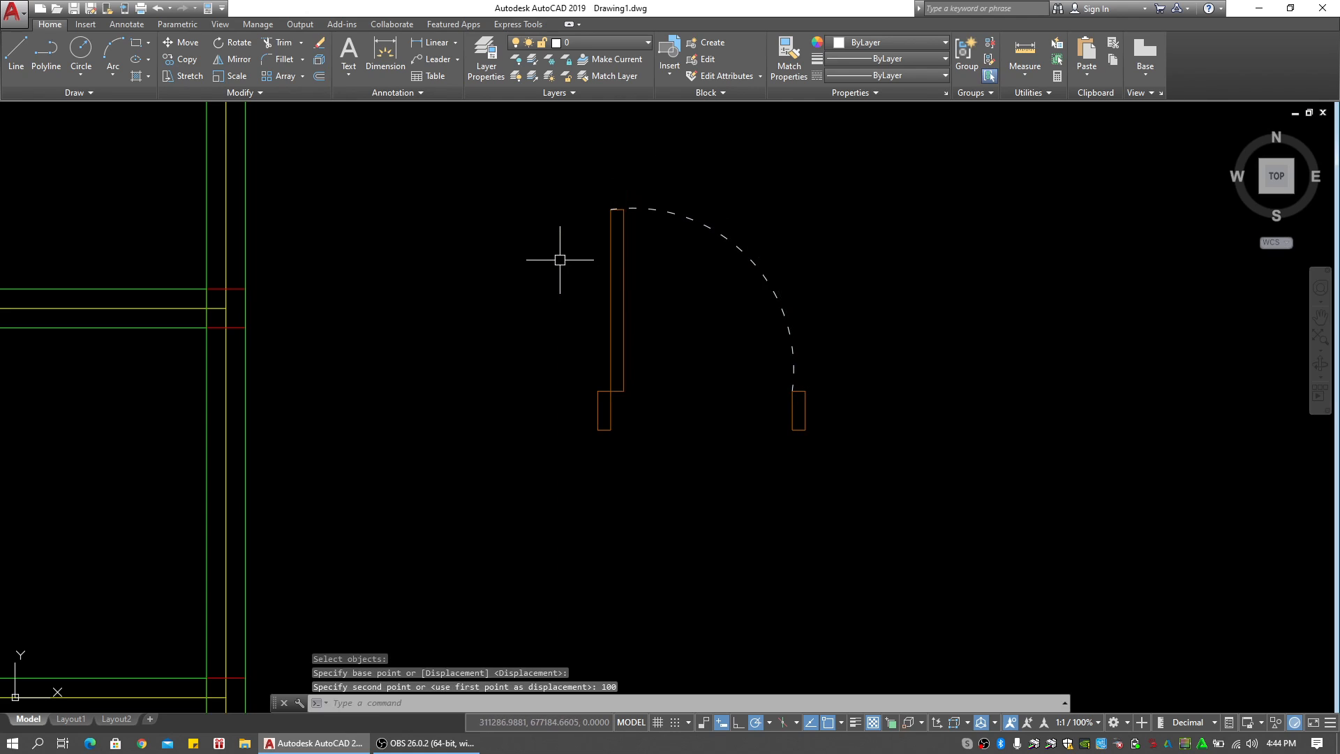
# Draw a three-point arc through the leaf's two top corners, ending at the right jamb's top-left corner
pyautogui.write('a')
pyautogui.press('Return')
pyautogui.scroll(6, 621, 222)
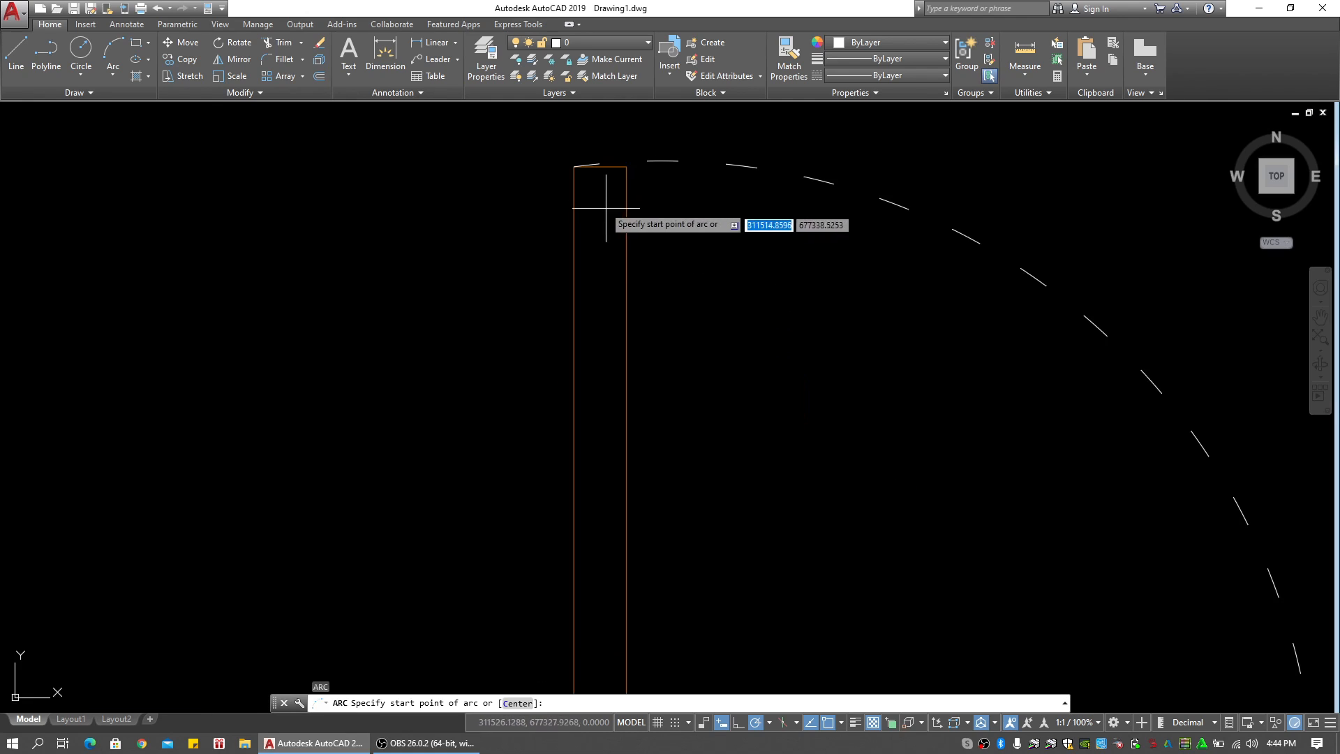
pyautogui.click(574, 167)
pyautogui.click(626, 168)
pyautogui.scroll(-5, 659, 180)
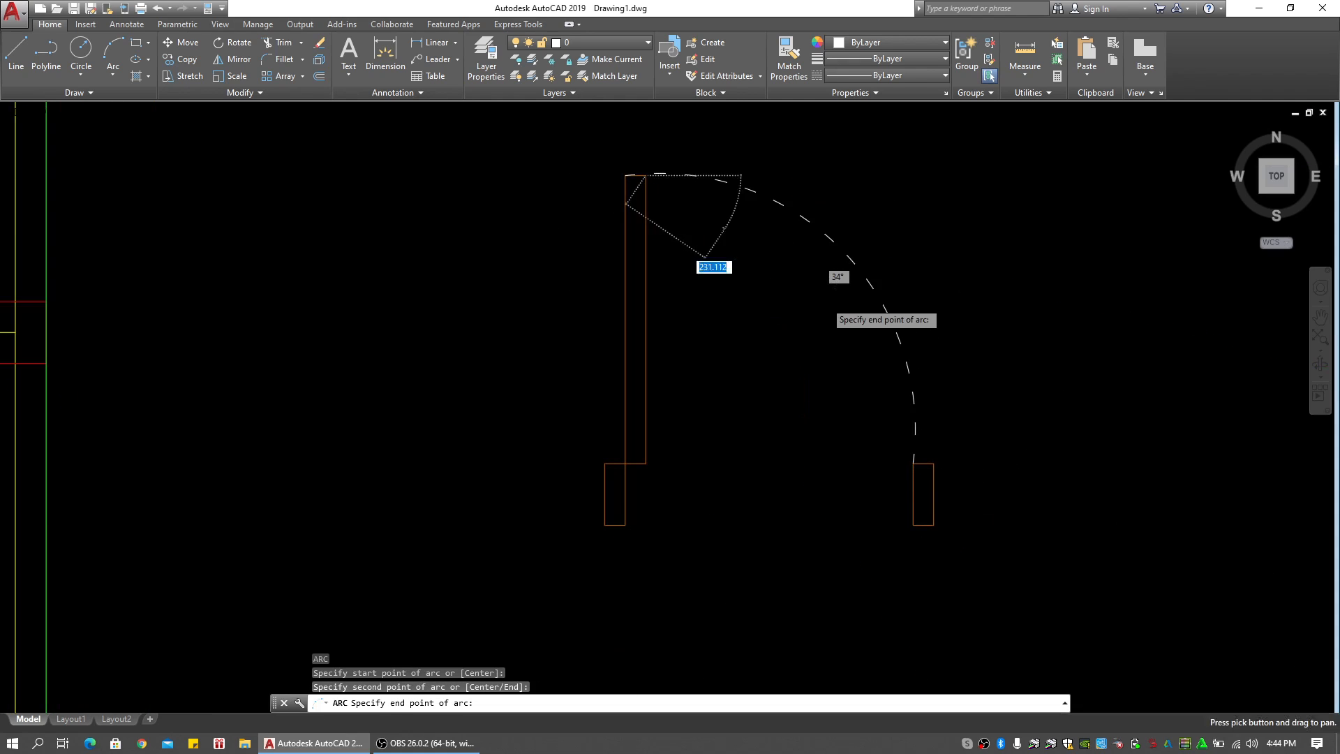
pyautogui.click(913, 464)
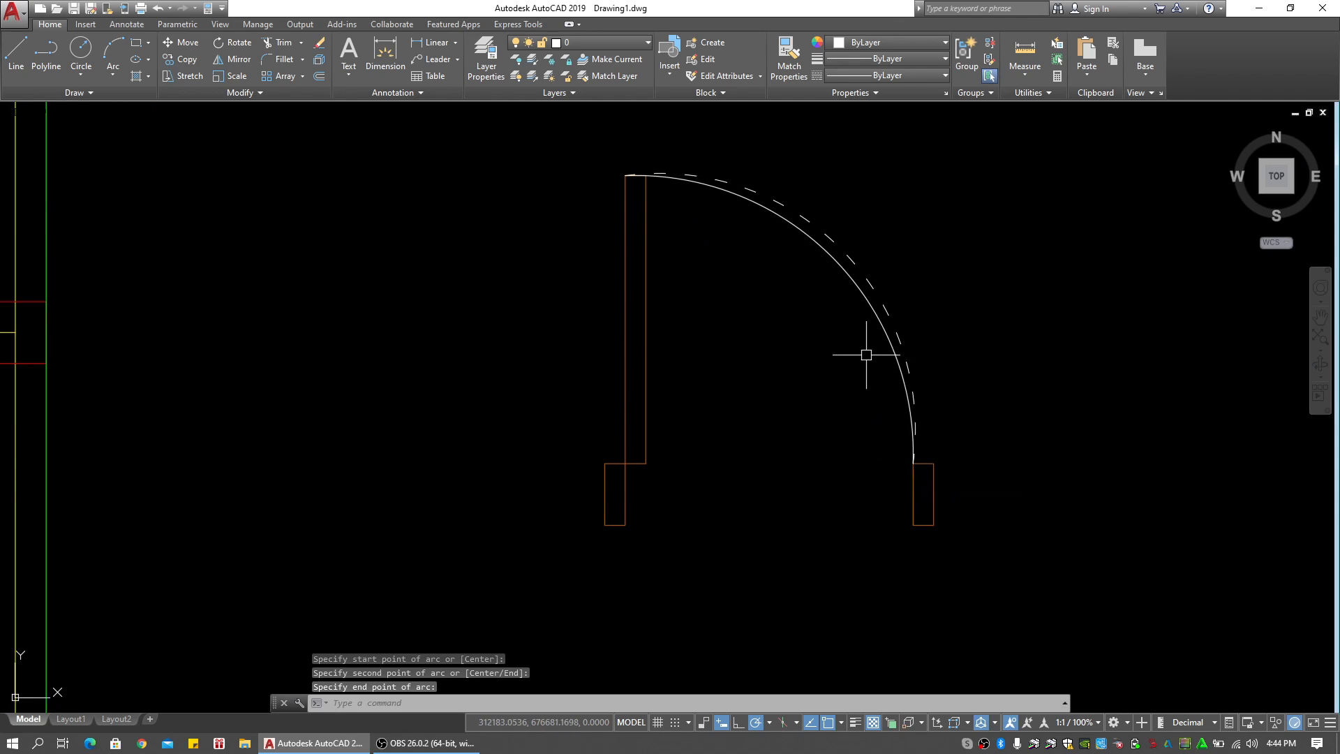
pyautogui.press('Escape')
pyautogui.press('Escape')
# Match the new swing arc's properties to those of the old dashed arc
pyautogui.scroll(3, 867, 353)
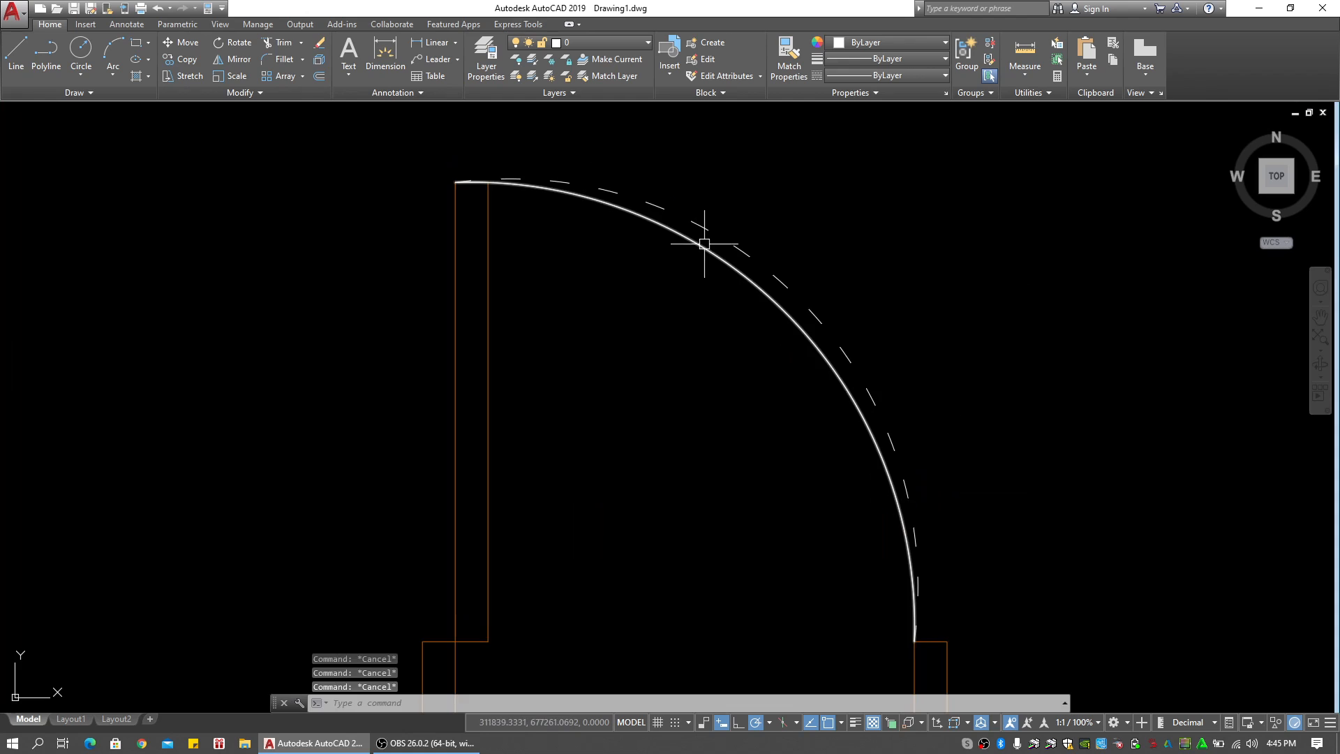
pyautogui.click(704, 241)
pyautogui.press('Escape')
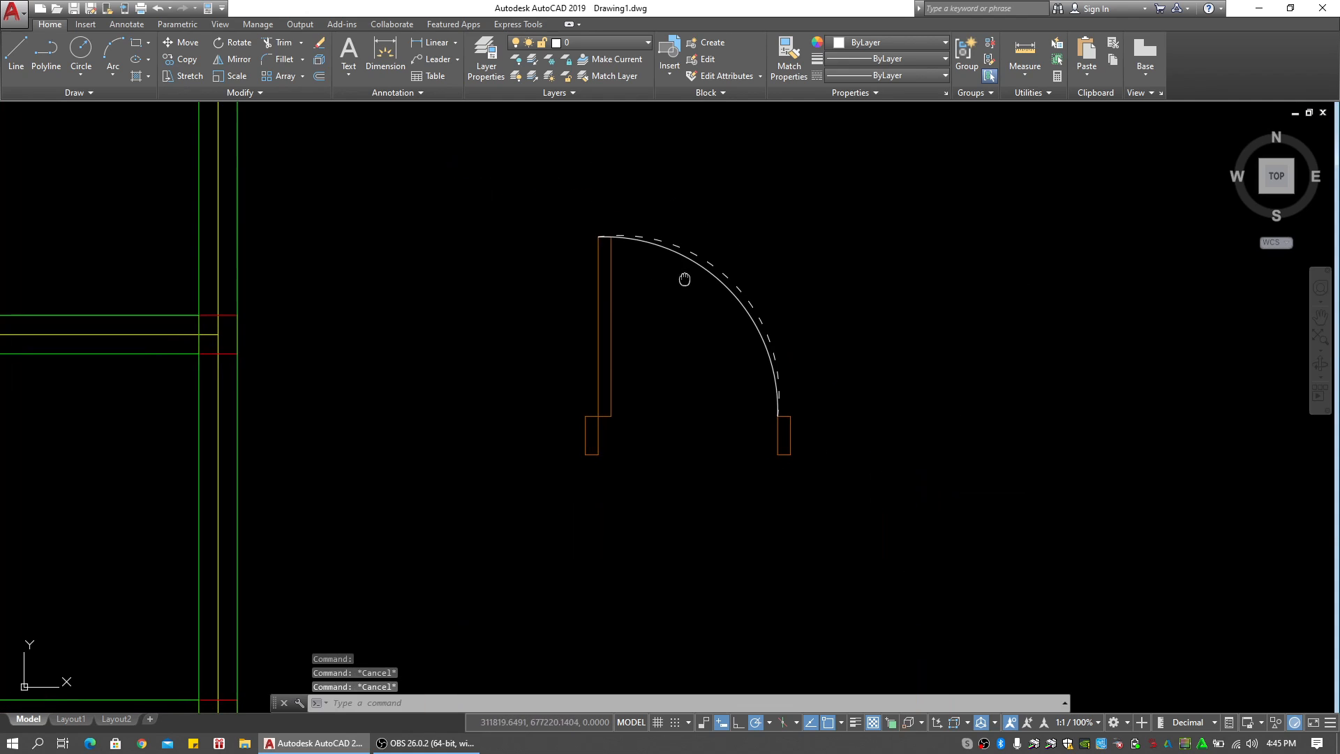
pyautogui.scroll(-4, 687, 273)
pyautogui.scroll(2, 688, 270)
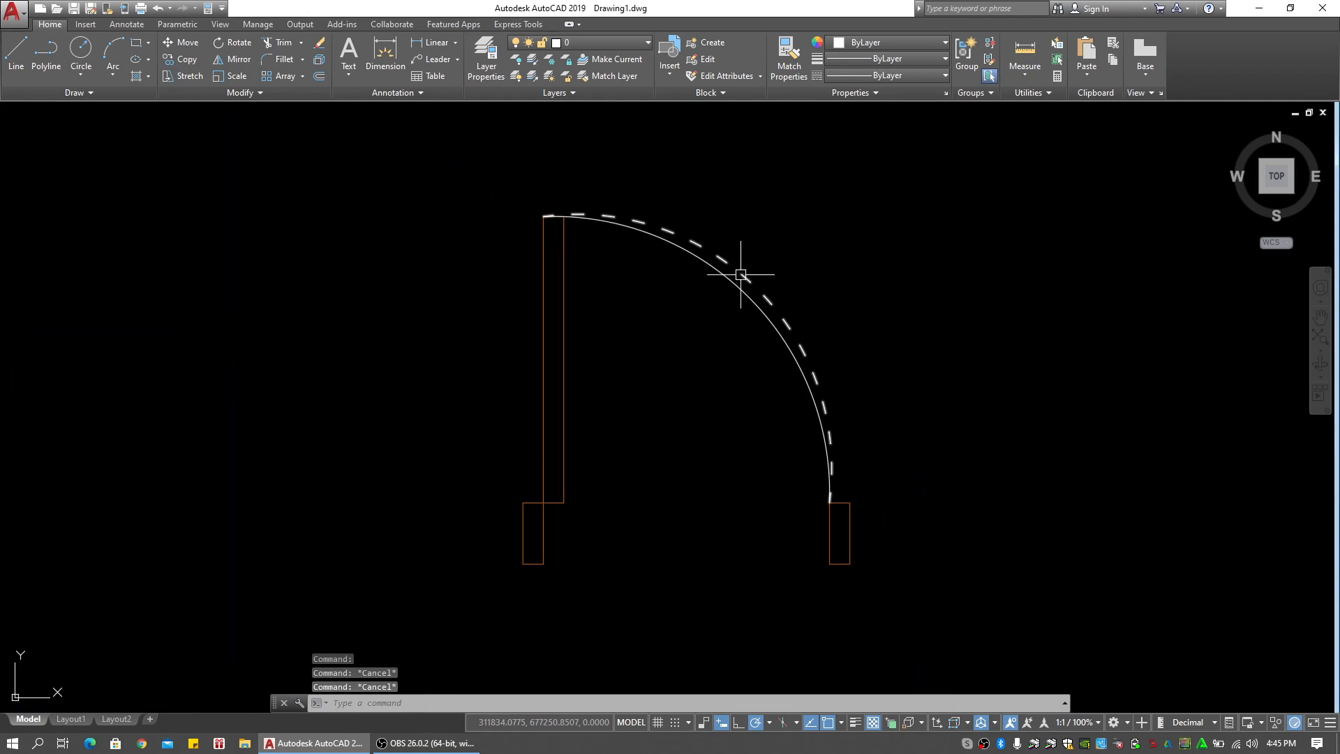
pyautogui.moveTo(742, 270); pyautogui.dragTo(769, 246, button='middle')
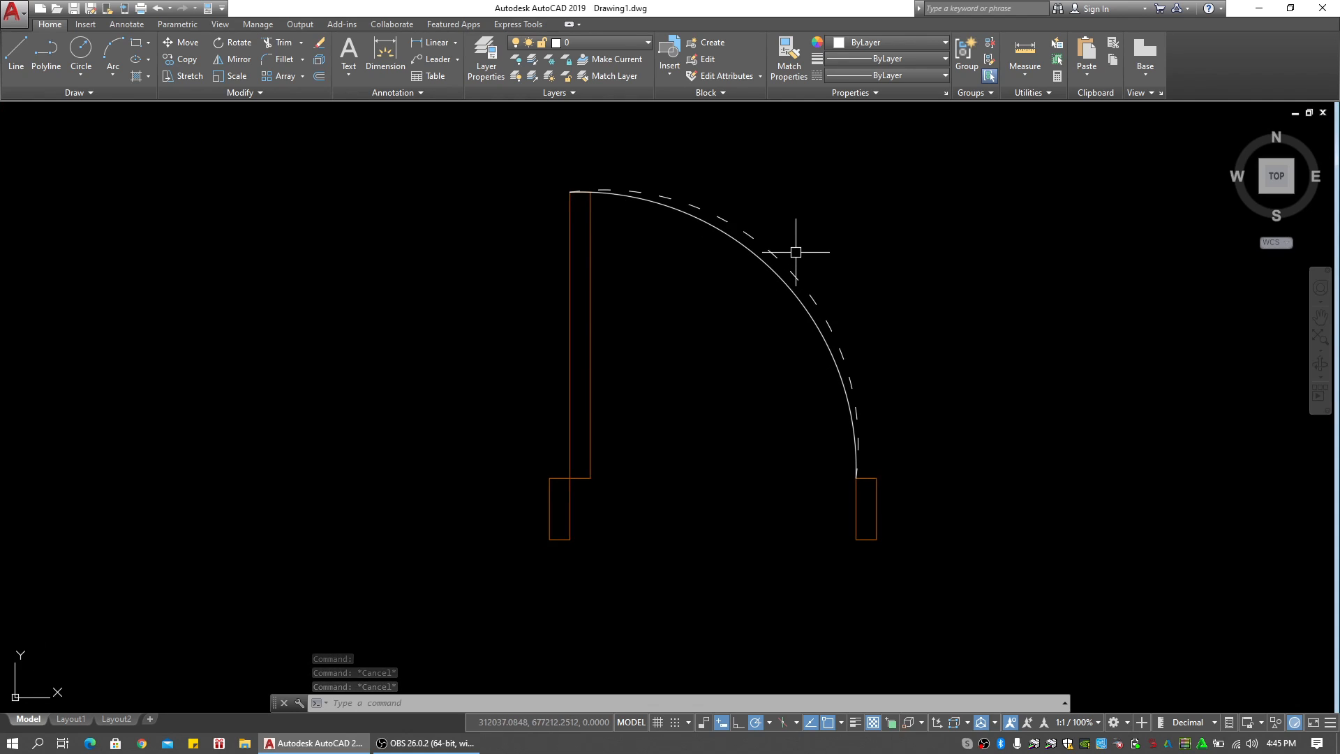
pyautogui.write('ma')
pyautogui.press('space')
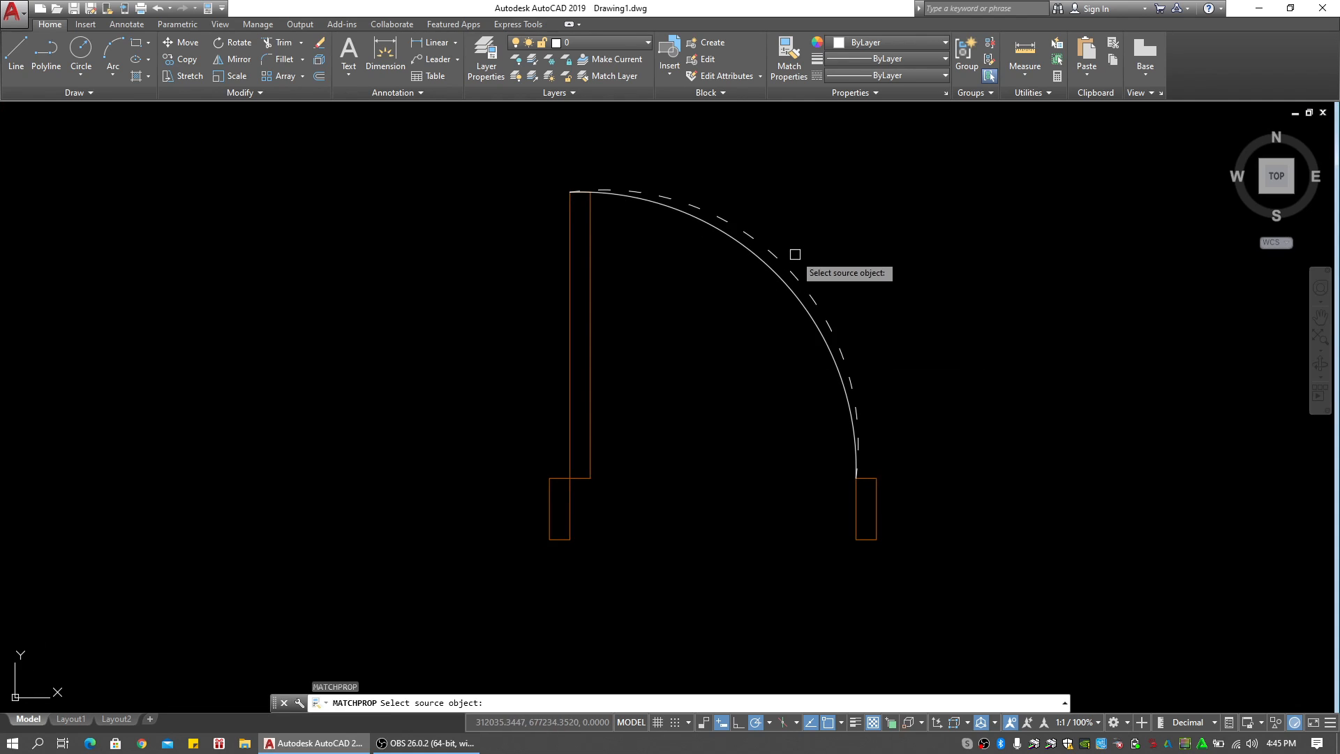
pyautogui.moveTo(791, 271); pyautogui.dragTo(792, 248, button='middle')
pyautogui.scroll(2, 788, 245)
pyautogui.click(798, 256)
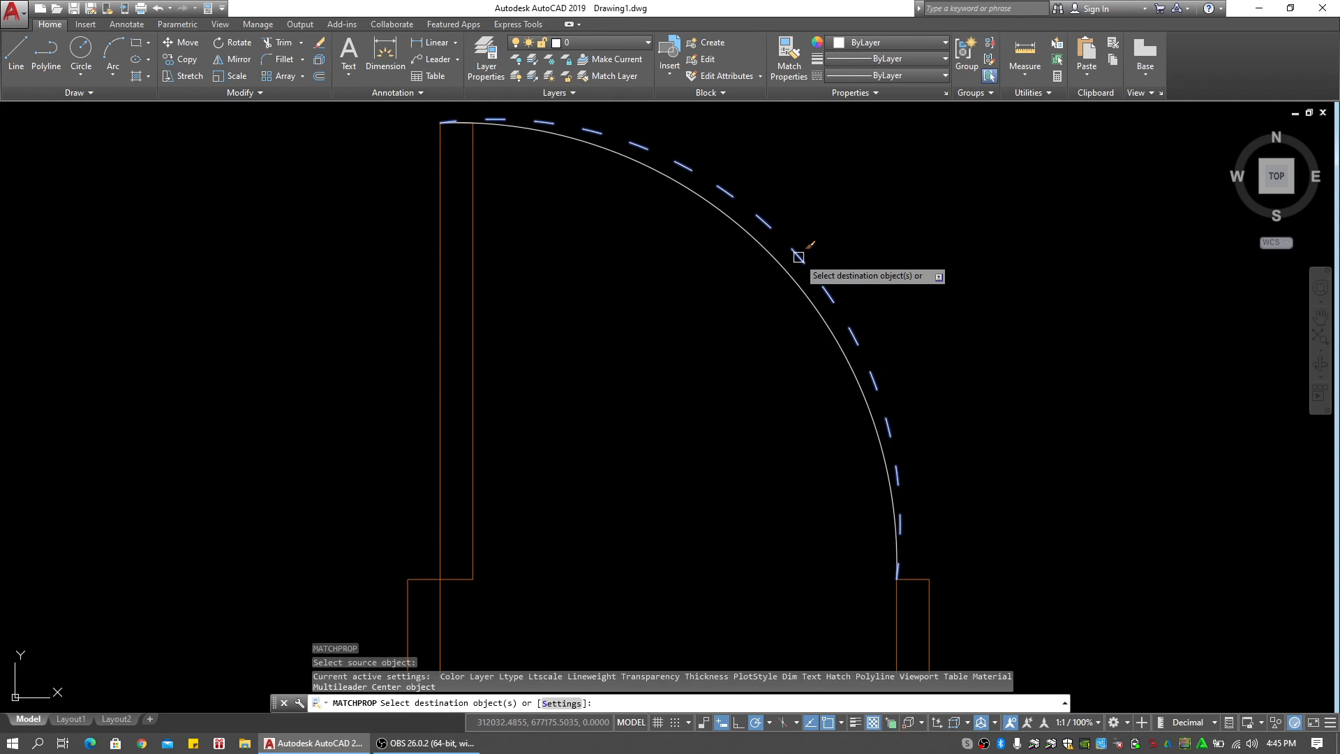
pyautogui.press('space')
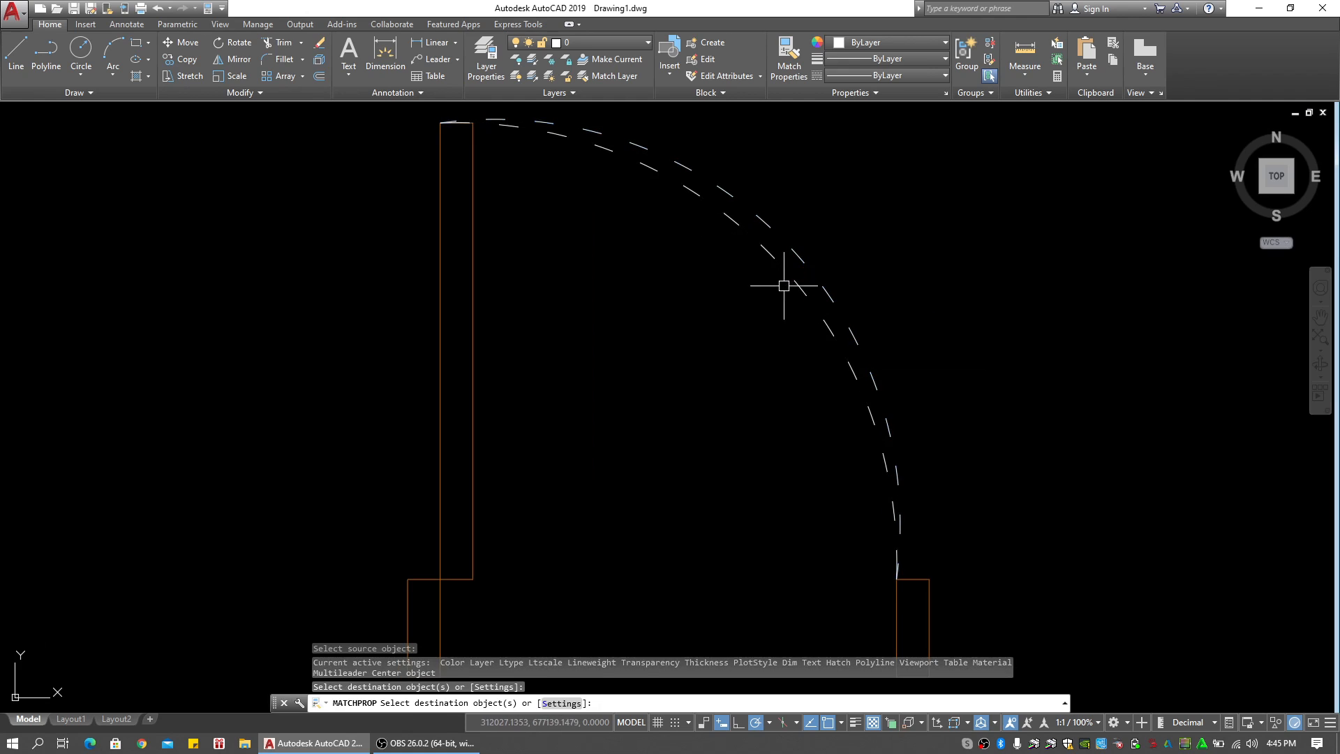
pyautogui.press('Escape')
pyautogui.press('Escape')
# Erase the old, distorted swing arc of the spare door
pyautogui.click(796, 251)
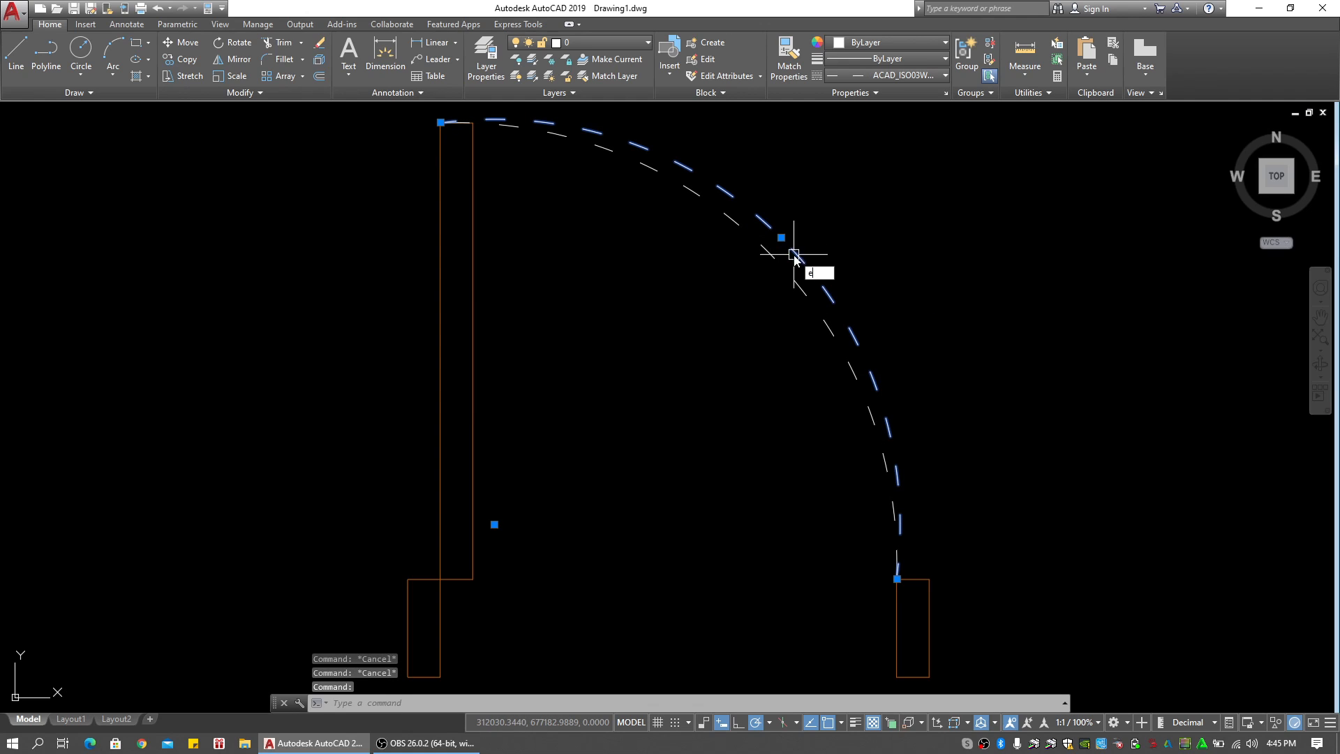
pyautogui.press('Escape')
pyautogui.scroll(-10, 726, 299)
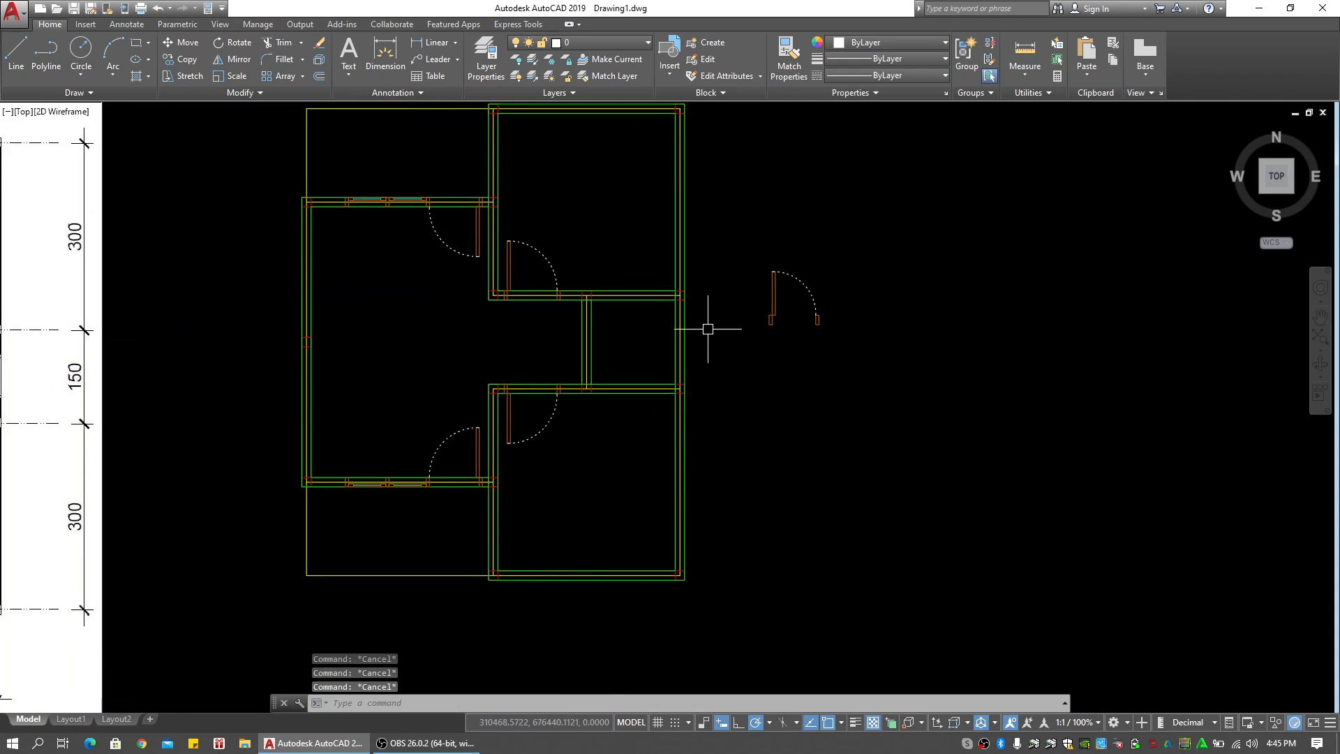
pyautogui.scroll(4, 707, 329)
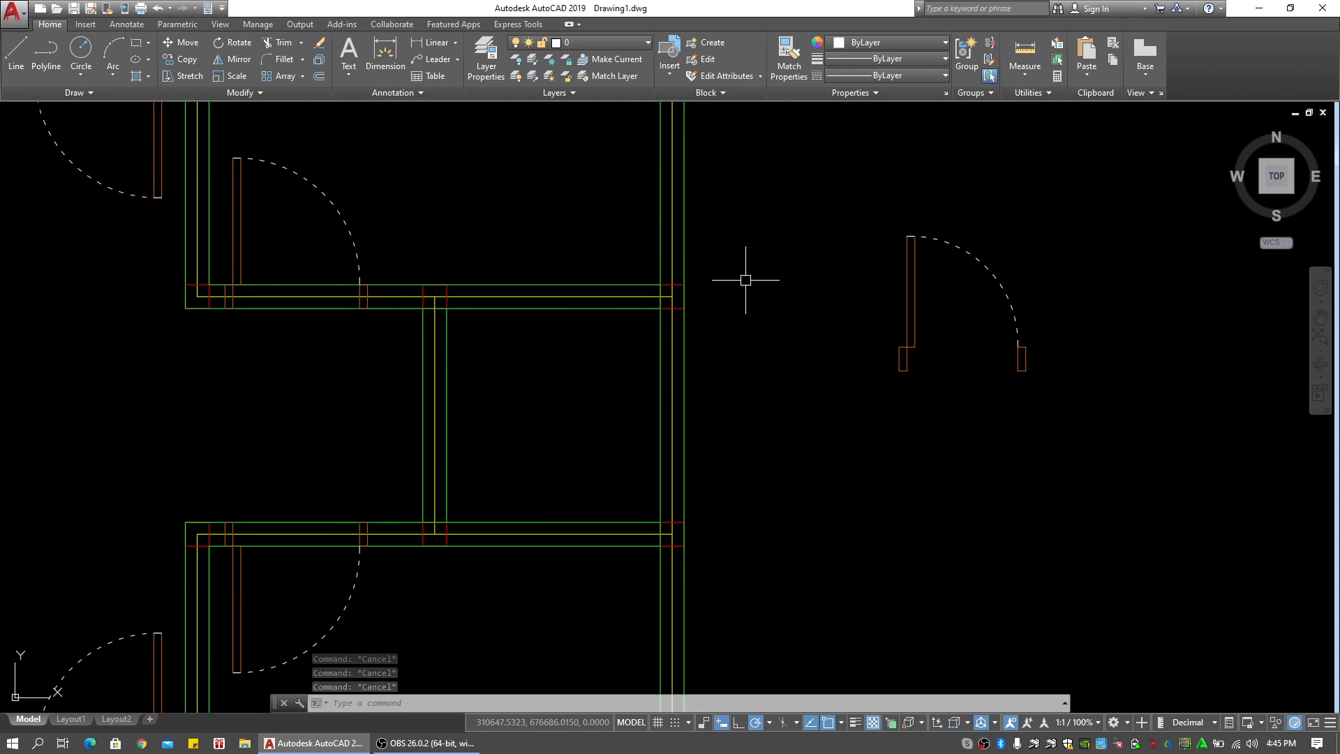
pyautogui.scroll(-4, 744, 281)
pyautogui.moveTo(747, 286); pyautogui.dragTo(753, 316, button='middle')
pyautogui.scroll(4, 756, 316)
pyautogui.click(770, 305)
pyautogui.click(758, 321)
pyautogui.press('Escape')
pyautogui.press('Escape')
# Select all objects of the narrowed spare door with a crossing window and cut them to the clipboard
pyautogui.moveTo(963, 367); pyautogui.dragTo(912, 347, button='middle')
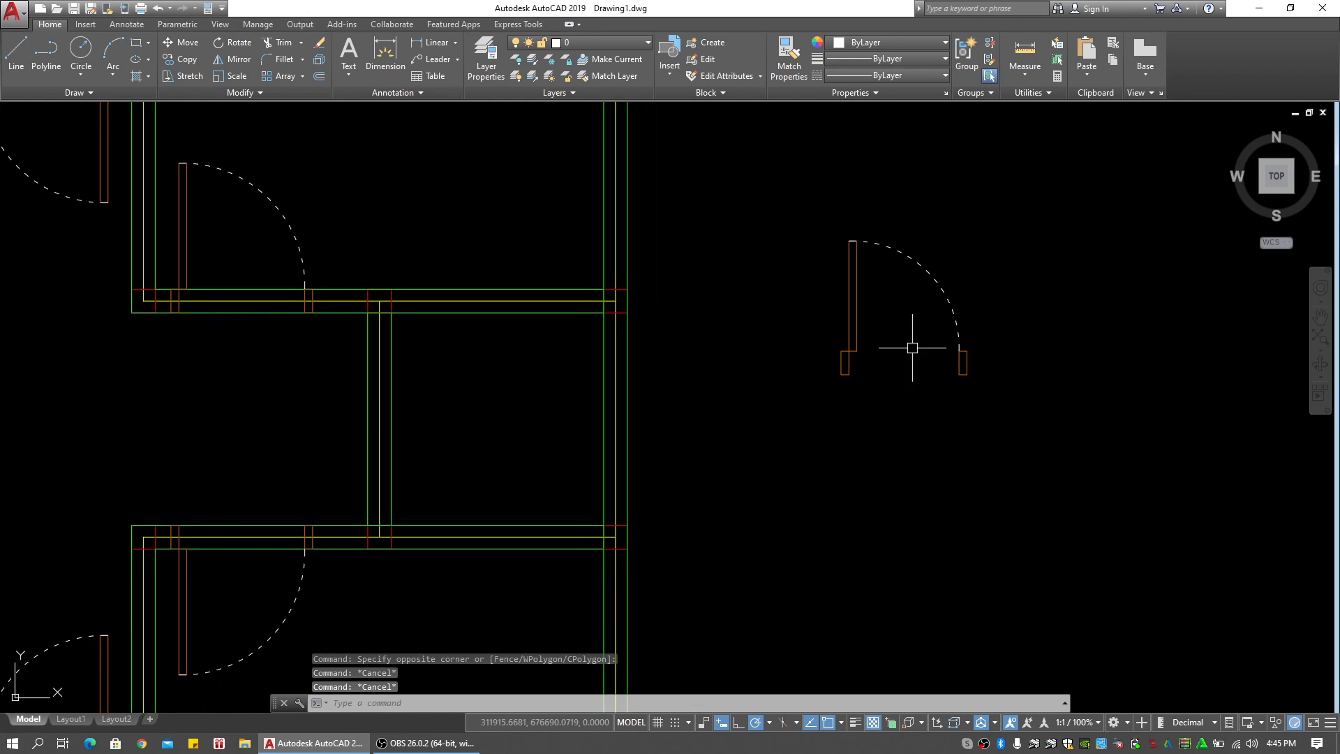
pyautogui.click(1025, 255)
pyautogui.press('Escape')
pyautogui.press('Escape')
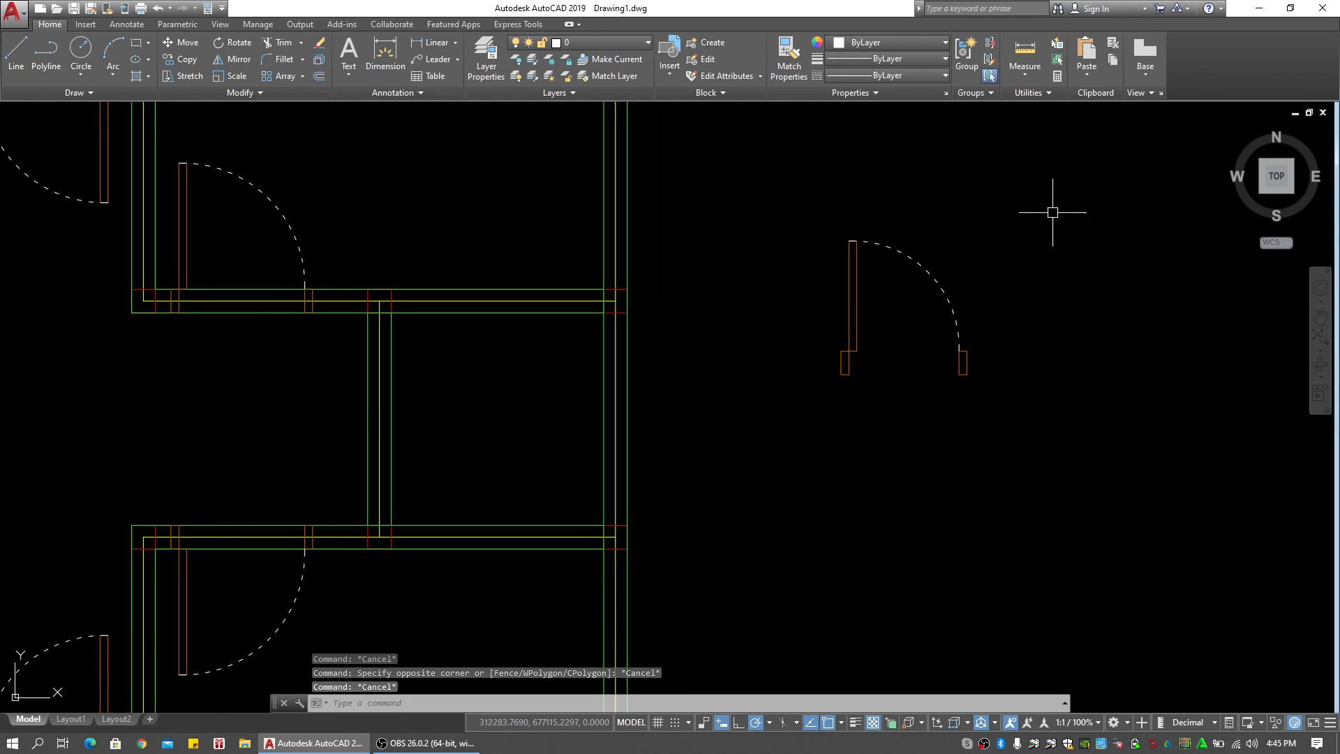
pyautogui.click(1053, 211)
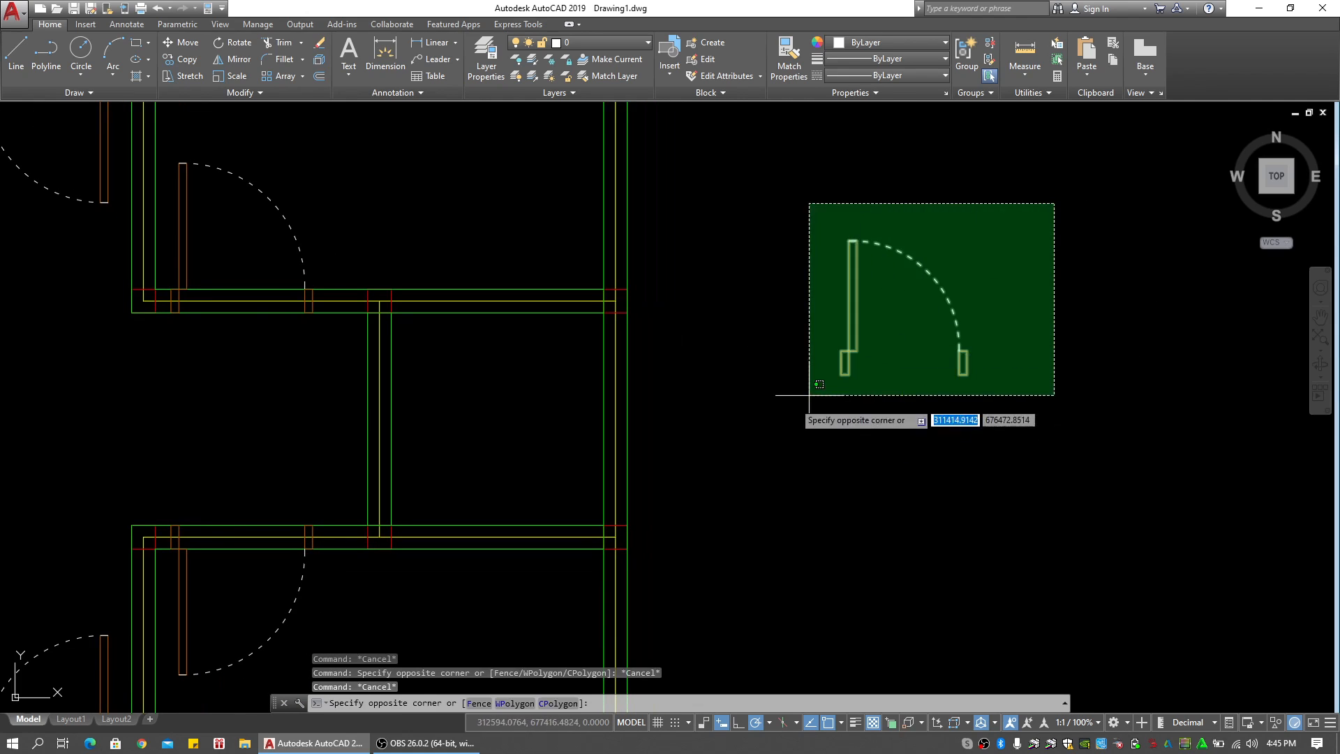
pyautogui.click(763, 424)
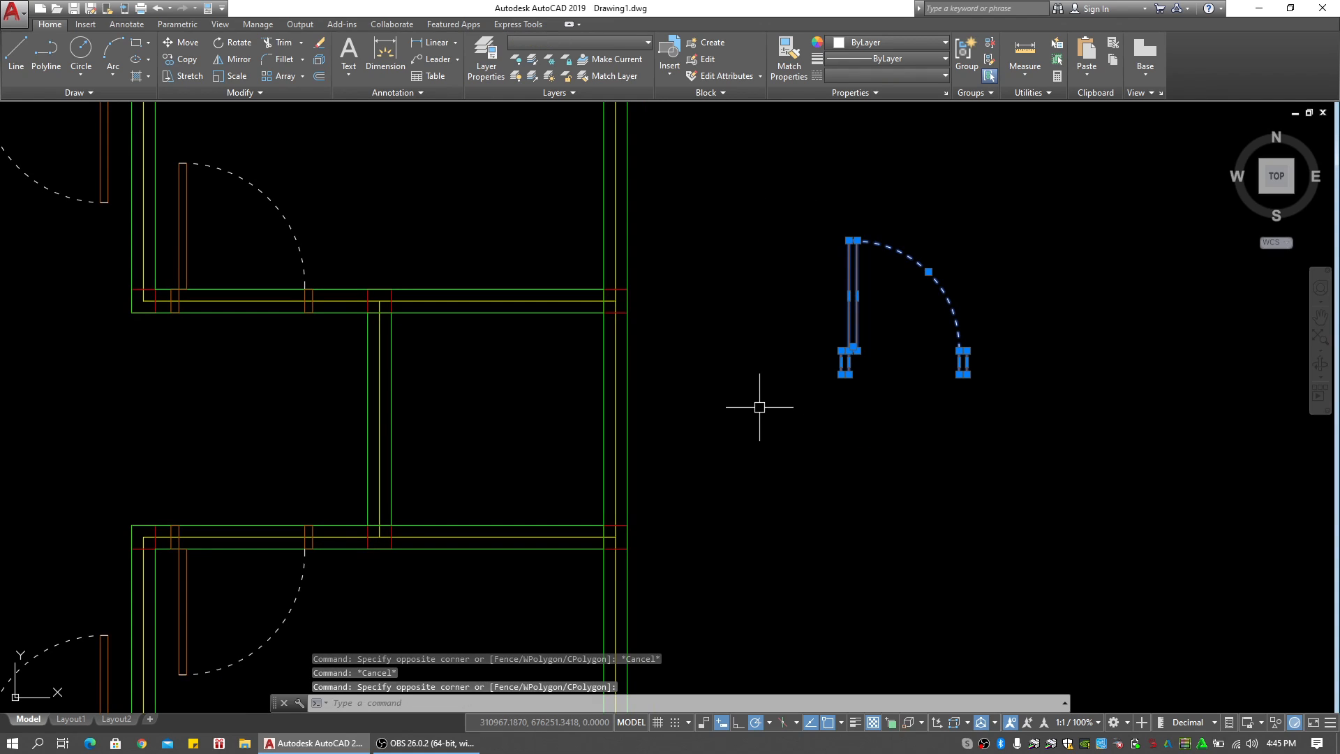
pyautogui.hotkey('ctrl', 'x')
pyautogui.moveTo(745, 440); pyautogui.dragTo(915, 400, button='middle')
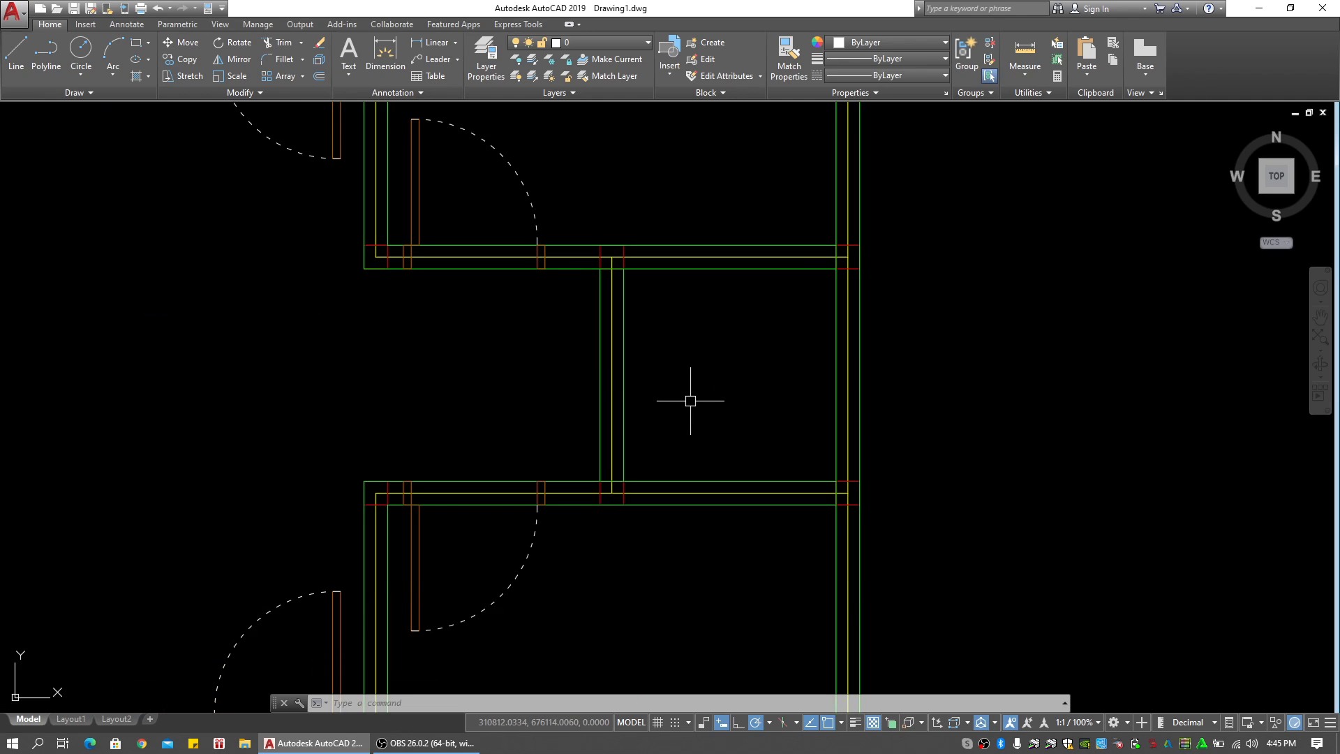
# Paste the narrowed door from the clipboard as a block inside the small bathroom of the plan
pyautogui.hotkey('ctrl', 'shift', 'v')
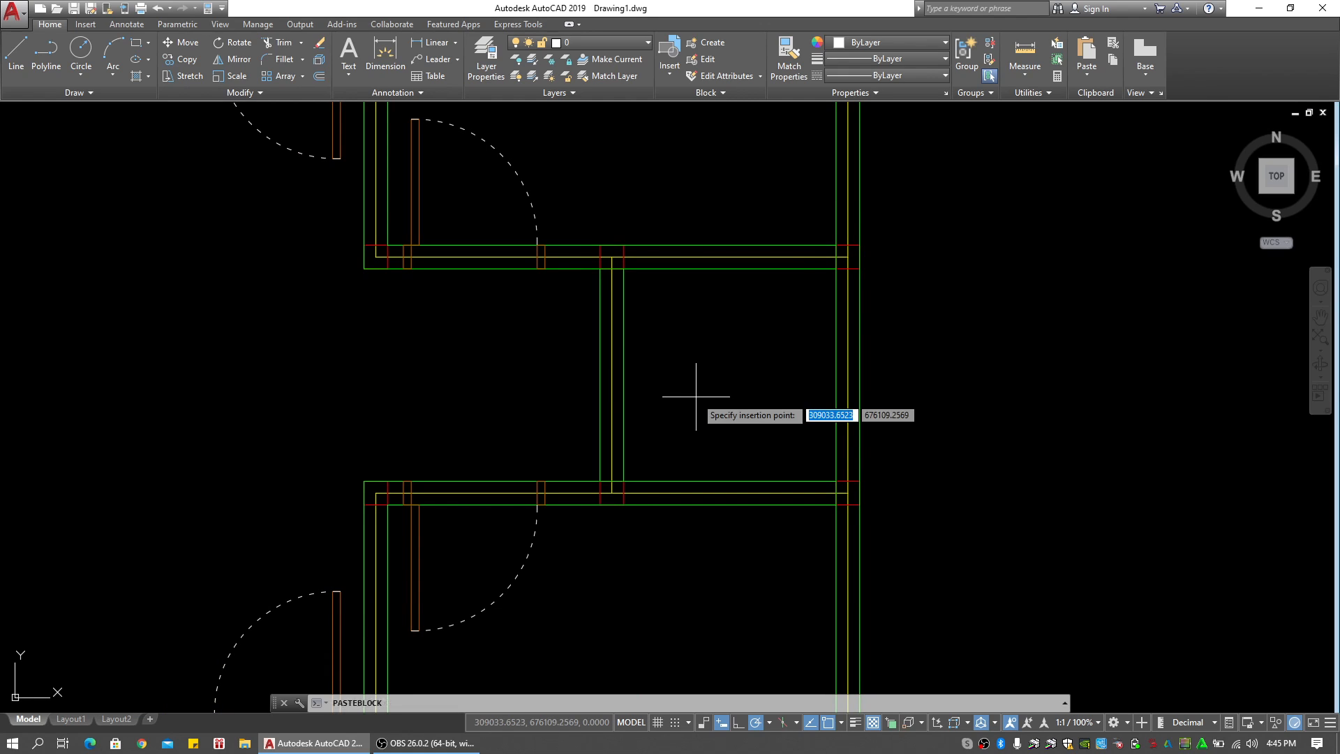
pyautogui.click(677, 434)
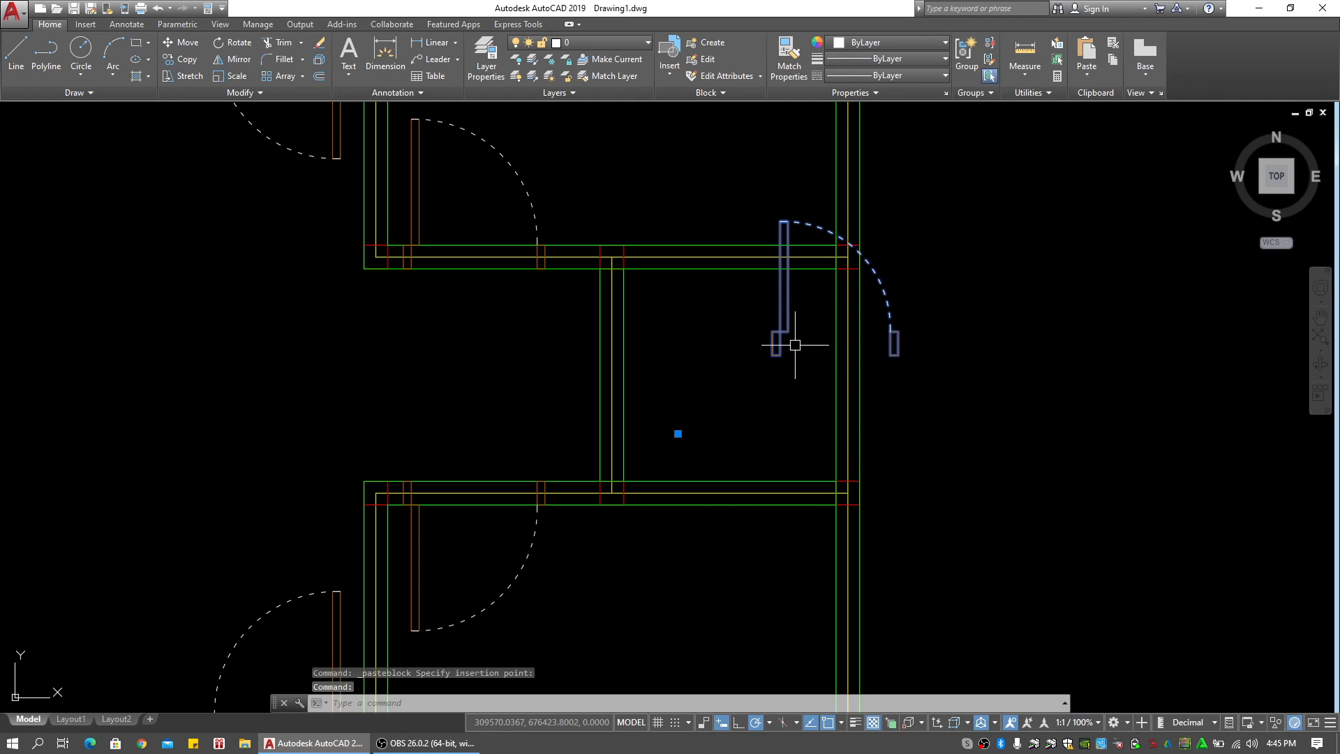
pyautogui.moveTo(794, 345); pyautogui.dragTo(759, 397, button='middle')
pyautogui.press('Escape')
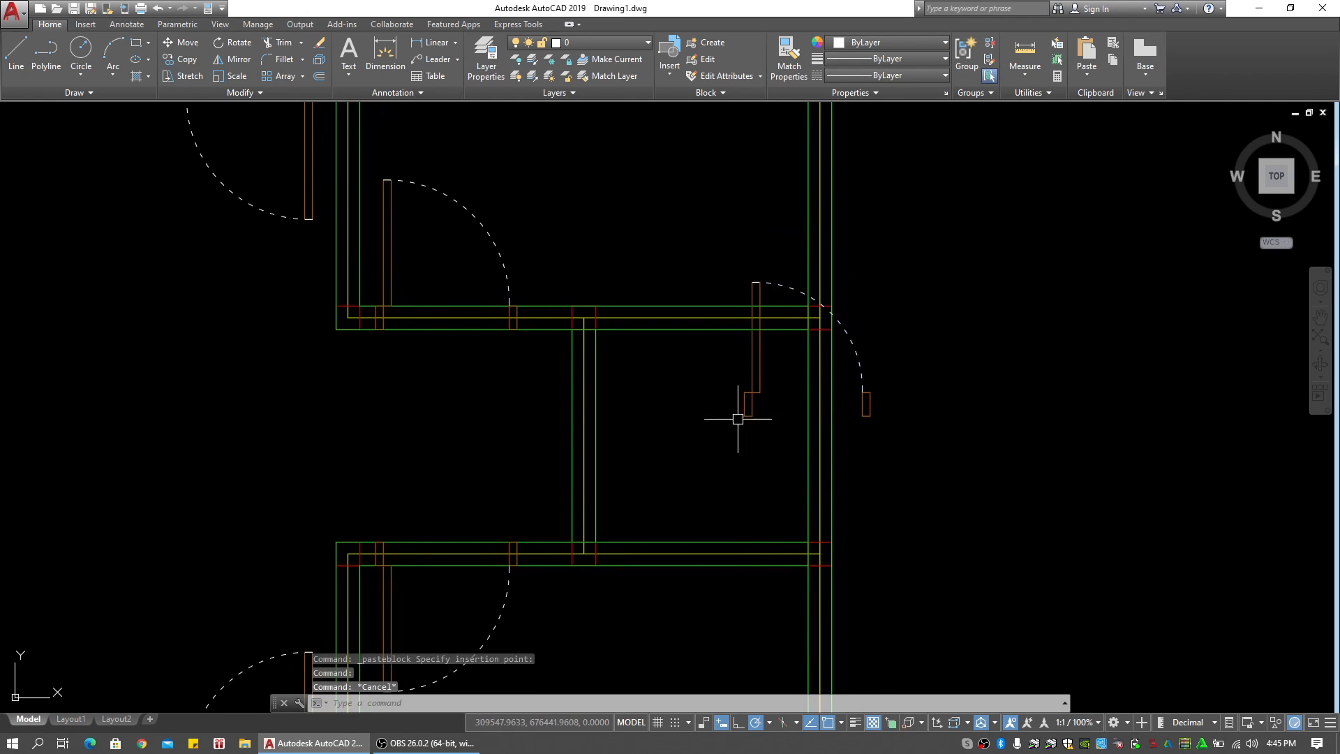
# Move the pasted door block into the empty area outside the plan's right outer wall
pyautogui.click(750, 413)
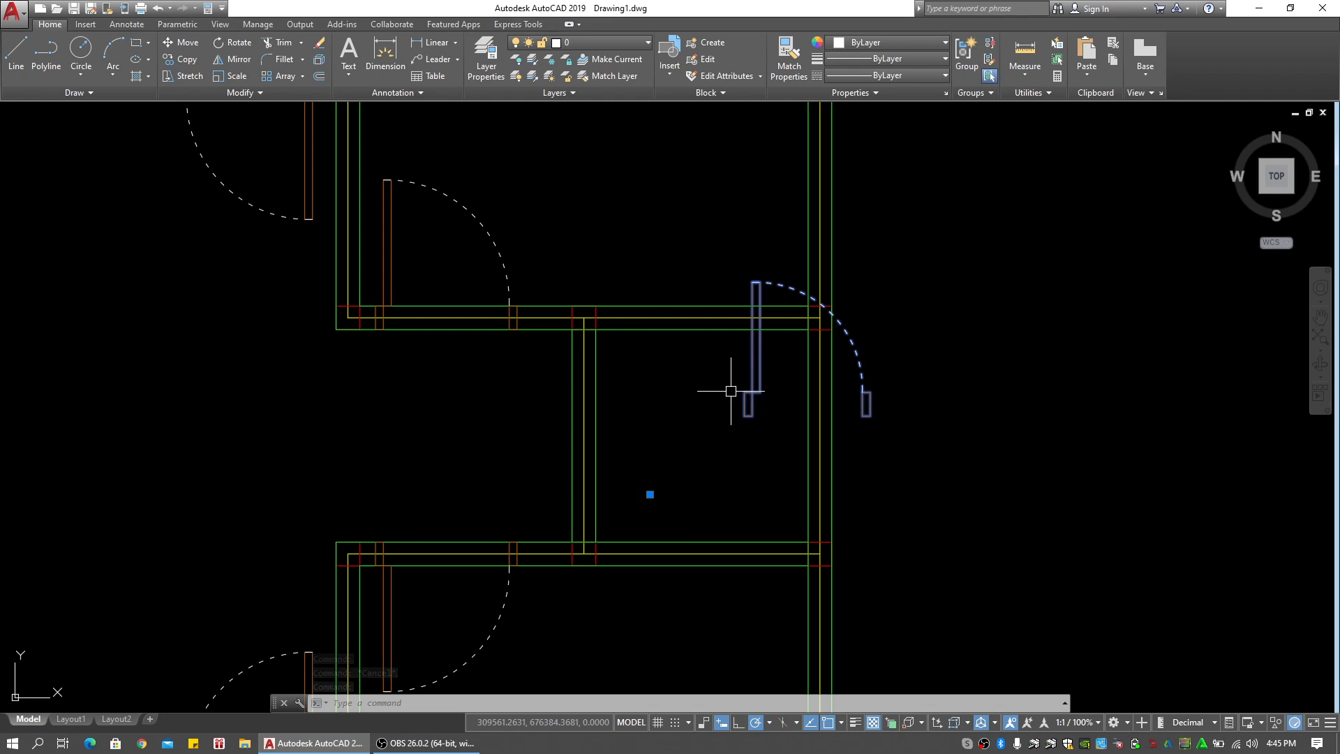
pyautogui.moveTo(734, 401); pyautogui.dragTo(693, 448, button='middle')
pyautogui.press('Escape')
pyautogui.click(749, 433)
pyautogui.click(727, 476)
pyautogui.moveTo(701, 422); pyautogui.dragTo(978, 443)
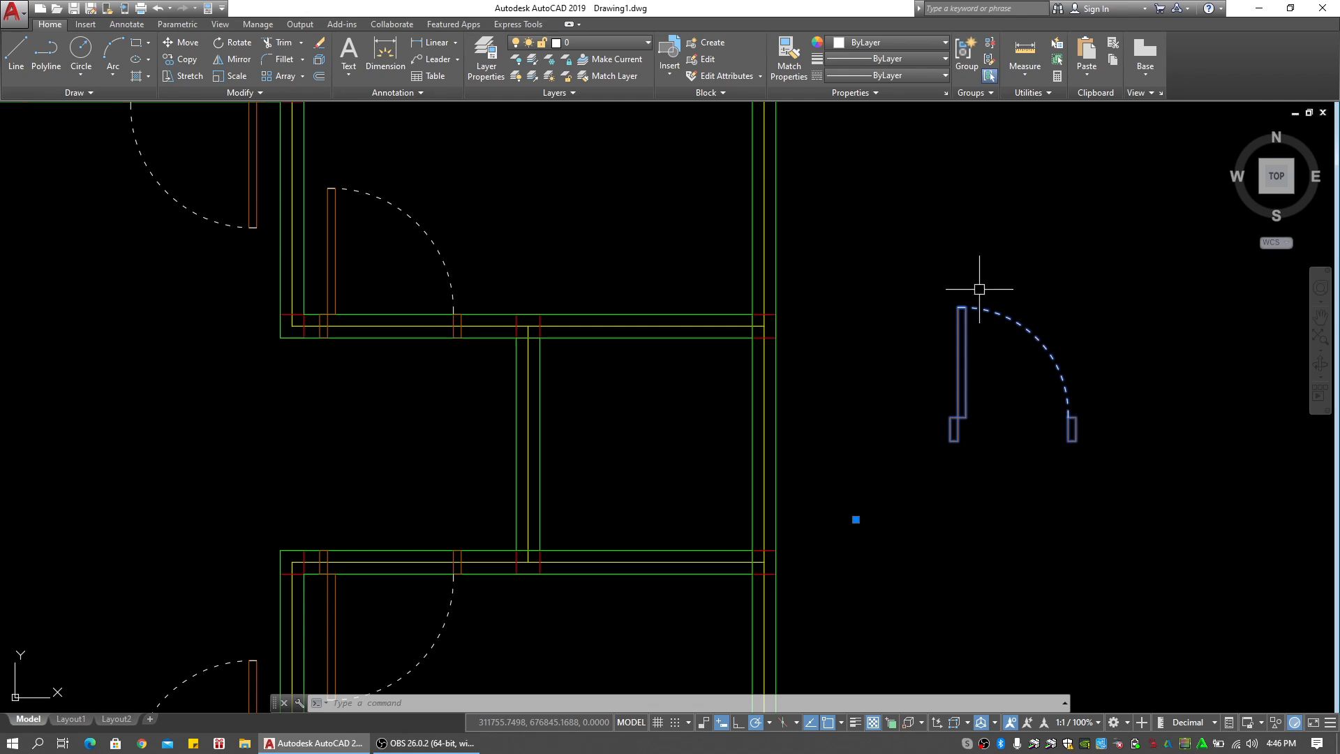
pyautogui.press('Escape')
pyautogui.press('Escape')
# Open the pasted door block's definition in the Block Editor
pyautogui.click(957, 422)
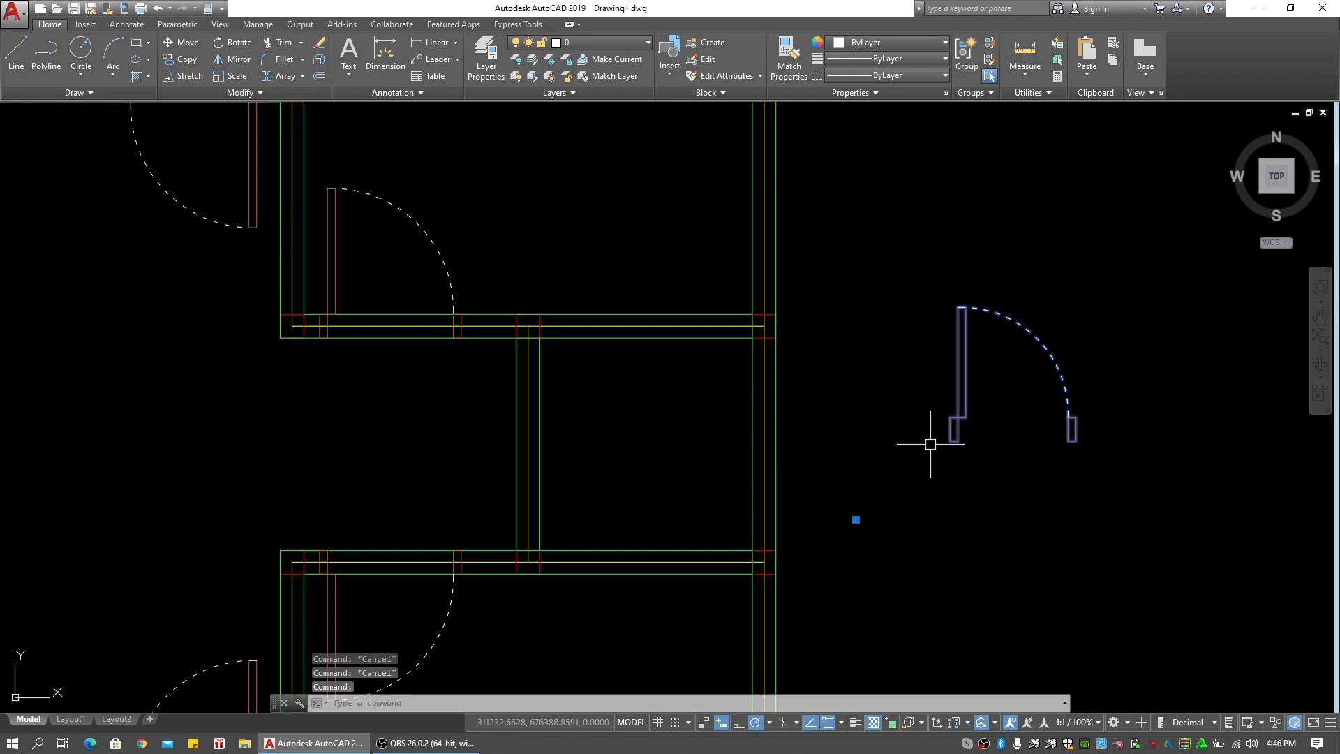
pyautogui.press('Escape')
pyautogui.click(955, 422)
pyautogui.doubleClick(954, 423)
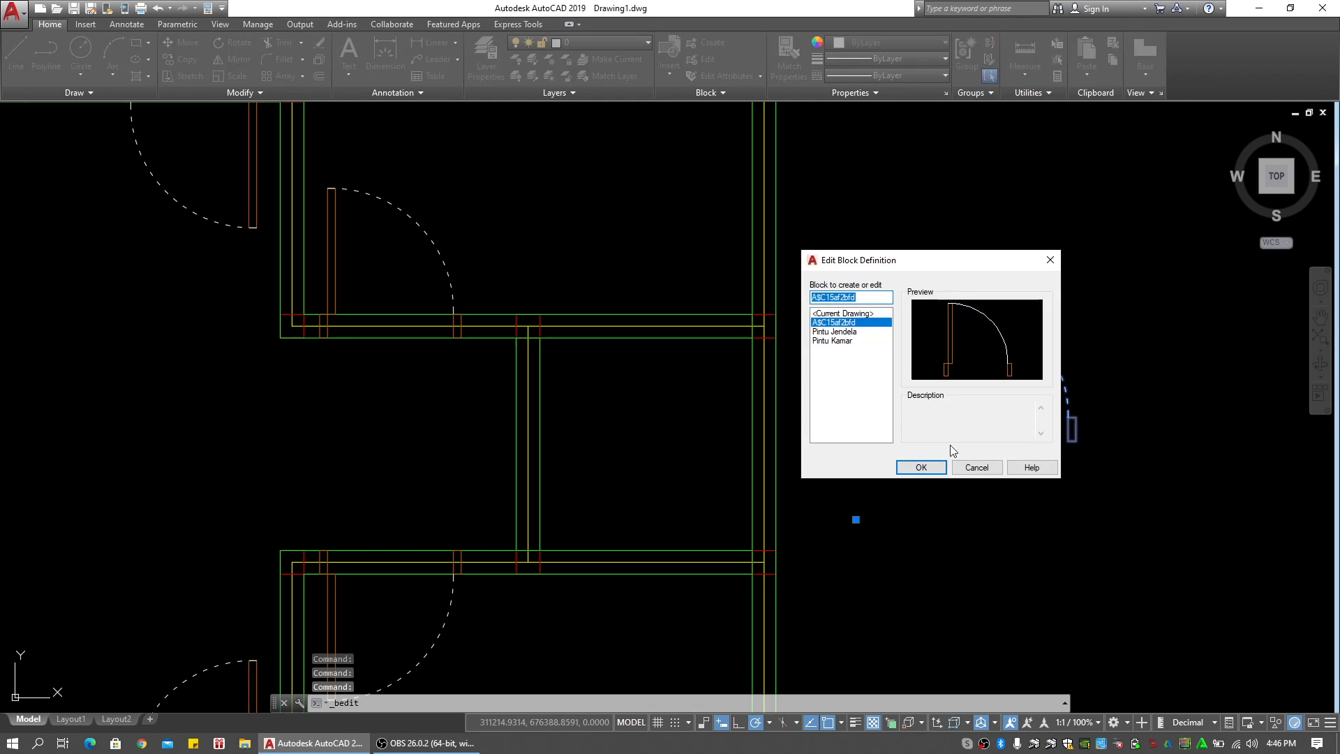
pyautogui.click(977, 468)
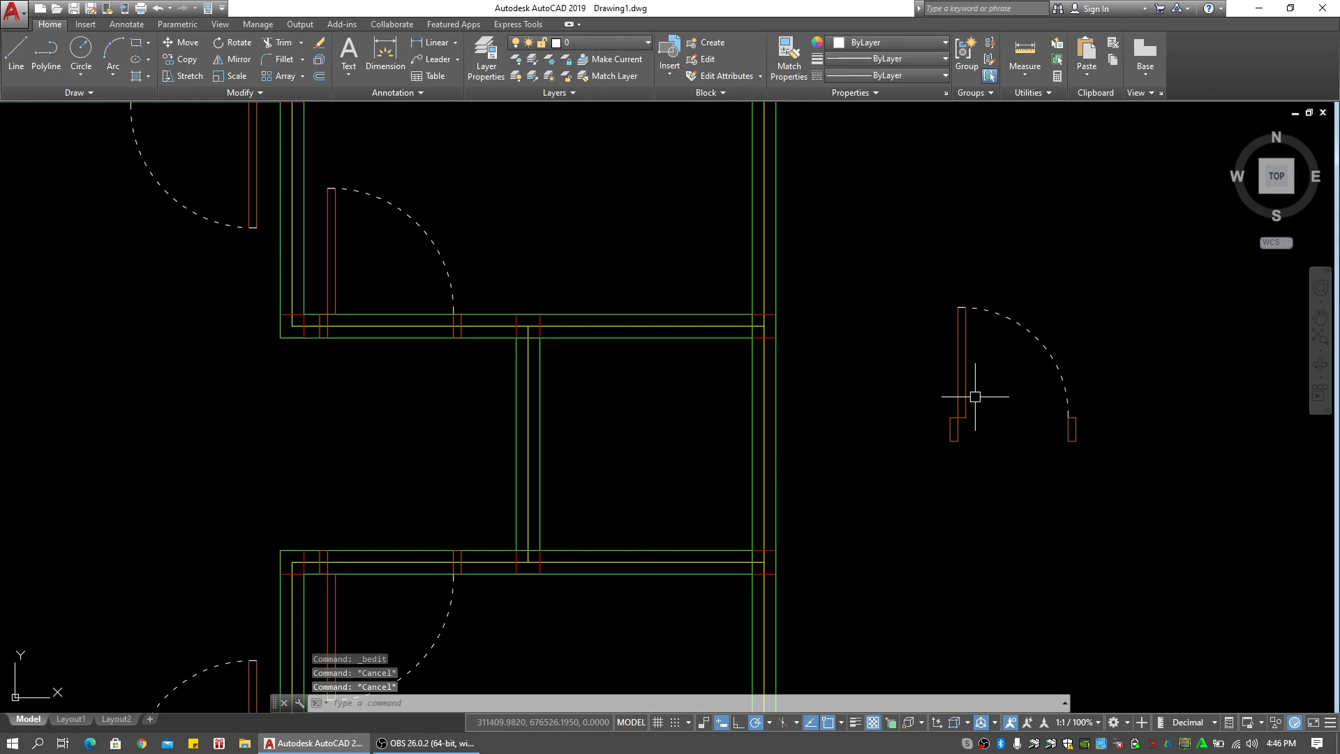
pyautogui.doubleClick(956, 388)
pyautogui.click(933, 464)
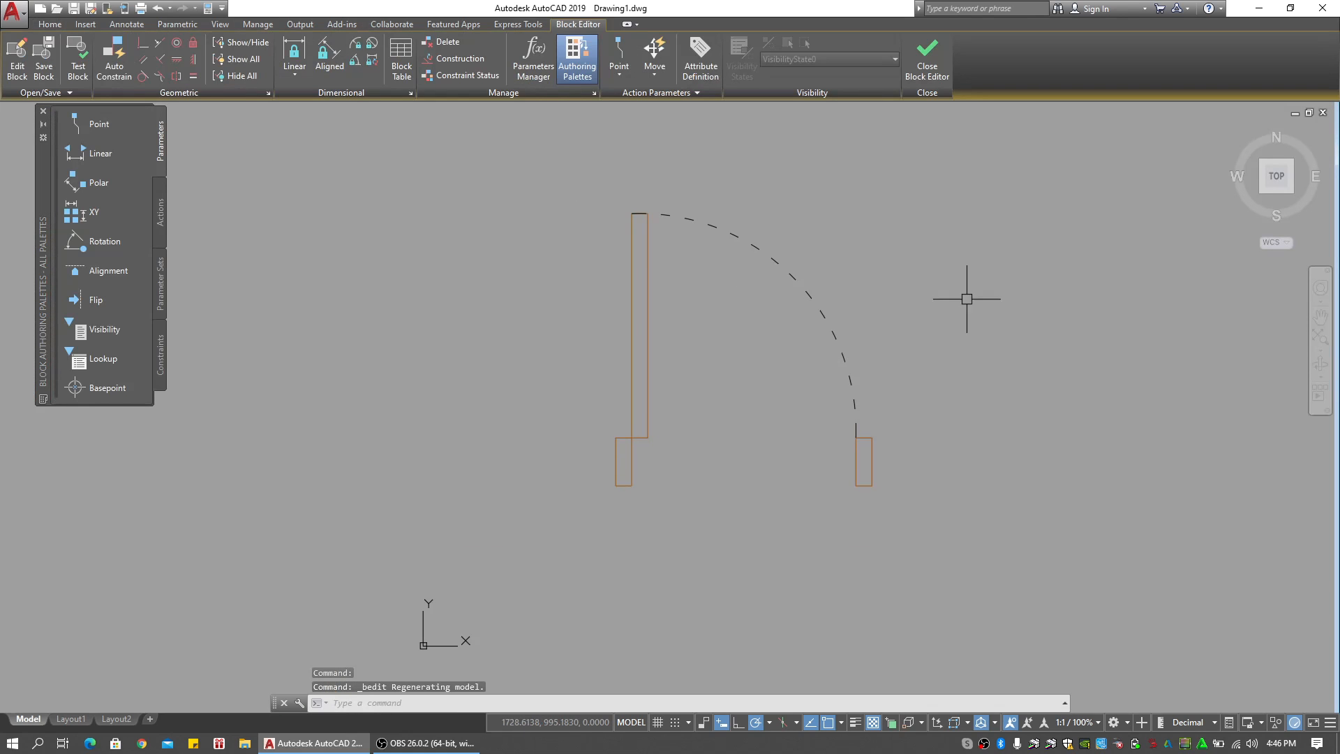
# Try to move all door objects from the left jamb's top-left corner to the origin with relative coordinates @0,0
pyautogui.scroll(-2, 966, 296)
pyautogui.click(1024, 195)
pyautogui.click(666, 436)
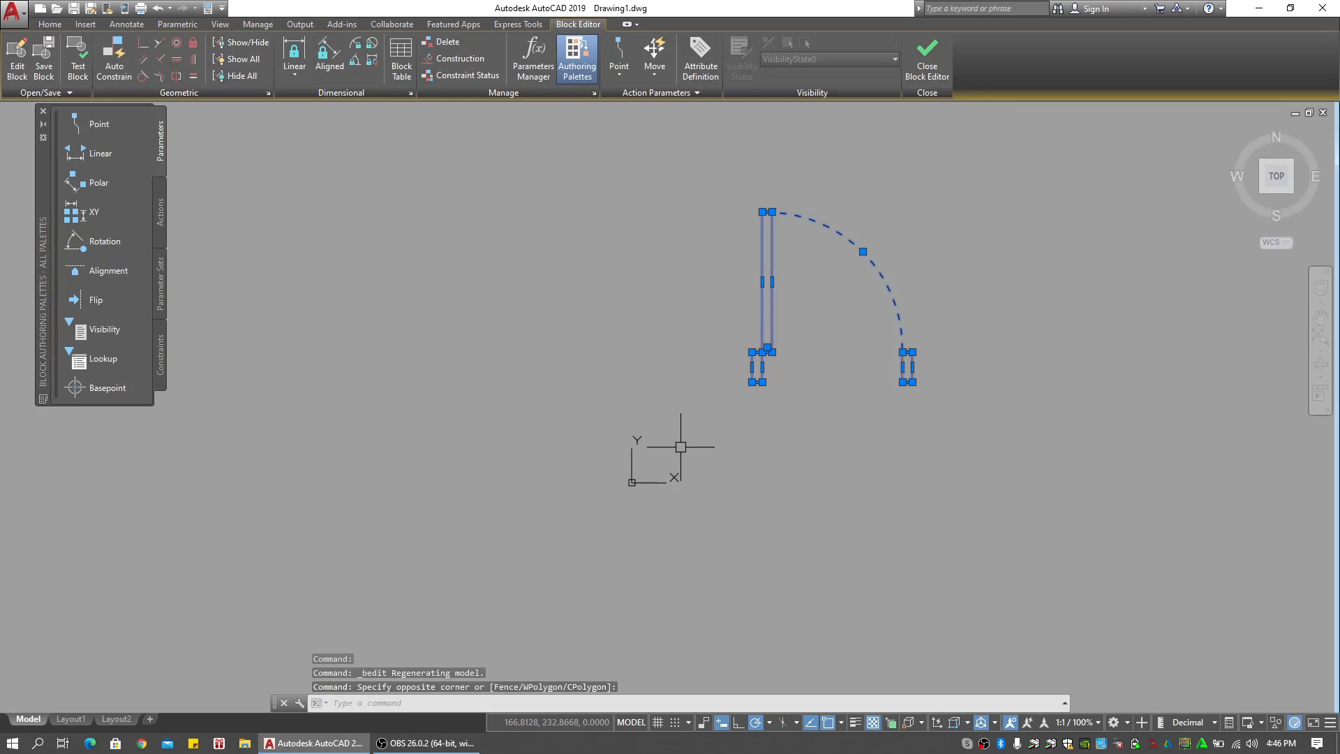
pyautogui.write('m')
pyautogui.press('Return')
pyautogui.scroll(2, 726, 398)
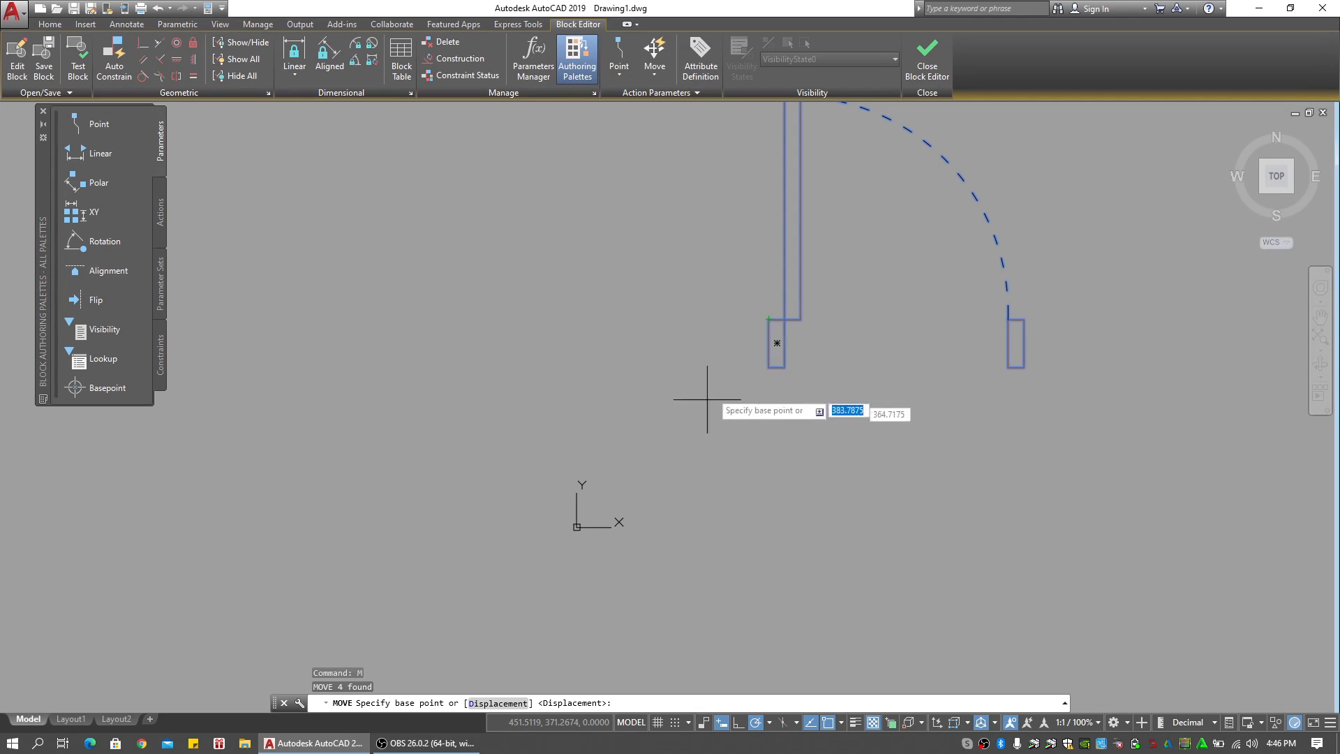
pyautogui.click(768, 319)
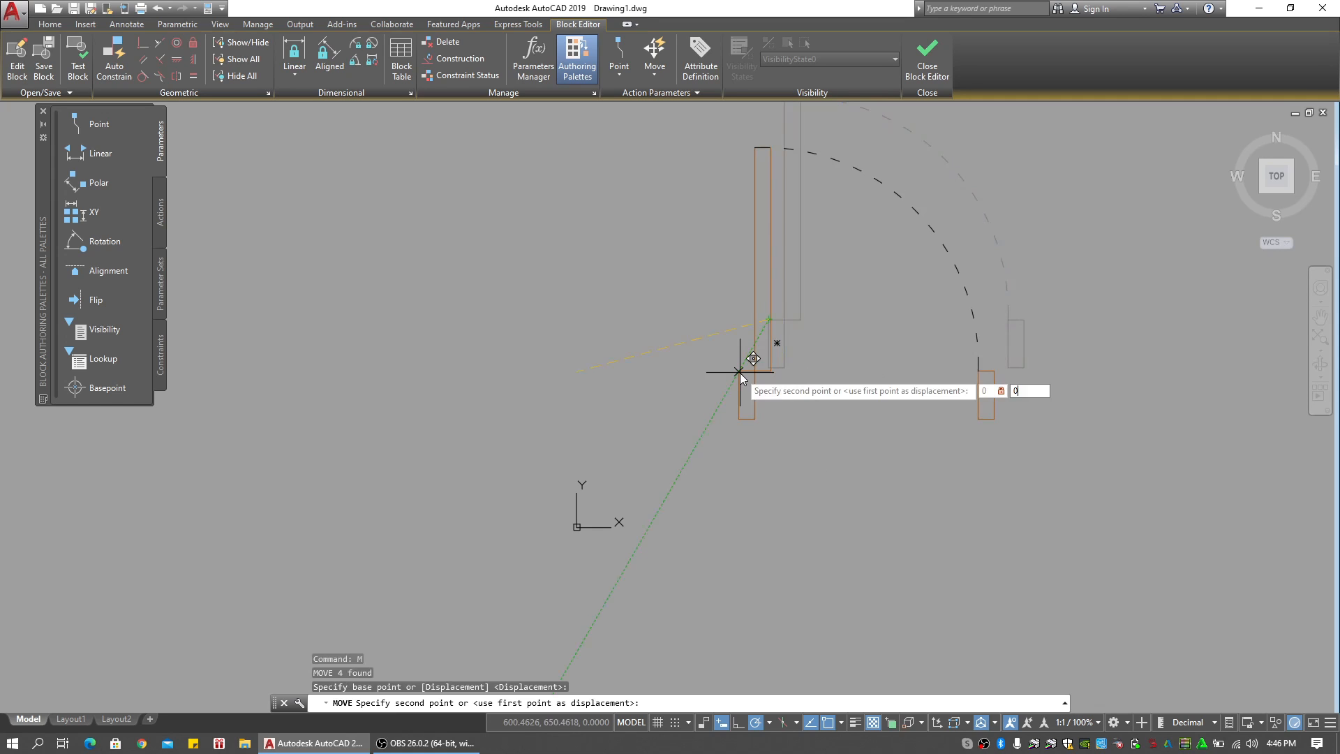
pyautogui.press('Return')
pyautogui.scroll(-4, 855, 363)
pyautogui.press('Escape')
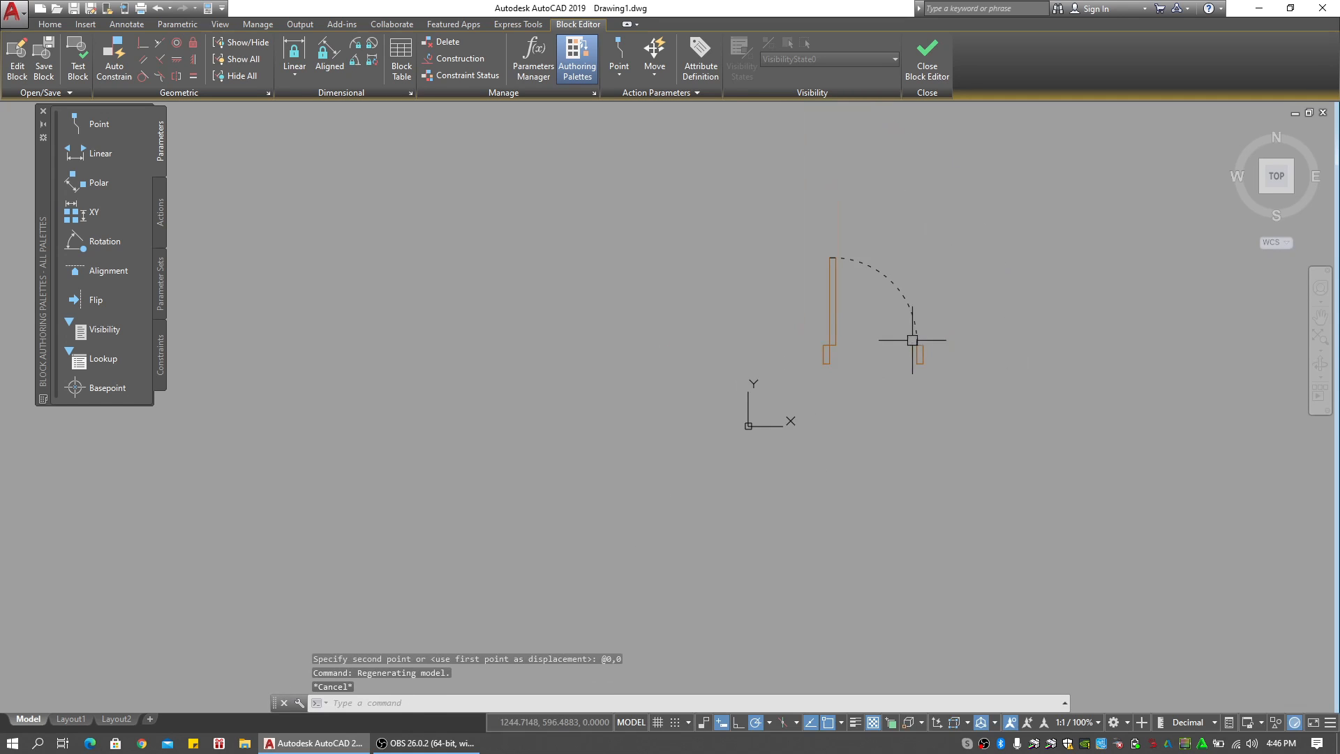
# Move the door objects by the left jamb's top-left corner to 0,0, and undo that move
pyautogui.click(942, 328)
pyautogui.click(767, 403)
pyautogui.write('m')
pyautogui.press('Return')
pyautogui.scroll(4, 818, 359)
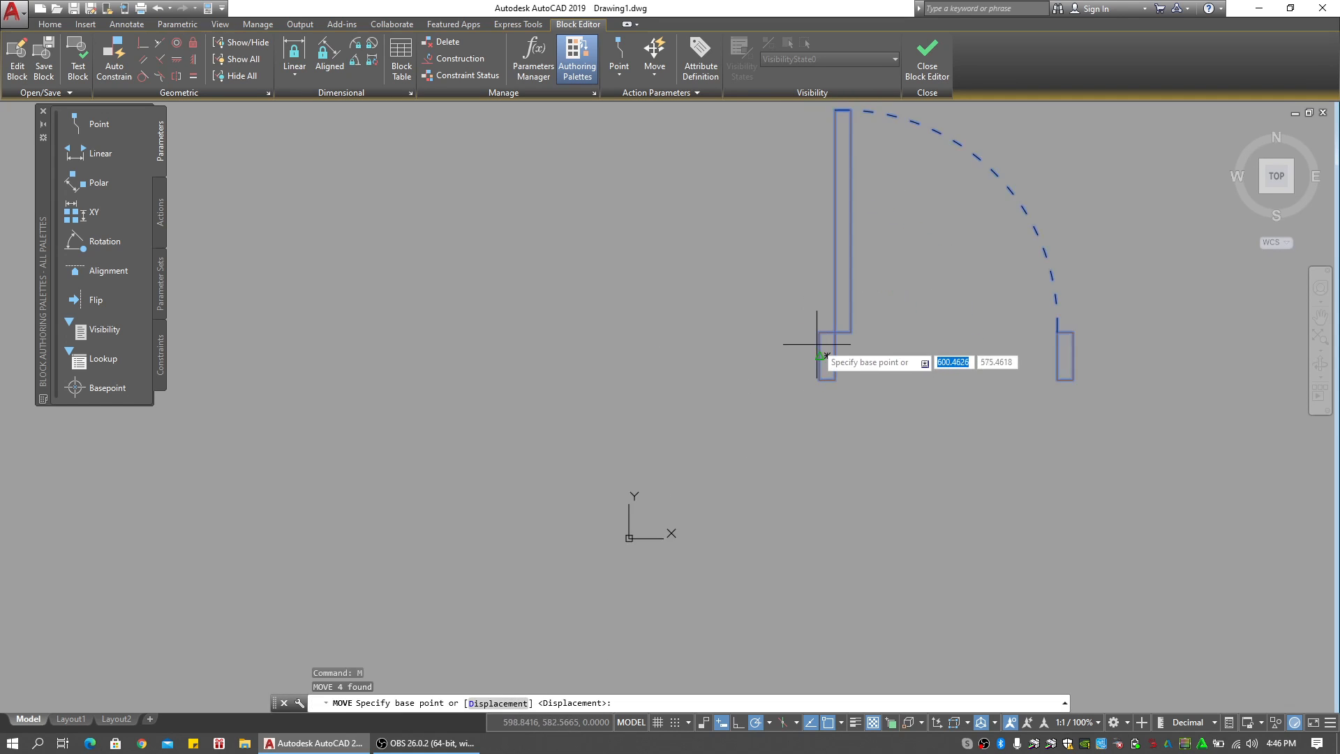
pyautogui.click(817, 333)
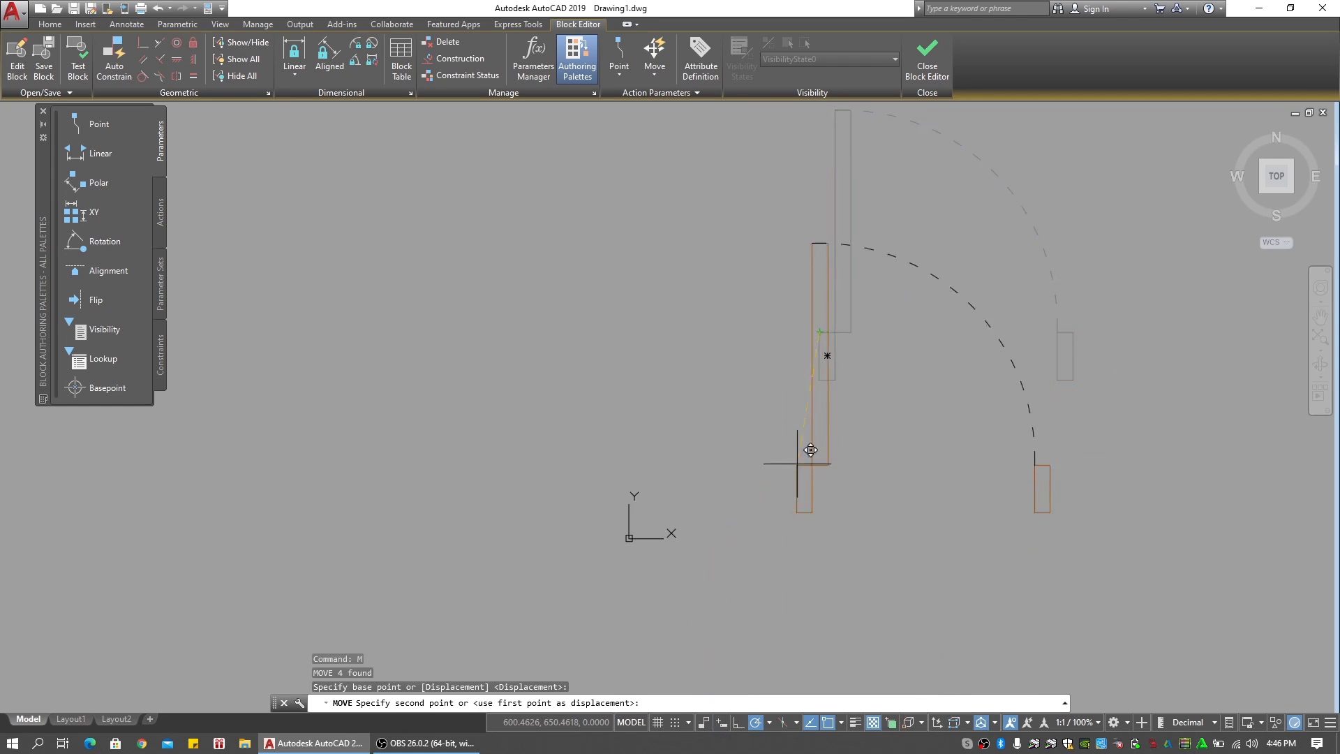
pyautogui.write('0,0')
pyautogui.press('Return')
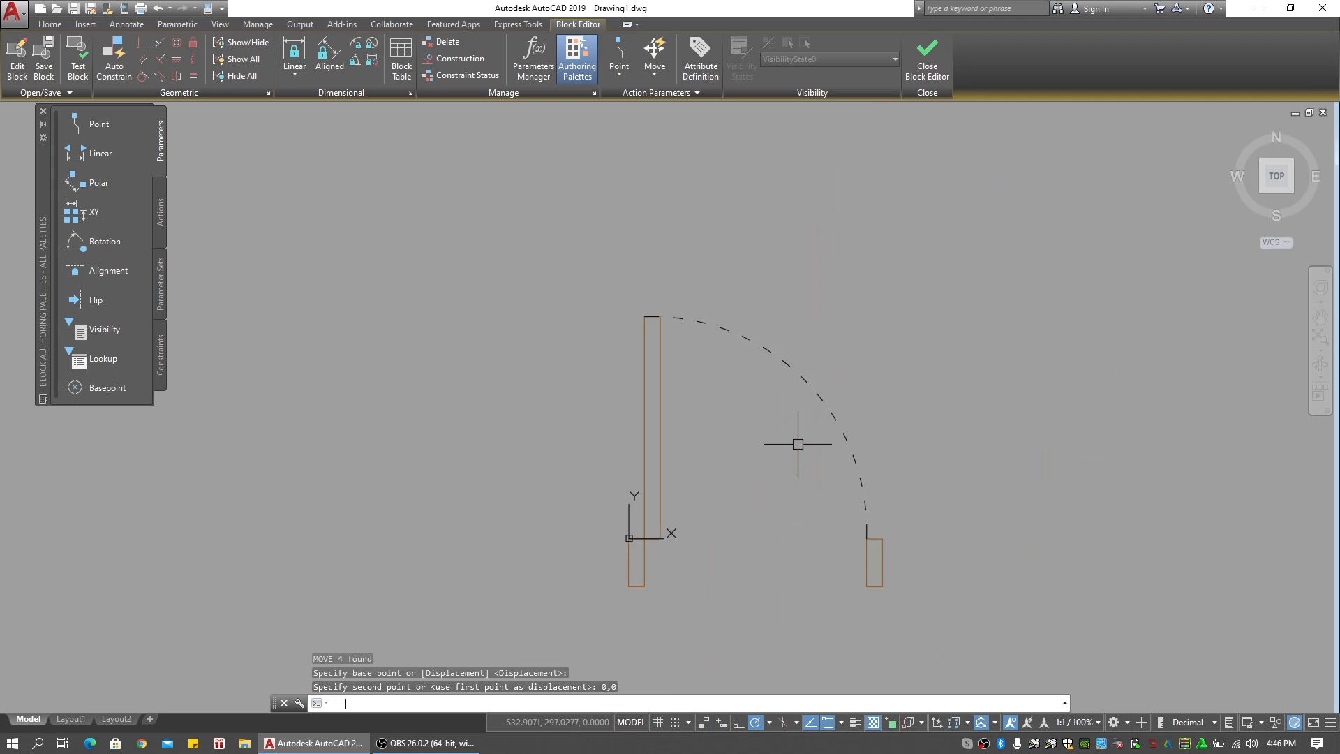
pyautogui.press('Escape')
pyautogui.press('Escape')
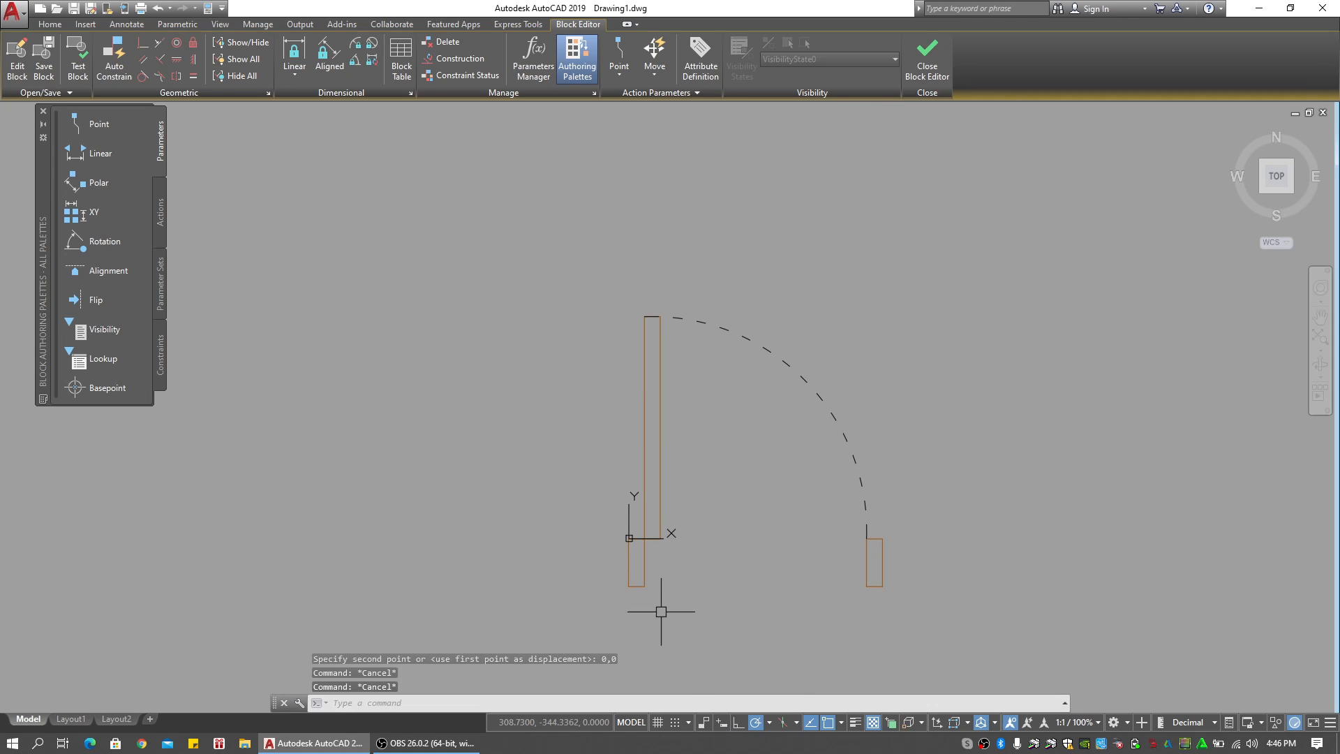
pyautogui.hotkey('ctrl', 'z')
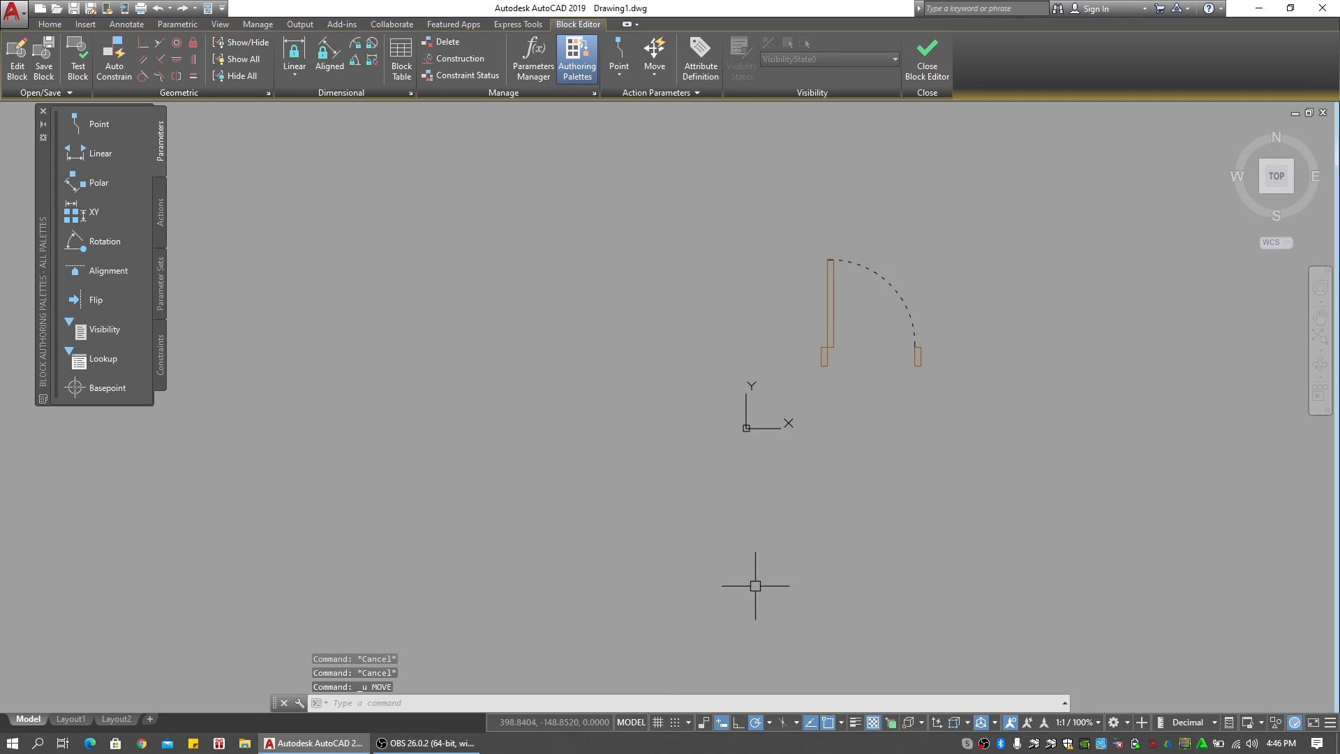
# Move all door objects within the block so the left jamb's top-left corner sits at the origin 0,0
pyautogui.scroll(3, 772, 383)
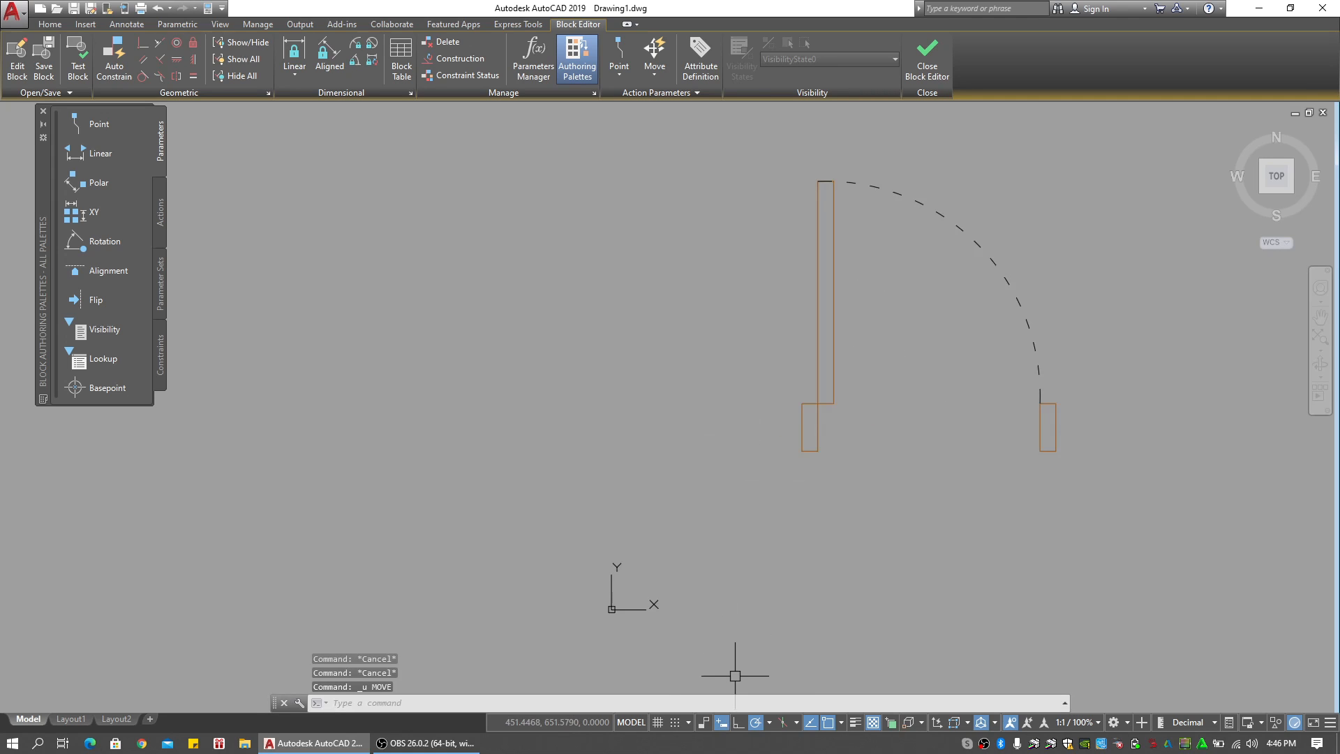
pyautogui.click(719, 723)
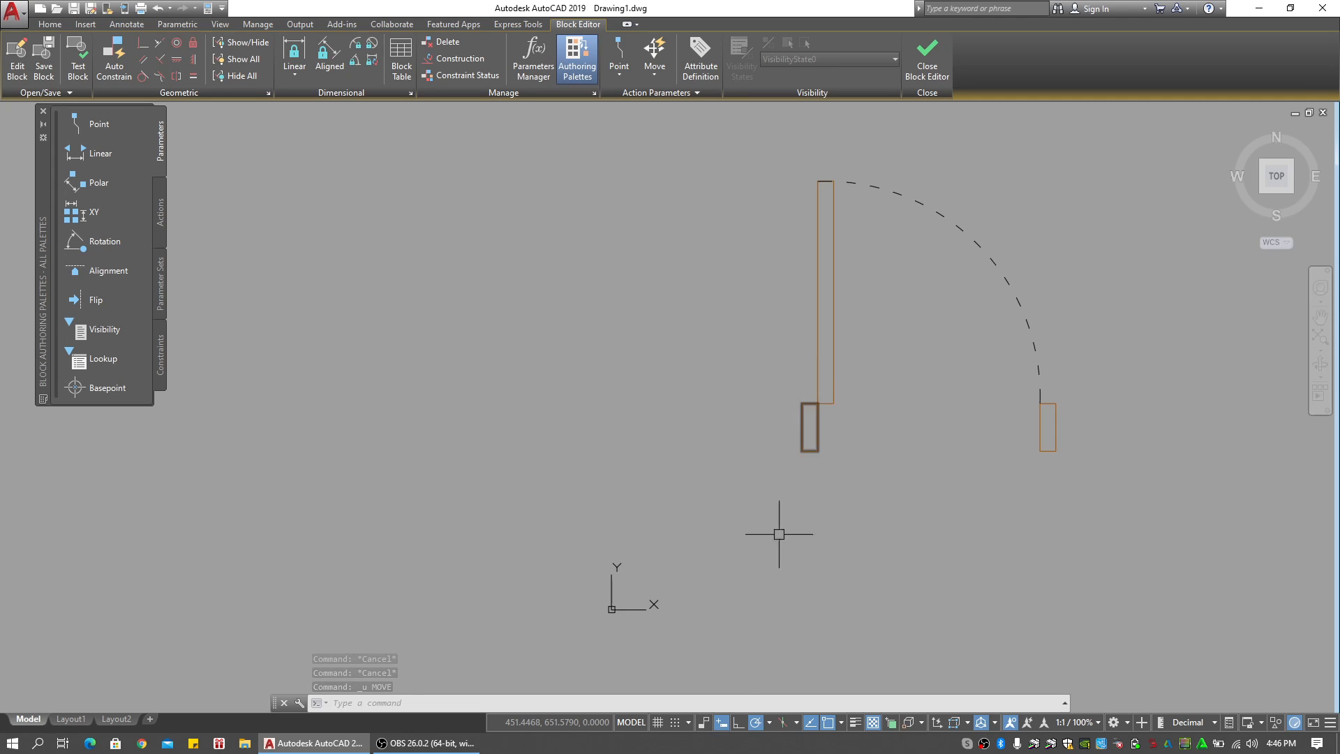
pyautogui.click(1044, 404)
pyautogui.click(709, 527)
pyautogui.write('m')
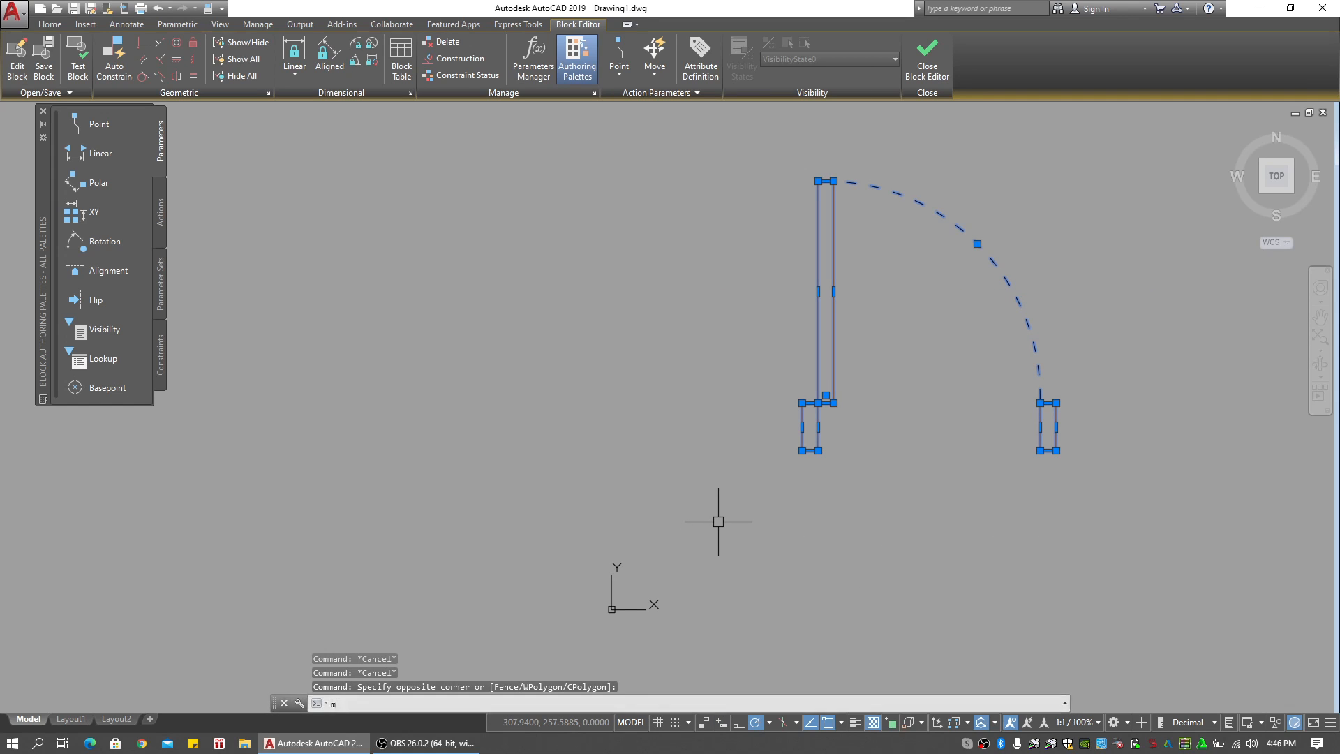
pyautogui.press('Return')
pyautogui.click(801, 402)
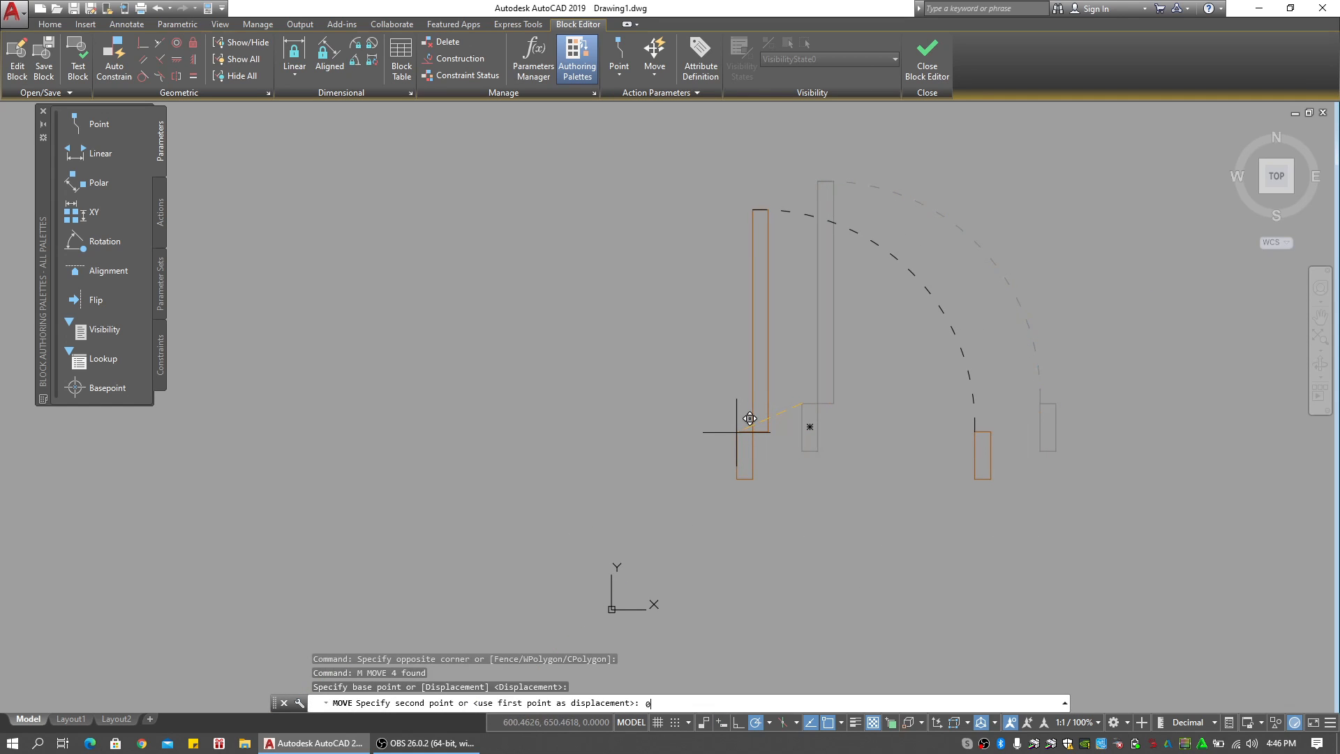
pyautogui.write(',0')
pyautogui.press('Return')
pyautogui.click(907, 200)
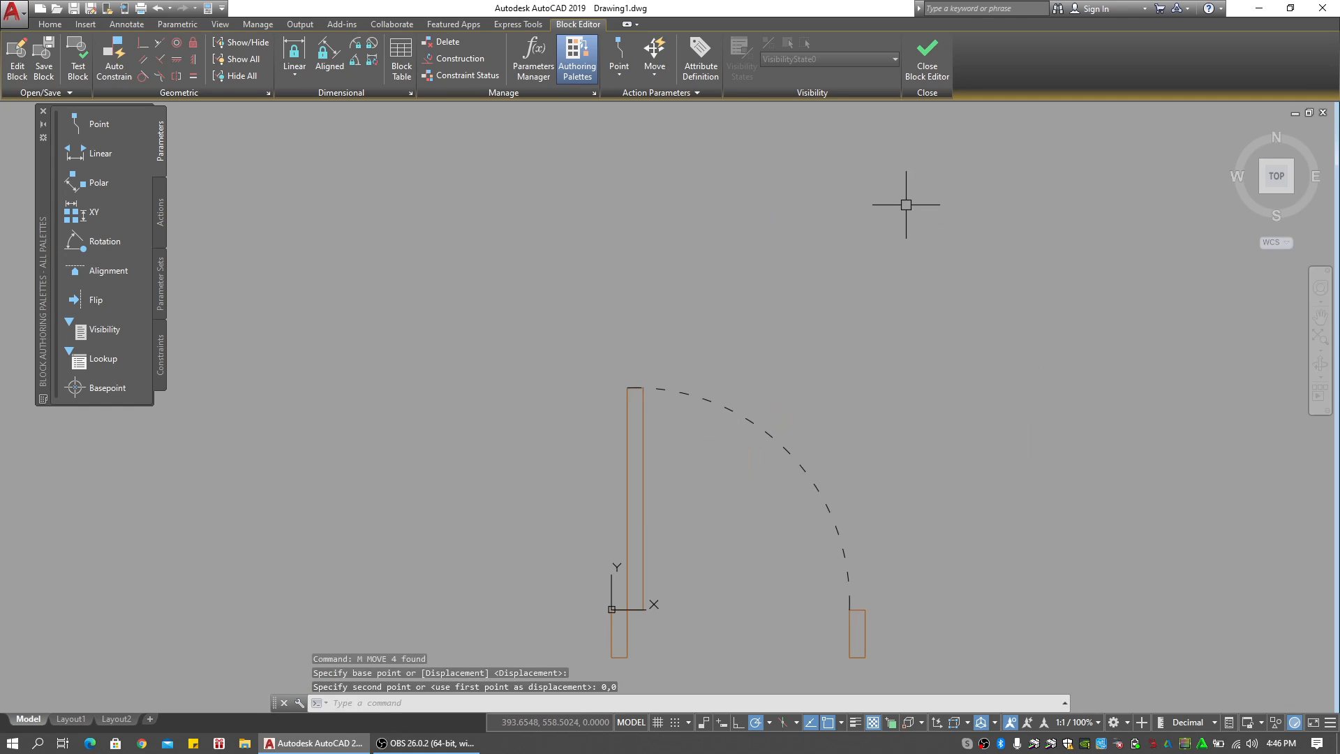
pyautogui.click(814, 289)
pyautogui.press('Escape')
pyautogui.press('Escape')
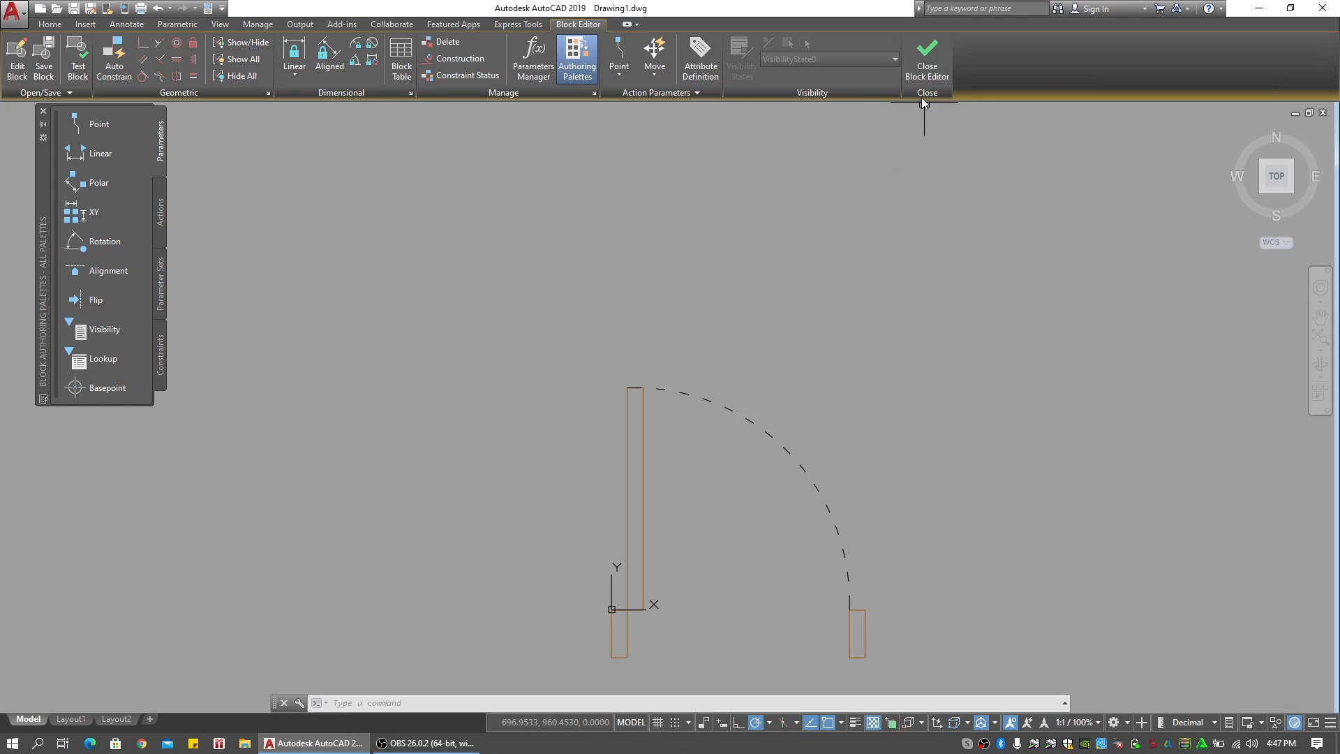
# Close the Block Editor, saving the door block's changes, and check the block's insertion grip
pyautogui.click(926, 56)
pyautogui.click(653, 340)
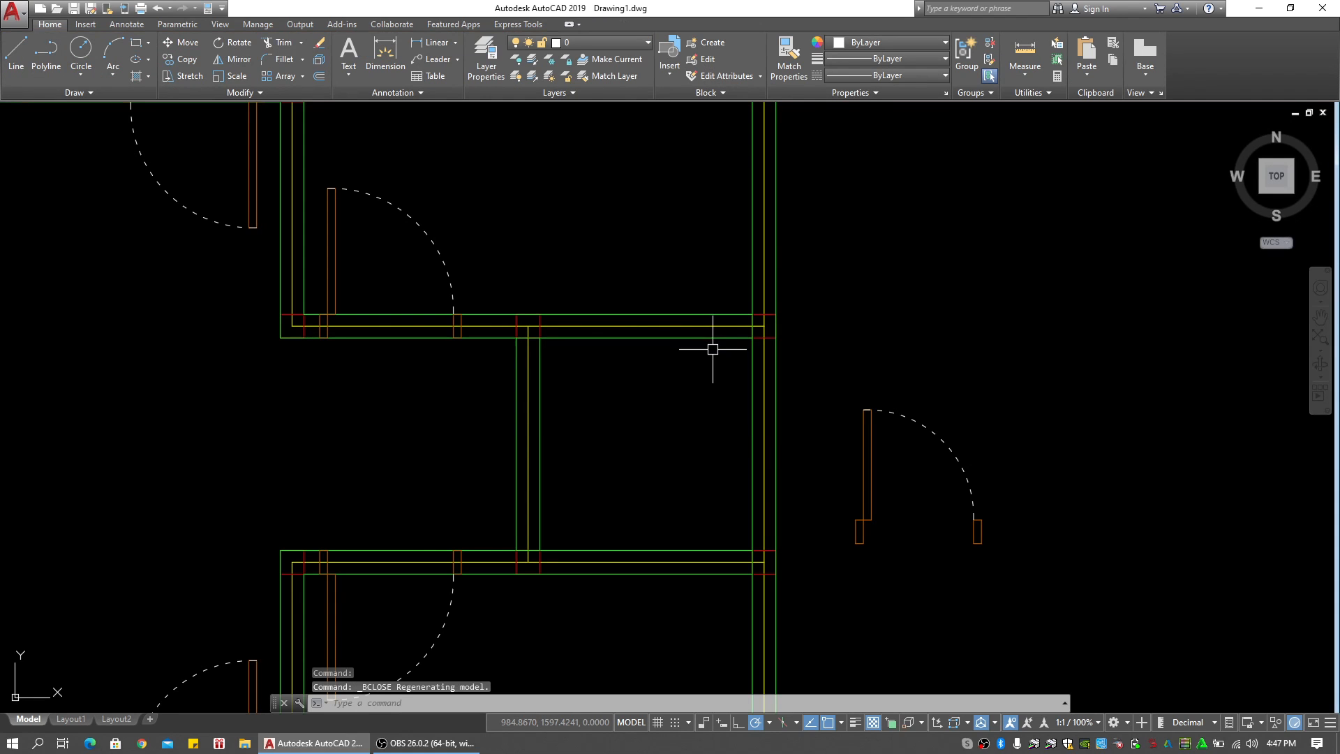
pyautogui.scroll(5, 859, 513)
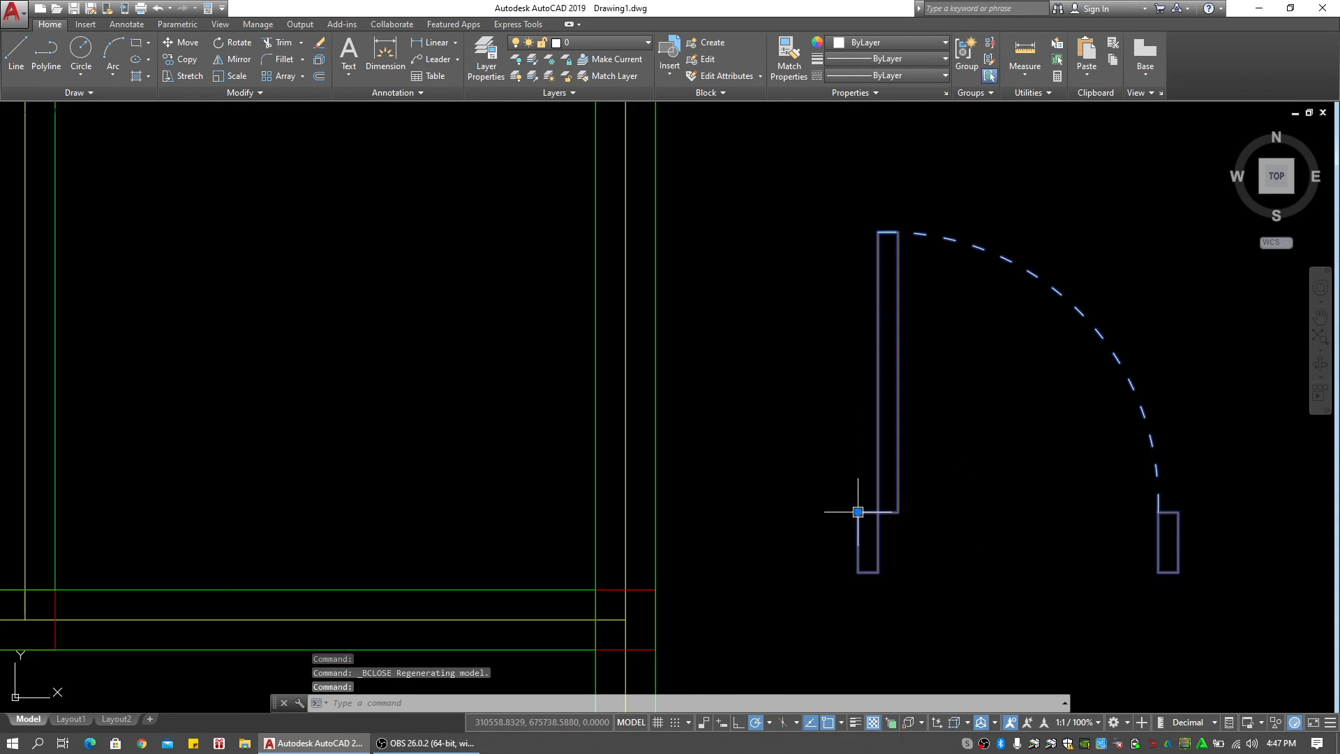
pyautogui.scroll(-5, 857, 511)
pyautogui.scroll(3, 848, 427)
pyautogui.press('Escape')
pyautogui.press('Escape')
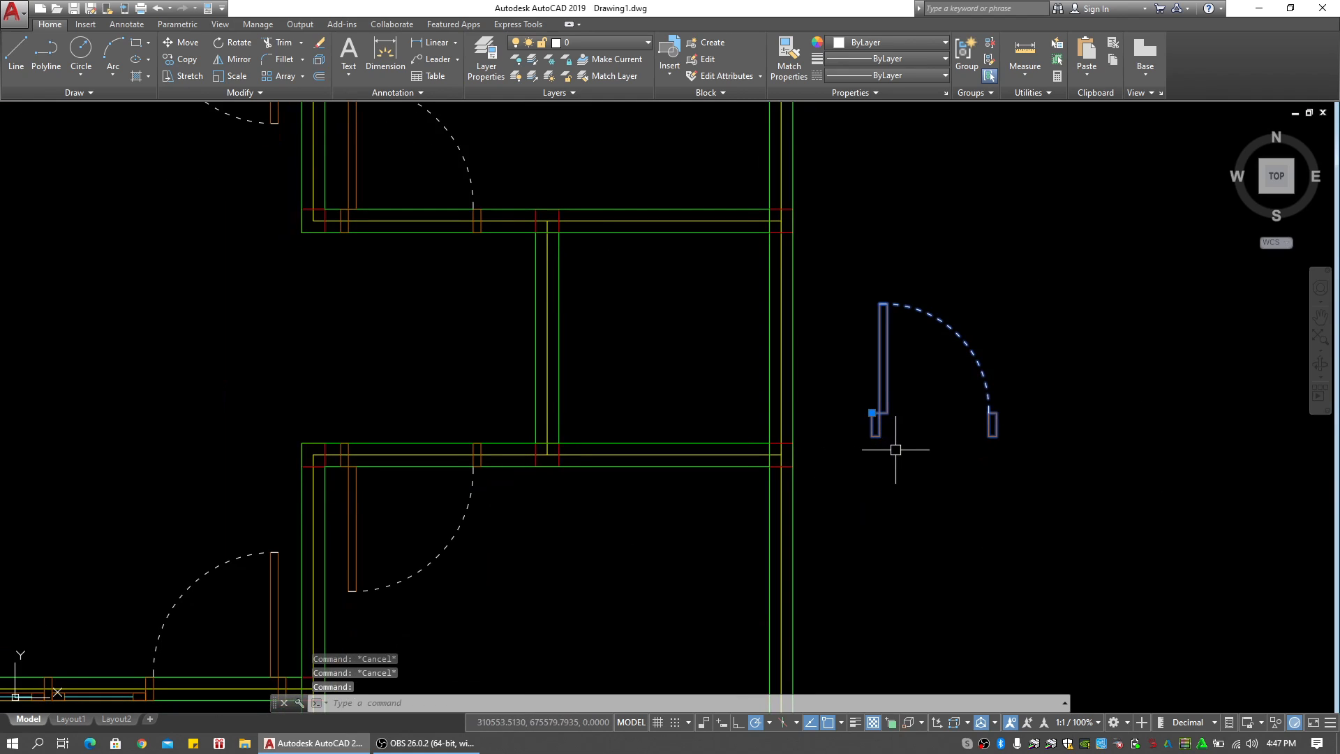
# Mirror the door block about a diagonal line so its leaf lies horizontal, erasing the source object
pyautogui.write('mi')
pyautogui.press('Return')
pyautogui.click(876, 425)
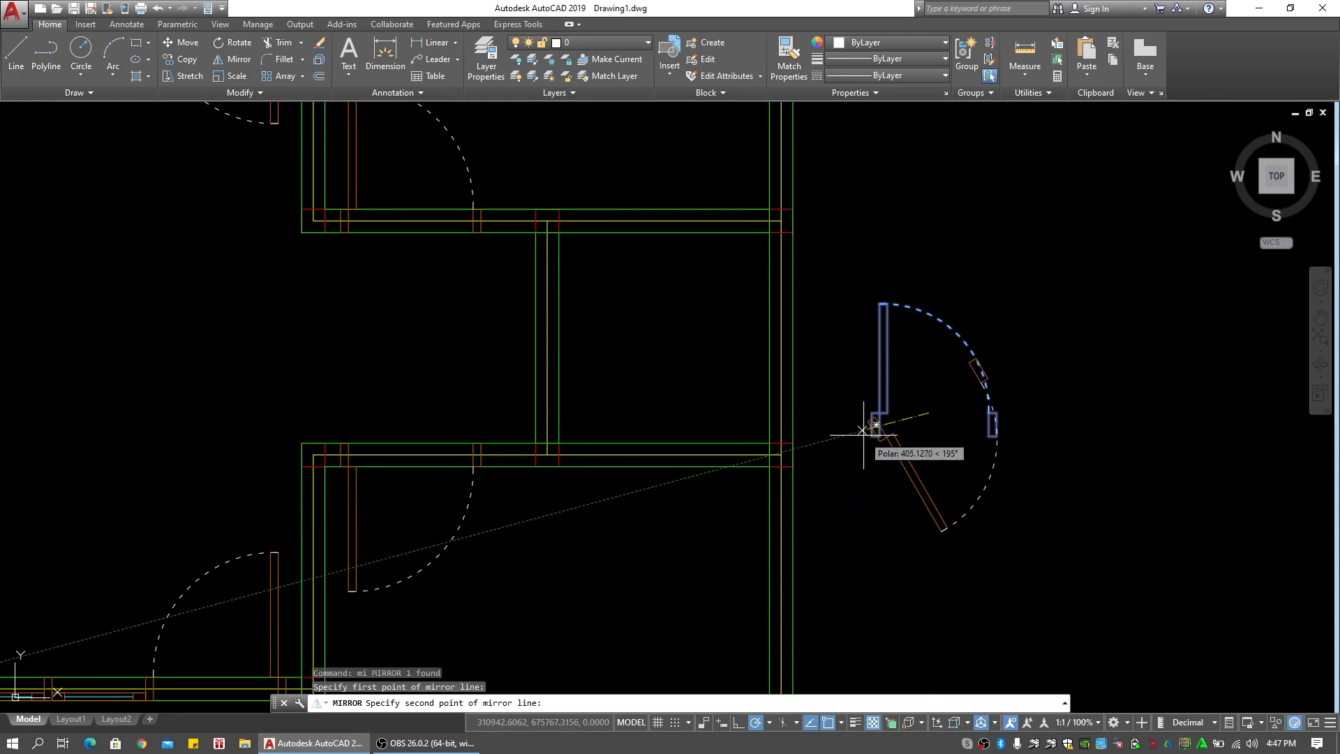
pyautogui.click(850, 485)
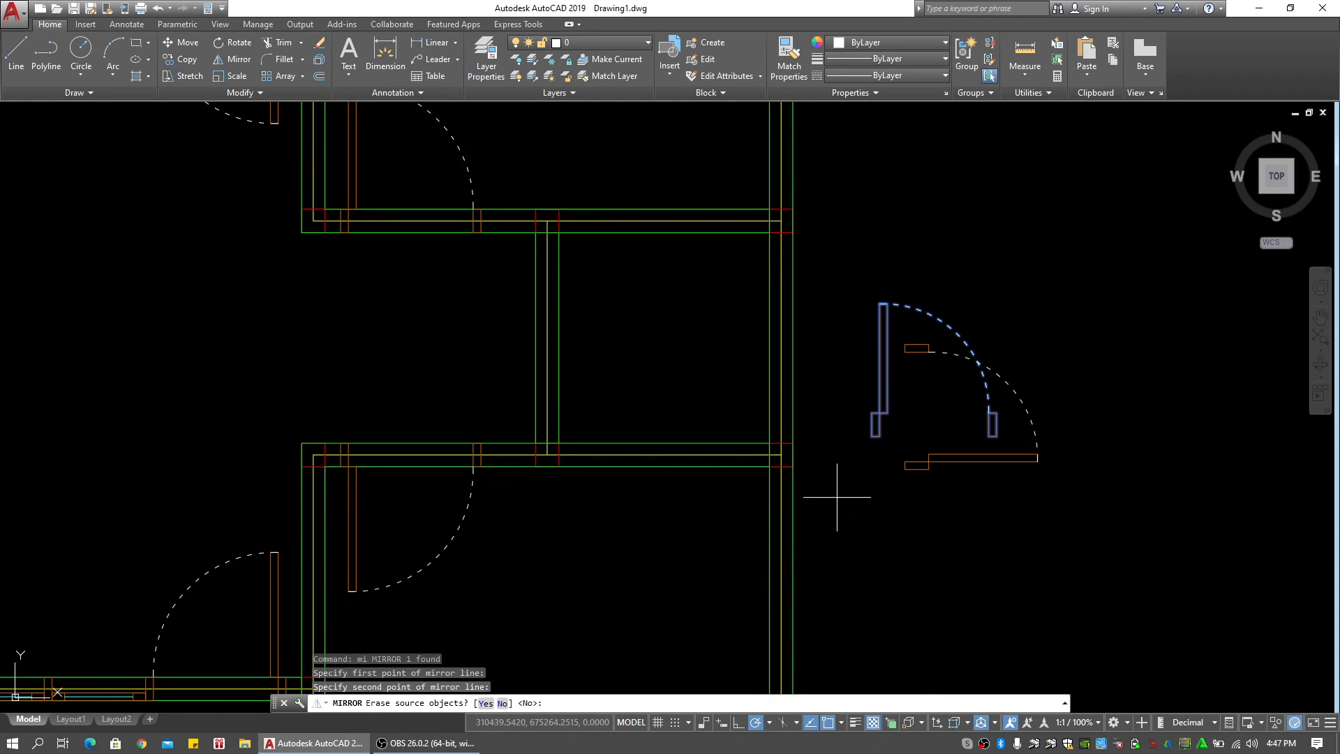
pyautogui.write('y')
pyautogui.press('Return')
# Move the mirrored door by its lower jamb's insertion corner to the bathroom's lower-left inner wall corner
pyautogui.click(912, 458)
pyautogui.click(897, 479)
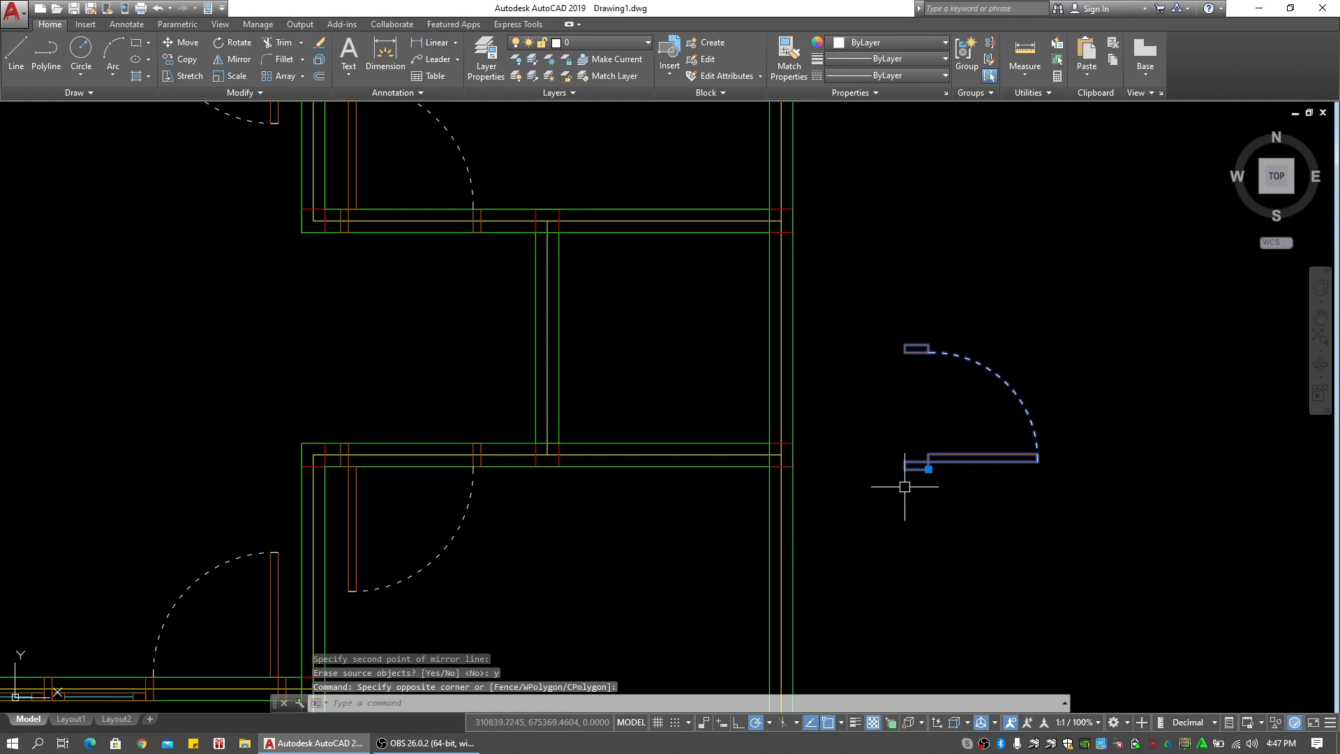
pyautogui.scroll(4, 889, 479)
pyautogui.write('m')
pyautogui.press('Return')
pyautogui.click(910, 475)
pyautogui.scroll(-2, 923, 459)
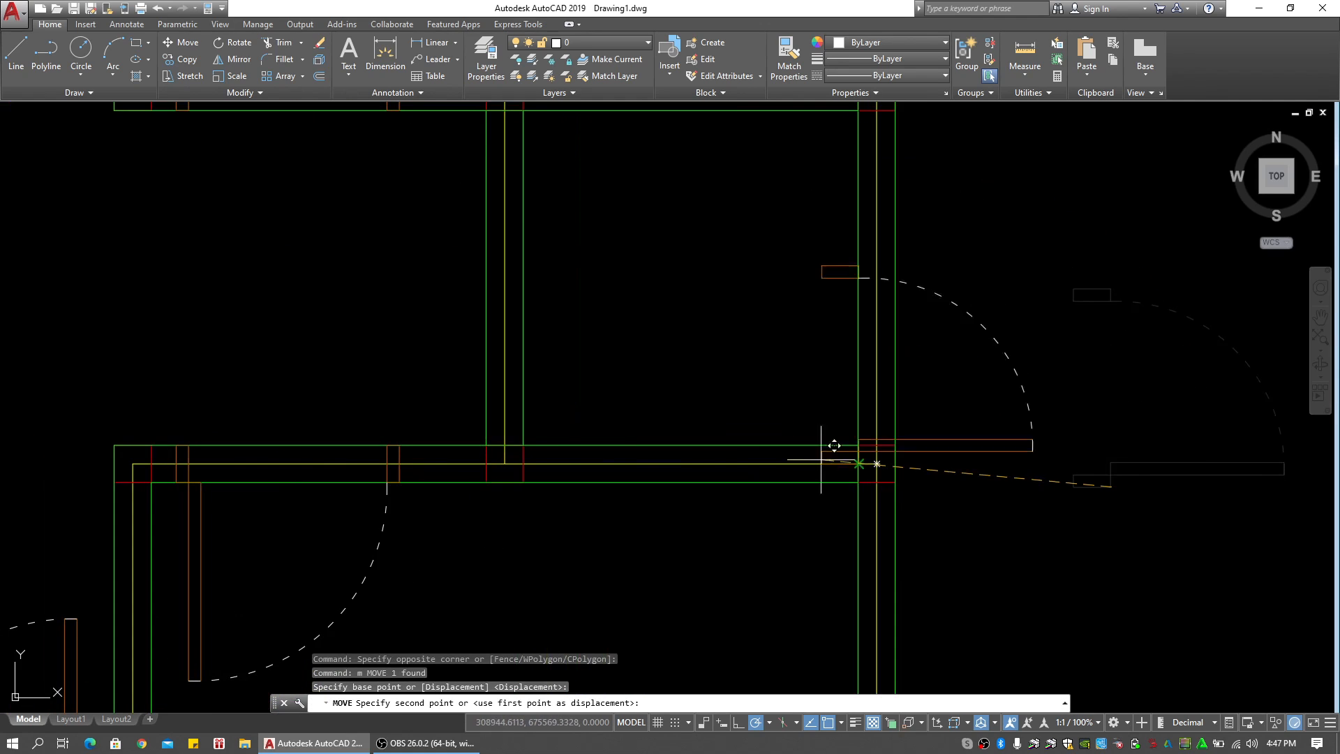
pyautogui.click(523, 444)
pyautogui.scroll(-5, 470, 410)
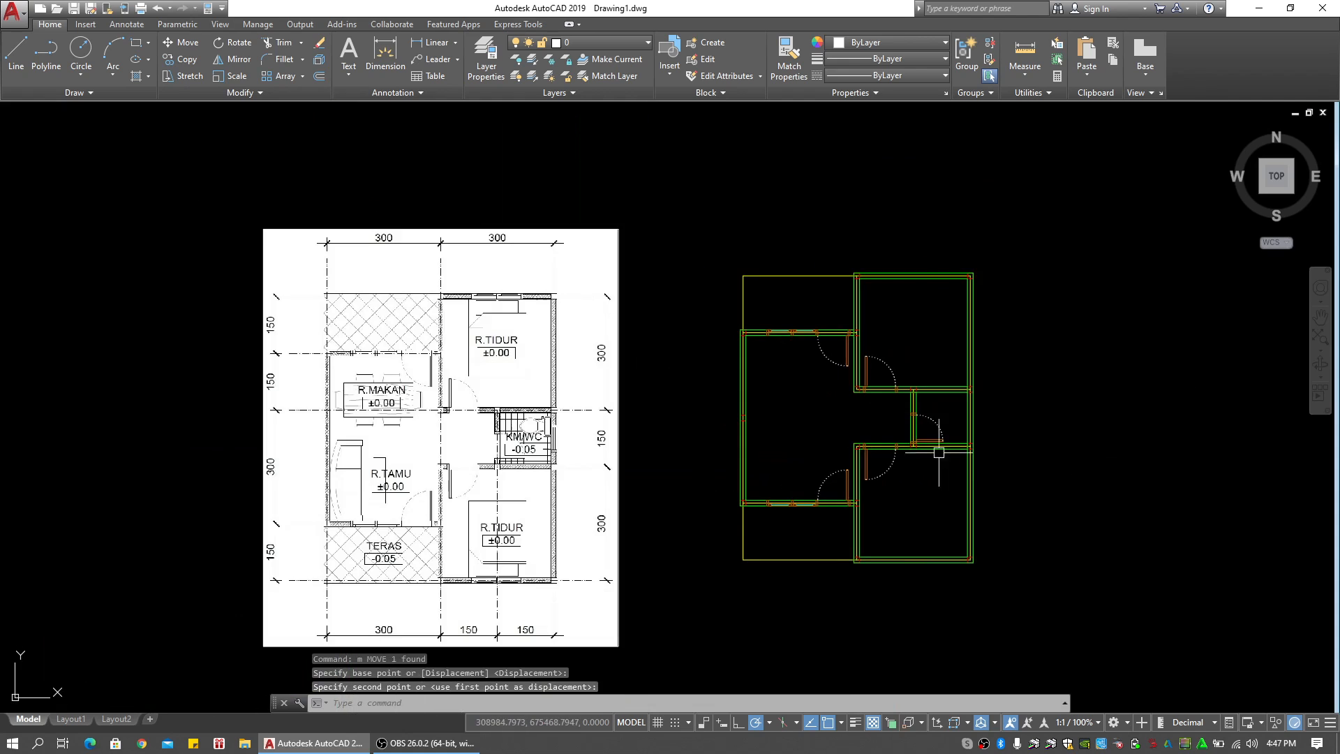
# Move the bathroom door 100 units up along its wall, away from the lower wall corner
pyautogui.scroll(4, 510, 448)
pyautogui.scroll(-4, 578, 445)
pyautogui.scroll(4, 916, 434)
pyautogui.moveTo(1043, 429)
pyautogui.mouseDown(button='middle')
pyautogui.moveTo(942, 415)
pyautogui.moveTo(830, 447)
pyautogui.mouseUp(button='middle')
pyautogui.scroll(4, 977, 388)
pyautogui.press('Escape')
pyautogui.click(985, 377)
pyautogui.click(925, 427)
pyautogui.write('m')
pyautogui.press('Return')
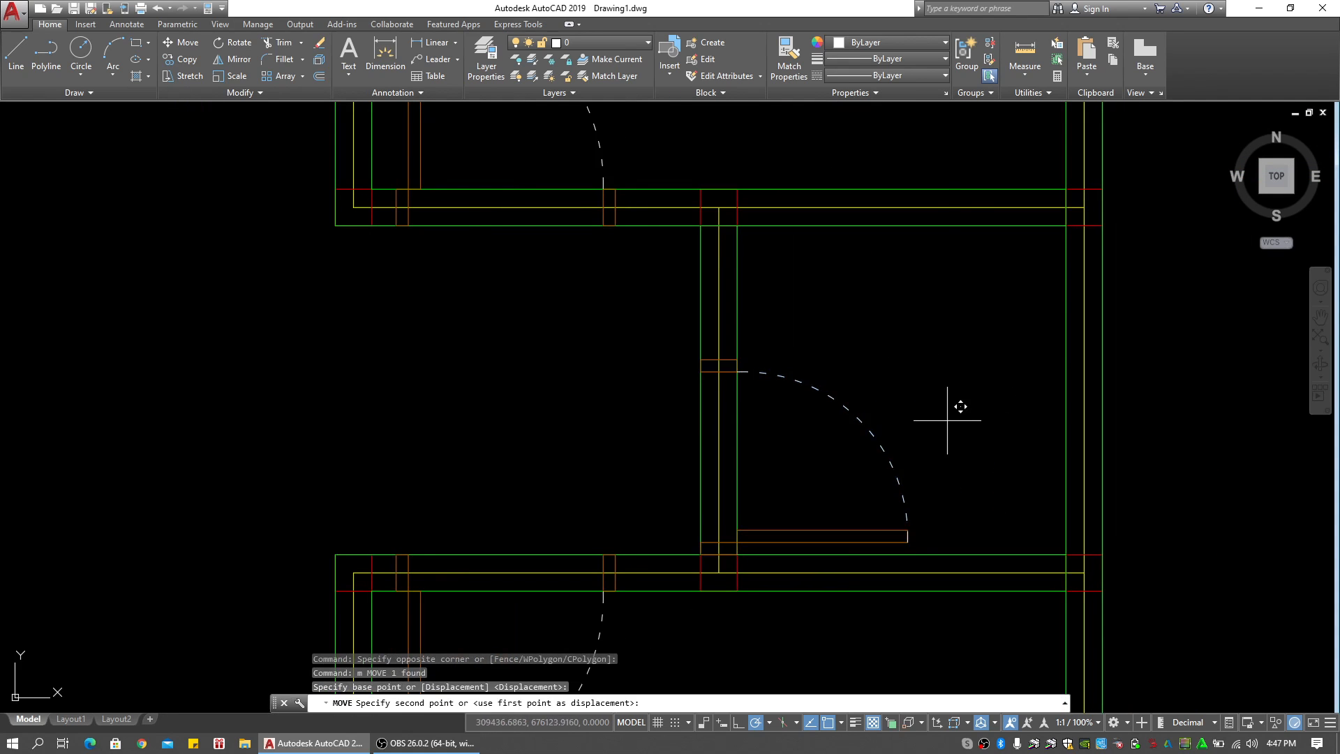
pyautogui.click(946, 419)
pyautogui.write('100')
pyautogui.press('Return')
pyautogui.scroll(-6, 936, 397)
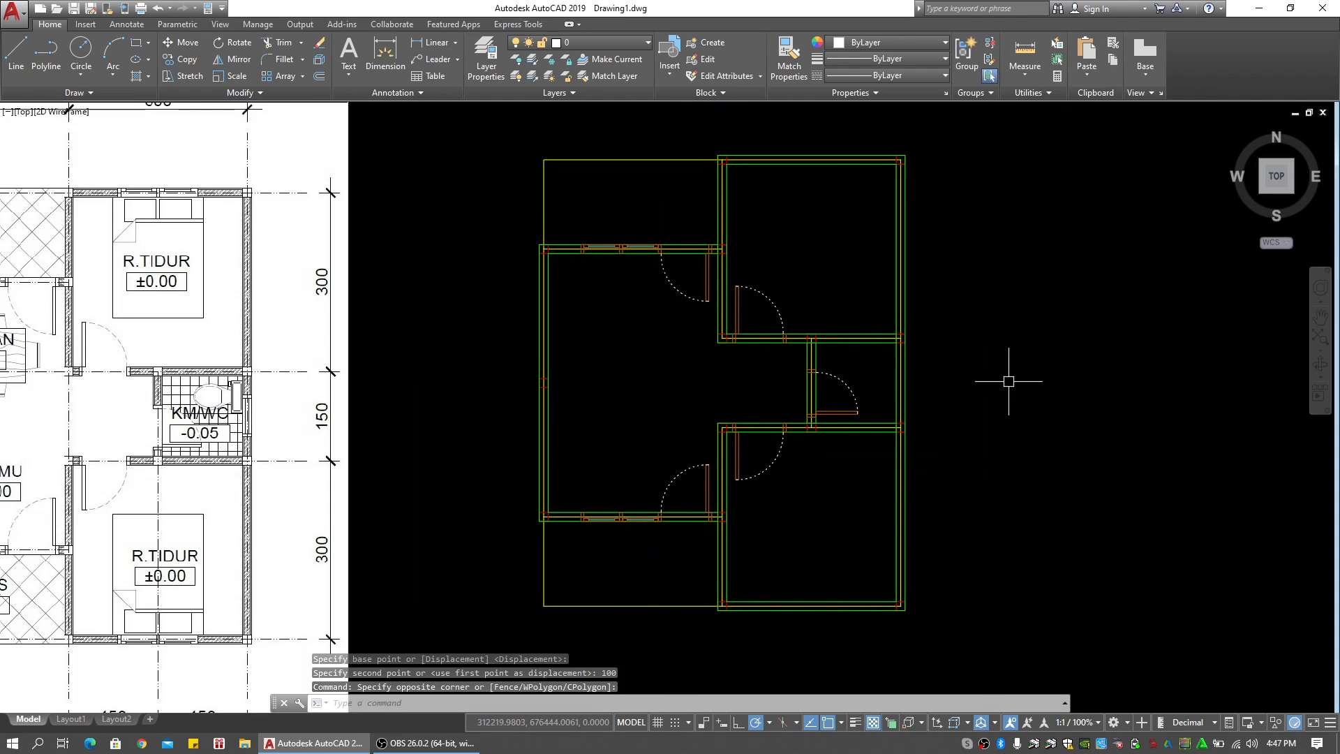
pyautogui.press('Escape')
pyautogui.press('Escape')
pyautogui.press('Escape')
pyautogui.moveTo(614, 348); pyautogui.dragTo(686, 348, button='middle')
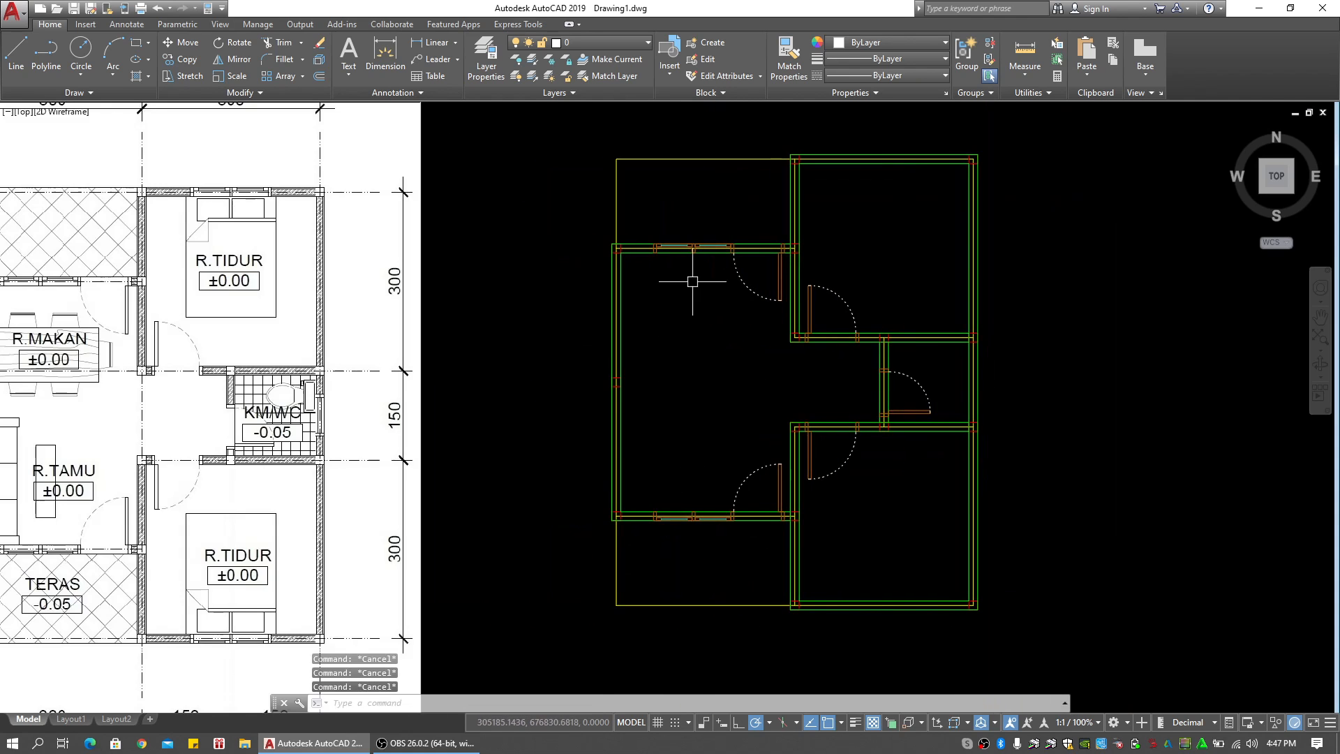
# Copy the combined door-and-window block from the dining room's upper wall to the empty area above the upper bedroom
pyautogui.scroll(4, 691, 251)
pyautogui.click(802, 299)
pyautogui.click(787, 365)
pyautogui.click(787, 365)
pyautogui.moveTo(787, 365); pyautogui.dragTo(686, 411, button='middle')
pyautogui.scroll(-4, 920, 379)
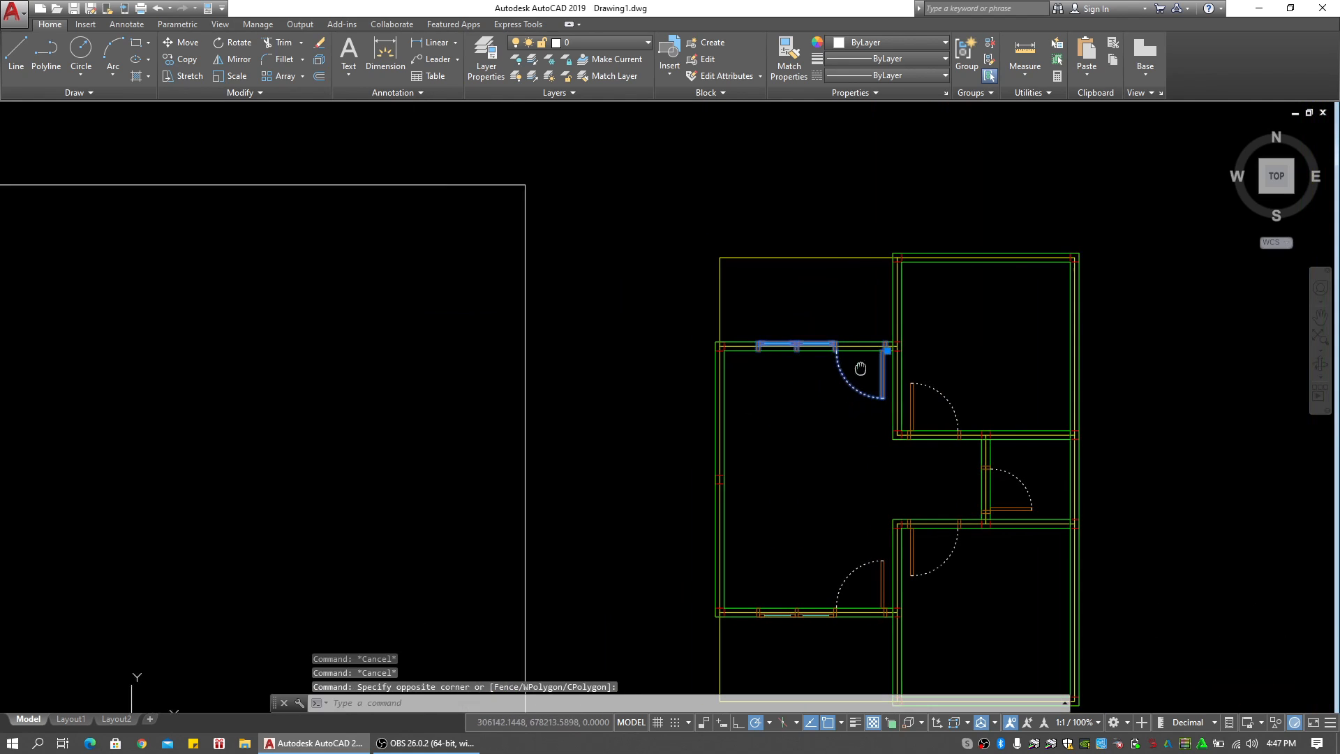
pyautogui.scroll(5, 919, 380)
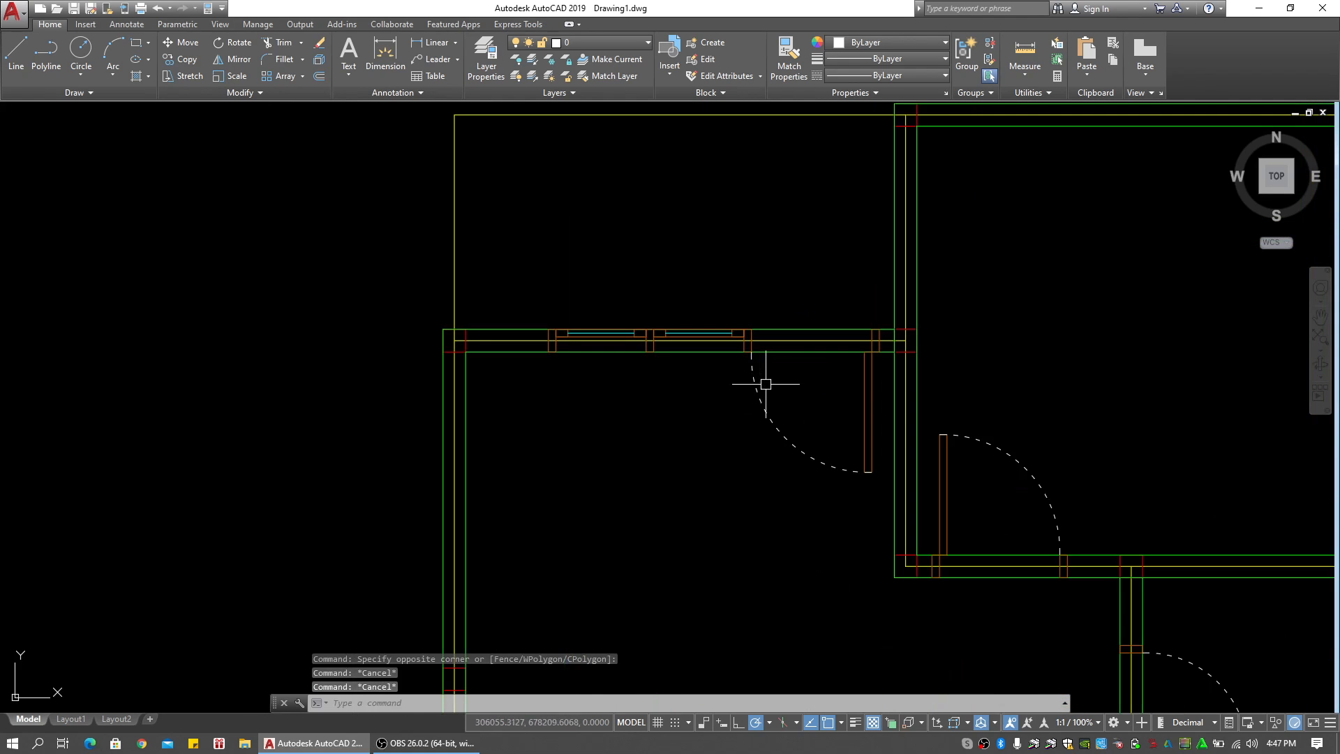
pyautogui.click(802, 383)
pyautogui.click(779, 436)
pyautogui.moveTo(779, 436); pyautogui.dragTo(662, 450, button='middle')
pyautogui.write('co')
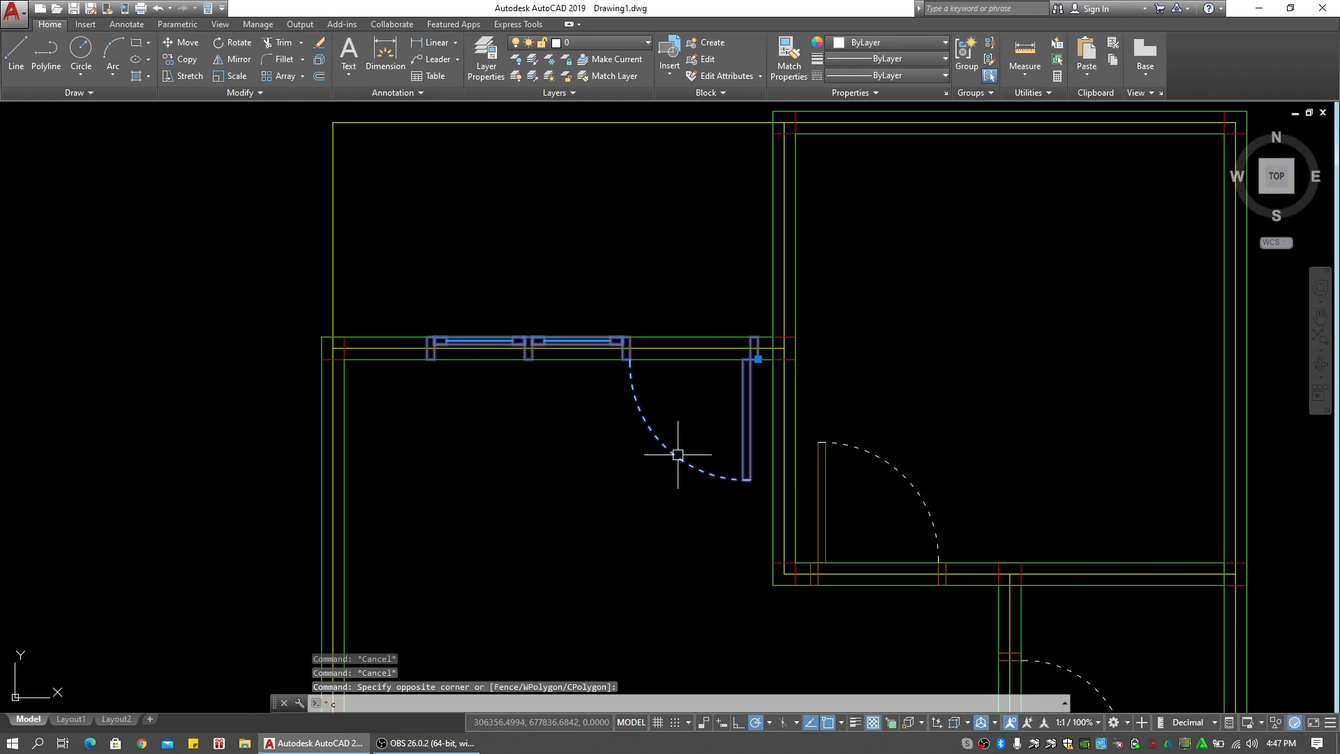
pyautogui.press('Return')
pyautogui.click(691, 434)
pyautogui.scroll(-3, 962, 361)
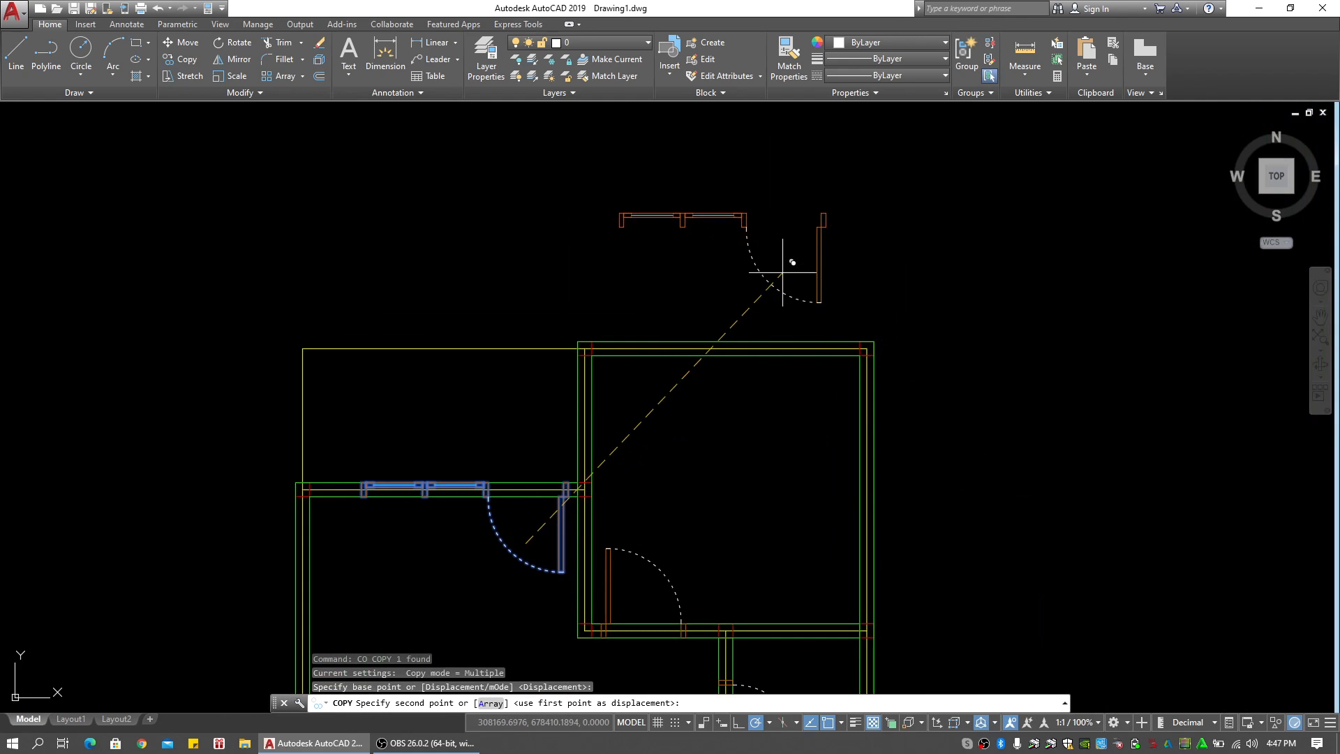
pyautogui.click(781, 258)
pyautogui.press('Escape')
pyautogui.press('Escape')
# Explode the copied block and erase its door leaf, swing arc and outer jamb, leaving only the double window
pyautogui.scroll(4, 771, 254)
pyautogui.click(973, 182)
pyautogui.click(898, 171)
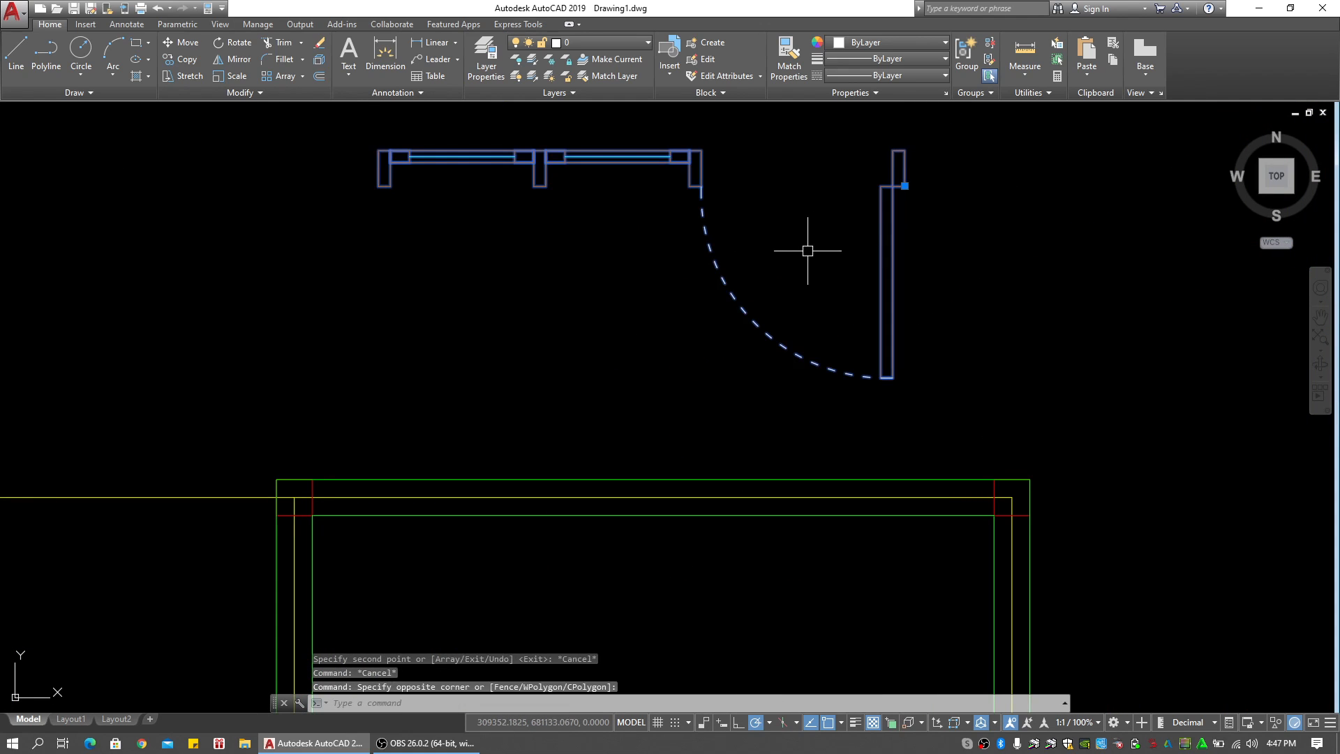
pyautogui.write('x')
pyautogui.press('Return')
pyautogui.click(951, 158)
pyautogui.click(755, 388)
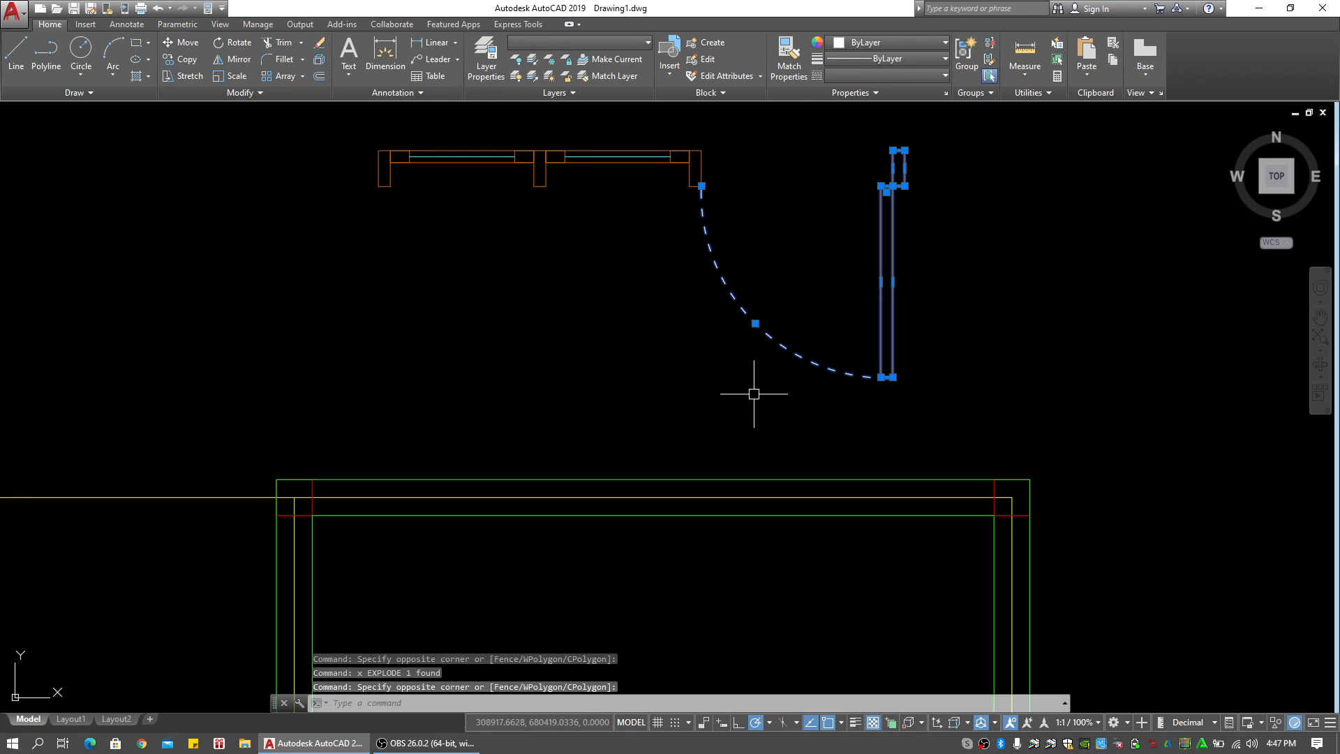
pyautogui.write('e')
pyautogui.press('Return')
pyautogui.moveTo(664, 261); pyautogui.dragTo(764, 324, button='middle')
pyautogui.press('Escape')
pyautogui.press('Escape')
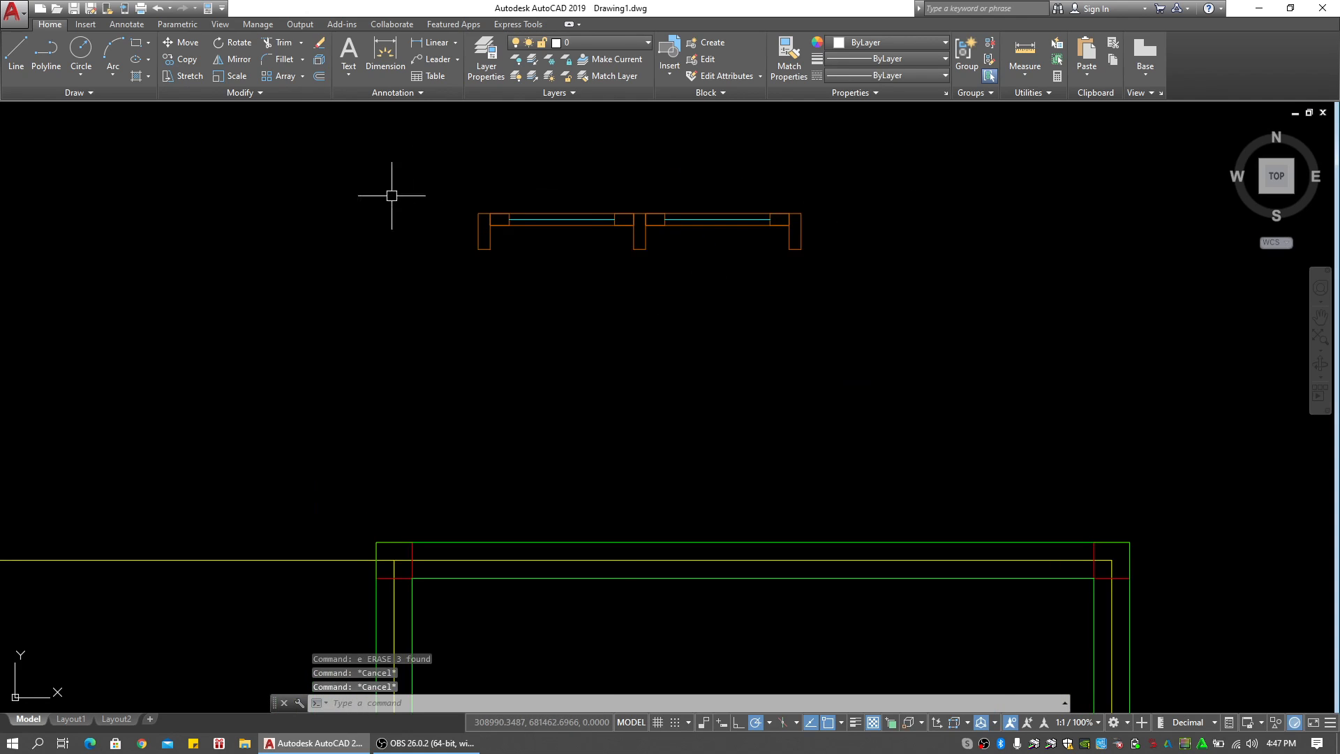
# Cut the double window's parts and paste them back as a single block above the upper bedroom
pyautogui.click(857, 185)
pyautogui.click(442, 300)
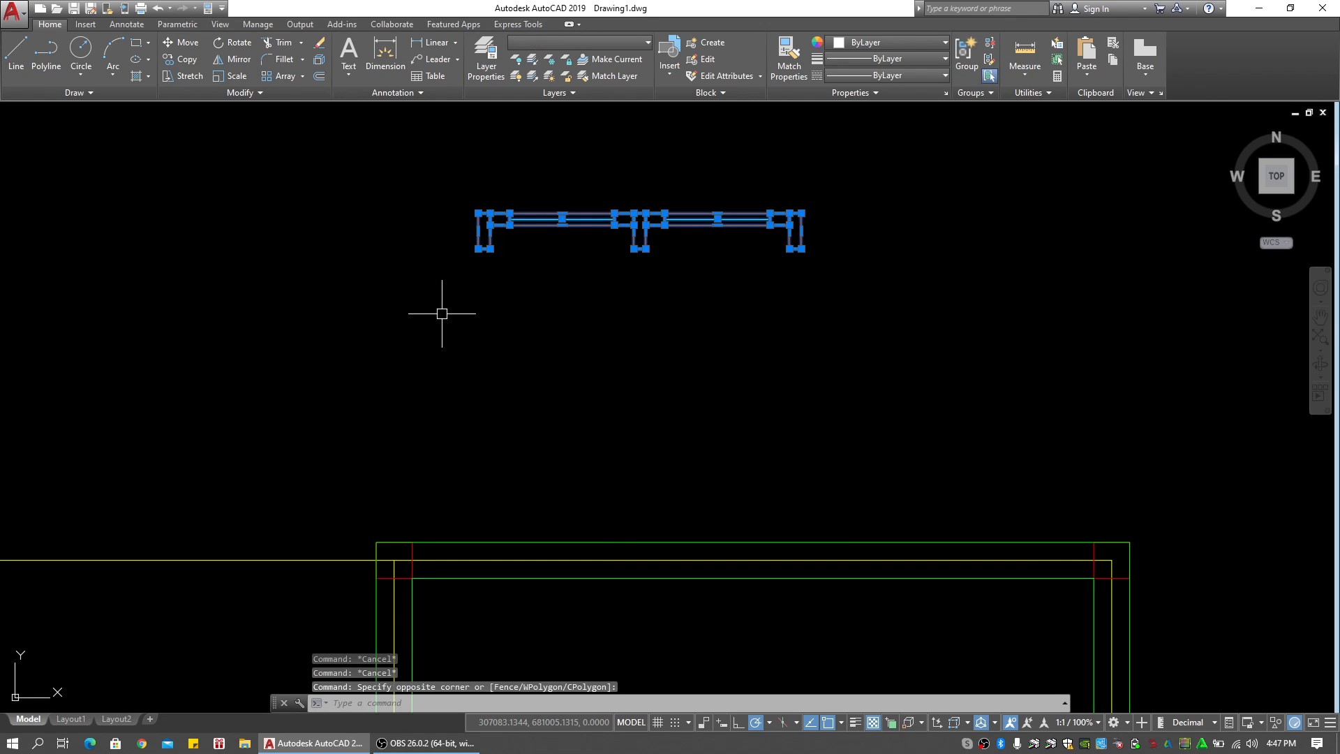
pyautogui.hotkey('ctrl', 'x')
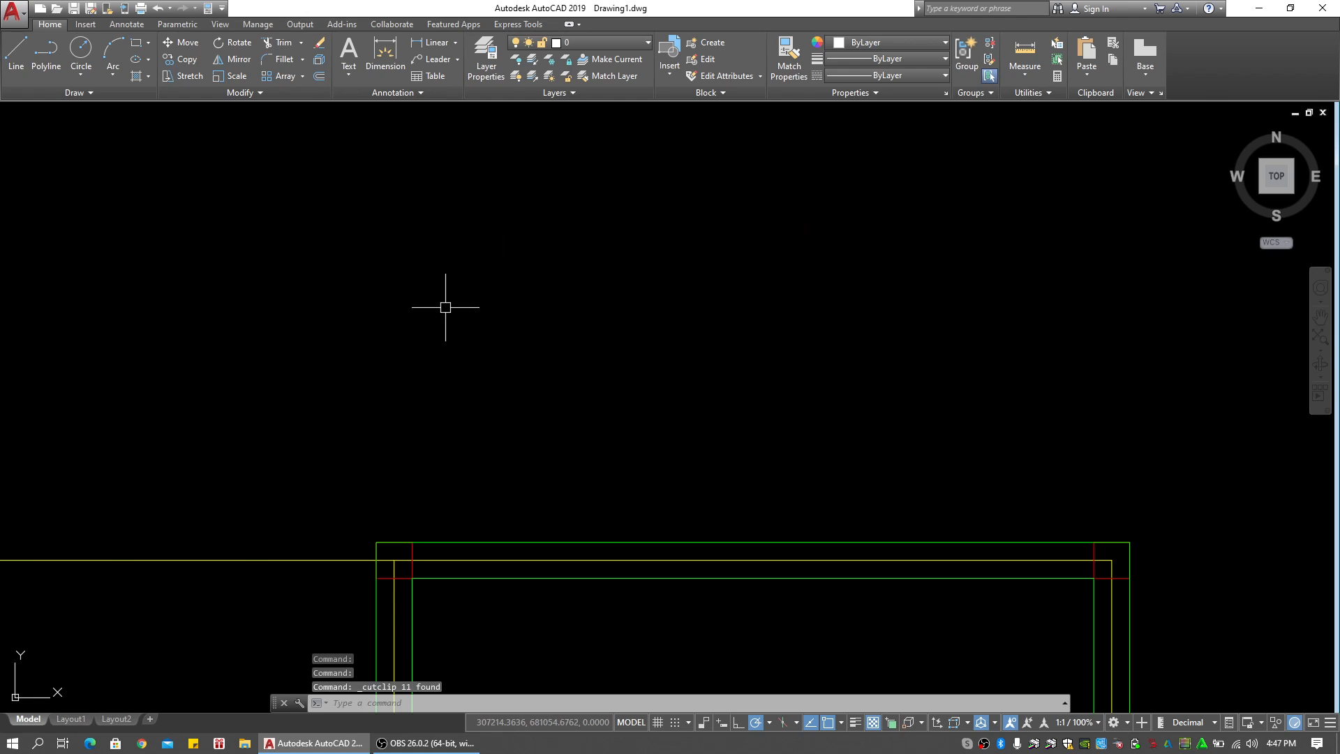
pyautogui.hotkey('ctrl', 'shift', 'v')
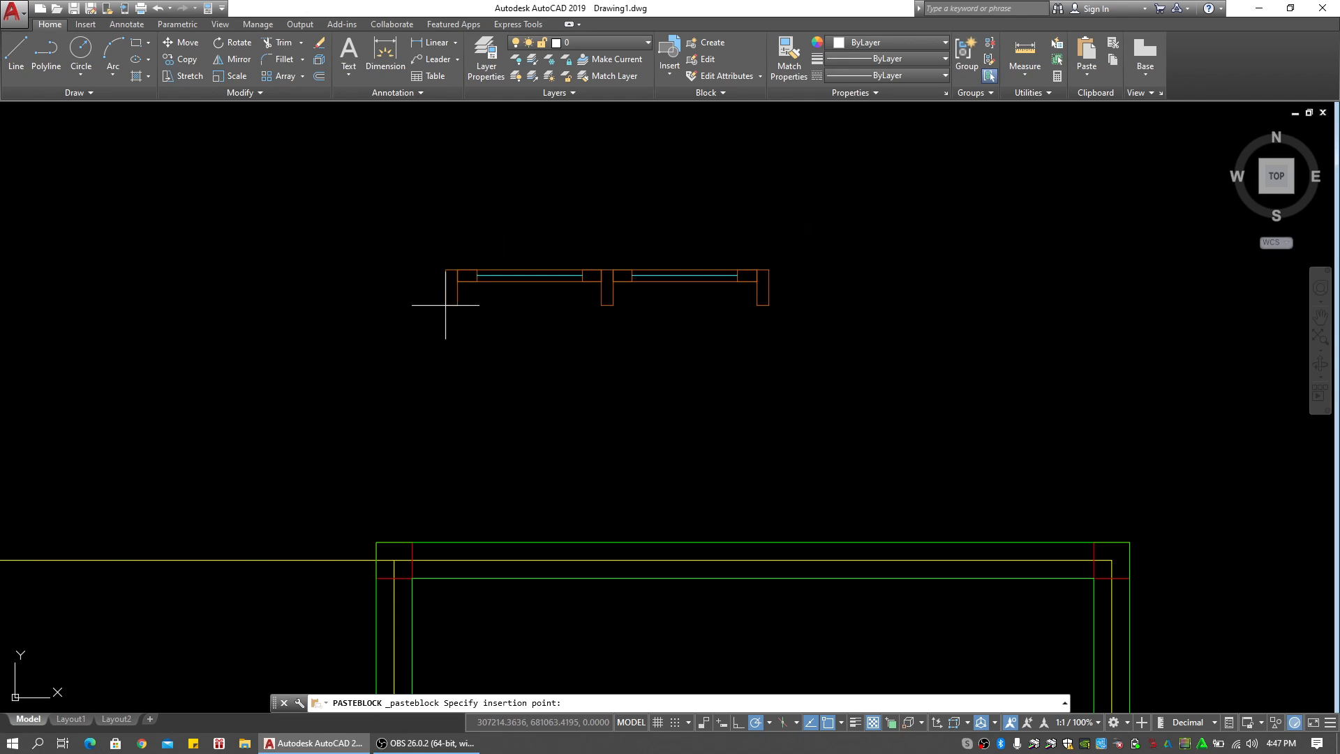
pyautogui.click(597, 450)
# Move the window block by its middle mullion's lower midpoint to the inner midpoint of the upper bedroom's top wall
pyautogui.click(623, 448)
pyautogui.click(600, 489)
pyautogui.moveTo(646, 488); pyautogui.dragTo(556, 402, button='middle')
pyautogui.write('m')
pyautogui.press('space')
pyautogui.scroll(4, 681, 391)
pyautogui.click(650, 314)
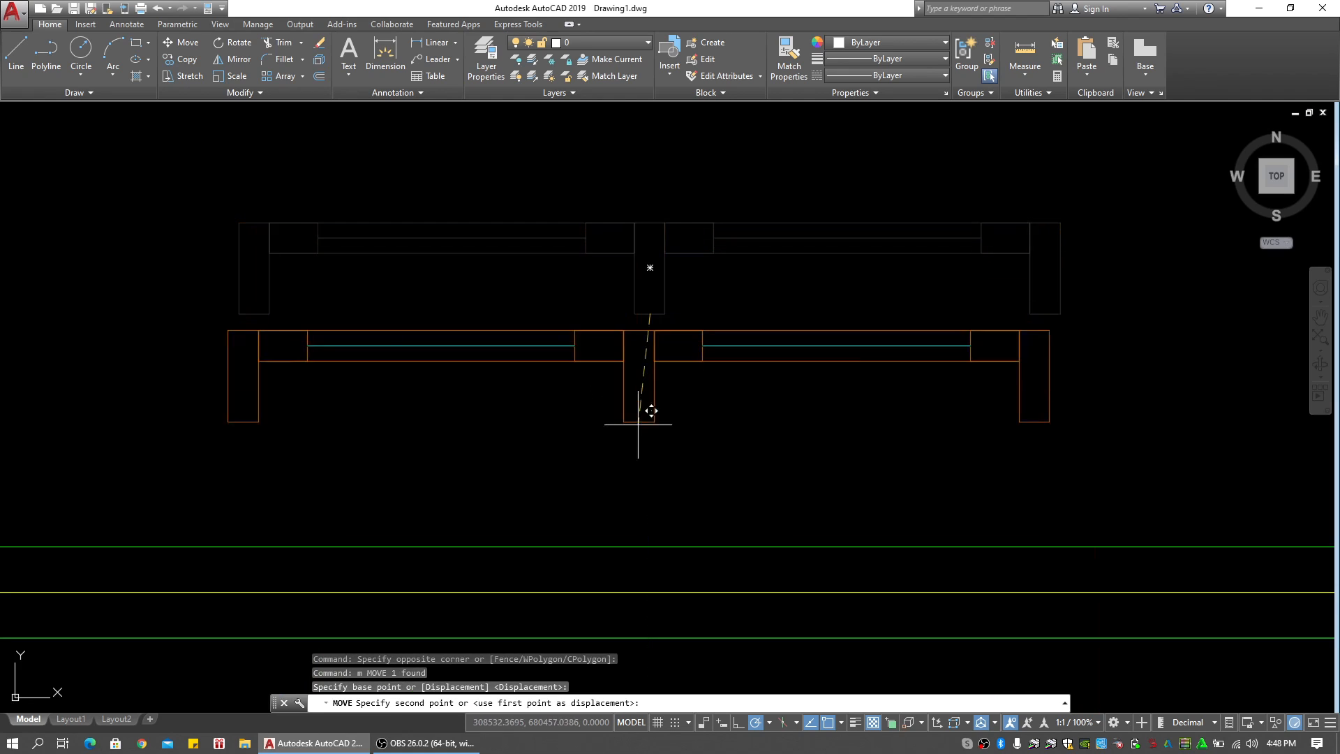
pyautogui.scroll(-4, 677, 342)
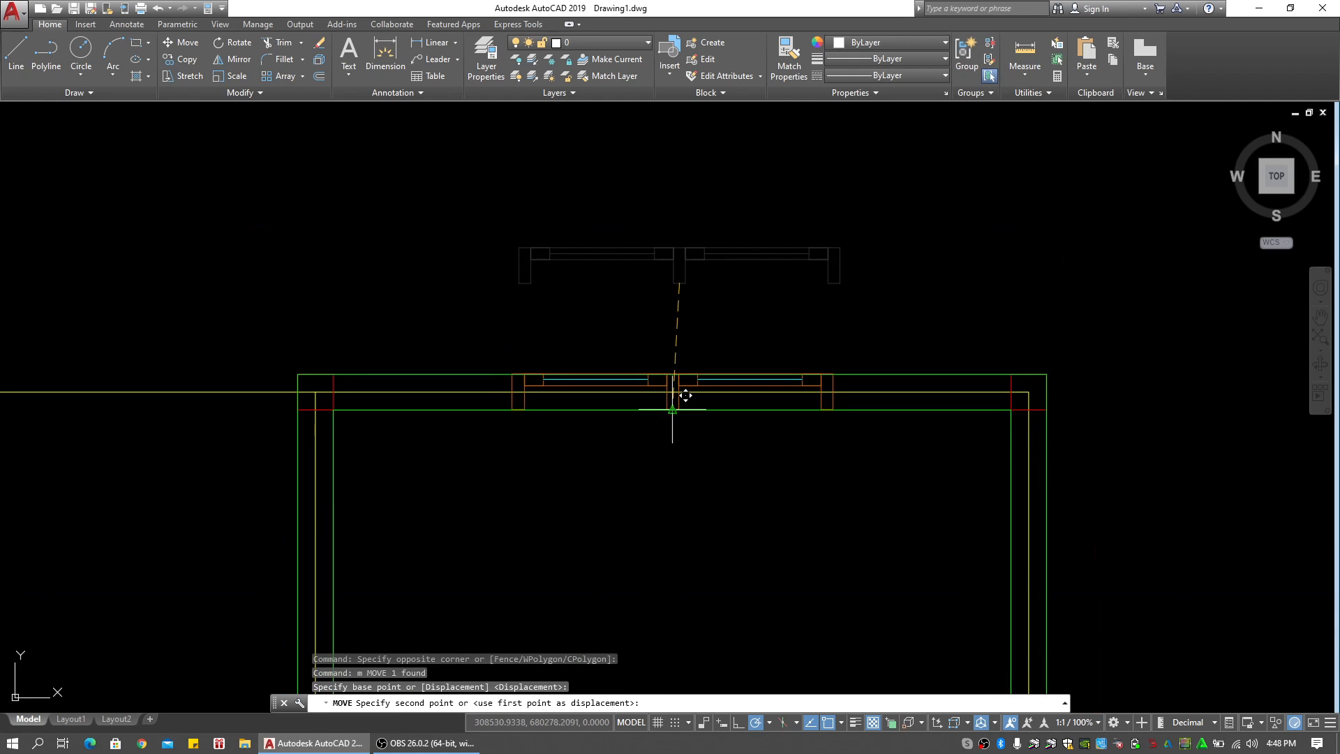
pyautogui.press('Escape')
# Mirror the window block about the house's horizontal centre line onto the lower bedroom's bottom wall, keeping the source
pyautogui.scroll(-2, 656, 384)
pyautogui.click(524, 266)
pyautogui.click(856, 448)
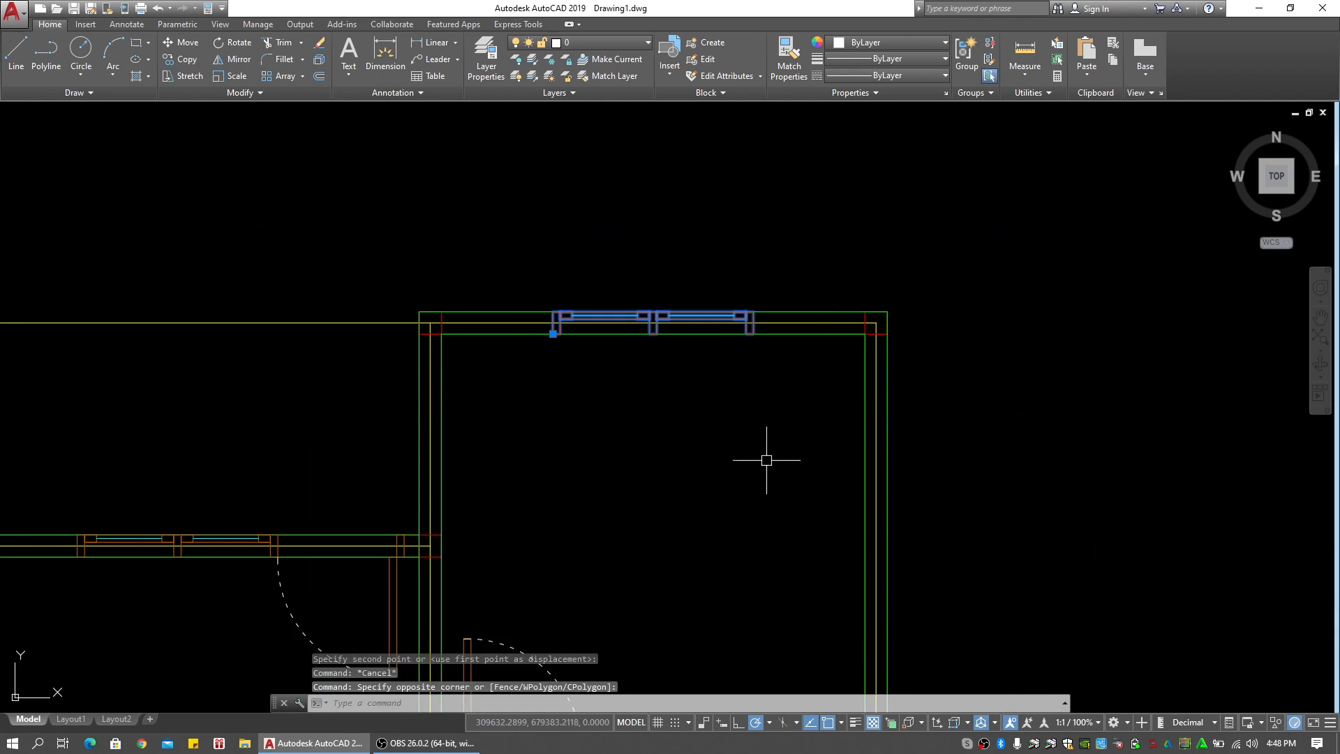
pyautogui.scroll(-5, 693, 331)
pyautogui.scroll(4, 762, 330)
pyautogui.write('mi')
pyautogui.press('space')
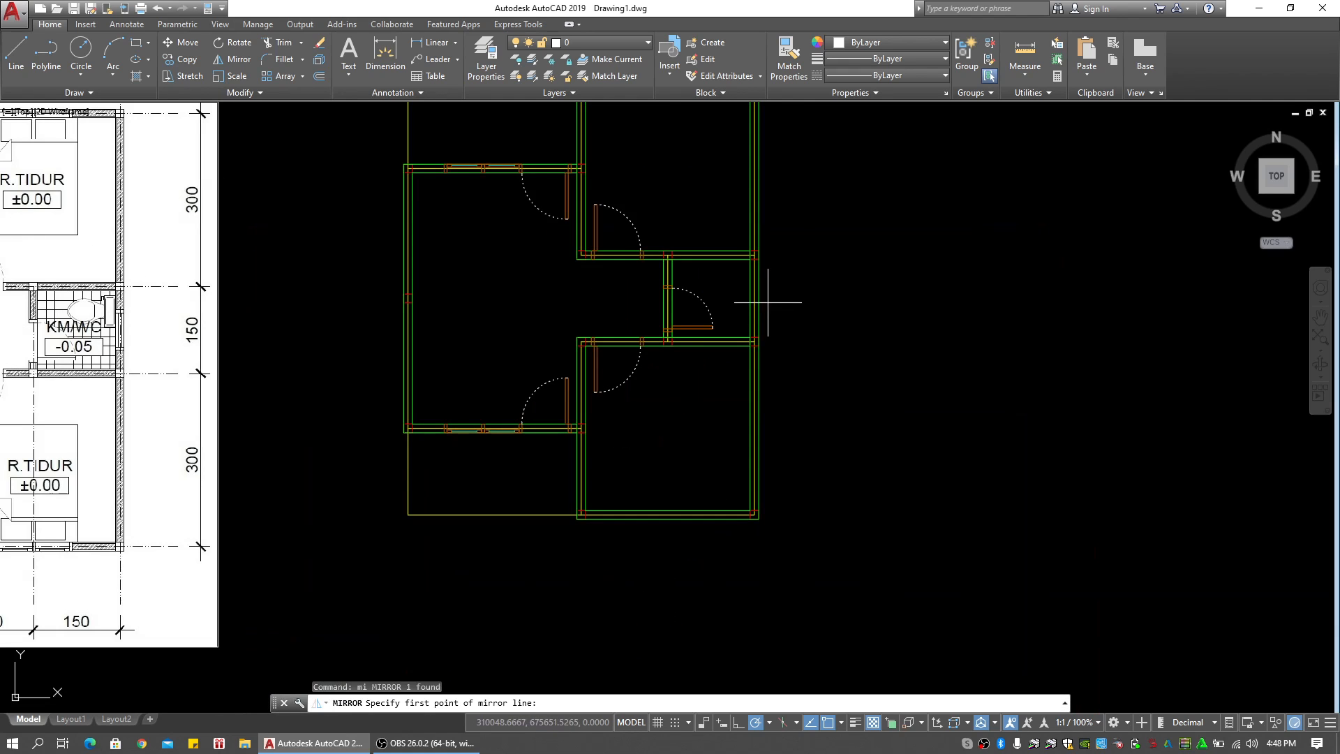
pyautogui.click(759, 298)
pyautogui.click(802, 299)
pyautogui.press('Return')
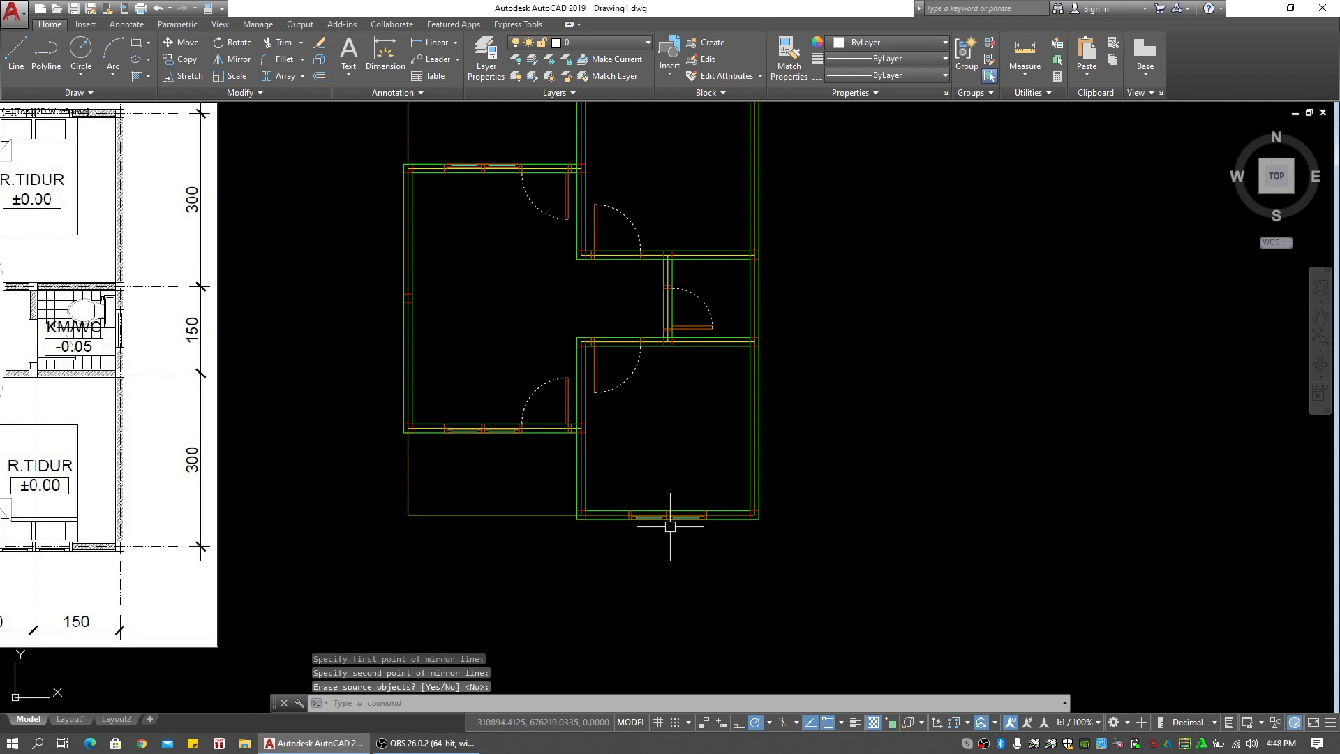
pyautogui.scroll(3, 674, 511)
pyautogui.scroll(-5, 608, 485)
pyautogui.press('Escape')
pyautogui.press('Escape')
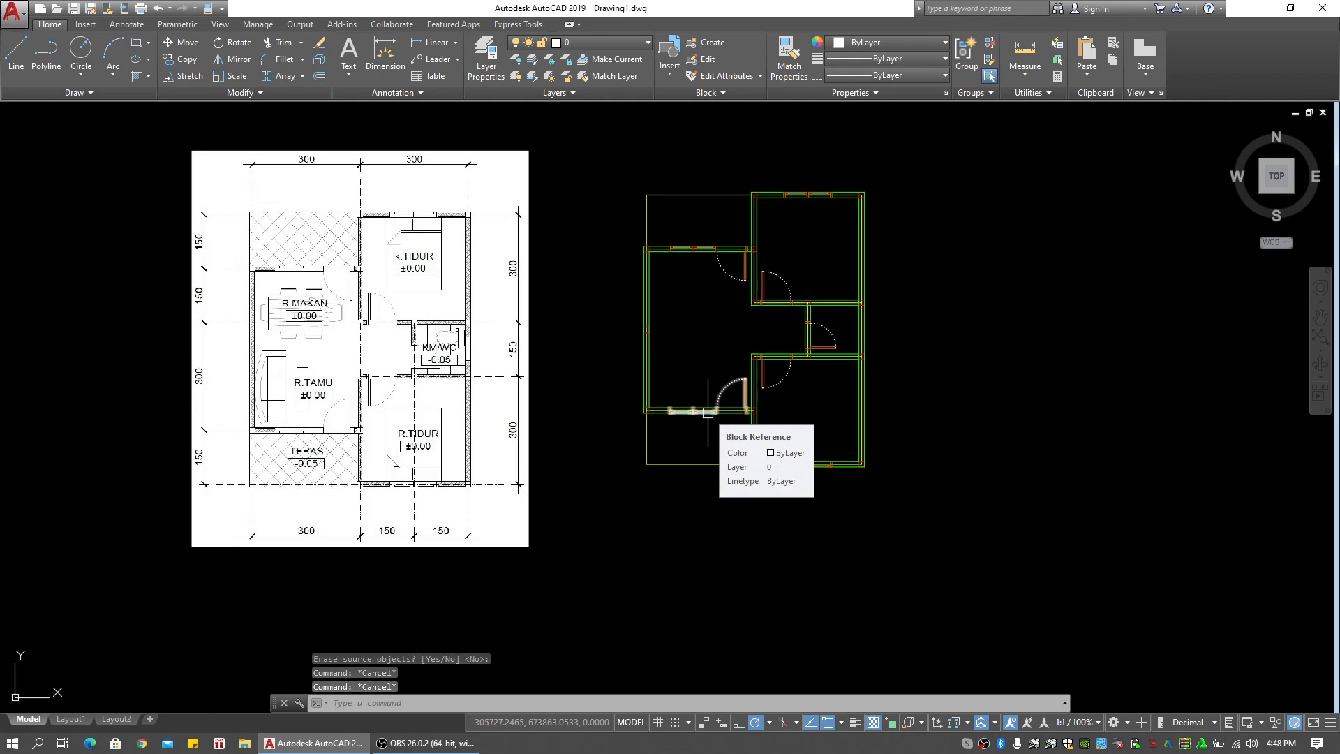
# Examine the bathroom window in the reference plan and the mirrored window in the lower bedroom's wall
pyautogui.scroll(5, 471, 337)
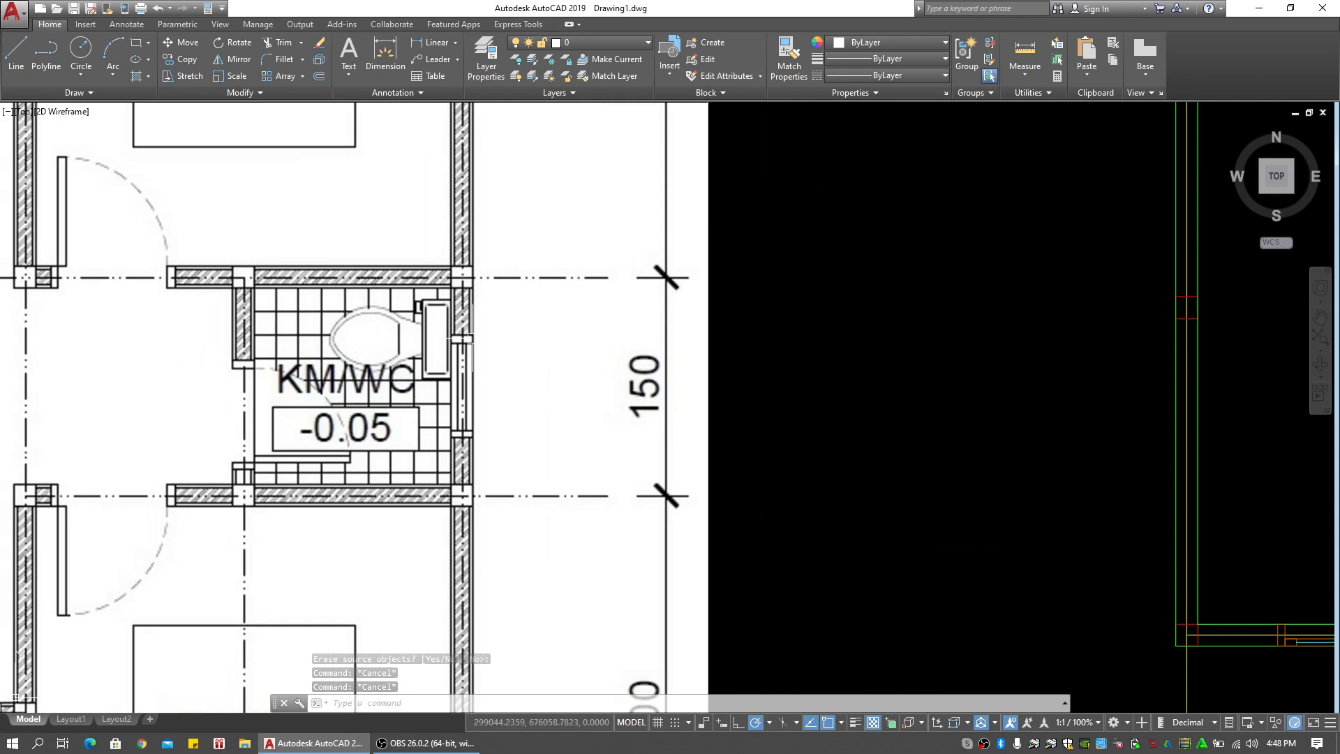
pyautogui.moveTo(481, 349); pyautogui.dragTo(417, 392, button='middle')
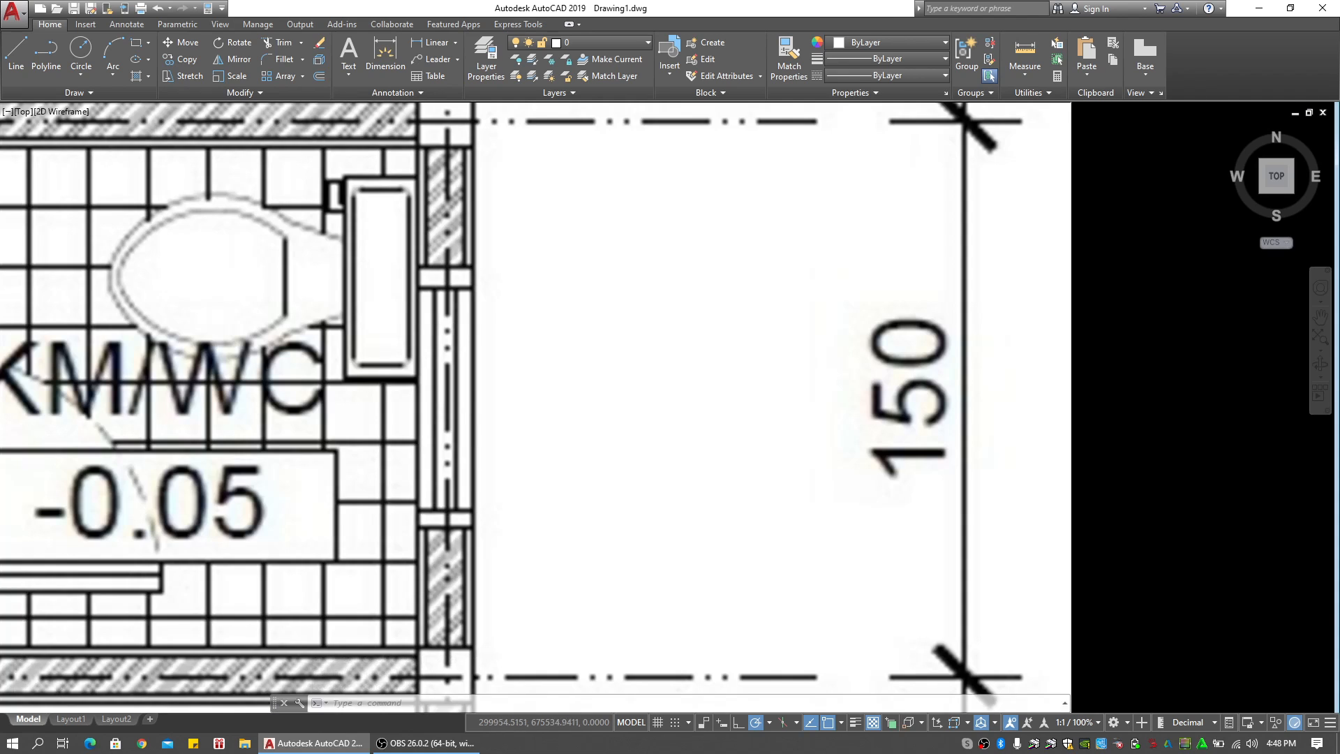
pyautogui.scroll(-6, 385, 439)
pyautogui.moveTo(843, 467); pyautogui.dragTo(364, 446, button='middle')
pyautogui.moveTo(505, 498); pyautogui.dragTo(506, 368, button='middle')
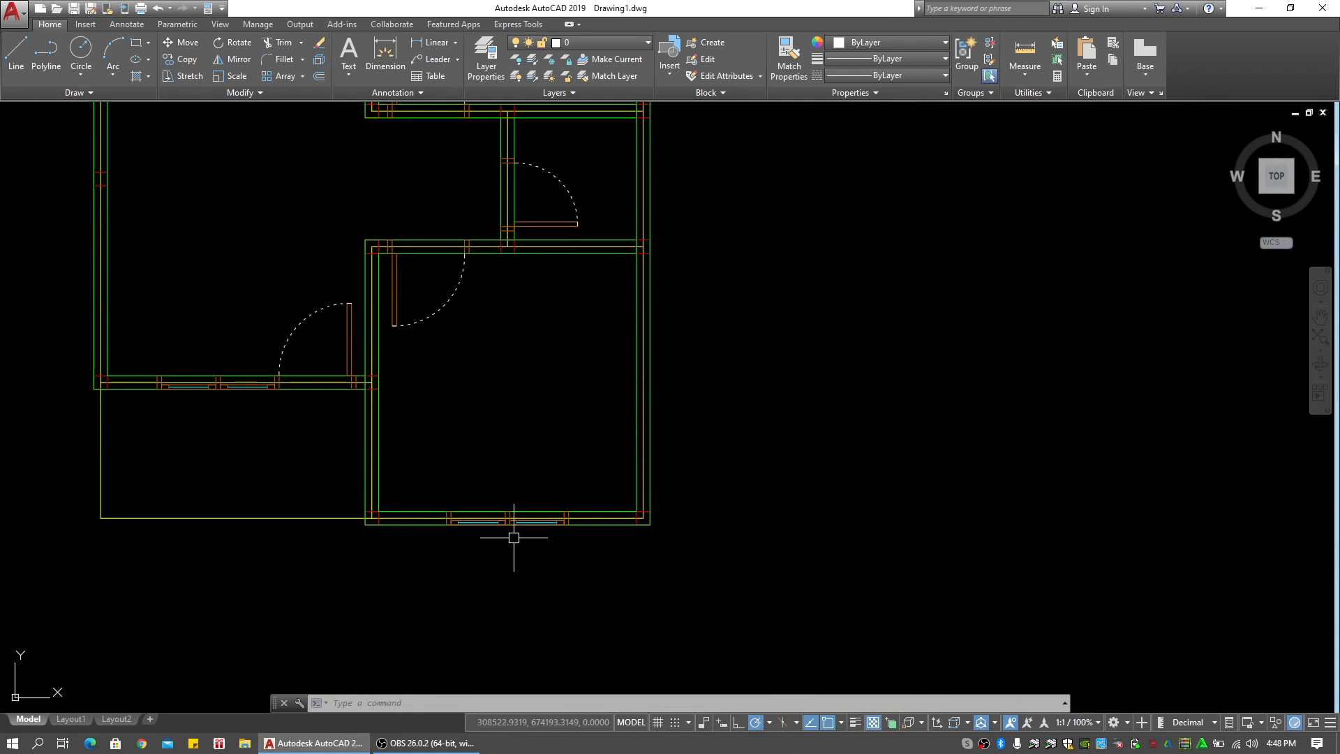
pyautogui.scroll(4, 515, 538)
pyautogui.press('Escape')
pyautogui.press('Escape')
pyautogui.press('Escape')
pyautogui.click(518, 497)
pyautogui.press('Escape')
pyautogui.scroll(-2, 555, 415)
pyautogui.scroll(-2, 726, 428)
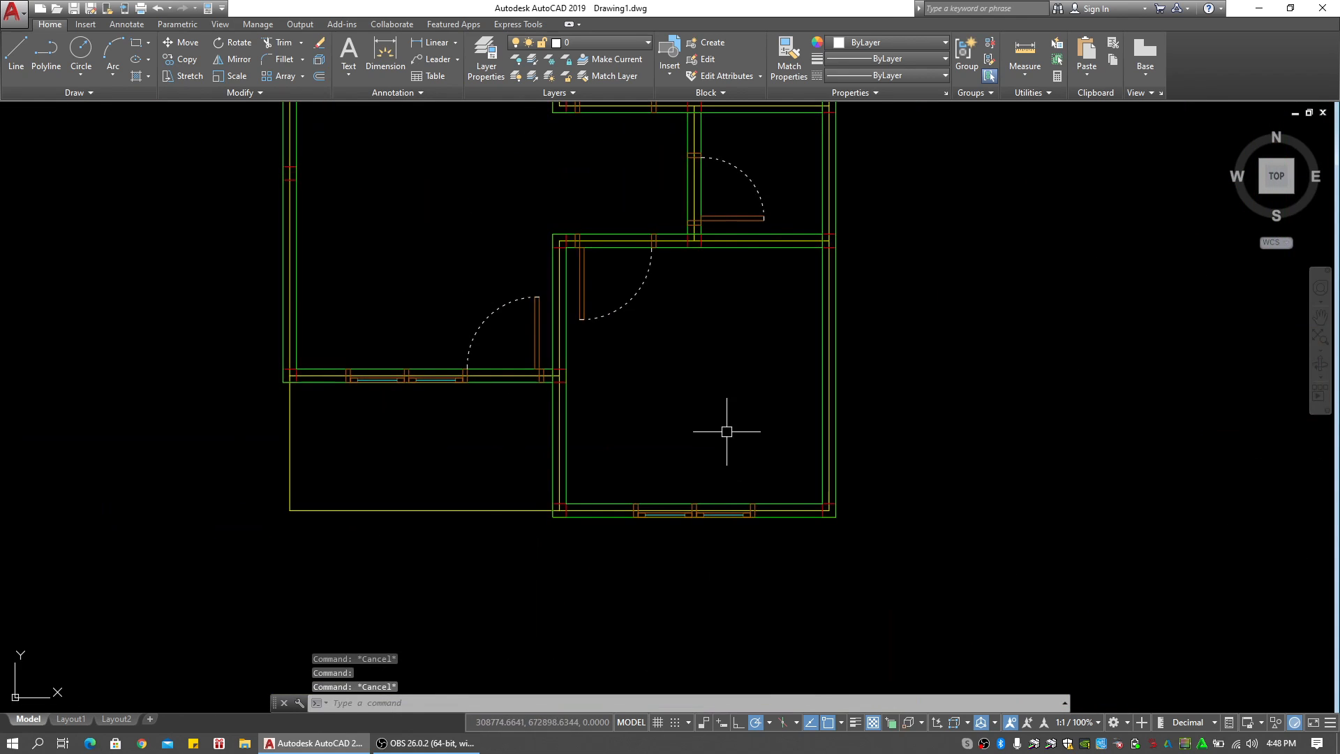
# Draw a rectangle over the bathroom door's upper jamb, snapping to its opposite corners
pyautogui.scroll(6, 591, 344)
pyautogui.press('Escape')
pyautogui.press('Escape')
pyautogui.moveTo(428, 257); pyautogui.dragTo(526, 274, button='middle')
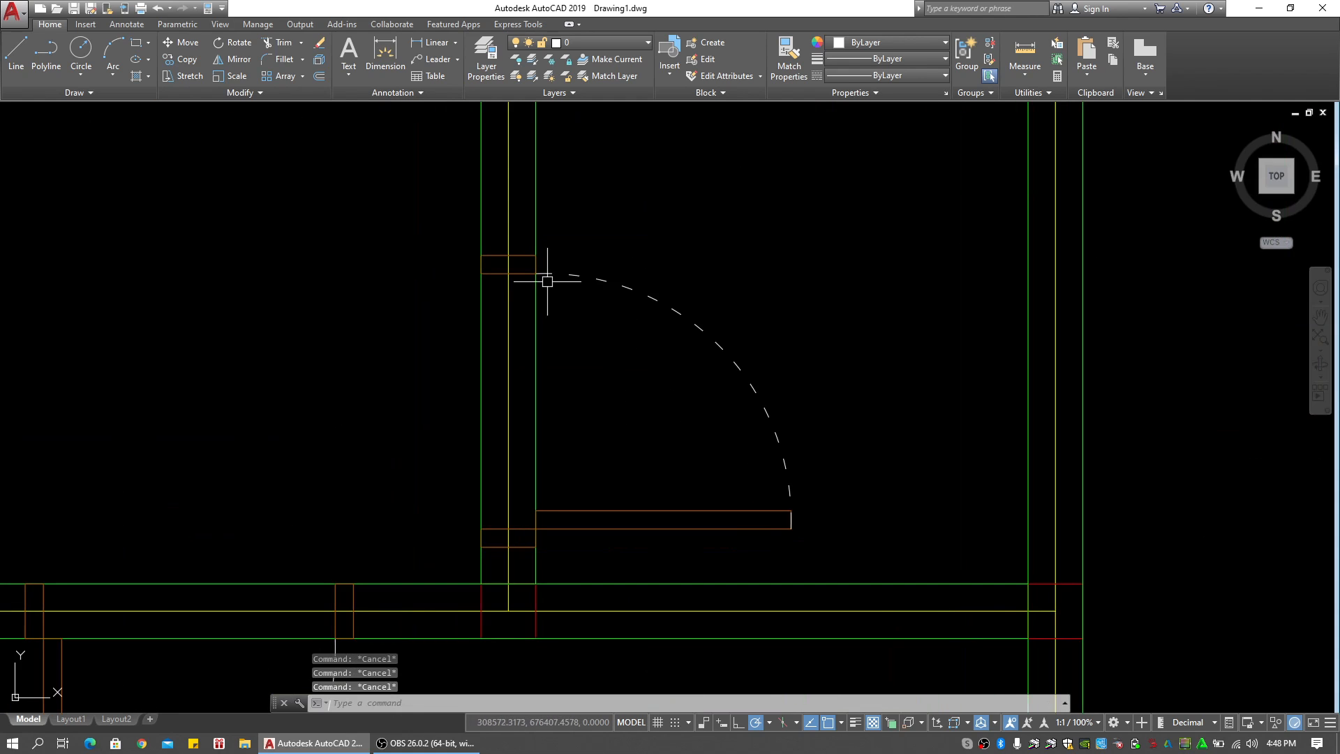
pyautogui.moveTo(585, 344); pyautogui.dragTo(642, 350, button='middle')
pyautogui.write('rec')
pyautogui.press('space')
pyautogui.scroll(2, 566, 270)
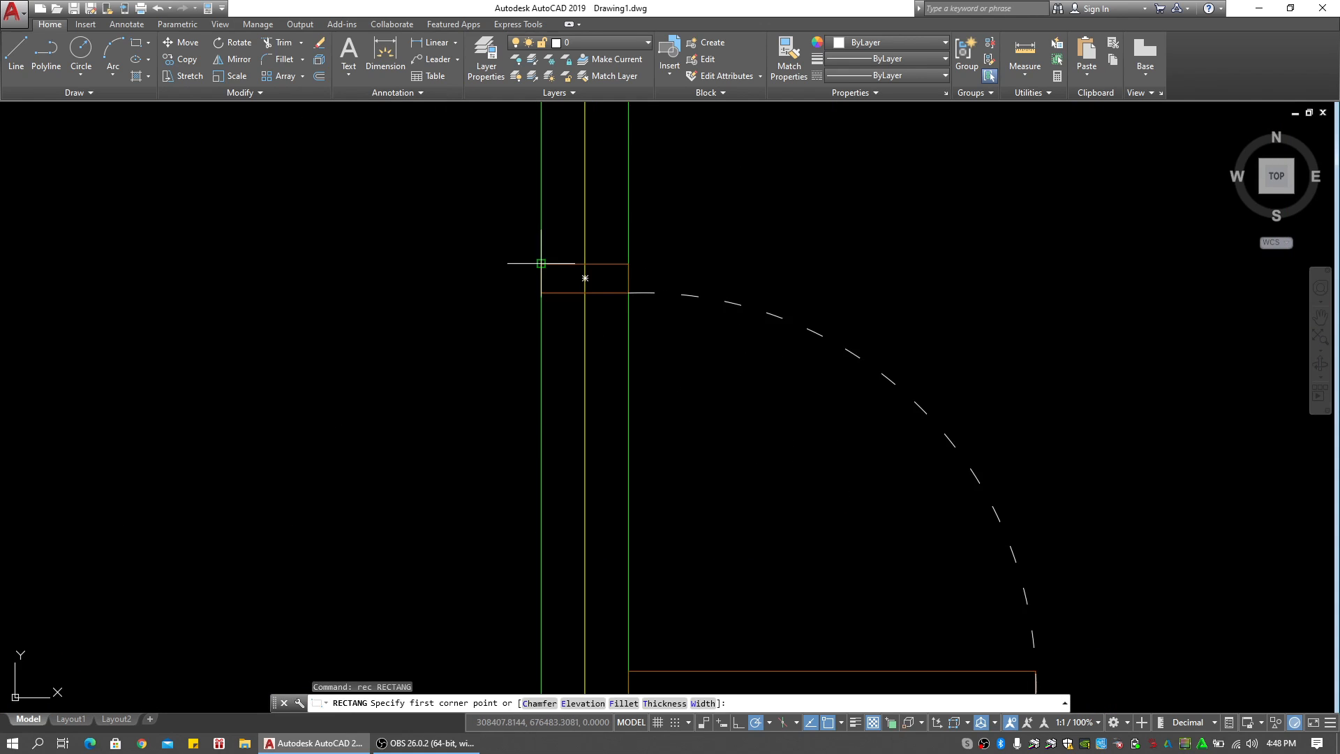
pyautogui.click(541, 264)
pyautogui.click(628, 293)
pyautogui.press('Escape')
# Move the jamb rectangle by its upper-right corner horizontally to the outer face of the bathroom's exterior wall
pyautogui.click(628, 278)
pyautogui.moveTo(628, 277); pyautogui.dragTo(572, 285, button='middle')
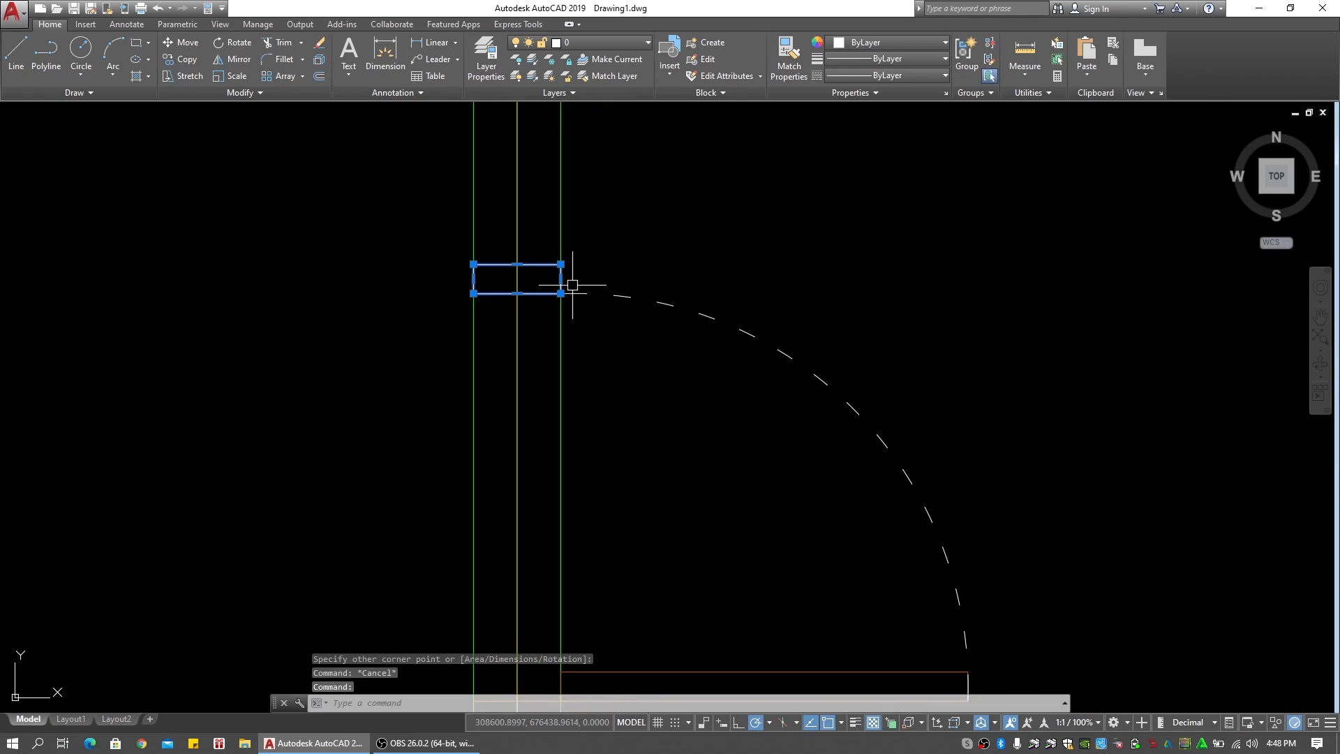
pyautogui.press('Escape')
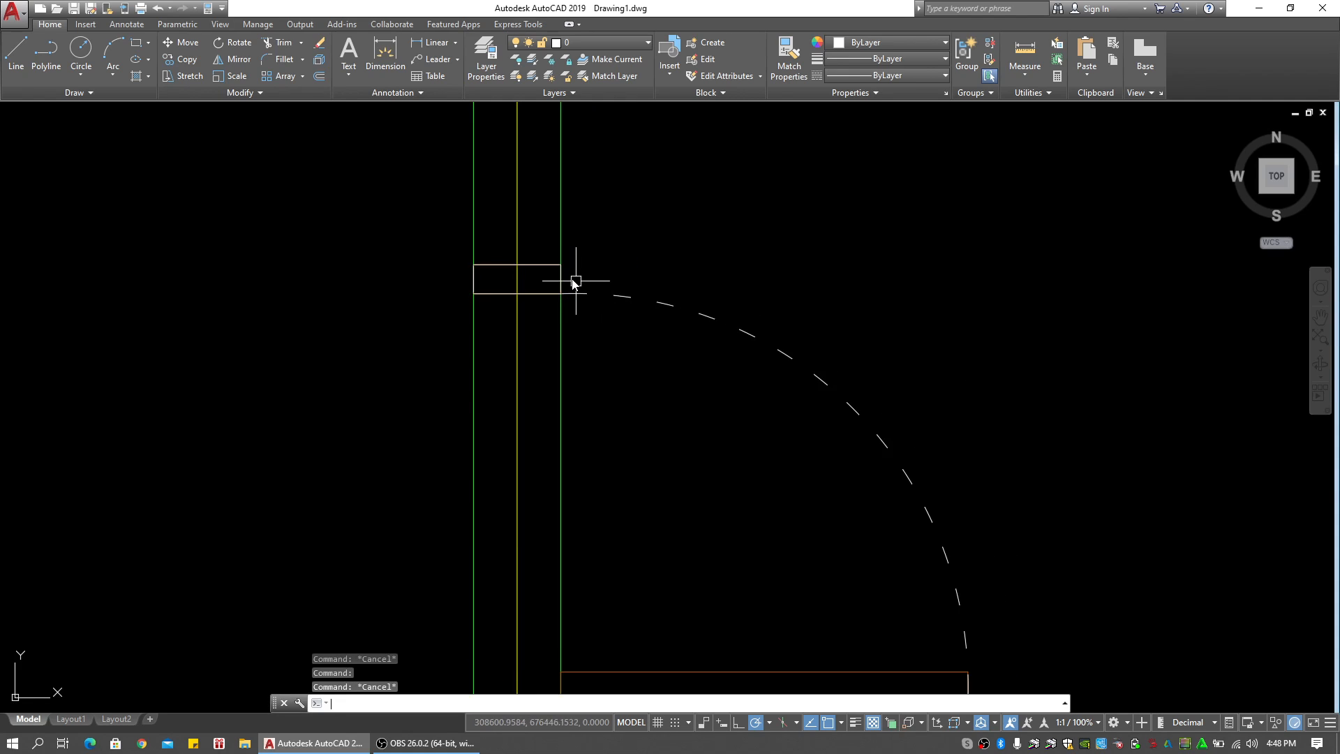
pyautogui.moveTo(582, 283); pyautogui.dragTo(557, 289, button='middle')
pyautogui.write('m')
pyautogui.press('Return')
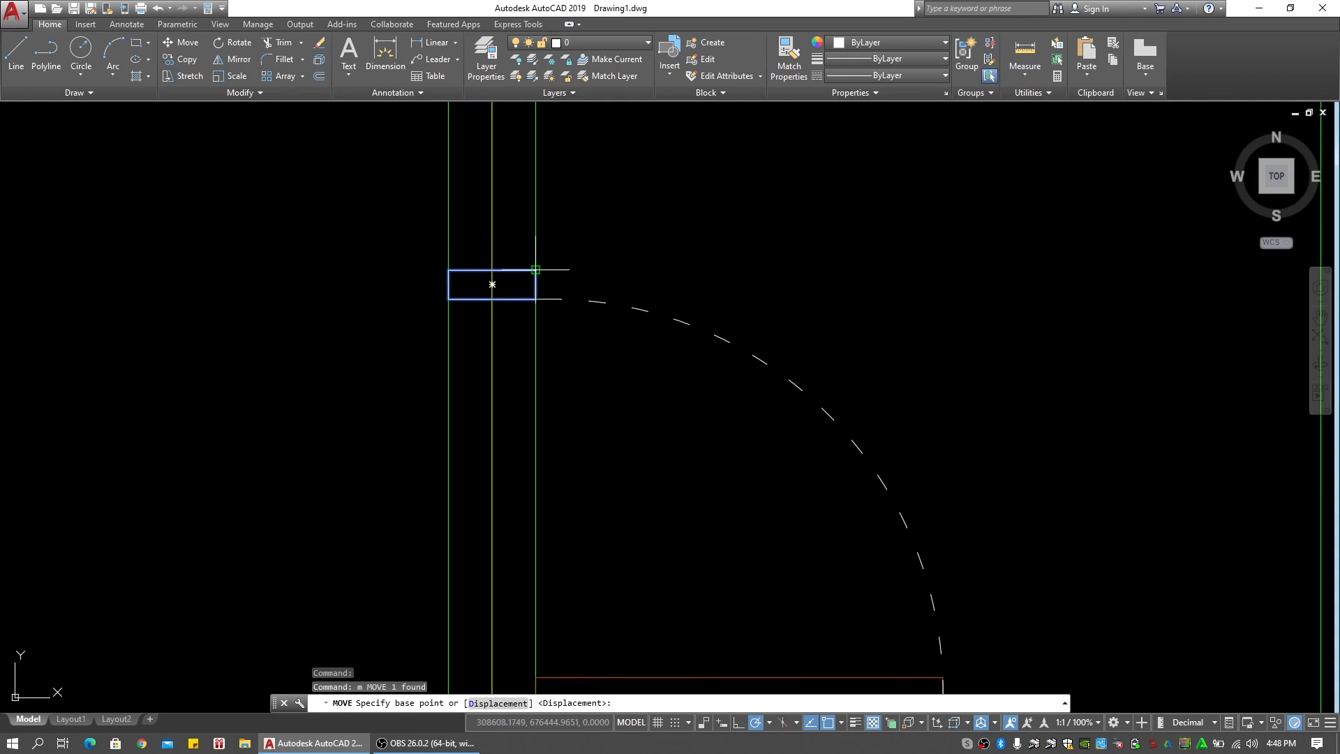
pyautogui.click(535, 269)
pyautogui.scroll(-2, 688, 278)
pyautogui.click(822, 270)
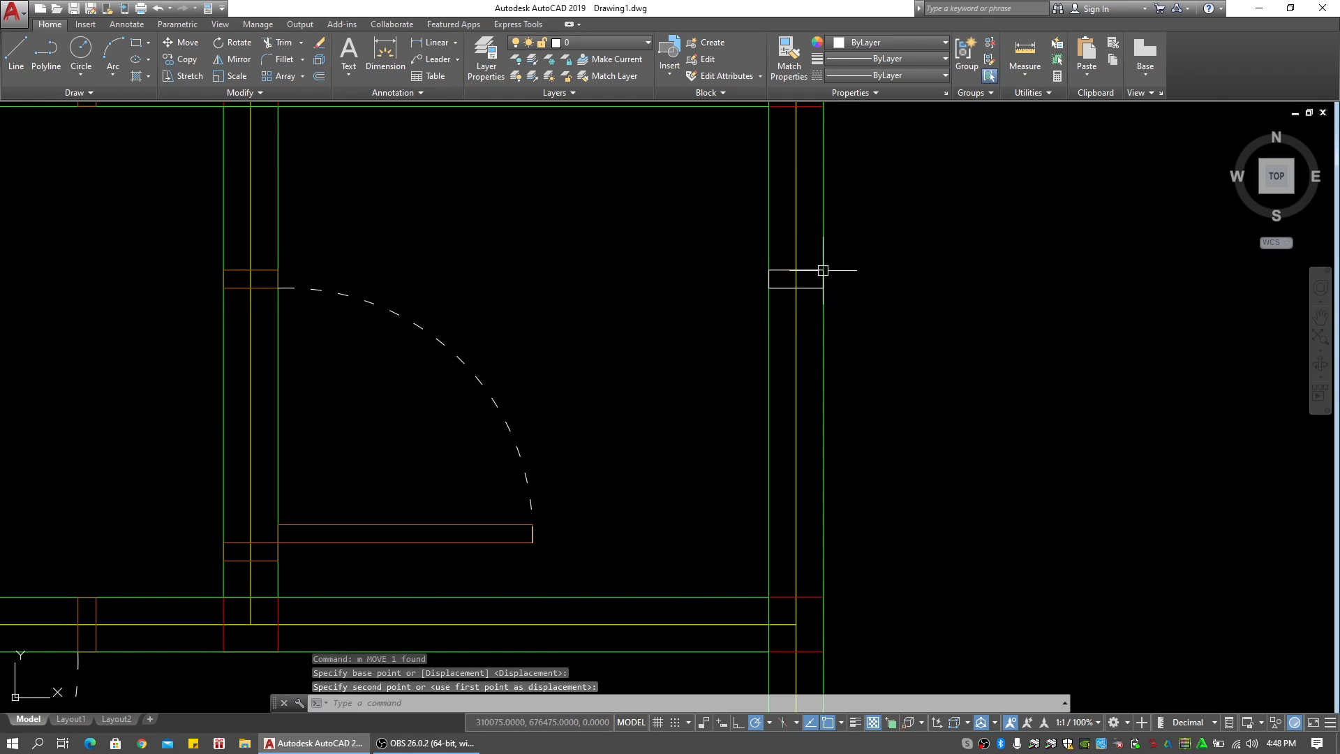
# Mirror the jamb rectangle downward about its lower edge, keeping the source object
pyautogui.click(822, 270)
pyautogui.moveTo(864, 308); pyautogui.dragTo(772, 321, button='middle')
pyautogui.write('mi')
pyautogui.press('Return')
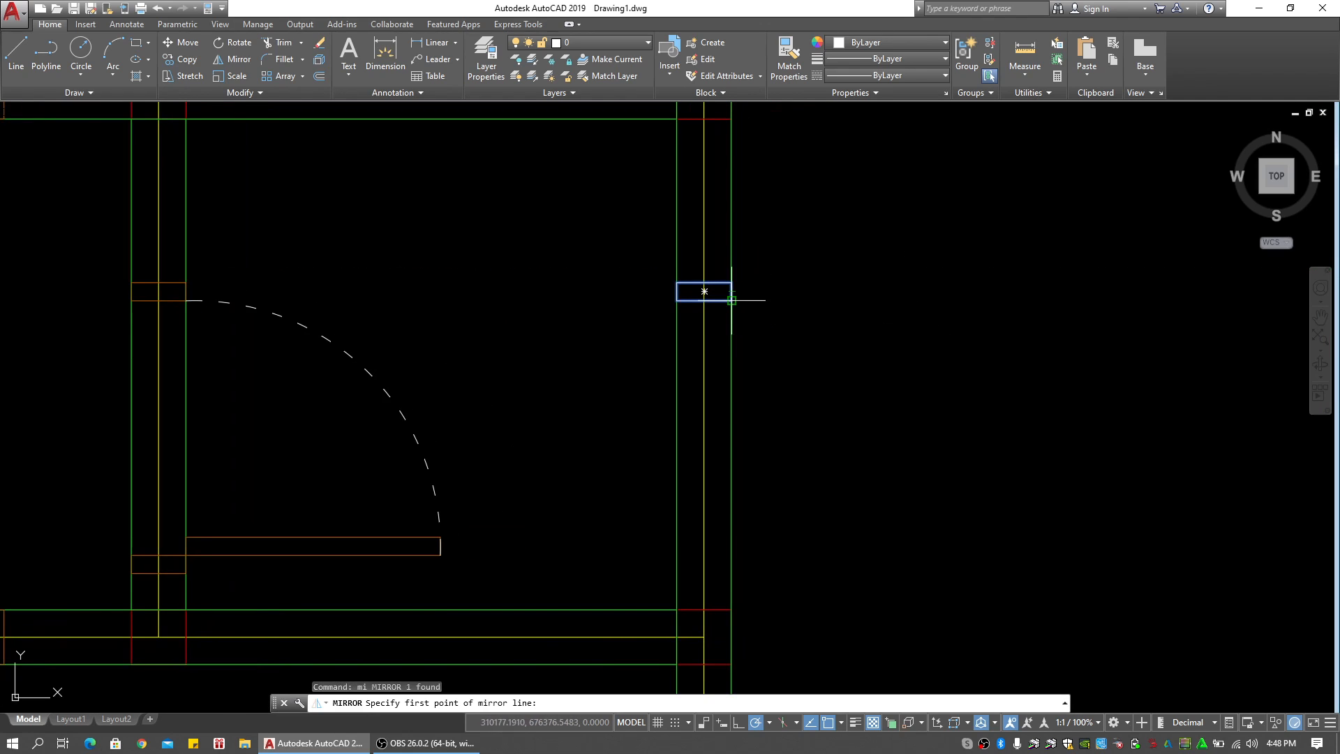
pyautogui.click(814, 300)
pyautogui.press('Return')
# Move the mirrored jamb rectangle 600 units straight down along the bathroom's exterior wall
pyautogui.click(721, 316)
pyautogui.moveTo(772, 346); pyautogui.dragTo(753, 311, button='middle')
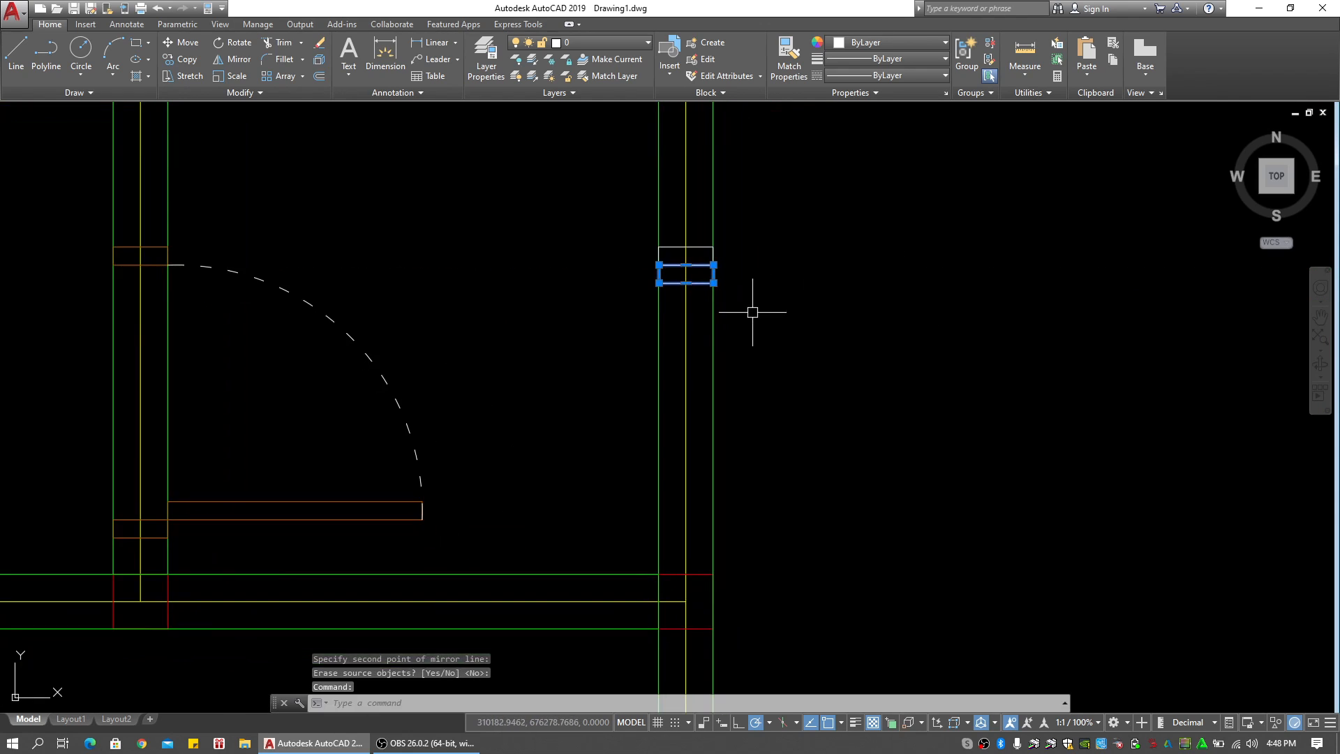
pyautogui.write('m')
pyautogui.press('Return')
pyautogui.click(771, 277)
pyautogui.write('6')
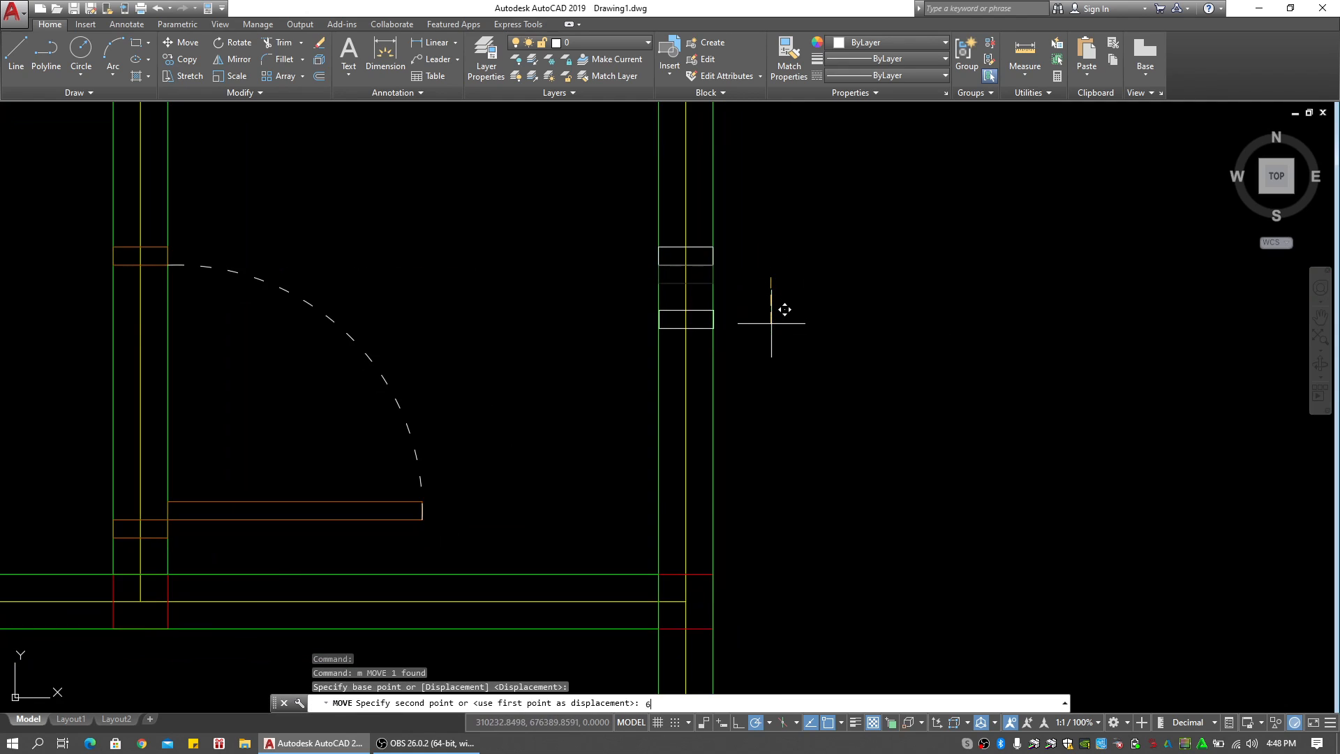
pyautogui.write('00')
pyautogui.press('Return')
# Draw a vertical line joining the facing edge midpoints of the two window jambs in the bathroom's exterior wall
pyautogui.write('l')
pyautogui.moveTo(786, 295); pyautogui.dragTo(768, 293, button='middle')
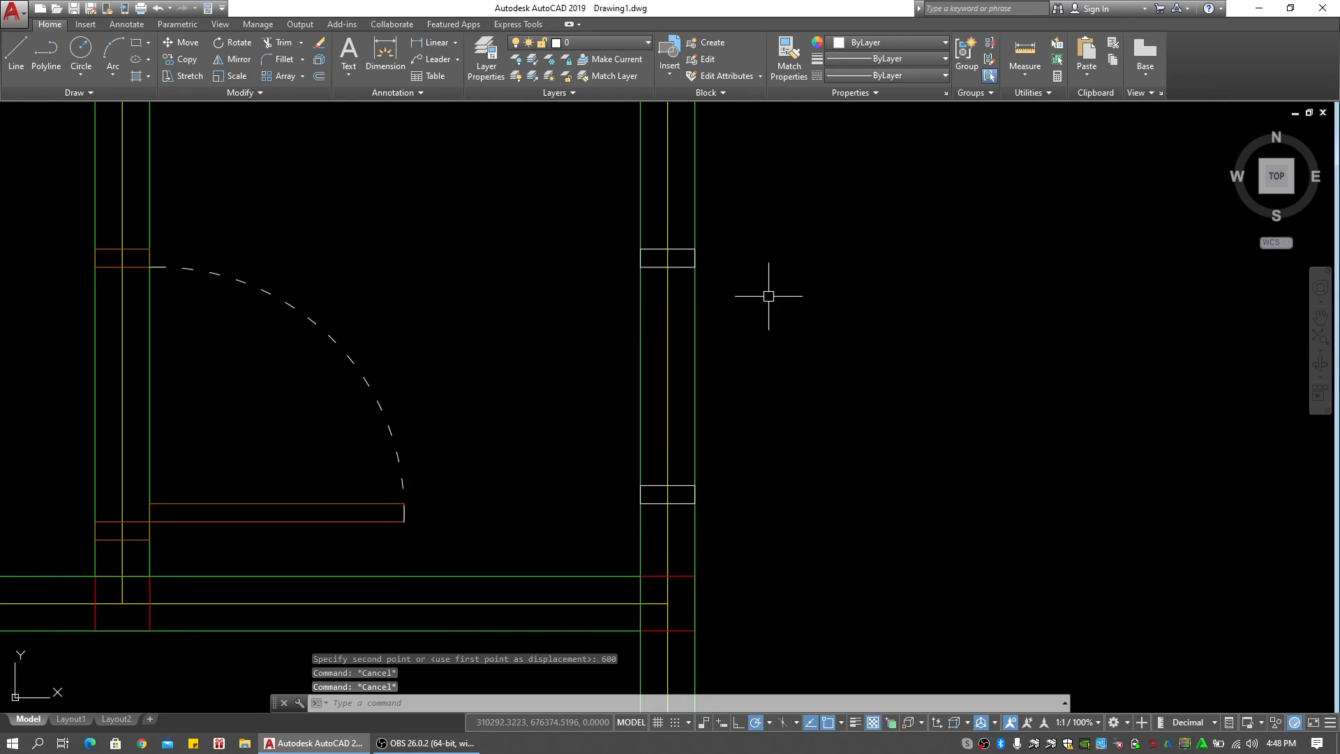
pyautogui.press('Return')
pyautogui.click(664, 270)
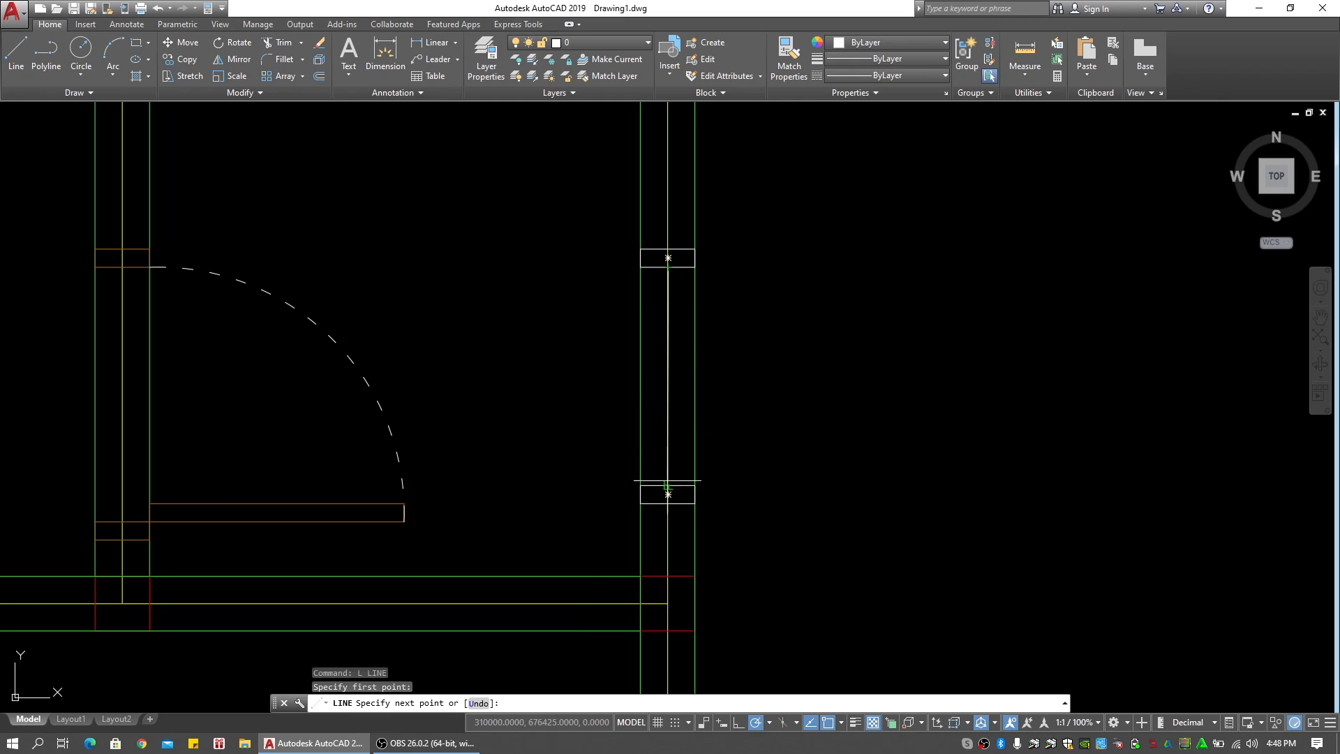
pyautogui.press('Escape')
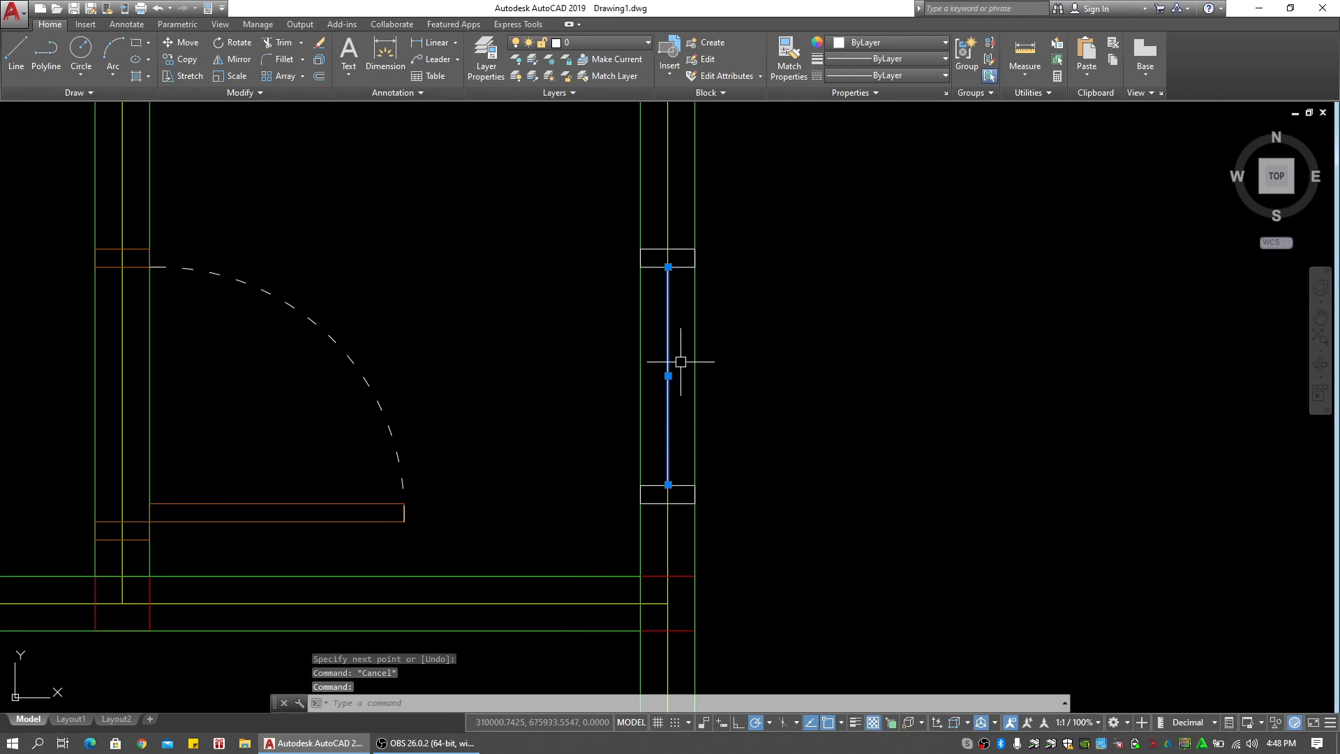
pyautogui.press('Escape')
pyautogui.write('o')
pyautogui.press('Return')
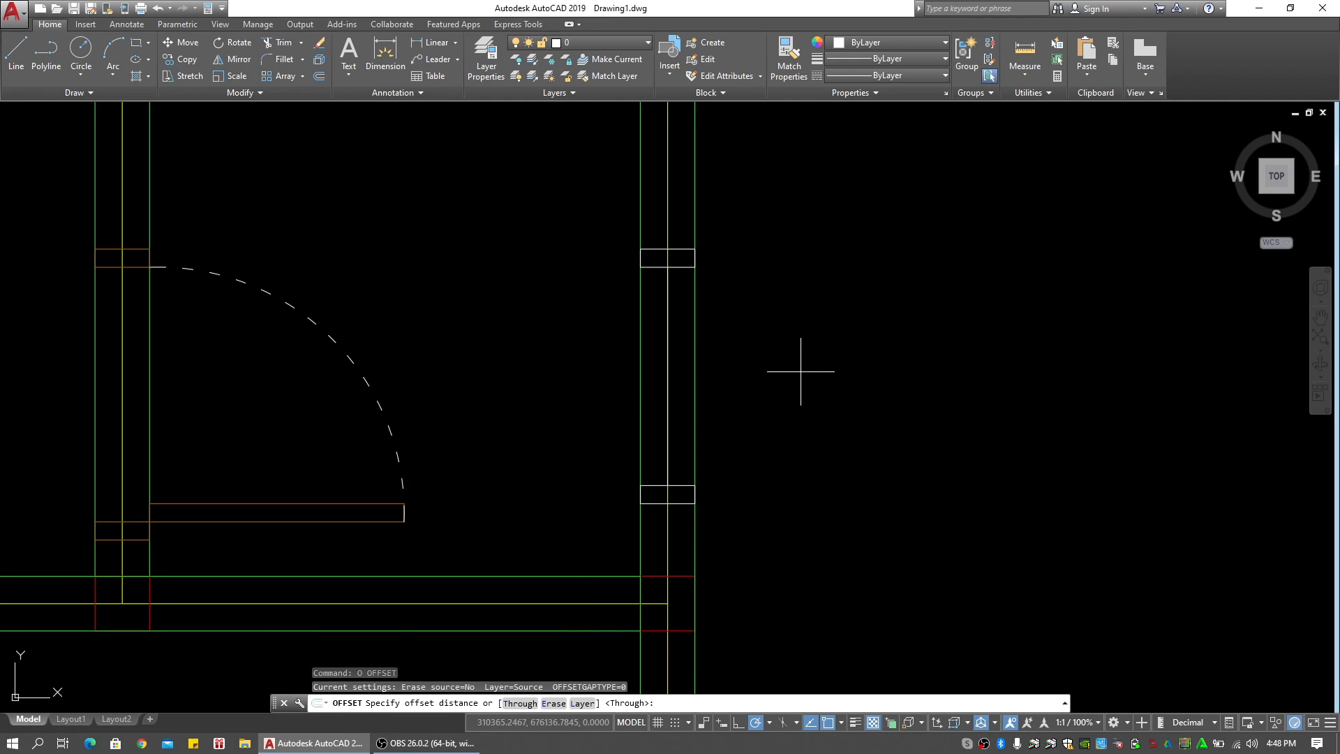
pyautogui.press('Return')
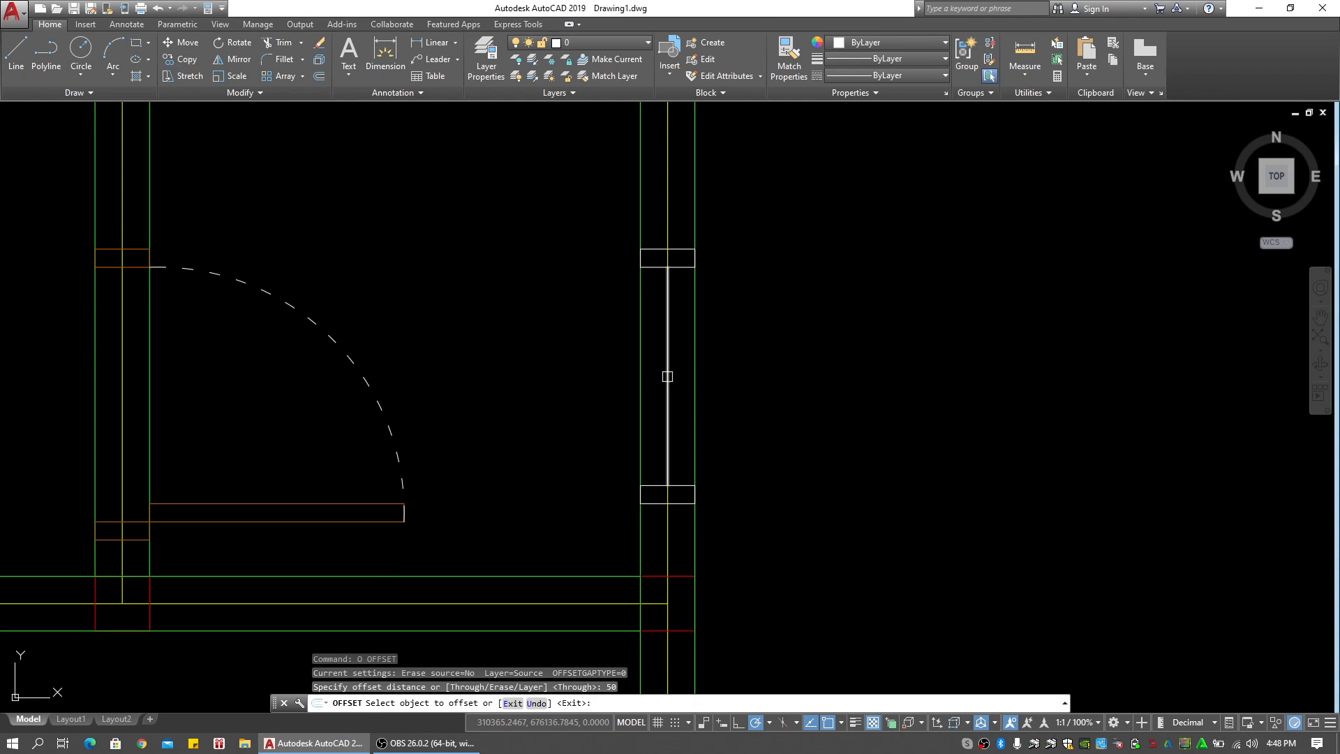
pyautogui.press('Escape')
pyautogui.press('Escape')
pyautogui.press('Escape')
pyautogui.press('Escape')
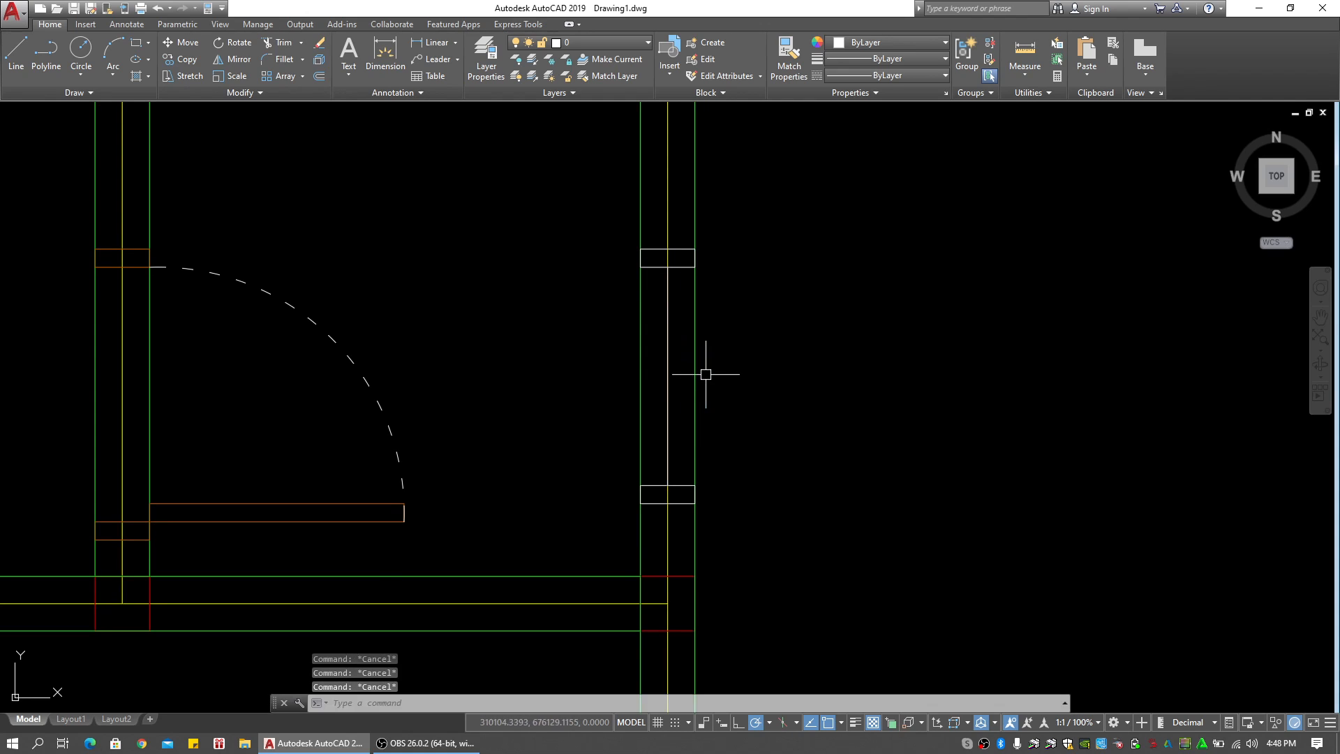
# Offset the bathroom window's vertical centre line 25 units to each side and erase the original line
pyautogui.write('o')
pyautogui.press('Return')
pyautogui.write('25')
pyautogui.press('Return')
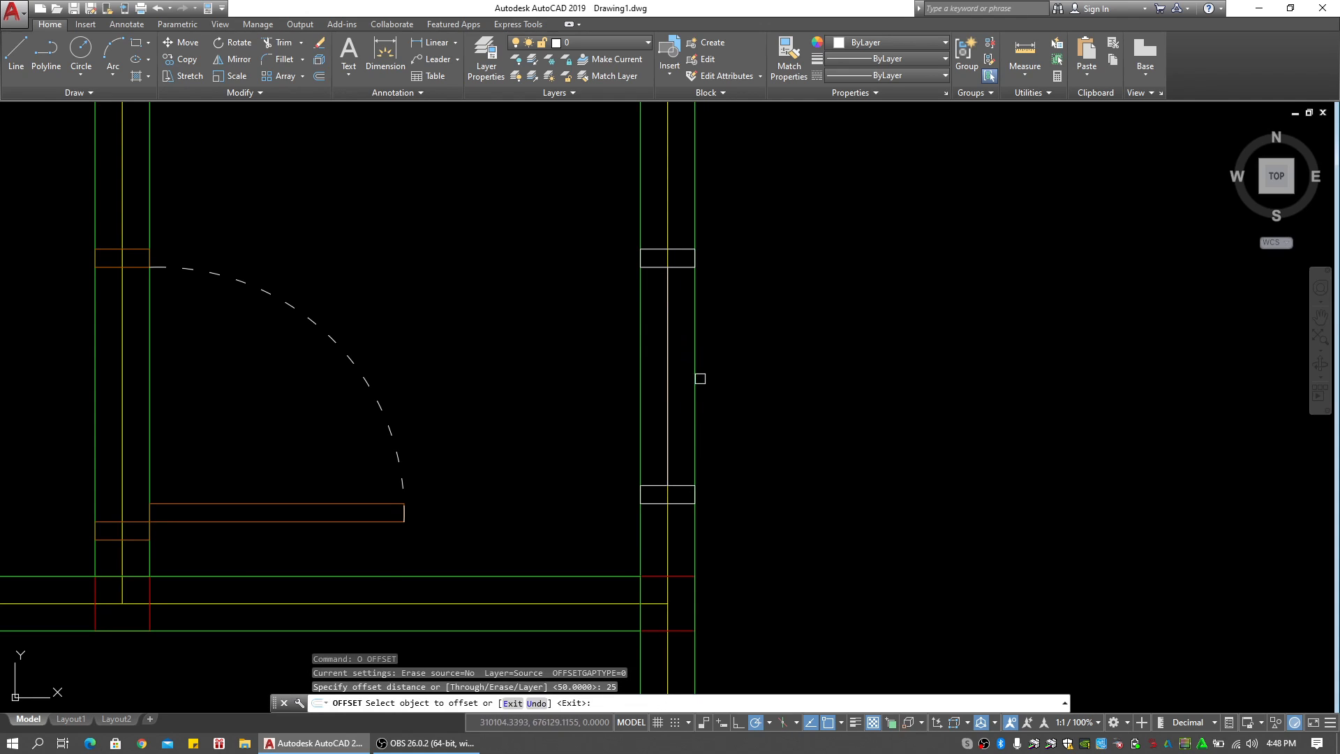
pyautogui.scroll(-1, 674, 374)
pyautogui.click(669, 371)
pyautogui.click(663, 382)
pyautogui.scroll(5, 664, 382)
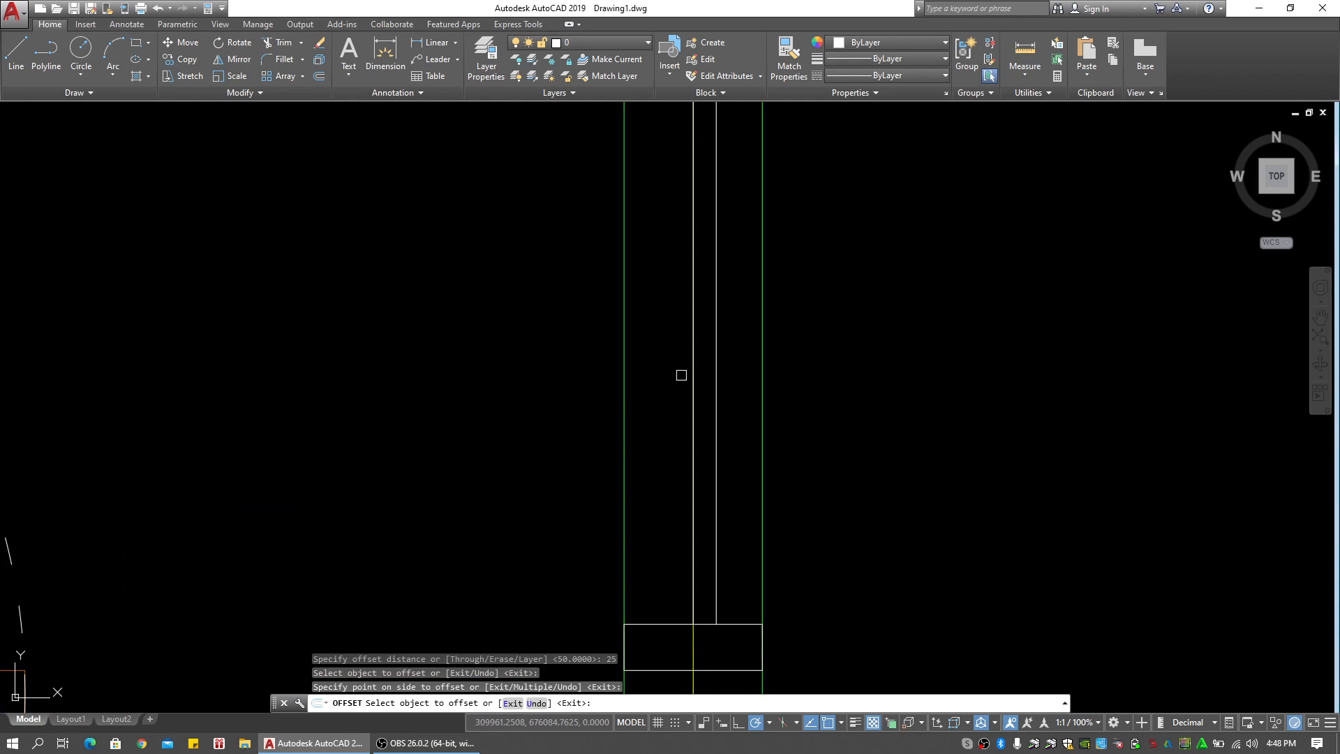
pyautogui.press('Escape')
pyautogui.click(693, 377)
pyautogui.write('e')
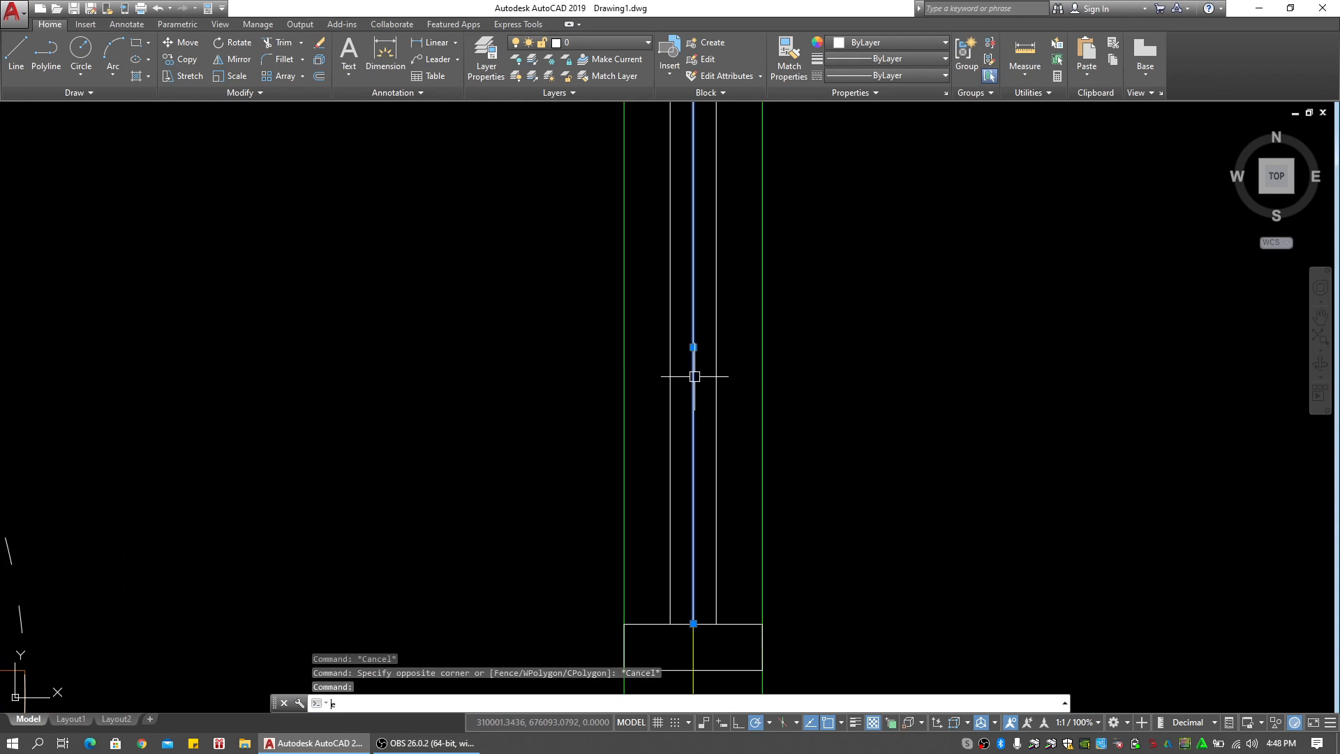
pyautogui.press('Return')
# Assign the two offset glass lines of the bathroom window to the Kaca layer
pyautogui.click(716, 371)
pyautogui.click(667, 375)
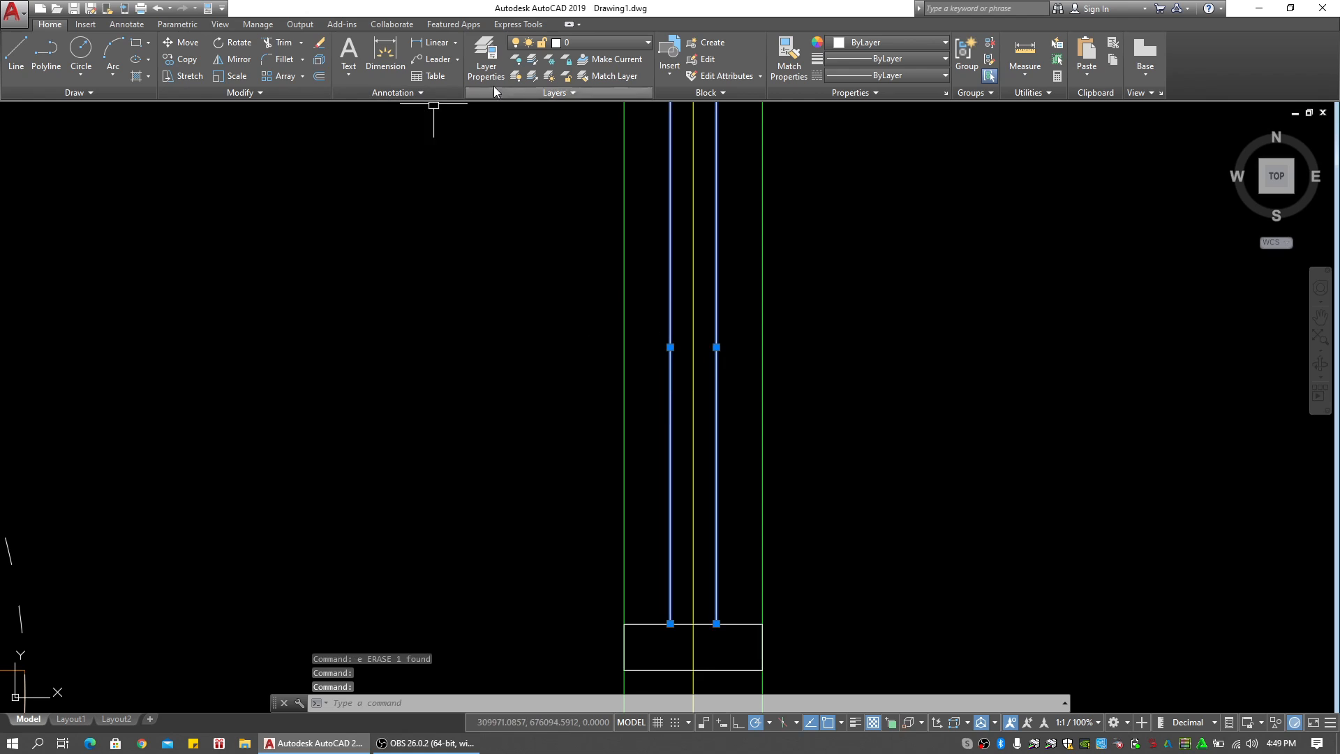
pyautogui.click(575, 43)
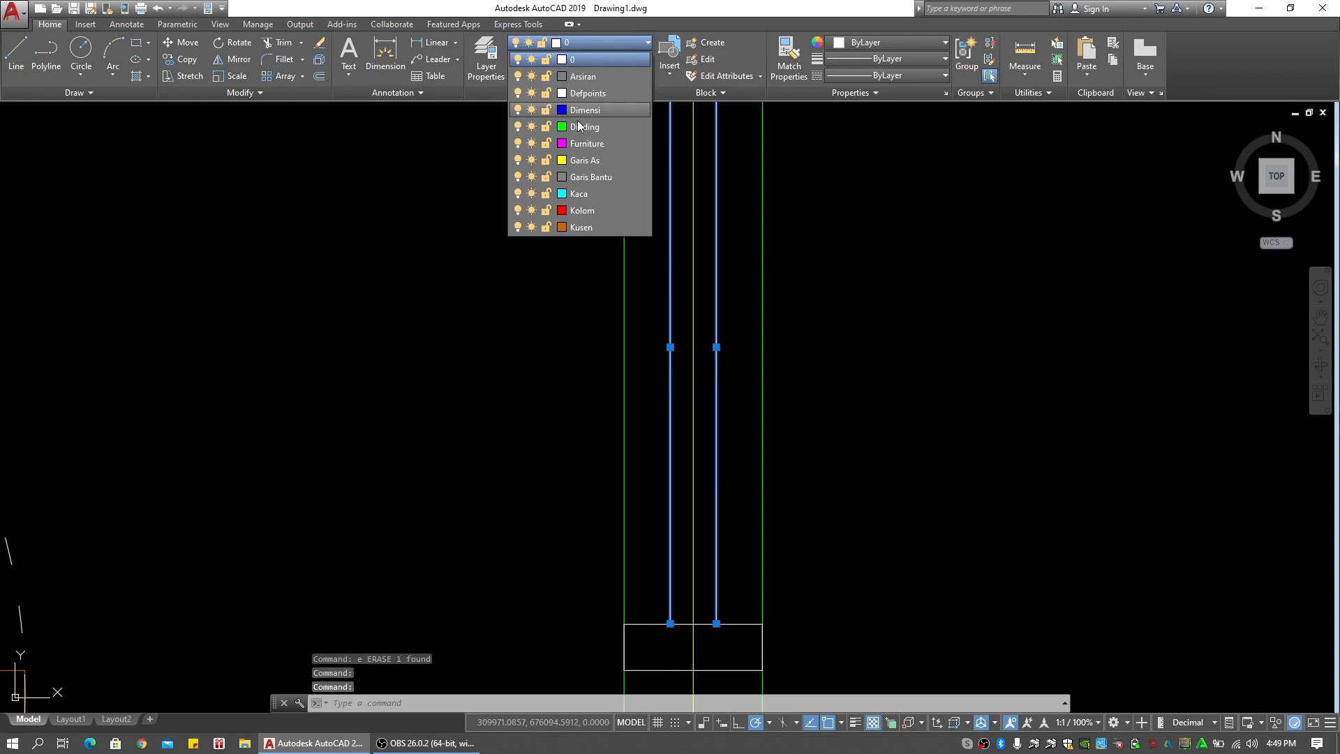
pyautogui.click(596, 194)
pyautogui.scroll(-3, 573, 280)
pyautogui.press('Escape')
pyautogui.press('Escape')
# Assign the upper and lower jamb rectangles of the bathroom window to the Kusen layer
pyautogui.click(550, 155)
pyautogui.click(707, 282)
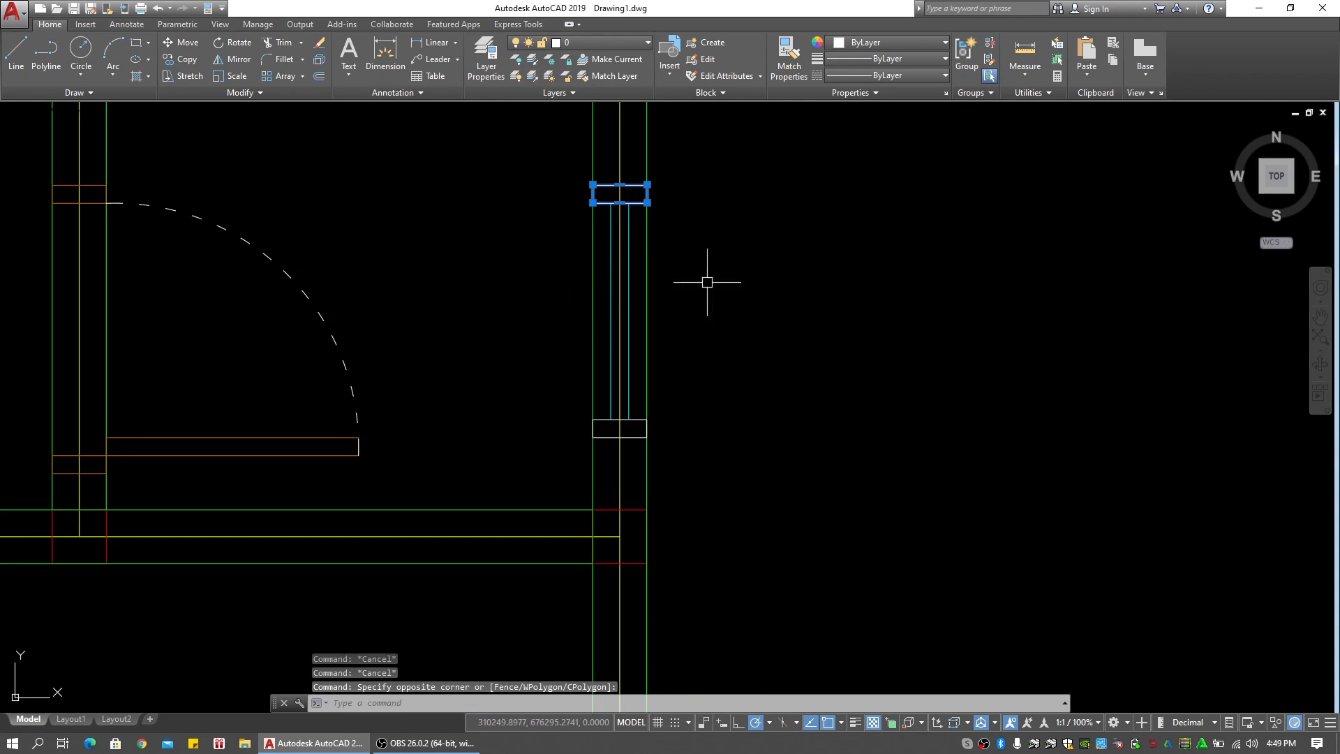
pyautogui.click(500, 328)
pyautogui.click(707, 459)
pyautogui.click(615, 41)
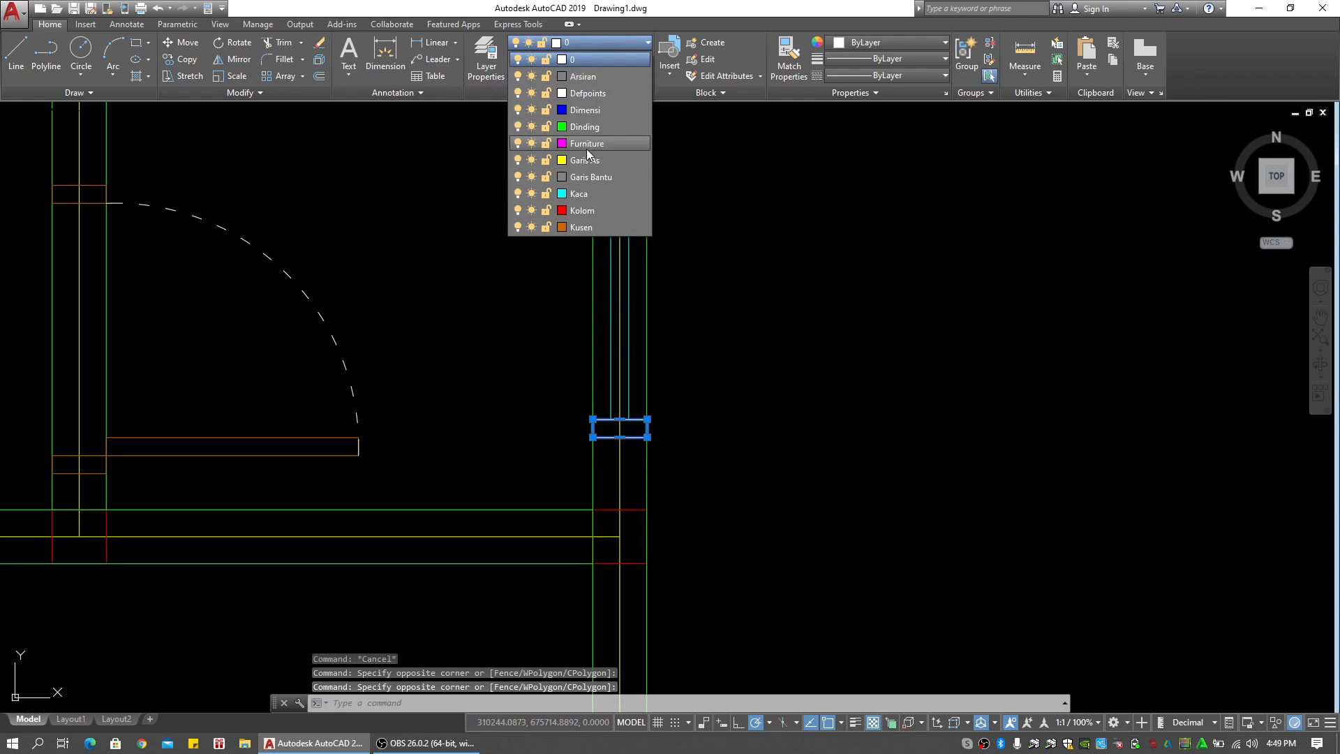
pyautogui.click(589, 226)
pyautogui.click(549, 155)
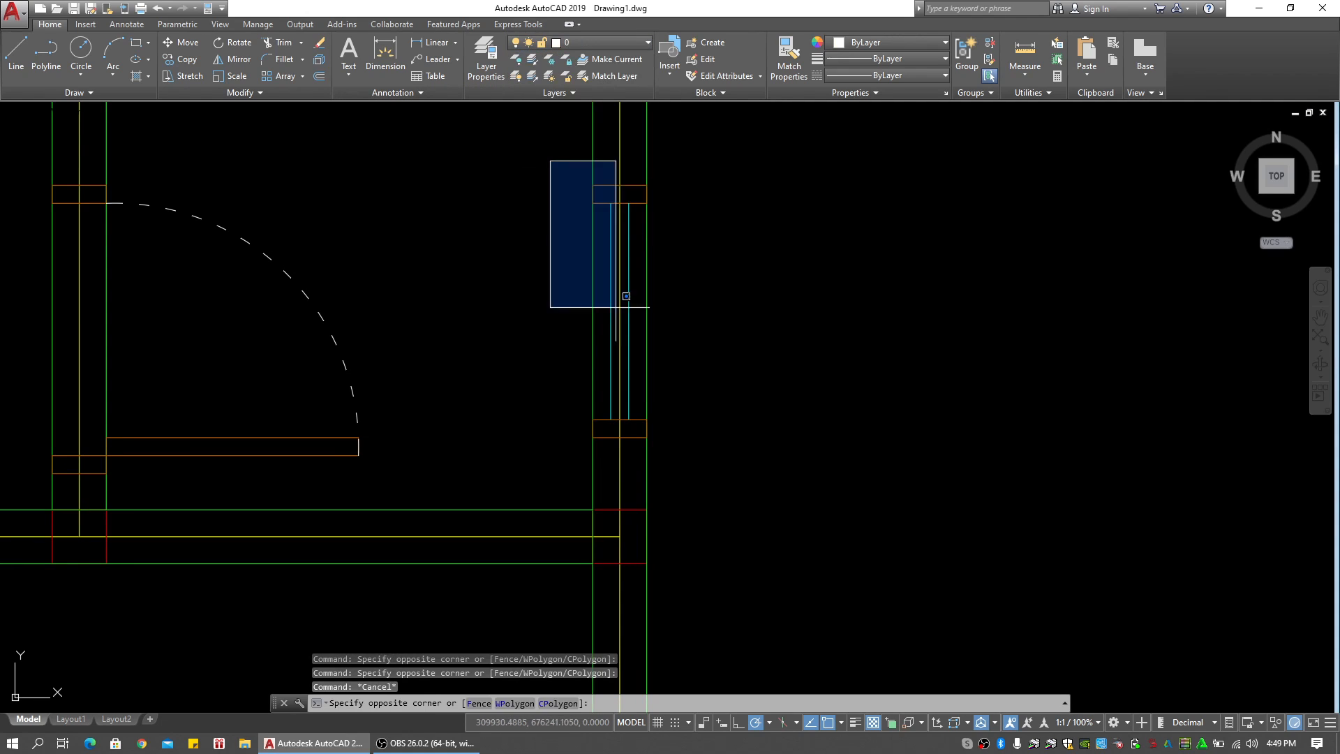
pyautogui.click(718, 433)
pyautogui.moveTo(671, 377); pyautogui.dragTo(669, 438, button='middle')
pyautogui.press('Return')
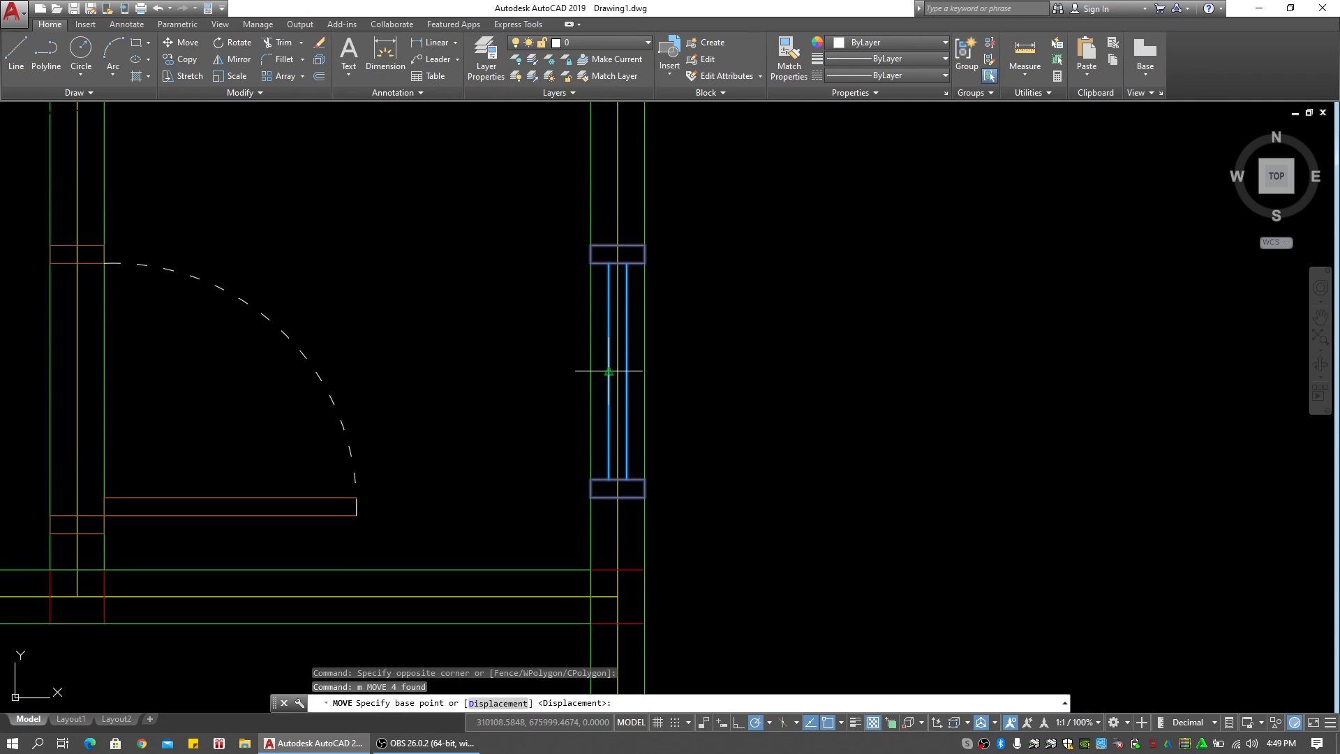
pyautogui.click(608, 371)
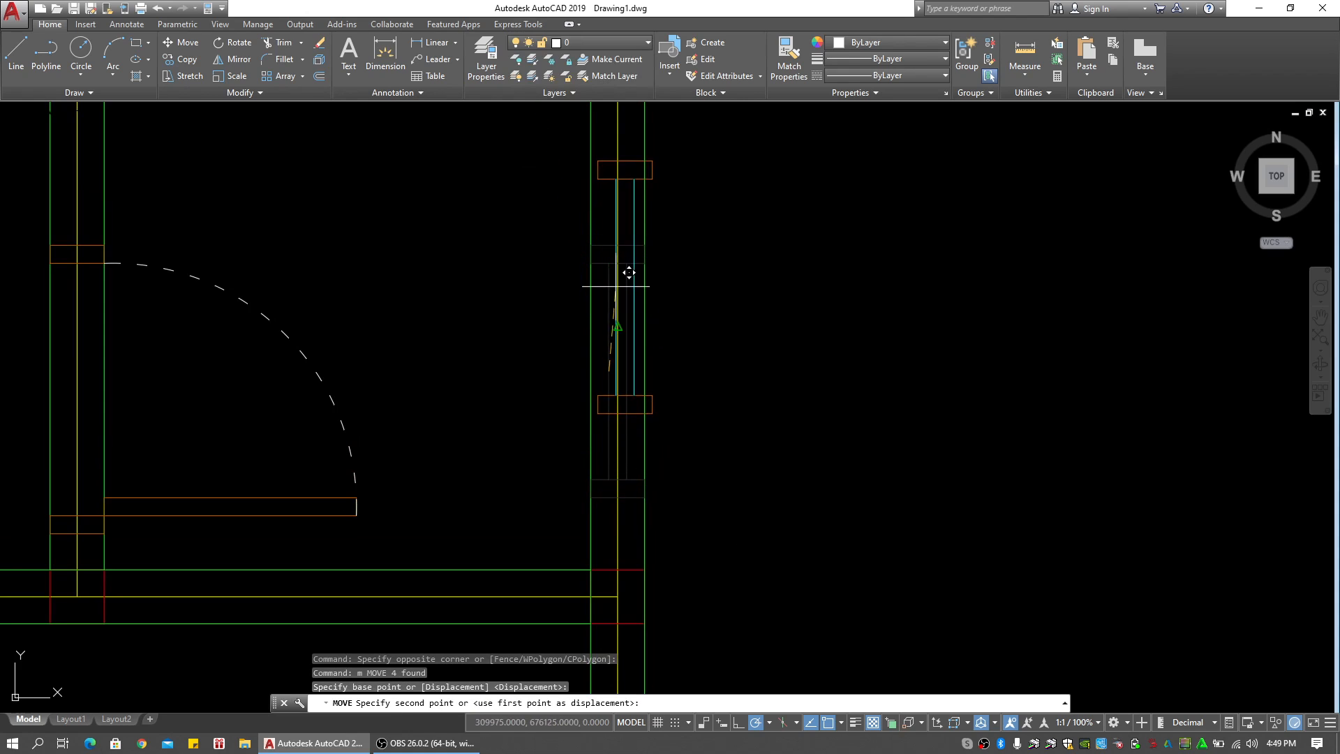
pyautogui.scroll(3, 630, 323)
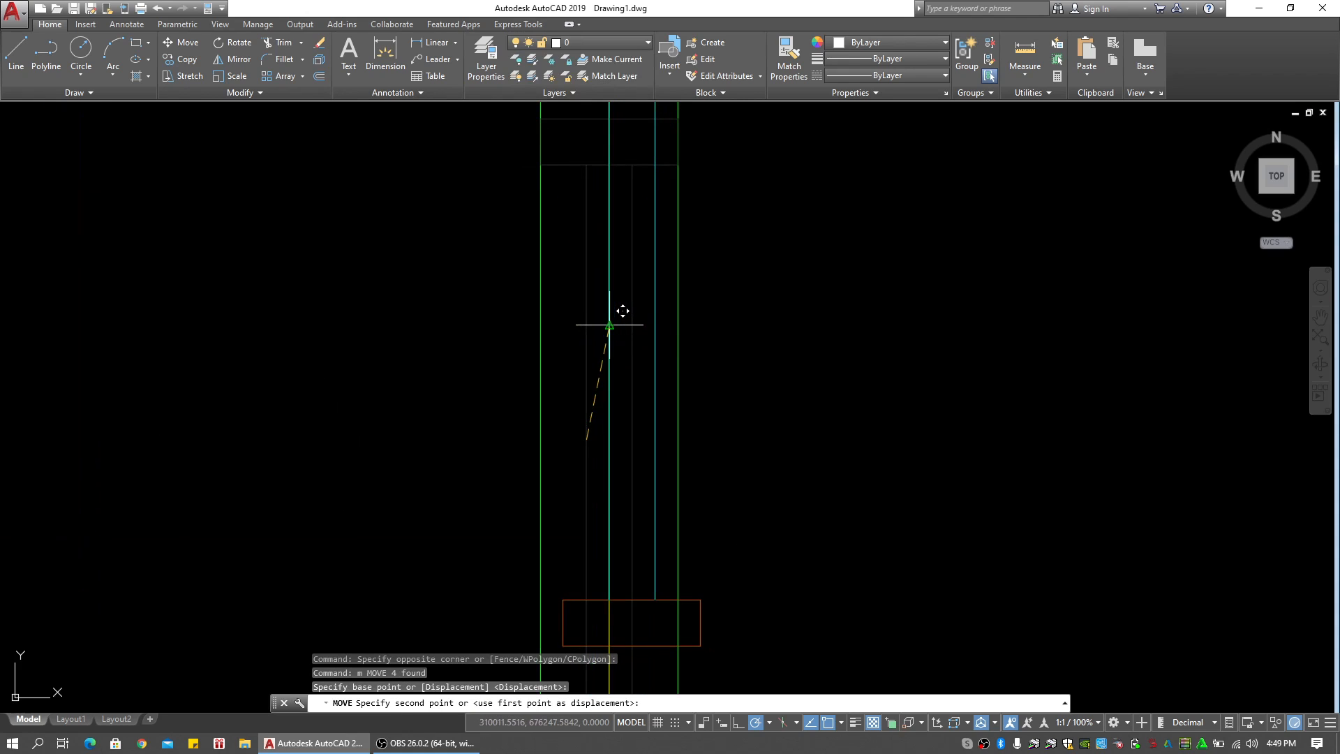
pyautogui.press('Escape')
pyautogui.press('Escape')
pyautogui.scroll(-3, 607, 349)
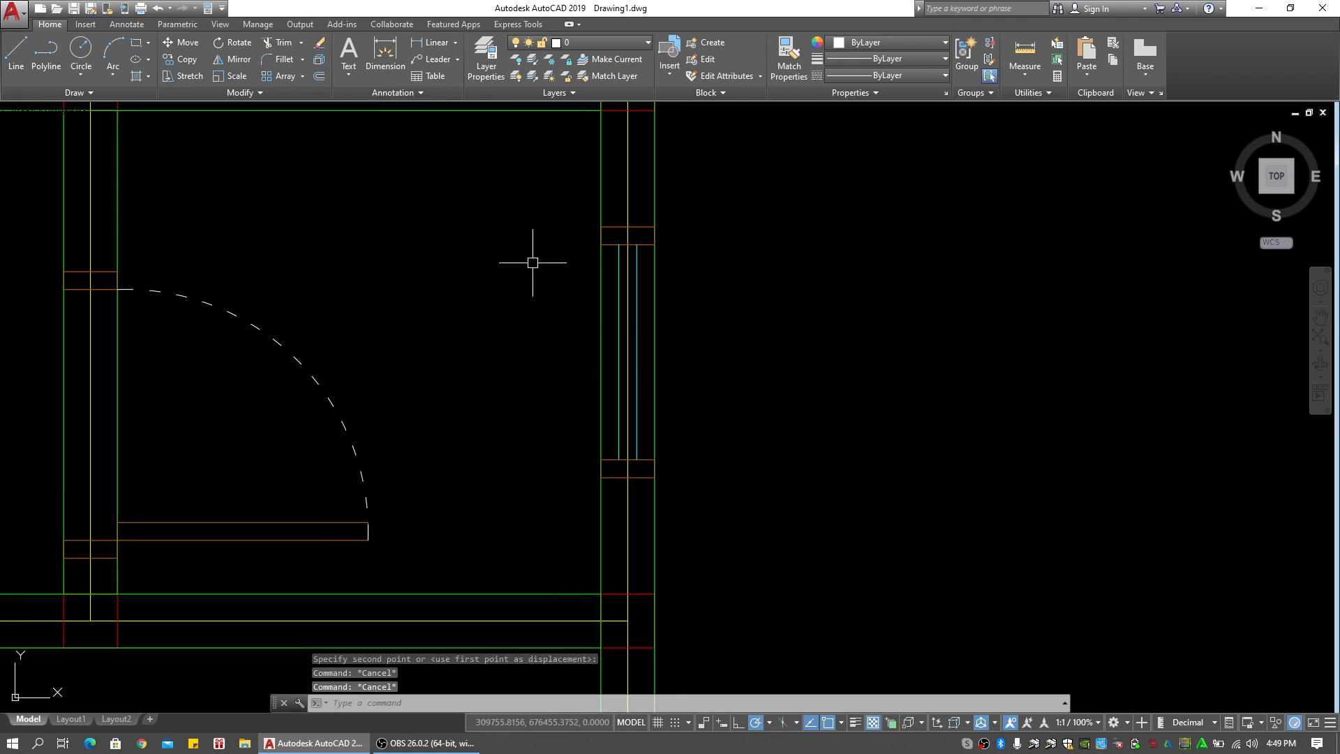
pyautogui.click(533, 200)
pyautogui.click(694, 335)
pyautogui.press('Escape')
pyautogui.press('Escape')
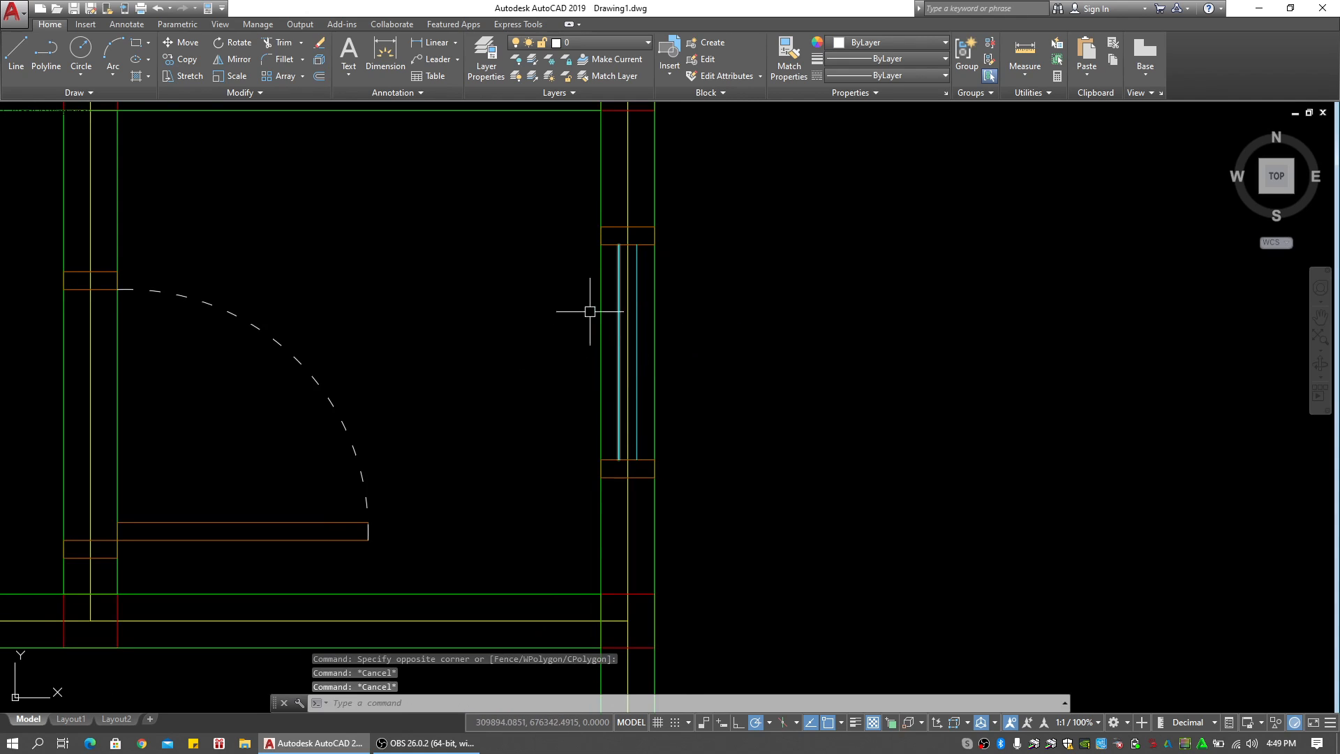
pyautogui.click(254, 284)
pyautogui.press('Escape')
pyautogui.click(524, 203)
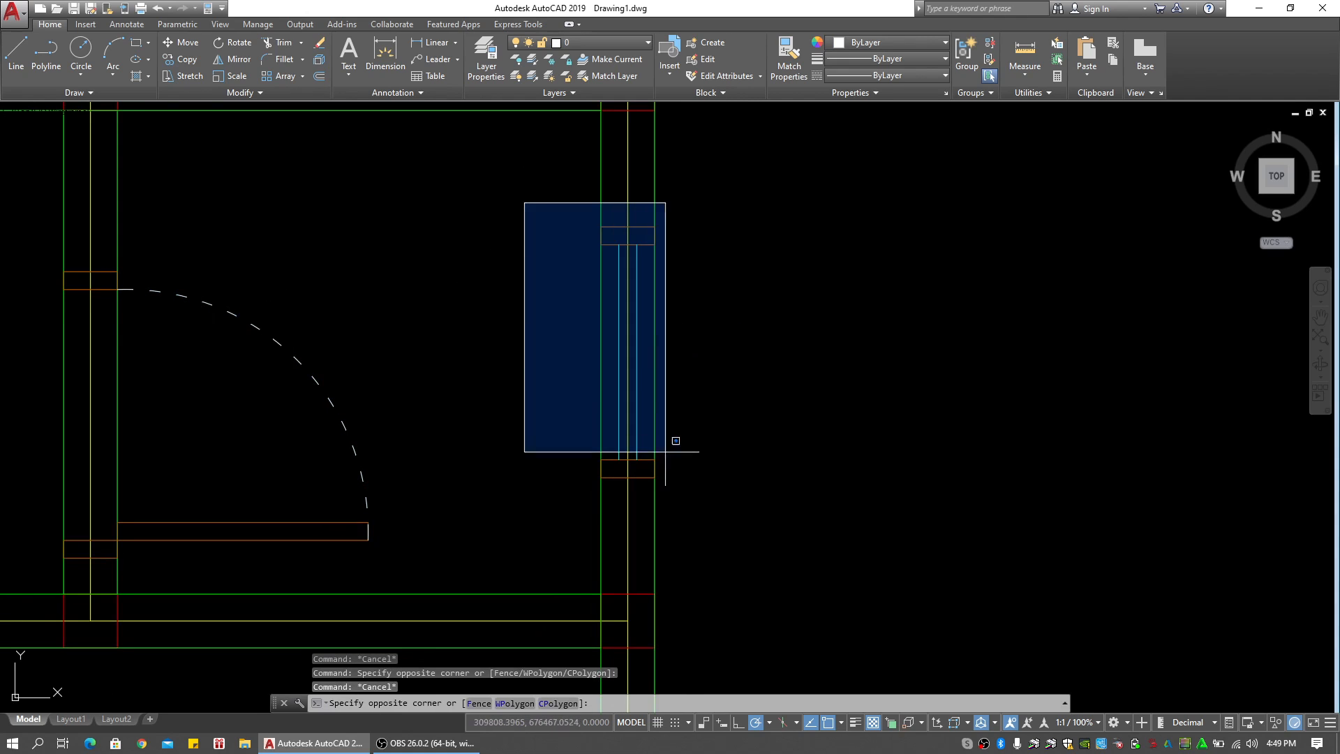
pyautogui.click(738, 500)
pyautogui.press('Escape')
pyautogui.click(559, 423)
pyautogui.click(735, 491)
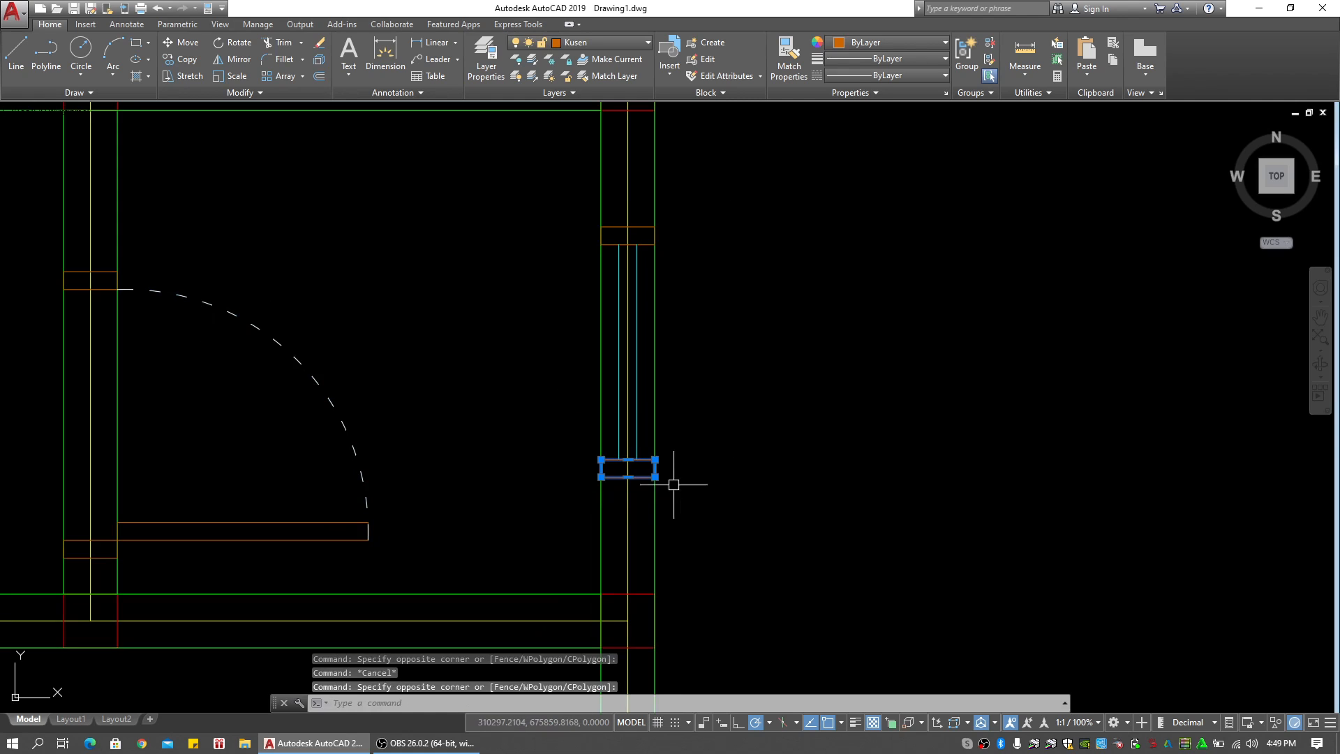
pyautogui.press('Escape')
pyautogui.click(556, 188)
pyautogui.click(757, 503)
pyautogui.scroll(-5, 843, 388)
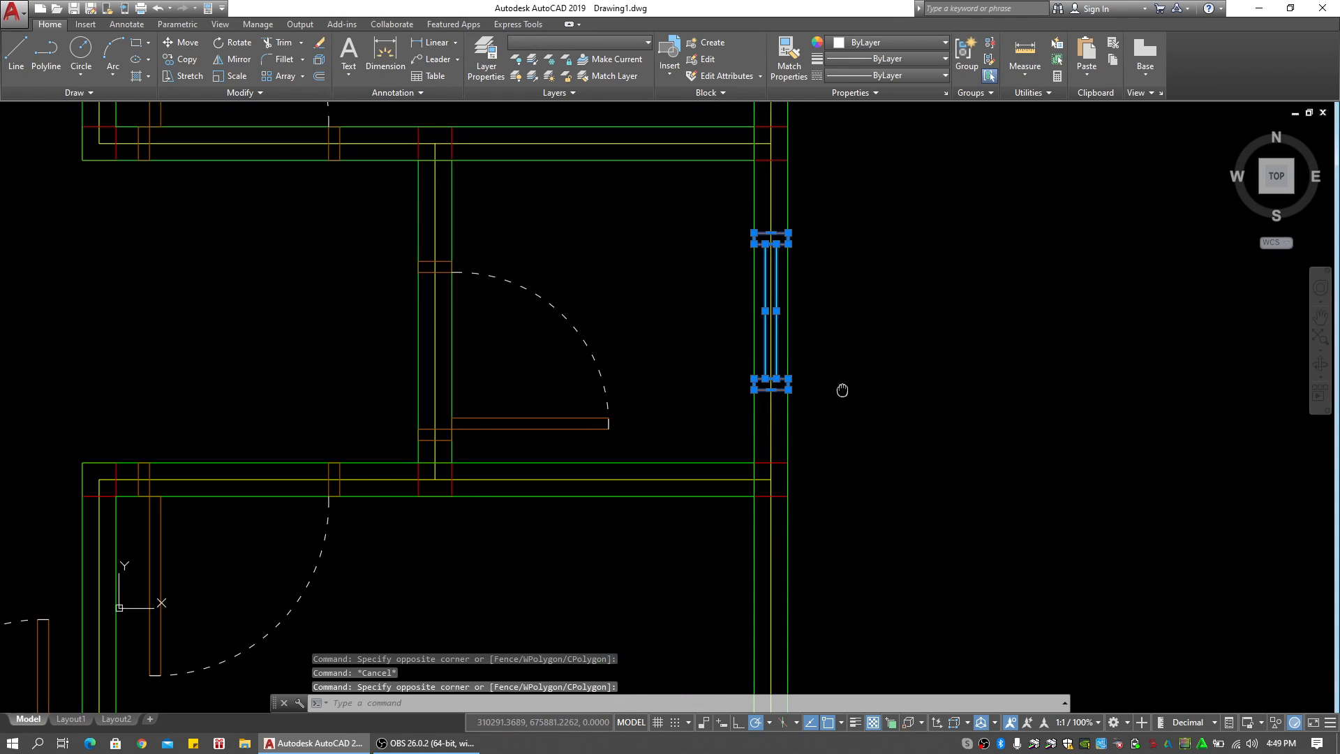
pyautogui.press('Escape')
pyautogui.scroll(3, 849, 356)
pyautogui.click(802, 254)
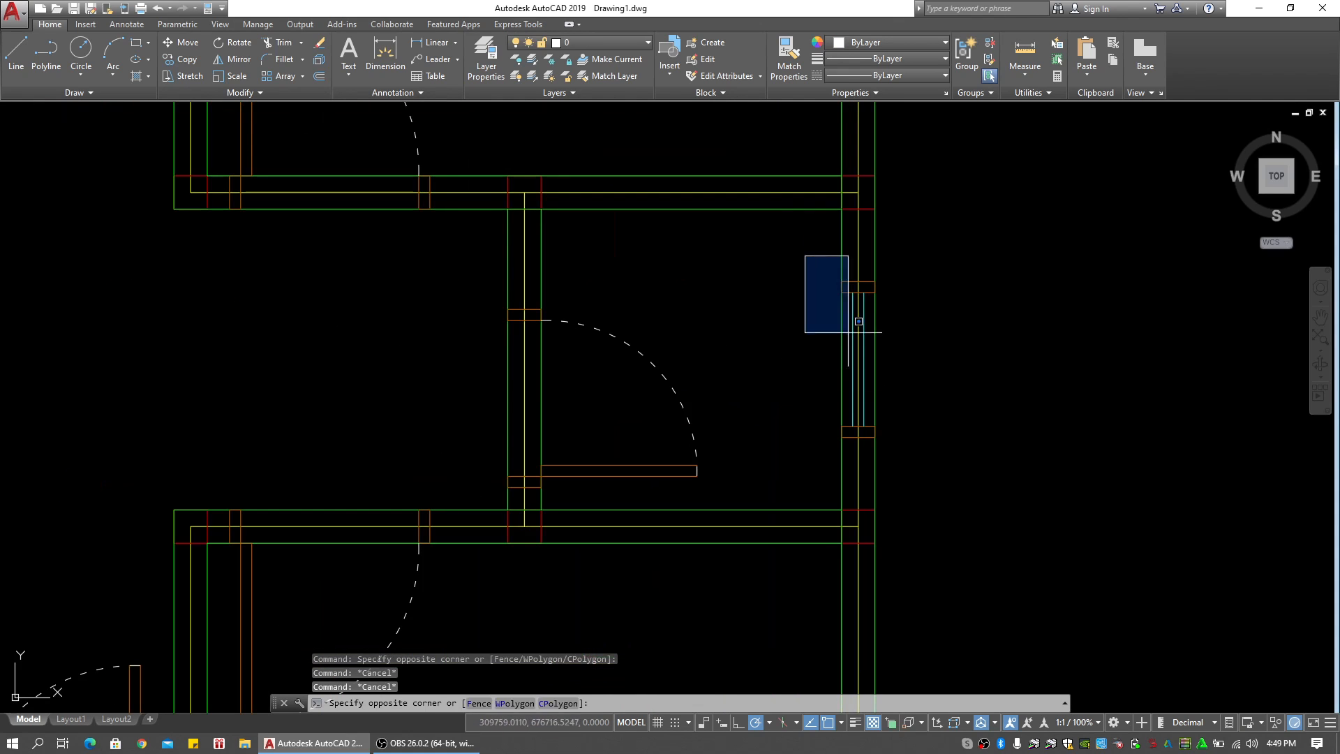
pyautogui.click(966, 489)
pyautogui.scroll(-6, 729, 368)
pyautogui.scroll(-2, 646, 368)
pyautogui.scroll(3, 616, 374)
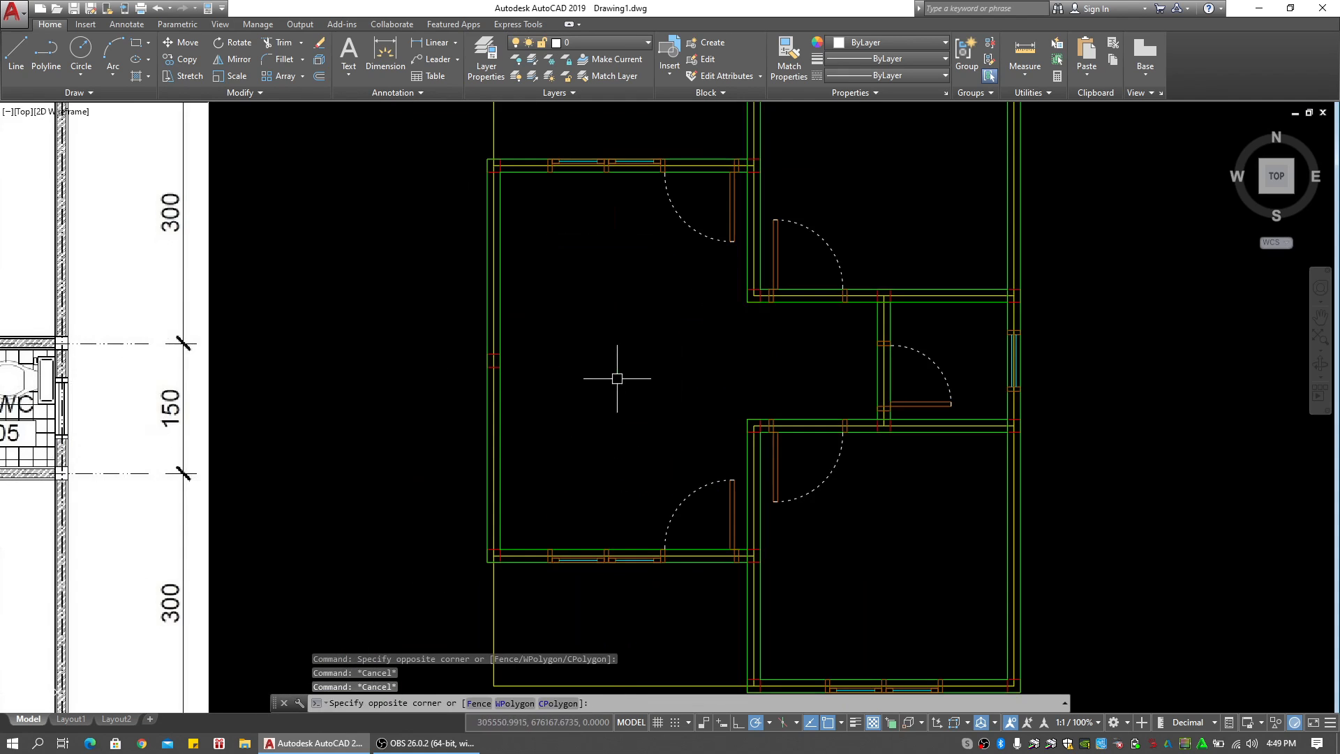
pyautogui.press('Escape')
# Examine the doors and windows placed across the floor plan and compare them with the reference plan
pyautogui.scroll(-3, 697, 362)
pyautogui.moveTo(697, 362); pyautogui.dragTo(743, 343, button='middle')
pyautogui.scroll(3, 739, 349)
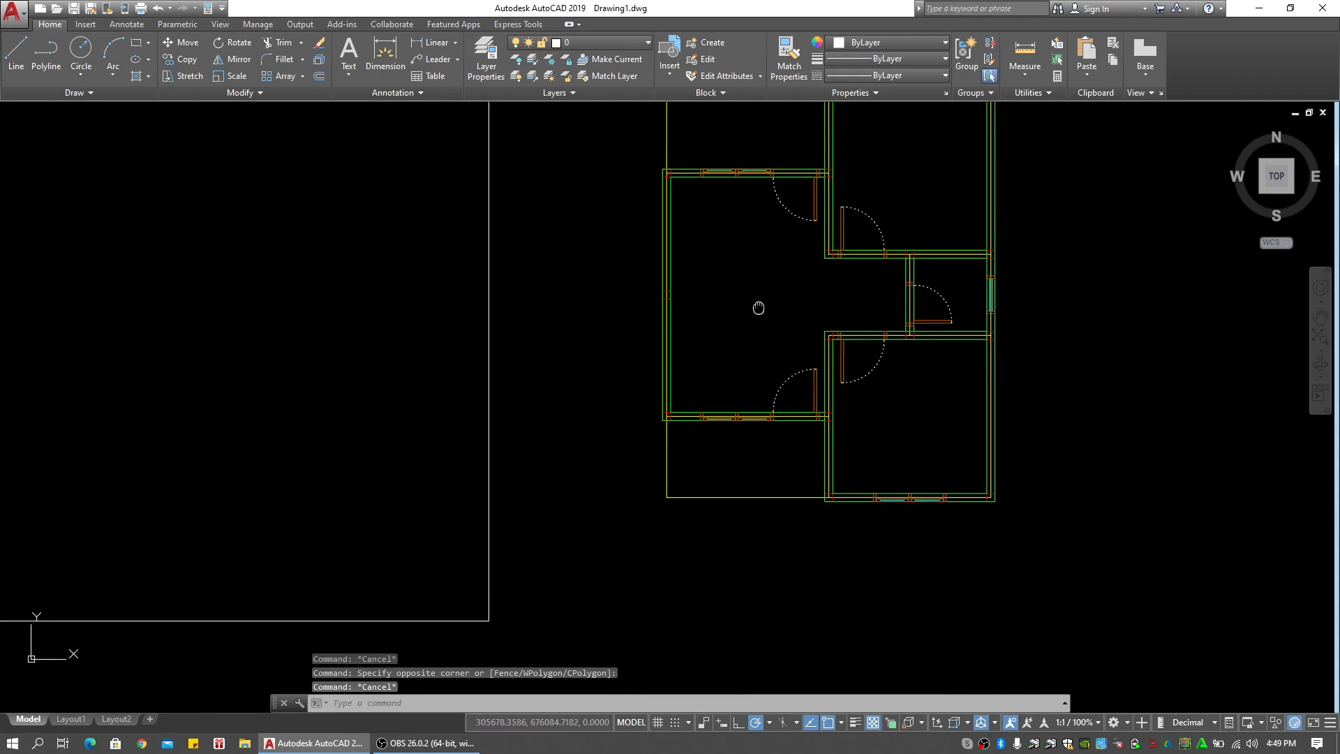
pyautogui.moveTo(740, 241); pyautogui.dragTo(685, 243, button='middle')
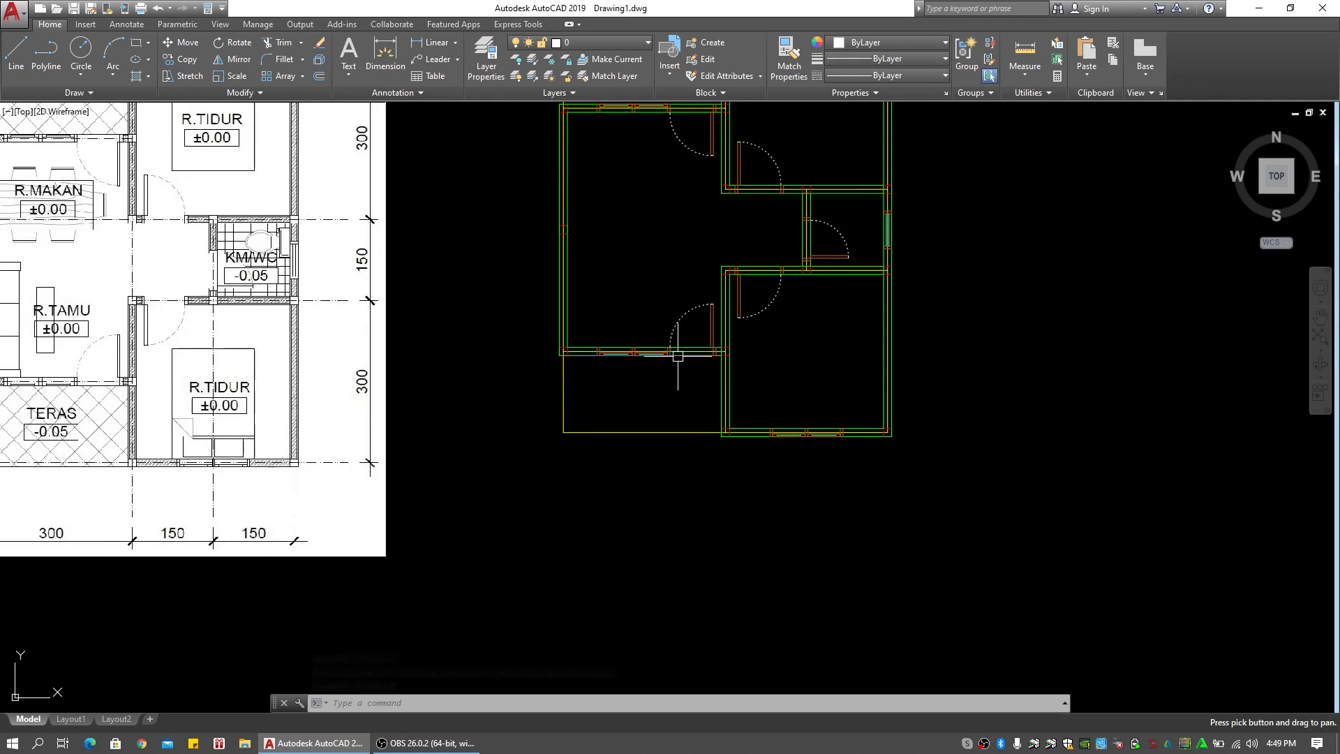
pyautogui.scroll(6, 693, 335)
pyautogui.scroll(-6, 700, 322)
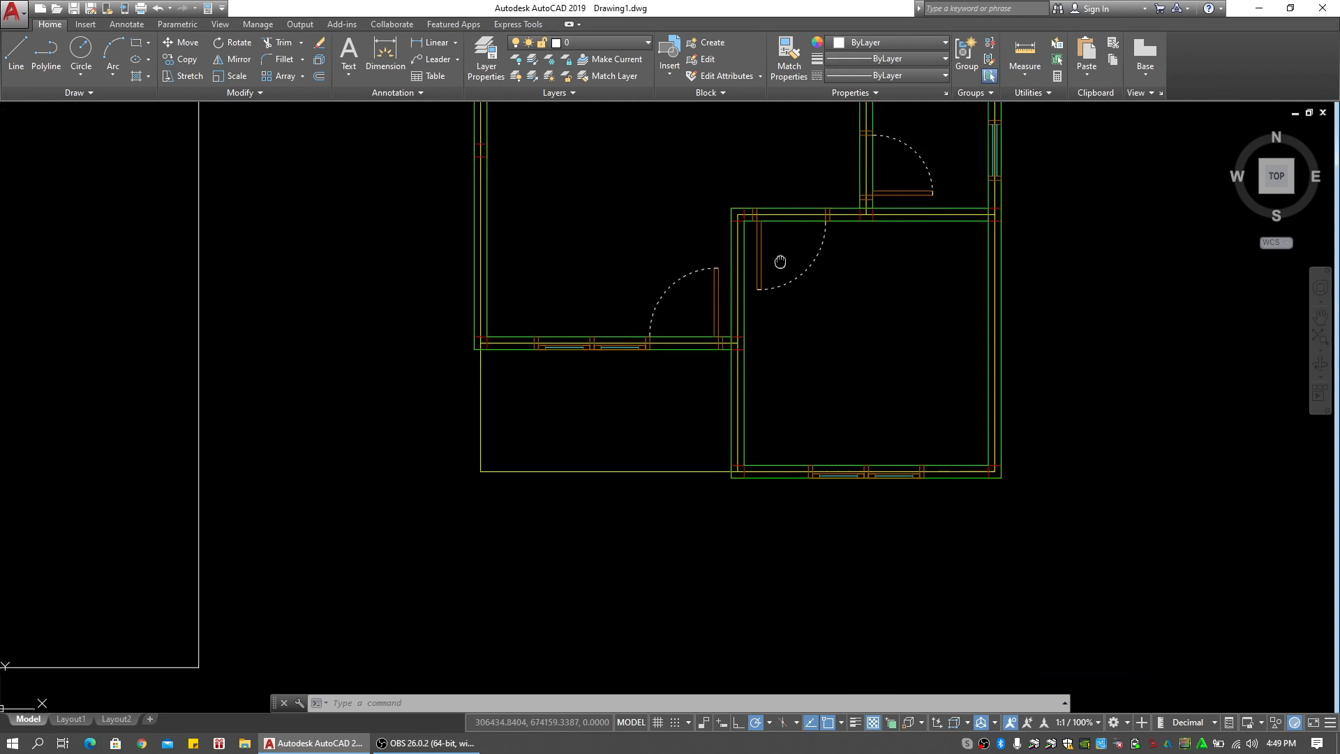
pyautogui.moveTo(730, 284); pyautogui.dragTo(544, 367, button='middle')
pyautogui.scroll(4, 514, 225)
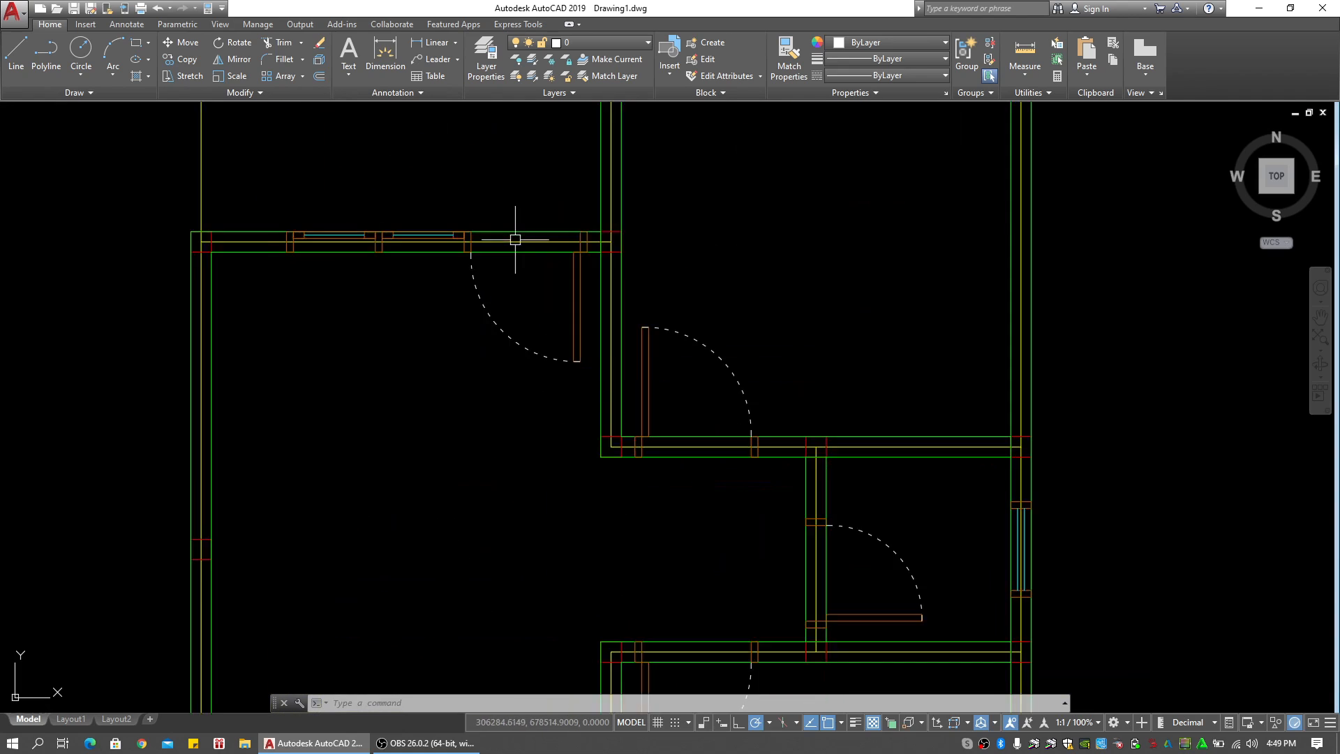
pyautogui.press('Escape')
pyautogui.press('Escape')
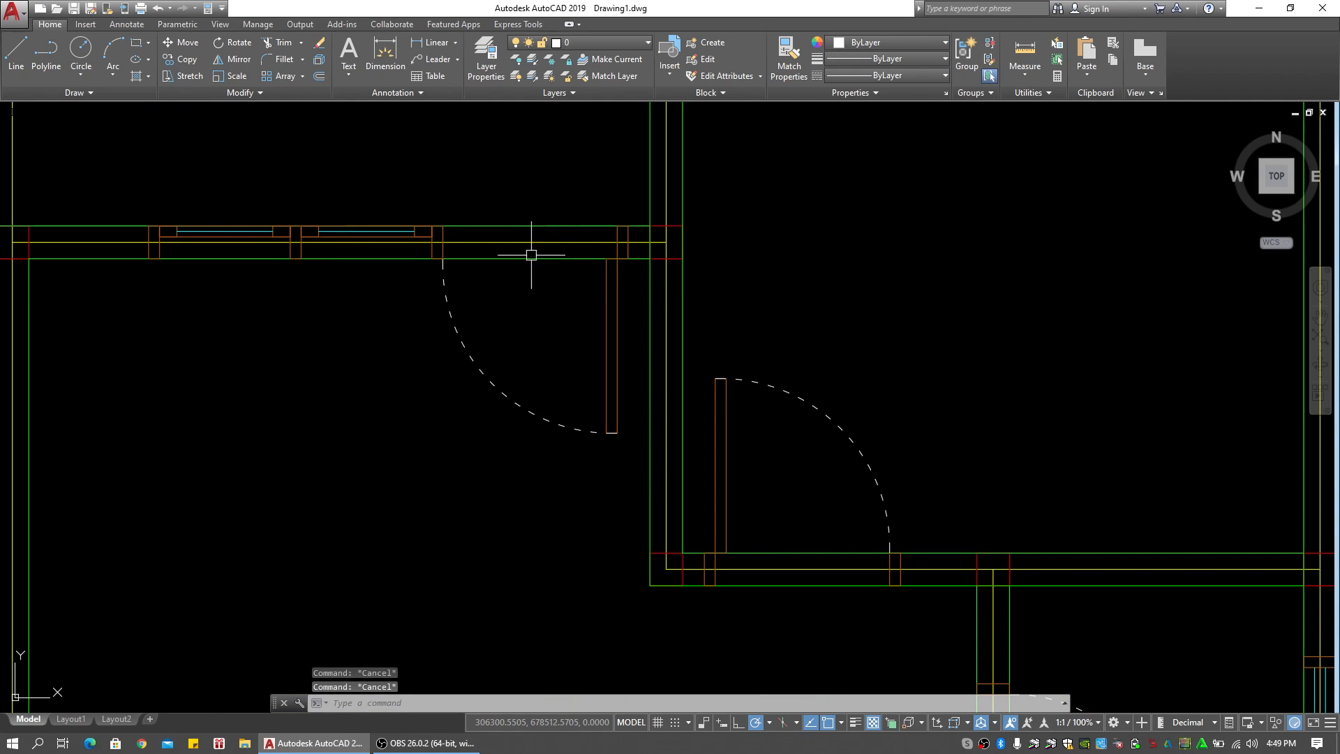
pyautogui.moveTo(533, 296); pyautogui.dragTo(534, 396, button='middle')
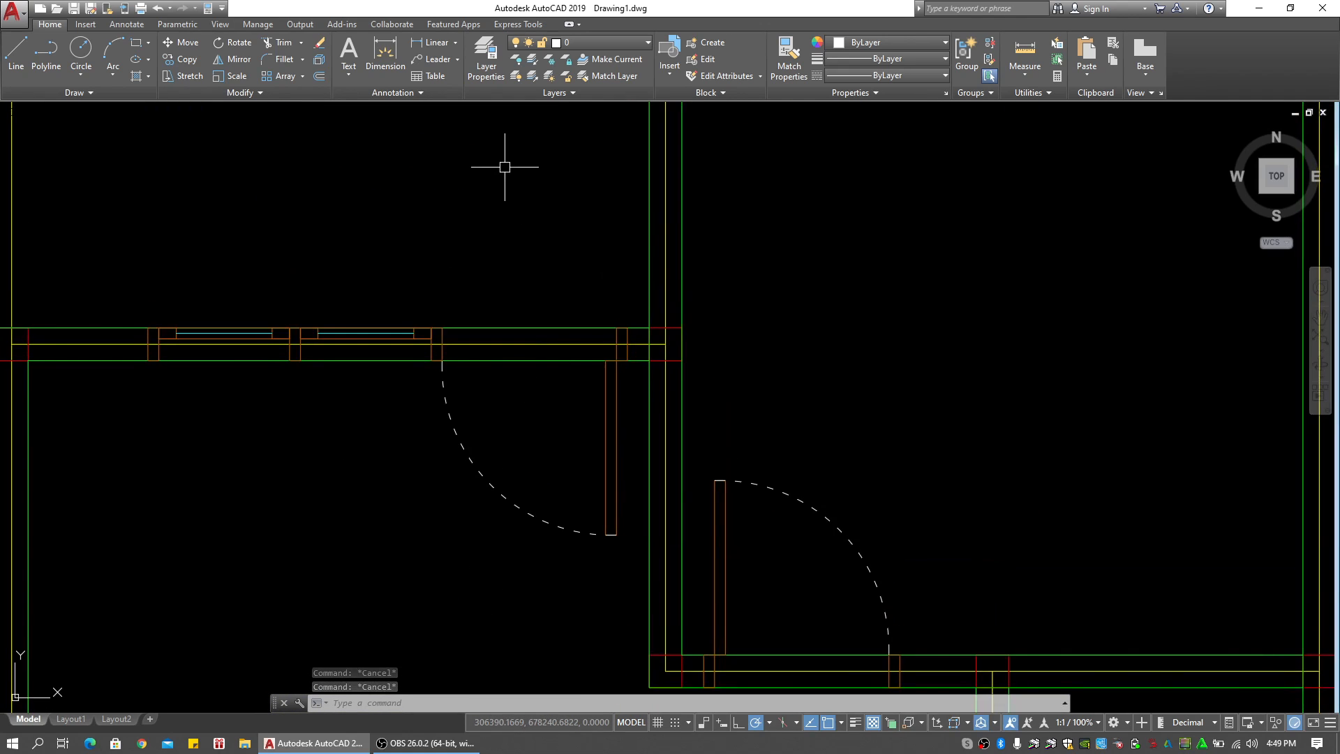
pyautogui.scroll(2, 531, 326)
pyautogui.scroll(-2, 578, 342)
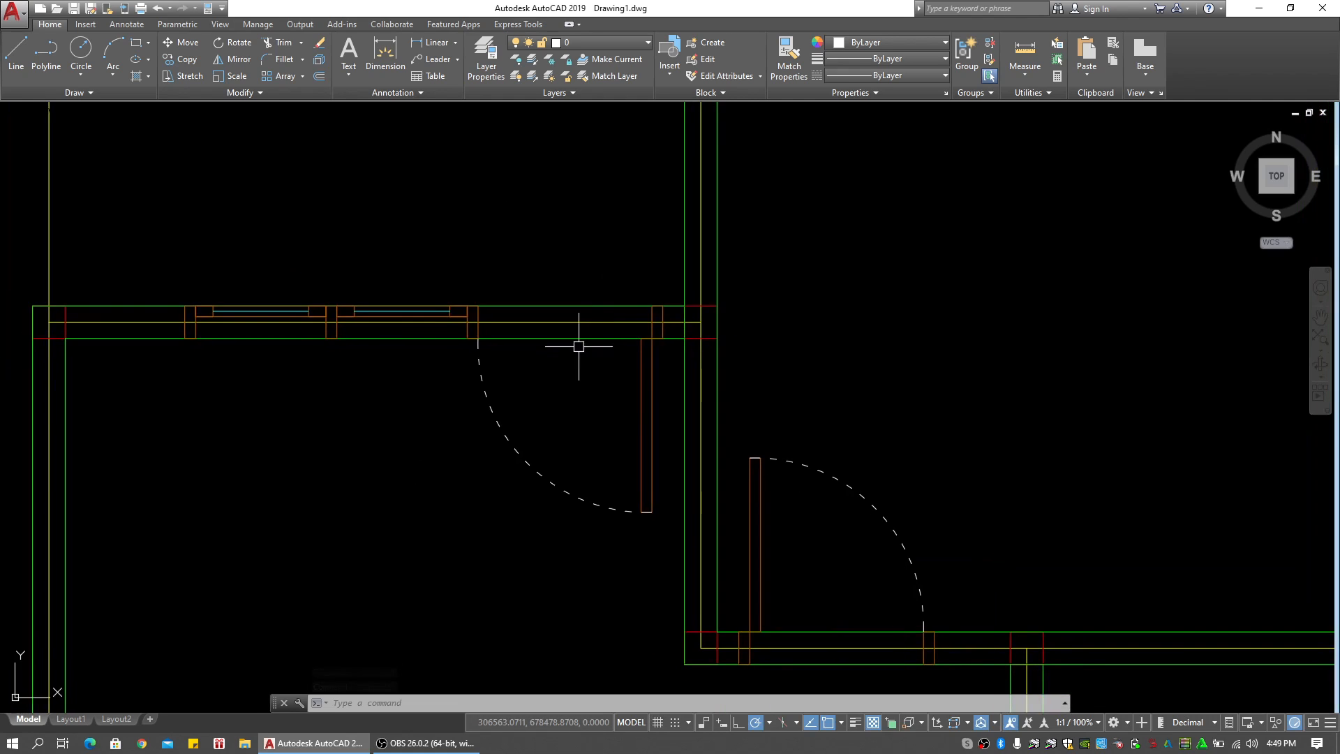
pyautogui.scroll(2, 572, 336)
pyautogui.scroll(-2, 568, 329)
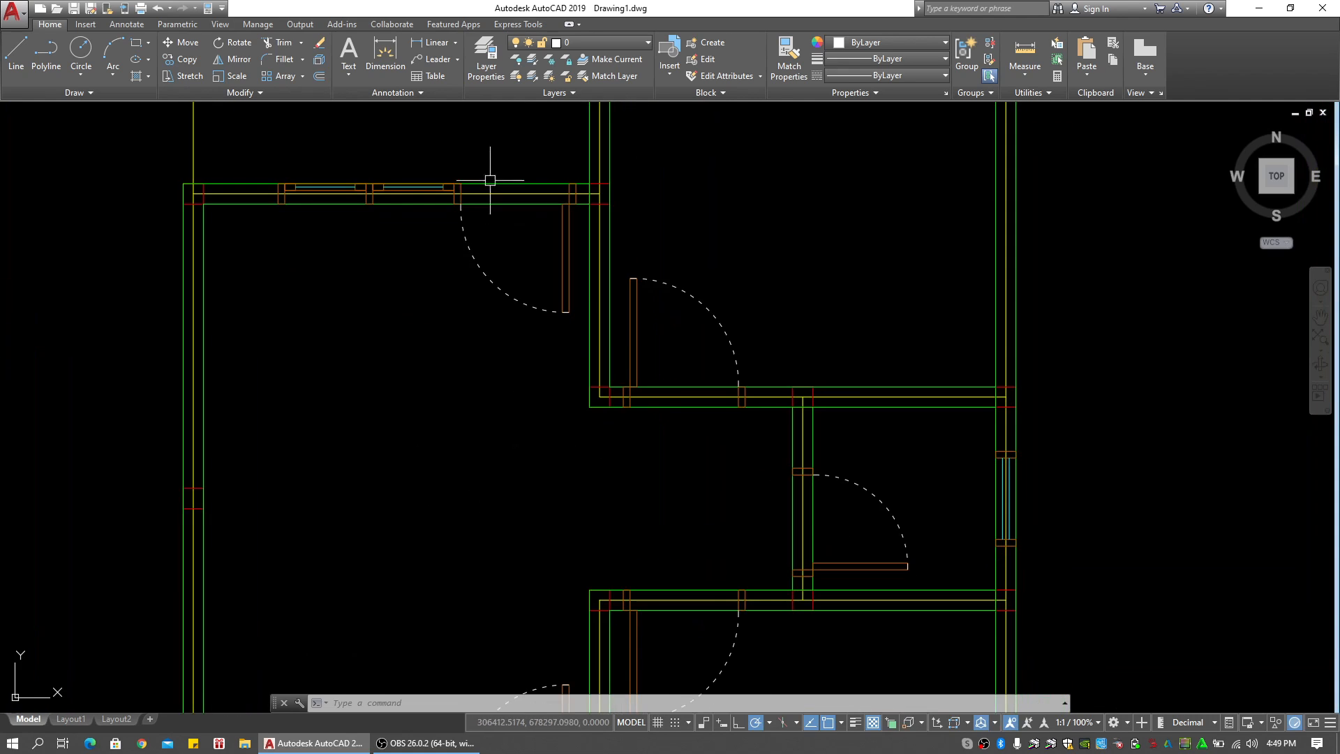
pyautogui.scroll(2, 681, 404)
pyautogui.moveTo(672, 446); pyautogui.dragTo(654, 332, button='middle')
pyautogui.scroll(-2, 729, 207)
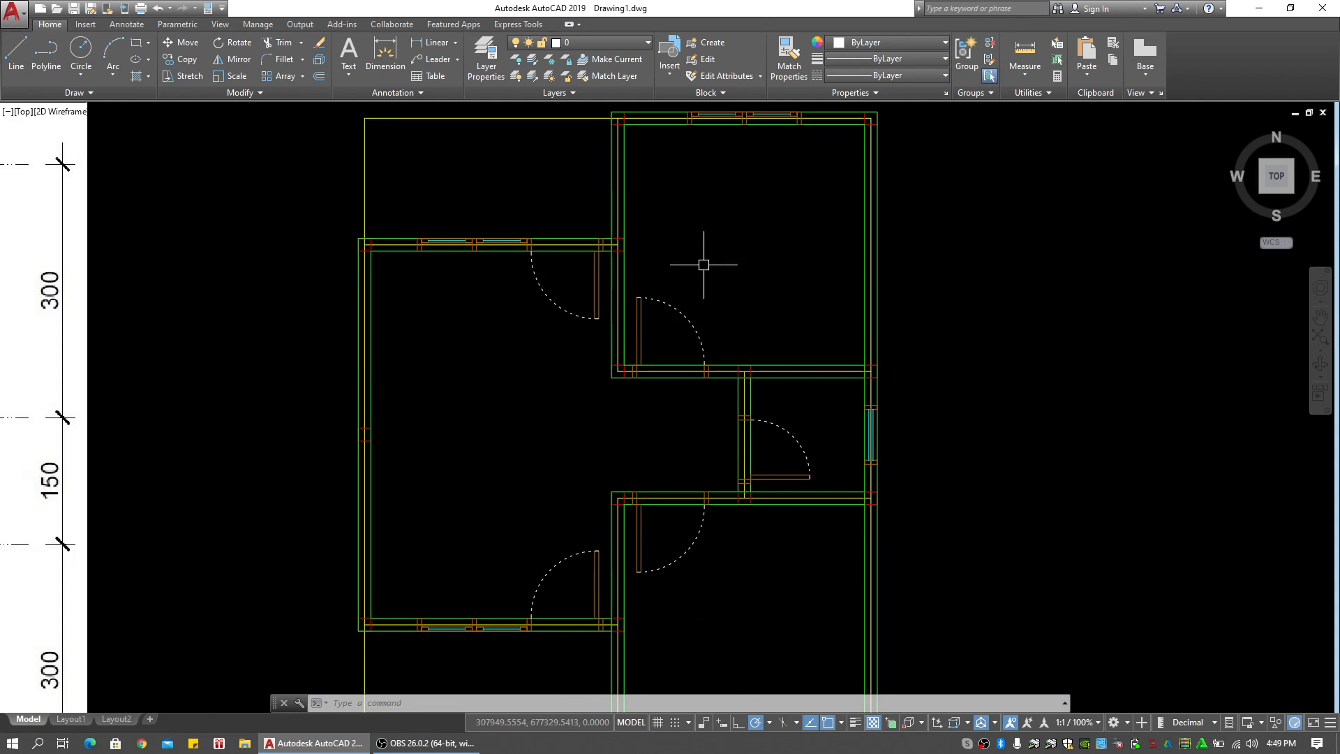
pyautogui.scroll(2, 661, 362)
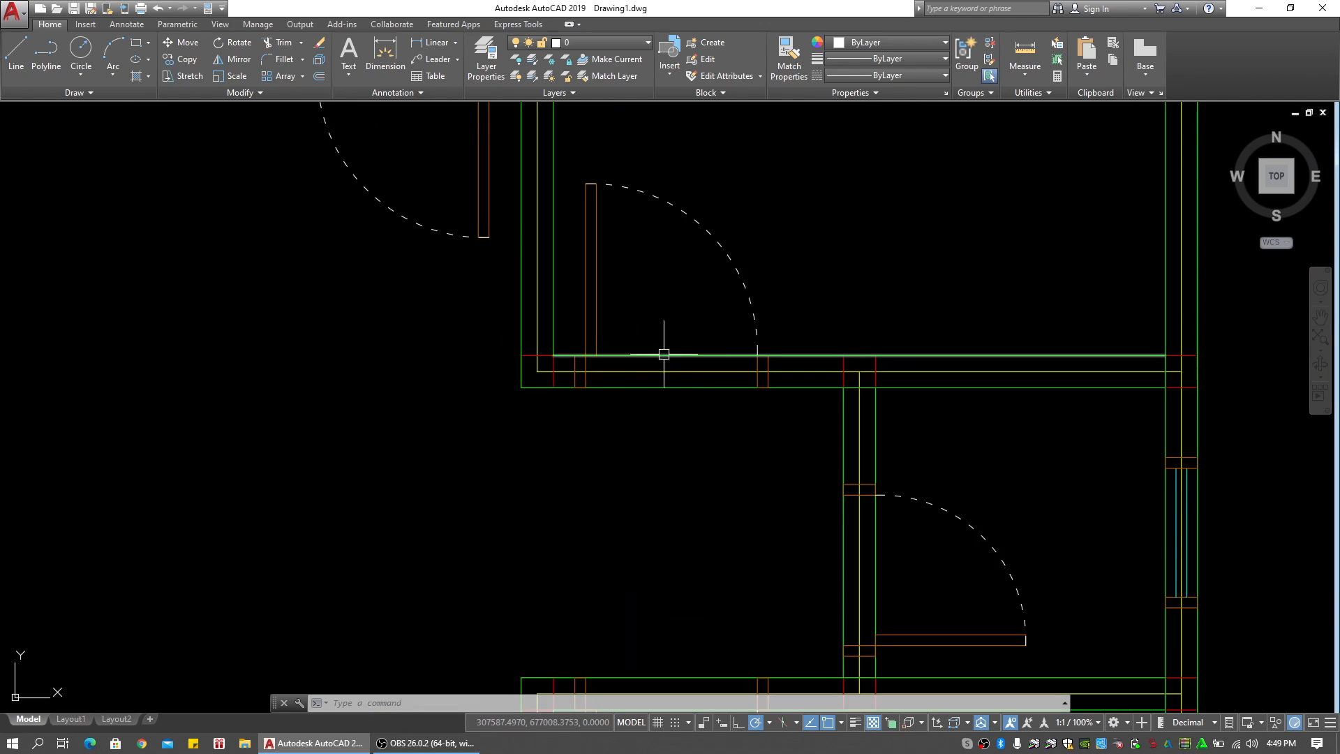
pyautogui.scroll(-2, 532, 412)
# Trim away the wall face lines crossing the main room, bedroom and bathroom door openings
pyautogui.press('Escape')
pyautogui.press('Escape')
pyautogui.press('Escape')
pyautogui.write('tr')
pyautogui.press('Return')
pyautogui.press('Return')
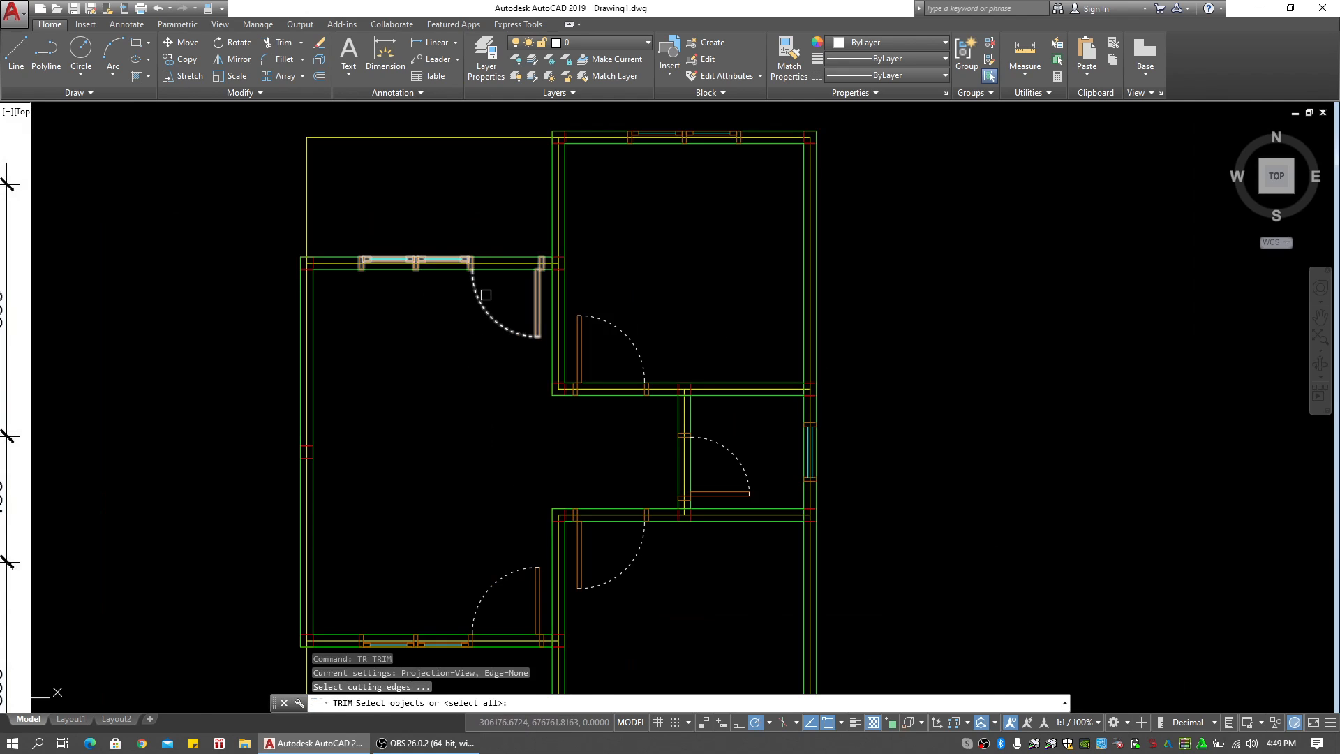
pyautogui.scroll(1, 501, 266)
pyautogui.click(501, 267)
pyautogui.moveTo(616, 380); pyautogui.dragTo(523, 290, button='middle')
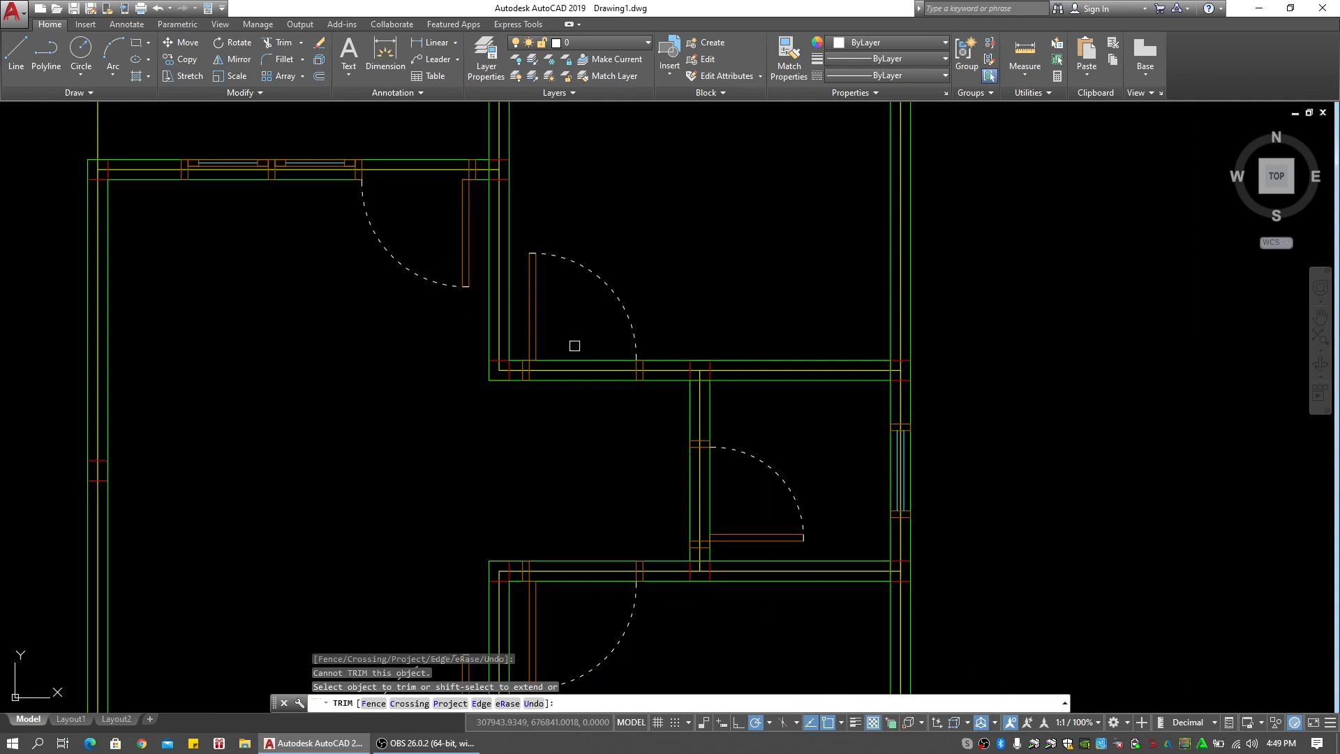
pyautogui.scroll(-2, 582, 377)
pyautogui.scroll(2, 614, 389)
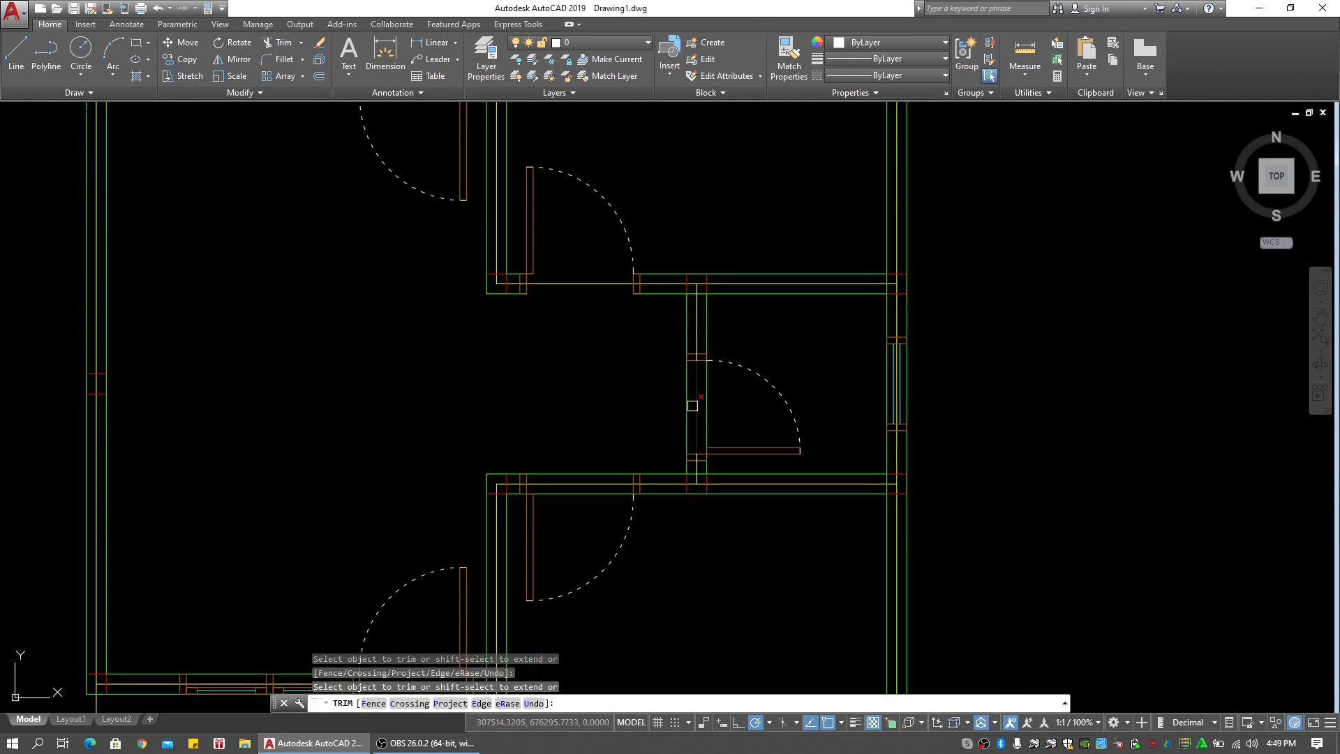
pyautogui.click(687, 406)
pyautogui.moveTo(561, 464); pyautogui.dragTo(598, 324, button='middle')
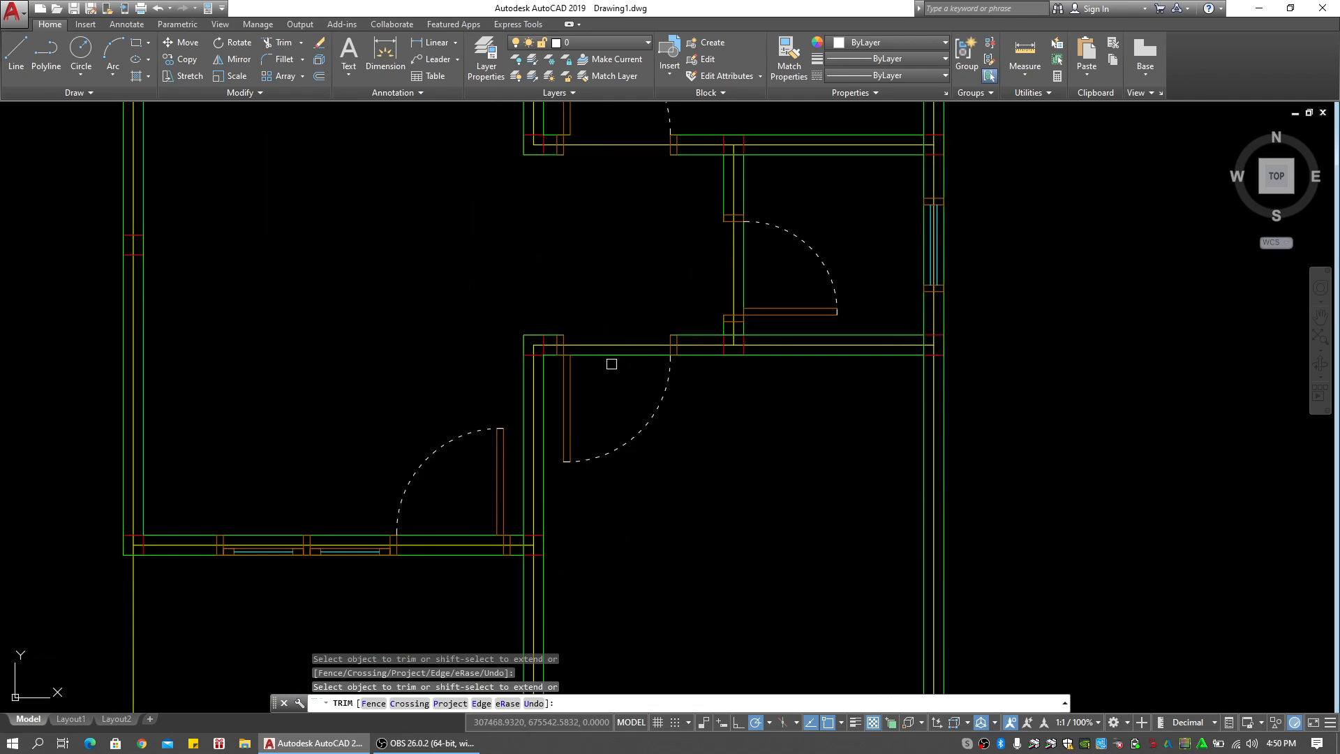
pyautogui.click(467, 535)
pyautogui.press('space')
# Examine the hatching inside the upper bedroom's walls in the reference plan
pyautogui.scroll(-2, 328, 397)
pyautogui.moveTo(359, 417); pyautogui.dragTo(482, 494, button='middle')
pyautogui.doubleClick(419, 400)
pyautogui.press('Escape')
pyautogui.press('Escape')
pyautogui.moveTo(422, 403); pyautogui.dragTo(655, 374, button='middle')
pyautogui.scroll(-2, 532, 401)
pyautogui.doubleClick(505, 372)
pyautogui.press('Escape')
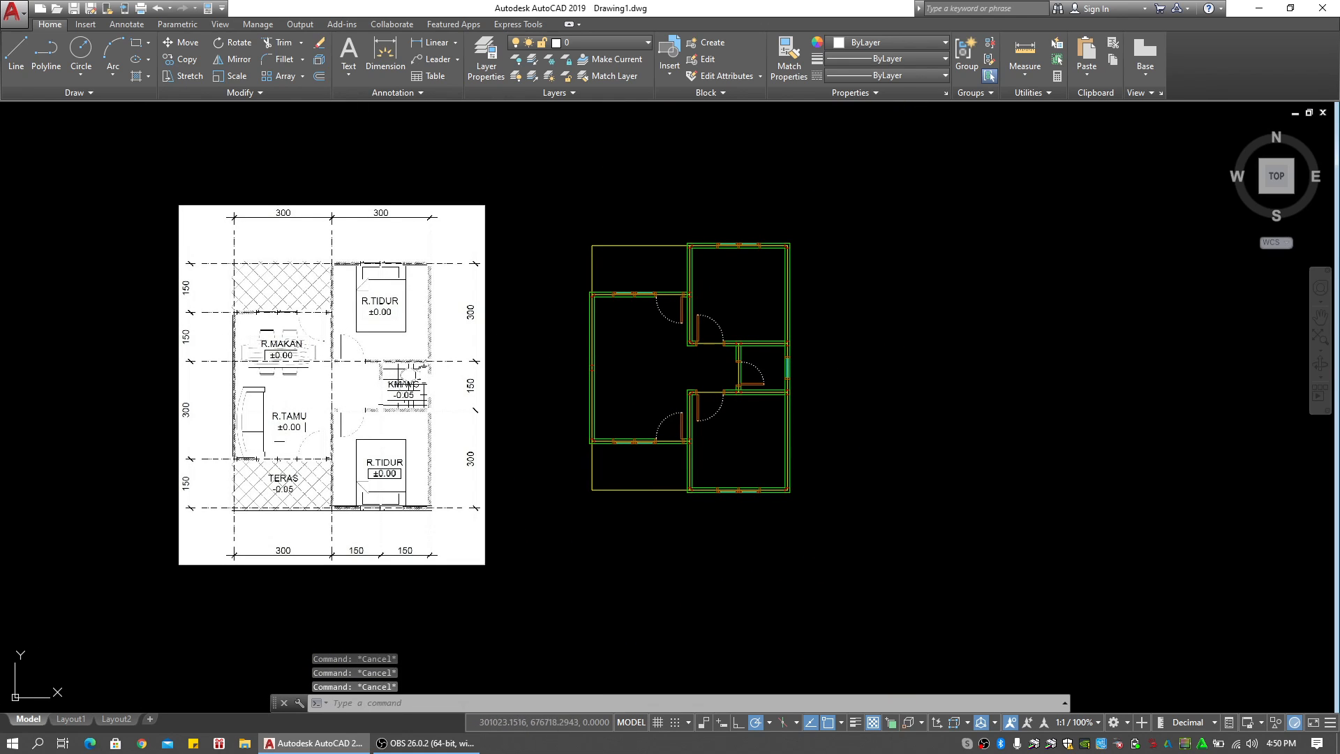
pyautogui.scroll(2, 363, 289)
pyautogui.scroll(1, 575, 222)
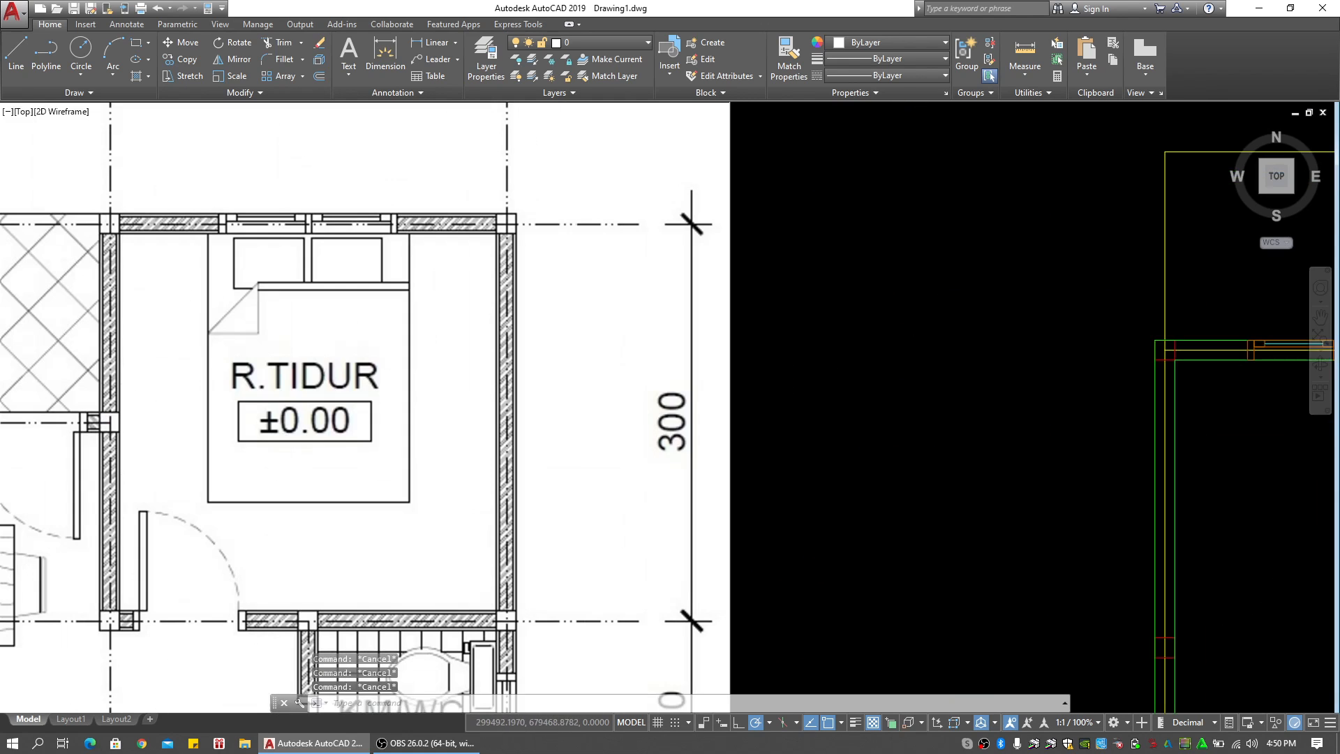
pyautogui.scroll(2, 501, 249)
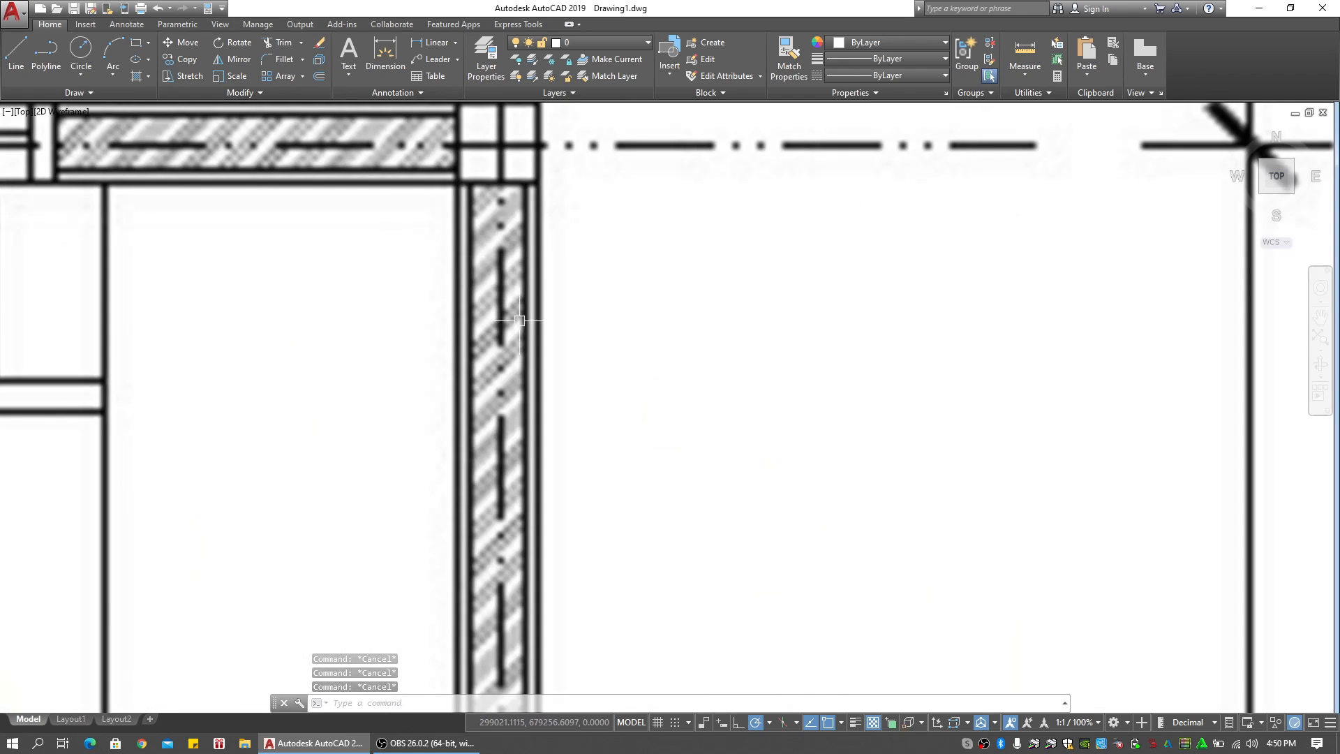
# Make Arsiran the current layer for the wall hatching
pyautogui.scroll(-5, 519, 320)
pyautogui.moveTo(670, 299); pyautogui.dragTo(559, 293, button='middle')
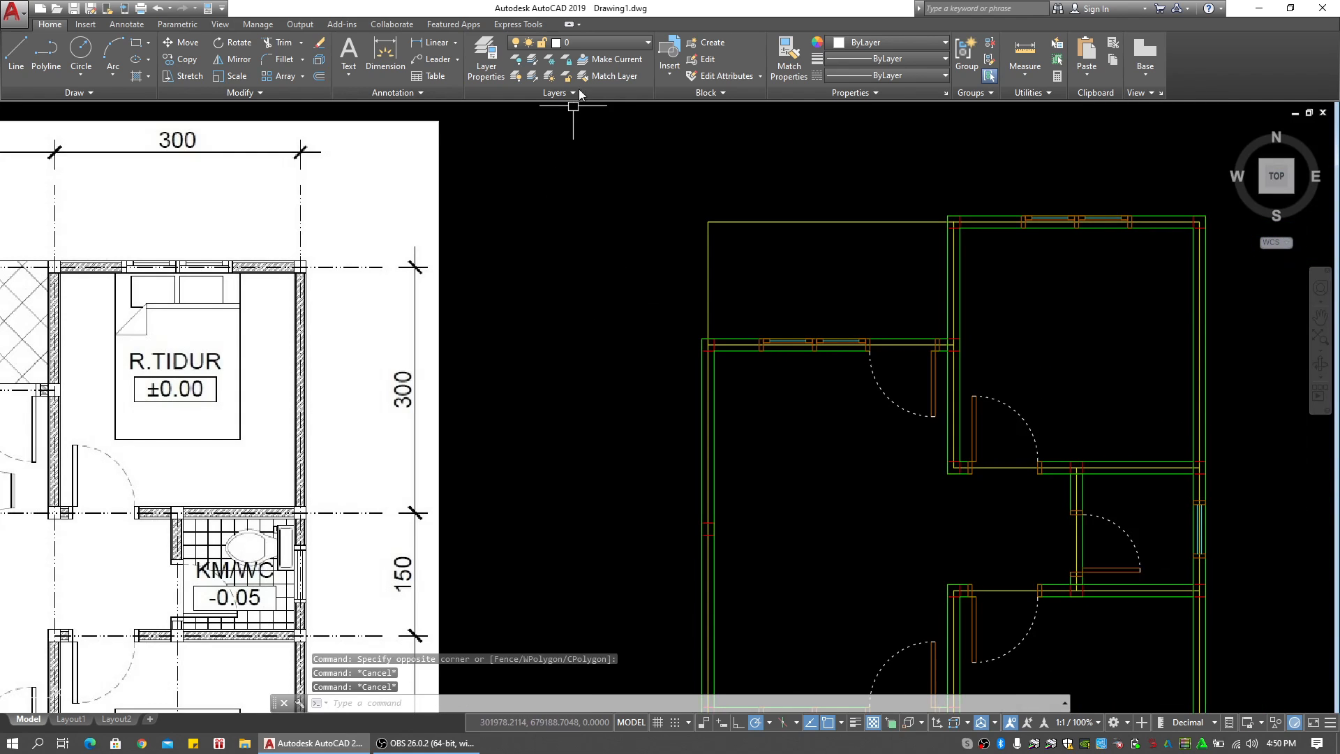
pyautogui.click(602, 44)
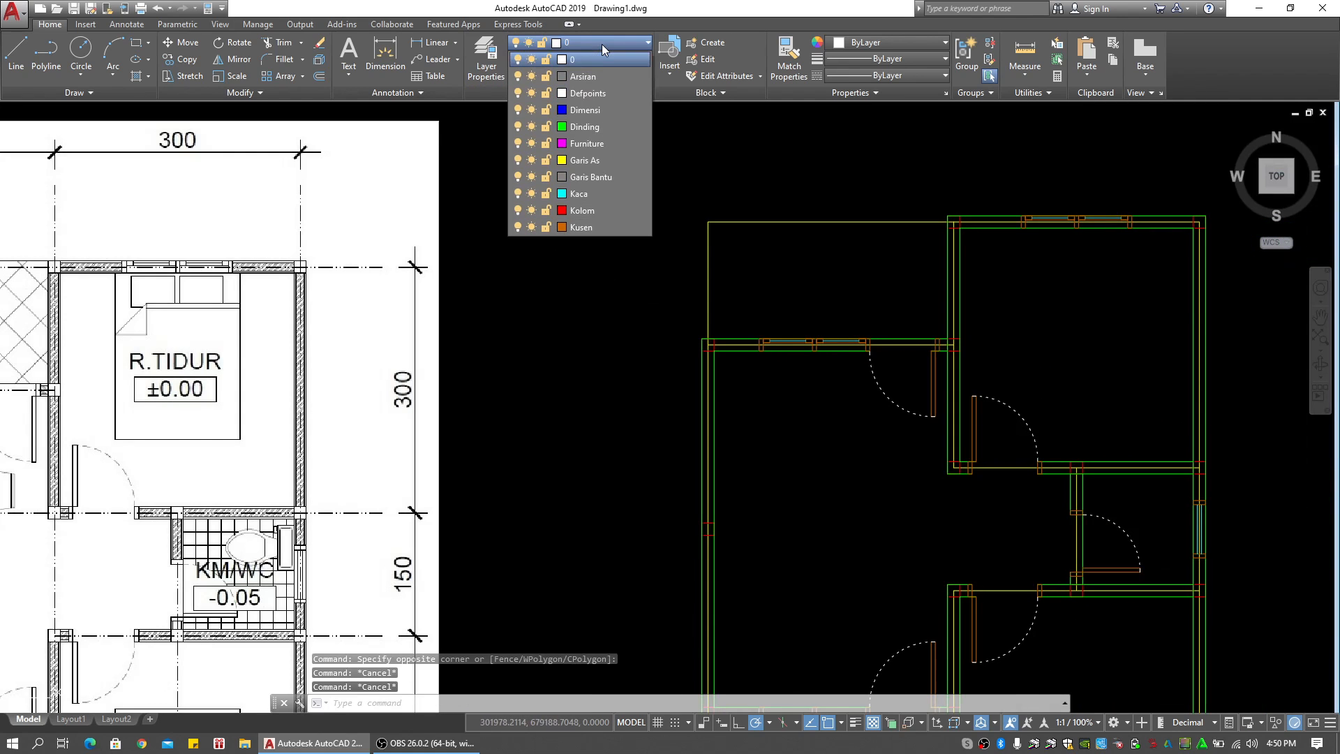
pyautogui.click(599, 79)
pyautogui.scroll(-3, 718, 233)
pyautogui.scroll(2, 714, 206)
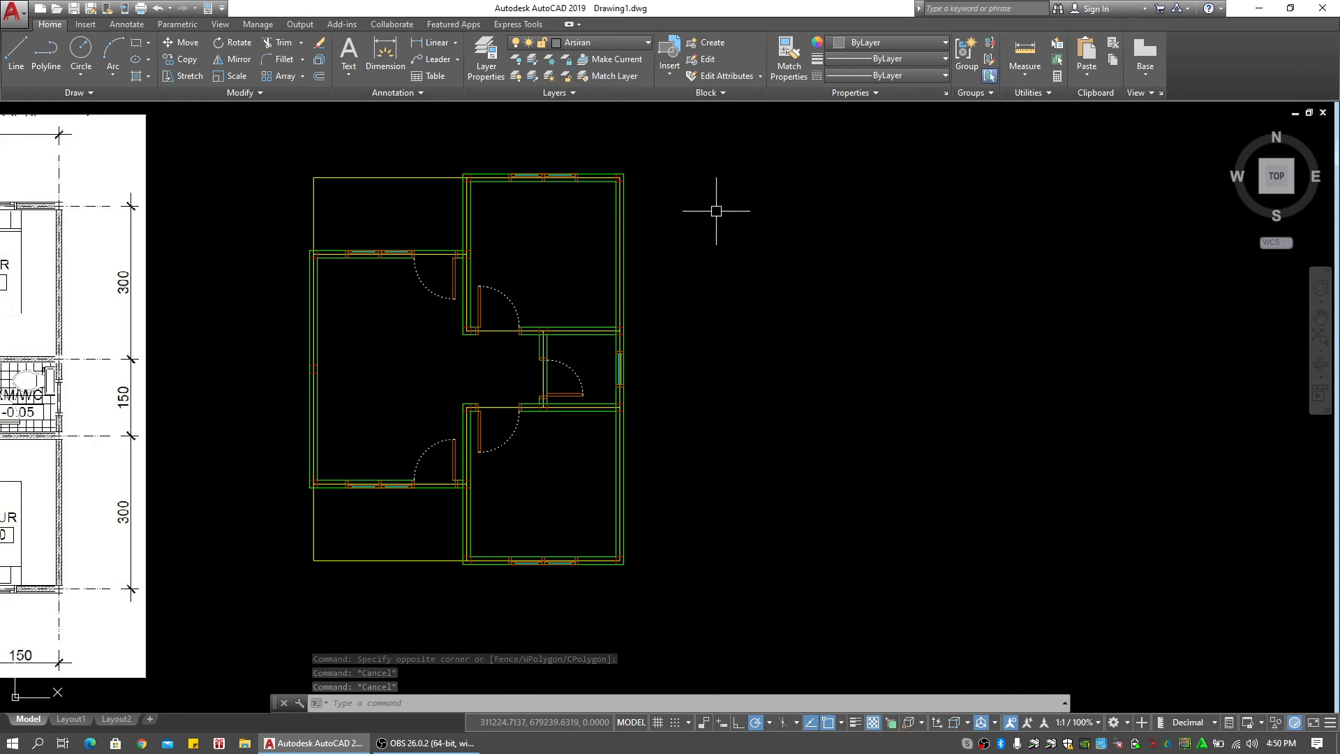
pyautogui.click(692, 249)
pyautogui.press('Escape')
pyautogui.press('Escape')
pyautogui.write('ml')
pyautogui.press('Return')
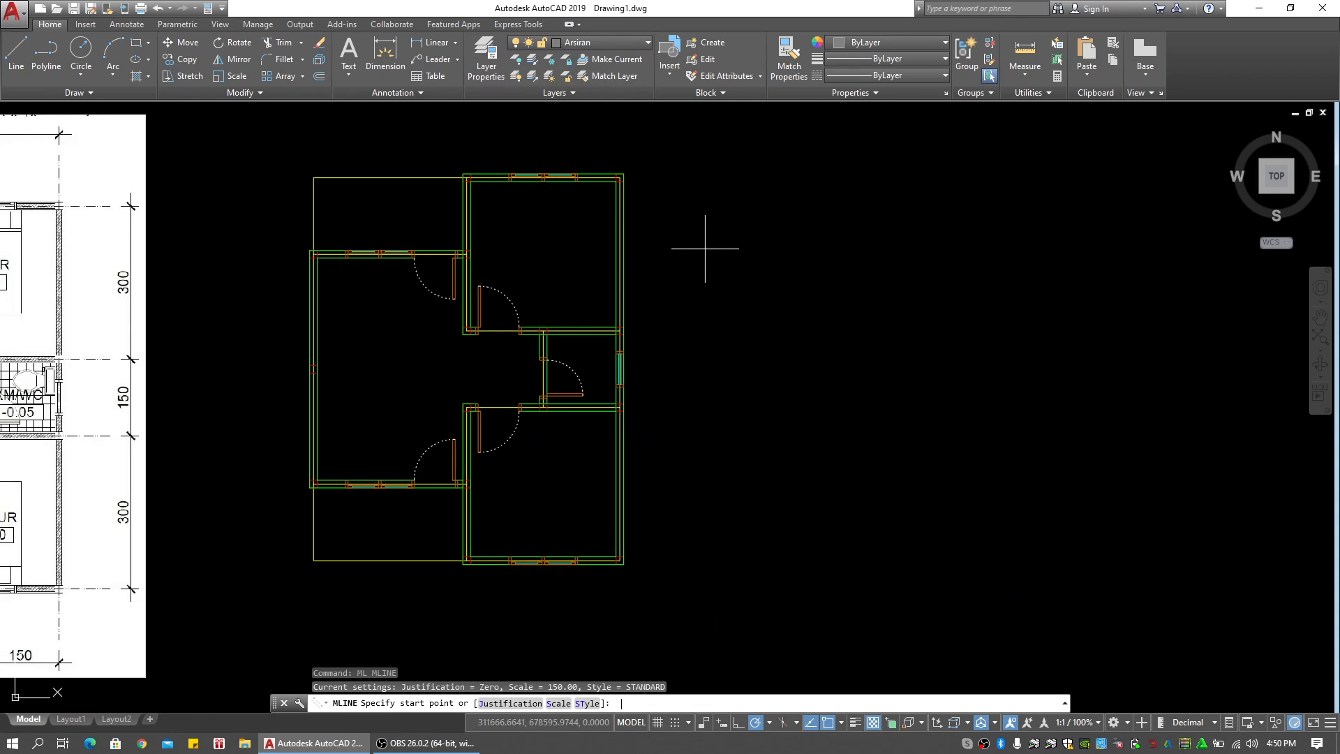
pyautogui.scroll(6, 516, 386)
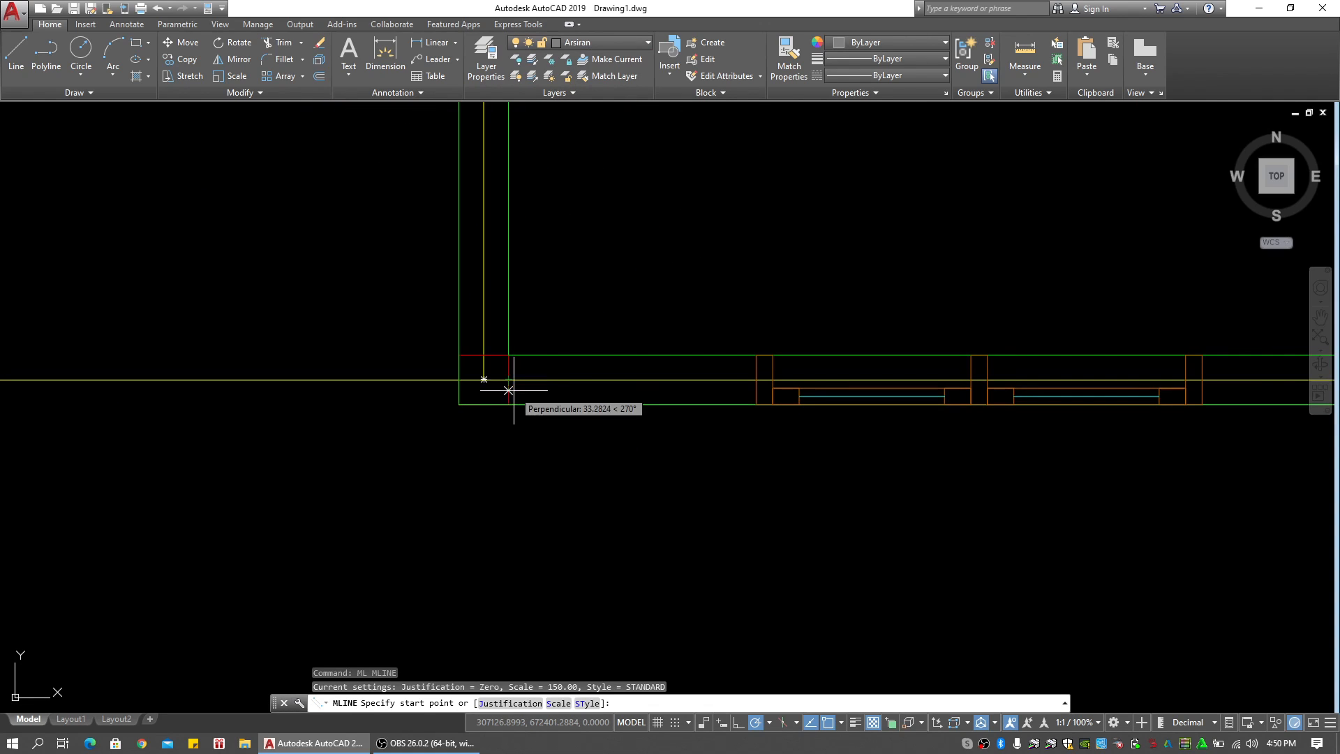
pyautogui.click(508, 379)
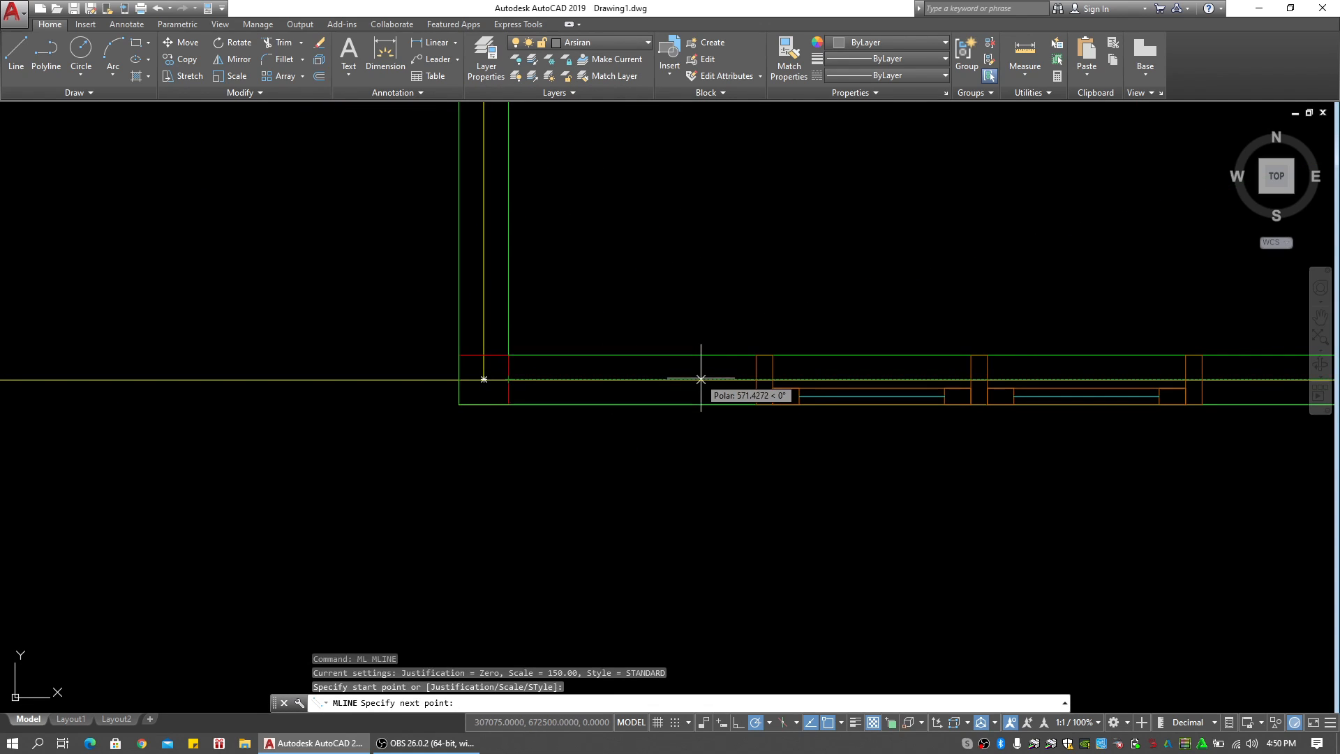
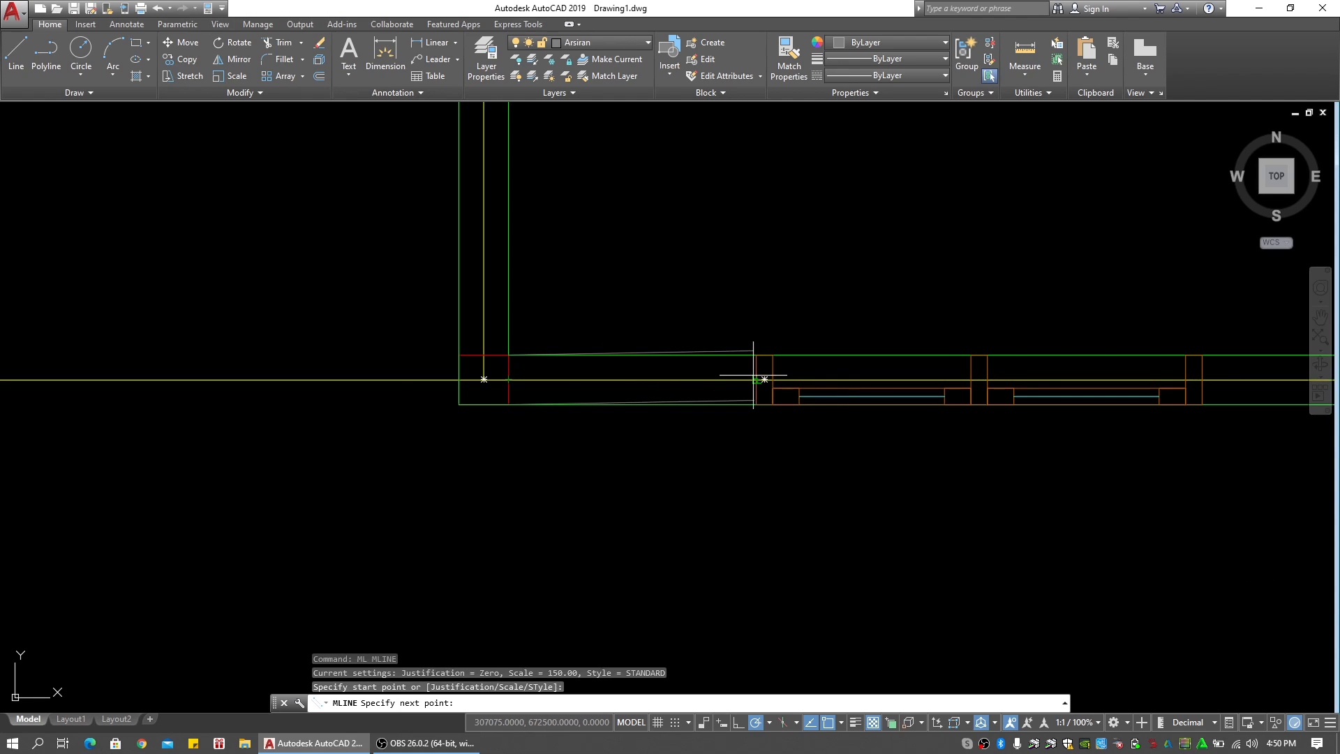
pyautogui.press('Escape')
pyautogui.press('Escape')
# Examine how the hatching sits inside the wall faces at the lower bedroom's outer corner in the reference plan
pyautogui.scroll(-4, 484, 393)
pyautogui.moveTo(484, 392); pyautogui.dragTo(906, 421, button='middle')
pyautogui.scroll(-4, 573, 383)
pyautogui.moveTo(572, 383); pyautogui.dragTo(855, 433, button='middle')
pyautogui.scroll(2, 570, 436)
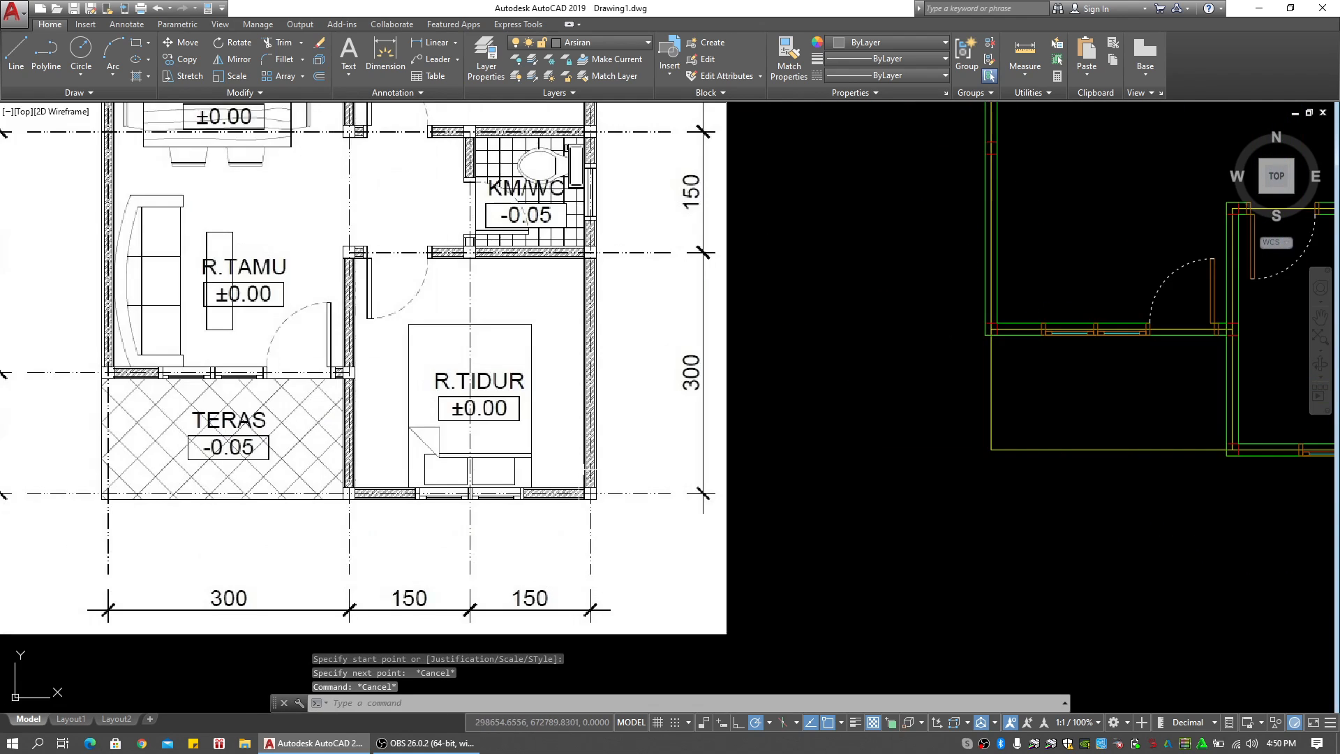
pyautogui.scroll(5, 589, 493)
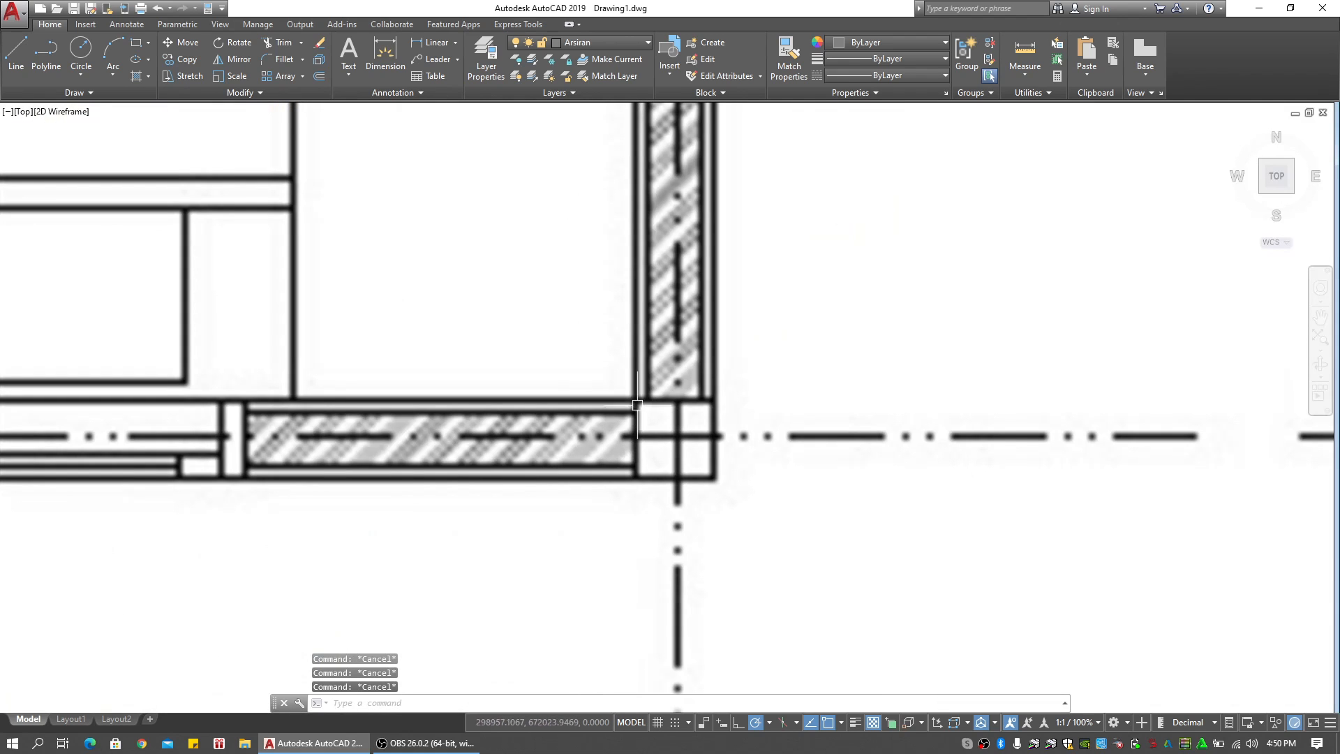
pyautogui.scroll(-4, 678, 470)
pyautogui.moveTo(725, 459); pyautogui.dragTo(568, 442, button='middle')
pyautogui.moveTo(974, 460); pyautogui.dragTo(526, 467, button='middle')
pyautogui.moveTo(947, 384); pyautogui.dragTo(625, 449, button='middle')
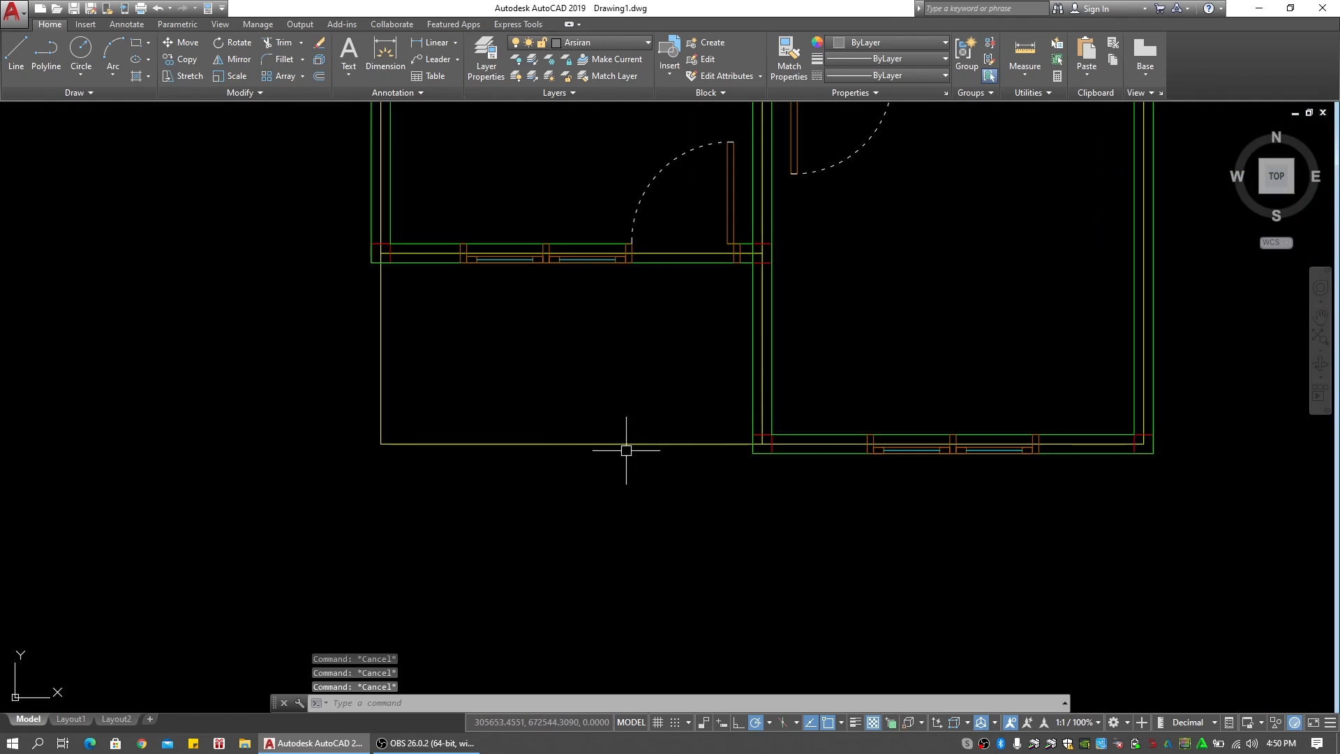
# Draw a multiline at scale 100 along the lower bedroom's bottom wall centreline, from the left column to the window frame
pyautogui.scroll(4, 761, 468)
pyautogui.moveTo(808, 436); pyautogui.dragTo(609, 460, button='middle')
pyautogui.click(658, 504)
pyautogui.press('Escape')
pyautogui.press('Escape')
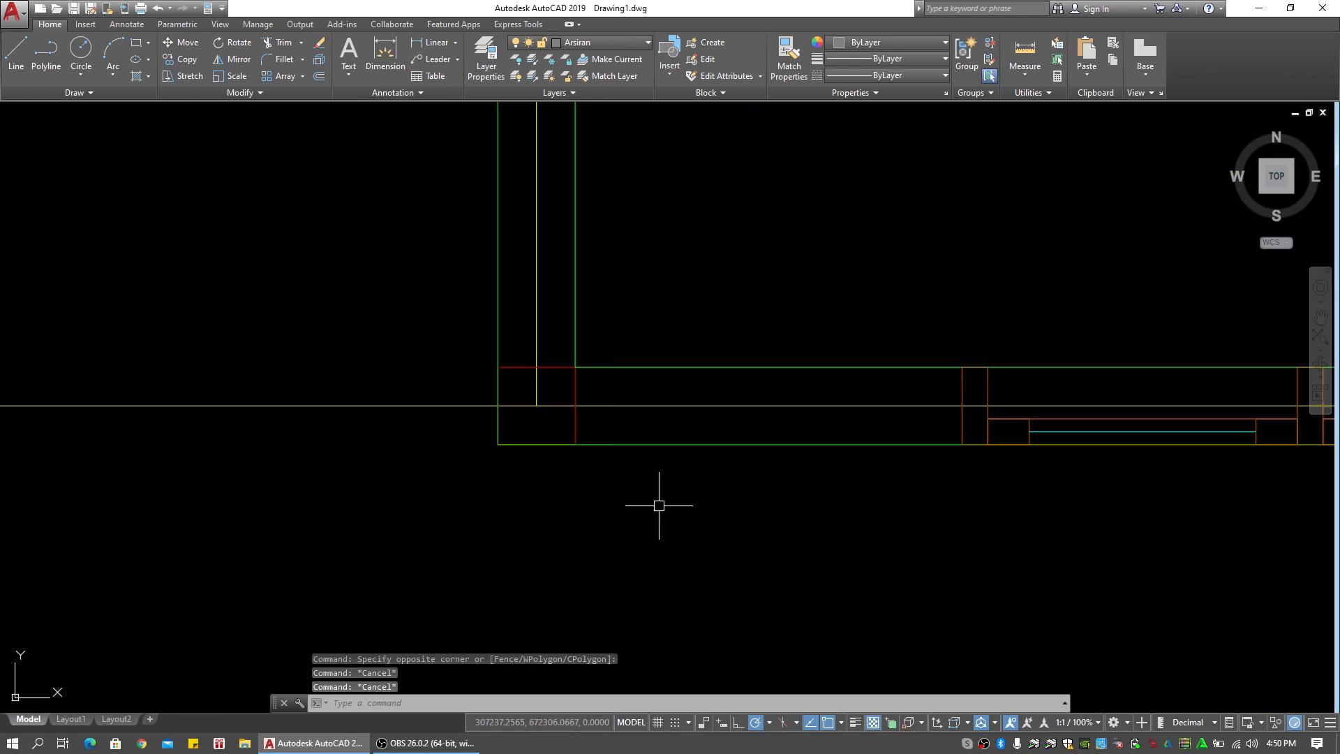
pyautogui.write('ml')
pyautogui.press('Return')
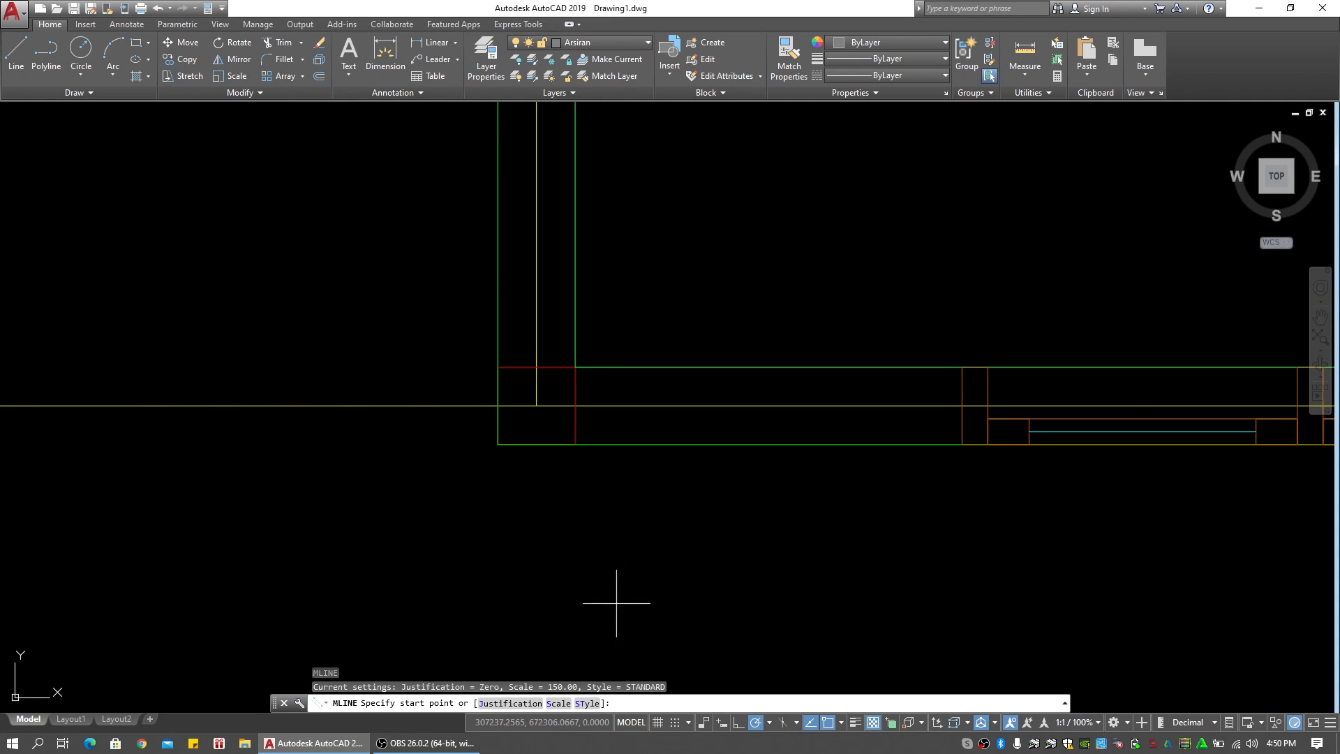
pyautogui.write('s')
pyautogui.press('Return')
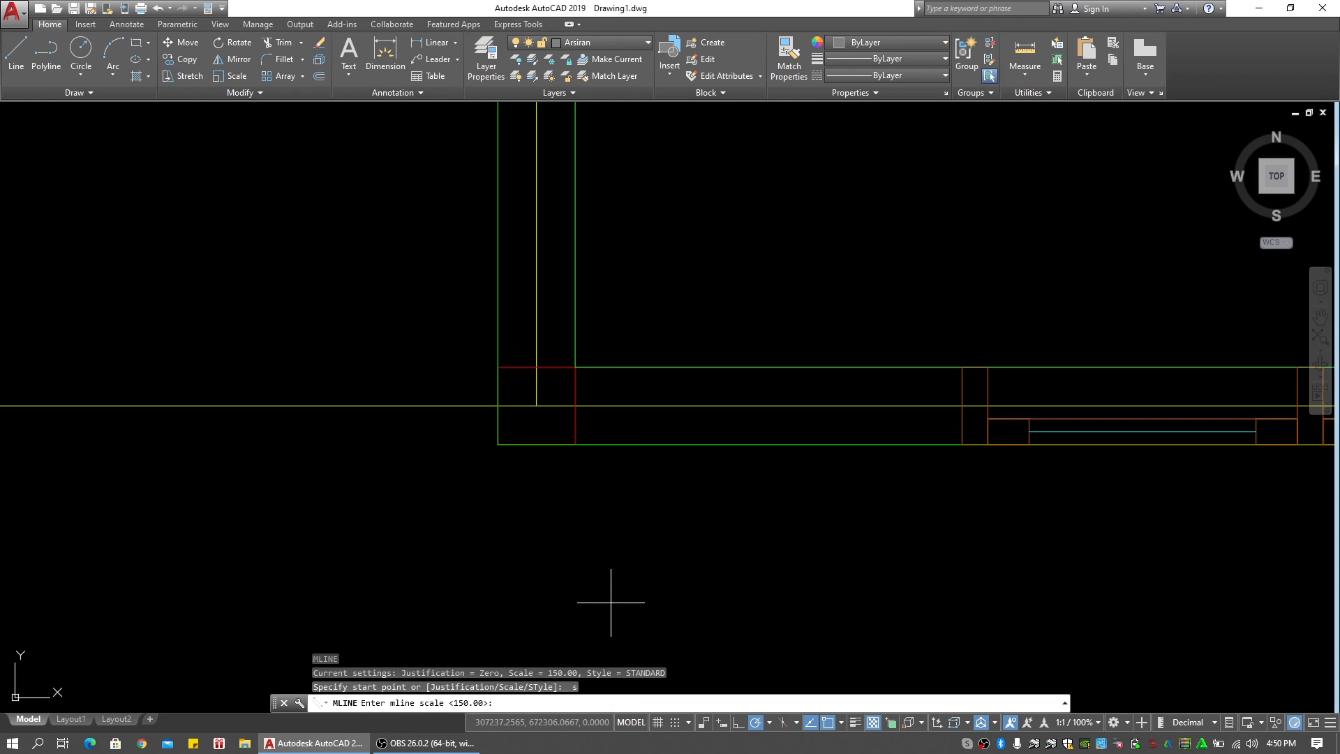
pyautogui.press('Return')
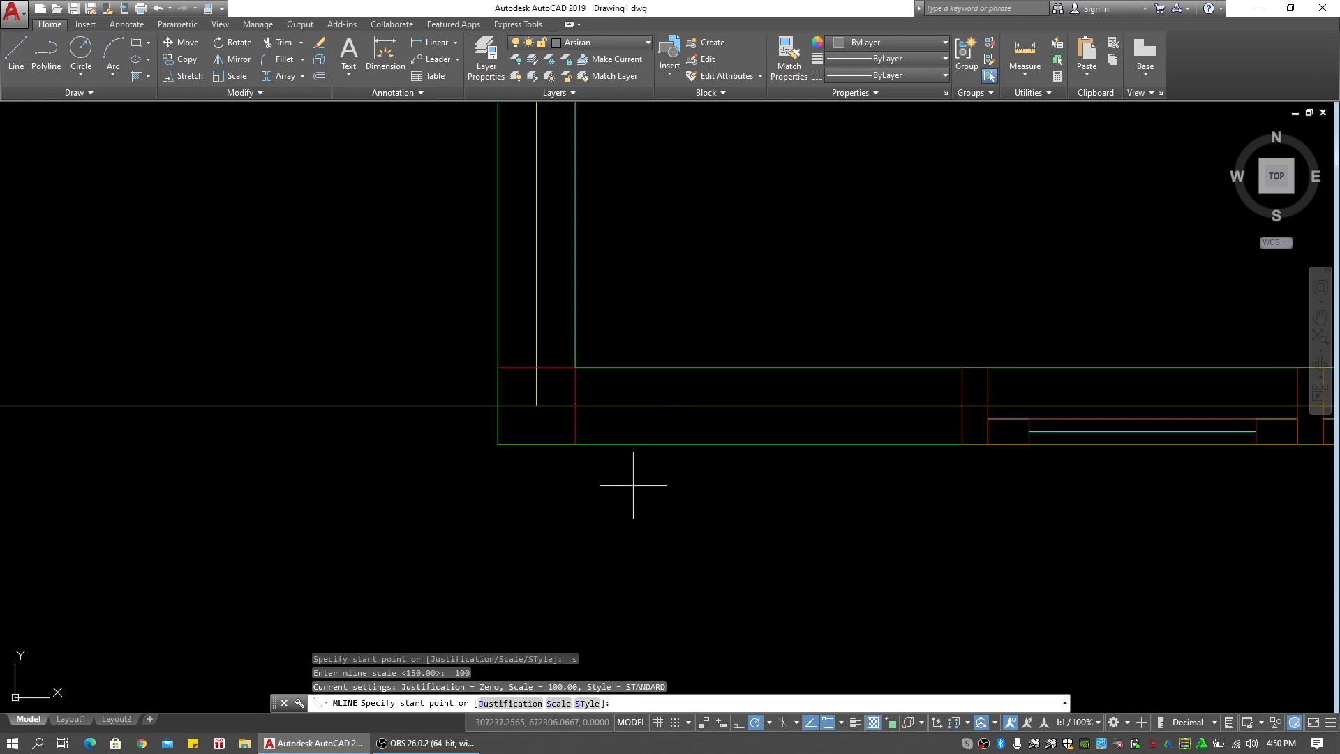
pyautogui.click(577, 405)
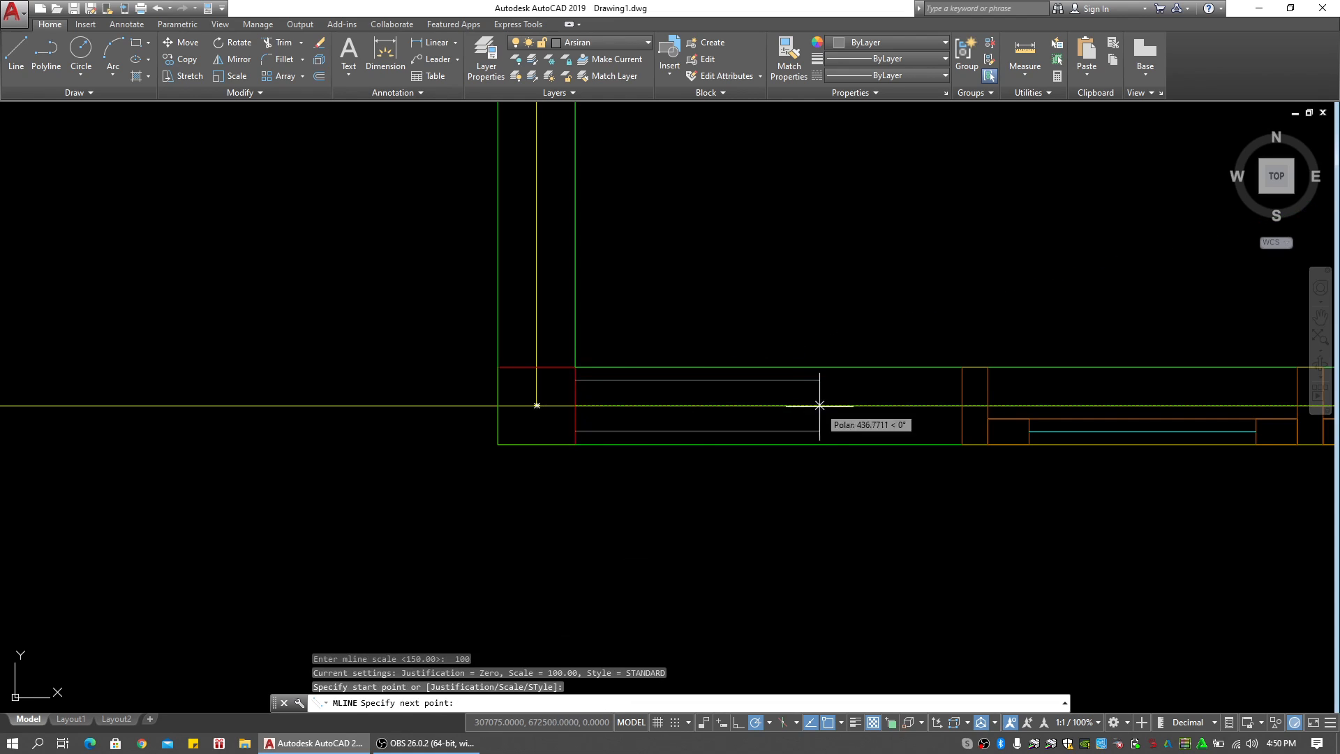
pyautogui.click(962, 406)
pyautogui.scroll(-1, 837, 447)
pyautogui.moveTo(837, 447); pyautogui.dragTo(579, 440, button='middle')
pyautogui.scroll(-1, 932, 478)
pyautogui.press('Return')
# Draw a multiline inside the lower bedroom's bottom wall from the window frame to the right corner column
pyautogui.moveTo(936, 479); pyautogui.dragTo(499, 489, button='middle')
pyautogui.scroll(2, 602, 457)
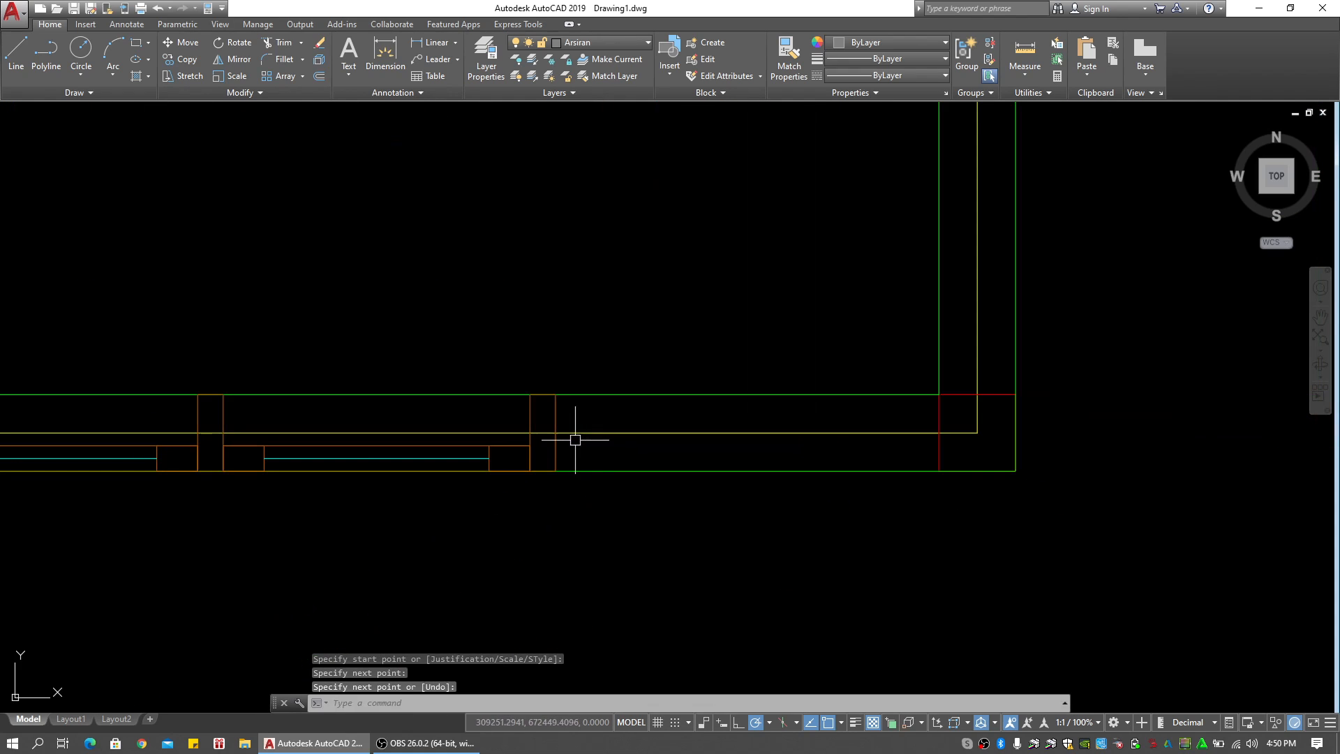
pyautogui.press('Return')
pyautogui.click(556, 432)
pyautogui.click(940, 432)
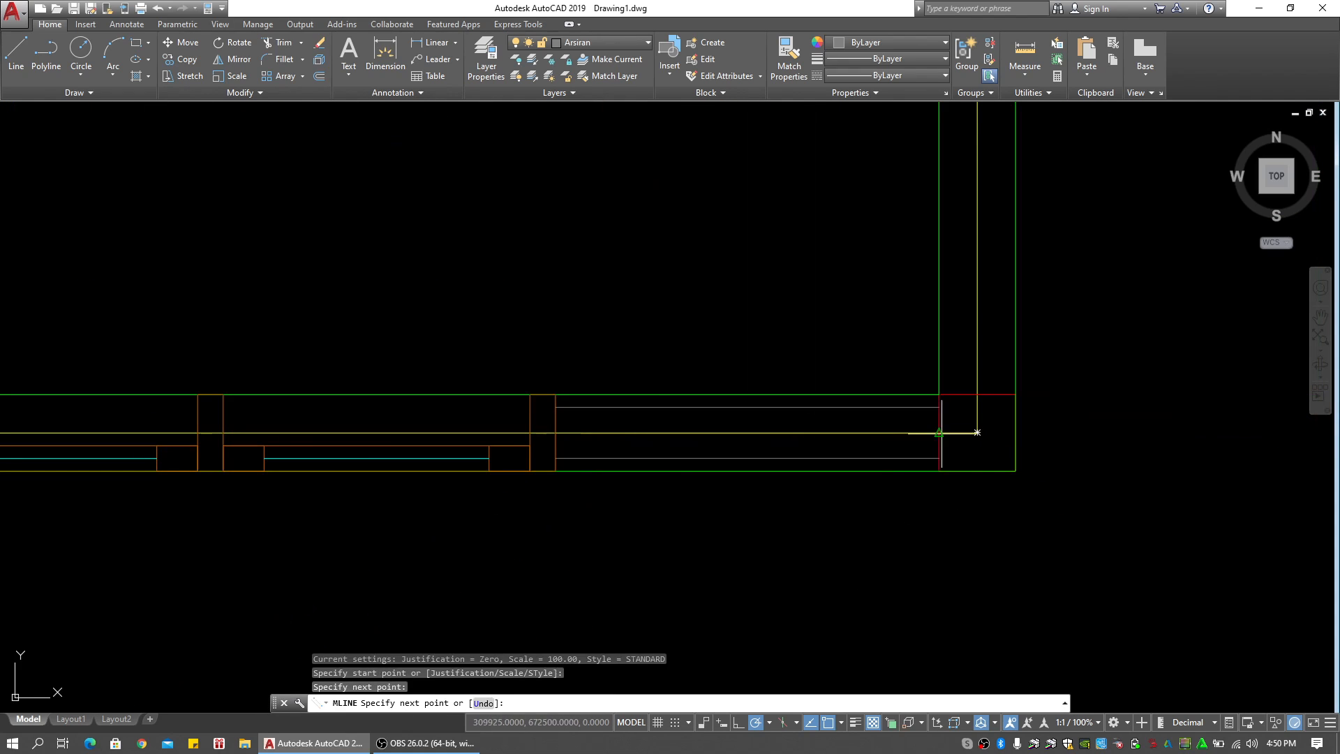
pyautogui.press('Return')
# Draw a multiline inside the lower bedroom's right wall from the bottom corner column up to the column at the bathroom wall
pyautogui.press('Return')
pyautogui.click(976, 394)
pyautogui.scroll(-2, 984, 277)
pyautogui.moveTo(985, 277); pyautogui.dragTo(922, 497, button='middle')
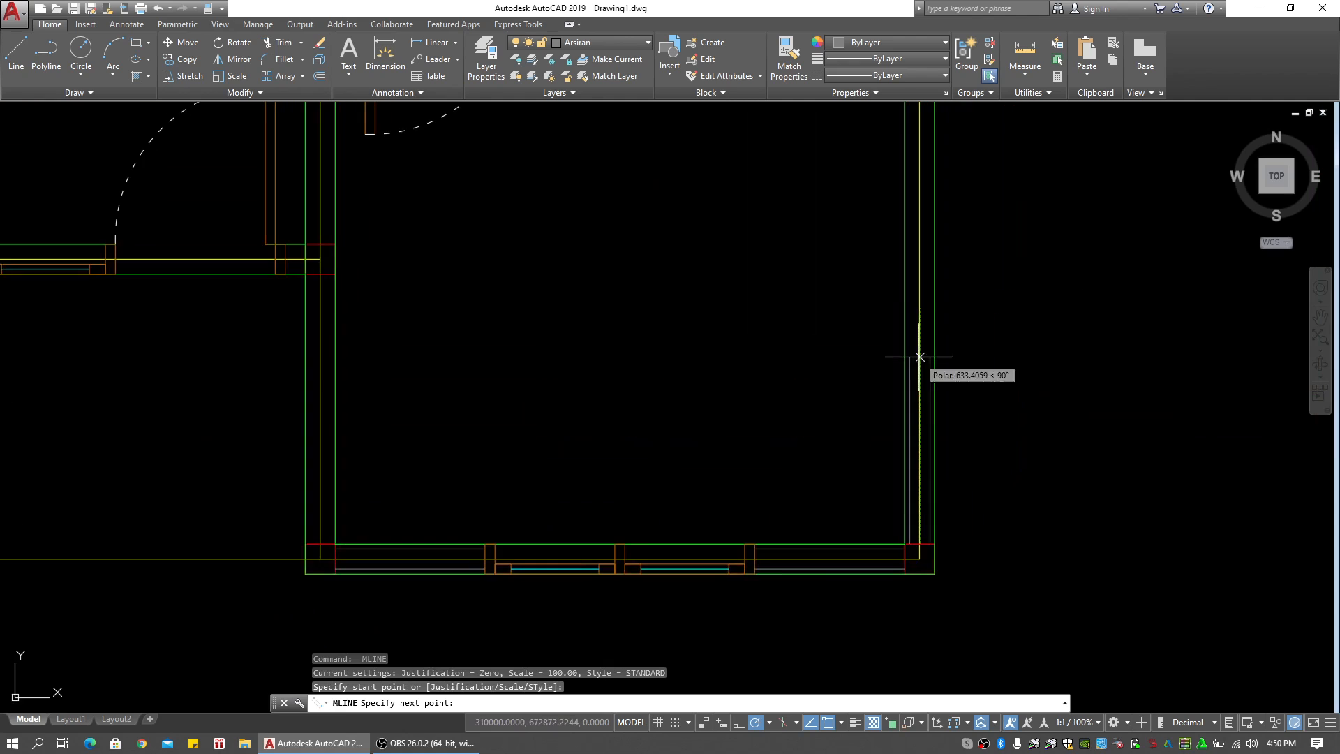
pyautogui.moveTo(920, 131); pyautogui.dragTo(895, 357, button='middle')
pyautogui.click(893, 201)
pyautogui.press('Return')
# Draw a multiline inside the bathroom's outer wall from the lower column up to the bottom of the window frame
pyautogui.scroll(-4, 810, 254)
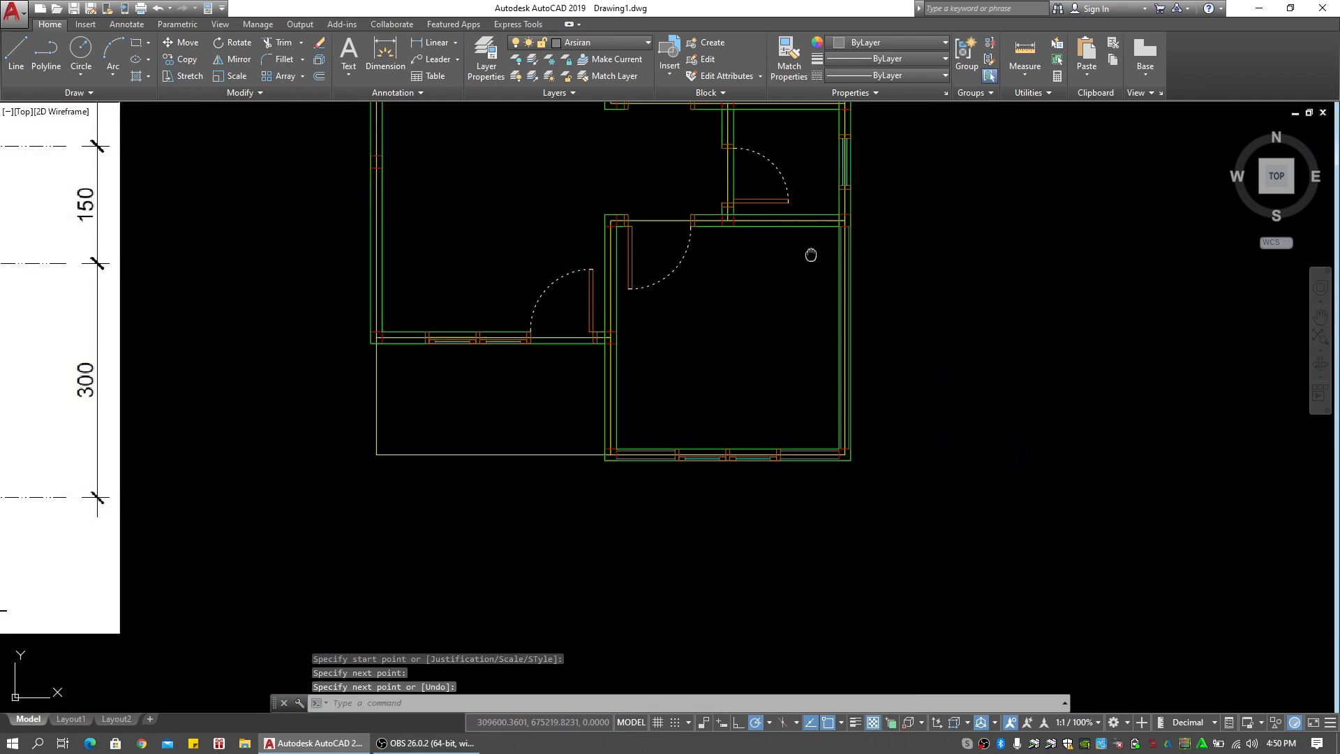
pyautogui.moveTo(810, 254); pyautogui.dragTo(803, 394, button='middle')
pyautogui.scroll(4, 843, 355)
pyautogui.press('Escape')
pyautogui.write('mline')
pyautogui.scroll(3, 817, 370)
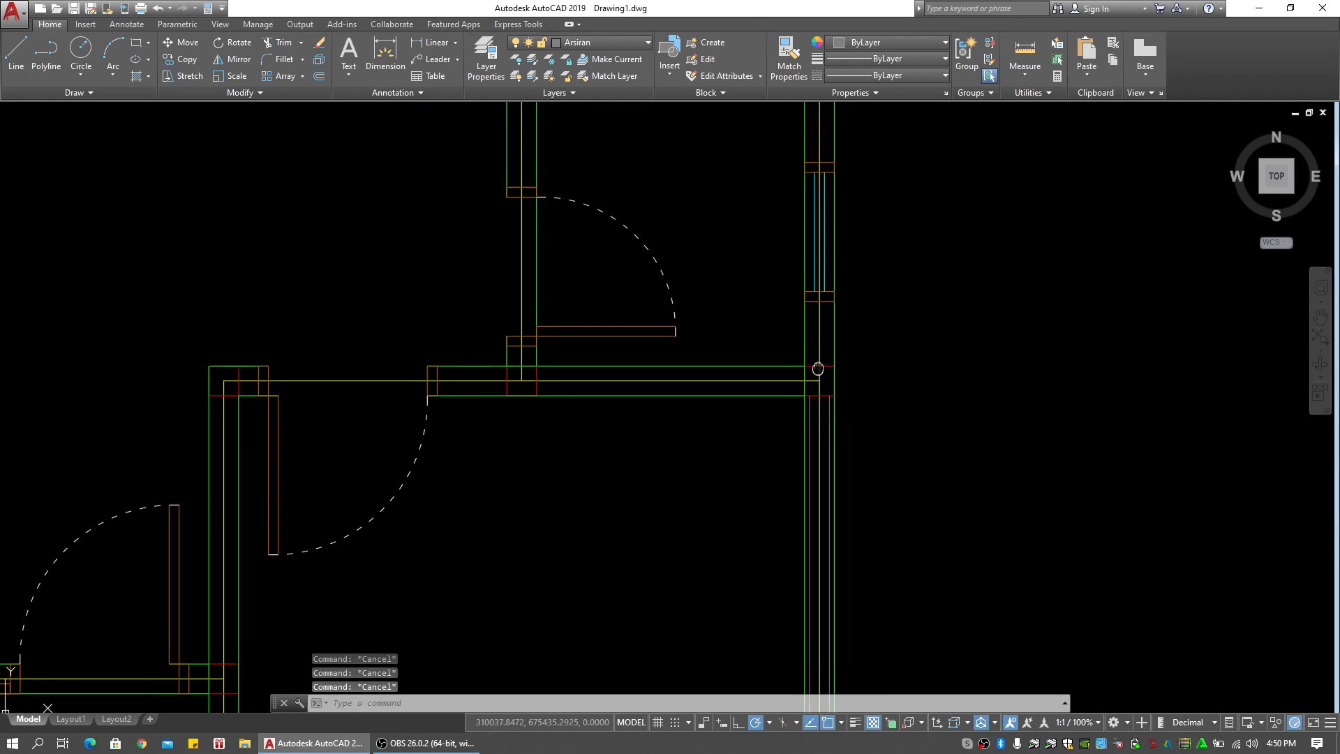
pyautogui.press('Return')
pyautogui.click(809, 384)
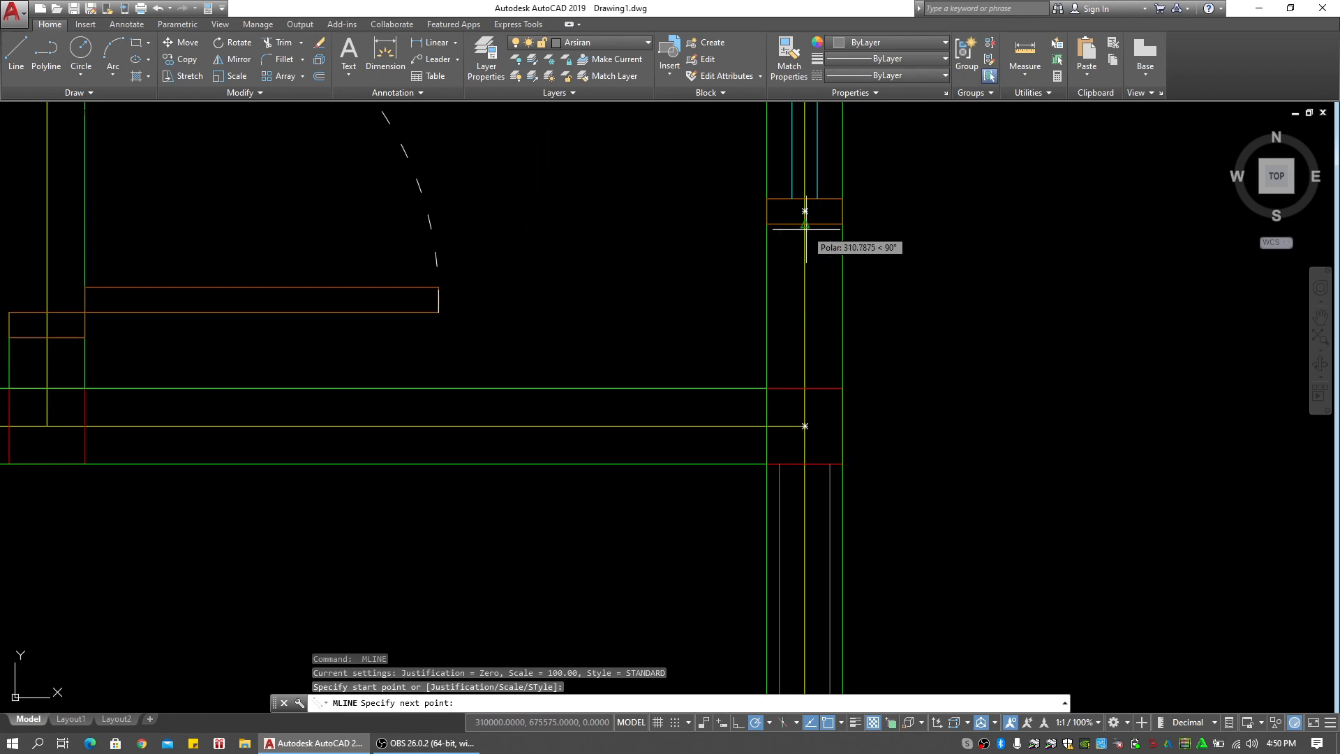
pyautogui.click(806, 229)
pyautogui.press('Return')
# Draw a multiline inside the bathroom's outer wall from the top of the window frame to the upper column
pyautogui.scroll(-4, 668, 283)
pyautogui.moveTo(667, 283); pyautogui.dragTo(667, 481, button='middle')
pyautogui.moveTo(692, 328); pyautogui.dragTo(693, 362, button='middle')
pyautogui.scroll(4, 717, 346)
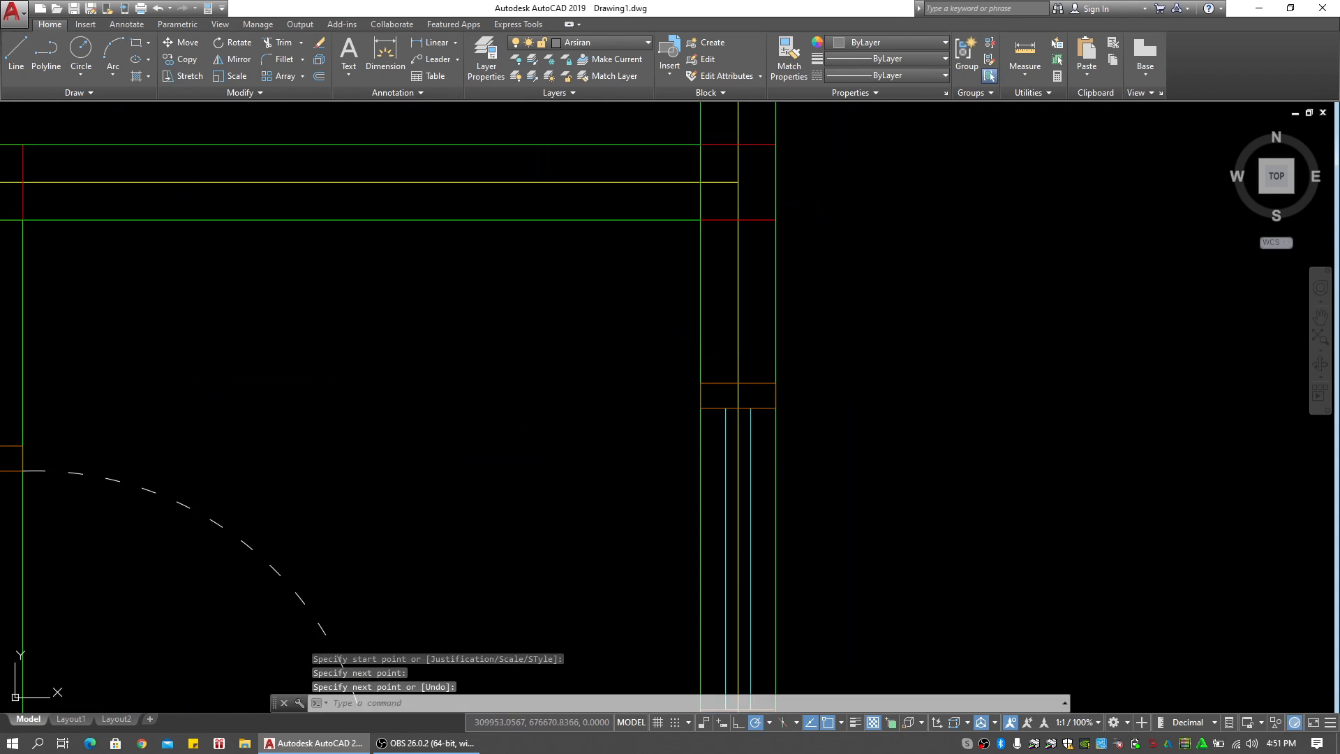
pyautogui.press('Return')
pyautogui.click(738, 396)
pyautogui.click(739, 220)
pyautogui.press('Return')
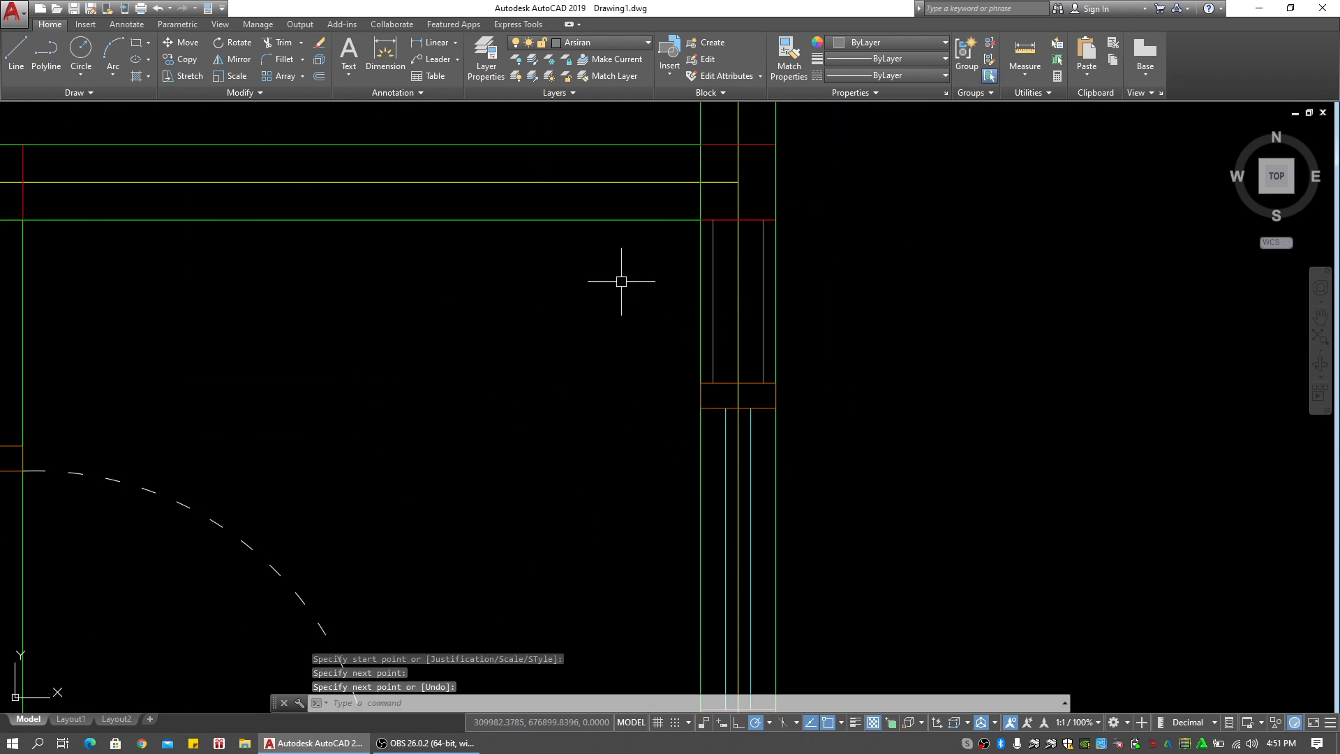
# Draw a multiline inside the upper bedroom's right wall from the column above the bathroom to the top corner column
pyautogui.scroll(-2, 622, 282)
pyautogui.moveTo(622, 281); pyautogui.dragTo(630, 439, button='middle')
pyautogui.scroll(4, 676, 342)
pyautogui.press('Return')
pyautogui.click(736, 375)
pyautogui.scroll(-4, 730, 271)
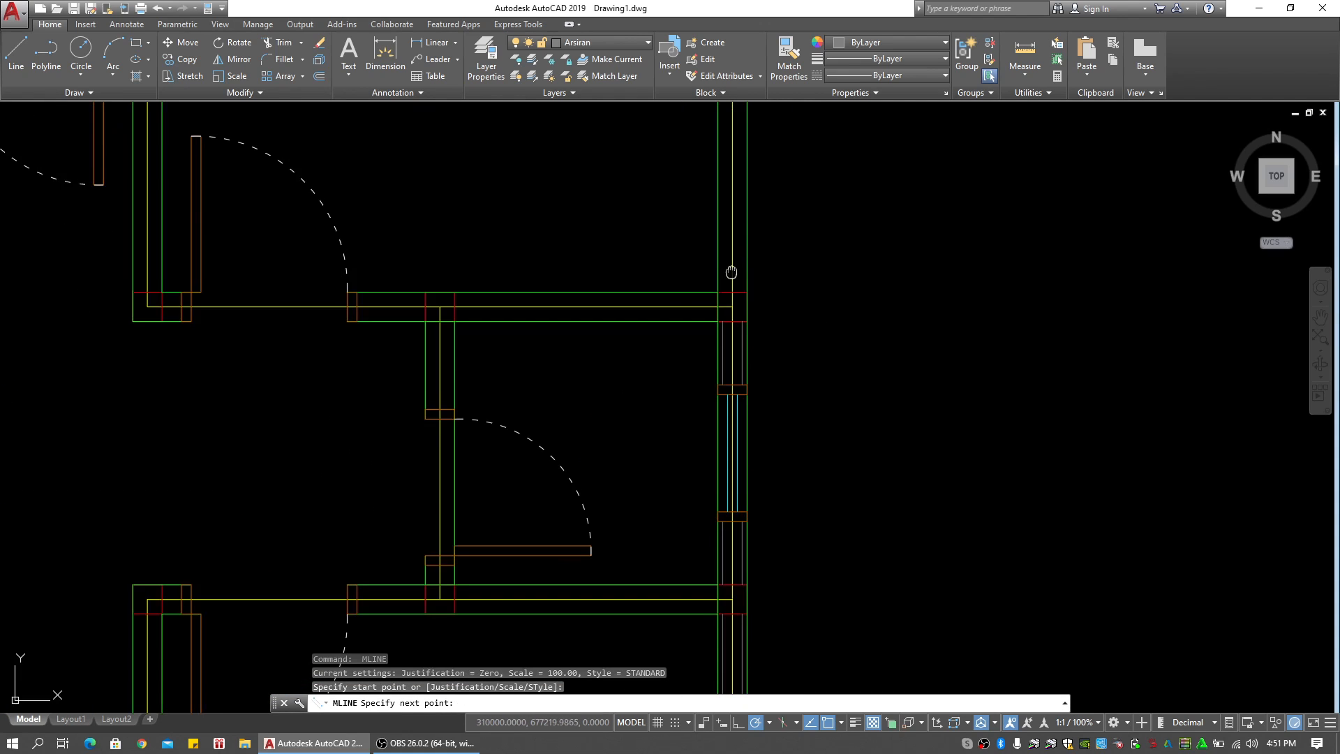
pyautogui.moveTo(729, 272); pyautogui.dragTo(733, 505, button='middle')
pyautogui.moveTo(715, 339); pyautogui.dragTo(722, 398, button='middle')
pyautogui.scroll(2, 730, 344)
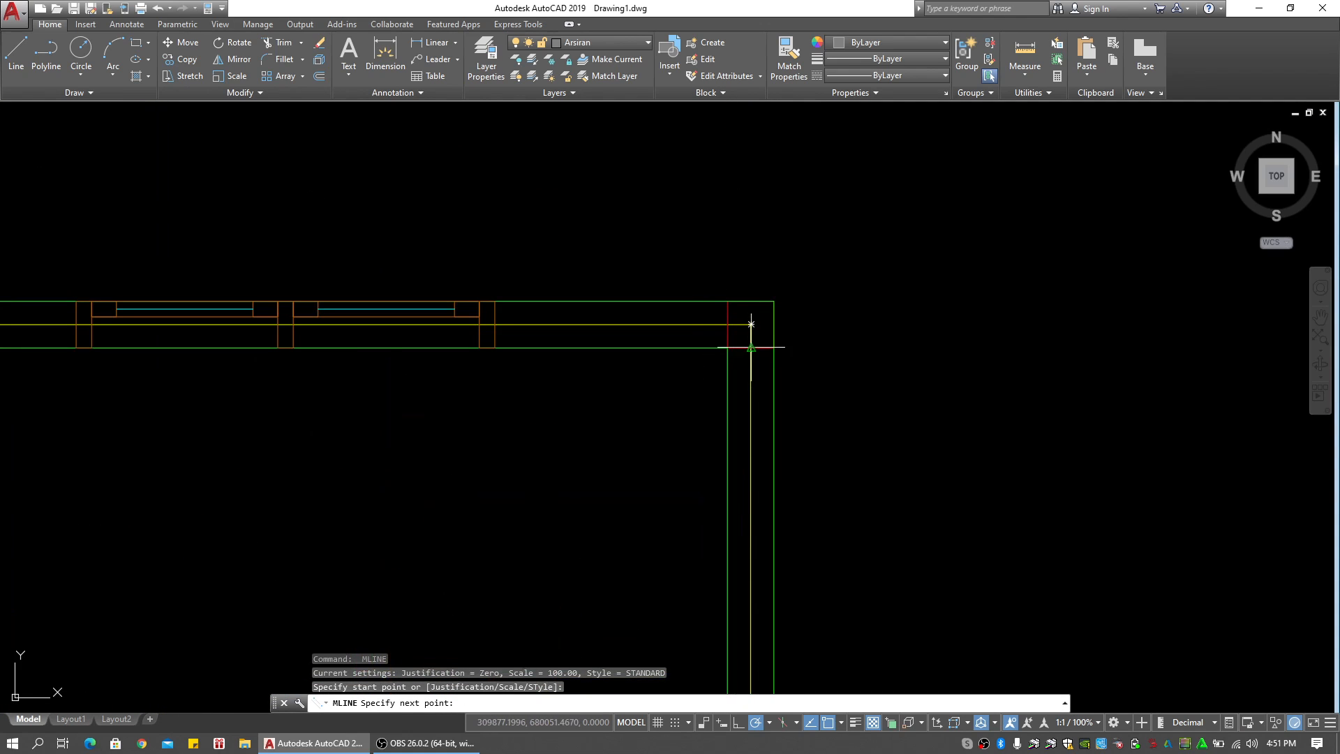
pyautogui.click(750, 324)
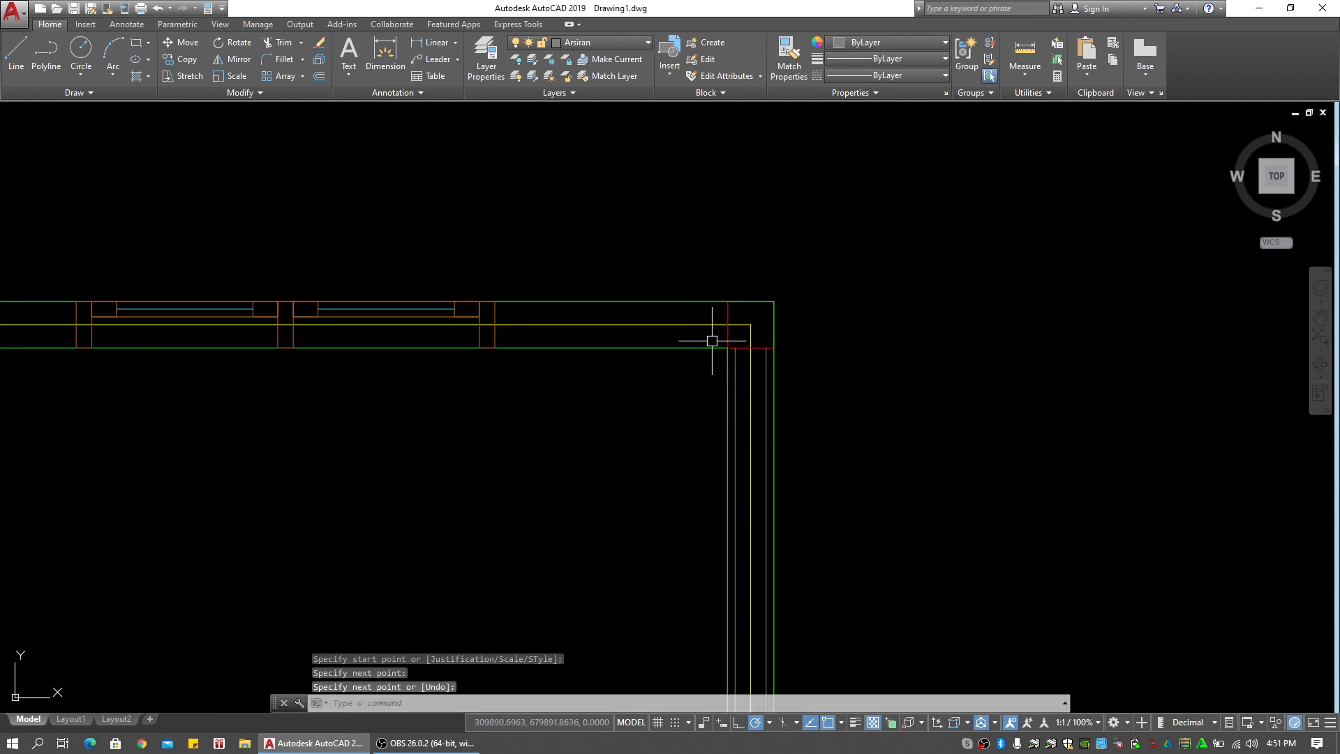
# Draw multilines inside the upper bedroom's top wall on both sides of the window, between the window frame and the corner columns
pyautogui.click(495, 323)
pyautogui.scroll(-2, 541, 369)
pyautogui.moveTo(542, 369); pyautogui.dragTo(894, 379, button='middle')
pyautogui.press('Return')
pyautogui.press('Return')
pyautogui.scroll(2, 578, 349)
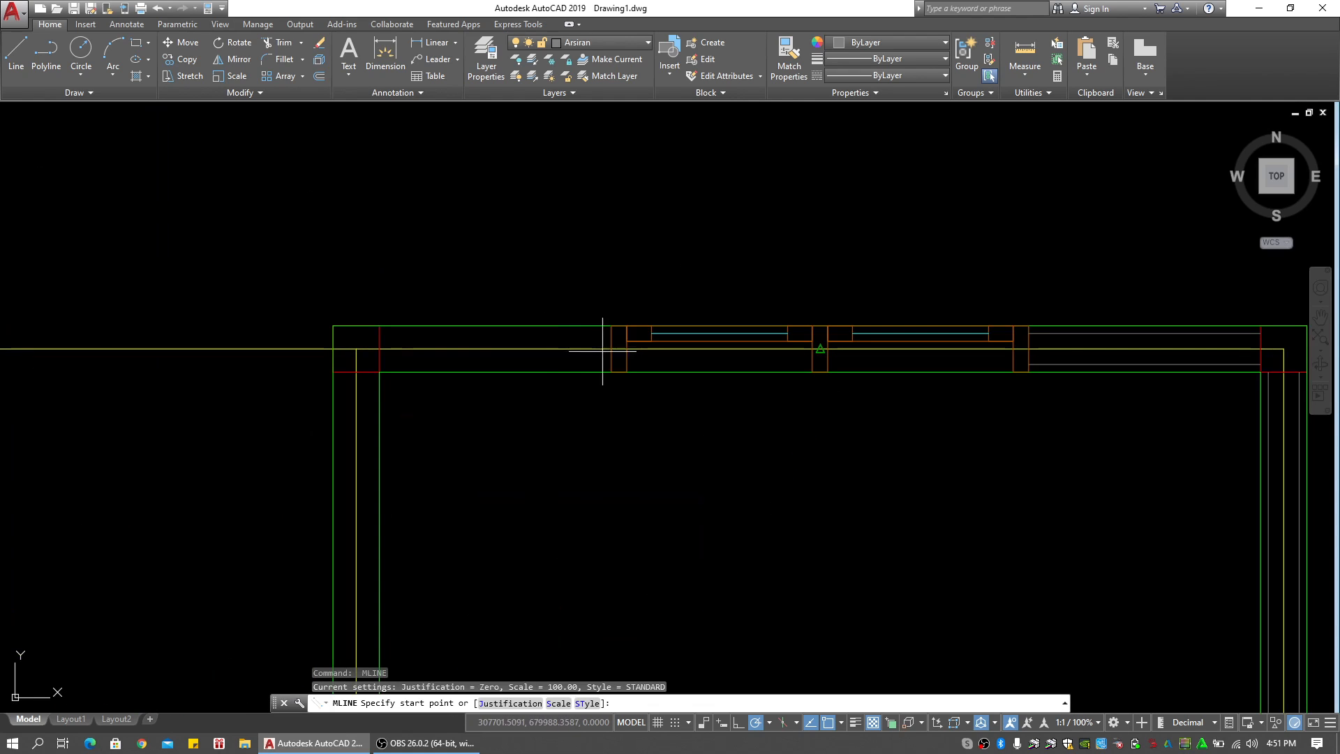
pyautogui.click(611, 348)
pyautogui.click(381, 348)
pyautogui.moveTo(487, 392); pyautogui.dragTo(657, 293, button='middle')
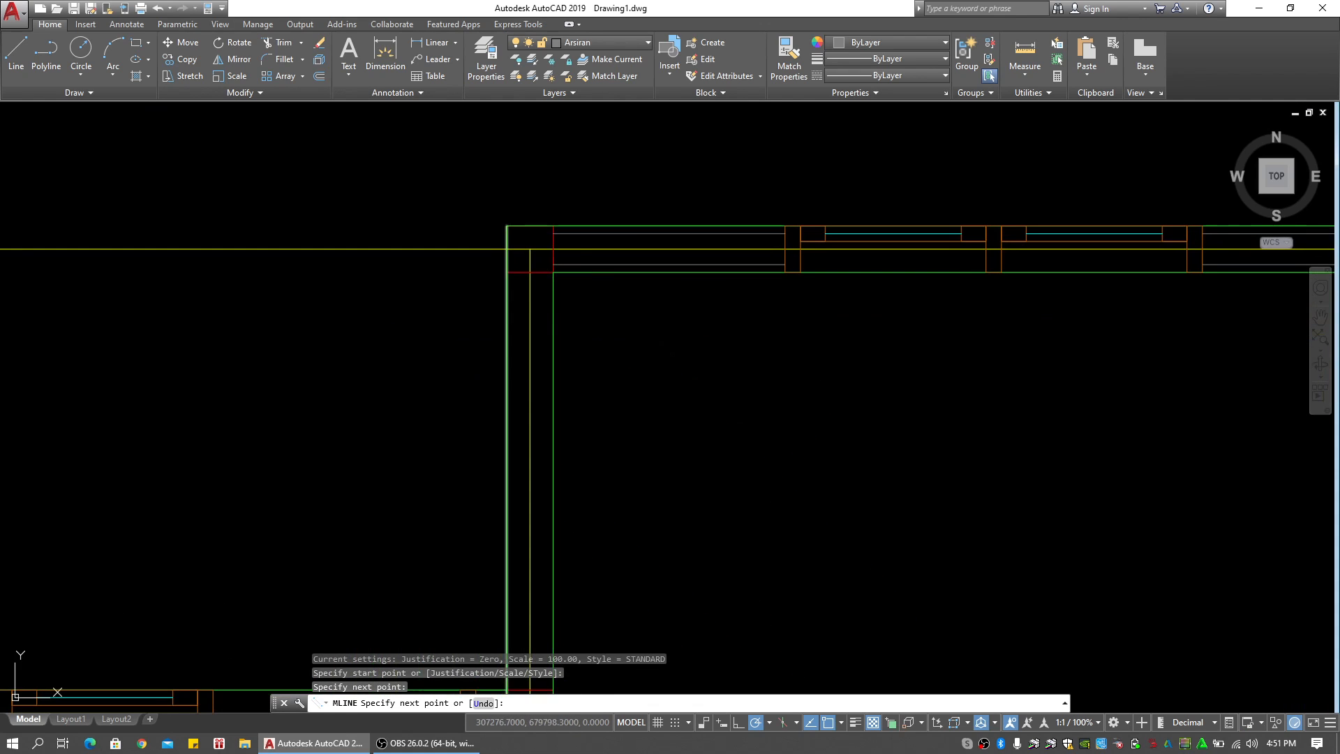
pyautogui.press('Return')
# Draw a multiline inside the upper bedroom's left wall from the top corner column down to the column at the main room's top wall
pyautogui.press('Return')
pyautogui.click(530, 273)
pyautogui.scroll(-3, 530, 392)
pyautogui.scroll(3, 553, 314)
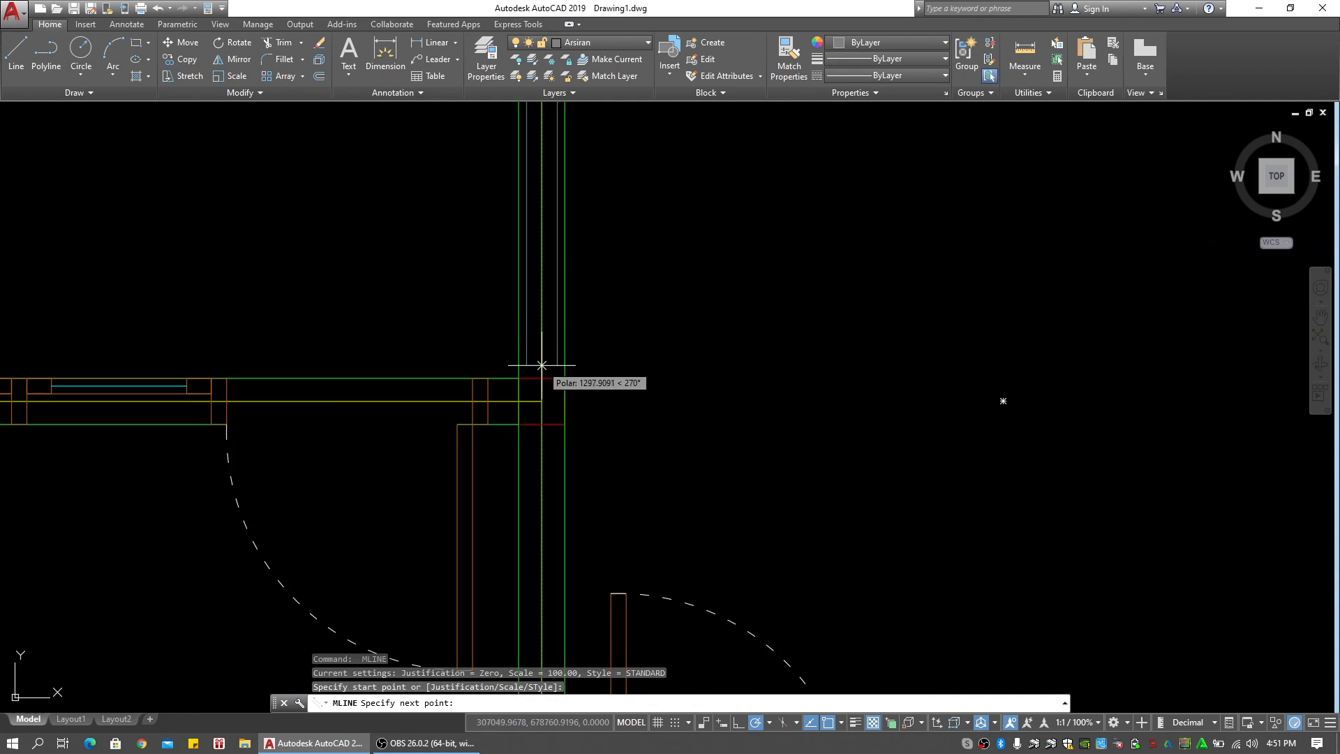
pyautogui.click(538, 378)
pyautogui.moveTo(538, 380); pyautogui.dragTo(535, 249, button='middle')
pyautogui.click(535, 249)
pyautogui.press('Return')
# Draw a multiline inside the wall between the main room and upper bedroom, down to the column beside the bedroom door
pyautogui.press('Return')
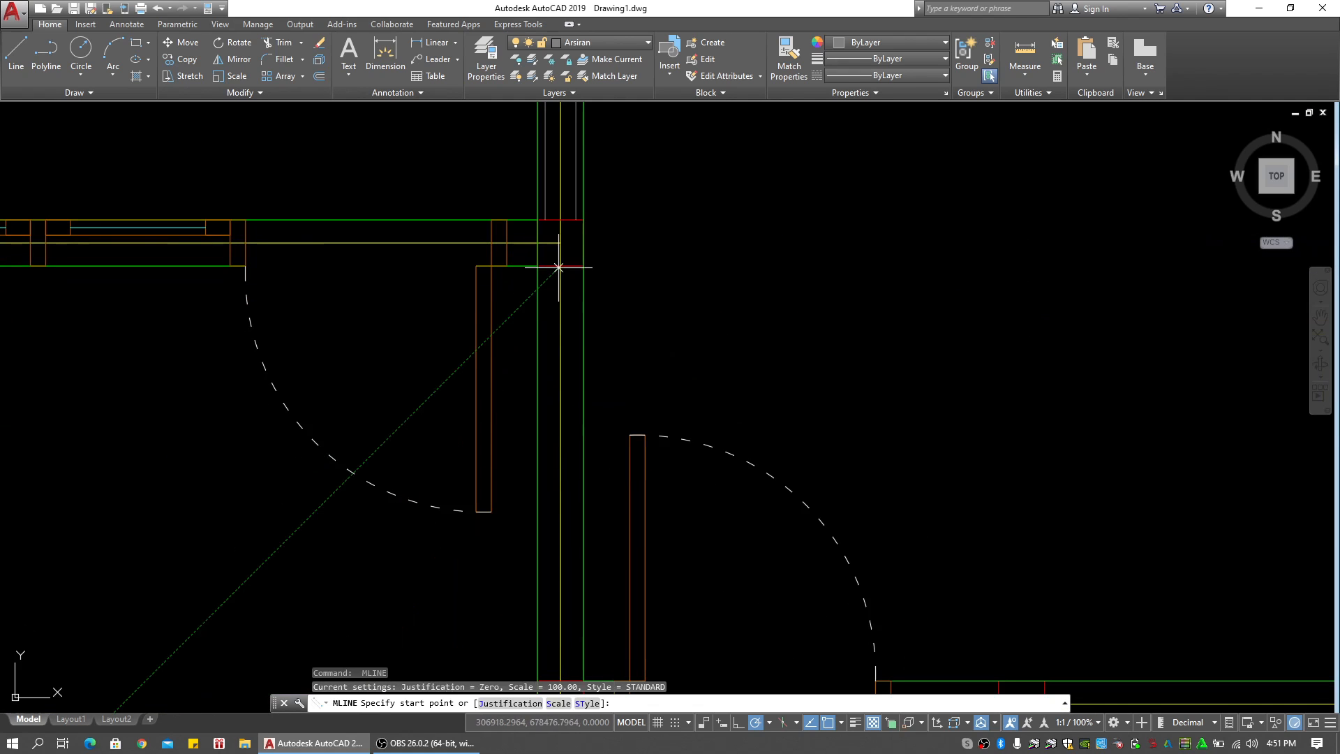
pyautogui.click(559, 266)
pyautogui.scroll(-3, 559, 267)
pyautogui.scroll(3, 561, 314)
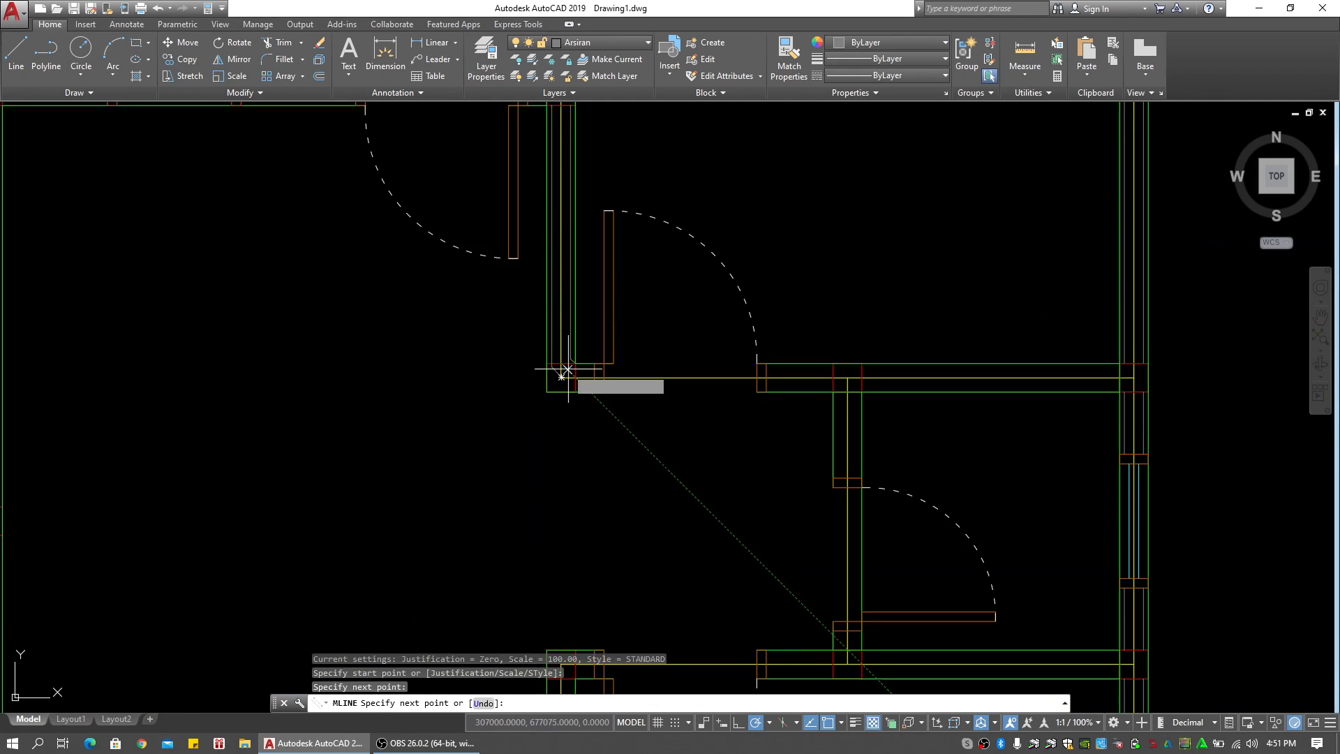
# Draw multilines inside the upper bedroom's bottom wall on both sides of the door, continuing from the bathroom column to the right wall
pyautogui.scroll(2, 556, 374)
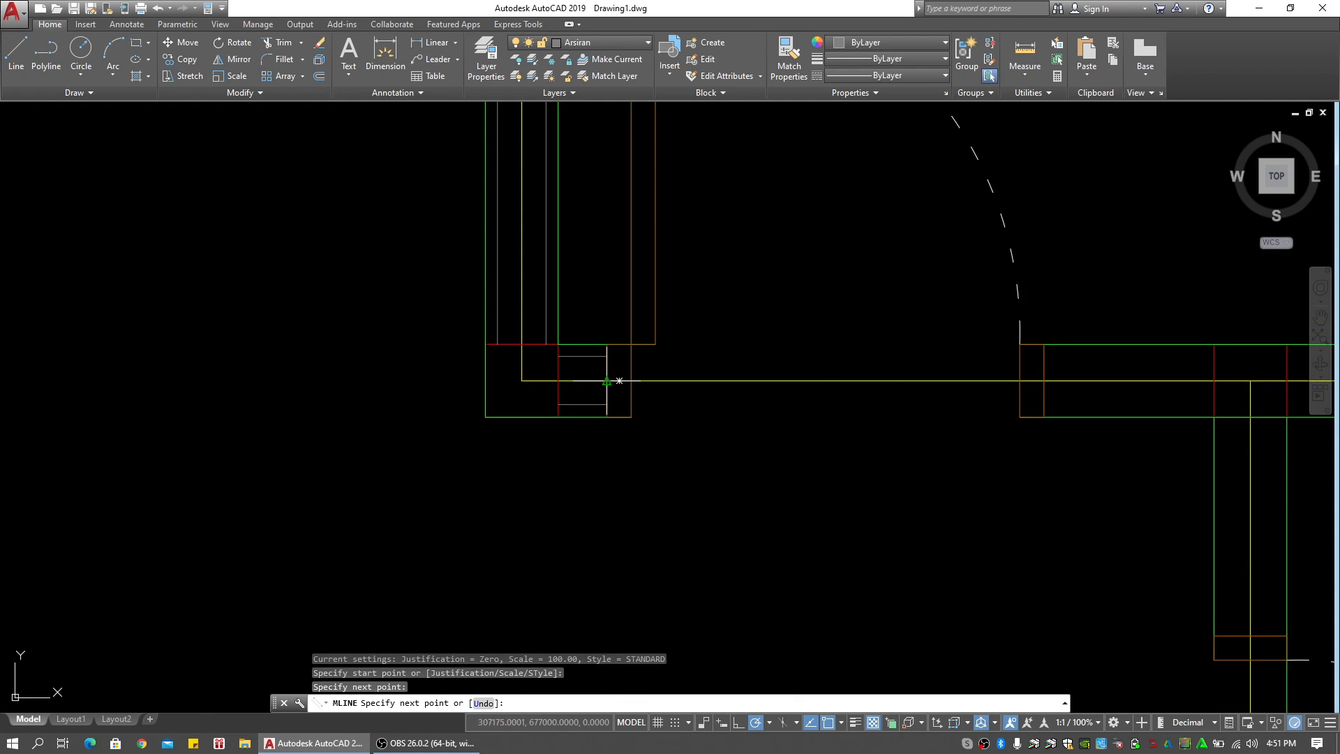
pyautogui.moveTo(1019, 395); pyautogui.dragTo(649, 374, button='middle')
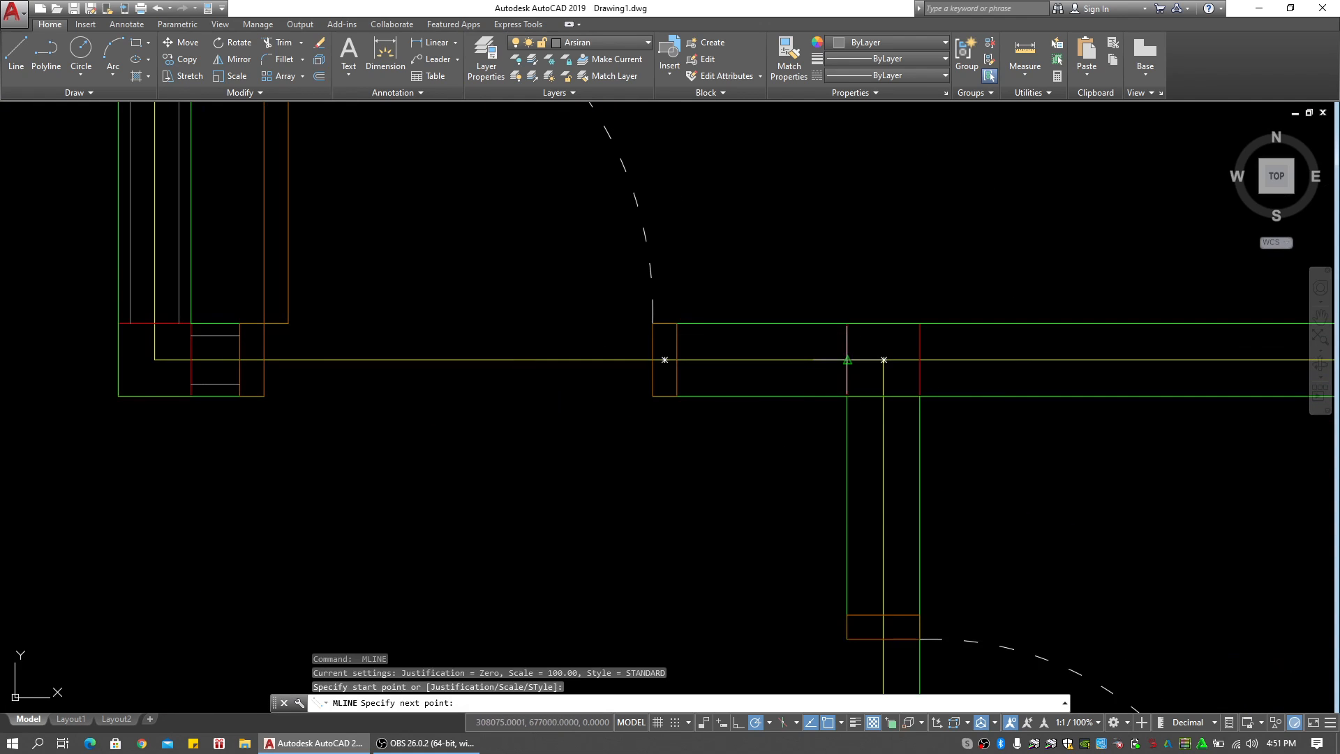
pyautogui.moveTo(846, 359); pyautogui.dragTo(500, 352, button='middle')
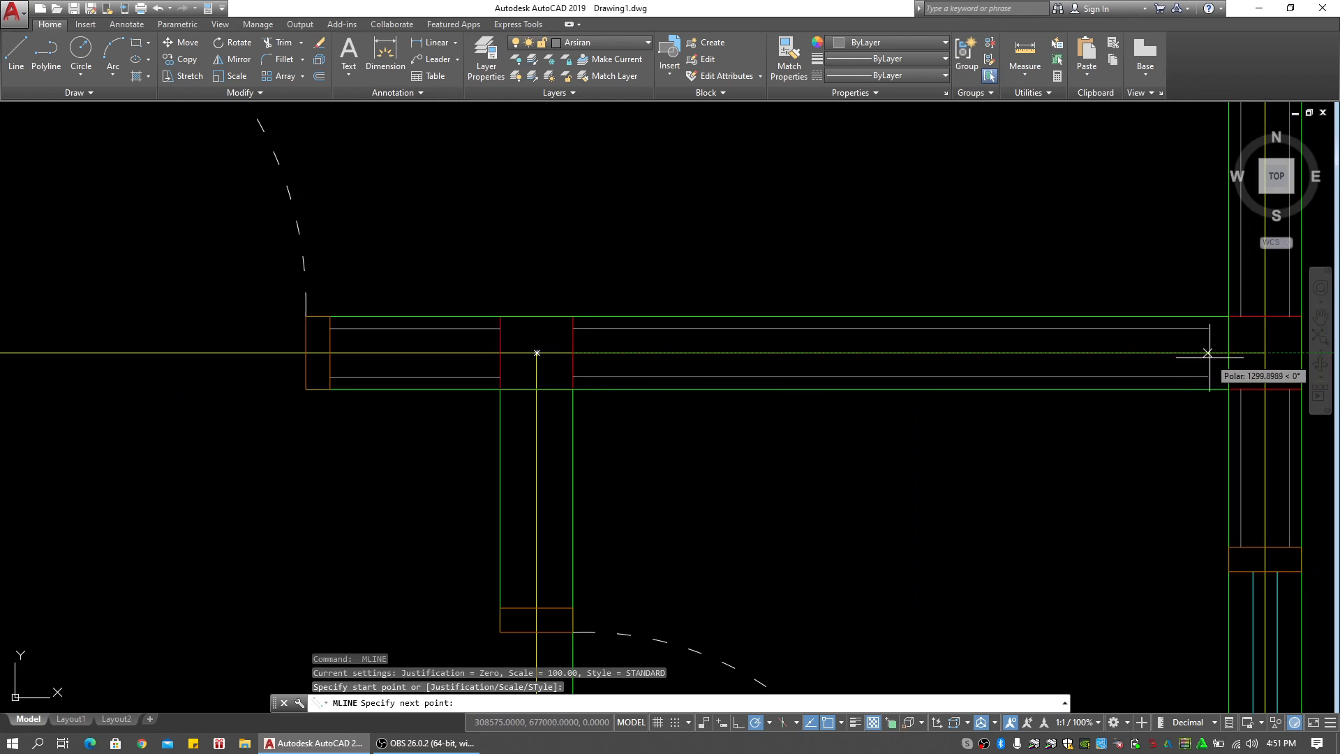
# Draw multilines inside the bathroom's left wall, above and below the door, between the door frames and the wall columns
pyautogui.moveTo(543, 390); pyautogui.dragTo(607, 284, button='middle')
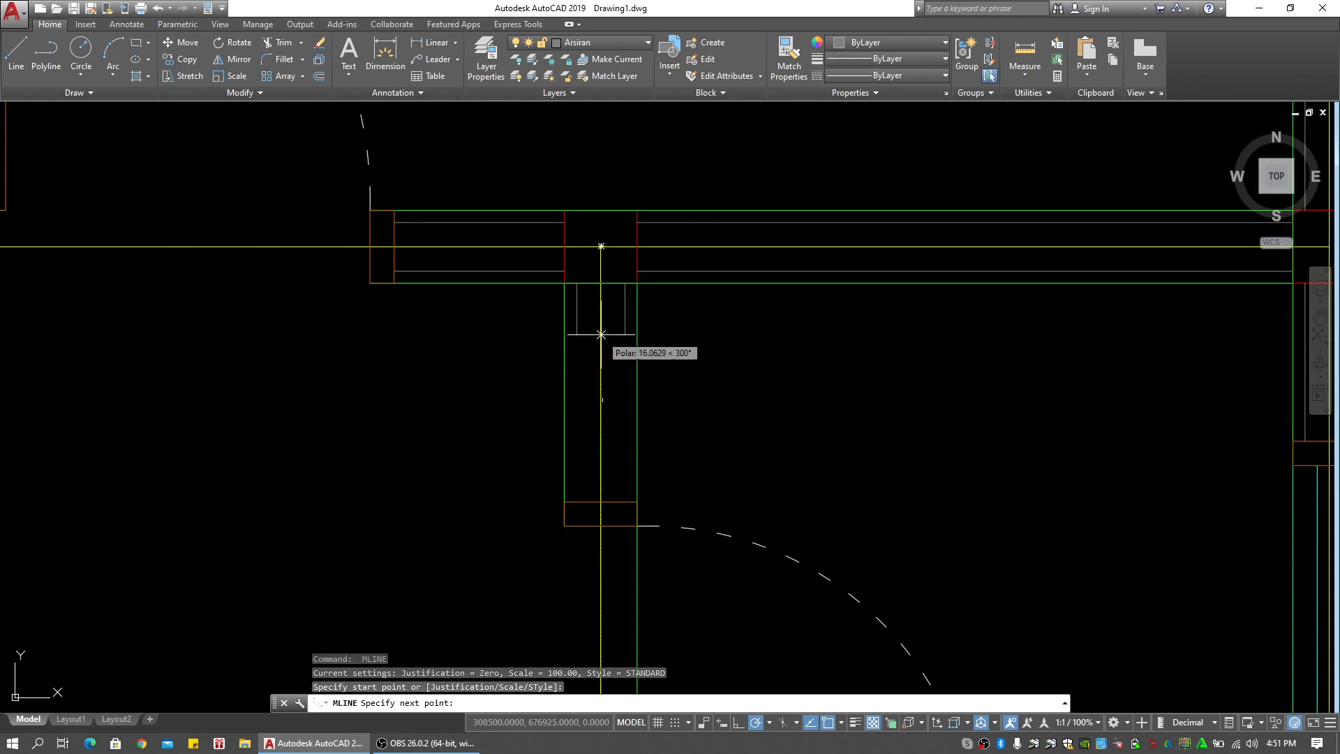
pyautogui.click(602, 502)
pyautogui.scroll(-4, 602, 508)
pyautogui.moveTo(601, 508); pyautogui.dragTo(619, 271, button='middle')
pyautogui.press('space')
pyautogui.scroll(4, 623, 433)
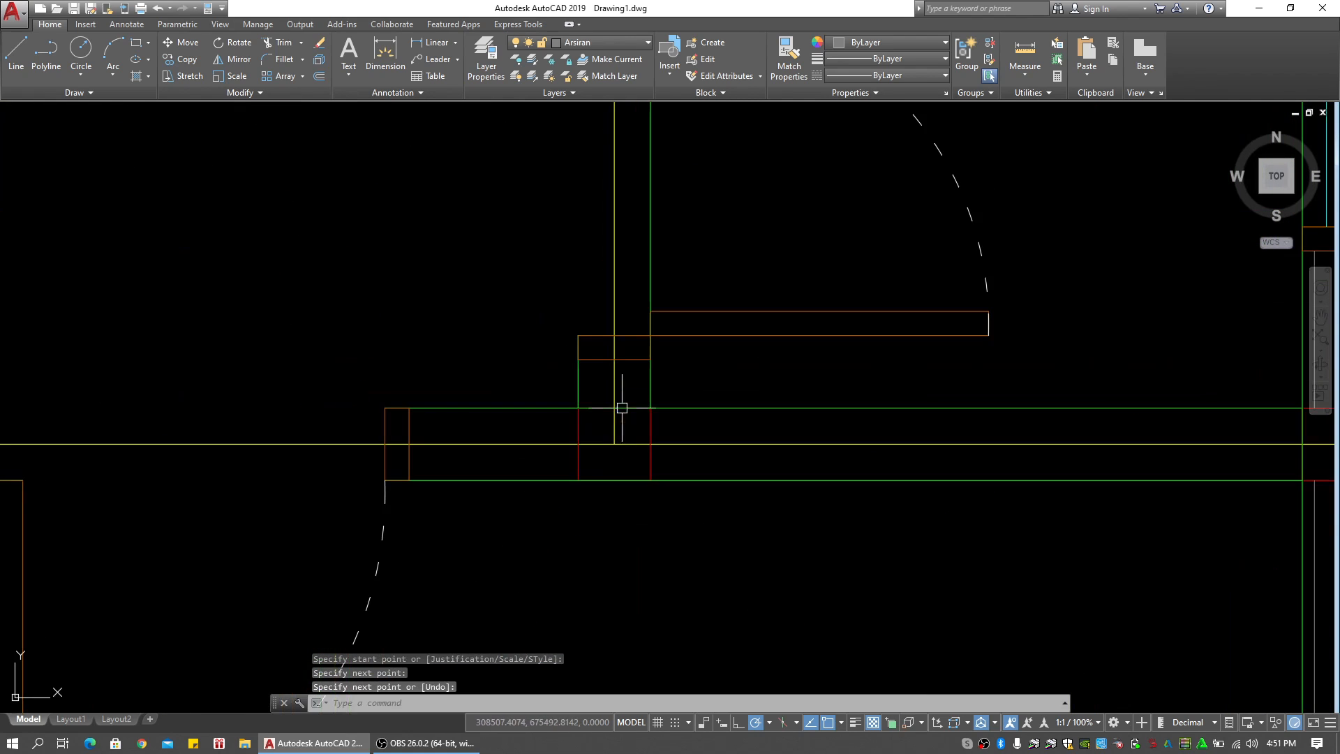
pyautogui.press('space')
pyautogui.click(614, 443)
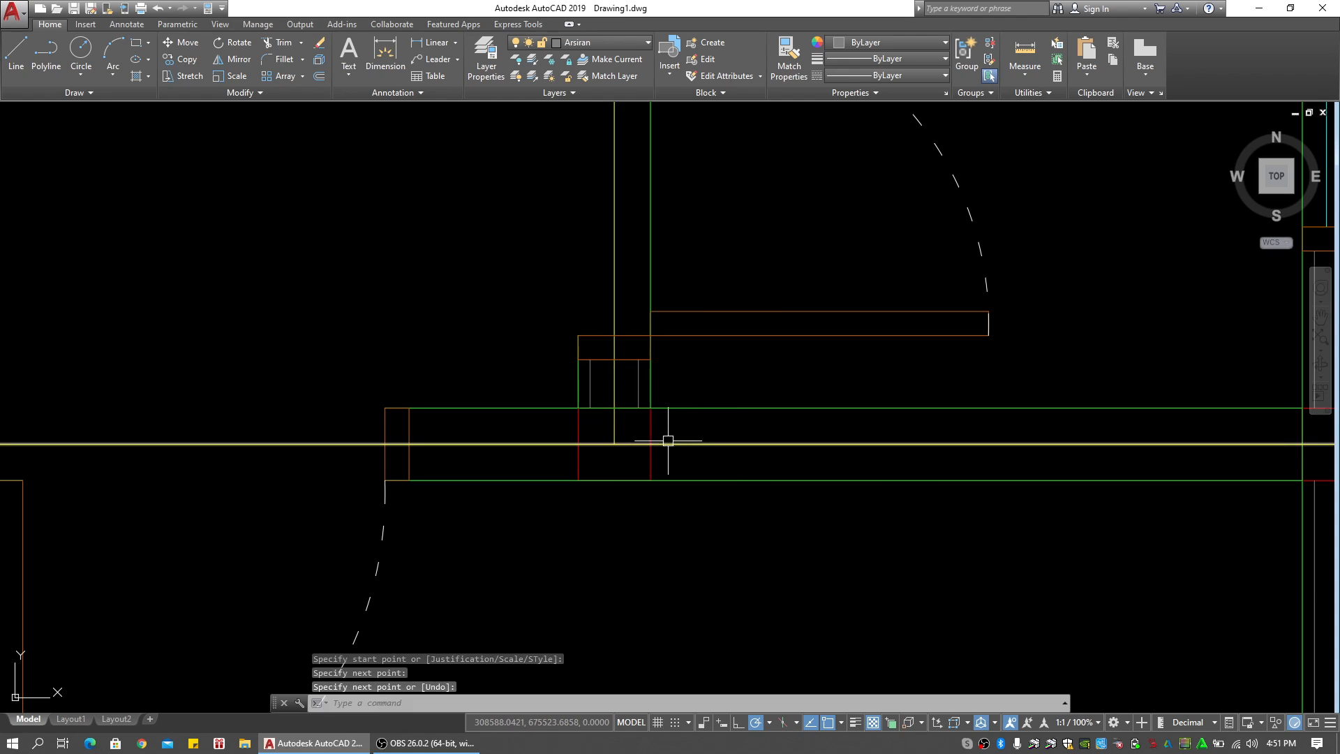
# Draw multilines inside the lower bedroom's top wall, from the bathroom column to the right wall and to the bedroom door frame
pyautogui.moveTo(1148, 455); pyautogui.dragTo(843, 443, button='middle')
pyautogui.click(988, 433)
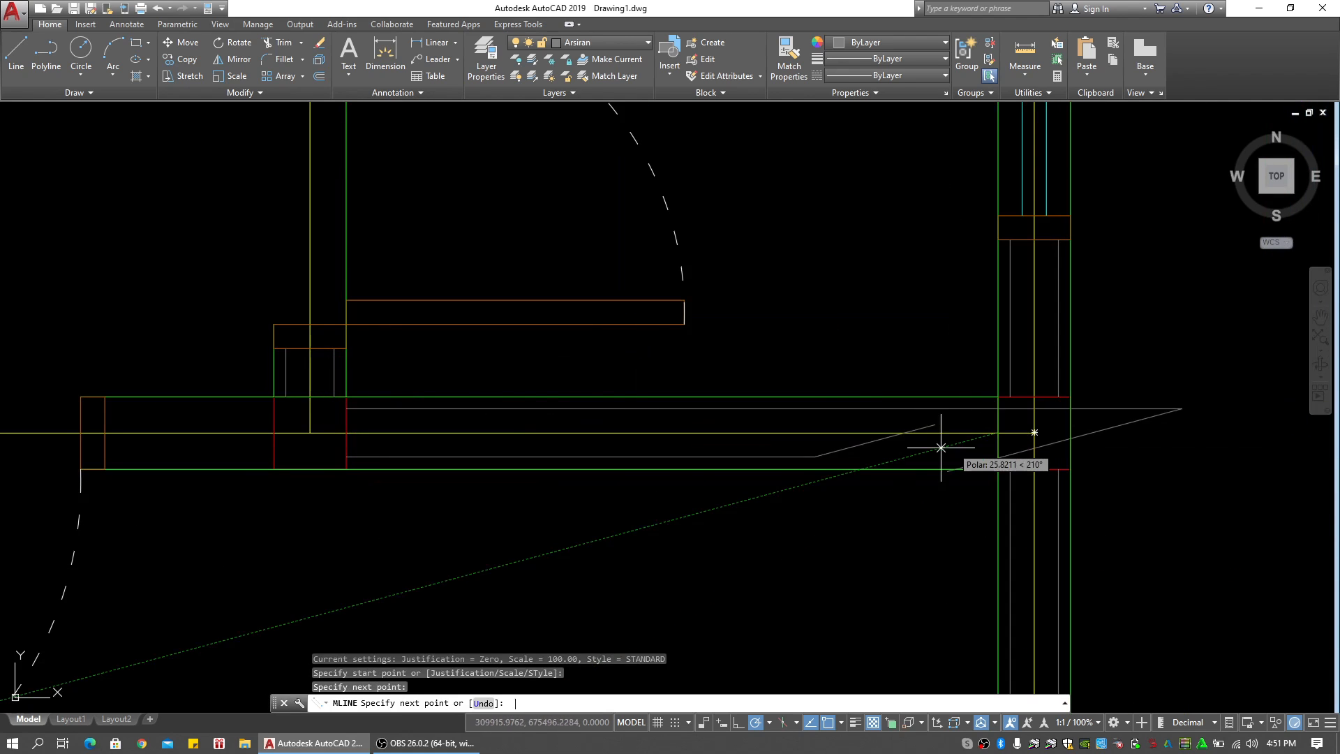
pyautogui.press('space')
pyautogui.moveTo(474, 434); pyautogui.dragTo(935, 422, button='middle')
pyautogui.press('space')
pyautogui.click(574, 418)
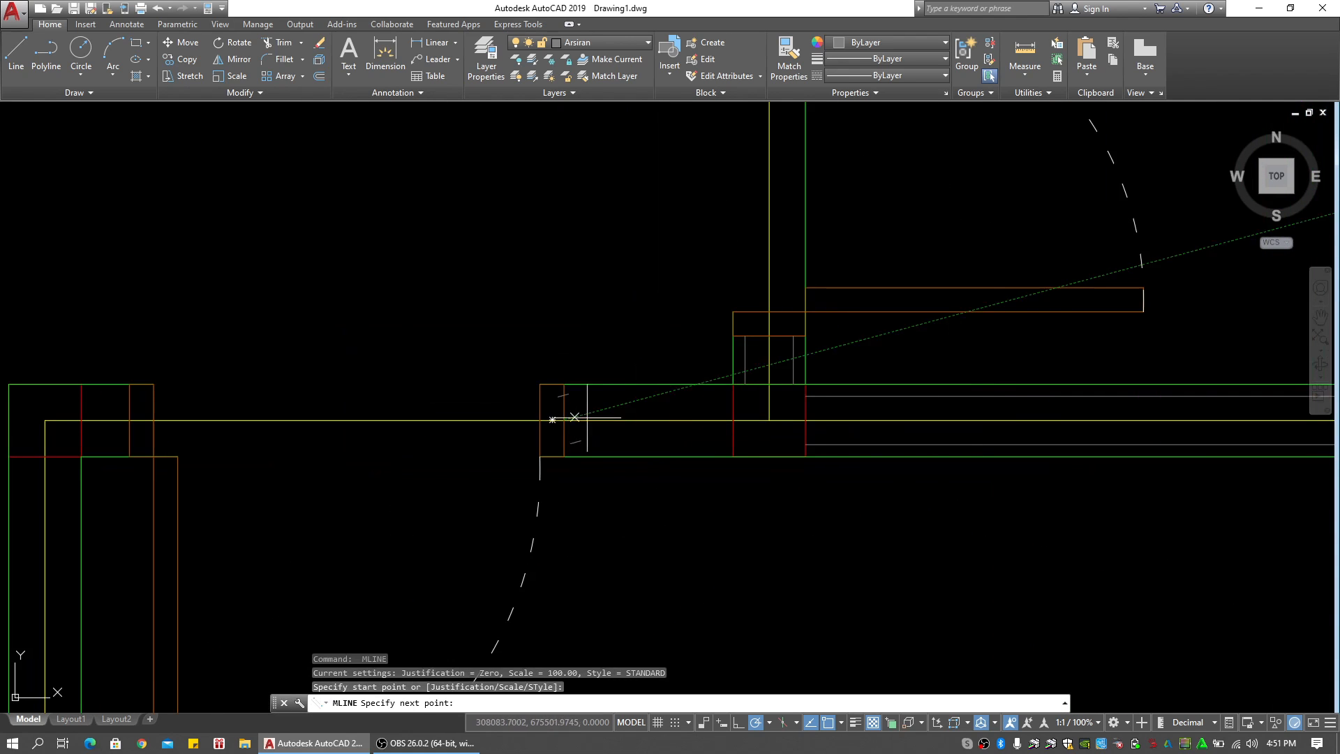
pyautogui.click(735, 421)
pyautogui.press('space')
# Draw a short multiline in the lower bedroom's top wall between the corner column and the door frame beside it
pyautogui.scroll(-4, 708, 424)
pyautogui.moveTo(589, 419); pyautogui.dragTo(792, 379, button='middle')
pyautogui.scroll(6, 638, 380)
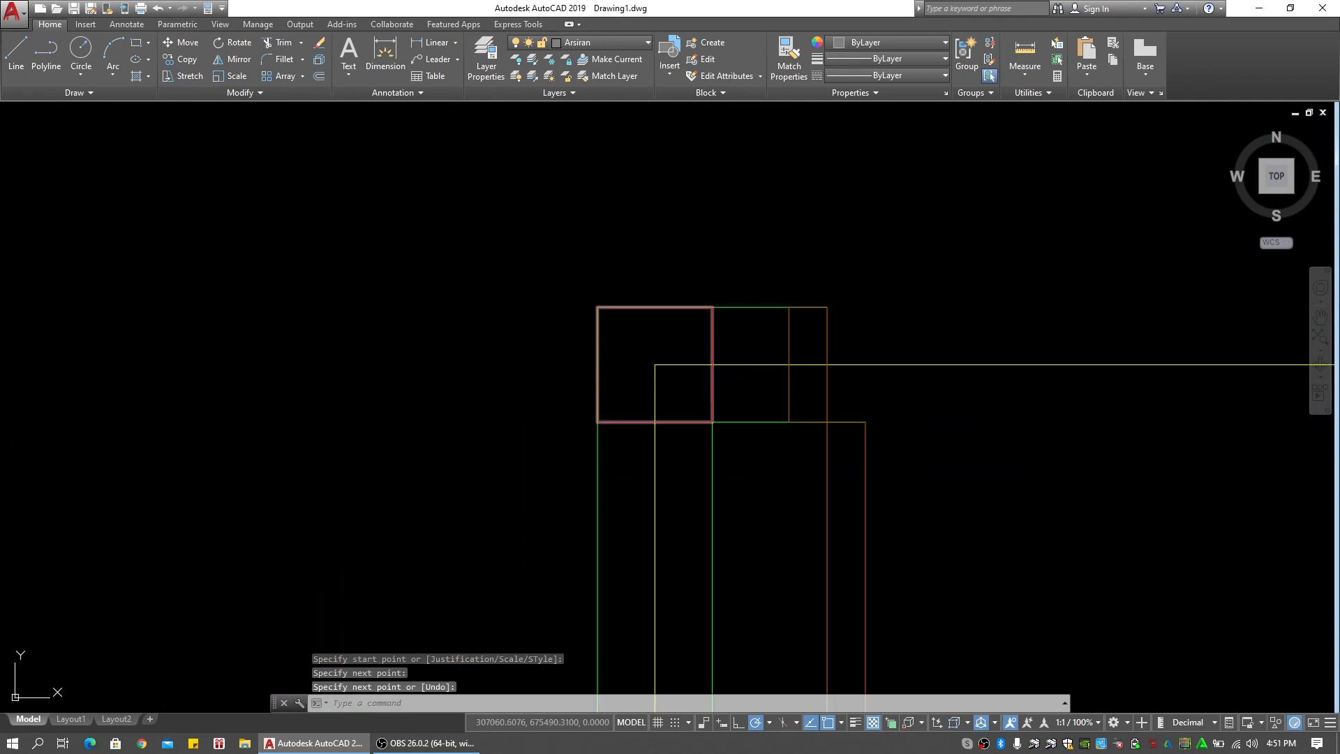
pyautogui.press('space')
pyautogui.click(654, 364)
pyautogui.scroll(-2, 697, 328)
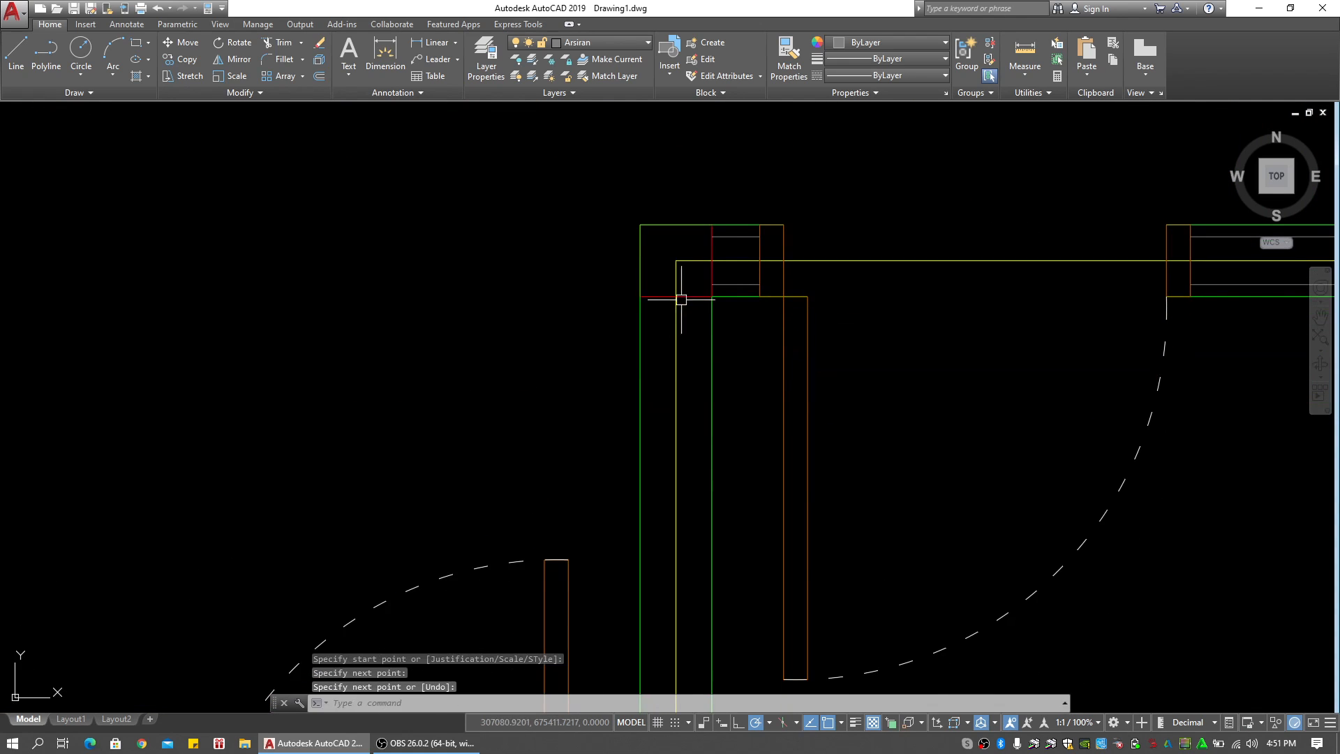
# Draw multilines inside the lower bedroom's left wall, above and below the main room's bottom wall column, down to the bottom corner column
pyautogui.scroll(4, 668, 366)
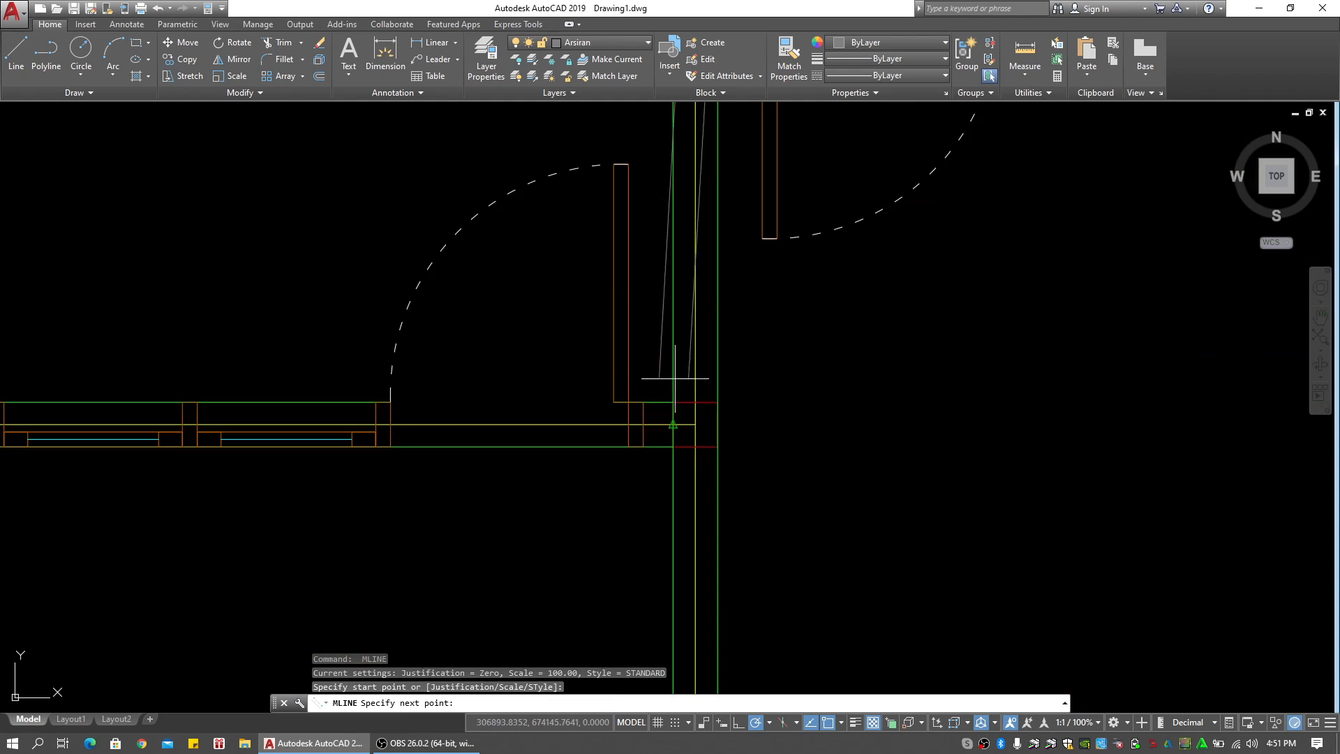
pyautogui.moveTo(695, 424); pyautogui.dragTo(667, 300, button='middle')
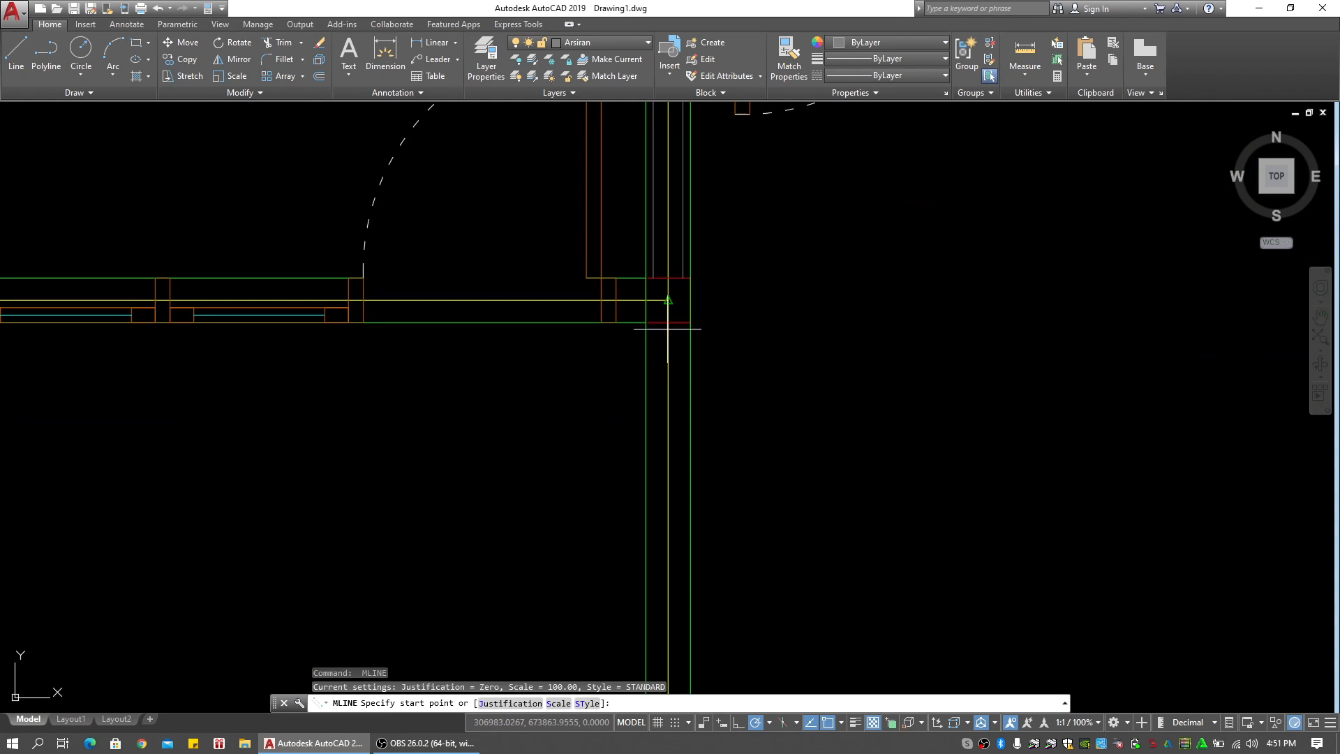
pyautogui.scroll(-4, 668, 437)
pyautogui.scroll(6, 675, 475)
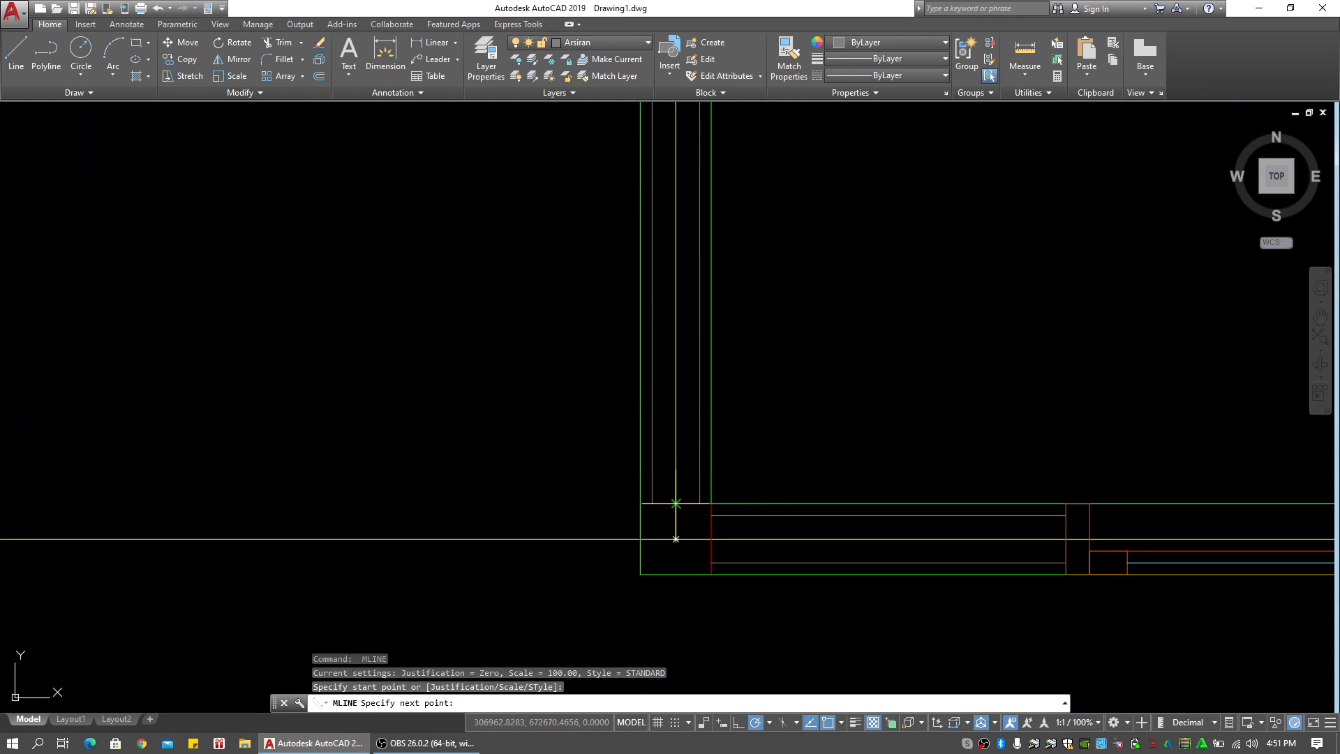
pyautogui.click(676, 503)
pyautogui.press('Return')
# Draw a short multiline in the main room's bottom wall between the door frame and the column at the lower bedroom wall
pyautogui.scroll(-6, 673, 492)
pyautogui.moveTo(650, 449); pyautogui.dragTo(863, 442, button='middle')
pyautogui.scroll(8, 867, 338)
pyautogui.press('Return')
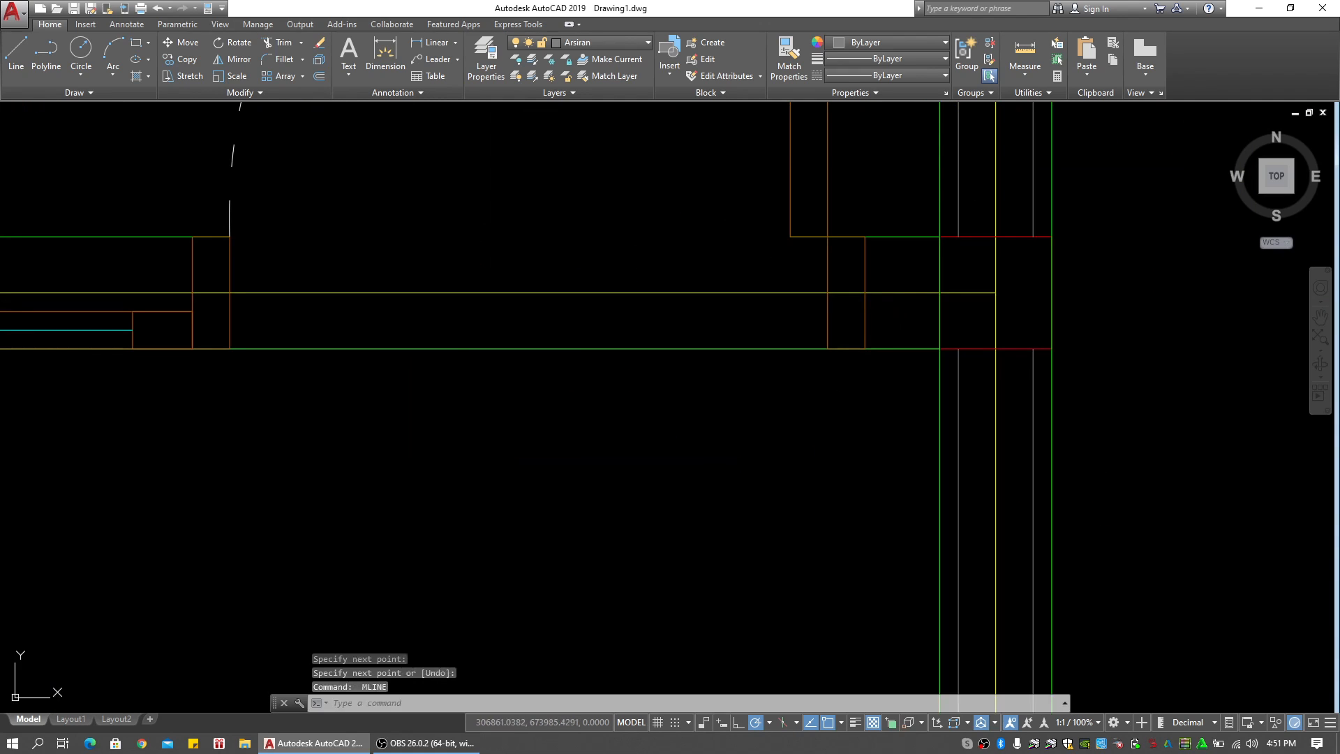
pyautogui.click(865, 291)
pyautogui.click(940, 292)
pyautogui.press('Return')
# Draw a multiline inside the main room's bottom wall from the window frame to the bottom-left corner column
pyautogui.scroll(-7, 802, 338)
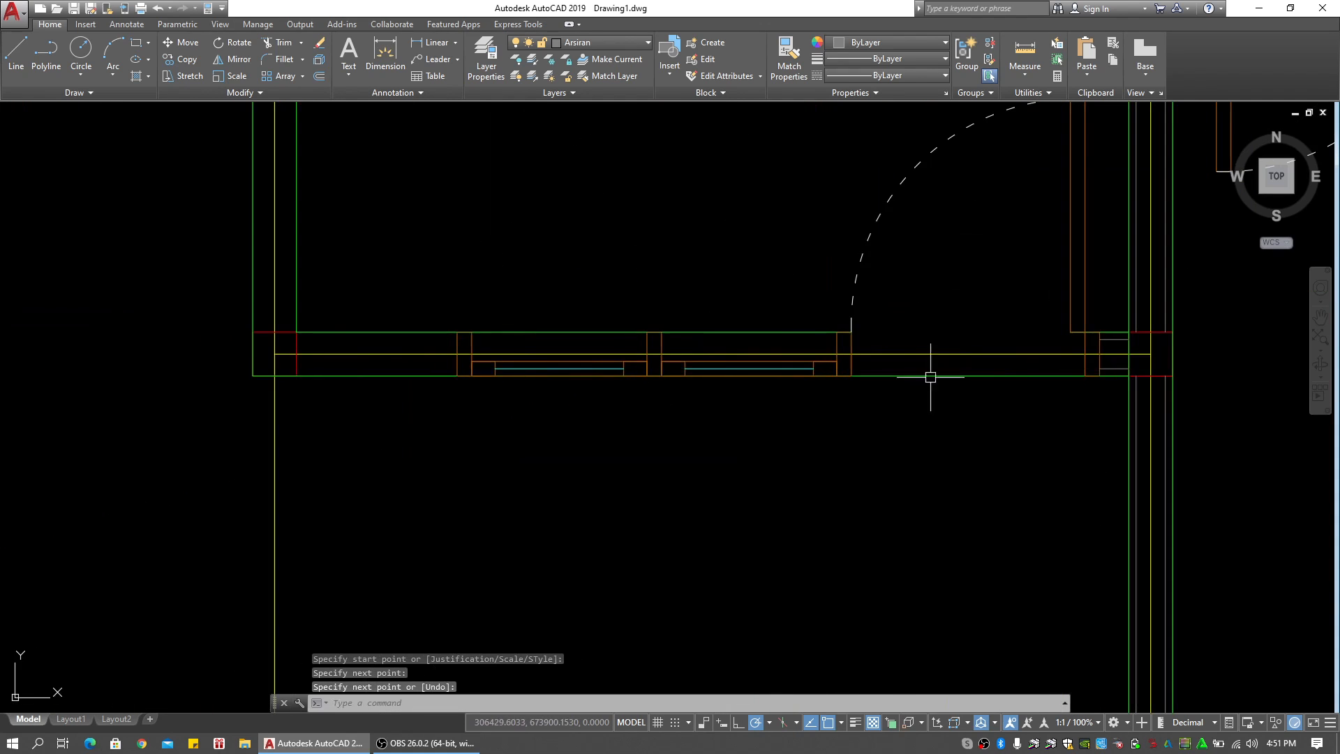
pyautogui.moveTo(930, 377); pyautogui.dragTo(975, 377, button='middle')
pyautogui.scroll(5, 674, 356)
pyautogui.press('Return')
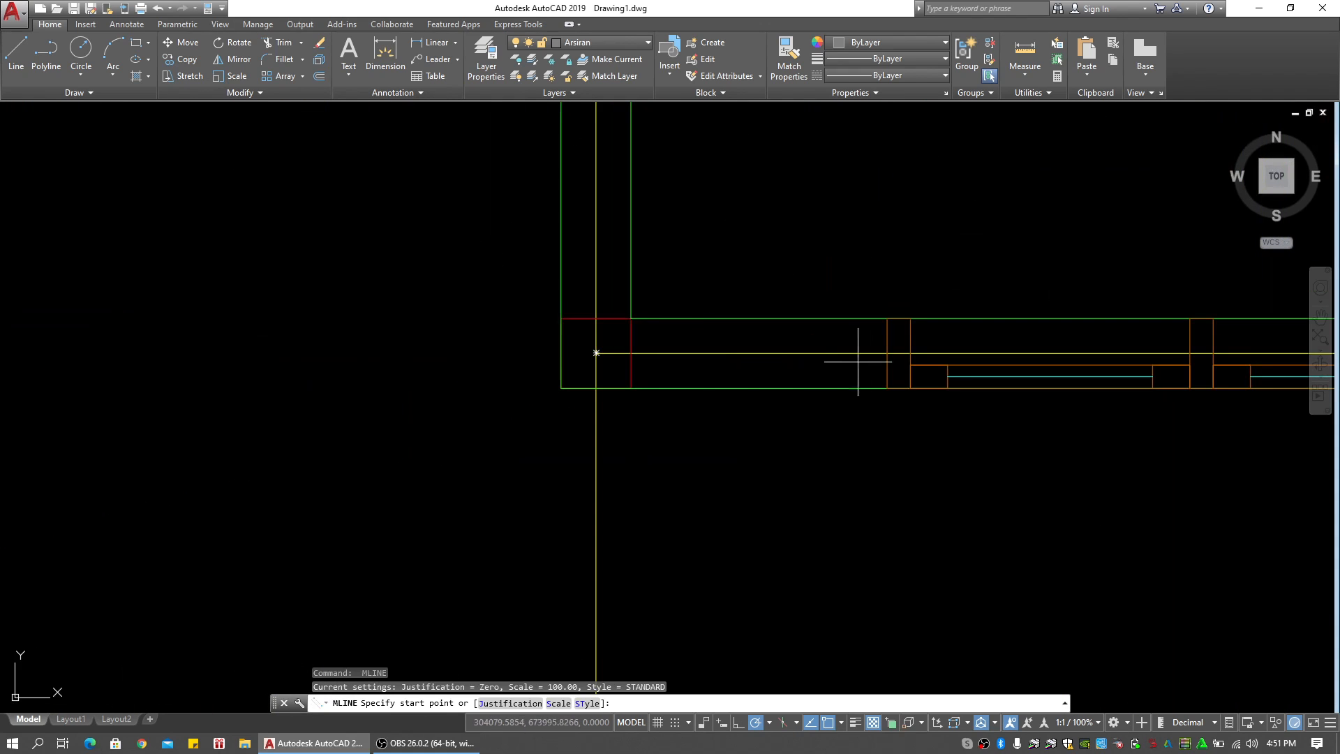
pyautogui.click(899, 352)
pyautogui.click(630, 353)
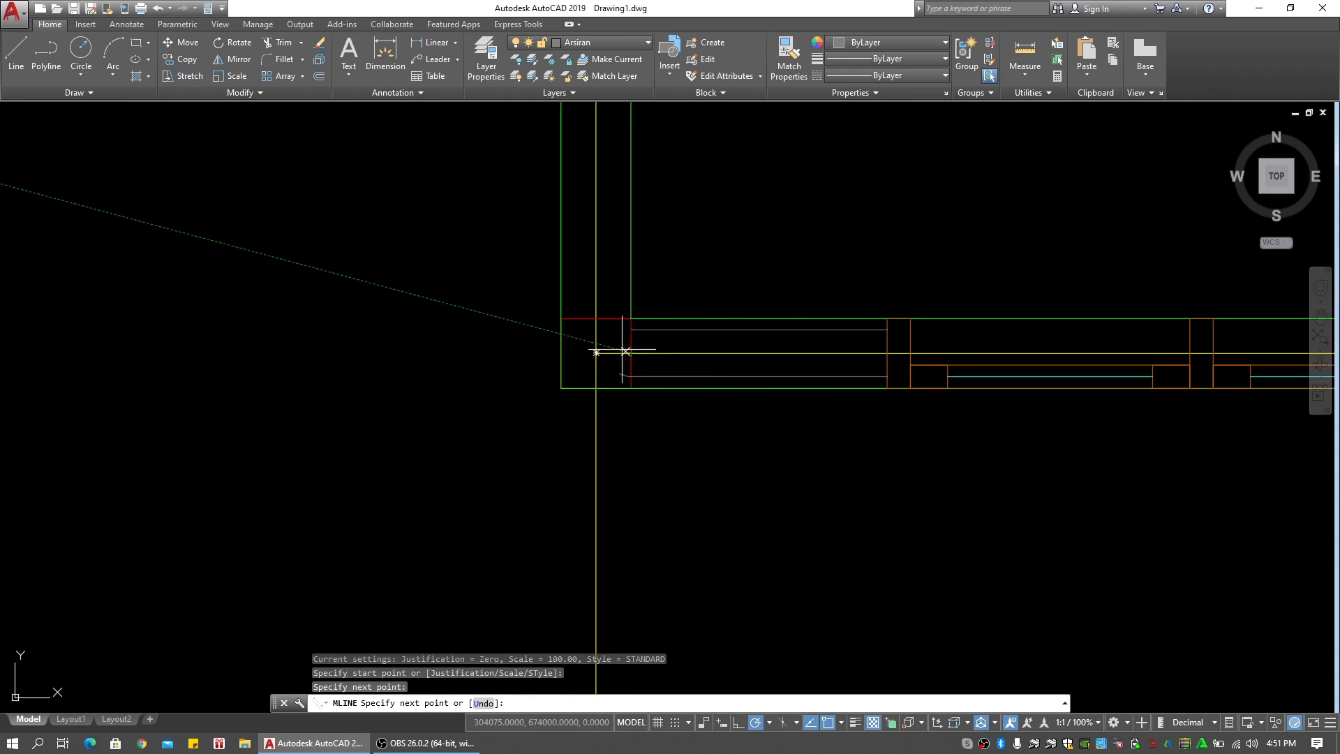
pyautogui.press('Return')
# Draw a multiline inside the main room's left wall from the bottom corner column up to the middle column
pyautogui.press('Return')
pyautogui.click(596, 318)
pyautogui.scroll(-6, 601, 207)
pyautogui.moveTo(601, 207); pyautogui.dragTo(607, 366, button='middle')
pyautogui.scroll(6, 614, 376)
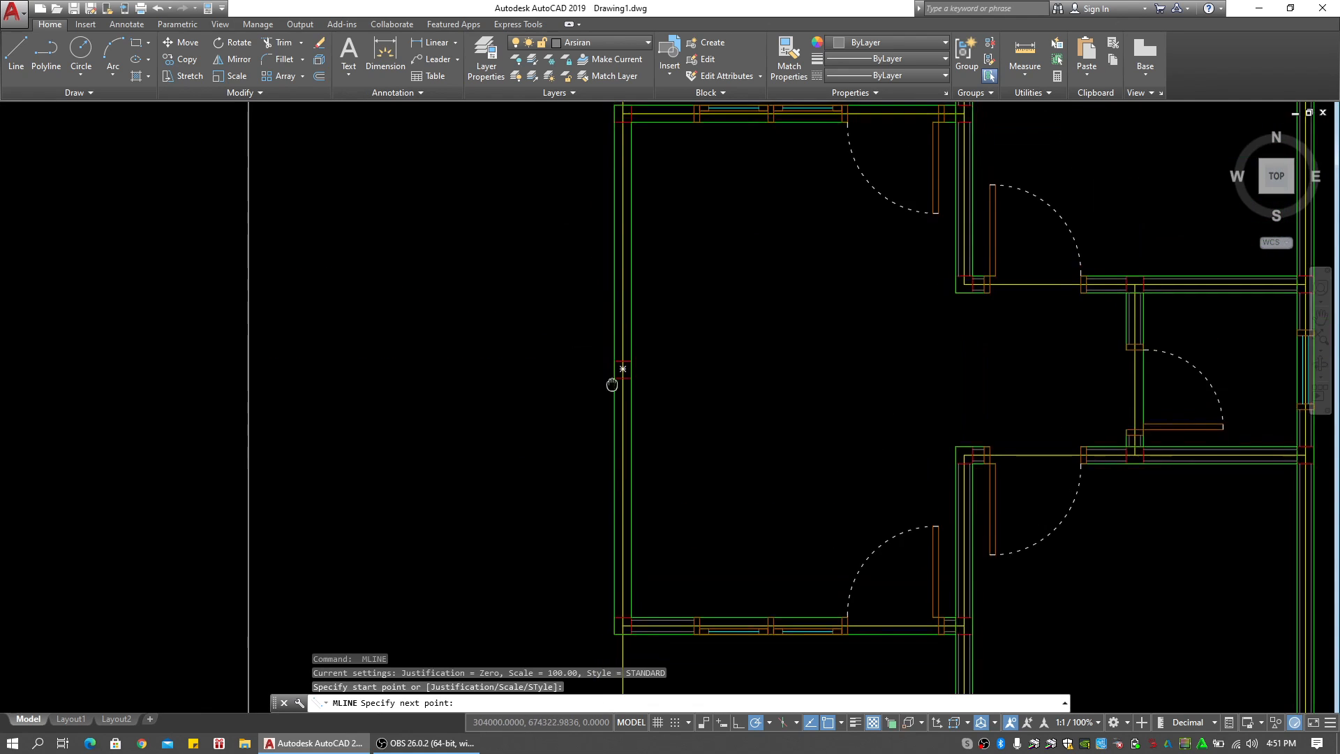
pyautogui.click(630, 320)
pyautogui.press('Return')
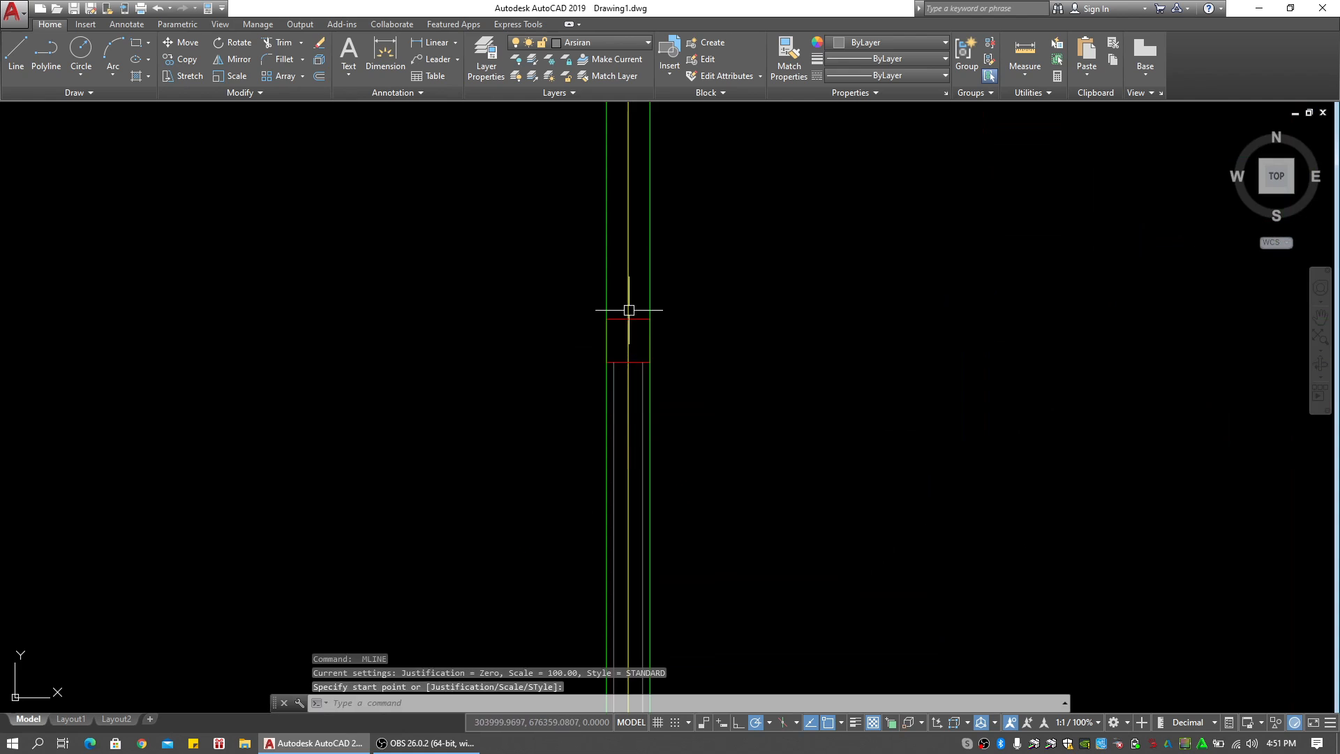
# Draw a multiline inside the main room's left wall from the middle column up to the top corner column
pyautogui.press('Return')
pyautogui.click(628, 320)
pyautogui.scroll(-5, 628, 321)
pyautogui.moveTo(628, 321); pyautogui.dragTo(624, 460, button='middle')
pyautogui.moveTo(625, 269); pyautogui.dragTo(625, 341, button='middle')
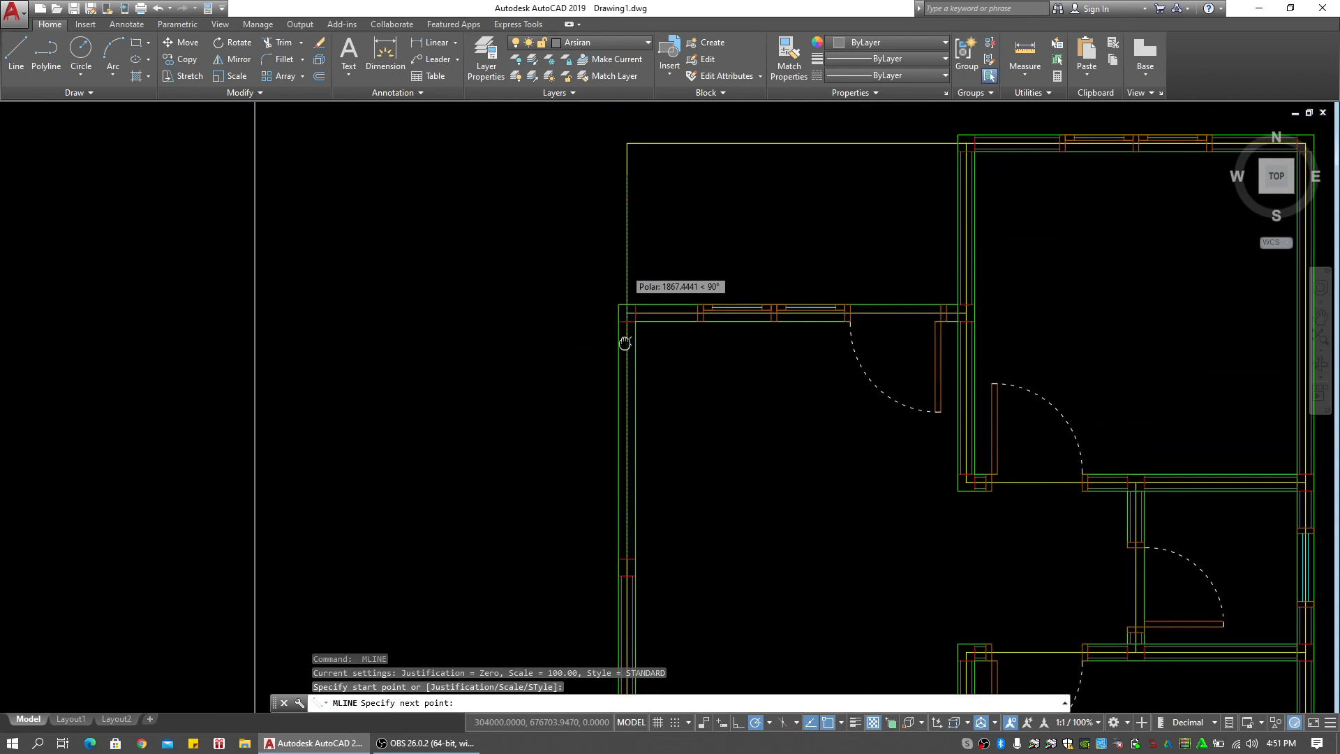
pyautogui.scroll(4, 625, 335)
pyautogui.click(621, 305)
pyautogui.press('Return')
pyautogui.scroll(-2, 830, 373)
pyautogui.moveTo(831, 373); pyautogui.dragTo(807, 381, button='middle')
pyautogui.scroll(4, 754, 321)
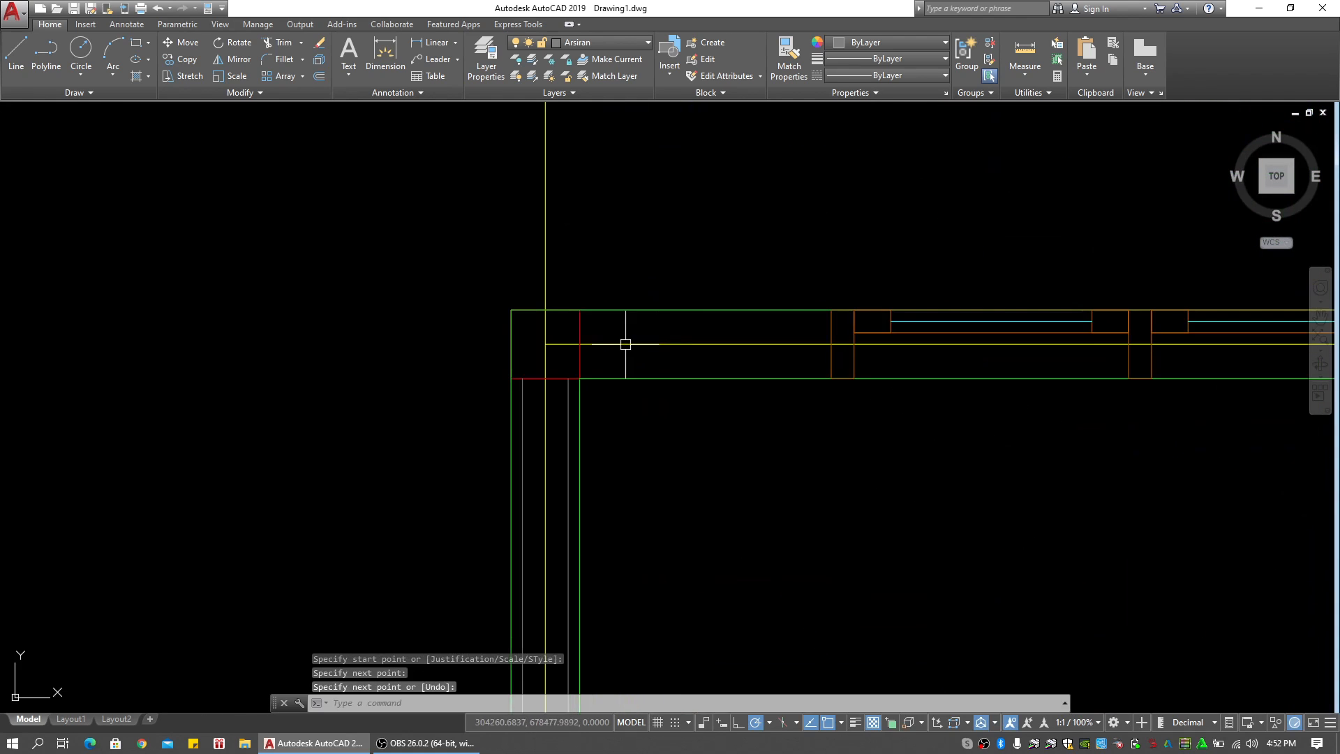
pyautogui.press('Return')
pyautogui.press('Return')
pyautogui.click(617, 344)
pyautogui.press('Escape')
pyautogui.press('Escape')
# Draw a multiline inside the main room's top wall from the top-left corner column to the window frame
pyautogui.press('Return')
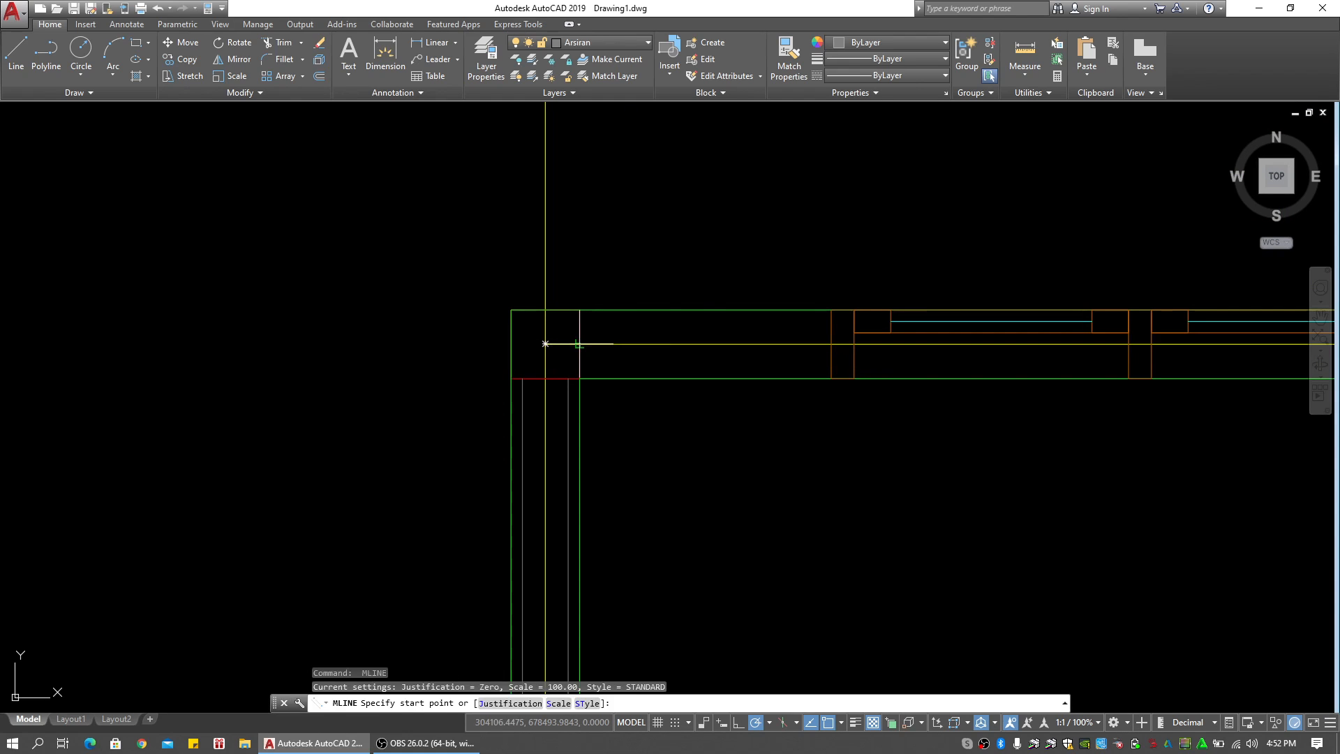
pyautogui.click(545, 343)
pyautogui.click(830, 343)
pyautogui.press('Return')
# Draw a short multiline in the main room's top wall between the door frame and the column at the upper bedroom wall
pyautogui.scroll(-4, 838, 355)
pyautogui.moveTo(1025, 385); pyautogui.dragTo(632, 392, button='middle')
pyautogui.scroll(4, 821, 362)
pyautogui.press('Return')
pyautogui.click(839, 344)
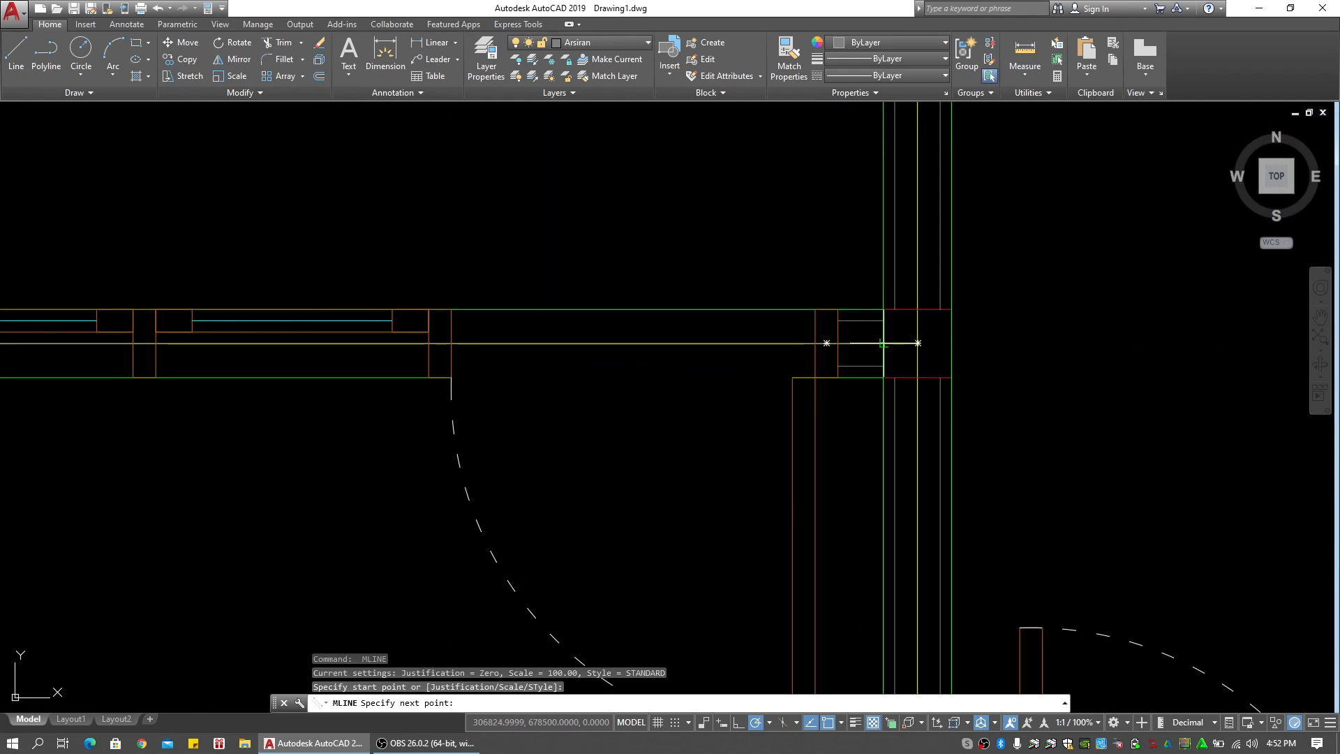
pyautogui.click(884, 343)
pyautogui.press('Return')
# Look over the inner wall multilines around the bedrooms and main room for missing segments
pyautogui.scroll(-4, 991, 374)
pyautogui.moveTo(991, 374); pyautogui.dragTo(706, 354, button='middle')
pyautogui.click(914, 330)
pyautogui.click(869, 374)
pyautogui.scroll(-2, 1068, 433)
pyautogui.moveTo(1068, 432); pyautogui.dragTo(750, 251, button='middle')
pyautogui.scroll(-4, 750, 251)
pyautogui.scroll(4, 764, 436)
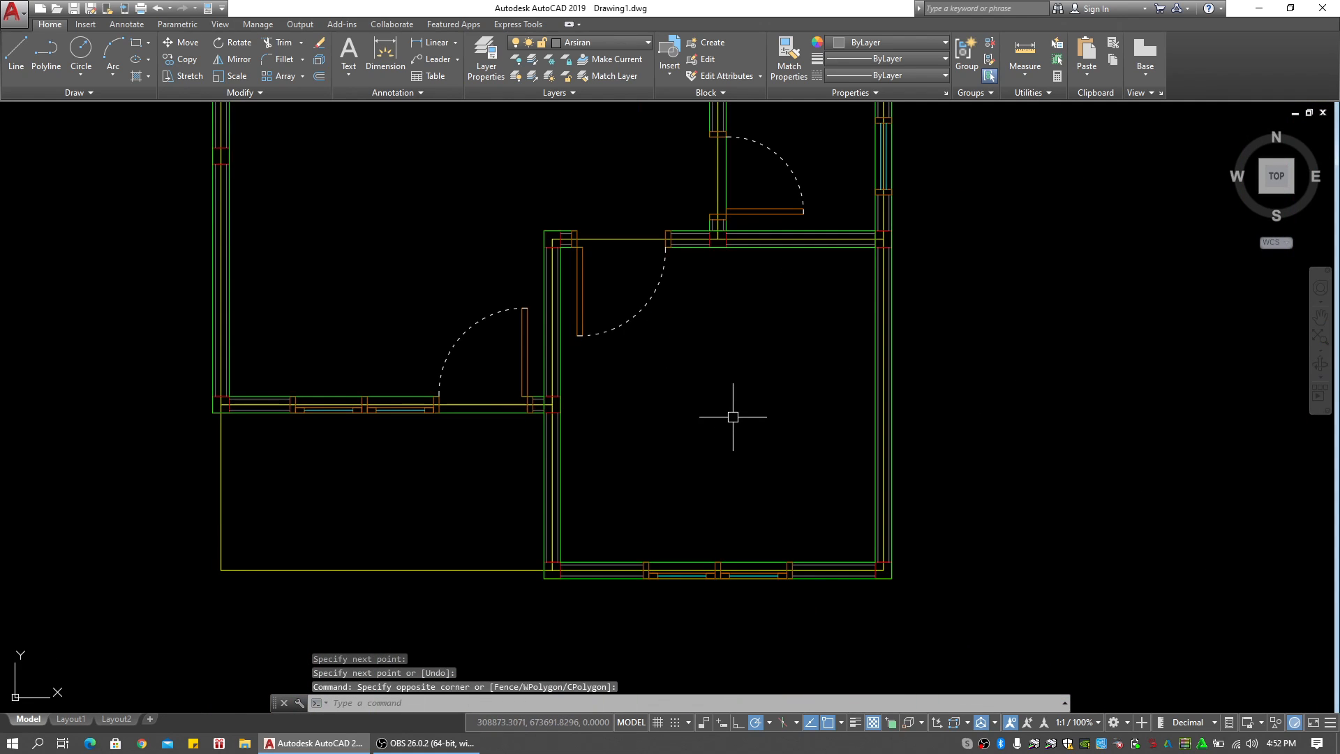
pyautogui.moveTo(732, 417); pyautogui.dragTo(780, 422, button='middle')
pyautogui.click(813, 365)
pyautogui.click(725, 410)
pyautogui.press('Escape')
pyautogui.moveTo(652, 467); pyautogui.dragTo(735, 471, button='middle')
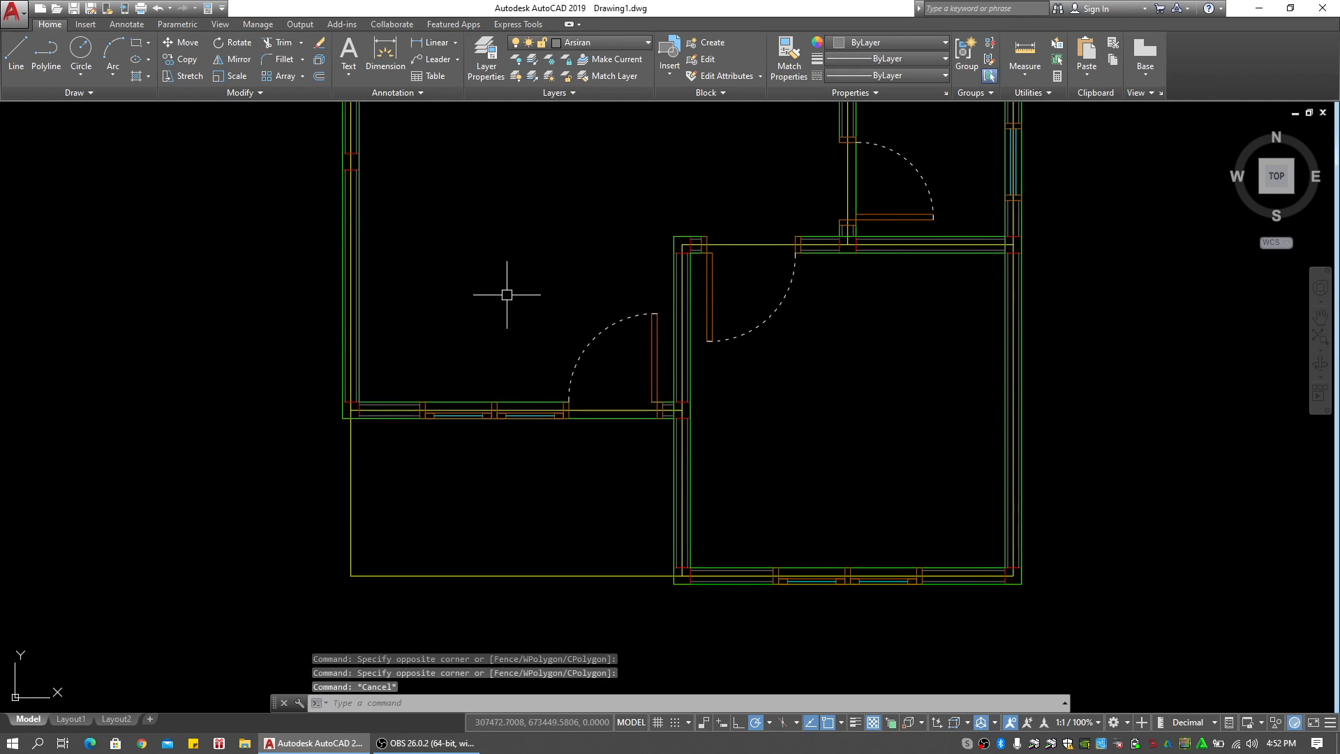
pyautogui.moveTo(586, 367); pyautogui.dragTo(594, 364, button='middle')
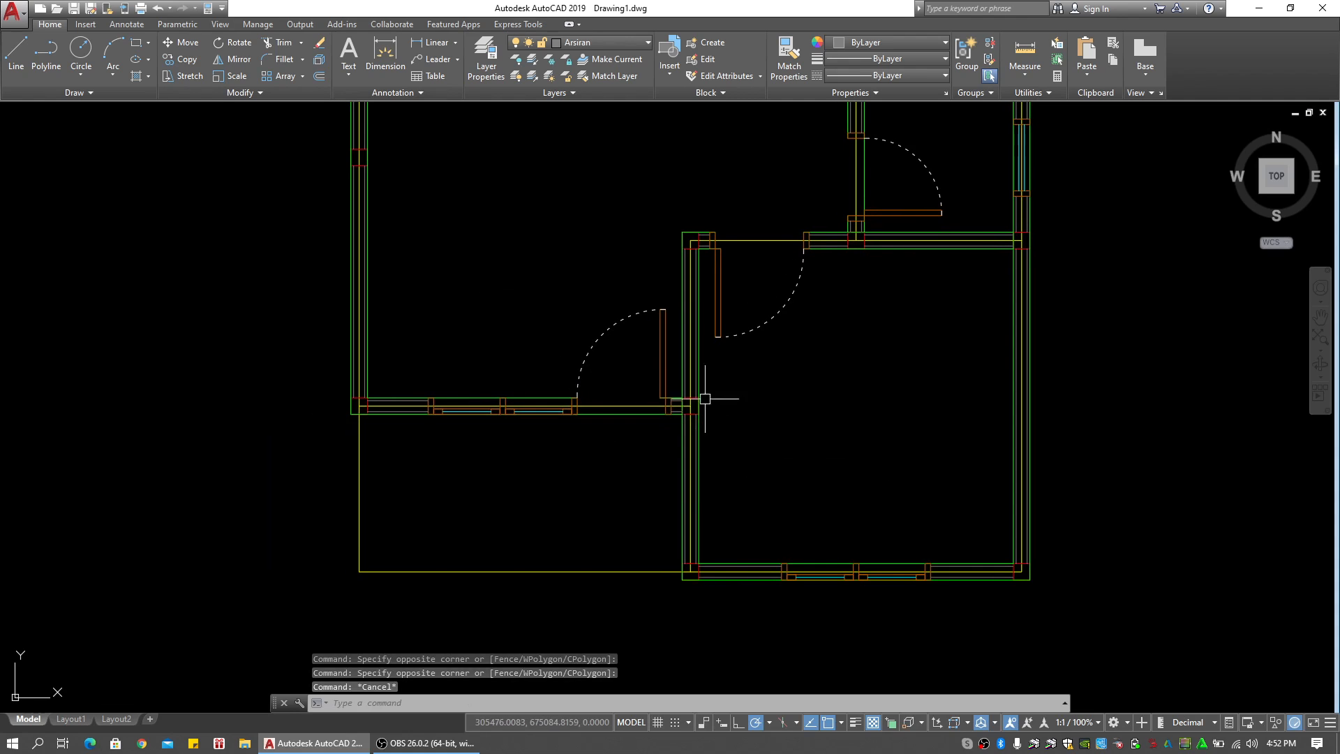
pyautogui.scroll(-3, 705, 399)
pyautogui.scroll(3, 479, 174)
# Examine the inner multiline in the main room's top-left wall segment, and view the whole plan beside the reference drawing
pyautogui.scroll(8, 479, 289)
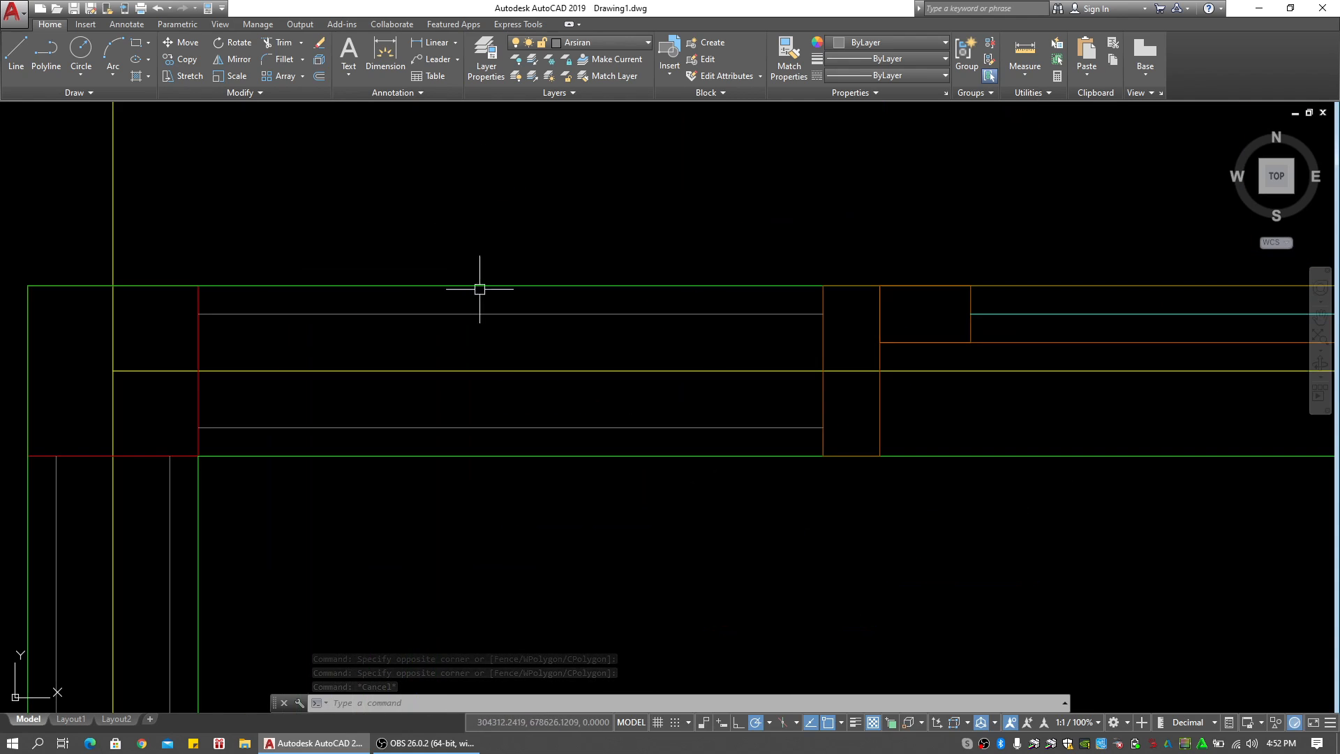
pyautogui.press('Escape')
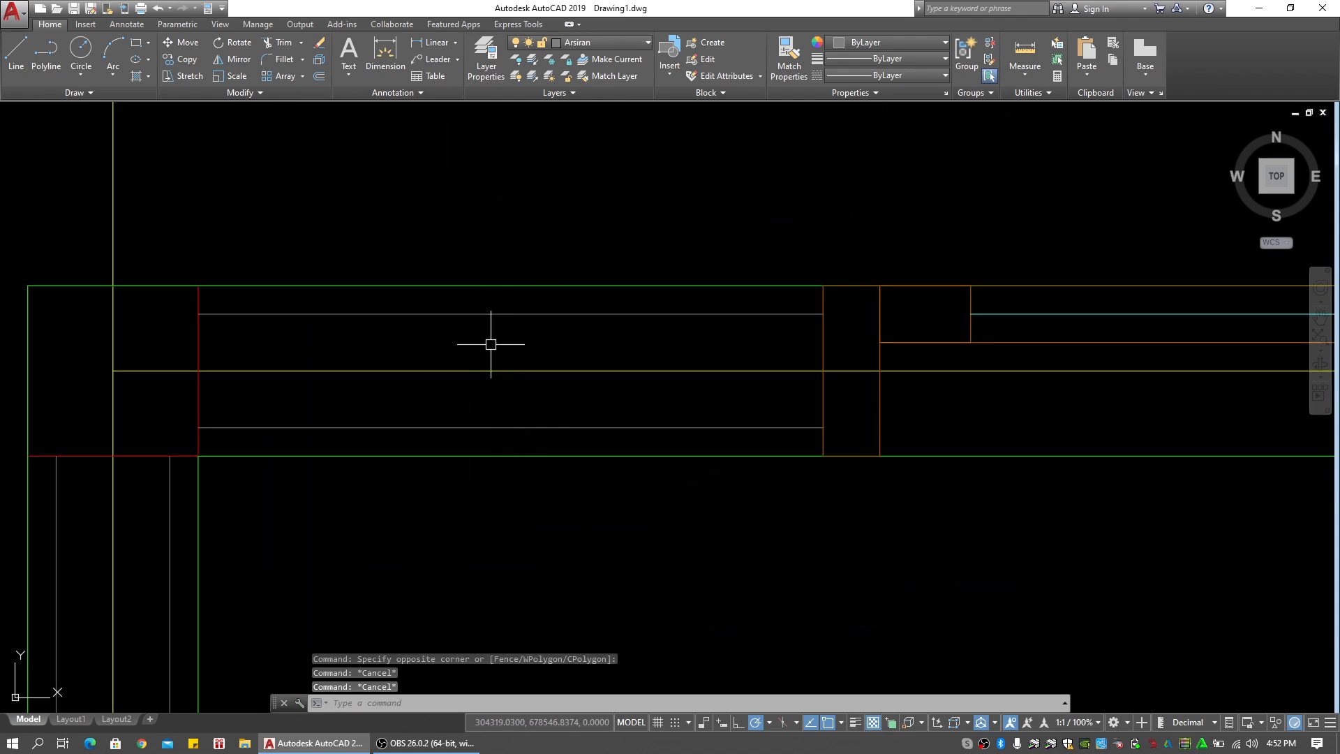
pyautogui.press('Escape')
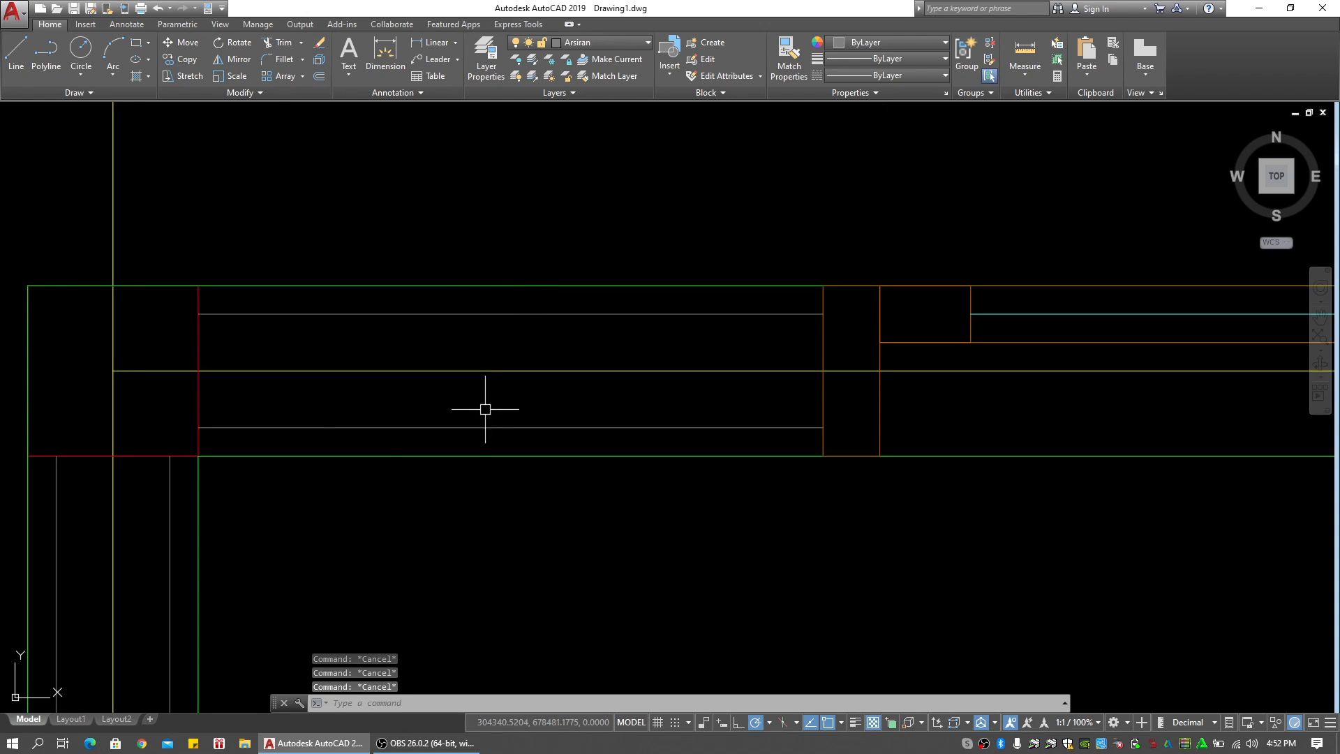
pyautogui.moveTo(311, 435); pyautogui.dragTo(330, 426, button='middle')
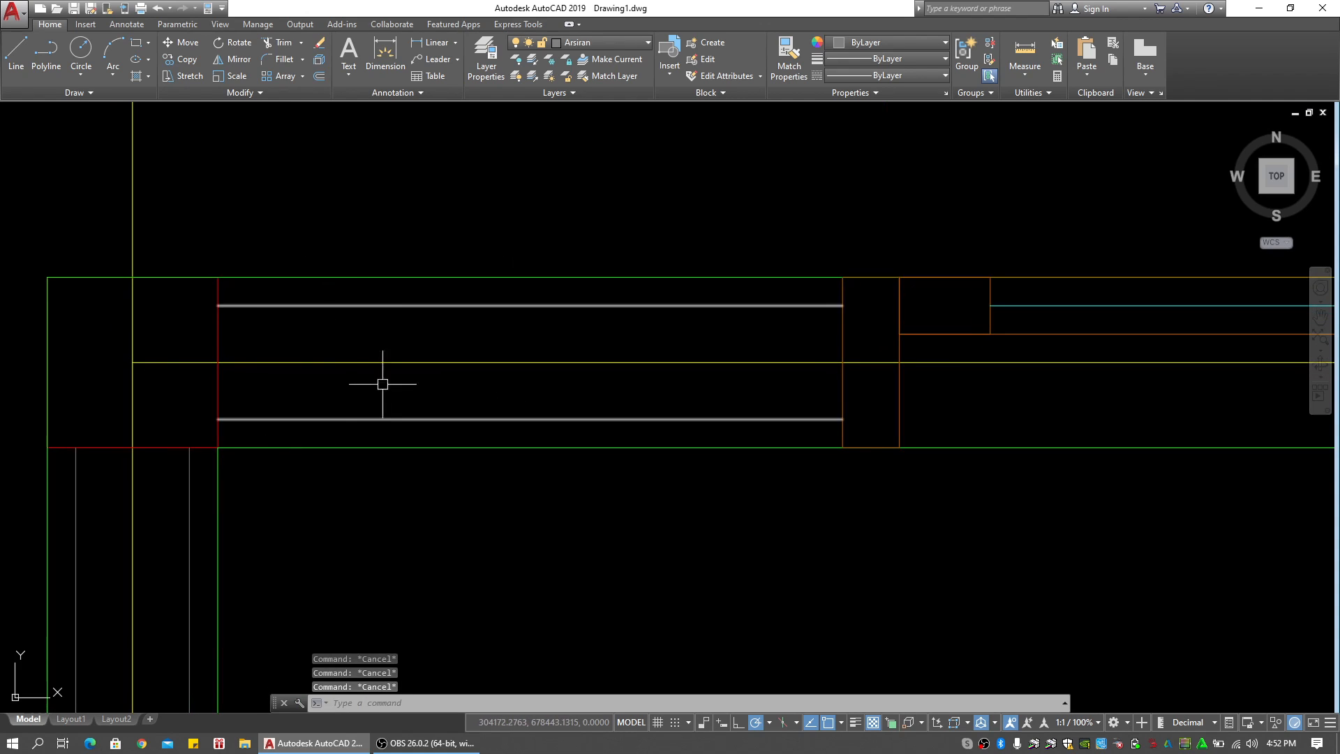
pyautogui.scroll(-3, 473, 335)
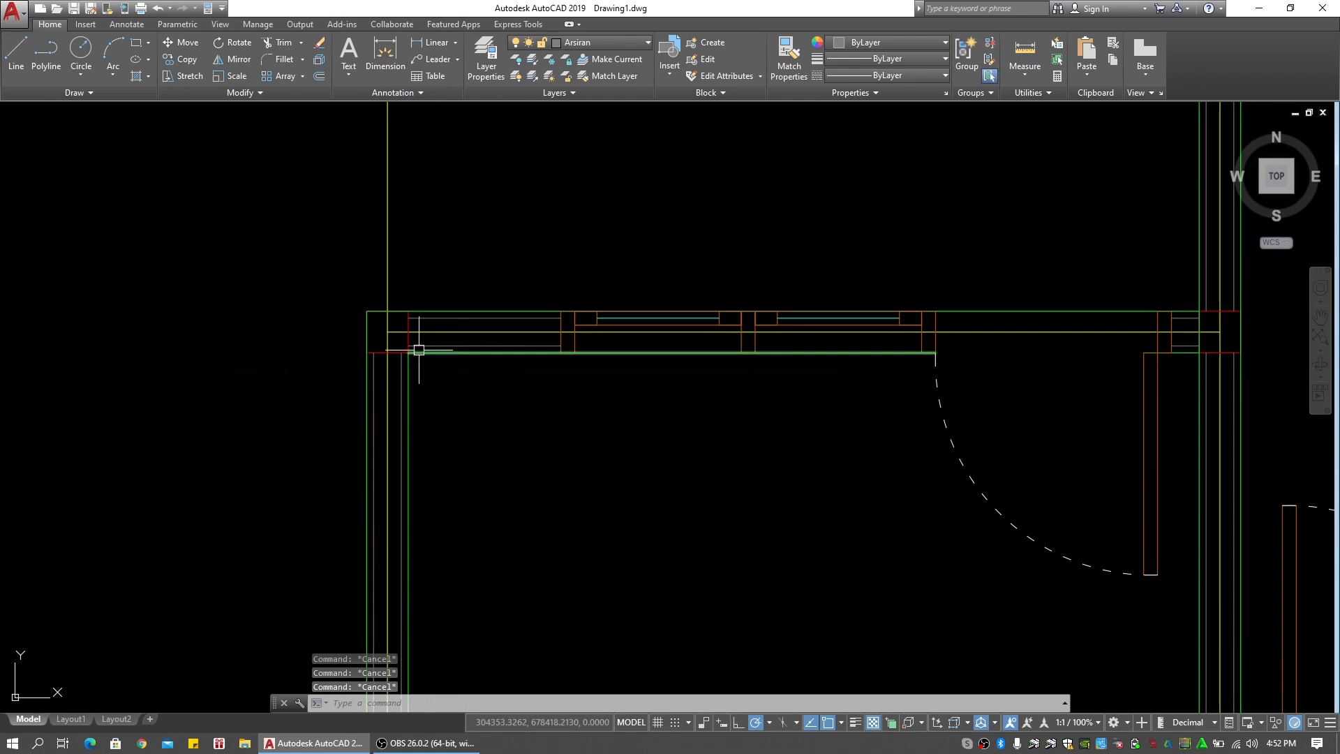
pyautogui.scroll(4, 422, 349)
pyautogui.doubleClick(612, 422)
pyautogui.press('Escape')
pyautogui.press('Escape')
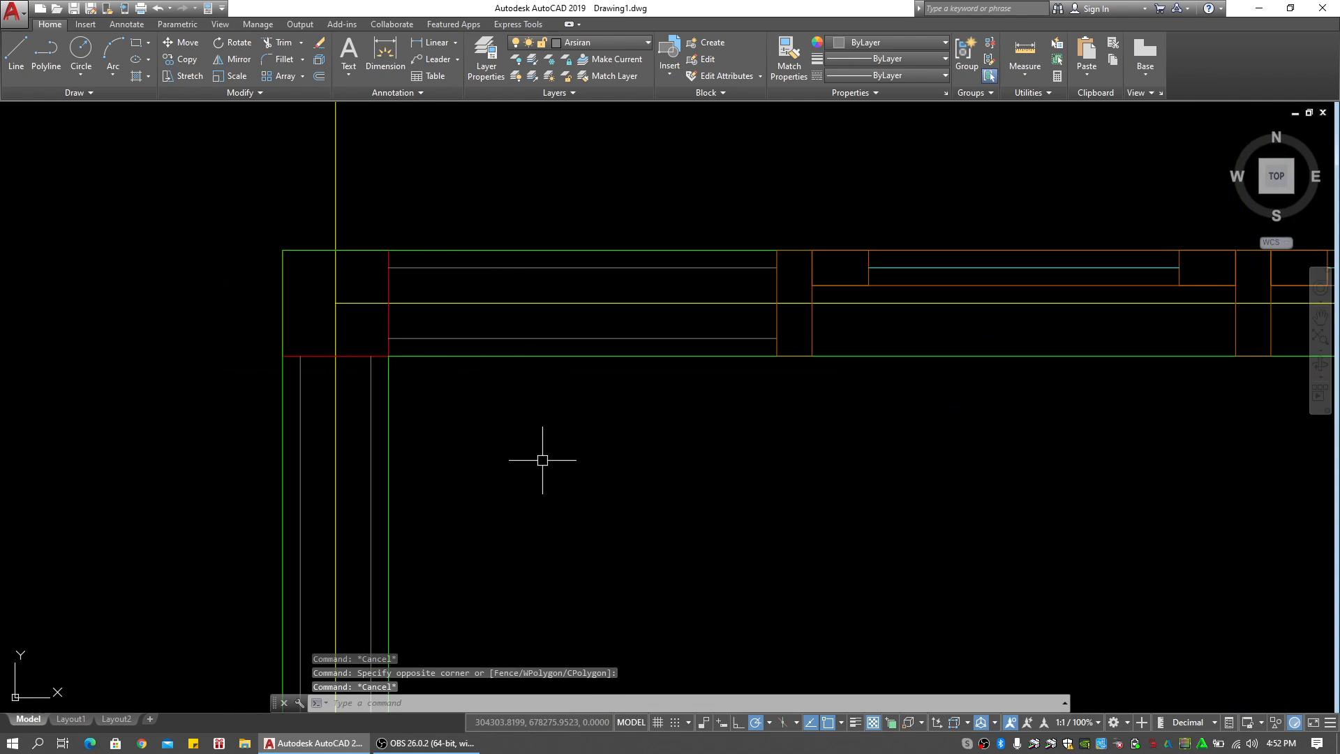
pyautogui.scroll(-2, 587, 450)
pyautogui.moveTo(588, 451)
pyautogui.mouseDown(button='middle')
pyautogui.moveTo(570, 379)
pyautogui.moveTo(572, 419)
pyautogui.mouseUp(button='middle')
pyautogui.scroll(-2, 684, 370)
pyautogui.scroll(-2, 553, 343)
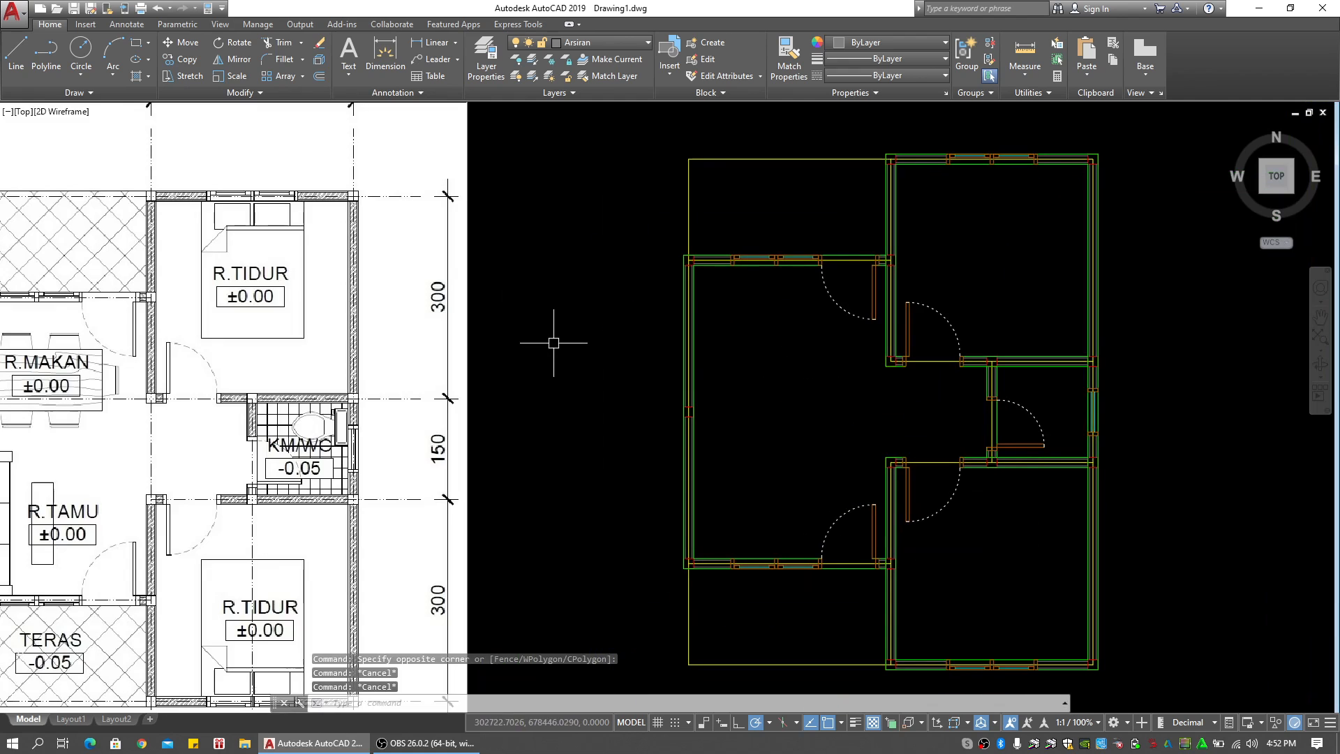
# Hatch both halves of the inner strip in the wall between the upper bedroom and the bathroom with the ANSI32 pattern
pyautogui.moveTo(762, 347); pyautogui.dragTo(425, 415, button='middle')
pyautogui.scroll(2, 611, 346)
pyautogui.click(604, 347)
pyautogui.click(595, 359)
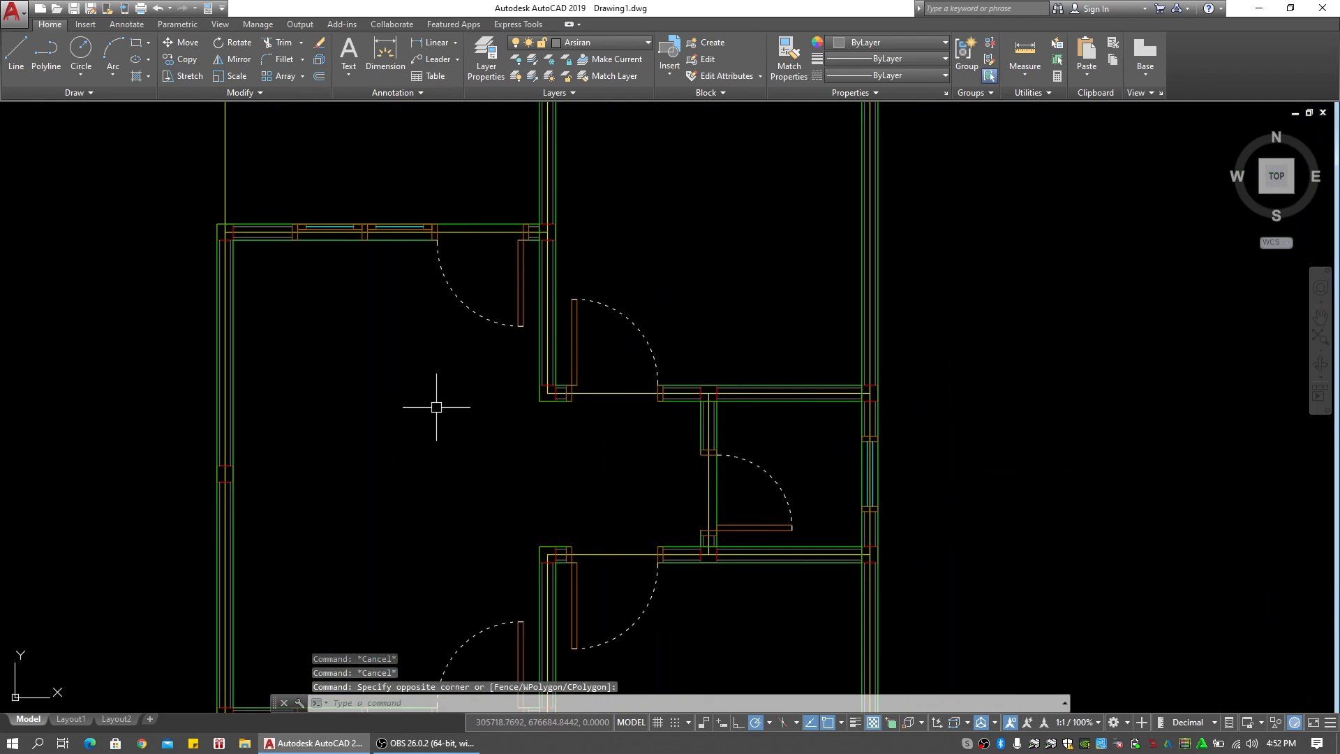
pyautogui.write('h')
pyautogui.press('Return')
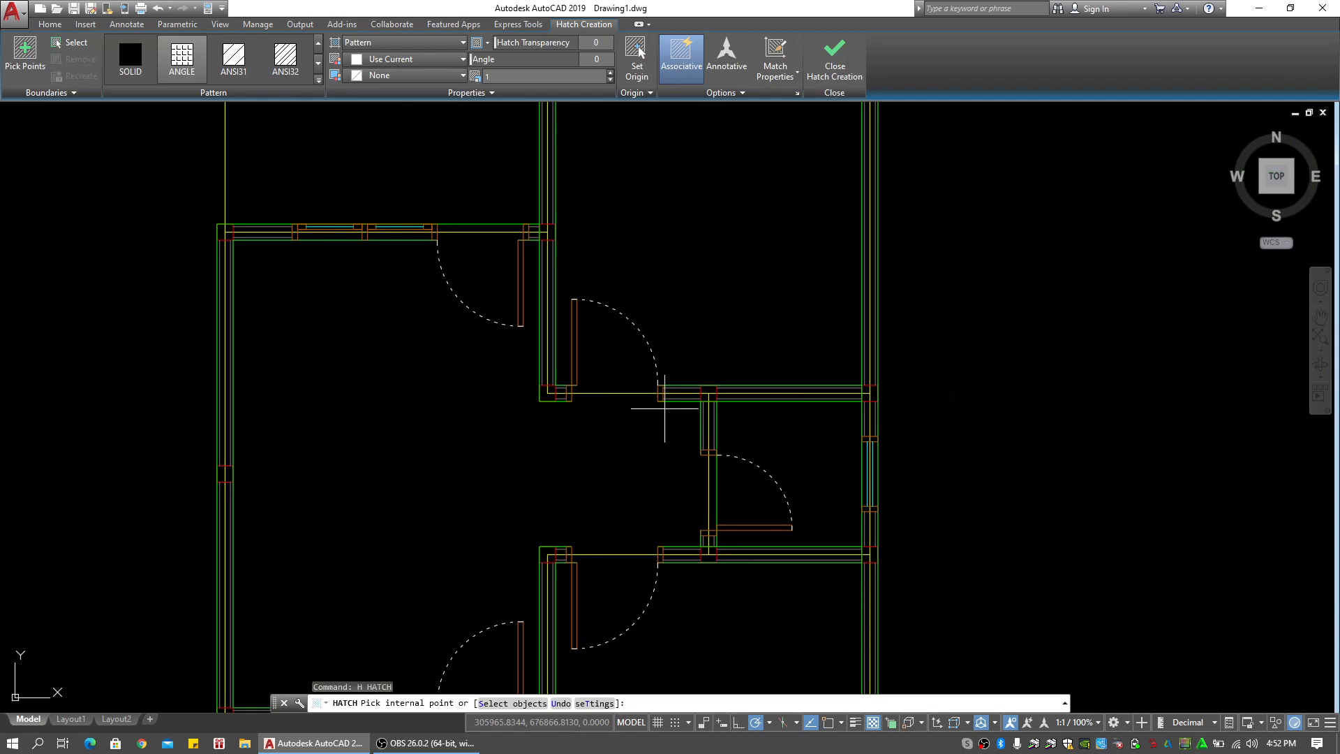
pyautogui.moveTo(646, 407); pyautogui.dragTo(451, 403, button='middle')
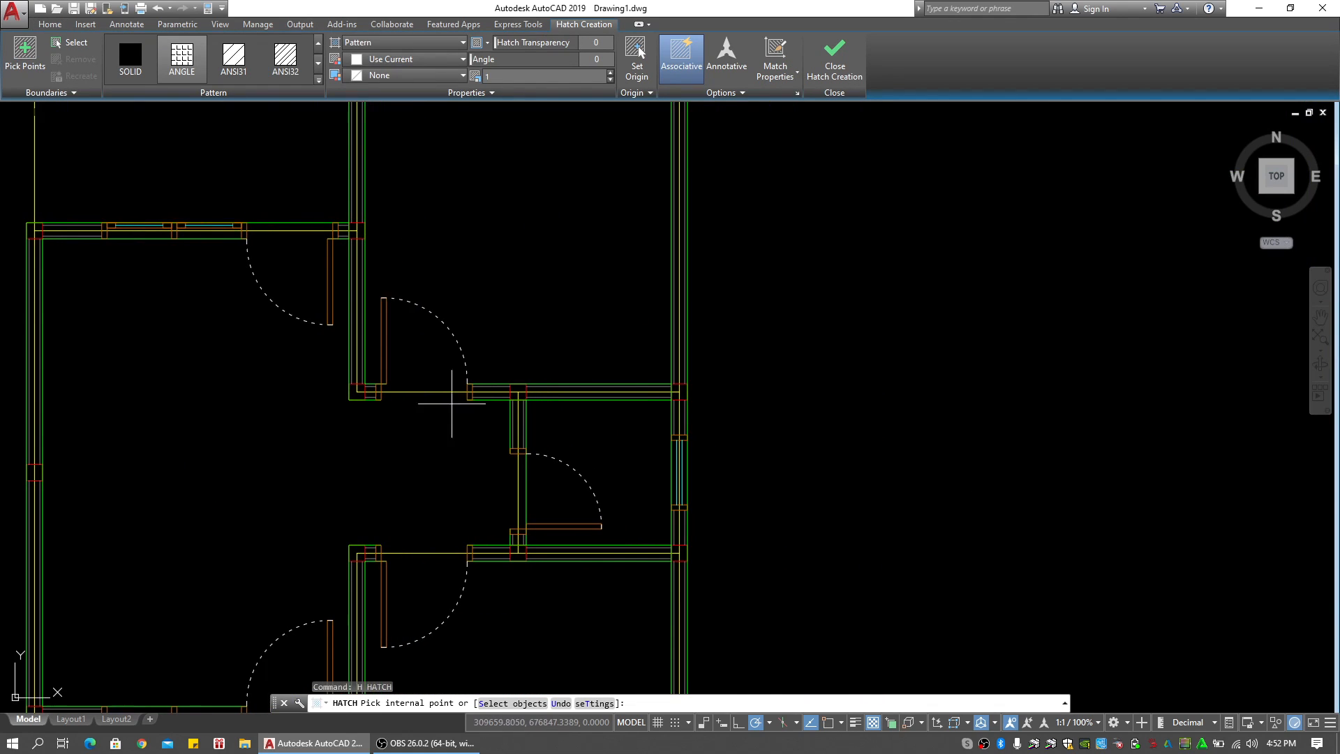
pyautogui.click(284, 63)
pyautogui.scroll(4, 577, 374)
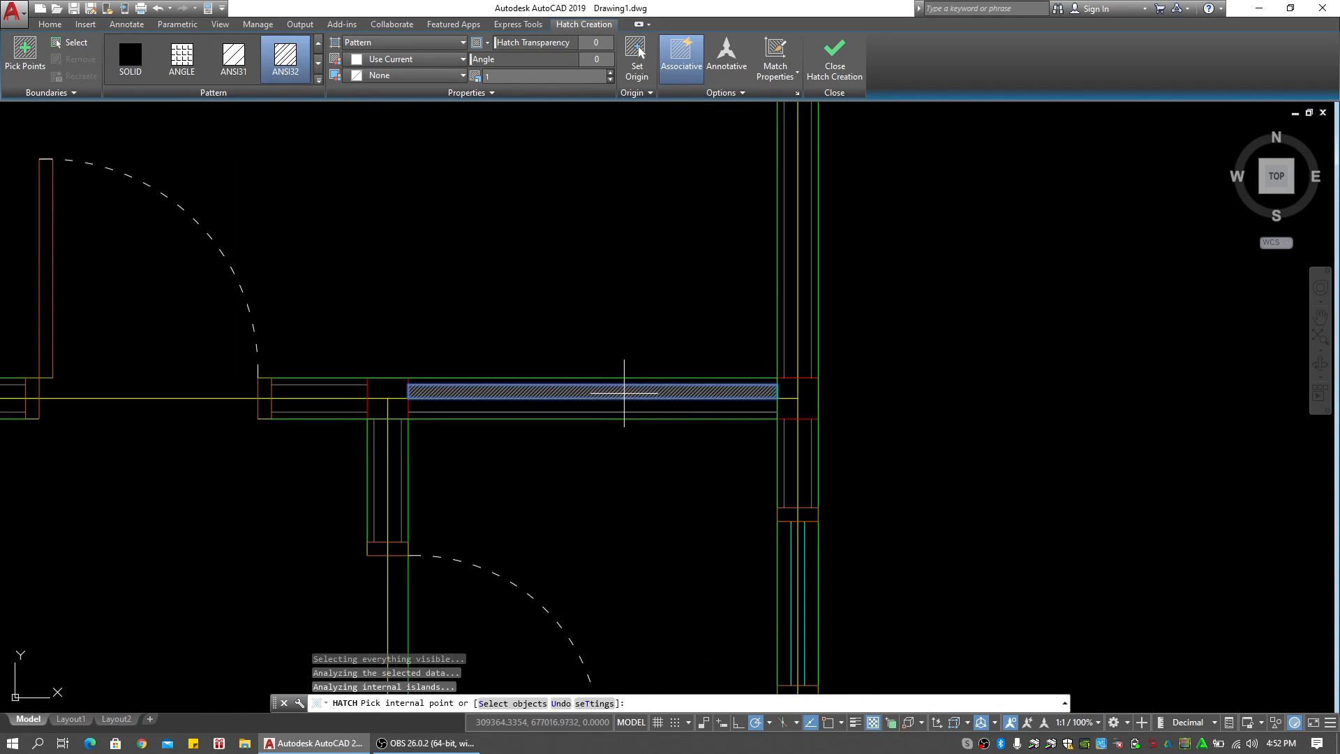
pyautogui.click(624, 393)
pyautogui.click(628, 403)
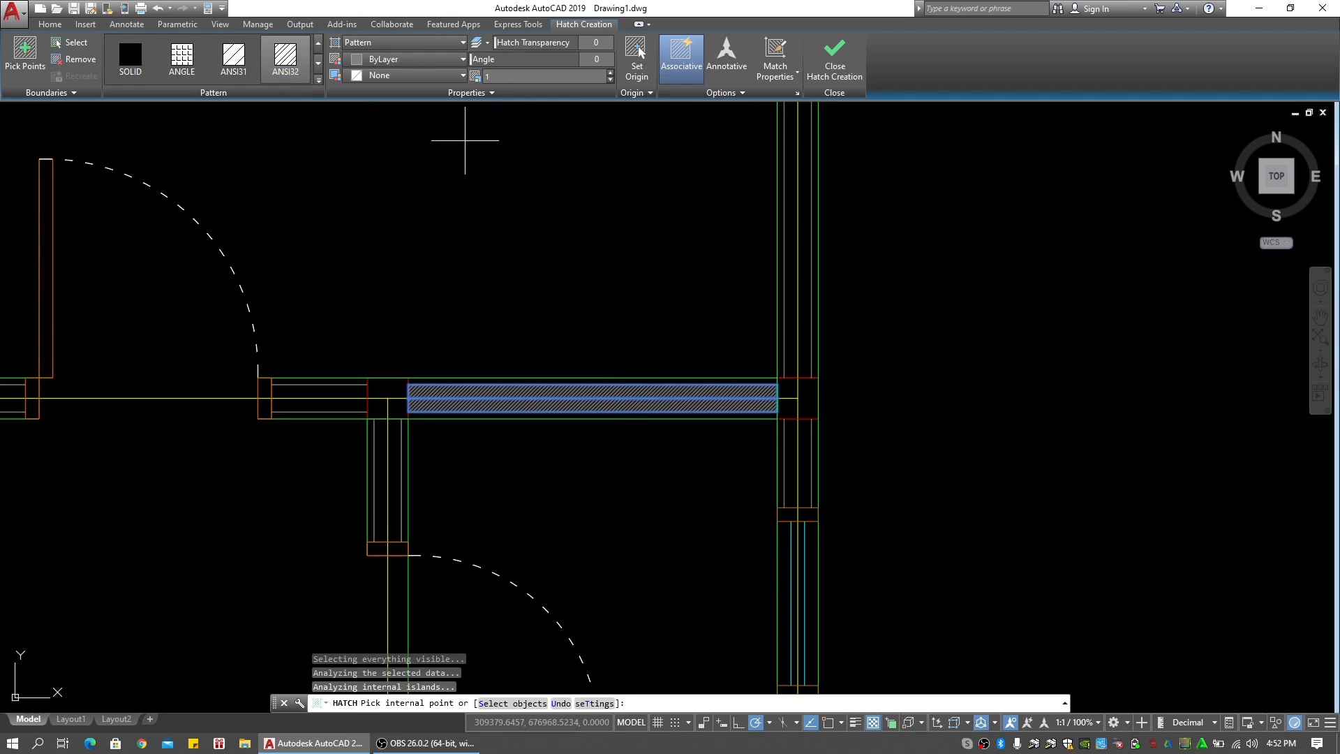
# Set the wall hatch scale to 10 and compare its density with the reference drawing
pyautogui.scroll(4, 431, 402)
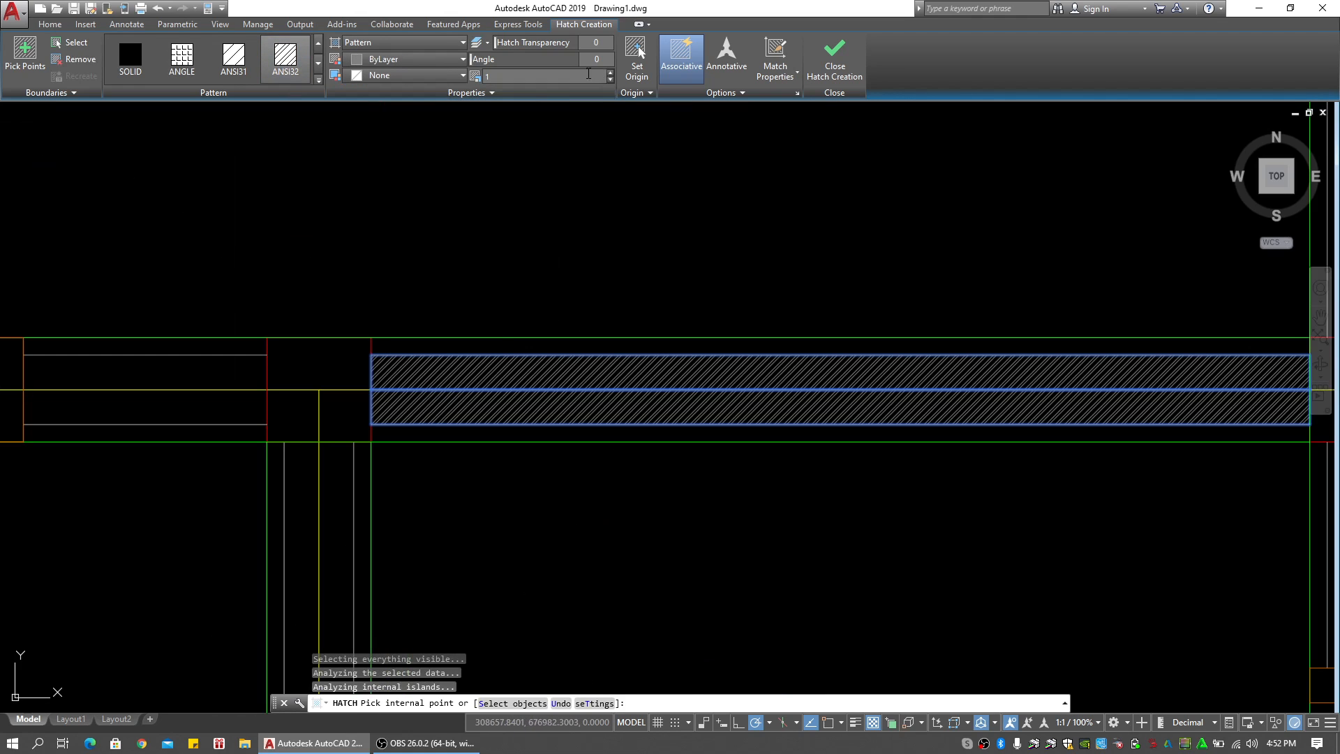
pyautogui.press('Return')
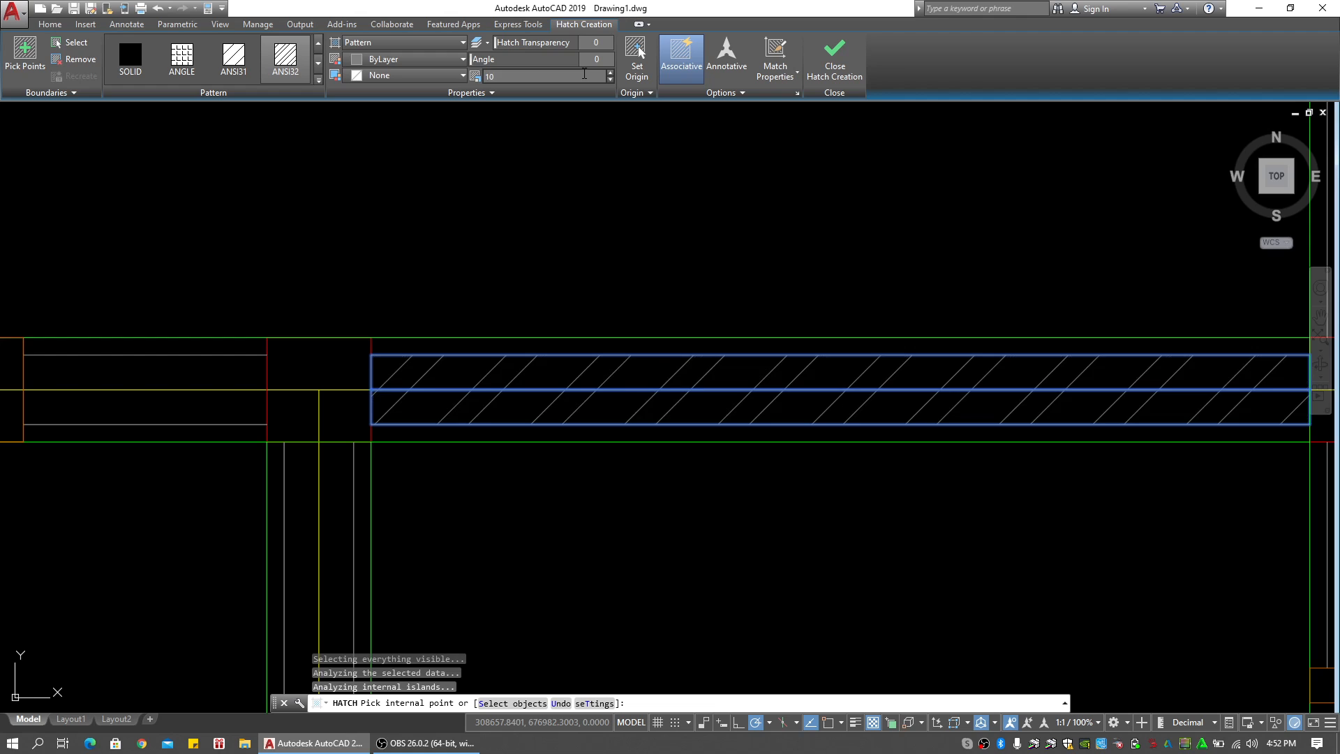
pyautogui.scroll(-5, 765, 293)
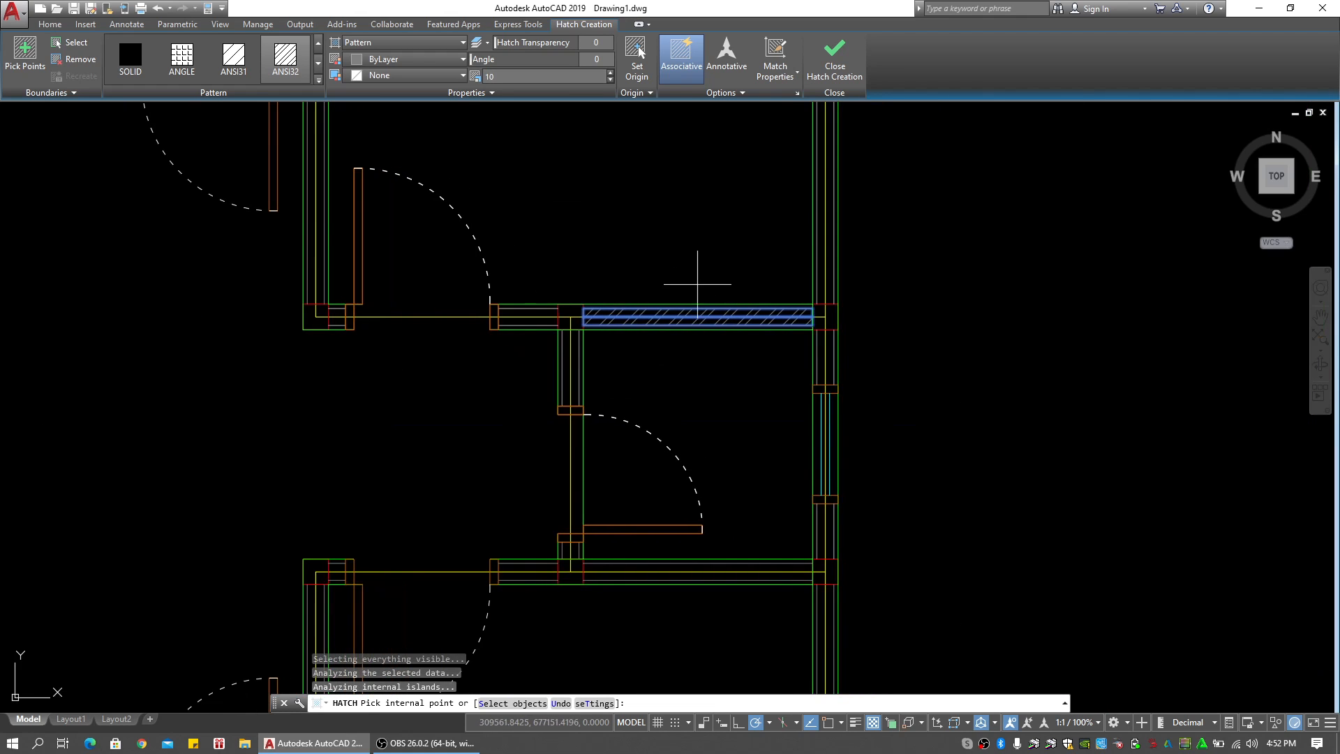
pyautogui.scroll(2, 668, 326)
pyautogui.scroll(-2, 762, 337)
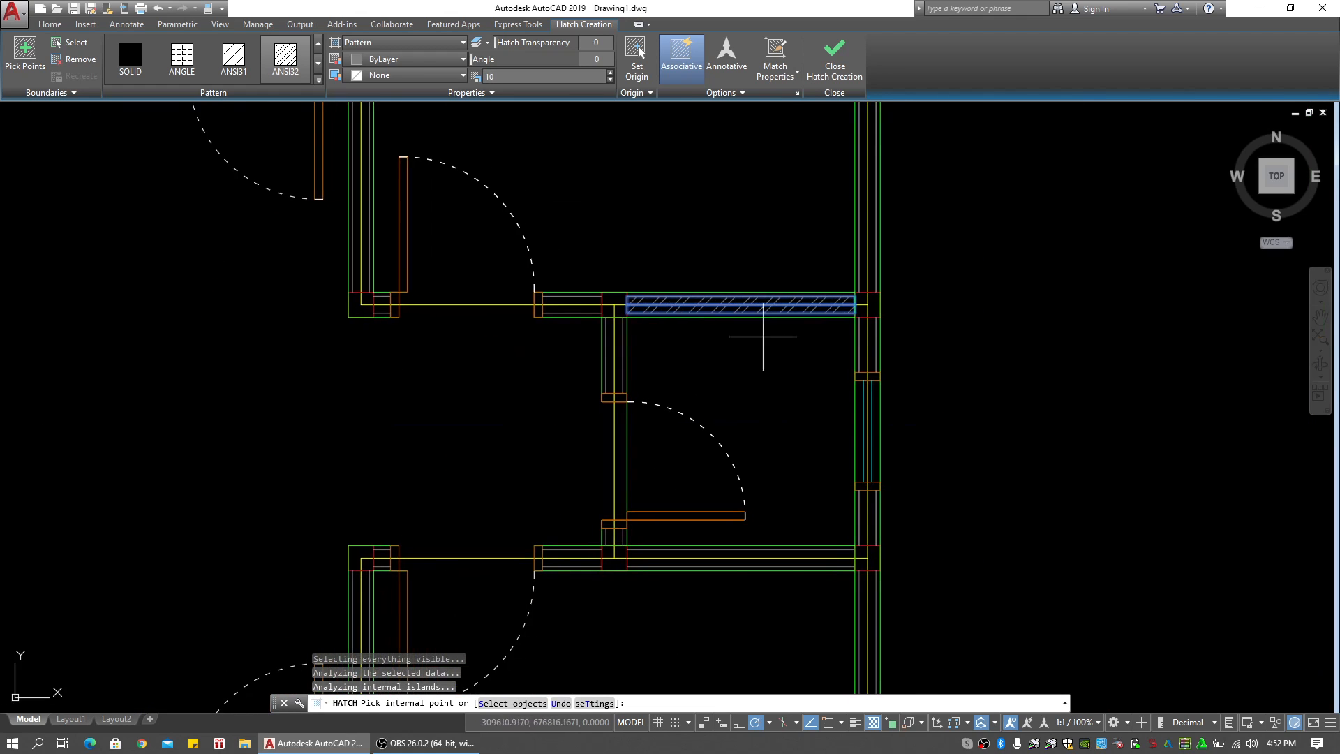
pyautogui.moveTo(574, 370); pyautogui.dragTo(976, 358, button='middle')
pyautogui.moveTo(656, 341); pyautogui.dragTo(949, 341, button='middle')
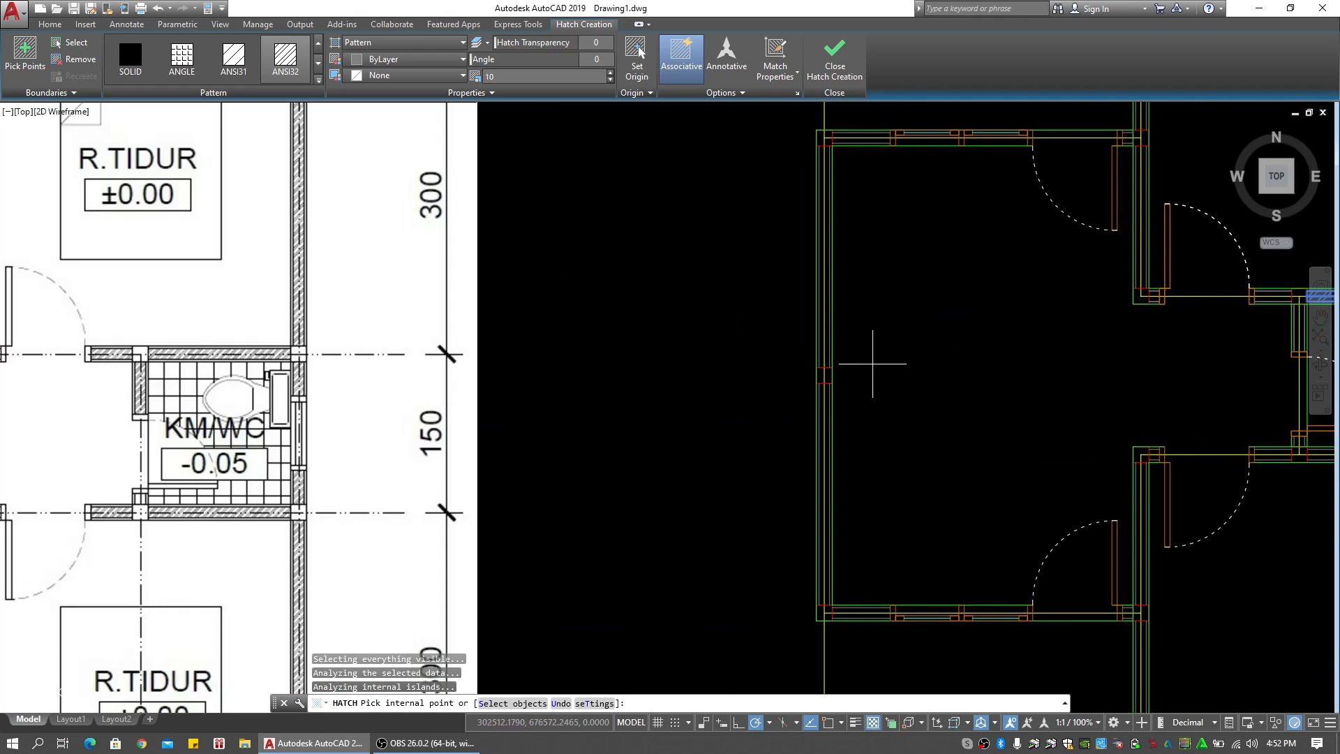
pyautogui.moveTo(1197, 367); pyautogui.dragTo(770, 353, button='middle')
# Set the hatch scale to 7.5 and finish the hatch in the wall above the bathroom
pyautogui.scroll(2, 939, 307)
pyautogui.moveTo(924, 316); pyautogui.dragTo(797, 372, button='middle')
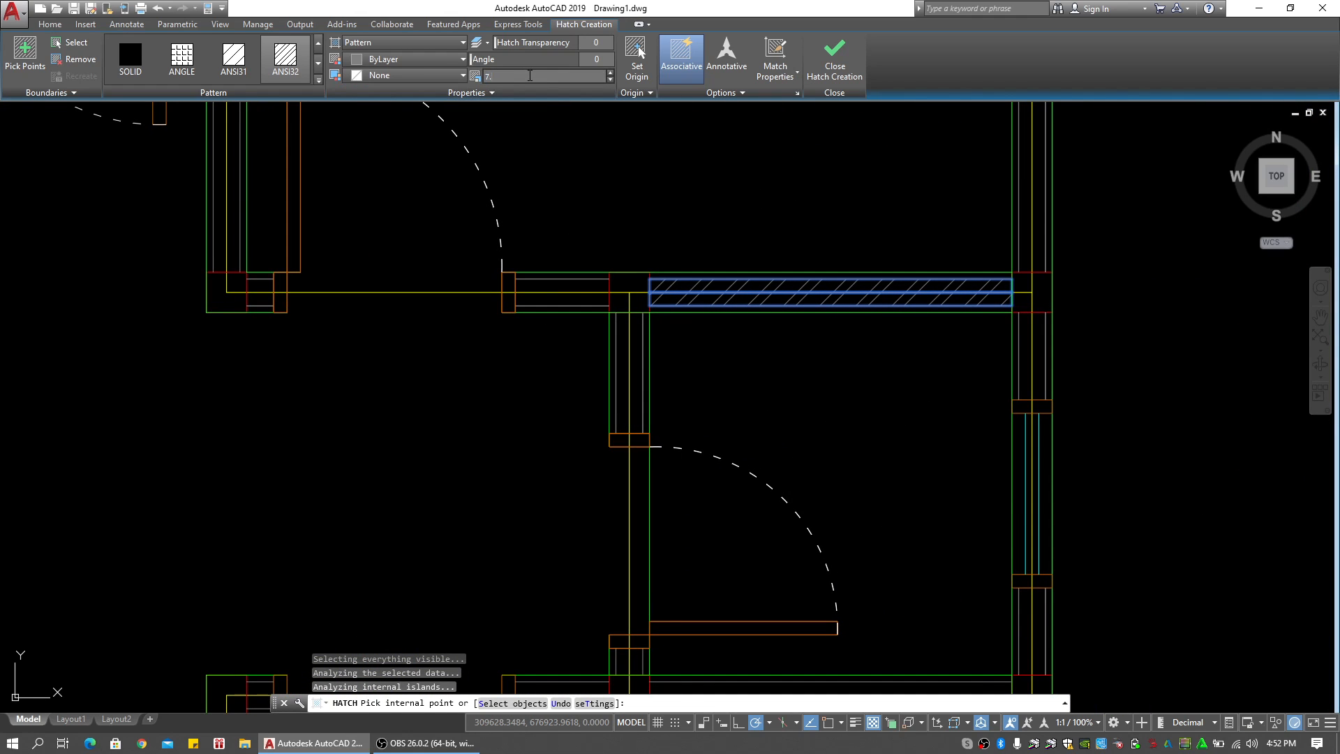
pyautogui.scroll(-2, 733, 325)
pyautogui.moveTo(724, 286); pyautogui.dragTo(647, 295, button='middle')
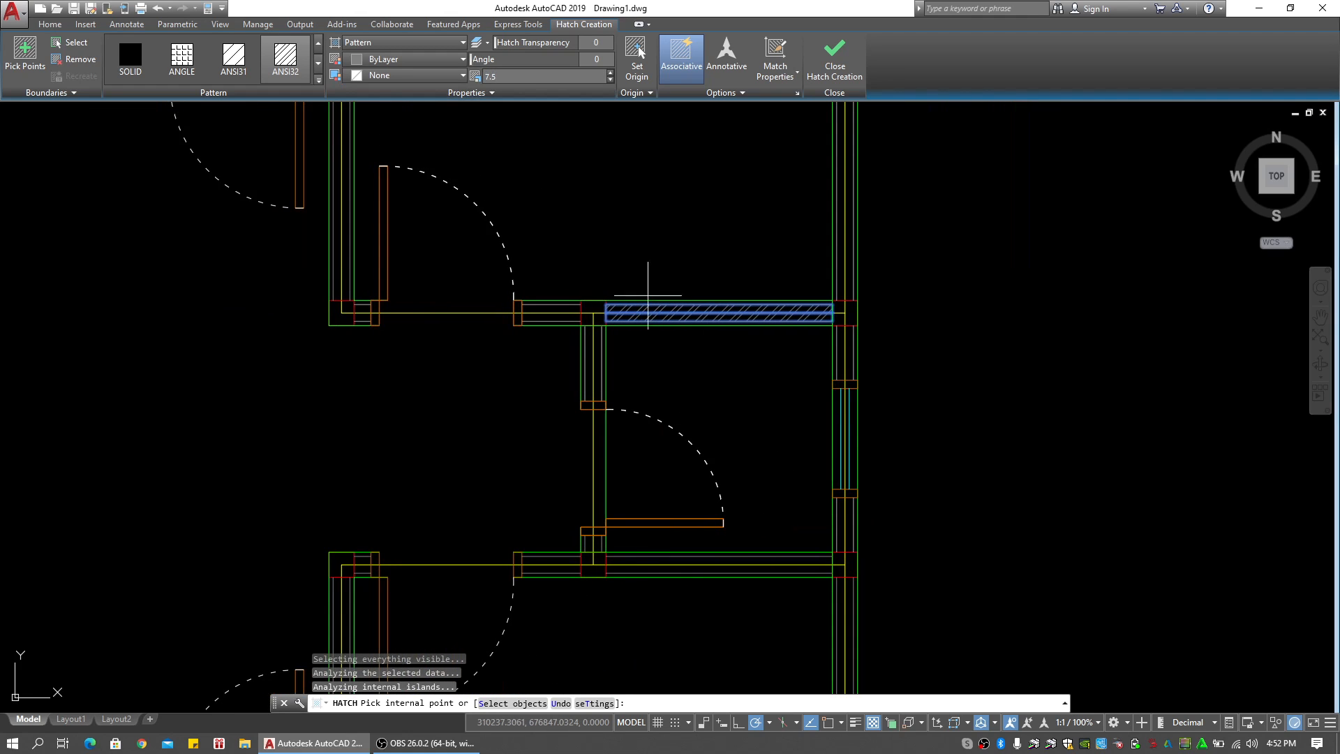
pyautogui.moveTo(694, 254); pyautogui.dragTo(651, 287, button='middle')
pyautogui.scroll(2, 622, 371)
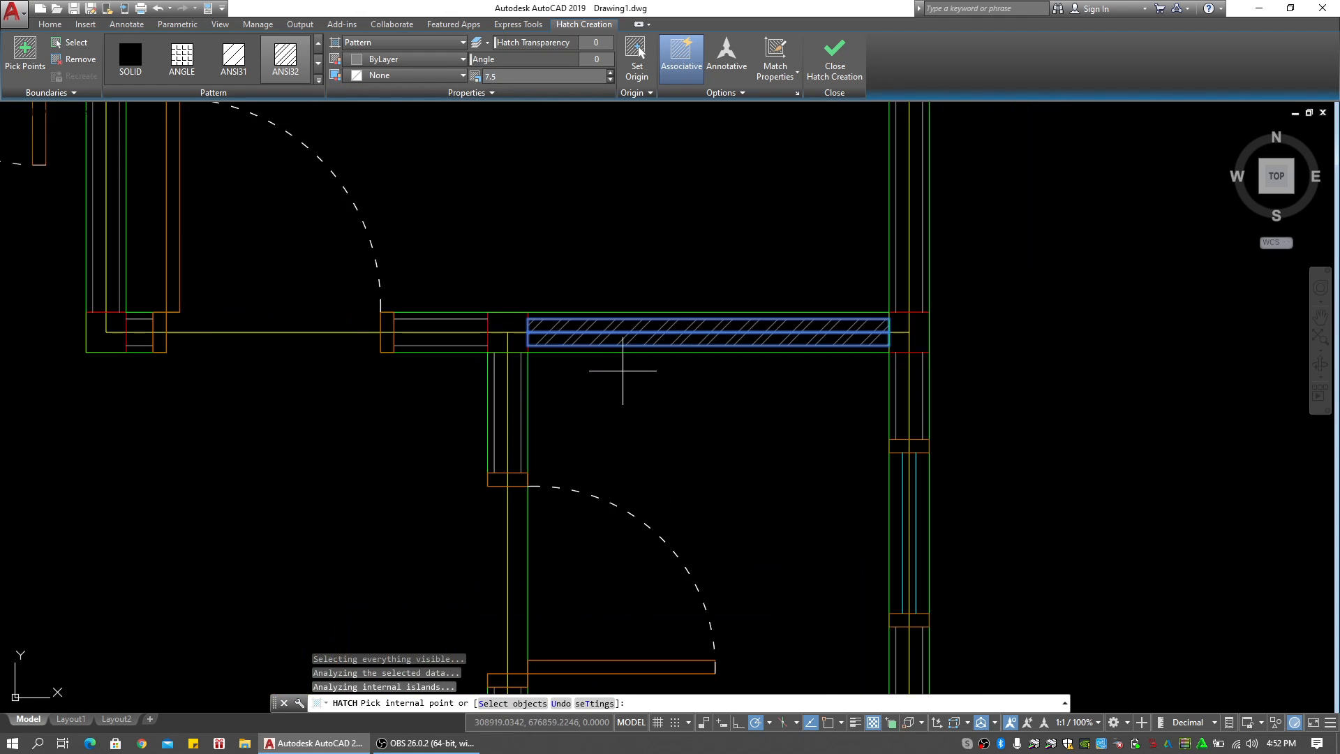
pyautogui.press('Return')
pyautogui.scroll(-2, 701, 364)
pyautogui.moveTo(701, 364)
pyautogui.mouseDown(button='middle')
pyautogui.moveTo(609, 341)
pyautogui.moveTo(635, 371)
pyautogui.moveTo(611, 356)
pyautogui.mouseUp(button='middle')
pyautogui.scroll(-4, 610, 340)
pyautogui.scroll(4, 611, 356)
pyautogui.scroll(2, 651, 374)
pyautogui.press('Escape')
pyautogui.press('Escape')
pyautogui.press('Escape')
# Edit the hatch in the wall above the bathroom to a scale of 5
pyautogui.scroll(4, 646, 368)
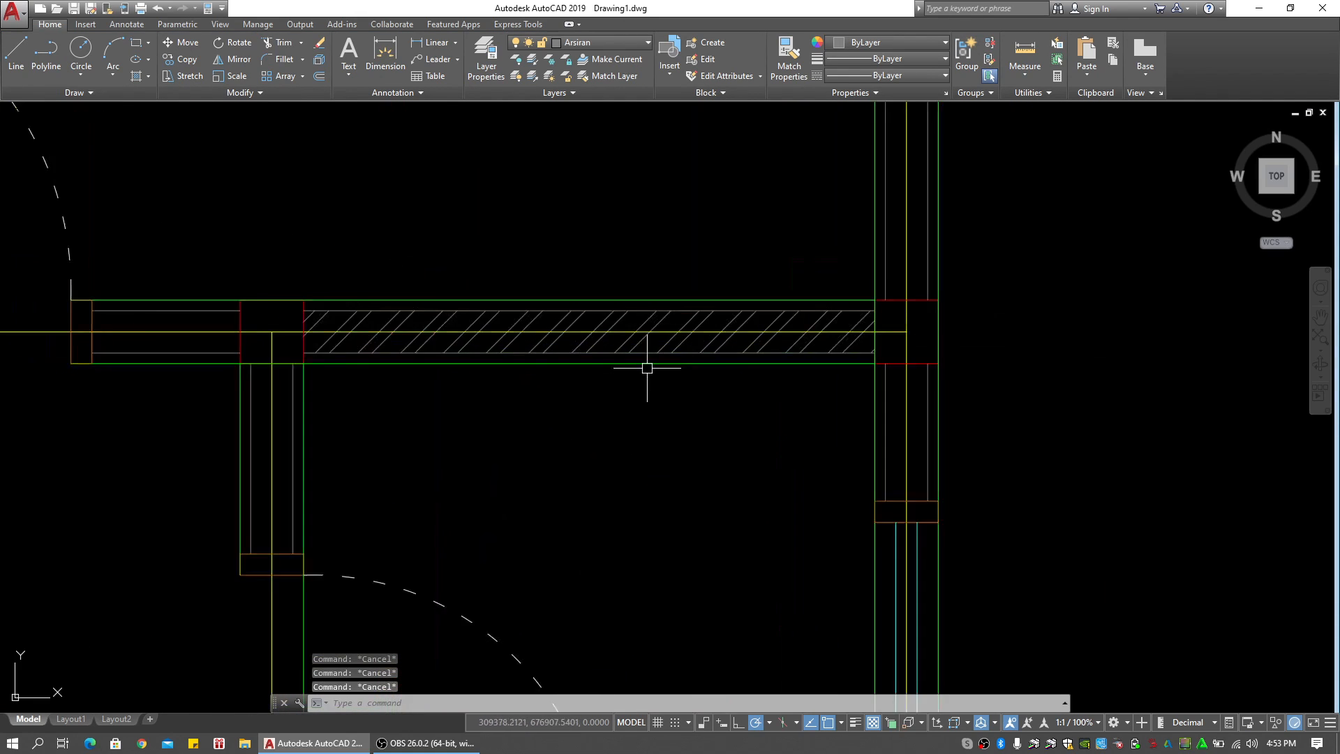
pyautogui.click(651, 290)
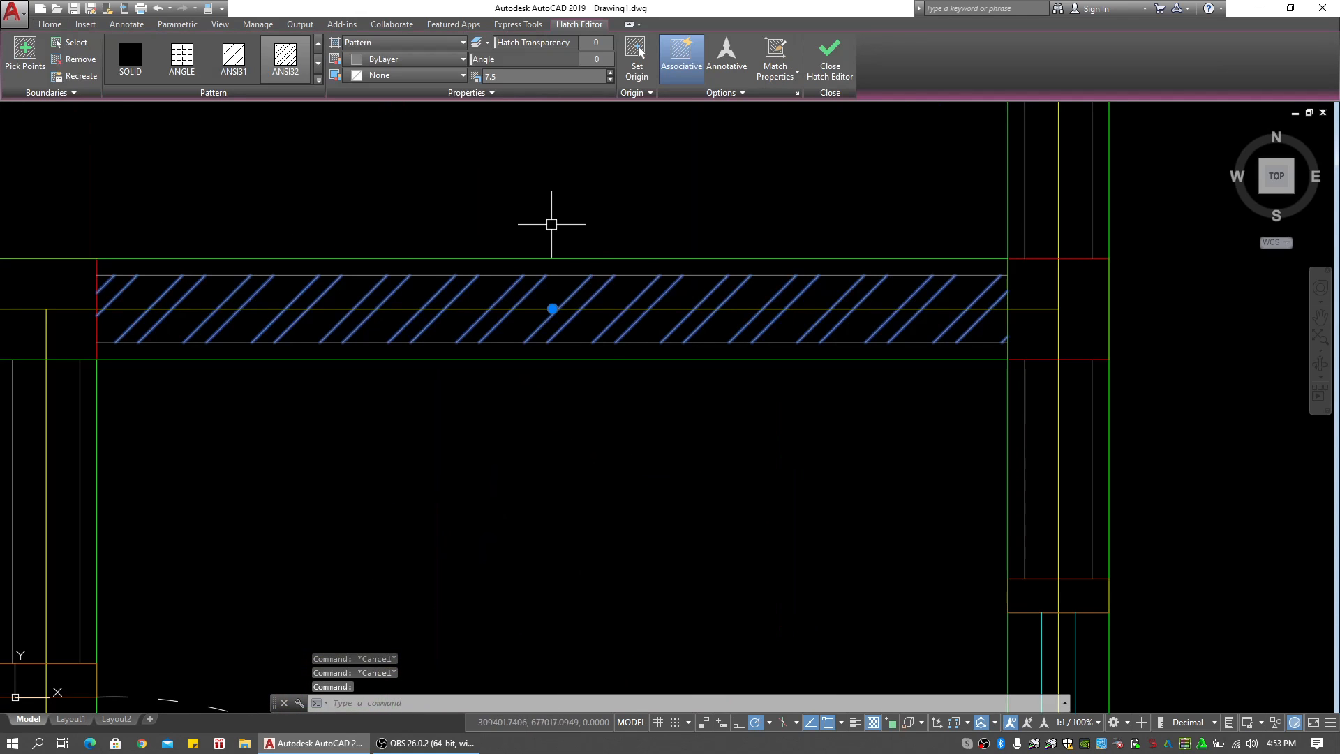
pyautogui.press('Return')
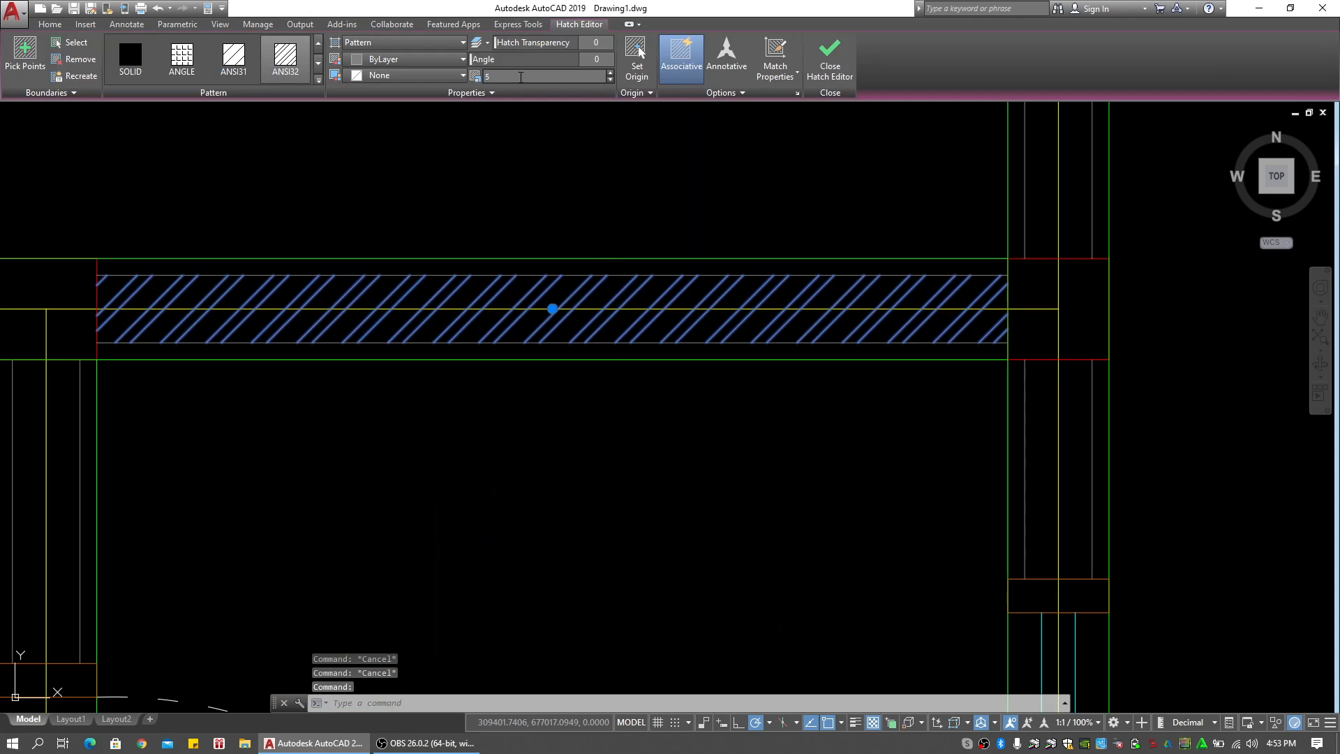
pyautogui.press('Escape')
# Hatch the bathroom interior below the hatched wall with ANSI32 at scale 7.5
pyautogui.press('Return')
pyautogui.scroll(-2, 655, 499)
pyautogui.moveTo(655, 498); pyautogui.dragTo(649, 483, button='middle')
pyautogui.click(632, 511)
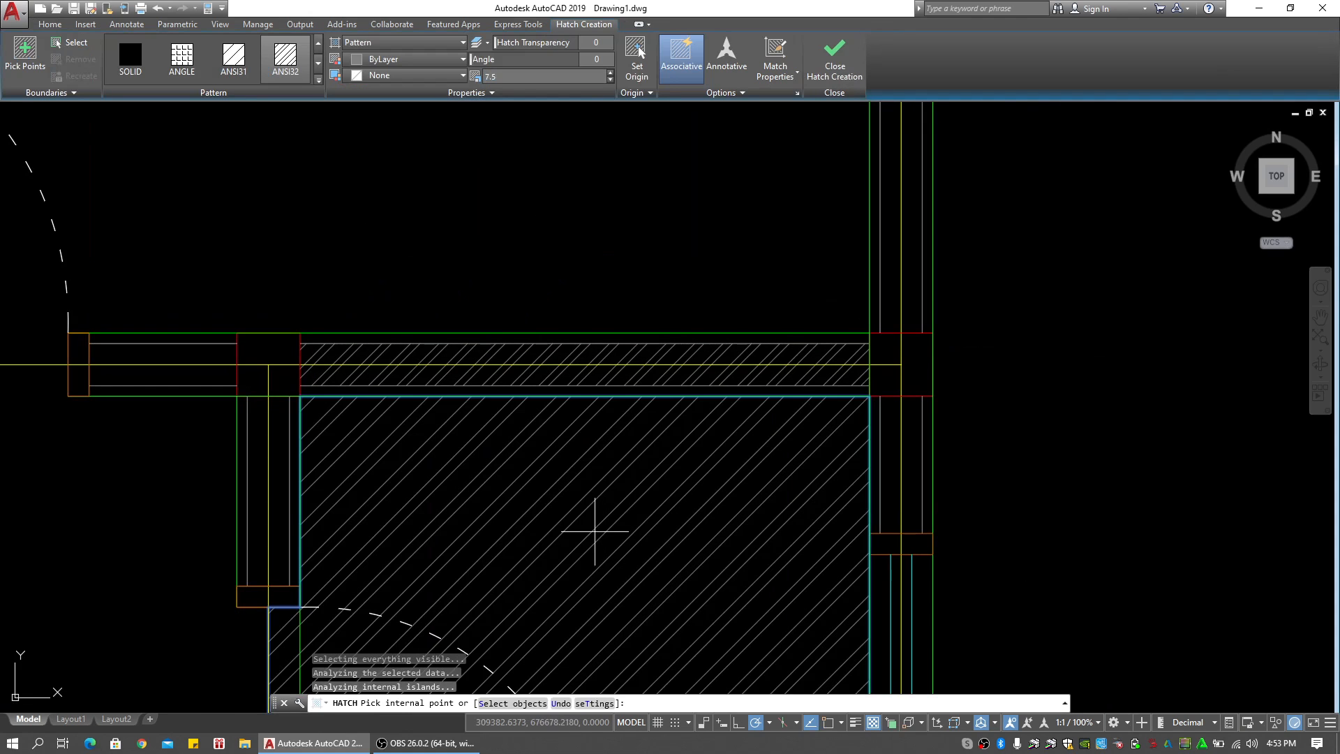
pyautogui.press('Escape')
pyautogui.press('Escape')
pyautogui.press('Escape')
# Erase the hatch covering the bathroom interior
pyautogui.click(622, 489)
pyautogui.write('e')
pyautogui.press('Escape')
pyautogui.write('e')
pyautogui.press('space')
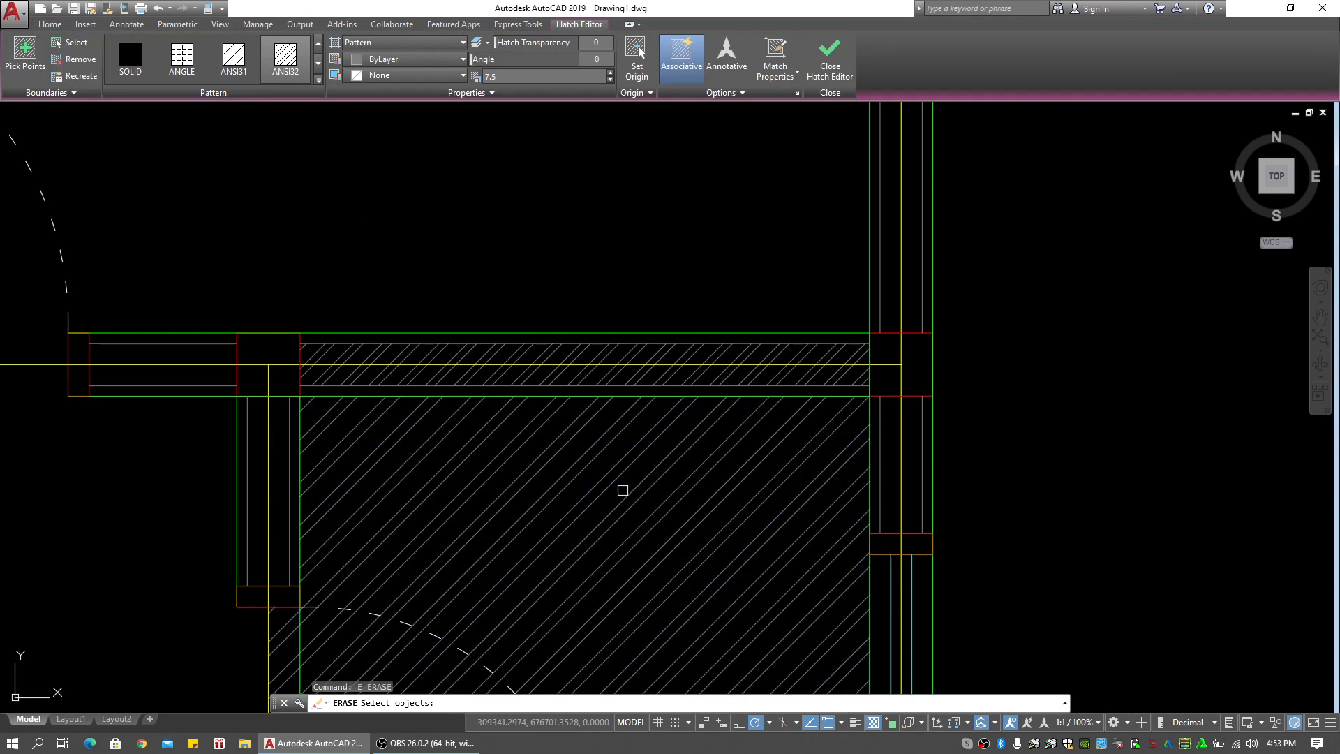
pyautogui.press('Escape')
pyautogui.scroll(-2, 644, 493)
pyautogui.click(638, 484)
pyautogui.write('e')
pyautogui.press('space')
pyautogui.press('Escape')
pyautogui.press('Escape')
pyautogui.moveTo(633, 484); pyautogui.dragTo(547, 418, button='middle')
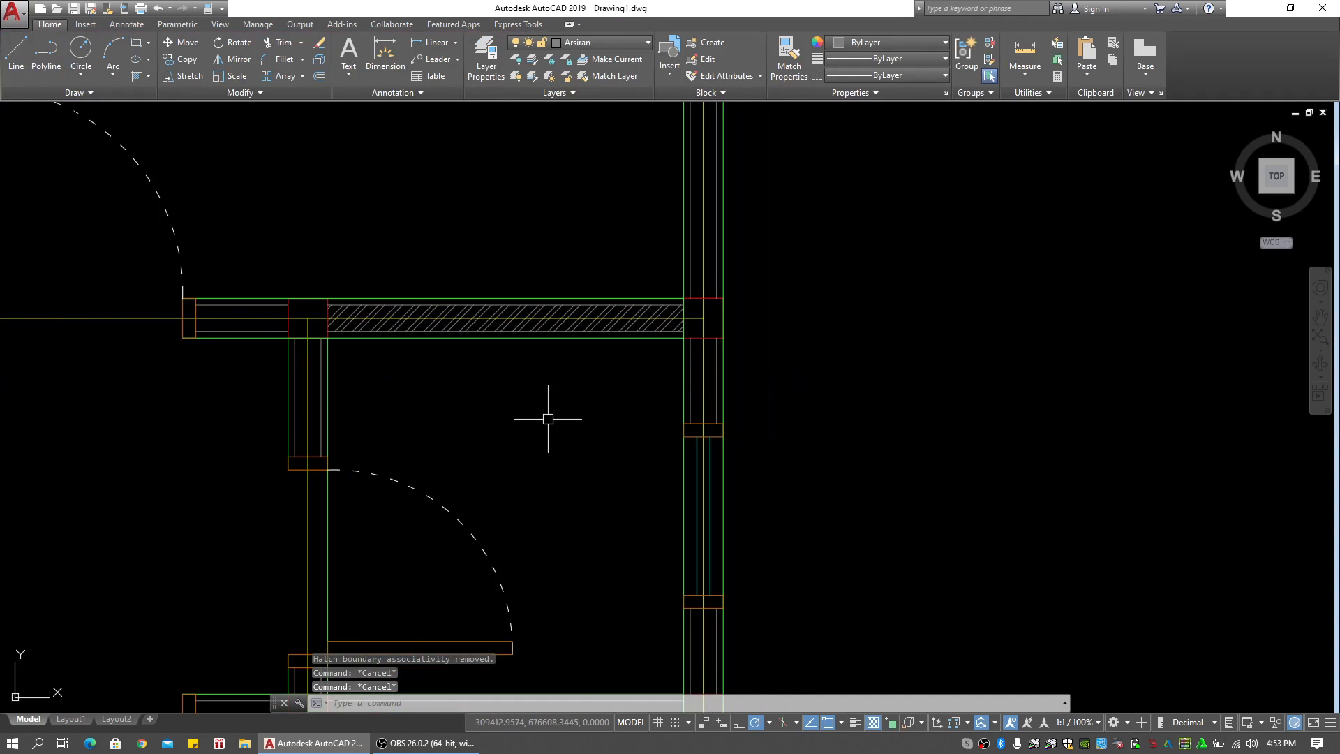
# Look over the upper bedroom's walls and examine the inner multiline in its right wall
pyautogui.click(556, 431)
pyautogui.click(552, 456)
pyautogui.press('Escape')
pyautogui.scroll(-2, 711, 442)
pyautogui.moveTo(711, 442); pyautogui.dragTo(682, 437, button='middle')
pyautogui.scroll(4, 613, 442)
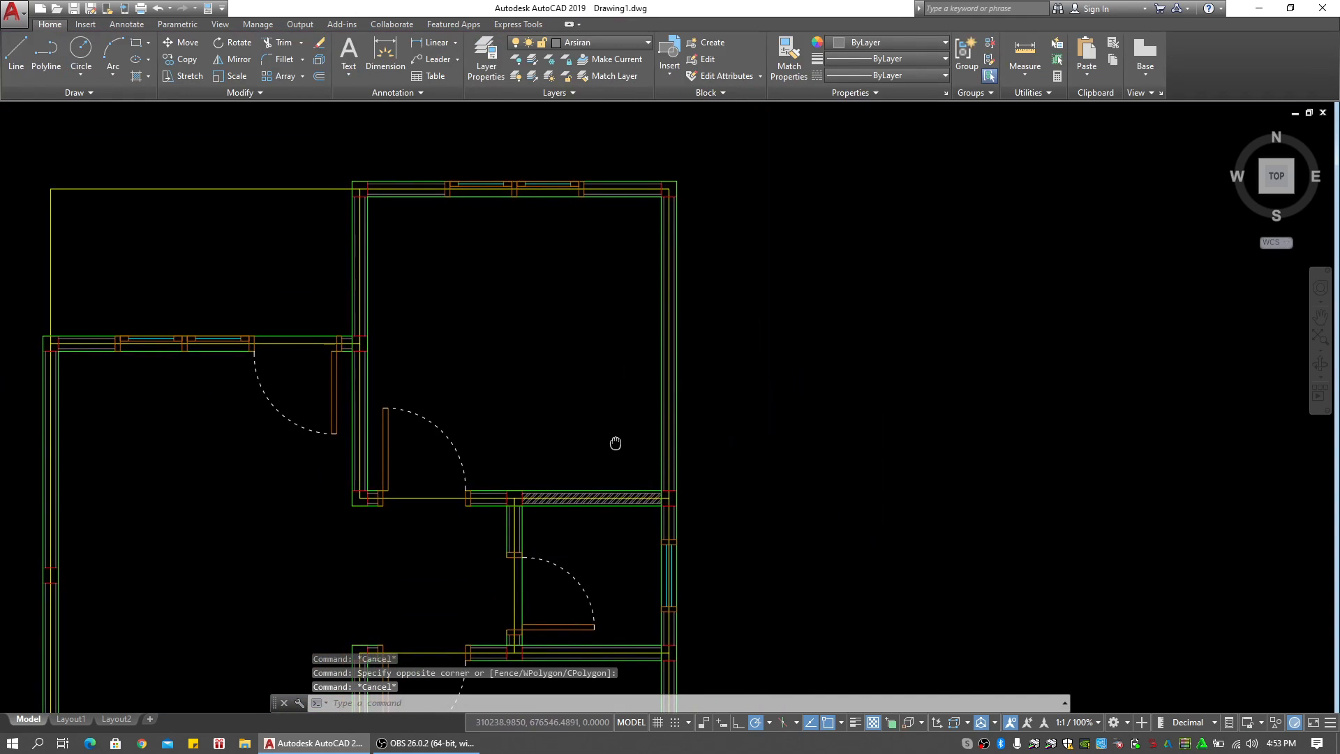
pyautogui.moveTo(663, 380); pyautogui.dragTo(696, 448, button='middle')
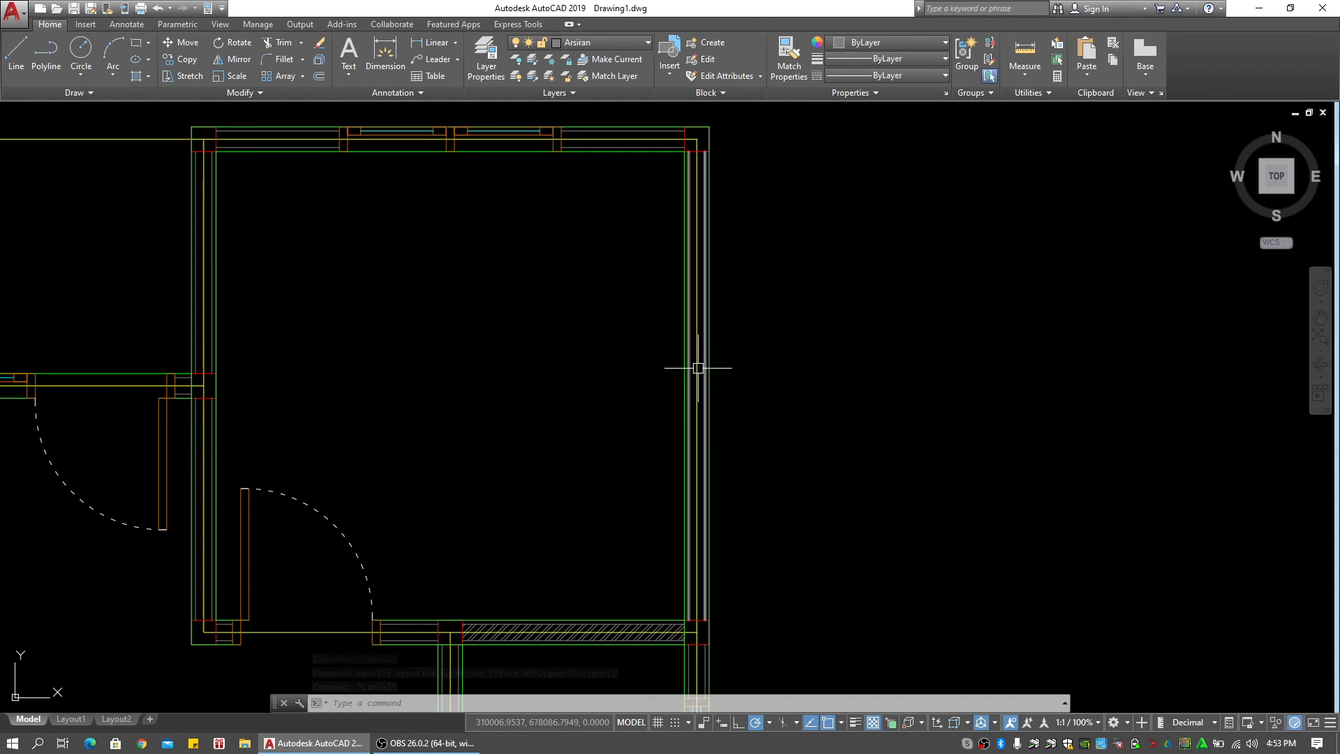
pyautogui.click(895, 397)
pyautogui.press('Escape')
pyautogui.press('Escape')
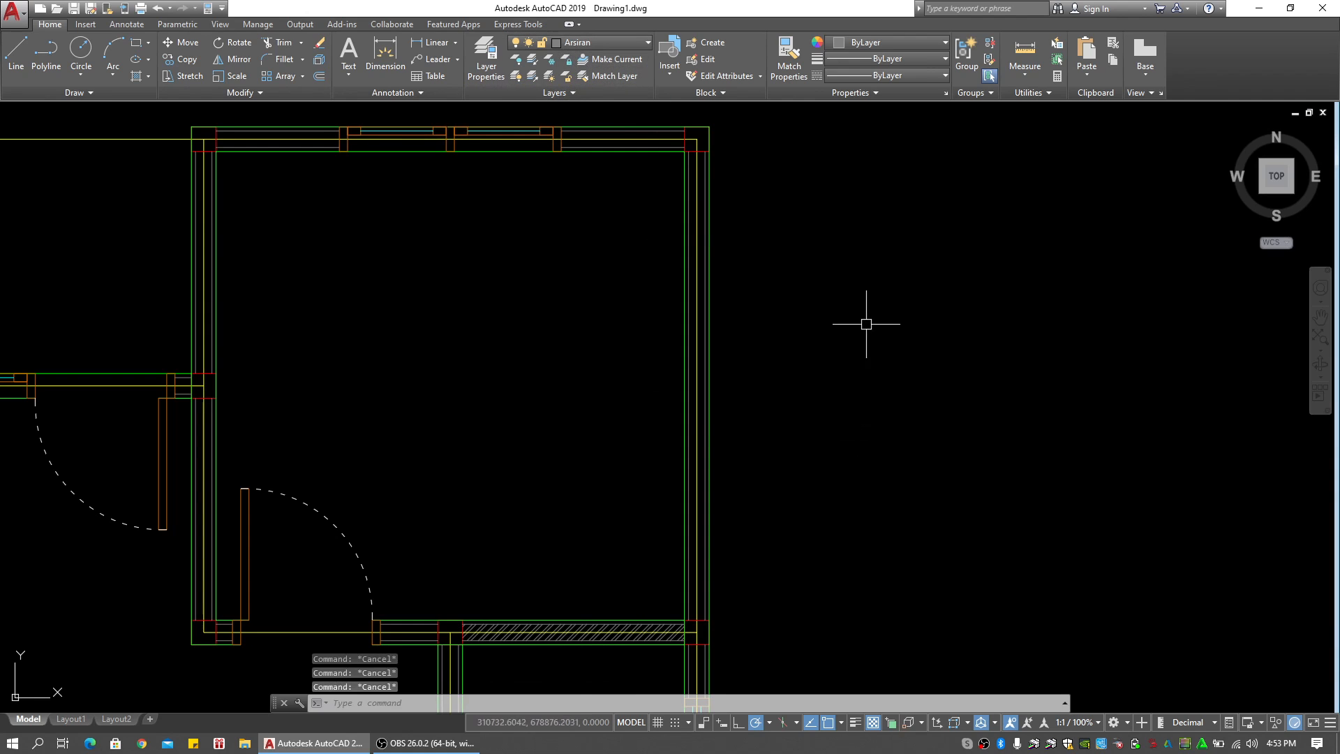
pyautogui.moveTo(815, 383); pyautogui.dragTo(857, 386, button='middle')
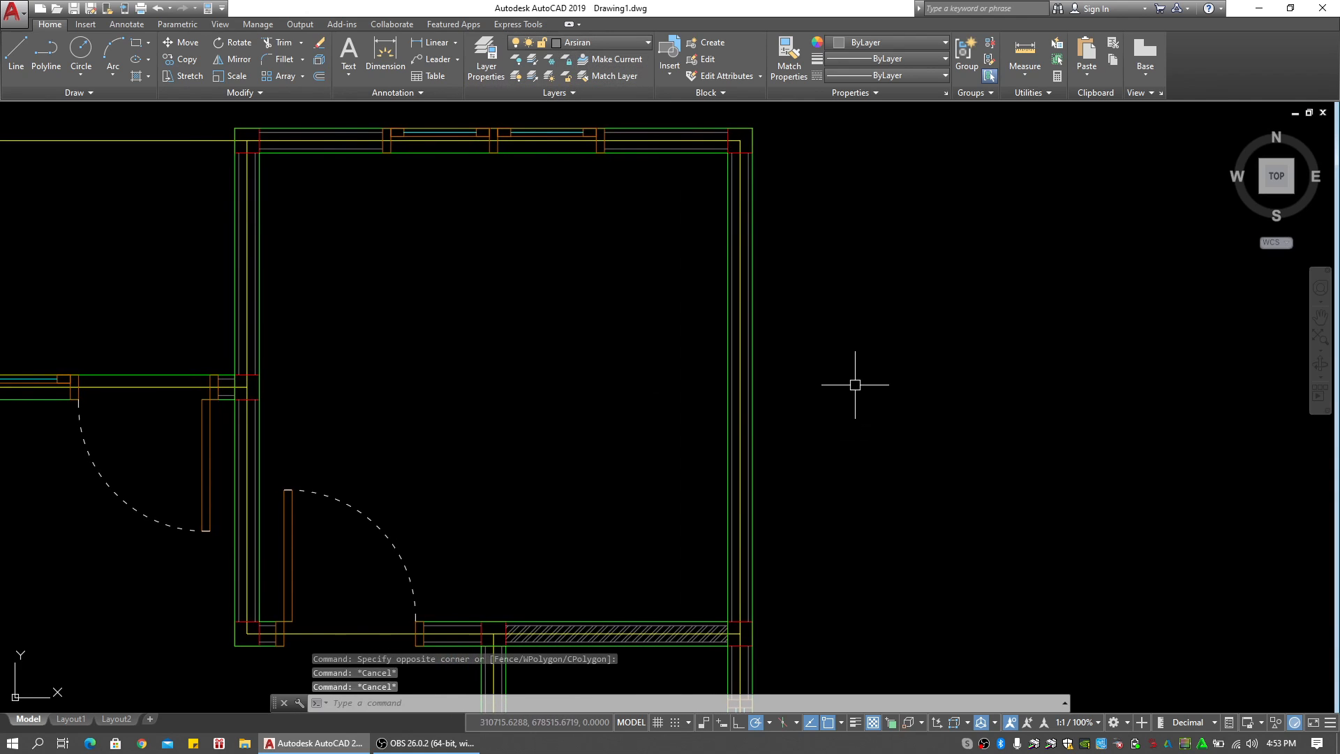
# Try to hatch the upper bedroom's right wall with ANSI32 at scale 7.5, and erase that hatch
pyautogui.press('Return')
pyautogui.scroll(4, 740, 419)
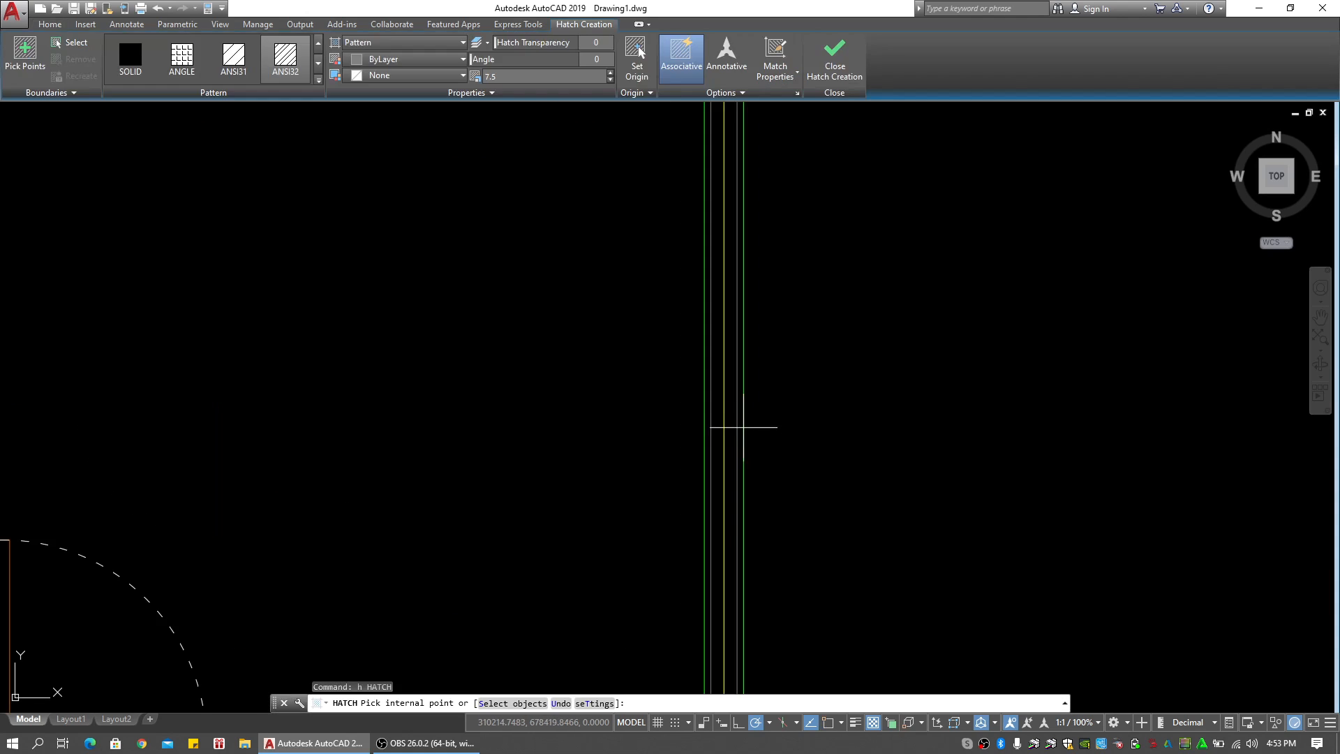
pyautogui.press('Escape')
pyautogui.press('Escape')
pyautogui.press('Escape')
pyautogui.press('Escape')
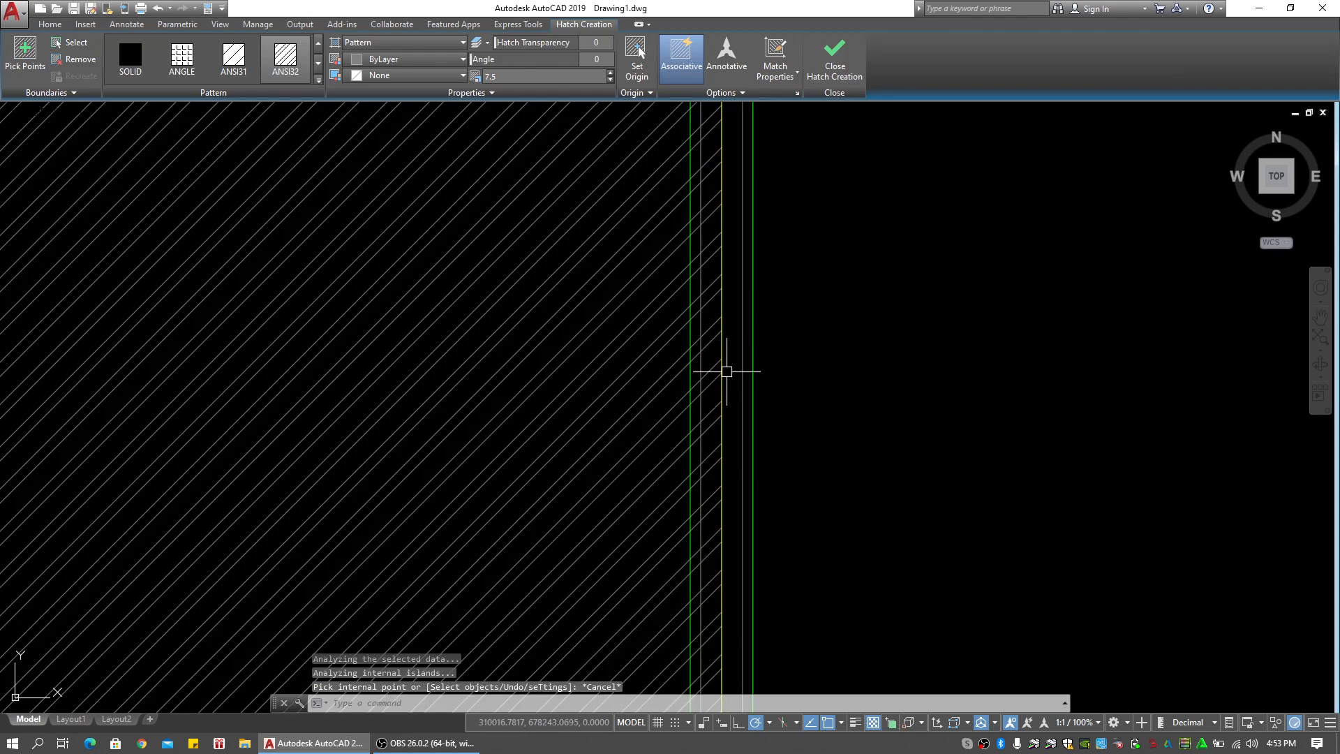
pyautogui.click(622, 367)
pyautogui.press('Delete')
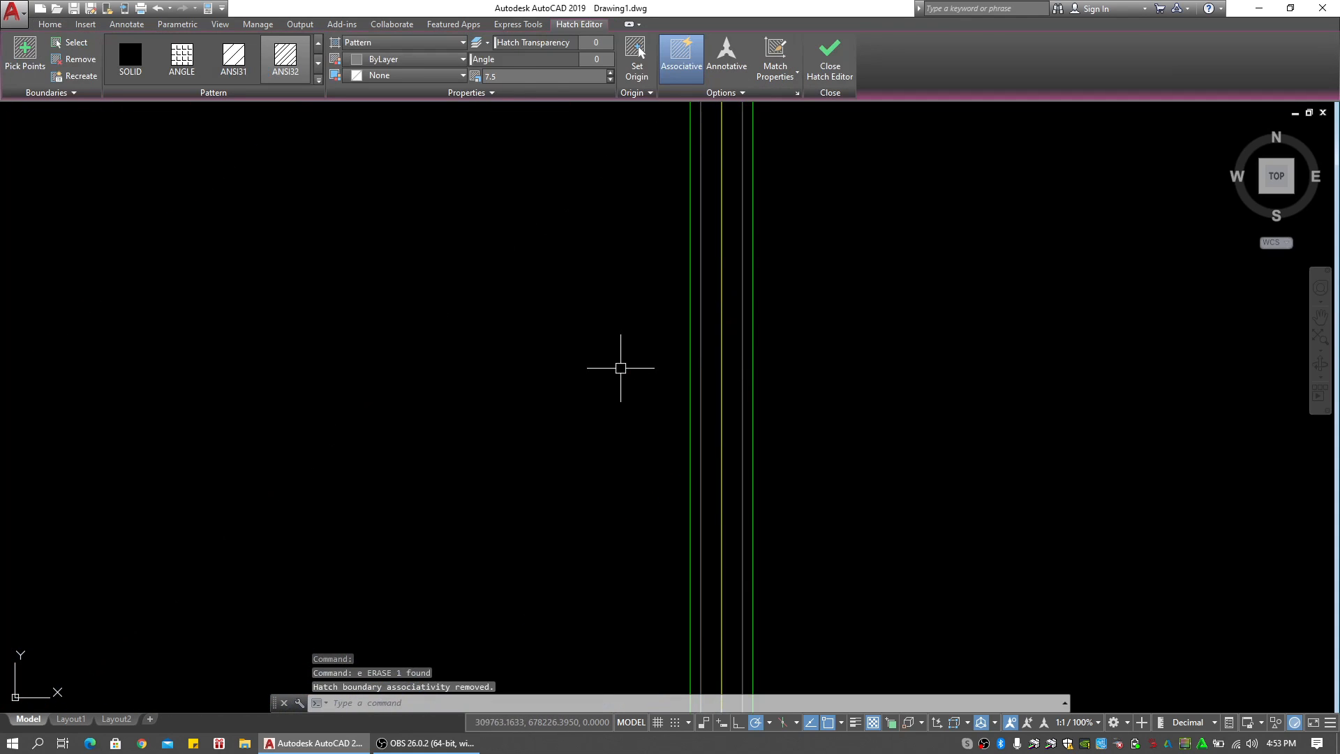
# Try again to hatch the upper bedroom's right wall, picking points on both sides of the axis line inside the multiline
pyautogui.write('h')
pyautogui.press('Return')
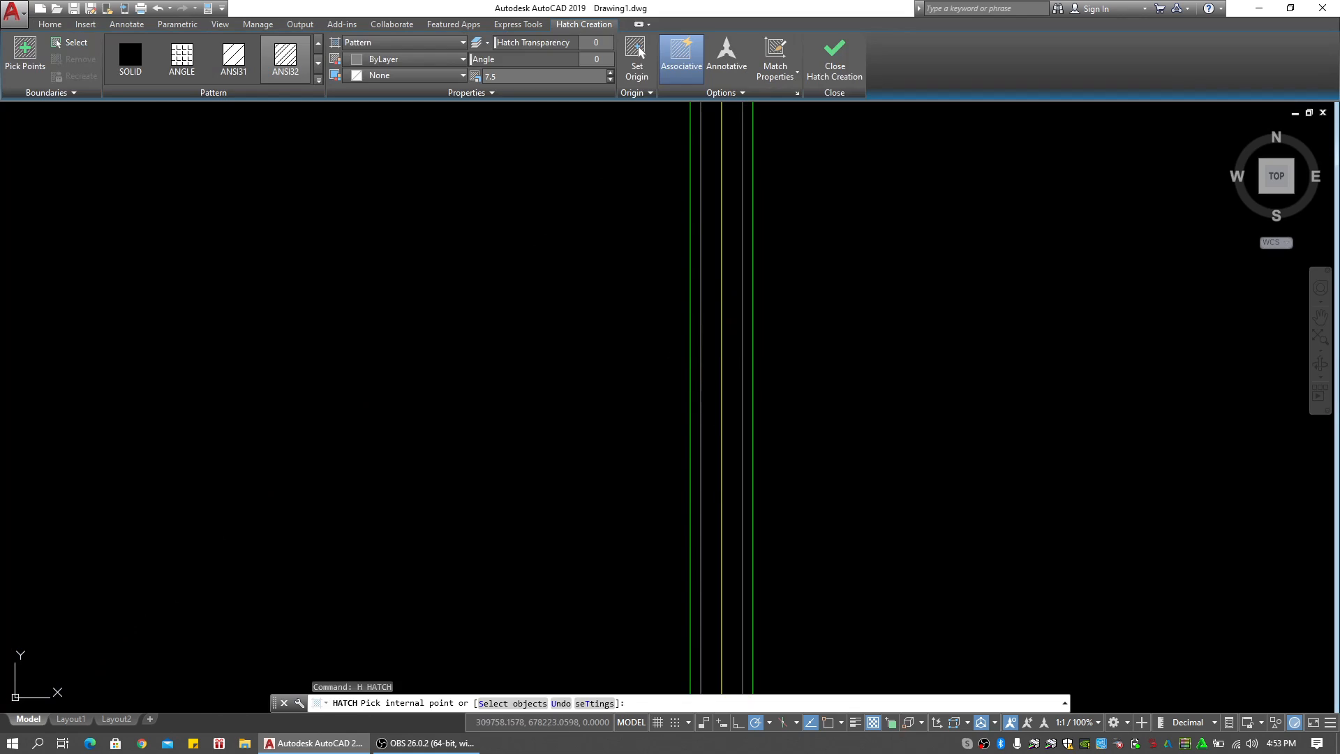
pyautogui.click(714, 364)
pyautogui.click(734, 360)
pyautogui.press('Escape')
pyautogui.press('Escape')
# Erase the hatch covering the upper bedroom and its right wall
pyautogui.click(653, 366)
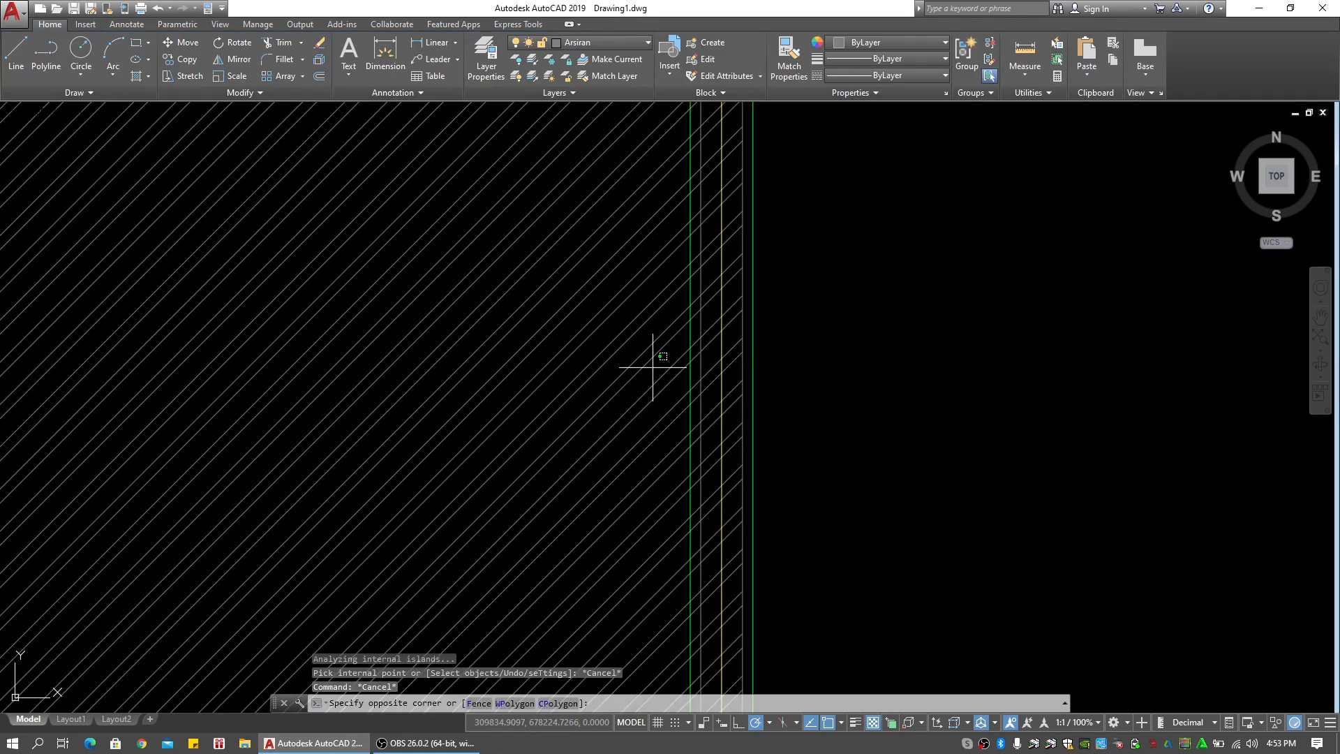
pyautogui.write('e')
pyautogui.press('Return')
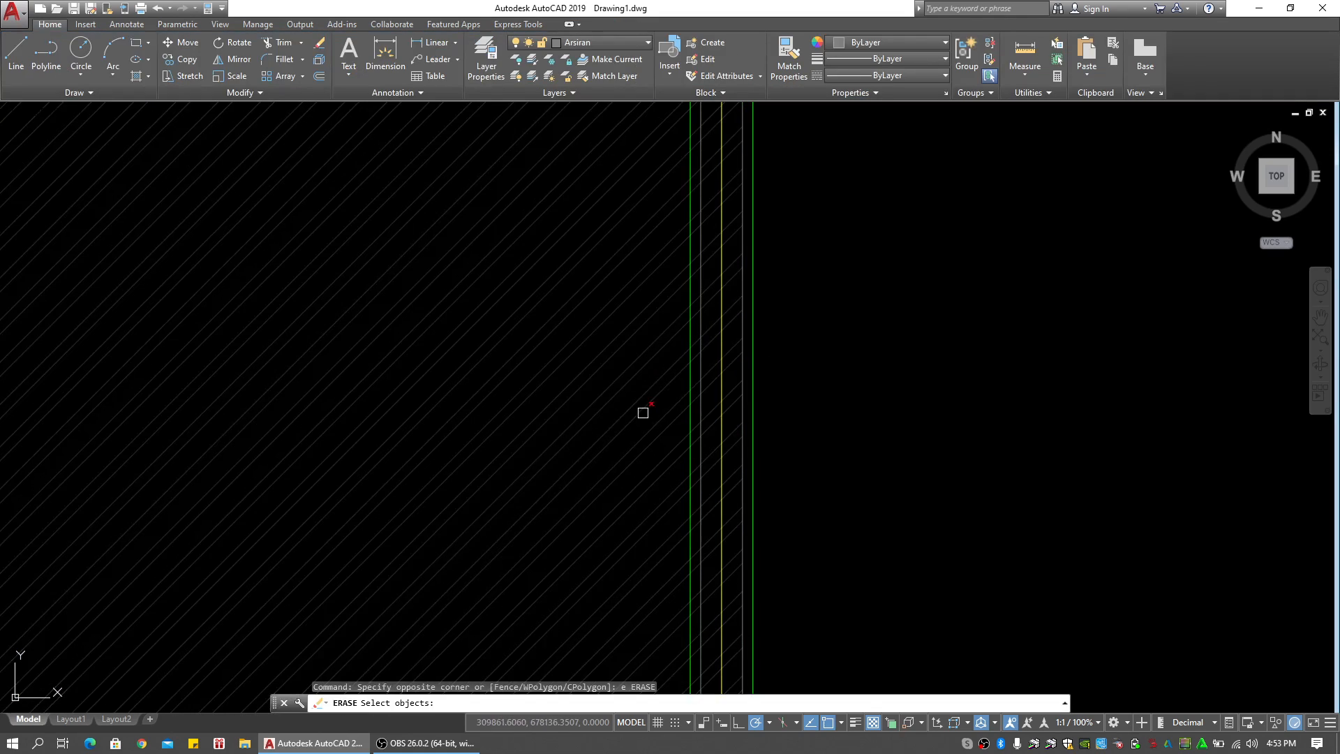
pyautogui.click(637, 415)
pyautogui.press('Return')
pyautogui.scroll(-1, 625, 408)
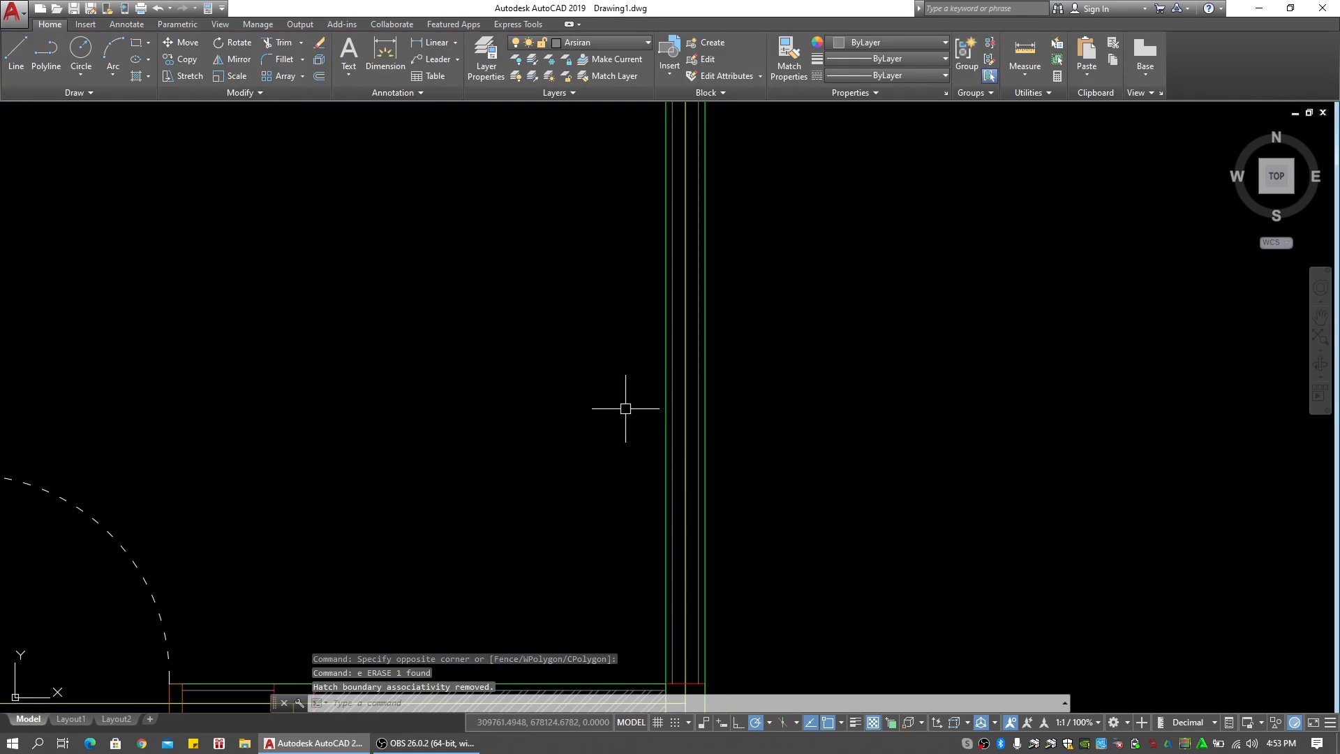
# Examine the yellow axis outline and the inner multiline along the upper bedroom's right wall
pyautogui.scroll(-4, 674, 399)
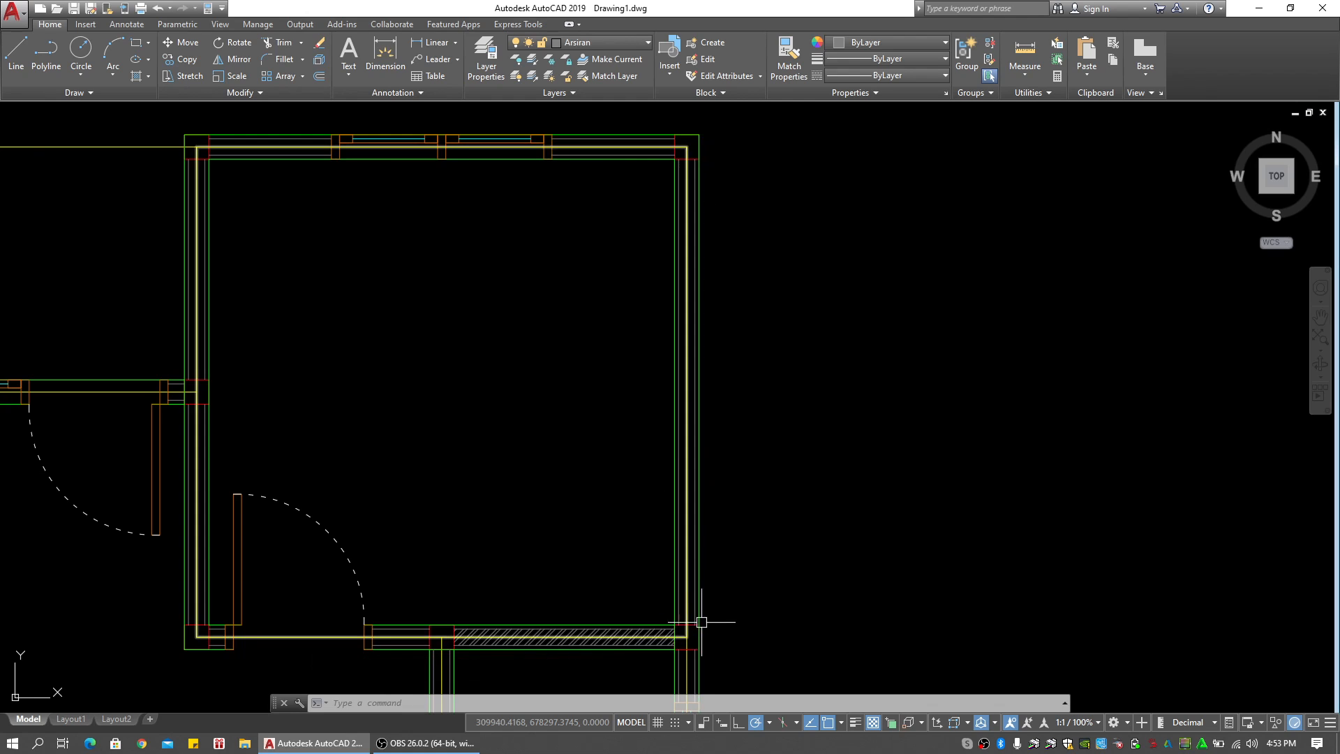
pyautogui.moveTo(637, 568); pyautogui.dragTo(674, 584, button='middle')
pyautogui.click(629, 533)
pyautogui.scroll(5, 707, 432)
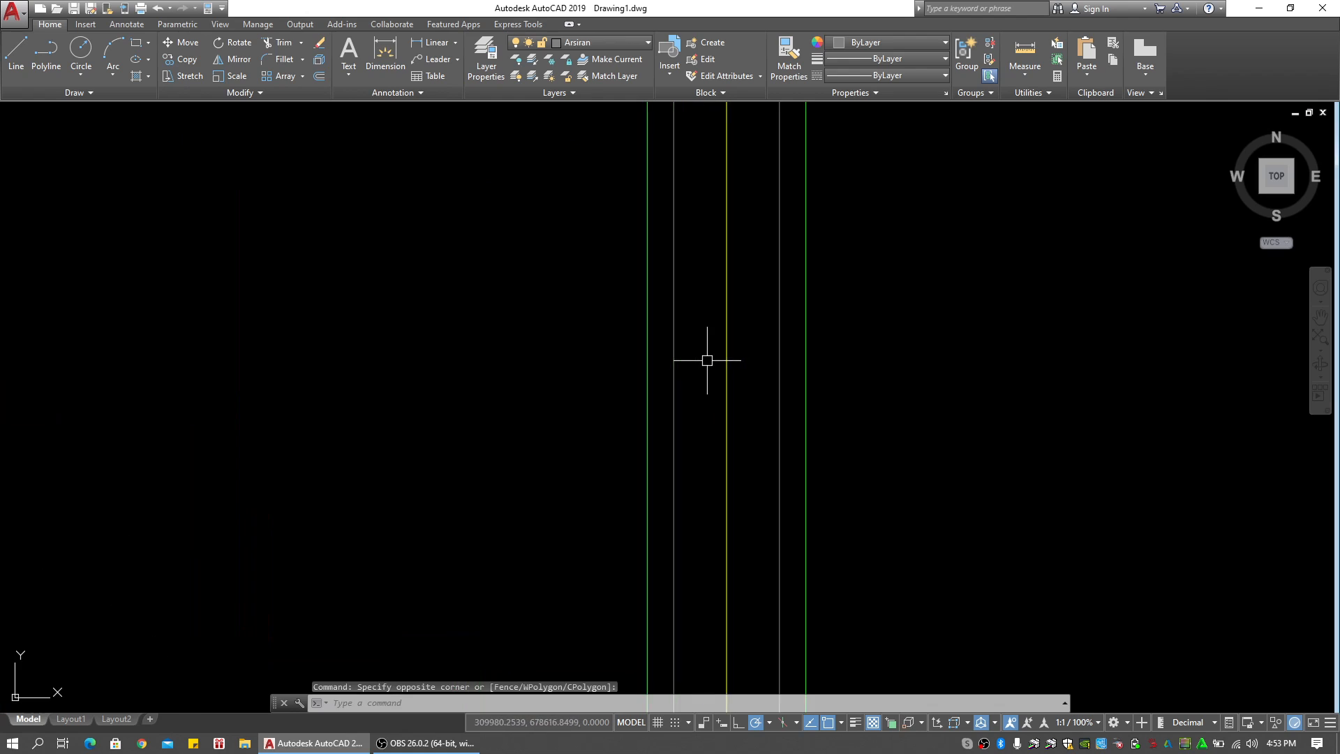
pyautogui.press('Escape')
pyautogui.press('Escape')
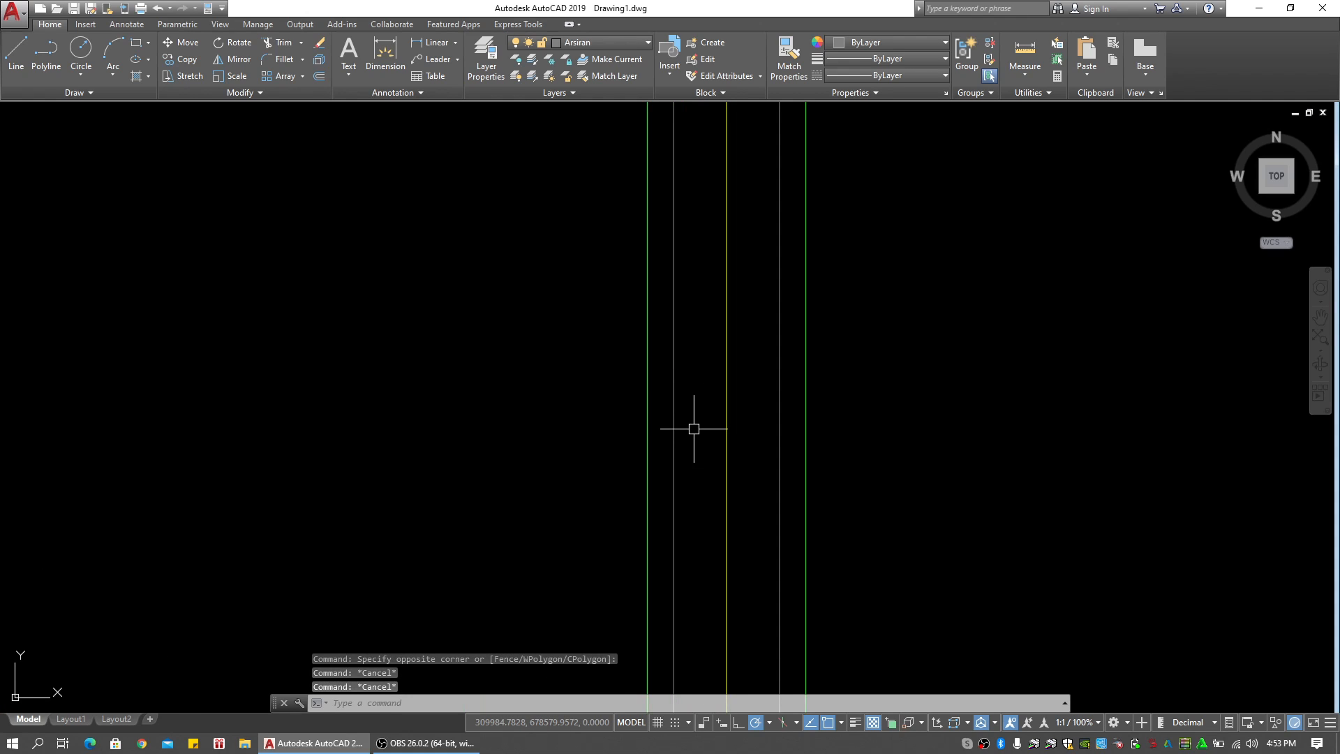
pyautogui.scroll(-6, 697, 427)
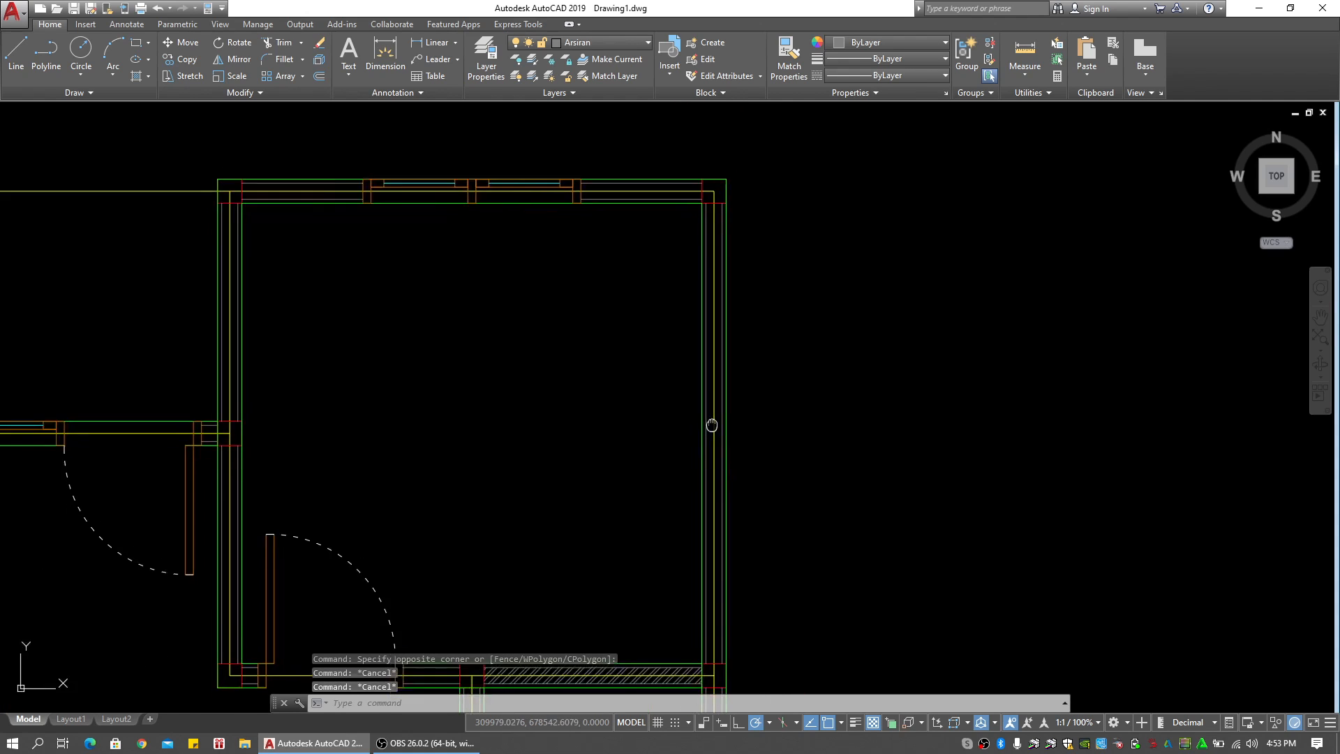
pyautogui.moveTo(712, 428); pyautogui.dragTo(729, 392, button='middle')
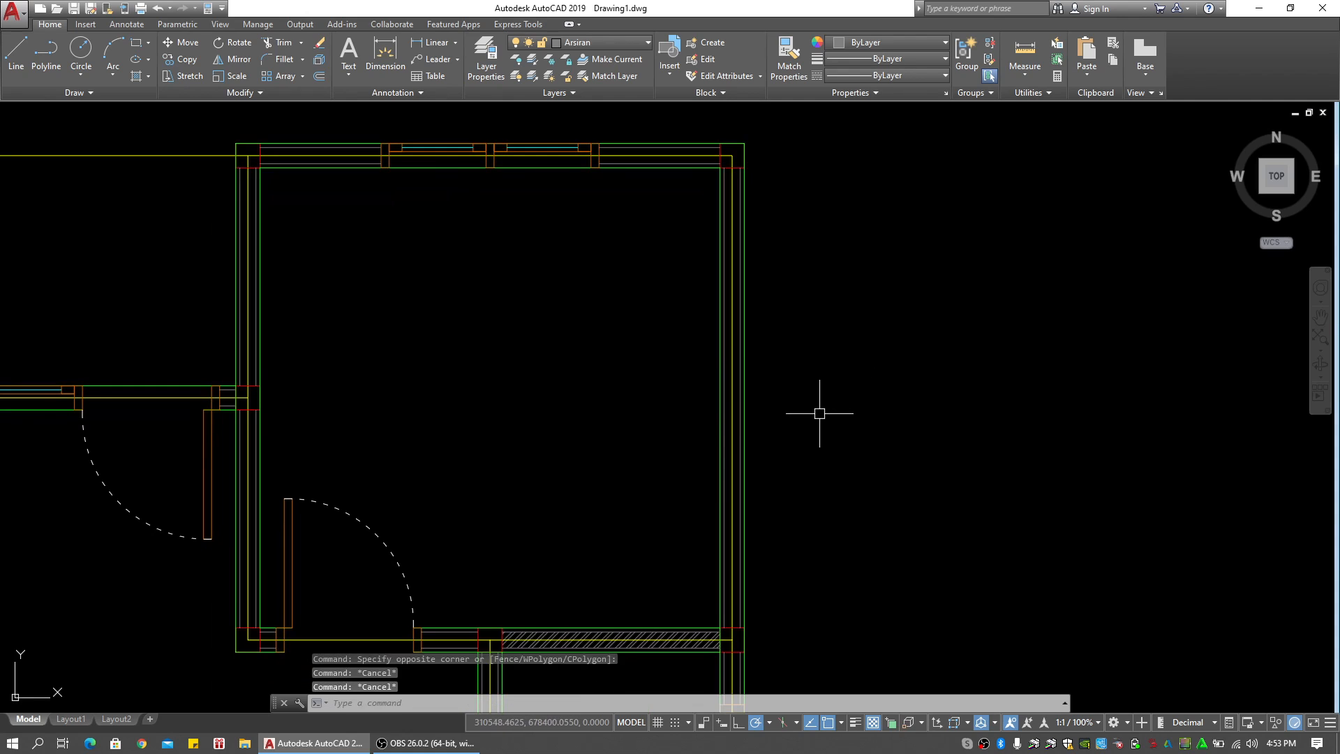
# Hatch the upper bedroom's right wall with ANSI32 at scale 7.5 between the inner multilines
pyautogui.write('h')
pyautogui.press('Return')
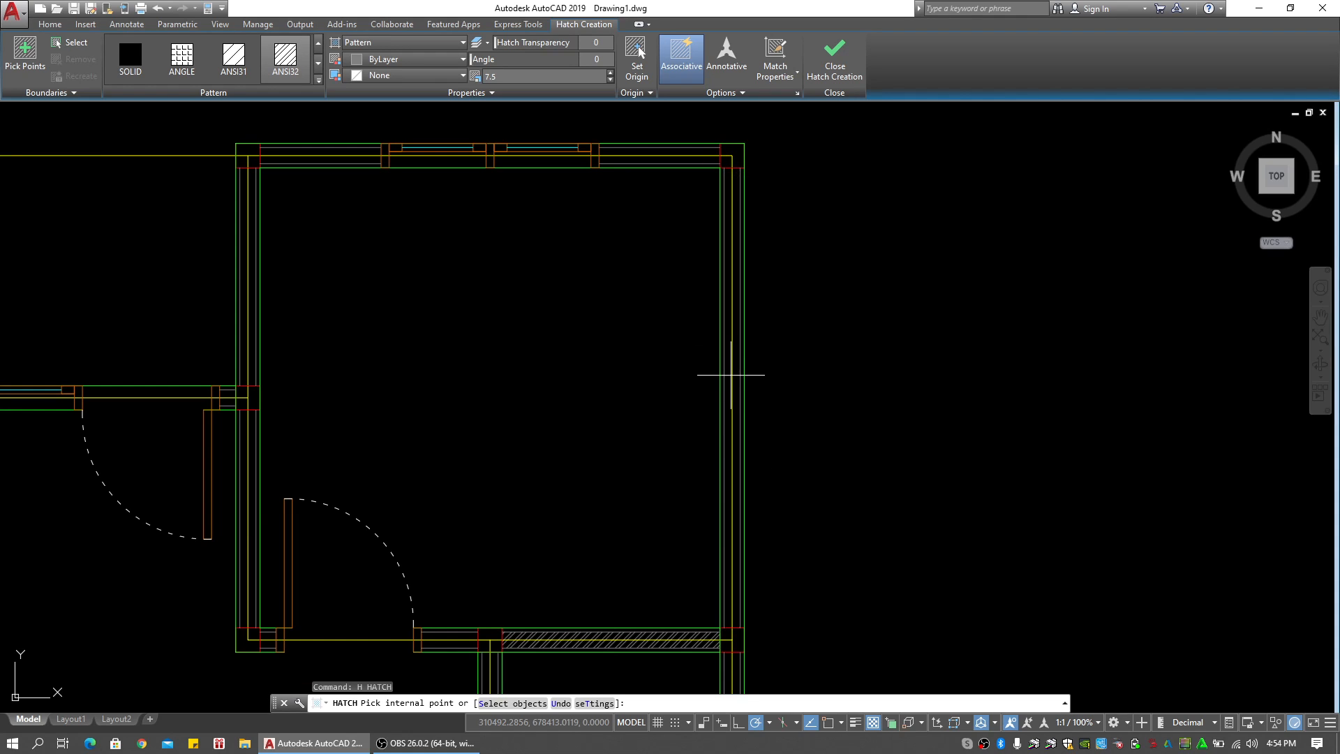
pyautogui.click(730, 375)
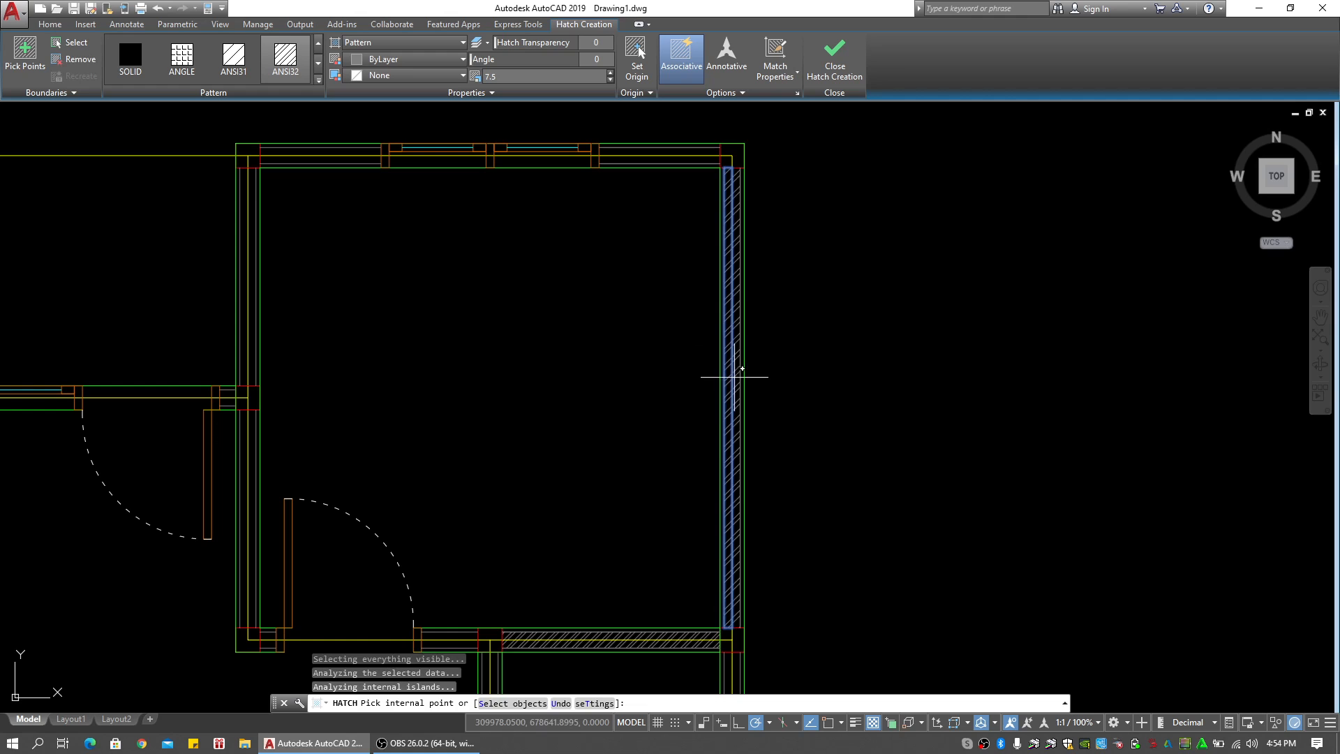
pyautogui.press('Return')
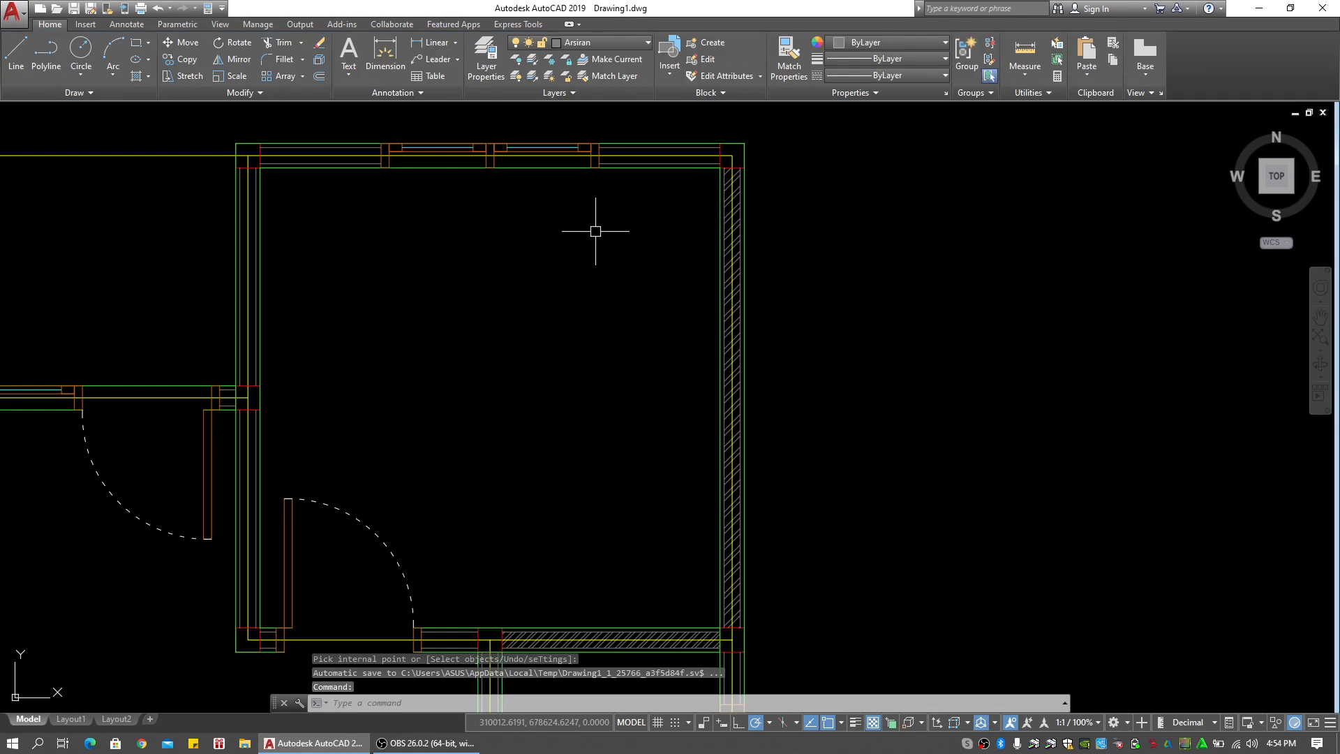
# Hatch the upper bedroom's top wall segment left of the windows with ANSI32 between the inner multilines
pyautogui.moveTo(595, 231); pyautogui.dragTo(665, 246, button='middle')
pyautogui.scroll(2, 403, 153)
pyautogui.write('h')
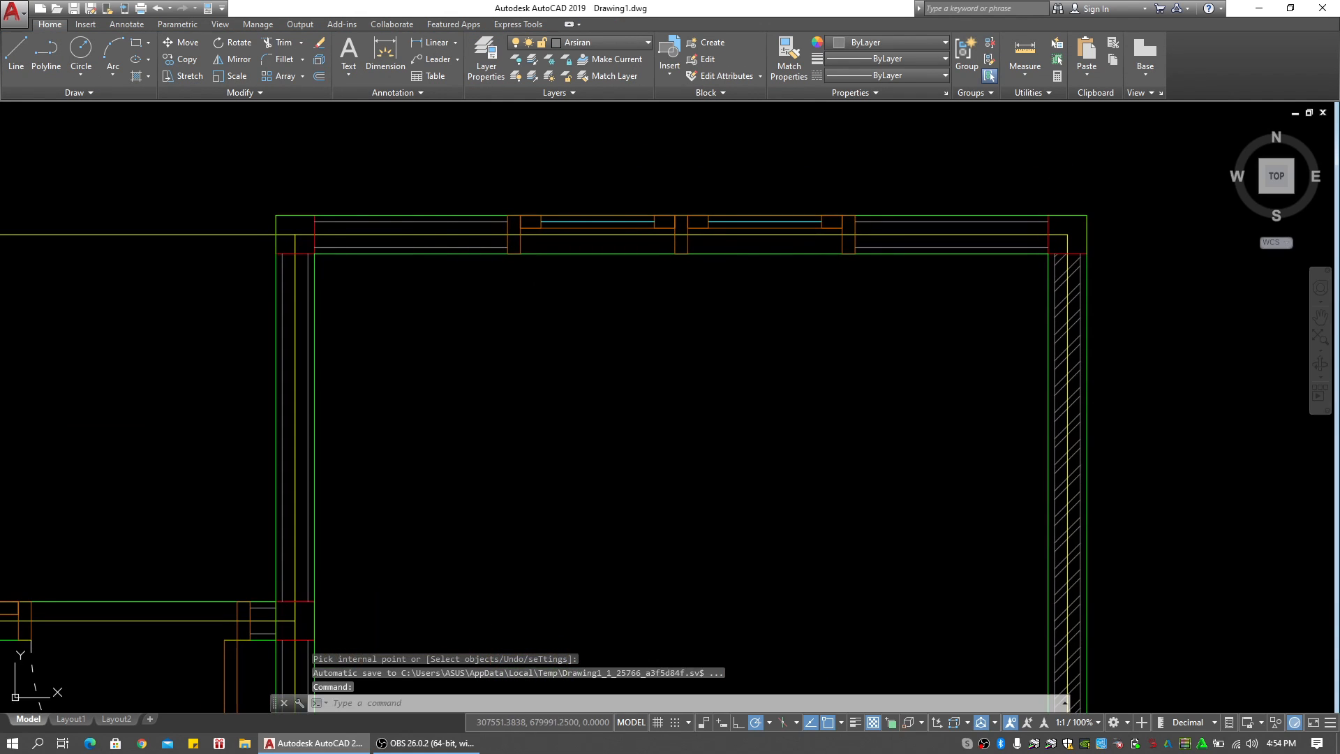
pyautogui.press('Return')
pyautogui.click(444, 241)
pyautogui.press('Return')
# Try to hatch the upper bedroom's top wall right of the windows, picking the outer strip, and erase that hatch
pyautogui.press('Return')
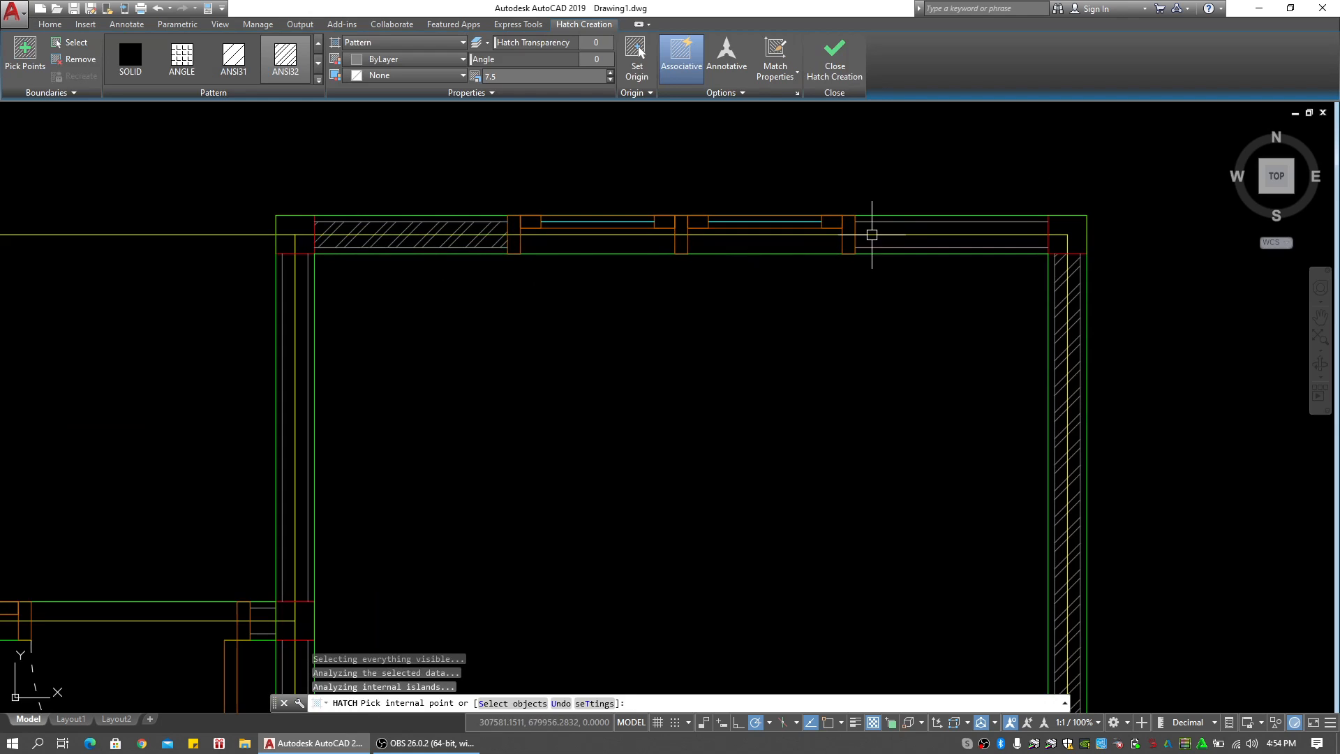
pyautogui.click(895, 218)
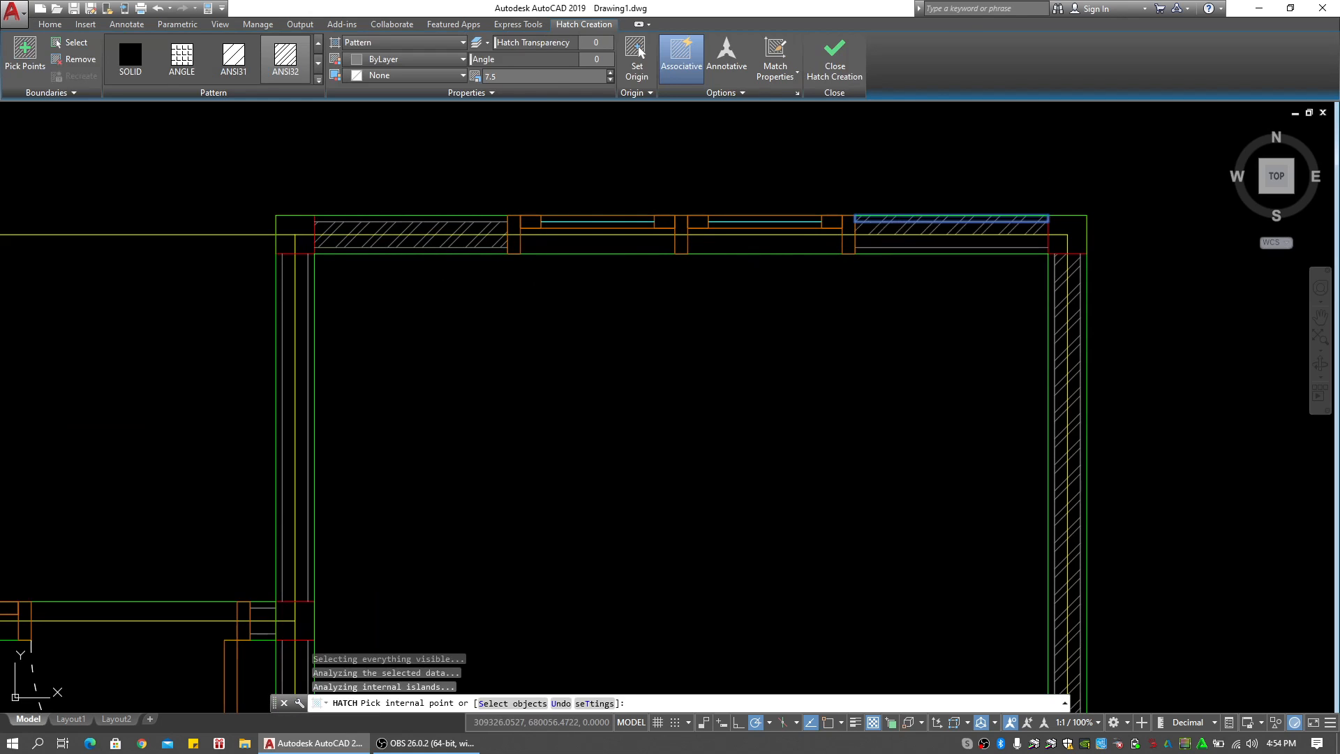
pyautogui.press('Escape')
pyautogui.press('Escape')
pyautogui.press('Escape')
pyautogui.scroll(3, 910, 219)
pyautogui.click(911, 212)
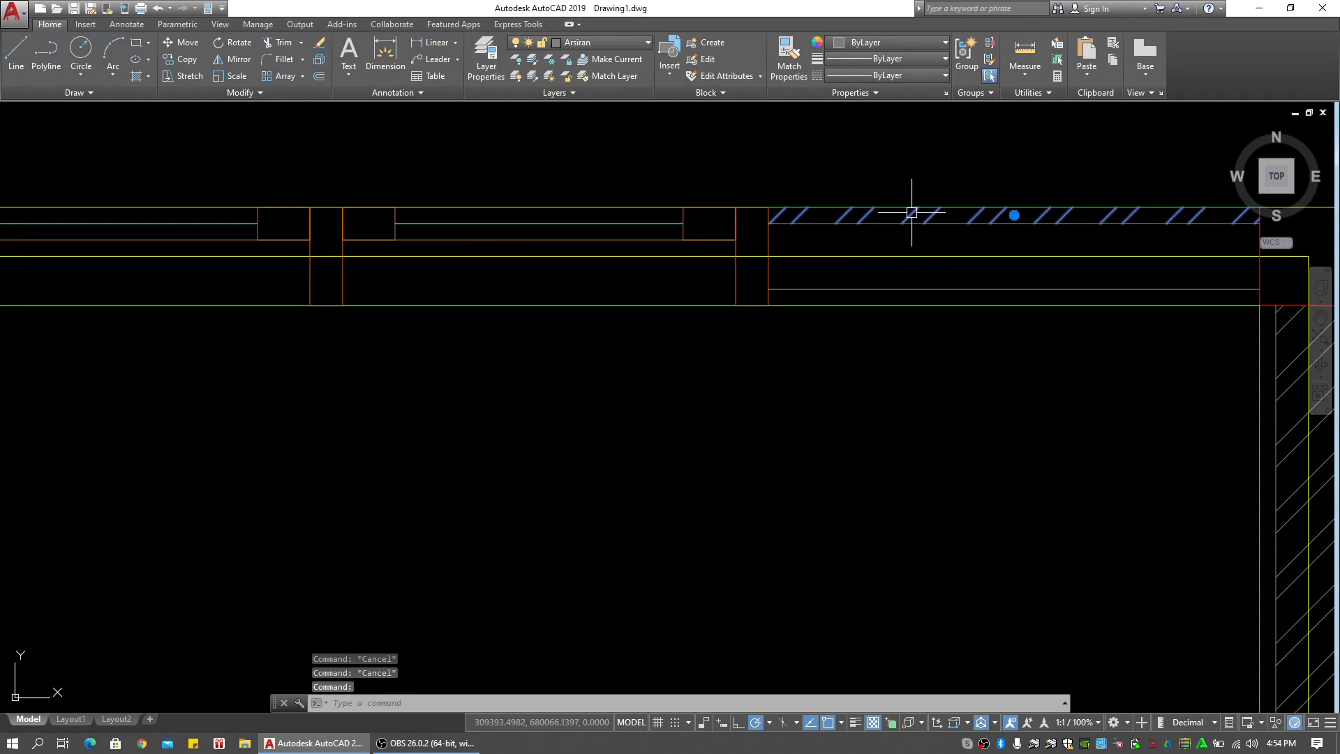
pyautogui.press('Delete')
# Hatch the top wall segment right of the windows, filling both sides of the axis line between the inner multilines
pyautogui.write('h')
pyautogui.press('Return')
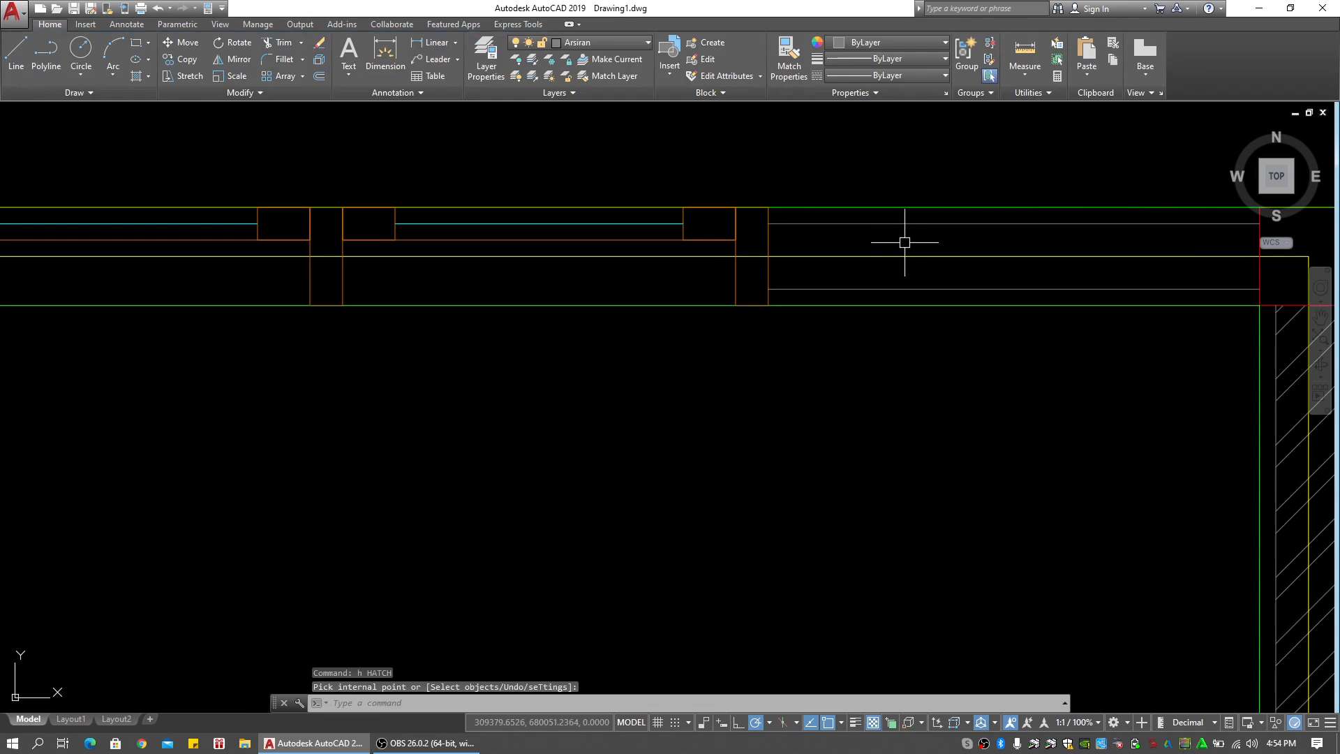
pyautogui.click(900, 244)
pyautogui.click(892, 275)
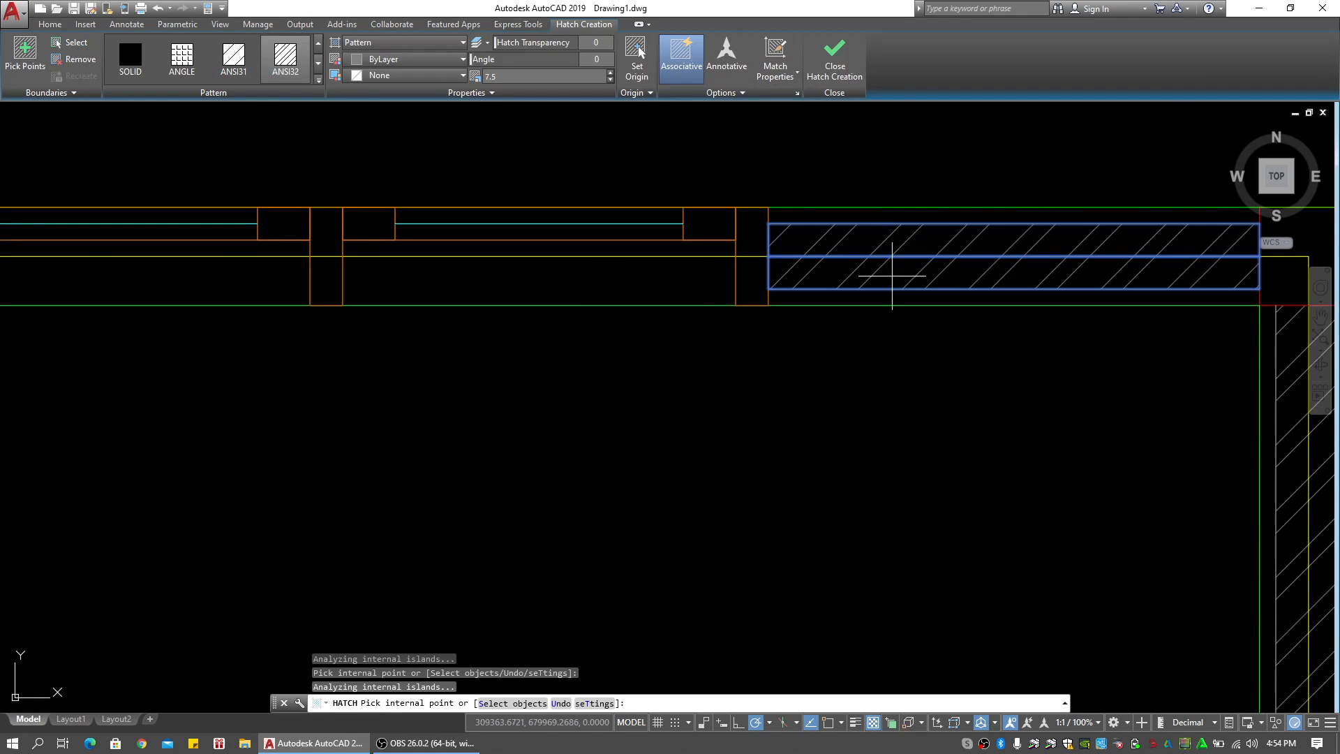
pyautogui.scroll(-3, 779, 319)
pyautogui.moveTo(778, 319); pyautogui.dragTo(785, 287, button='middle')
pyautogui.press('Return')
# Hatch the upper part of the upper bedroom's left wall, from the top corner to the wall junction
pyautogui.scroll(-3, 654, 371)
pyautogui.moveTo(571, 361); pyautogui.dragTo(622, 266, button='middle')
pyautogui.scroll(3, 567, 274)
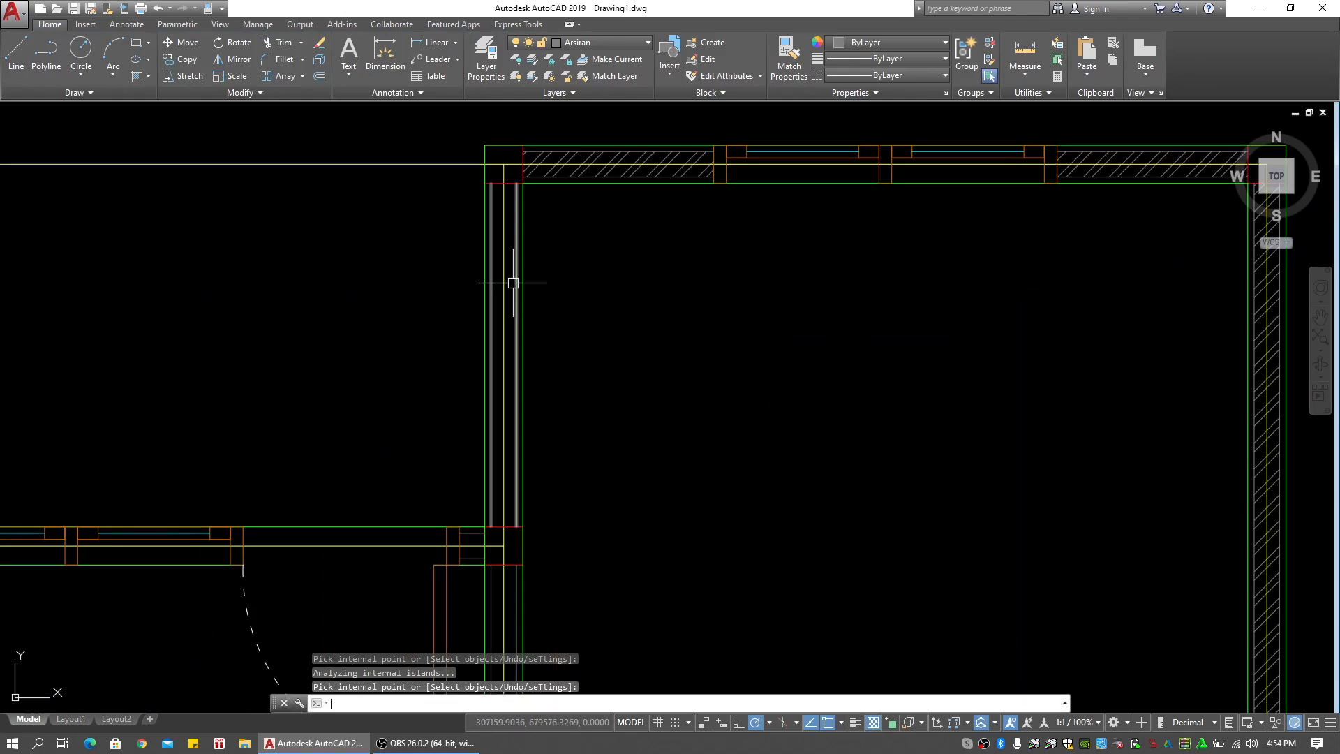
pyautogui.press('Return')
pyautogui.click(493, 280)
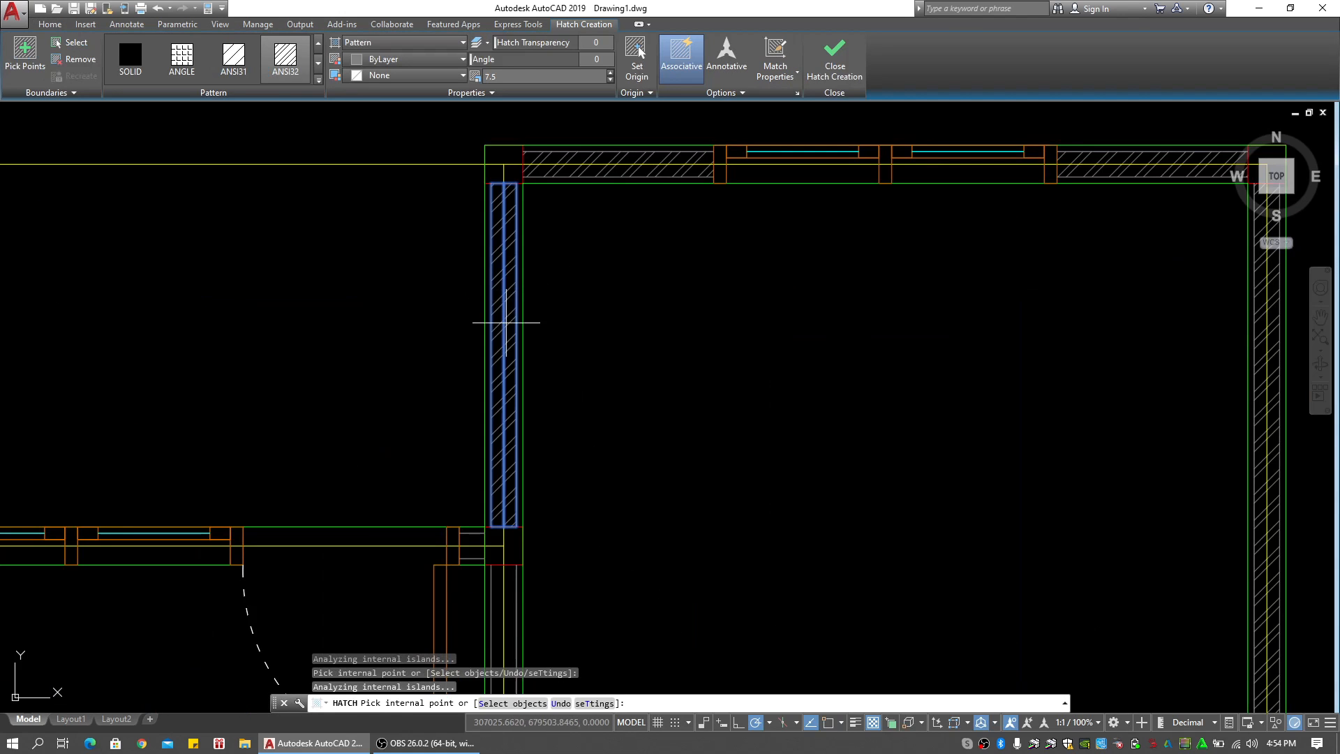
pyautogui.press('Return')
# Hatch the short wall stub between the main room's top door frame and the upper bedroom's left wall
pyautogui.moveTo(608, 386); pyautogui.dragTo(636, 182, button='middle')
pyautogui.press('Return')
pyautogui.scroll(3, 502, 347)
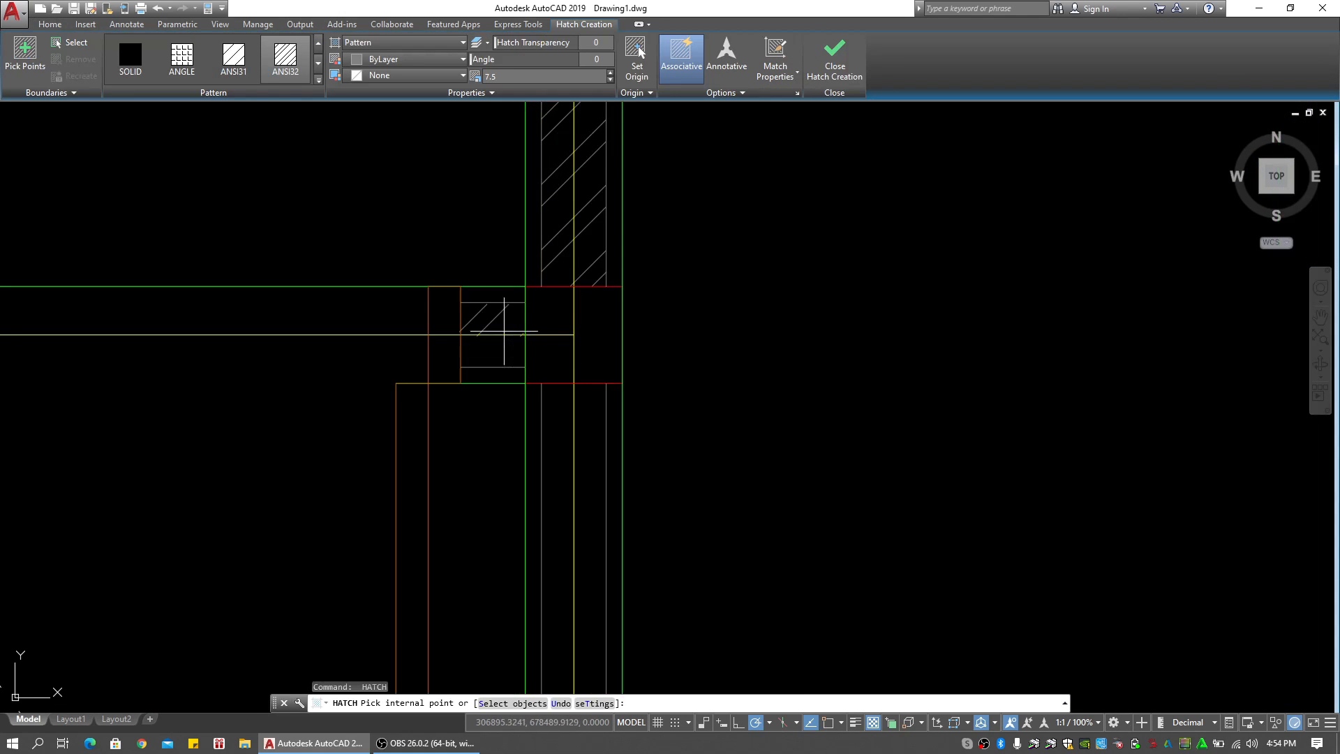
pyautogui.click(499, 353)
pyautogui.press('Return')
# Hatch the main room's top wall segment left of the windows on both sides of the axis line
pyautogui.press('Return')
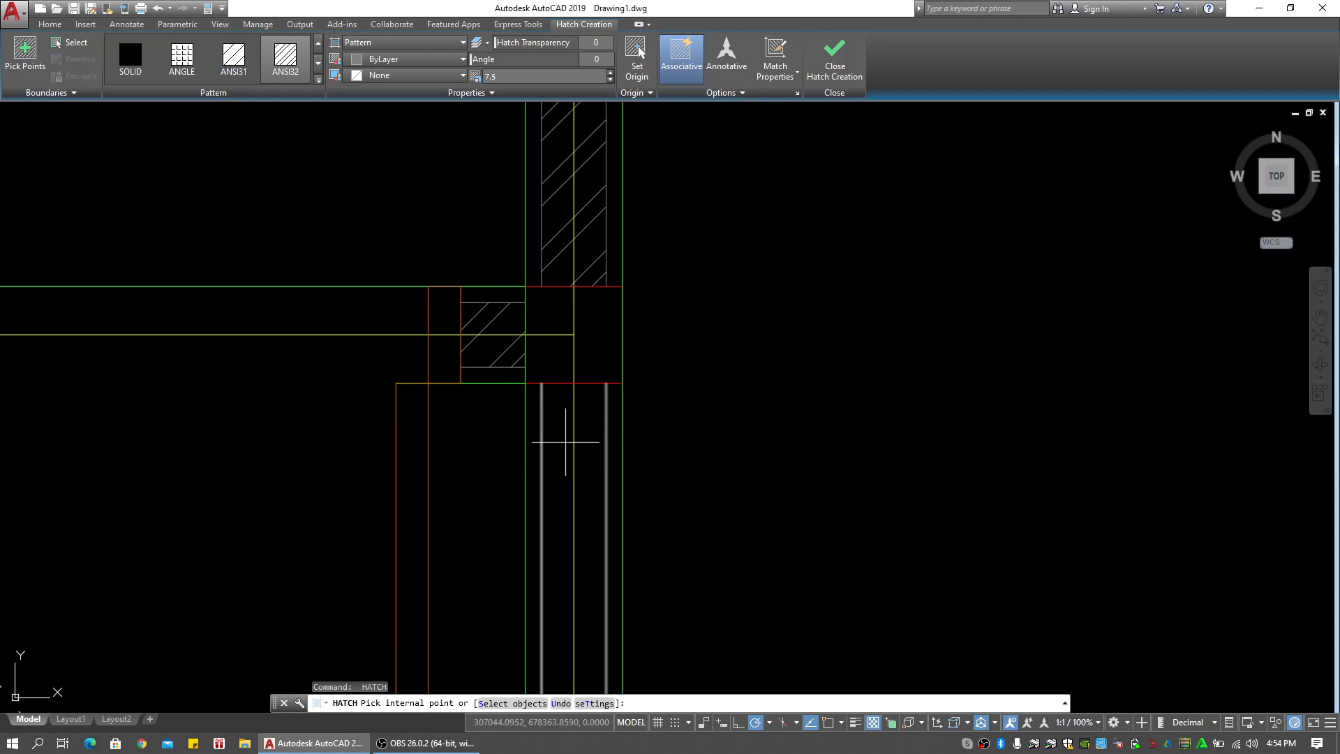
pyautogui.scroll(-5, 538, 344)
pyautogui.scroll(2, 412, 325)
pyautogui.click(372, 324)
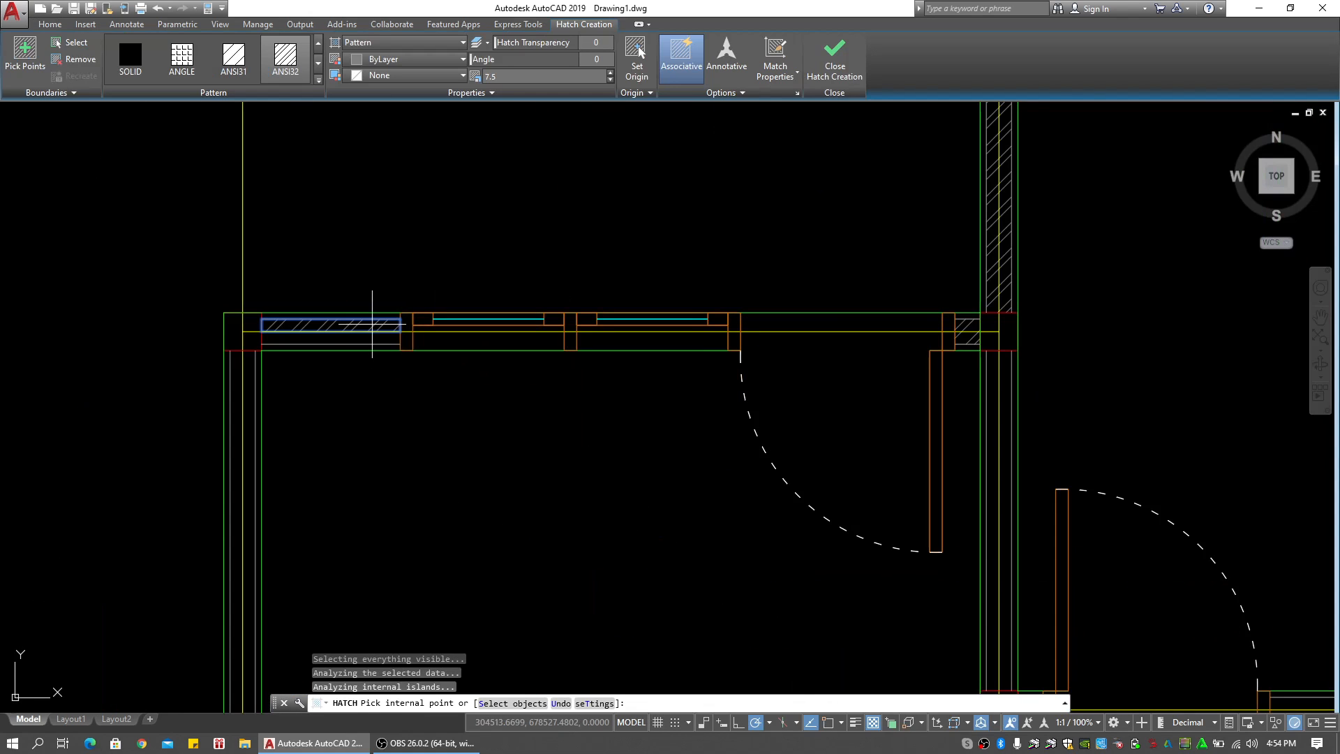
pyautogui.click(372, 338)
pyautogui.press('Return')
# Hatch the lower part of the upper bedroom's left wall, between the wall junction and the bottom corner
pyautogui.scroll(-2, 551, 408)
pyautogui.moveTo(597, 423); pyautogui.dragTo(493, 260, button='middle')
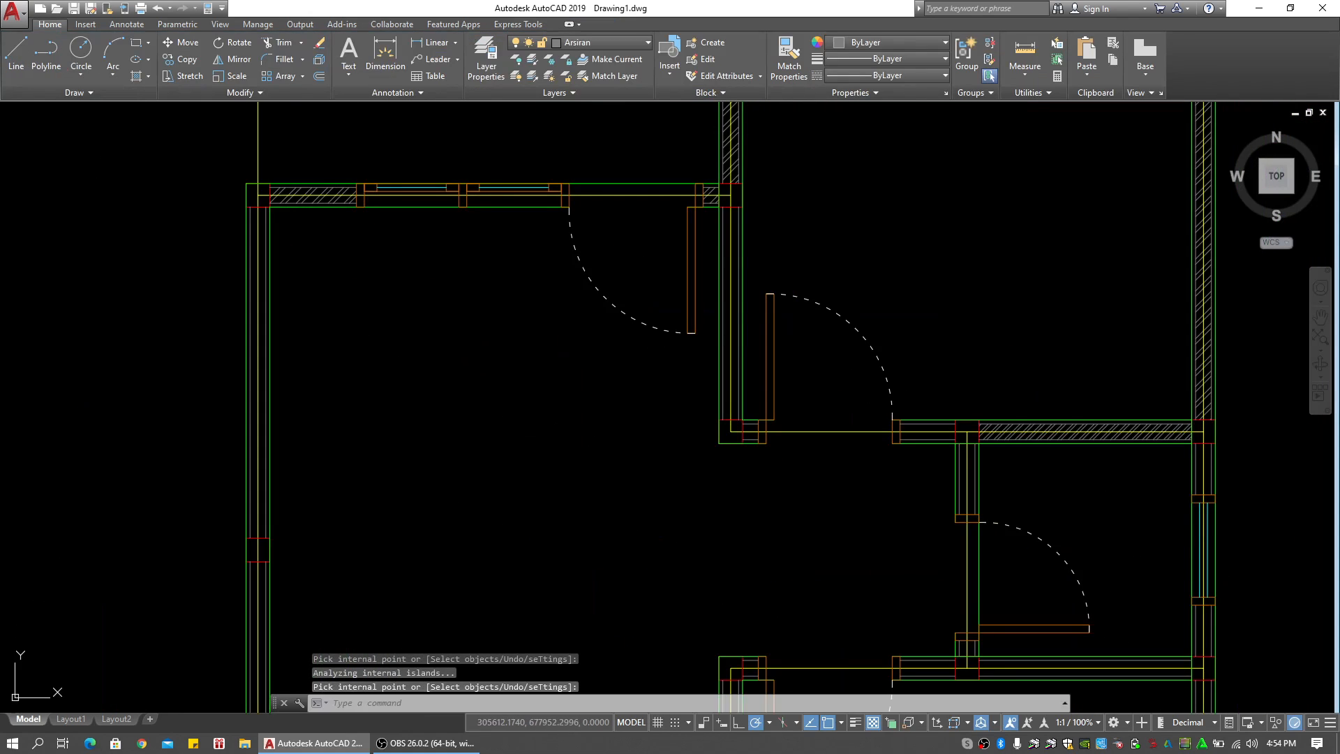
pyautogui.press('Return')
pyautogui.scroll(2, 717, 295)
pyautogui.click(729, 294)
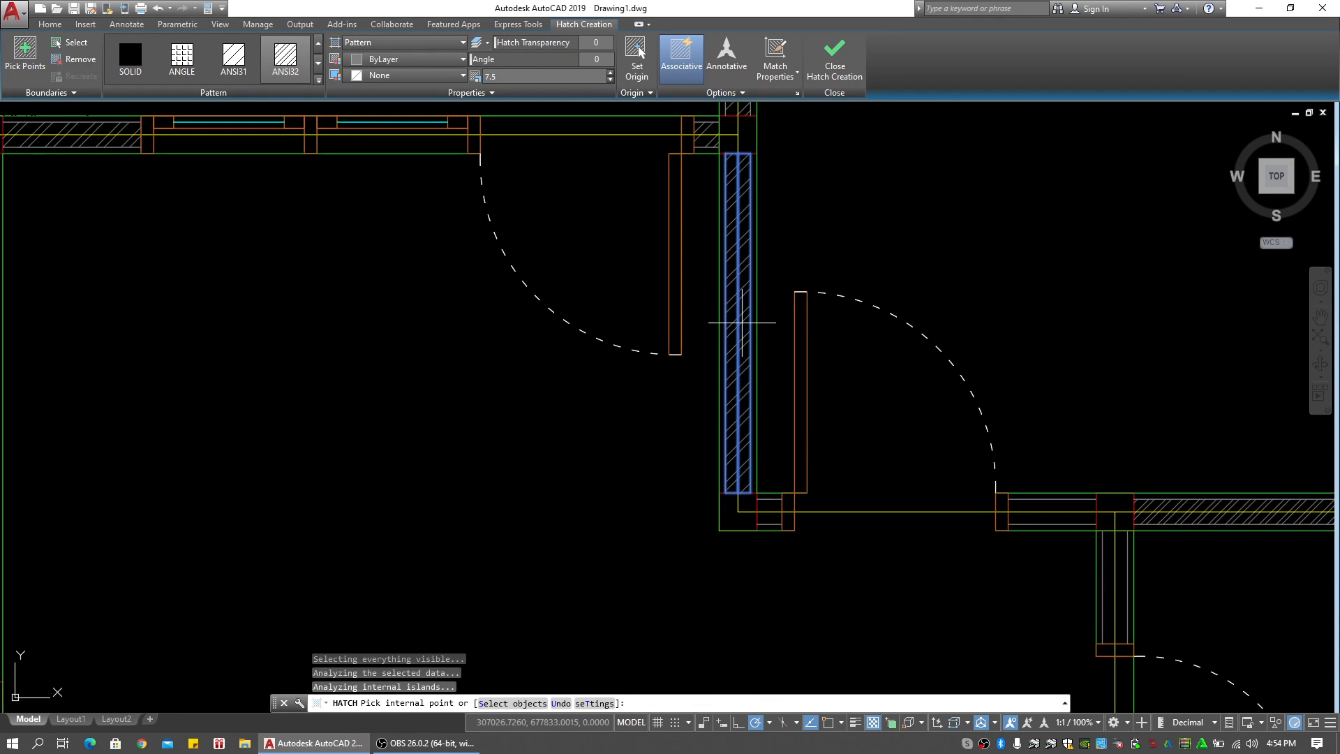
pyautogui.scroll(2, 598, 398)
pyautogui.press('Return')
pyautogui.scroll(4, 533, 411)
pyautogui.click(527, 366)
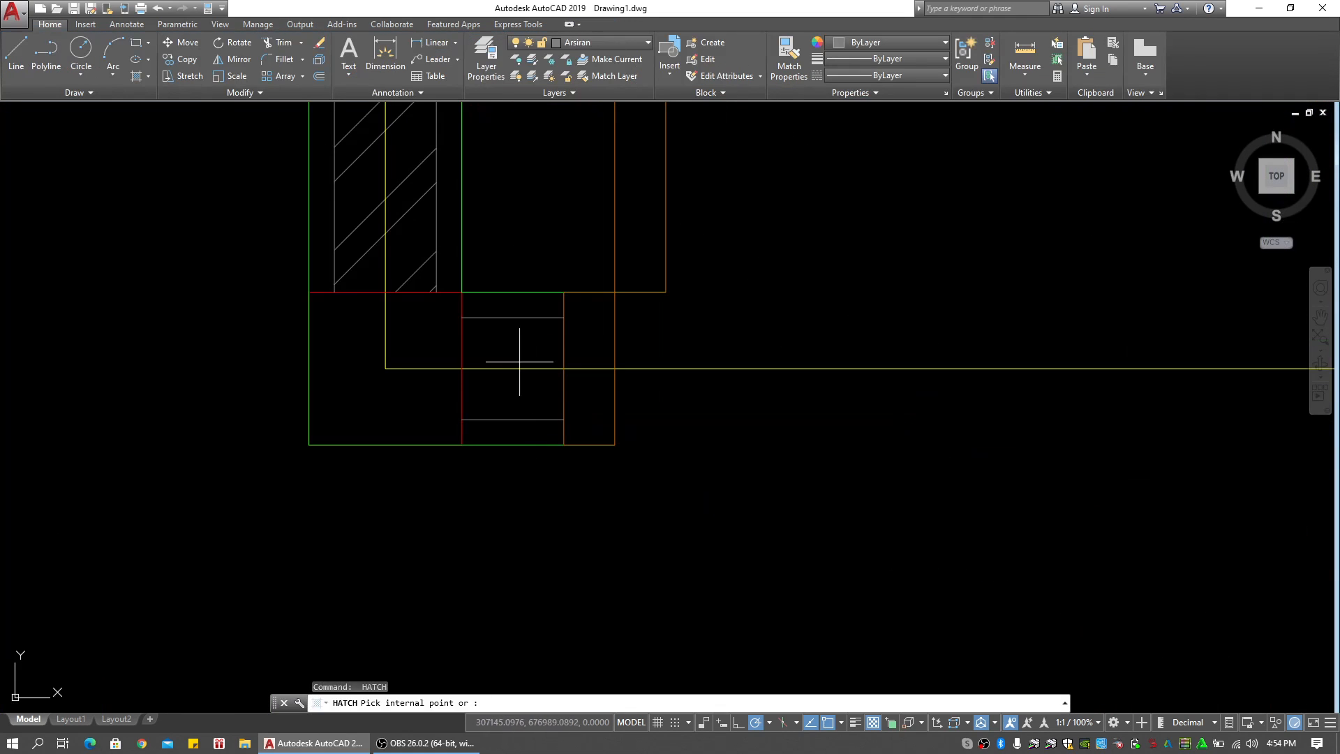
pyautogui.press('Escape')
pyautogui.press('Escape')
pyautogui.press('Escape')
# Hatch the short wall stub between the upper bedroom's bottom-left corner and its door frame
pyautogui.write('h')
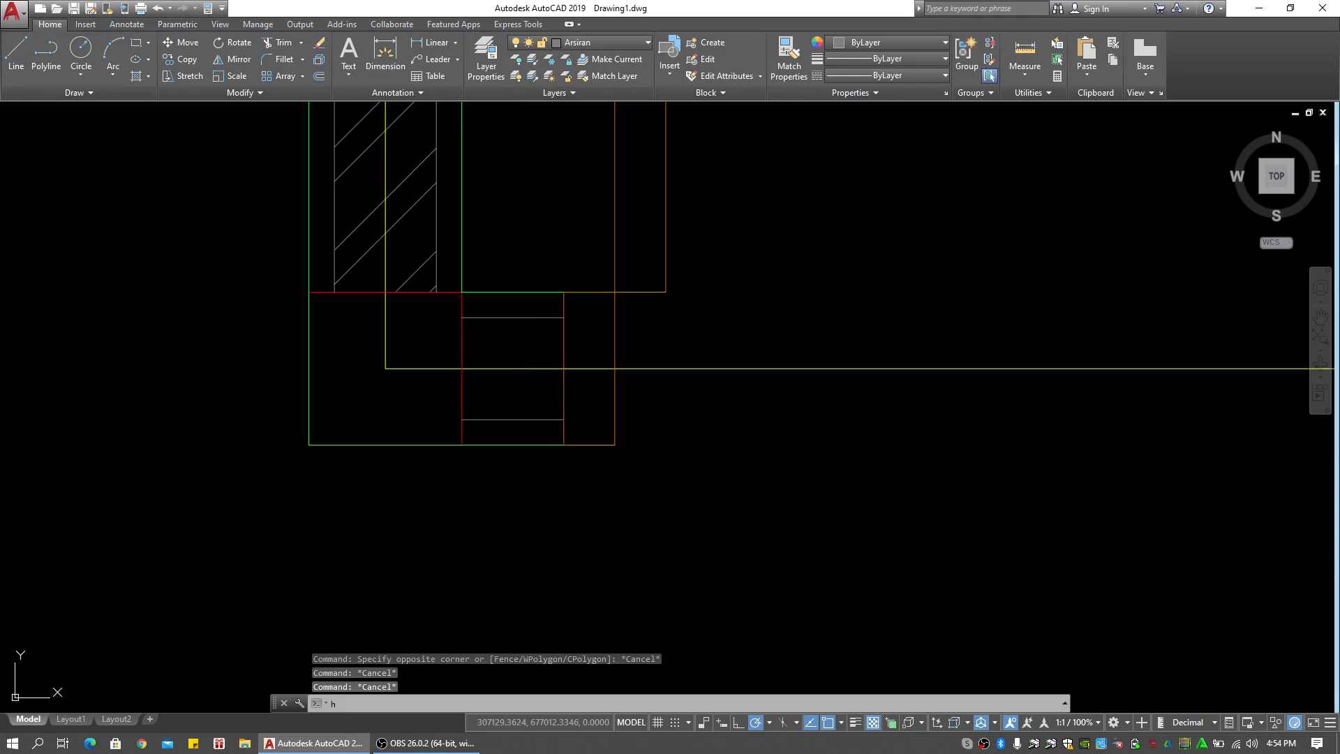
pyautogui.press('Return')
pyautogui.click(520, 347)
pyautogui.press('Return')
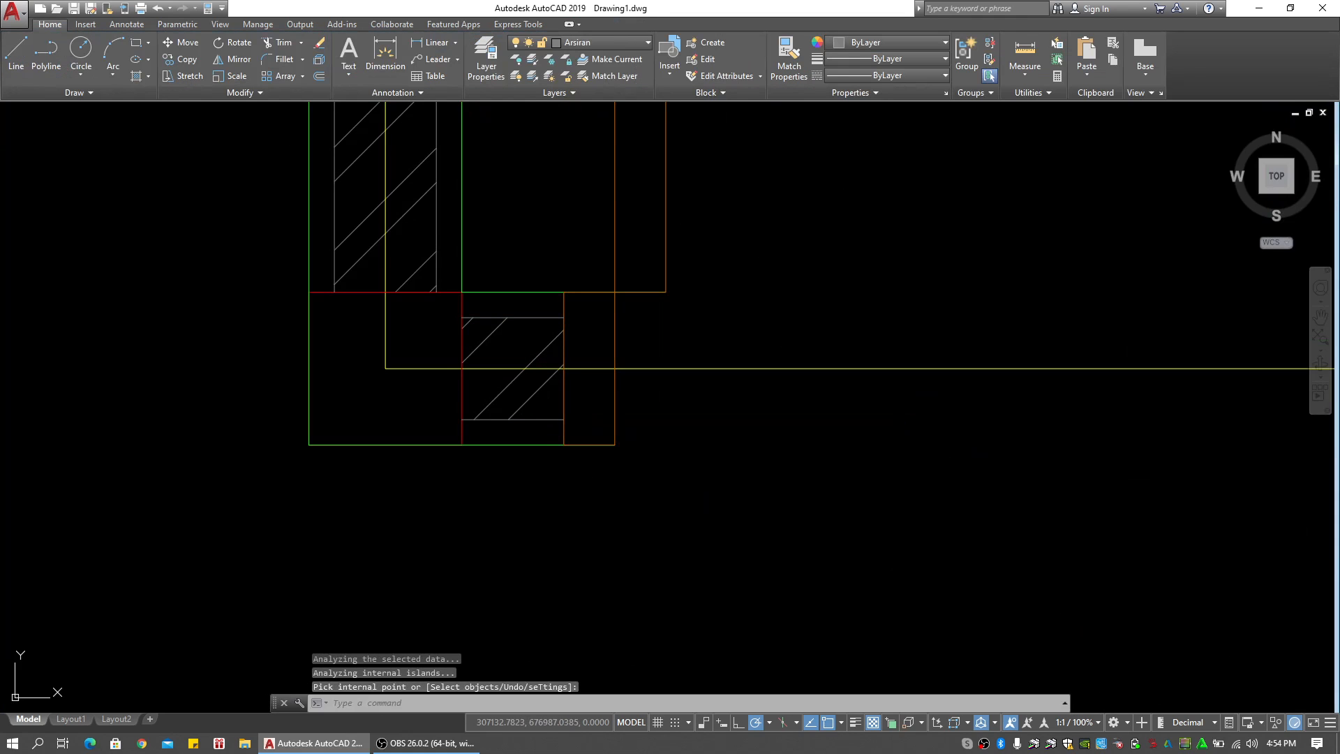
# Hatch the upper bedroom's bottom wall segment between the door frame and the next column
pyautogui.press('Return')
pyautogui.scroll(-2, 919, 418)
pyautogui.moveTo(1255, 415)
pyautogui.mouseDown(button='middle')
pyautogui.moveTo(657, 384)
pyautogui.moveTo(702, 398)
pyautogui.moveTo(664, 293)
pyautogui.mouseUp(button='middle')
pyautogui.click(684, 354)
pyautogui.click(680, 368)
pyautogui.scroll(-2, 687, 381)
pyautogui.press('Return')
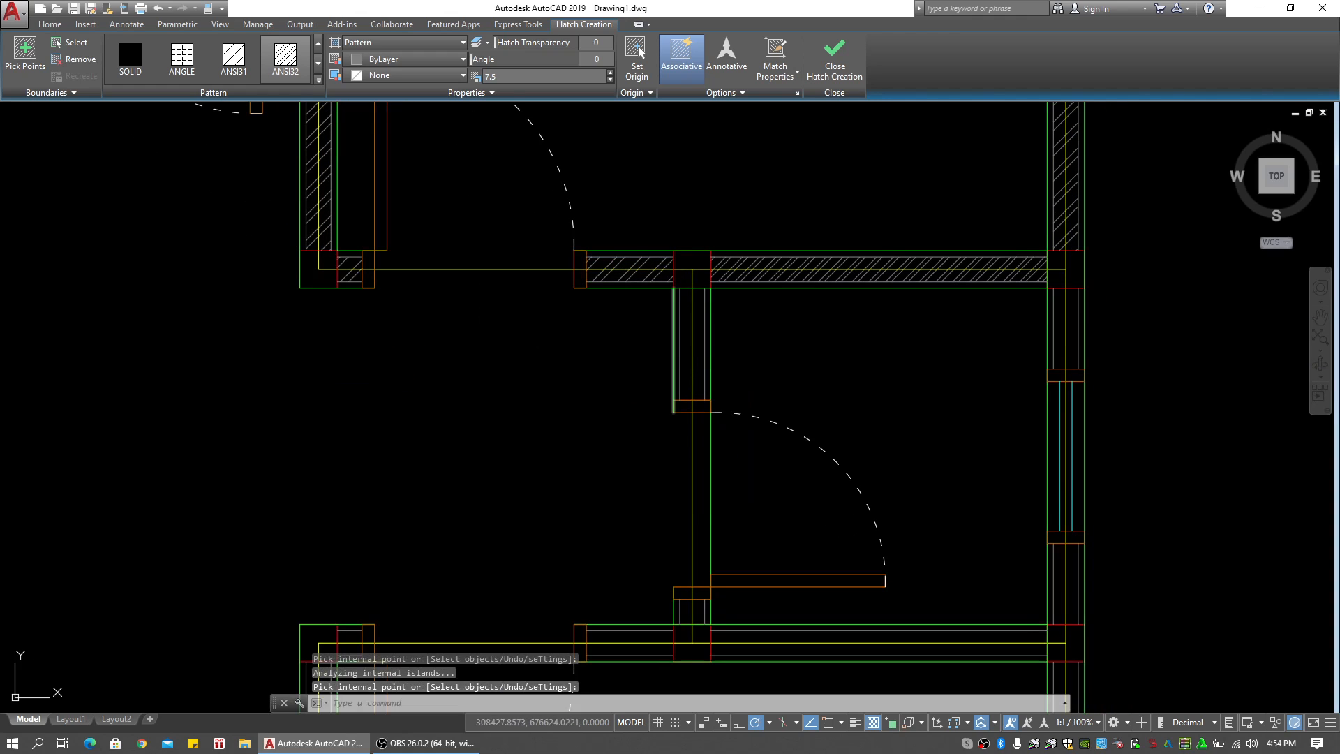
# Hatch the left wall of the small room between the bedrooms, above its door
pyautogui.press('Return')
pyautogui.click(682, 355)
pyautogui.press('Return')
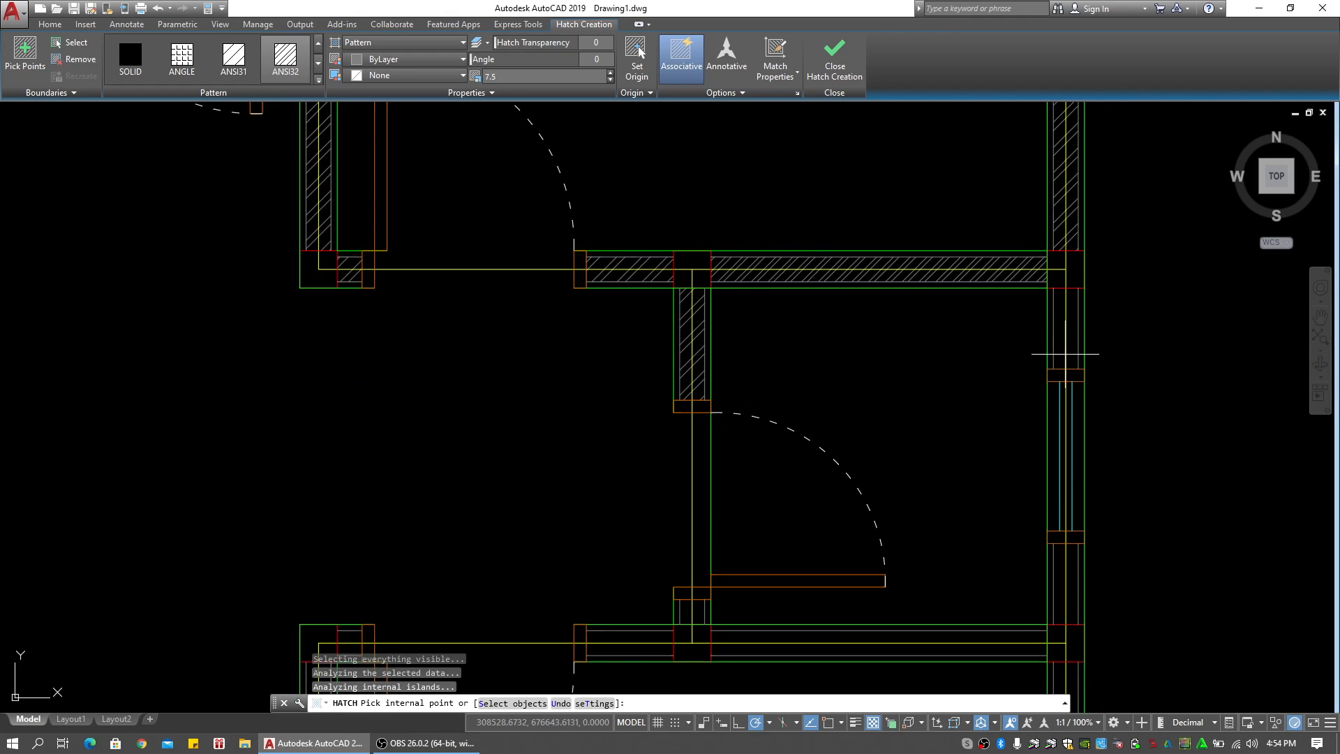
# Hatch the small middle room's right wall segments above and below the window
pyautogui.press('Return')
pyautogui.click(1068, 328)
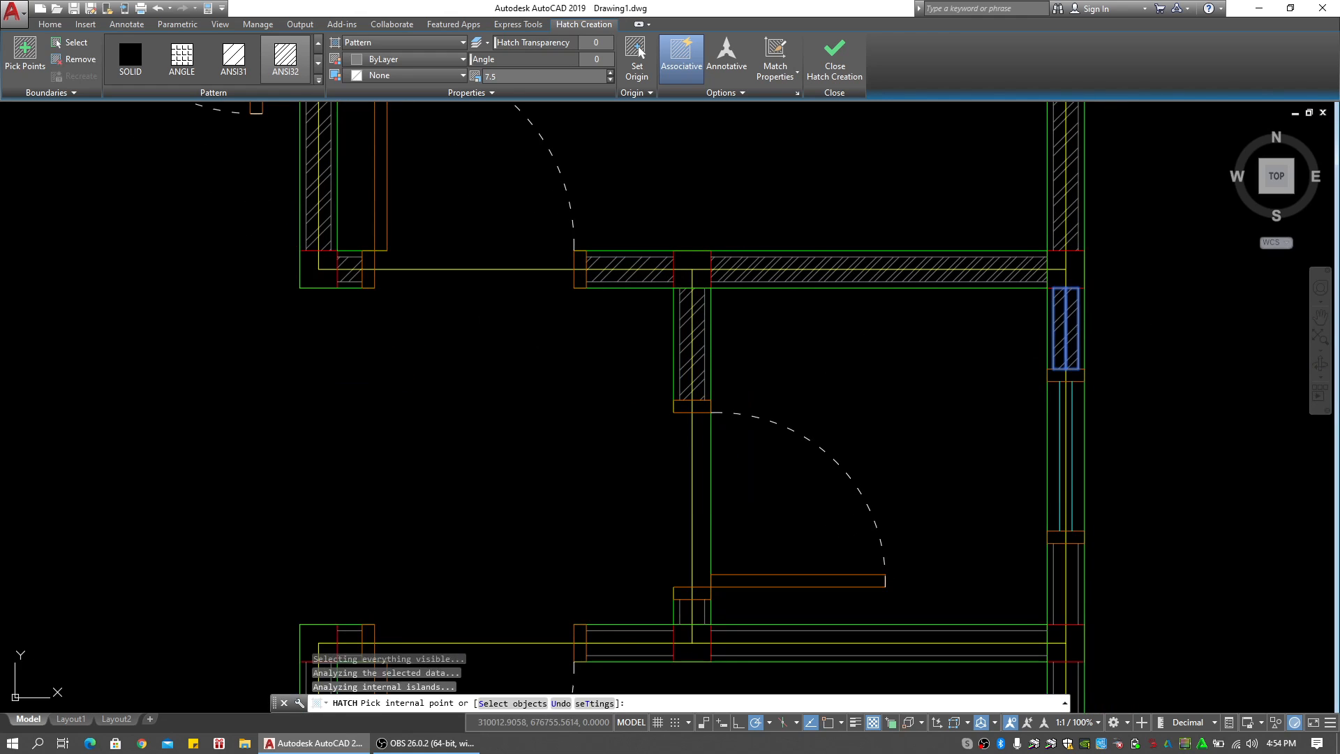
pyautogui.press('Return')
pyautogui.press('Return')
pyautogui.moveTo(1040, 568); pyautogui.dragTo(913, 445, button='middle')
pyautogui.click(938, 457)
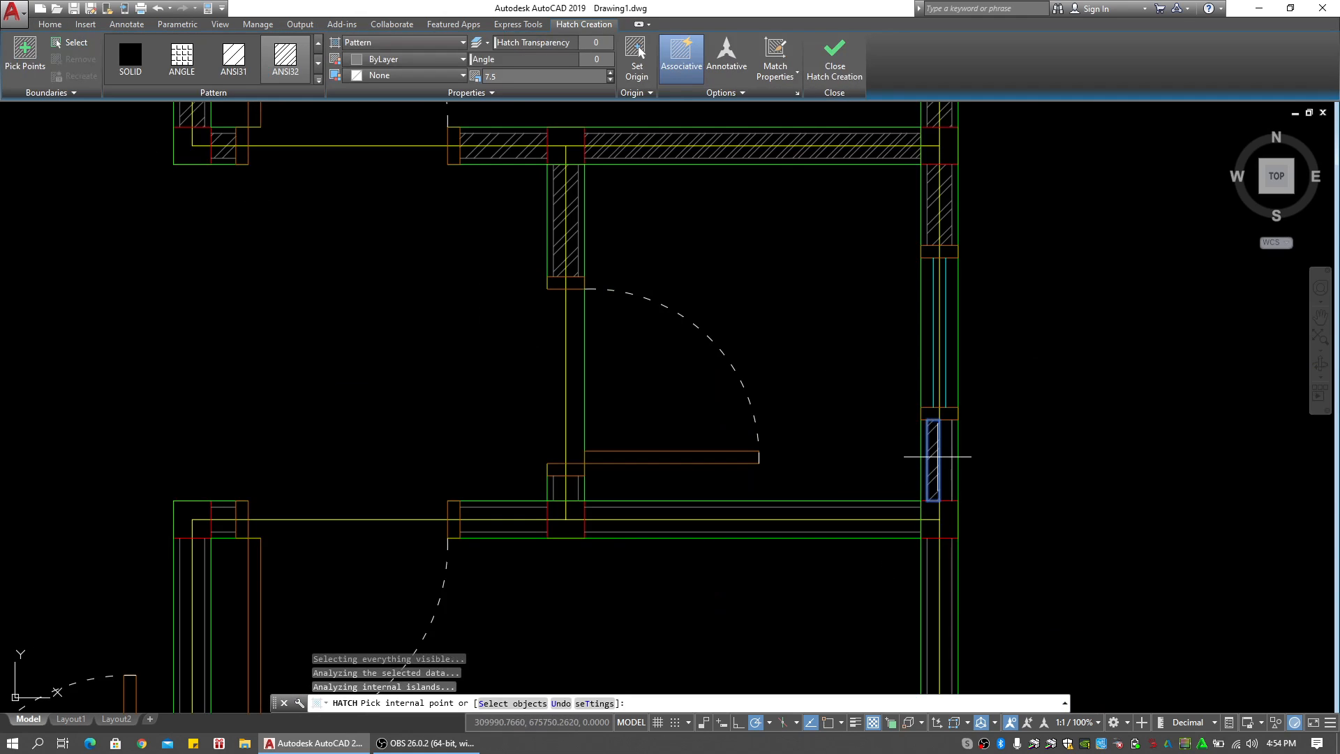
pyautogui.press('Return')
# Hatch the short wall stub below the small middle room's door
pyautogui.press('Return')
pyautogui.scroll(2, 468, 496)
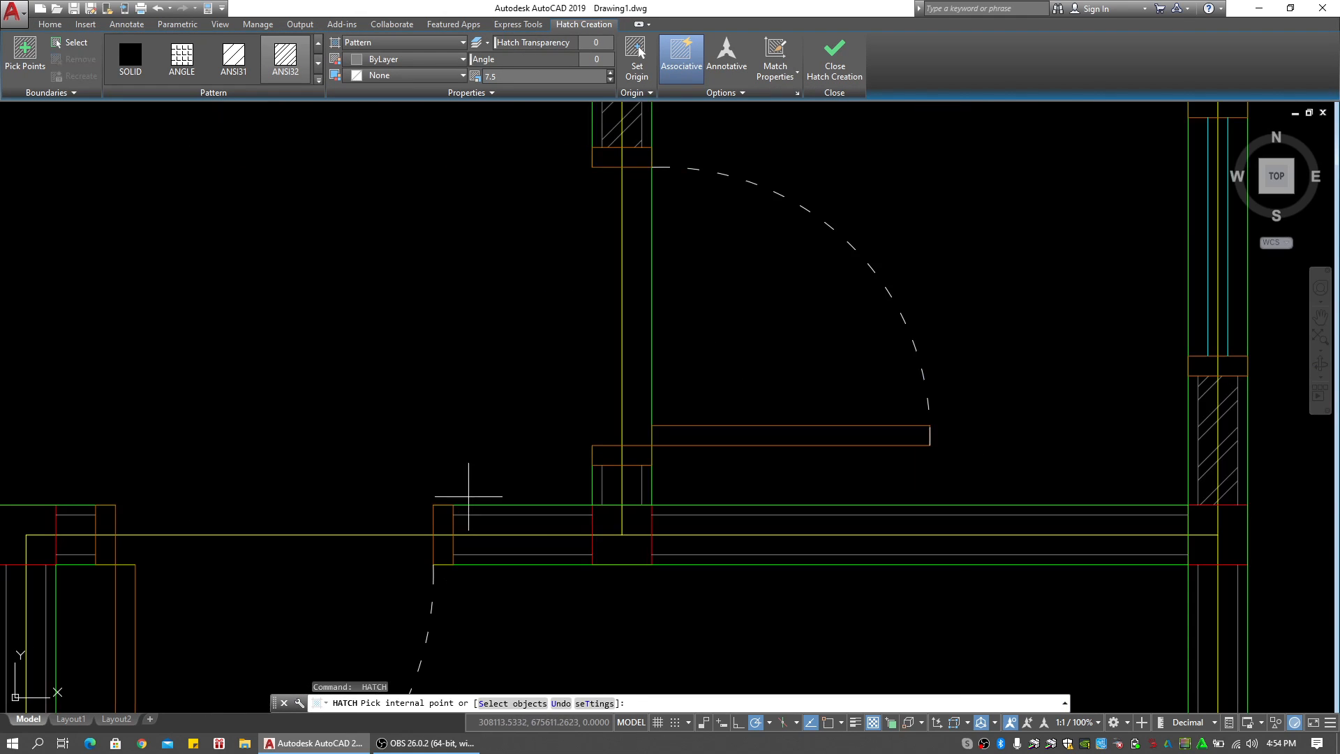
pyautogui.click(614, 485)
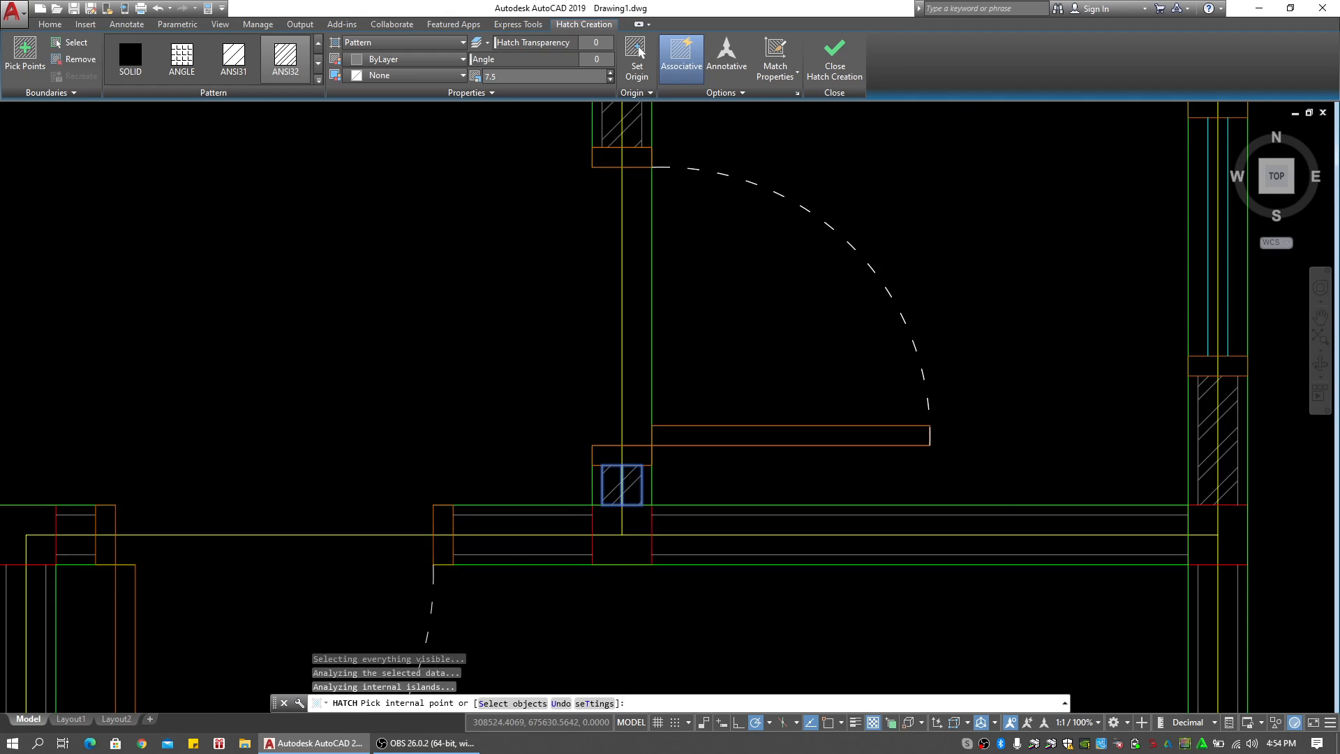
pyautogui.scroll(-2, 654, 233)
pyautogui.press('Return')
# Hatch the lower bedroom's top wall on both sides of the column, from the door frame to the right corner
pyautogui.moveTo(904, 498); pyautogui.dragTo(665, 425, button='middle')
pyautogui.press('Return')
pyautogui.click(569, 344)
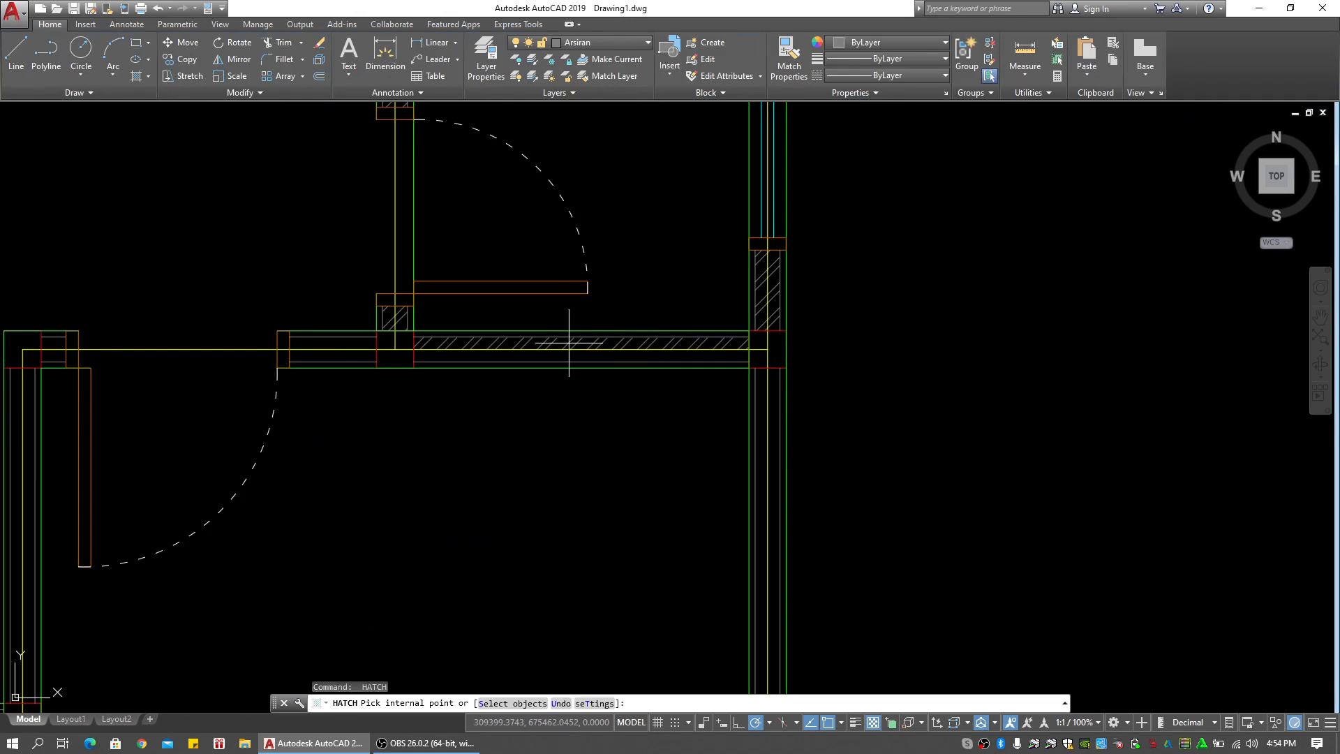
pyautogui.click(357, 343)
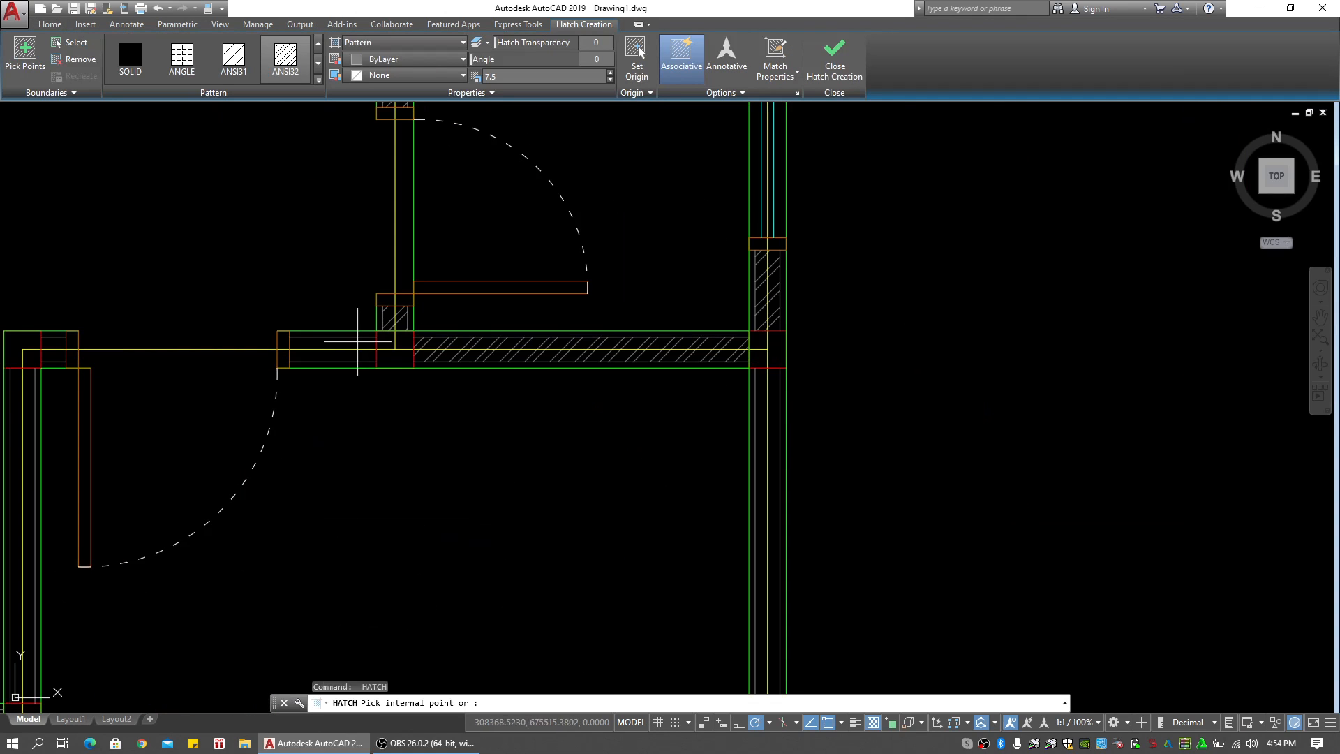
pyautogui.press('Return')
# Hatch the short wall stub between the lower bedroom's top-left corner and its door frame
pyautogui.moveTo(345, 356); pyautogui.dragTo(778, 358, button='middle')
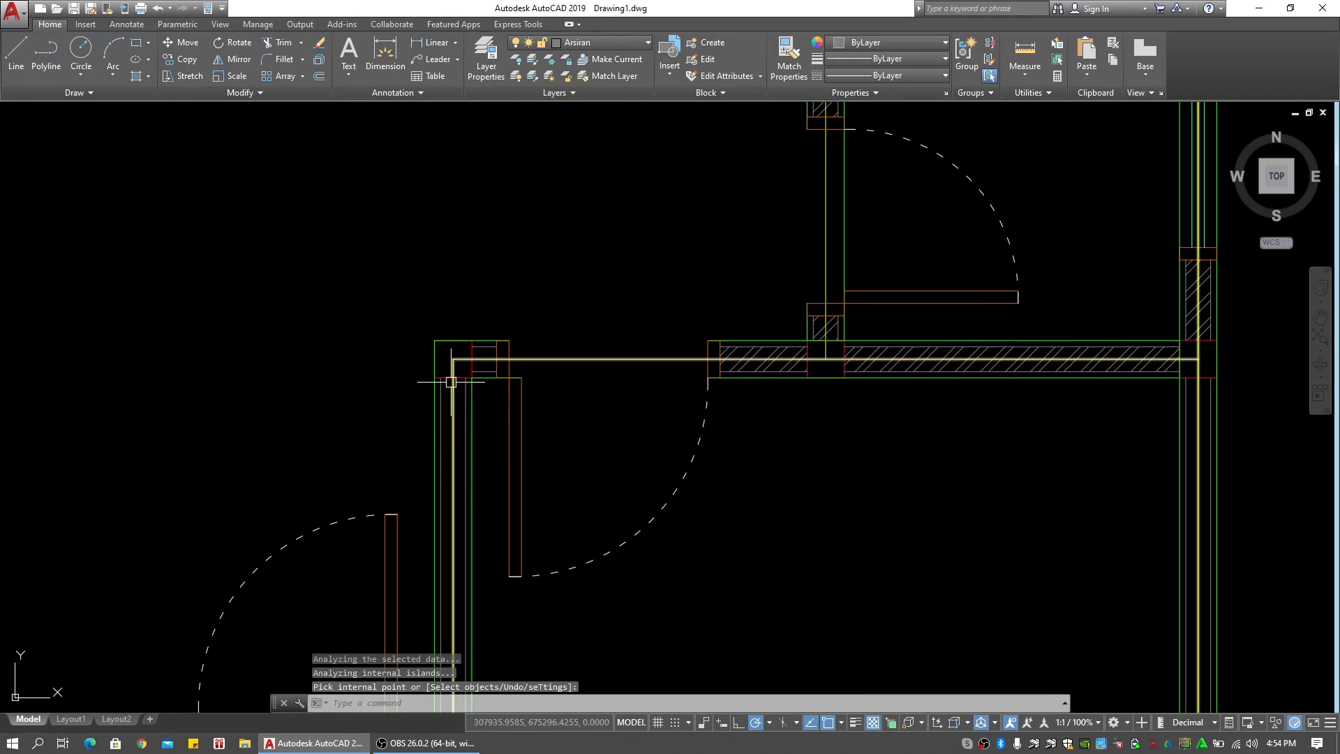
pyautogui.press('Return')
pyautogui.scroll(2, 492, 346)
pyautogui.click(491, 363)
pyautogui.press('Return')
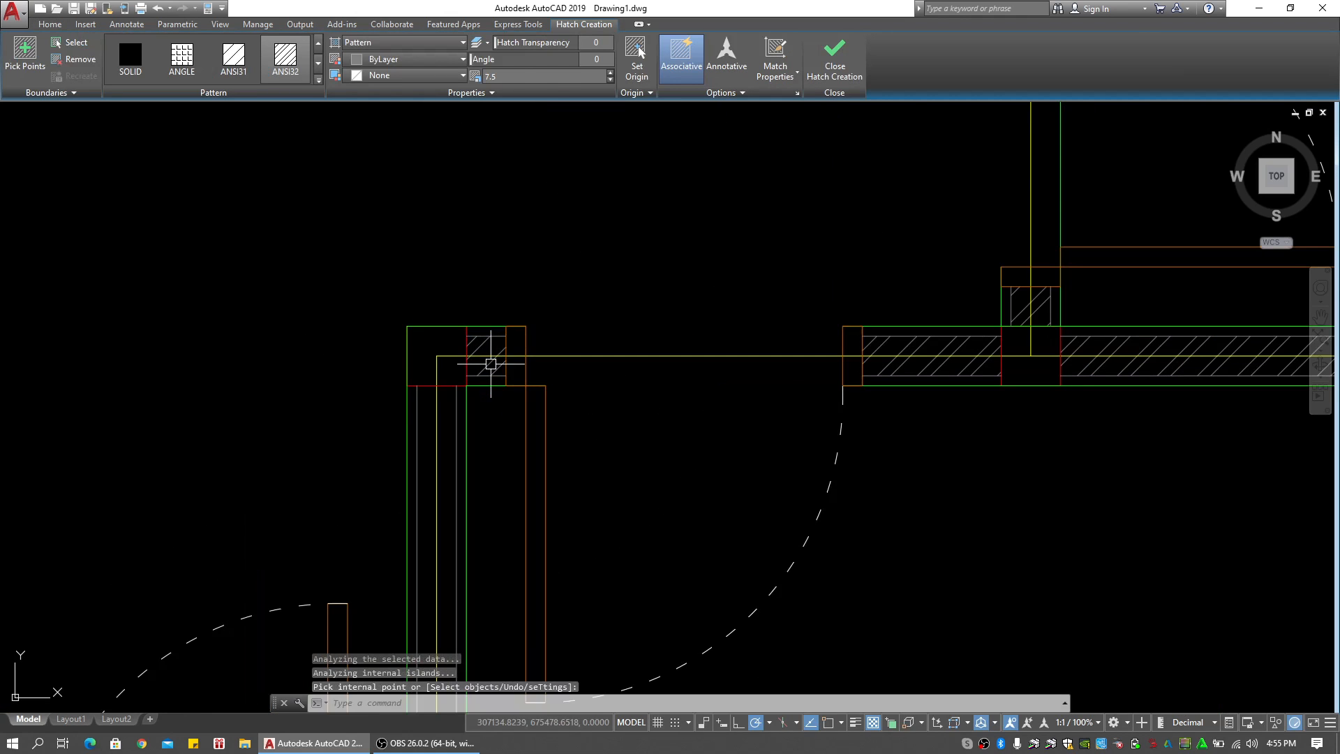
# Hatch the lower bedroom's full right wall with ANSI32 on both sides of the axis line
pyautogui.scroll(-1, 641, 467)
pyautogui.moveTo(844, 576); pyautogui.dragTo(705, 451, button='middle')
pyautogui.moveTo(1116, 460); pyautogui.dragTo(858, 383, button='middle')
pyautogui.scroll(-1, 858, 383)
pyautogui.moveTo(847, 443)
pyautogui.mouseDown(button='middle')
pyautogui.moveTo(742, 341)
pyautogui.moveTo(739, 356)
pyautogui.mouseUp(button='middle')
pyautogui.press('Return')
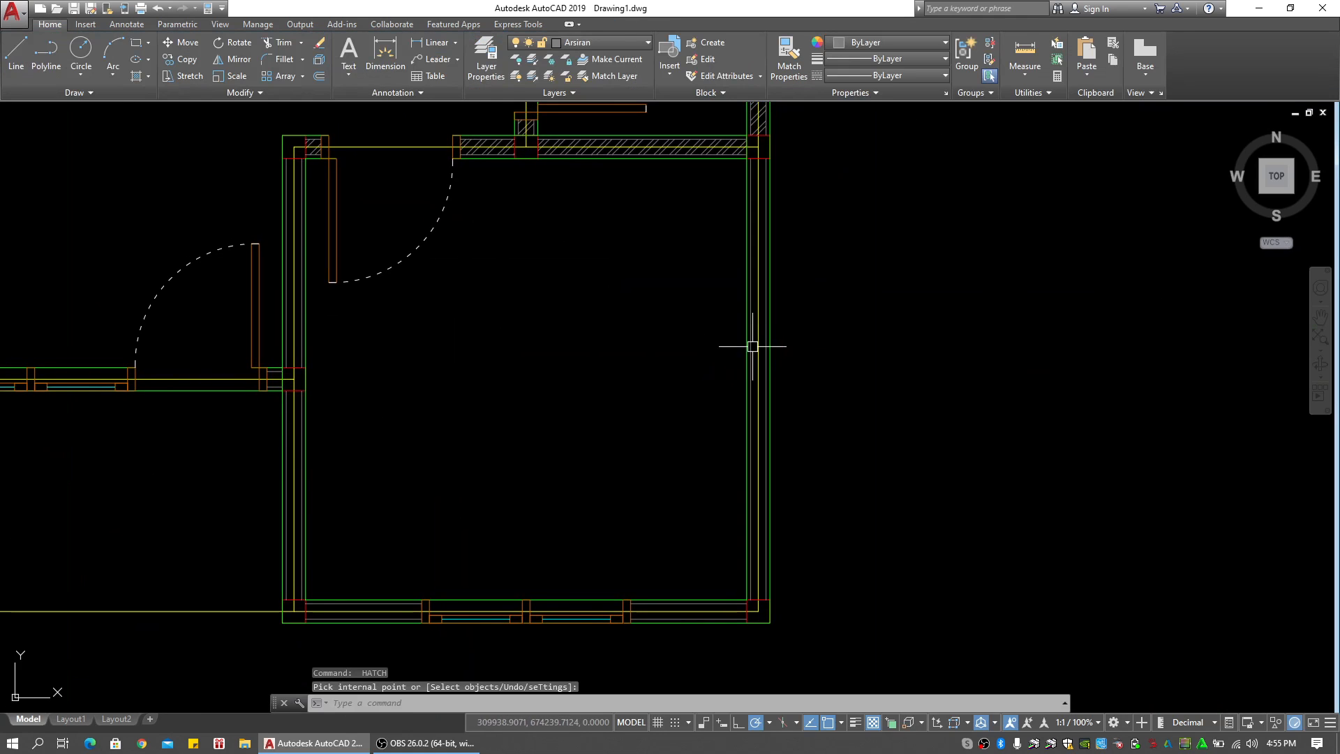
pyautogui.click(753, 344)
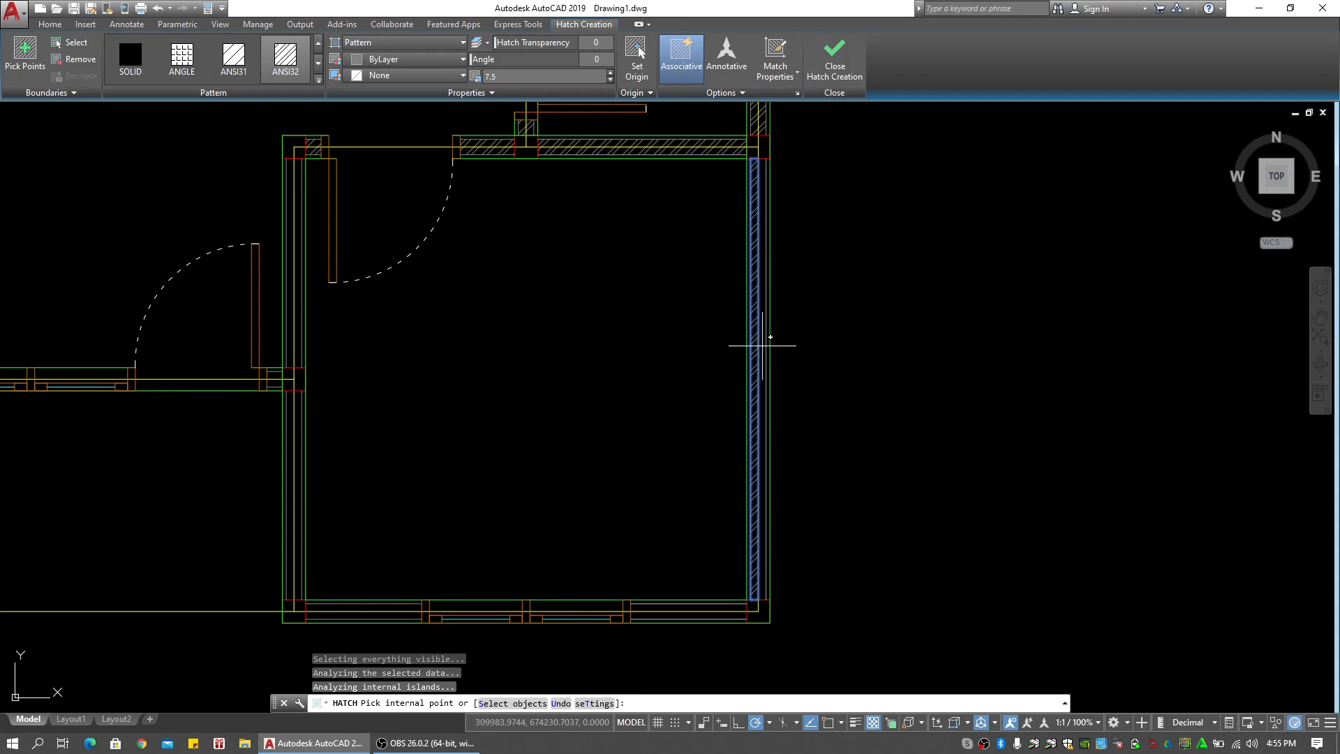
pyautogui.press('Return')
# Hatch the lower bedroom's bottom wall segment right of the windows between the inner multilines
pyautogui.press('Return')
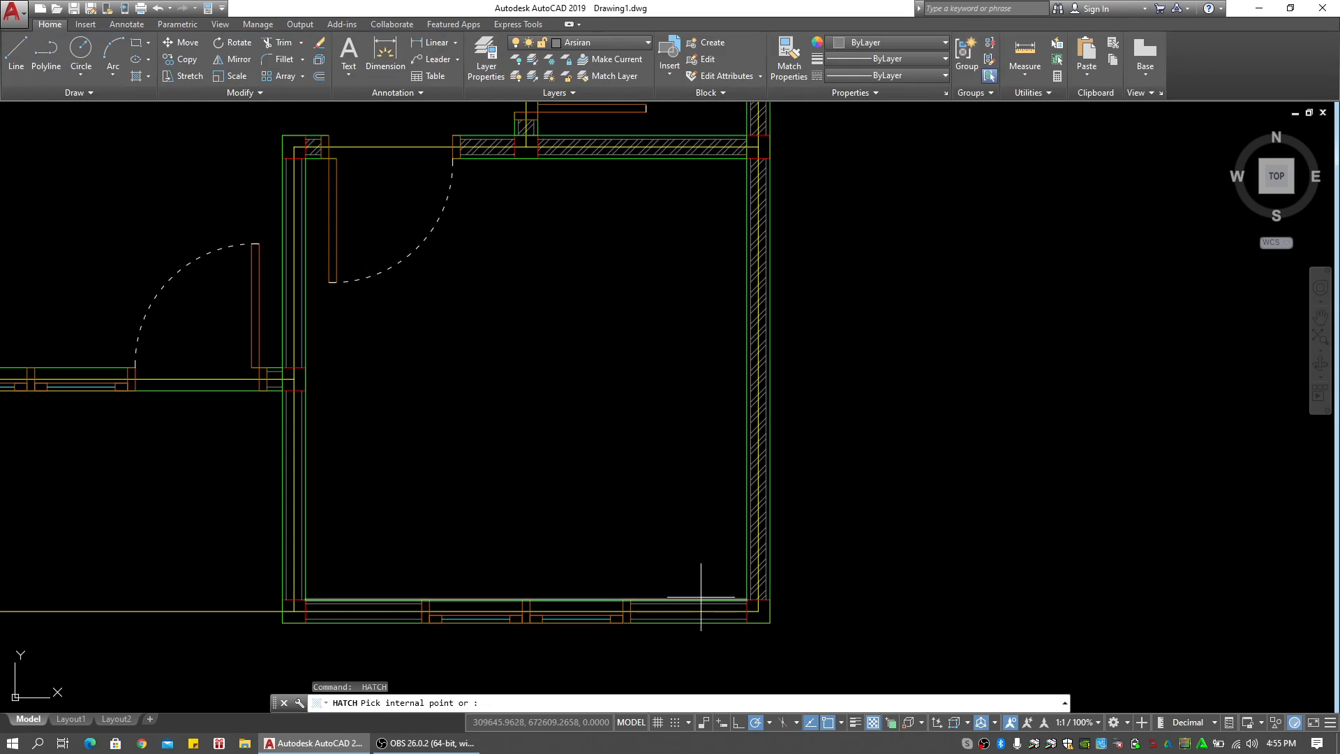
pyautogui.press('Return')
pyautogui.press('Return')
pyautogui.moveTo(668, 620); pyautogui.dragTo(752, 592, button='middle')
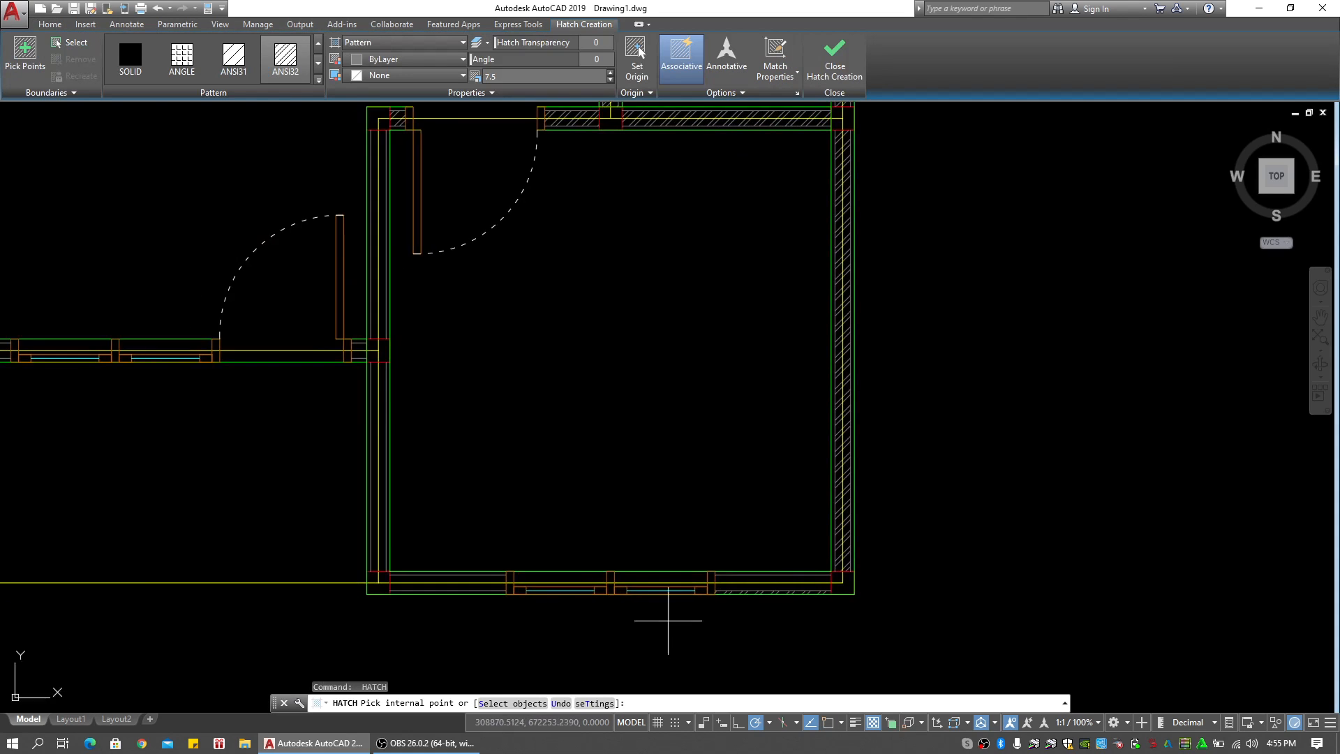
pyautogui.scroll(4, 770, 558)
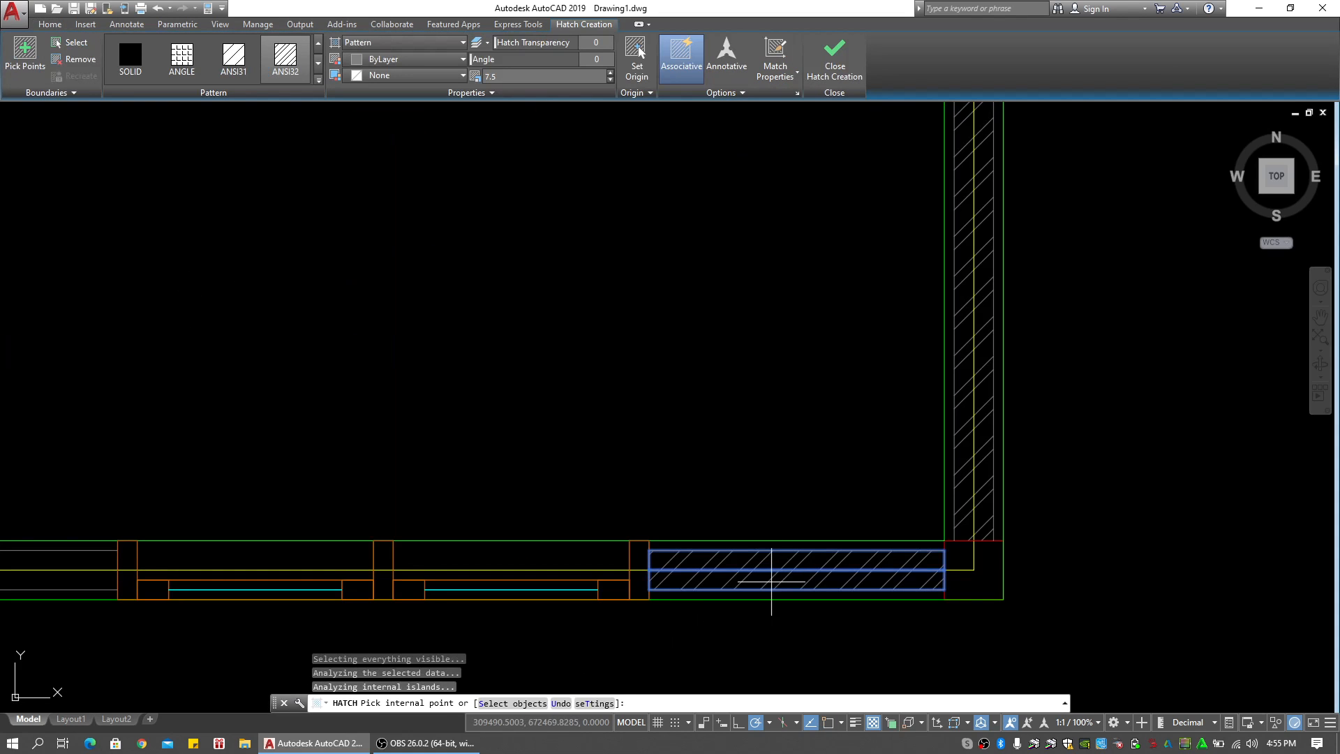
pyautogui.scroll(-4, 698, 551)
pyautogui.press('Return')
pyautogui.moveTo(703, 457); pyautogui.dragTo(757, 520, button='middle')
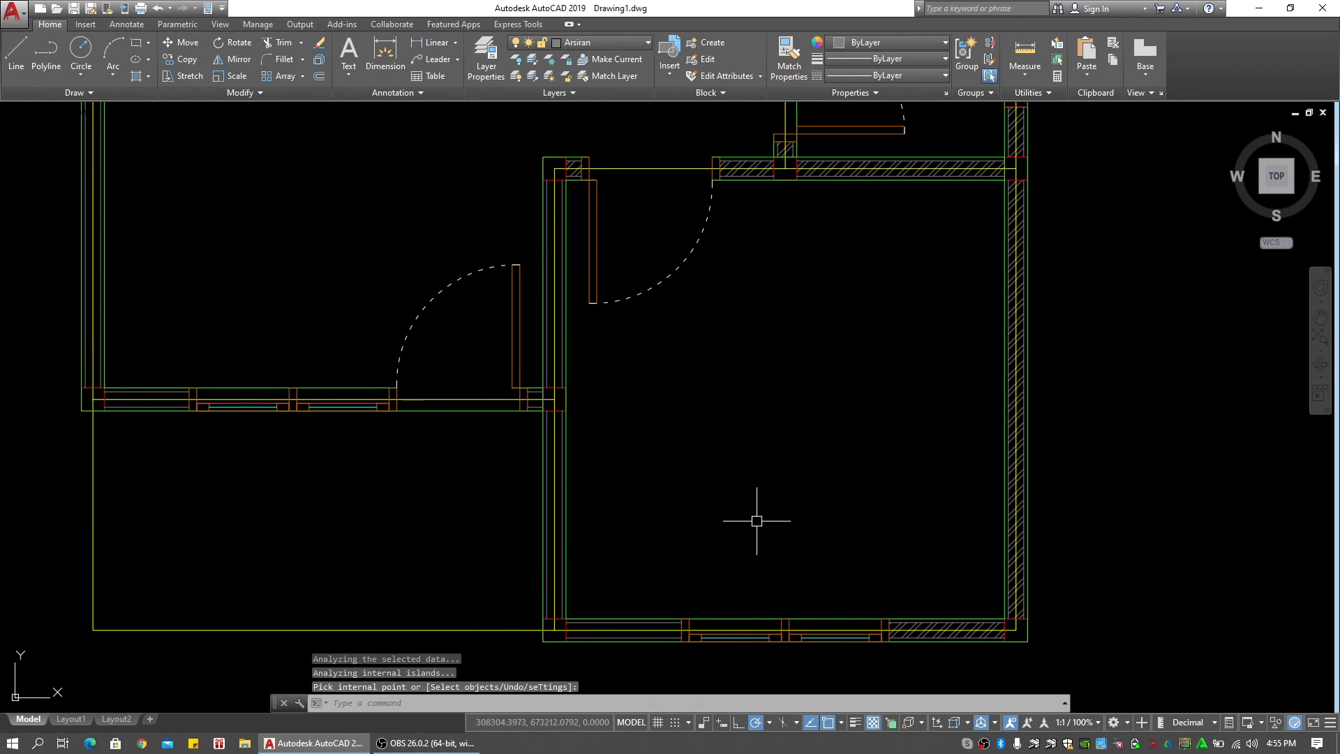
# Hatch the living area's bottom wall segment left of the windows with ANSI32 between the inner multilines
pyautogui.scroll(-4, 976, 453)
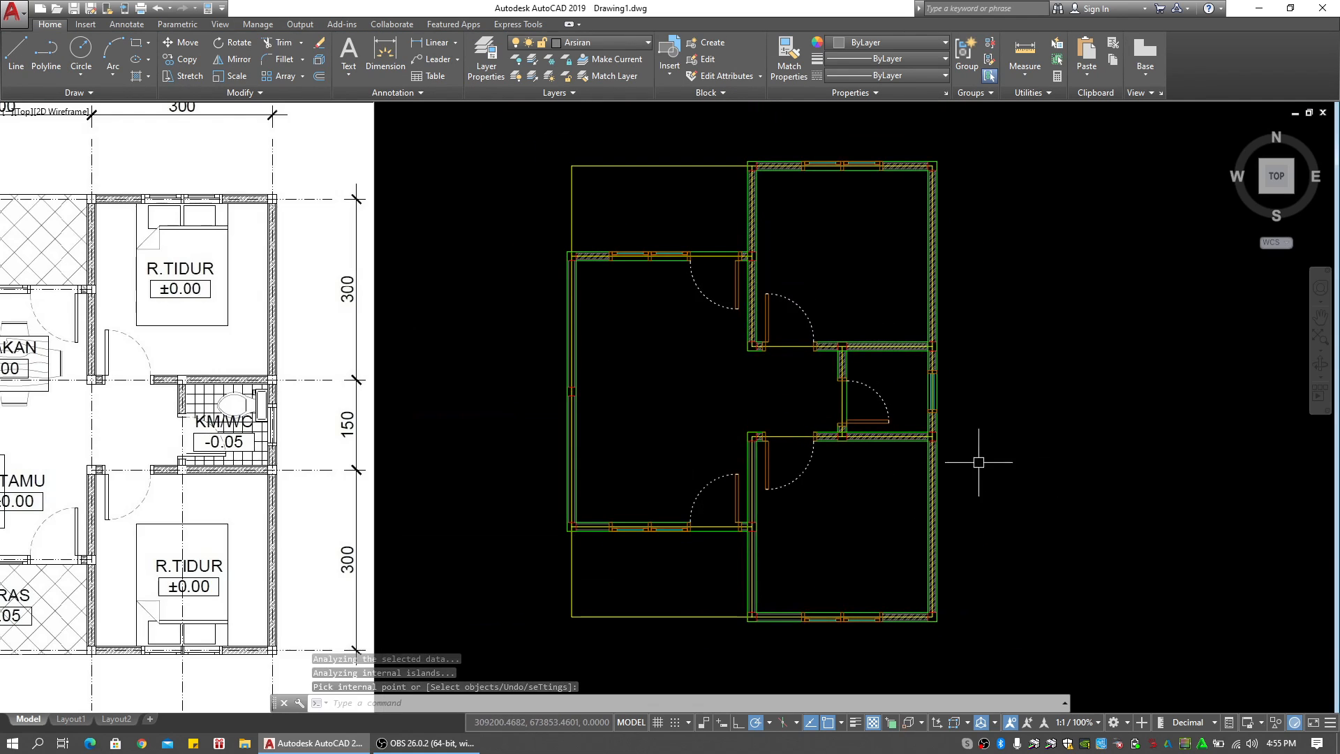
pyautogui.scroll(4, 884, 426)
pyautogui.scroll(-2, 944, 379)
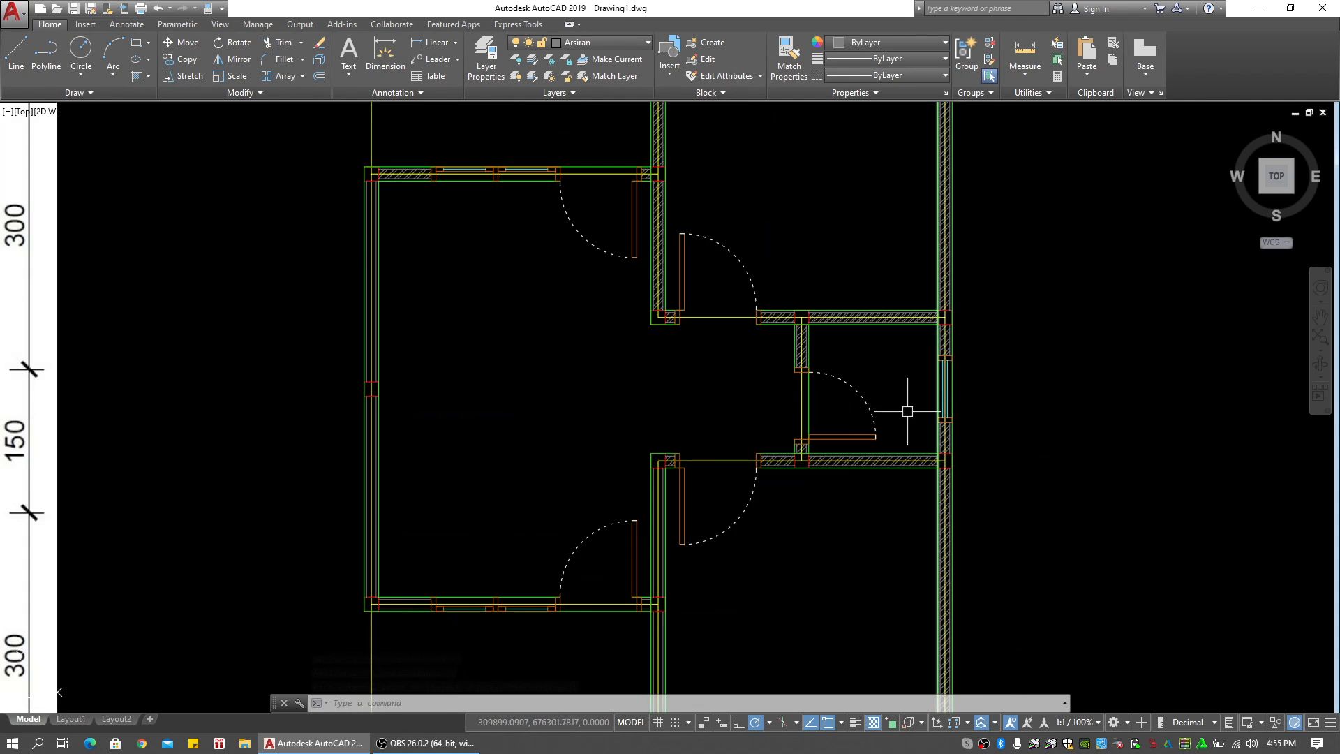
pyautogui.moveTo(909, 401); pyautogui.dragTo(787, 443, button='middle')
pyautogui.scroll(2, 575, 486)
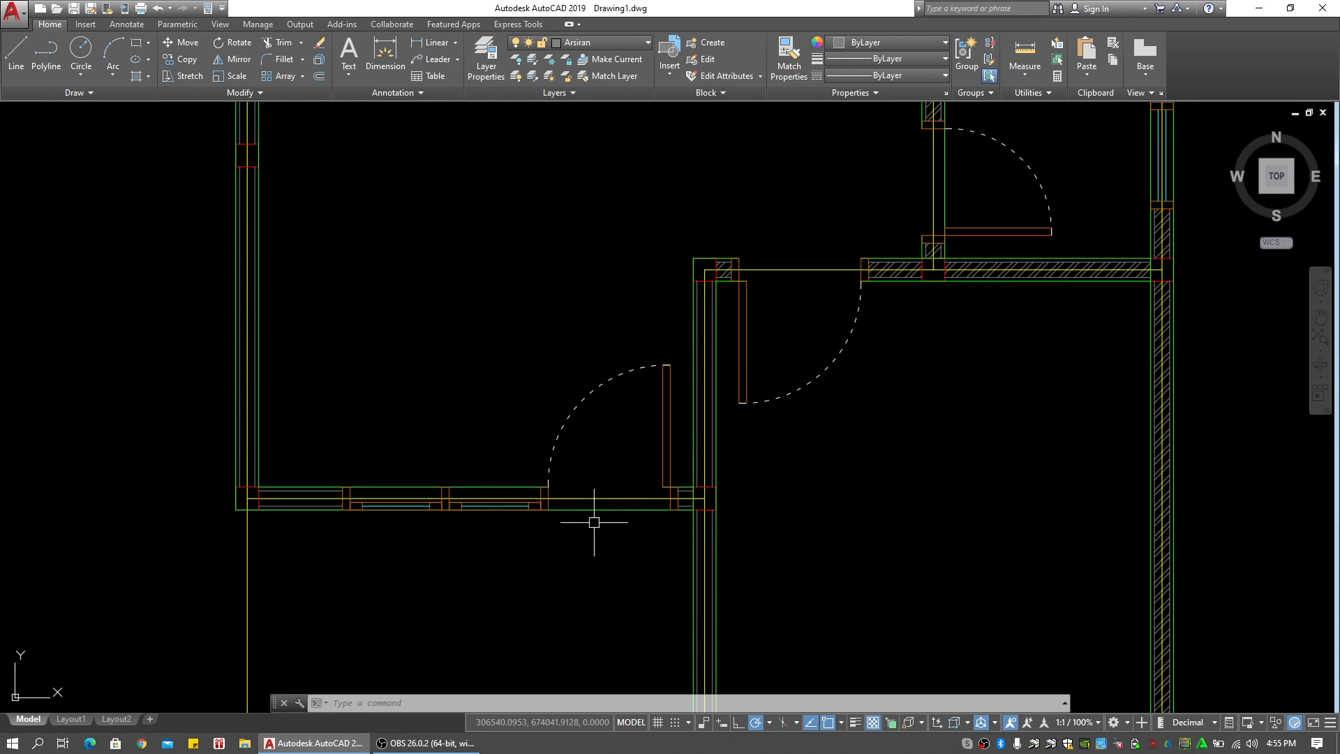
pyautogui.click(109, 93)
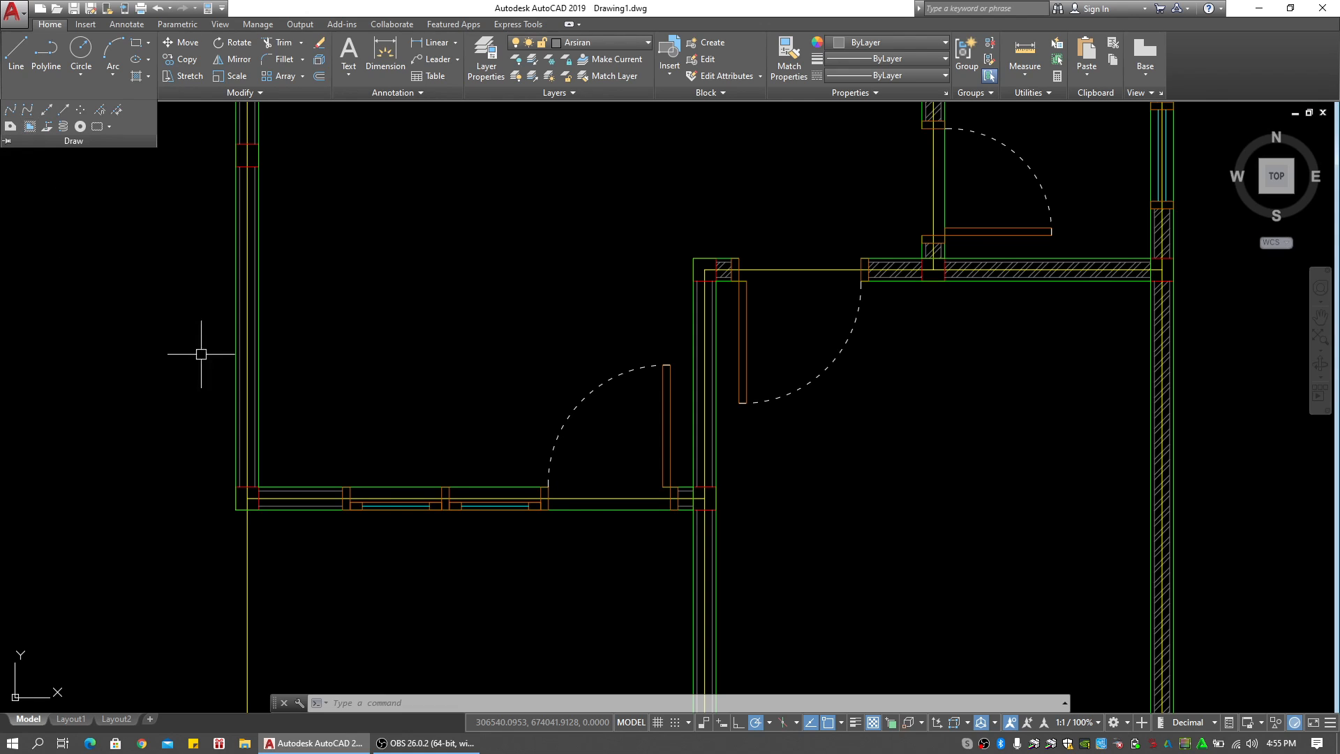
pyautogui.scroll(2, 340, 463)
pyautogui.moveTo(339, 462)
pyautogui.mouseDown(button='middle')
pyautogui.moveTo(556, 440)
pyautogui.moveTo(512, 395)
pyautogui.moveTo(532, 350)
pyautogui.mouseUp(button='middle')
pyautogui.click(503, 423)
pyautogui.click(503, 422)
pyautogui.press('Escape')
pyautogui.press('Escape')
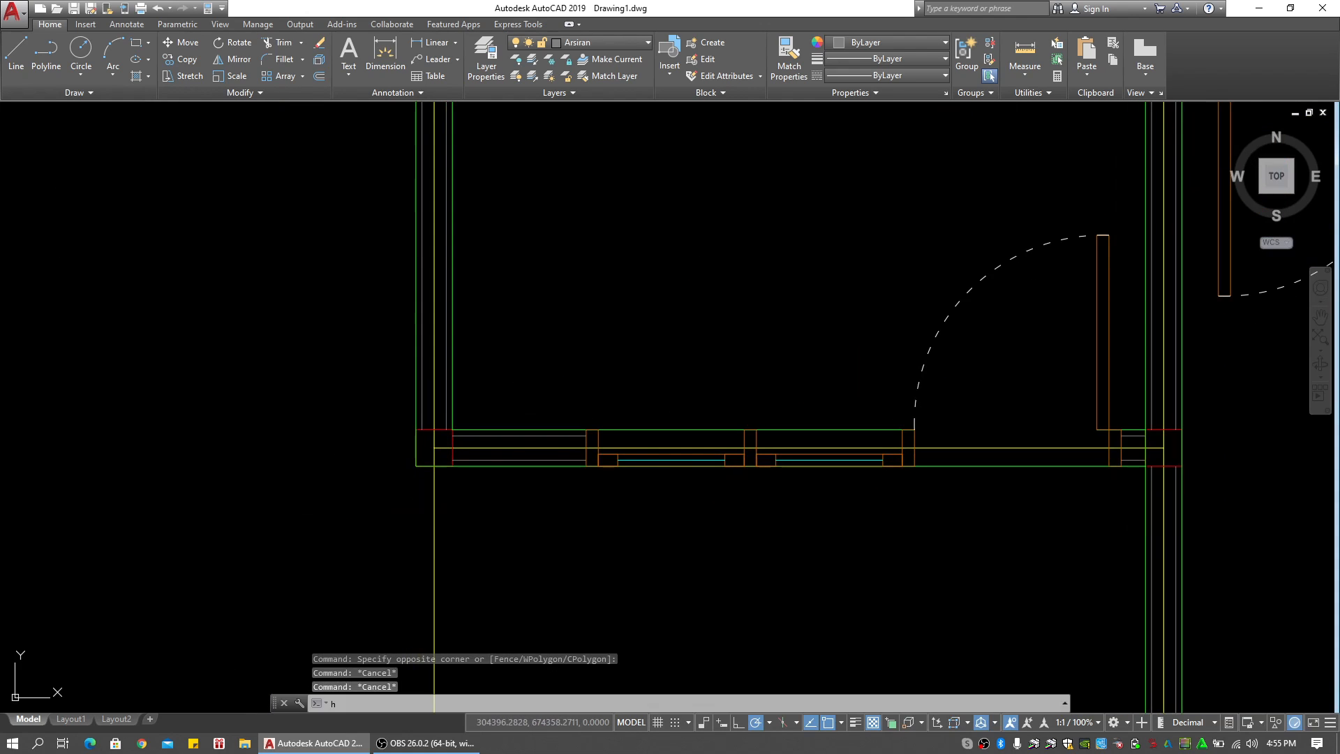
pyautogui.press('Return')
pyautogui.click(546, 447)
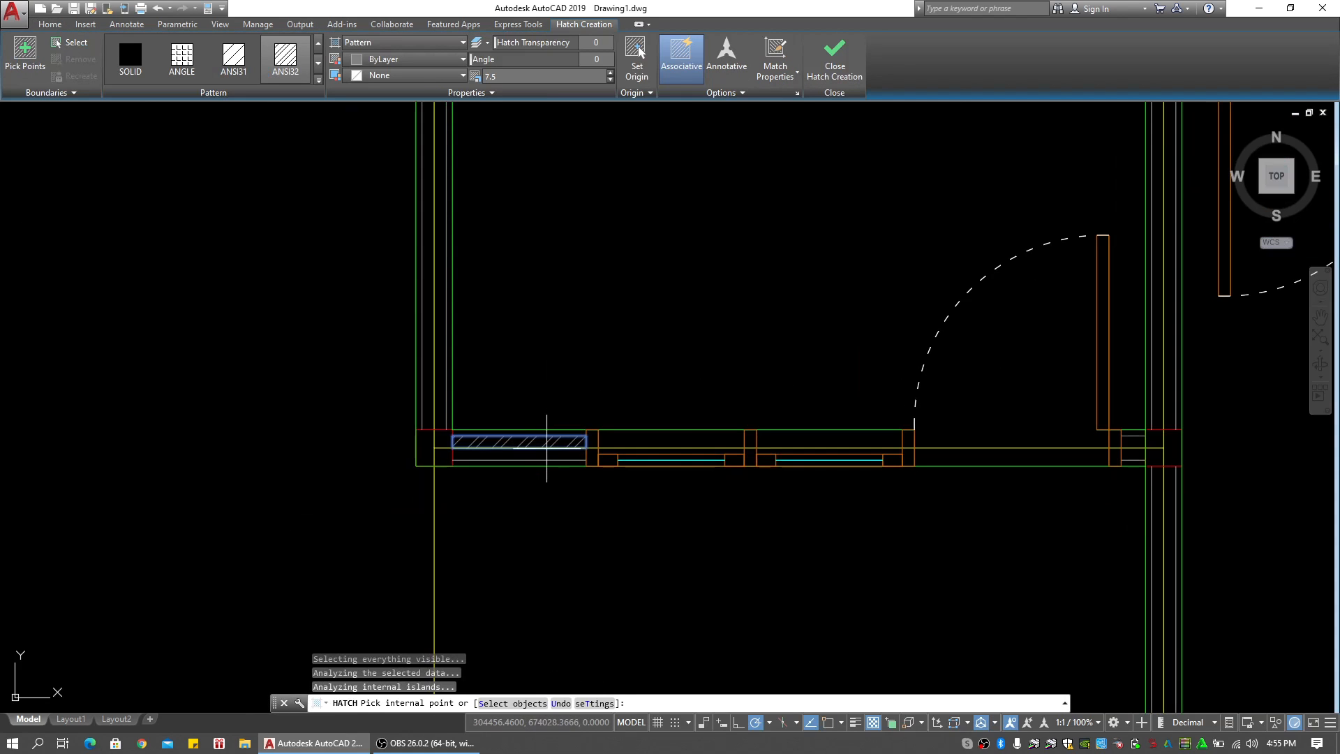
pyautogui.moveTo(1030, 488); pyautogui.dragTo(517, 452, button='middle')
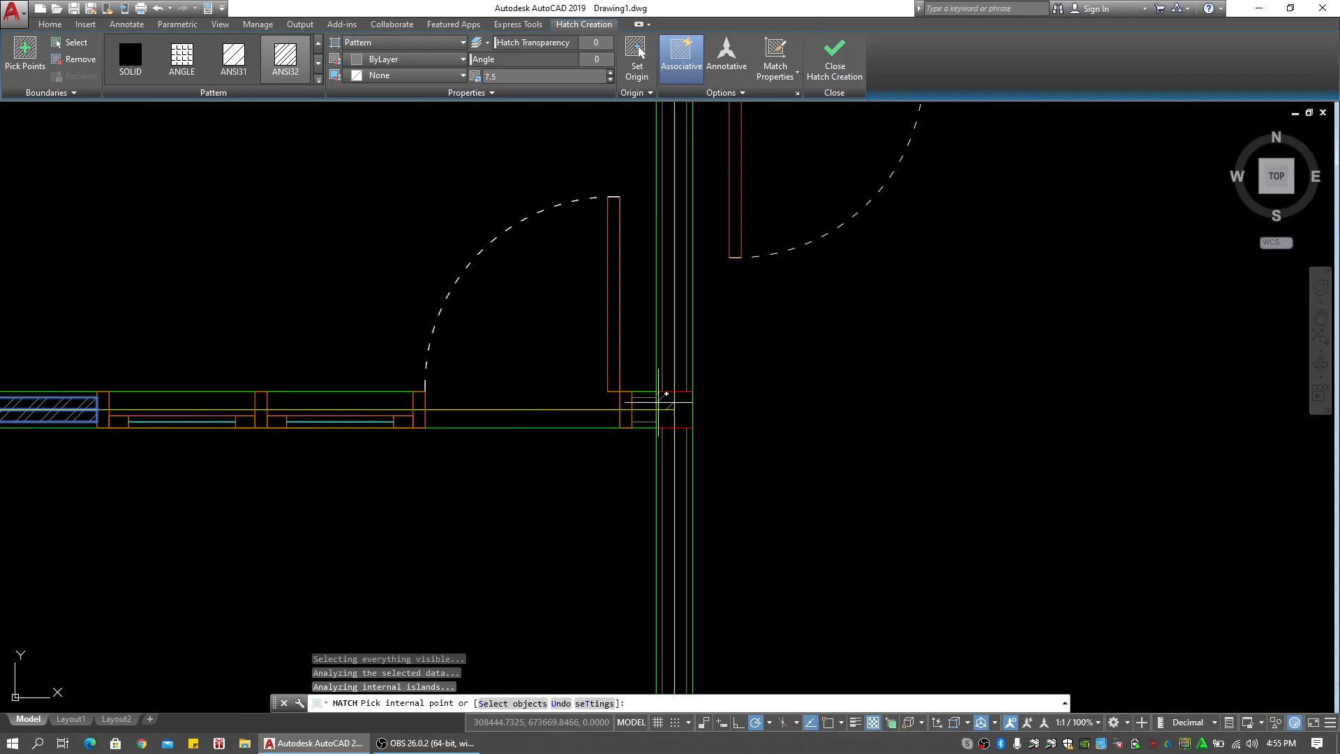
pyautogui.press('Return')
# Hatch the short stub of the living area's bottom wall between the entrance door frame and the column
pyautogui.press('Return')
pyautogui.press('Return')
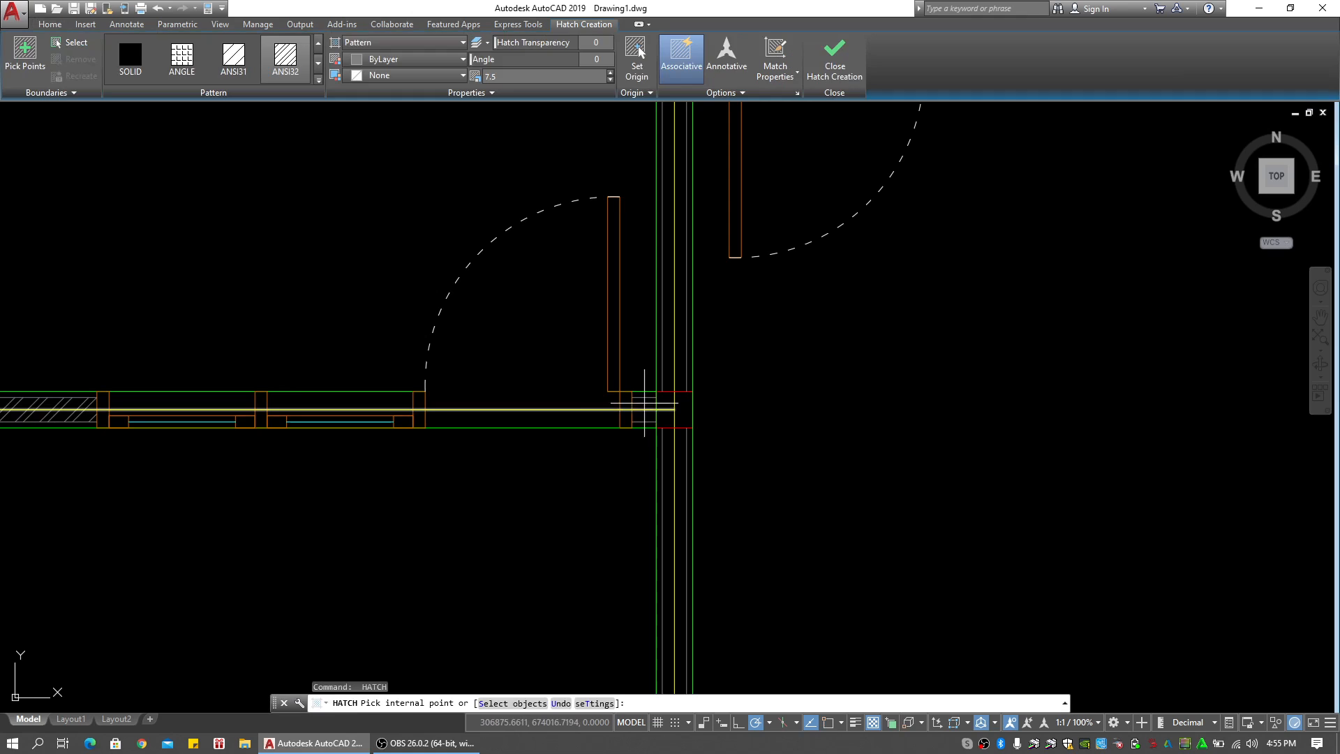
pyautogui.click(644, 402)
pyautogui.press('Return')
# Hatch the lower bedroom's bottom wall segment left of the windows on both sides of the axis line
pyautogui.scroll(-4, 634, 374)
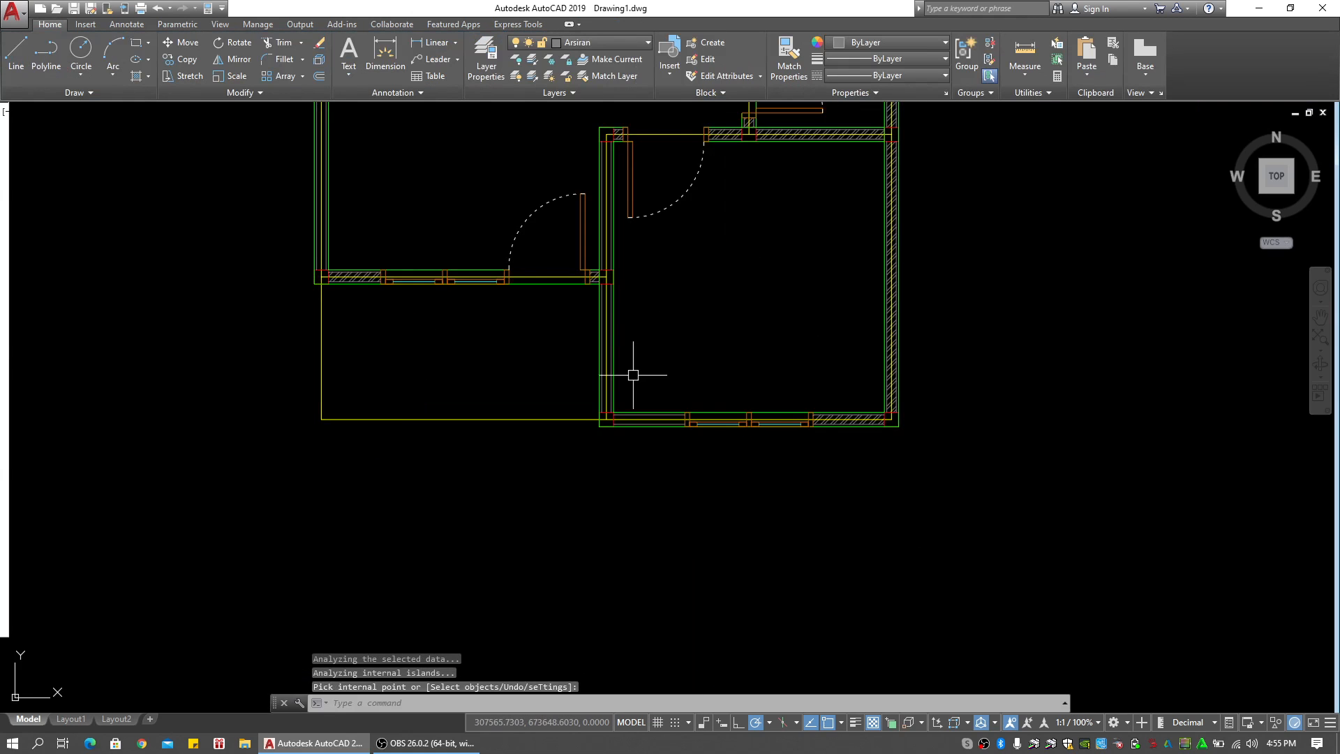
pyautogui.scroll(2, 643, 398)
pyautogui.press('Return')
pyautogui.scroll(2, 661, 425)
pyautogui.click(655, 450)
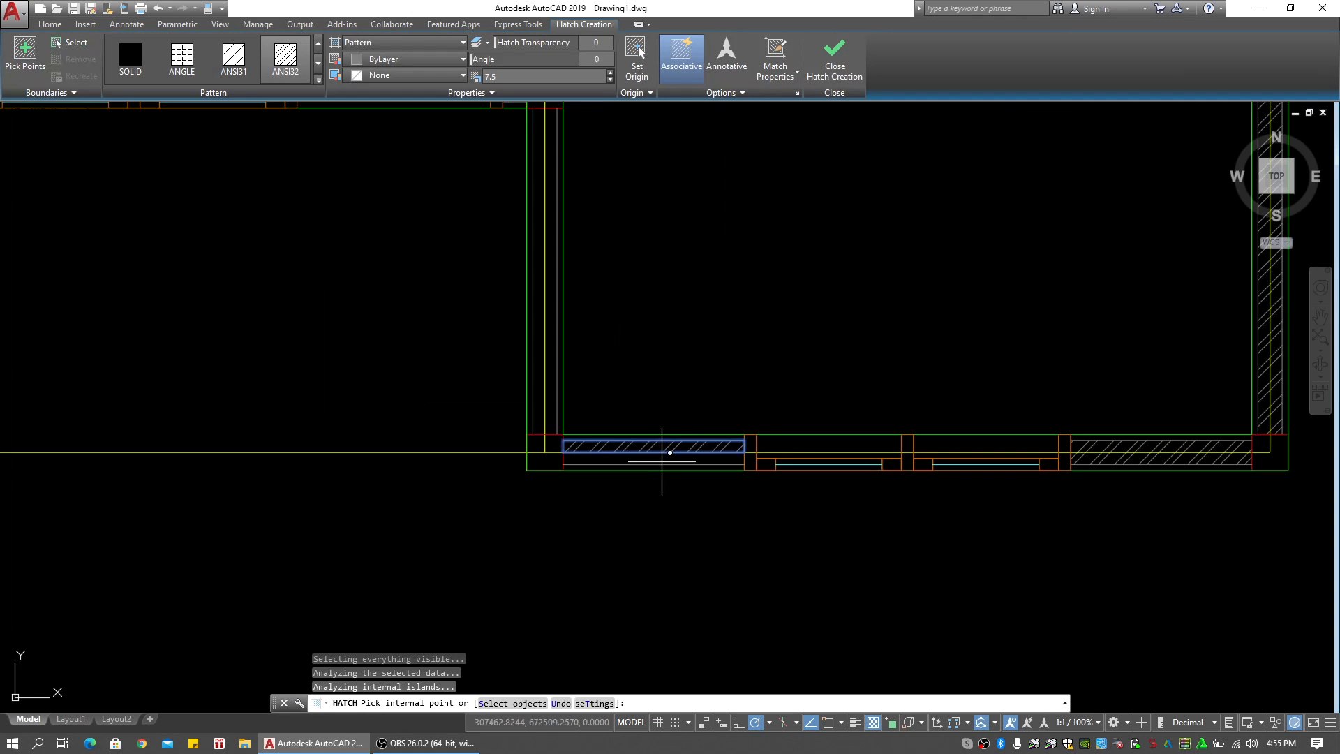
pyautogui.press('Return')
# Hatch the lower bedroom's left wall alongside the terrace, between the corner column and the junction with the living area wall
pyautogui.moveTo(598, 301); pyautogui.dragTo(555, 476, button='middle')
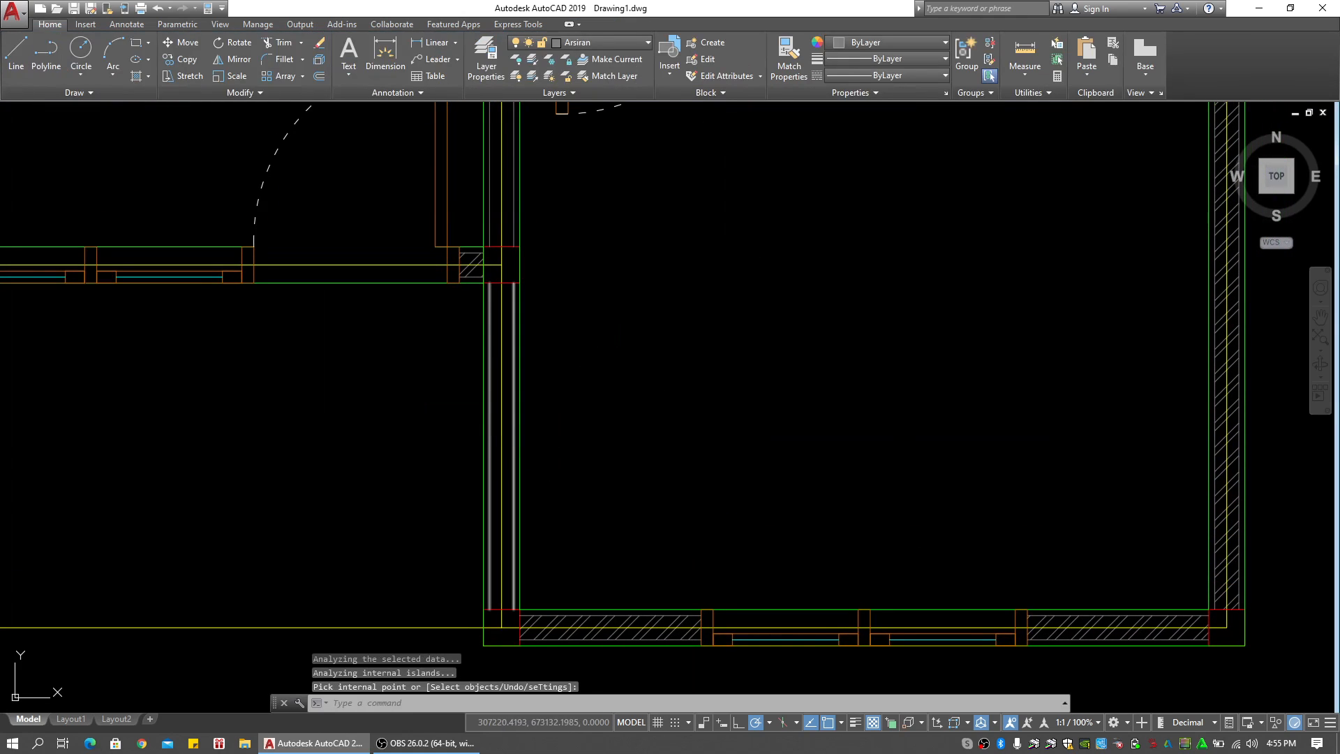
pyautogui.press('Return')
pyautogui.click(498, 382)
pyautogui.click(508, 374)
pyautogui.press('Return')
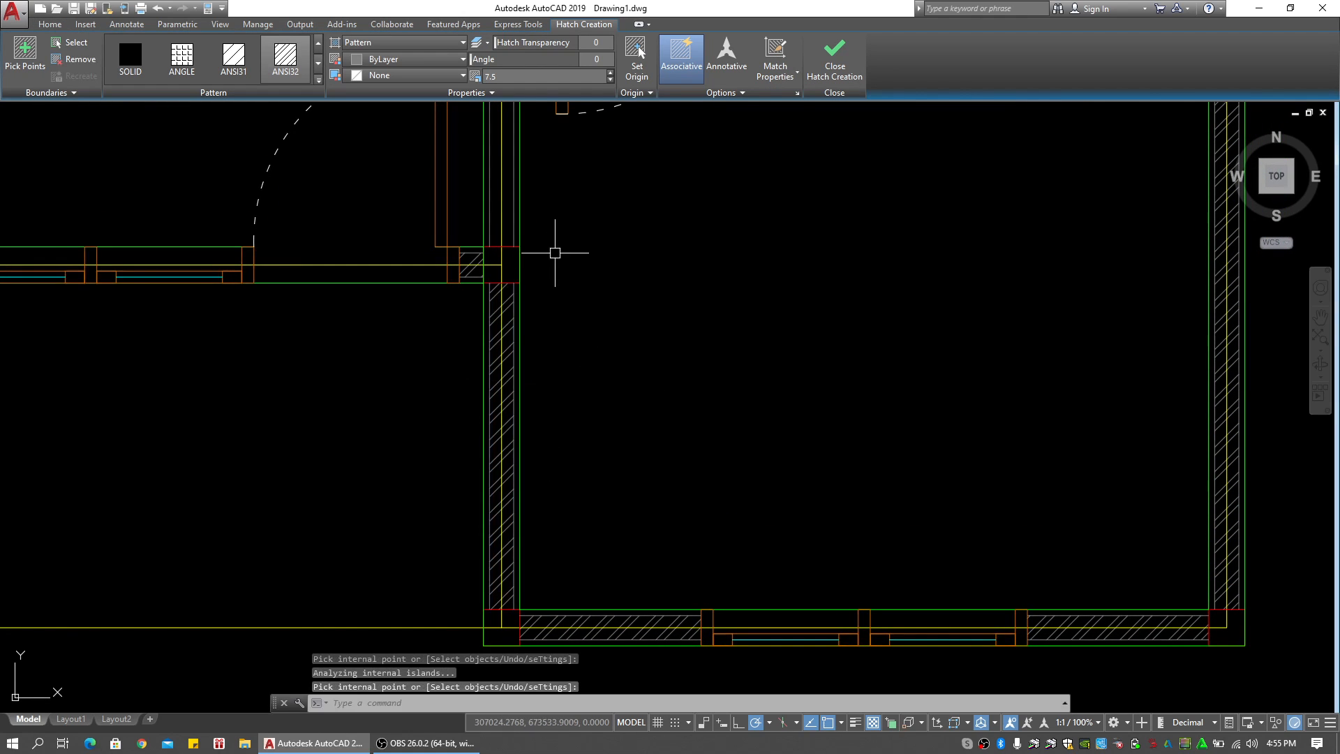
# Hatch the wall between the living area and the lower bedroom, from the junction column up to the top-left corner
pyautogui.moveTo(553, 254); pyautogui.dragTo(564, 547, button='middle')
pyautogui.press('Return')
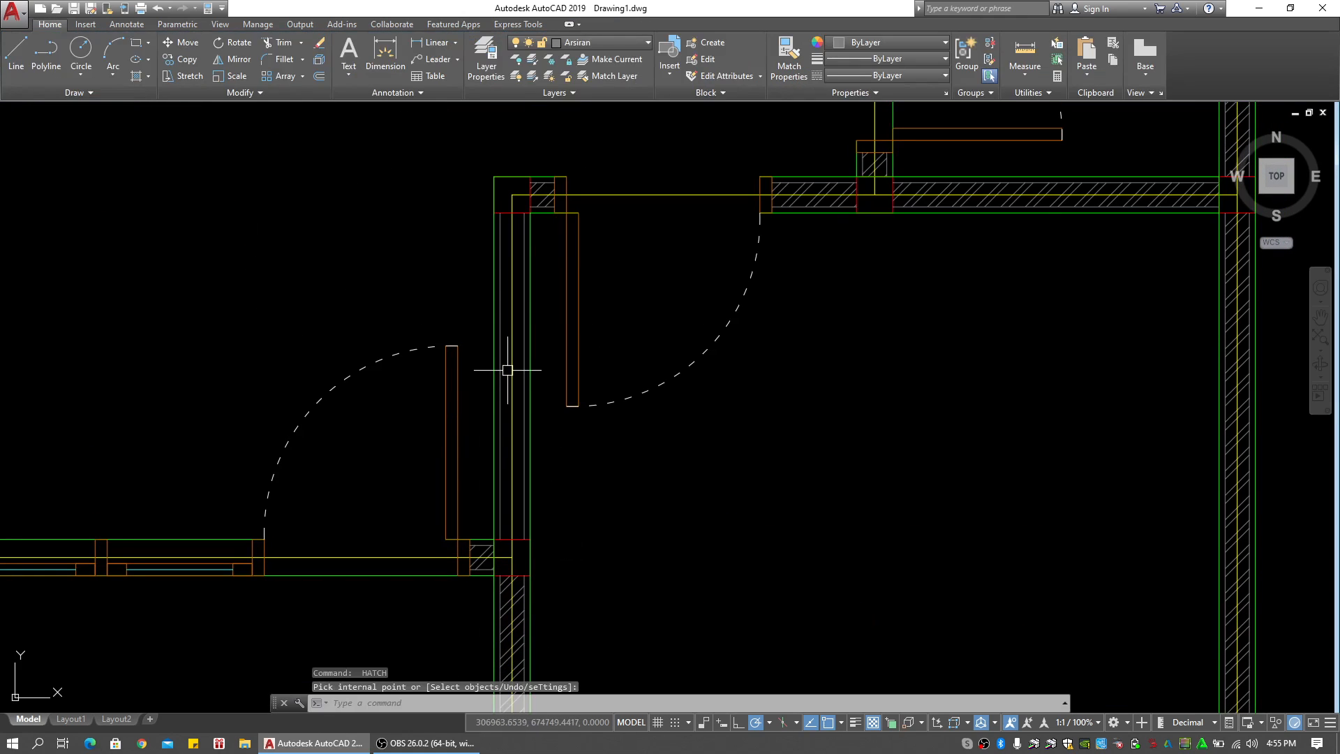
pyautogui.press('Return')
pyautogui.click(507, 369)
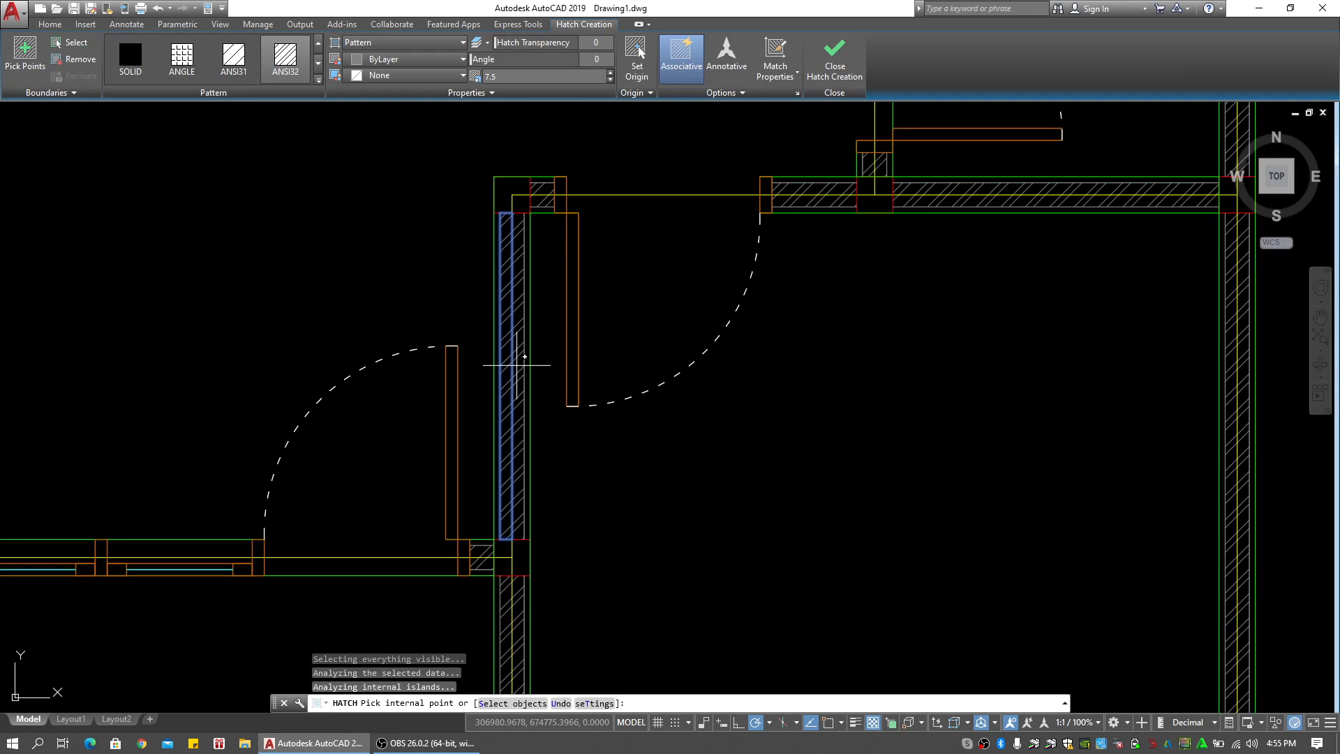
pyautogui.click(517, 366)
pyautogui.press('Return')
# Hatch the lower half of the living area's left outer wall, below the middle column, on both axis sides
pyautogui.scroll(-4, 294, 286)
pyautogui.moveTo(293, 286); pyautogui.dragTo(556, 407, button='middle')
pyautogui.moveTo(418, 329); pyautogui.dragTo(469, 341, button='middle')
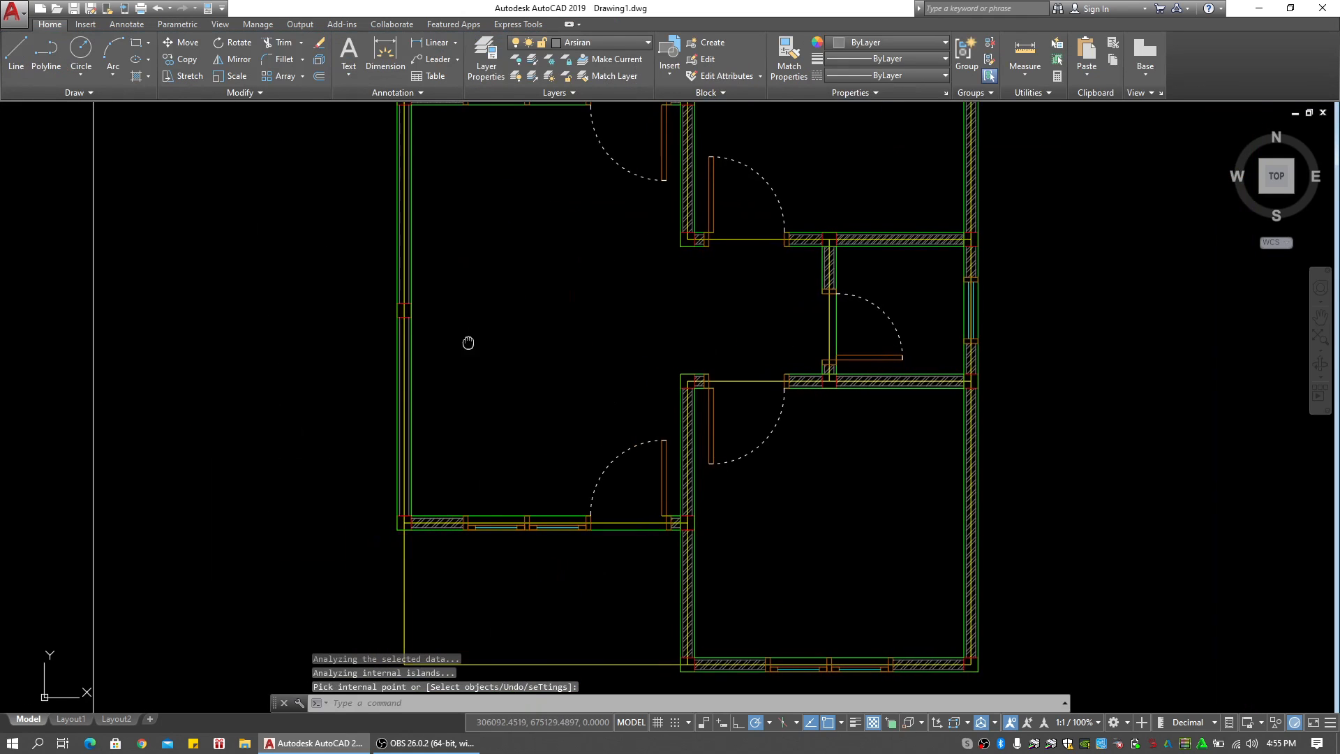
pyautogui.scroll(2, 402, 395)
pyautogui.press('Return')
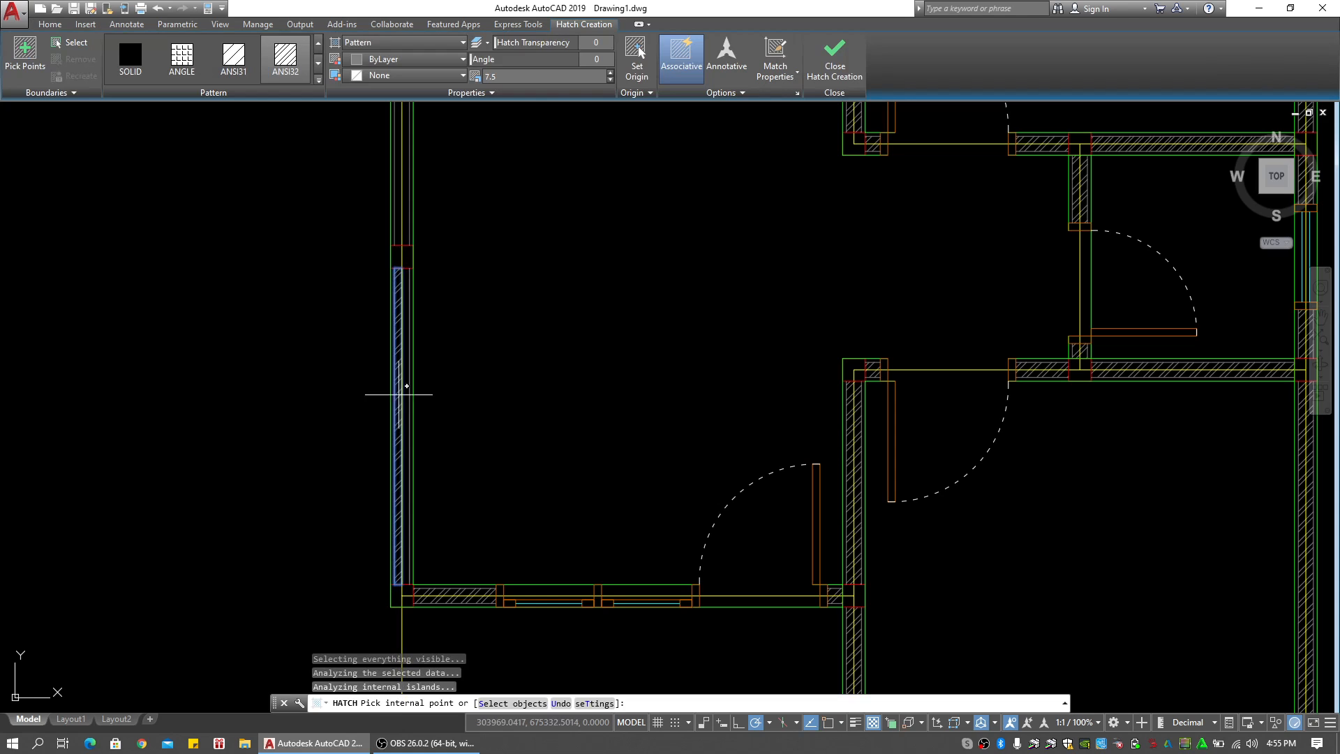
pyautogui.click(405, 385)
pyautogui.press('Return')
# Hatch the upper half of the living area's left outer wall, above the middle column, on both axis sides
pyautogui.moveTo(435, 236); pyautogui.dragTo(450, 492, button='middle')
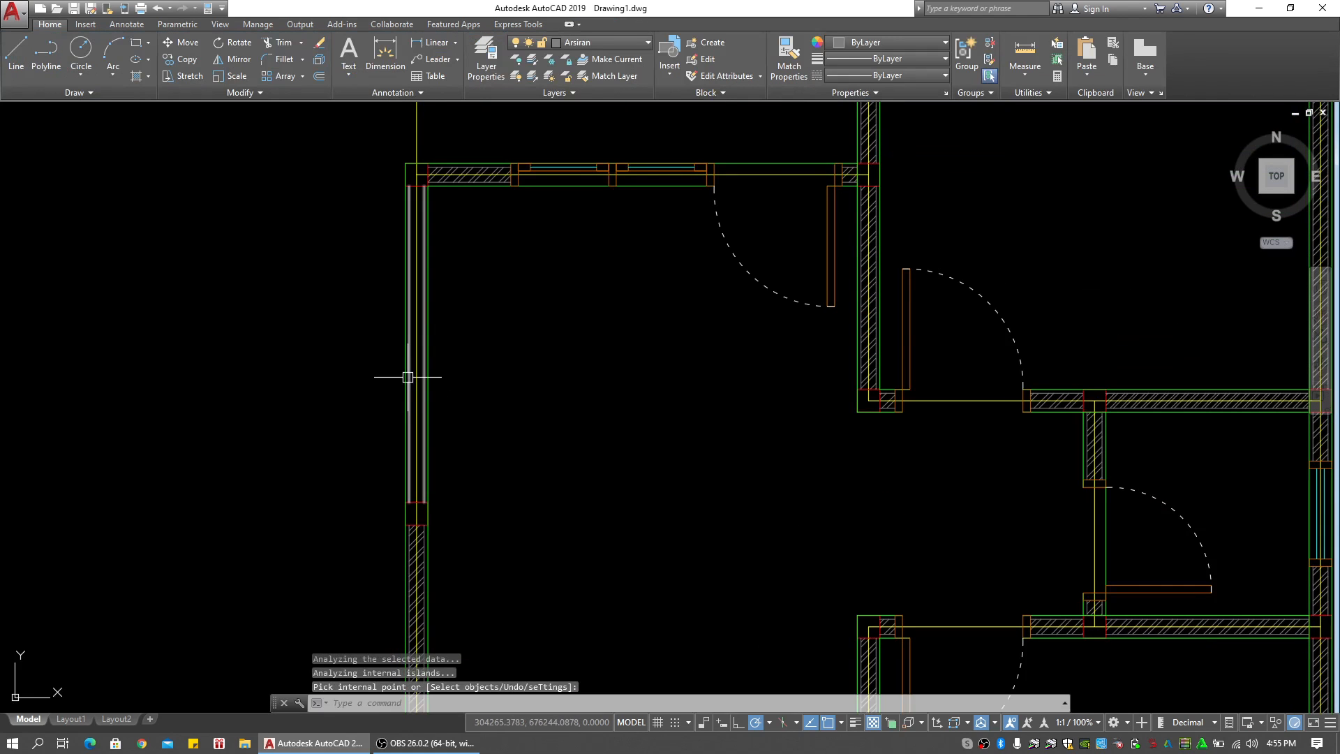
pyautogui.press('Return')
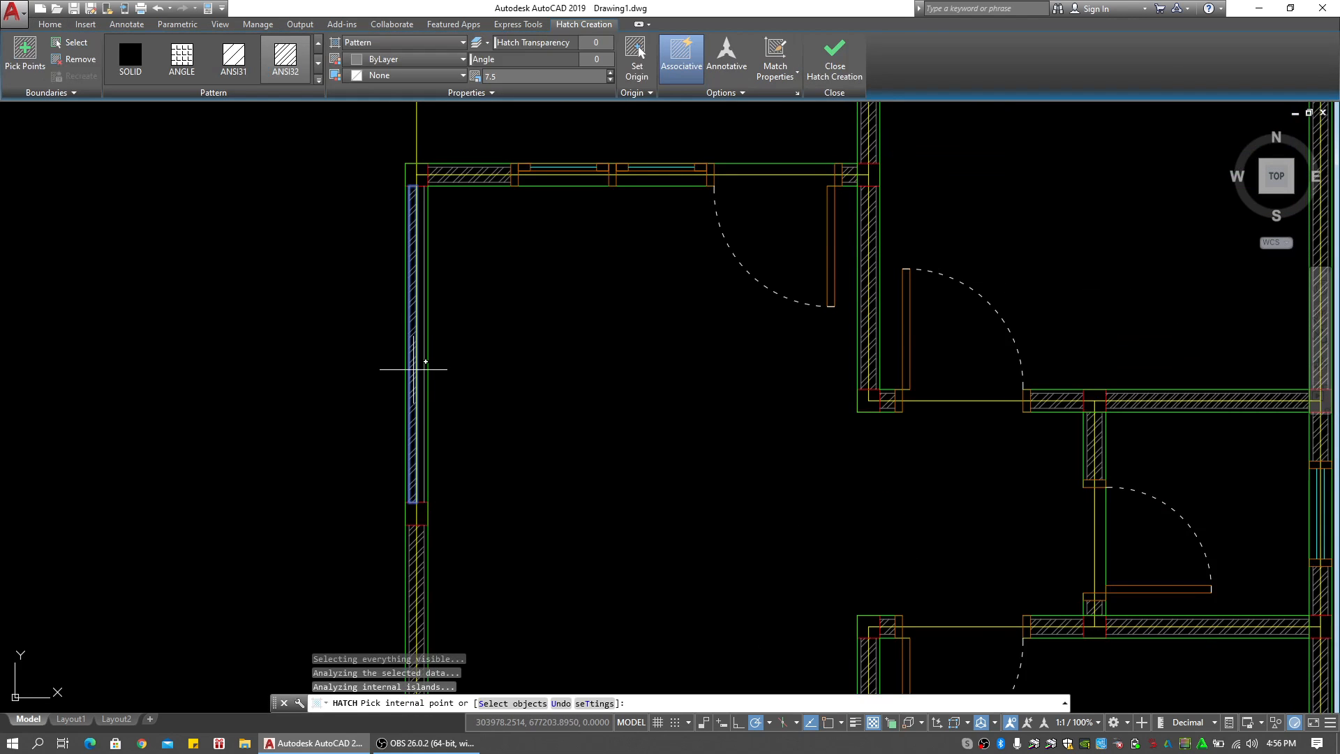
pyautogui.click(420, 368)
pyautogui.moveTo(781, 387); pyautogui.dragTo(654, 367, button='middle')
pyautogui.press('Return')
# Compare the hatched floor plan with the reference drawing, including its terraces and room layout
pyautogui.scroll(-2, 731, 424)
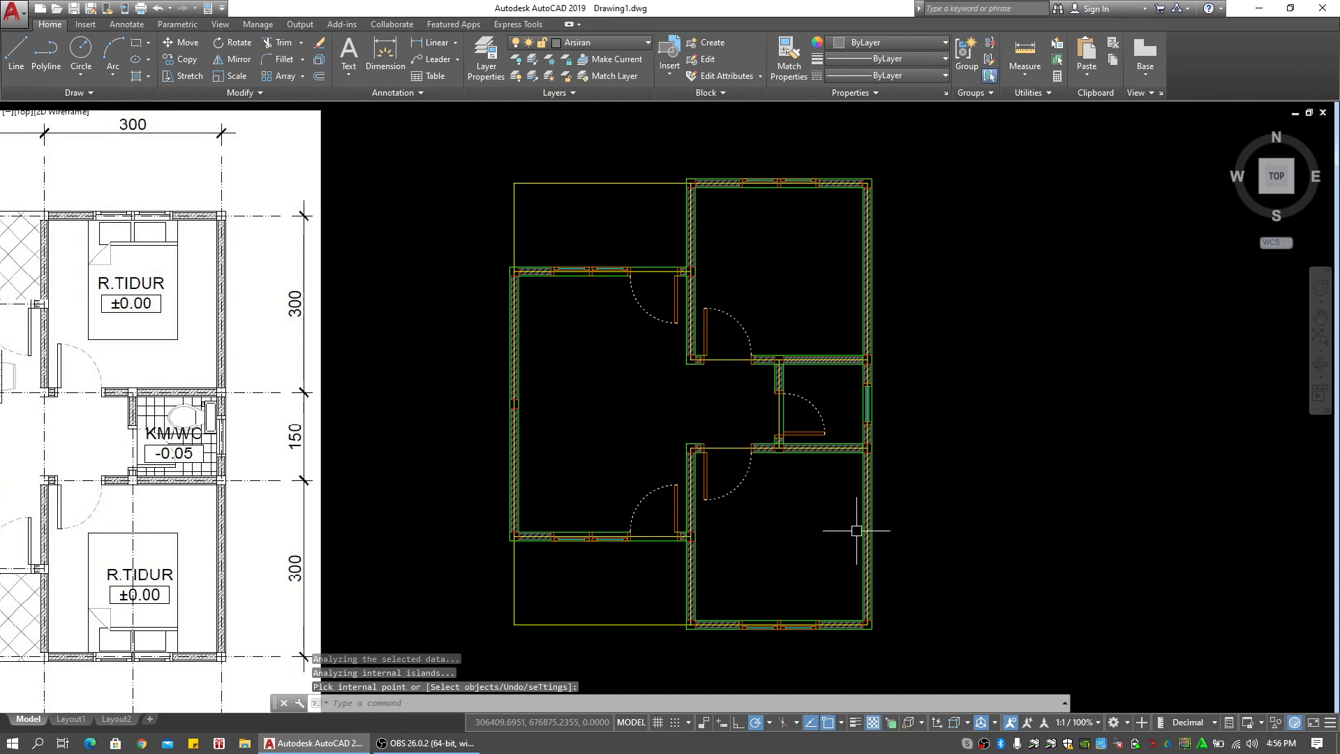
pyautogui.moveTo(856, 531); pyautogui.dragTo(886, 455, button='middle')
pyautogui.moveTo(637, 443); pyautogui.dragTo(697, 398, button='middle')
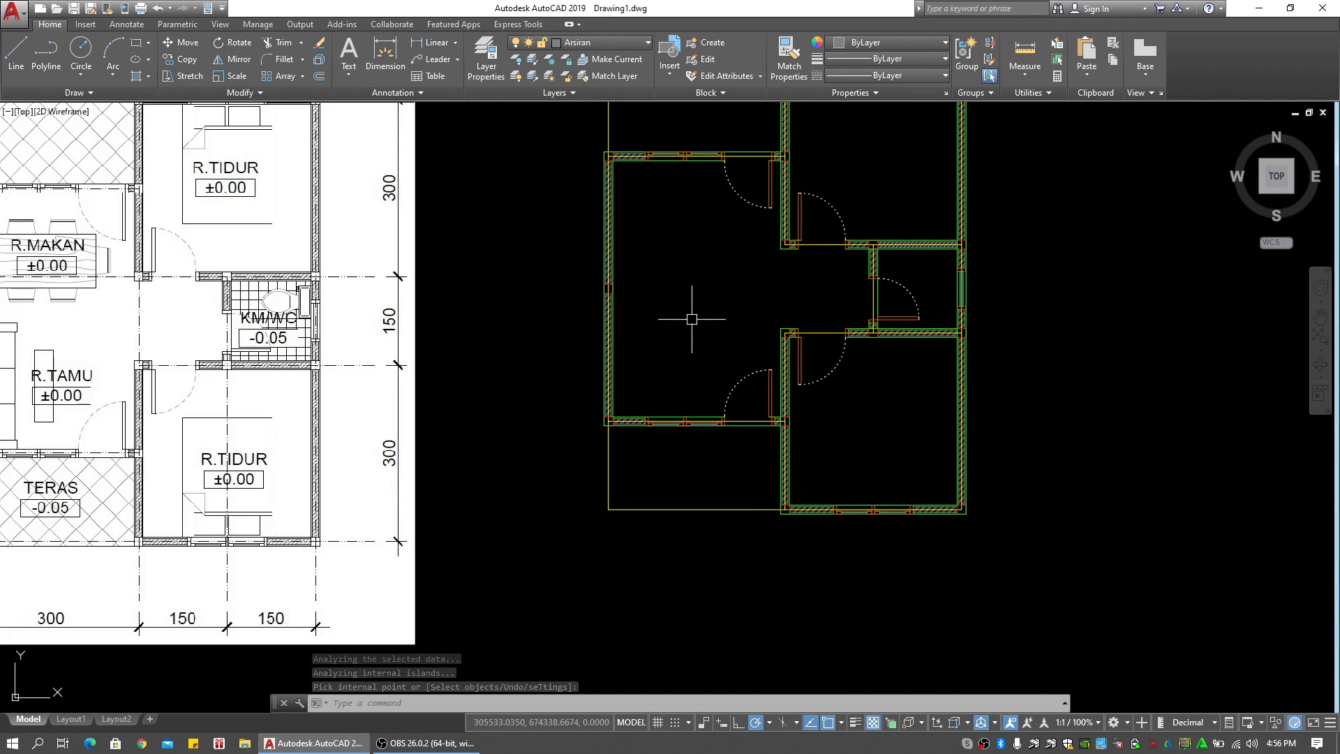
pyautogui.moveTo(702, 285); pyautogui.dragTo(714, 323, button='middle')
pyautogui.press('Escape')
pyautogui.press('Escape')
pyautogui.press('Escape')
pyautogui.moveTo(522, 396); pyautogui.dragTo(649, 356, button='middle')
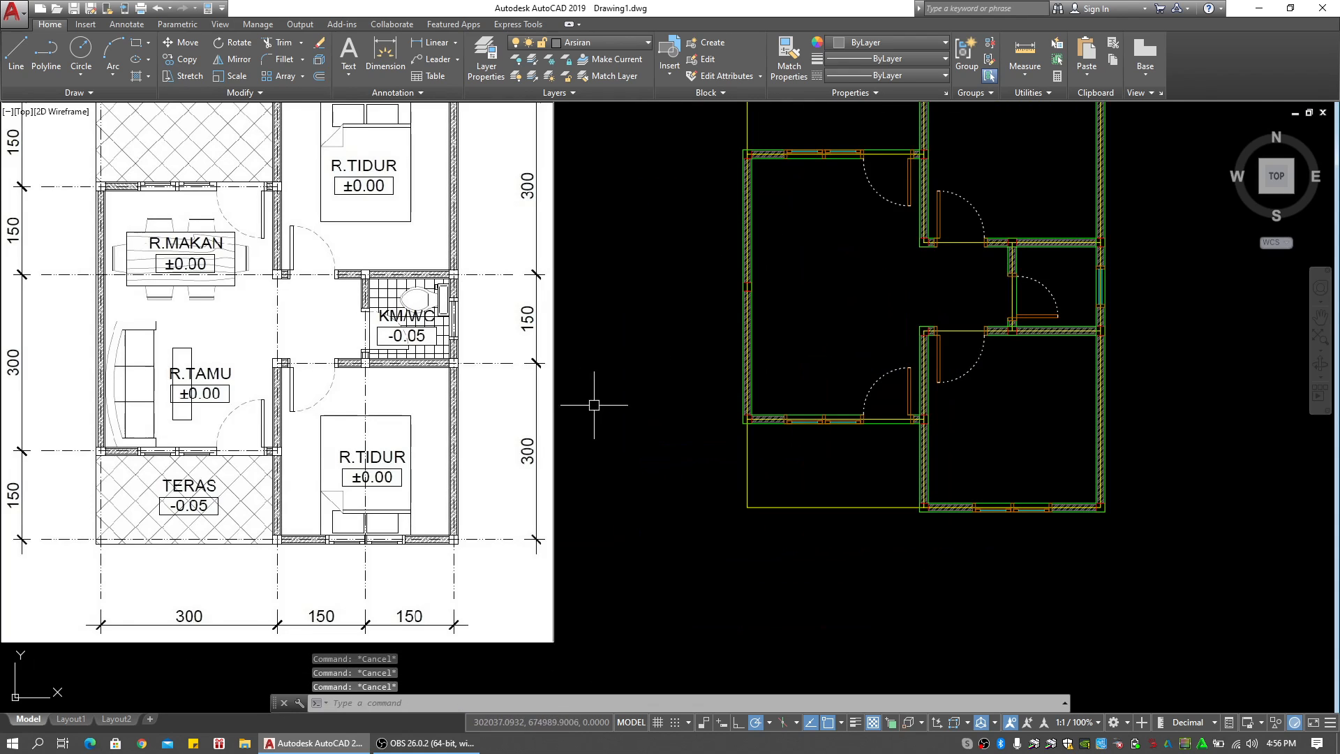
pyautogui.moveTo(593, 405); pyautogui.dragTo(746, 387, button='middle')
pyautogui.scroll(2, 574, 296)
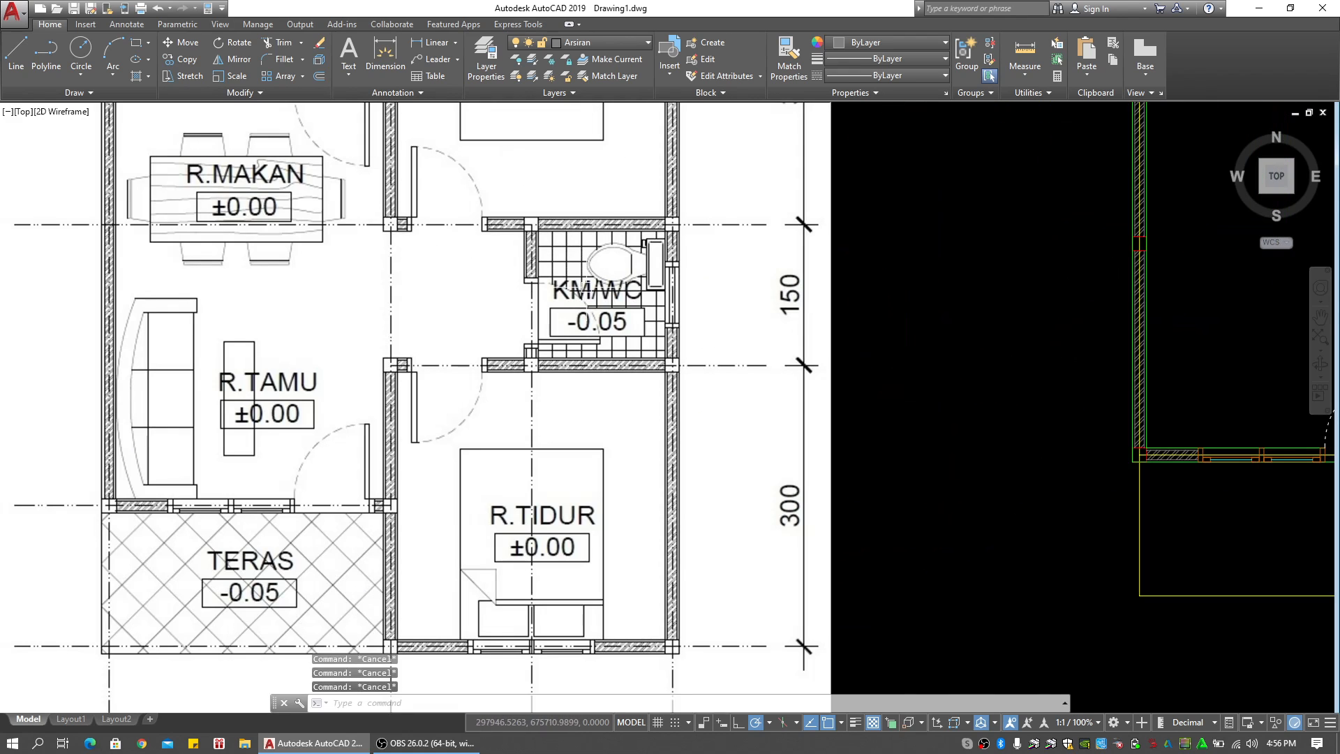
pyautogui.moveTo(582, 289)
pyautogui.mouseDown(button='middle')
pyautogui.moveTo(553, 317)
pyautogui.moveTo(562, 335)
pyautogui.mouseUp(button='middle')
pyautogui.moveTo(338, 239)
pyautogui.mouseDown(button='middle')
pyautogui.moveTo(380, 340)
pyautogui.moveTo(443, 326)
pyautogui.mouseUp(button='middle')
pyautogui.scroll(-2, 442, 367)
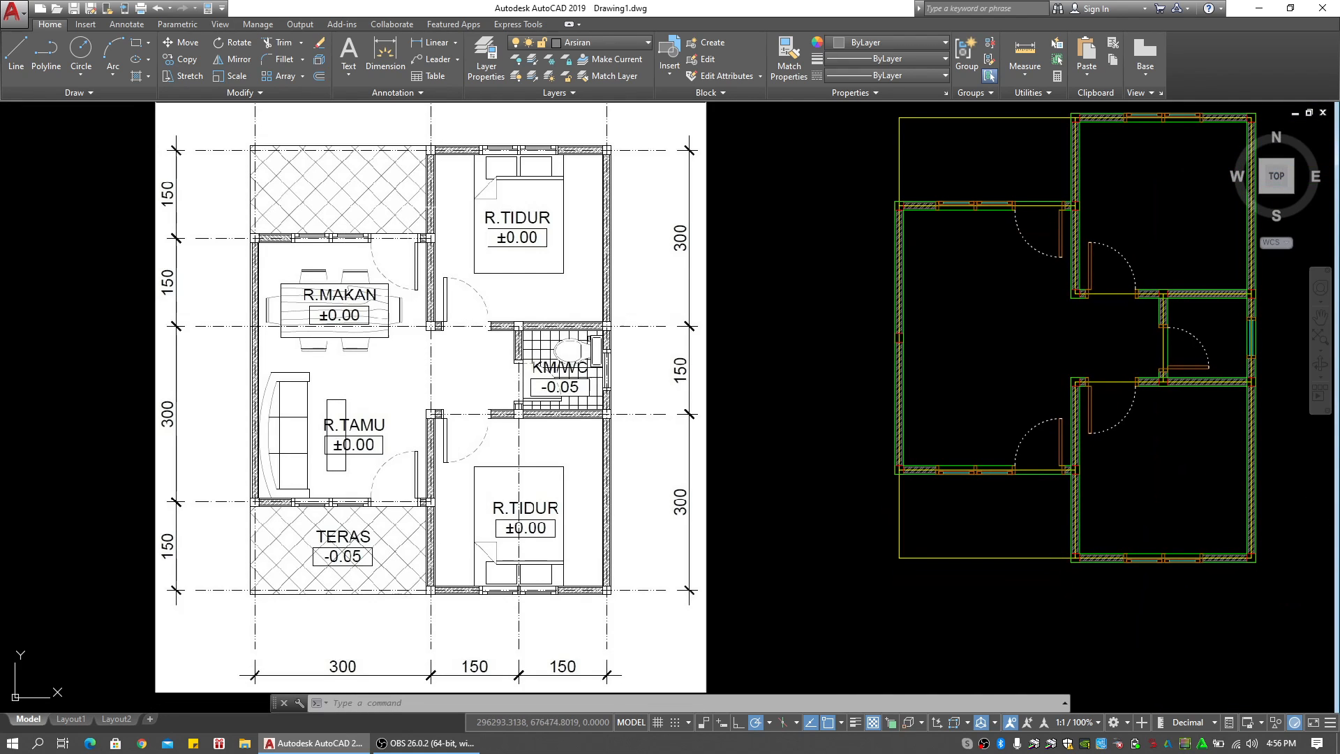
# Examine the lower terrace area, where only the axis lines bound the space beside the hatched walls
pyautogui.moveTo(970, 515)
pyautogui.mouseDown(button='middle')
pyautogui.moveTo(607, 493)
pyautogui.moveTo(540, 443)
pyautogui.mouseUp(button='middle')
pyautogui.press('Escape')
pyautogui.press('Escape')
pyautogui.press('Escape')
pyautogui.scroll(1, 696, 493)
pyautogui.scroll(2, 484, 438)
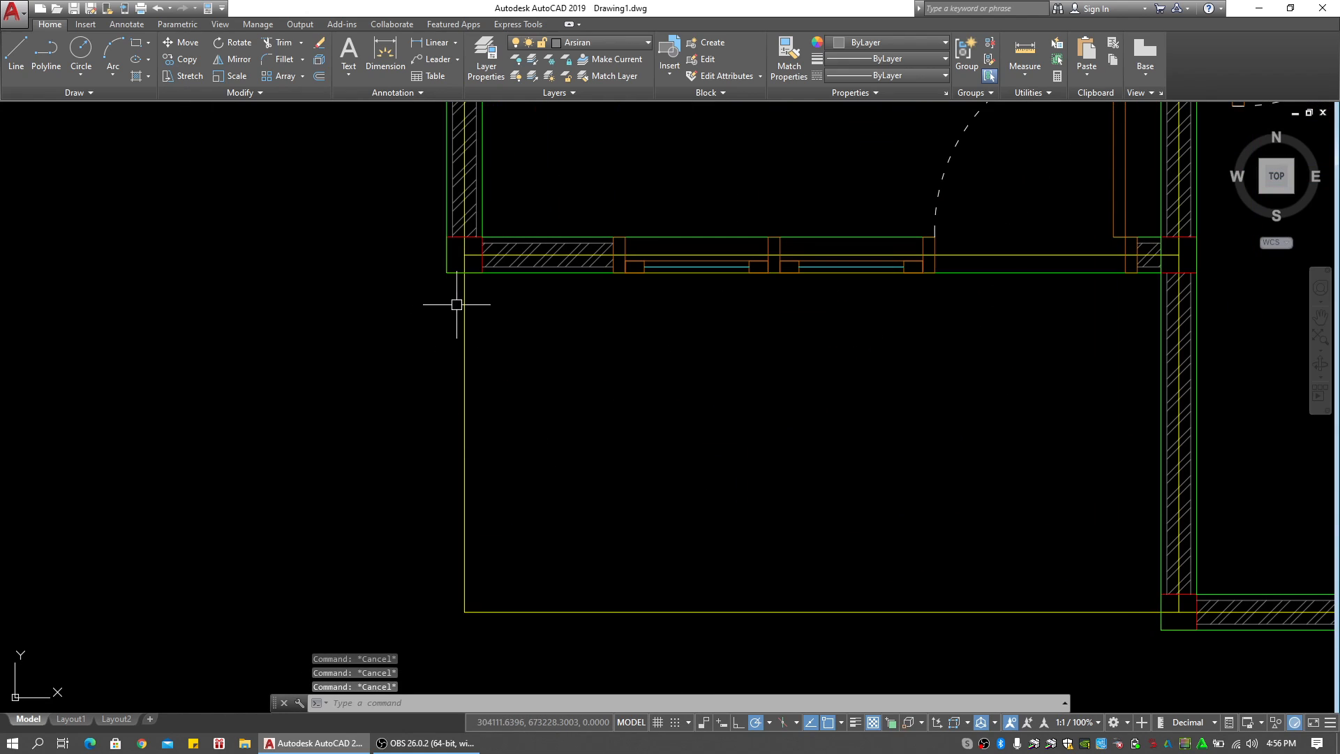
pyautogui.scroll(-1, 684, 528)
pyautogui.moveTo(684, 528); pyautogui.dragTo(595, 389, button='middle')
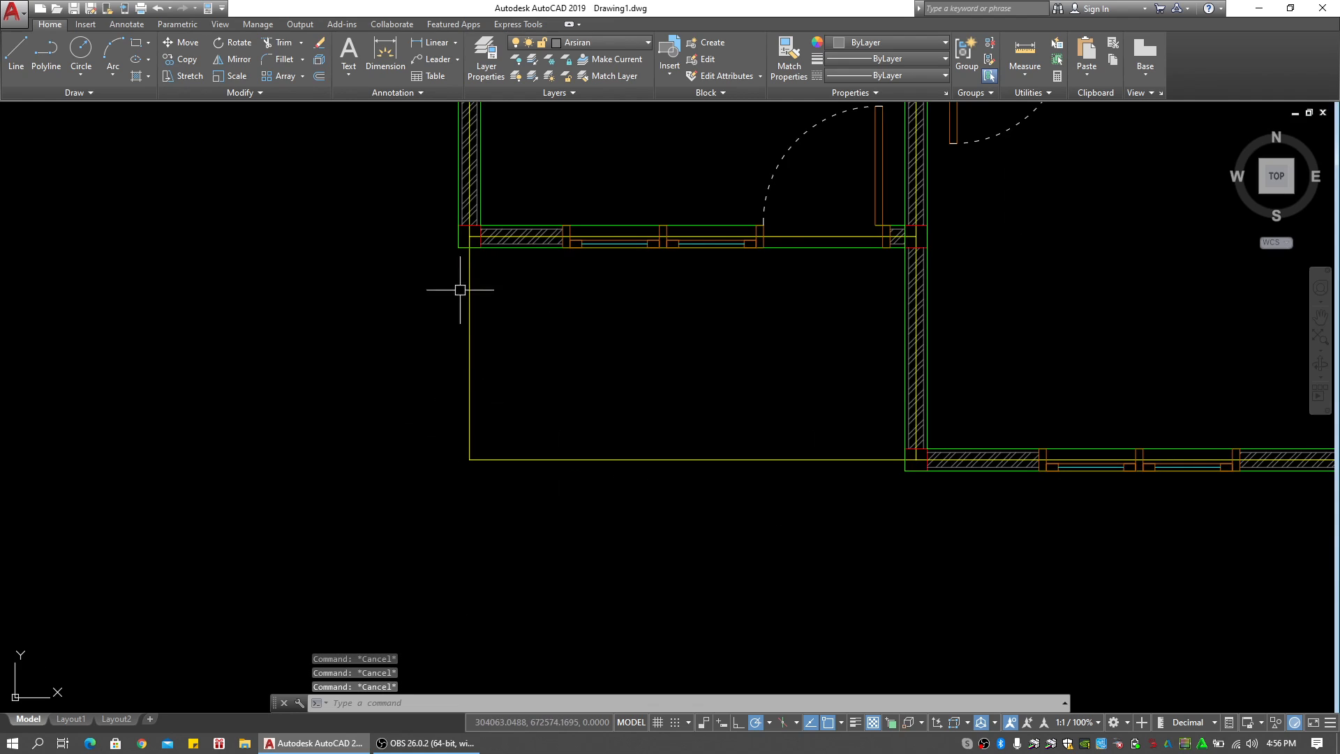
pyautogui.moveTo(768, 502); pyautogui.dragTo(802, 500, button='middle')
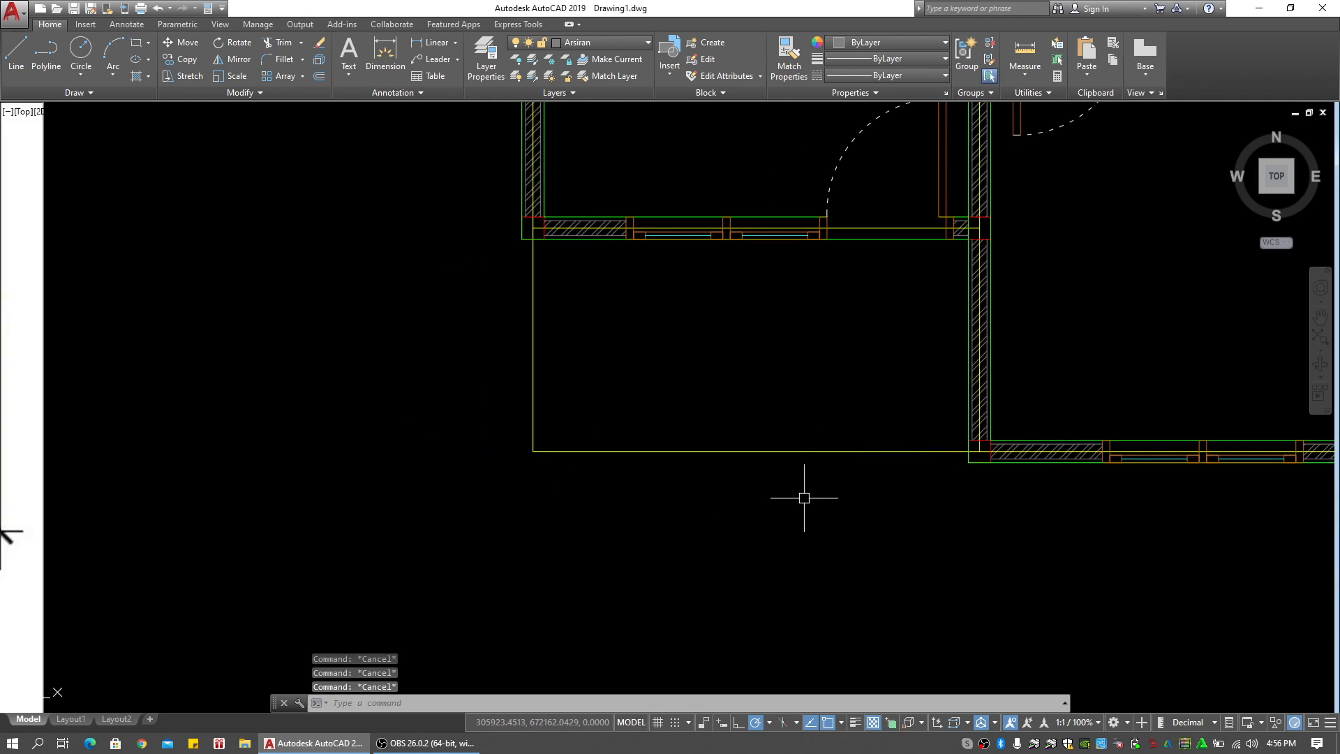
pyautogui.write('l')
pyautogui.press('Return')
pyautogui.press('Escape')
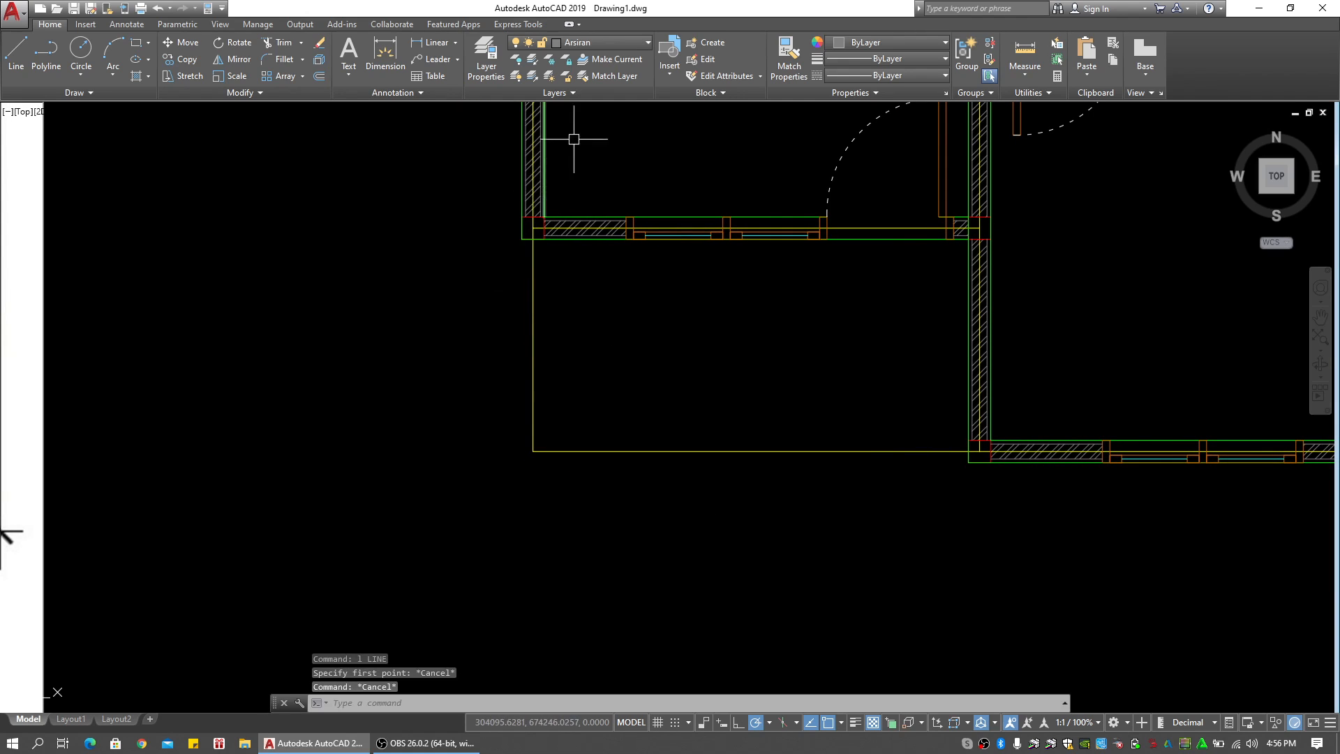
# On the Dinding layer, draw the lower terrace's outer edge from the living area's bottom-left wall corner to the lower bedroom's bottom-left corner
pyautogui.click(594, 44)
pyautogui.click(587, 126)
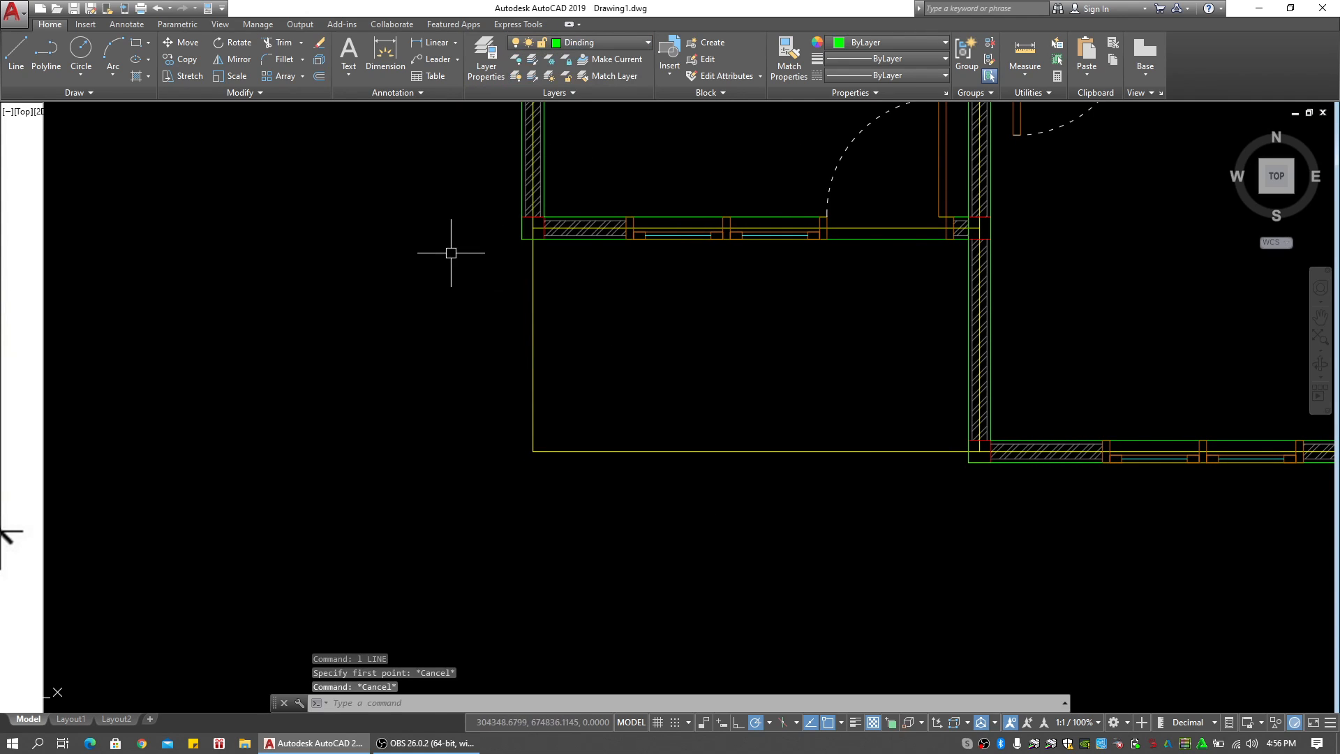
pyautogui.click(447, 251)
pyautogui.moveTo(439, 316); pyautogui.dragTo(487, 318, button='middle')
pyautogui.write('l')
pyautogui.press('Return')
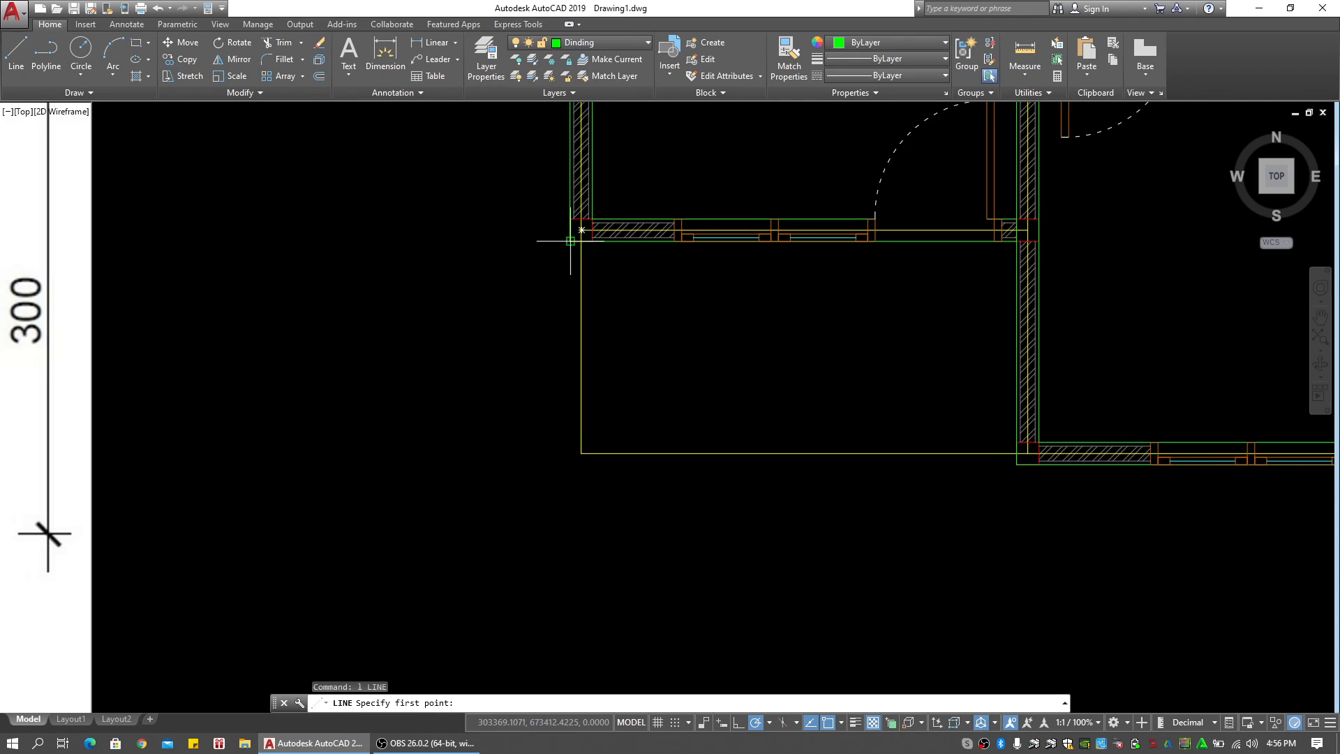
pyautogui.click(570, 241)
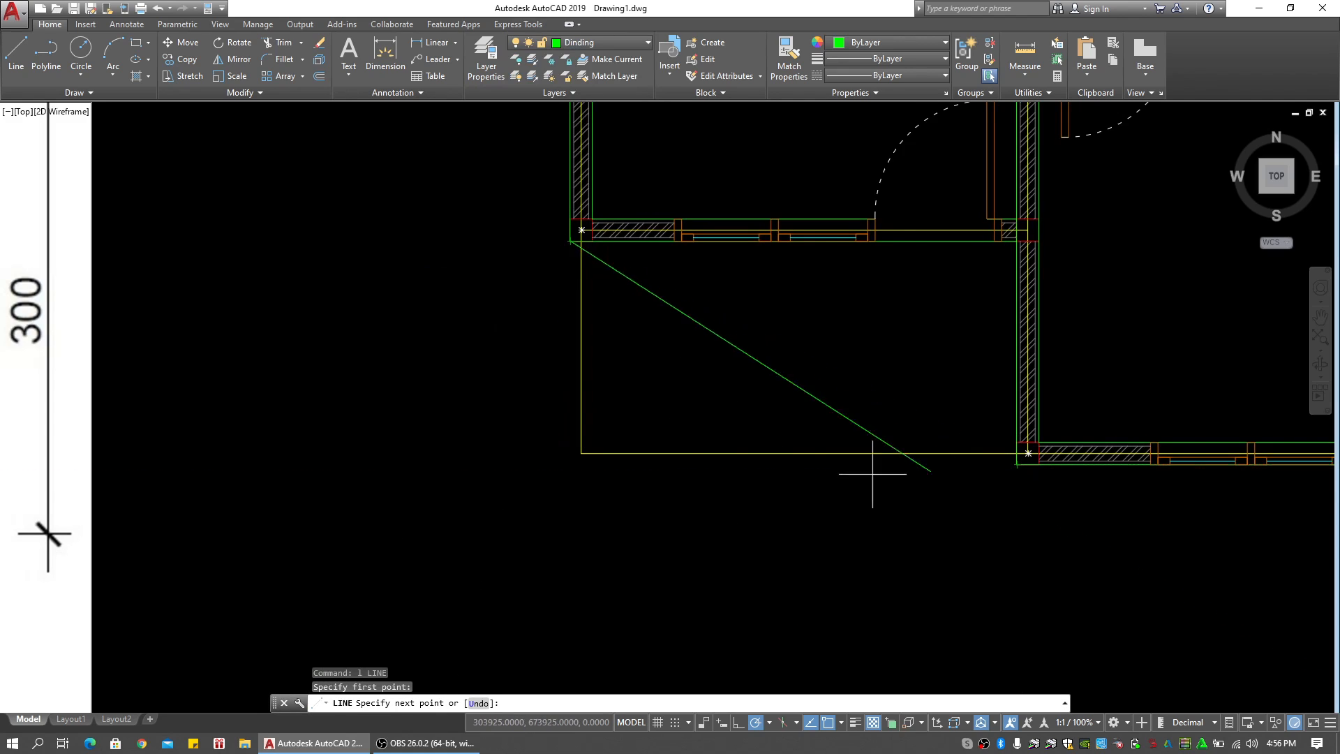
pyautogui.click(568, 464)
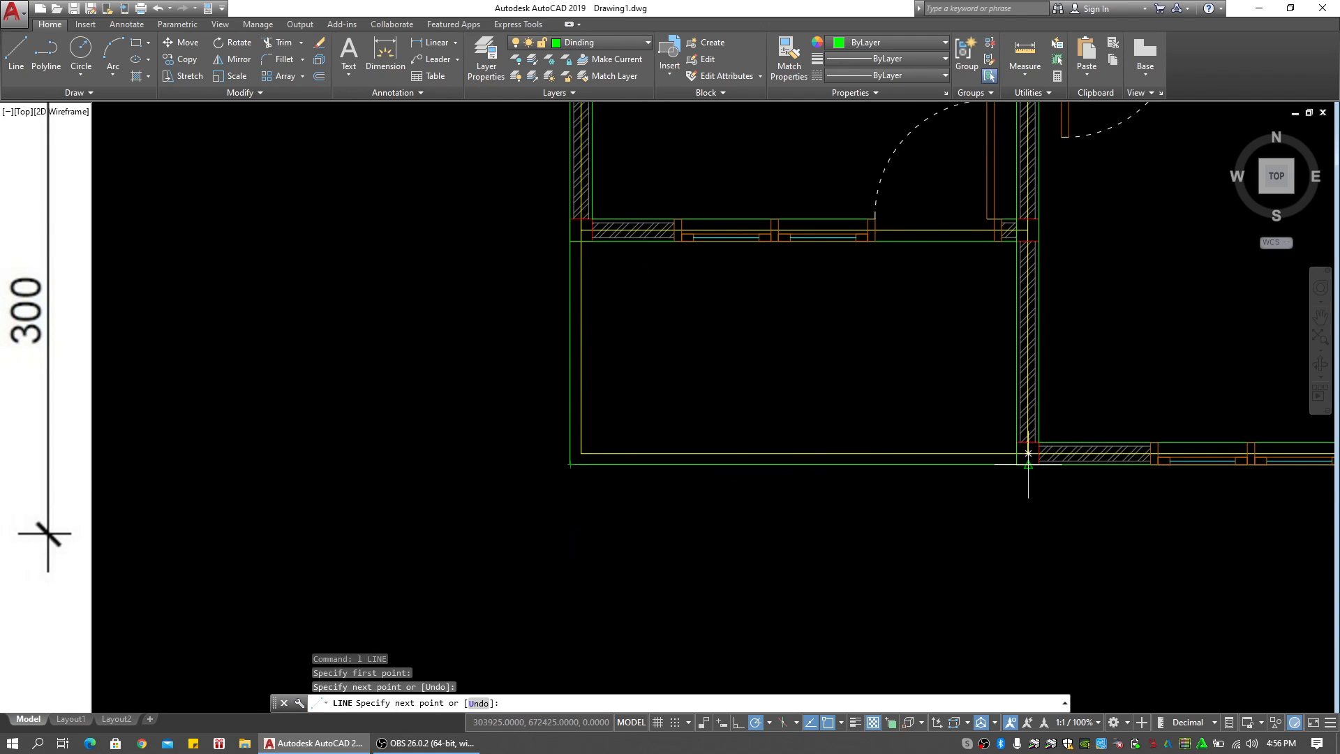
pyautogui.click(1016, 464)
pyautogui.press('Return')
pyautogui.press('Escape')
pyautogui.press('Escape')
# Mirror the two terrace edge lines about the horizontal line through the left wall's middle column, keeping the originals
pyautogui.scroll(4, 569, 464)
pyautogui.click(587, 459)
pyautogui.click(507, 493)
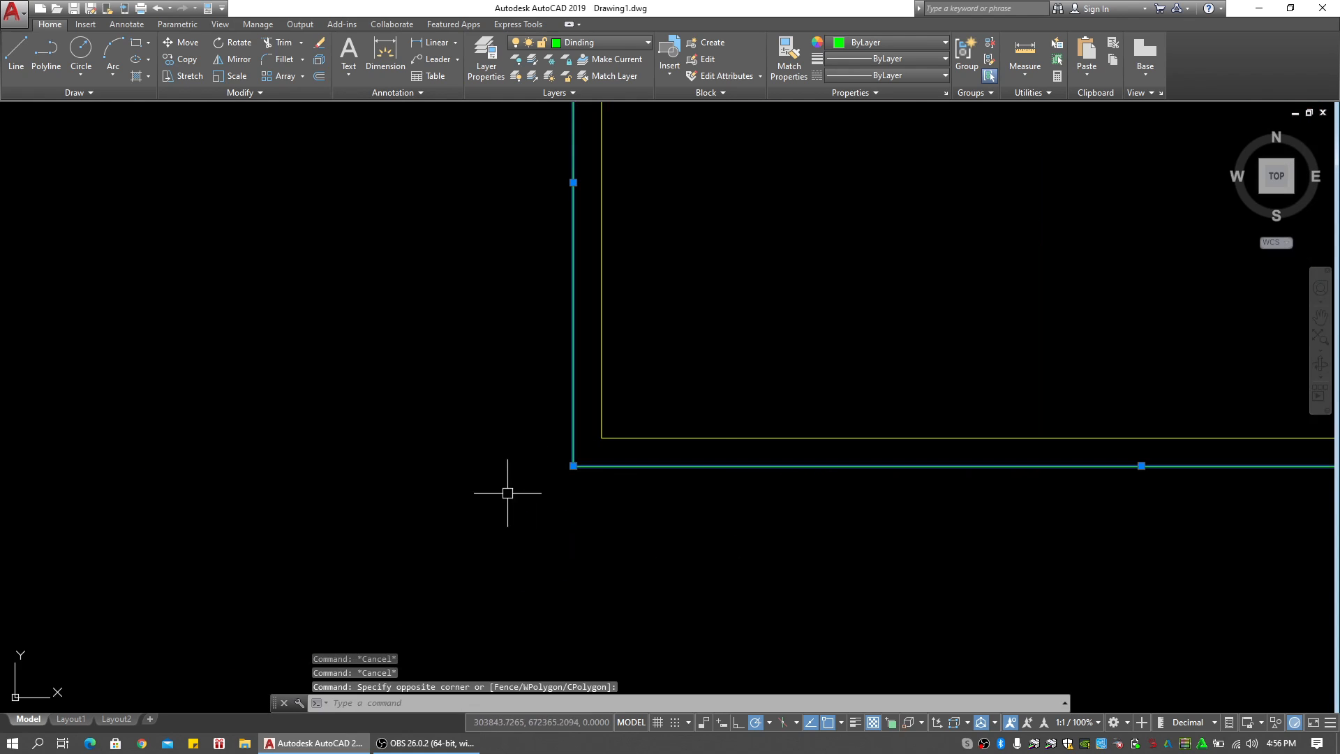
pyautogui.scroll(-5, 489, 447)
pyautogui.write('mi')
pyautogui.press('Return')
pyautogui.scroll(8, 513, 301)
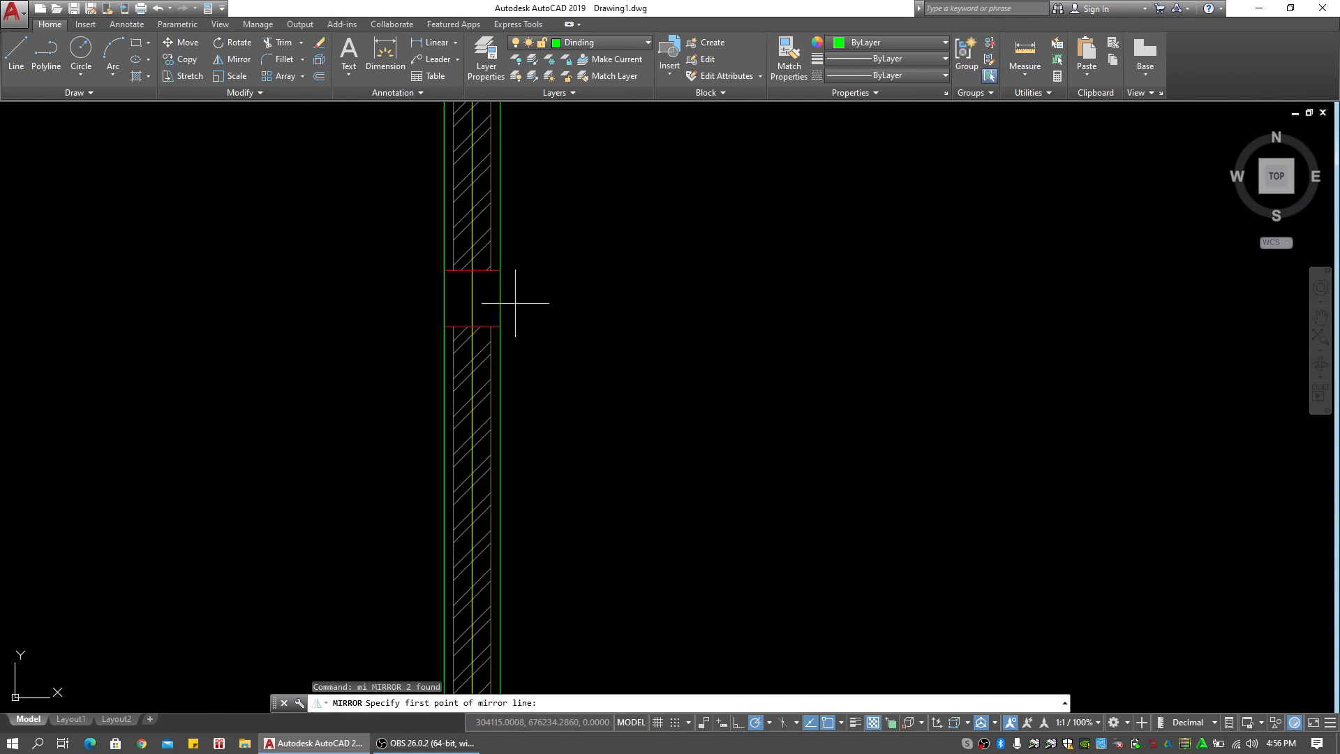
pyautogui.click(502, 298)
pyautogui.click(568, 291)
pyautogui.press('Escape')
pyautogui.scroll(-6, 607, 254)
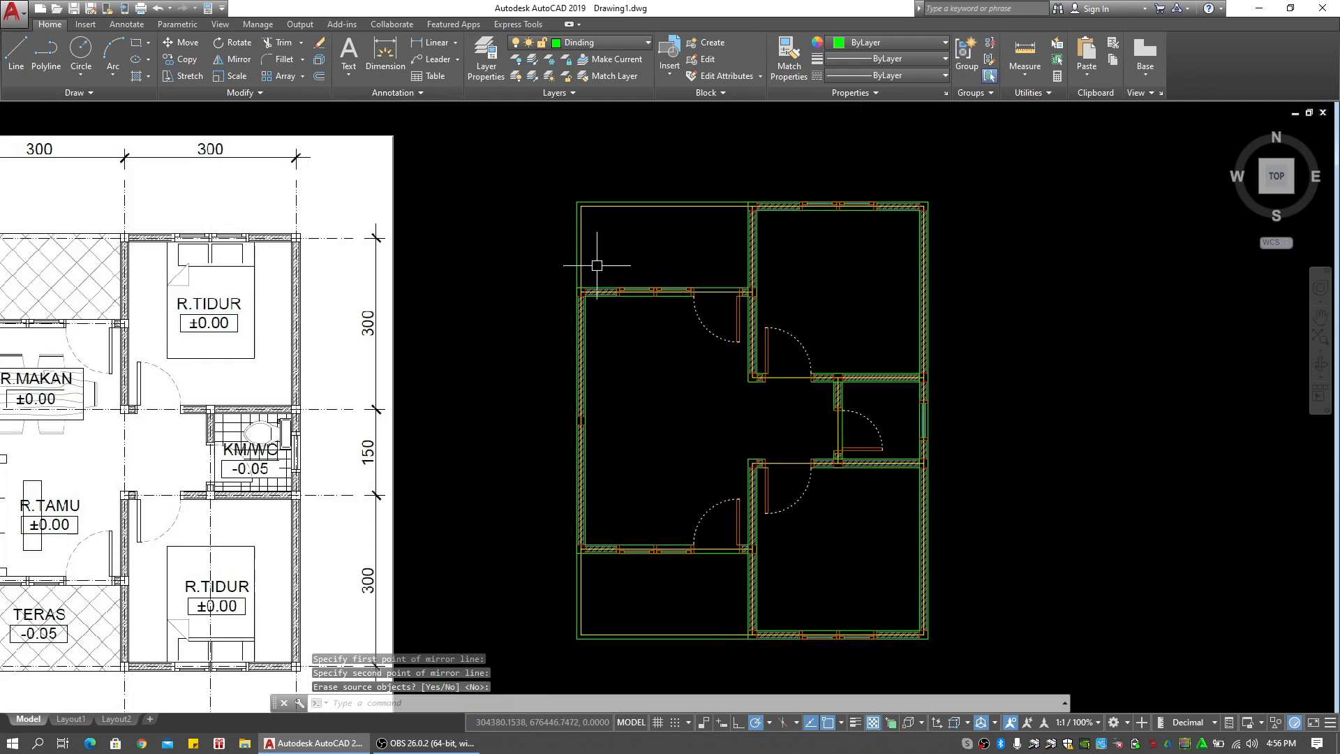
# Inspect the outlines of the upper and lower terraces on the plan
pyautogui.scroll(4, 638, 229)
pyautogui.press('Escape')
pyautogui.doubleClick(623, 270)
pyautogui.press('Escape')
pyautogui.scroll(-6, 606, 270)
pyautogui.moveTo(602, 275); pyautogui.dragTo(606, 247, button='middle')
pyautogui.scroll(4, 616, 377)
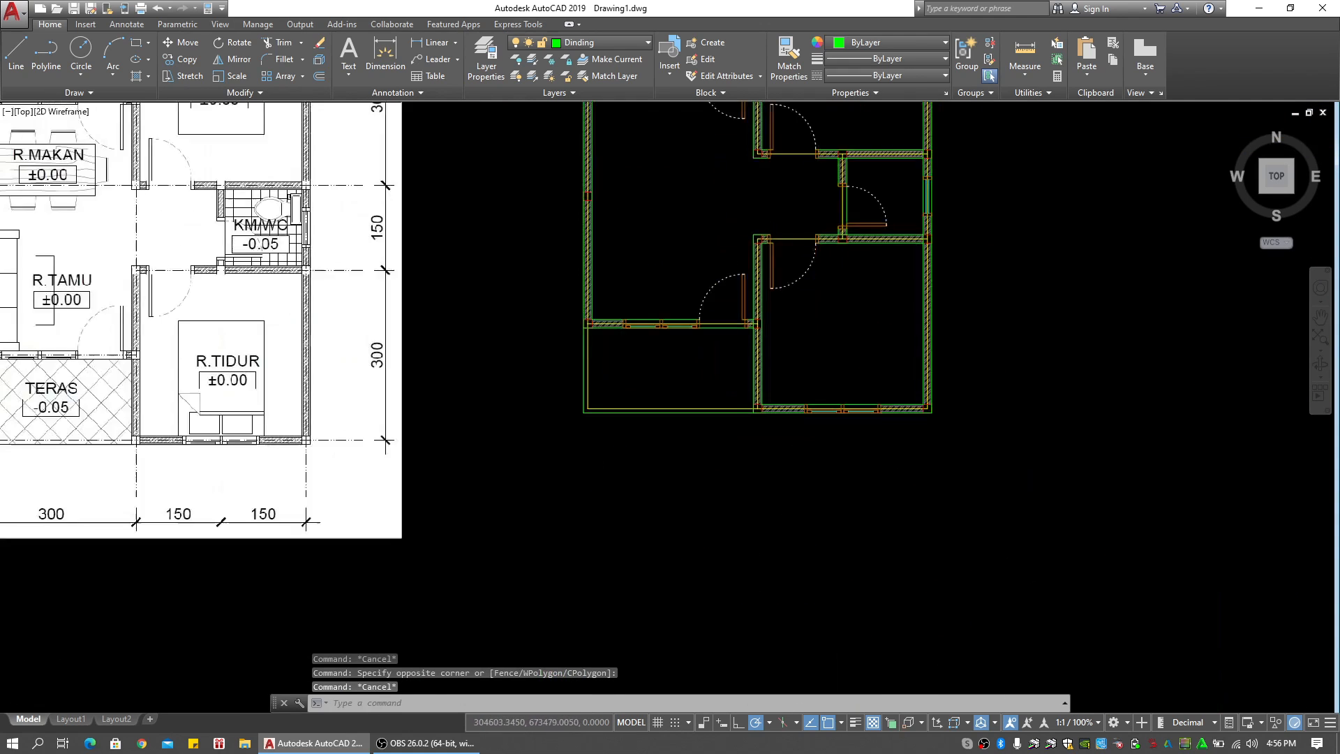
# Hatch the whole lower terrace area, out to its outer edge lines, with the ANSI37 pattern
pyautogui.doubleClick(644, 370)
pyautogui.moveTo(644, 369); pyautogui.dragTo(614, 344, button='middle')
pyautogui.press('Escape')
pyautogui.write('h')
pyautogui.press('Return')
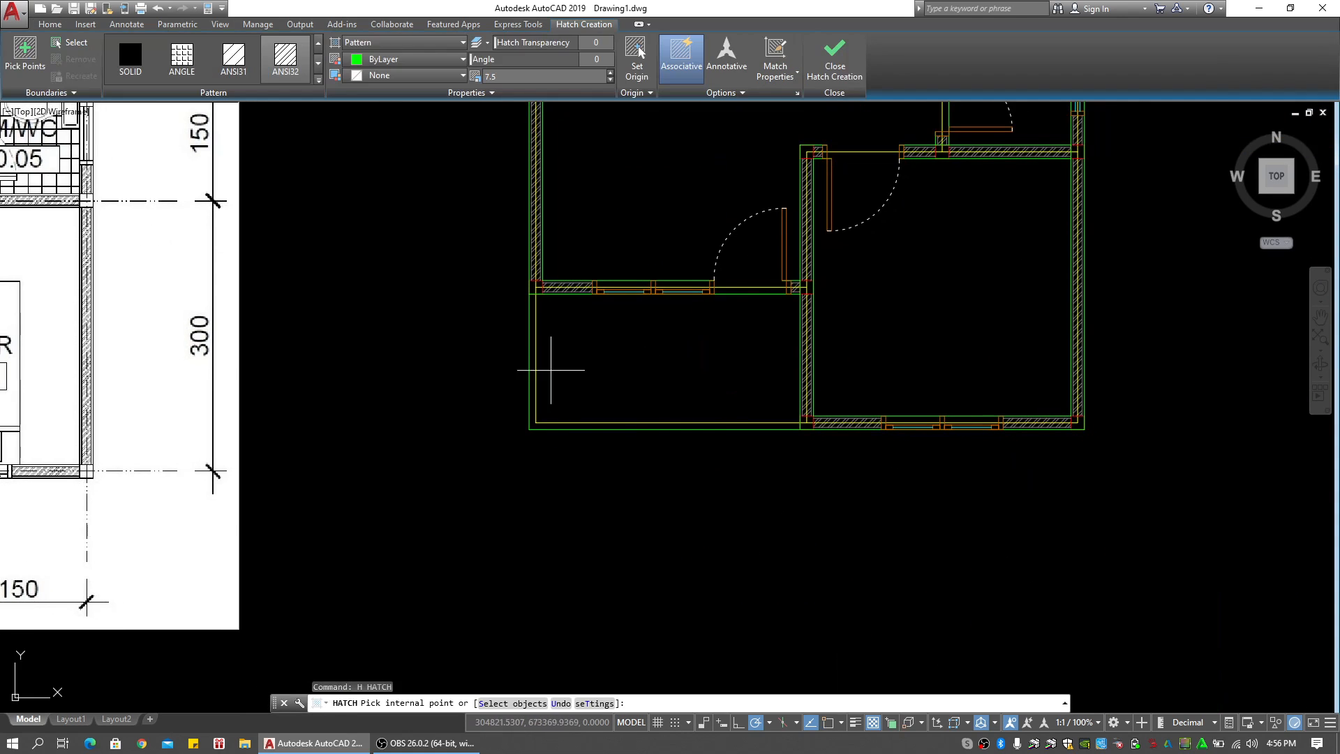
pyautogui.scroll(2, 547, 365)
pyautogui.click(526, 373)
pyautogui.click(622, 382)
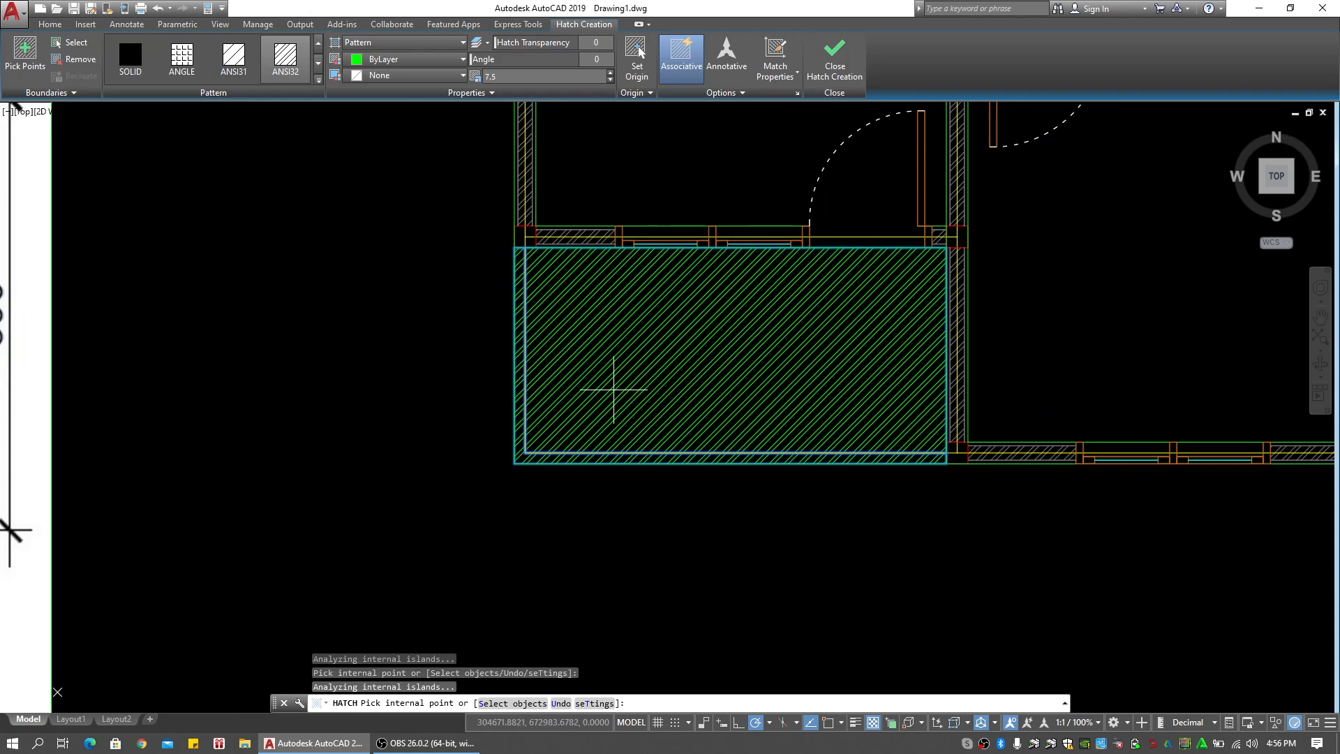
pyautogui.click(277, 60)
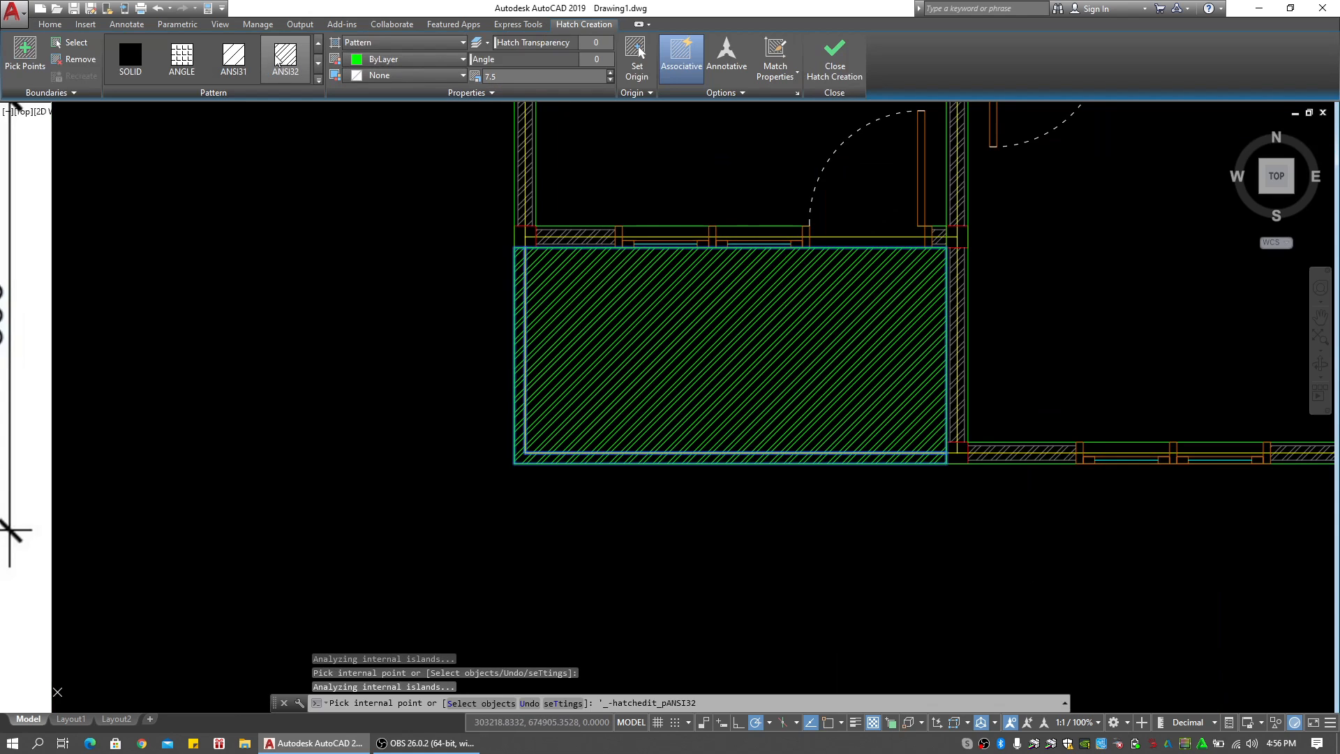
pyautogui.click(319, 69)
pyautogui.click(319, 66)
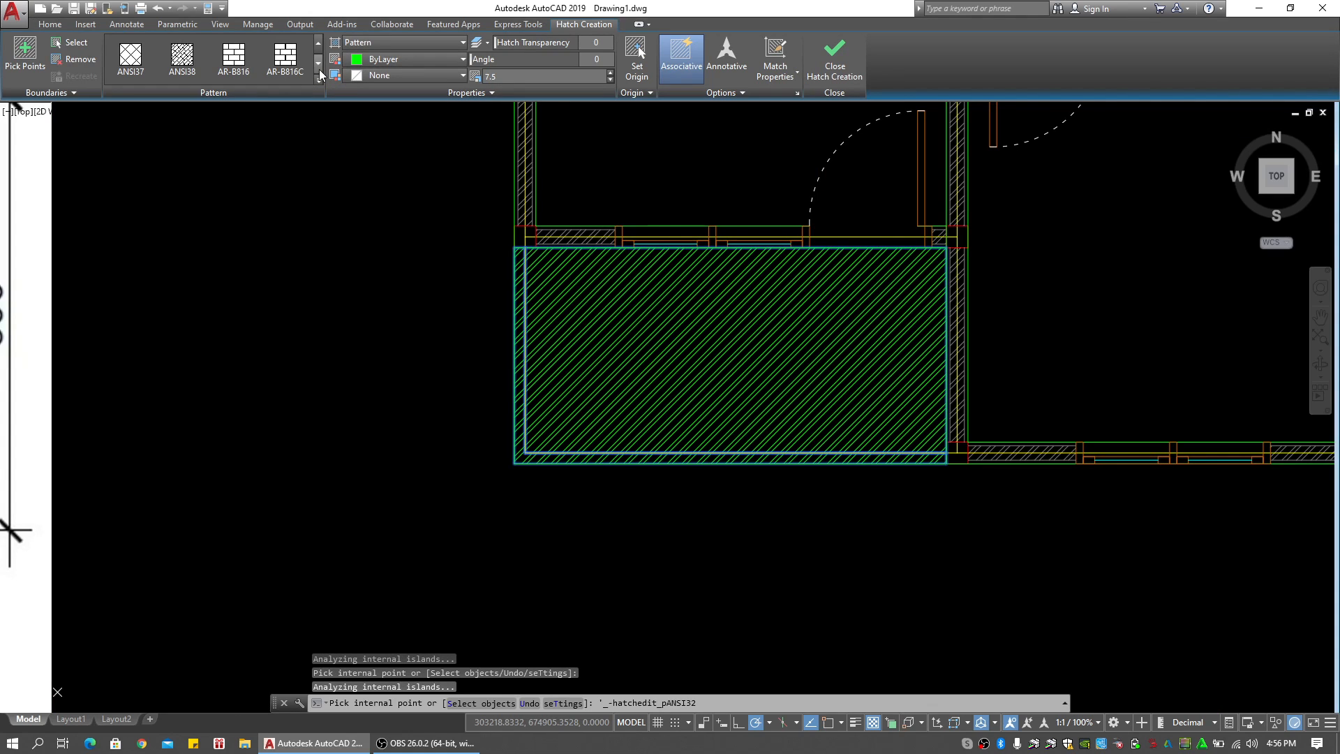
pyautogui.click(130, 58)
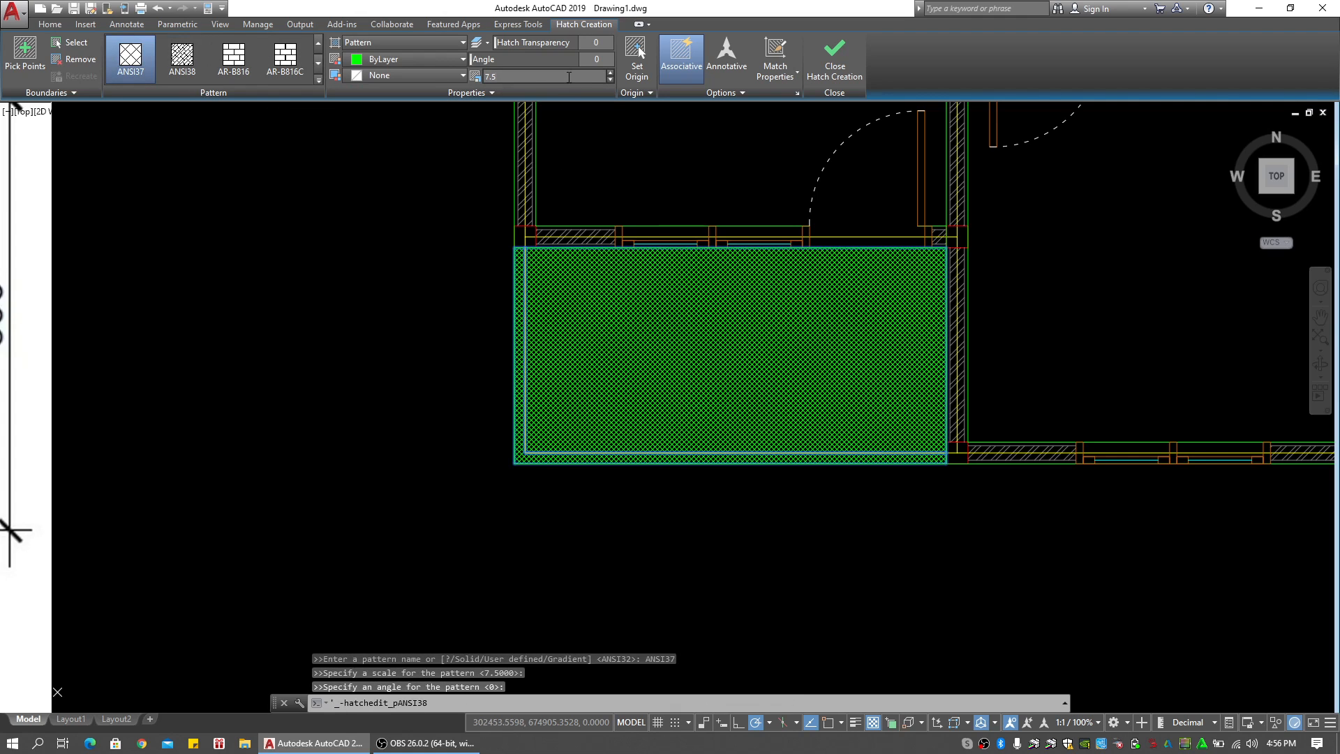
# Enlarge the lower terrace hatch pattern, trying scales of 20 and 50 and settling on 100
pyautogui.write('20')
pyautogui.press('Return')
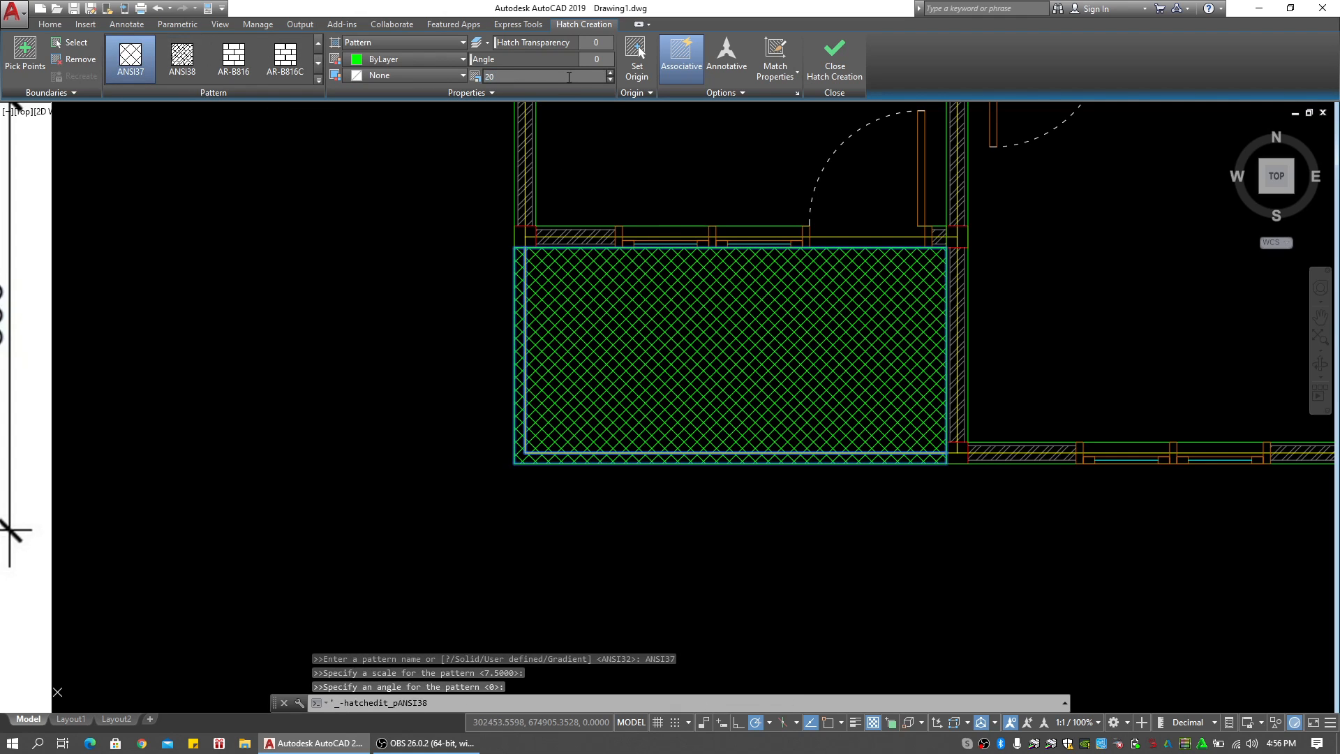
pyautogui.click(574, 75)
pyautogui.write('5')
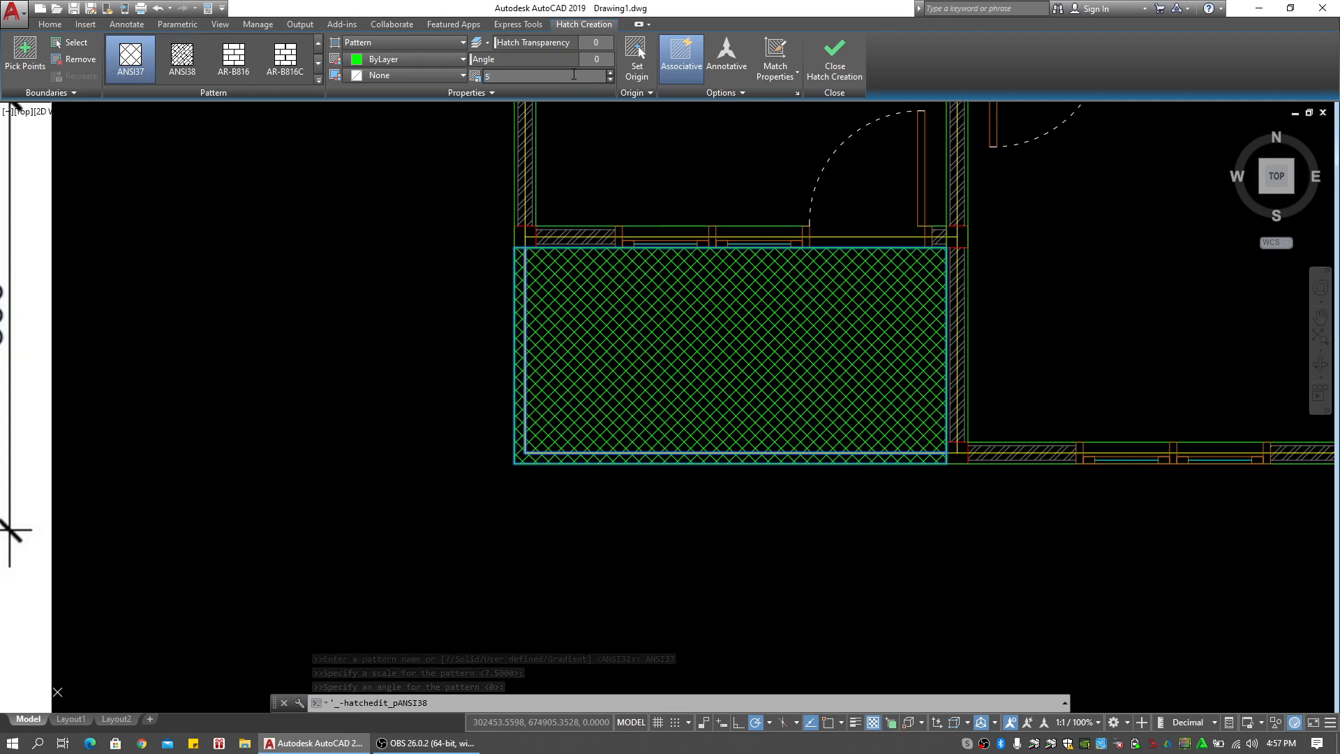
pyautogui.write('0')
pyautogui.scroll(-4, 702, 299)
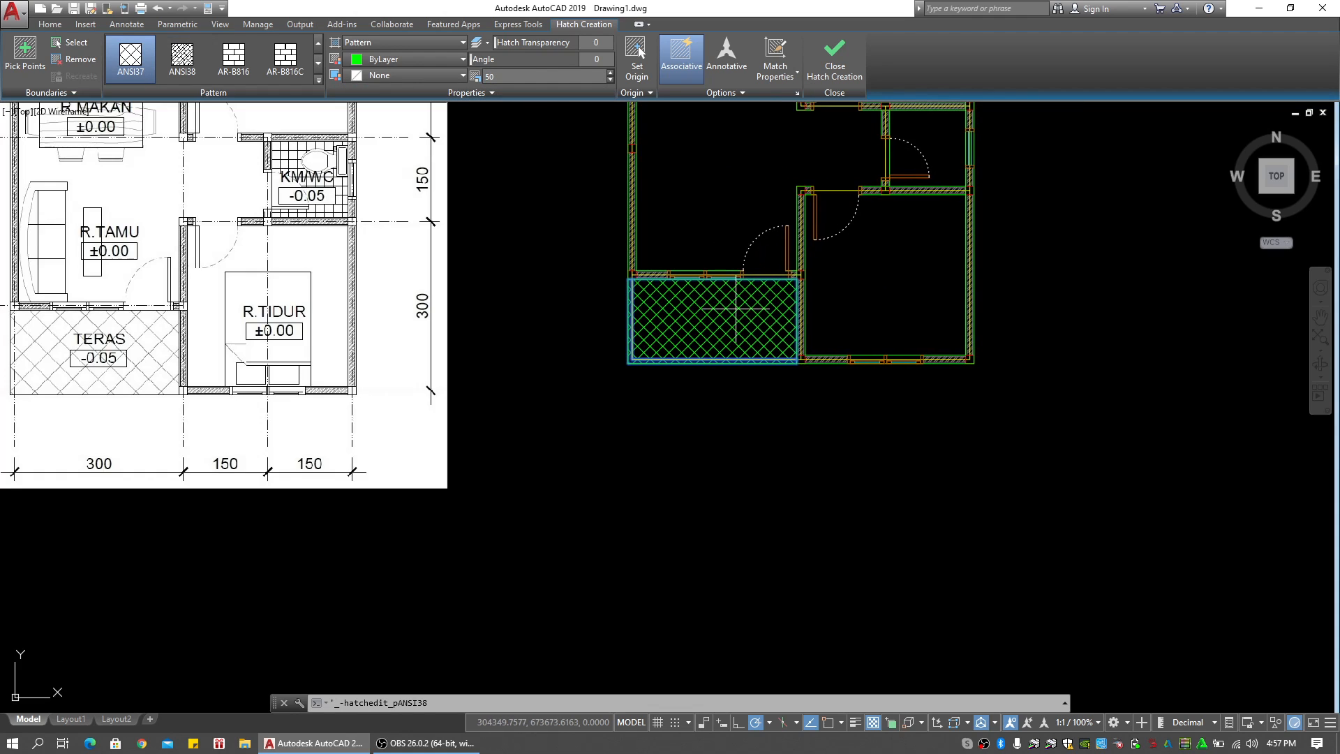
pyautogui.click(541, 78)
pyautogui.moveTo(540, 217); pyautogui.dragTo(558, 260, button='middle')
pyautogui.press('Escape')
pyautogui.moveTo(629, 106)
pyautogui.mouseDown(button='middle')
pyautogui.moveTo(601, 279)
pyautogui.moveTo(669, 452)
pyautogui.moveTo(646, 309)
pyautogui.mouseUp(button='middle')
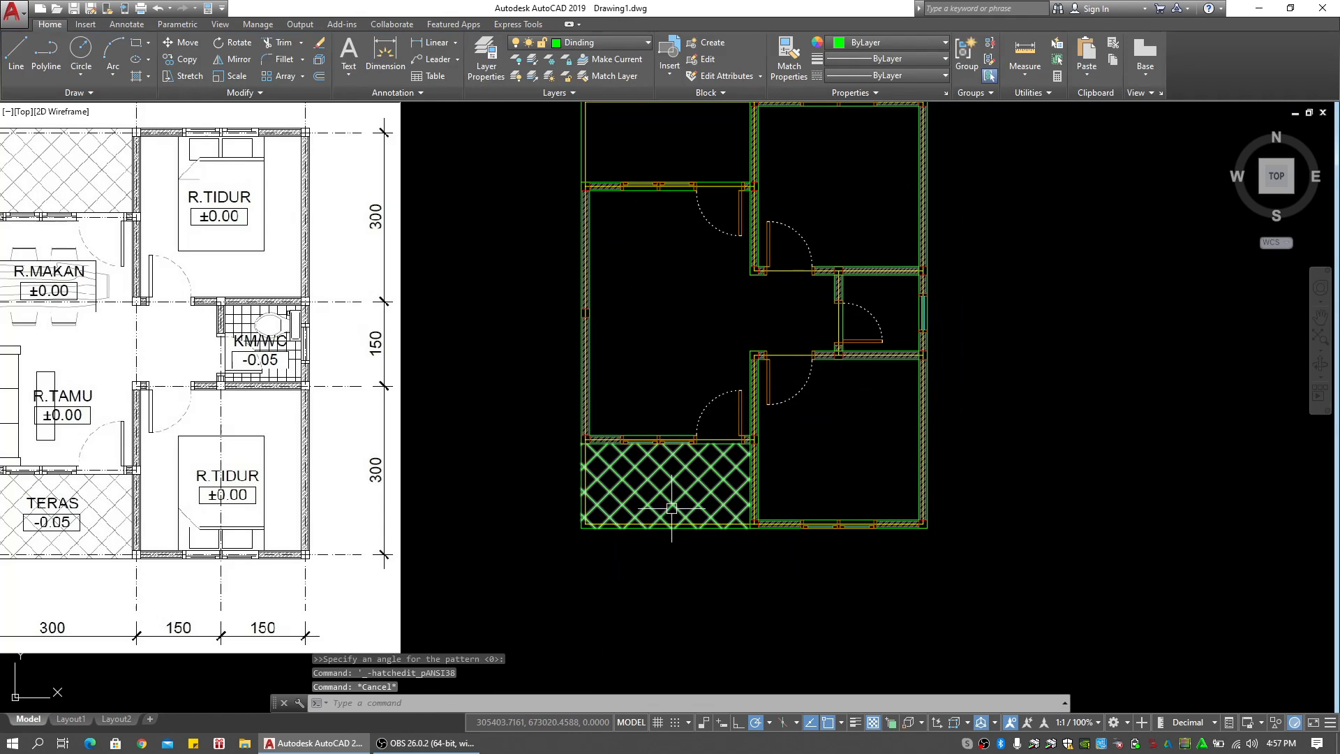
# Move the lower terrace hatch to the Arsiran layer
pyautogui.click(663, 489)
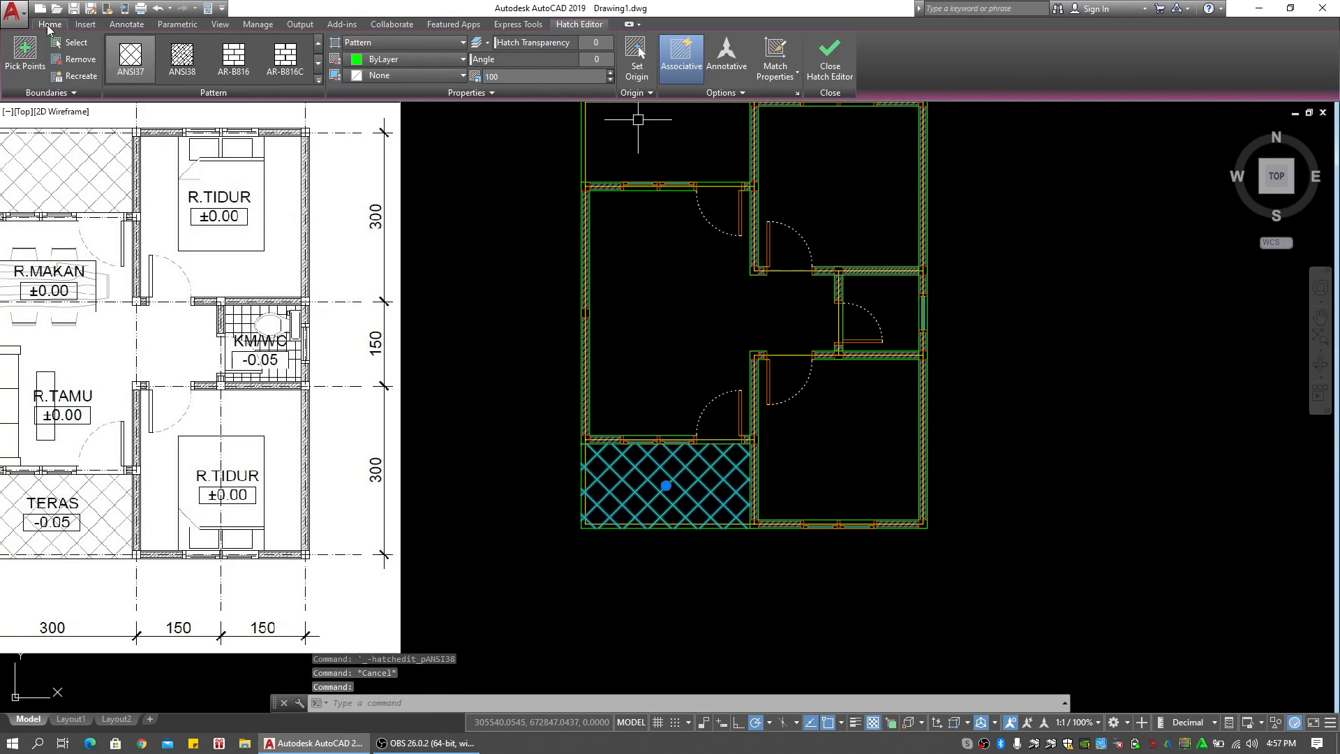
pyautogui.click(49, 24)
pyautogui.click(614, 42)
pyautogui.click(596, 76)
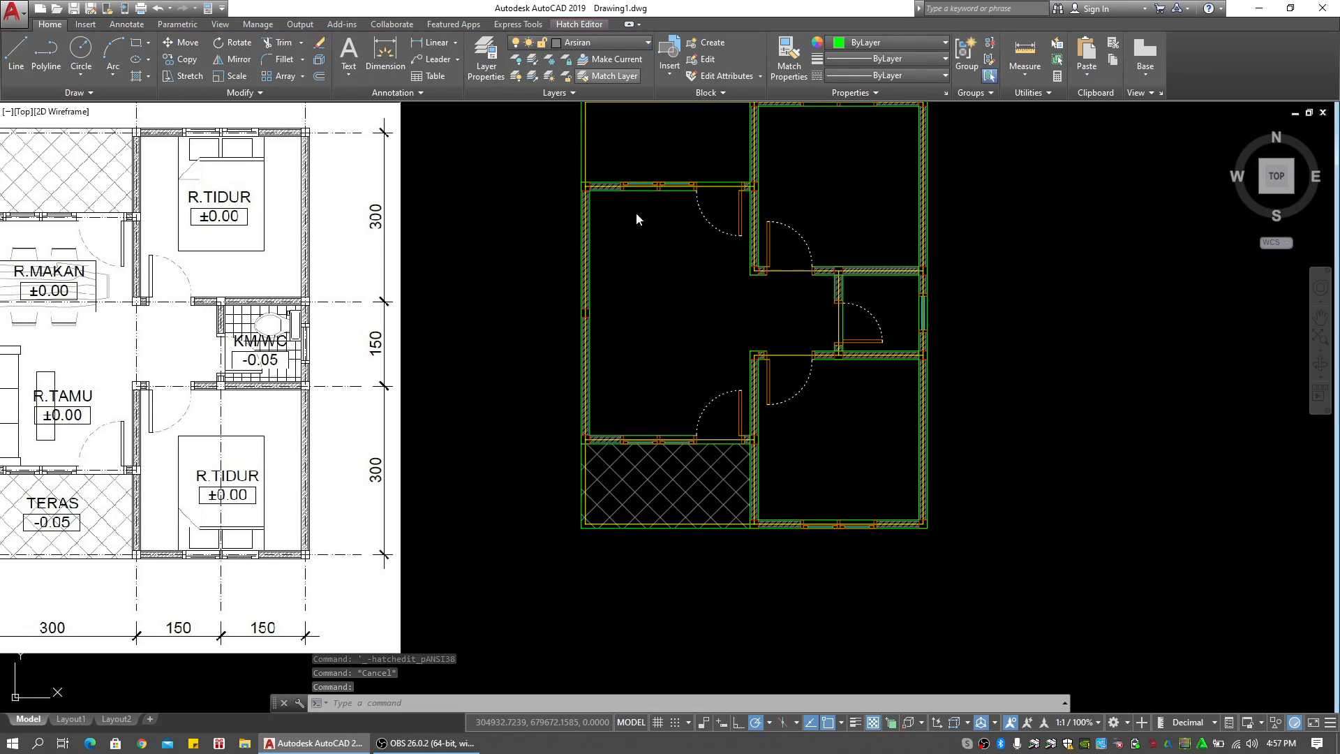
# Mirror the lower terrace hatch about the horizontal line through the left wall's middle column, keeping the original
pyautogui.moveTo(631, 149); pyautogui.dragTo(632, 291, button='middle')
pyautogui.write('mi')
pyautogui.press('Return')
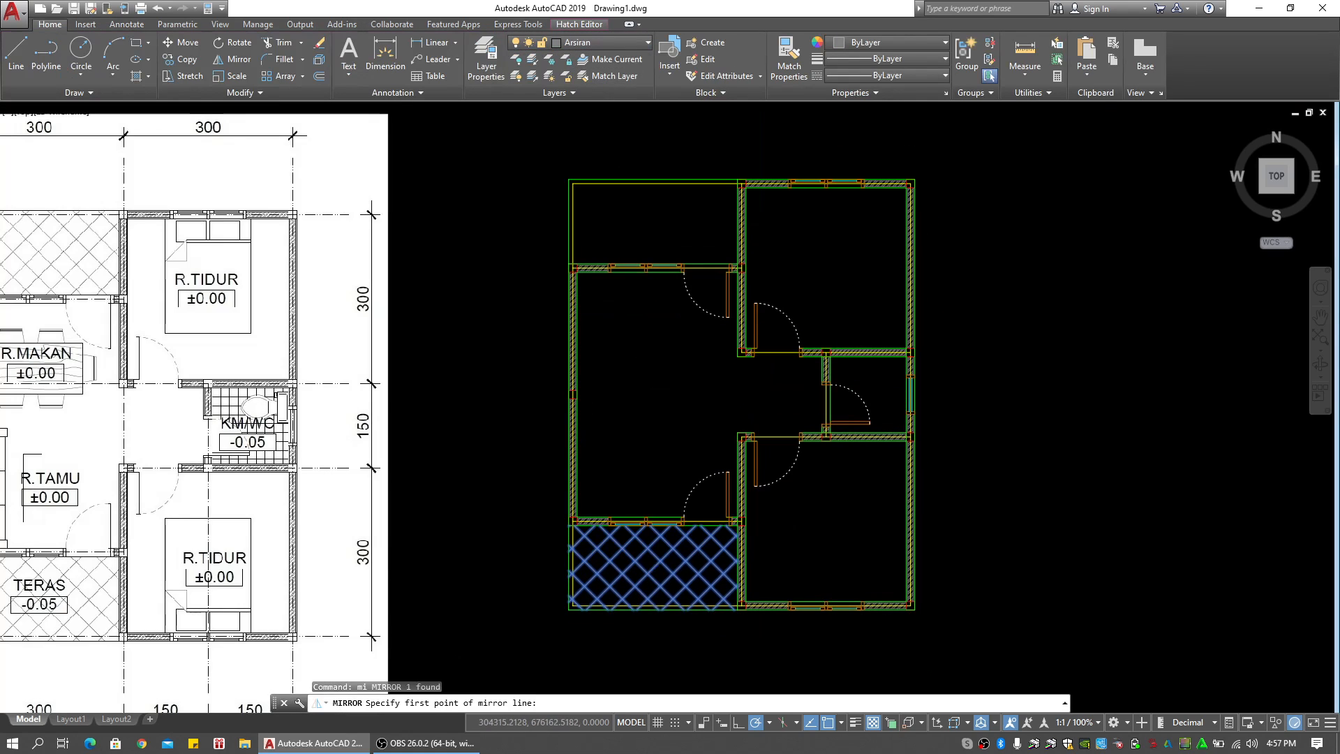
pyautogui.scroll(2, 578, 391)
pyautogui.click(560, 391)
pyautogui.click(622, 383)
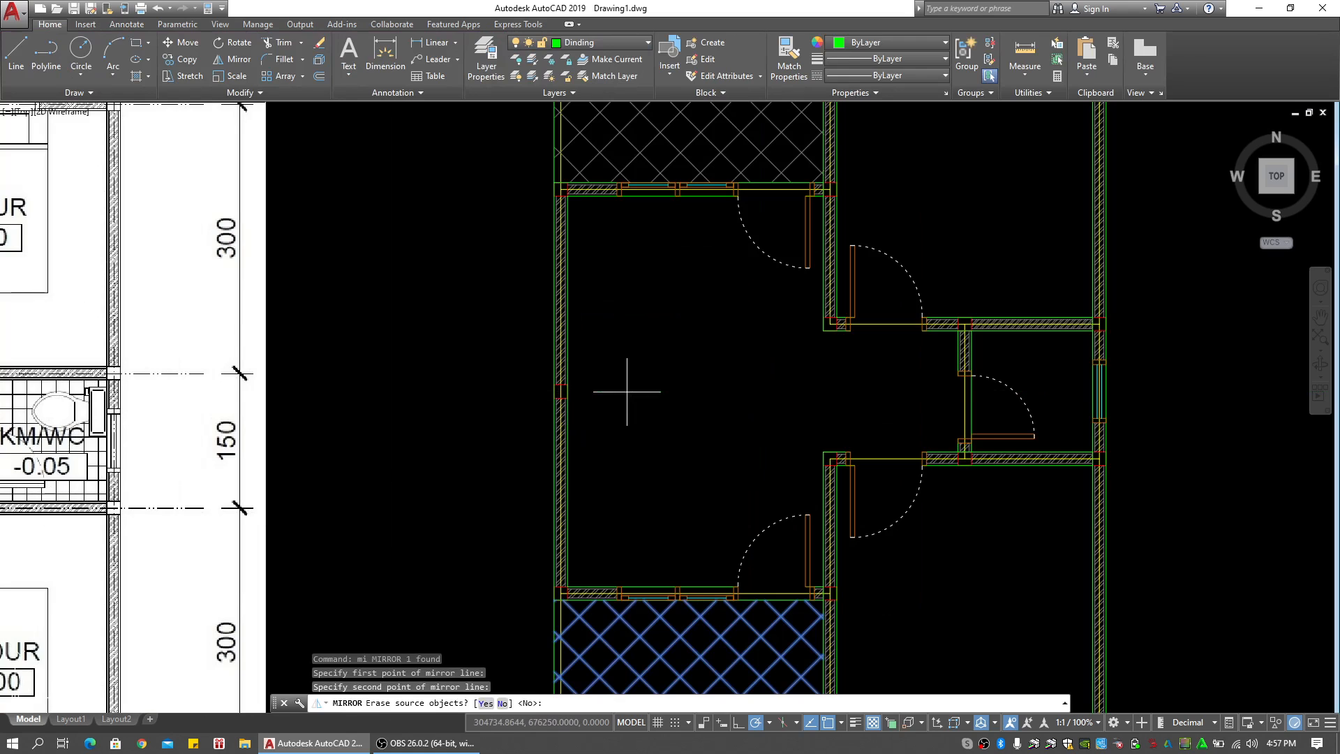
pyautogui.press('Return')
pyautogui.click(628, 378)
pyautogui.scroll(-3, 634, 376)
pyautogui.press('Escape')
pyautogui.press('Escape')
pyautogui.moveTo(547, 395); pyautogui.dragTo(653, 396, button='middle')
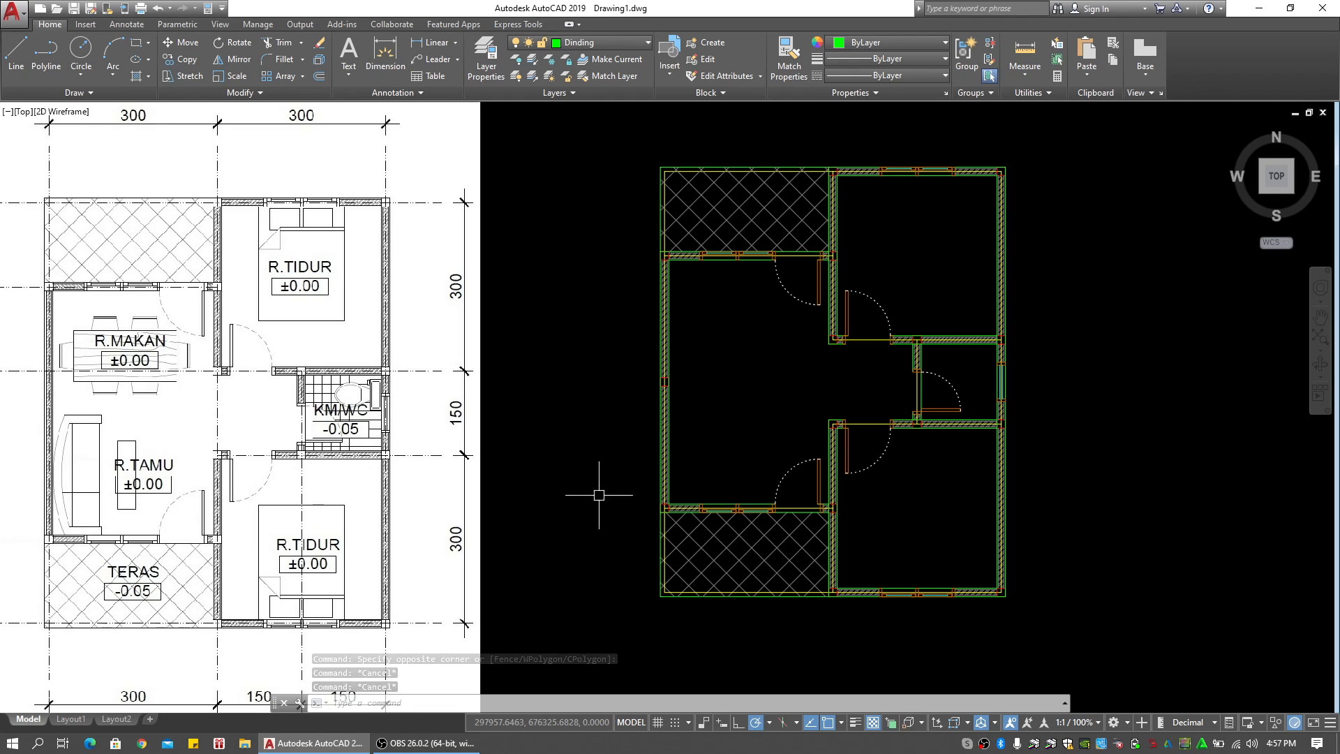
# Open DesignCenter and locate the sample drawings in the AutoCAD 2019\Sample\en-us\DesignCenter folder
pyautogui.click(731, 390)
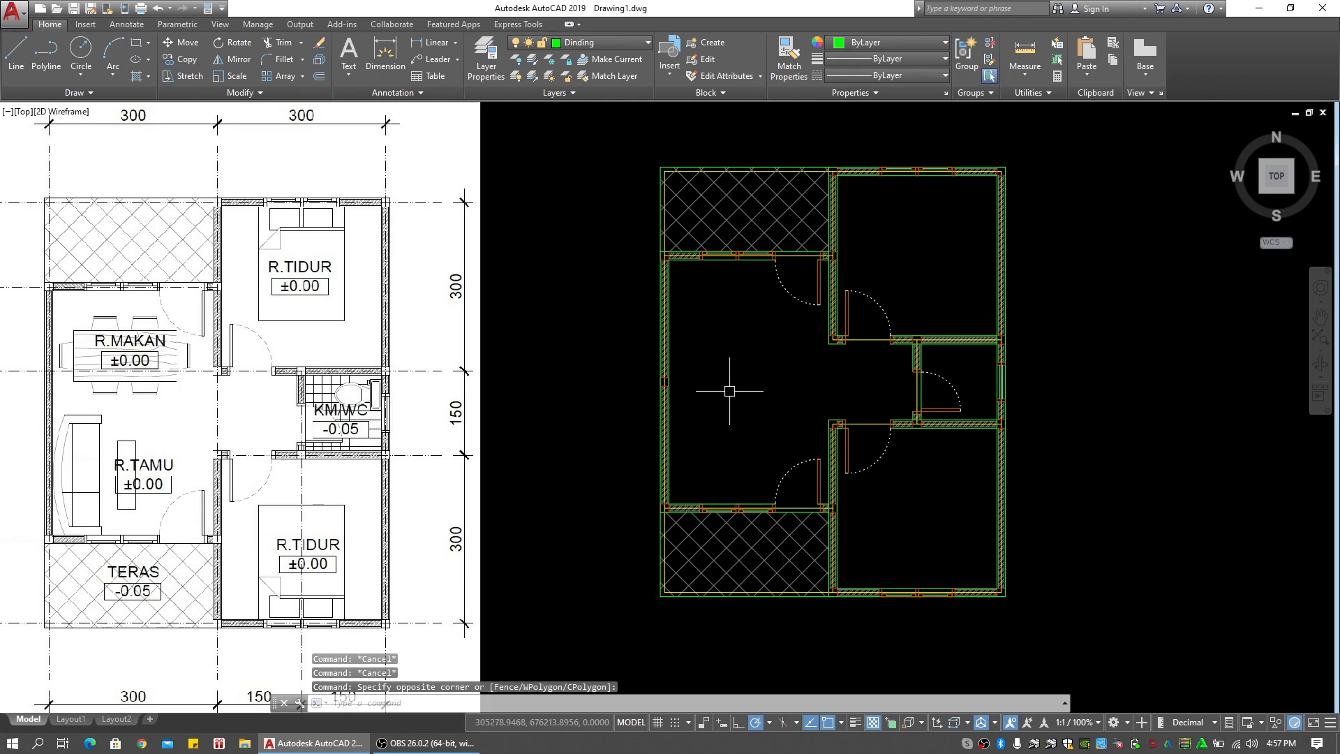
pyautogui.write('dc')
pyautogui.press('Return')
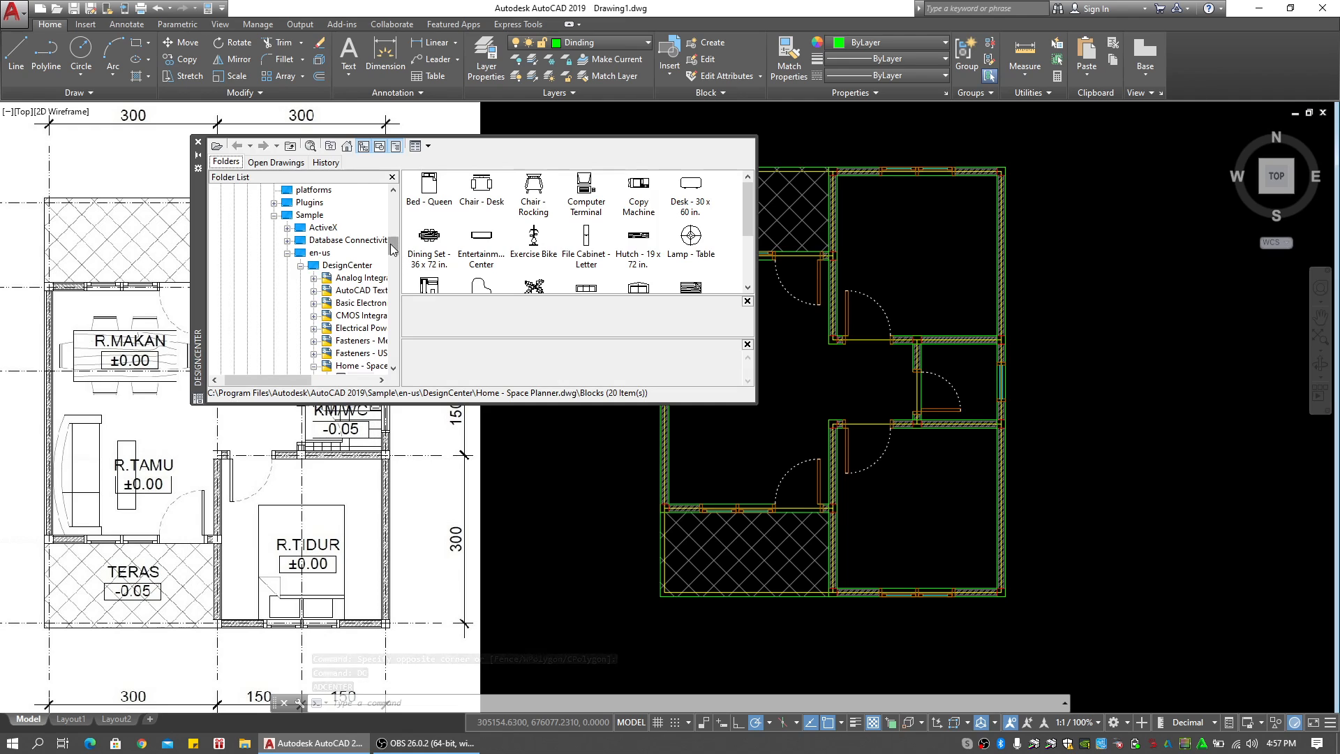
pyautogui.moveTo(392, 249); pyautogui.dragTo(393, 217)
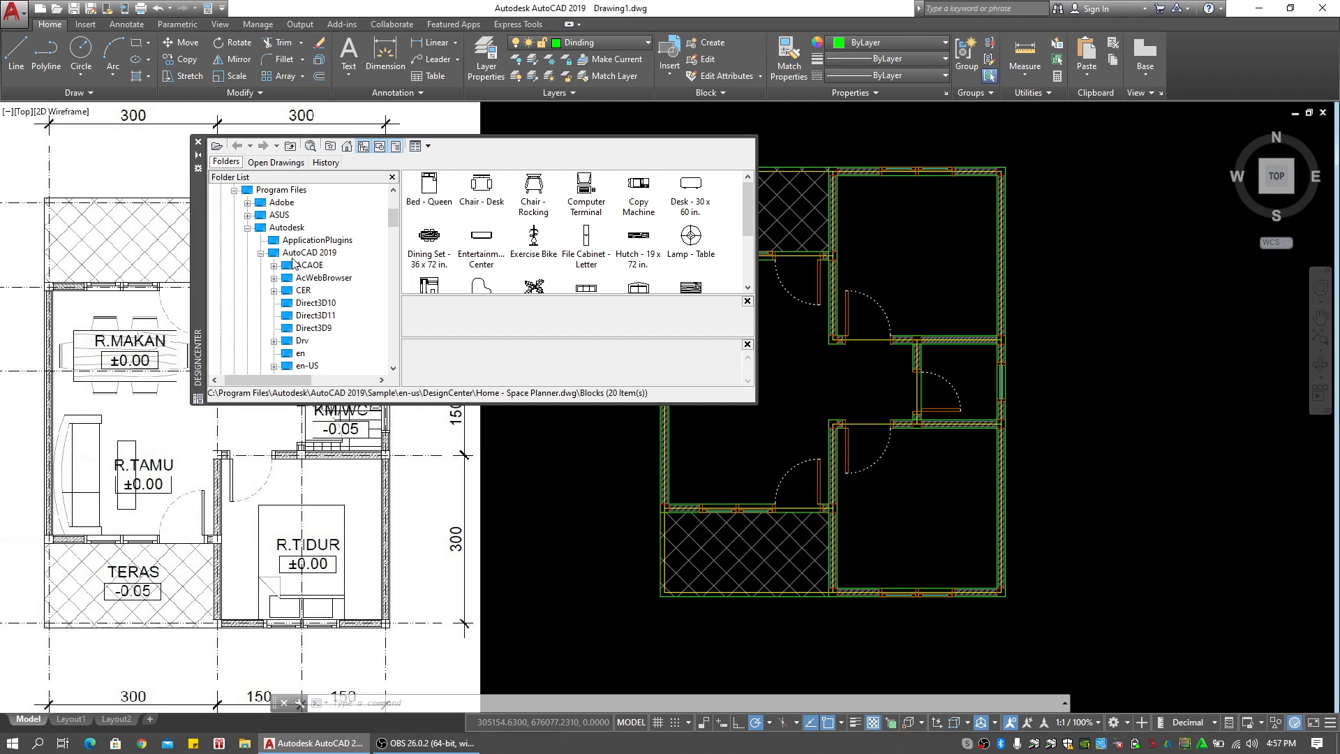
pyautogui.moveTo(391, 223); pyautogui.dragTo(395, 249)
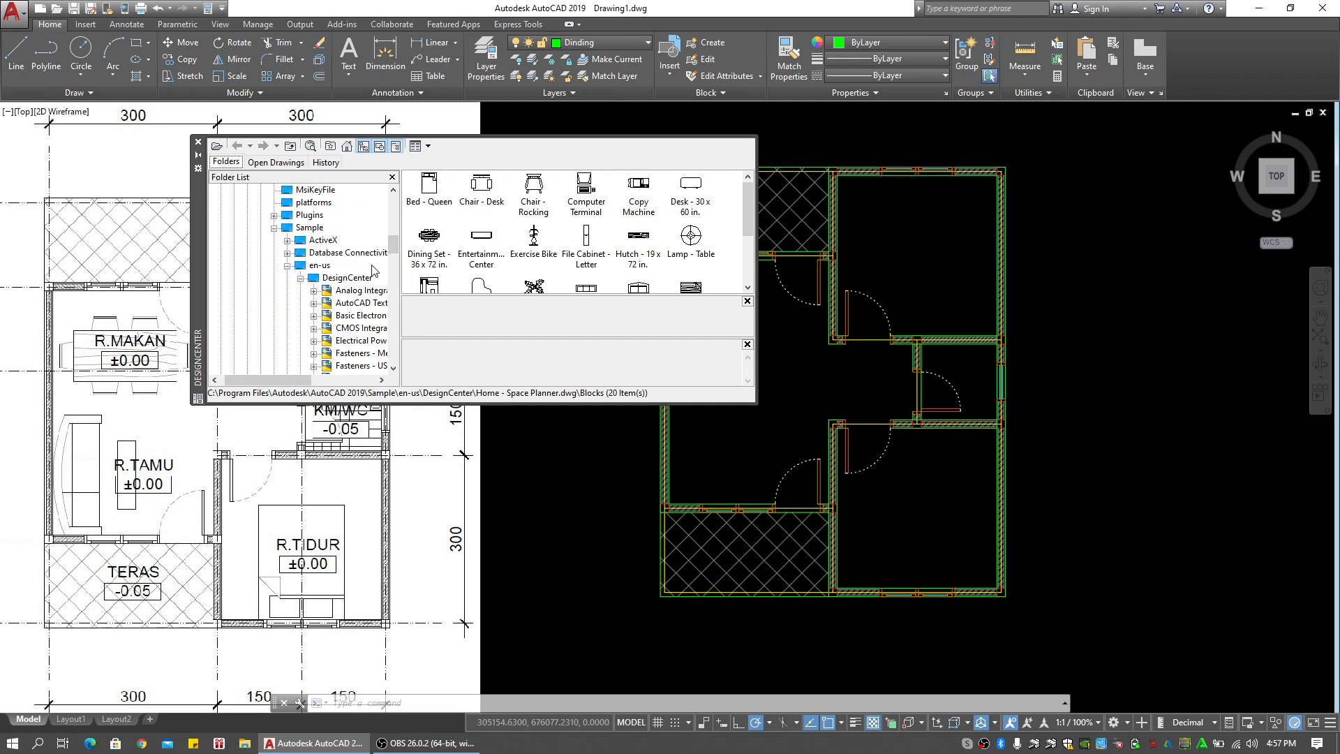
pyautogui.moveTo(396, 252); pyautogui.dragTo(393, 256)
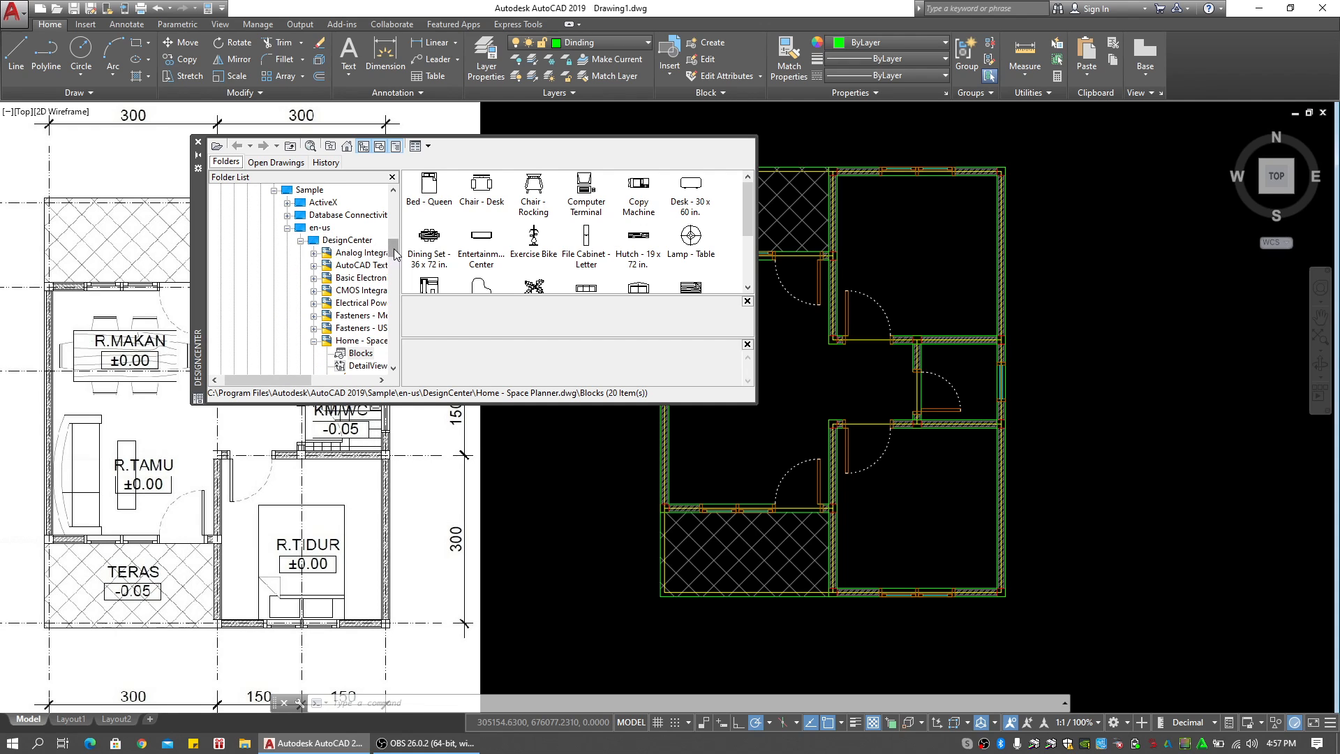
pyautogui.moveTo(395, 254); pyautogui.dragTo(395, 259)
# Browse the DesignCenter sample drawings and examine the blocks contained in Basic Electronics.dwg
pyautogui.click(353, 278)
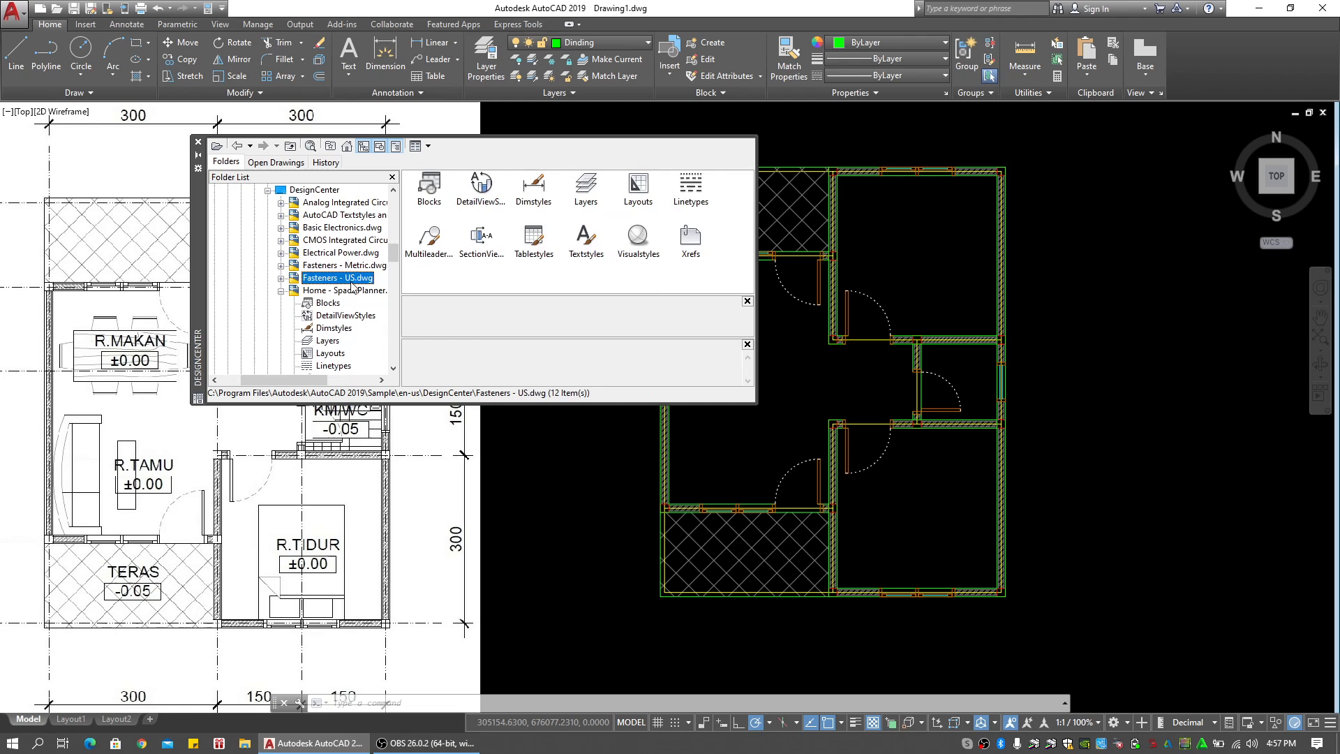
pyautogui.click(320, 257)
pyautogui.click(302, 225)
pyautogui.click(309, 204)
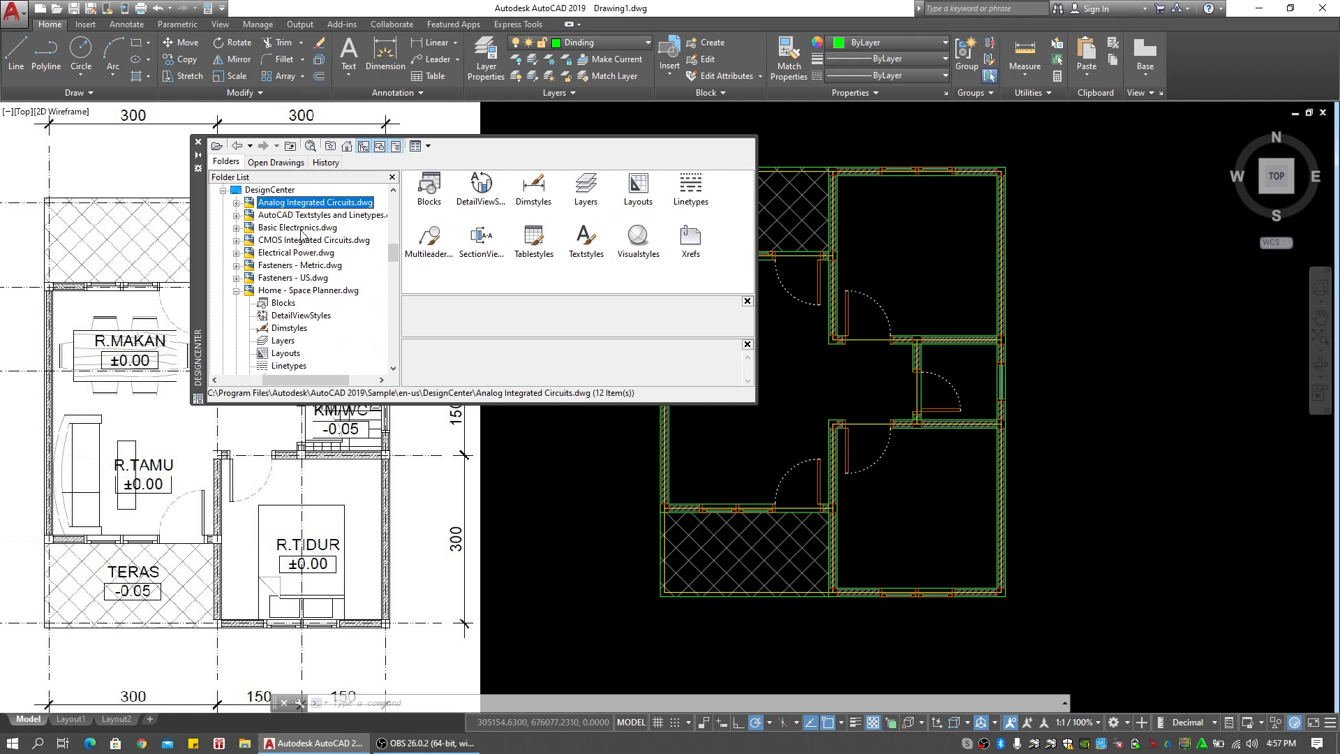
pyautogui.click(301, 229)
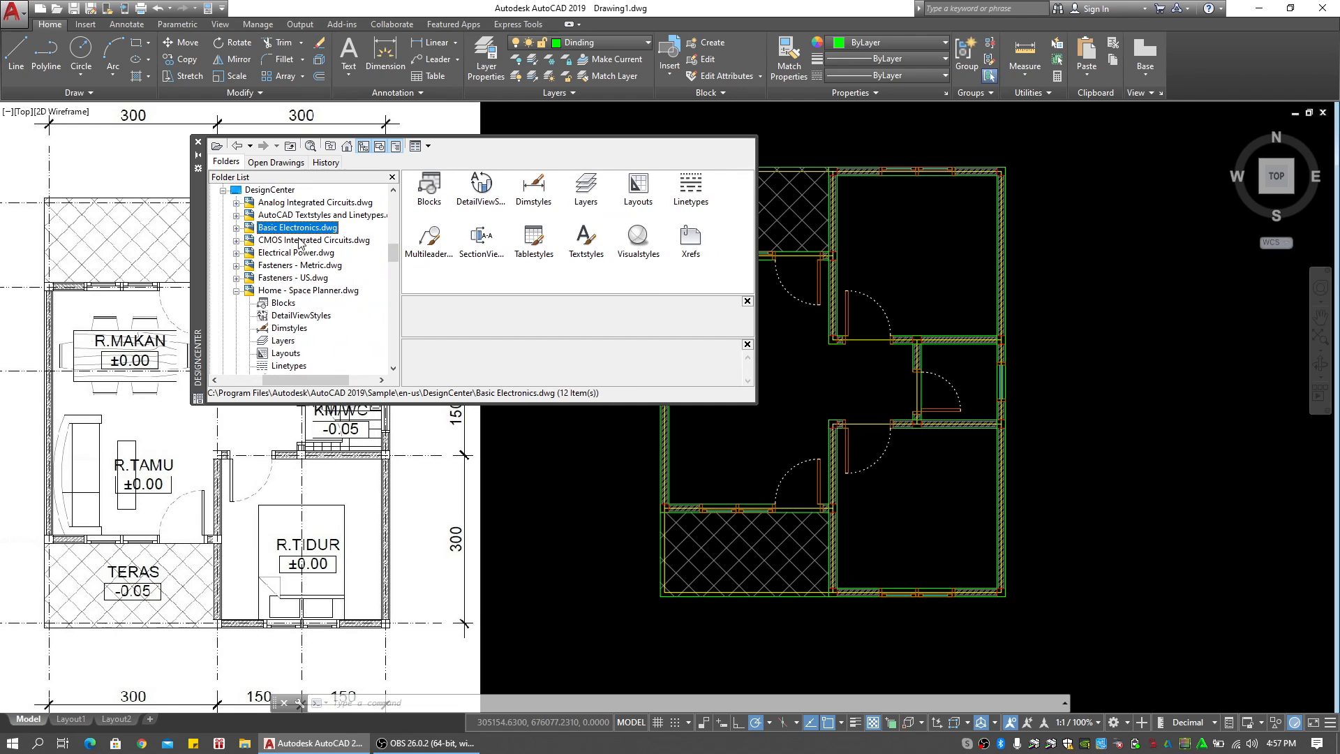
pyautogui.doubleClick(438, 197)
pyautogui.scroll(-2, 668, 243)
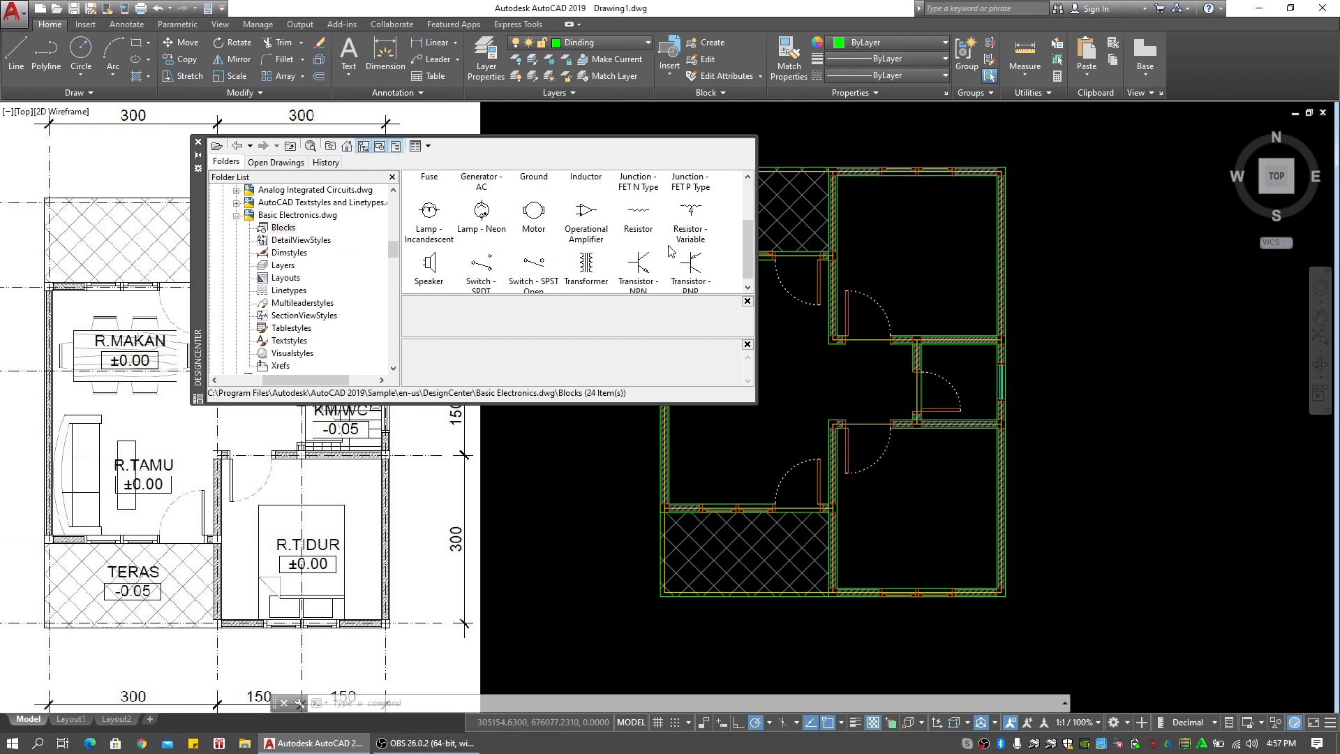
pyautogui.scroll(2, 669, 246)
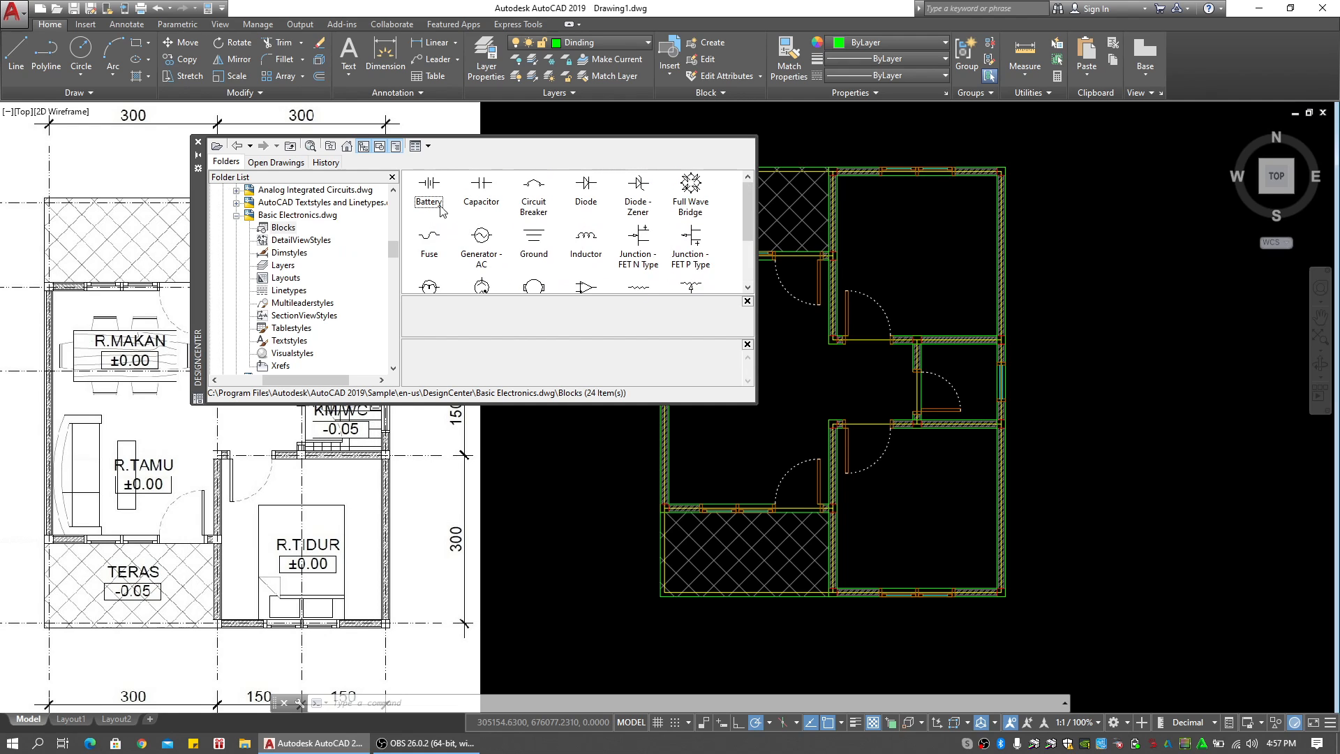
pyautogui.click(236, 217)
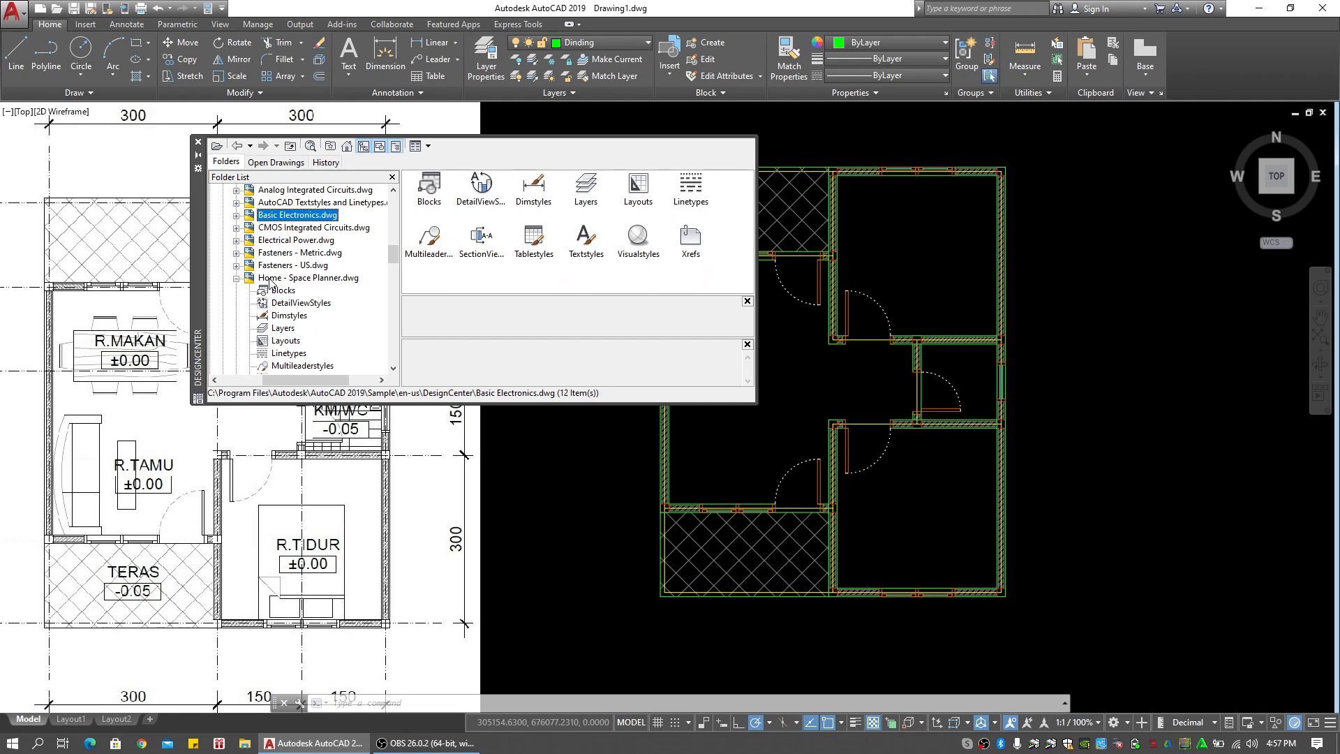
# Insert the Toilet - top block from House Designer.dwg in the empty space just right of the floor plan
pyautogui.doubleClick(272, 278)
pyautogui.click(286, 291)
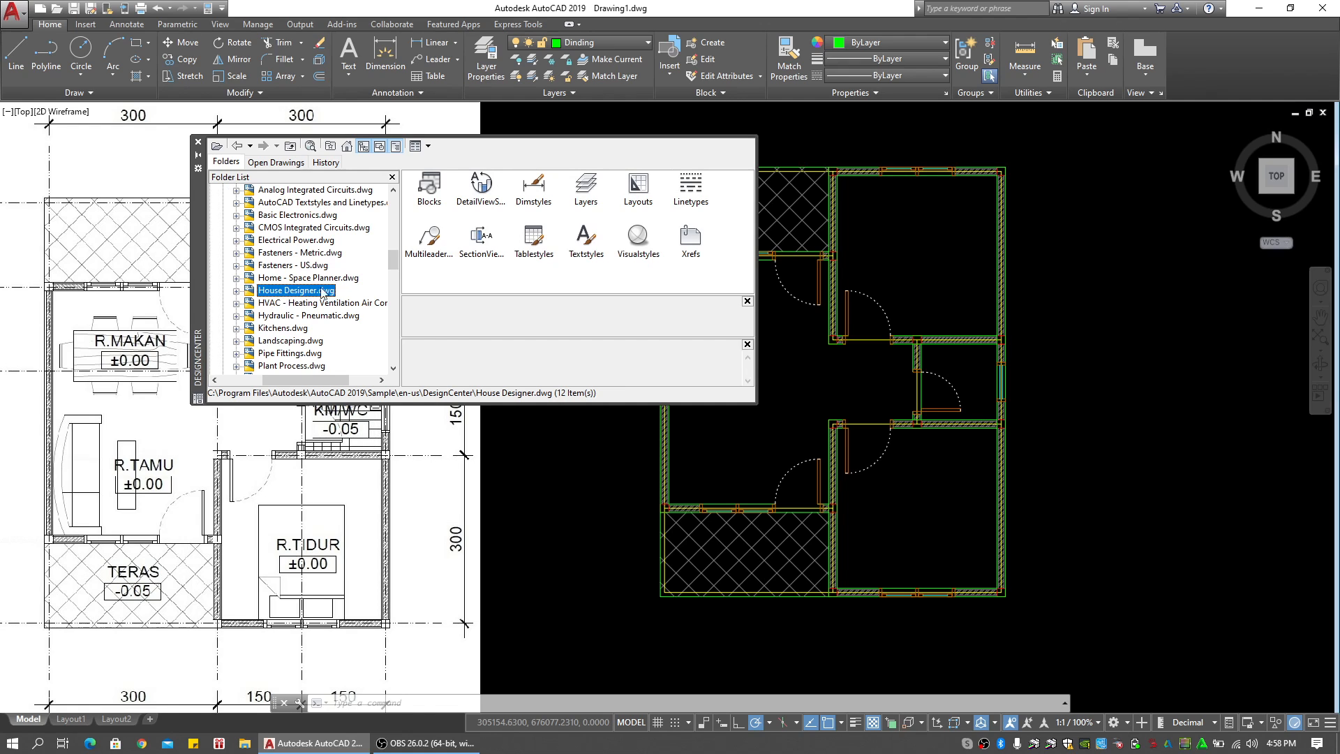
pyautogui.doubleClick(427, 194)
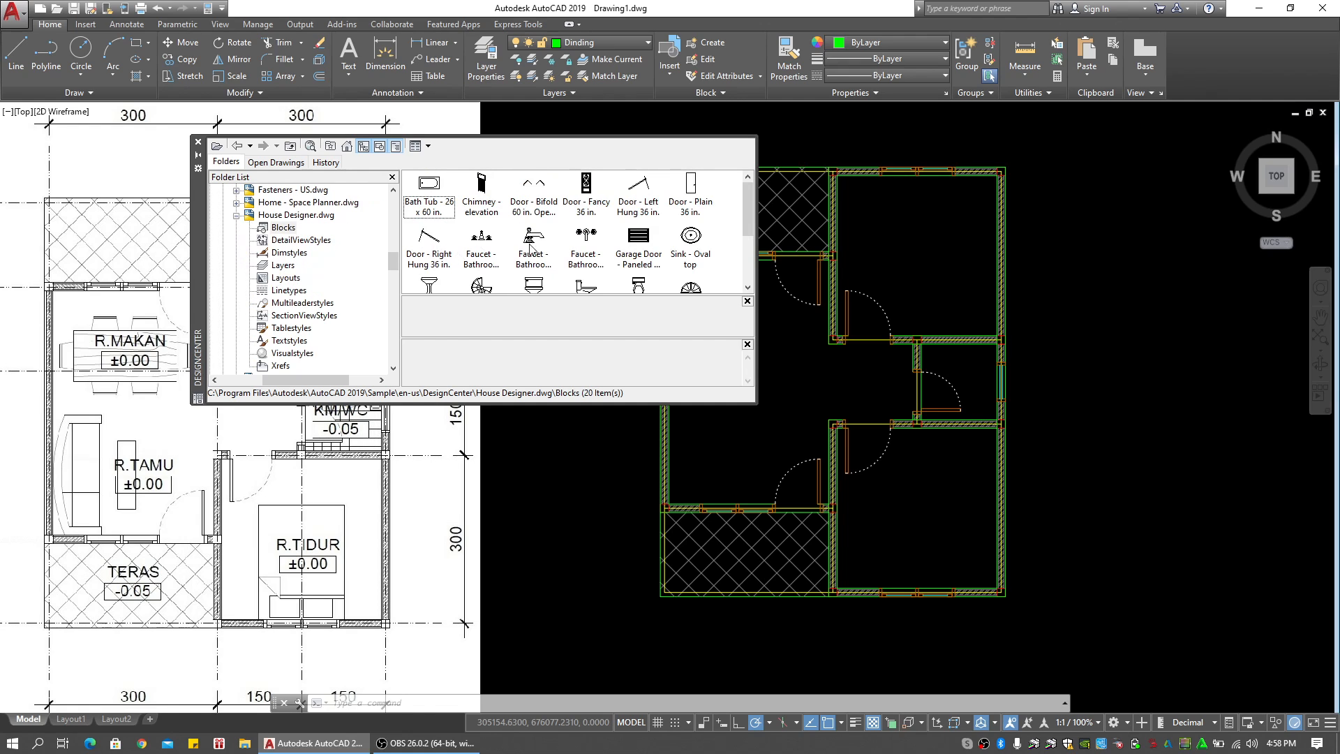
pyautogui.scroll(-2, 480, 242)
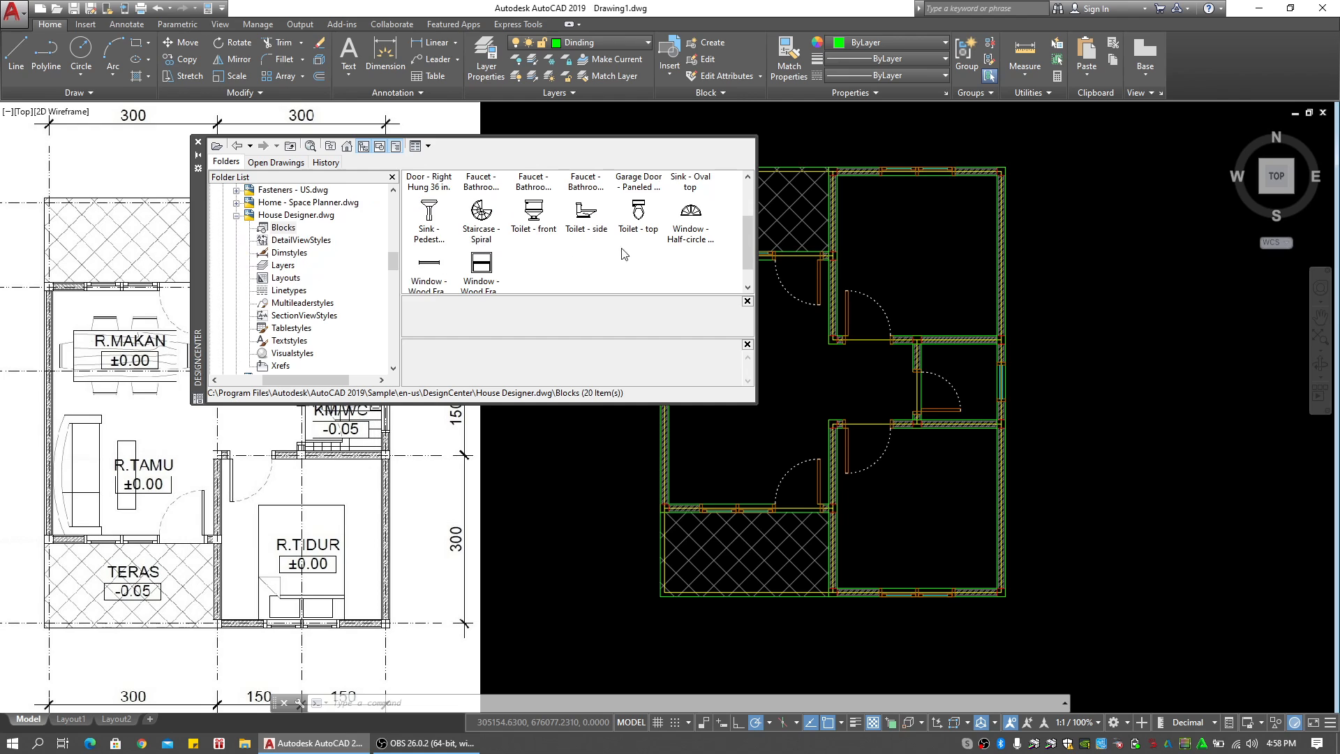
pyautogui.click(640, 219)
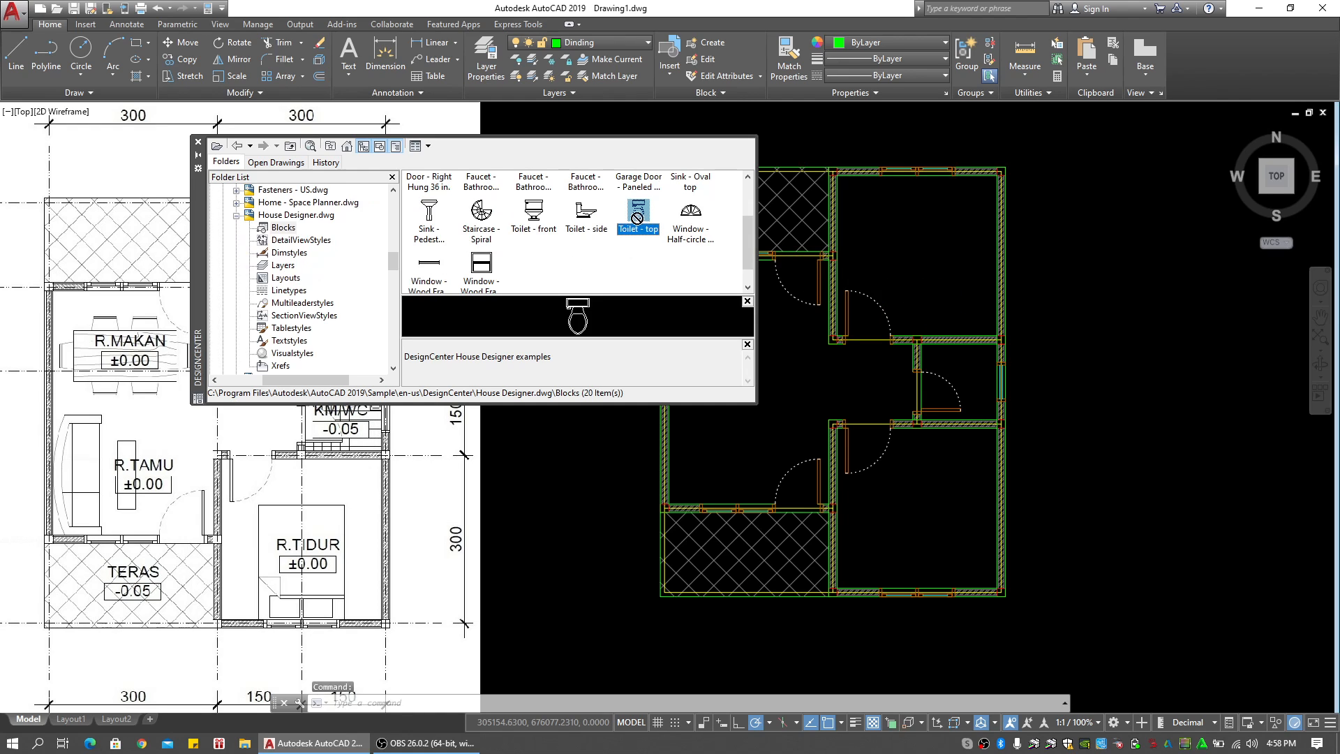
pyautogui.moveTo(994, 275); pyautogui.dragTo(1060, 300)
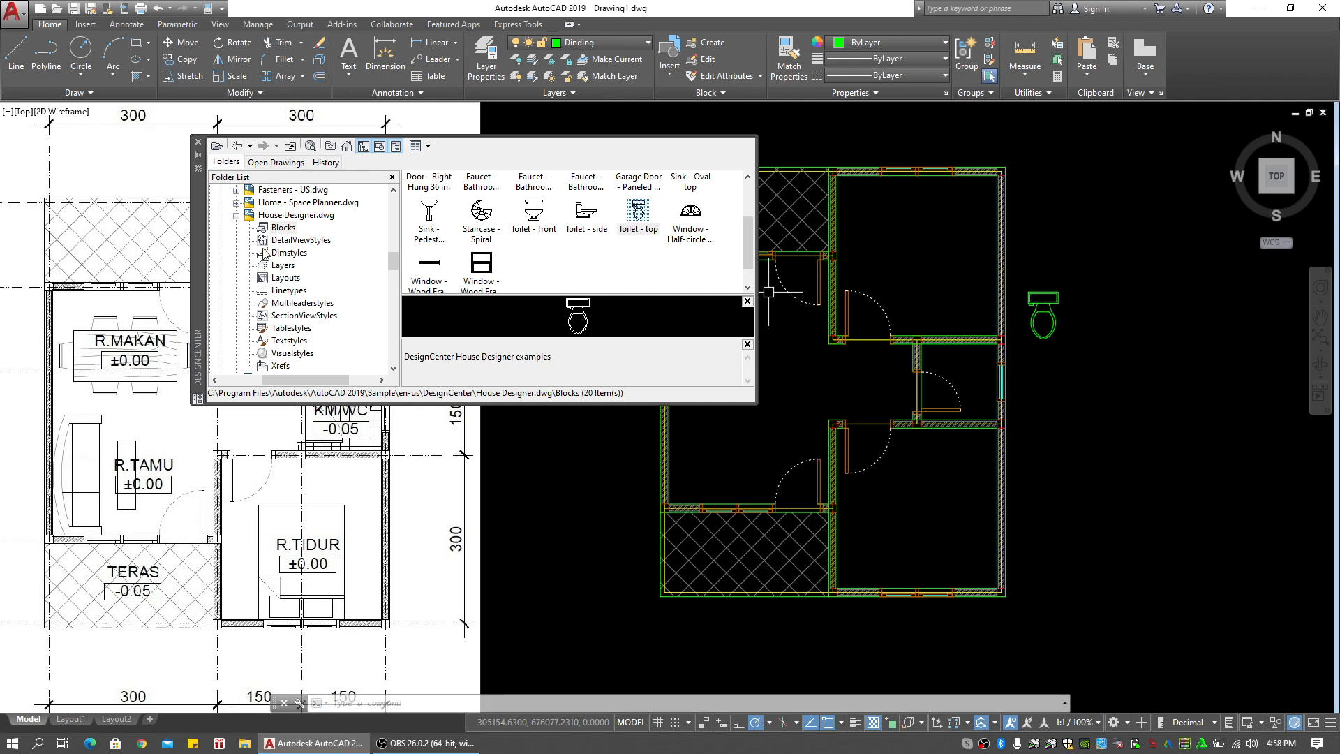
# Browse the blocks of Kitchens.dwg and preview the Sink-single - 30 in top and Sink-double - 36 in top blocks
pyautogui.click(237, 216)
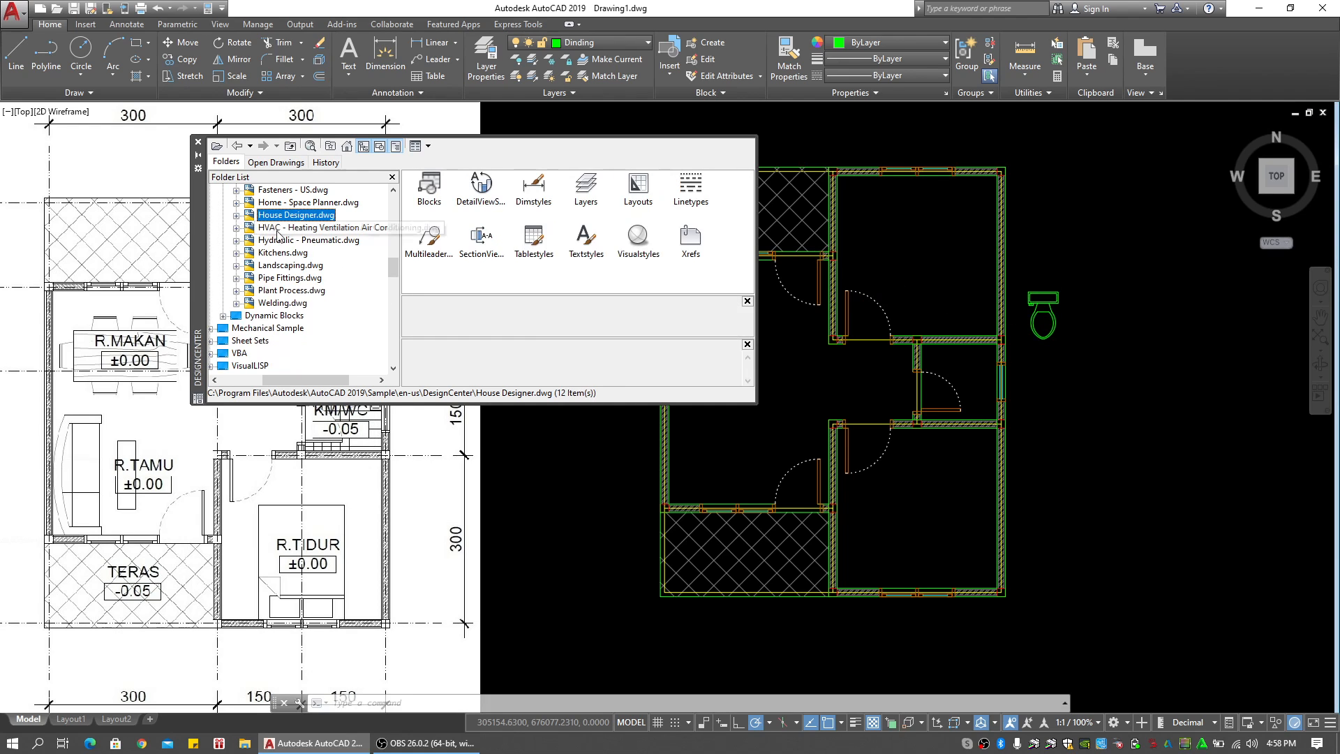
pyautogui.click(282, 253)
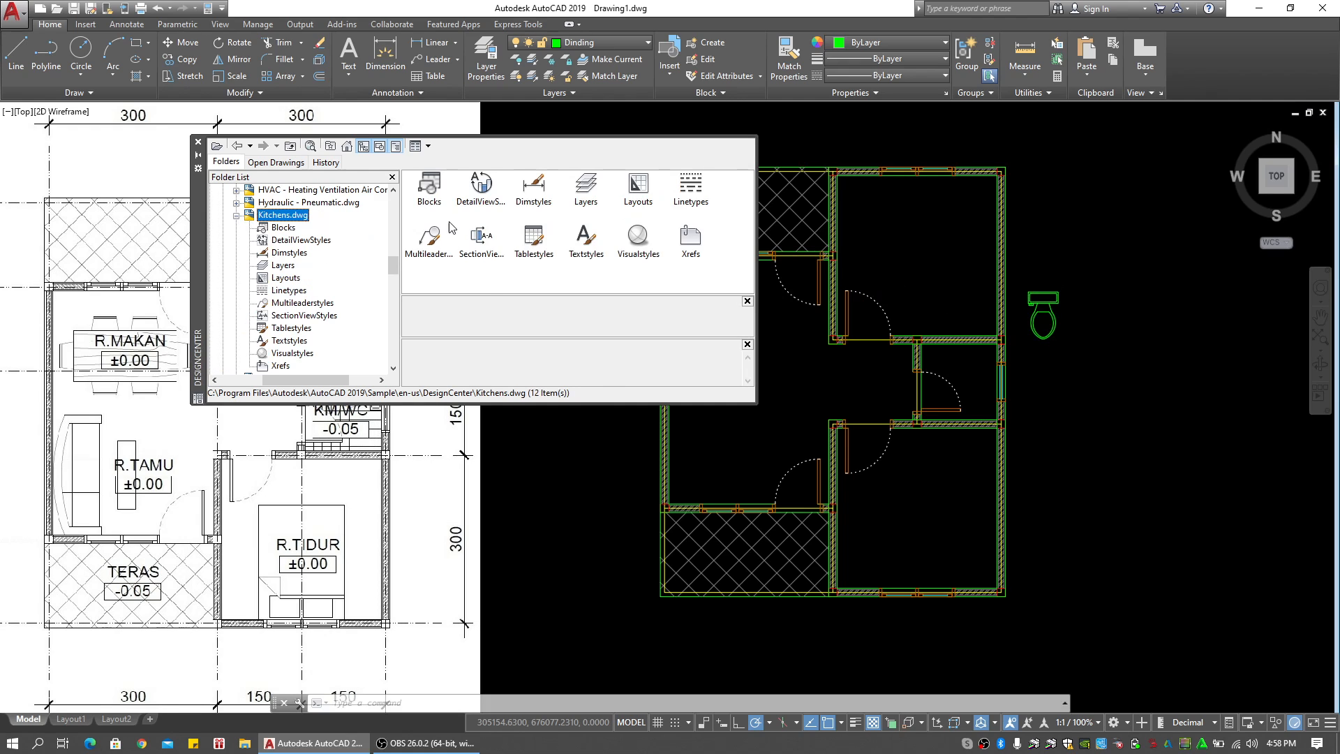
pyautogui.doubleClick(433, 195)
pyautogui.scroll(-2, 587, 270)
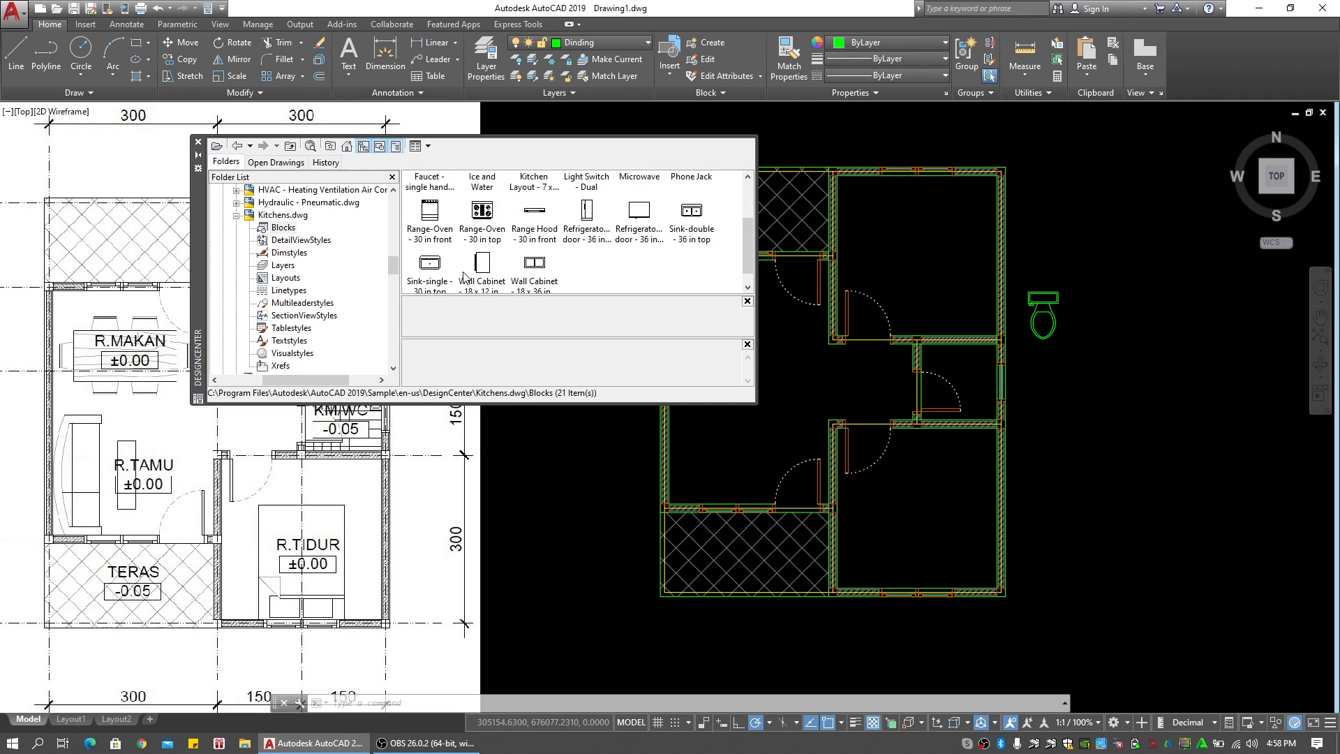
pyautogui.scroll(2, 474, 274)
pyautogui.scroll(-3, 610, 230)
pyautogui.click(235, 215)
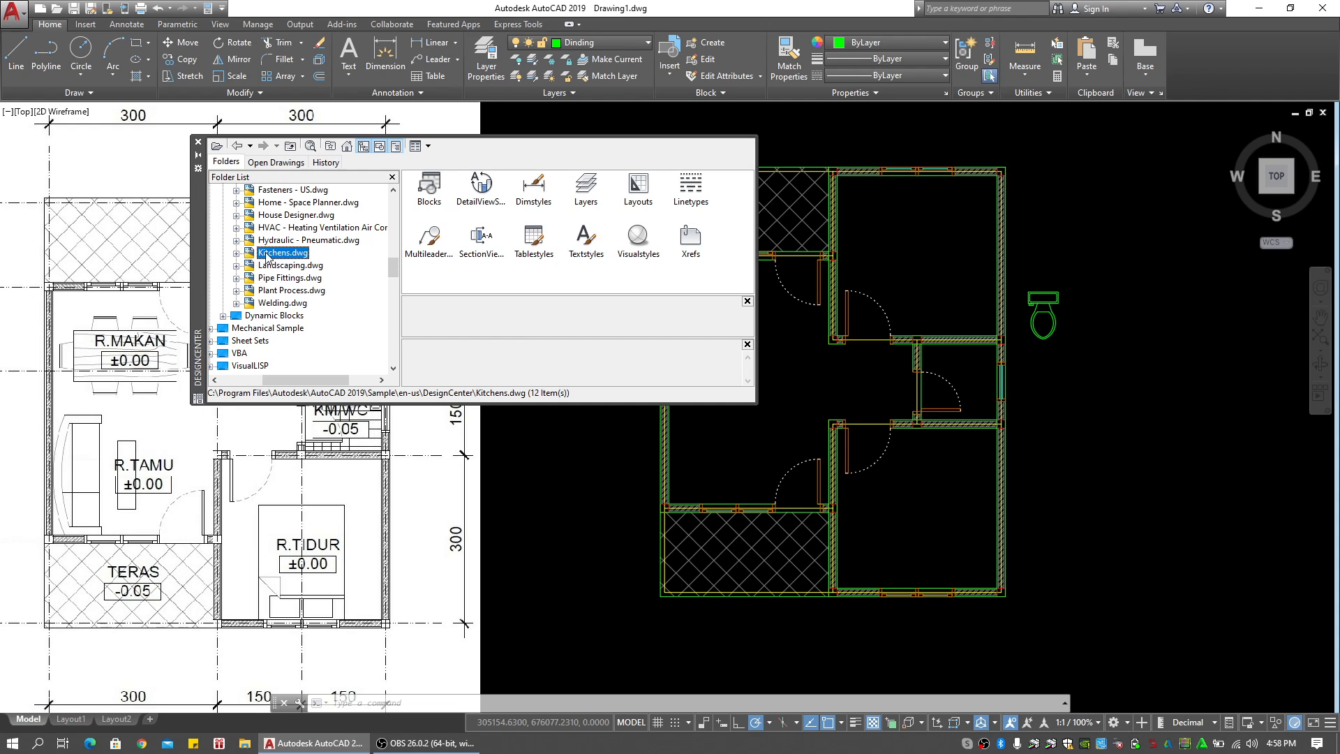
pyautogui.doubleClick(429, 185)
pyautogui.scroll(-3, 535, 277)
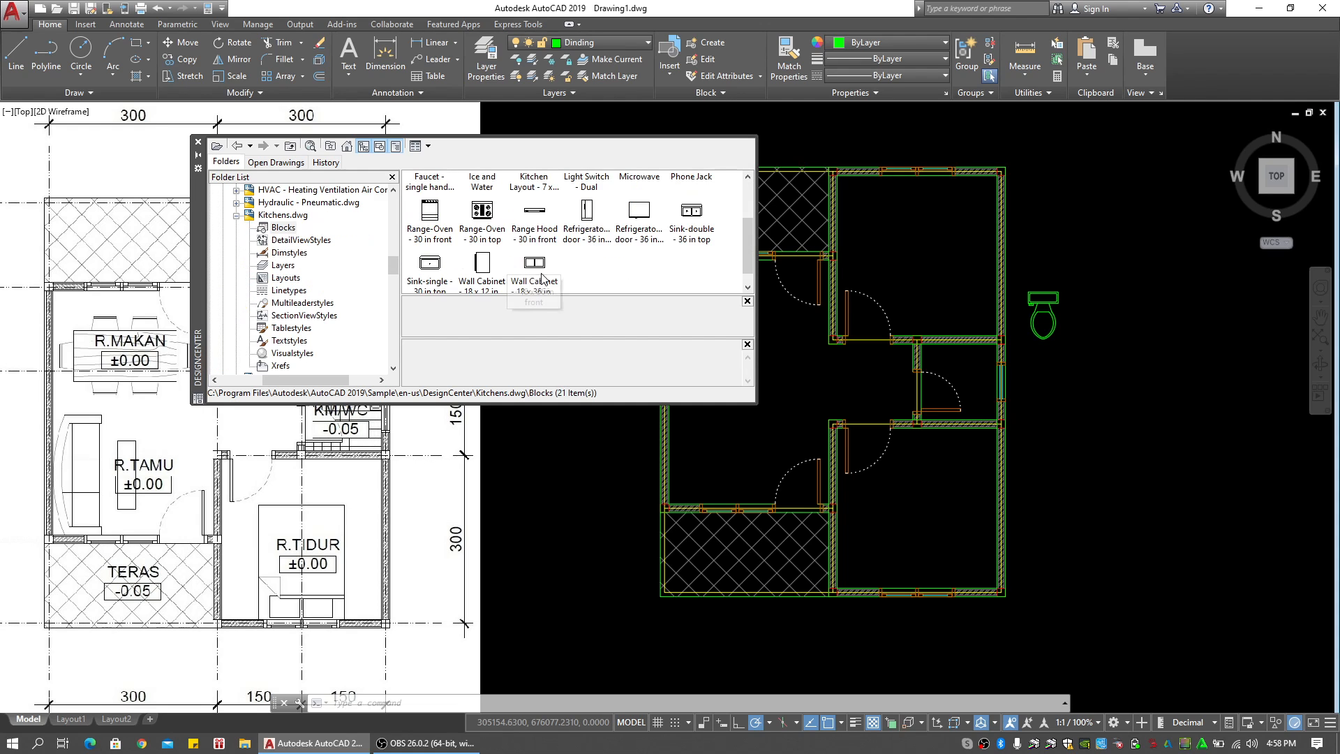
pyautogui.click(429, 265)
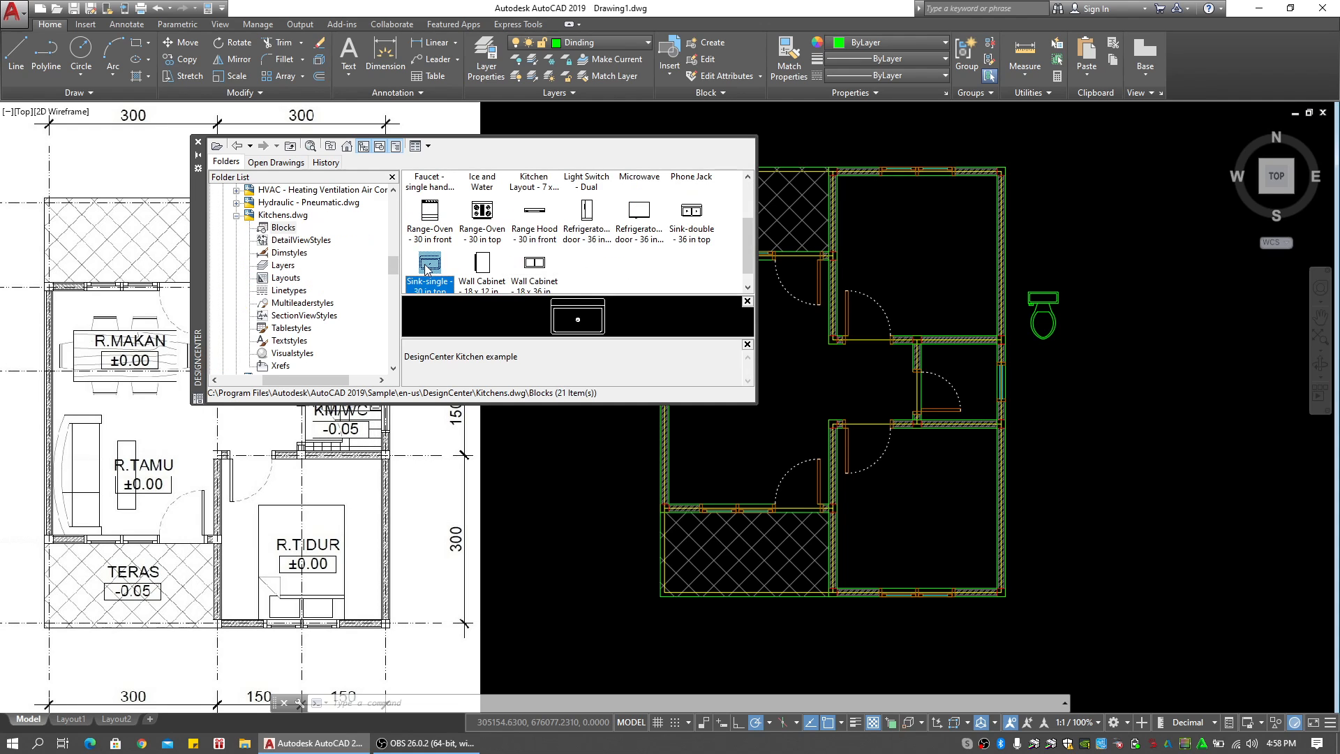
pyautogui.click(691, 218)
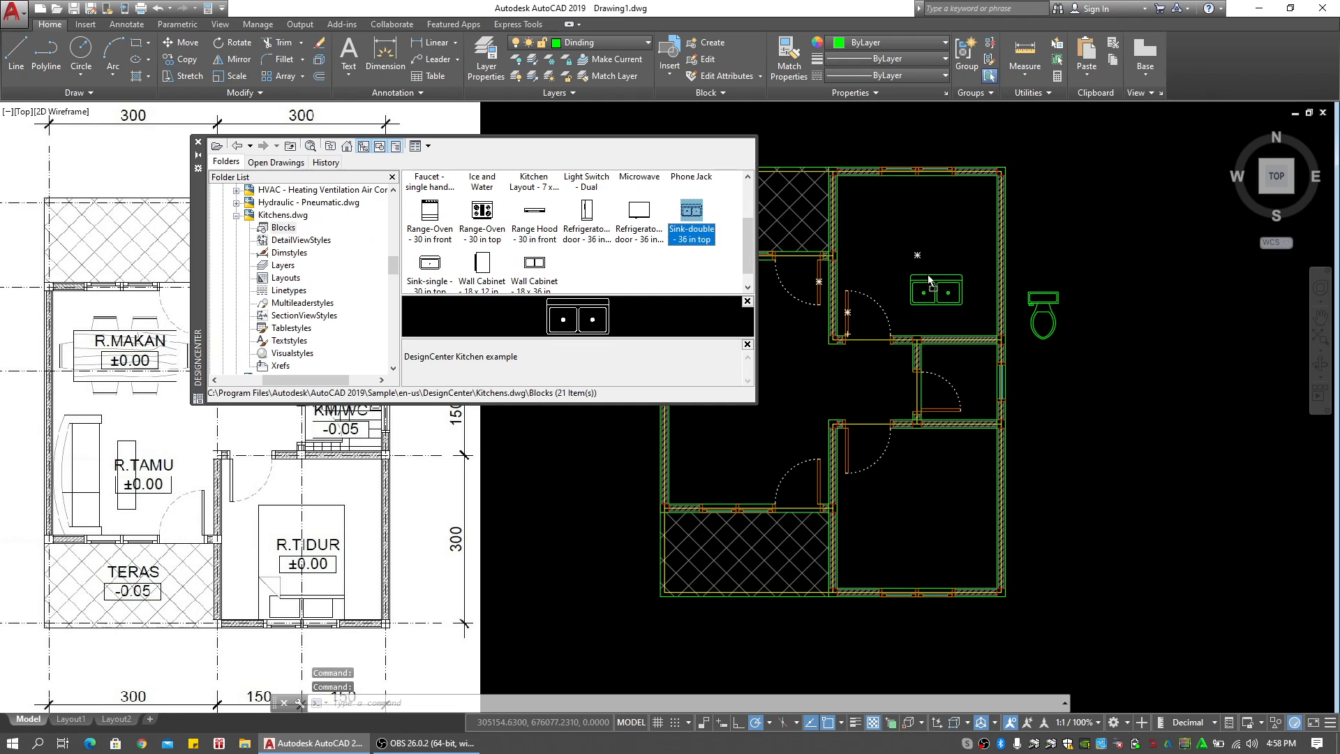
# Collapse Kitchens.dwg and select the Home - Space Planner.dwg sample drawing in DesignCenter
pyautogui.click(236, 215)
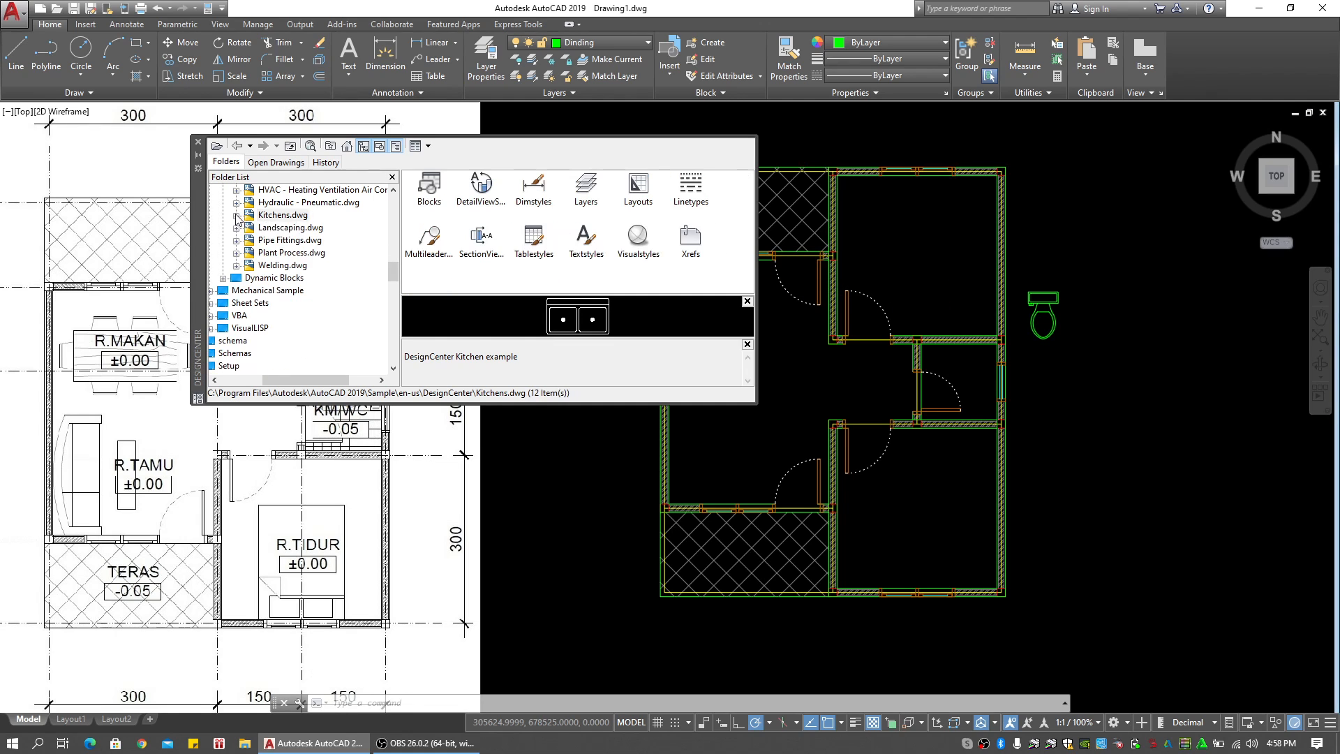
pyautogui.scroll(1, 291, 249)
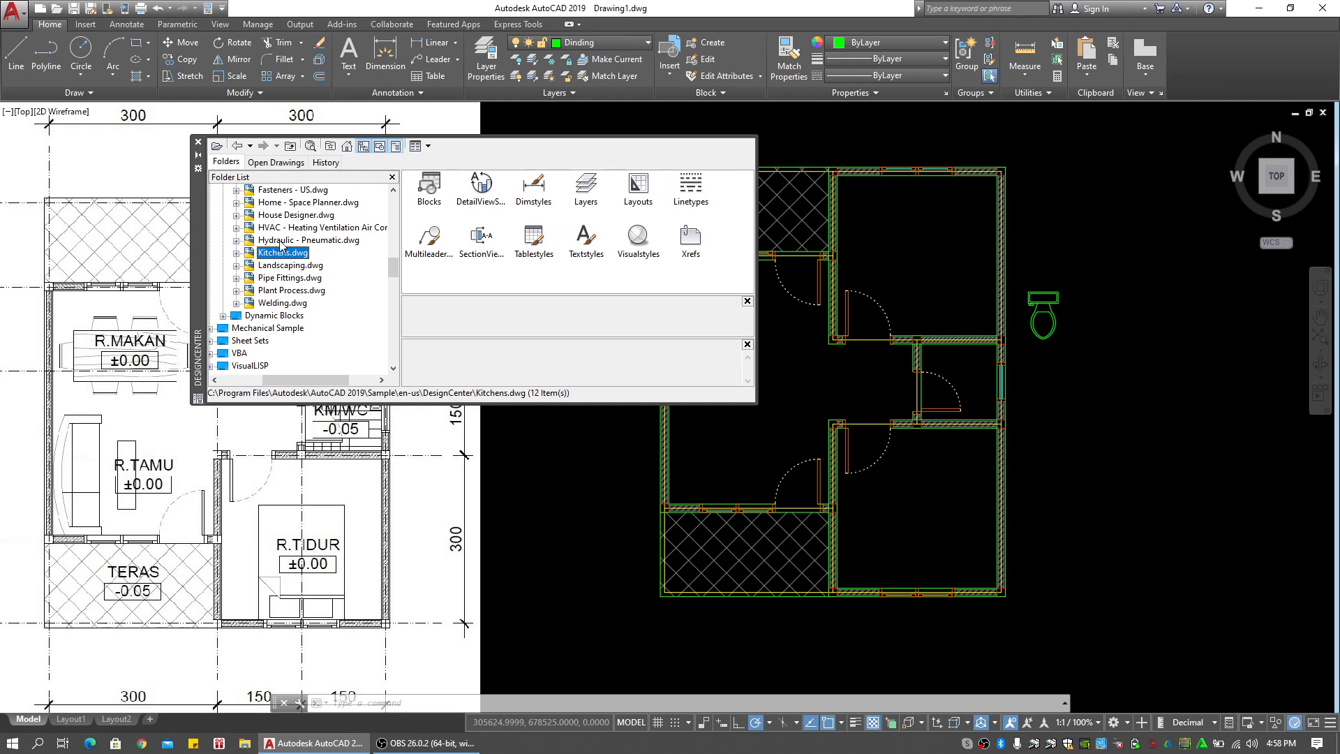
pyautogui.click(276, 204)
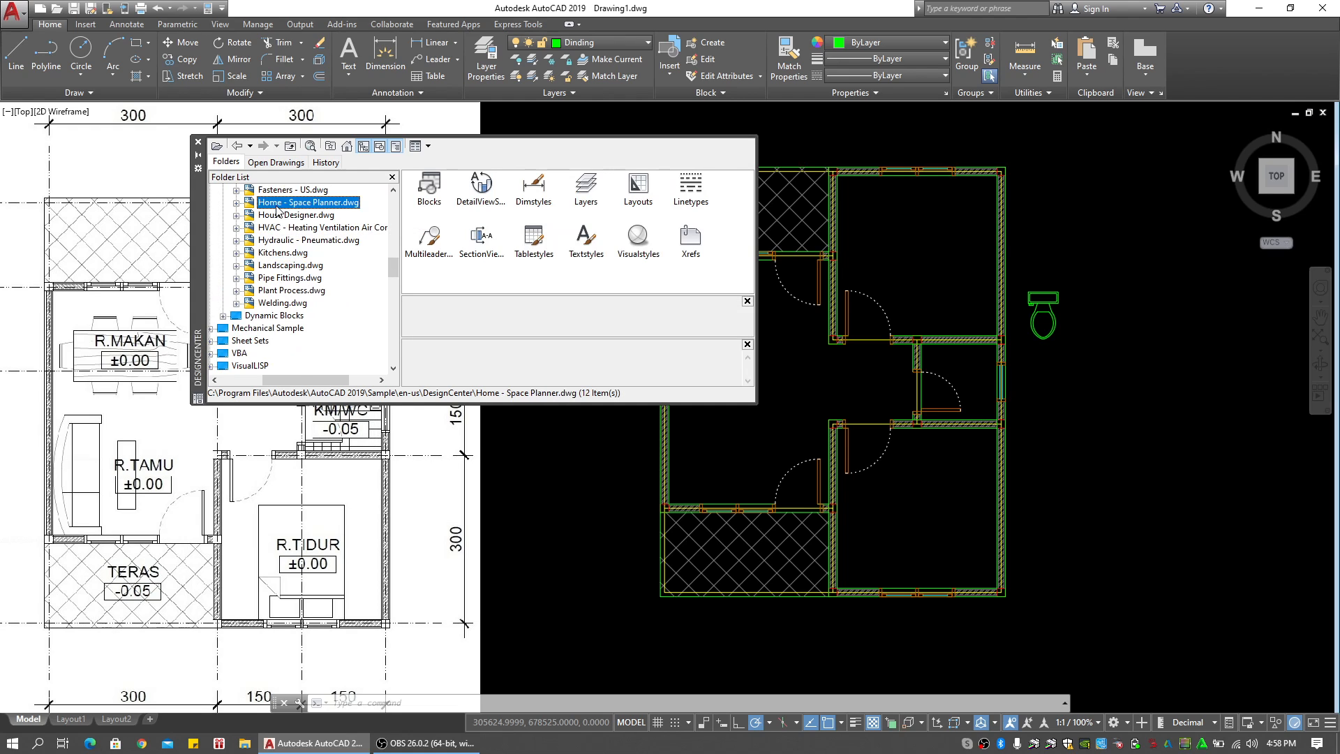
# Insert the Sofa - Roundback block from Home - Space Planner.dwg into the living room beside the front door
pyautogui.doubleClick(276, 207)
pyautogui.click(285, 216)
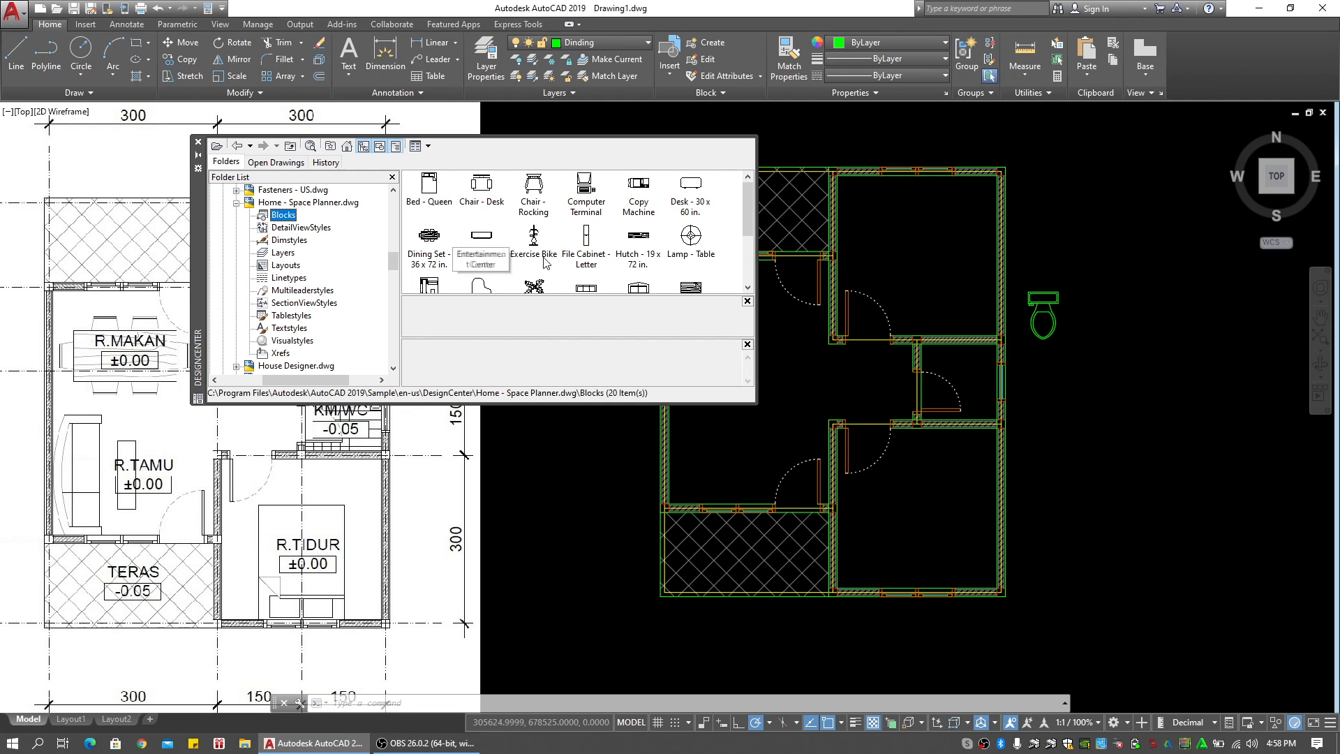
pyautogui.scroll(-2, 631, 263)
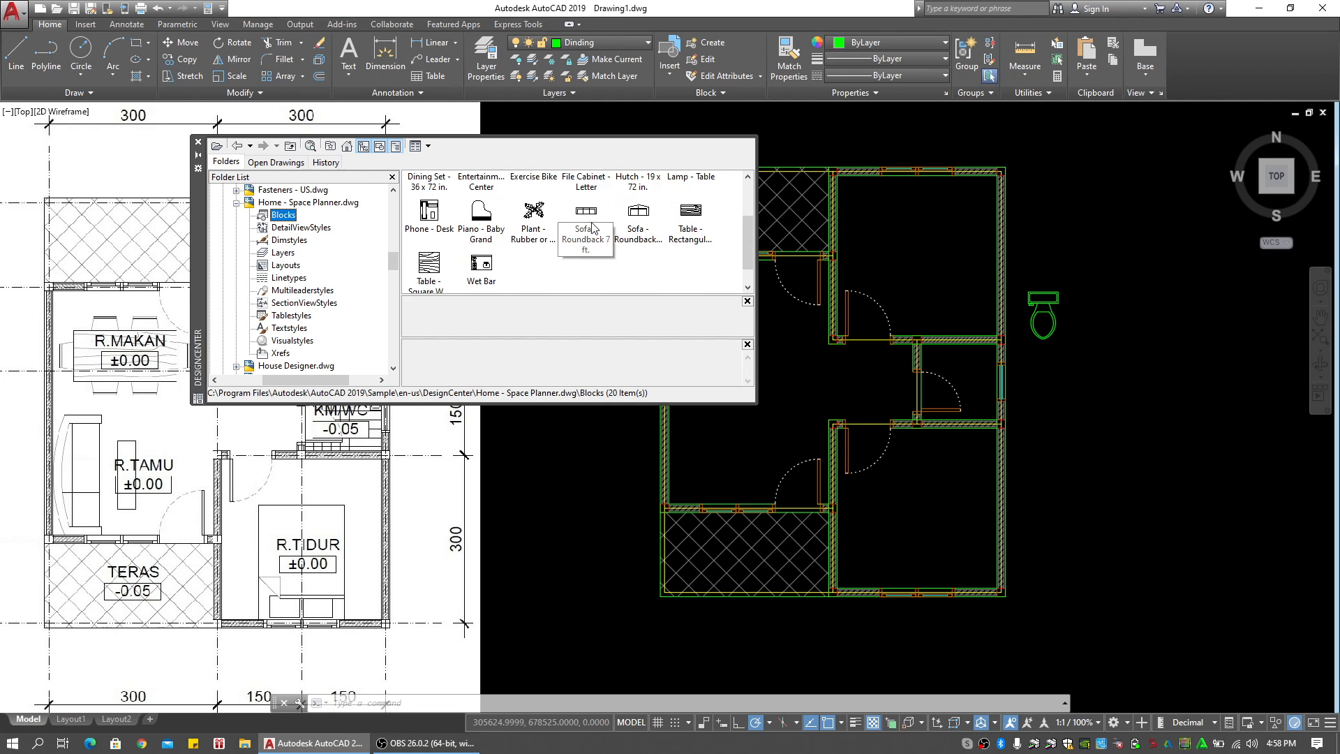
pyautogui.moveTo(634, 222)
pyautogui.mouseDown()
pyautogui.moveTo(705, 379)
pyautogui.moveTo(713, 435)
pyautogui.mouseUp()
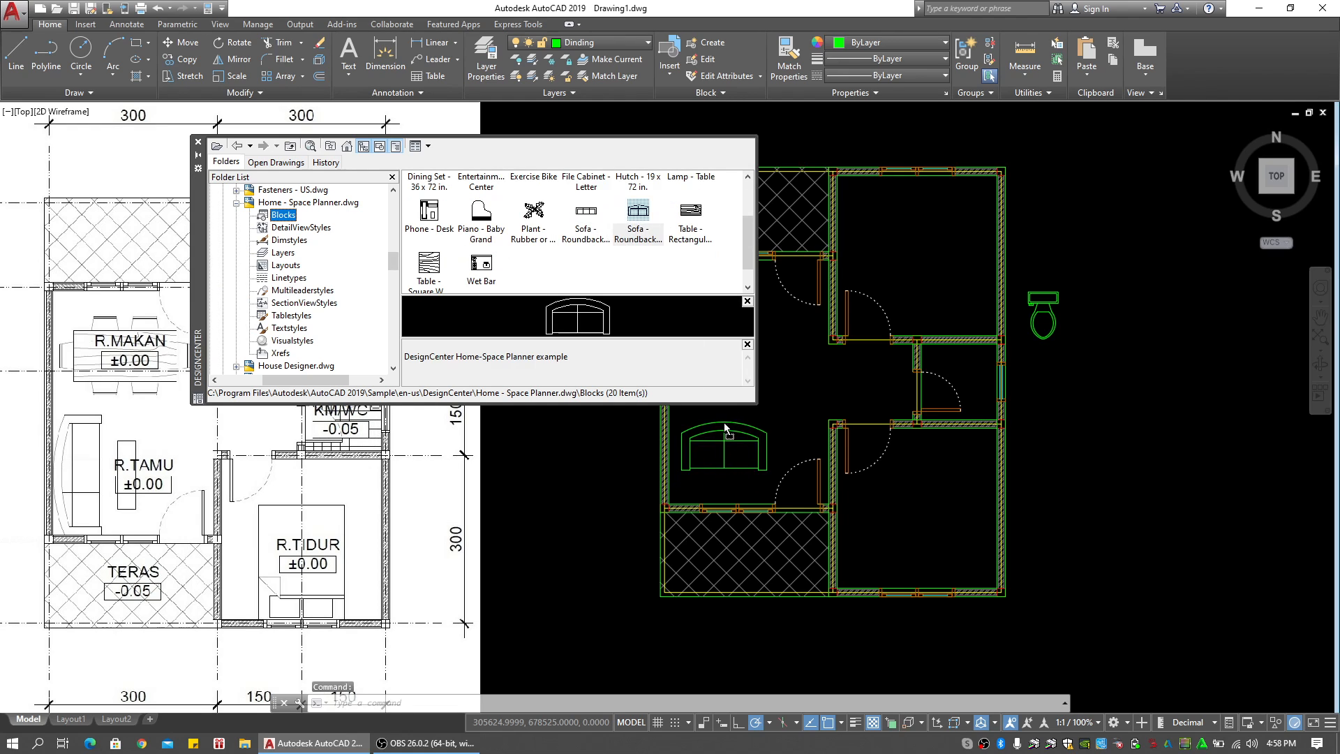
# Insert the Dining Set - 36 x 72 in. block in the dining area and the Bed - Queen block in the upper bedroom
pyautogui.scroll(2, 539, 268)
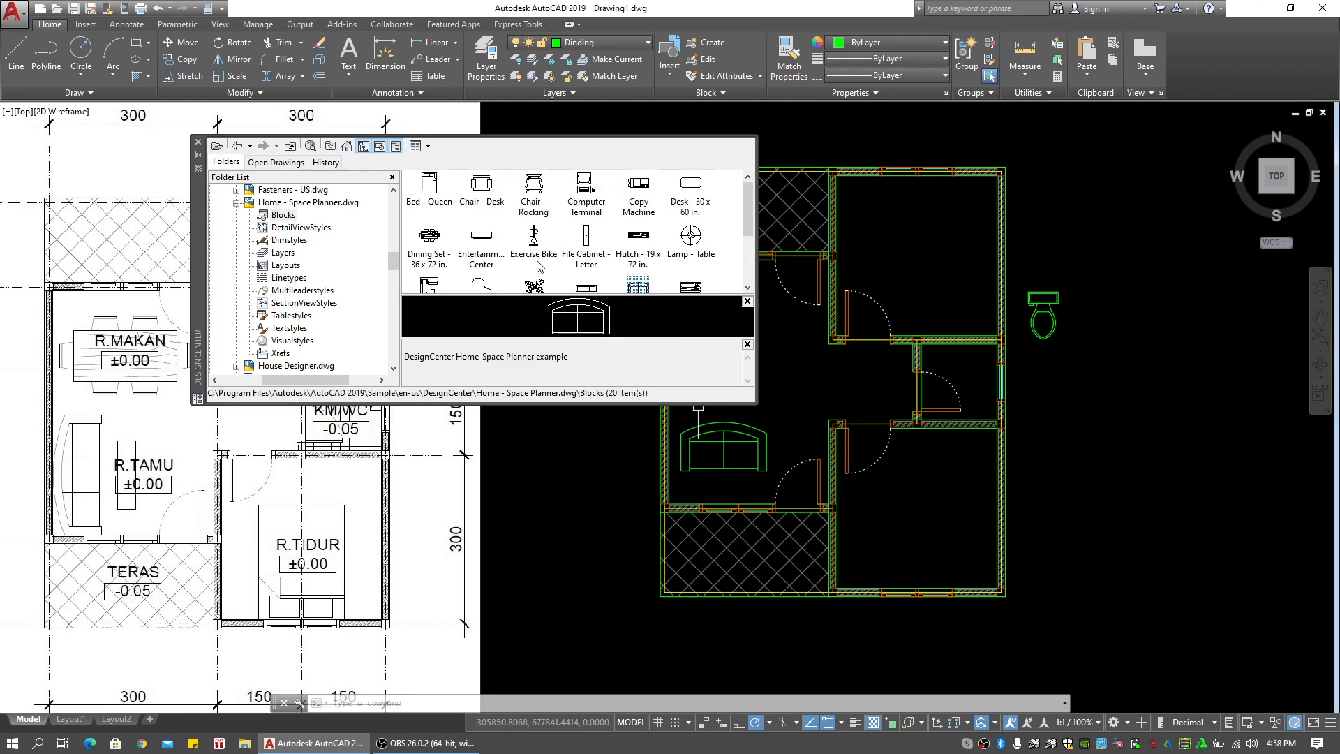
pyautogui.moveTo(427, 241)
pyautogui.mouseDown()
pyautogui.moveTo(788, 321)
pyautogui.moveTo(764, 349)
pyautogui.moveTo(734, 352)
pyautogui.mouseUp()
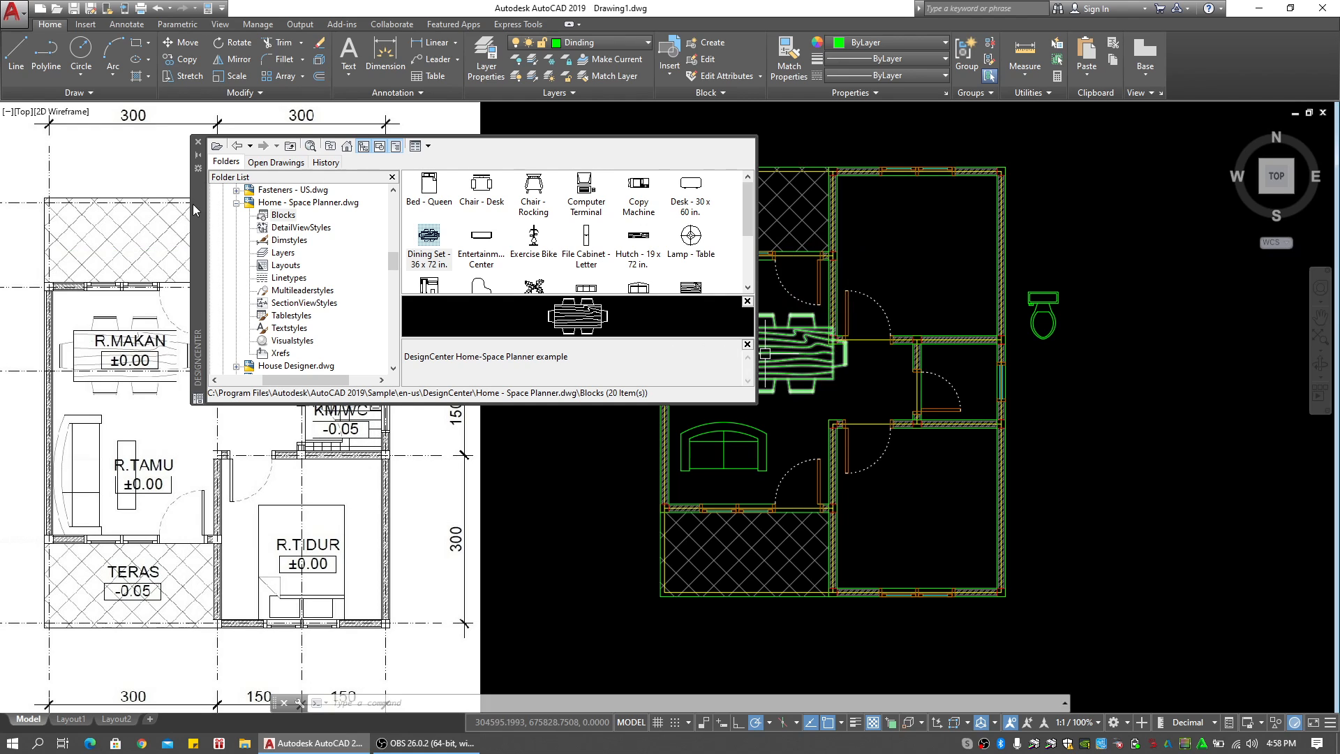
pyautogui.moveTo(424, 200)
pyautogui.mouseDown()
pyautogui.moveTo(572, 237)
pyautogui.moveTo(830, 241)
pyautogui.moveTo(829, 225)
pyautogui.mouseUp()
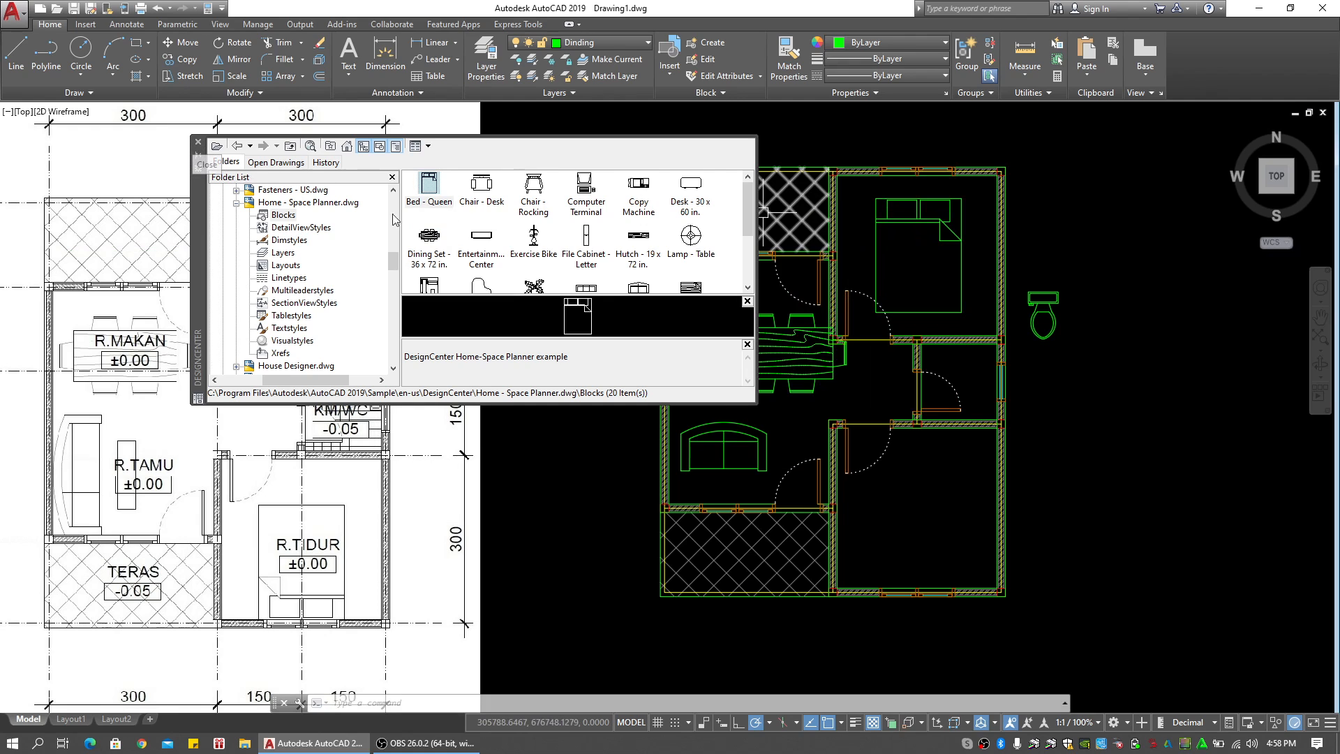
# Insert the Plant - Rubber block at the left side of the front terrace and close DesignCenter
pyautogui.scroll(-3, 571, 252)
pyautogui.click(542, 227)
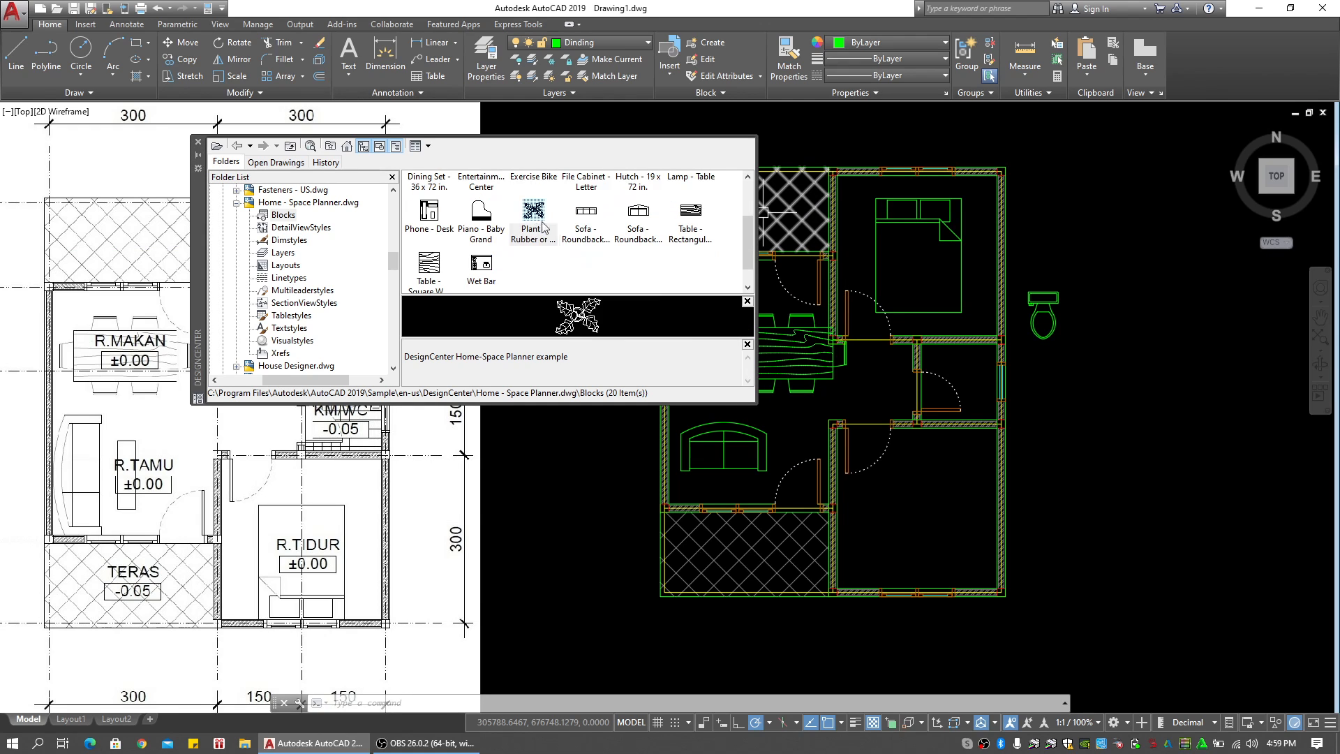
pyautogui.moveTo(731, 528)
pyautogui.mouseDown()
pyautogui.moveTo(692, 542)
pyautogui.moveTo(798, 548)
pyautogui.moveTo(693, 543)
pyautogui.mouseUp()
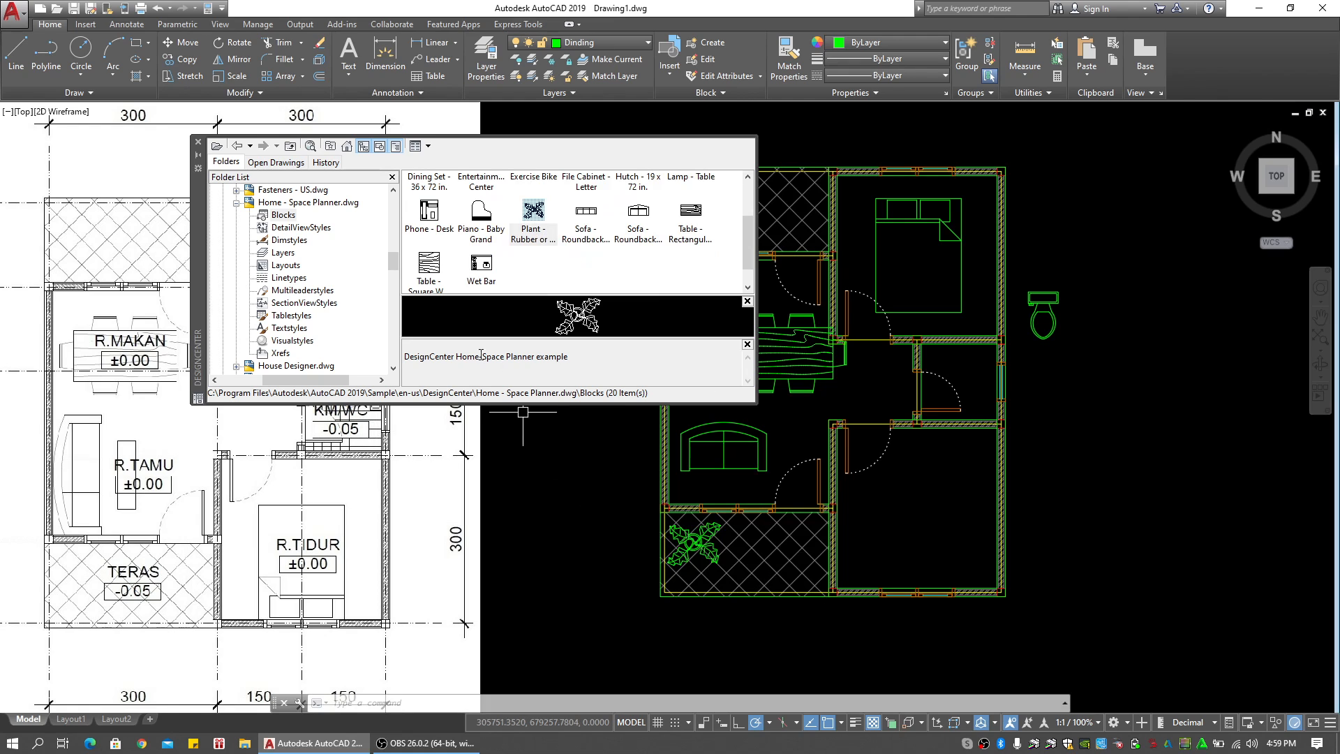
pyautogui.click(198, 142)
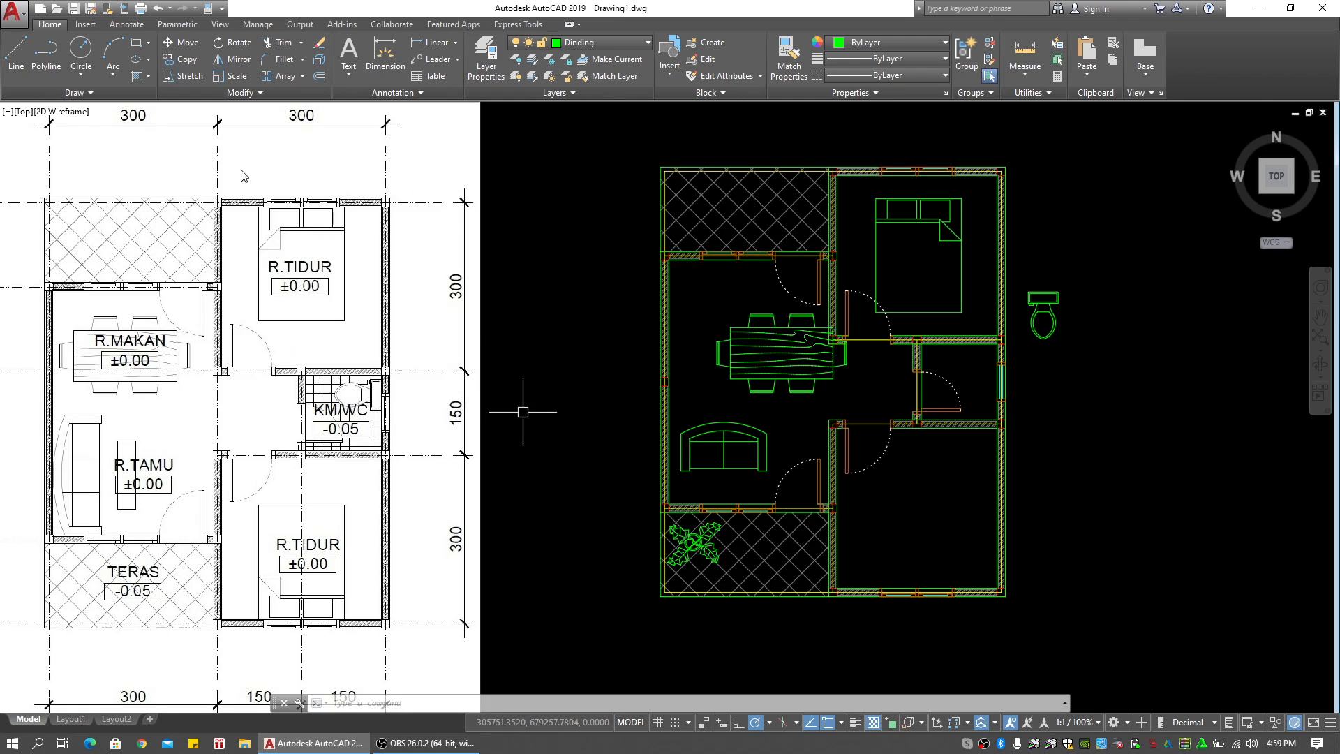
# Assign the plant, sofa, dining set, bed and toilet blocks to the Furniture layer
pyautogui.click(693, 542)
pyautogui.click(744, 442)
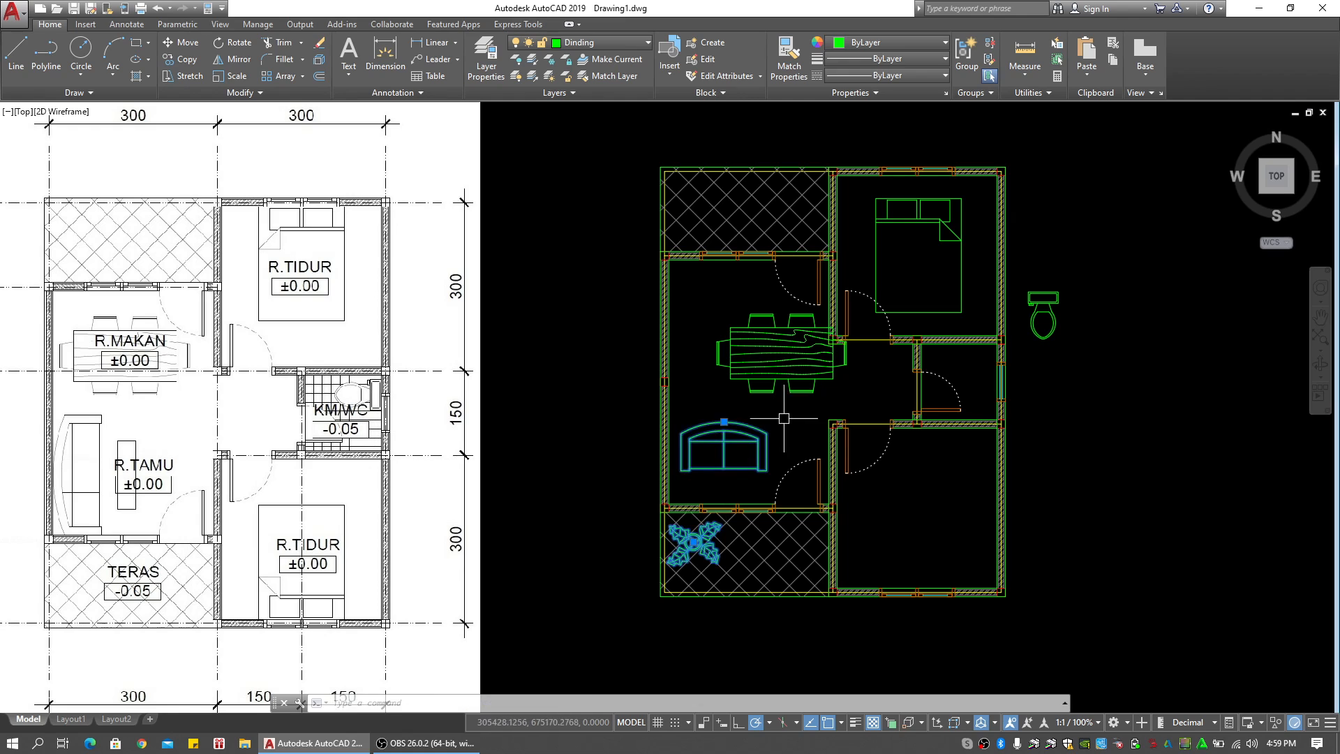
pyautogui.click(781, 356)
pyautogui.click(943, 263)
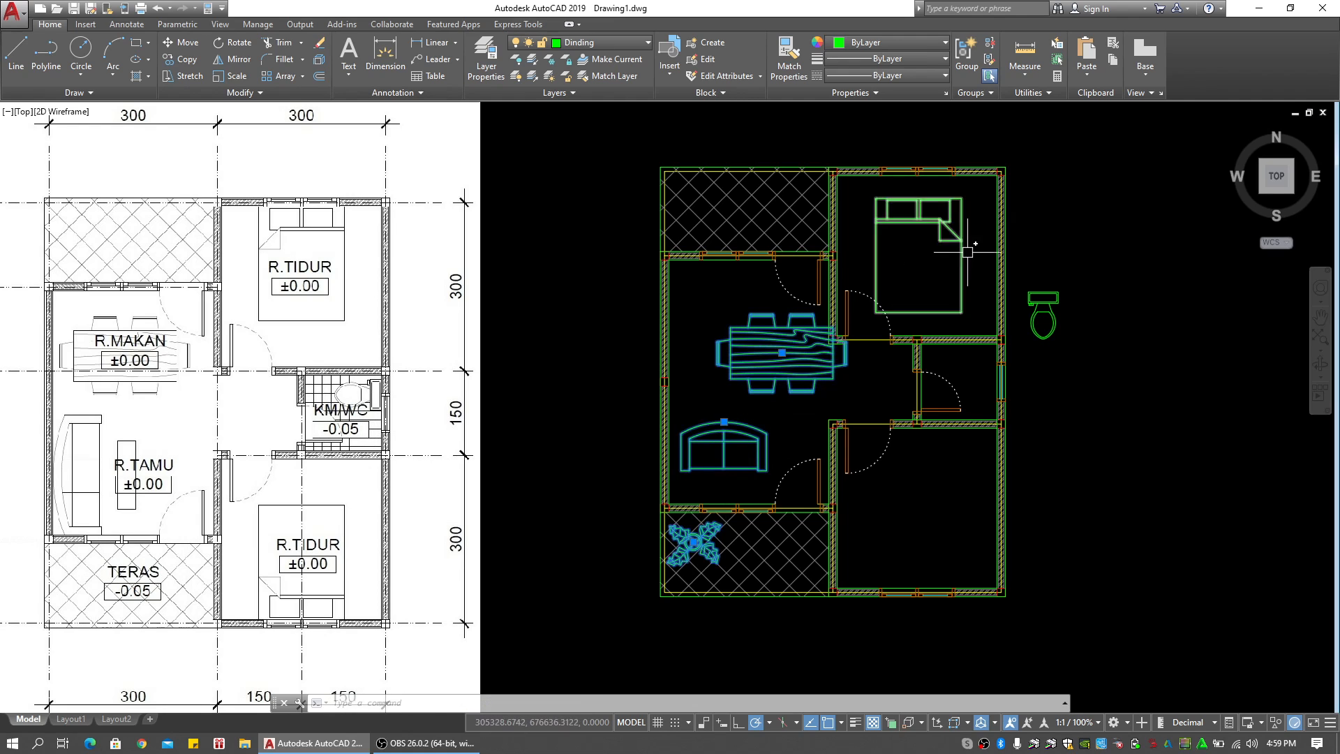
pyautogui.click(1042, 317)
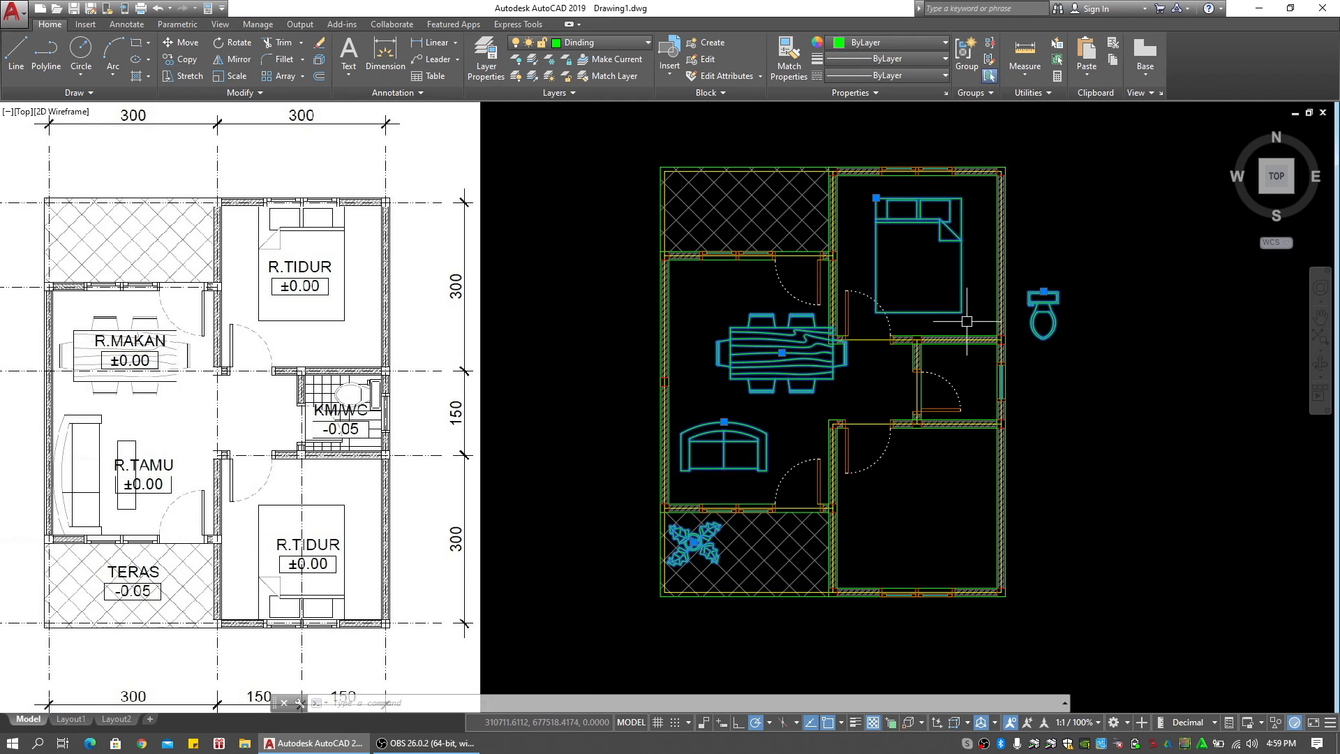
pyautogui.click(604, 40)
pyautogui.click(586, 143)
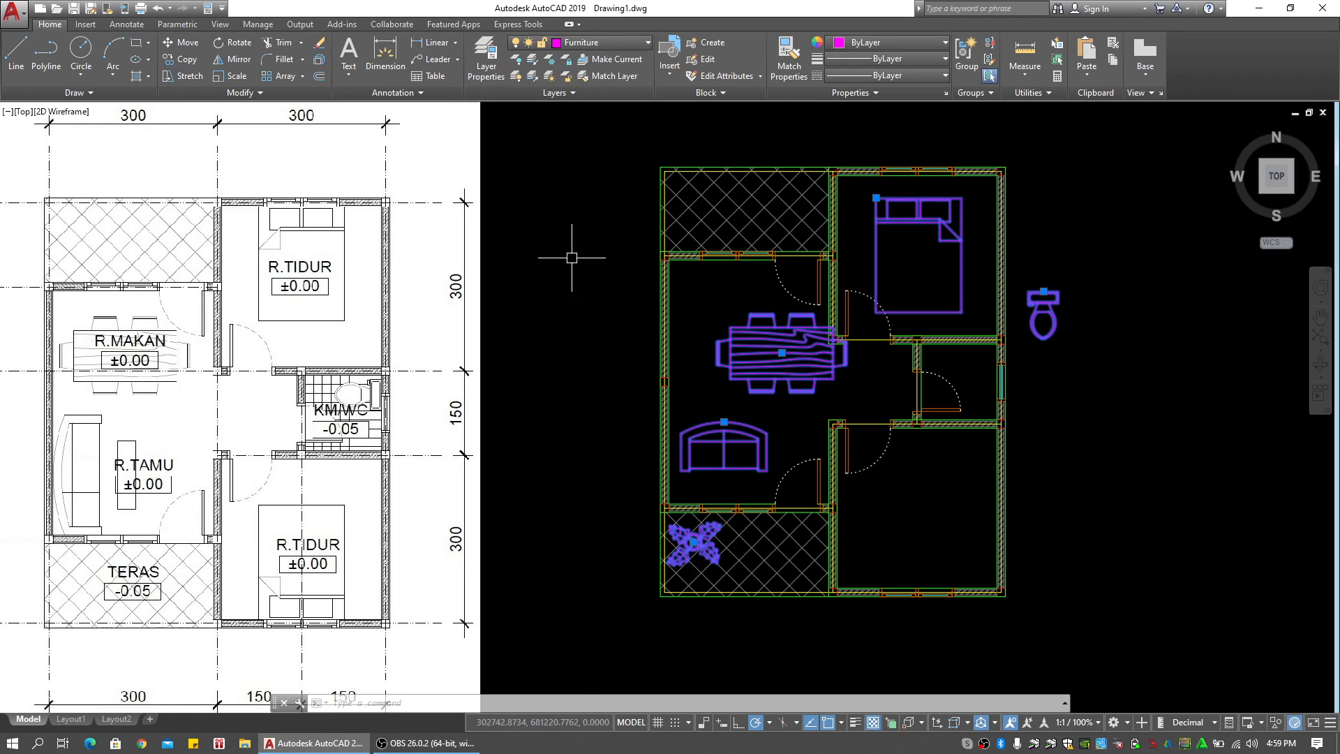
# Move the dining set diagonally about 812 units at 135° so it clears the bedroom wall
pyautogui.scroll(4, 771, 363)
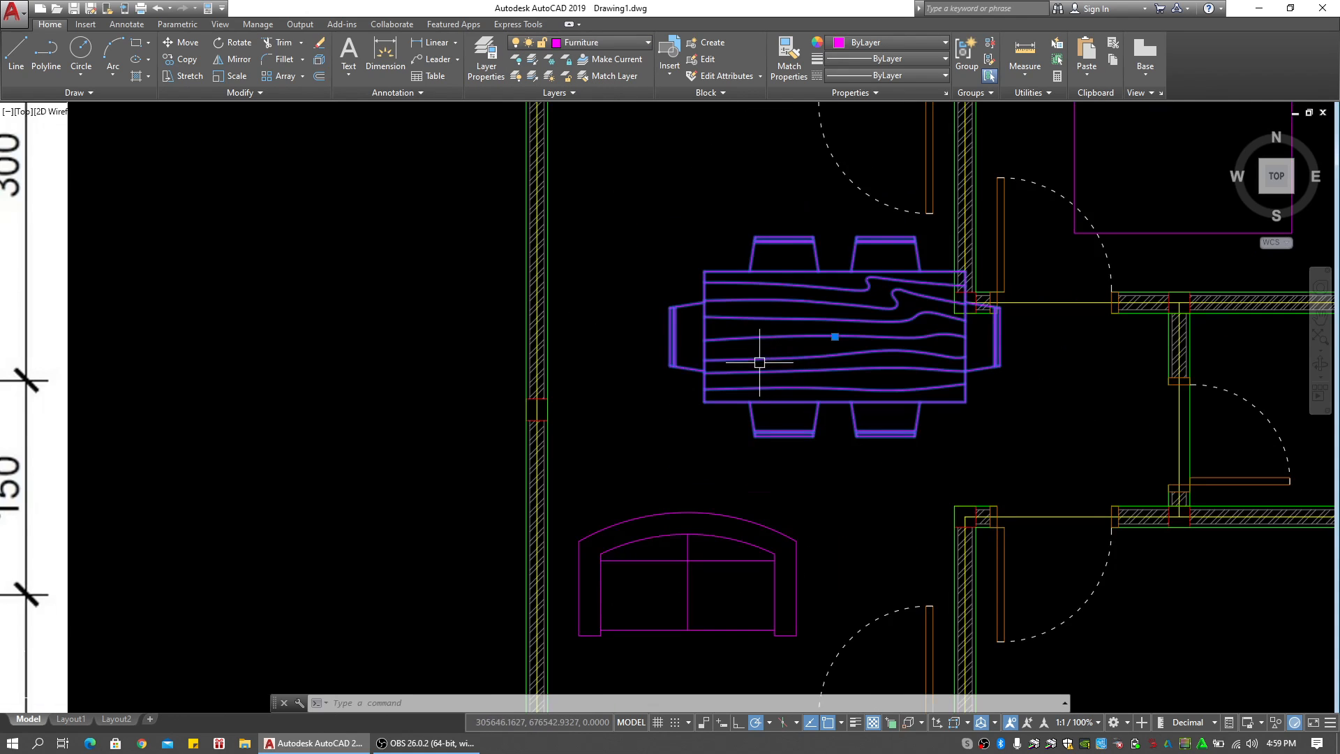
pyautogui.write('m')
pyautogui.press('Return')
pyautogui.click(780, 391)
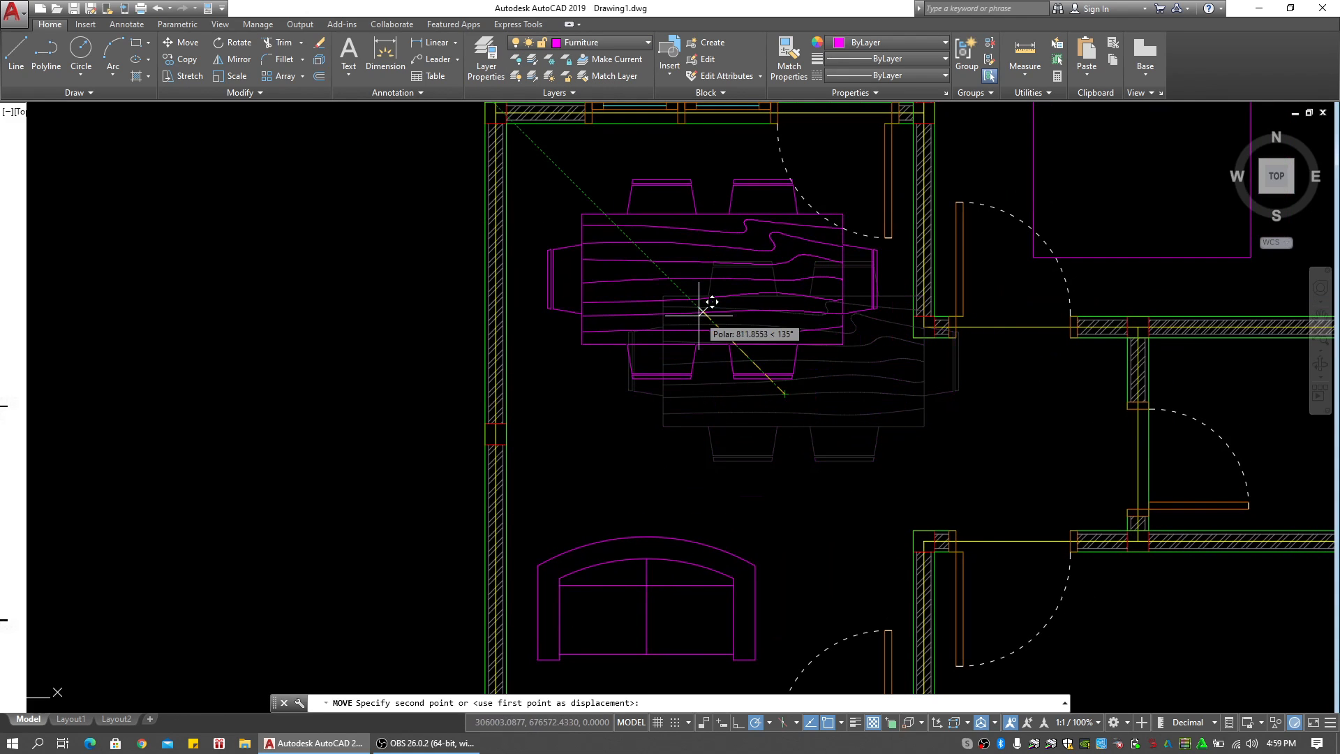
pyautogui.click(698, 314)
pyautogui.scroll(-4, 833, 377)
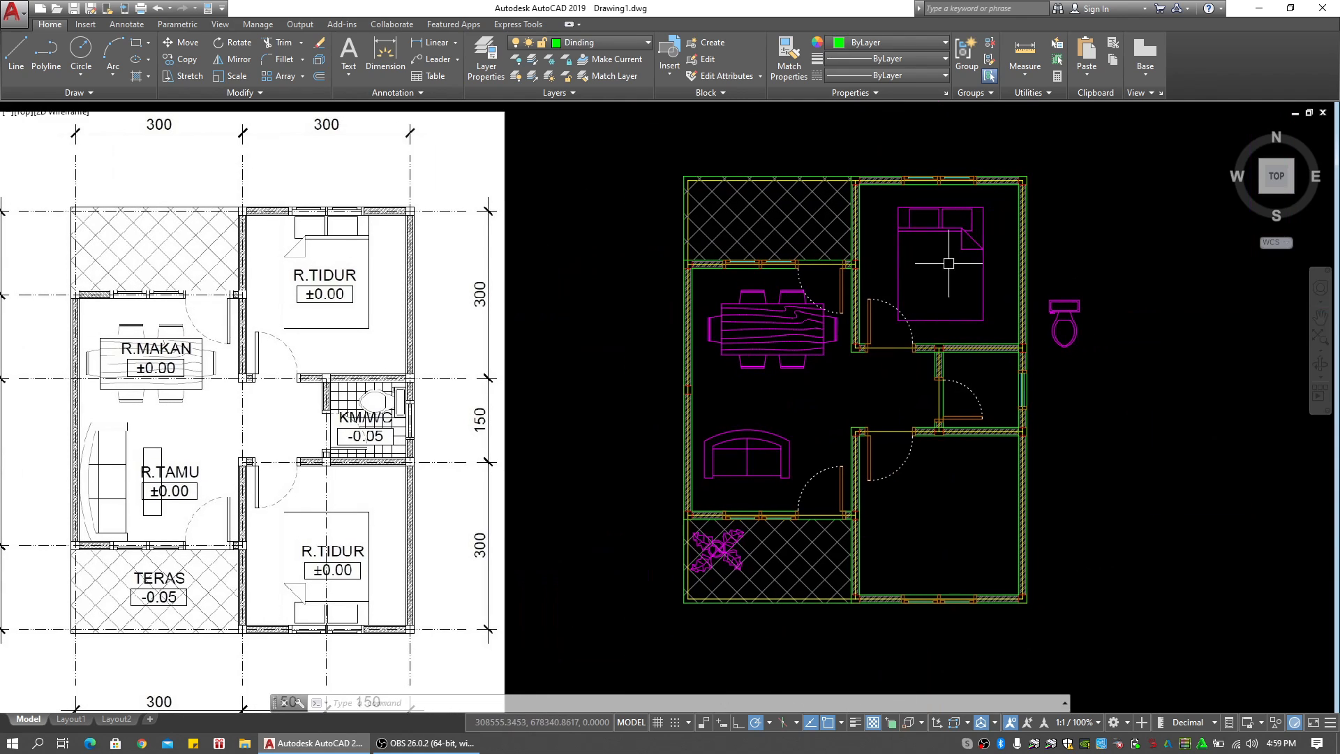
# Move the bed by the middle of its headboard to the inner face of the upper bedroom's window wall
pyautogui.click(948, 263)
pyautogui.scroll(4, 928, 251)
pyautogui.write('m')
pyautogui.press('Return')
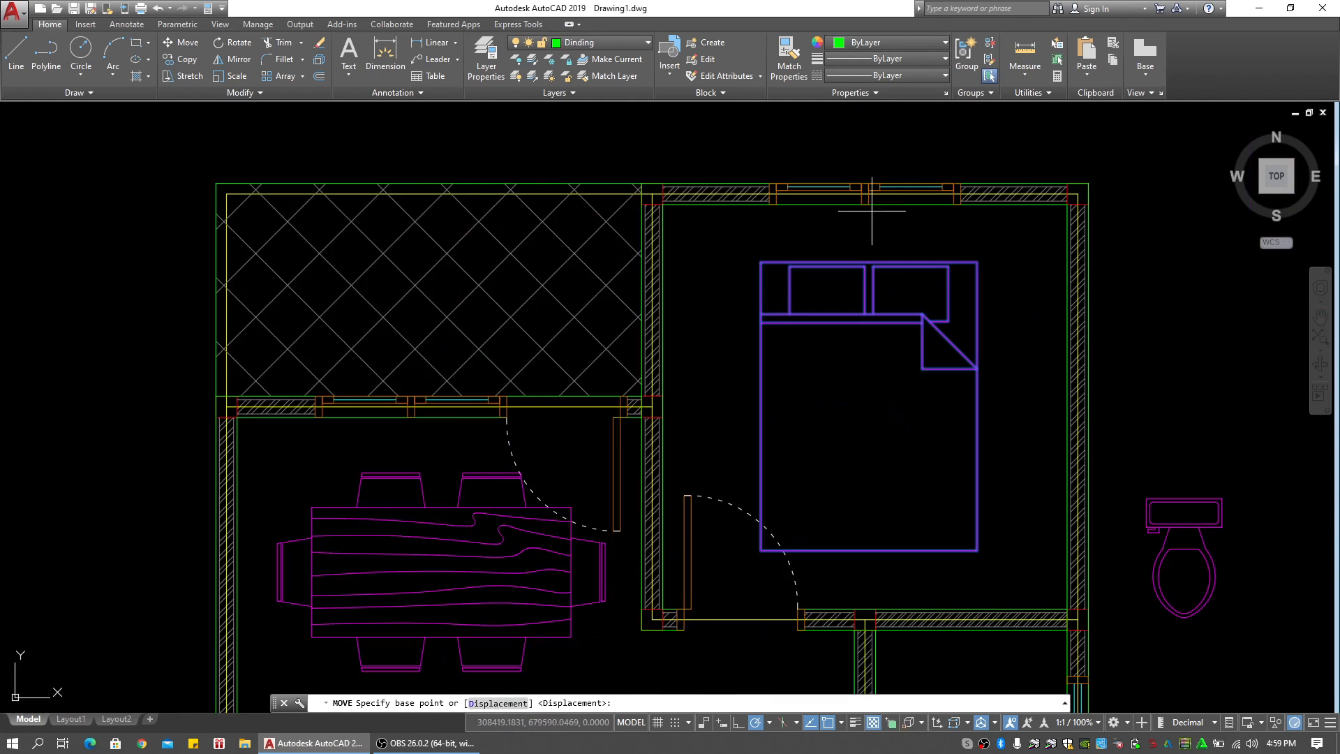
pyautogui.scroll(4, 871, 209)
pyautogui.click(865, 326)
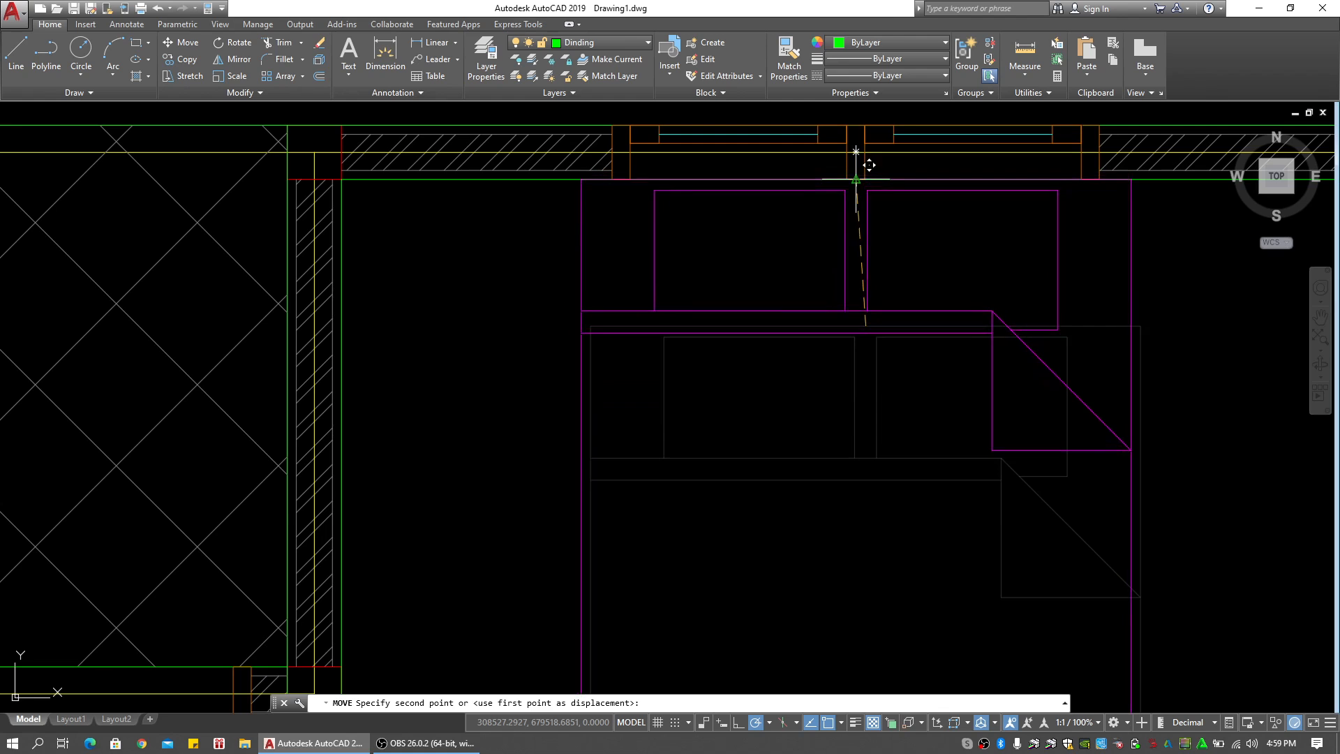
pyautogui.click(855, 179)
pyautogui.scroll(-4, 693, 243)
pyautogui.scroll(-4, 847, 343)
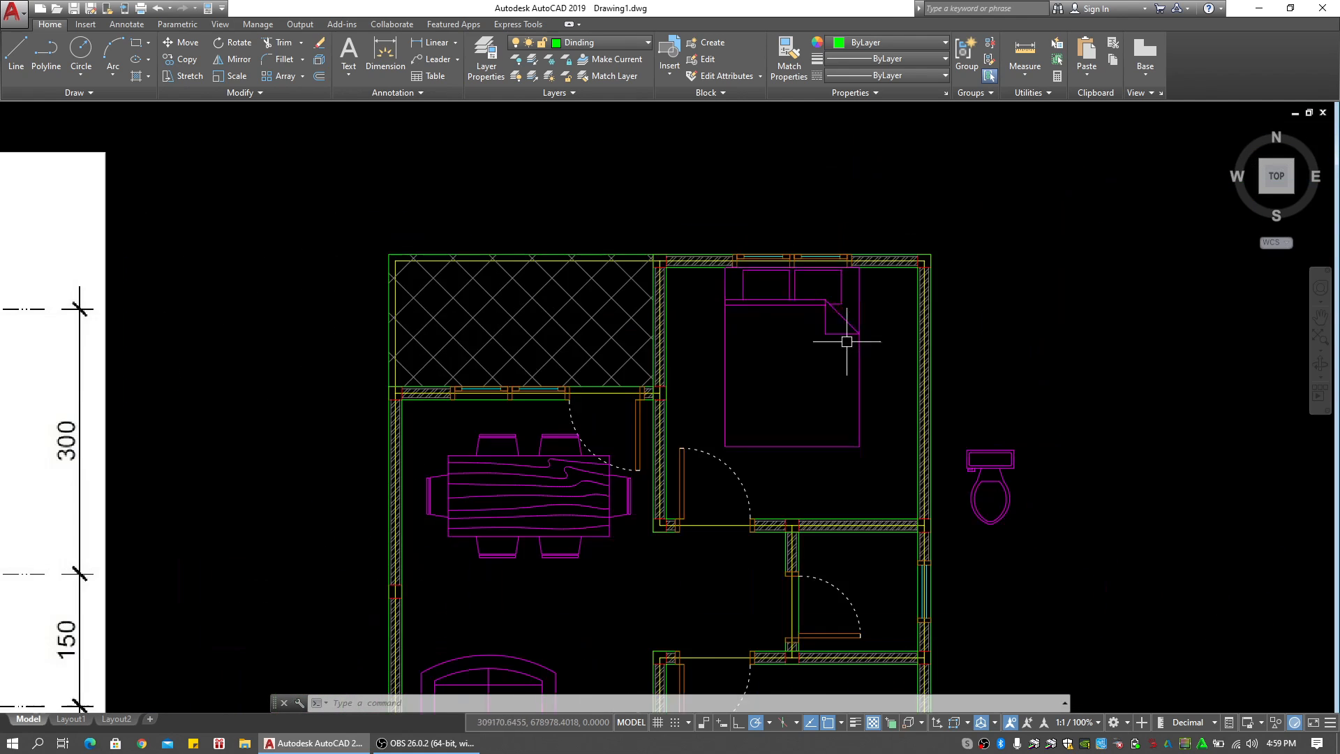
# Rotate the toilet by 270° so its tank points to the right
pyautogui.moveTo(838, 344); pyautogui.dragTo(850, 260, button='middle')
pyautogui.moveTo(821, 318); pyautogui.dragTo(874, 297, button='middle')
pyautogui.moveTo(997, 352); pyautogui.dragTo(1005, 297, button='middle')
pyautogui.click(1000, 262)
pyautogui.write('ro')
pyautogui.press('space')
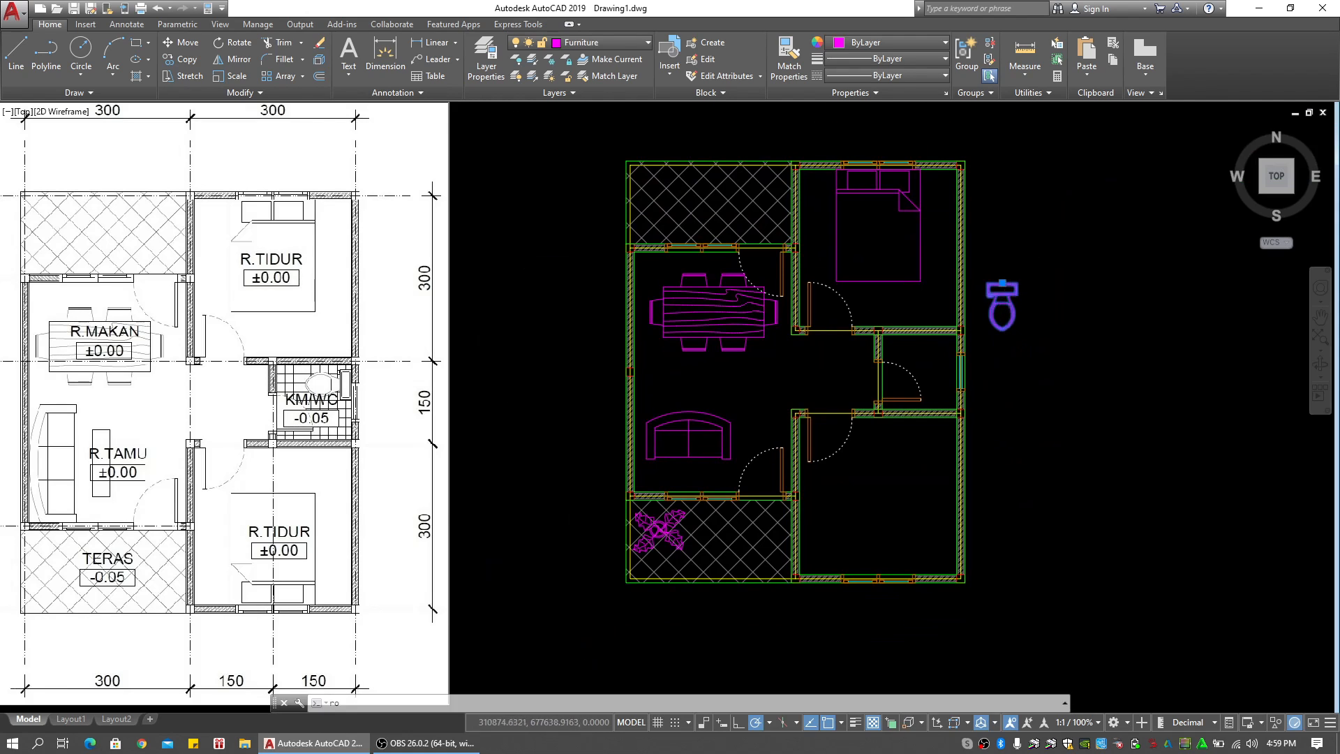
pyautogui.scroll(4, 1038, 295)
pyautogui.click(1055, 302)
pyautogui.click(1060, 354)
# Move the toilet by the middle of its tank's back to the inner face of the bathroom's window wall
pyautogui.click(1092, 212)
pyautogui.moveTo(1058, 277); pyautogui.dragTo(1014, 303, button='middle')
pyautogui.write('m')
pyautogui.press('space')
pyautogui.scroll(4, 1064, 228)
pyautogui.click(1023, 204)
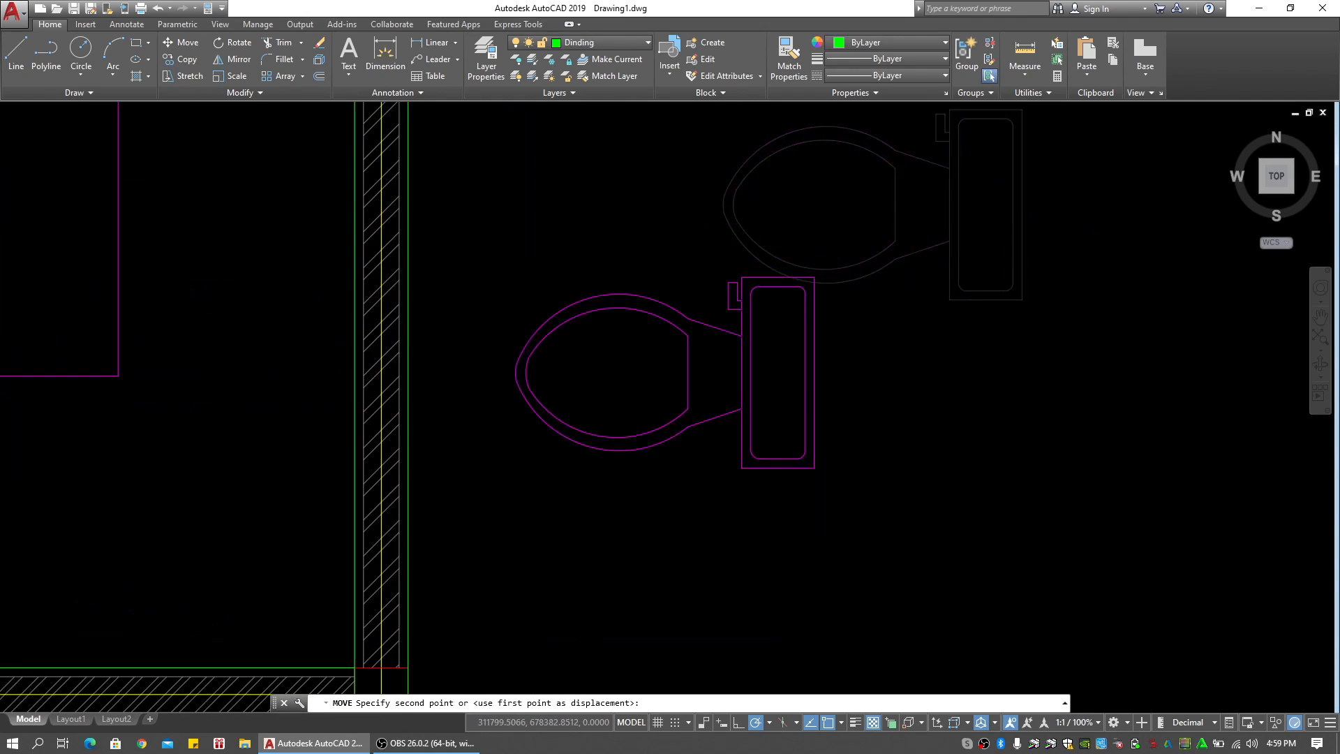
pyautogui.scroll(-3, 772, 362)
pyautogui.scroll(3, 784, 344)
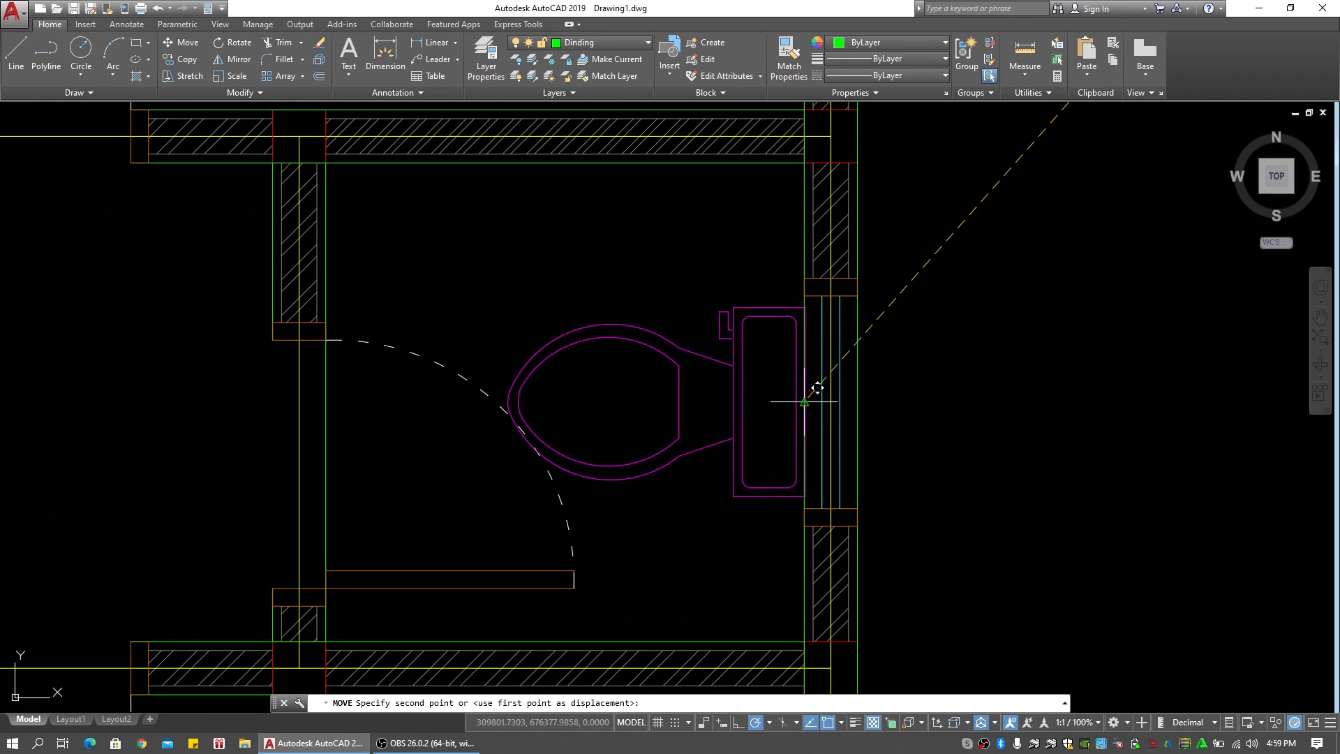
pyautogui.click(801, 392)
pyautogui.scroll(-8, 809, 384)
pyautogui.scroll(2, 852, 351)
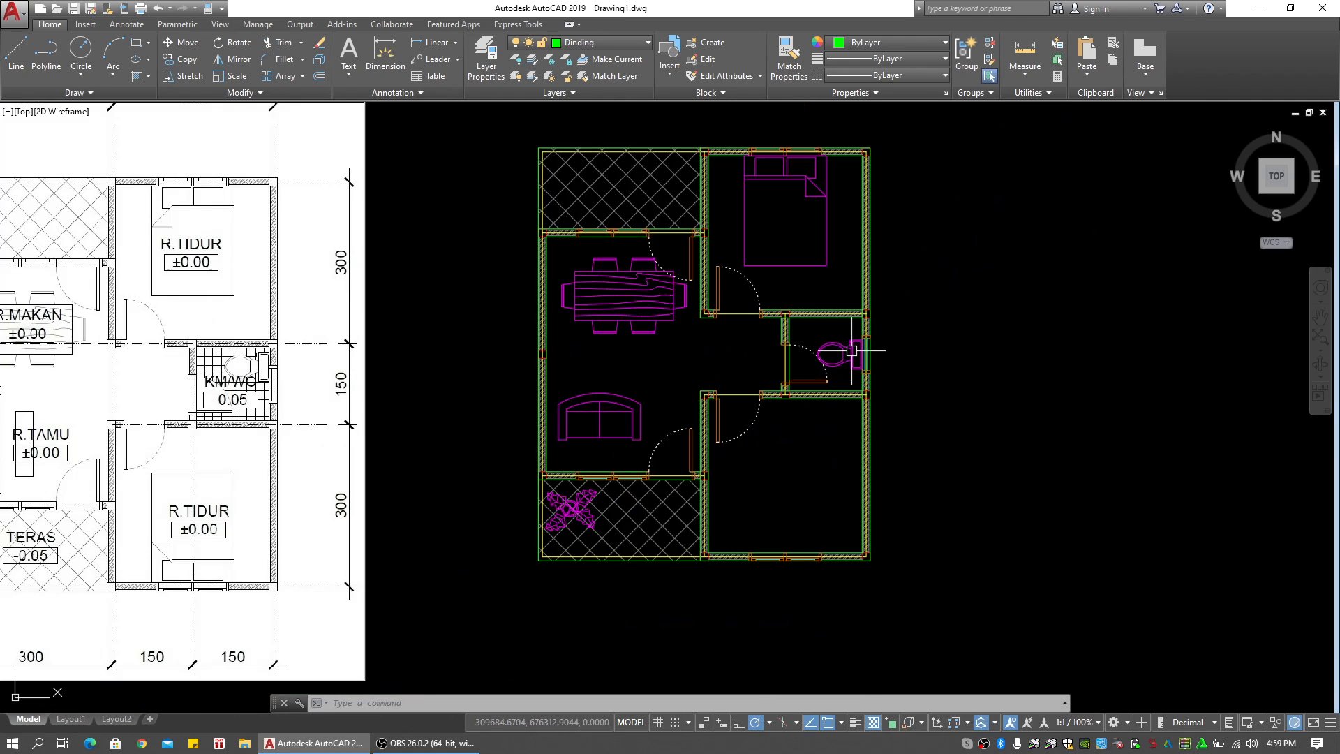
# Move the toilet straight up along the bathroom's outer wall by about 310 units
pyautogui.scroll(10, 868, 328)
pyautogui.write('m')
pyautogui.press('Return')
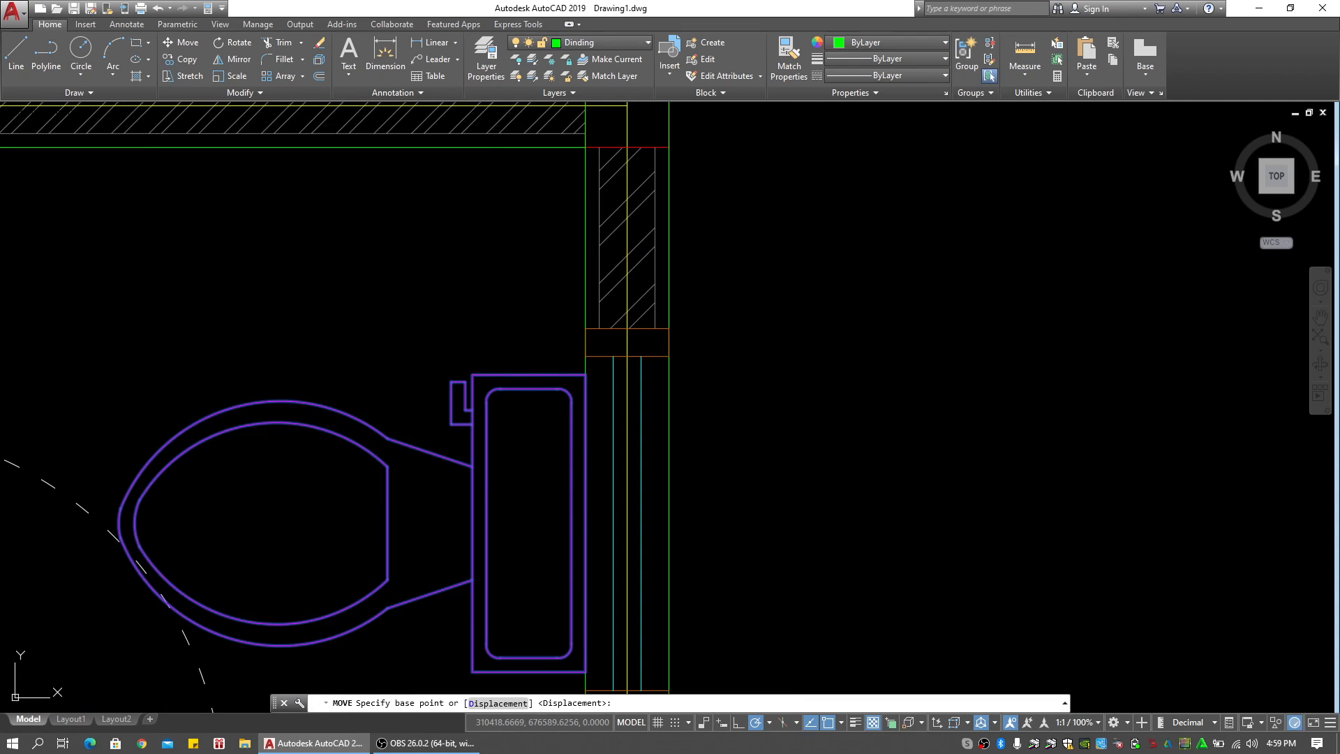
pyautogui.click(864, 334)
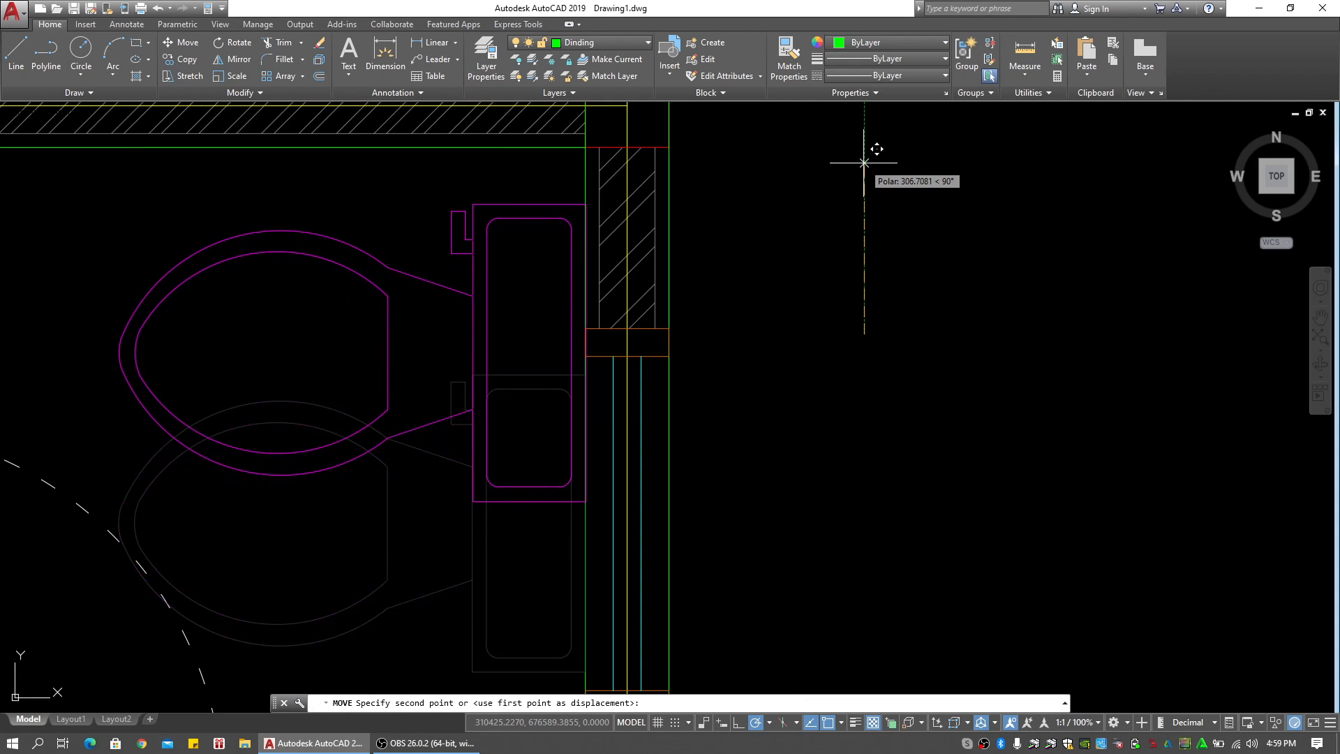
pyautogui.click(866, 158)
pyautogui.scroll(-10, 948, 260)
# Rotate the living room sofa by 90° so its back faces the left outer wall
pyautogui.moveTo(949, 260); pyautogui.dragTo(1046, 245, button='middle')
pyautogui.moveTo(683, 392); pyautogui.dragTo(768, 395, button='middle')
pyautogui.scroll(2, 713, 368)
pyautogui.click(725, 302)
pyautogui.click(593, 380)
pyautogui.moveTo(582, 384); pyautogui.dragTo(736, 404, button='middle')
pyautogui.write('ro')
pyautogui.press('space')
pyautogui.click(758, 397)
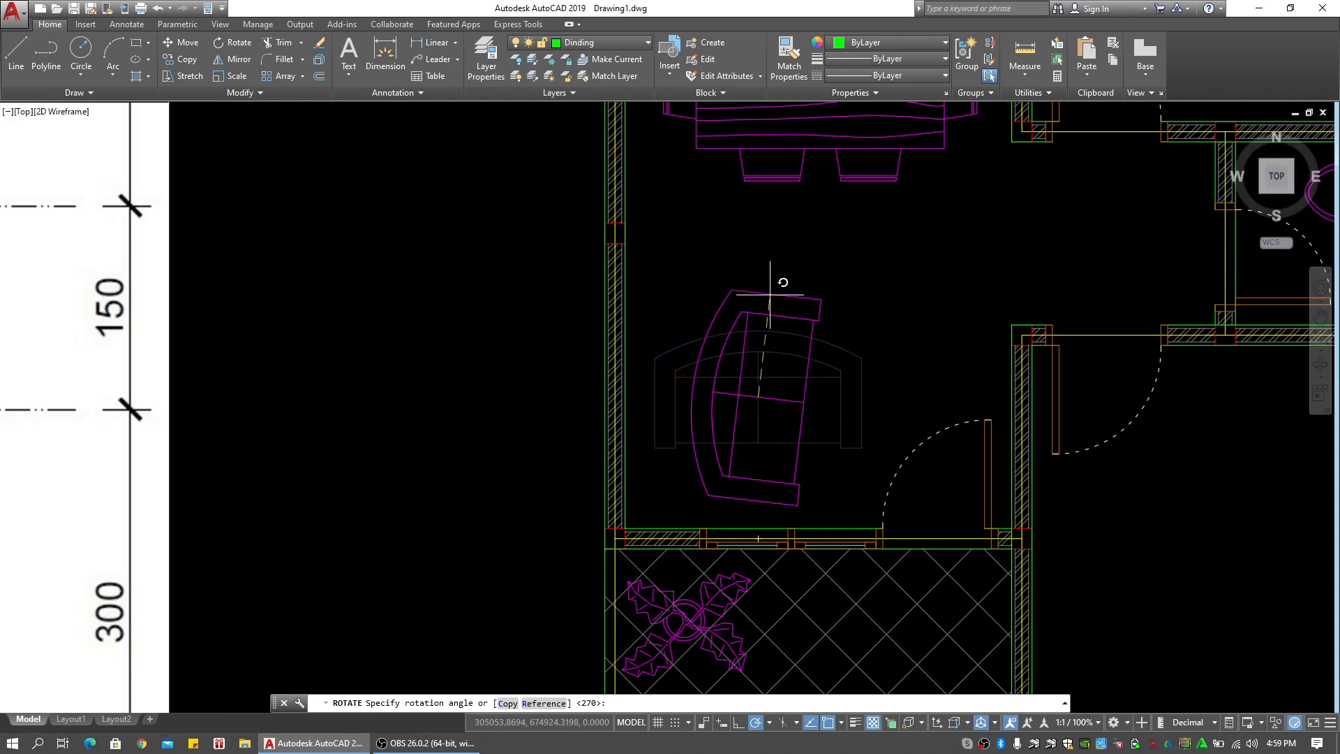
pyautogui.click(760, 275)
# Move the sofa straight down until its lower arm touches the inner face of the front wall
pyautogui.click(822, 274)
pyautogui.click(734, 398)
pyautogui.moveTo(731, 404); pyautogui.dragTo(808, 361, button='middle')
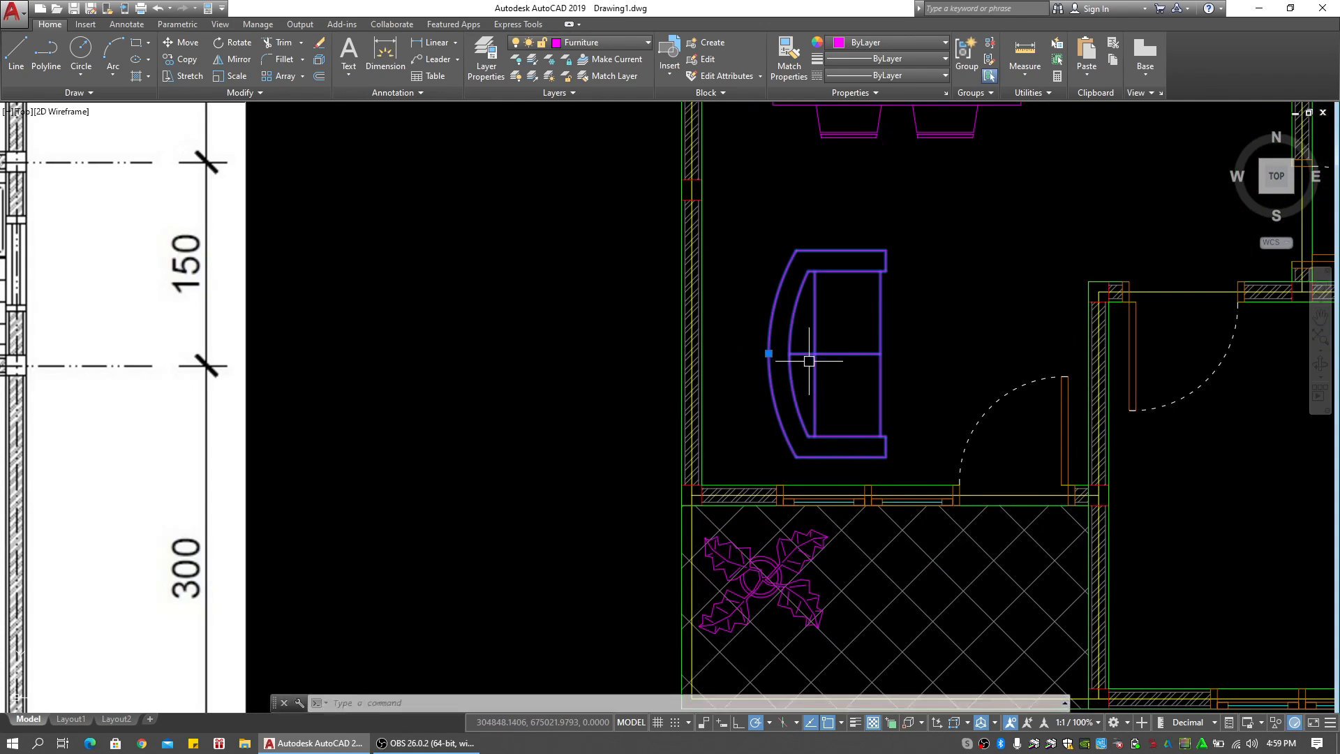
pyautogui.scroll(4, 801, 460)
pyautogui.write('m')
pyautogui.press('space')
pyautogui.click(791, 455)
pyautogui.click(791, 522)
# Move the sofa horizontally by the midpoint of its curved back to the inner face of the left outer wall
pyautogui.click(797, 497)
pyautogui.click(737, 476)
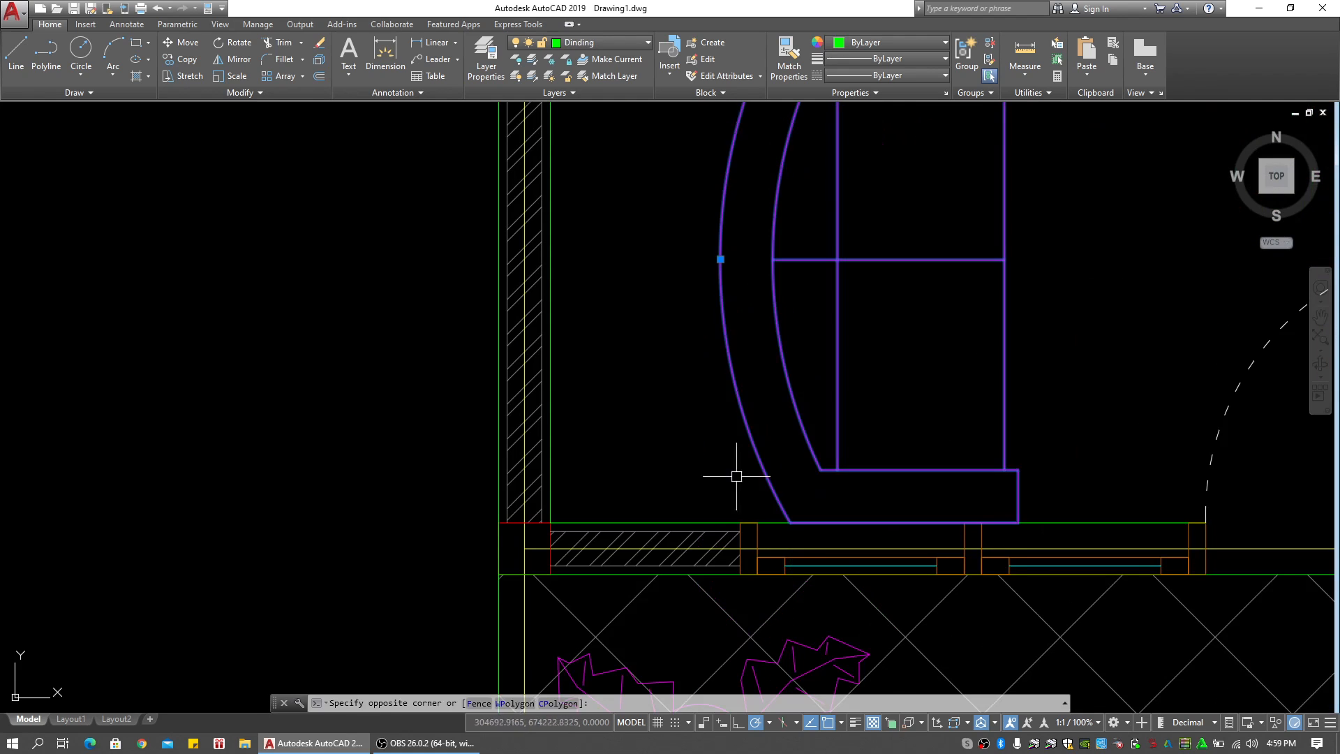
pyautogui.moveTo(641, 344); pyautogui.dragTo(643, 411, button='middle')
pyautogui.write('m')
pyautogui.press('space')
pyautogui.click(722, 326)
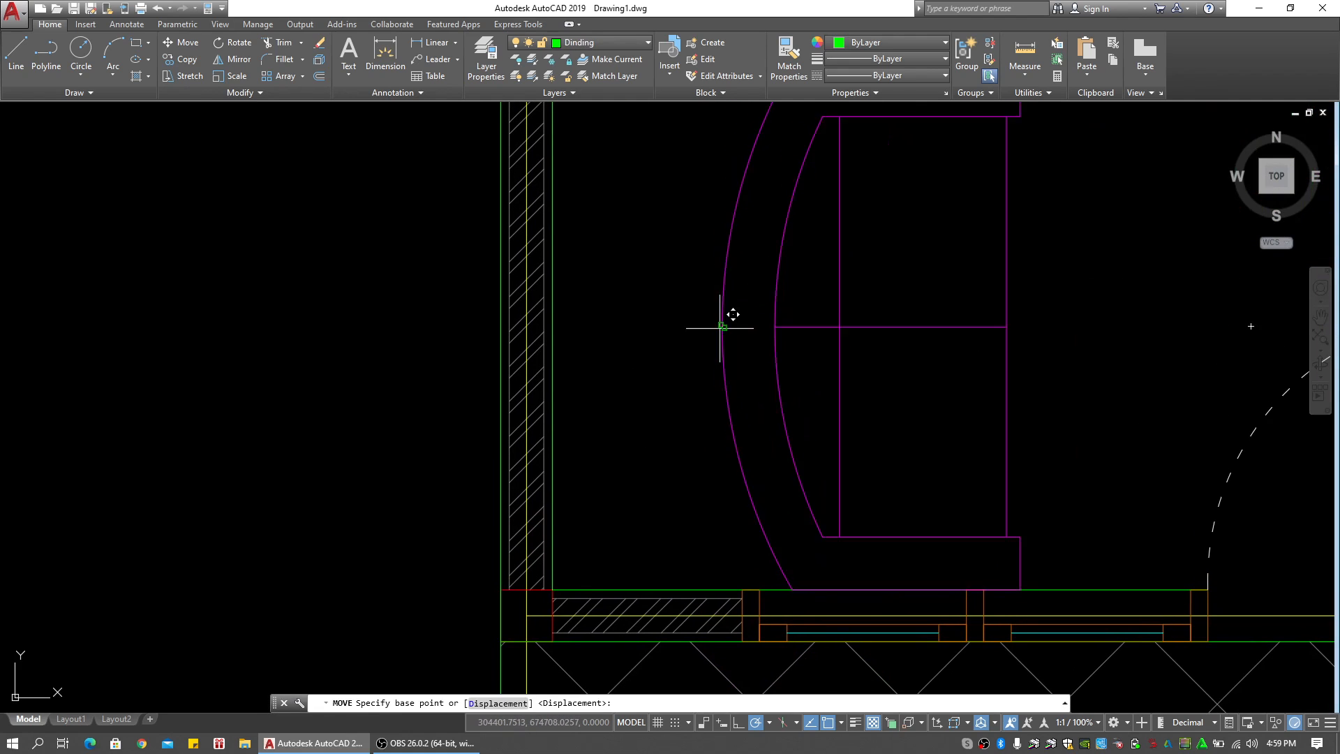
pyautogui.click(554, 322)
pyautogui.scroll(-6, 569, 314)
pyautogui.moveTo(777, 299); pyautogui.dragTo(805, 339, button='middle')
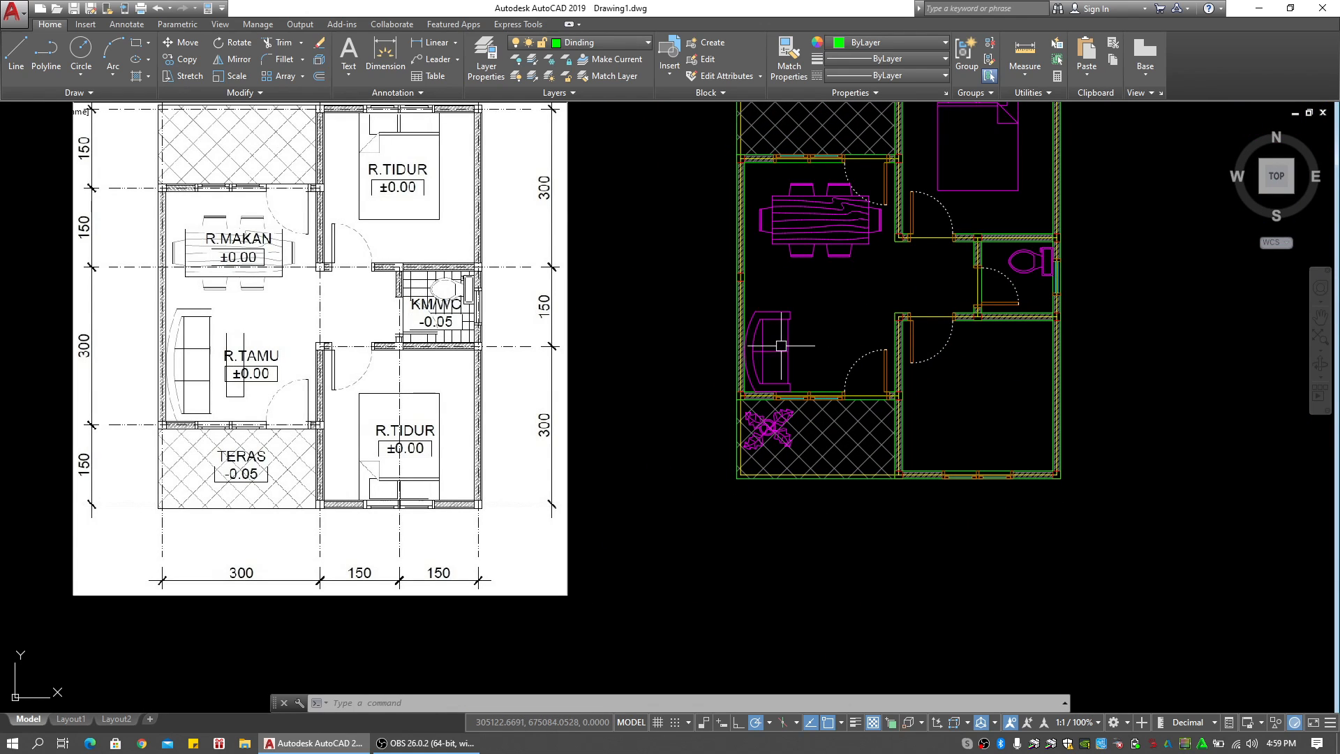
# Mirror the living room sofa about a 45° line from the room's inner lower-left corner, erasing the source, so its back faces the front wall
pyautogui.click(778, 348)
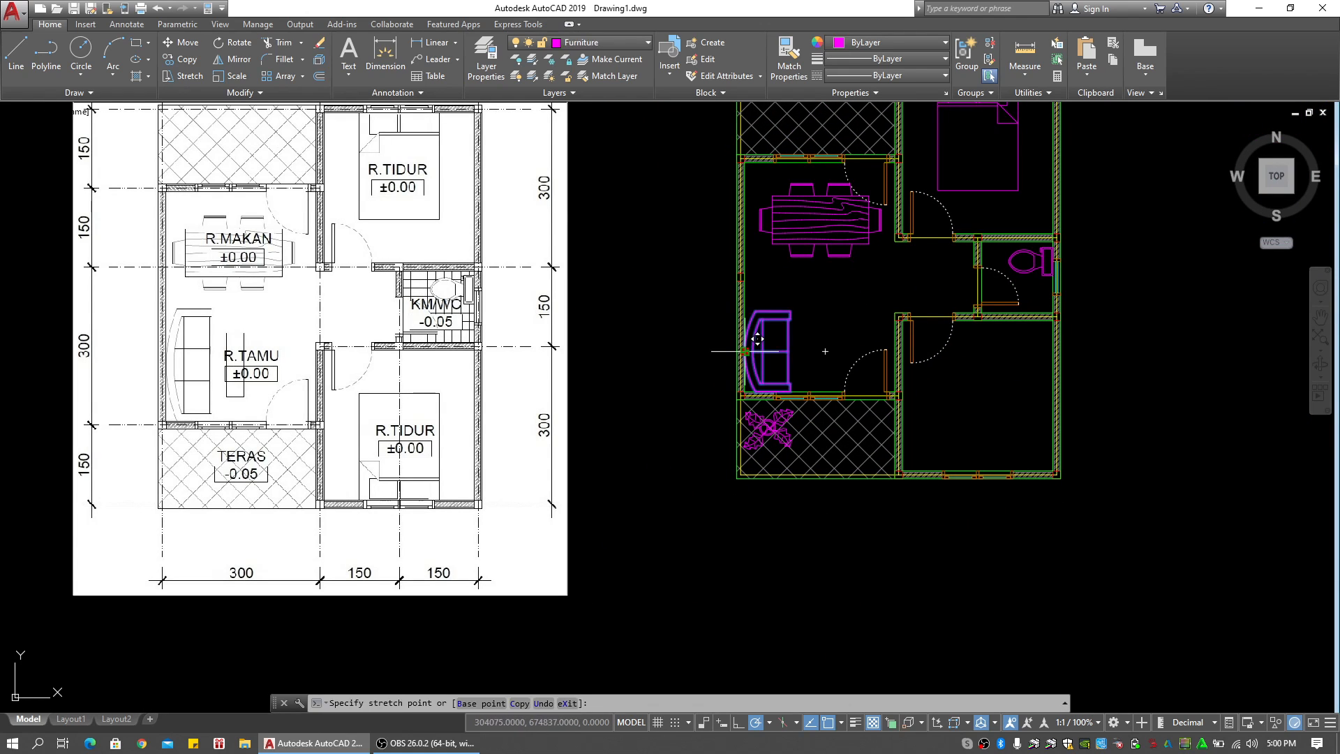
pyautogui.press('Escape')
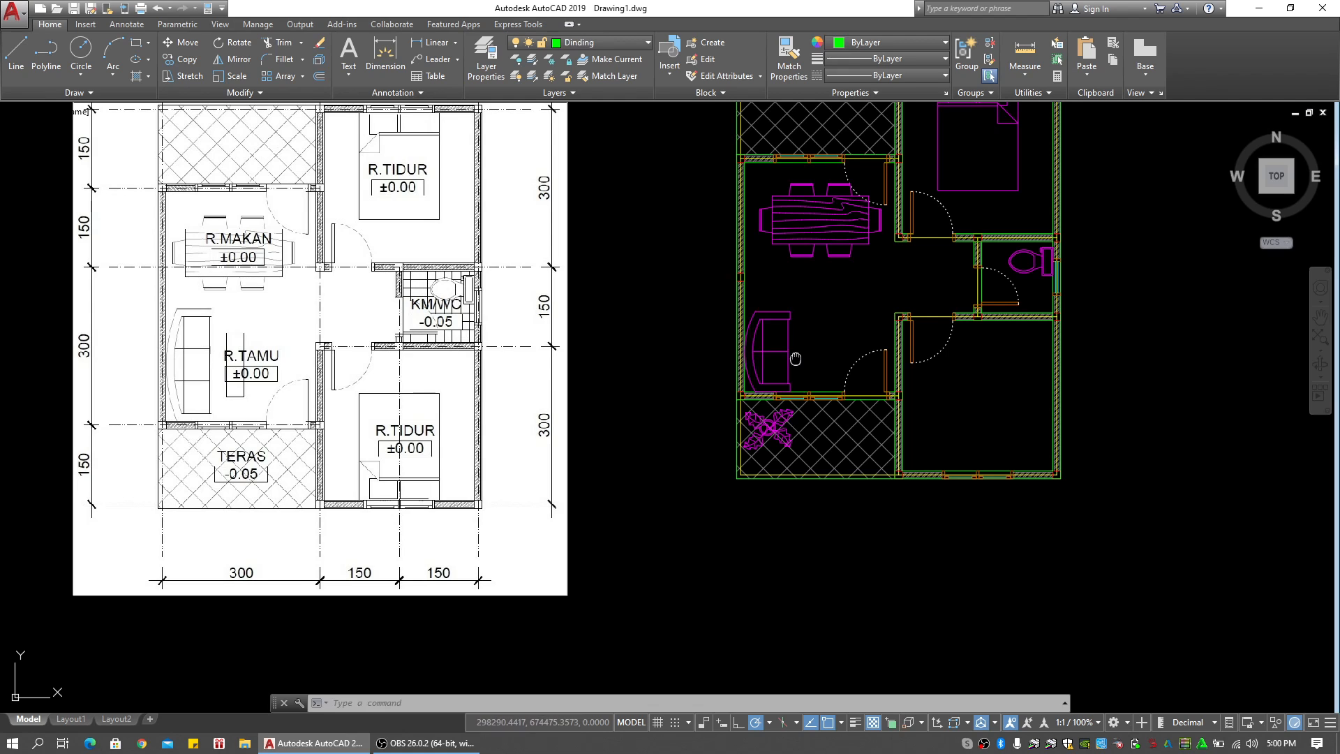
pyautogui.scroll(2, 724, 339)
pyautogui.moveTo(796, 359)
pyautogui.mouseDown(button='middle')
pyautogui.moveTo(724, 340)
pyautogui.moveTo(685, 350)
pyautogui.moveTo(702, 324)
pyautogui.mouseUp(button='middle')
pyautogui.click(627, 365)
pyautogui.write('mi')
pyautogui.press('Return')
pyautogui.scroll(4, 653, 387)
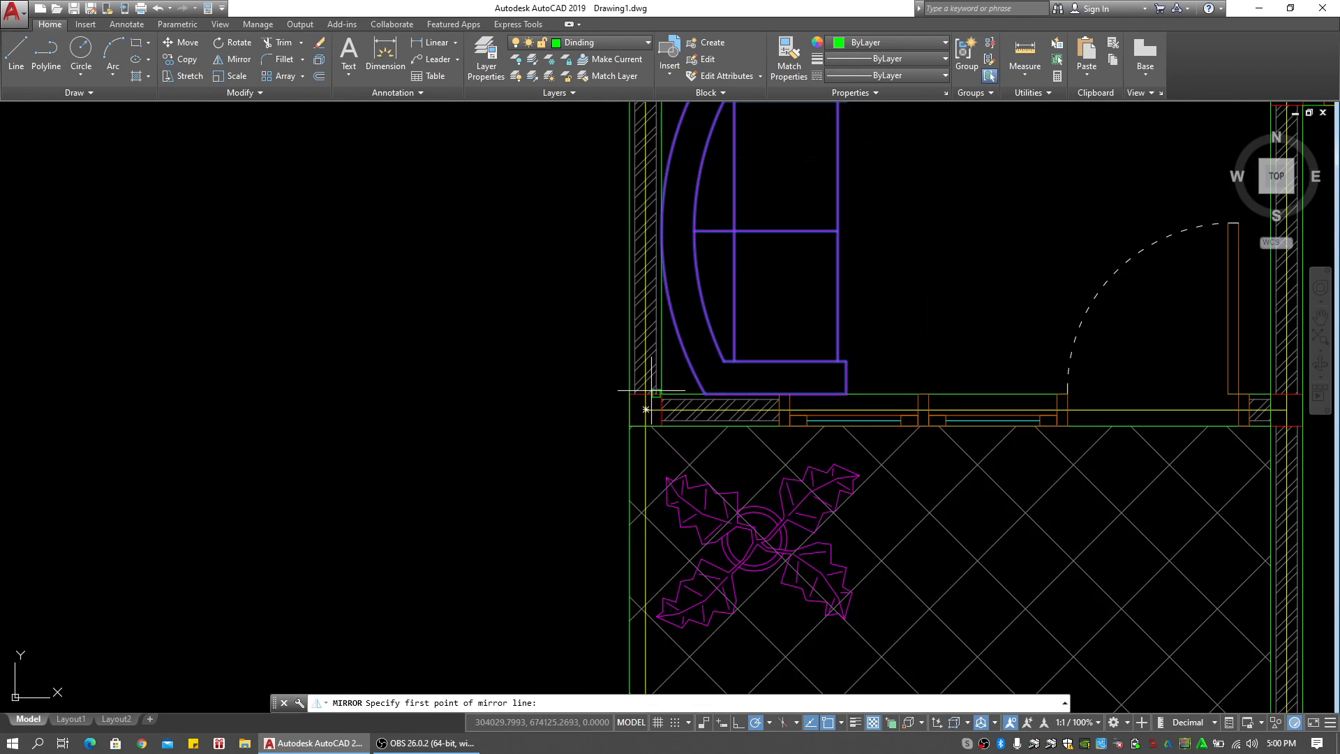
pyautogui.scroll(2, 661, 393)
pyautogui.click(660, 392)
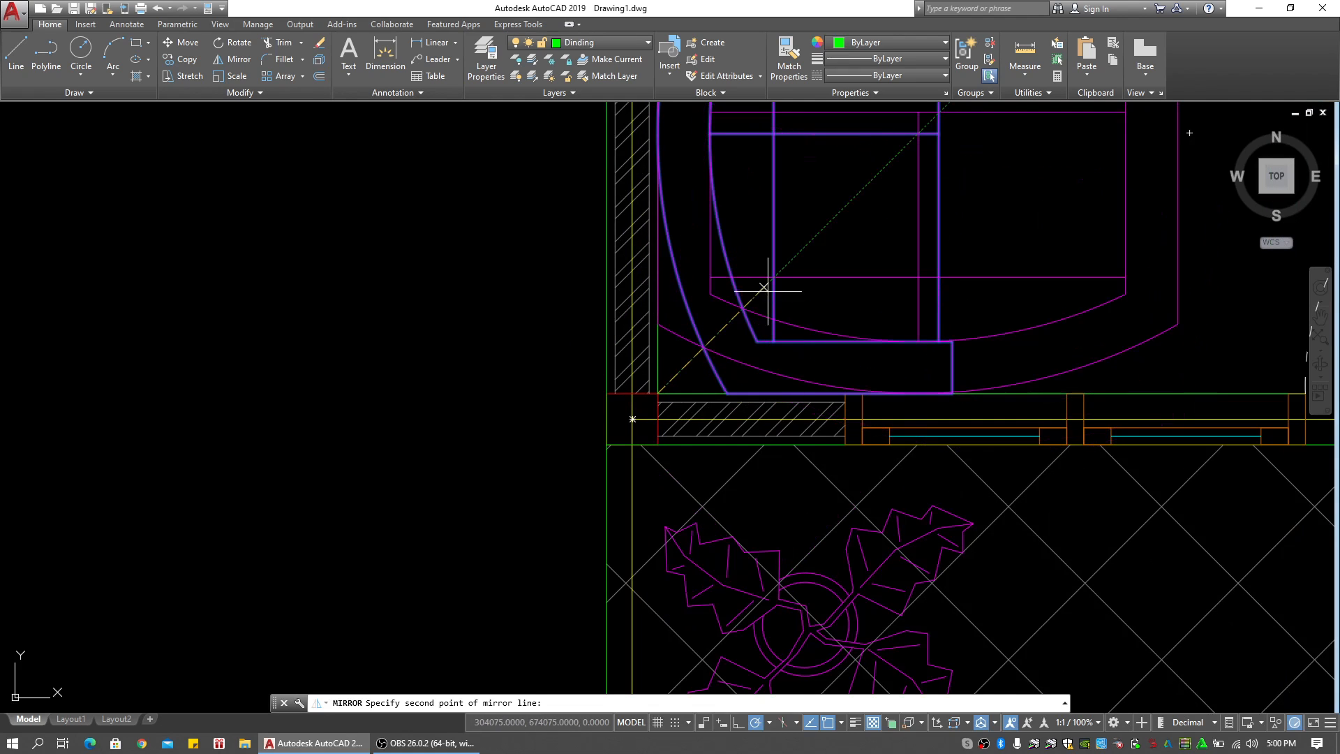
pyautogui.click(774, 269)
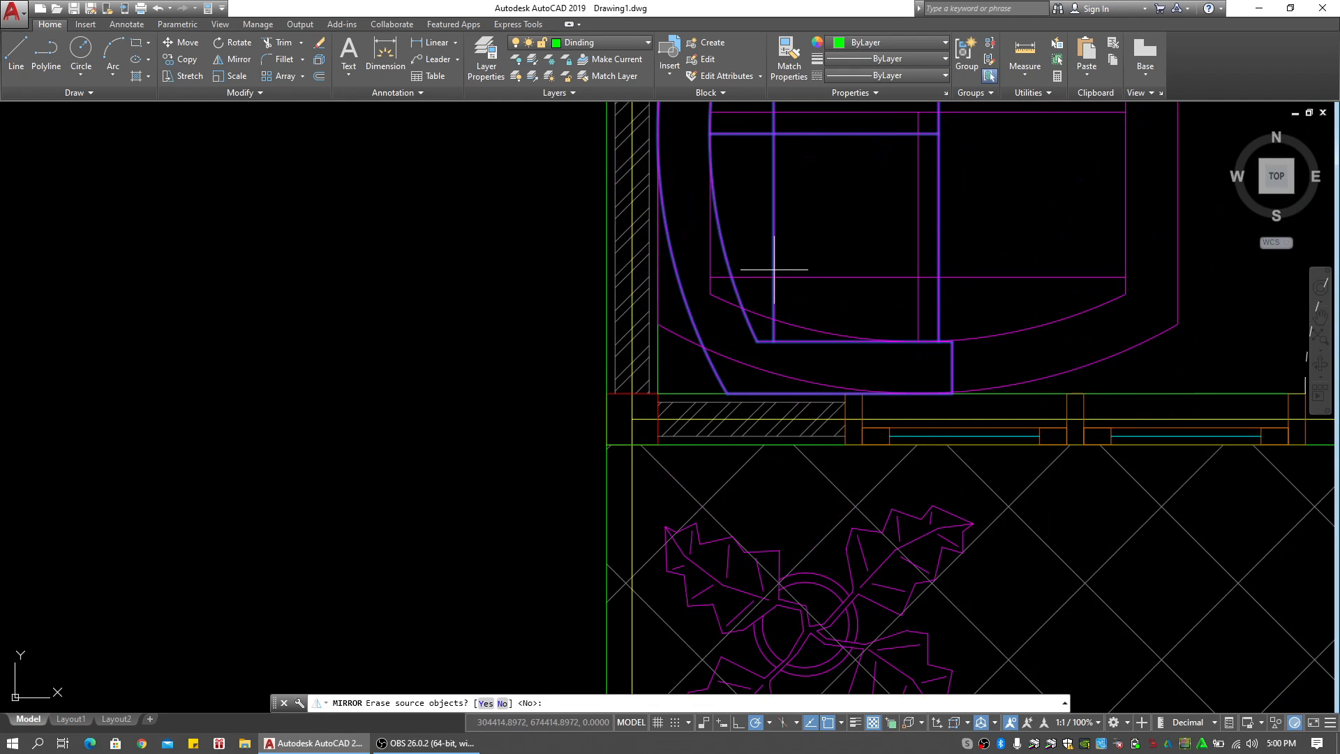
pyautogui.press('Return')
pyautogui.scroll(-4, 774, 270)
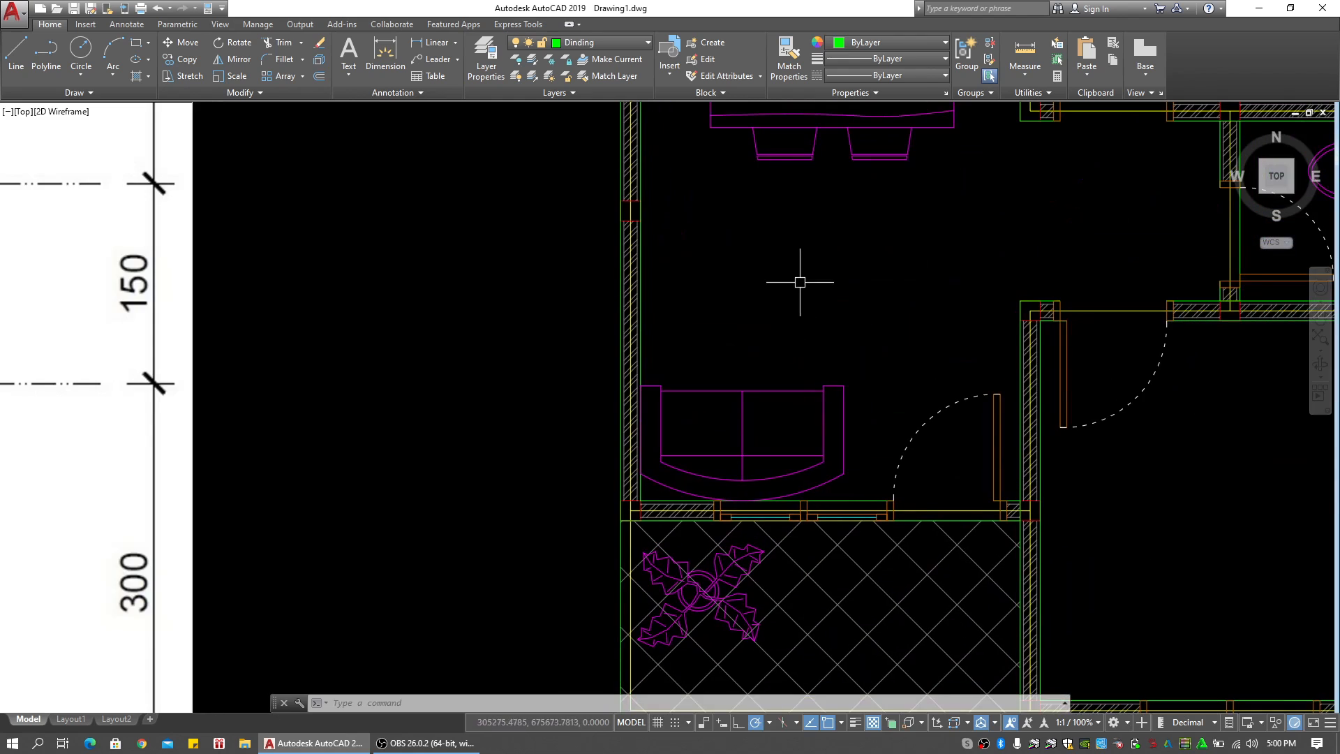
# Draw a rectangle for a coffee table over the sofa's seat, from one seat corner to the diagonally opposite one
pyautogui.write('rec')
pyautogui.press('Return')
pyautogui.scroll(2, 719, 376)
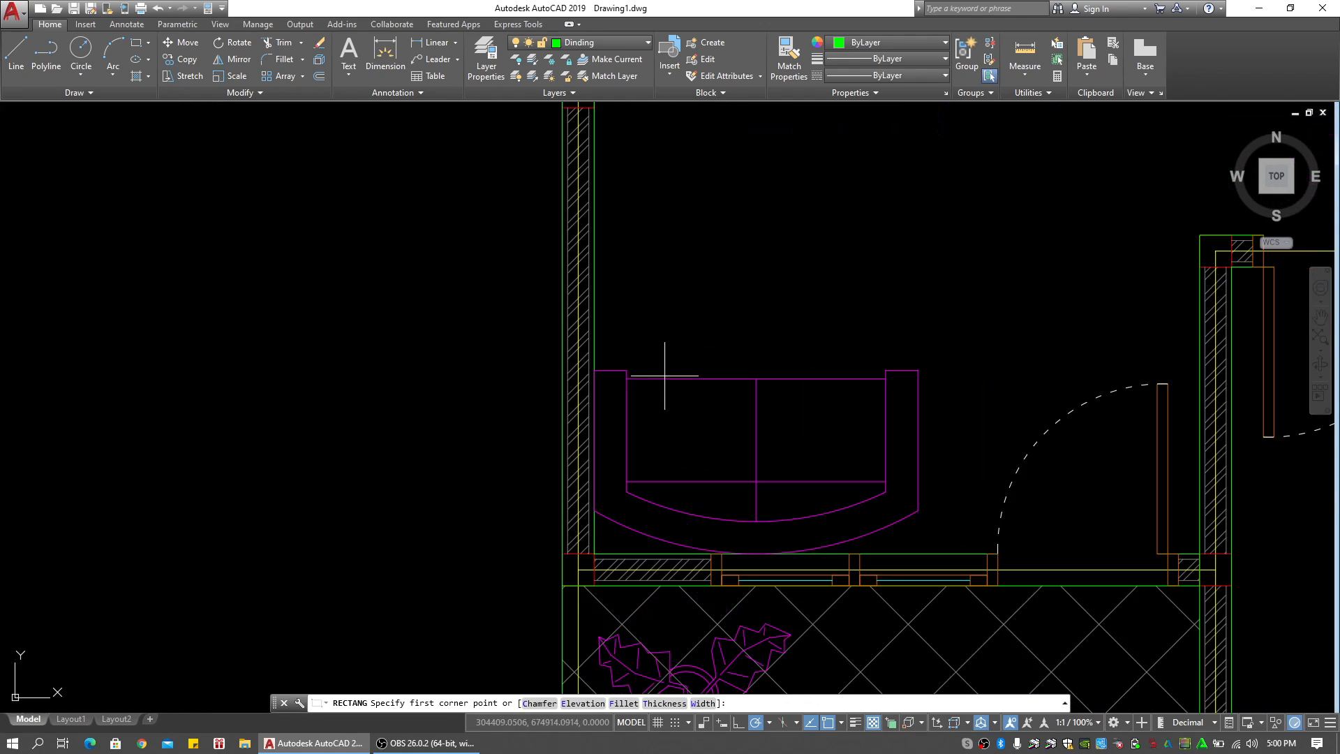
pyautogui.click(627, 379)
pyautogui.click(887, 480)
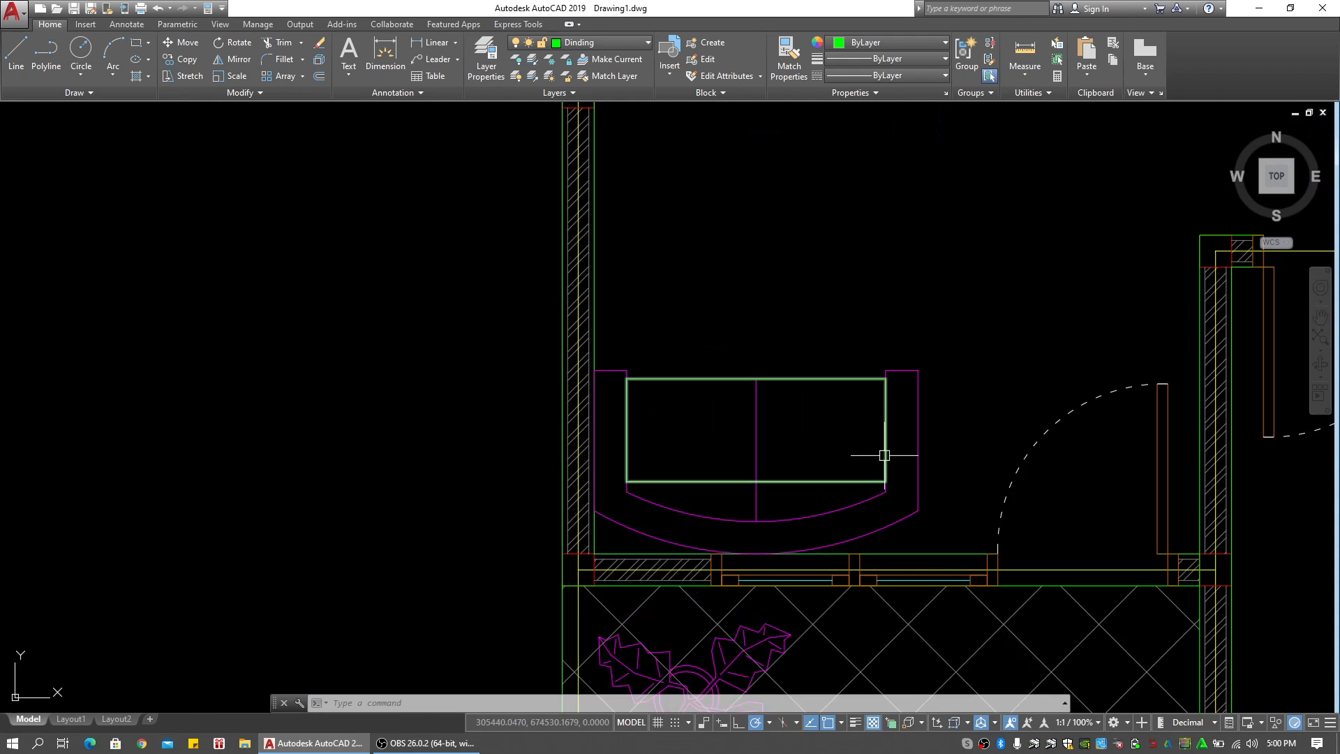
# Move the coffee table rectangle straight up from the sofa by about 870 units
pyautogui.click(880, 450)
pyautogui.moveTo(879, 446); pyautogui.dragTo(870, 462, button='middle')
pyautogui.write('m')
pyautogui.press('Return')
pyautogui.click(982, 443)
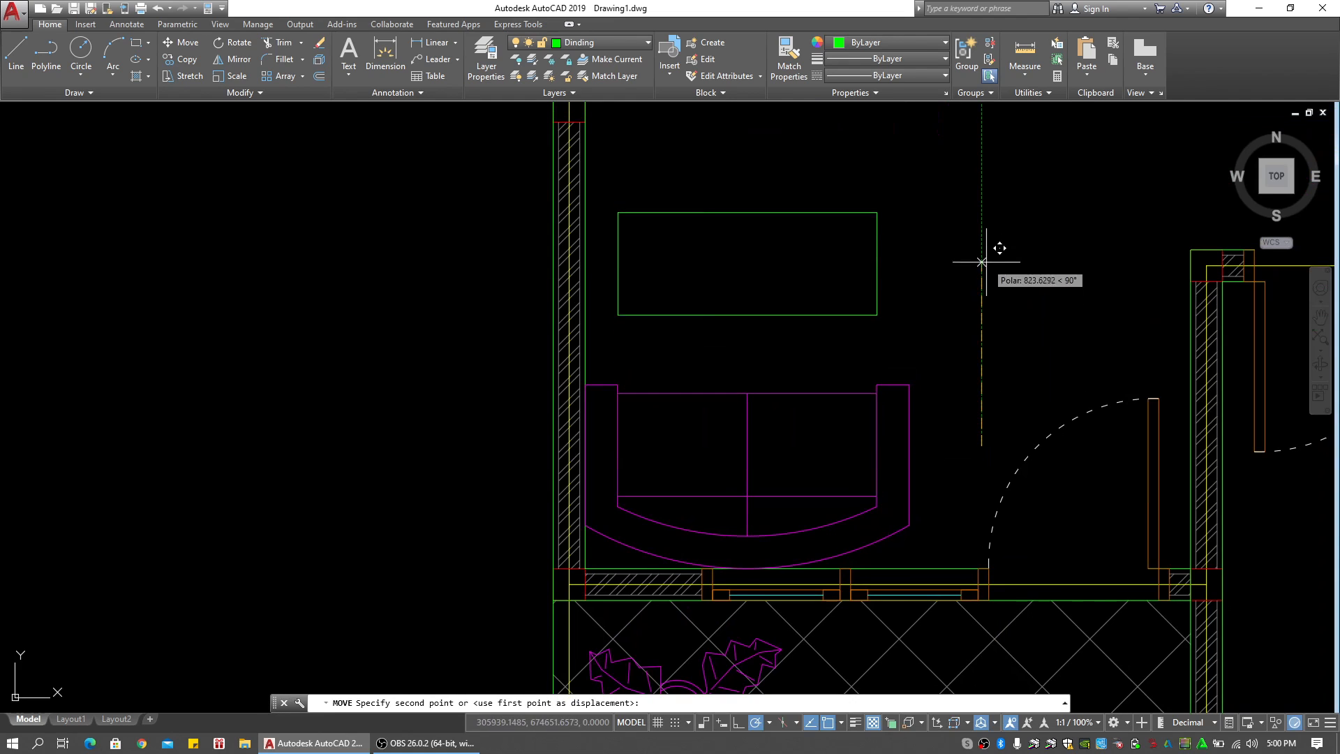
pyautogui.click(983, 253)
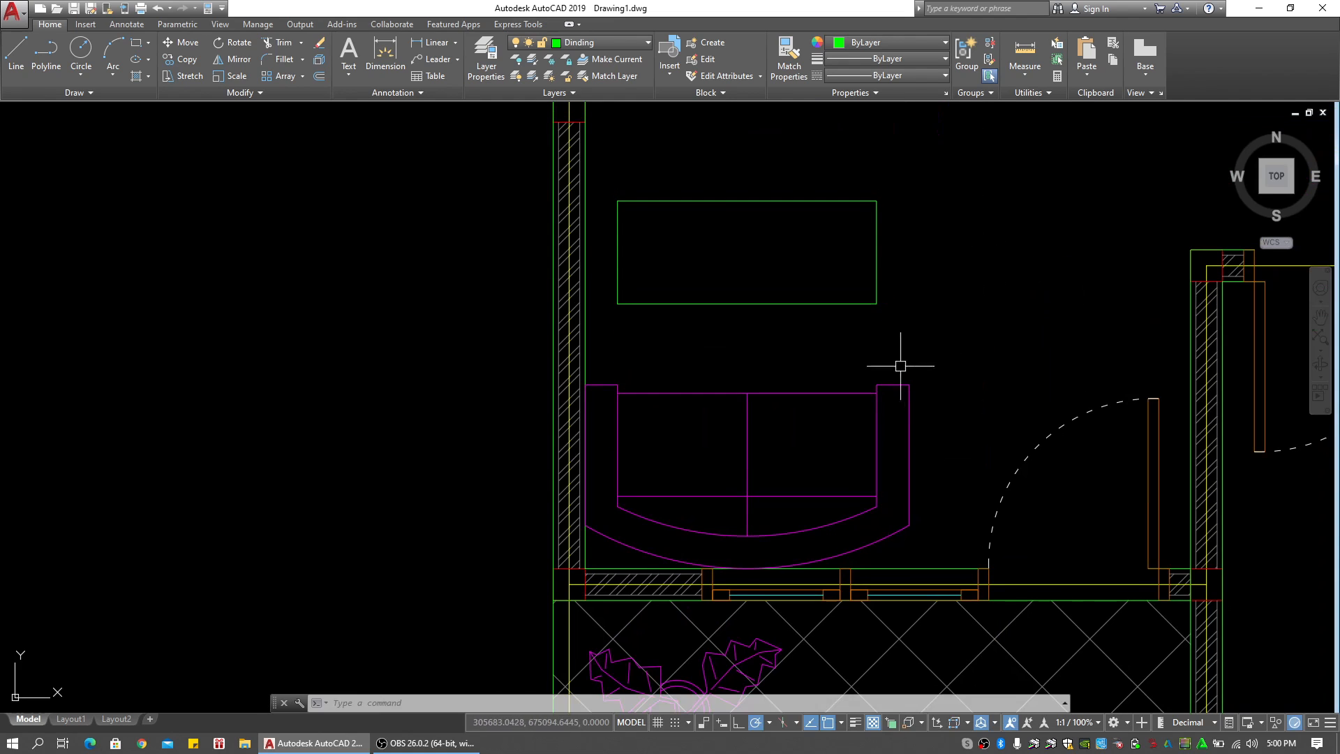
# Match the coffee table rectangle's properties to the sofa so it takes on the Furniture layer
pyautogui.moveTo(900, 366); pyautogui.dragTo(889, 367, button='middle')
pyautogui.click(845, 432)
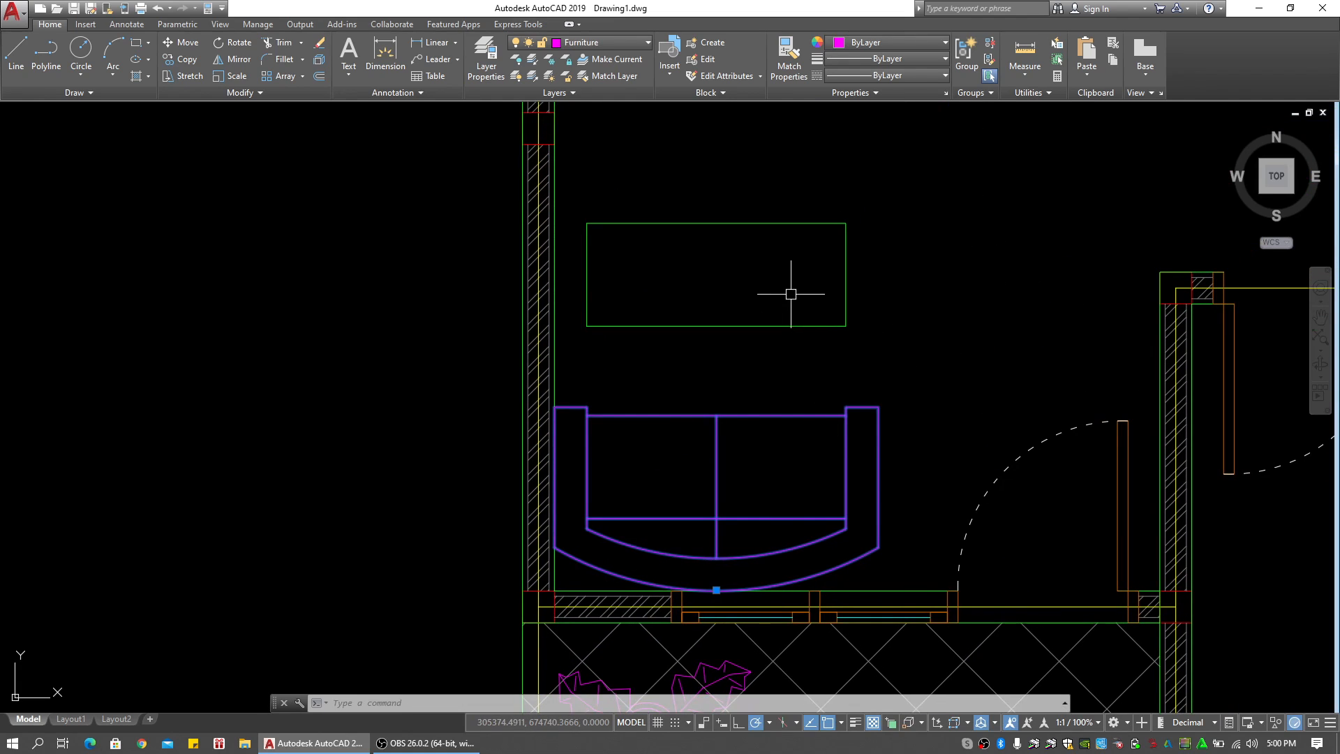
pyautogui.press('Escape')
pyautogui.click(780, 323)
pyautogui.press('Escape')
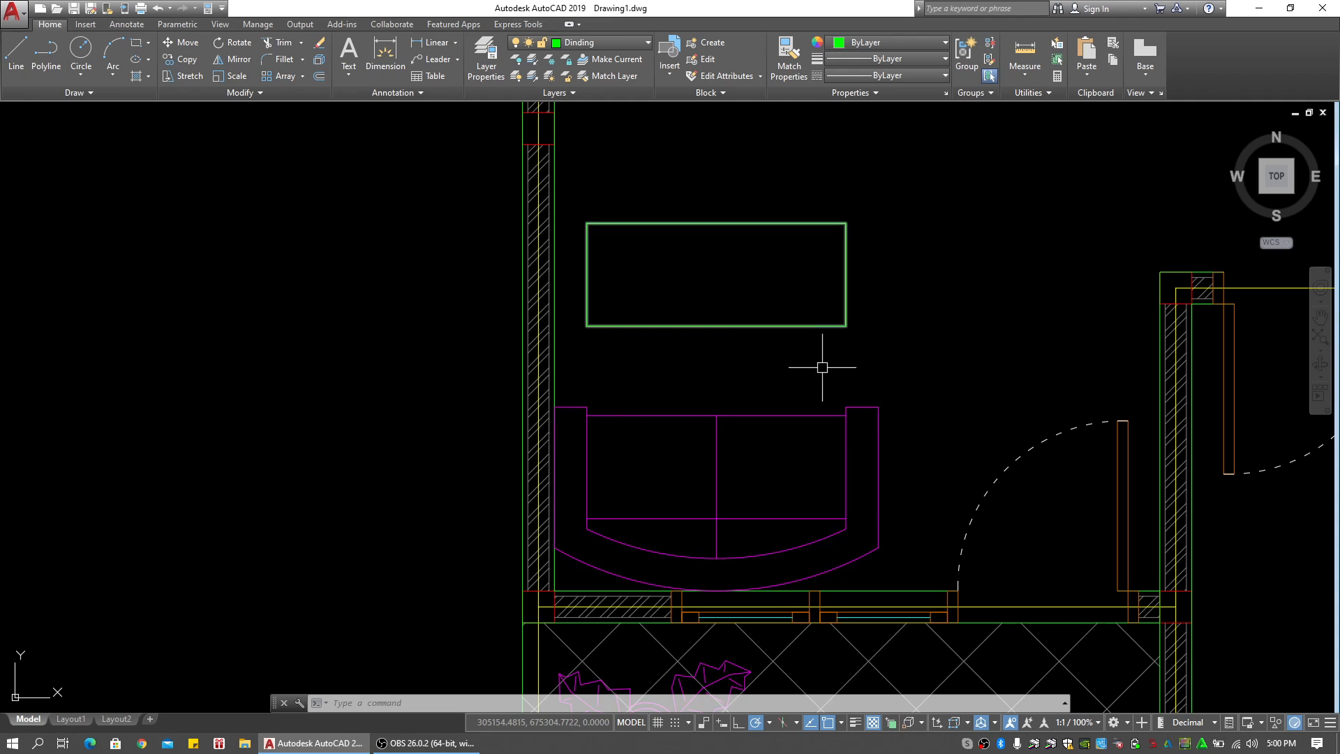
pyautogui.click(846, 415)
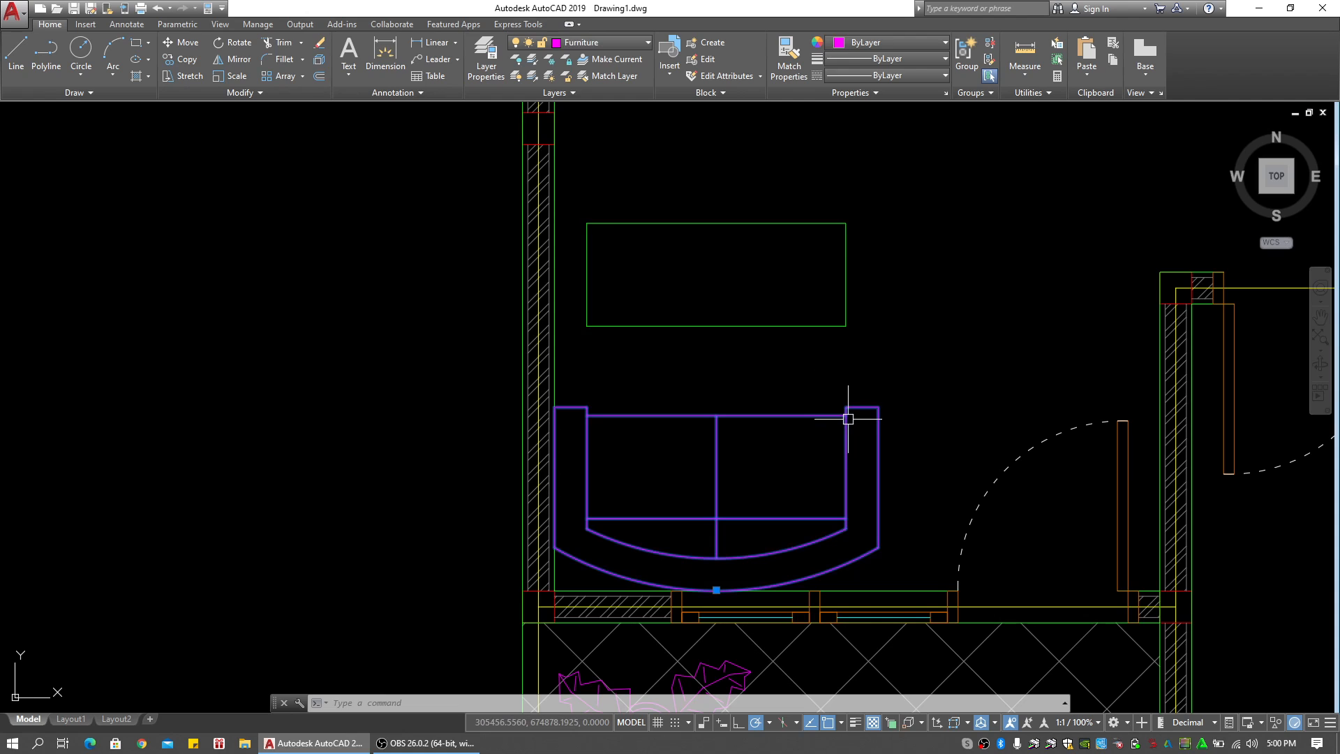
pyautogui.write('ma')
pyautogui.press('Return')
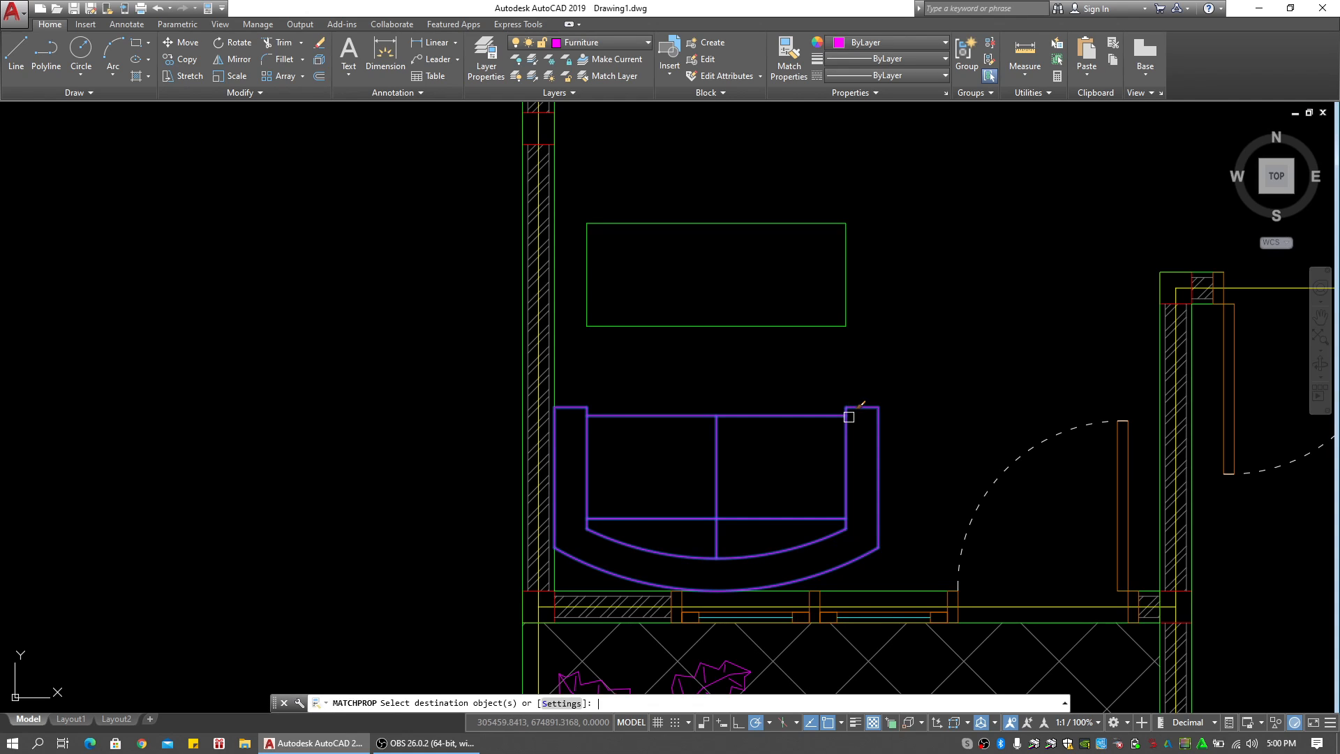
pyautogui.click(812, 326)
pyautogui.press('Return')
pyautogui.scroll(-5, 837, 363)
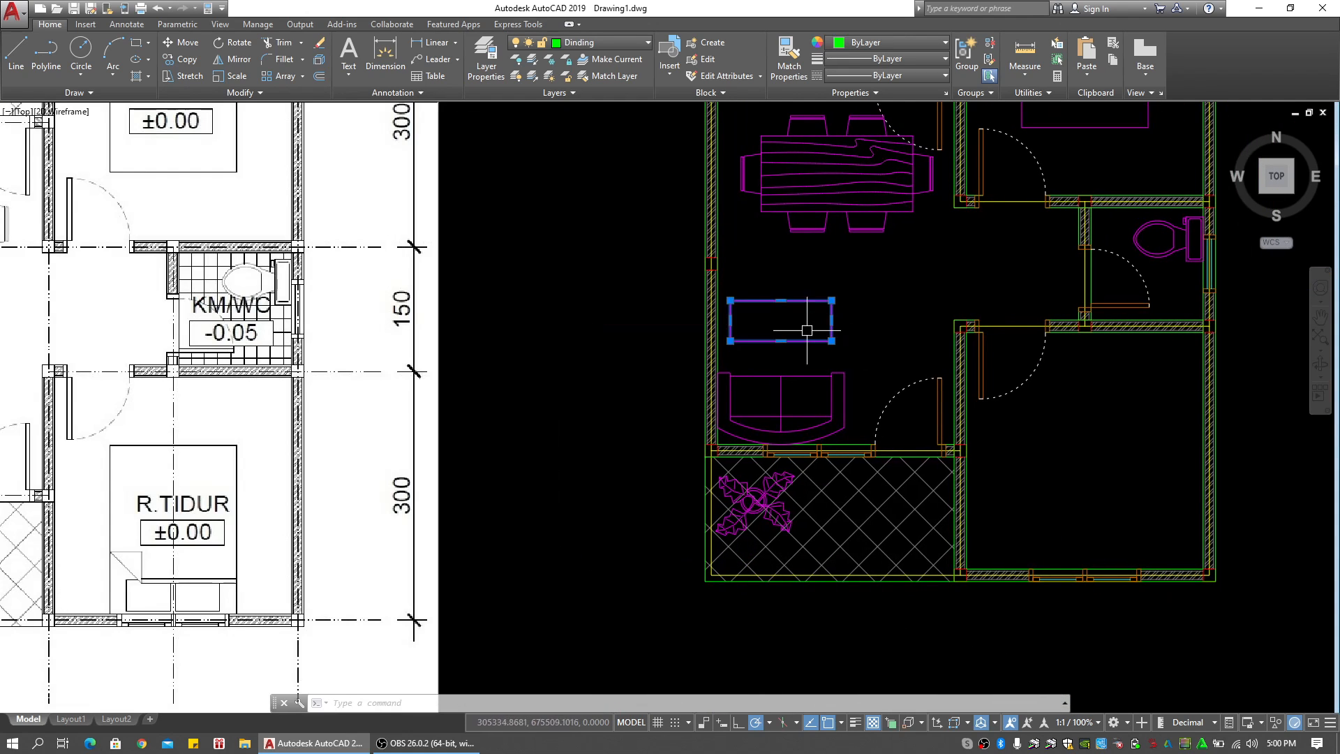
# Make layer 0 the current layer
pyautogui.click(605, 42)
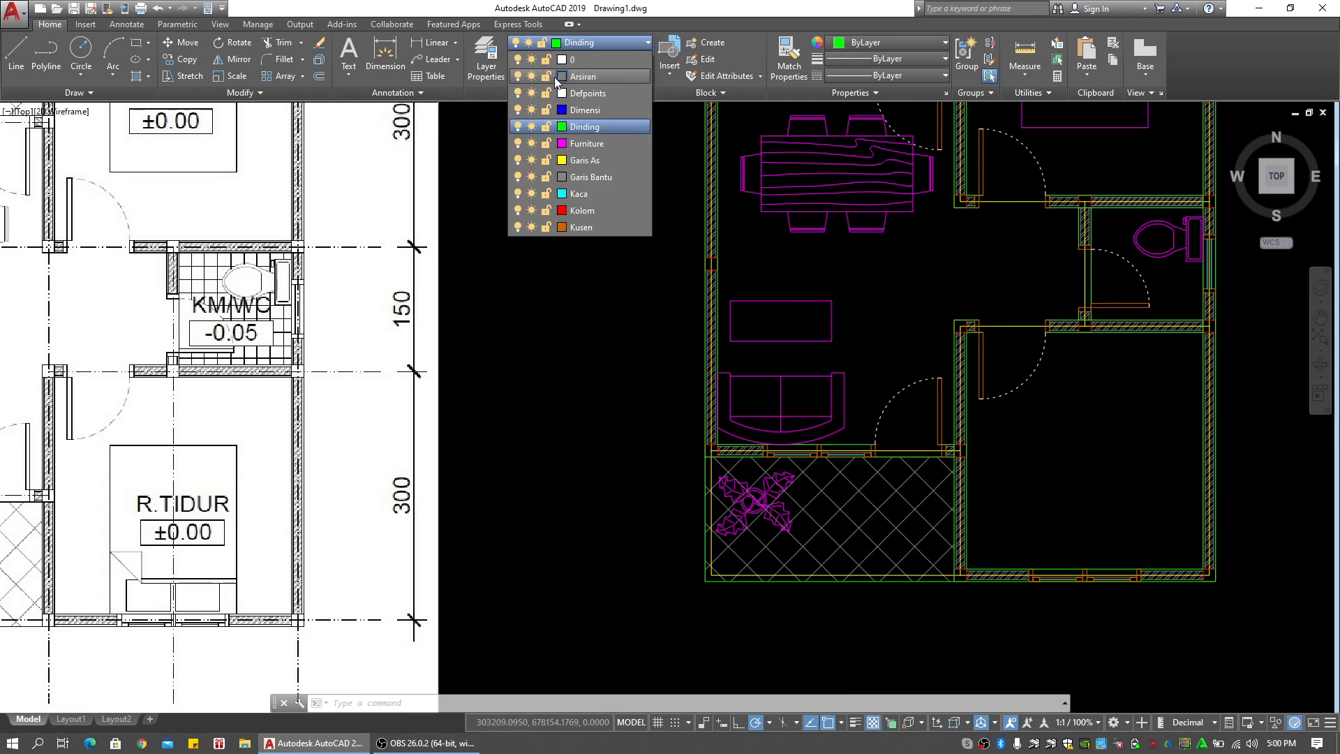
pyautogui.click(599, 63)
pyautogui.scroll(-4, 614, 307)
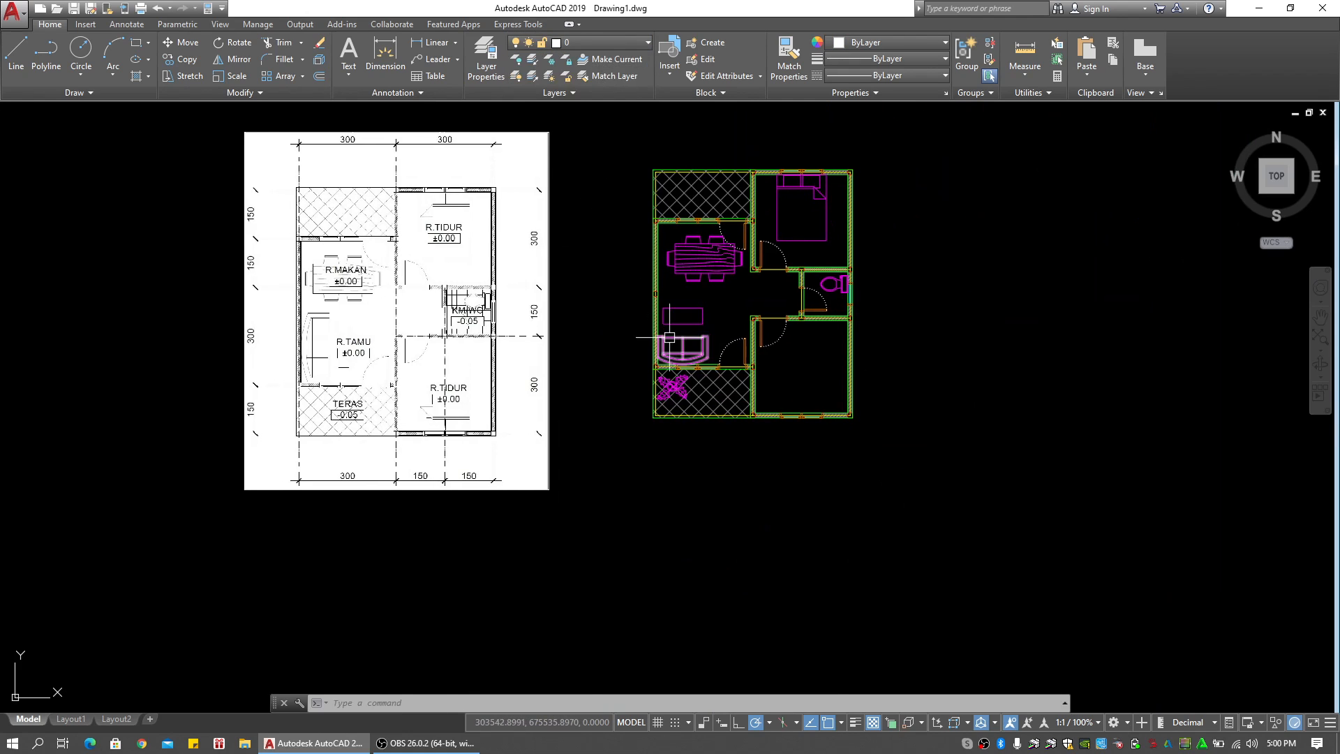
# Mirror the upper bedroom's bed into the lower bedroom about a horizontal line through the bathroom window's midpoint, keeping the original
pyautogui.scroll(3, 801, 387)
pyautogui.click(772, 242)
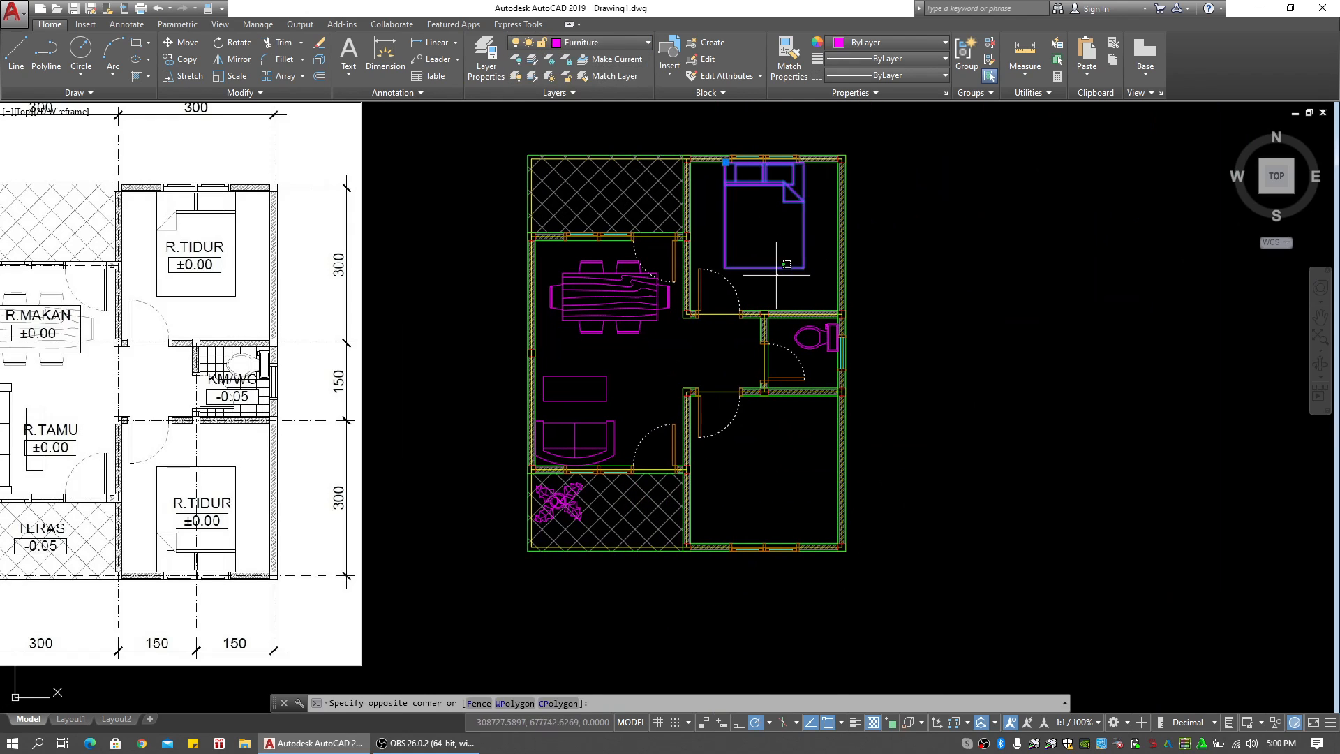
pyautogui.write('mi')
pyautogui.press('Return')
pyautogui.scroll(4, 844, 349)
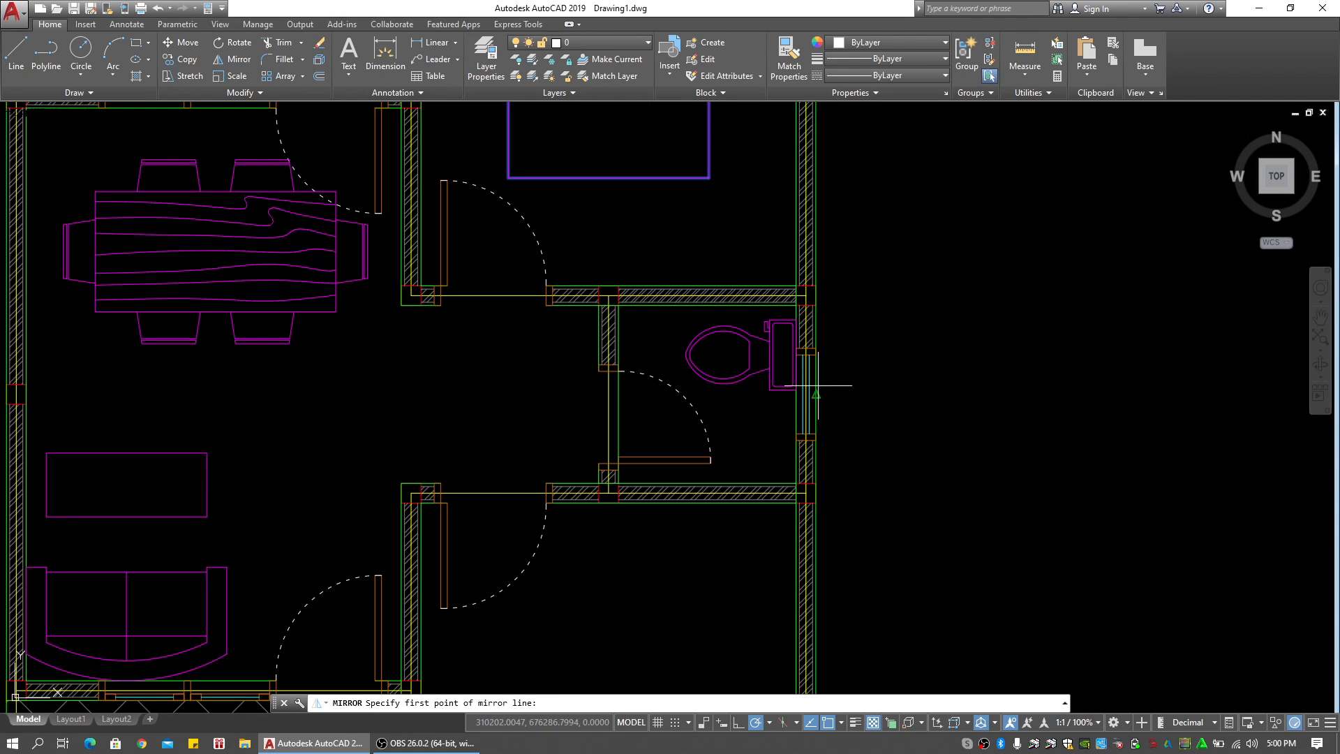
pyautogui.click(815, 393)
pyautogui.click(898, 383)
pyautogui.press('Return')
pyautogui.scroll(-4, 814, 359)
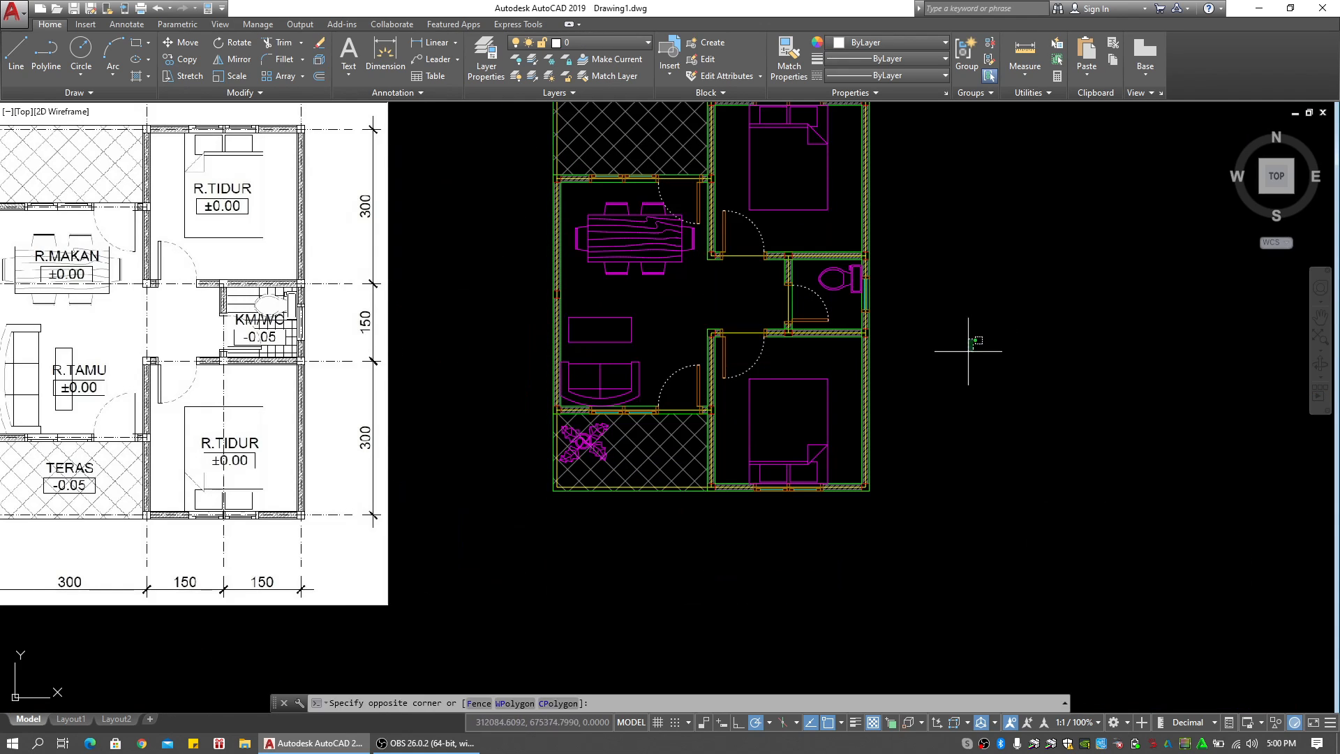
pyautogui.moveTo(974, 360); pyautogui.dragTo(1116, 386, button='middle')
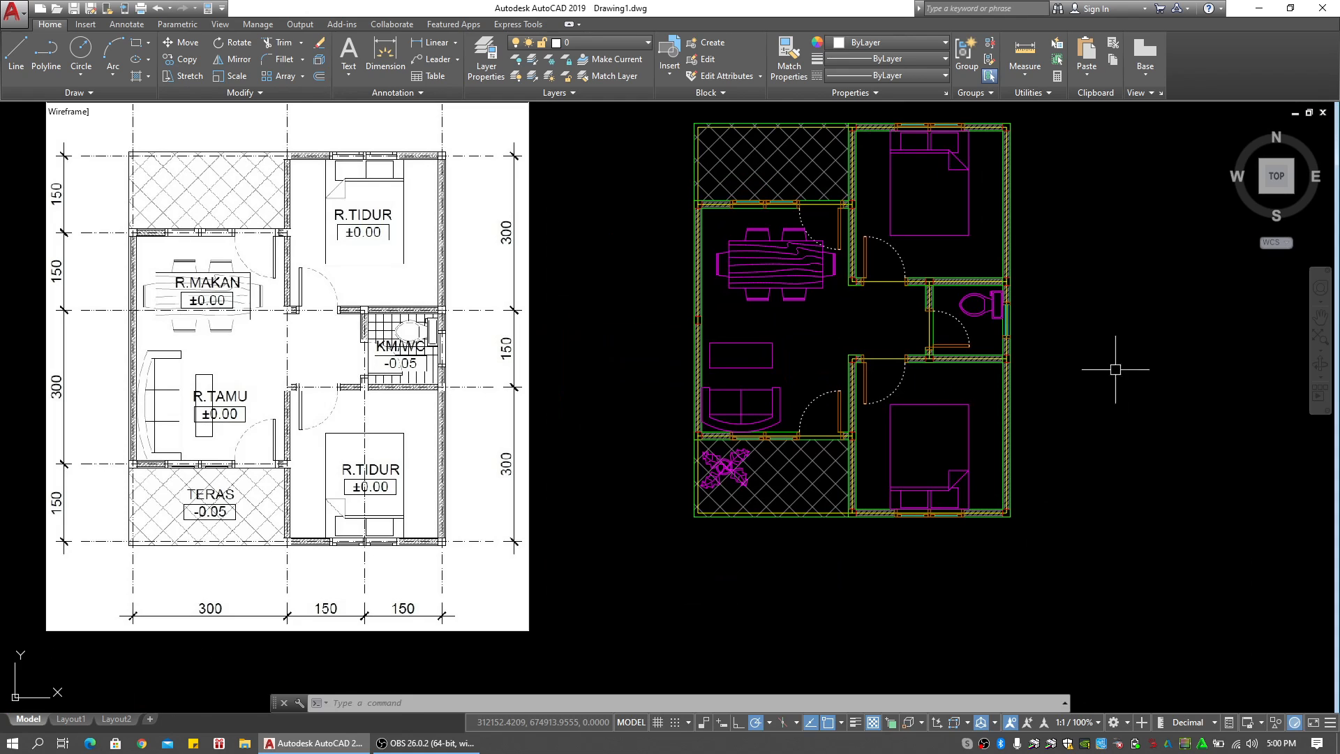
# Start a hatch on the bathroom floor by picking an internal point outside the toilet and door swing
pyautogui.scroll(5, 956, 307)
pyautogui.scroll(-1, 907, 395)
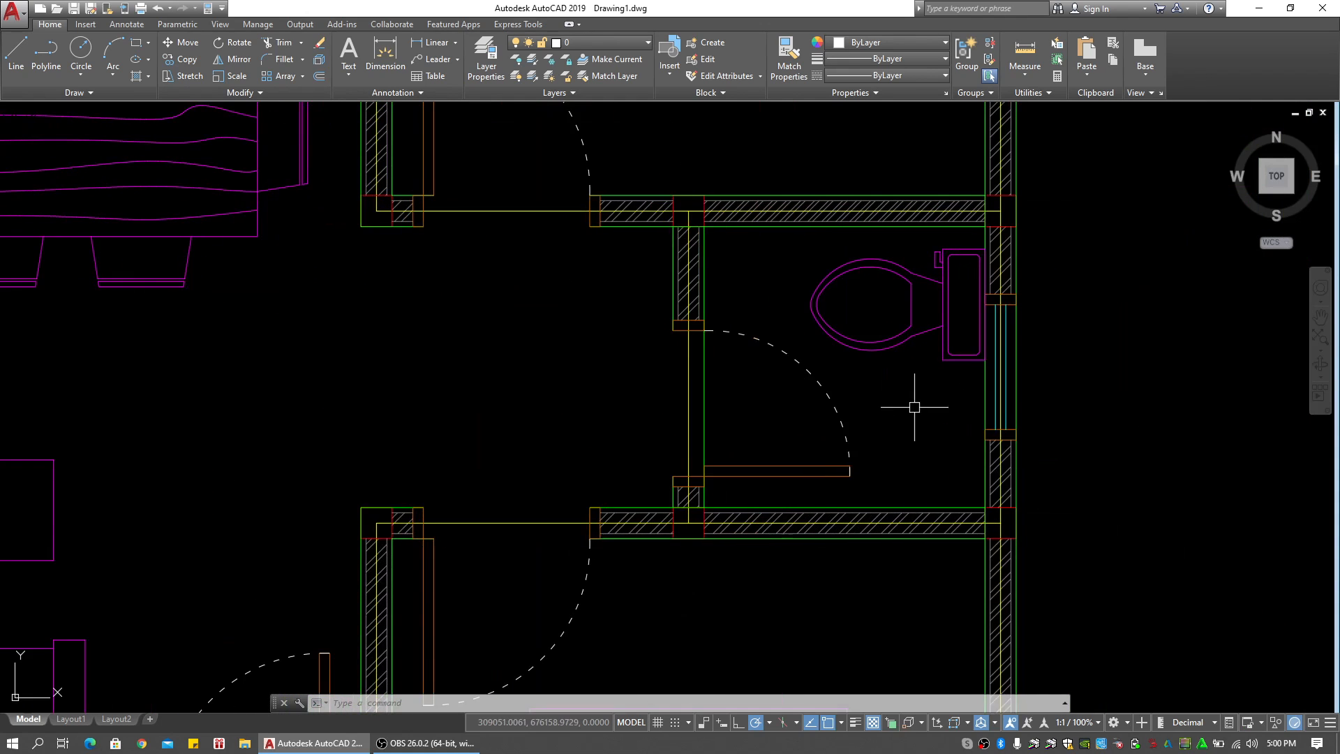
pyautogui.moveTo(914, 407); pyautogui.dragTo(851, 407, button='middle')
pyautogui.write('h')
pyautogui.press('Return')
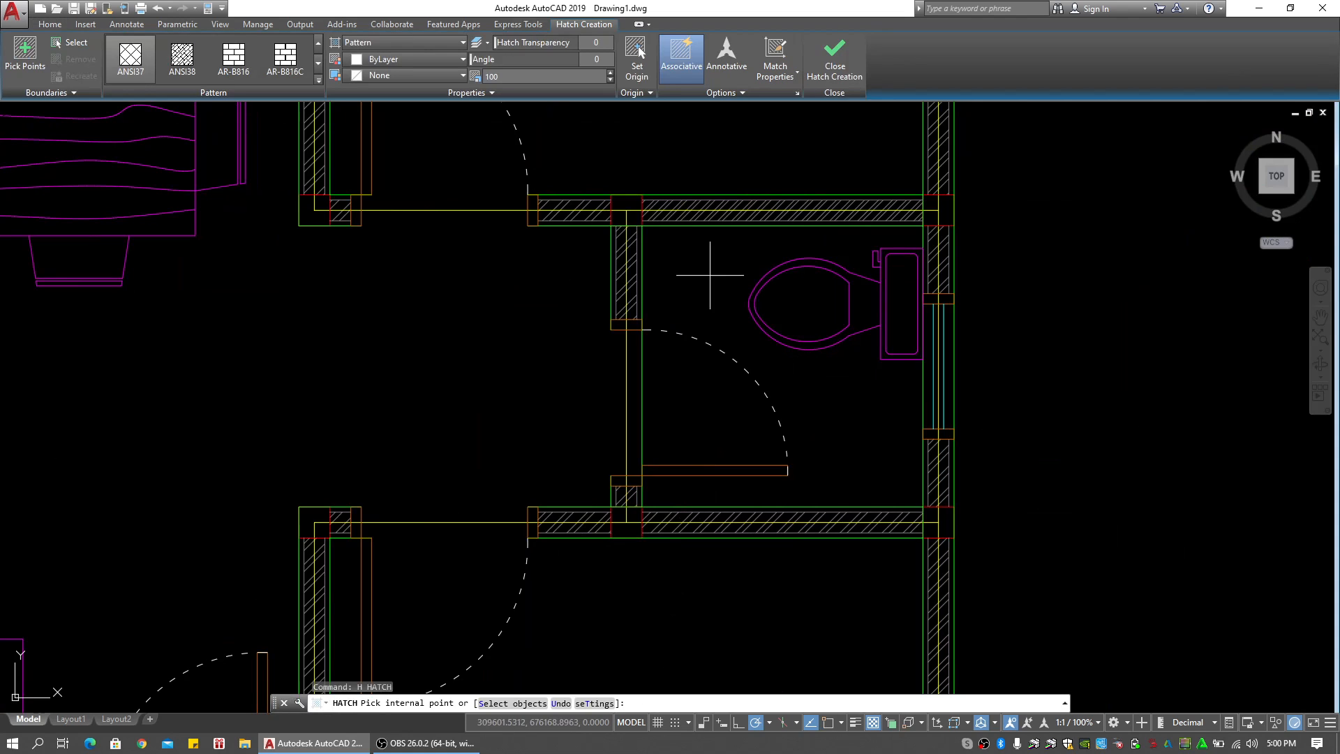
pyautogui.click(701, 266)
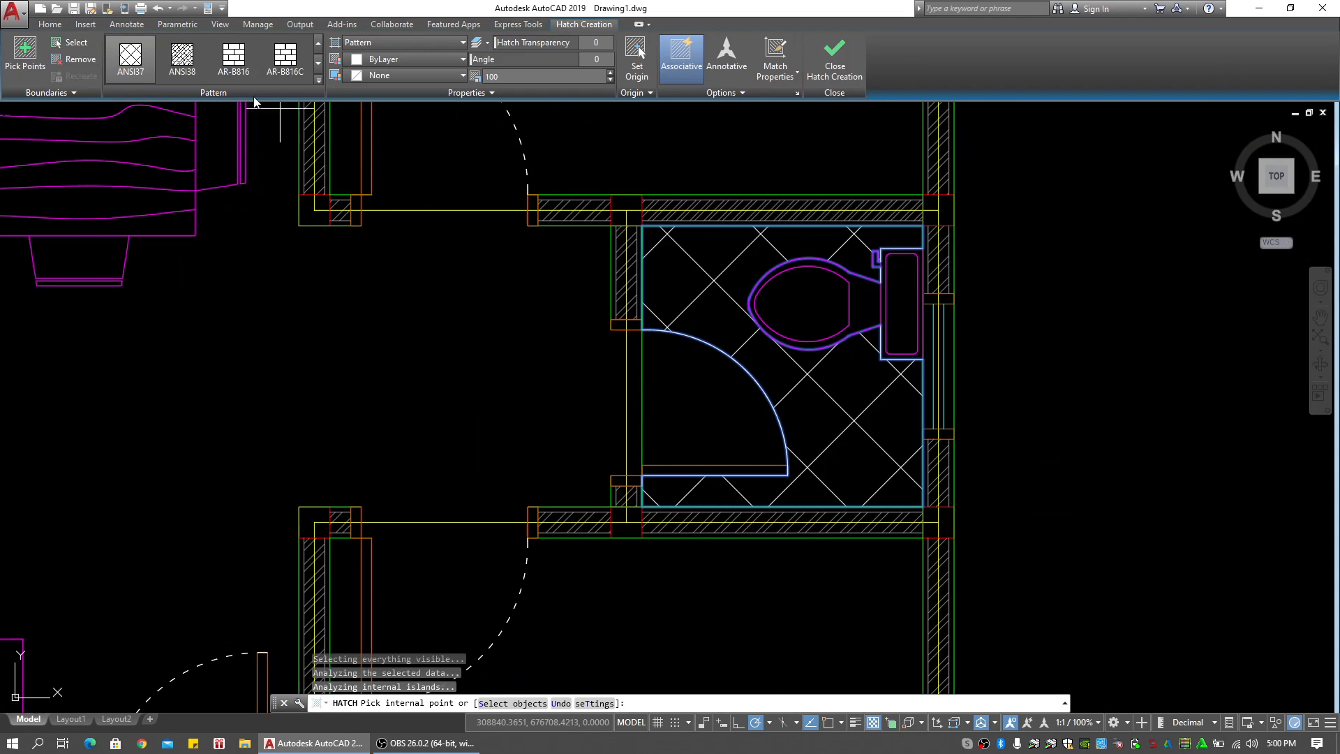
# Change the bathroom floor hatch pattern to NET
pyautogui.click(319, 44)
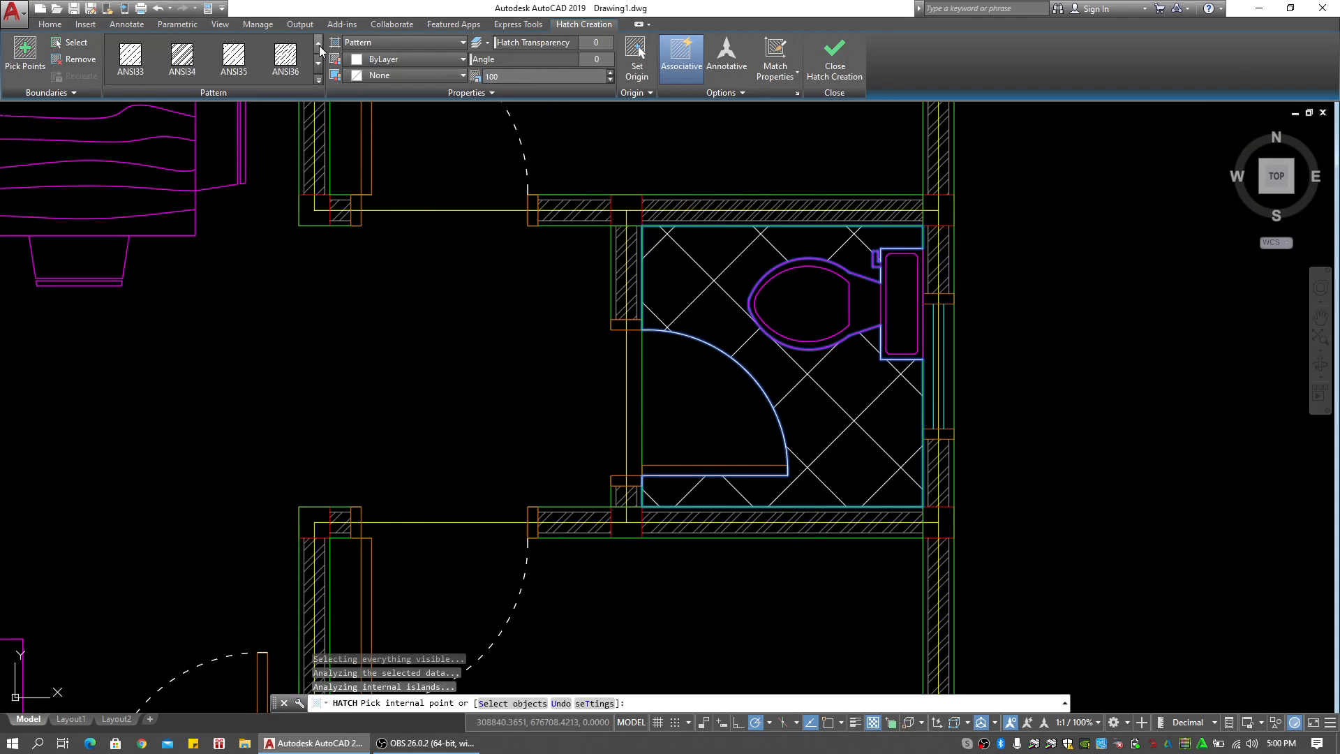
pyautogui.click(318, 45)
pyautogui.click(318, 62)
pyautogui.click(318, 62)
pyautogui.click(318, 62)
pyautogui.click(318, 63)
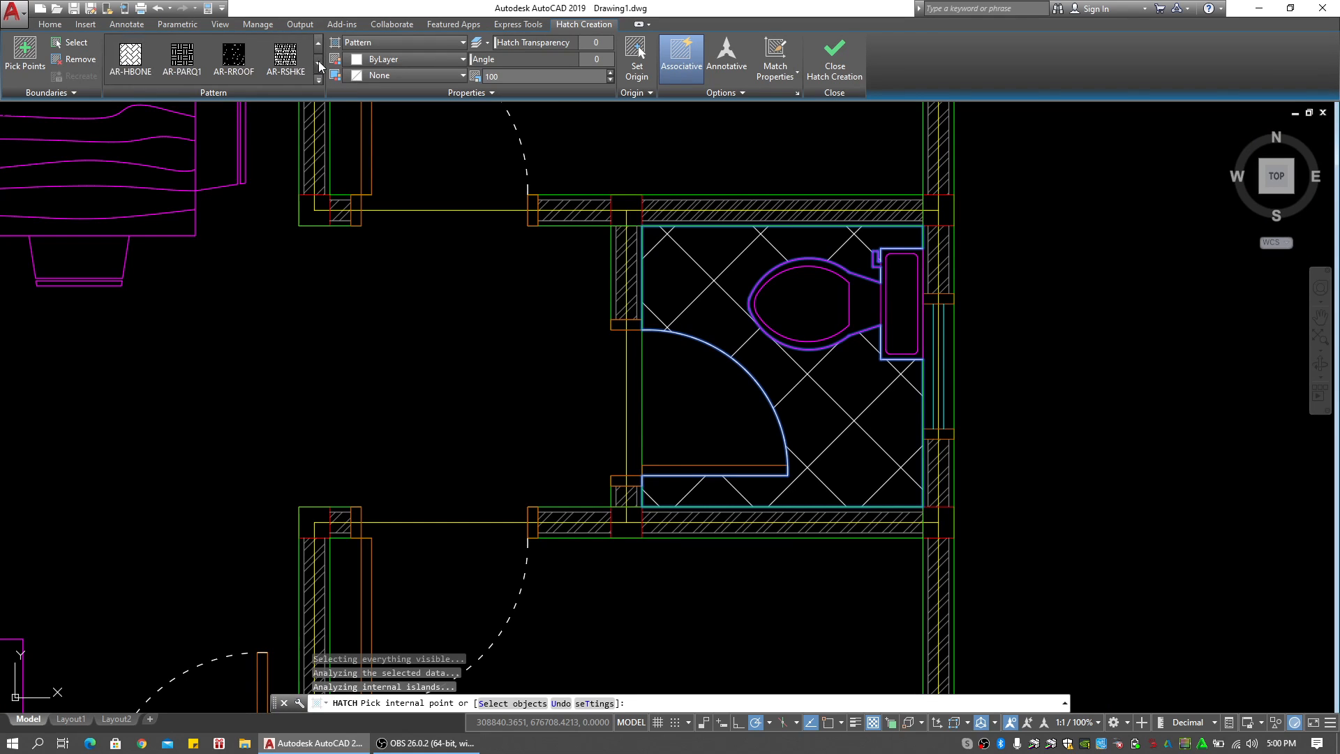
pyautogui.click(318, 62)
pyautogui.click(318, 62)
pyautogui.click(318, 62)
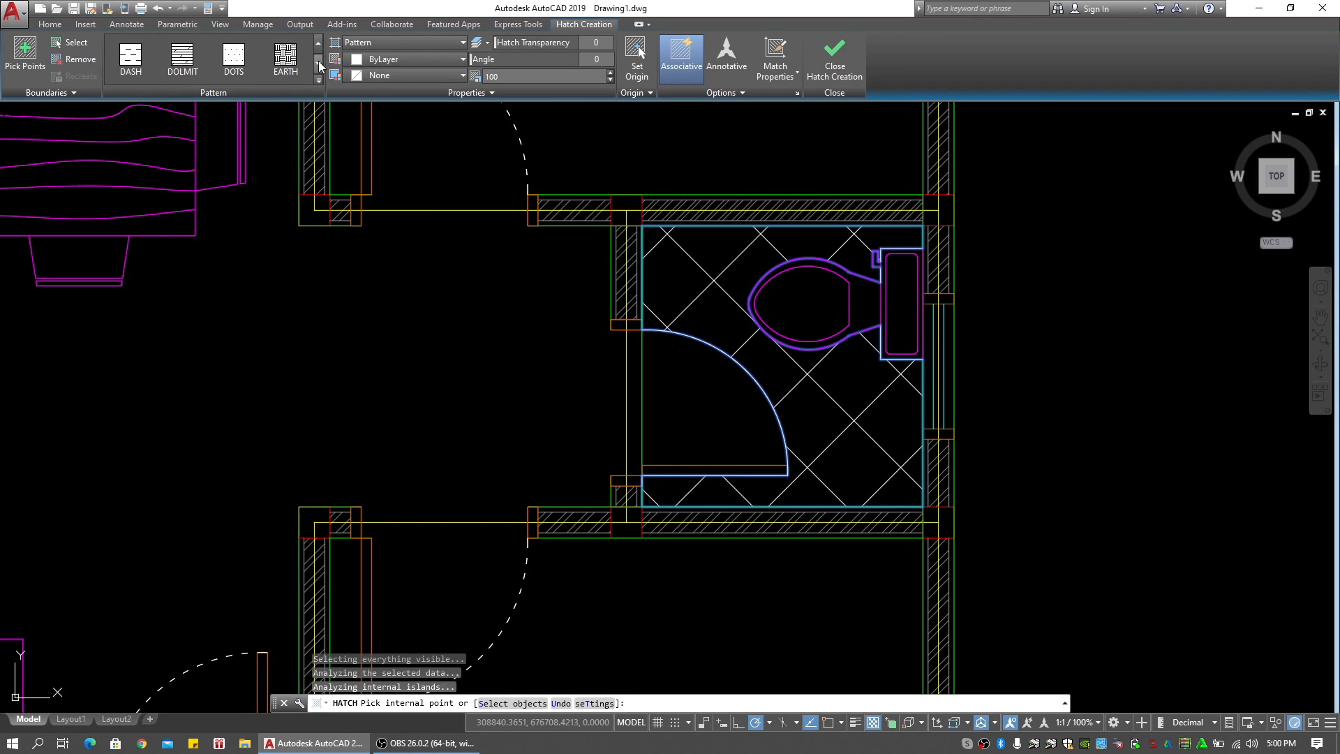
pyautogui.click(318, 62)
pyautogui.click(318, 62)
pyautogui.click(318, 62)
pyautogui.click(318, 62)
pyautogui.click(318, 62)
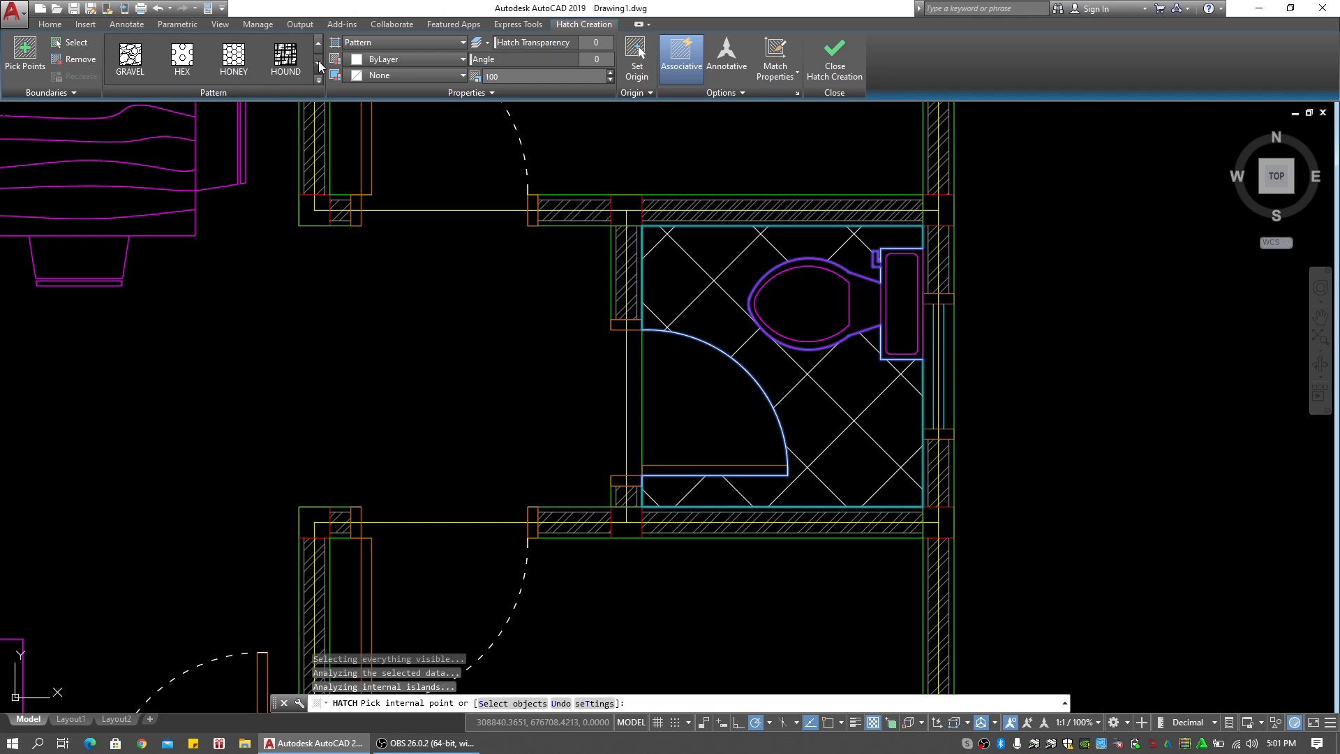
pyautogui.click(318, 62)
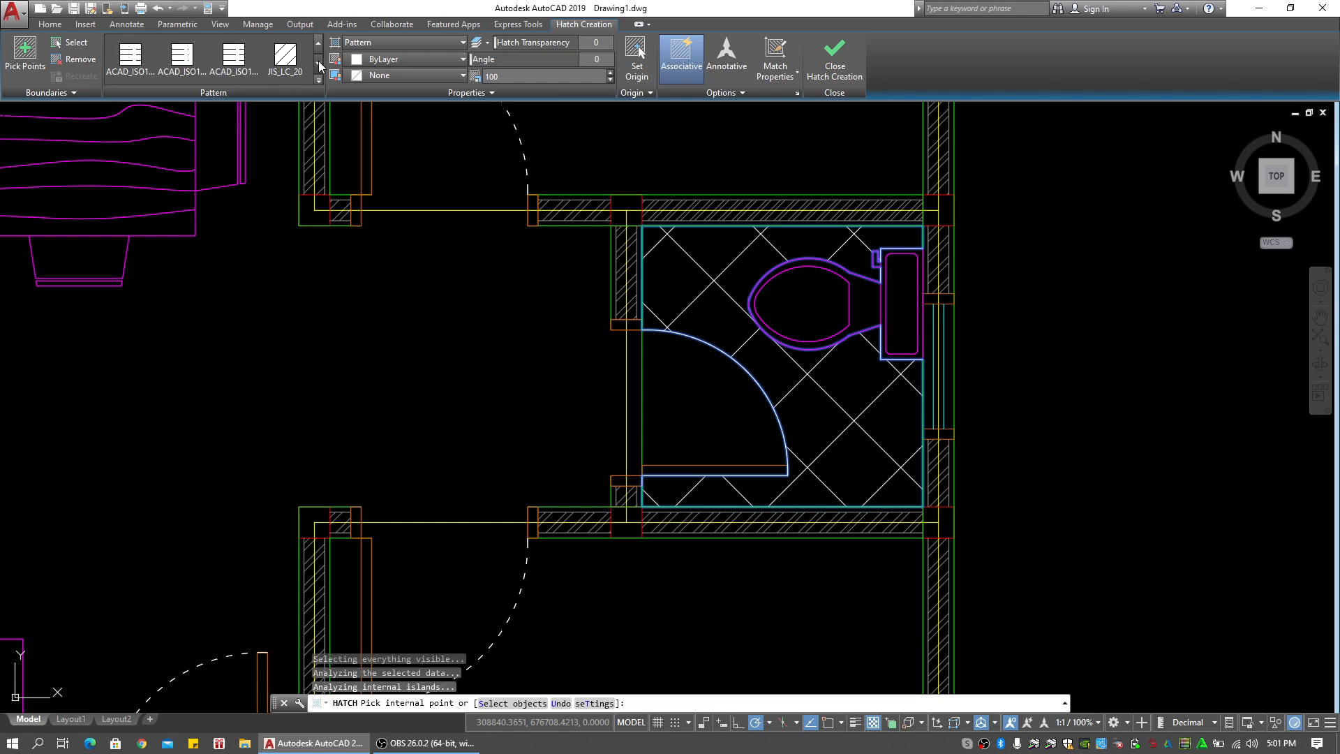
pyautogui.click(318, 62)
pyautogui.click(319, 81)
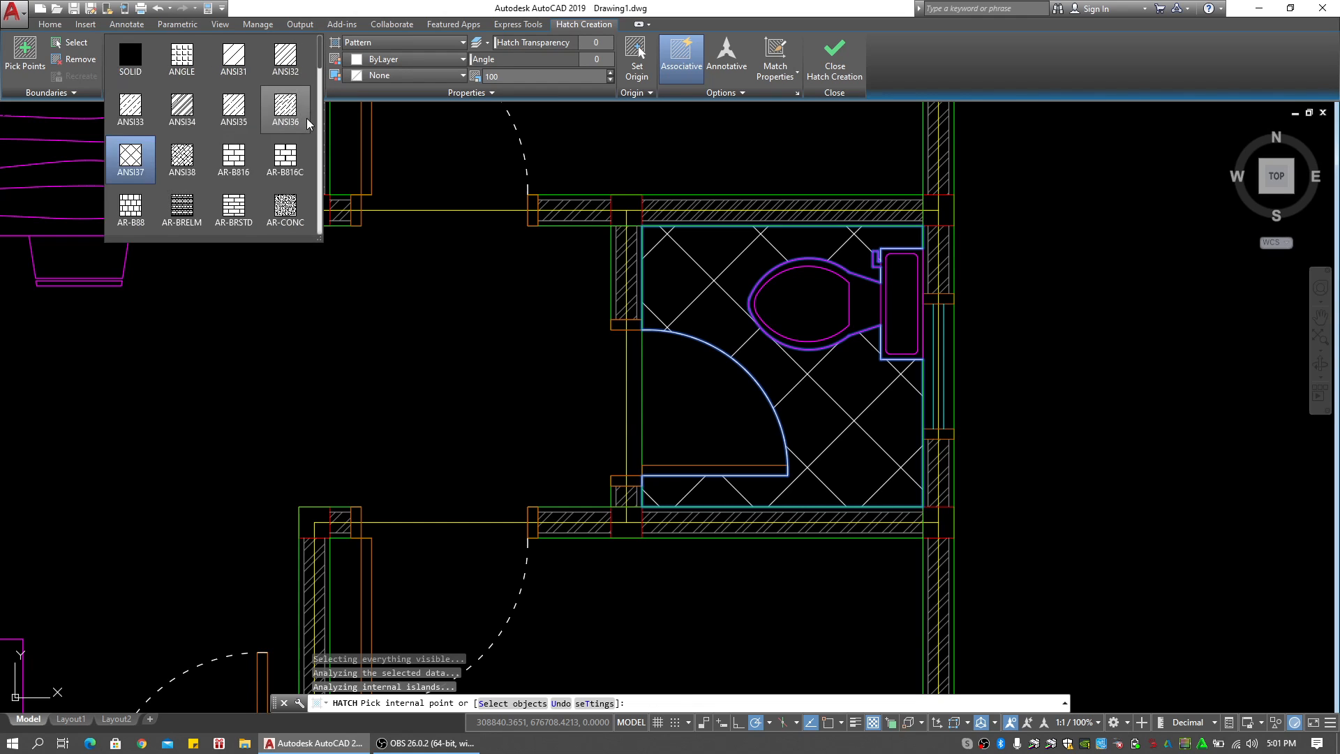
pyautogui.scroll(-3, 307, 119)
pyautogui.scroll(-7, 304, 120)
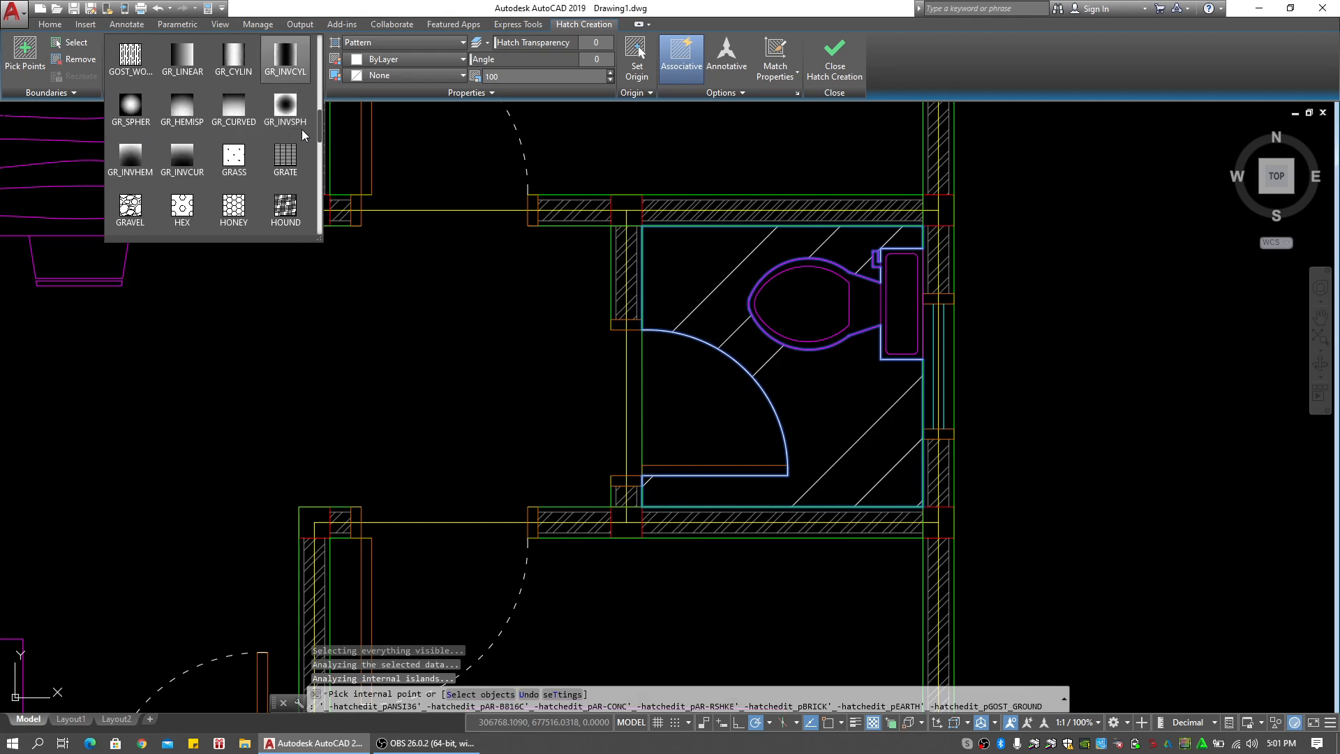
pyautogui.scroll(-7, 296, 168)
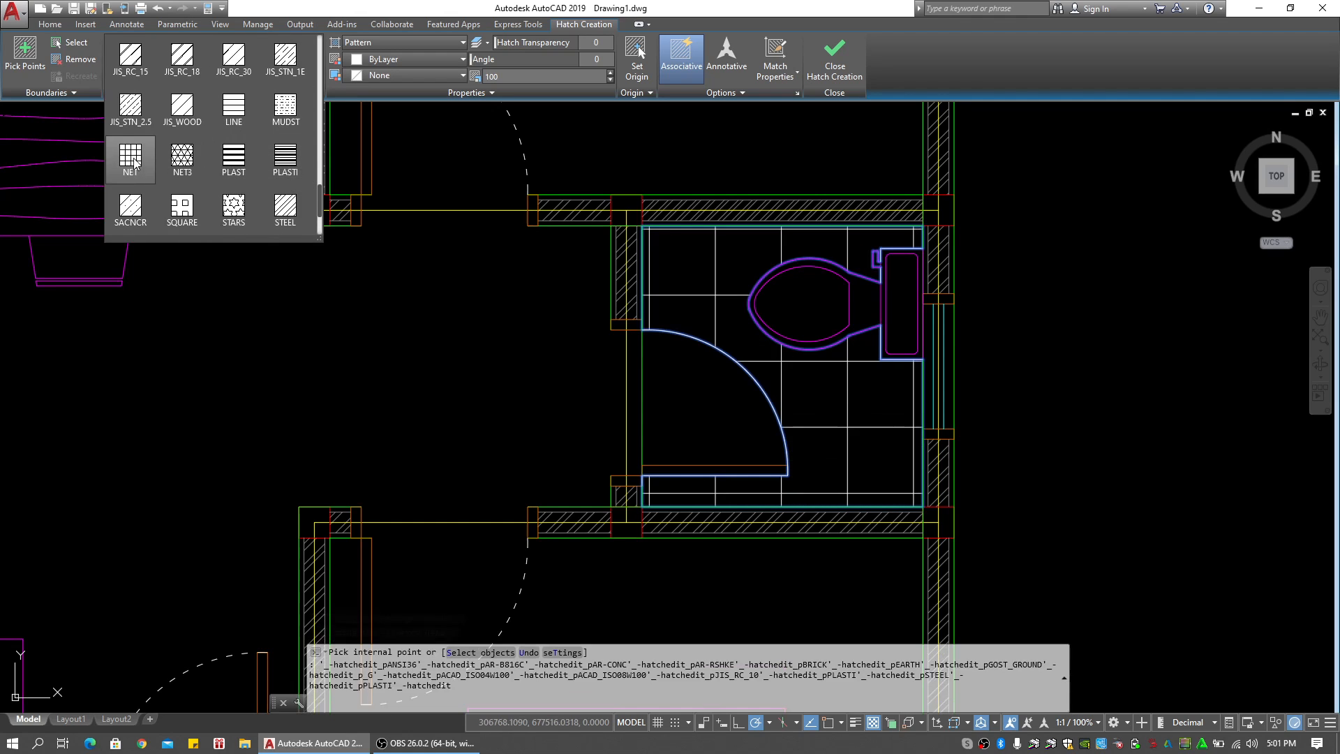
pyautogui.click(130, 107)
# Try a scale of 50 for the bathroom floor hatch, and set it to 75 to finish the hatch
pyautogui.scroll(-2, 502, 316)
pyautogui.scroll(-2, 576, 318)
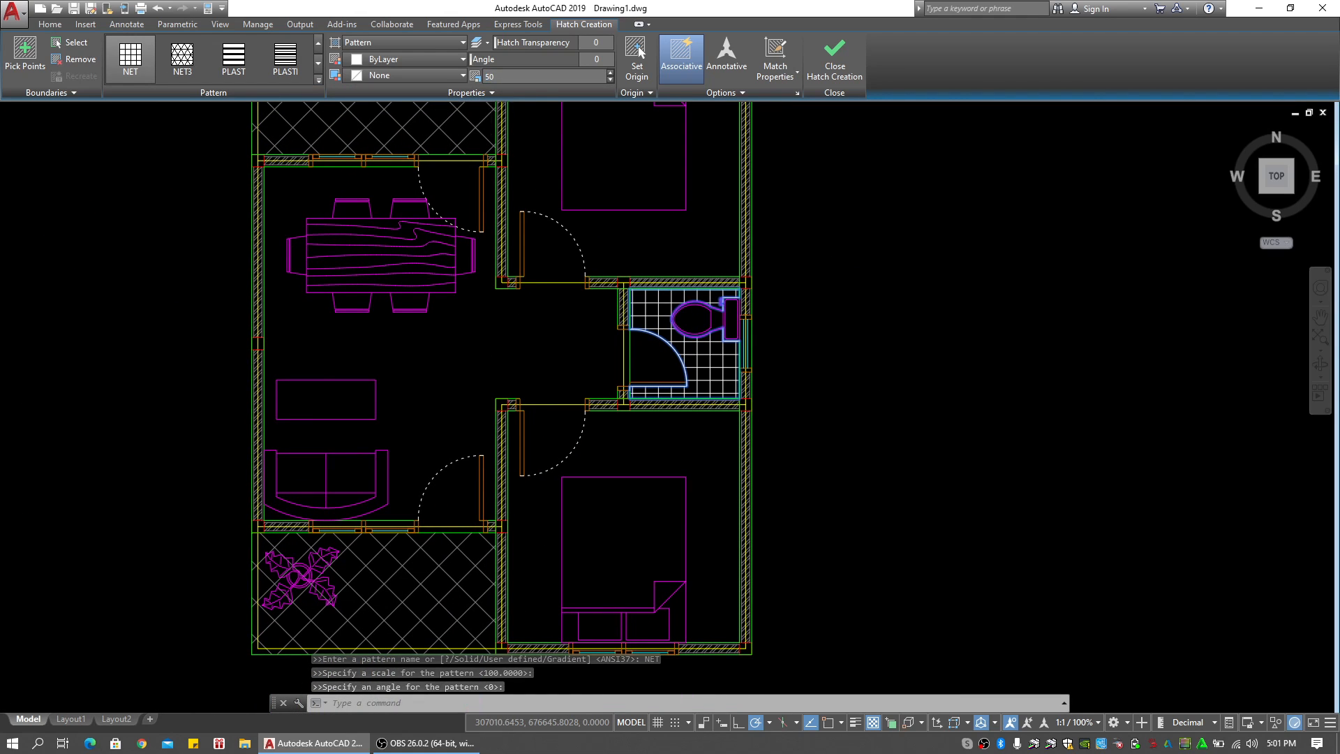
pyautogui.scroll(-5, 741, 370)
pyautogui.scroll(3, 530, 377)
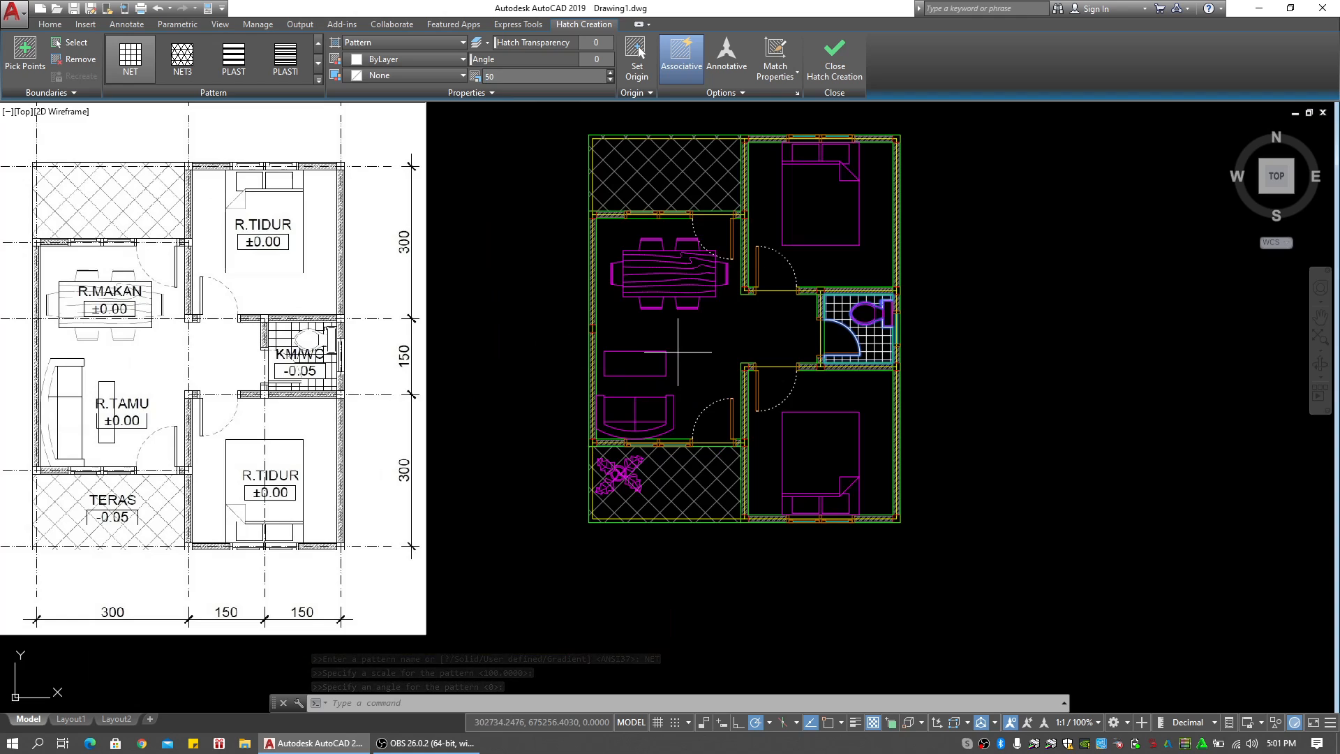
pyautogui.click(519, 78)
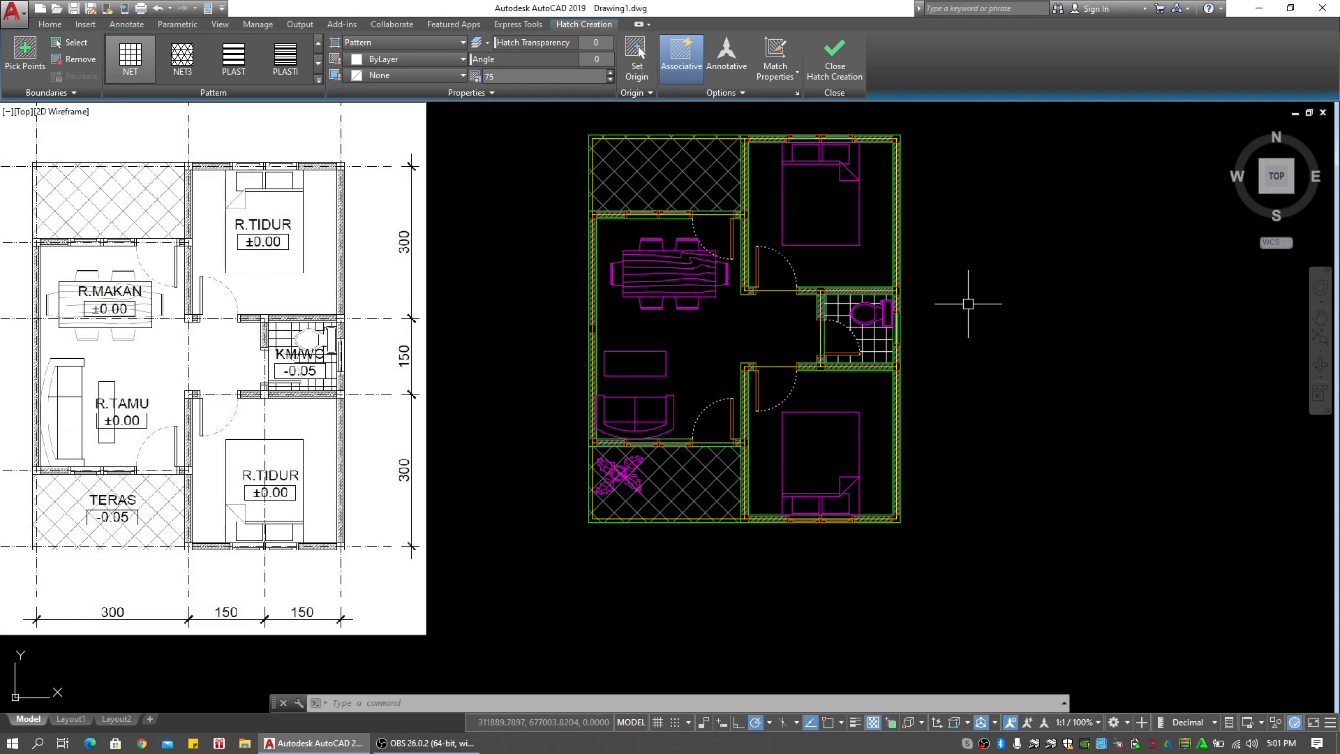
# Assign the bathroom floor tile hatch to the Arsiran layer and clear the selection
pyautogui.press('Escape')
pyautogui.scroll(3, 907, 342)
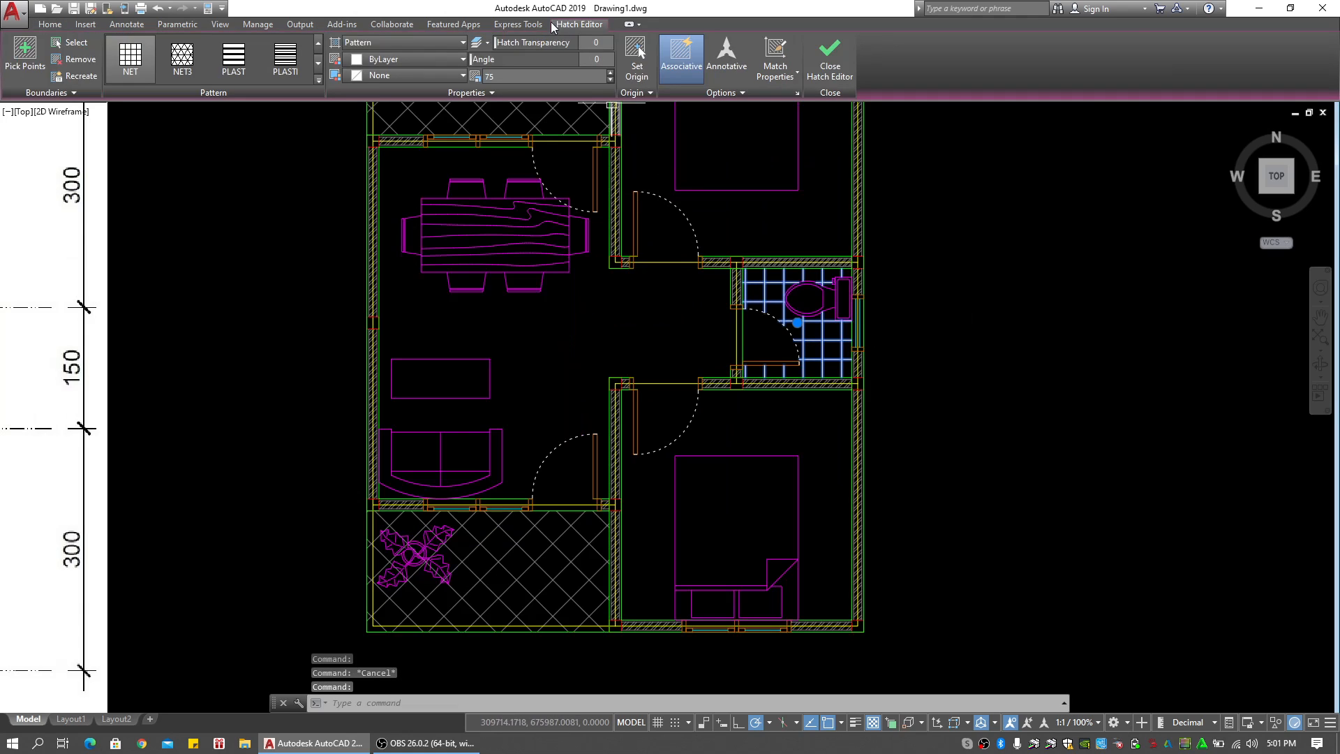
pyautogui.click(50, 25)
pyautogui.click(588, 44)
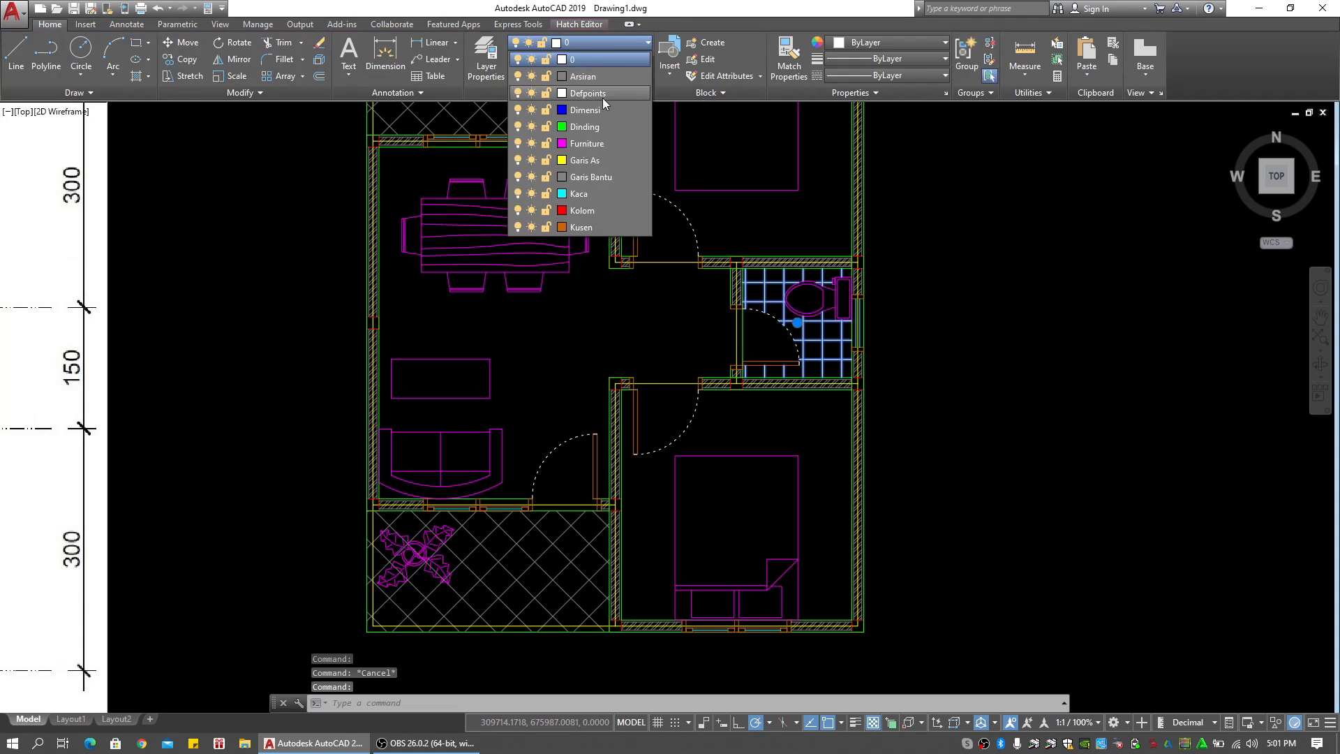
pyautogui.click(604, 78)
pyautogui.press('Escape')
pyautogui.press('Escape')
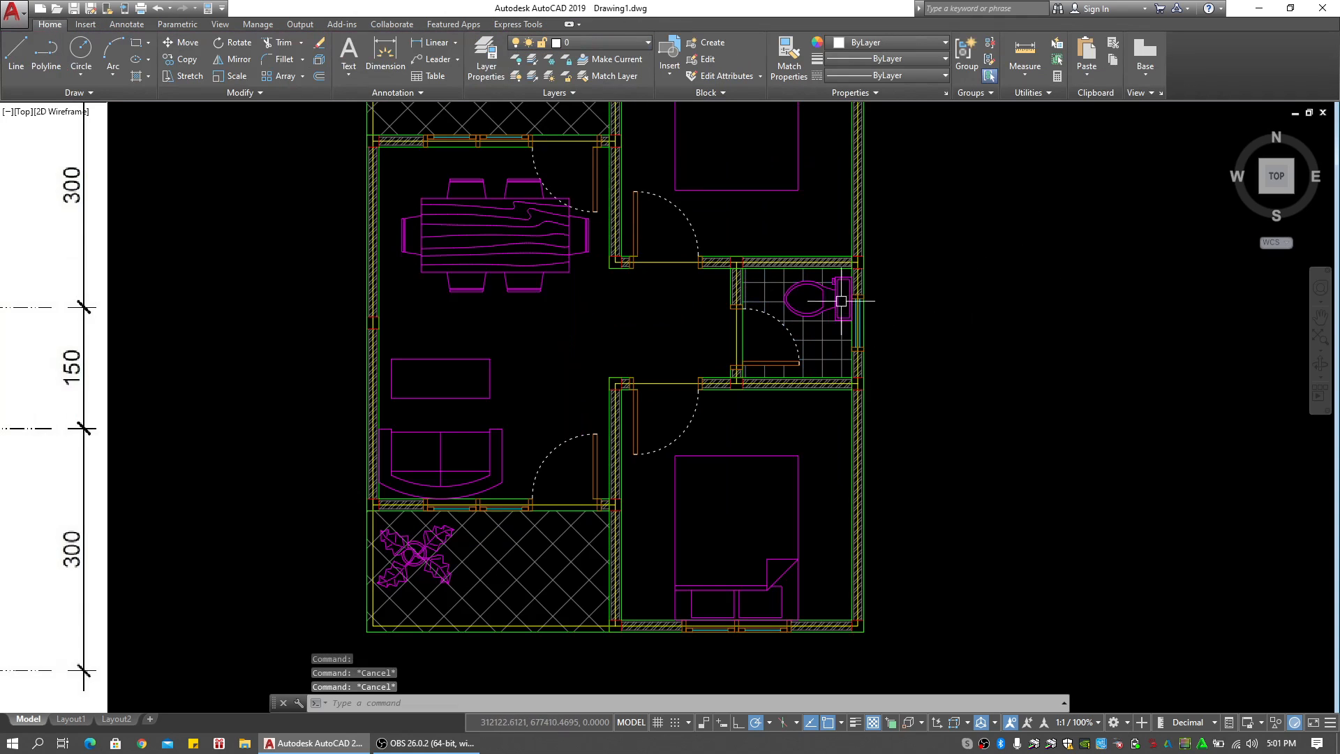
pyautogui.moveTo(953, 190); pyautogui.dragTo(871, 256, button='middle')
pyautogui.scroll(-2, 907, 234)
pyautogui.click(870, 266)
pyautogui.click(894, 230)
pyautogui.press('Escape')
pyautogui.press('Escape')
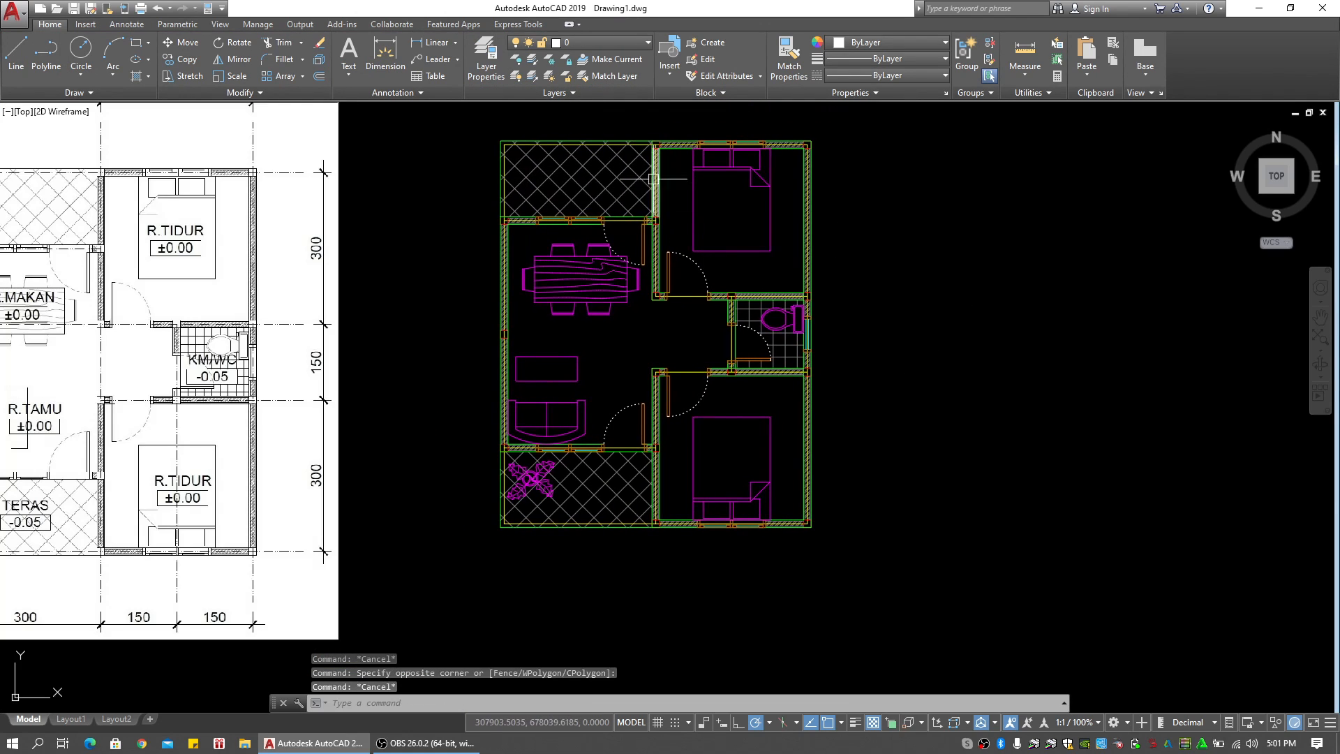
# Turn the Furniture layer off to hide all furniture, and turn it back on
pyautogui.click(604, 40)
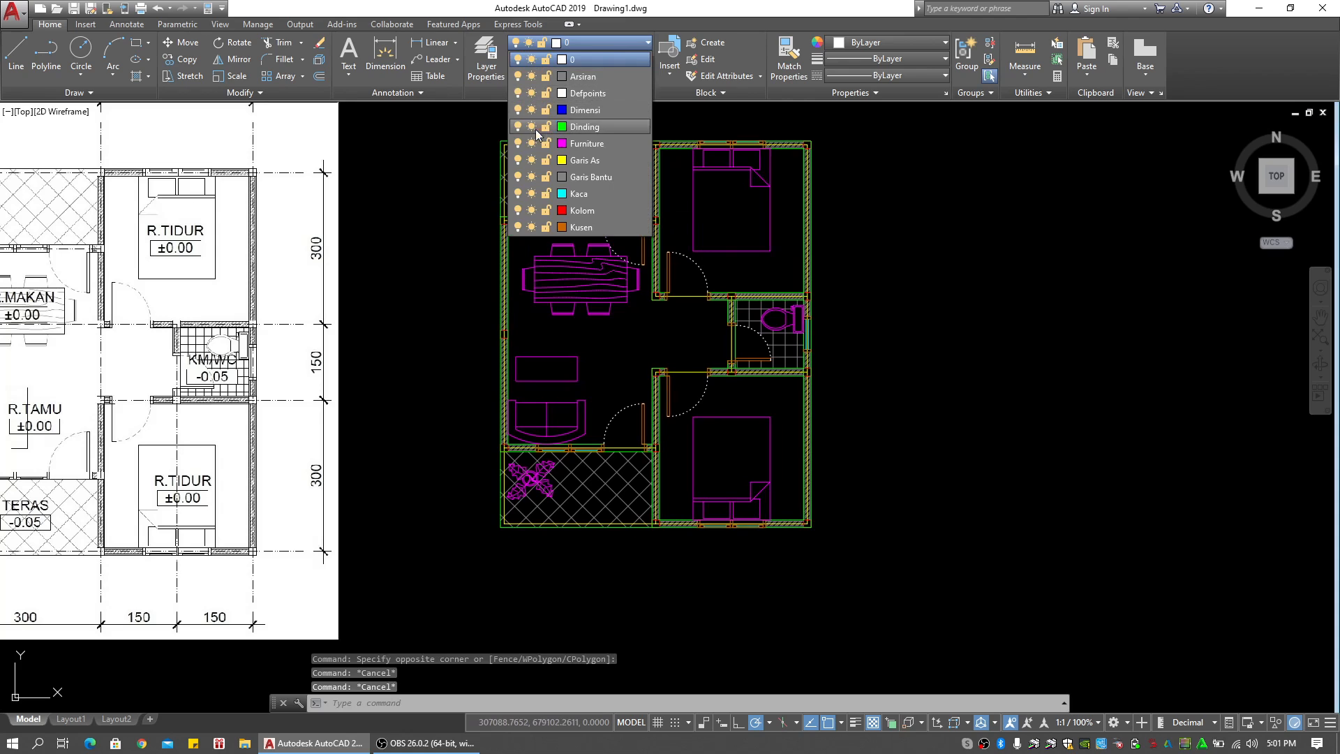
pyautogui.click(518, 143)
pyautogui.press('Escape')
pyautogui.press('Escape')
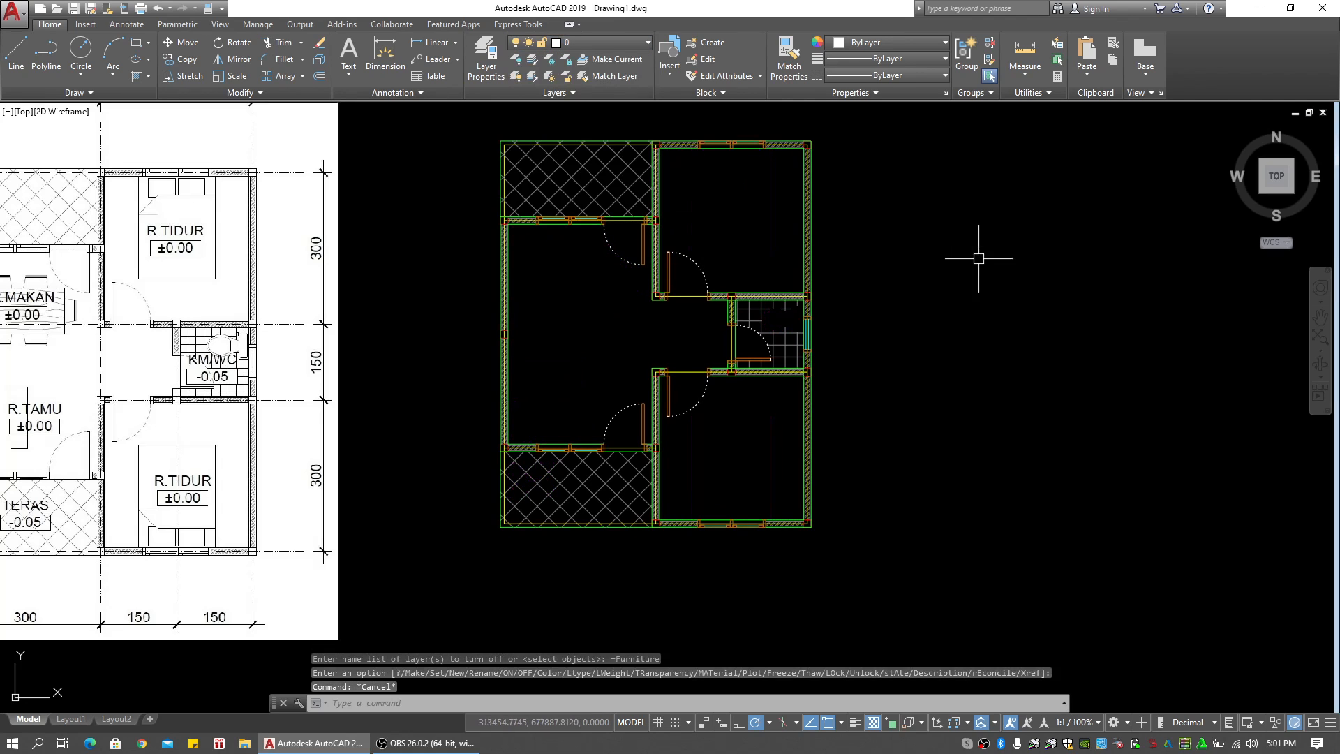
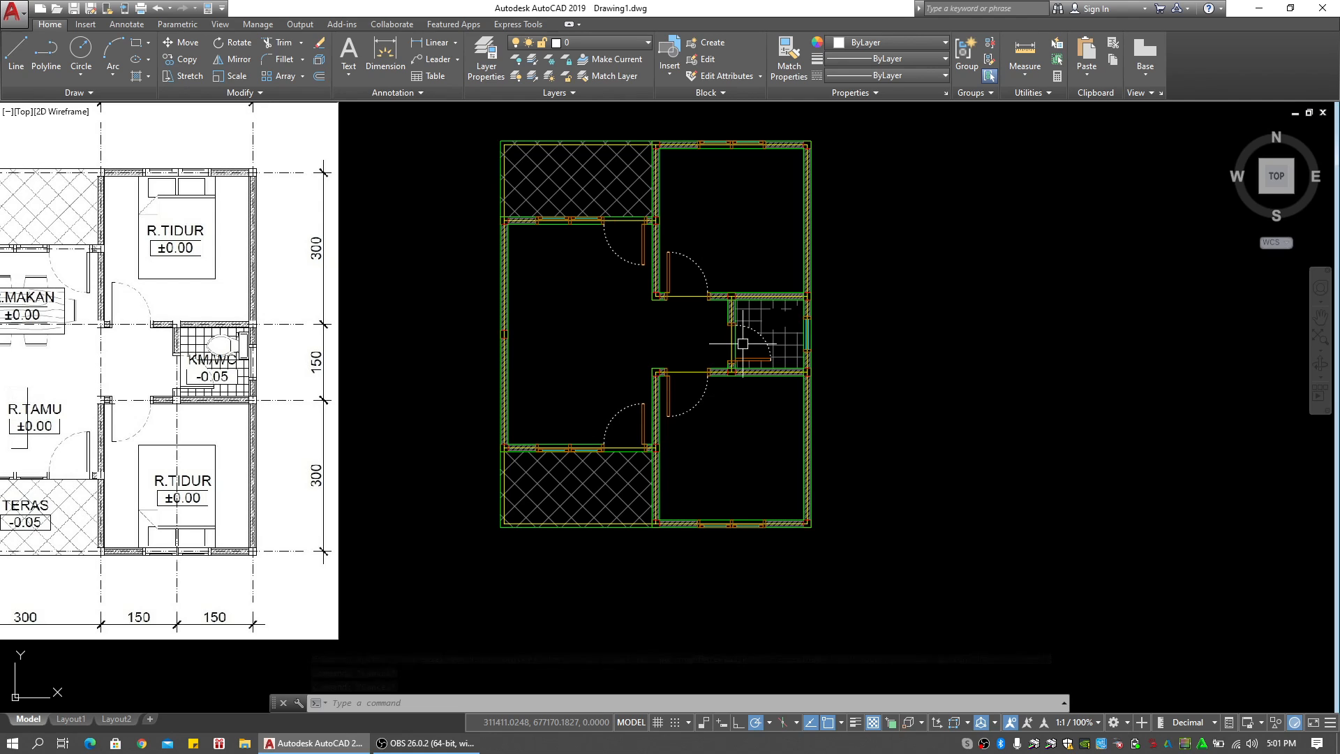
pyautogui.click(611, 44)
pyautogui.click(518, 143)
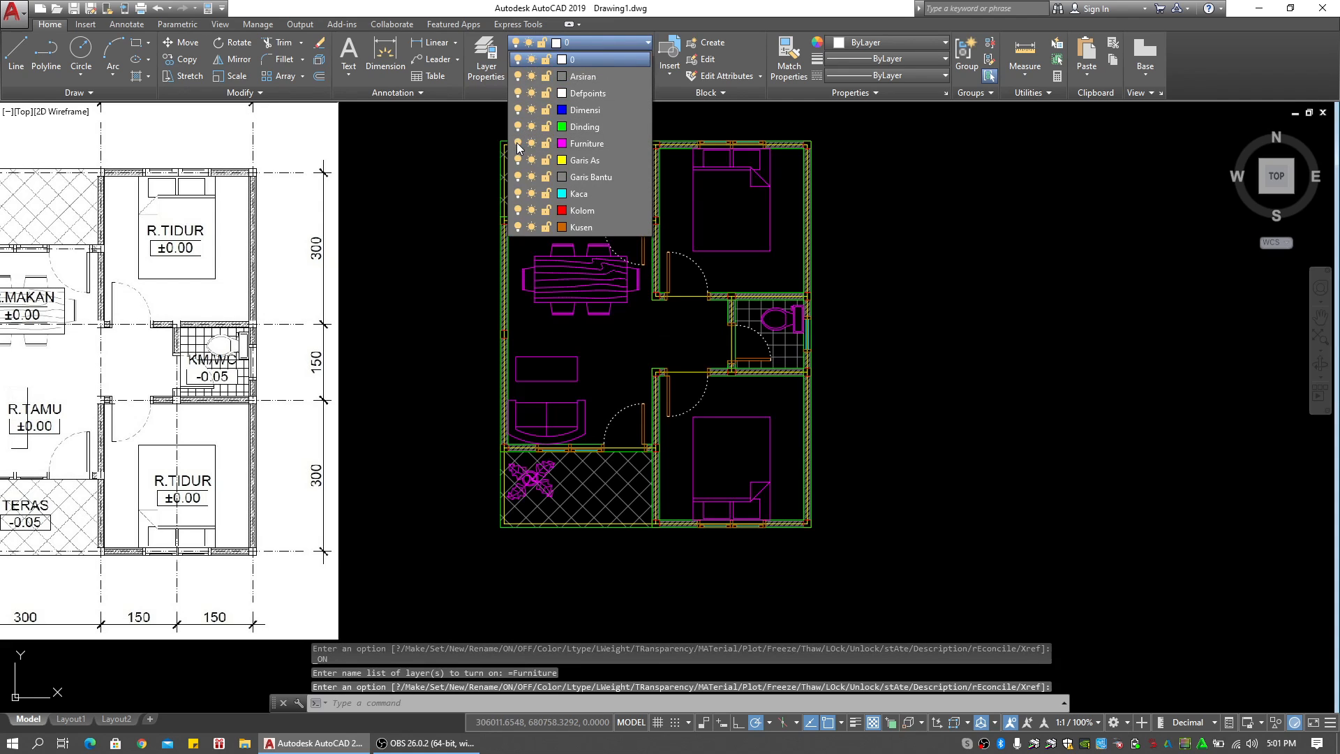
# Turn the Dinding layer off and back on, and lock it
pyautogui.click(517, 143)
pyautogui.click(518, 127)
pyautogui.click(518, 143)
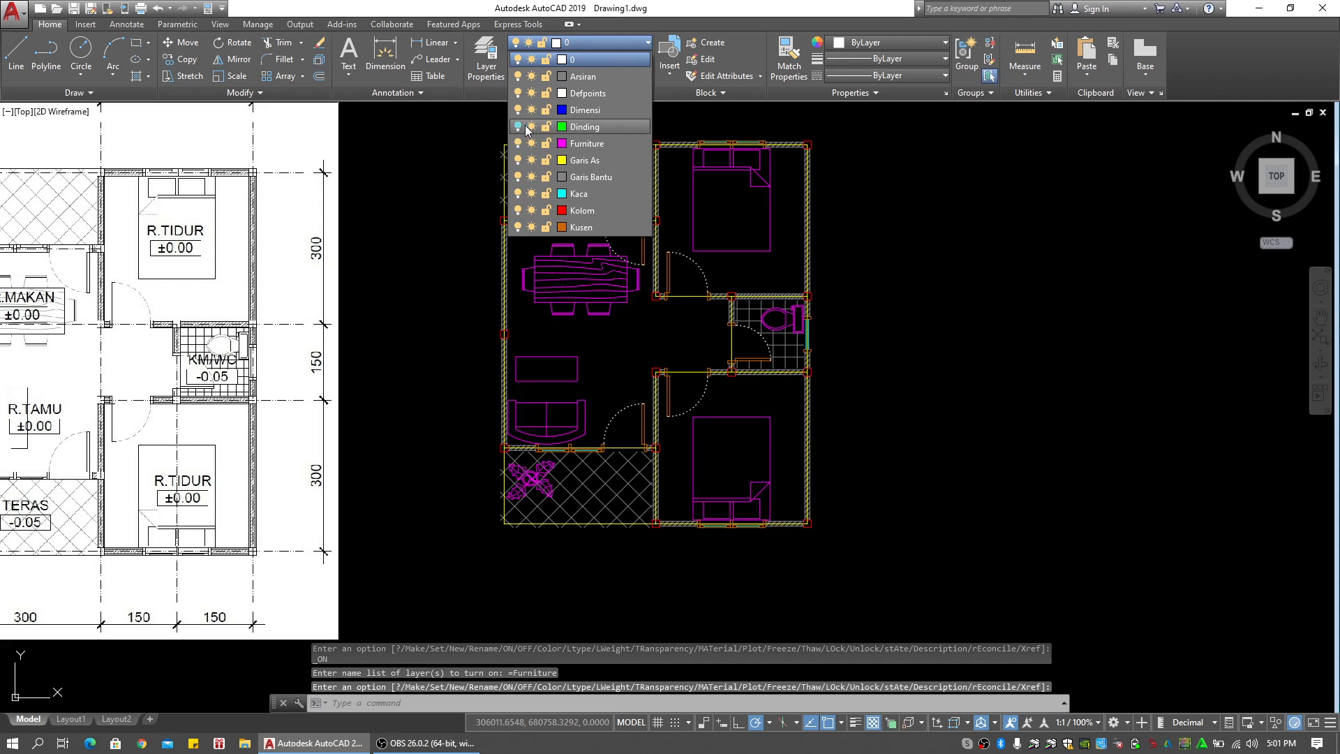
pyautogui.click(531, 129)
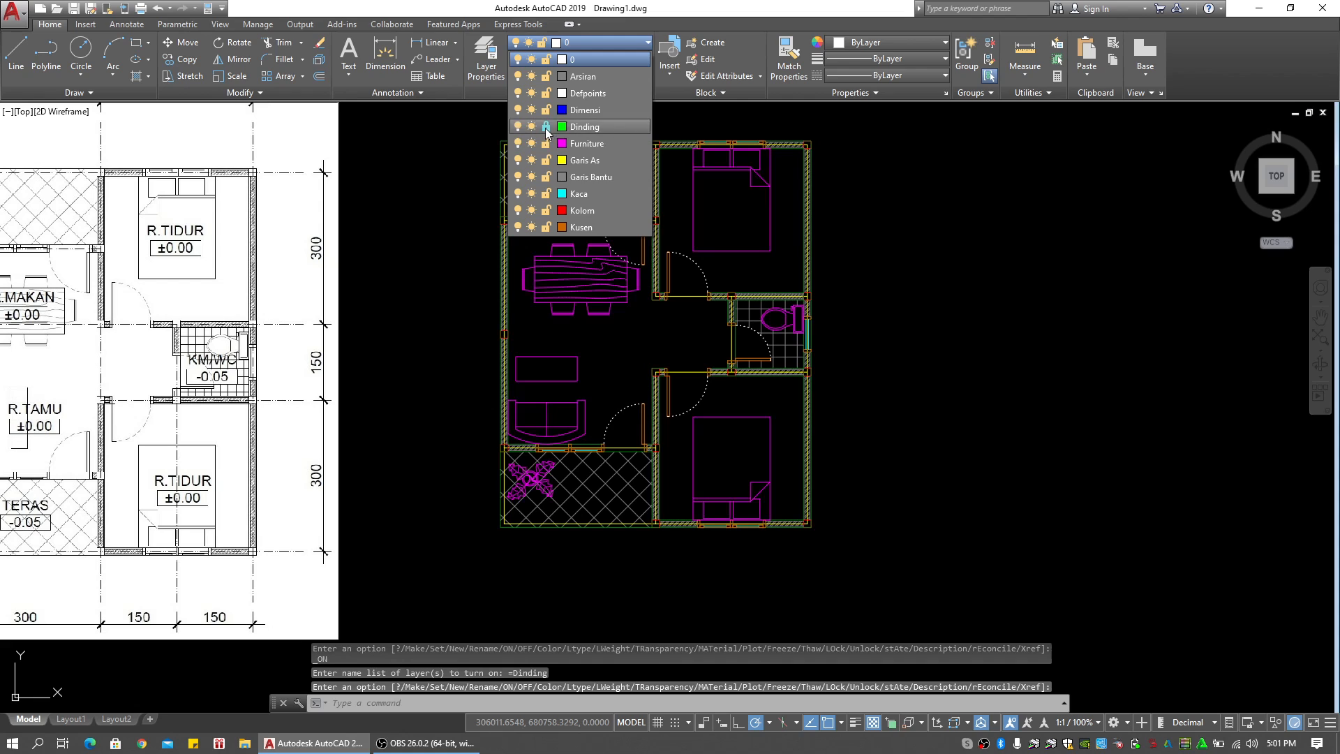
pyautogui.press('Escape')
pyautogui.scroll(5, 817, 258)
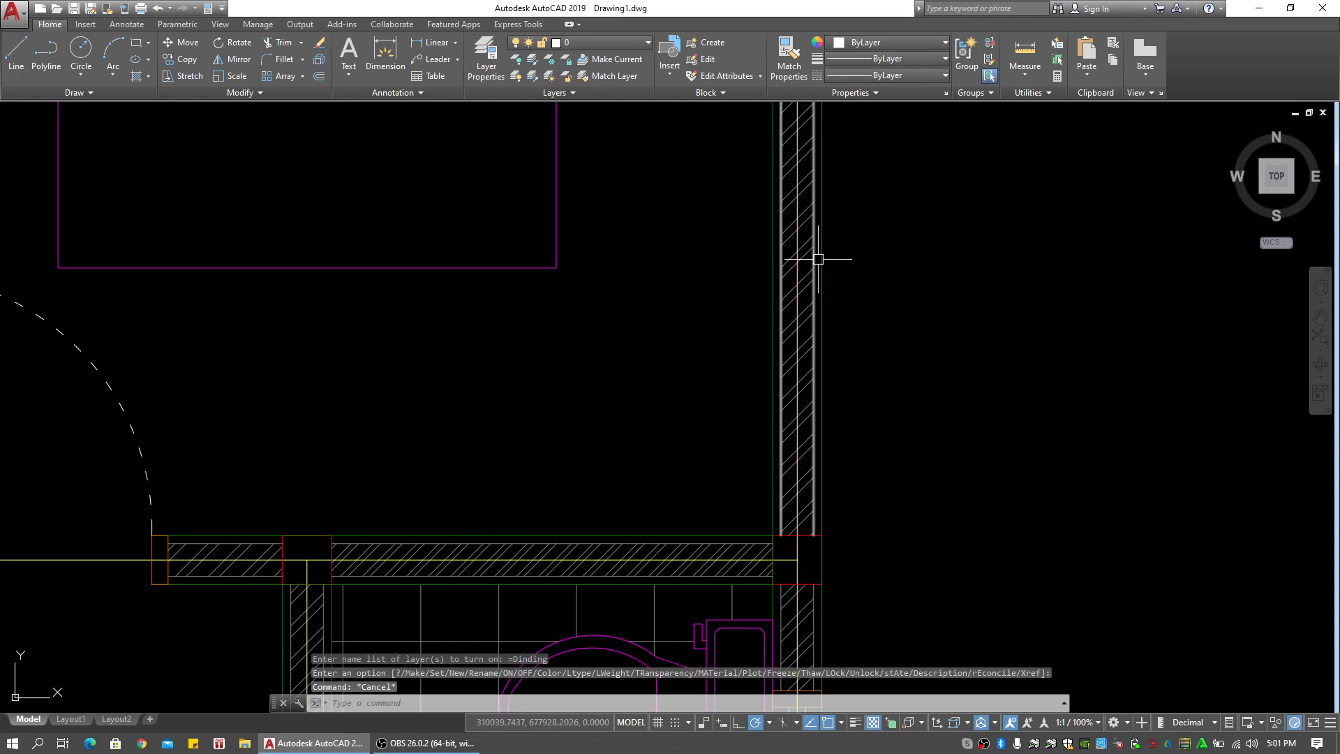
# Try to erase the outer wall line of the upper bedroom on the locked Dinding layer
pyautogui.press('Escape')
pyautogui.click(822, 255)
pyautogui.write('e')
pyautogui.press('Return')
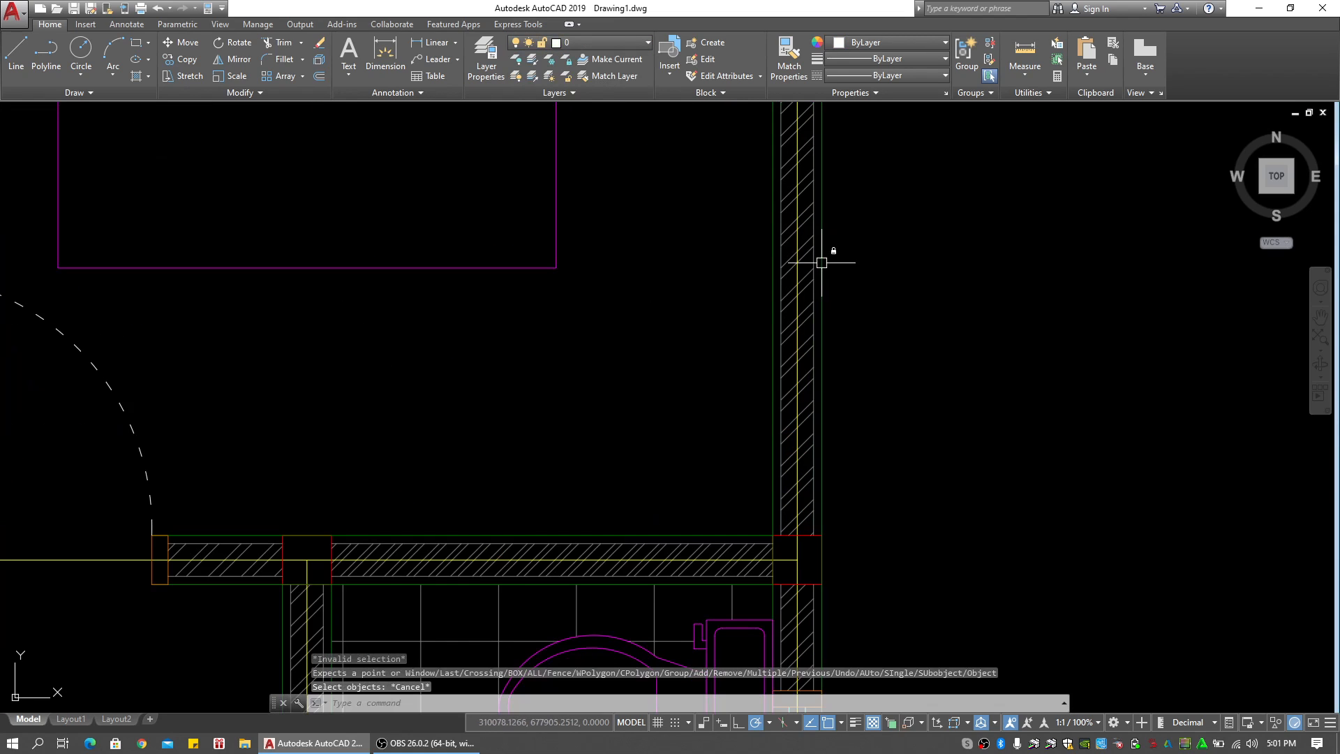
pyautogui.press('Escape')
# Try to move the upper bedroom's outer wall line on the locked Dinding layer
pyautogui.click(825, 263)
pyautogui.write('m')
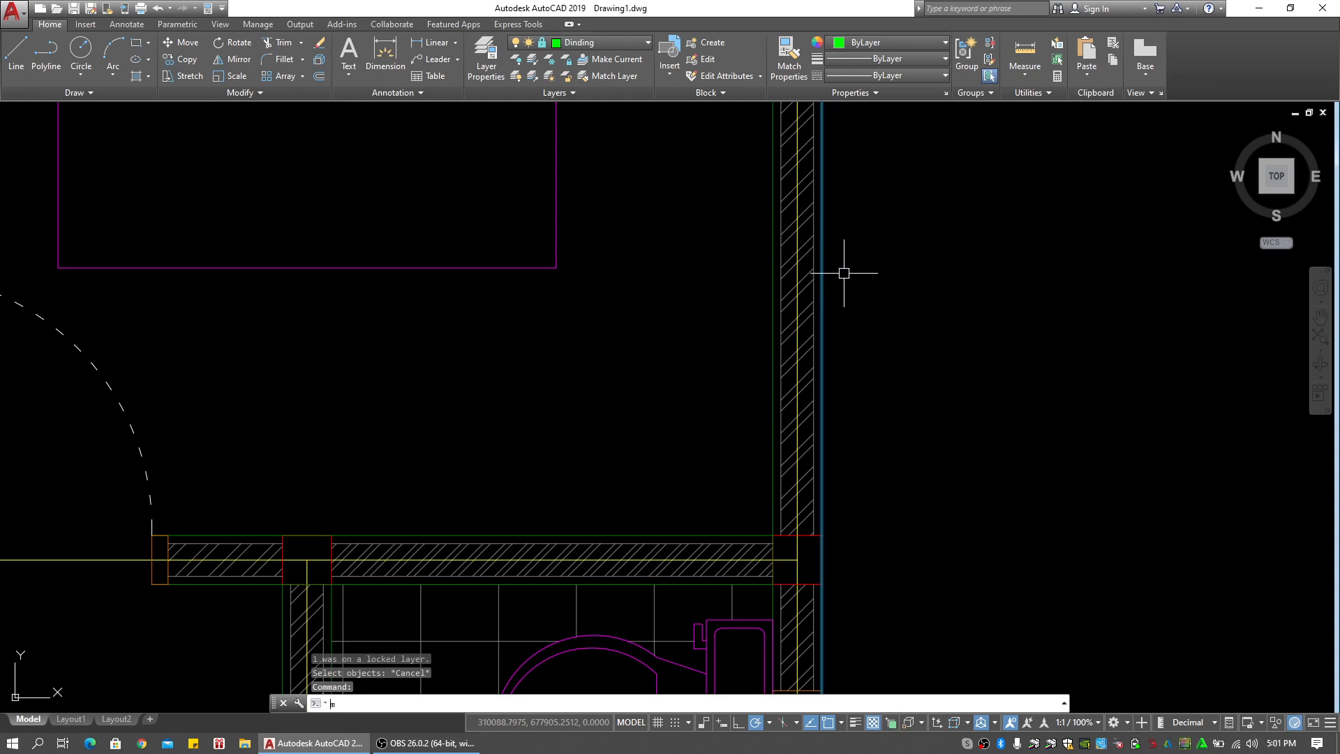
pyautogui.press('Return')
pyautogui.click(960, 277)
pyautogui.click(960, 278)
pyautogui.press('Escape')
pyautogui.press('Escape')
pyautogui.press('Escape')
# Try to explode the upper bedroom's outer wall line on the locked Dinding layer
pyautogui.click(825, 262)
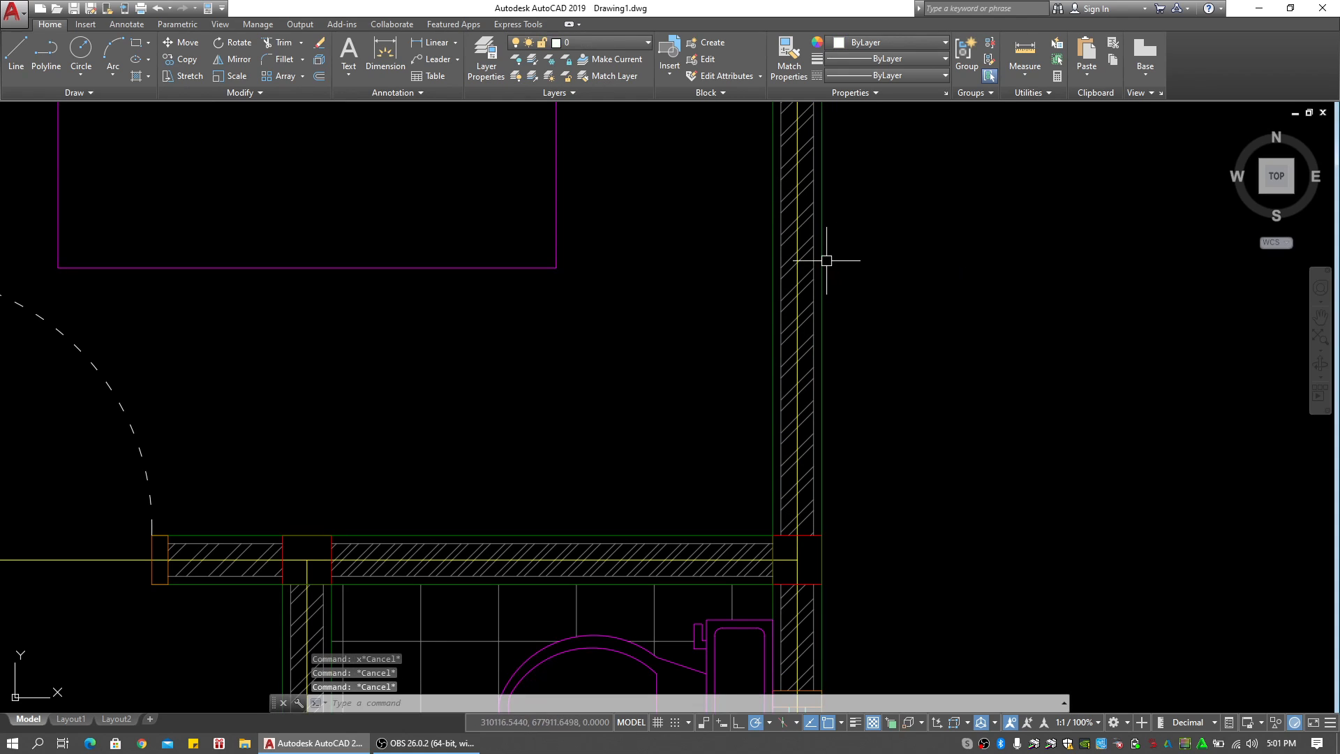
pyautogui.click(826, 259)
pyautogui.write('x')
pyautogui.press('Return')
pyautogui.press('Escape')
pyautogui.press('Escape')
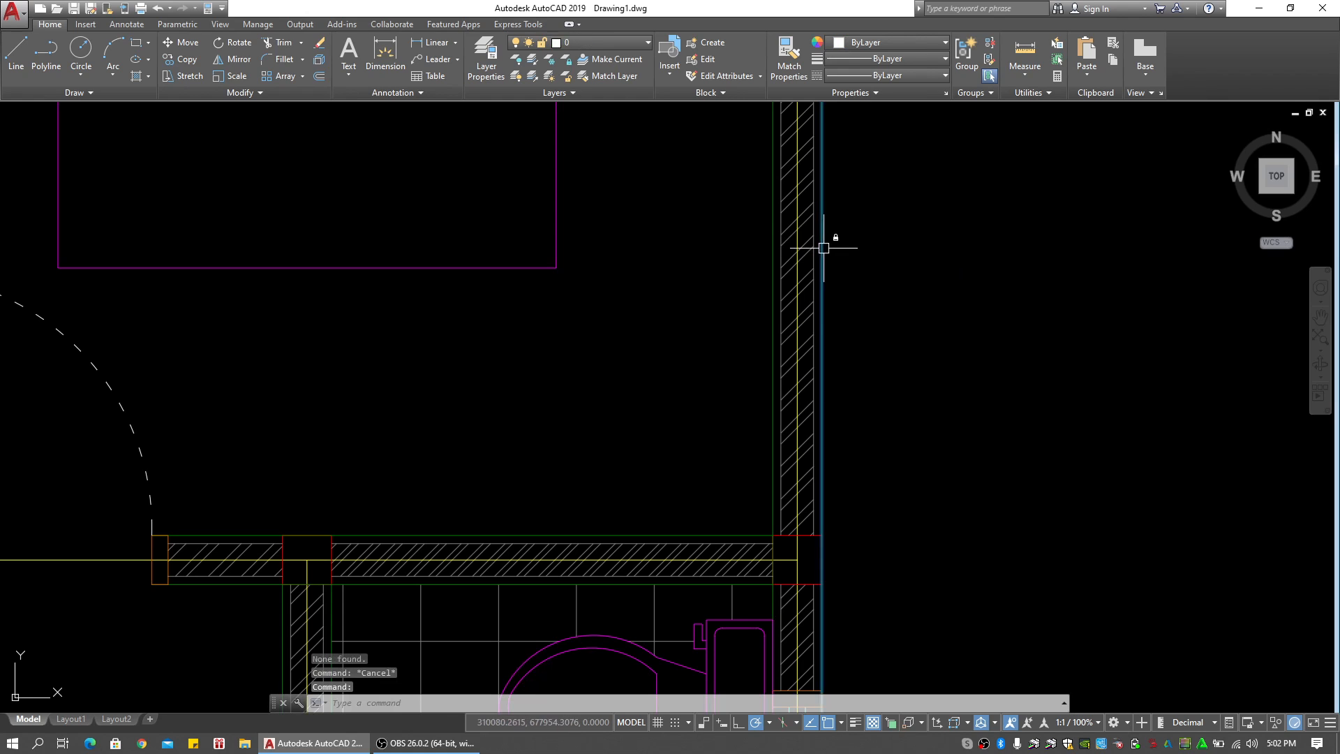
# Unlock the Dinding layer
pyautogui.click(607, 46)
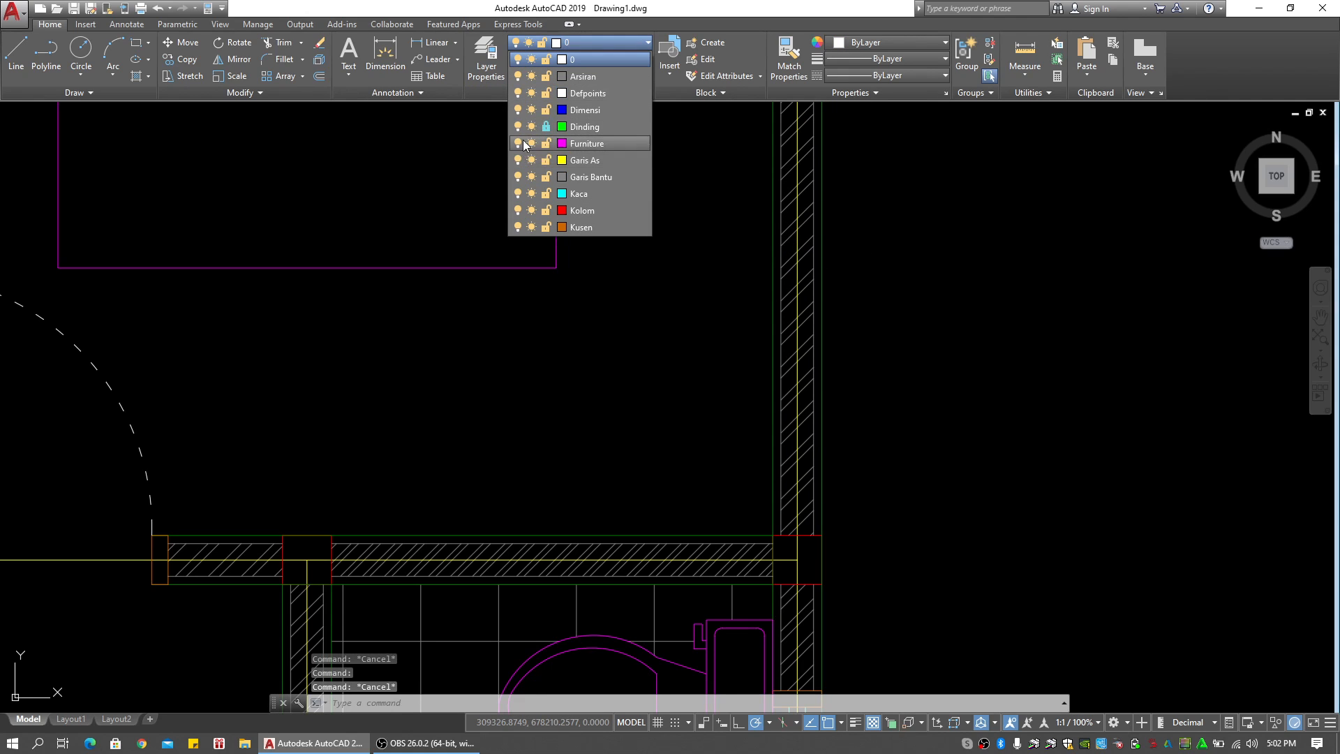
pyautogui.click(545, 127)
pyautogui.click(649, 324)
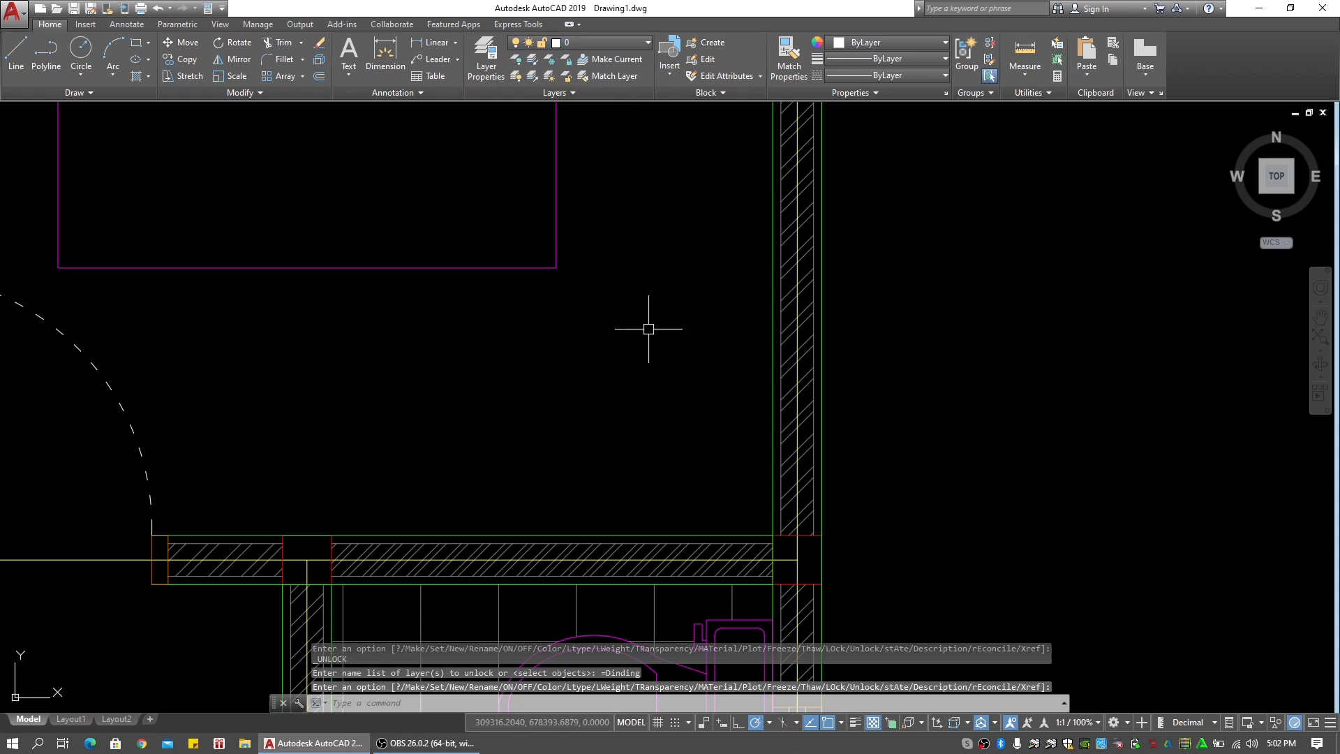
pyautogui.scroll(-3, 610, 352)
pyautogui.scroll(-4, 864, 323)
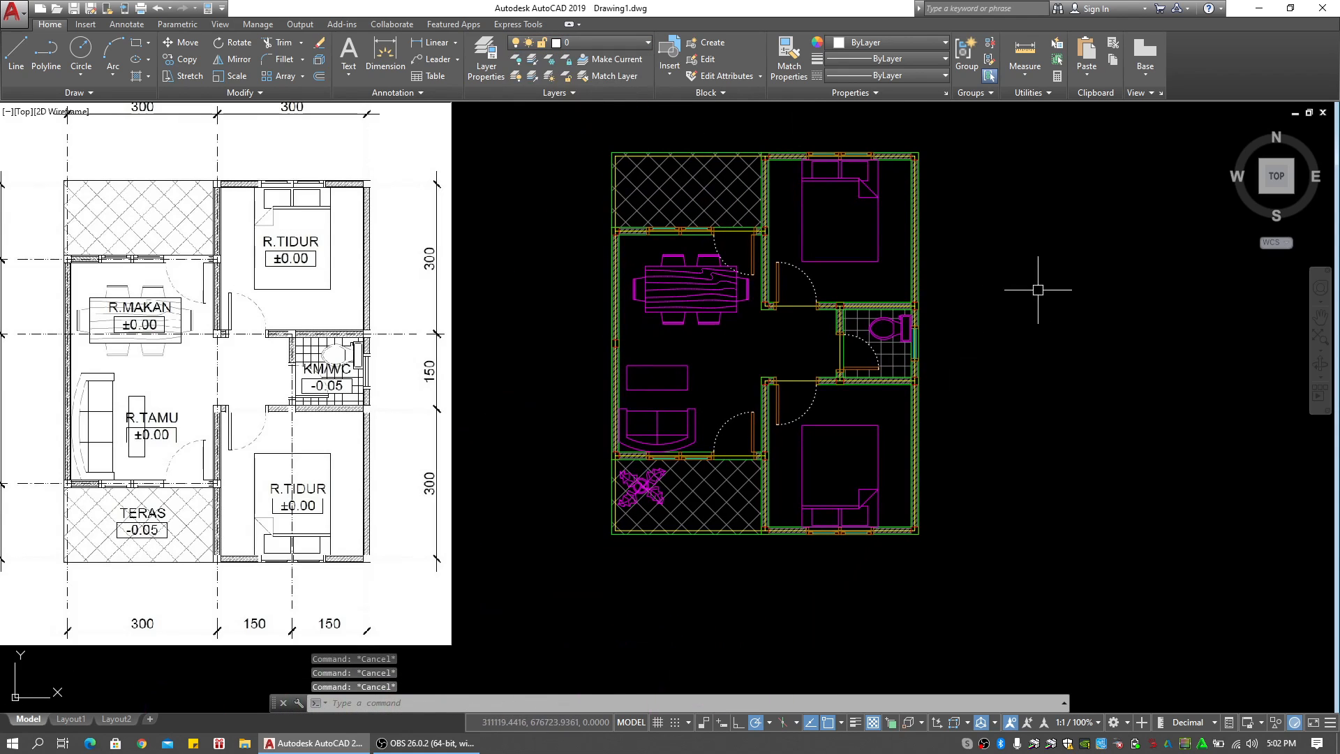
# Compare the furniture and hatches of the drawn floor plan with the reference plan
pyautogui.click(1009, 310)
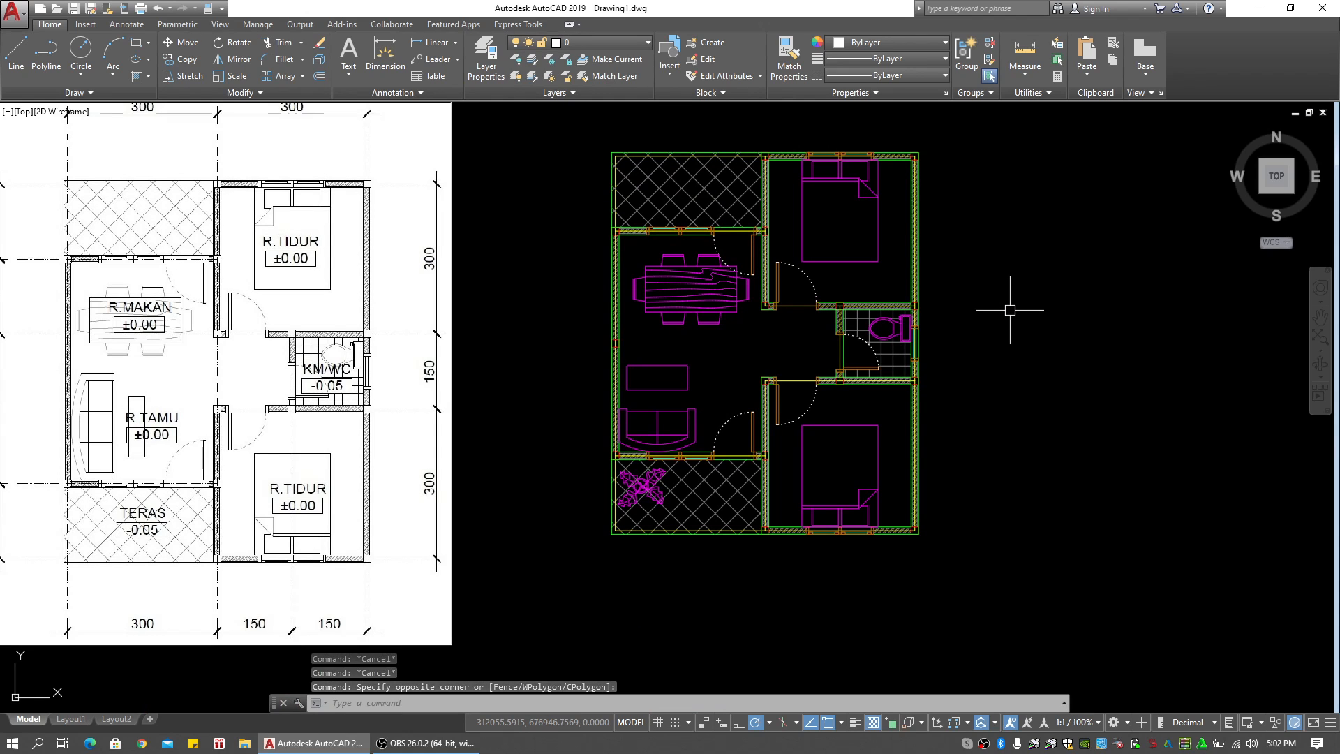
pyautogui.scroll(5, 1010, 310)
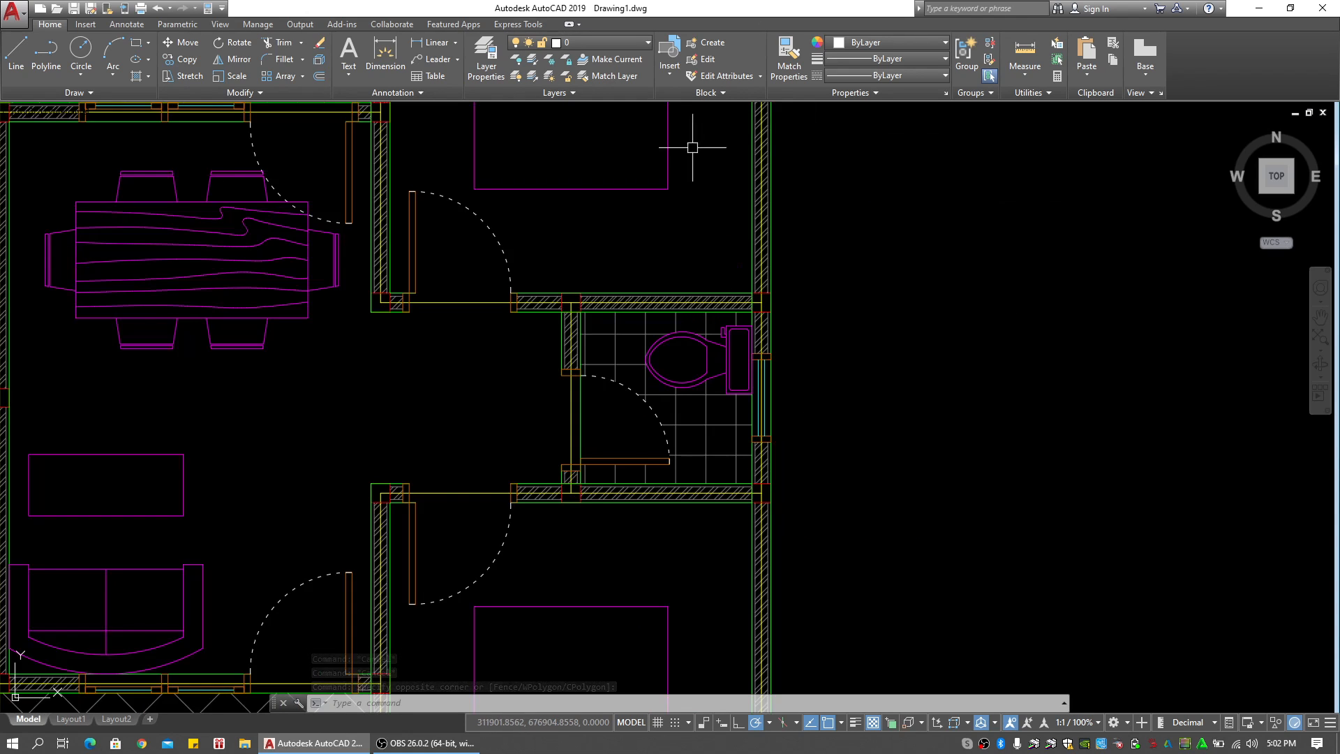
pyautogui.scroll(-5, 884, 273)
pyautogui.moveTo(884, 273)
pyautogui.mouseDown(button='middle')
pyautogui.moveTo(837, 290)
pyautogui.moveTo(888, 286)
pyautogui.moveTo(914, 322)
pyautogui.mouseUp(button='middle')
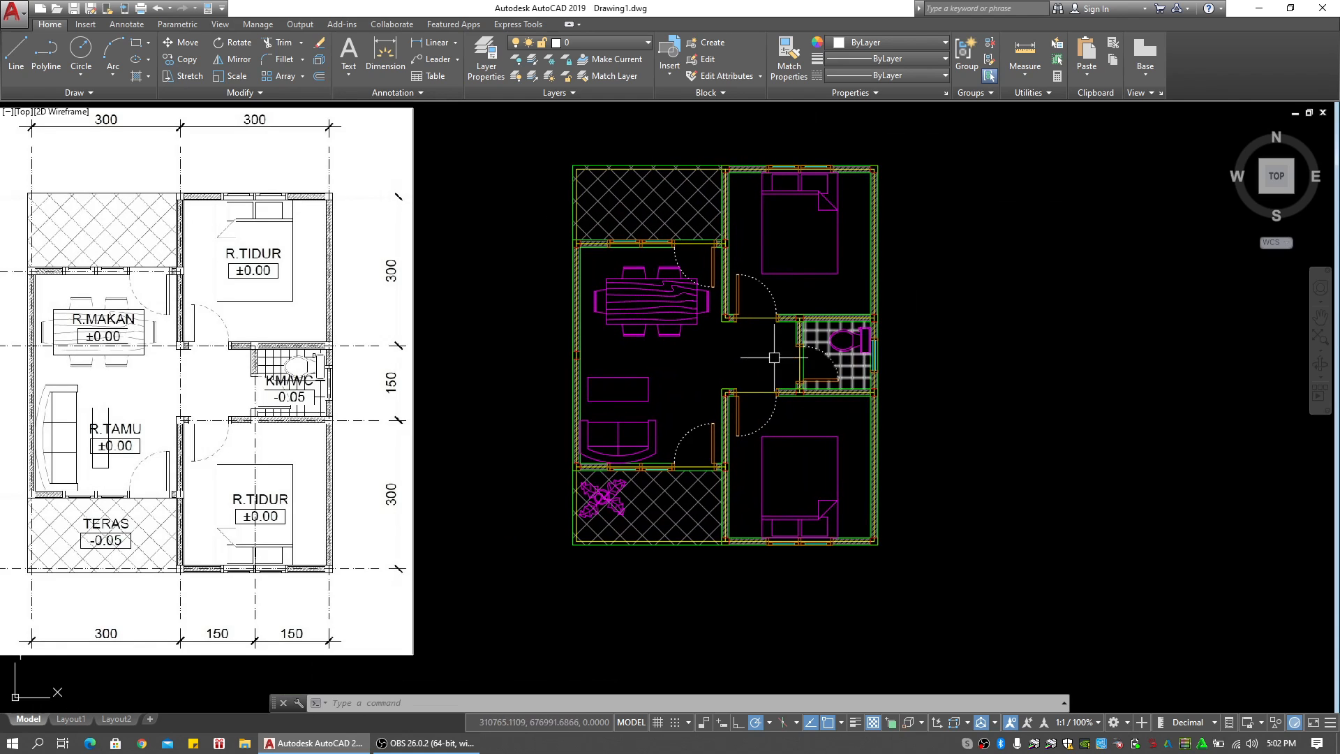
pyautogui.moveTo(673, 357); pyautogui.dragTo(774, 359, button='middle')
pyautogui.scroll(4, 606, 348)
pyautogui.scroll(-4, 590, 371)
pyautogui.moveTo(590, 372)
pyautogui.mouseDown(button='middle')
pyautogui.moveTo(706, 326)
pyautogui.moveTo(585, 386)
pyautogui.mouseUp(button='middle')
pyautogui.scroll(3, 648, 348)
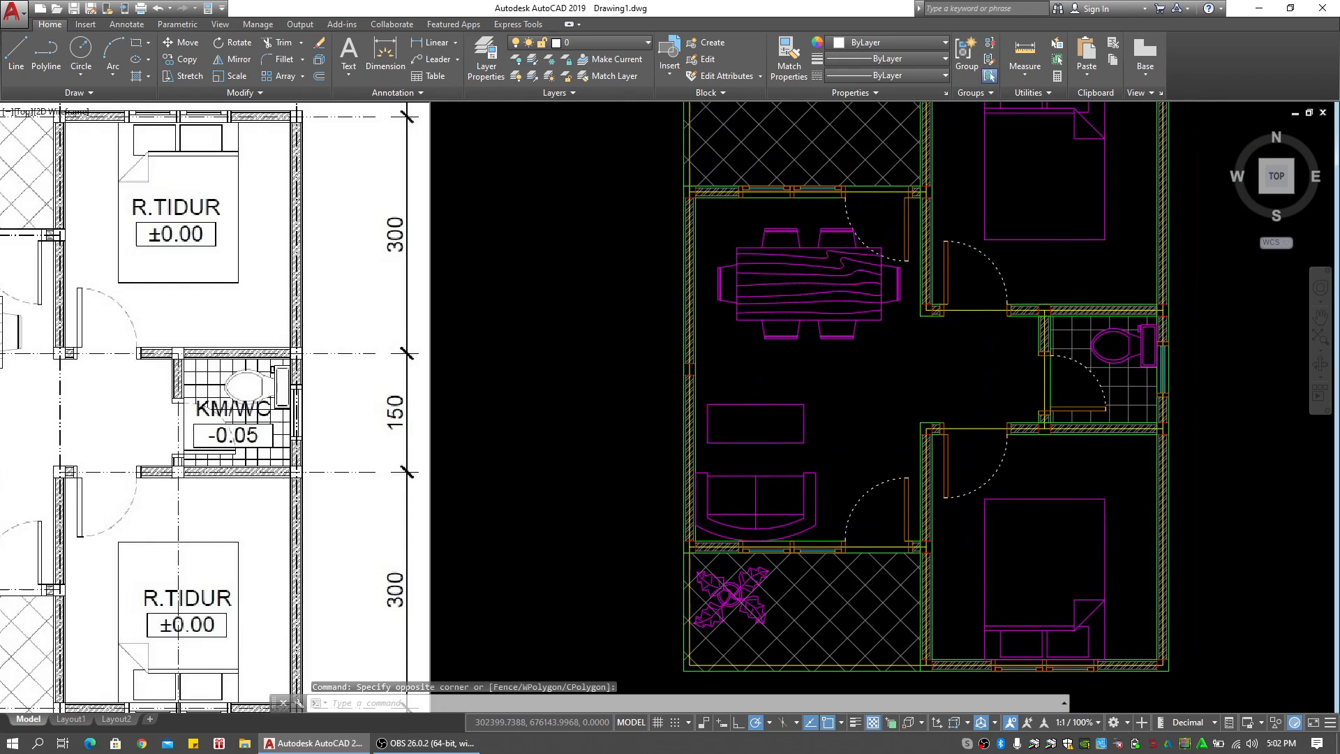
pyautogui.moveTo(629, 341)
pyautogui.mouseDown(button='middle')
pyautogui.moveTo(489, 332)
pyautogui.moveTo(610, 352)
pyautogui.mouseUp(button='middle')
pyautogui.scroll(-2, 538, 353)
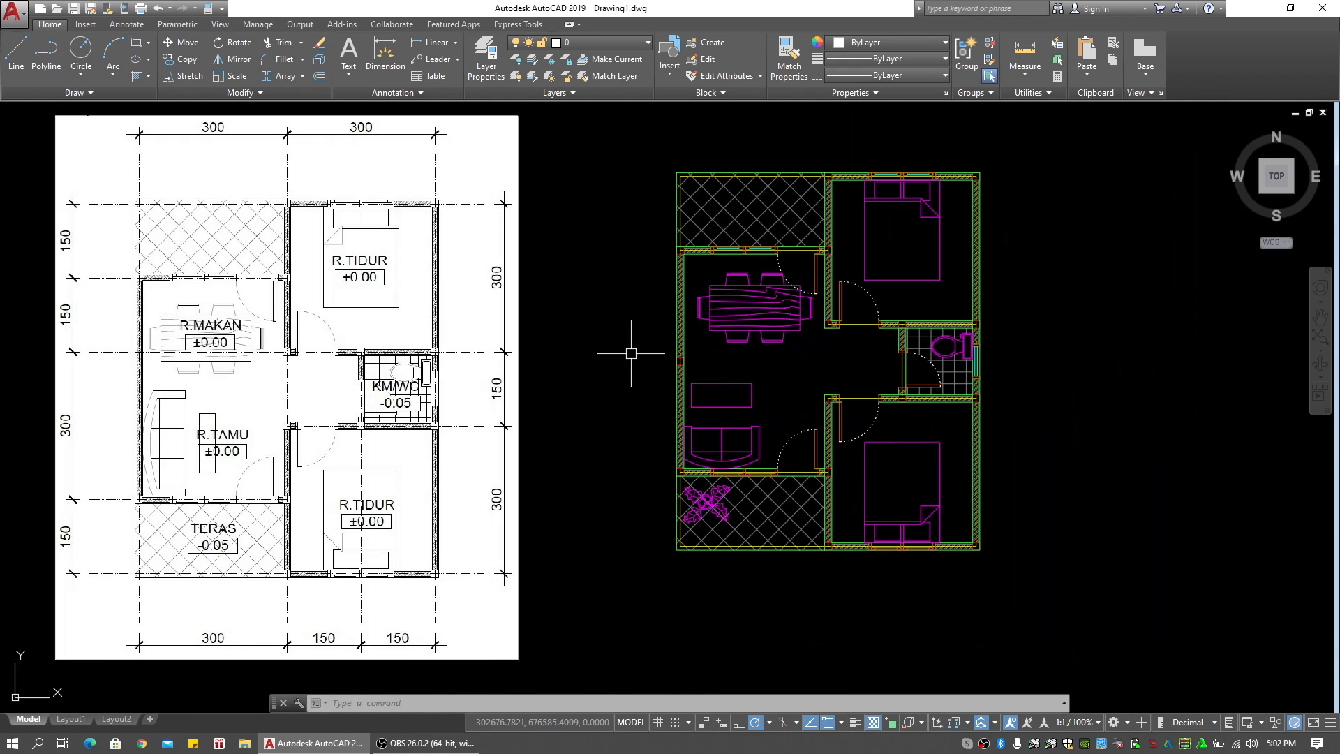
pyautogui.press('Escape')
pyautogui.press('Escape')
pyautogui.press('Escape')
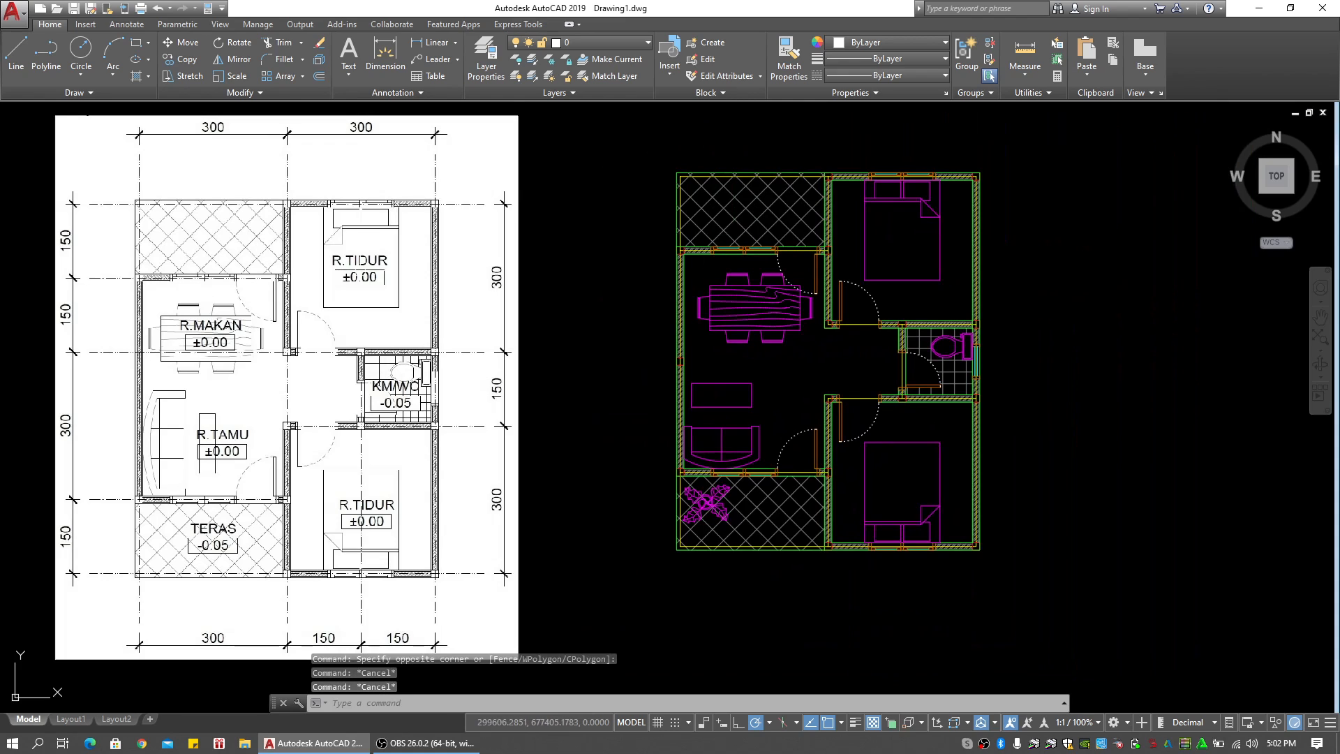
# Create a multiline text reading R.TIDUR in the empty space beside the floor plan
pyautogui.moveTo(576, 339); pyautogui.dragTo(564, 354, button='middle')
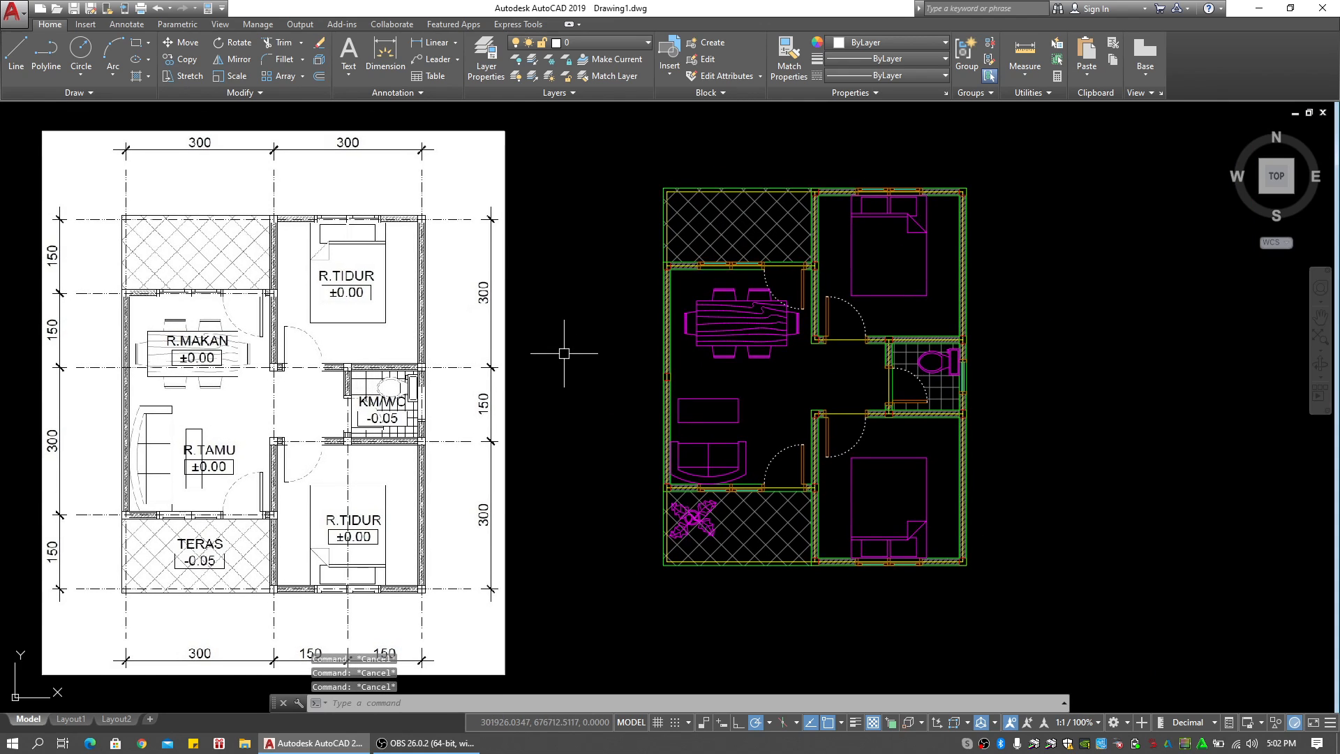
pyautogui.write('t')
pyautogui.press('Return')
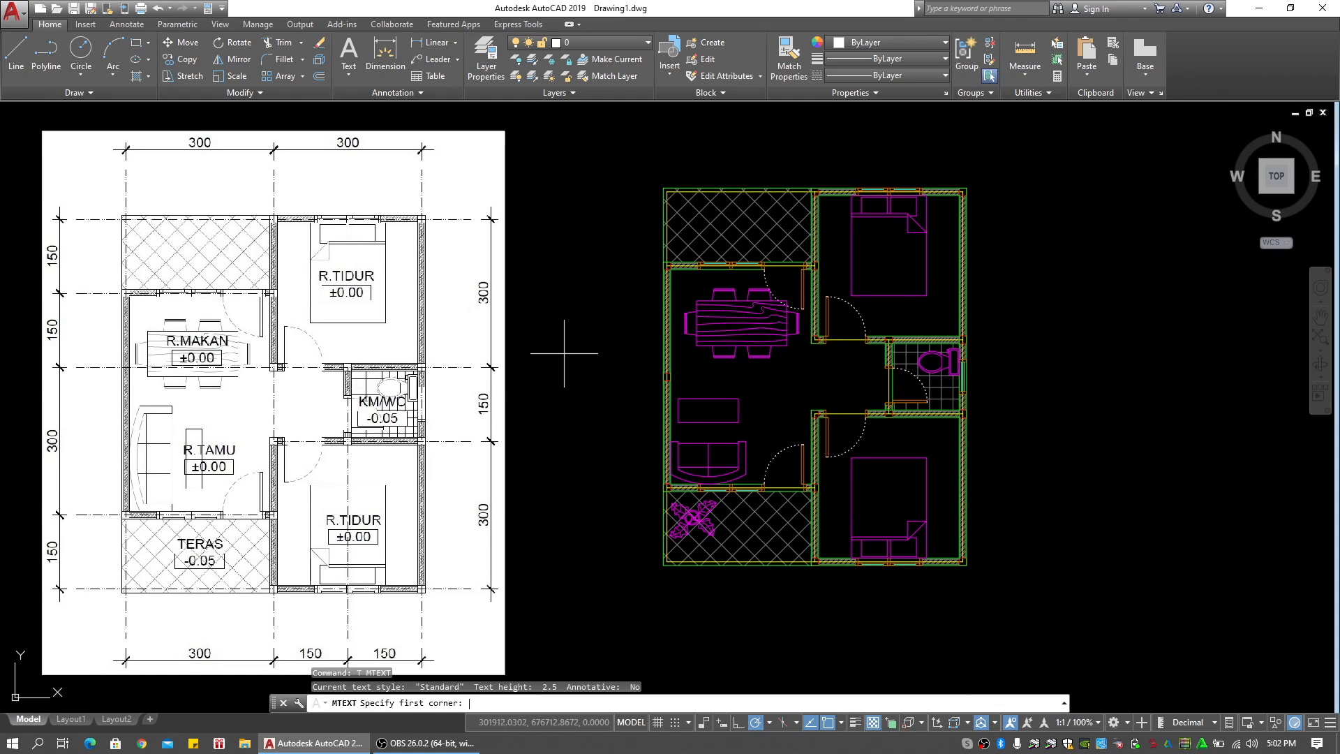
pyautogui.moveTo(569, 319); pyautogui.dragTo(288, 337, button='middle')
pyautogui.click(813, 344)
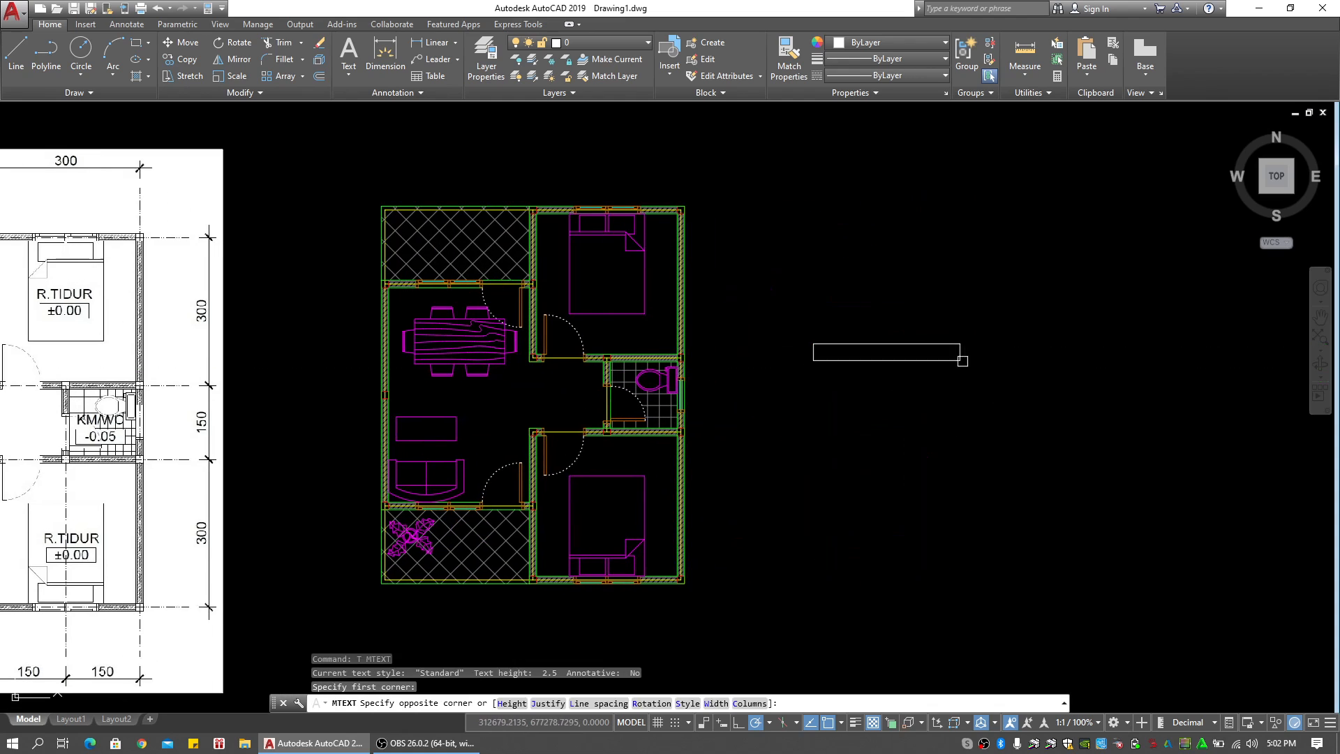
pyautogui.click(1050, 394)
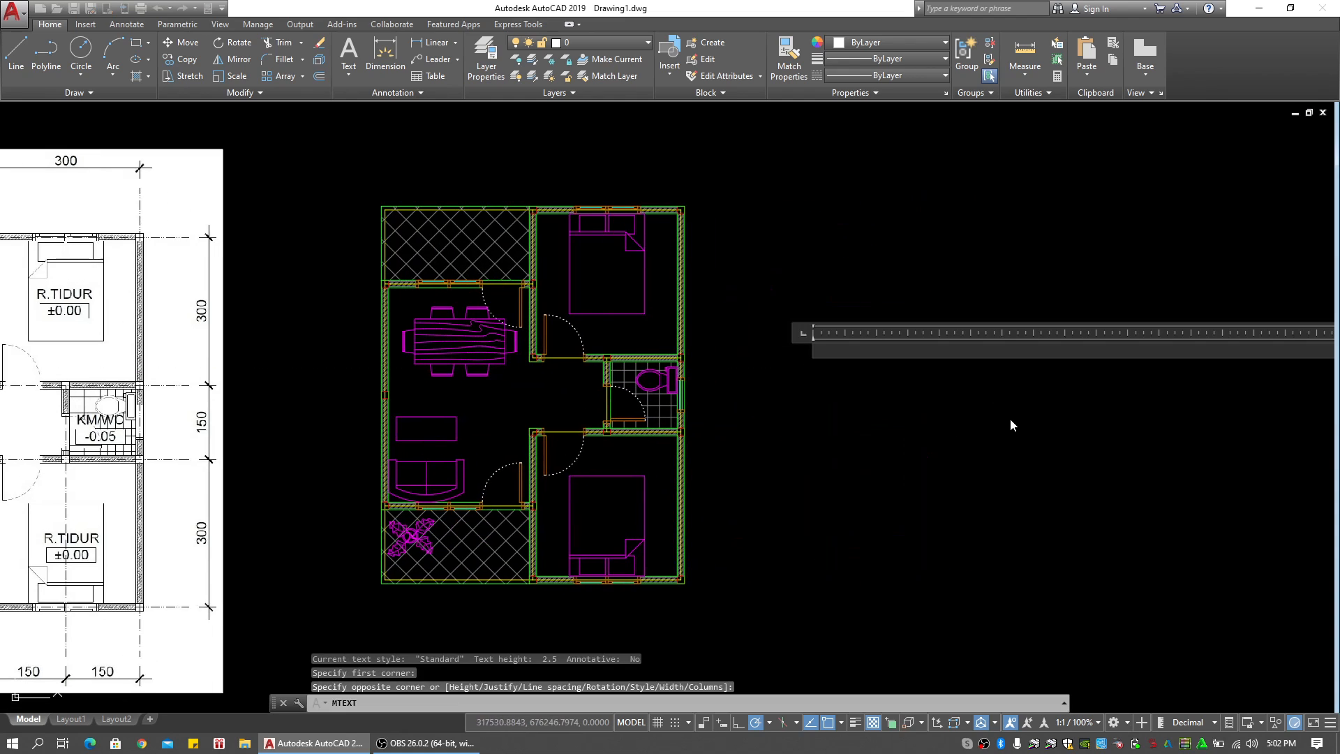
pyautogui.write('R')
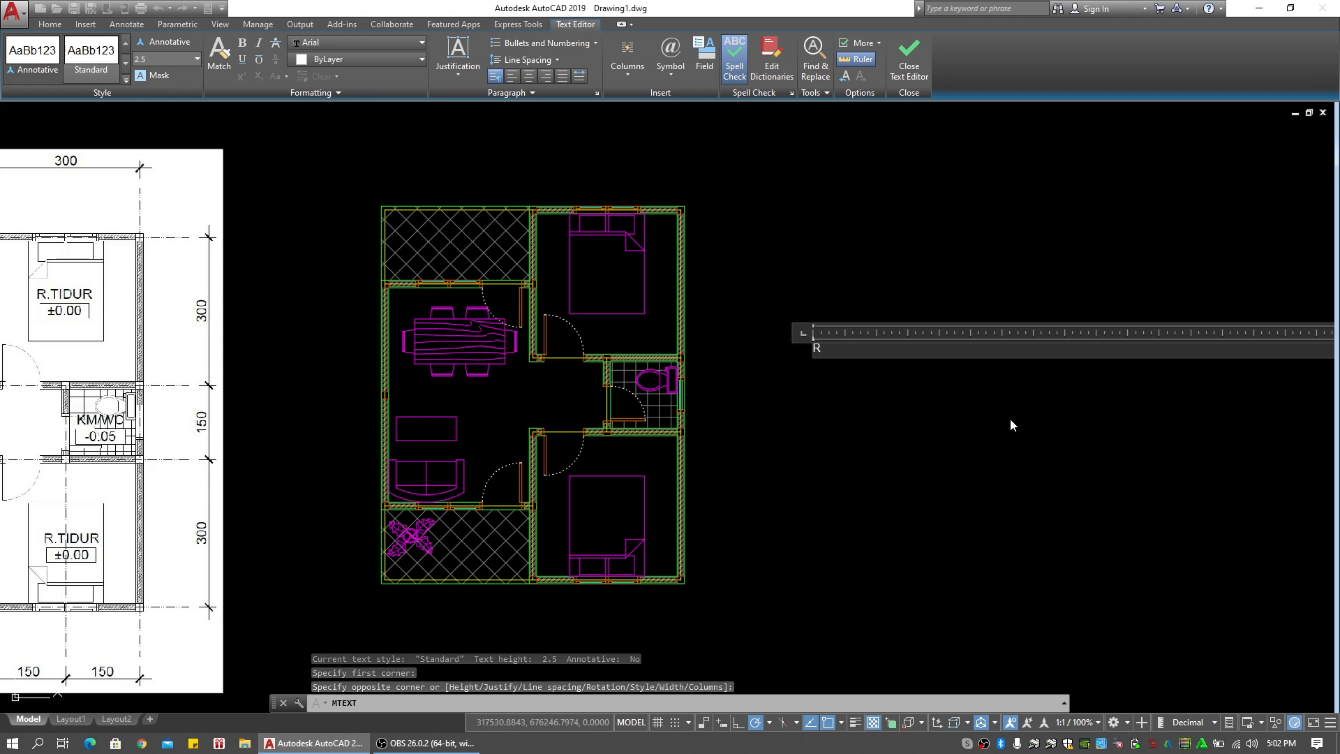
pyautogui.write('.TIDUR')
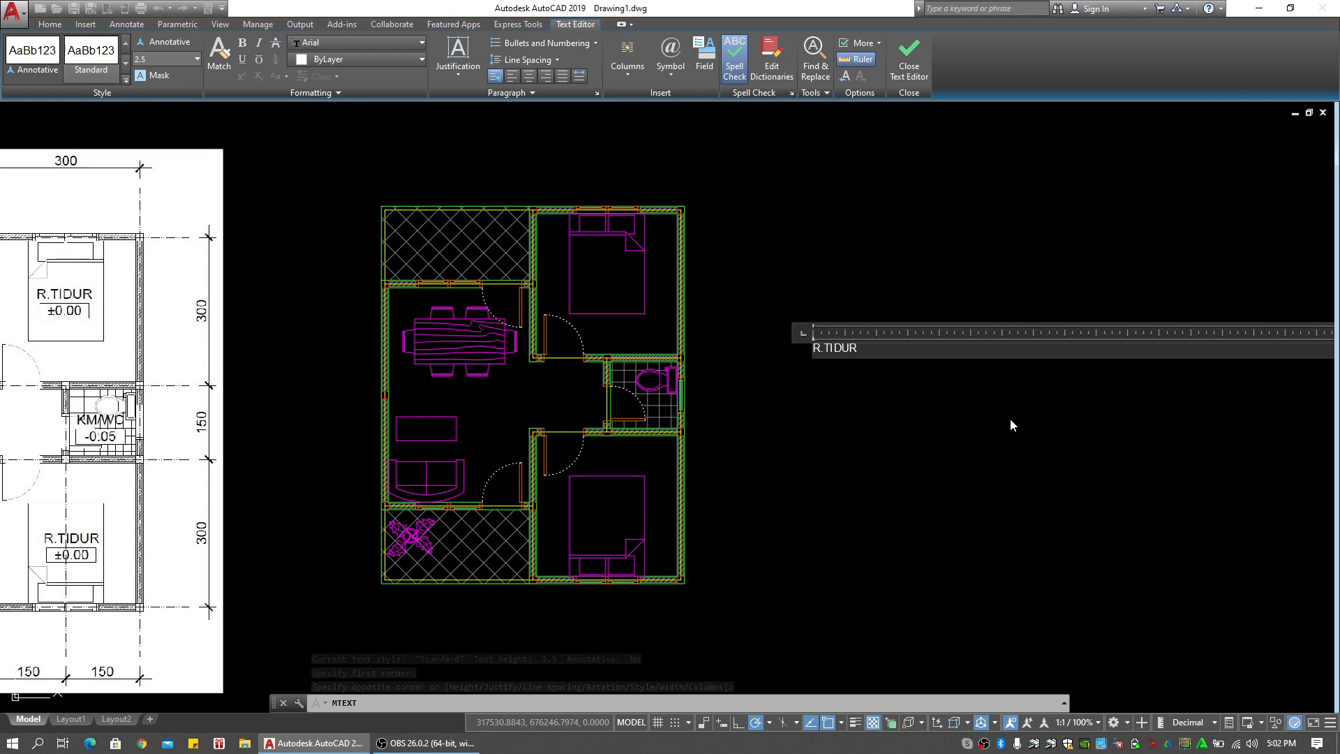
pyautogui.click(1004, 424)
# Move the tiny R.TIDUR text closer to the plan, just outside the outer wall near the bathroom
pyautogui.scroll(-3, 885, 445)
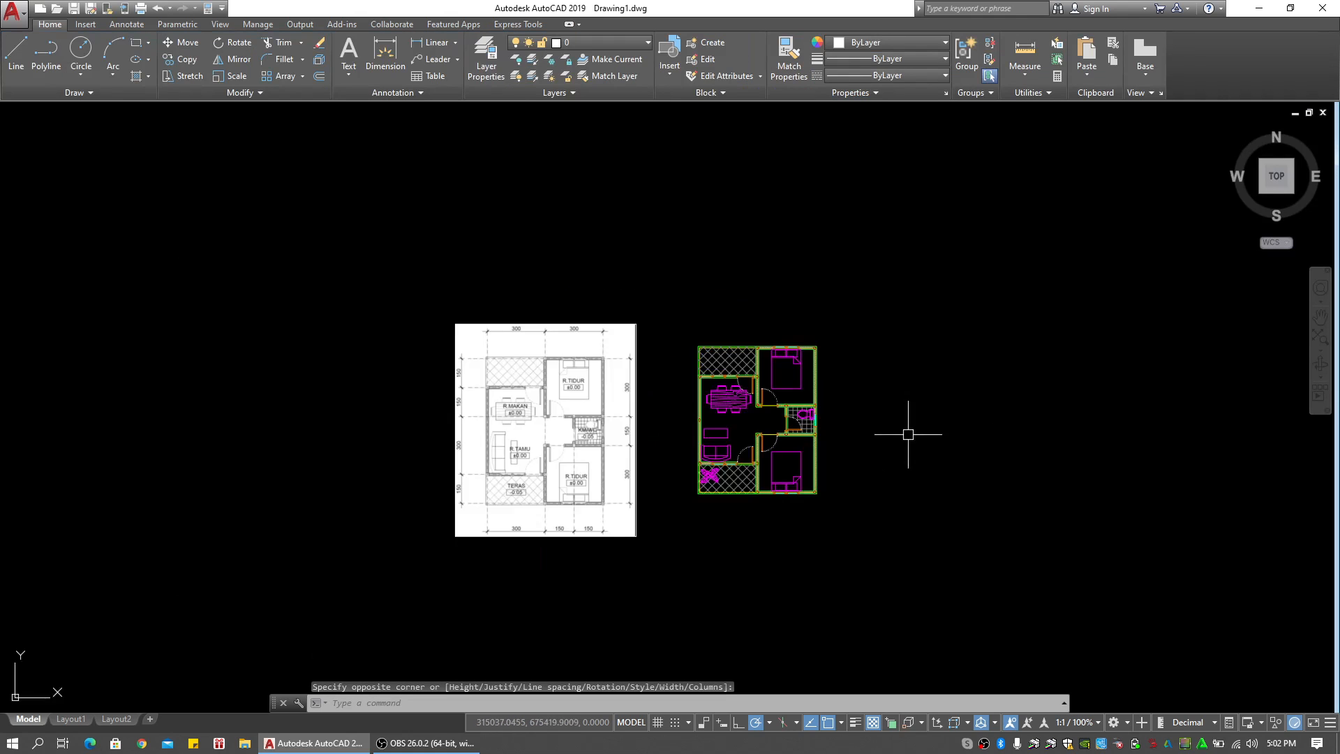
pyautogui.scroll(8, 847, 425)
pyautogui.press('Escape')
pyautogui.press('Escape')
pyautogui.scroll(4, 1116, 247)
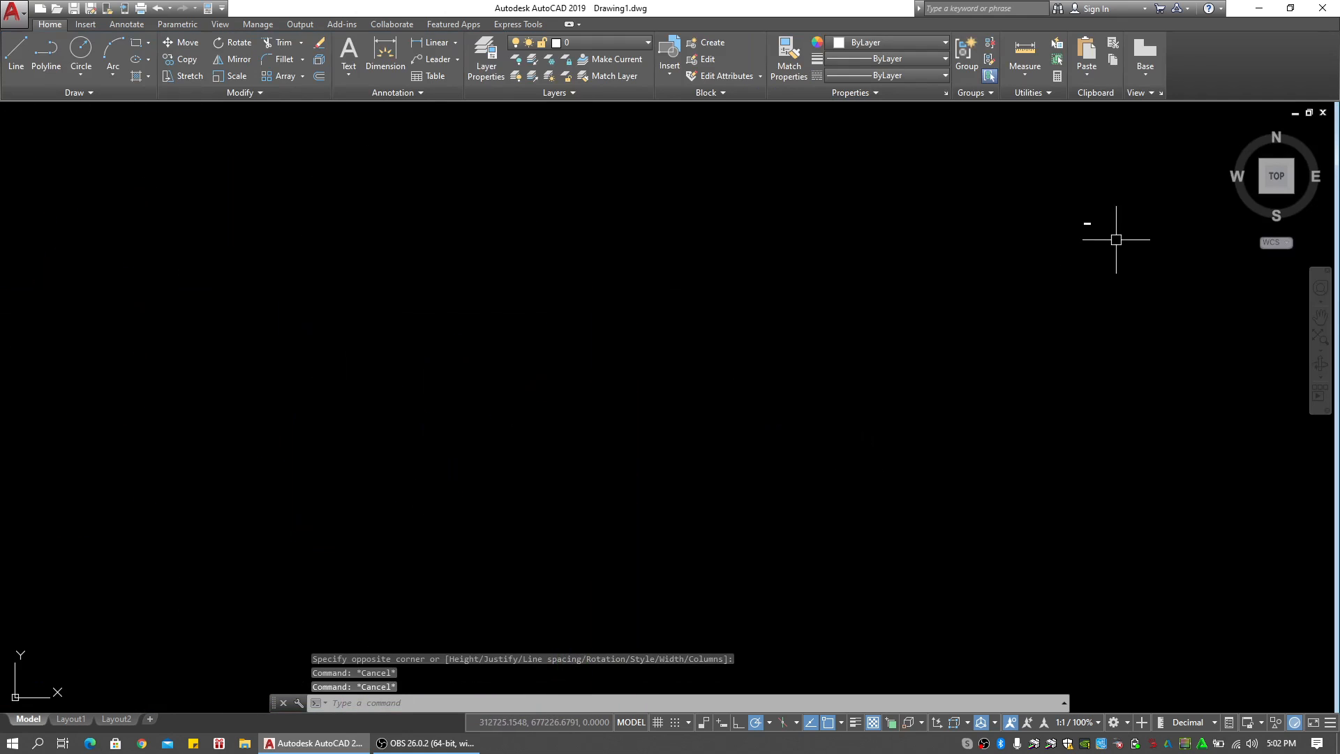
pyautogui.scroll(4, 1061, 219)
pyautogui.click(948, 204)
pyautogui.click(790, 367)
pyautogui.moveTo(793, 368); pyautogui.dragTo(825, 353, button='middle')
pyautogui.write('m')
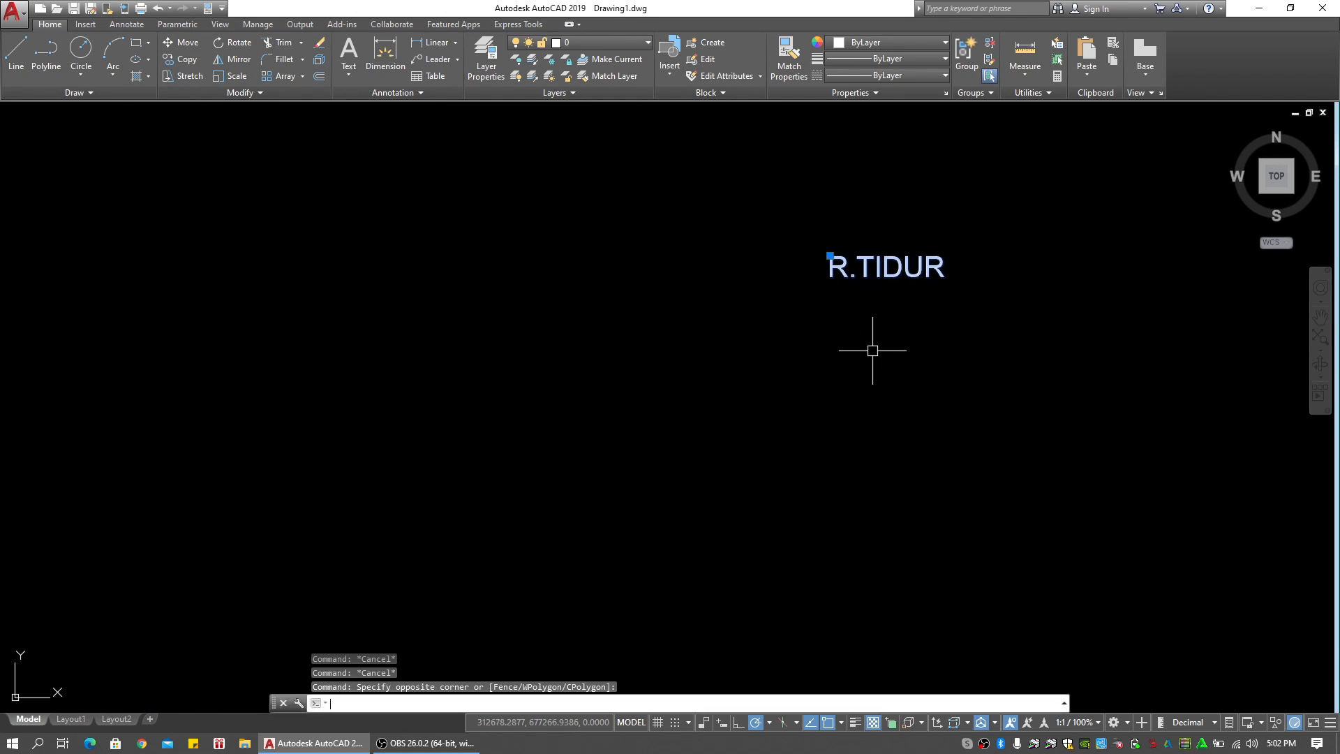
pyautogui.press('space')
pyautogui.click(879, 344)
pyautogui.scroll(-5, 528, 396)
pyautogui.moveTo(527, 406); pyautogui.dragTo(783, 352, button='middle')
pyautogui.scroll(-8, 457, 356)
pyautogui.moveTo(251, 356); pyautogui.dragTo(799, 350, button='middle')
pyautogui.scroll(2, 655, 349)
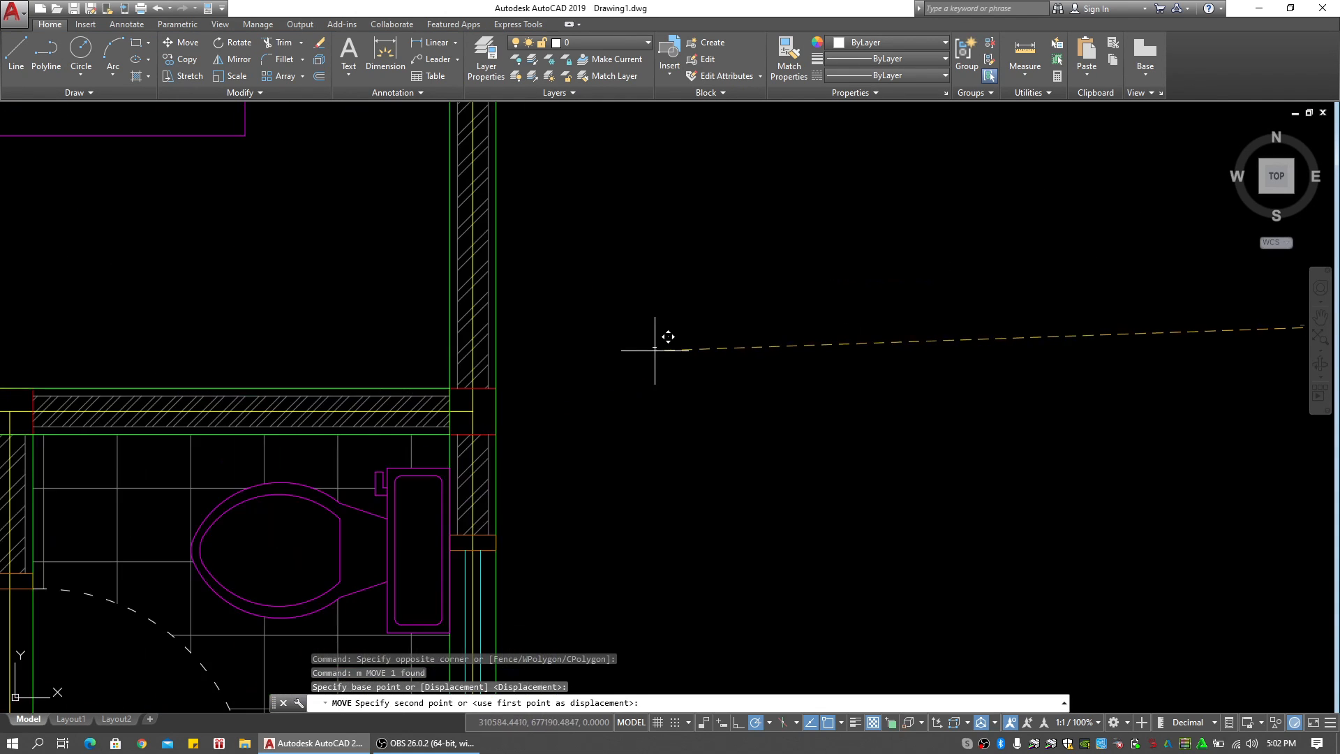
pyautogui.click(656, 349)
pyautogui.press('Escape')
# Set the R.TIDUR text's height to 200 so the label suits the scale of the floor plan
pyautogui.scroll(5, 660, 345)
pyautogui.doubleClick(637, 319)
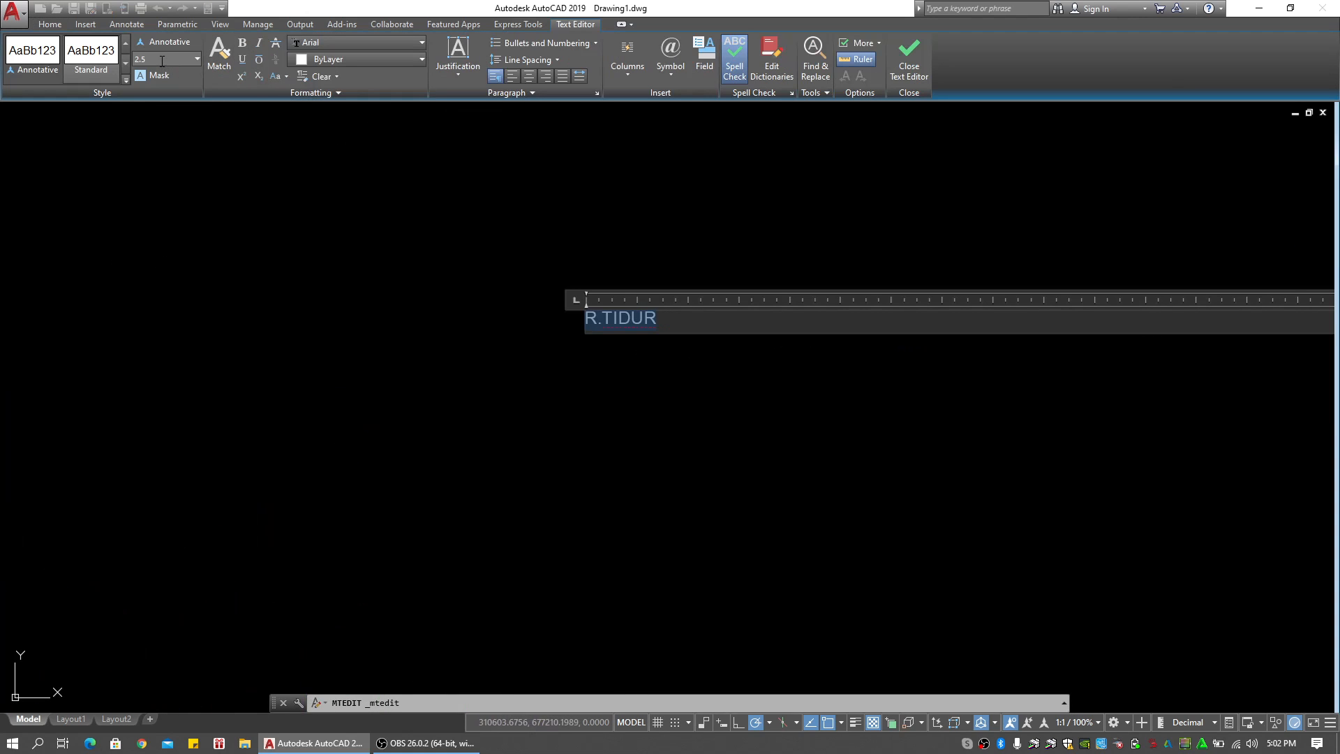
pyautogui.click(183, 60)
pyautogui.press('Return')
pyautogui.click(384, 223)
pyautogui.scroll(-10, 568, 354)
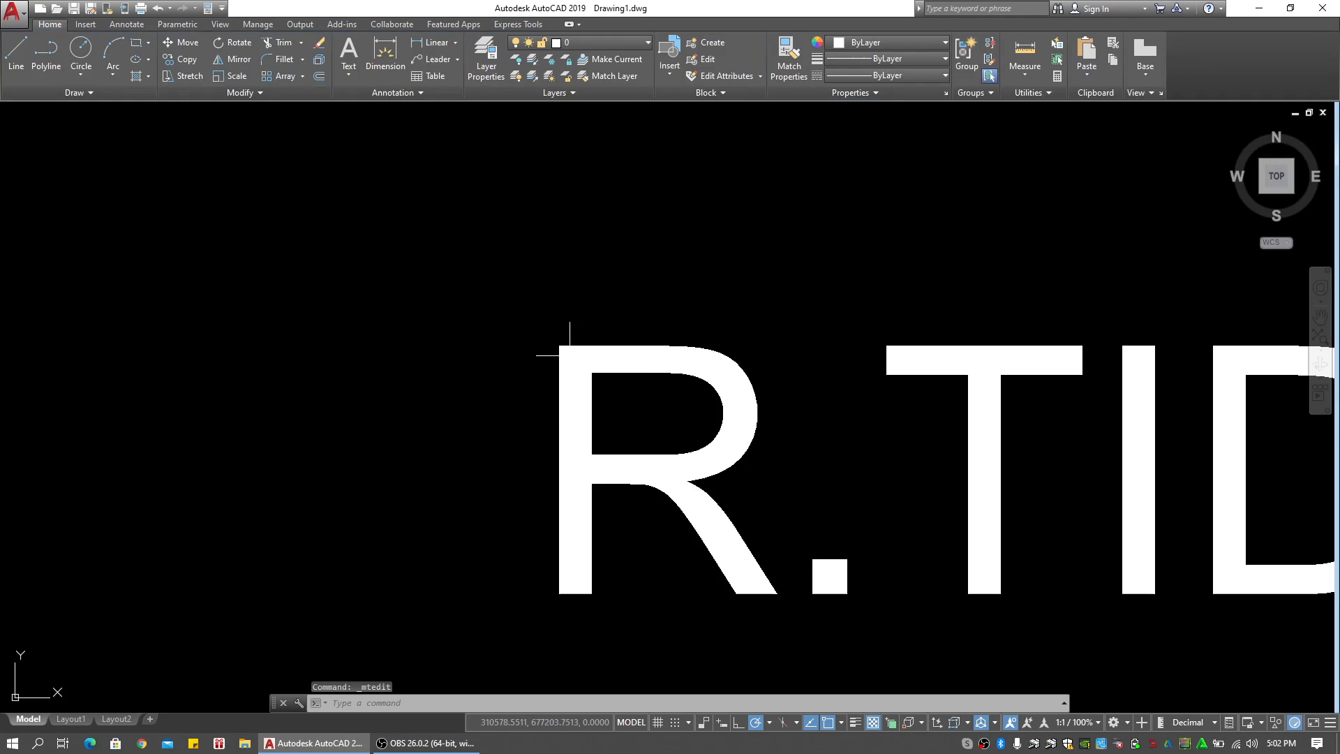
pyautogui.scroll(-10, 603, 375)
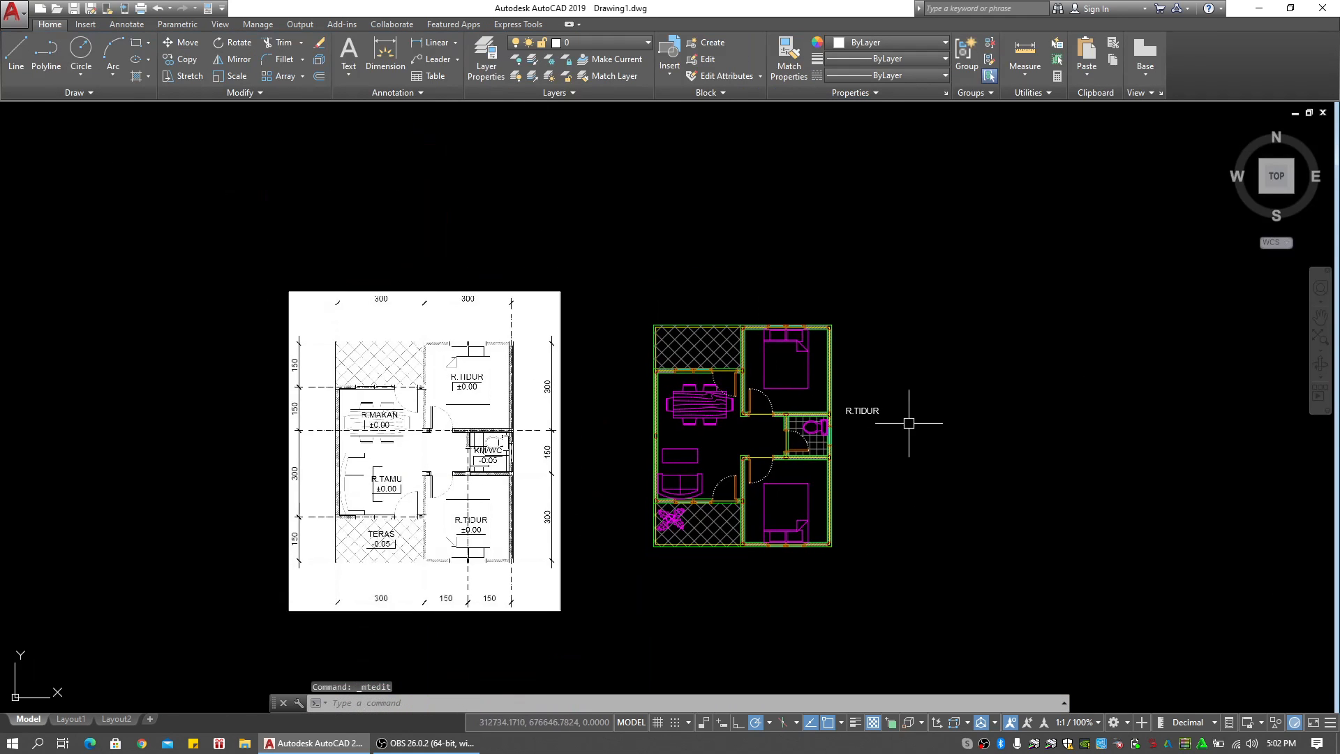
pyautogui.scroll(2, 873, 417)
pyautogui.press('Escape')
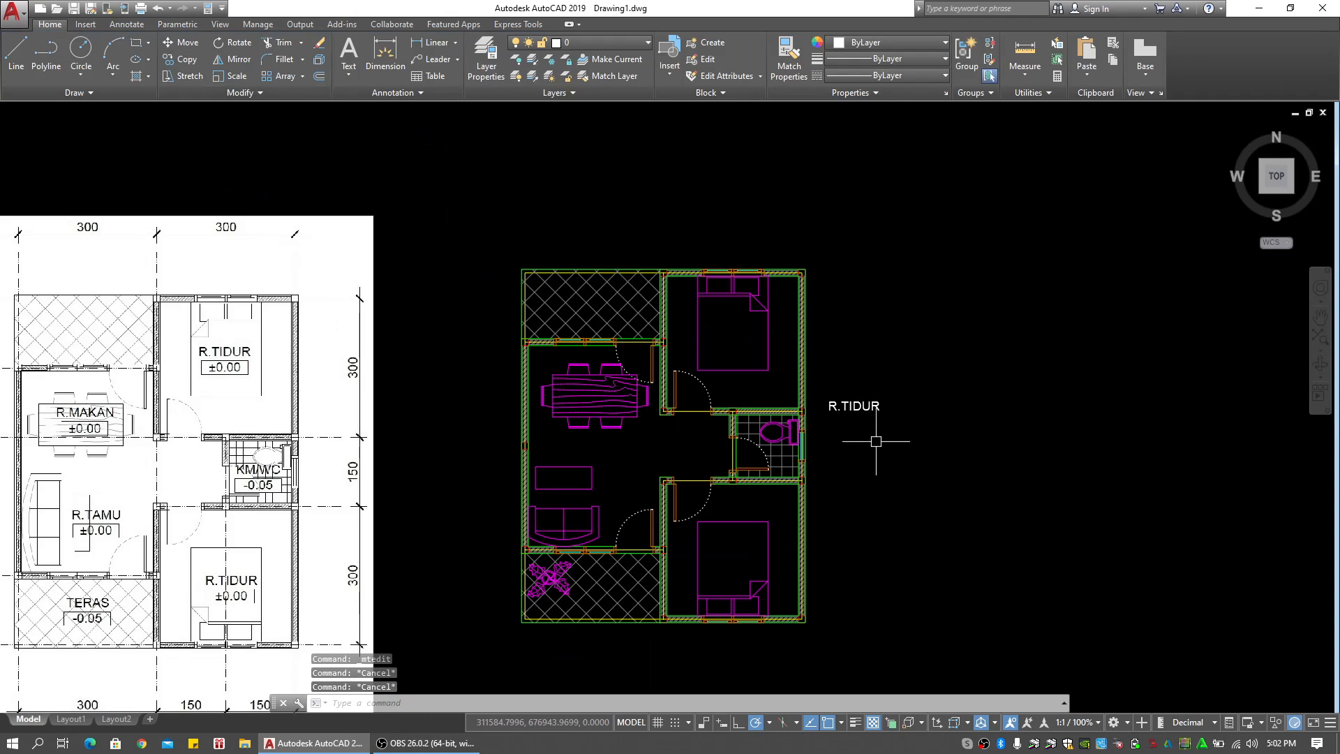
pyautogui.write('dt')
pyautogui.press('Return')
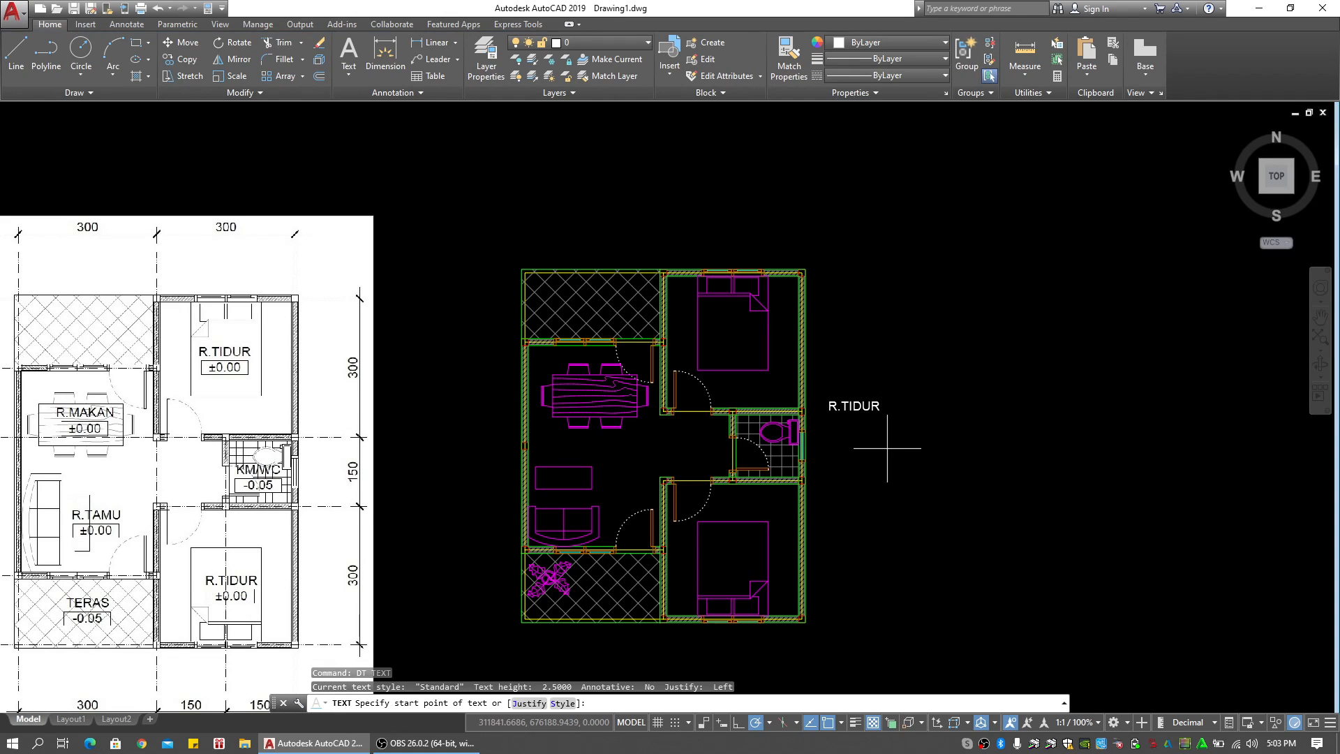
pyautogui.moveTo(1092, 480); pyautogui.dragTo(974, 474, button='middle')
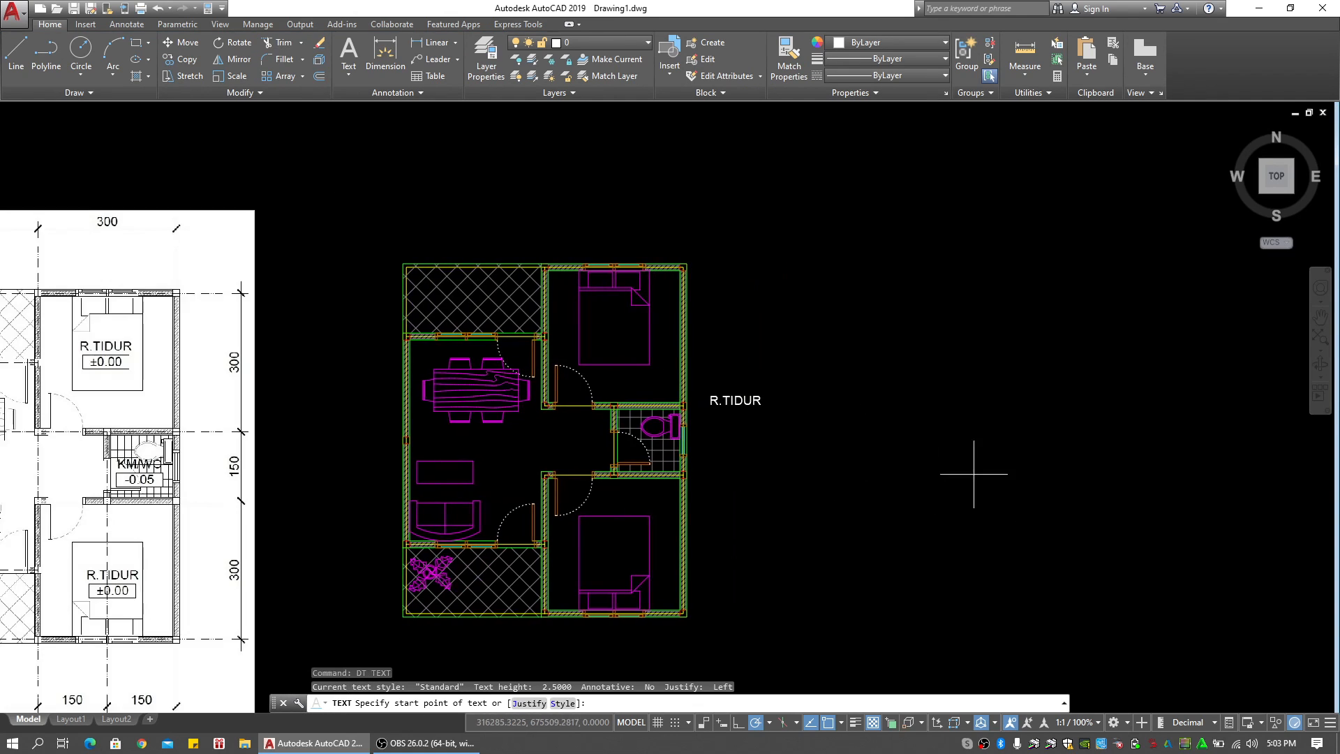
pyautogui.click(895, 365)
pyautogui.press('Return')
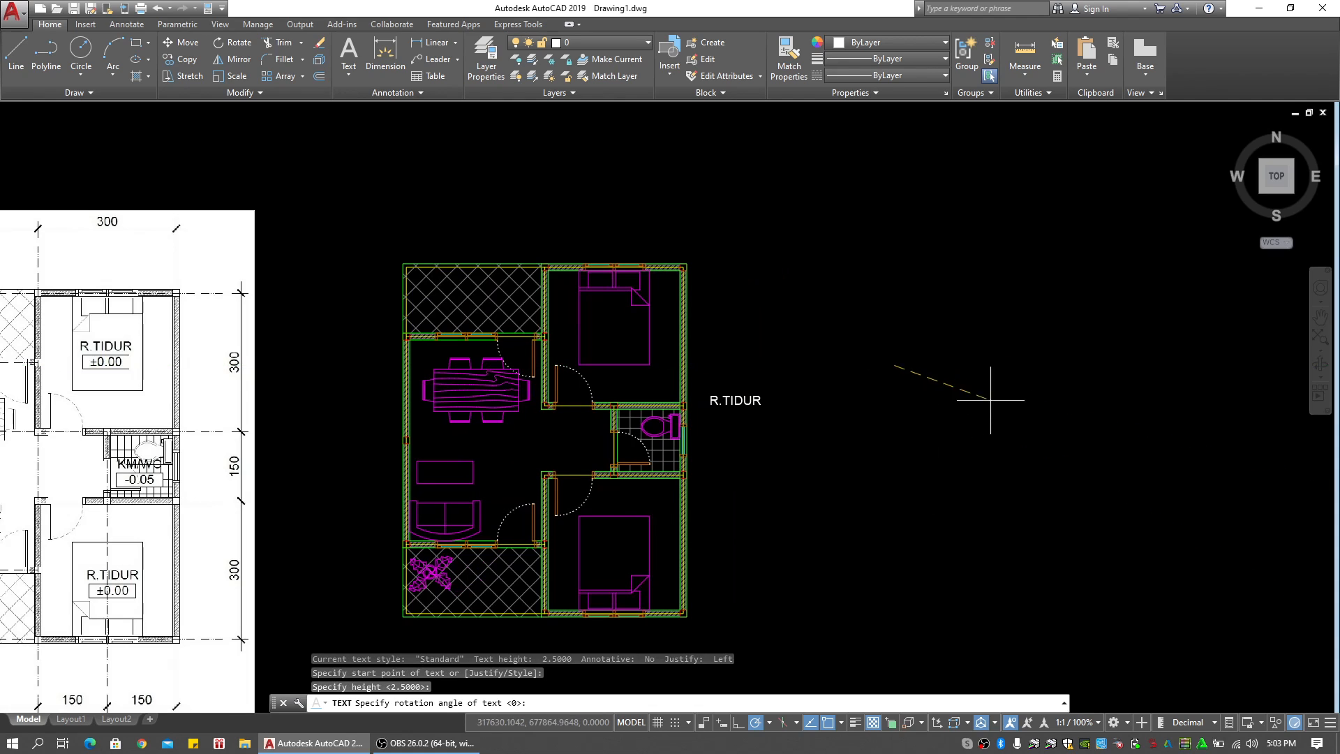
pyautogui.press('Return')
pyautogui.press('Escape')
pyautogui.press('Escape')
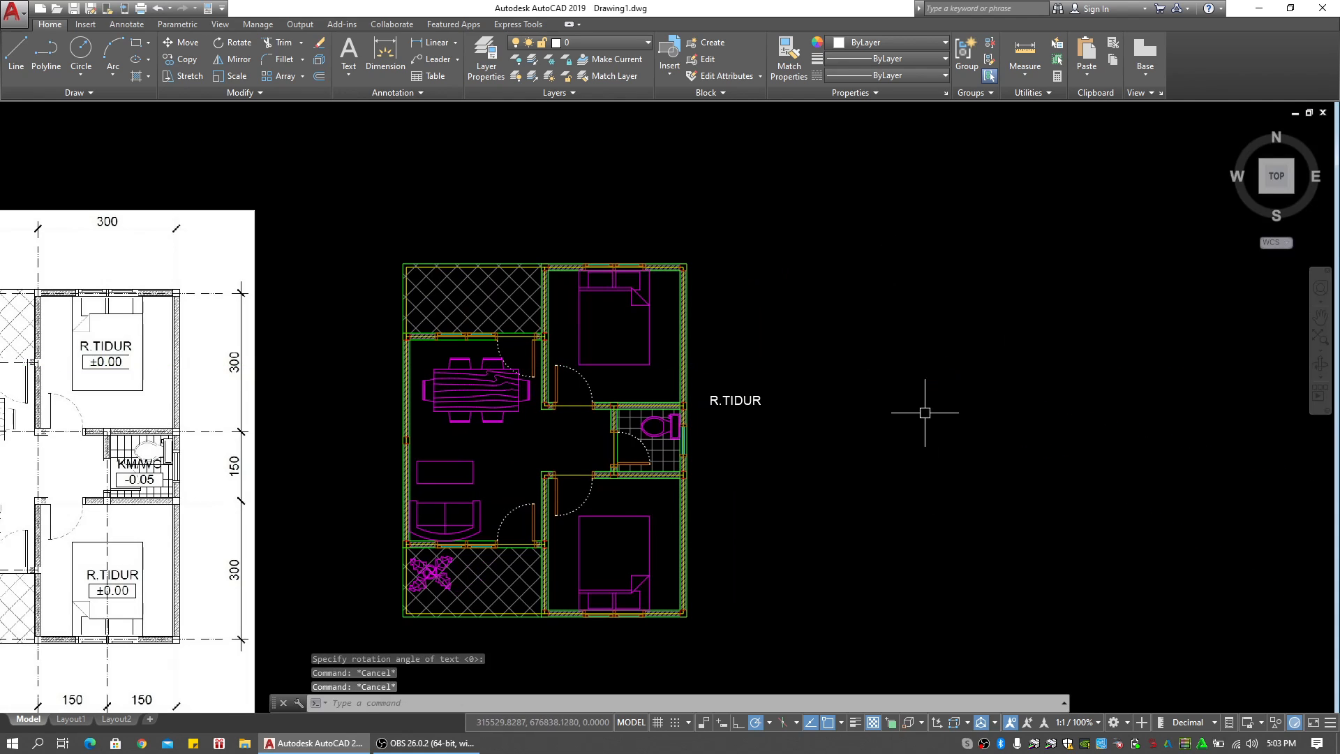
# Create single-line text in the empty area beside the plan with the lines EFWEF, ASRFAERG, ASRF and SAFAFA
pyautogui.write('dt')
pyautogui.press('Return')
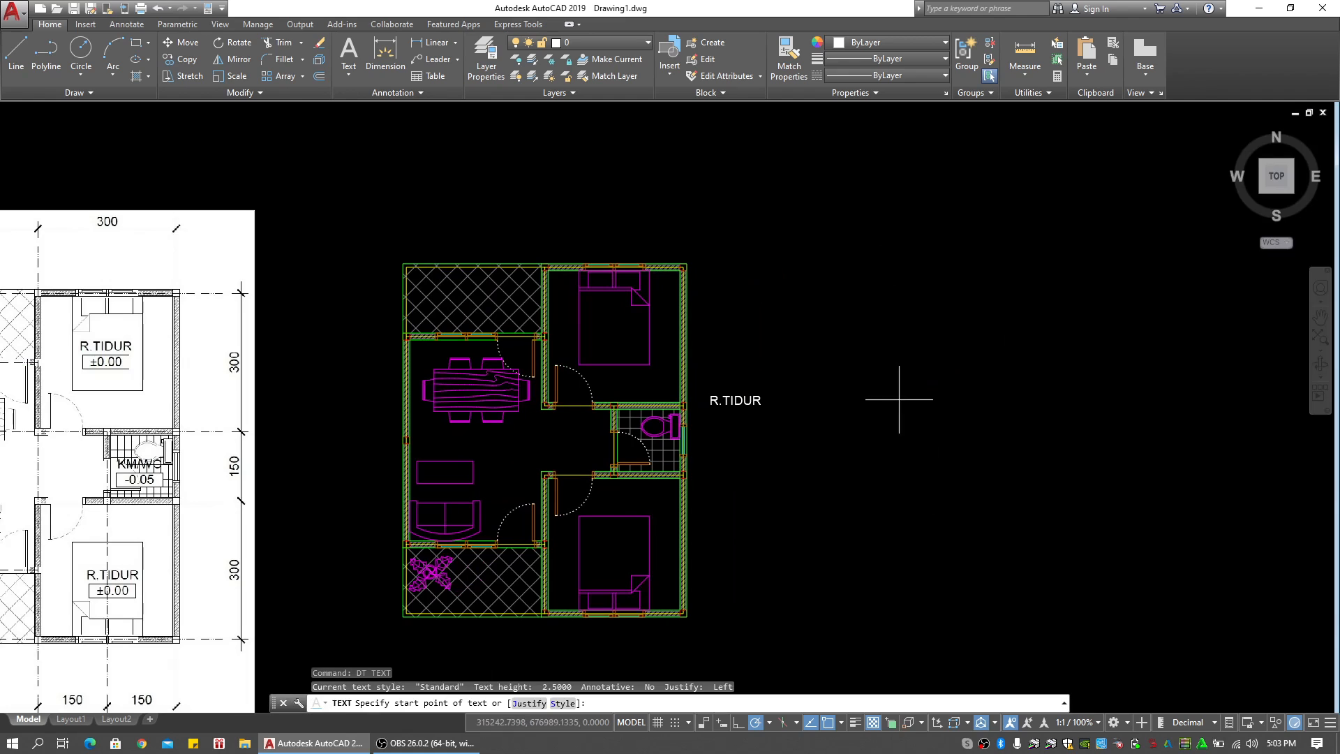
pyautogui.click(854, 363)
pyautogui.press('Return')
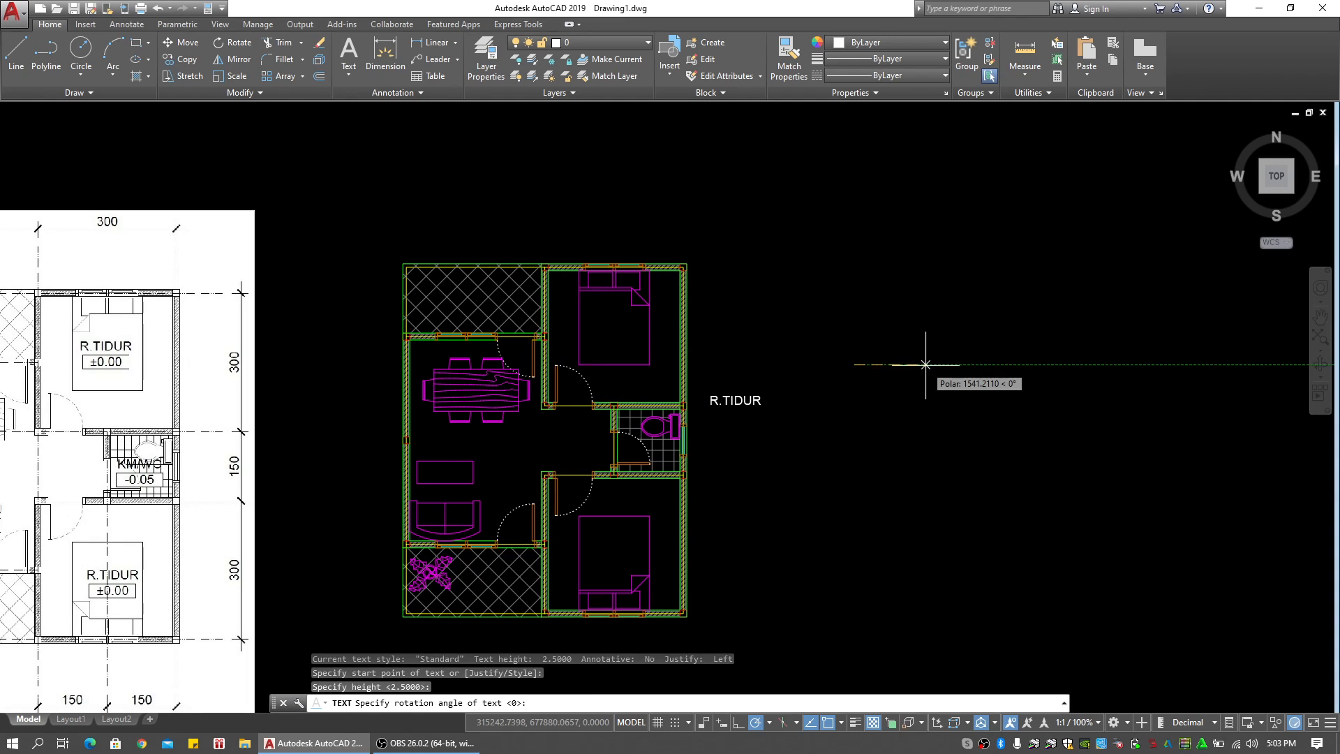
pyautogui.press('Return')
pyautogui.write('EFWEF')
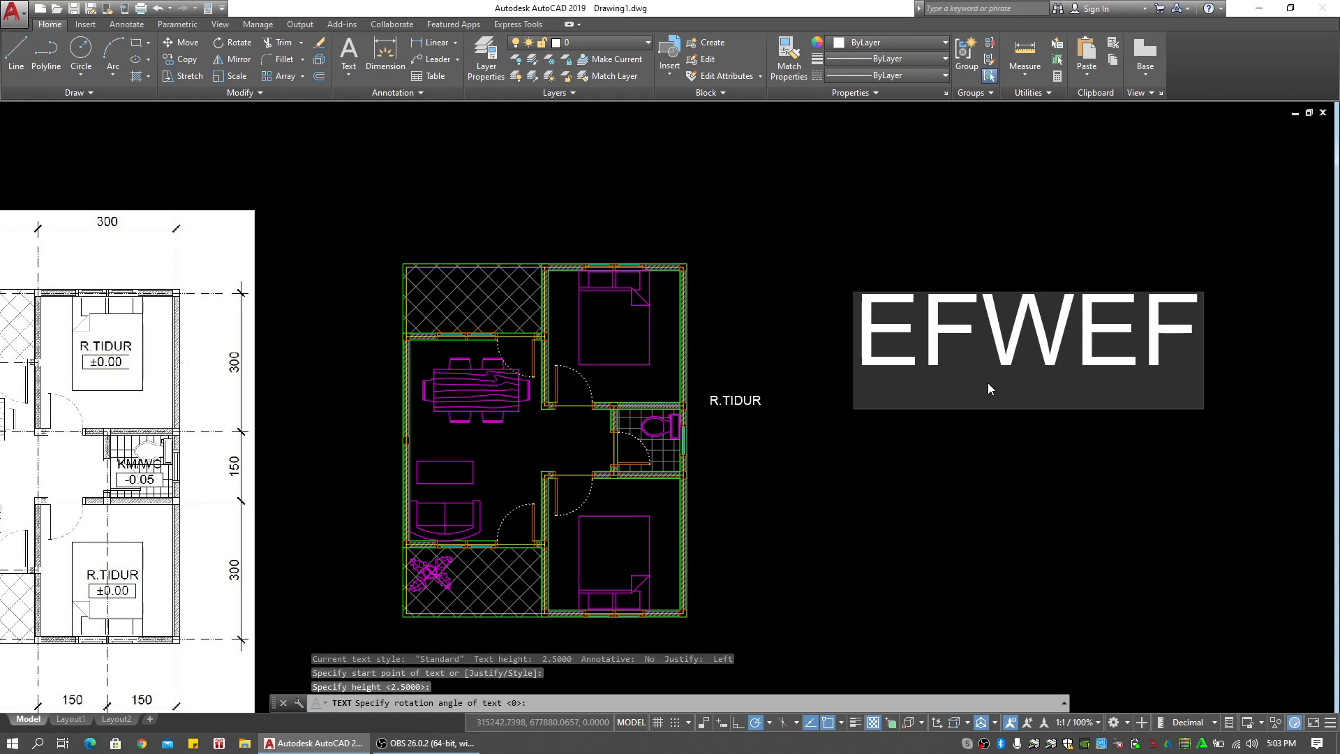
pyautogui.press('Return')
pyautogui.write('ASRFAERG')
pyautogui.press('Return')
pyautogui.write('ASRF')
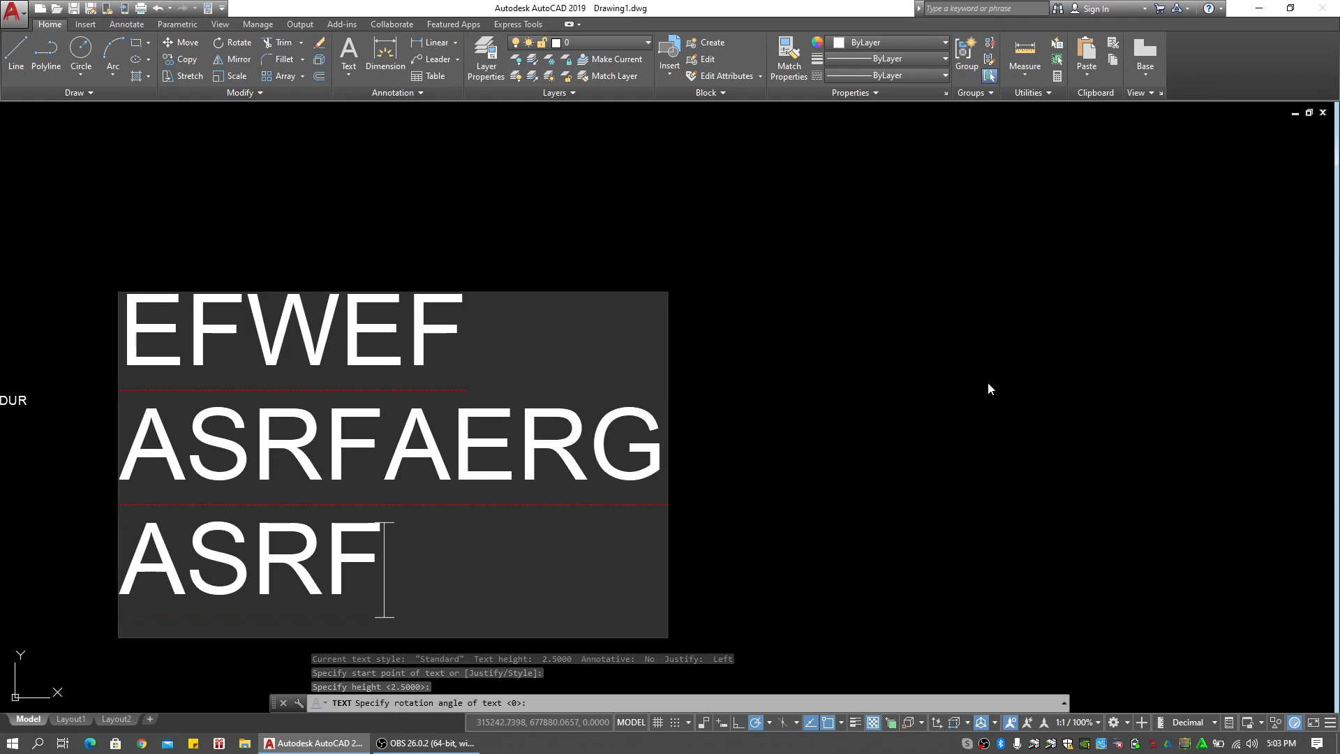
pyautogui.press('Return')
pyautogui.write('SAFAFA')
pyautogui.press('Return')
pyautogui.click(990, 380)
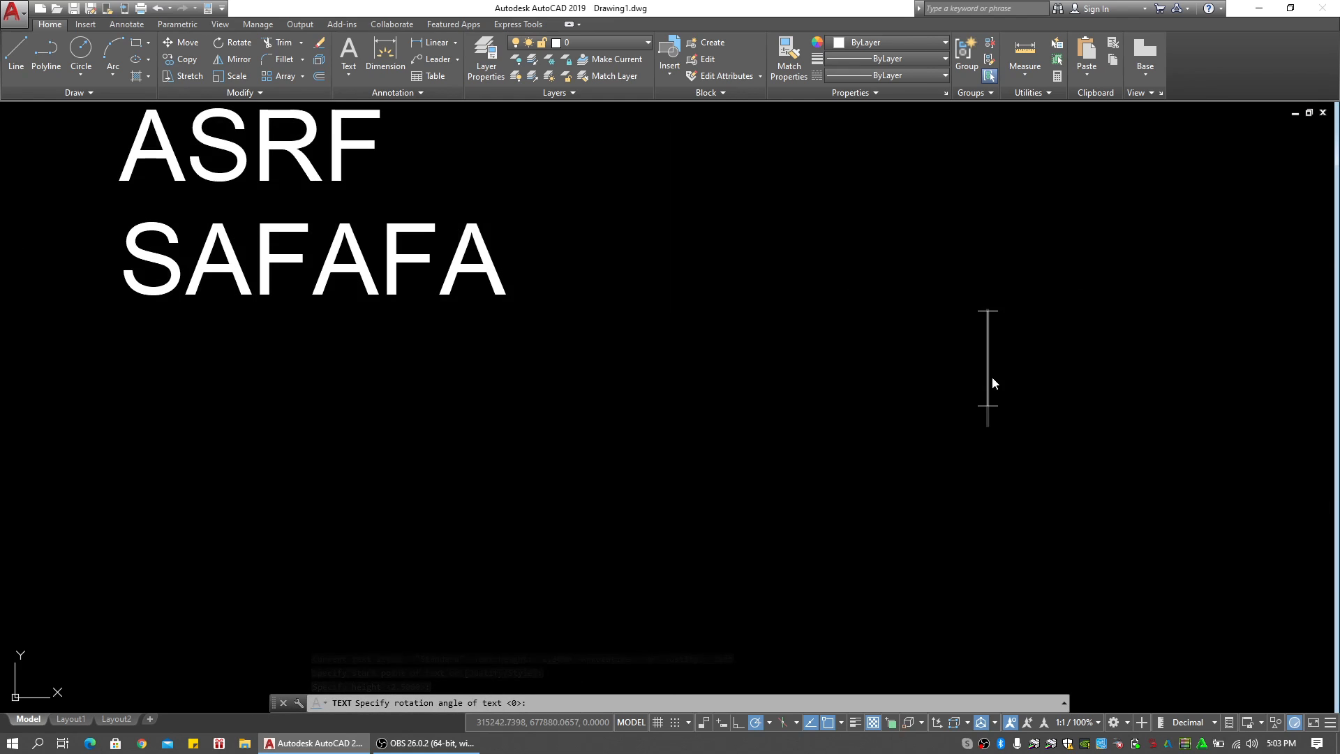
pyautogui.press('Escape')
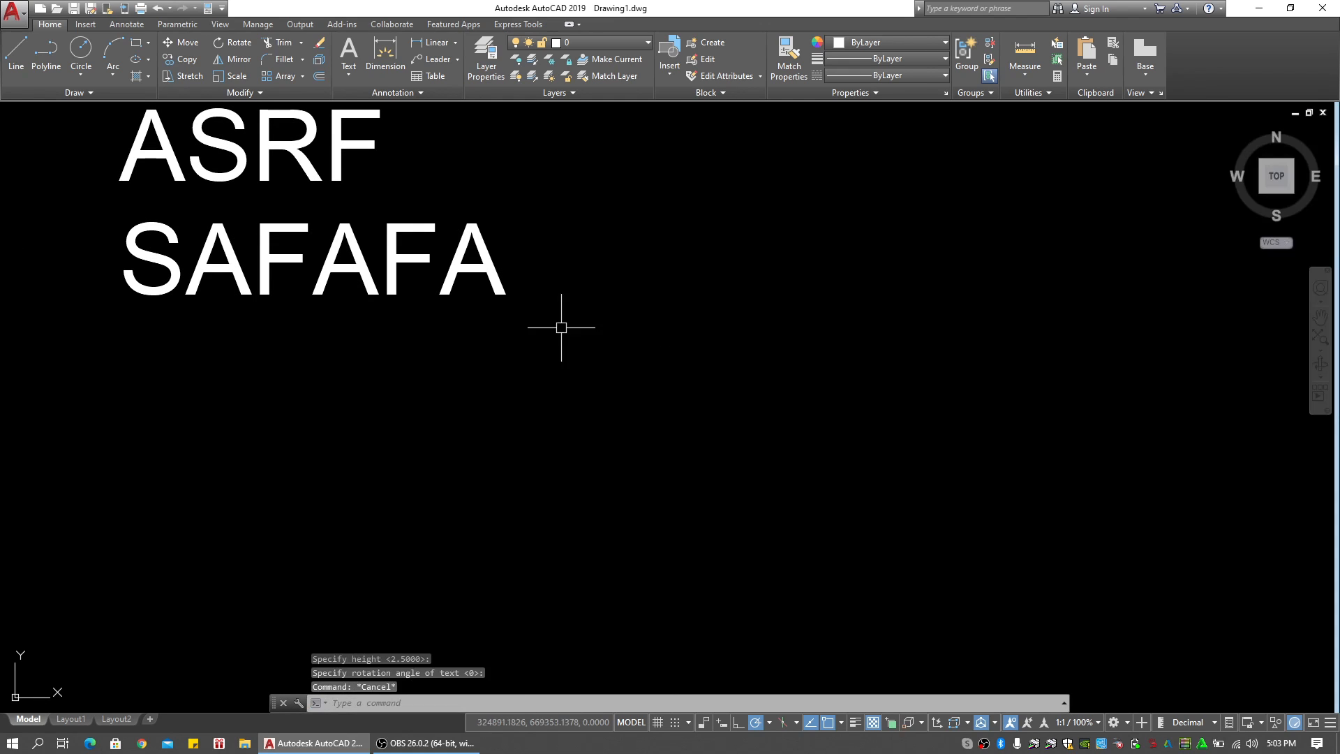
# Select some of the single-line text rows to examine whether each row is a separate object
pyautogui.click(533, 279)
pyautogui.click(446, 307)
pyautogui.scroll(-3, 423, 296)
pyautogui.moveTo(445, 308); pyautogui.dragTo(605, 425, button='middle')
pyautogui.scroll(4, 531, 349)
pyautogui.click(583, 384)
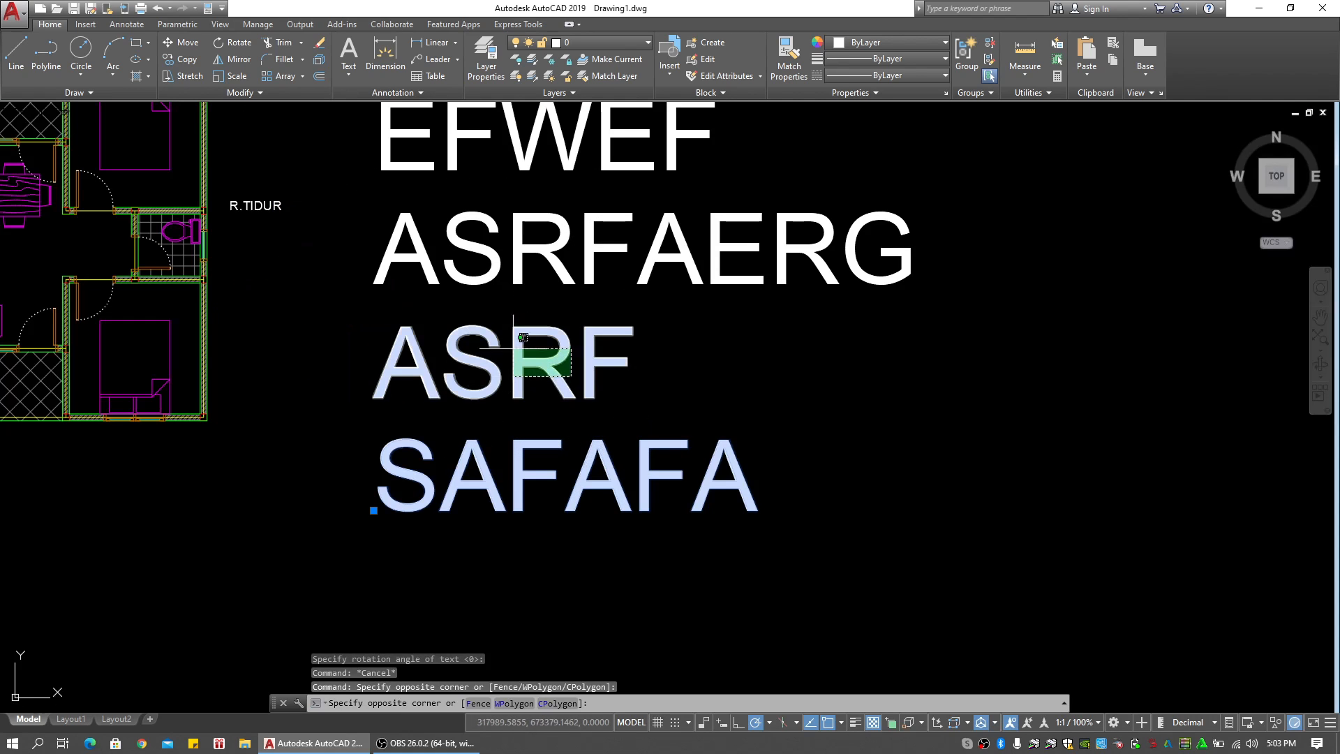
pyautogui.click(478, 290)
pyautogui.press('Escape')
# Move only the ASRFAERG line horizontally away from the other sample lines
pyautogui.click(442, 326)
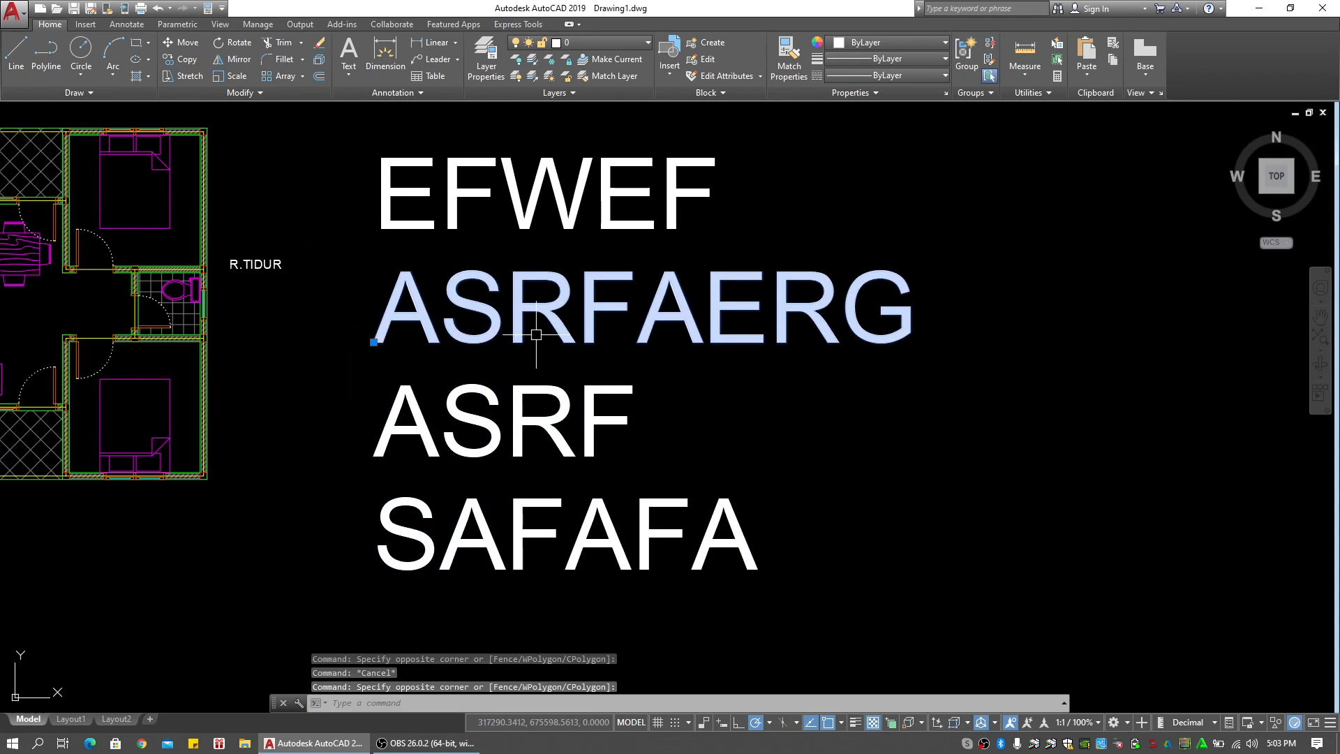
pyautogui.write('m')
pyautogui.press('Return')
pyautogui.click(446, 328)
pyautogui.click(820, 328)
pyautogui.press('Escape')
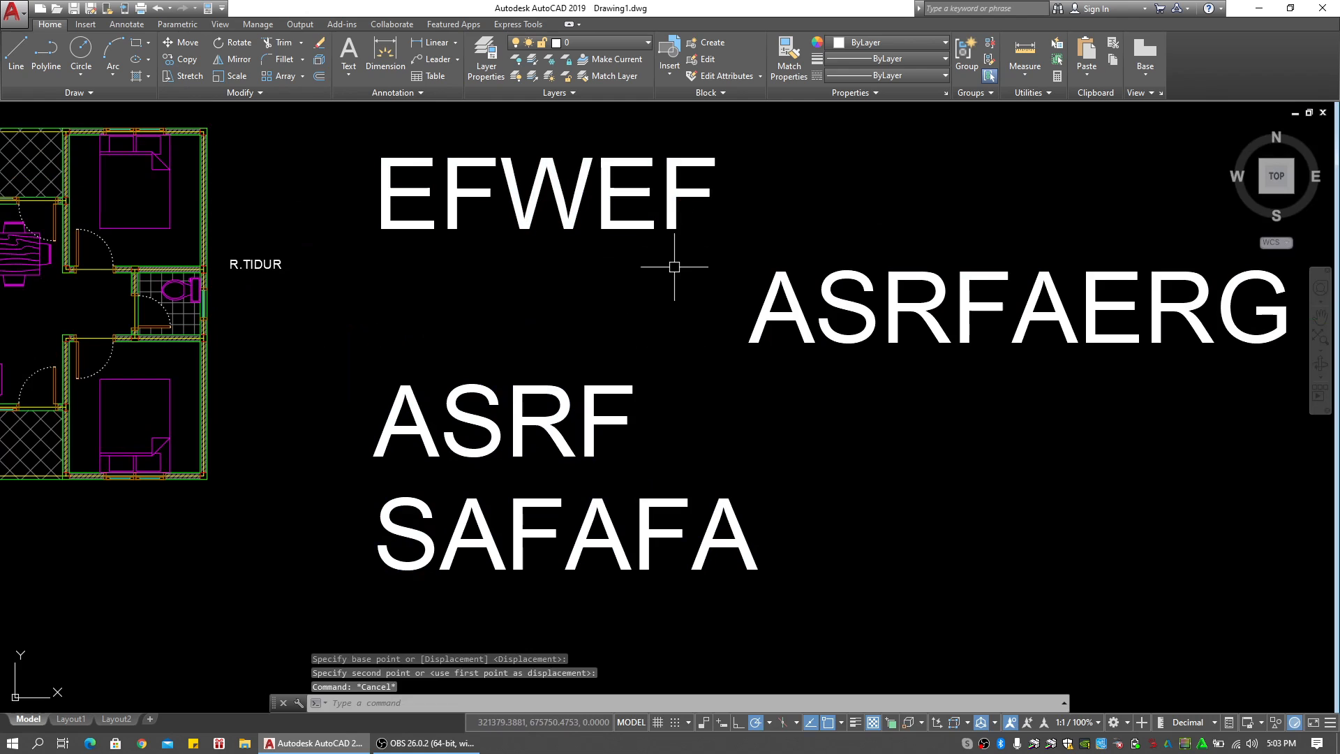
# Move the ASRF line horizontally by its insertion point to sit below the shifted ASRFAERG line
pyautogui.click(593, 425)
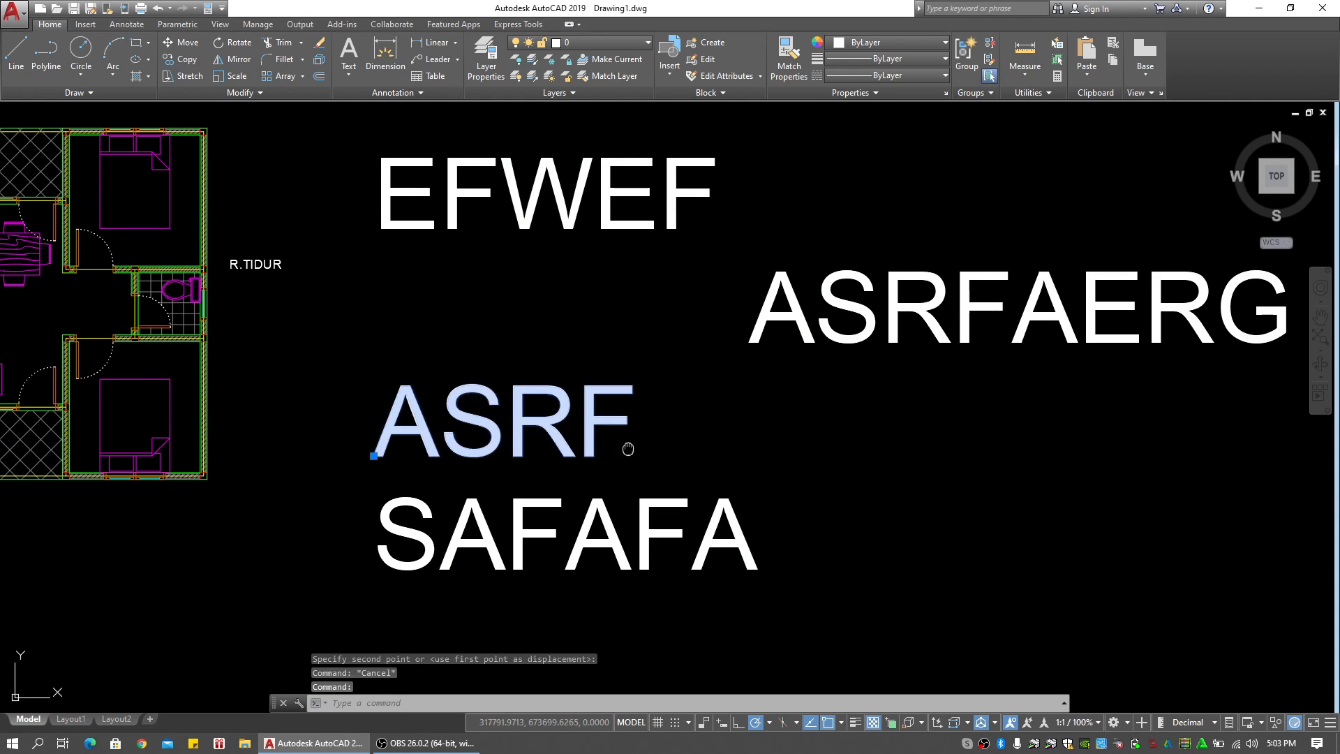
pyautogui.moveTo(623, 453); pyautogui.dragTo(631, 387, button='middle')
pyautogui.click(377, 387)
pyautogui.click(793, 387)
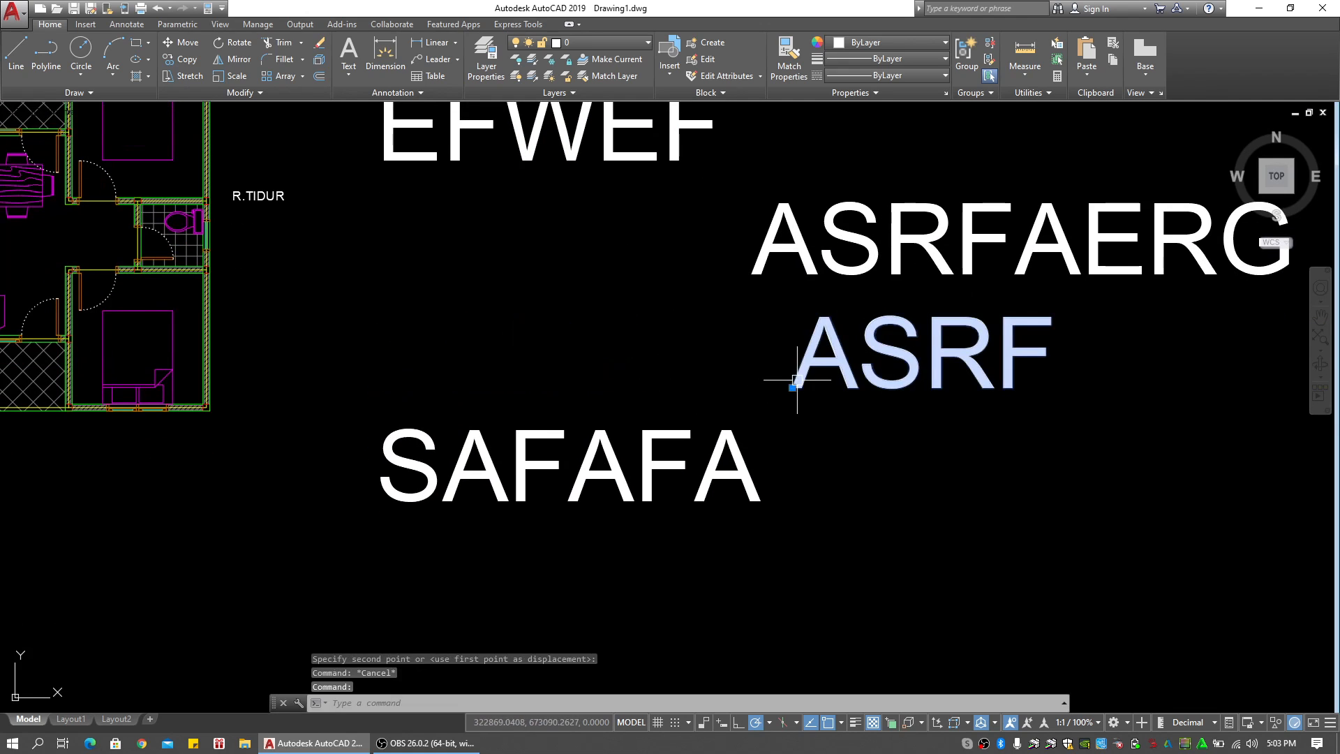
# Erase all four sample single-line texts beside the floor plan
pyautogui.moveTo(669, 413); pyautogui.dragTo(613, 492)
pyautogui.write('e')
pyautogui.press('space')
pyautogui.moveTo(921, 194); pyautogui.dragTo(844, 316)
pyautogui.write('e')
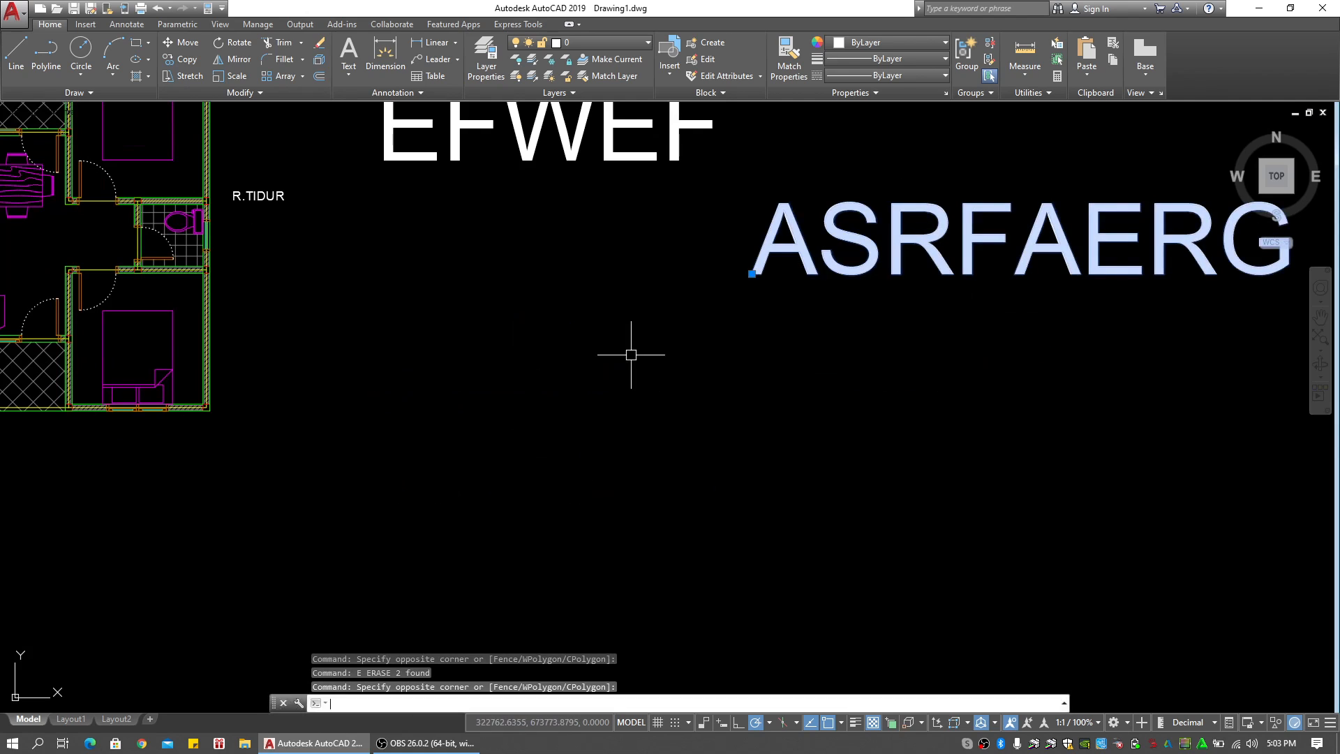
pyautogui.press('space')
pyautogui.moveTo(638, 294); pyautogui.dragTo(861, 435, button='middle')
pyautogui.moveTo(942, 359); pyautogui.dragTo(729, 260)
pyautogui.press('Delete')
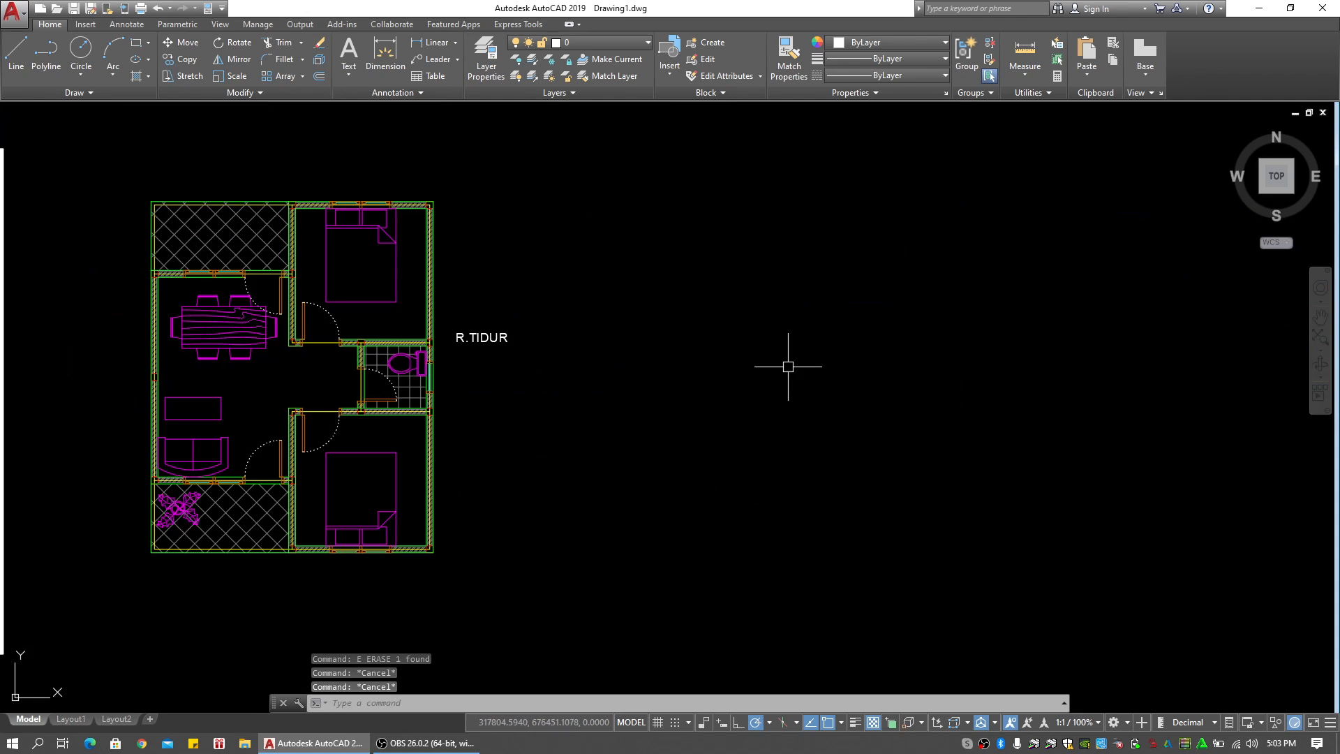
# Create a multiline text beside the plan reading SAEFAWRGFAWAFAWEF with SAEFEFAEW as a second paragraph
pyautogui.write('M')
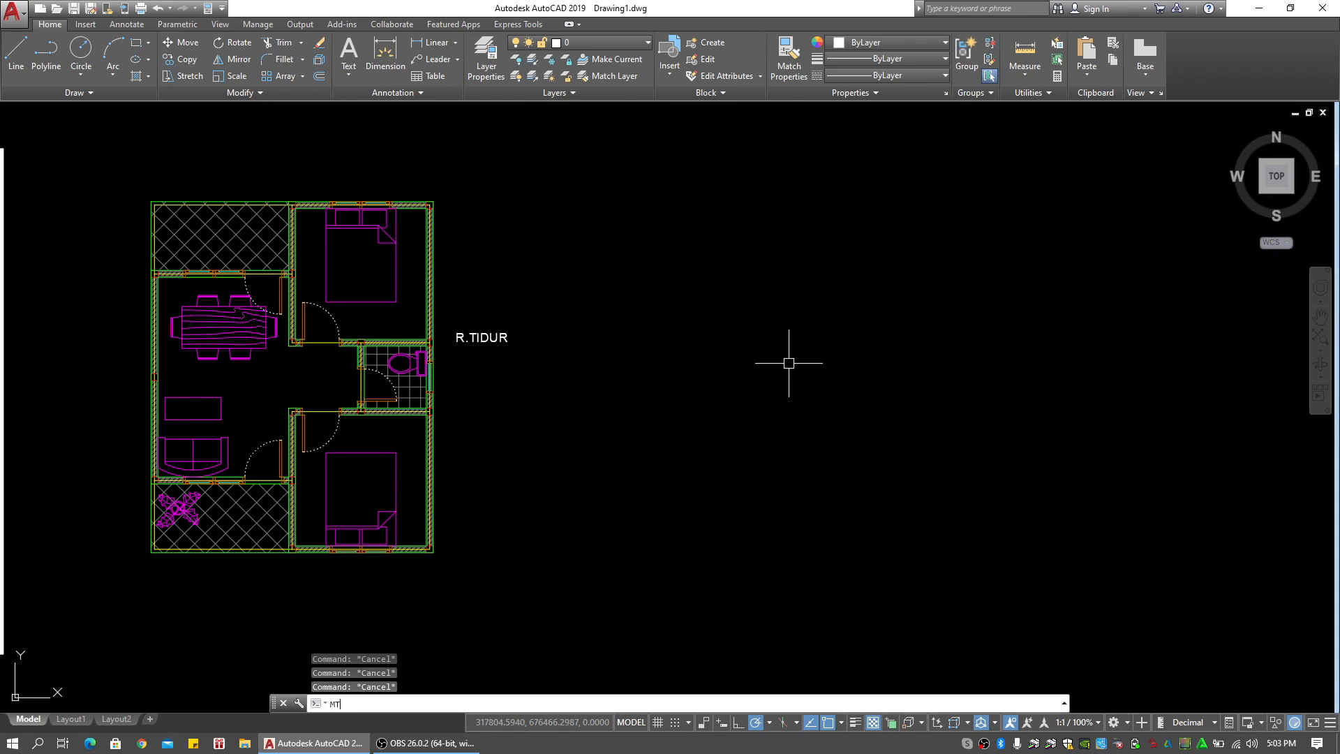
pyautogui.write('T')
pyautogui.press('Return')
pyautogui.click(745, 336)
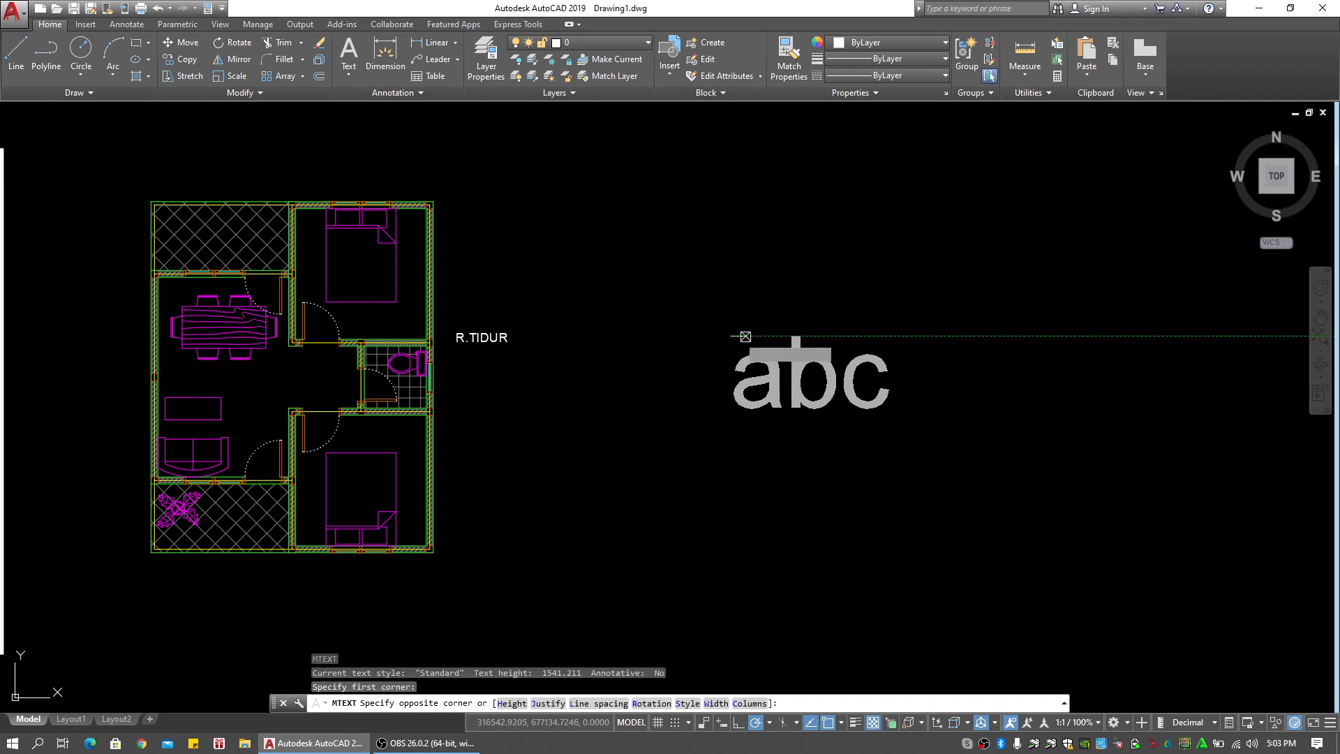
pyautogui.click(1009, 484)
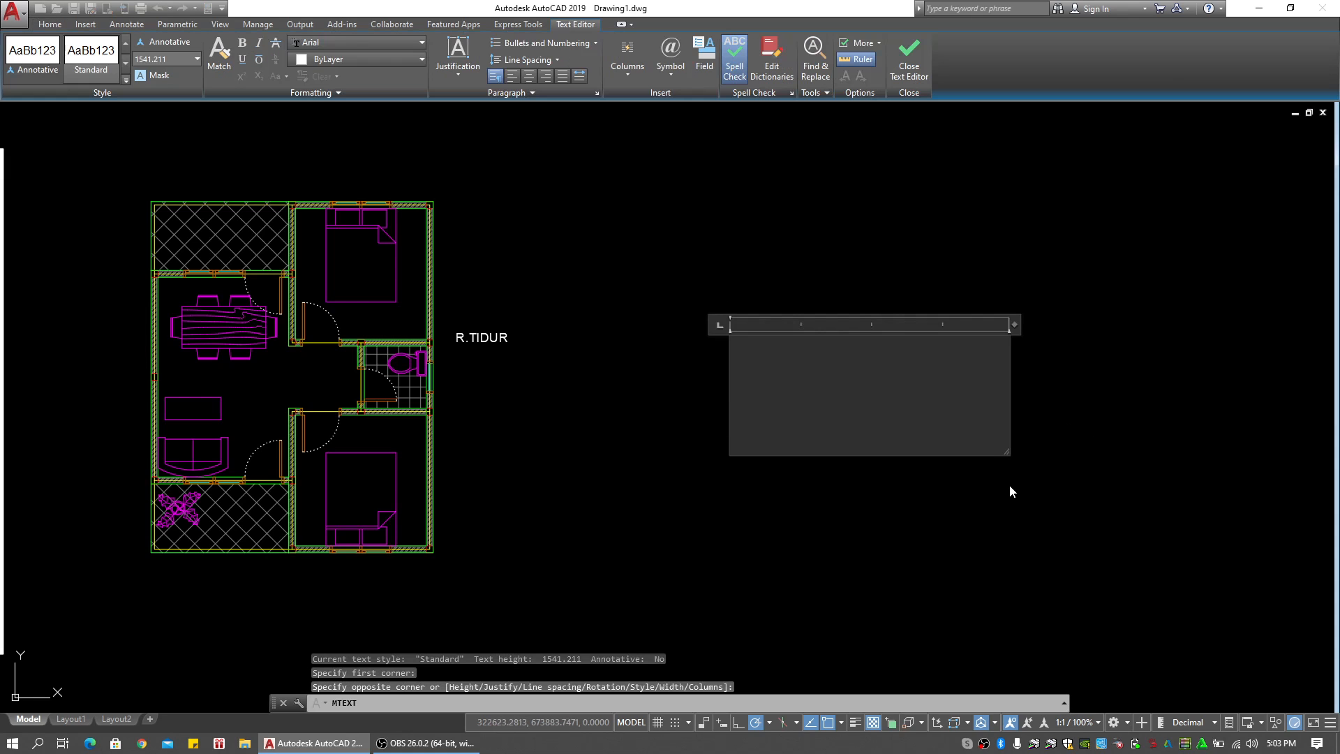
pyautogui.write('SAEFAWRGFAWAFAWEF')
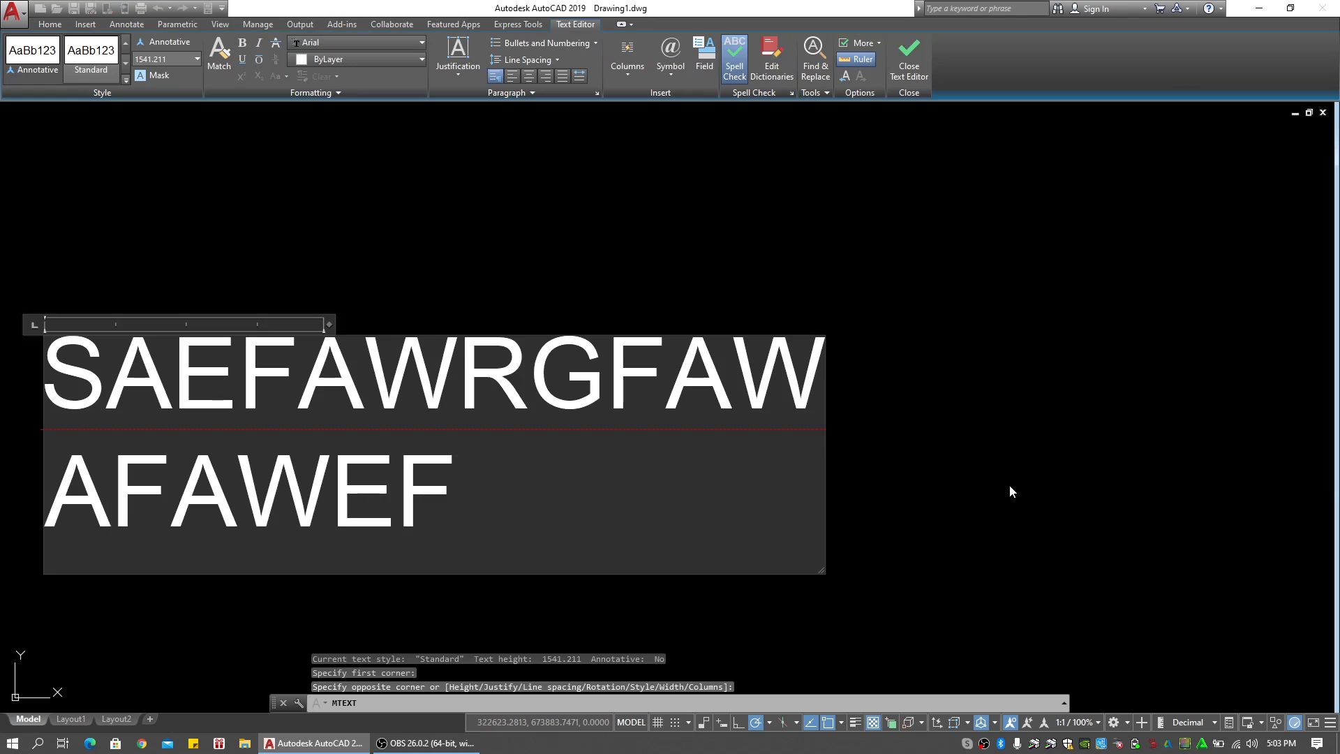
pyautogui.press('Return')
pyautogui.write('SAEFEFAEW')
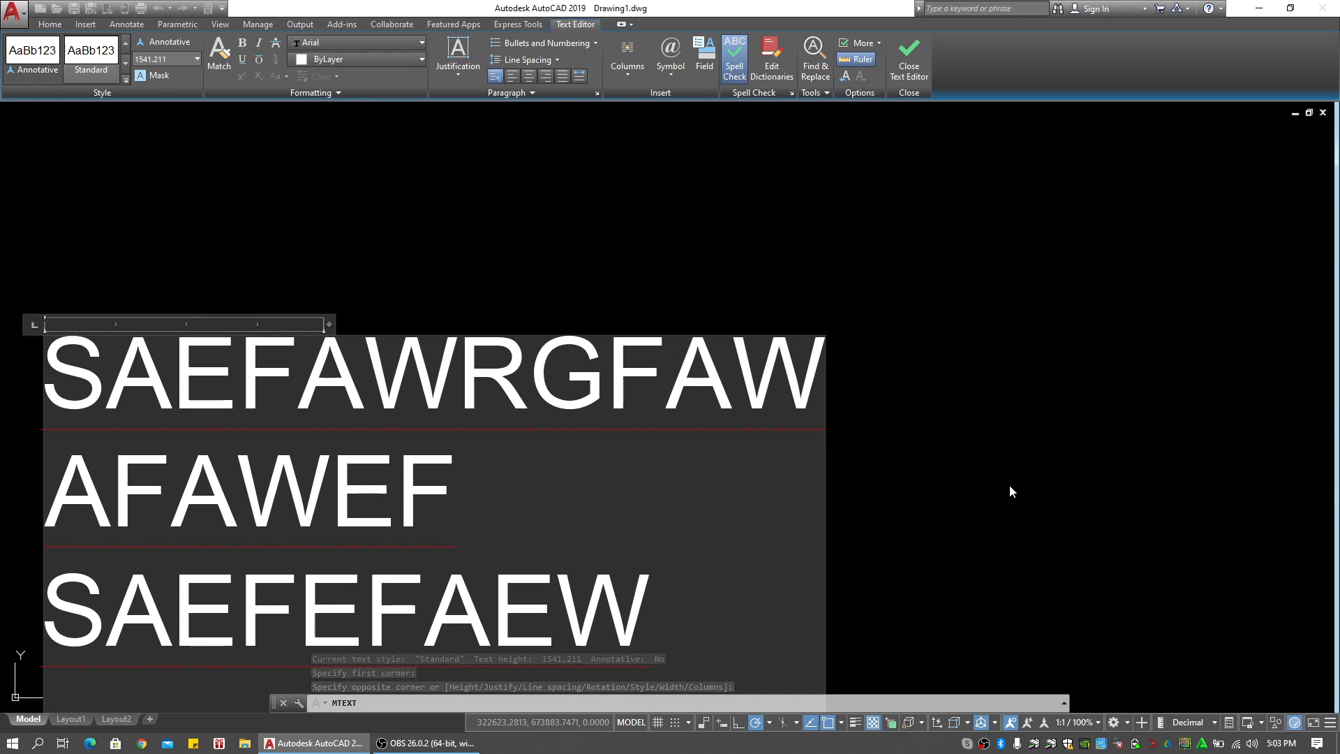
pyautogui.click(1009, 484)
pyautogui.scroll(-2, 810, 478)
pyautogui.moveTo(788, 461); pyautogui.dragTo(817, 395, button='middle')
pyautogui.press('Escape')
# Select the sample multiline text to examine whether all its lines form one object
pyautogui.click(676, 295)
pyautogui.click(608, 388)
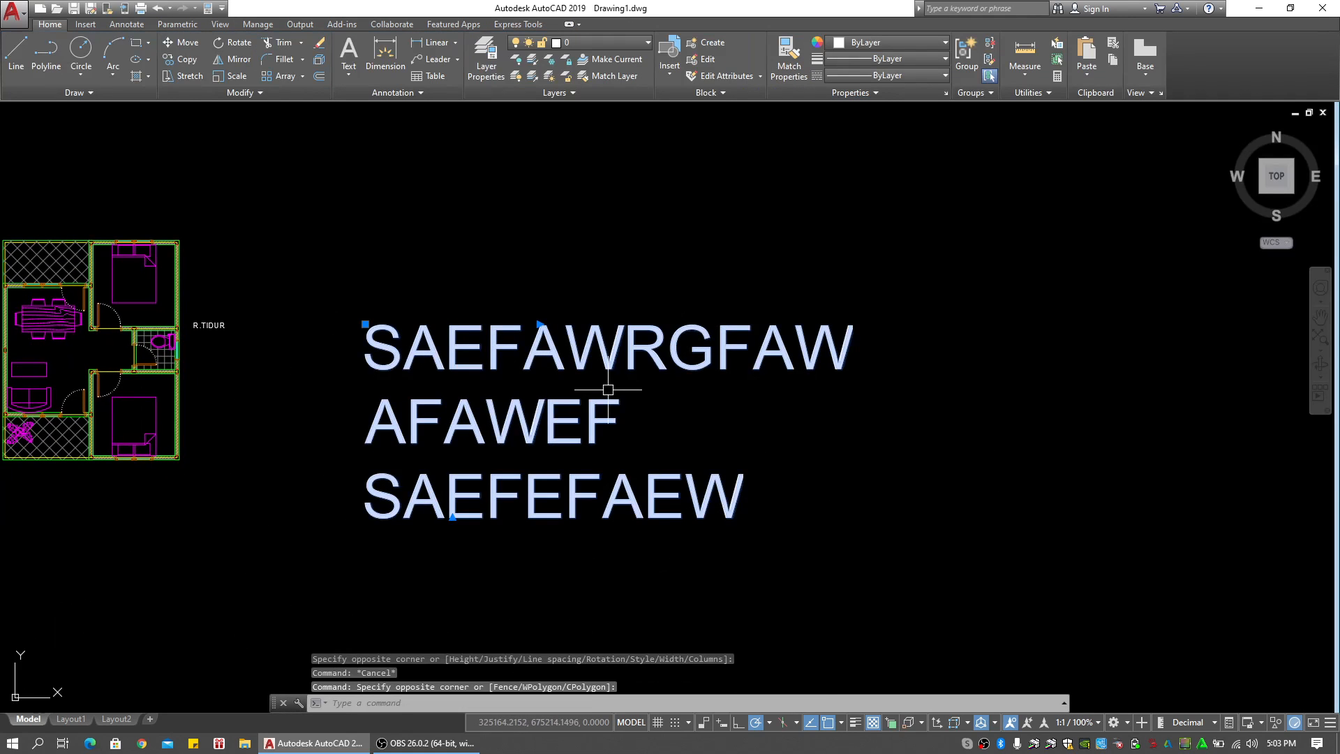
pyautogui.moveTo(504, 447); pyautogui.dragTo(576, 401, button='middle')
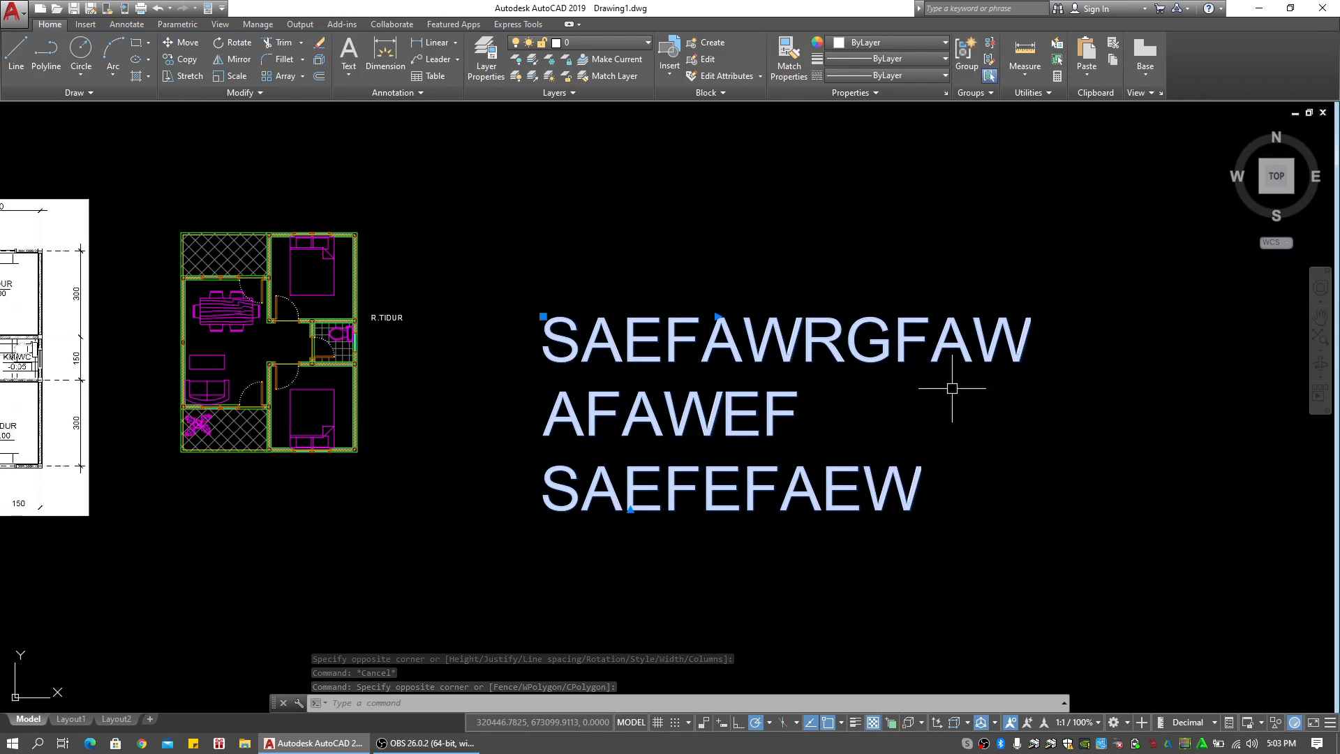
pyautogui.press('Escape')
# Erase the sample multiline text beside the floor plan
pyautogui.click(708, 549)
pyautogui.click(601, 430)
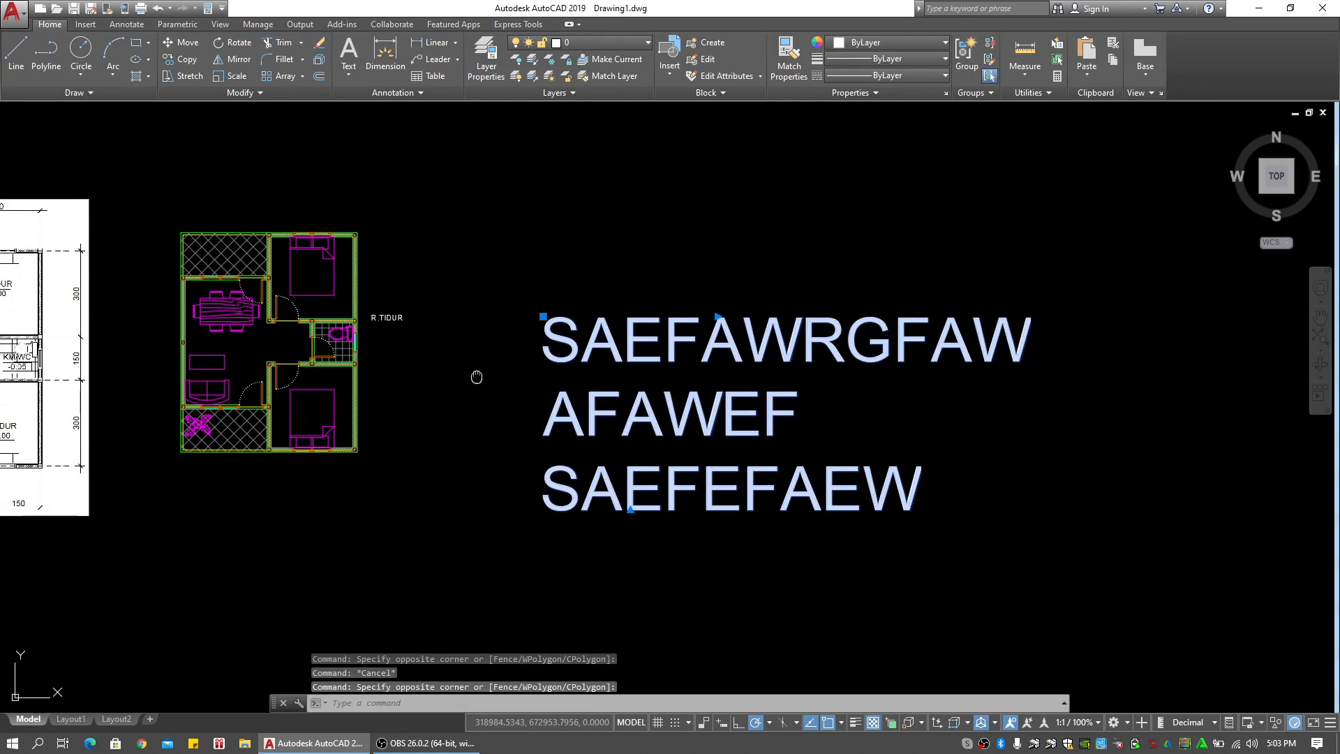
pyautogui.moveTo(477, 377); pyautogui.dragTo(585, 411, button='middle')
pyautogui.press('e')
pyautogui.press('Return')
pyautogui.press('Escape')
pyautogui.press('Escape')
# Open the R.TIDUR label for editing to check its text height, and leave it without changes
pyautogui.scroll(6, 464, 353)
pyautogui.moveTo(464, 353); pyautogui.dragTo(818, 377, button='middle')
pyautogui.scroll(-3, 835, 376)
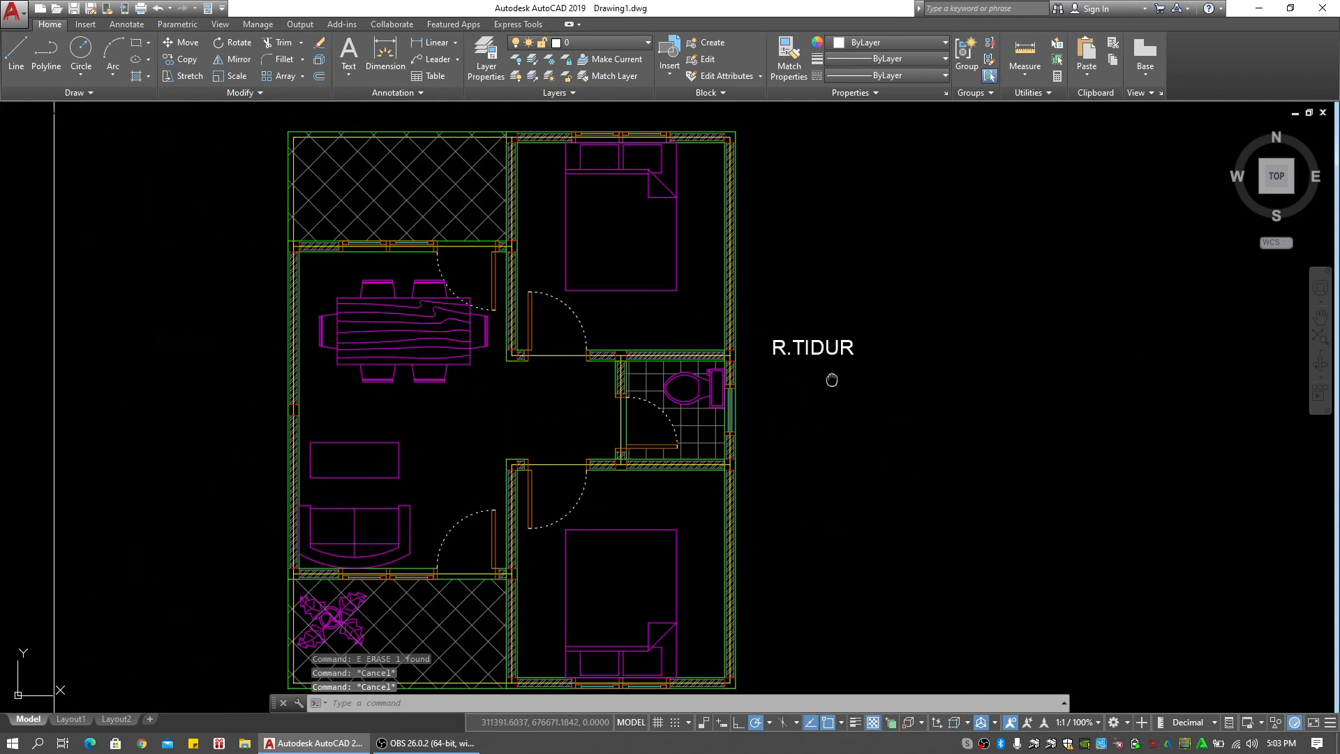
pyautogui.doubleClick(831, 351)
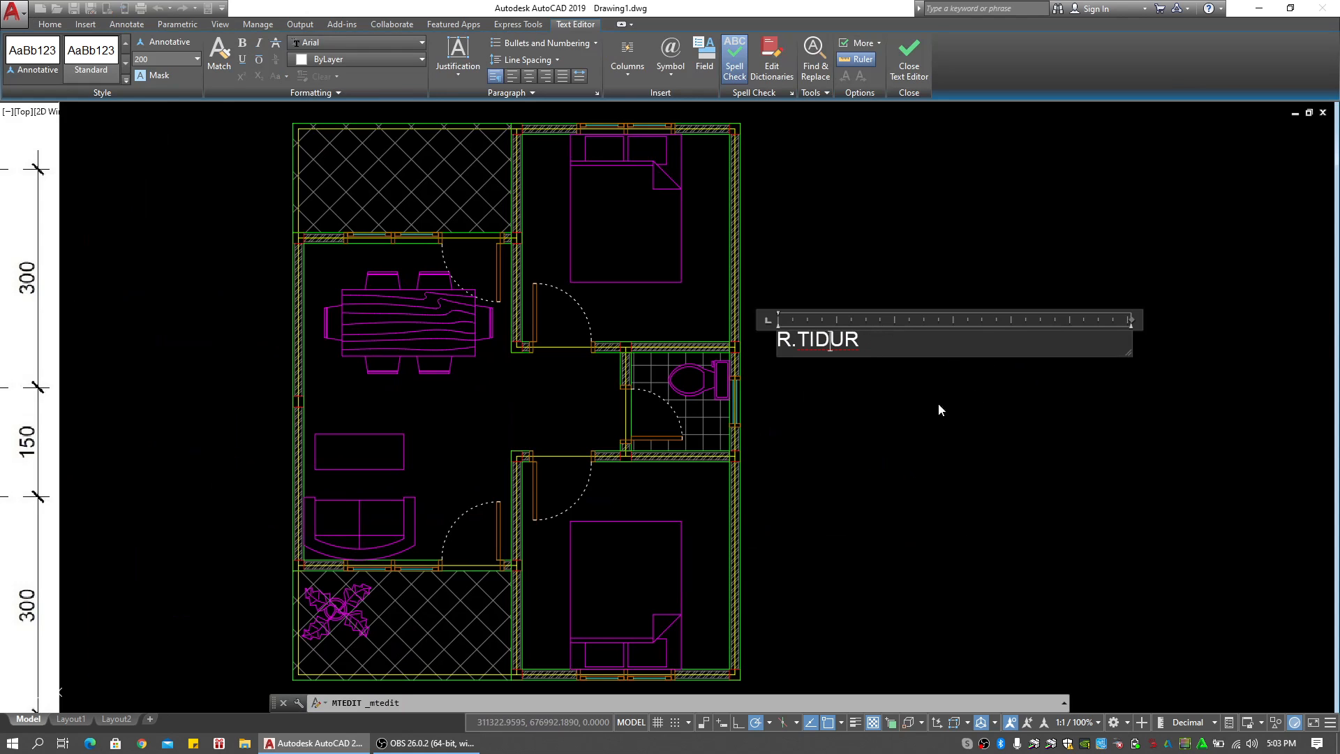
pyautogui.press('Escape')
pyautogui.press('Escape')
# Move the R.TIDUR label from outside the wall onto the bed in the upper bedroom
pyautogui.click(831, 301)
pyautogui.click(815, 346)
pyautogui.moveTo(815, 356); pyautogui.dragTo(903, 375, button='middle')
pyautogui.write('m')
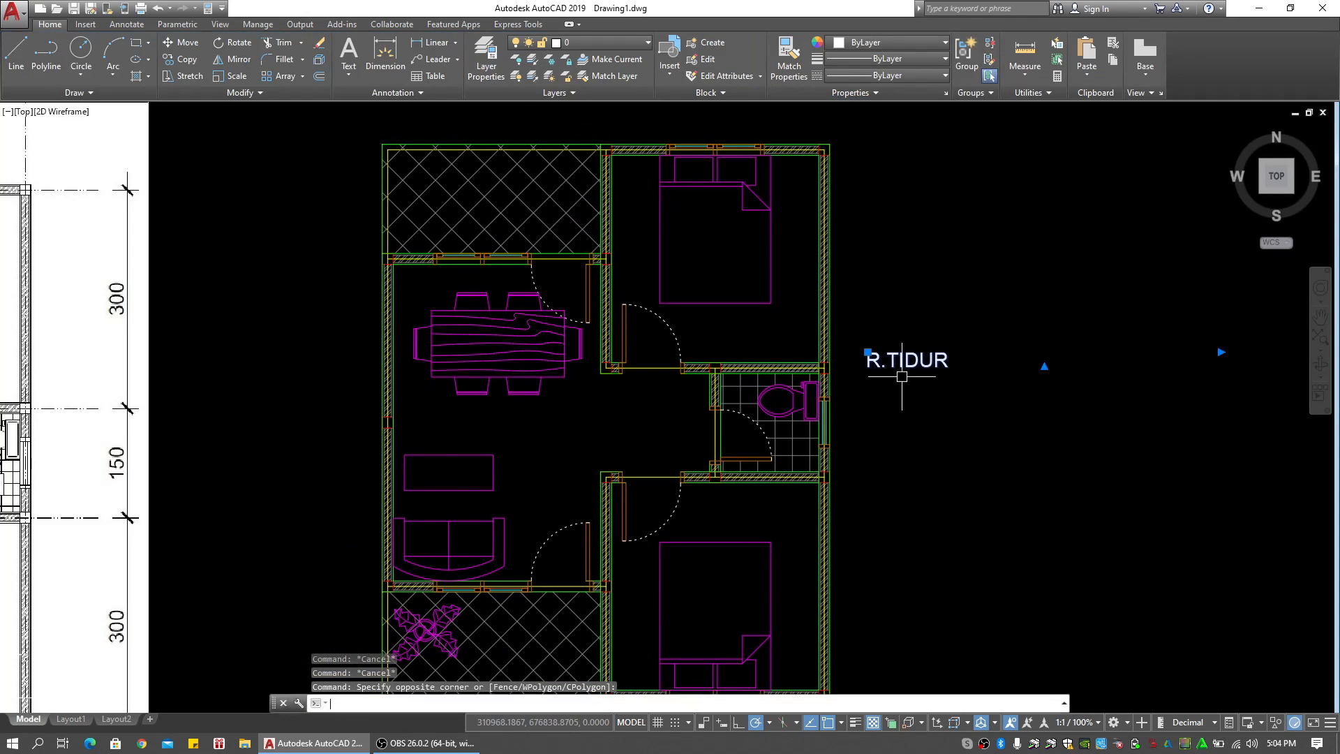
pyautogui.press('space')
pyautogui.click(900, 358)
pyautogui.scroll(4, 701, 216)
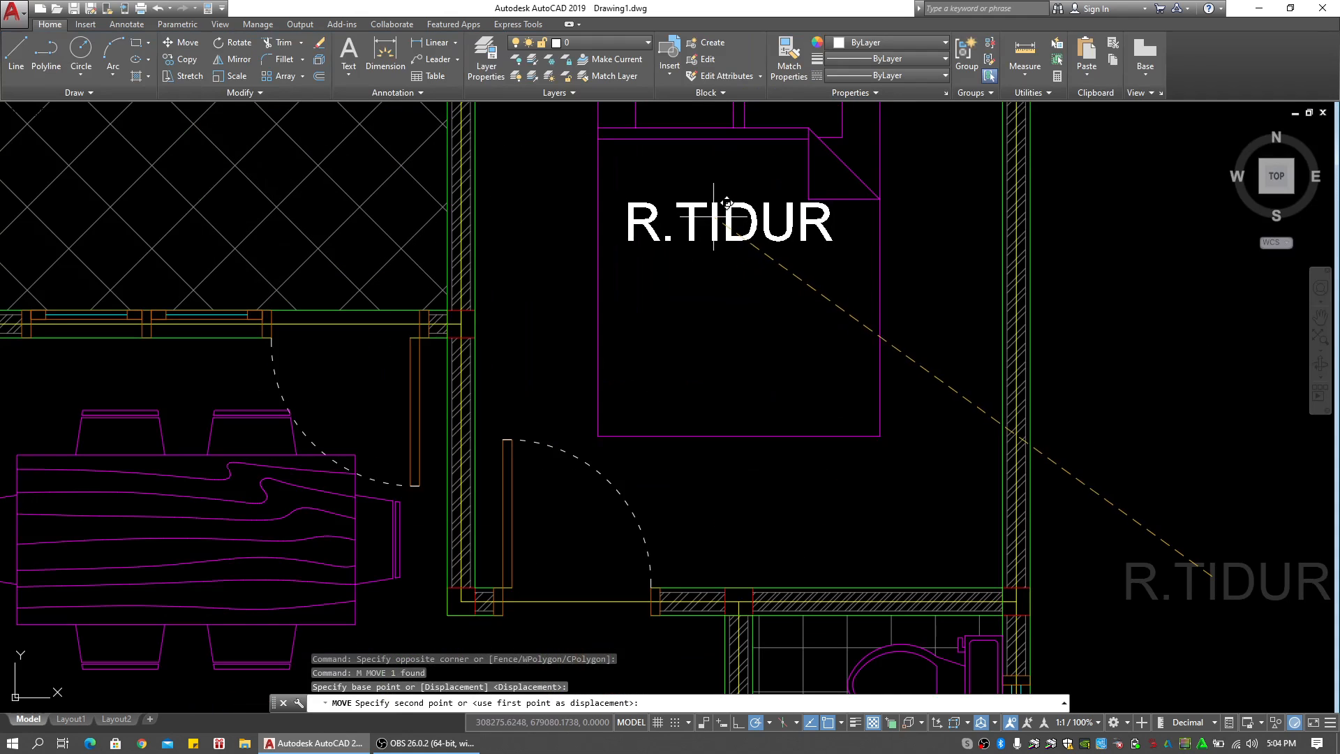
pyautogui.click(723, 220)
pyautogui.press('Escape')
pyautogui.press('Escape')
# Set the R.TIDUR label down on the bed, just below the folded blanket corner in the upper bedroom
pyautogui.click(723, 220)
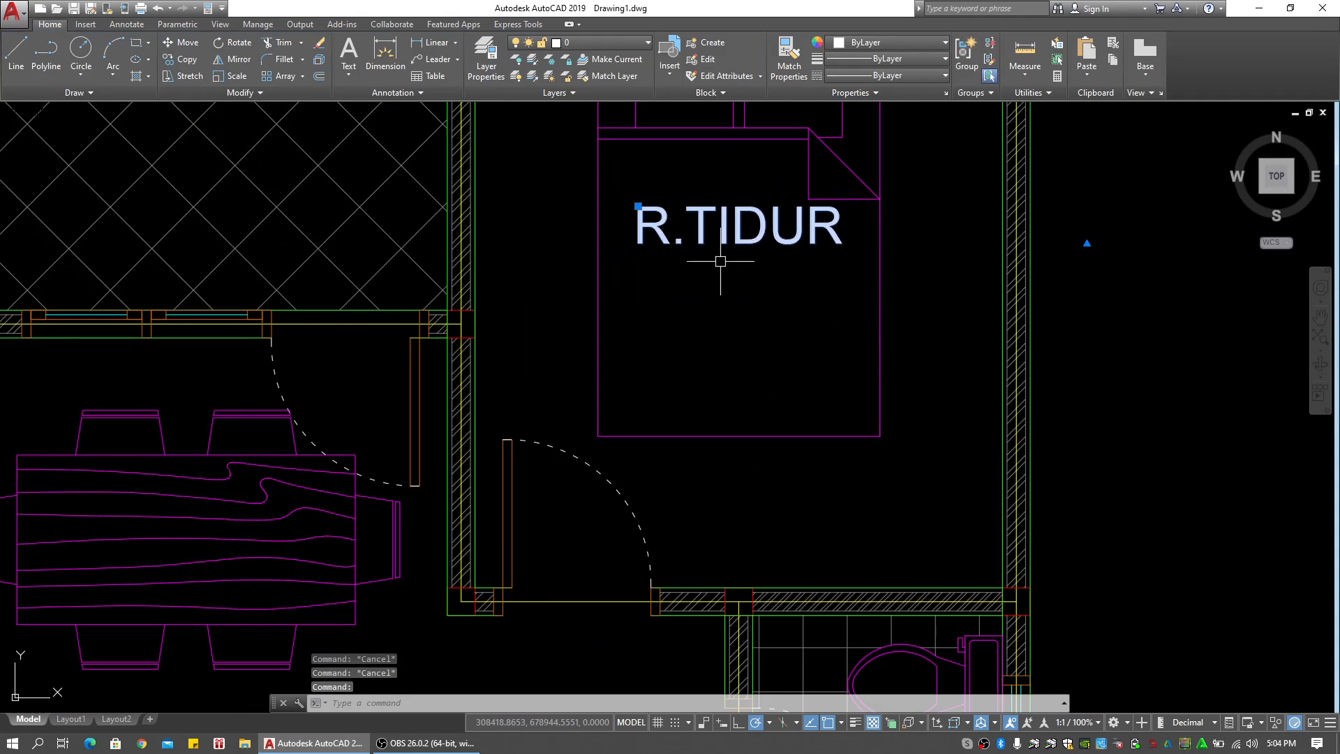
pyautogui.moveTo(732, 278); pyautogui.dragTo(740, 257, button='middle')
pyautogui.write('c')
pyautogui.press('space')
pyautogui.scroll(-2, 781, 253)
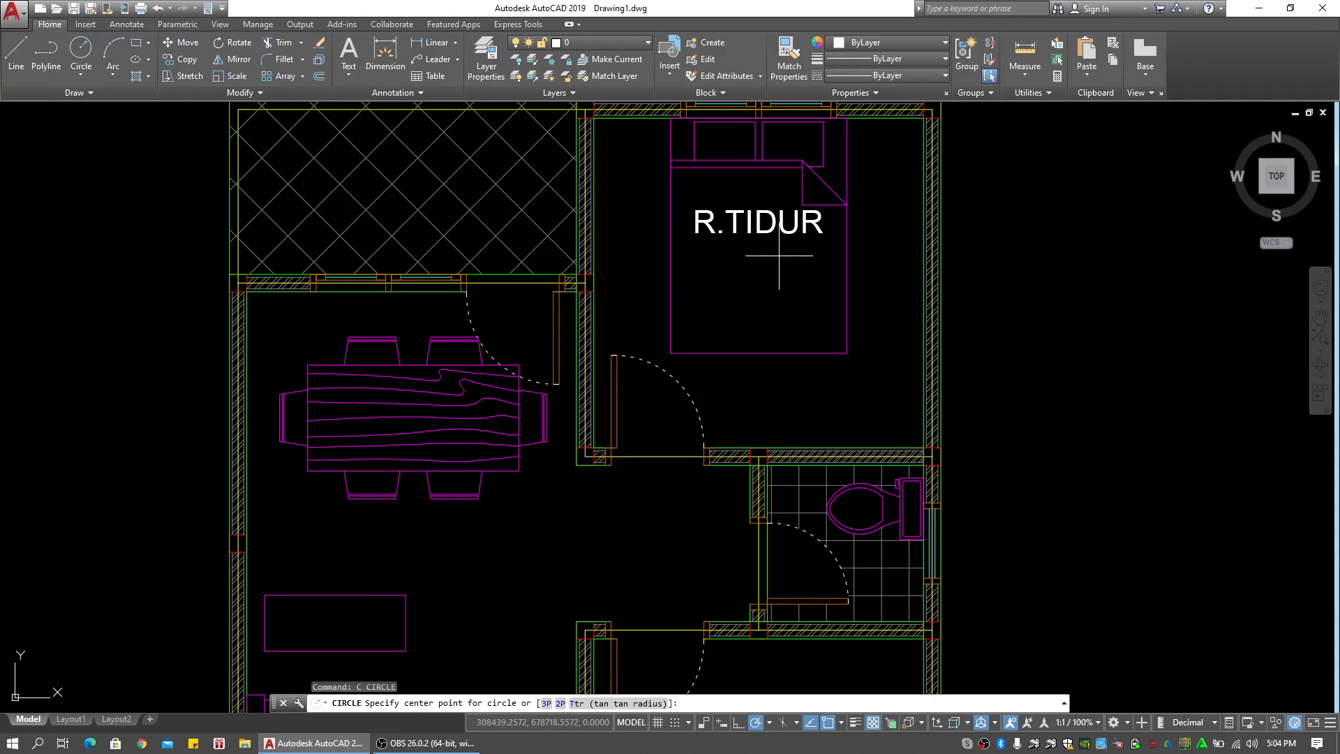
pyautogui.click(766, 265)
pyautogui.press('Escape')
pyautogui.moveTo(738, 277); pyautogui.dragTo(750, 274, button='middle')
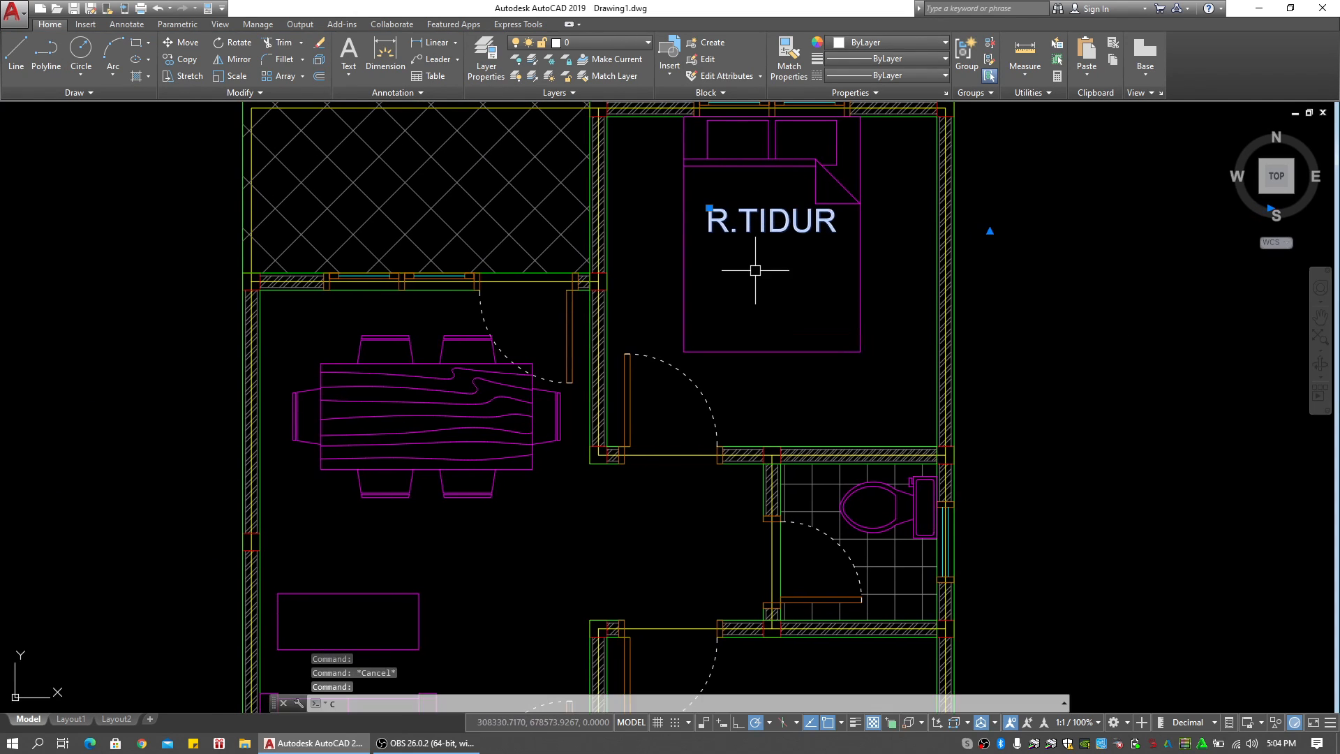
pyautogui.write('co')
pyautogui.press('space')
pyautogui.click(803, 262)
pyautogui.press('Escape')
pyautogui.press('Escape')
pyautogui.press('Escape')
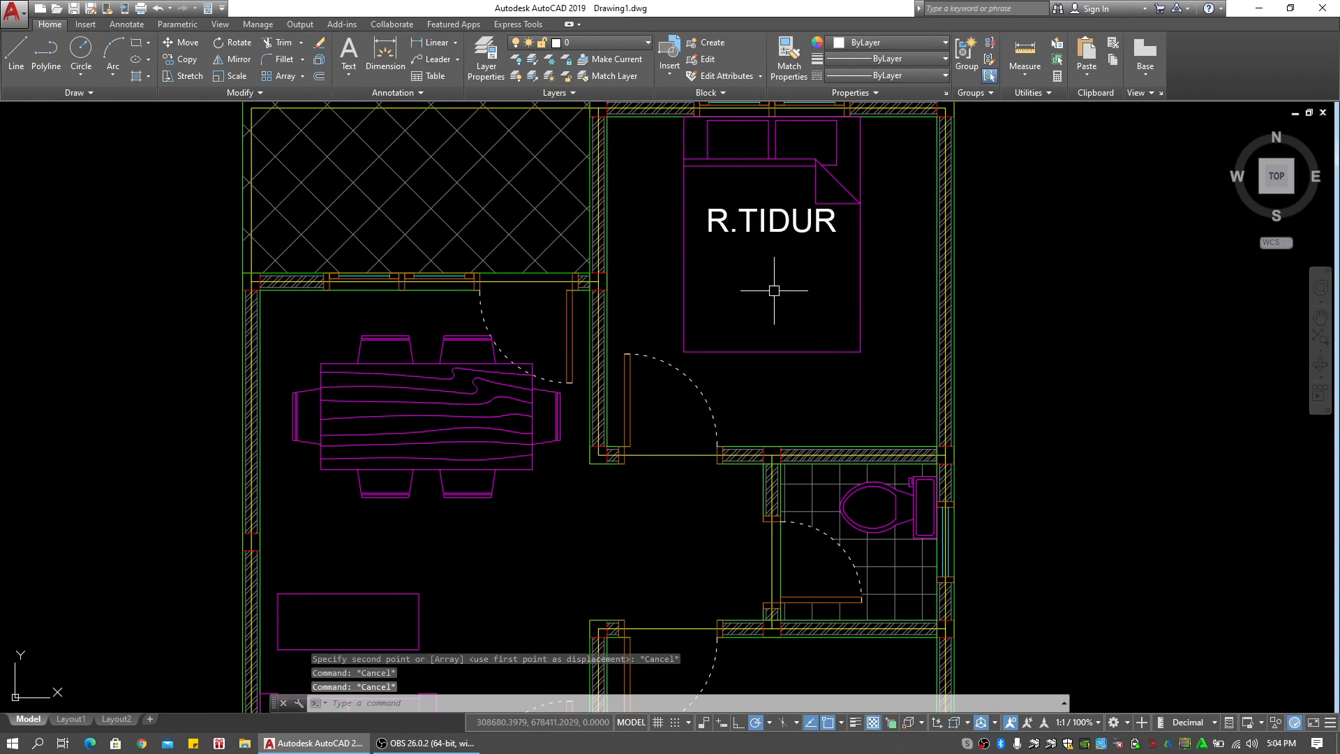
pyautogui.write('rec')
pyautogui.press('space')
pyautogui.moveTo(713, 256); pyautogui.dragTo(695, 266, button='middle')
pyautogui.scroll(2, 696, 266)
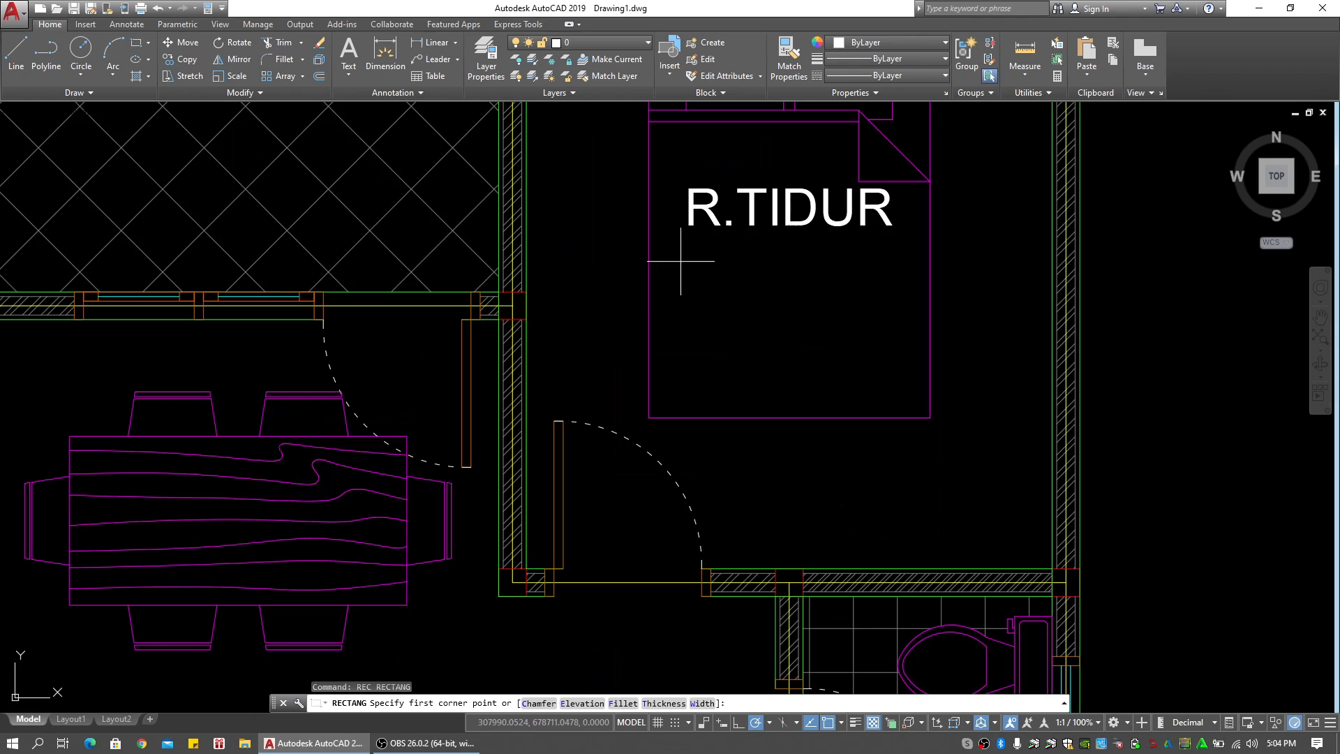
pyautogui.click(676, 335)
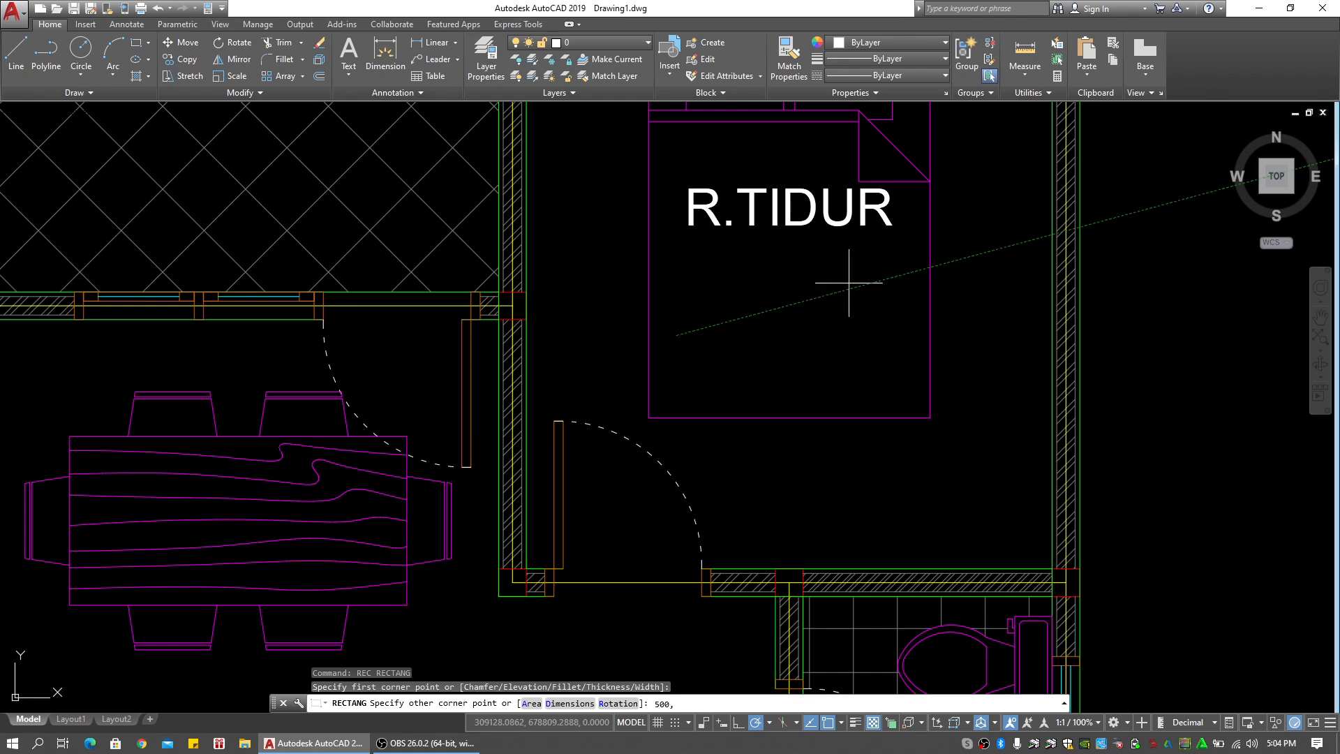
pyautogui.press('Escape')
pyautogui.press('Escape')
# Draw a freehand rectangle on the bed below the R.TIDUR label, like the level box in the reference plan
pyautogui.write('rec')
pyautogui.press('Return')
pyautogui.scroll(-4, 886, 263)
pyautogui.moveTo(777, 285); pyautogui.dragTo(956, 317, button='middle')
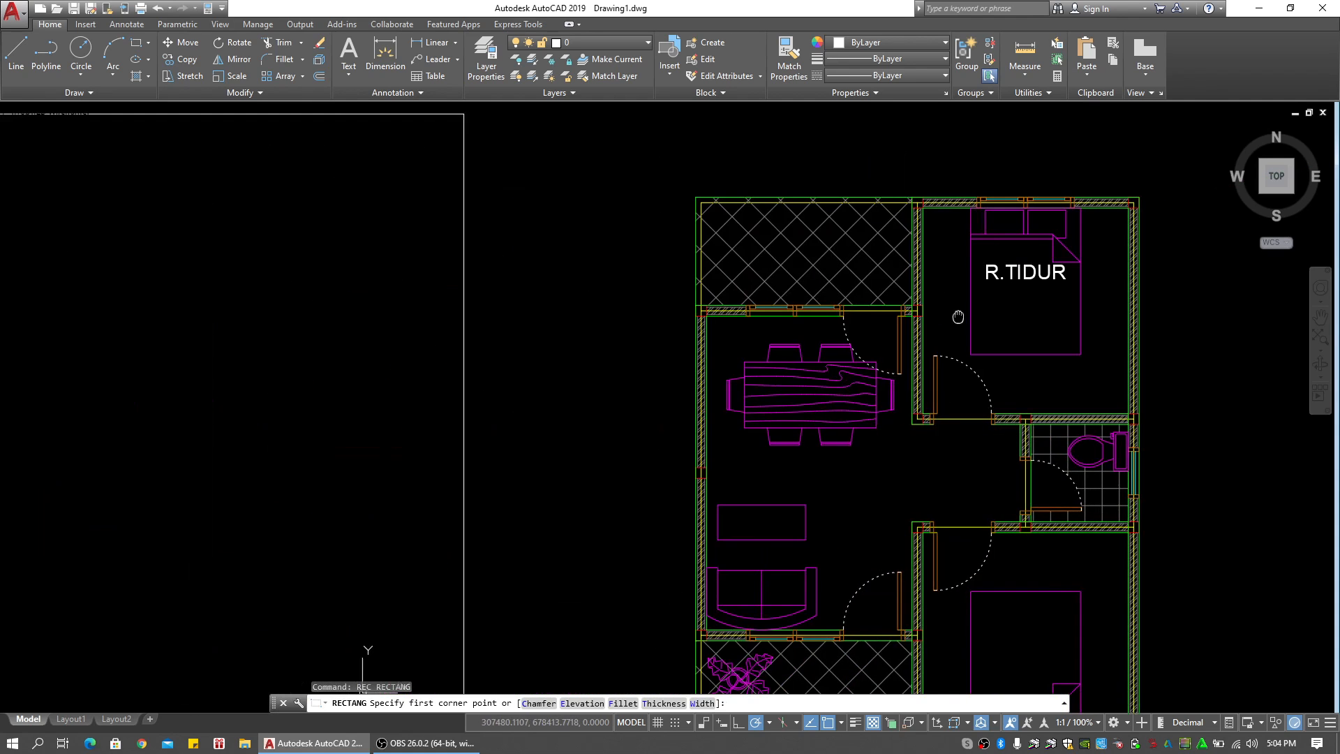
pyautogui.moveTo(530, 341); pyautogui.dragTo(769, 324, button='middle')
pyautogui.scroll(4, 471, 335)
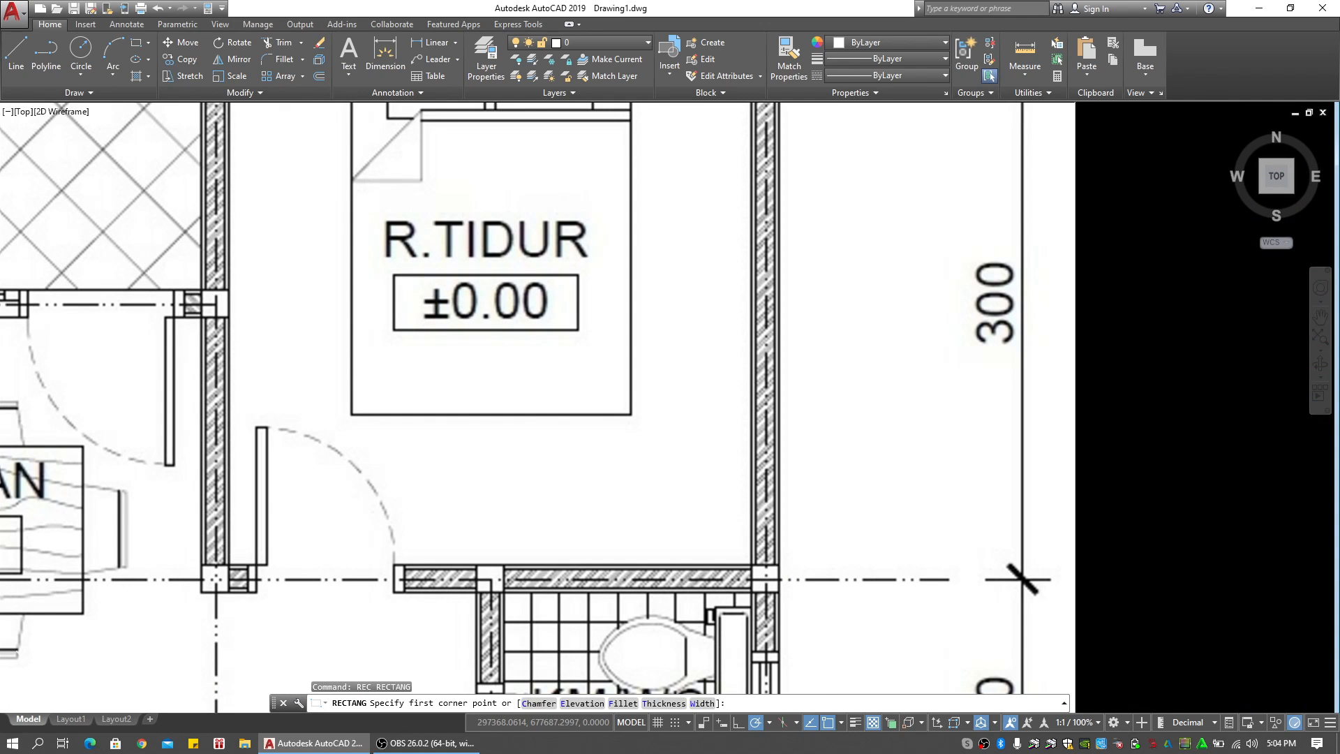
pyautogui.scroll(-3, 951, 323)
pyautogui.moveTo(951, 323); pyautogui.dragTo(733, 263, button='middle')
pyautogui.scroll(3, 732, 263)
pyautogui.scroll(2, 531, 286)
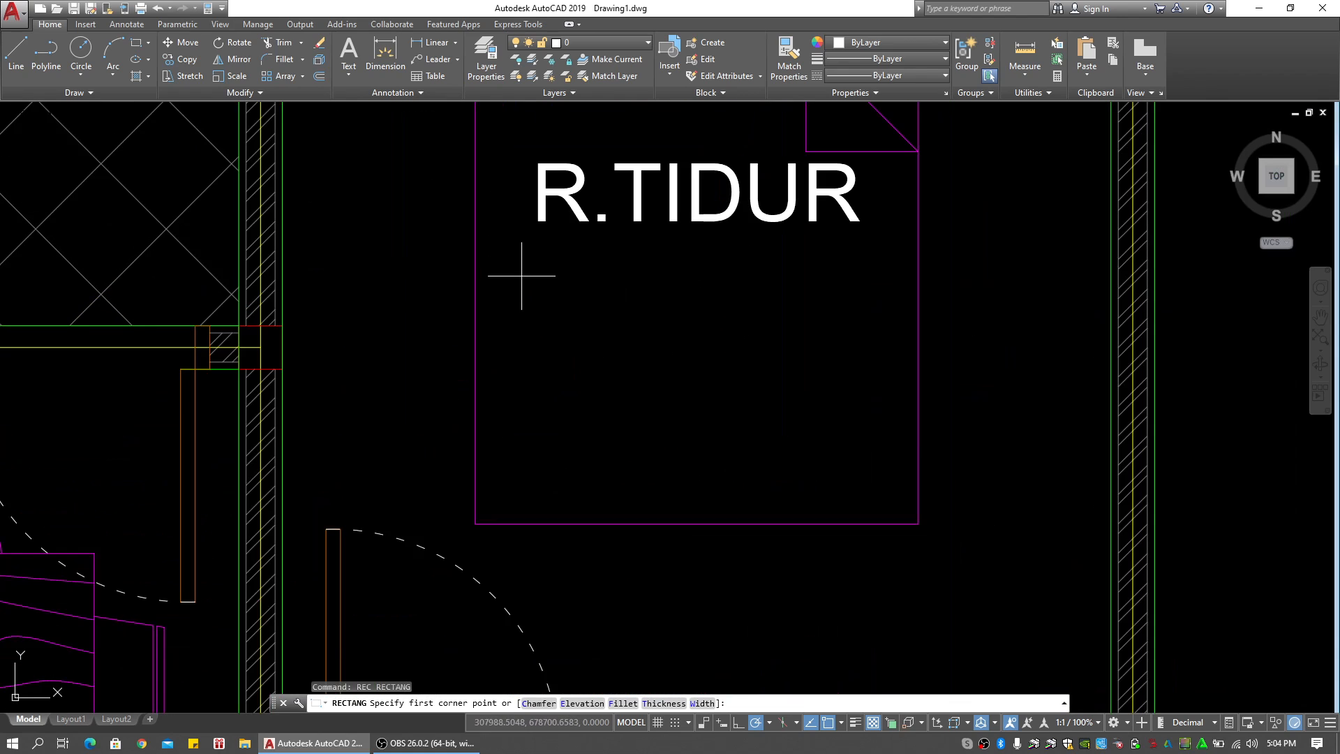
pyautogui.click(513, 269)
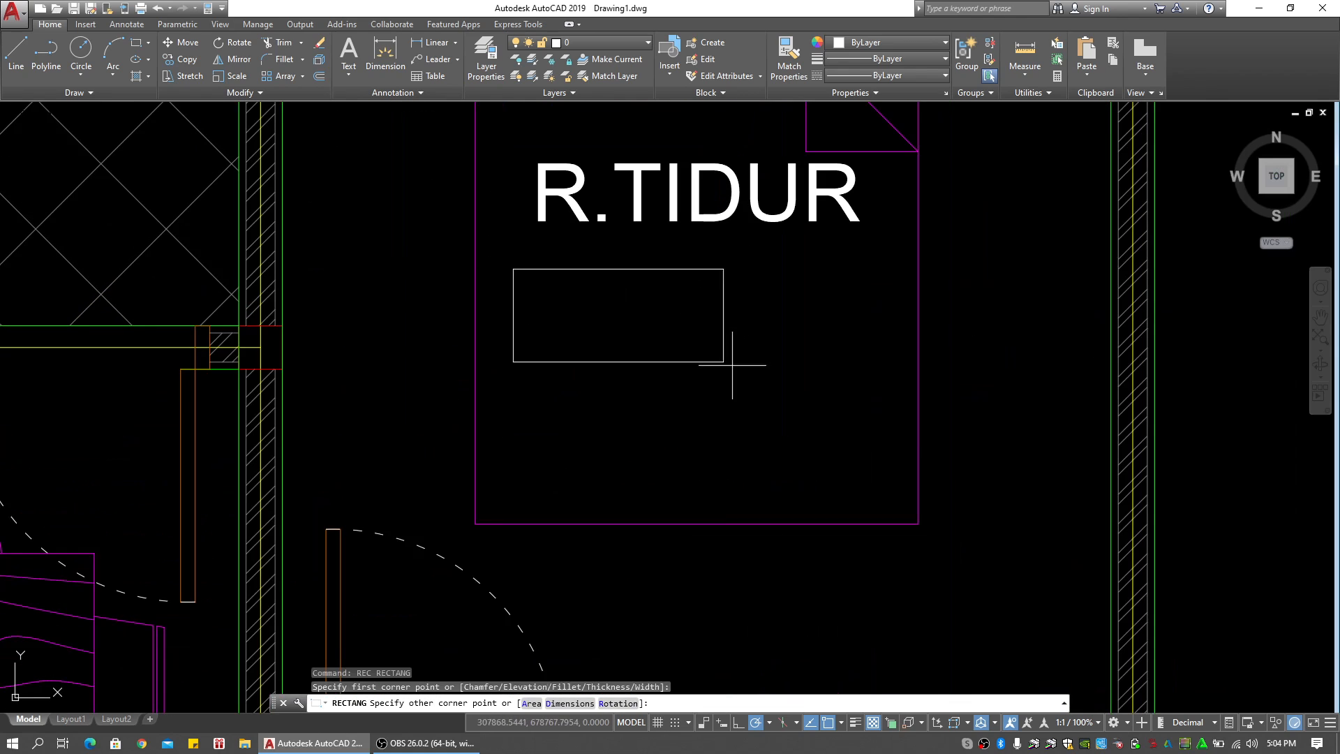
pyautogui.click(885, 383)
pyautogui.moveTo(741, 306); pyautogui.dragTo(739, 379, button='middle')
pyautogui.press('Escape')
# Copy the R.TIDUR label straight down into the rectangle below it
pyautogui.click(734, 314)
pyautogui.click(722, 297)
pyautogui.moveTo(739, 297); pyautogui.dragTo(660, 279, button='middle')
pyautogui.write('co')
pyautogui.press('Return')
pyautogui.click(945, 246)
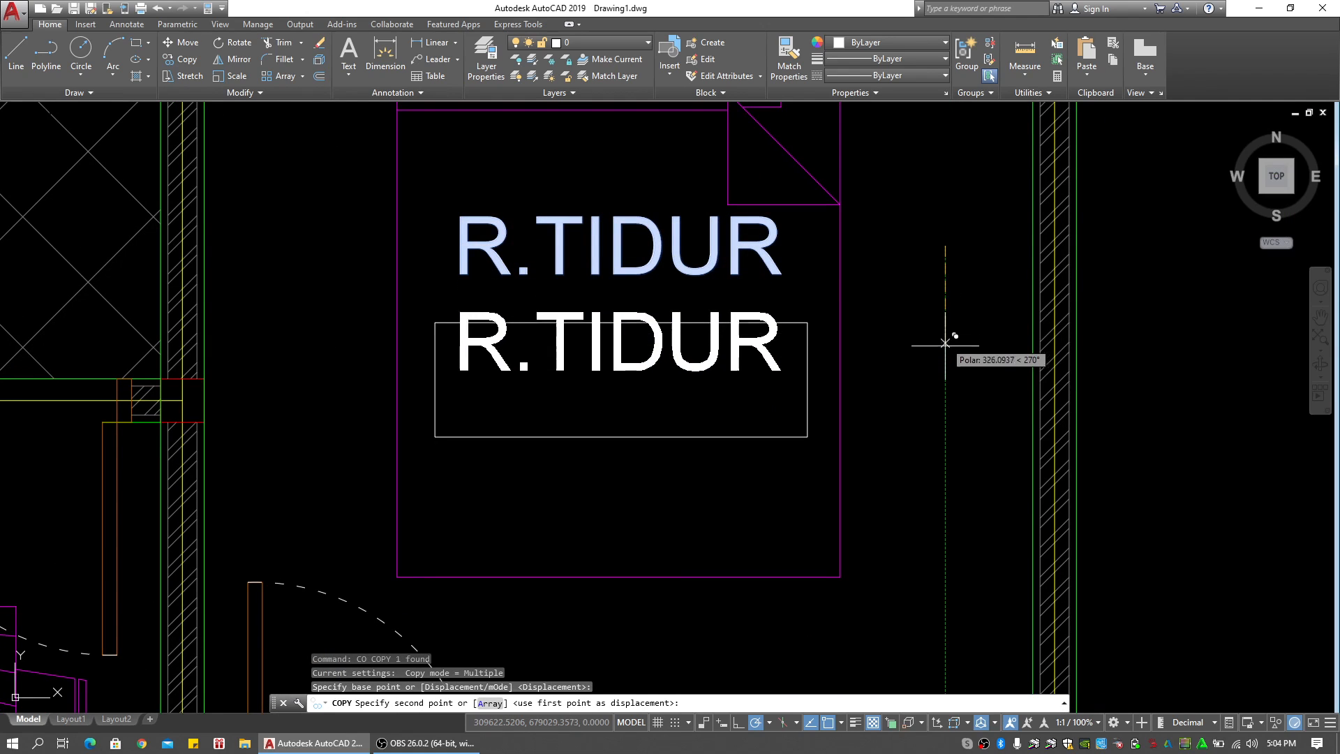
pyautogui.click(944, 373)
pyautogui.press('Escape')
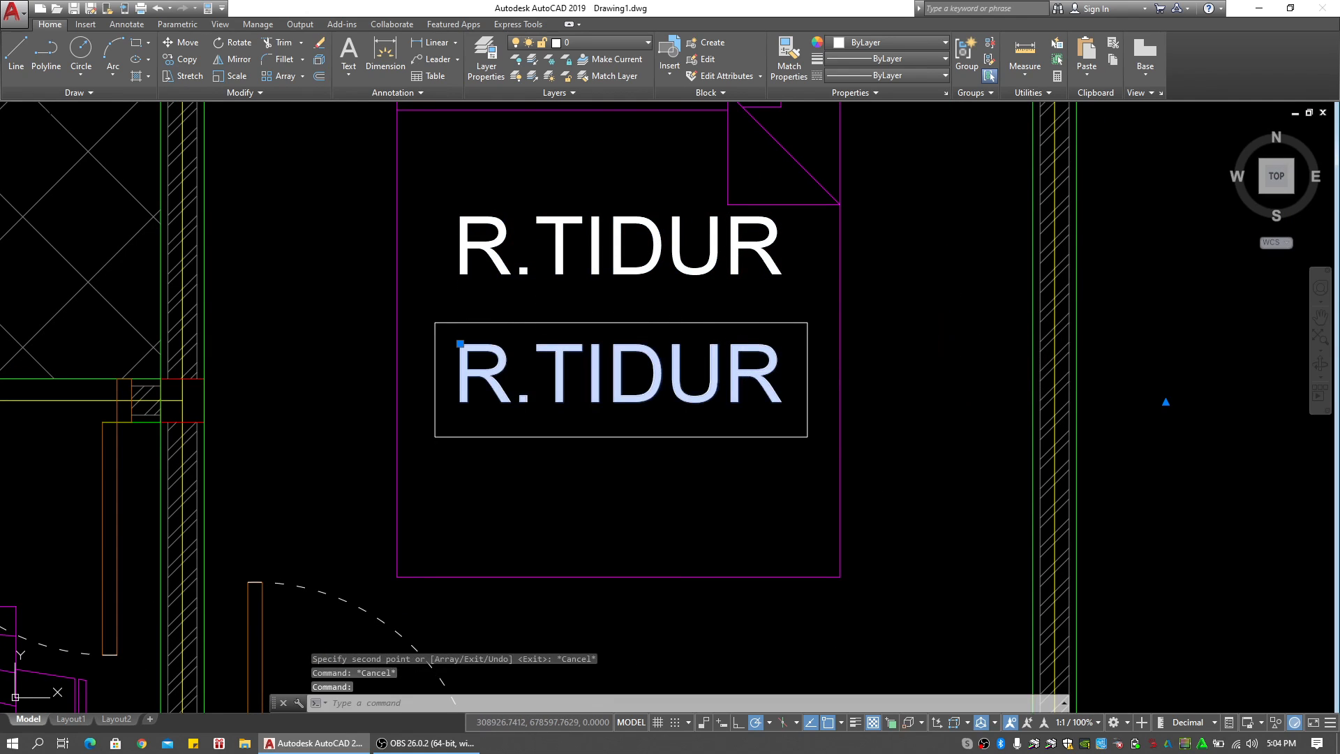
# Open the copied label in the rectangle for editing with all its text selected, and check the level text in the reference plan
pyautogui.doubleClick(781, 417)
pyautogui.click(425, 381)
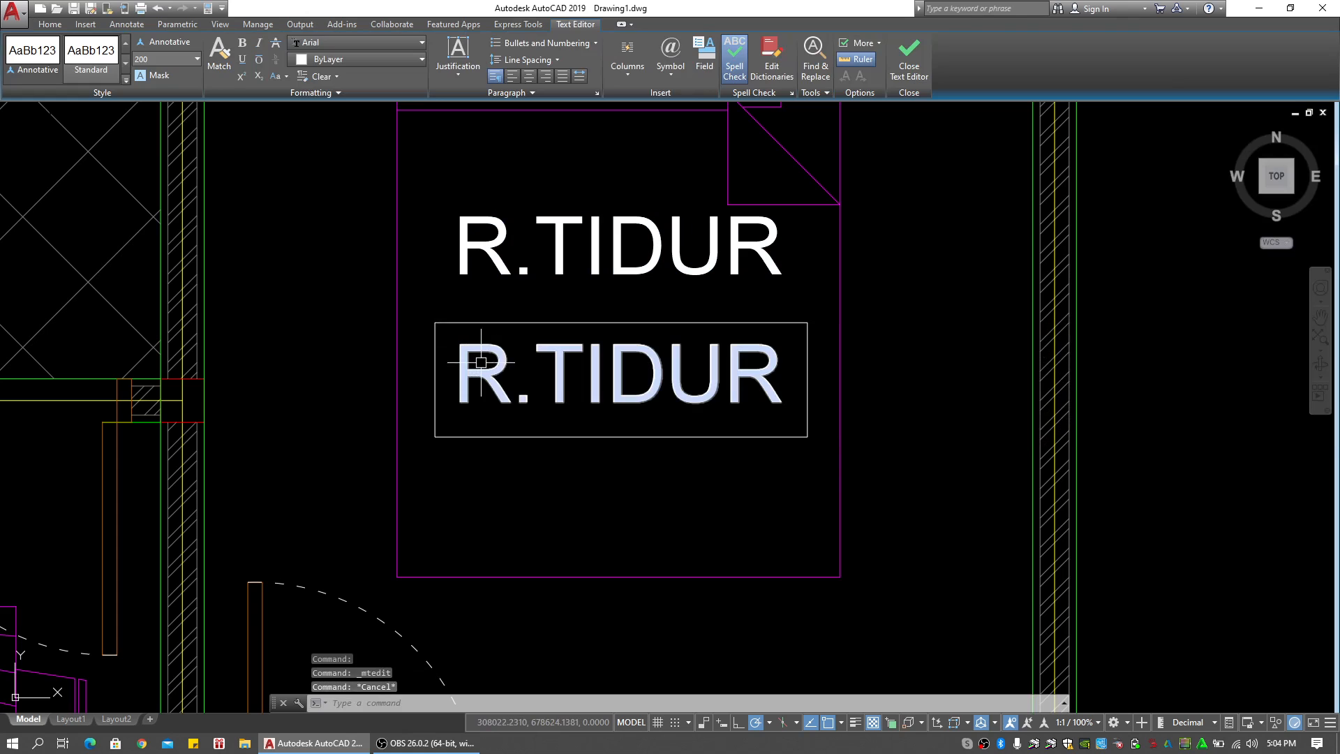
pyautogui.doubleClick(500, 361)
pyautogui.moveTo(791, 380); pyautogui.dragTo(380, 376)
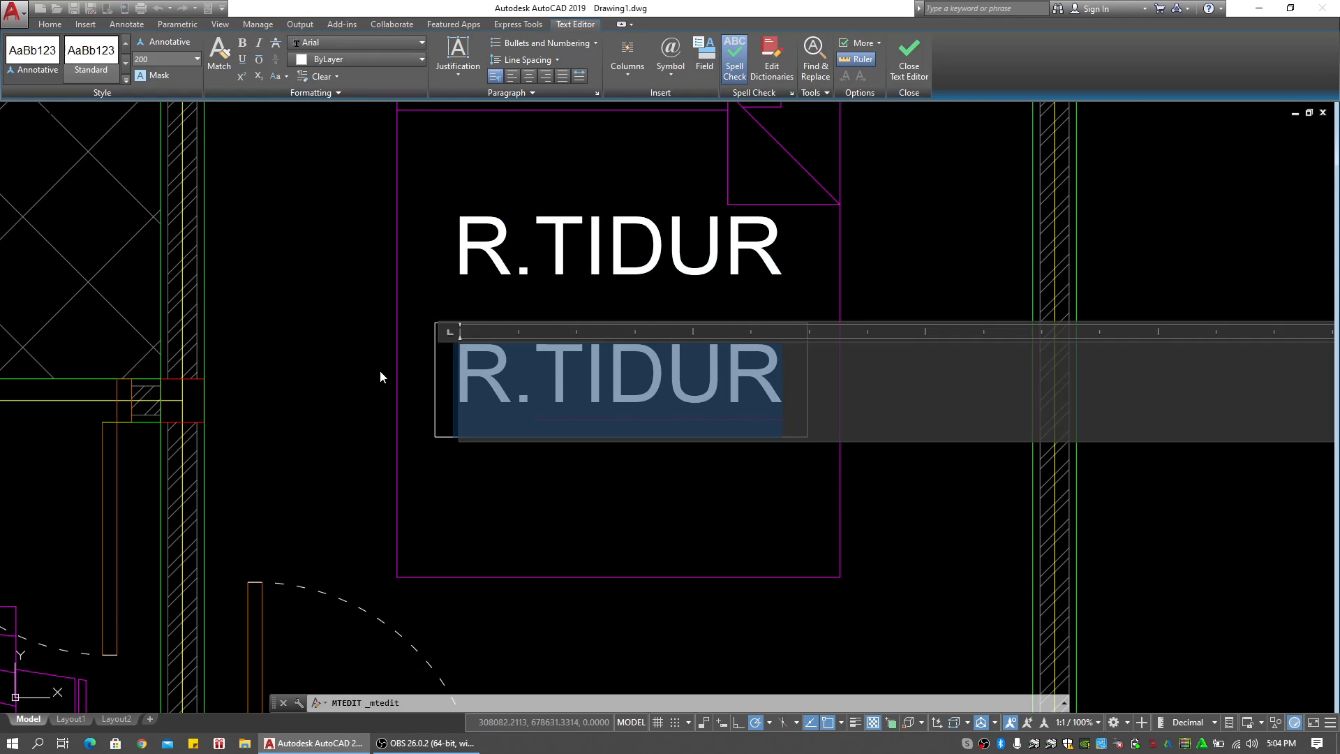
pyautogui.scroll(-3, 447, 430)
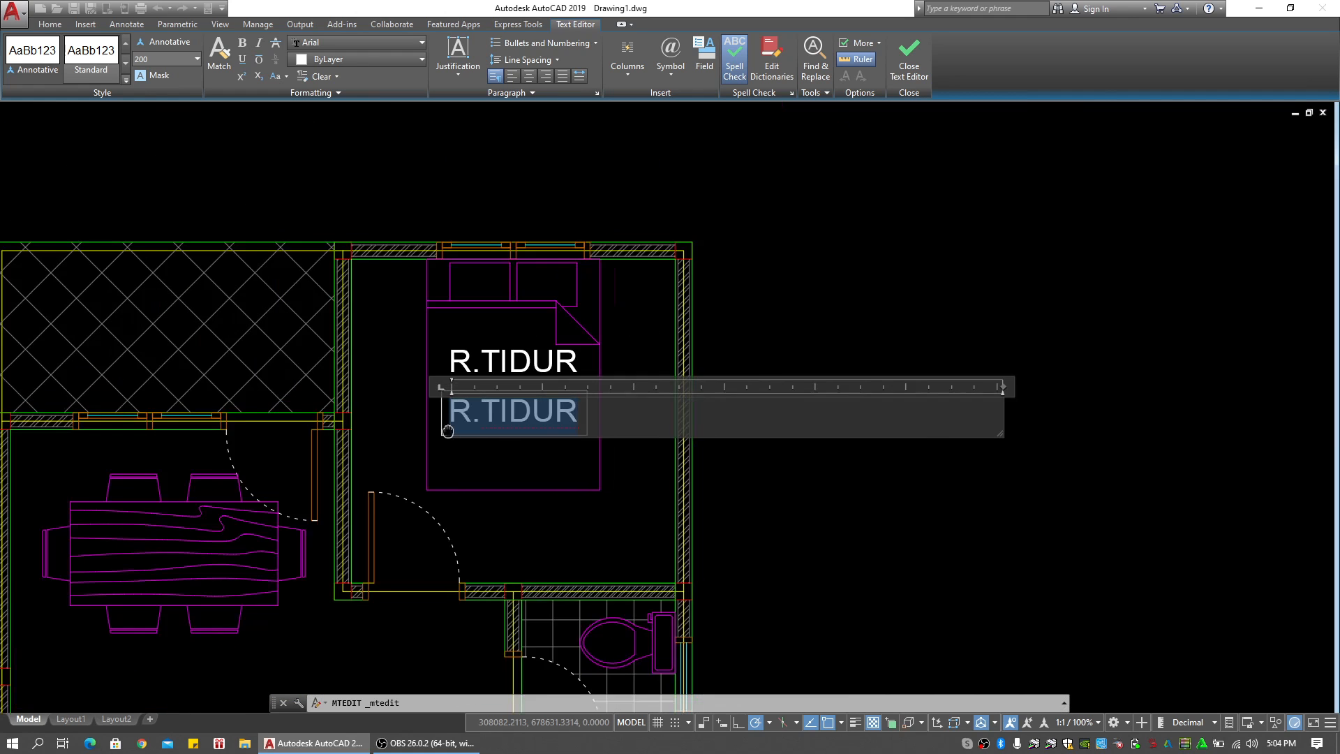
pyautogui.moveTo(448, 430); pyautogui.dragTo(631, 428, button='middle')
pyautogui.scroll(-2, 697, 337)
pyautogui.moveTo(700, 337); pyautogui.dragTo(744, 323, button='middle')
pyautogui.moveTo(210, 367); pyautogui.dragTo(477, 362, button='middle')
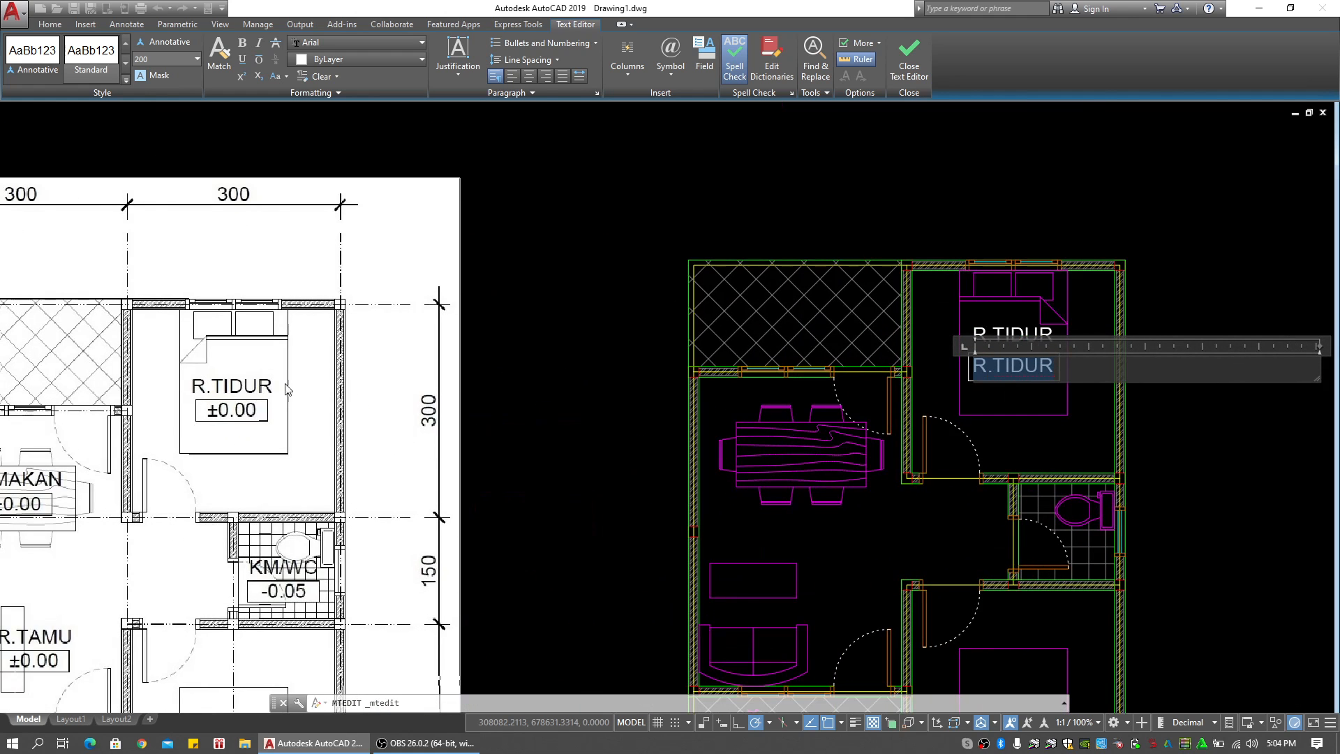
pyautogui.scroll(2, 222, 427)
pyautogui.moveTo(1031, 378); pyautogui.dragTo(723, 398, button='middle')
pyautogui.moveTo(1078, 373)
pyautogui.mouseDown(button='middle')
pyautogui.moveTo(847, 372)
pyautogui.moveTo(863, 374)
pyautogui.moveTo(663, 449)
pyautogui.moveTo(565, 457)
pyautogui.mouseUp(button='middle')
pyautogui.scroll(4, 883, 357)
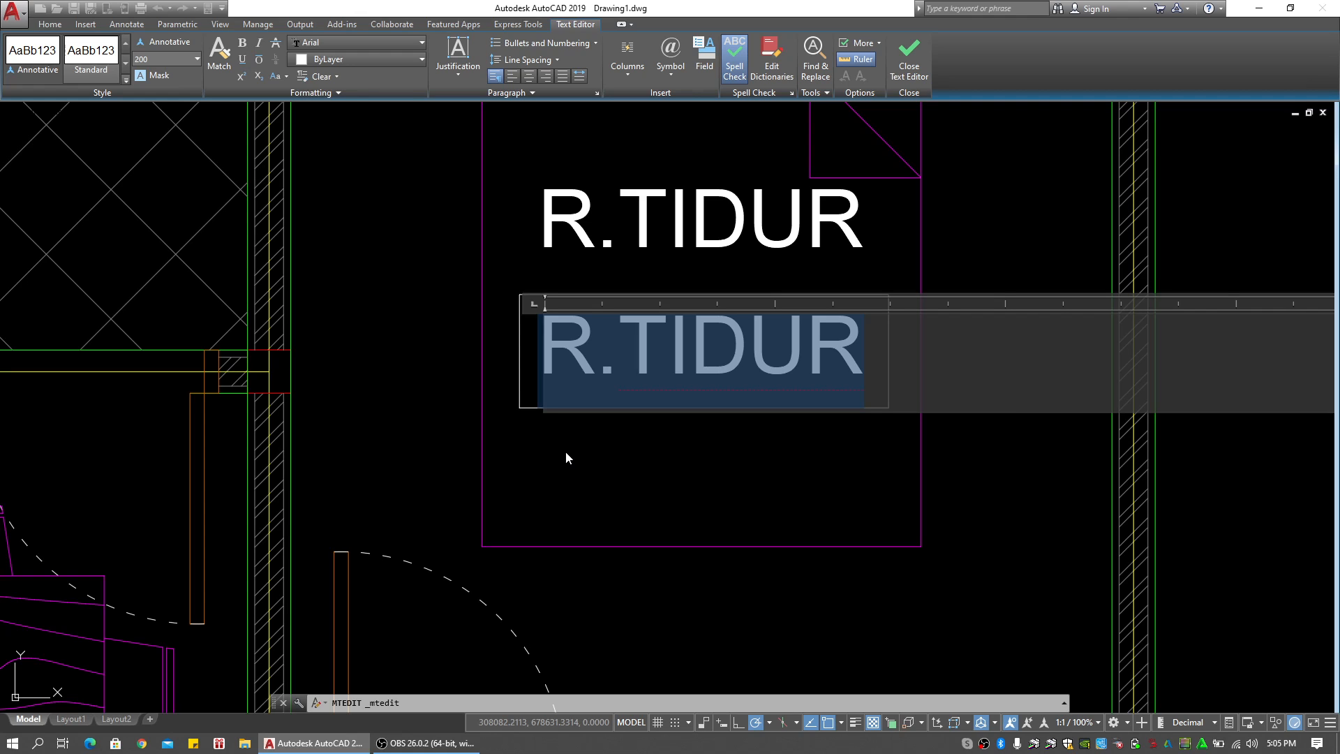
# Try out the plus-minus code %%p in the copied label, with and without a space before the letter, and clear the text
pyautogui.write('%%')
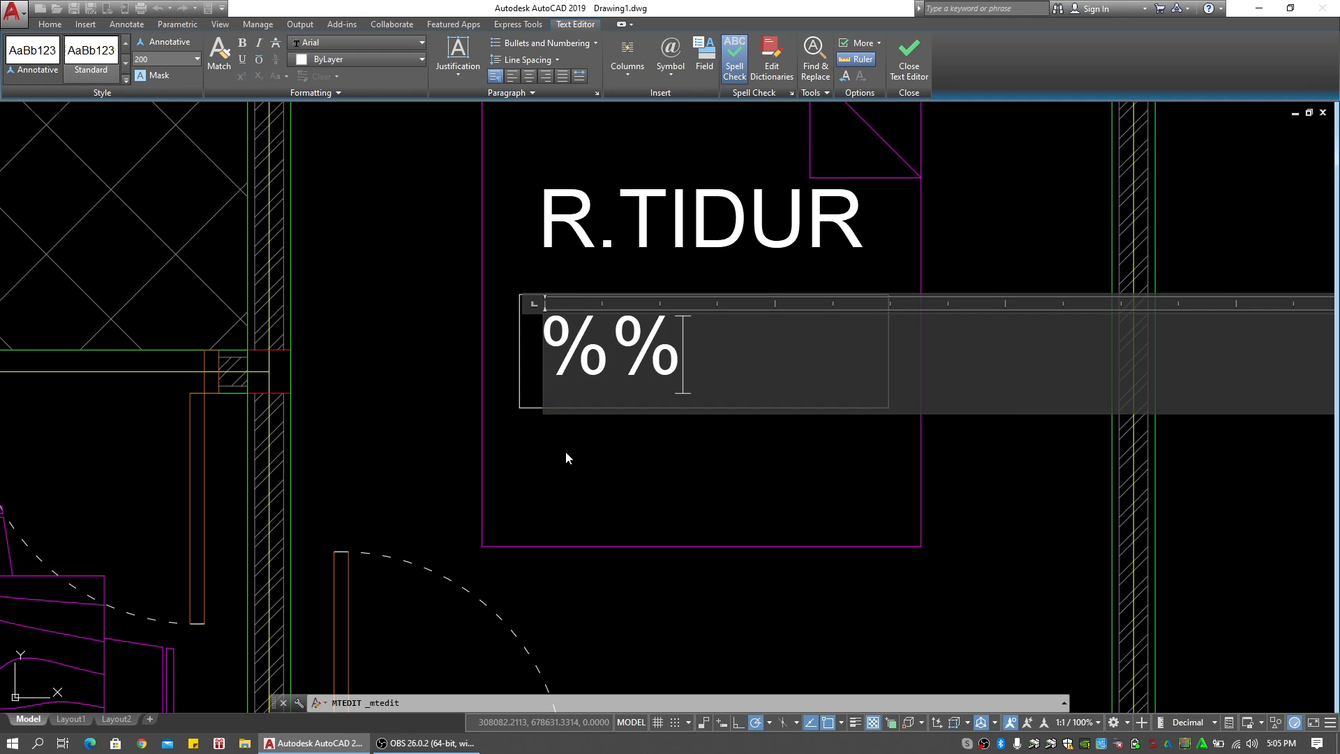
pyautogui.write('p')
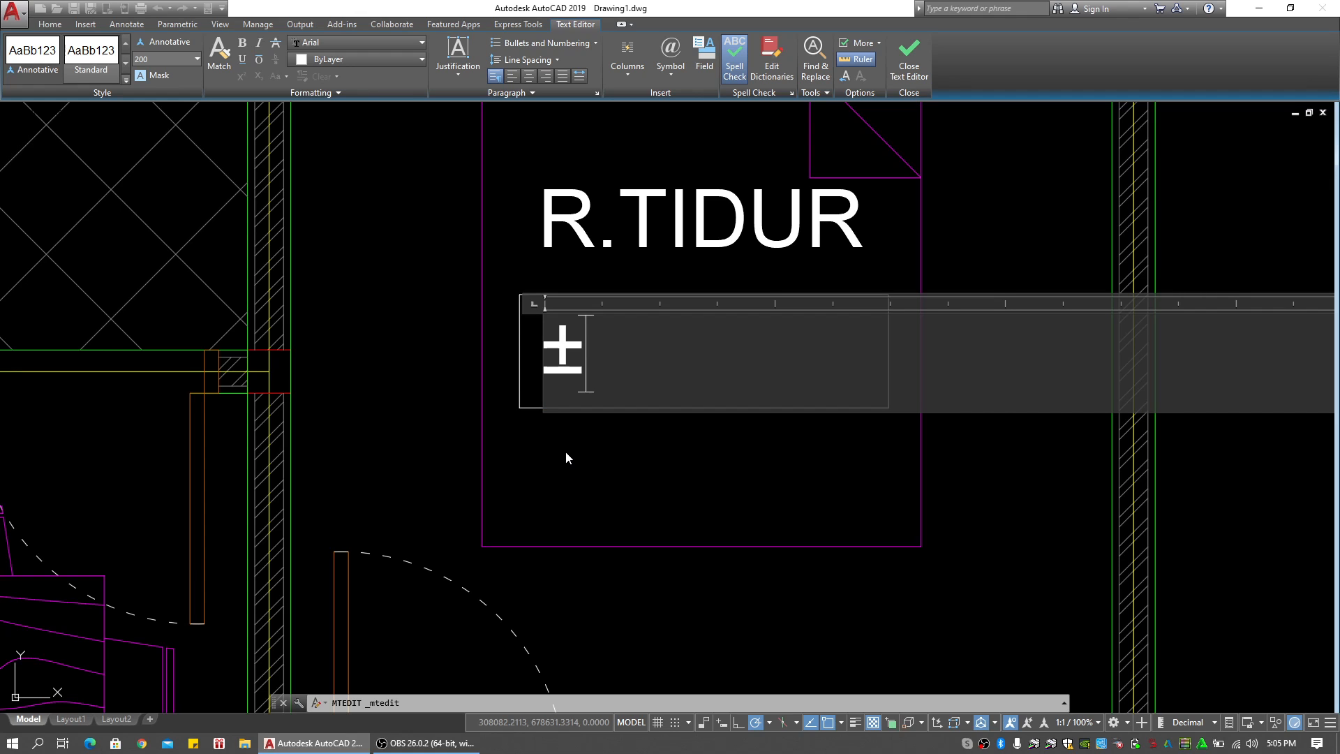
pyautogui.write('%%')
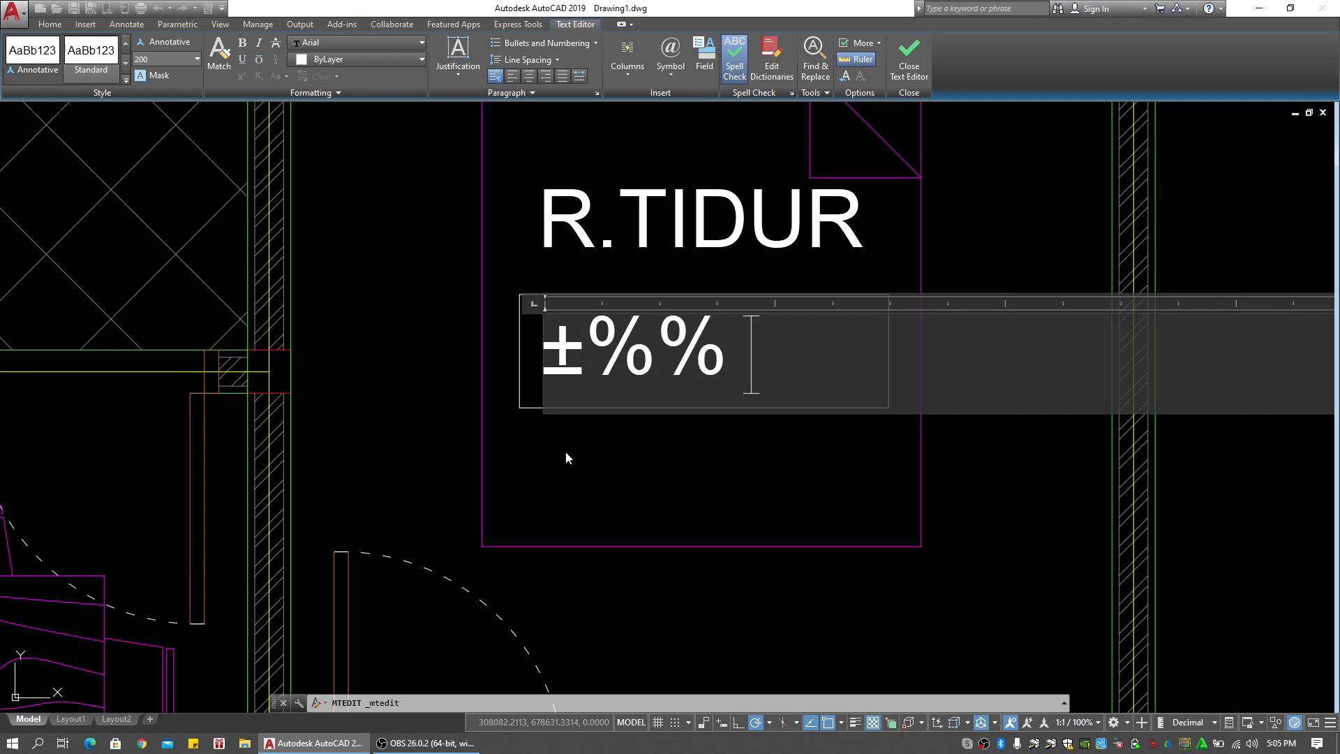
pyautogui.write(' p')
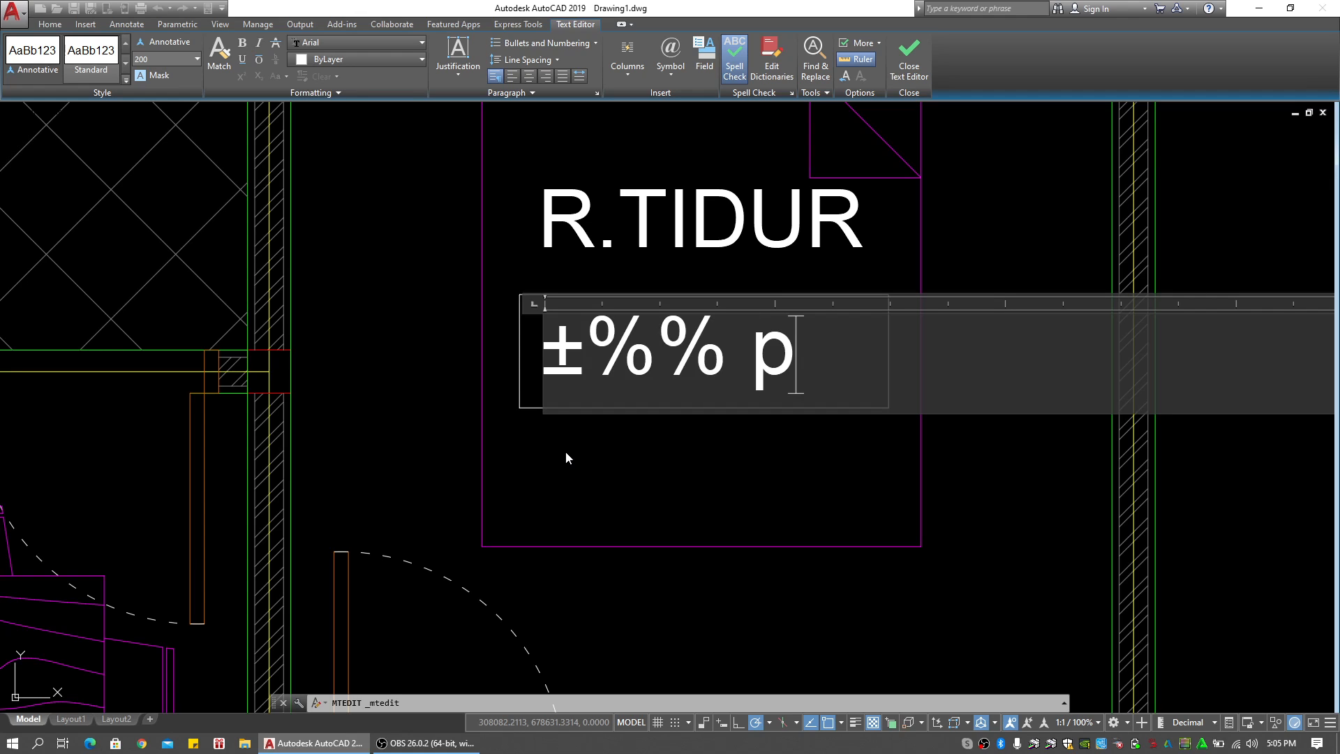
pyautogui.press('BackSpace')
pyautogui.press('BackSpace')
pyautogui.write('p')
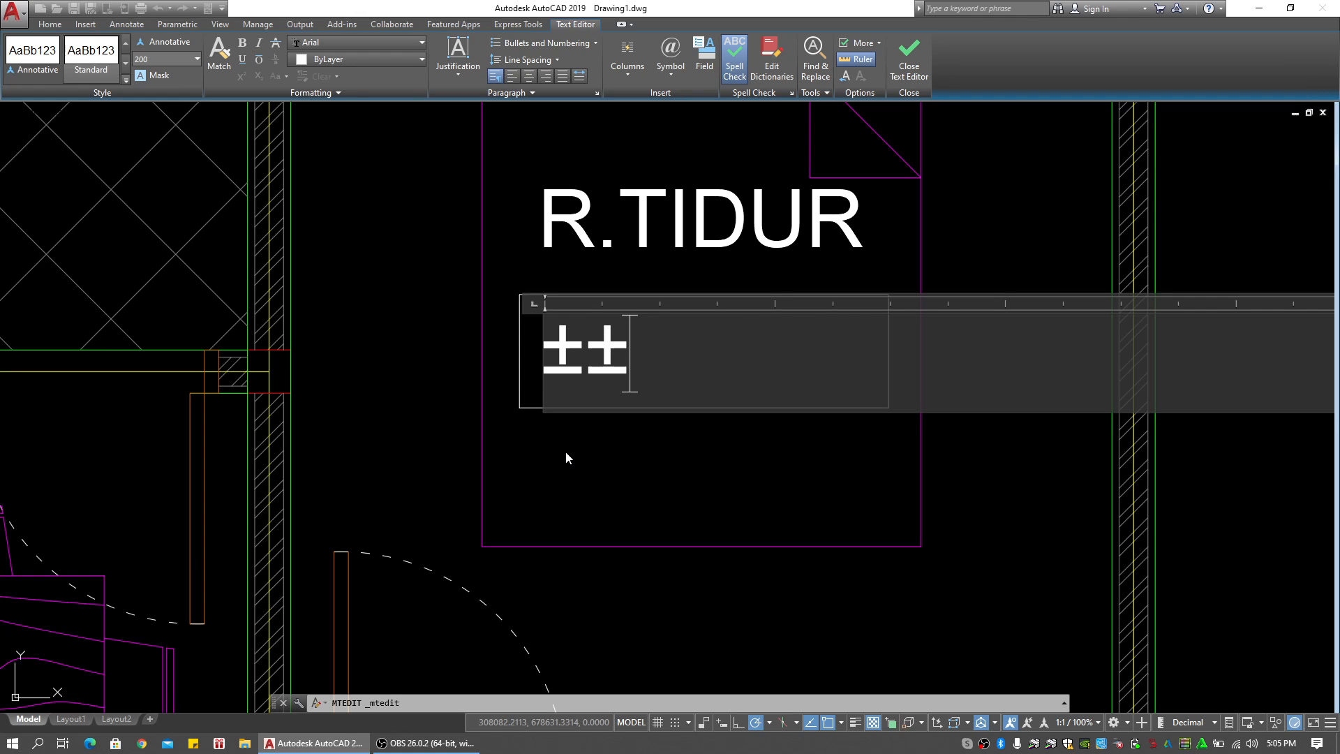
pyautogui.press('BackSpace')
pyautogui.press('BackSpace')
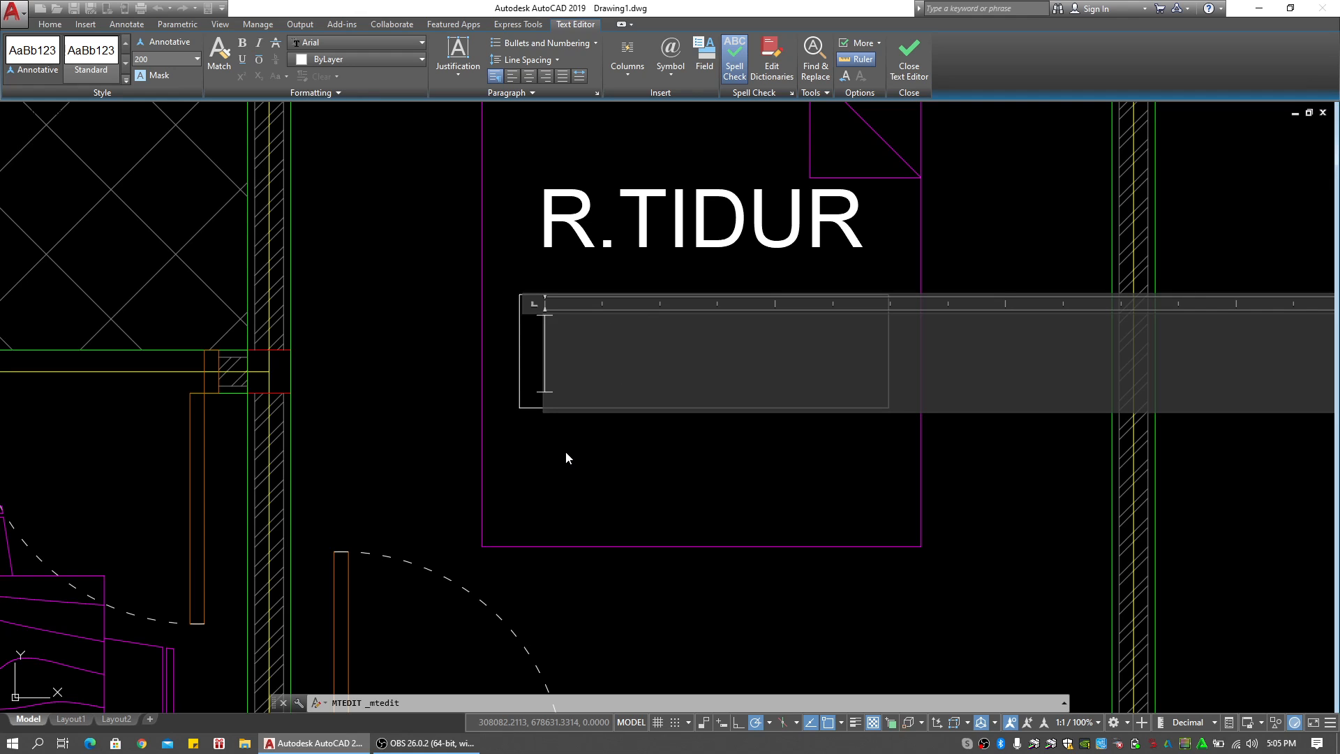
# Try out the symbol codes %%c and %%d in the copied label and clear each one
pyautogui.write('%%')
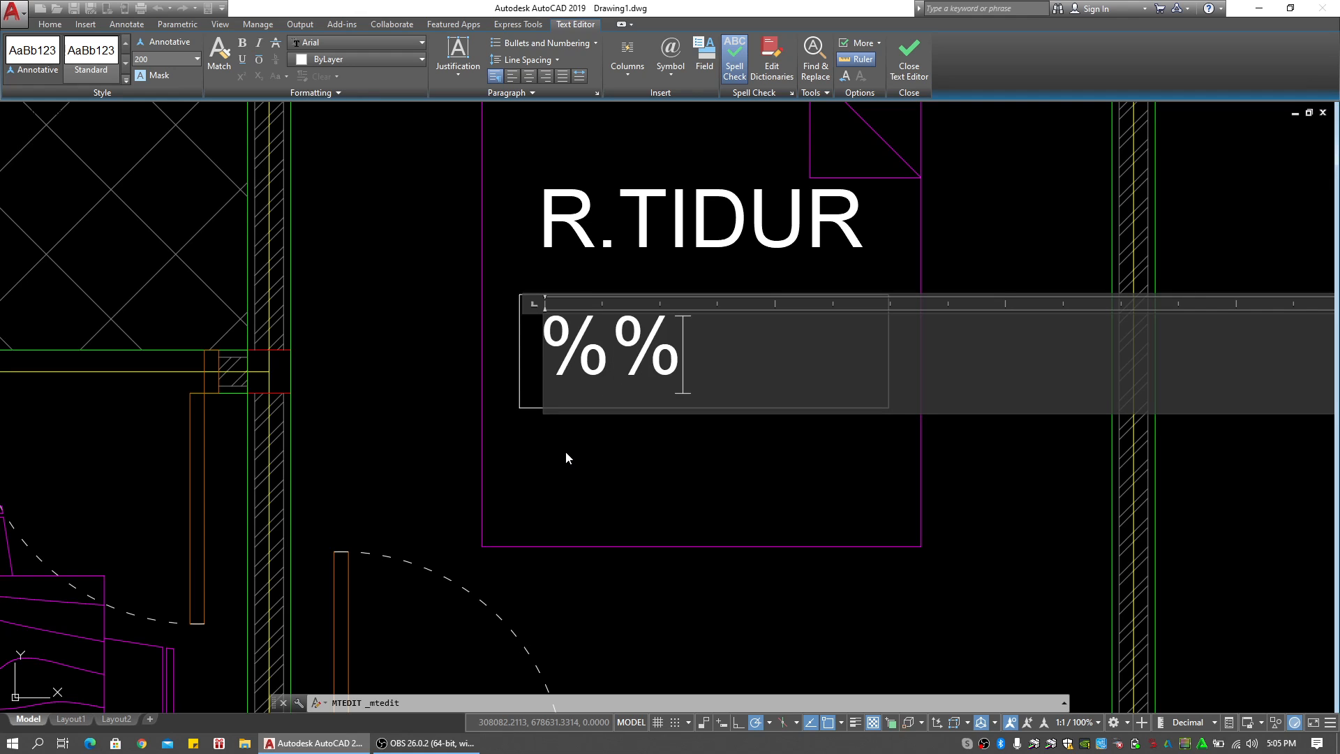
pyautogui.write('c')
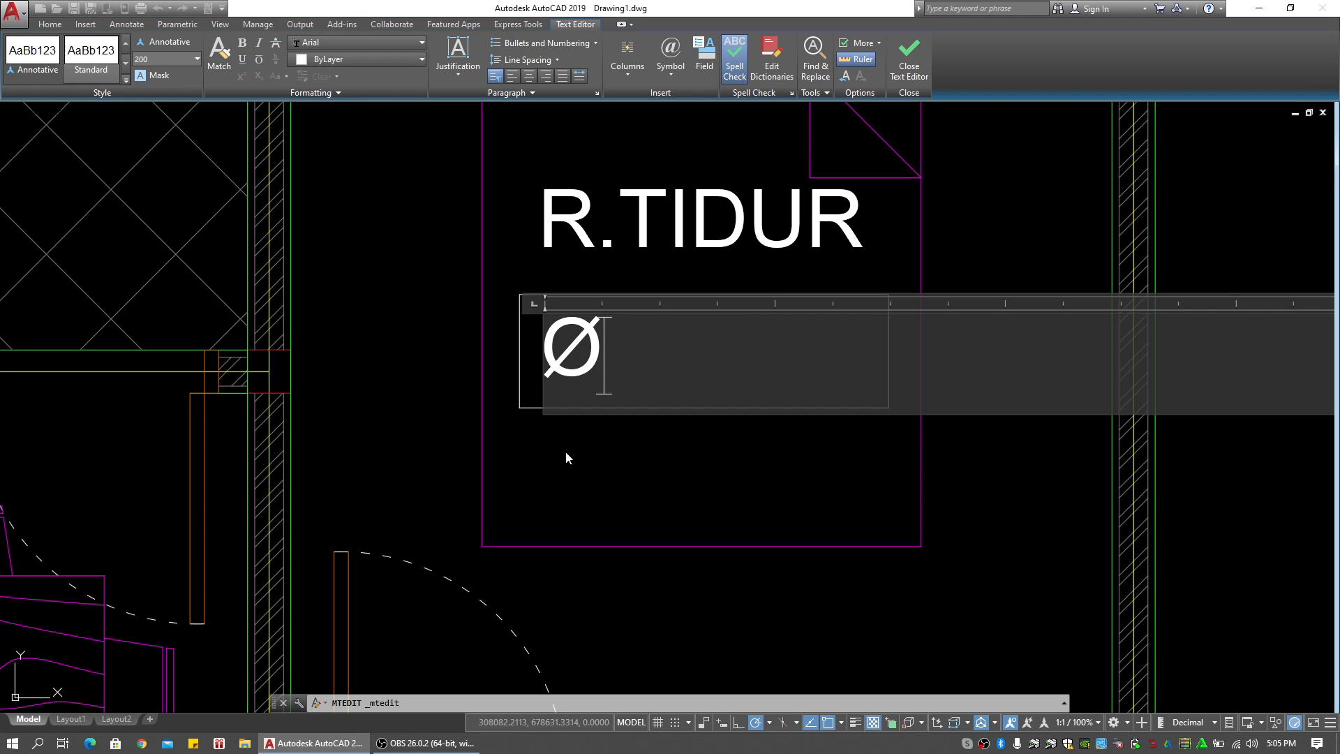
pyautogui.press('BackSpace')
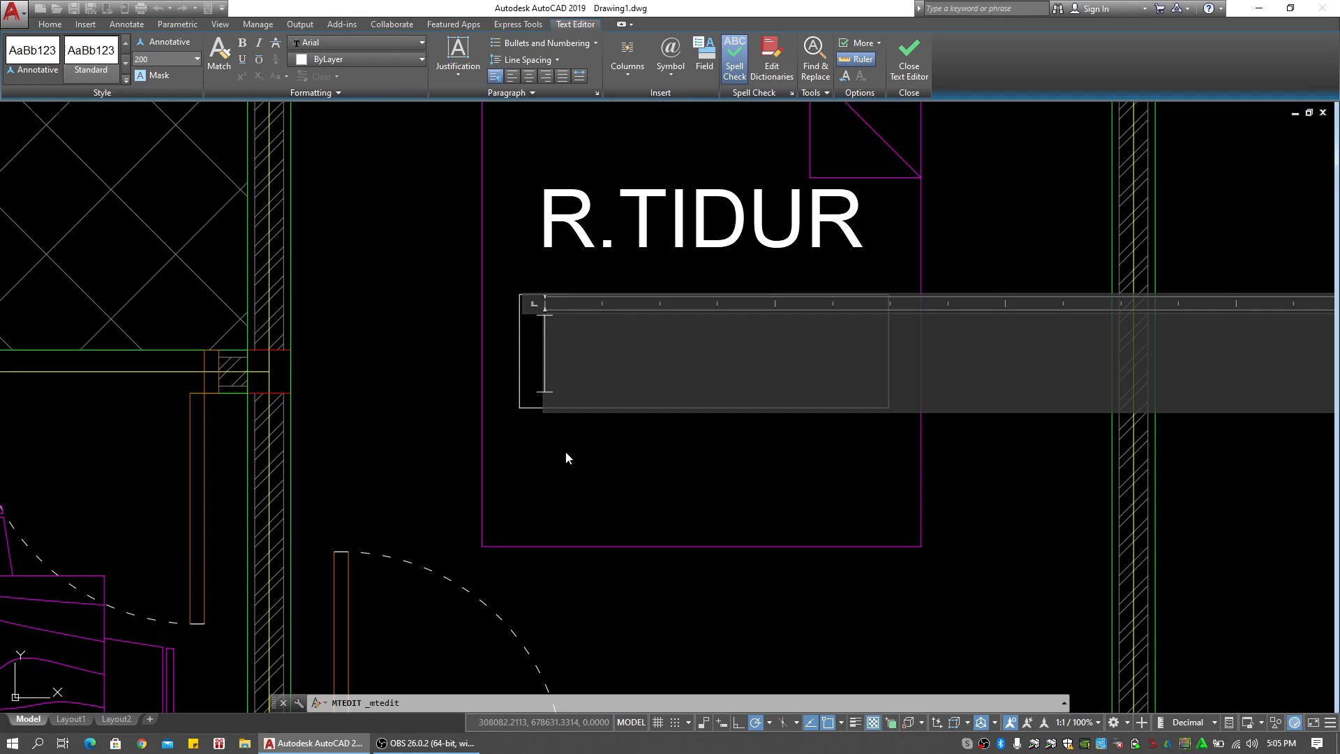
pyautogui.write('%%d')
pyautogui.press('BackSpace')
# Enter ± 0.00 as the text of the label in the rectangle, using the code %%p for the plus-minus sign
pyautogui.write('%%p')
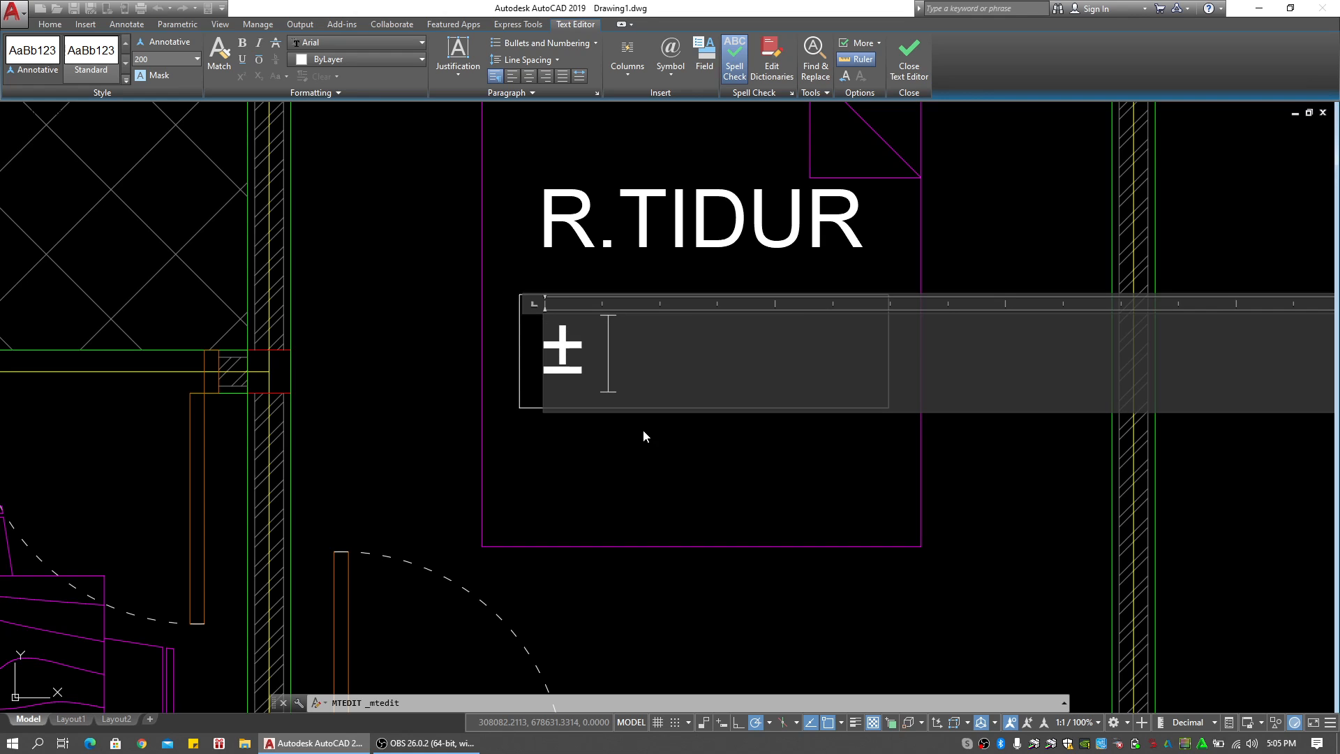
pyautogui.write(' 0.00')
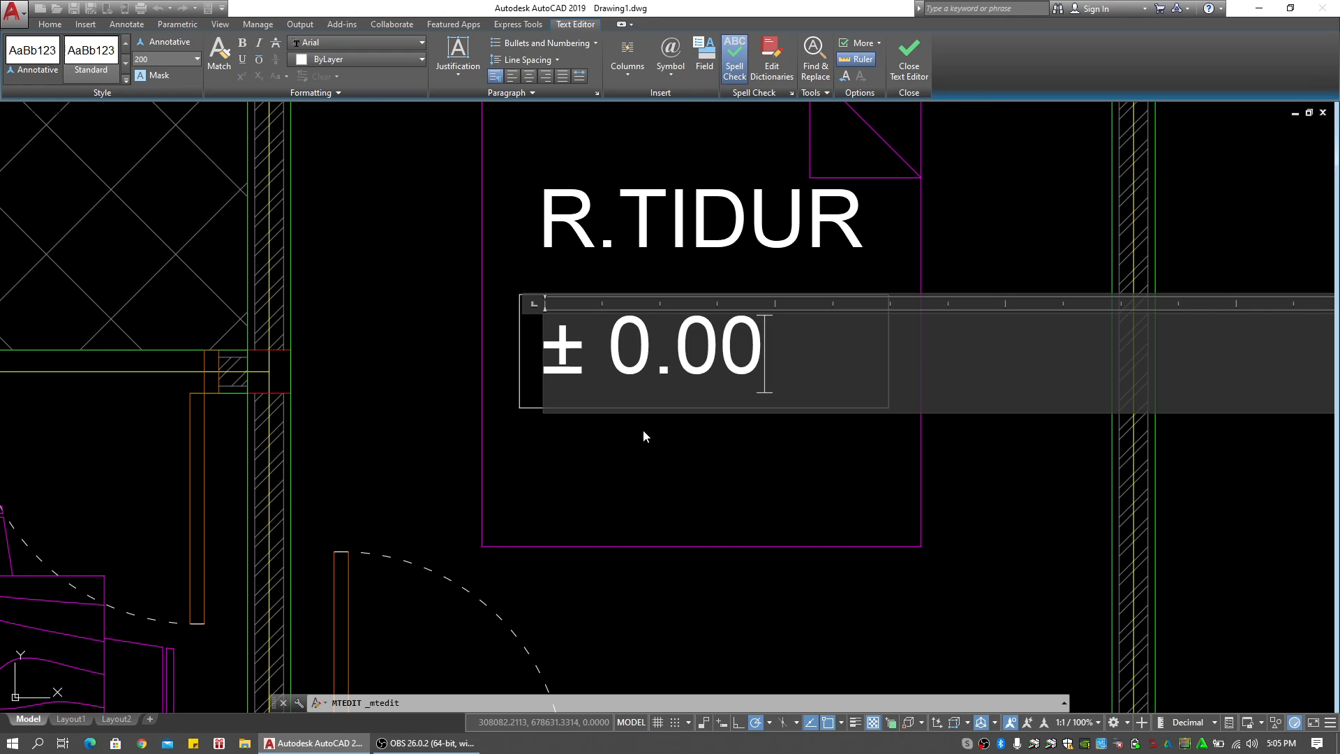
pyautogui.click(642, 429)
pyautogui.moveTo(717, 363); pyautogui.dragTo(667, 365, button='middle')
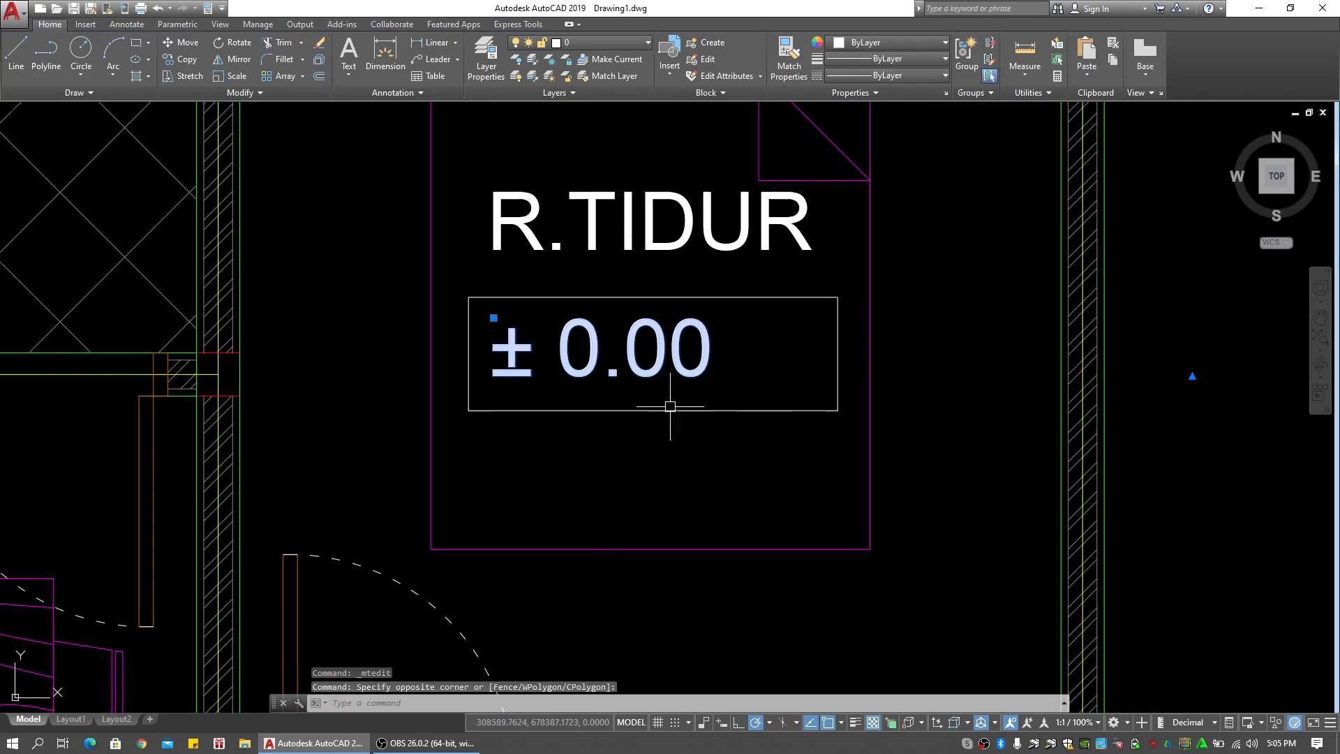
pyautogui.press('Escape')
pyautogui.press('Escape')
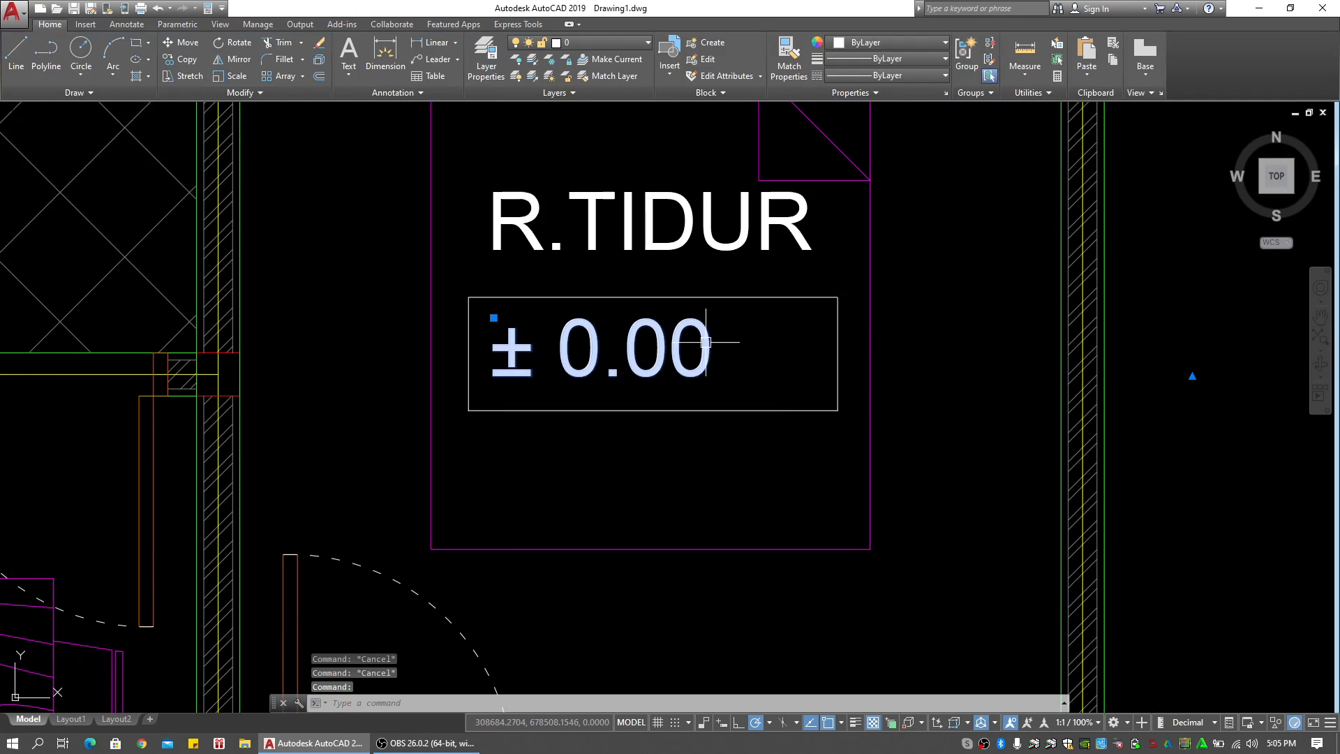
# Narrow the text frame of the ± 0.00 label so that it fits inside the rectangle's width
pyautogui.doubleClick(714, 347)
pyautogui.scroll(-2, 1058, 354)
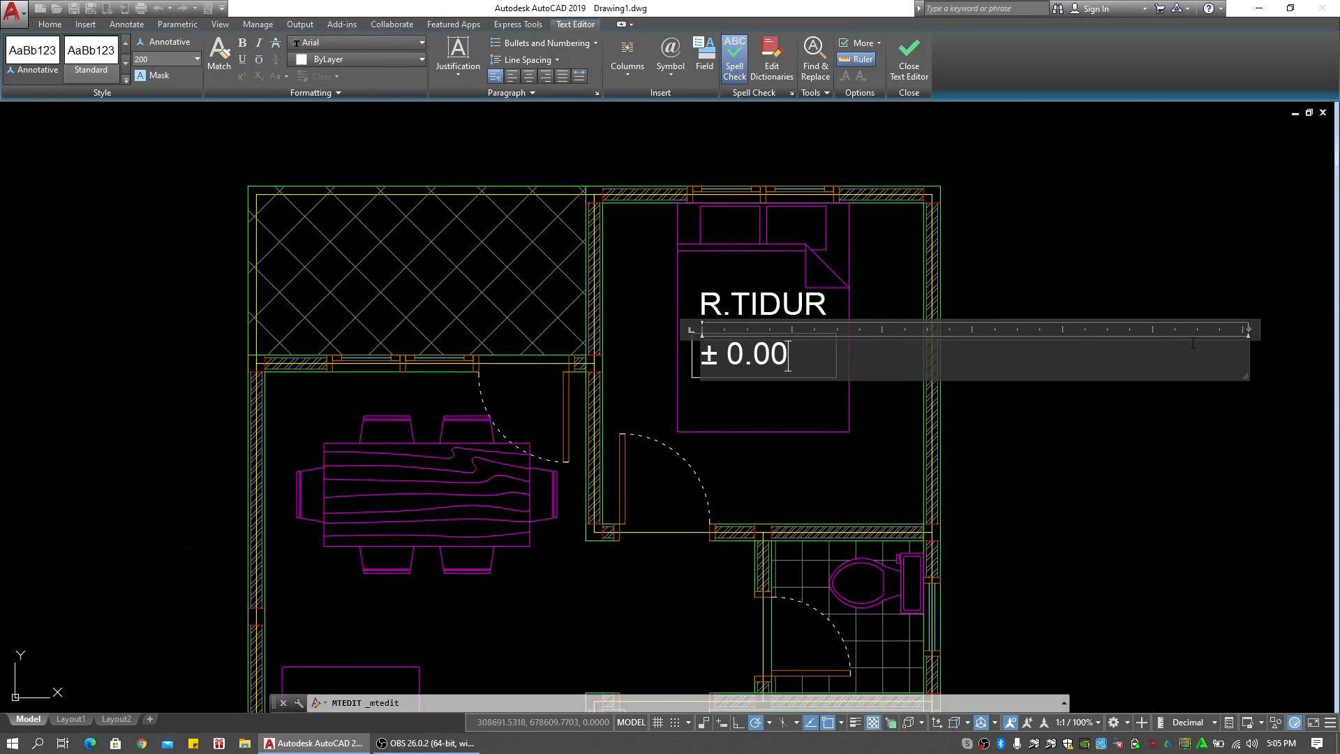
pyautogui.moveTo(1248, 330); pyautogui.dragTo(825, 350)
pyautogui.click(878, 353)
pyautogui.click(755, 360)
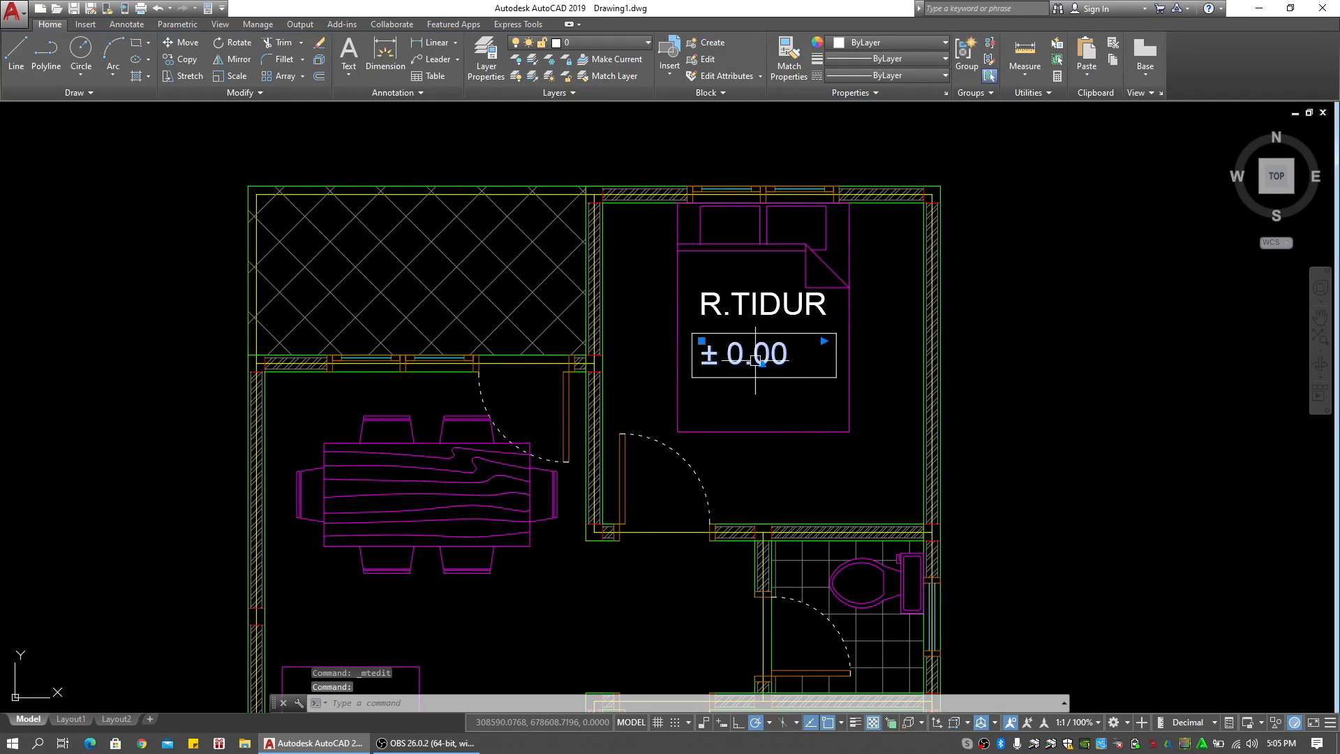
# Centre the ± 0.00 text within its frame and finish editing the label
pyautogui.doubleClick(787, 354)
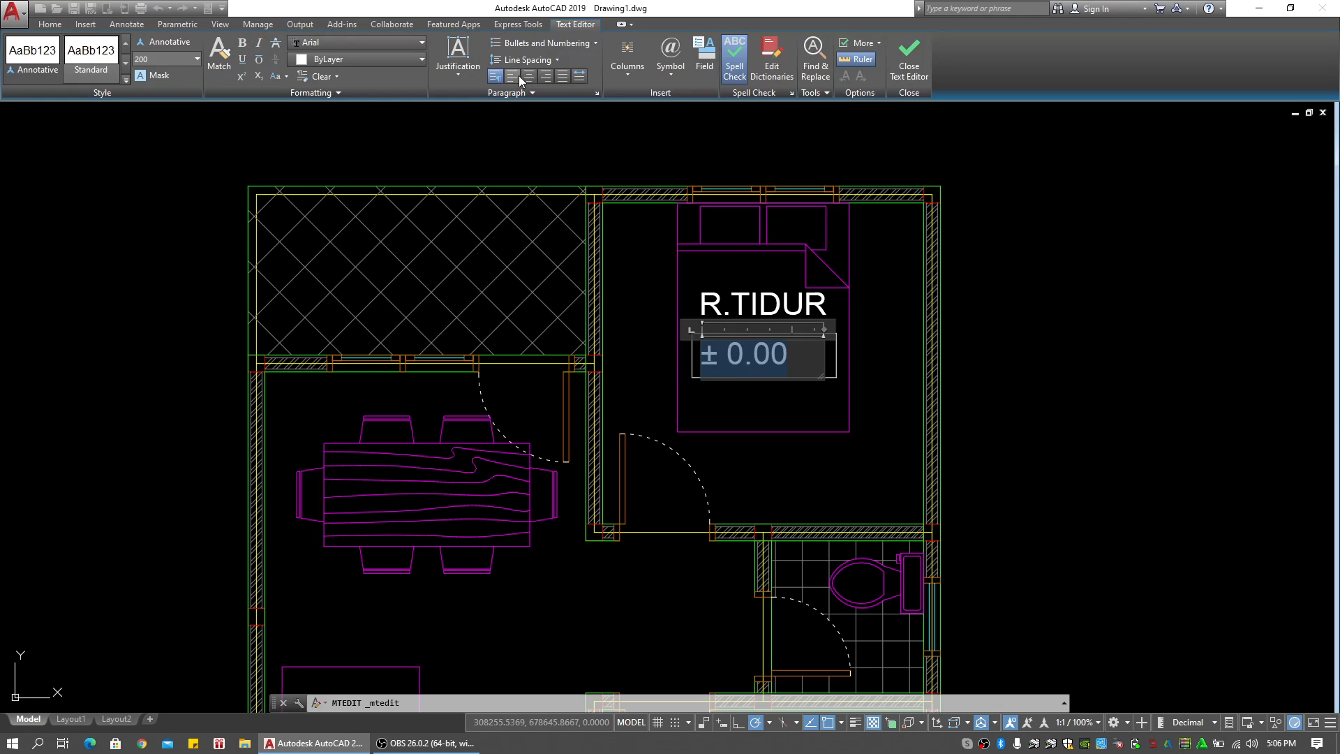
pyautogui.click(528, 76)
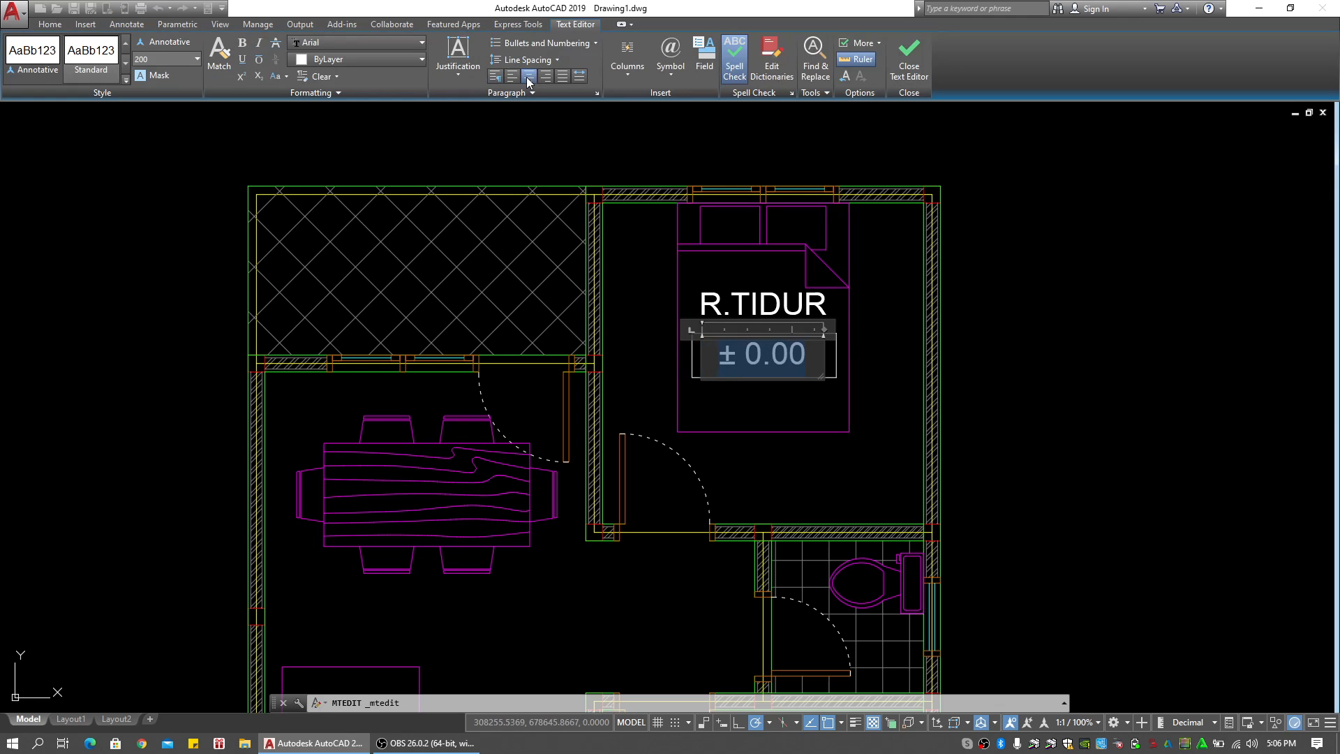
pyautogui.click(1126, 337)
pyautogui.scroll(2, 802, 328)
pyautogui.press('Escape')
pyautogui.press('Escape')
pyautogui.press('Escape')
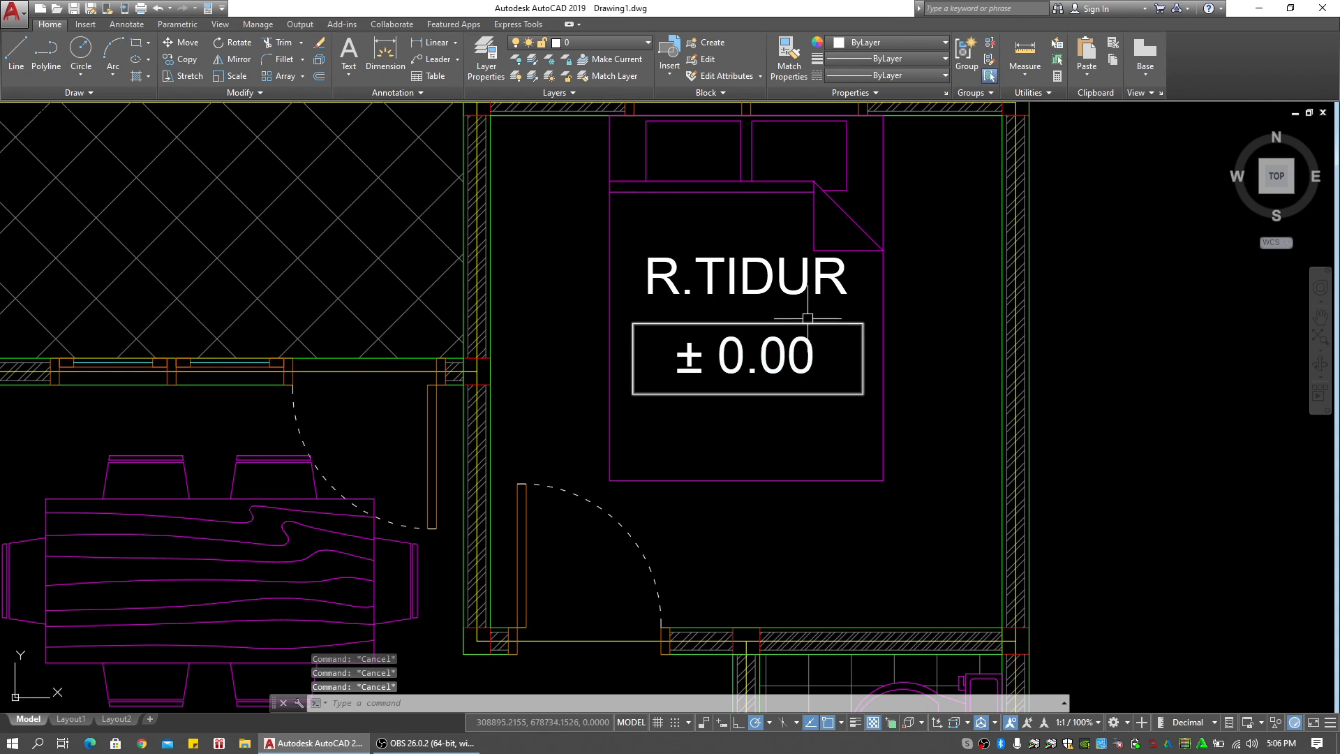
# Widen the text frame of the bedroom's ± 0.00 label to about 1106 so the text sits centred in its rectangle
pyautogui.scroll(2, 808, 318)
pyautogui.doubleClick(838, 341)
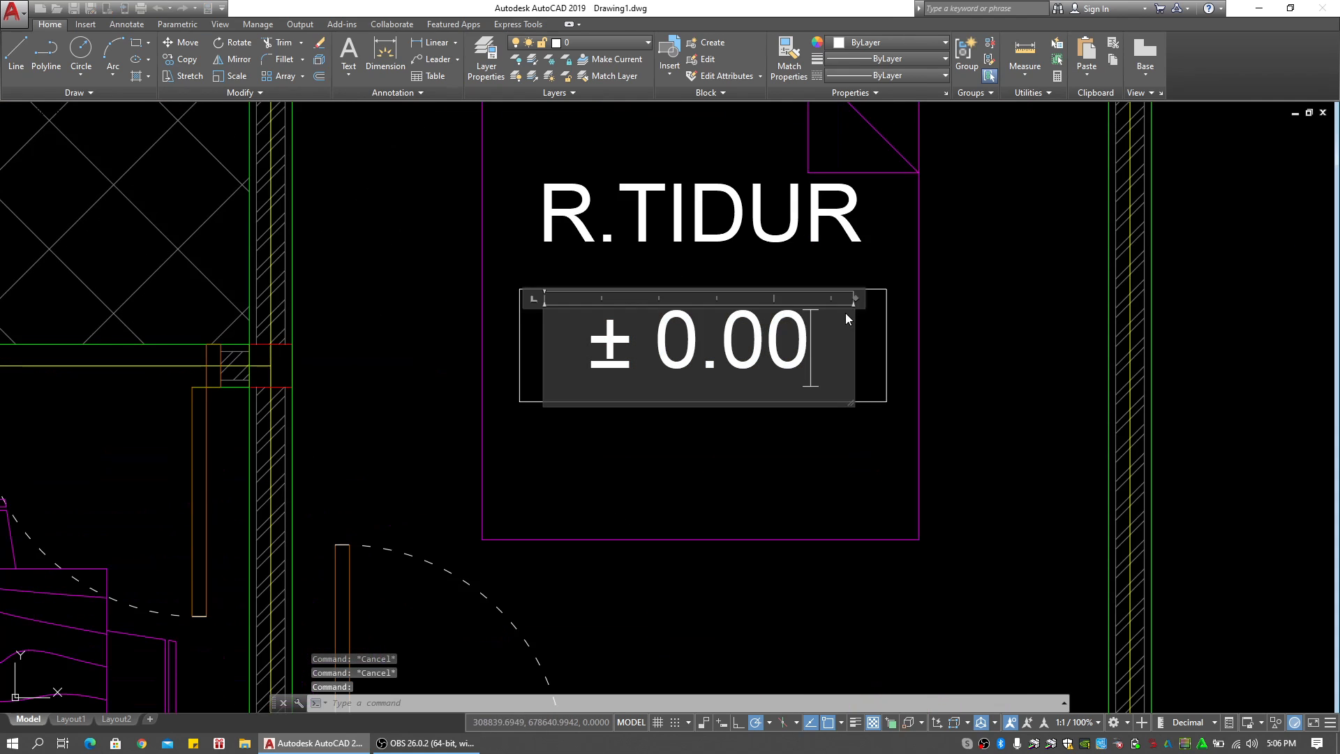
pyautogui.moveTo(855, 299)
pyautogui.mouseDown()
pyautogui.moveTo(884, 301)
pyautogui.moveTo(860, 301)
pyautogui.mouseUp()
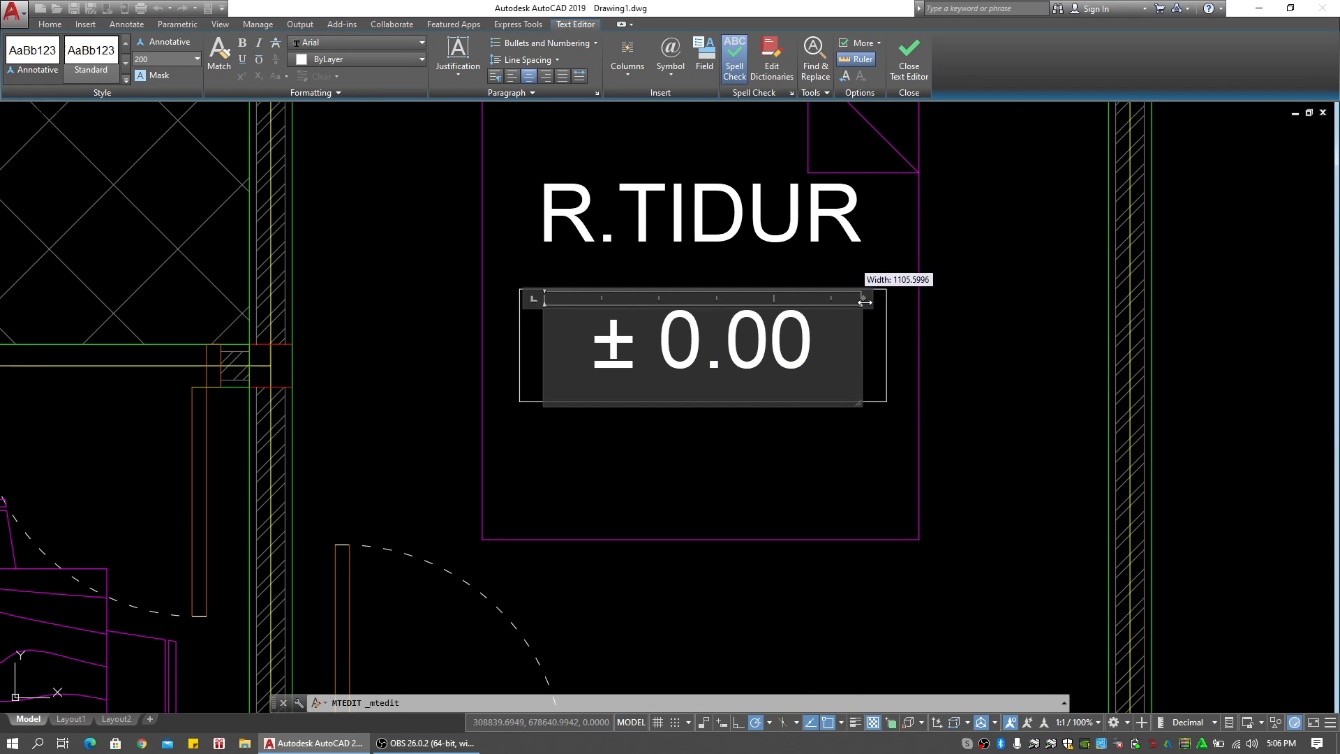
pyautogui.click(998, 320)
pyautogui.press('Escape')
pyautogui.press('Escape')
pyautogui.press('Escape')
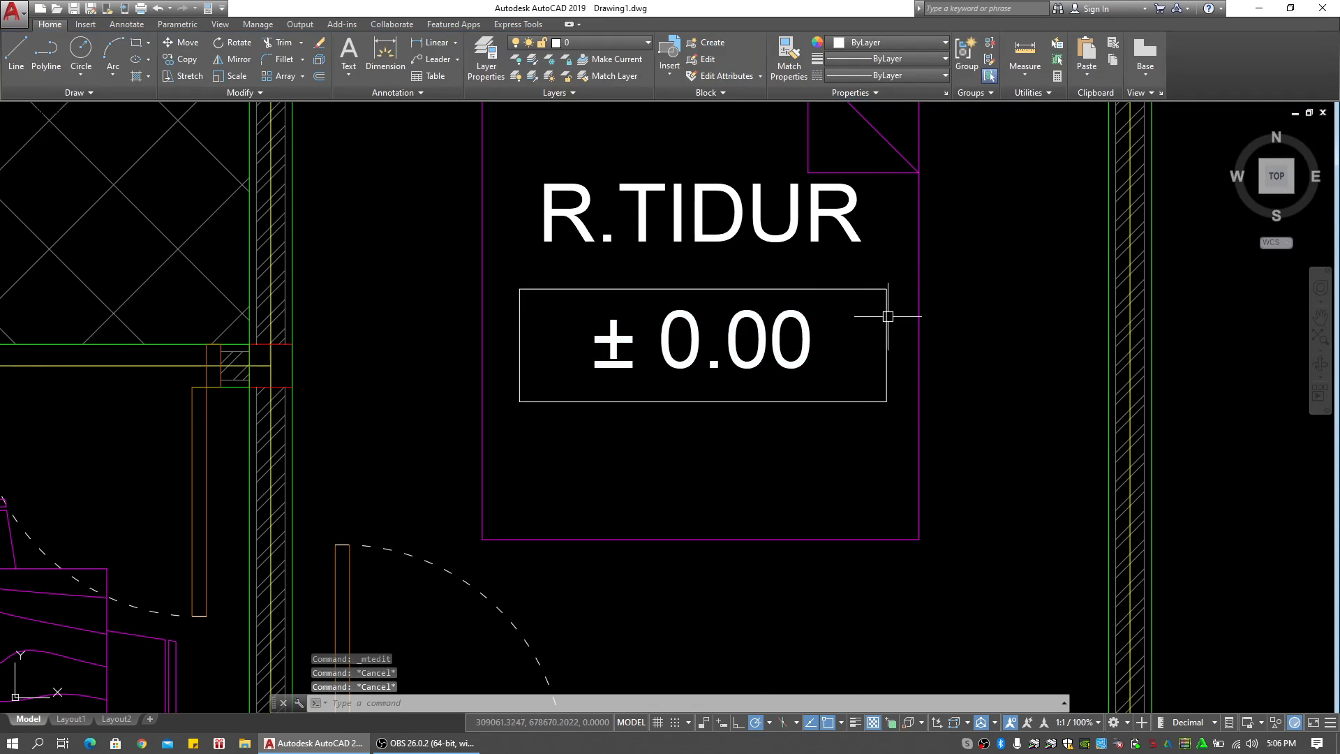
# Move the R.TIDUR text straight down, closer to the ± 0.00 rectangle
pyautogui.scroll(-4, 886, 311)
pyautogui.moveTo(776, 312); pyautogui.dragTo(690, 225, button='middle')
pyautogui.scroll(-2, 772, 238)
pyautogui.scroll(4, 761, 195)
pyautogui.click(769, 191)
pyautogui.click(717, 170)
pyautogui.write('M')
pyautogui.press('Return')
pyautogui.click(892, 223)
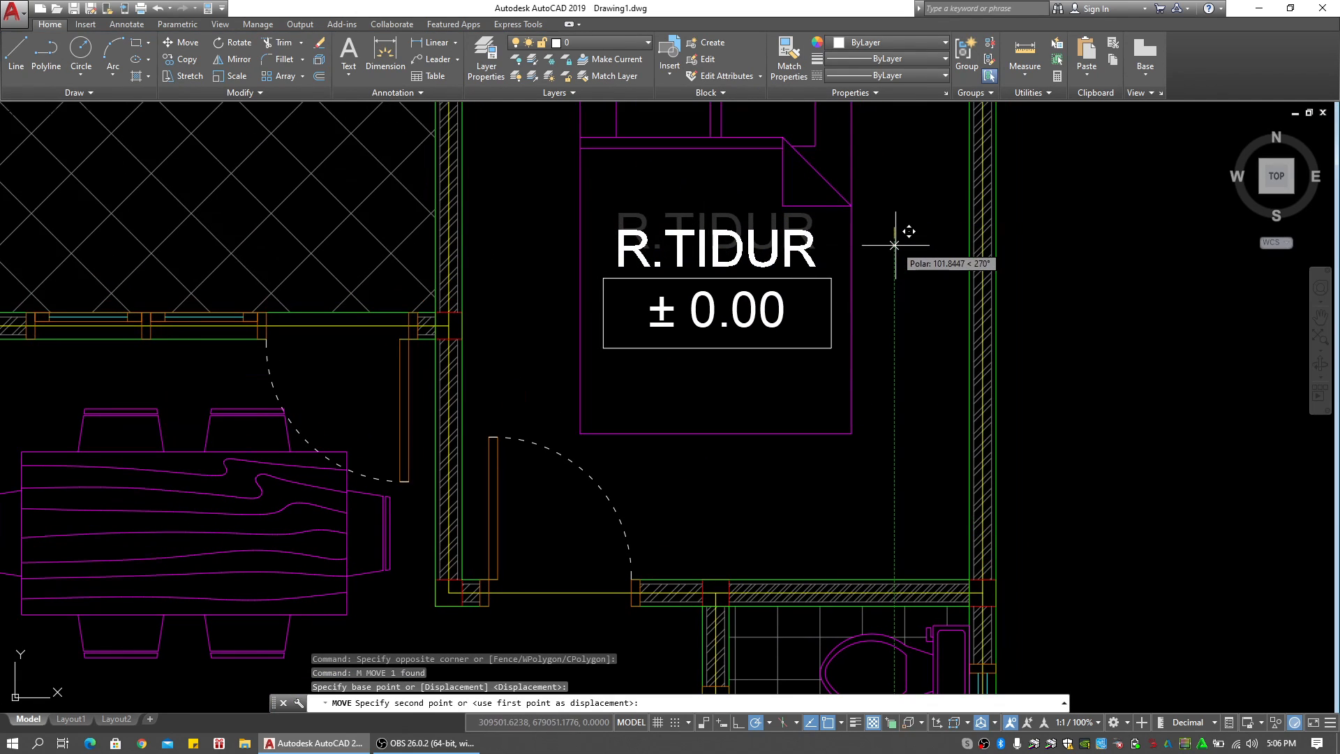
pyautogui.press('Escape')
# Copy the R.TIDUR text with its boxed ± 0.00 level tag onto the dining table
pyautogui.click(753, 371)
pyautogui.click(676, 245)
pyautogui.write('CO')
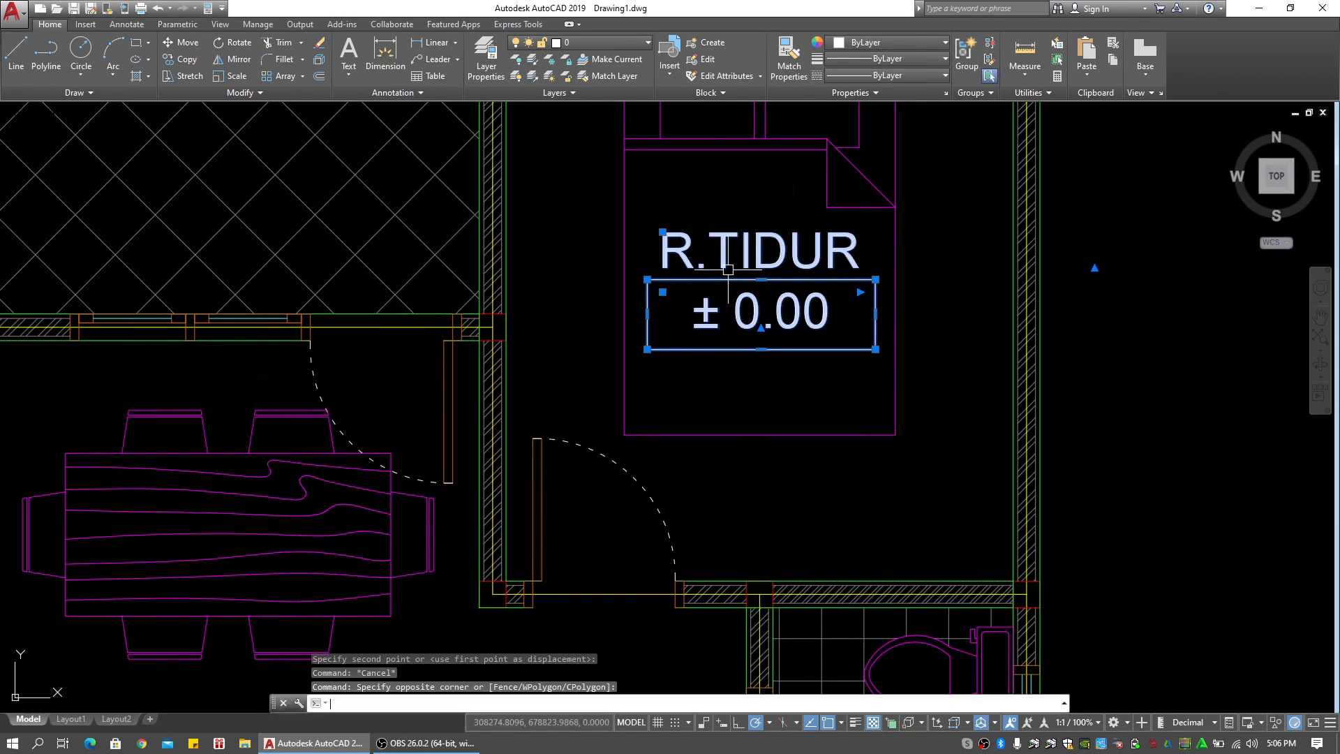
pyautogui.press('Return')
pyautogui.click(718, 279)
pyautogui.moveTo(504, 360); pyautogui.dragTo(771, 271, button='middle')
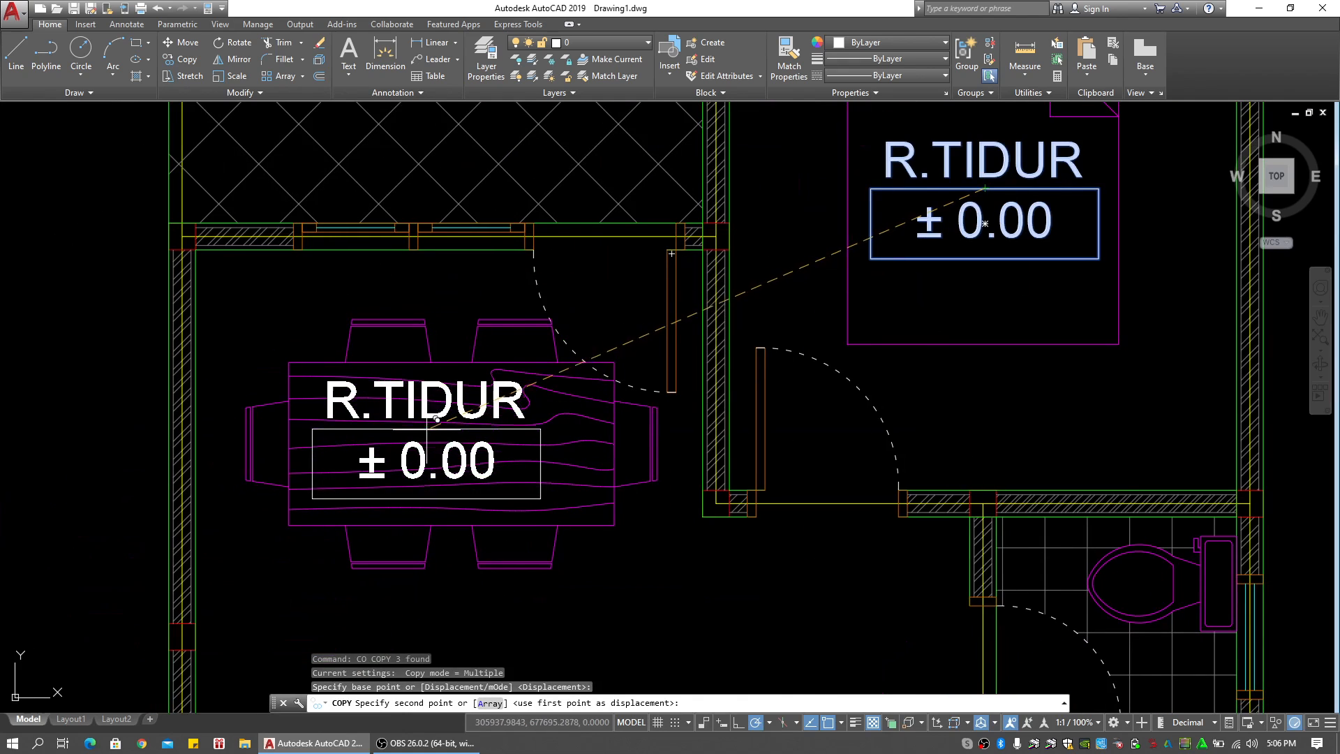
pyautogui.click(452, 428)
# Place further copies of the room label and level tag on the front terrace and the lower bedroom's bed
pyautogui.scroll(-4, 481, 461)
pyautogui.moveTo(491, 467); pyautogui.dragTo(534, 126, button='middle')
pyautogui.scroll(2, 550, 428)
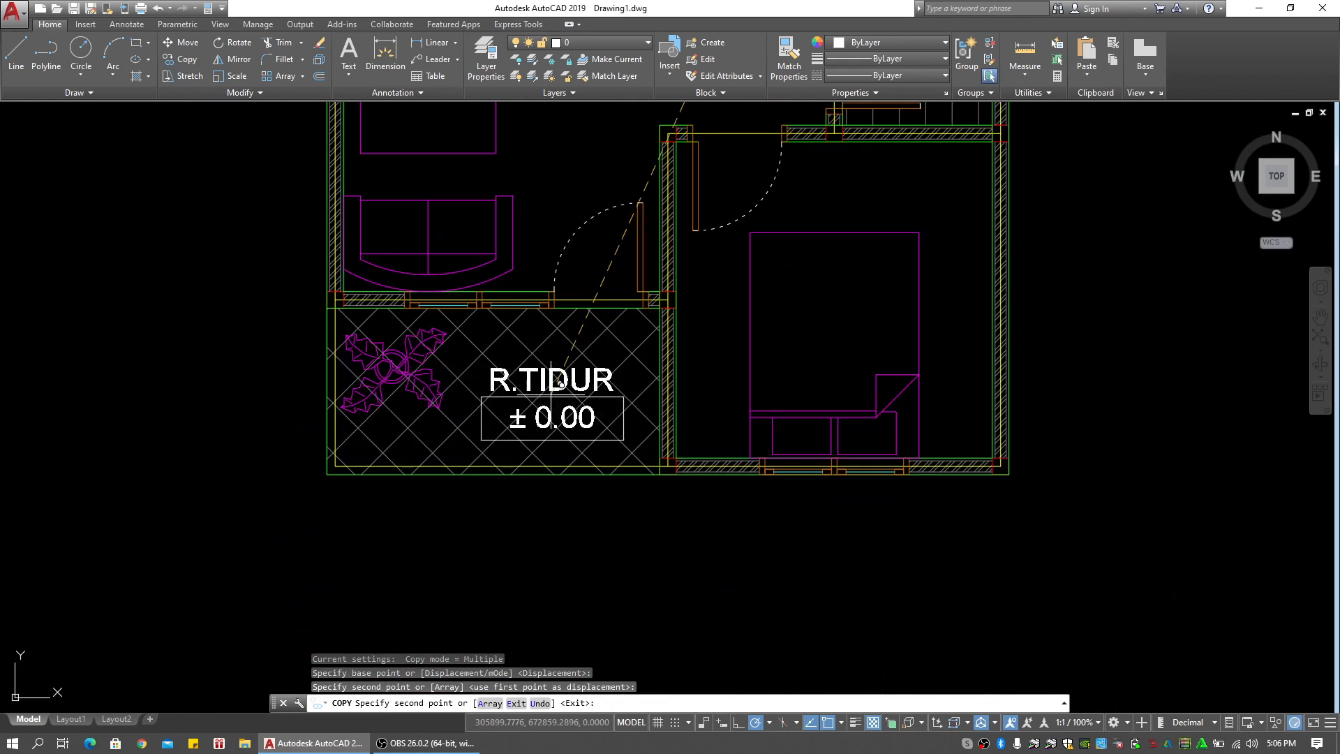
pyautogui.click(548, 380)
pyautogui.moveTo(835, 310); pyautogui.dragTo(643, 544, button='middle')
pyautogui.click(792, 320)
# Place another copy of the room label and level tag in the bathroom and end the Copy command
pyautogui.scroll(4, 726, 209)
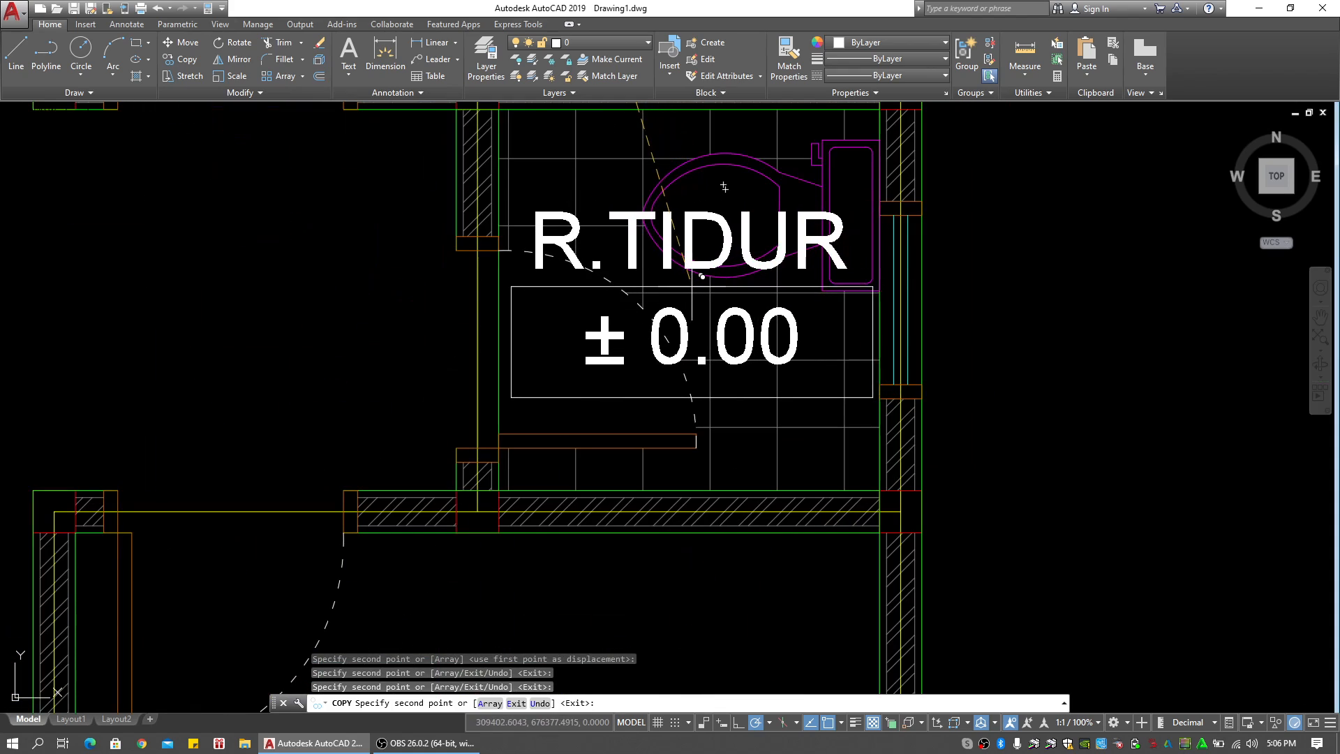
pyautogui.click(689, 285)
pyautogui.scroll(-6, 725, 314)
pyautogui.moveTo(660, 312); pyautogui.dragTo(734, 336, button='middle')
pyautogui.press('Escape')
pyautogui.press('Escape')
pyautogui.press('Escape')
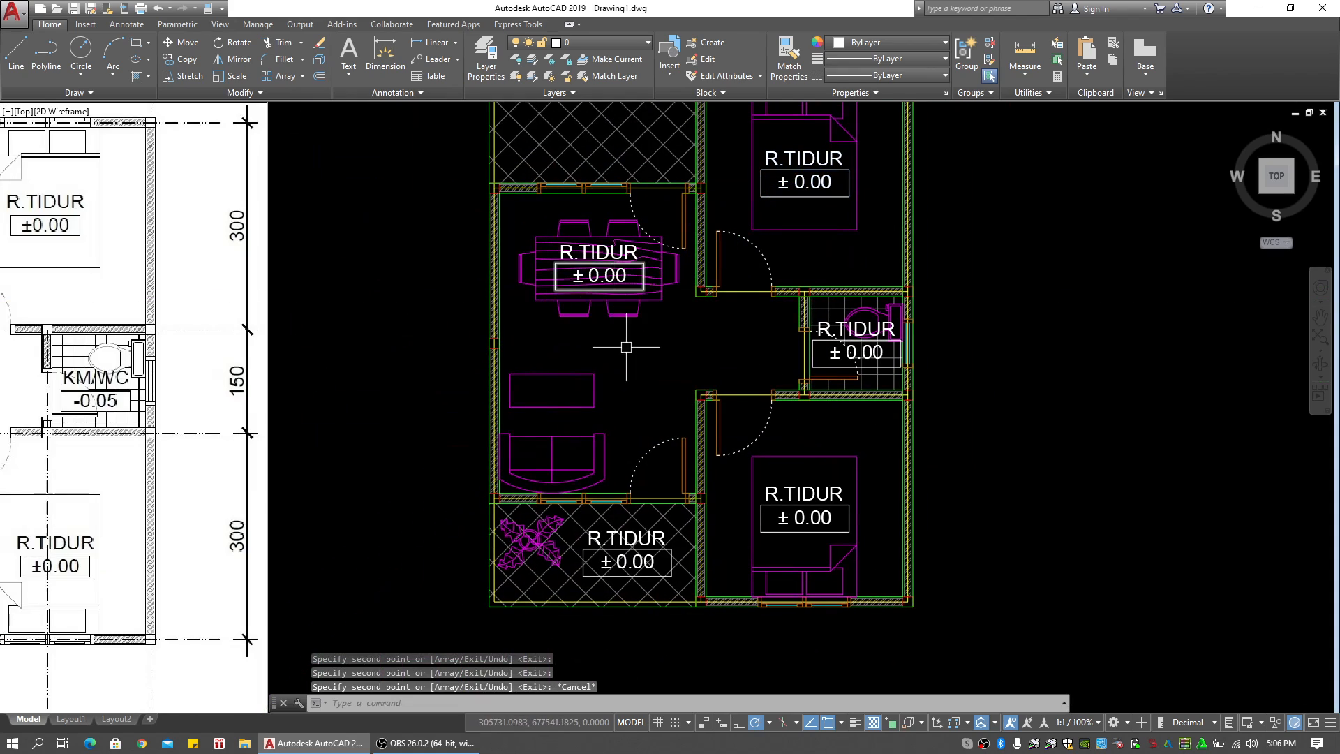
# Copy the upper bedroom's room label and boxed level tag into the living area, between the coffee table and the sofa
pyautogui.scroll(3, 697, 321)
pyautogui.click(799, 324)
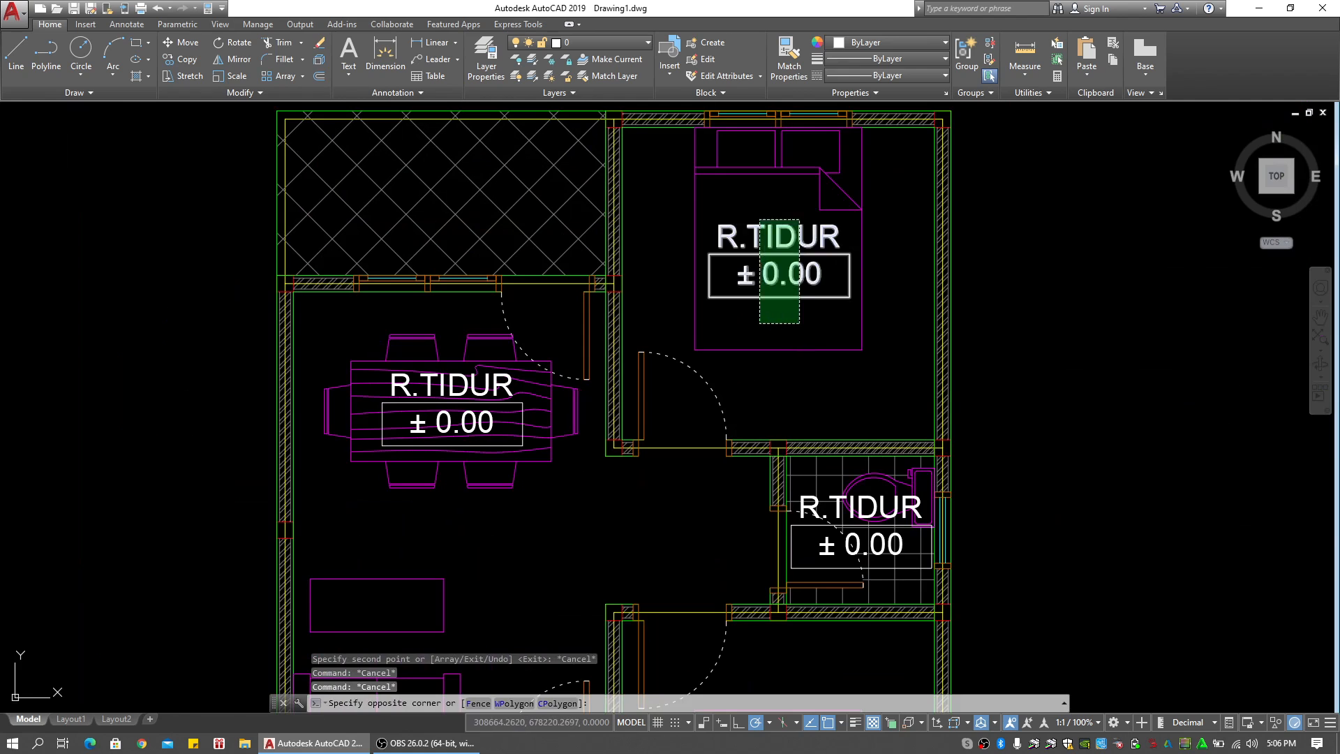
pyautogui.click(759, 218)
pyautogui.moveTo(755, 280); pyautogui.dragTo(947, 72, button='middle')
pyautogui.write('co')
pyautogui.press('space')
pyautogui.click(811, 263)
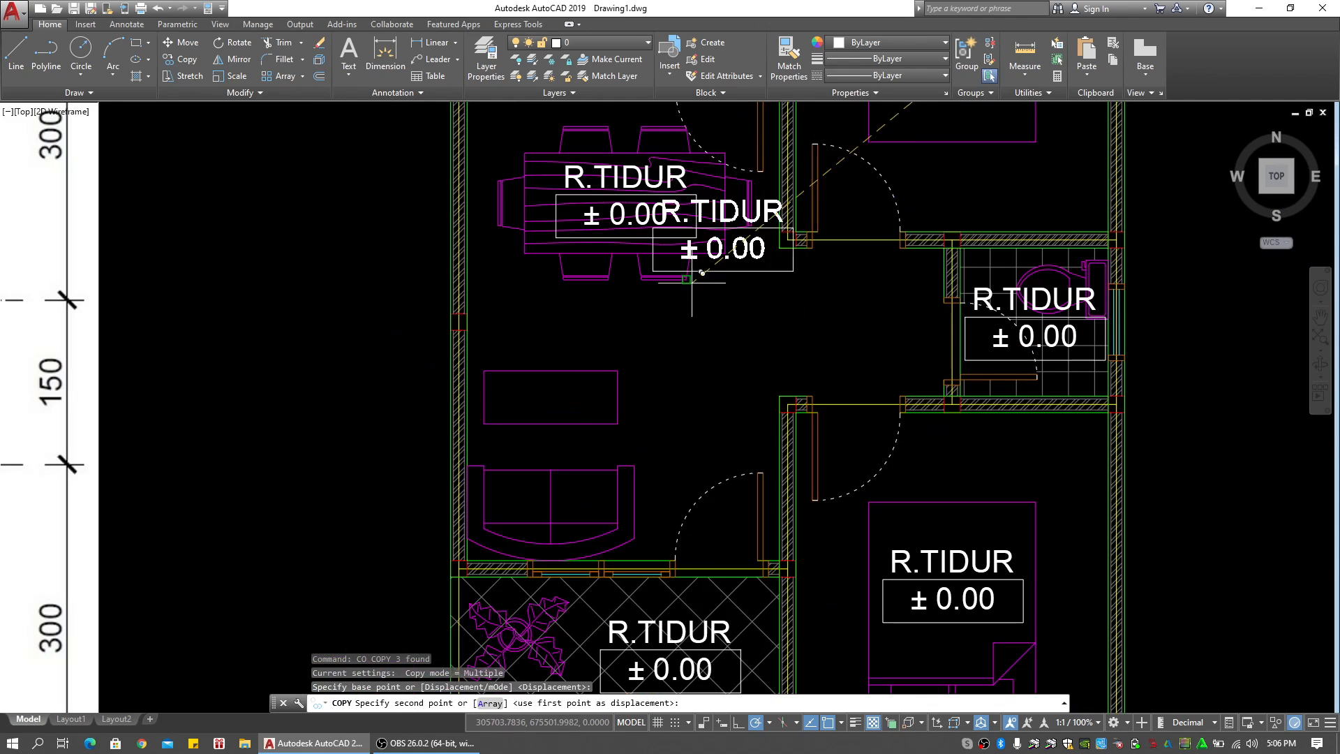
pyautogui.scroll(2, 602, 441)
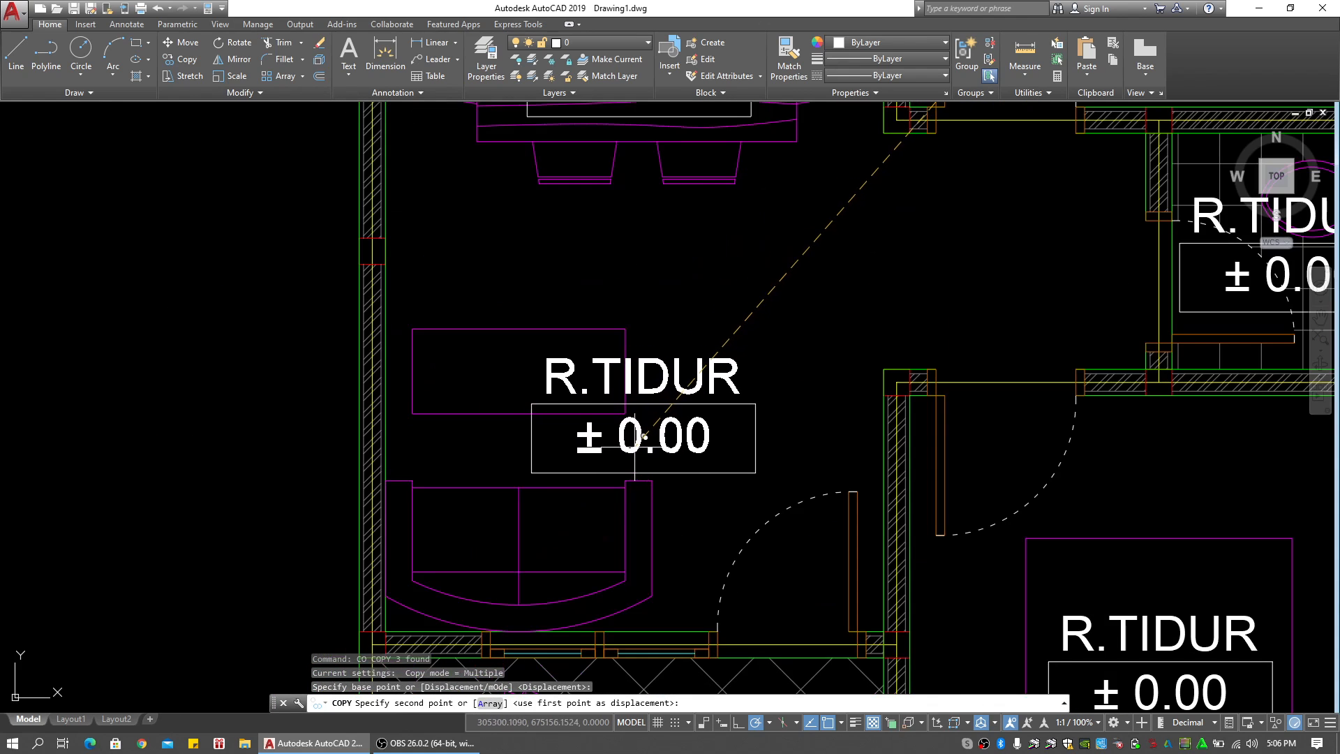
pyautogui.click(632, 448)
pyautogui.press('Escape')
pyautogui.press('Escape')
# Change the room label in the living area to R.TAMU
pyautogui.doubleClick(659, 393)
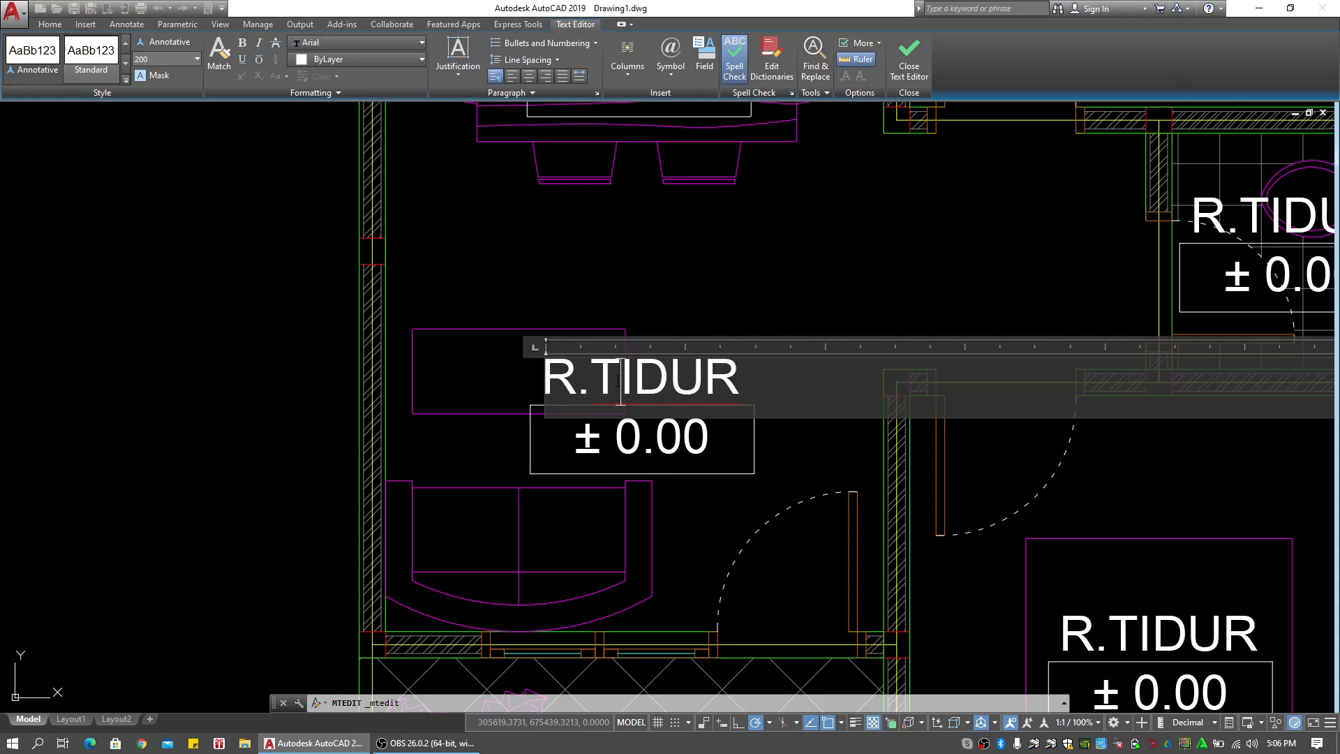
pyautogui.moveTo(617, 380); pyautogui.dragTo(796, 380)
pyautogui.write('AM')
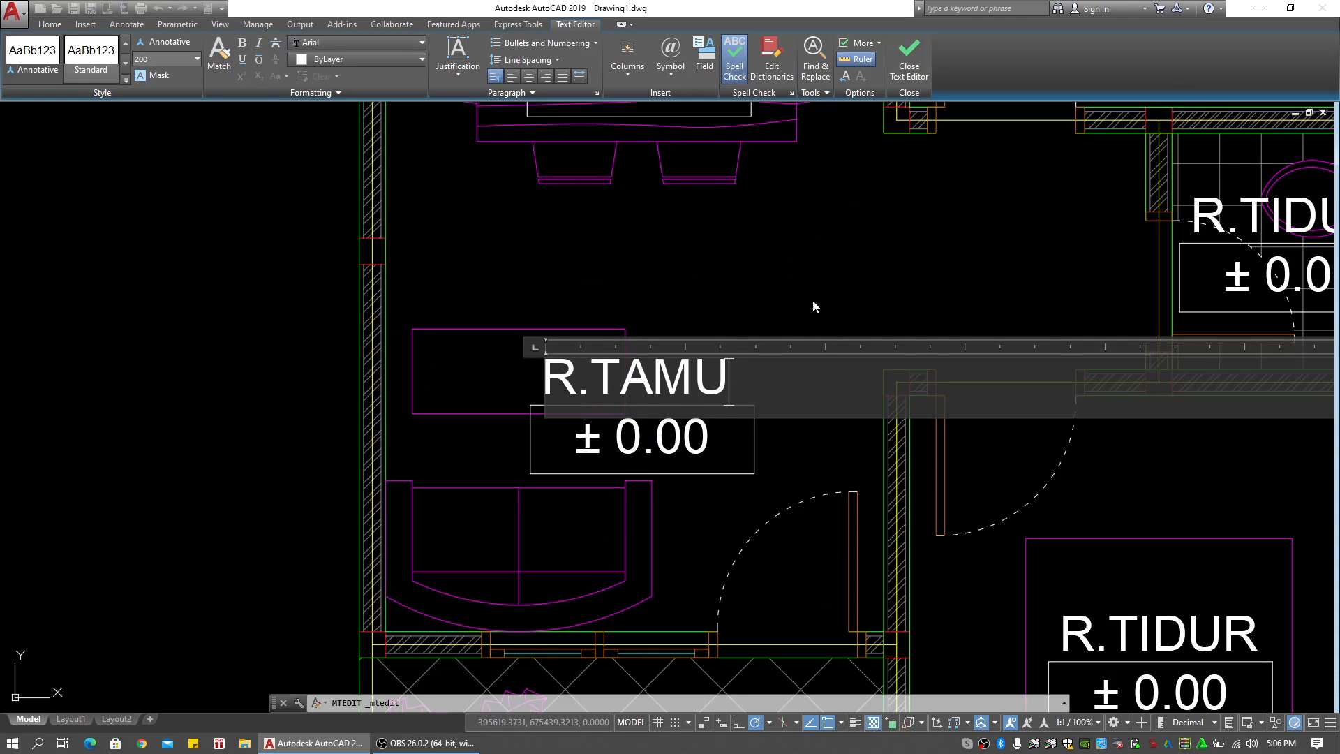
pyautogui.click(812, 306)
# Change the room label over the dining table to R.MAKAN
pyautogui.moveTo(673, 144); pyautogui.dragTo(631, 383, button='middle')
pyautogui.doubleClick(614, 322)
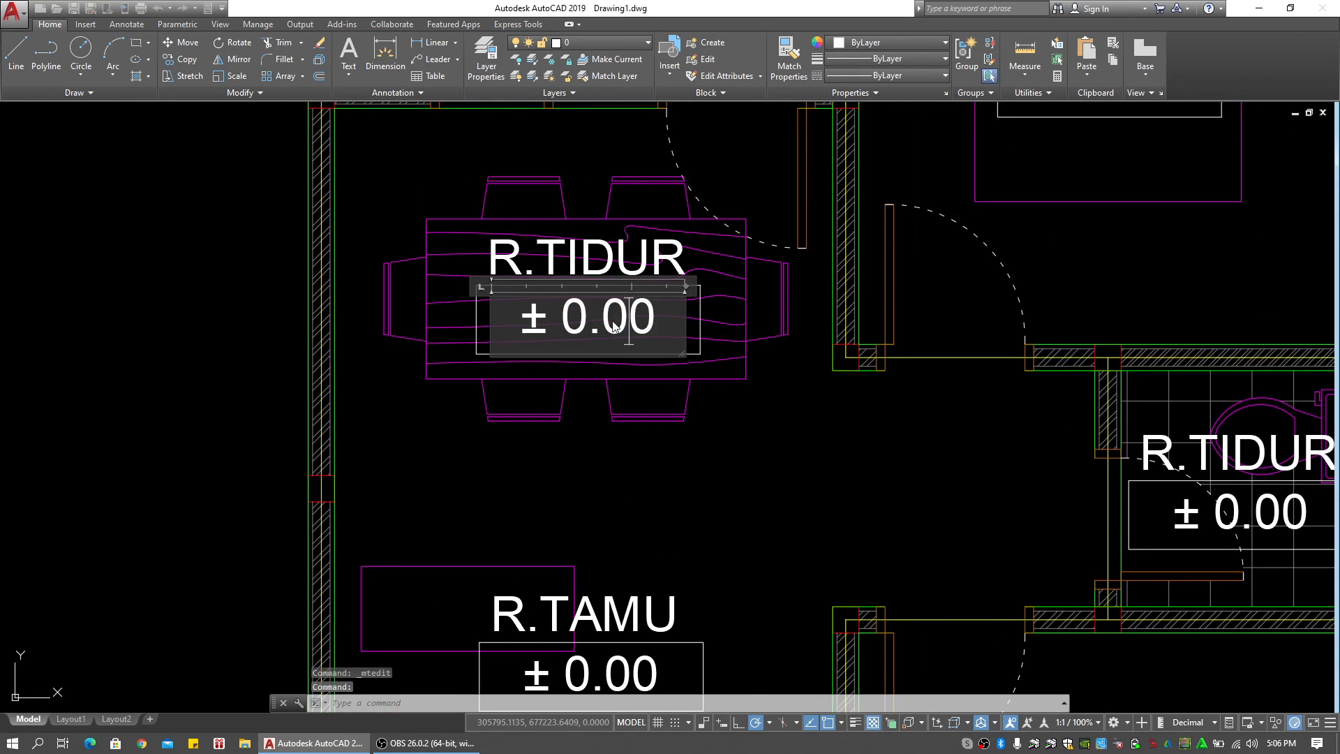
pyautogui.click(907, 272)
pyautogui.doubleClick(576, 263)
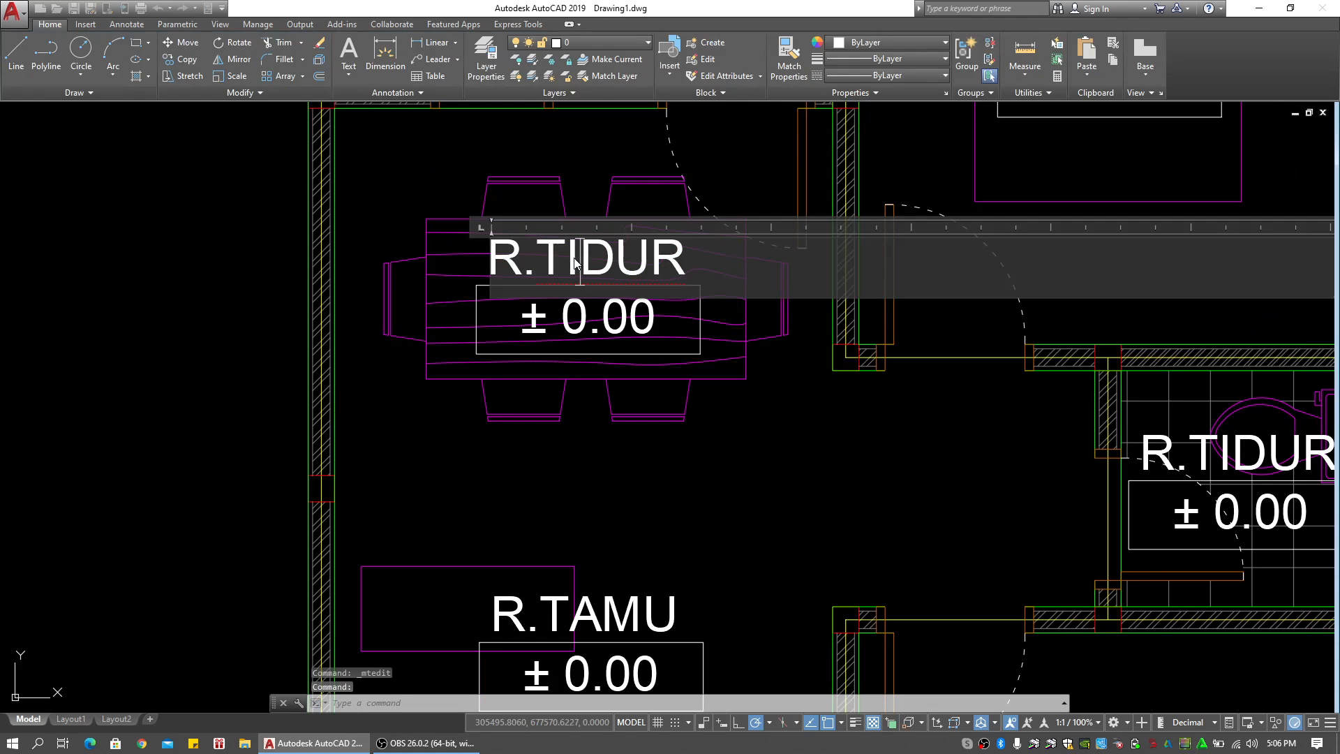
pyautogui.moveTo(550, 255); pyautogui.dragTo(698, 260)
pyautogui.write('M')
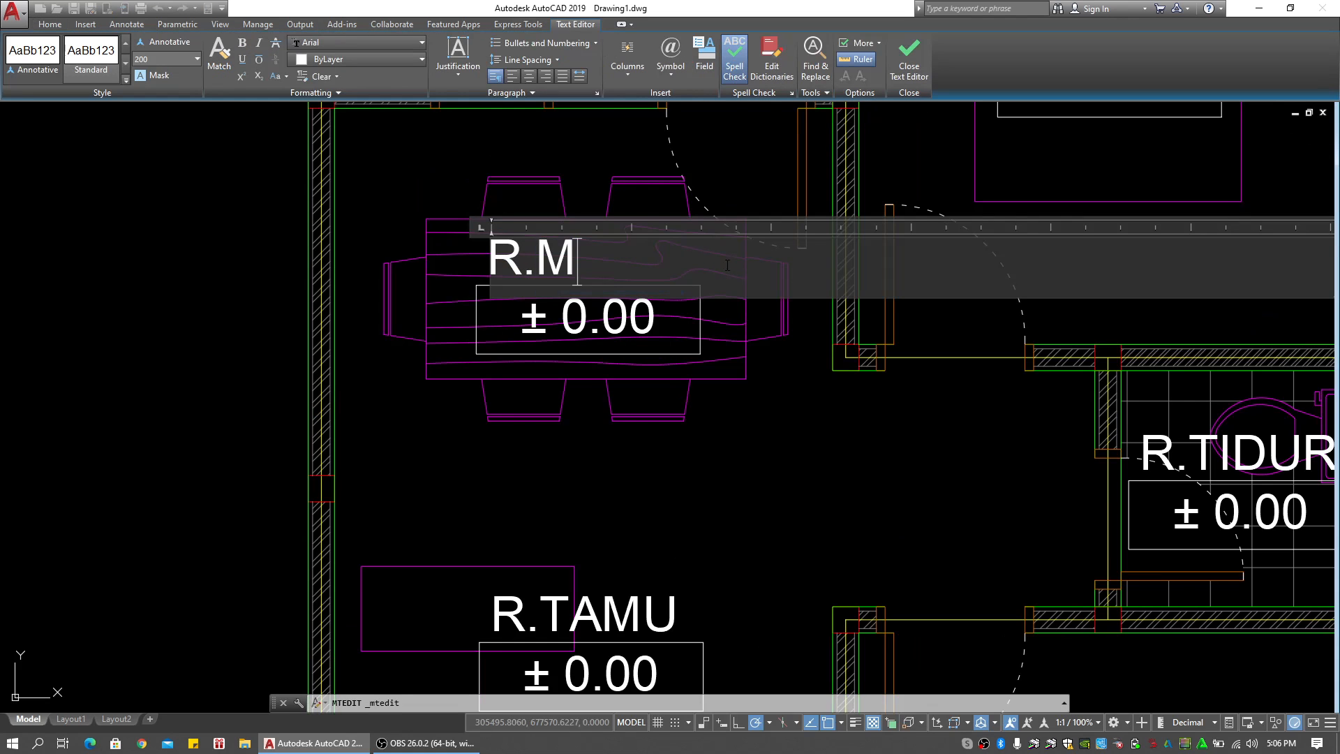
pyautogui.write('AKAN')
pyautogui.click(775, 394)
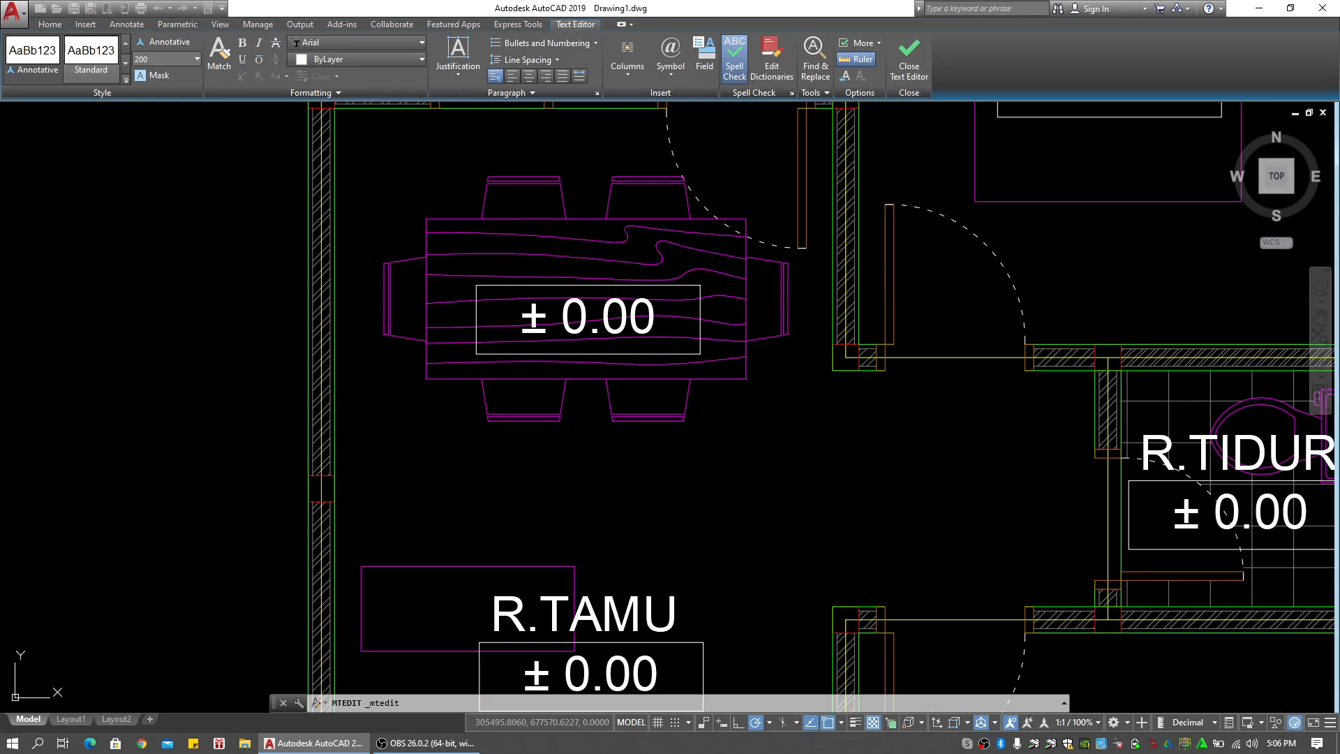
# Change the bathroom's room label to KM/WC
pyautogui.moveTo(776, 395)
pyautogui.mouseDown(button='middle')
pyautogui.moveTo(557, 365)
pyautogui.moveTo(253, 296)
pyautogui.mouseUp(button='middle')
pyautogui.doubleClick(718, 349)
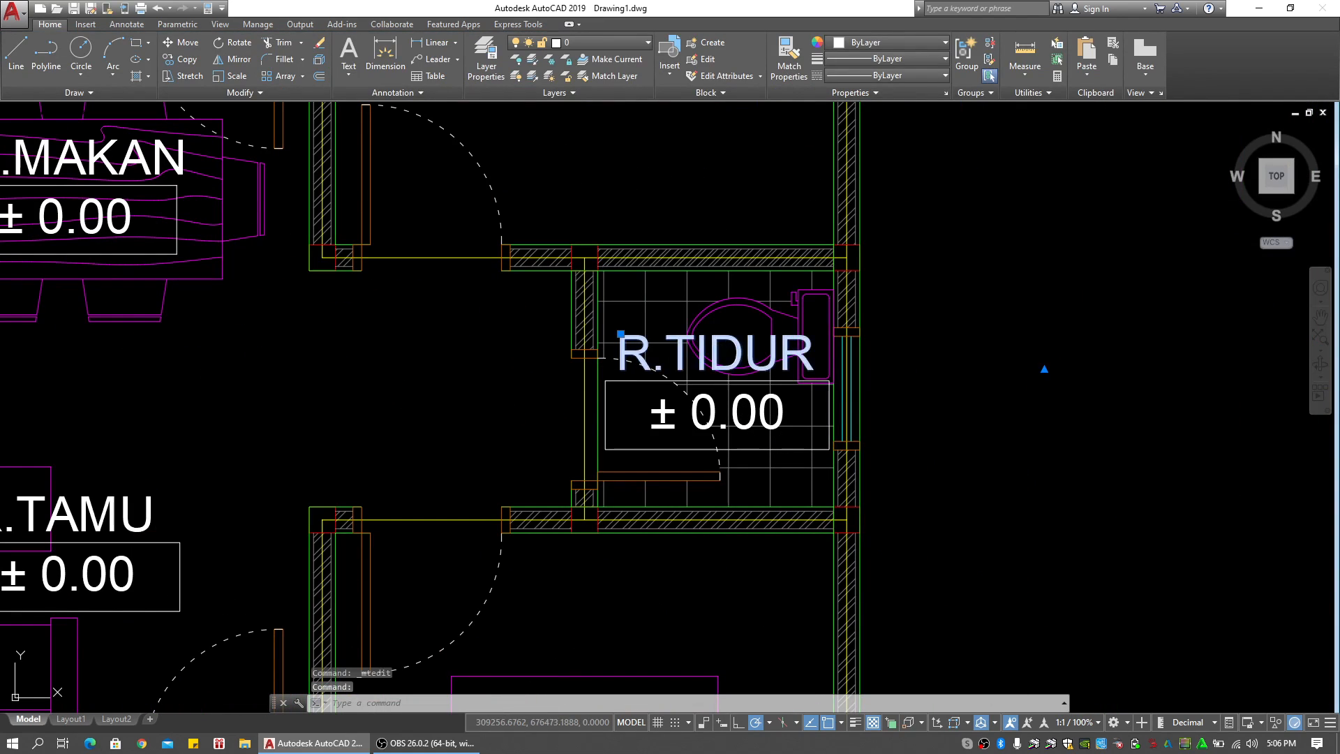
pyautogui.write('KM/WC')
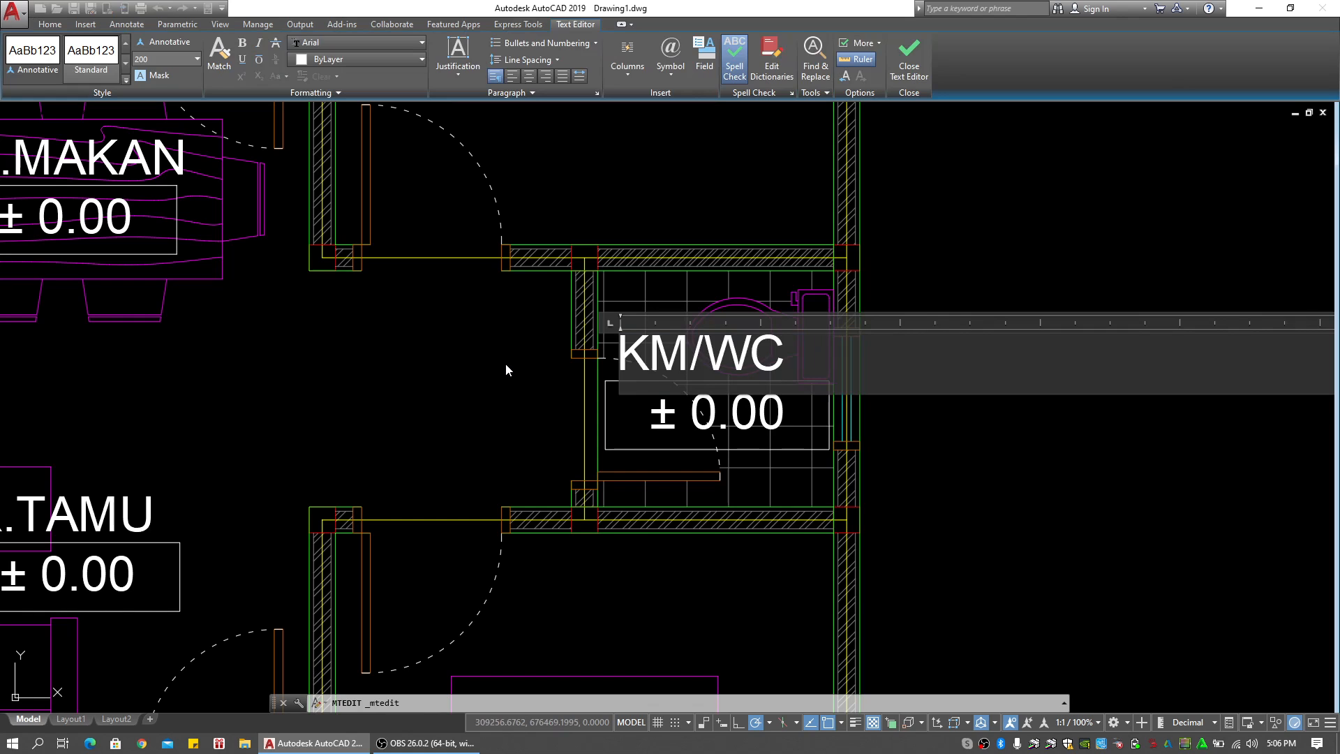
pyautogui.click(505, 362)
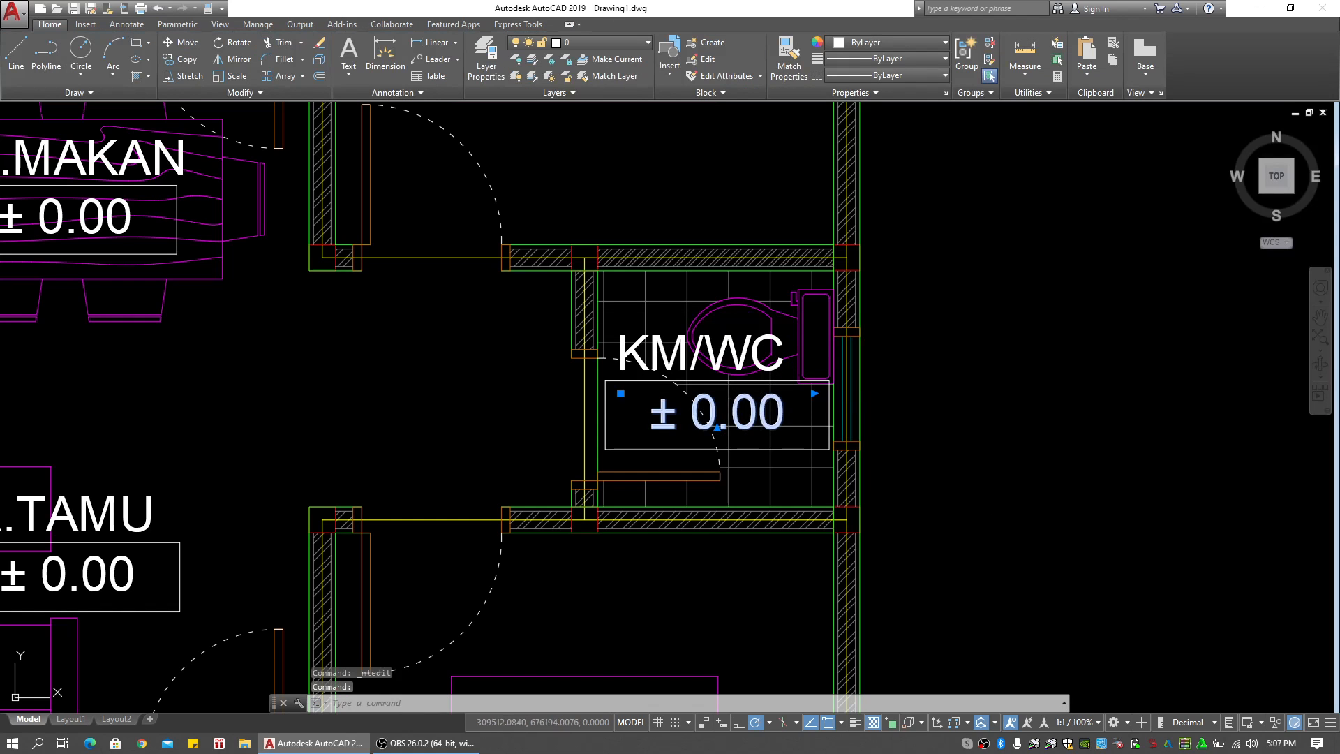
# Change the bathroom's boxed level tag to - 0.05
pyautogui.doubleClick(719, 412)
pyautogui.moveTo(713, 413); pyautogui.dragTo(623, 412)
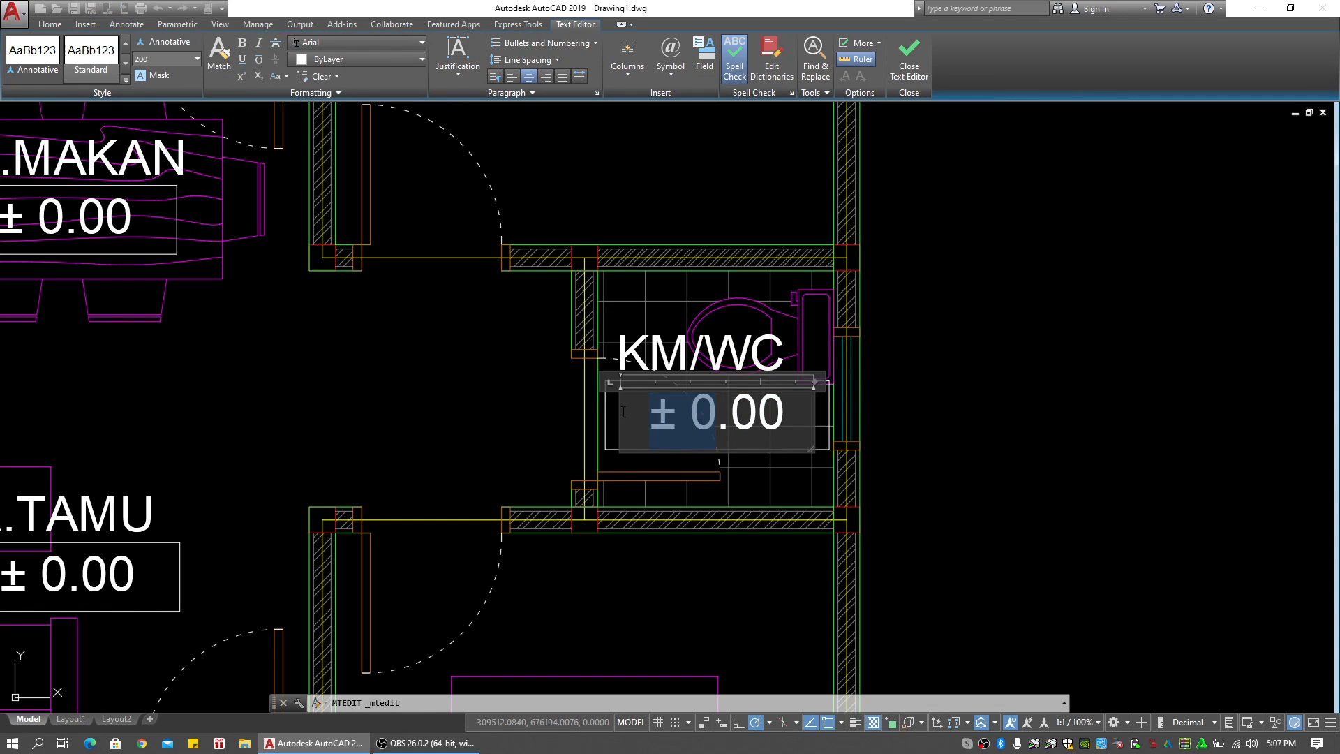
pyautogui.write('- 0')
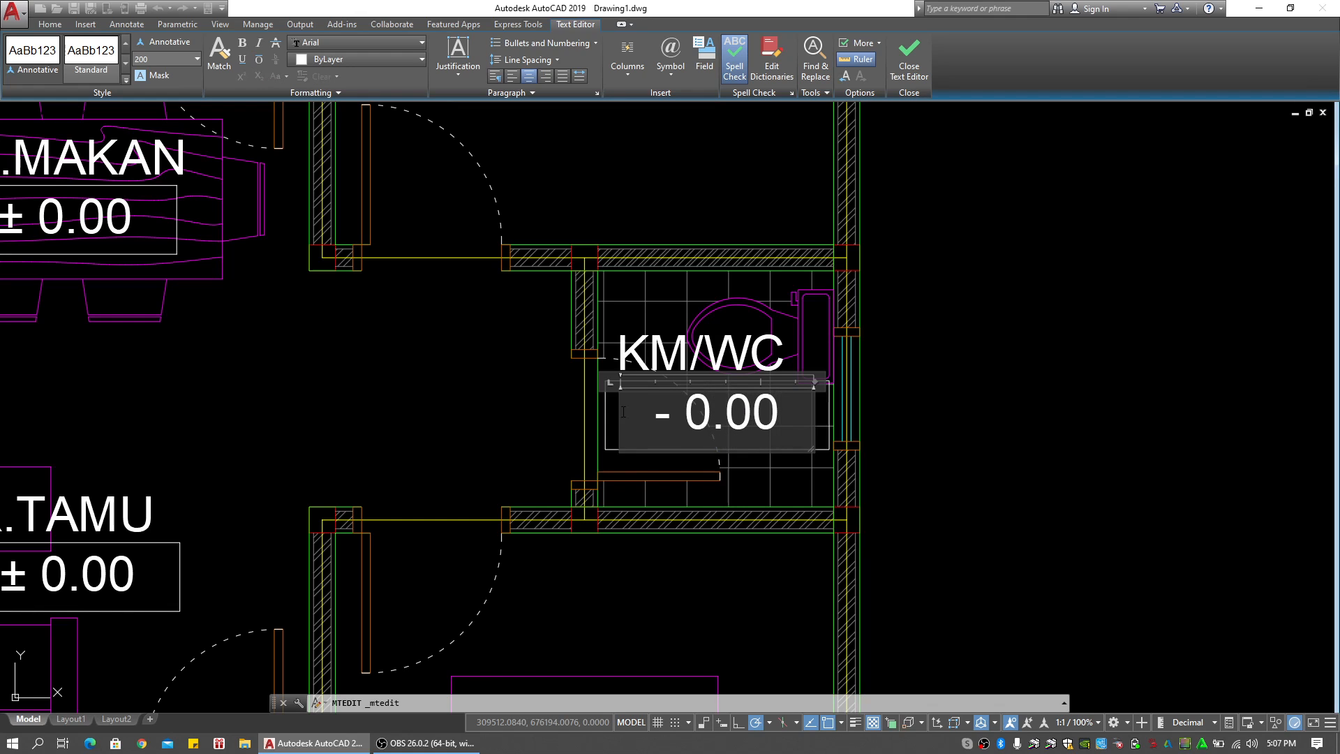
pyautogui.press('BackSpace')
pyautogui.write('5')
pyautogui.click(997, 450)
pyautogui.press('Escape')
# Change the room label on the front terrace to TERAS
pyautogui.scroll(-2, 895, 441)
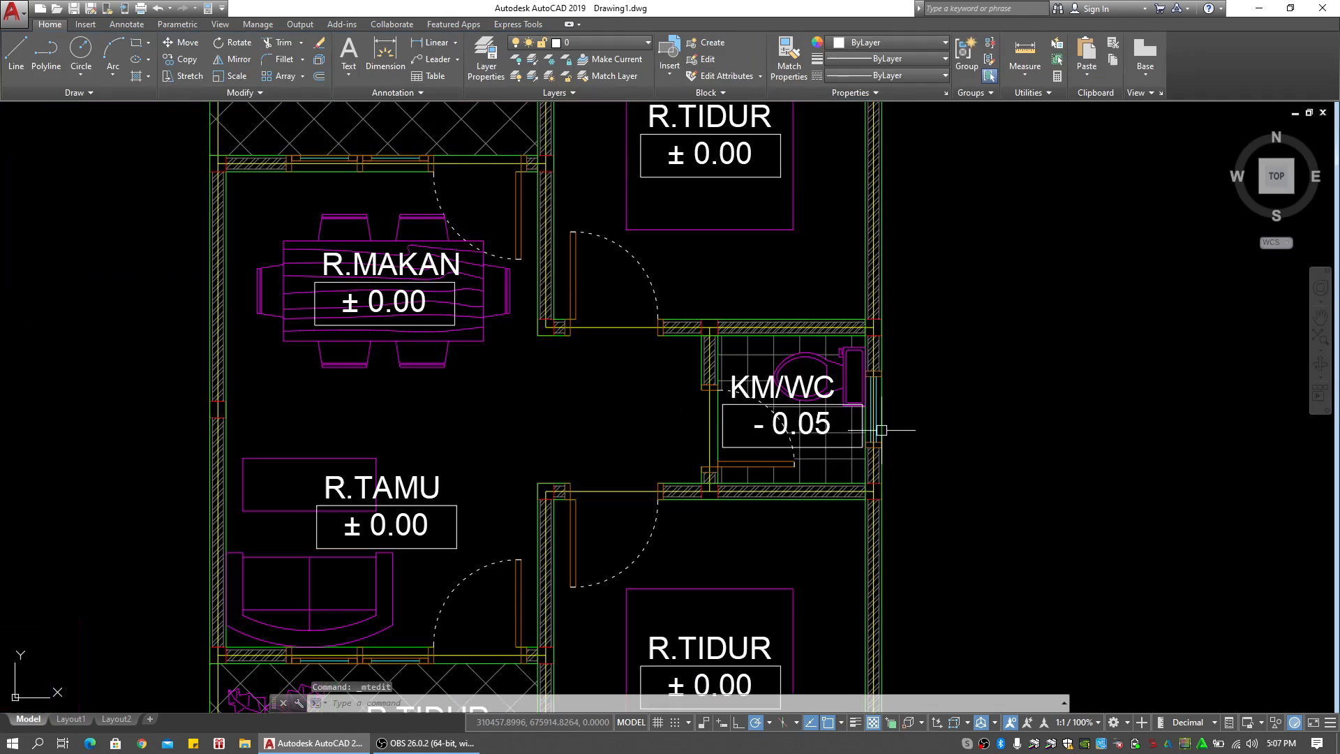
pyautogui.moveTo(881, 430); pyautogui.dragTo(807, 207, button='middle')
pyautogui.scroll(-4, 767, 275)
pyautogui.scroll(8, 592, 388)
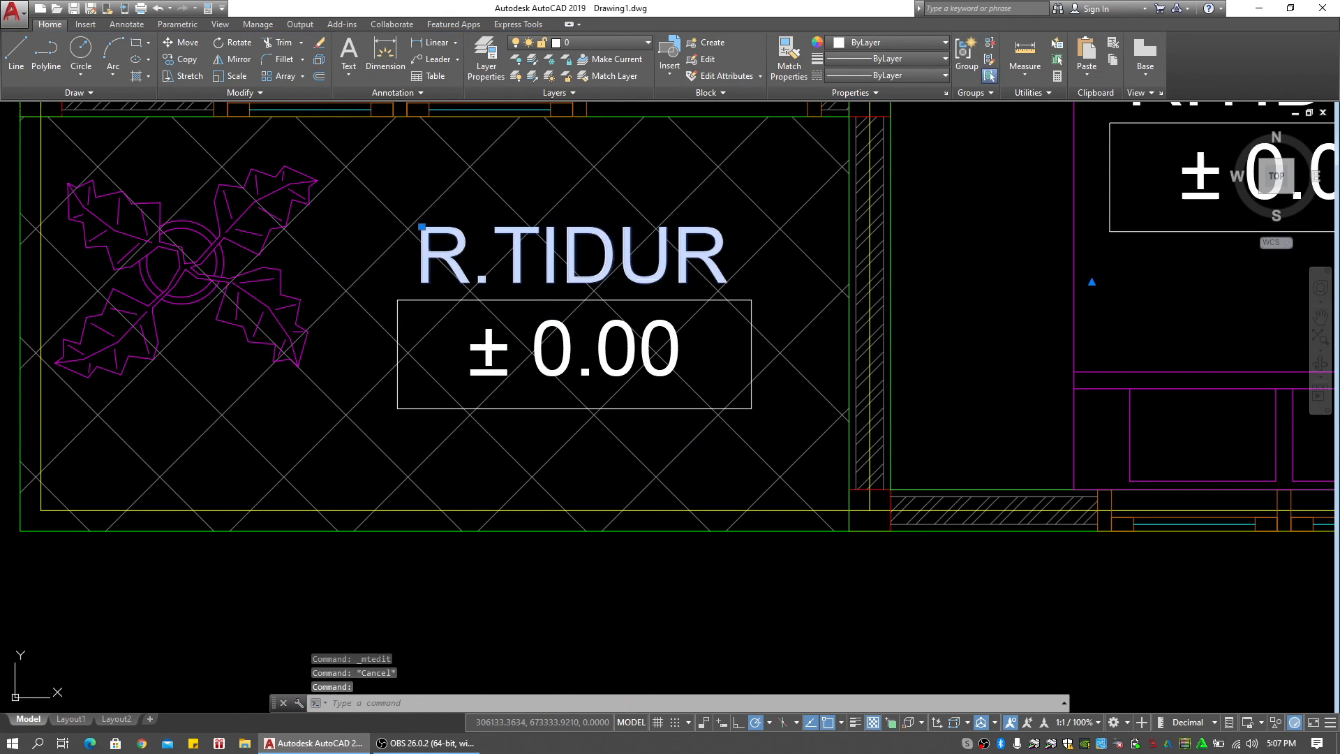
pyautogui.doubleClick(629, 284)
pyautogui.moveTo(733, 273); pyautogui.dragTo(256, 257)
pyautogui.write('TERAS')
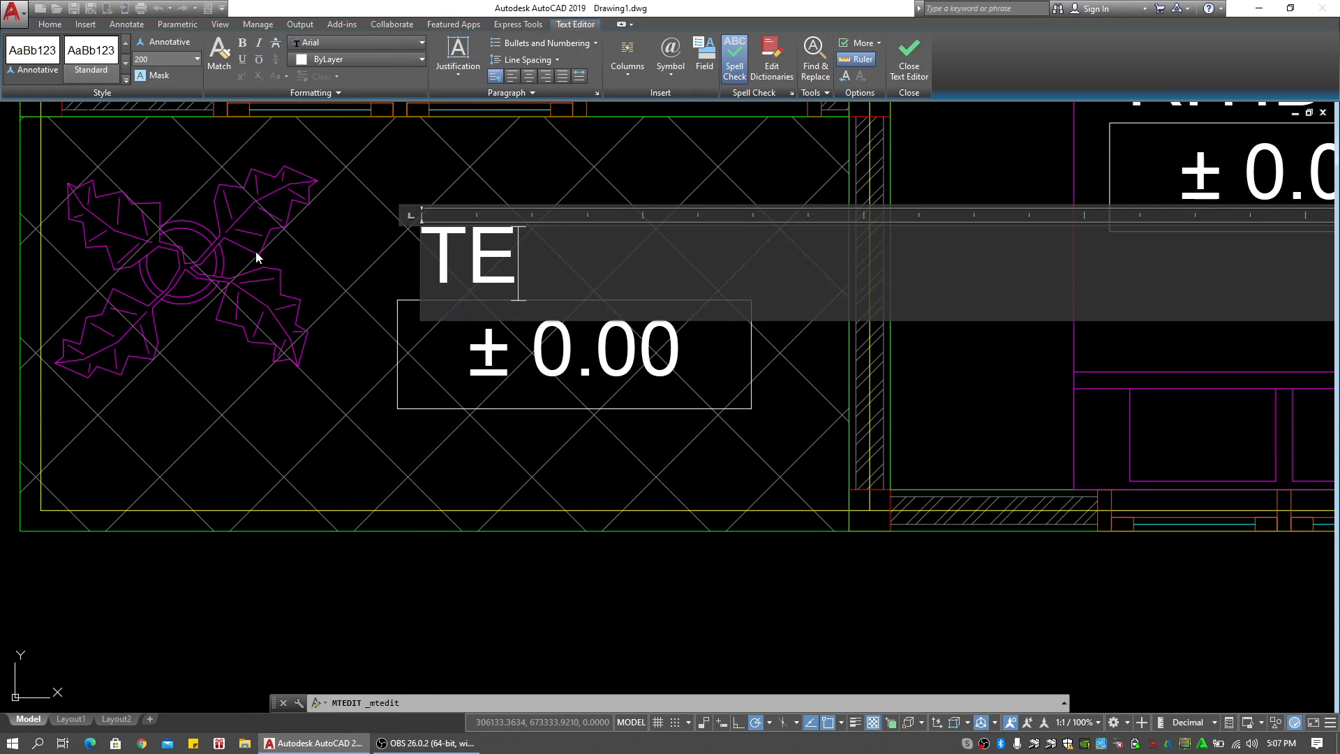
pyautogui.click(445, 371)
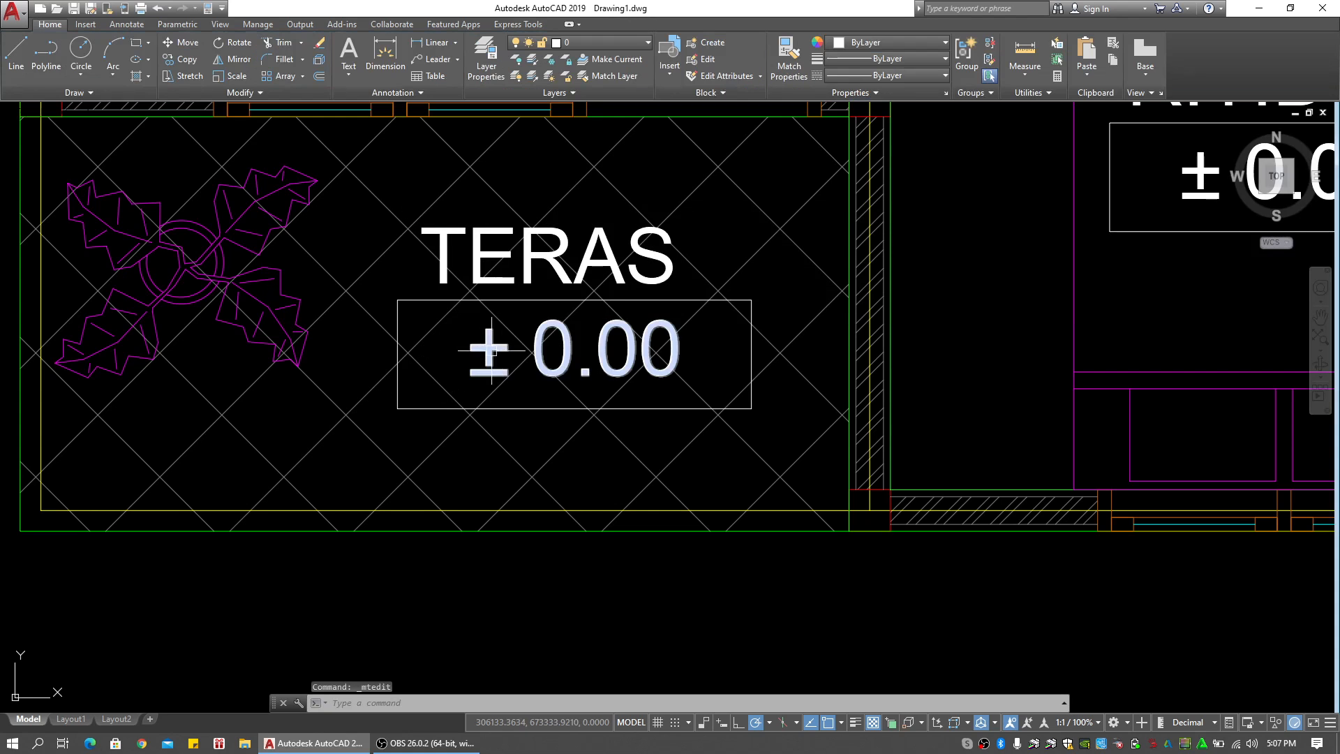
# Centre the TERAS text and narrow its frame to roughly the width of the level rectangle, so it sits above the tag
pyautogui.doubleClick(648, 282)
pyautogui.scroll(-4, 649, 285)
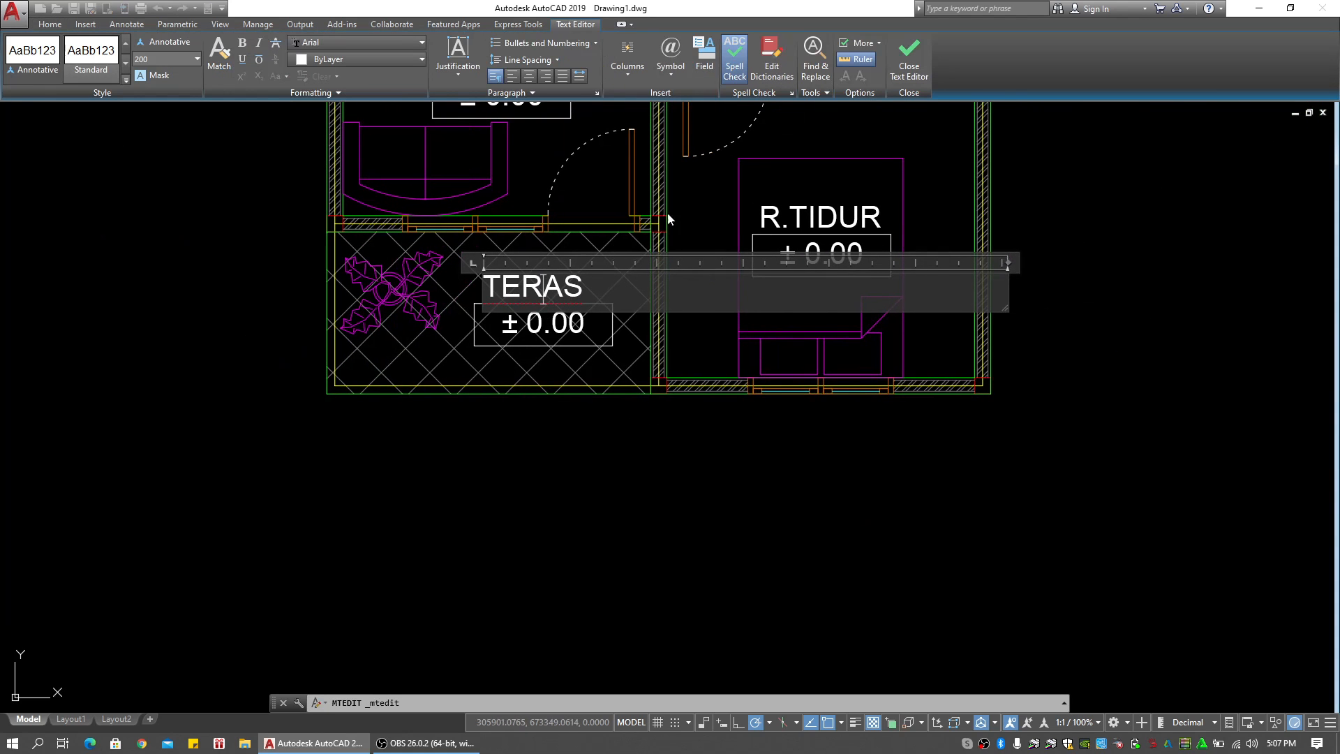
pyautogui.click(530, 77)
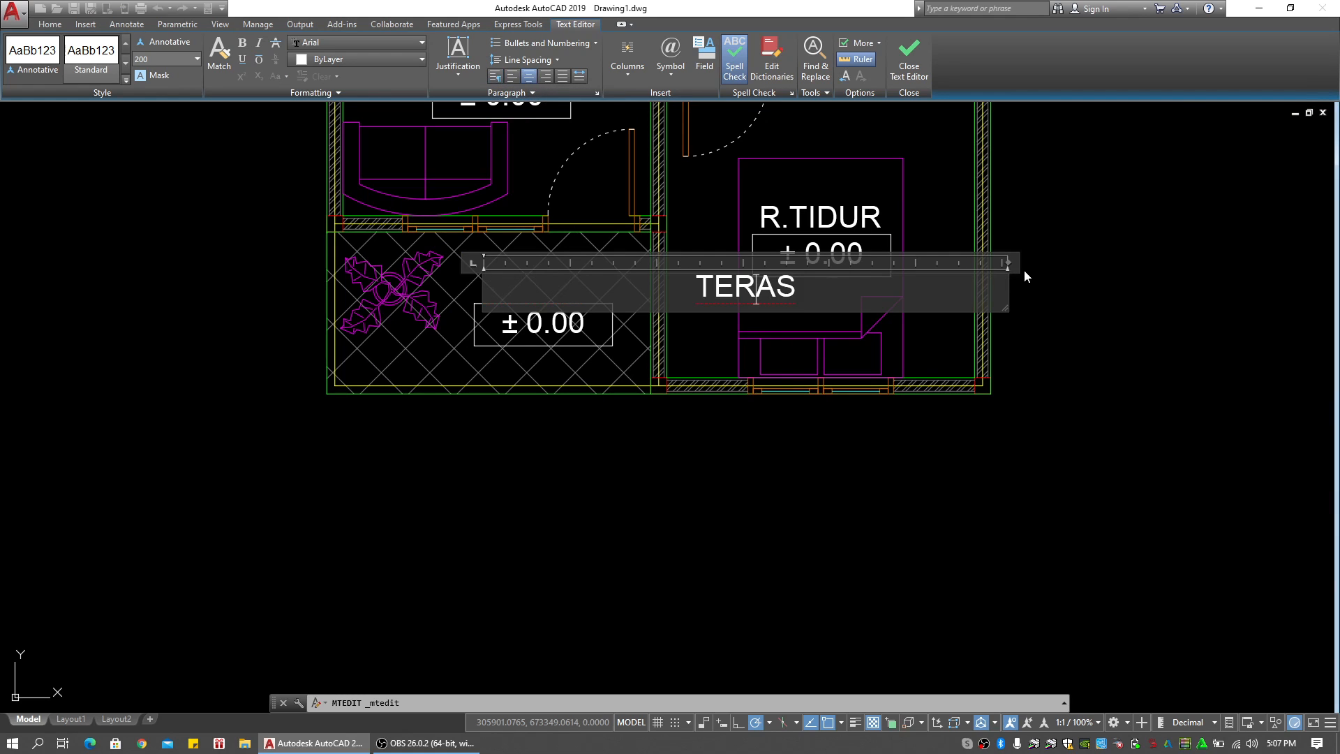
pyautogui.moveTo(1009, 263); pyautogui.dragTo(604, 263)
pyautogui.click(635, 481)
pyautogui.moveTo(557, 330); pyautogui.dragTo(552, 389, button='middle')
pyautogui.scroll(4, 548, 335)
pyautogui.press('Escape')
pyautogui.press('Escape')
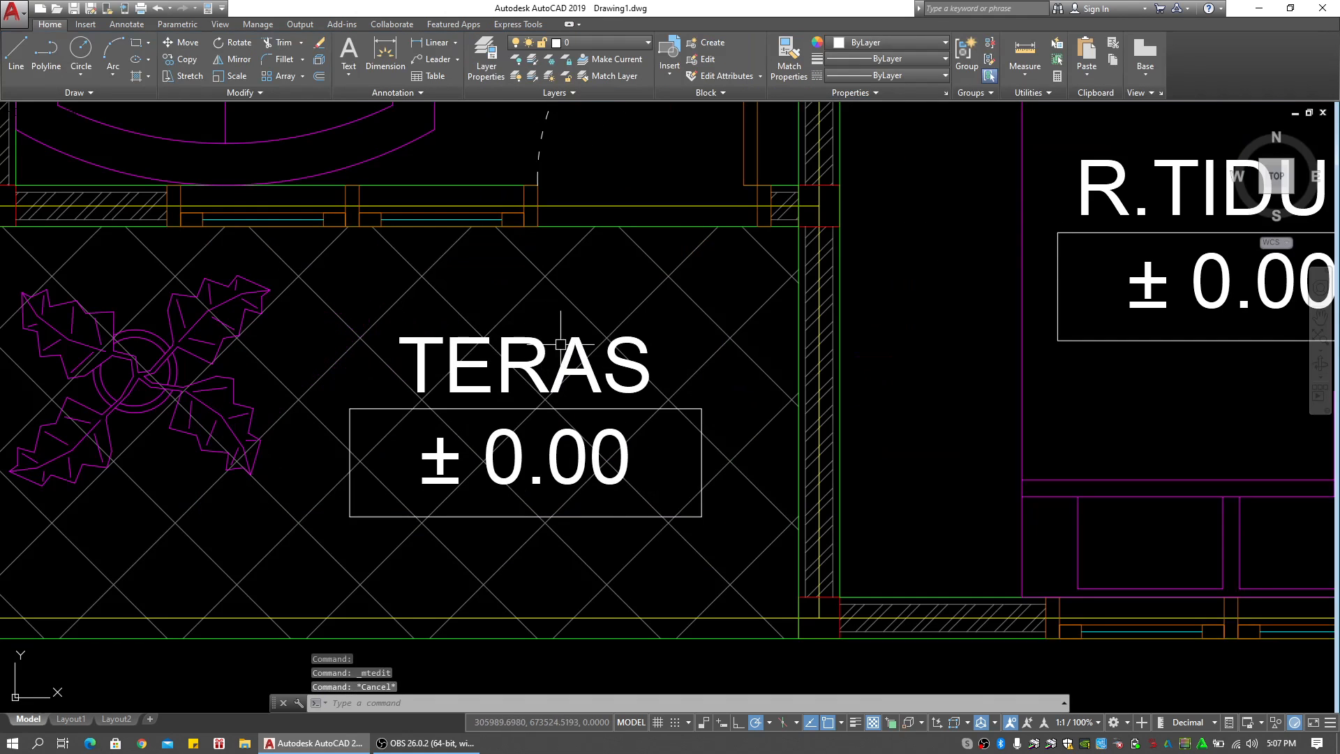
pyautogui.click(556, 356)
pyautogui.press('Escape')
# Compare the room labels and level tags of the drawn plan with those of the reference plan
pyautogui.scroll(-4, 785, 372)
pyautogui.moveTo(777, 371); pyautogui.dragTo(575, 367, button='middle')
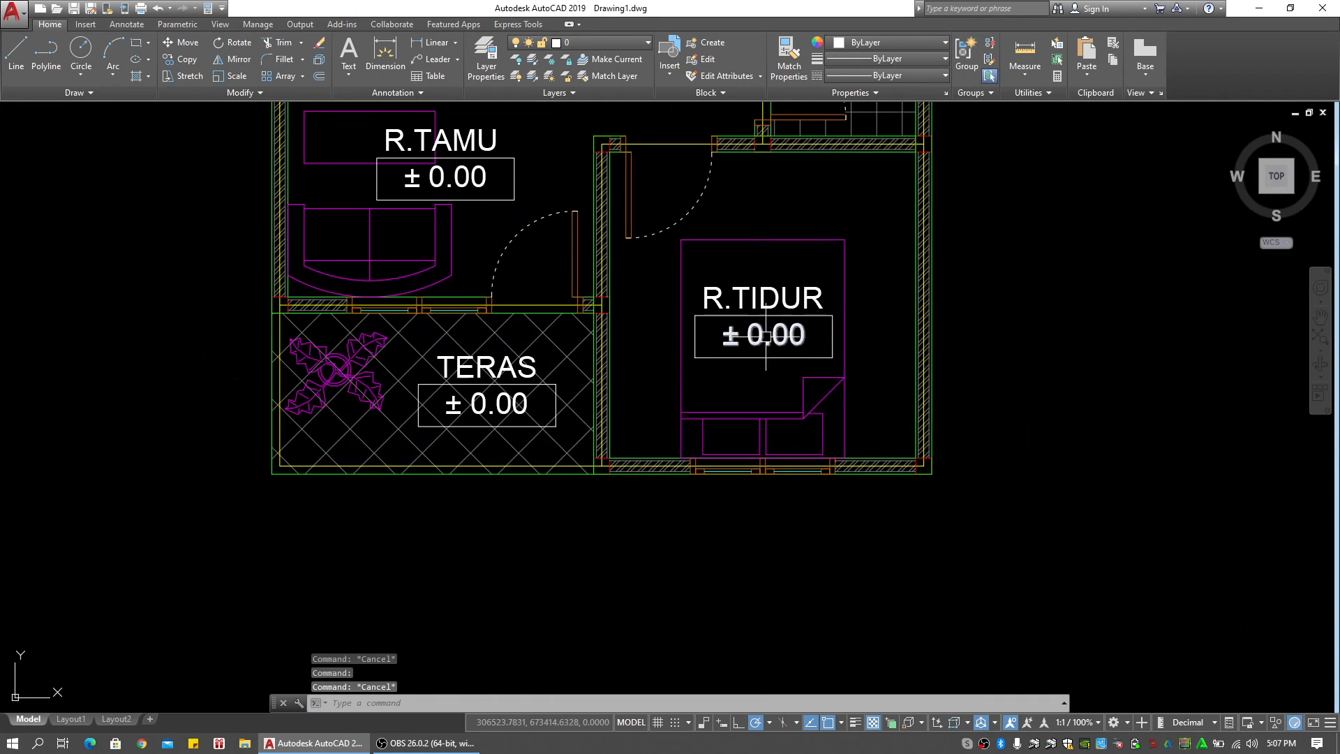
pyautogui.moveTo(761, 342); pyautogui.dragTo(693, 409, button='middle')
pyautogui.scroll(-4, 648, 330)
pyautogui.moveTo(647, 325); pyautogui.dragTo(643, 410, button='middle')
pyautogui.moveTo(468, 308); pyautogui.dragTo(687, 326, button='middle')
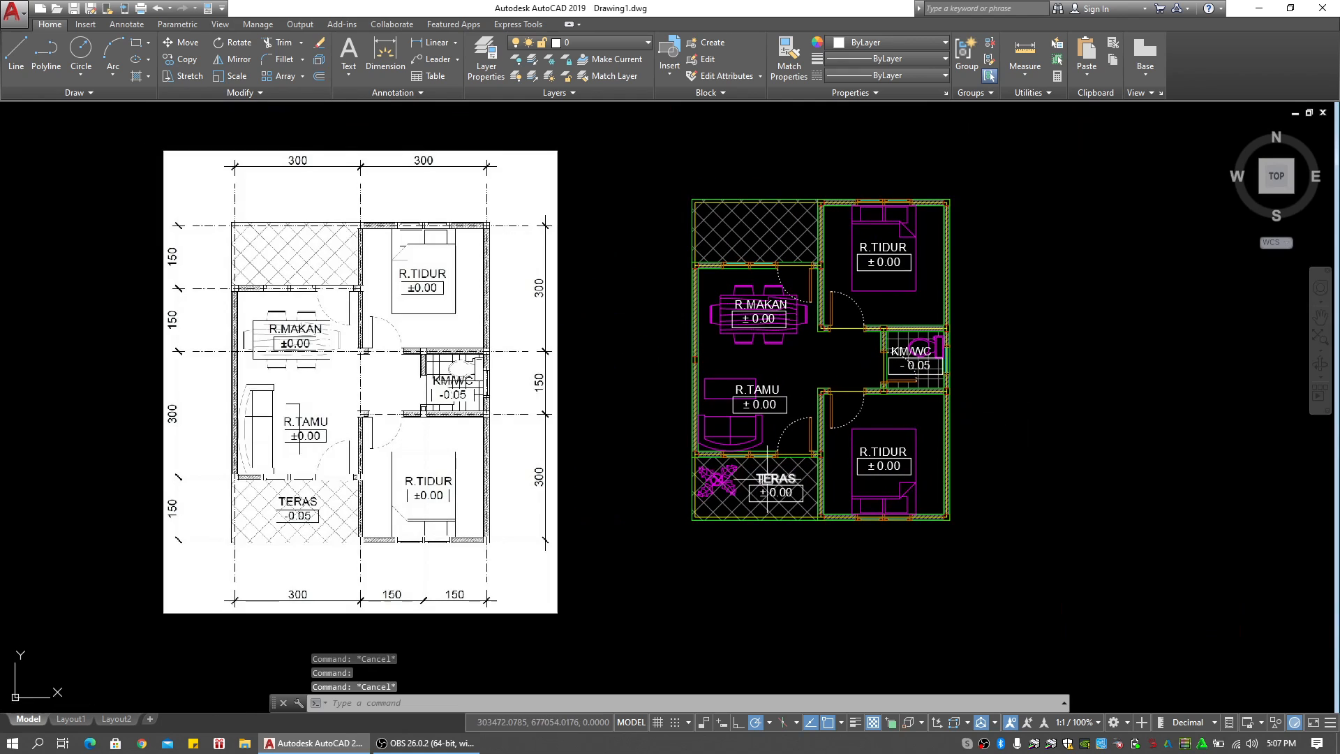
pyautogui.moveTo(764, 475); pyautogui.dragTo(790, 374, button='middle')
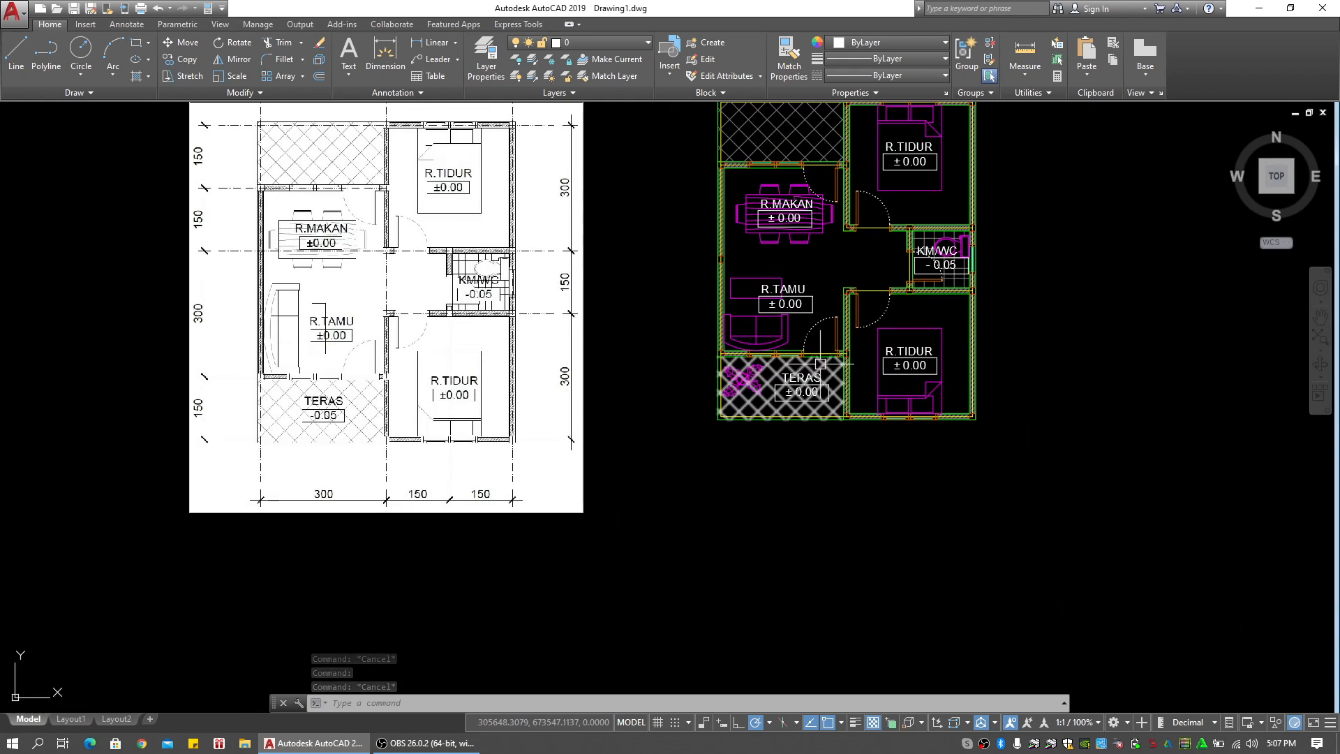
pyautogui.moveTo(671, 335); pyautogui.dragTo(663, 391, button='middle')
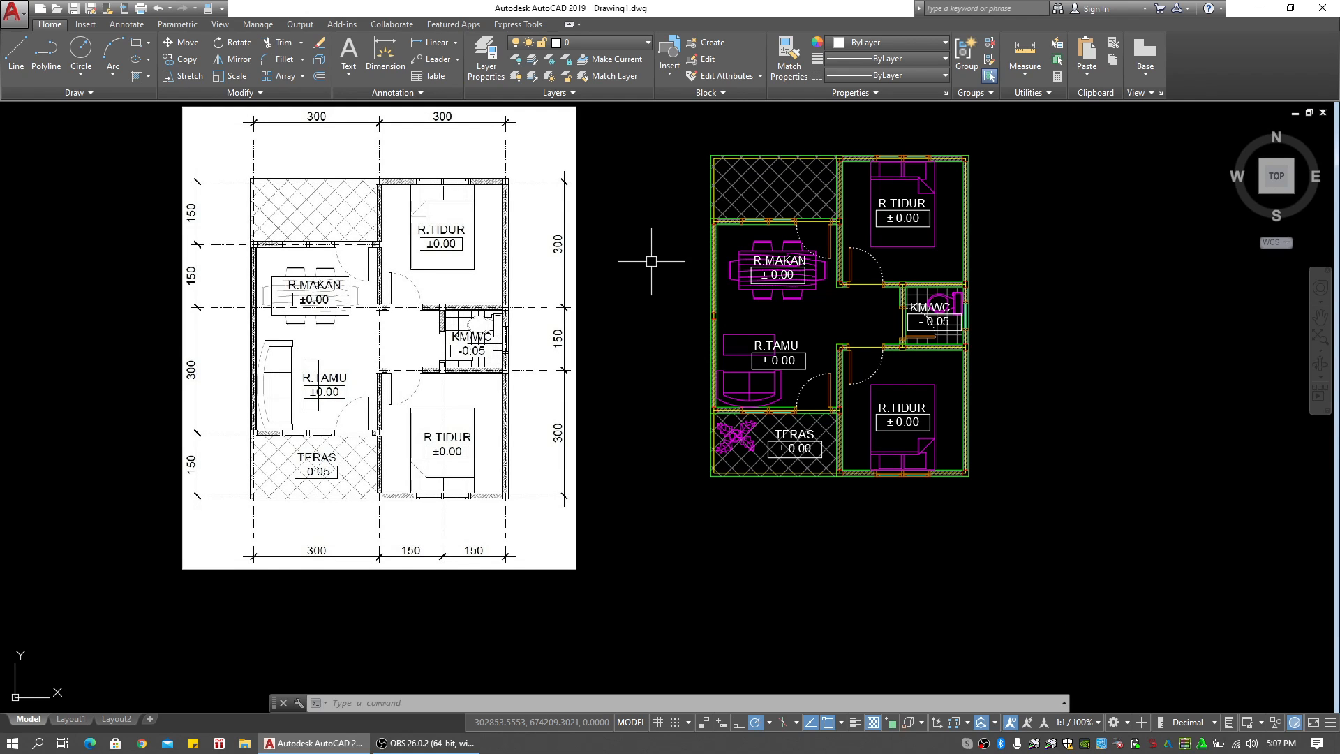
pyautogui.moveTo(753, 348); pyautogui.dragTo(651, 343, button='middle')
pyautogui.scroll(4, 661, 266)
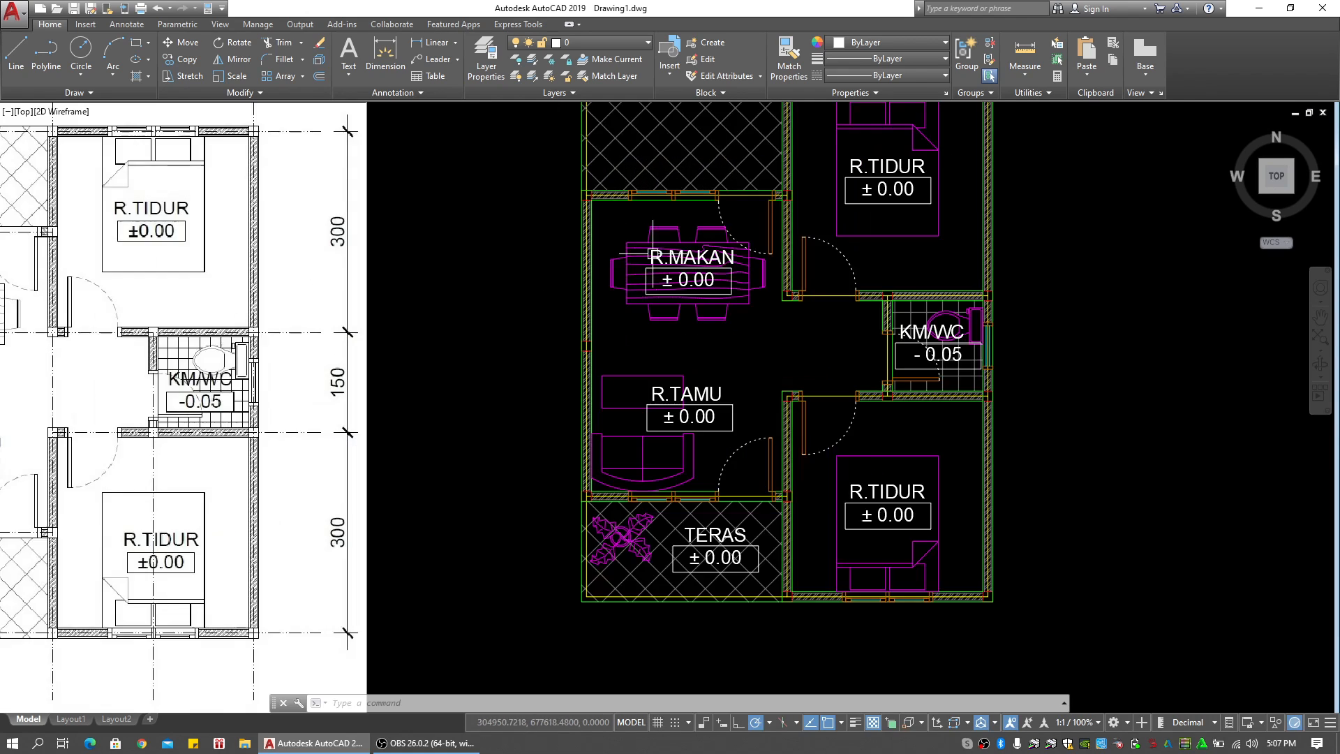
# Move the dining table together with its R.MAKAN label and level tag slightly towards the outer side wall
pyautogui.click(710, 360)
pyautogui.click(664, 305)
pyautogui.moveTo(735, 354); pyautogui.dragTo(598, 330, button='middle')
pyautogui.click(659, 377)
pyautogui.click(575, 232)
pyautogui.write('m')
pyautogui.press('Return')
pyautogui.click(692, 336)
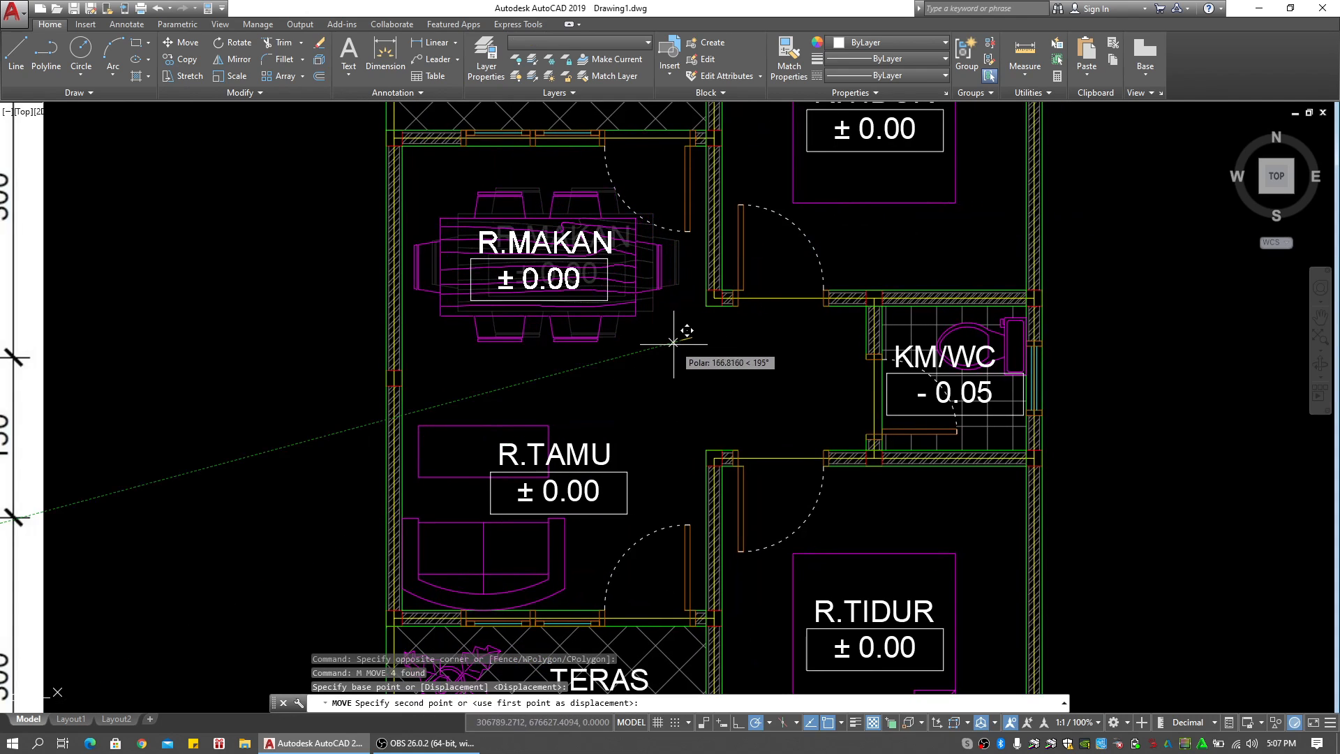
pyautogui.click(677, 350)
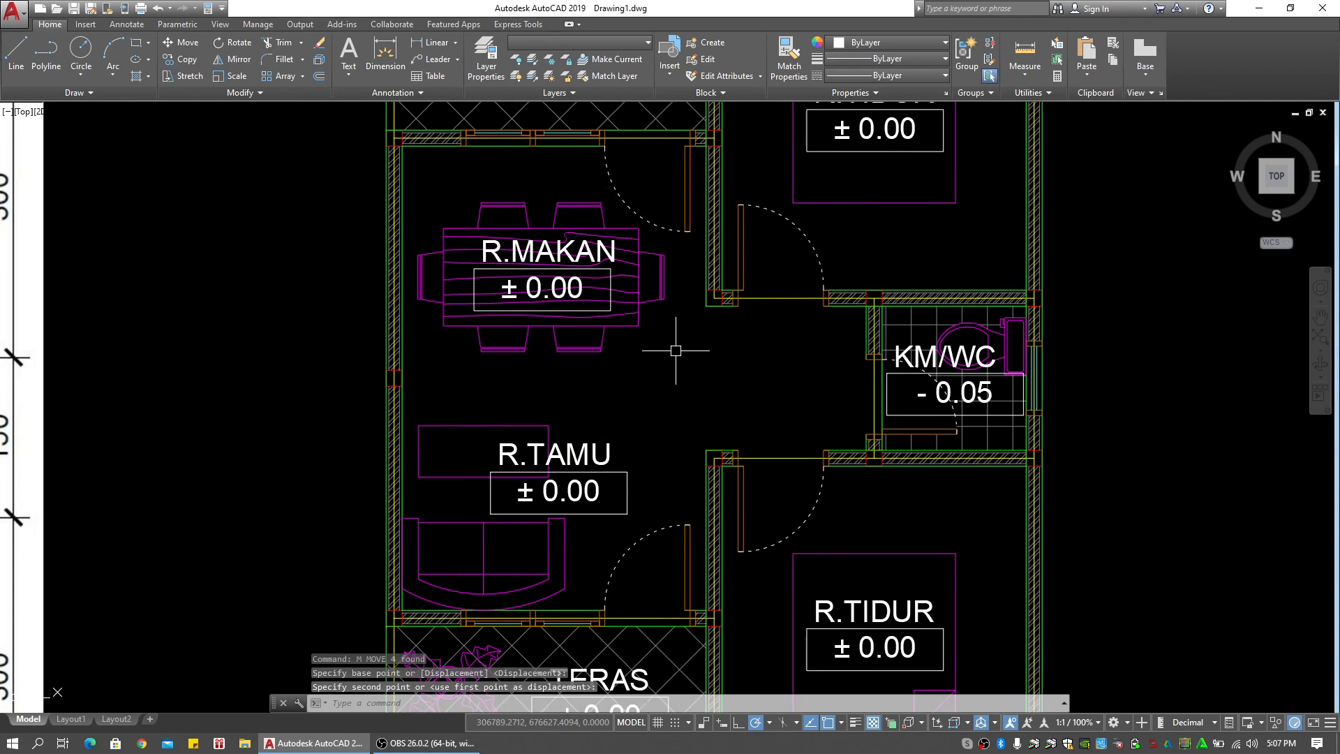
pyautogui.moveTo(715, 357); pyautogui.dragTo(675, 358, button='middle')
pyautogui.click(718, 377)
pyautogui.click(729, 383)
pyautogui.press('Escape')
pyautogui.scroll(-2, 728, 383)
pyautogui.press('Escape')
pyautogui.press('Escape')
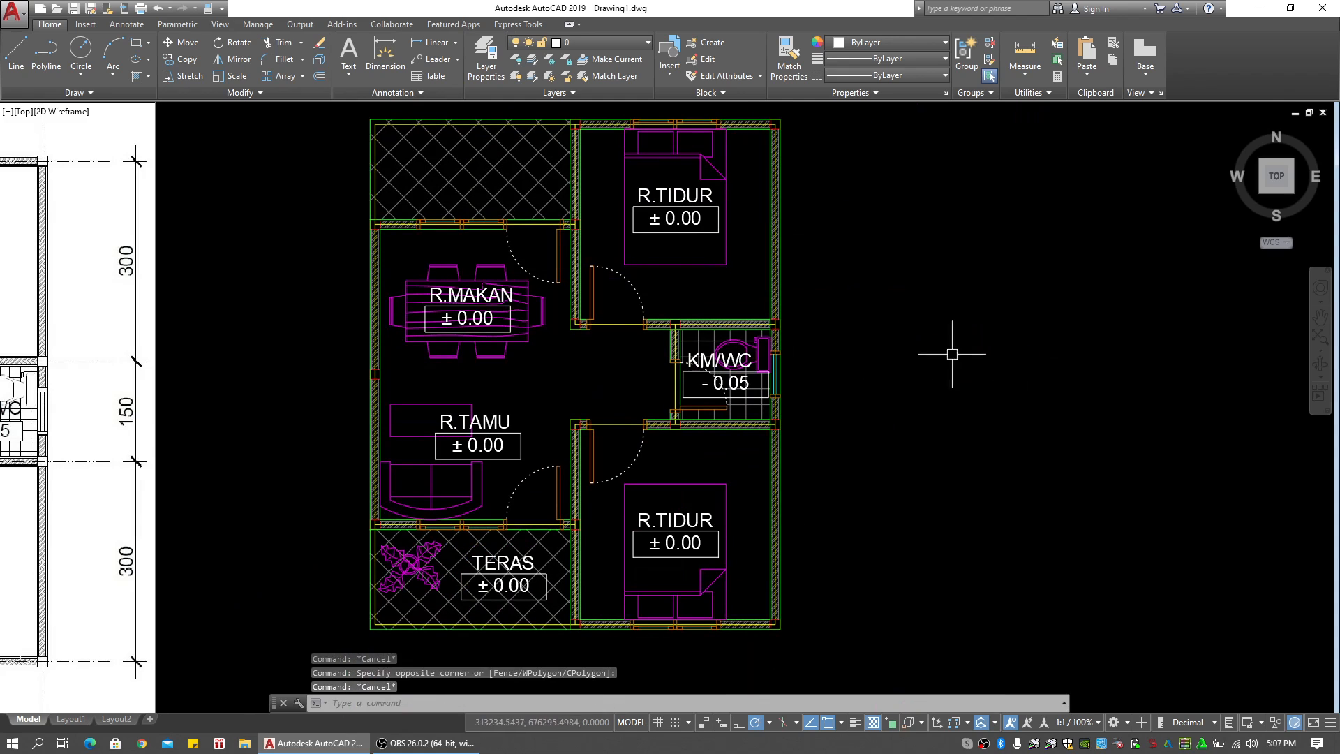
# Draw a rectangle around the whole house, from the outer upper-left corner to the outer lower-right corner
pyautogui.scroll(-2, 858, 359)
pyautogui.write('rec')
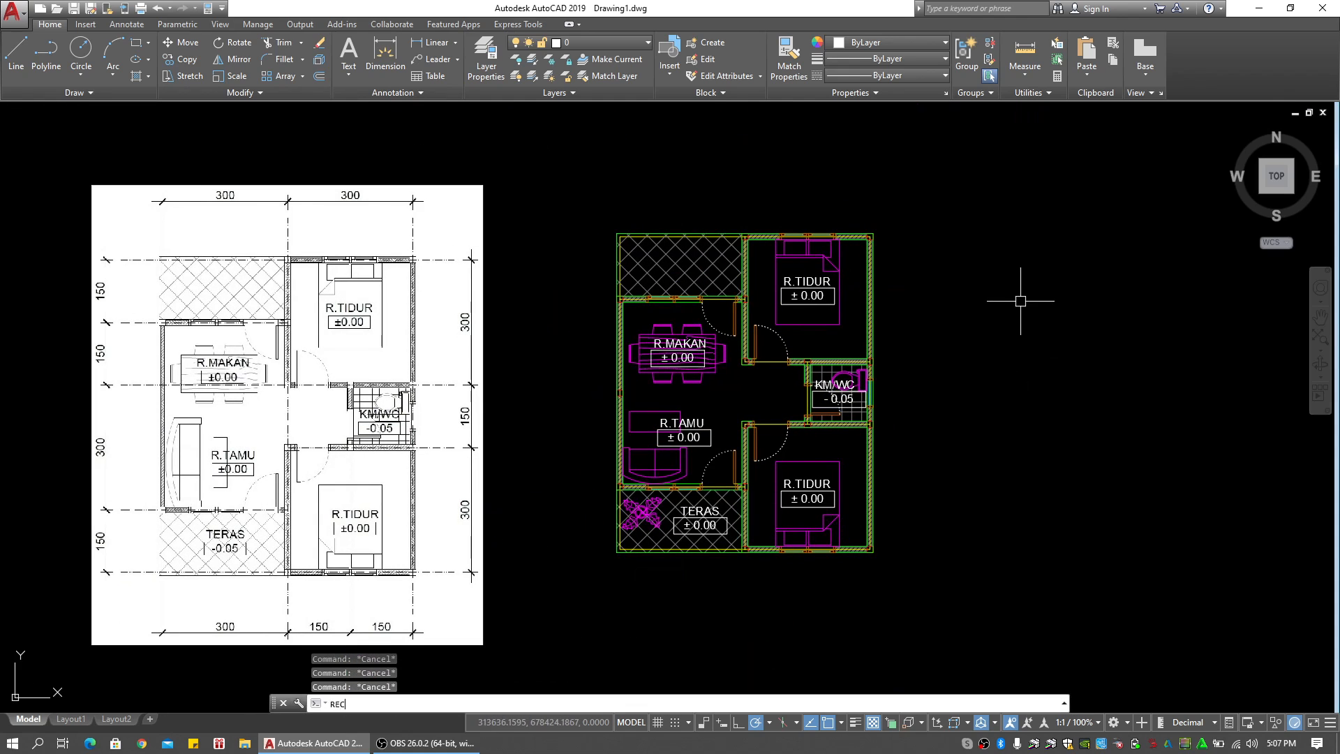
pyautogui.press('Return')
pyautogui.scroll(4, 609, 226)
pyautogui.click(605, 231)
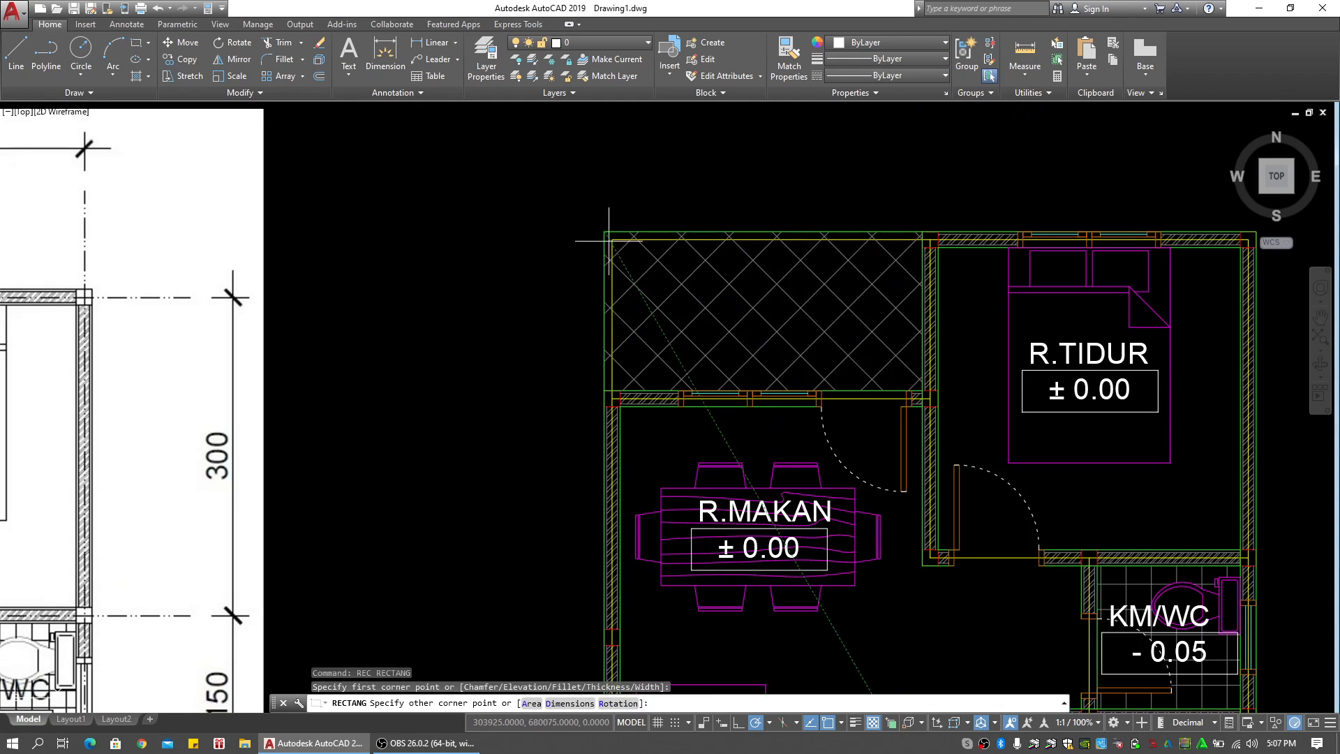
pyautogui.scroll(-4, 593, 210)
pyautogui.scroll(5, 910, 415)
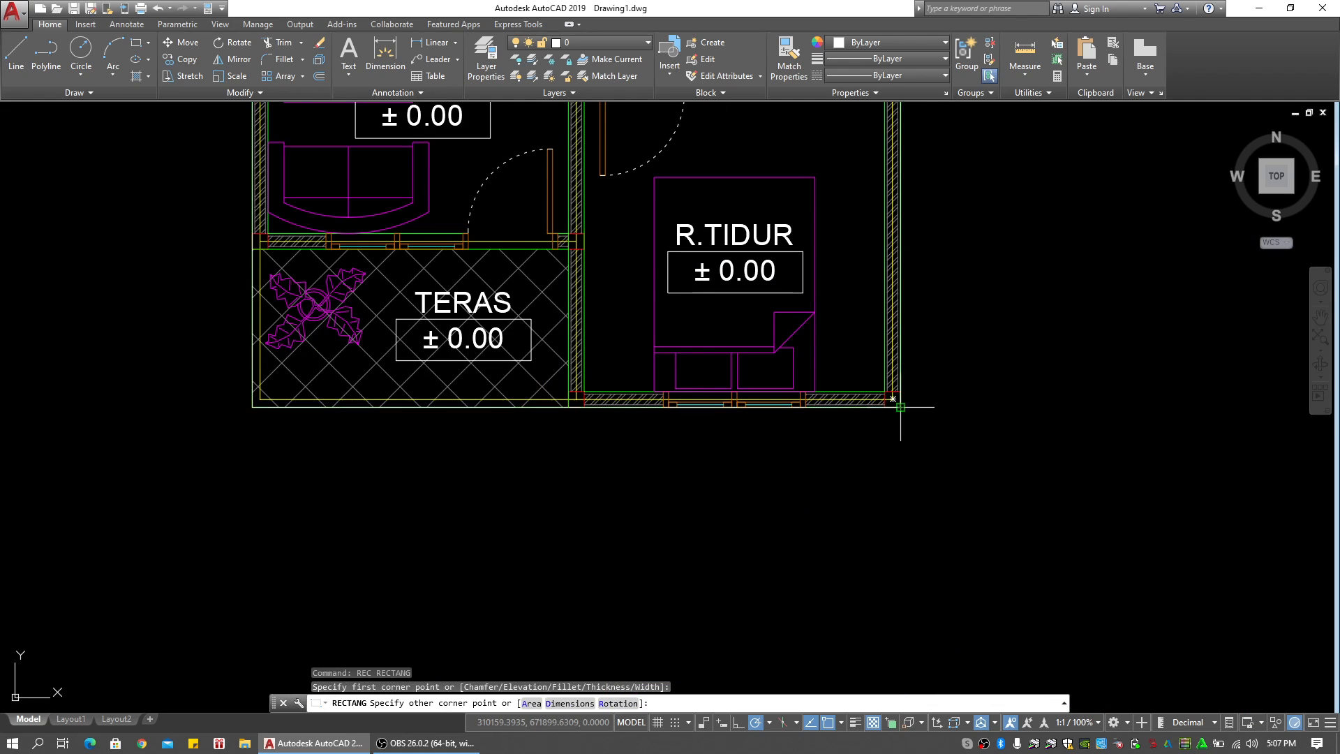
pyautogui.press('Escape')
pyautogui.press('Escape')
# Offset the house outline rectangle 1500 outward to form a frame around the plan
pyautogui.scroll(-2, 951, 353)
pyautogui.write('o')
pyautogui.press('Return')
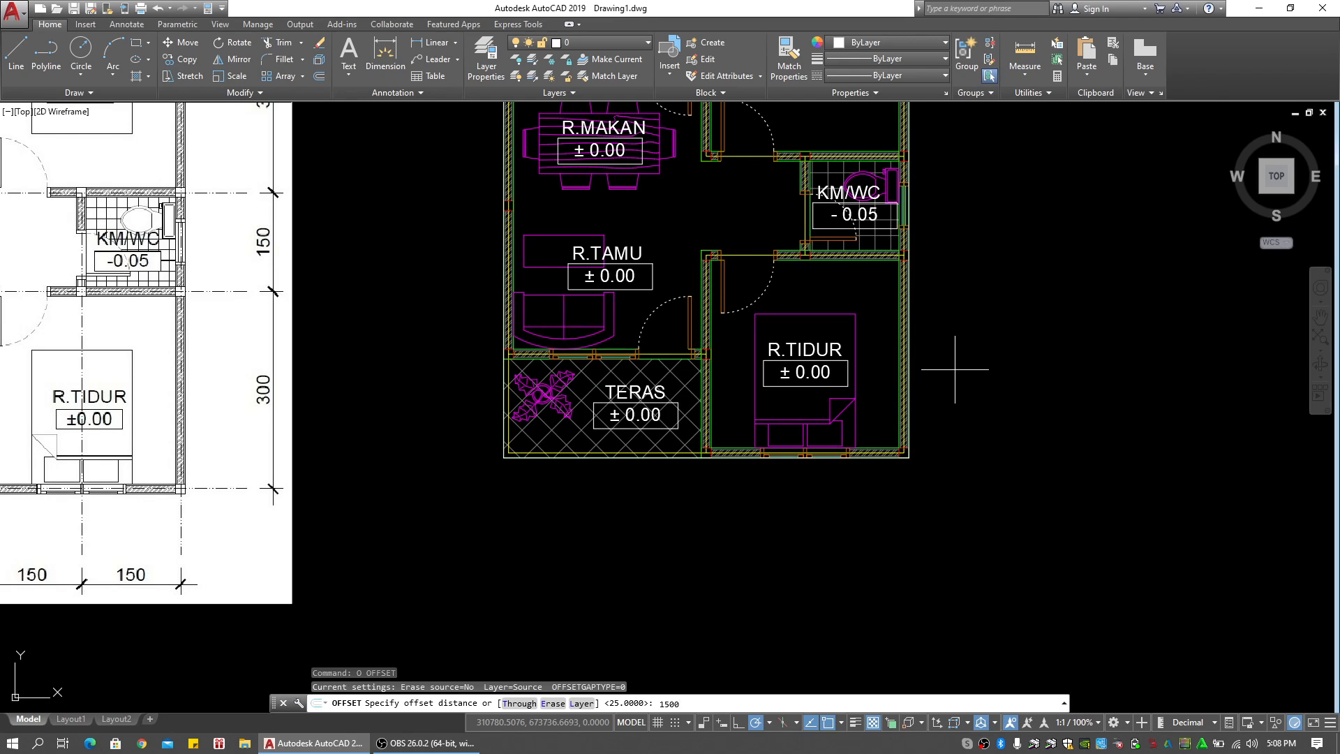
pyautogui.press('Return')
pyautogui.click(907, 417)
pyautogui.click(952, 453)
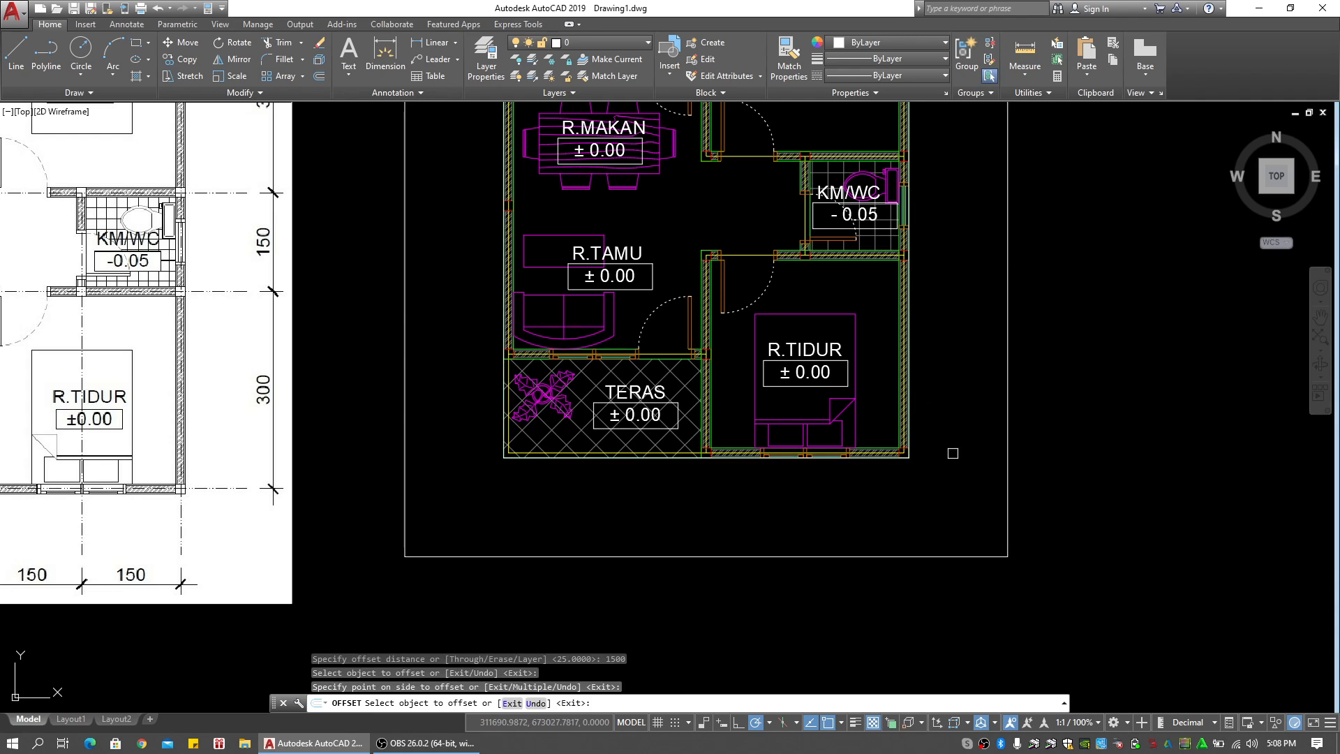
pyautogui.press('Escape')
pyautogui.press('Escape')
# Erase the source rectangle that runs along the outer walls of the house
pyautogui.scroll(4, 892, 466)
pyautogui.click(933, 446)
pyautogui.scroll(-4, 937, 450)
pyautogui.moveTo(943, 472); pyautogui.dragTo(962, 526, button='middle')
pyautogui.write('e')
pyautogui.press('Return')
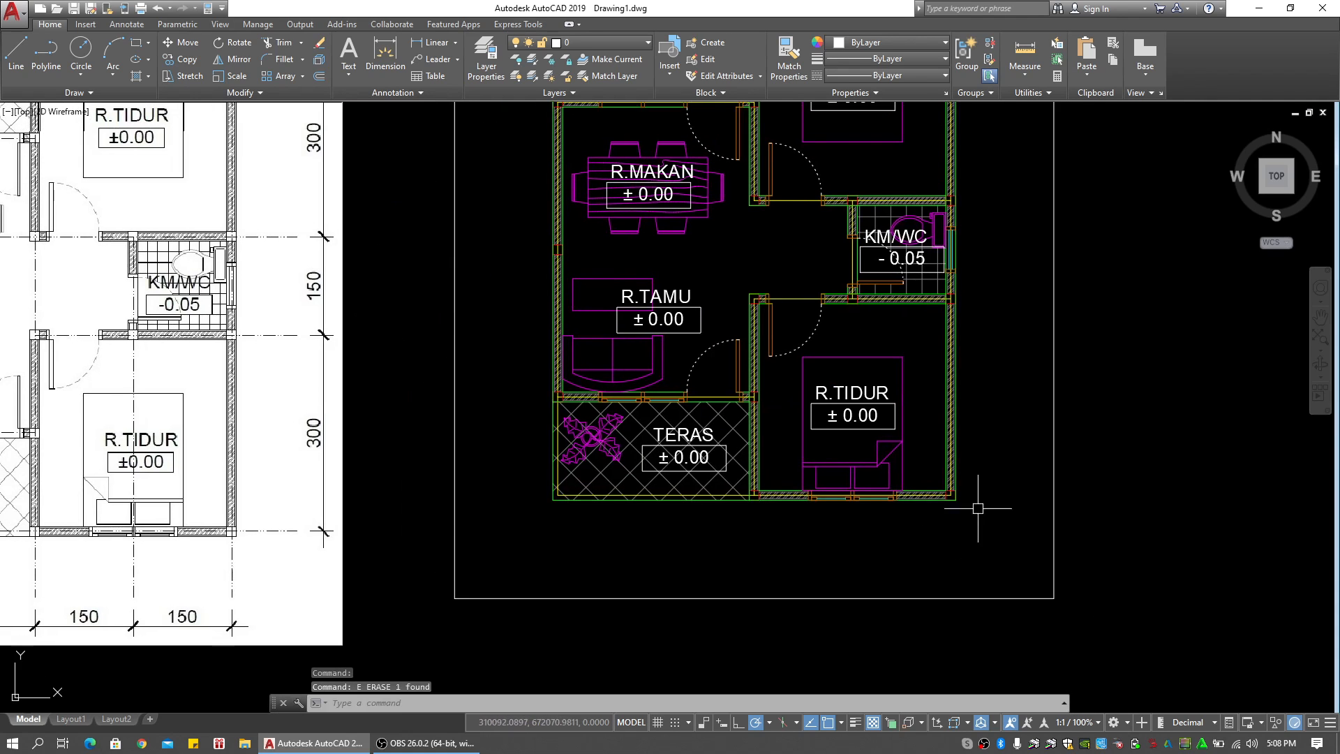
pyautogui.scroll(-2, 982, 492)
pyautogui.moveTo(985, 450); pyautogui.dragTo(966, 488, button='middle')
pyautogui.press('Escape')
pyautogui.click(1021, 342)
pyautogui.click(997, 361)
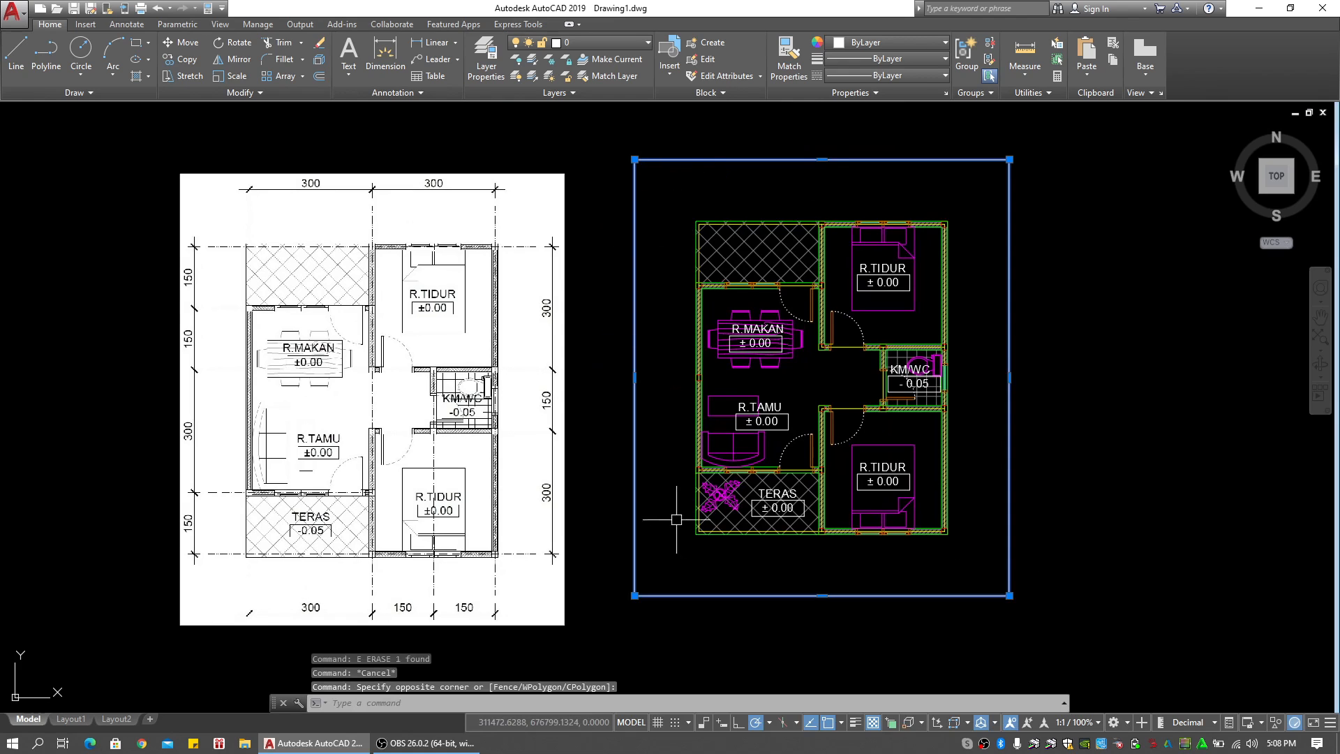
pyautogui.click(600, 42)
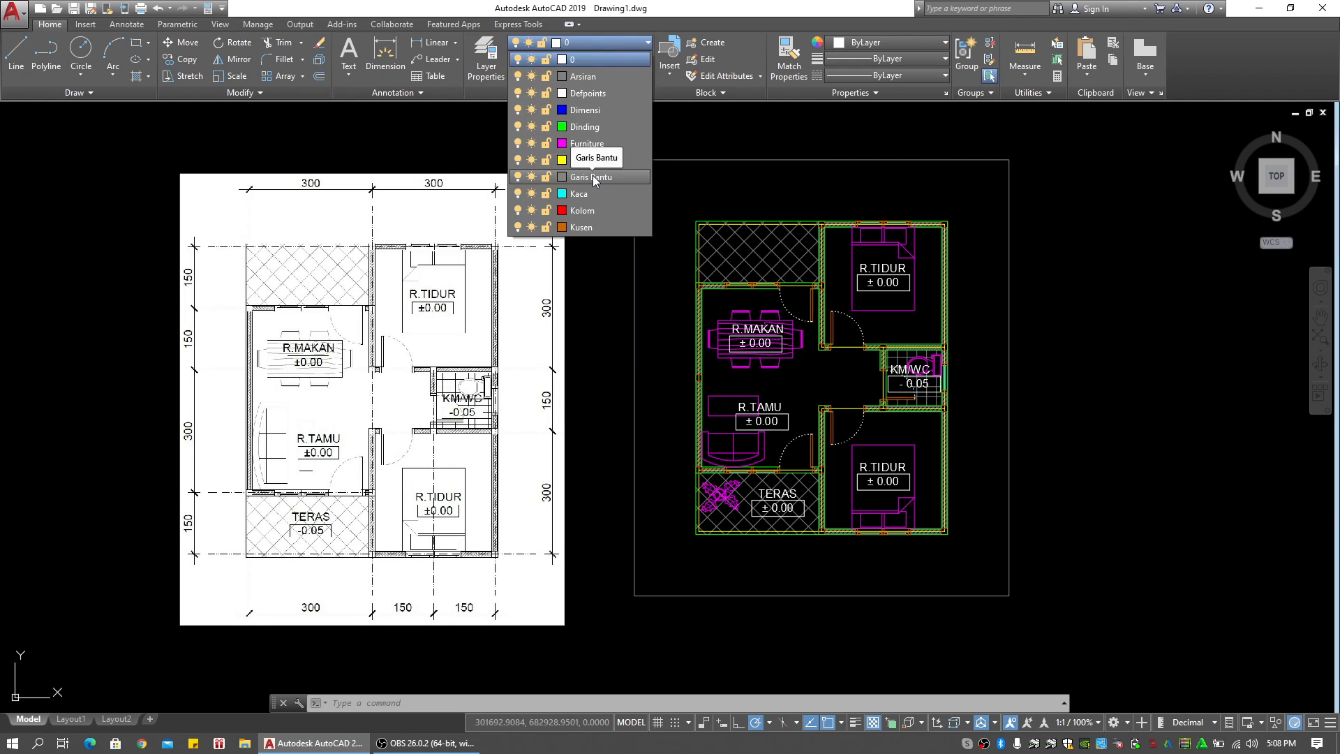
pyautogui.press('Escape')
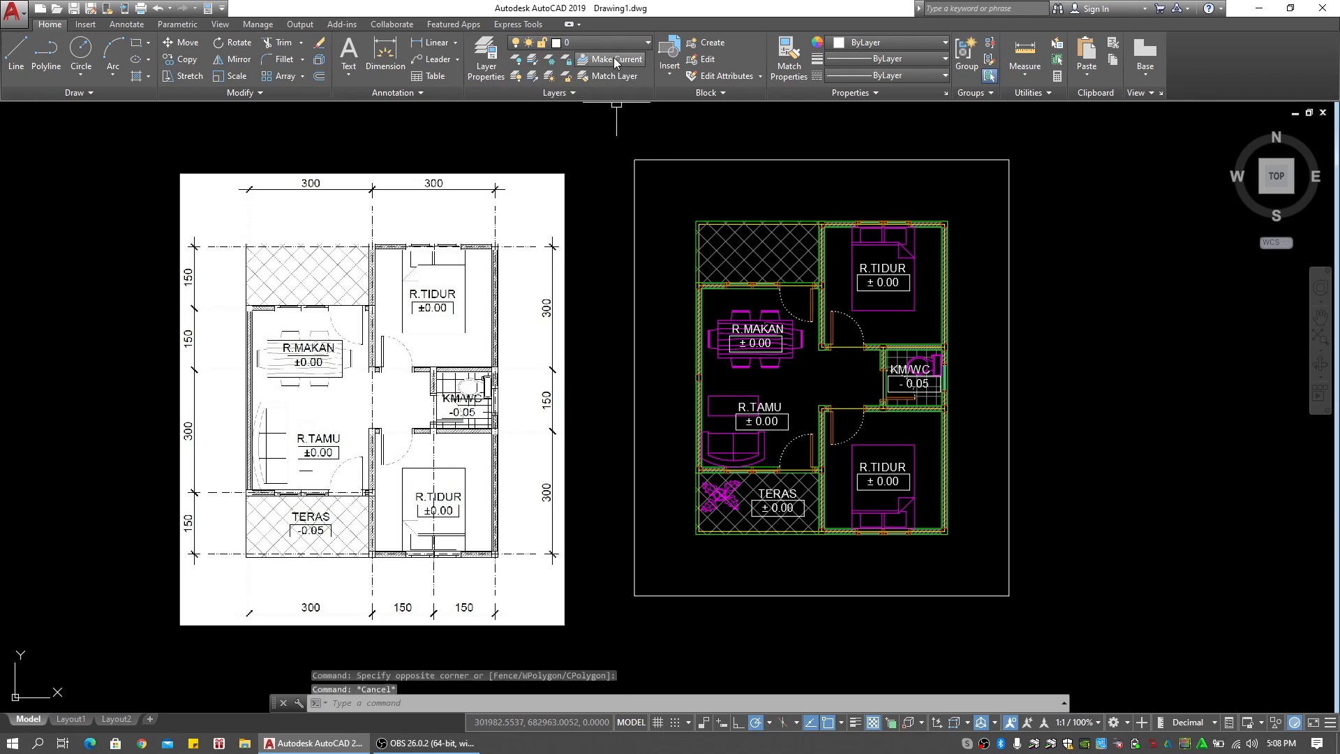
# Make Garis Bantu the current layer
pyautogui.click(613, 43)
pyautogui.click(599, 170)
pyautogui.click(676, 186)
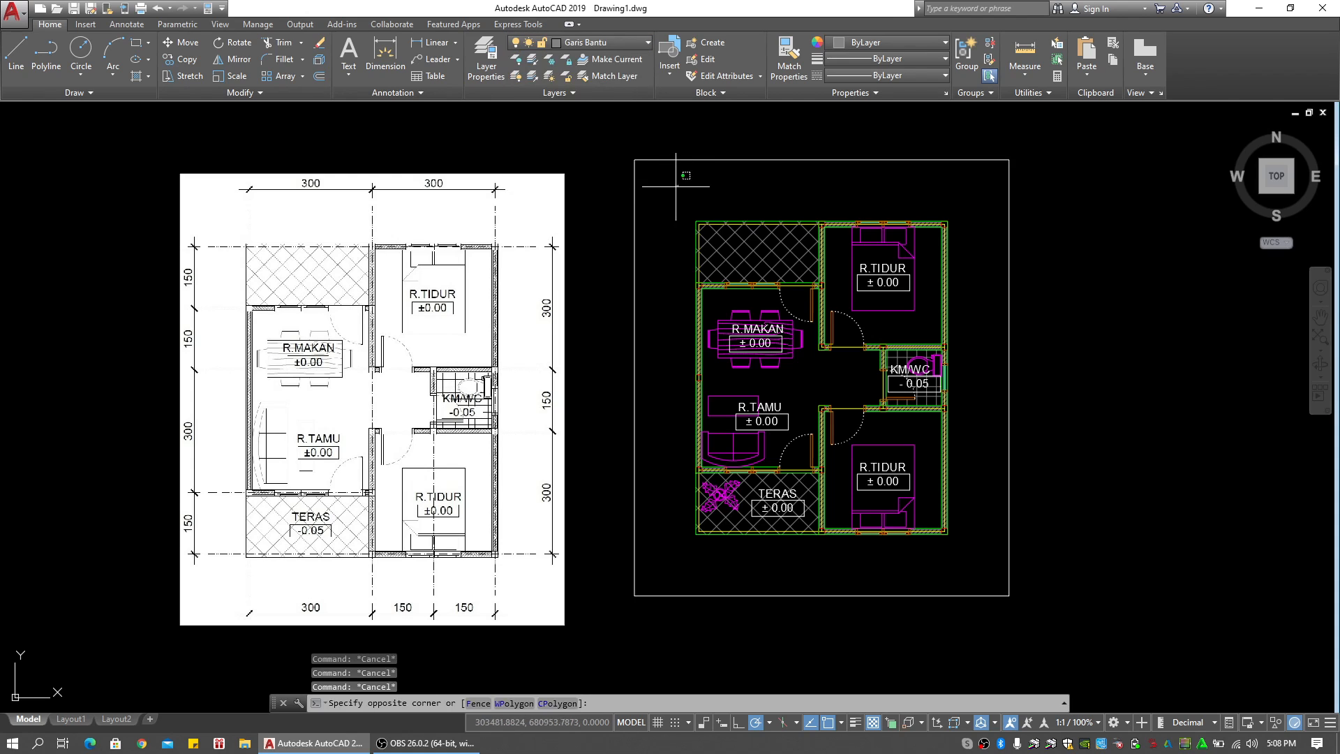
pyautogui.press('Escape')
# Draw a vertical construction line through the wall-axis corner at the upper left of the house
pyautogui.moveTo(676, 196); pyautogui.dragTo(676, 195, button='middle')
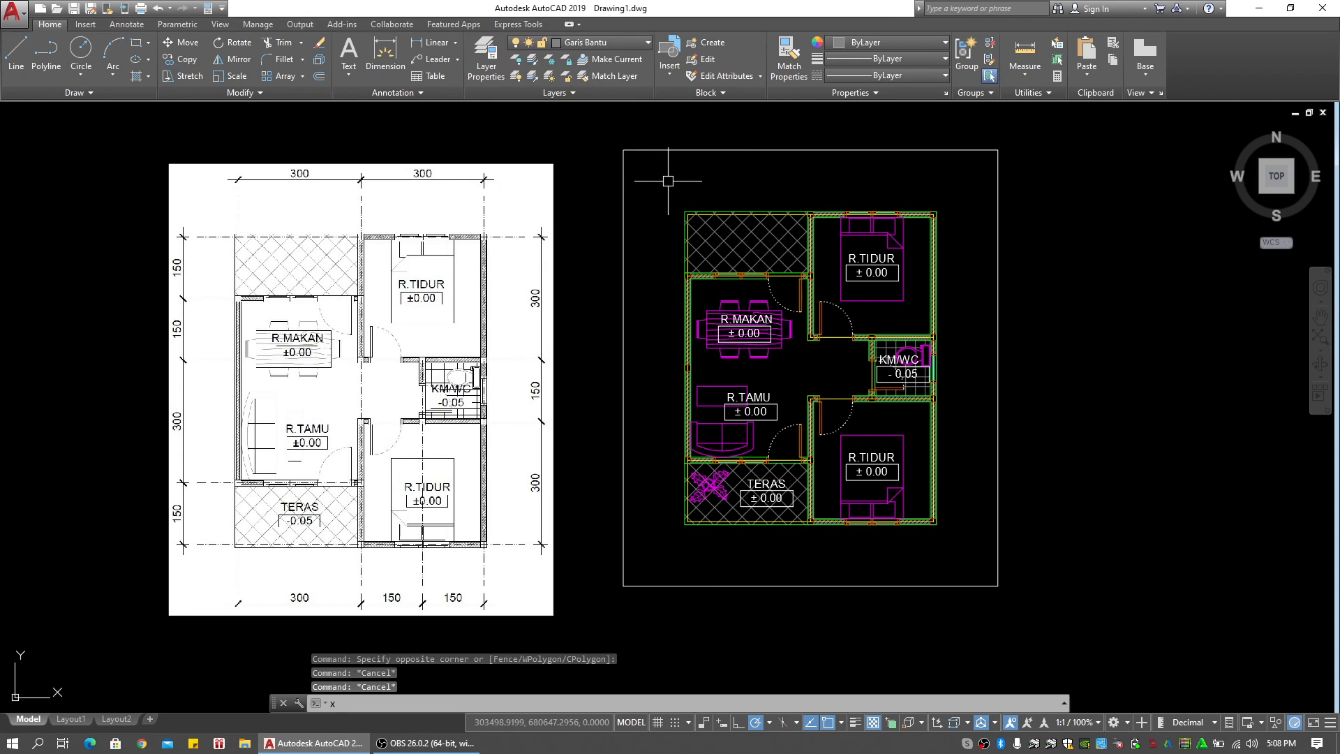
pyautogui.write('l')
pyautogui.press('Return')
pyautogui.scroll(2, 670, 188)
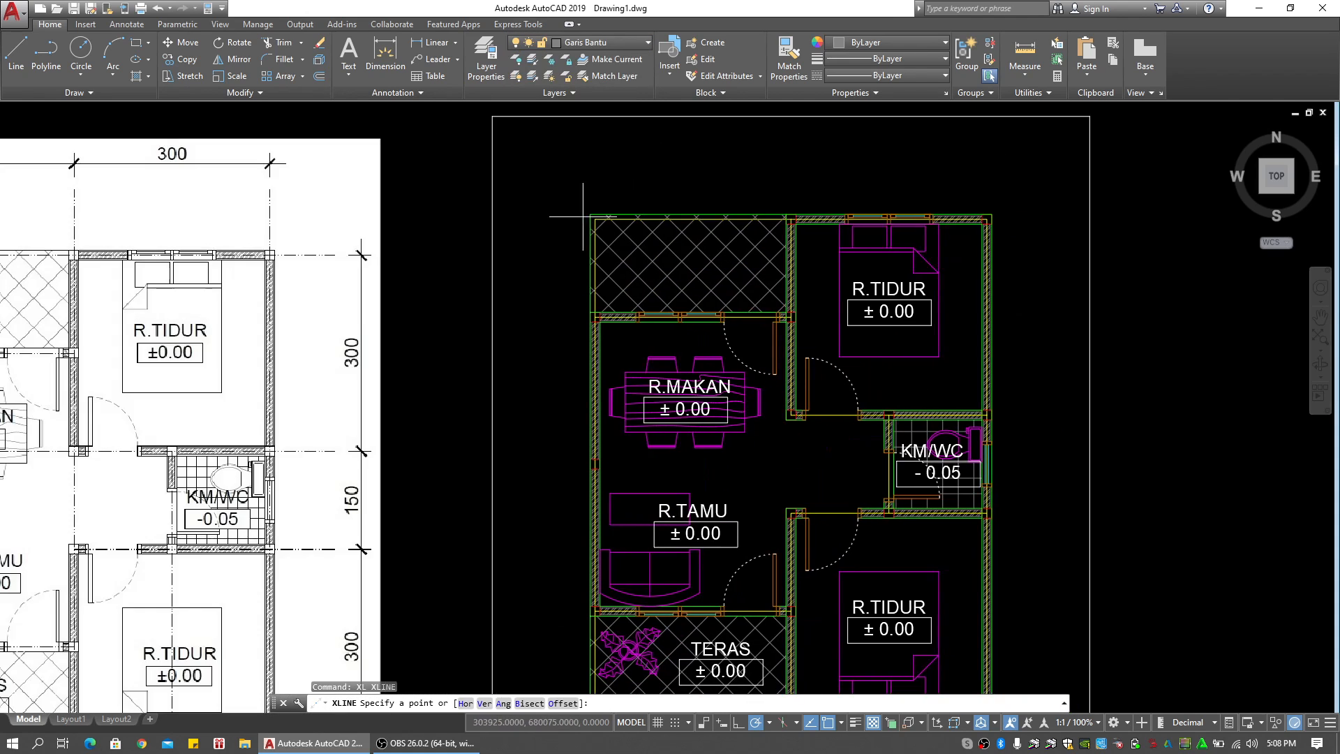
pyautogui.scroll(4, 587, 216)
pyautogui.click(606, 223)
pyautogui.click(607, 154)
pyautogui.press('Escape')
# Copy the vertical construction line onto the axes of the middle wall, the right outer wall and the bathroom's inner wall
pyautogui.click(675, 166)
pyautogui.click(557, 173)
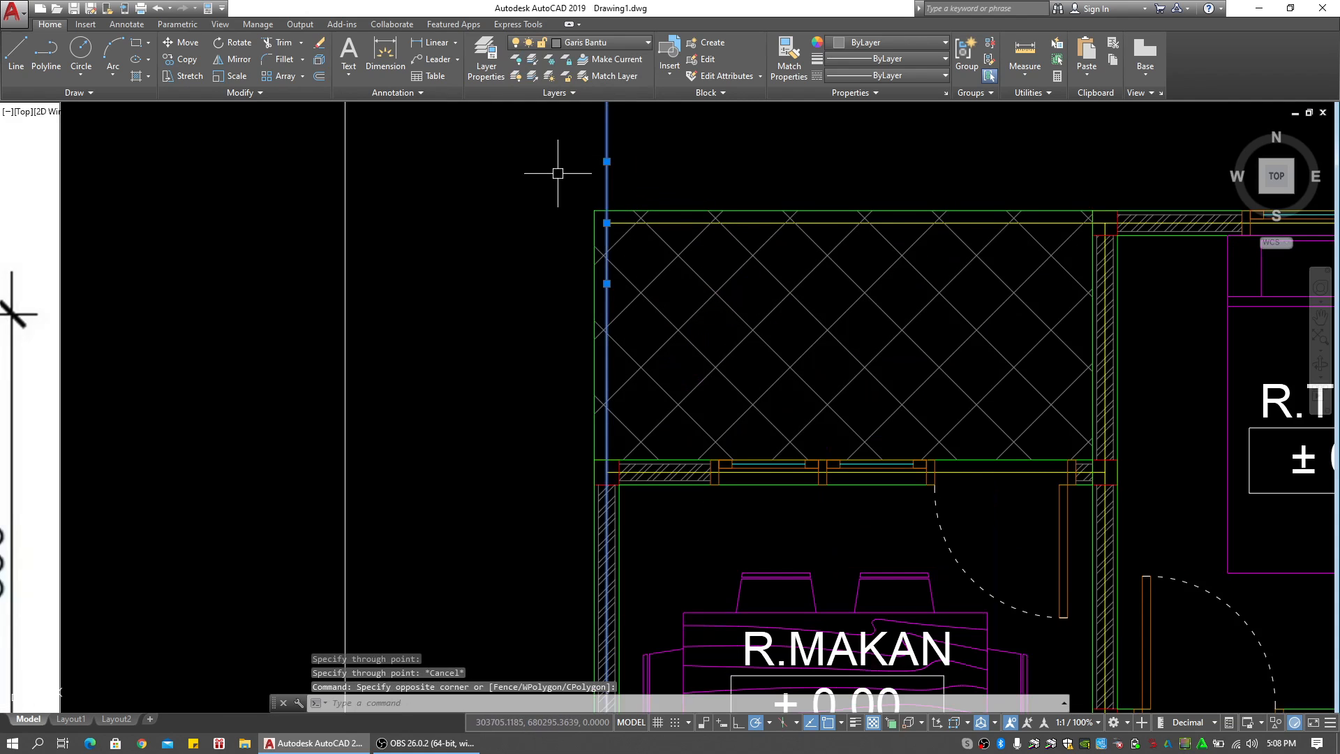
pyautogui.moveTo(558, 173); pyautogui.dragTo(533, 180, button='middle')
pyautogui.write('co')
pyautogui.press('Return')
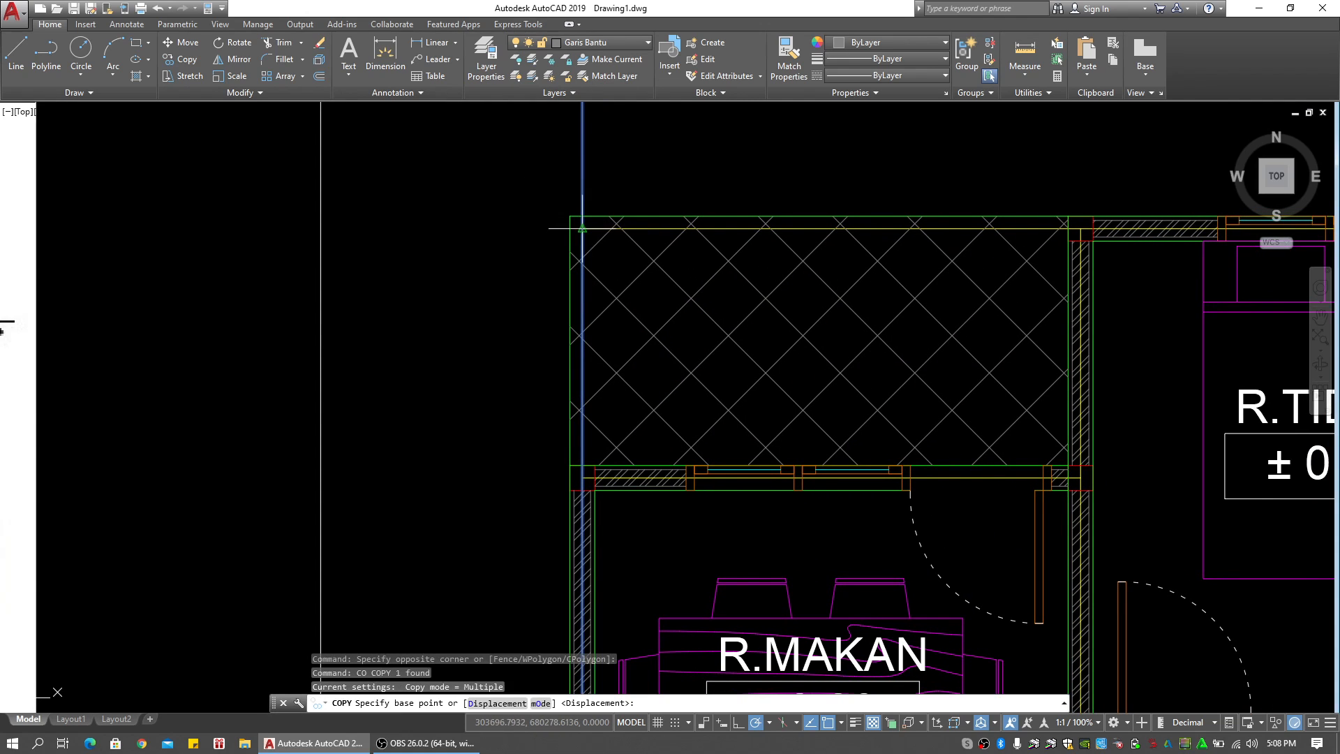
pyautogui.click(582, 228)
pyautogui.scroll(-2, 1082, 218)
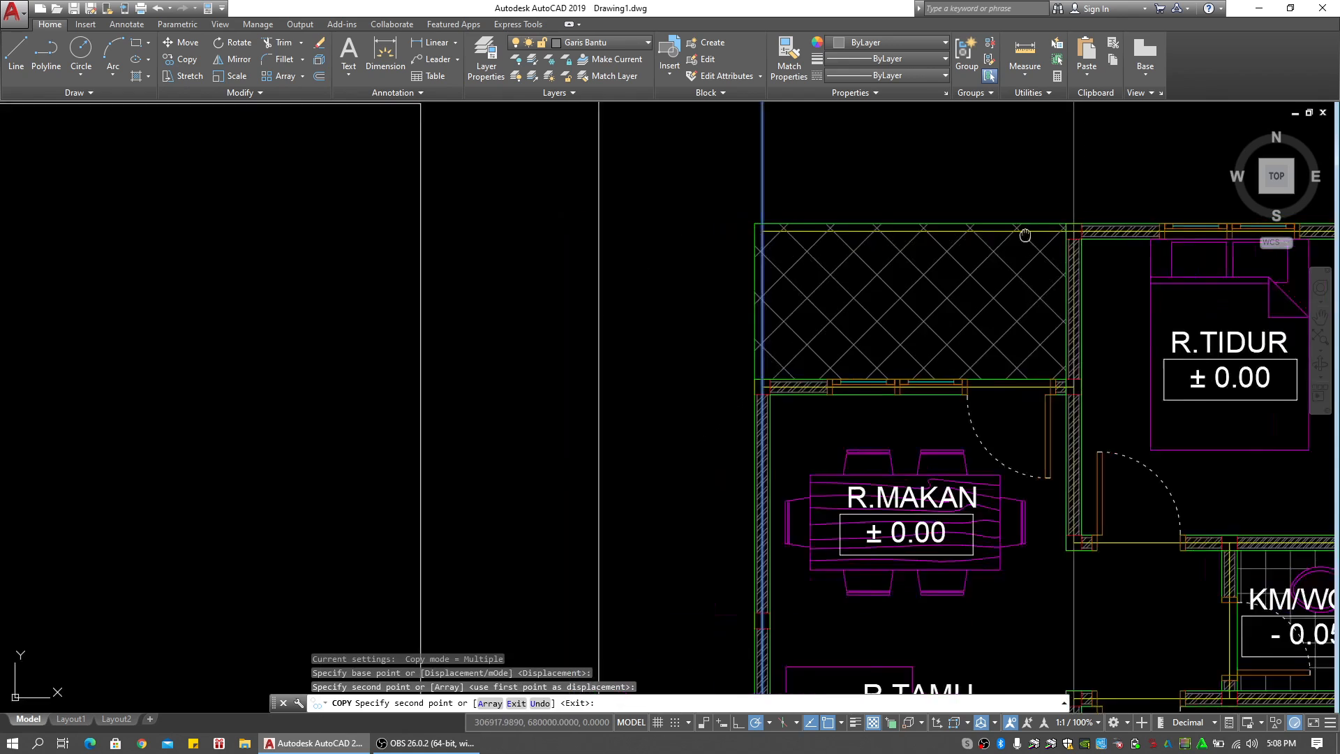
pyautogui.moveTo(1024, 235); pyautogui.dragTo(648, 204, button='middle')
pyautogui.scroll(3, 1032, 203)
pyautogui.click(1032, 203)
pyautogui.scroll(-6, 776, 305)
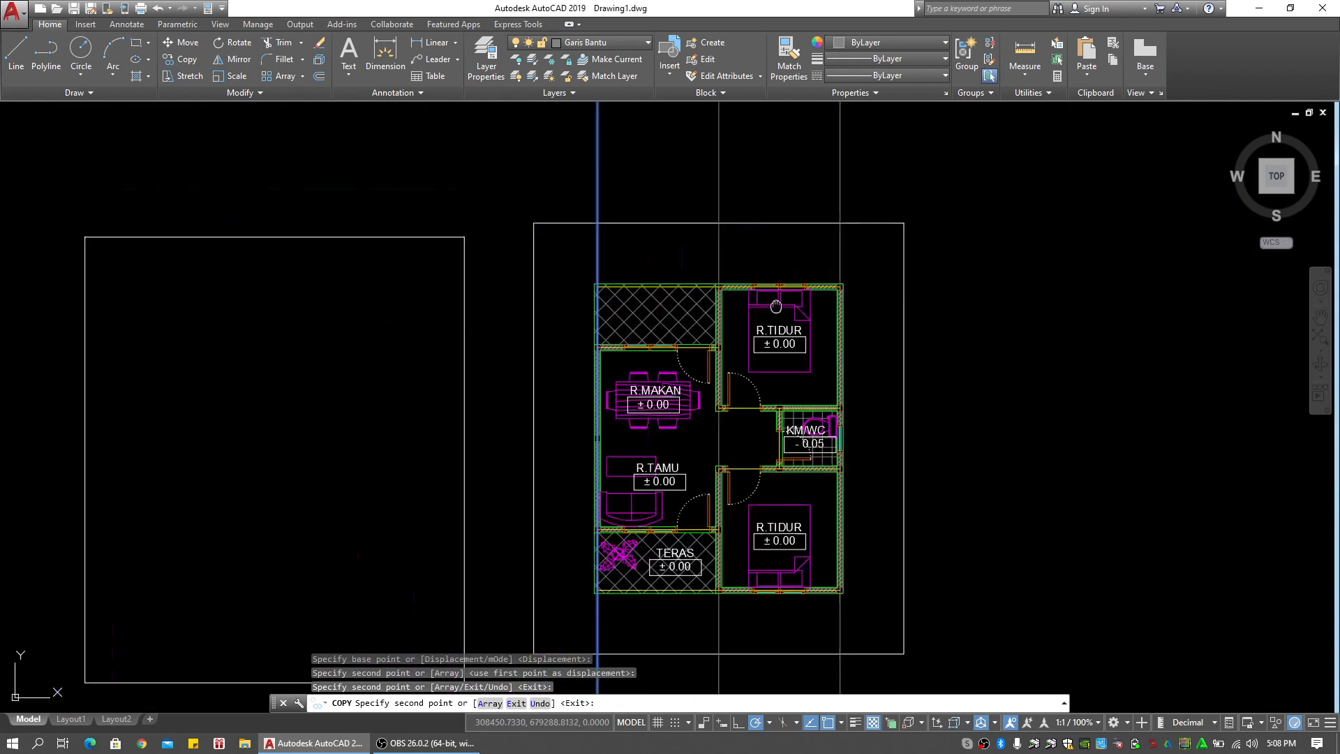
pyautogui.scroll(4, 779, 593)
pyautogui.scroll(4, 768, 129)
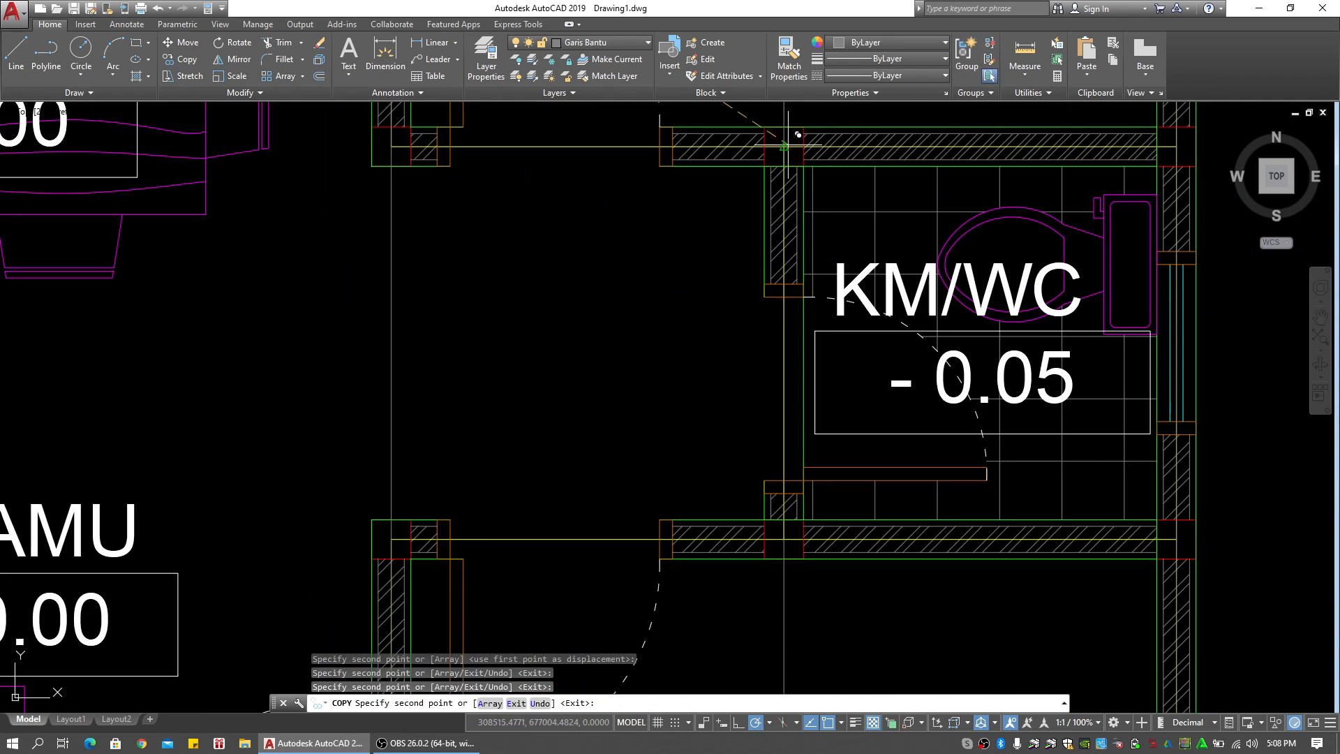
pyautogui.press('Escape')
pyautogui.press('Escape')
pyautogui.scroll(-6, 576, 171)
pyautogui.press('Escape')
pyautogui.moveTo(612, 250); pyautogui.dragTo(712, 240, button='middle')
pyautogui.press('Escape')
# Draw a horizontal construction line through the wall-axis corner at the lower right of the house
pyautogui.write('x')
pyautogui.press('Escape')
pyautogui.write('x')
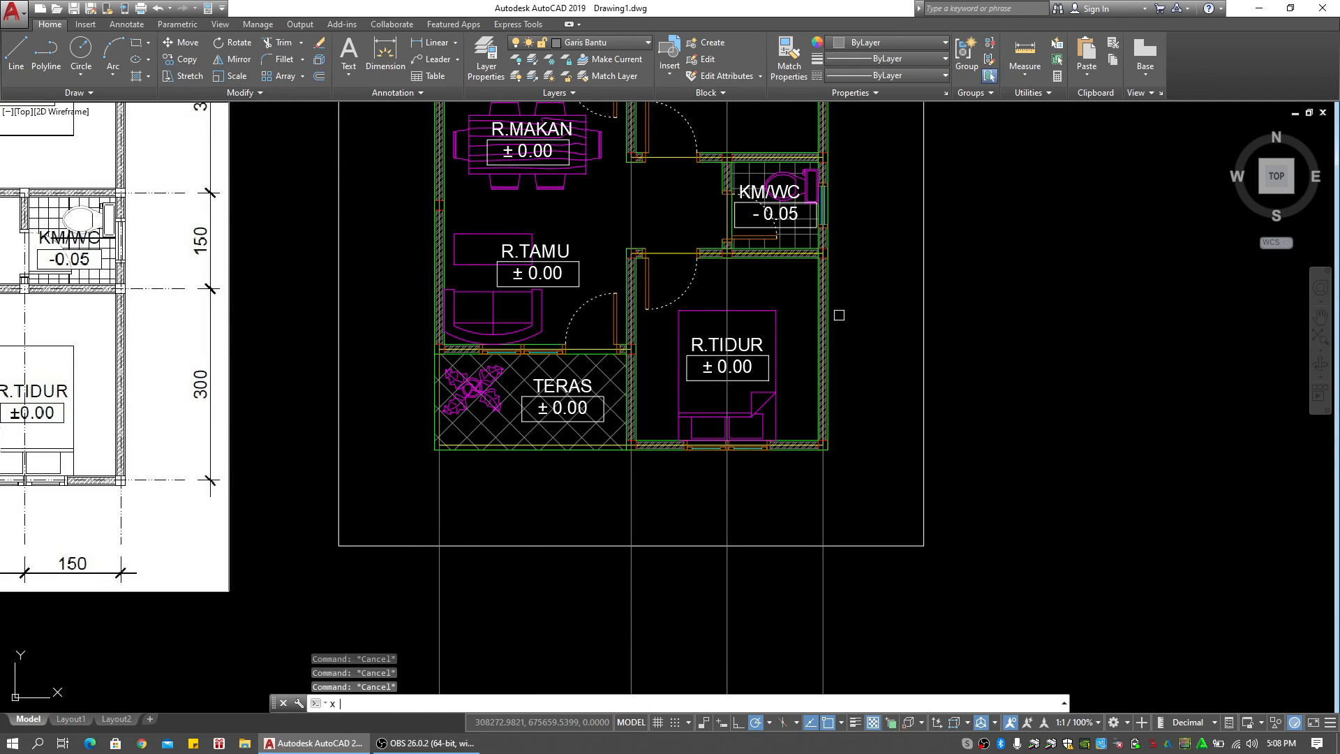
pyautogui.scroll(4, 842, 431)
pyautogui.write('l')
pyautogui.press('Return')
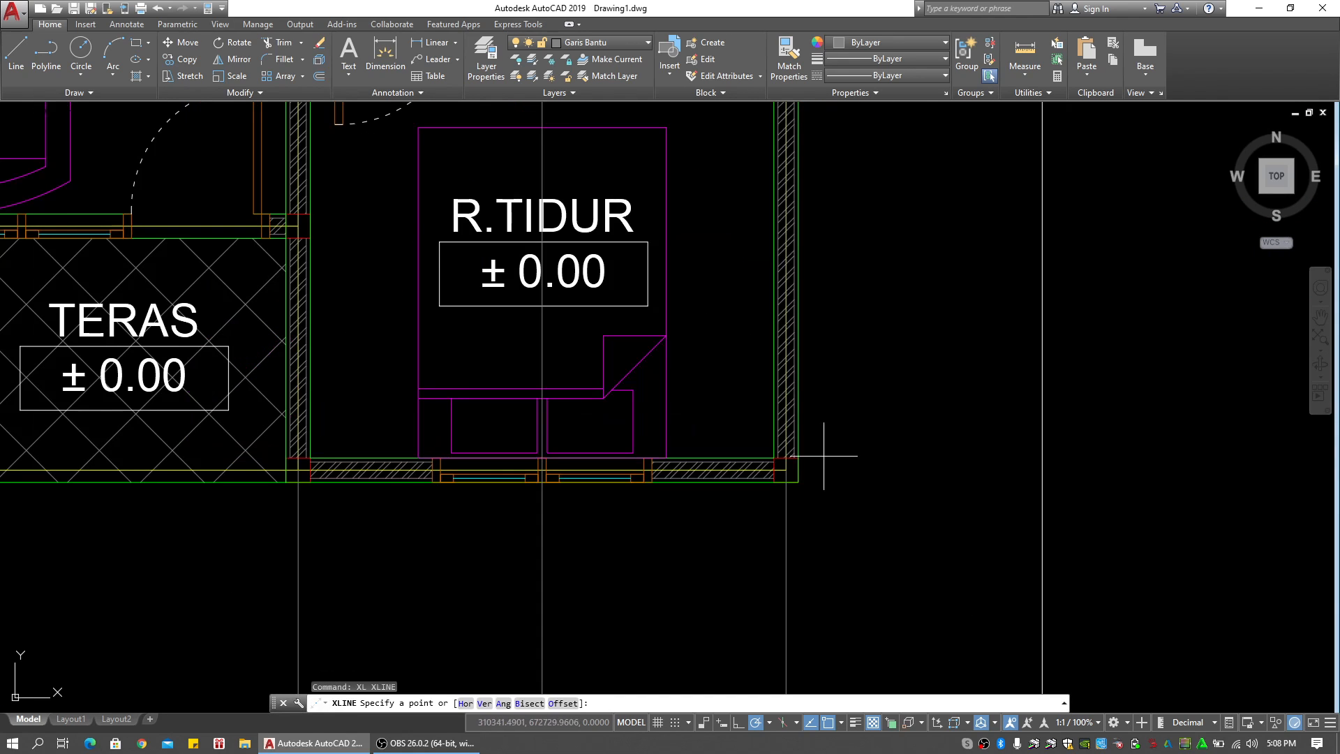
pyautogui.click(788, 468)
pyautogui.click(880, 470)
pyautogui.press('Escape')
# Copy the horizontal construction line onto the axes of the R.TAMU front wall and the bathroom's lower wall
pyautogui.click(897, 448)
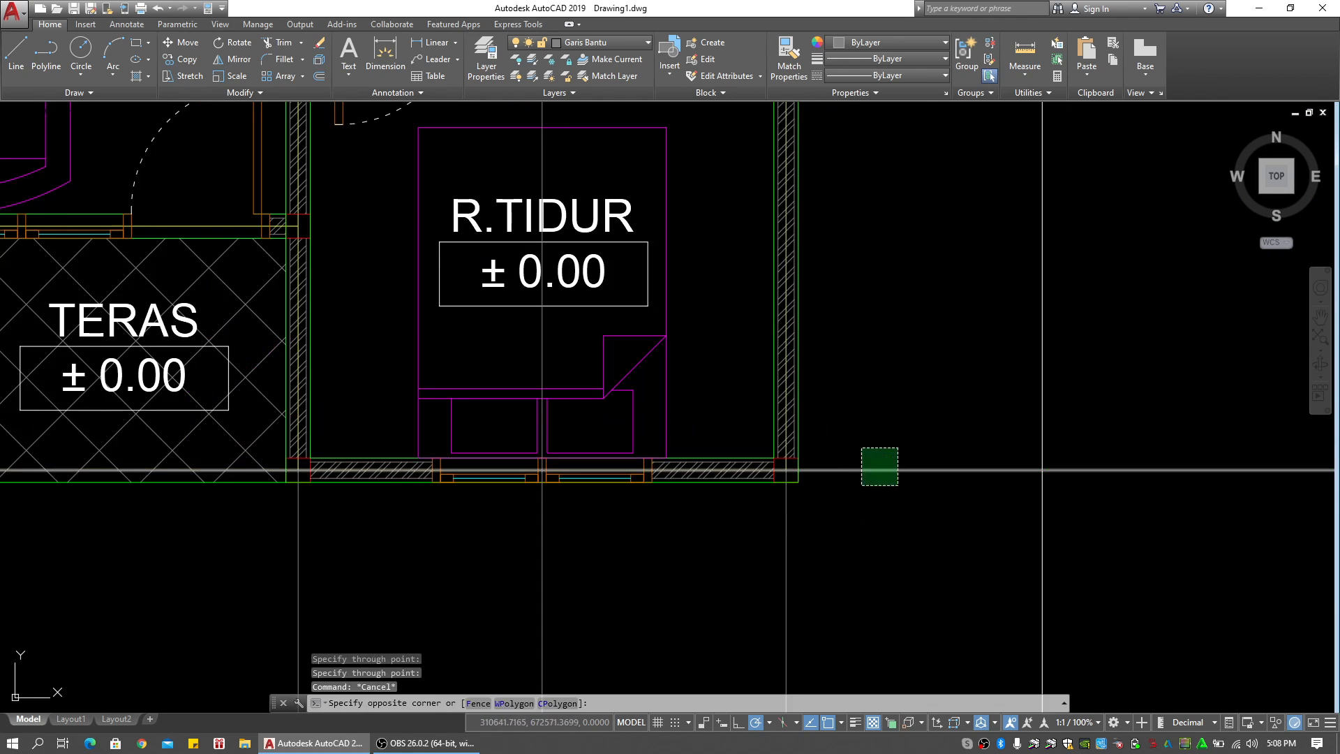
pyautogui.click(863, 493)
pyautogui.moveTo(879, 494); pyautogui.dragTo(912, 481, button='middle')
pyautogui.write('co')
pyautogui.press('Return')
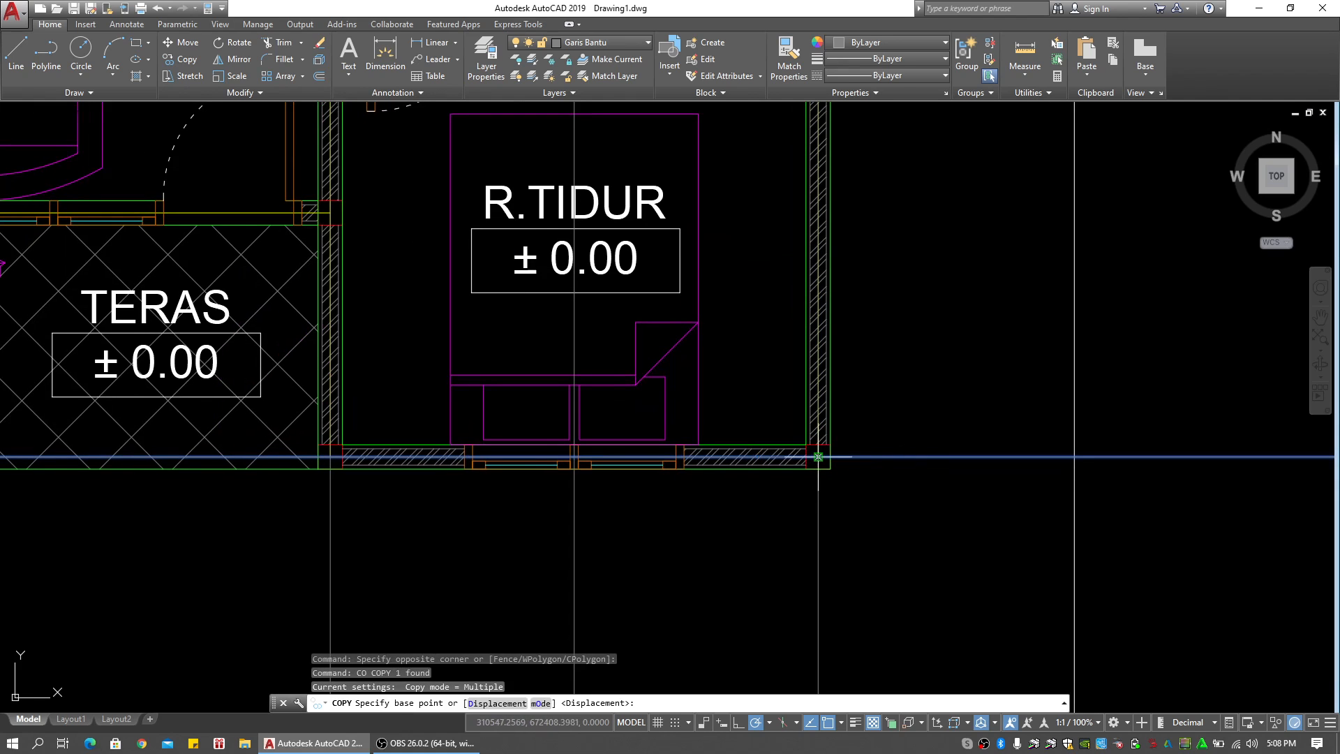
pyautogui.click(817, 457)
pyautogui.moveTo(434, 319); pyautogui.dragTo(548, 425, button='middle')
pyautogui.moveTo(466, 232); pyautogui.dragTo(580, 505, button='middle')
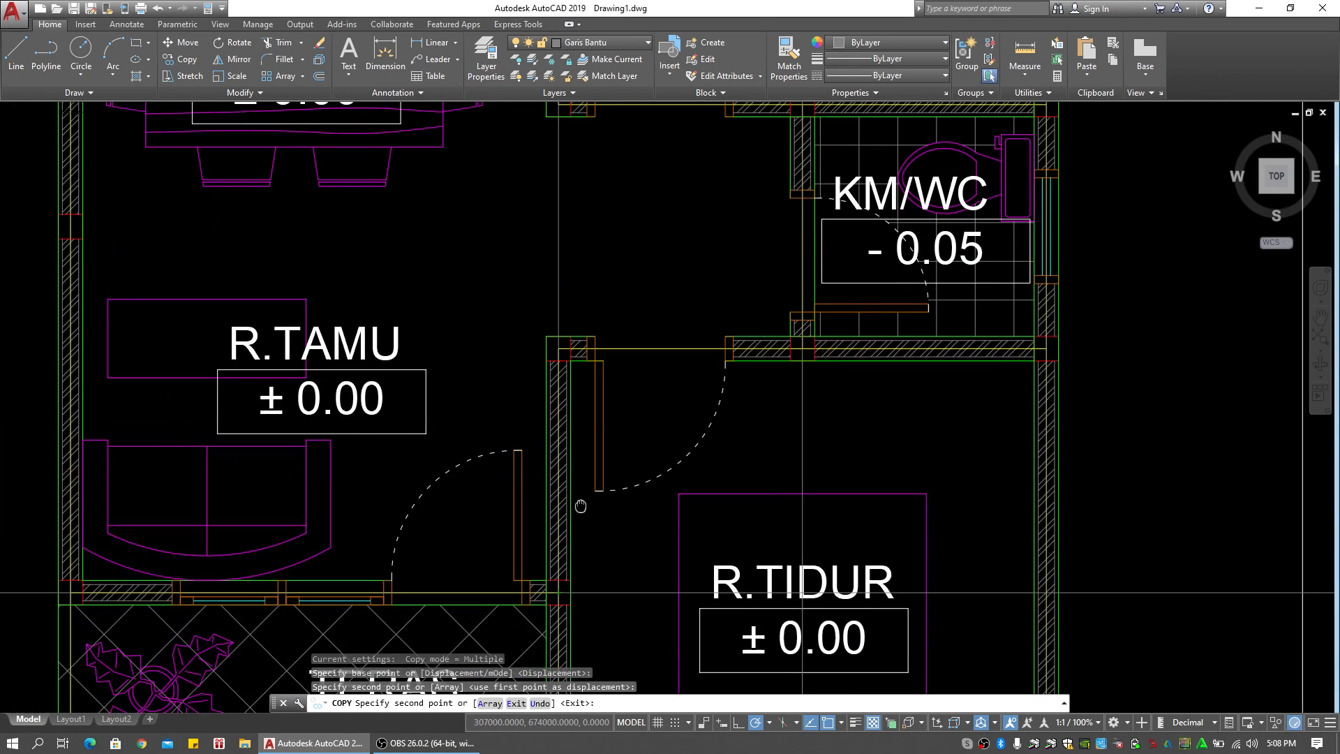
pyautogui.click(569, 349)
# Place further copies of the horizontal line on the axes of the bathroom's upper wall, the R.MAKAN rear wall and the rear outer wall
pyautogui.moveTo(558, 102); pyautogui.dragTo(578, 375, button='middle')
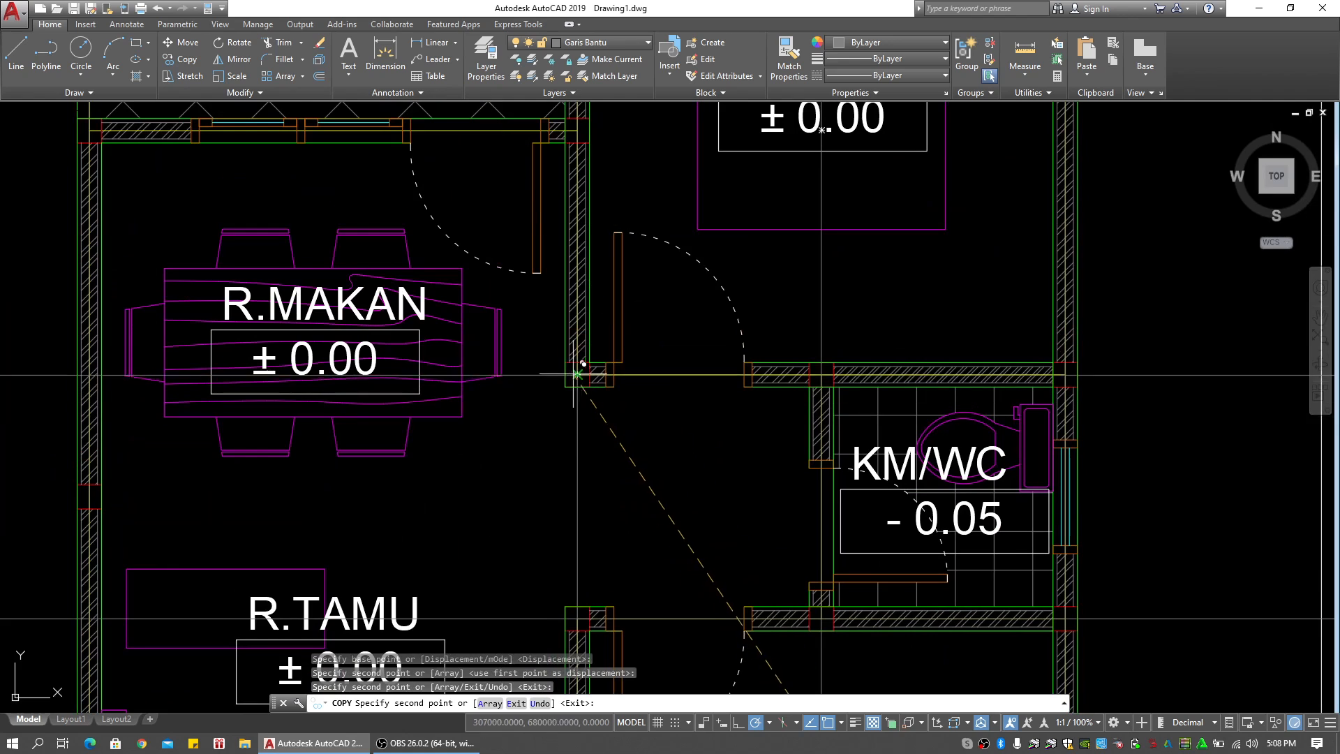
pyautogui.click(577, 375)
pyautogui.scroll(-2, 600, 418)
pyautogui.scroll(4, 596, 377)
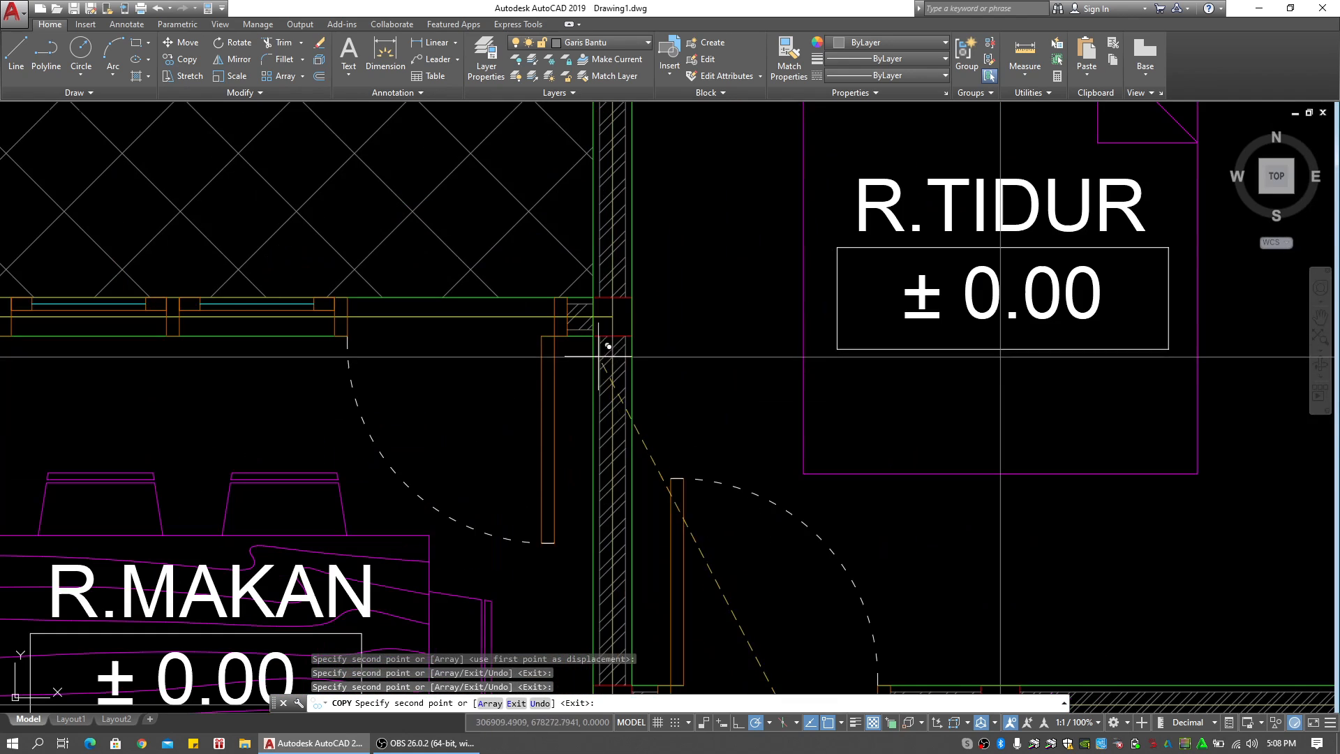
pyautogui.click(613, 316)
pyautogui.scroll(-3, 612, 316)
pyautogui.scroll(4, 642, 254)
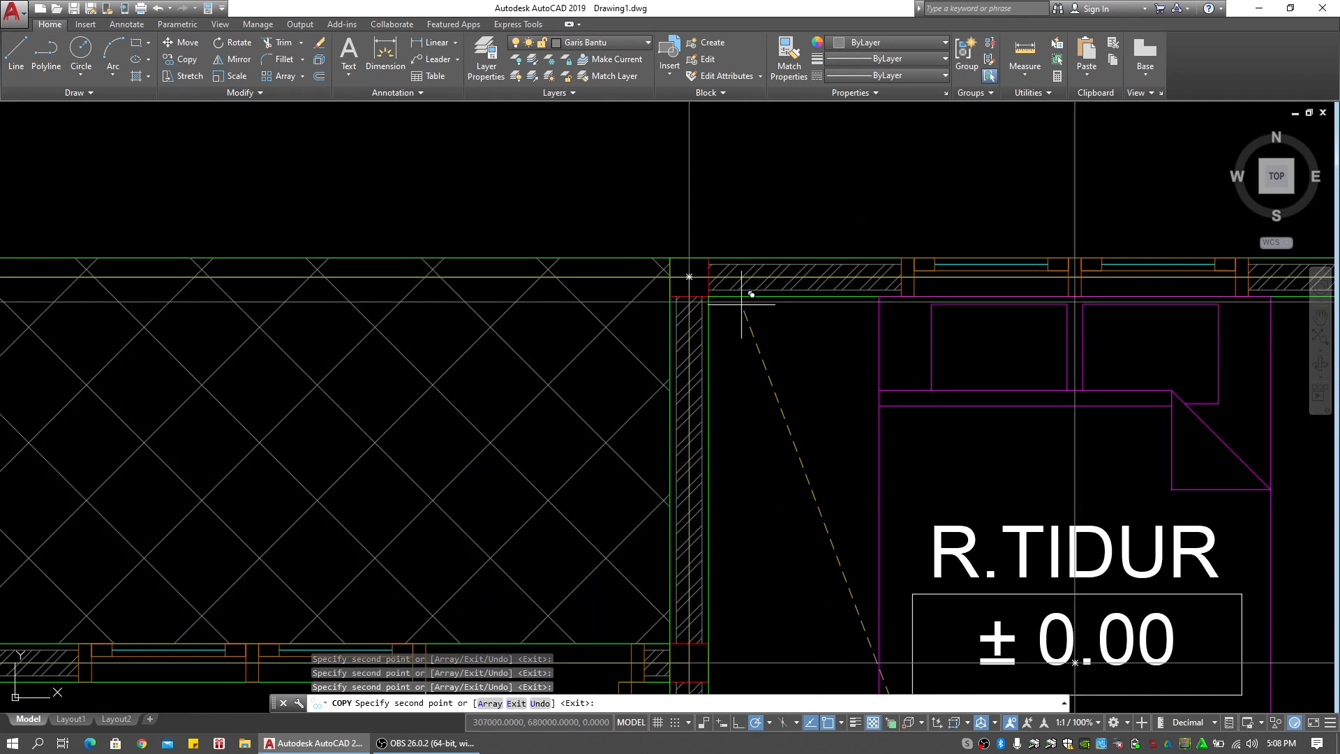
pyautogui.scroll(-4, 741, 302)
pyautogui.press('Escape')
pyautogui.press('Escape')
pyautogui.press('Escape')
pyautogui.scroll(3, 862, 293)
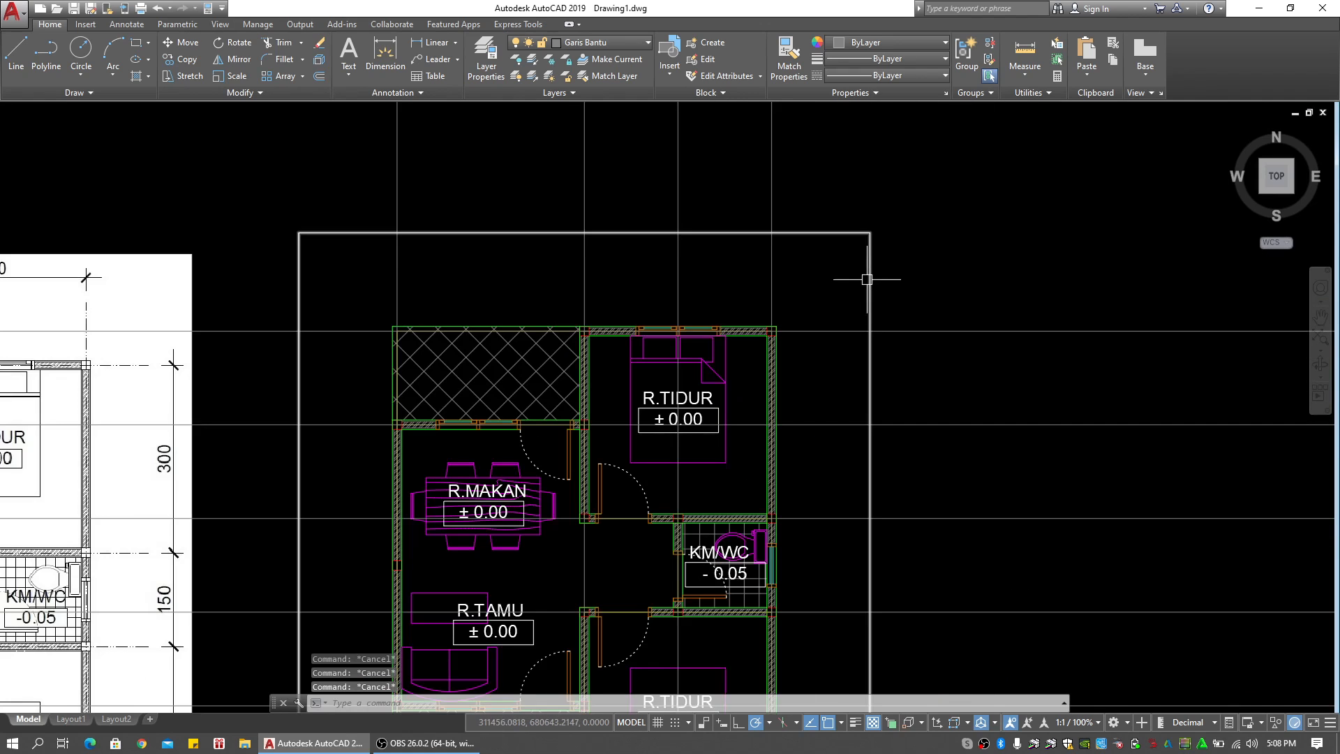
pyautogui.click(869, 233)
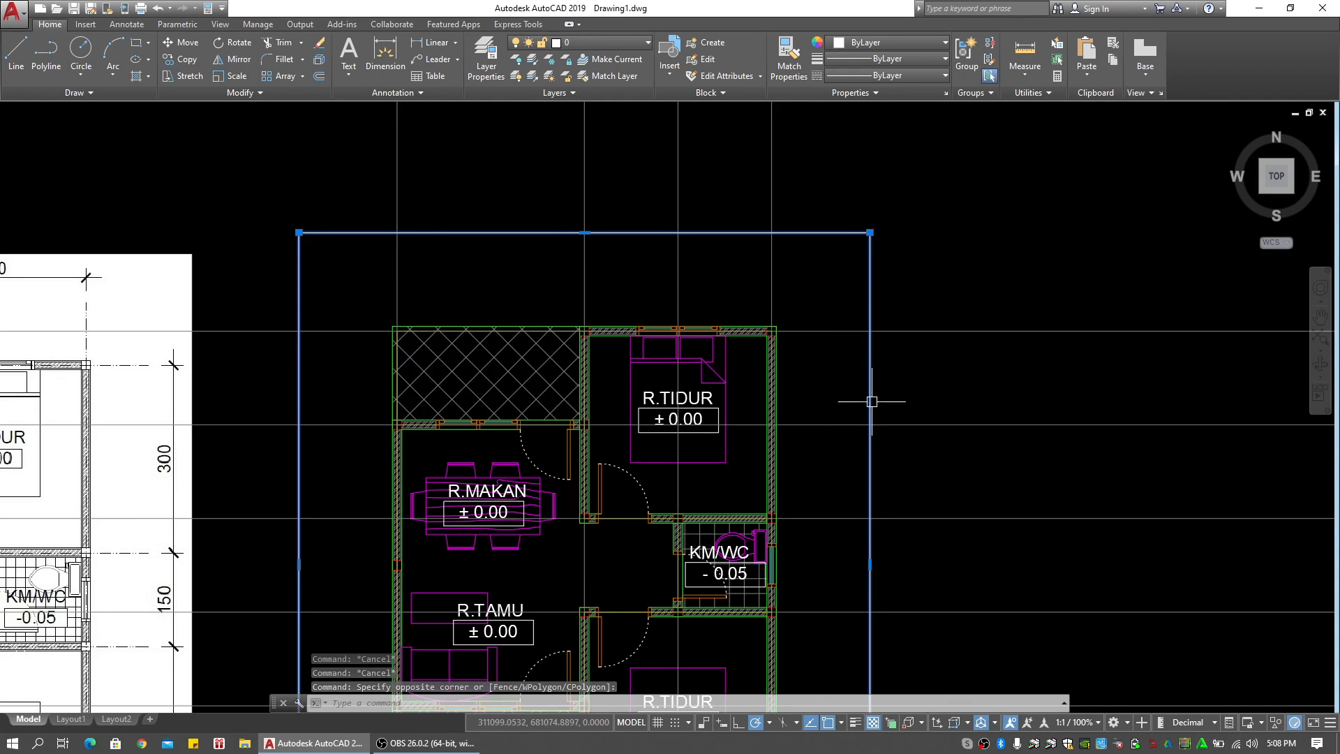
pyautogui.scroll(-3, 872, 397)
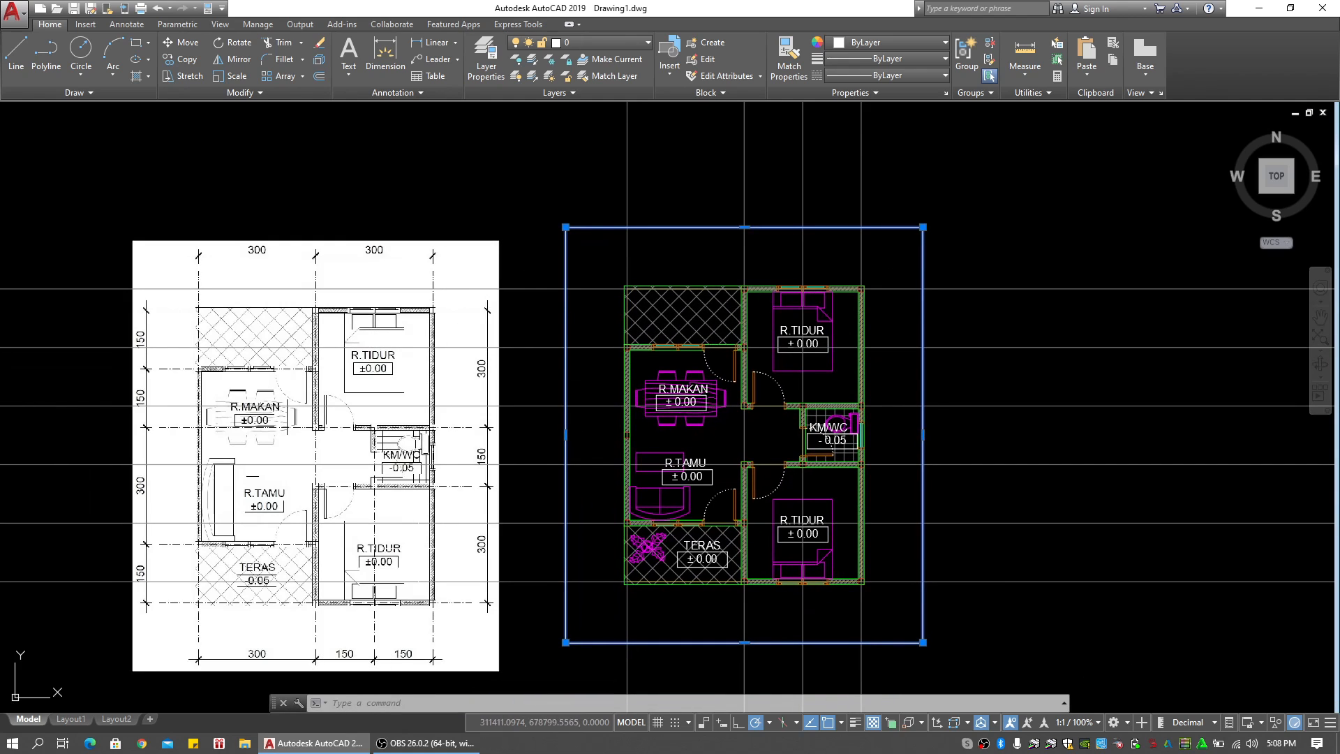
pyautogui.moveTo(703, 388); pyautogui.dragTo(590, 364, button='middle')
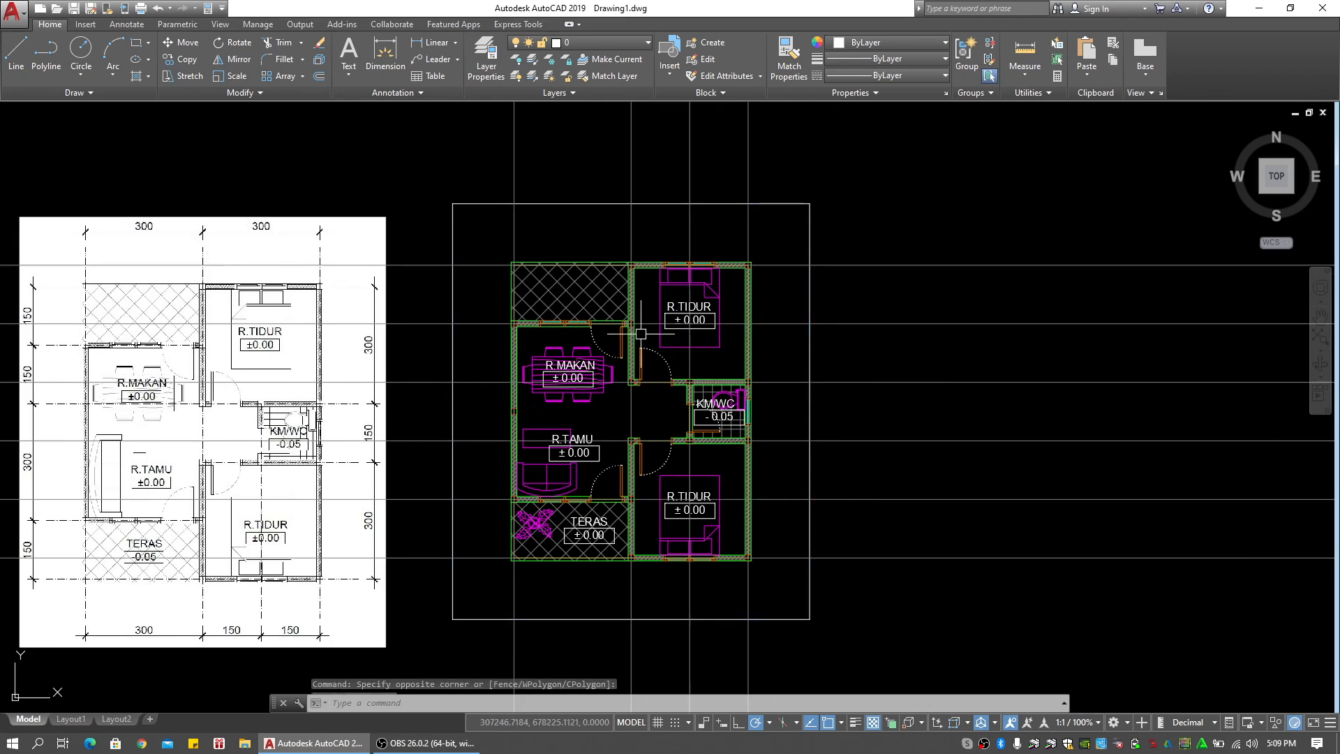
pyautogui.press('Escape')
pyautogui.press('Escape')
# Trim the construction lines that extend beyond the outer frame's right and lower sides, using the frame as the cutting edge
pyautogui.write('tr')
pyautogui.press('space')
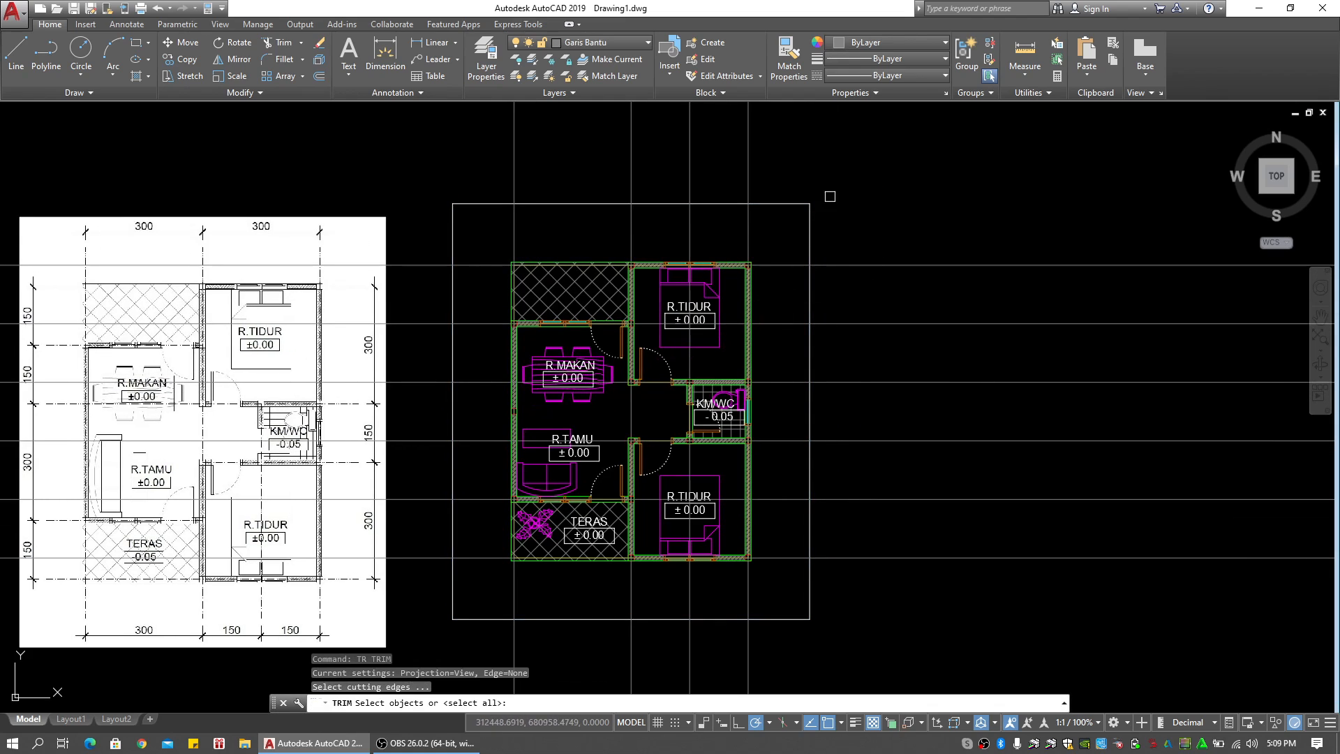
pyautogui.click(829, 188)
pyautogui.click(767, 233)
pyautogui.rightClick(794, 239)
pyautogui.rightClick(794, 239)
pyautogui.click(898, 203)
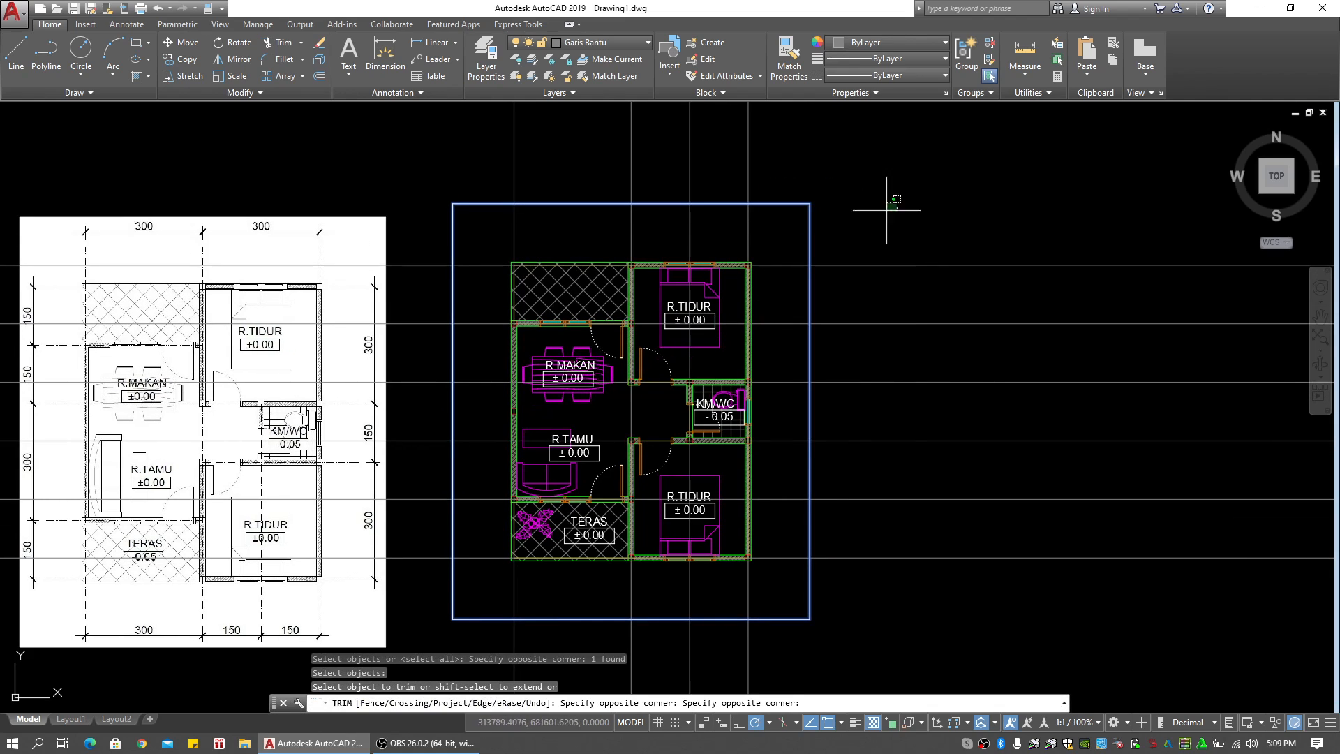
pyautogui.click(879, 232)
pyautogui.scroll(-2, 911, 239)
pyautogui.click(968, 176)
pyautogui.click(905, 481)
pyautogui.click(901, 501)
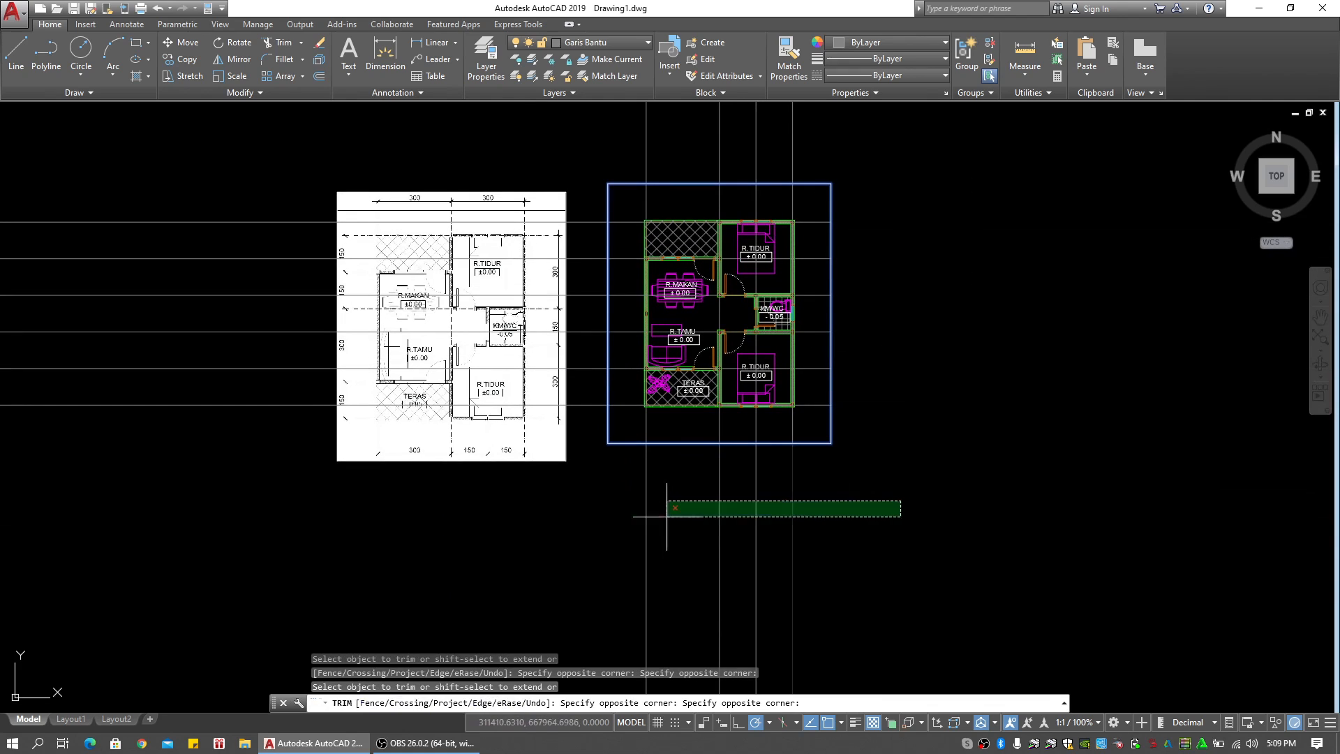
pyautogui.click(617, 520)
# Trim the remaining construction line ends beyond the outer frame's upper and left sides
pyautogui.click(588, 464)
pyautogui.click(592, 180)
pyautogui.moveTo(739, 174); pyautogui.dragTo(745, 240, button='middle')
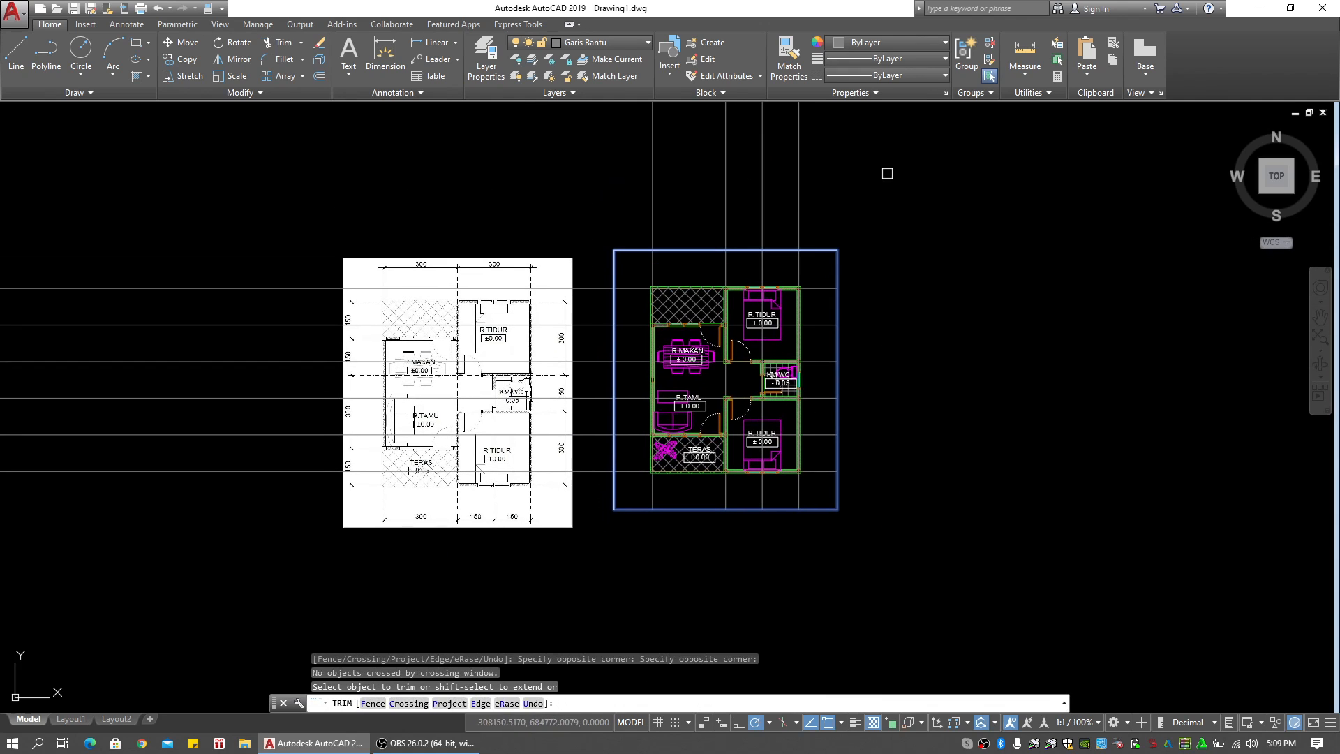
pyautogui.click(887, 174)
pyautogui.click(611, 220)
pyautogui.click(609, 247)
pyautogui.click(598, 266)
pyautogui.click(585, 469)
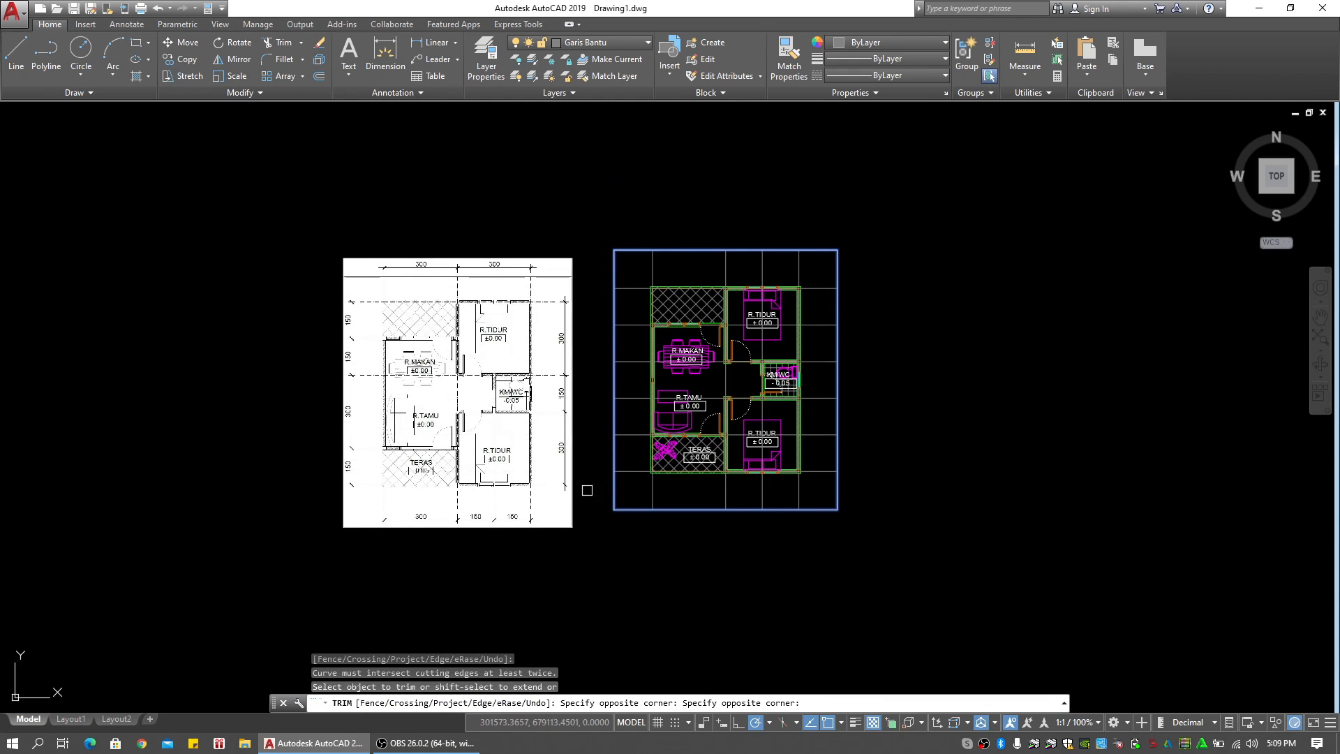
pyautogui.press('Escape')
pyautogui.press('Escape')
pyautogui.moveTo(661, 468); pyautogui.dragTo(623, 464, button='middle')
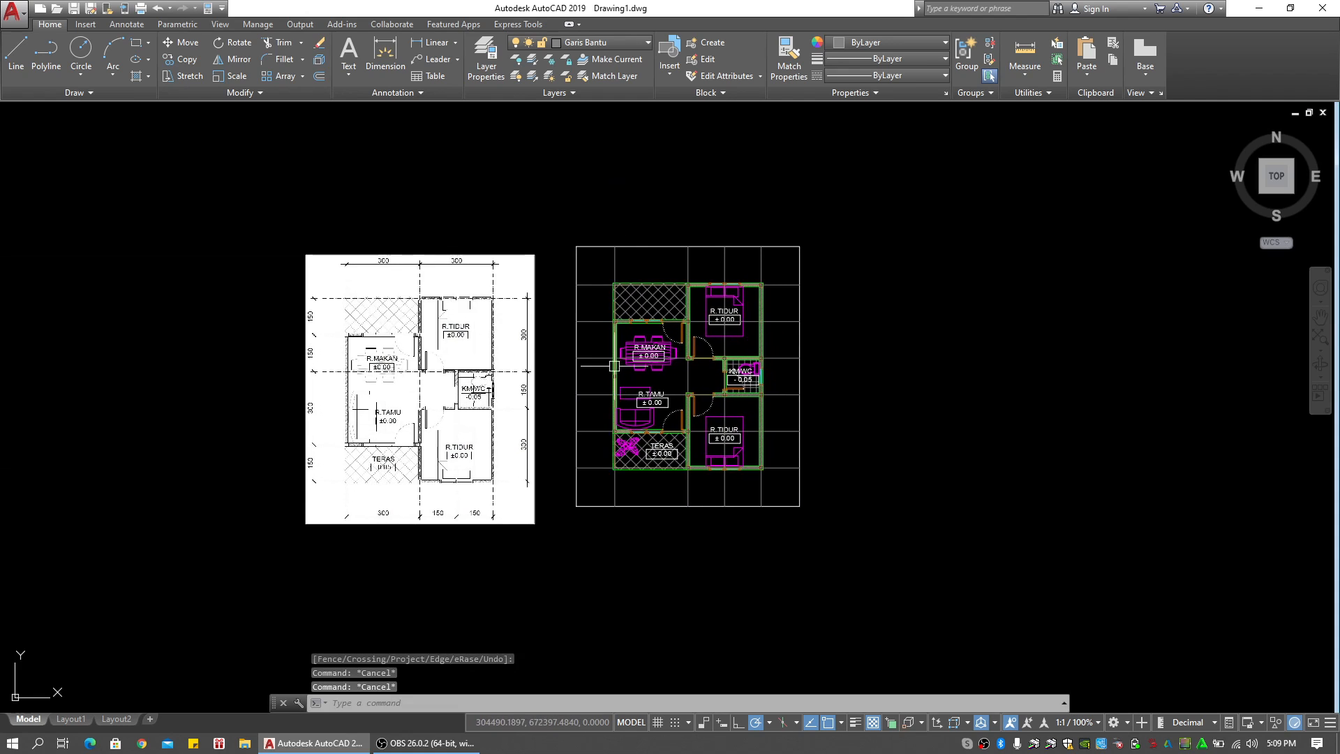
# Trim the R.TAMU front wall and R.MAKAN rear wall axis lines to the right of the middle wall's axis
pyautogui.scroll(4, 703, 342)
pyautogui.click(897, 290)
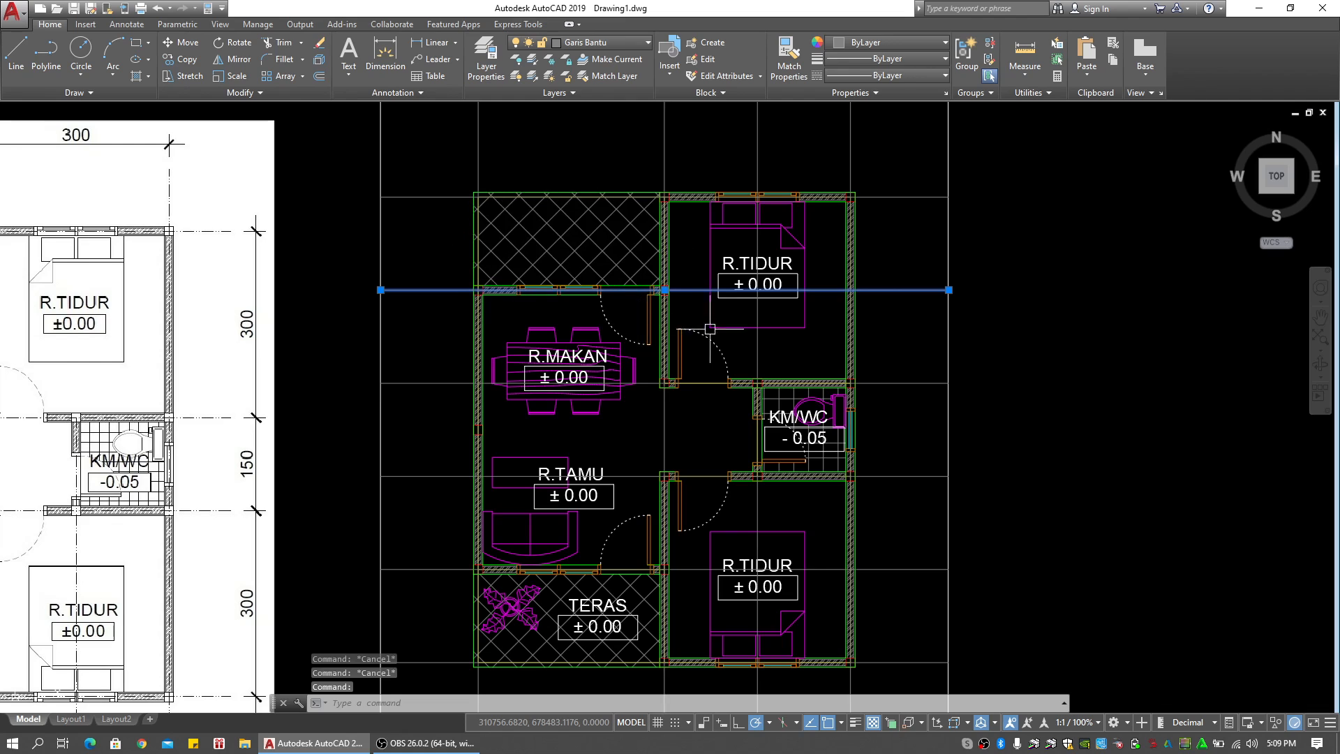
pyautogui.moveTo(722, 374); pyautogui.dragTo(685, 267, button='middle')
pyautogui.click(866, 462)
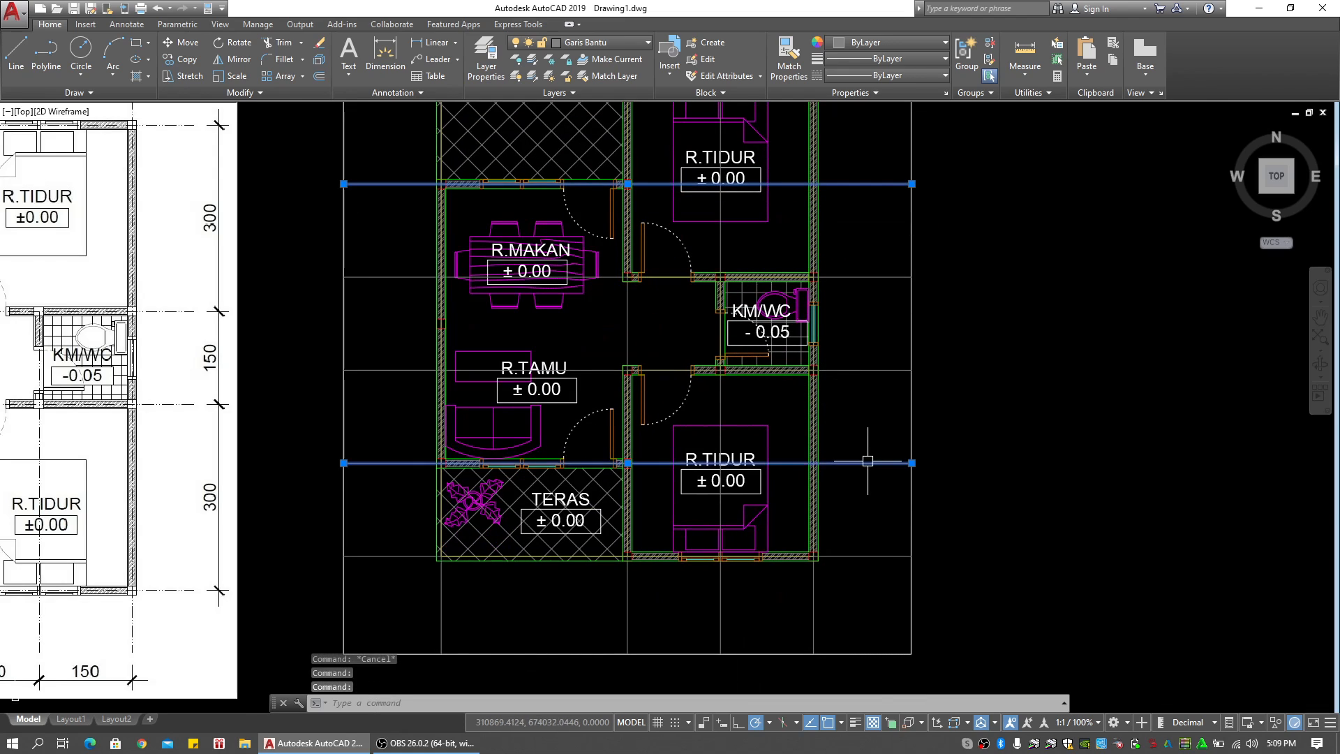
pyautogui.press('Escape')
pyautogui.press('Return')
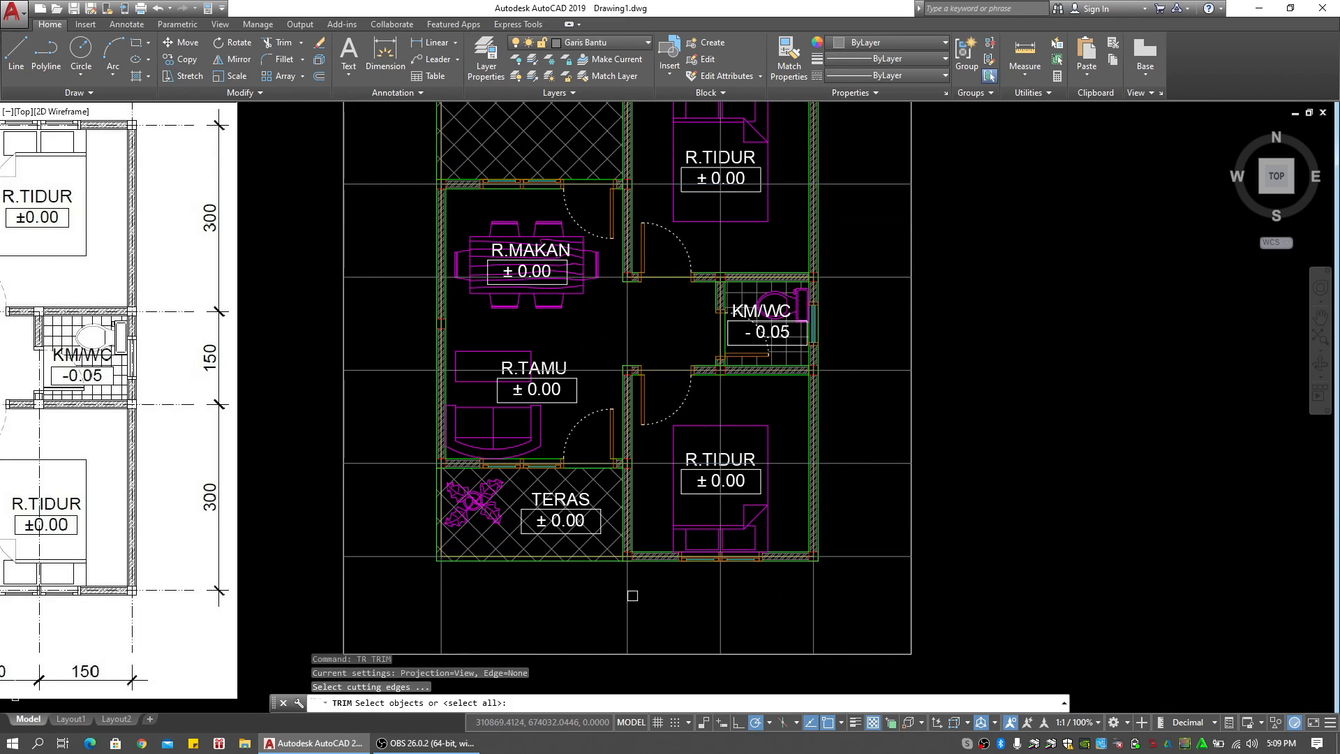
pyautogui.click(632, 597)
pyautogui.click(566, 611)
pyautogui.rightClick(858, 579)
pyautogui.rightClick(858, 580)
pyautogui.click(849, 533)
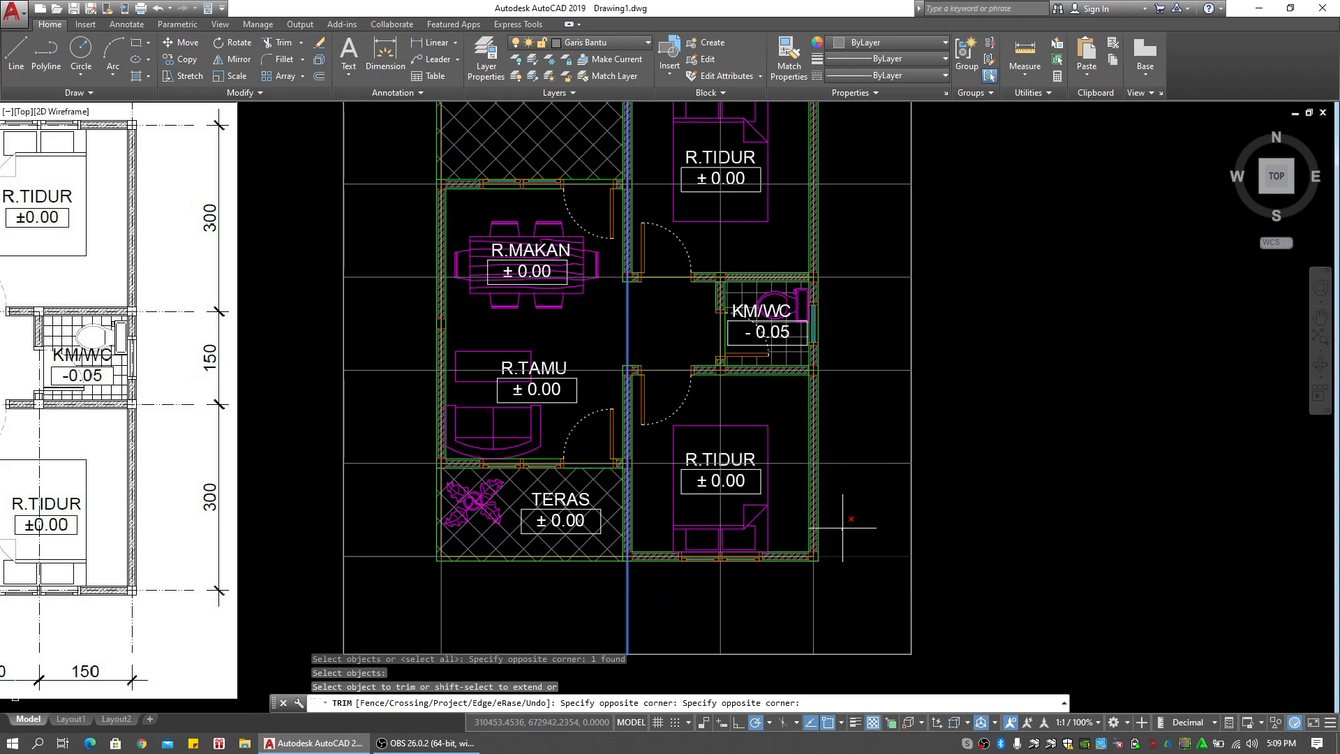
pyautogui.click(857, 497)
pyautogui.click(871, 444)
pyautogui.click(855, 481)
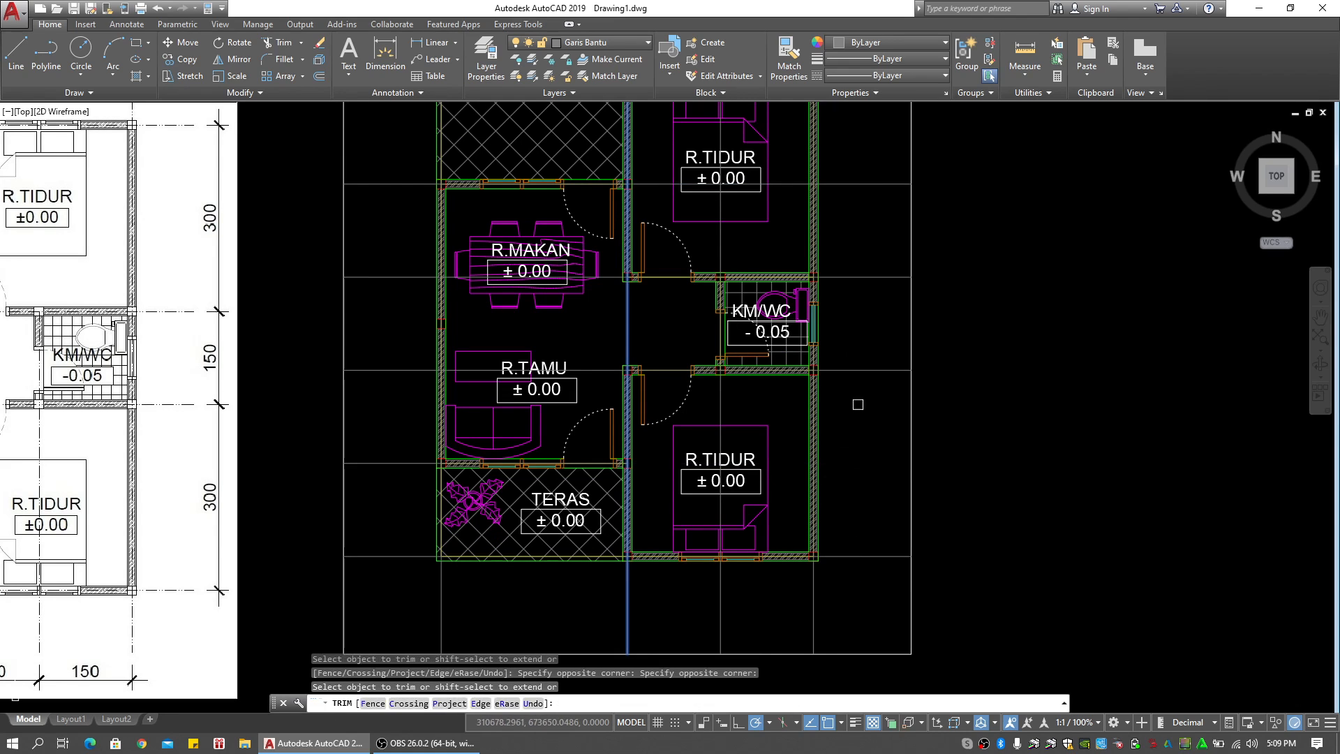
pyautogui.click(868, 169)
pyautogui.click(850, 212)
pyautogui.hotkey('ctrl', 'z')
pyautogui.press('Escape')
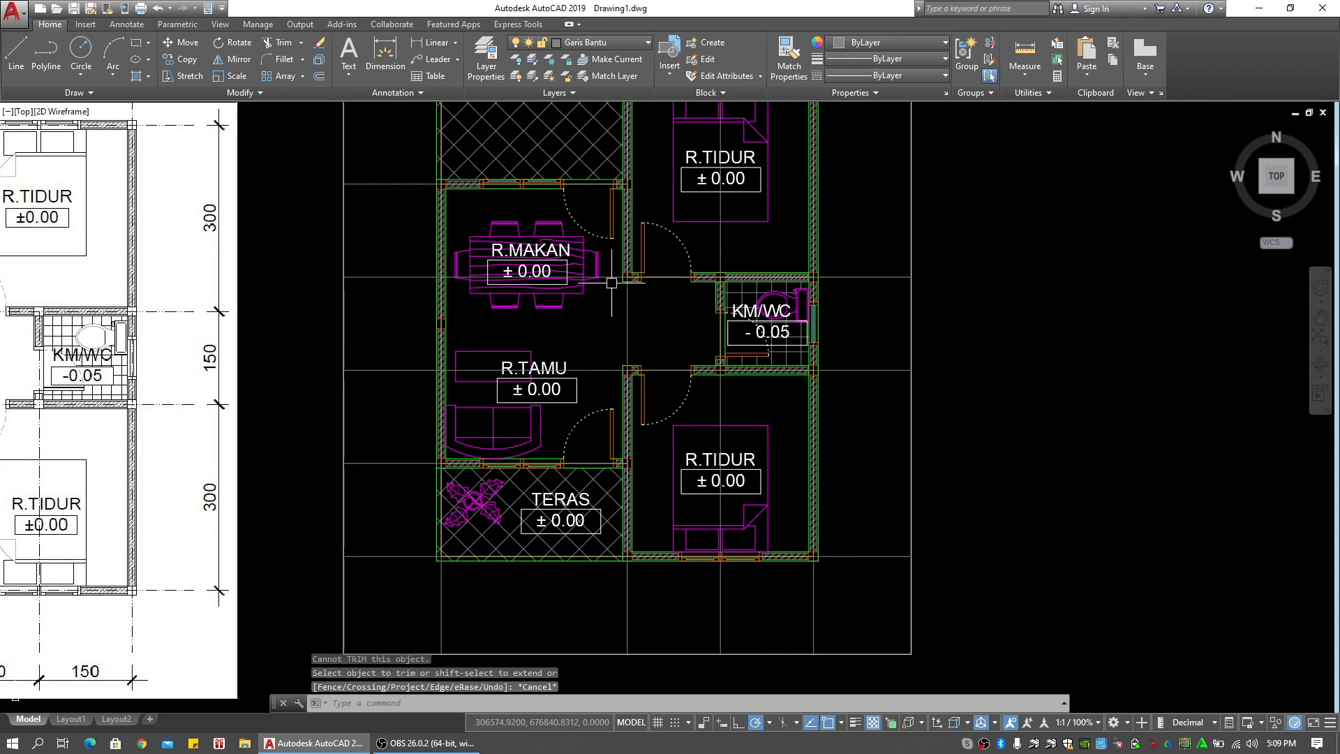
pyautogui.press('Escape')
# Trim the axis lines of the bathroom's upper and lower walls to the left of the middle wall's axis
pyautogui.click(390, 258)
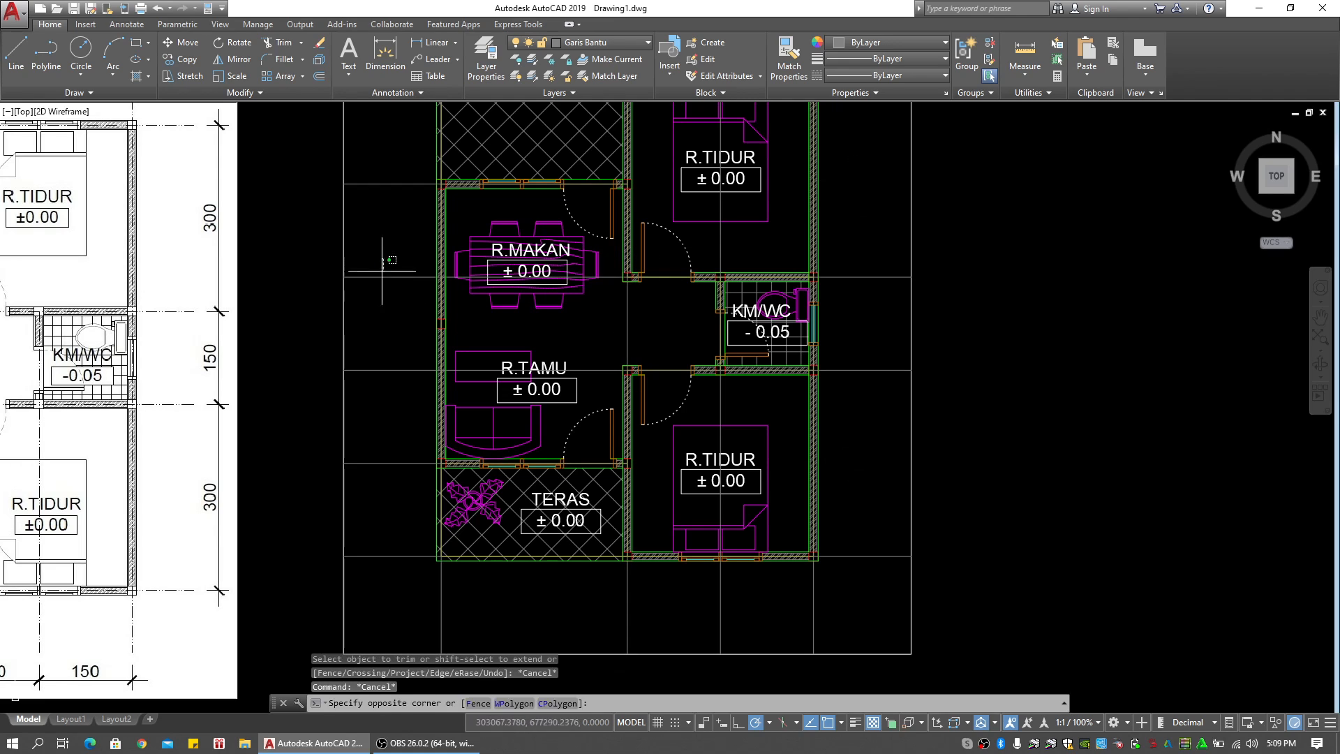
pyautogui.click(369, 302)
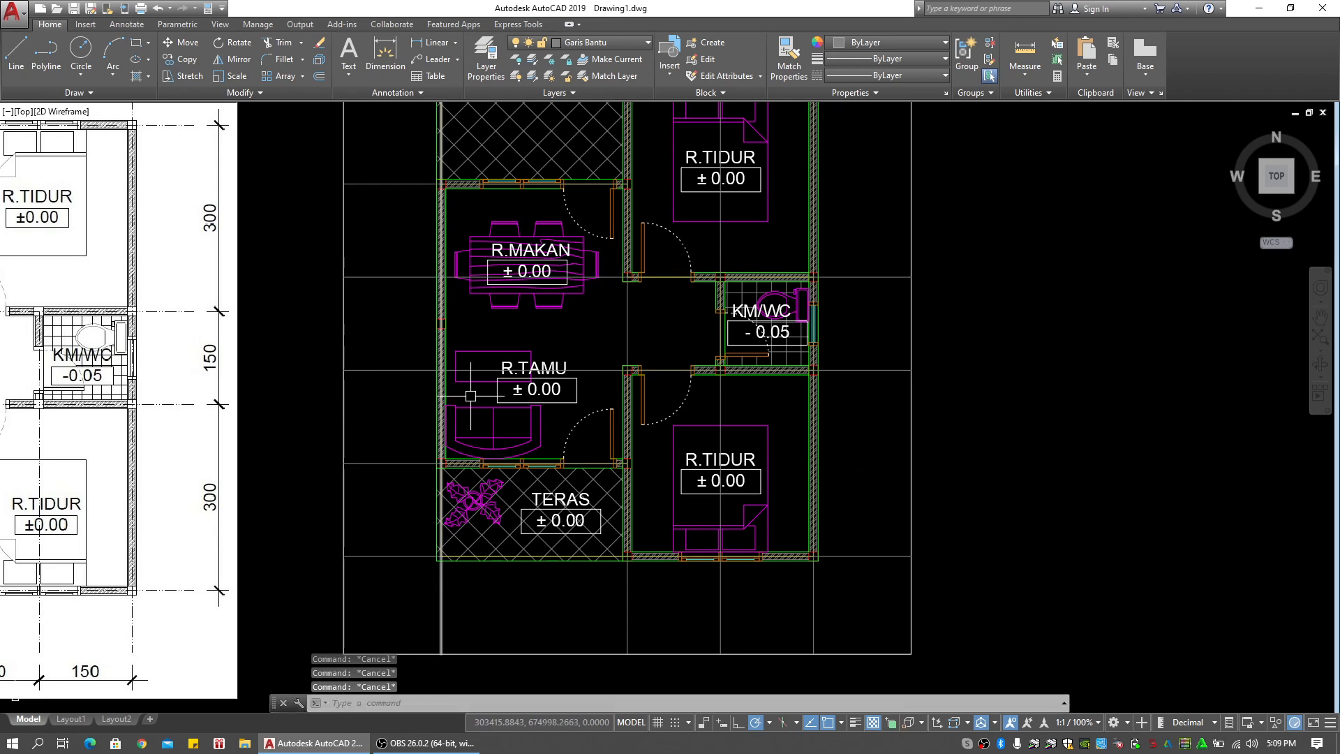
pyautogui.write('tr')
pyautogui.press('Return')
pyautogui.click(653, 338)
pyautogui.click(587, 342)
pyautogui.press('Return')
pyautogui.click(390, 261)
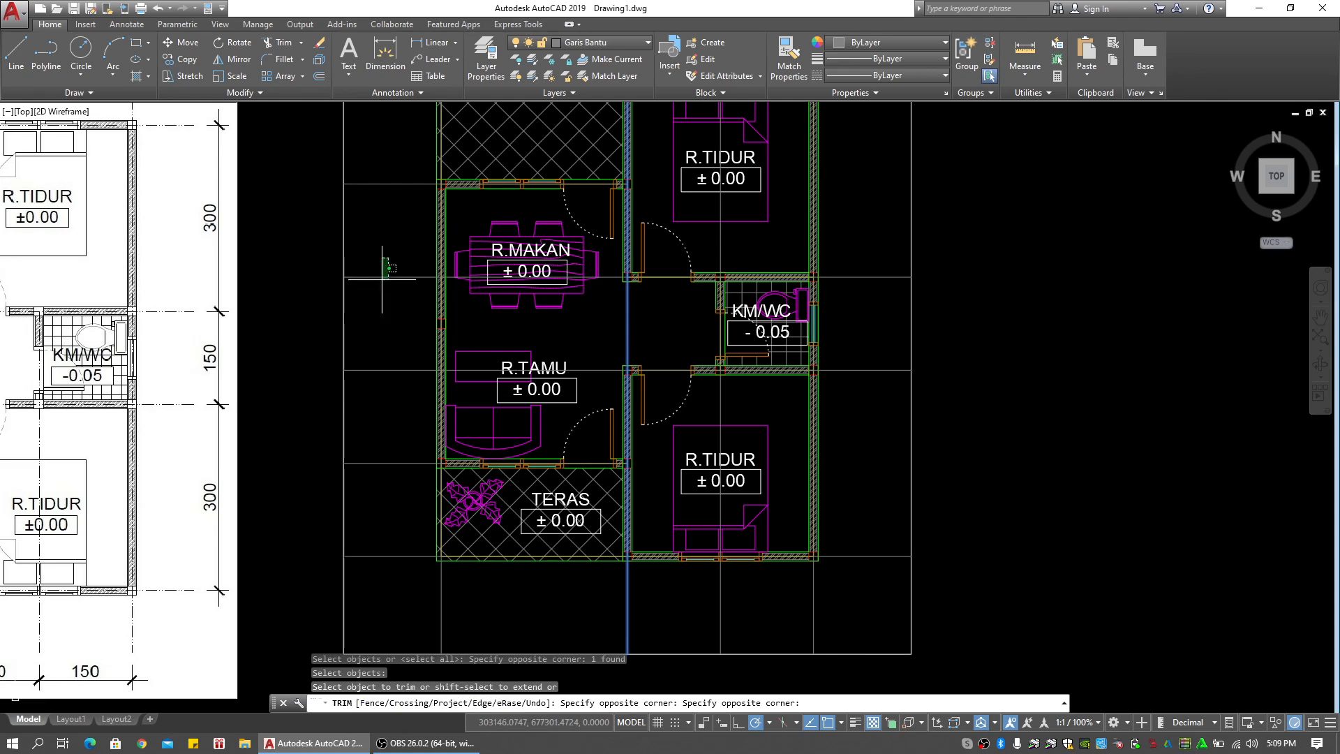
pyautogui.click(378, 296)
pyautogui.click(406, 326)
pyautogui.click(378, 400)
pyautogui.press('Return')
pyautogui.scroll(-2, 729, 465)
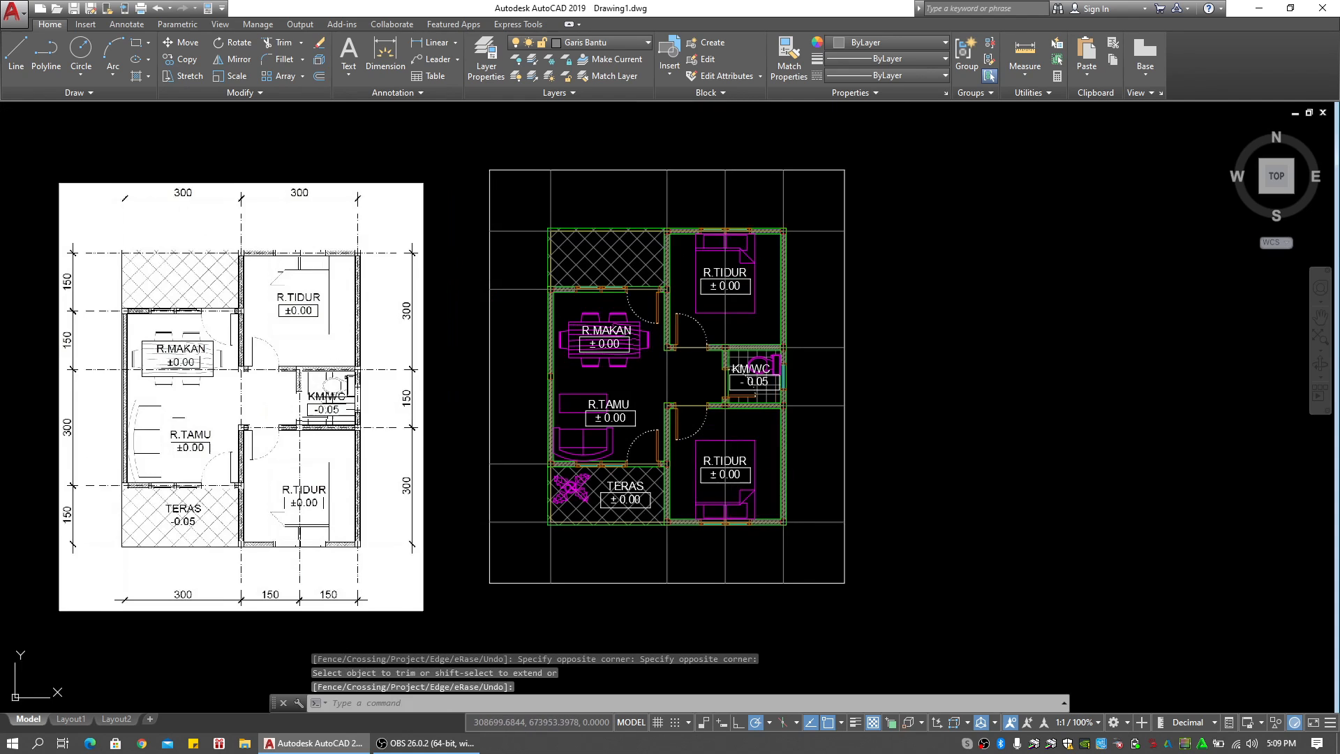
pyautogui.moveTo(729, 466); pyautogui.dragTo(642, 458, button='middle')
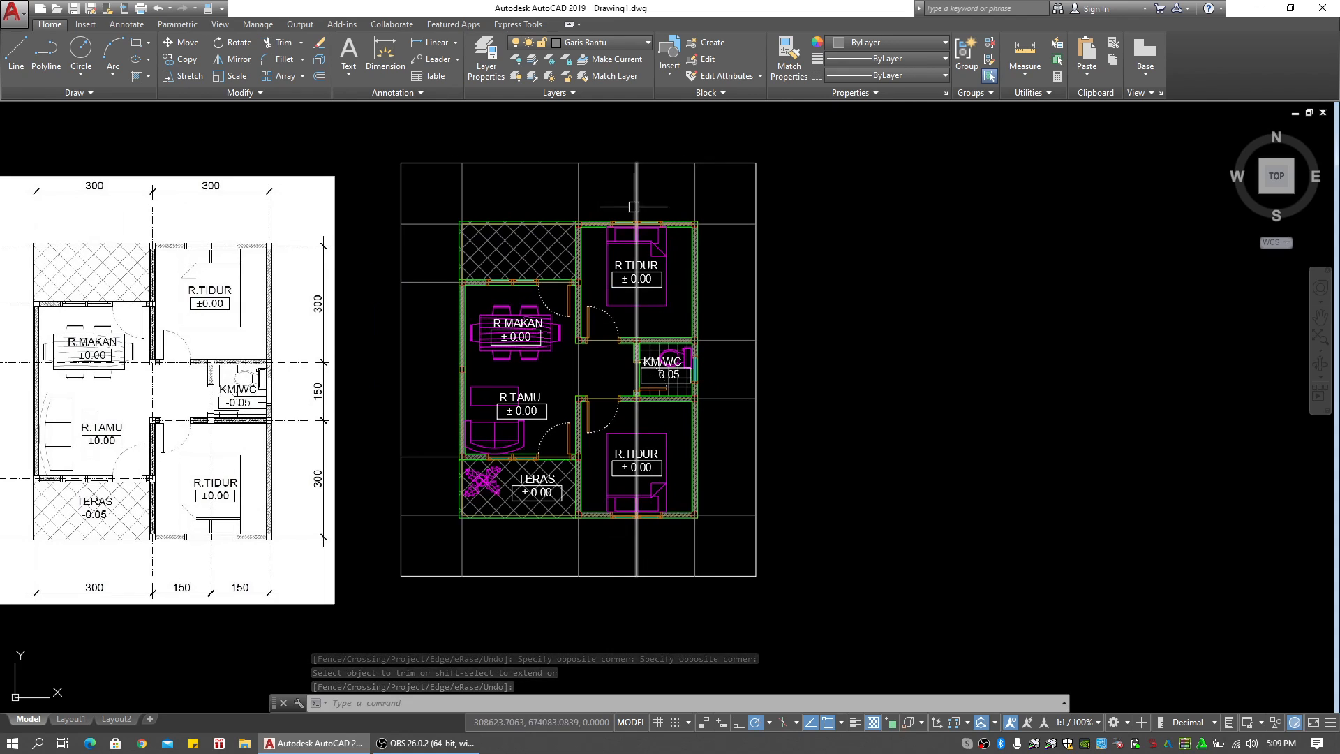
pyautogui.press('Escape')
pyautogui.press('Escape')
pyautogui.scroll(2, 725, 394)
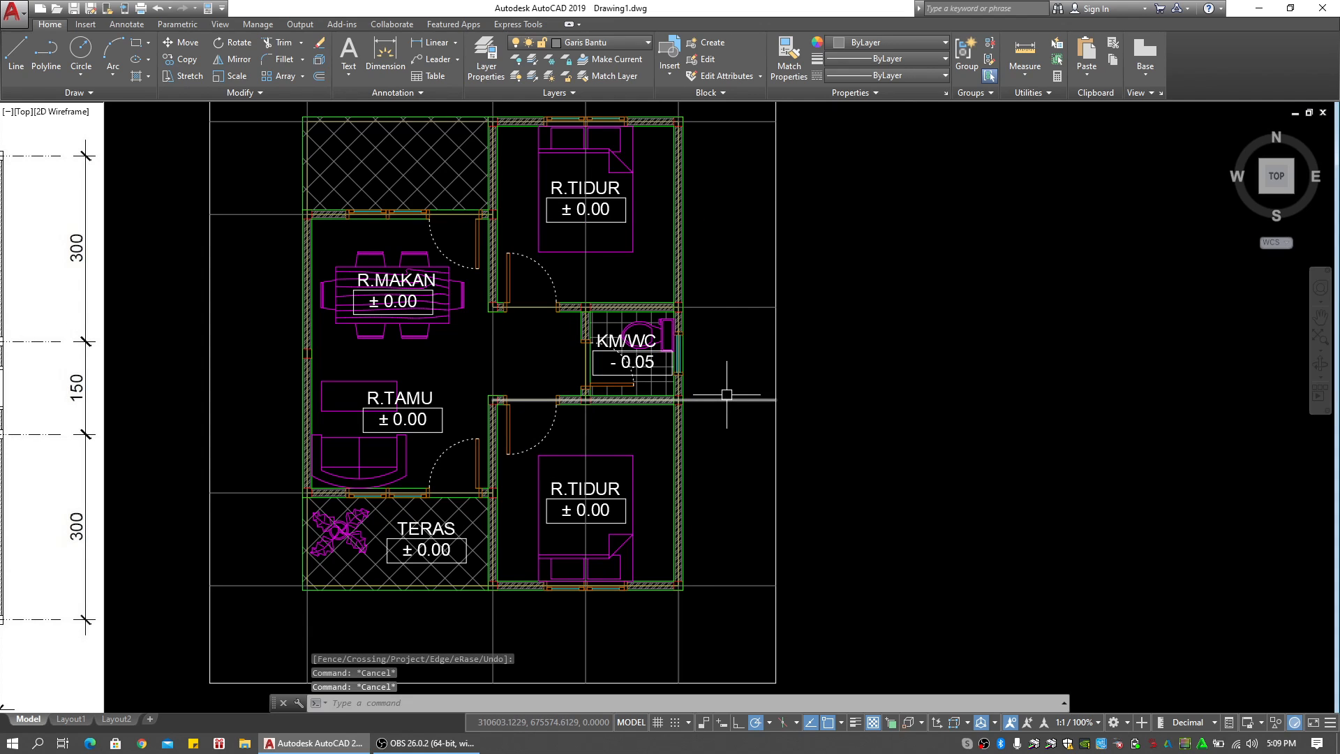
pyautogui.write('tr')
pyautogui.press('Return')
pyautogui.click(738, 378)
pyautogui.click(717, 439)
pyautogui.rightClick(717, 440)
pyautogui.rightClick(717, 440)
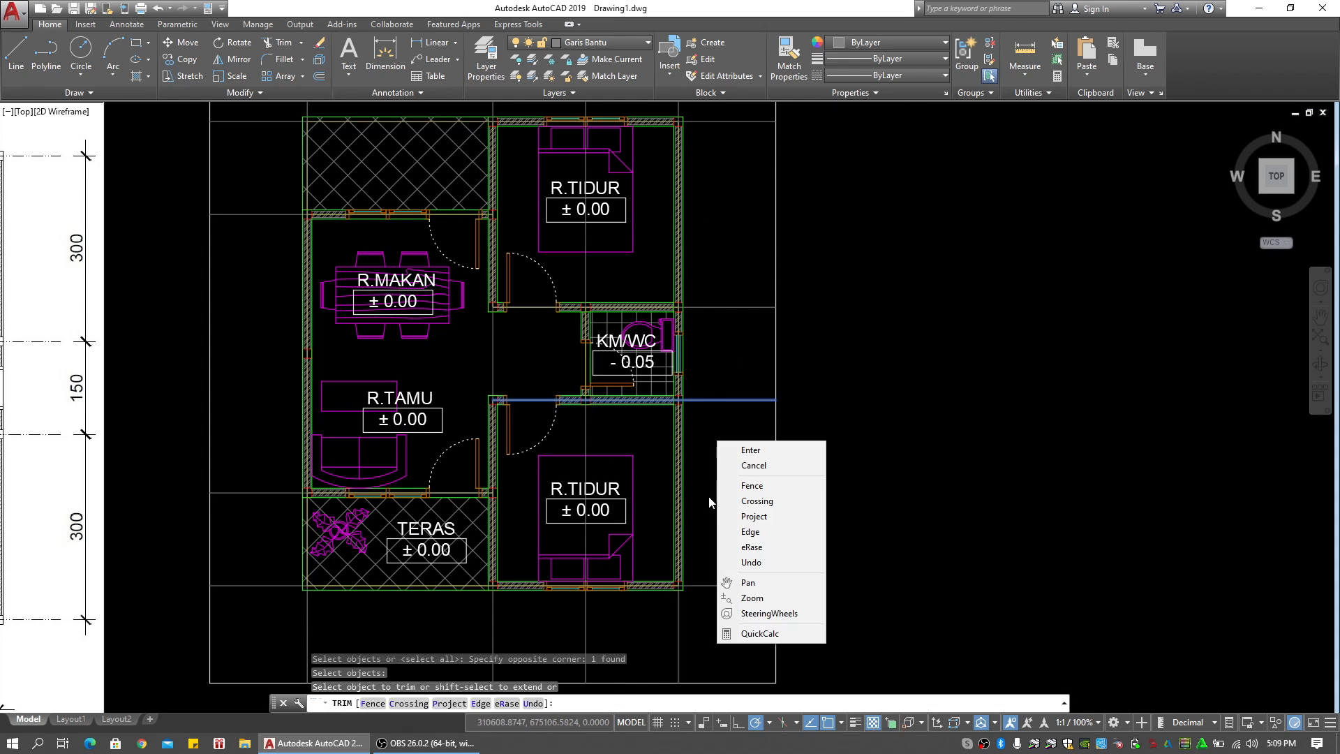
pyautogui.click(741, 455)
pyautogui.moveTo(725, 503); pyautogui.dragTo(738, 408, button='middle')
pyautogui.write('tr')
pyautogui.press('Return')
pyautogui.press('Escape')
pyautogui.press('Escape')
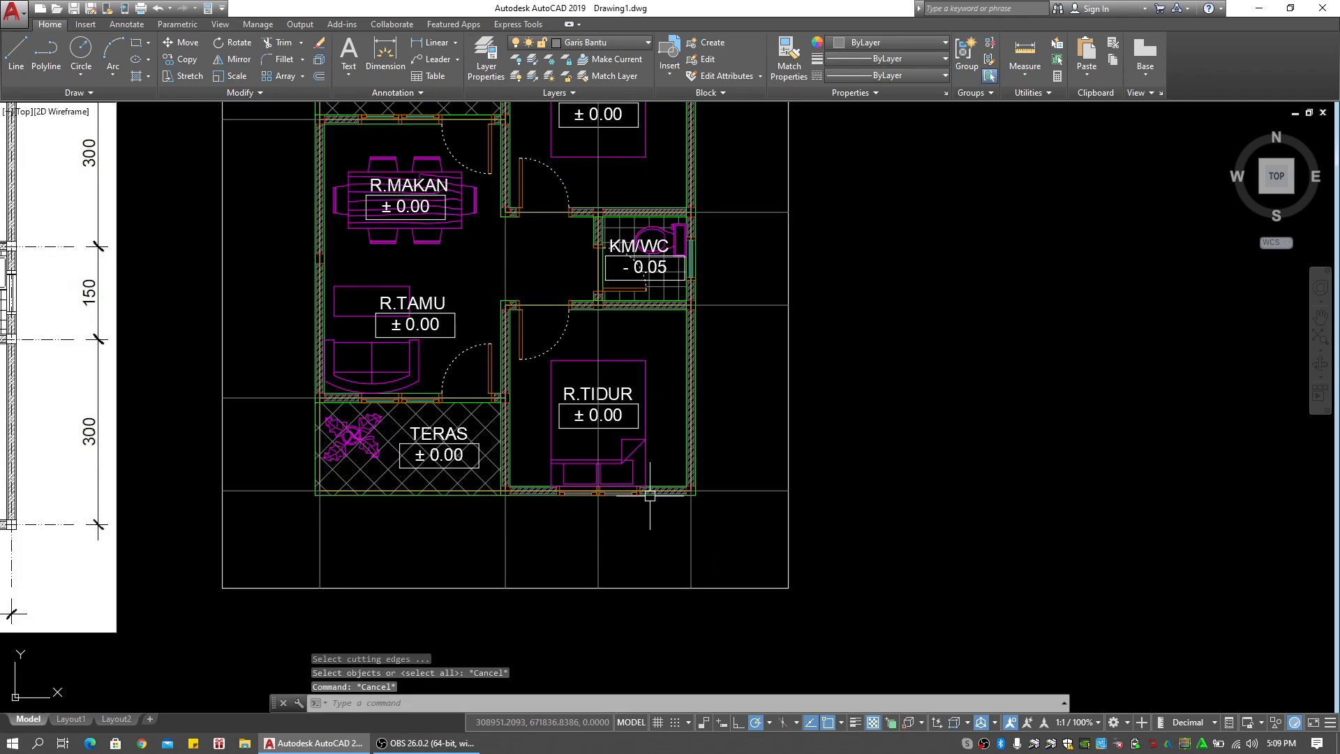
# Trim the axis line of the bathroom's inner wall below the bathroom's lower wall axis
pyautogui.write('tr')
pyautogui.press('Return')
pyautogui.click(758, 266)
pyautogui.click(726, 351)
pyautogui.rightClick(727, 352)
pyautogui.click(653, 512)
pyautogui.click(560, 541)
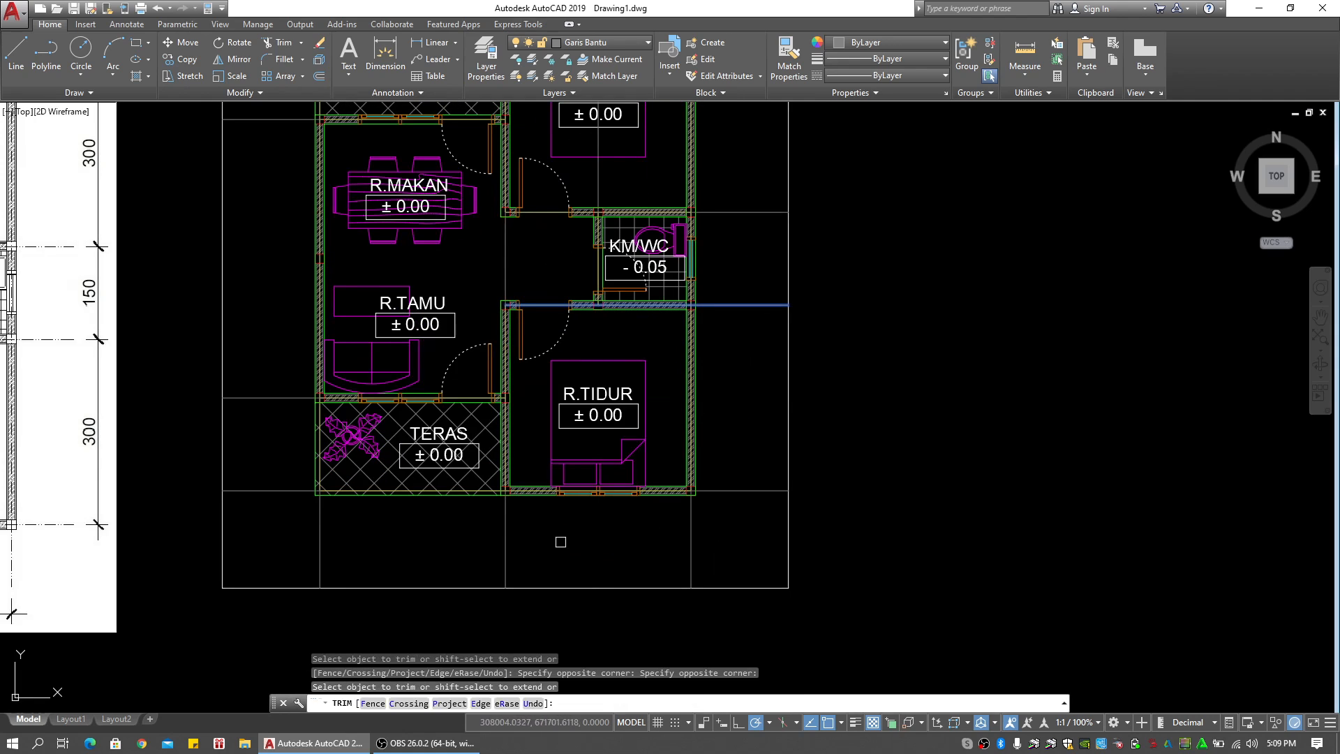
pyautogui.press('Escape')
pyautogui.press('Escape')
pyautogui.press('Escape')
# Erase the rectangular outer frame around the floor plan
pyautogui.scroll(-4, 528, 419)
pyautogui.moveTo(532, 422); pyautogui.dragTo(668, 456, button='middle')
pyautogui.press('Escape')
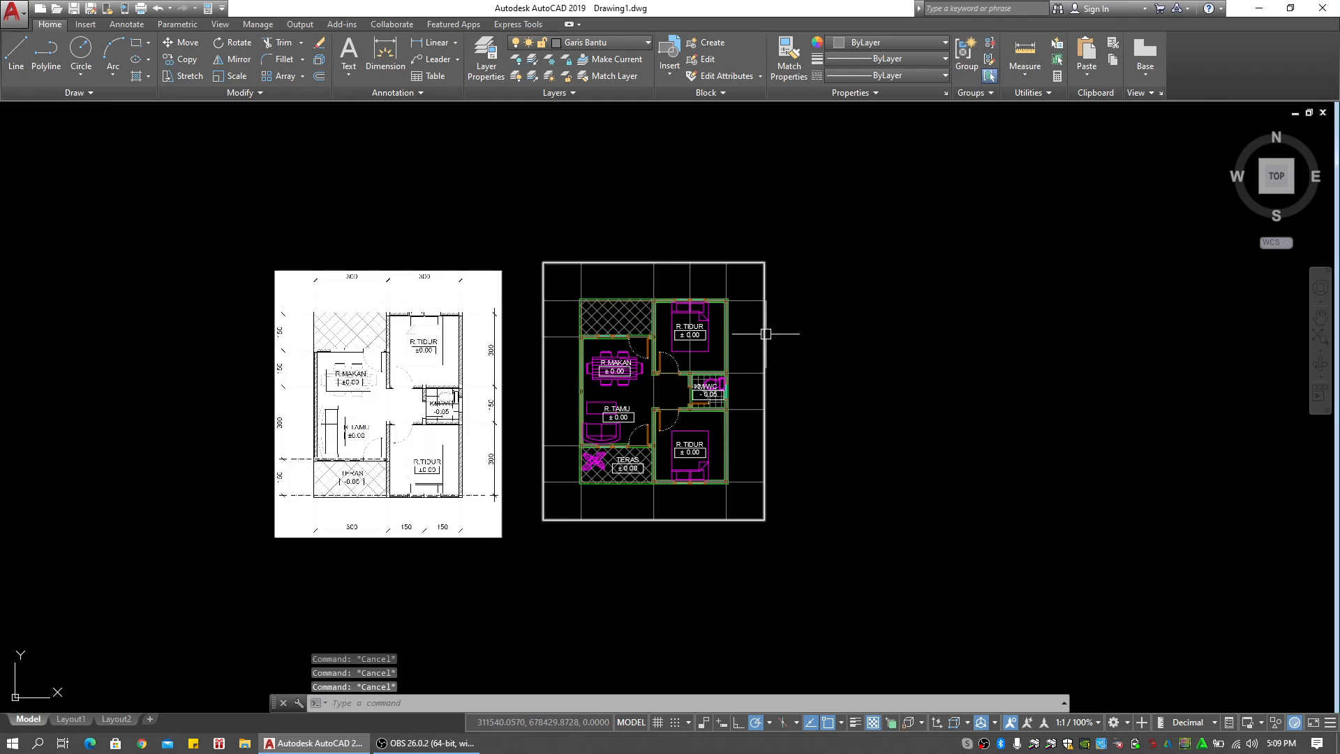
pyautogui.click(764, 334)
pyautogui.write('e')
pyautogui.press('Return')
pyautogui.moveTo(745, 347)
pyautogui.mouseDown(button='middle')
pyautogui.moveTo(786, 353)
pyautogui.moveTo(813, 332)
pyautogui.moveTo(919, 324)
pyautogui.mouseUp(button='middle')
pyautogui.click(936, 296)
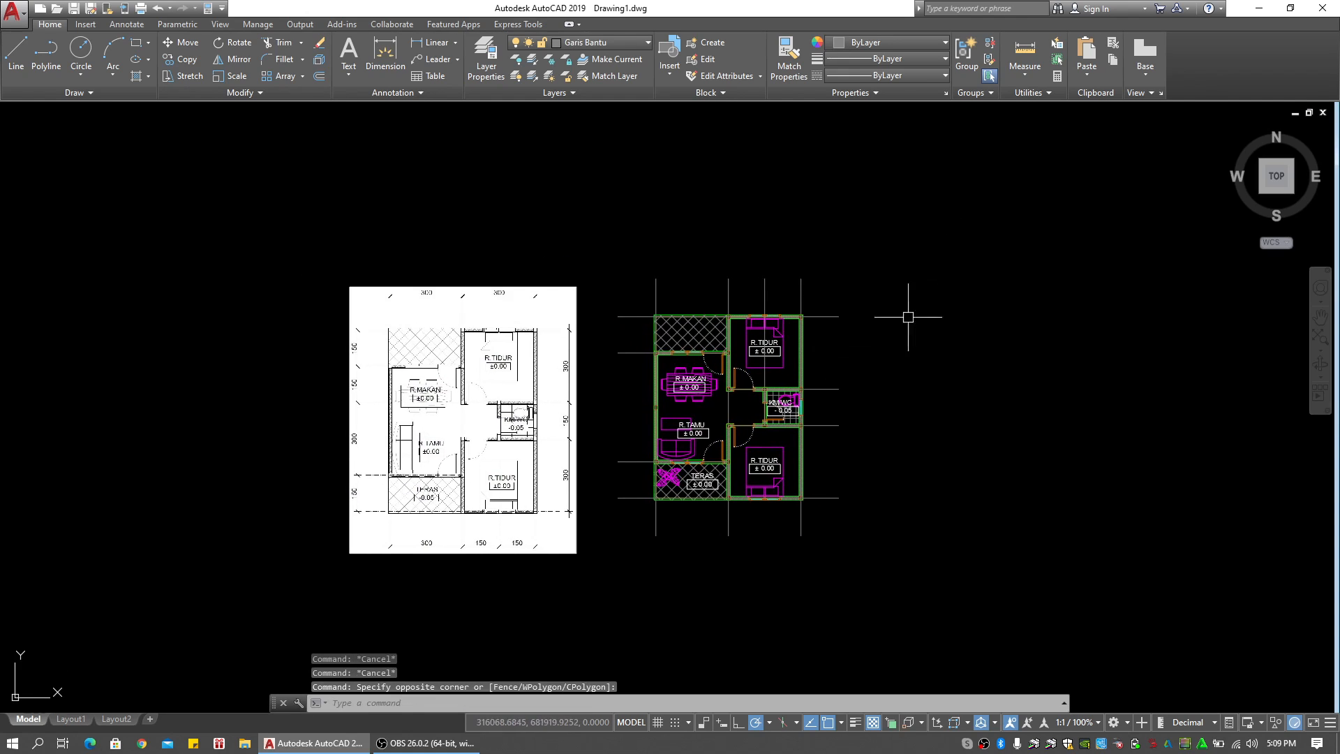
pyautogui.press('Escape')
# Open the layer properties and bring up the list of loadable linetypes for the Garis Bantu layer
pyautogui.scroll(4, 572, 366)
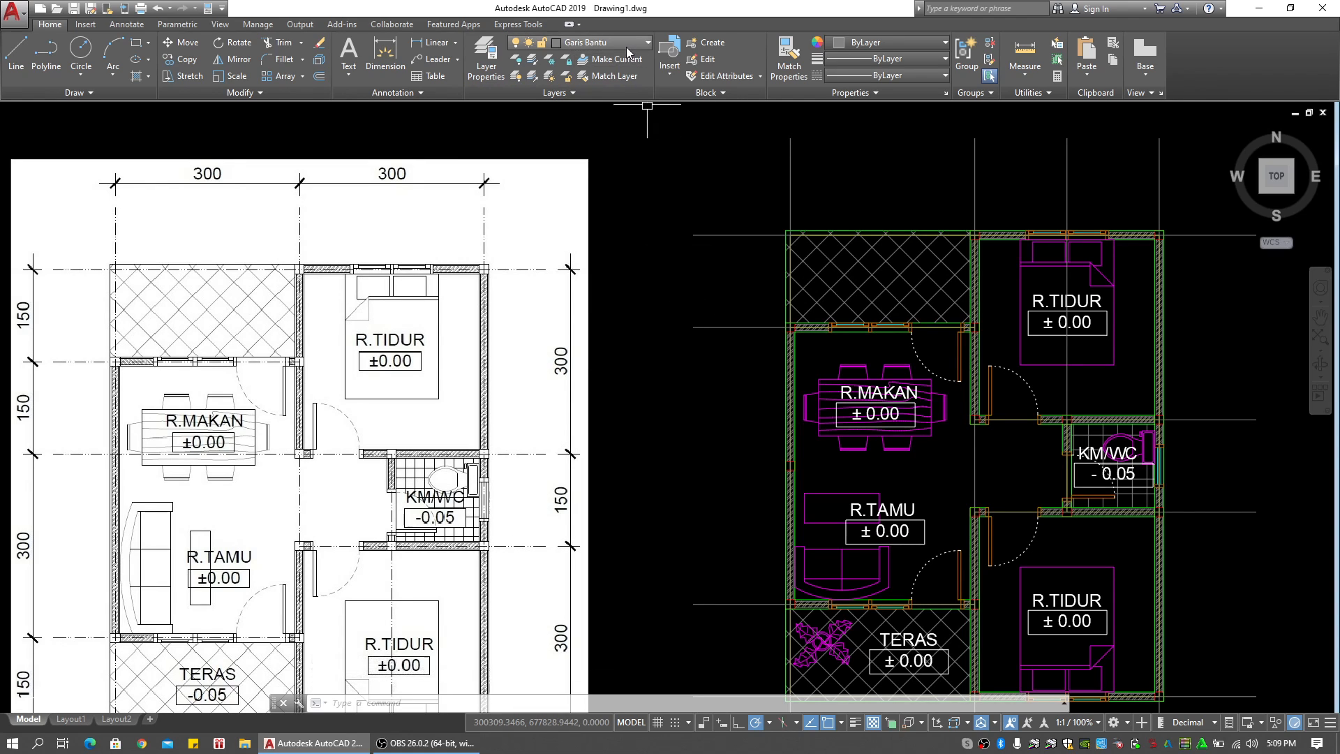
pyautogui.press('Escape')
pyautogui.press('Escape')
pyautogui.press('Escape')
pyautogui.write('LA')
pyautogui.press('Return')
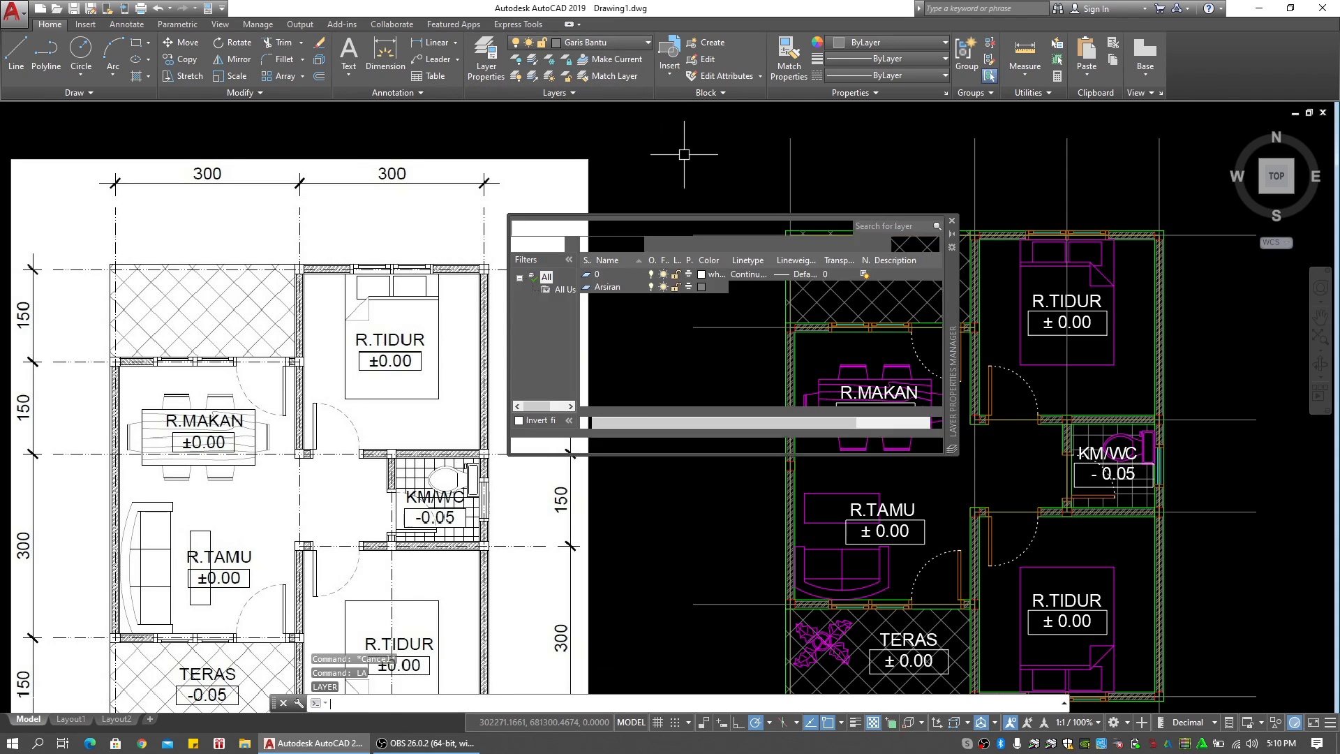
pyautogui.click(755, 361)
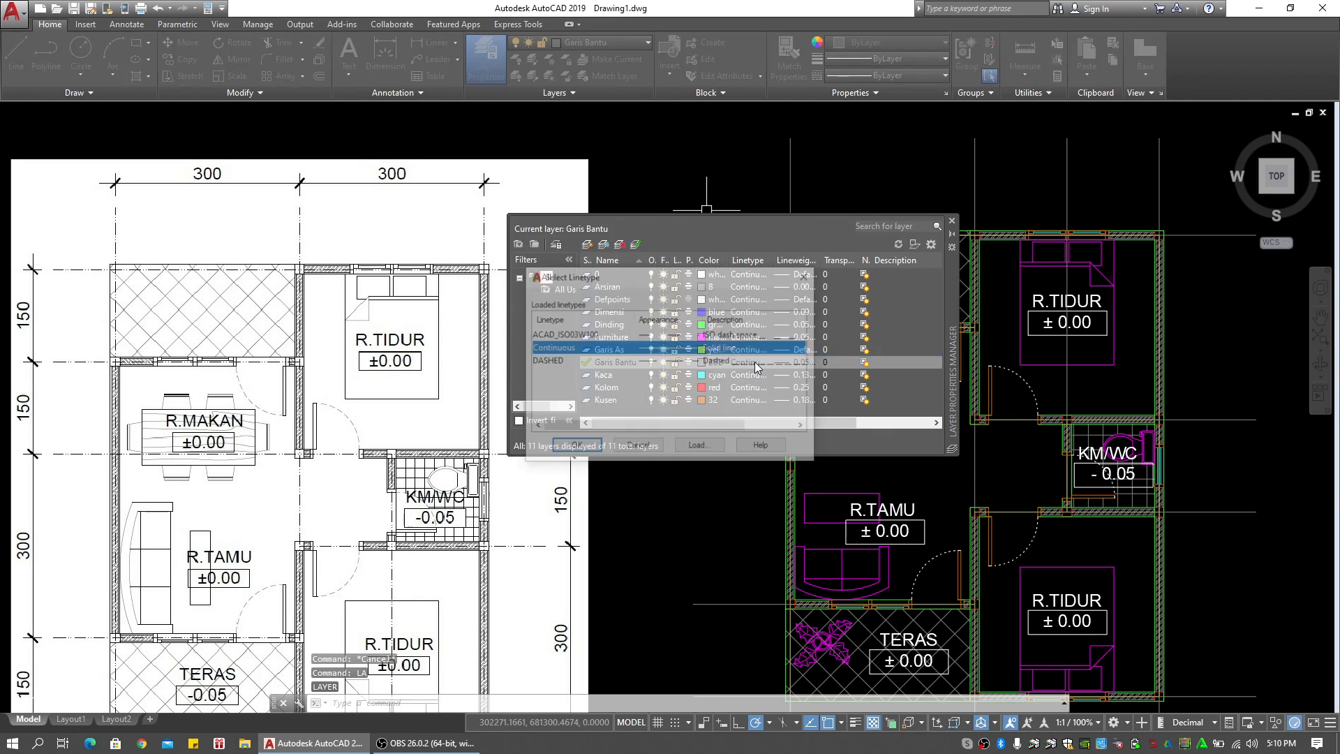
pyautogui.click(697, 446)
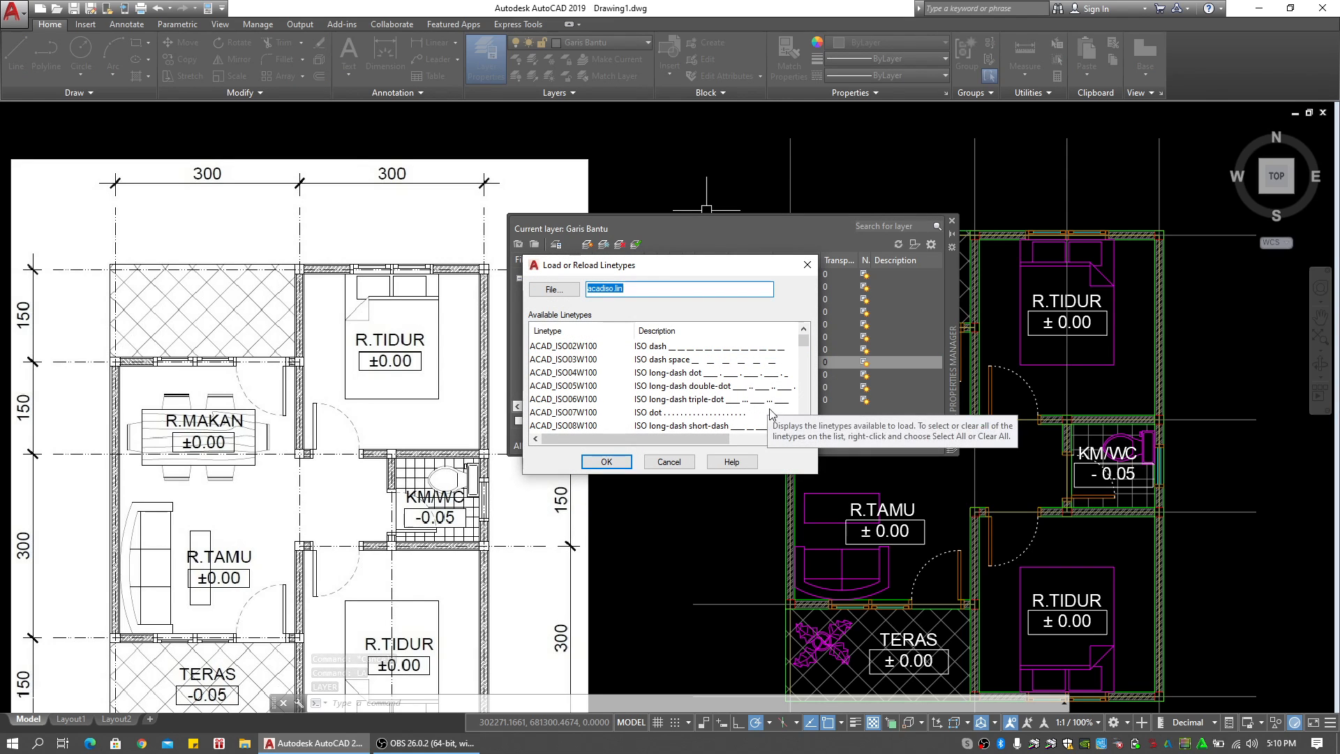
# Load the CENTERX2 linetype from the list of available linetypes in acadiso.lin
pyautogui.click(806, 429)
pyautogui.scroll(-2, 808, 436)
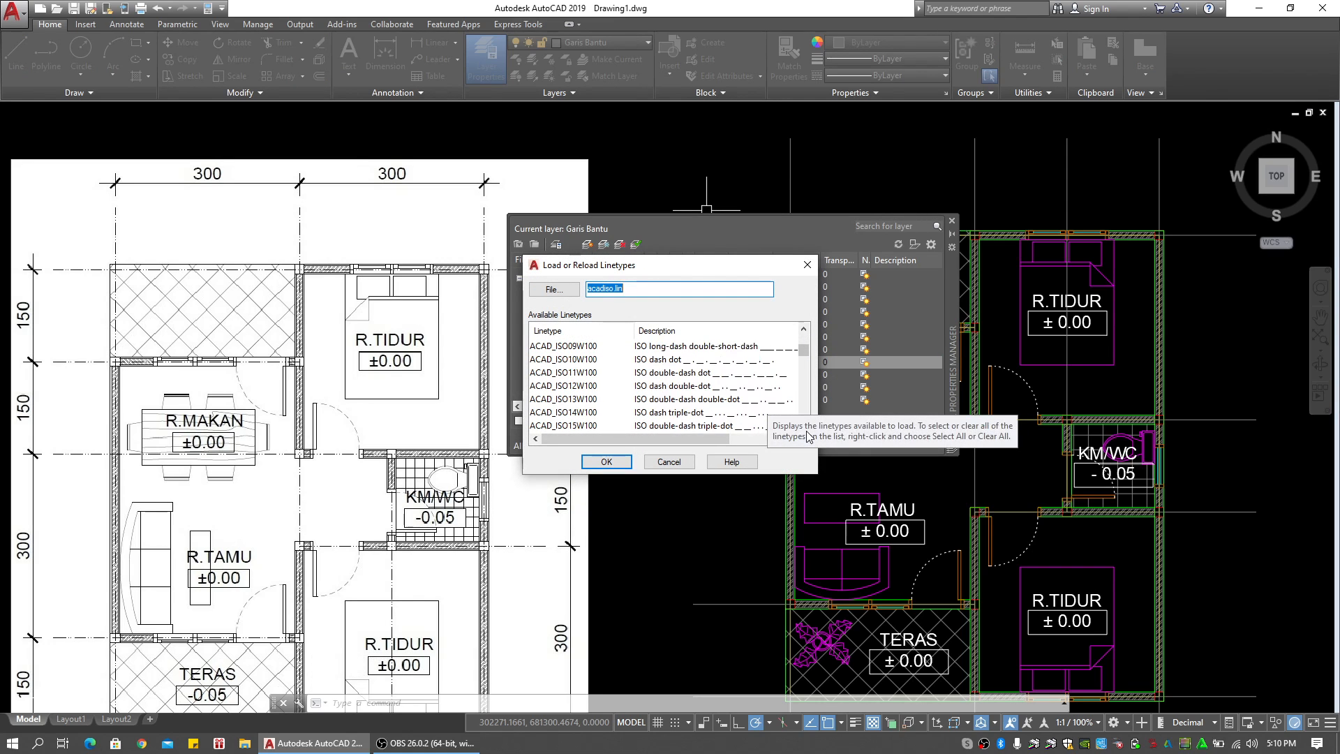
pyautogui.scroll(-3, 807, 362)
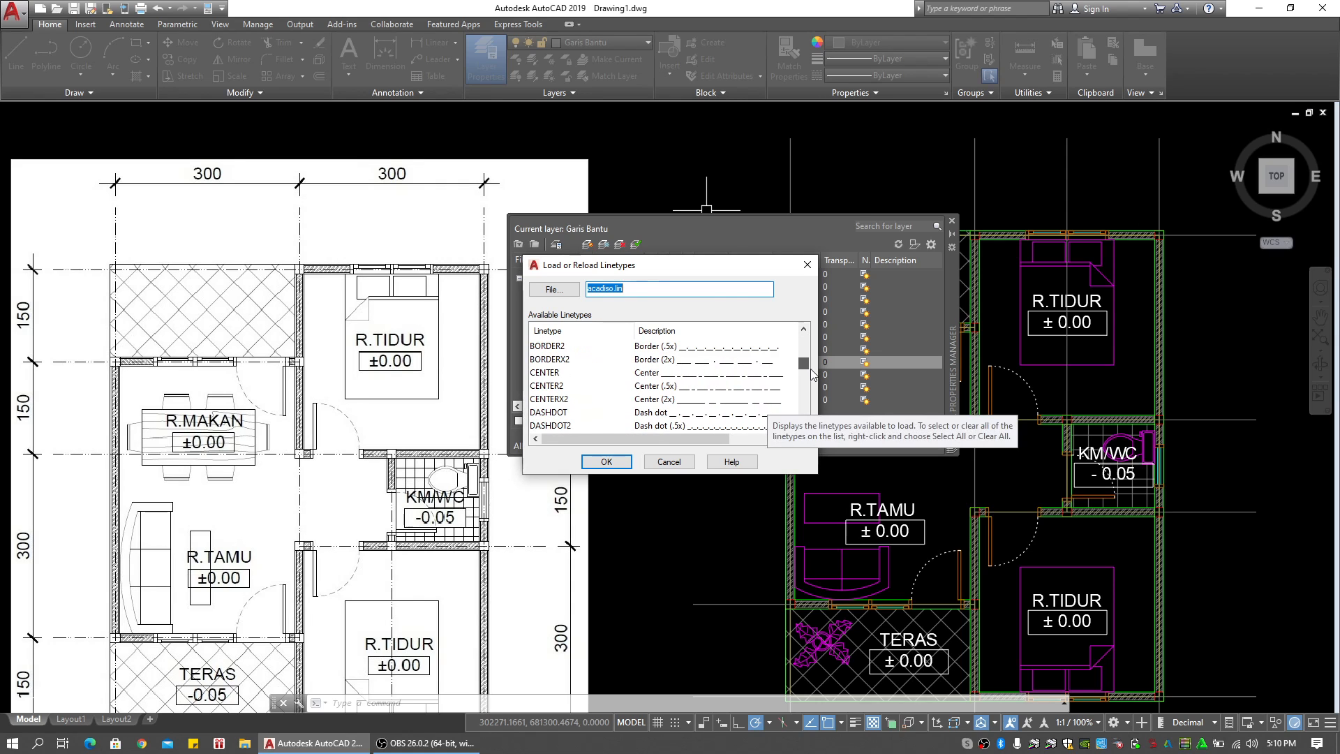
pyautogui.click(723, 390)
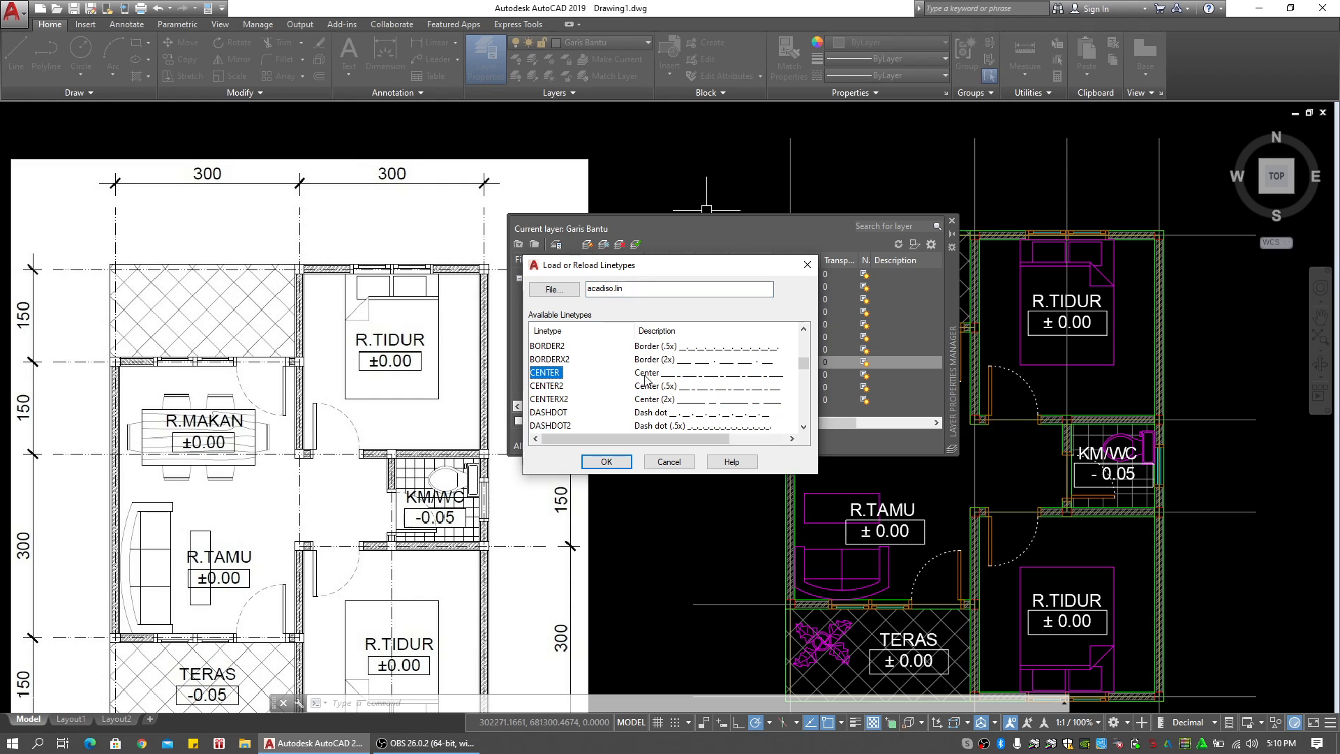
pyautogui.moveTo(805, 368); pyautogui.dragTo(809, 394)
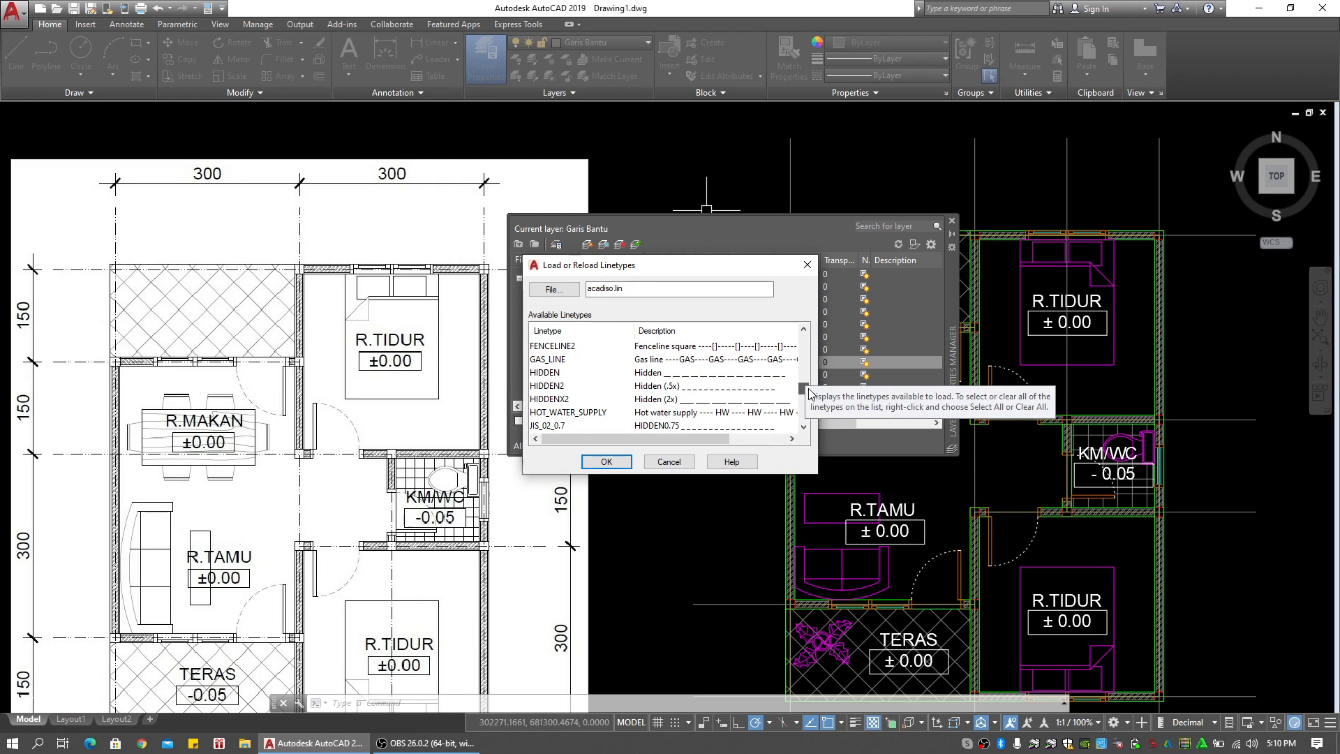
pyautogui.moveTo(809, 394)
pyautogui.mouseDown()
pyautogui.moveTo(812, 407)
pyautogui.moveTo(811, 368)
pyautogui.mouseUp()
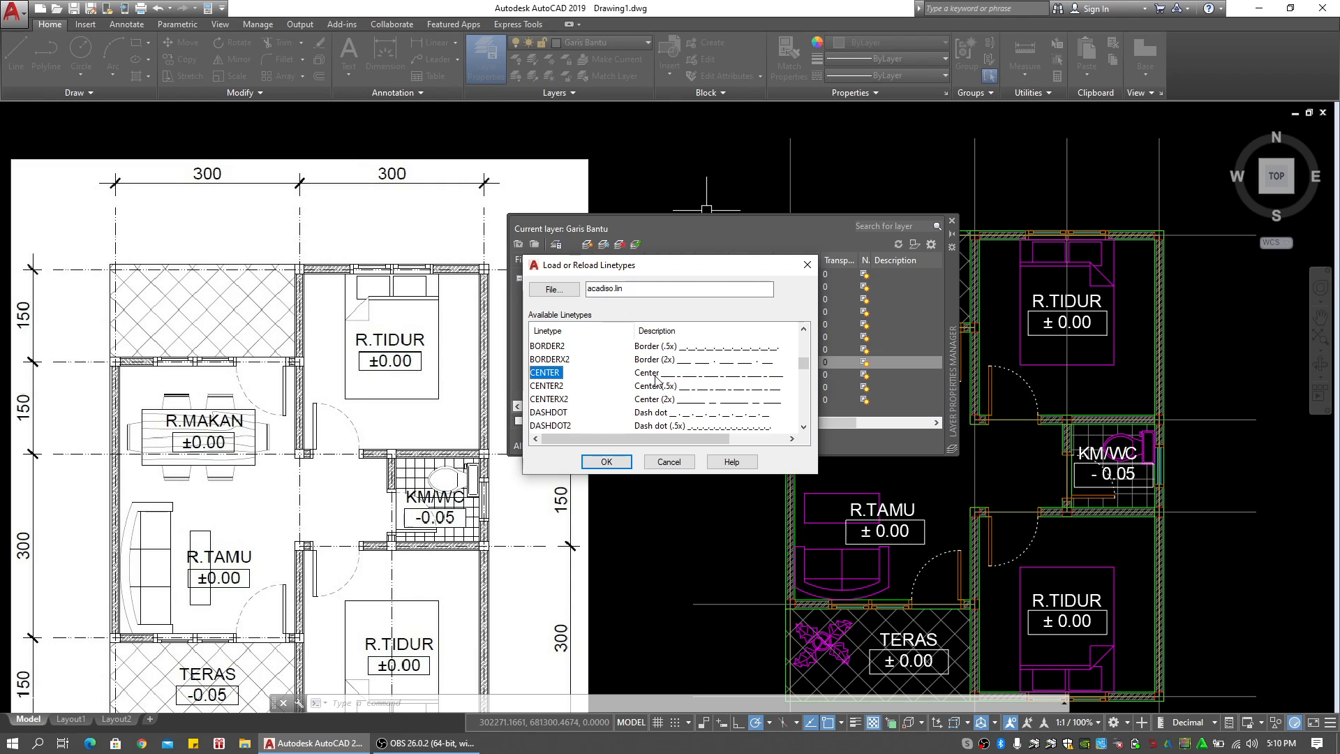
pyautogui.moveTo(805, 364); pyautogui.dragTo(805, 342)
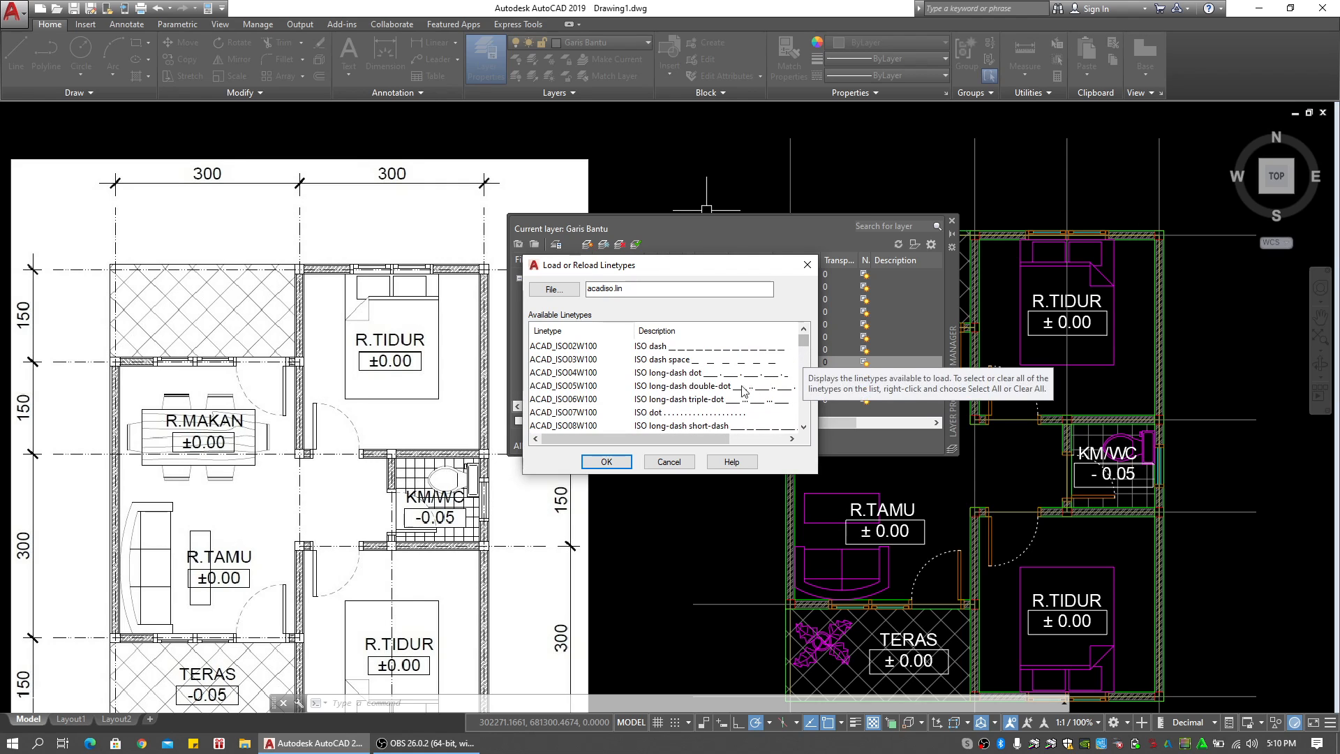
pyautogui.moveTo(807, 351); pyautogui.dragTo(809, 357)
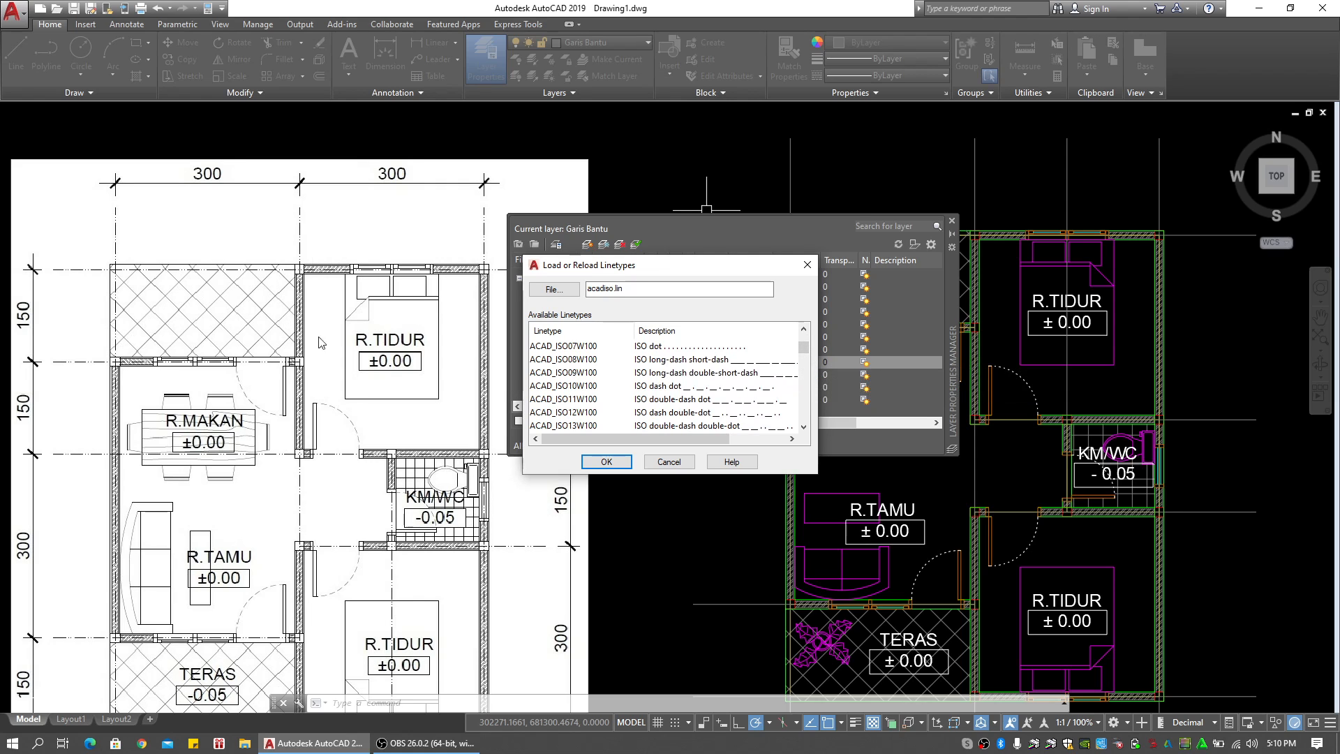
pyautogui.moveTo(805, 349); pyautogui.dragTo(809, 369)
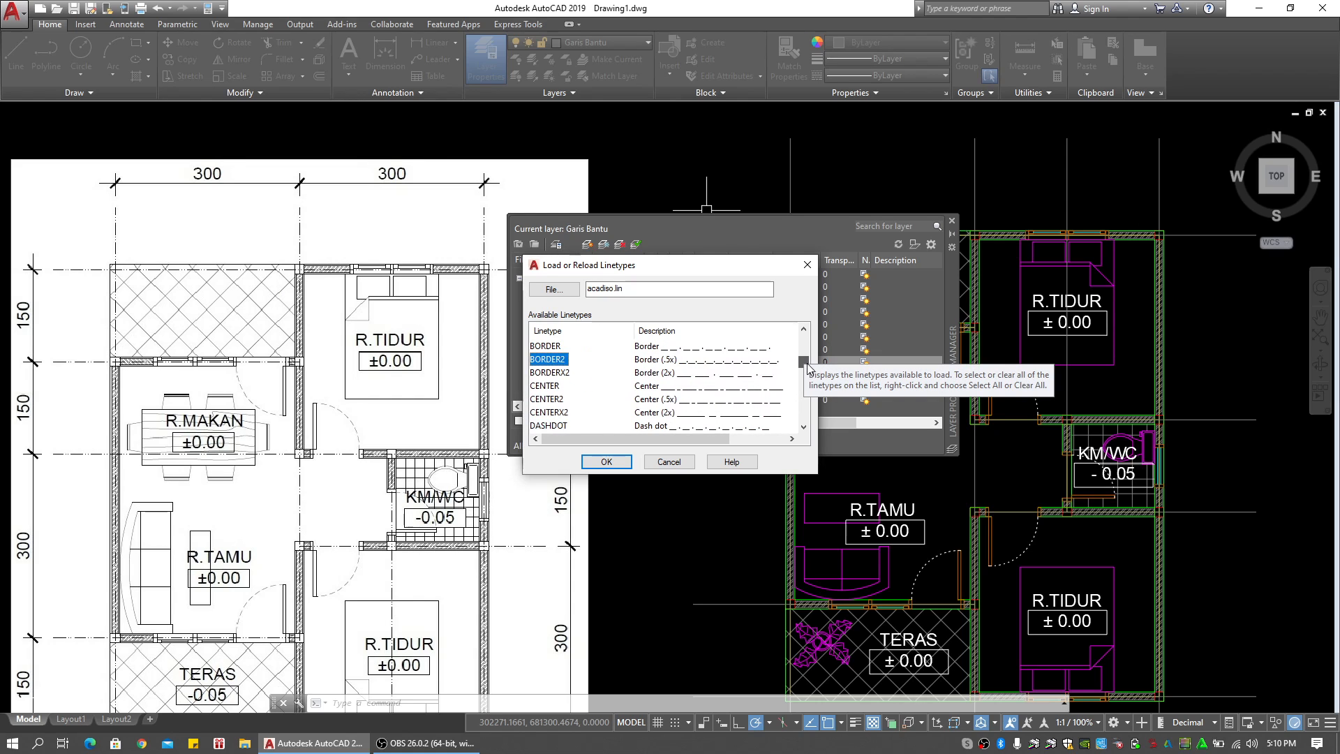
pyautogui.click(551, 411)
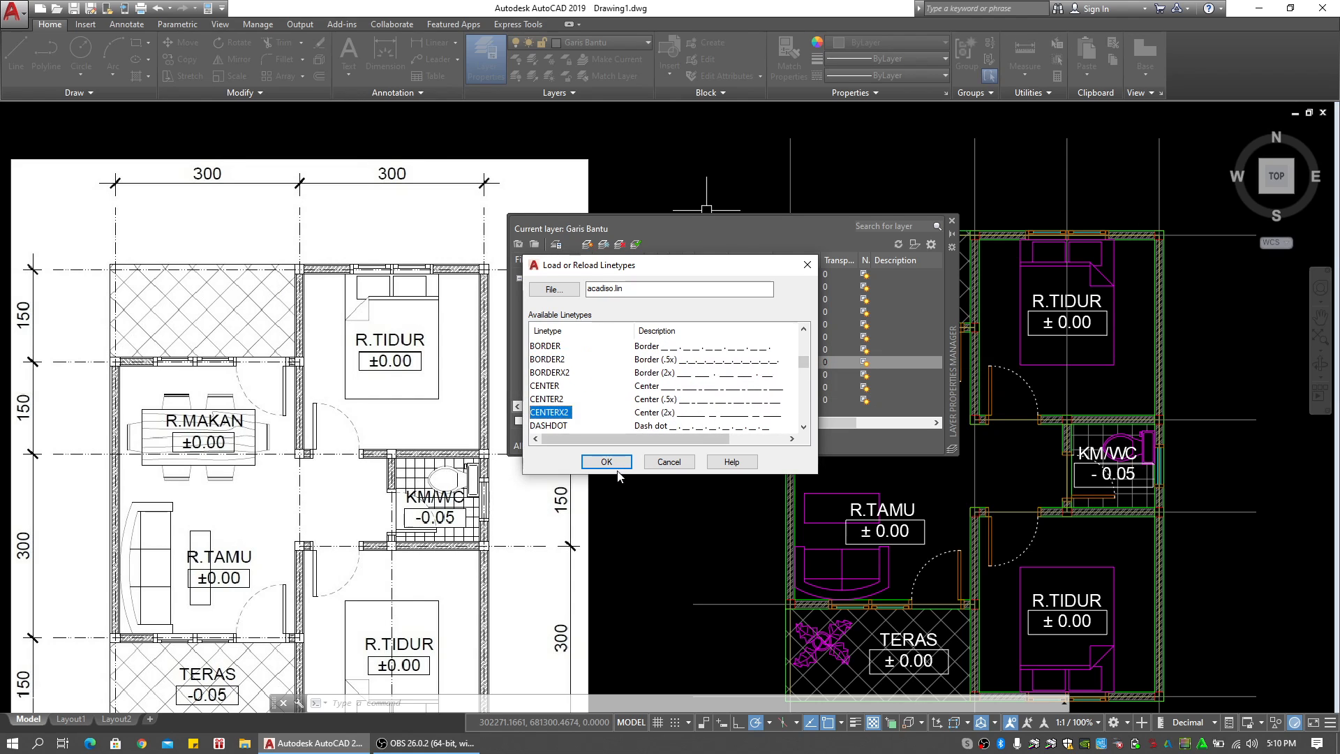
pyautogui.click(607, 461)
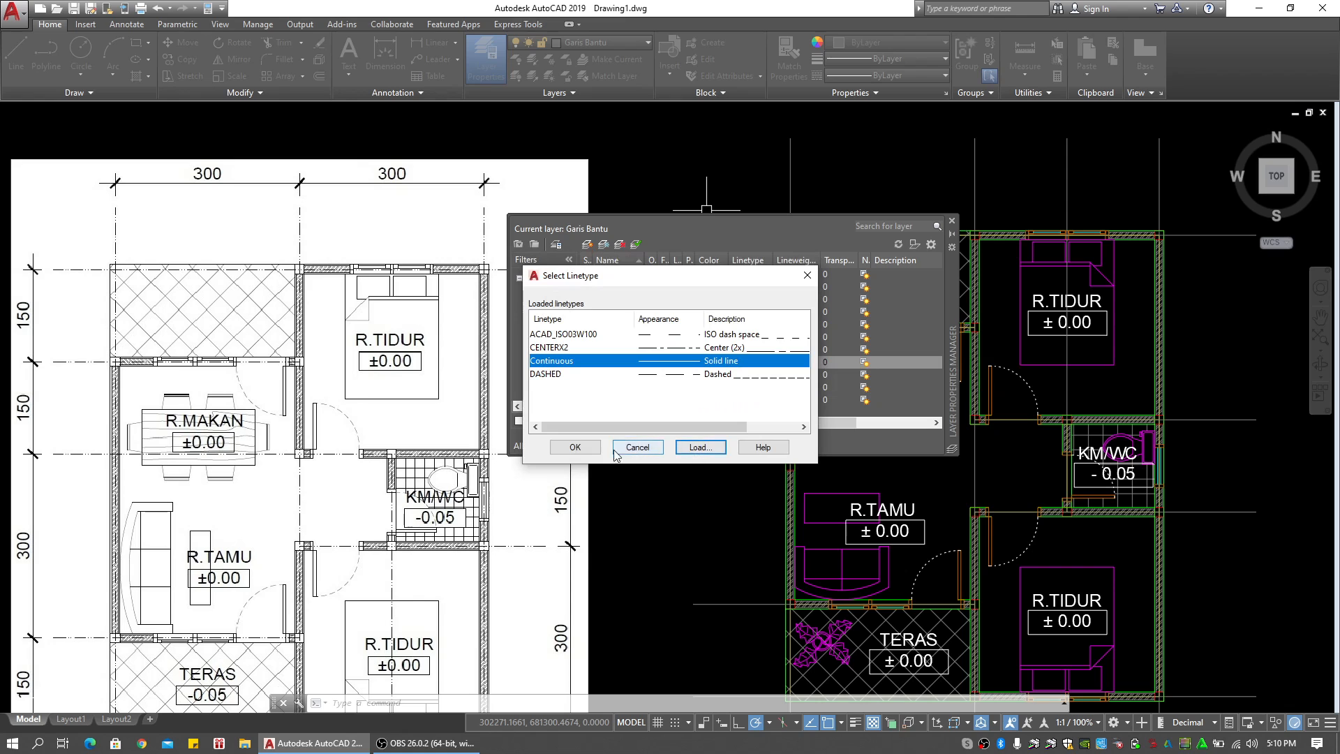
# Assign the CENTERX2 linetype to the Garis Bantu layer and close the layer properties
pyautogui.click(683, 348)
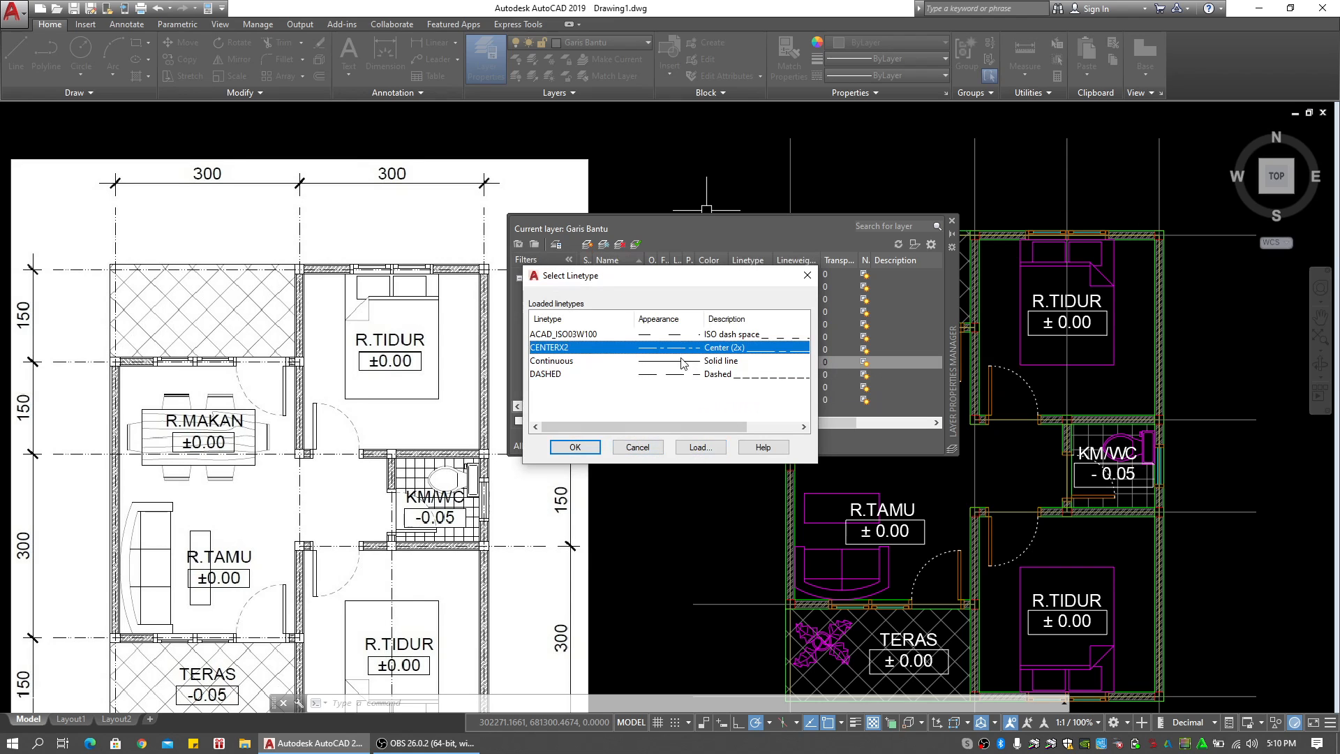
pyautogui.click(574, 447)
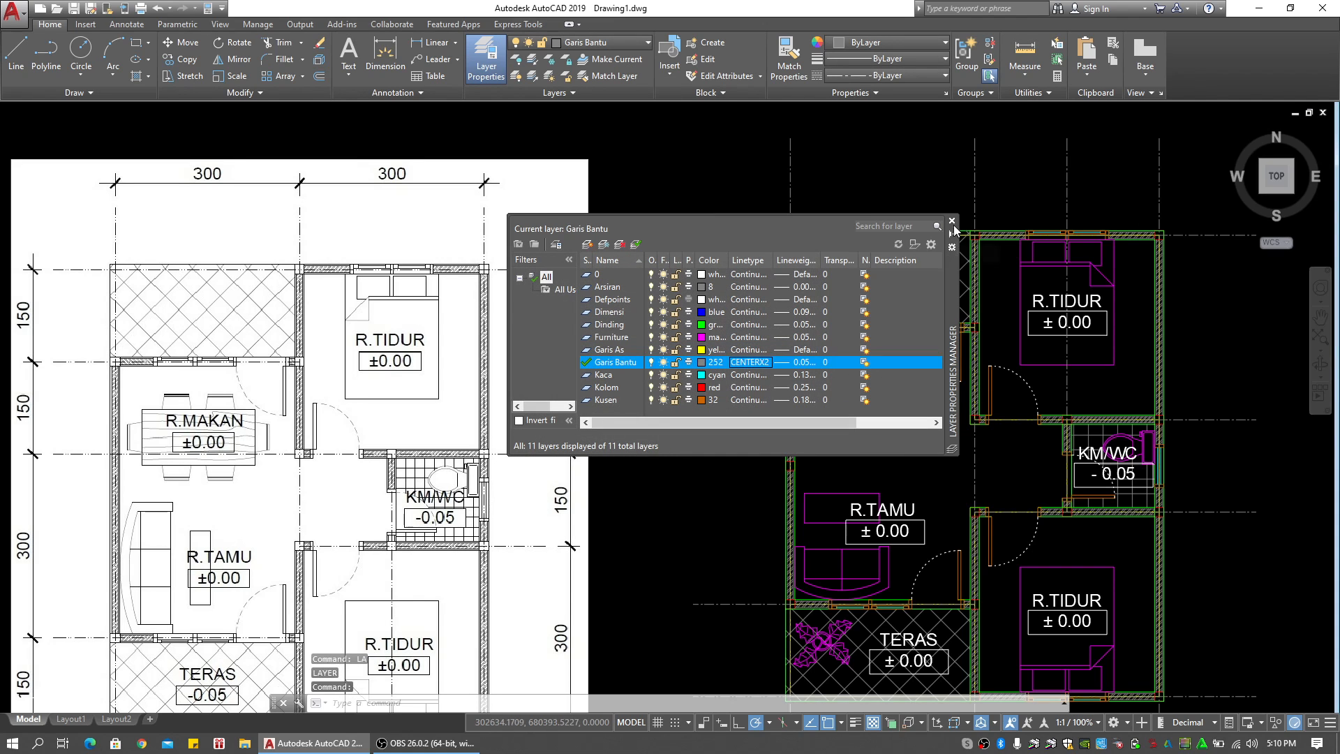
pyautogui.click(950, 221)
# Examine the dash-dot pattern of the axis lines around the upper wall and compare it with the reference plan
pyautogui.moveTo(1127, 275); pyautogui.dragTo(889, 302, button='middle')
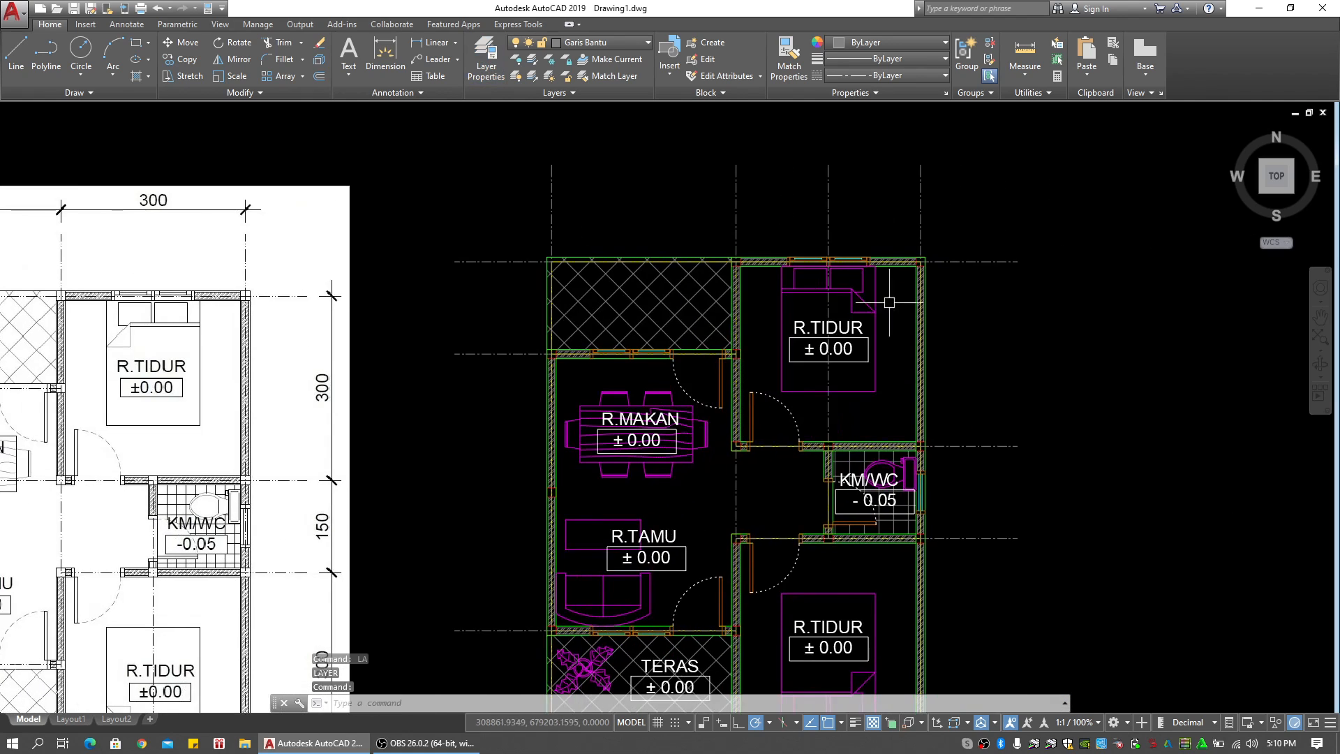
pyautogui.scroll(5, 889, 302)
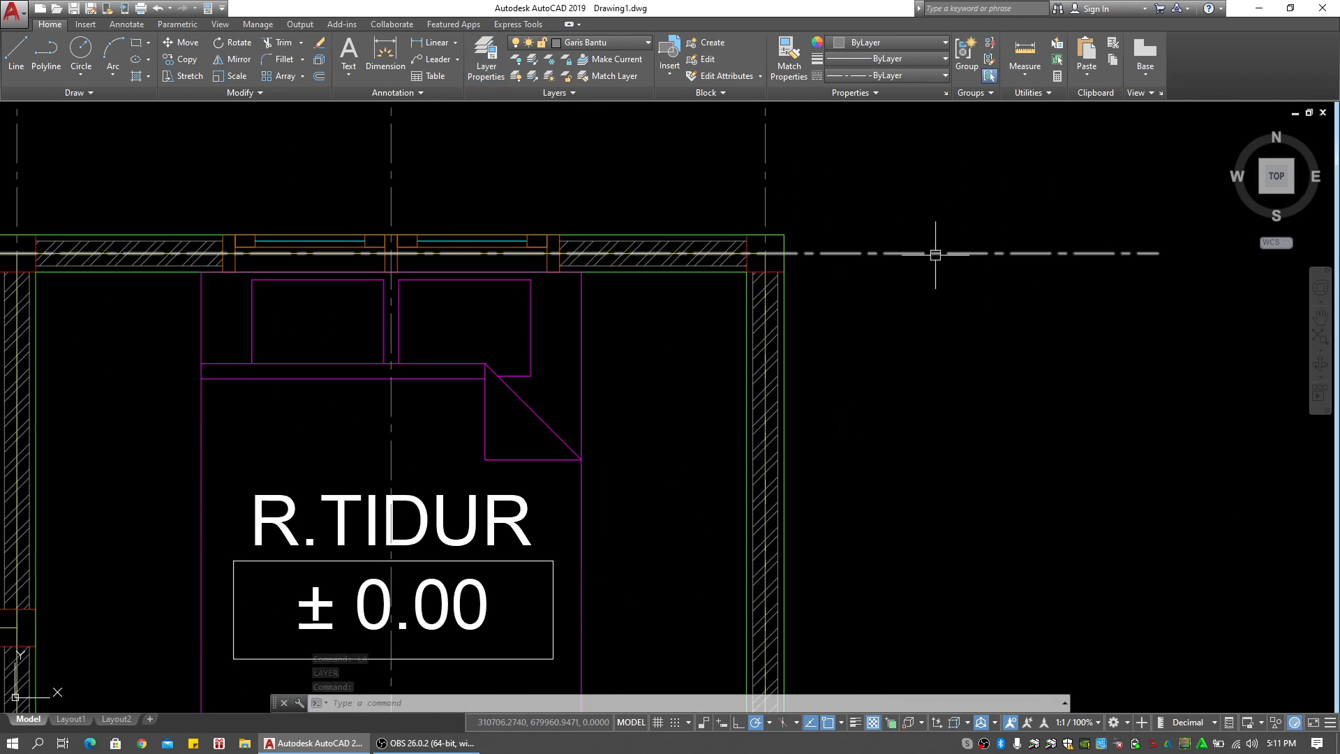
pyautogui.scroll(-8, 1069, 257)
pyautogui.press('Escape')
pyautogui.press('Escape')
pyautogui.press('Escape')
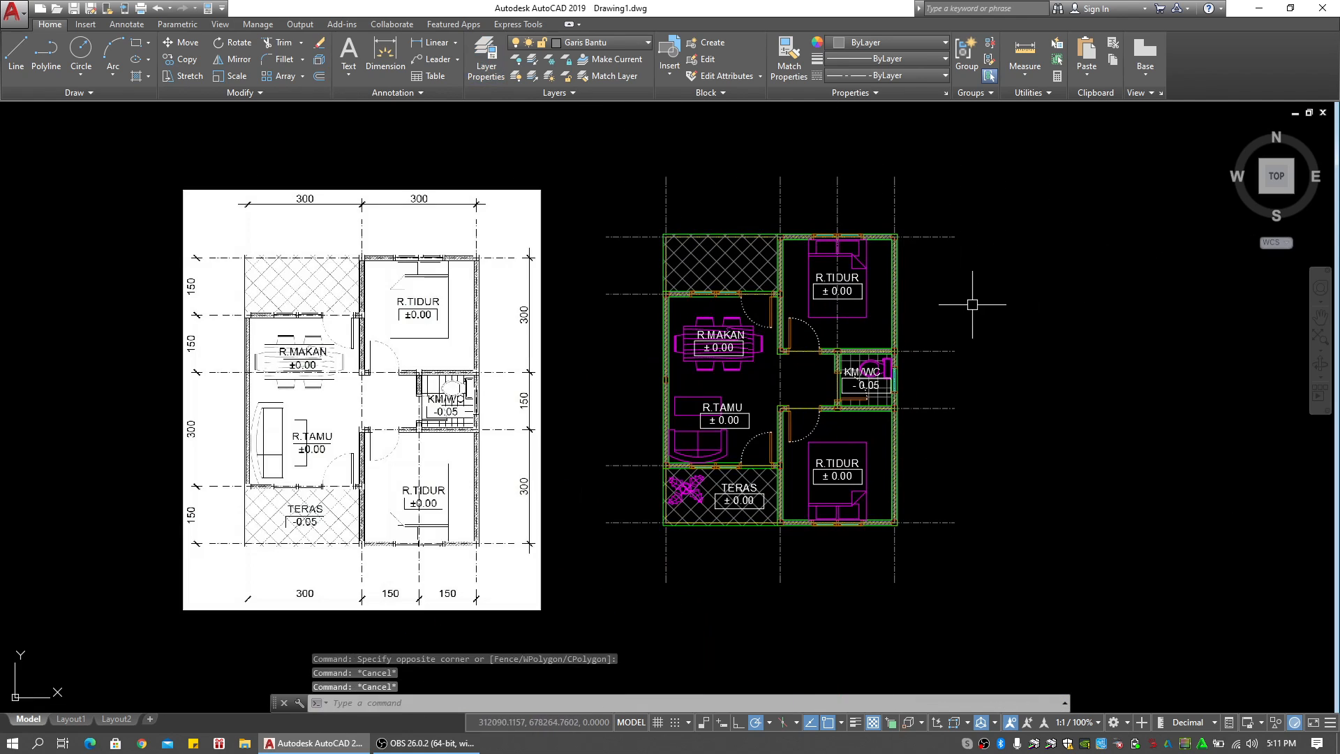
pyautogui.click(1040, 313)
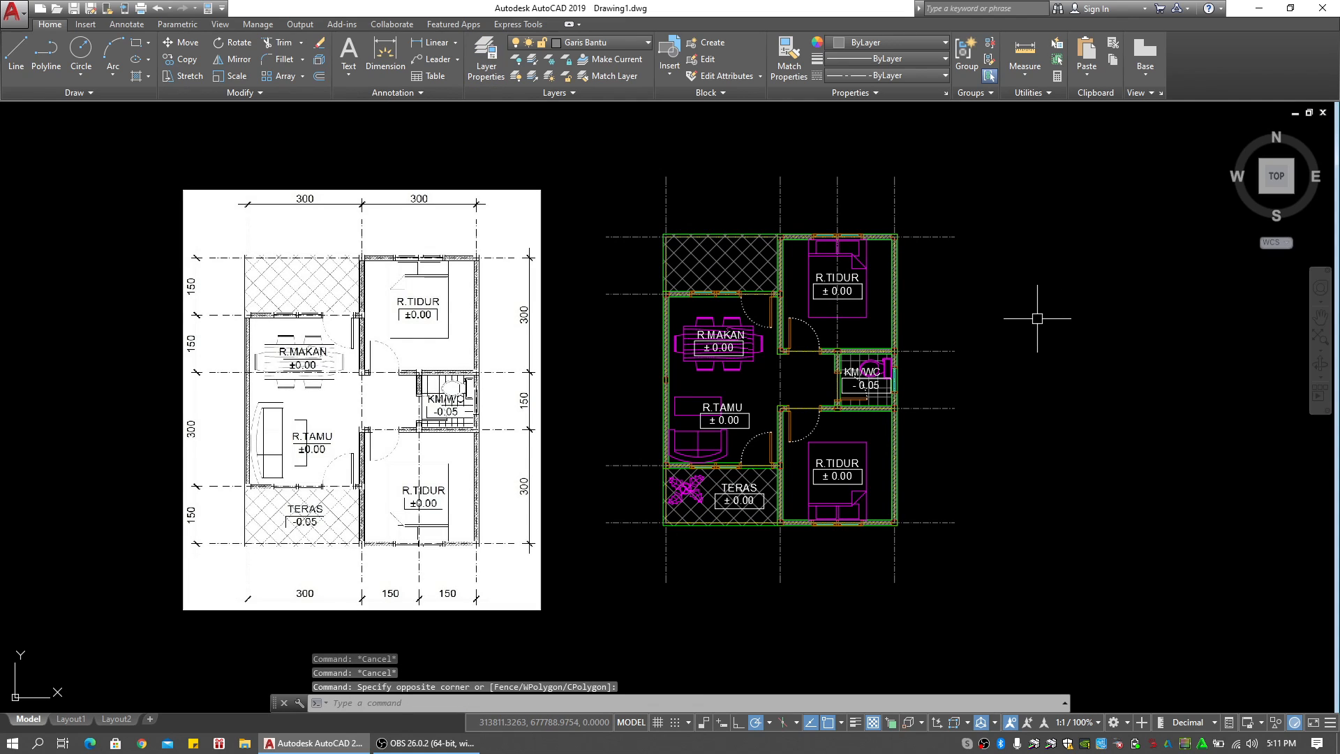
pyautogui.scroll(4, 718, 197)
pyautogui.click(719, 194)
pyautogui.click(718, 194)
pyautogui.moveTo(709, 188); pyautogui.dragTo(646, 249, button='middle')
pyautogui.press('Escape')
pyautogui.press('Escape')
# Modify the ISO-25 dimension style to use Architectural tick for the first, second and leader arrowheads
pyautogui.write('D')
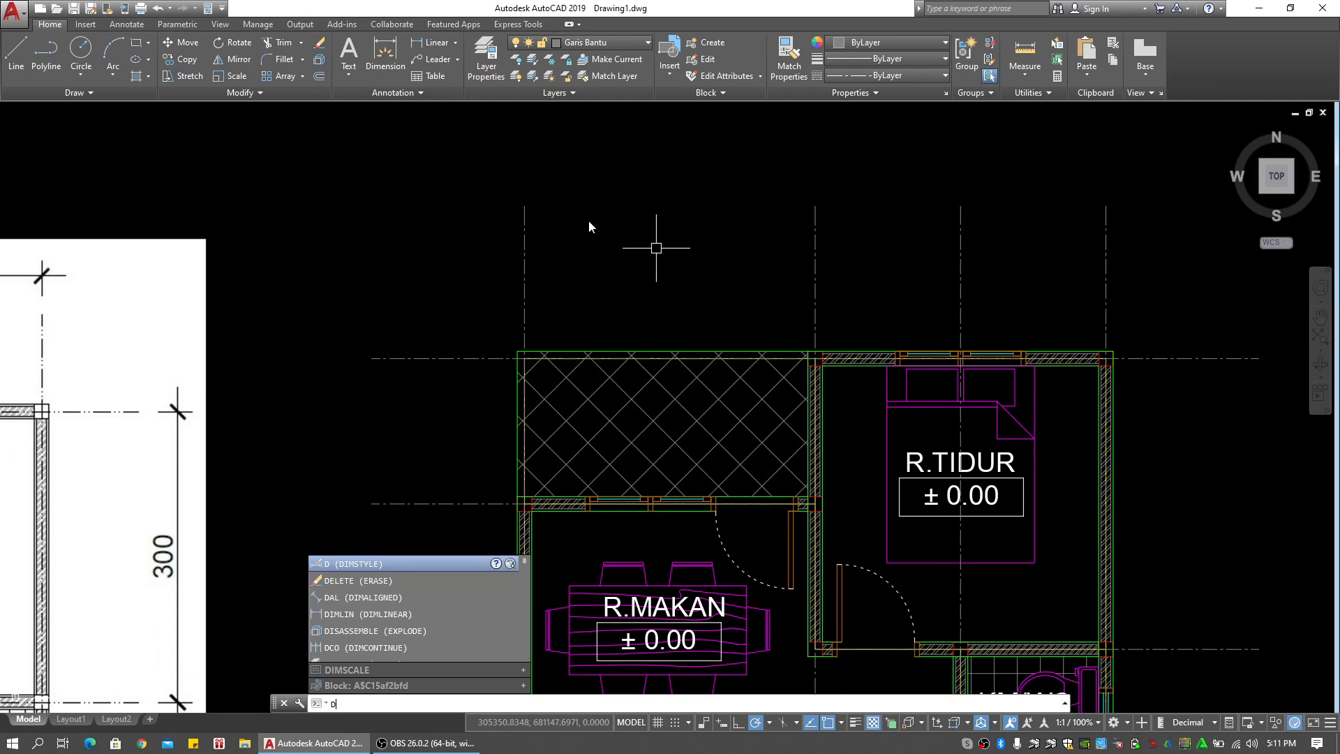
pyautogui.press('Return')
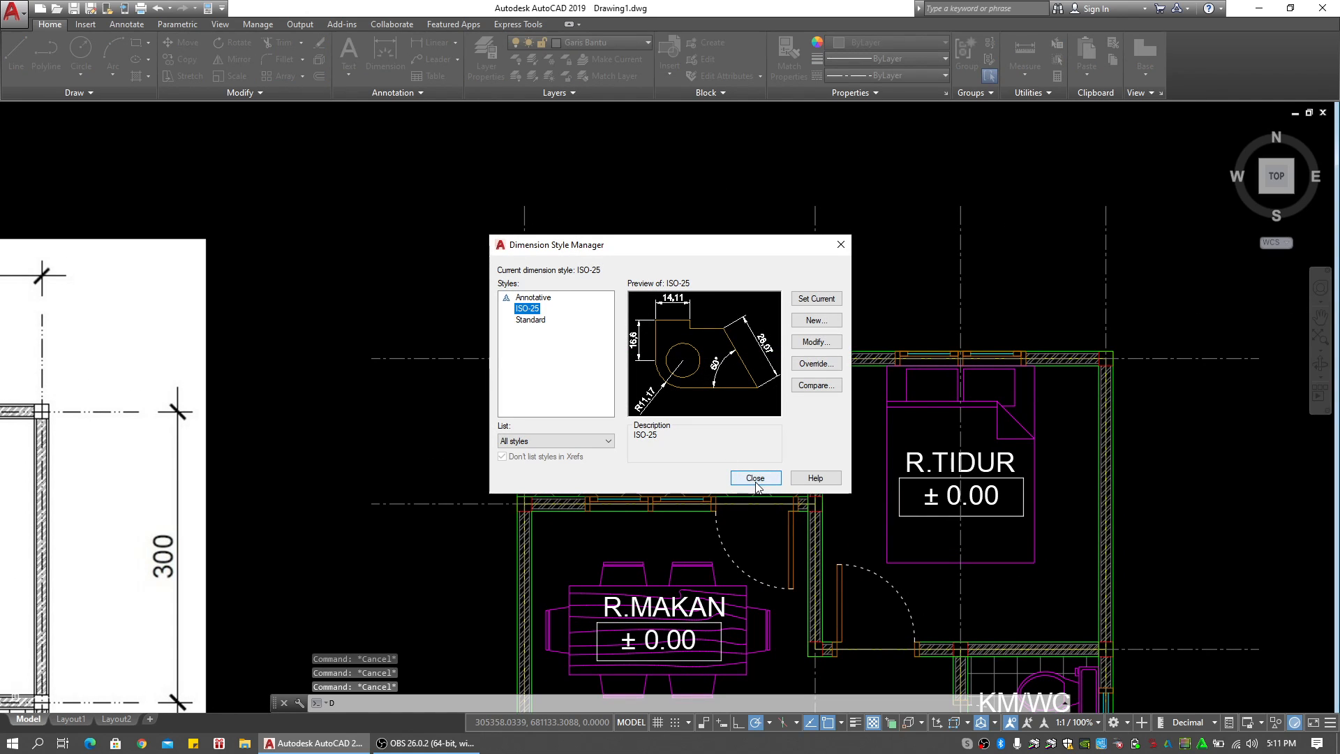
pyautogui.click(815, 348)
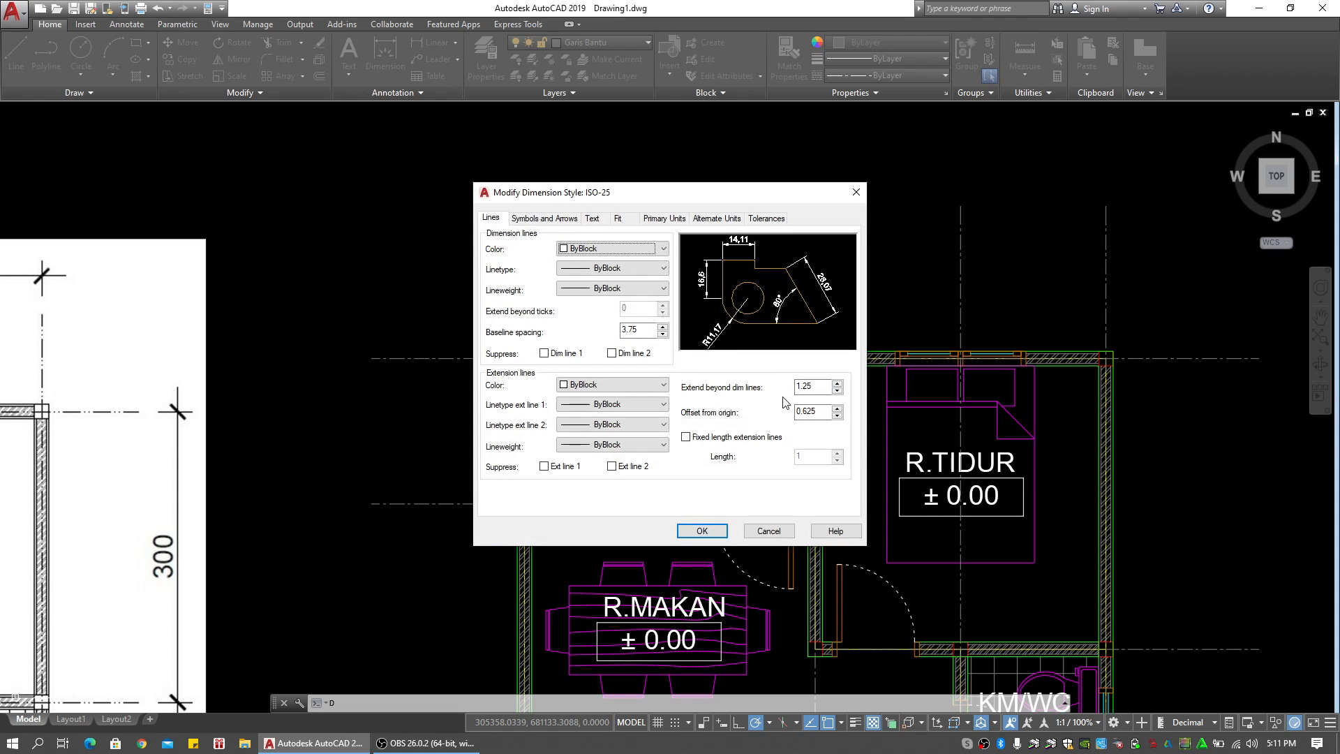
pyautogui.click(592, 218)
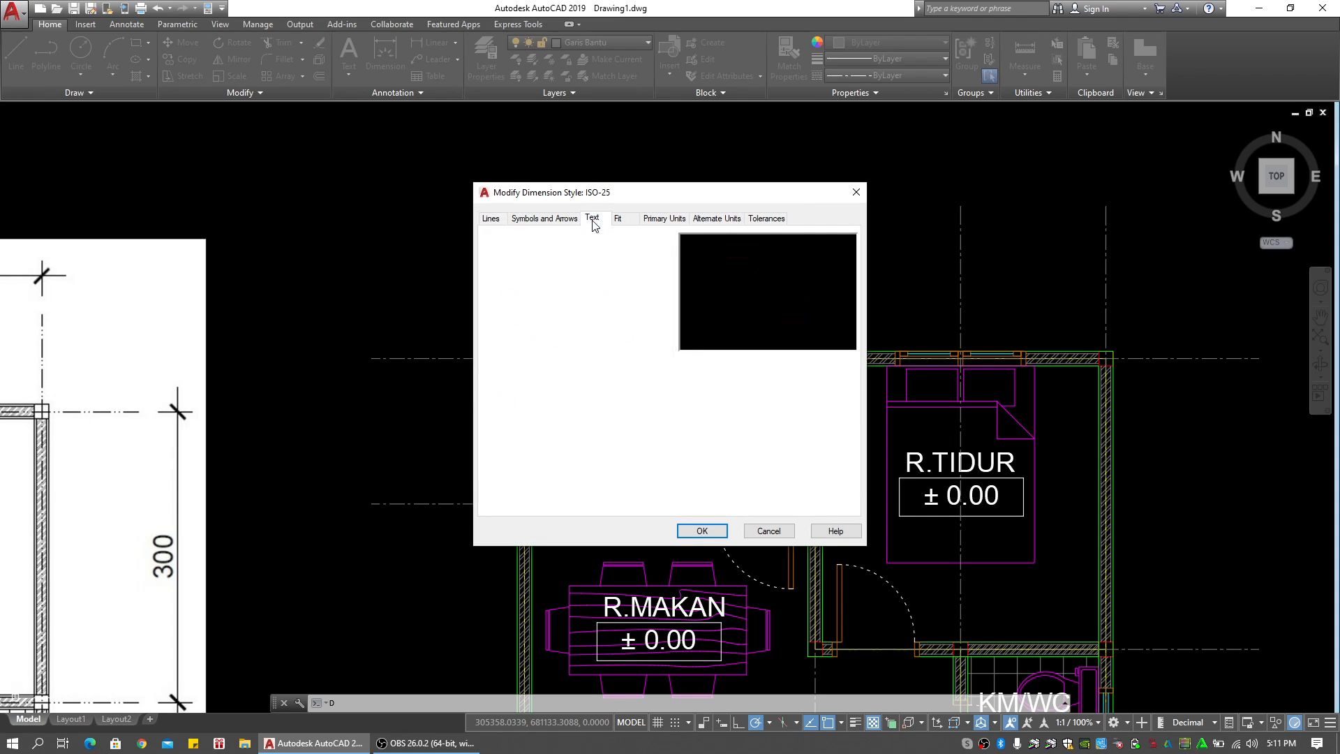
pyautogui.click(556, 222)
pyautogui.click(584, 262)
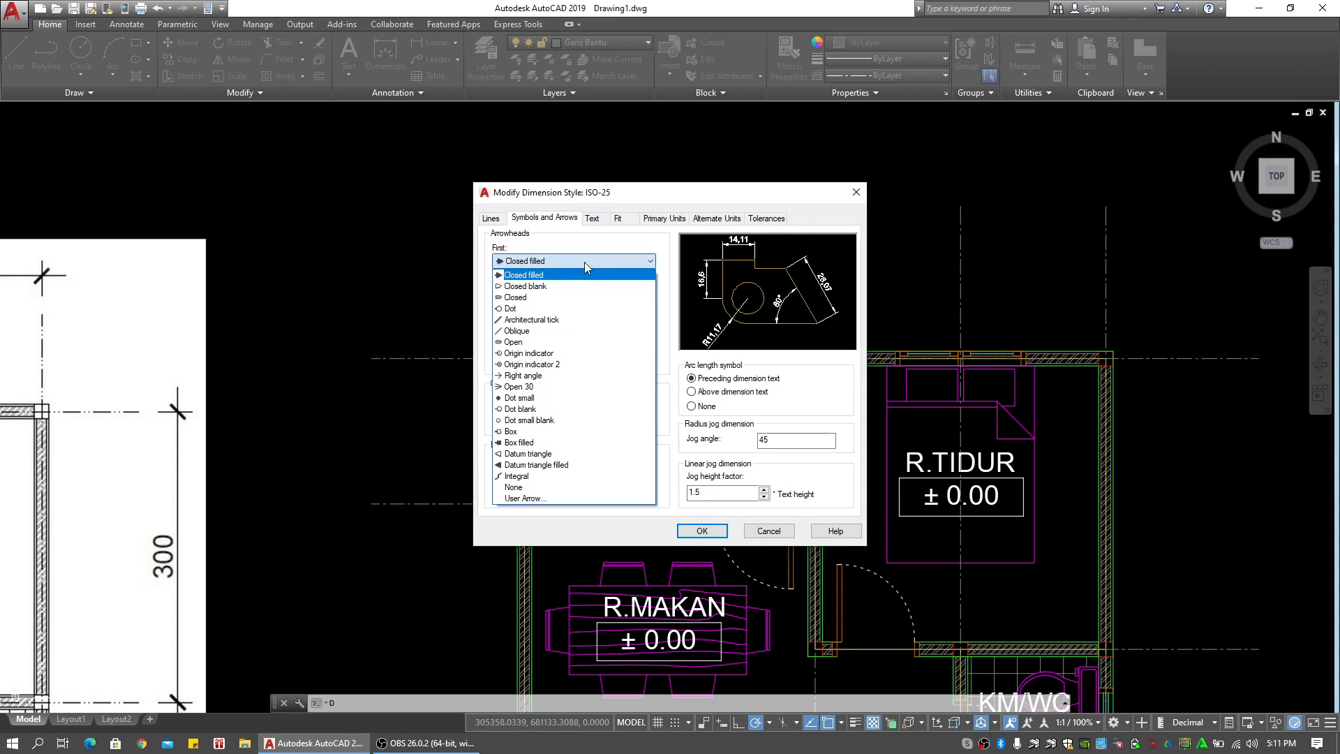
pyautogui.click(573, 326)
pyautogui.click(545, 323)
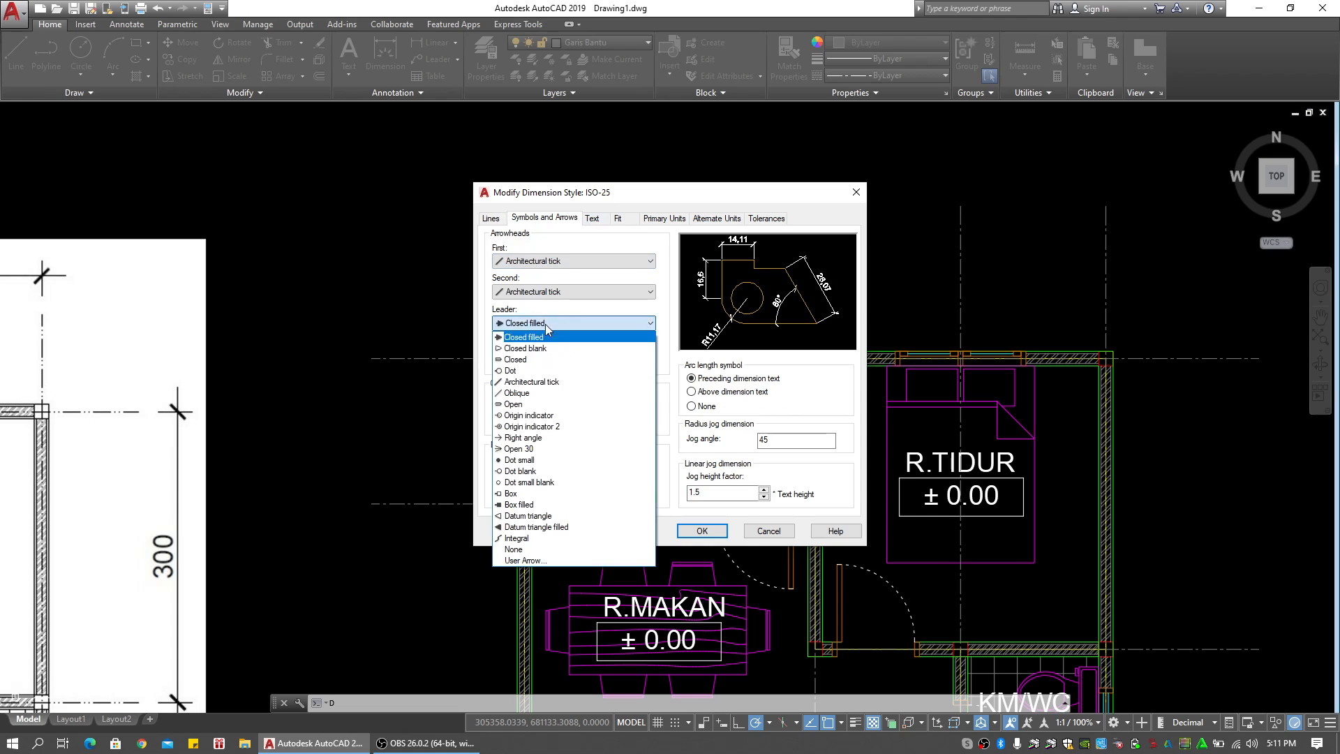
pyautogui.click(537, 382)
# Set the dimension style's arrow size to 200 and its center mark size to 150
pyautogui.press('Tab')
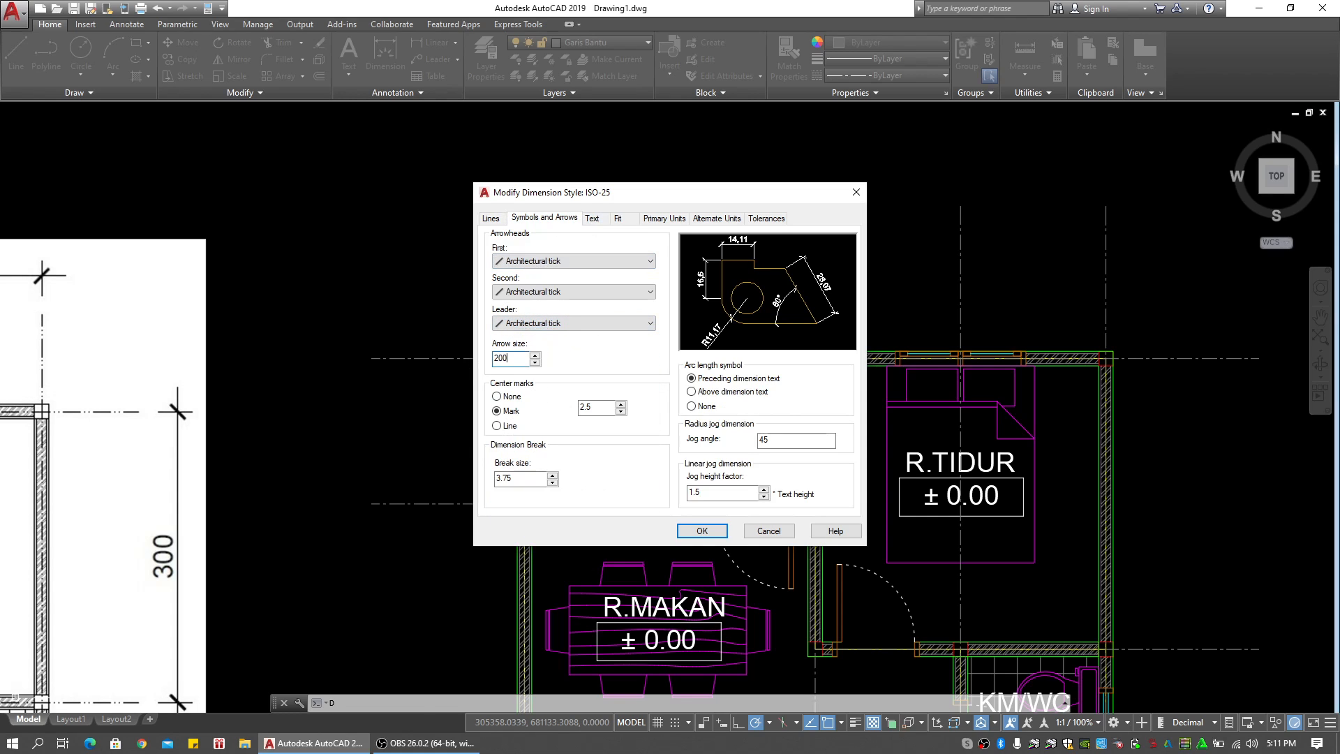
pyautogui.write('200')
pyautogui.click(601, 411)
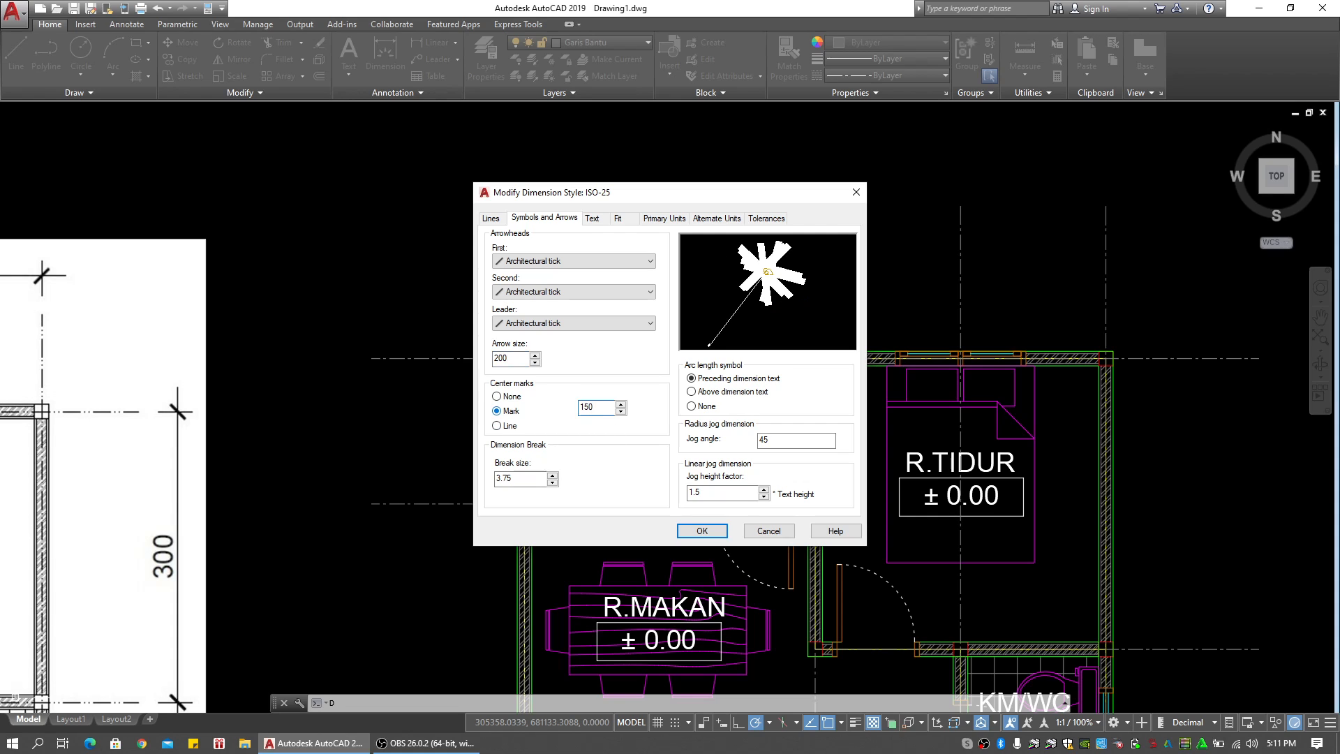
# Set the style's baseline spacing, extension beyond dimension lines and offset from origin to 200 each
pyautogui.click(491, 219)
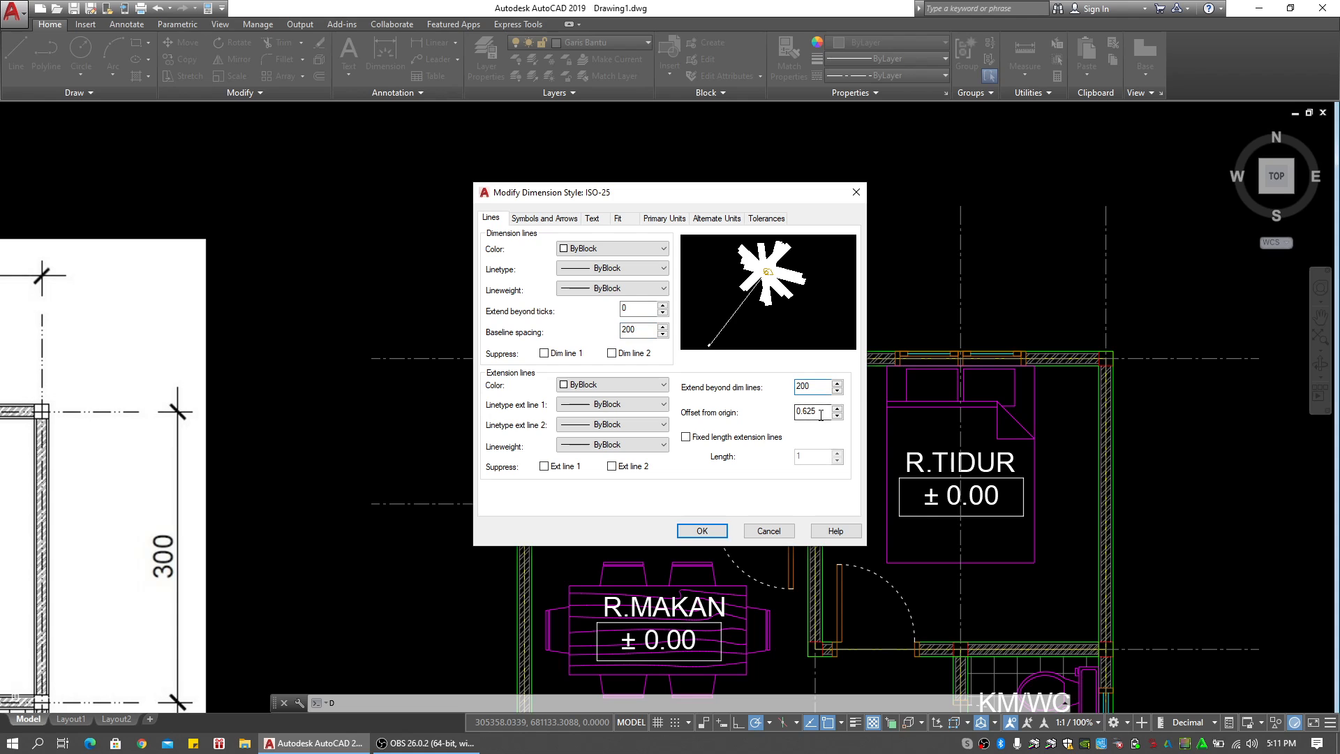
pyautogui.moveTo(820, 415); pyautogui.dragTo(736, 417)
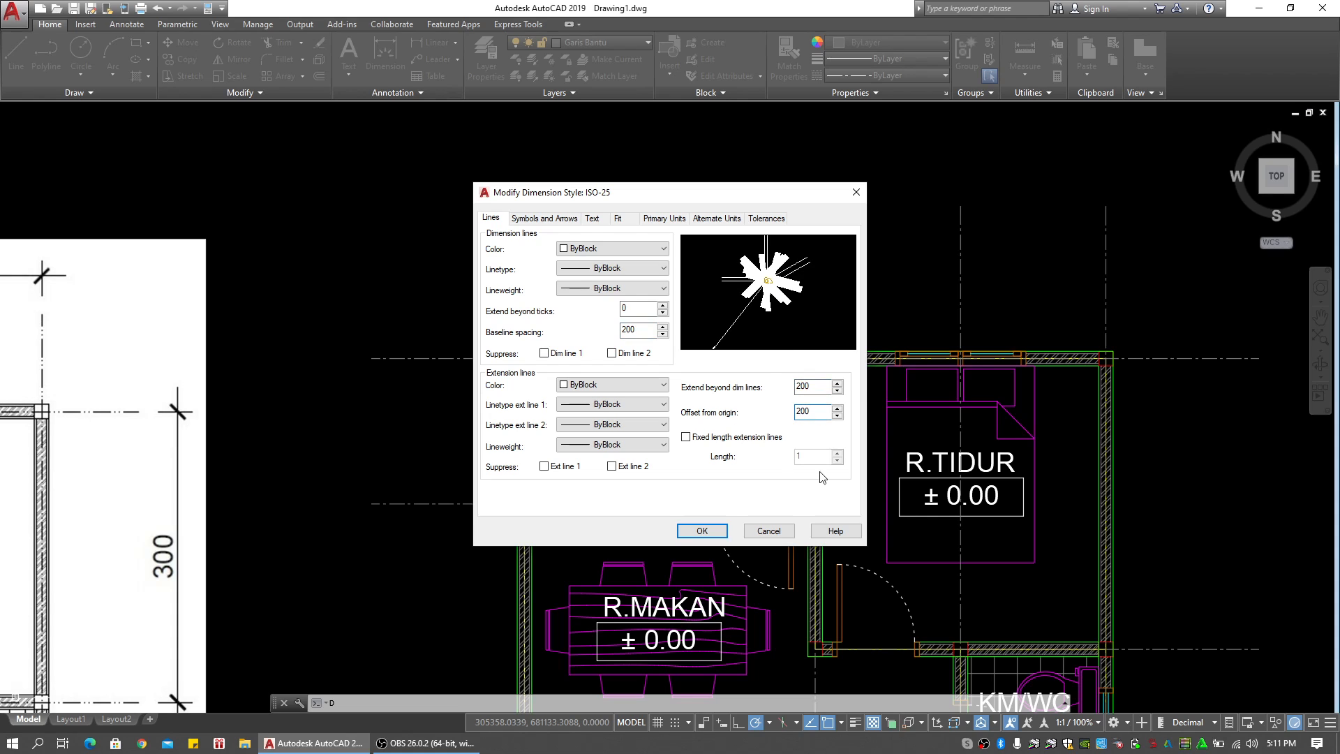
# Set the dimension text height to 200, its alignment to ISO standard and its offset from the dimension line to 50
pyautogui.click(591, 219)
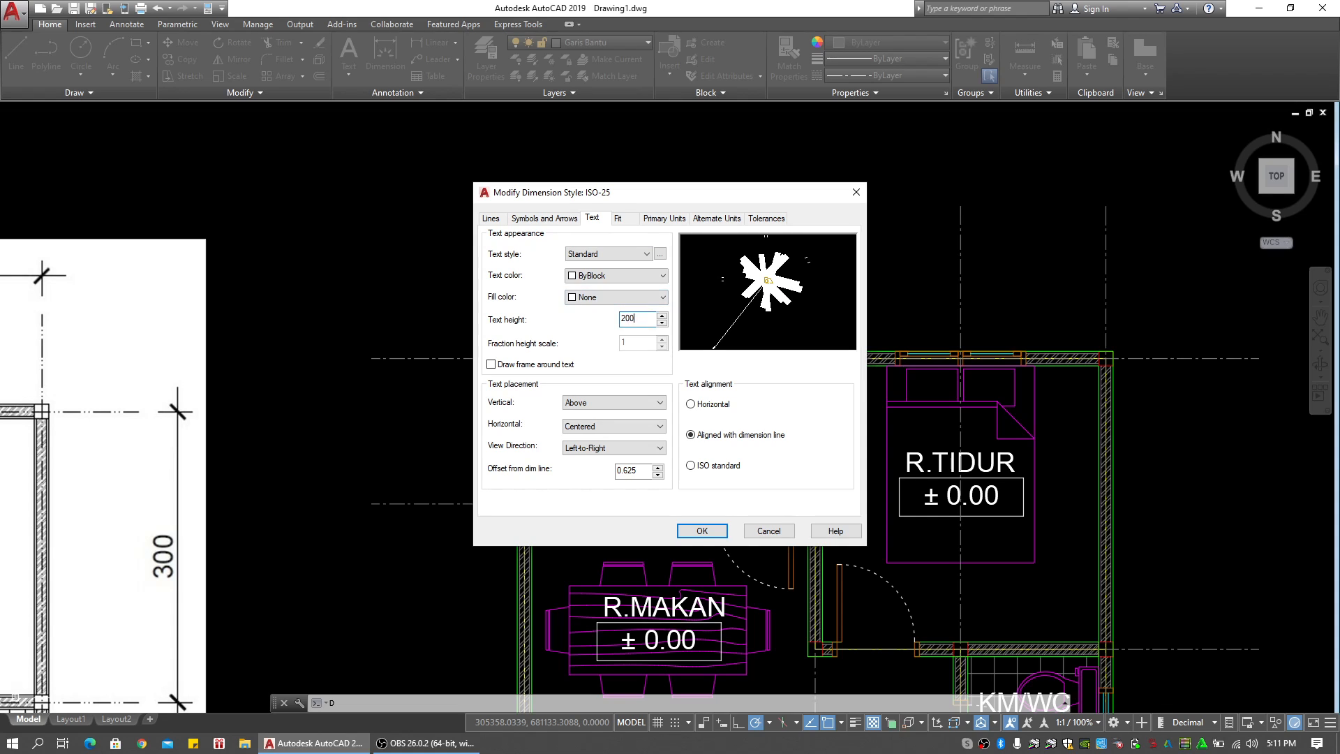
pyautogui.click(702, 467)
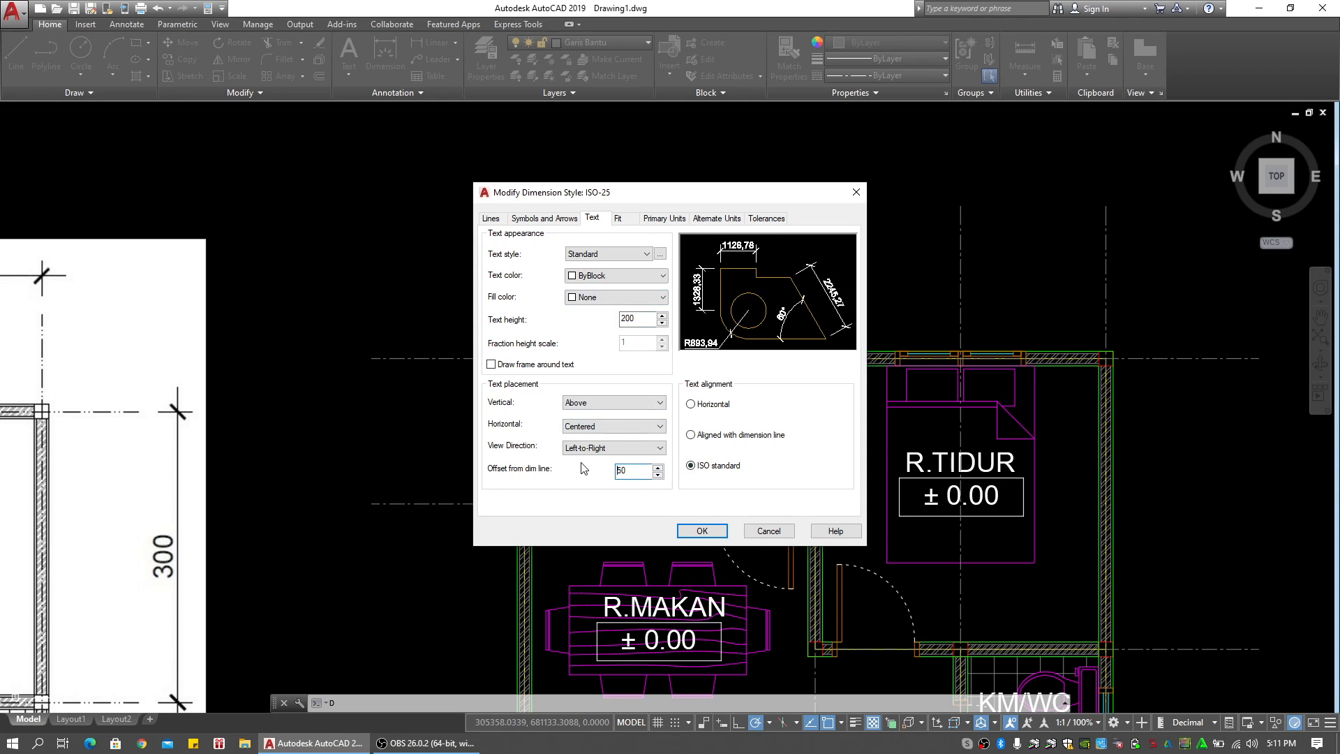
# Set the style's linear precision to 0 and its measurement scale factor to 0.1, and save the changes to ISO-25
pyautogui.click(618, 218)
pyautogui.click(660, 219)
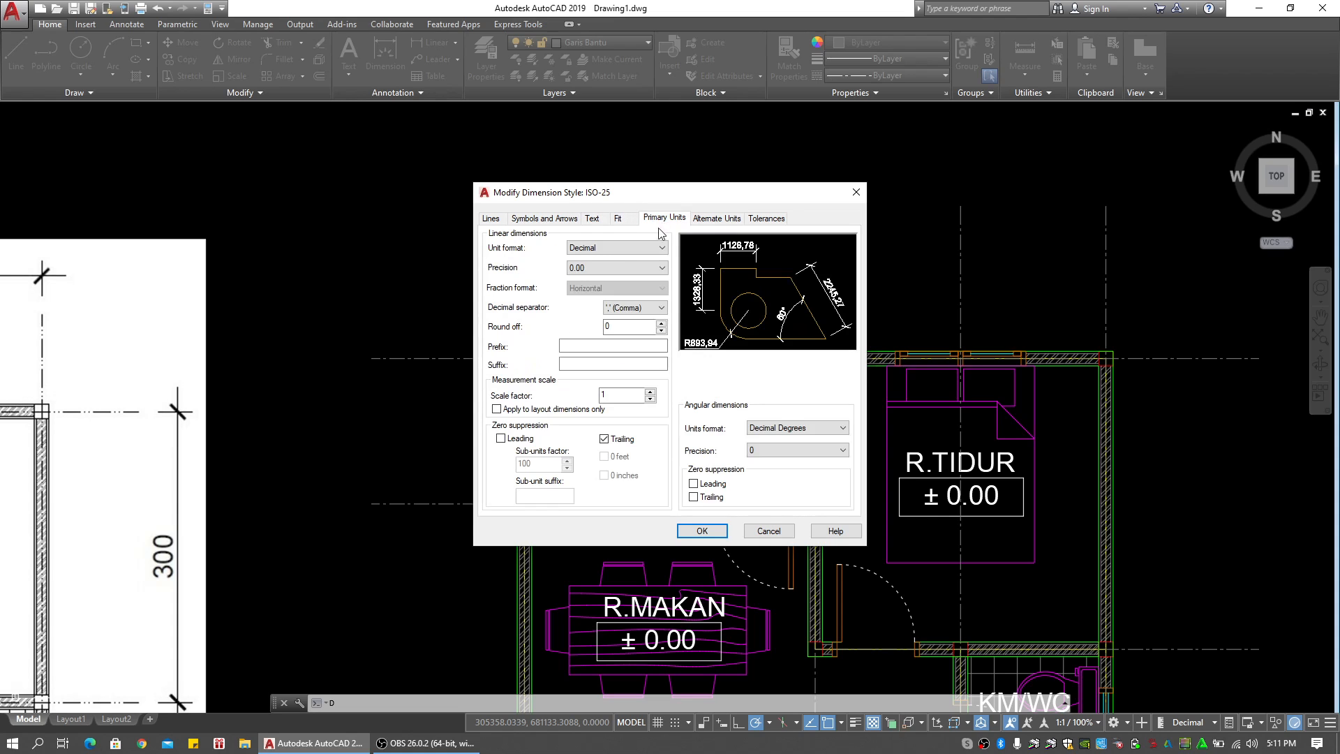
pyautogui.click(596, 267)
pyautogui.click(608, 278)
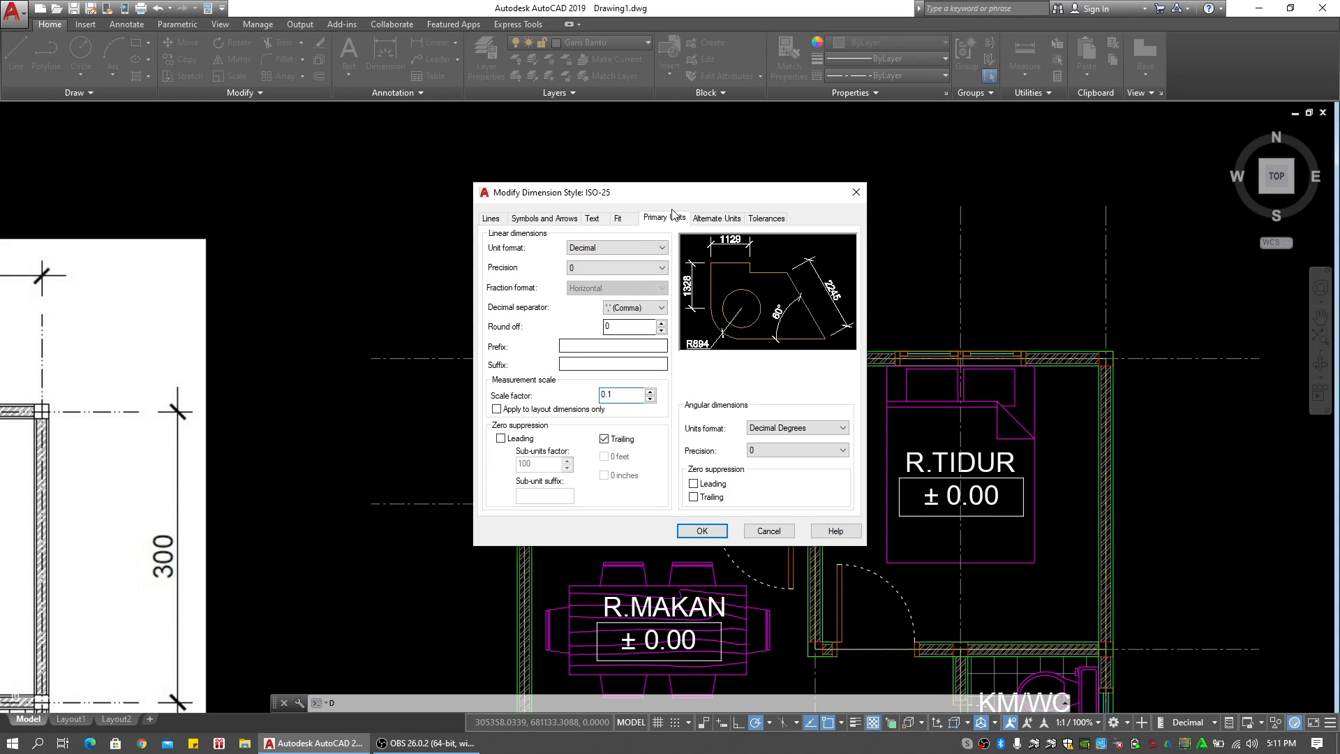
pyautogui.click(716, 218)
pyautogui.click(766, 217)
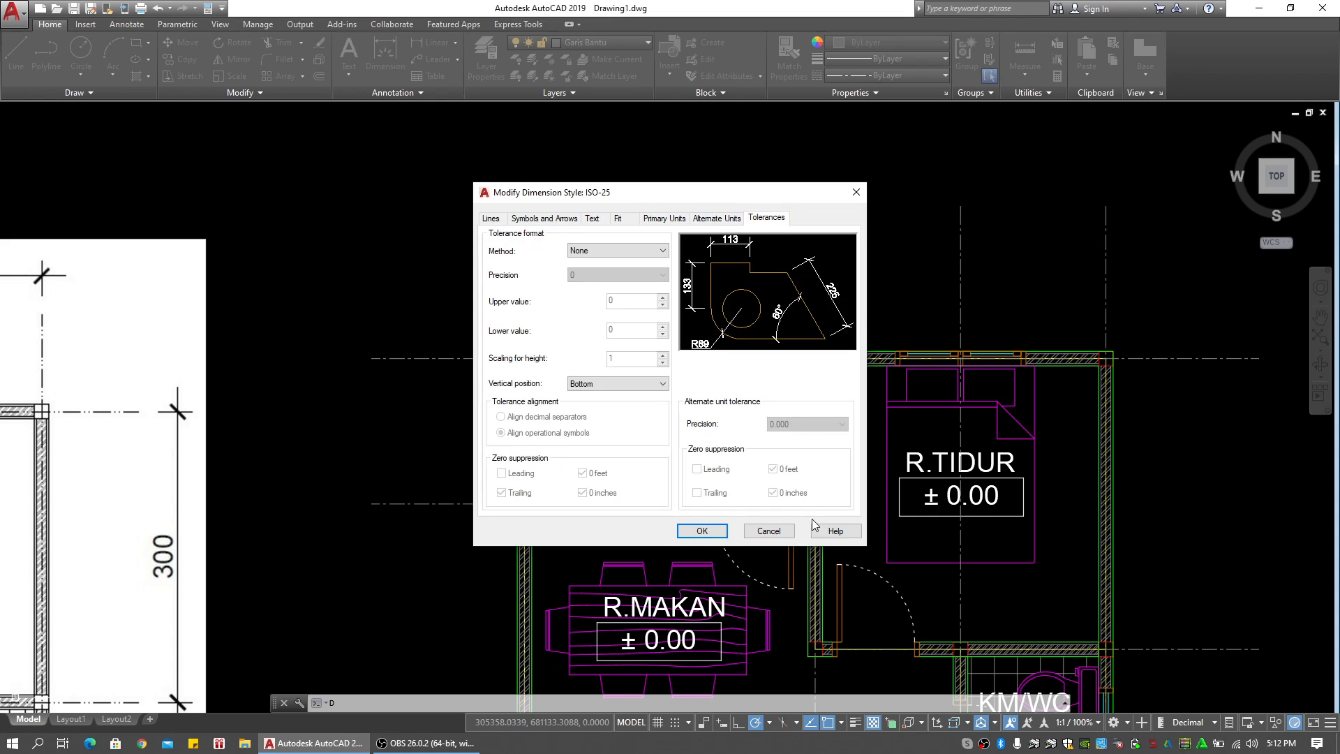
pyautogui.click(702, 531)
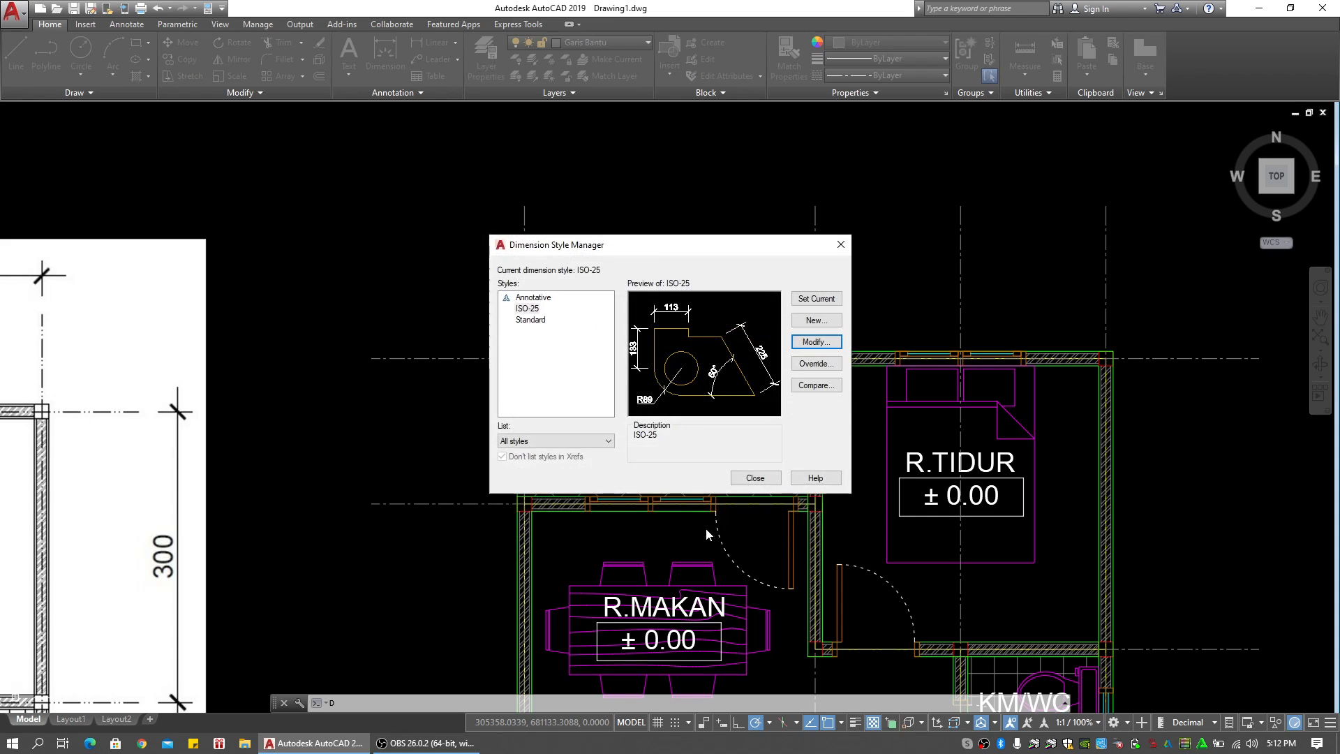
pyautogui.click(755, 478)
# Add a linear dimension between the upper ends of the leftmost vertical axis line and the middle wall's axis line
pyautogui.moveTo(627, 258); pyautogui.dragTo(608, 279, button='middle')
pyautogui.write('D')
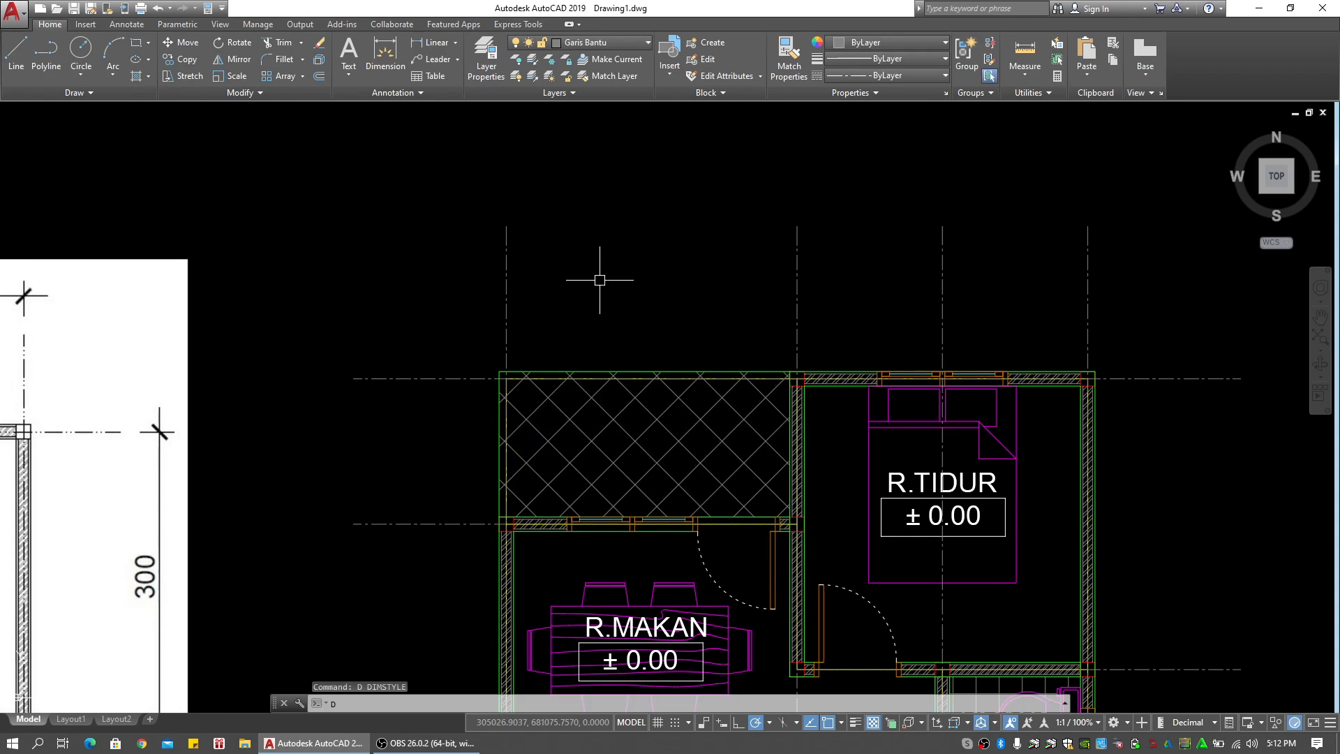
pyautogui.write('LI')
pyautogui.press('Return')
pyautogui.click(506, 225)
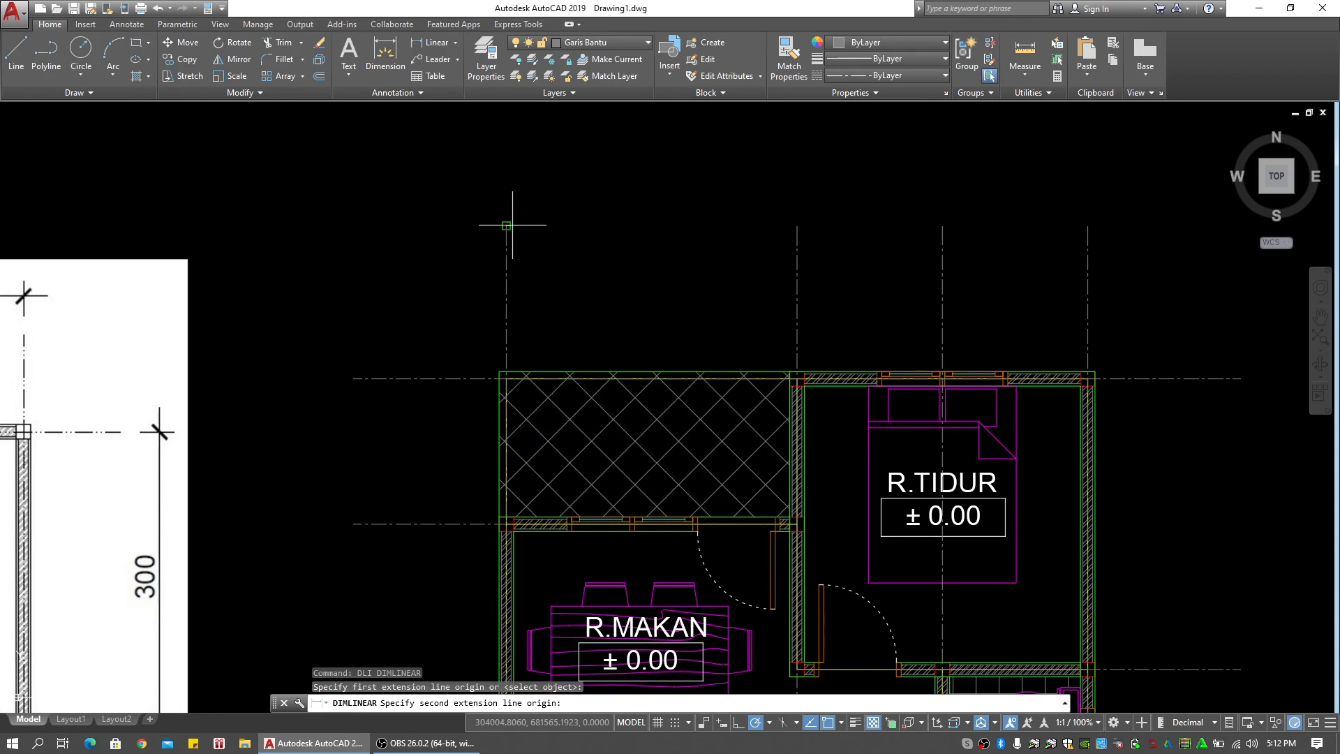
pyautogui.click(797, 226)
pyautogui.click(943, 224)
# Move the new linear dimension above the plan's upper-left bay to the Dimensi layer
pyautogui.moveTo(648, 277); pyautogui.dragTo(820, 271, button='middle')
pyautogui.scroll(-2, 864, 258)
pyautogui.press('Escape')
pyautogui.click(820, 271)
pyautogui.click(785, 225)
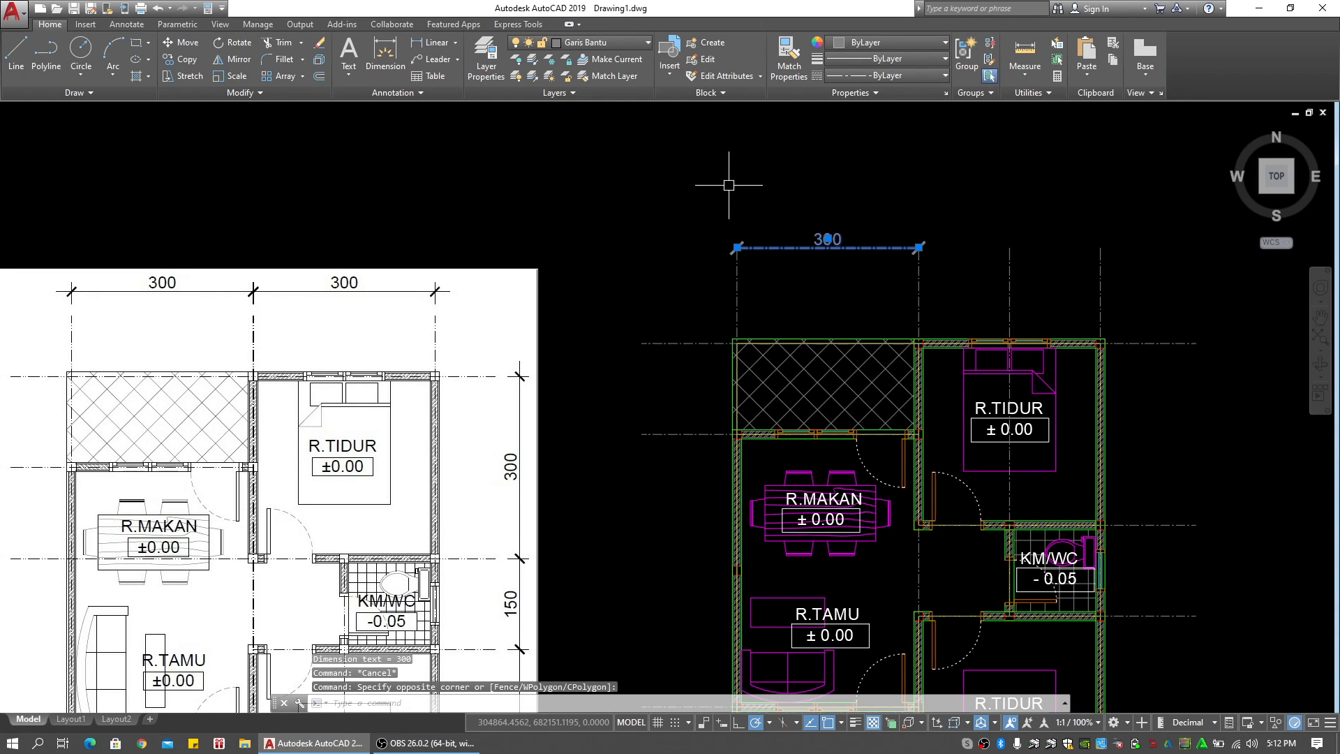
pyautogui.click(588, 44)
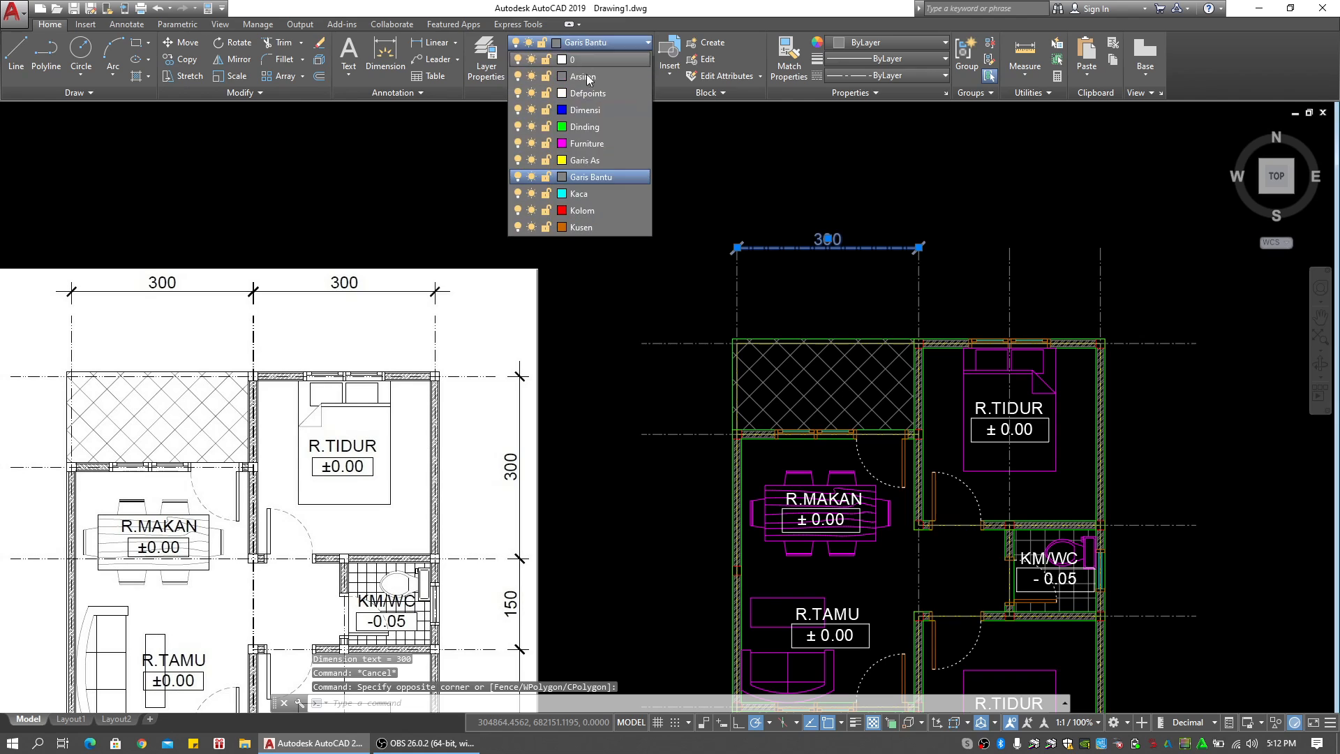
pyautogui.click(592, 112)
pyautogui.press('Escape')
pyautogui.press('Escape')
pyautogui.press('Escape')
# Make Dimensi the current layer for the remaining dimensions
pyautogui.click(605, 44)
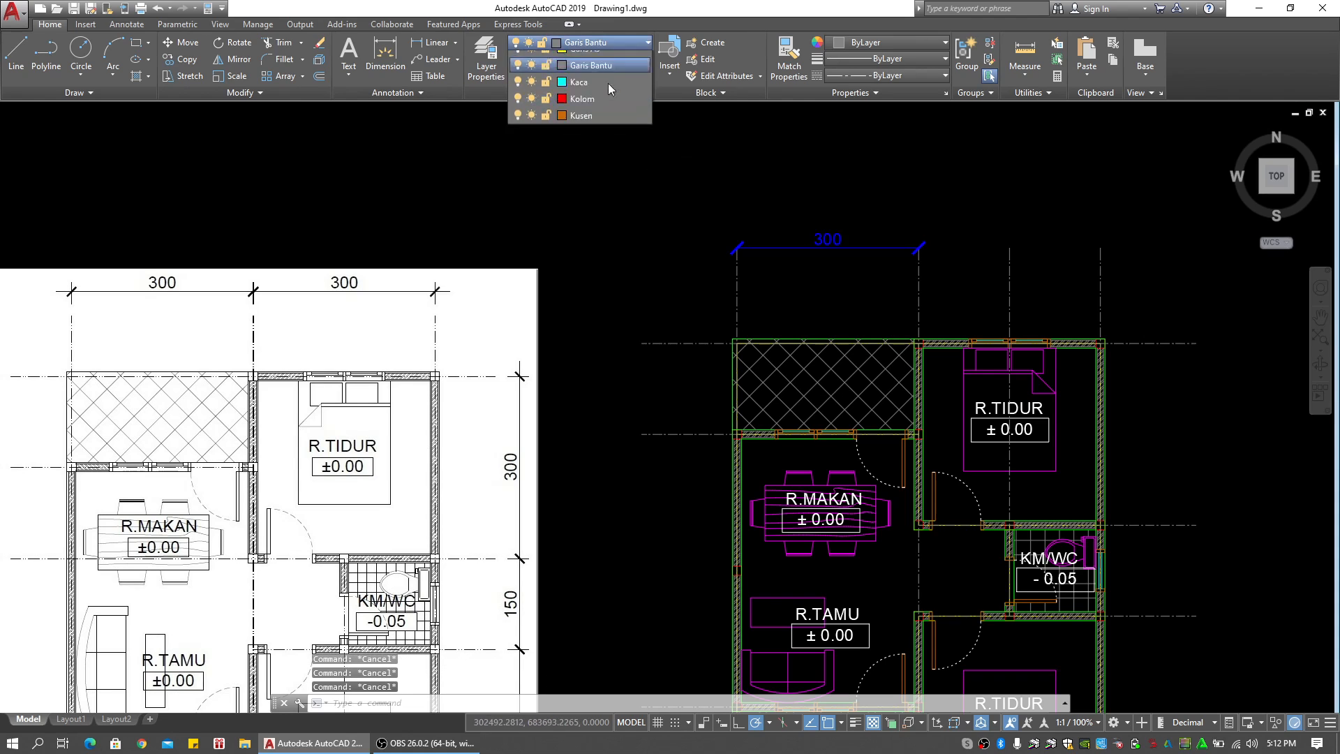
pyautogui.click(592, 113)
pyautogui.scroll(-2, 792, 180)
pyautogui.moveTo(790, 180); pyautogui.dragTo(595, 177, button='middle')
pyautogui.scroll(2, 751, 176)
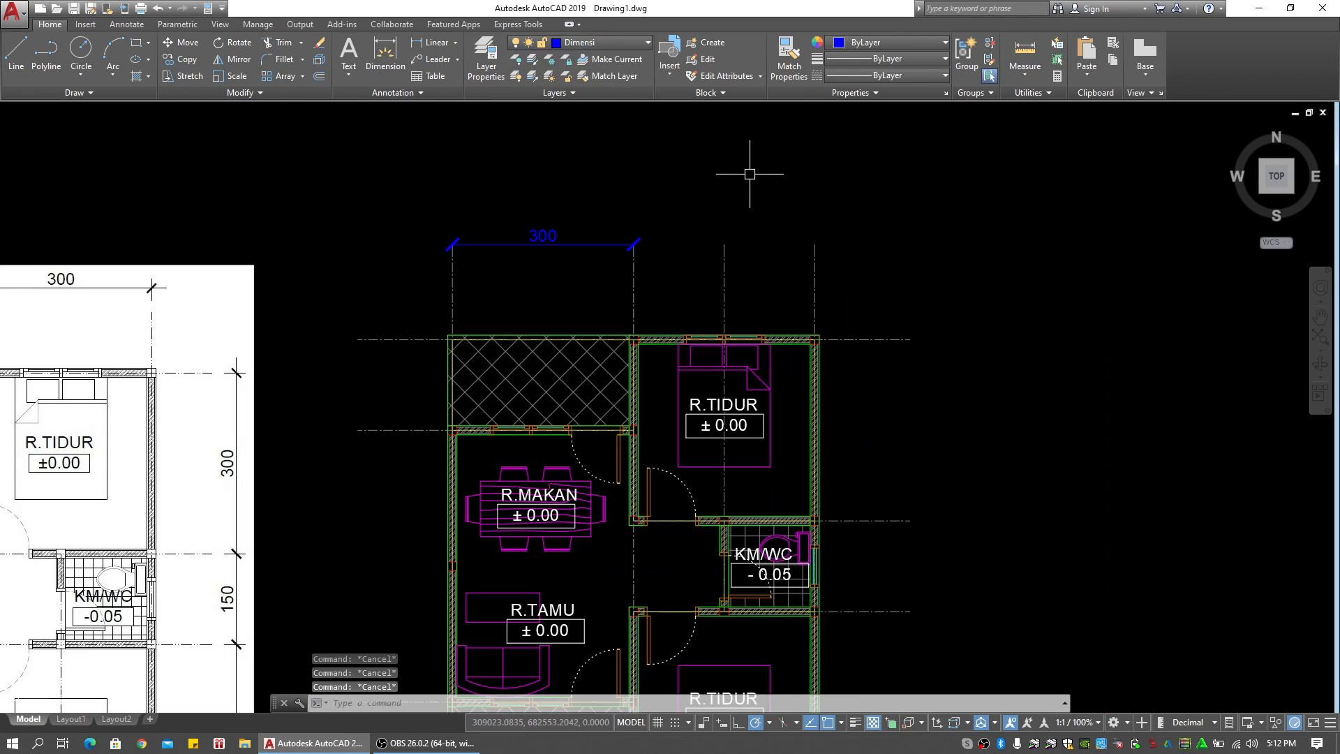
pyautogui.click(741, 177)
pyautogui.press('Escape')
pyautogui.press('Escape')
# Modify the ISO-25 dimension style to use fixed length extension lines with a length of 200
pyautogui.scroll(-2, 556, 256)
pyautogui.moveTo(557, 257)
pyautogui.mouseDown(button='middle')
pyautogui.moveTo(711, 268)
pyautogui.moveTo(515, 274)
pyautogui.mouseUp(button='middle')
pyautogui.scroll(2, 698, 269)
pyautogui.scroll(2, 624, 224)
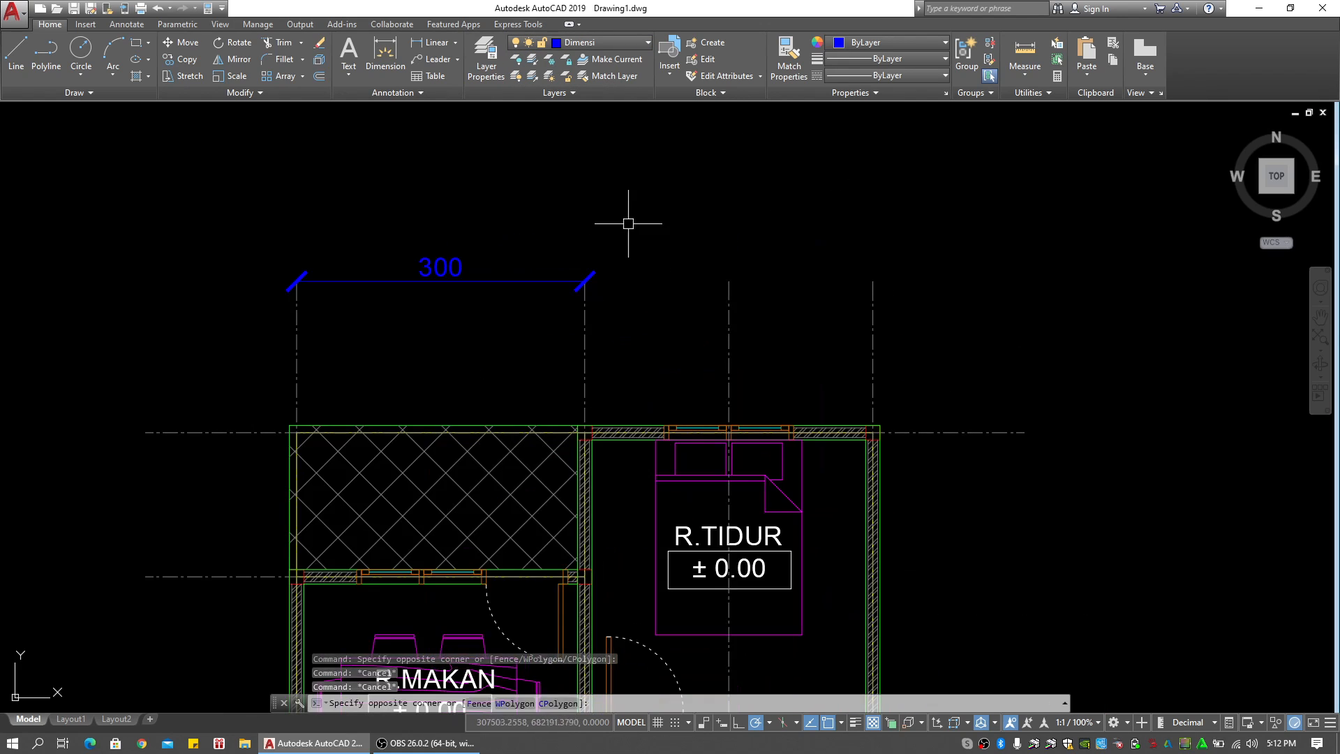
pyautogui.moveTo(631, 218); pyautogui.dragTo(887, 235, button='middle')
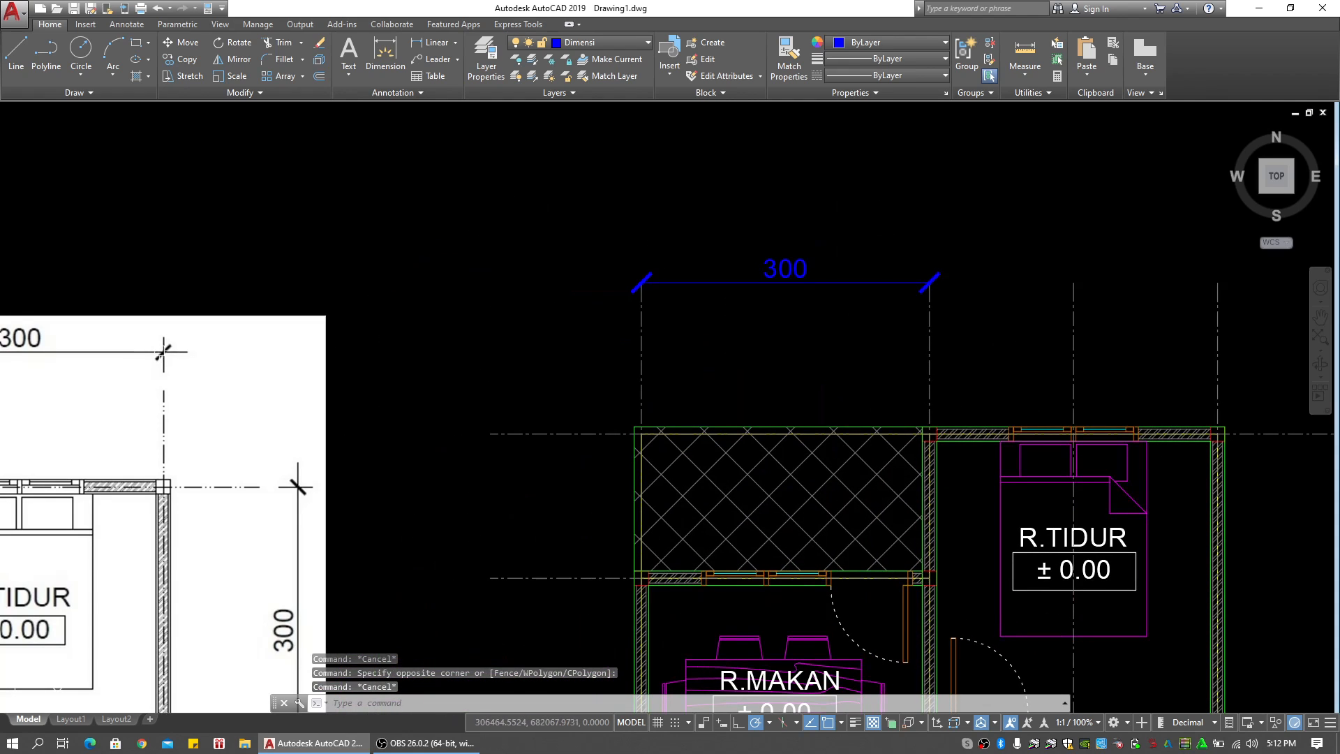
pyautogui.moveTo(553, 273); pyautogui.dragTo(568, 254, button='middle')
pyautogui.write('d')
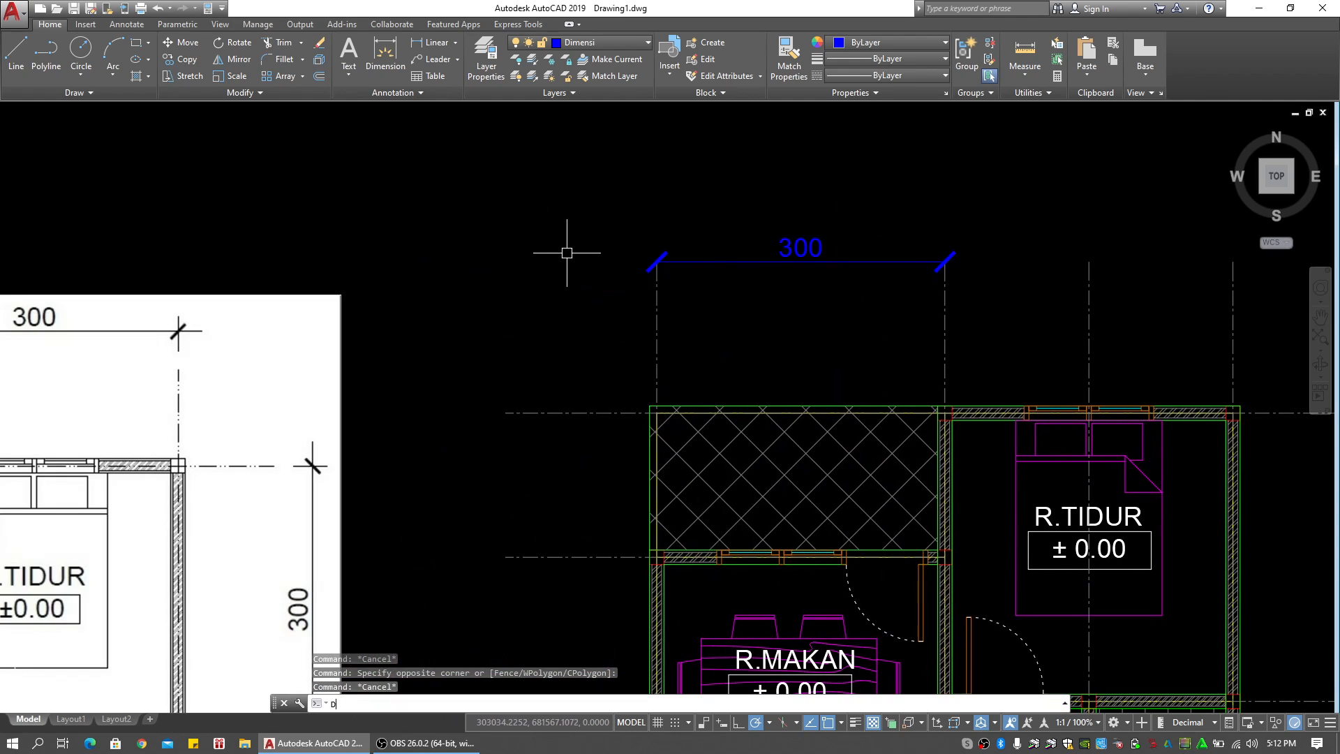
pyautogui.press('Return')
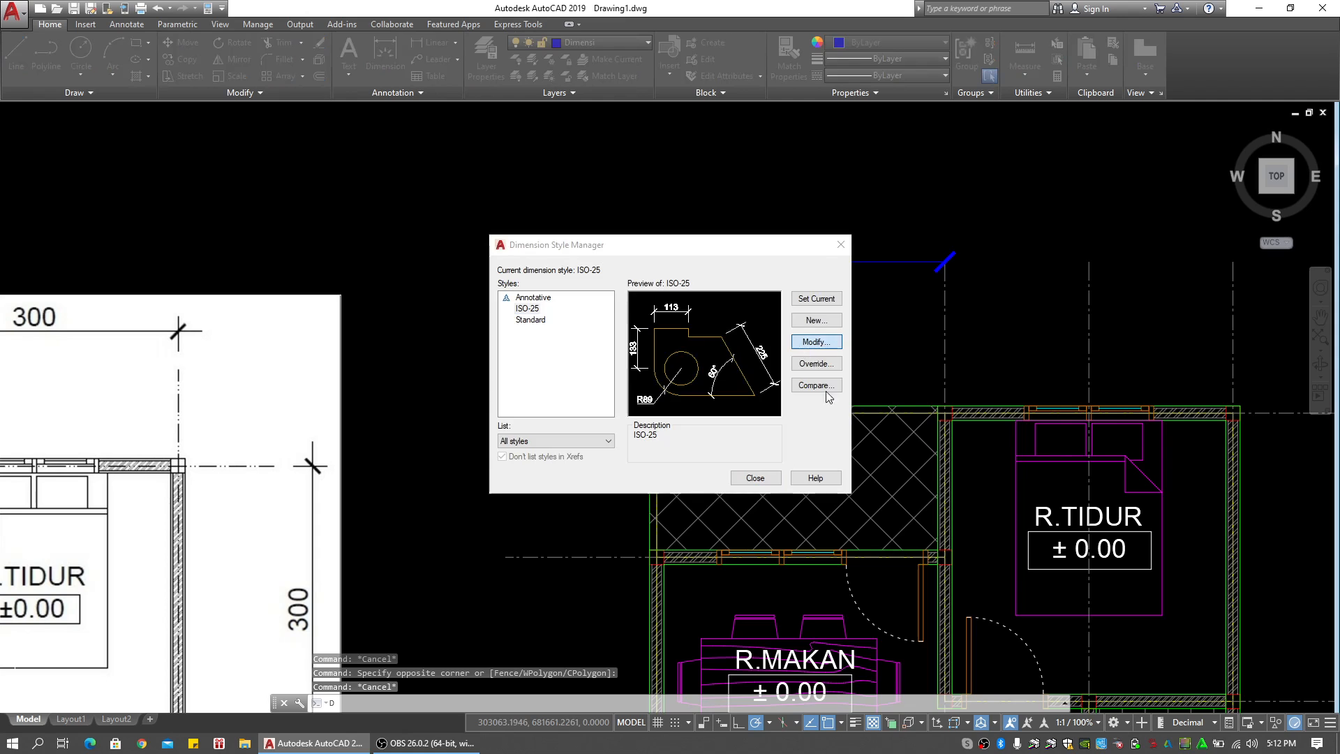
pyautogui.press('Return')
pyautogui.click(490, 217)
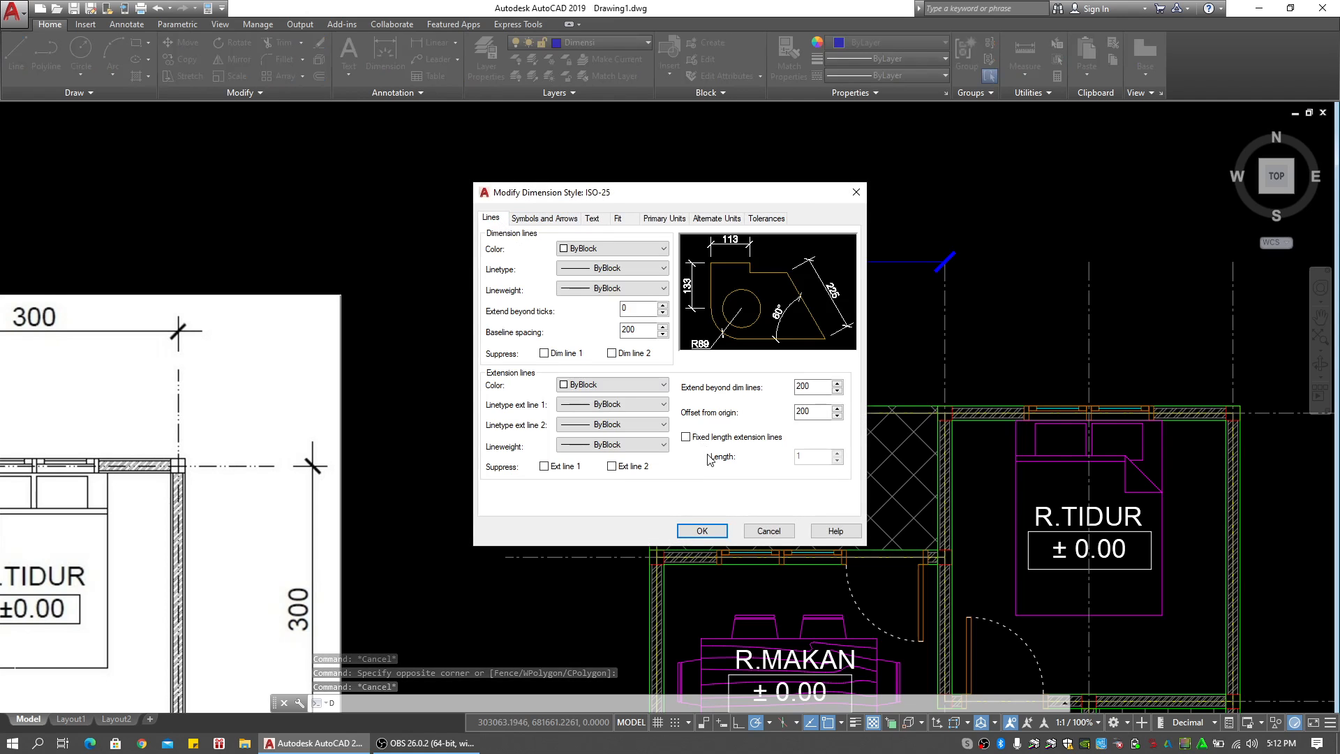
pyautogui.click(708, 439)
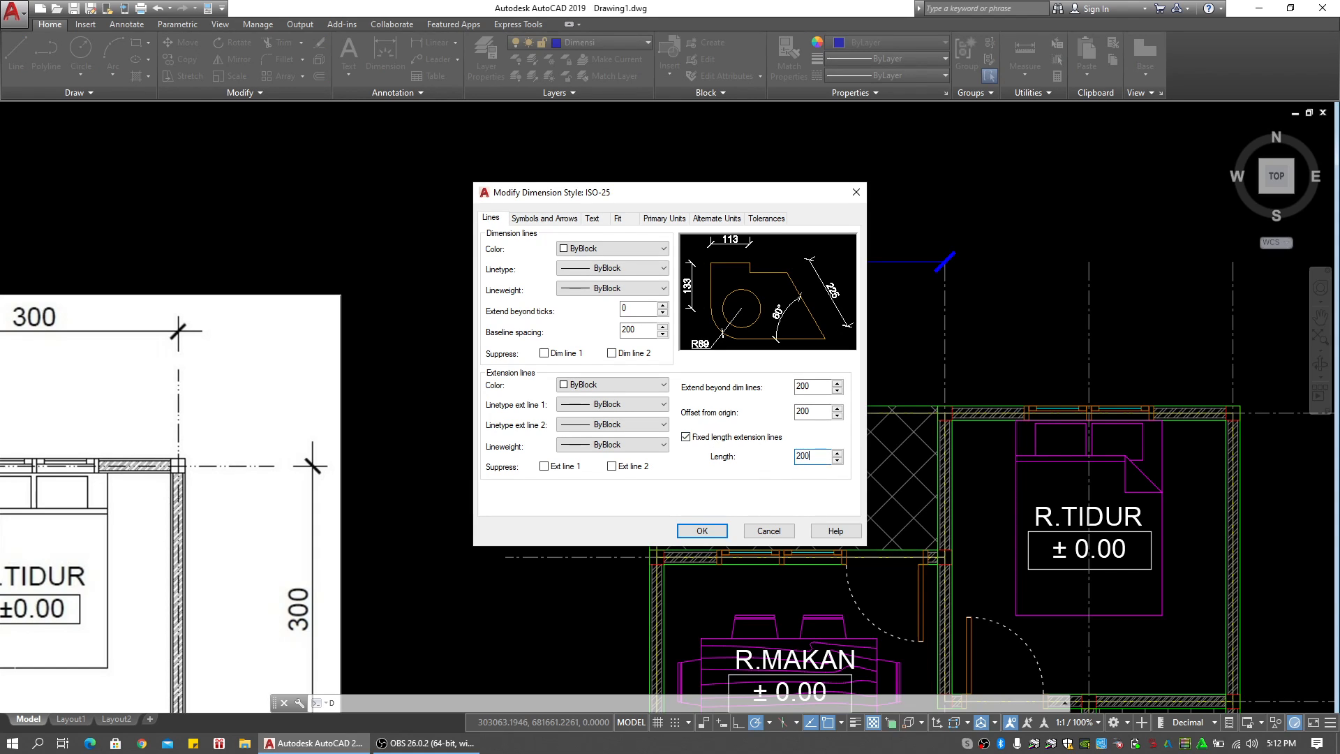
pyautogui.click(701, 531)
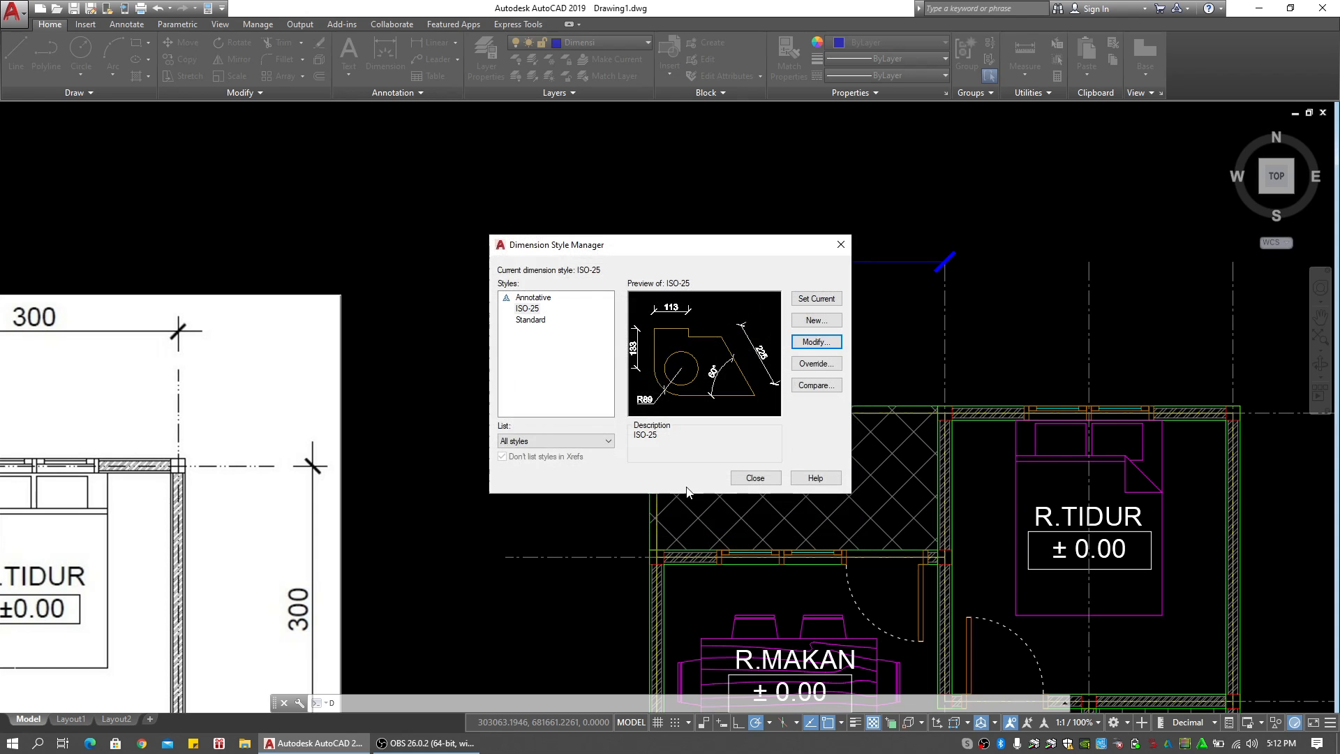
pyautogui.click(754, 478)
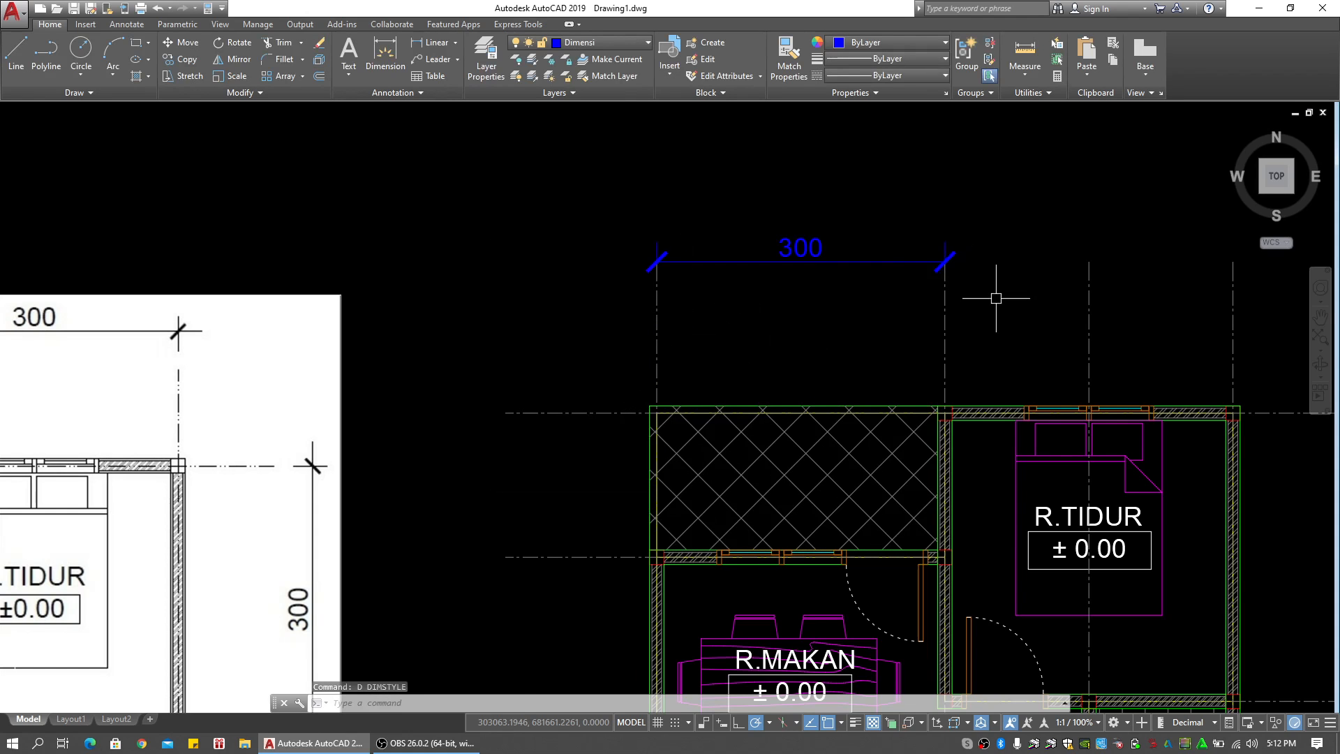
pyautogui.moveTo(995, 298); pyautogui.dragTo(715, 308, button='middle')
pyautogui.press('Escape')
pyautogui.press('Escape')
pyautogui.moveTo(736, 293); pyautogui.dragTo(718, 312)
pyautogui.press('Escape')
pyautogui.press('Escape')
pyautogui.moveTo(713, 320); pyautogui.dragTo(613, 323, button='middle')
pyautogui.press('Escape')
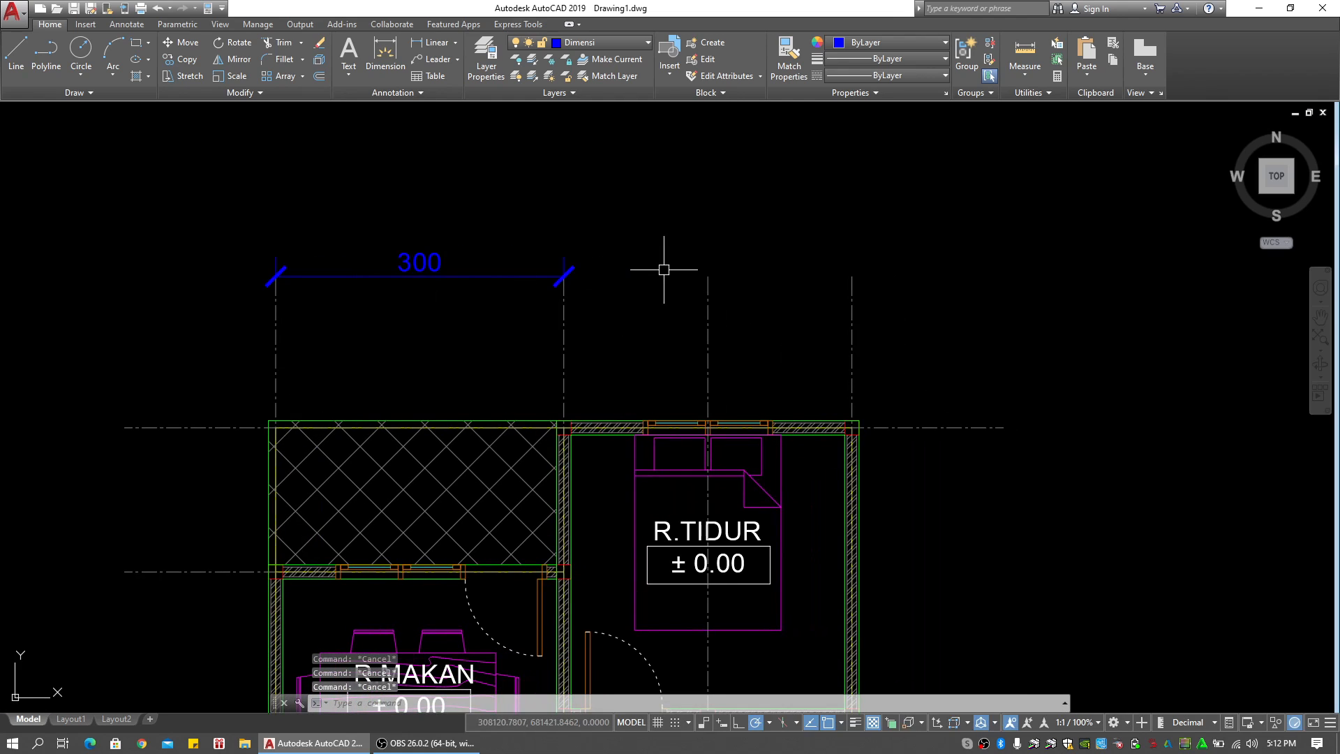
pyautogui.click(455, 43)
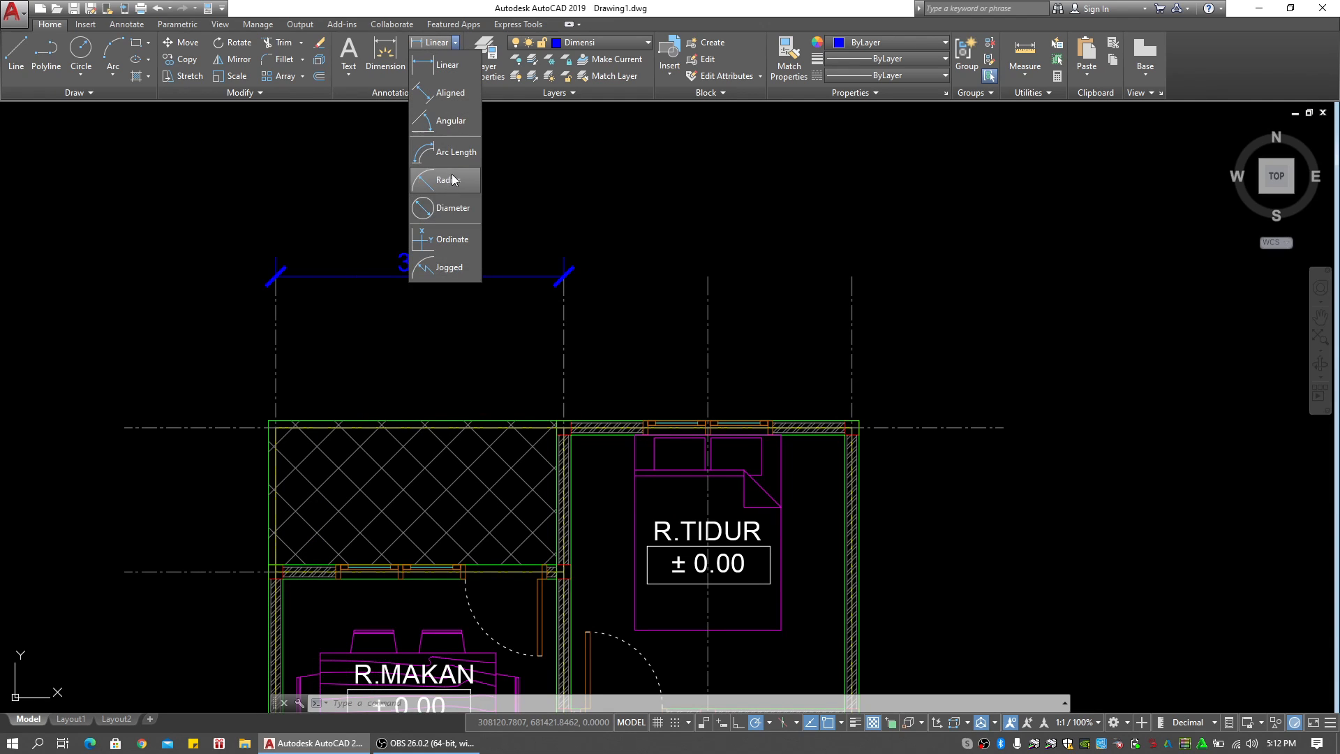
pyautogui.press('Escape')
pyautogui.press('Escape')
pyautogui.press('Escape')
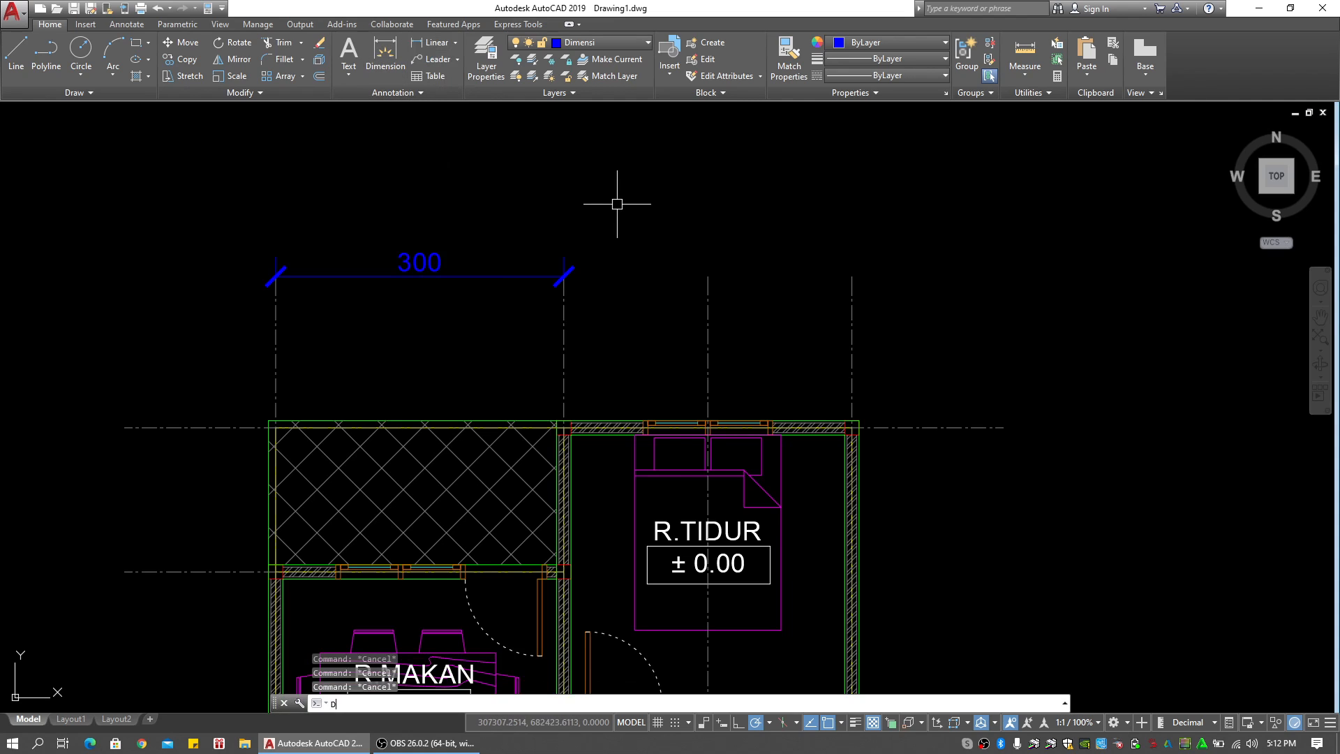
# Continue the dimension chain above the plan to the bedroom's middle axis line and the rightmost axis line
pyautogui.write('DCO')
pyautogui.press('Return')
pyautogui.moveTo(679, 286); pyautogui.dragTo(631, 284, button='middle')
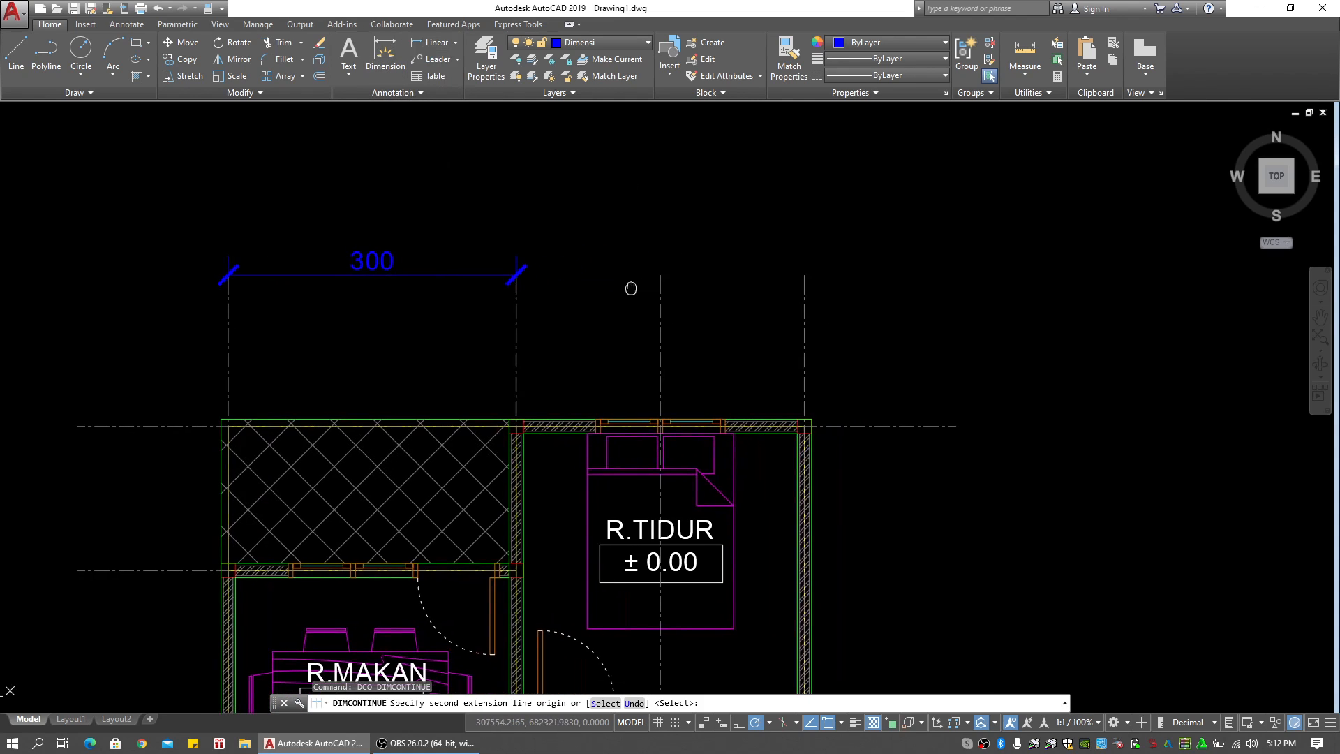
pyautogui.click(660, 274)
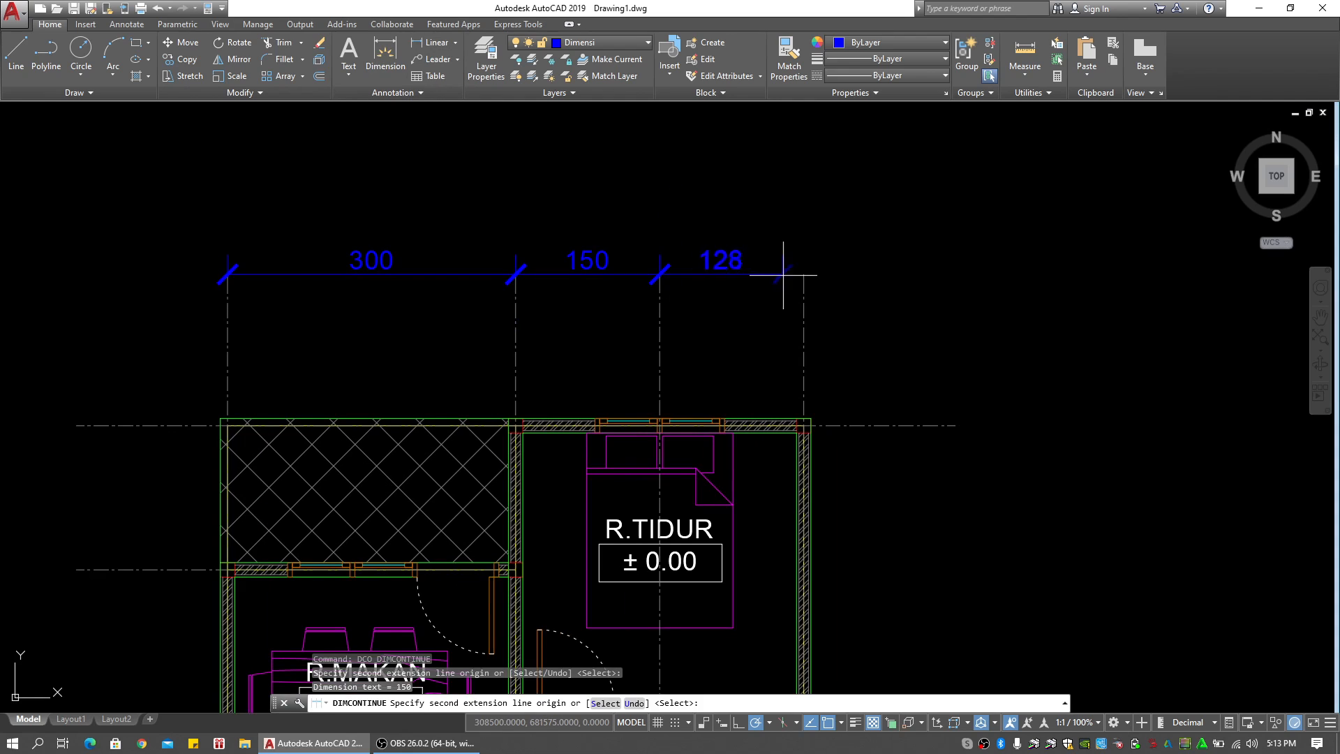
pyautogui.click(803, 274)
pyautogui.press('Return')
pyautogui.scroll(-2, 945, 297)
pyautogui.moveTo(942, 296); pyautogui.dragTo(781, 234, button='middle')
pyautogui.press('Escape')
pyautogui.press('Escape')
pyautogui.press('Escape')
# Add a vertical linear dimension at the plan's right side between the uppermost axis line and the axis below the upper bedroom
pyautogui.moveTo(833, 343); pyautogui.dragTo(835, 276, button='middle')
pyautogui.write('DIMLI')
pyautogui.press('Return')
pyautogui.click(796, 250)
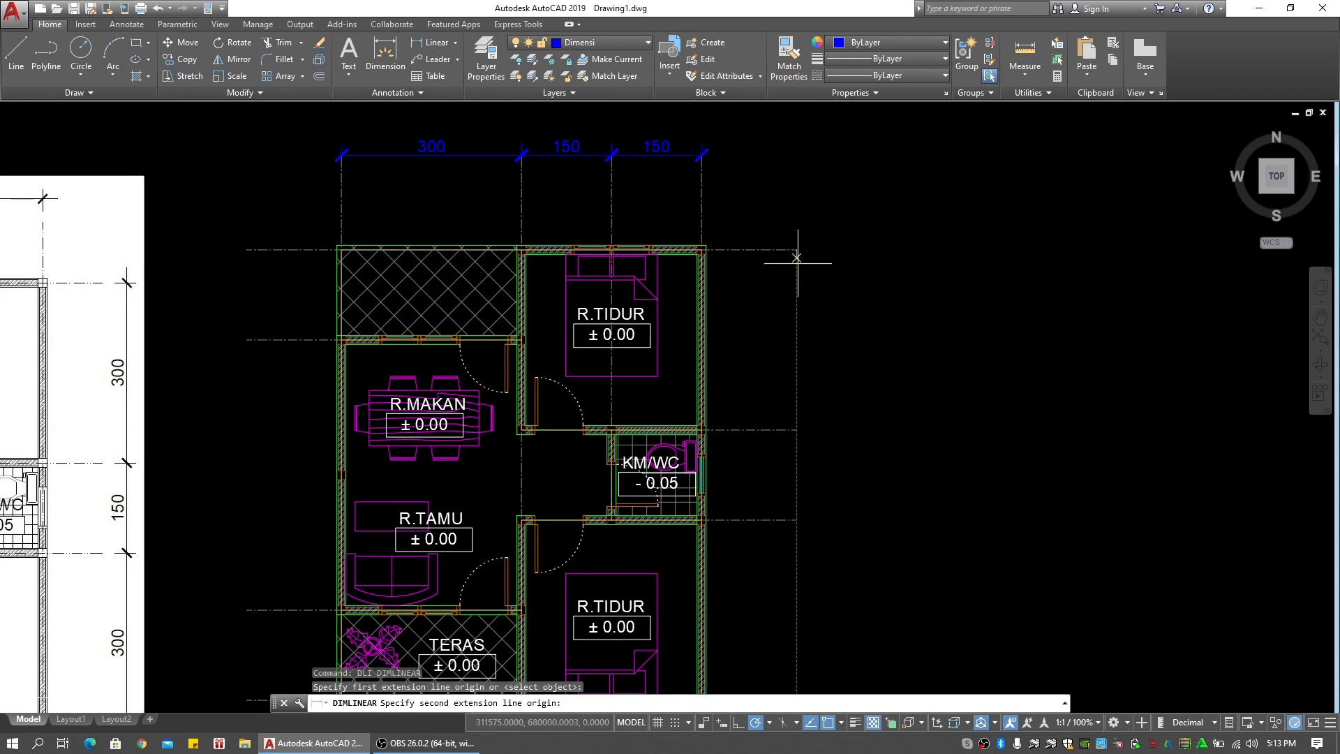
pyautogui.click(796, 429)
pyautogui.click(796, 523)
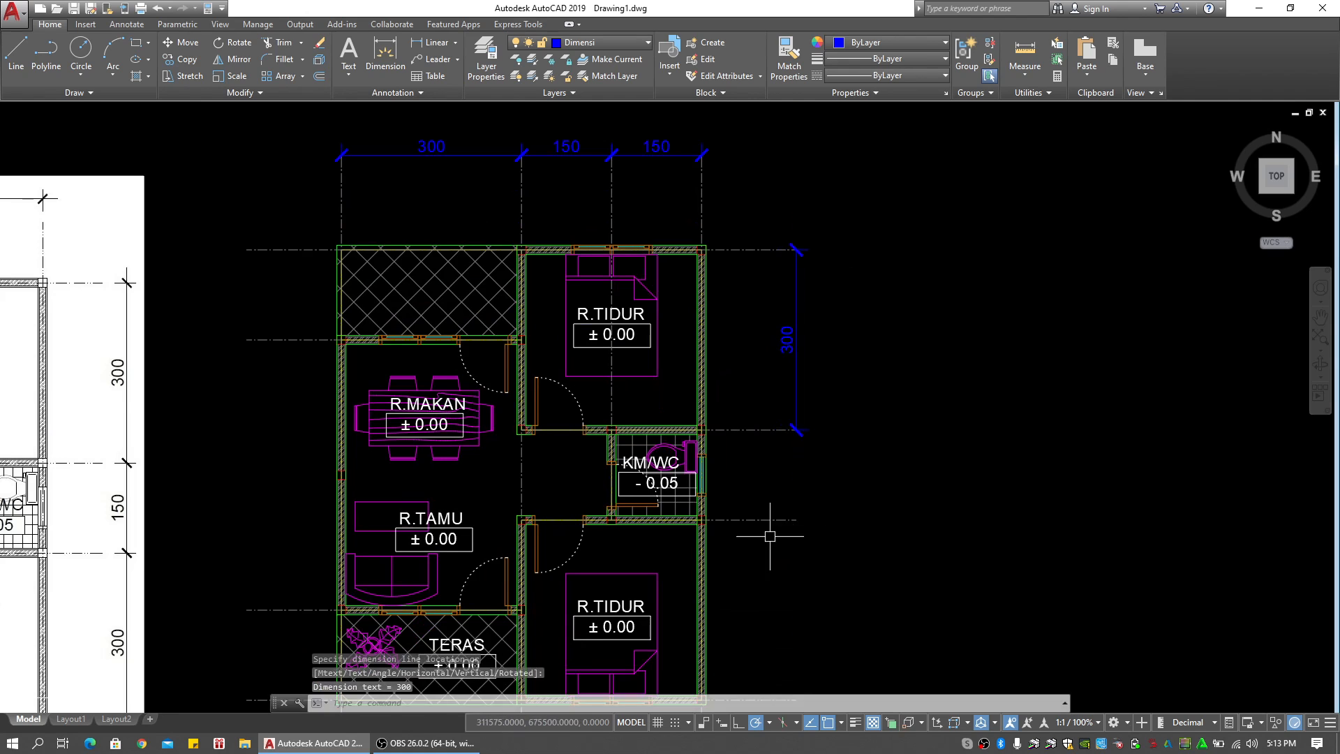
pyautogui.moveTo(779, 508); pyautogui.dragTo(820, 413, button='middle')
pyautogui.press('Return')
pyautogui.press('Escape')
# Continue the right-side dimension chain down to the axis below the KM/WC and the lowest axis line
pyautogui.write('DCO')
pyautogui.press('Return')
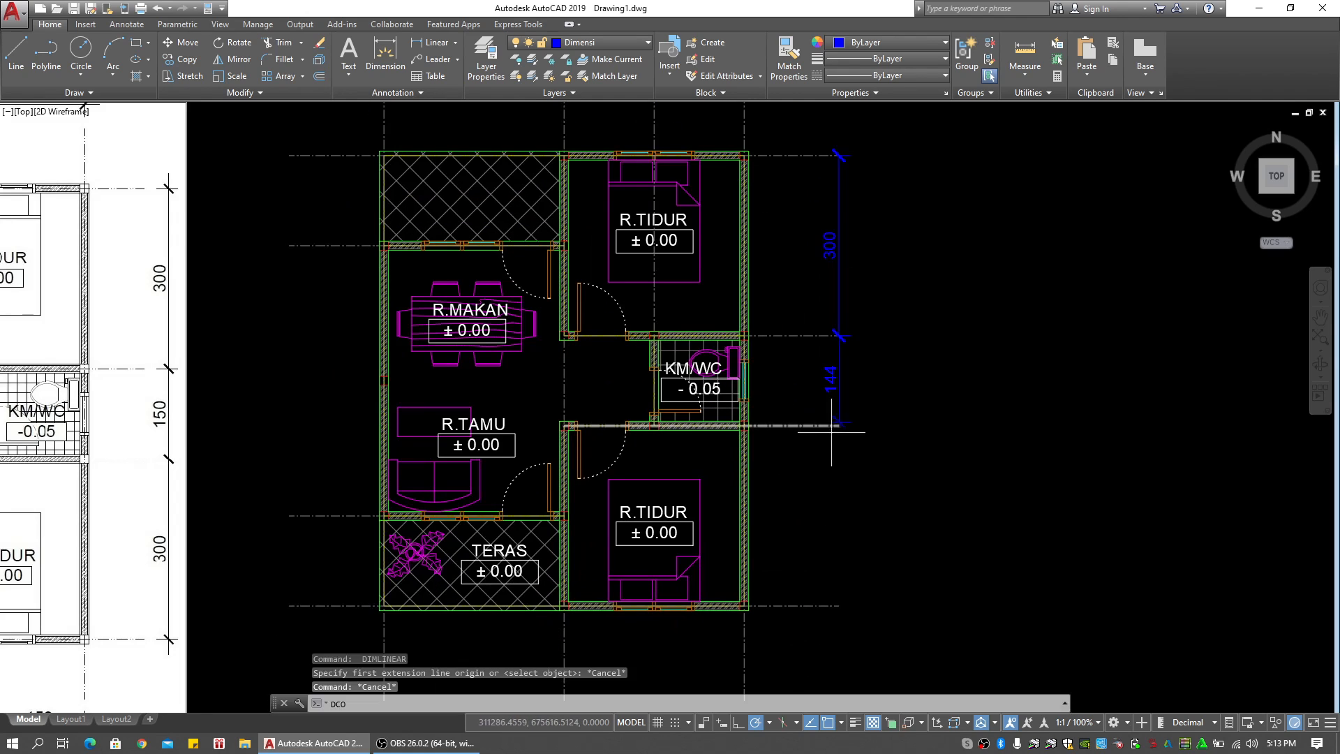
pyautogui.click(839, 424)
pyautogui.click(839, 425)
pyautogui.click(839, 605)
pyautogui.scroll(-2, 805, 529)
pyautogui.moveTo(805, 530); pyautogui.dragTo(915, 505, button='middle')
pyautogui.press('Return')
pyautogui.press('Escape')
pyautogui.press('Escape')
pyautogui.press('Escape')
pyautogui.press('Escape')
pyautogui.moveTo(577, 371); pyautogui.dragTo(614, 350, button='middle')
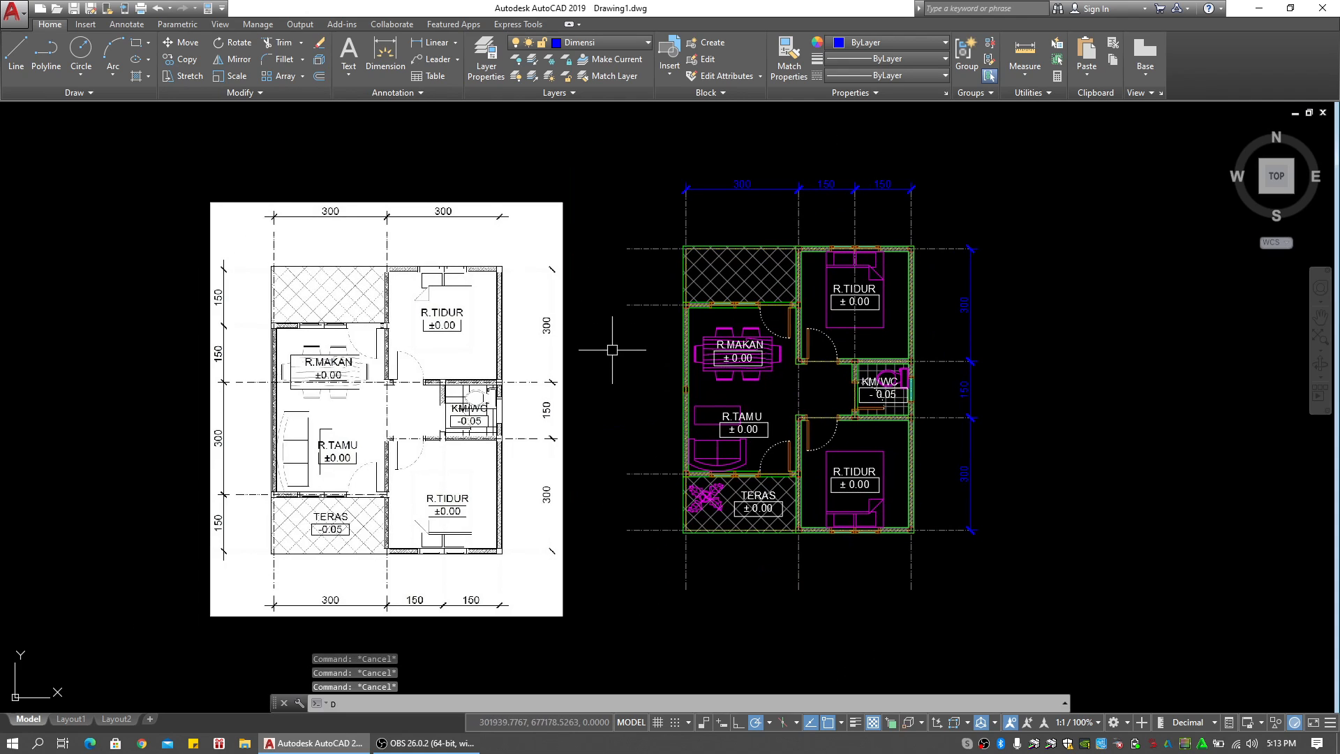
# Add a vertical linear dimension at the plan's left side between the lowest axis line and the axis above TERAS
pyautogui.press('Return')
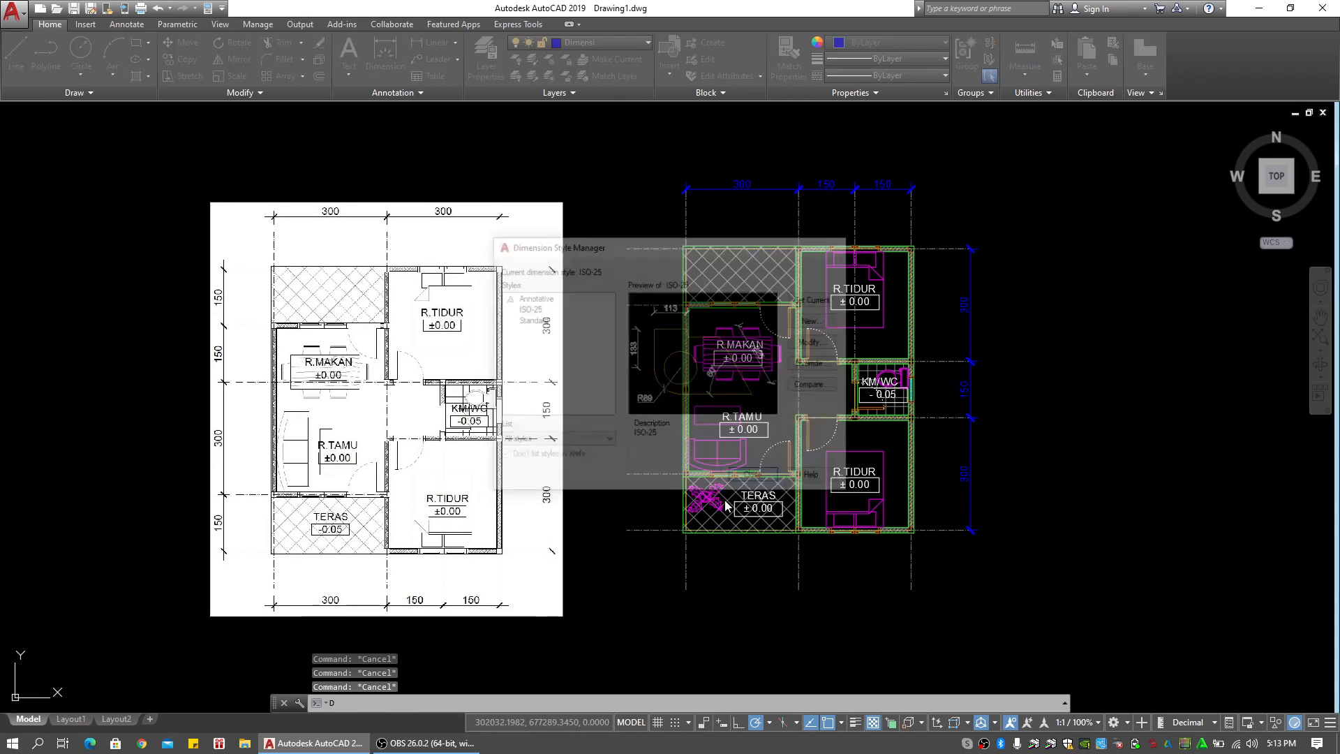
pyautogui.press('Escape')
pyautogui.write('dli')
pyautogui.press('Return')
pyautogui.click(627, 530)
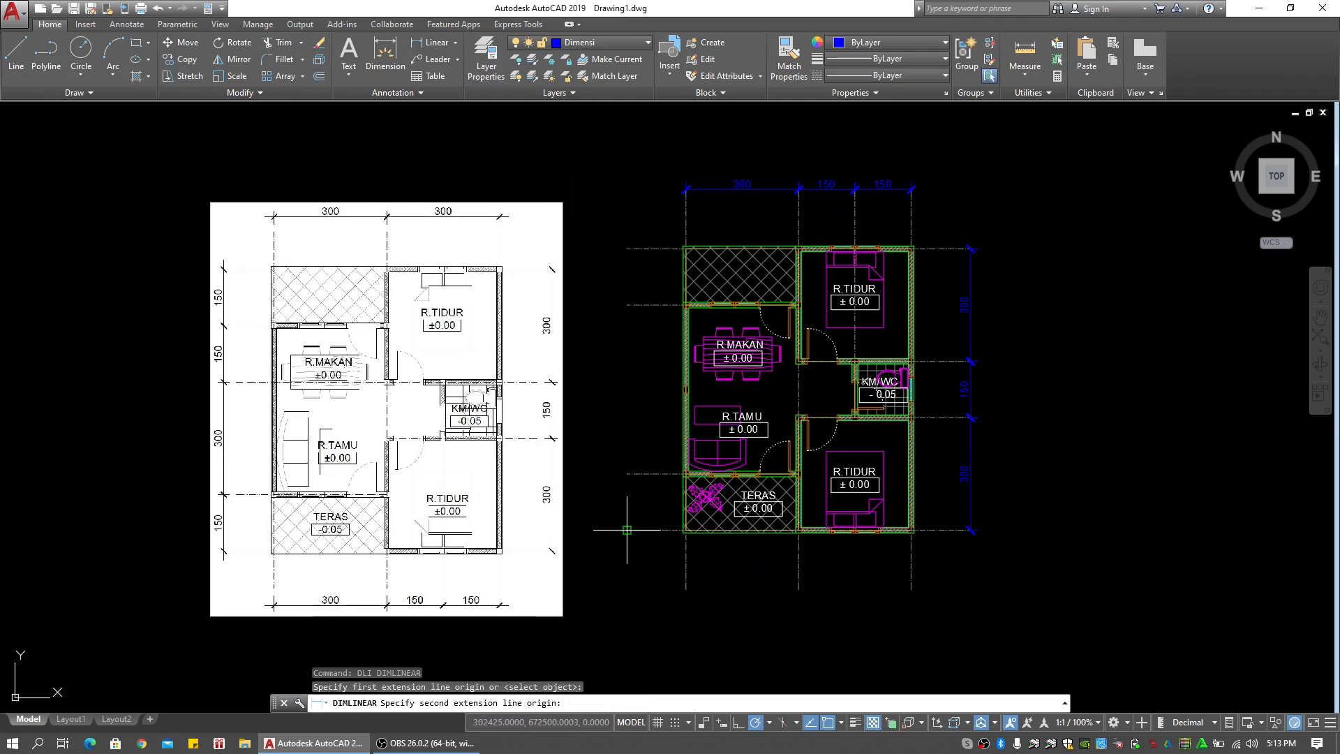
pyautogui.click(627, 473)
pyautogui.click(622, 300)
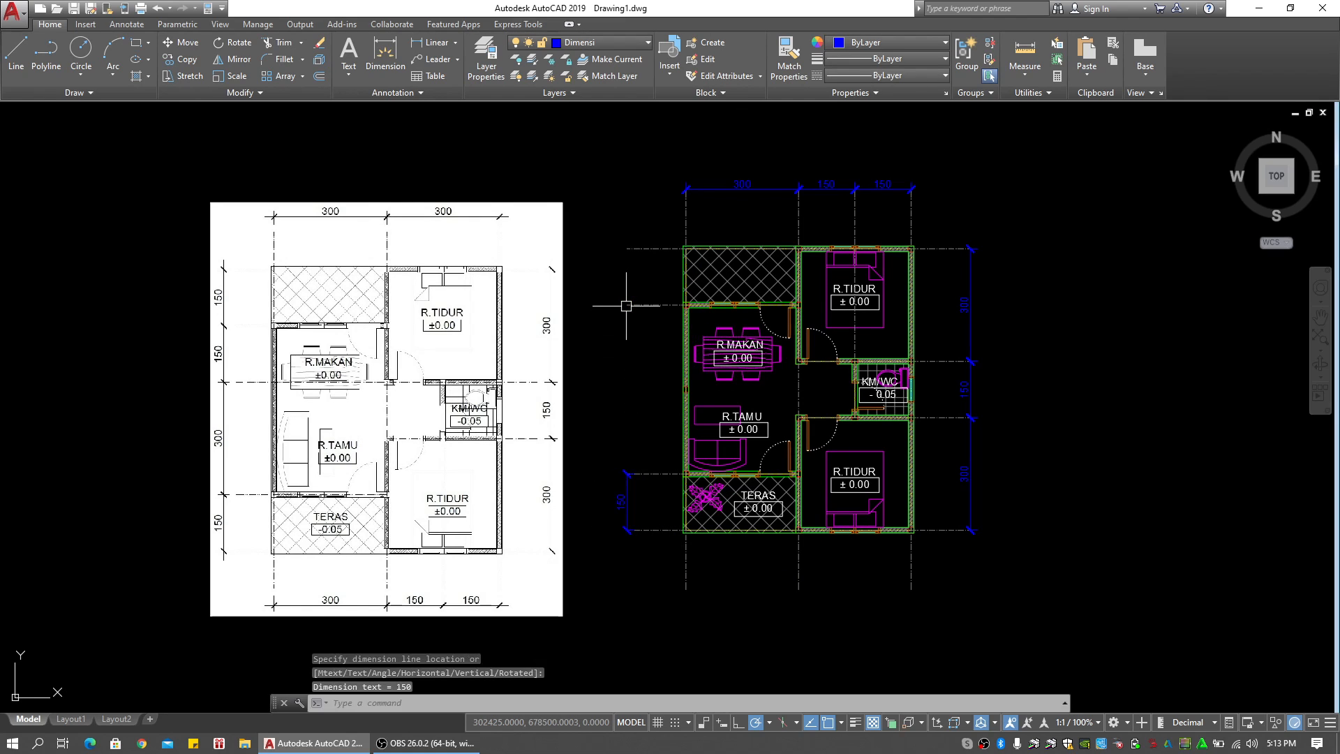
# Continue the left-side dimension chain upward to the remaining two horizontal axis lines
pyautogui.write('dco')
pyautogui.press('Return')
pyautogui.click(626, 304)
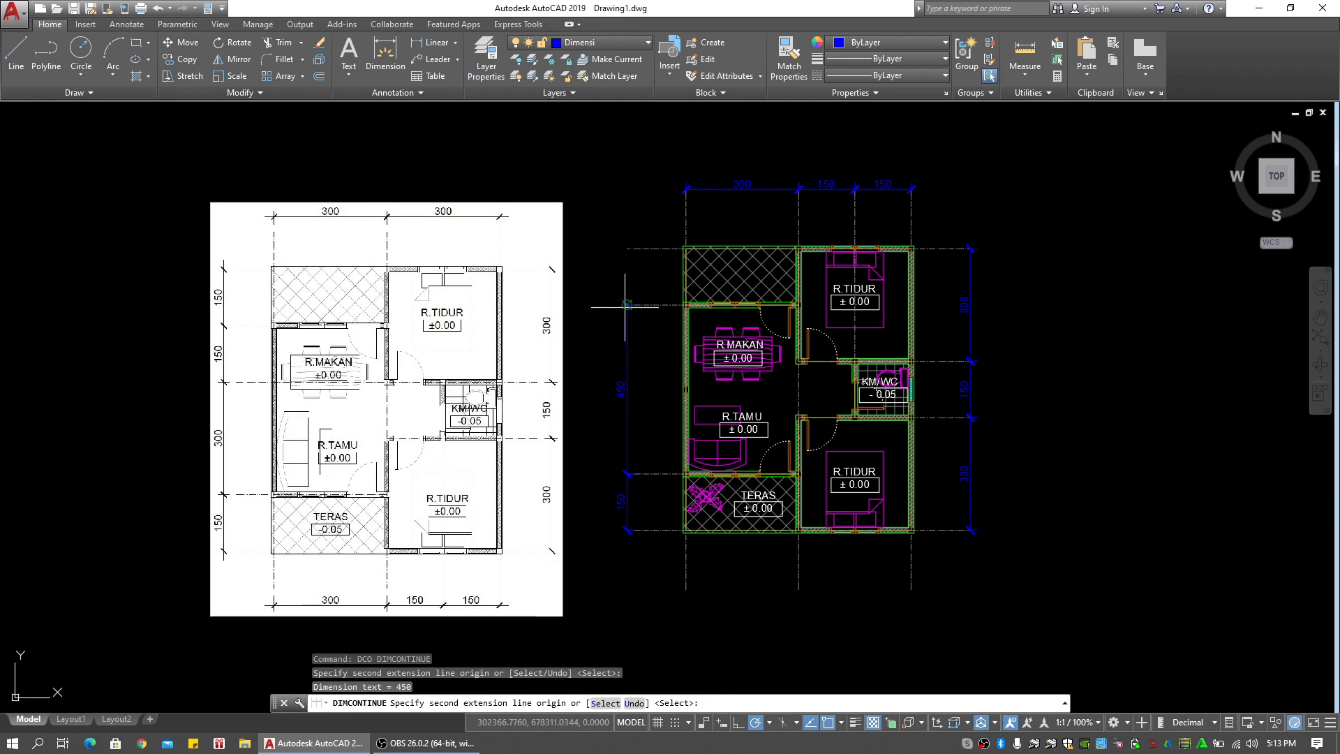
pyautogui.press('Return')
pyautogui.moveTo(691, 451); pyautogui.dragTo(570, 356, button='middle')
pyautogui.press('Escape')
pyautogui.press('Escape')
# Add a linear dimension below the plan between the lower ends of the leftmost and middle vertical axis lines
pyautogui.scroll(4, 633, 487)
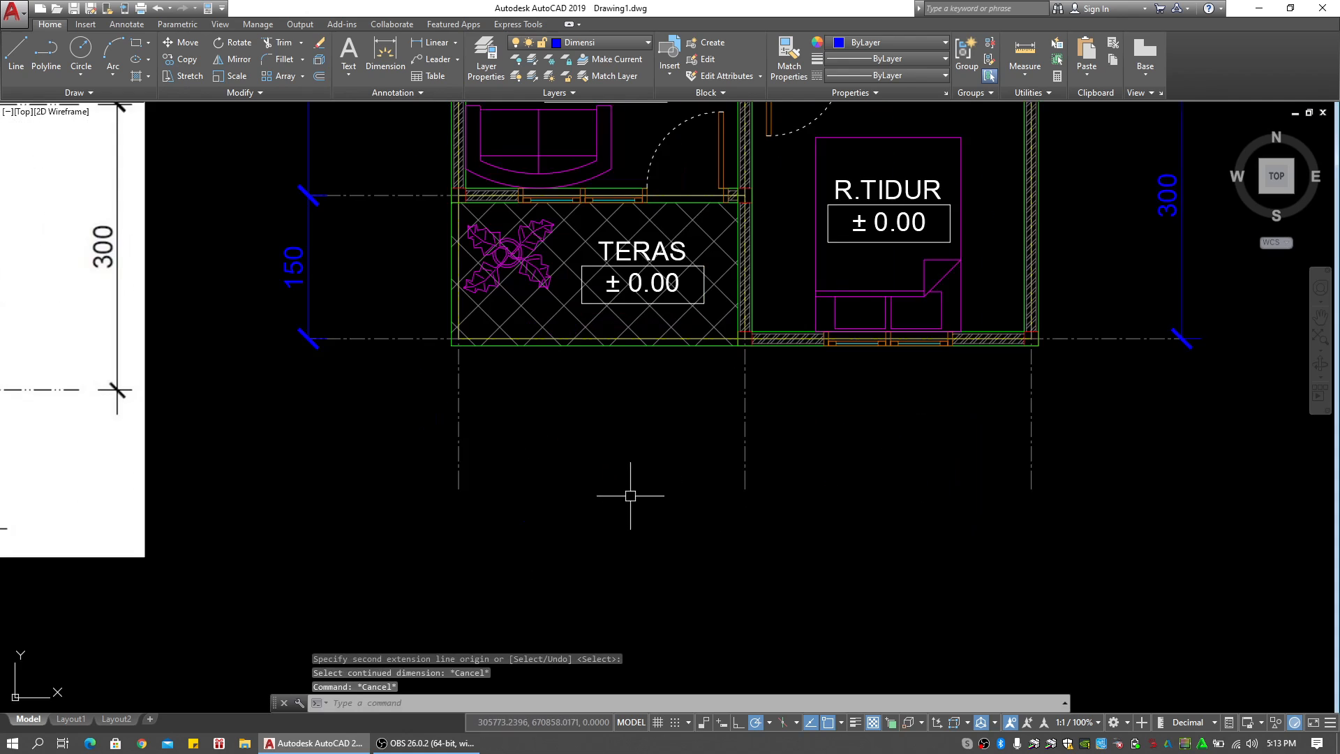
pyautogui.moveTo(630, 484); pyautogui.dragTo(622, 443, button='middle')
pyautogui.write('dli')
pyautogui.press('Return')
pyautogui.click(451, 447)
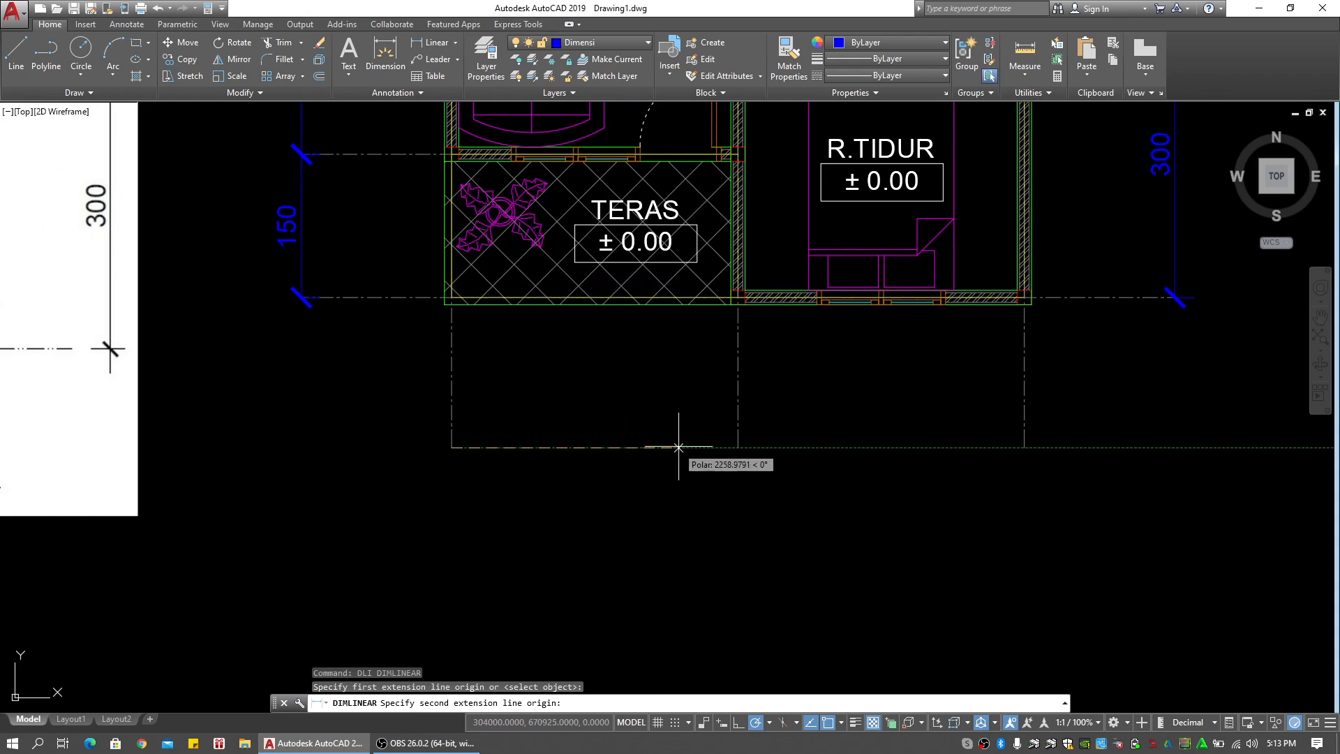
pyautogui.click(738, 448)
pyautogui.click(1026, 448)
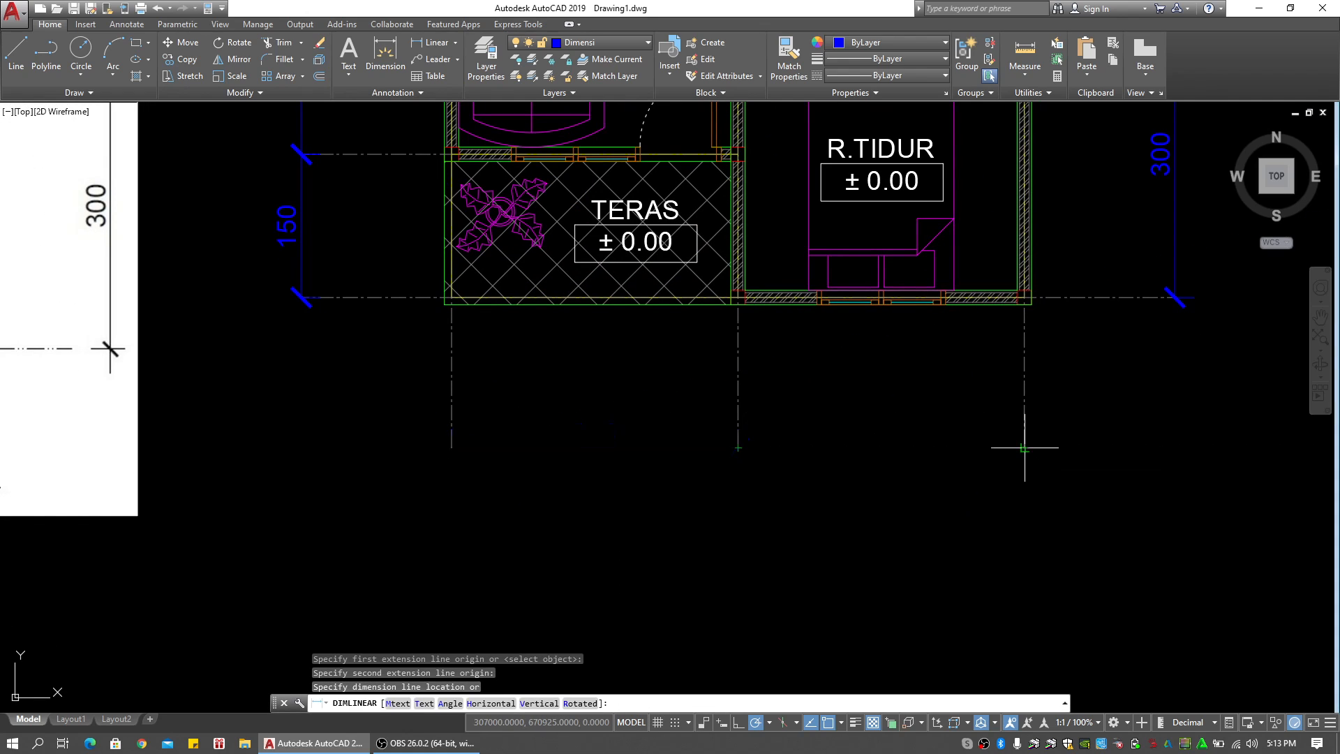
pyautogui.press('Return')
pyautogui.press('Escape')
pyautogui.press('Escape')
# Continue the dimension chain below the plan to the rightmost vertical axis line
pyautogui.write('pco')
pyautogui.press('Return')
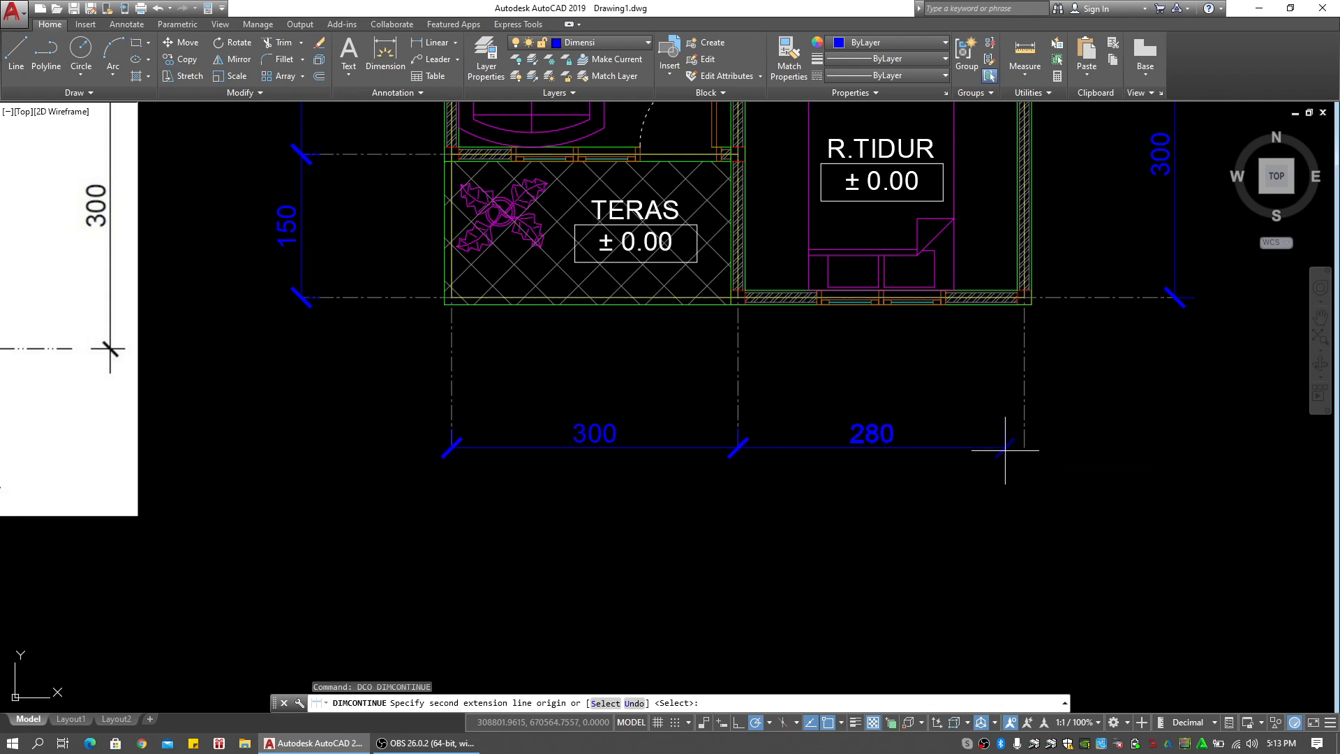
pyautogui.press('Return')
pyautogui.scroll(-4, 970, 478)
pyautogui.press('Escape')
pyautogui.press('Escape')
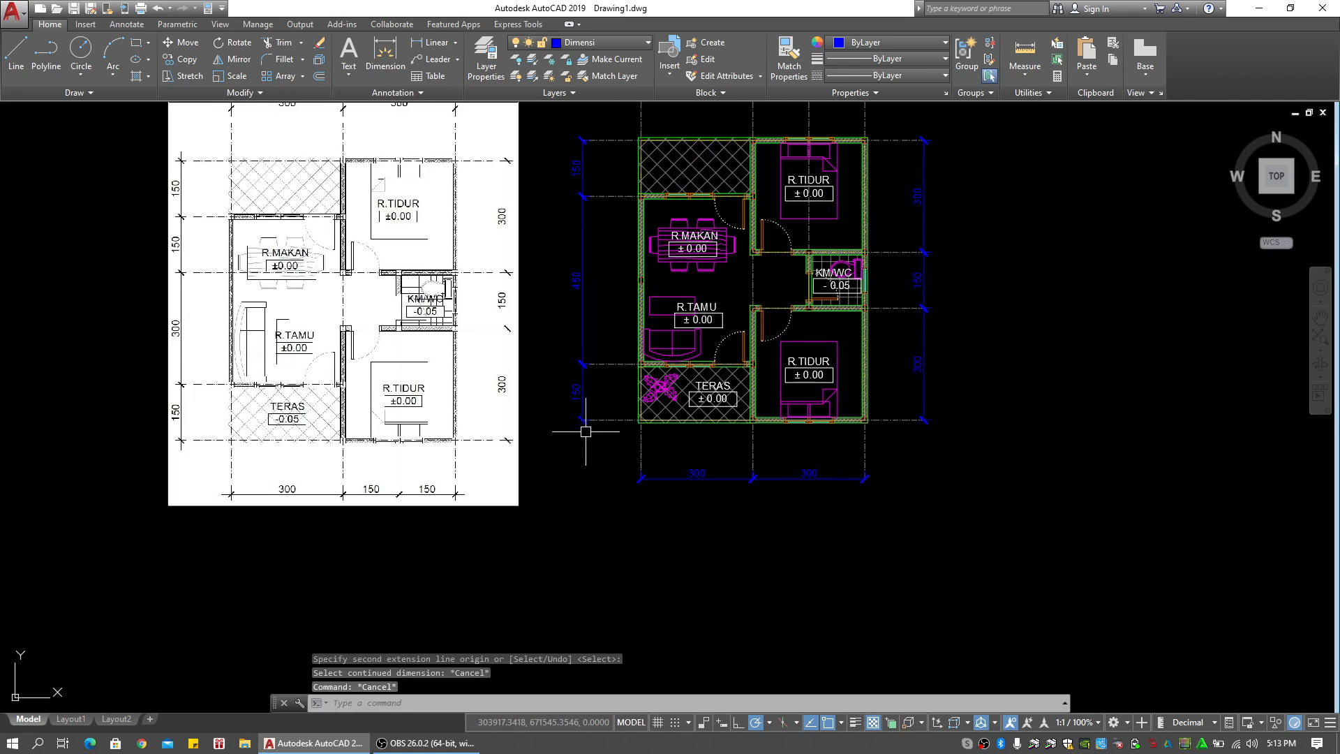
# Compare the dimensioned plan with the reference plan's dimensions and labels
pyautogui.click(529, 497)
pyautogui.press('Escape')
pyautogui.press('Escape')
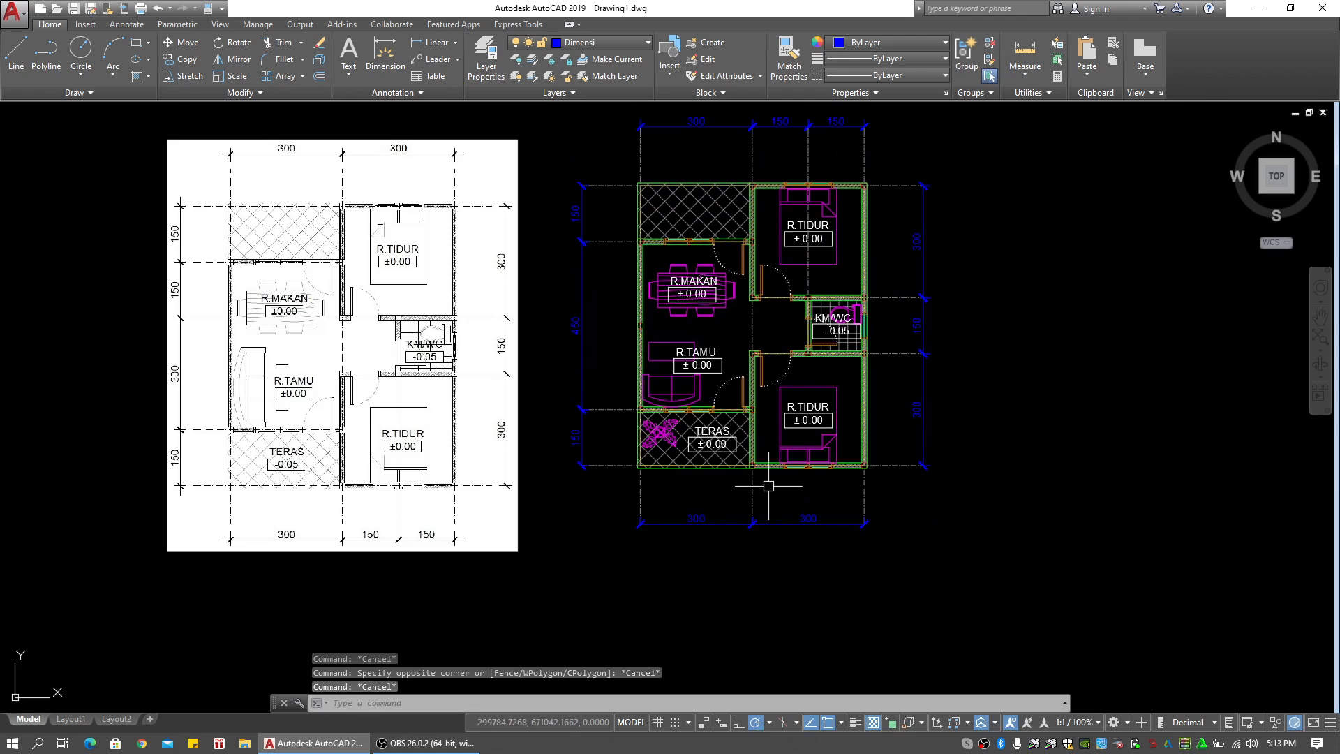
pyautogui.scroll(5, 683, 483)
pyautogui.scroll(-5, 628, 483)
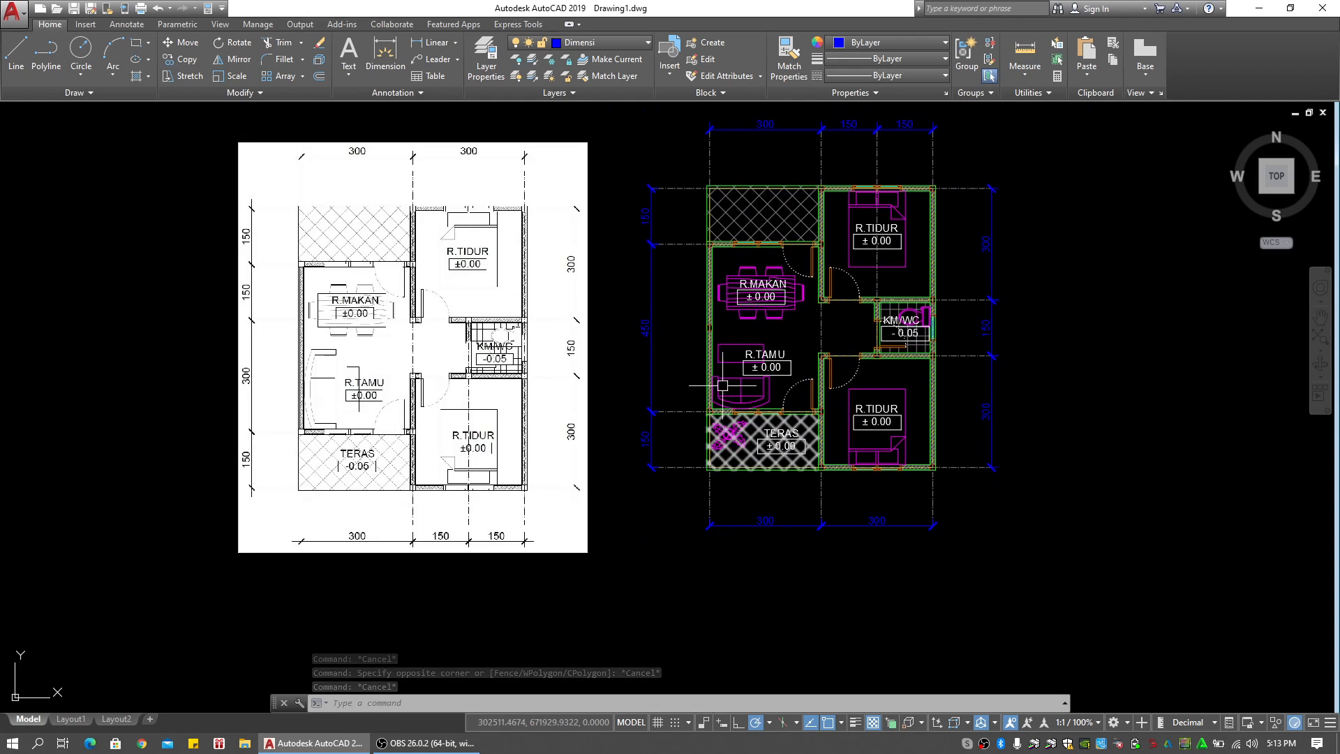
pyautogui.scroll(2, 478, 158)
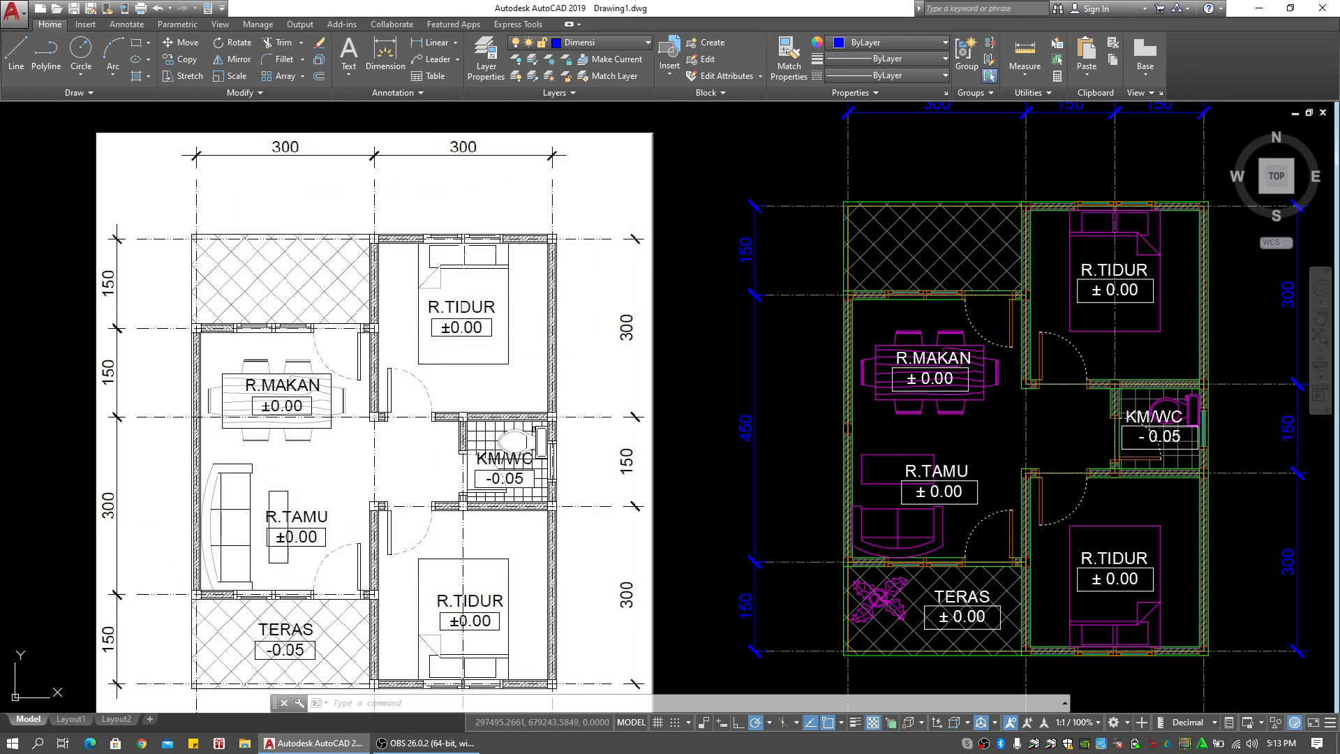
pyautogui.moveTo(874, 374); pyautogui.dragTo(843, 339, button='middle')
pyautogui.moveTo(698, 447); pyautogui.dragTo(633, 343, button='middle')
# Copy the lower terrace's TERAS label with its boxed level to the middle of the upper terrace
pyautogui.scroll(5, 845, 452)
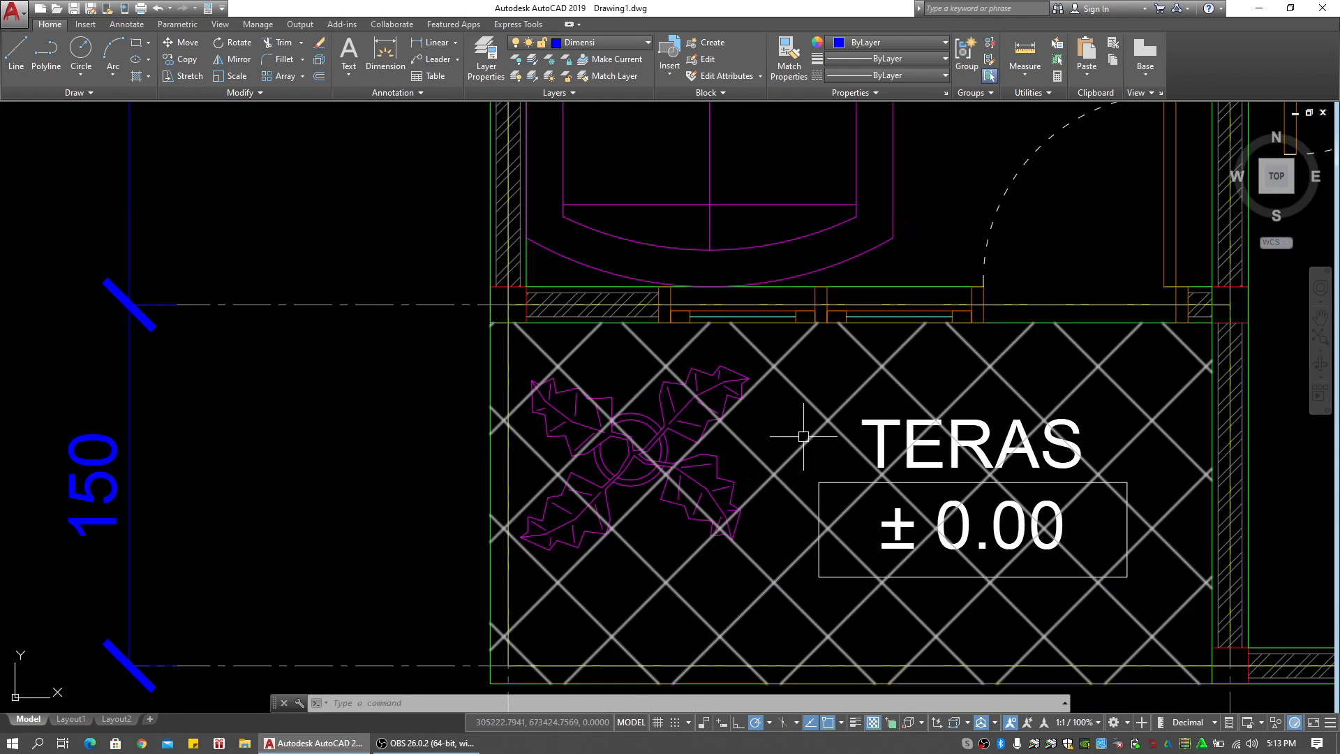
pyautogui.click(775, 387)
pyautogui.click(1179, 614)
pyautogui.write('co')
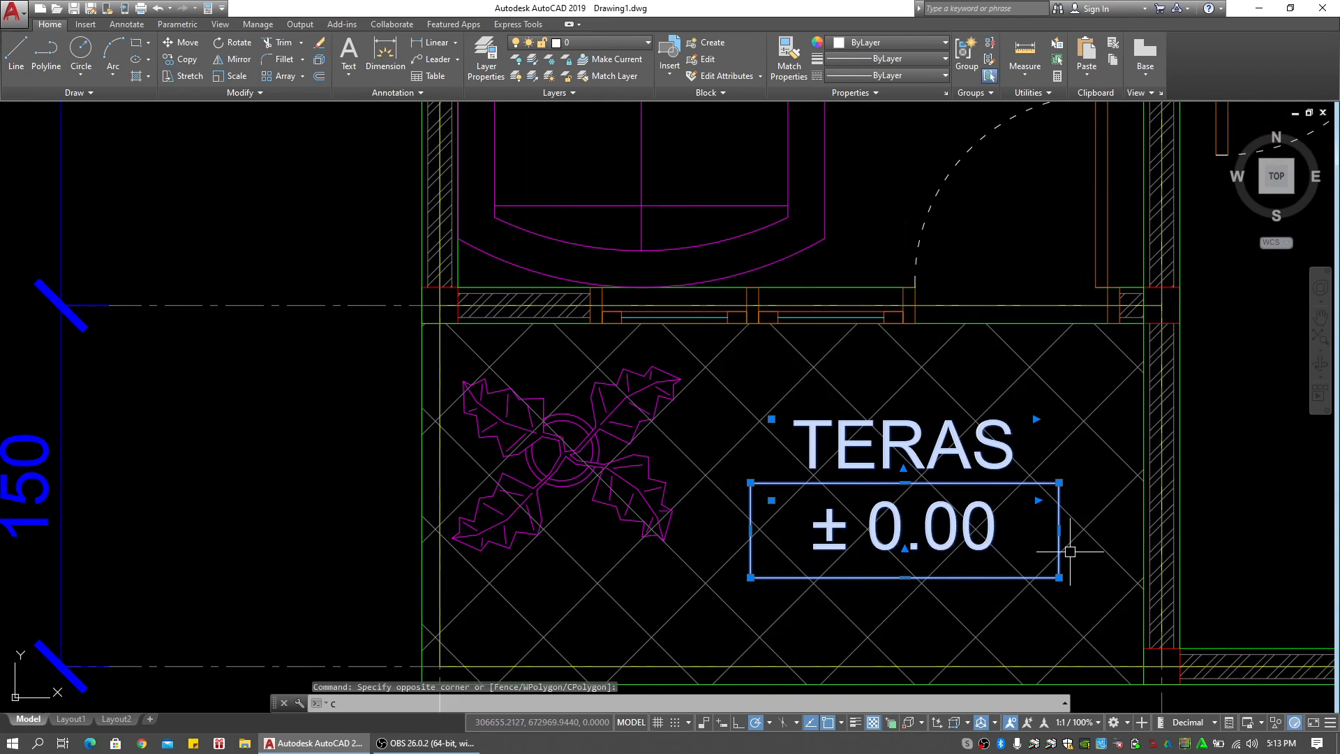
pyautogui.press('Return')
pyautogui.click(963, 530)
pyautogui.scroll(-5, 876, 551)
pyautogui.moveTo(879, 551); pyautogui.dragTo(879, 570, button='middle')
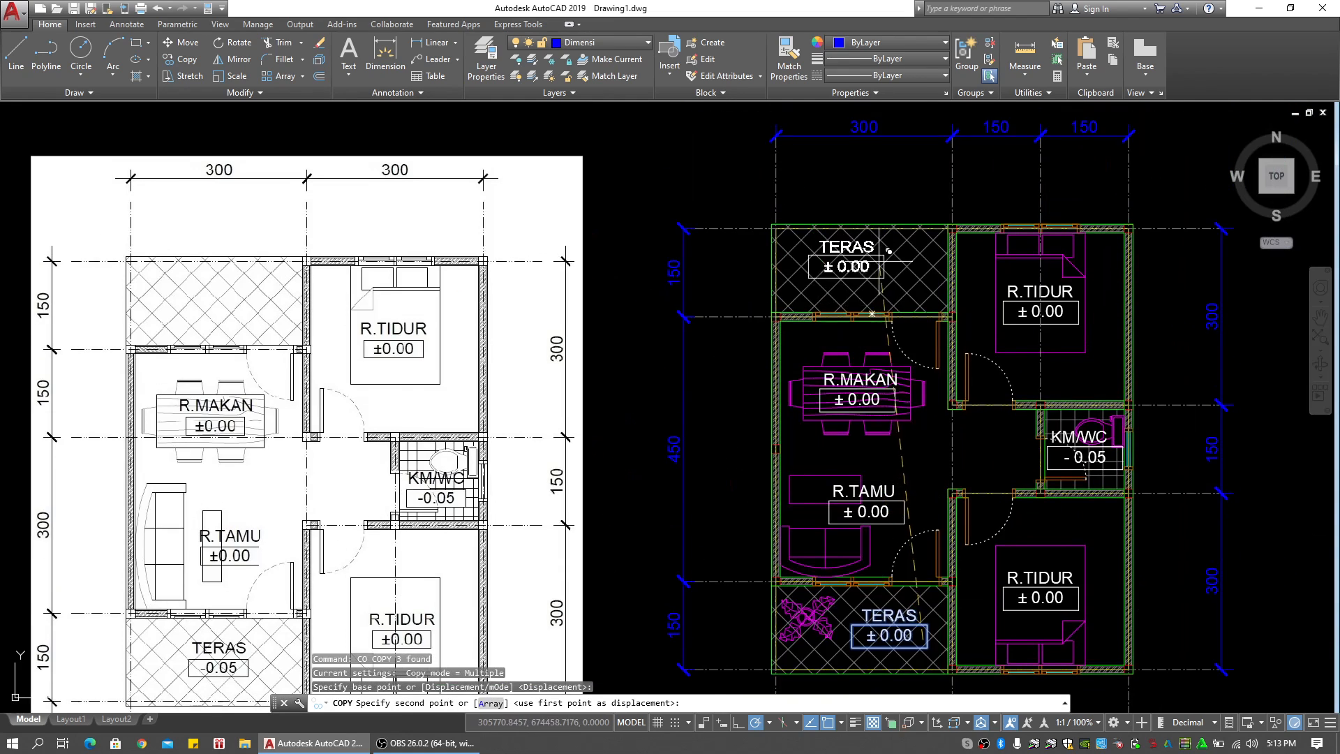
pyautogui.scroll(2, 882, 259)
pyautogui.click(906, 287)
pyautogui.scroll(-2, 915, 325)
pyautogui.moveTo(915, 332); pyautogui.dragTo(799, 284, button='middle')
pyautogui.press('Escape')
pyautogui.press('Escape')
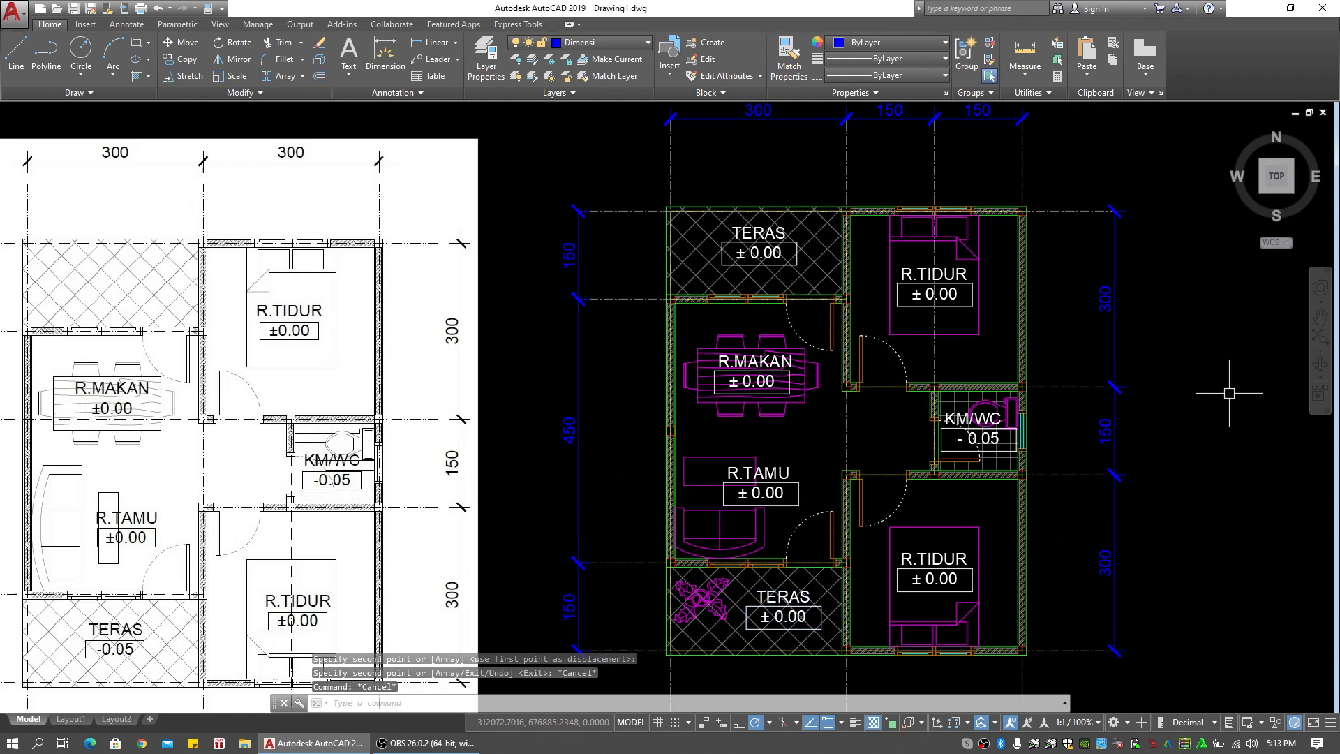
pyautogui.click(1226, 394)
pyautogui.click(1203, 413)
pyautogui.press('Escape')
pyautogui.press('Escape')
pyautogui.moveTo(1141, 441); pyautogui.dragTo(1070, 419, button='middle')
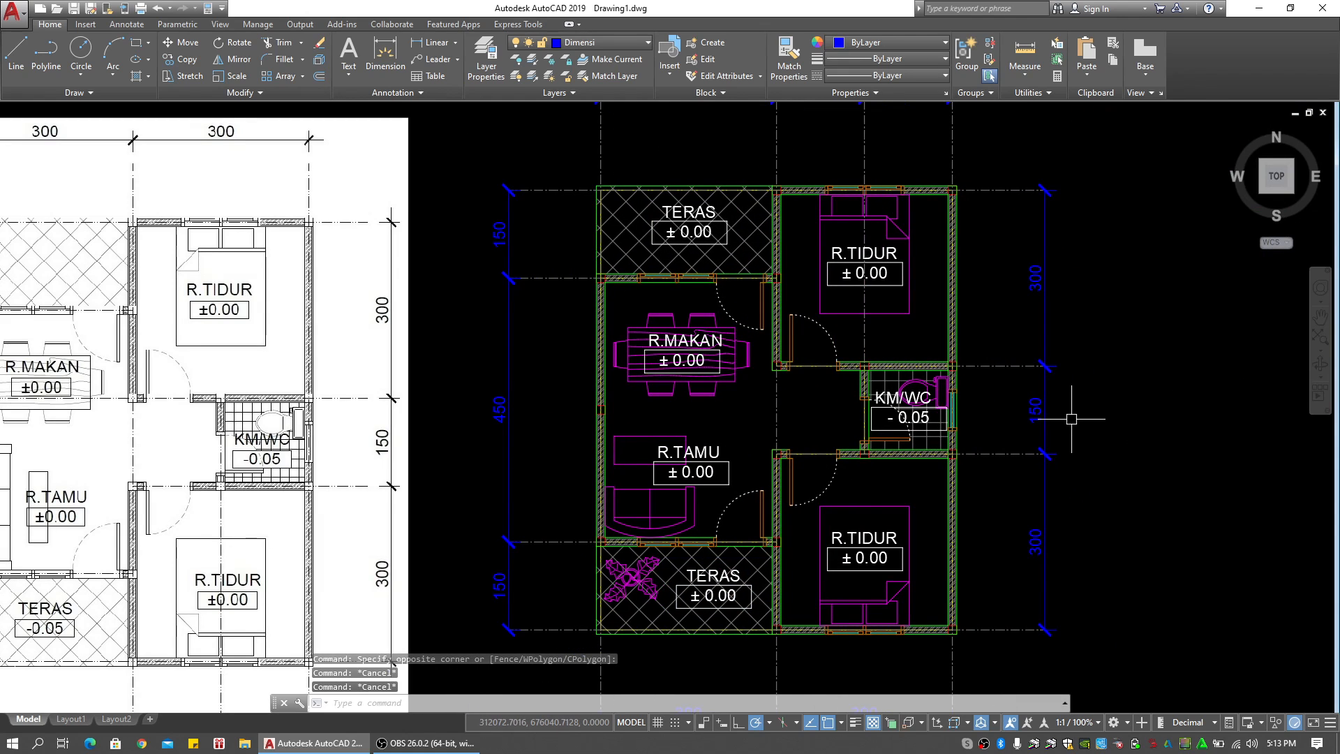
pyautogui.press('Escape')
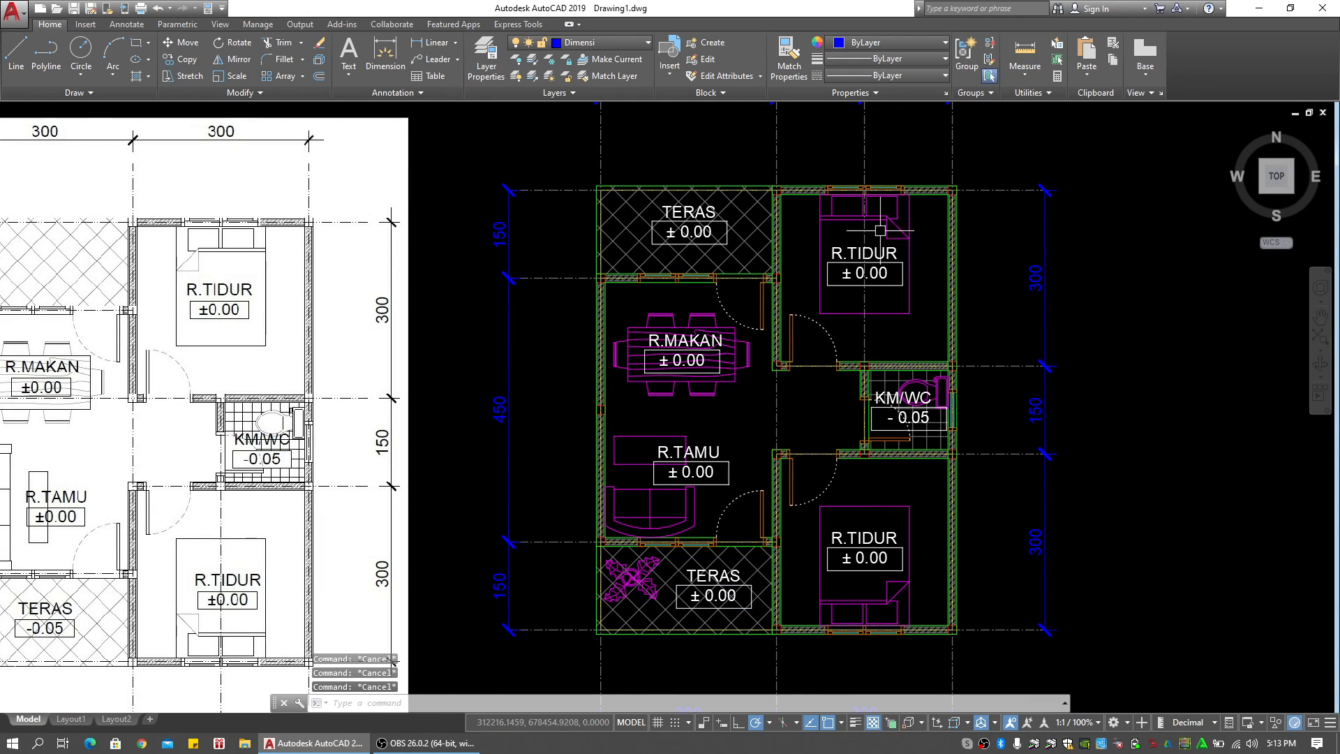
# Try scaling the upper bedroom's R.TIDUR label and boxed level by a factor of 0.75
pyautogui.scroll(5, 880, 230)
pyautogui.click(682, 264)
pyautogui.scroll(1, 933, 383)
pyautogui.click(1018, 473)
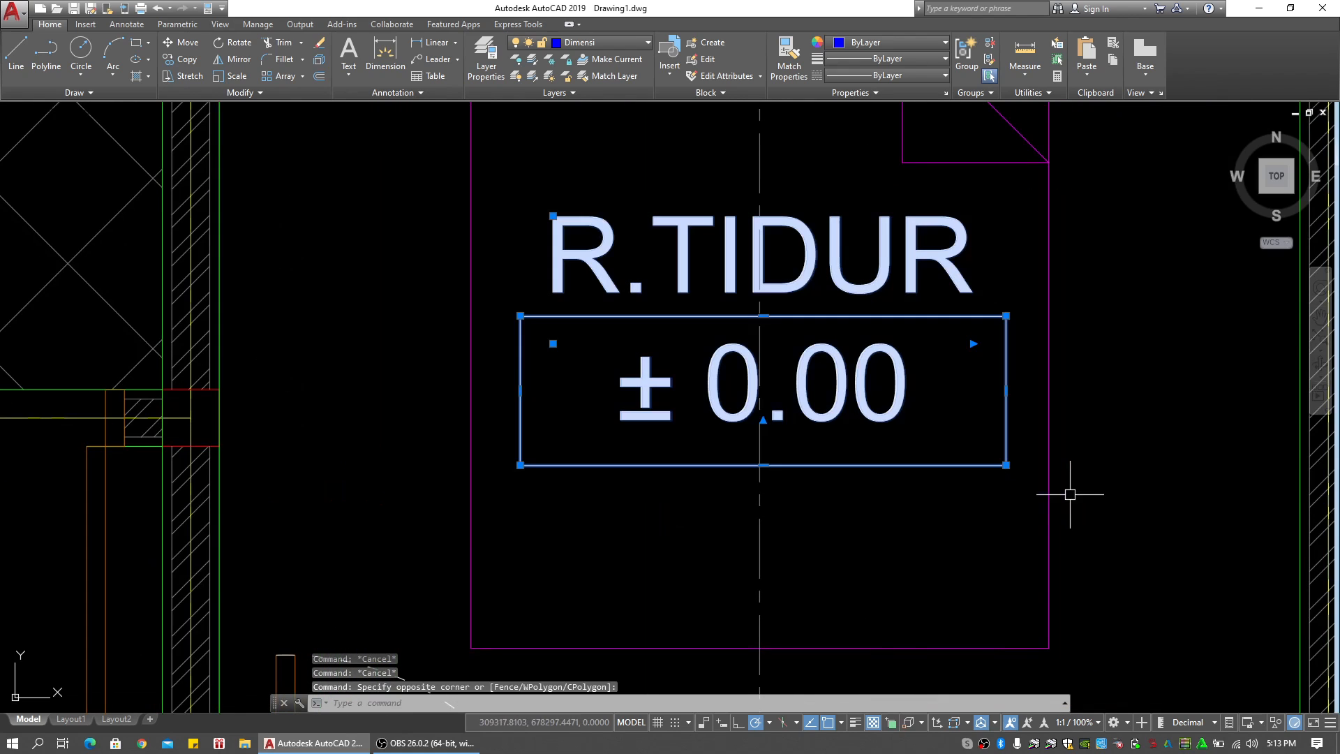
pyautogui.moveTo(1076, 487); pyautogui.dragTo(1016, 475, button='middle')
pyautogui.write('sc')
pyautogui.press('Return')
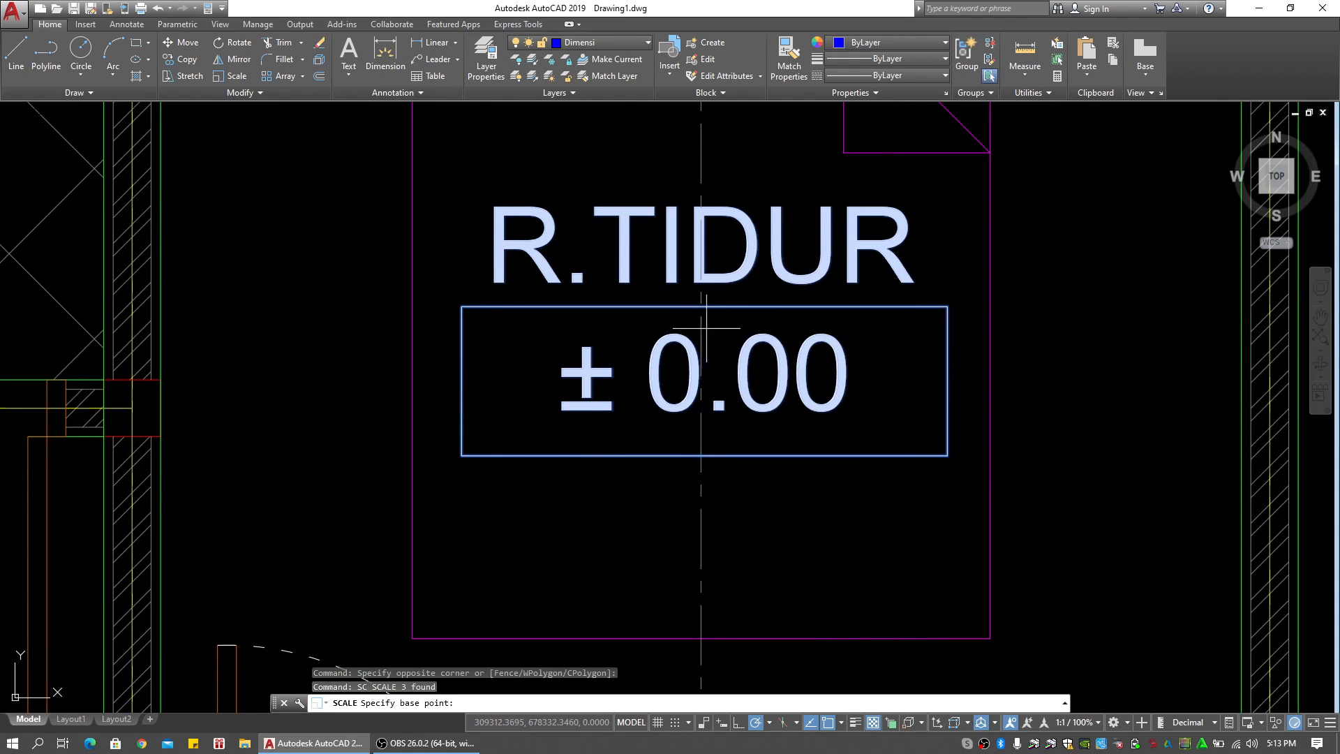
pyautogui.click(704, 305)
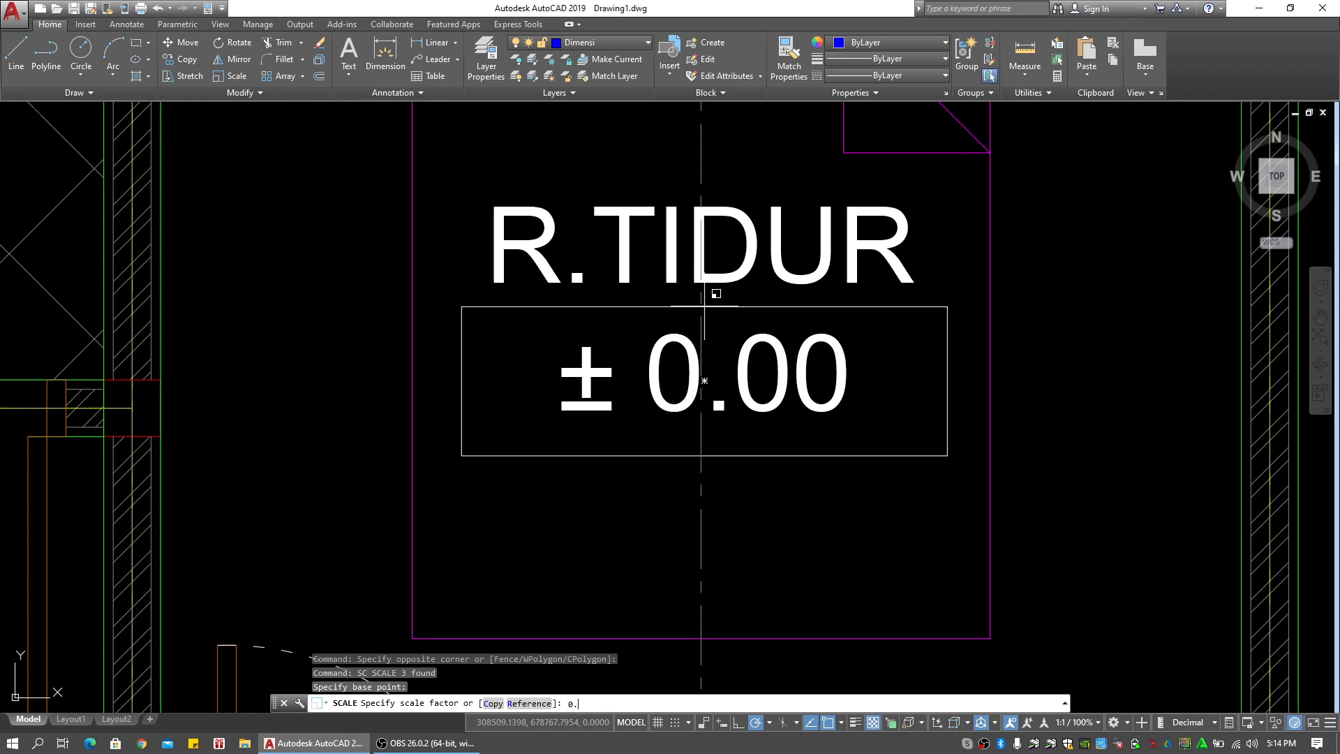
pyautogui.press('Return')
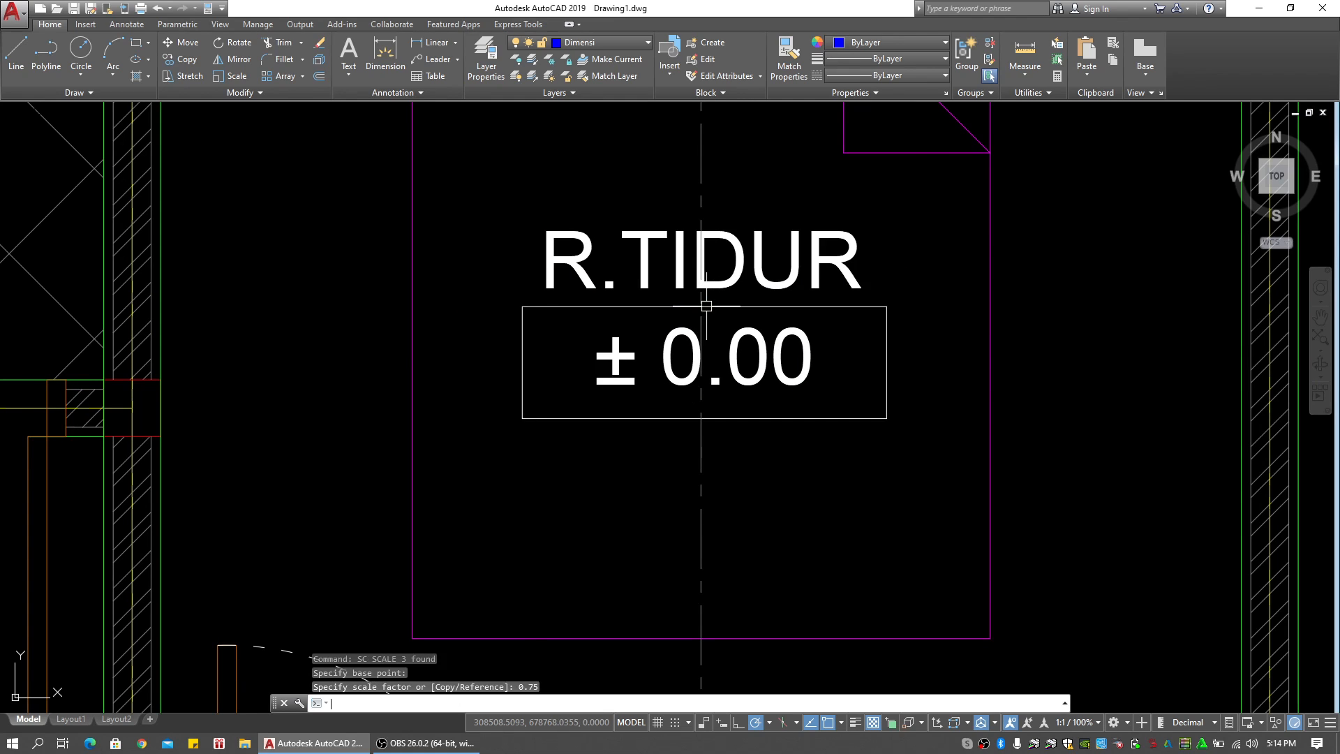
pyautogui.hotkey('ctrl', 'z')
# Scale the upper bedroom's R.TIDUR label and boxed level by 0.5 about the midpoint of the box's top edge
pyautogui.moveTo(291, 180); pyautogui.dragTo(1043, 499)
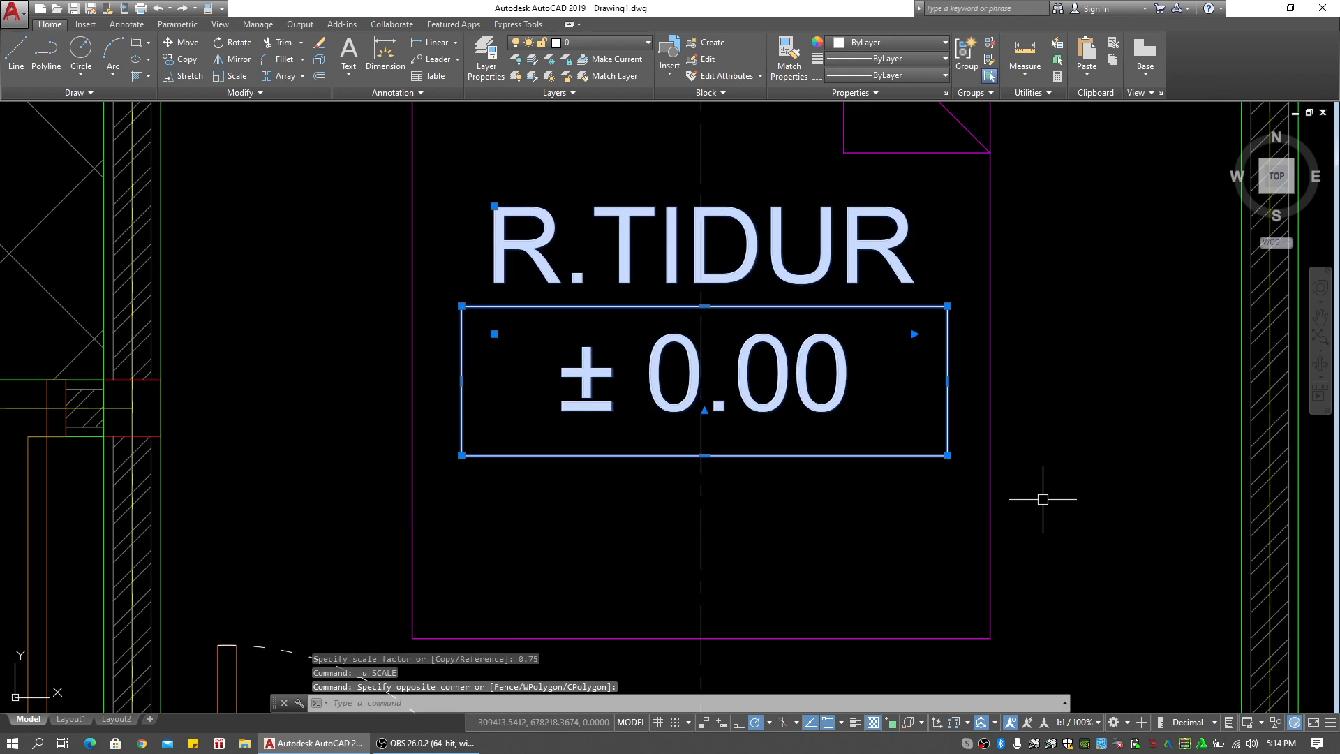
pyautogui.write('sc')
pyautogui.press('Return')
pyautogui.click(704, 380)
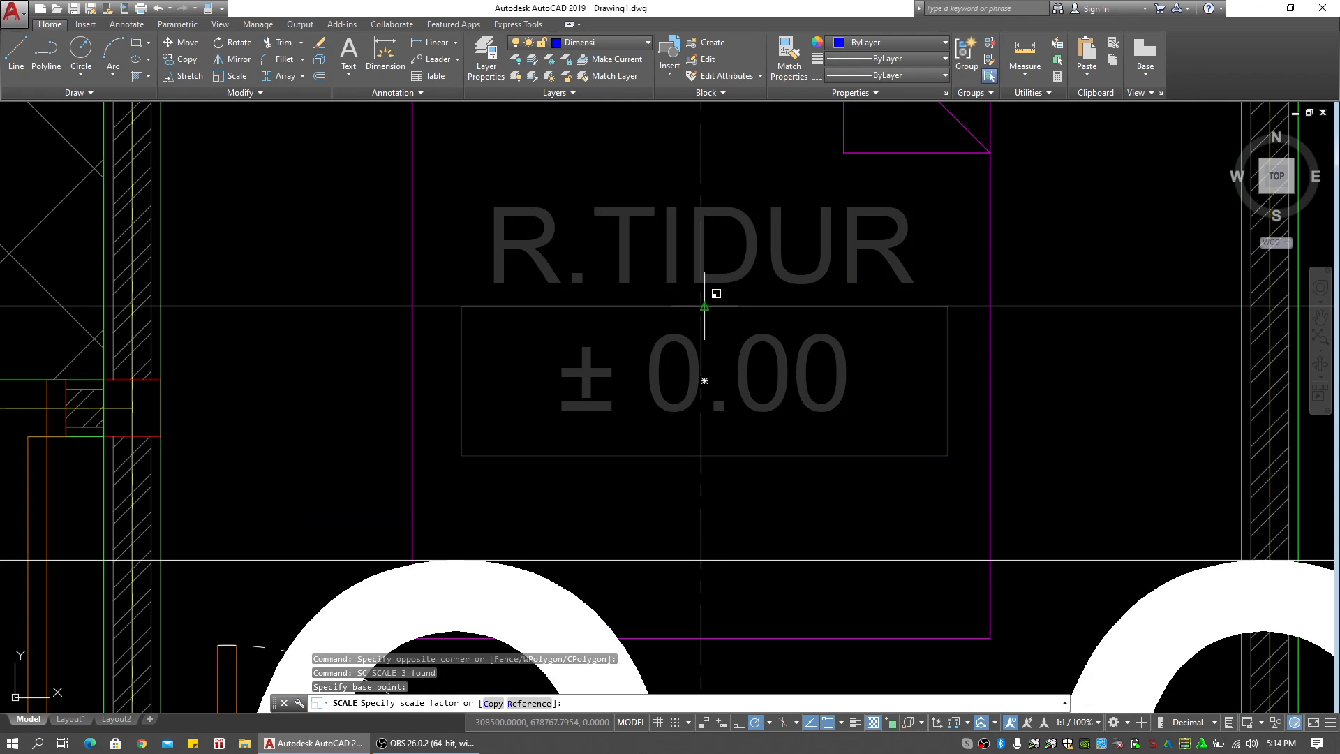
pyautogui.press('Return')
pyautogui.scroll(-6, 708, 344)
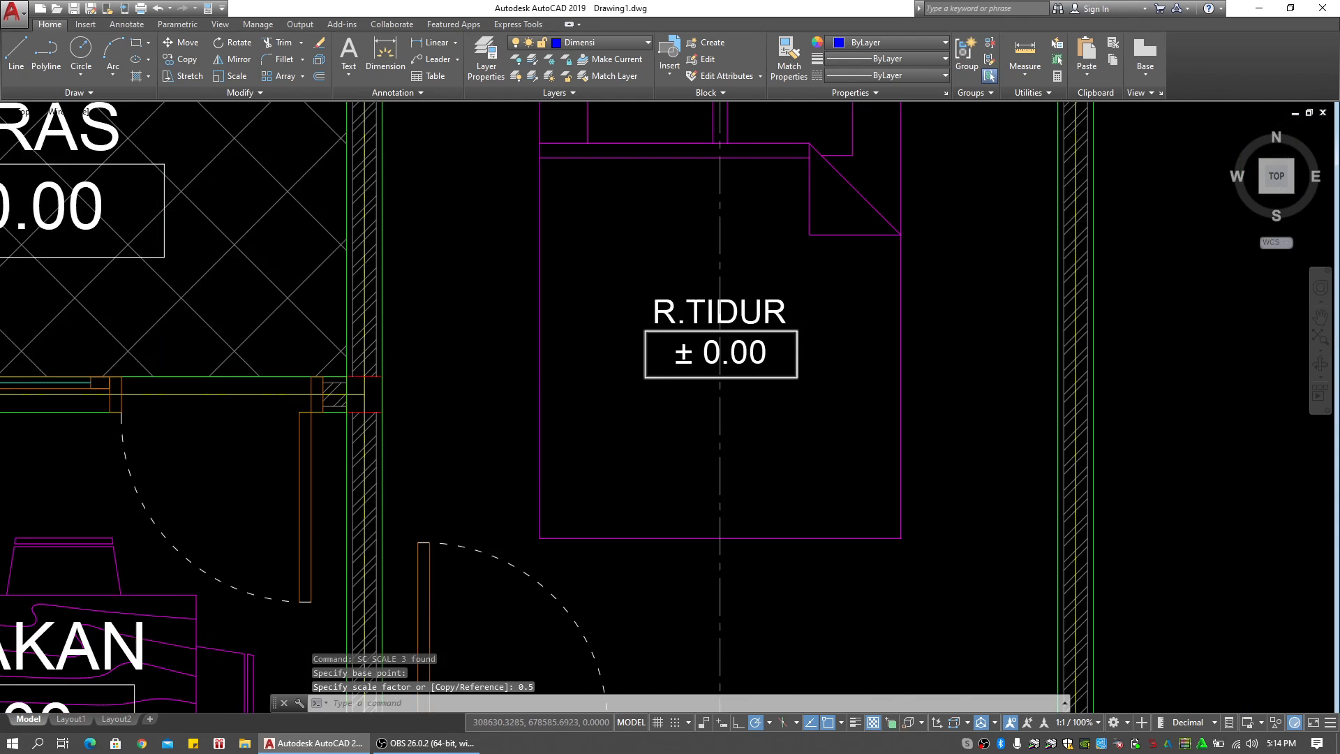
pyautogui.moveTo(727, 363); pyautogui.dragTo(733, 328, button='middle')
pyautogui.press('Escape')
pyautogui.press('Escape')
# Scale the upper terrace's TERAS label and boxed level by 0.5 about the box's top midpoint
pyautogui.scroll(2, 483, 258)
pyautogui.moveTo(418, 199); pyautogui.dragTo(426, 204, button='middle')
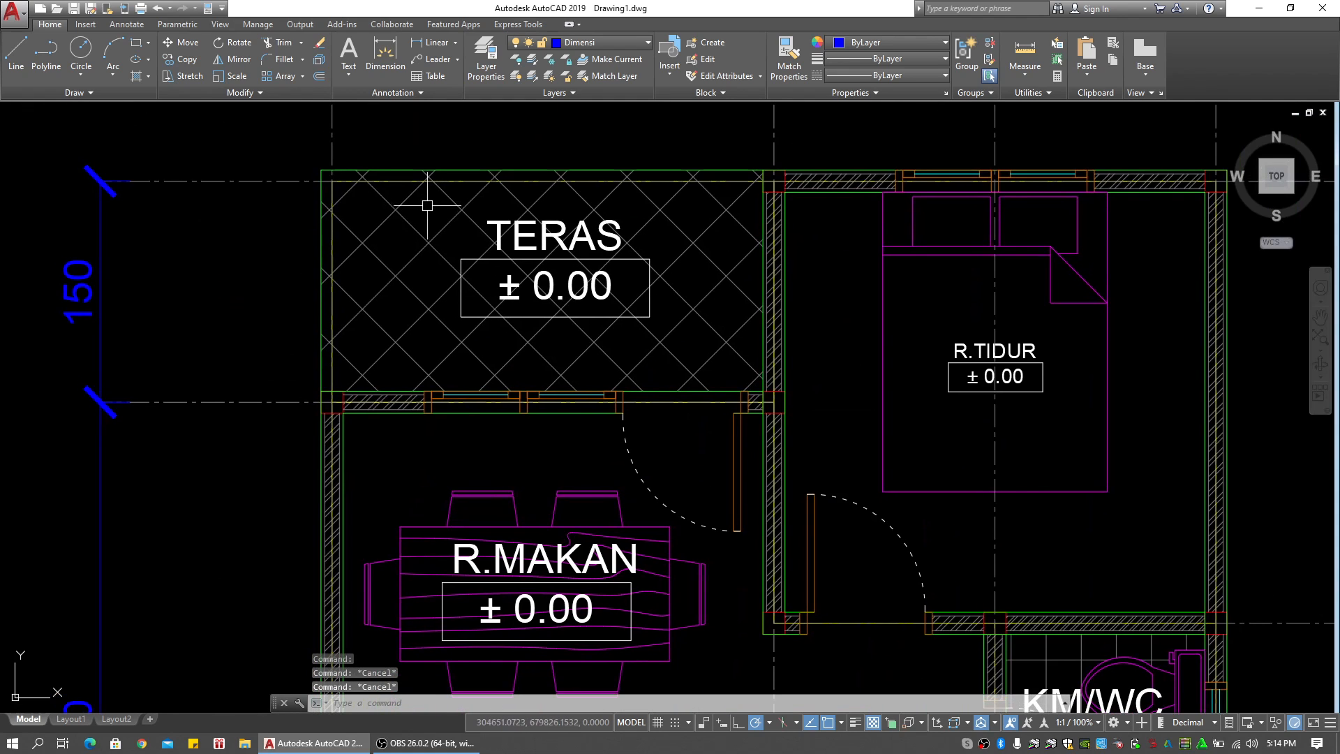
pyautogui.click(427, 205)
pyautogui.press('Escape')
pyautogui.press('Escape')
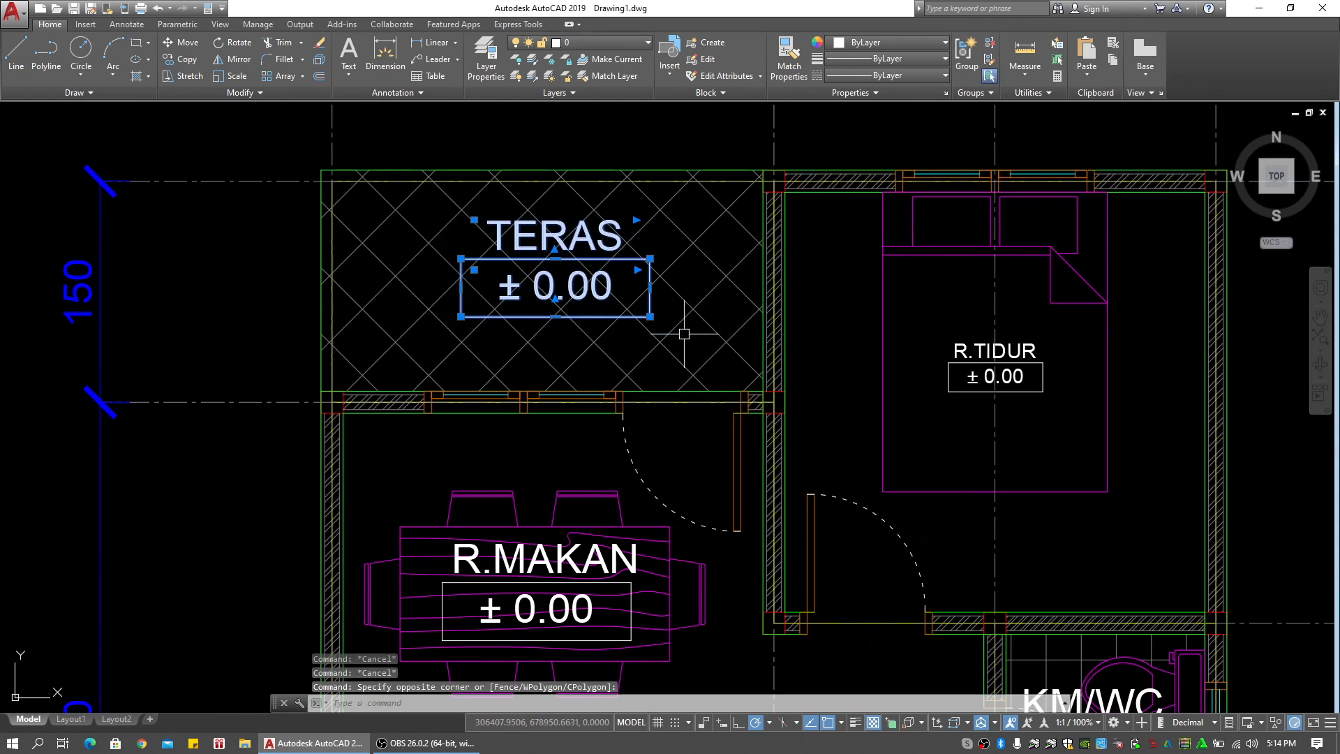
pyautogui.scroll(-4, 694, 341)
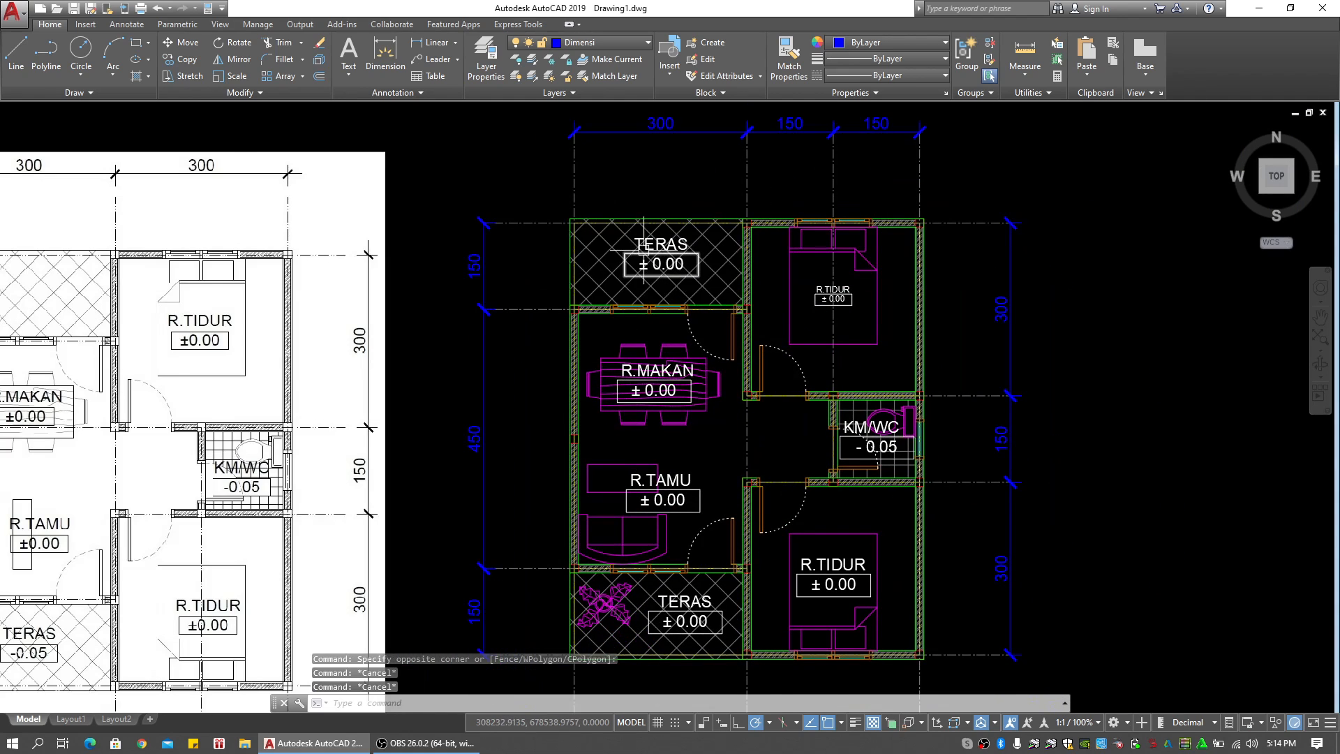
pyautogui.scroll(4, 629, 241)
pyautogui.click(586, 222)
pyautogui.click(832, 346)
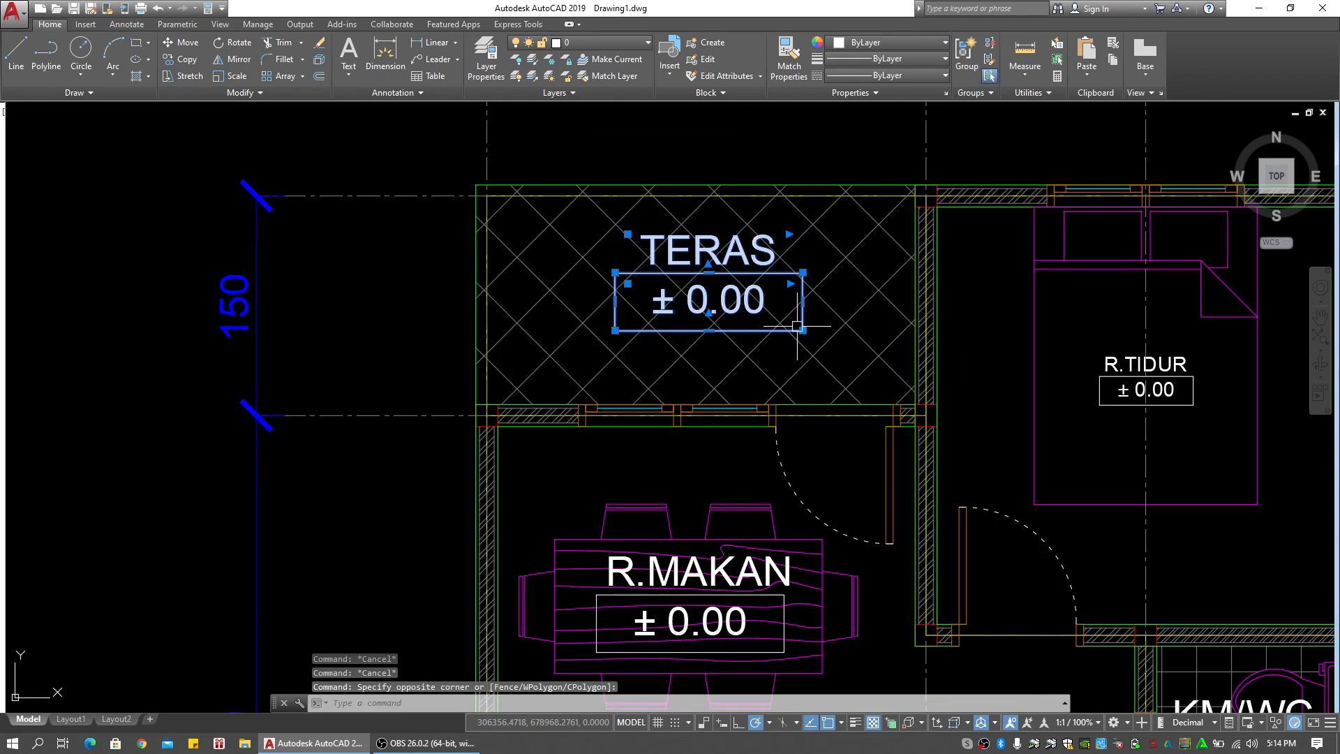
pyautogui.write('sc')
pyautogui.press('Return')
pyautogui.click(708, 273)
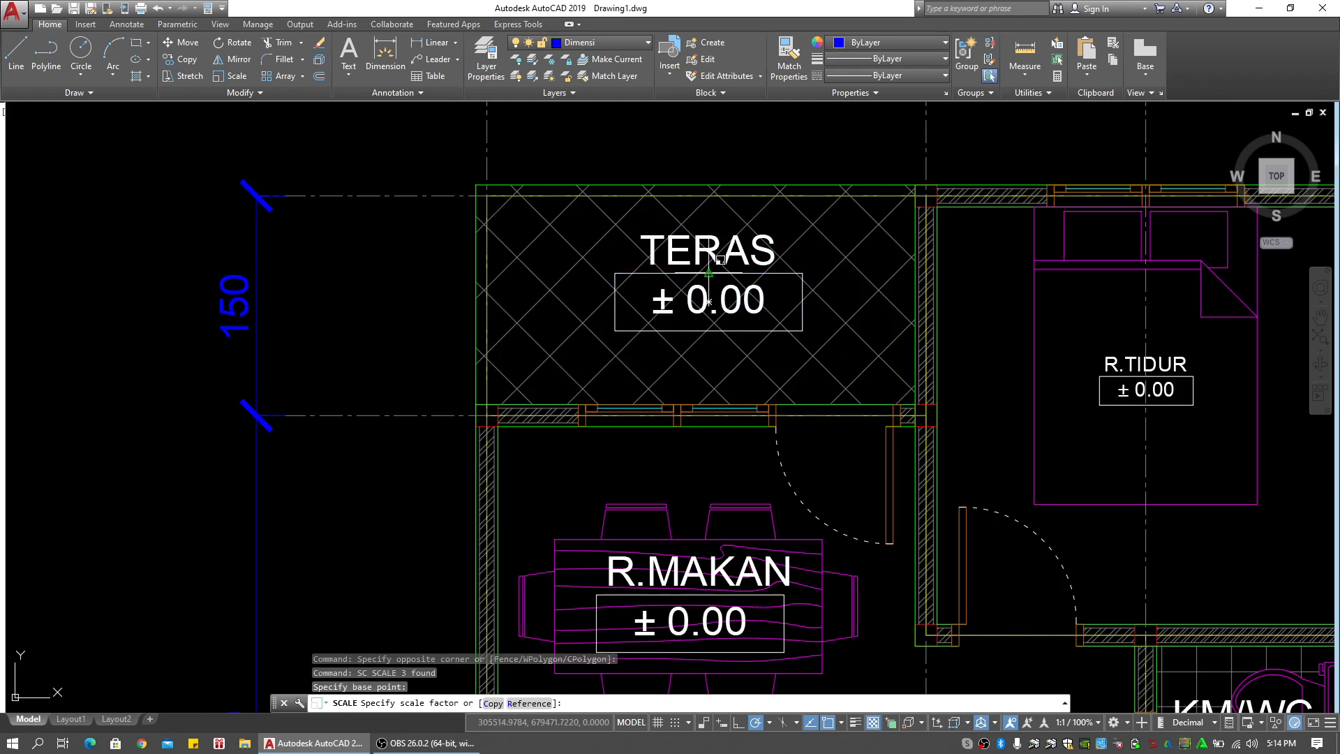
pyautogui.write('0.5')
pyautogui.press('Return')
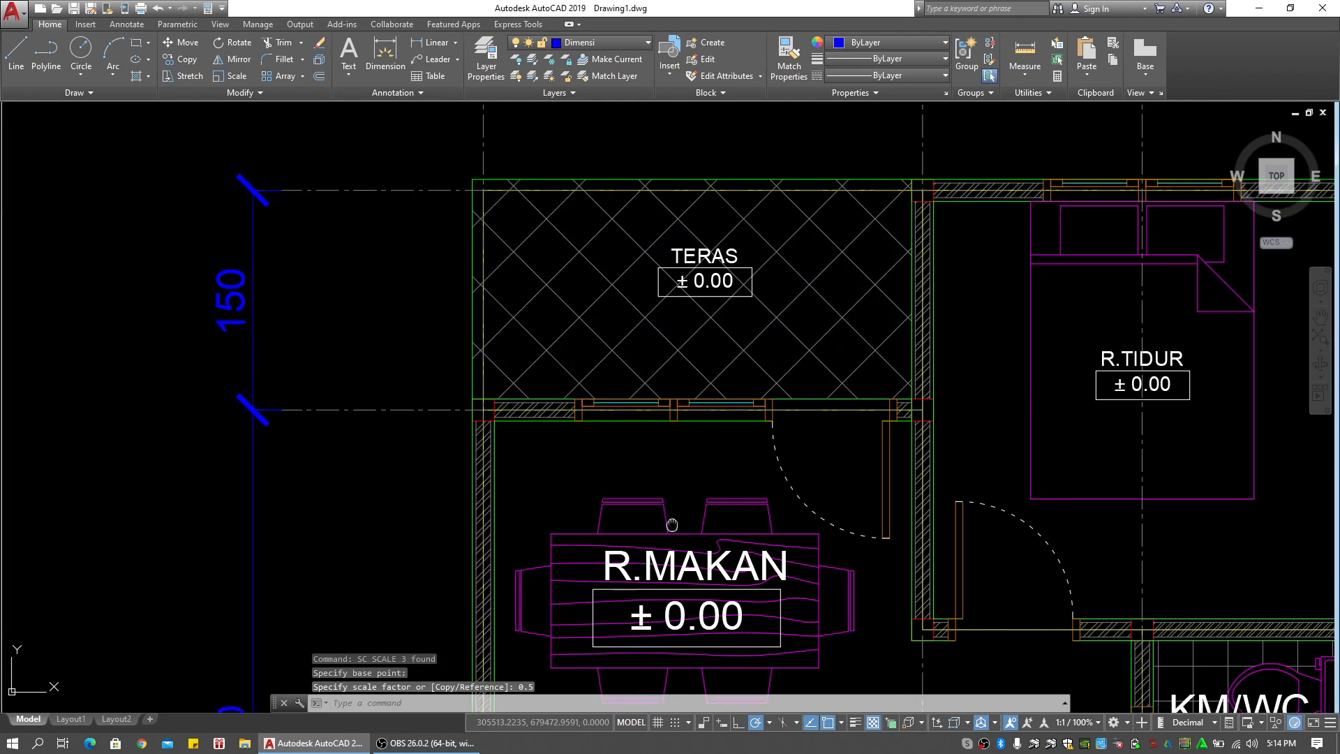
# Scale the R.MAKAN label and boxed level on the dining table by 0.5 about the box's top midpoint
pyautogui.scroll(3, 503, 421)
pyautogui.click(505, 421)
pyautogui.click(882, 589)
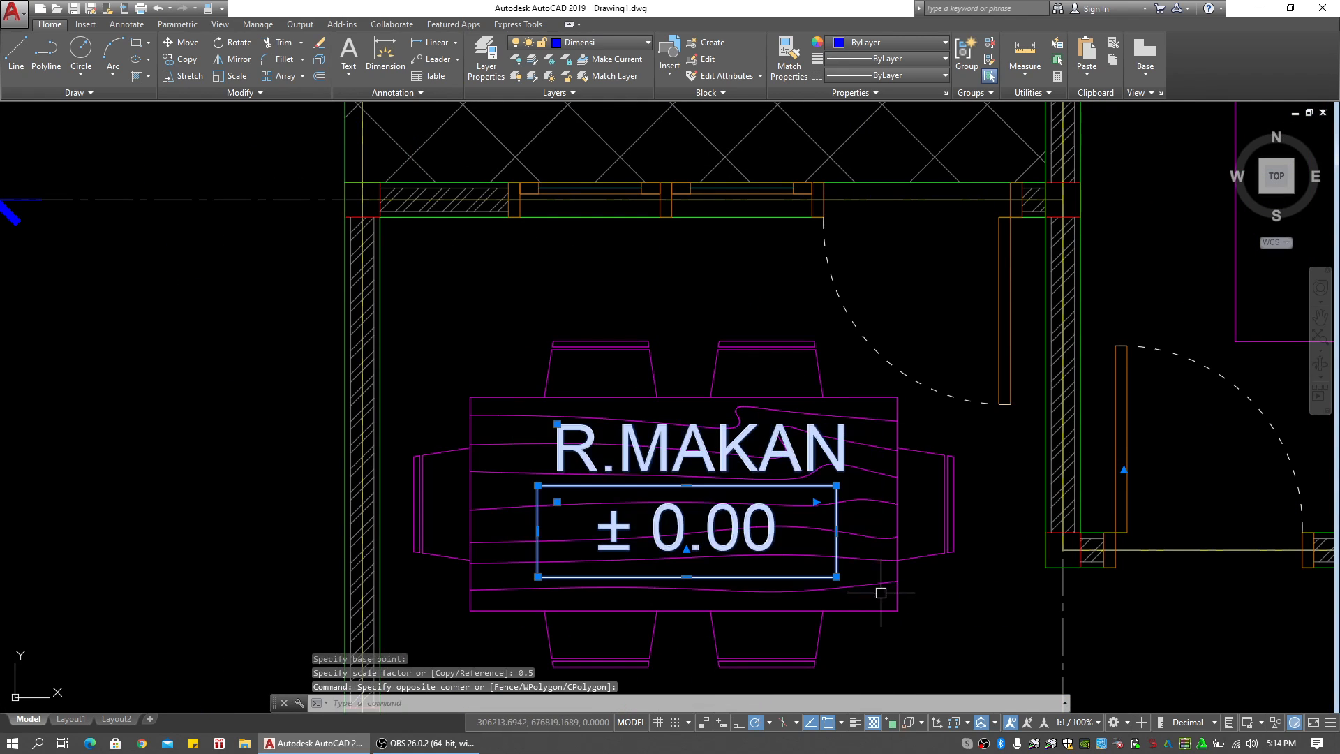
pyautogui.moveTo(828, 527); pyautogui.dragTo(784, 440, button='middle')
pyautogui.write('sc')
pyautogui.press('Return')
pyautogui.click(644, 398)
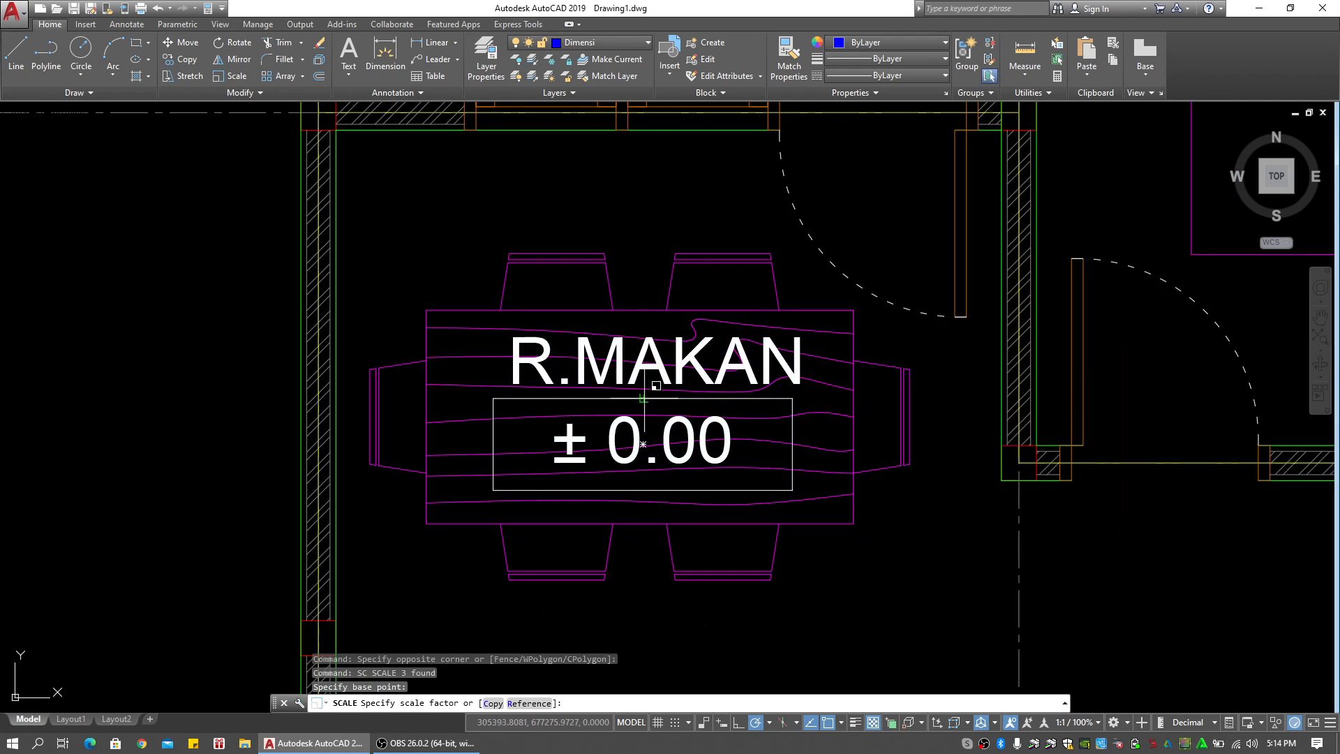
pyautogui.write('0.5')
pyautogui.press('Return')
pyautogui.scroll(-3, 645, 412)
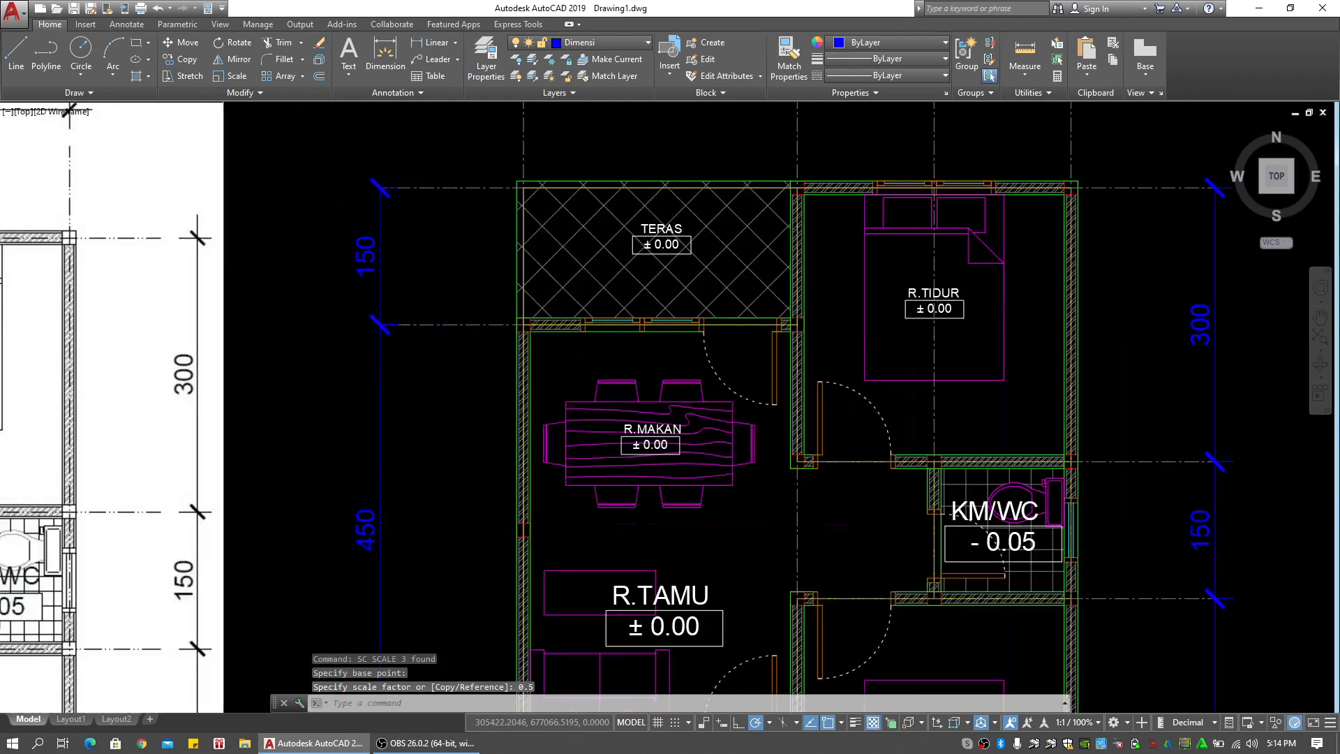
# Scale the R.TAMU label and its boxed level in the living room by a factor of 0.5
pyautogui.moveTo(644, 405); pyautogui.dragTo(642, 280, button='middle')
pyautogui.scroll(3, 634, 389)
pyautogui.moveTo(627, 431); pyautogui.dragTo(568, 361, button='middle')
pyautogui.click(447, 374)
pyautogui.click(852, 574)
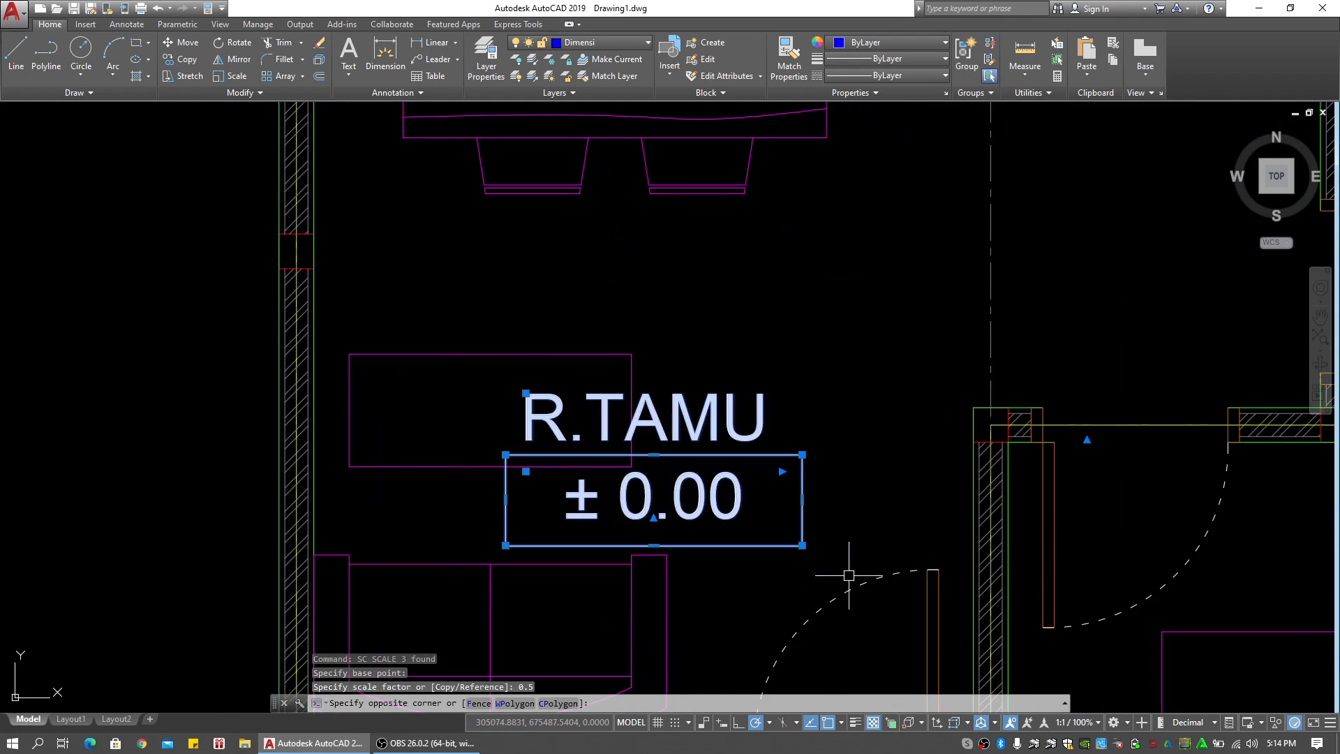
pyautogui.write('sc')
pyautogui.press('Return')
pyautogui.click(653, 499)
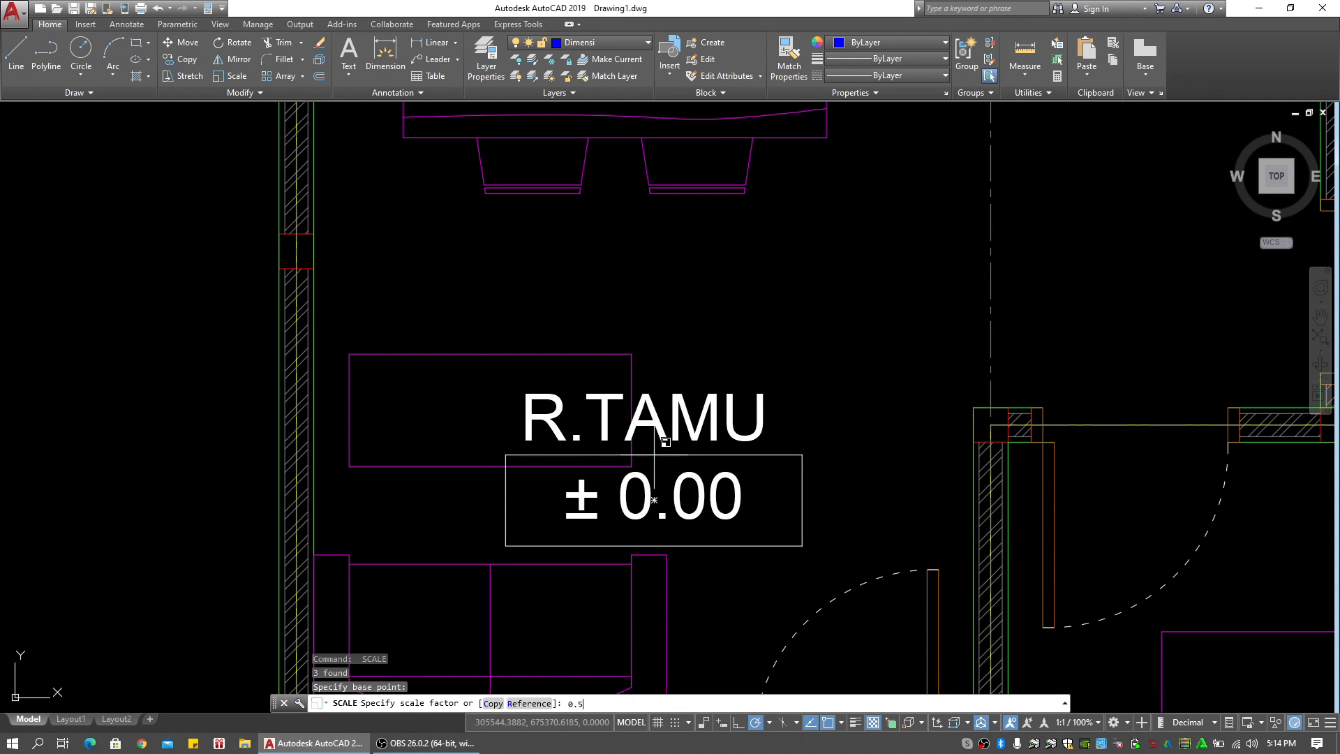
pyautogui.write('0.5')
pyautogui.press('Return')
# Scale the lower terrace's TERAS label and boxed level by 0.5 about the box's top midpoint
pyautogui.scroll(-3, 654, 454)
pyautogui.scroll(4, 598, 426)
pyautogui.moveTo(511, 452); pyautogui.dragTo(500, 386, button='middle')
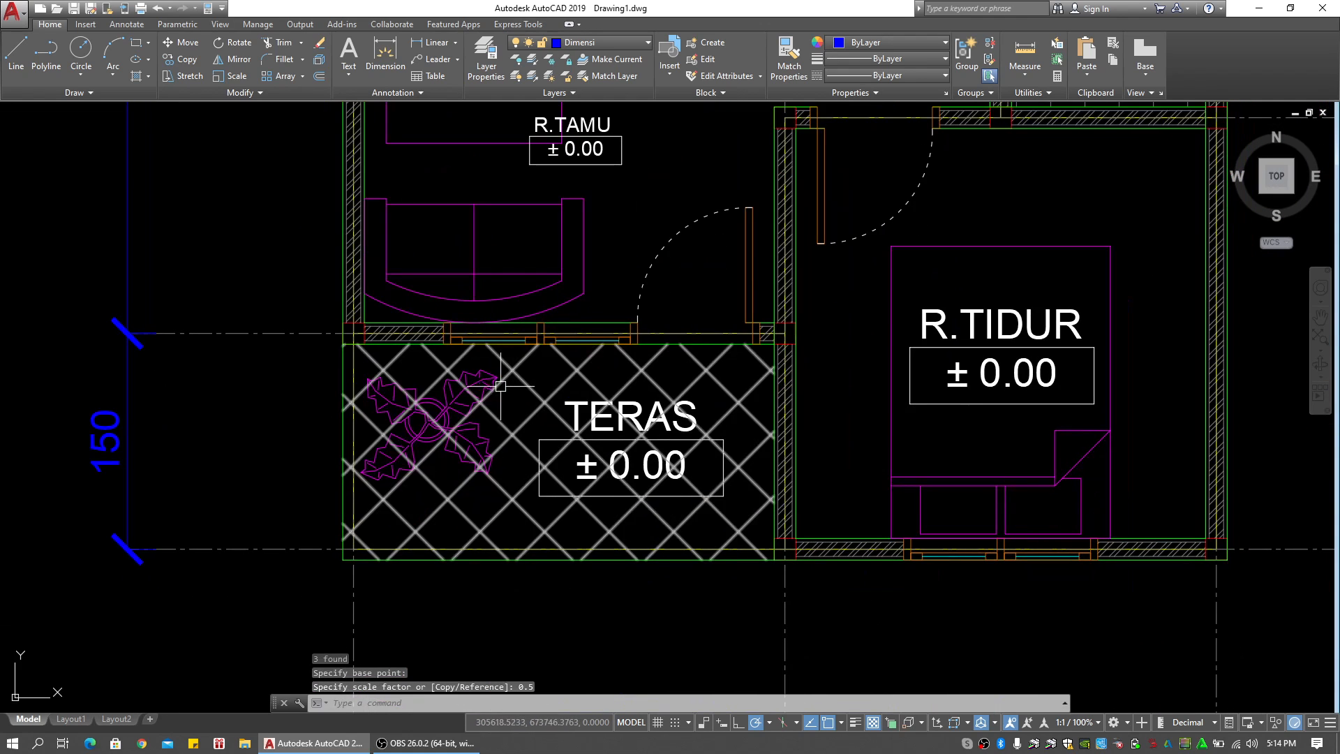
pyautogui.click(508, 392)
pyautogui.click(744, 546)
pyautogui.write('sc')
pyautogui.press('Return')
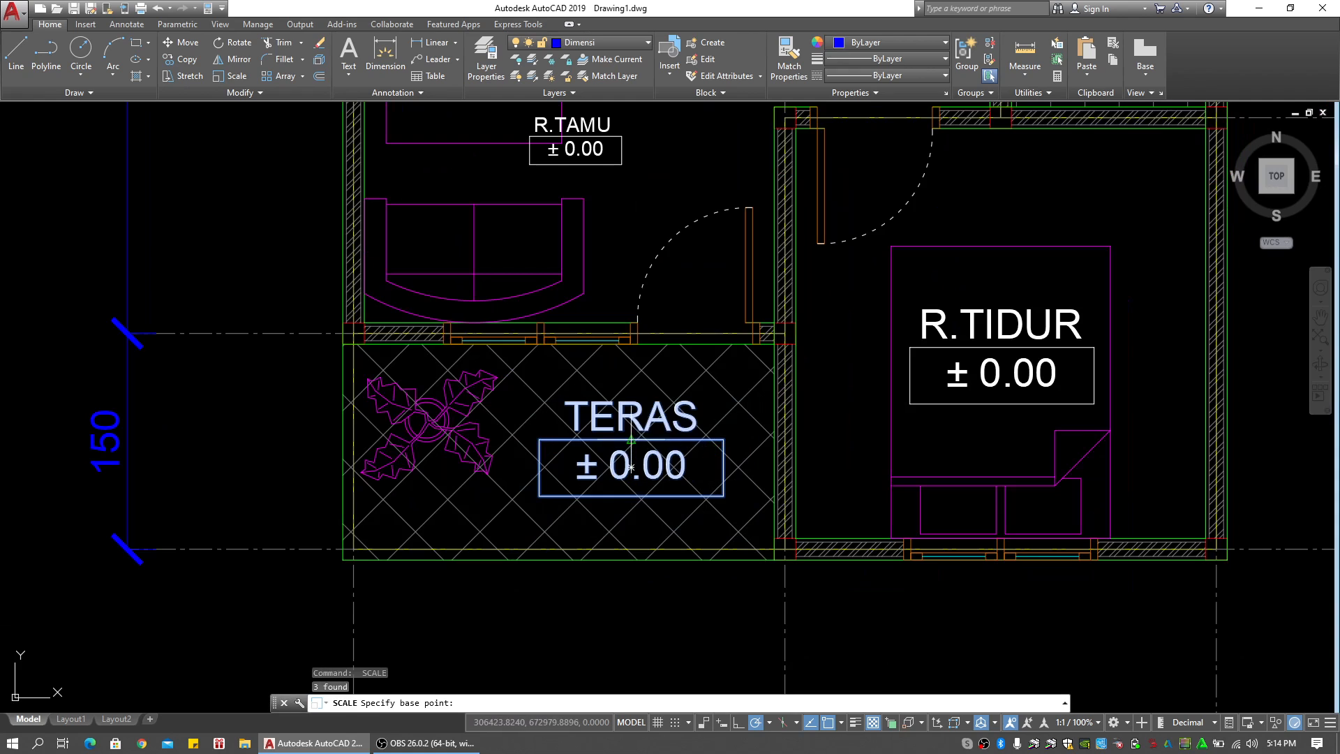
pyautogui.click(631, 440)
pyautogui.write('0.5')
pyautogui.press('Return')
# Scale the lower bedroom's R.TIDUR label and boxed level by 0.5 about the box's top midpoint
pyautogui.press('Return')
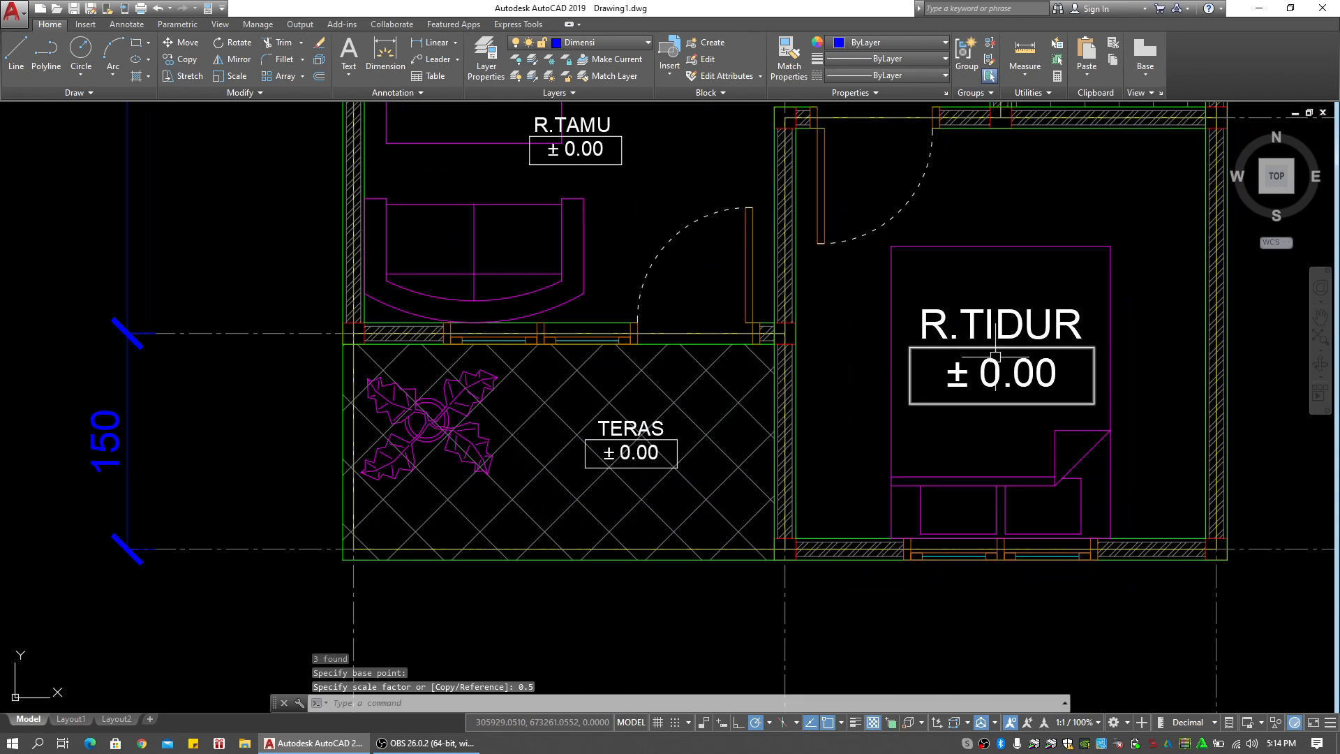
pyautogui.moveTo(891, 322); pyautogui.dragTo(742, 303, button='middle')
pyautogui.click(703, 275)
pyautogui.click(888, 359)
pyautogui.press('Return')
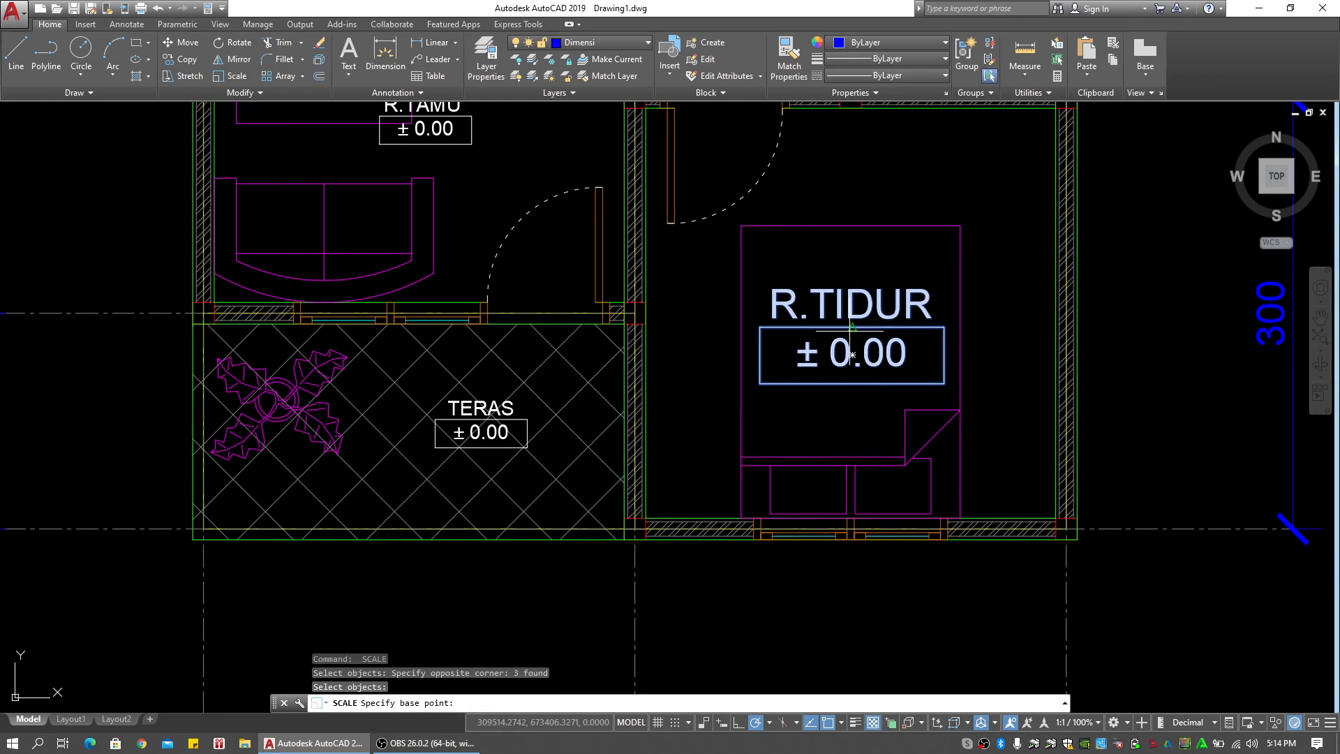
pyautogui.click(852, 326)
pyautogui.press('Return')
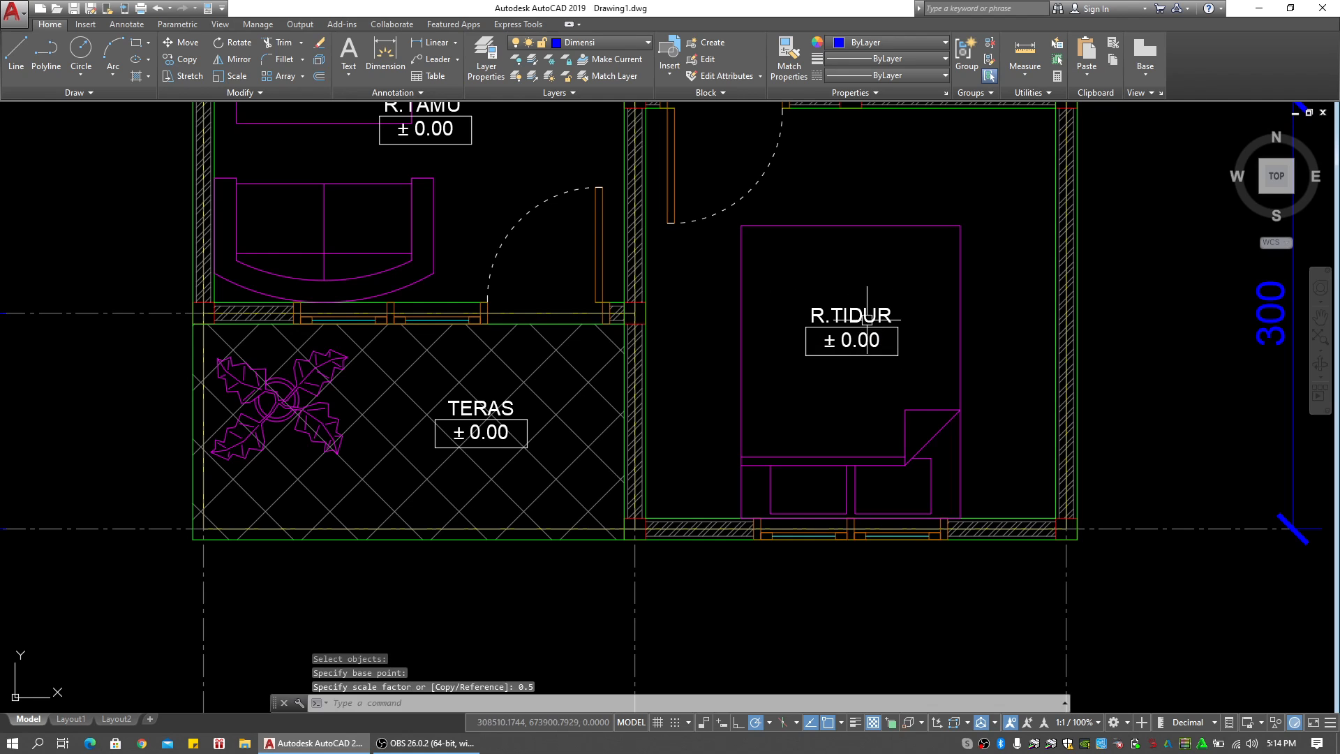
# Scale the bathroom's KM/WC label and boxed - 0.05 level by 0.5 about the box's top midpoint
pyautogui.scroll(-3, 851, 355)
pyautogui.scroll(3, 710, 251)
pyautogui.press('Return')
pyautogui.scroll(4, 740, 253)
pyautogui.press('Escape')
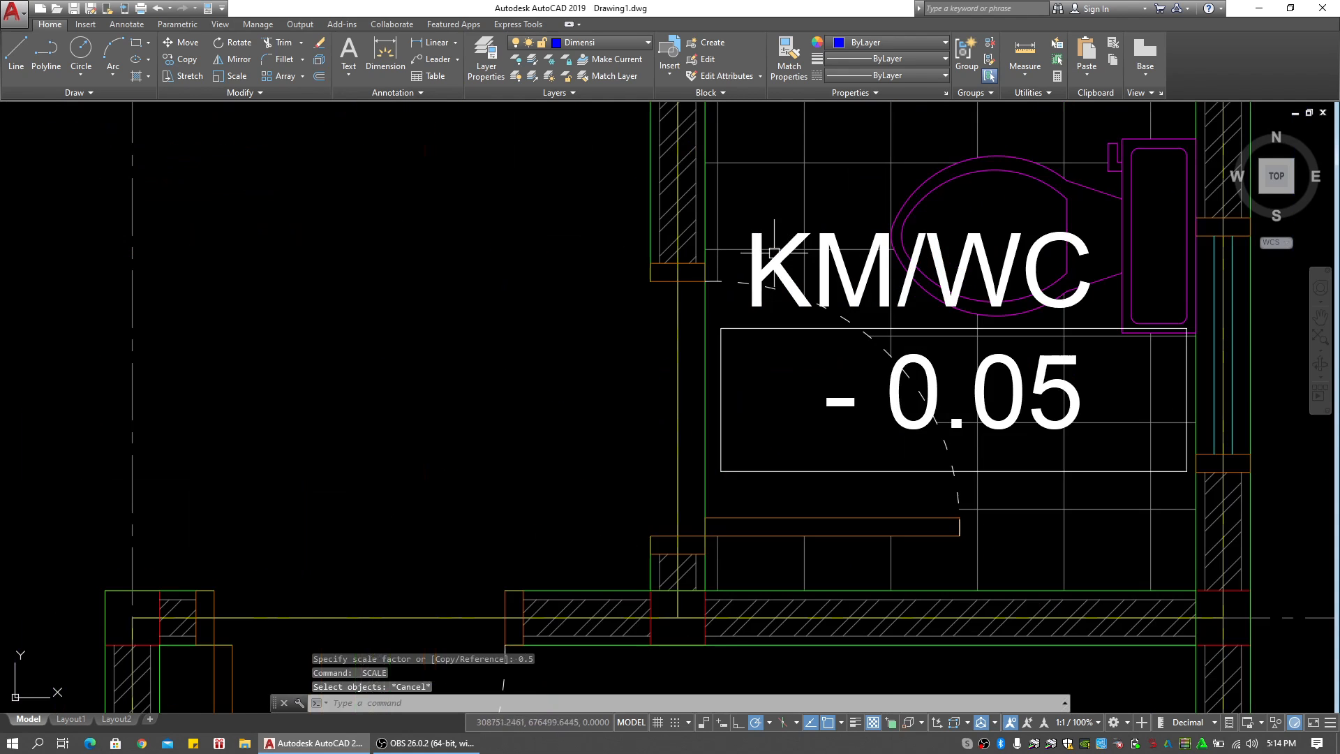
pyautogui.press('Escape')
pyautogui.scroll(2, 821, 327)
pyautogui.click(847, 353)
pyautogui.click(803, 459)
pyautogui.click(746, 322)
pyautogui.click(704, 376)
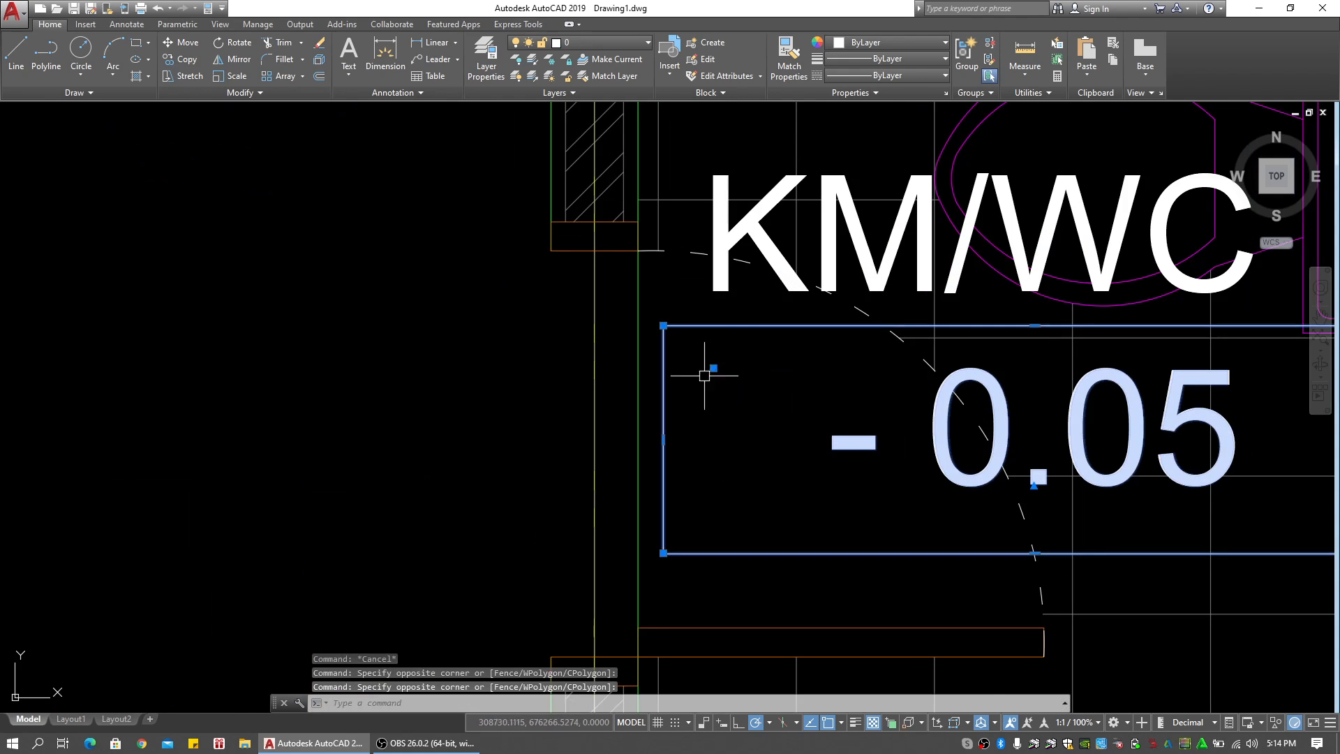
pyautogui.click(738, 282)
pyautogui.moveTo(768, 368); pyautogui.dragTo(700, 335, button='middle')
pyautogui.write('sc')
pyautogui.press('Return')
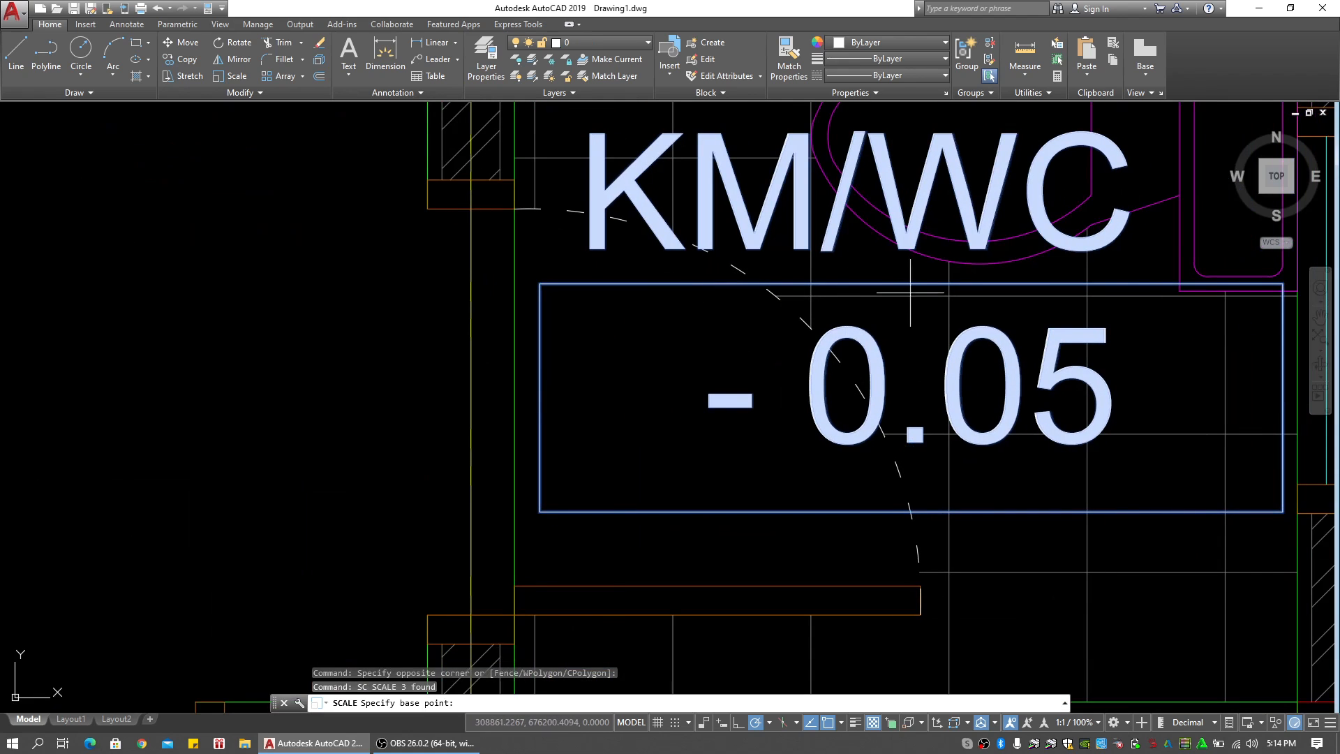
pyautogui.click(911, 283)
pyautogui.write('0.5')
pyautogui.press('Return')
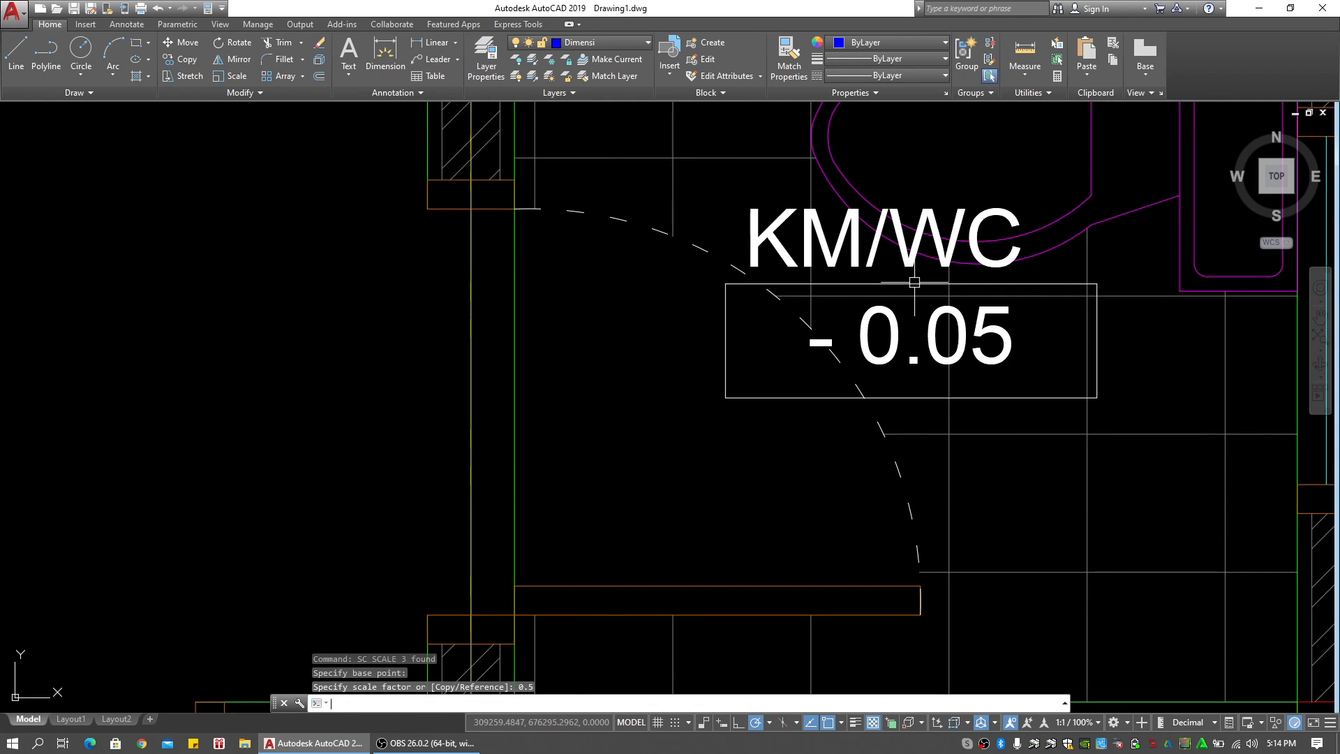
# Open the ISO-25 dimension style for modification and enter a smaller baseline spacing for its dimension lines
pyautogui.scroll(-10, 798, 363)
pyautogui.moveTo(799, 364); pyautogui.dragTo(758, 412, button='middle')
pyautogui.moveTo(642, 366); pyautogui.dragTo(717, 359, button='middle')
pyautogui.press('Escape')
pyautogui.press('Escape')
pyautogui.moveTo(499, 345); pyautogui.dragTo(577, 352, button='middle')
pyautogui.scroll(2, 577, 352)
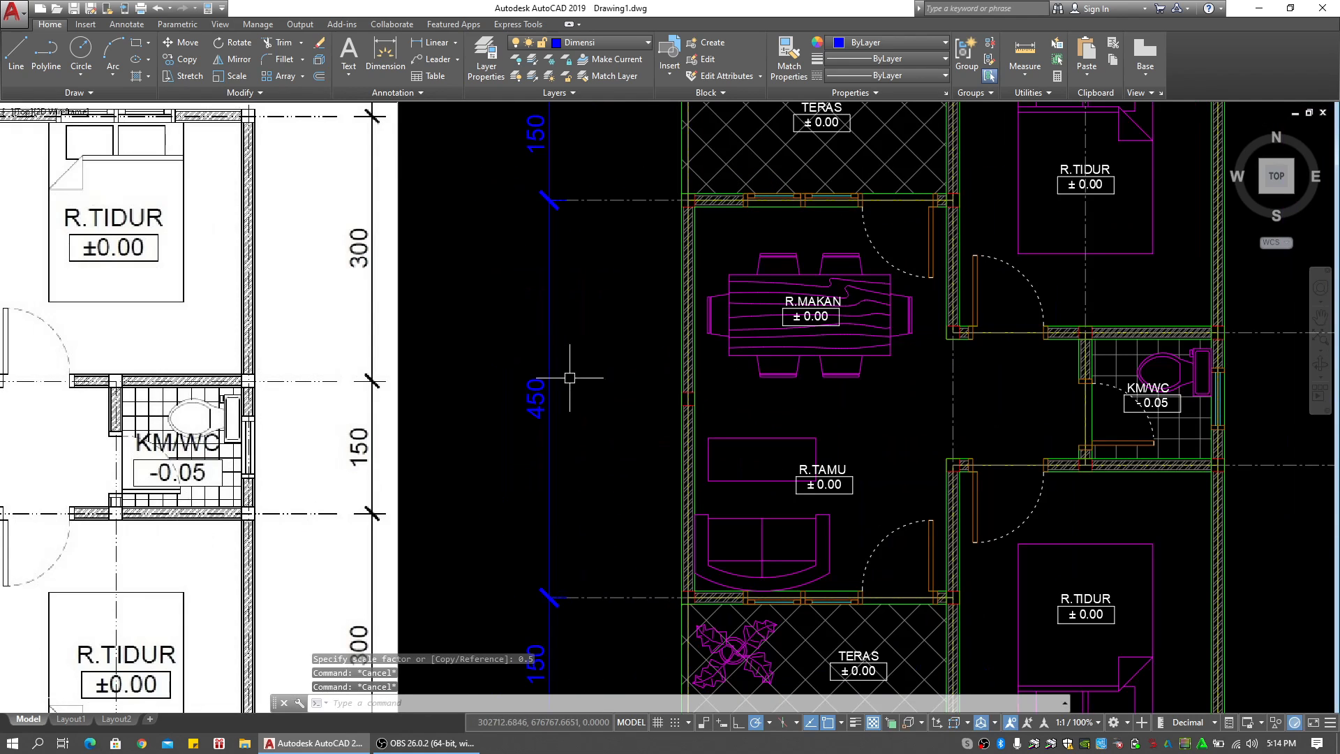
pyautogui.write('d')
pyautogui.press('Return')
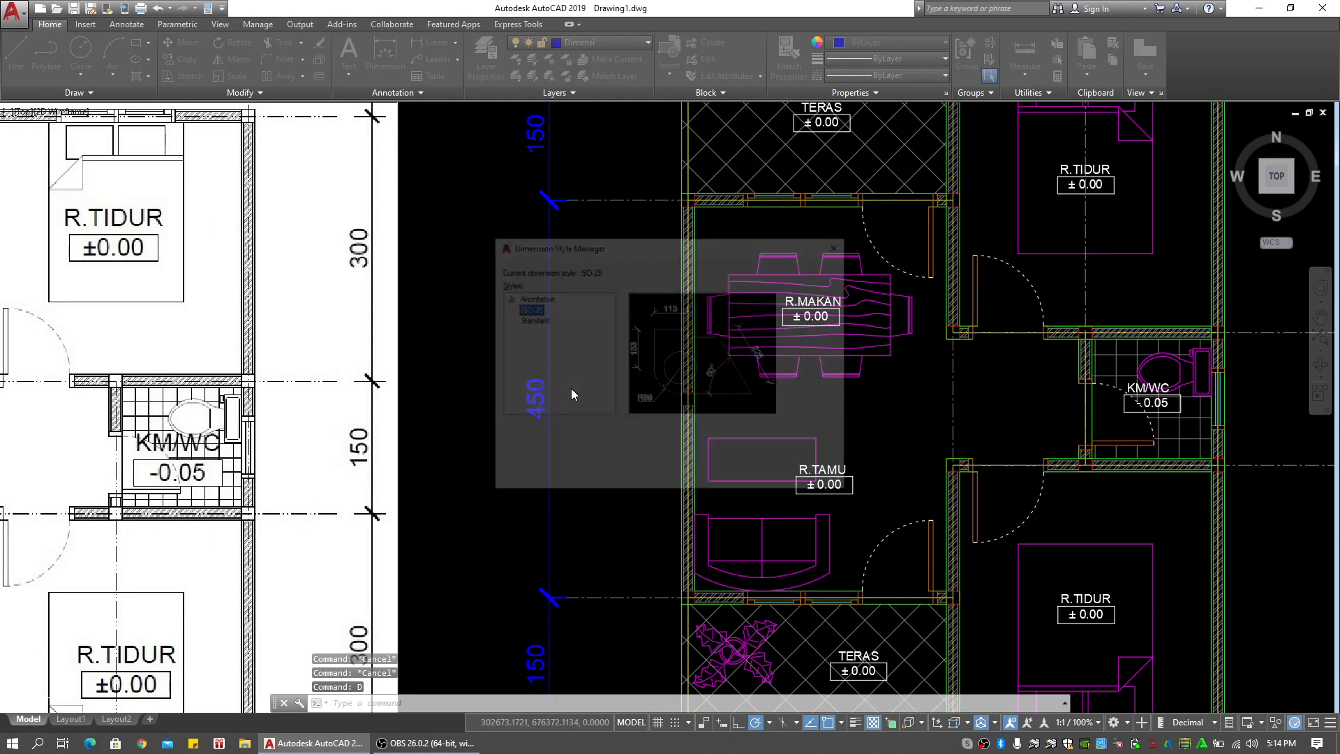
pyautogui.click(821, 342)
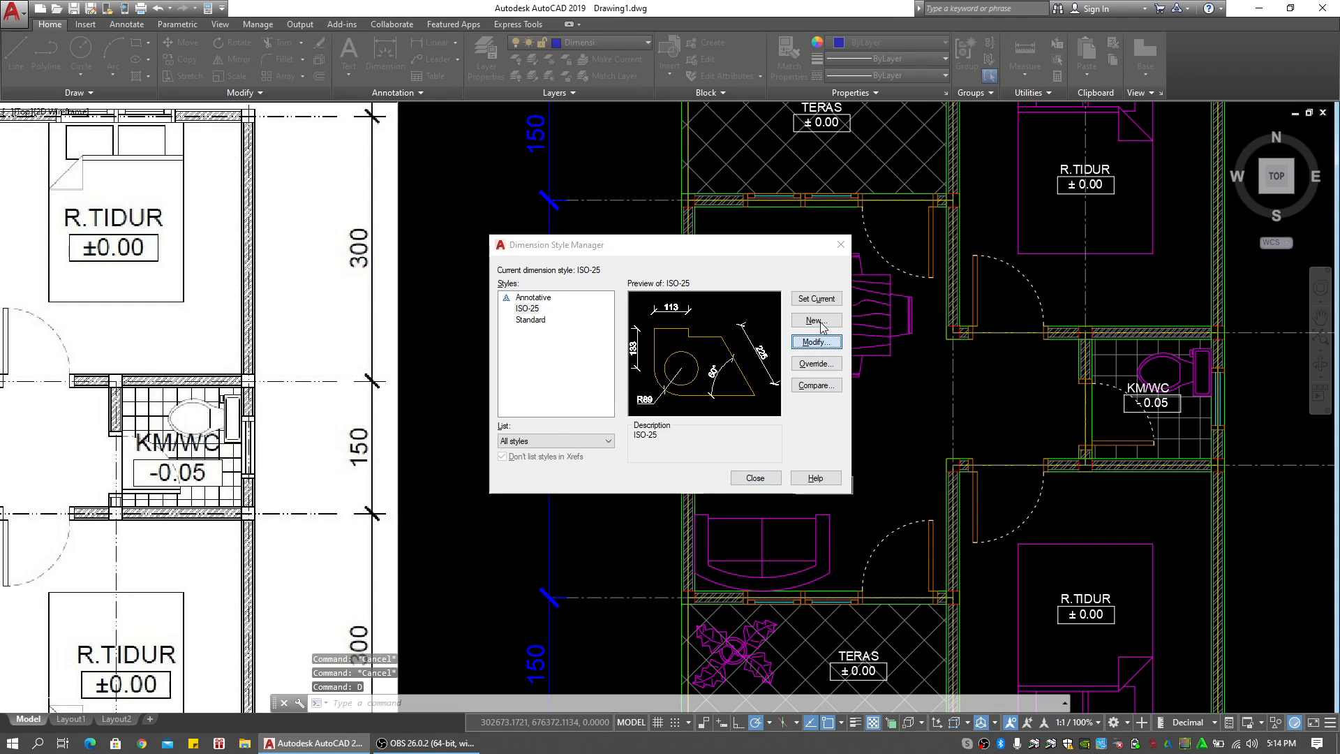
pyautogui.write('150')
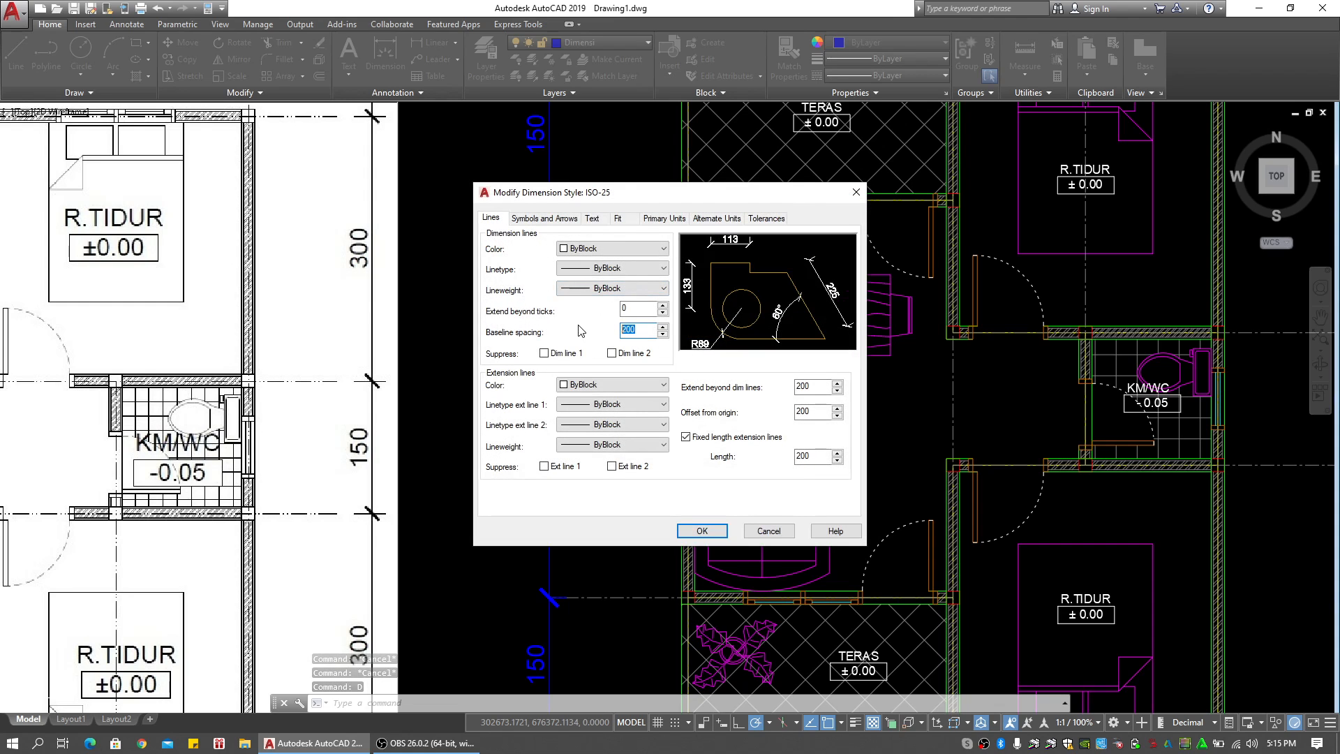
pyautogui.press('BackSpace')
pyautogui.press('BackSpace')
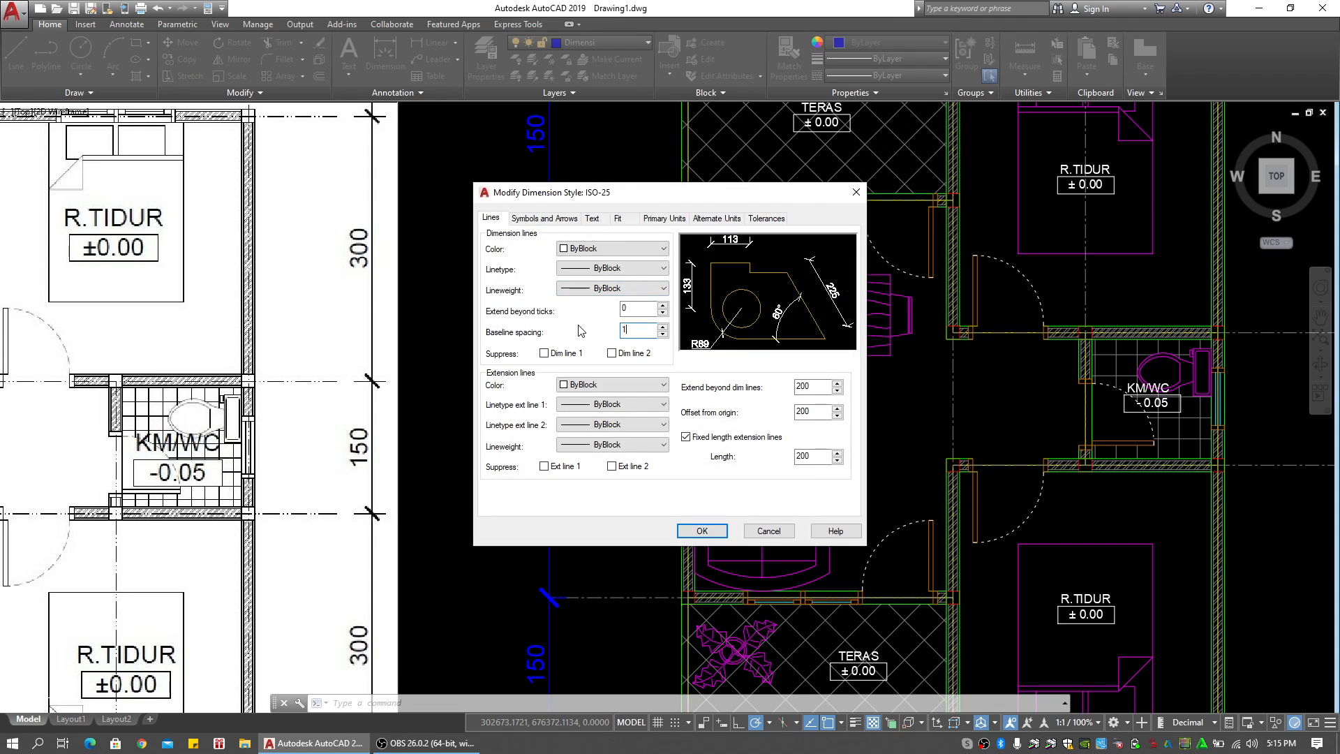
# Set the ISO-25 style's arrow size to 125 and its text offset from the dimension line to 40, and save the style
pyautogui.click(553, 219)
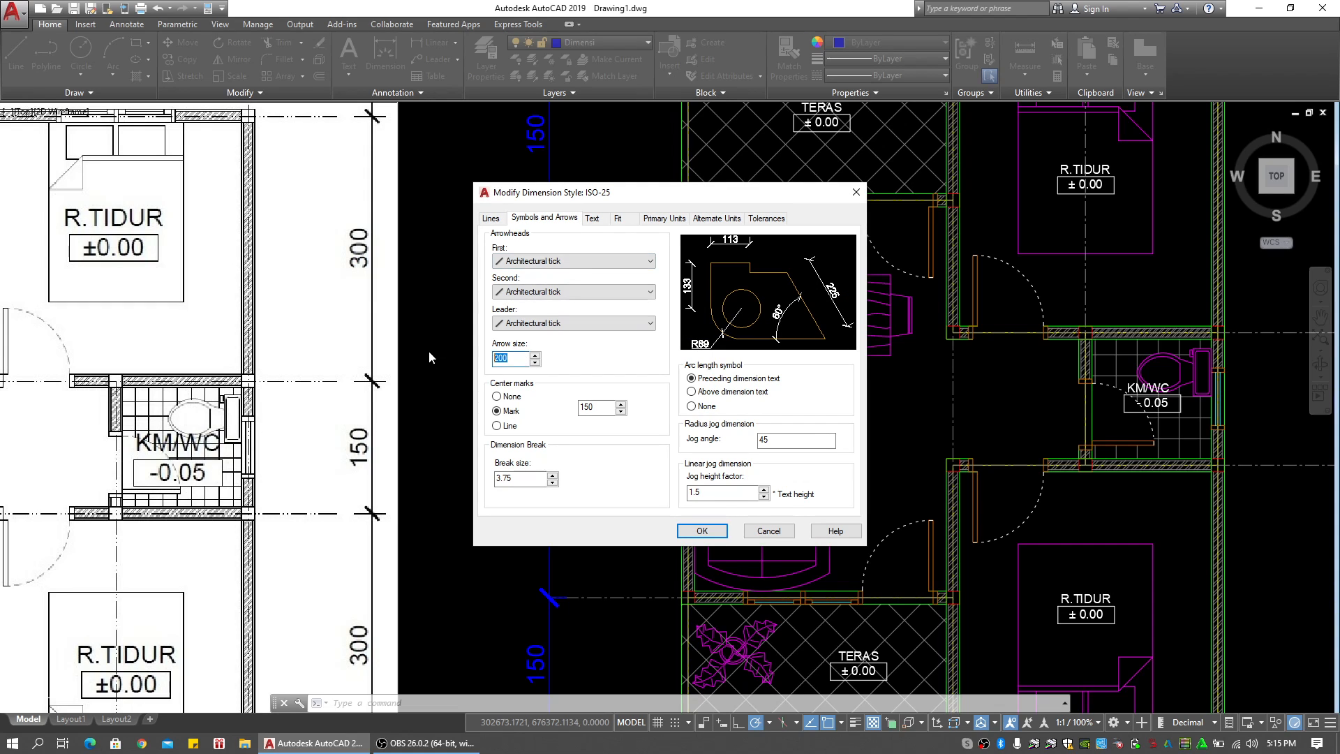
pyautogui.write('15')
pyautogui.doubleClick(605, 411)
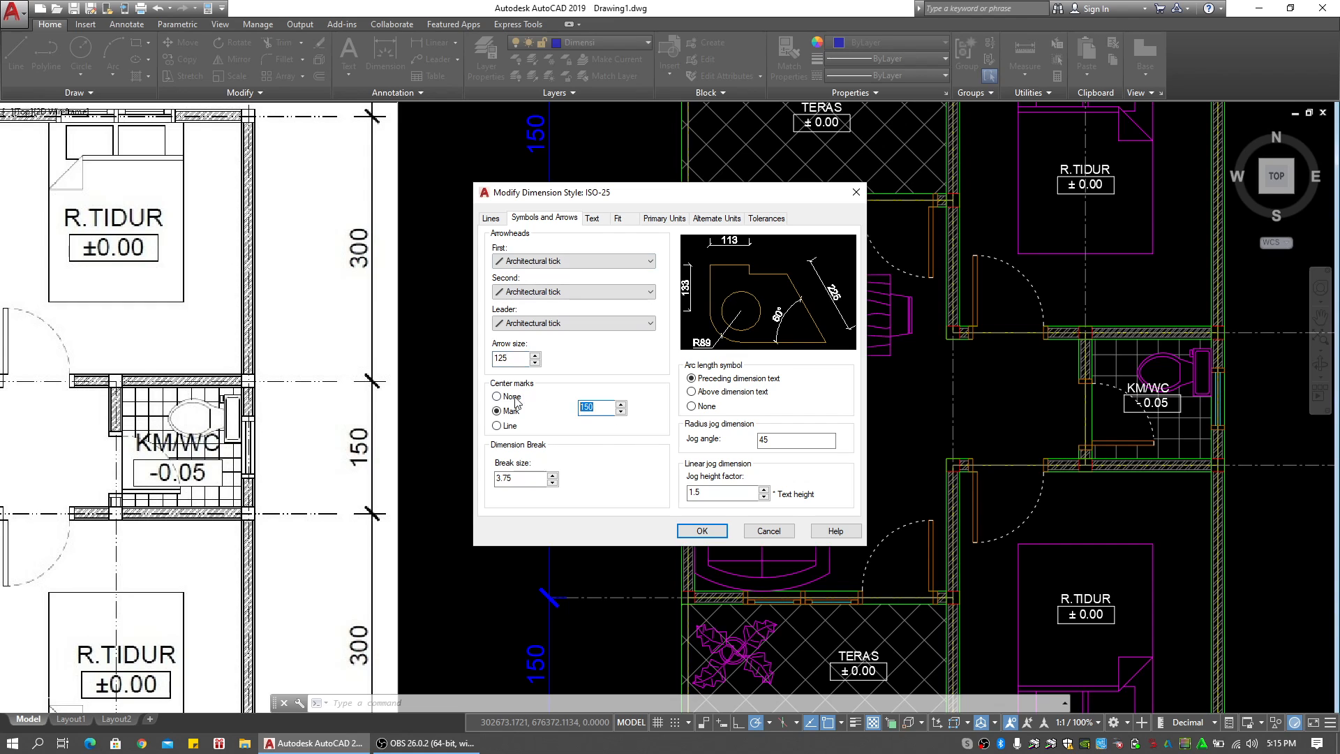
pyautogui.click(589, 221)
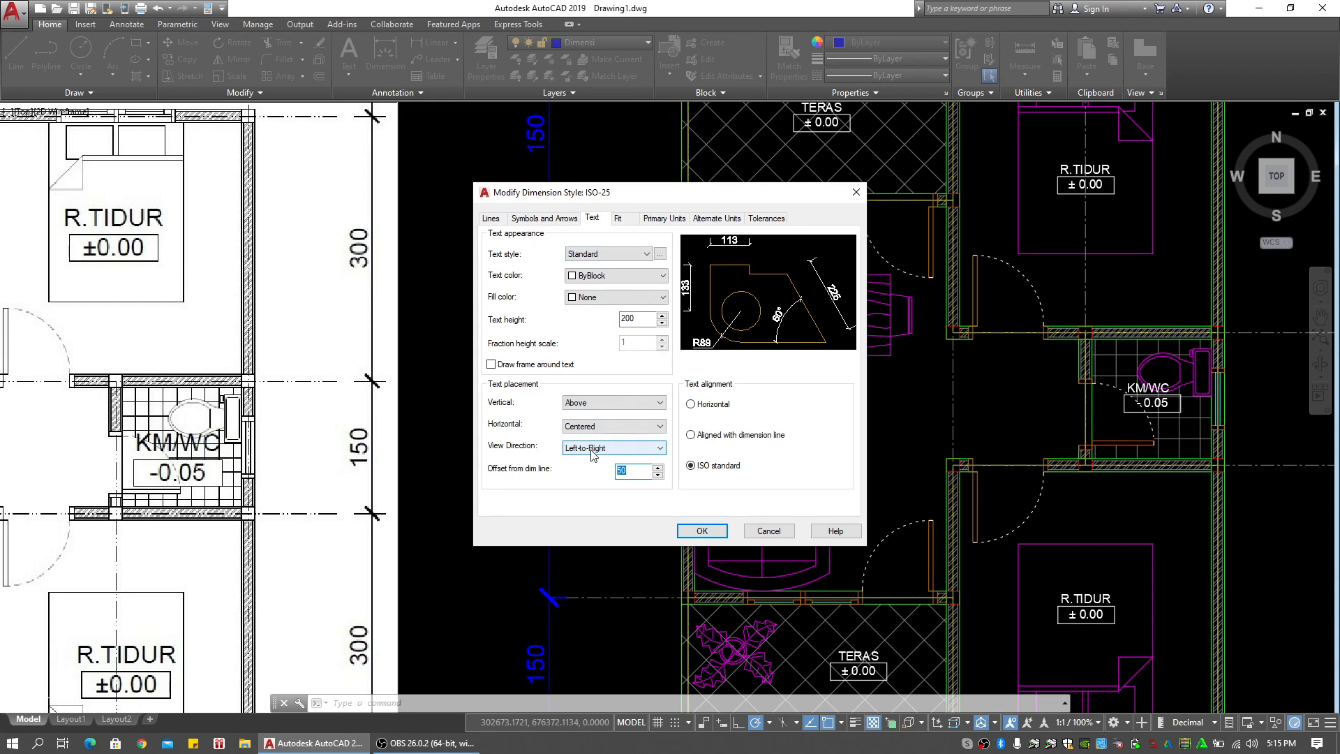
pyautogui.write('40')
pyautogui.click(618, 218)
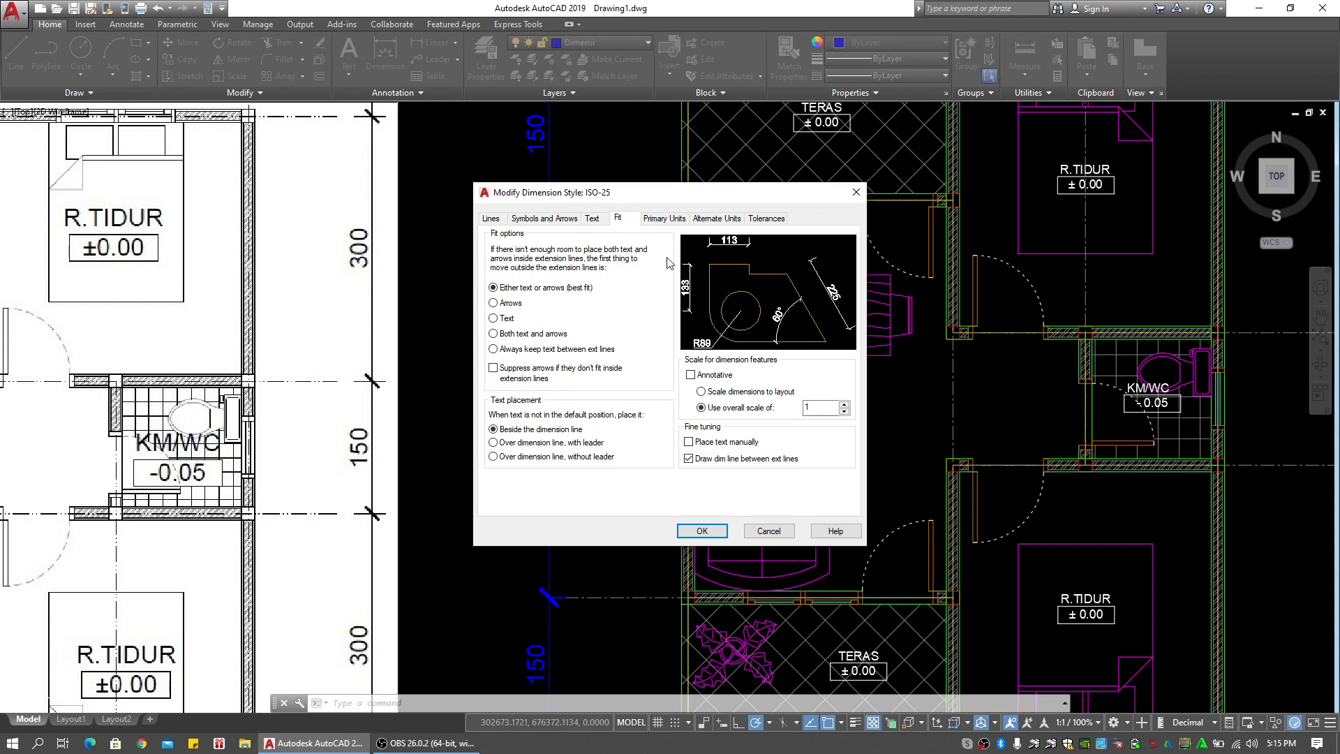
pyautogui.click(710, 531)
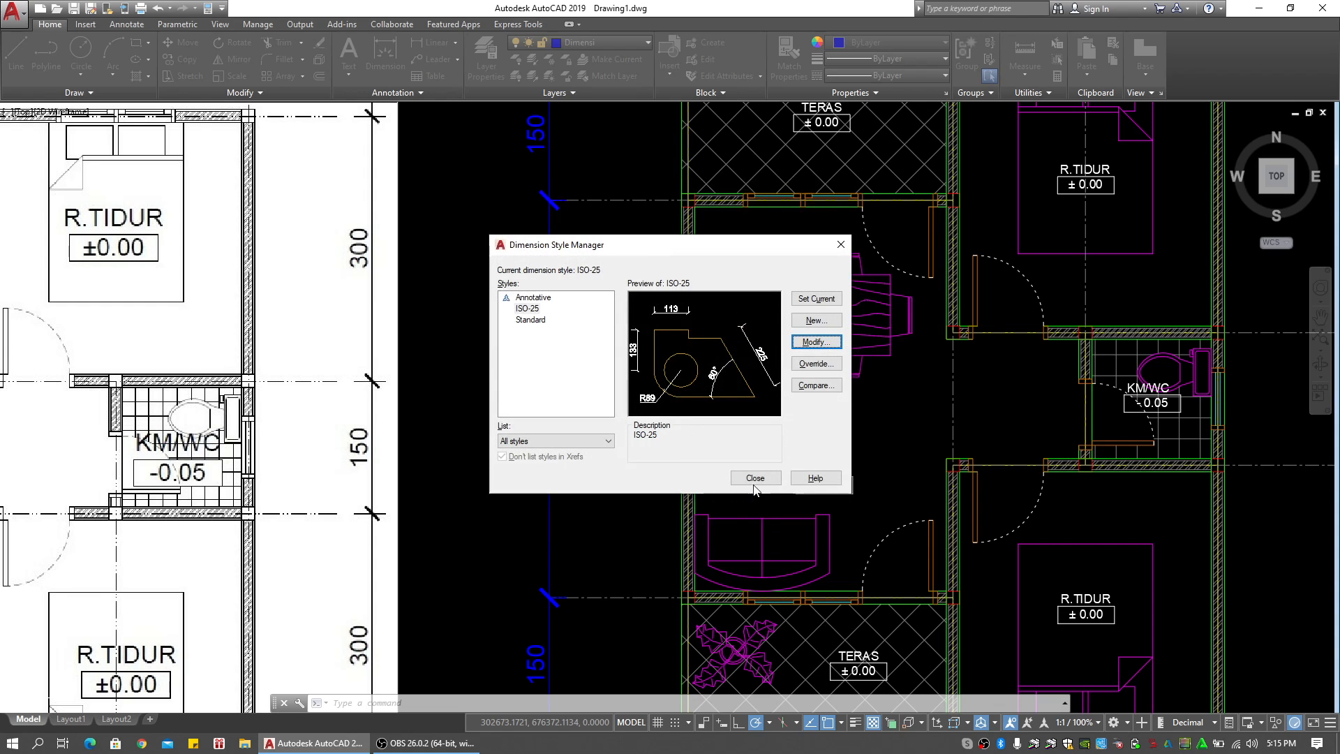
pyautogui.click(755, 477)
# Regenerate the model to refresh the display of the floor plan and its dimensions
pyautogui.scroll(-5, 604, 436)
pyautogui.scroll(2, 597, 422)
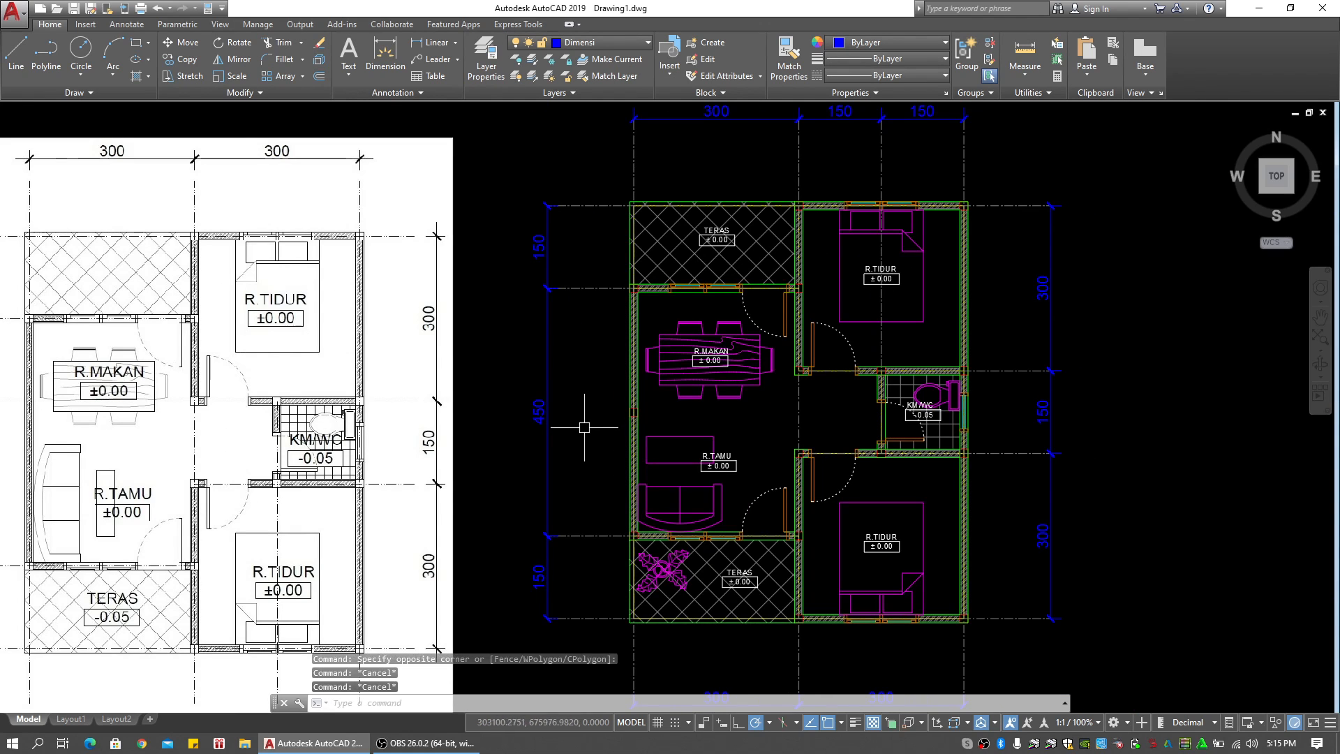
pyautogui.scroll(-2, 584, 427)
pyautogui.moveTo(584, 427); pyautogui.dragTo(541, 428, button='middle')
pyautogui.press('Escape')
pyautogui.click(968, 406)
pyautogui.click(958, 415)
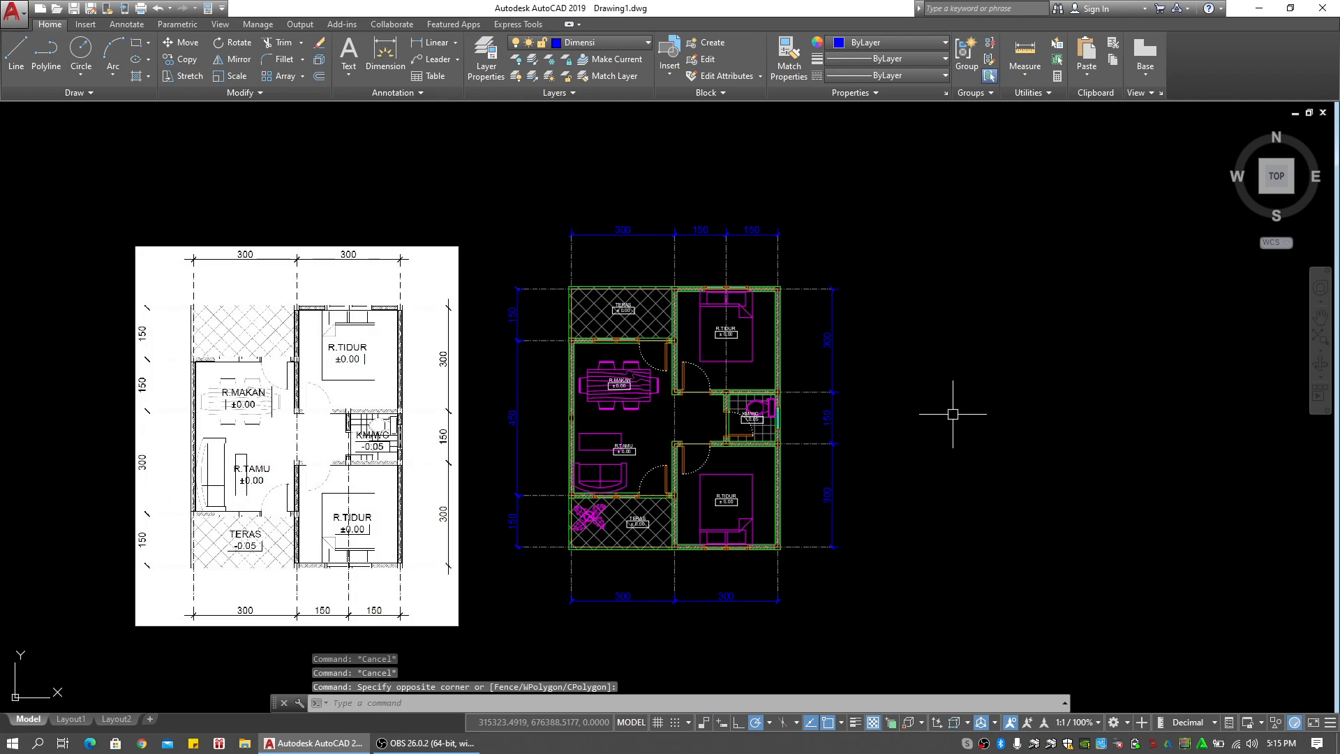
pyautogui.write('re')
pyautogui.press('Return')
pyautogui.scroll(2, 949, 401)
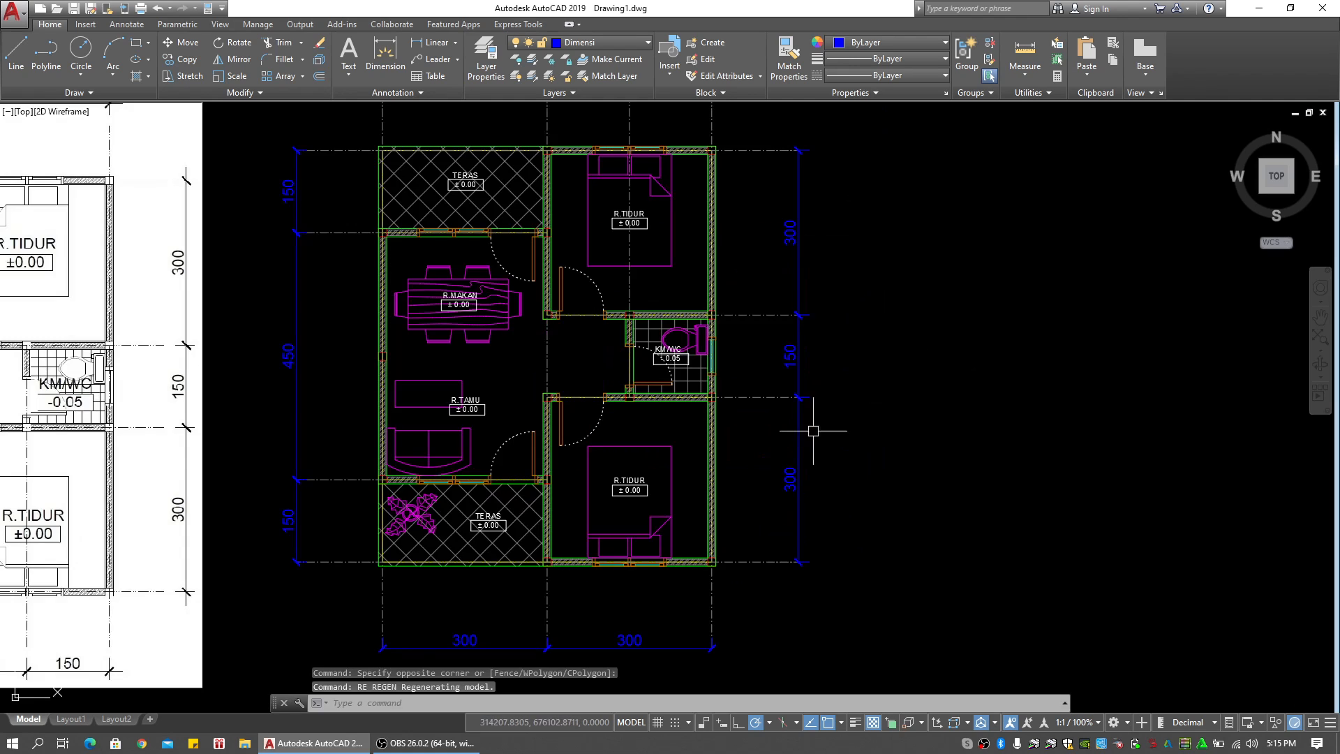
# Examine the dimensioned floor plan beside the reference image, checking the dimensions and room labels
pyautogui.moveTo(671, 423)
pyautogui.mouseDown(button='middle')
pyautogui.moveTo(790, 421)
pyautogui.moveTo(724, 425)
pyautogui.mouseUp(button='middle')
pyautogui.scroll(-2, 551, 385)
pyautogui.moveTo(540, 383); pyautogui.dragTo(463, 371, button='middle')
pyautogui.moveTo(627, 378)
pyautogui.mouseDown(button='middle')
pyautogui.moveTo(606, 388)
pyautogui.moveTo(604, 412)
pyautogui.moveTo(616, 398)
pyautogui.mouseUp(button='middle')
pyautogui.scroll(2, 606, 387)
pyautogui.scroll(-2, 603, 401)
pyautogui.press('Escape')
pyautogui.press('Escape')
pyautogui.moveTo(824, 482); pyautogui.dragTo(797, 323, button='middle')
pyautogui.moveTo(792, 616); pyautogui.dragTo(776, 567, button='middle')
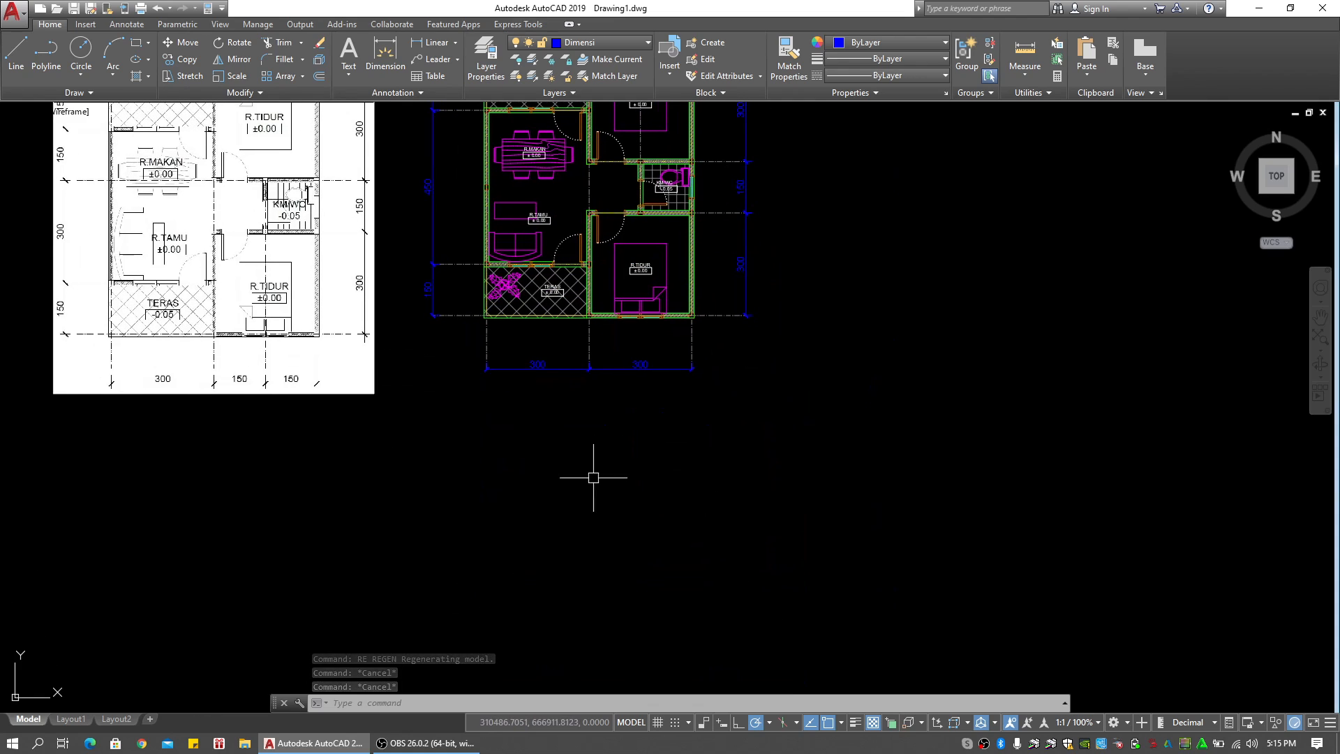
pyautogui.moveTo(593, 478); pyautogui.dragTo(588, 434, button='middle')
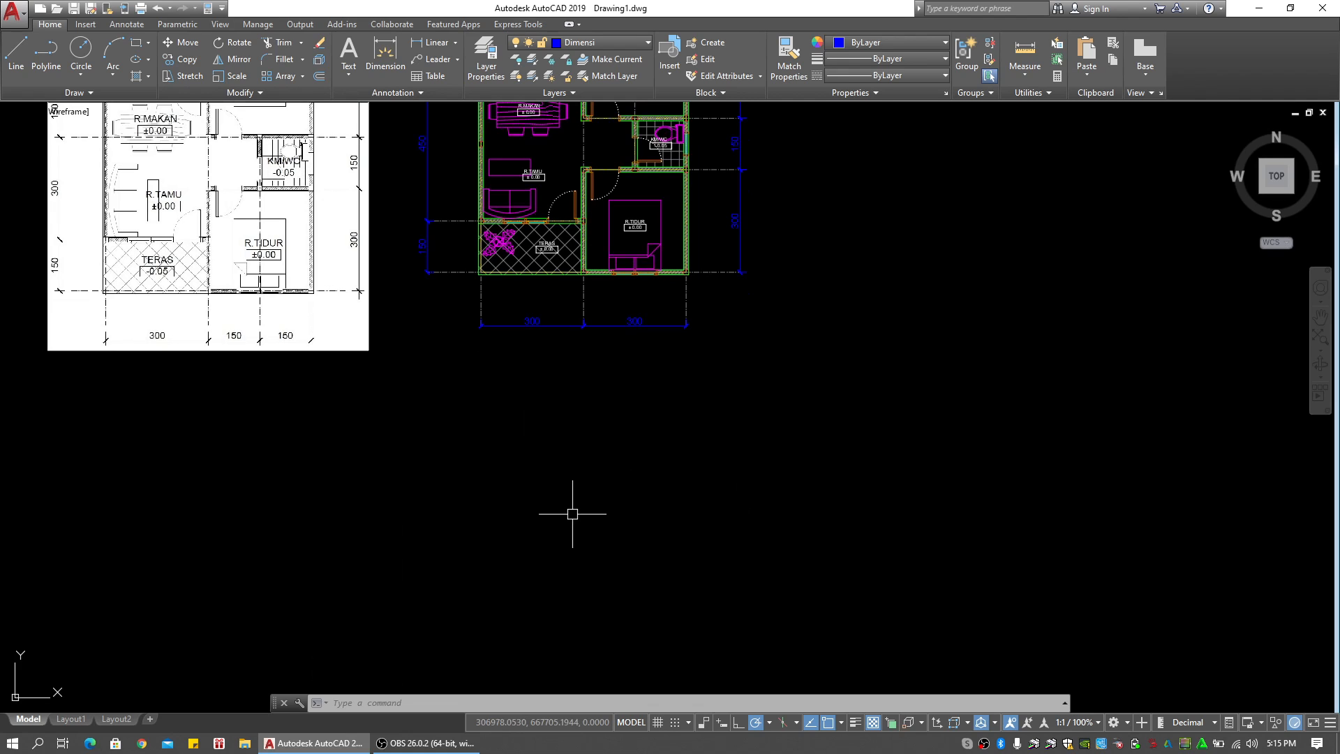
pyautogui.moveTo(472, 368); pyautogui.dragTo(529, 542, button='middle')
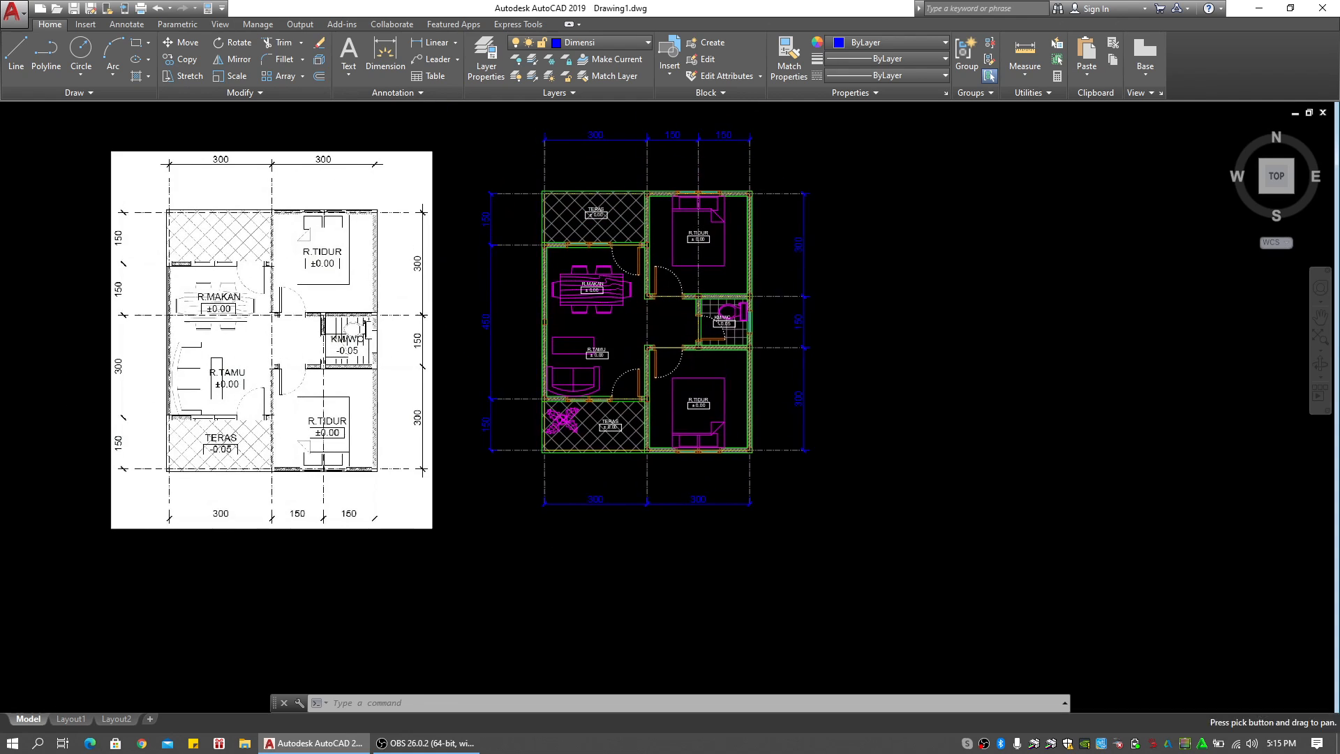
pyautogui.scroll(2, 607, 369)
pyautogui.moveTo(614, 363); pyautogui.dragTo(618, 403, button='middle')
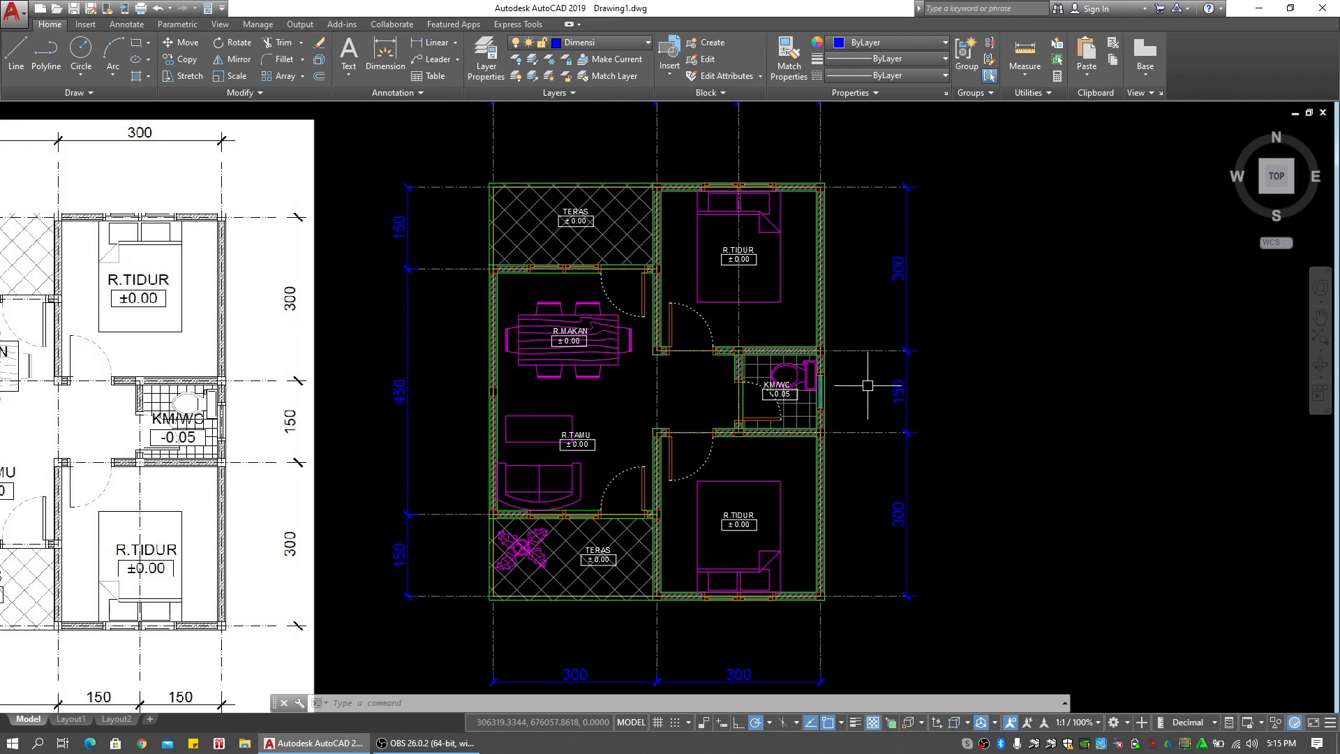
pyautogui.moveTo(864, 386)
pyautogui.mouseDown(button='middle')
pyautogui.moveTo(844, 396)
pyautogui.moveTo(847, 377)
pyautogui.mouseUp(button='middle')
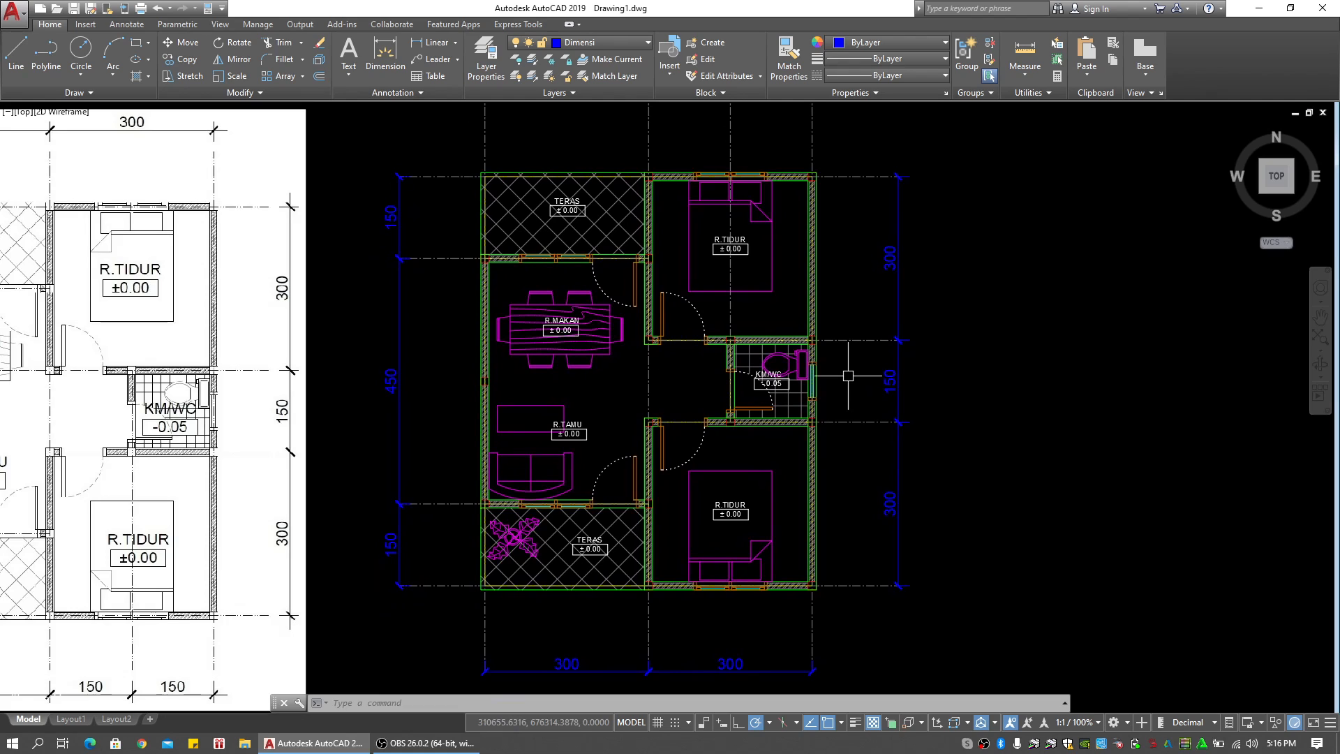
pyautogui.click(970, 385)
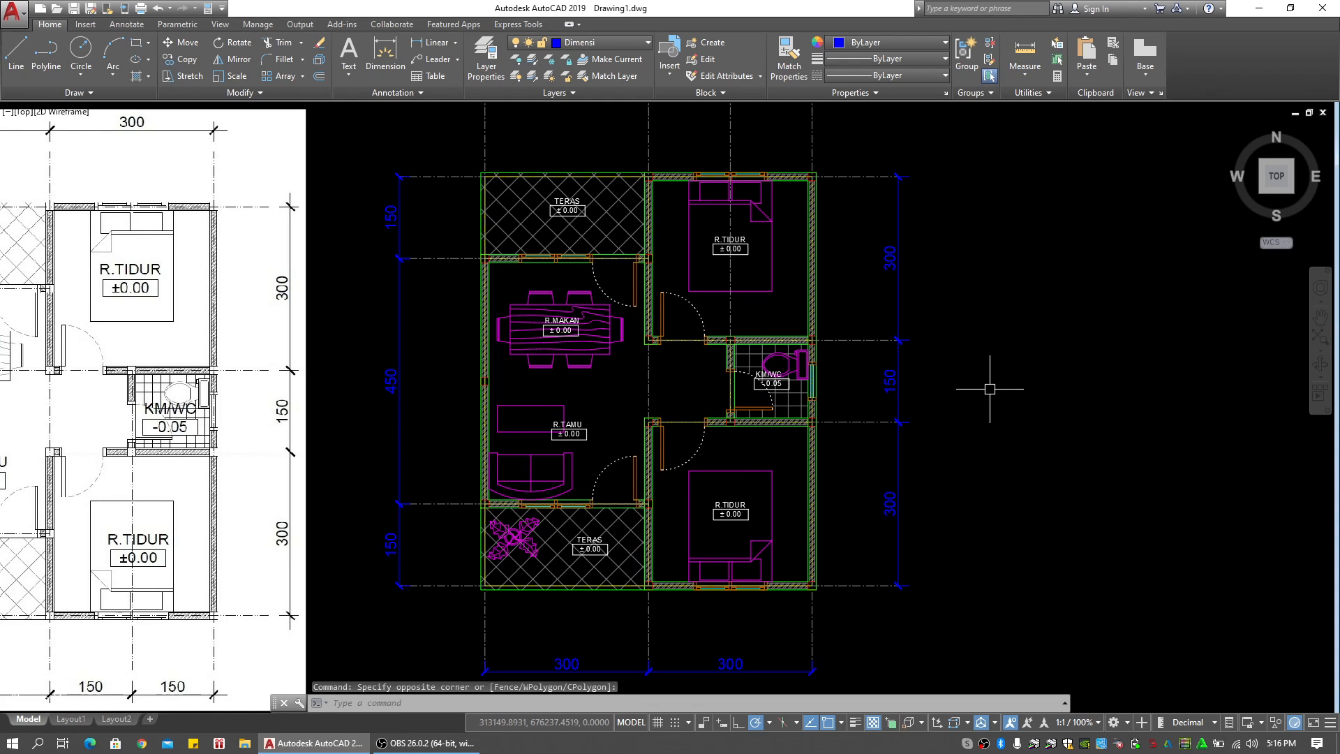
pyautogui.moveTo(989, 389); pyautogui.dragTo(990, 379, button='middle')
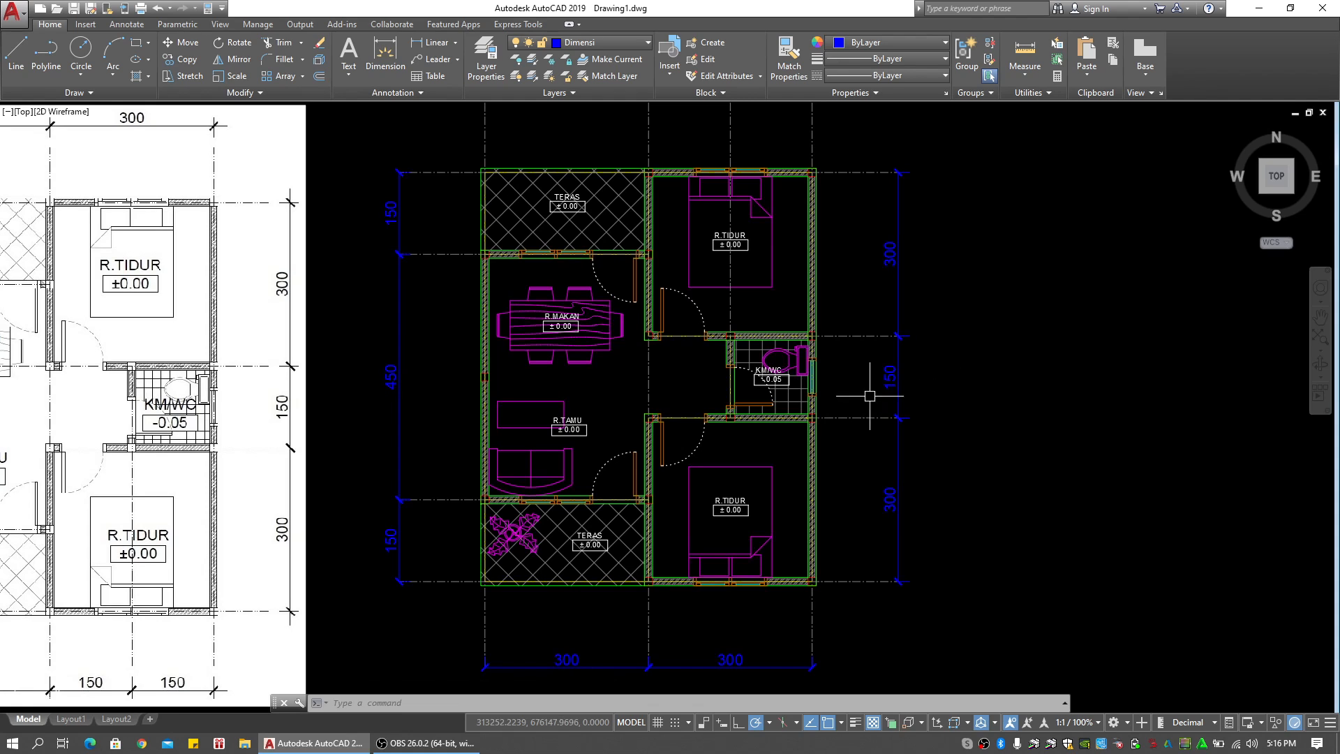
pyautogui.moveTo(854, 374); pyautogui.dragTo(854, 386, button='middle')
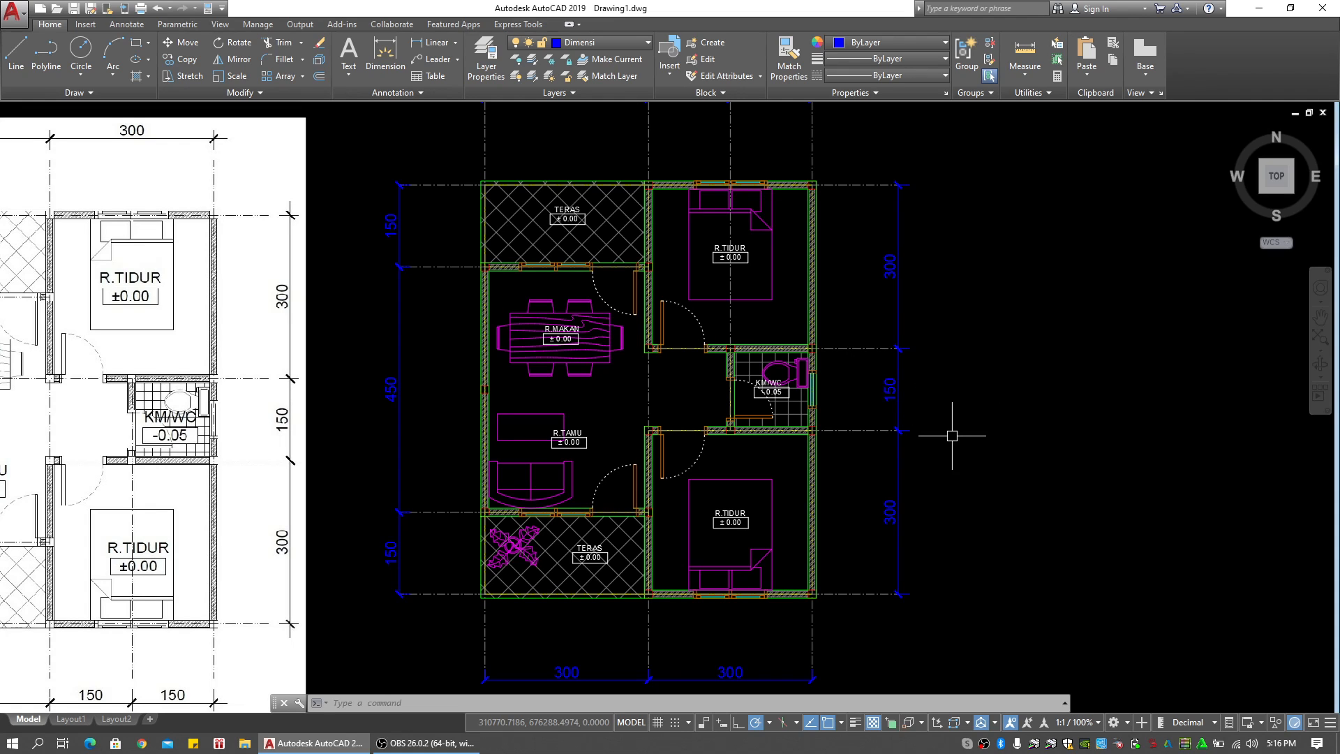
pyautogui.moveTo(975, 392)
pyautogui.mouseDown(button='middle')
pyautogui.moveTo(971, 416)
pyautogui.moveTo(988, 428)
pyautogui.moveTo(988, 416)
pyautogui.mouseUp(button='middle')
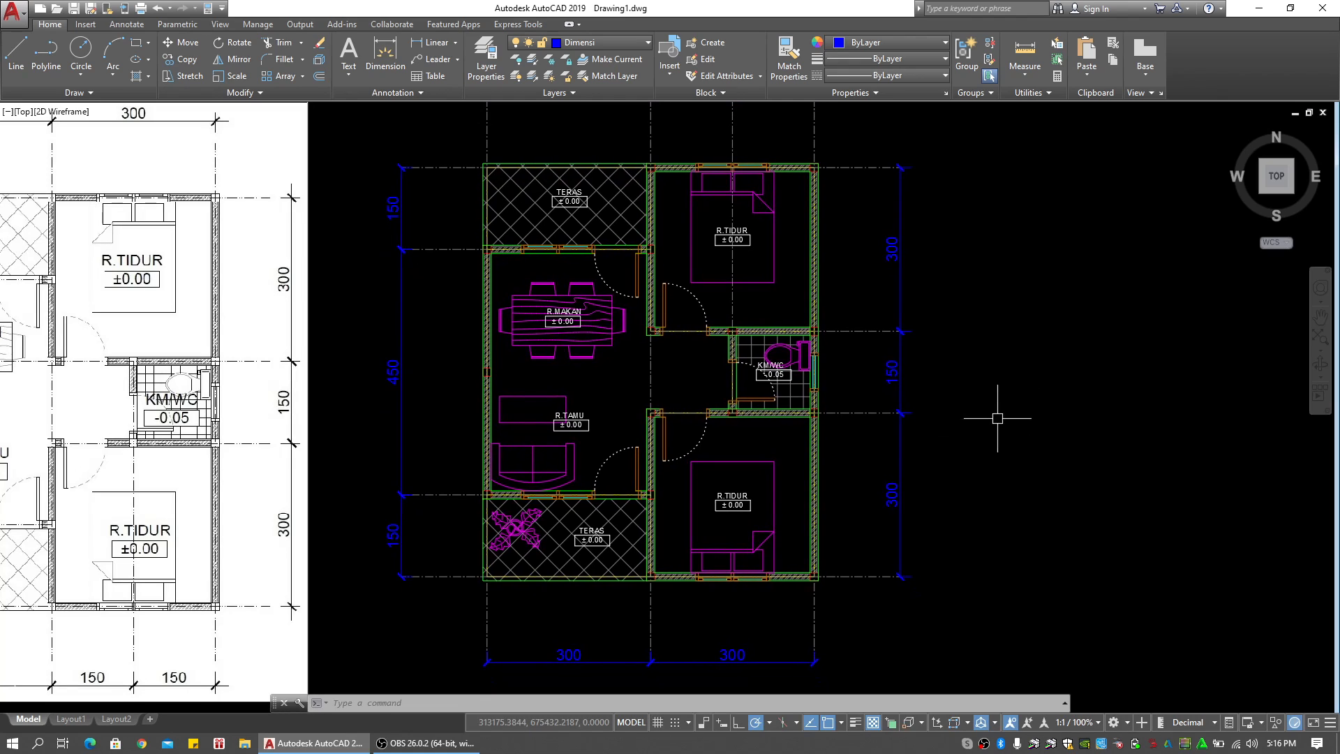